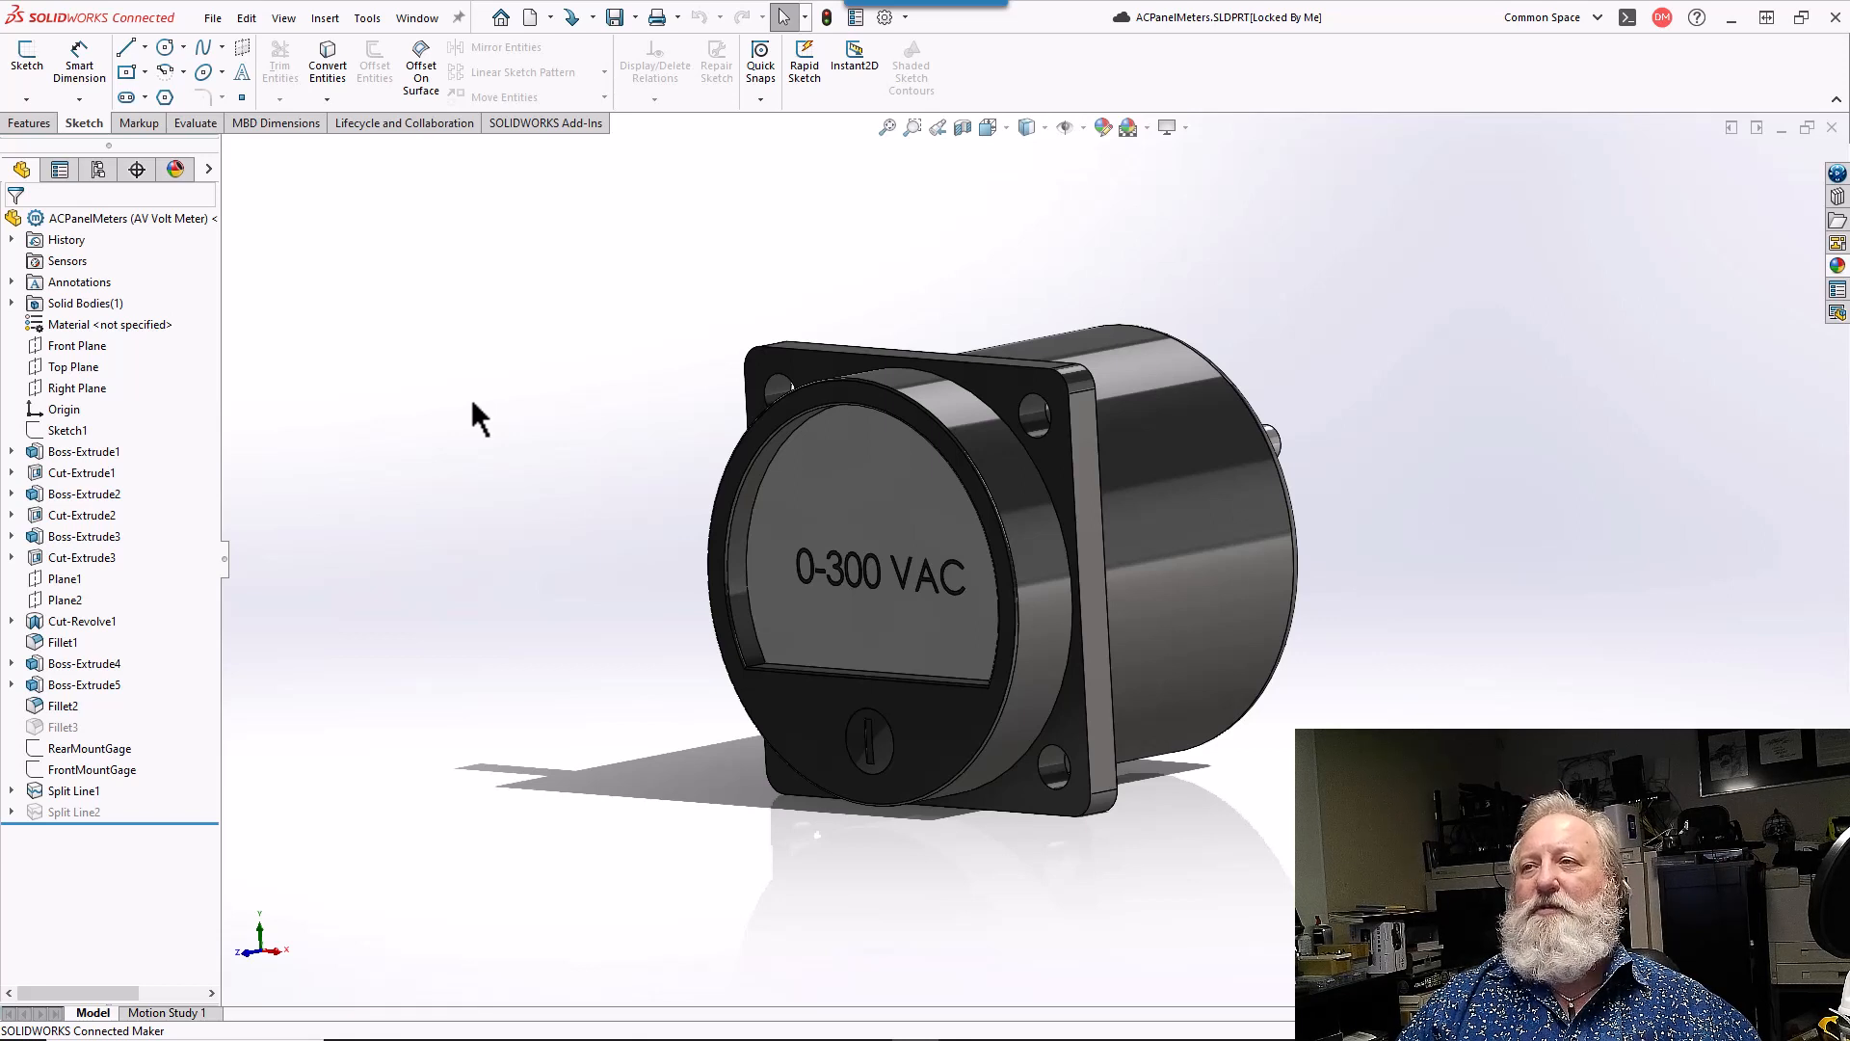
- Compare the panel meter's configurations by activating AC Amp Meter and switching back to AV Volt Meter
left_click(99, 167)
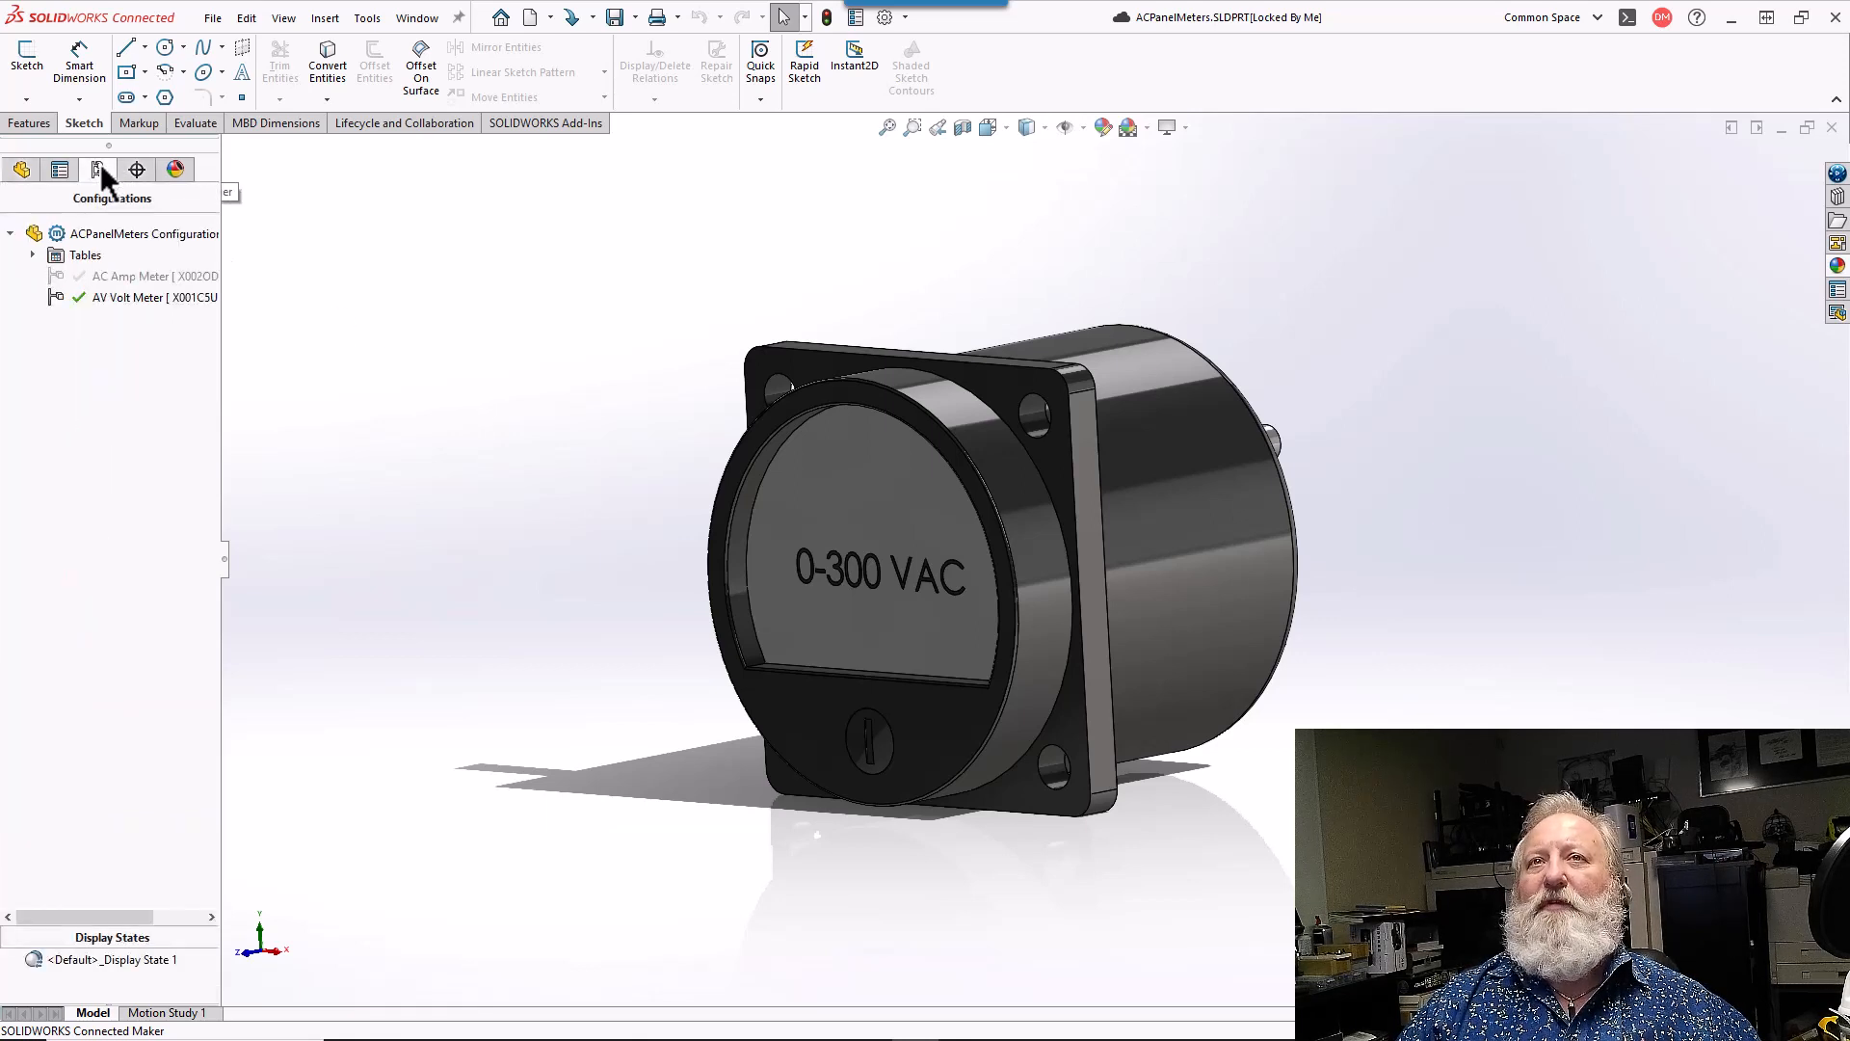
double_click(125, 274)
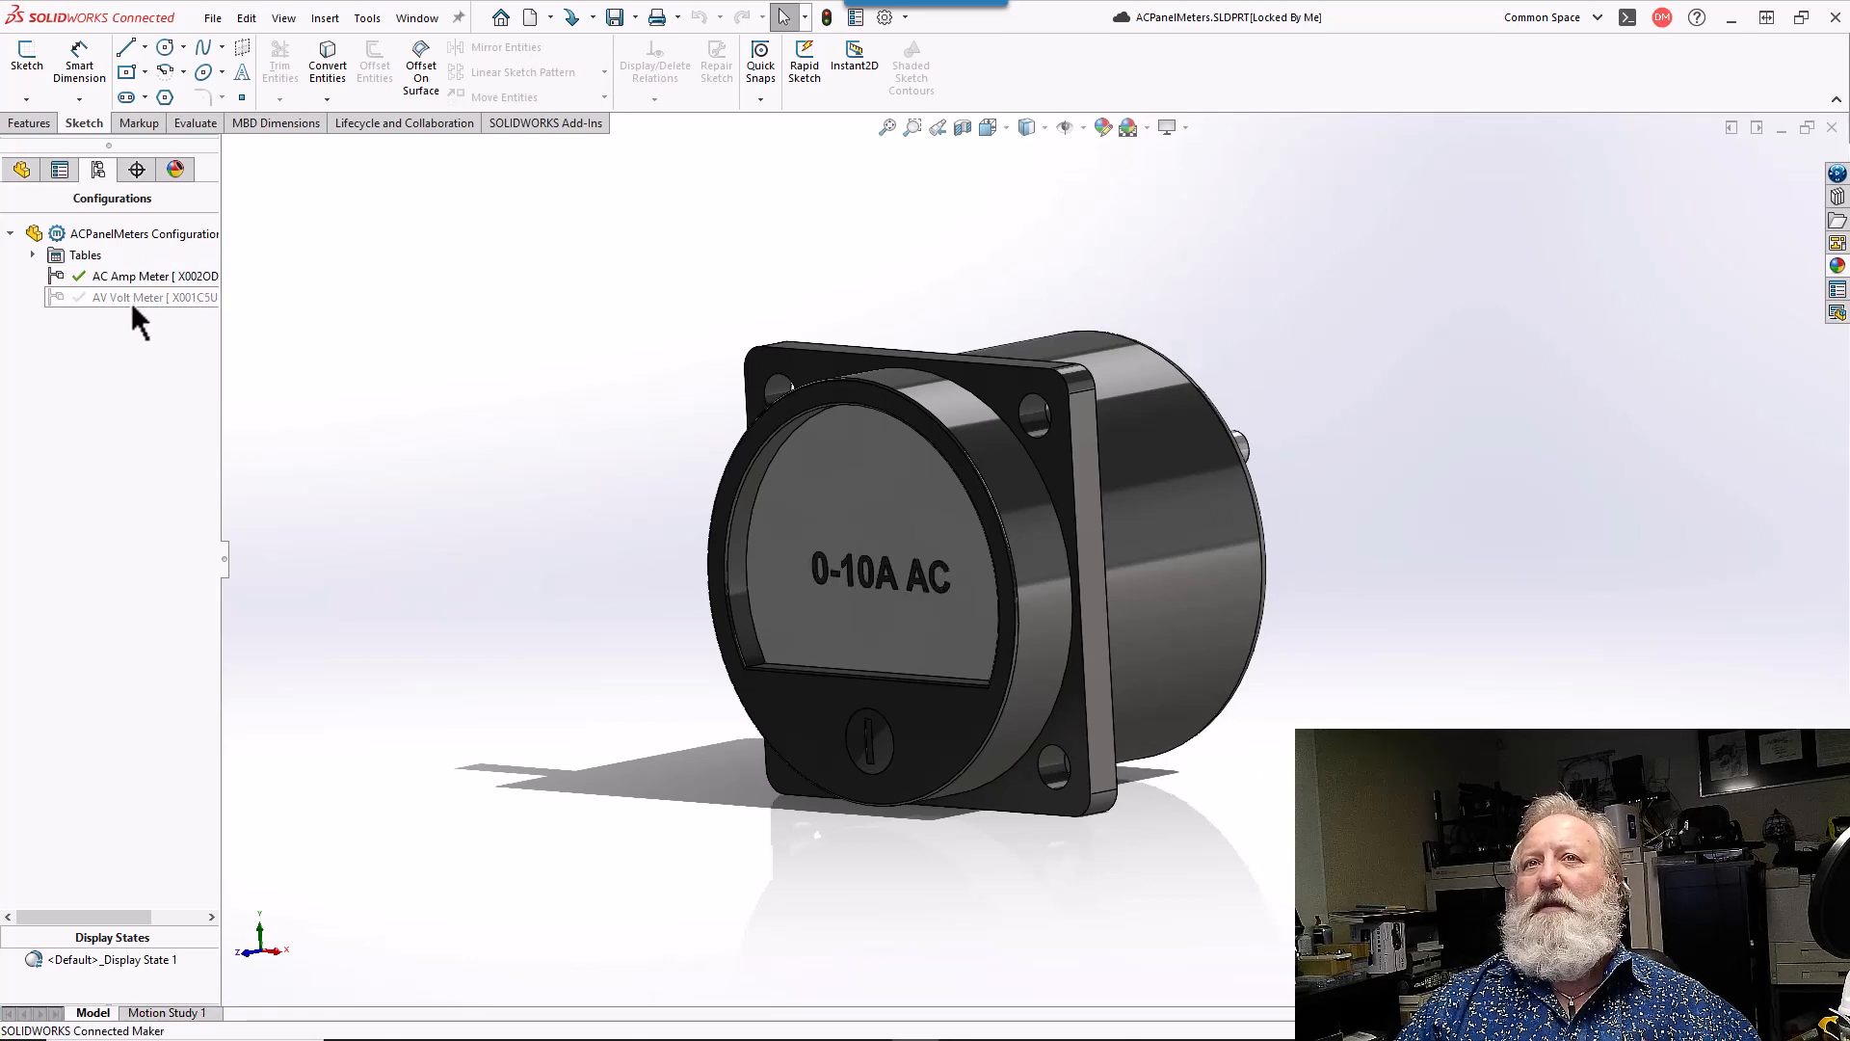
double_click(128, 298)
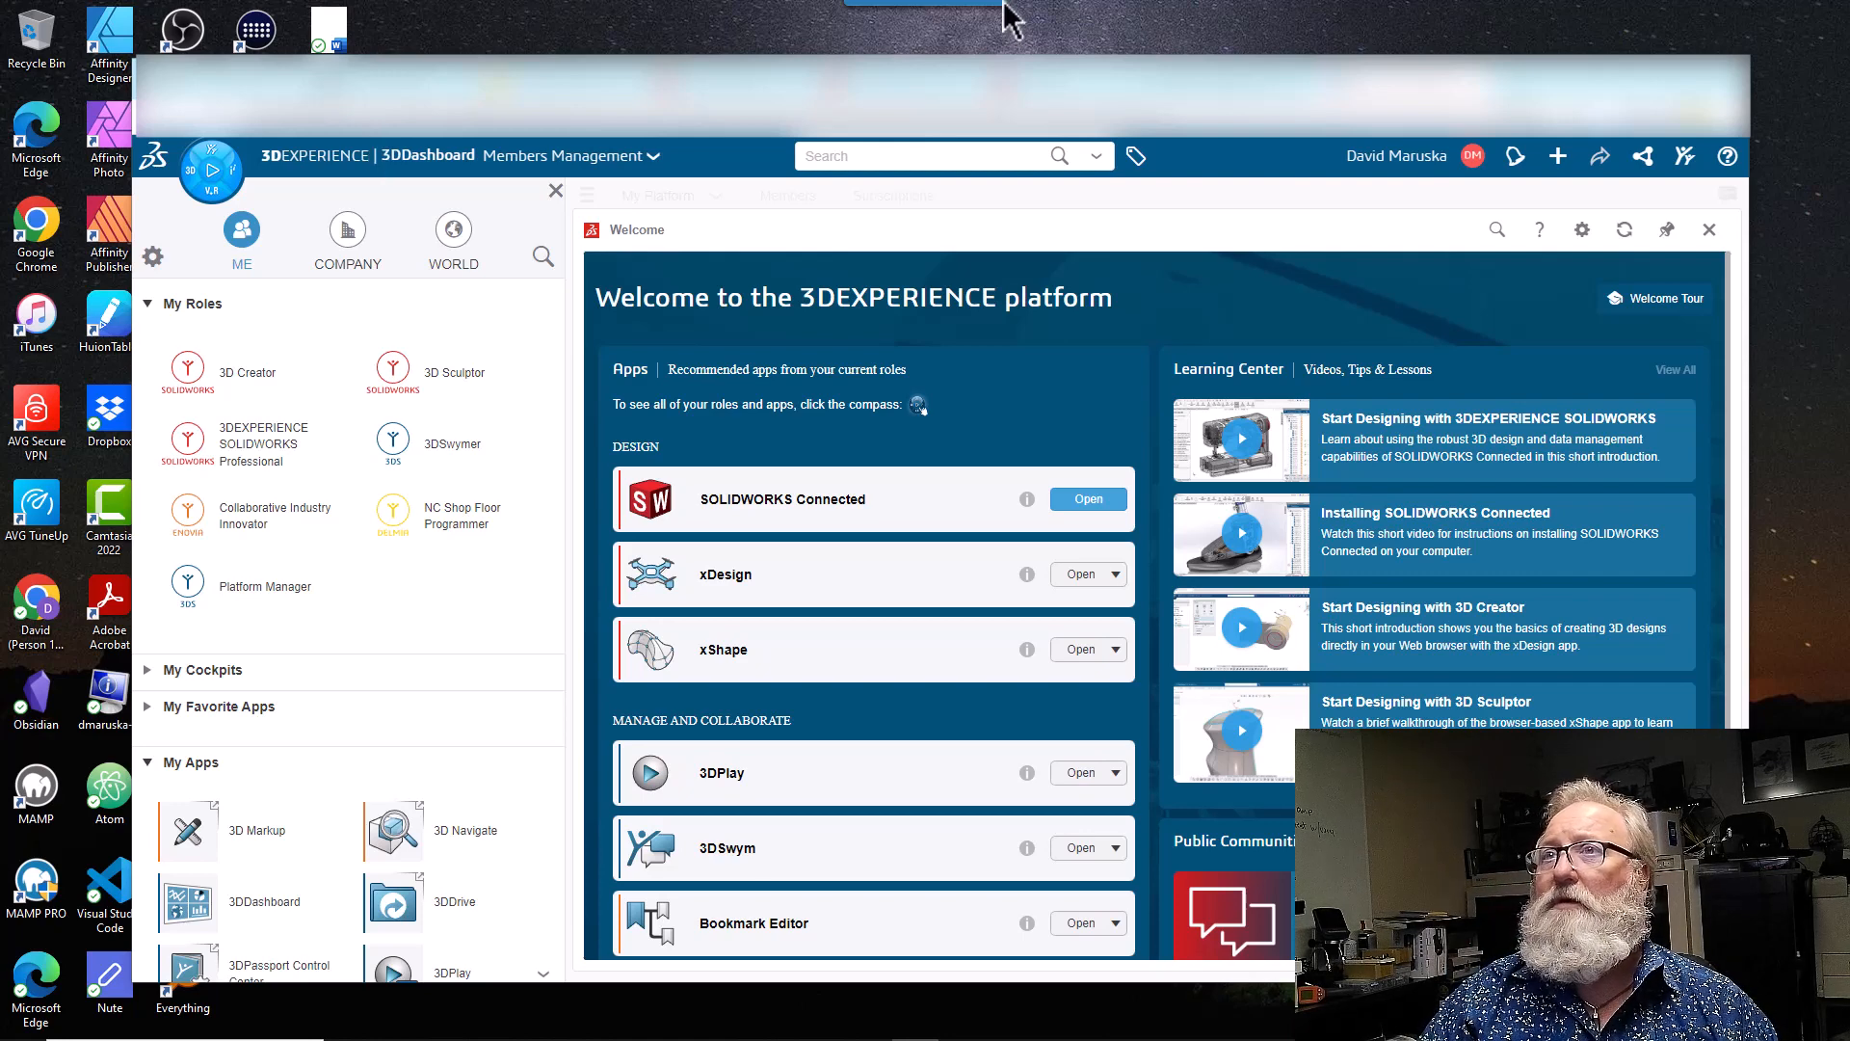
- Launch SOLIDWORKS Connected from the 3DEXPERIENCE dashboard and create a new part, removing nonexistent document template folders from the list
left_click(1097, 509)
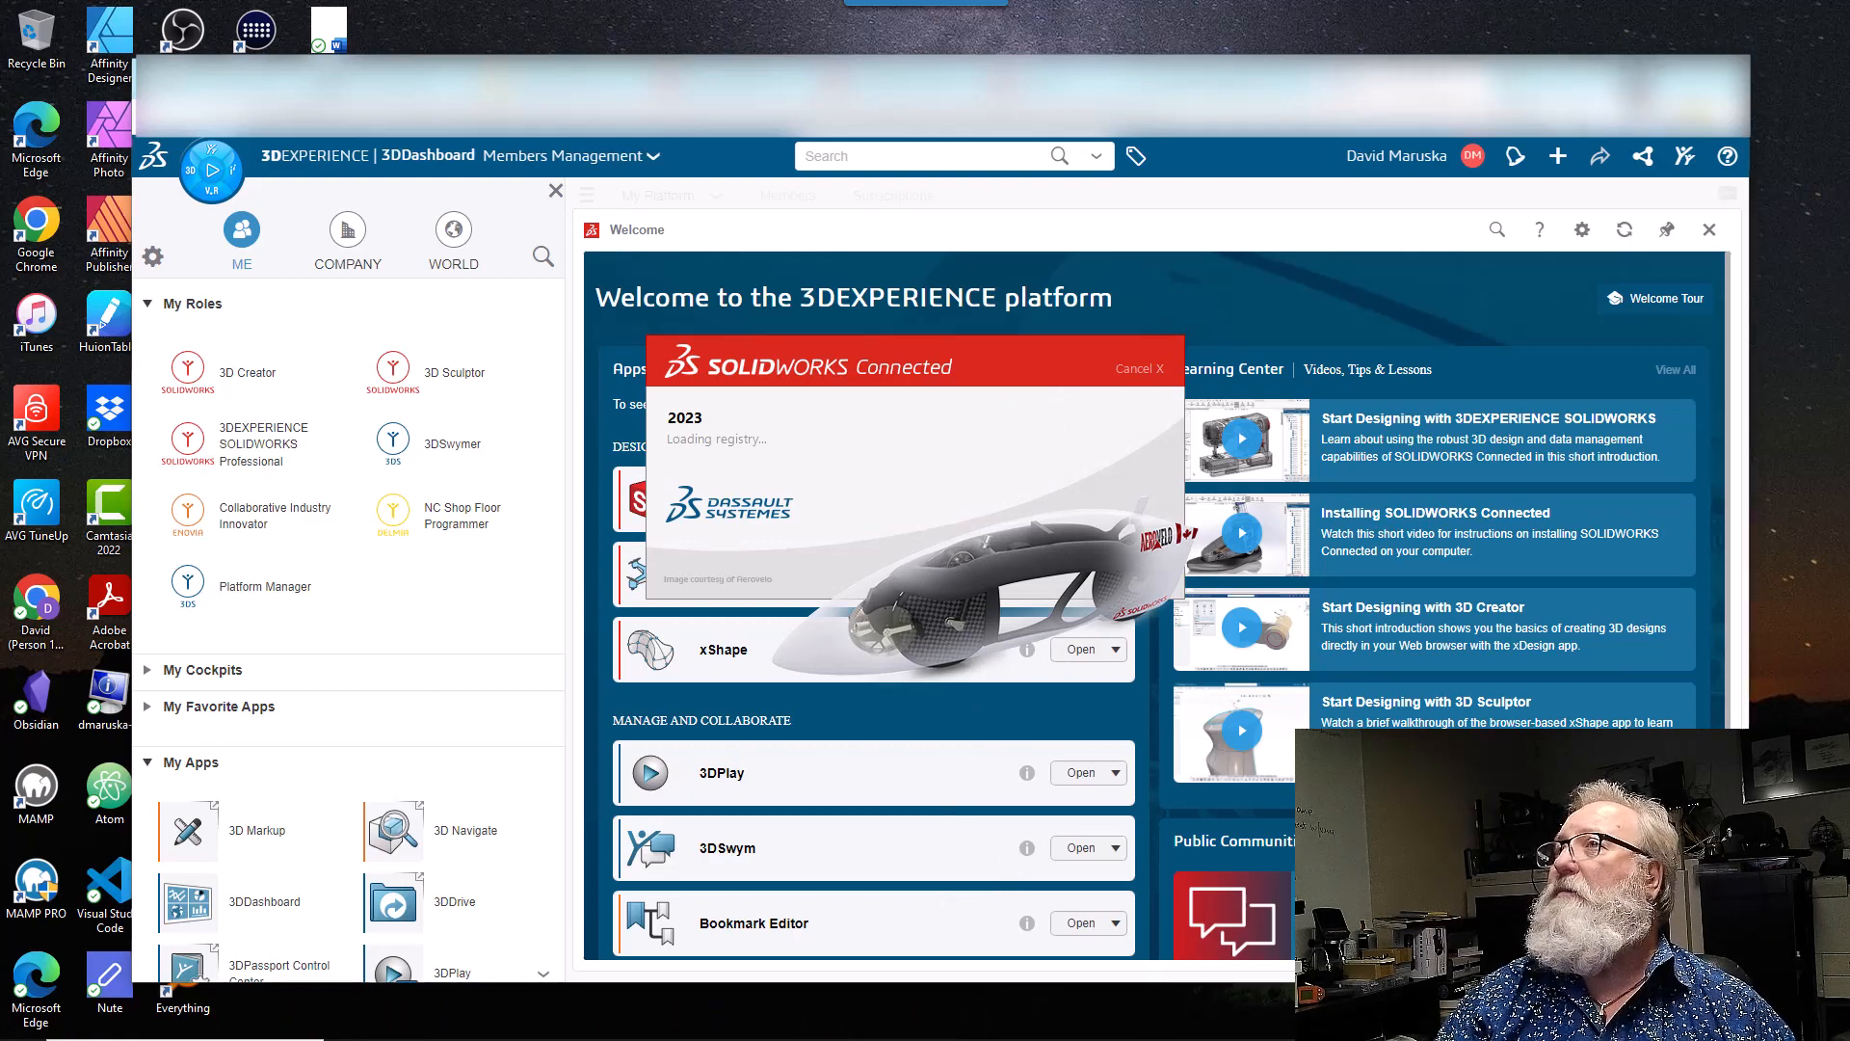
left_click(1632, 81)
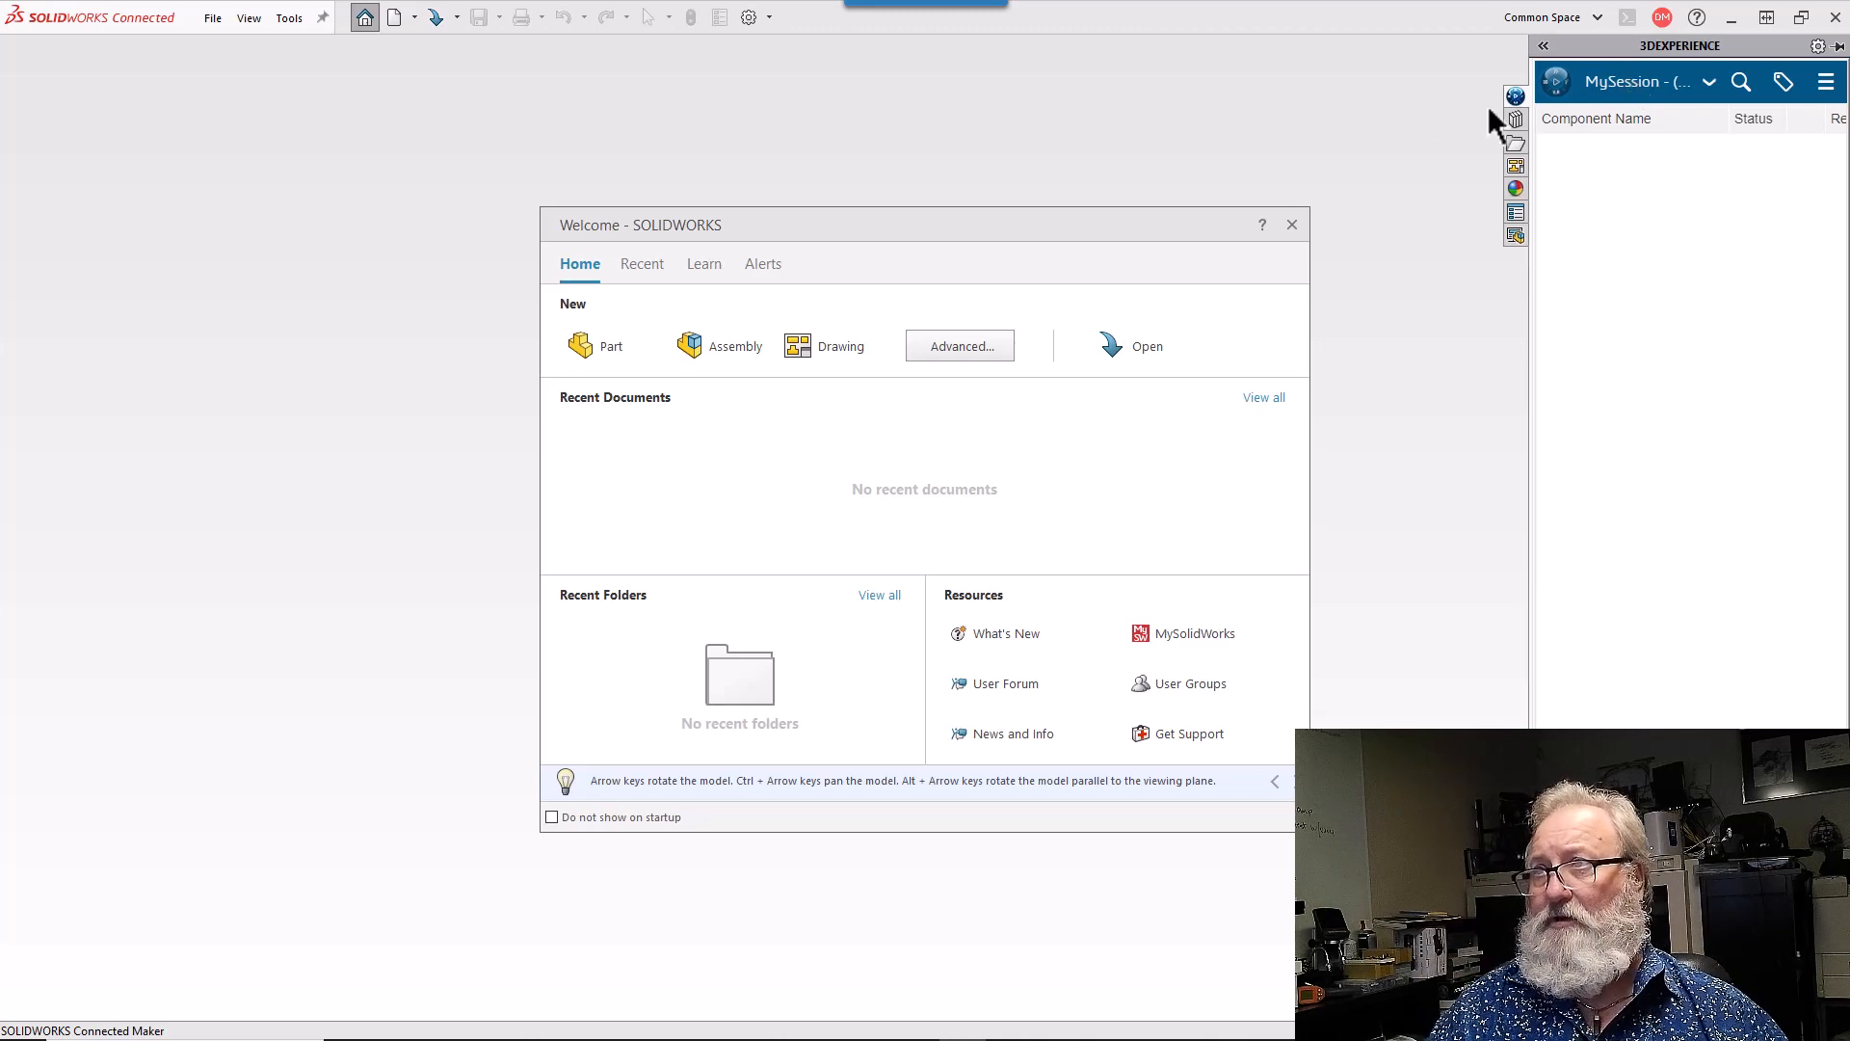
left_click(600, 351)
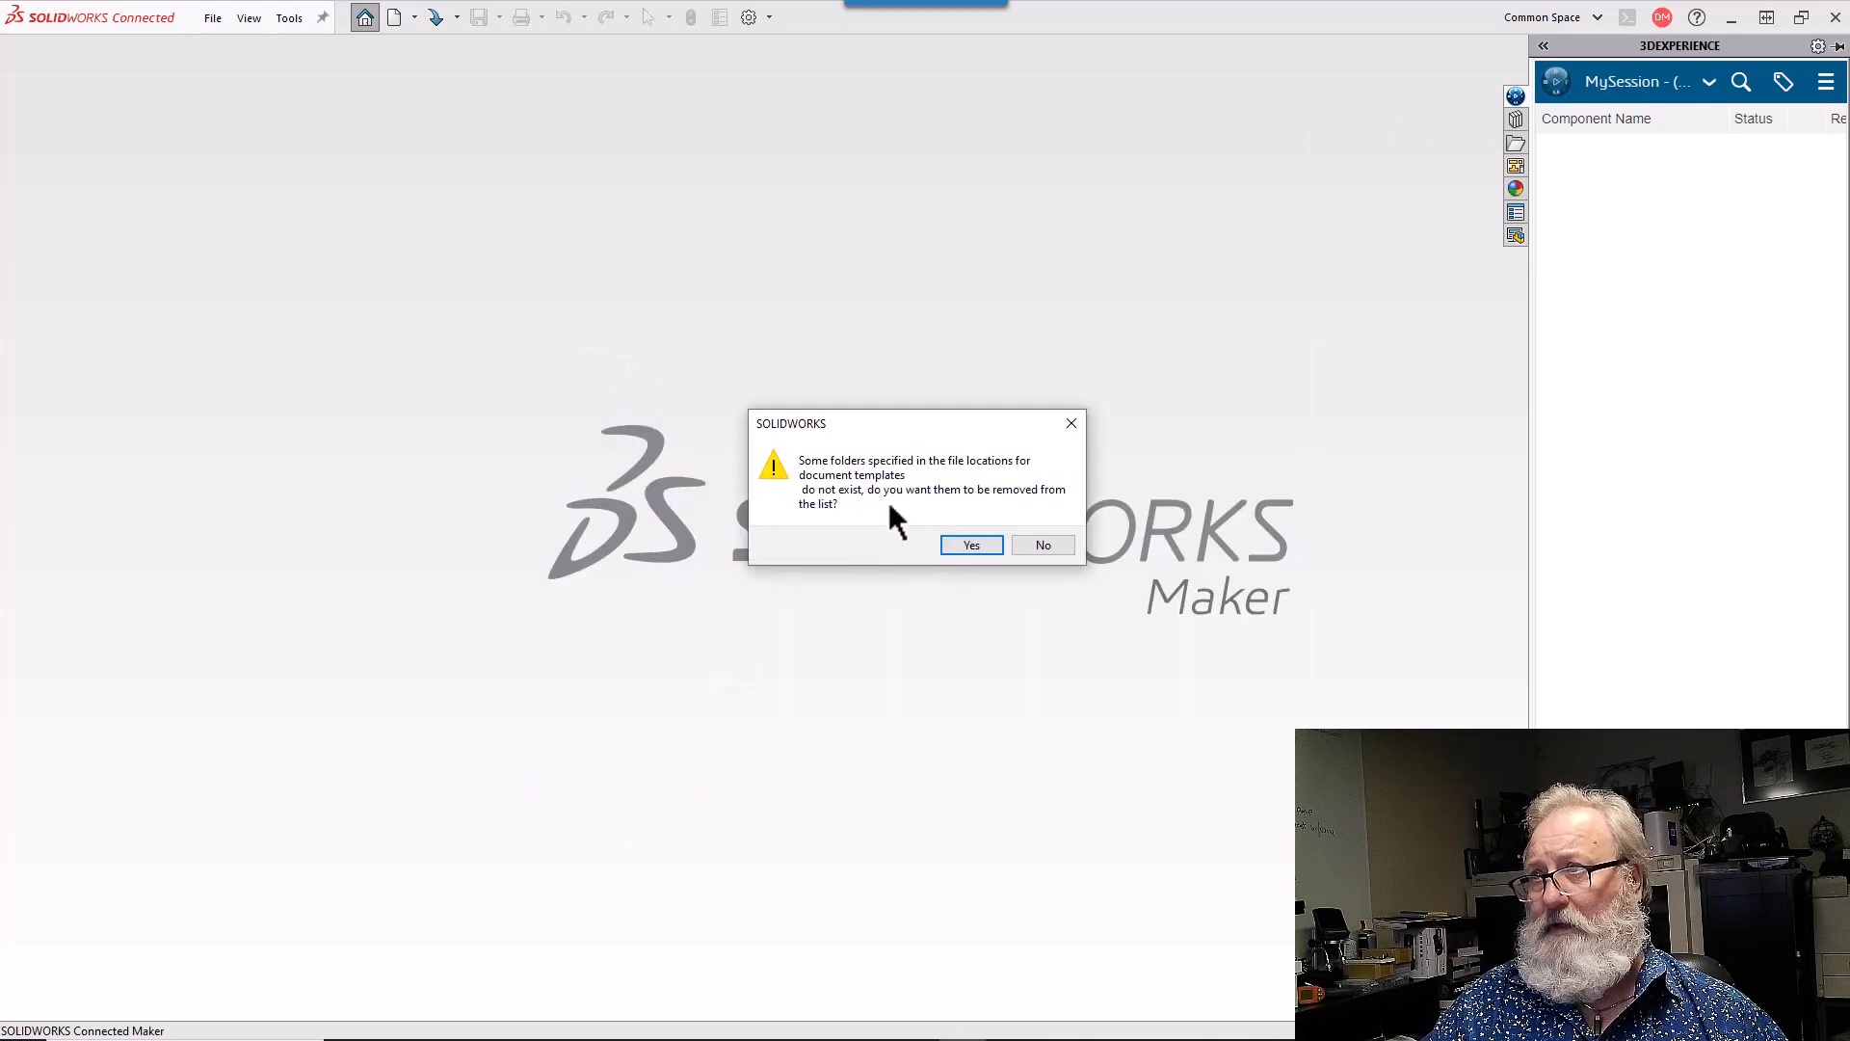
left_click(983, 551)
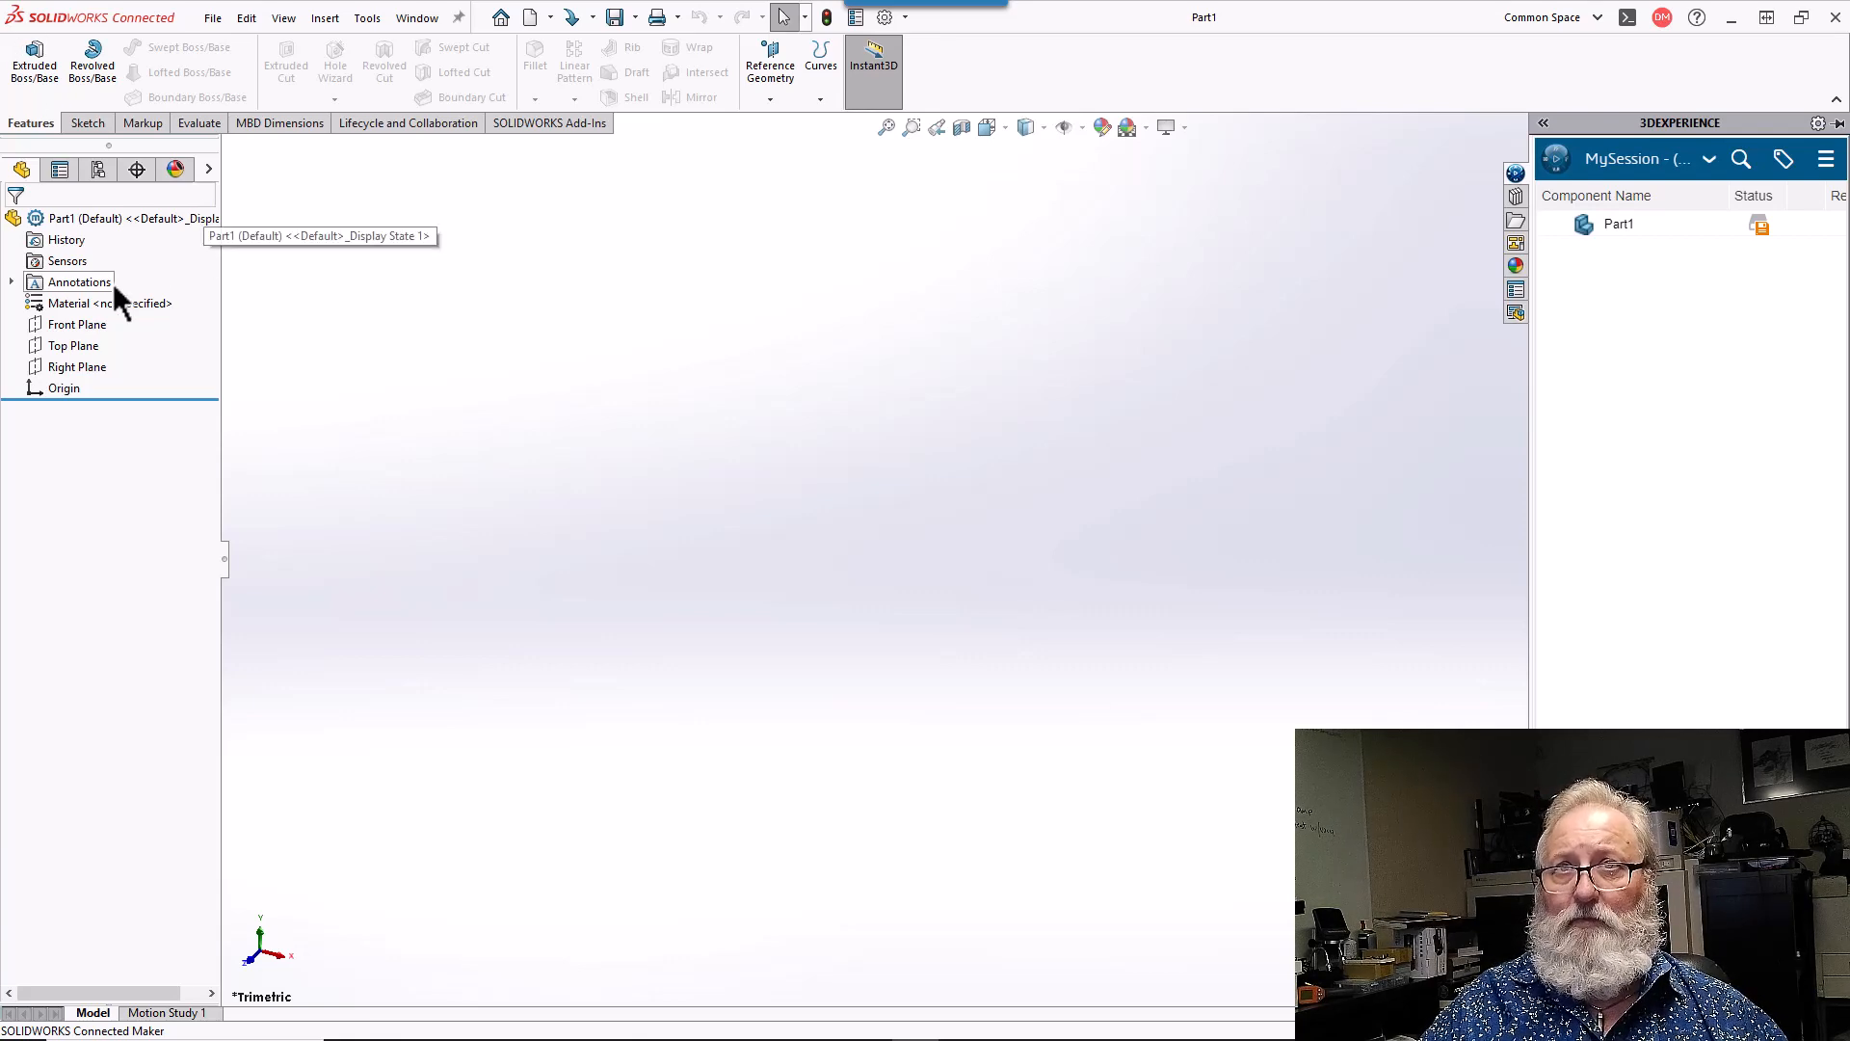
- Sketch a circle about 1.30 in in diameter on the Front Plane, centred on the origin
left_click(79, 329)
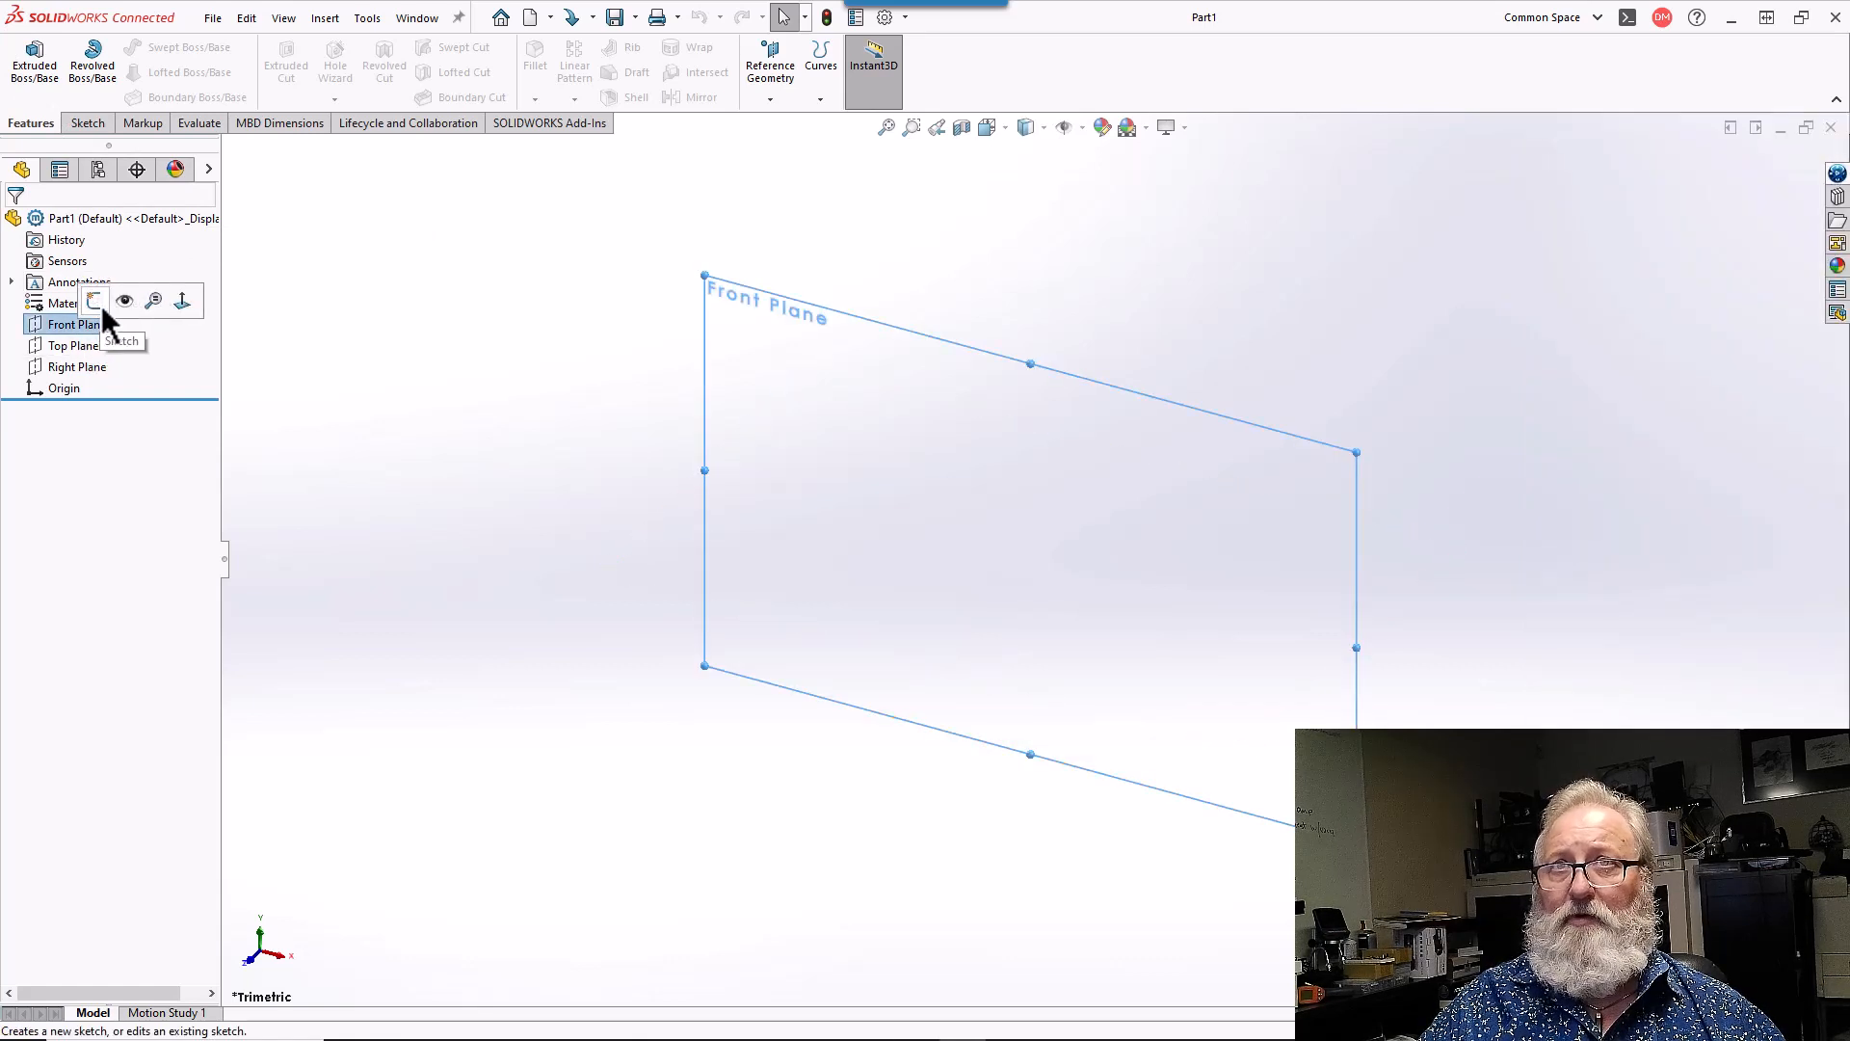
left_click(183, 299)
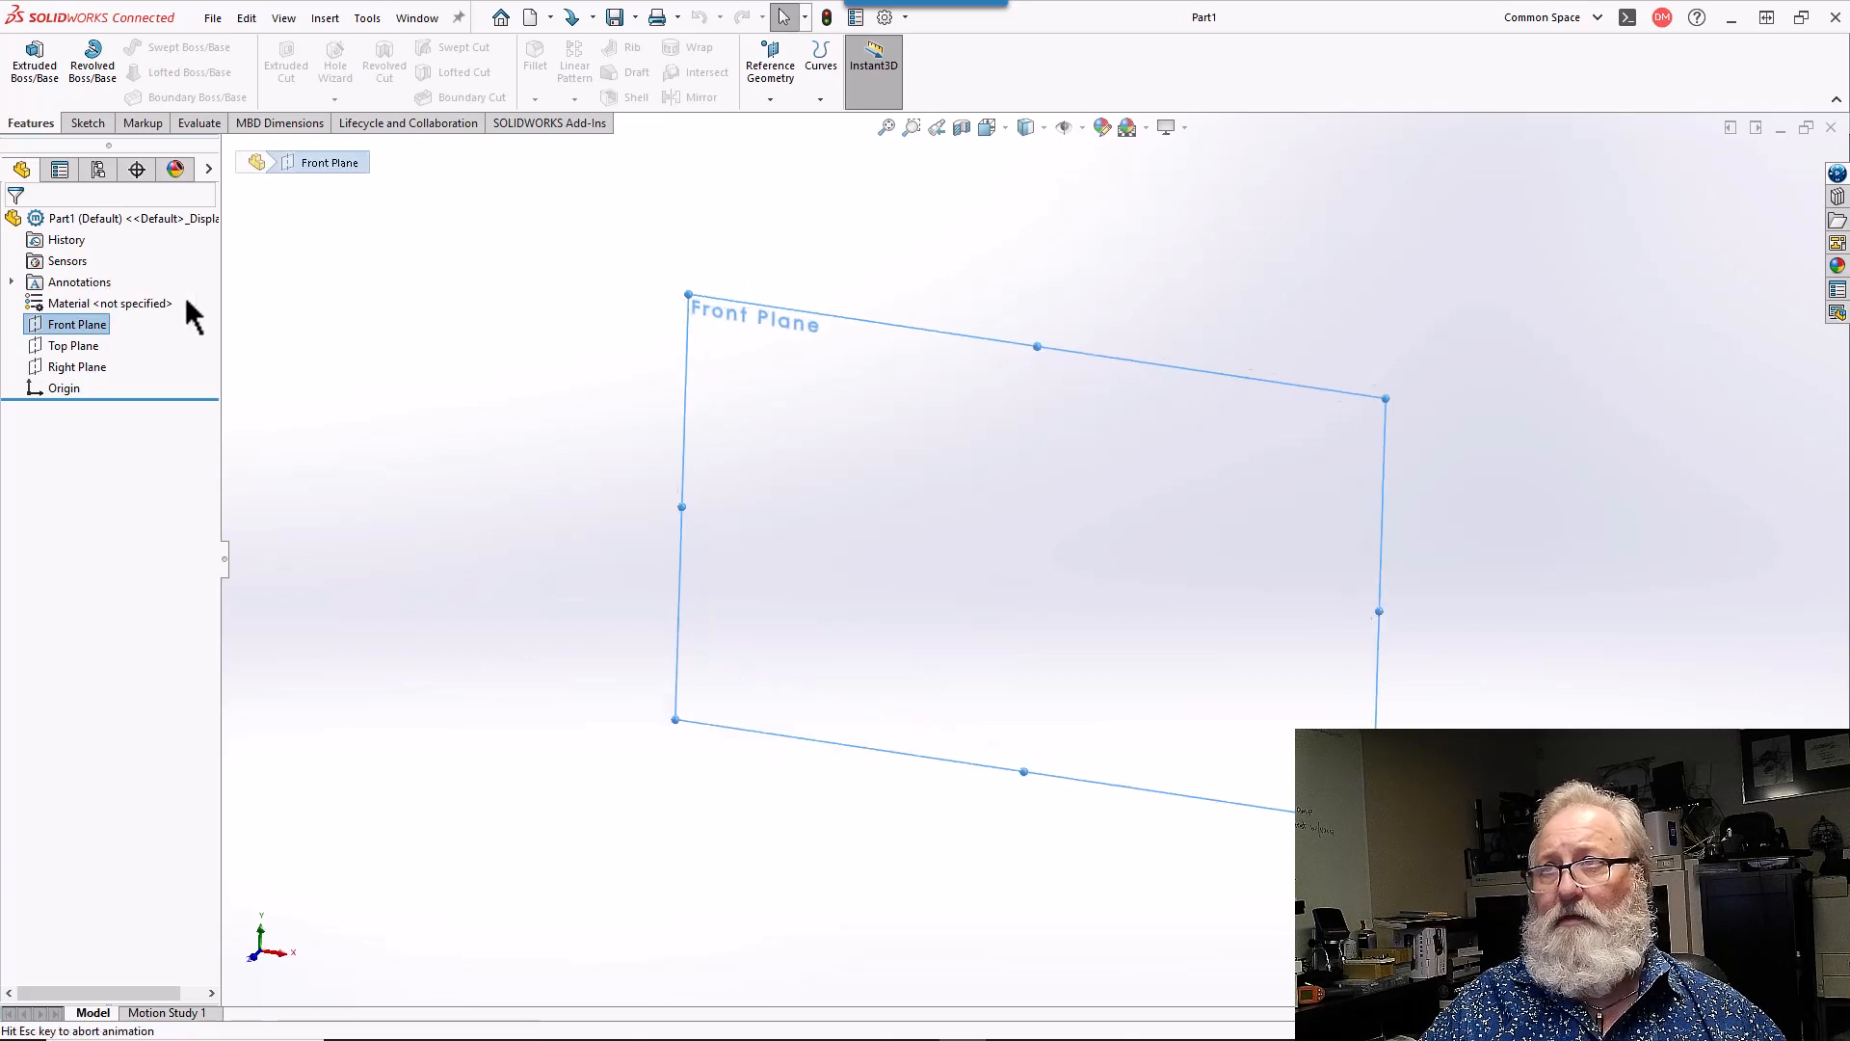
left_click(100, 126)
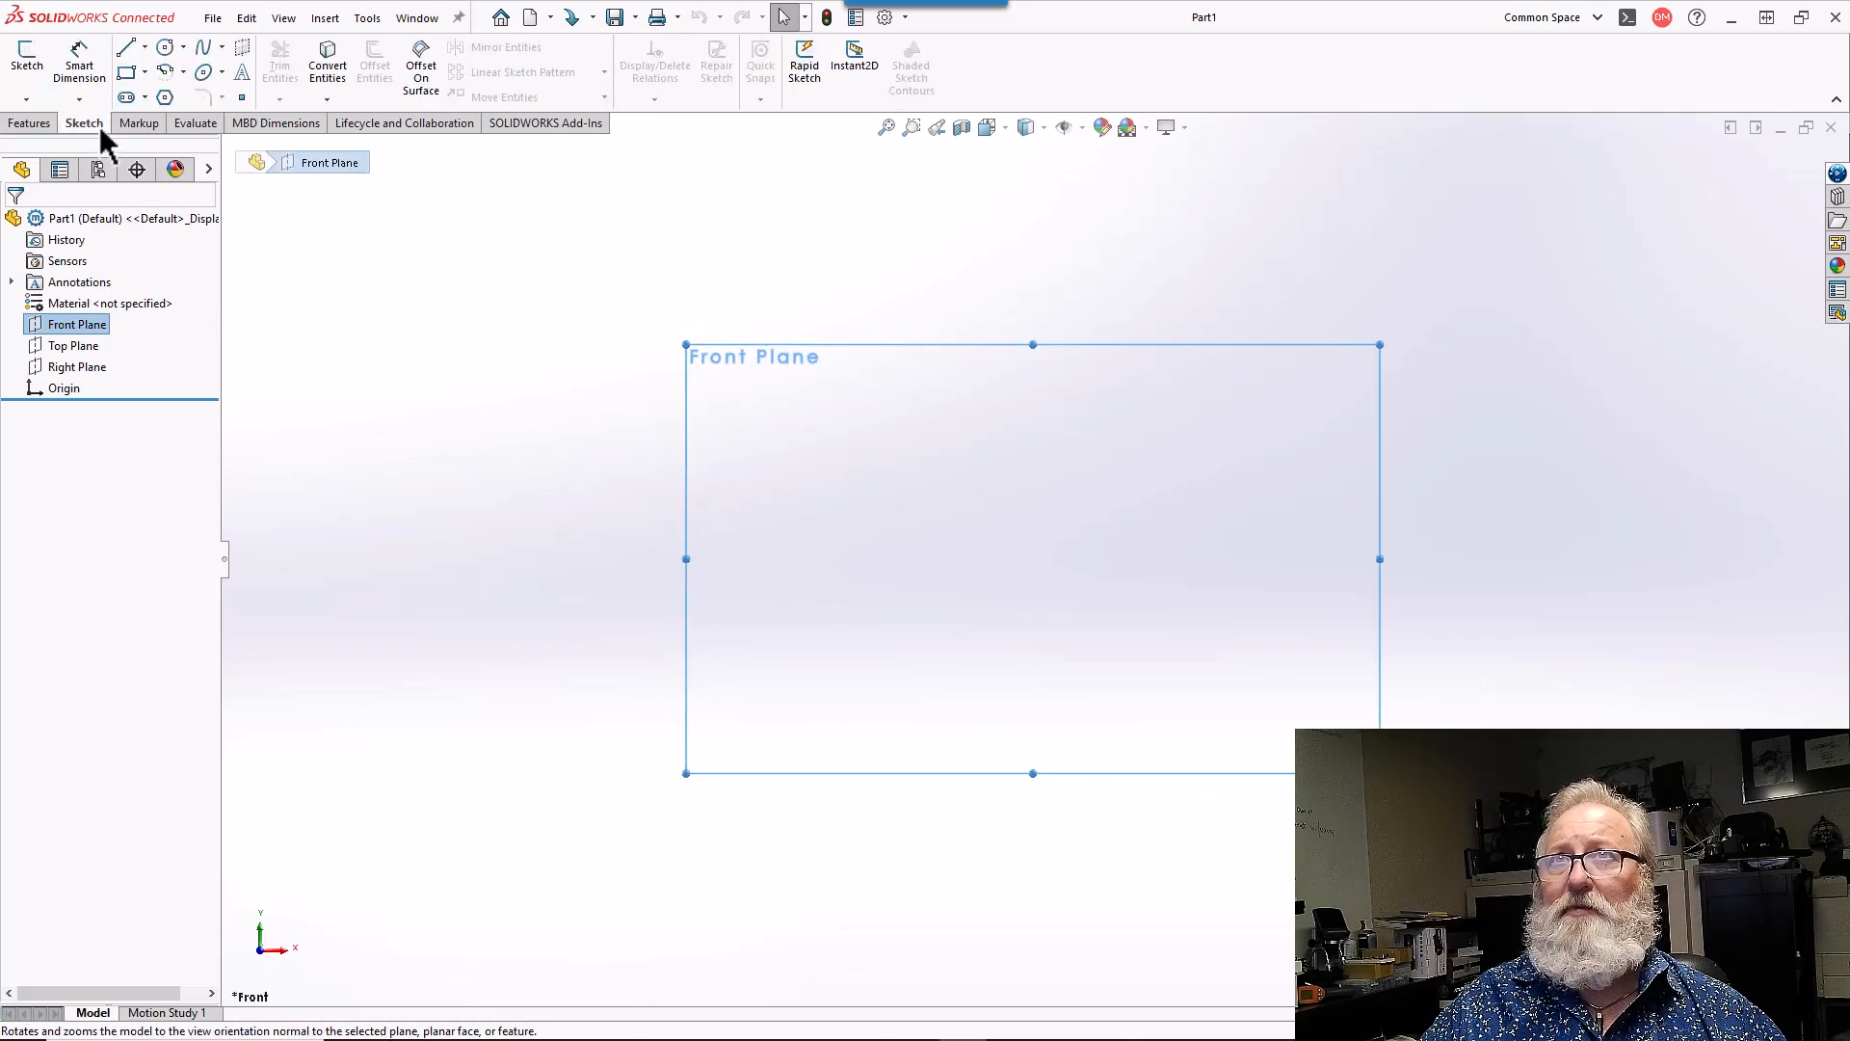
left_click(168, 48)
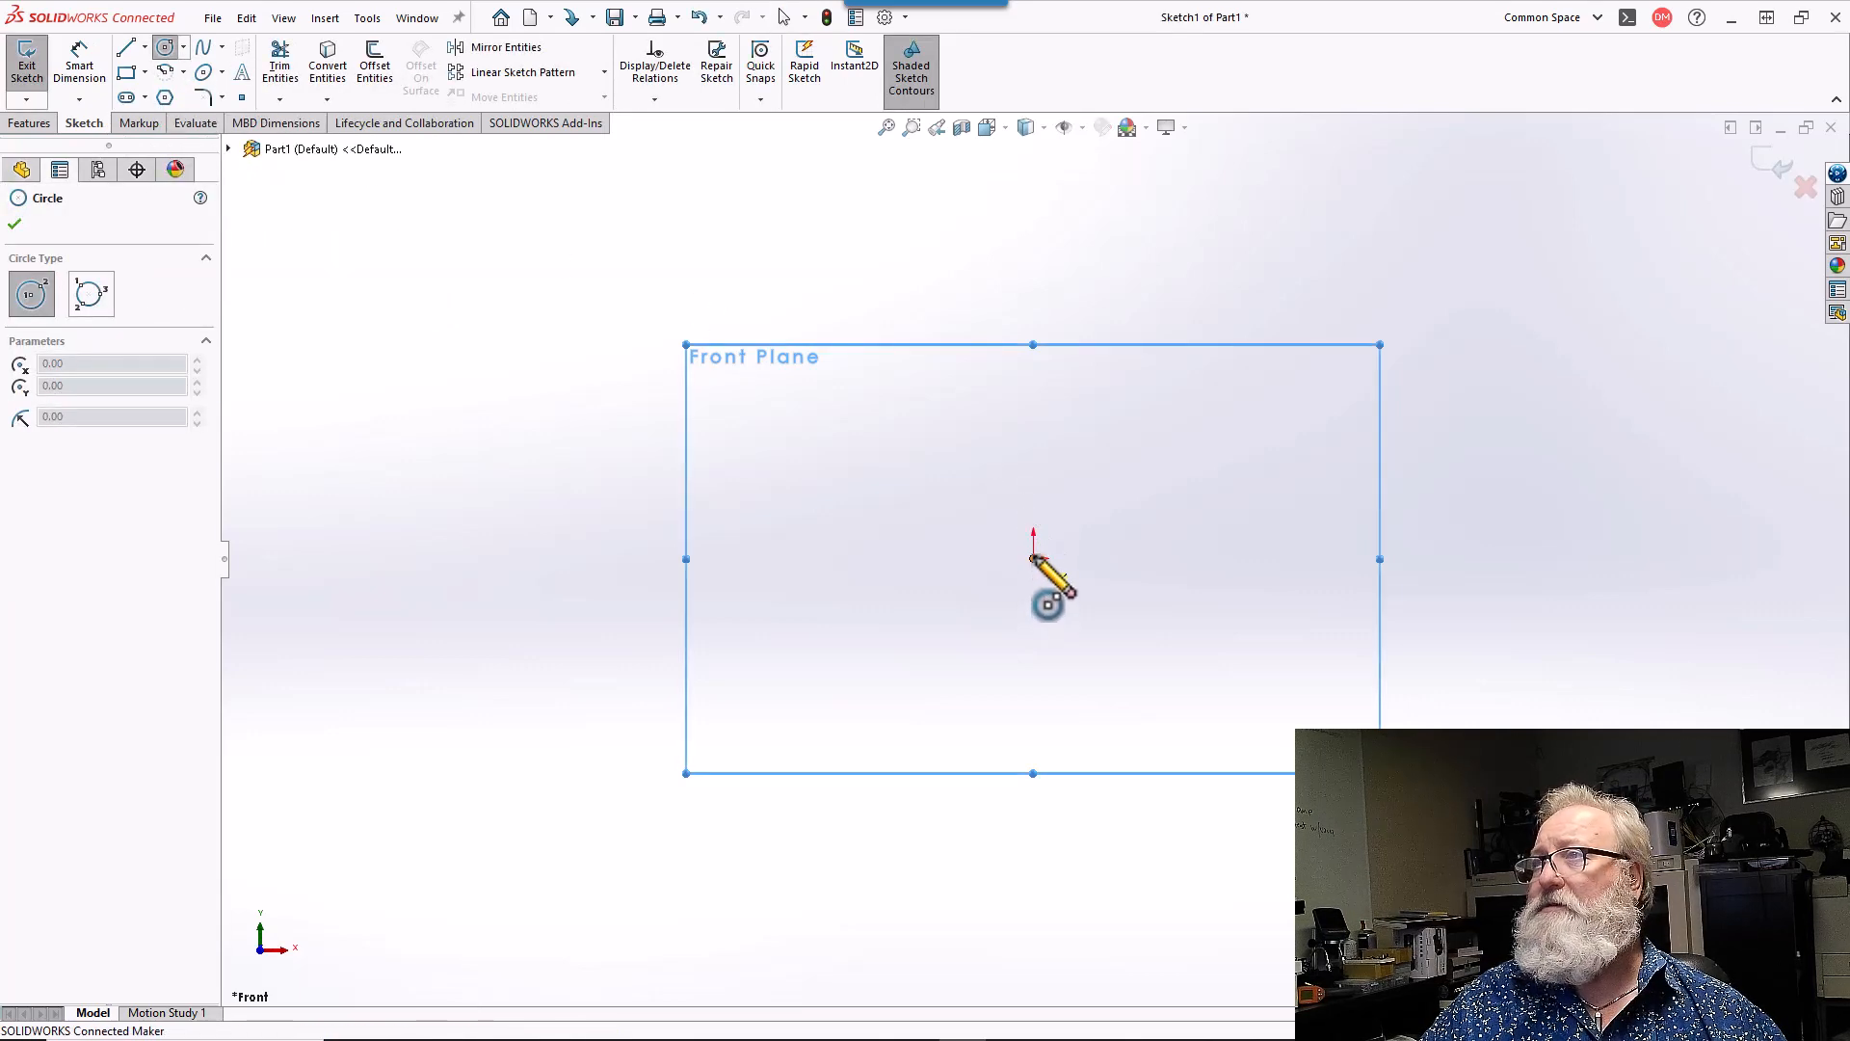
left_click(1033, 559)
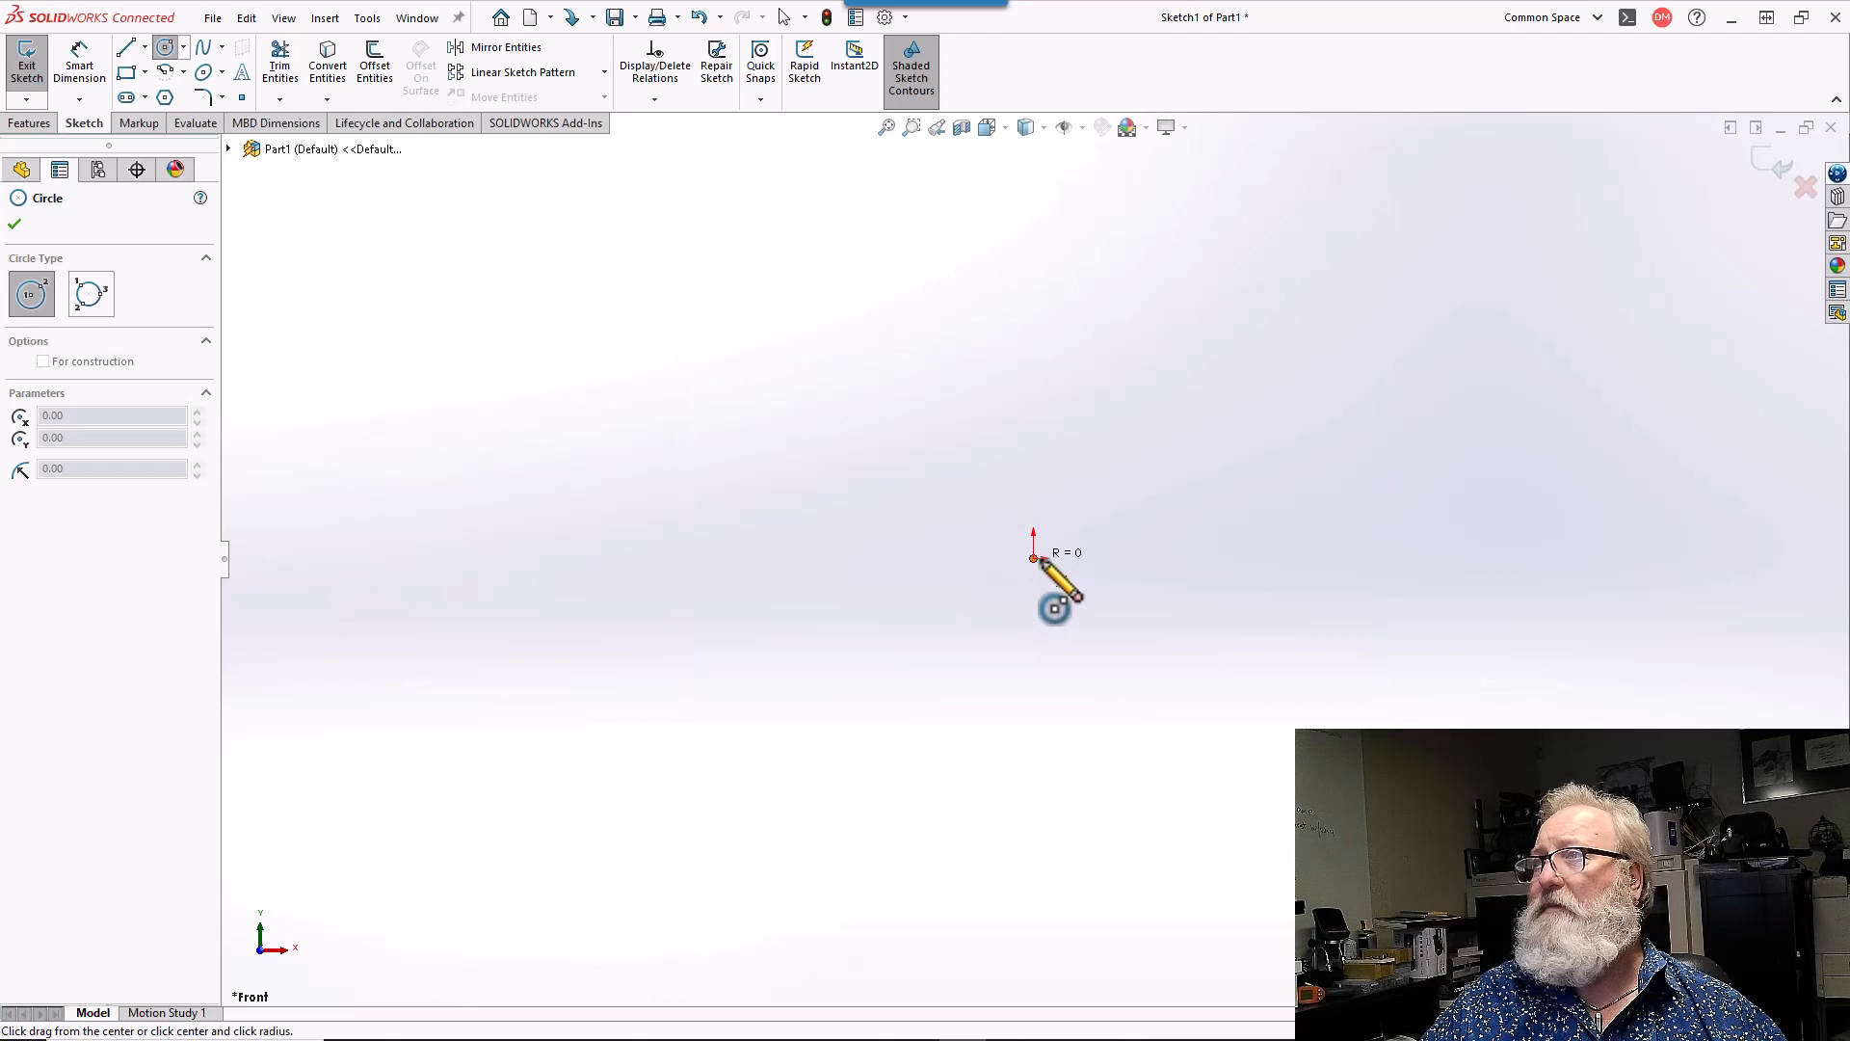
left_click(1099, 559)
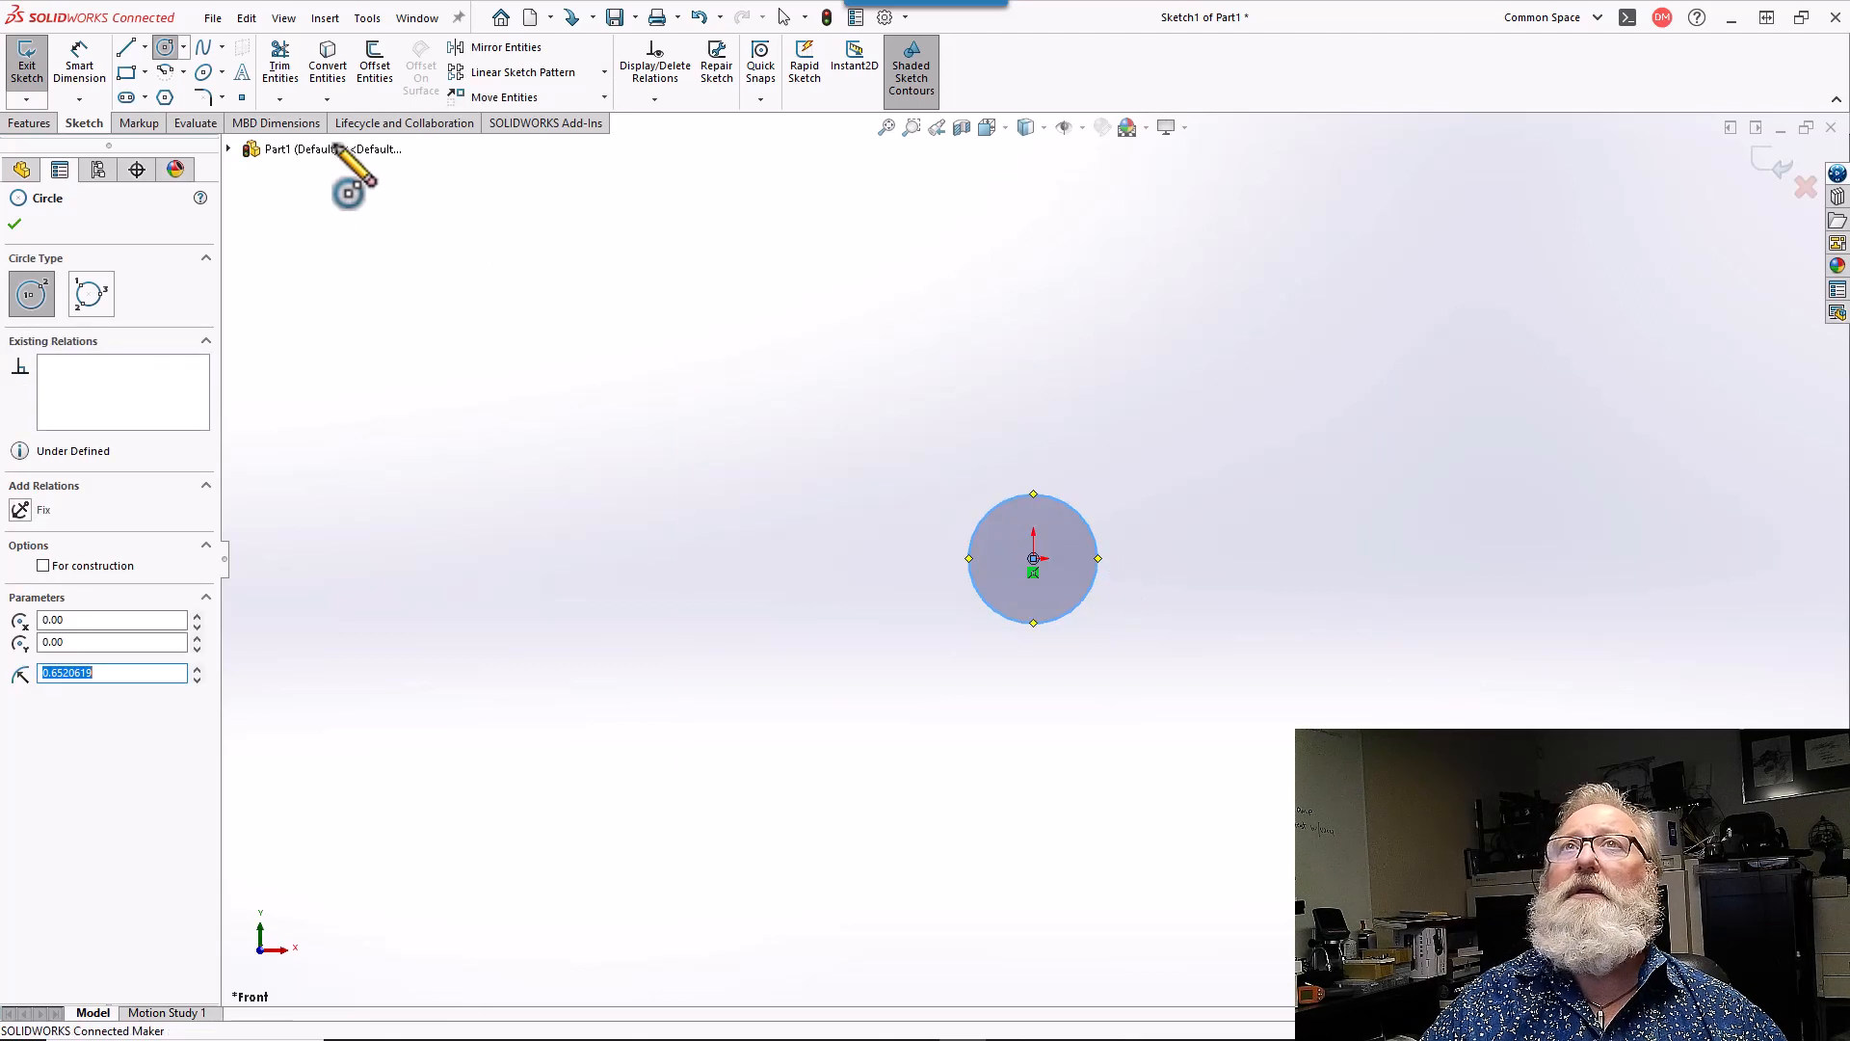
- Dimension the circle's diameter, keeping the size as drawn, and exit the sketch
left_click(68, 56)
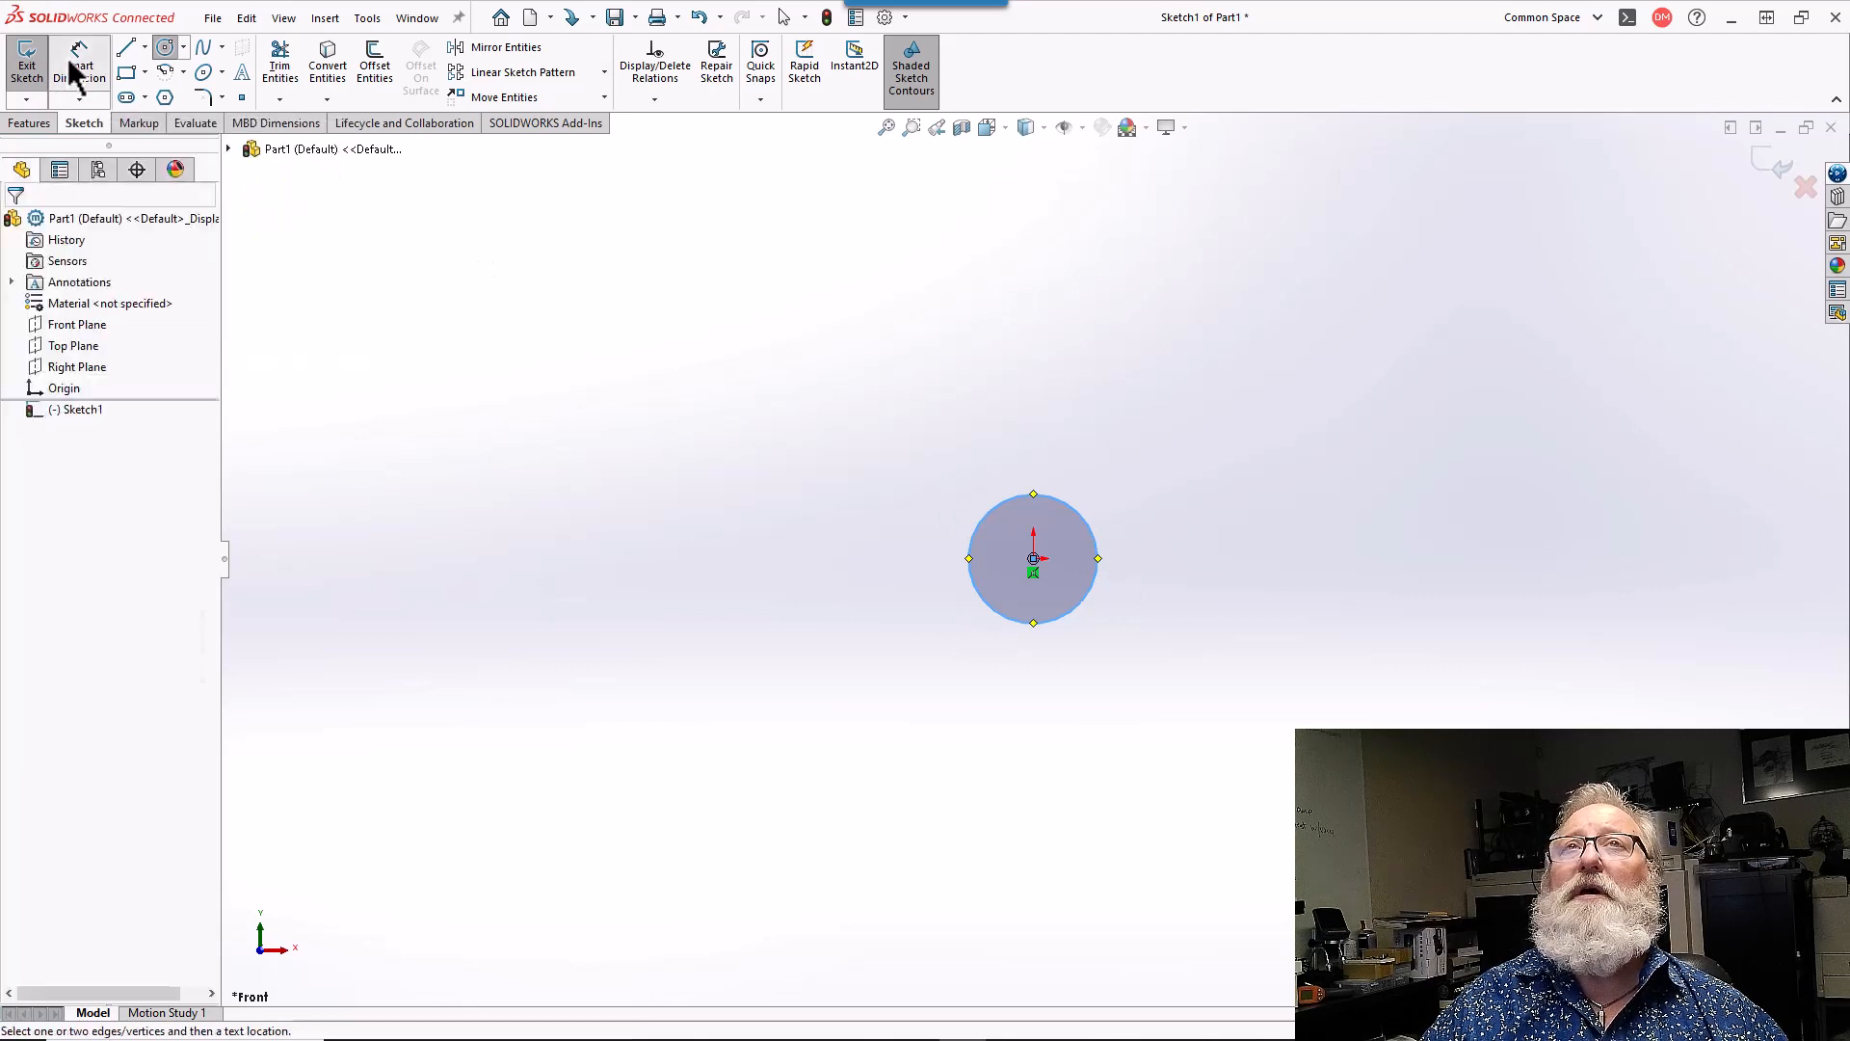
left_click(1086, 518)
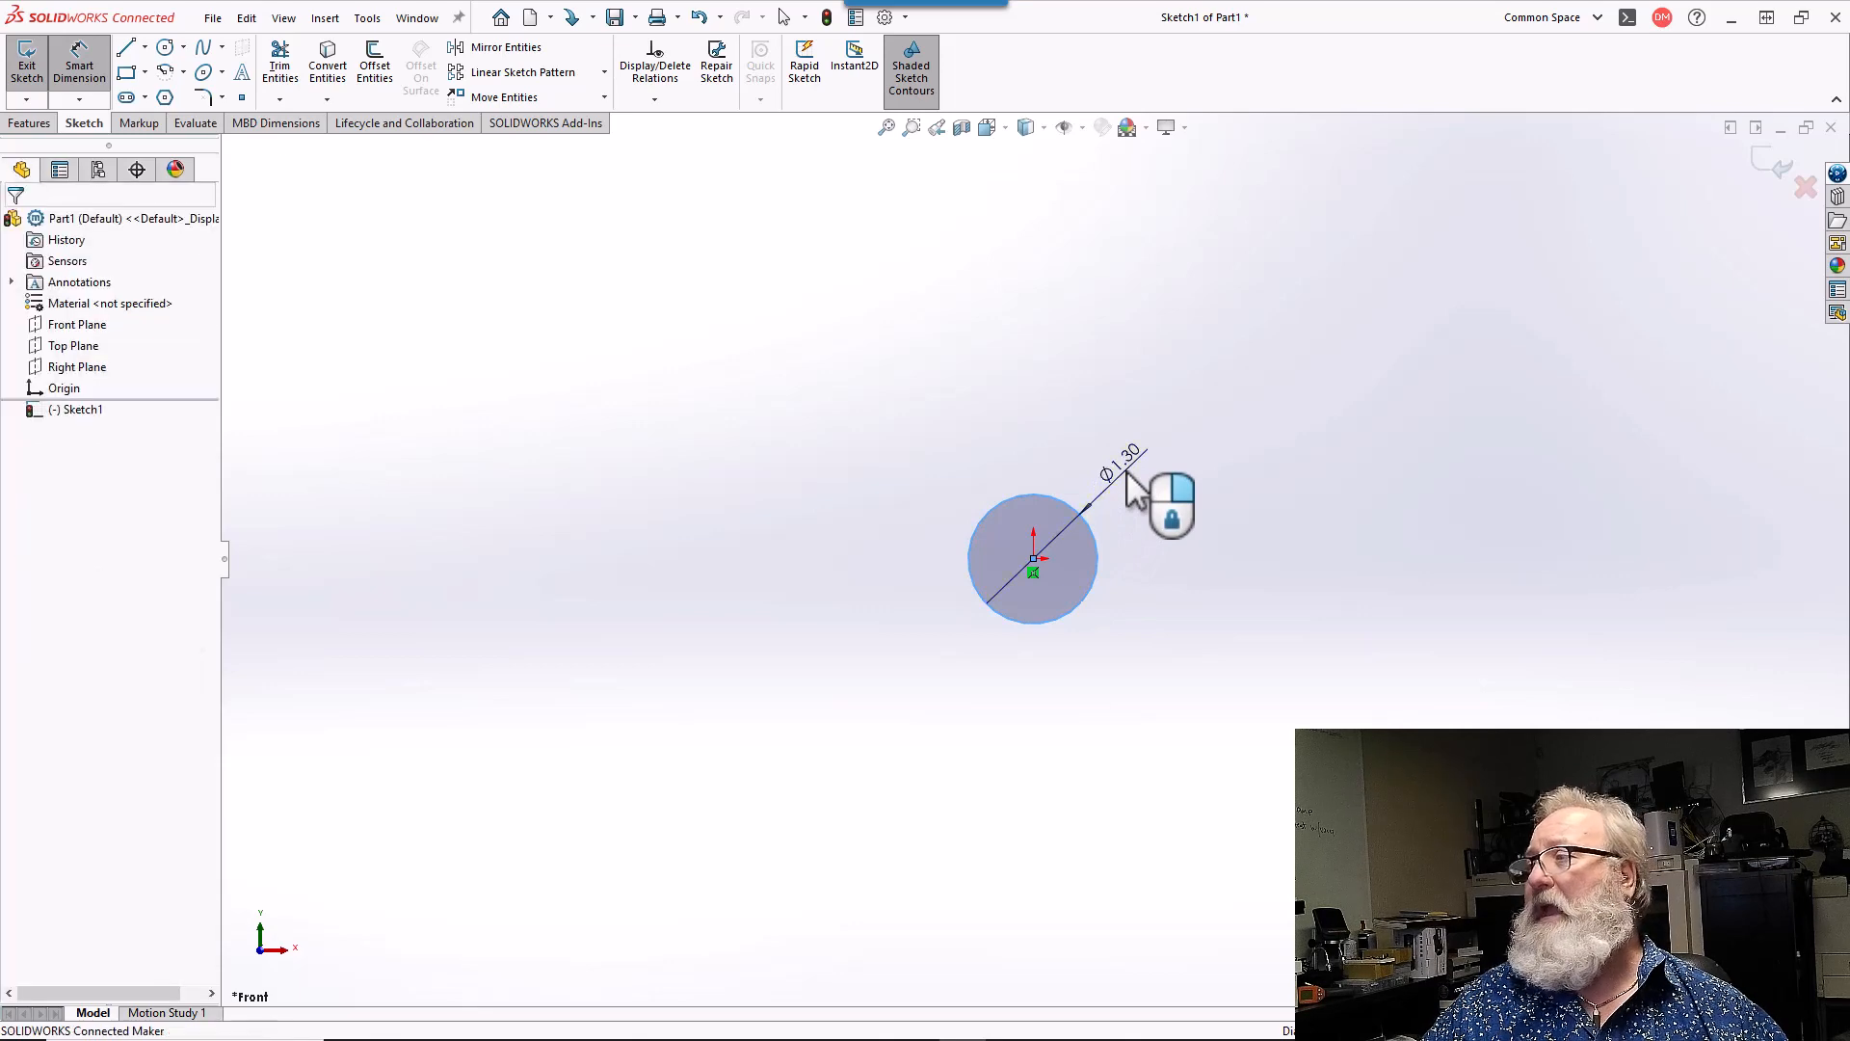
left_click(1135, 491)
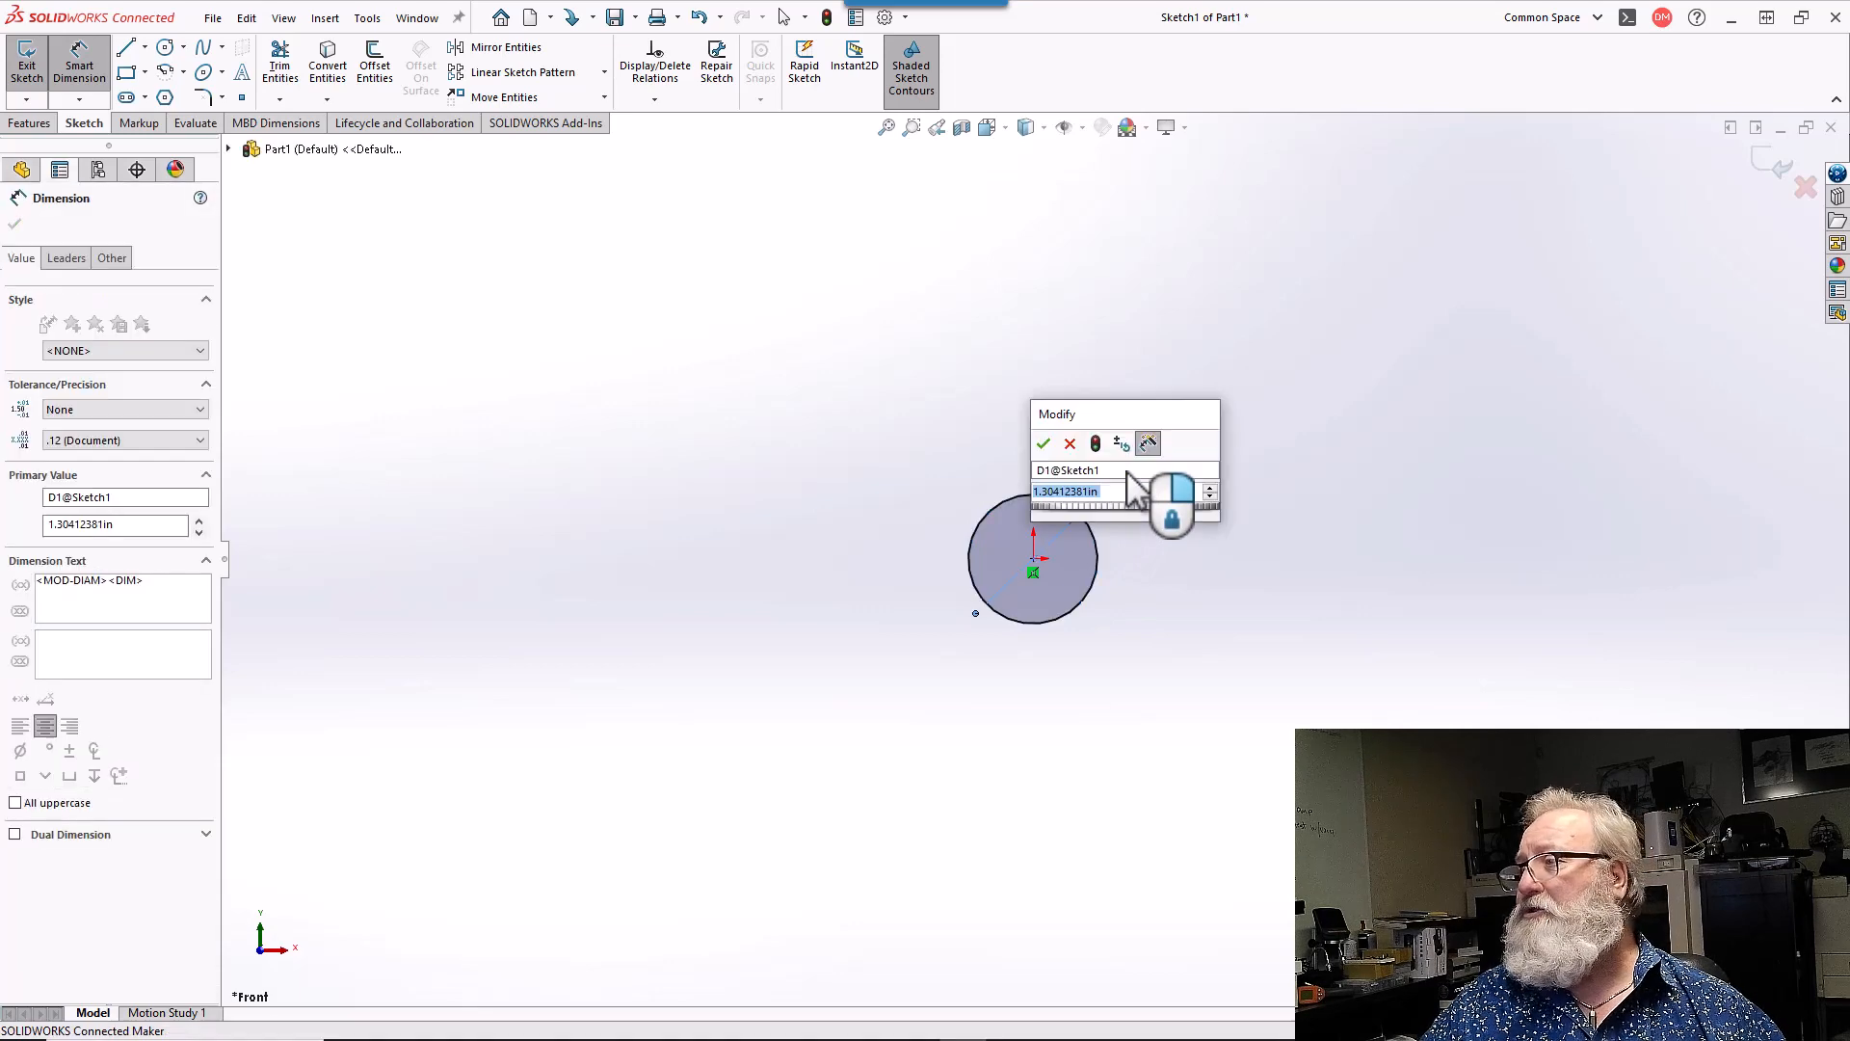
left_click(1047, 443)
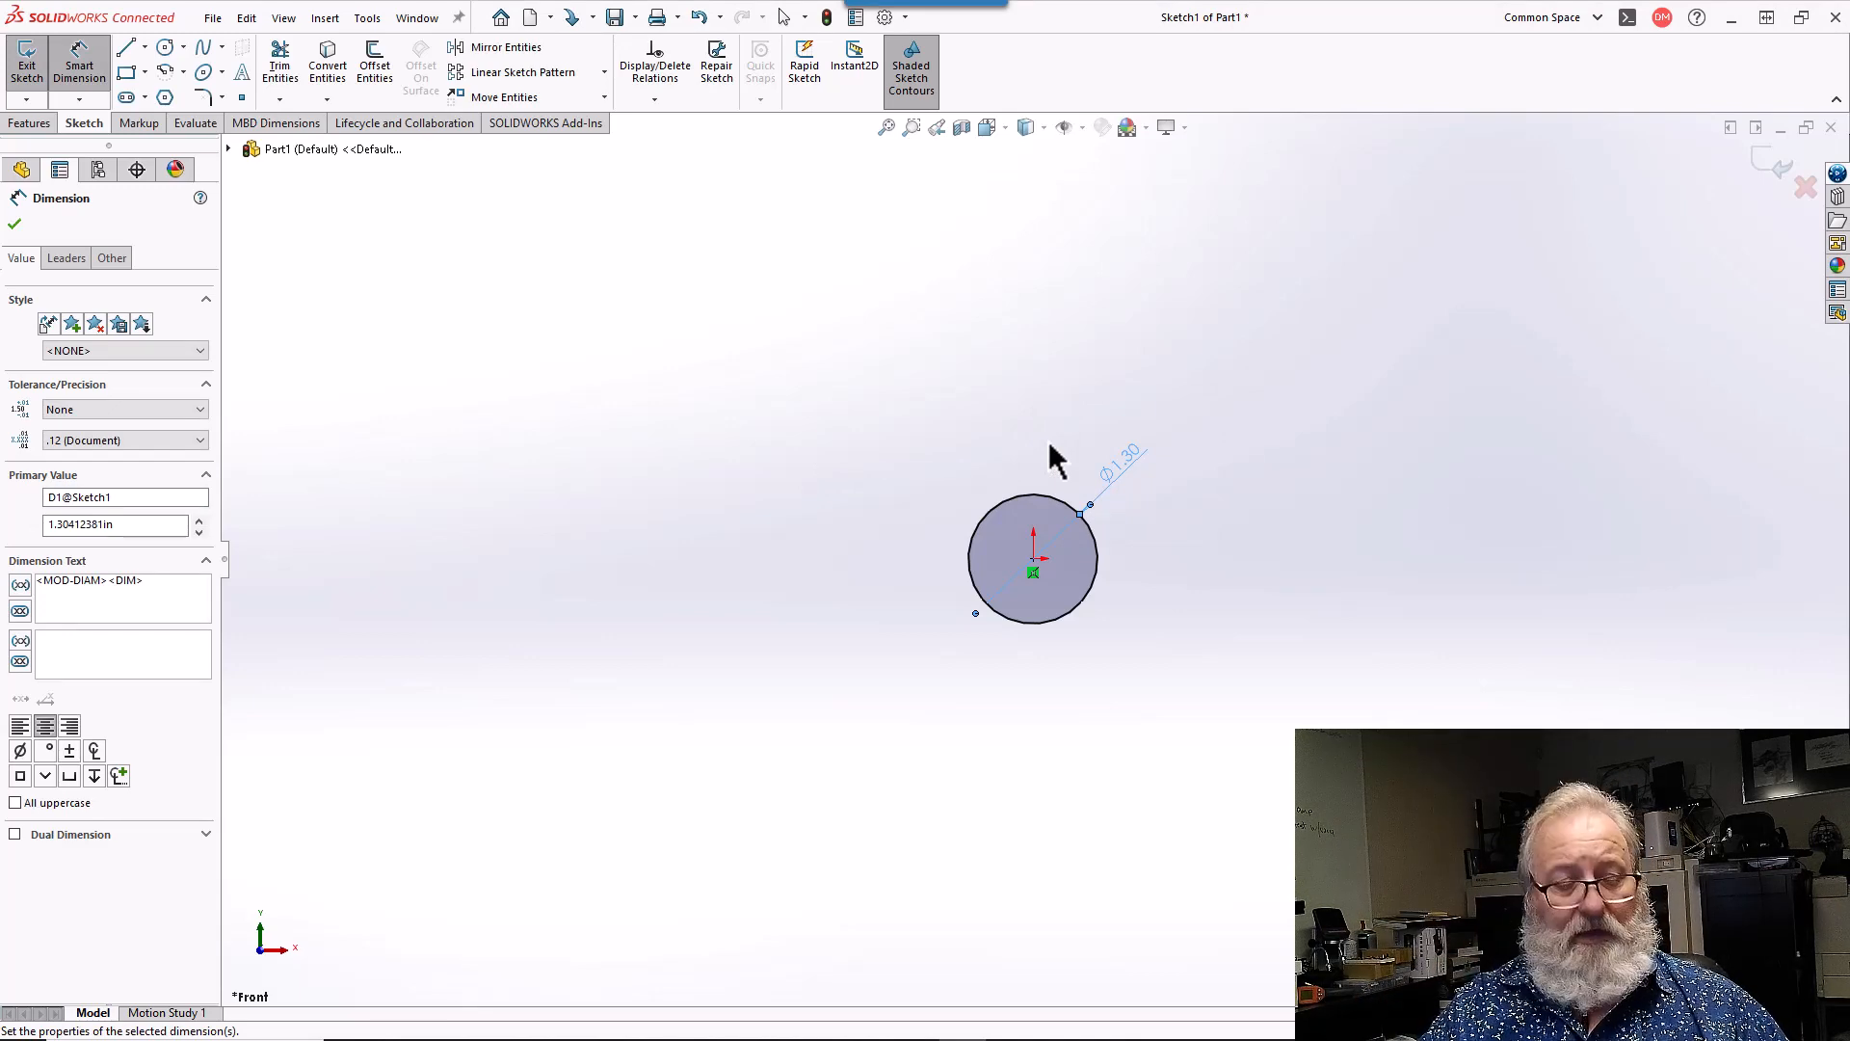
key("Escape")
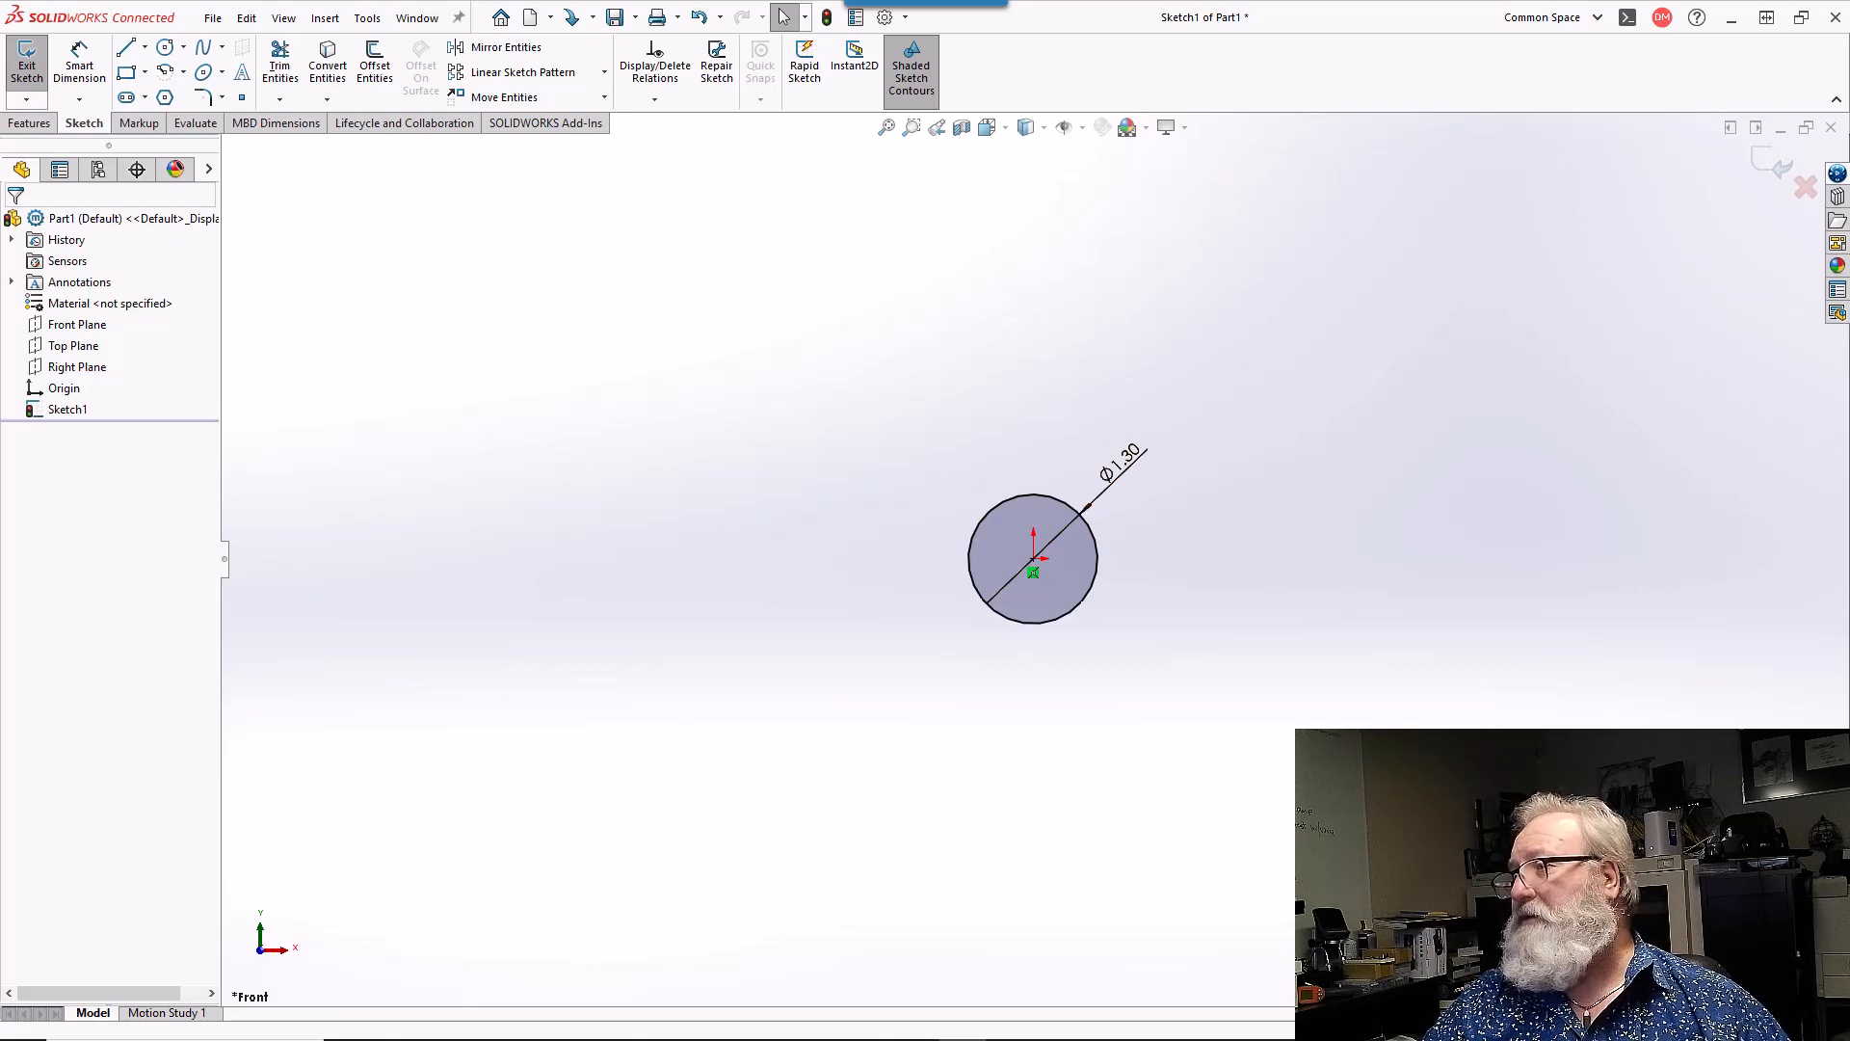
key("ctrl+b")
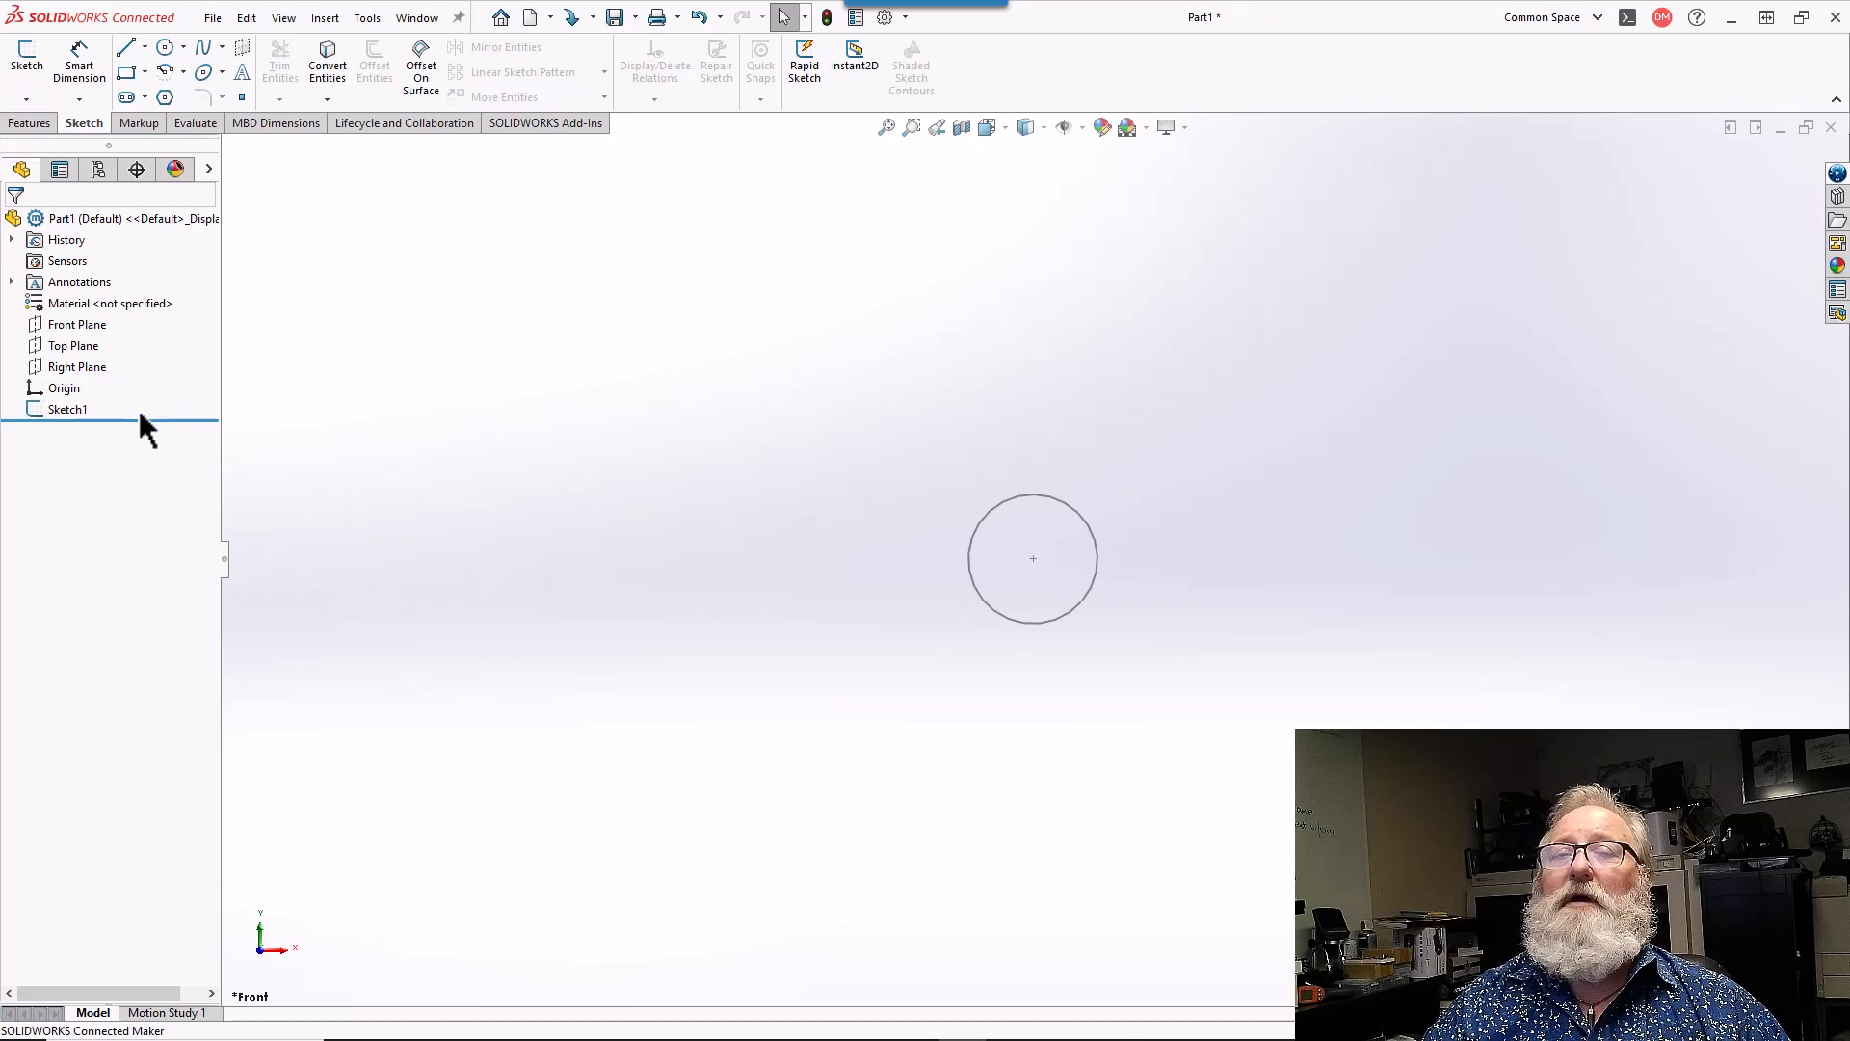
- Reopen the circle sketch, move the diameter dimension closer to the circle and set it to 47.15 mm
left_click(81, 413)
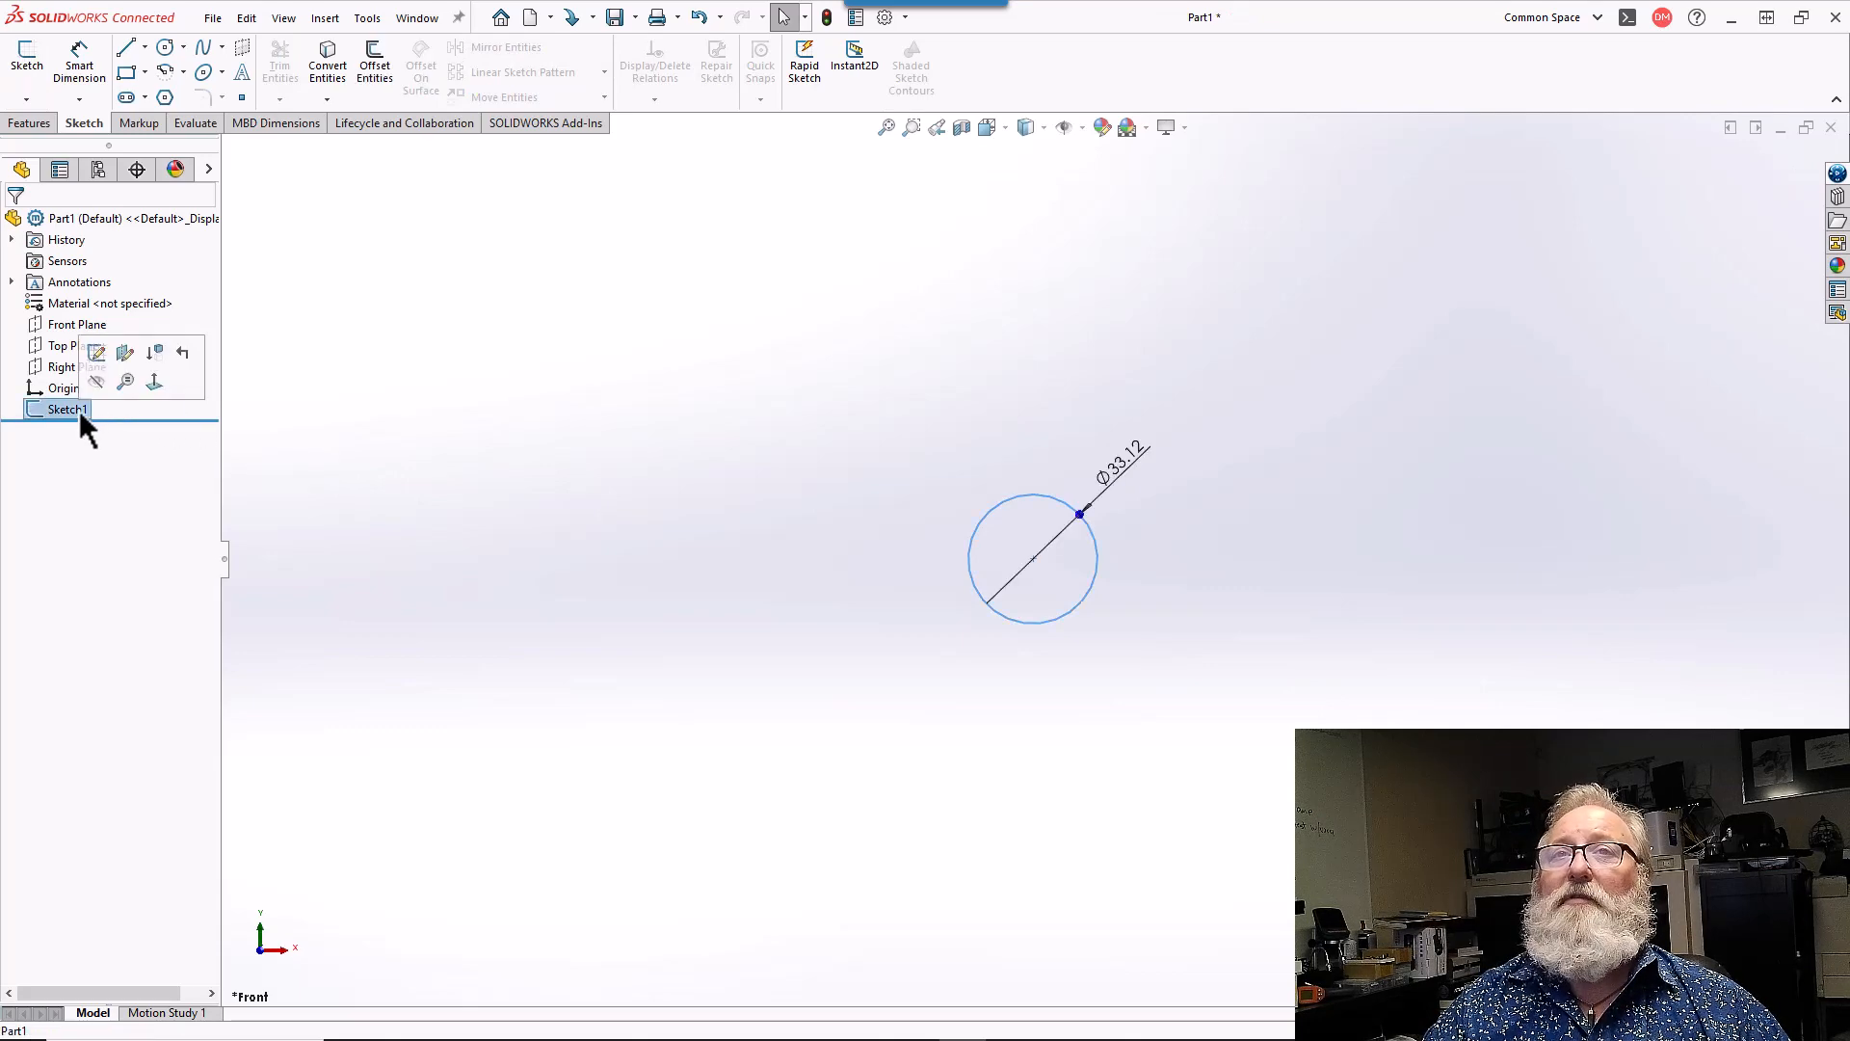
left_click(97, 354)
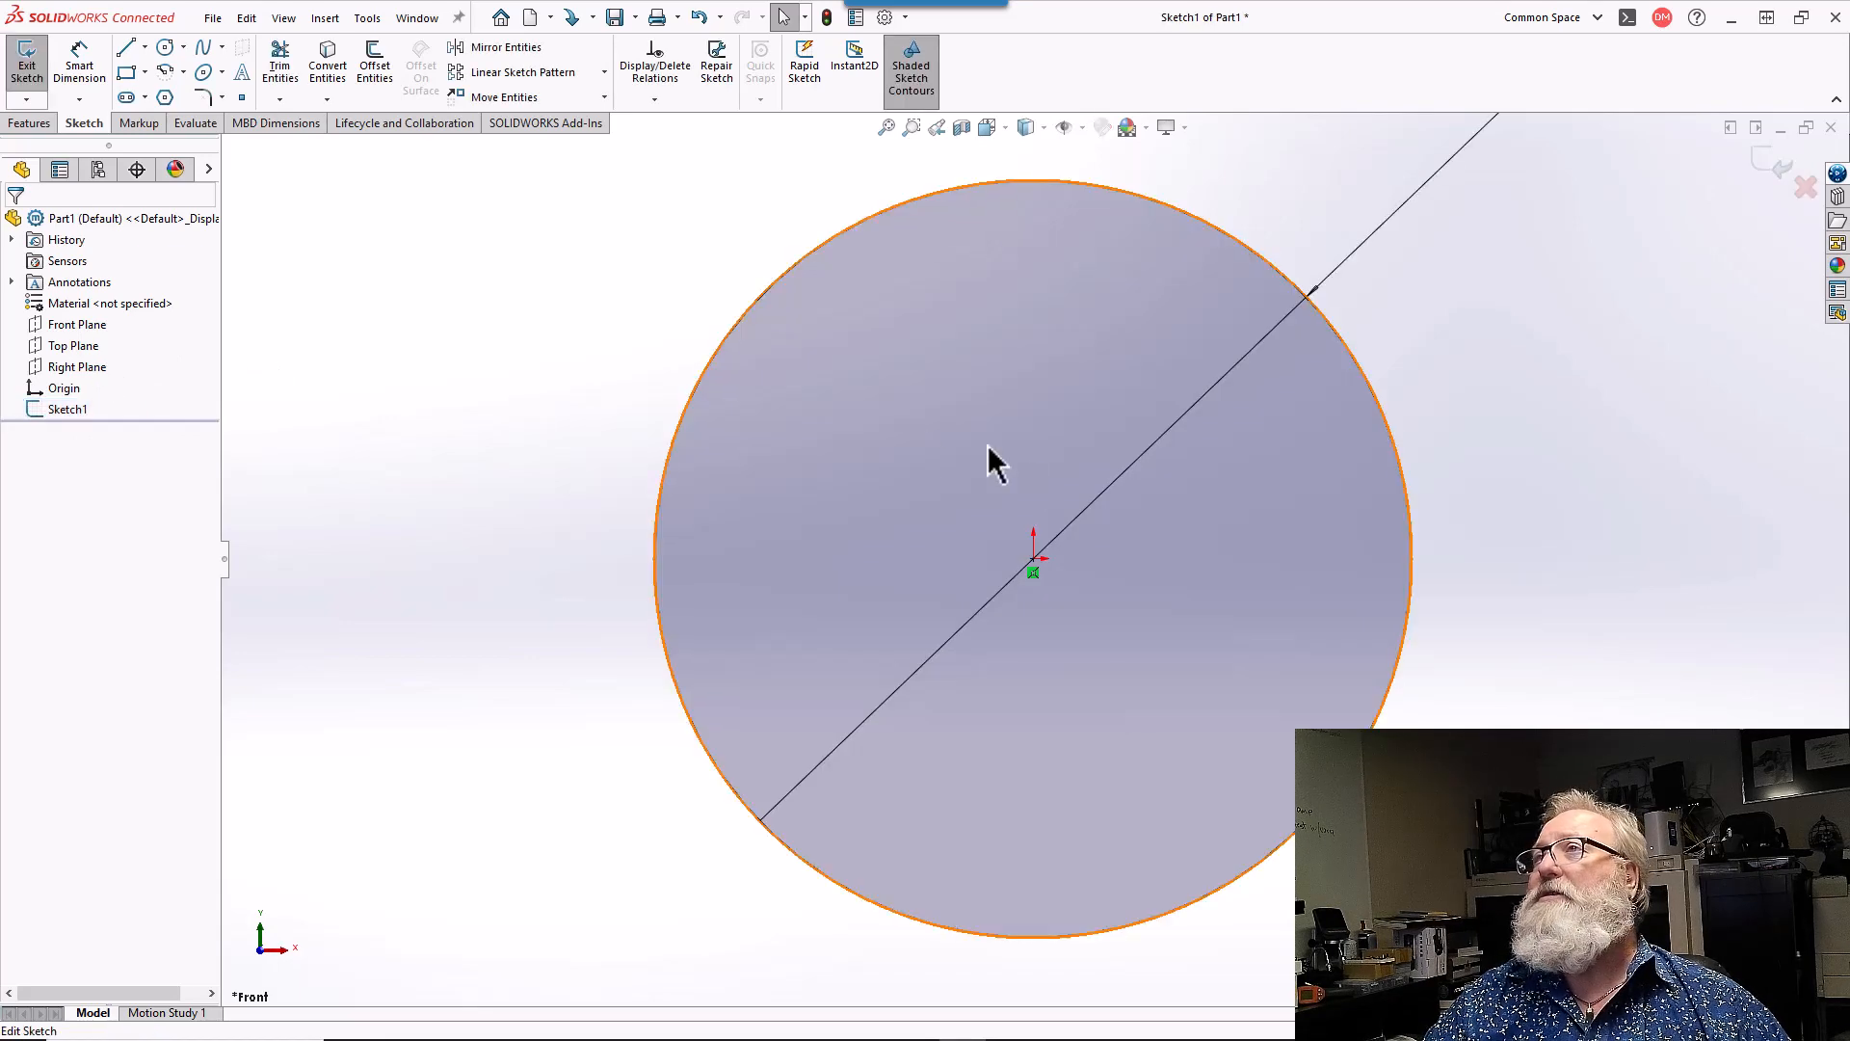
key("z")
key("z")
key("z")
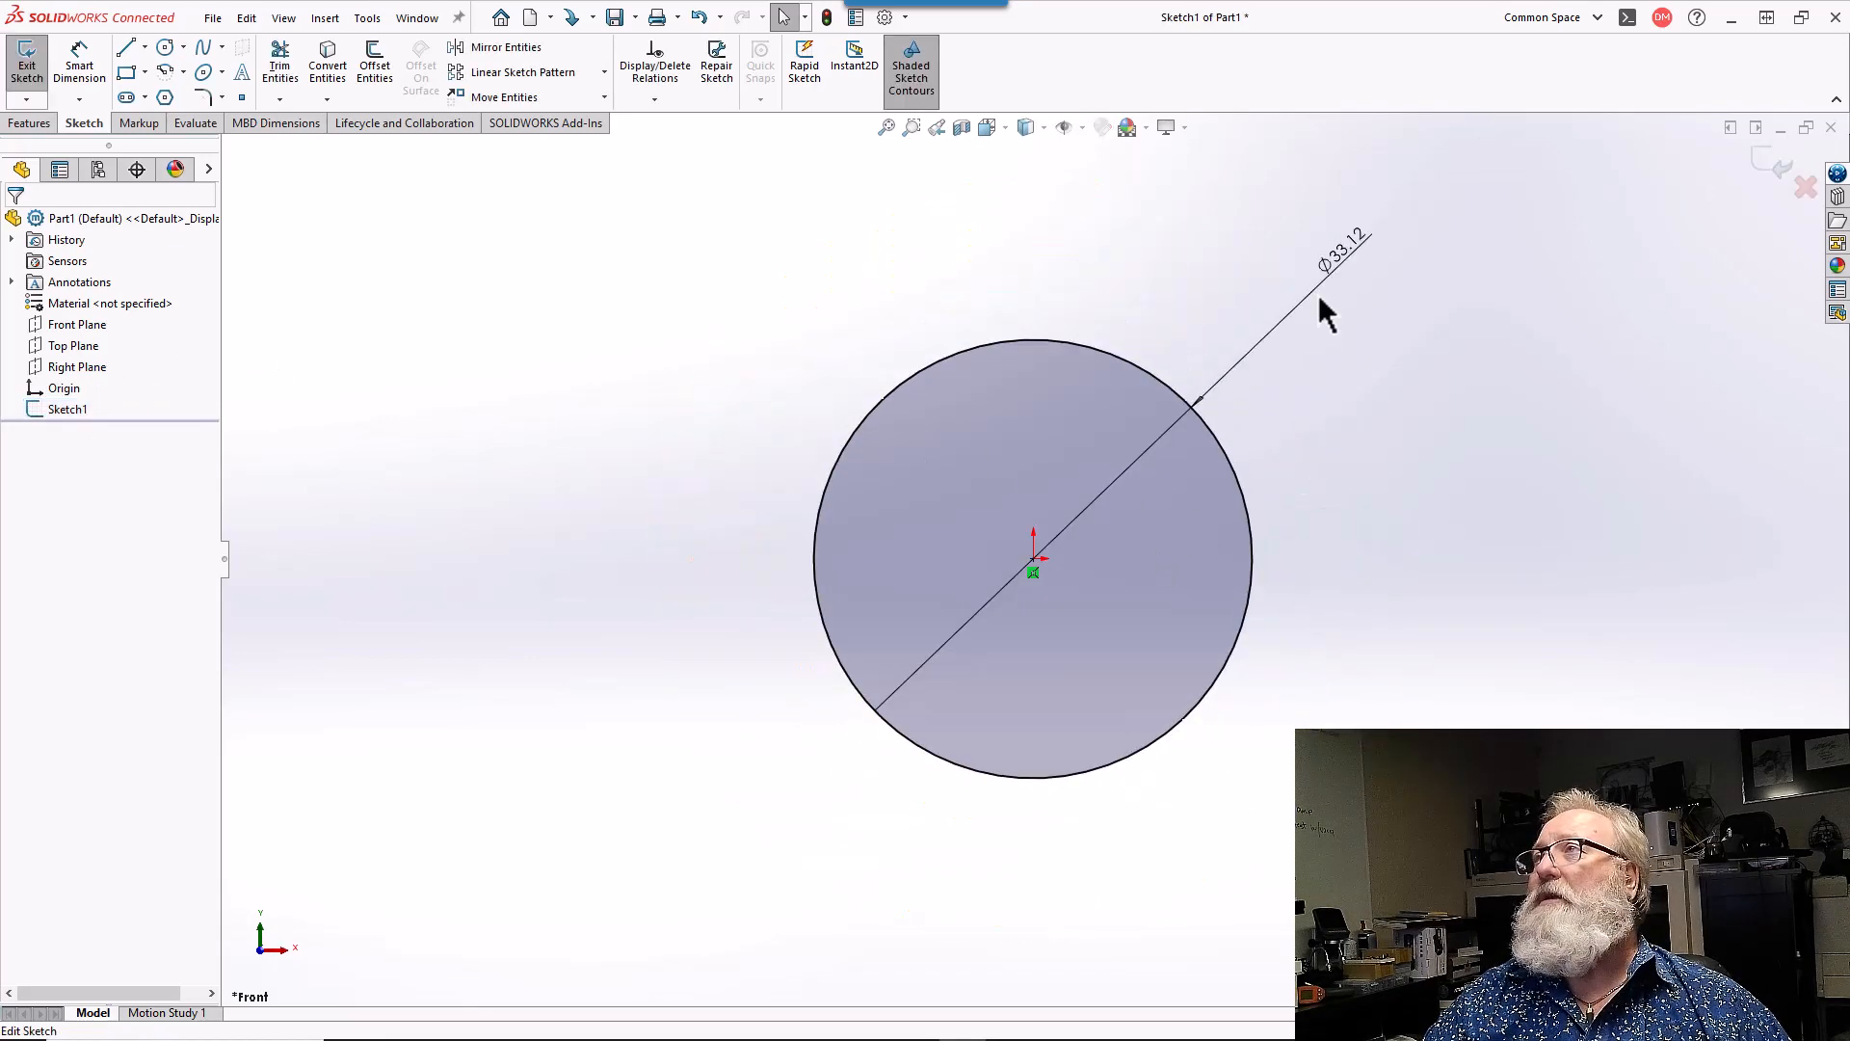
left_click_drag(1353, 241, 1282, 349)
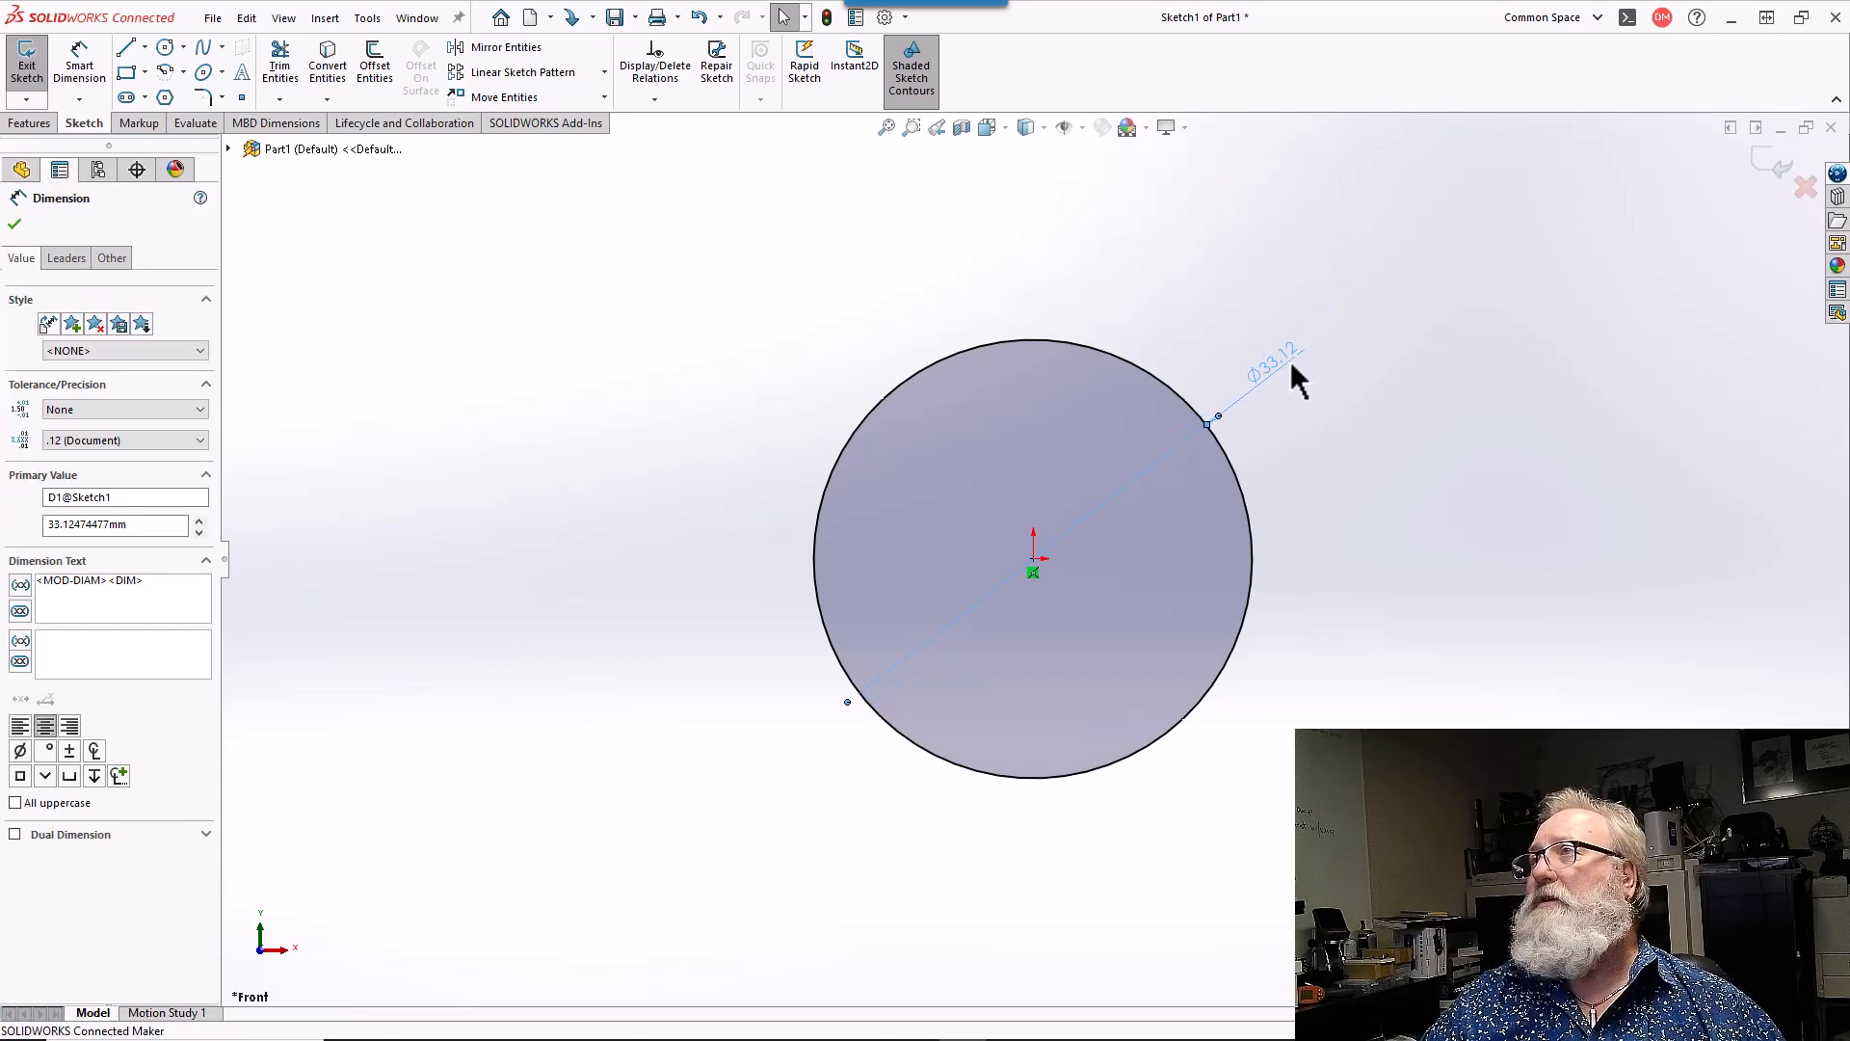
double_click(1268, 360)
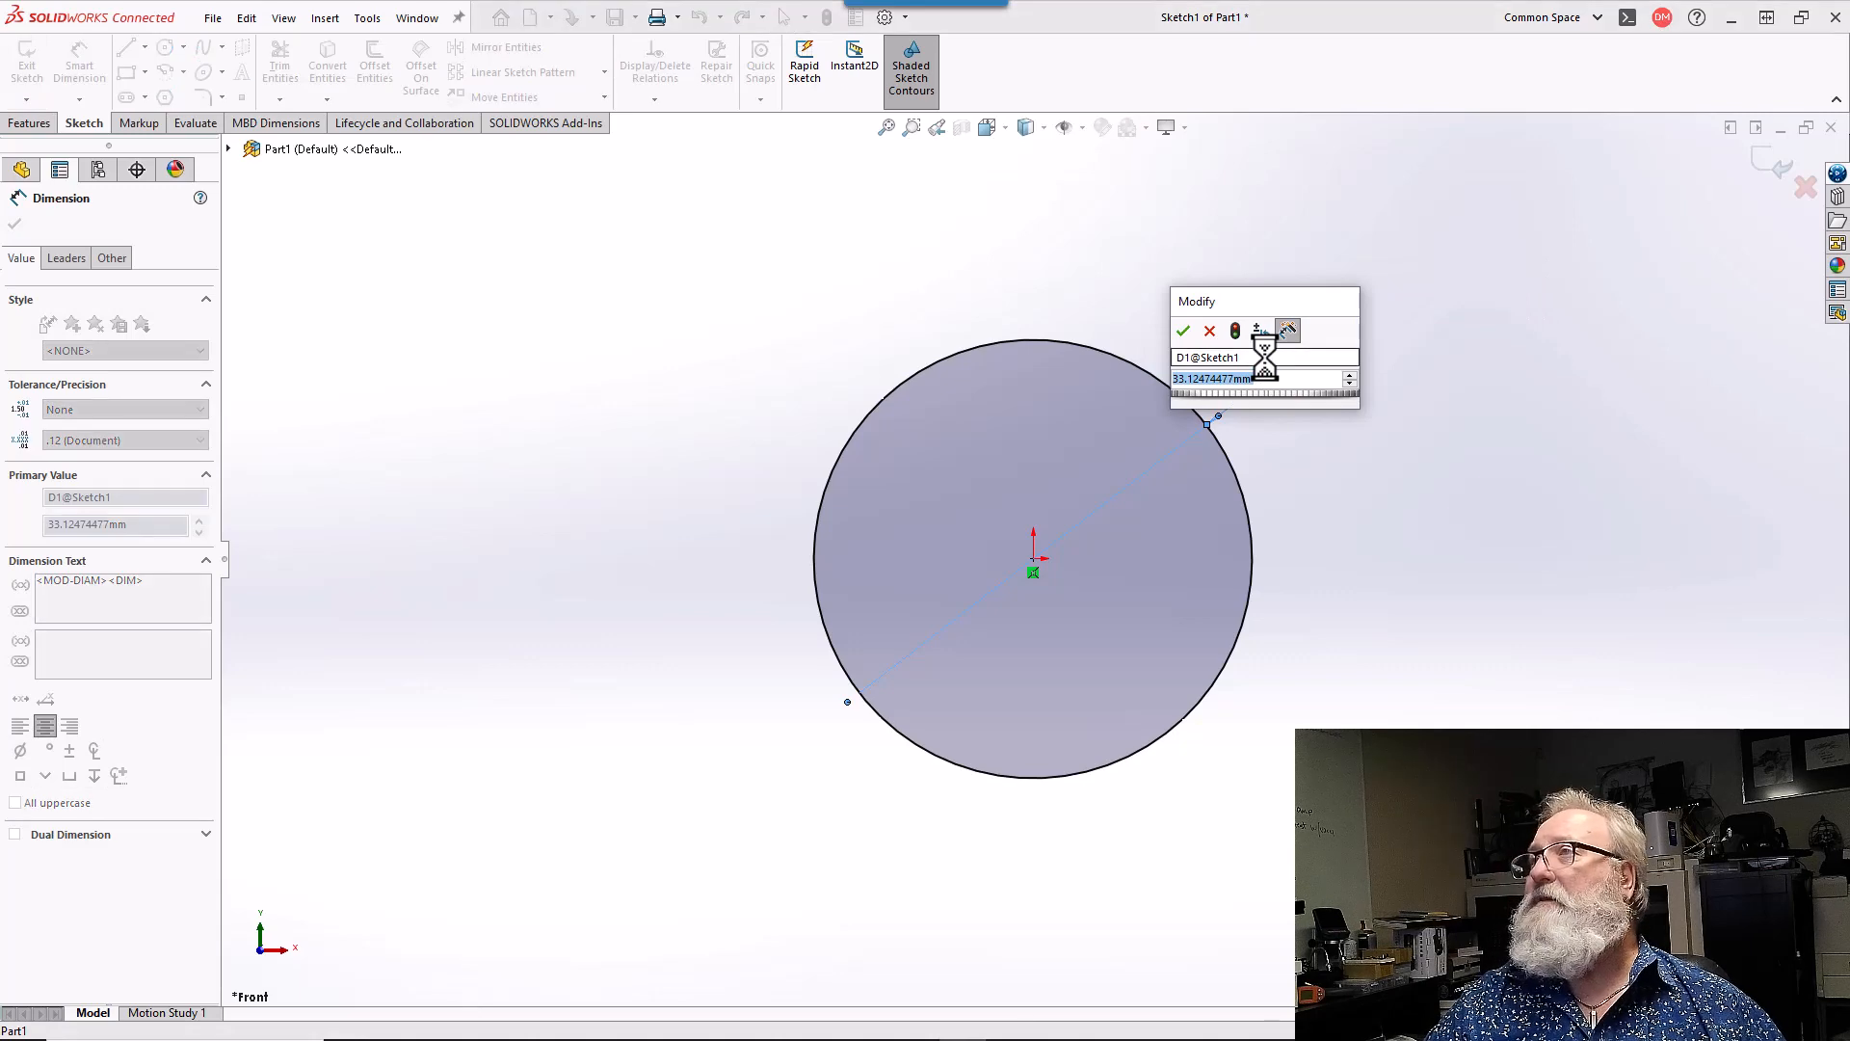
type("47.15")
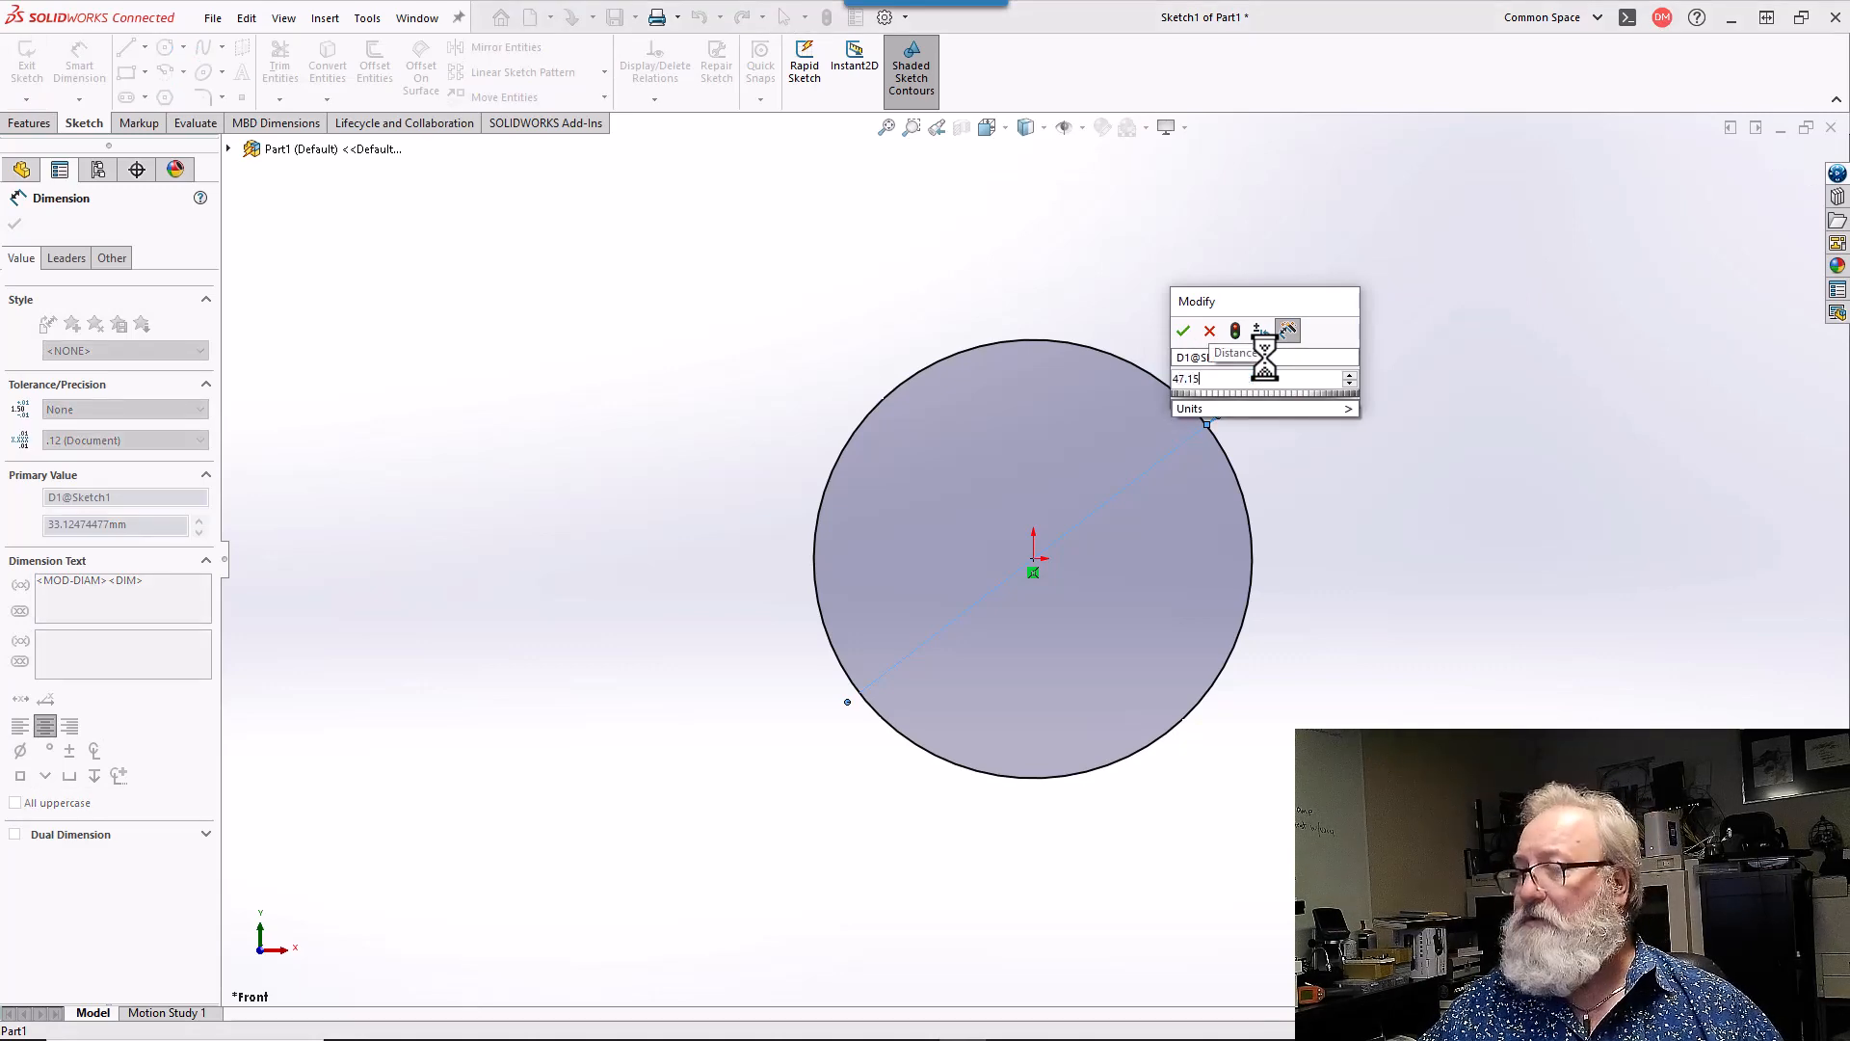
left_click(1188, 332)
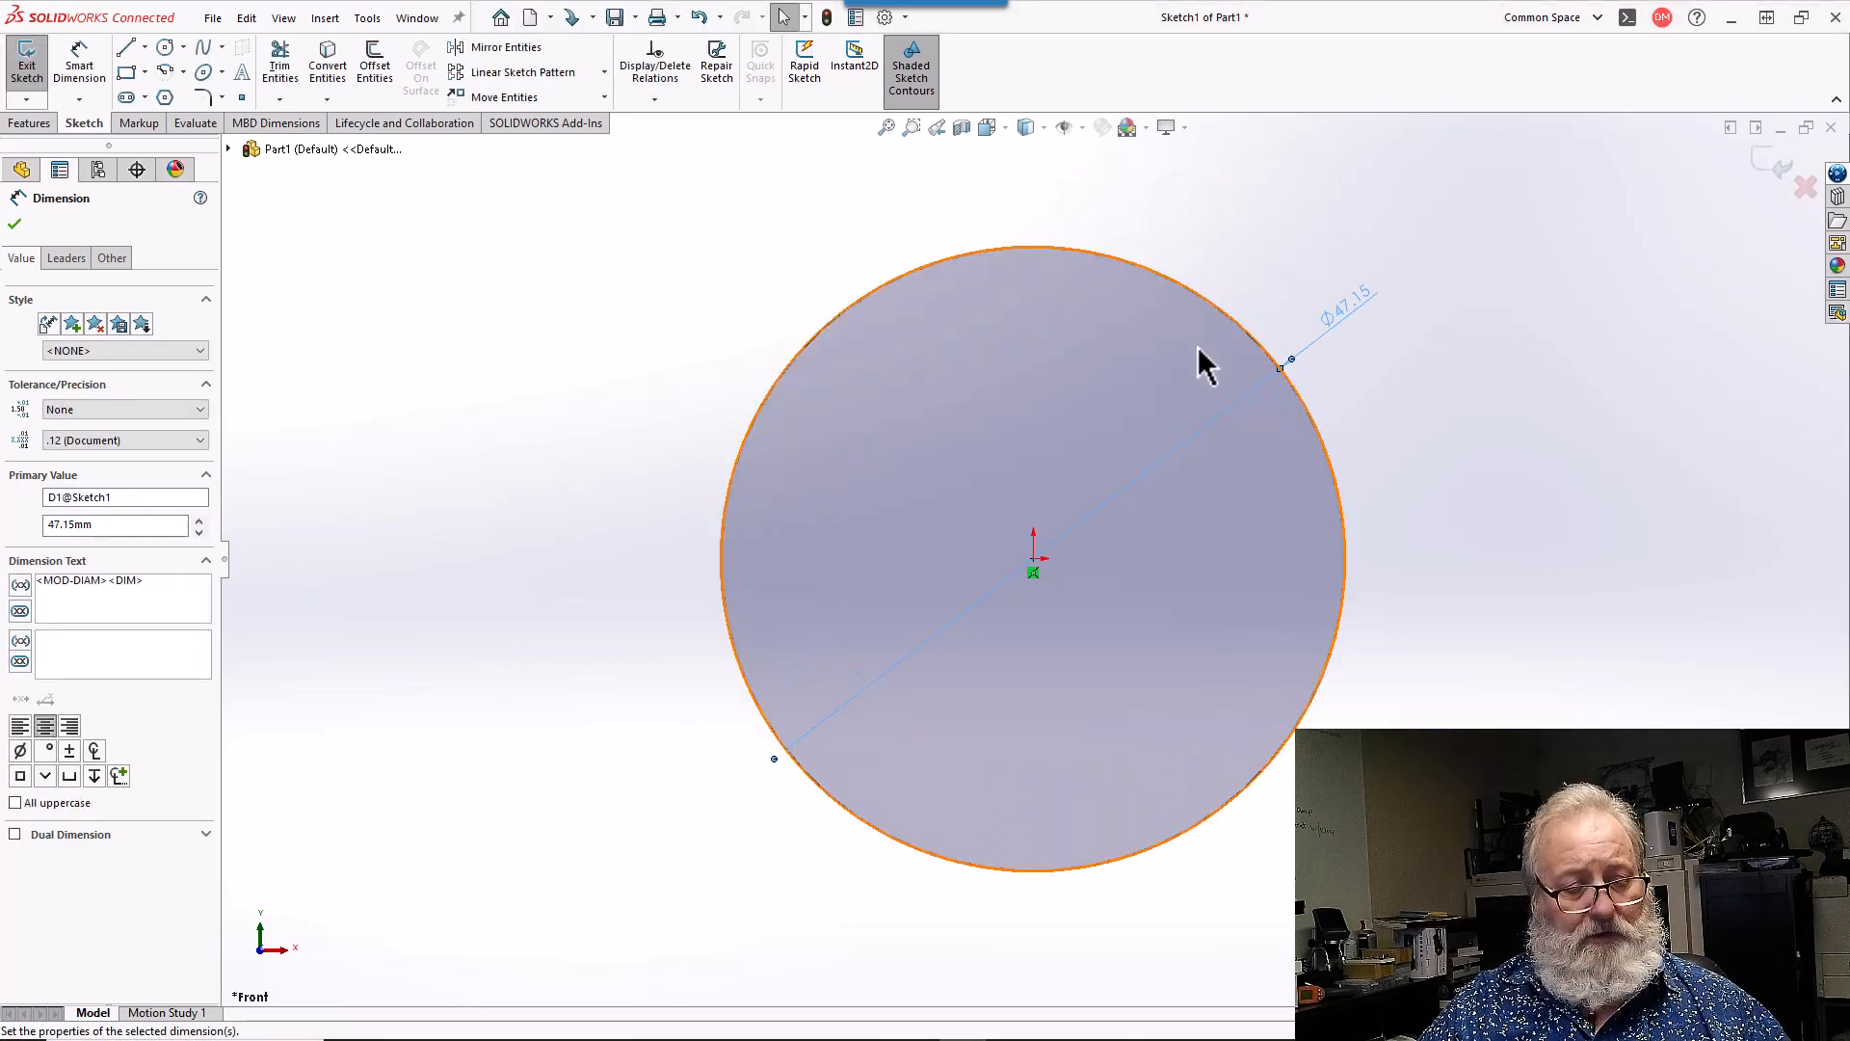
key("Escape")
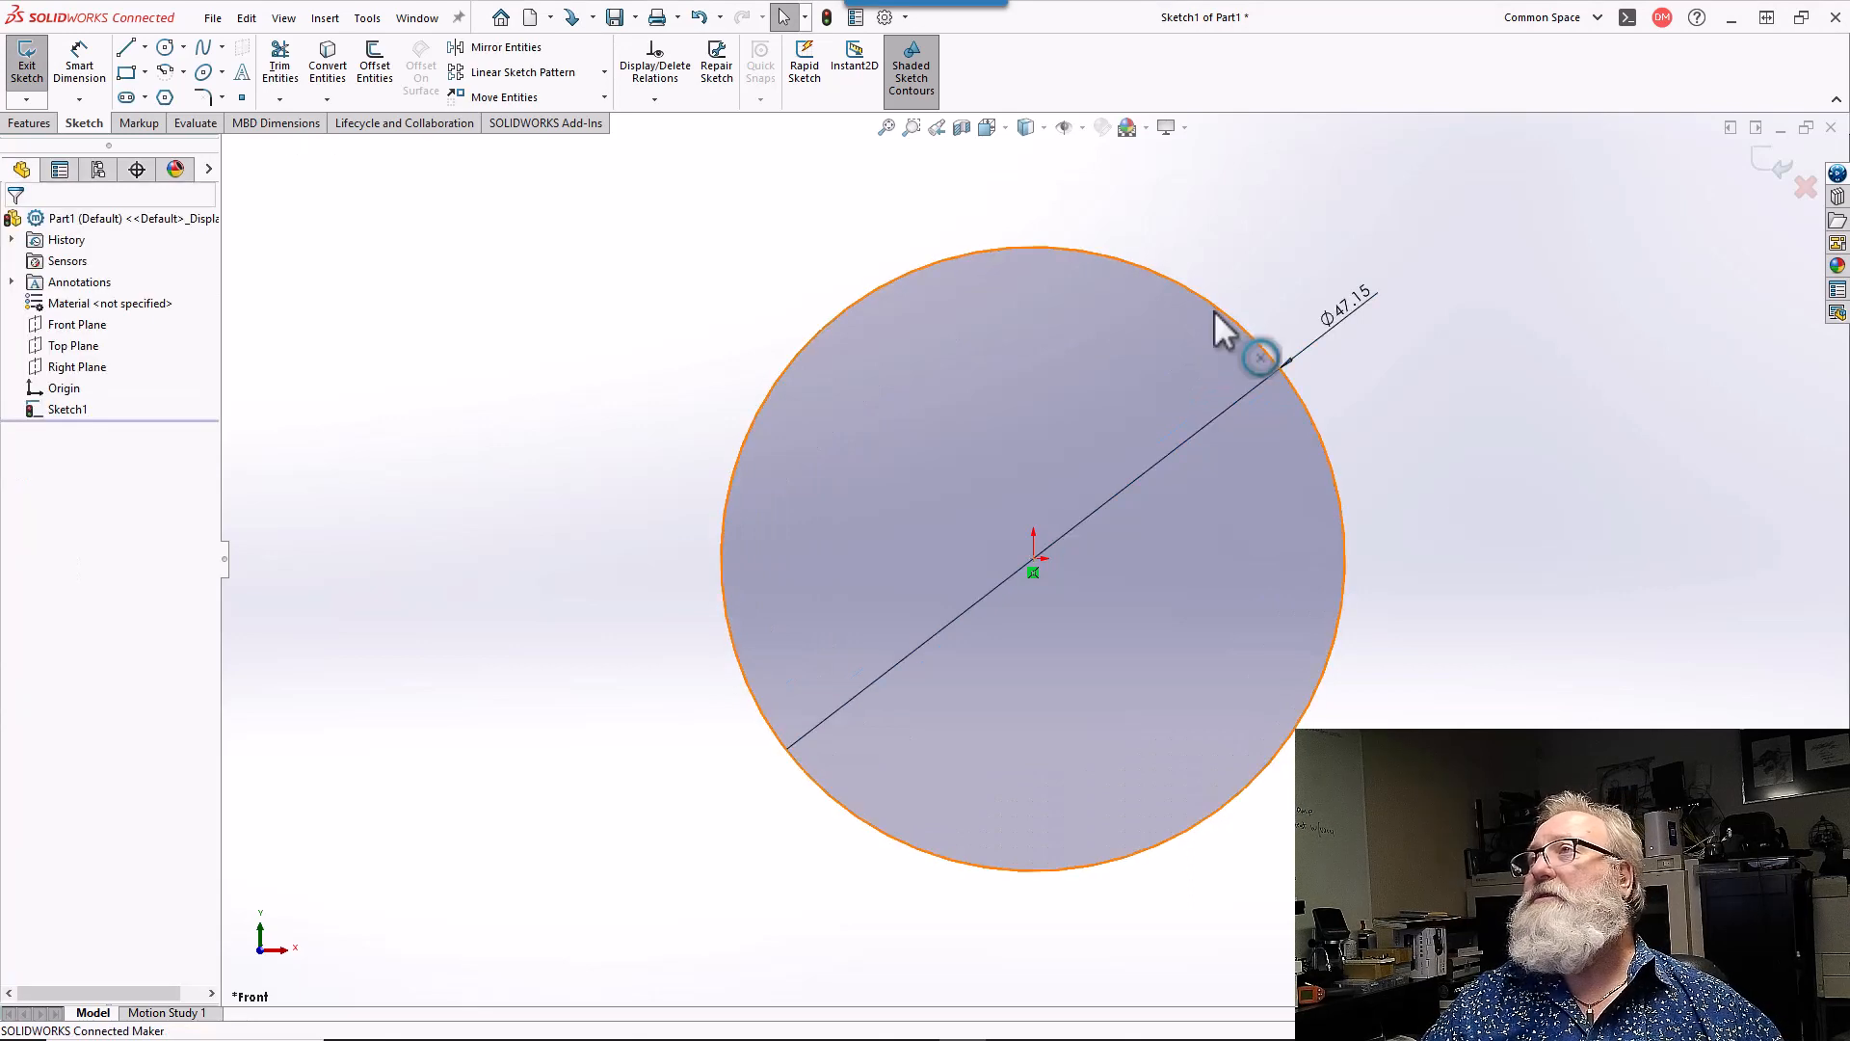
- Convert the 47.15 mm circle to construction geometry and exit the sketch
left_click(1216, 313)
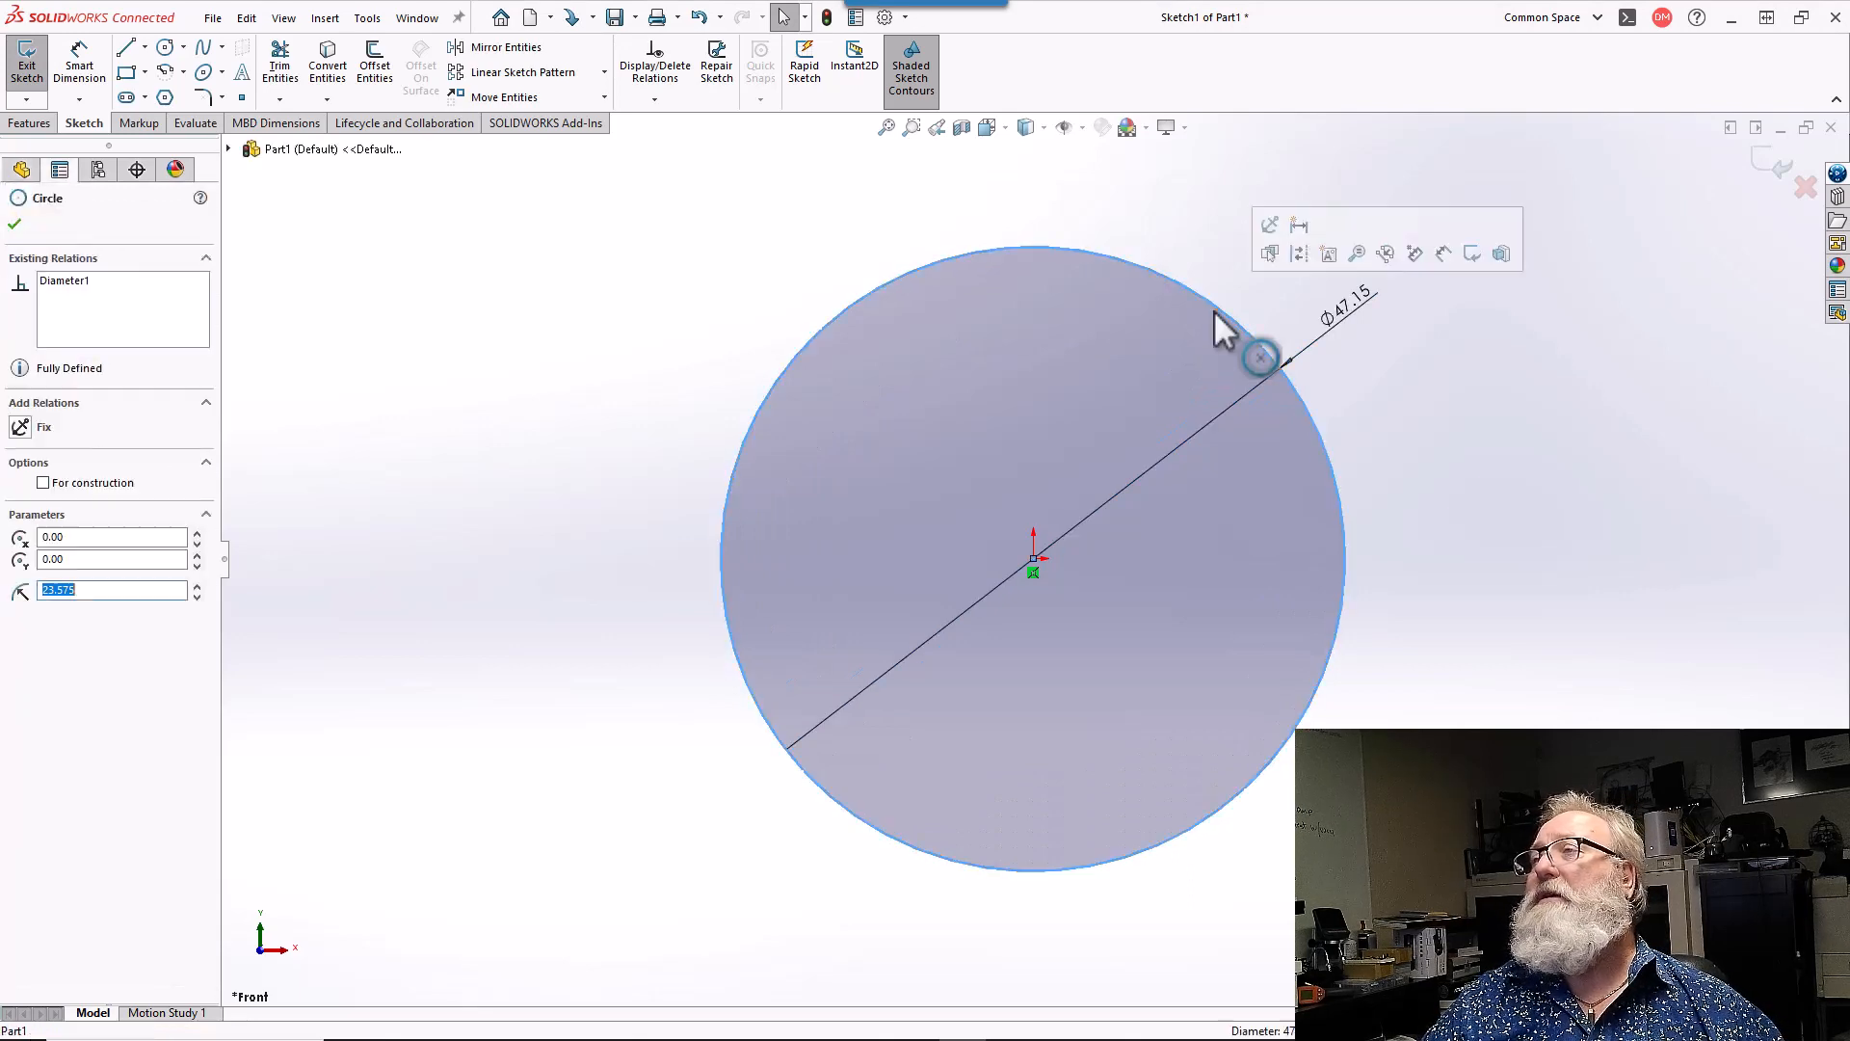
left_click(1294, 256)
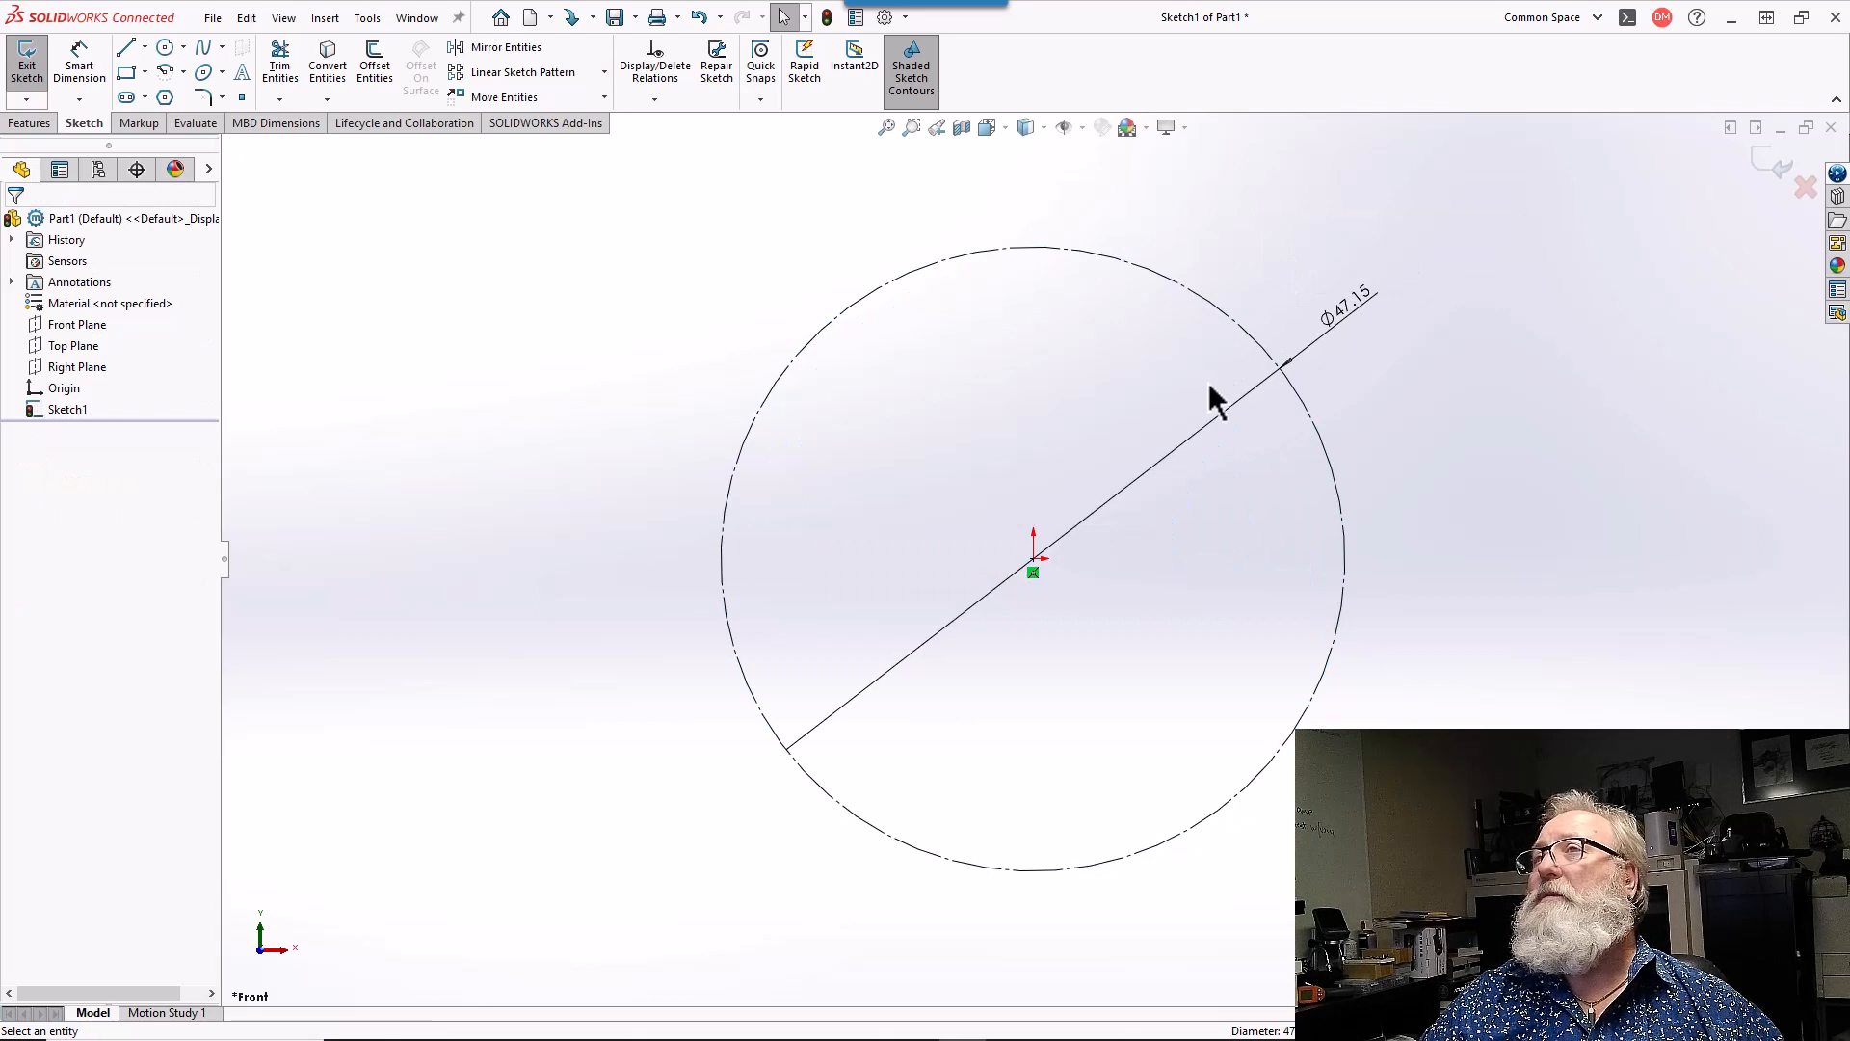
scroll(1216, 400, "up", 3)
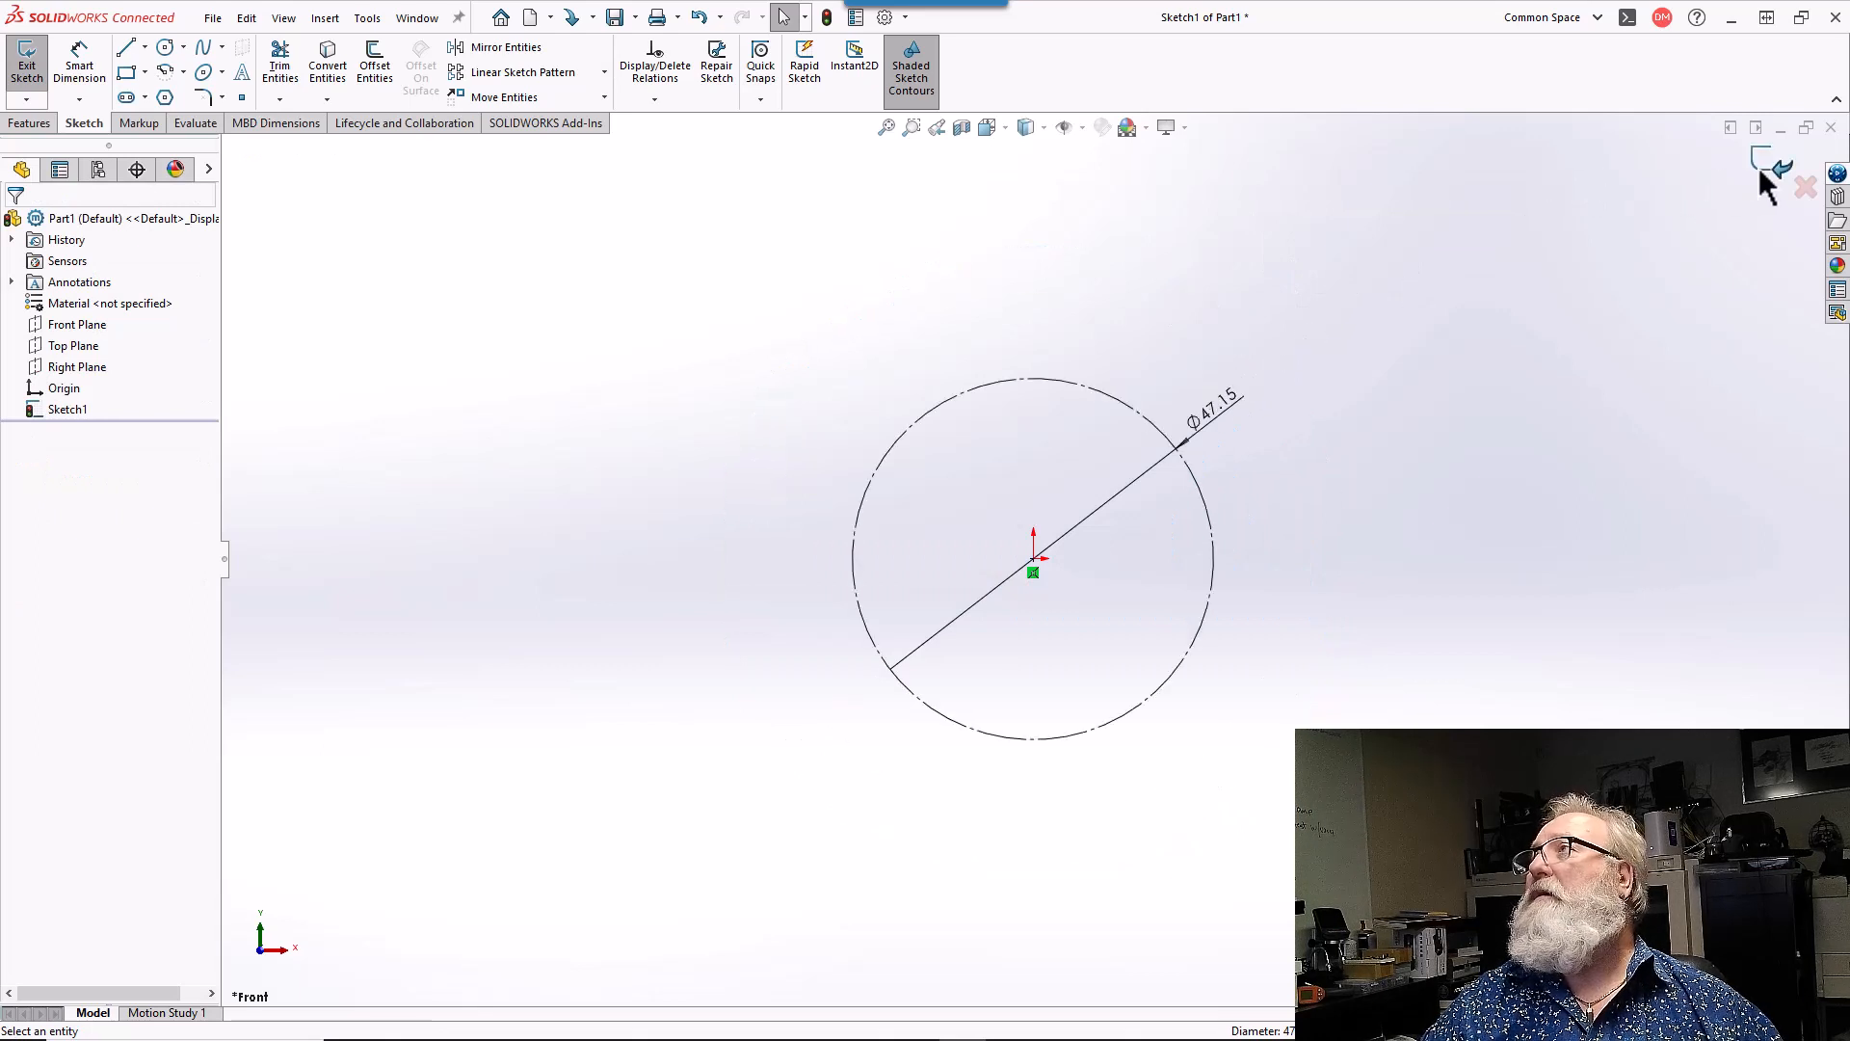
left_click(1759, 165)
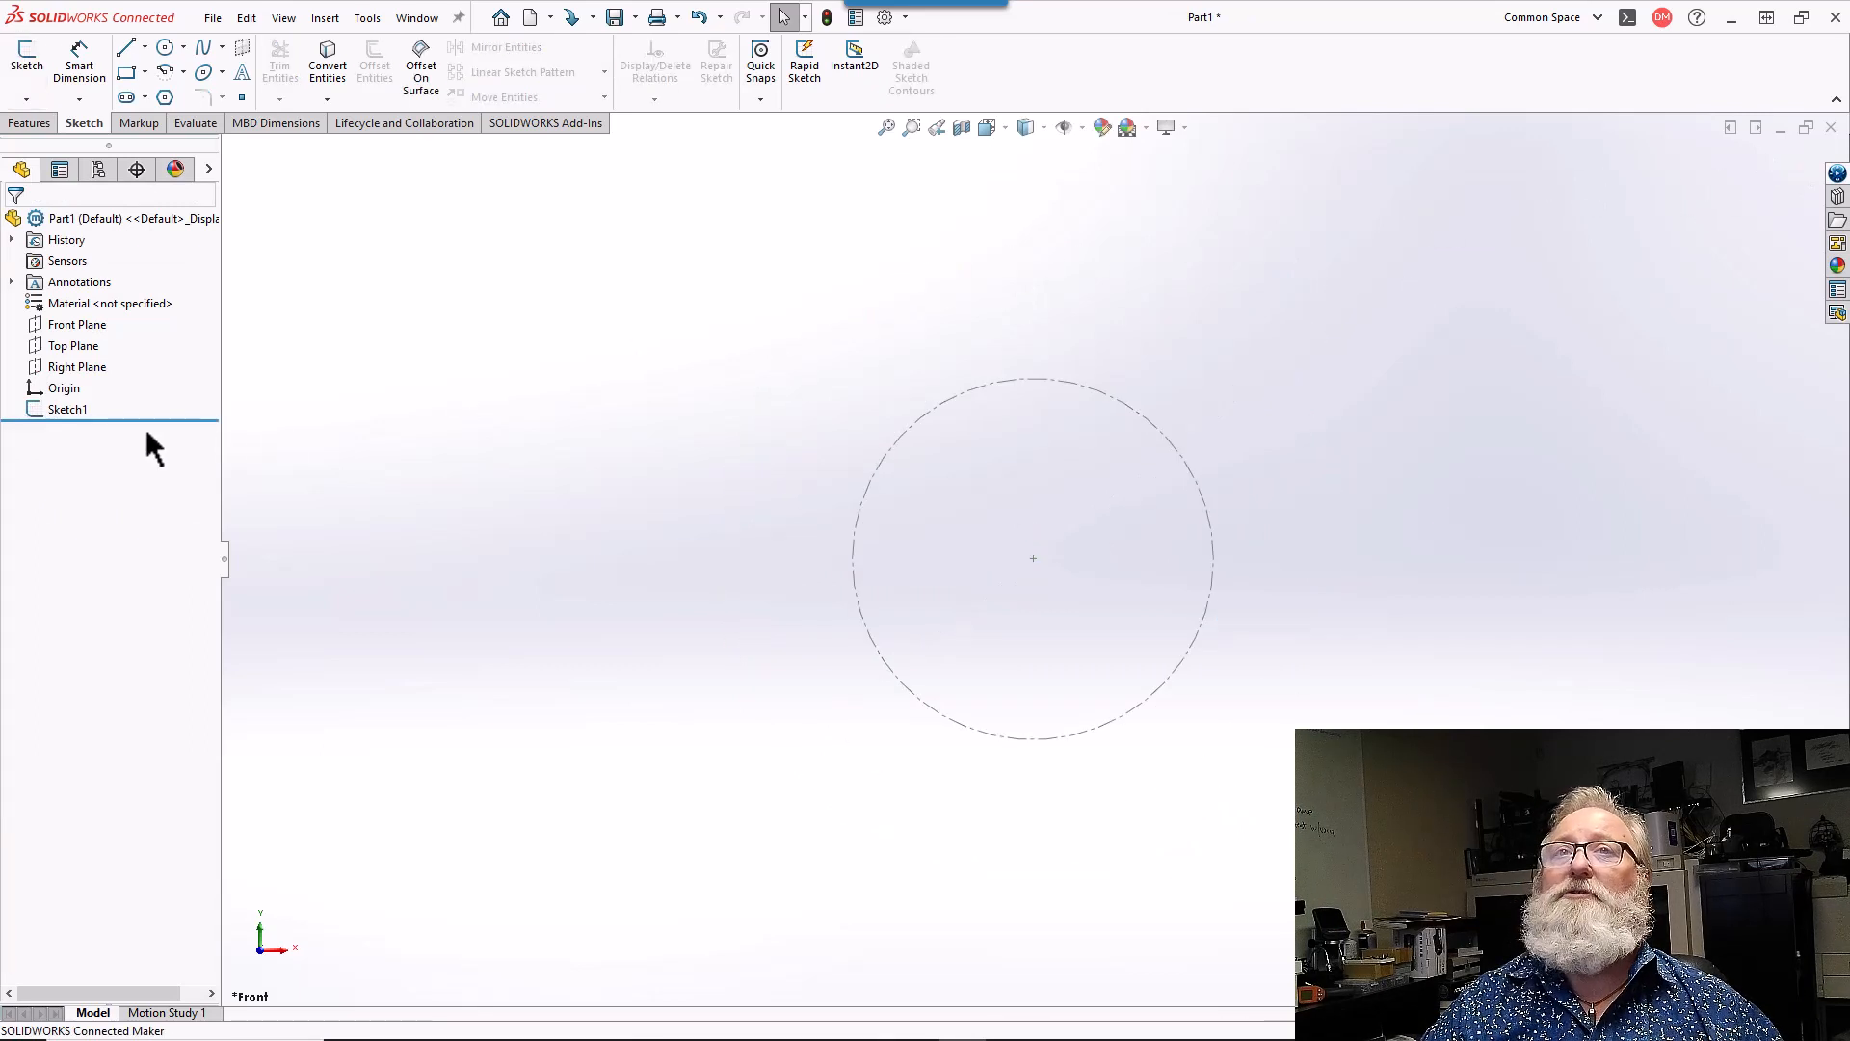
- Sketch a center rectangle about 86 mm wide and 88 mm high on the Front Plane, centred on the origin
left_click(77, 325)
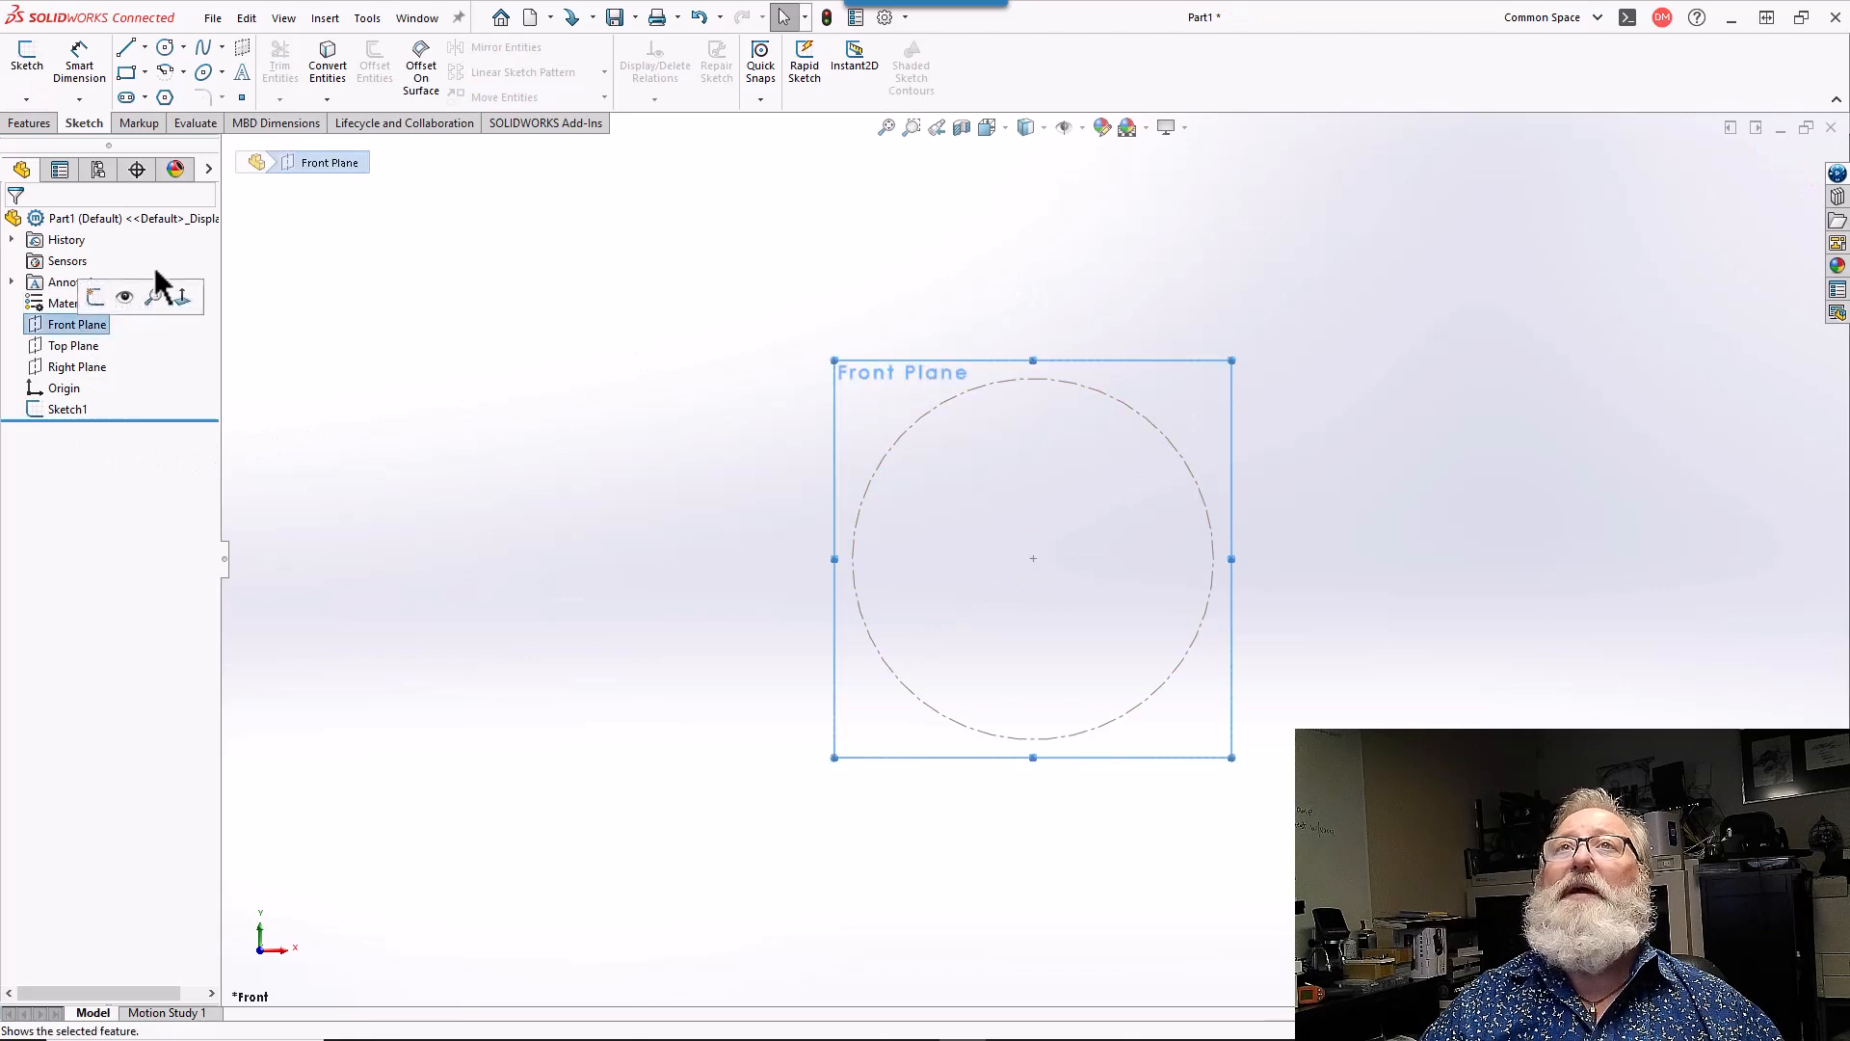
left_click(144, 72)
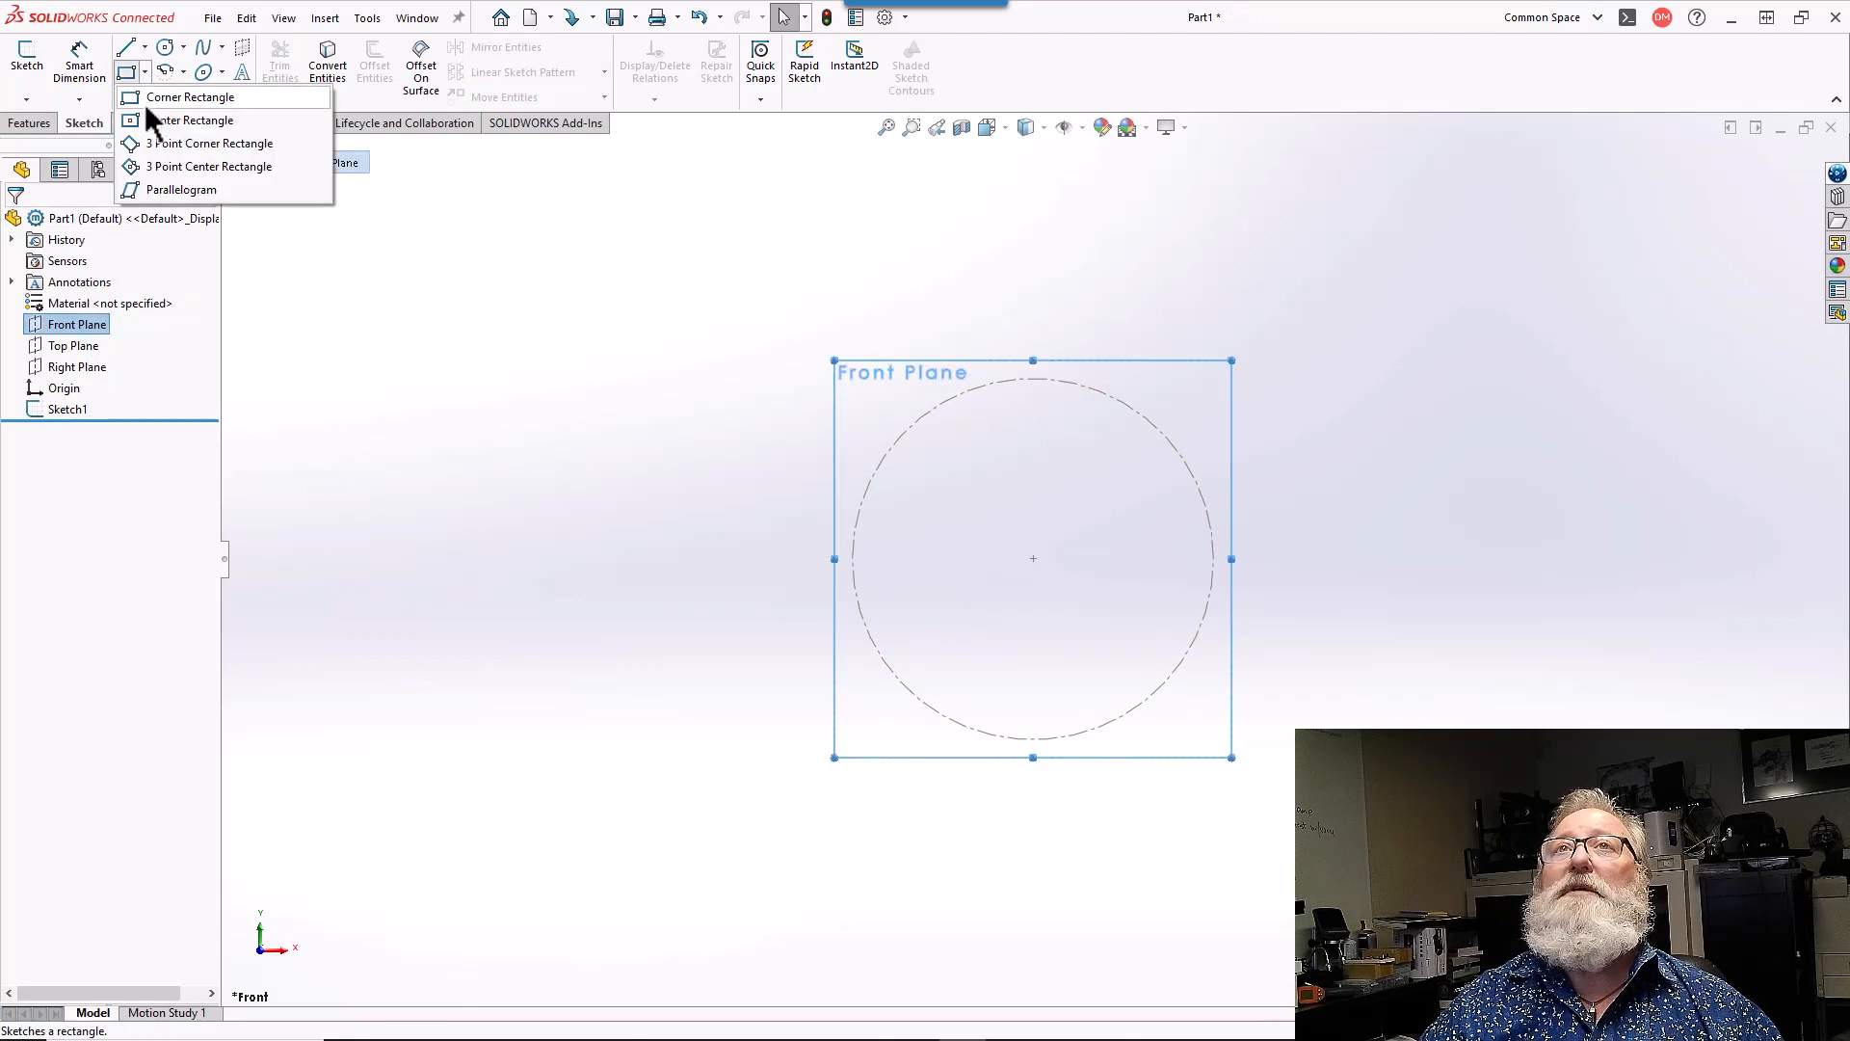
left_click(159, 120)
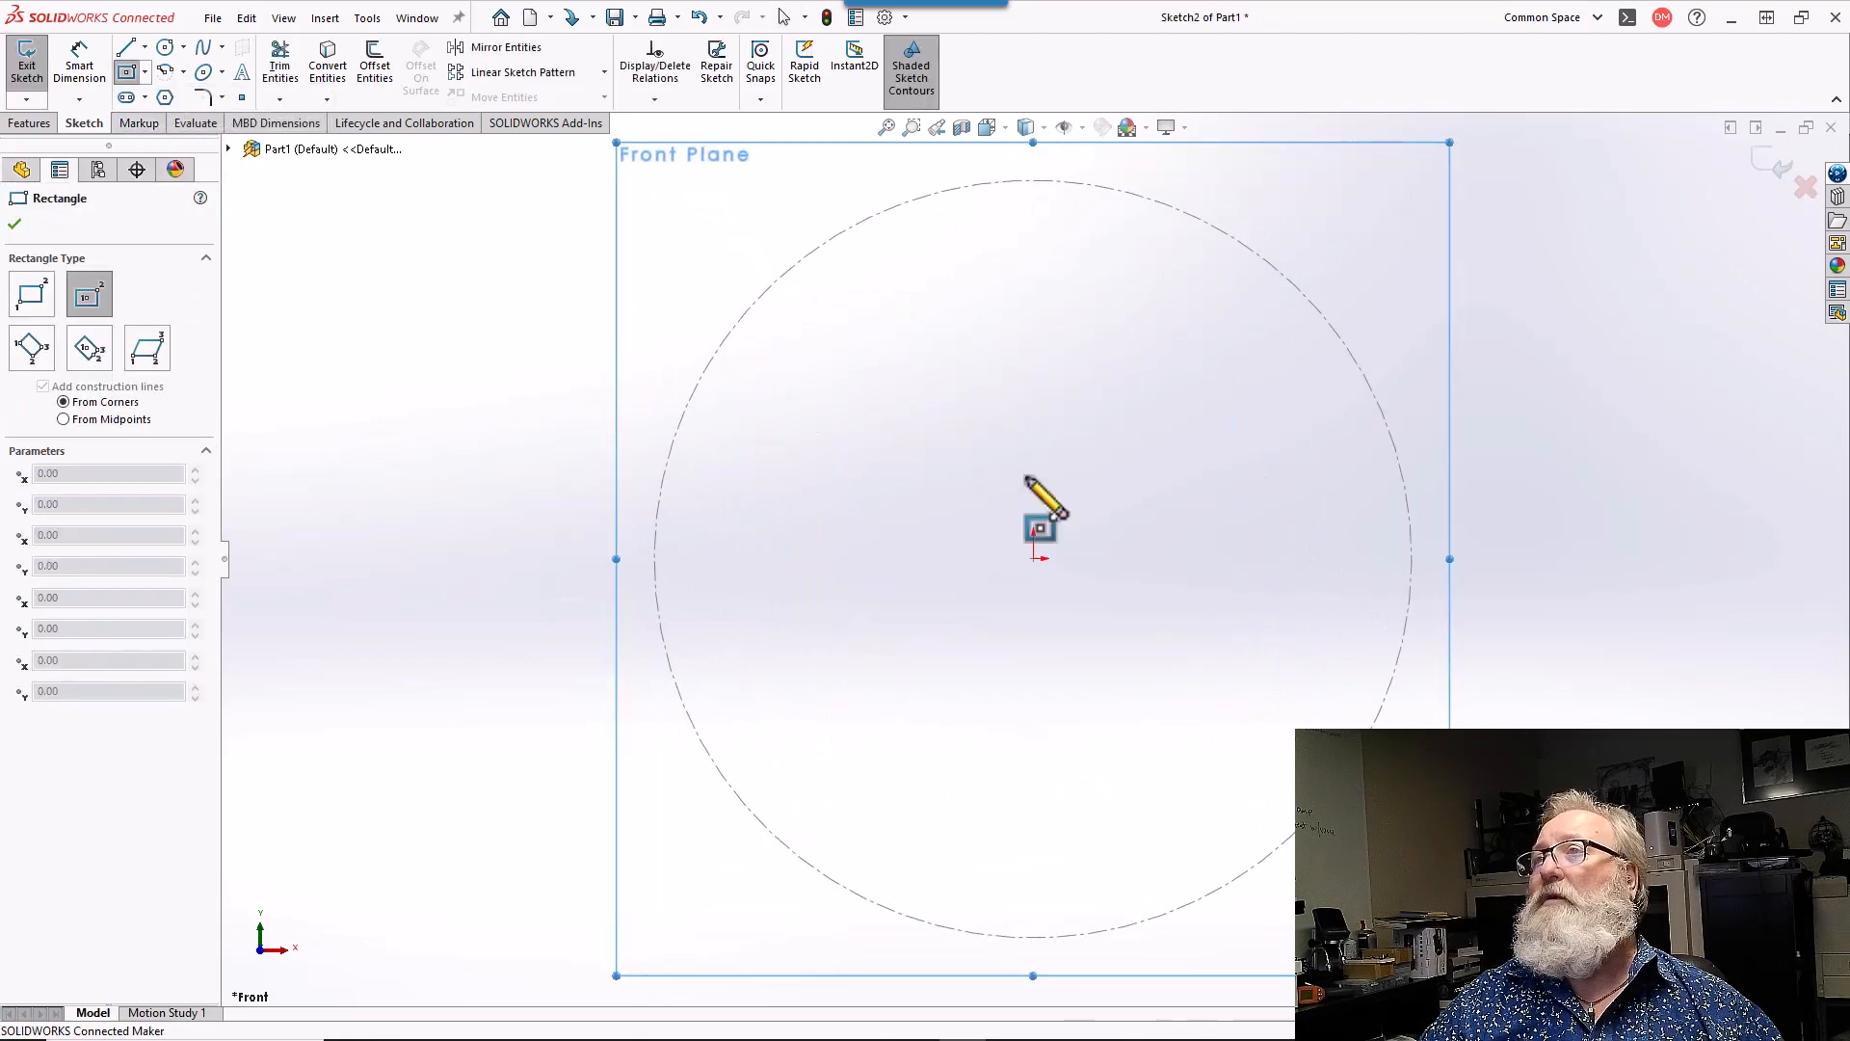
left_click(1033, 558)
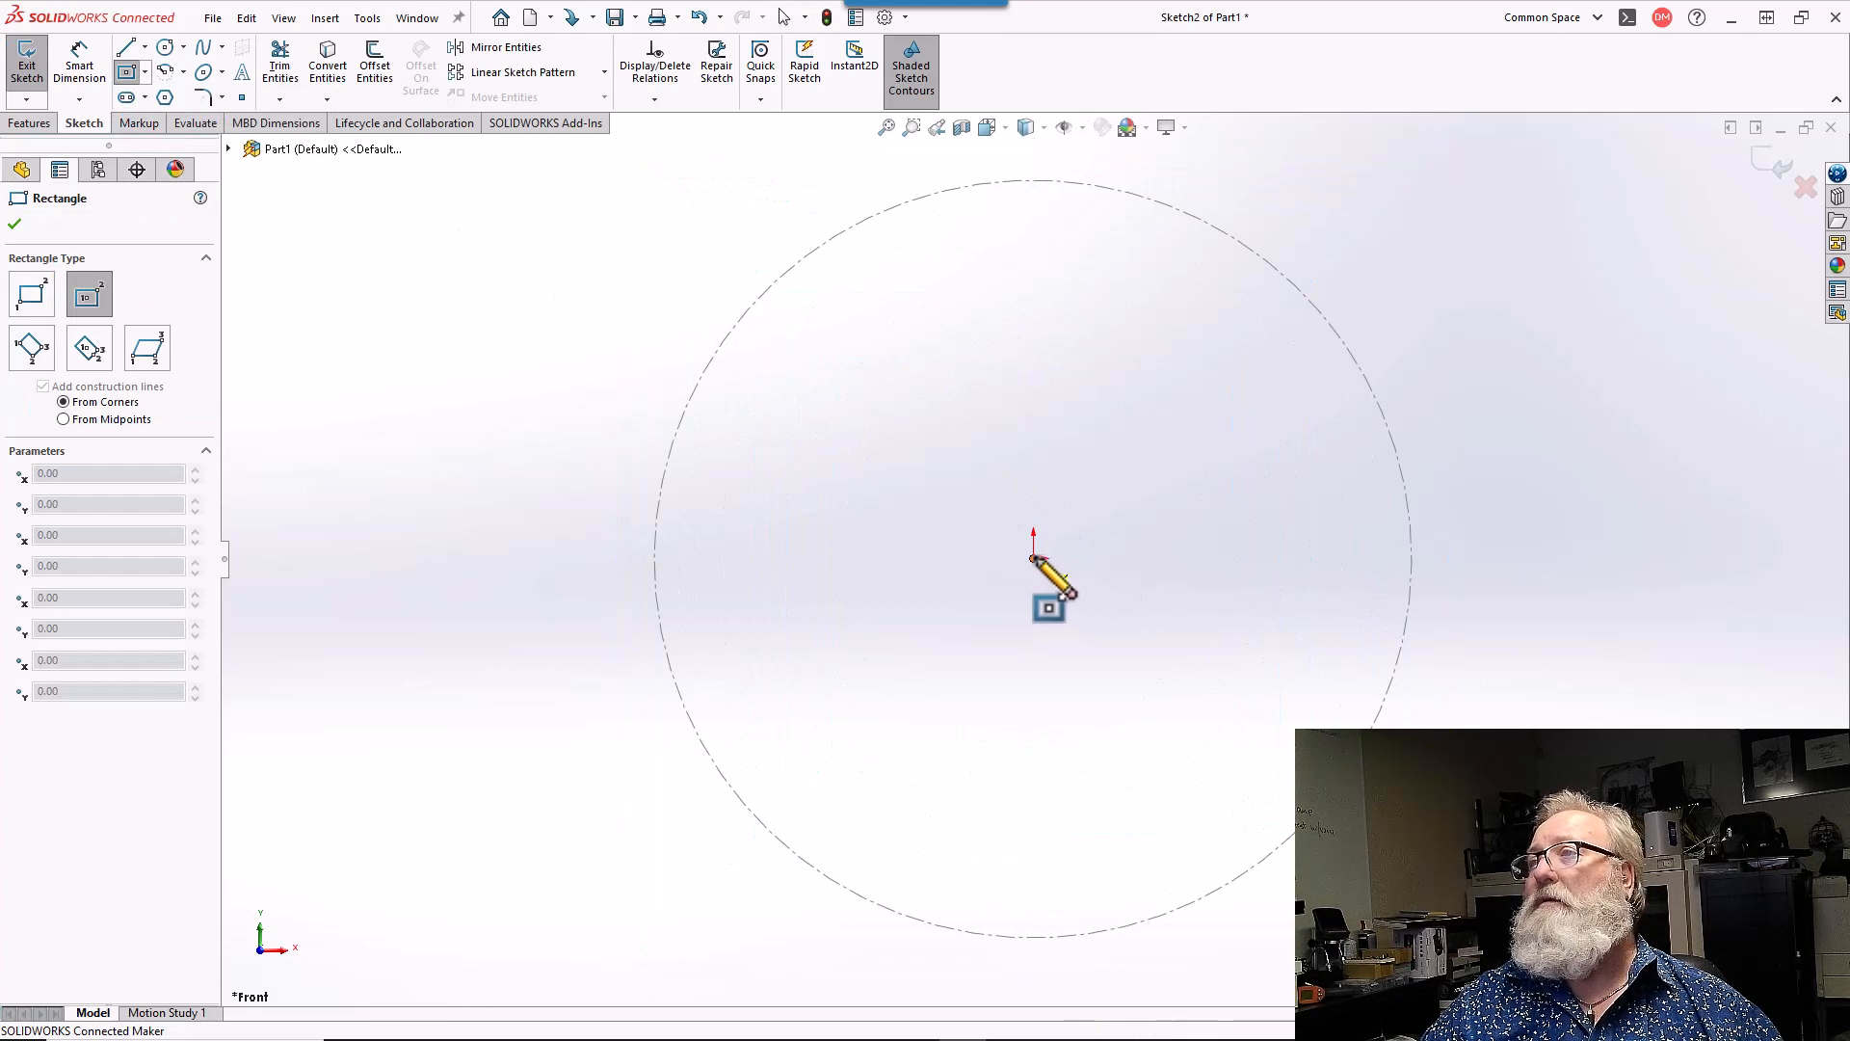
scroll(1033, 558, "up", 5)
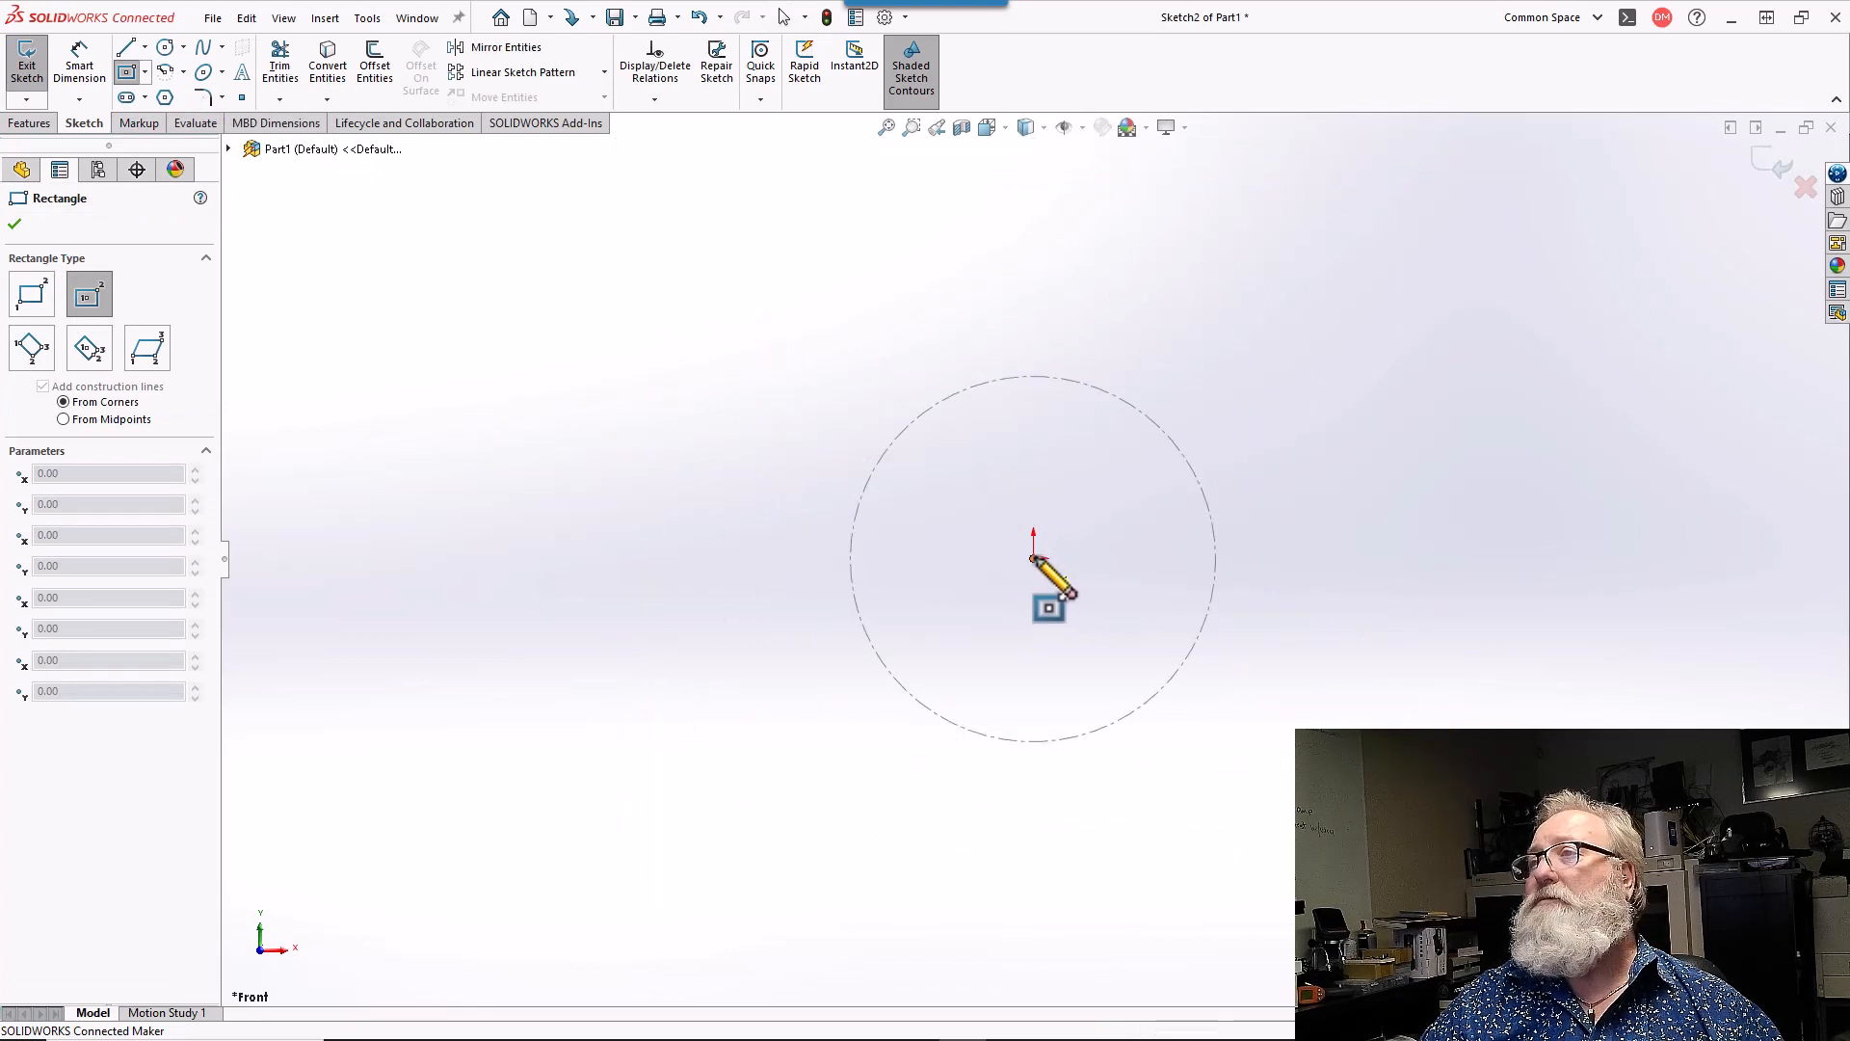
left_click(1195, 395)
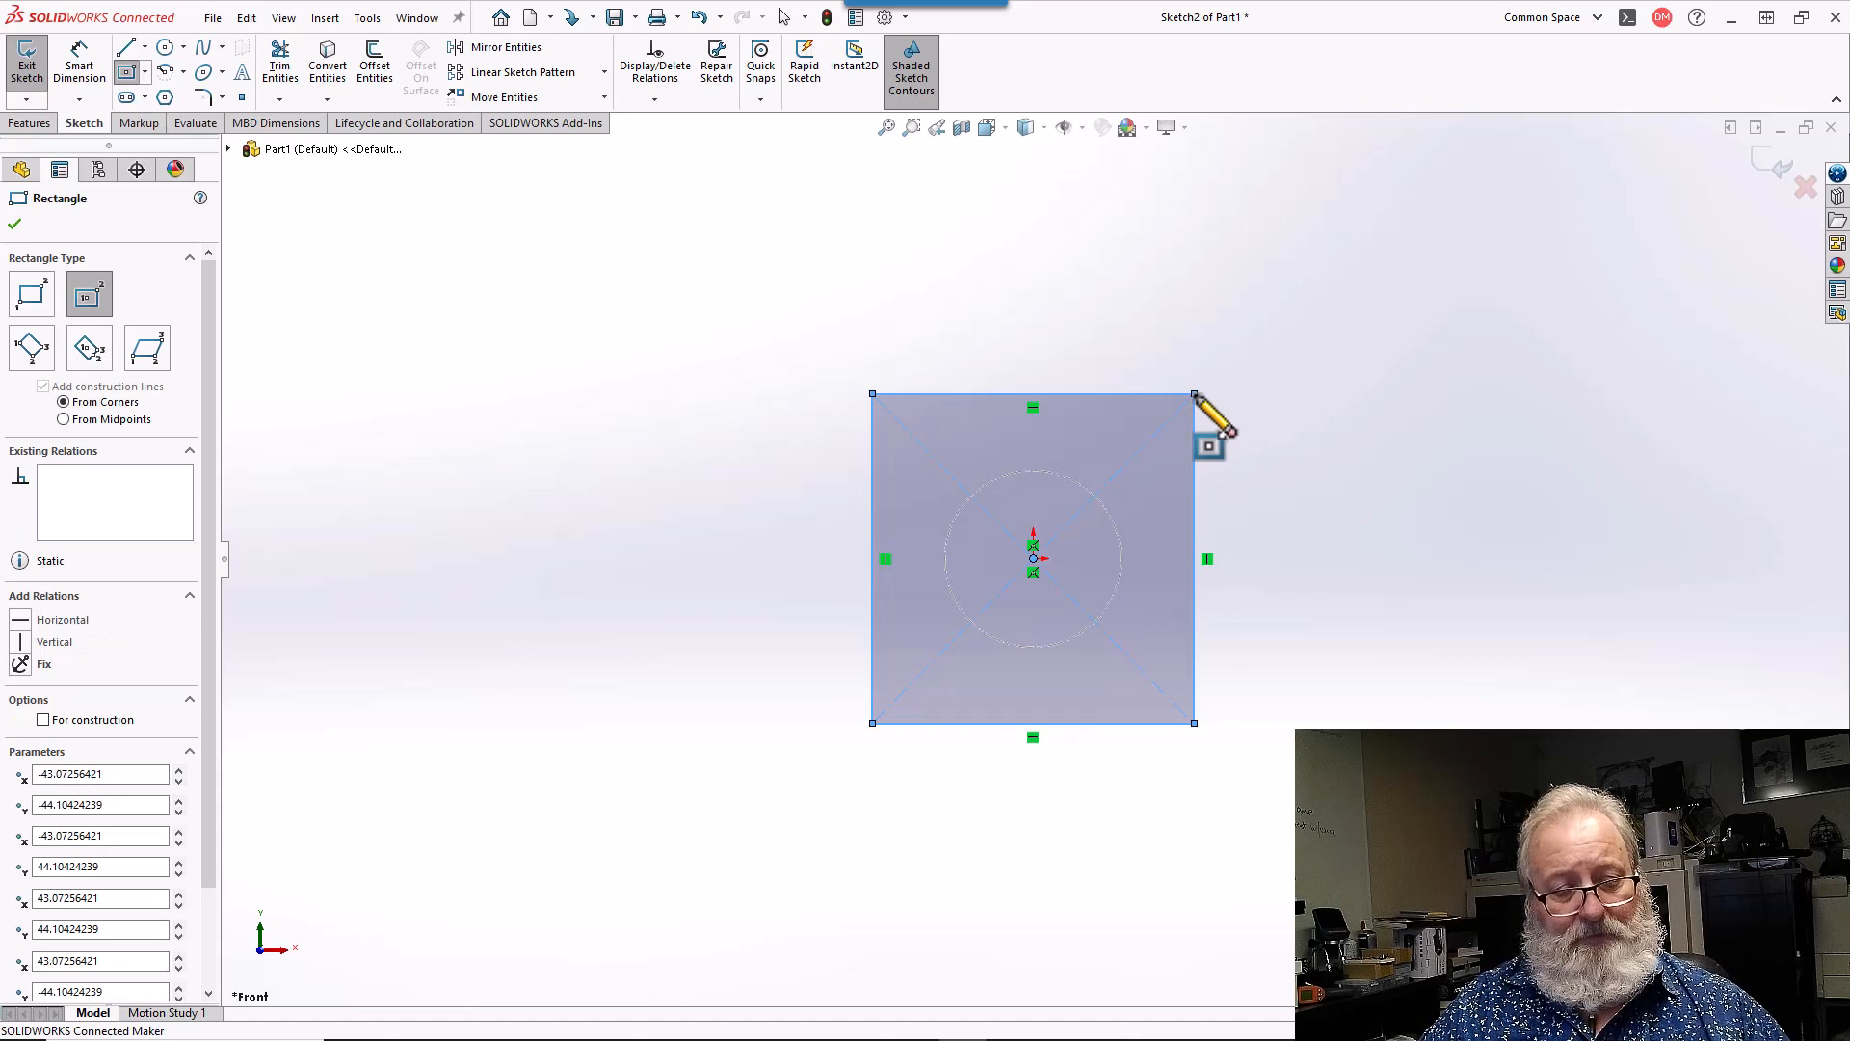
key("Escape")
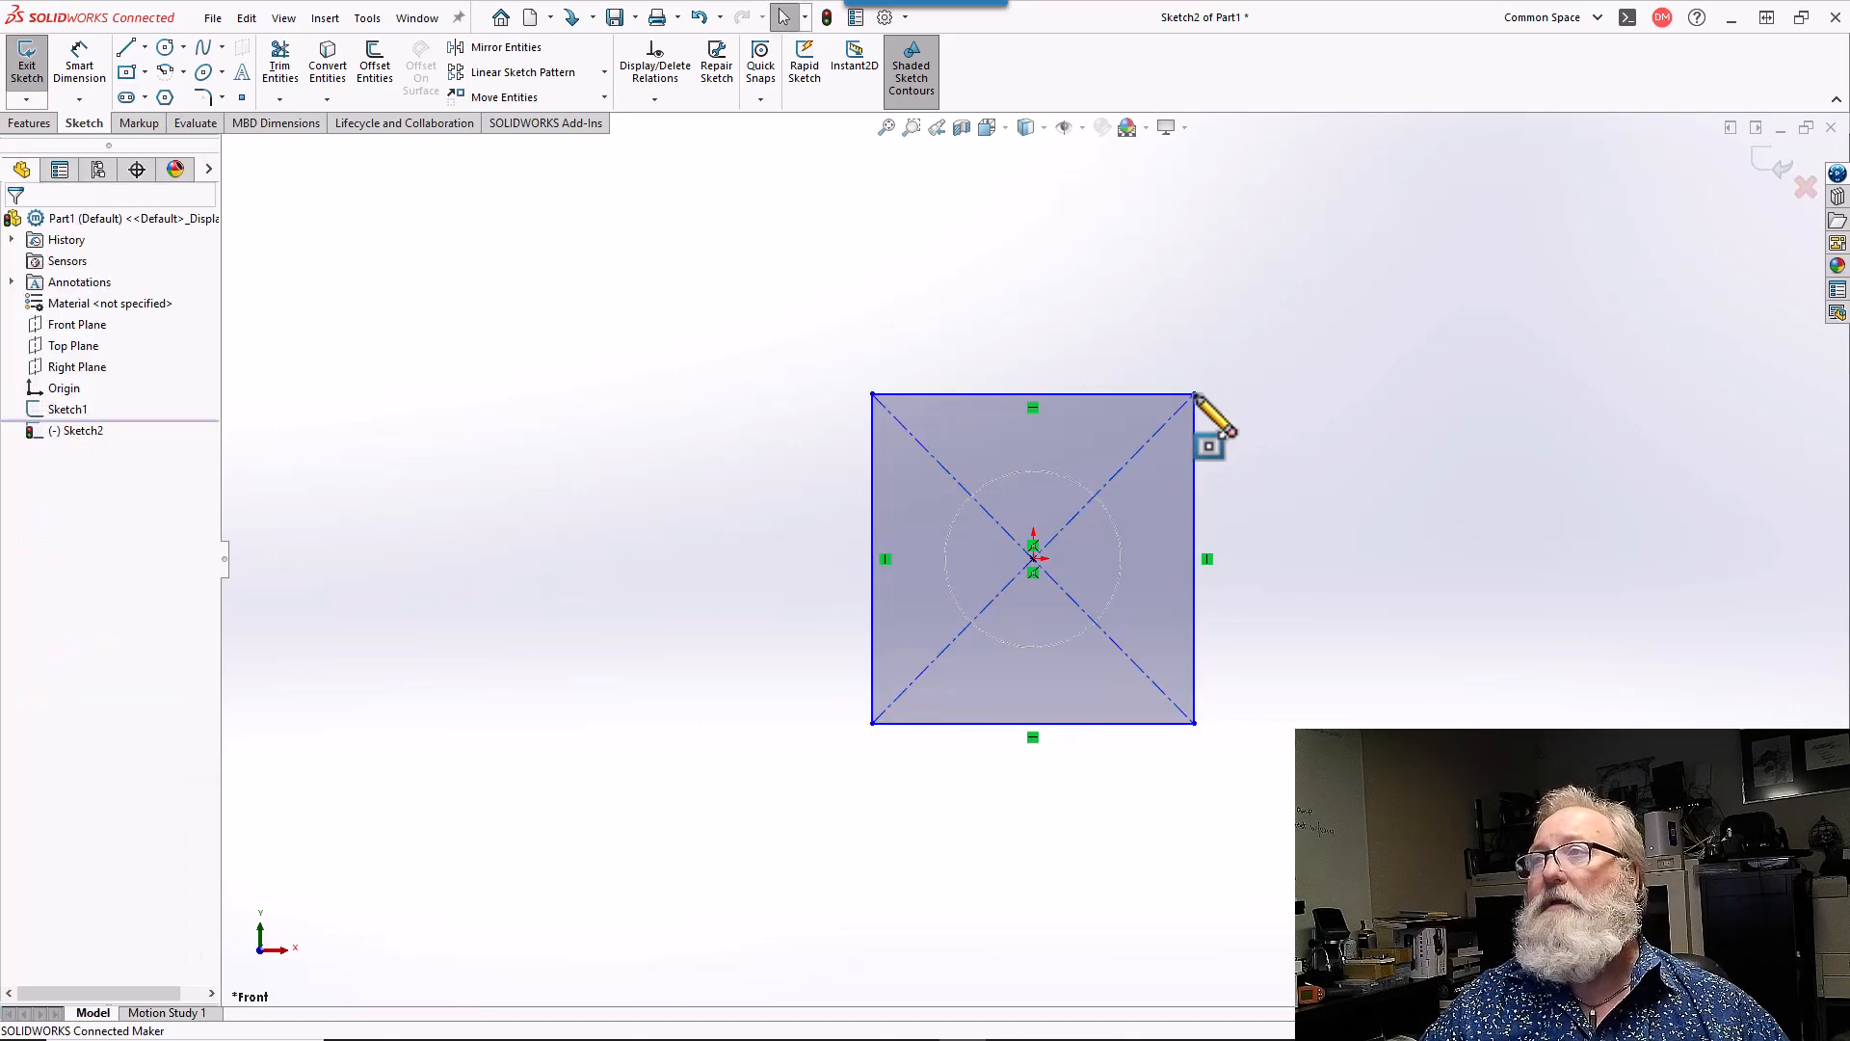
- Dimension the rectangle's width between its two vertical sides as 47.15 mm
left_click(73, 72)
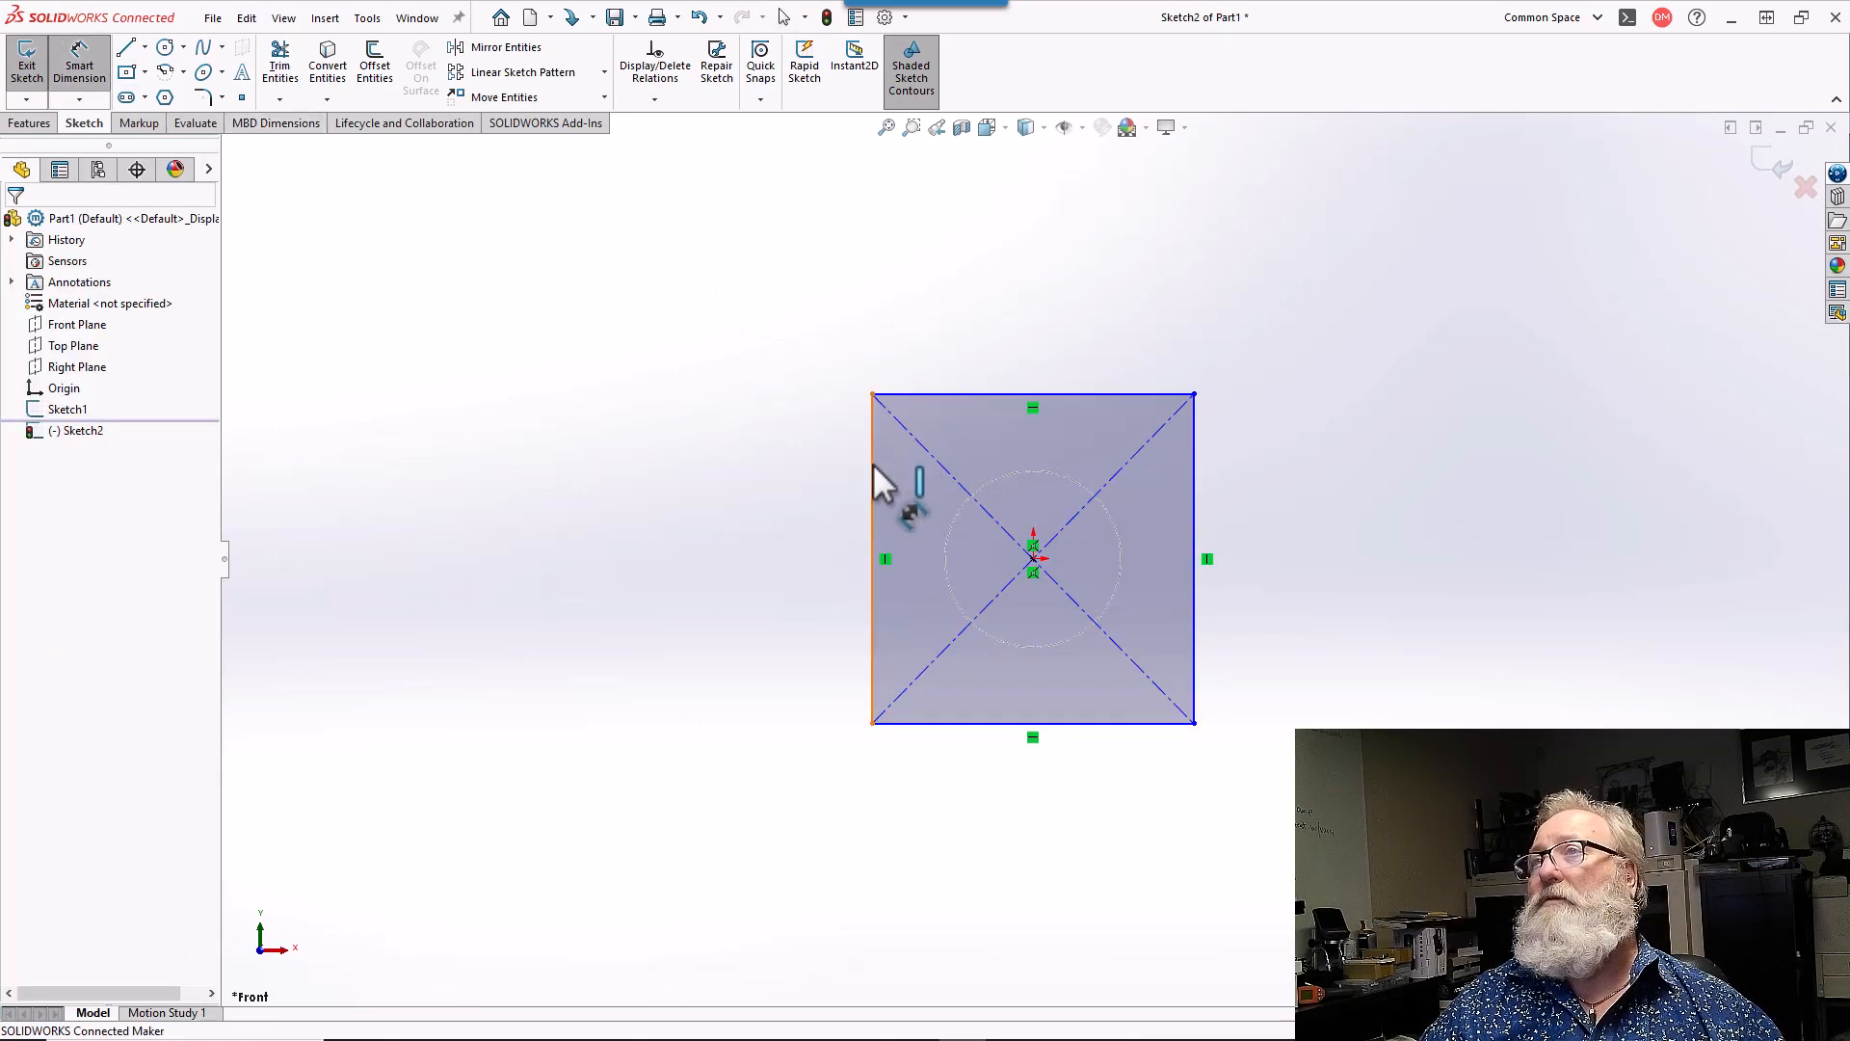
left_click(1194, 482)
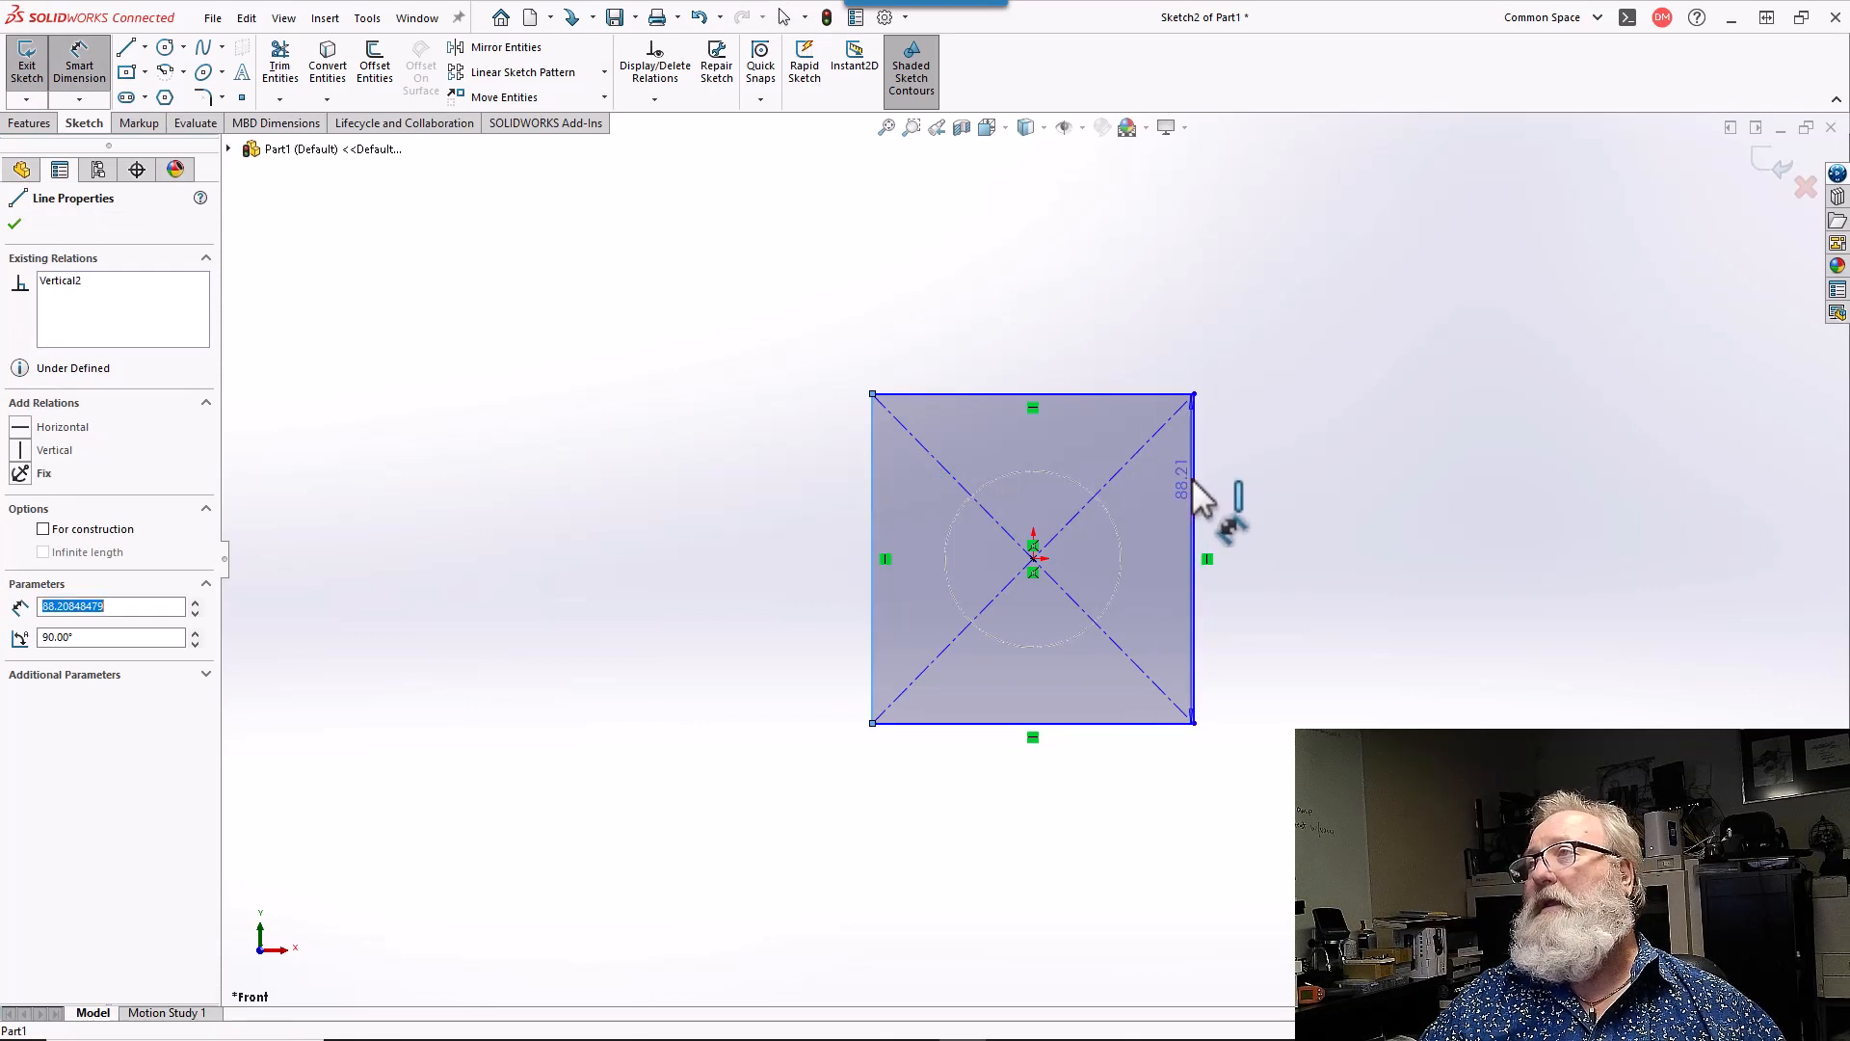
left_click(1038, 396)
left_click(1007, 351)
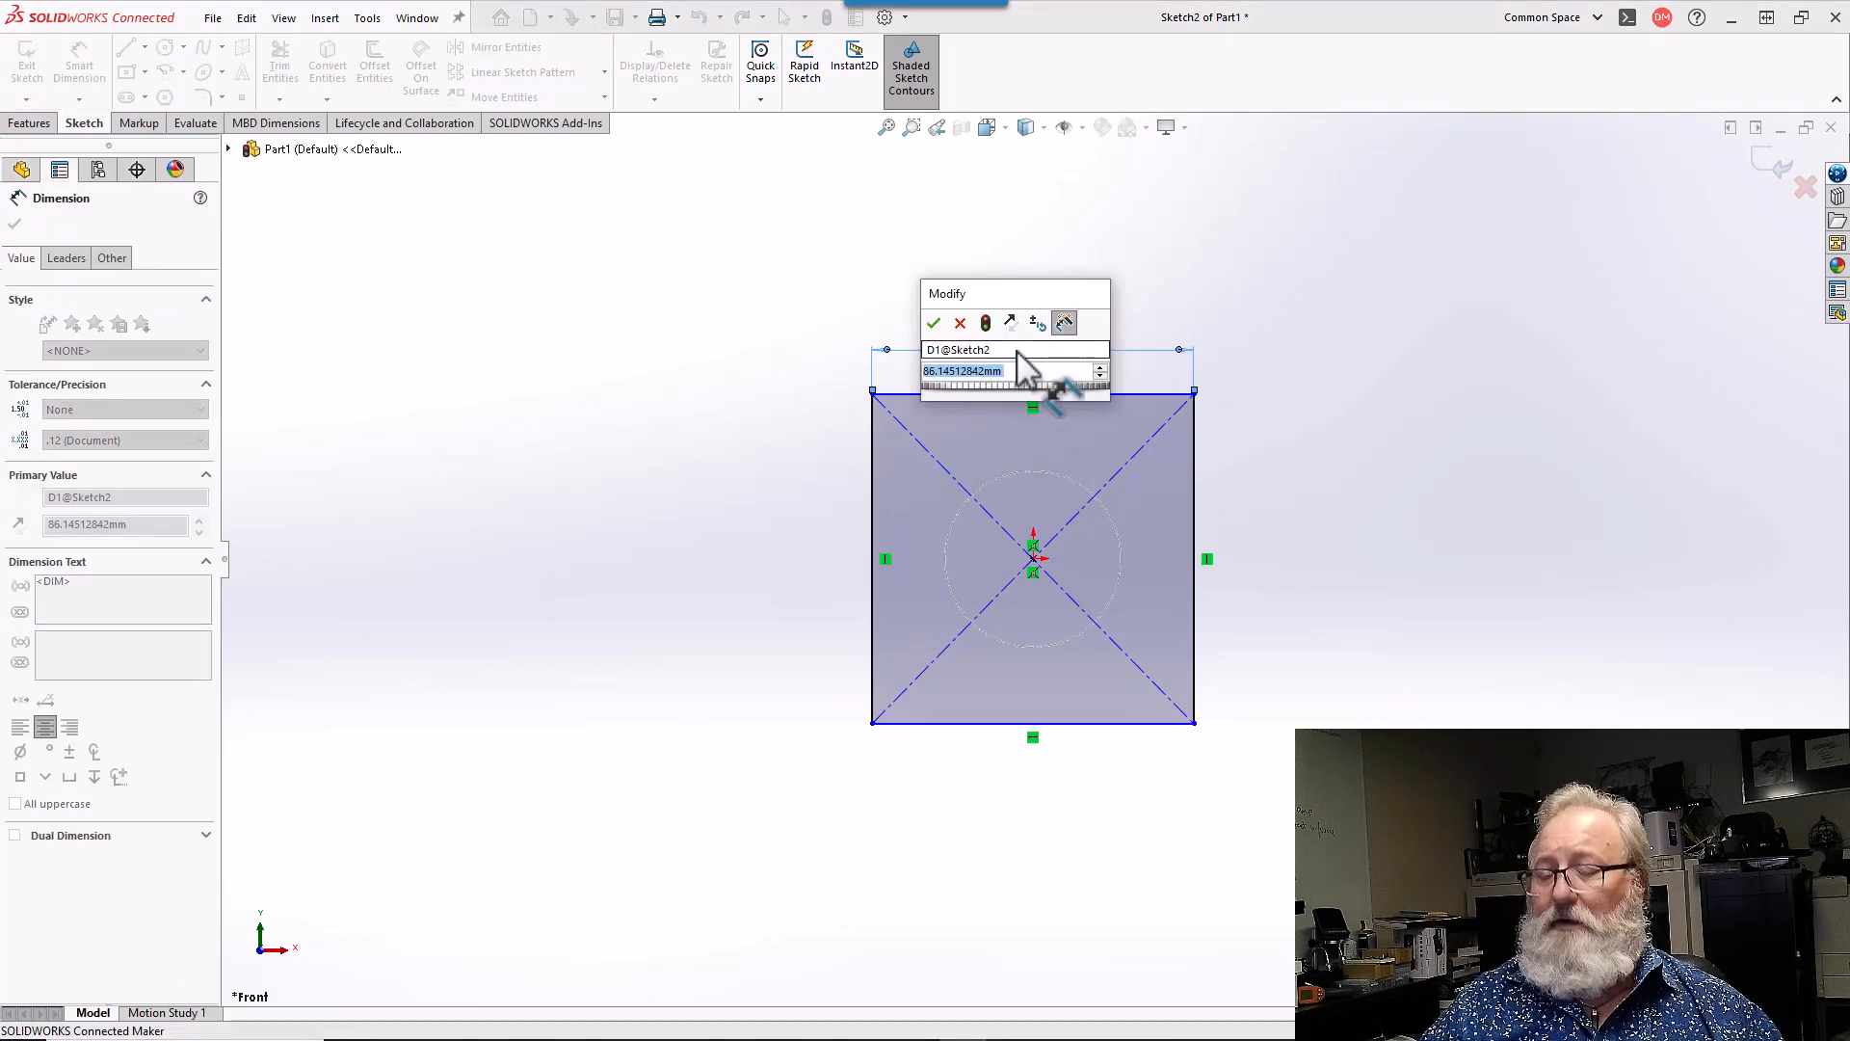
type("47.15")
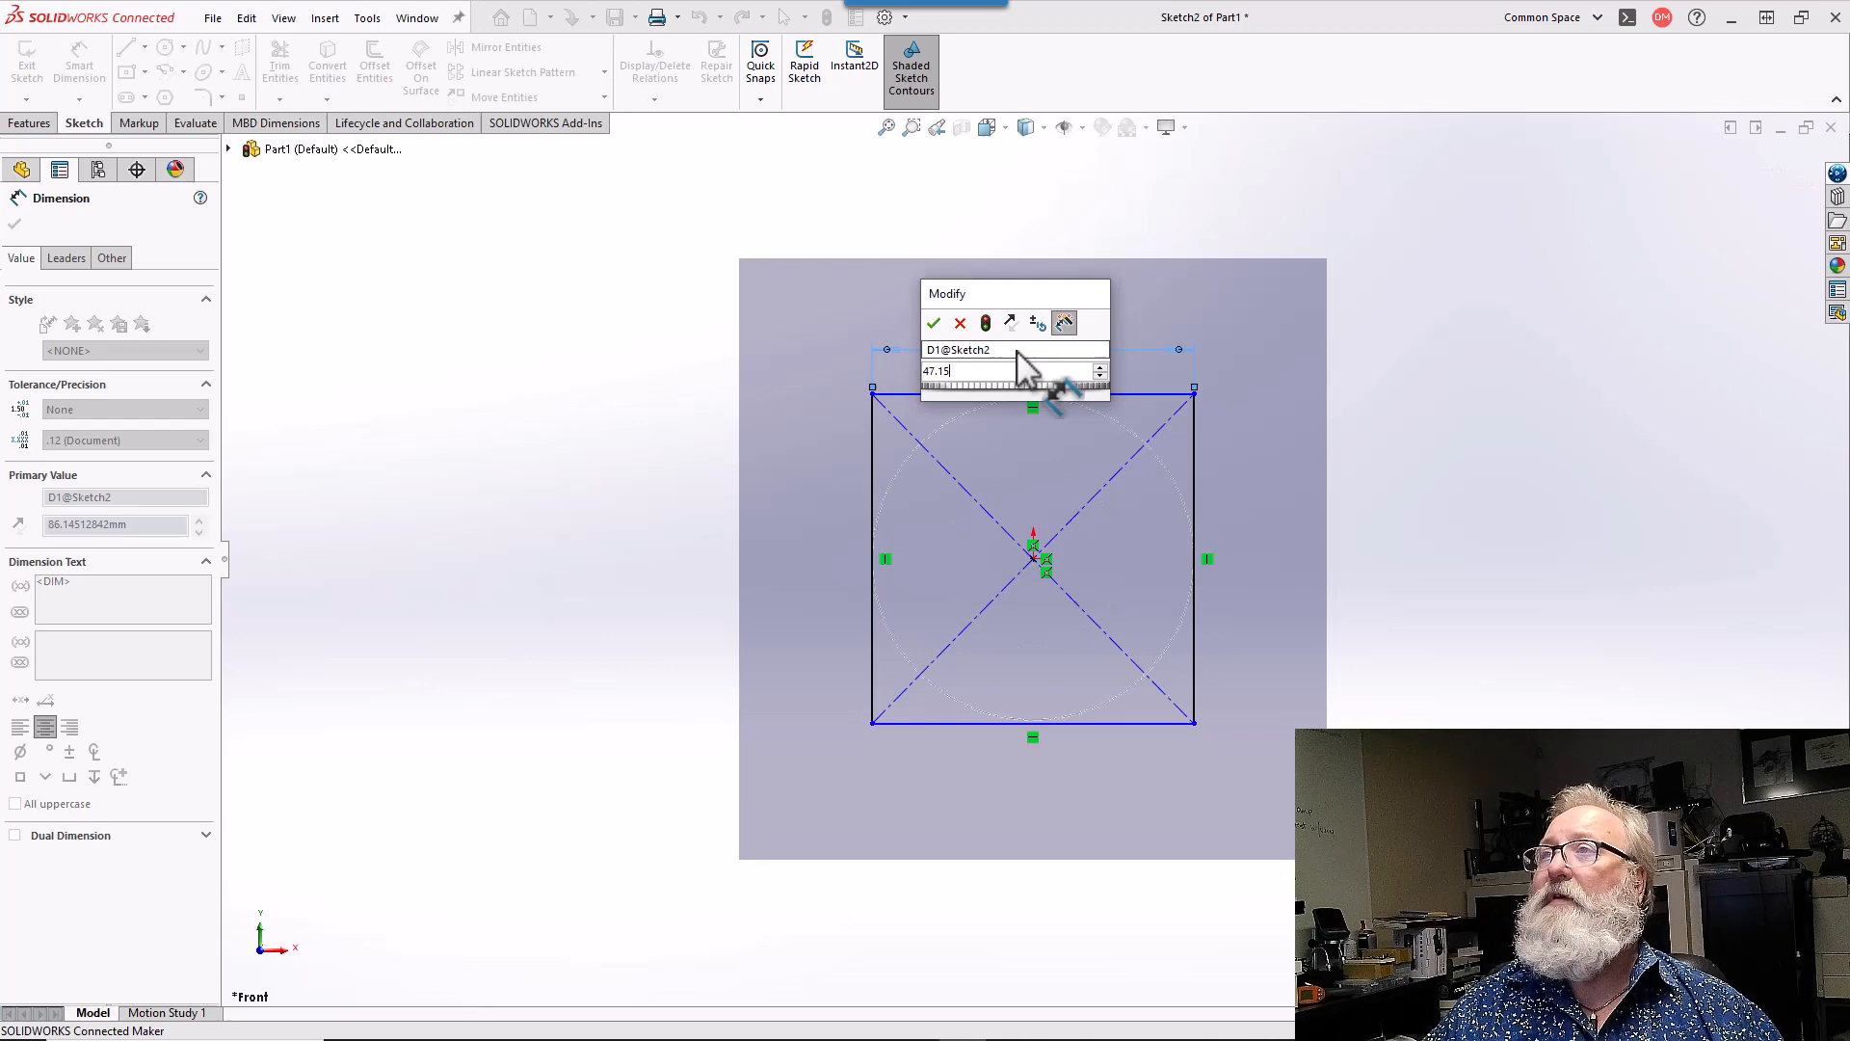
key("Return")
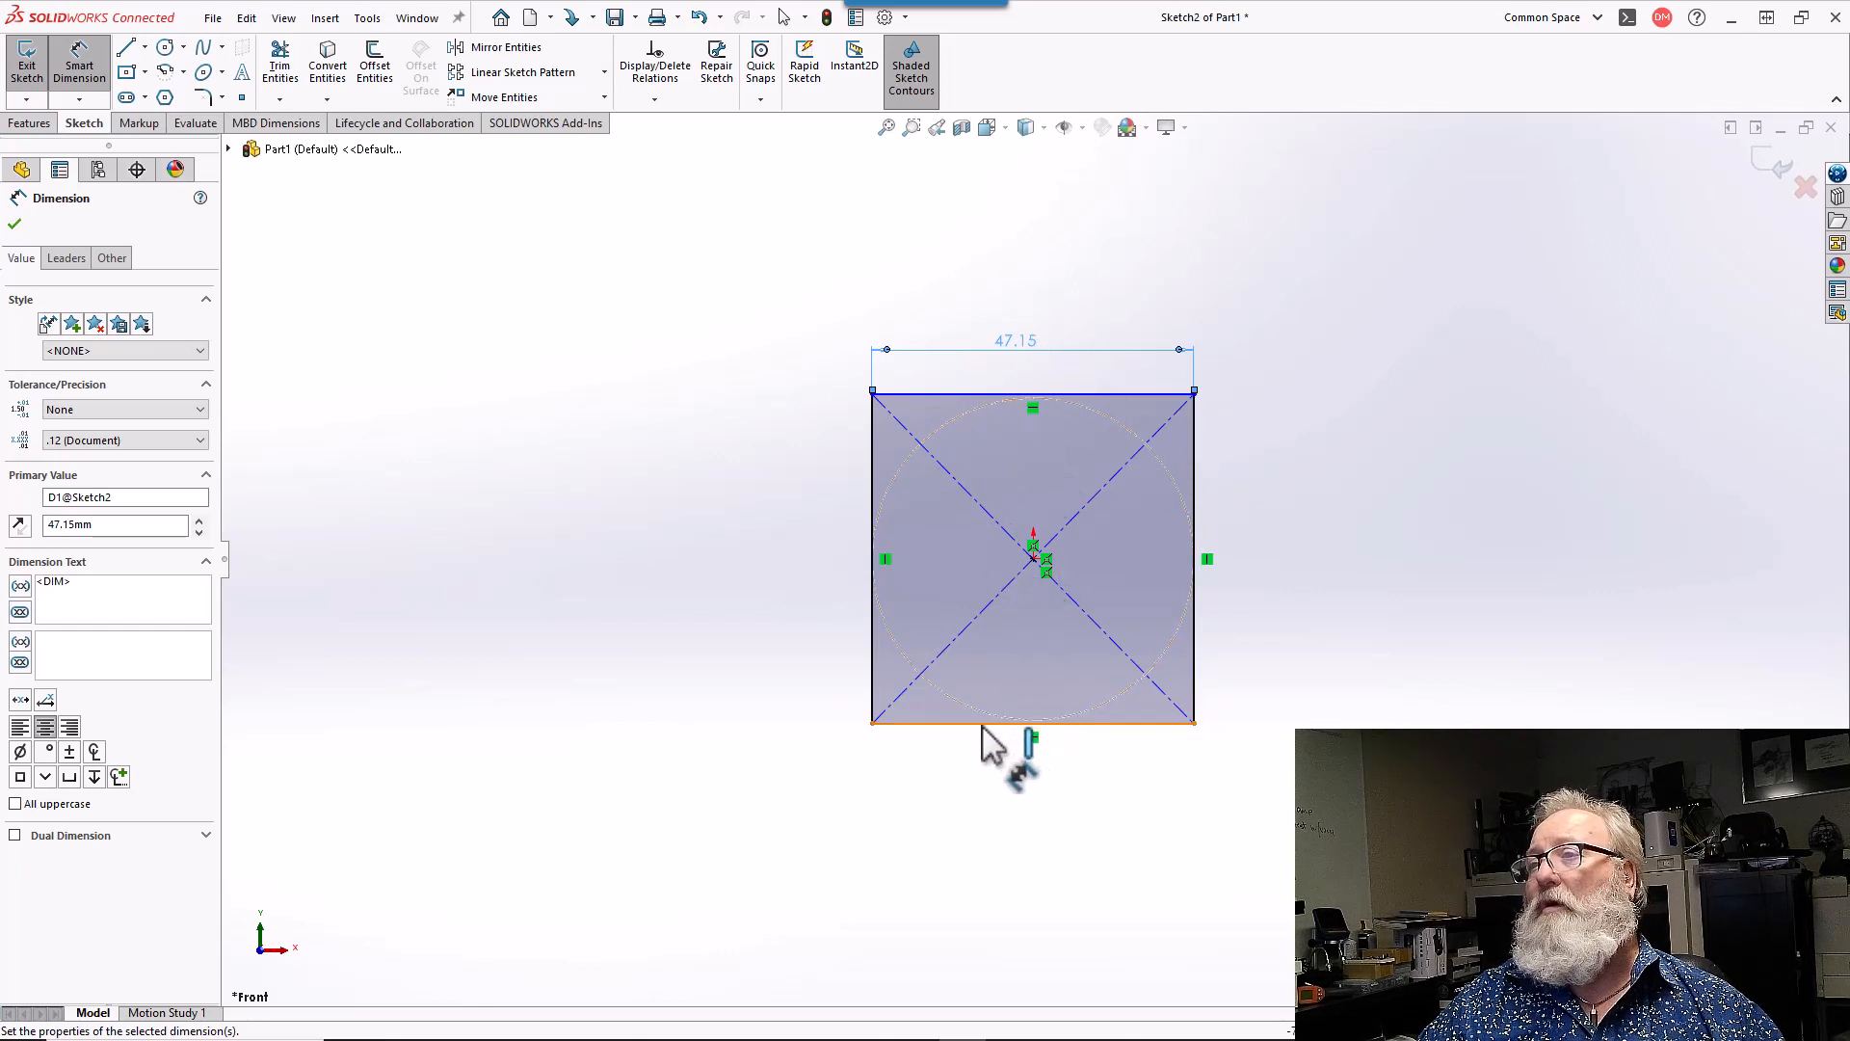
- Dimension the rectangle's height along its right side as 47.15 mm and leave the dimension tool
left_click(1196, 443)
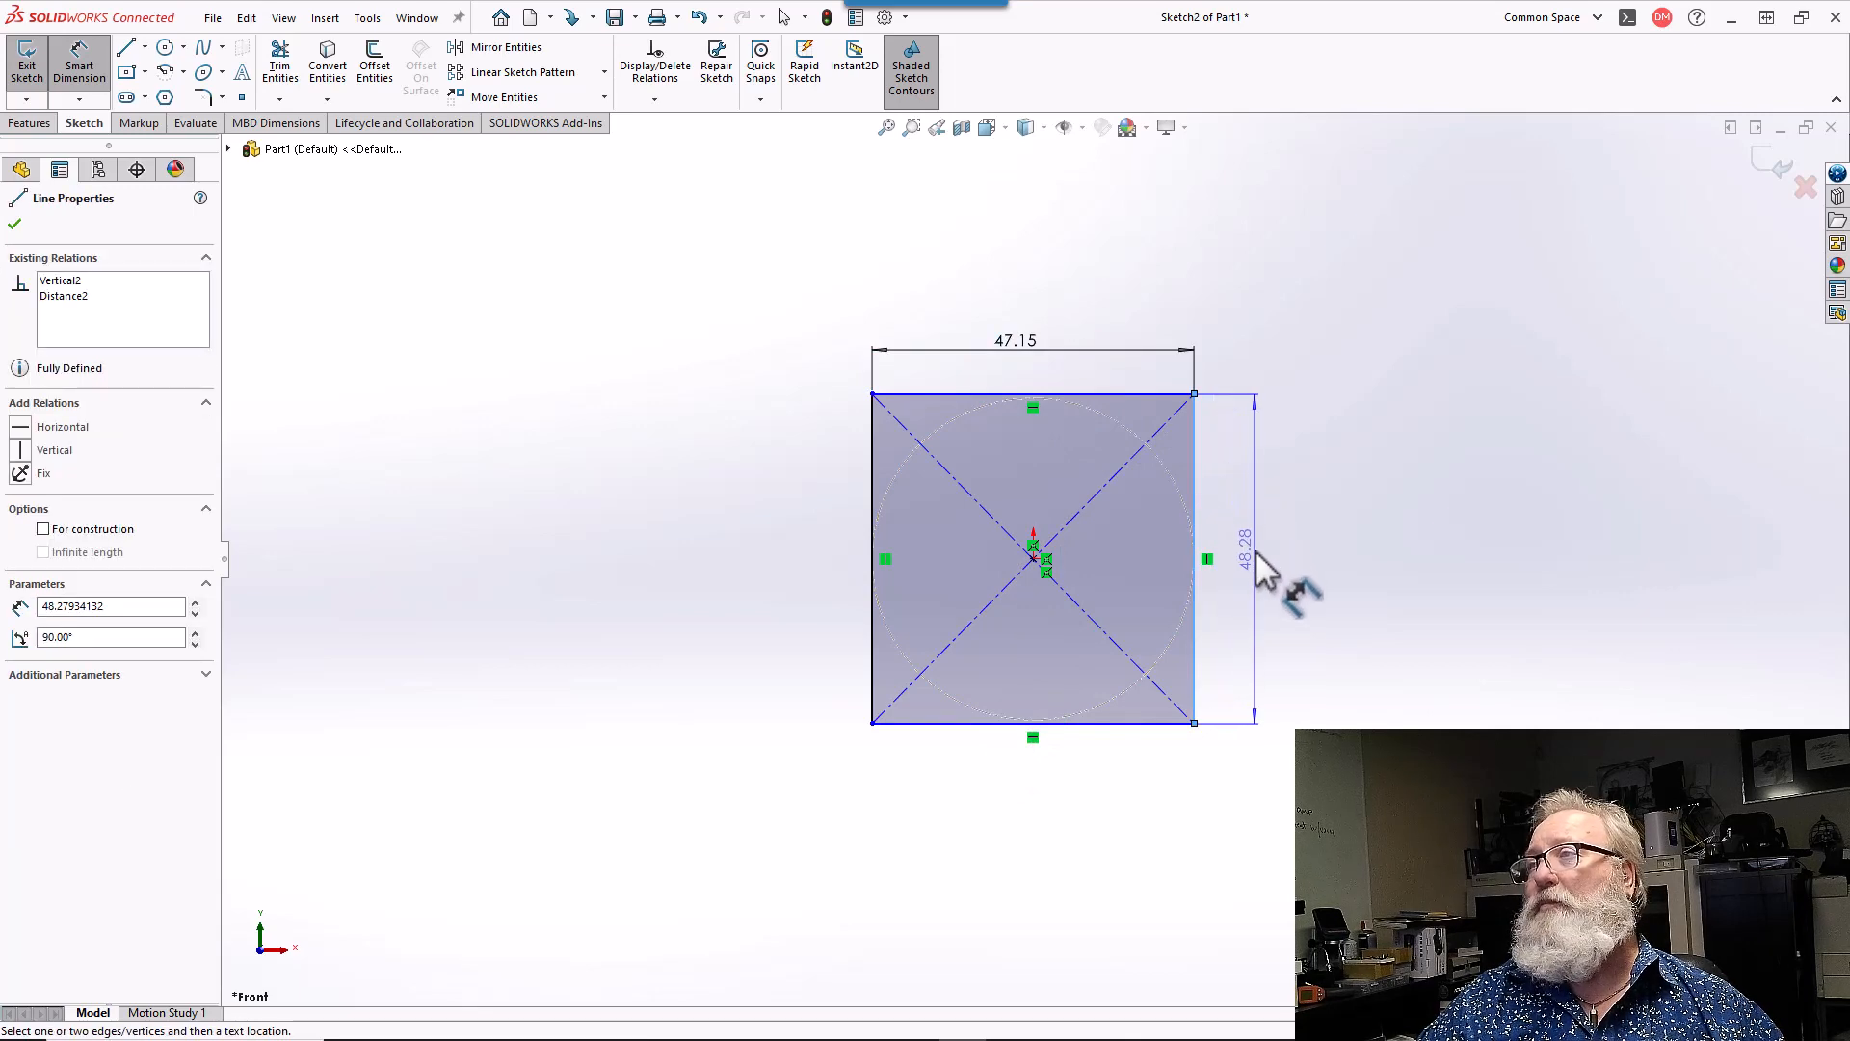
left_click(1255, 557)
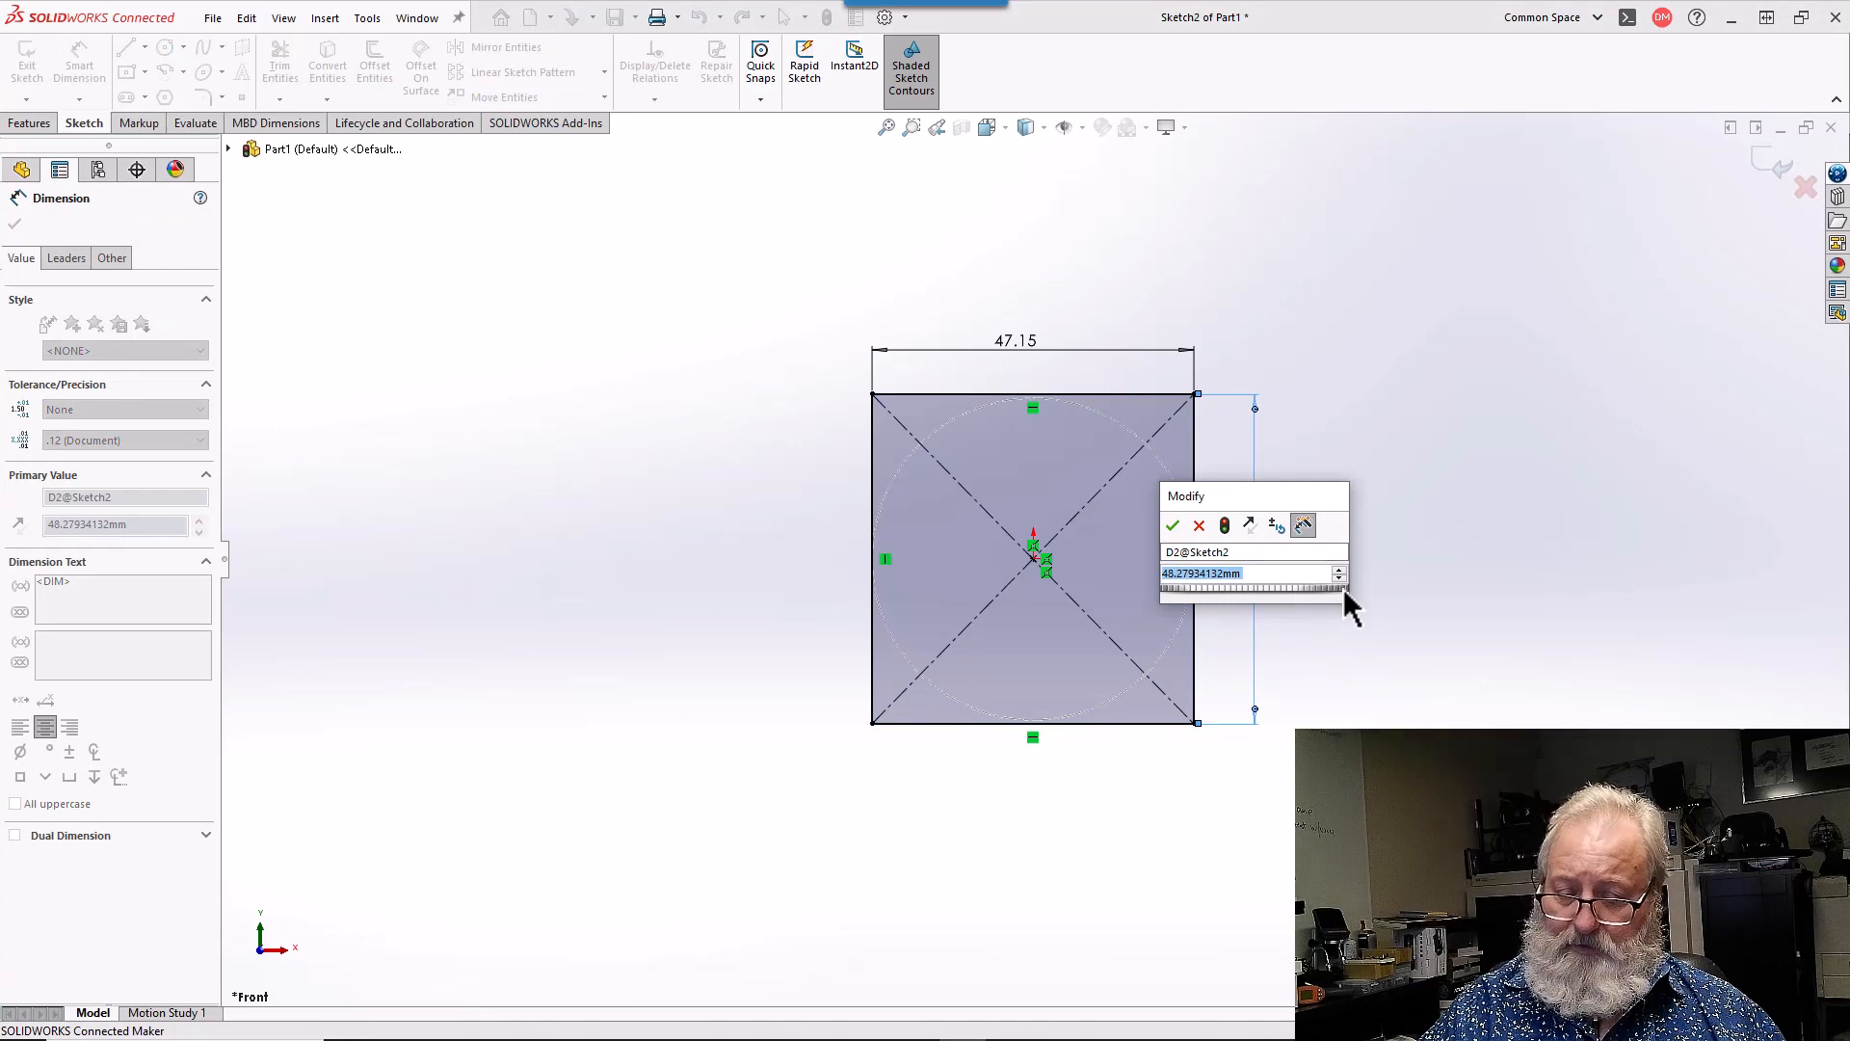
type("47.15")
key("Return")
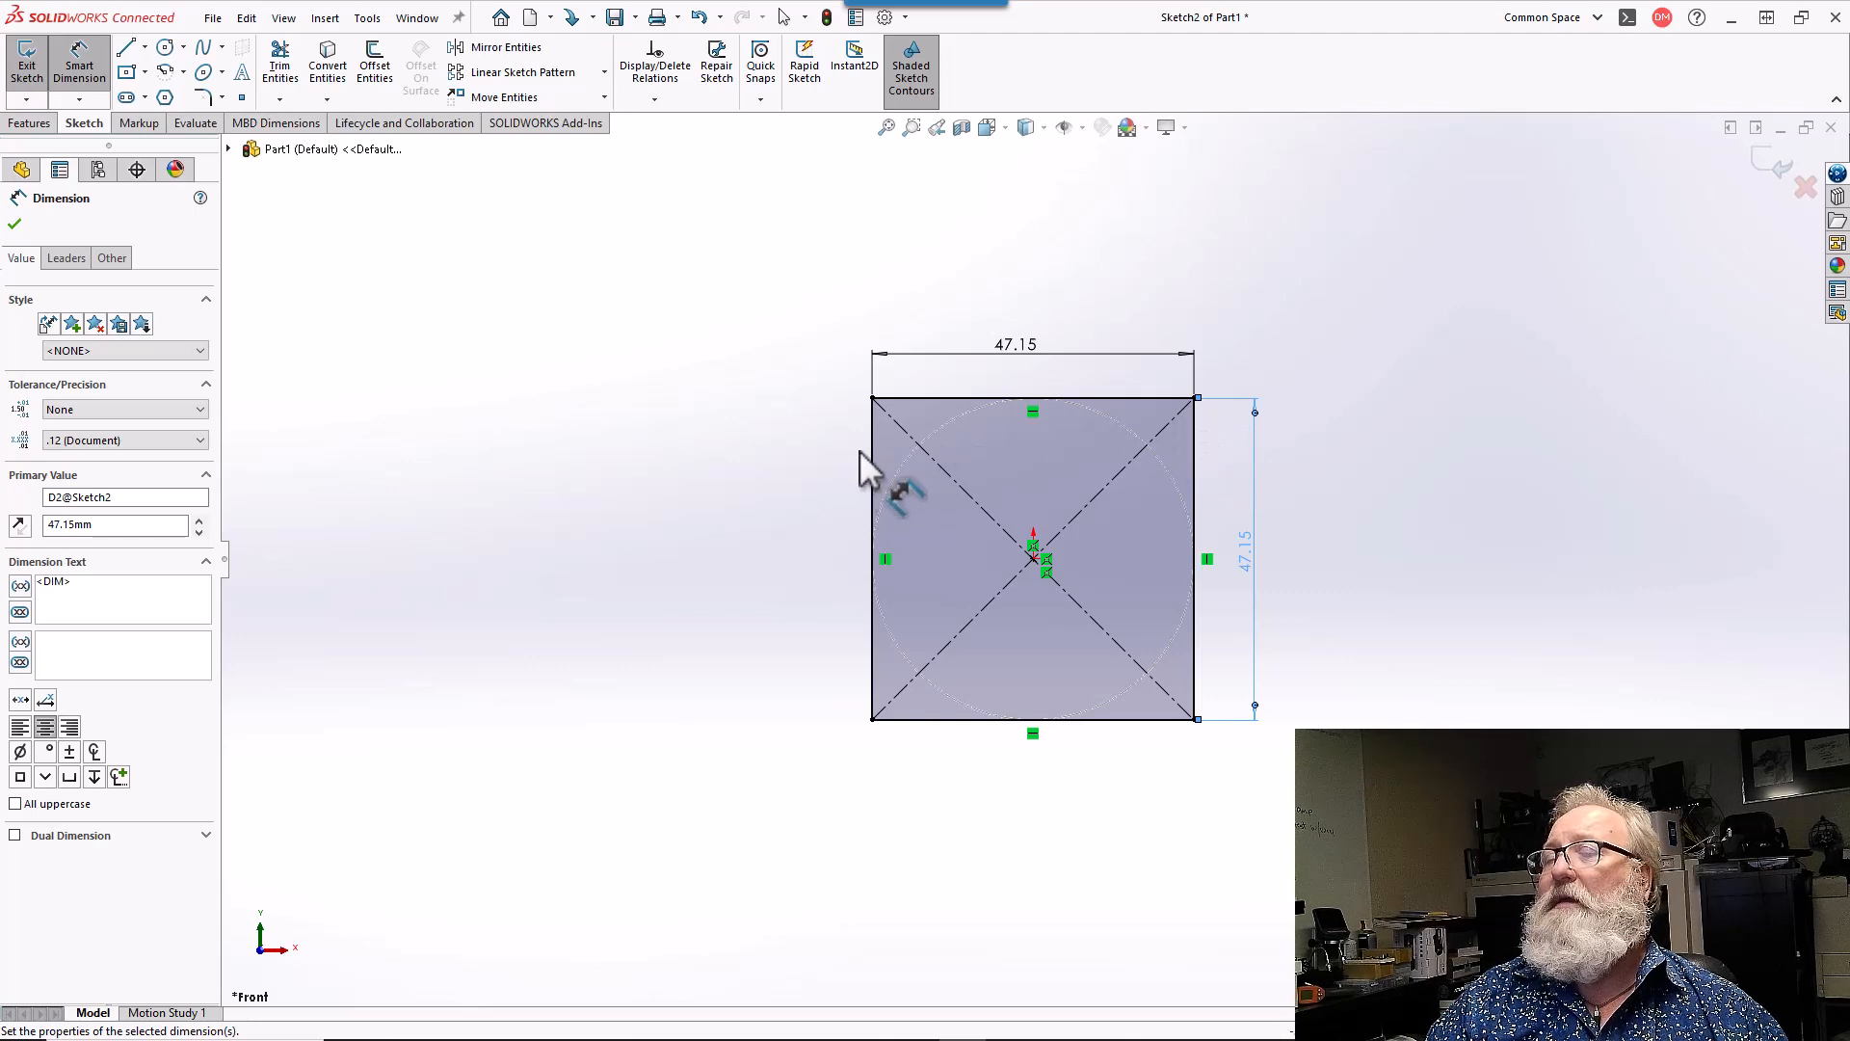
key("Escape")
key("Escape")
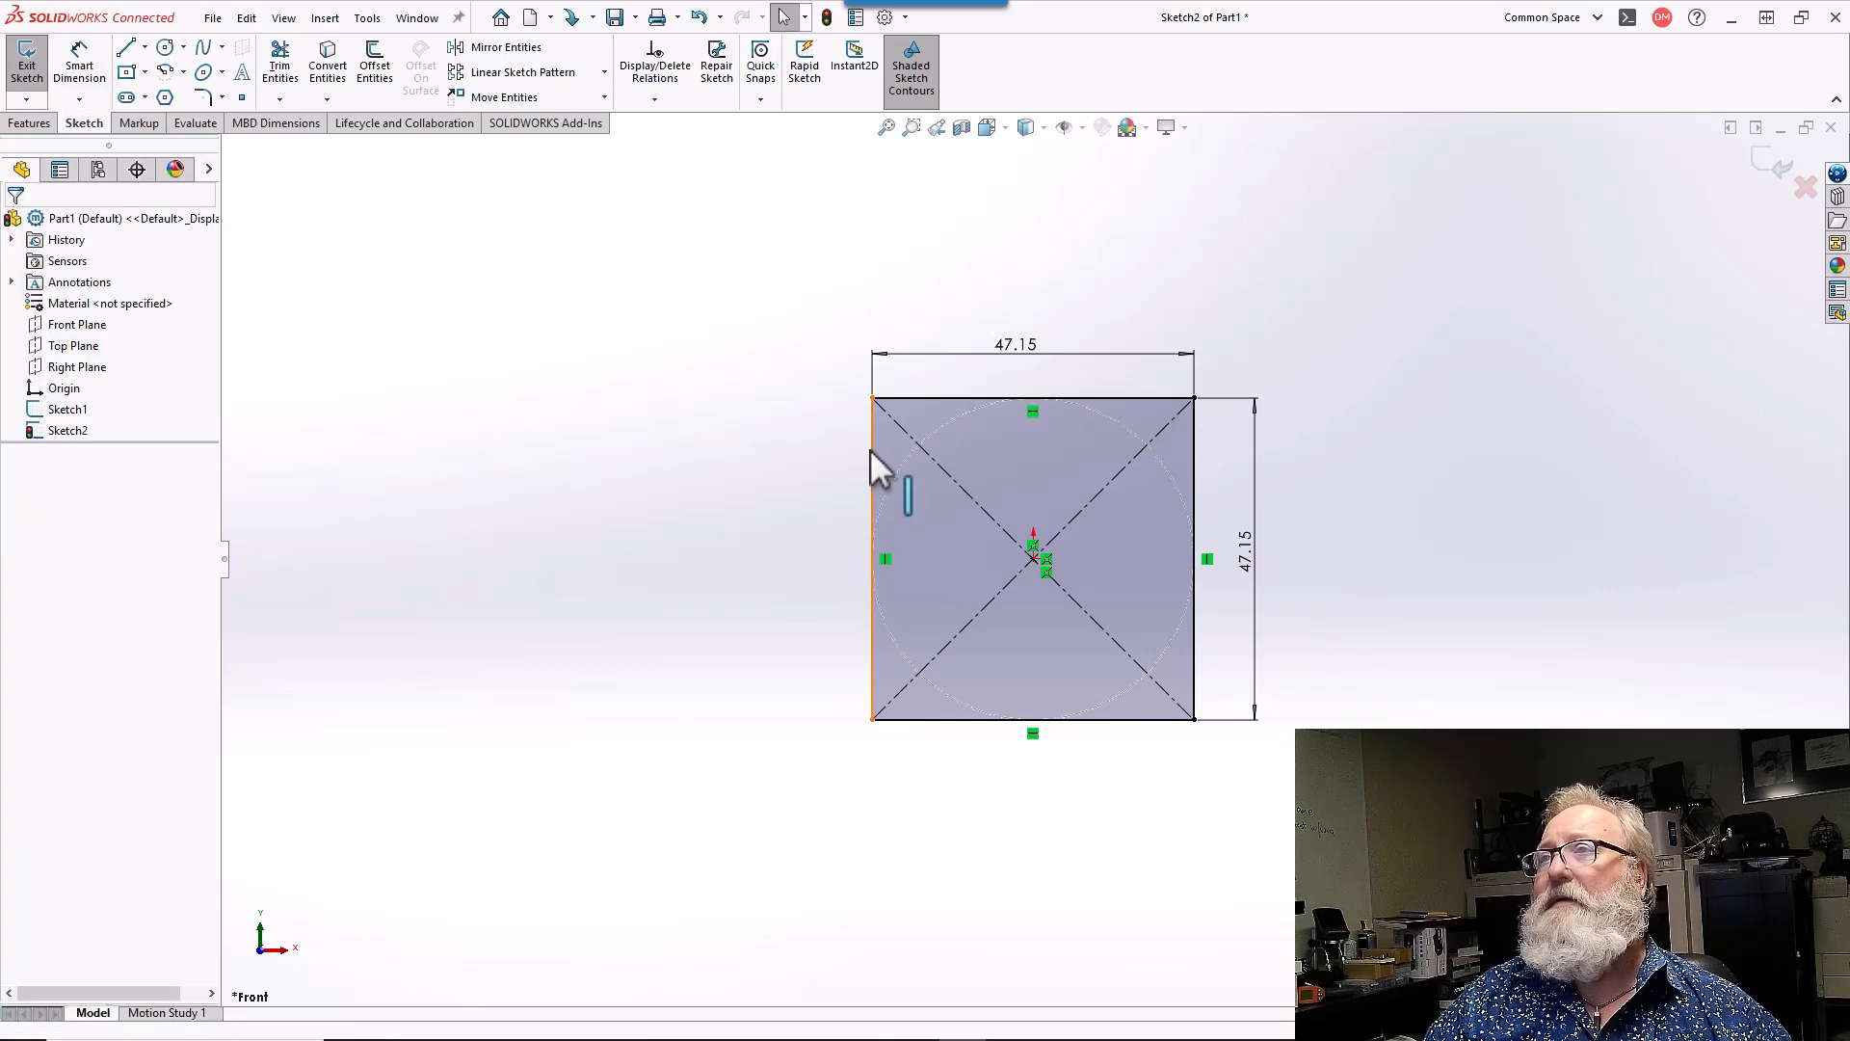
left_click(872, 451)
key("Delete")
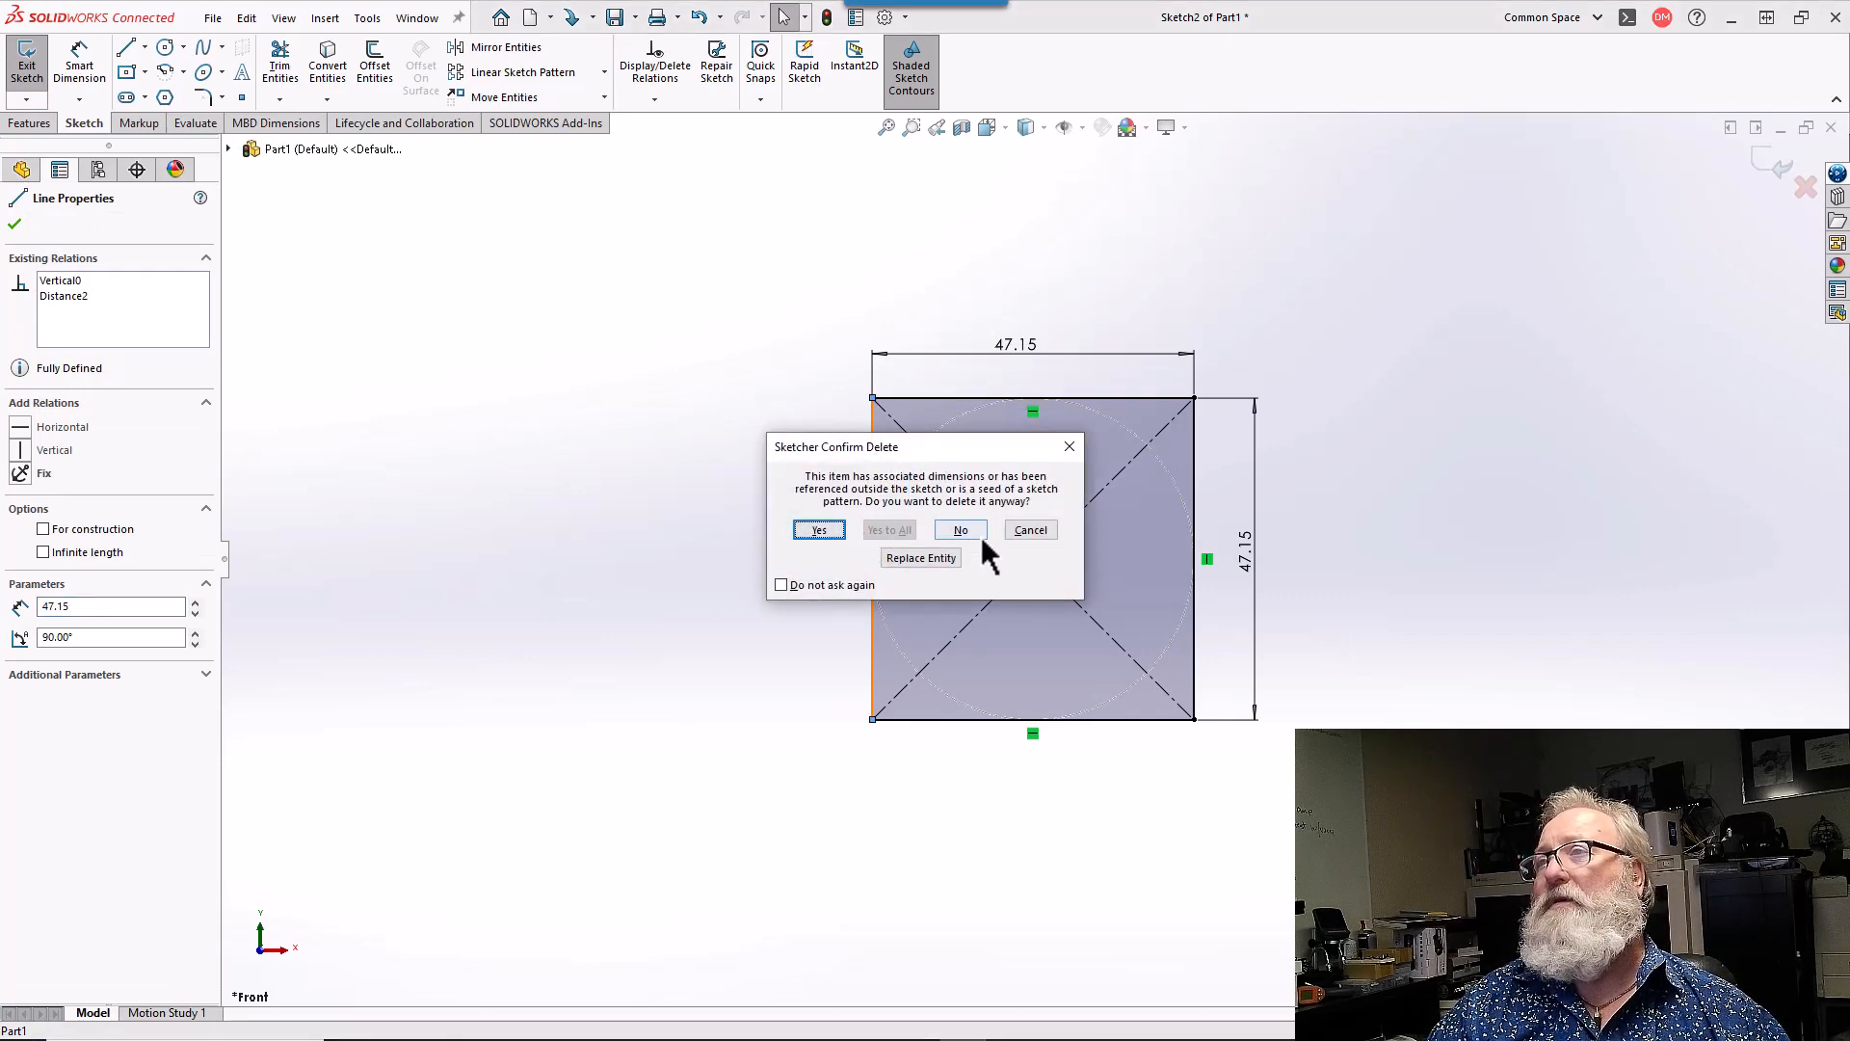
left_click(1033, 530)
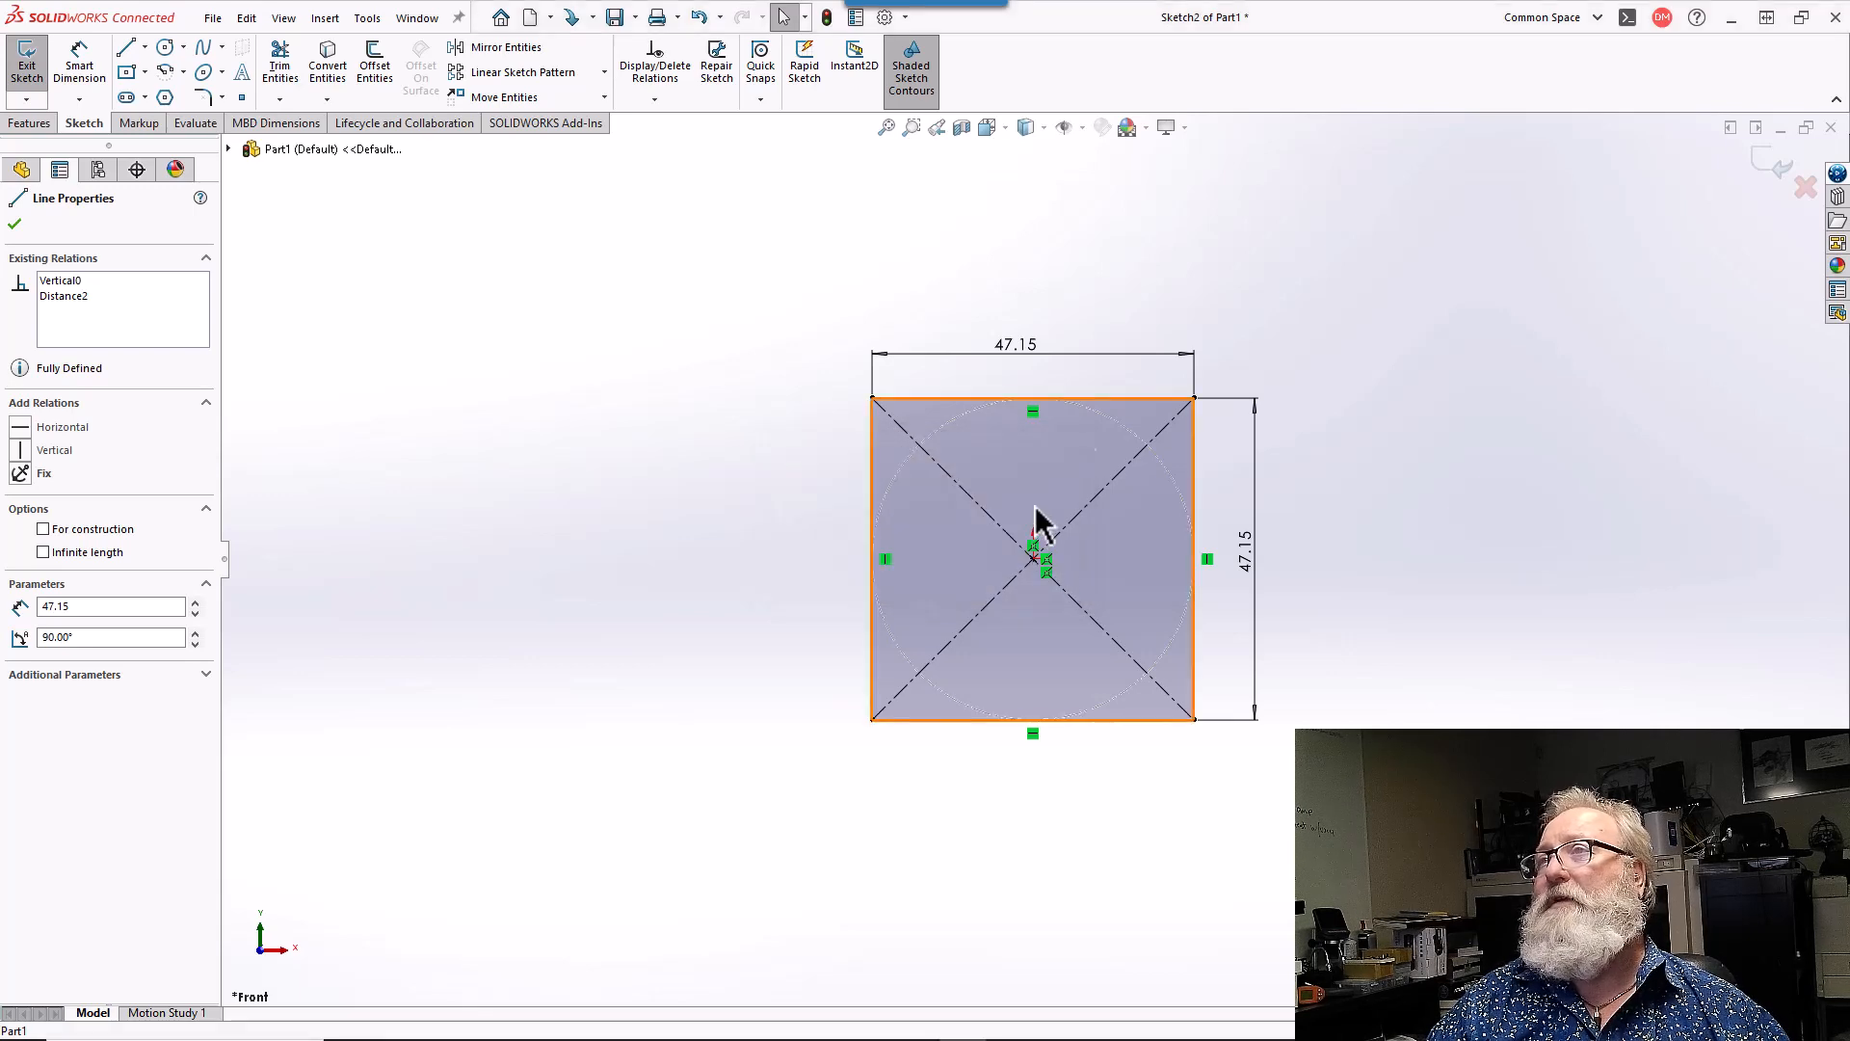
- Delete the upper horizontal line of the square, and try to delete its left vertical line
left_click(1096, 398)
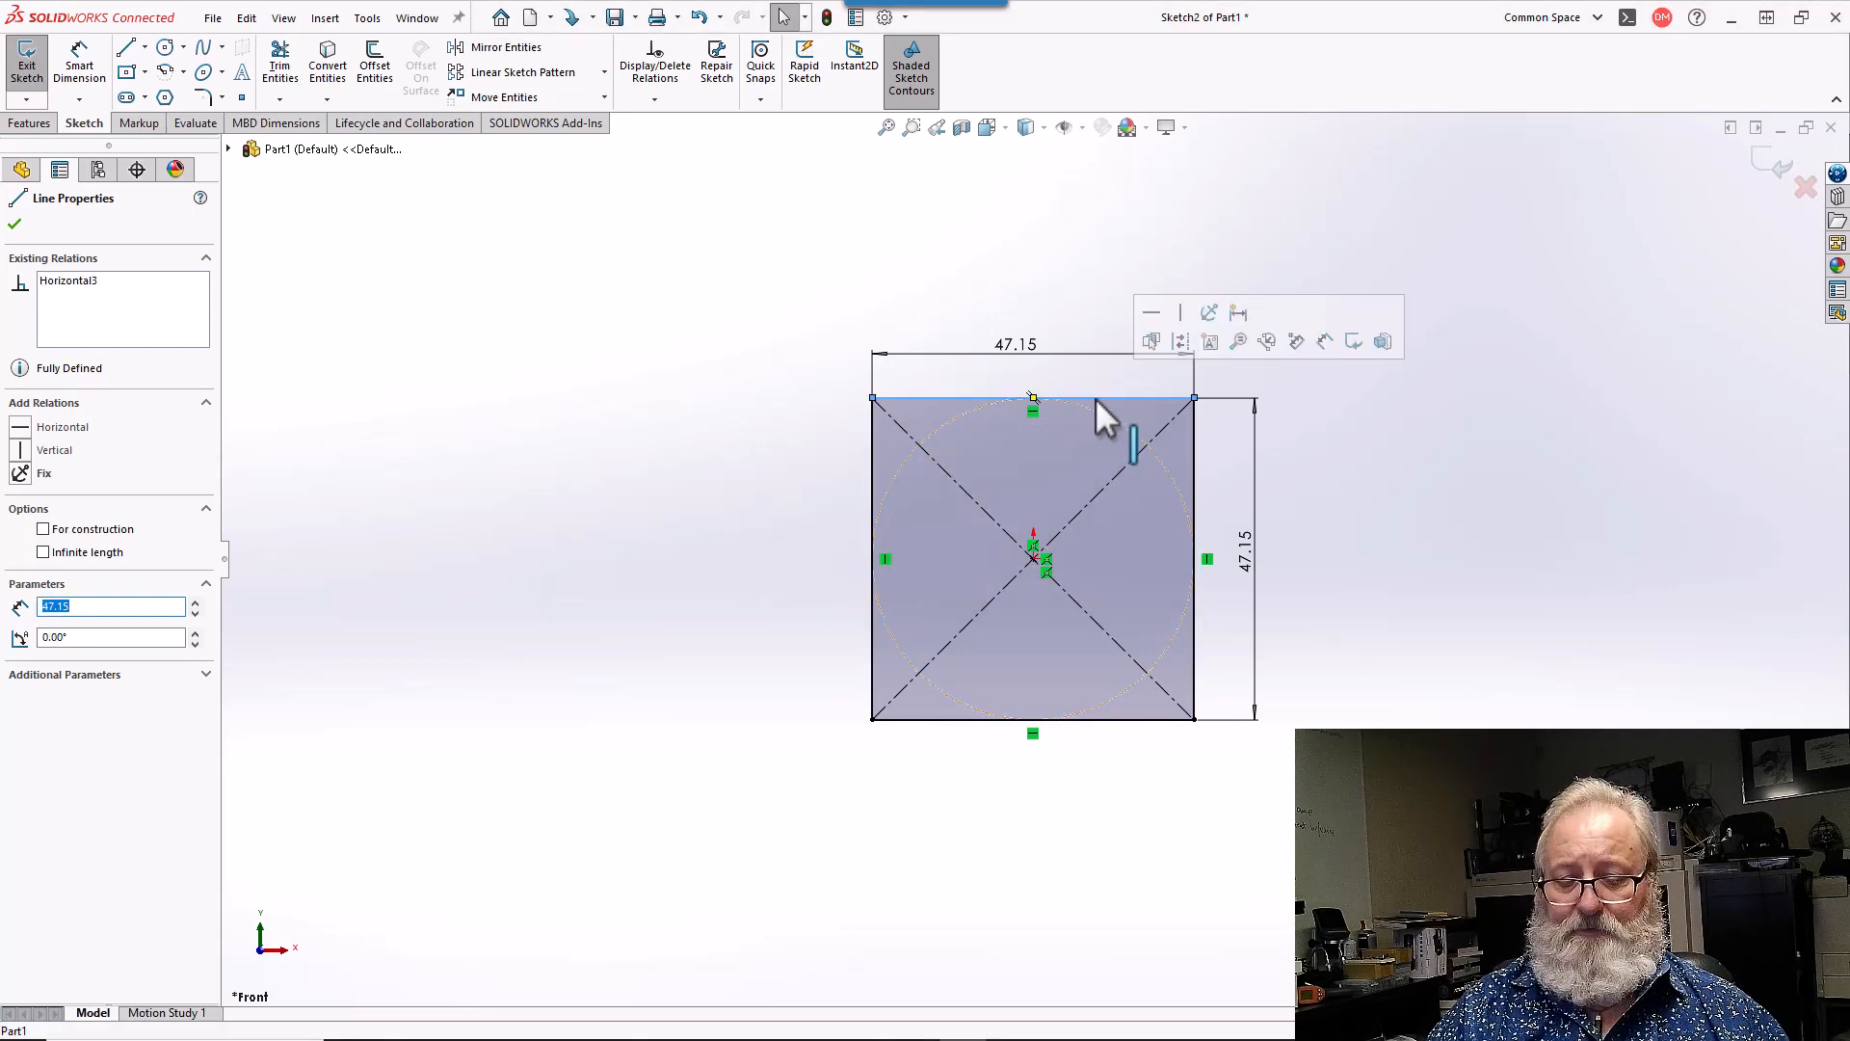
key("Delete")
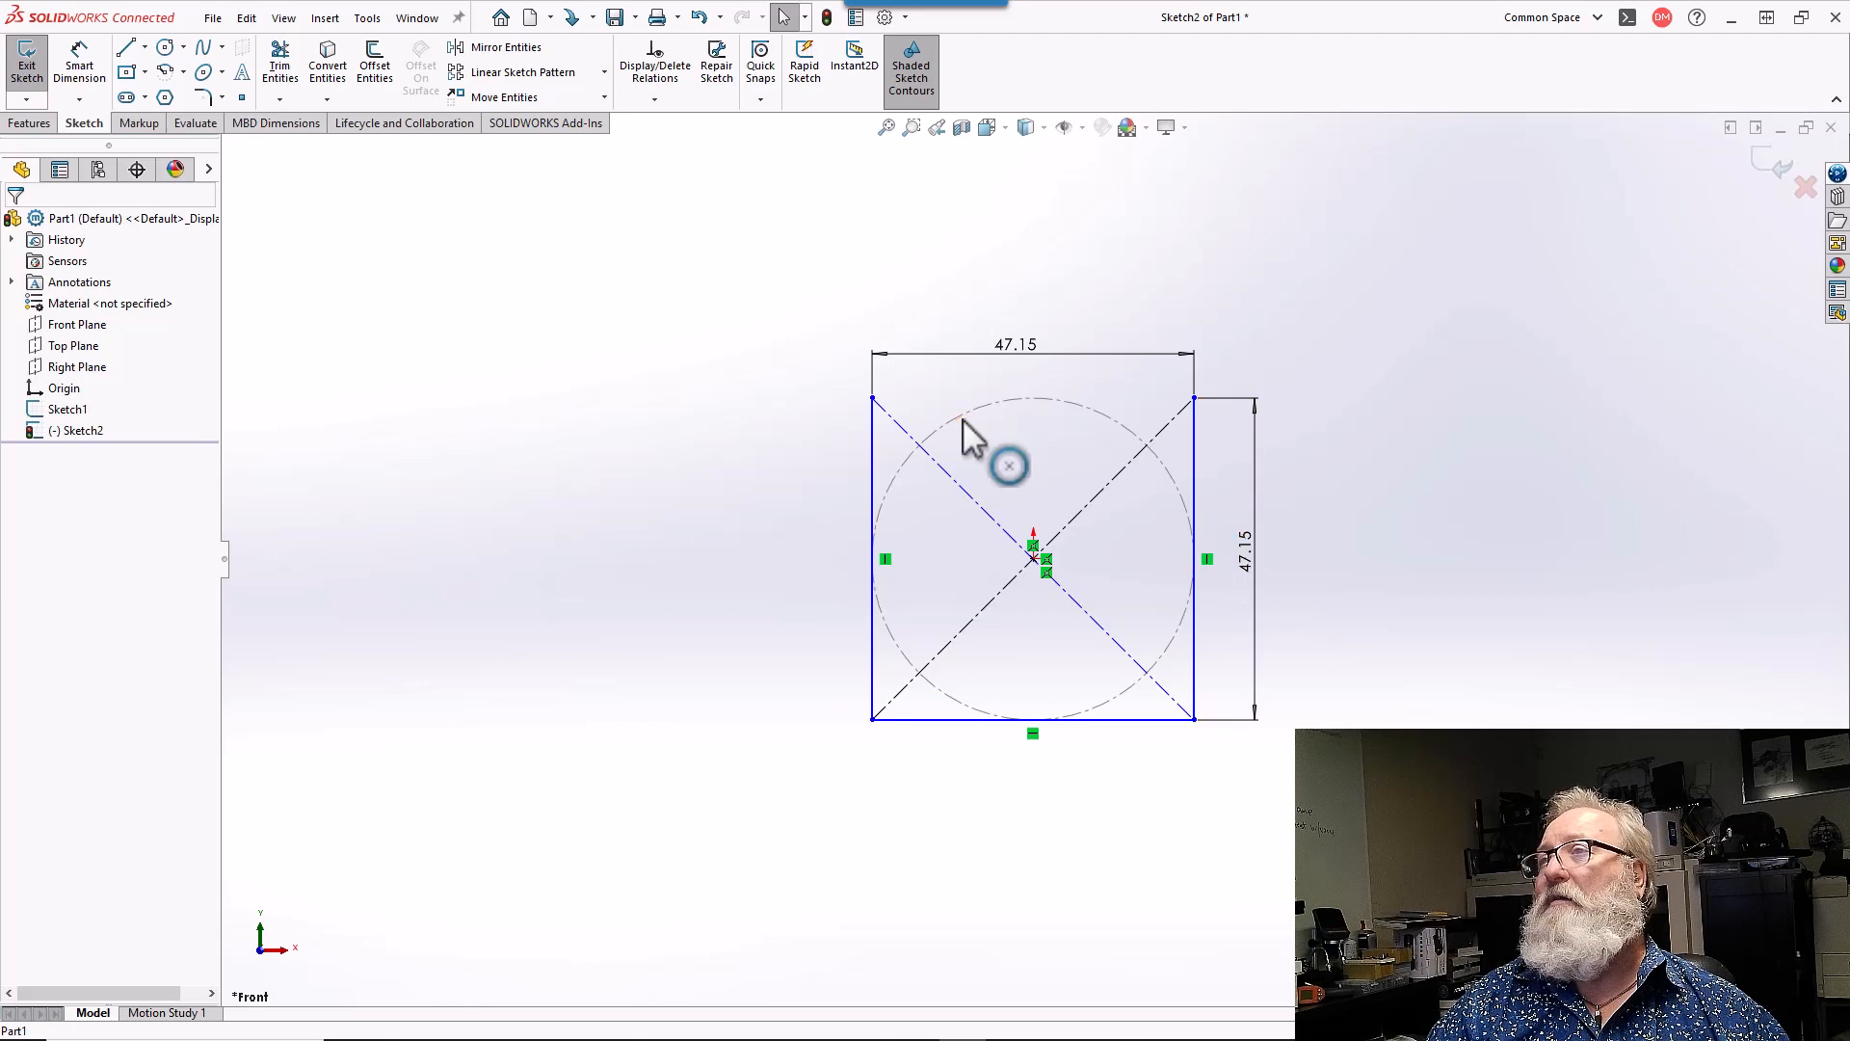
left_click(874, 451)
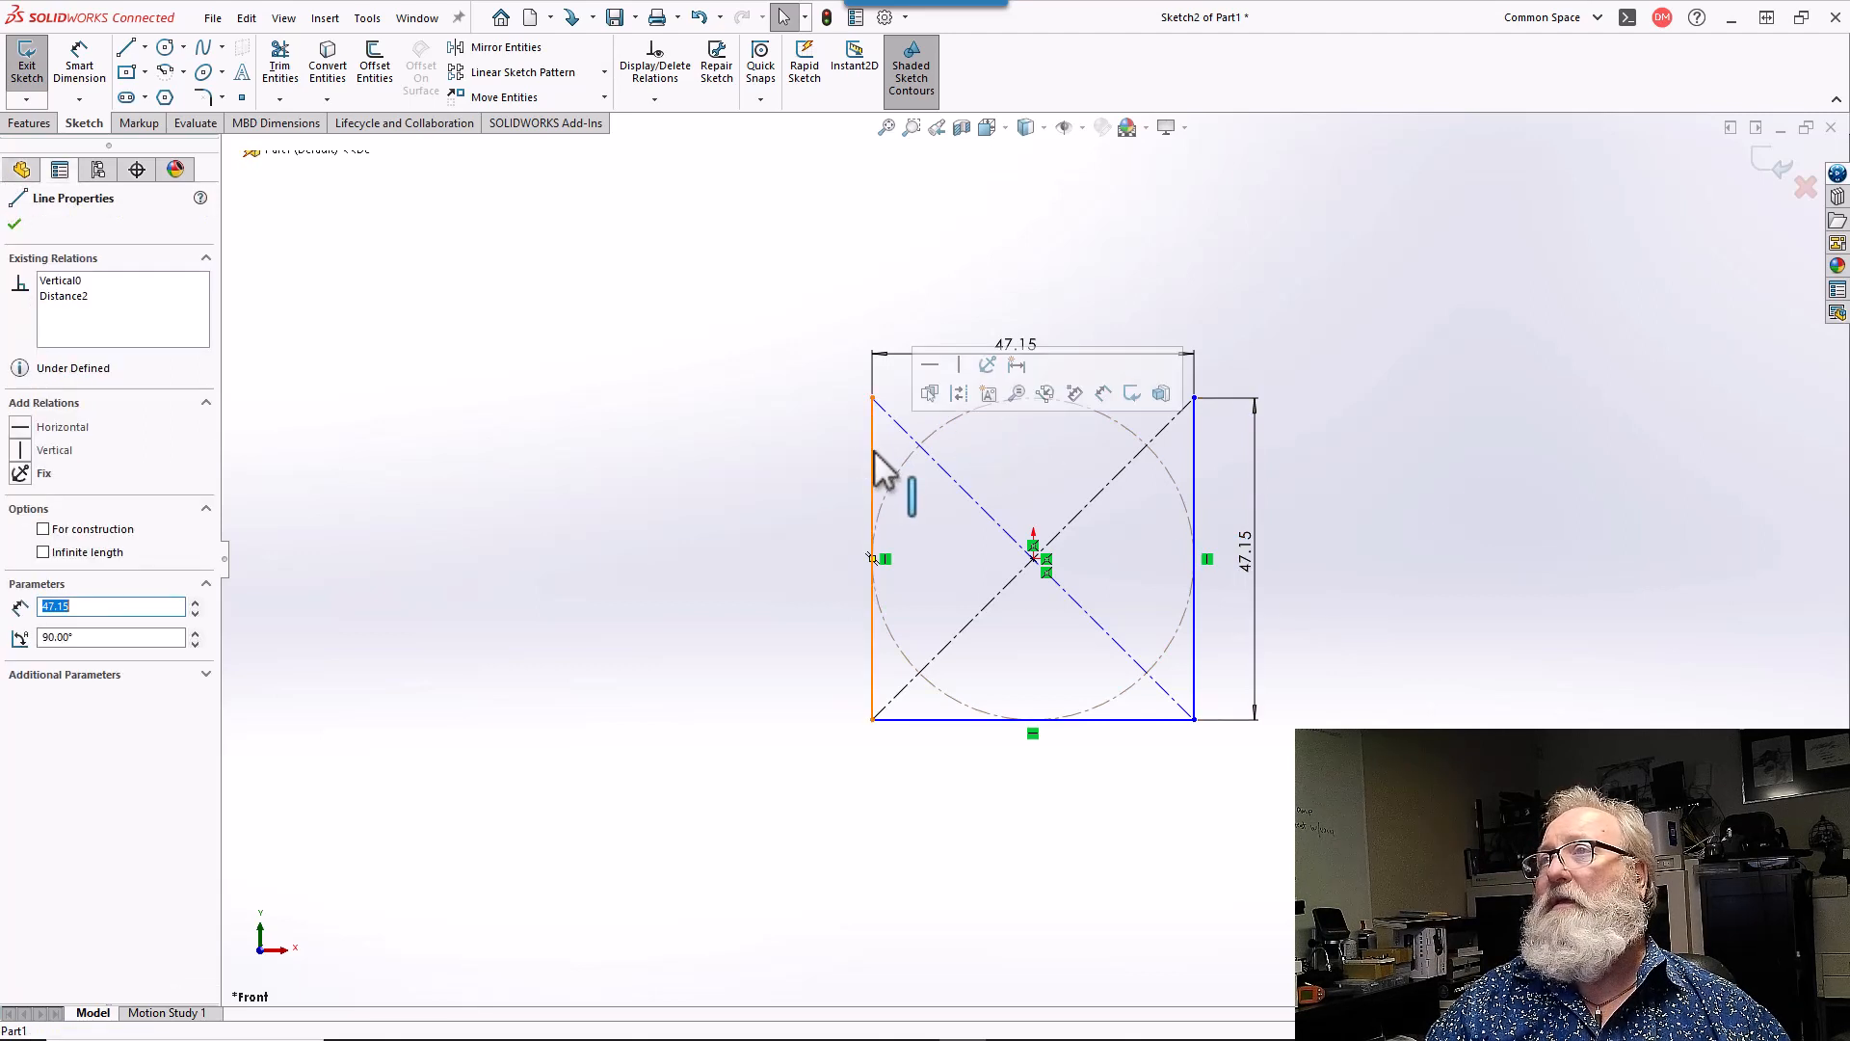
key("Delete")
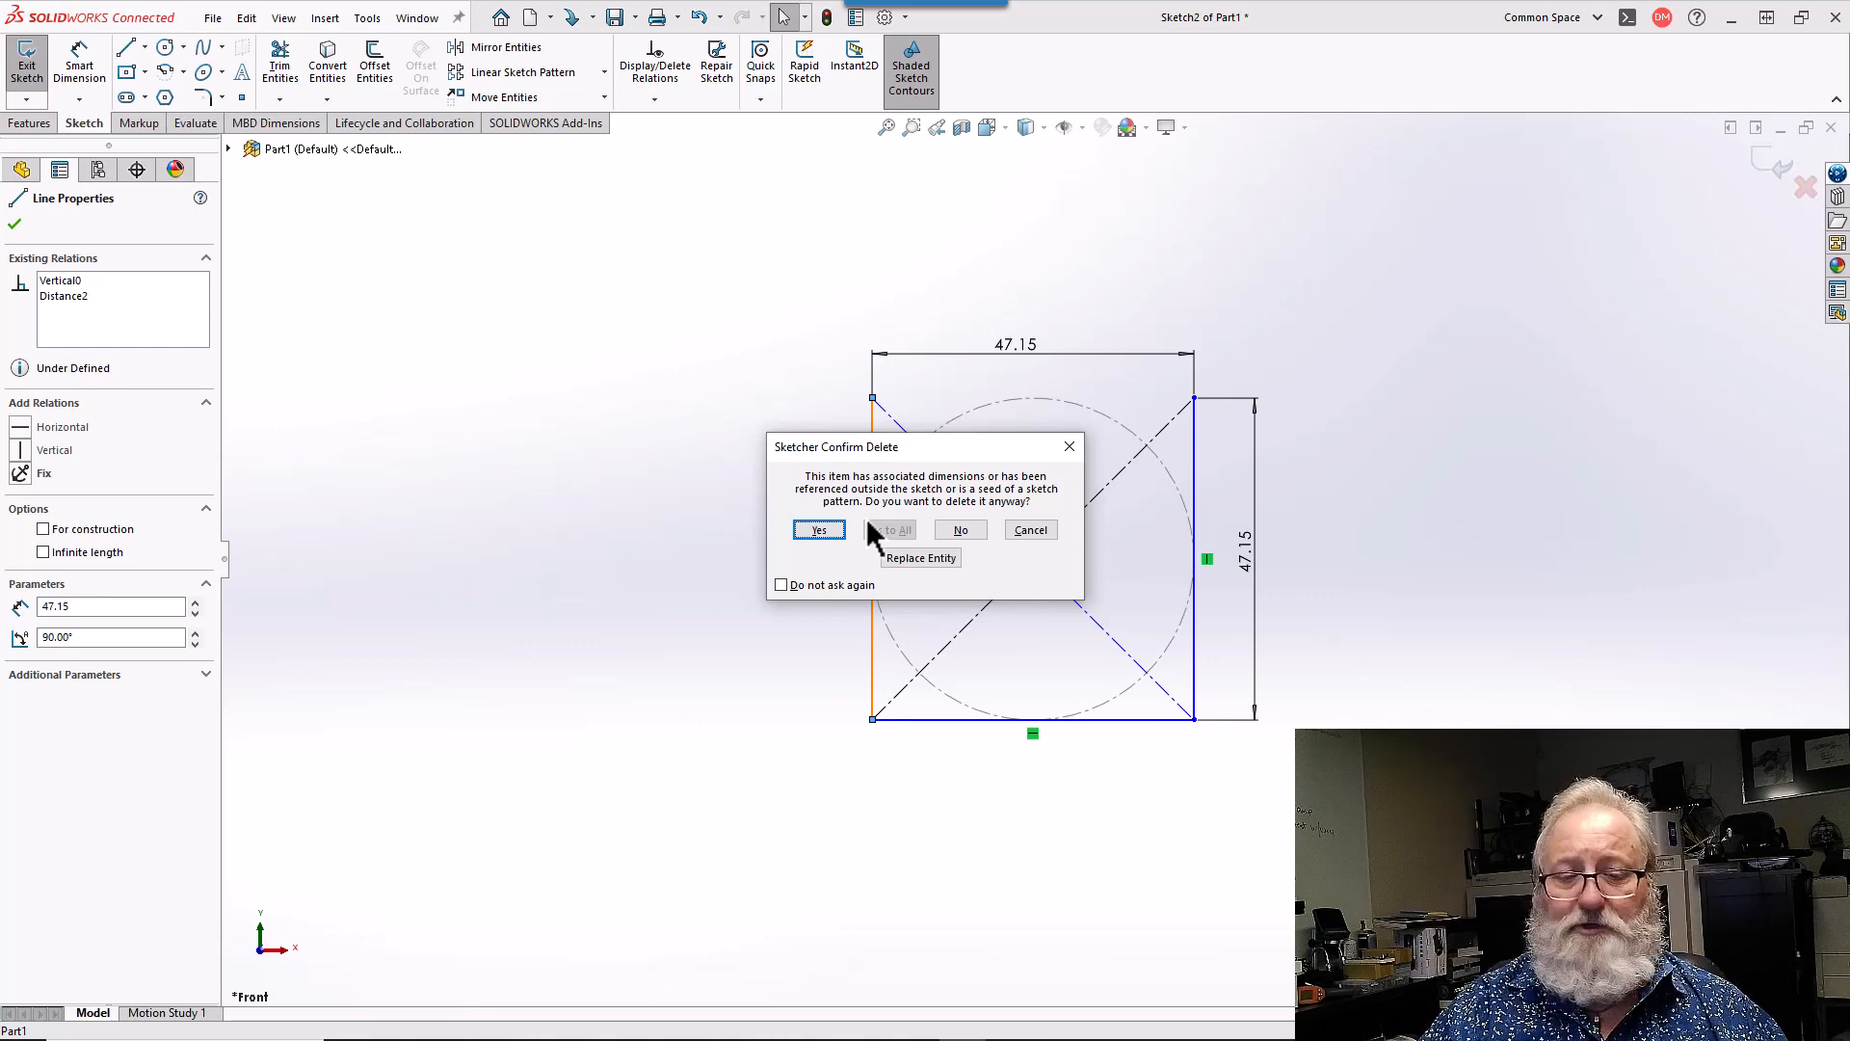
left_click(946, 530)
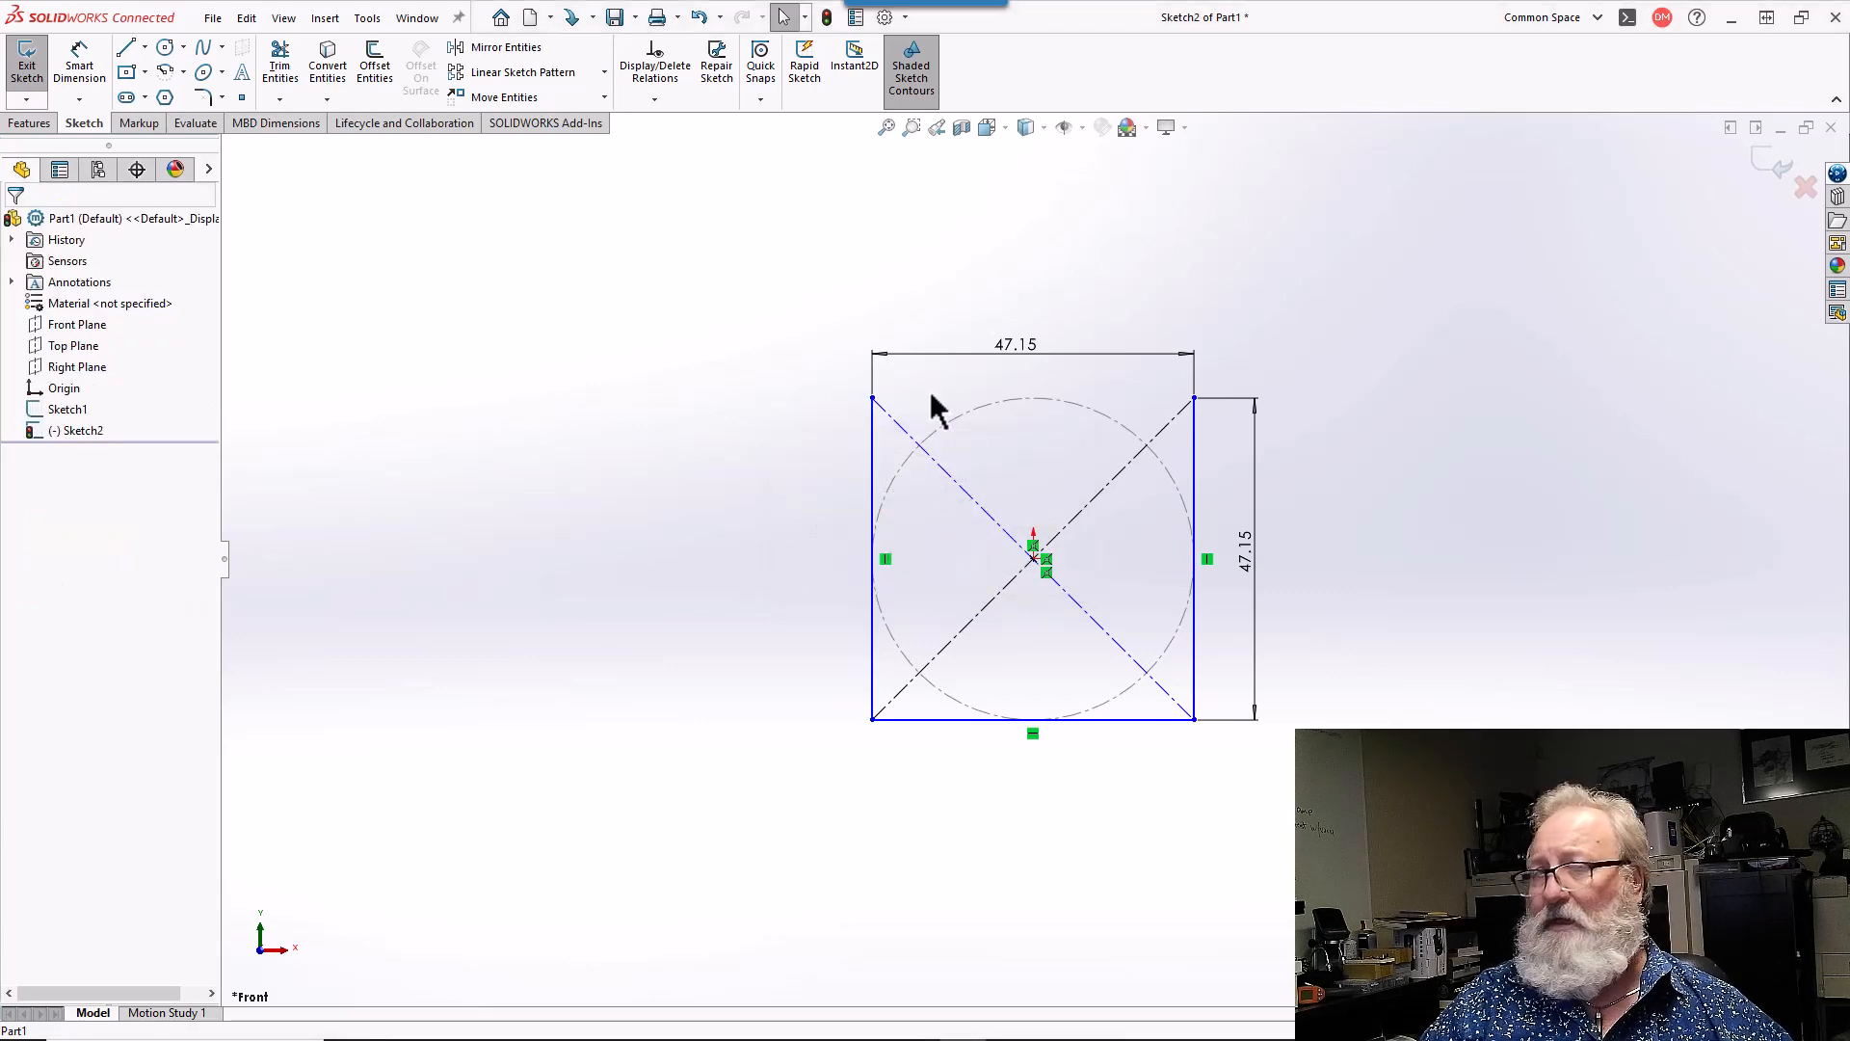
- Close the square again with a horizontal line between its two upper corners
left_click(126, 50)
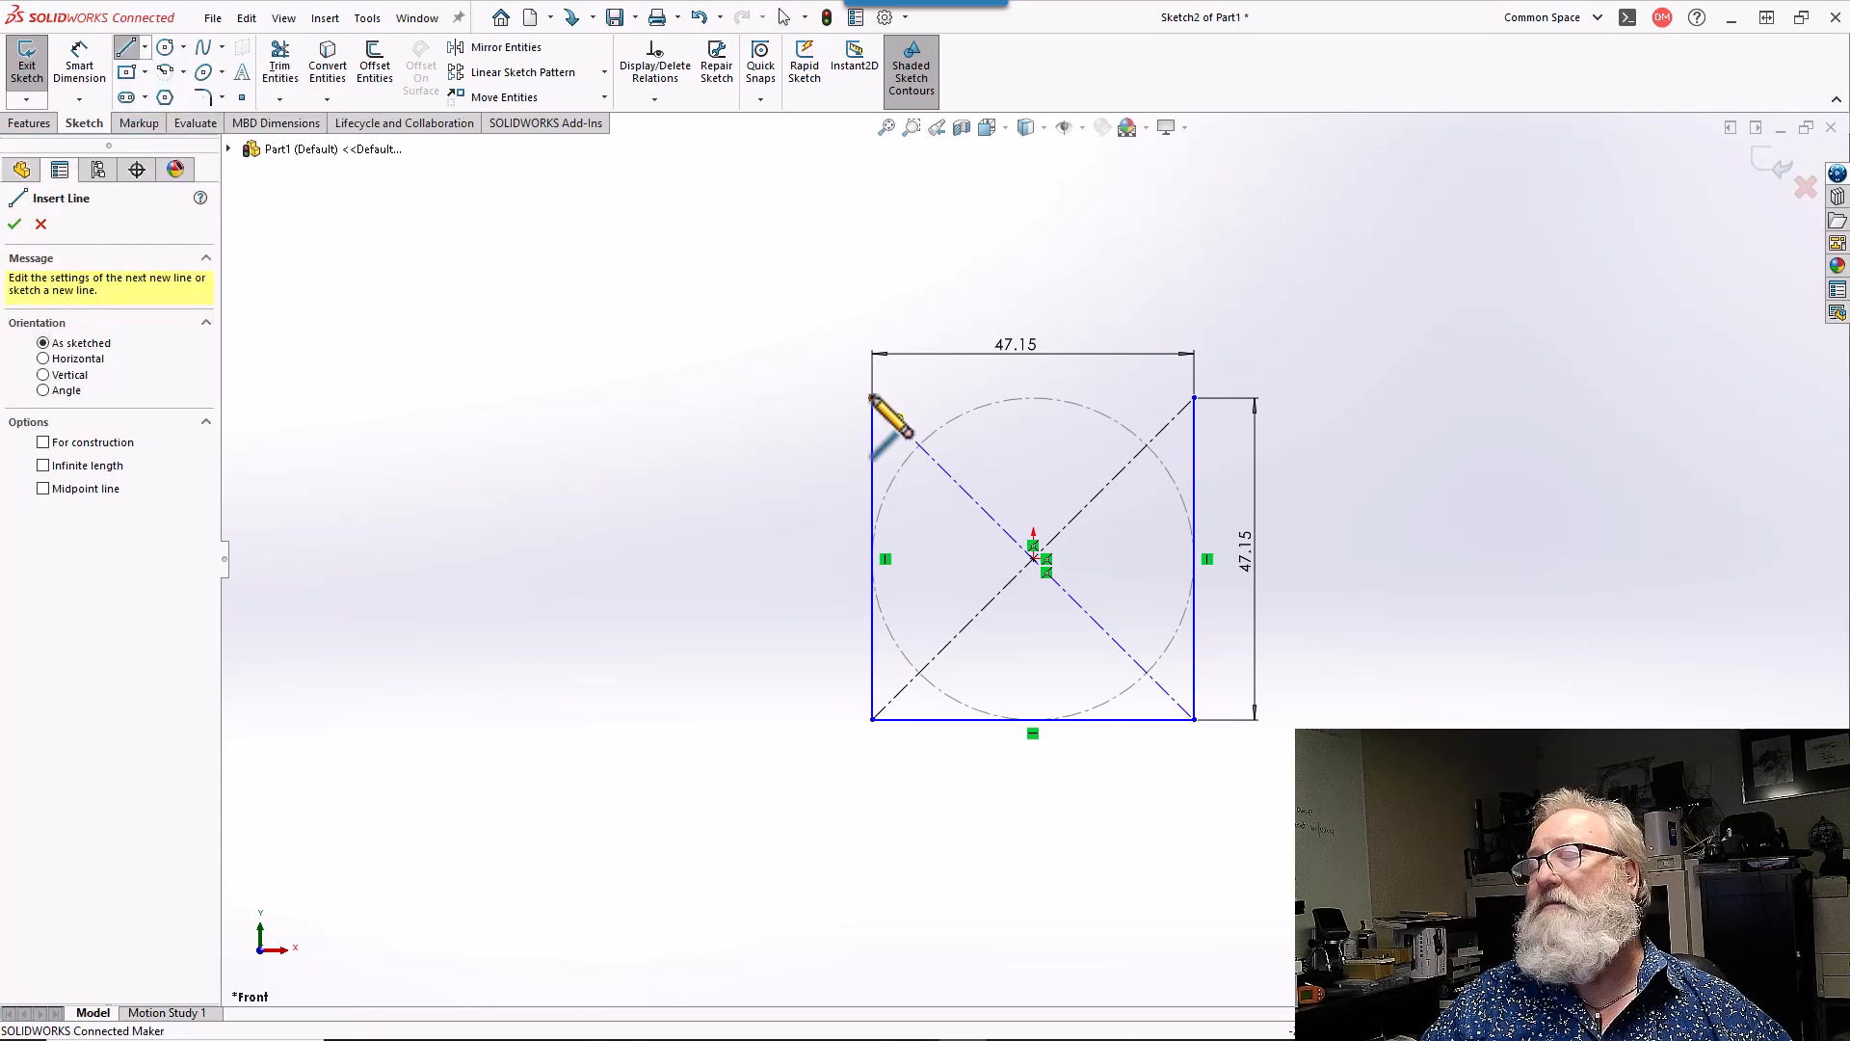
left_click(873, 397)
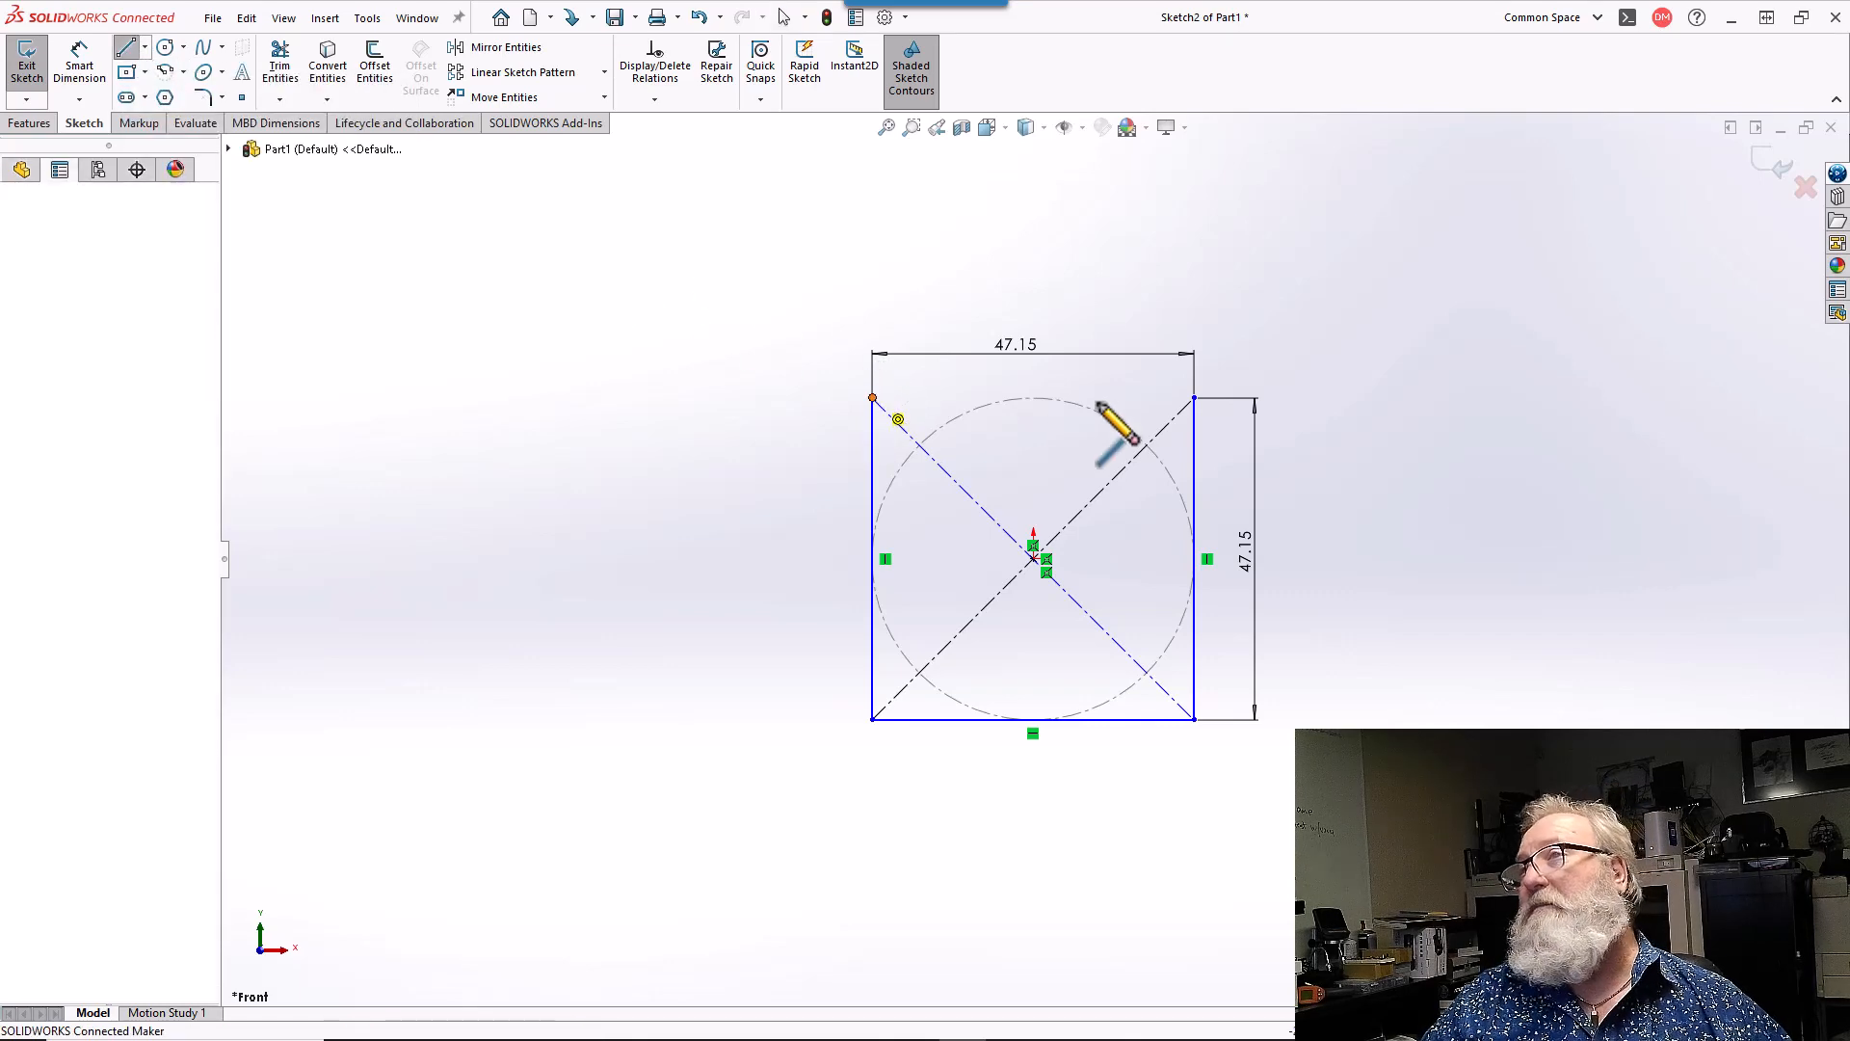
left_click(1194, 397)
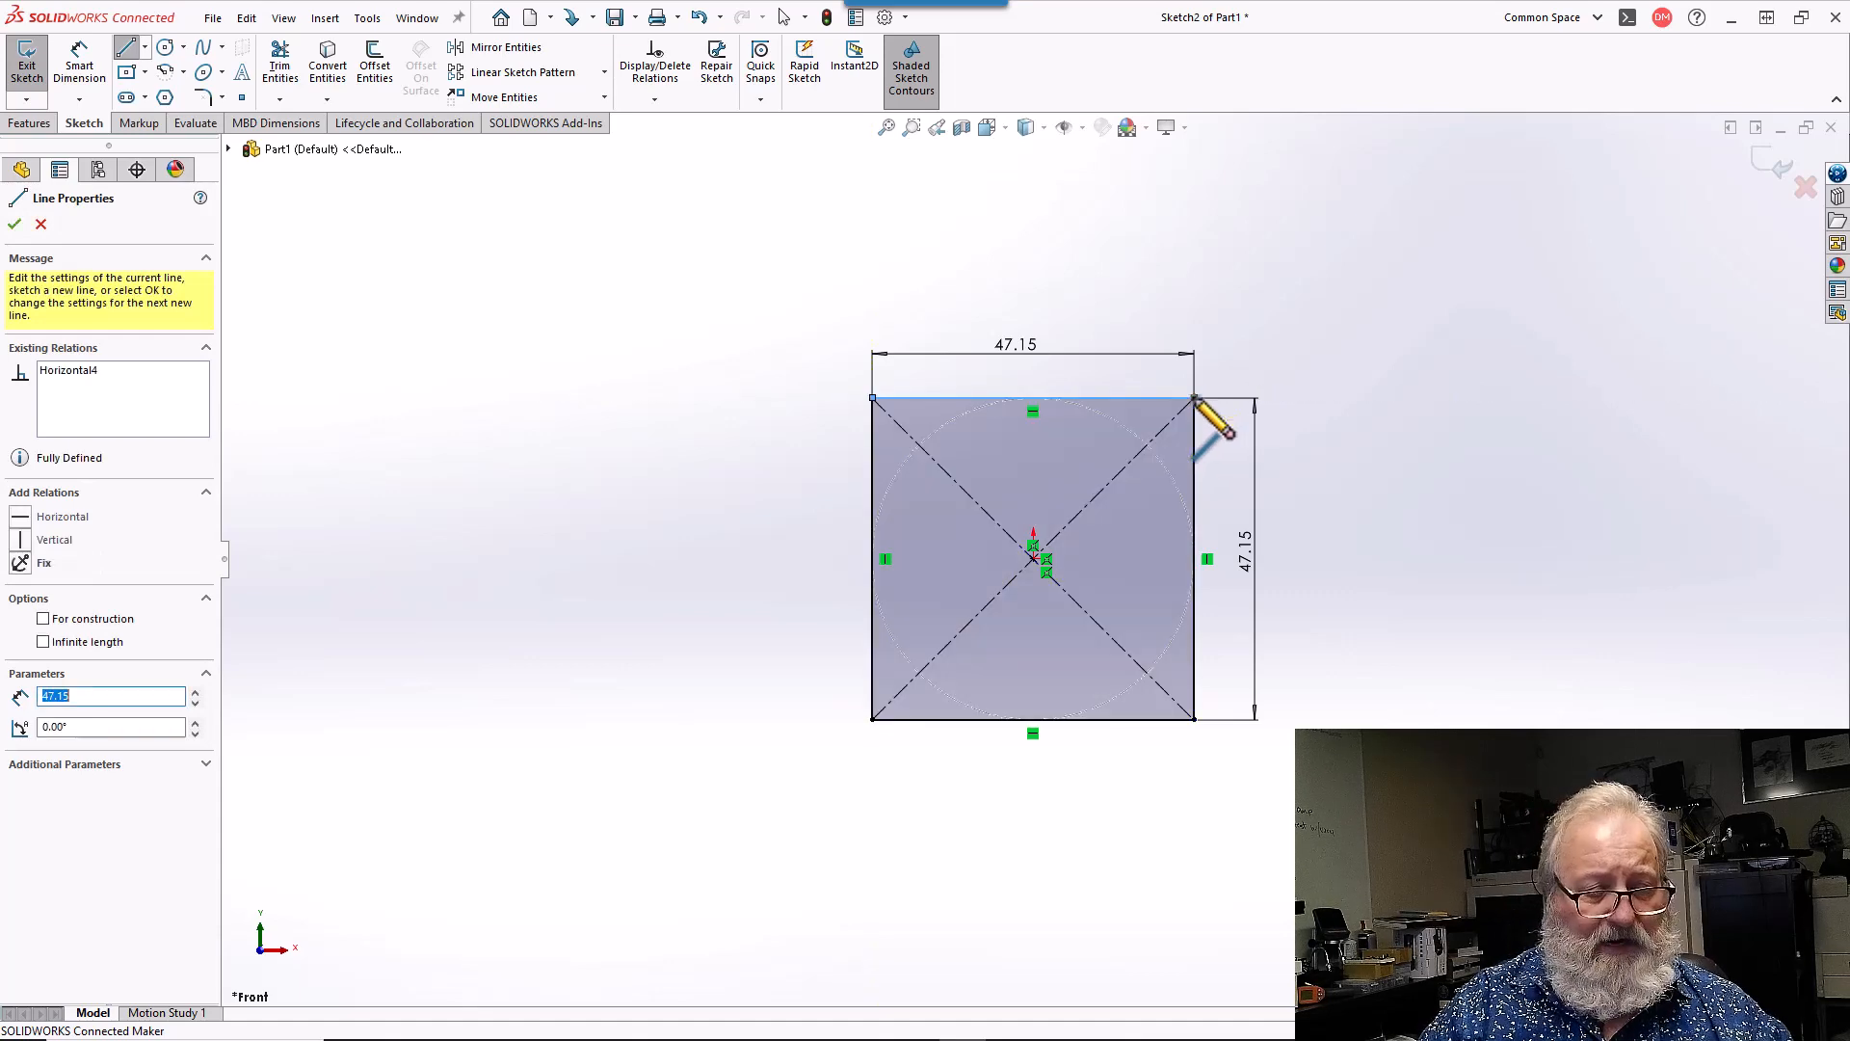
key("Escape")
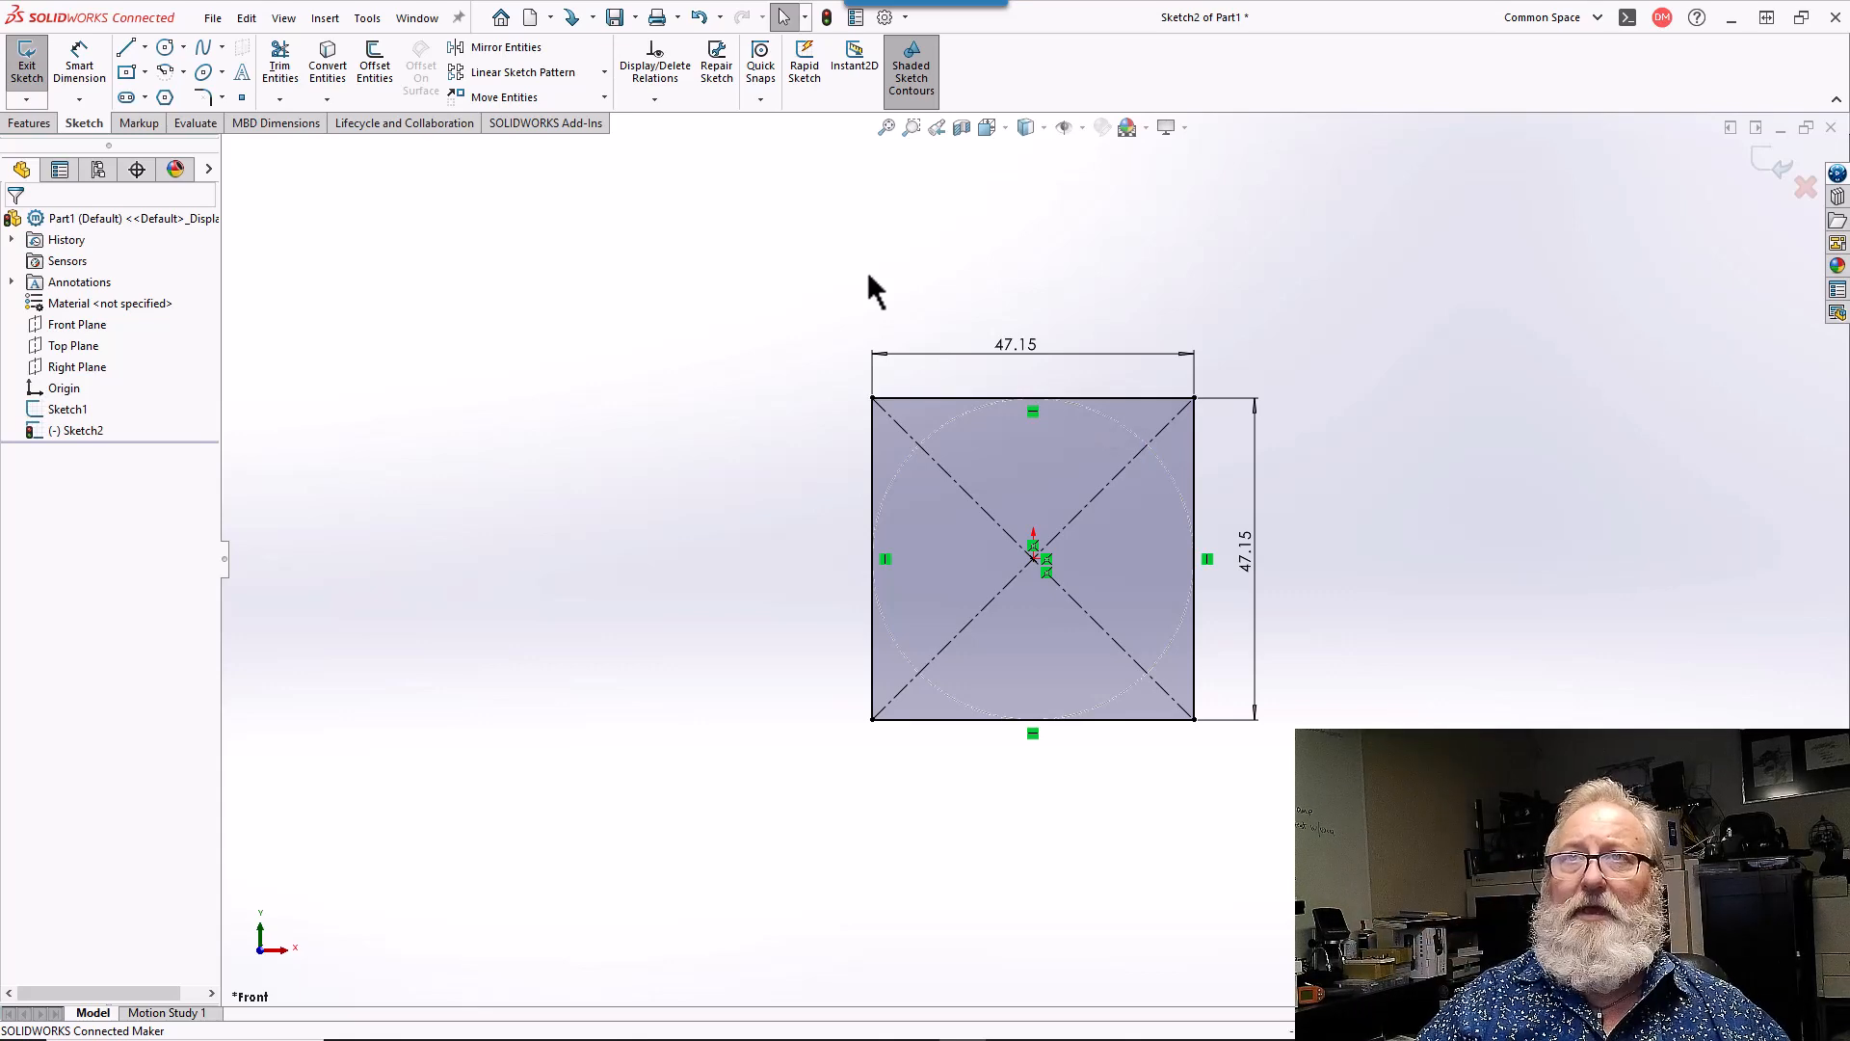
- Set up a 1 mm sketch fillet on all four corners of the square
left_click(210, 99)
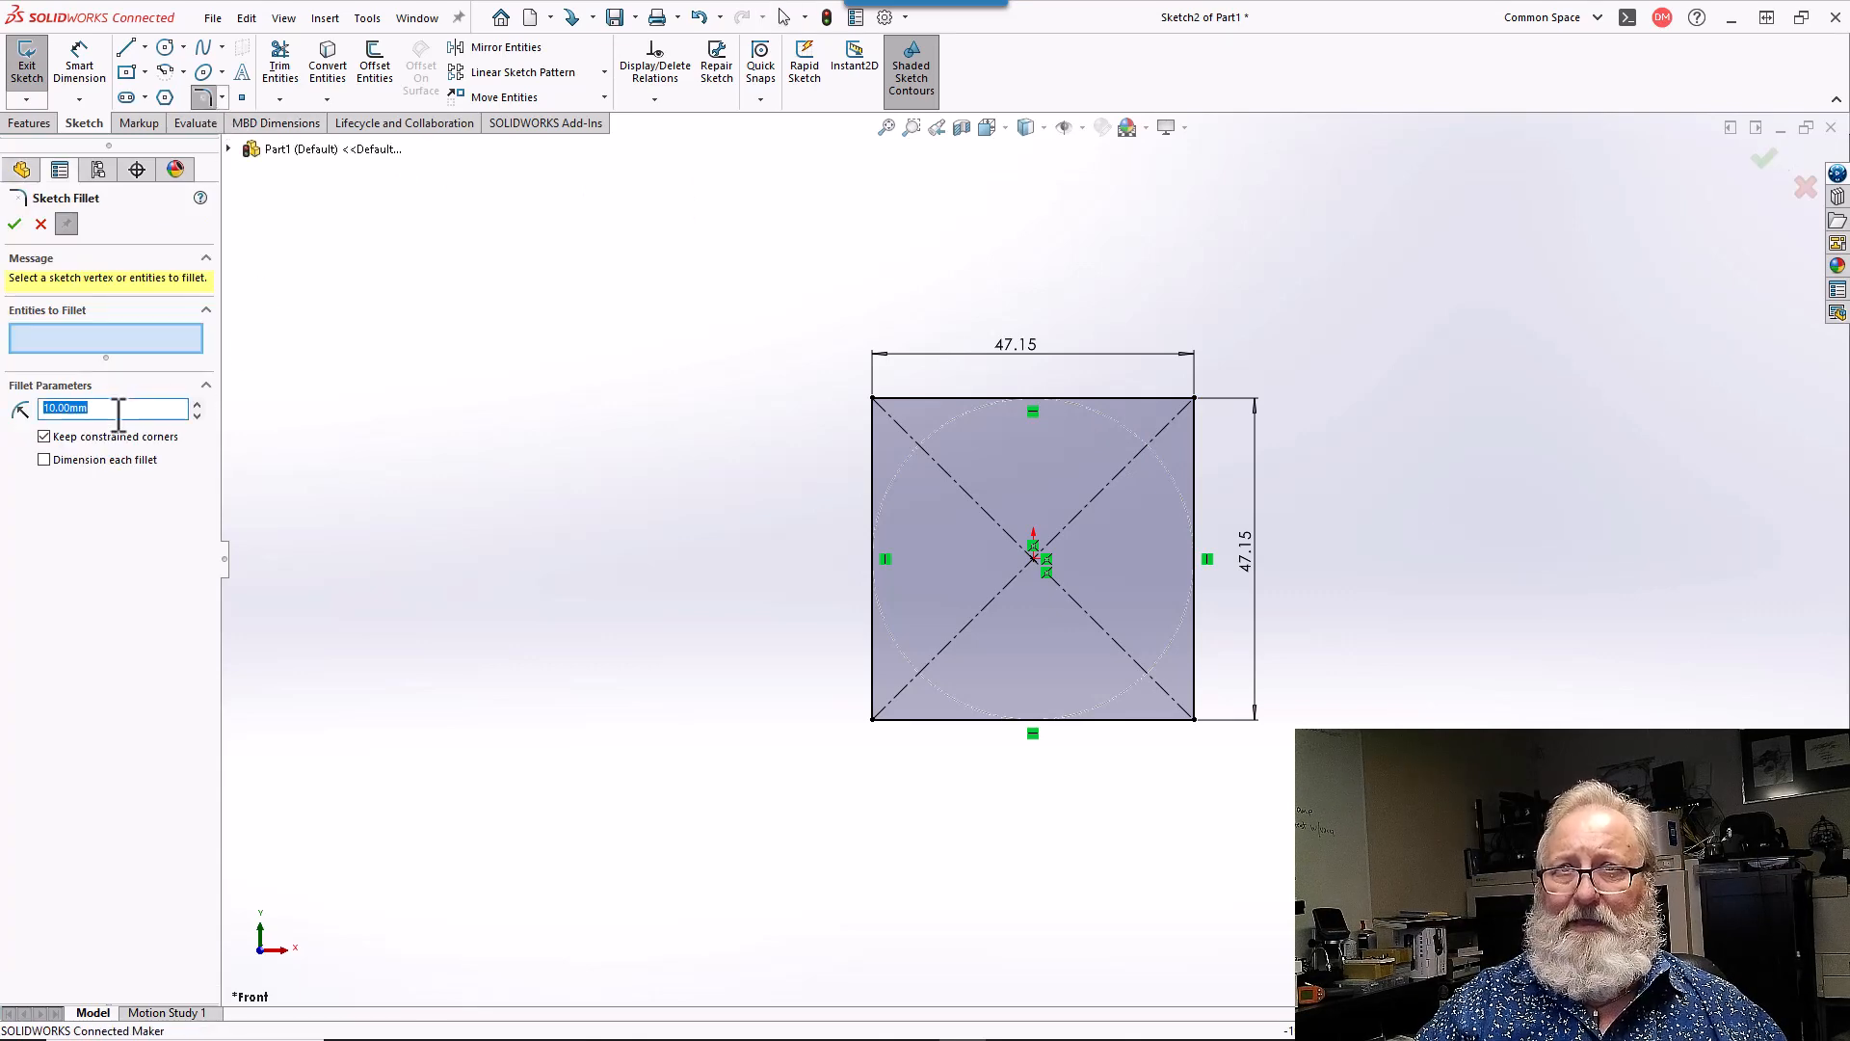
left_click_drag(118, 416, 3, 405)
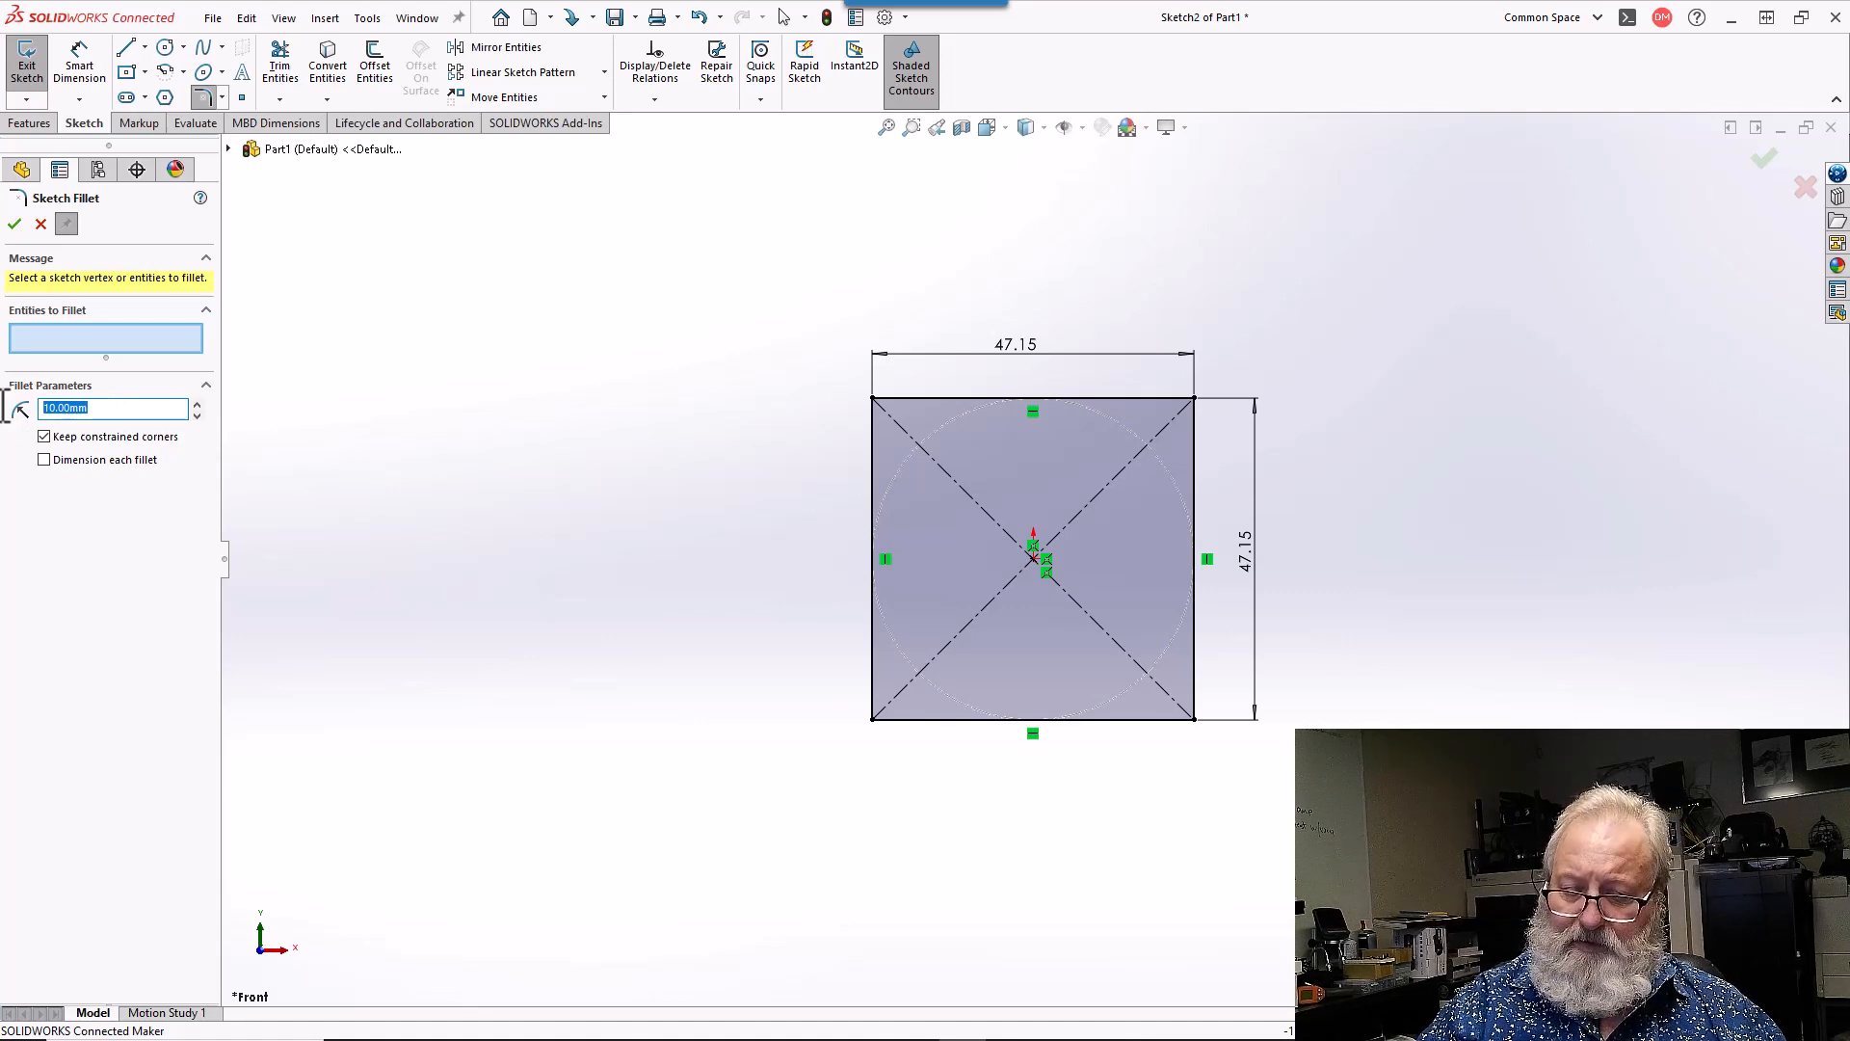
type("1")
key("Return")
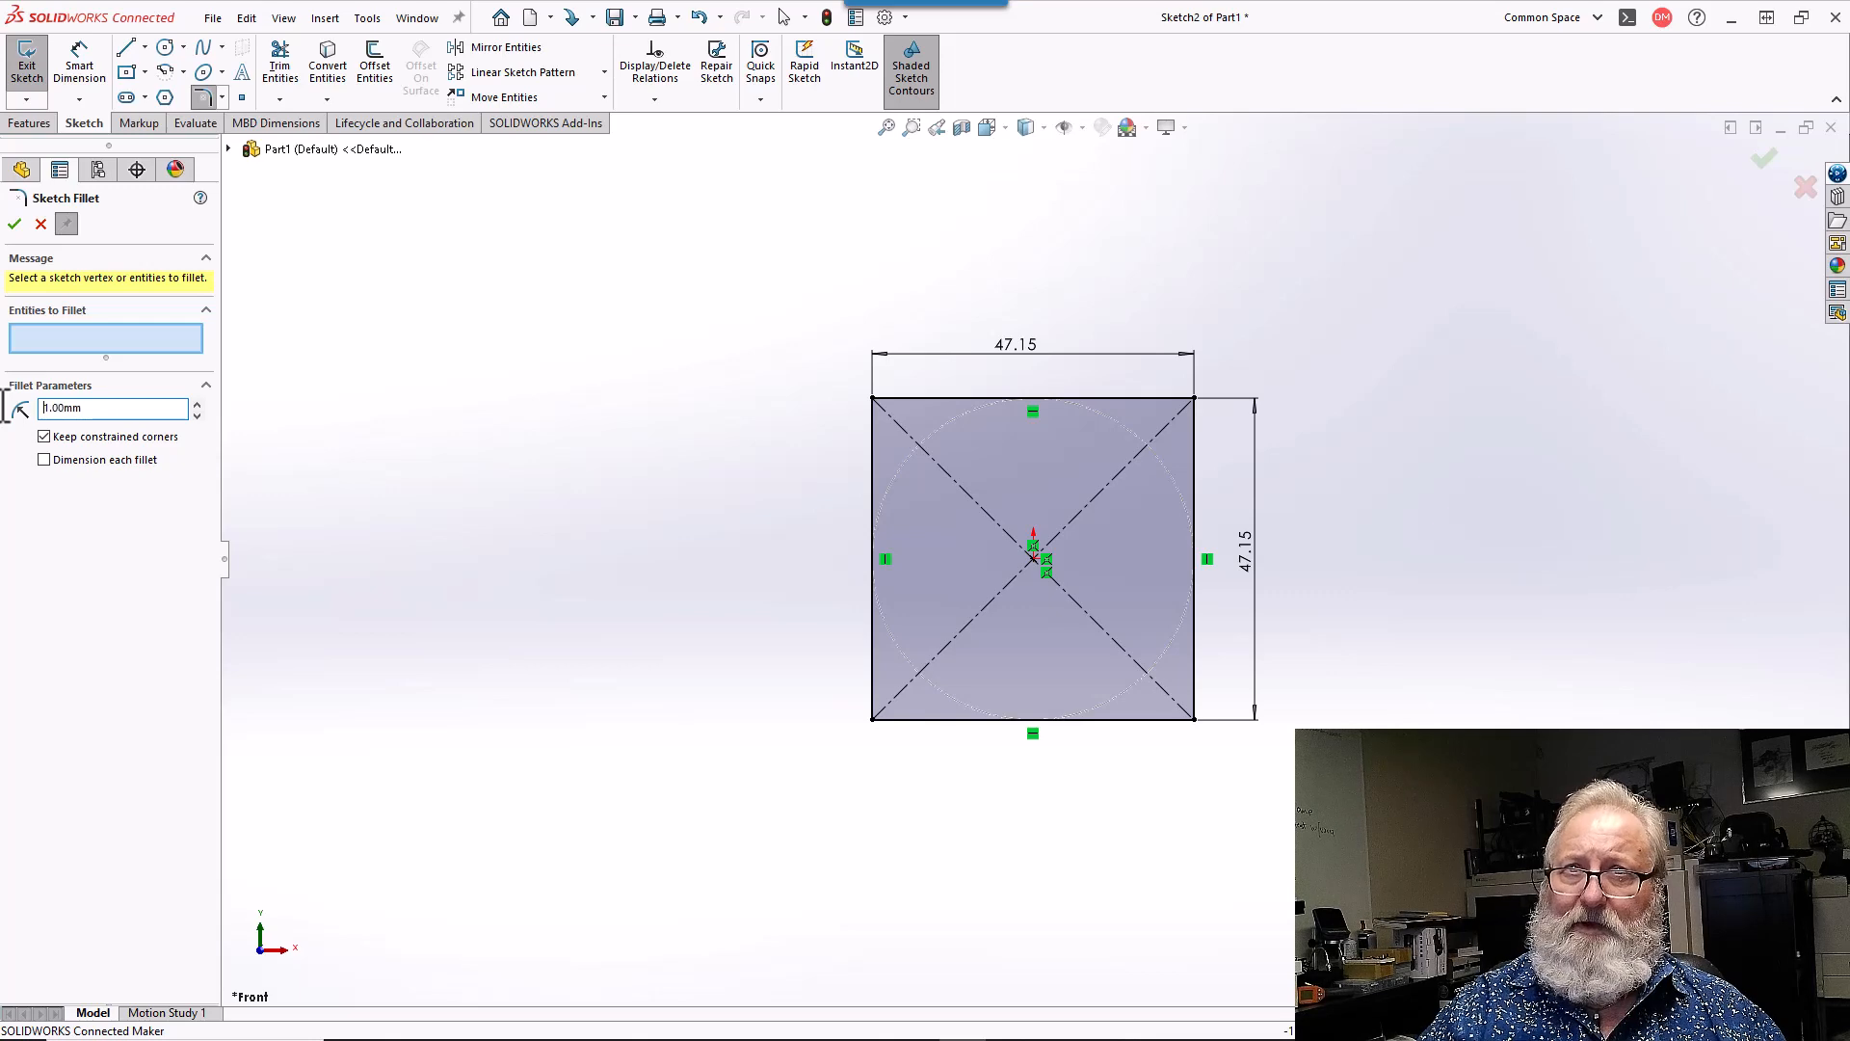
left_click(873, 399)
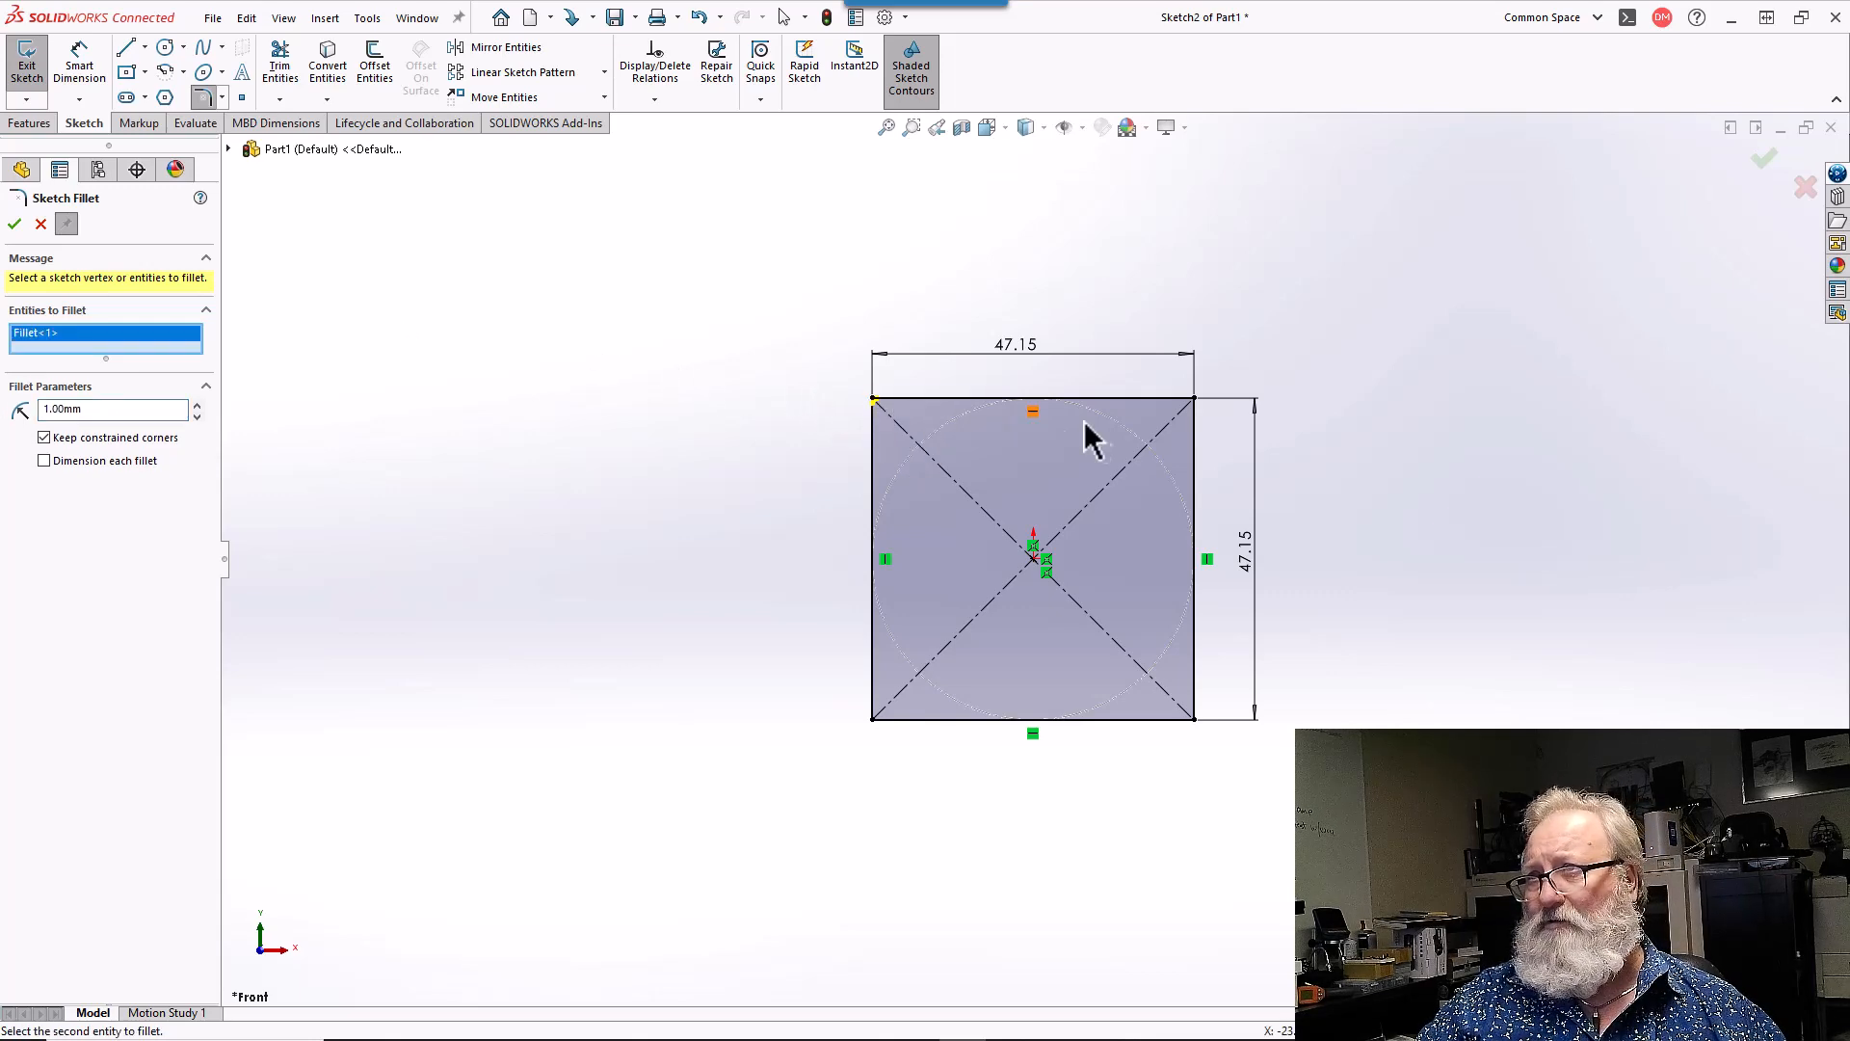
left_click(1194, 399)
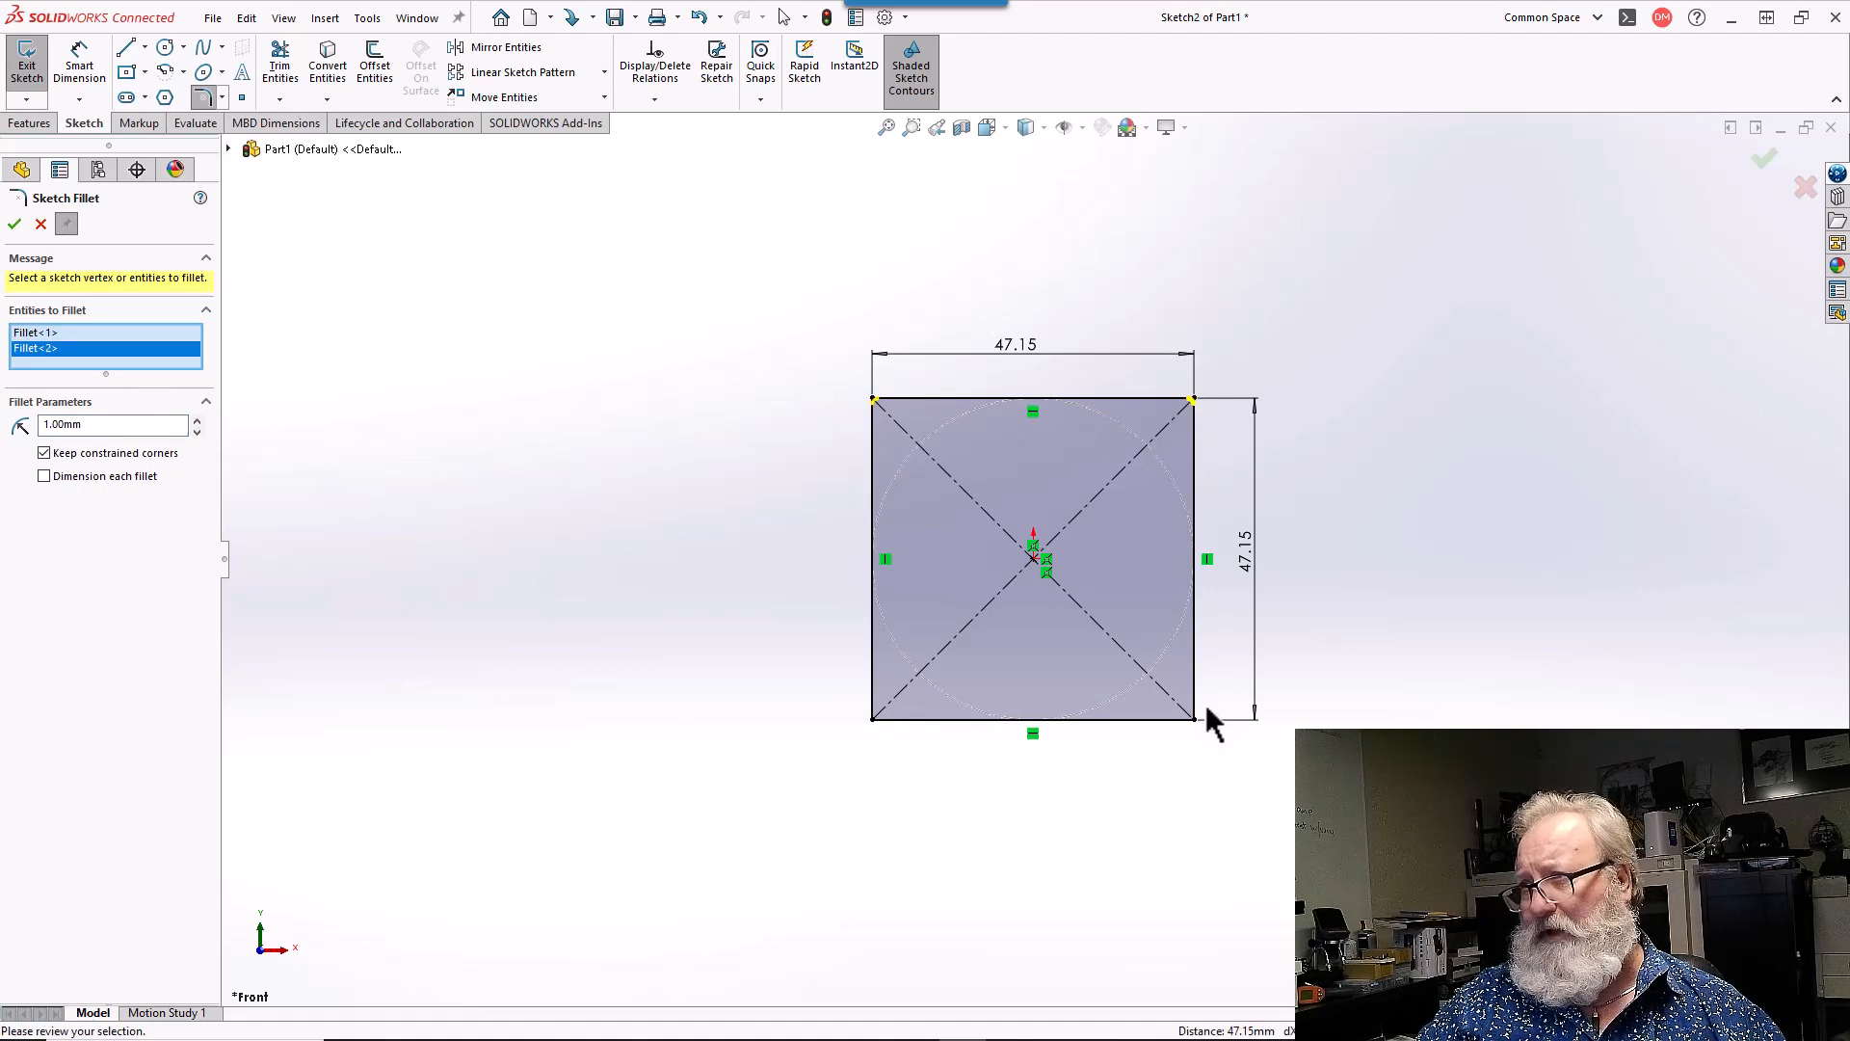
left_click(1196, 715)
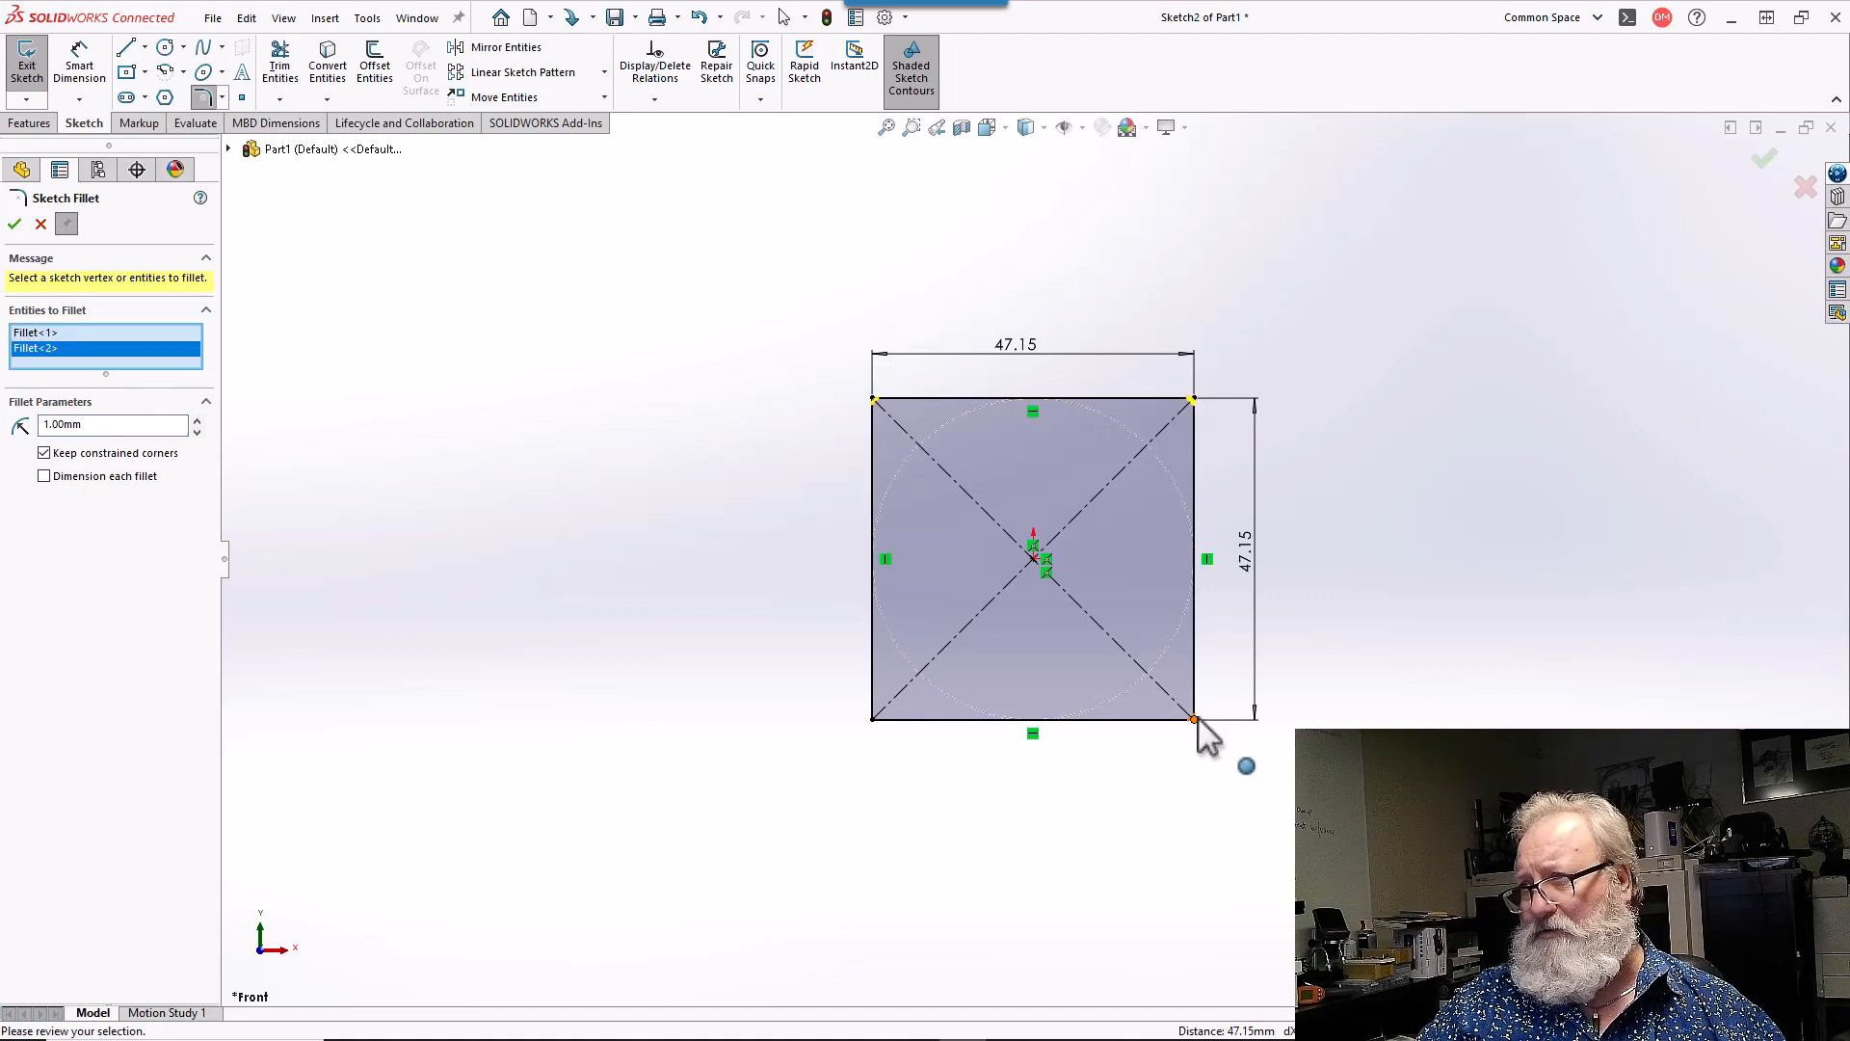
left_click(875, 730)
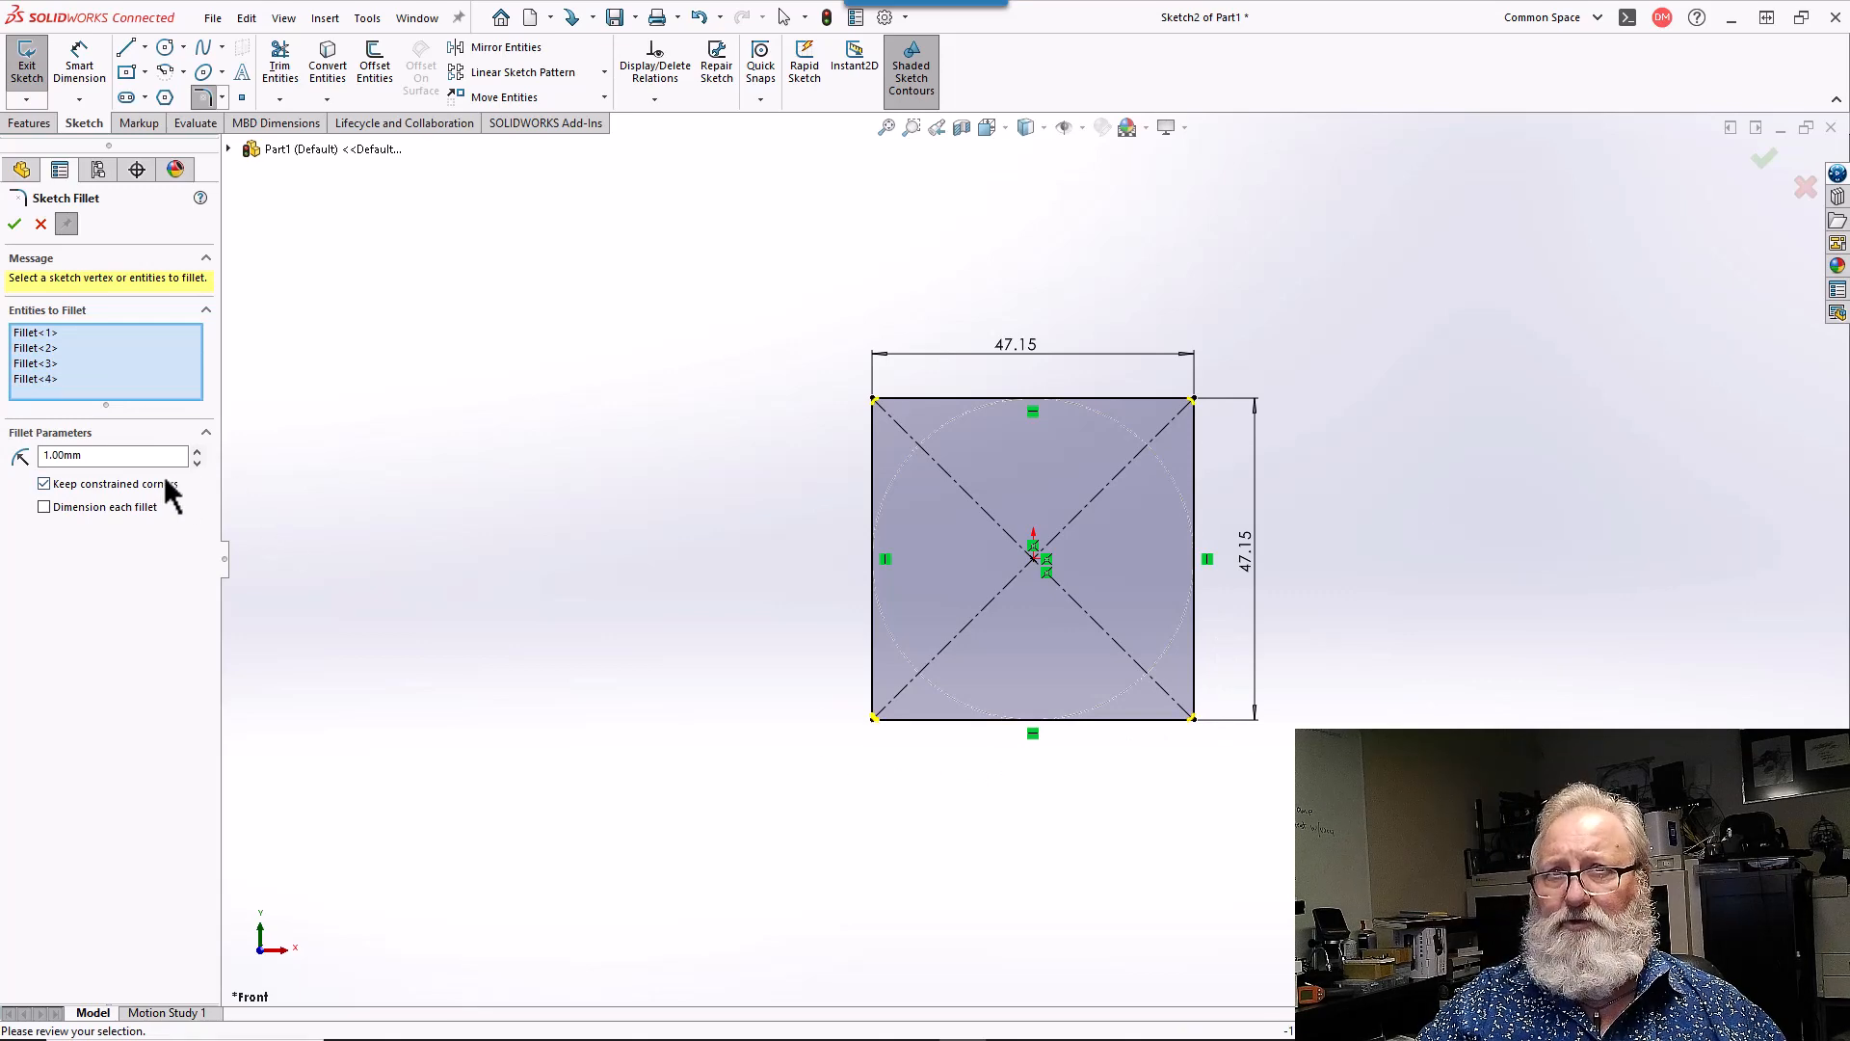
- Set the sketch fillet radius to 2.5 mm and apply it to all four corners of the square
double_click(120, 451)
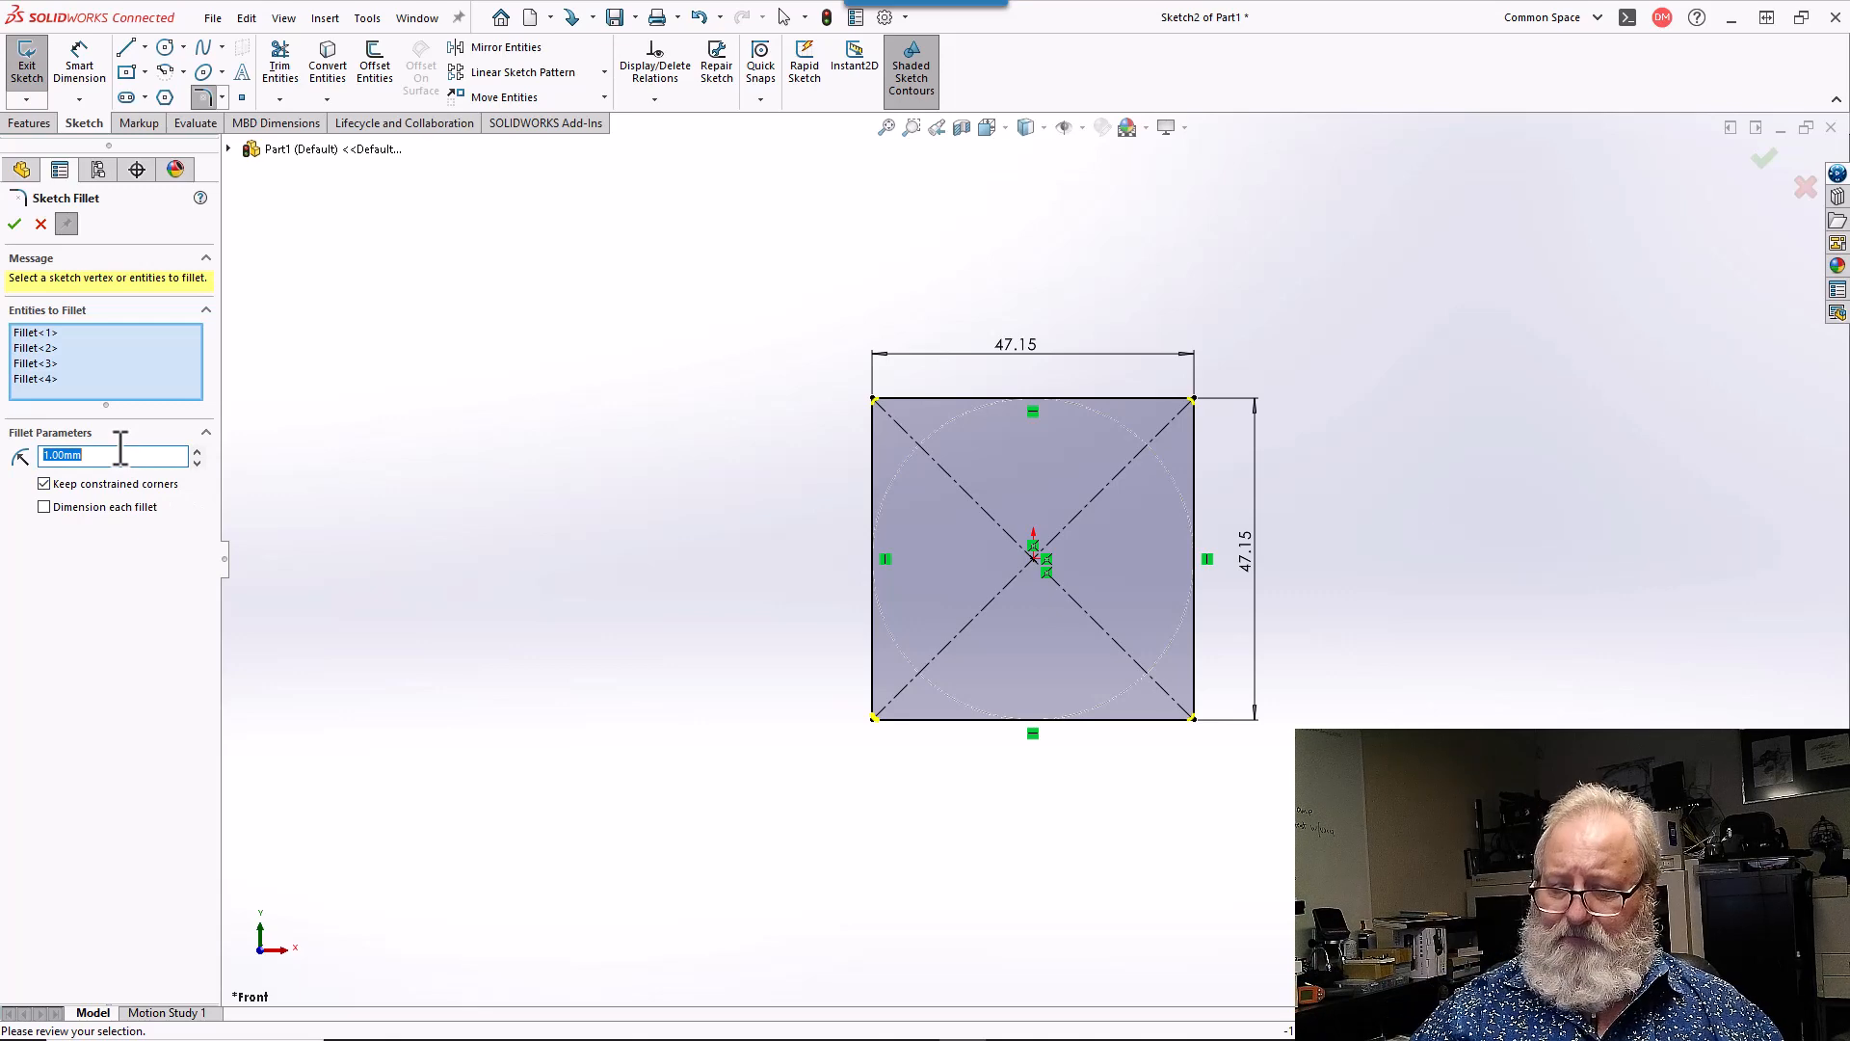
type("2")
key("Return")
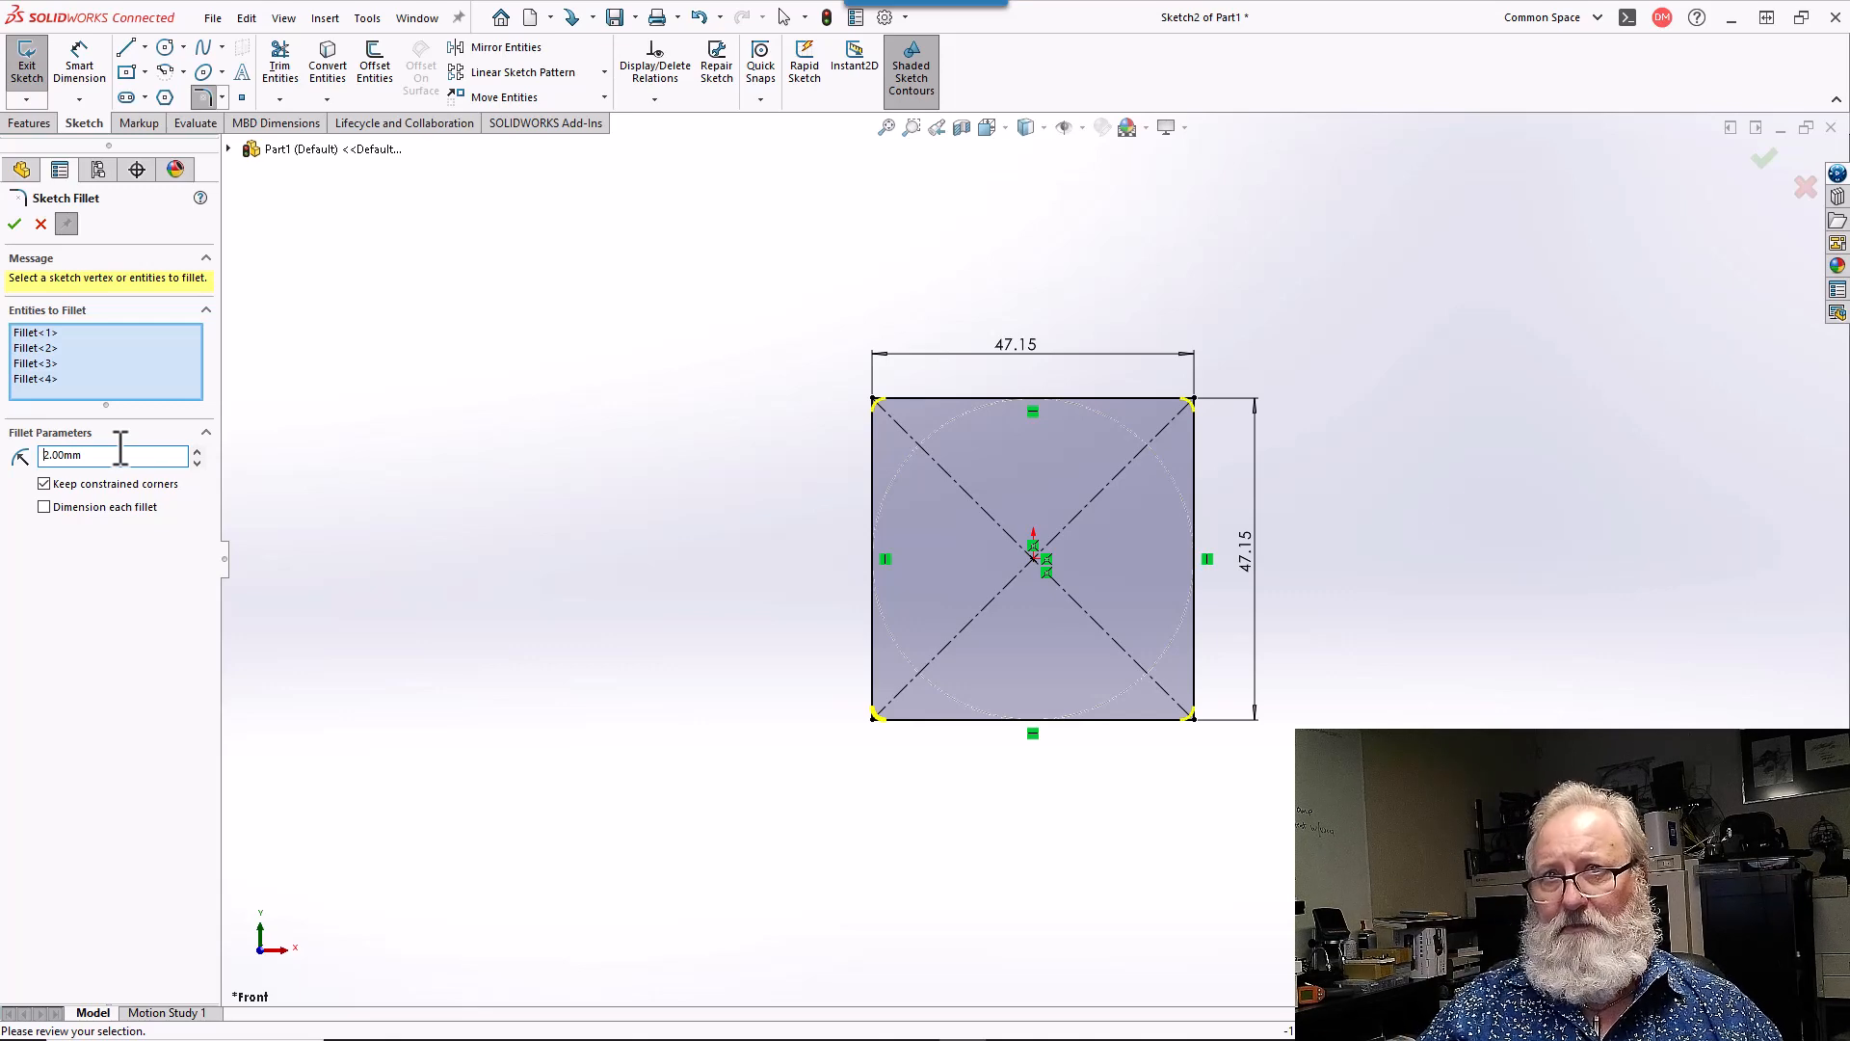
type("2.5")
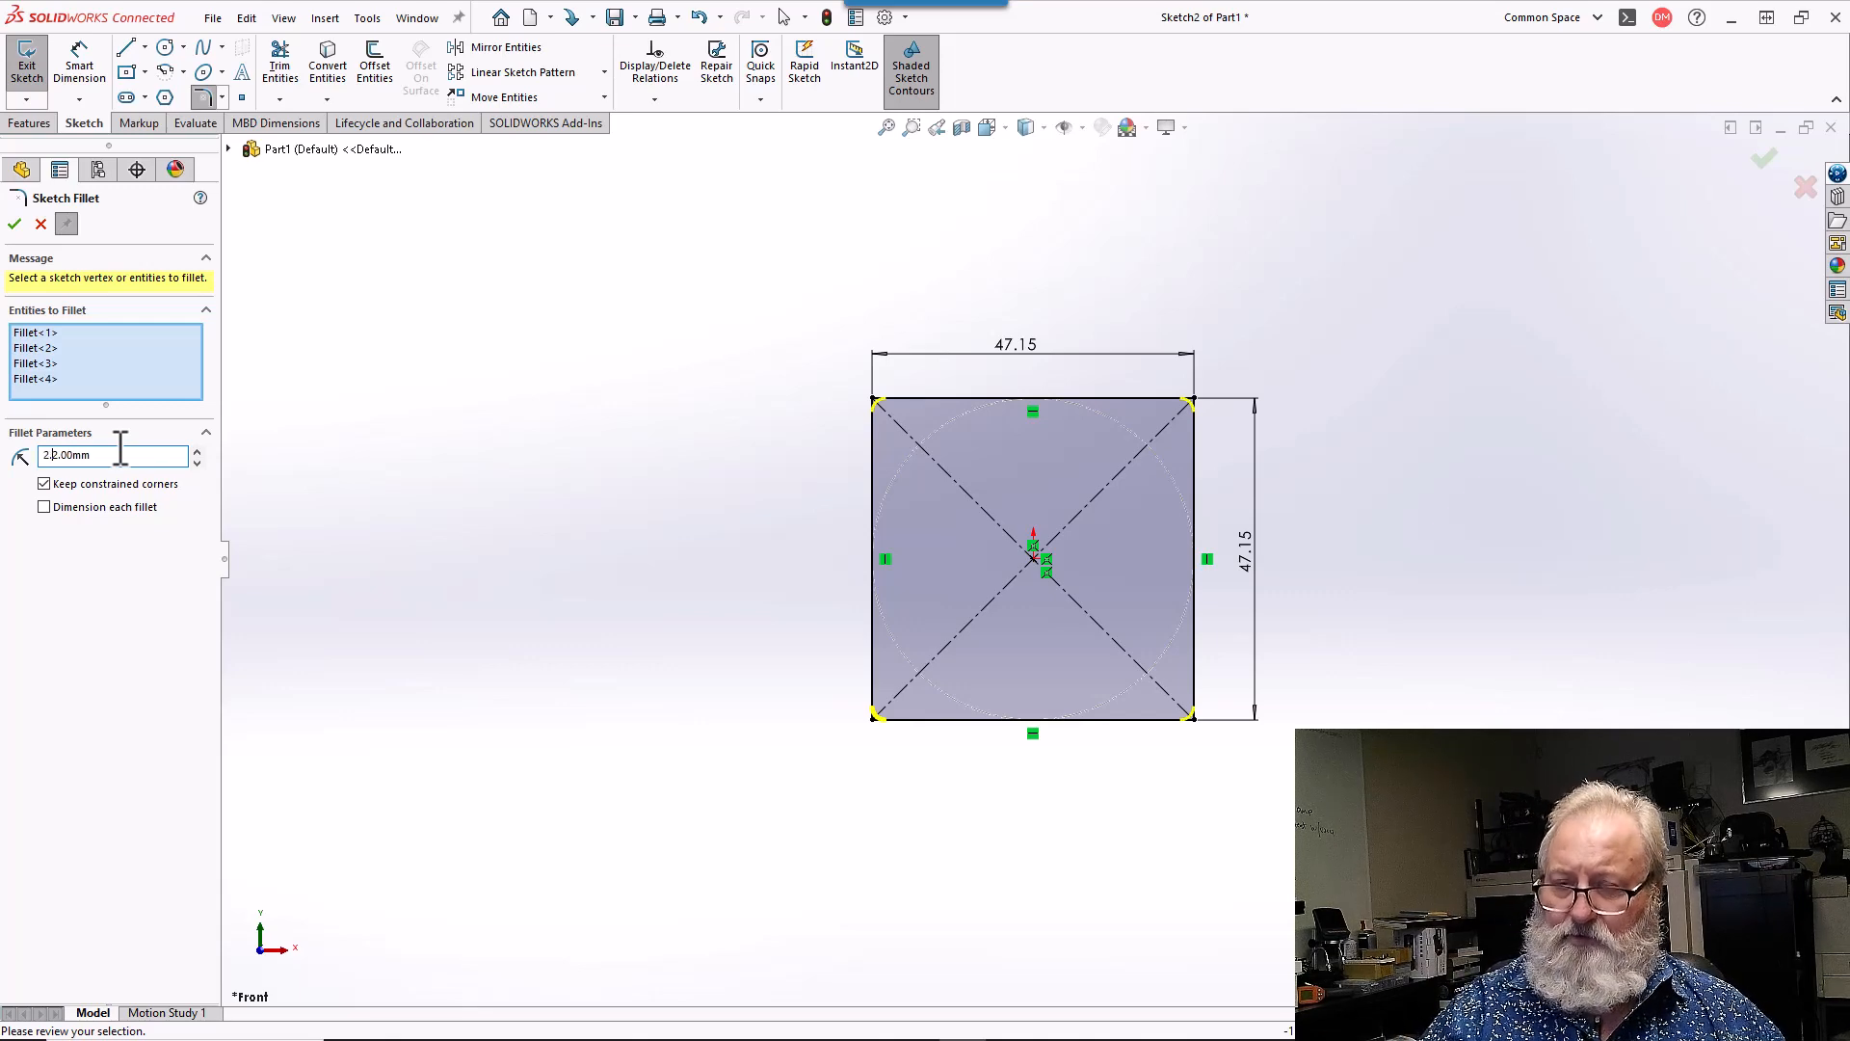
key("Delete")
key("Delete")
key("Delete")
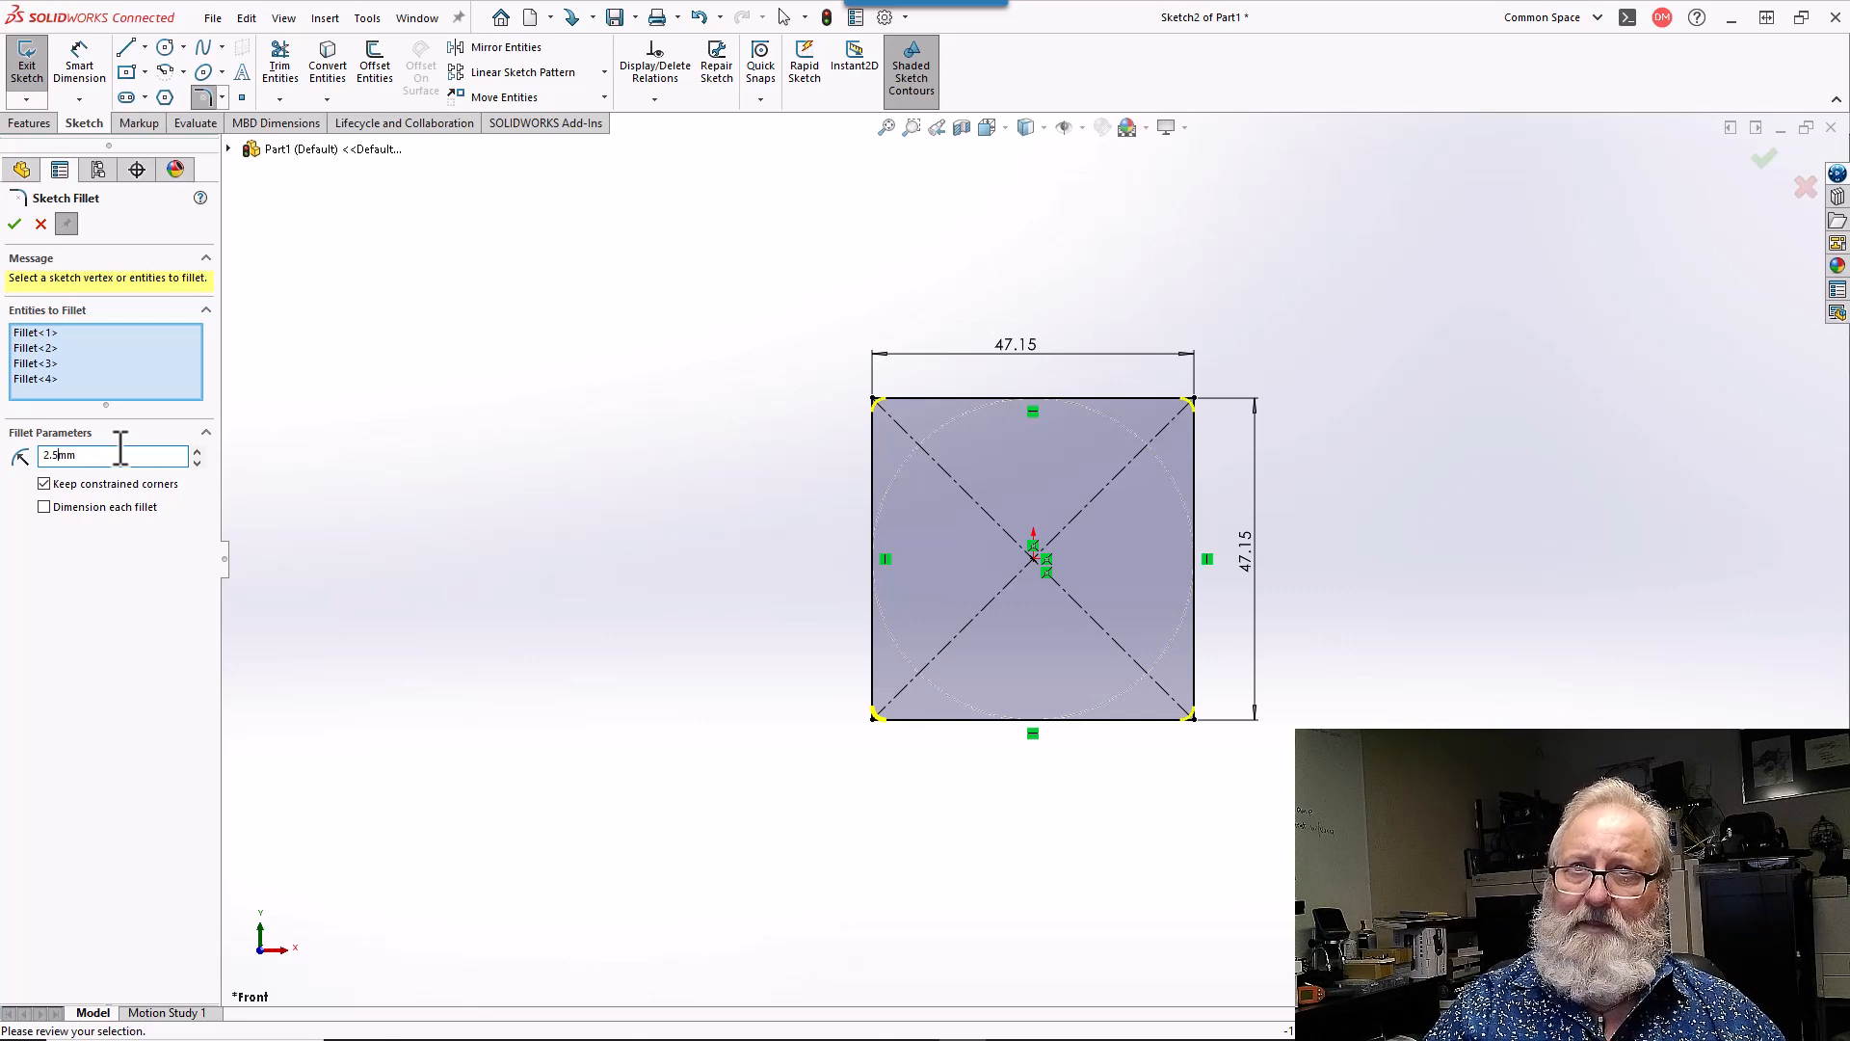
key("Return")
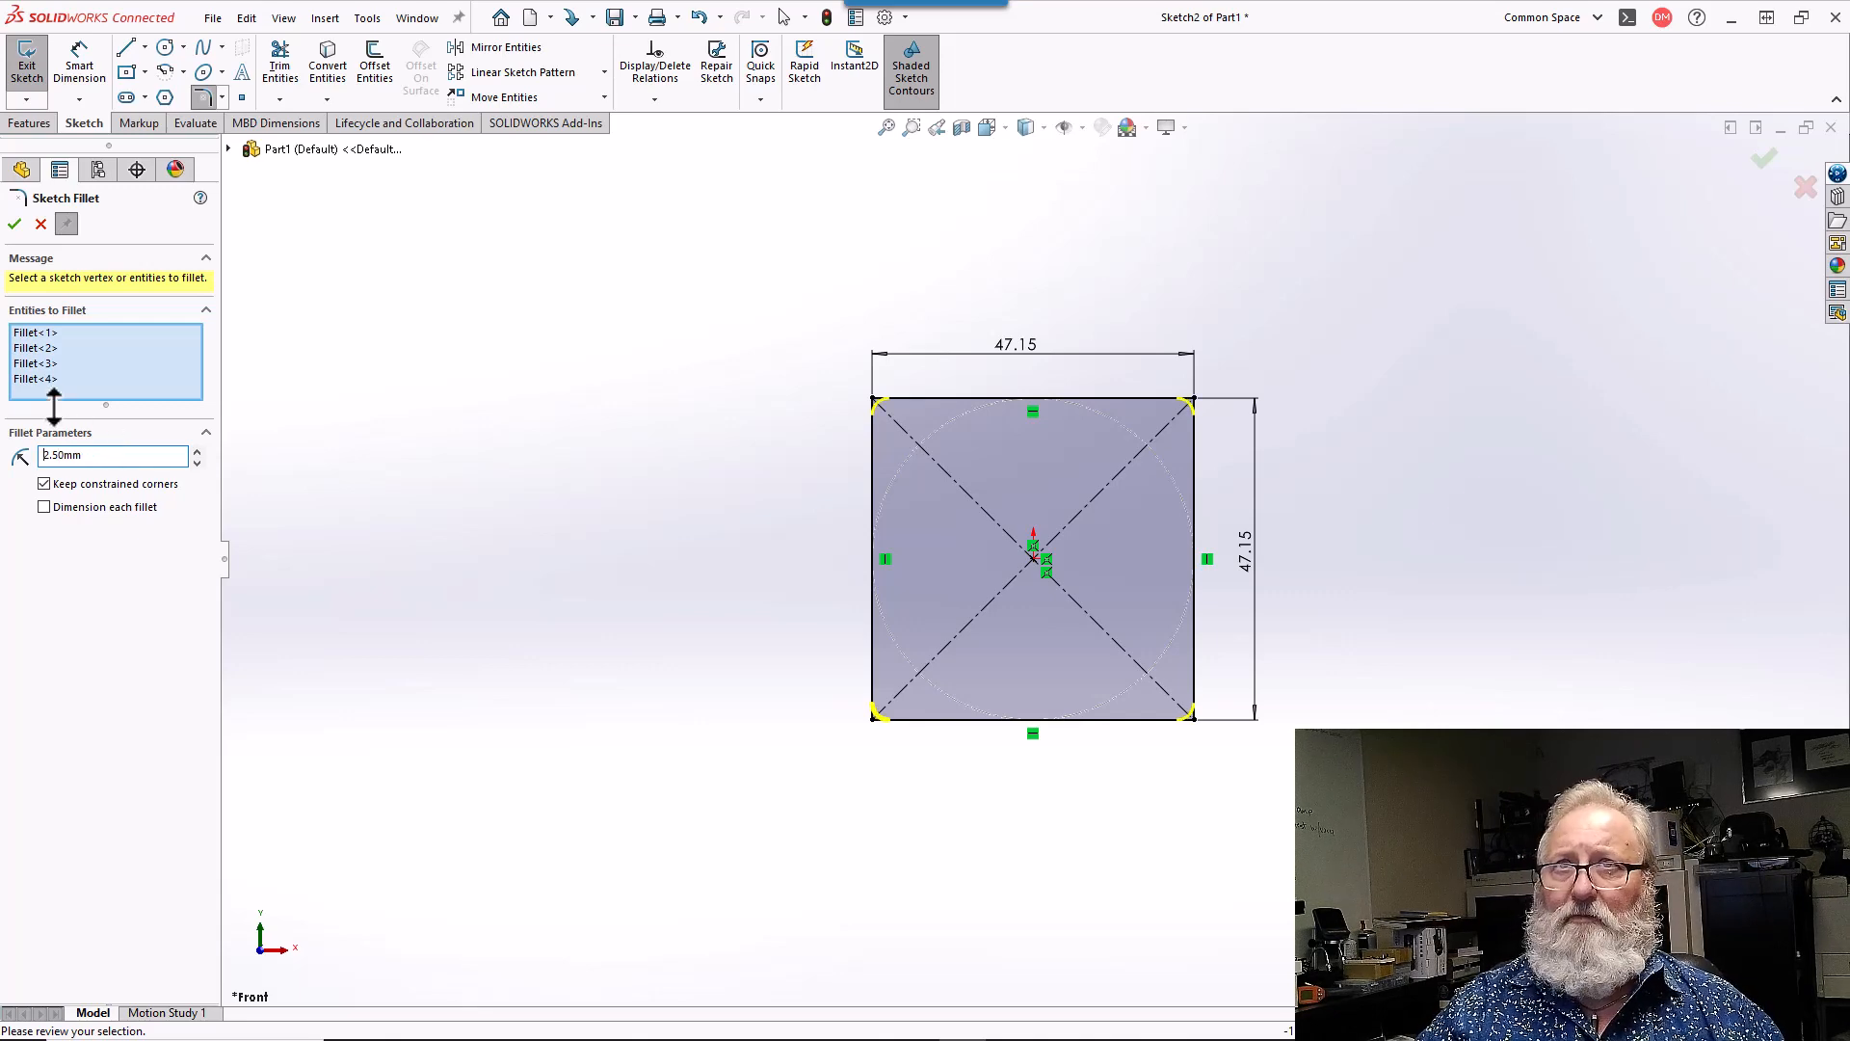
left_click(15, 224)
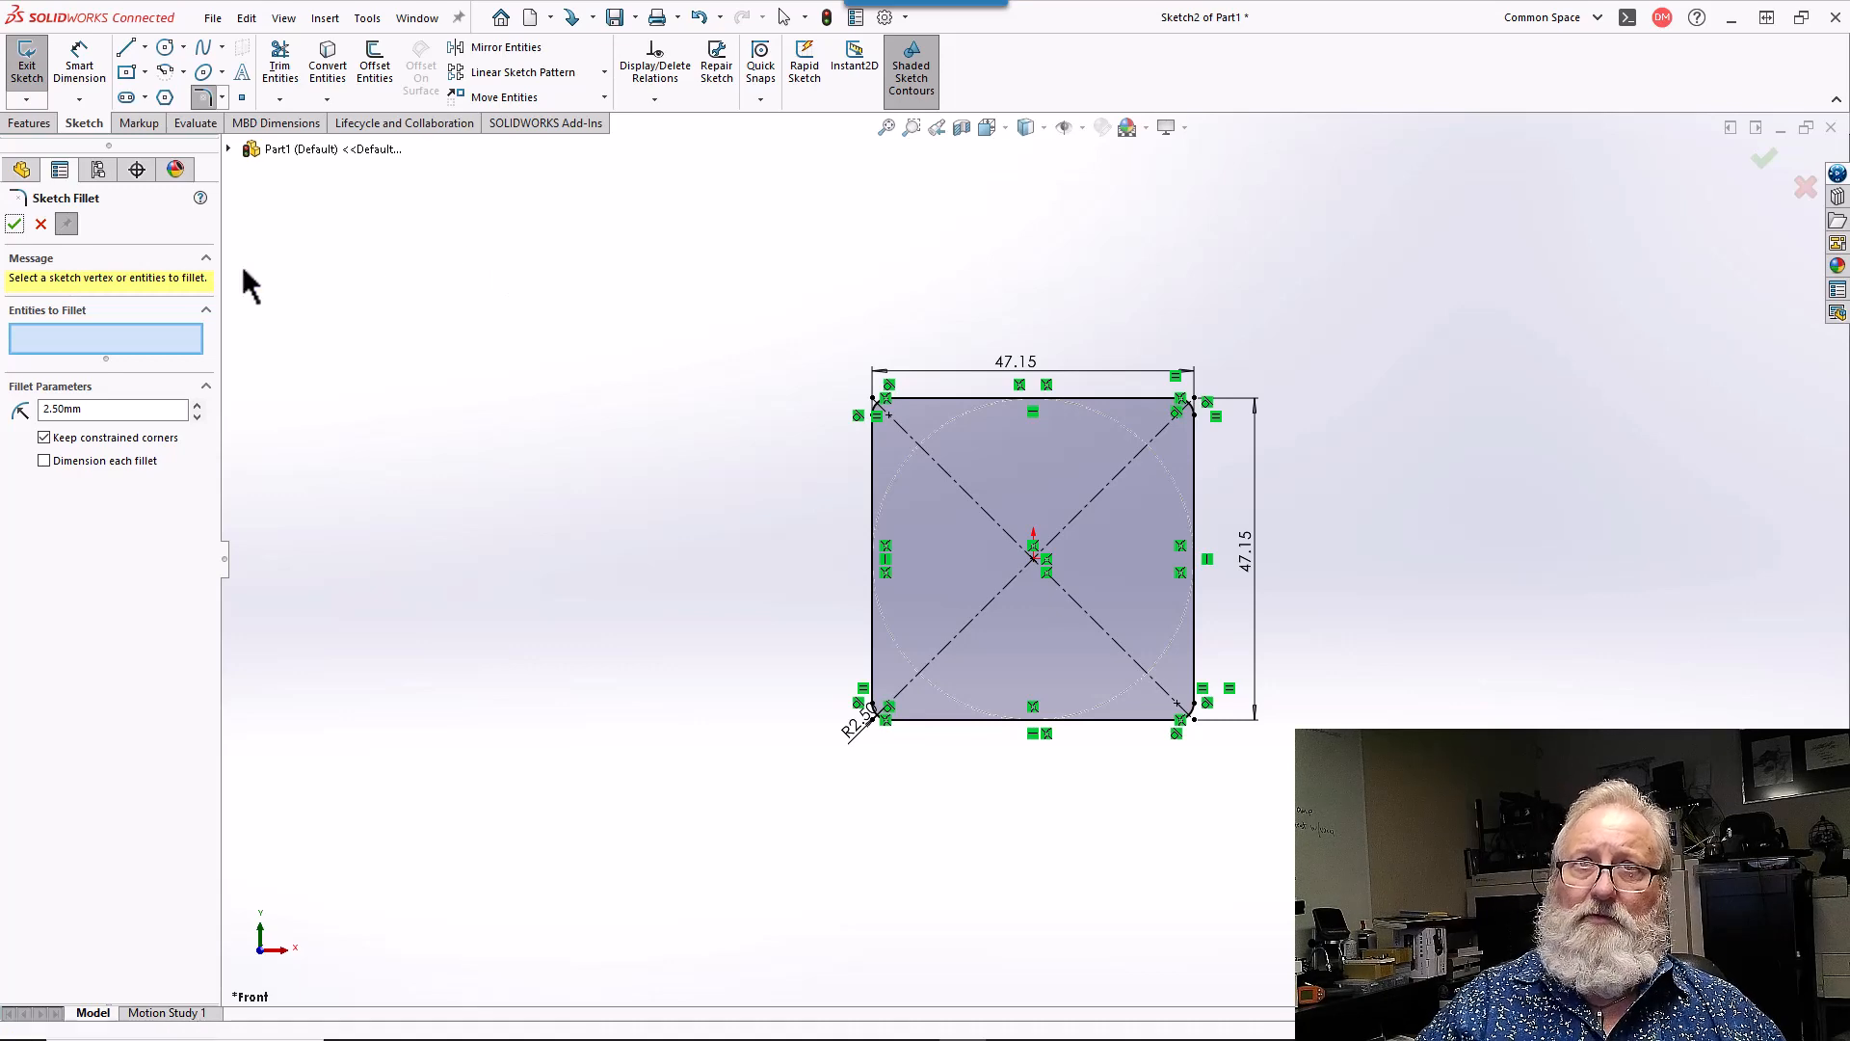
left_click(14, 224)
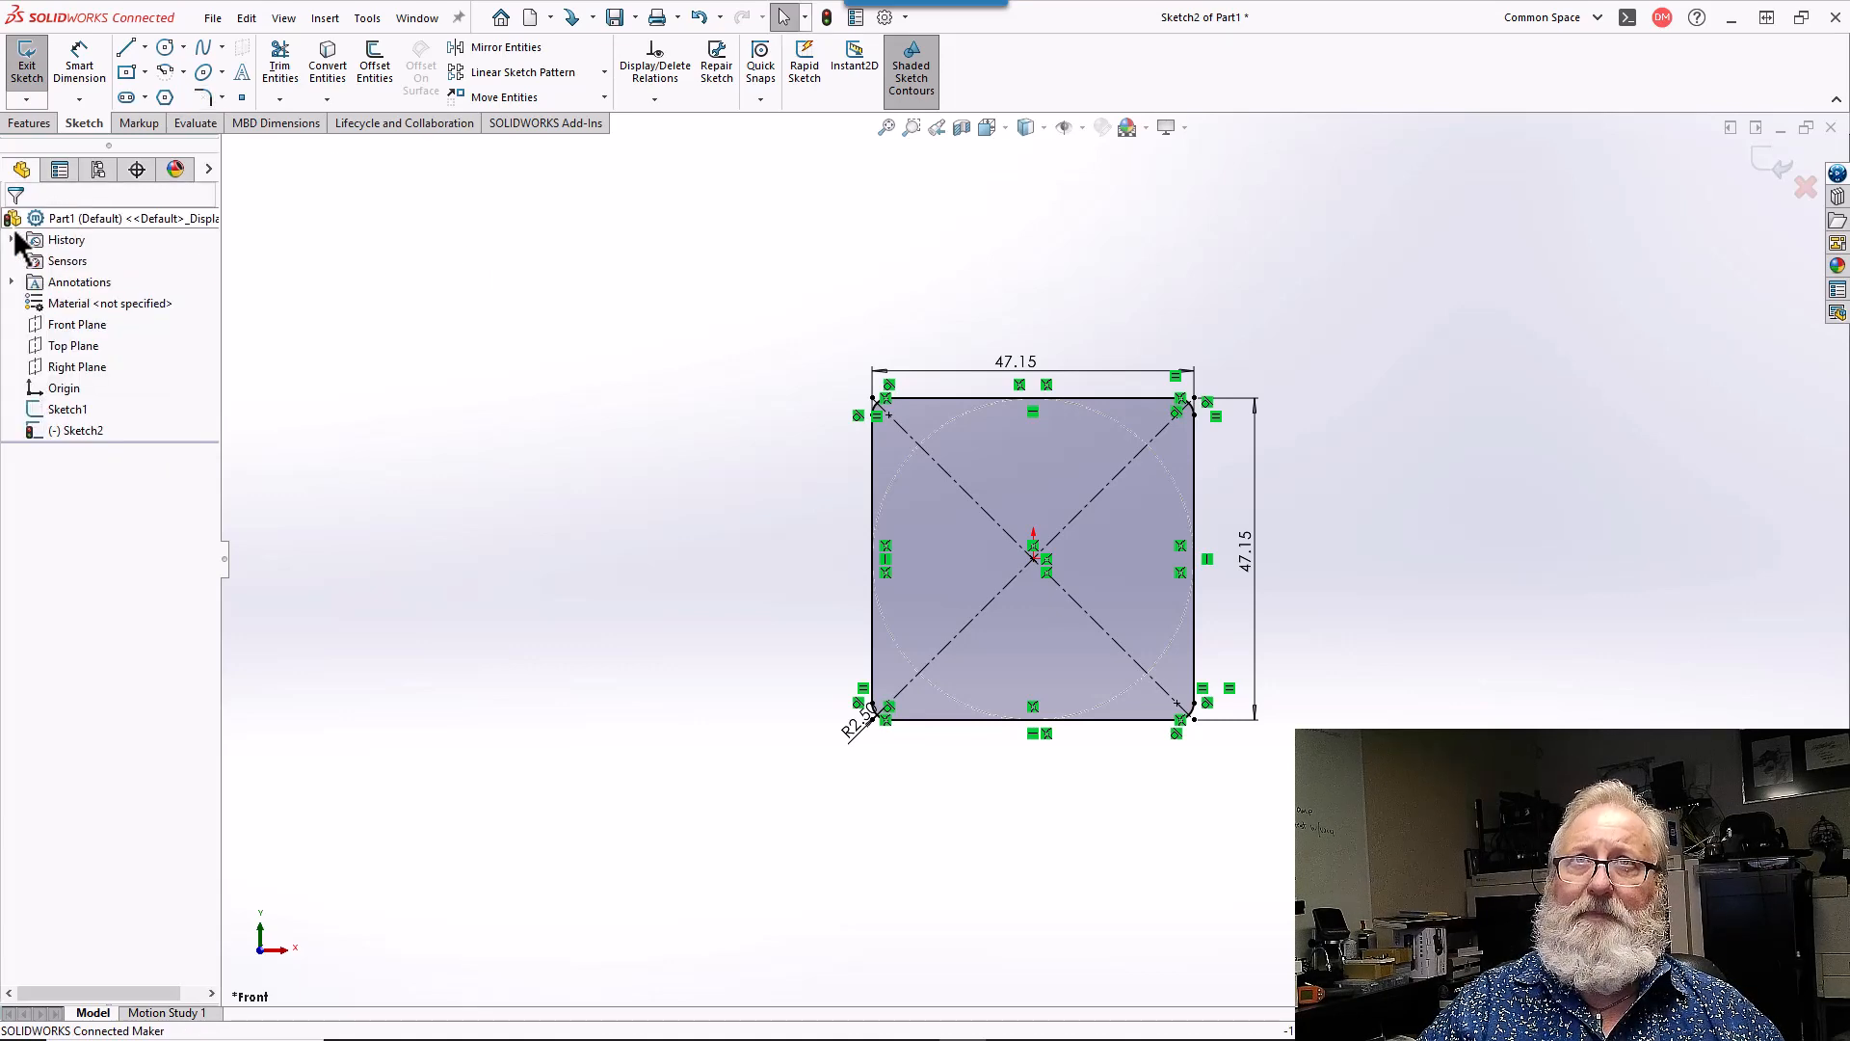
- Extrude the filleted square as a boss with a blind depth of 4 mm
left_click(31, 125)
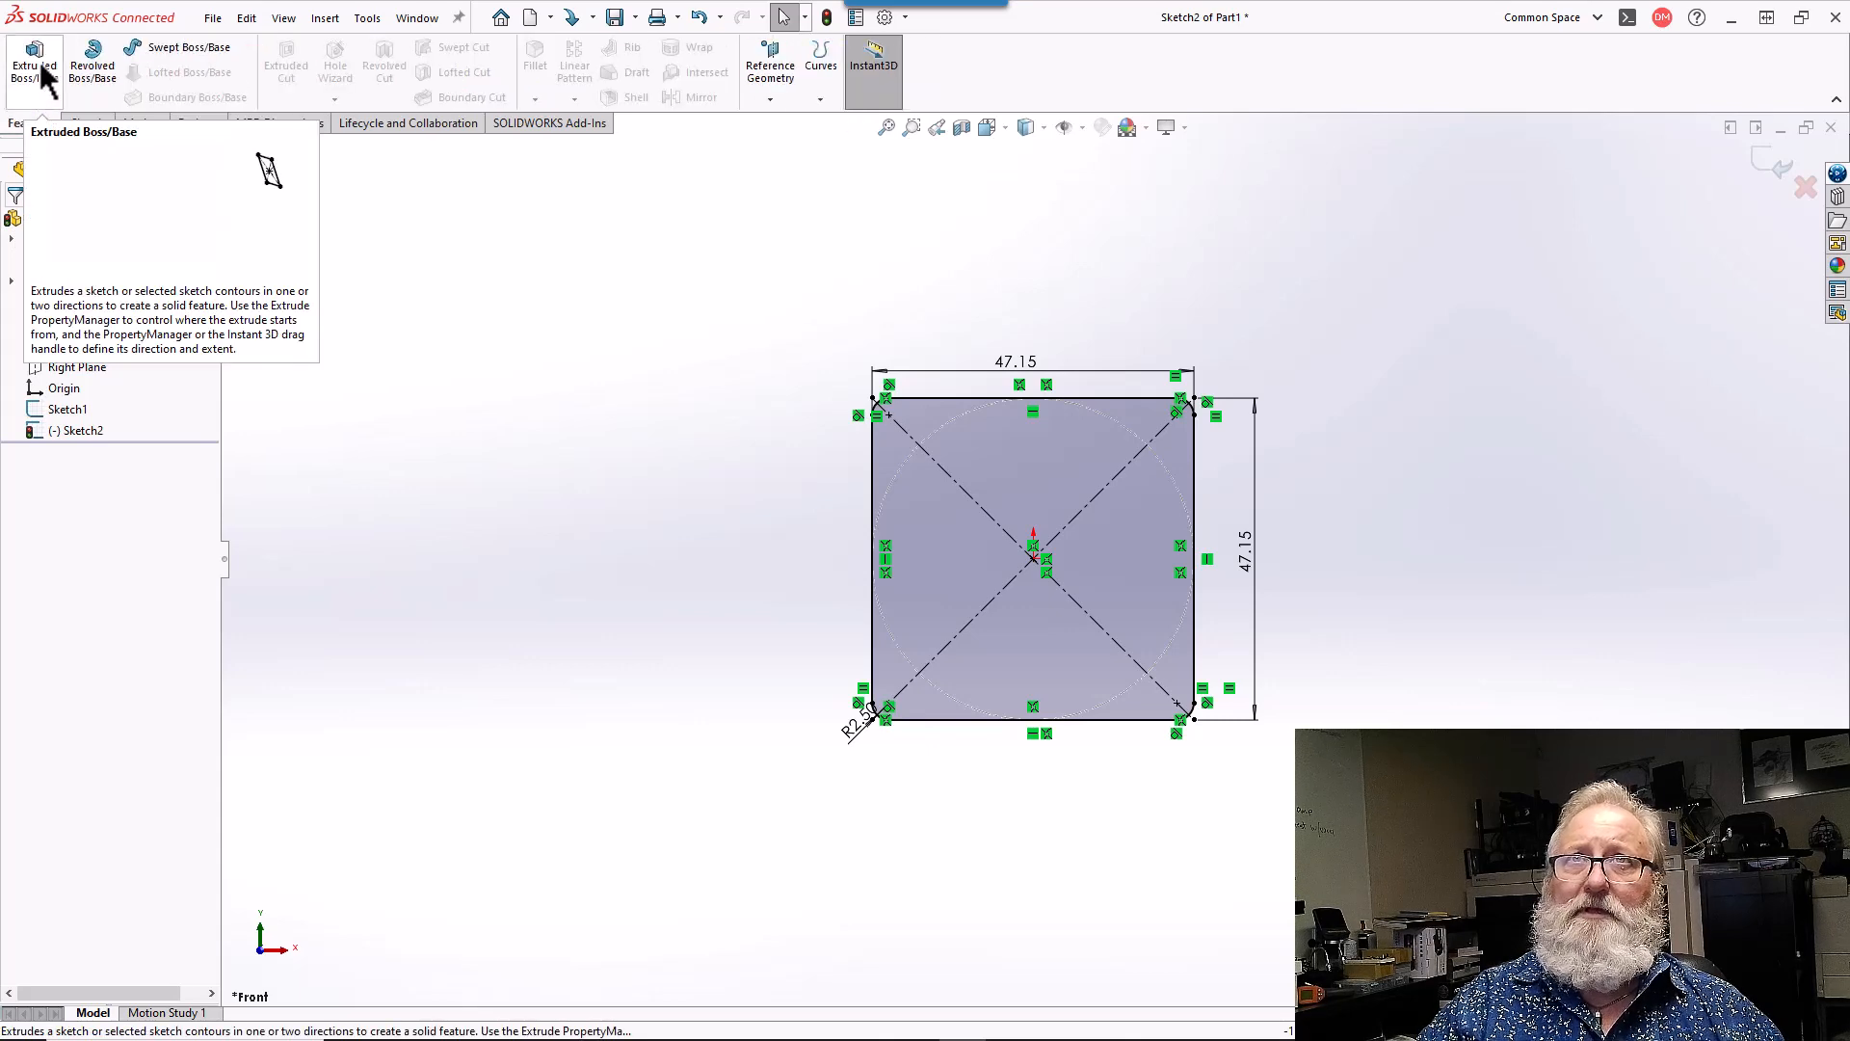
left_click(42, 85)
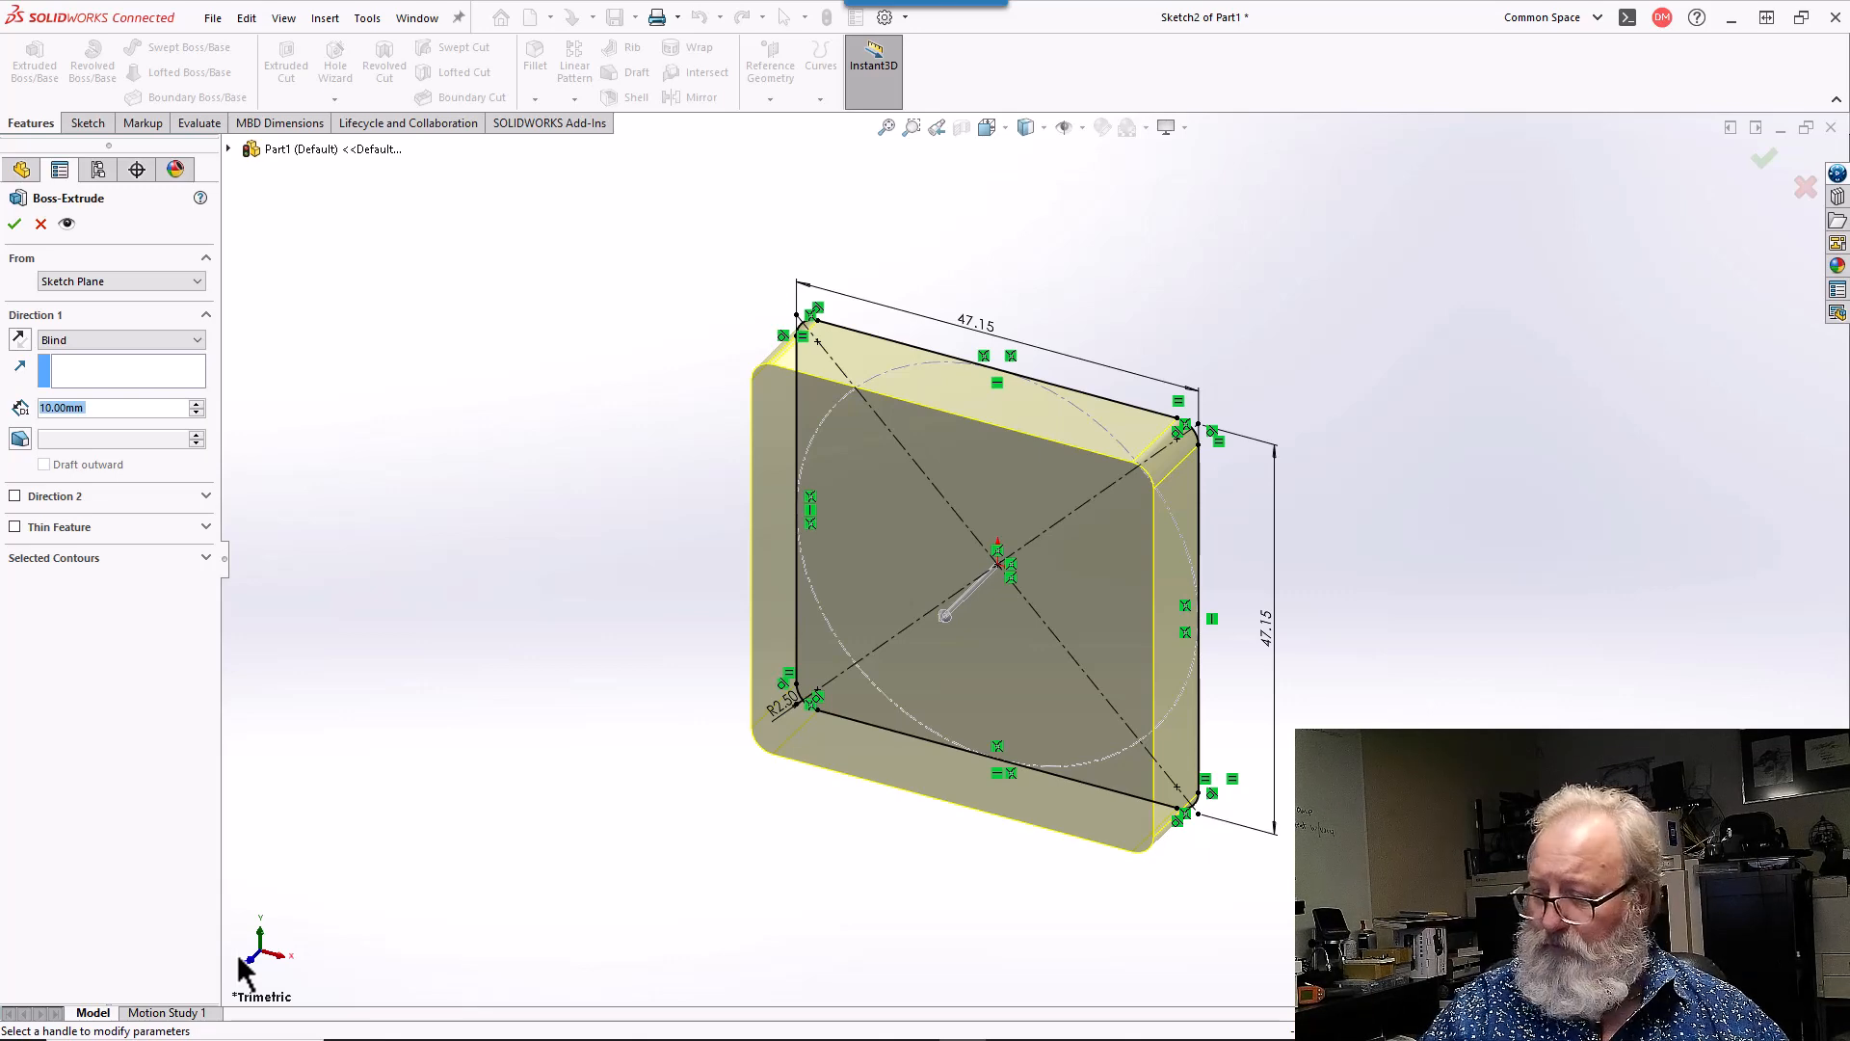
type("4")
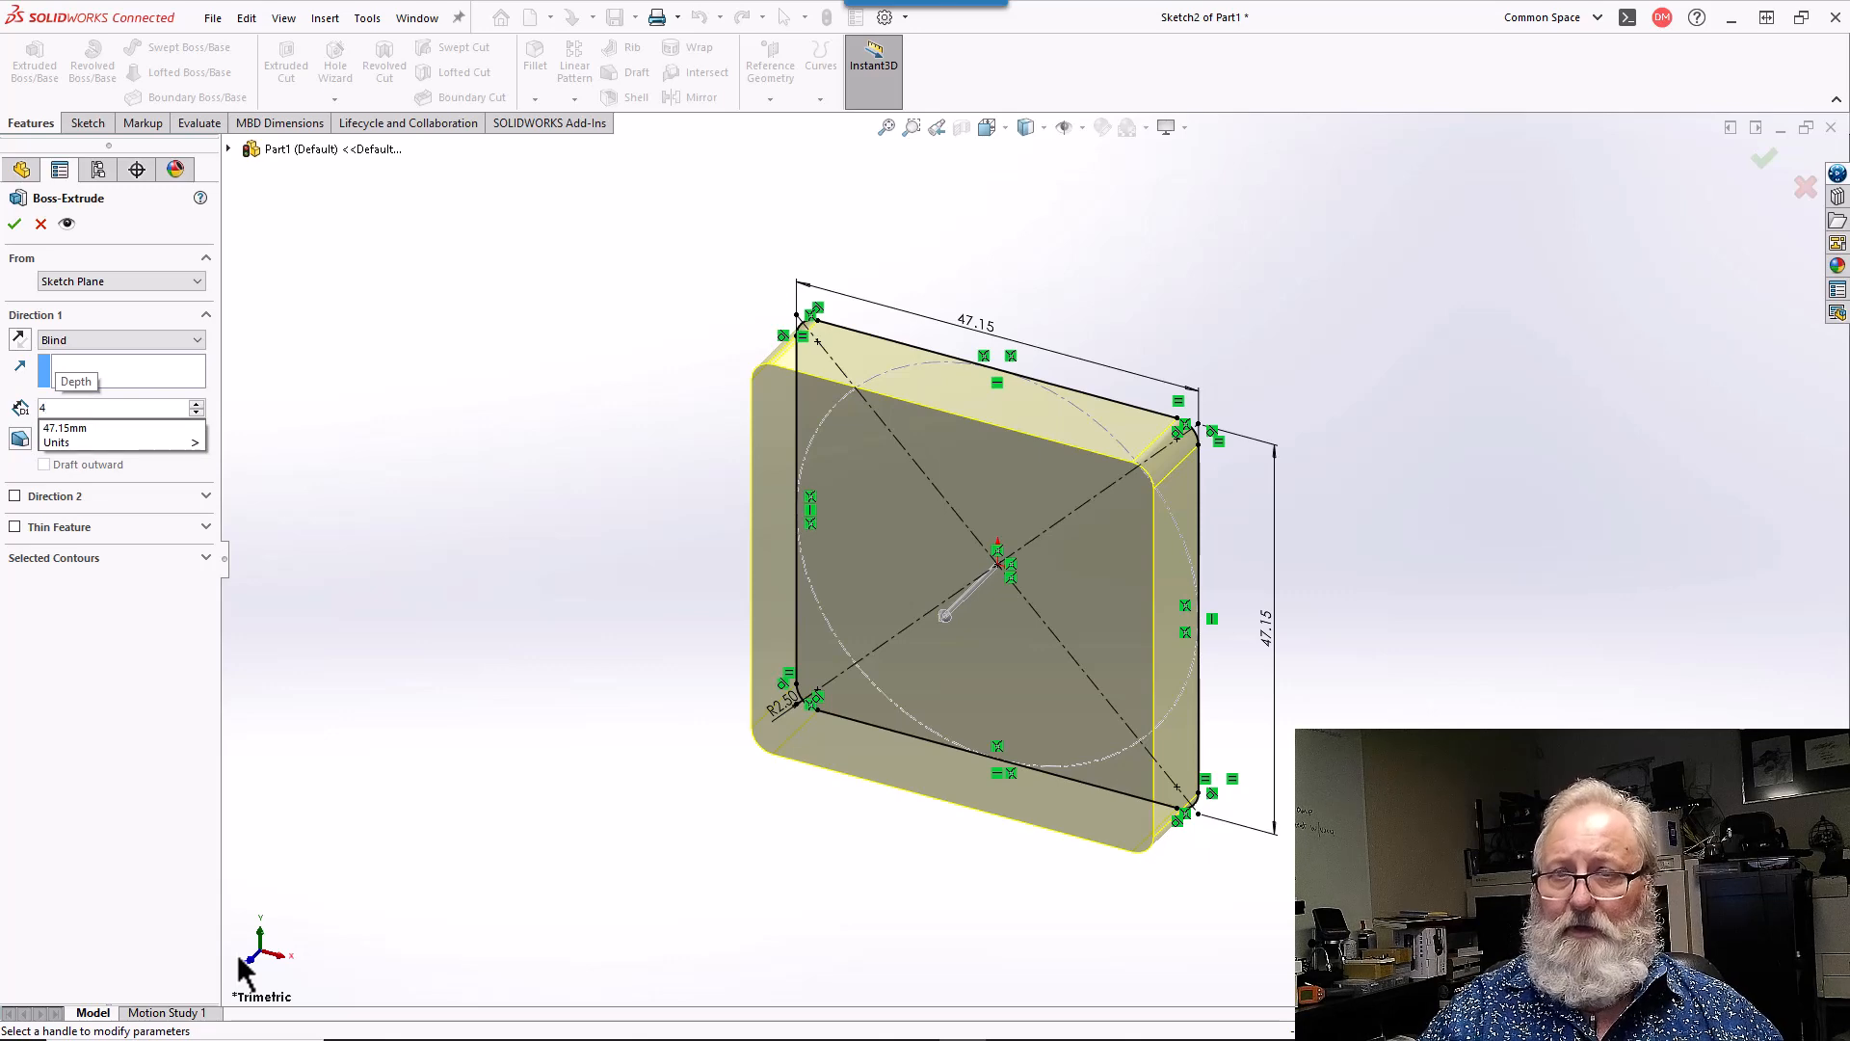
key("Return")
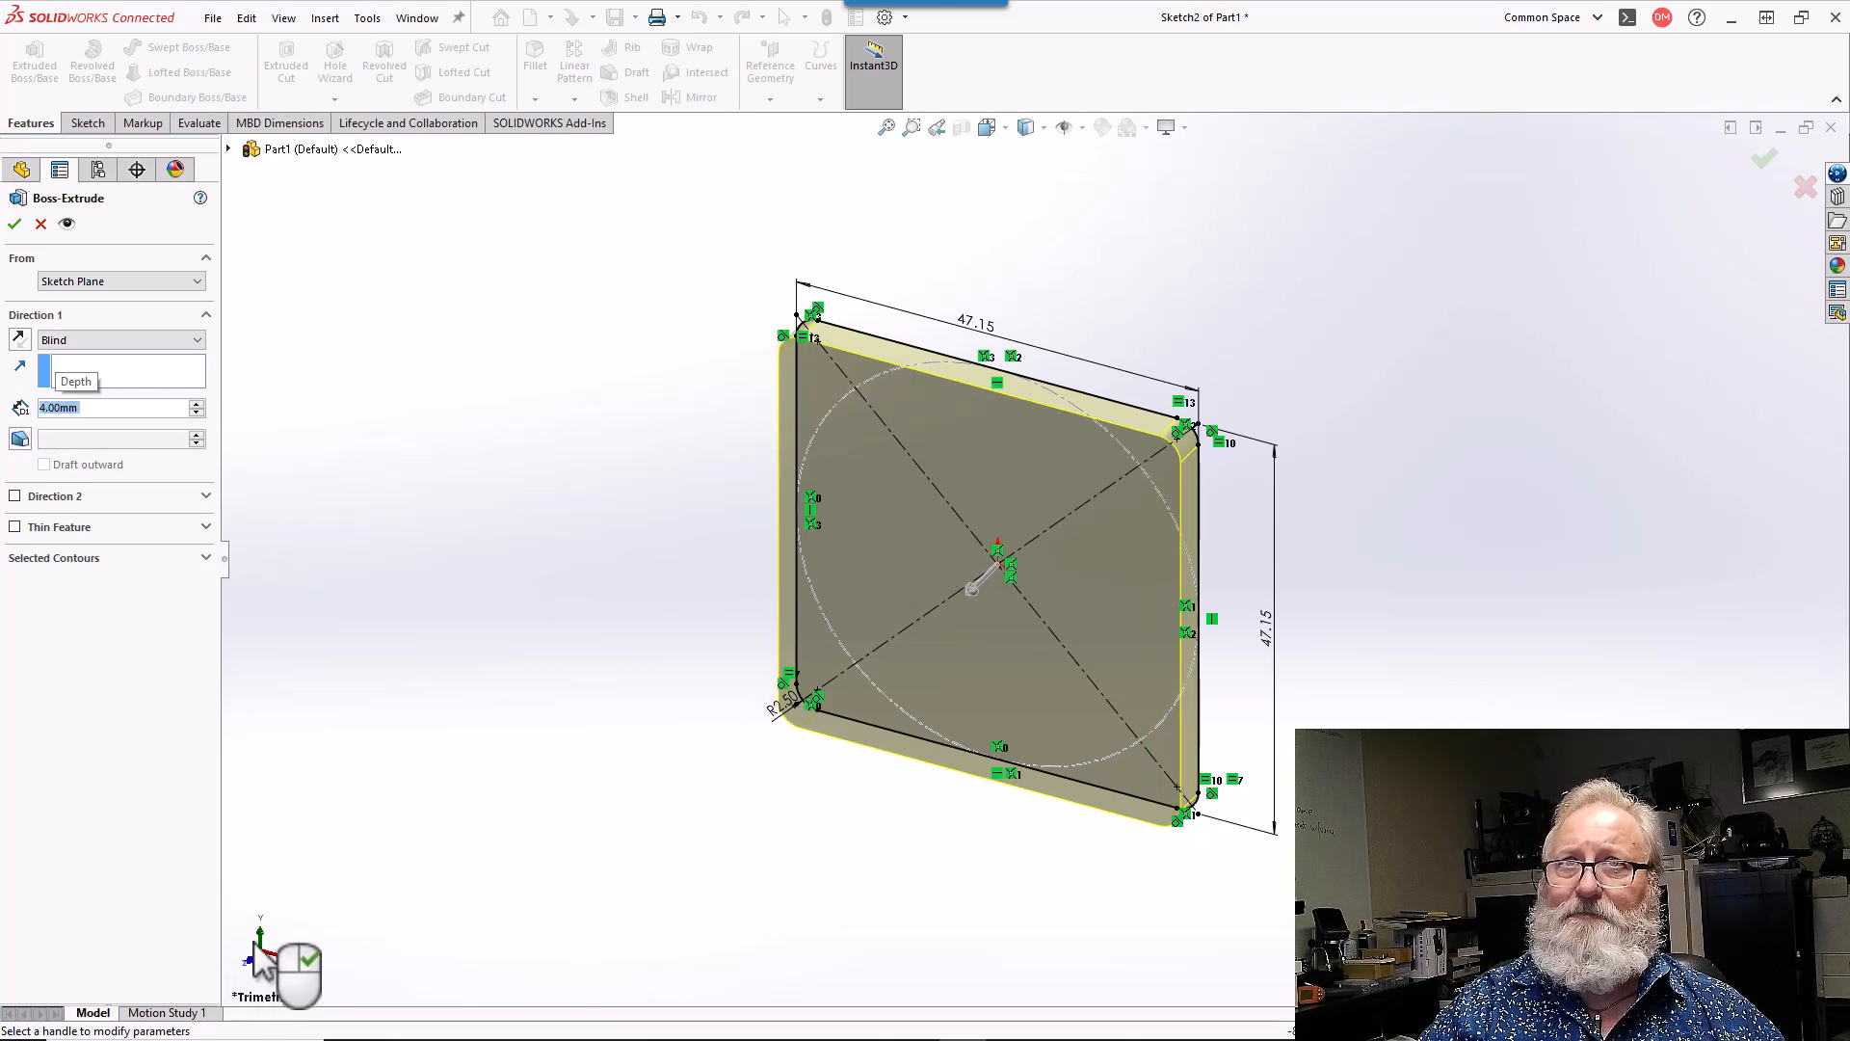
left_click(20, 229)
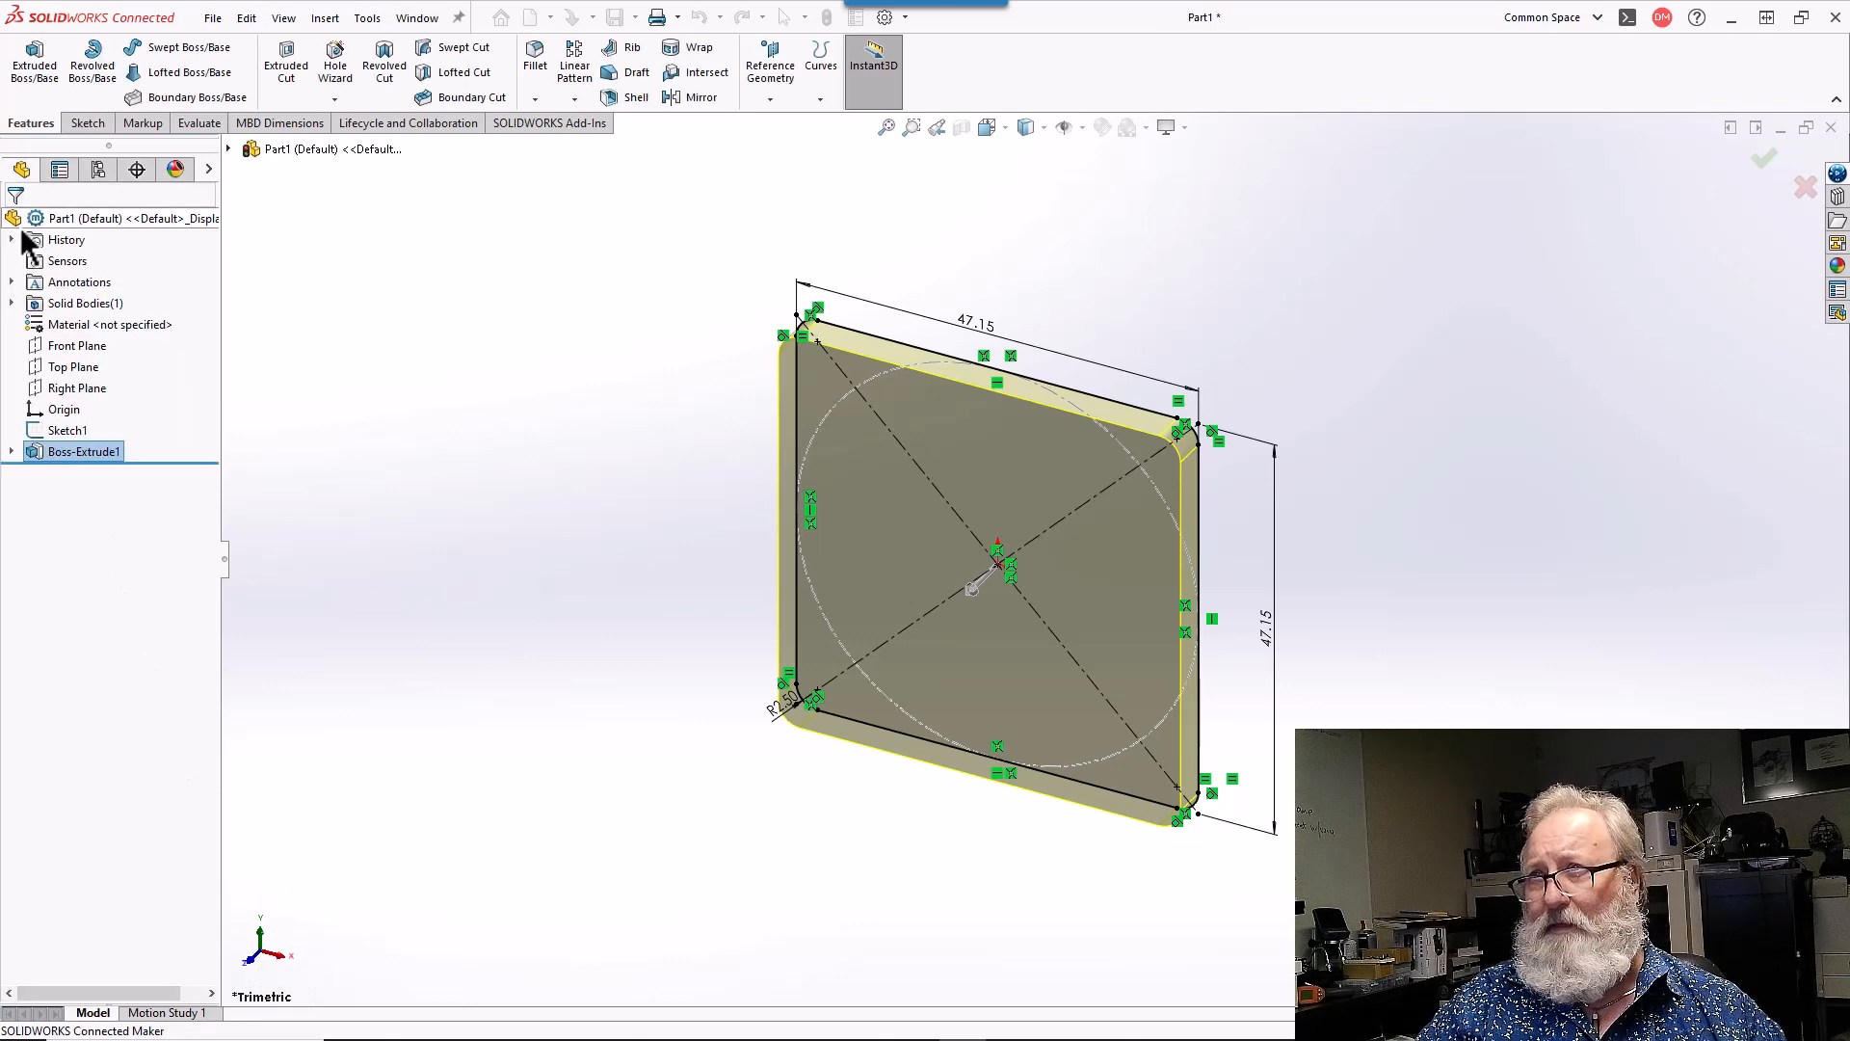
- Sketch a center rectangle about 19.2 mm wide and 25.7 mm high on the plate's front face, centered on the origin
left_click(927, 569)
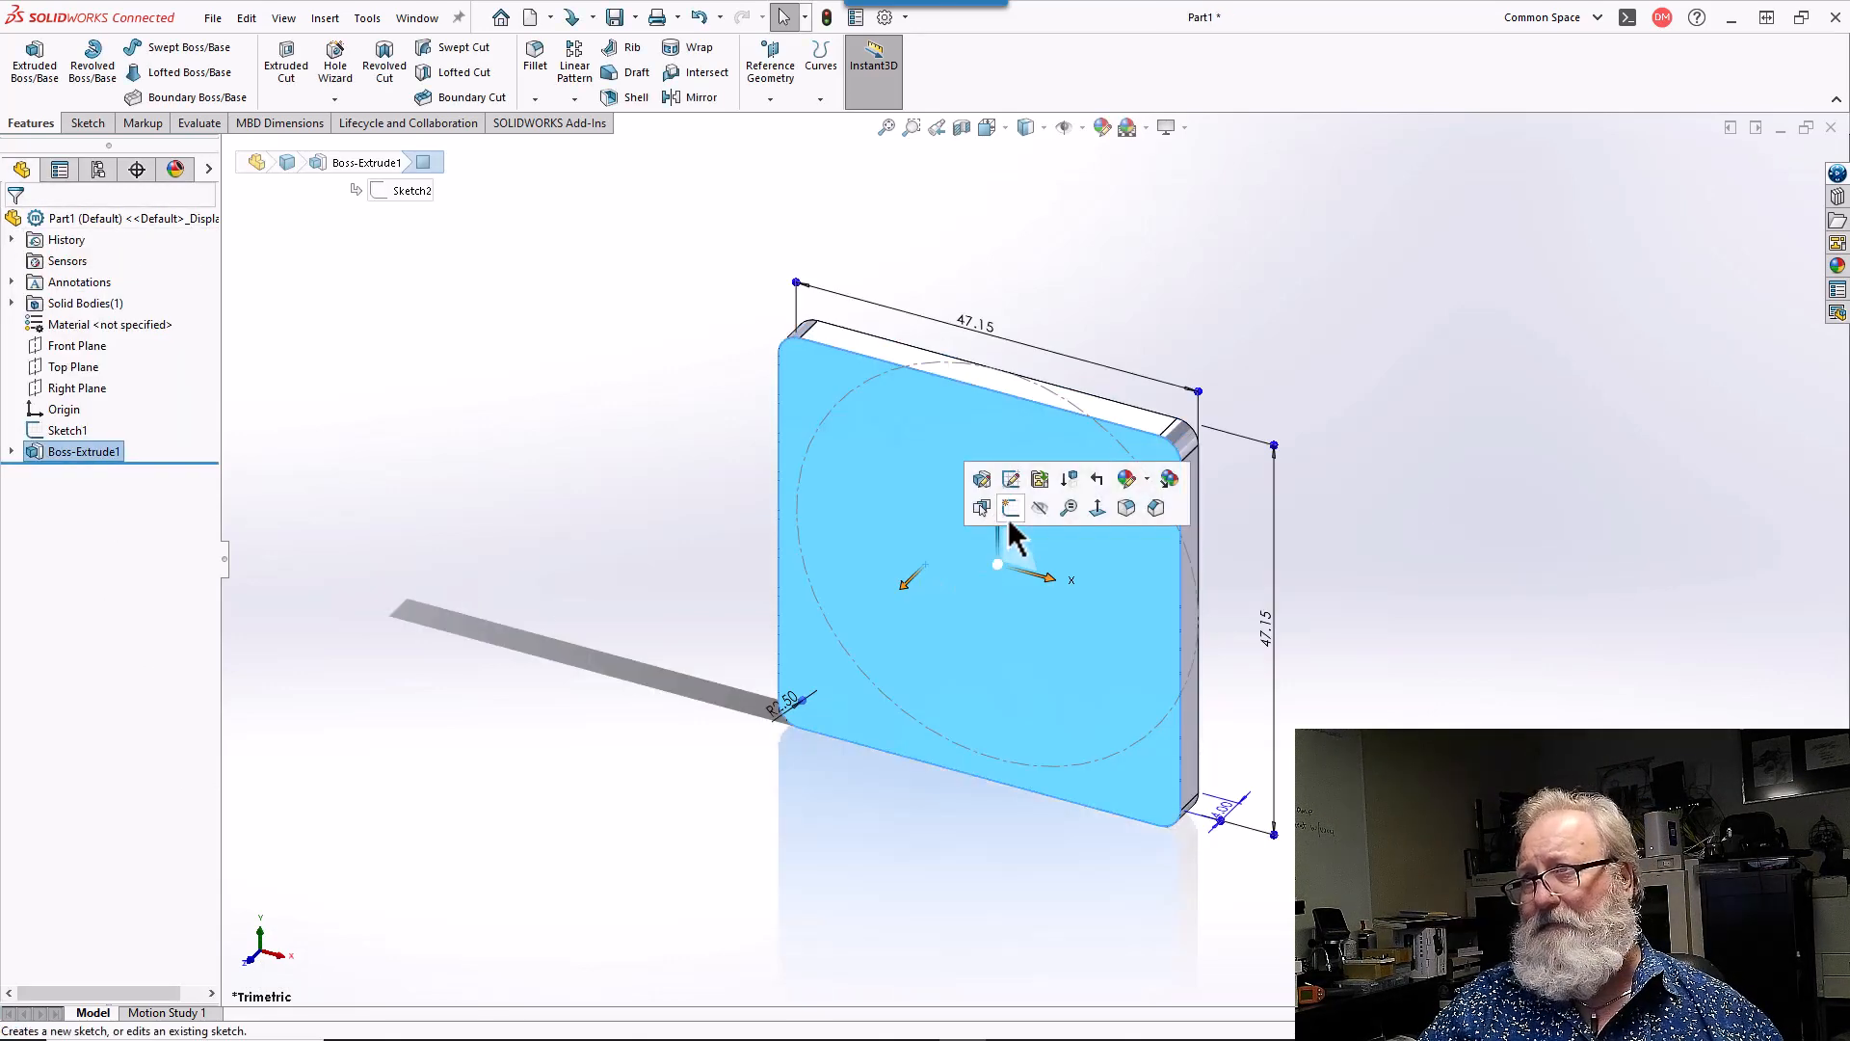
left_click(1095, 509)
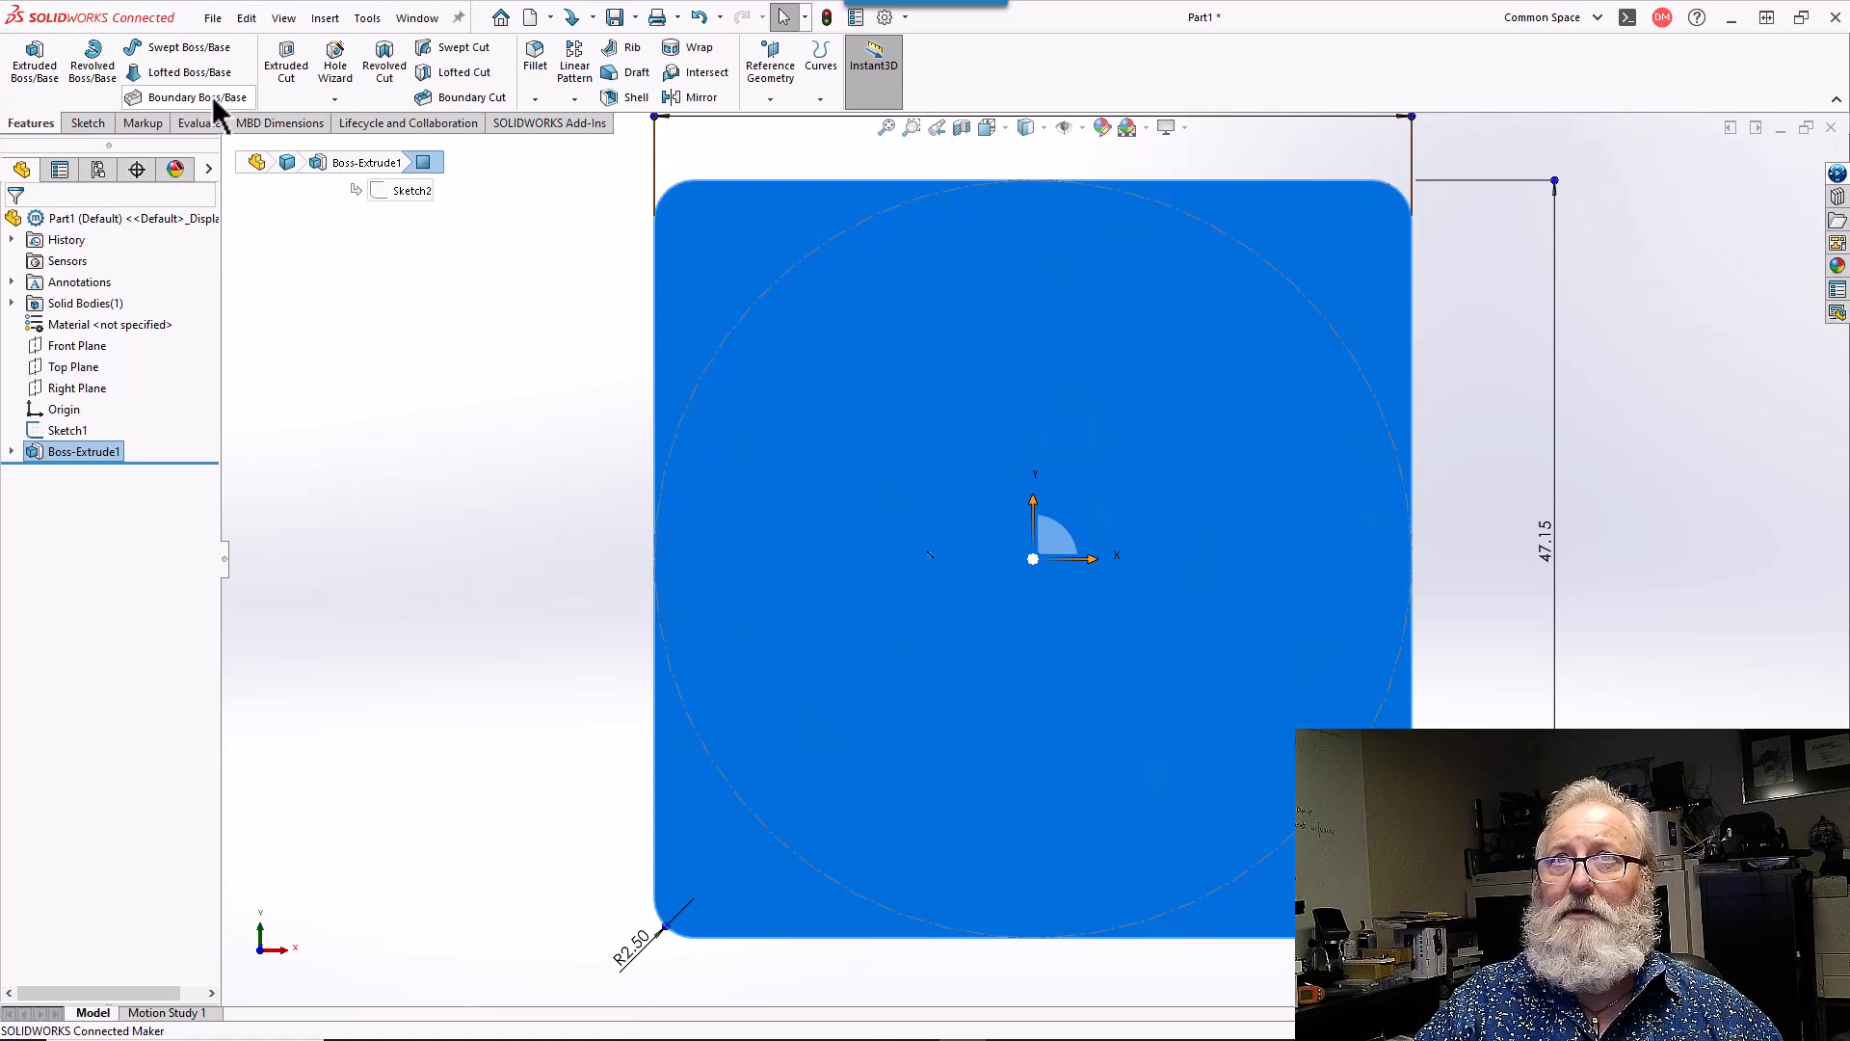
left_click(86, 124)
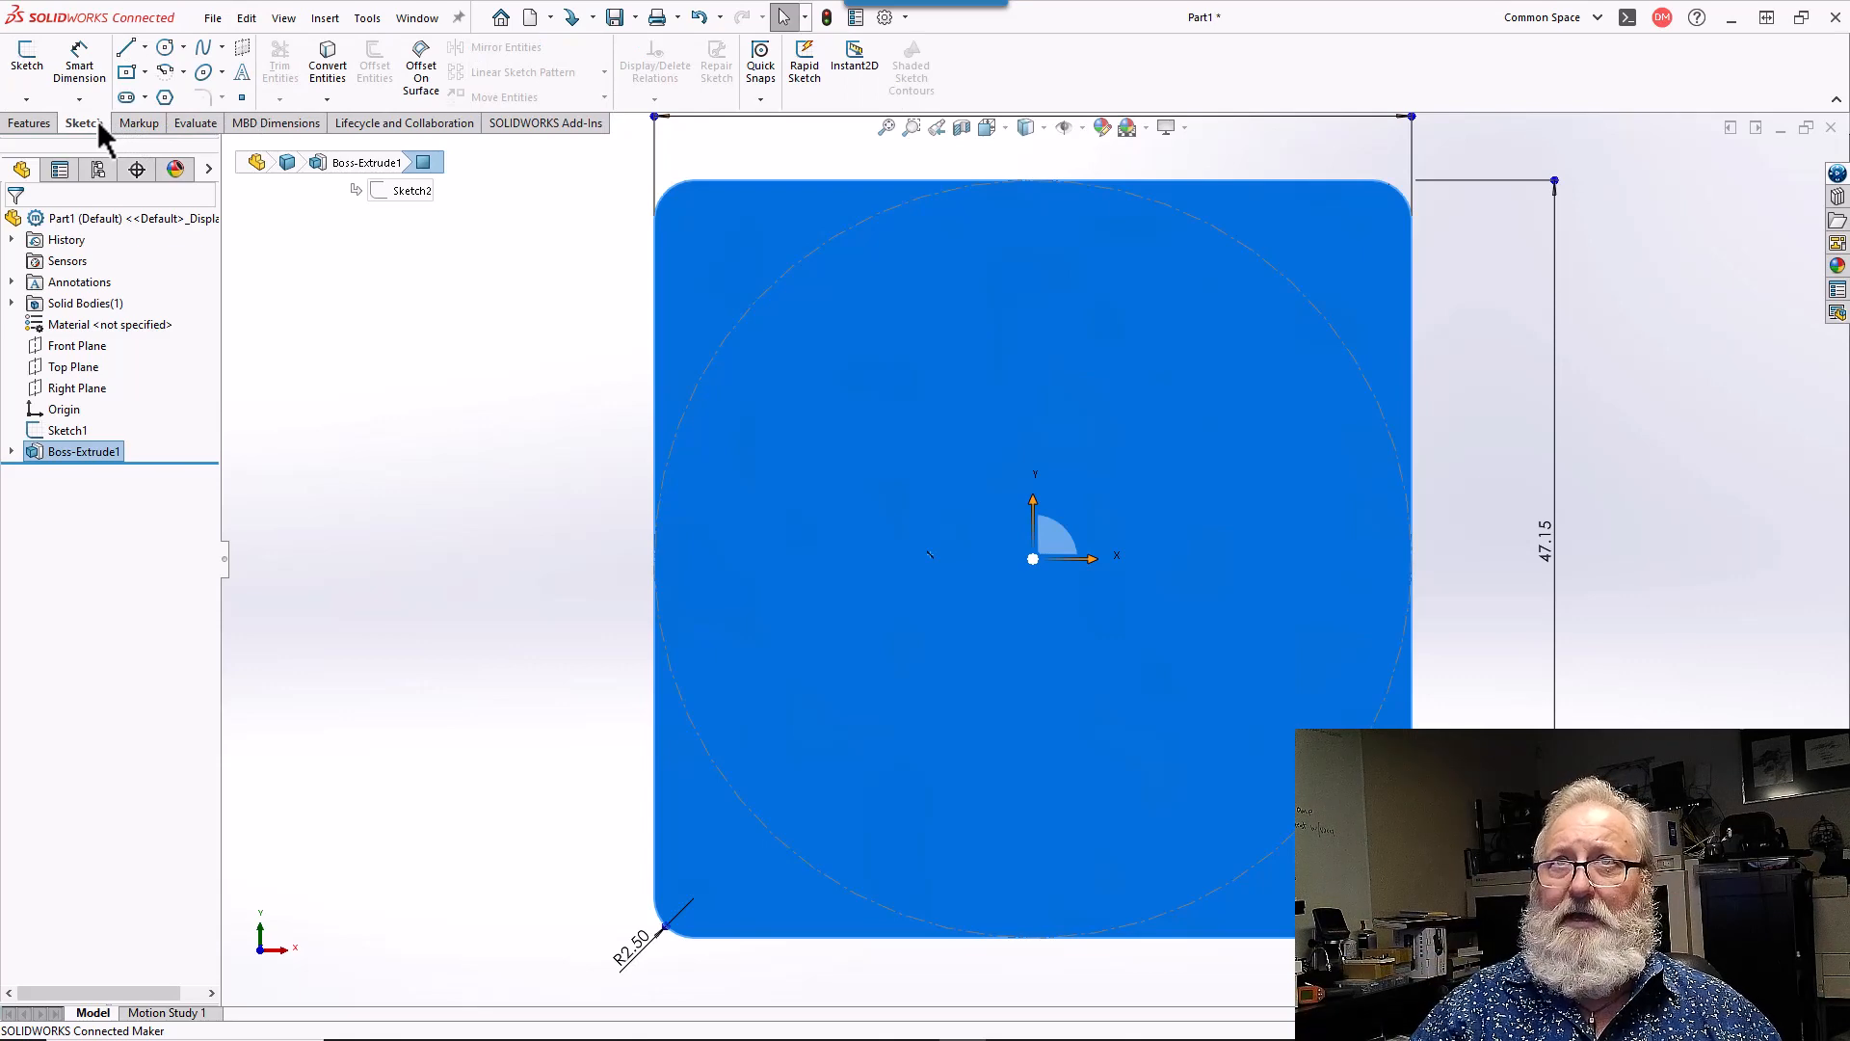
left_click(126, 73)
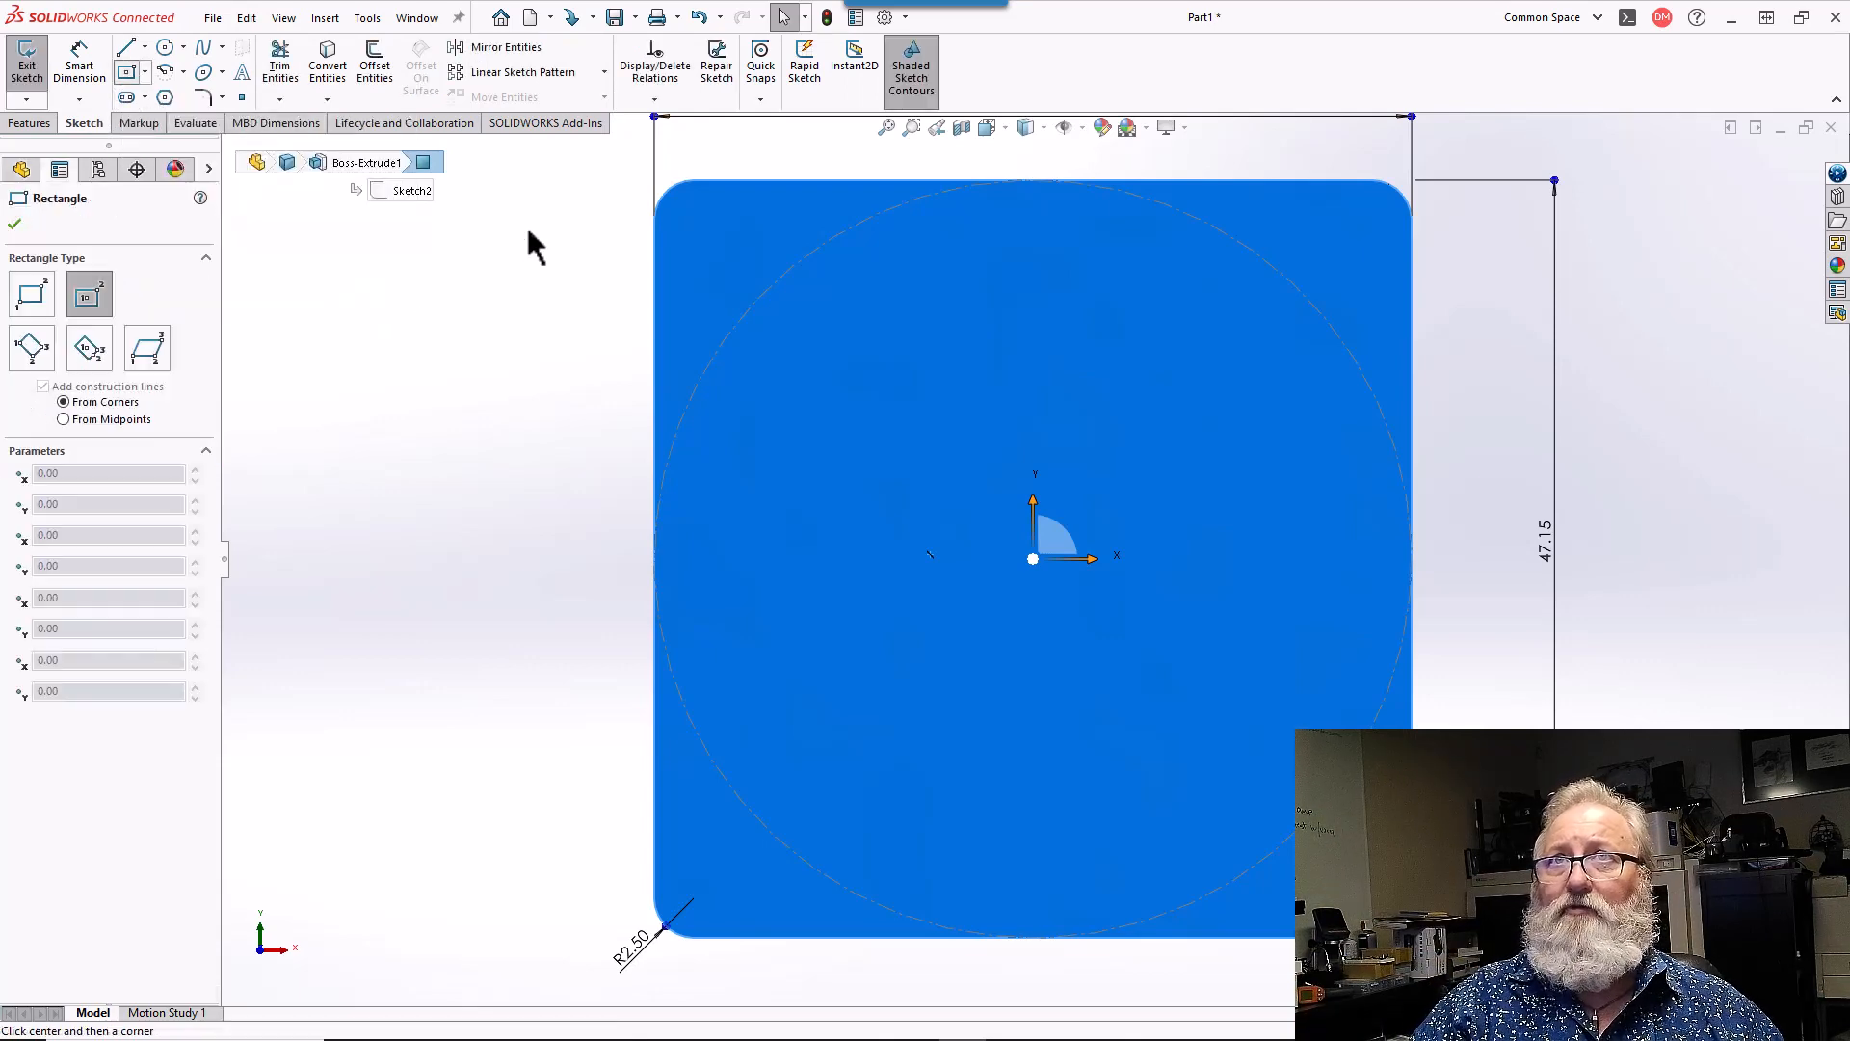
left_click(1017, 548)
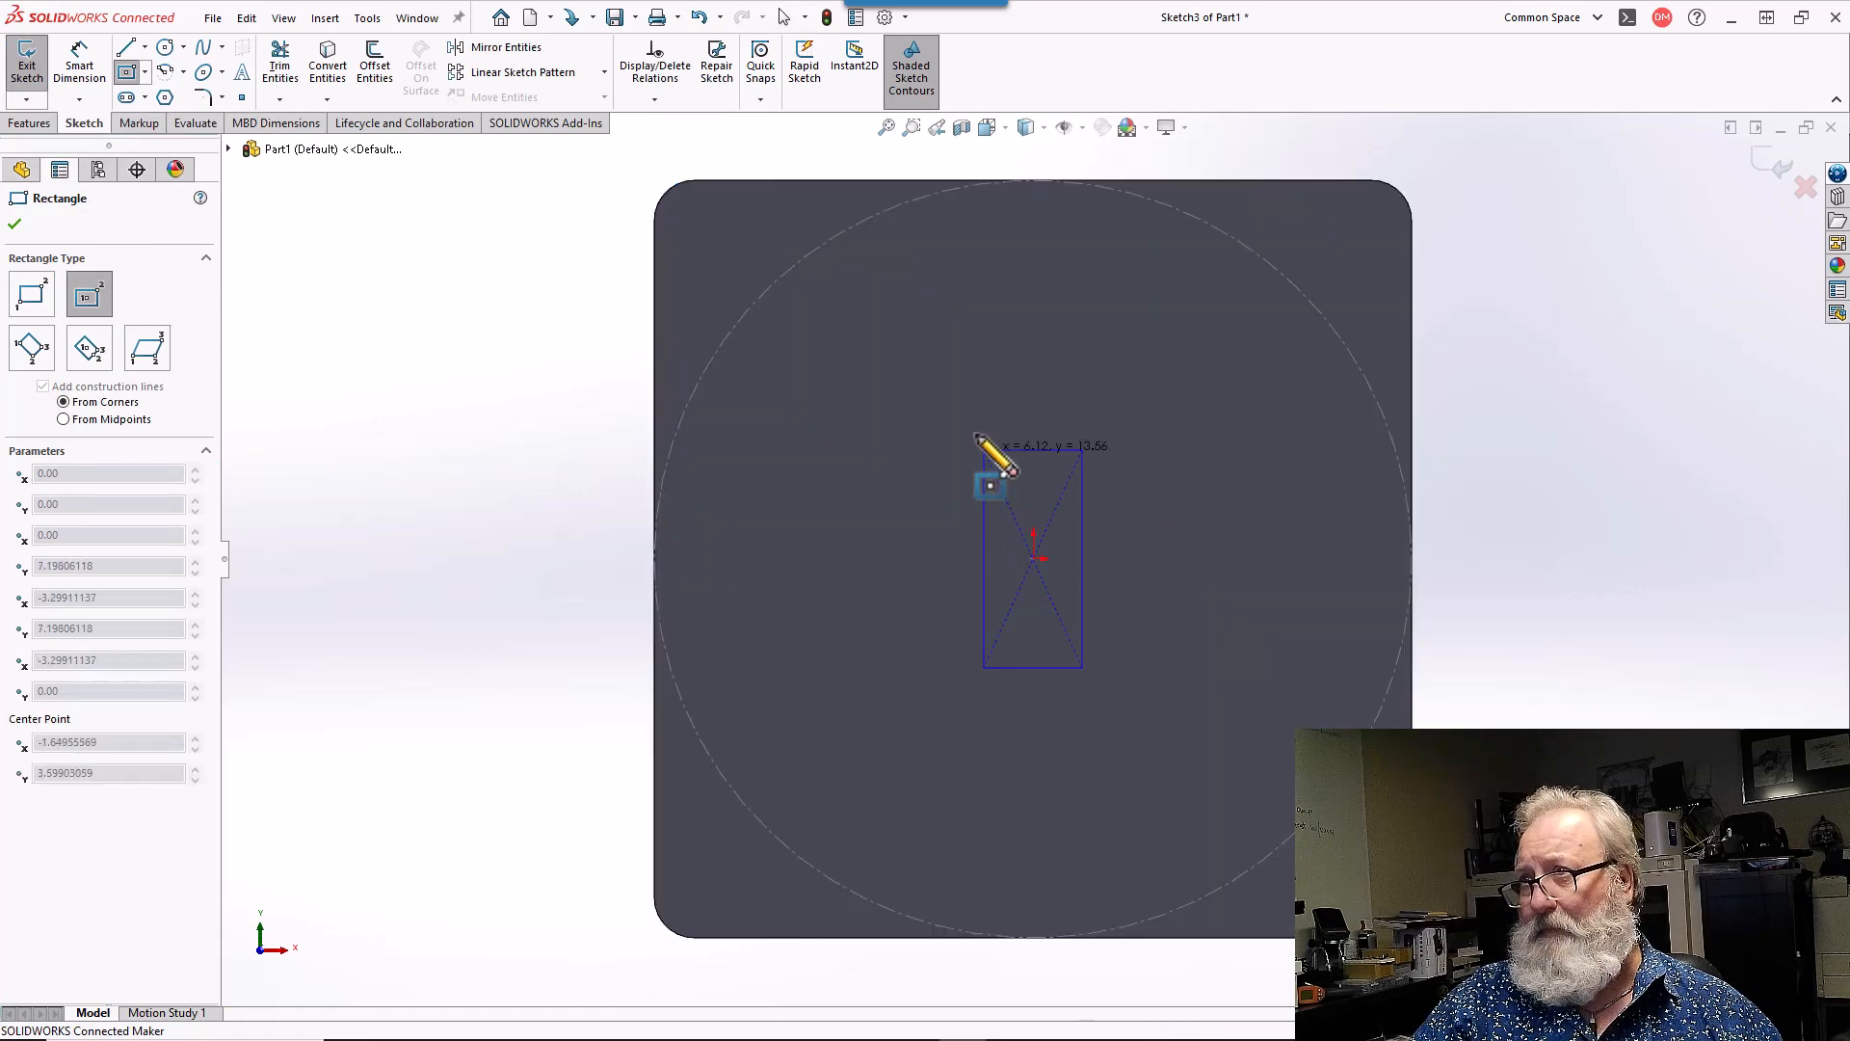
left_click(879, 352)
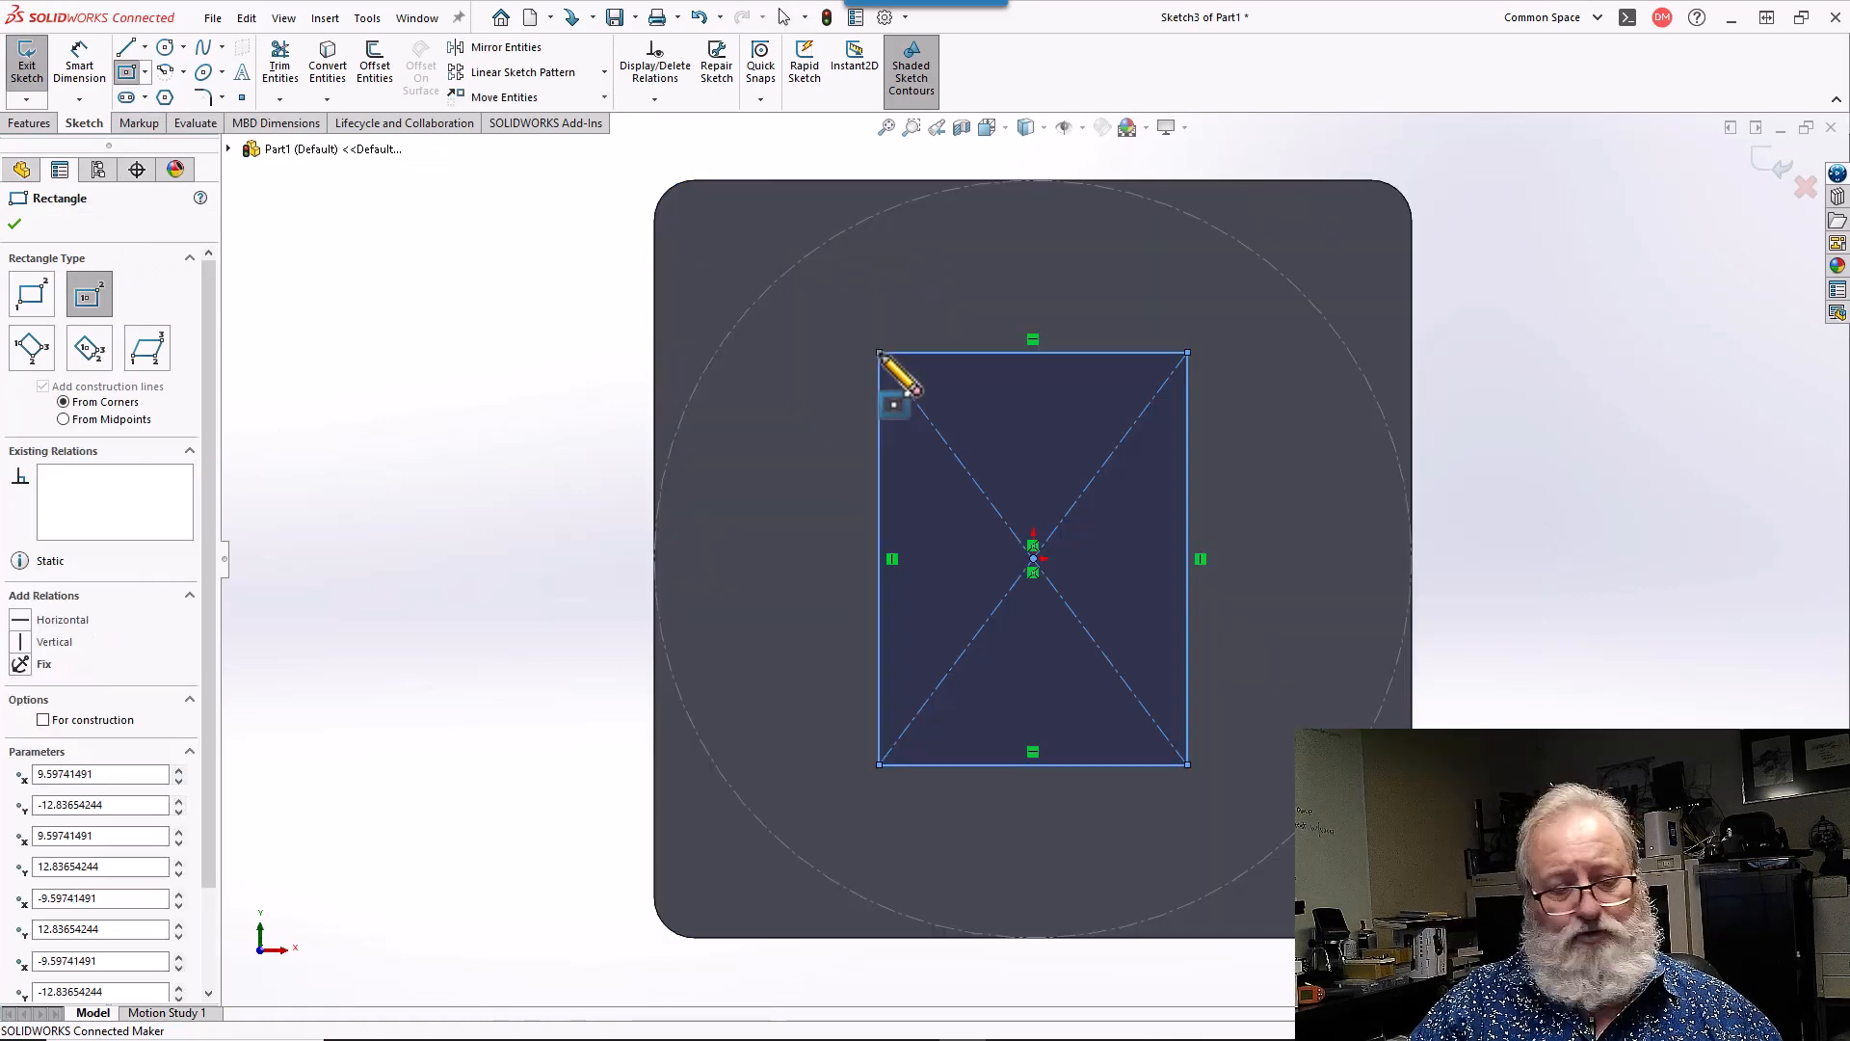
key("Escape")
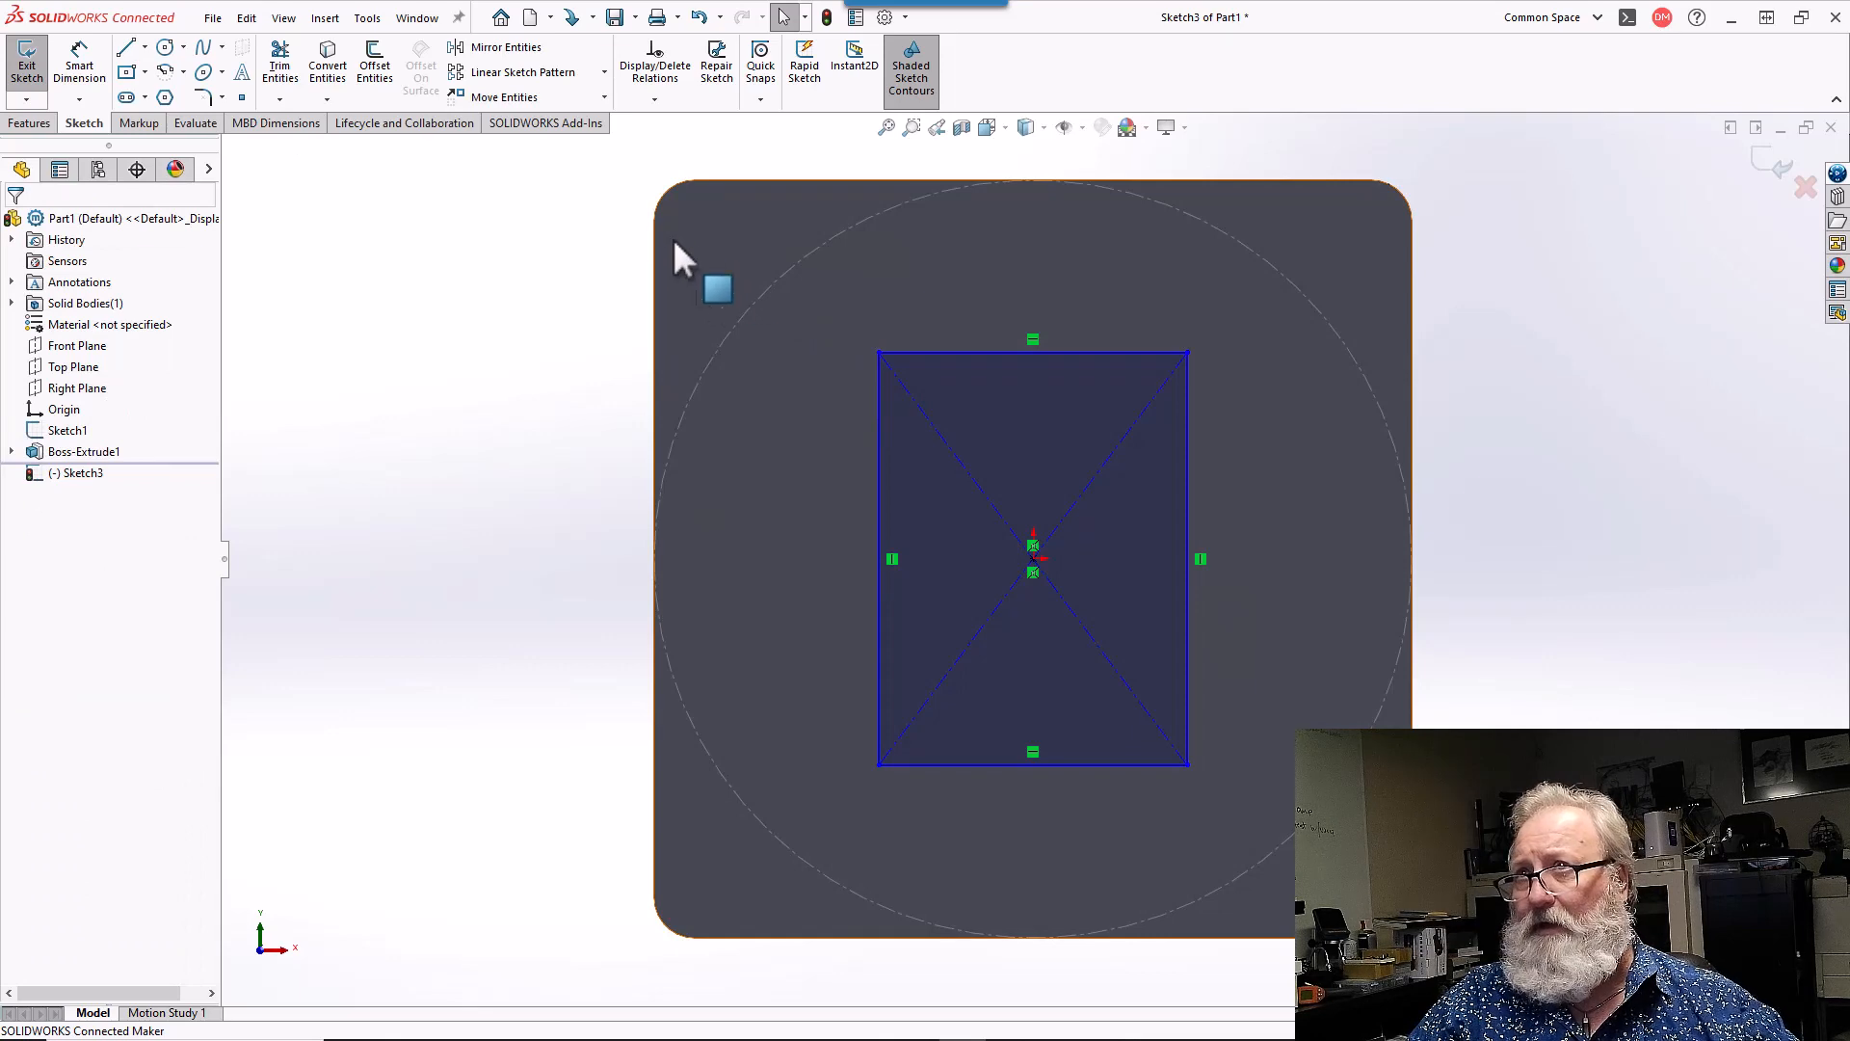
- Hide the first sketch containing the construction circle
right_click(73, 428)
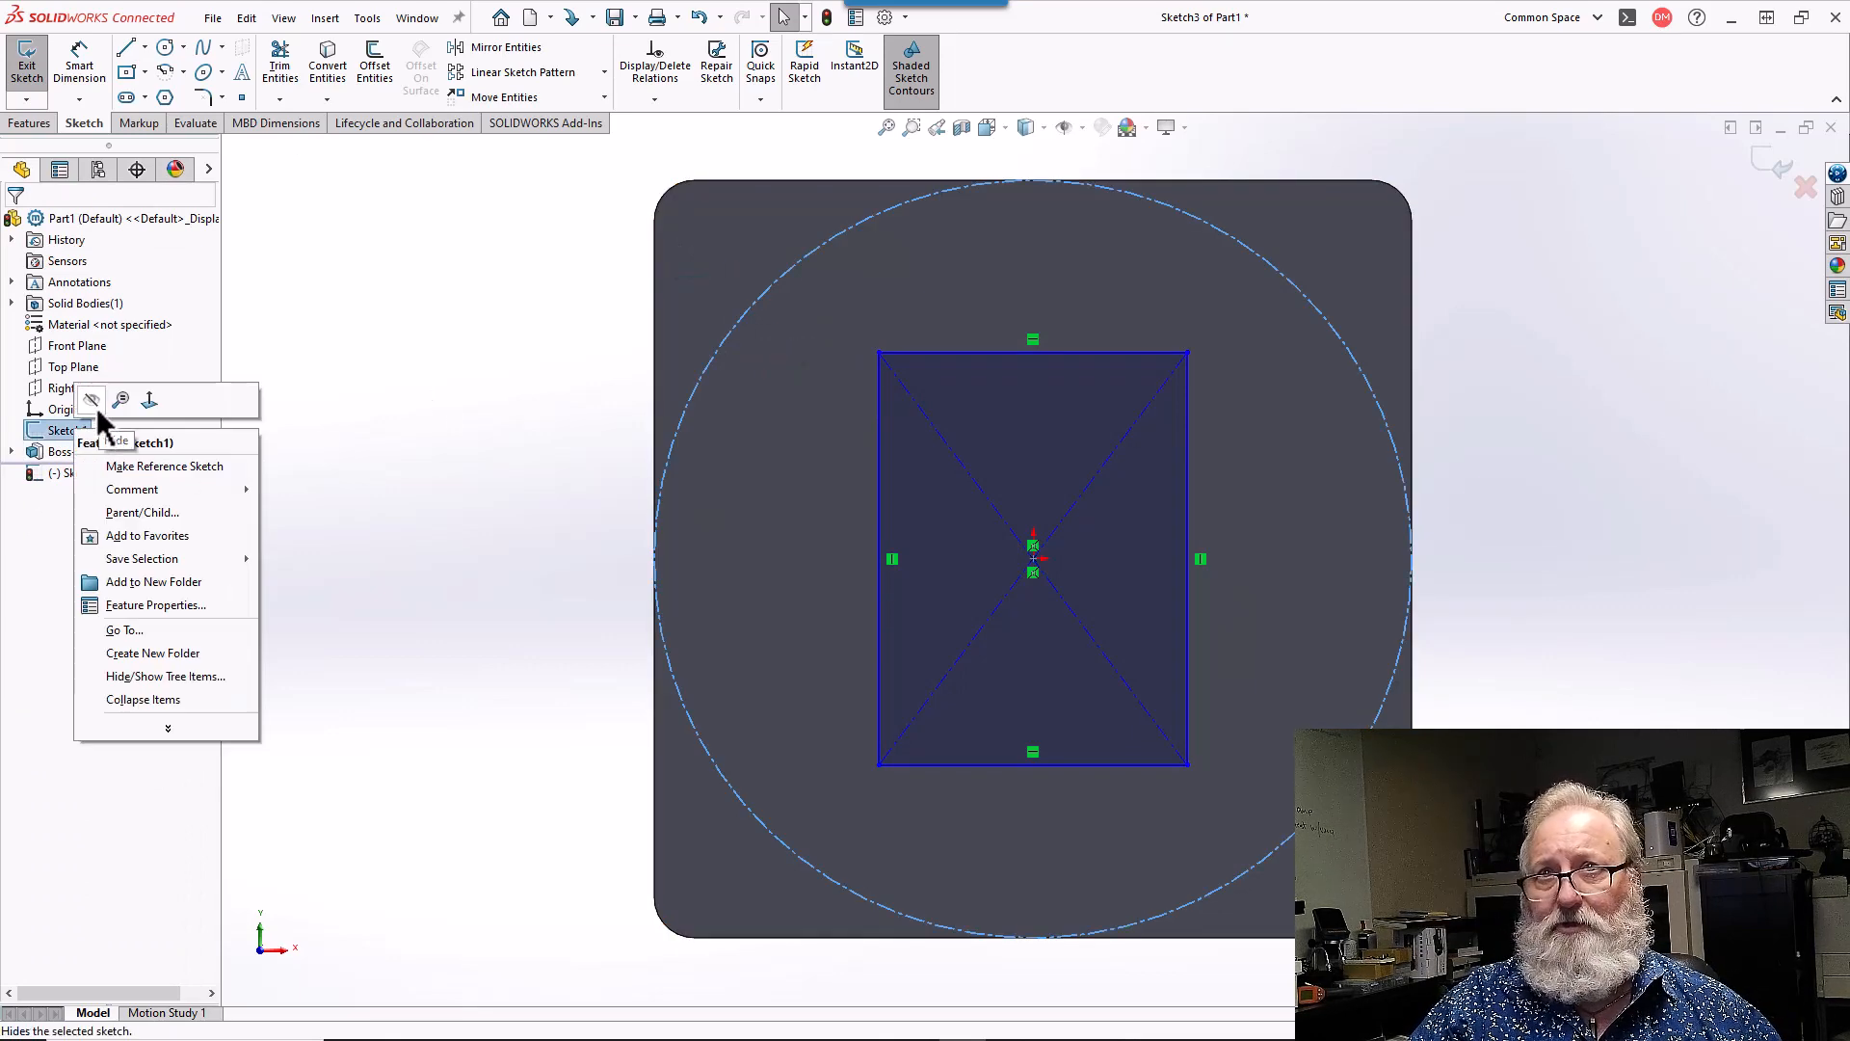
left_click(92, 401)
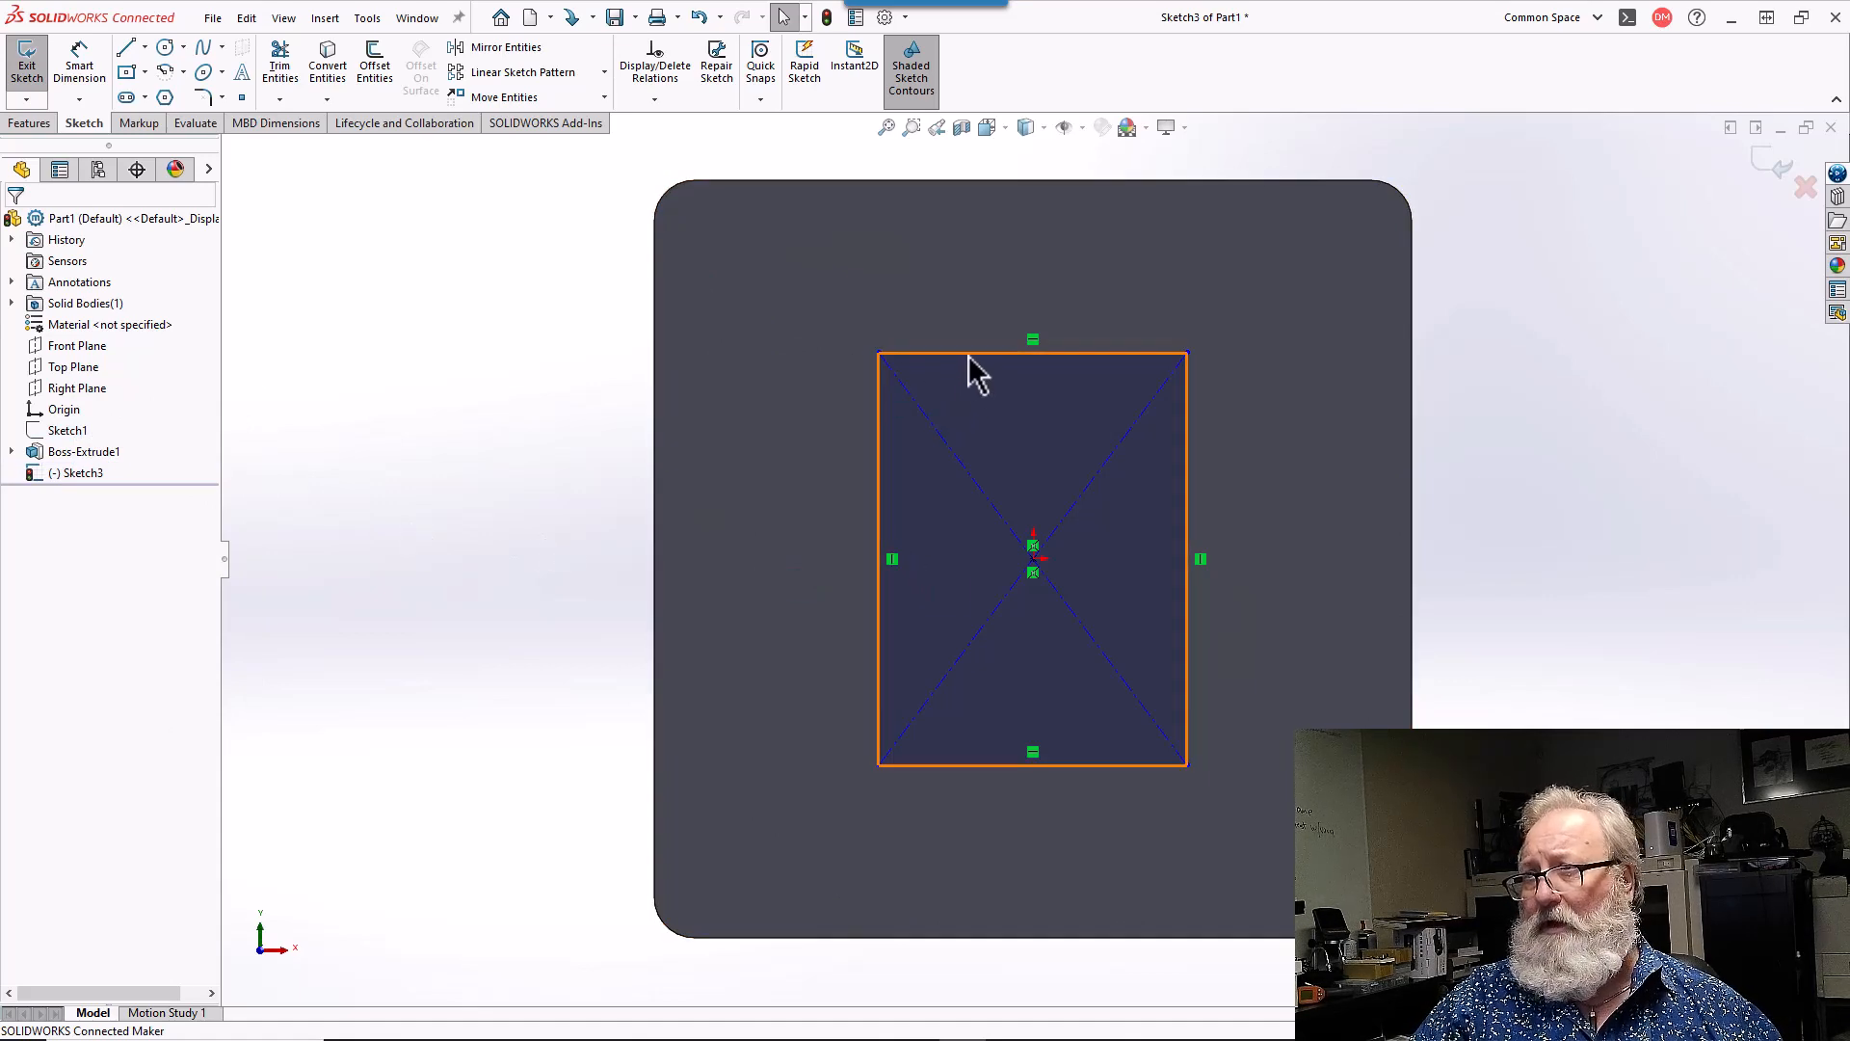
left_click(806, 278)
left_click_drag(1006, 439, 1281, 799)
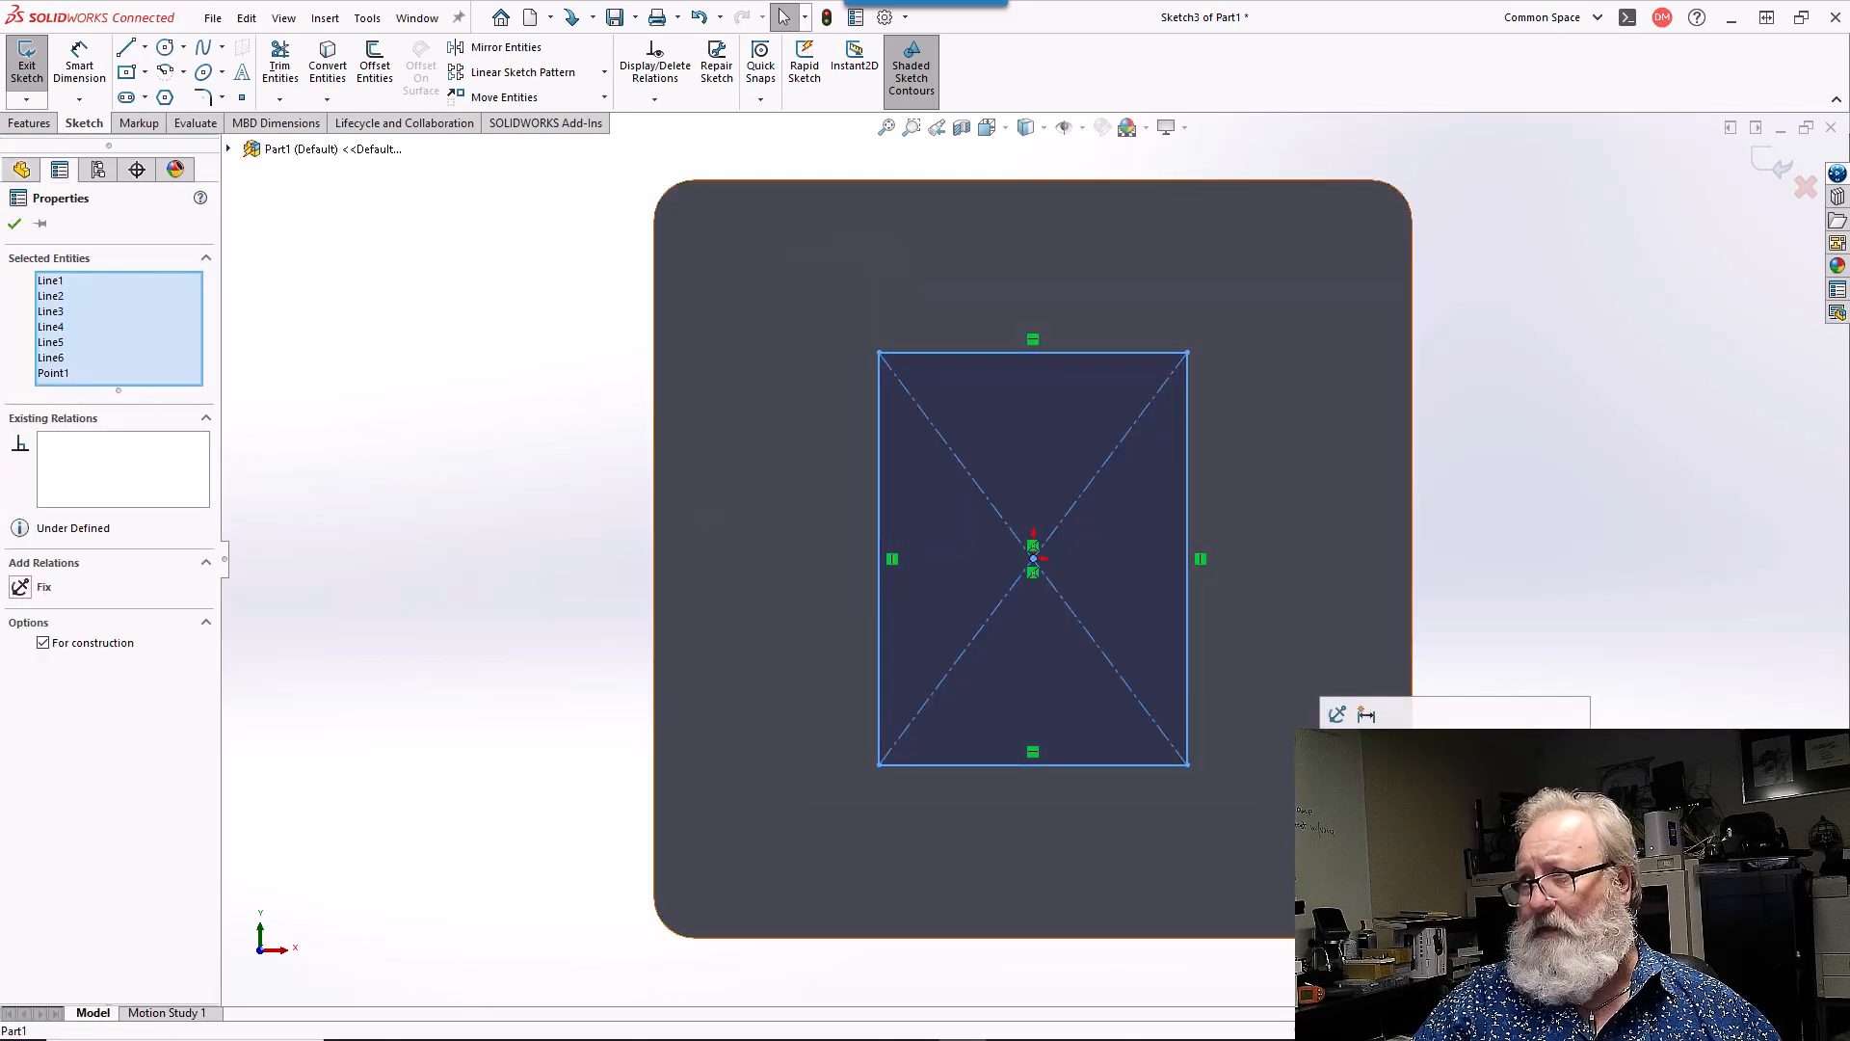
left_click(1337, 714)
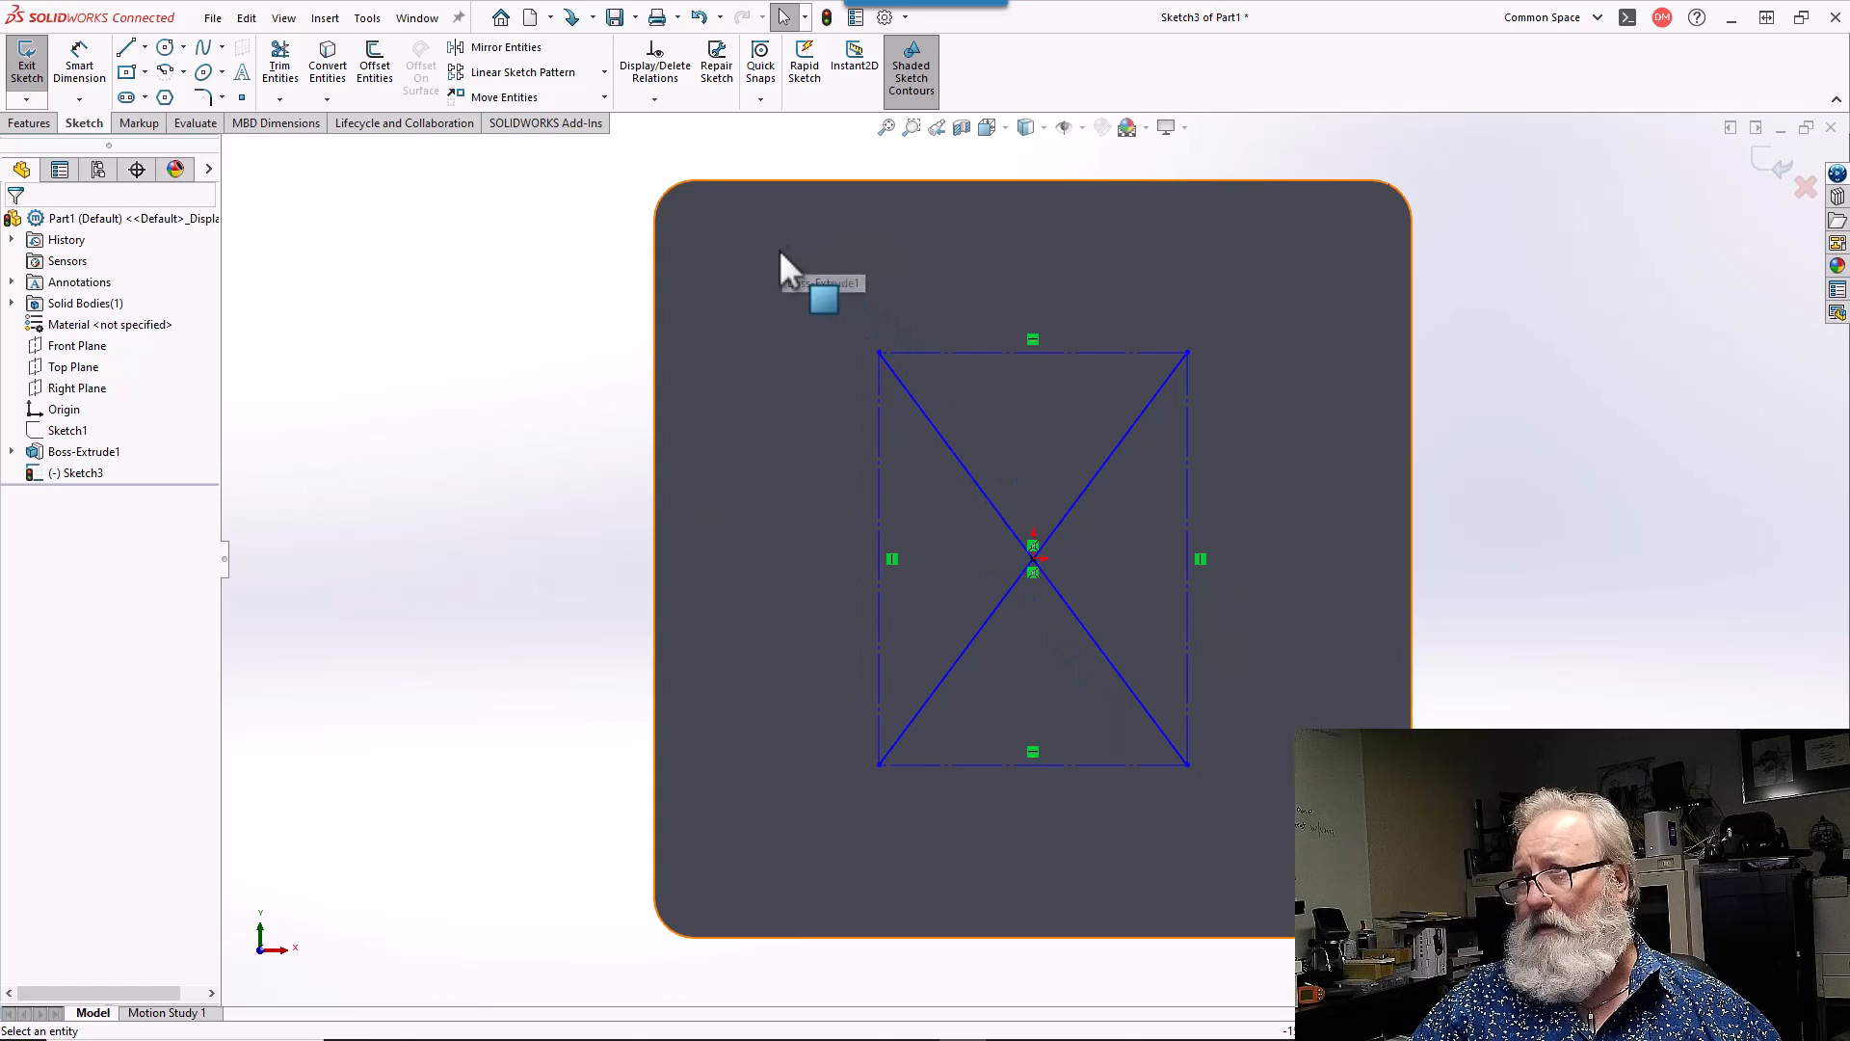
left_click_drag(779, 249, 1330, 841)
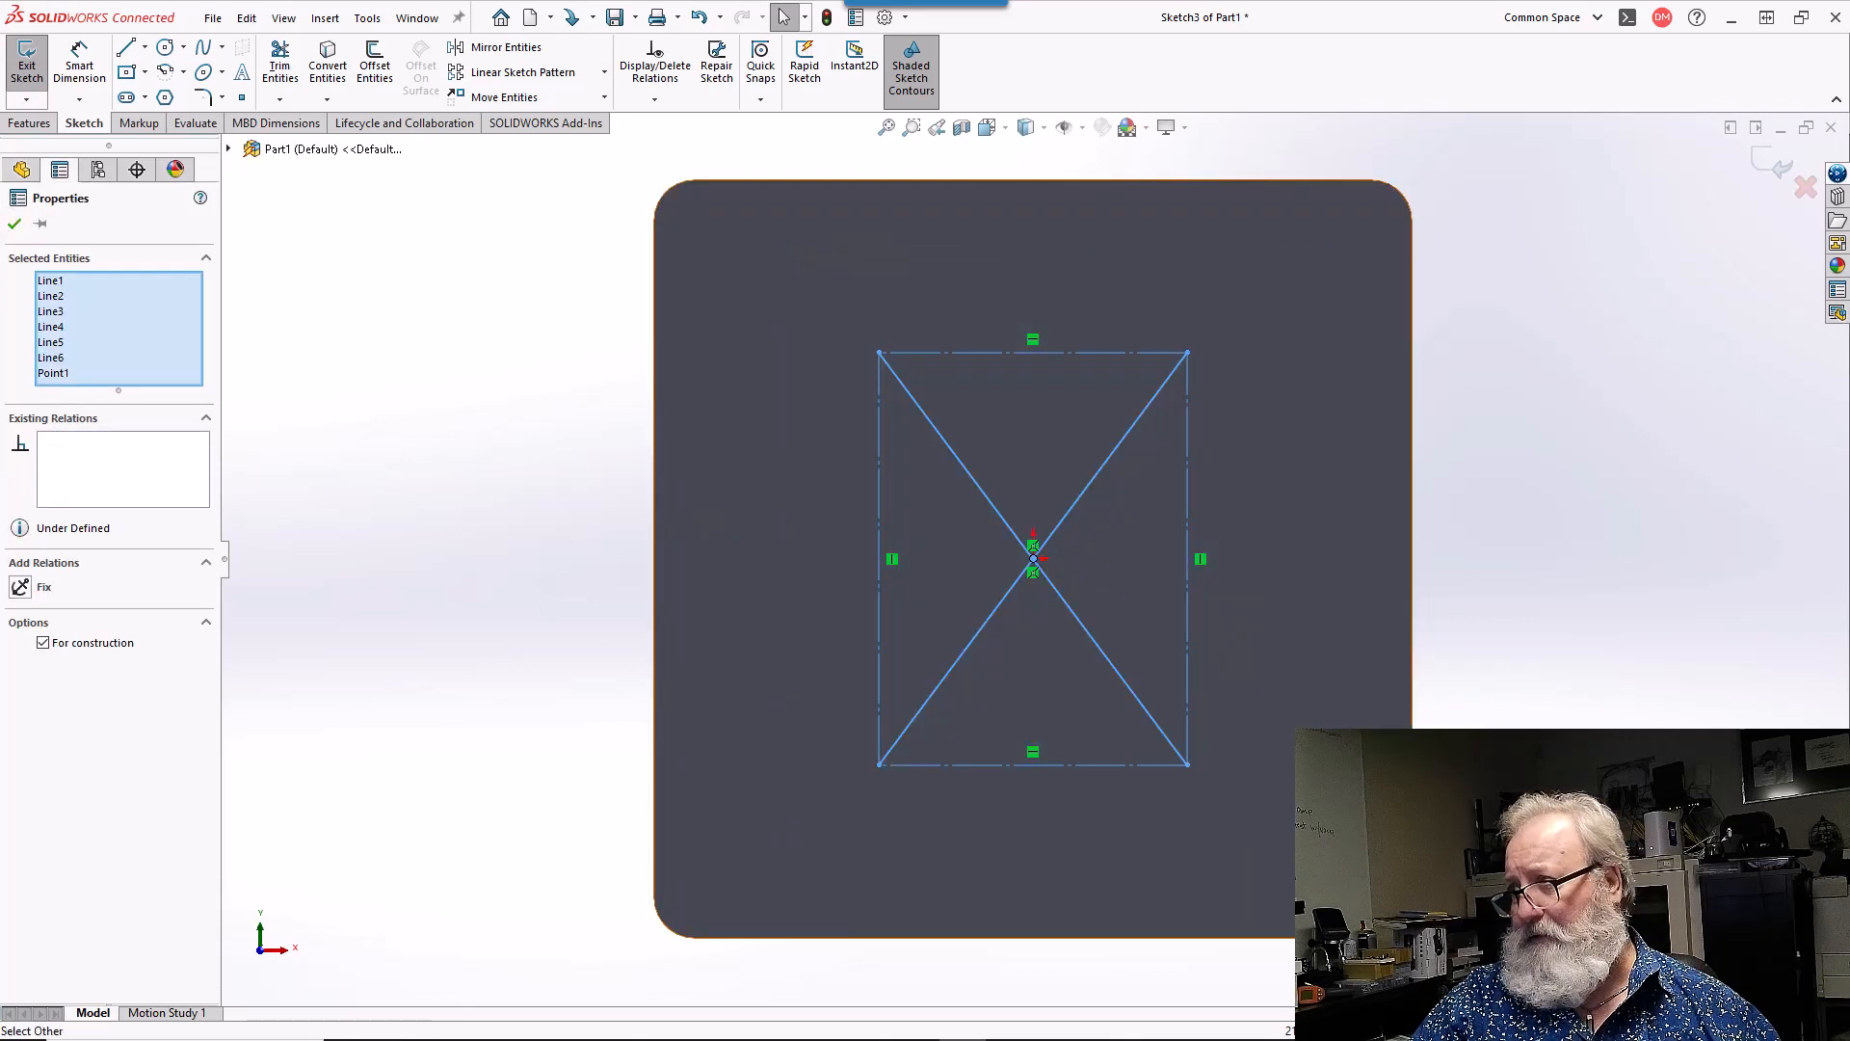
key("Escape")
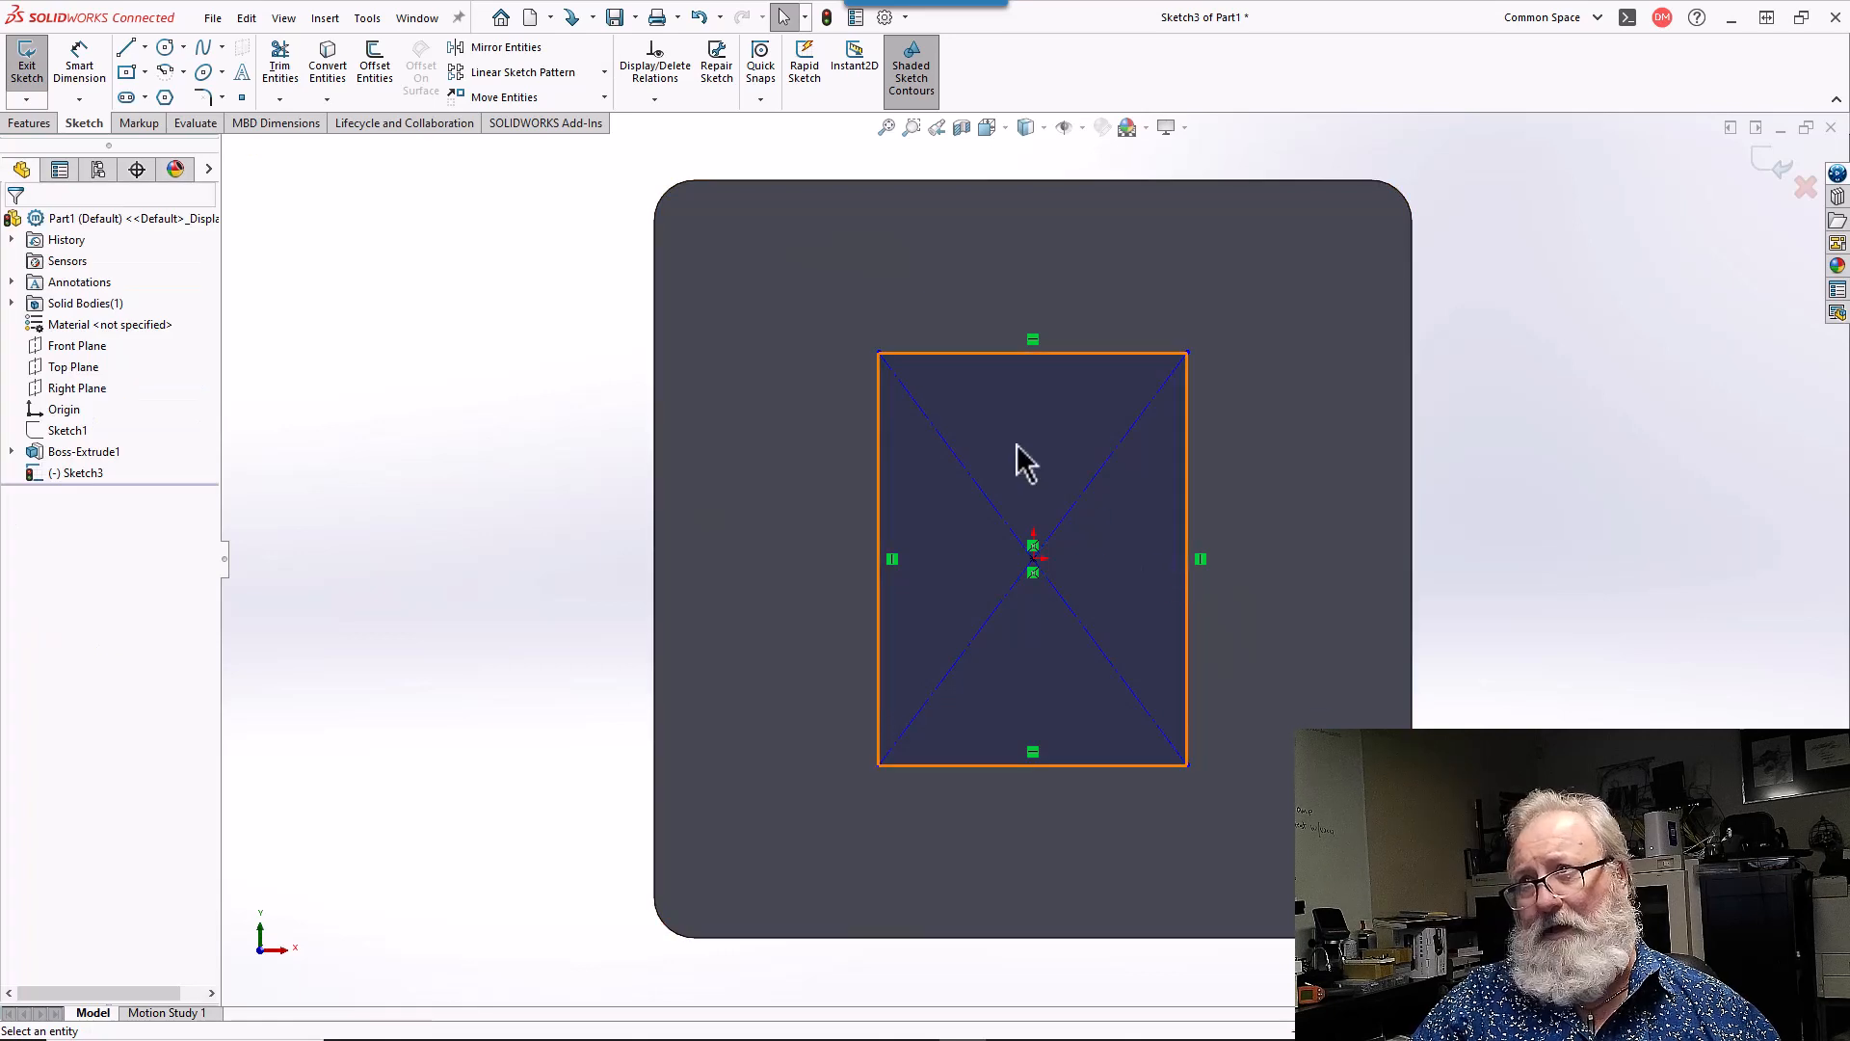
- Convert the four sides of the center rectangle to construction geometry
left_click(964, 350)
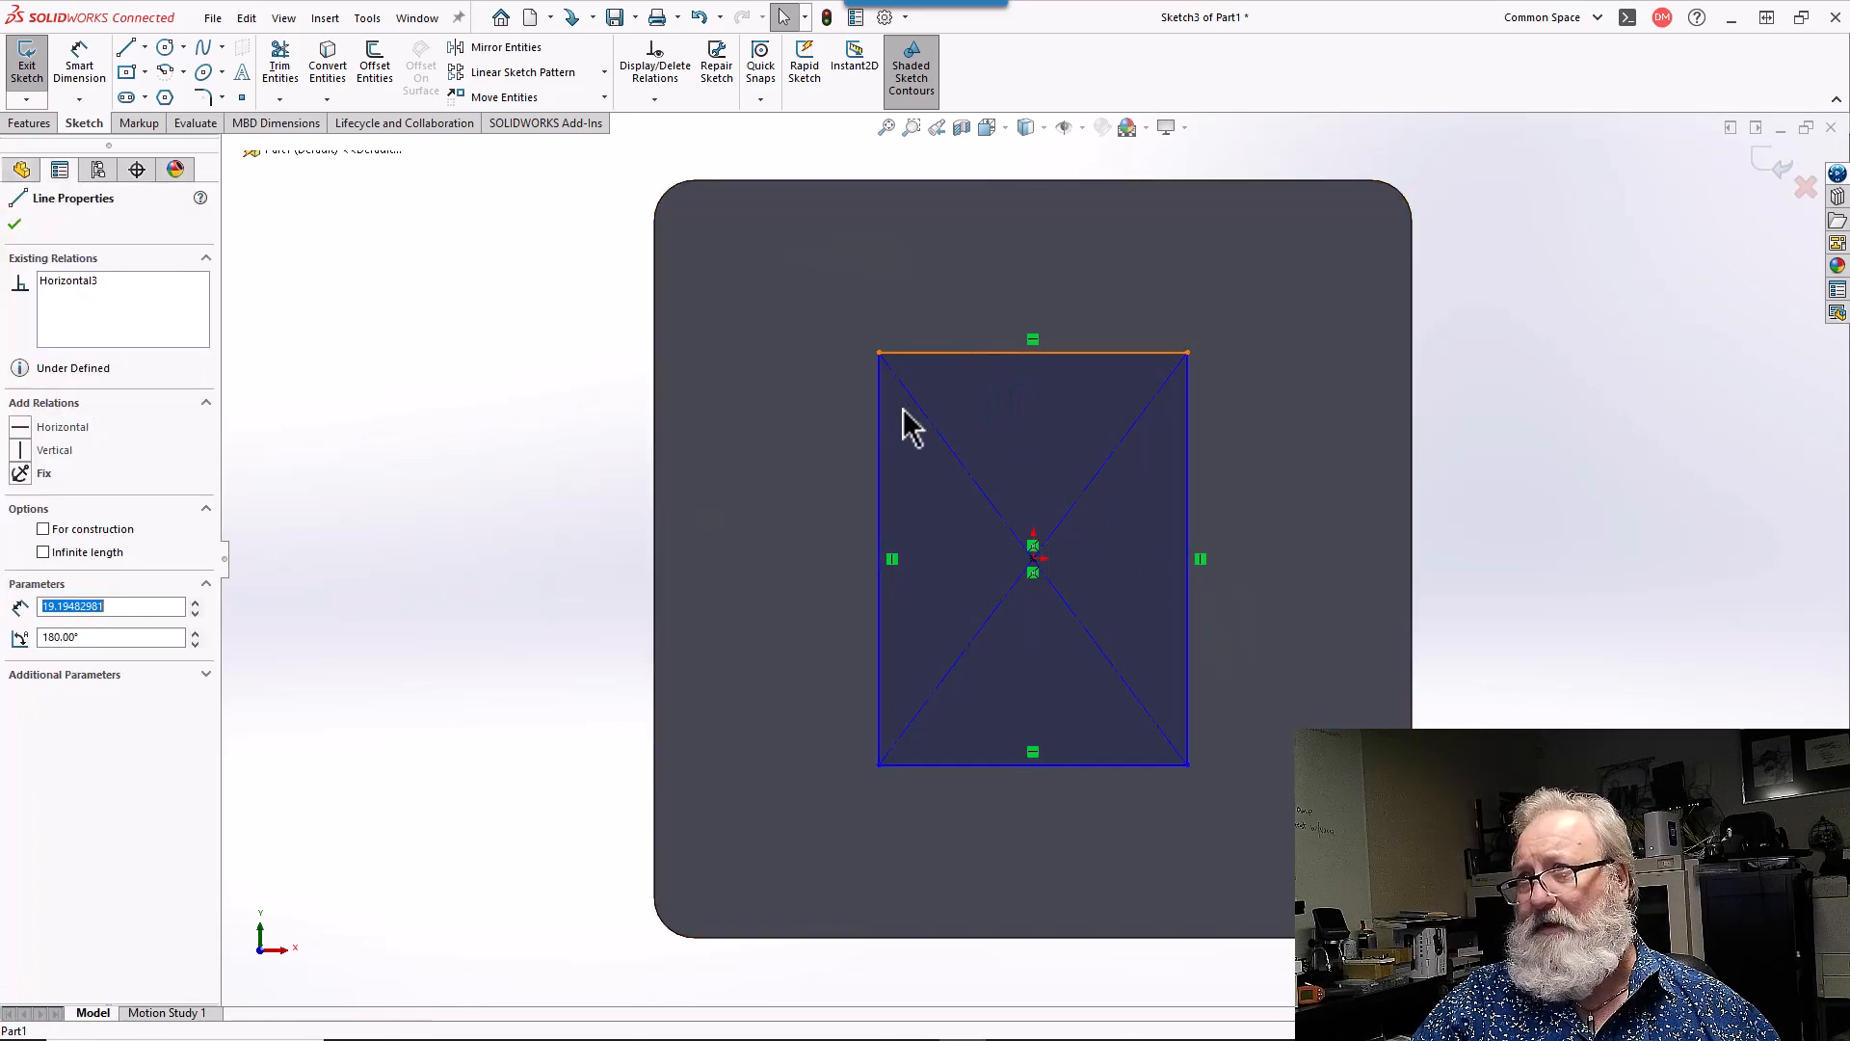
left_click(882, 448)
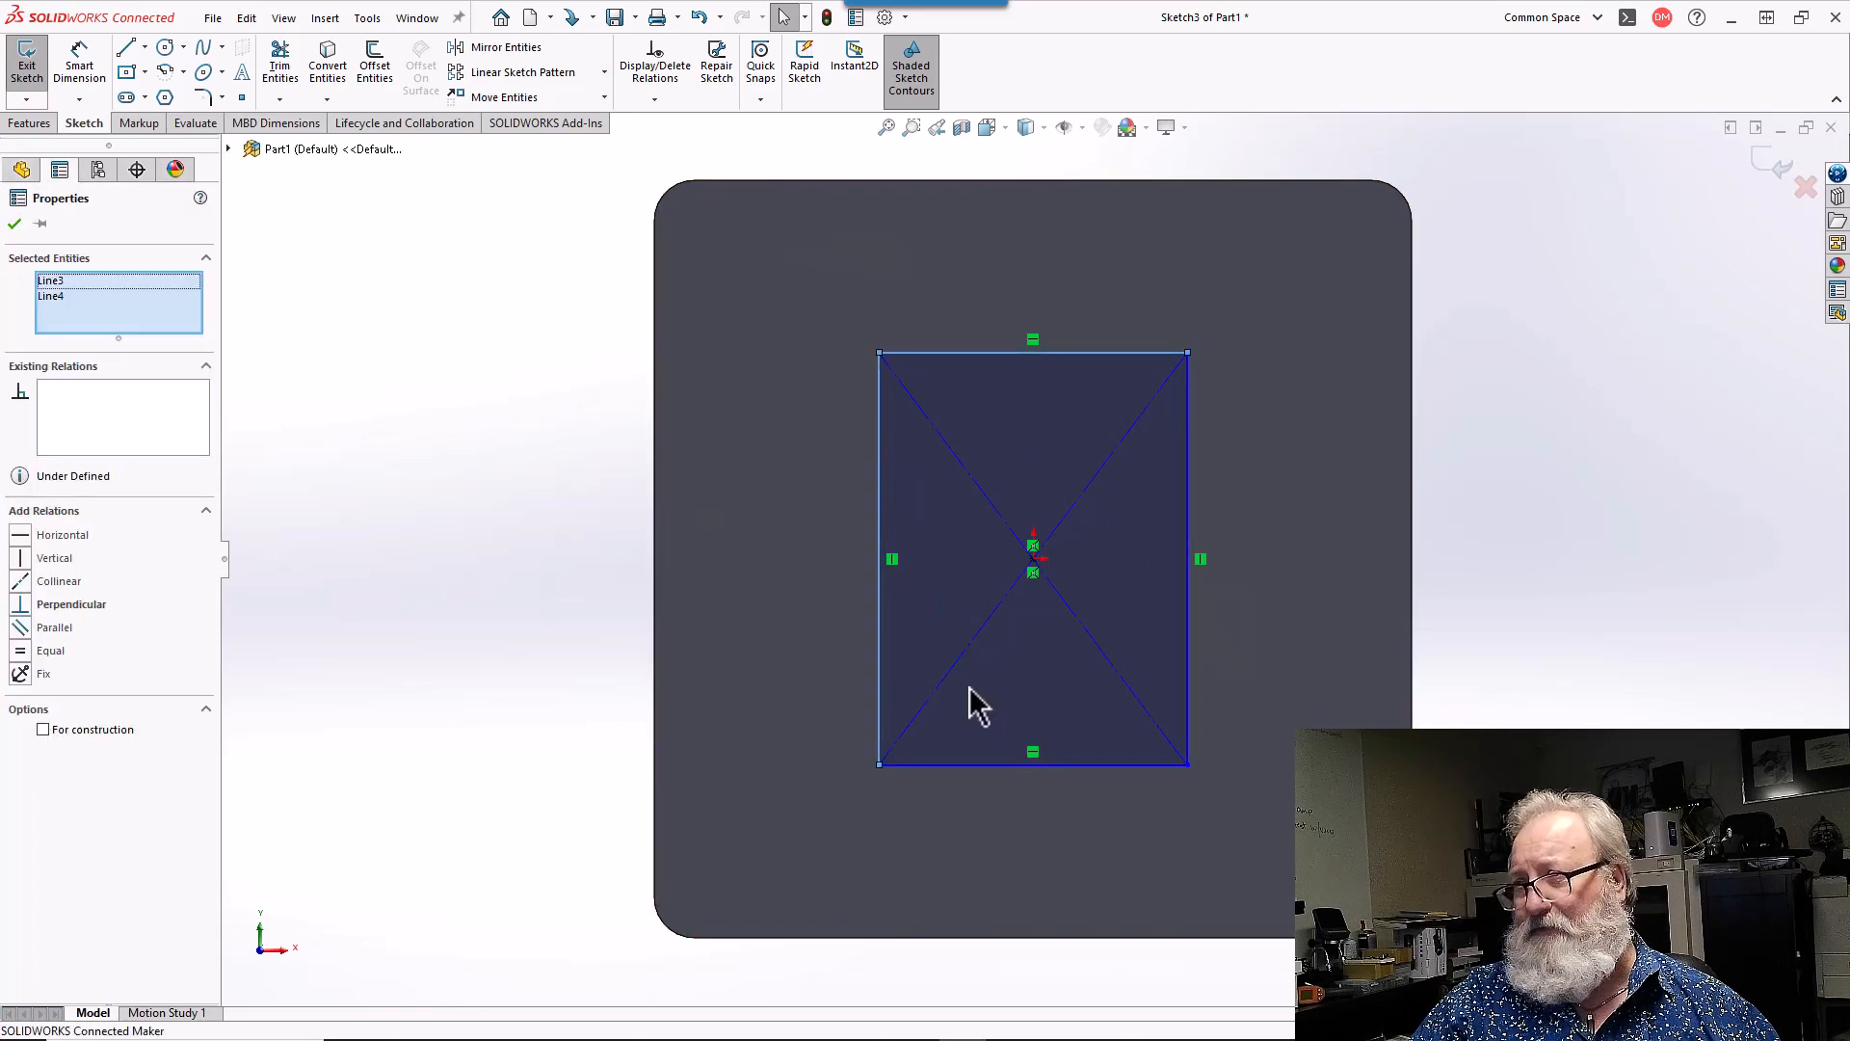
left_click(986, 763)
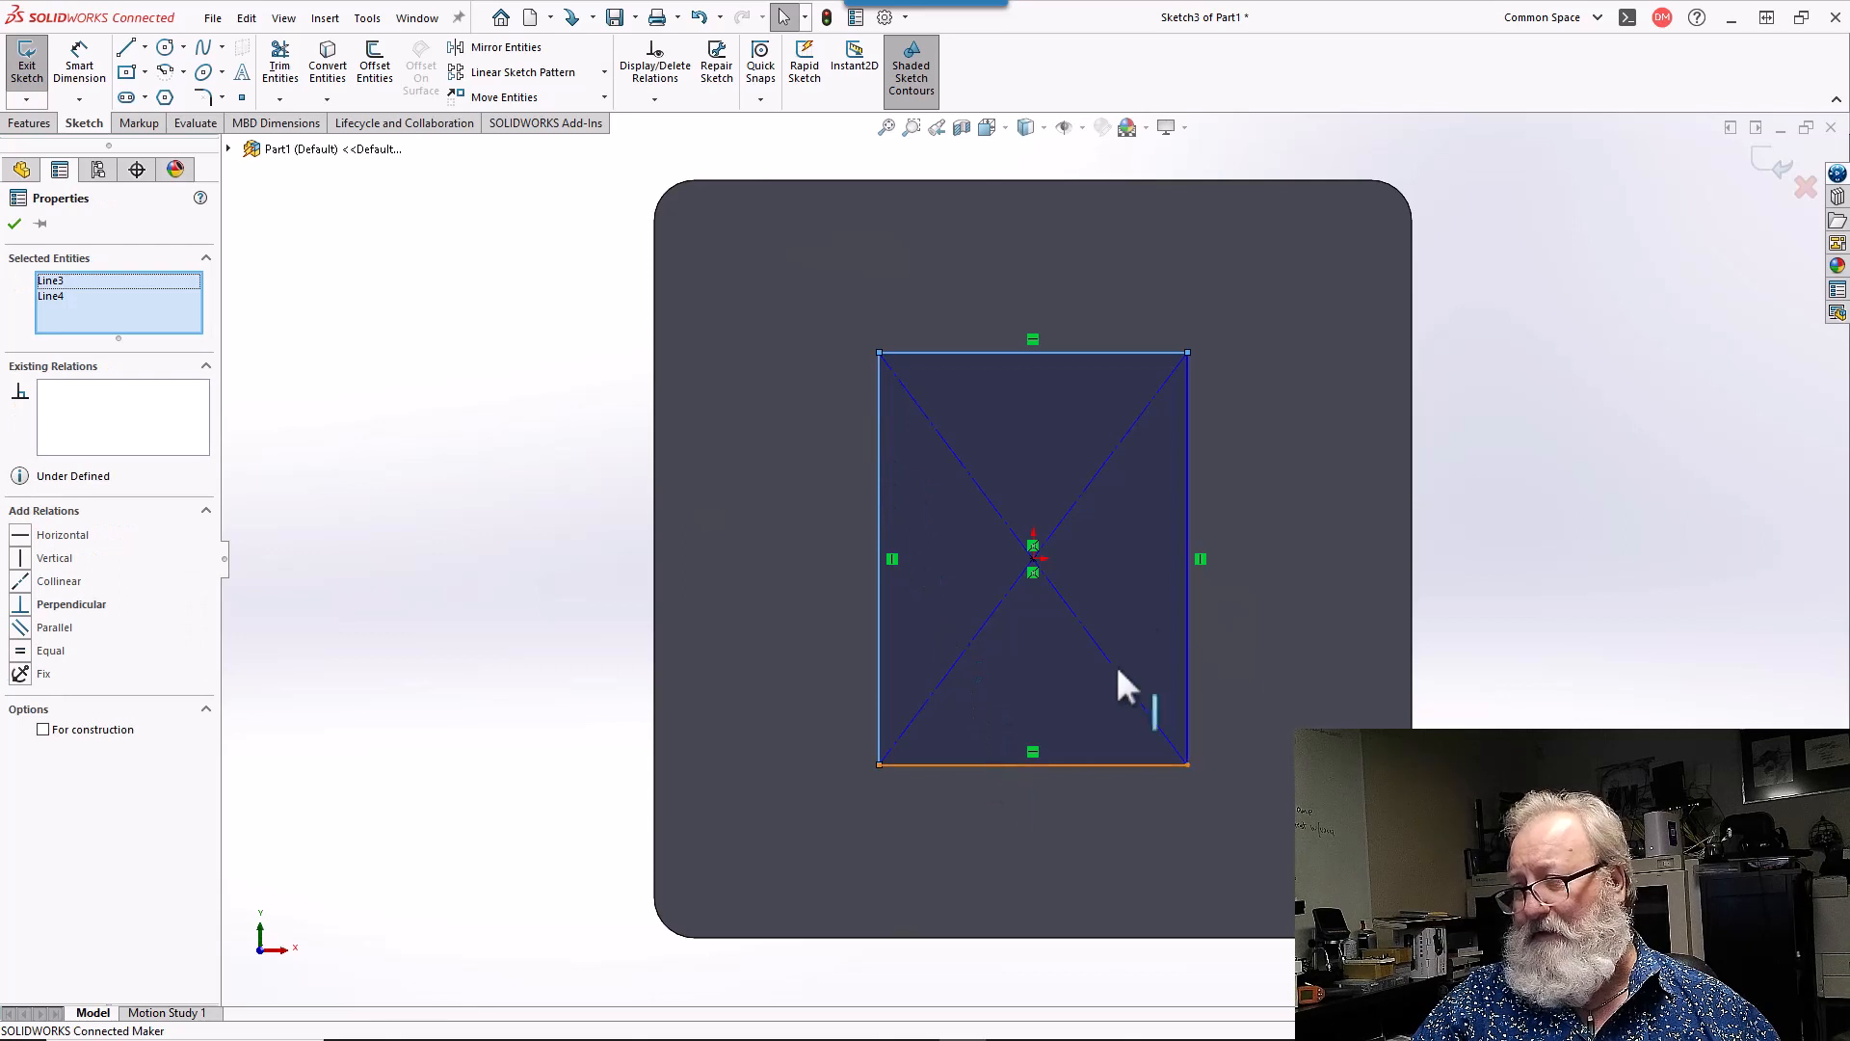
left_click(1189, 622, "ctrl")
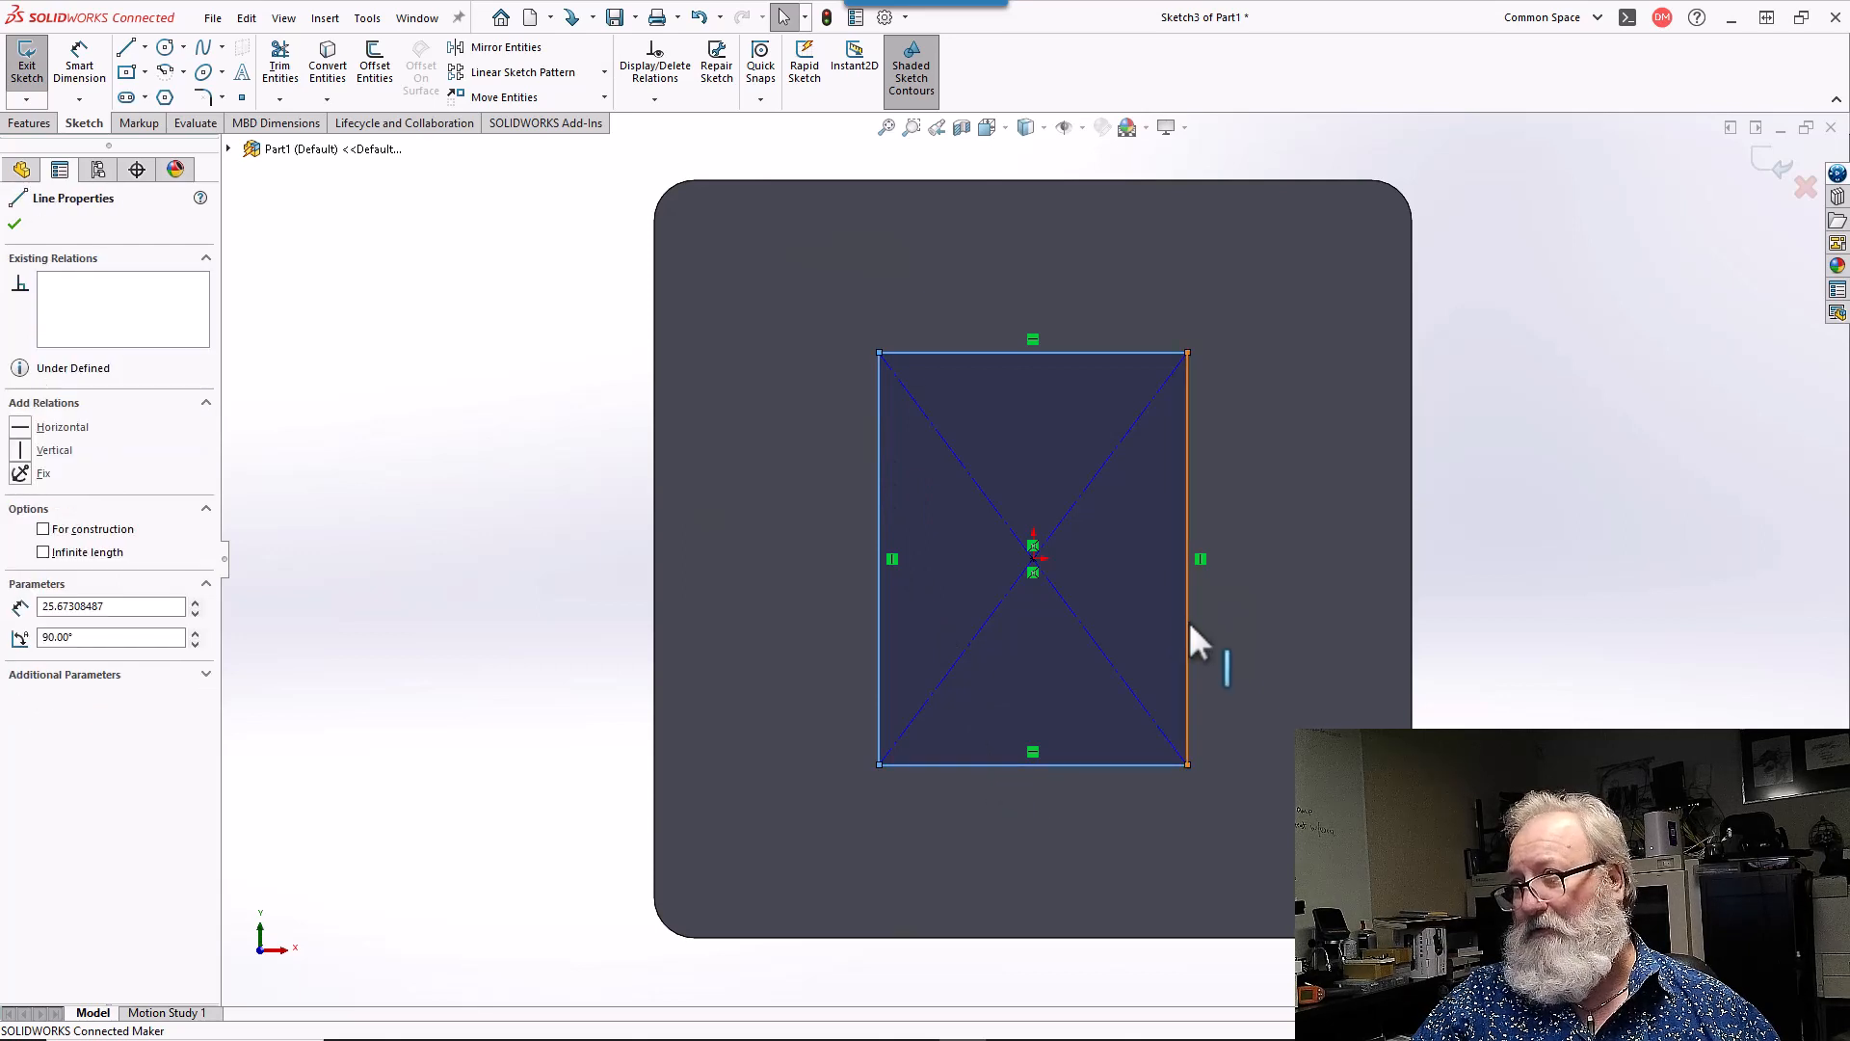
right_click(1189, 622)
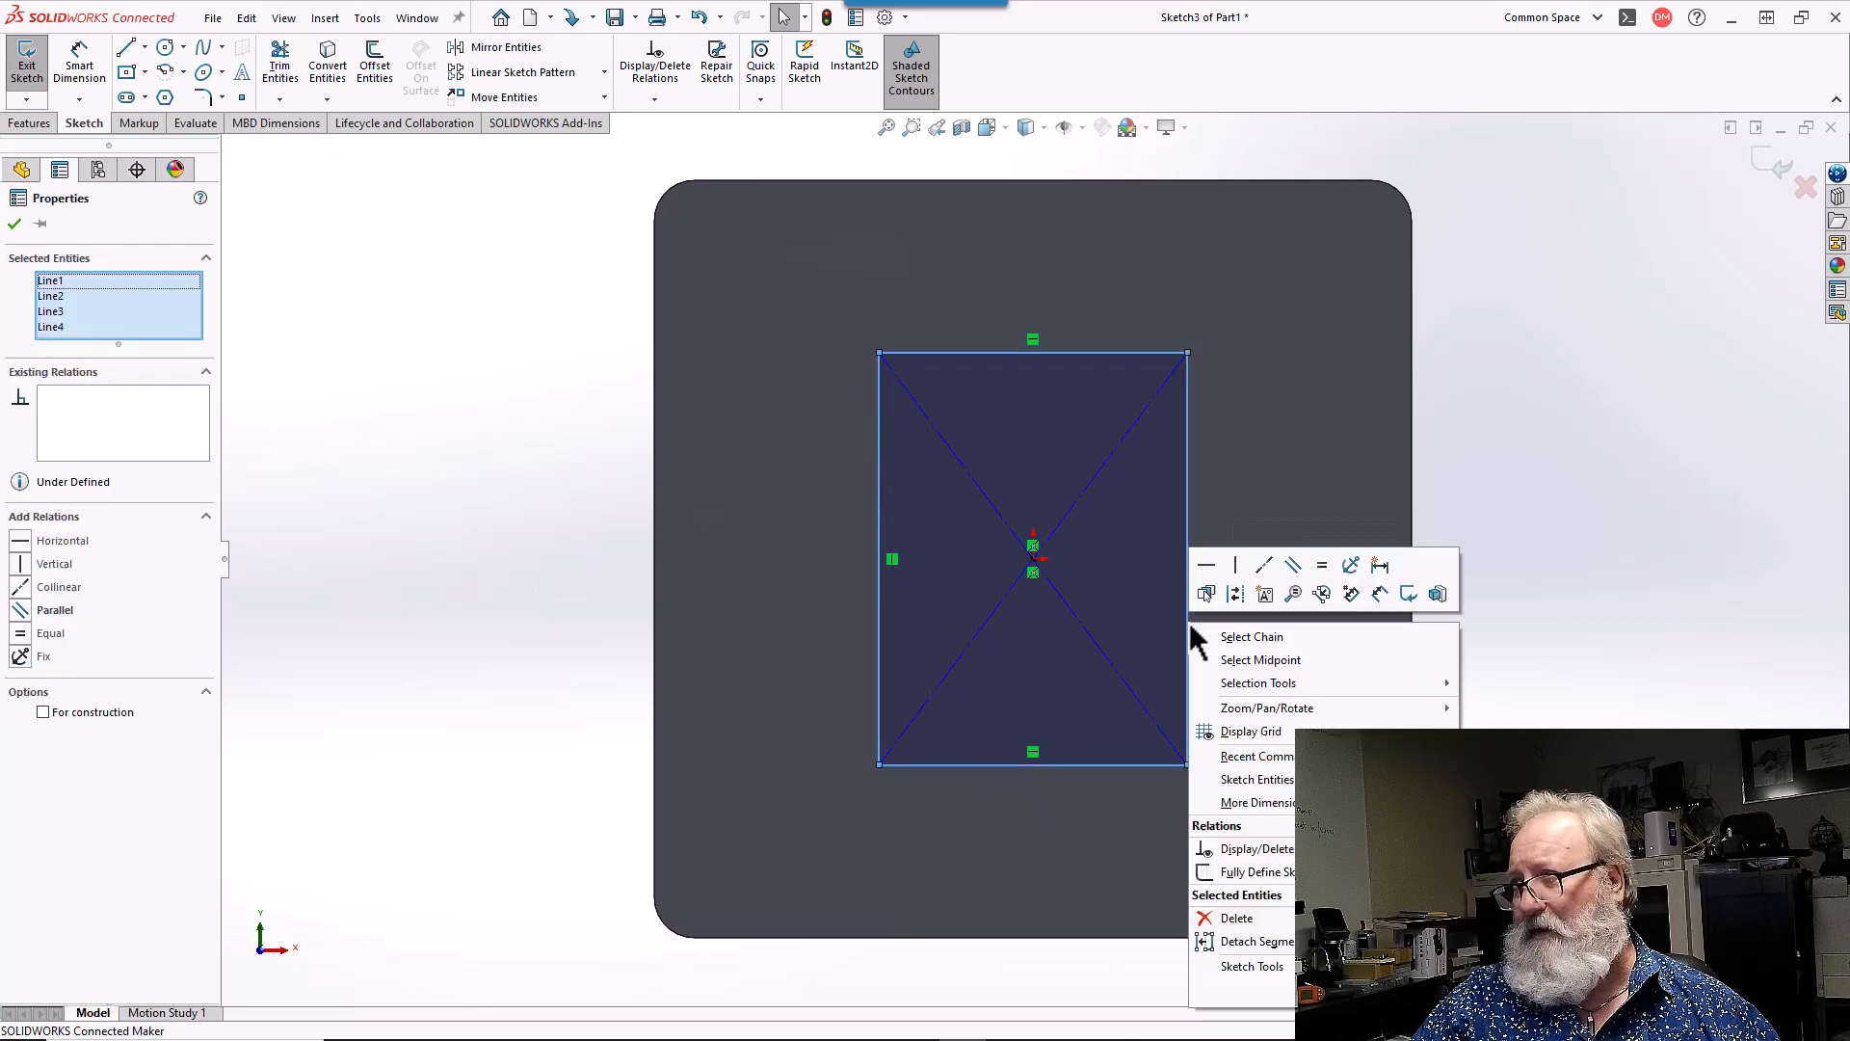
left_click(1238, 596)
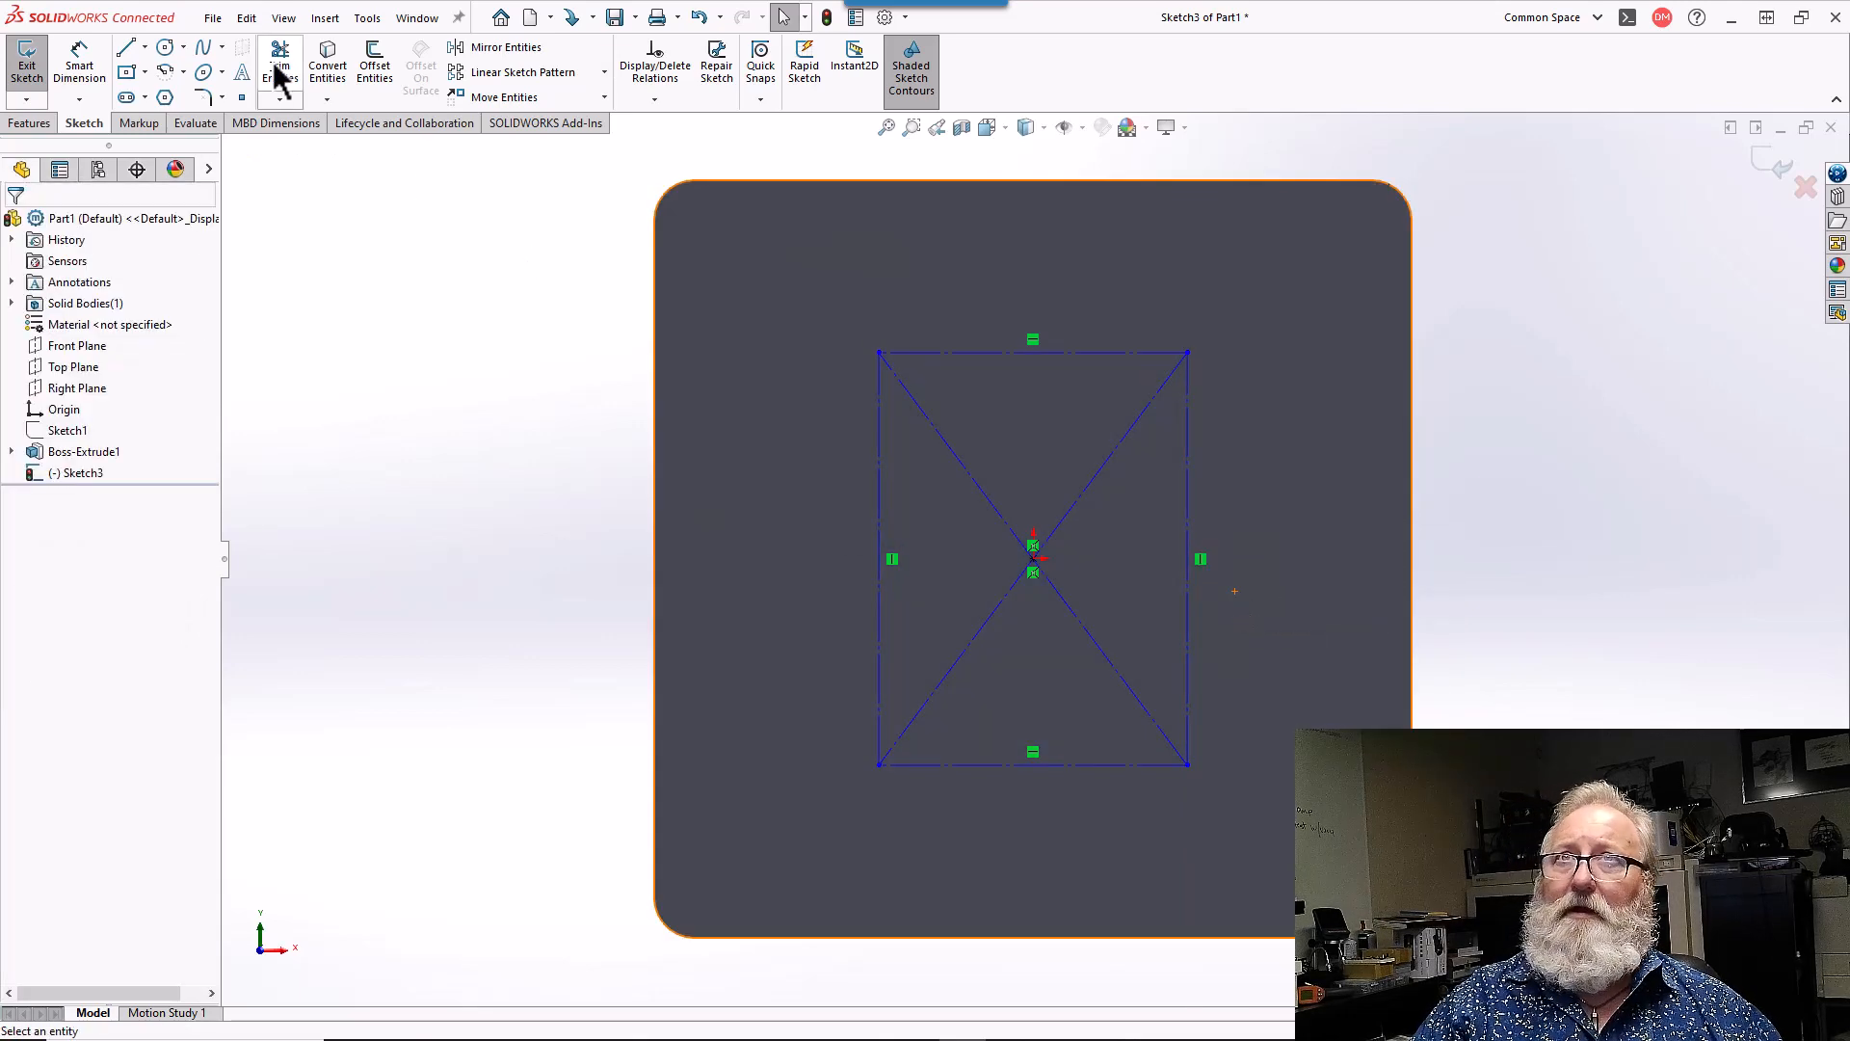
- Dimension the construction rectangle's width between its two vertical sides as 37 mm
left_click(84, 60)
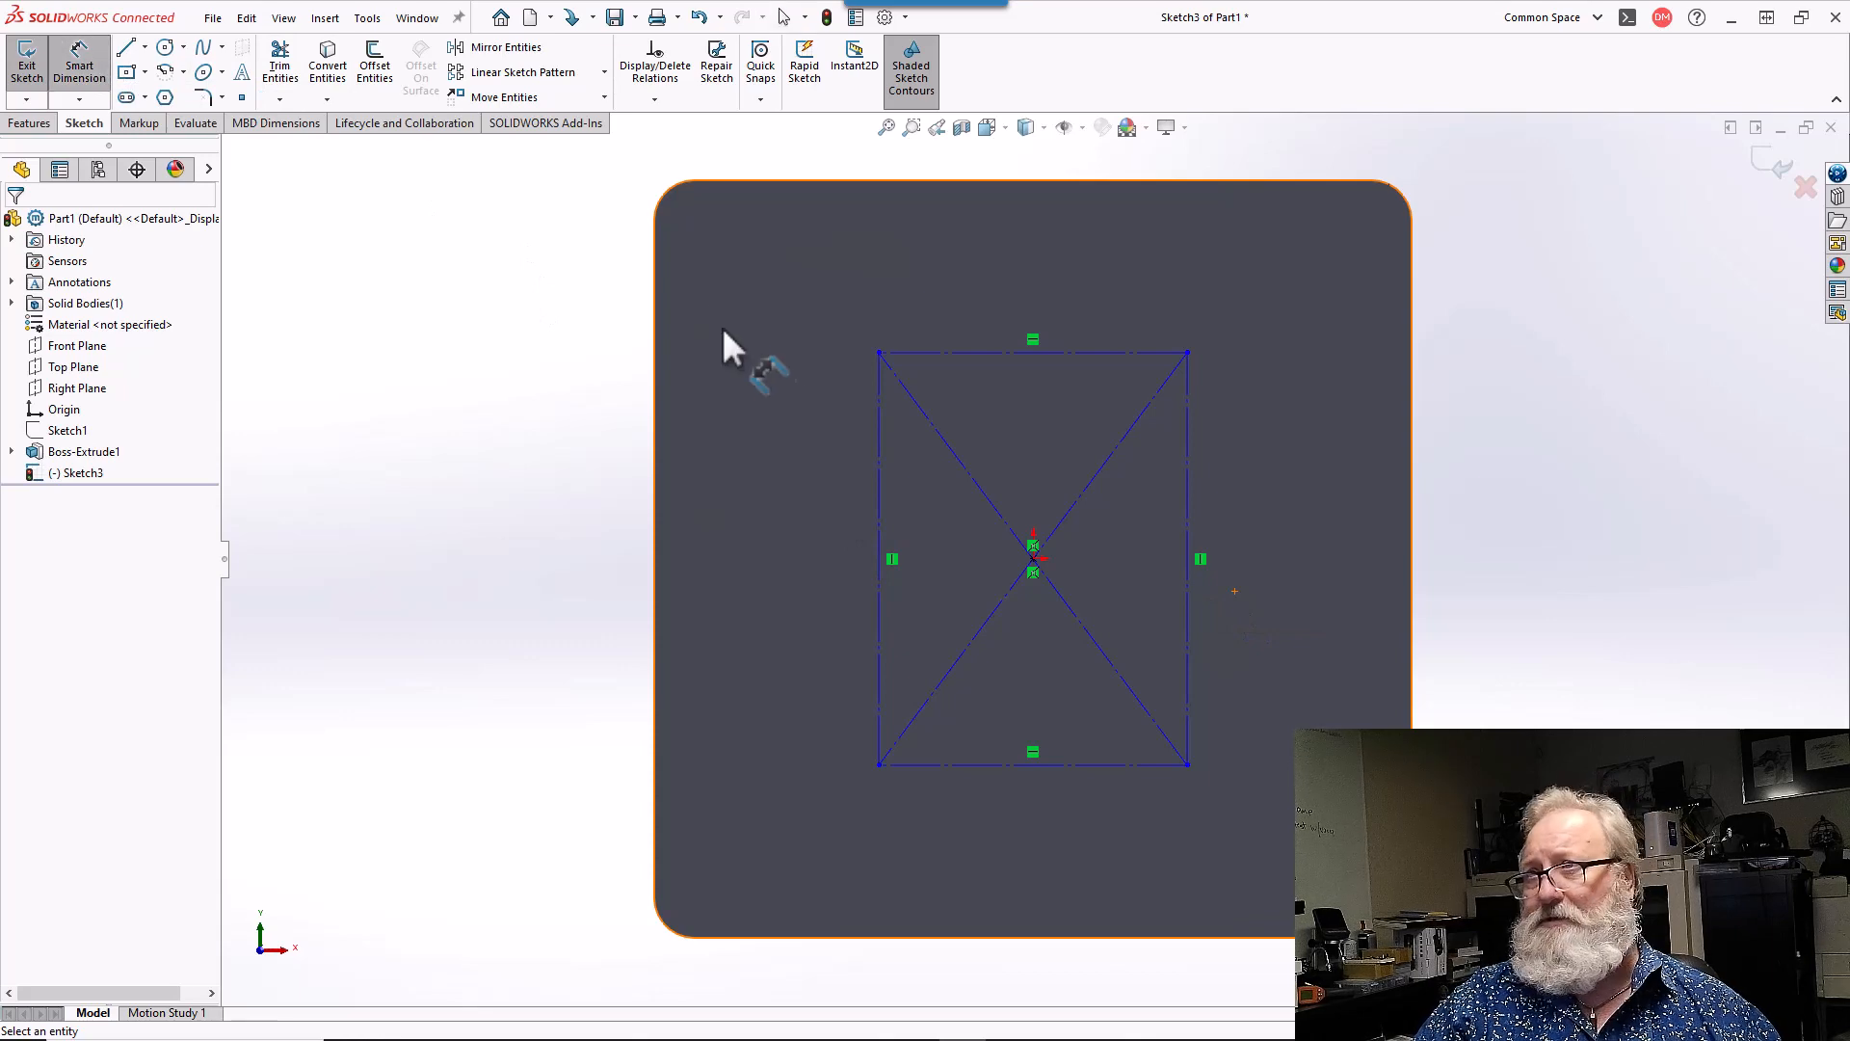
left_click(881, 439)
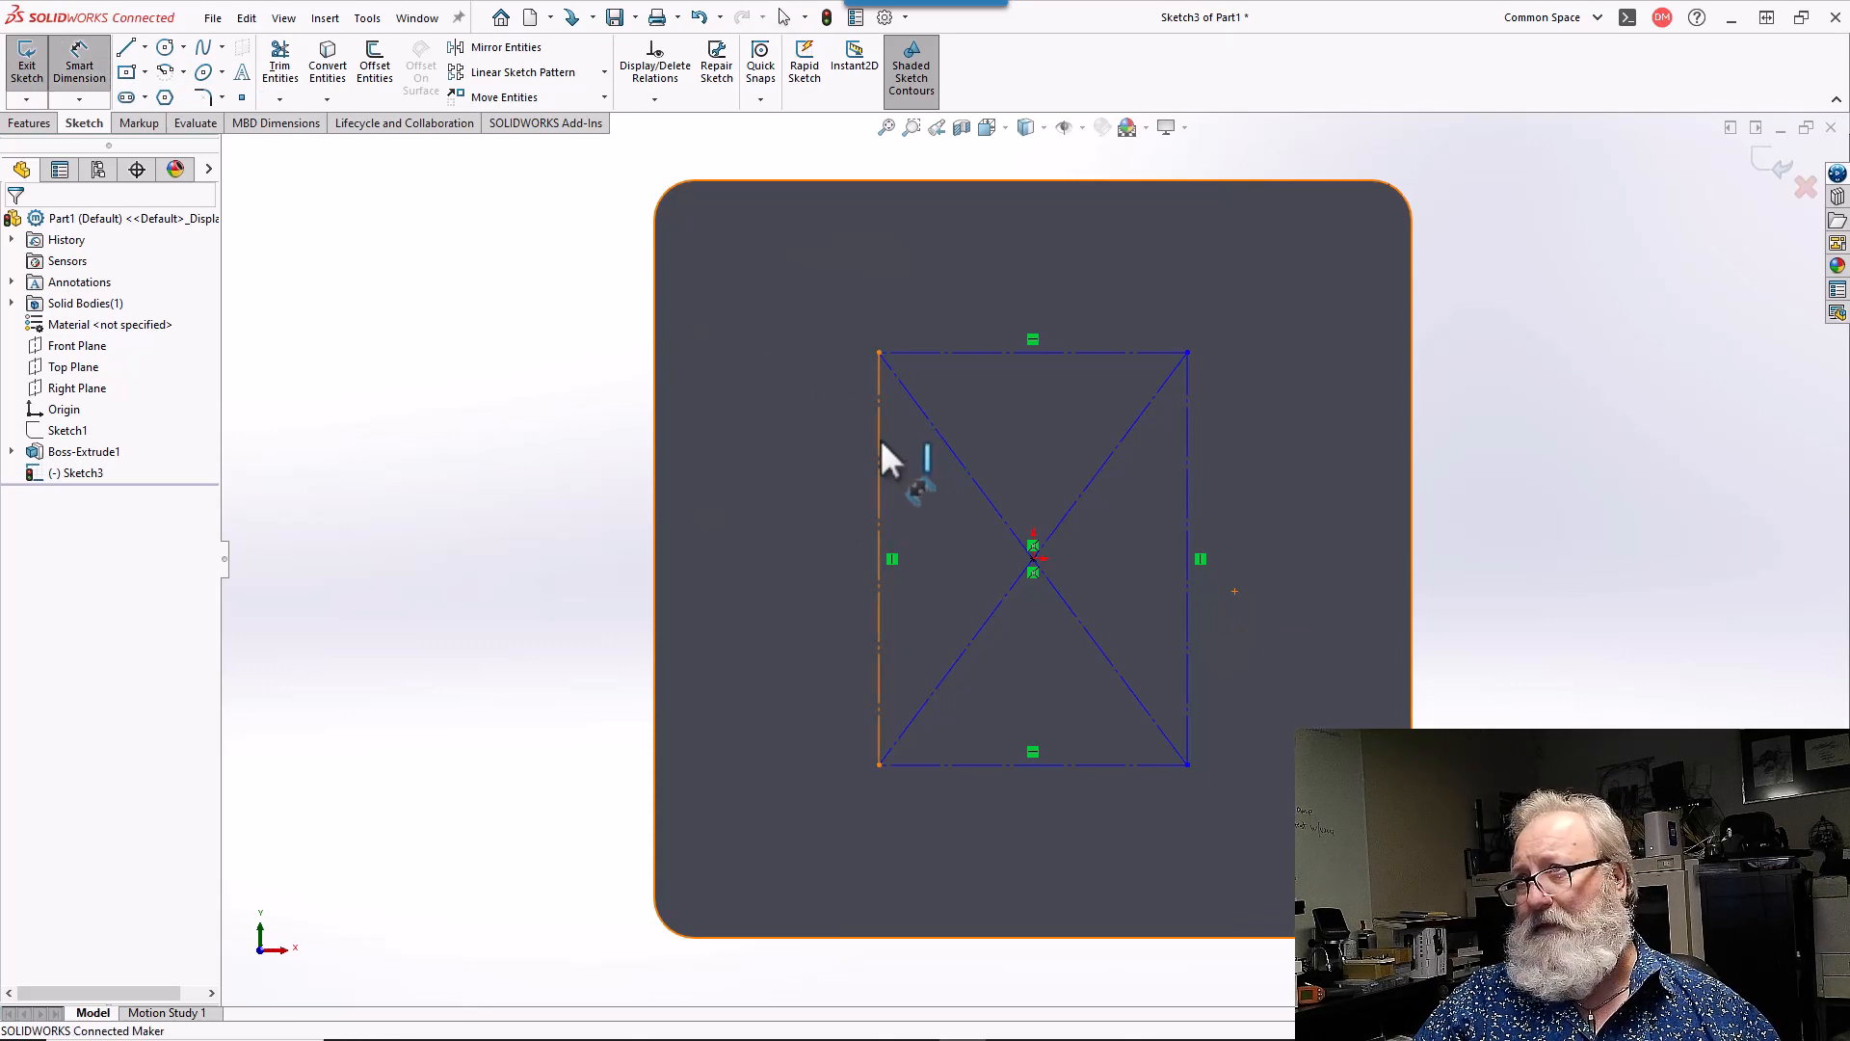
left_click(1187, 443)
left_click(1027, 282)
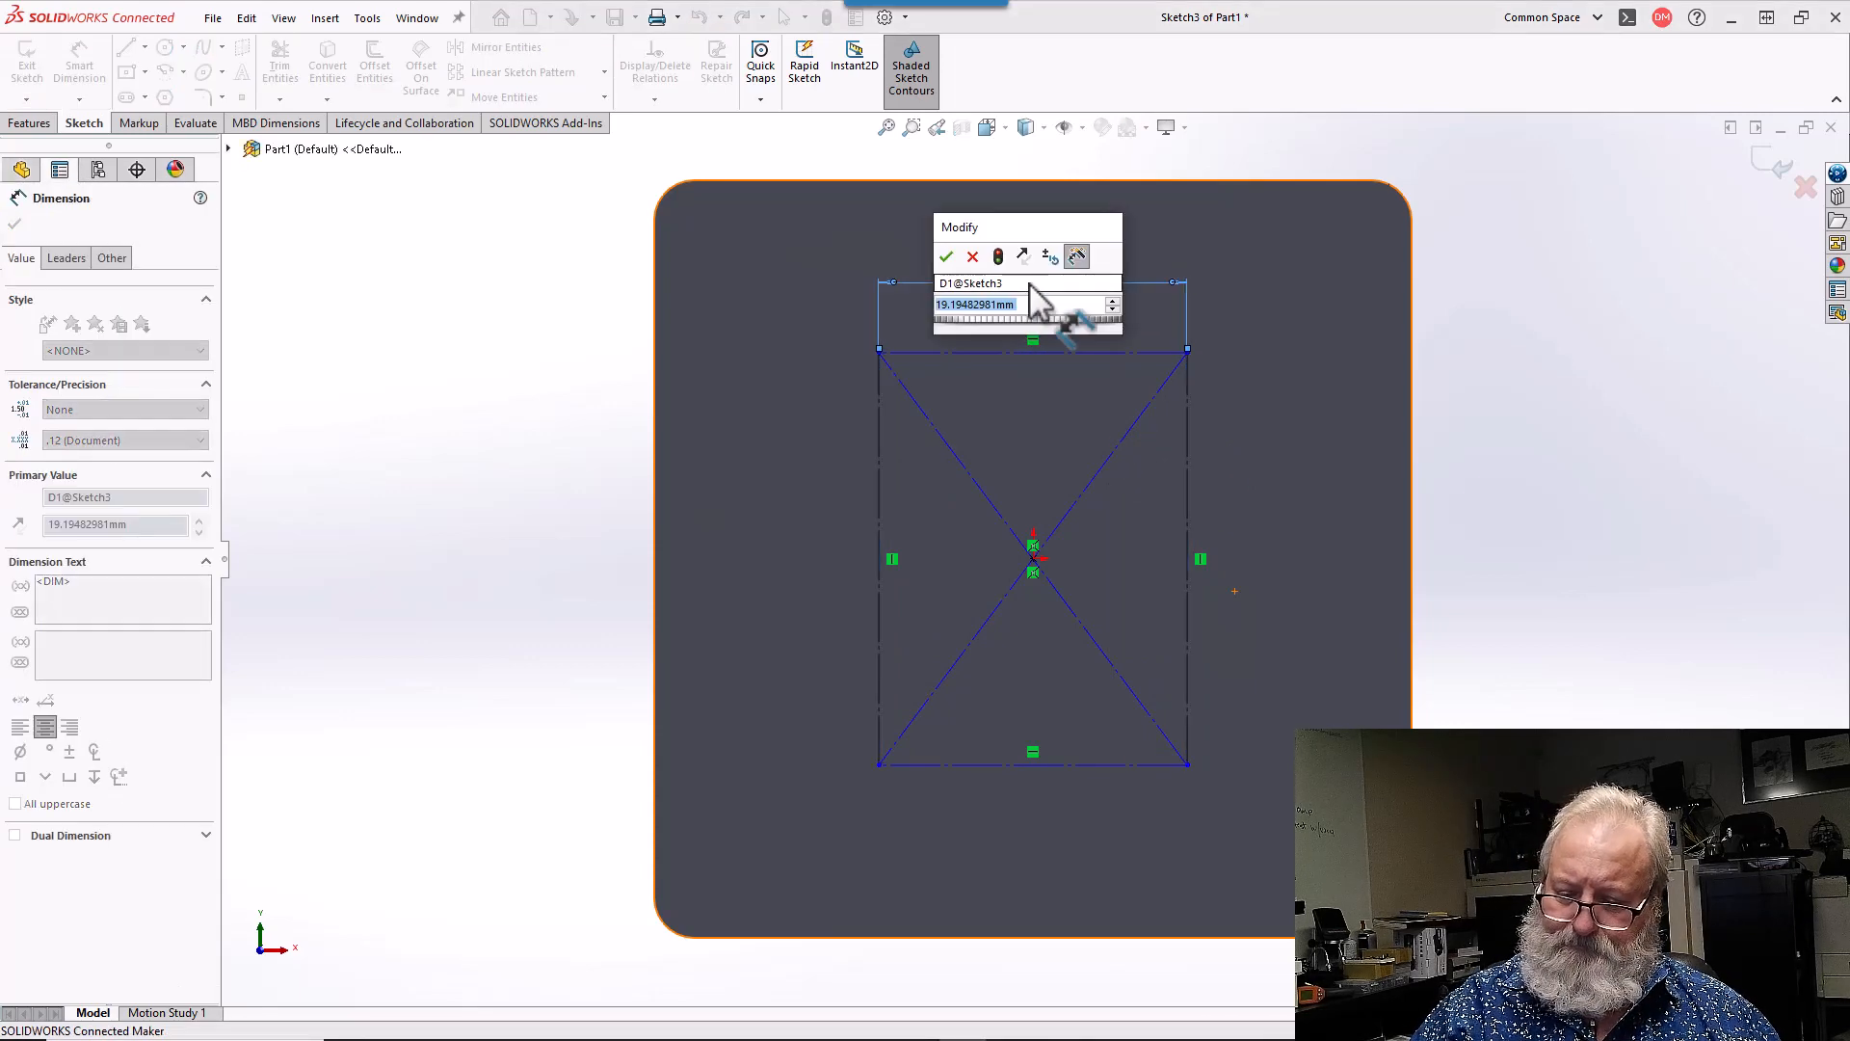
type("37")
key("Return")
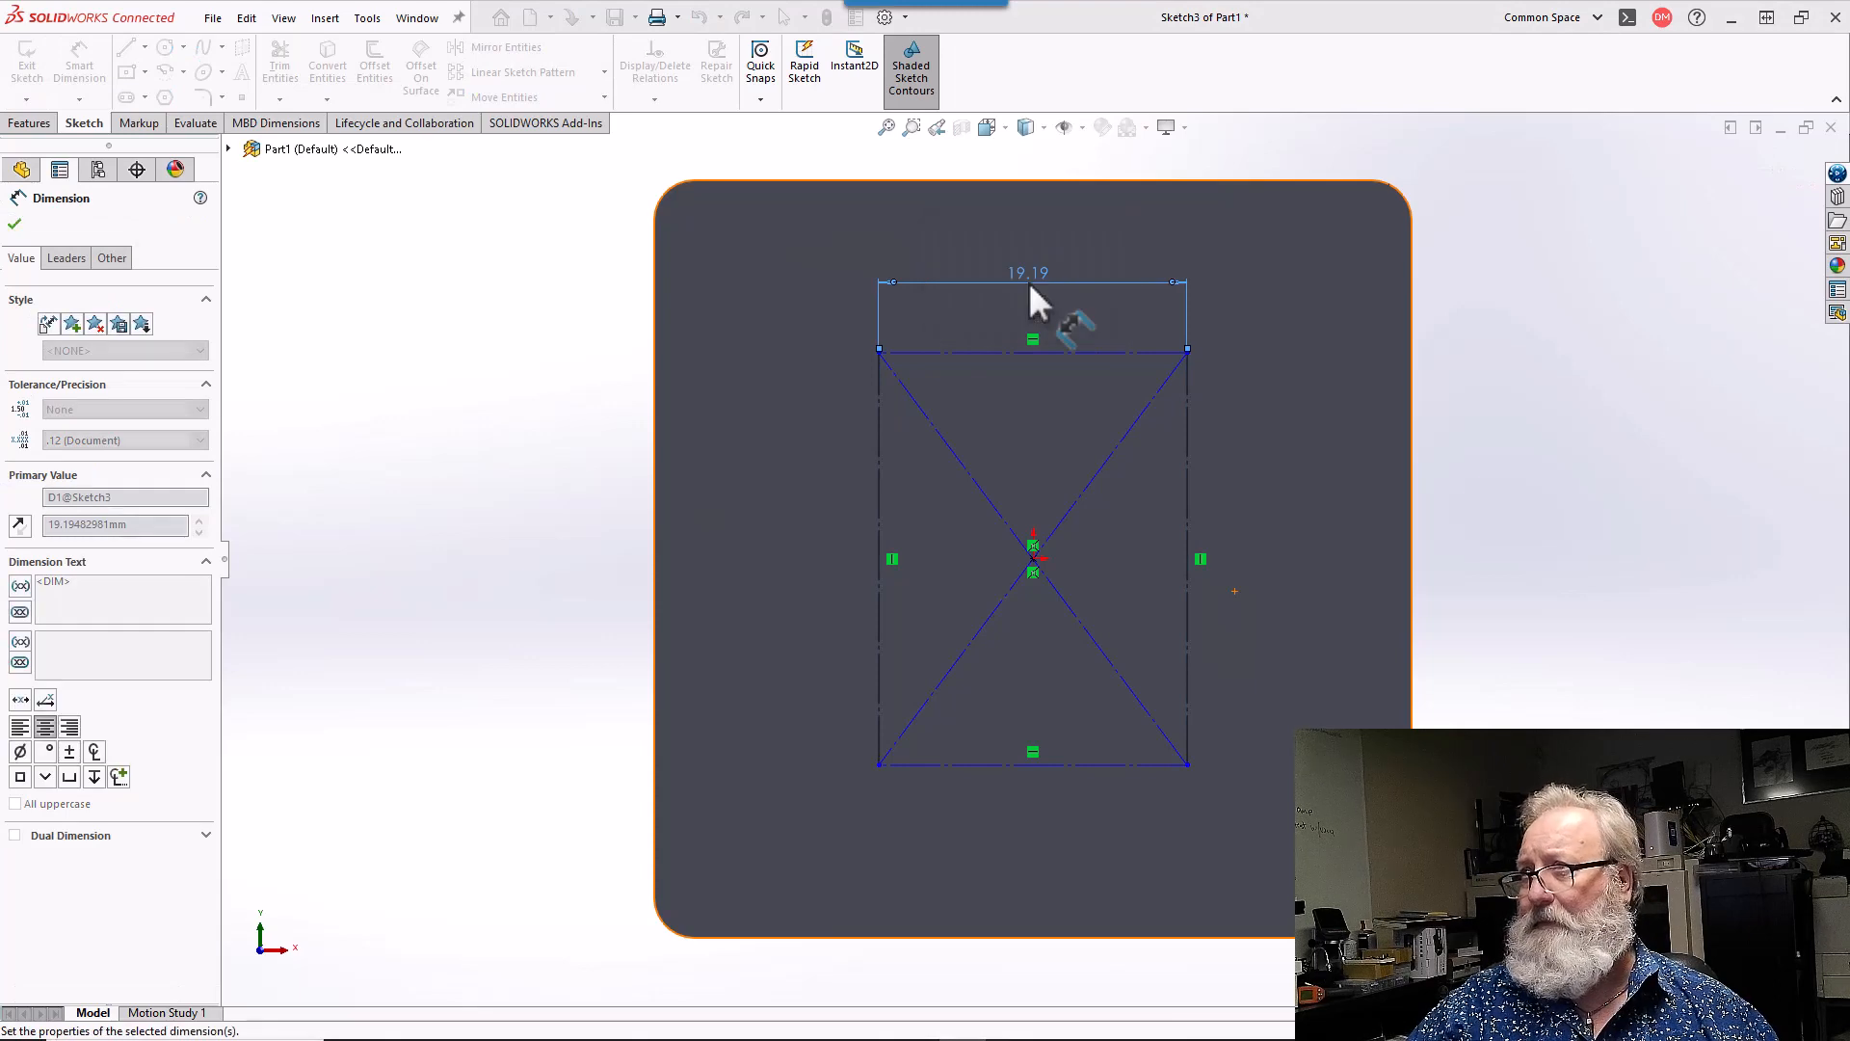
- Dimension the construction rectangle's height between its two horizontal sides as 37 mm
left_click(1085, 351)
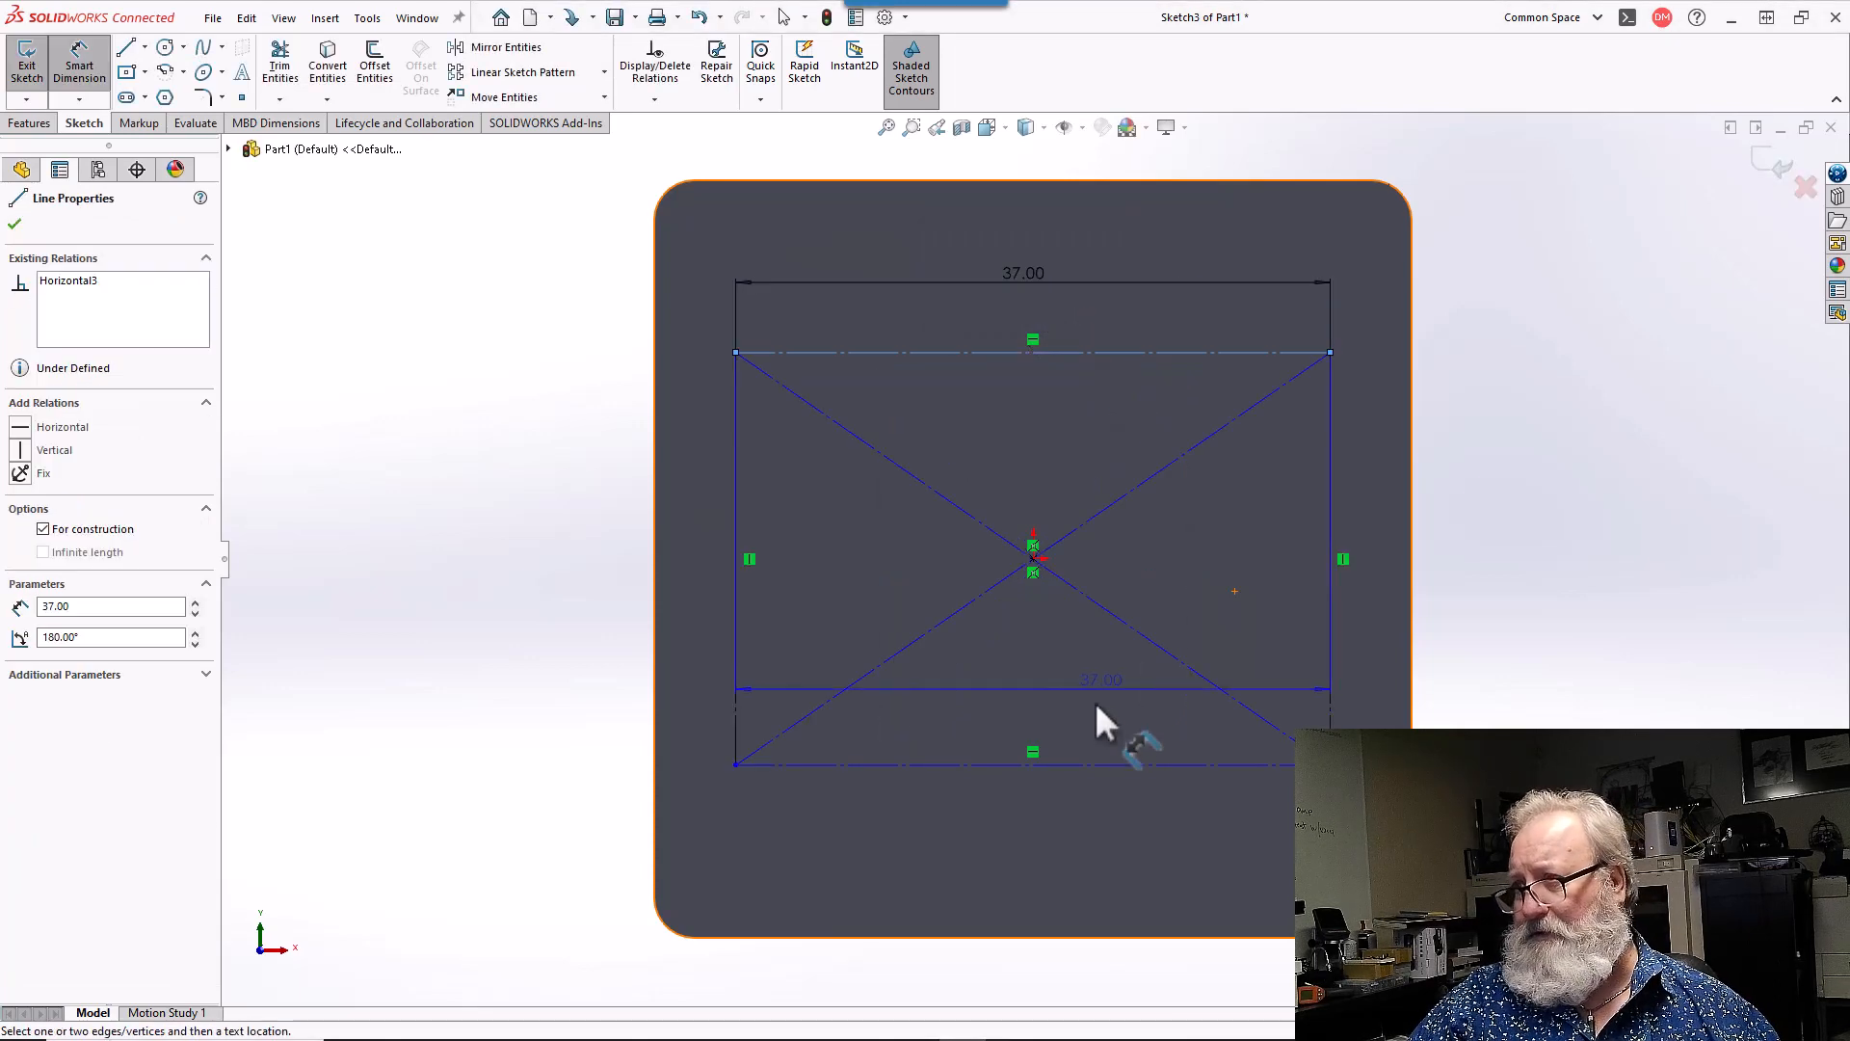
left_click(1100, 761)
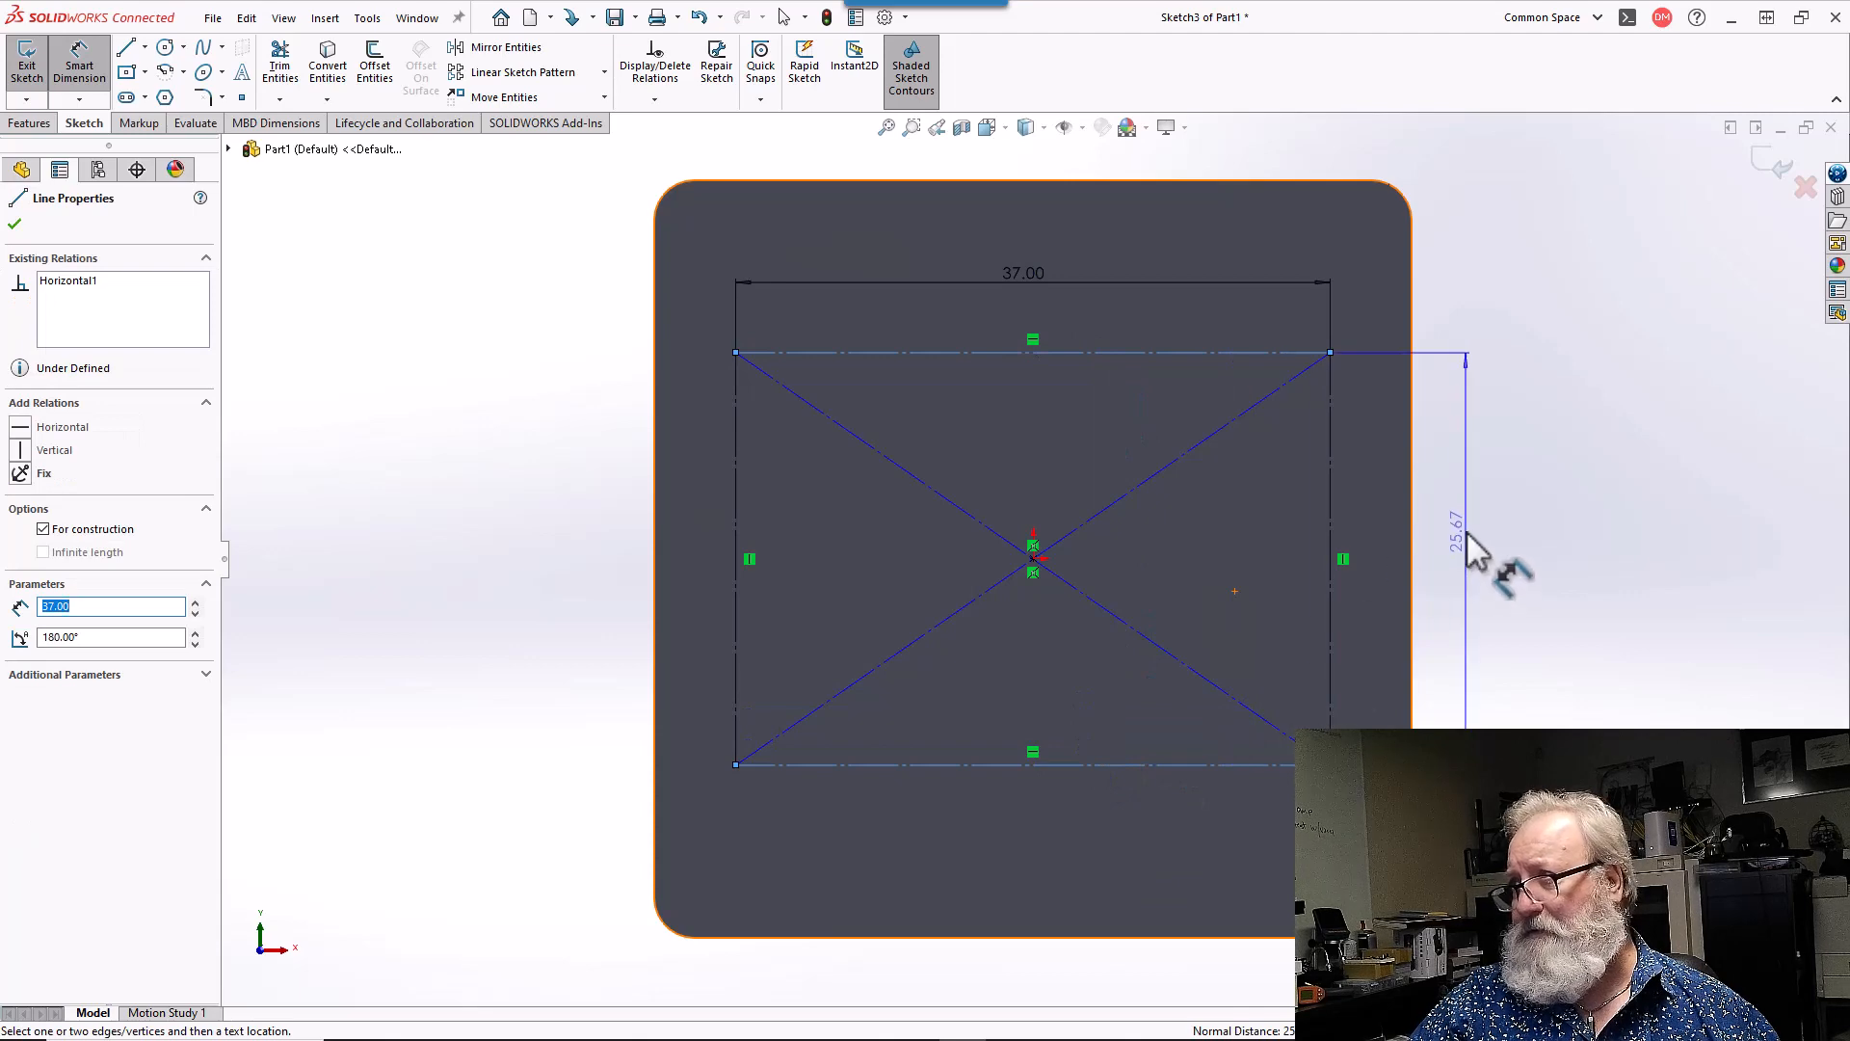
left_click(1466, 539)
key("Return")
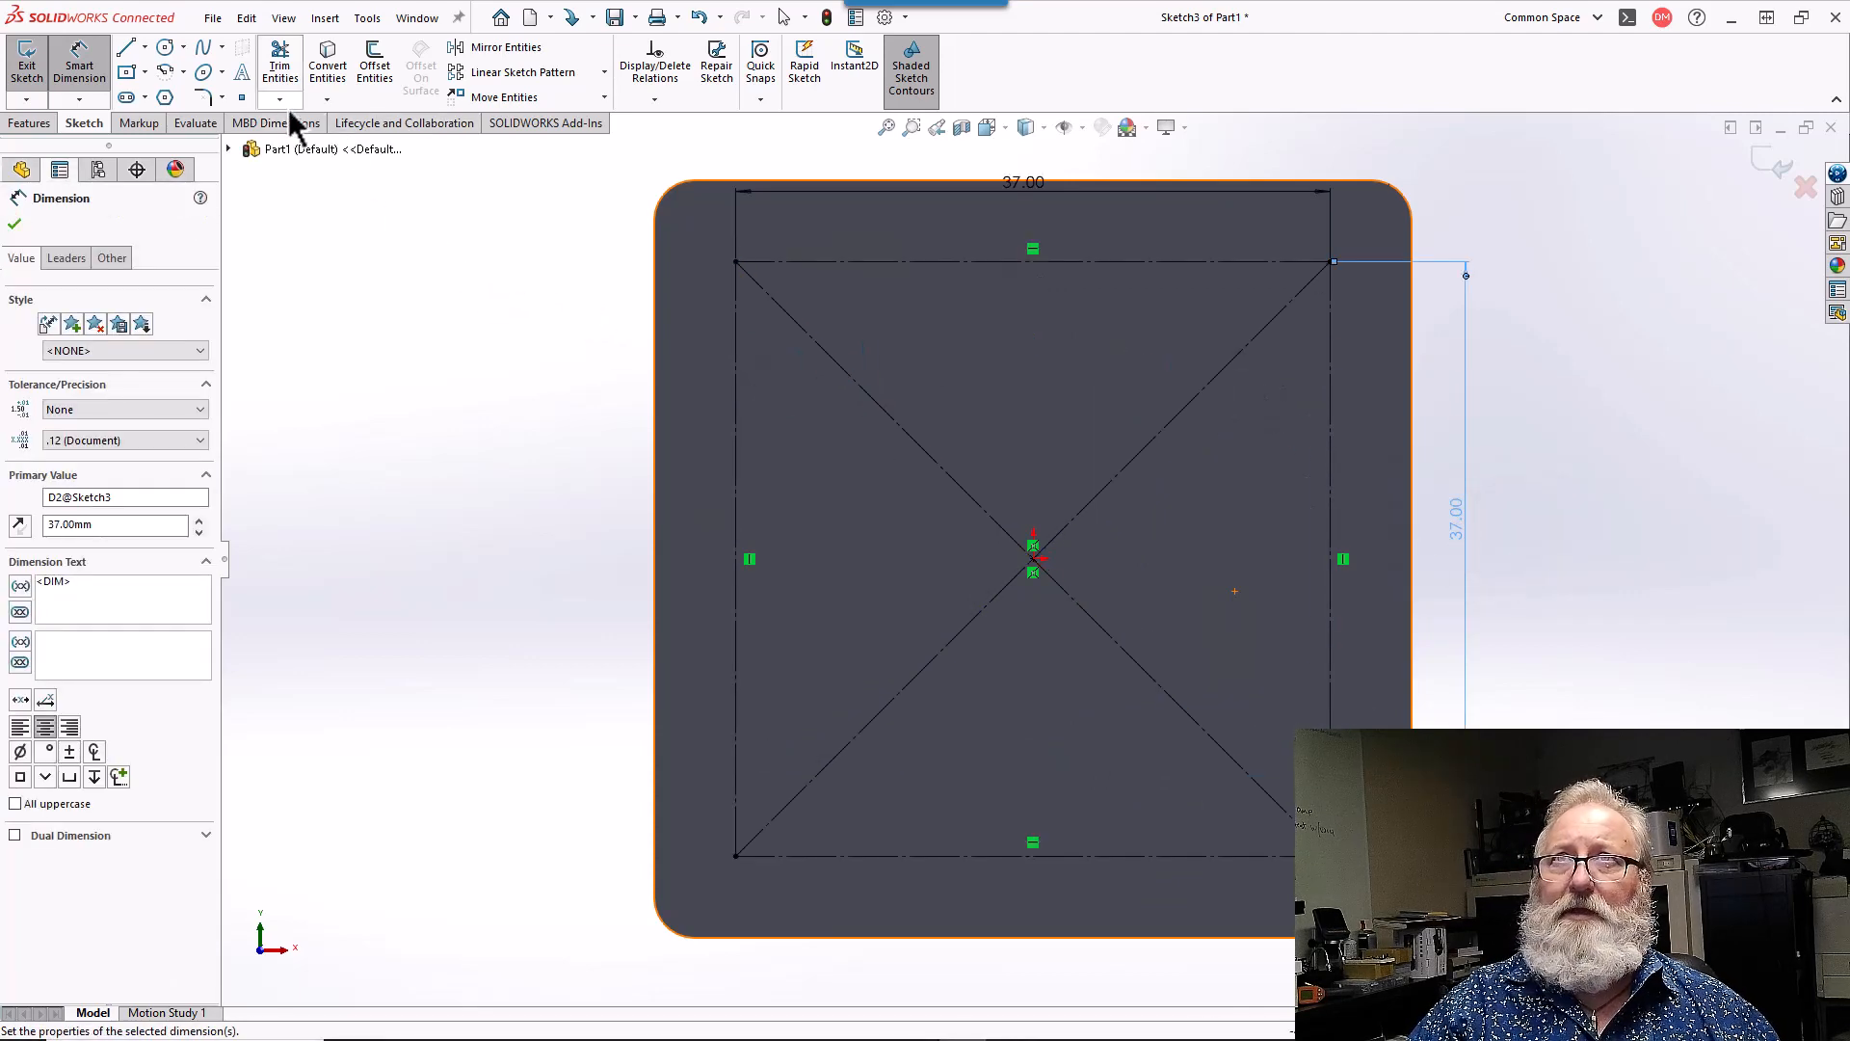
- Sketch four circles, about 5.4 to 6.8 mm in diameter, centered on the corners of the construction rectangle
left_click(166, 49)
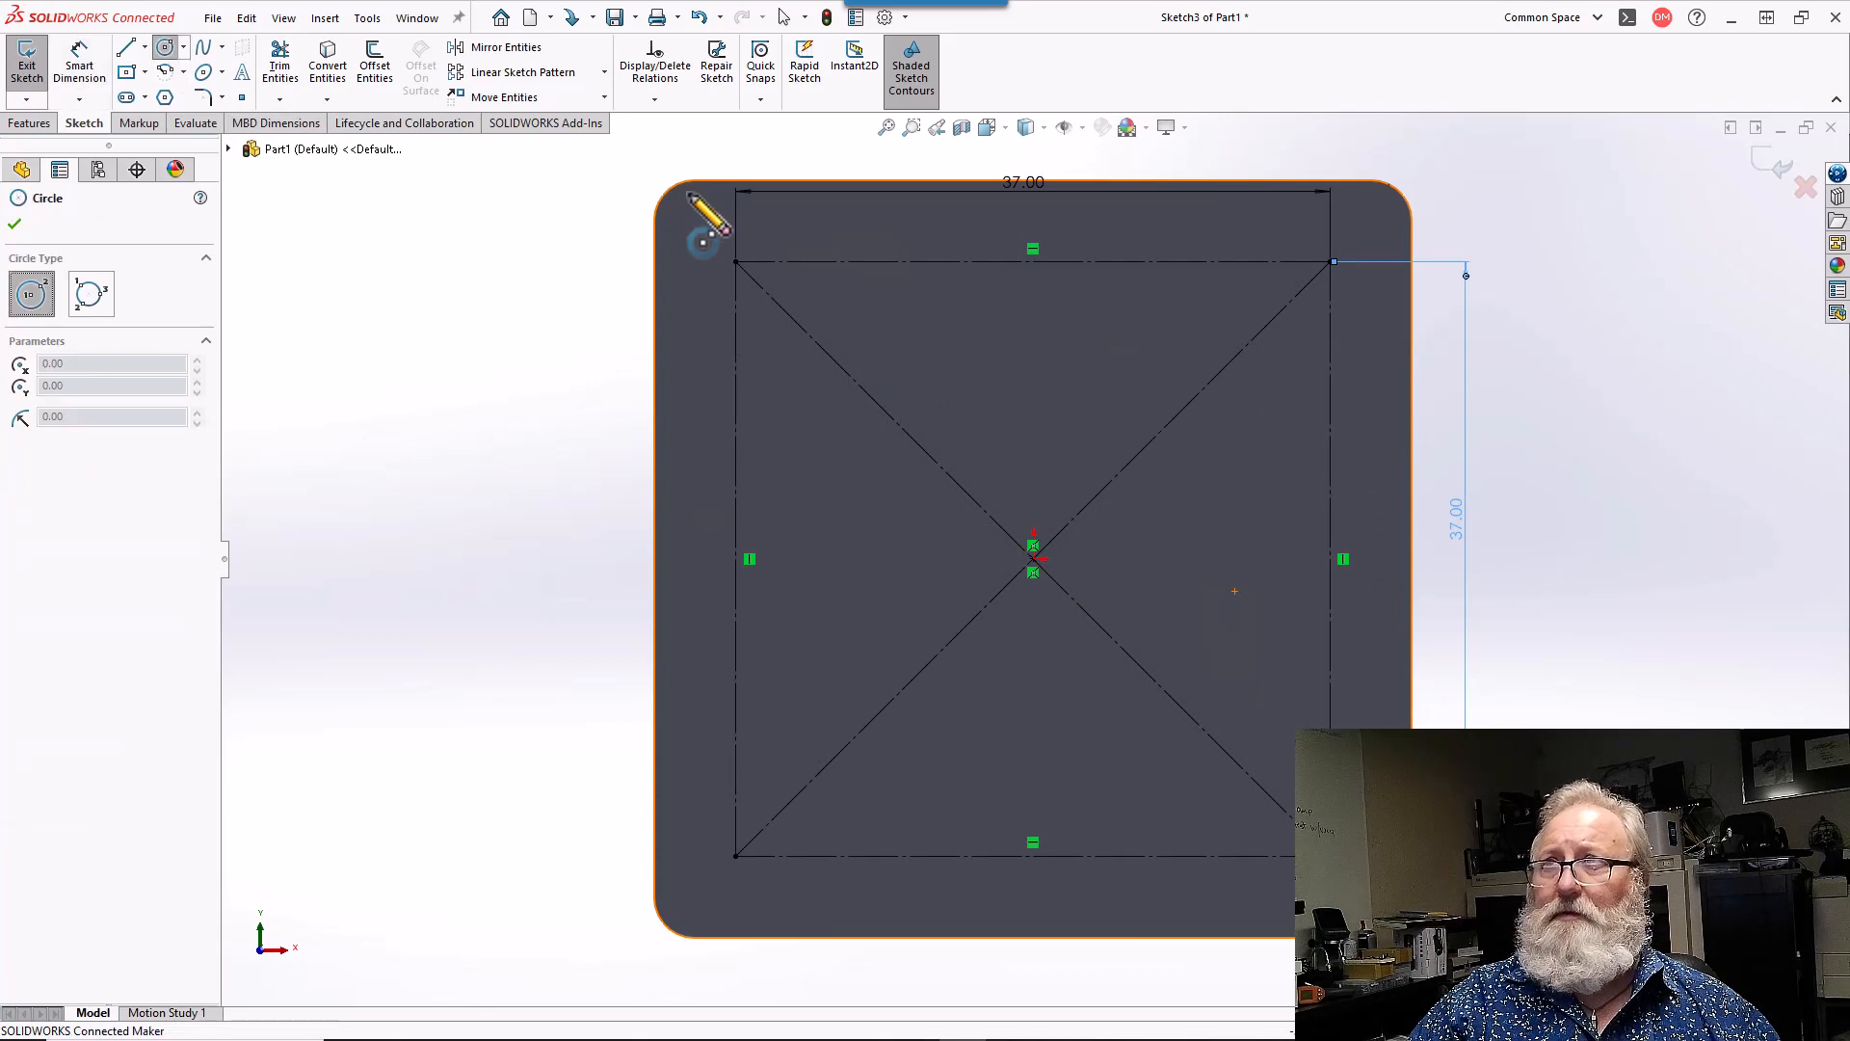
left_click(736, 262)
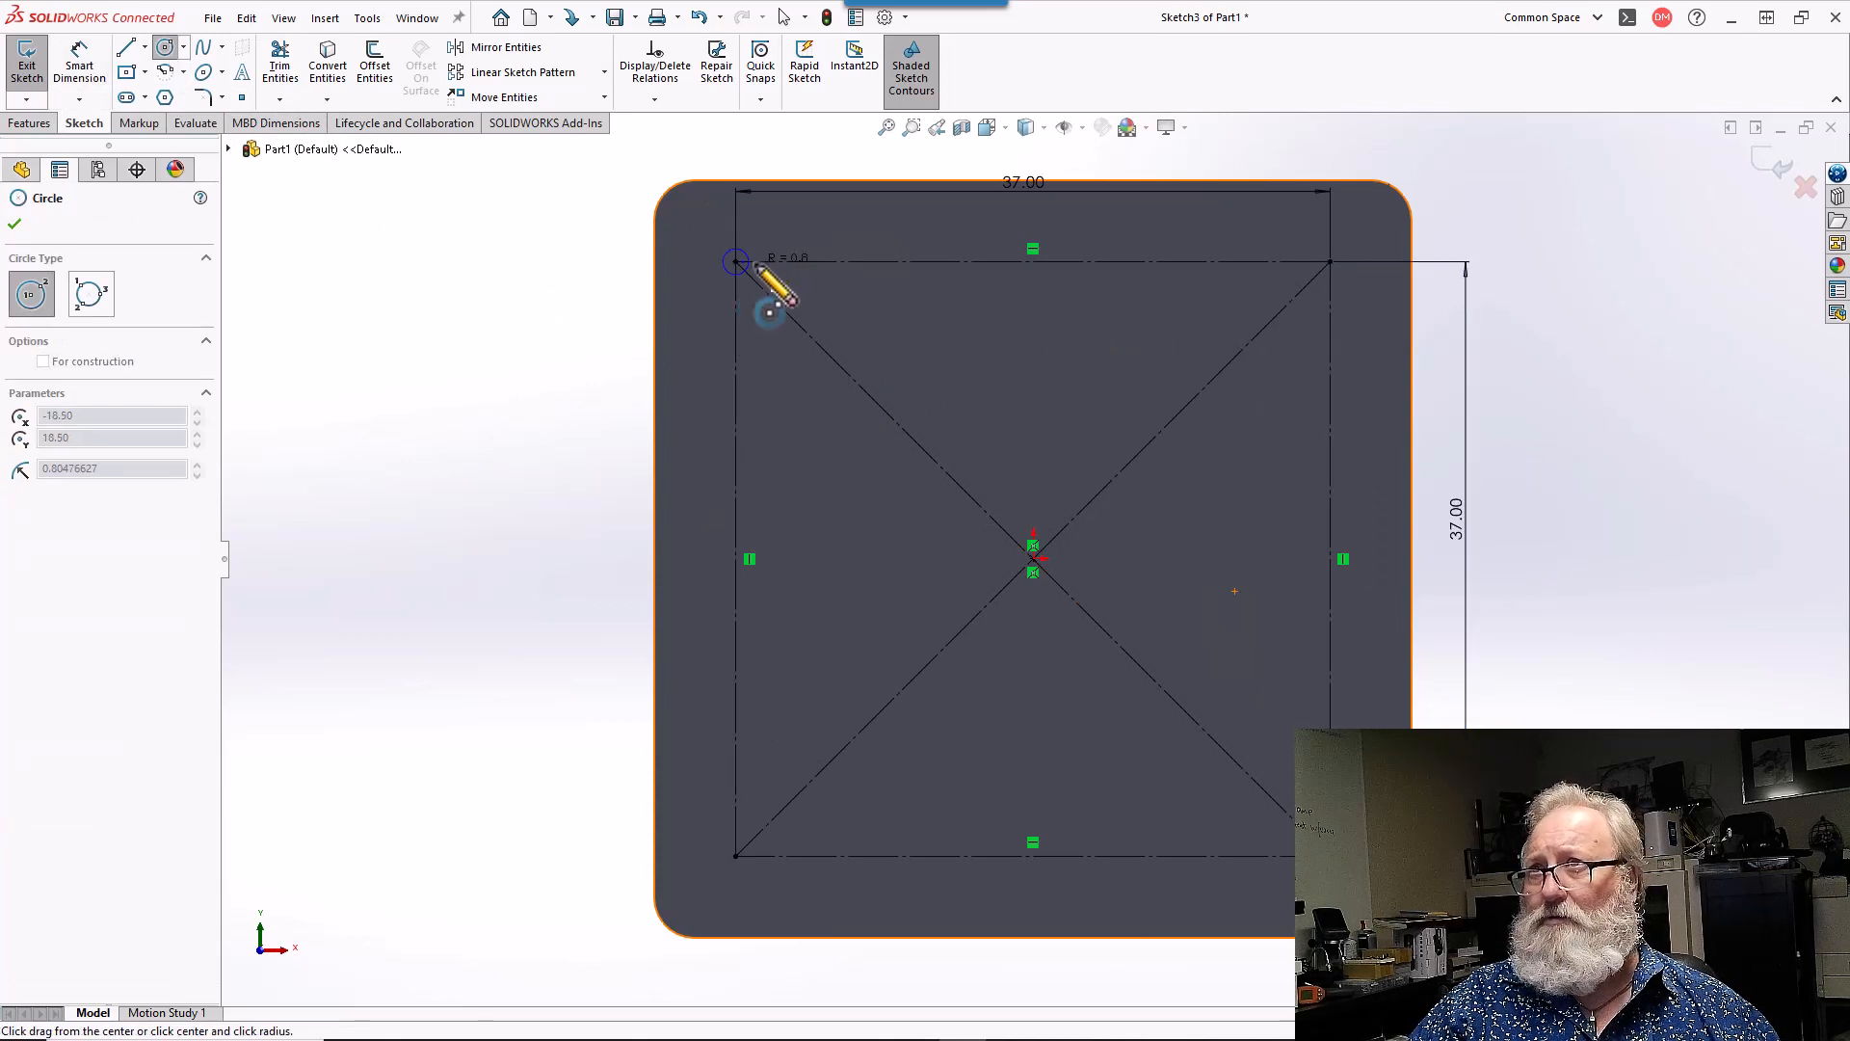
left_click(779, 276)
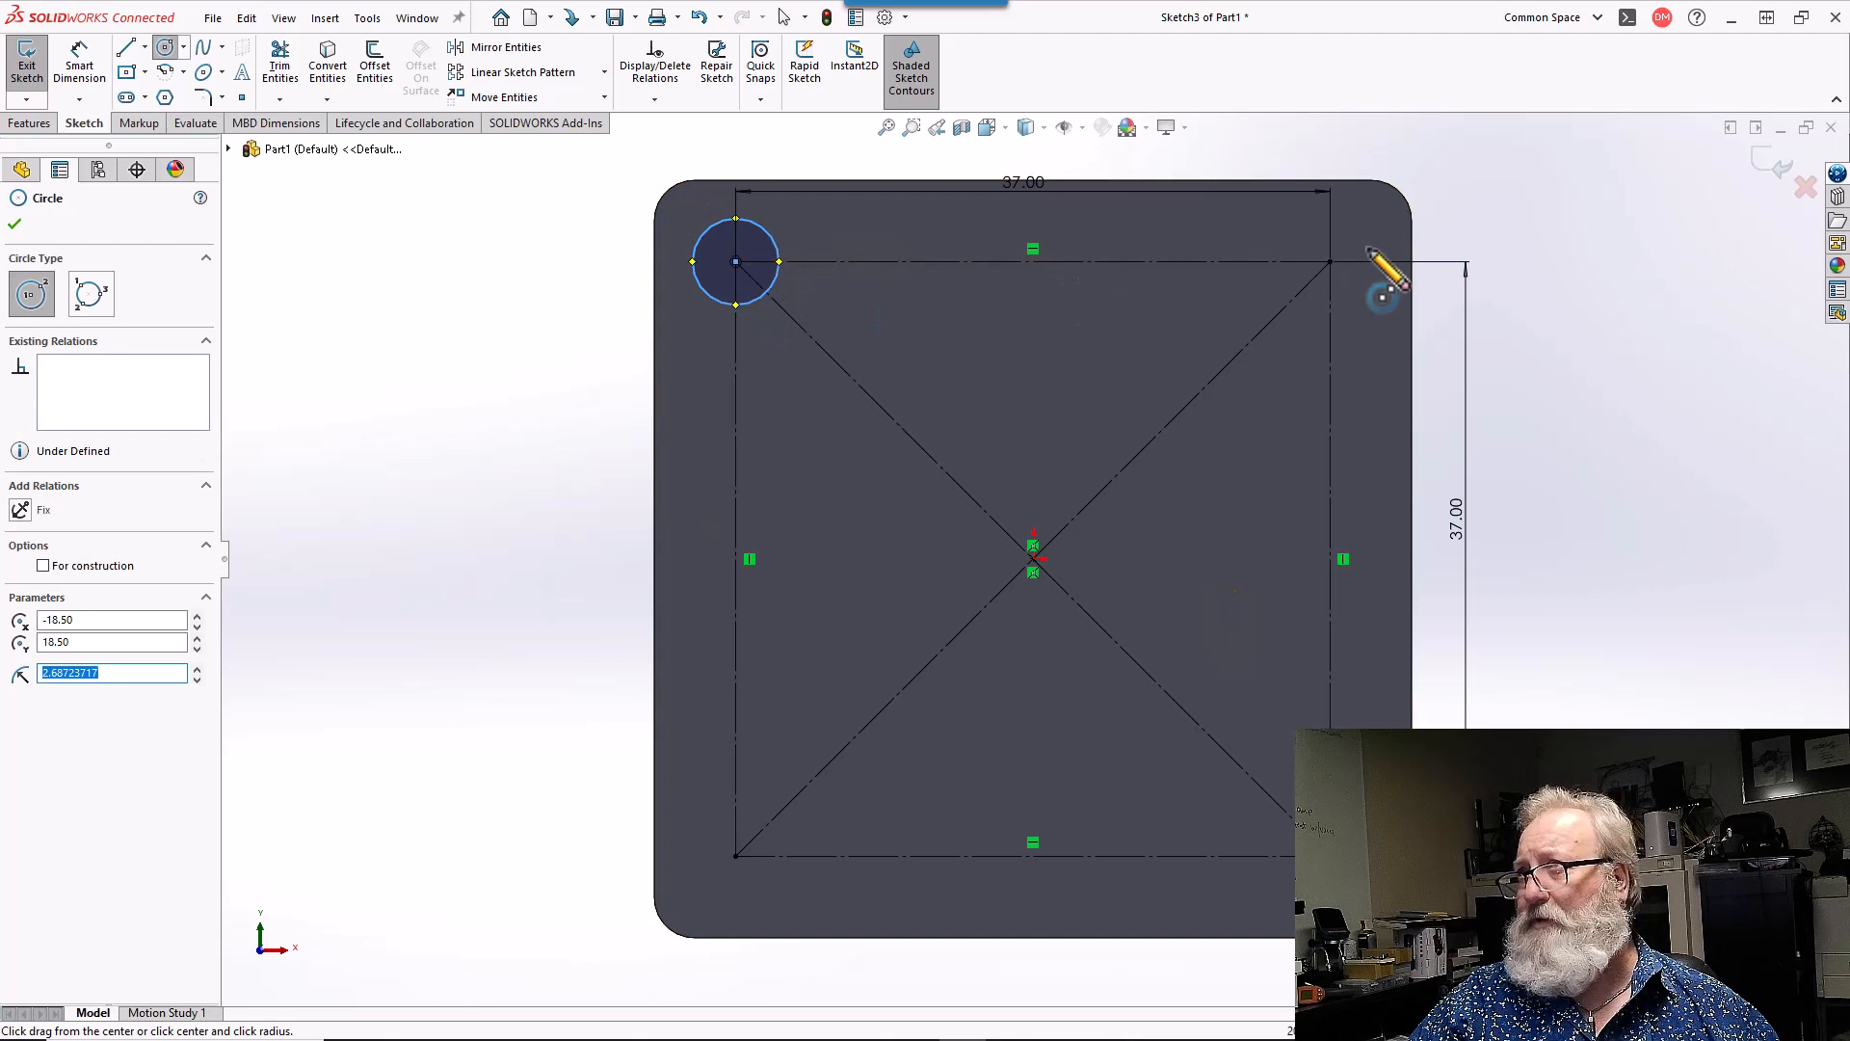
left_click(1331, 262)
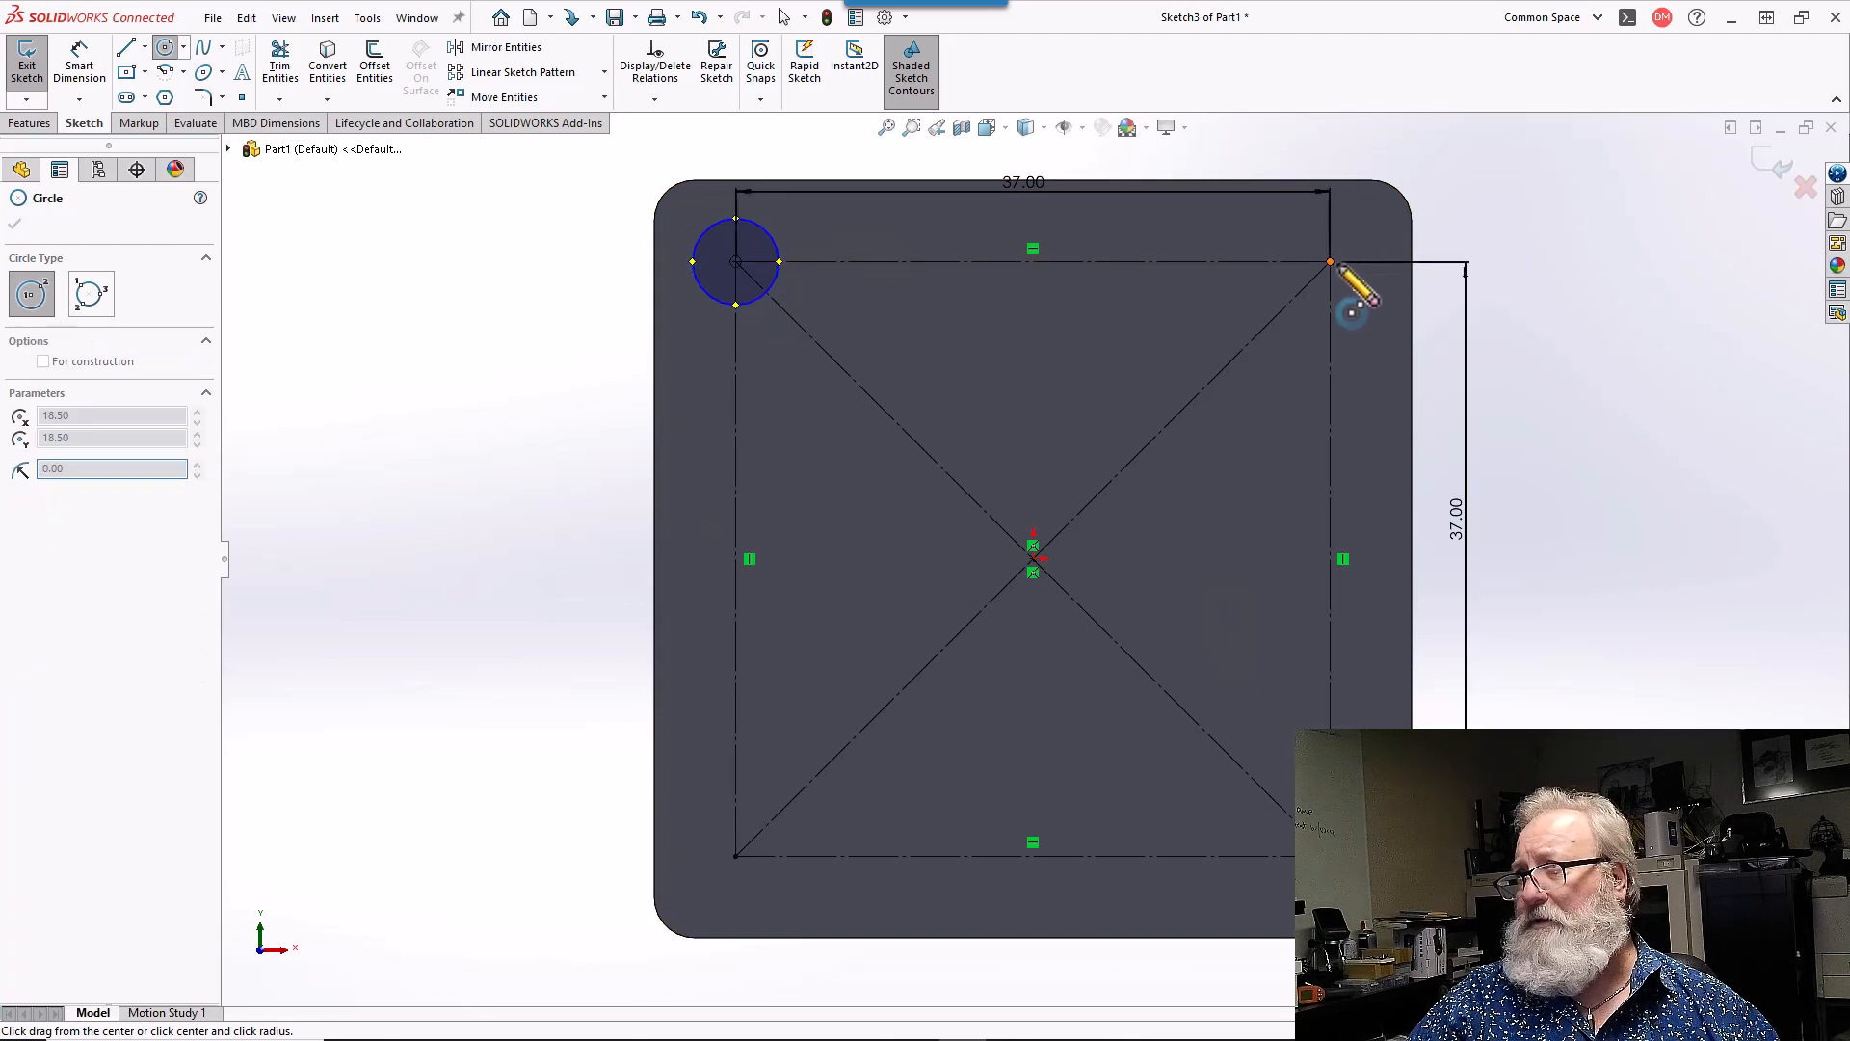
left_click(1376, 274)
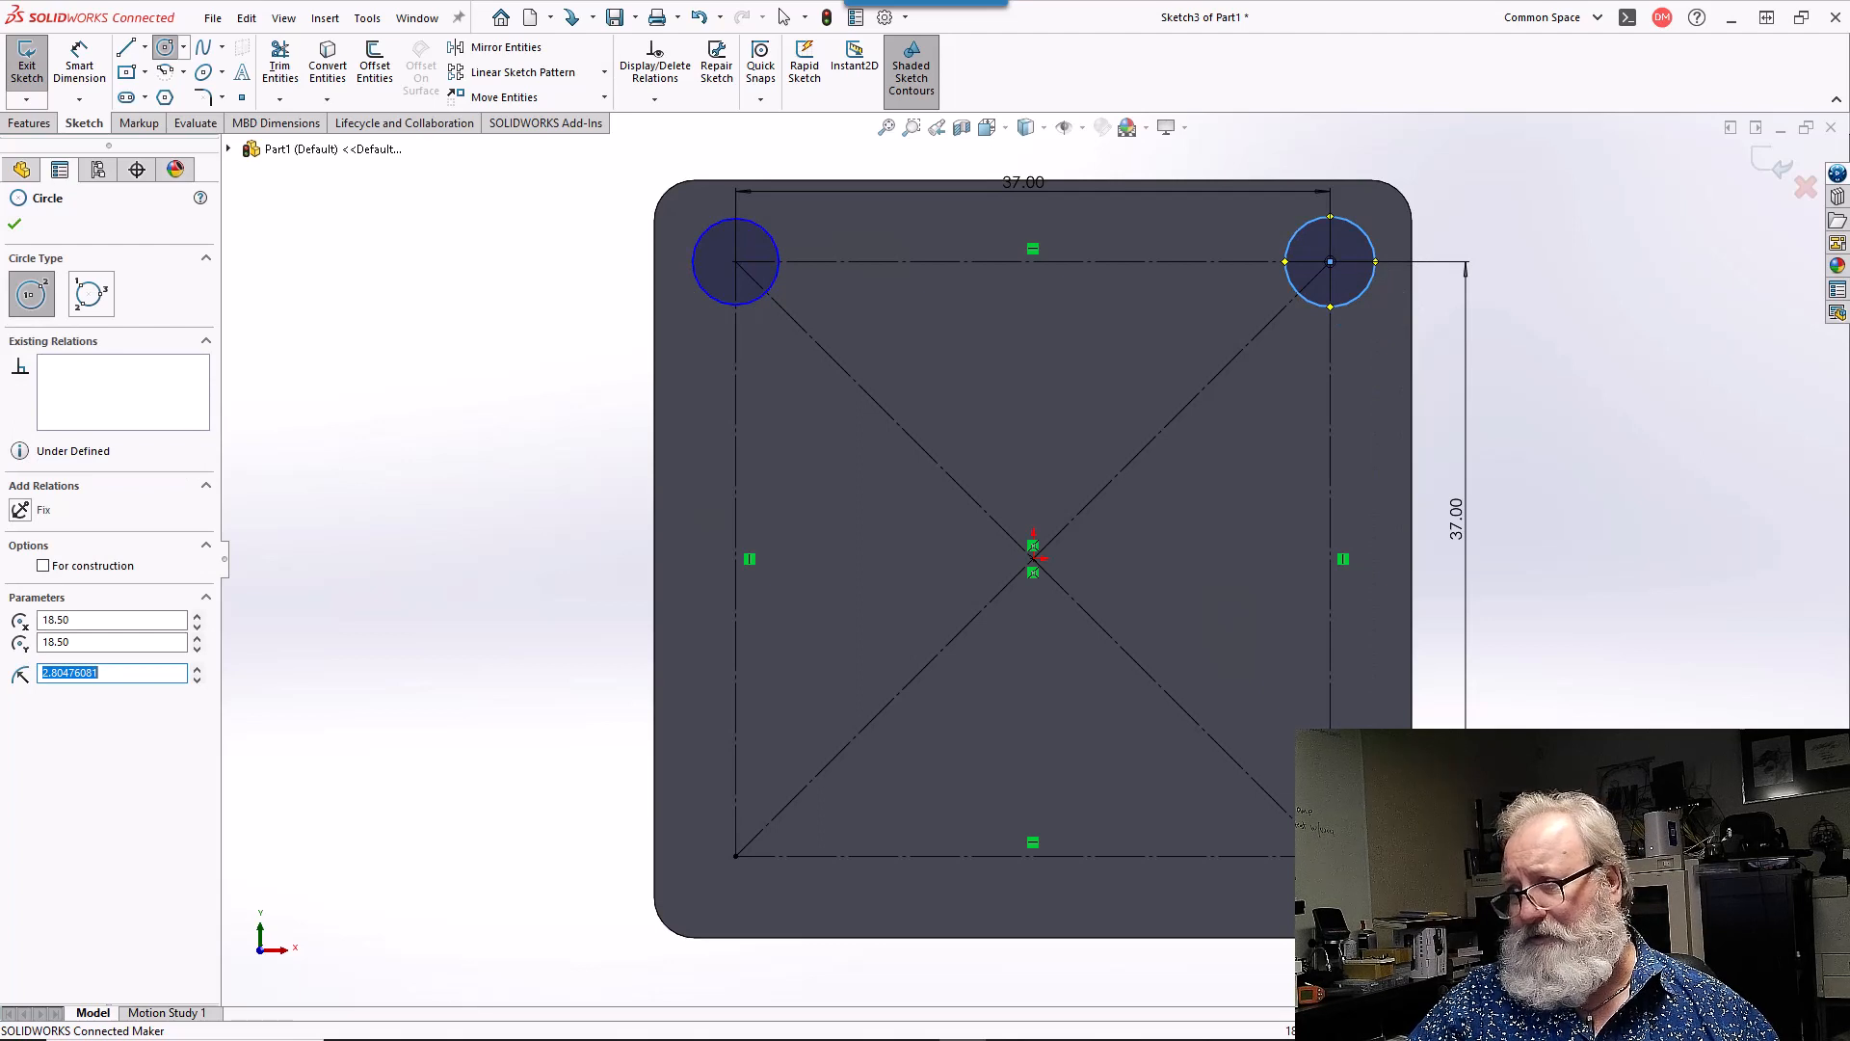
left_click(1330, 855)
left_click(1374, 863)
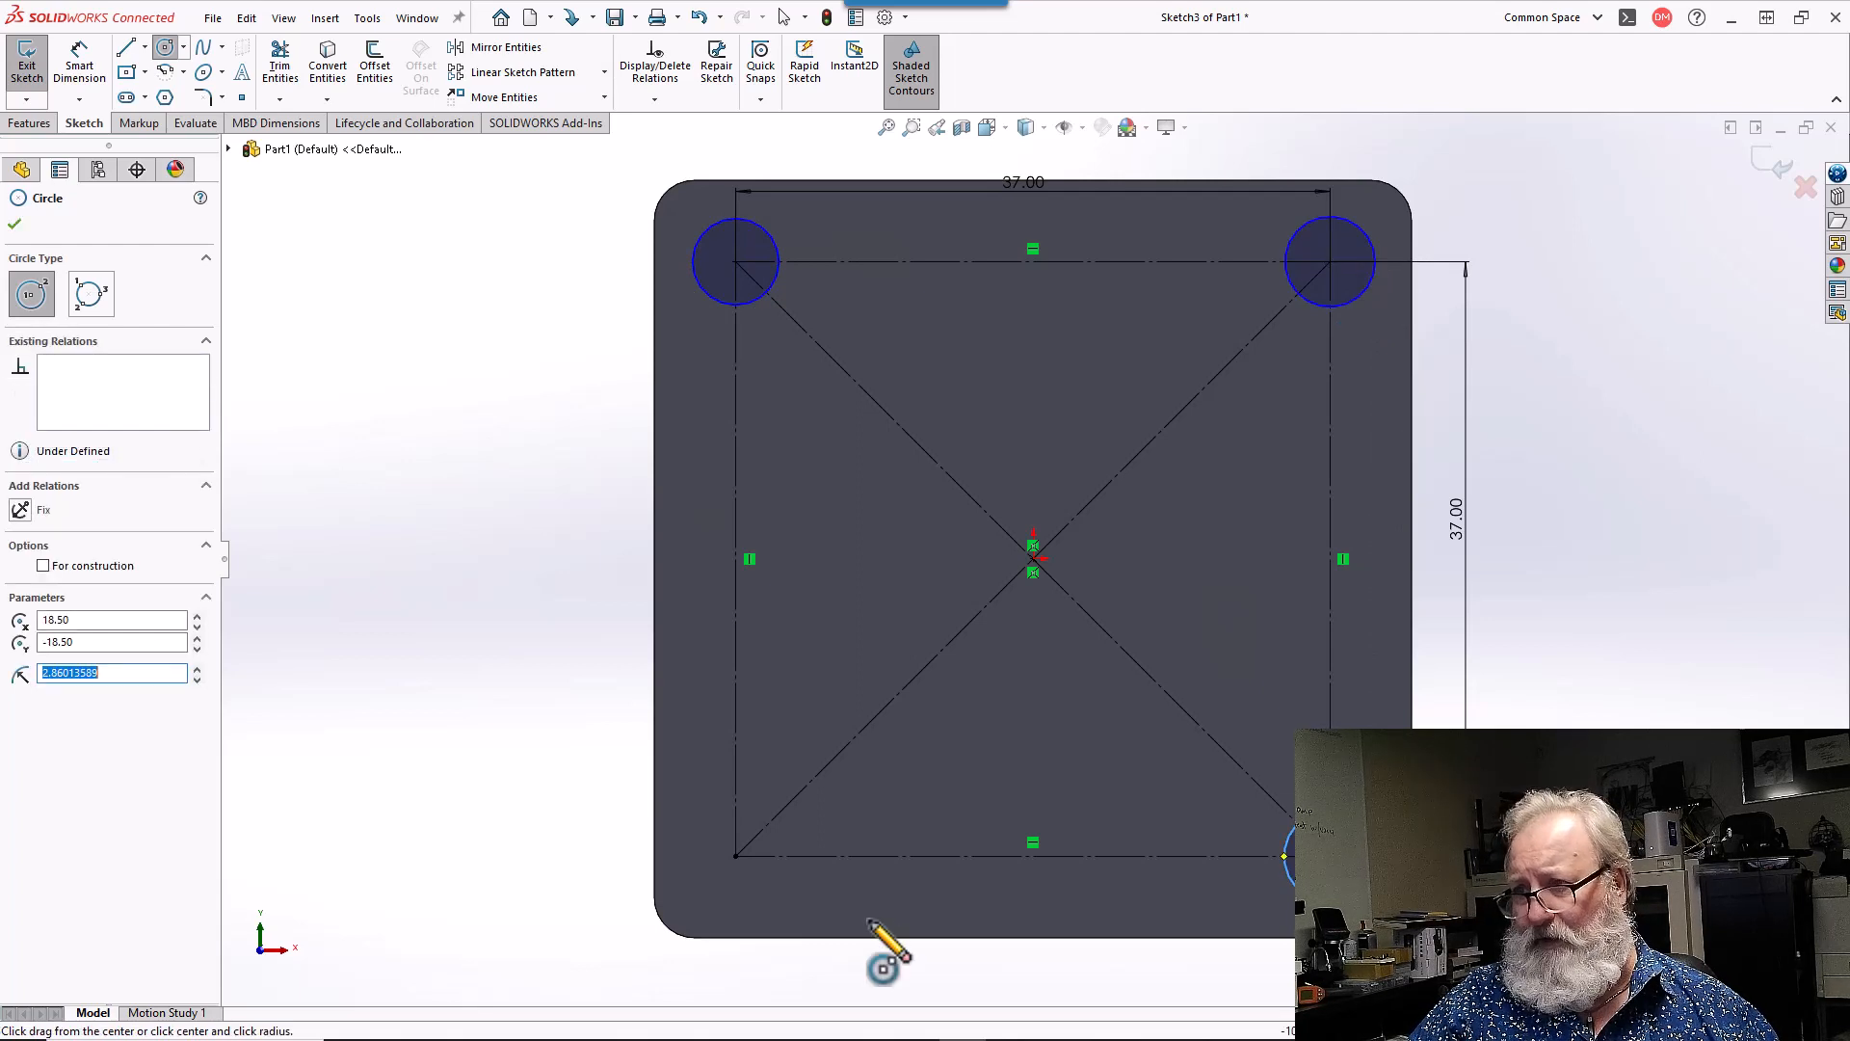
left_click(737, 857)
left_click(789, 880)
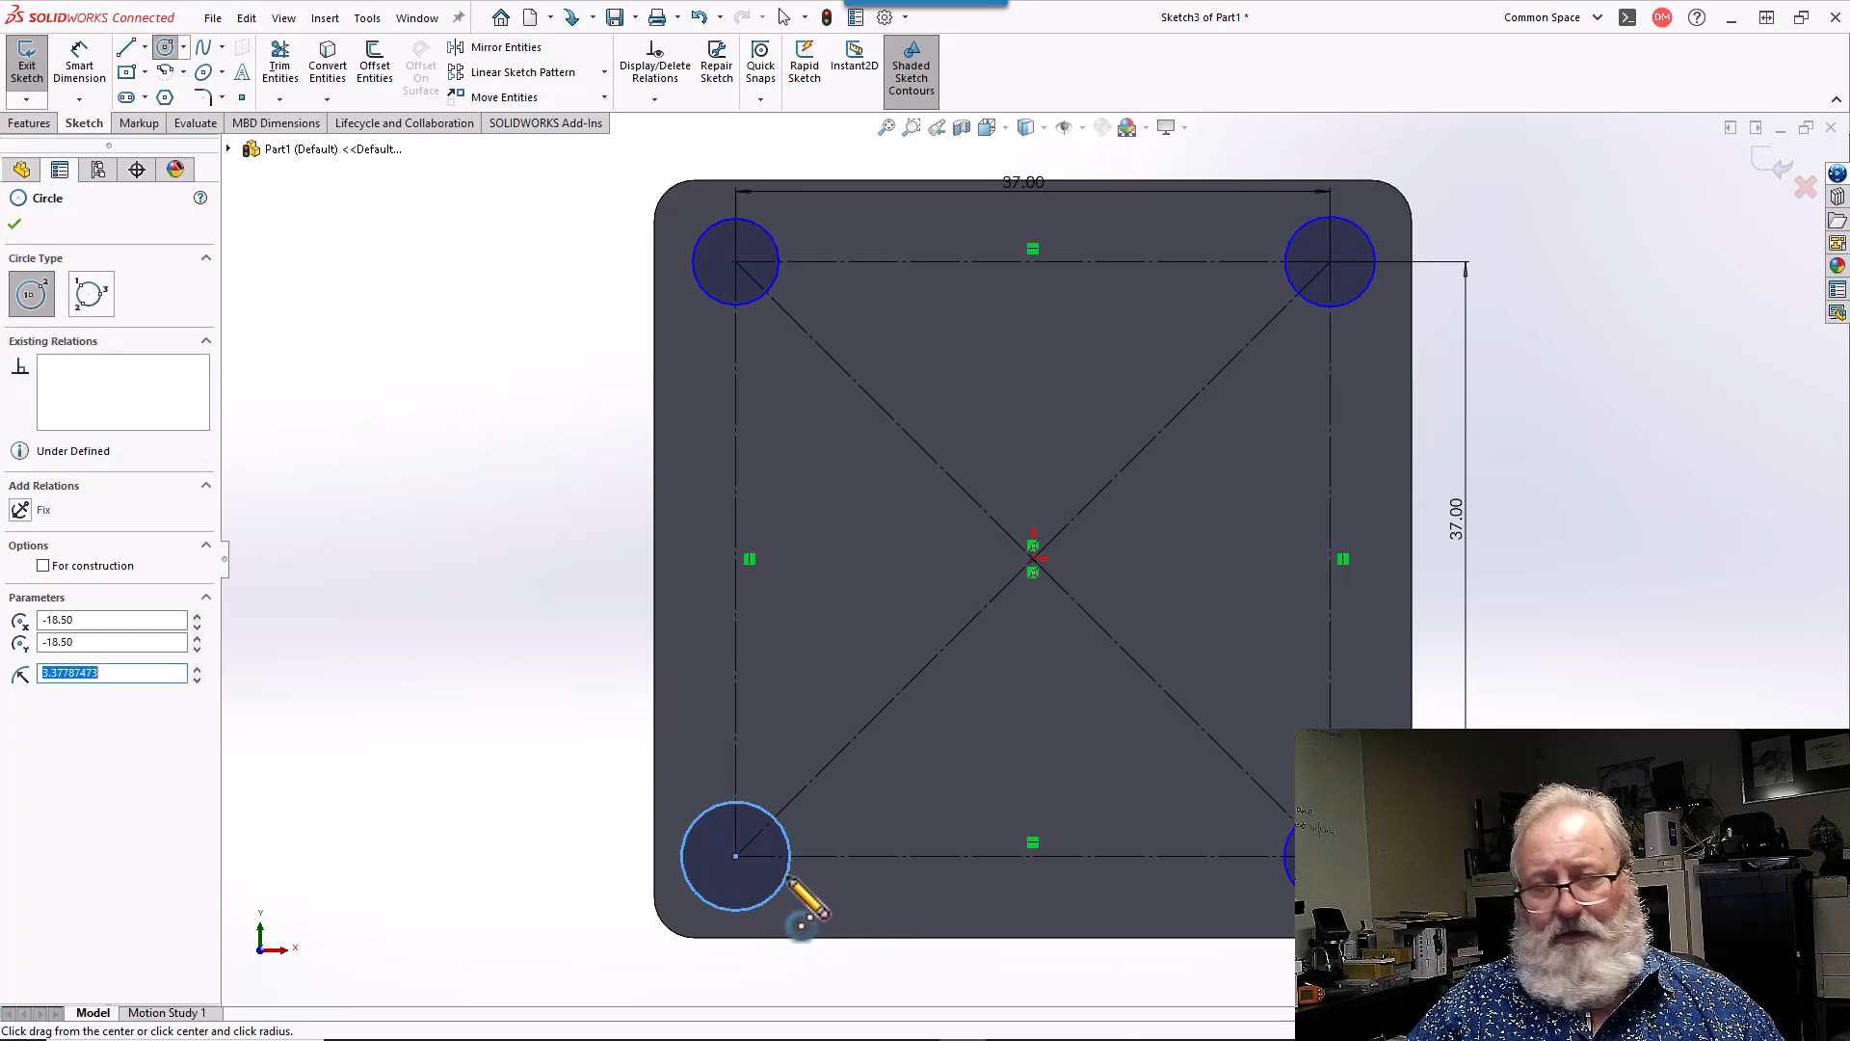
key("Escape")
key("Escape")
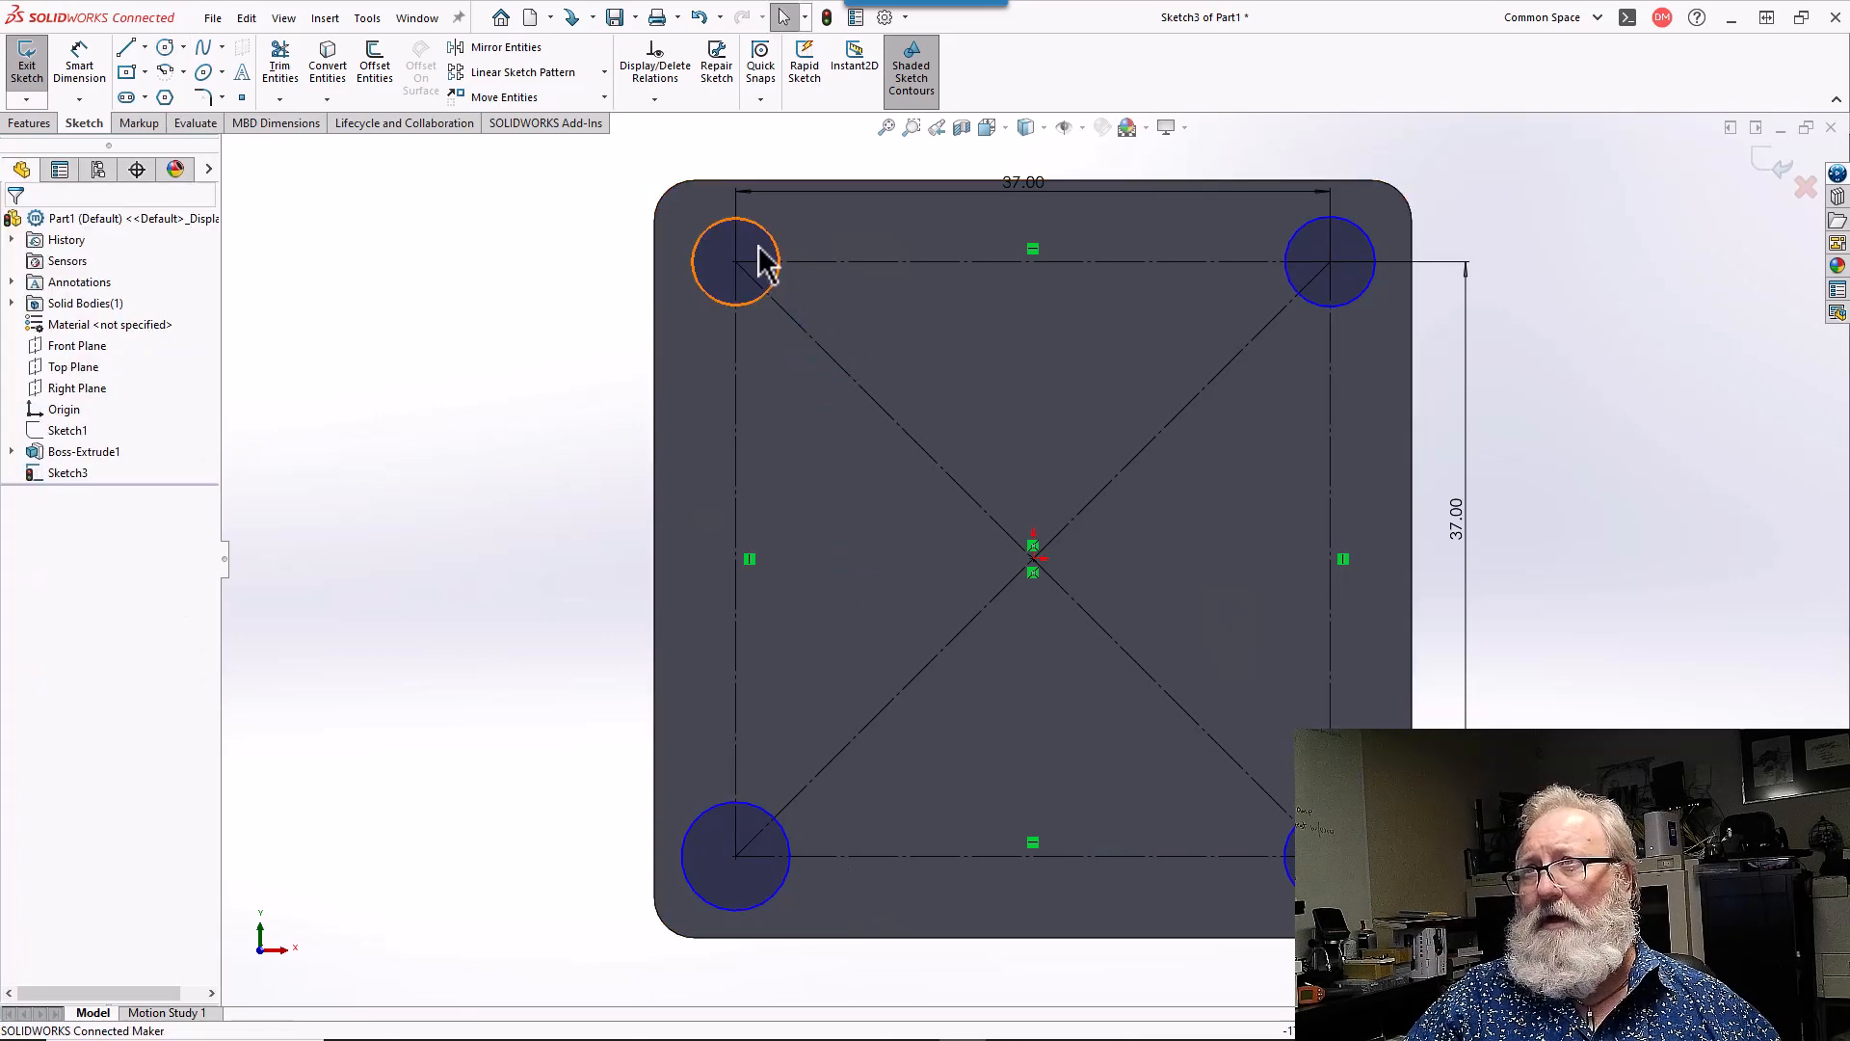
- Add an Equal relation between the four corner circles
left_click(760, 249)
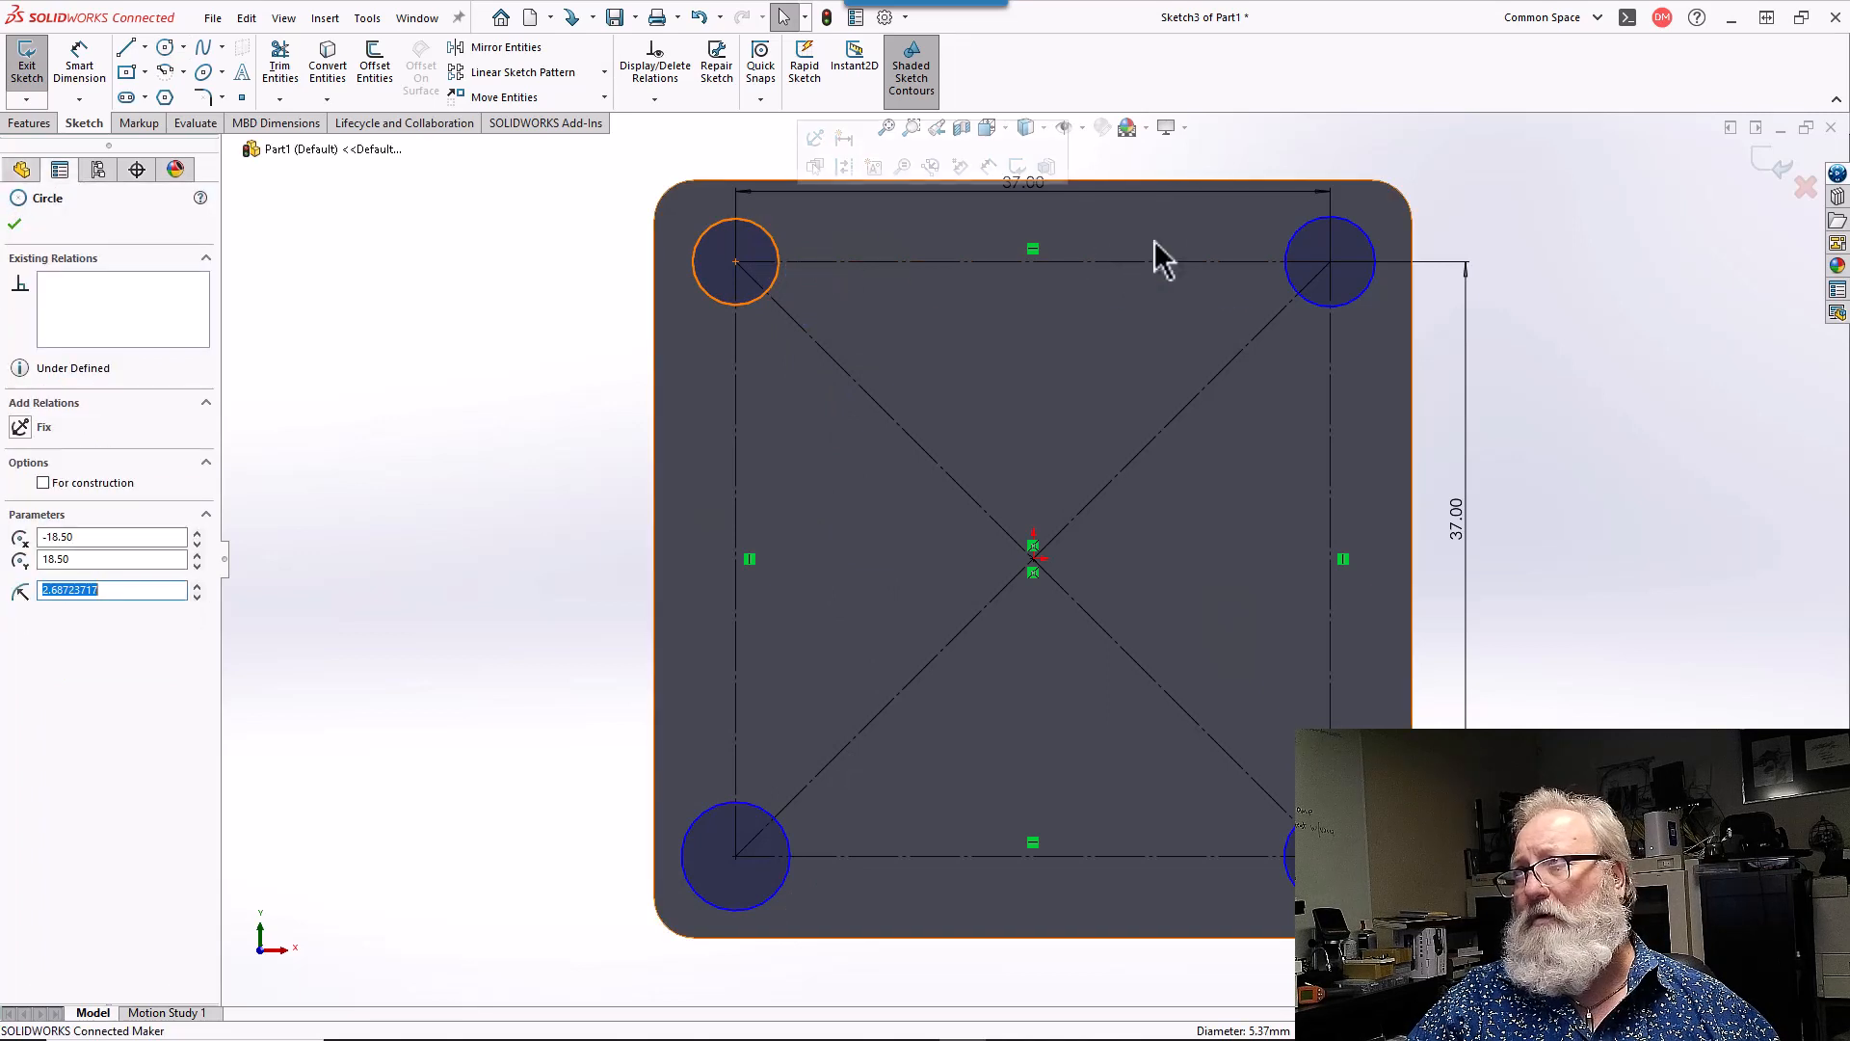
left_click(1303, 255, "ctrl")
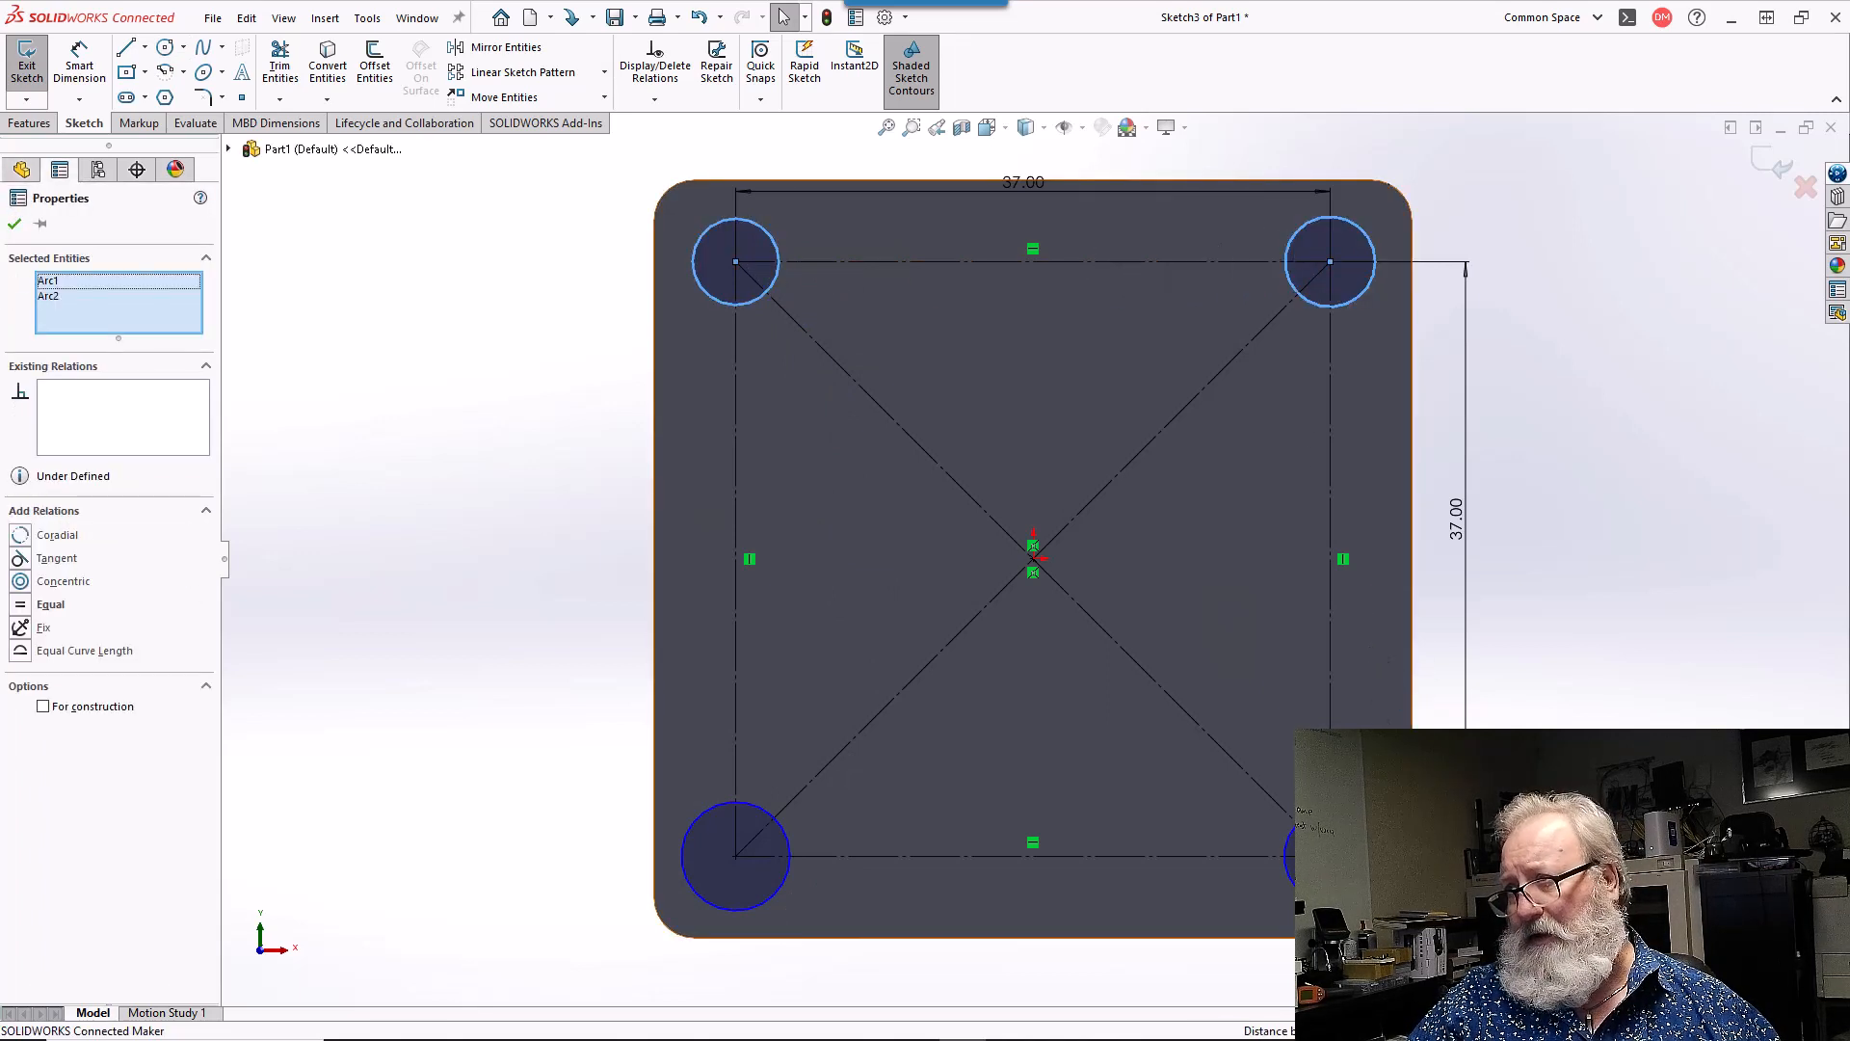
left_click(1312, 840, "ctrl")
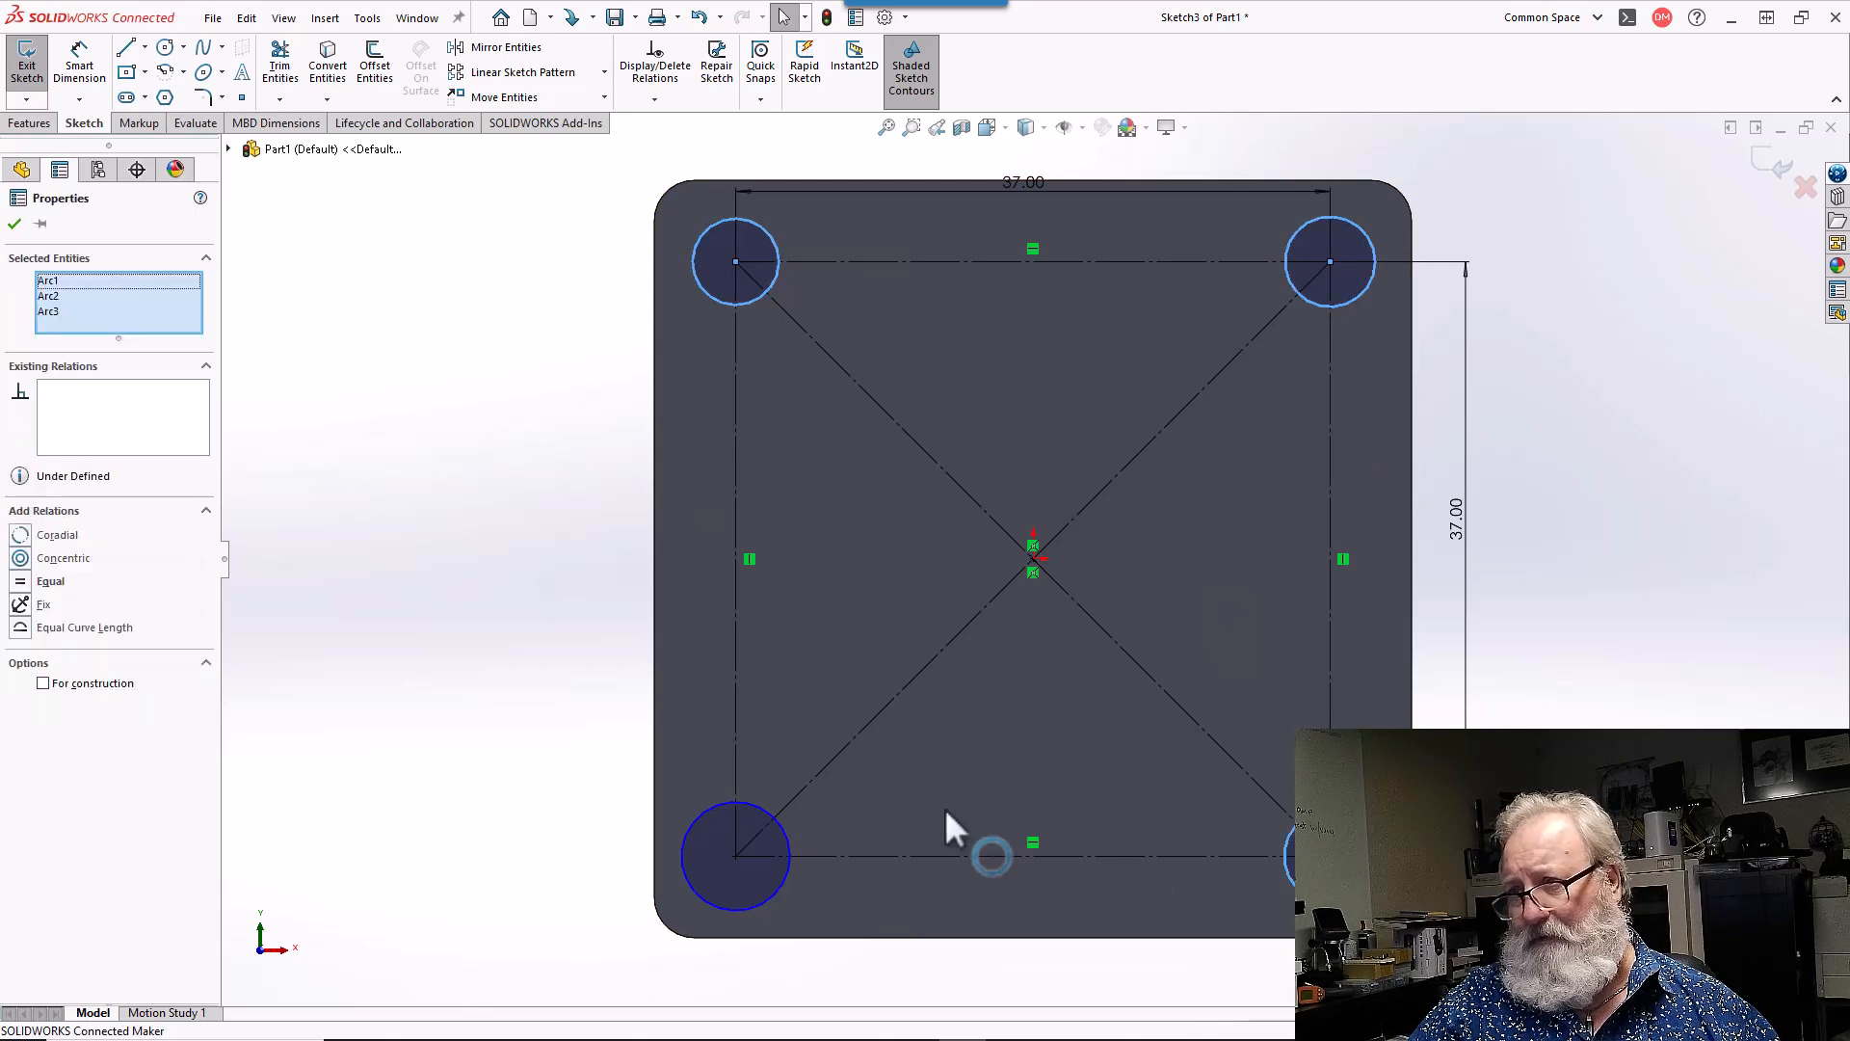
left_click(762, 809, "ctrl")
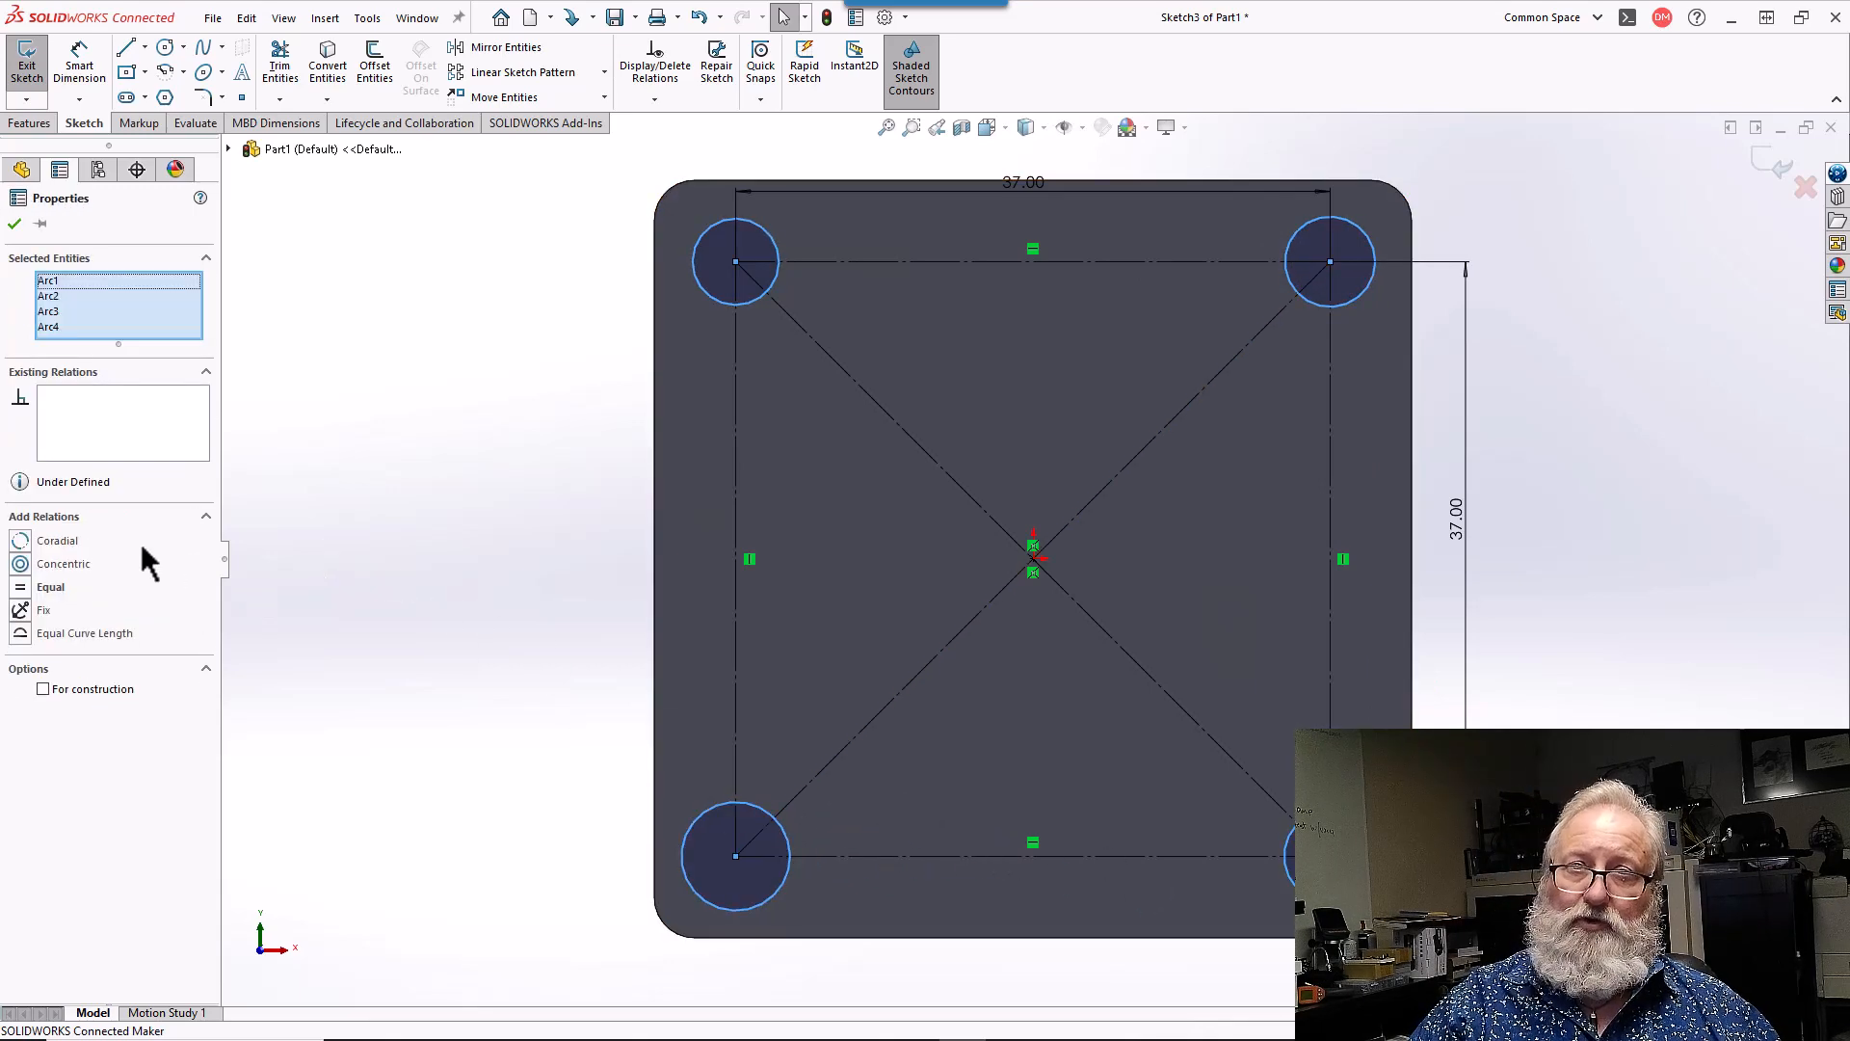
left_click(24, 589)
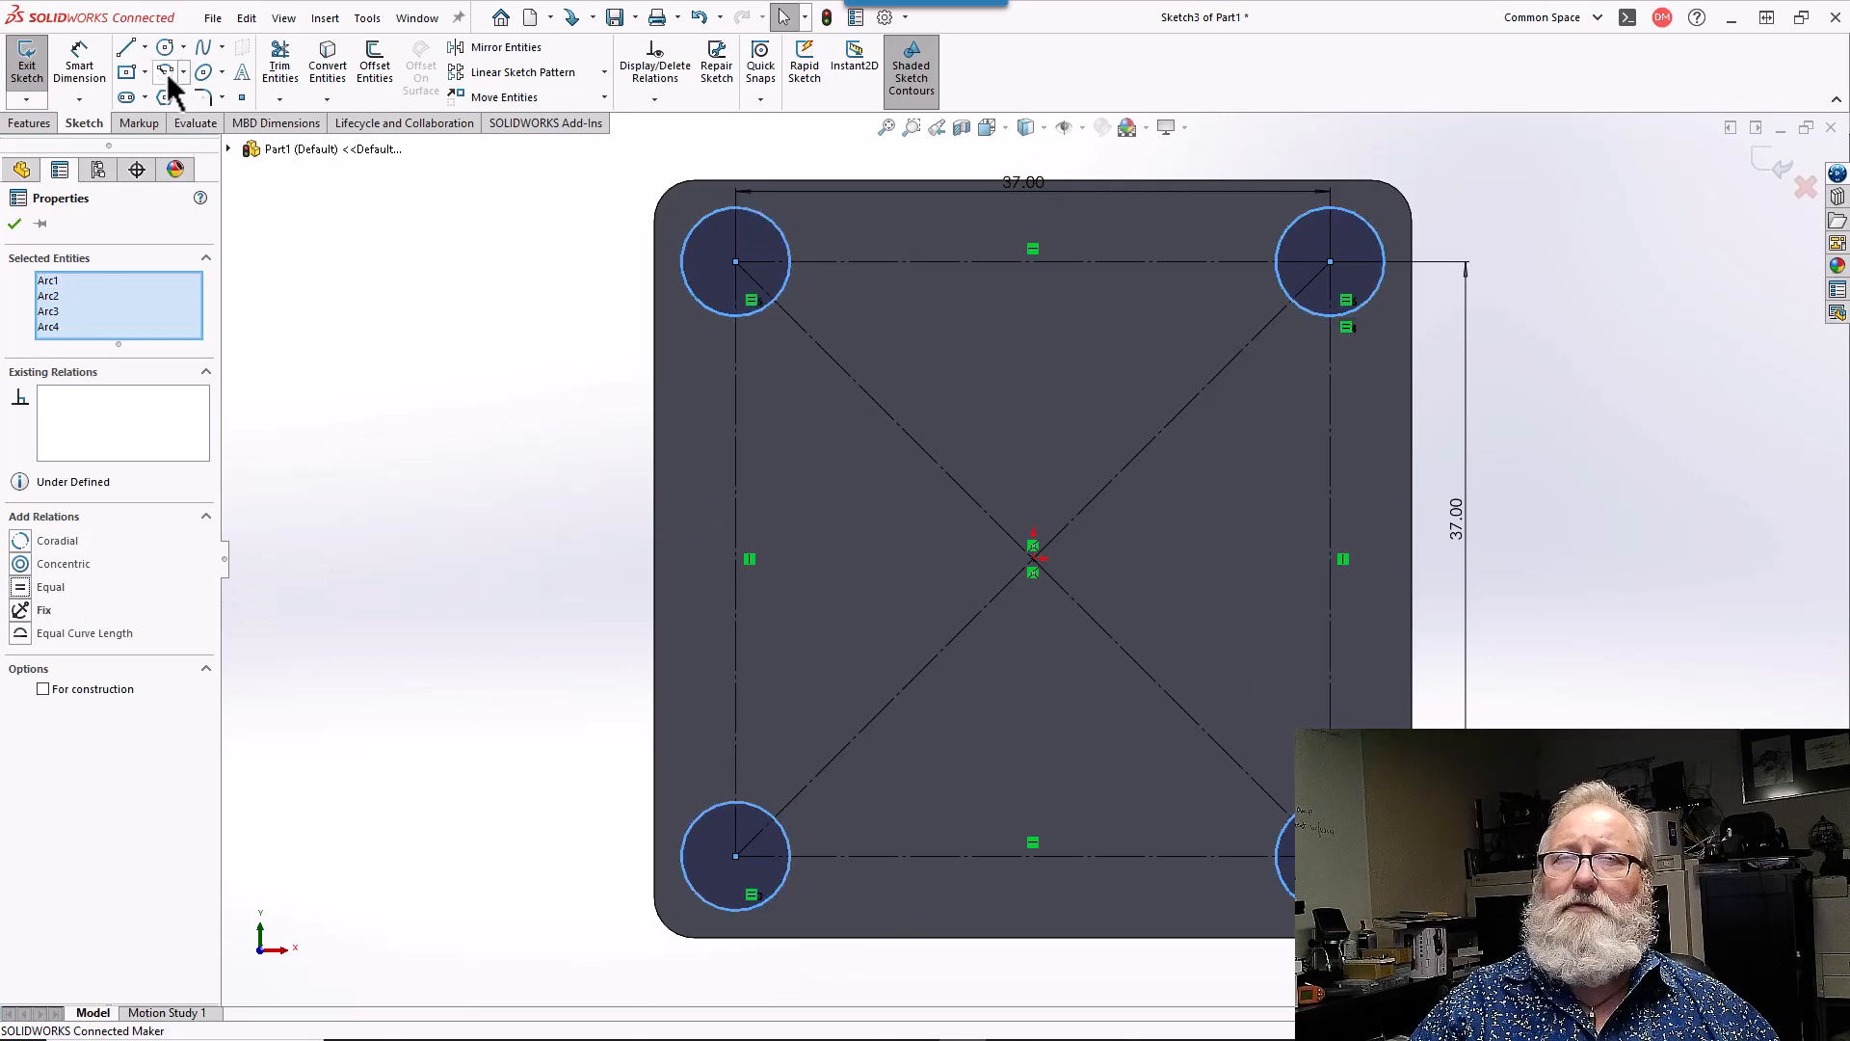
- Dimension the upper-left corner circle's diameter as 4.75 mm
left_click(85, 59)
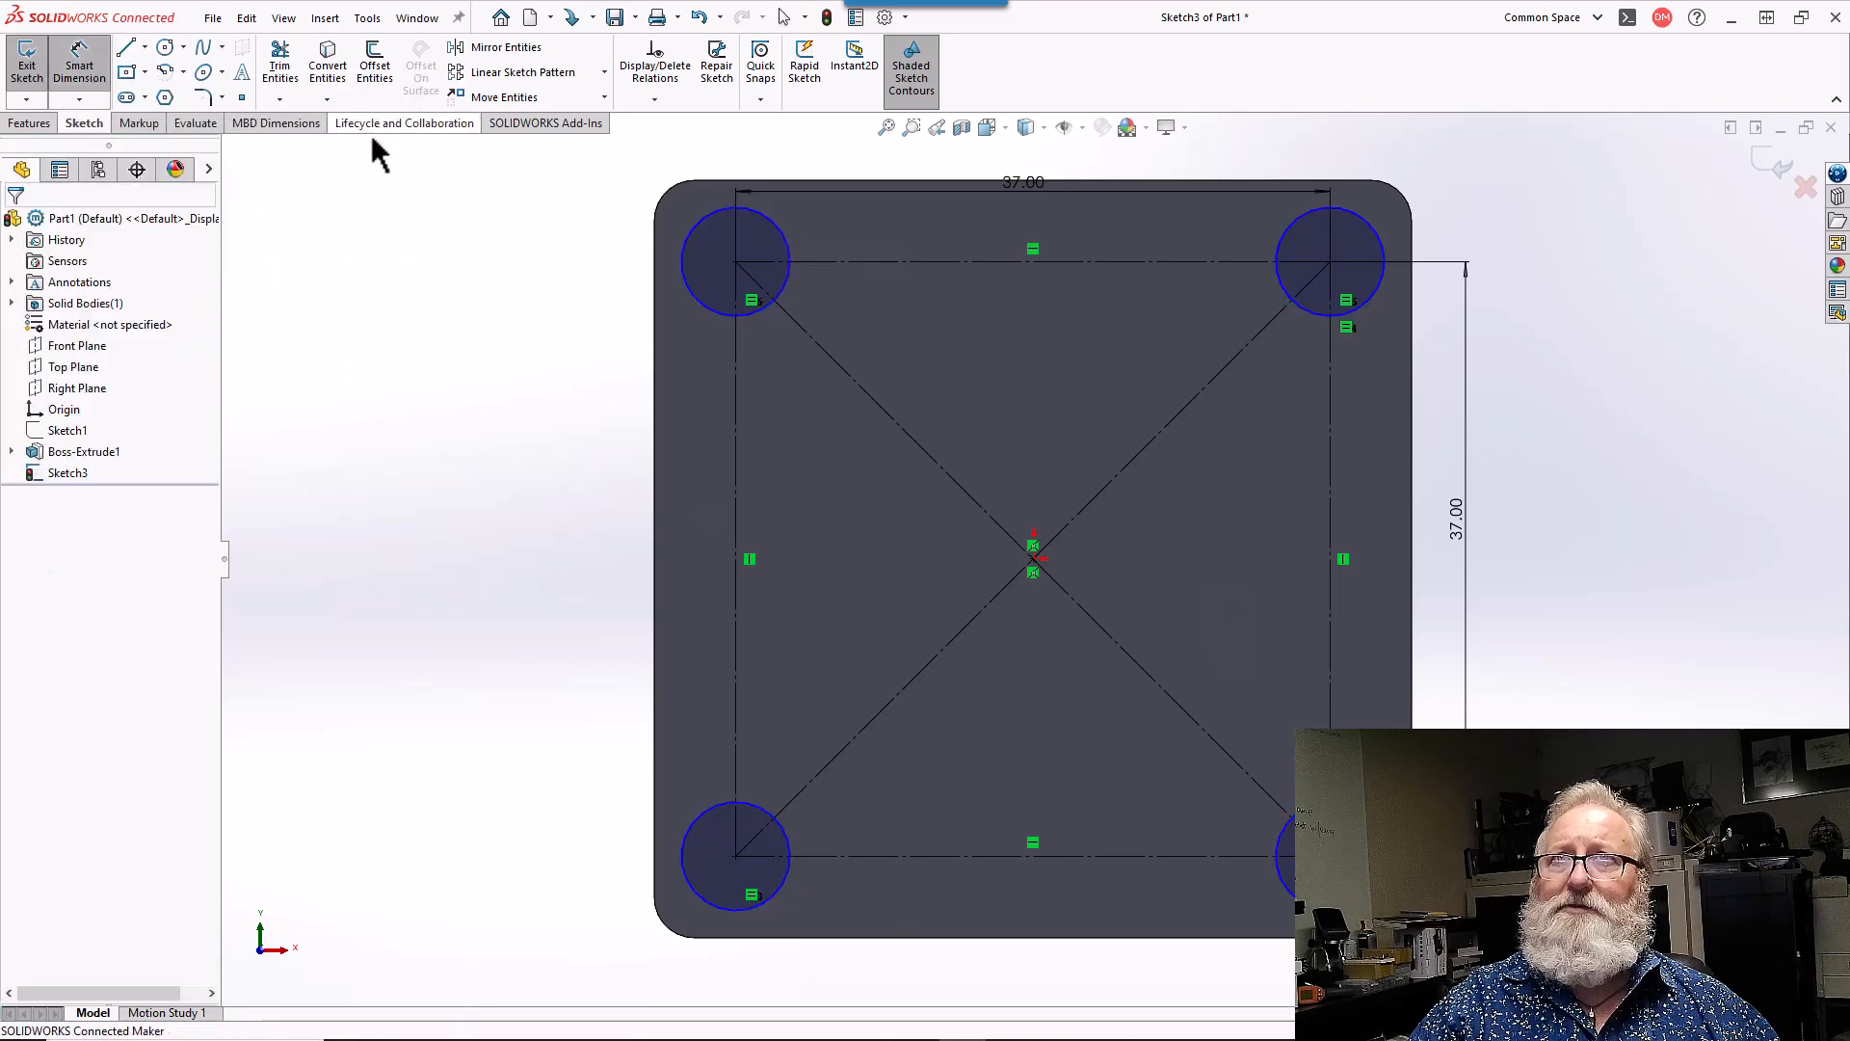
left_click(690, 248)
left_click(602, 248)
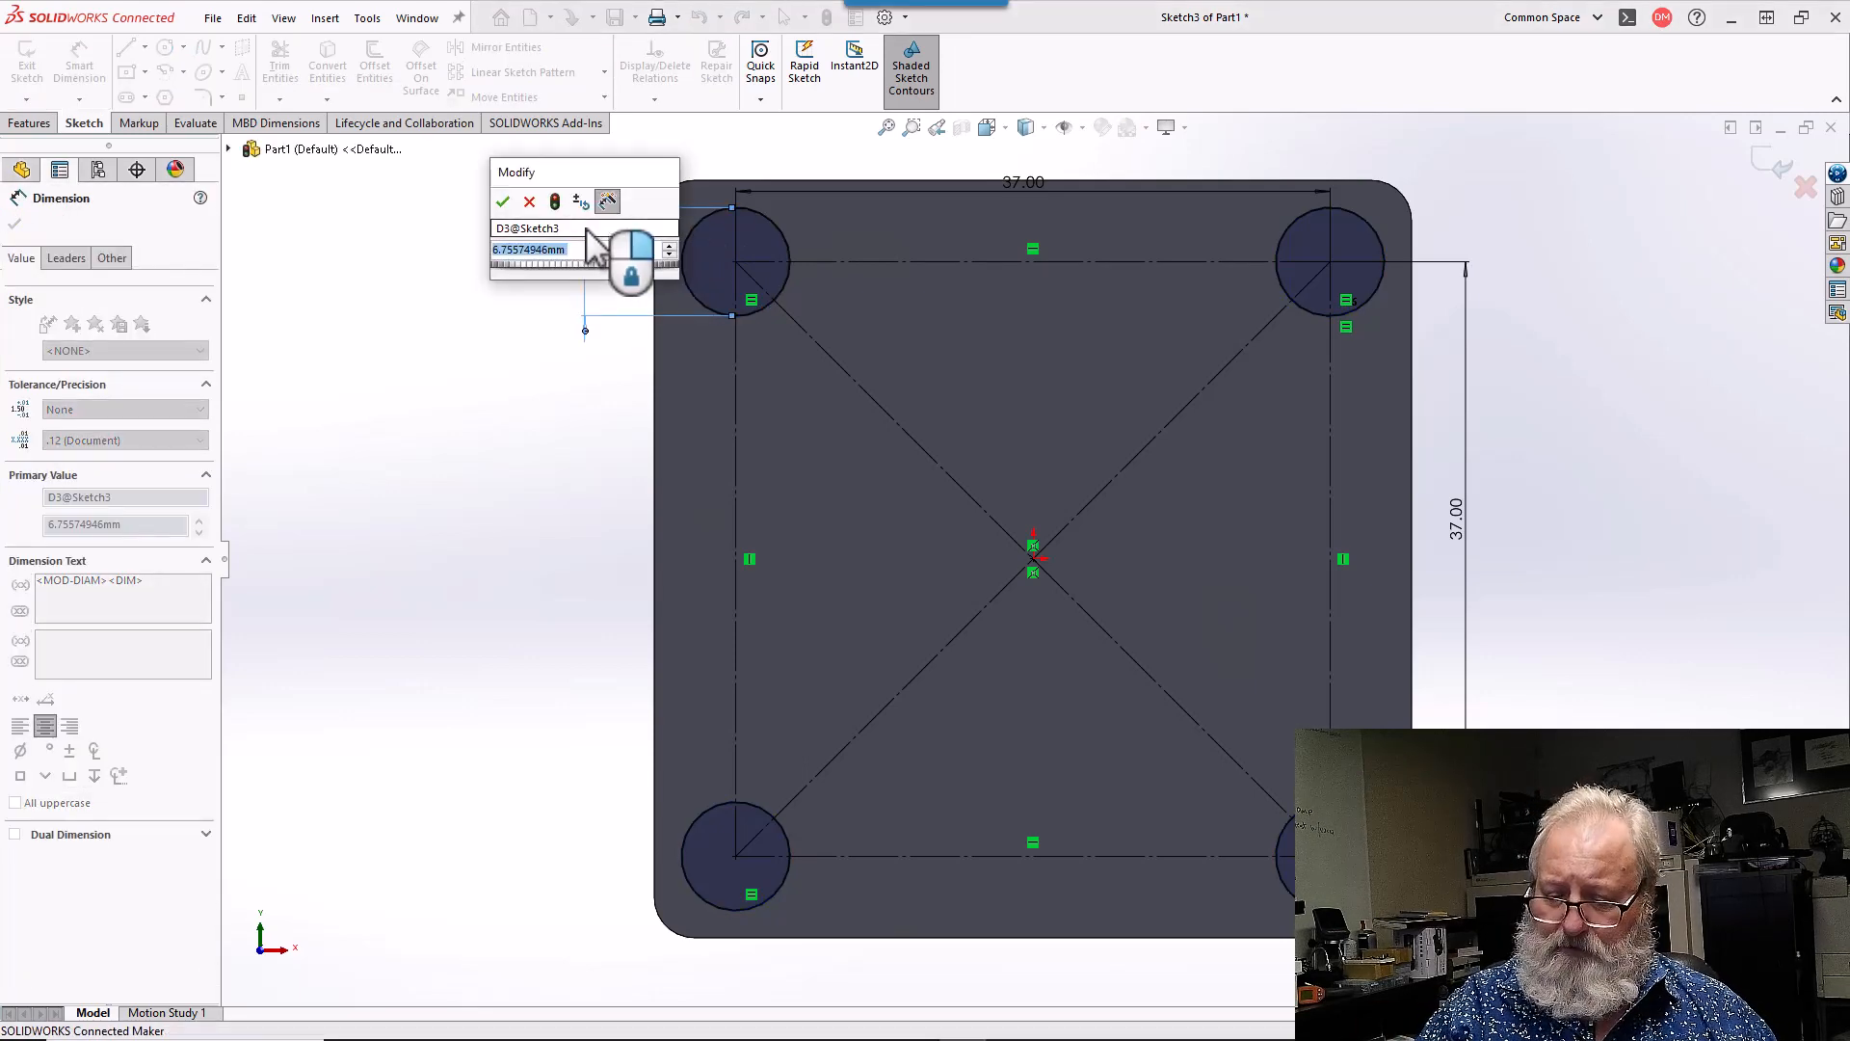
type("4.5")
key("Return")
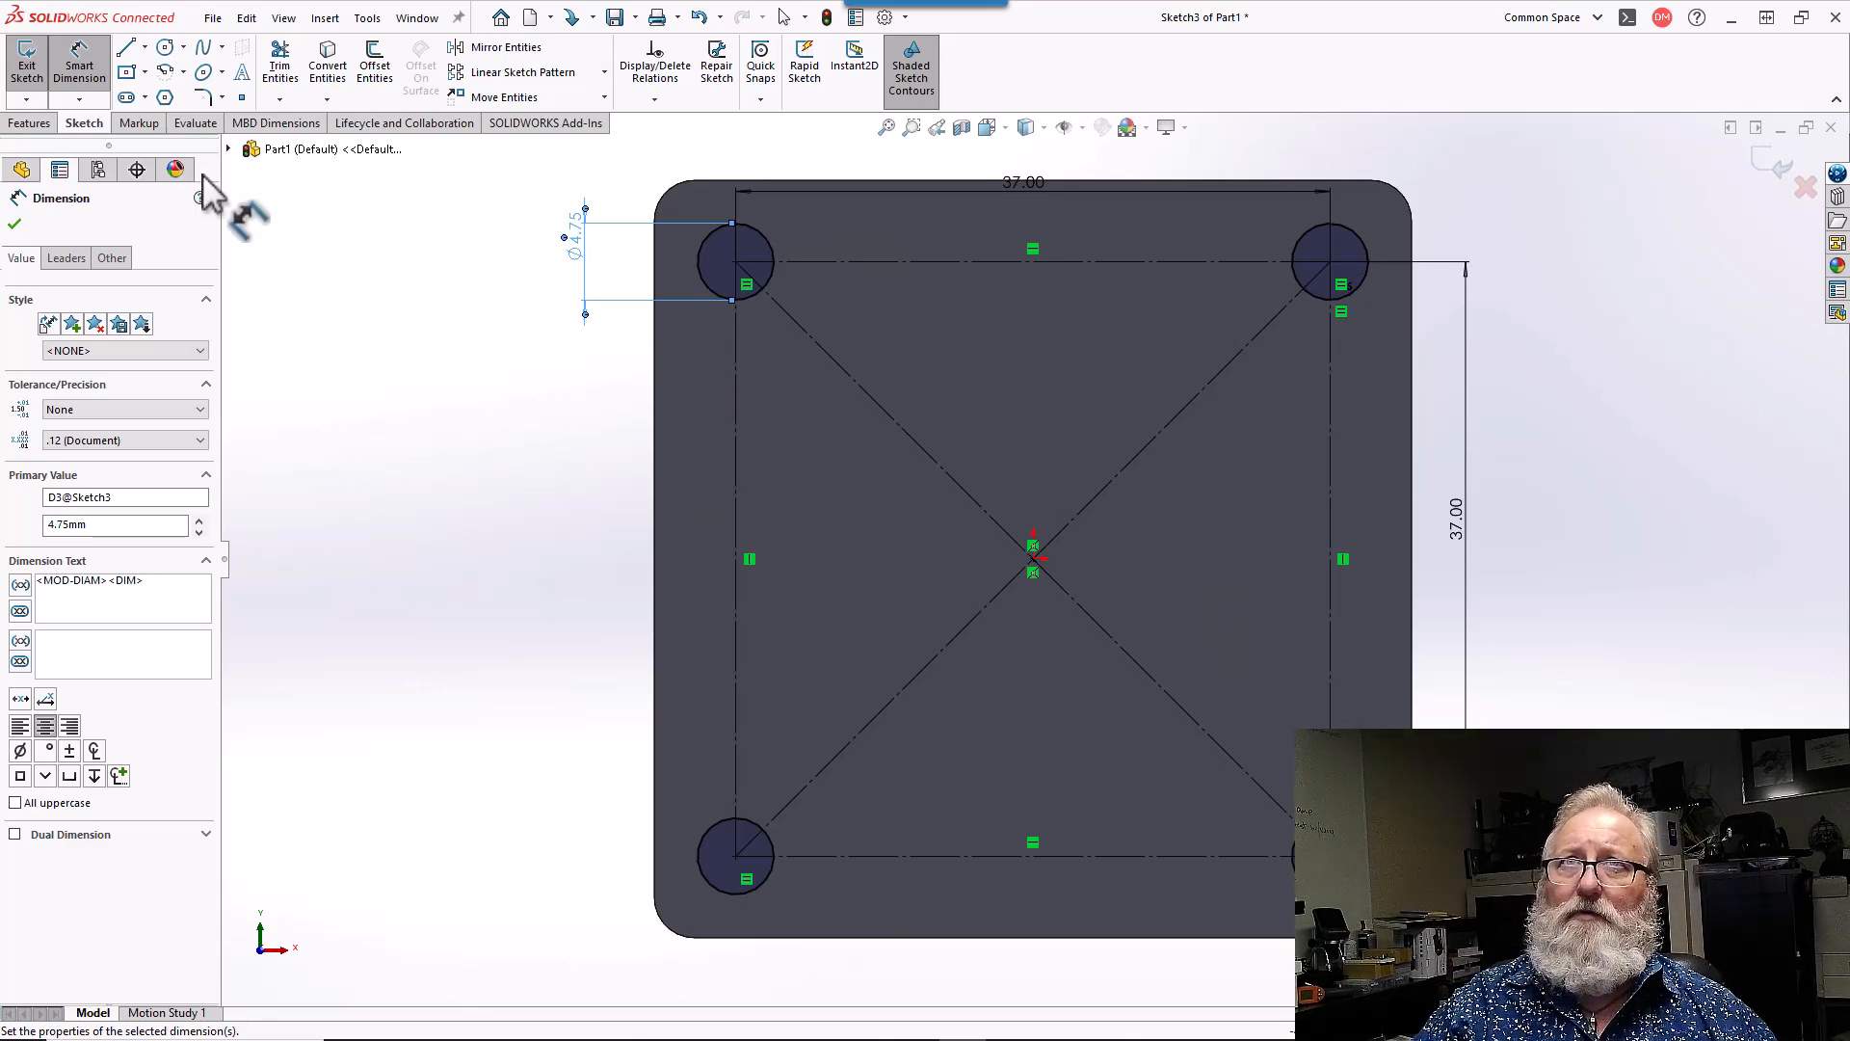
- Cut the four corner circles through the plate with an Extruded Cut set to Through All
left_click(42, 126)
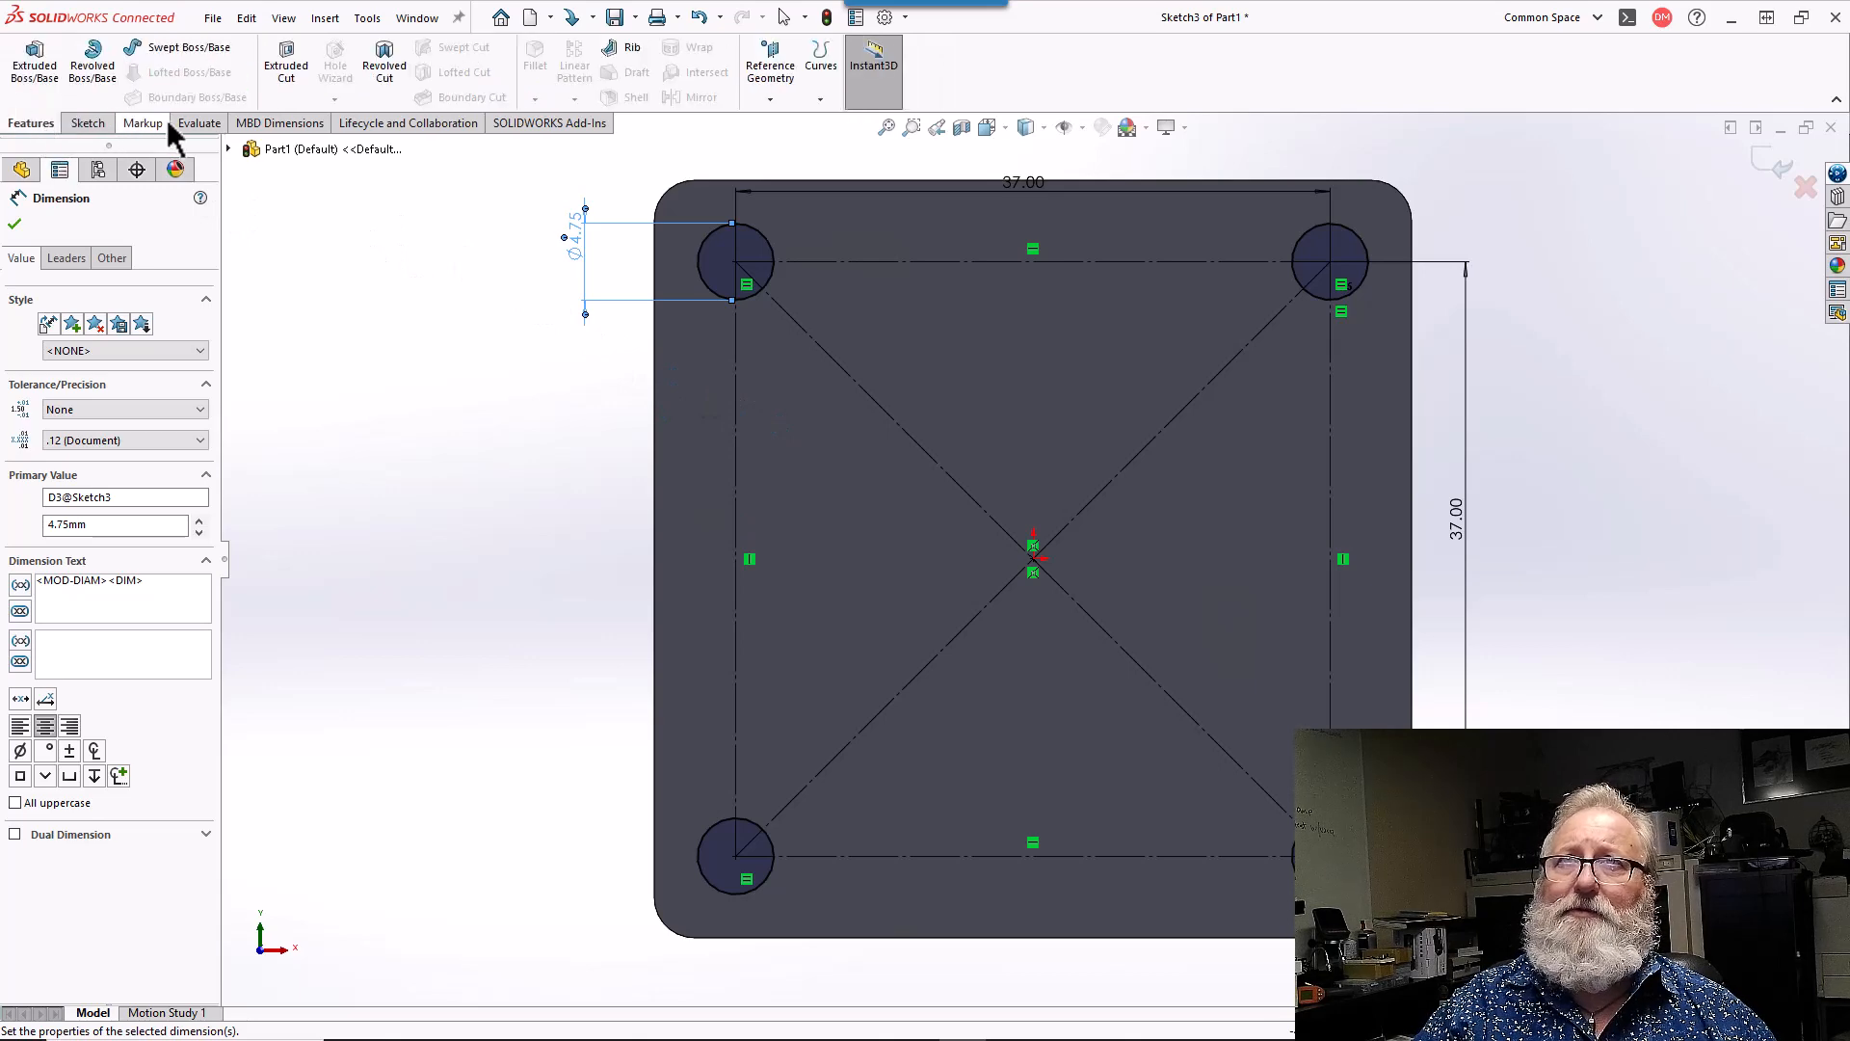
left_click(281, 61)
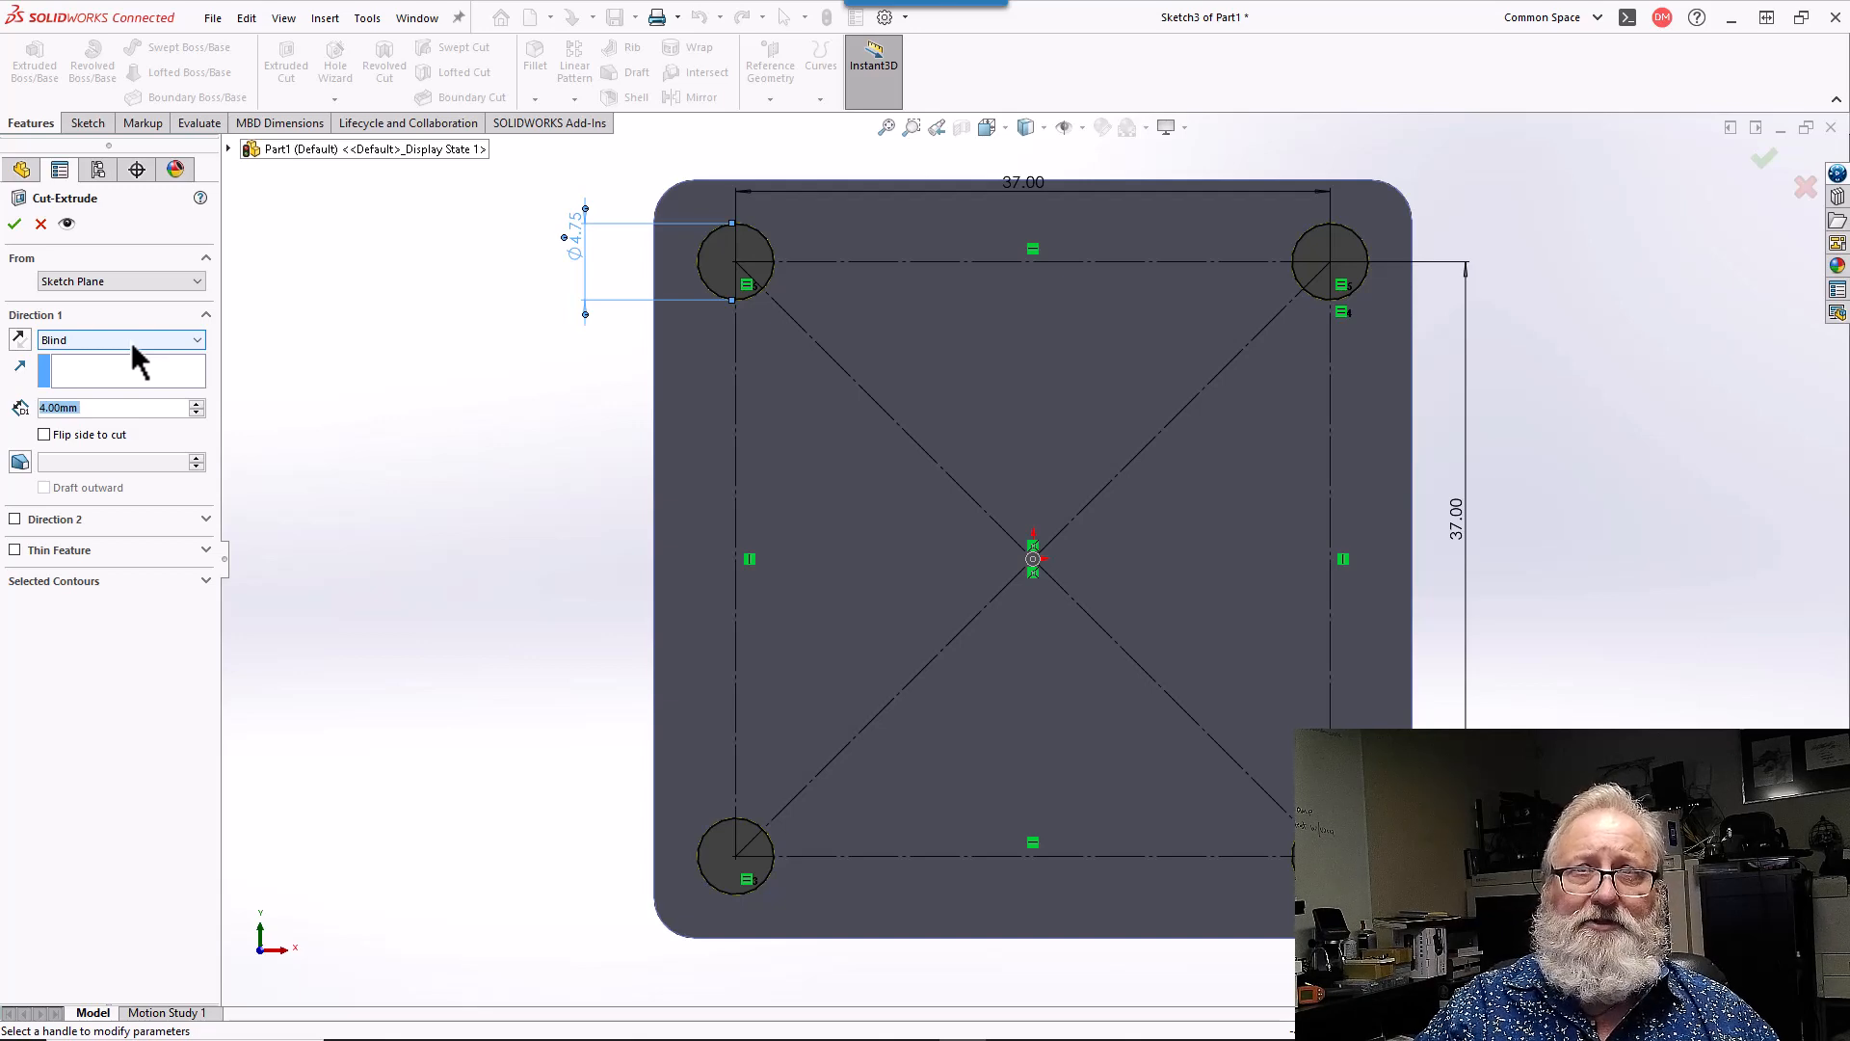
left_click(132, 344)
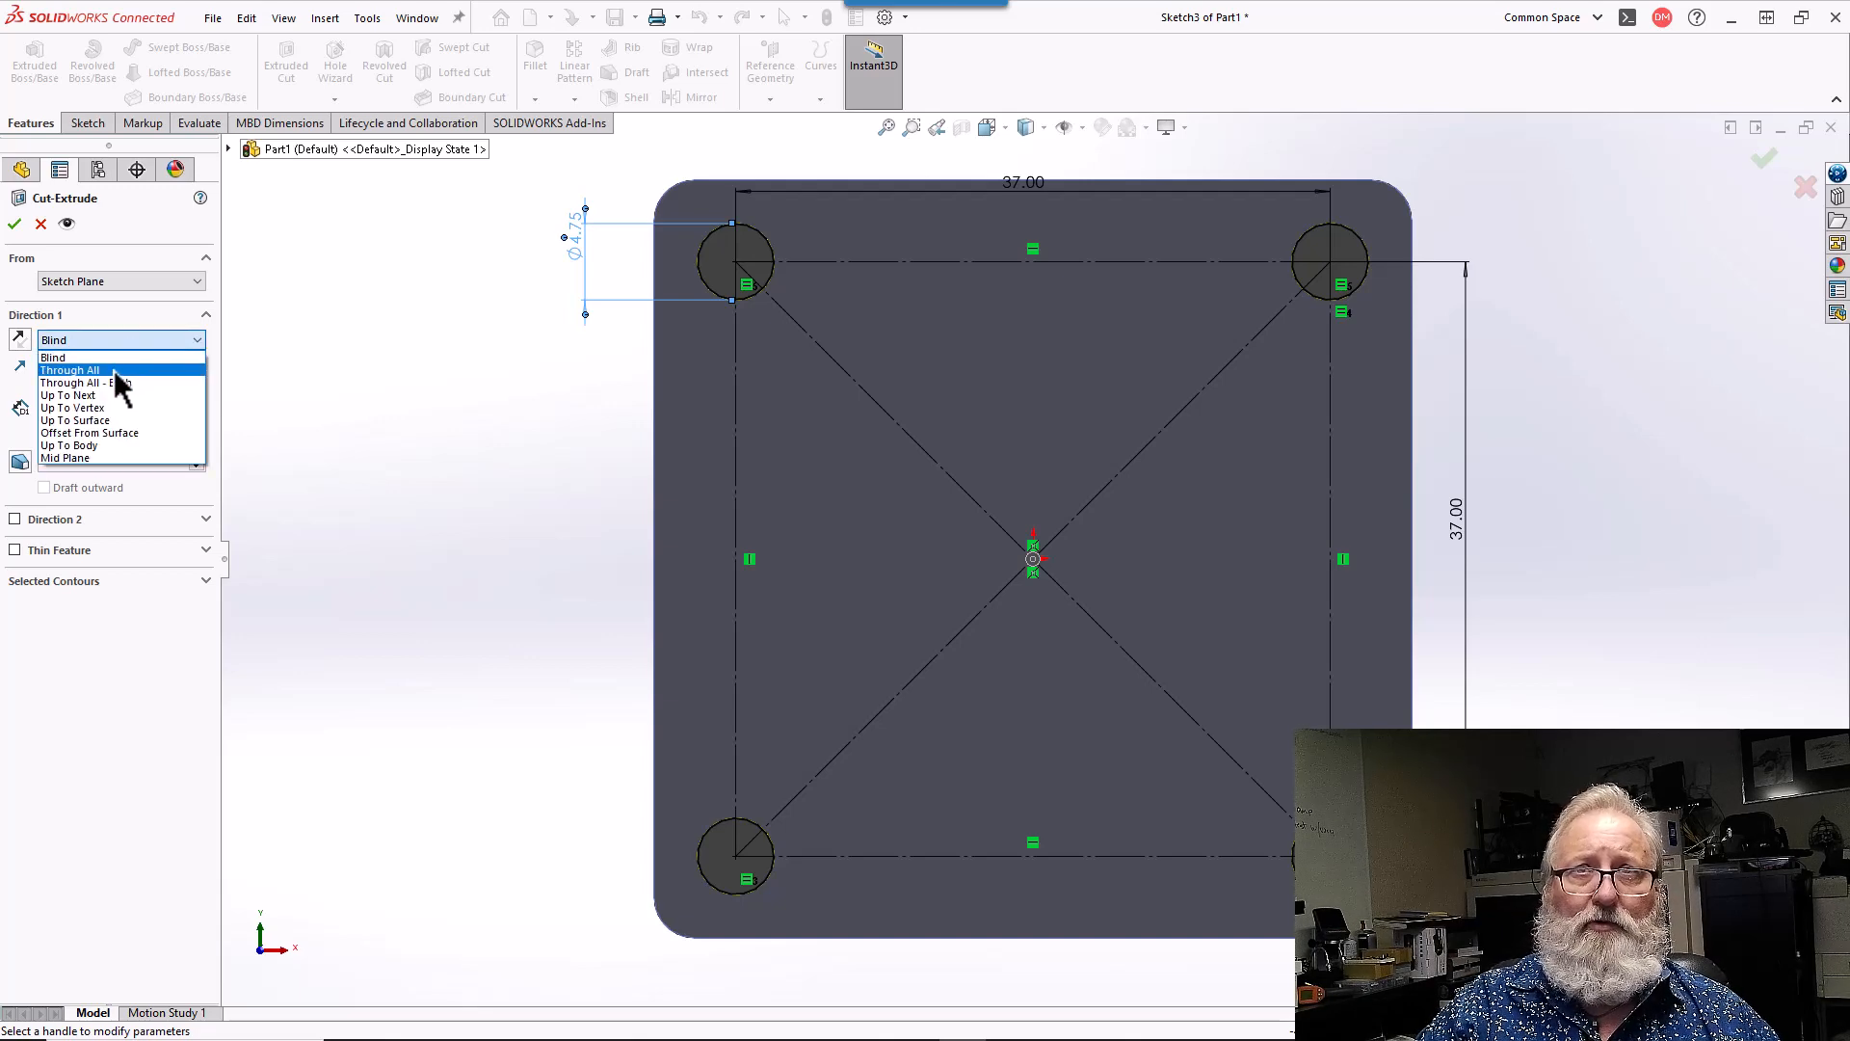
left_click(96, 370)
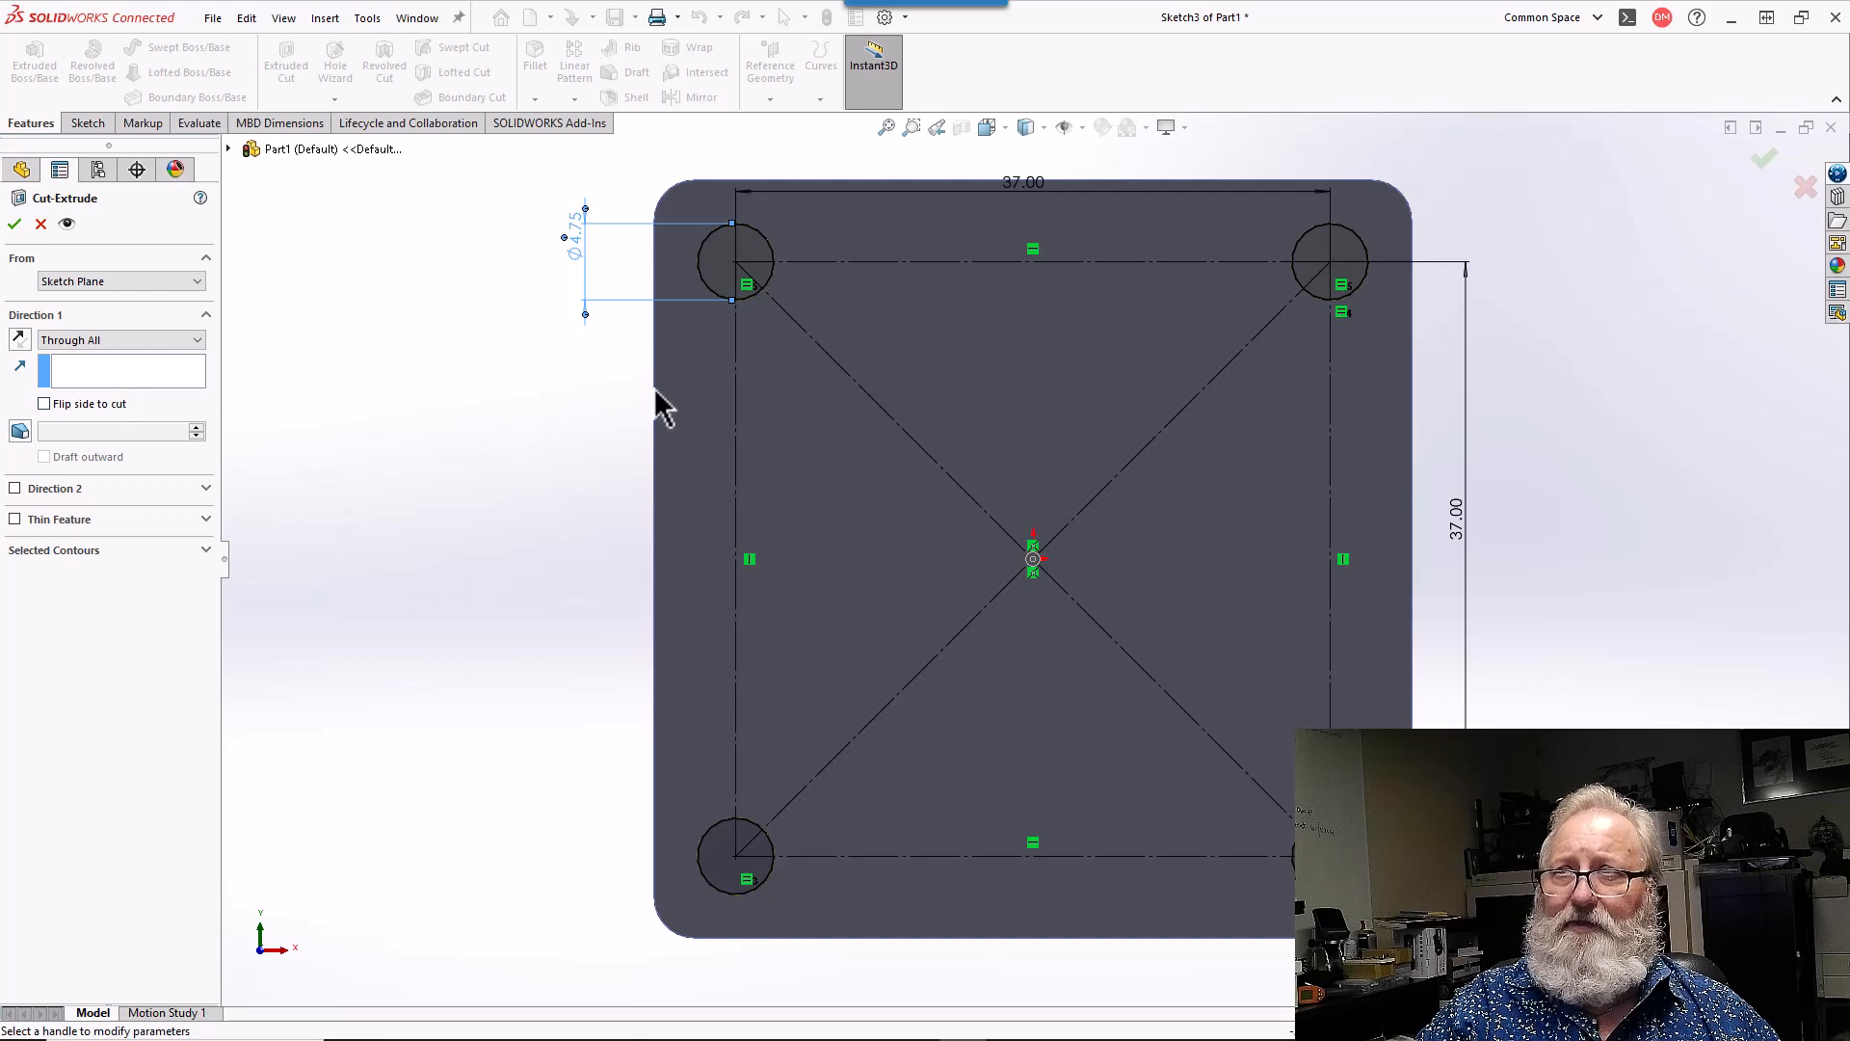
middle_click_drag(649, 394, 721, 349)
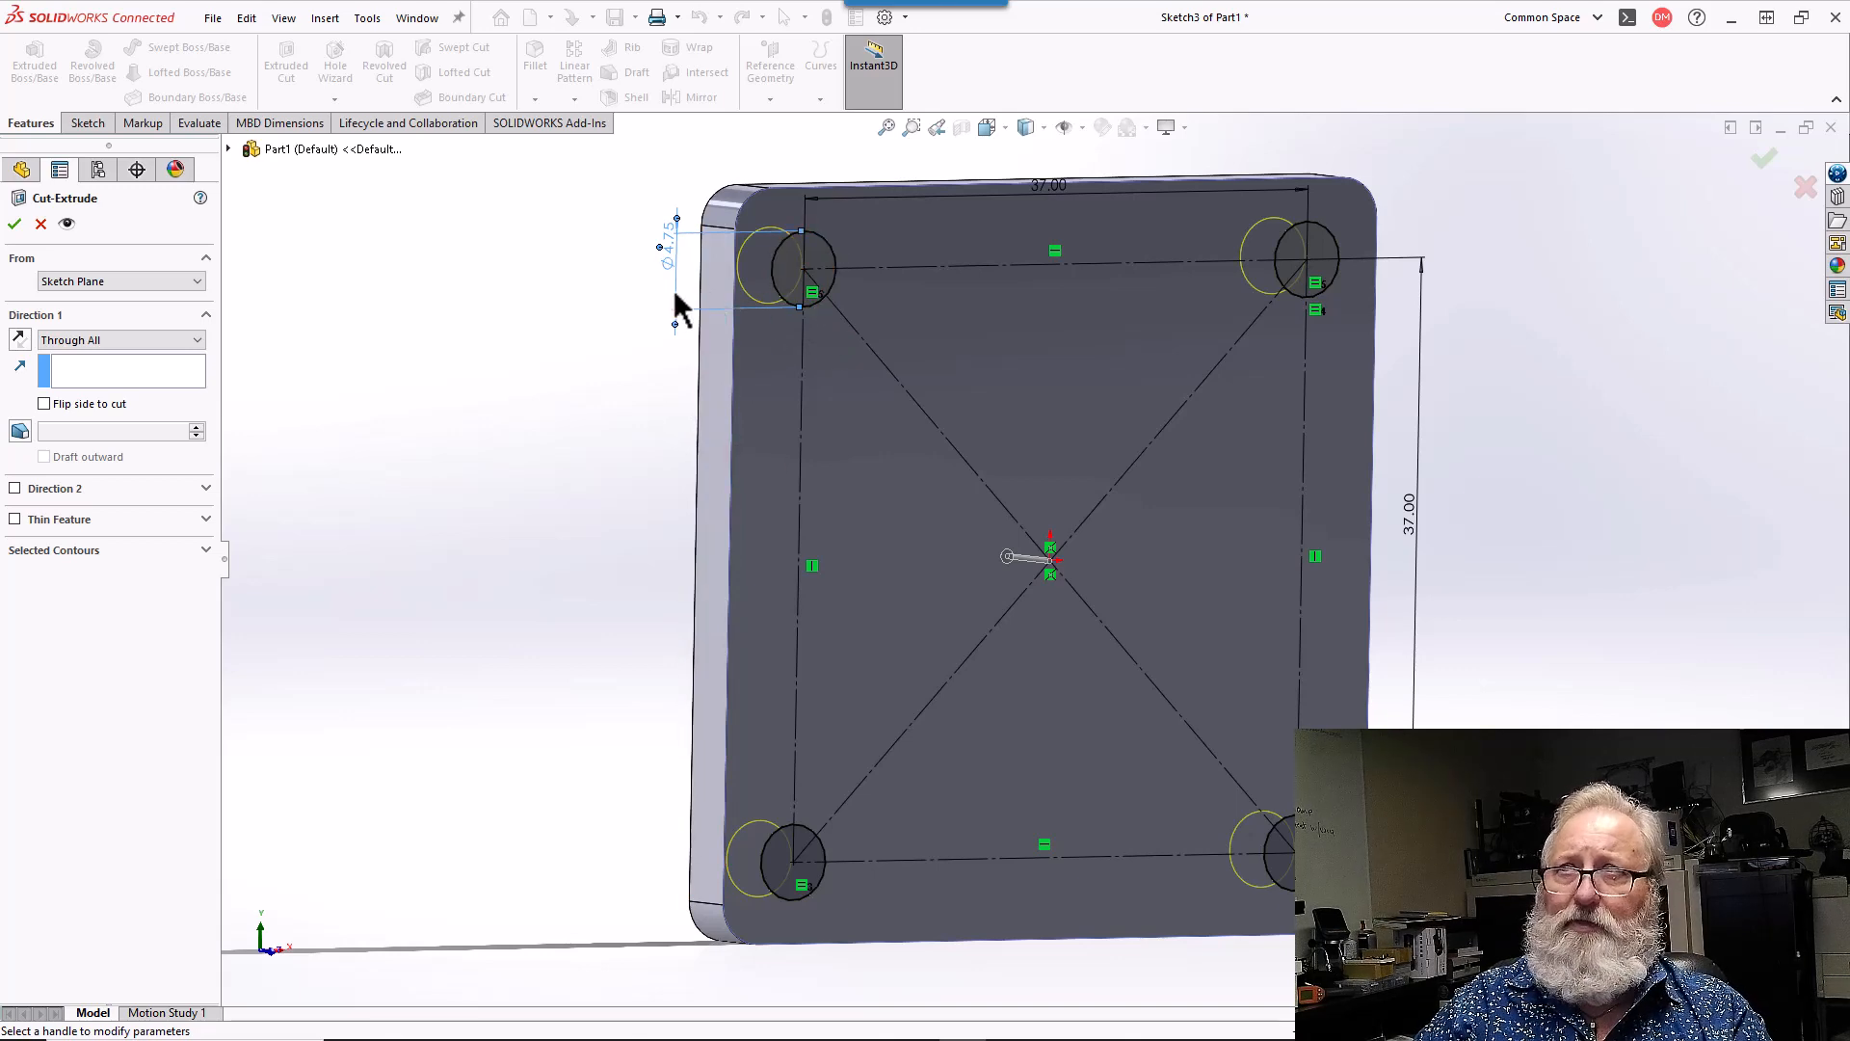
left_click(15, 225)
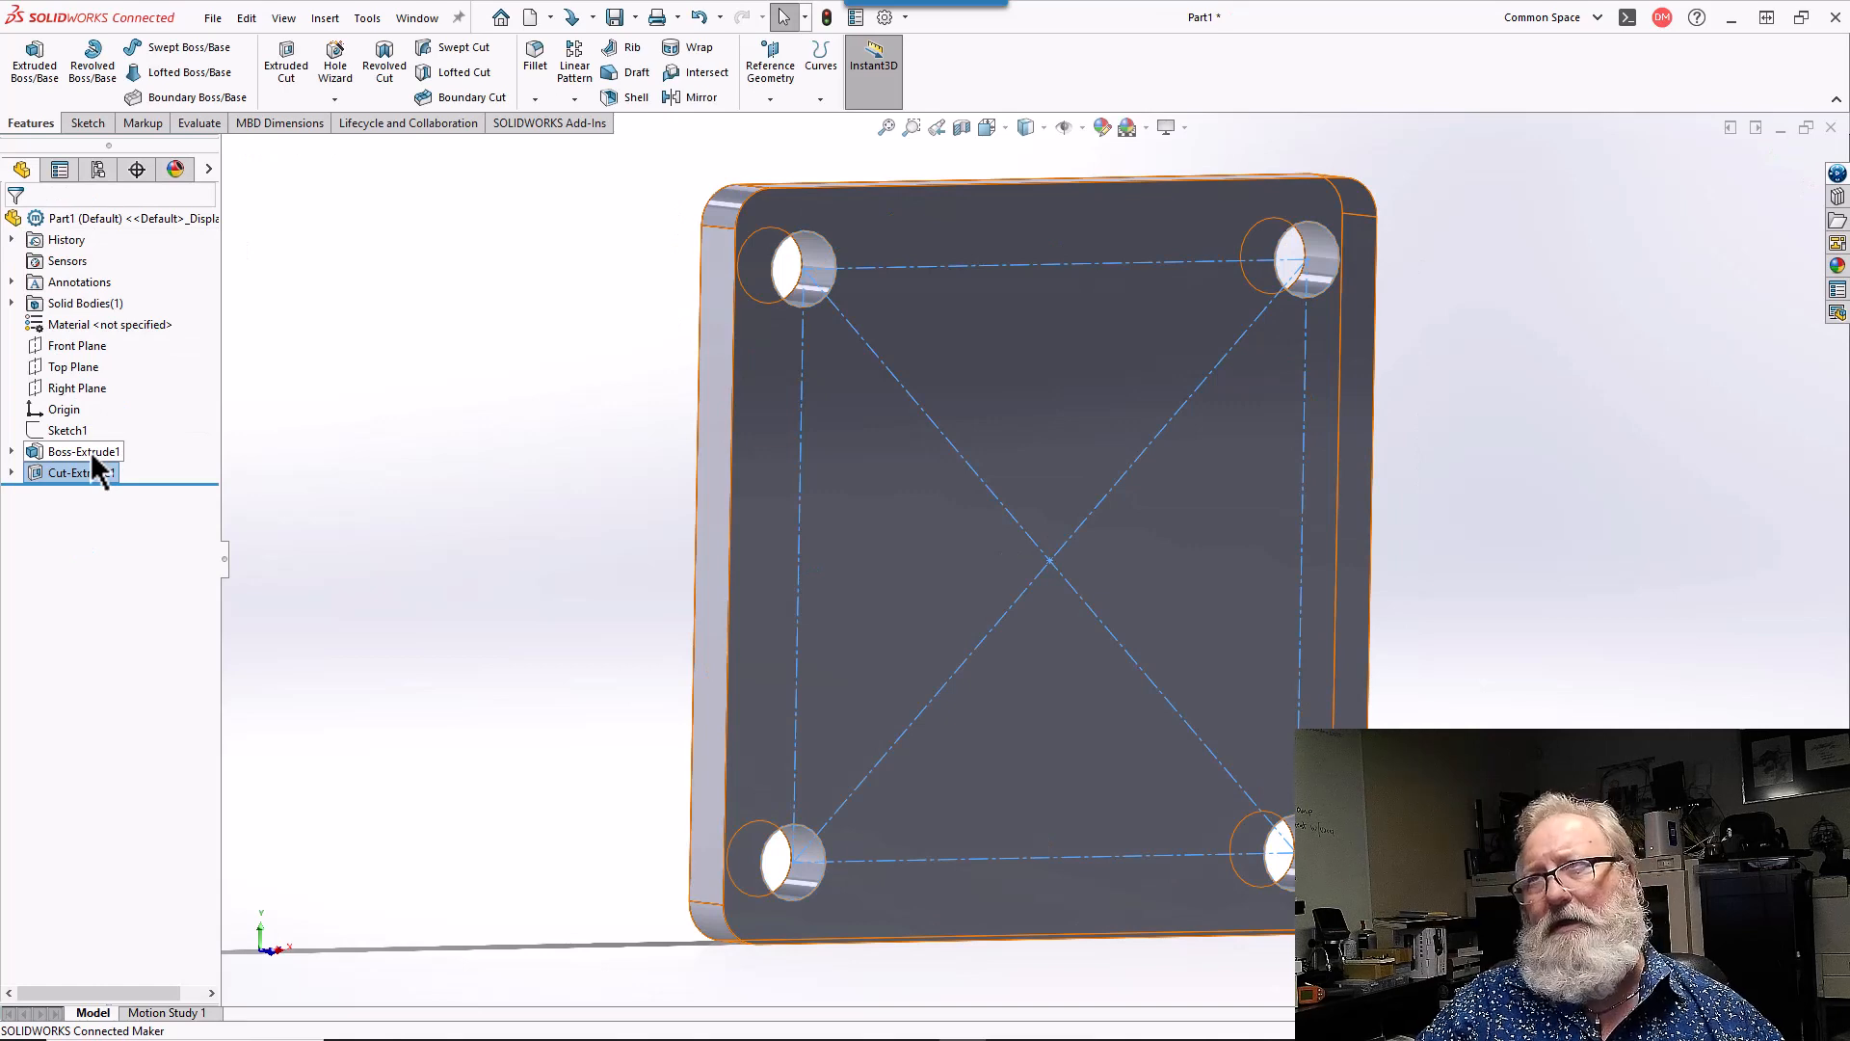
- Edit the plate's boss extrusion to a depth of 8 mm and inspect the corner holes in the thicker plate
left_click(91, 451)
right_click(91, 450)
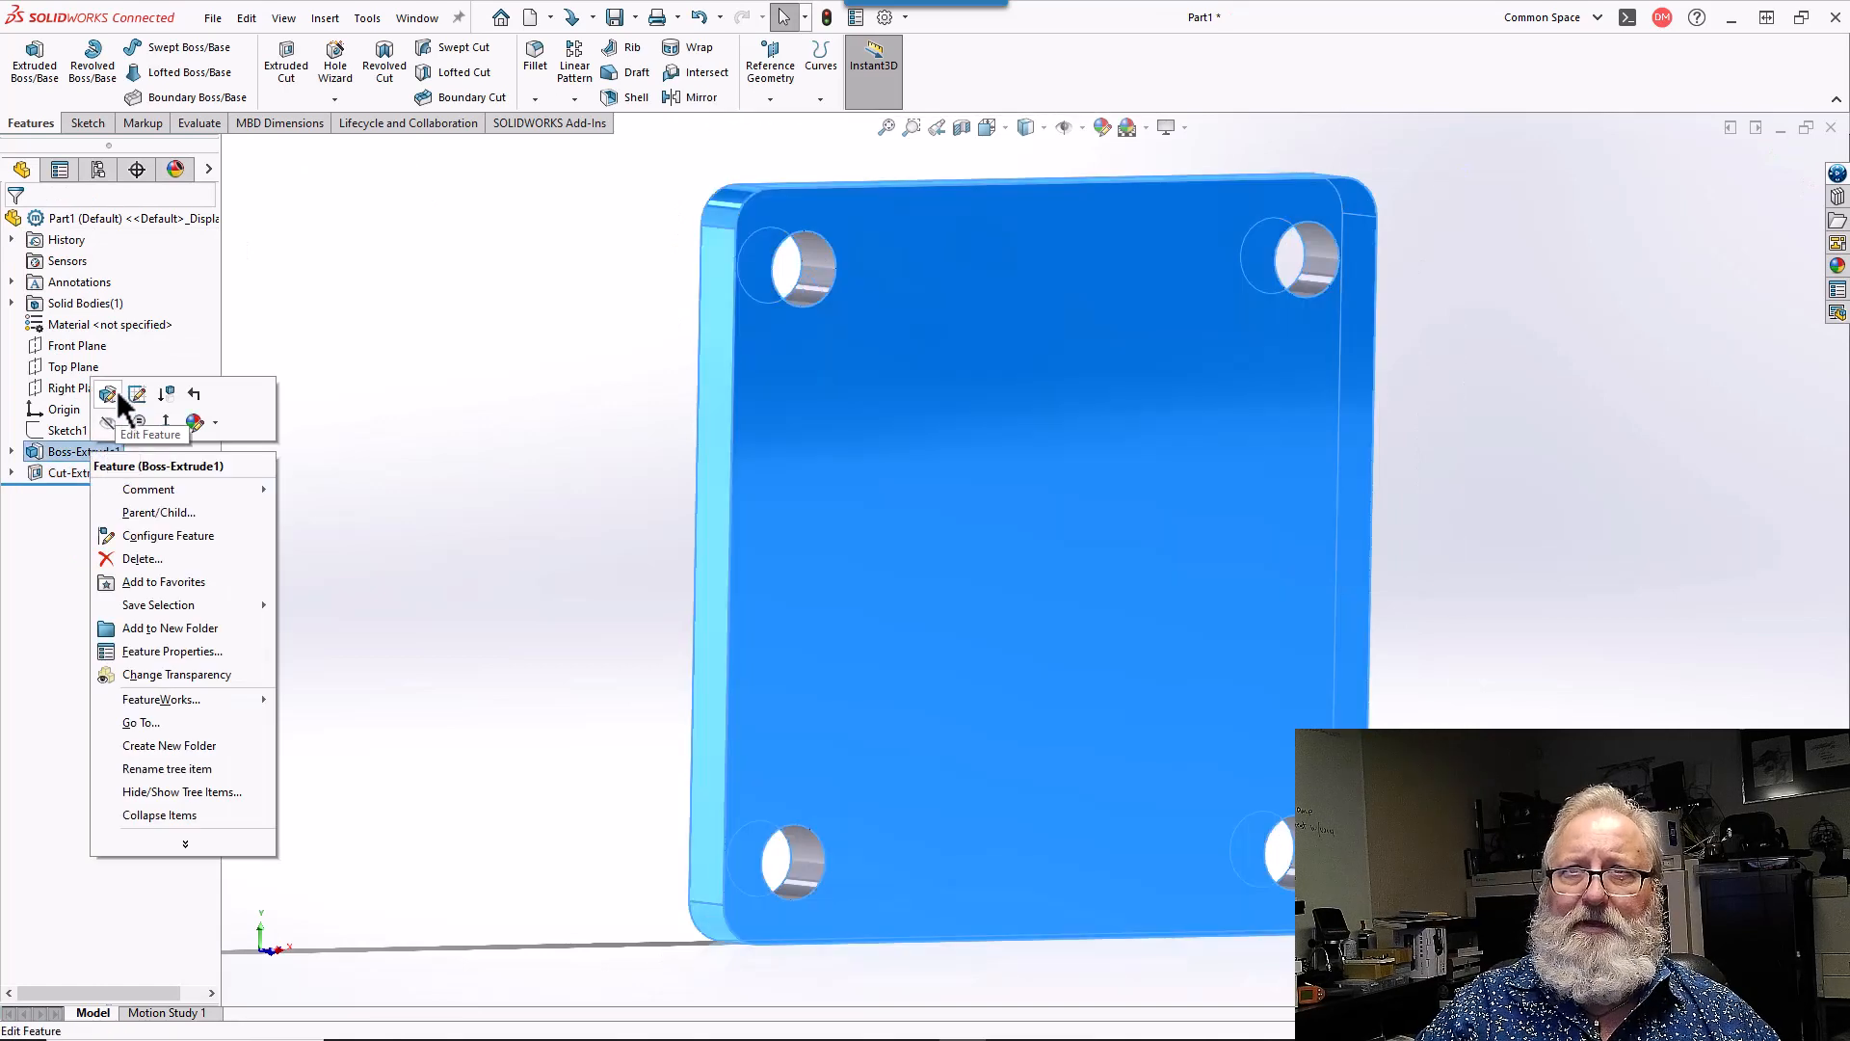
left_click(108, 393)
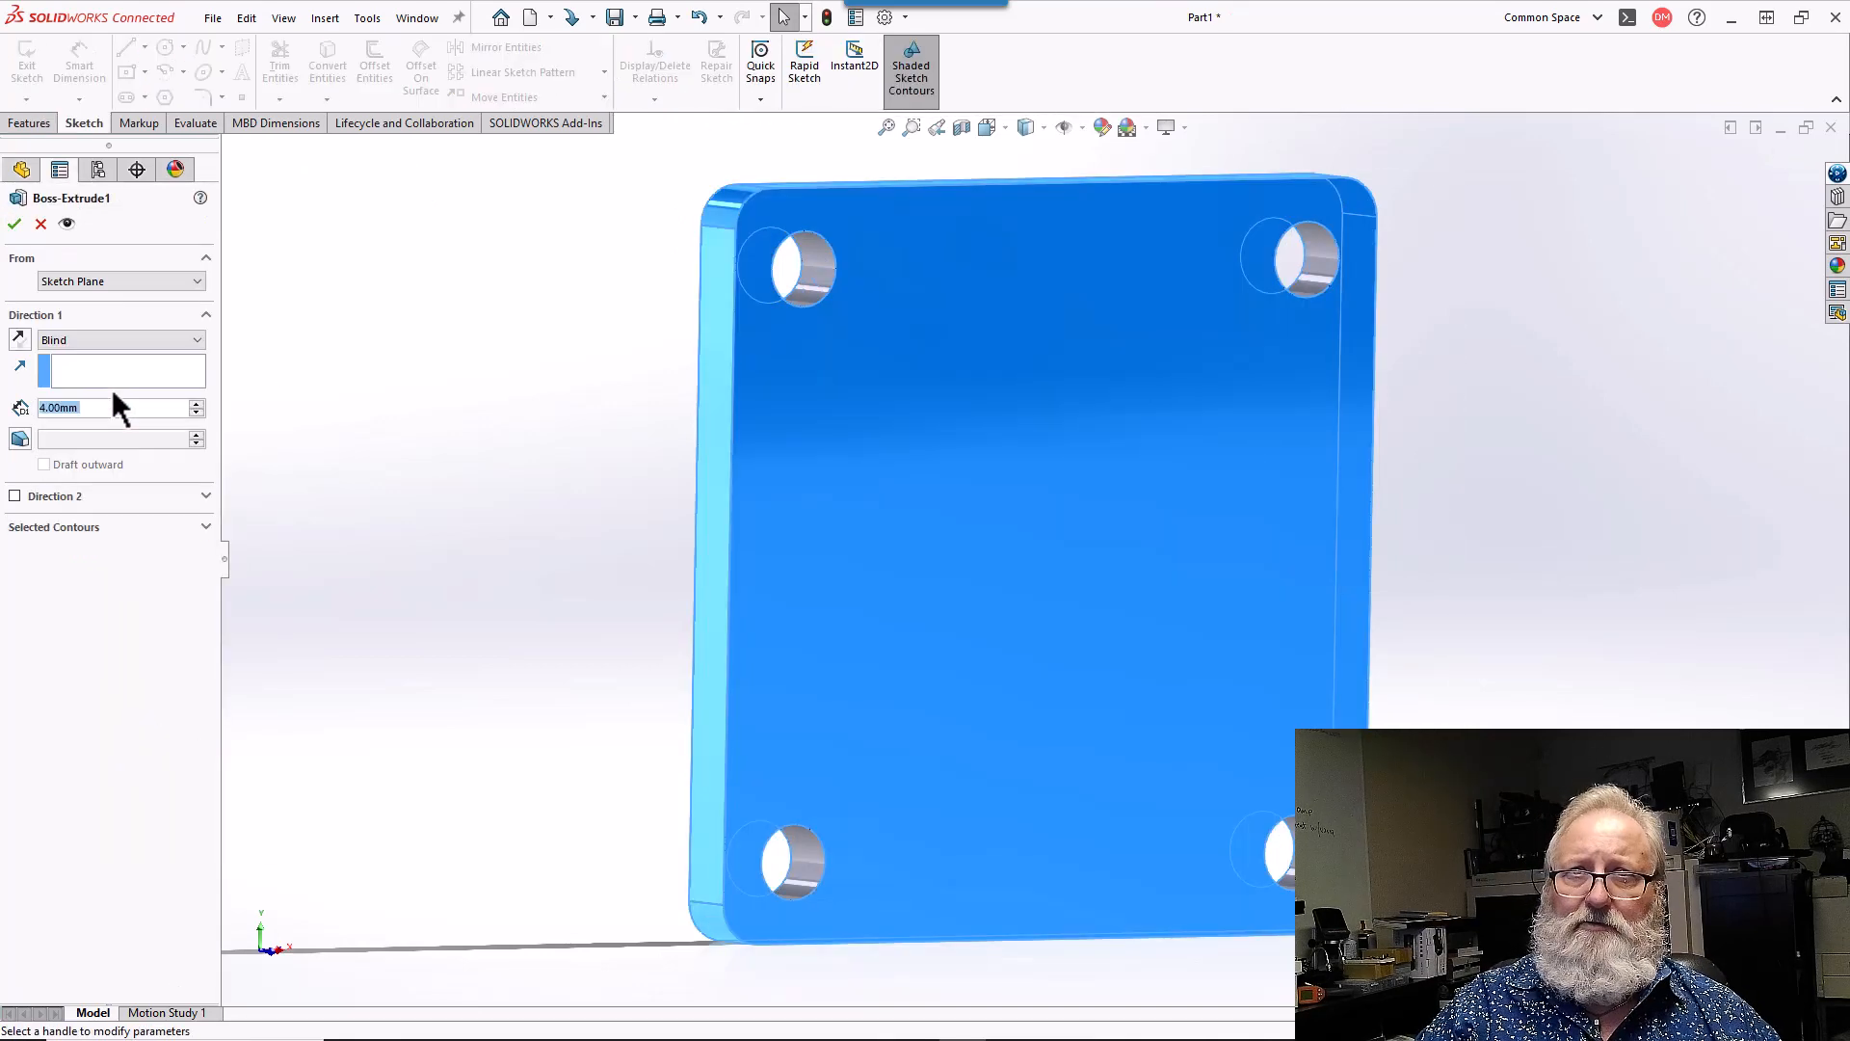
type("8")
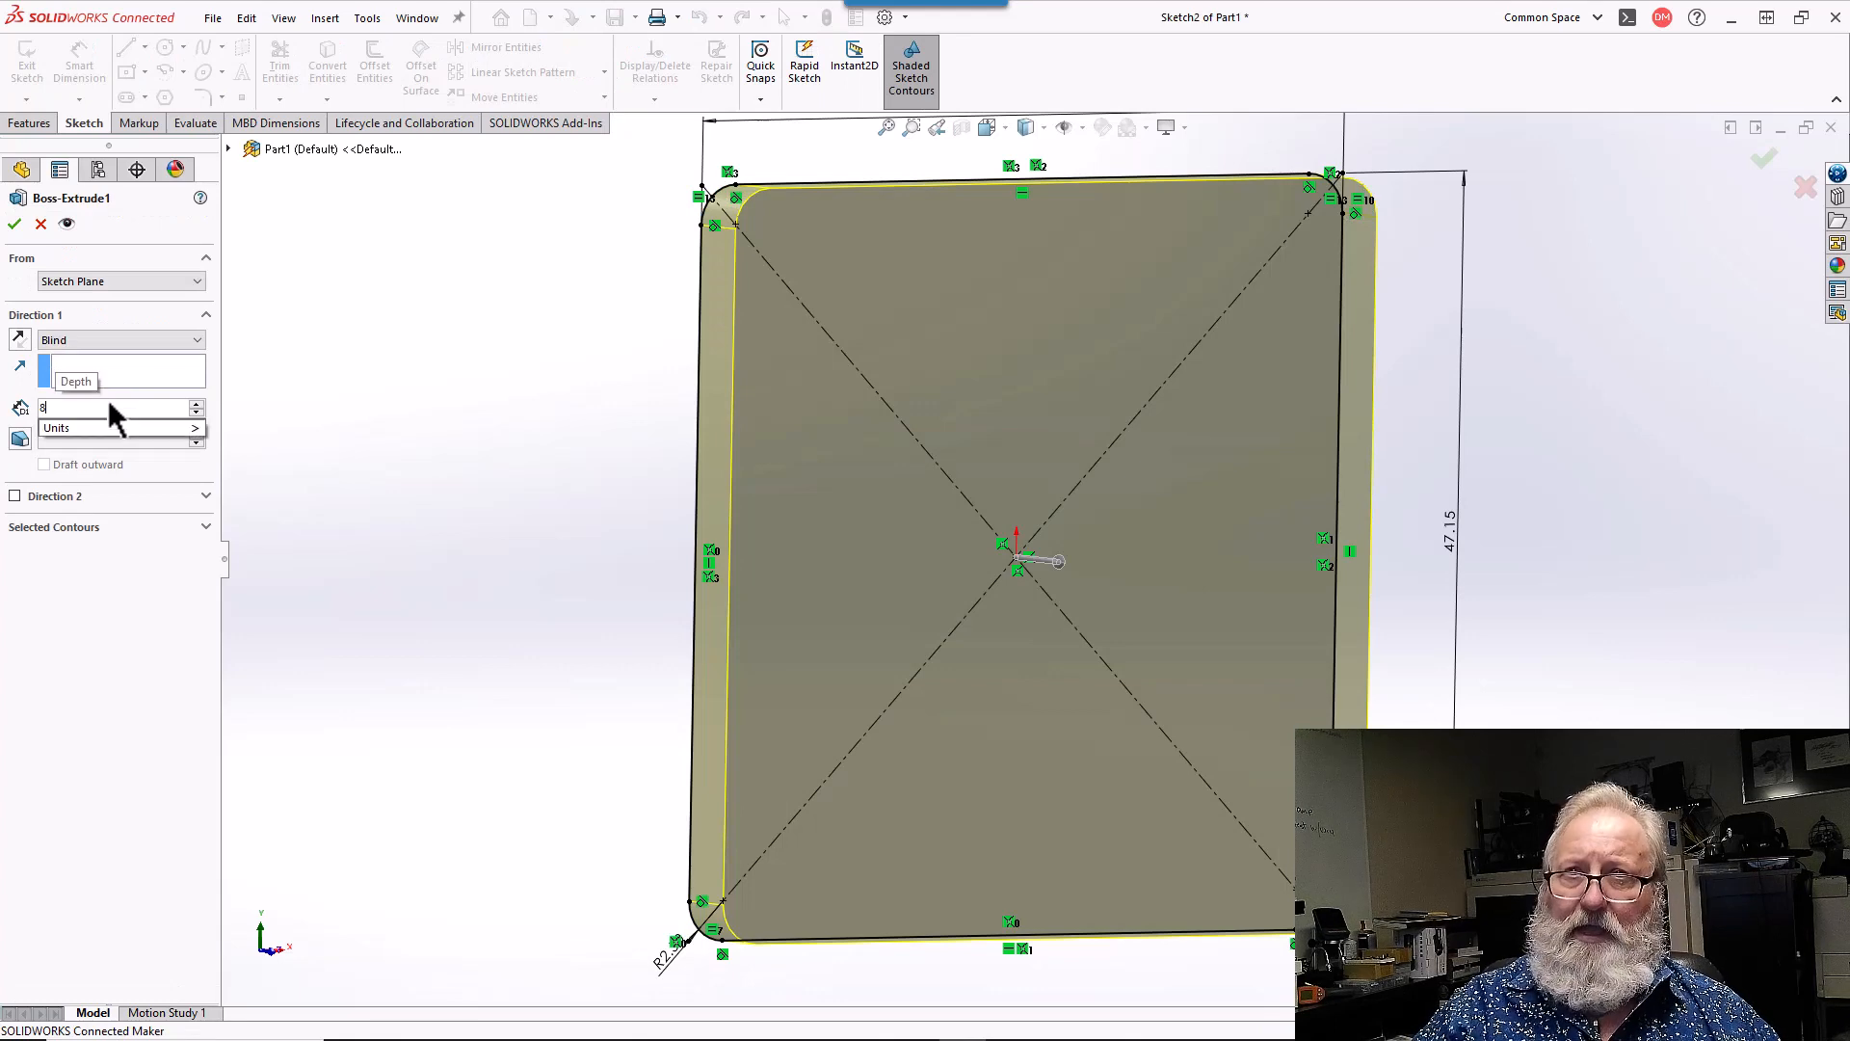
key("Return")
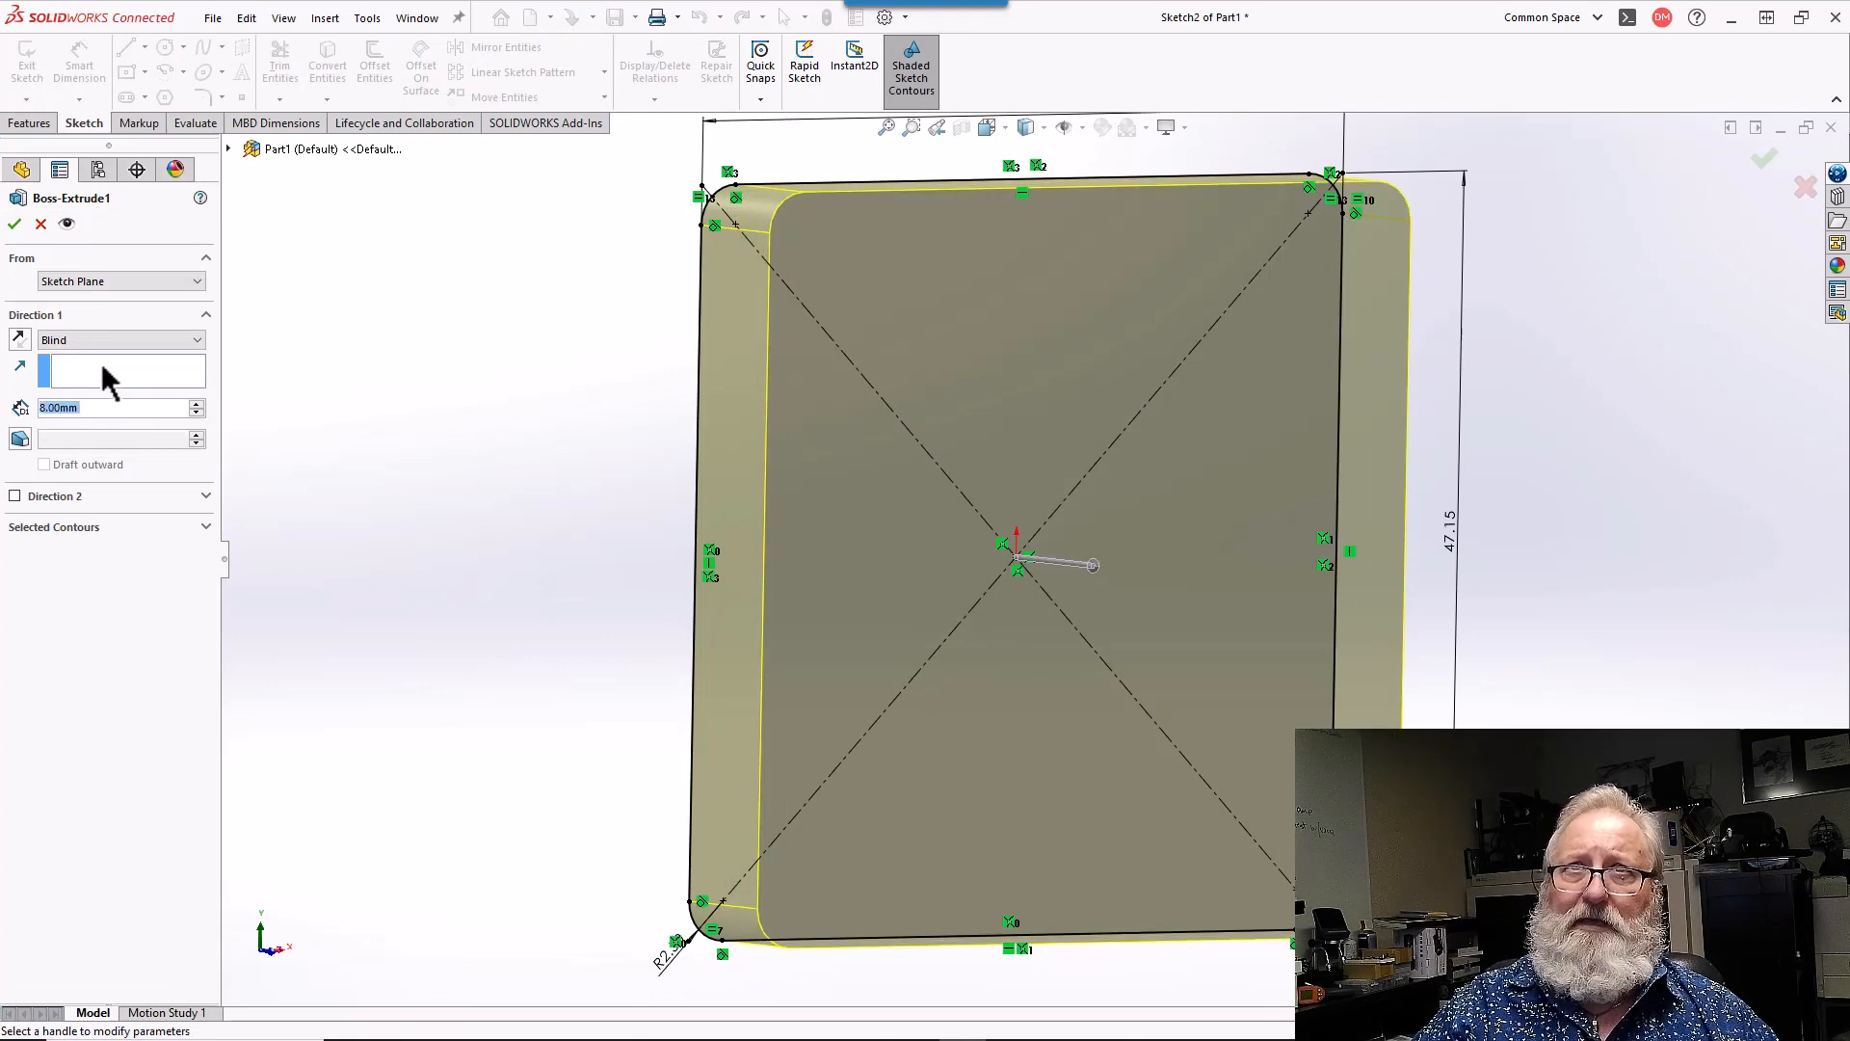
left_click(16, 226)
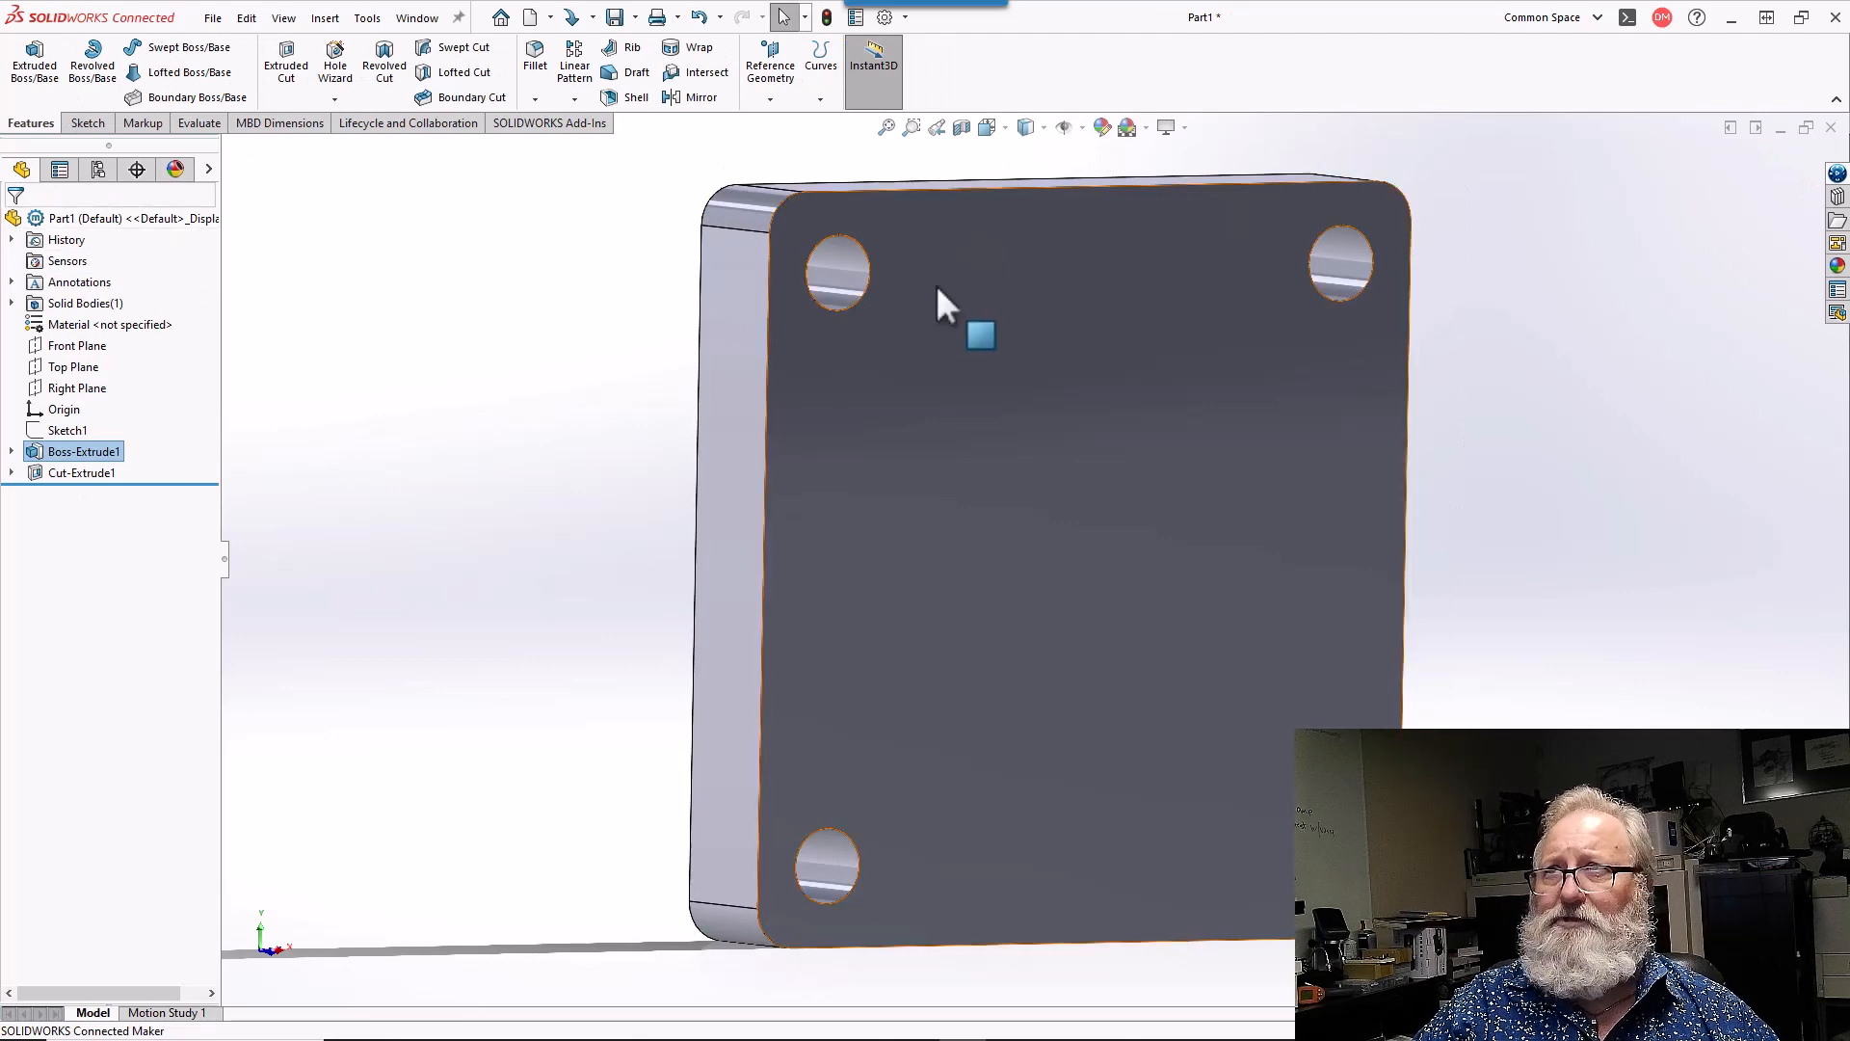
middle_click_drag(935, 286, 902, 286)
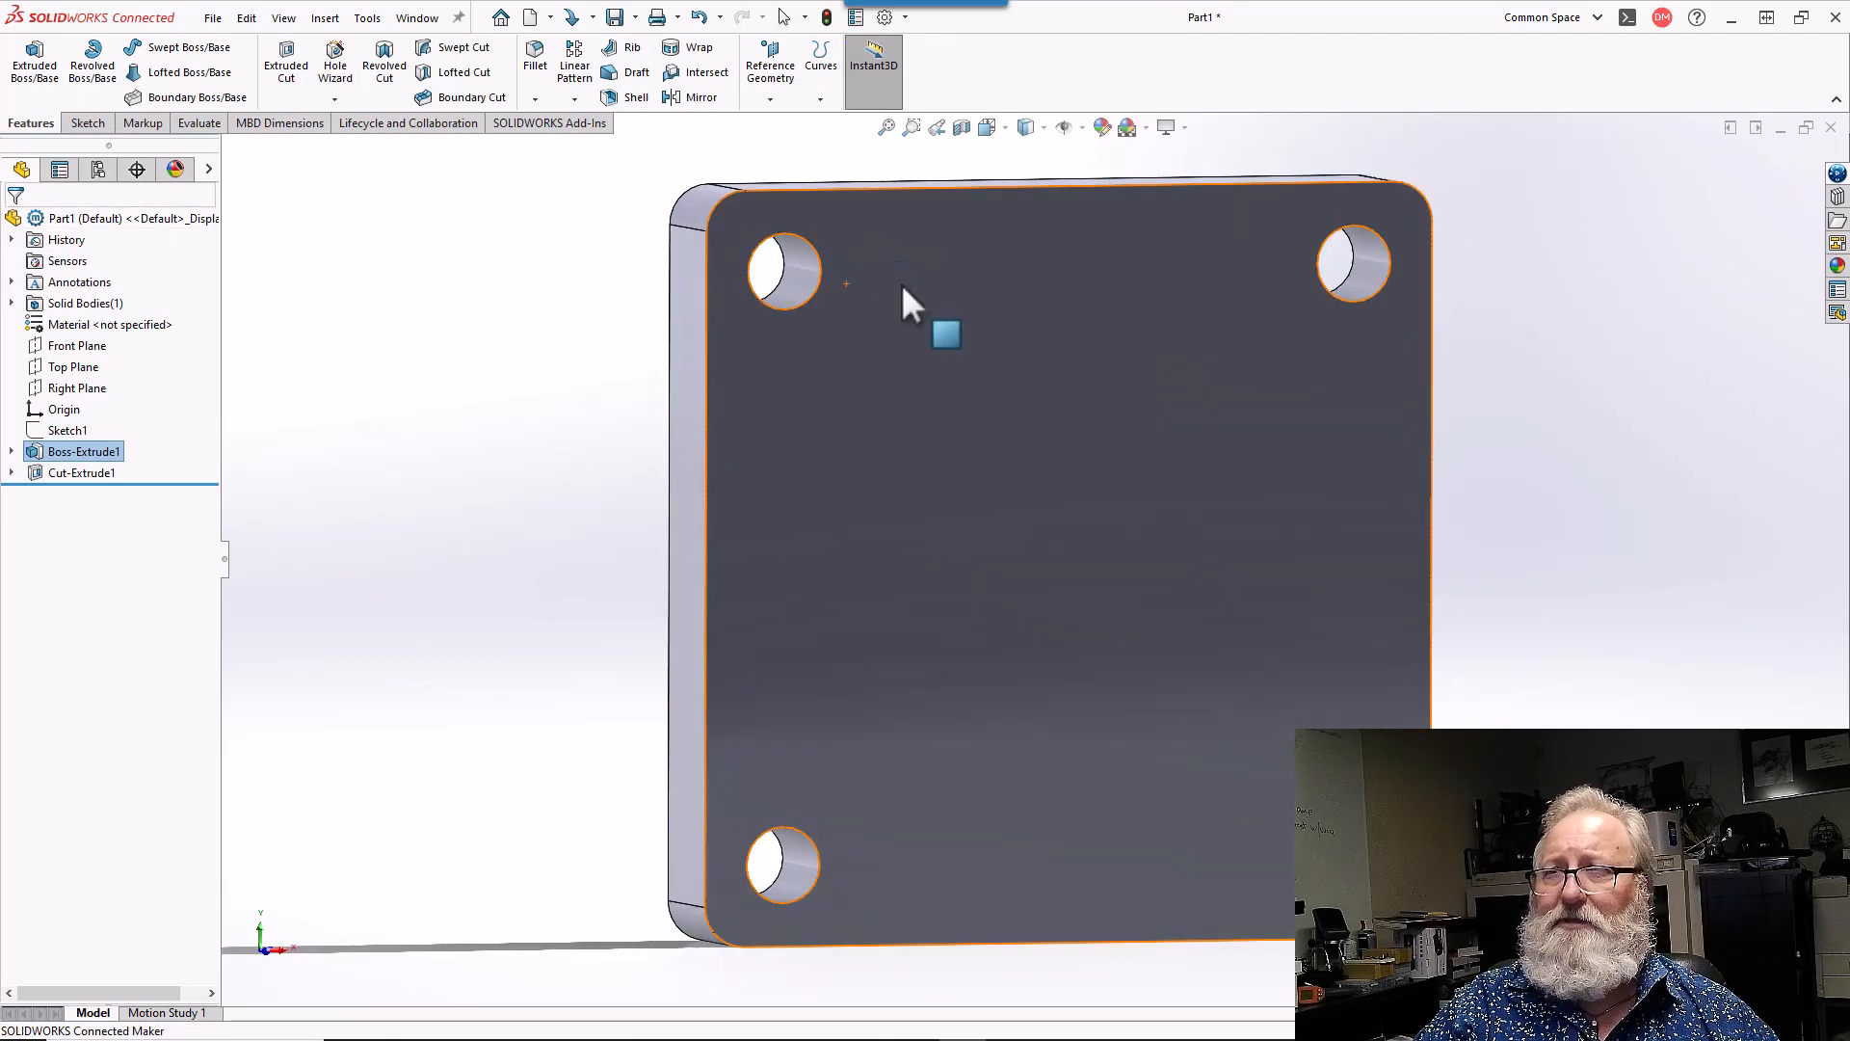
left_click(806, 286)
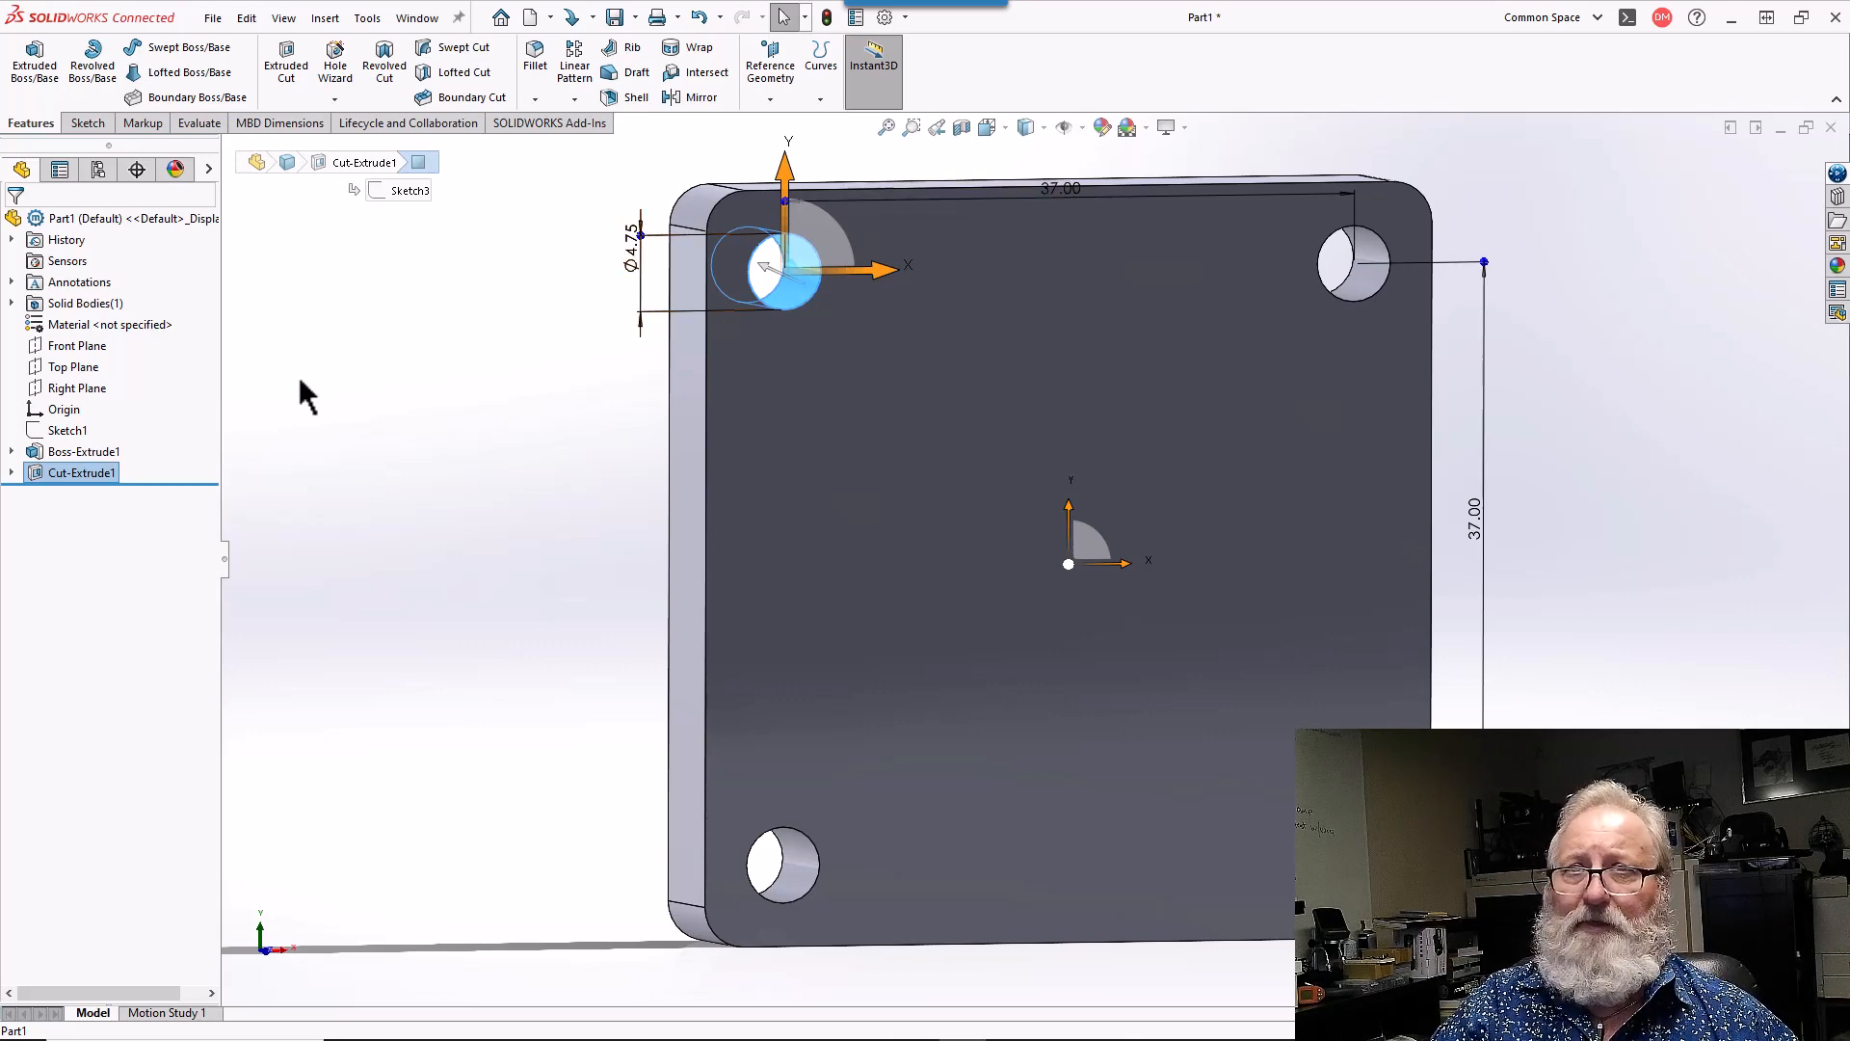
- Set the plate's boss extrusion depth to 4 mm and show the construction circle sketch
left_click(107, 451)
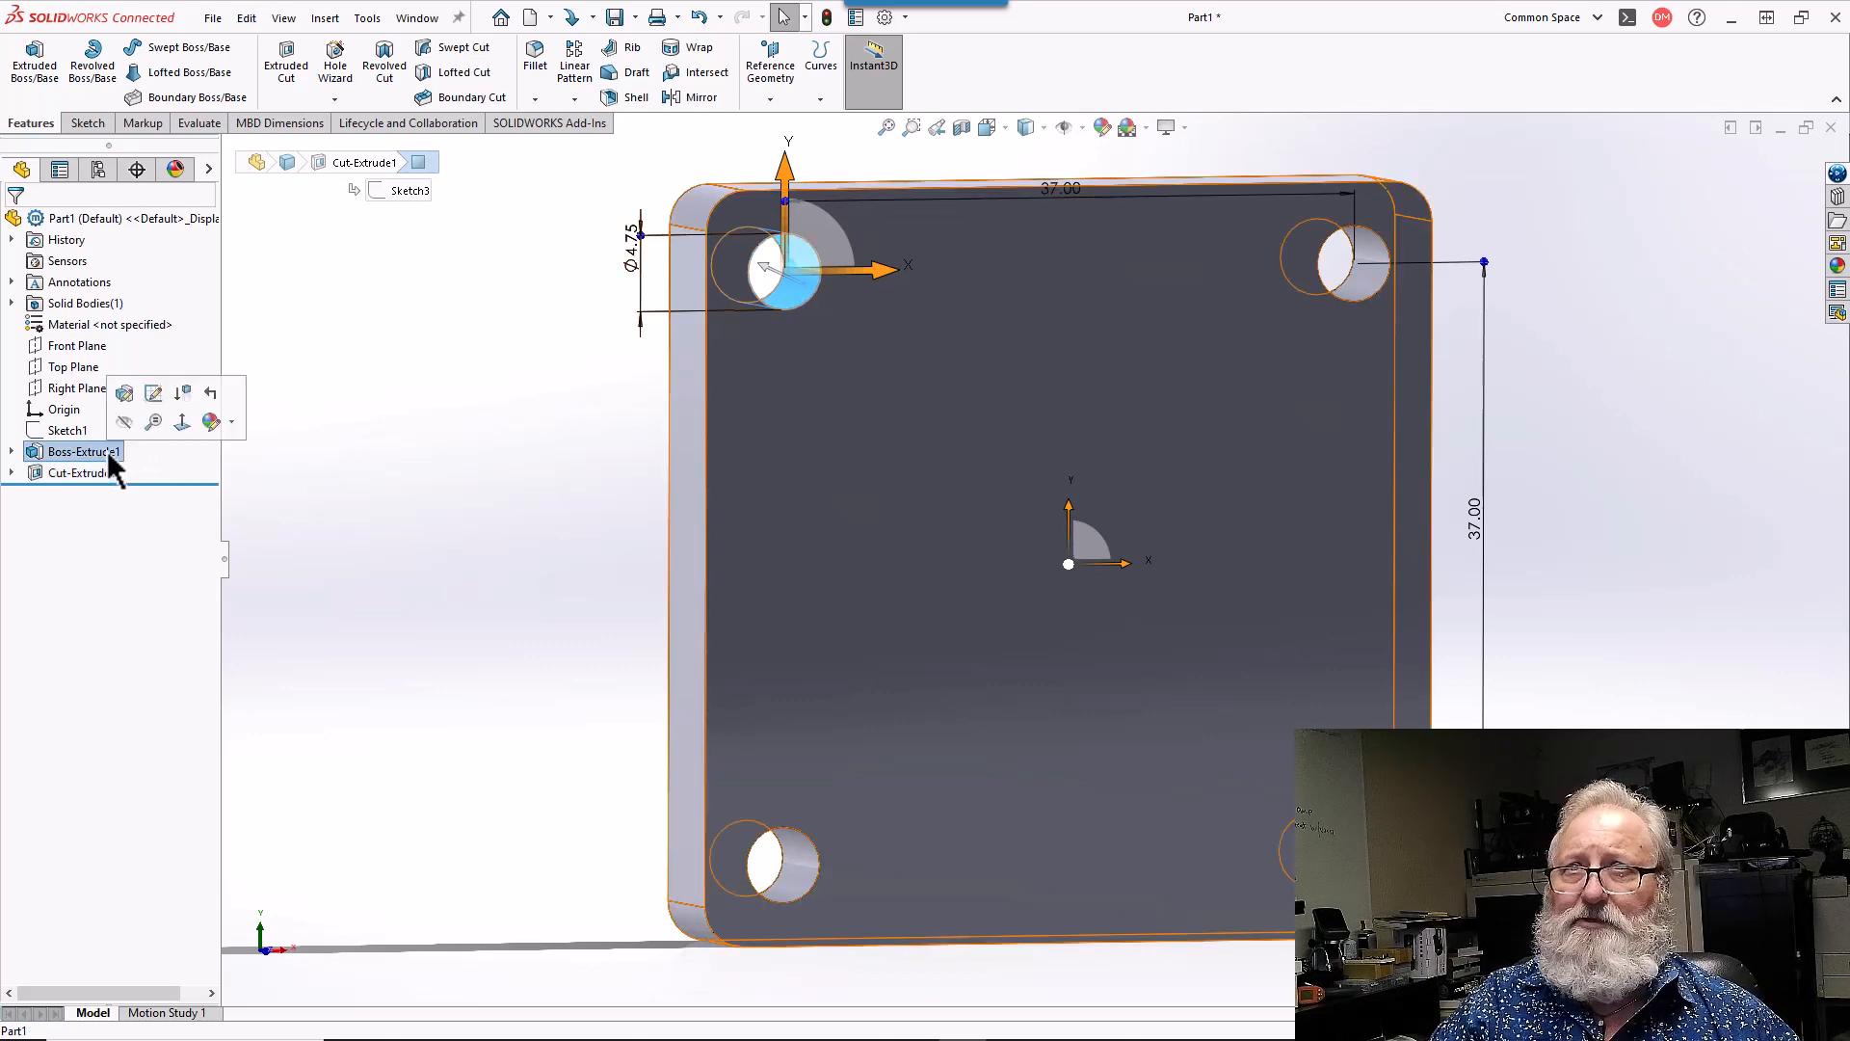
left_click(133, 401)
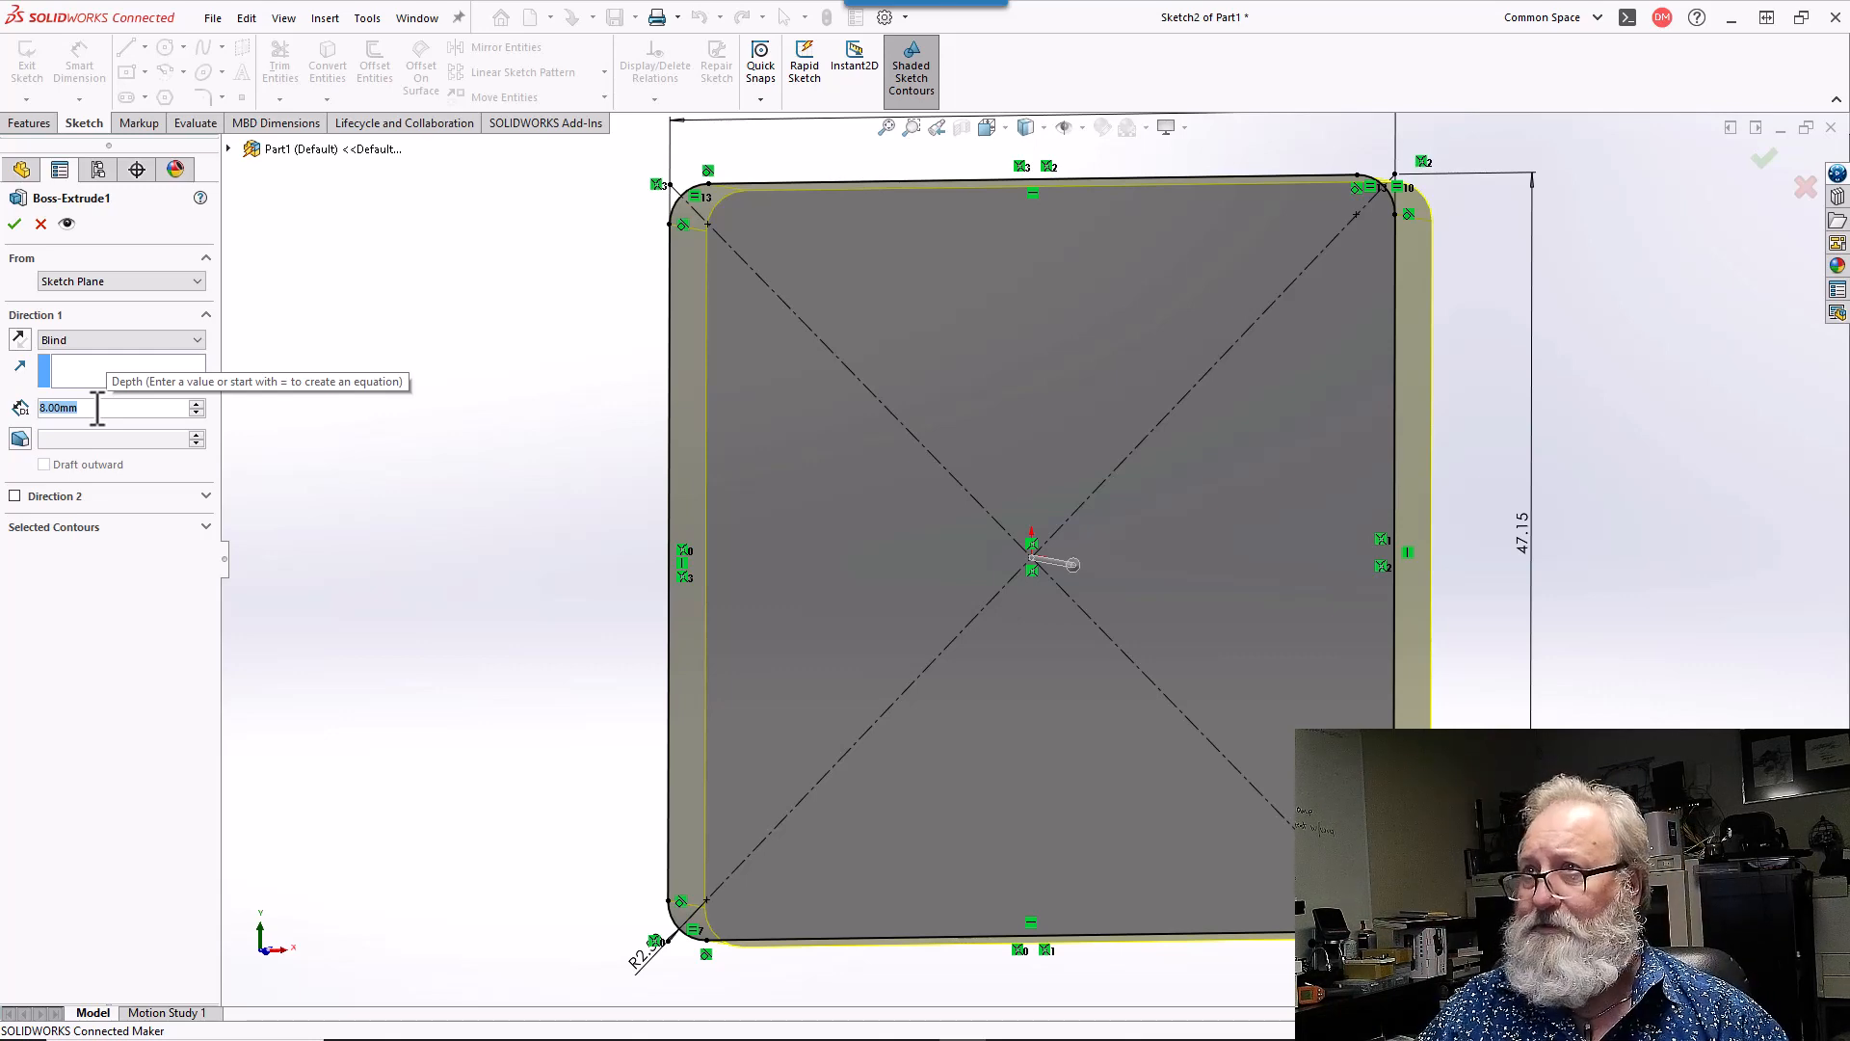
type("4")
key("Return")
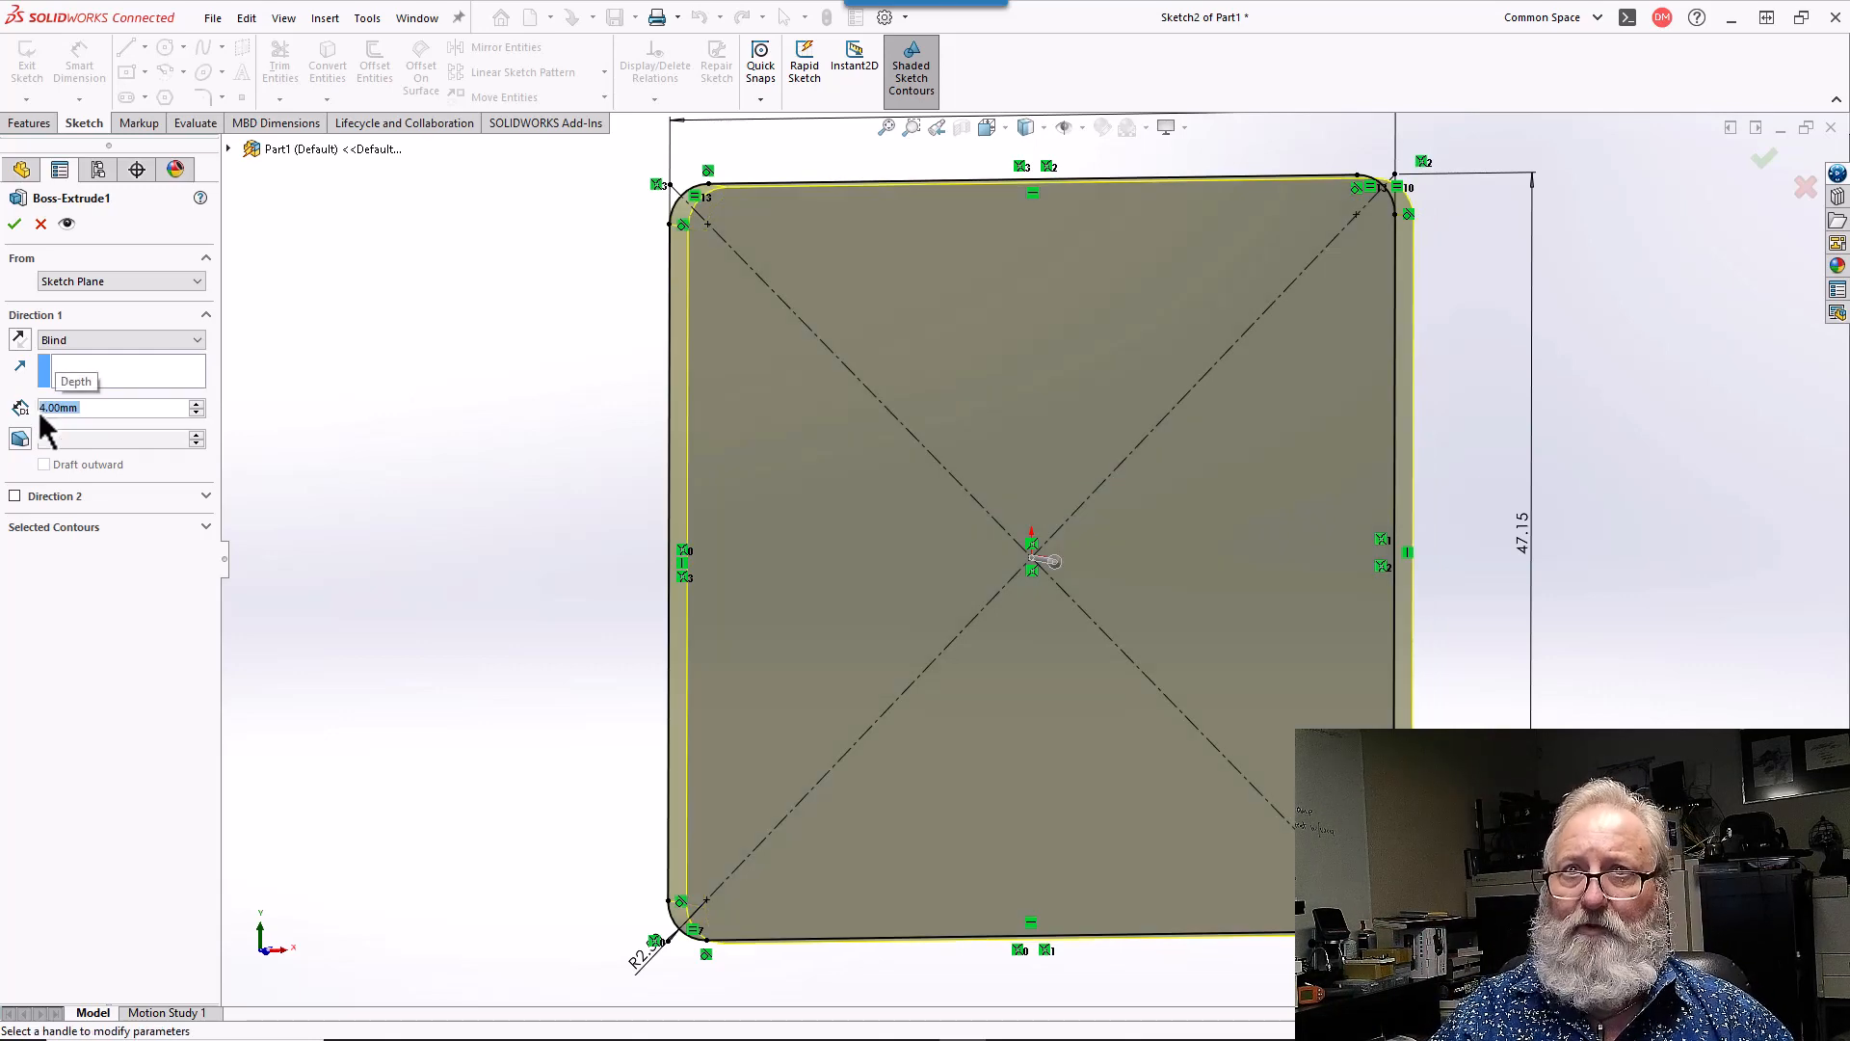
left_click(14, 224)
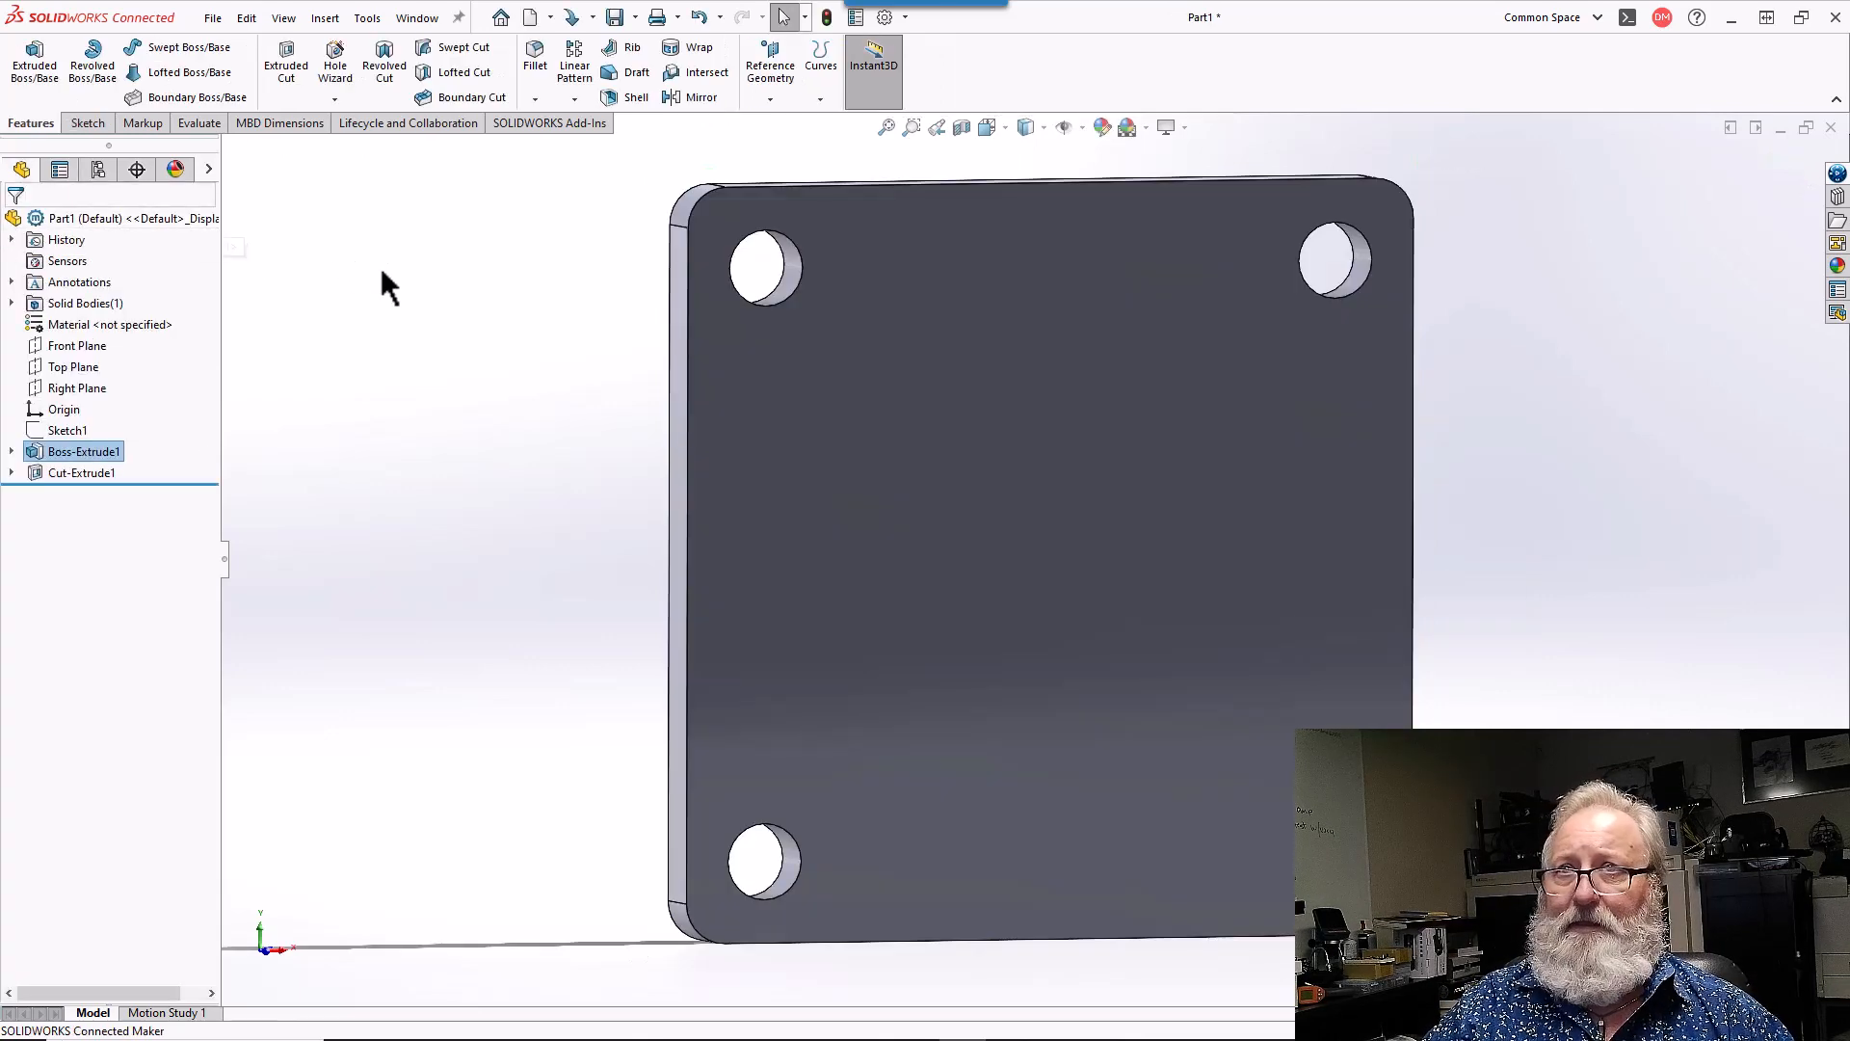
left_click(54, 434)
left_click(77, 406)
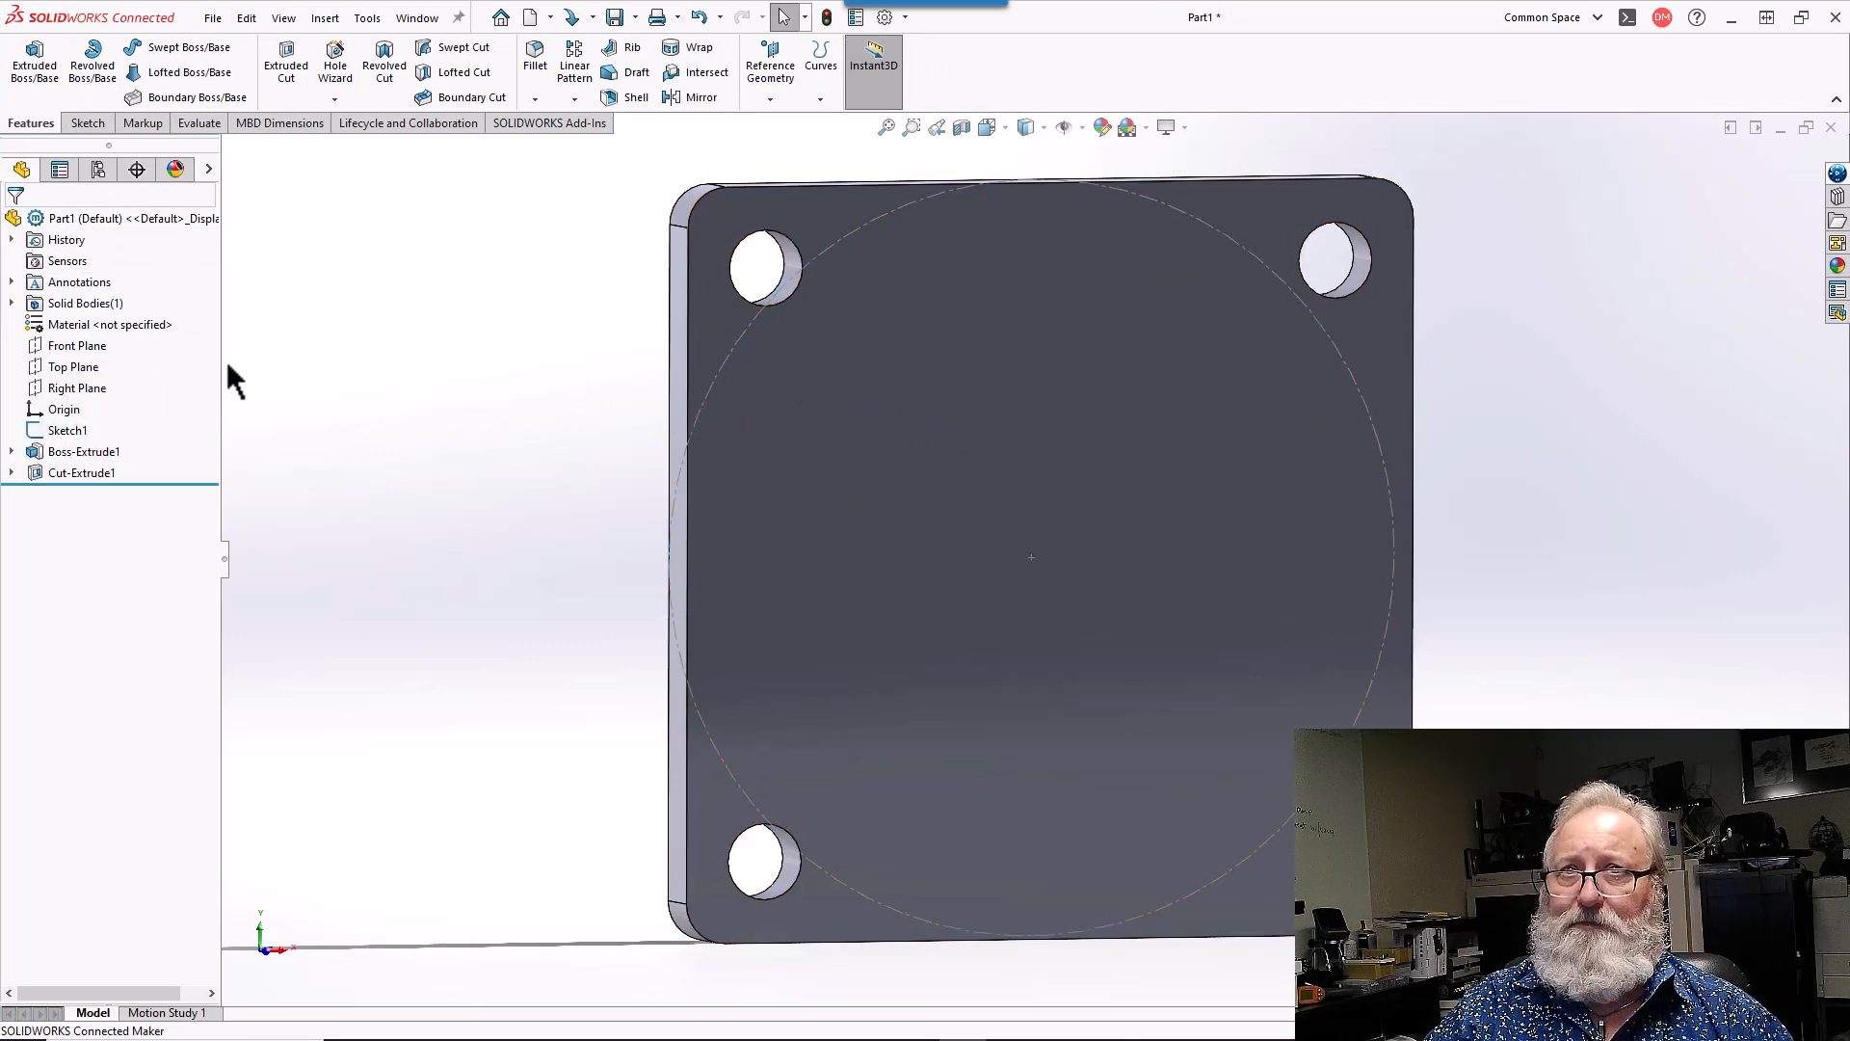
left_click(873, 435)
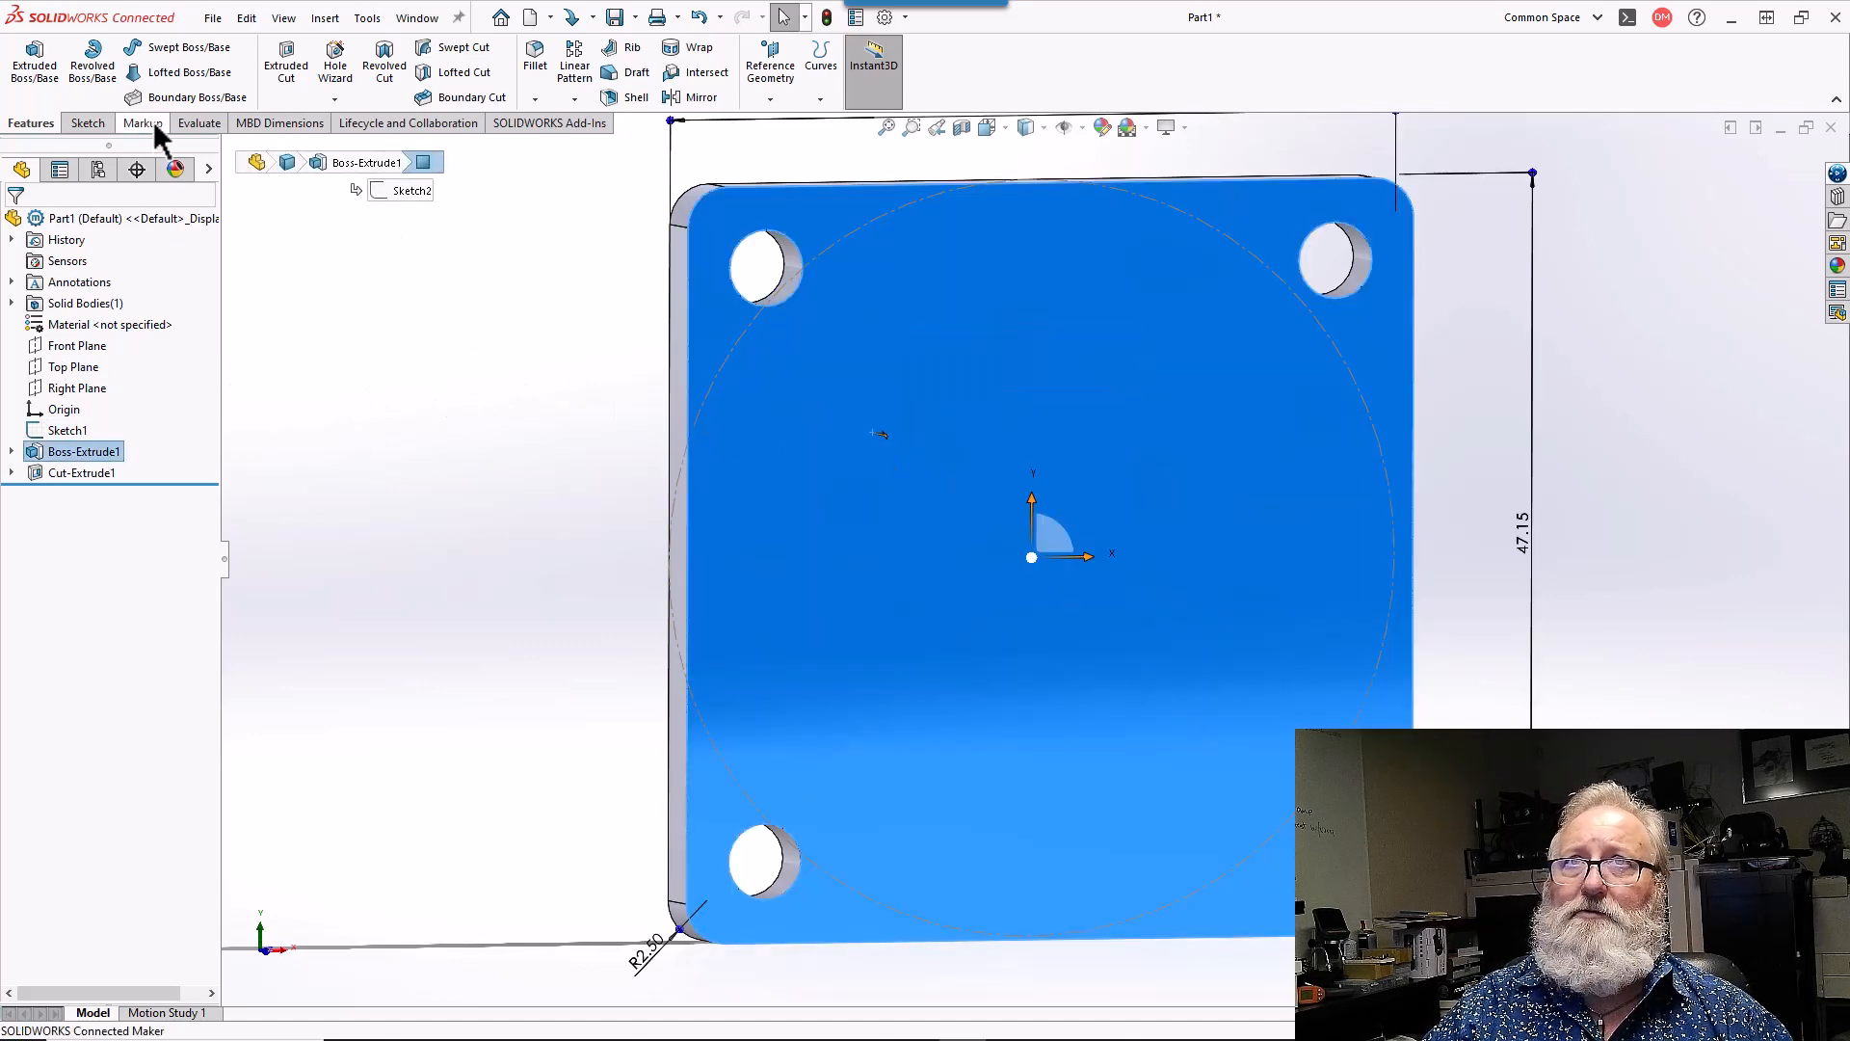
left_click(94, 123)
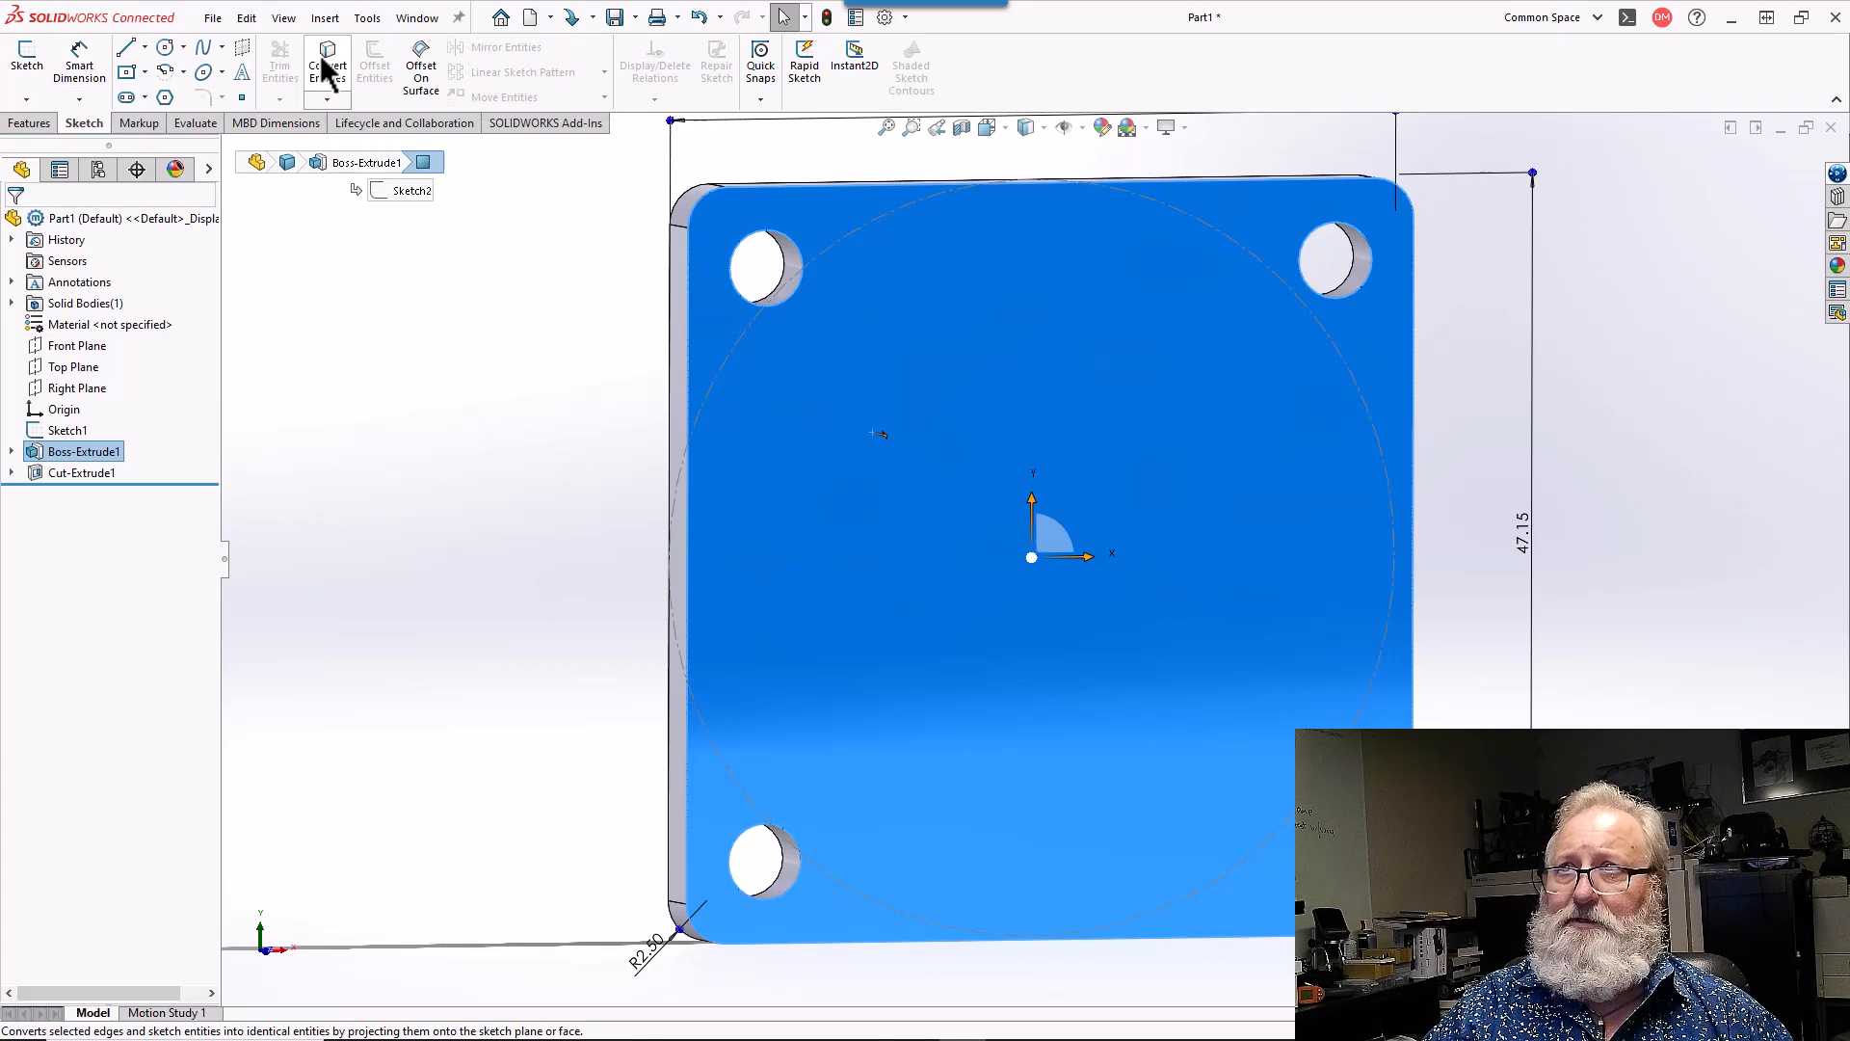
left_click(70, 431)
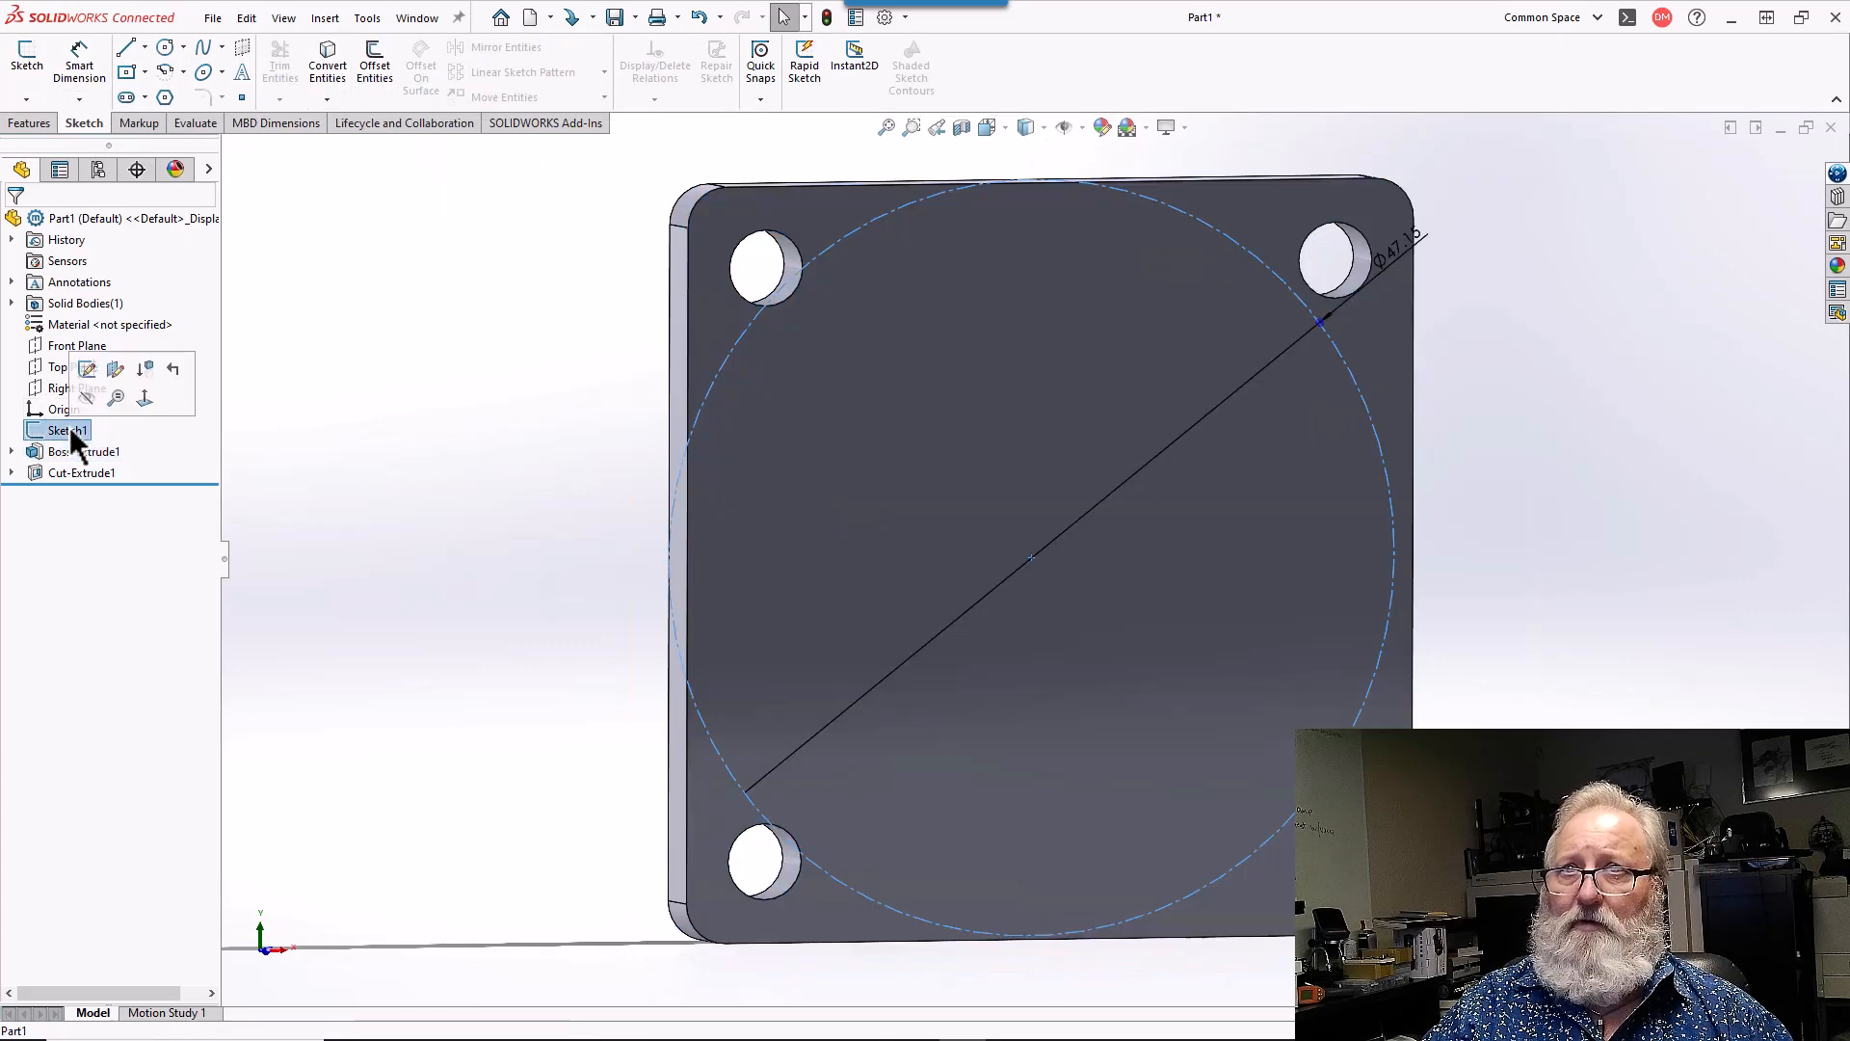
left_click(331, 75)
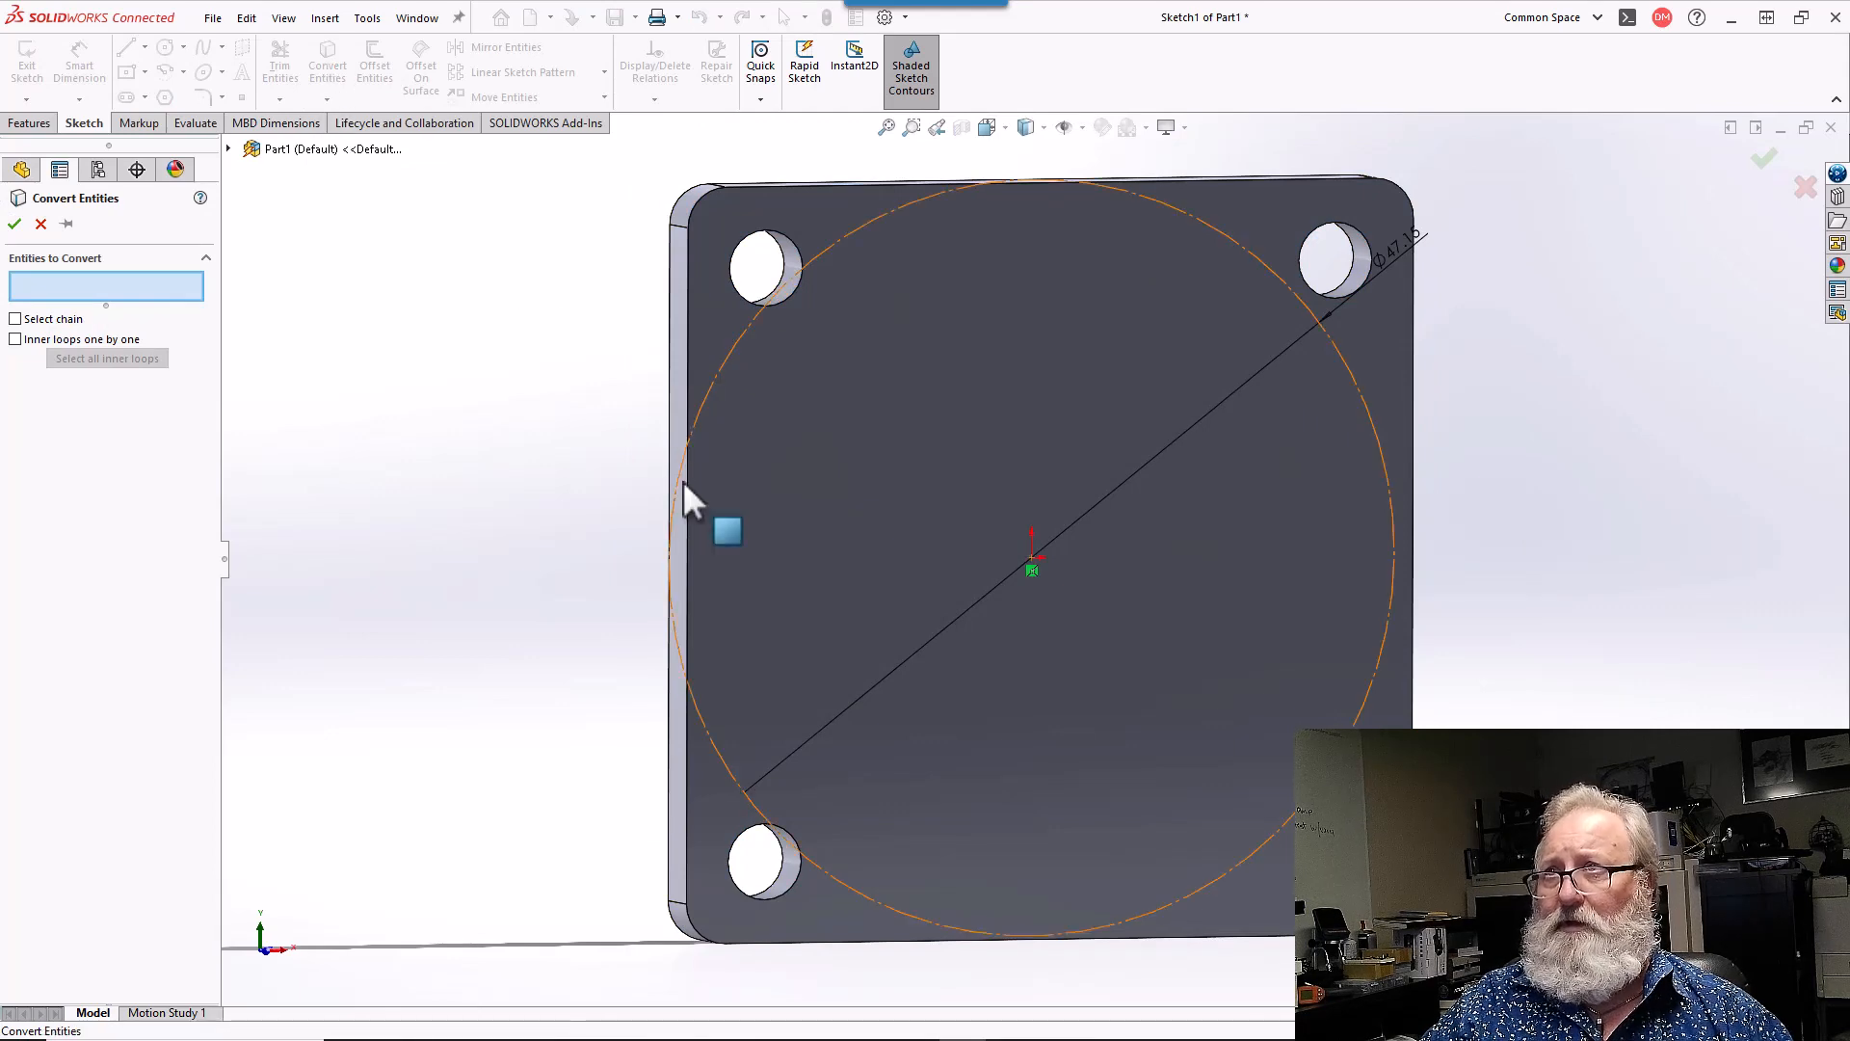
mouse_move(669, 480)
middle_mouse_down()
mouse_move(578, 459)
mouse_move(546, 346)
mouse_move(475, 392)
mouse_move(586, 463)
middle_mouse_up()
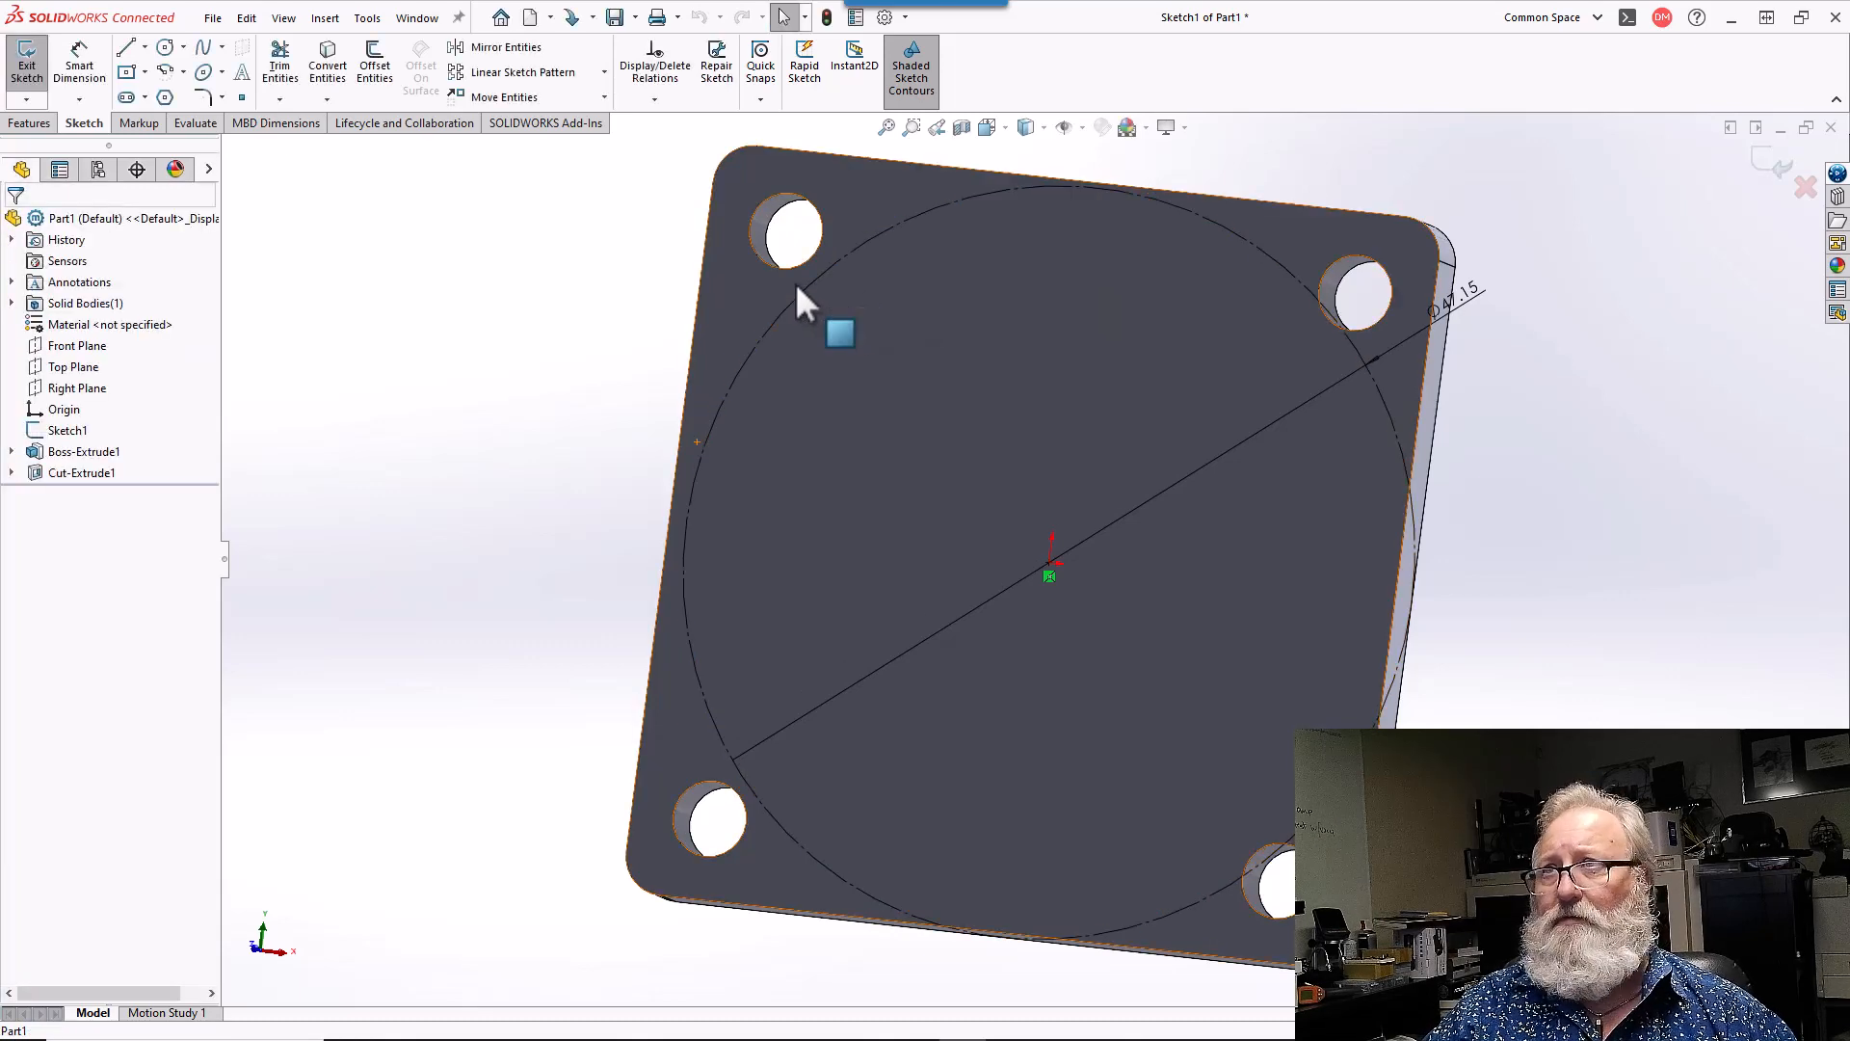
middle_click_drag(582, 414, 902, 415)
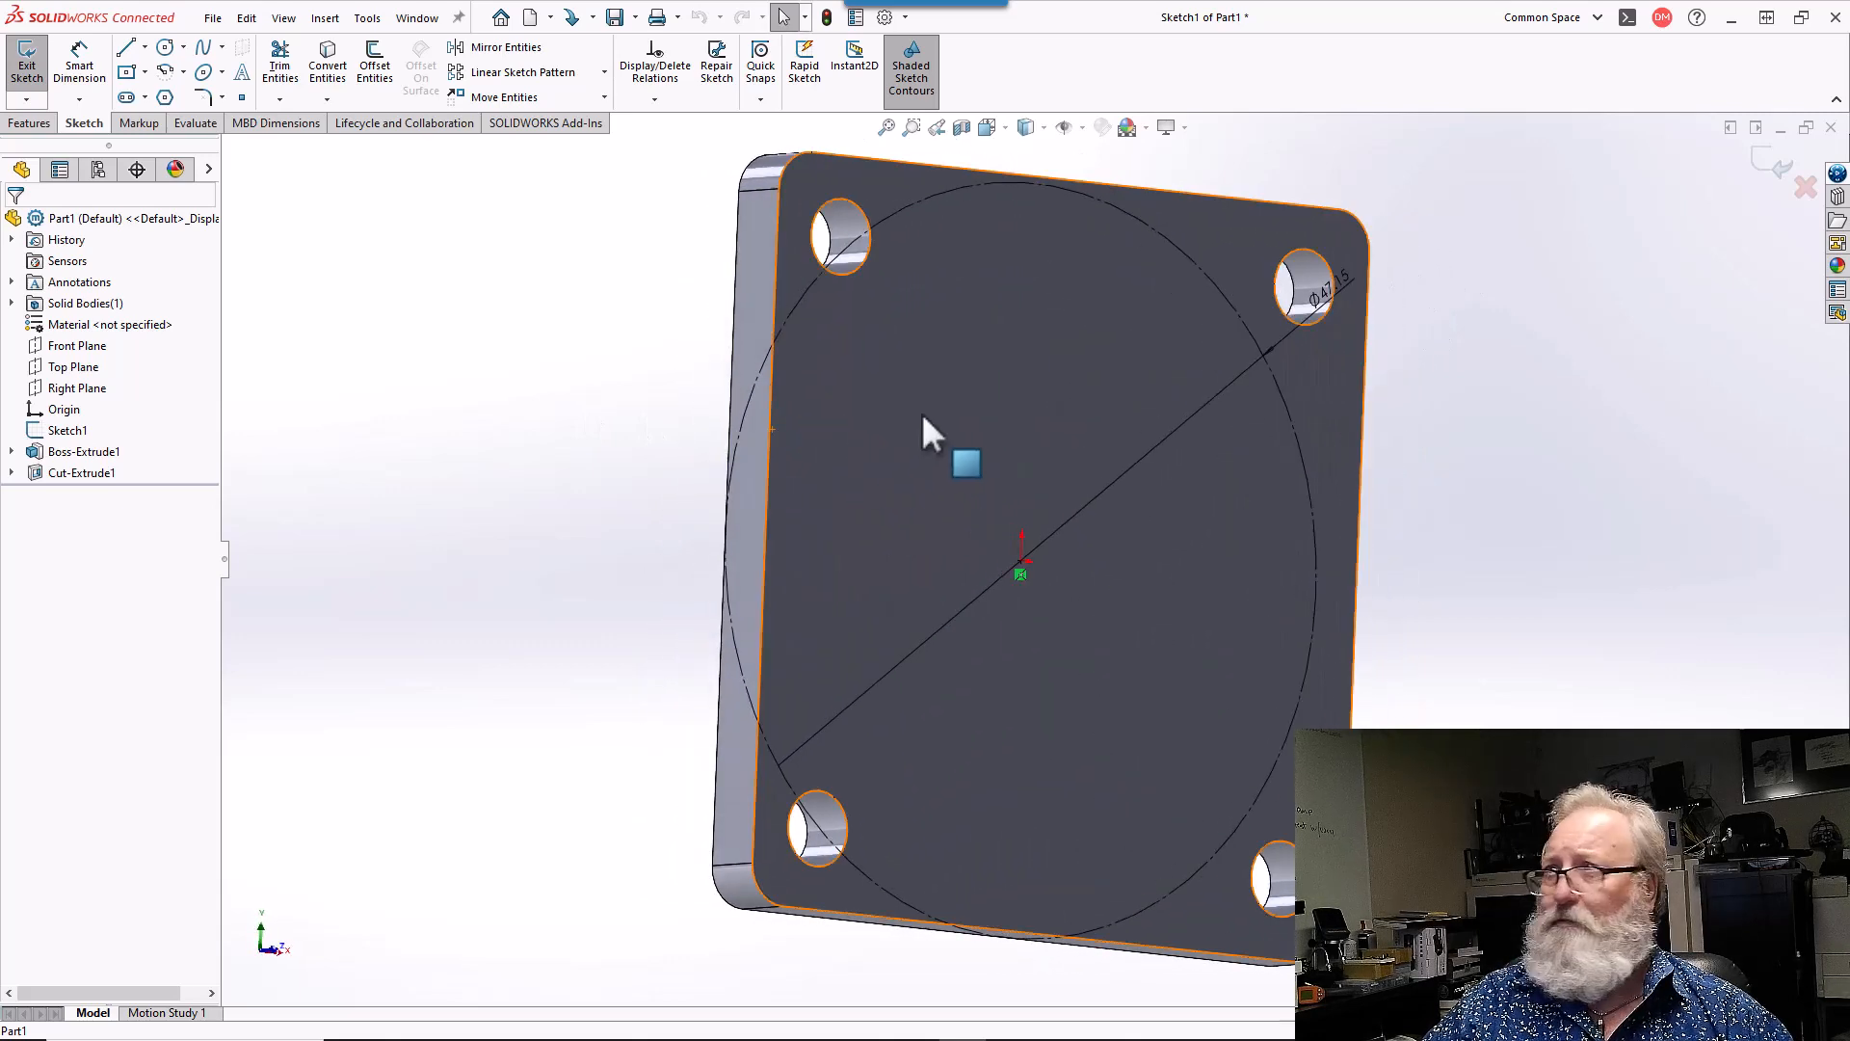
left_click(921, 412)
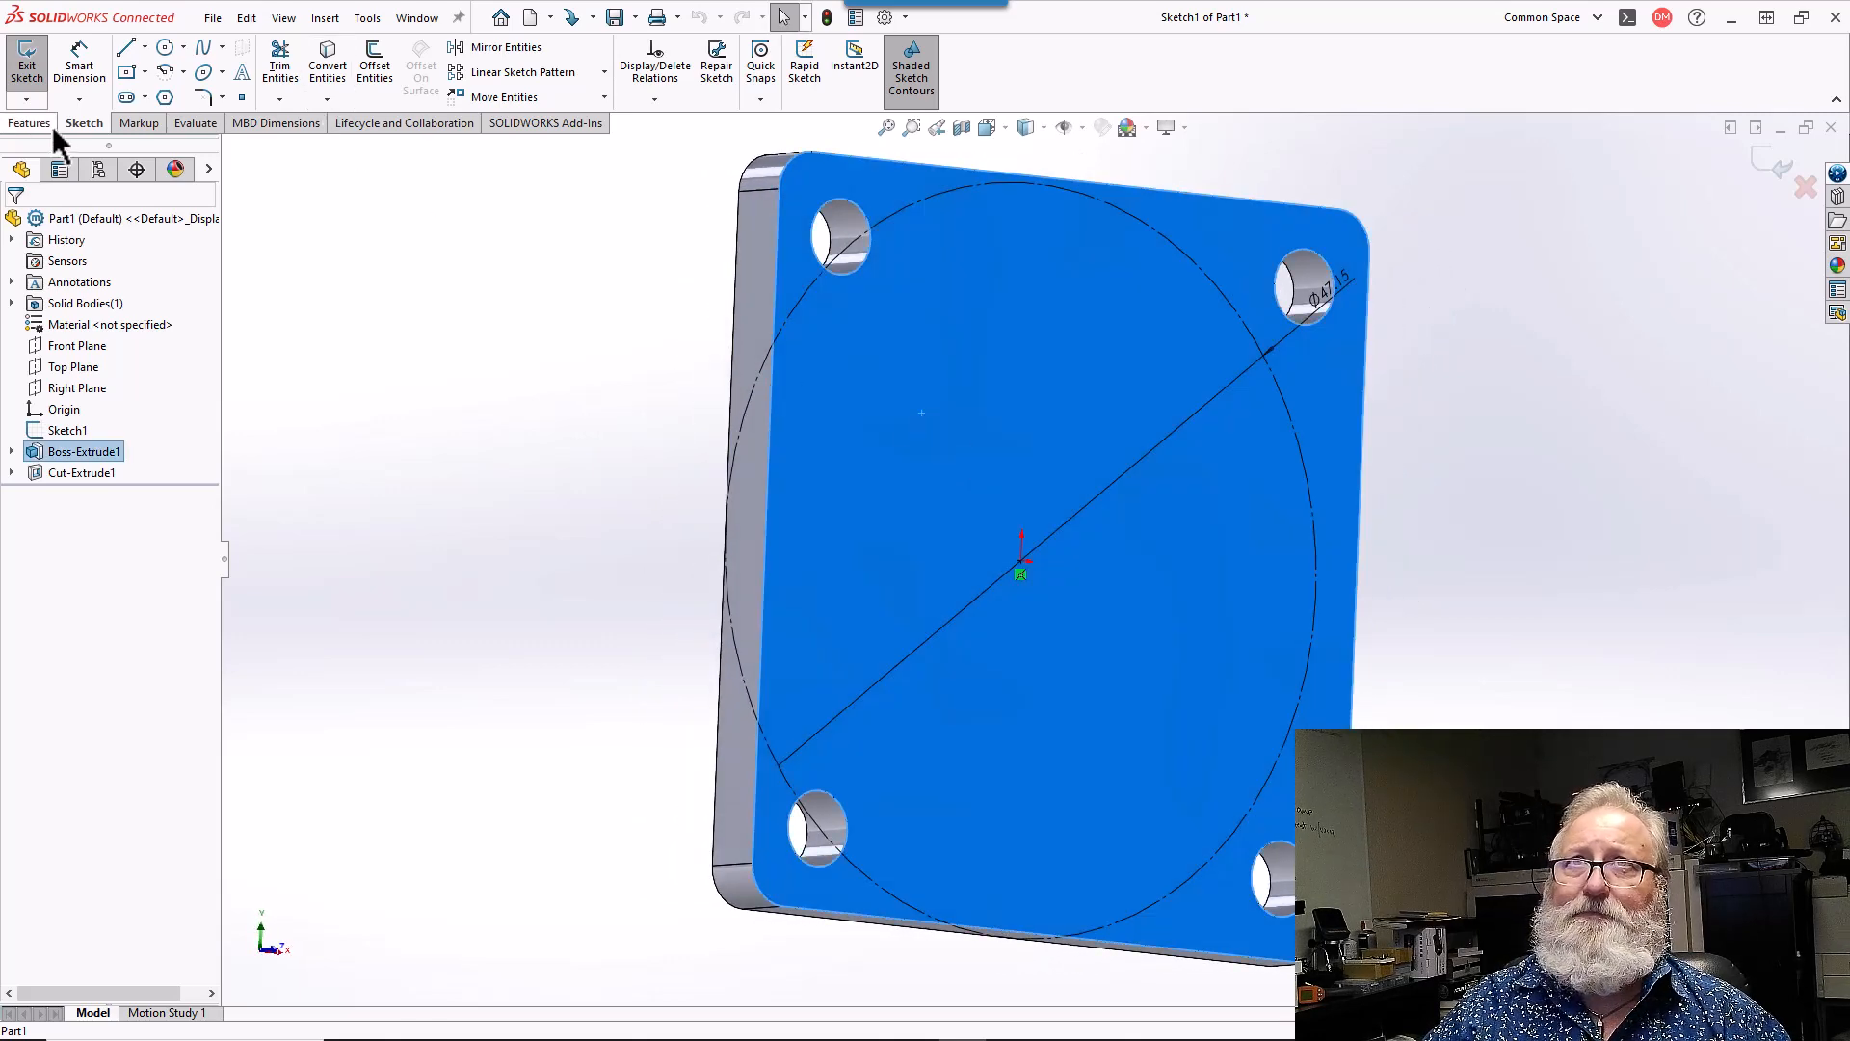
left_click(40, 69)
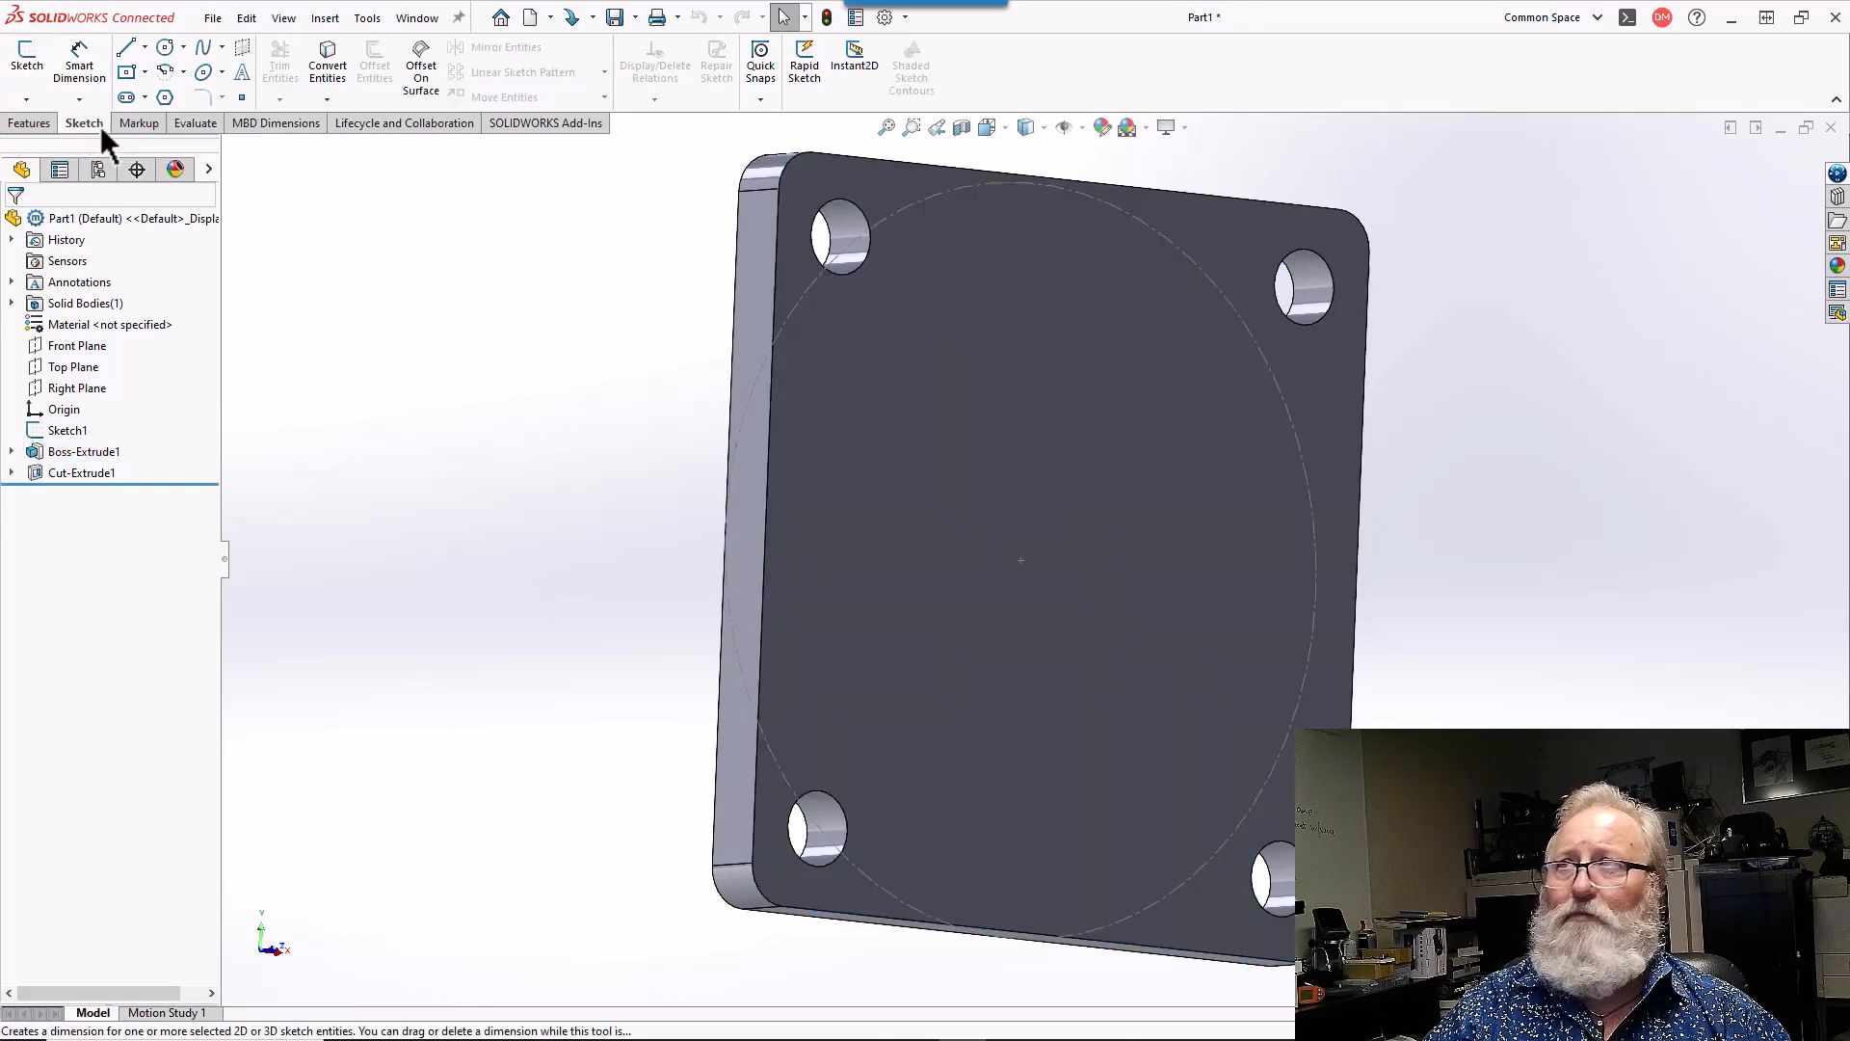
- Try to convert the construction circle into a new sketch on the plate's front face
left_click(1118, 461)
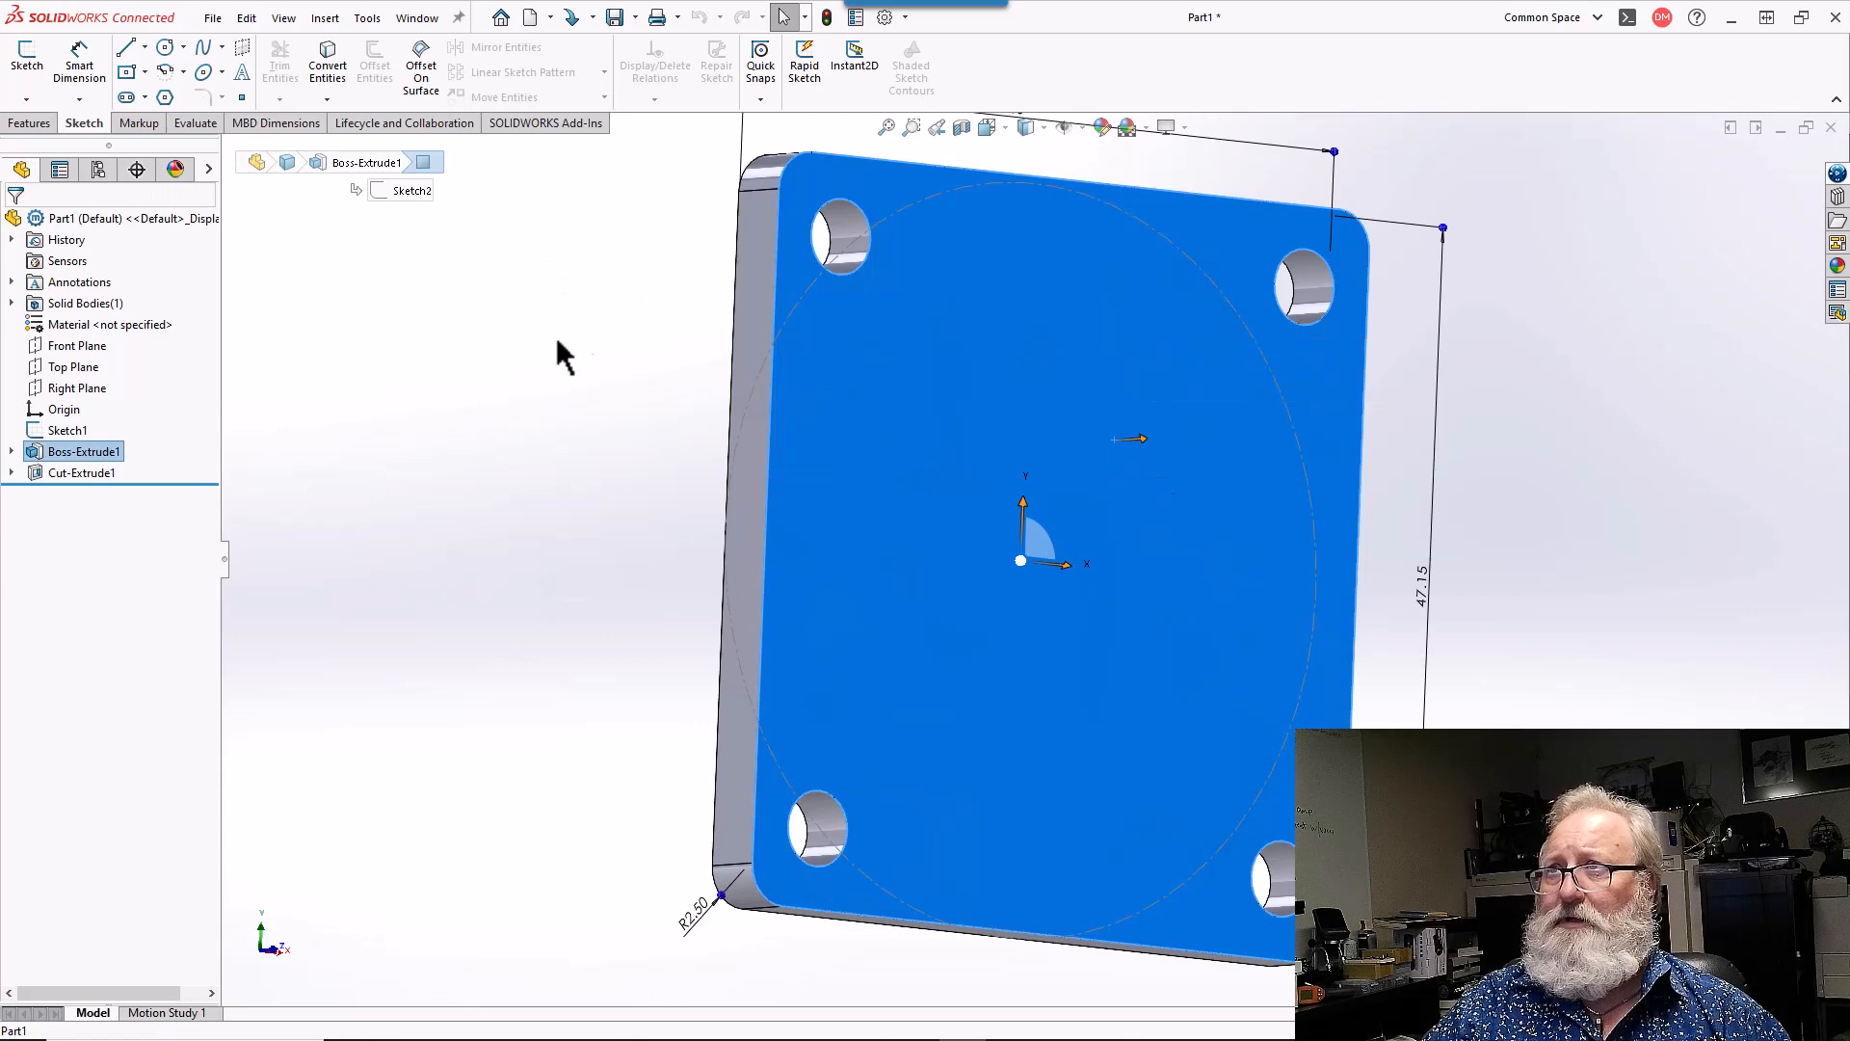
left_click(26, 75)
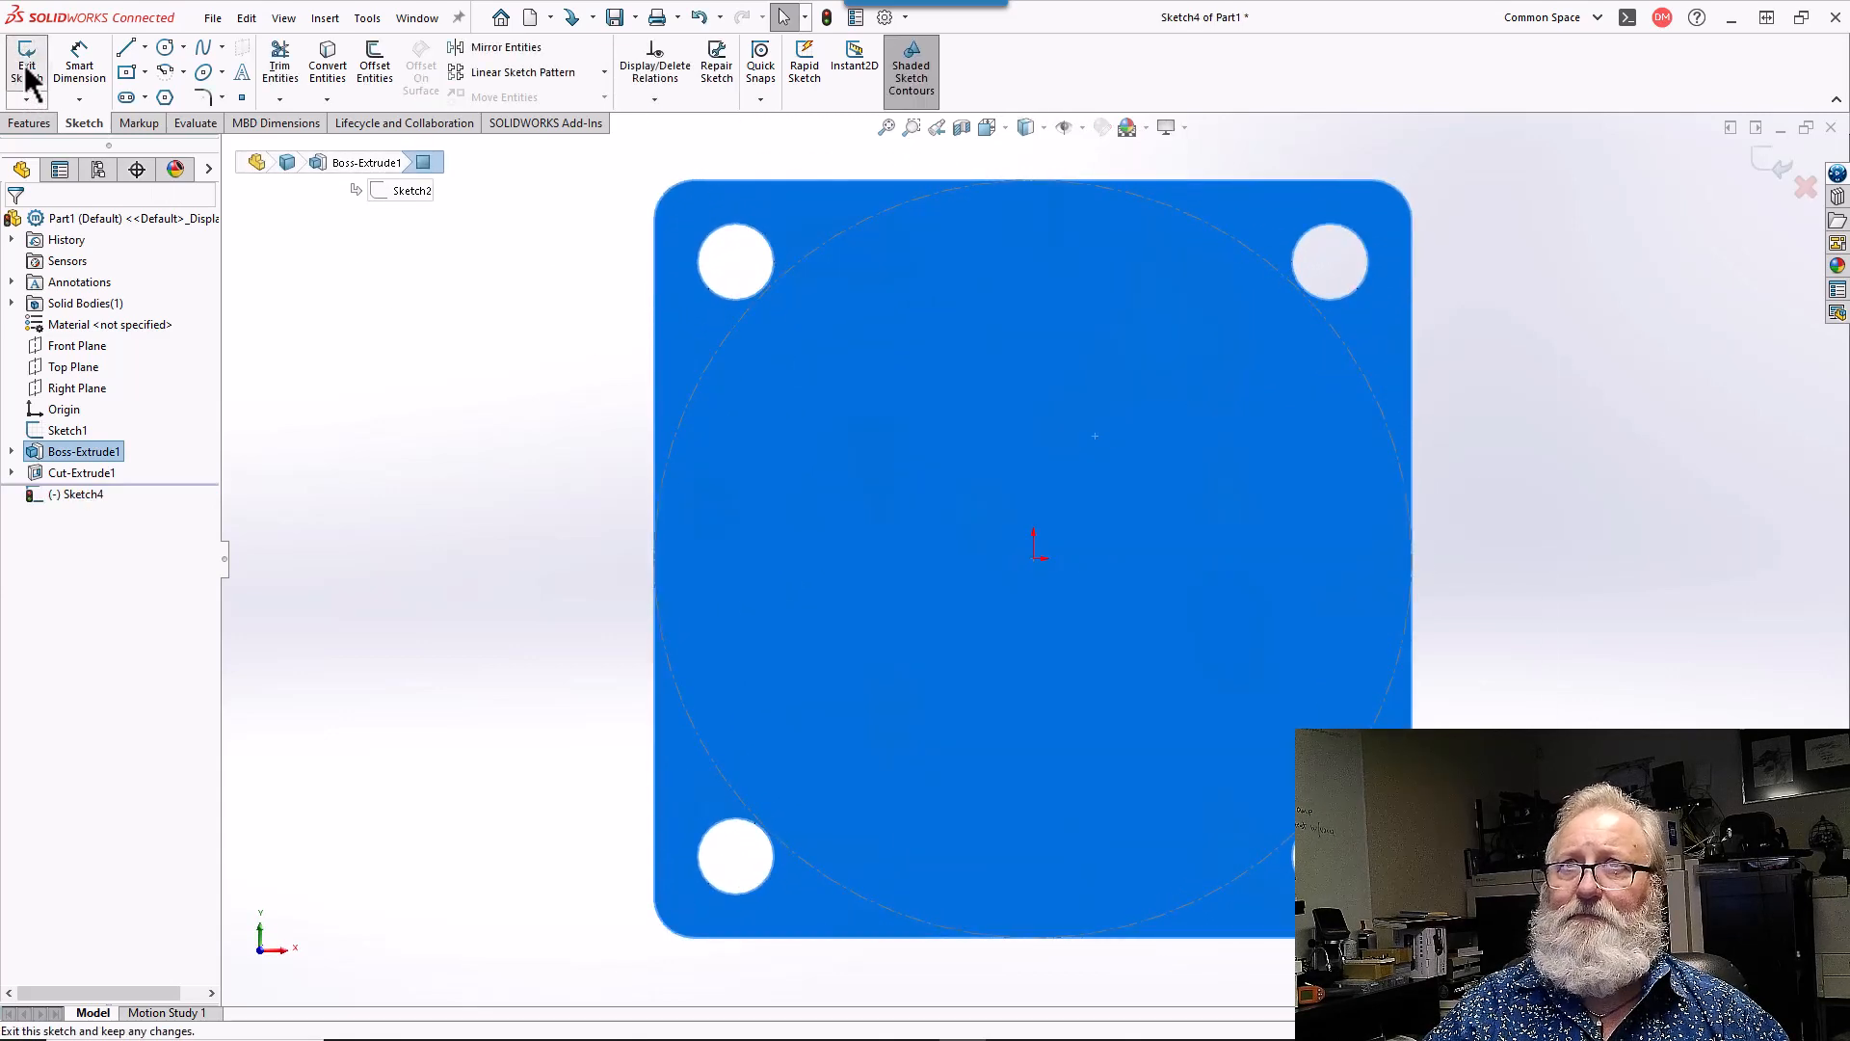
left_click(68, 430)
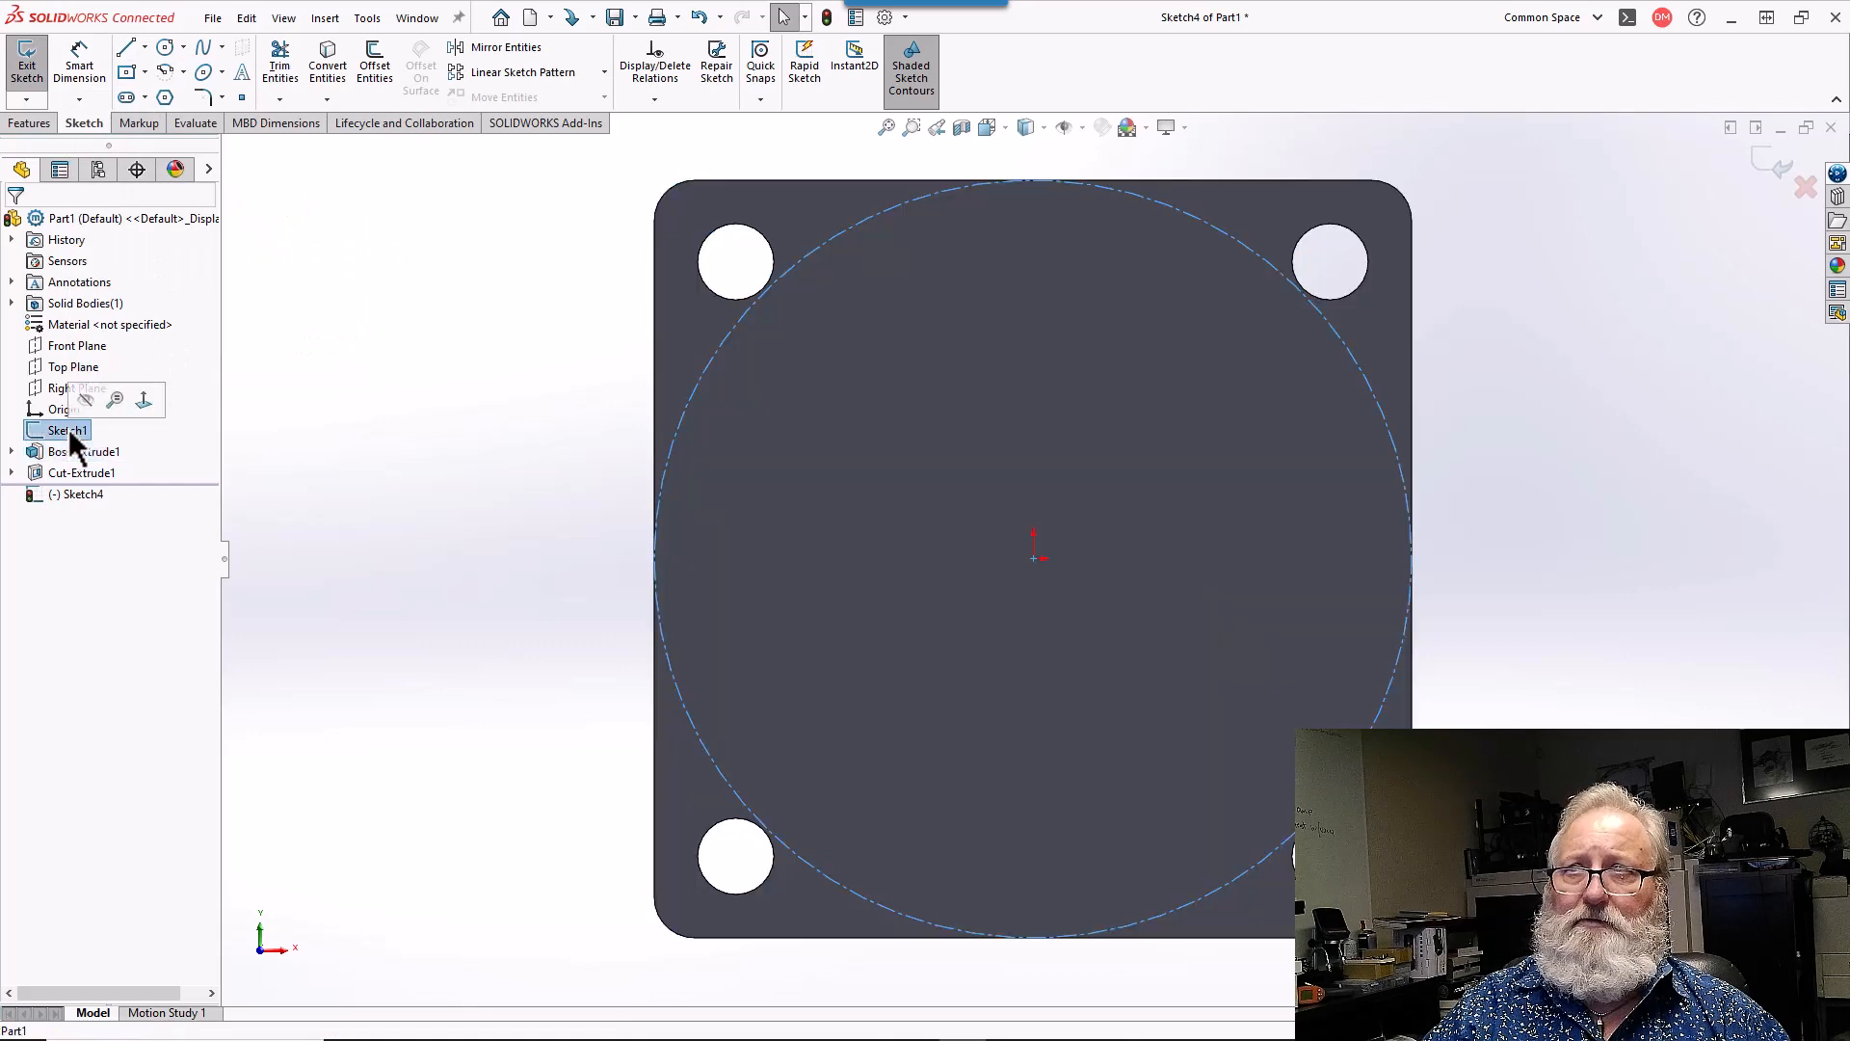
left_click(325, 65)
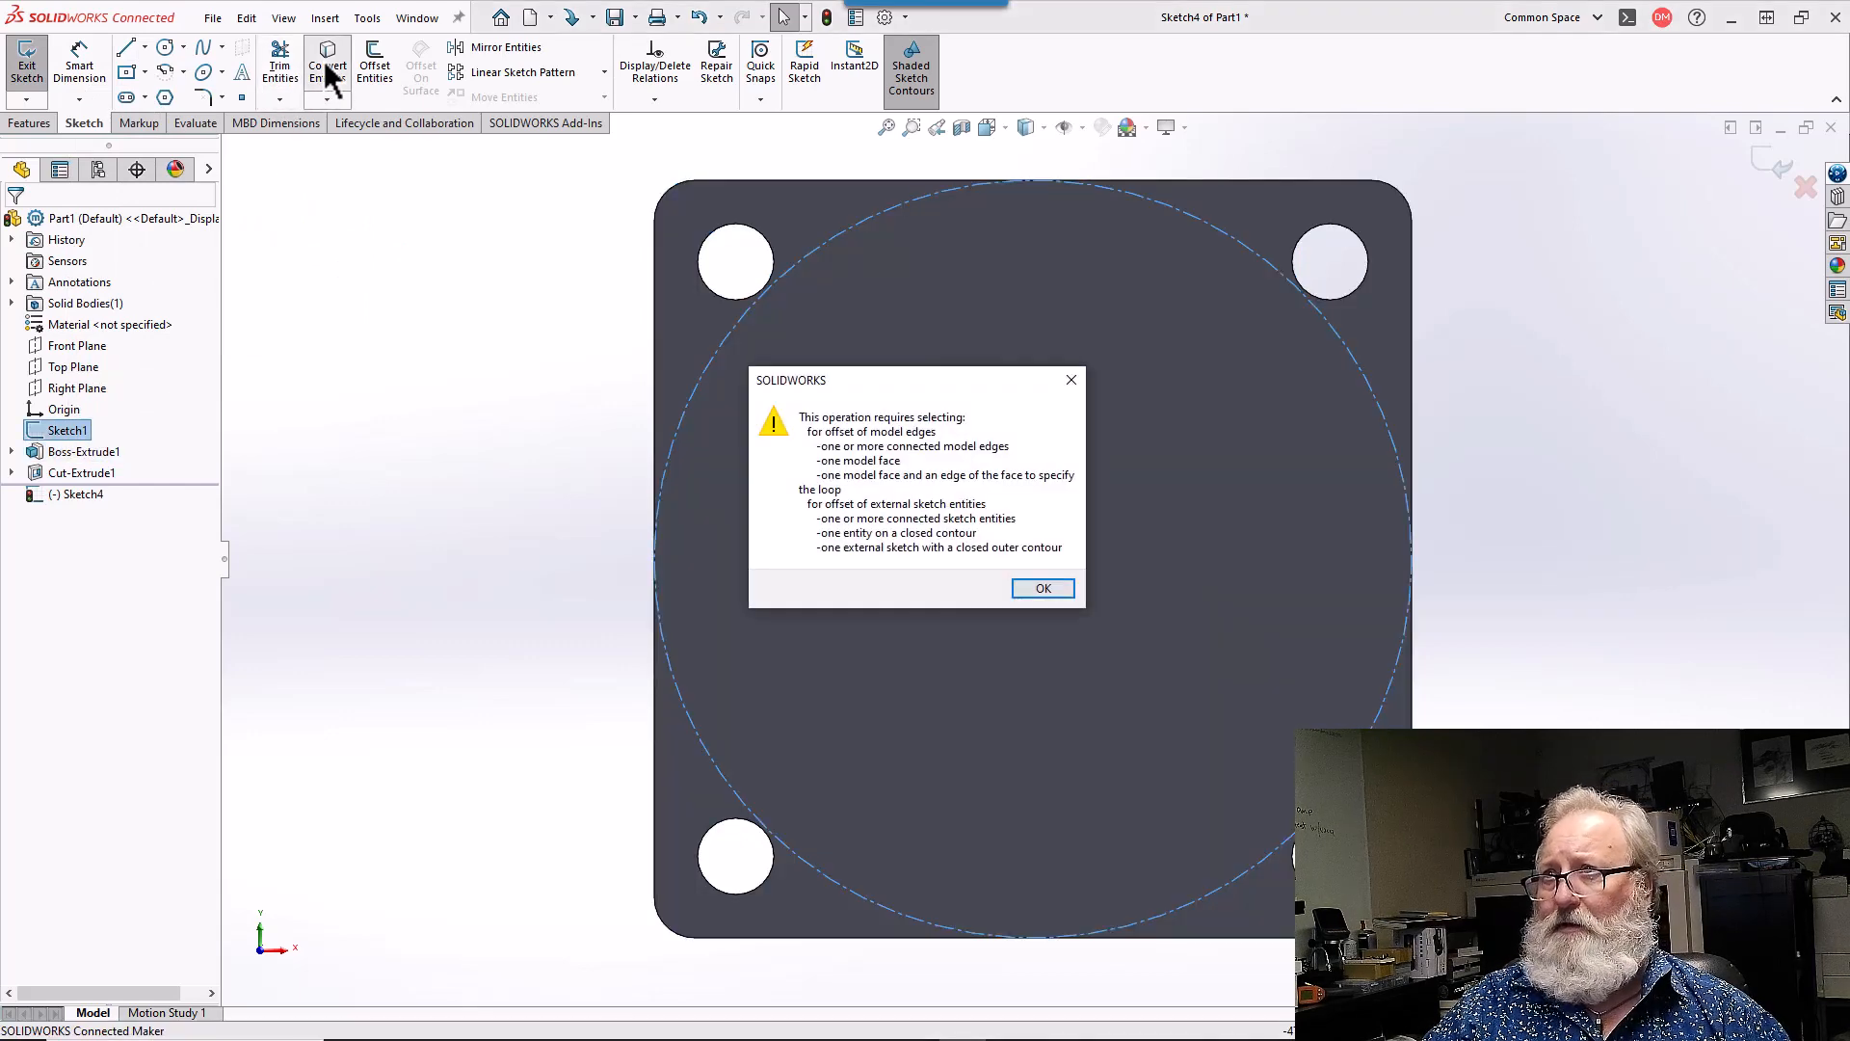
left_click(1043, 590)
left_click(880, 515)
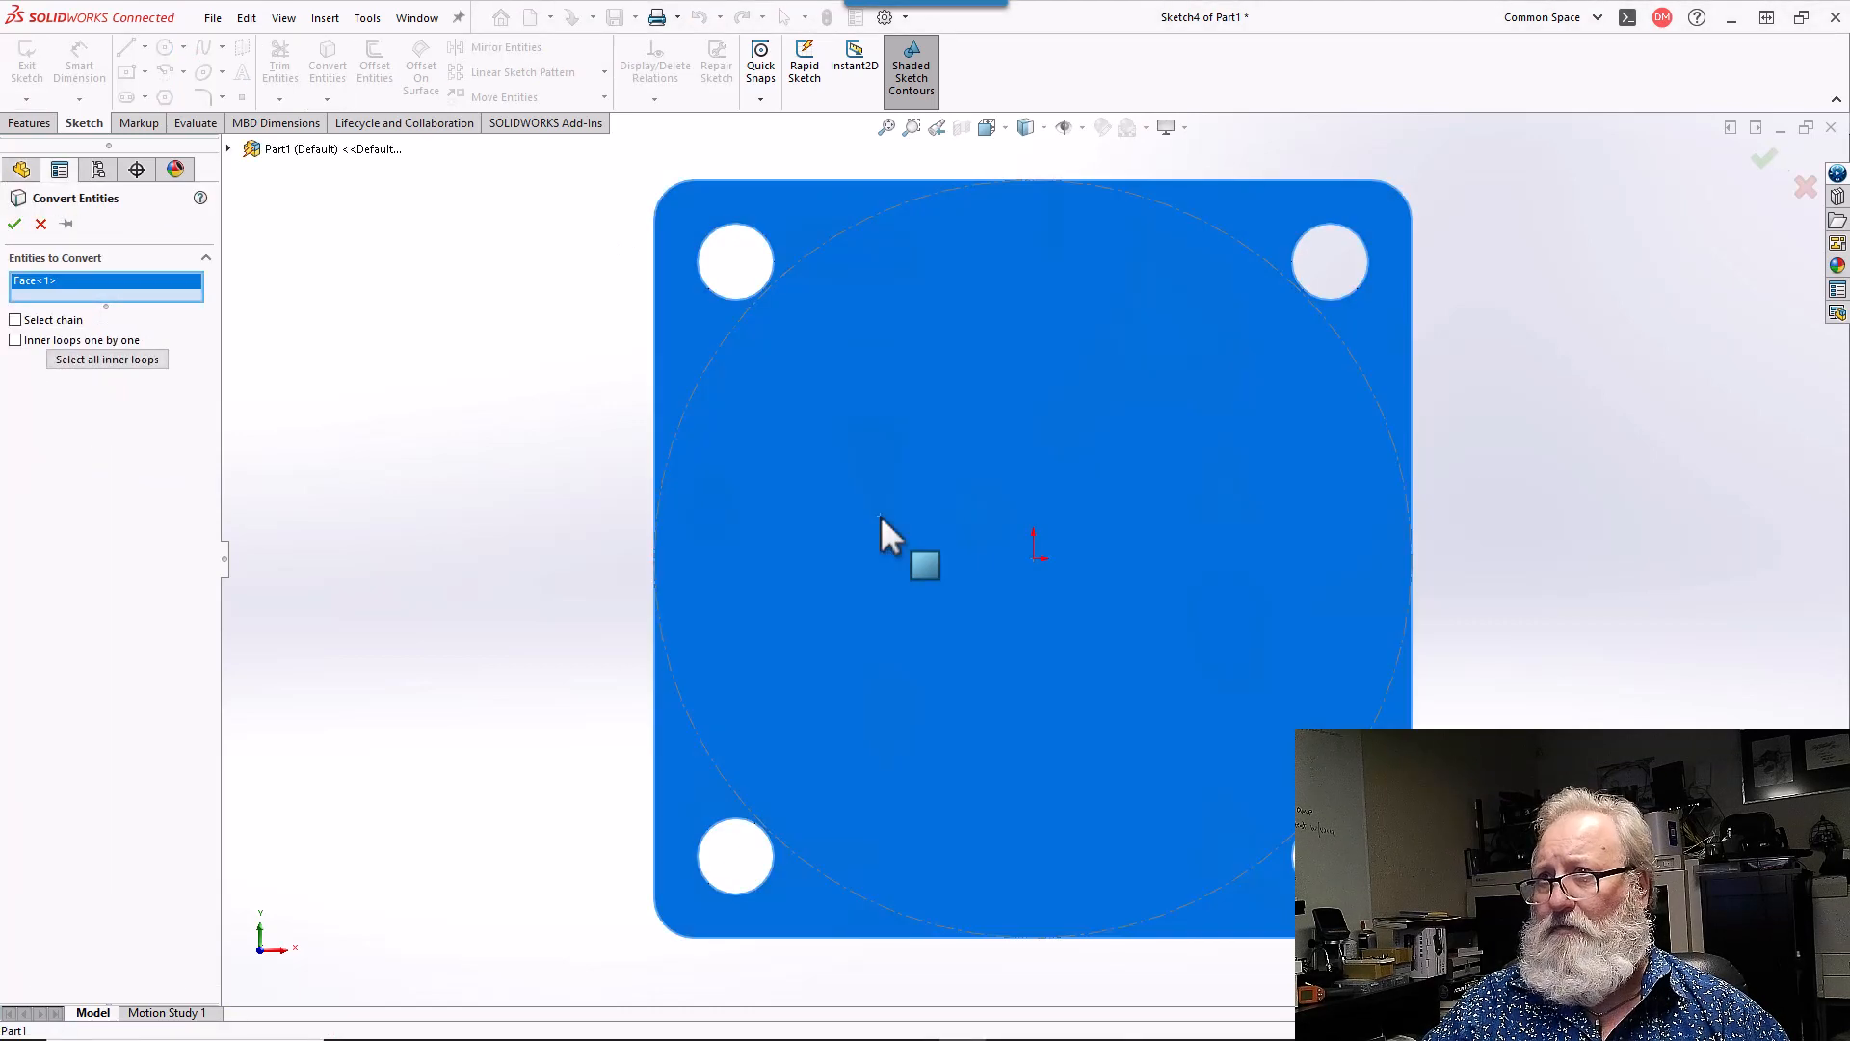
key("Return")
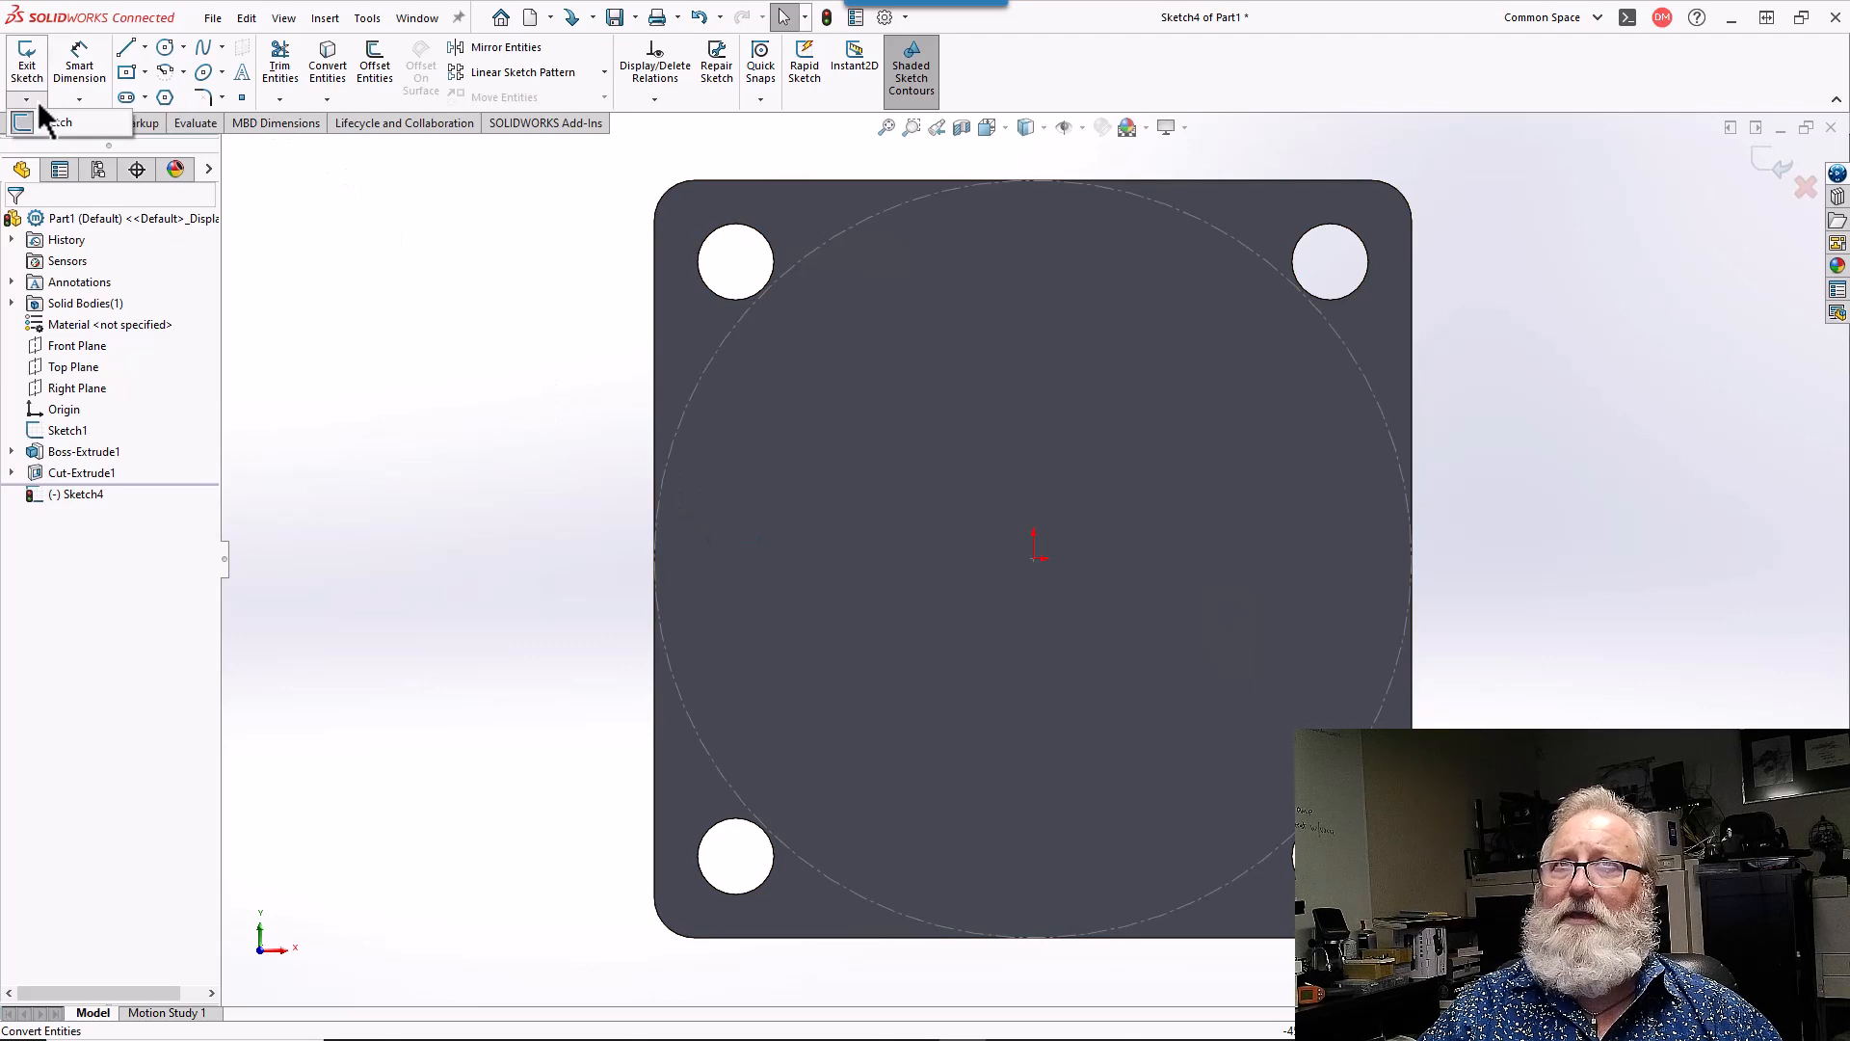
left_click(38, 66)
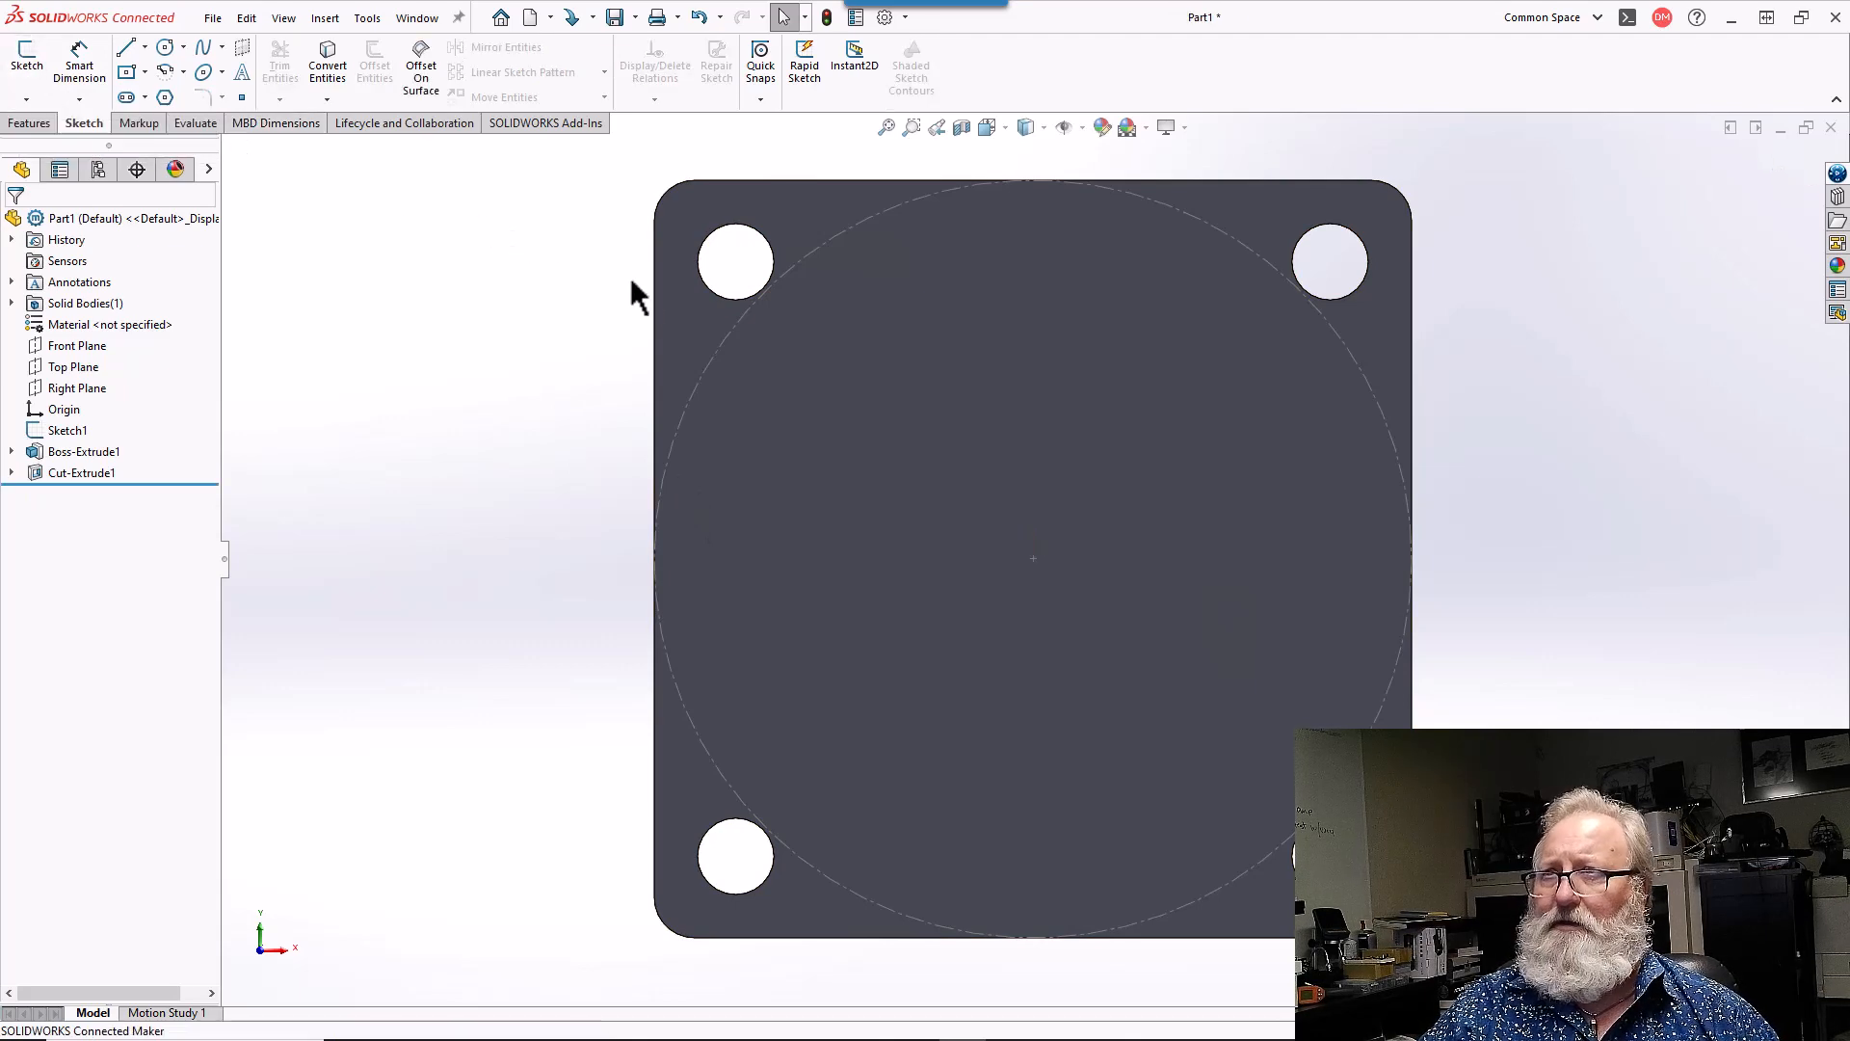
- Start a sketch on the plate's front face and convert the construction circle into it with Convert Entities
left_click(790, 362)
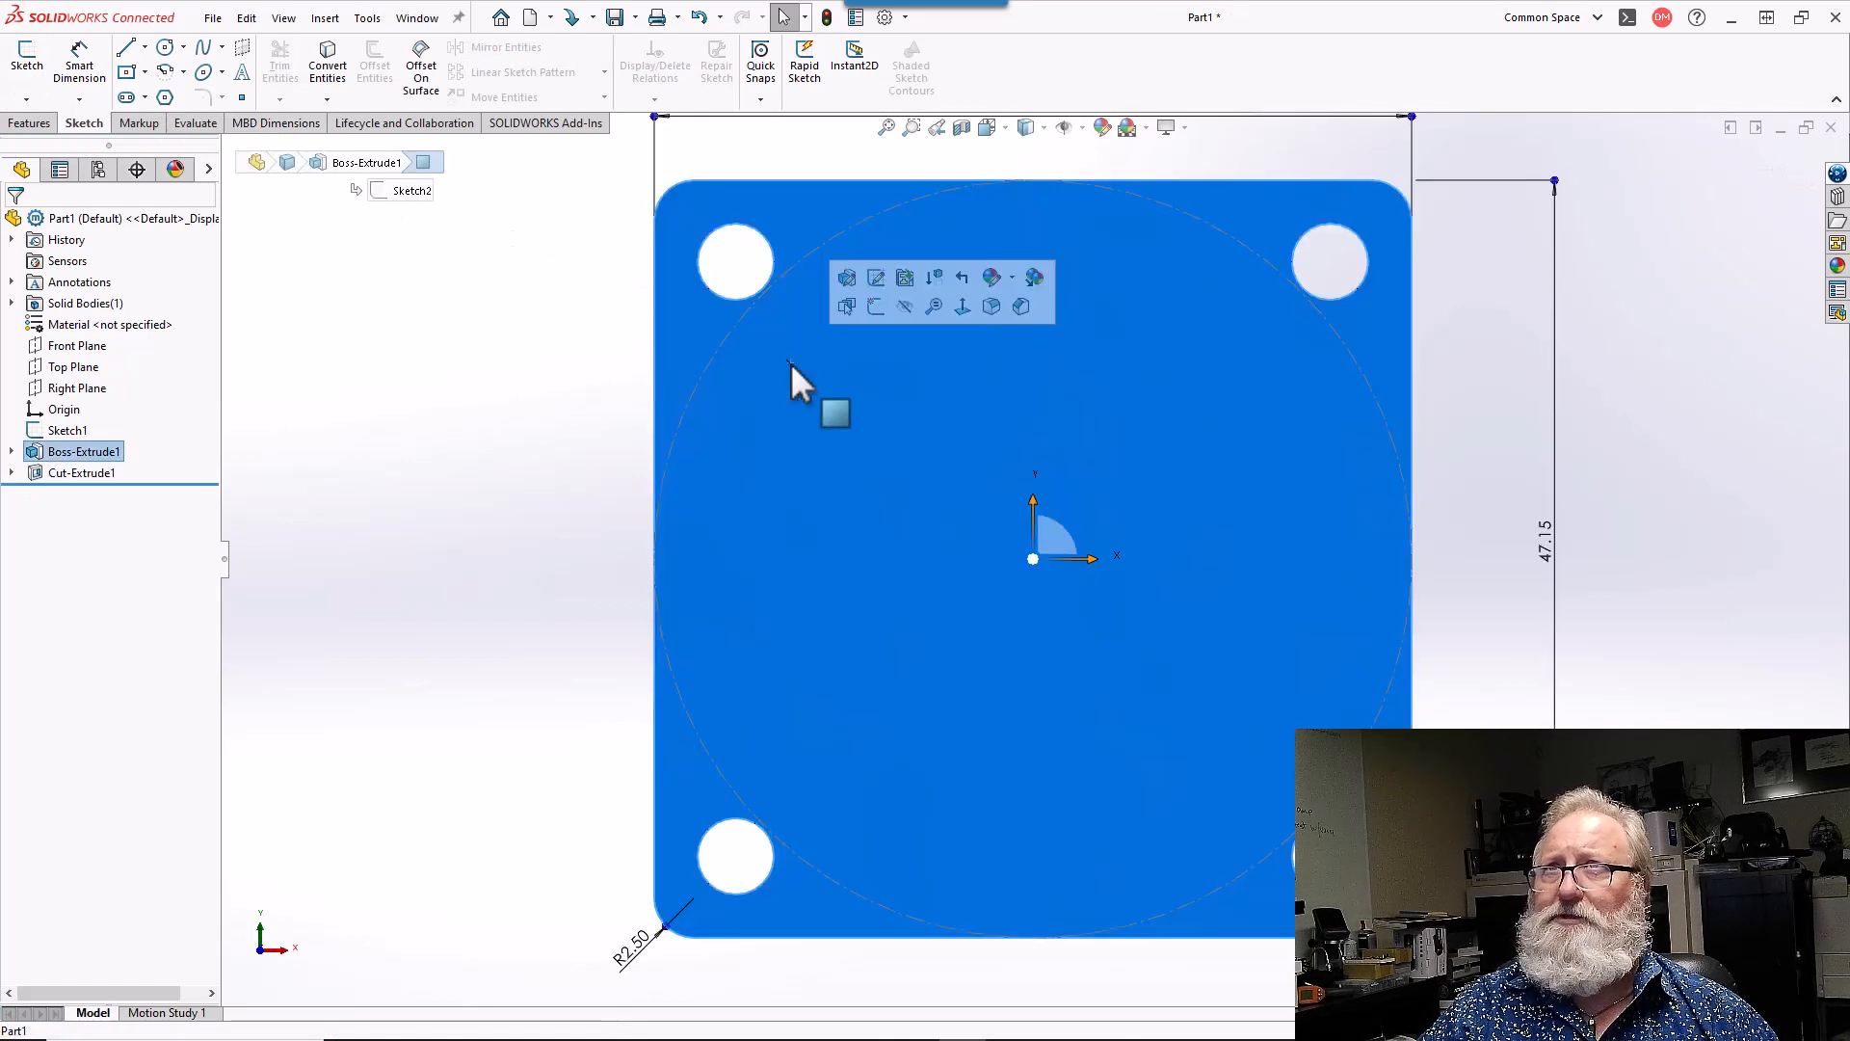
left_click(27, 60)
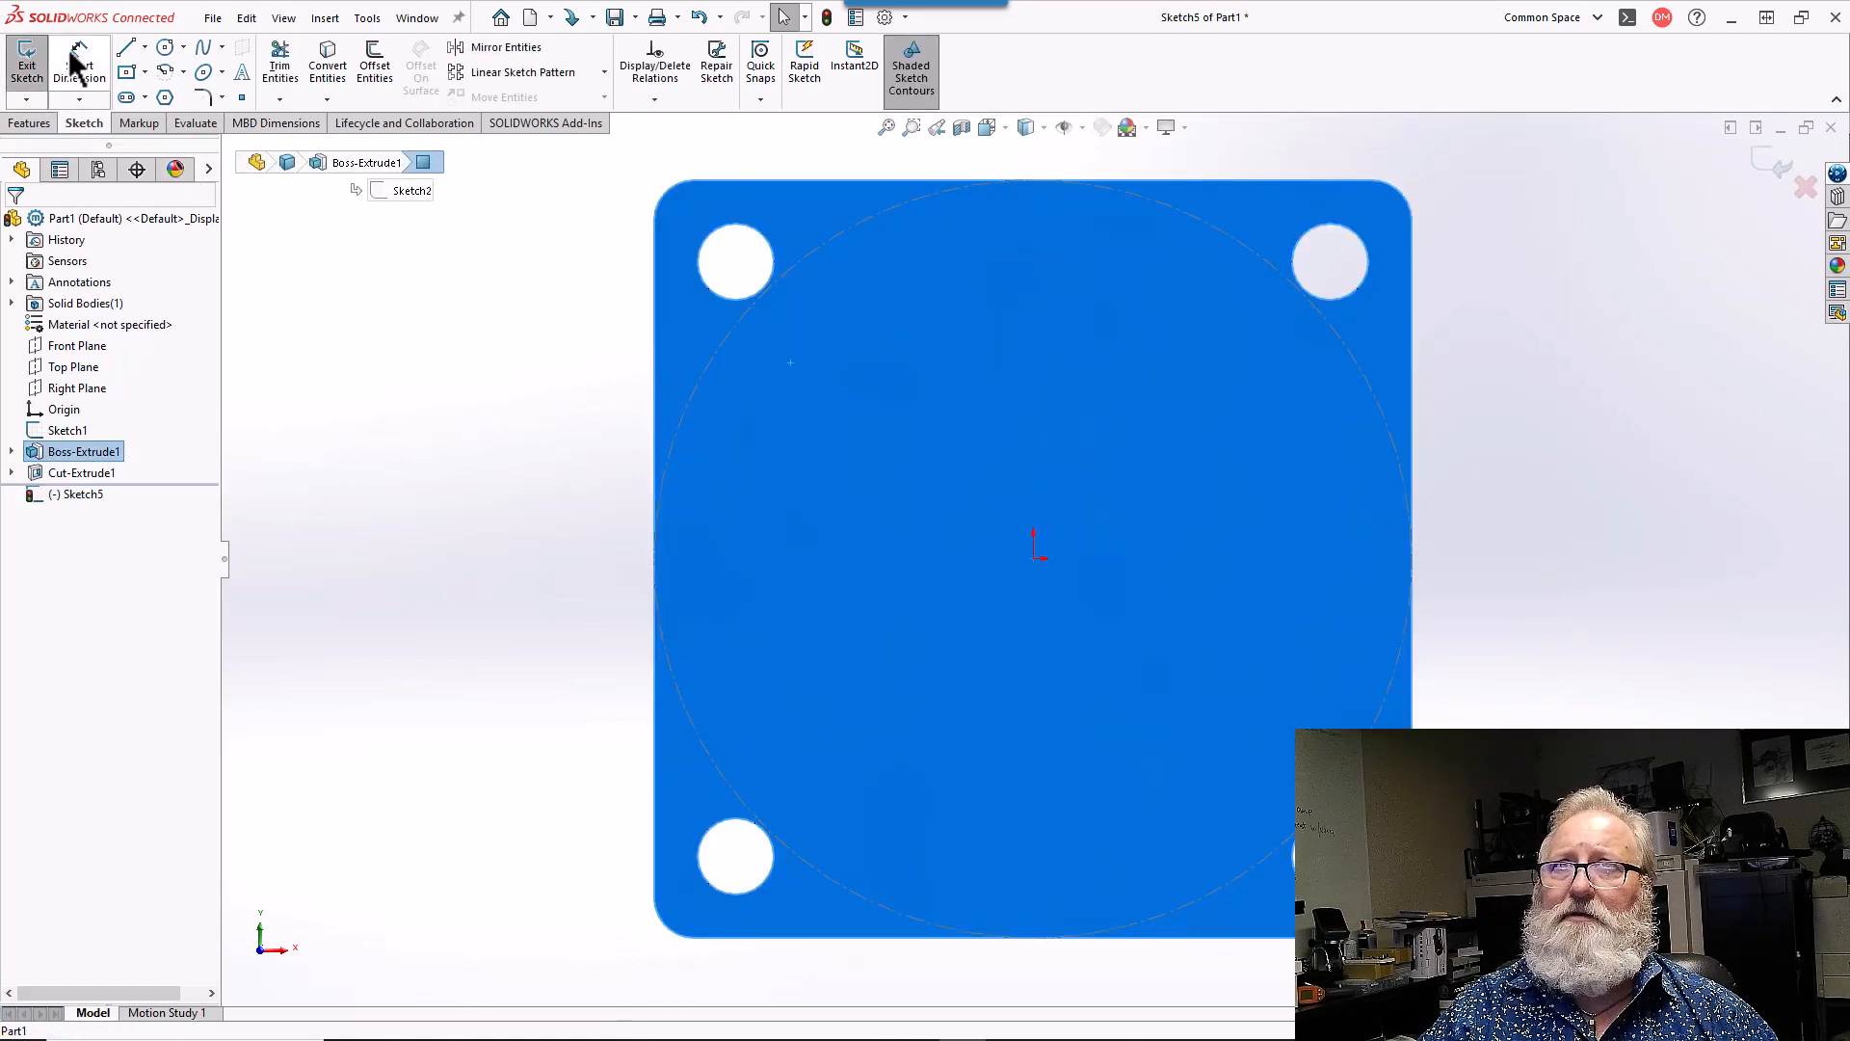
left_click(126, 47)
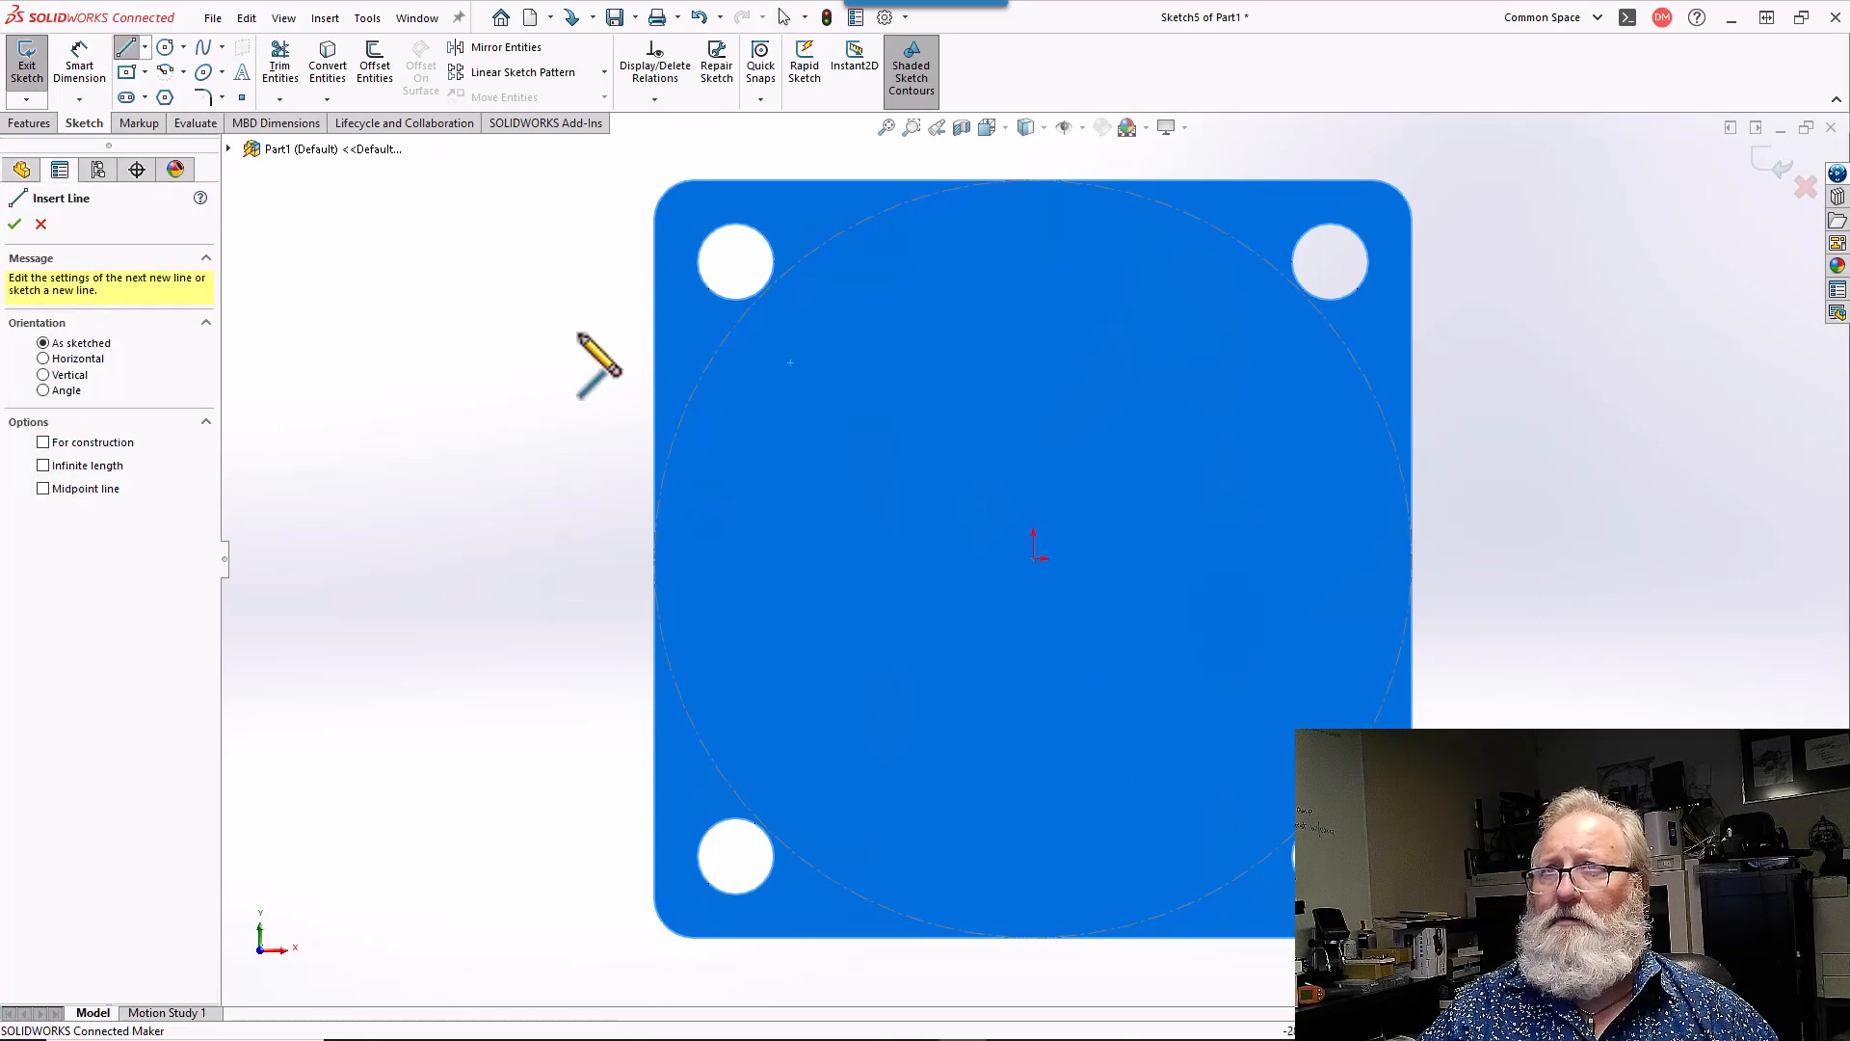
key("Escape")
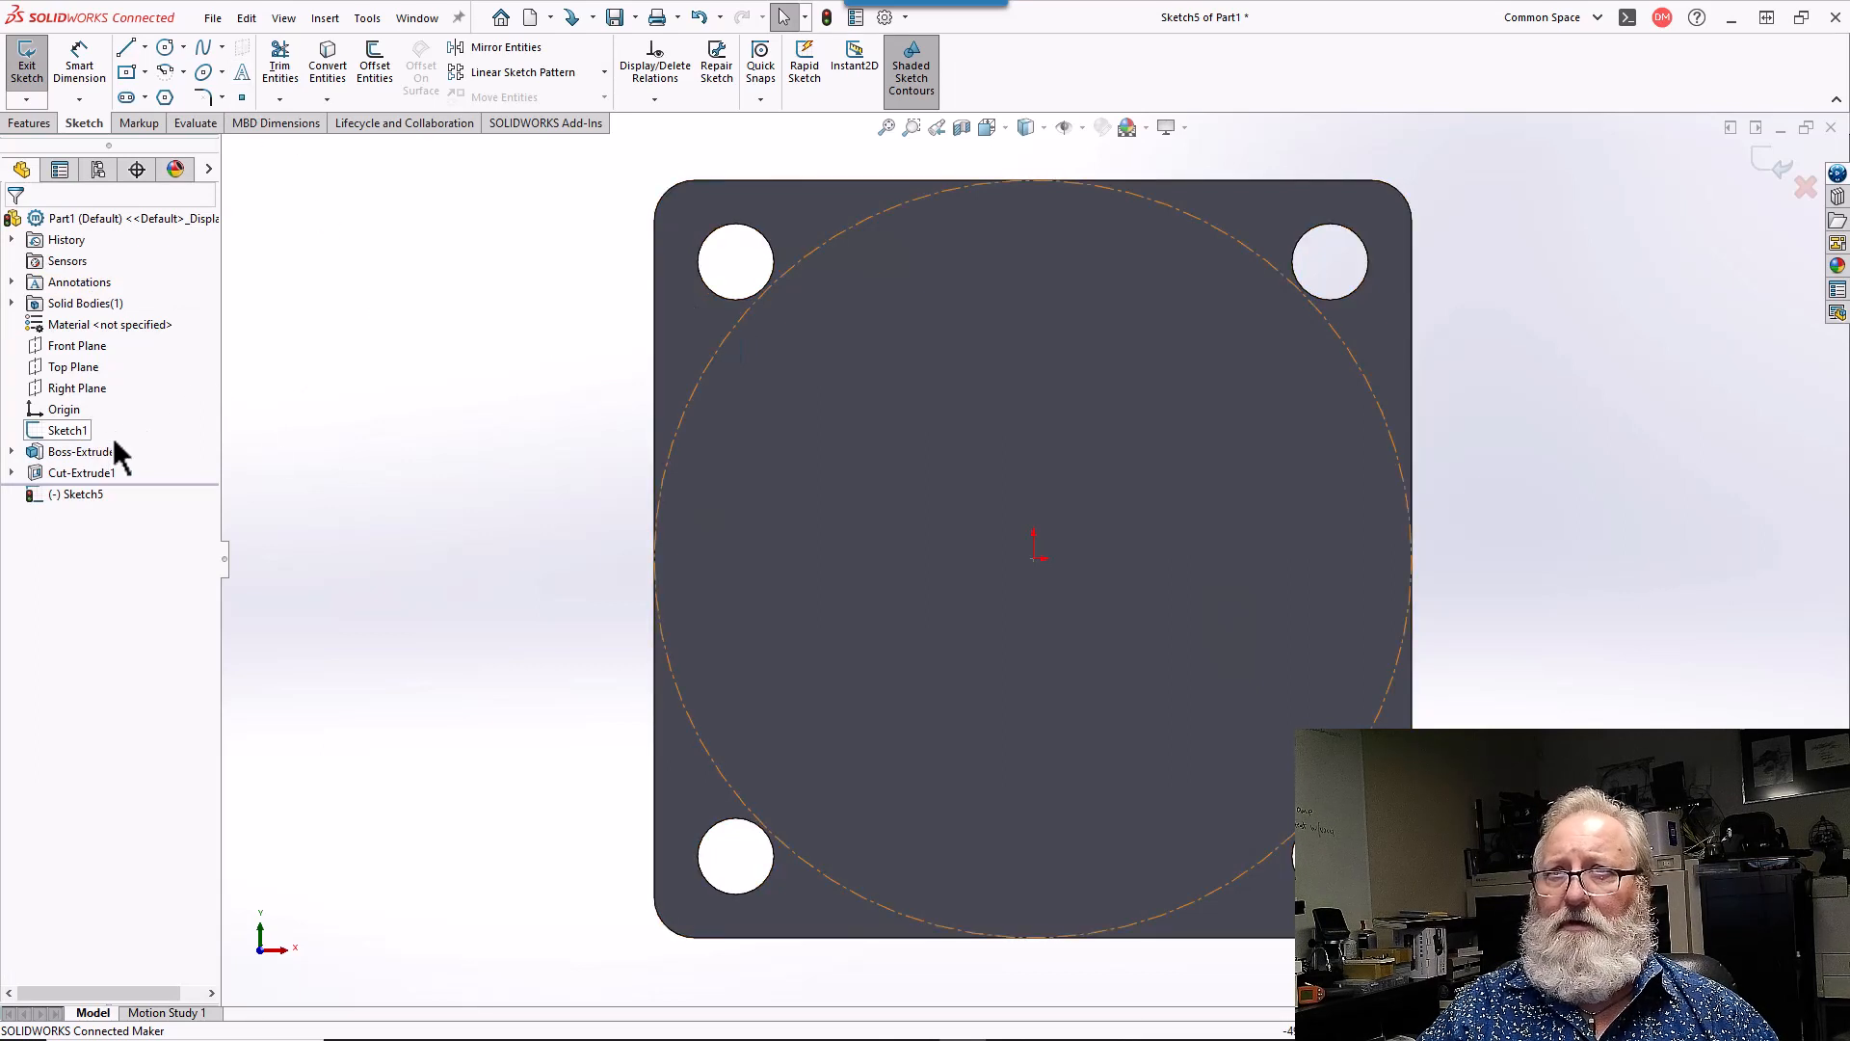
left_click(719, 350)
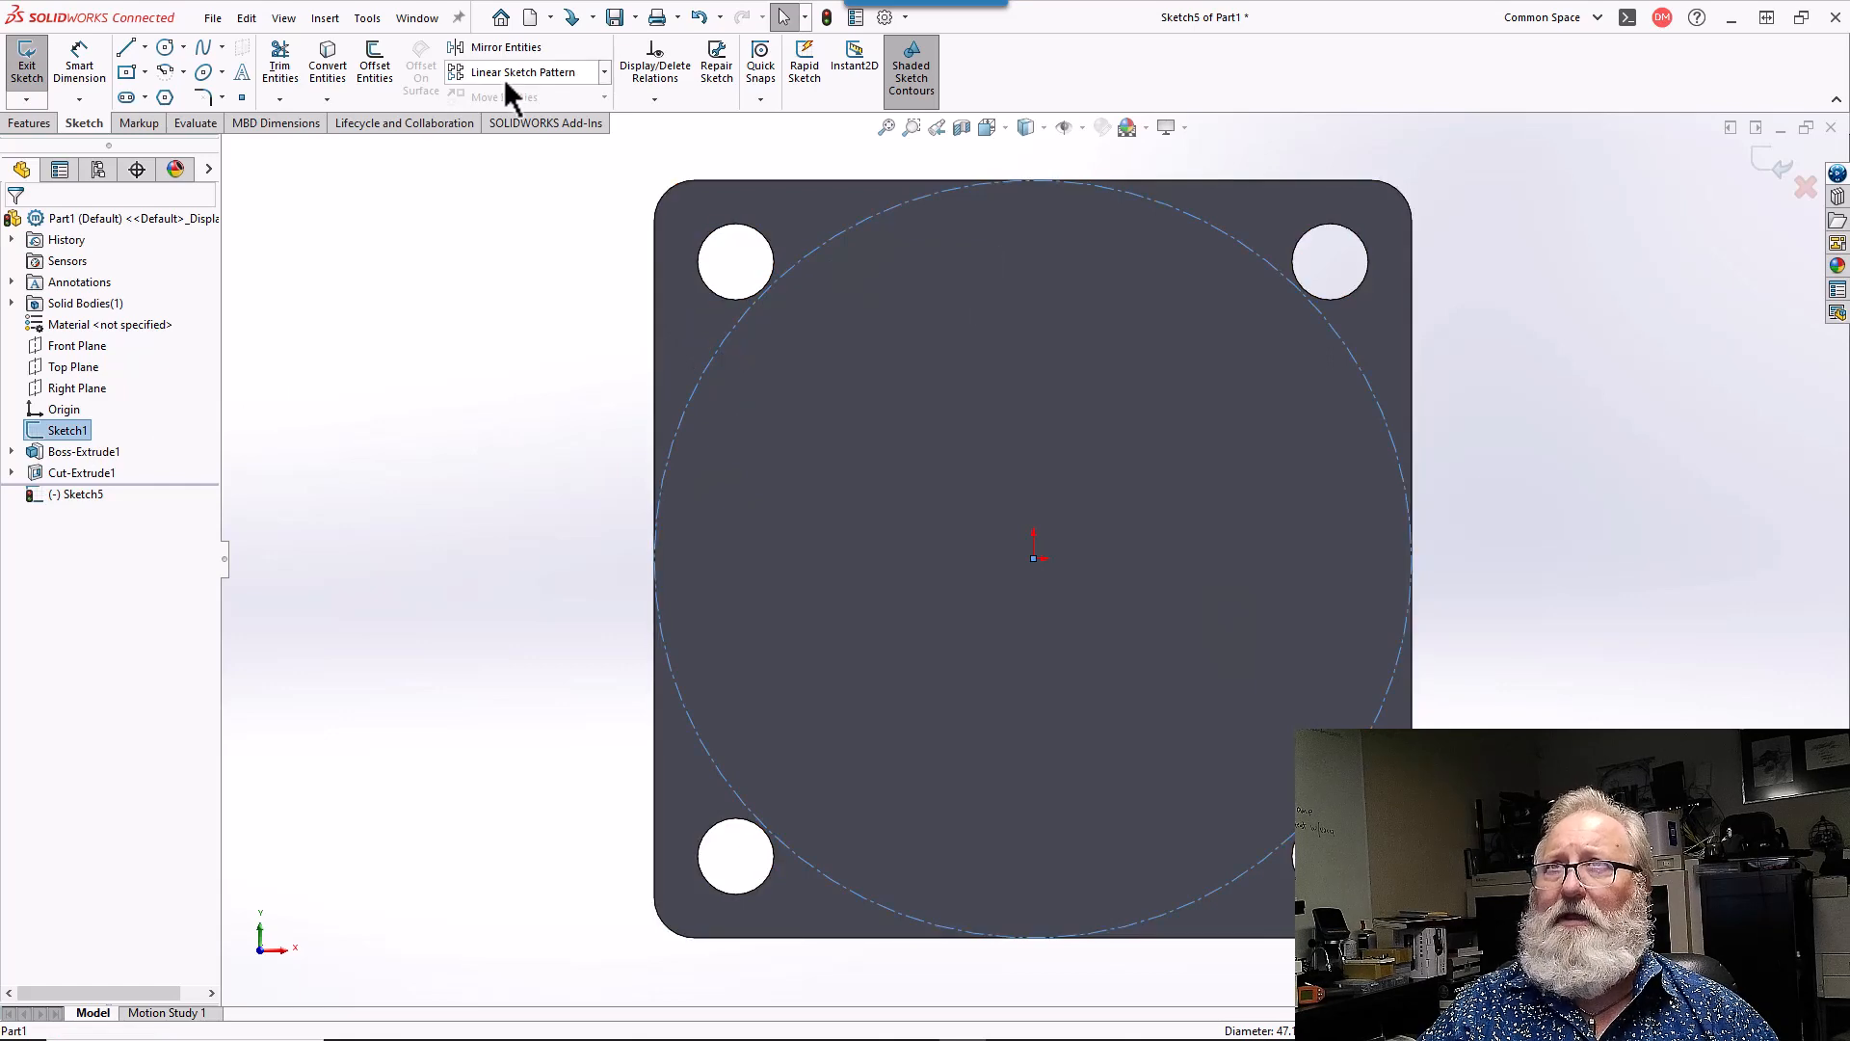
left_click(333, 63)
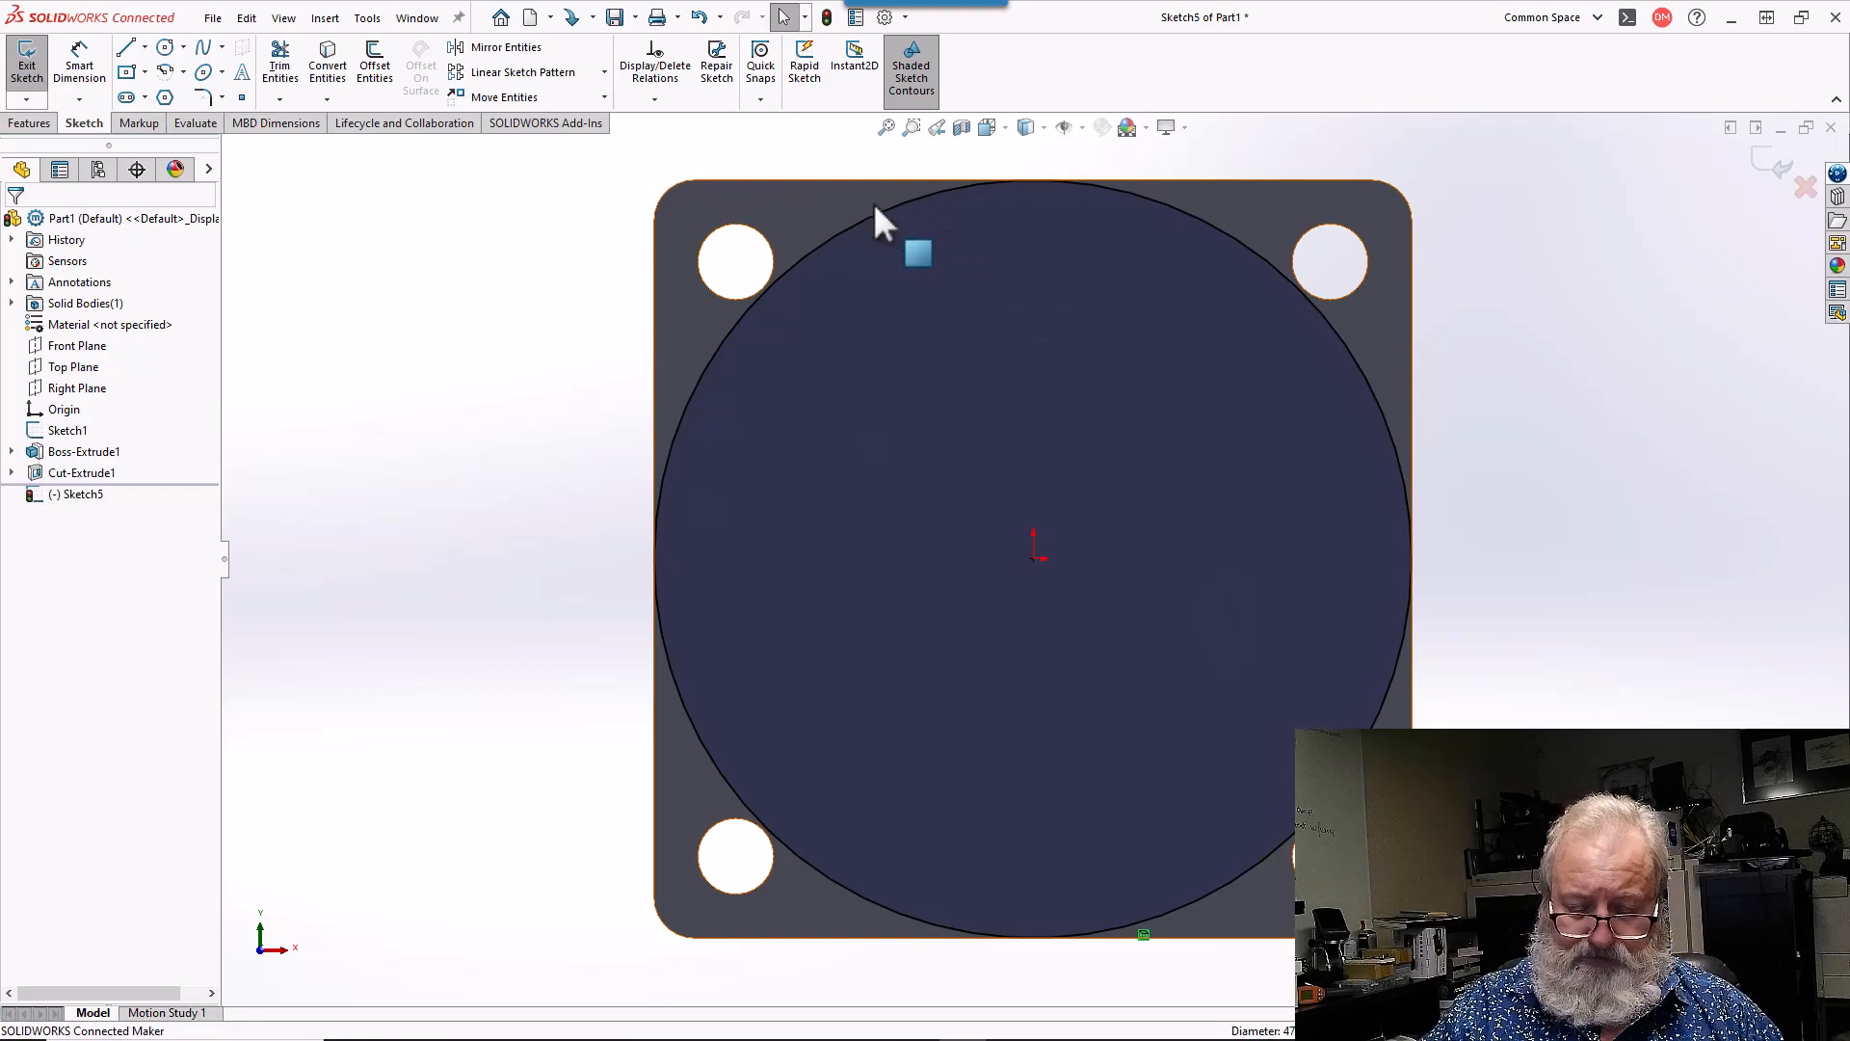
- Extrude the converted circle as a boss with a Blind depth of 8.35 mm, merged with the plate
middle_click_drag(1057, 281, 1226, 318)
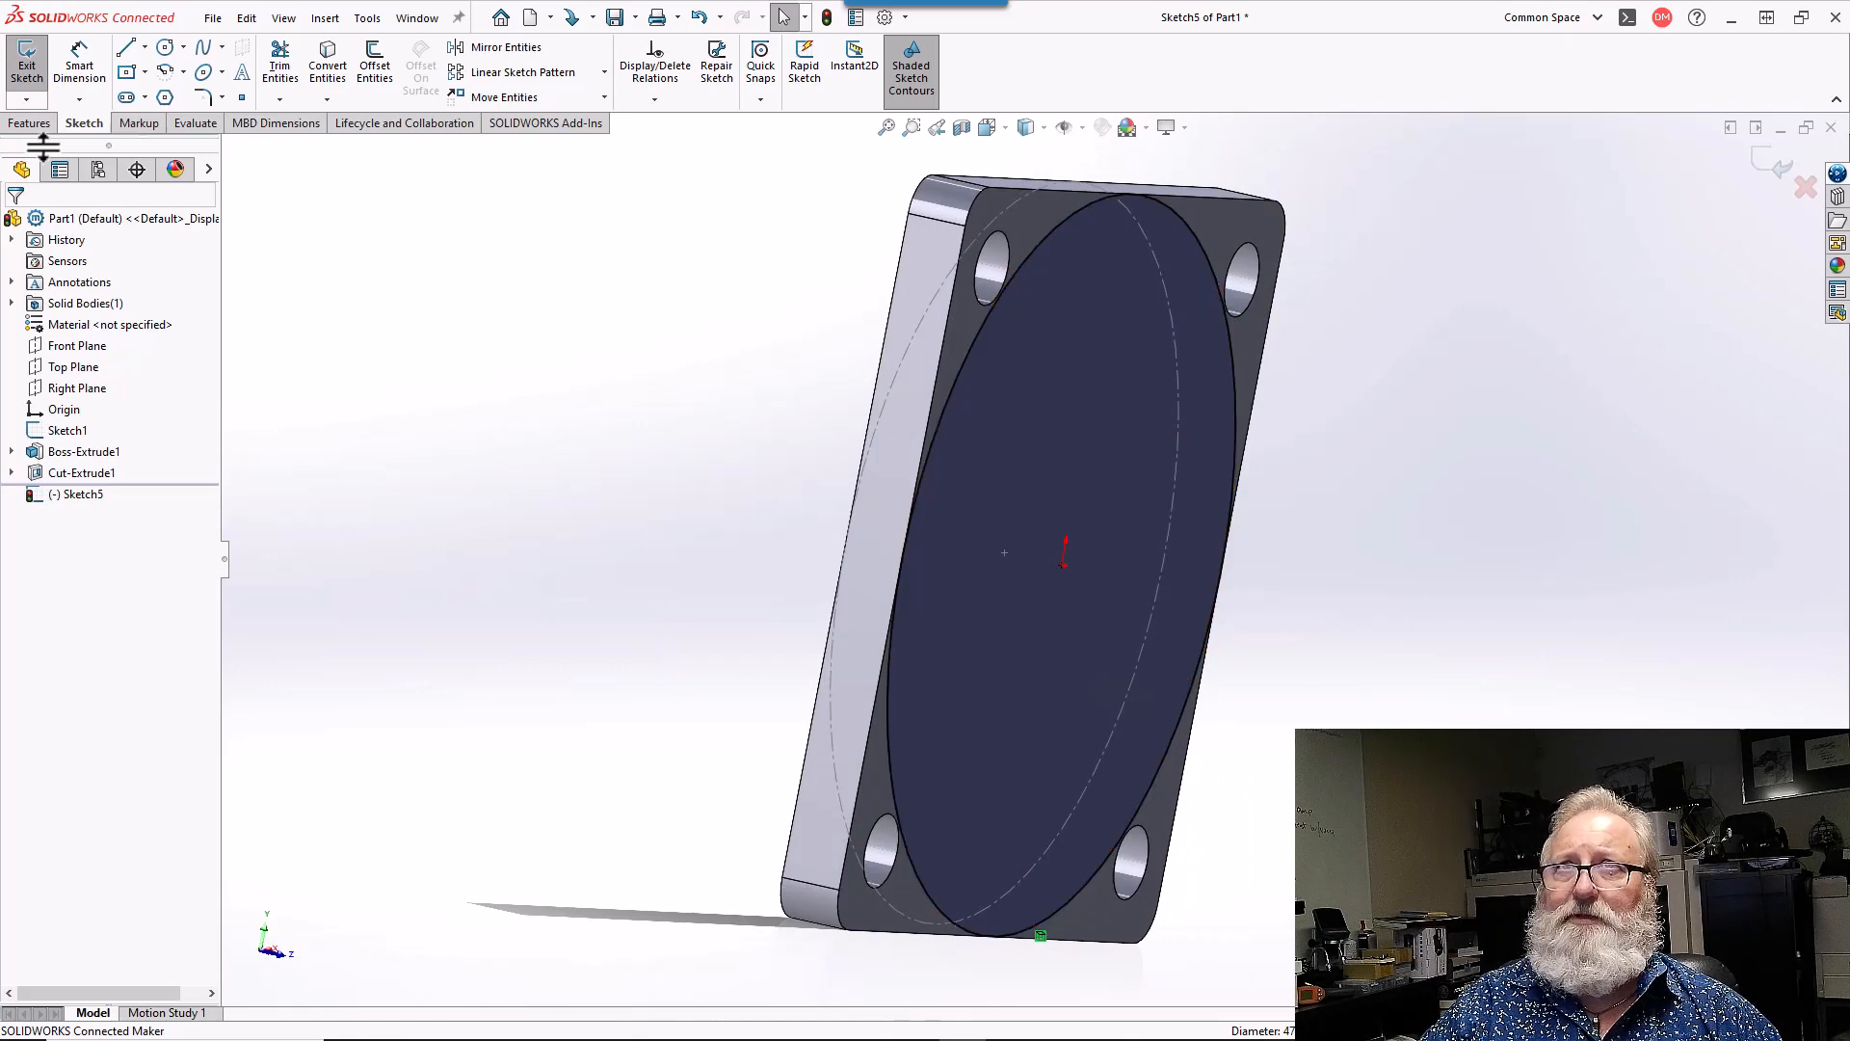
left_click(23, 125)
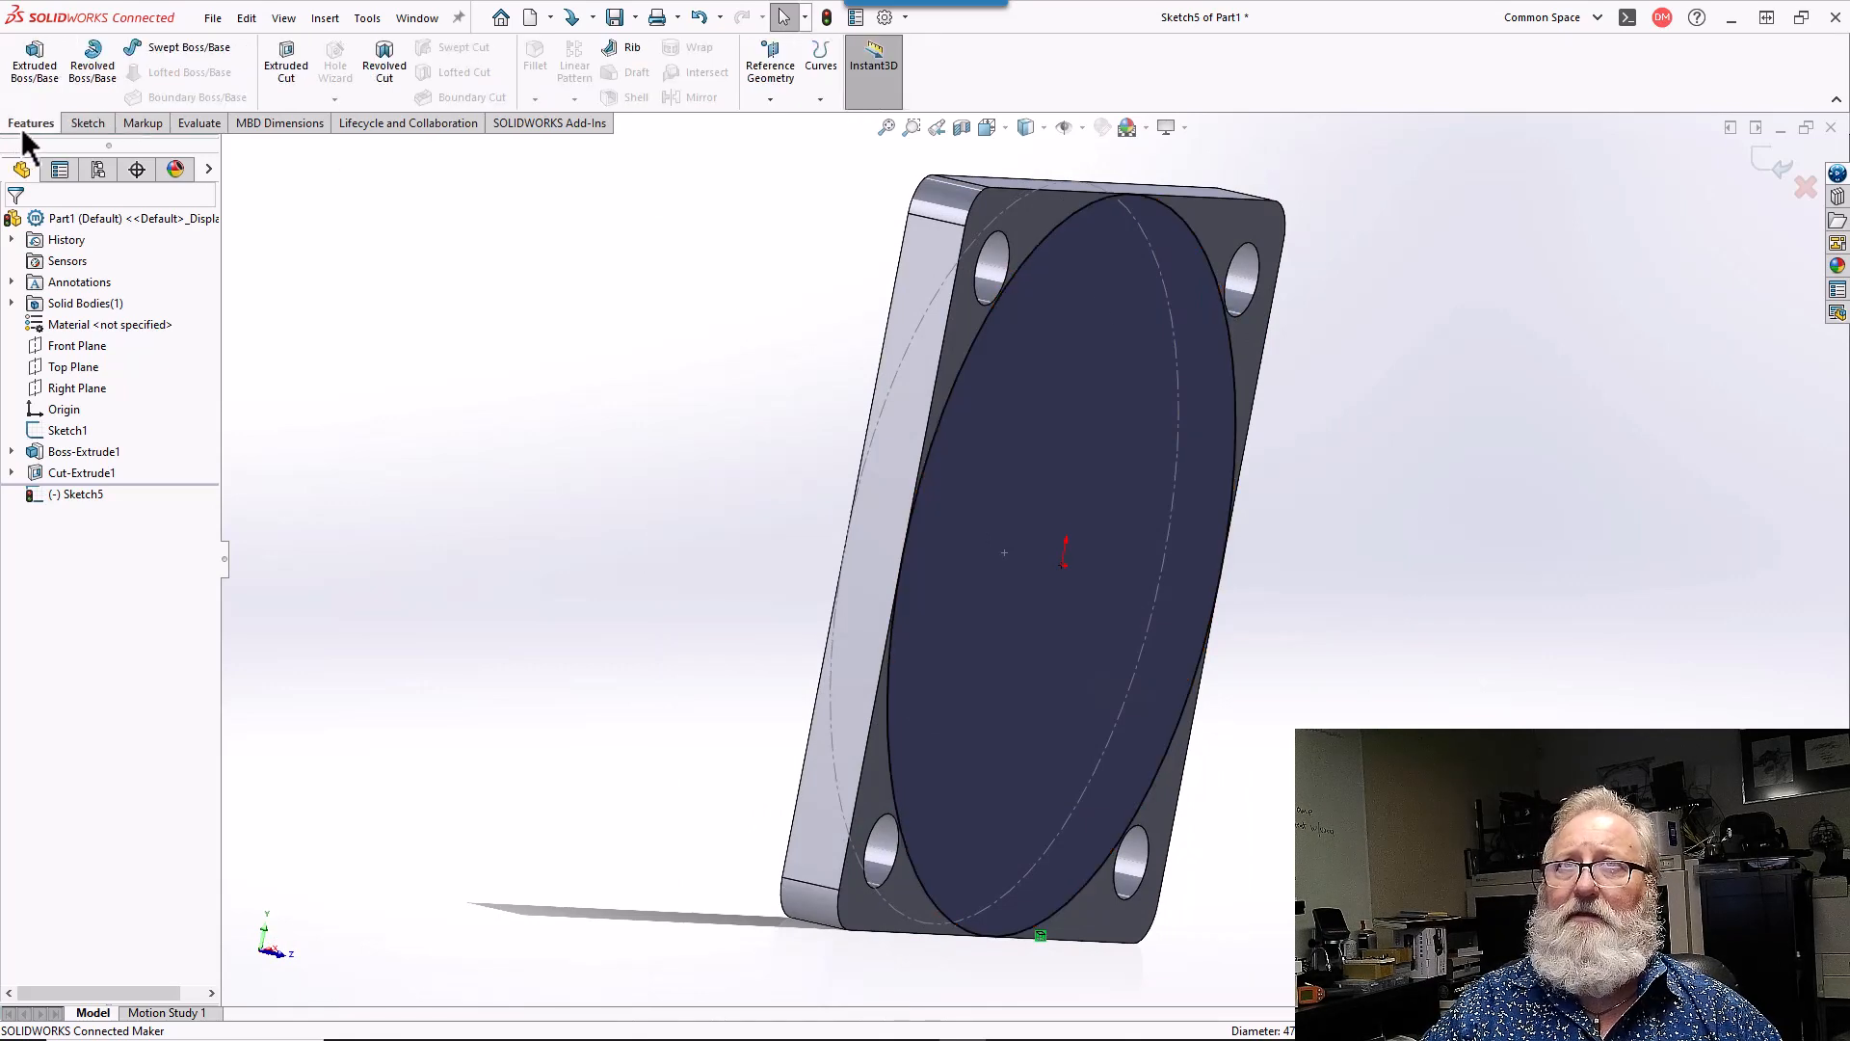
left_click(43, 66)
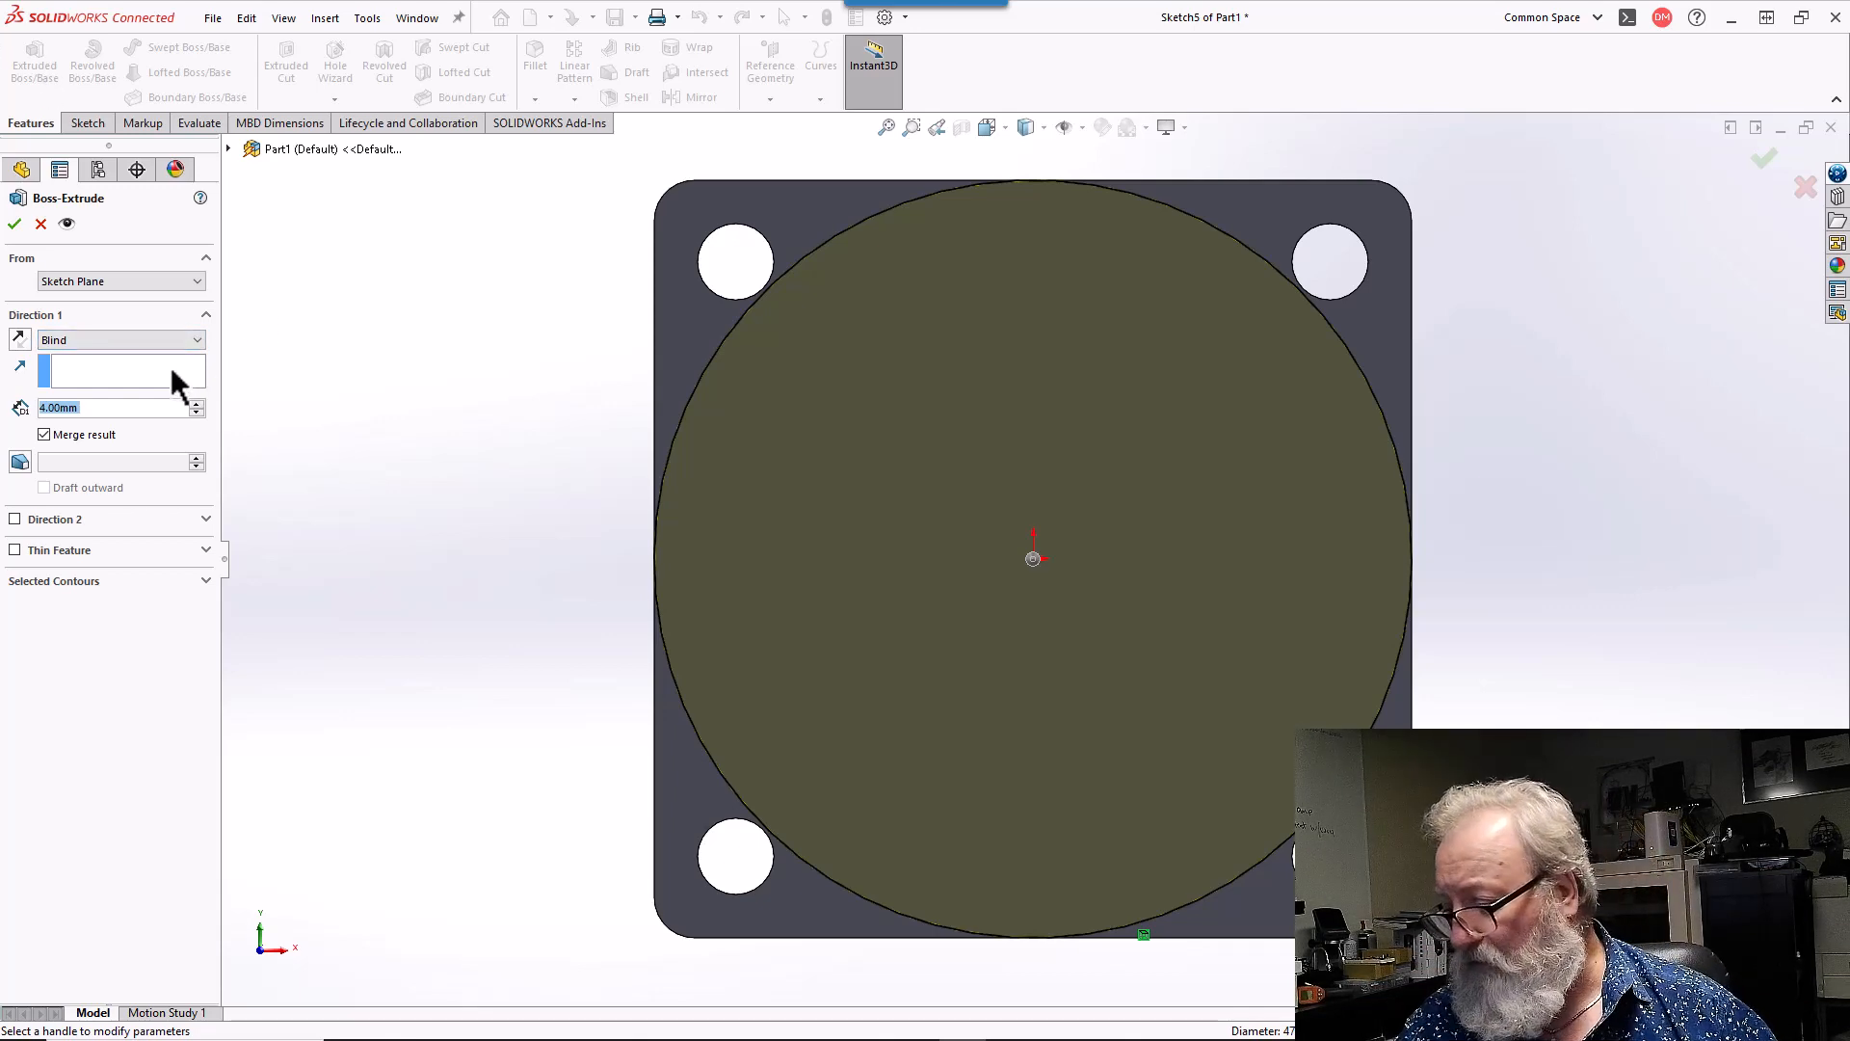
type("8.35")
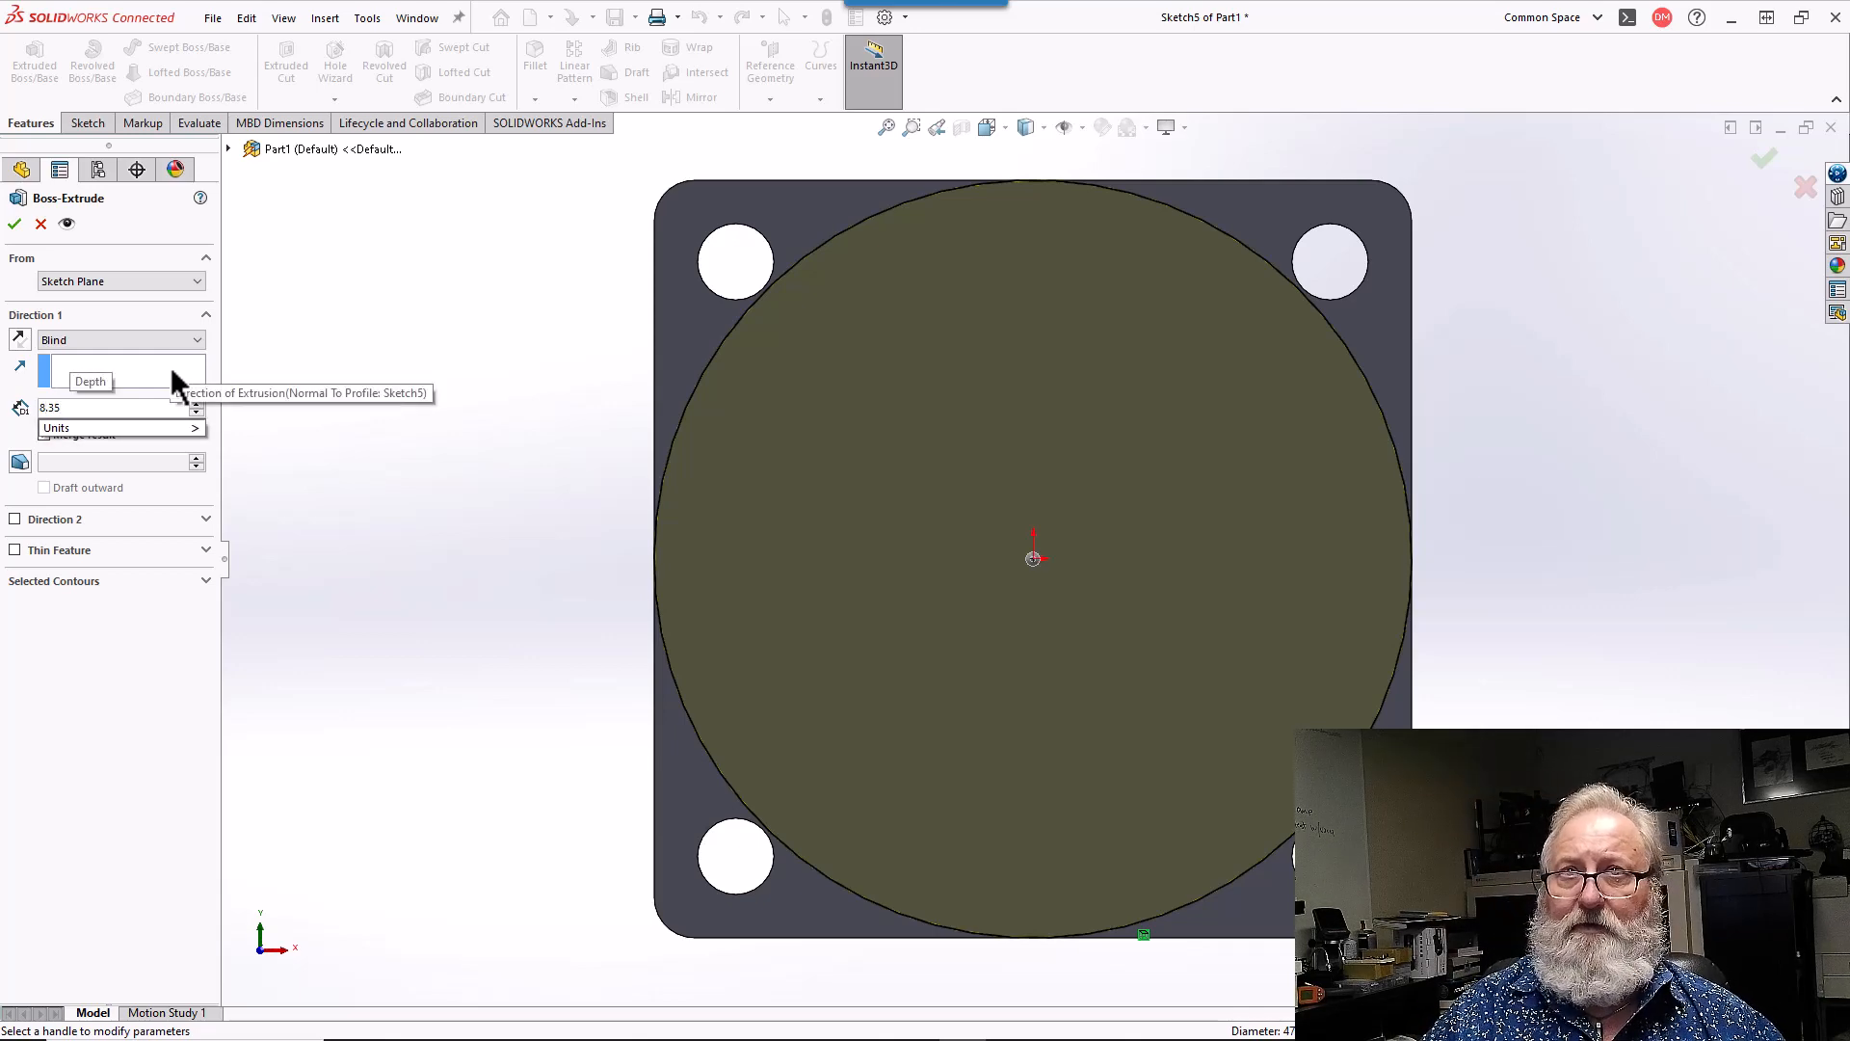
key("Return")
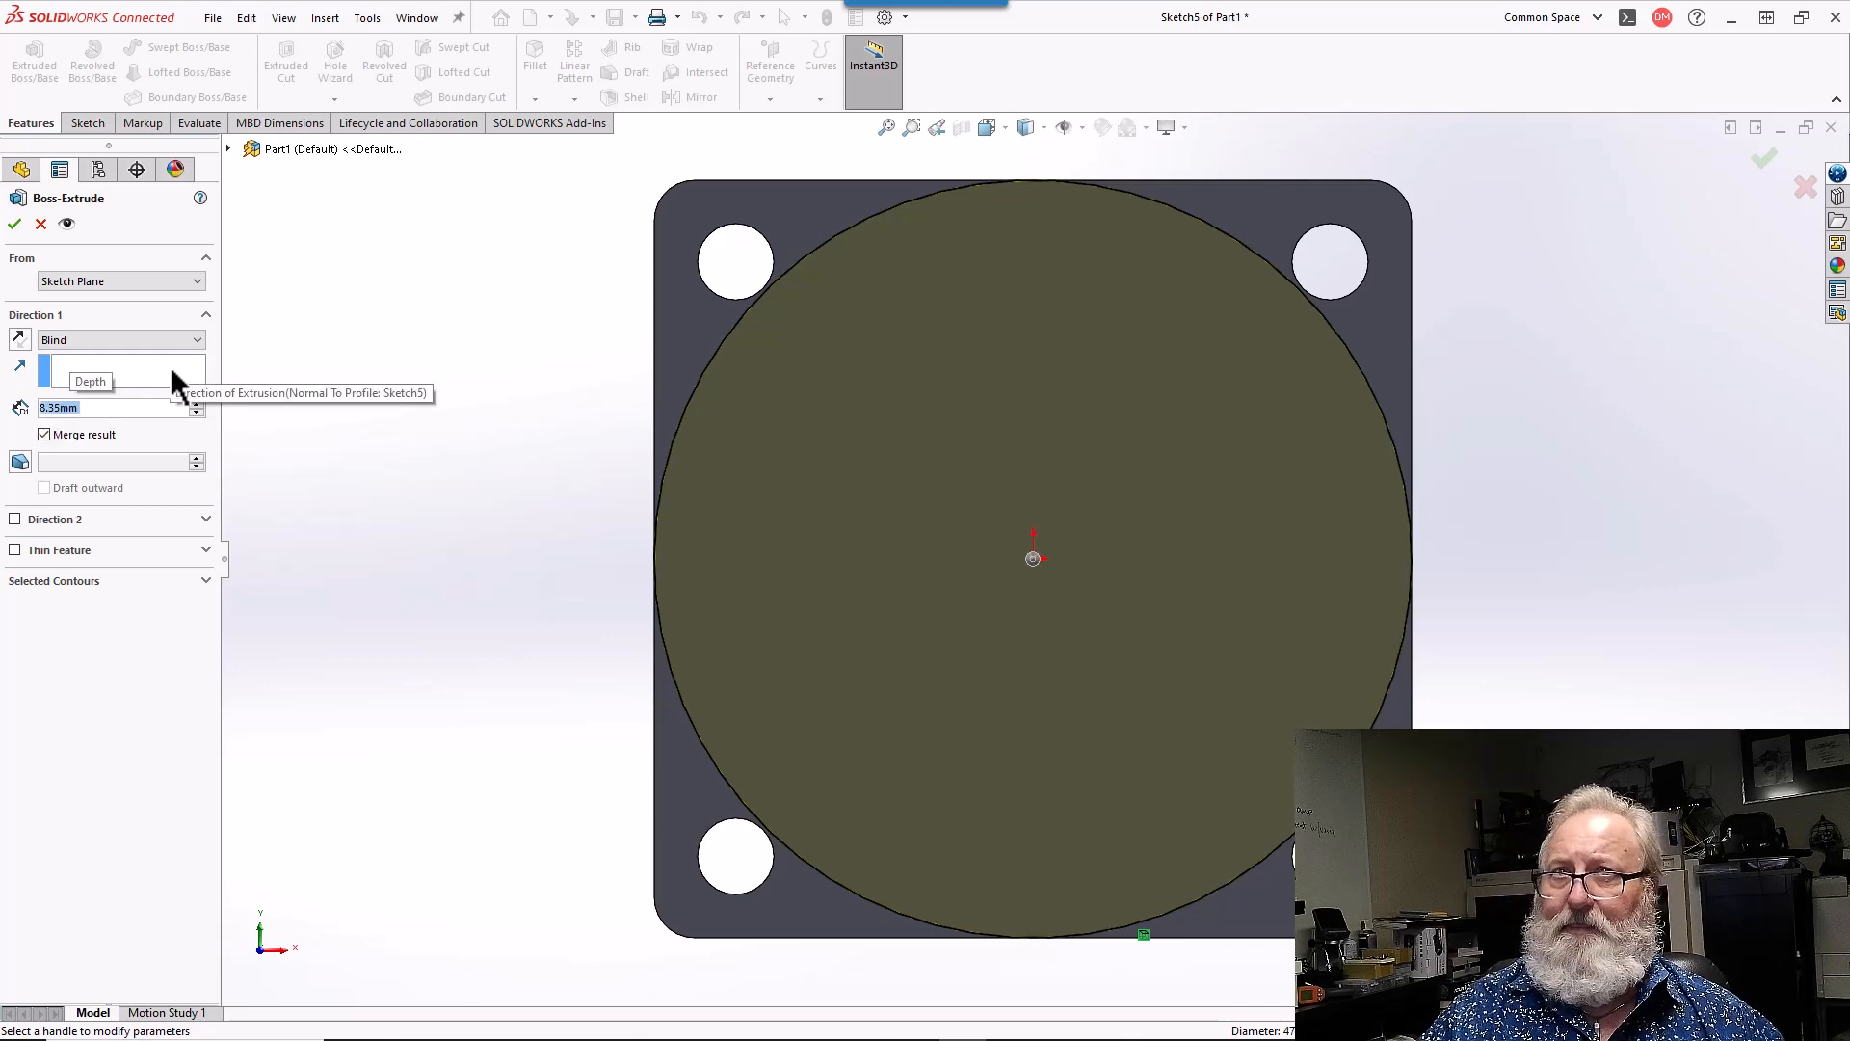
left_click(15, 224)
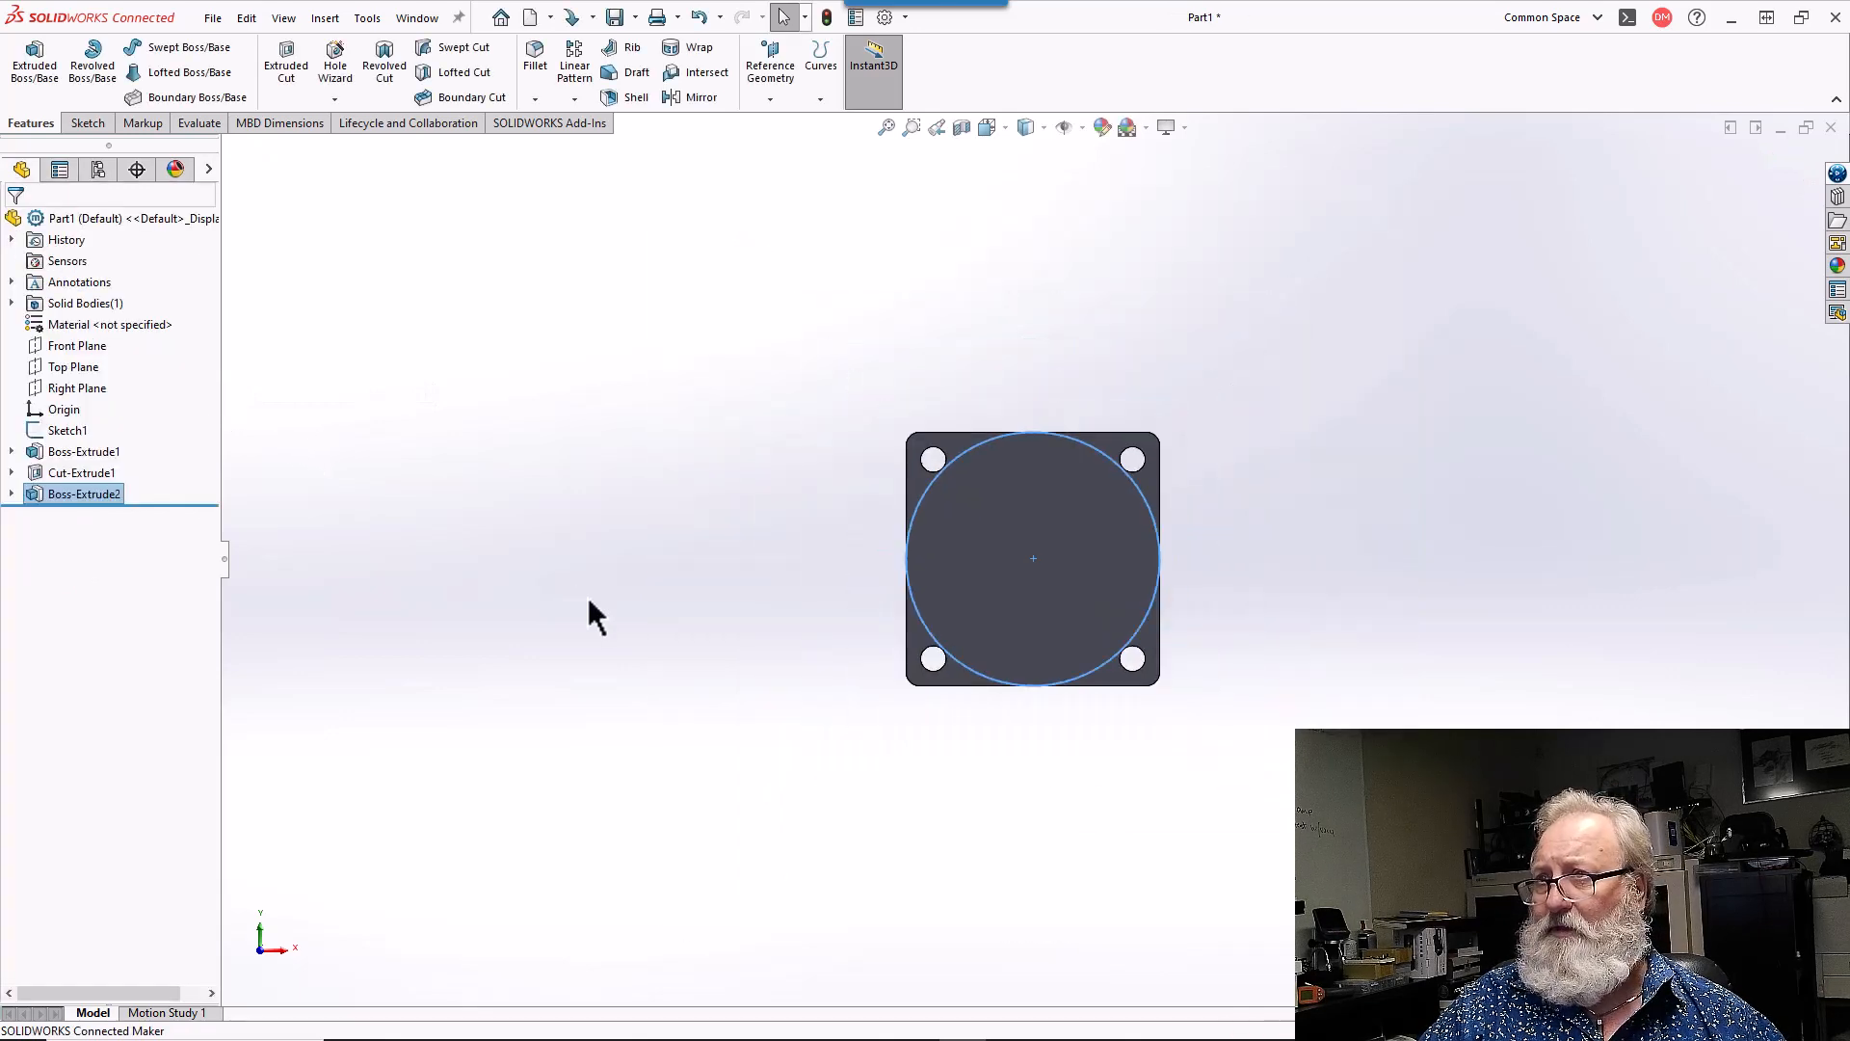
middle_click_drag(588, 602, 622, 624)
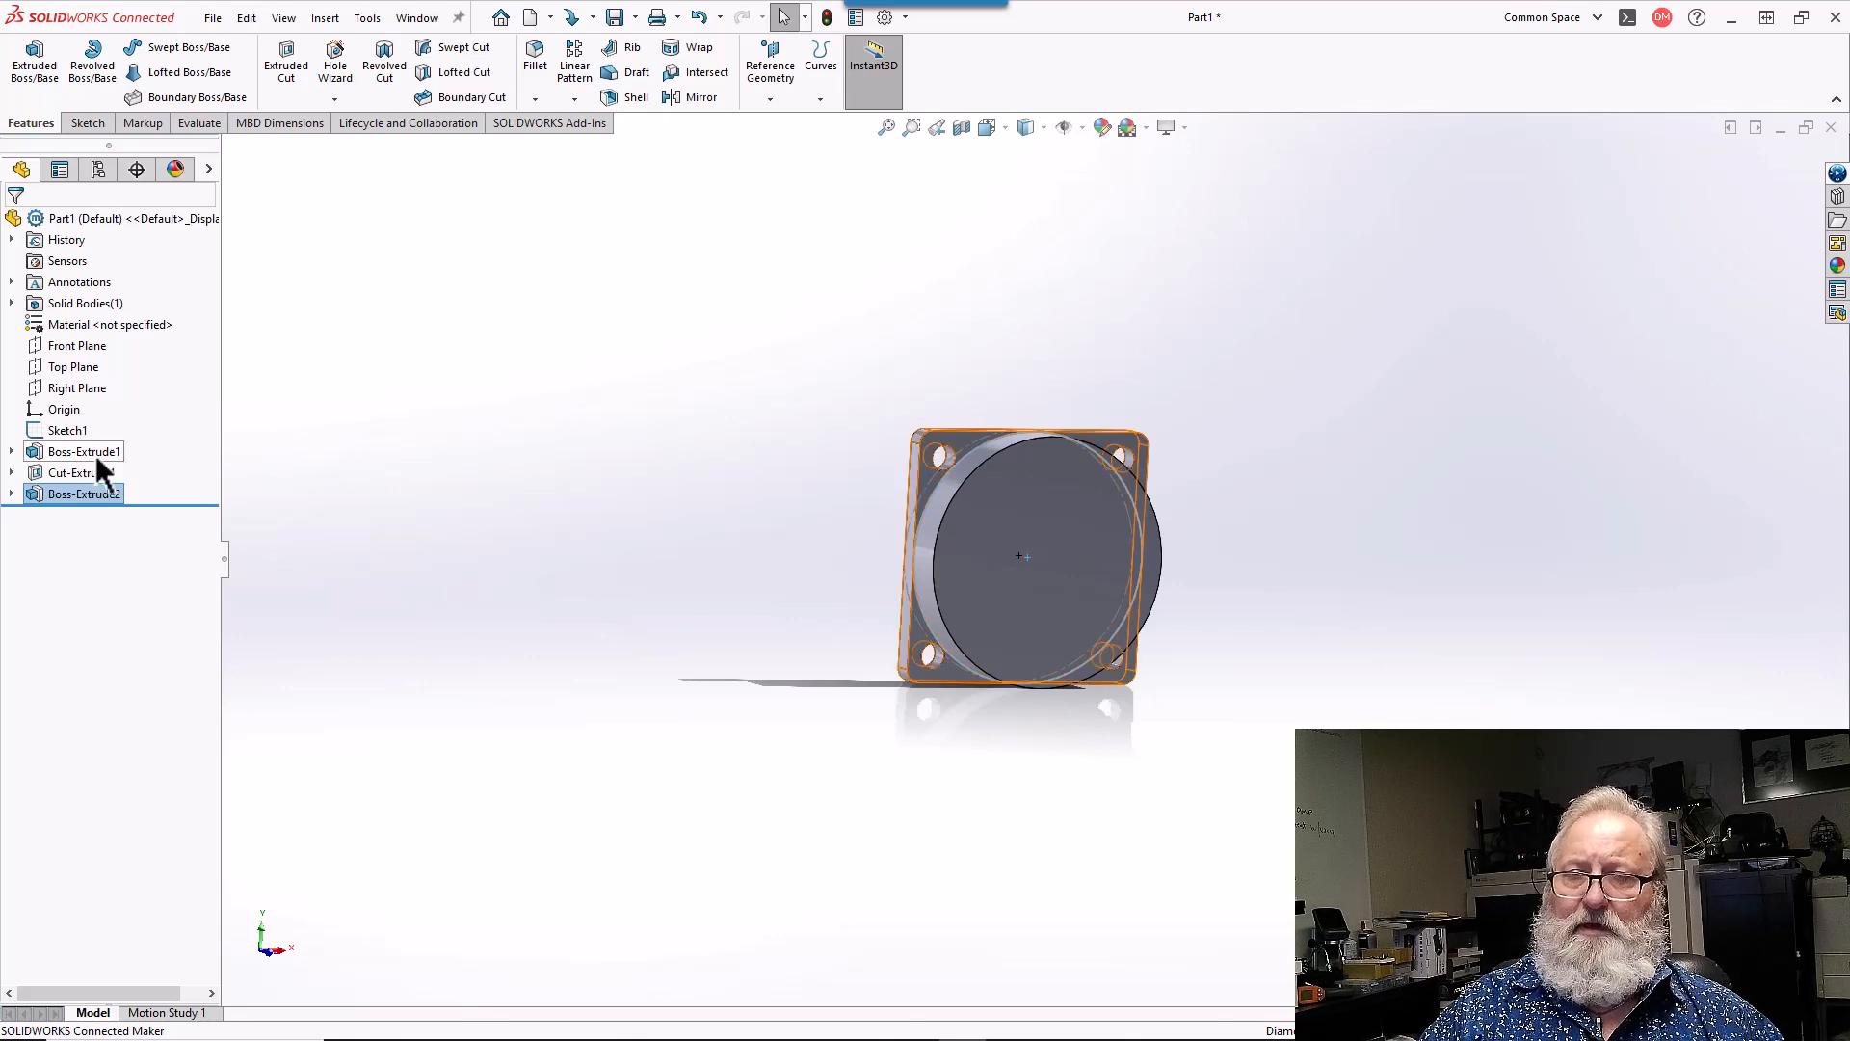
- Edit the construction circle's sketch and set the circle's diameter to 45 mm
left_click(50, 433)
right_click(52, 433)
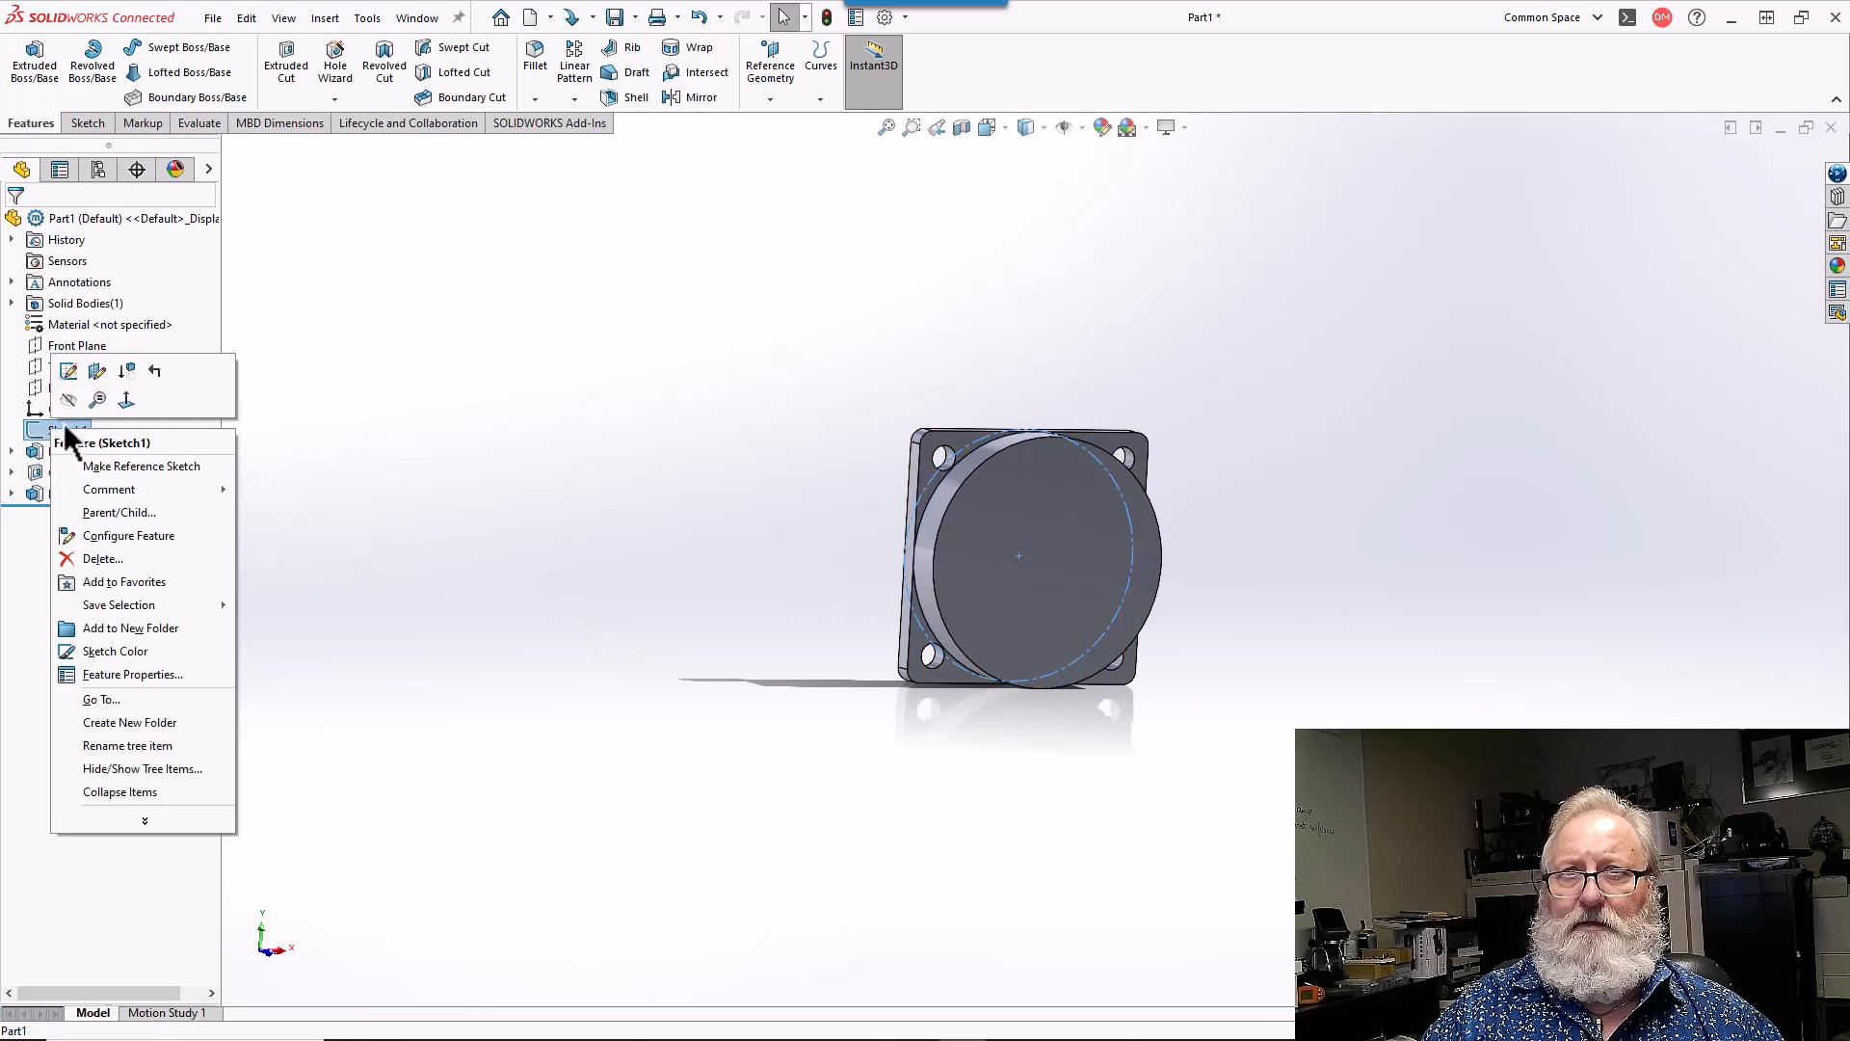
left_click(72, 376)
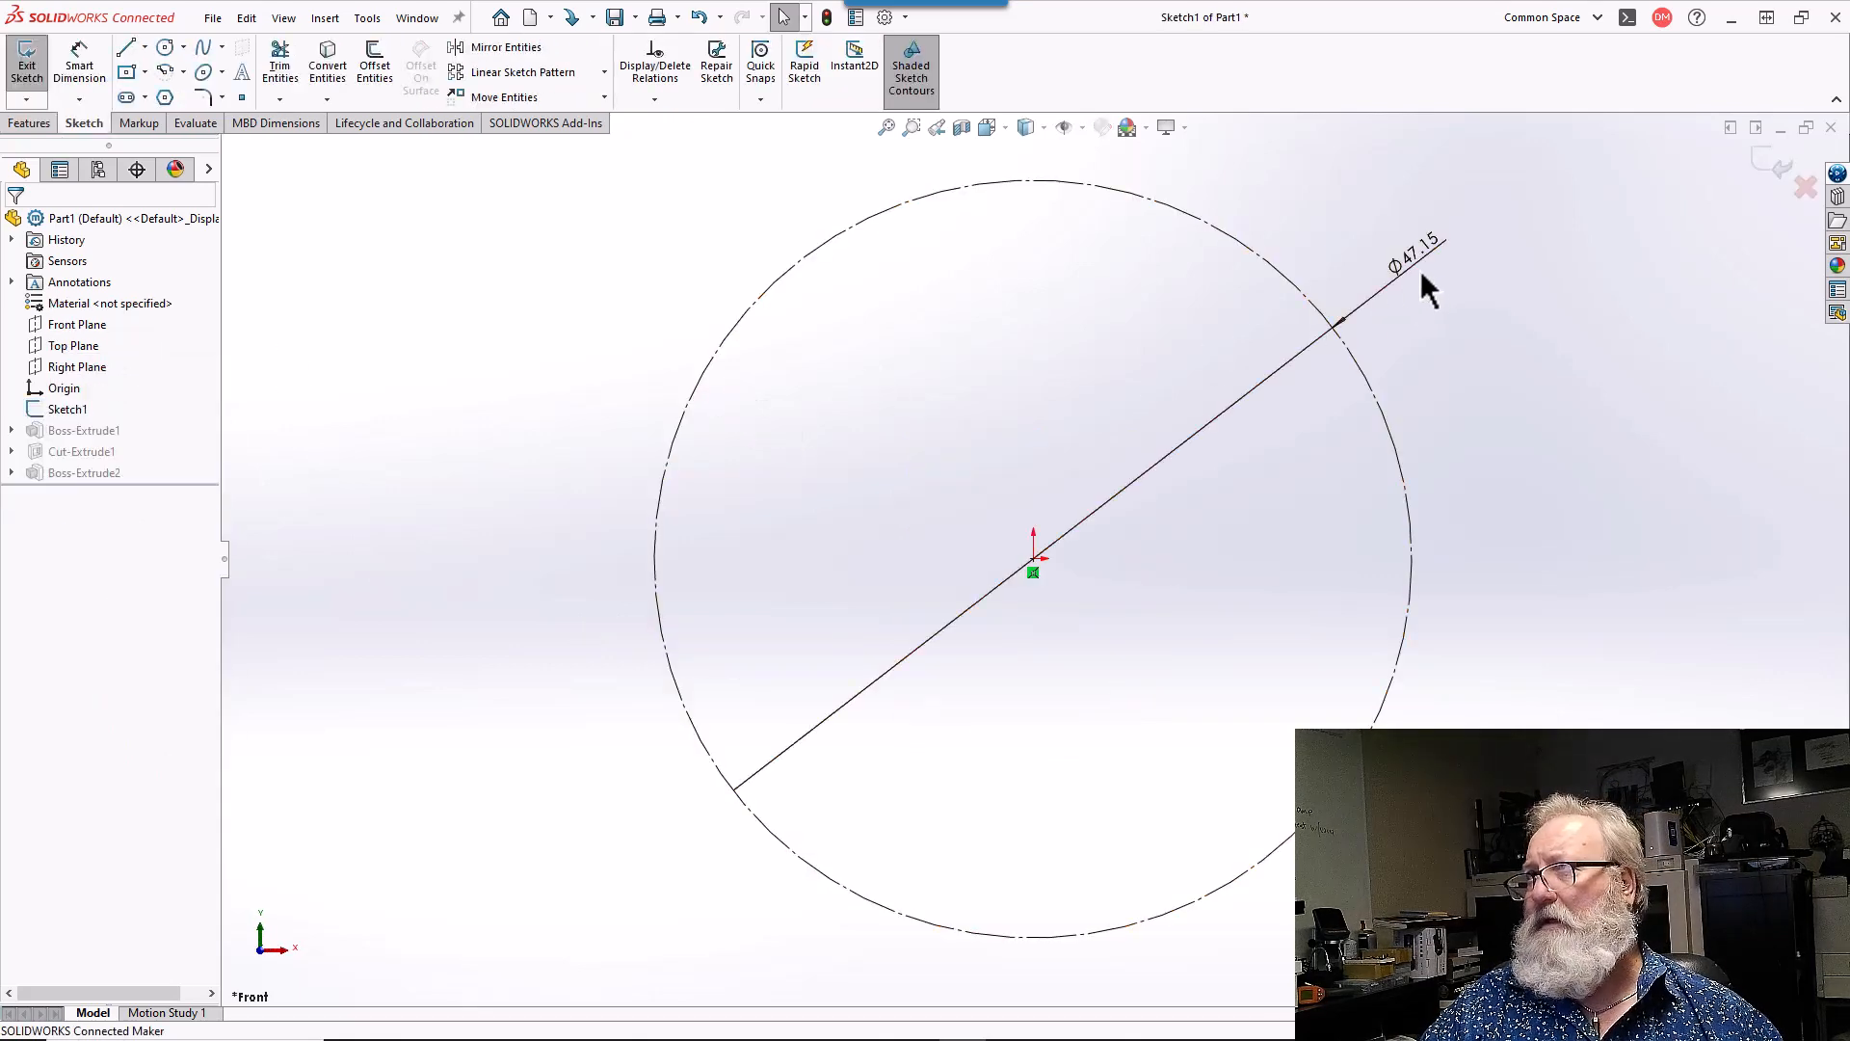
double_click(1430, 256)
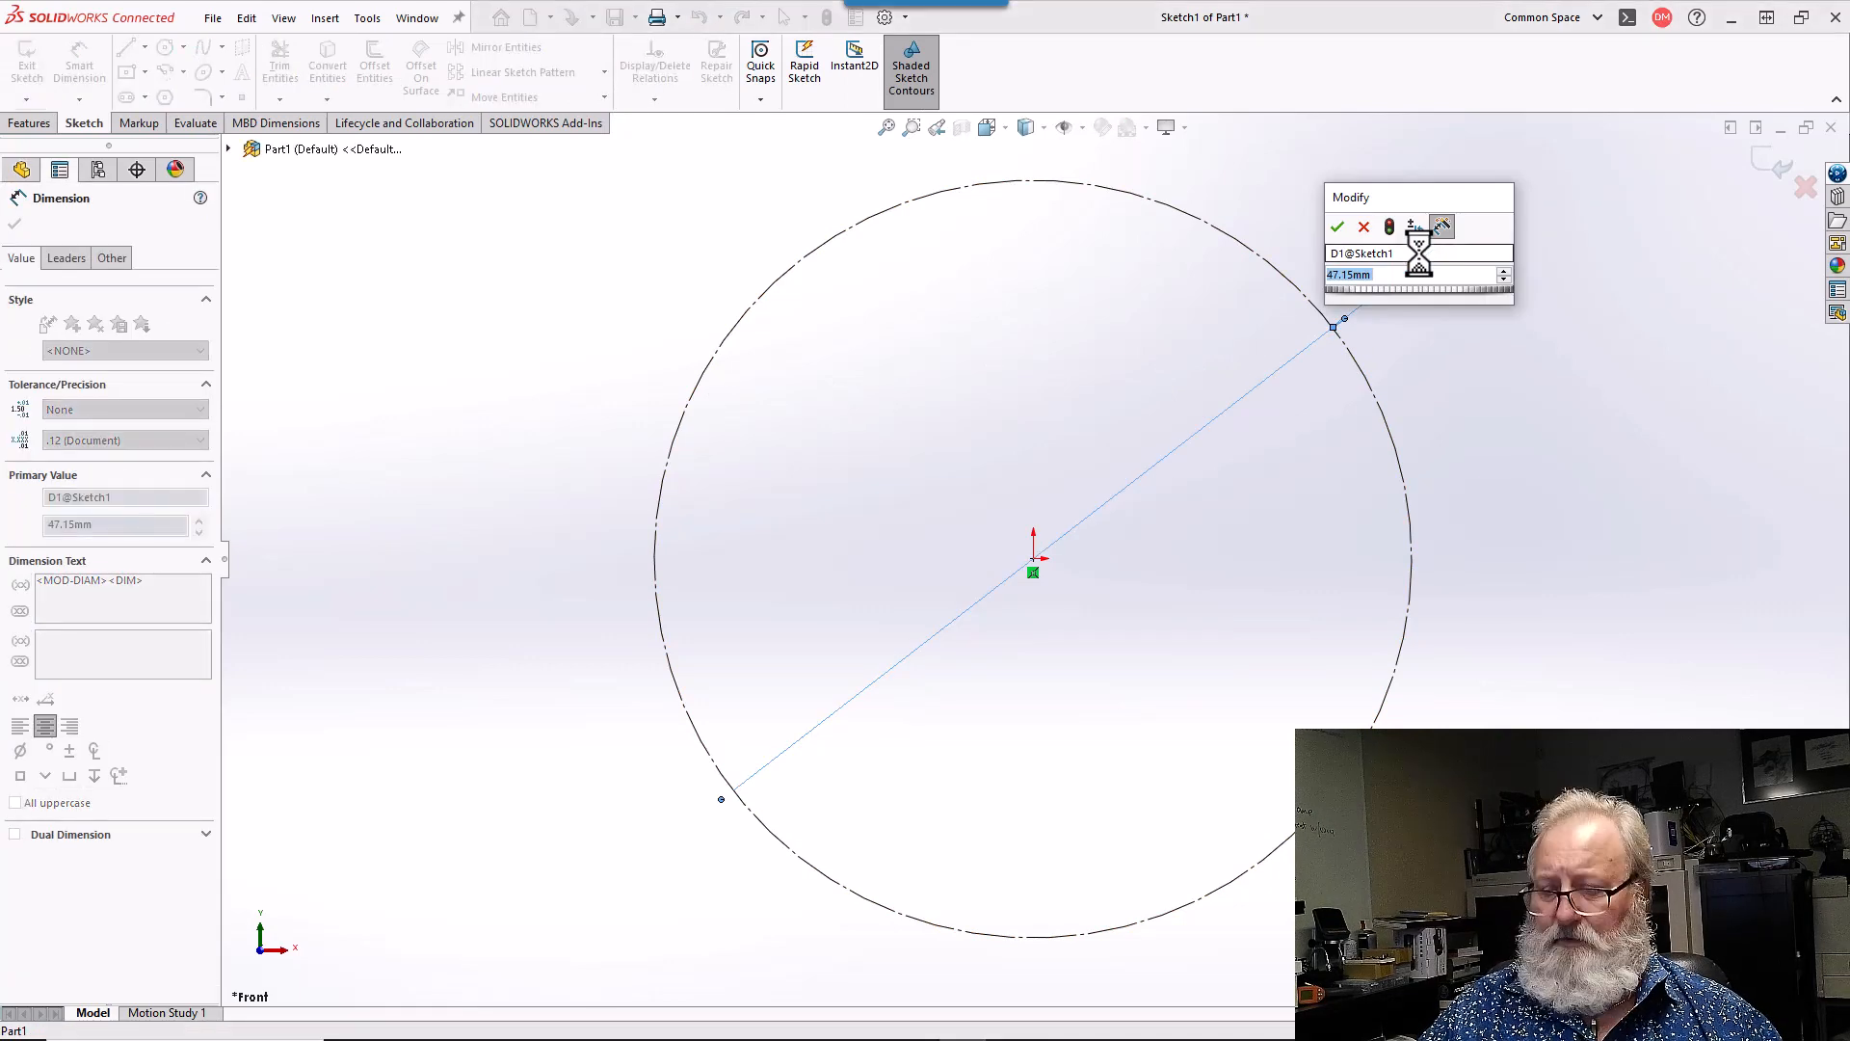
type("45")
key("Return")
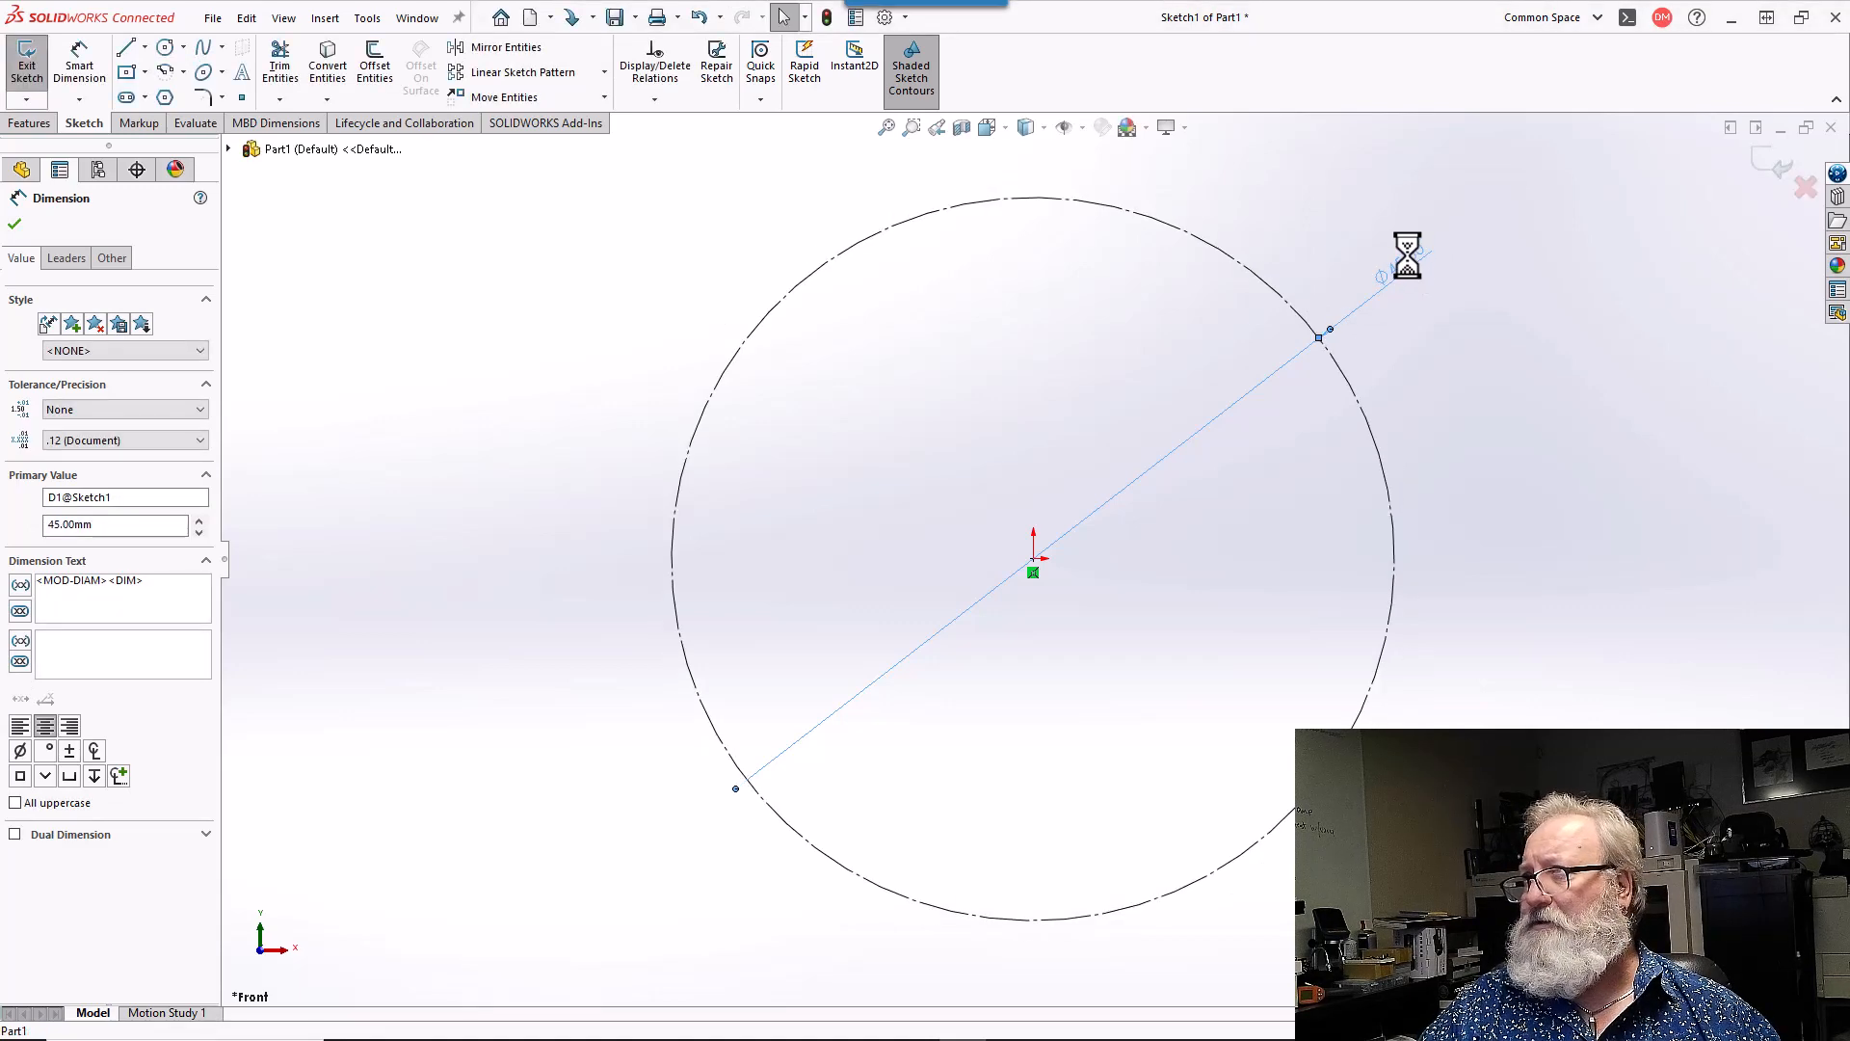
- Refine the construction circle's diameter to 45.05 mm and exit the sketch
double_click(1408, 254)
type("45.5")
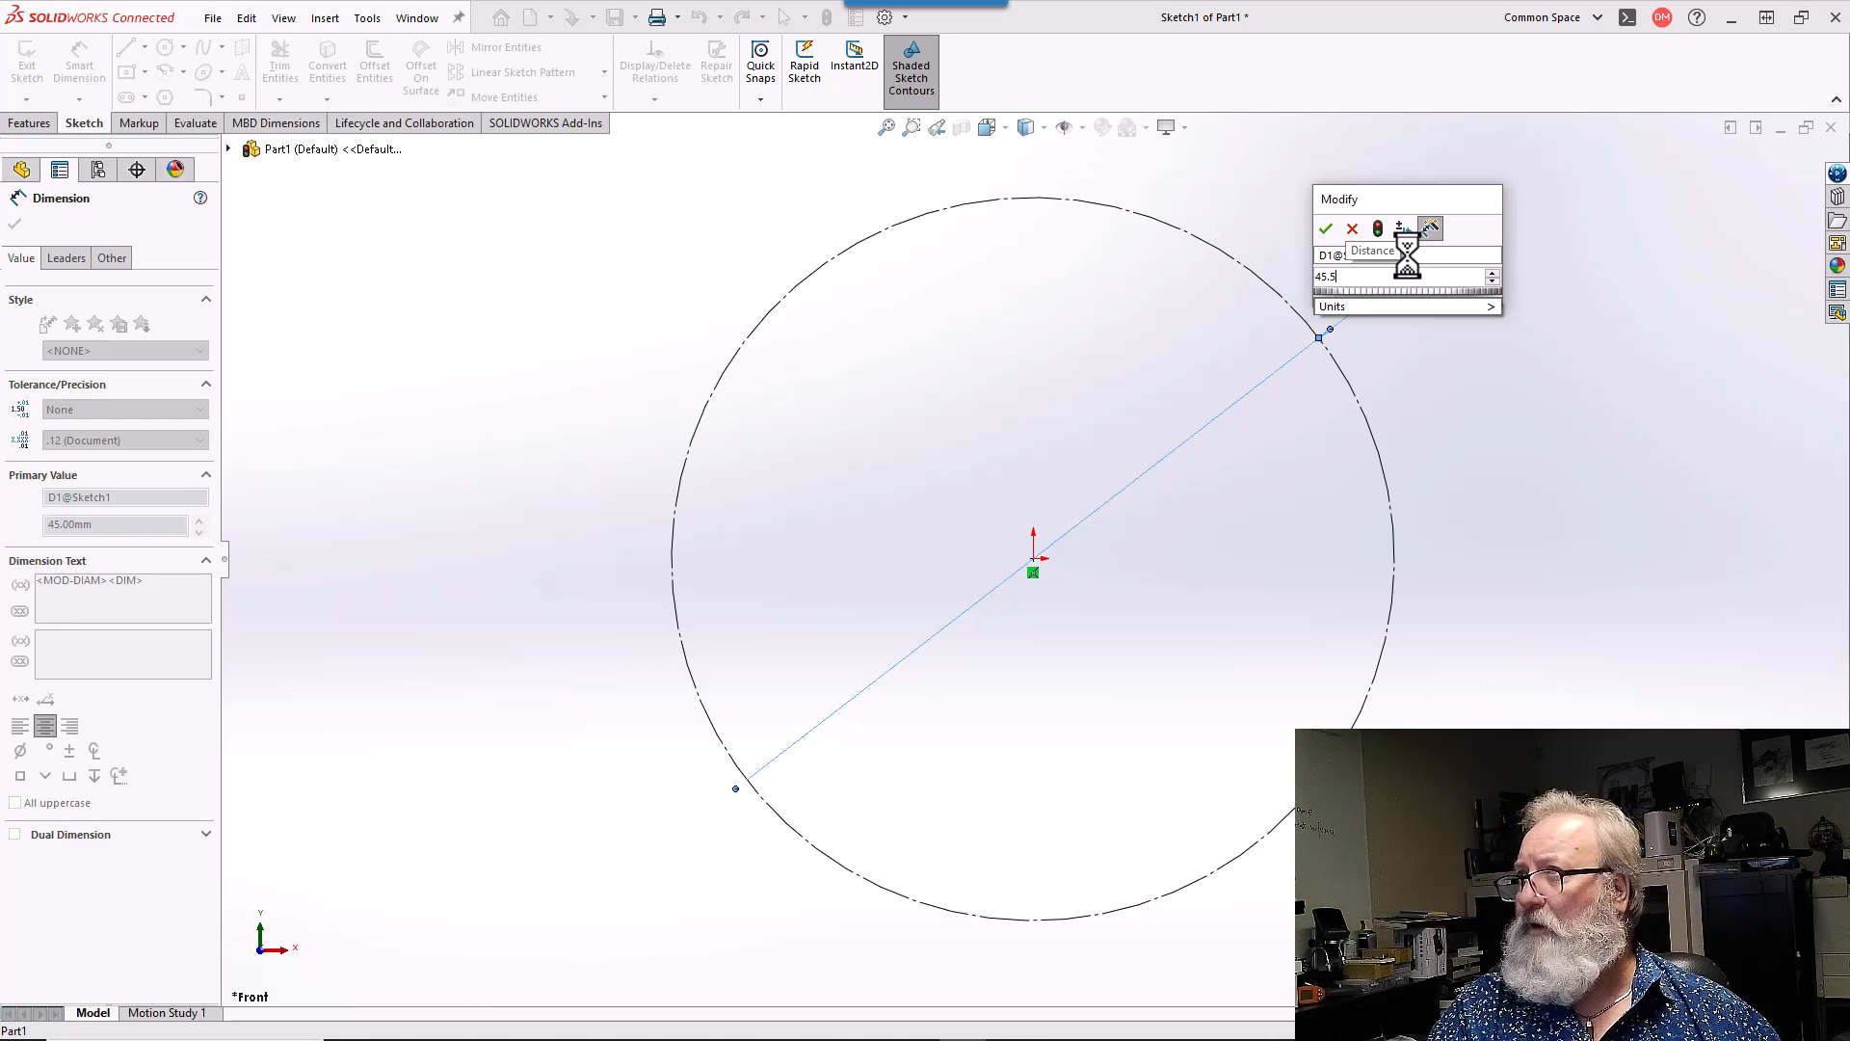
key("BackSpace")
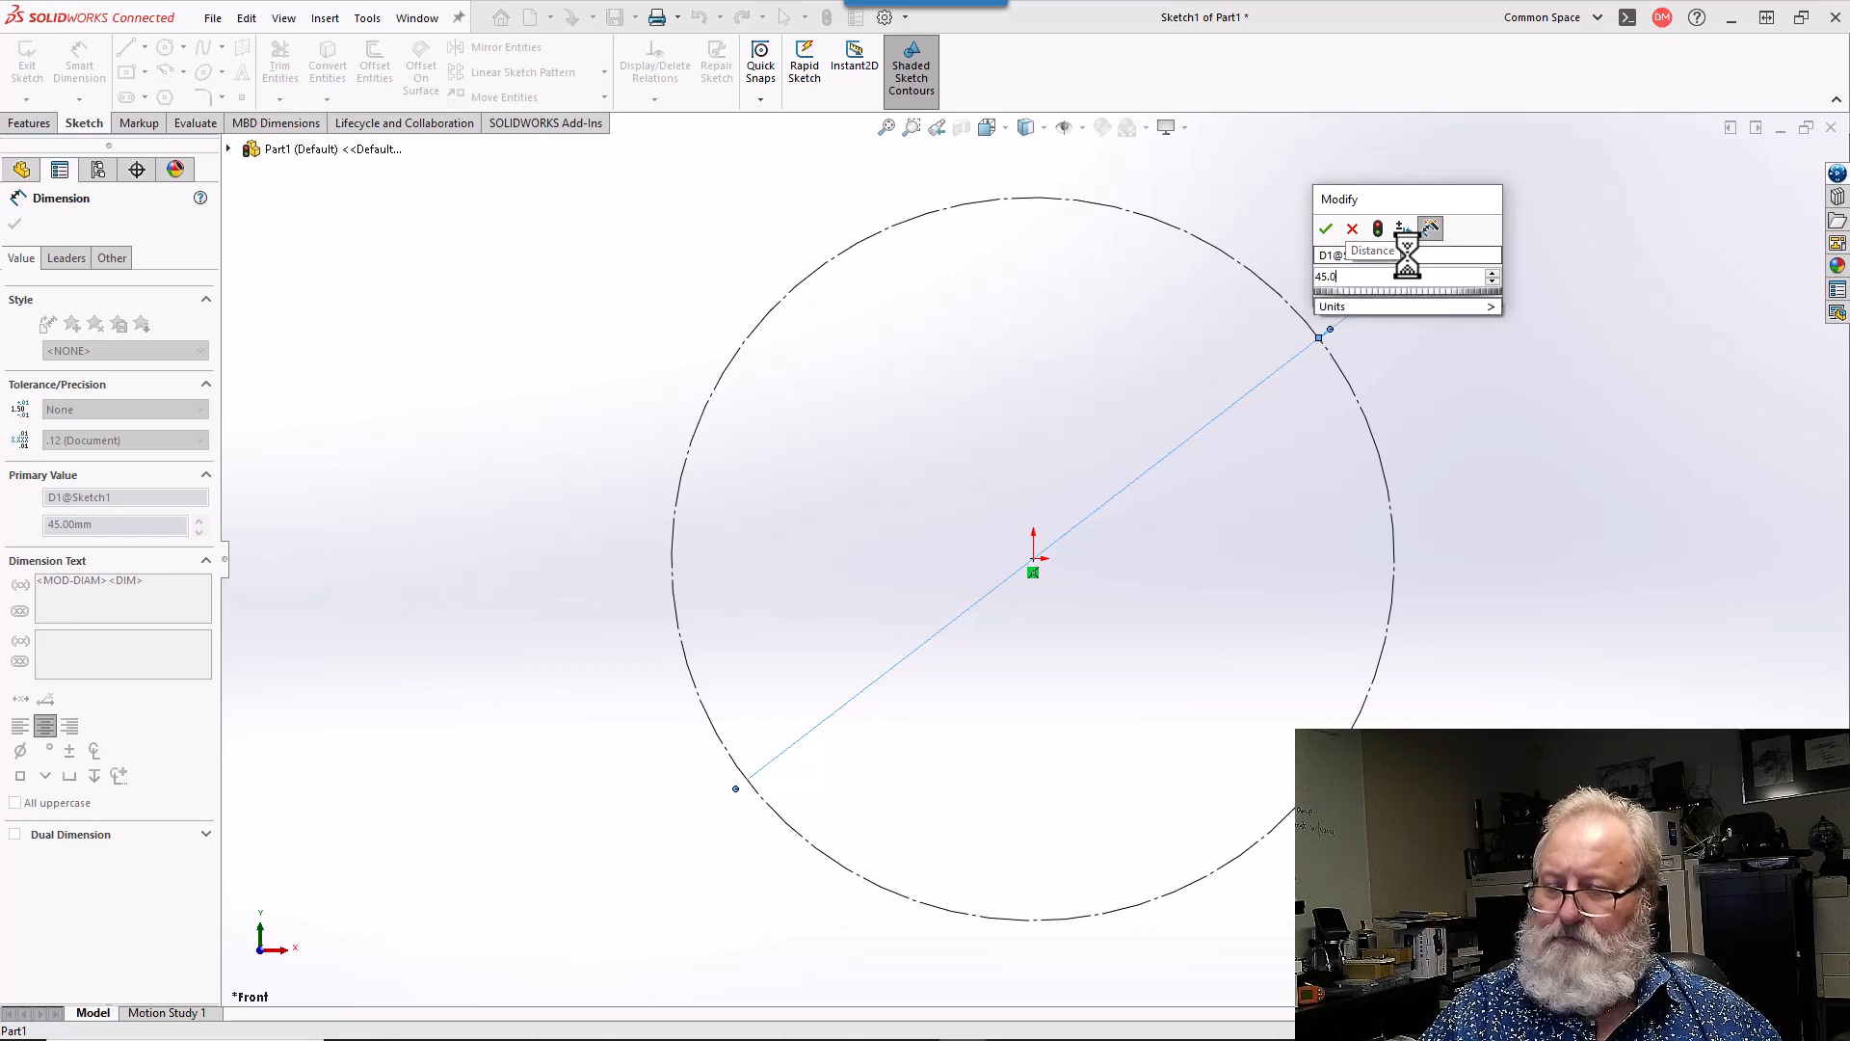
type("0")
key("Return")
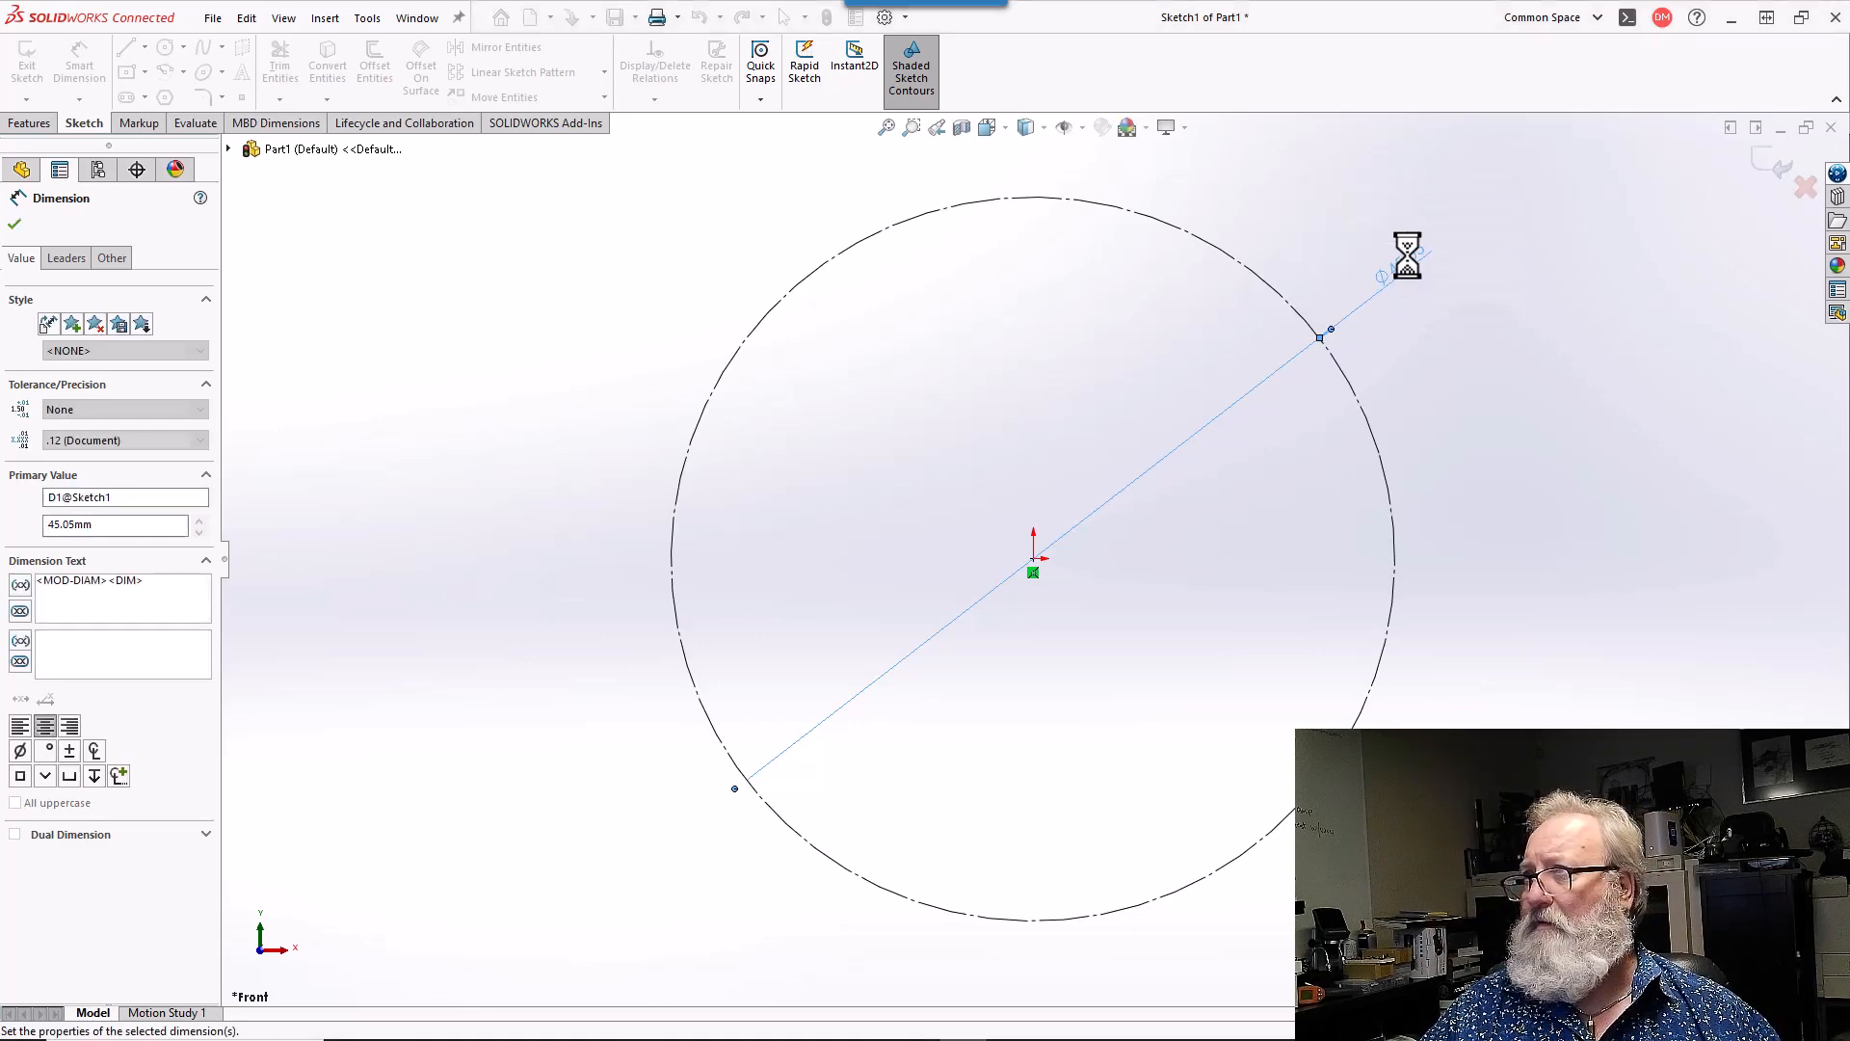
left_click(1766, 160)
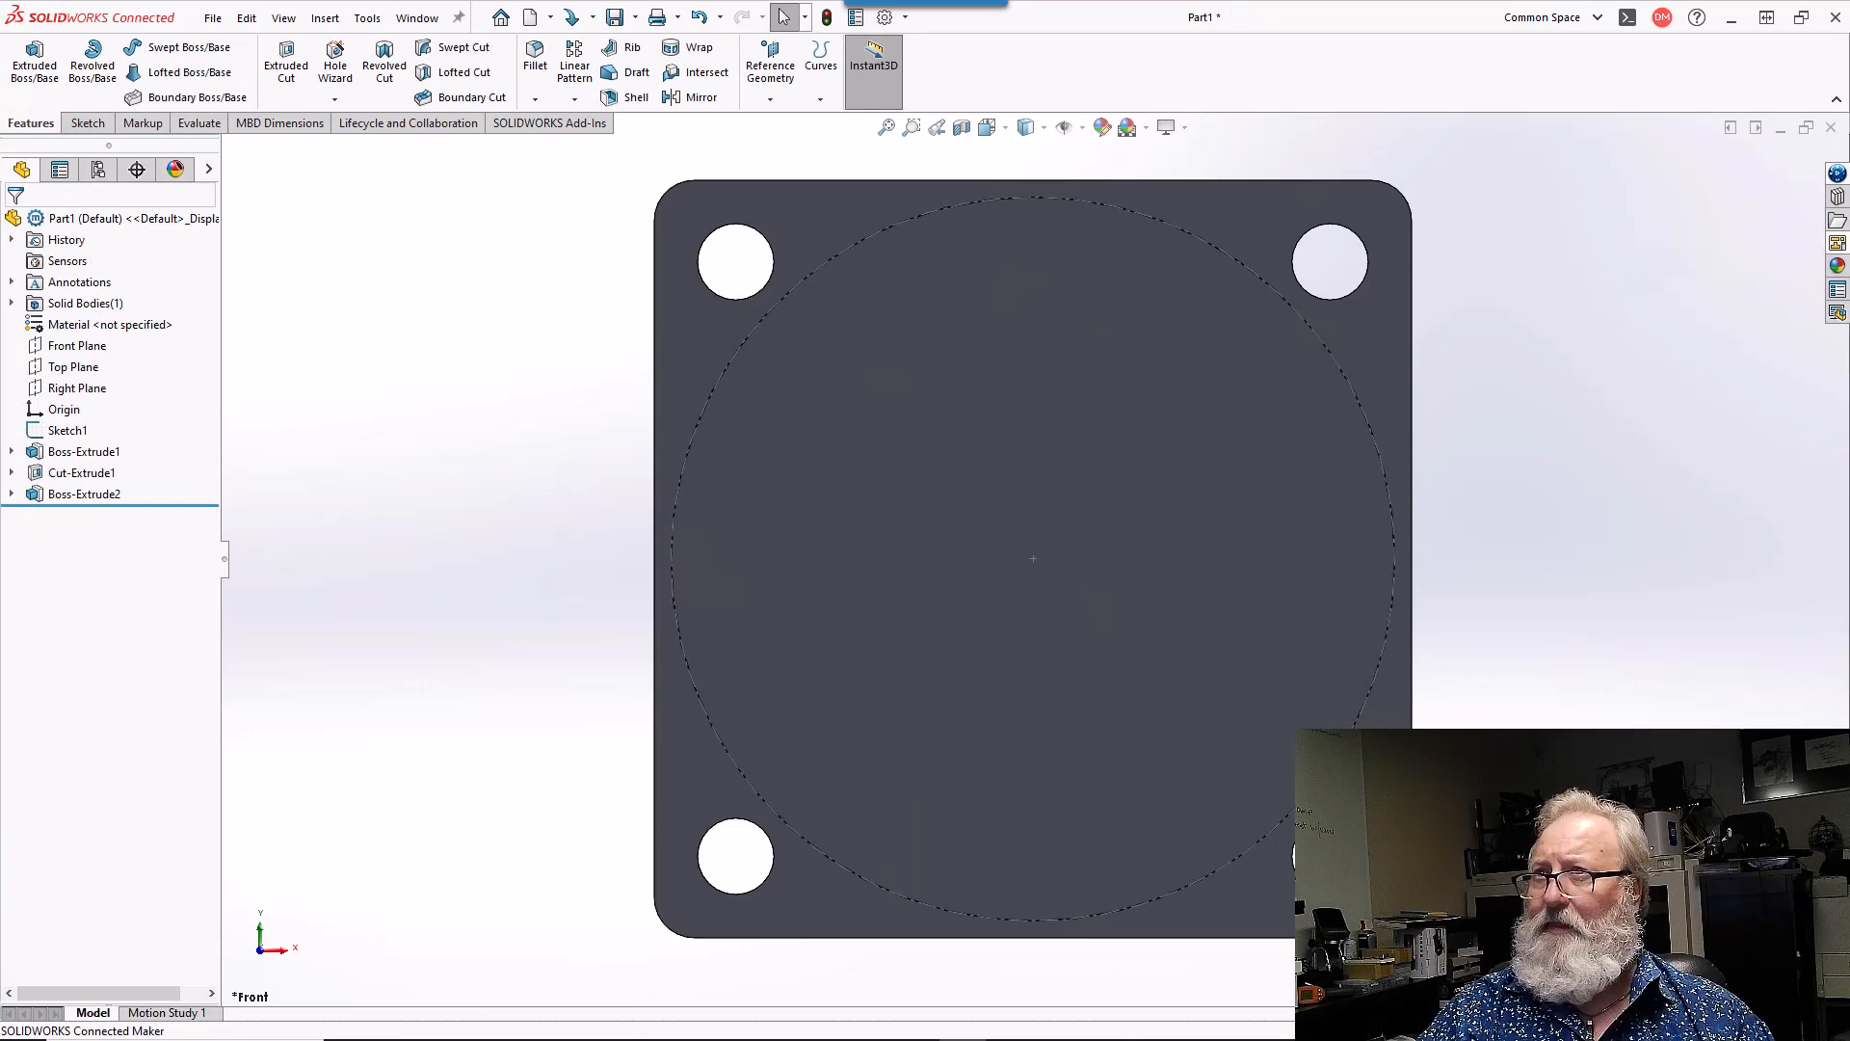
- Hide the construction circle's sketch in the model
left_click(40, 431)
right_click(41, 431)
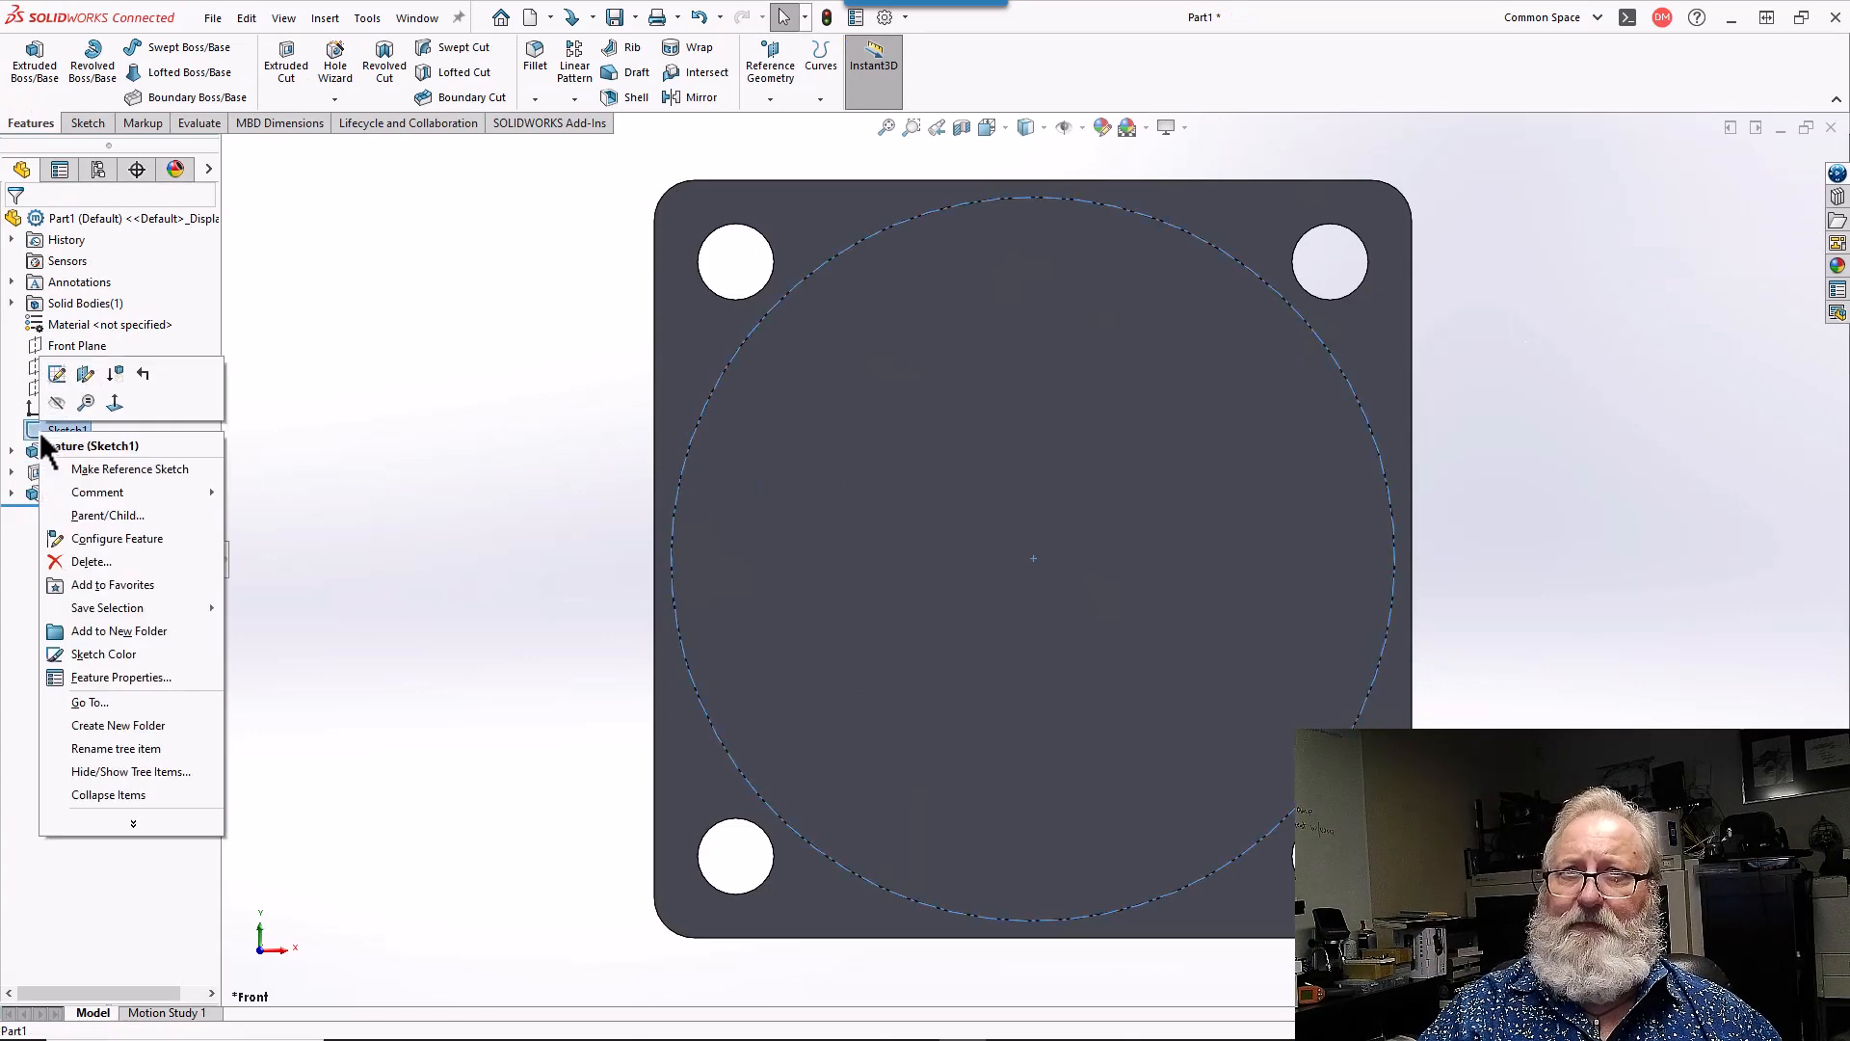
left_click(66, 402)
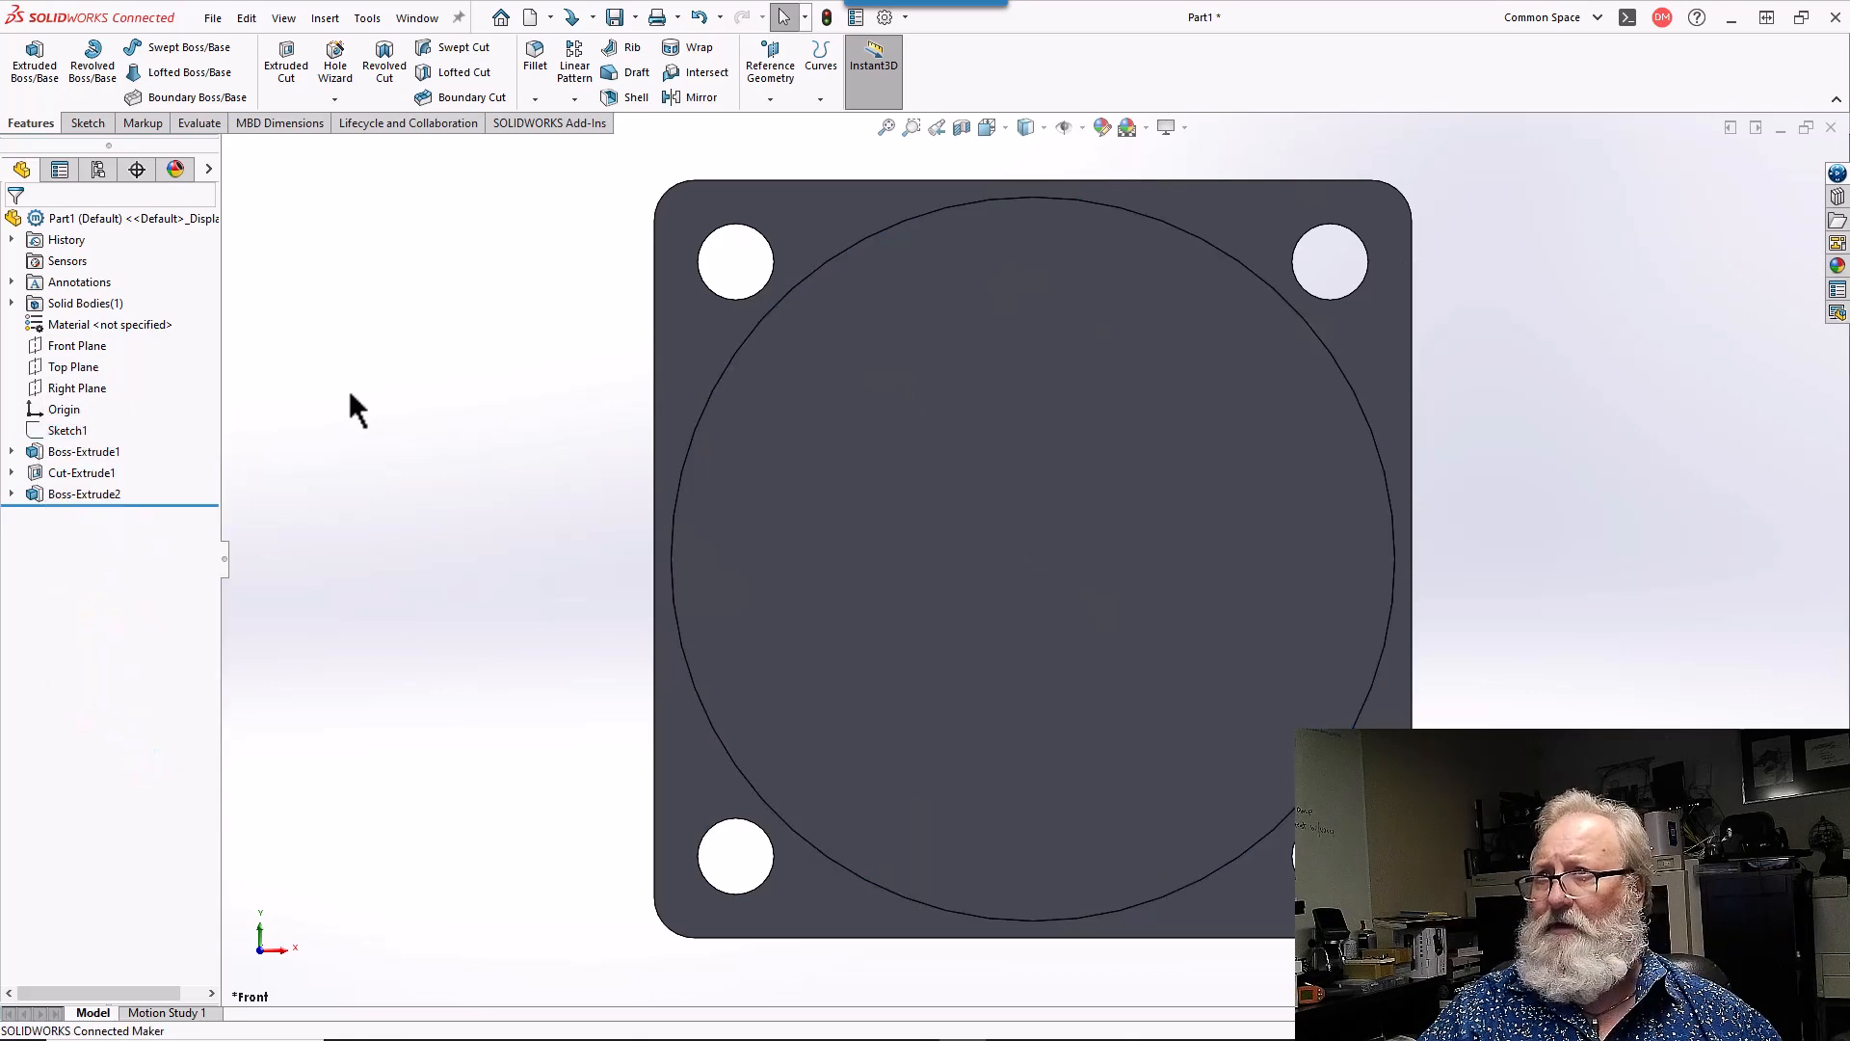
mouse_move(473, 403)
middle_mouse_down()
mouse_move(607, 413)
mouse_move(565, 413)
mouse_move(475, 349)
mouse_move(446, 376)
mouse_move(466, 396)
middle_mouse_up()
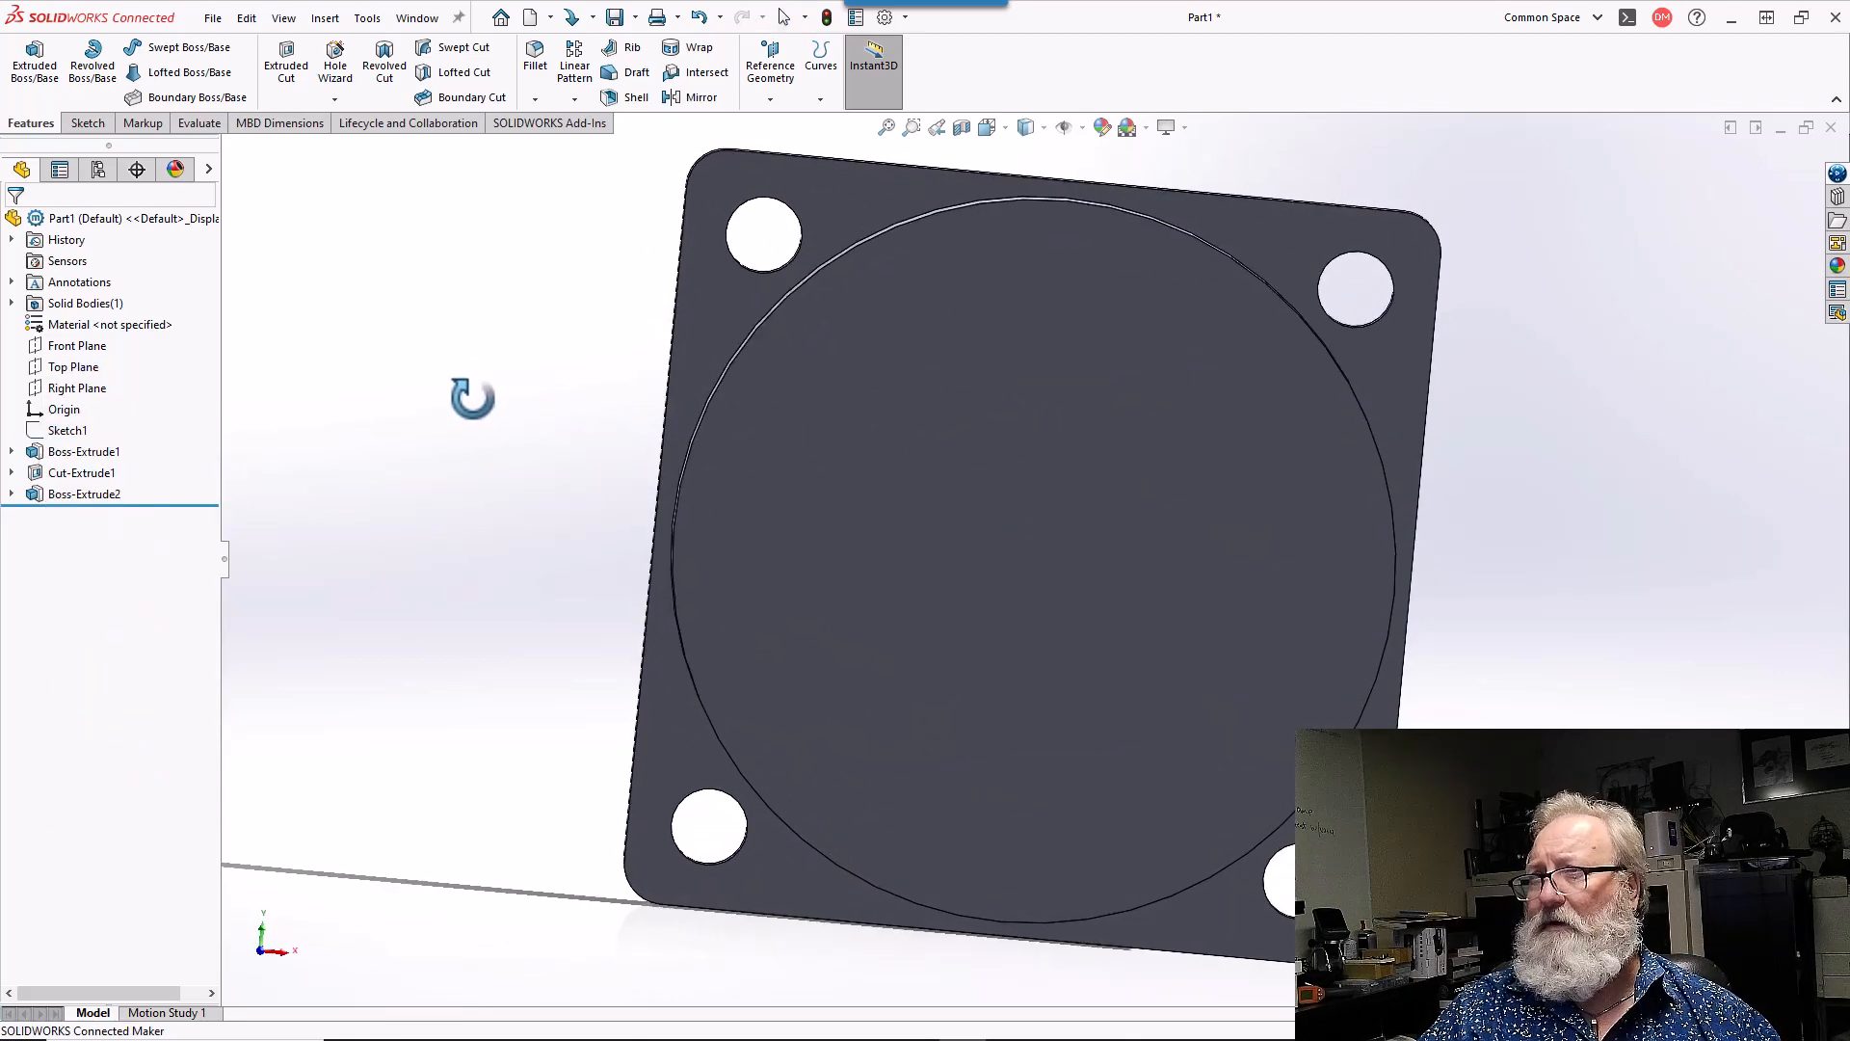
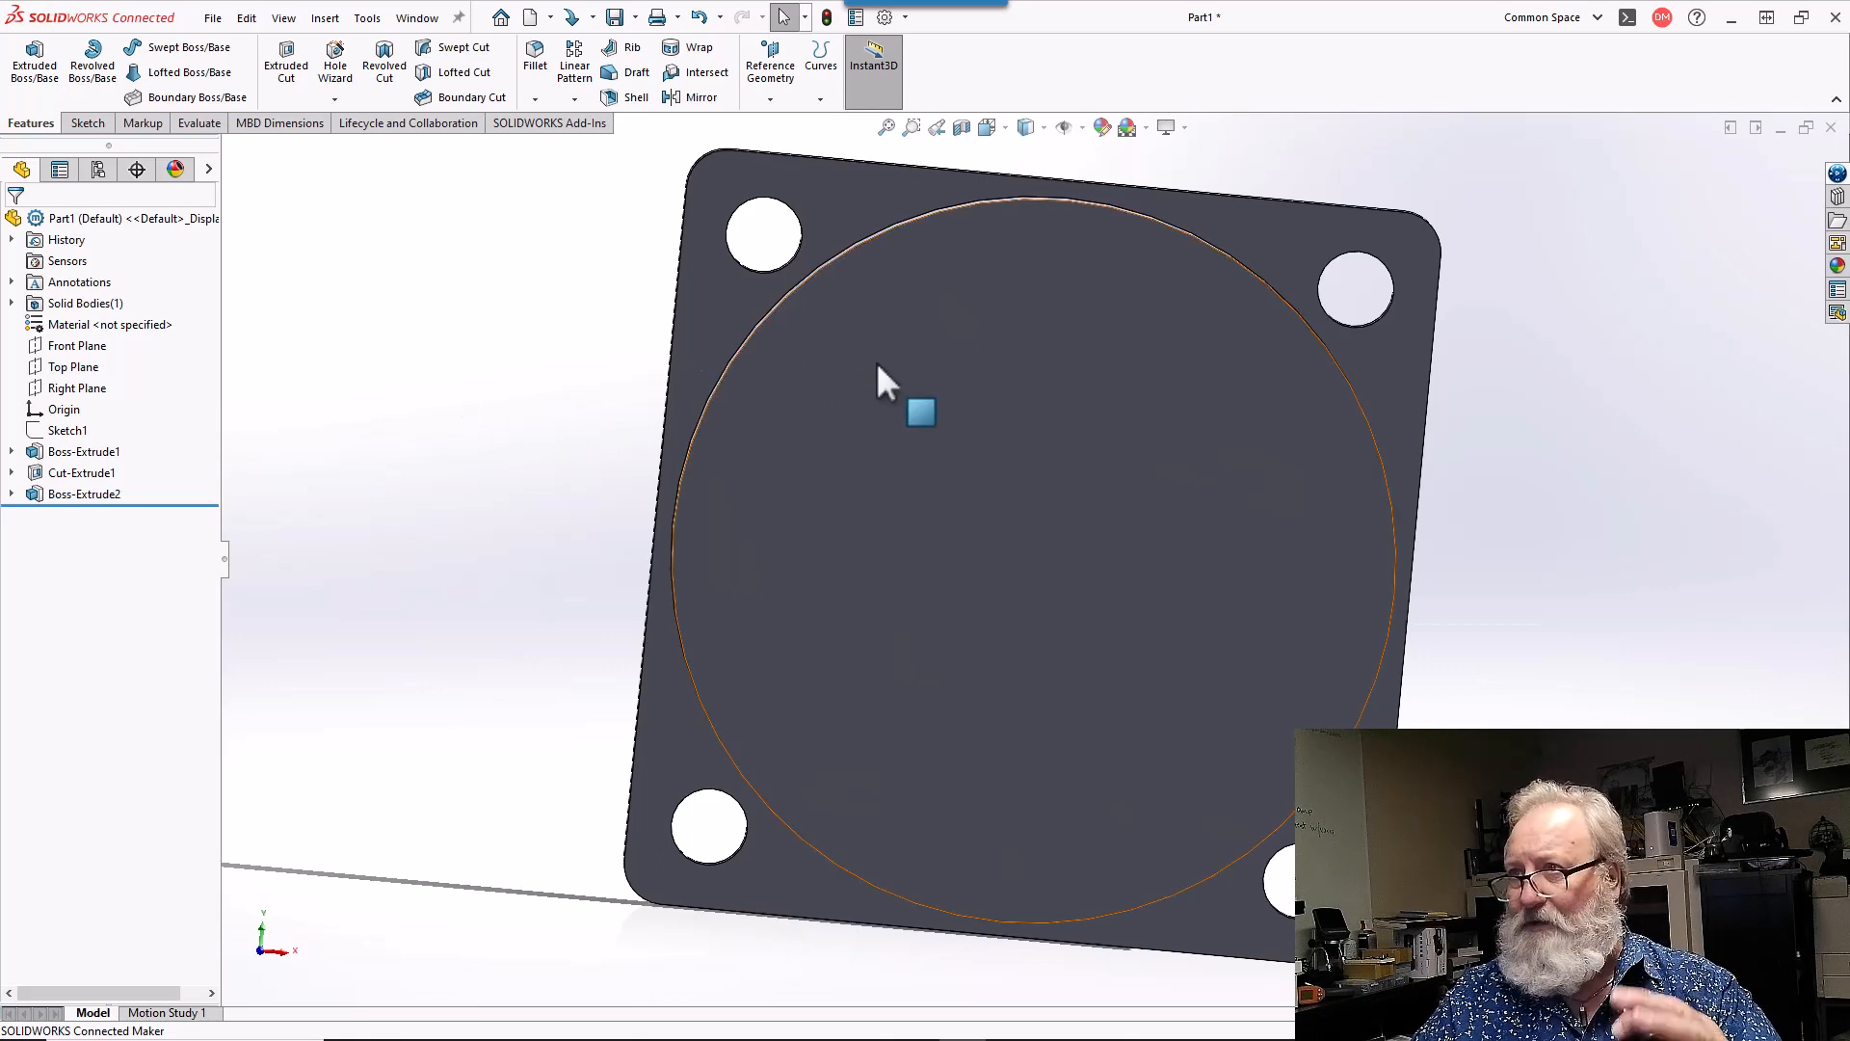
- Start a sketch on the circular boss's front face and draw an origin-centred circle with a radius of about 19.6 mm
left_click(1002, 449)
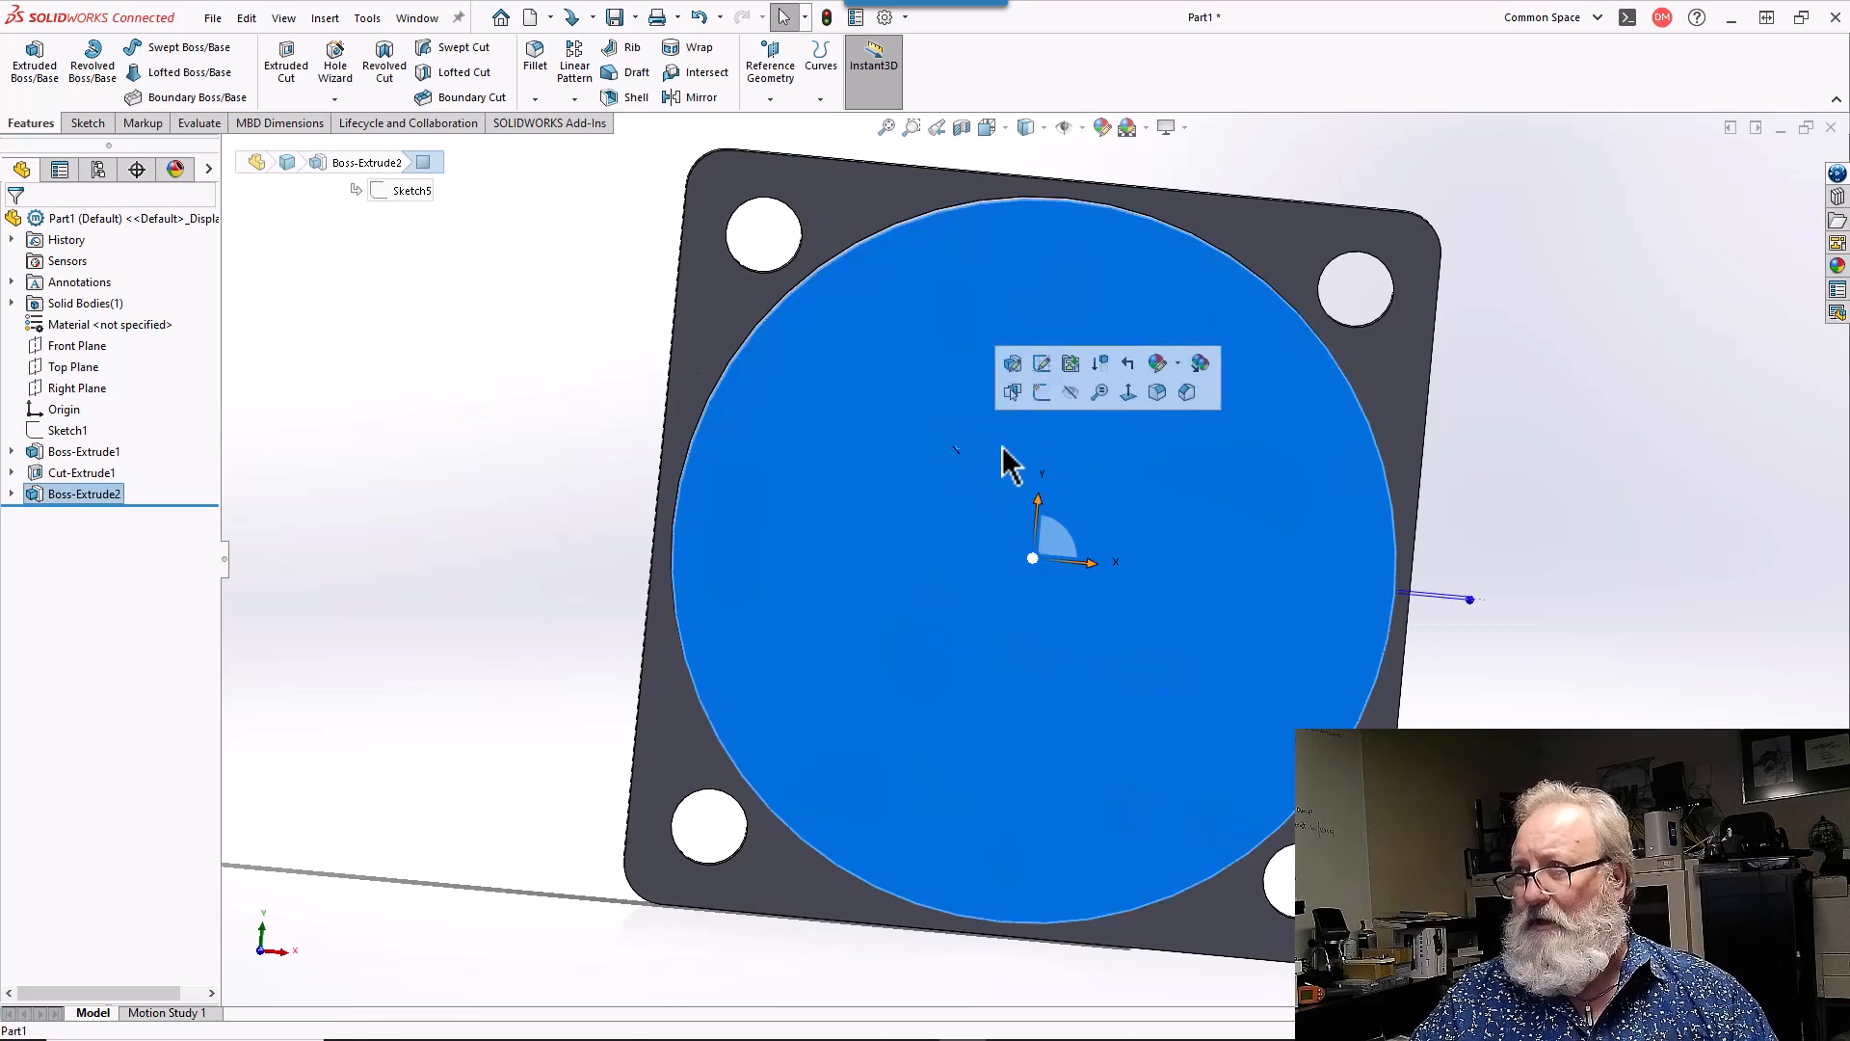
left_click(1127, 393)
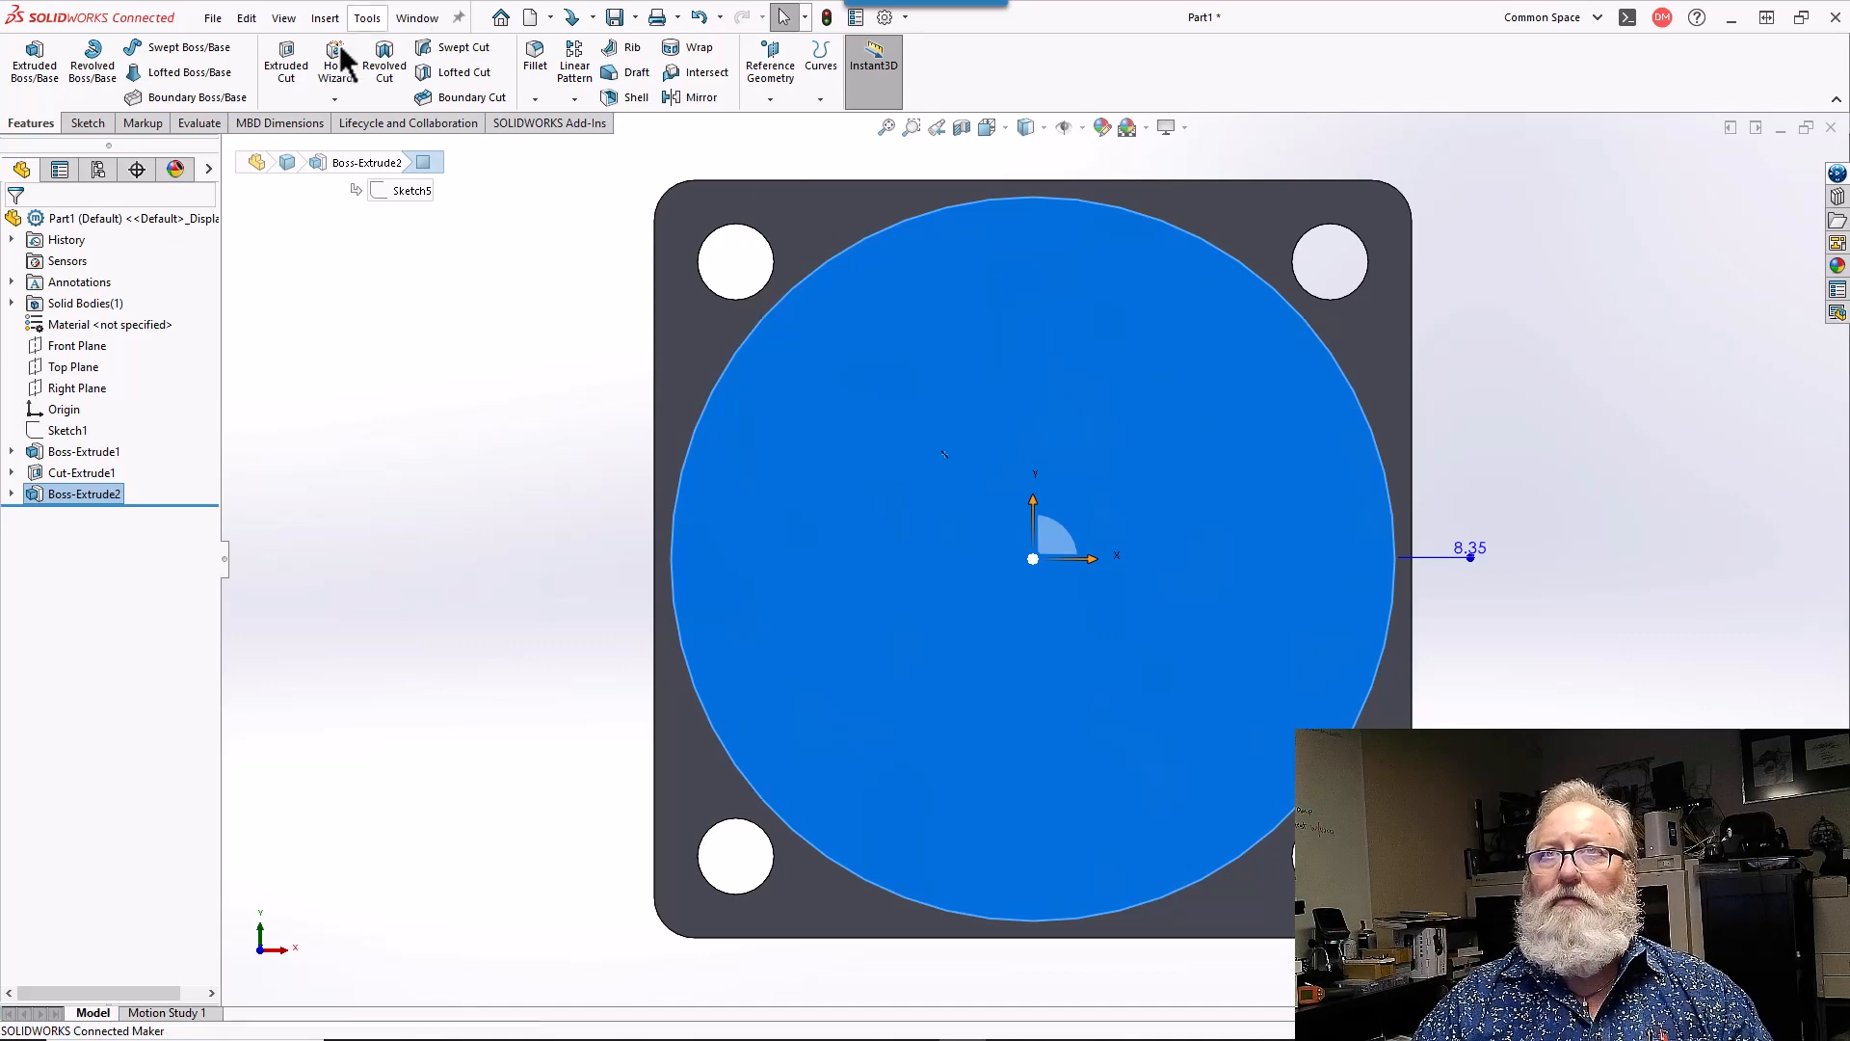
left_click(82, 121)
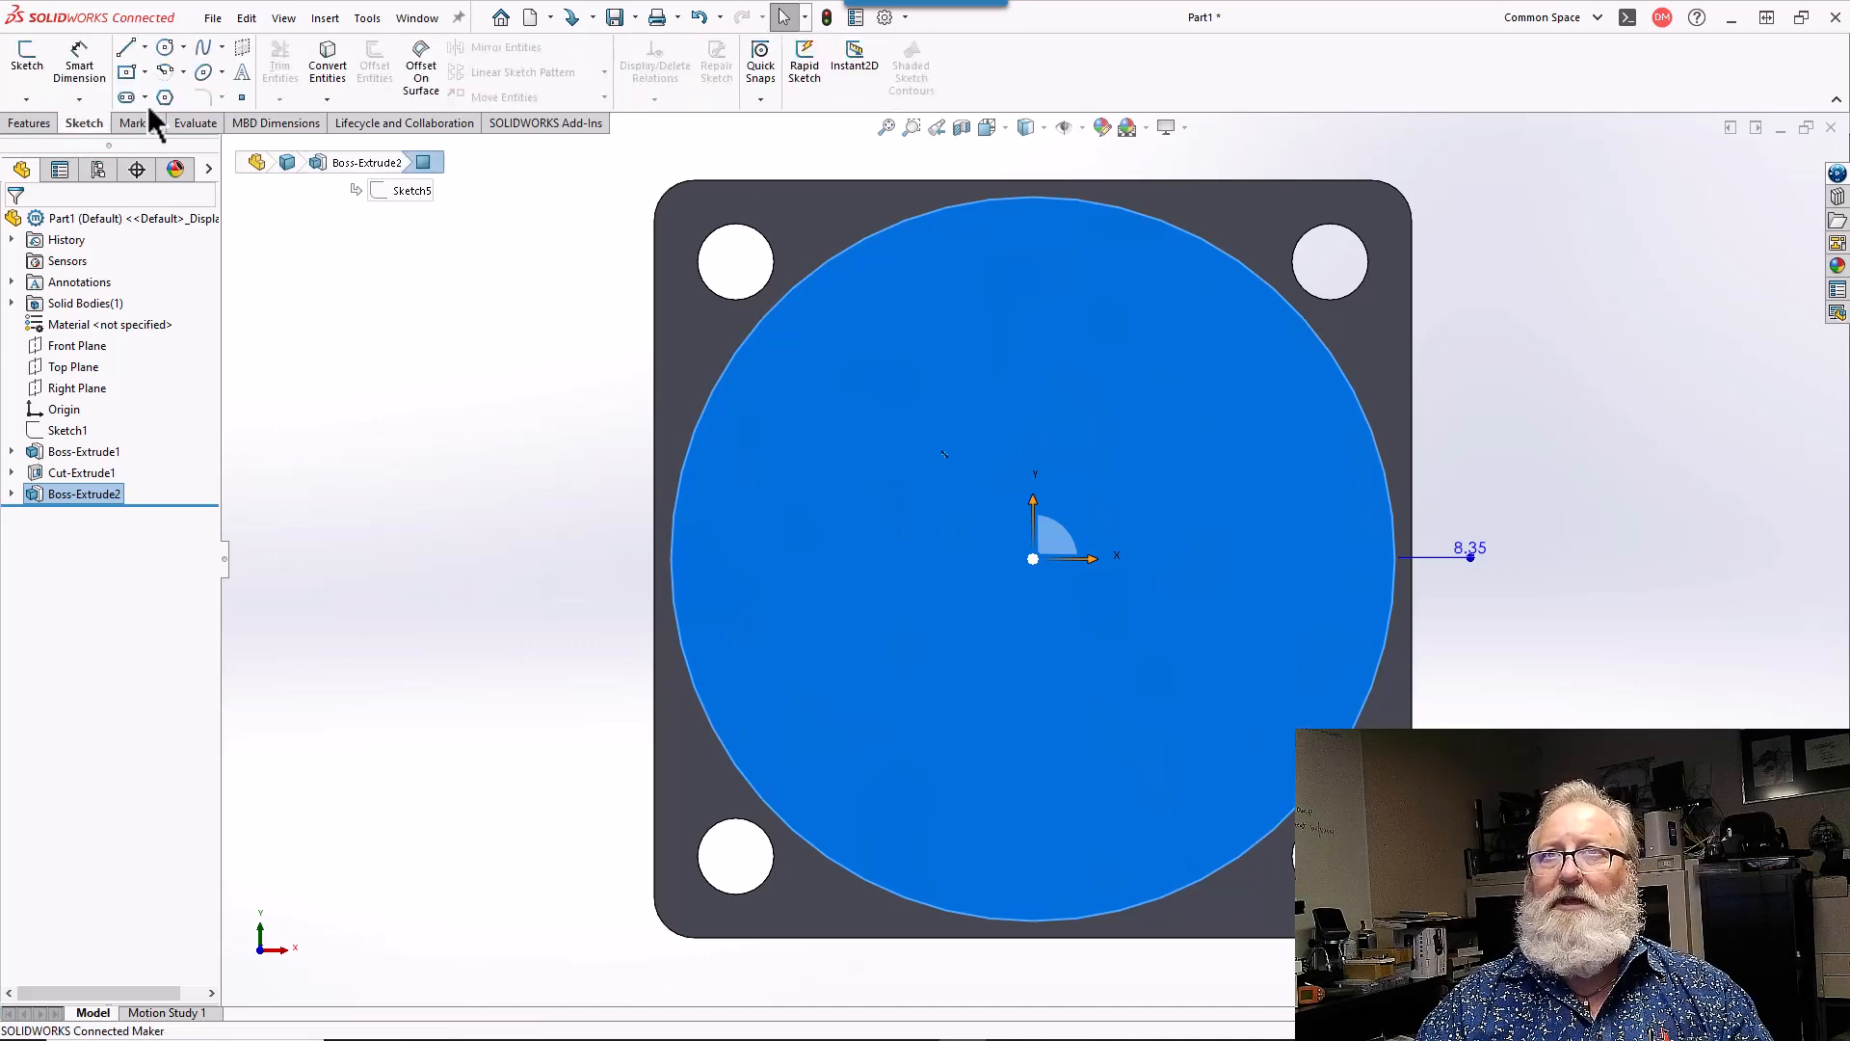
left_click(168, 51)
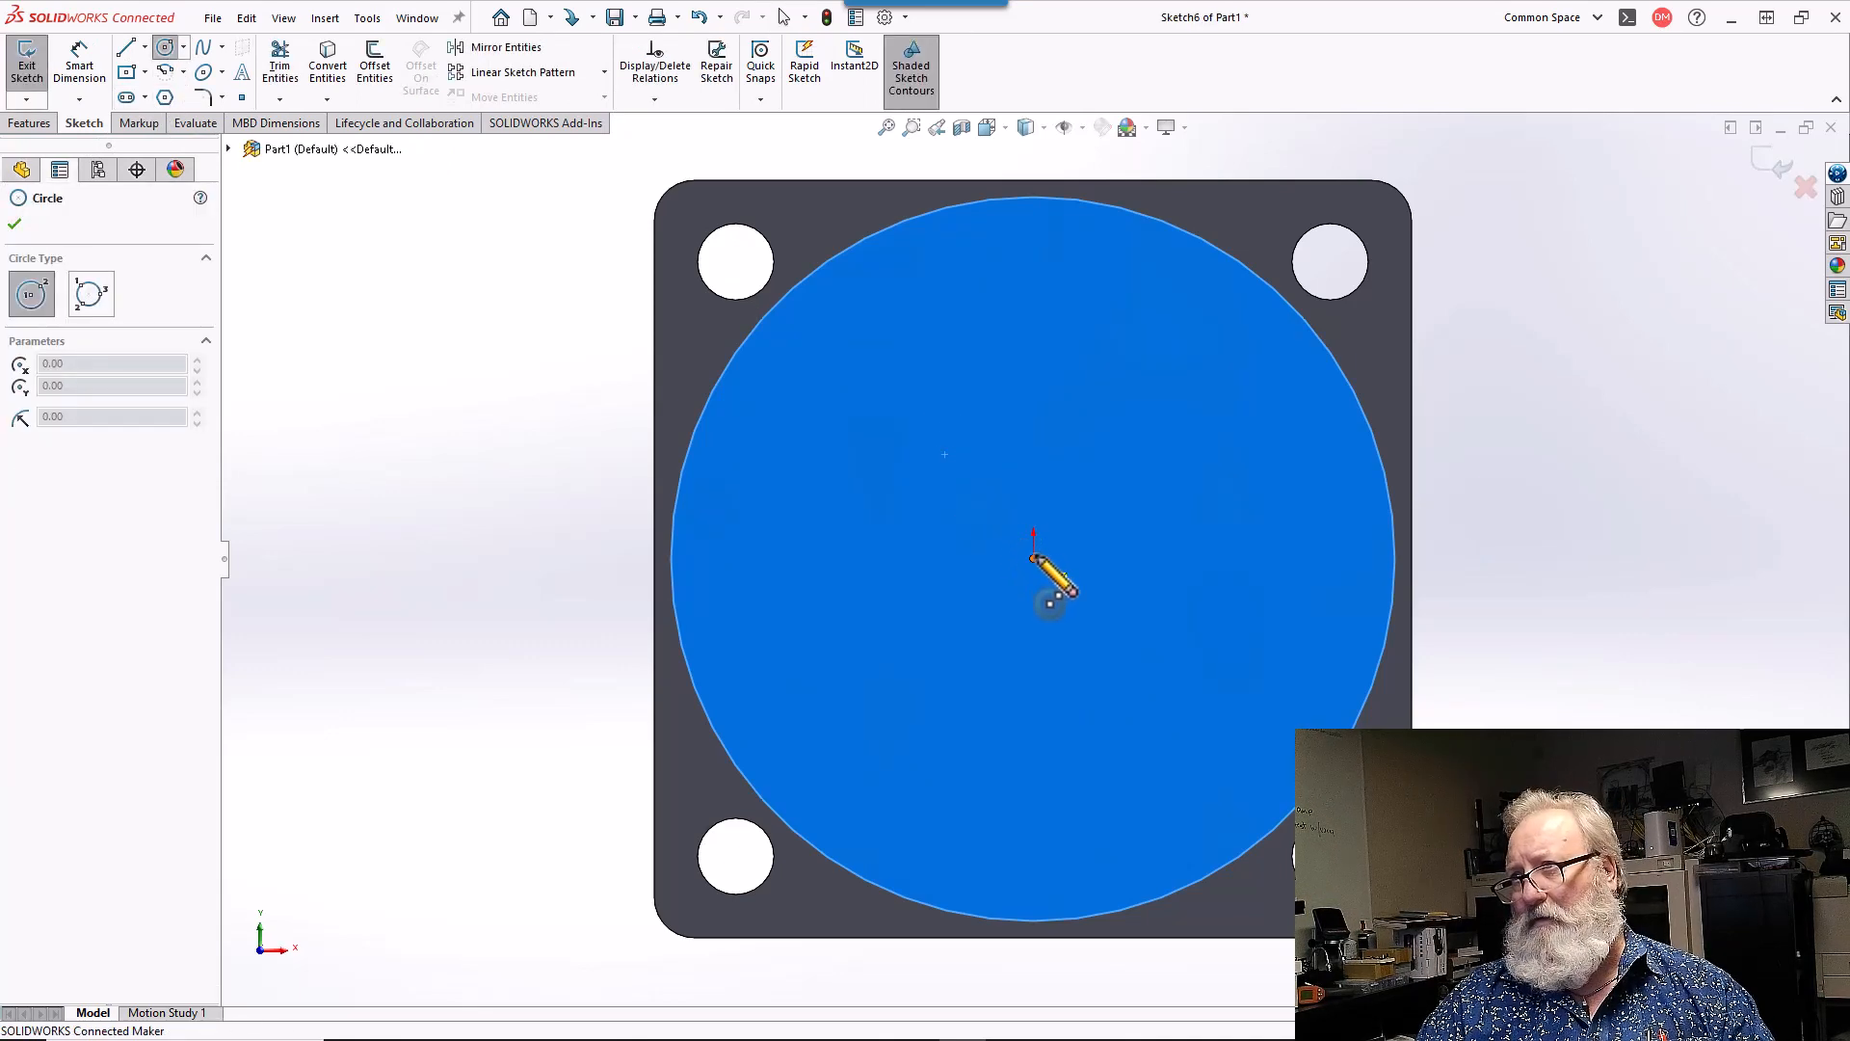
left_click(1035, 558)
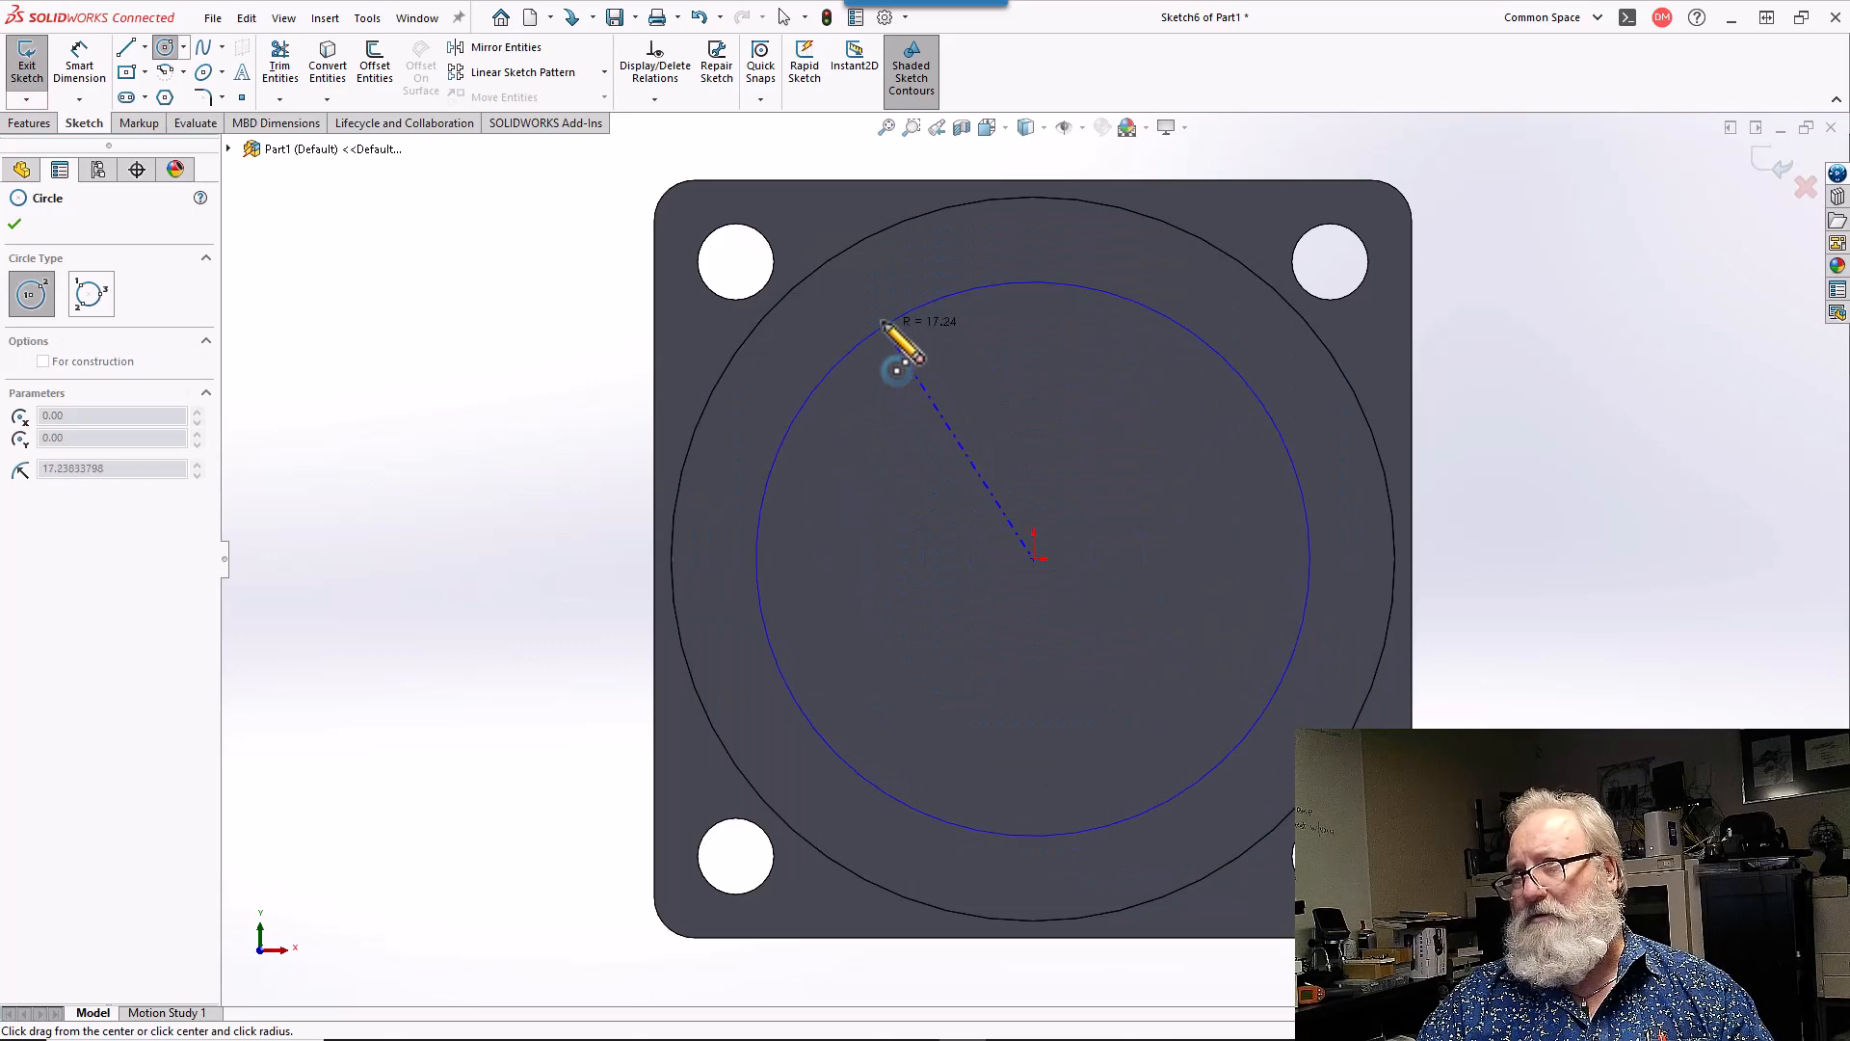
left_click(864, 296)
key("Escape")
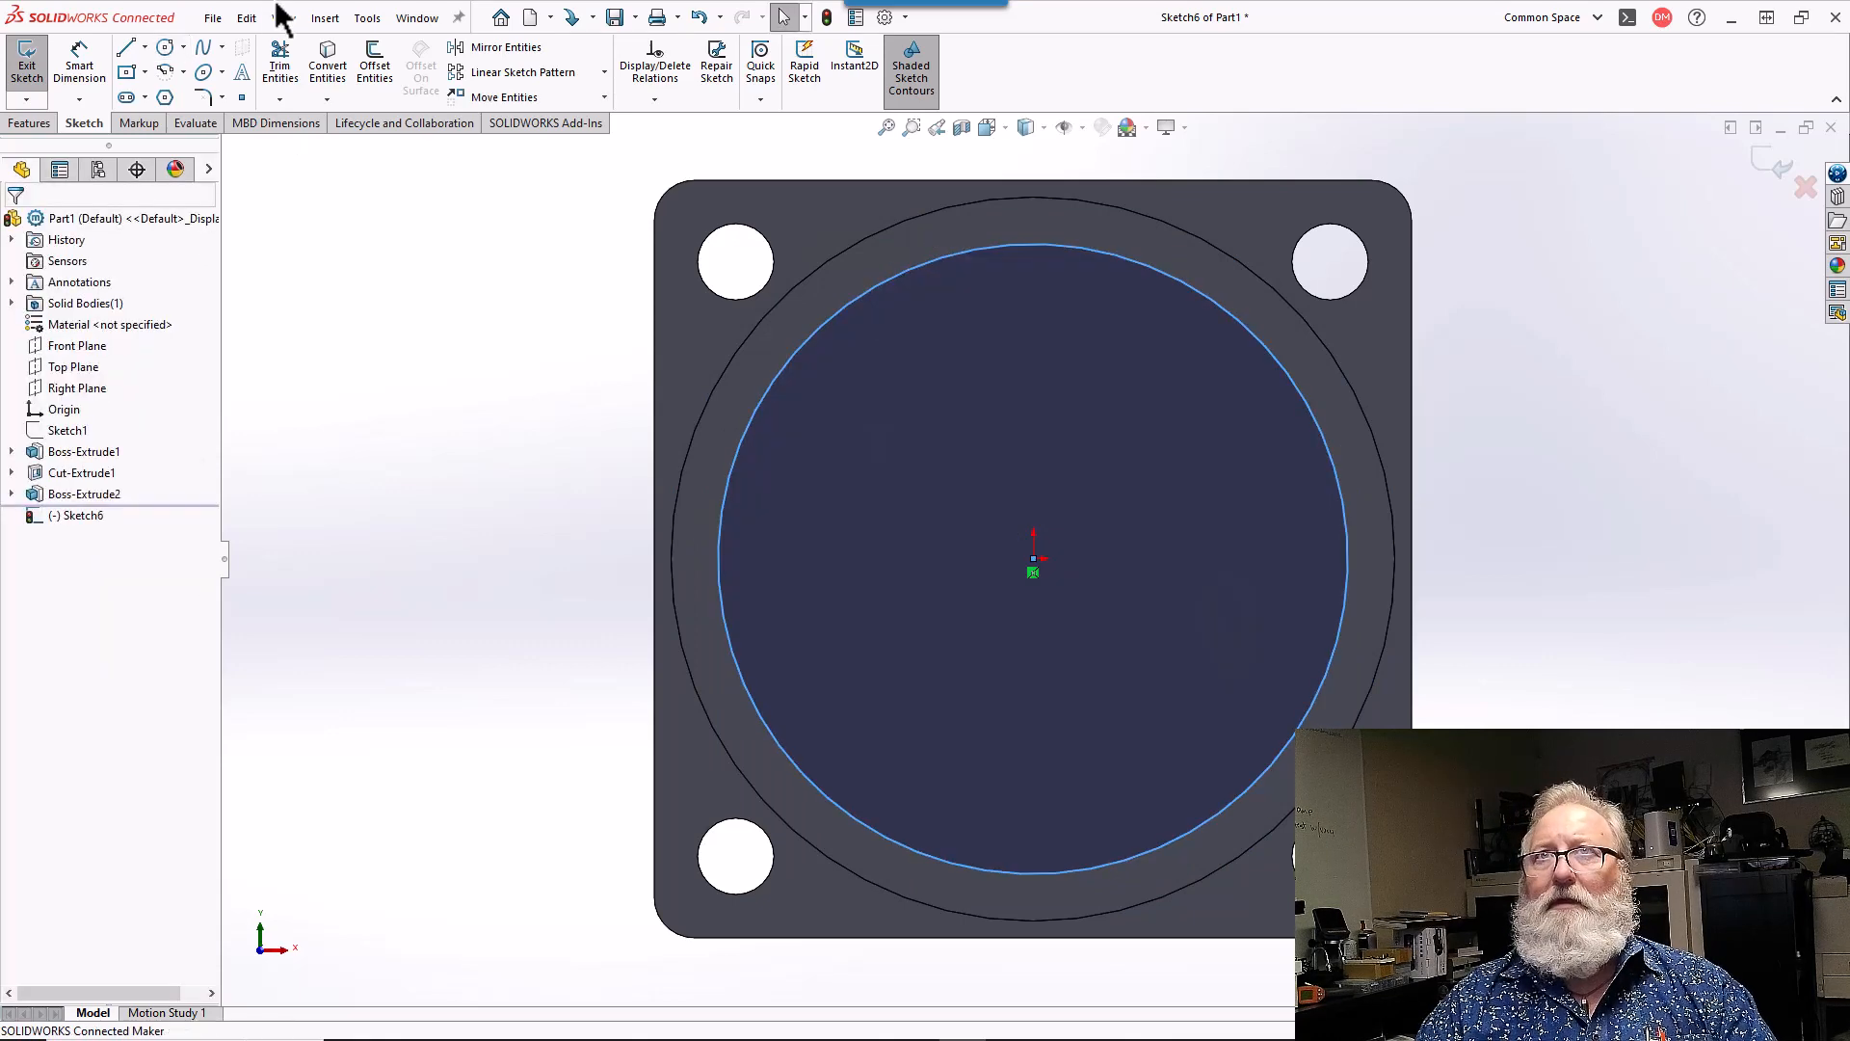
- Dimension the gap between the sketched circle and the boss's outer edge as 2.8 mm
left_click(76, 61)
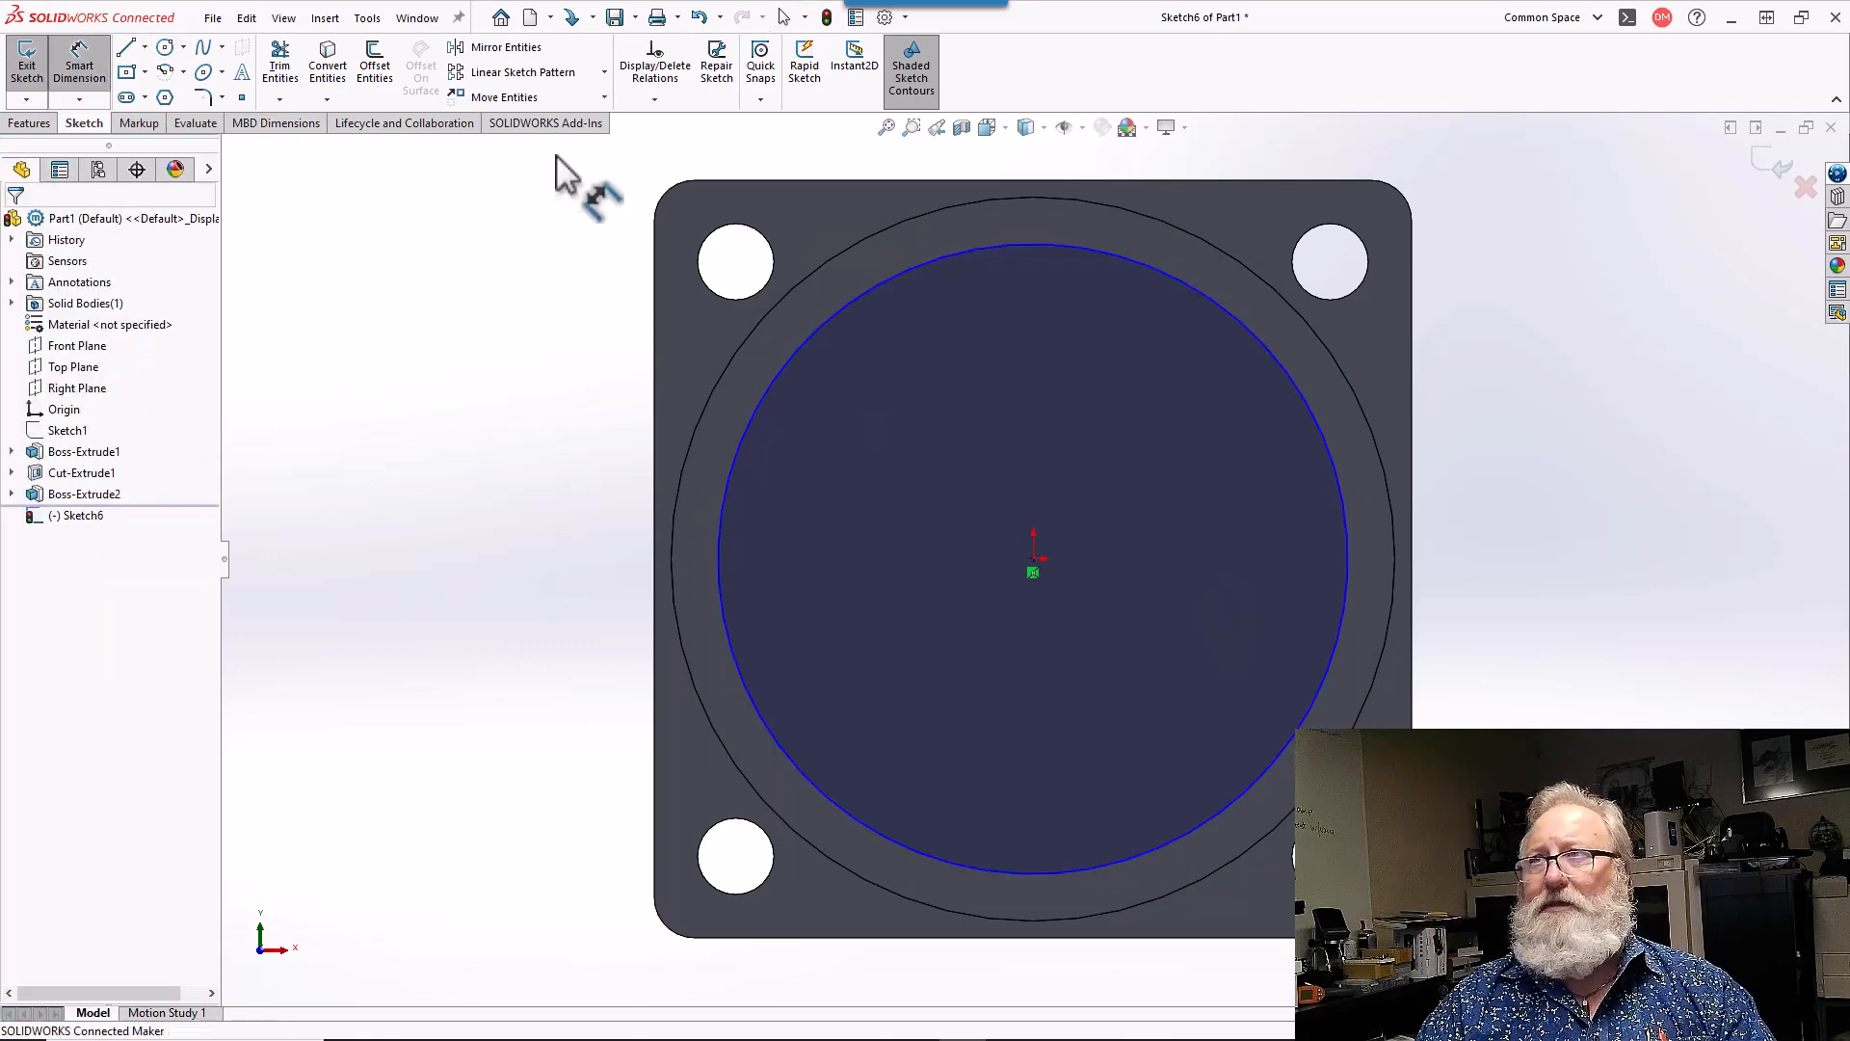
left_click(872, 298)
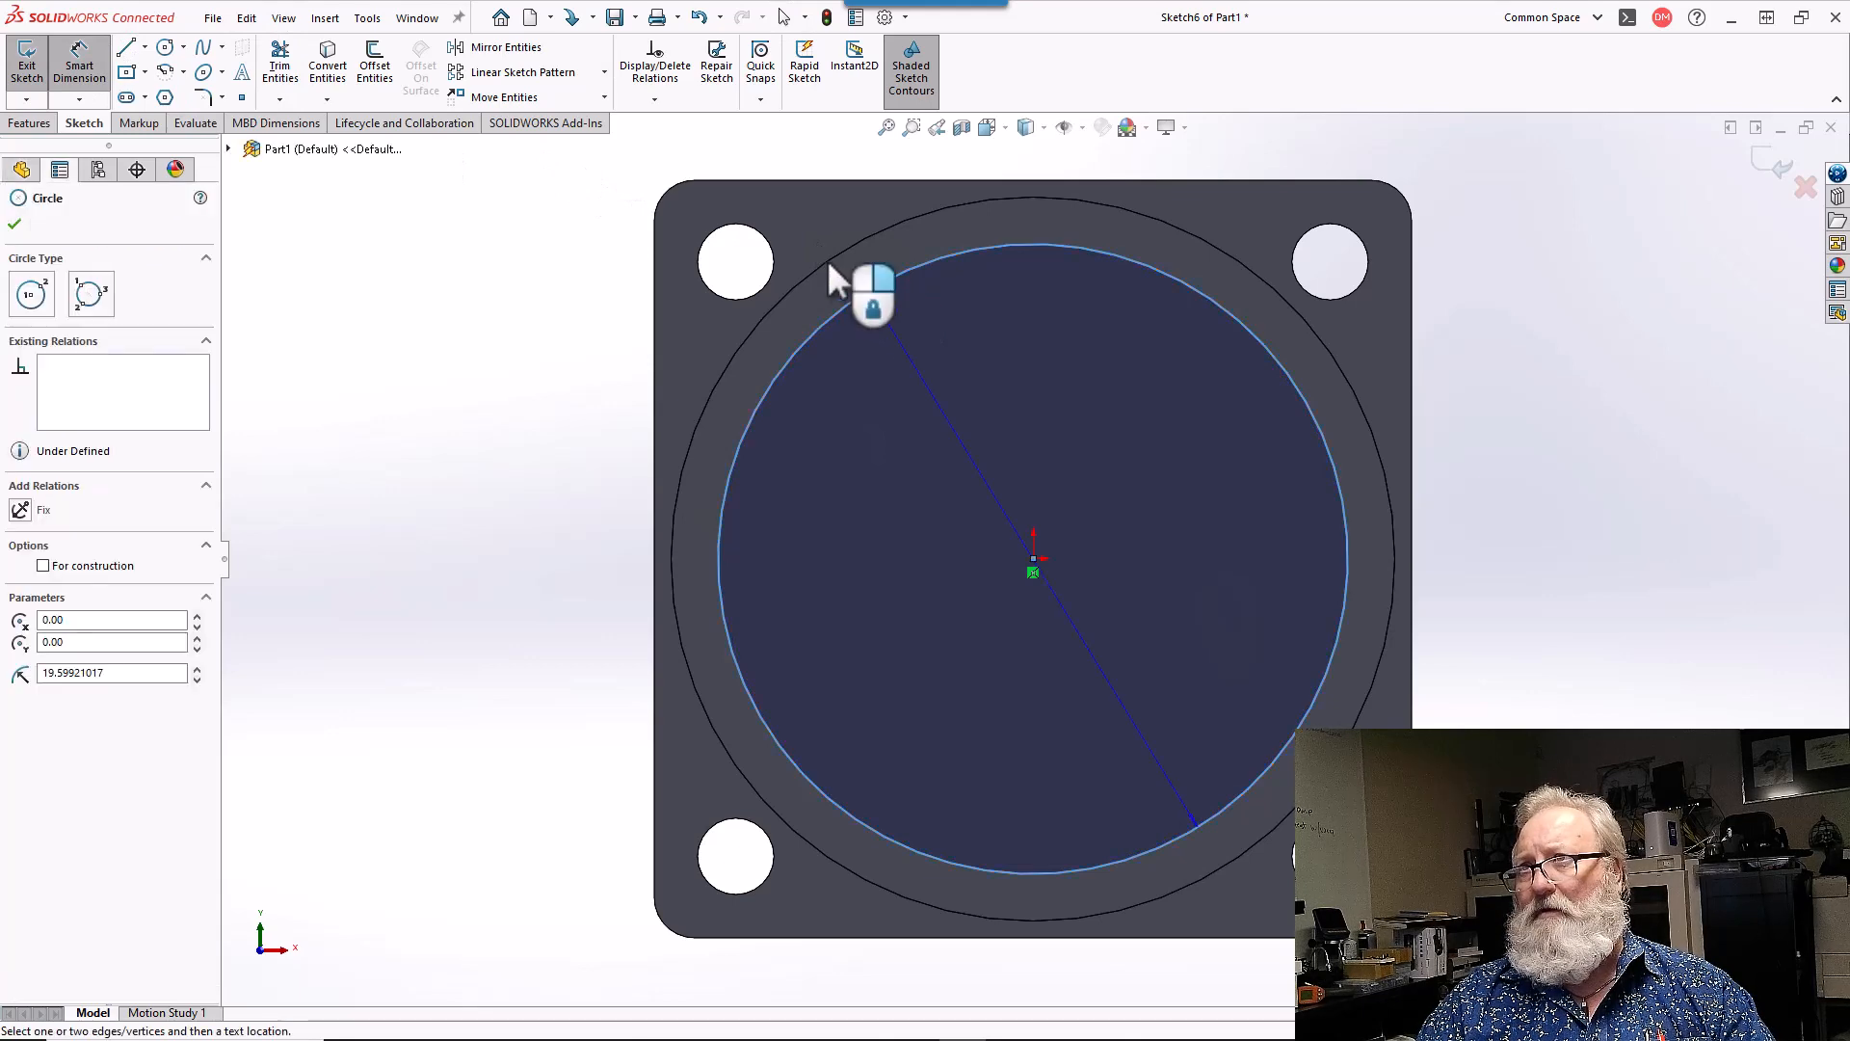
left_click(827, 258)
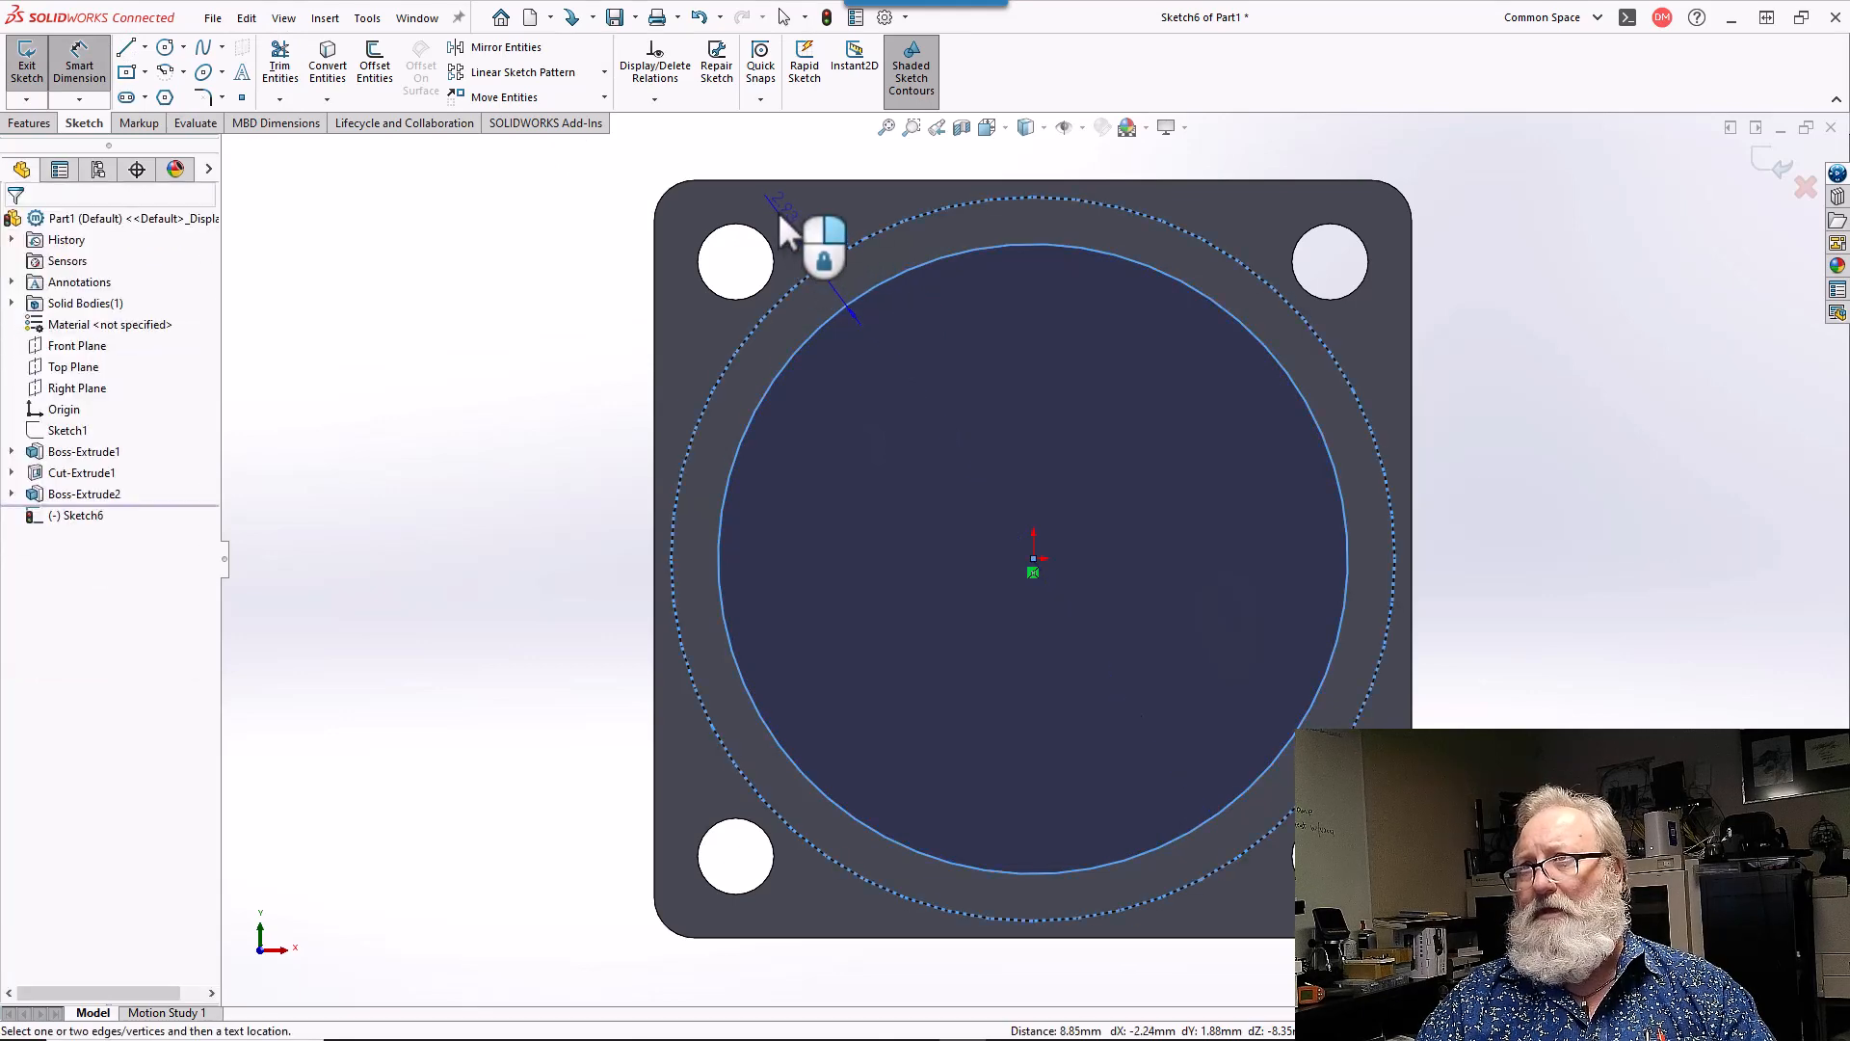
left_click(782, 221)
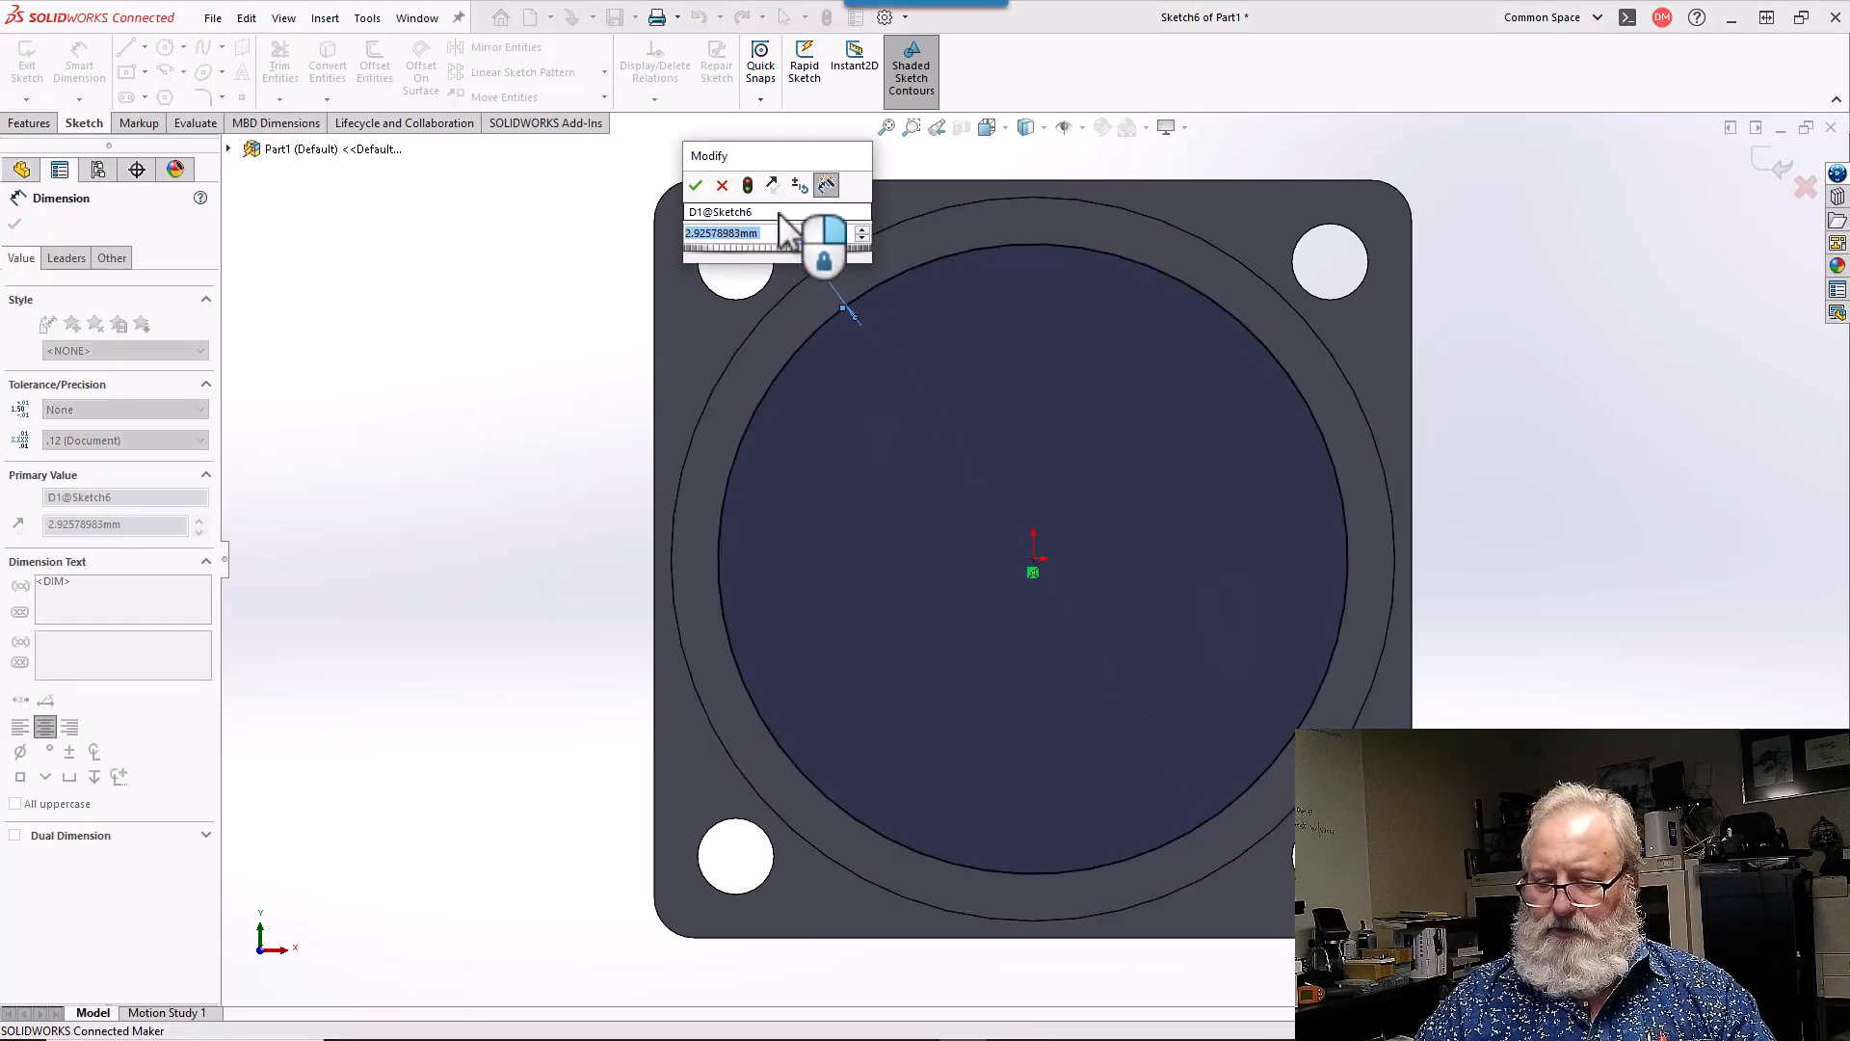
type("2.8")
key("Return")
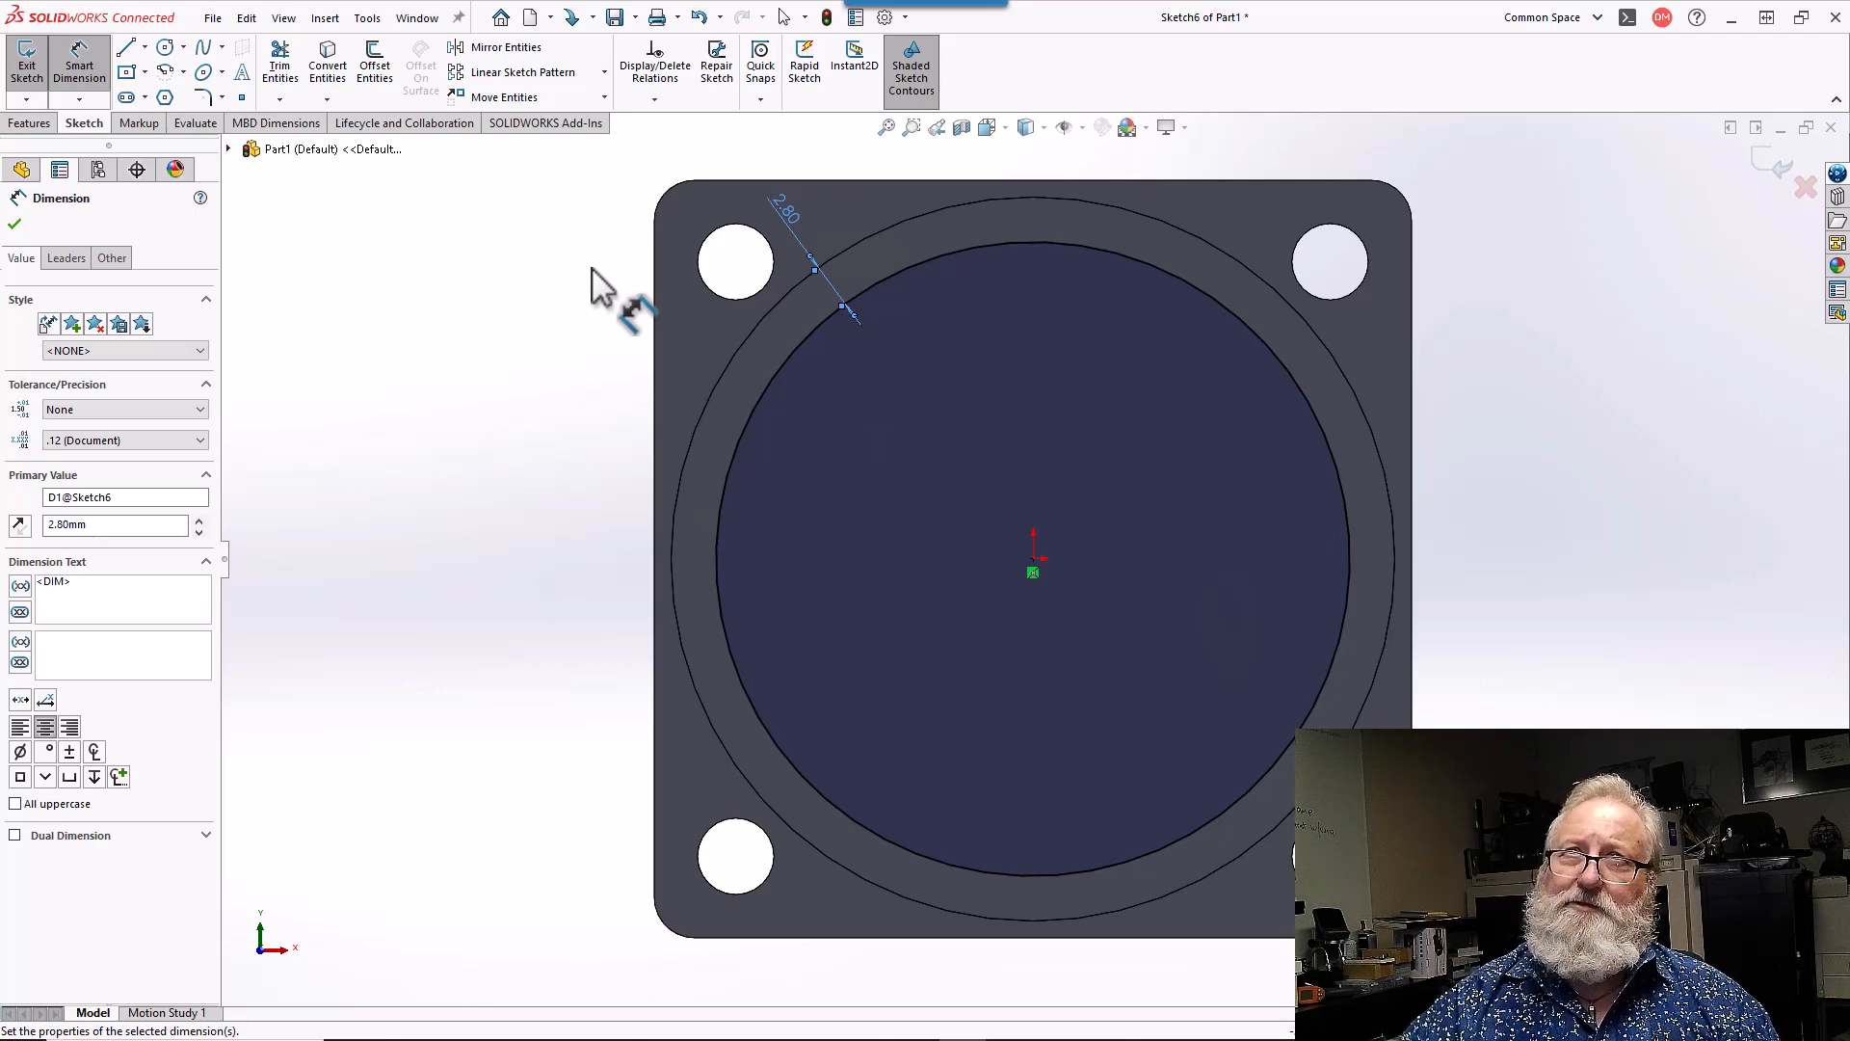
- Sketch a horizontal line across the lower part of the circle, about 8.7 mm below the origin, with both ends slightly outside the circle
left_click(126, 50)
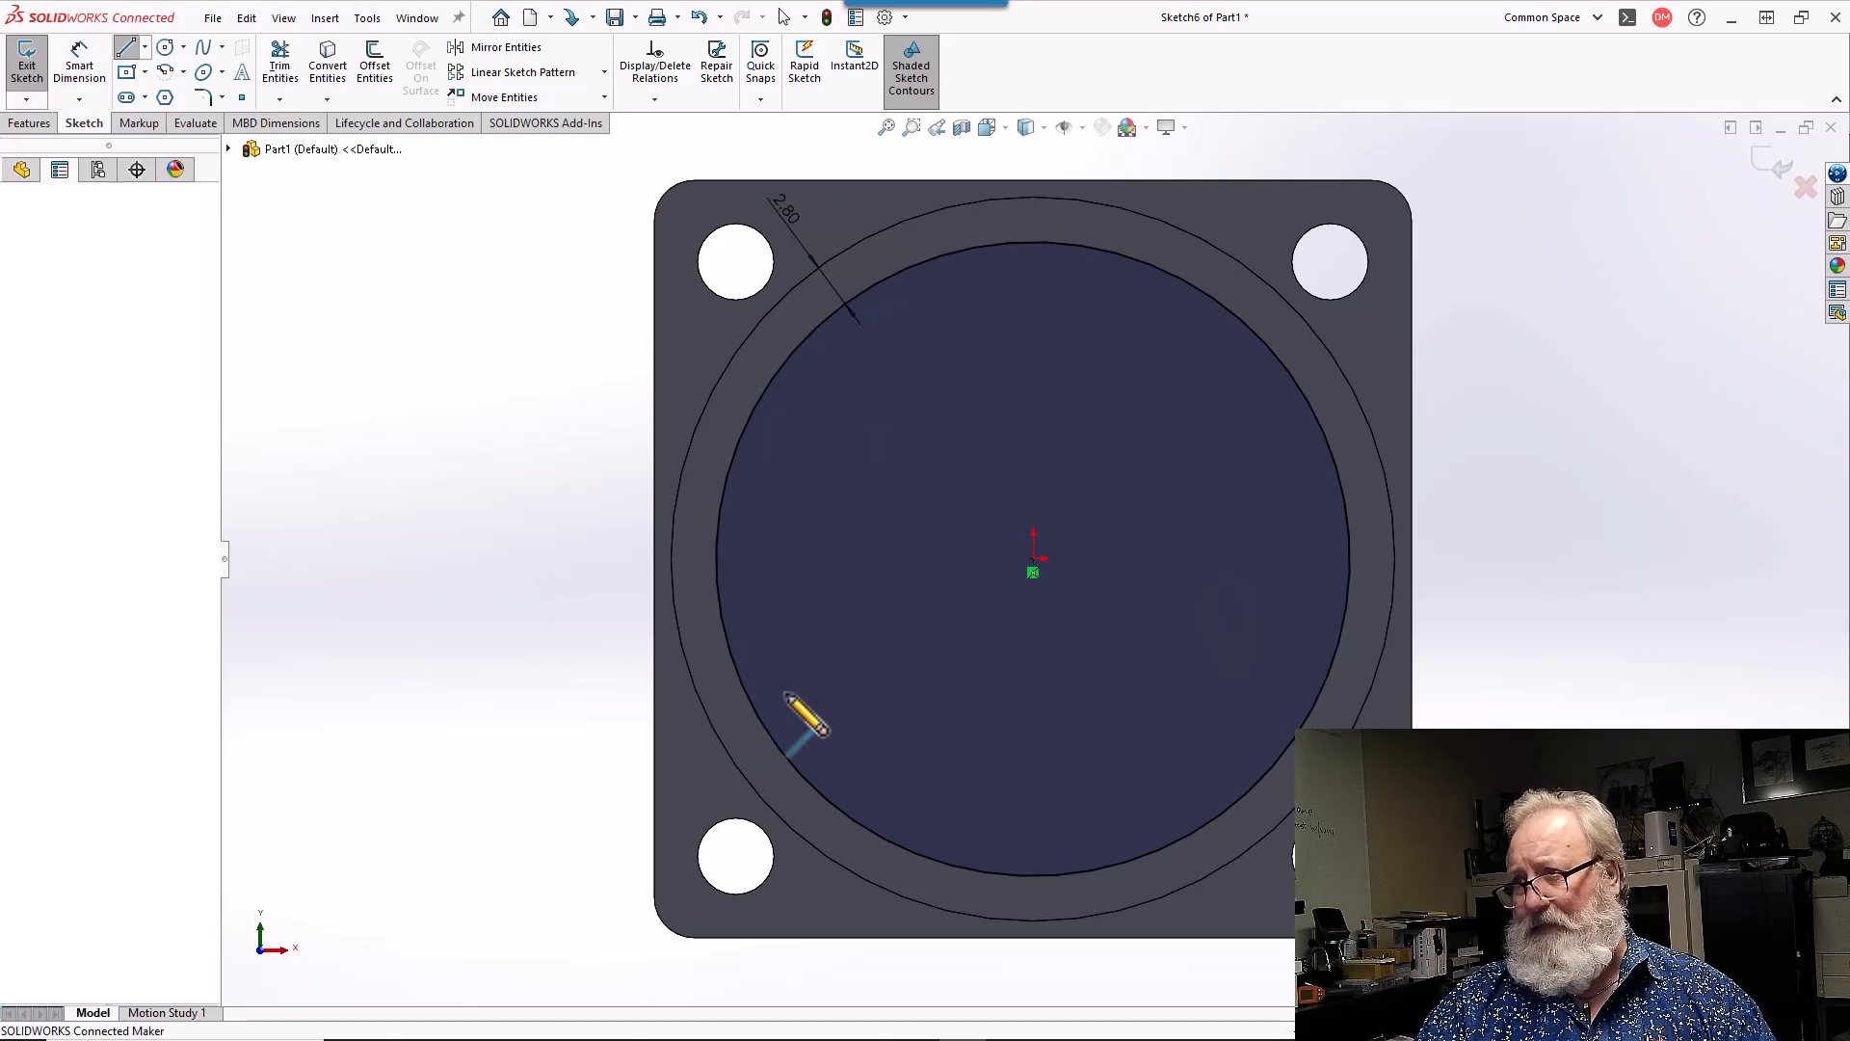
left_click(732, 699)
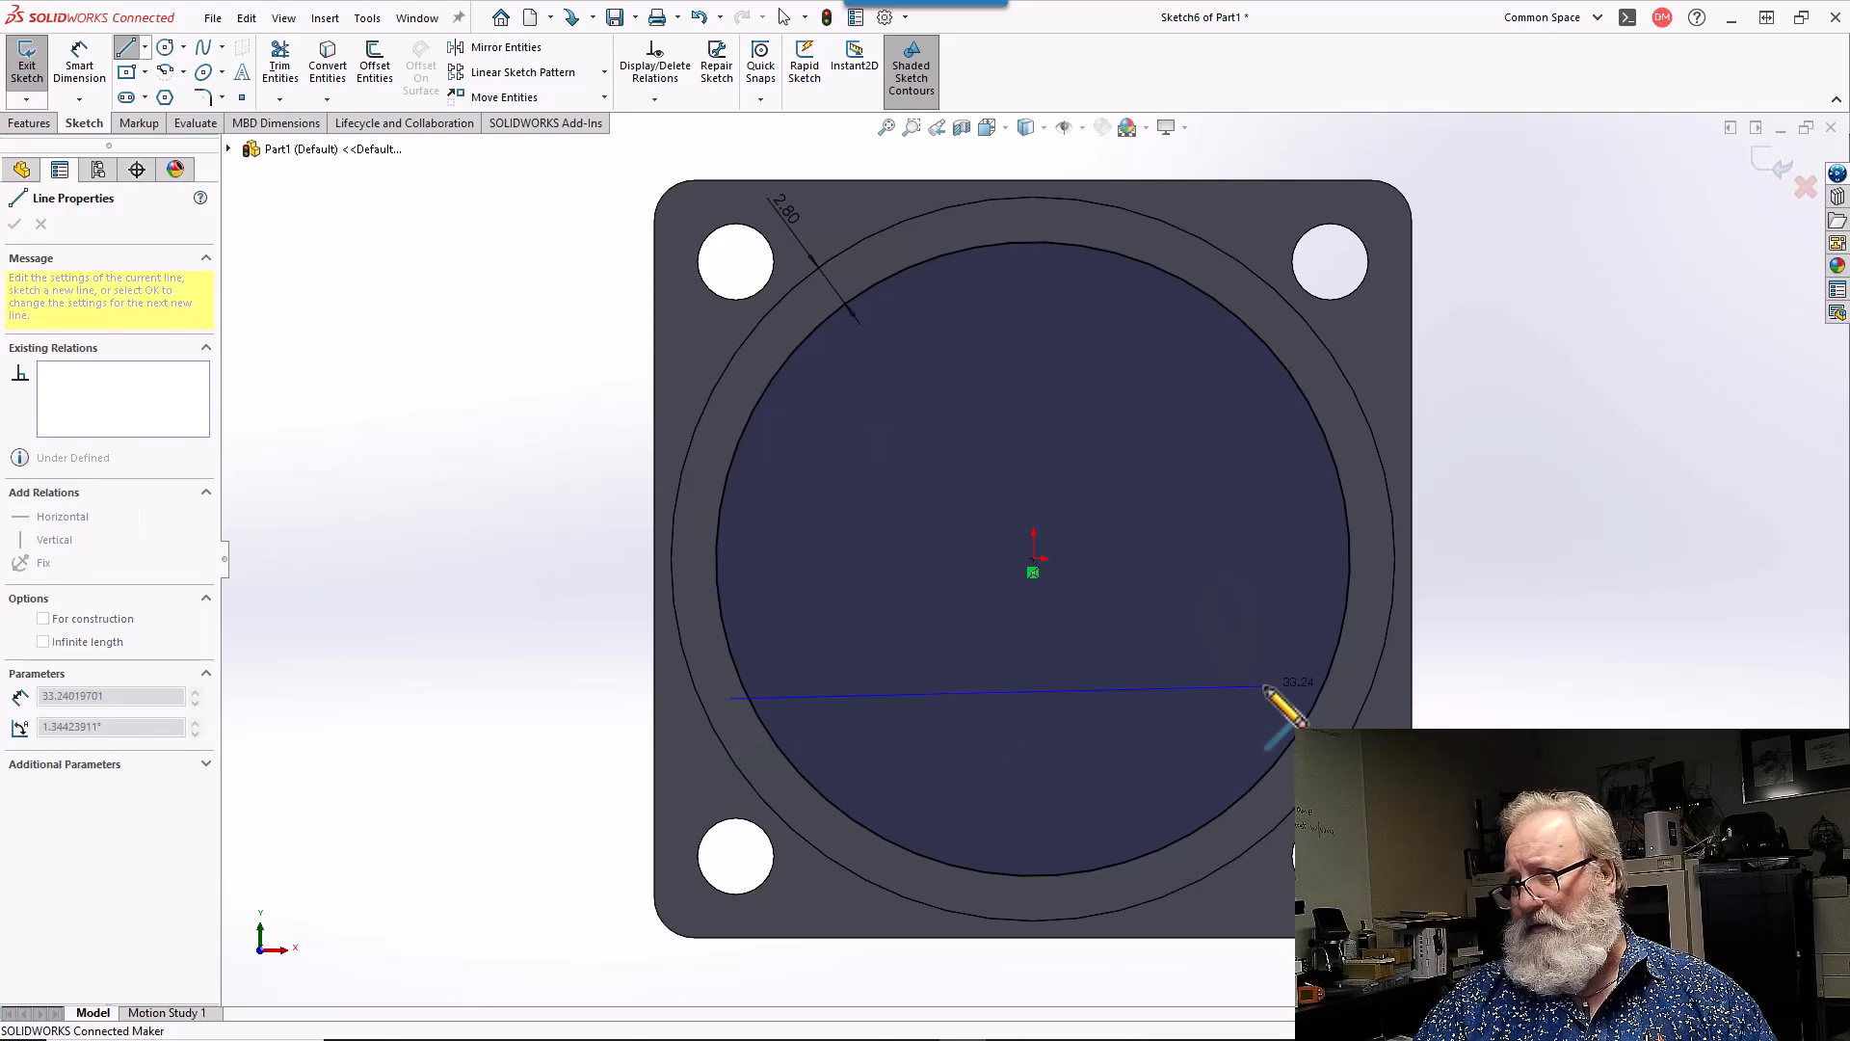
left_click(1338, 699)
key("Escape")
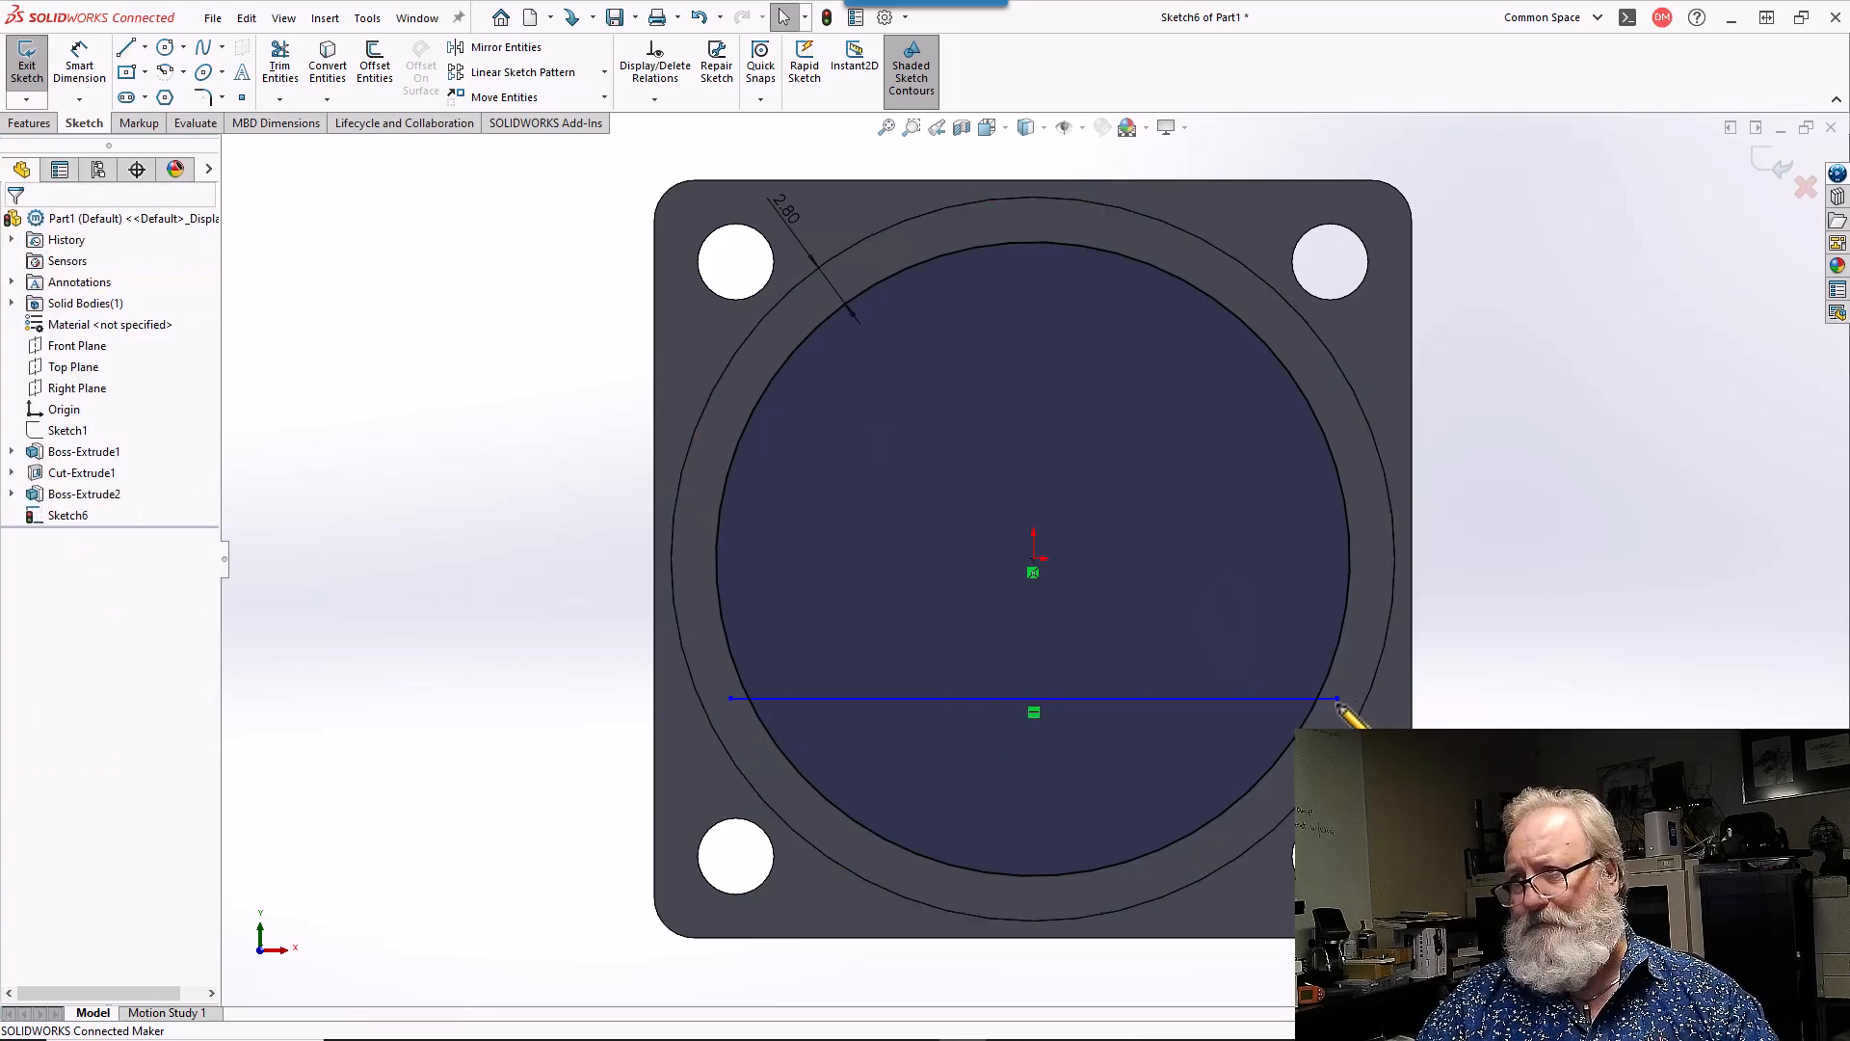
- Place one sketch point at the horizontal line's midpoint and another at the circle's lowest quadrant point
left_click(241, 97)
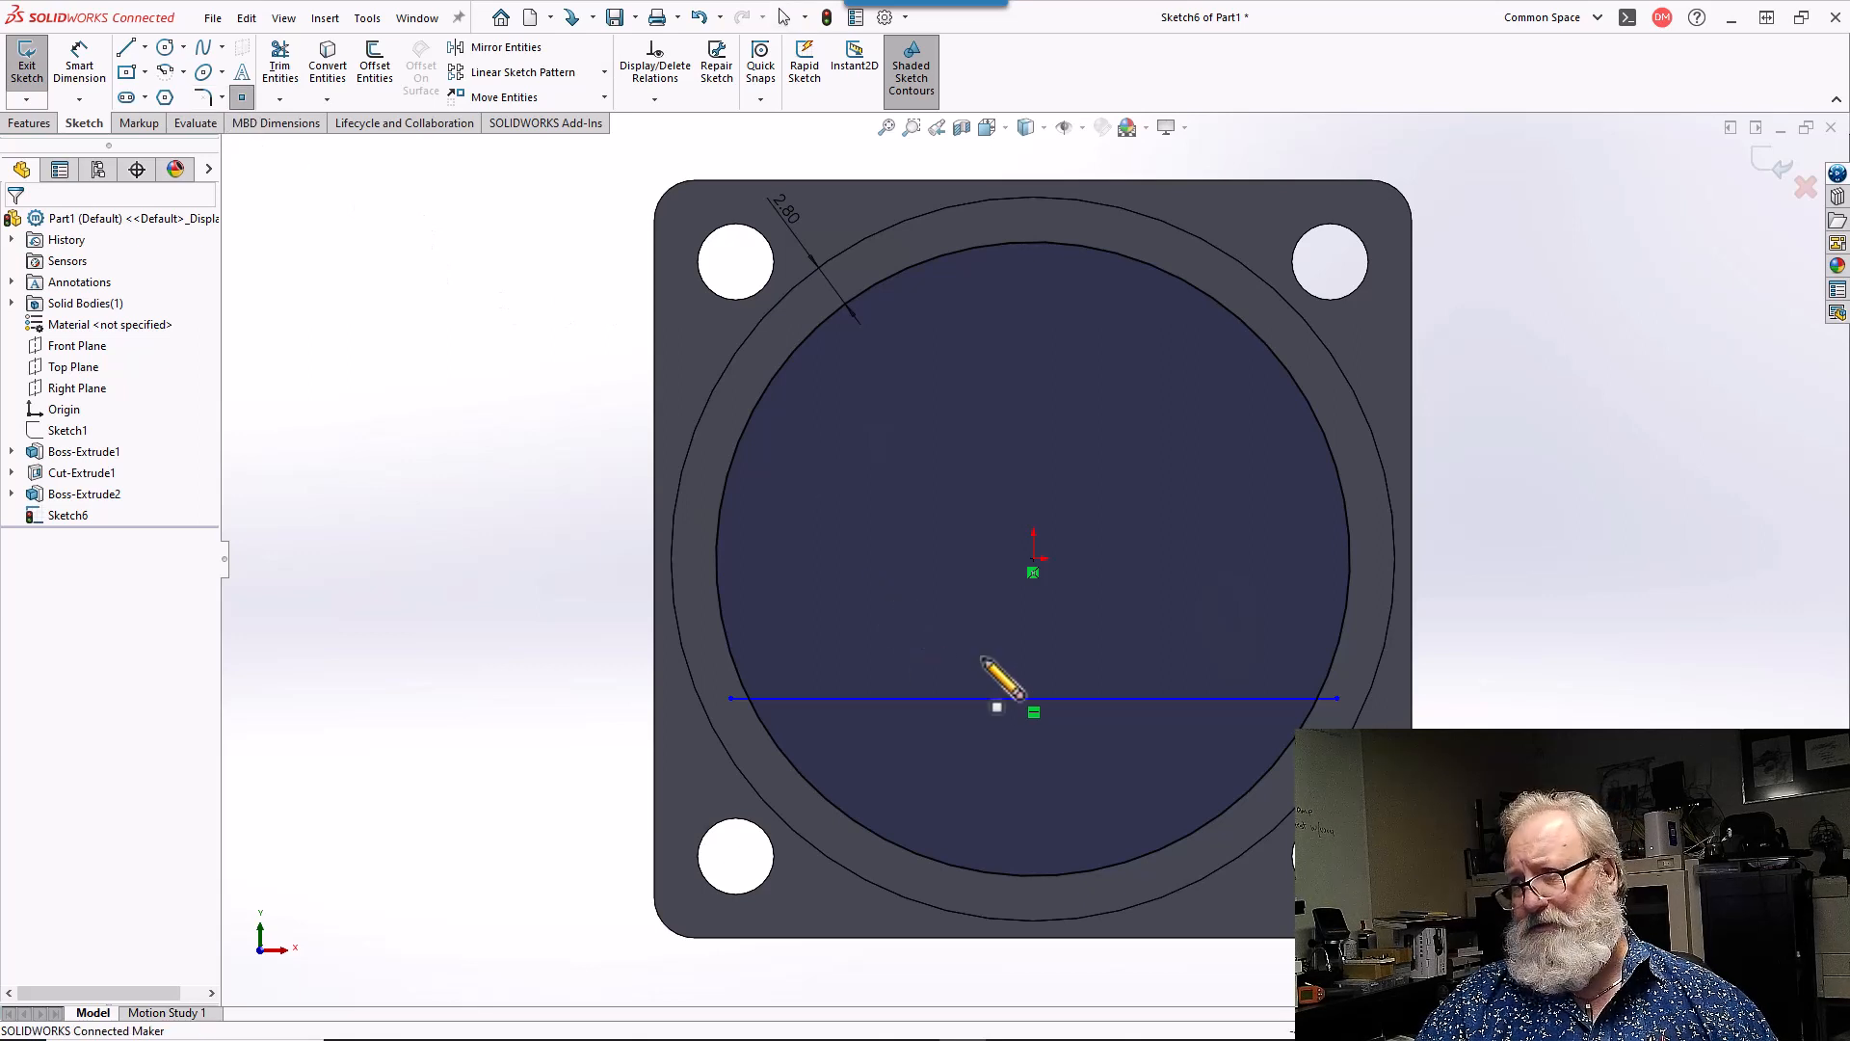
left_click(1034, 697)
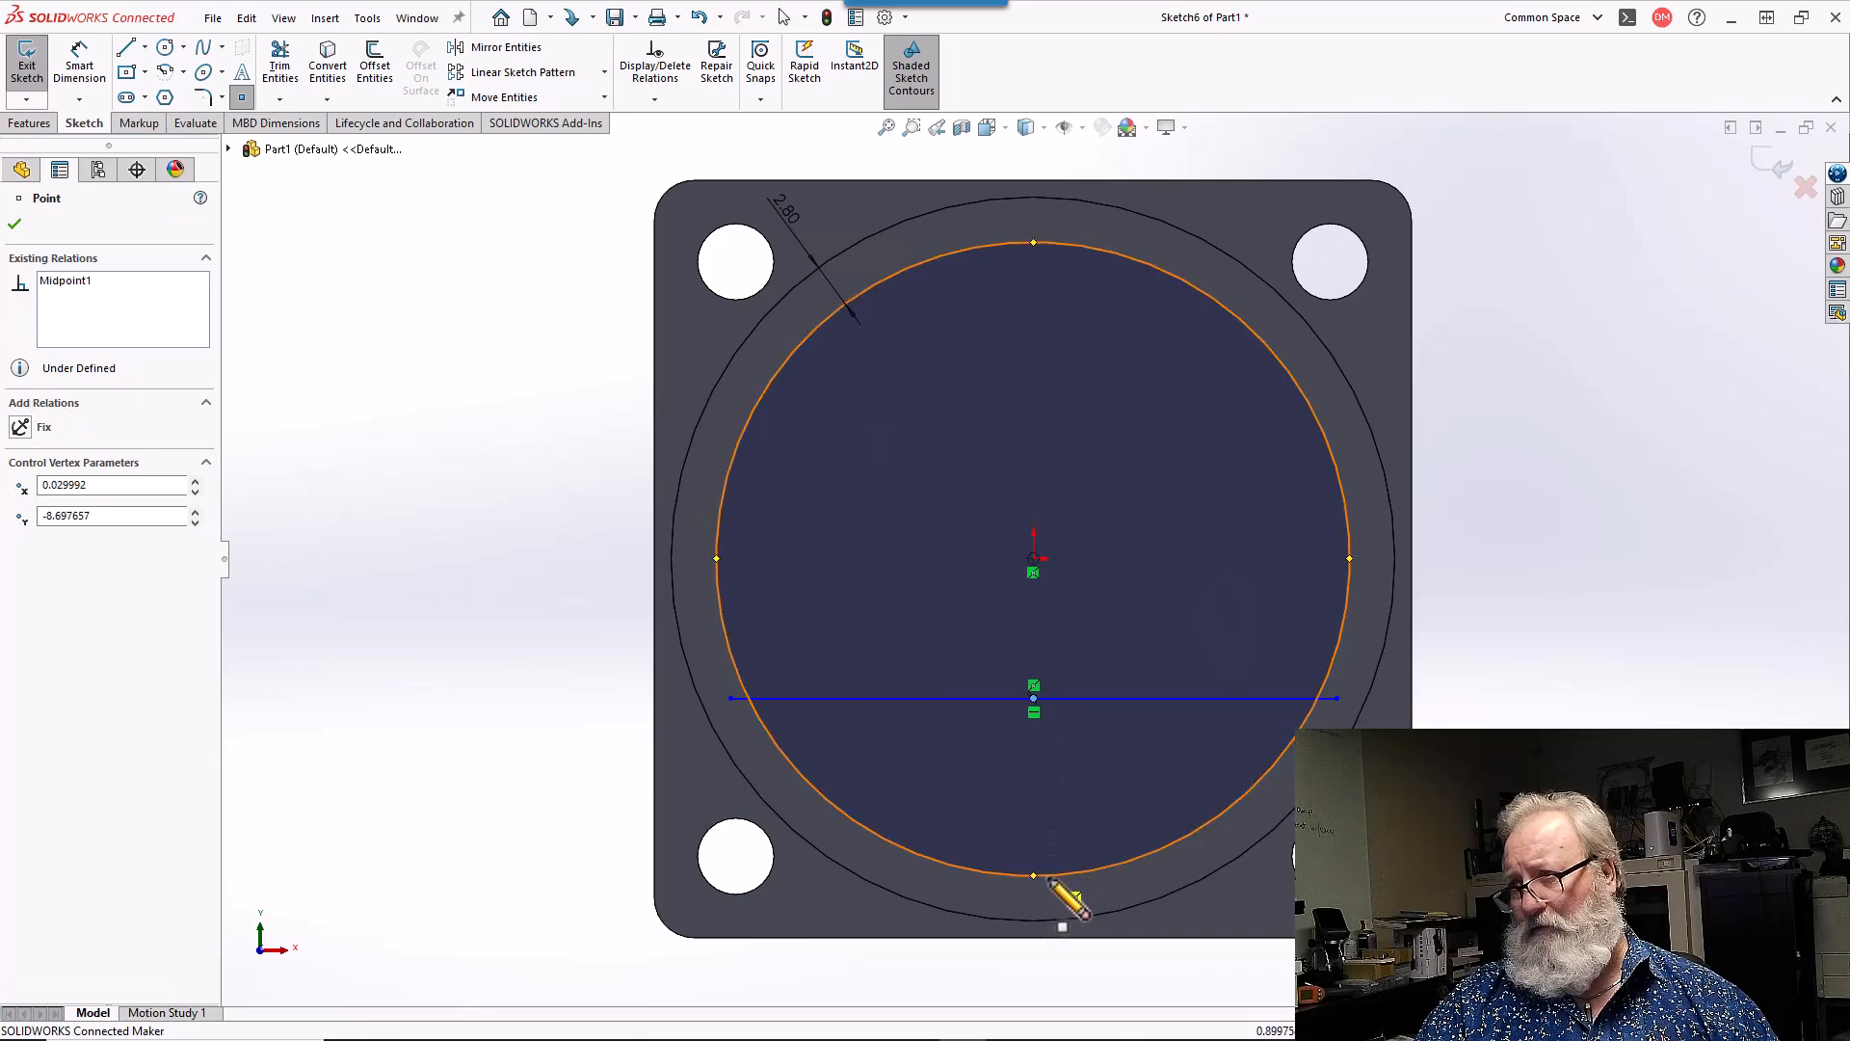
left_click(1034, 876)
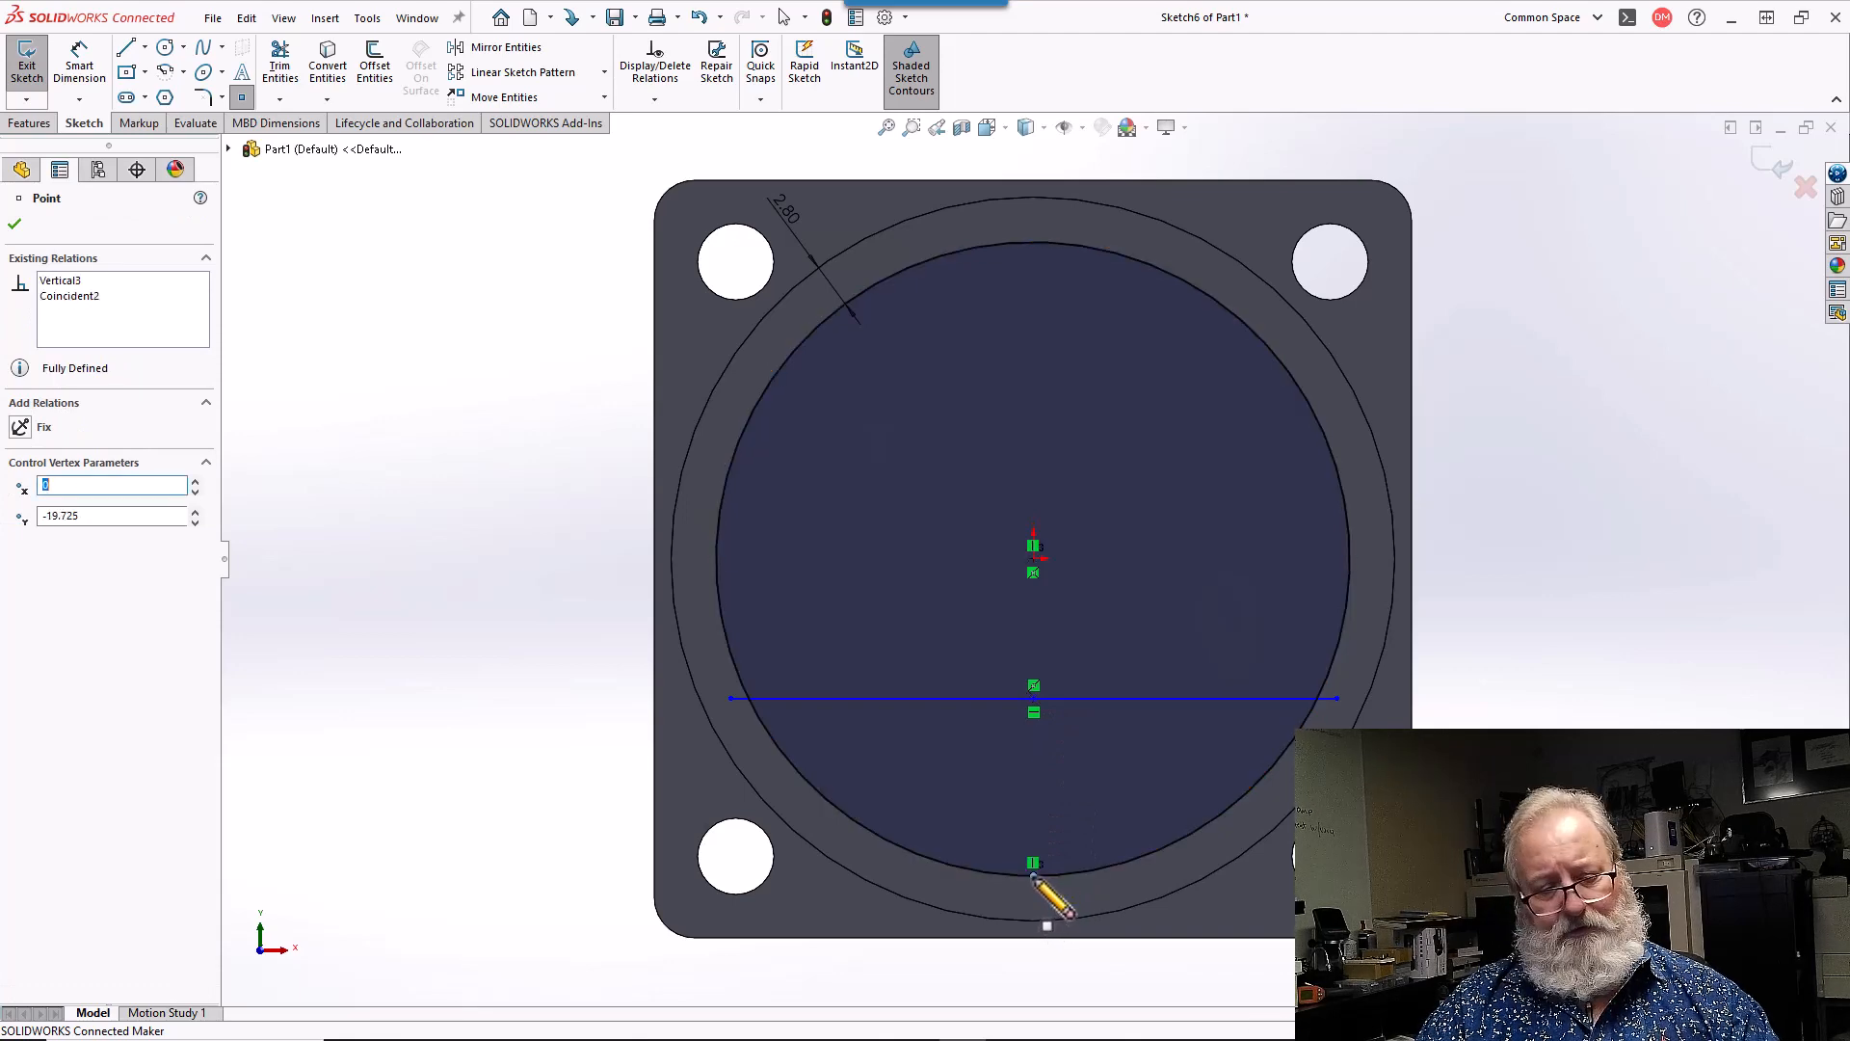
key("Escape")
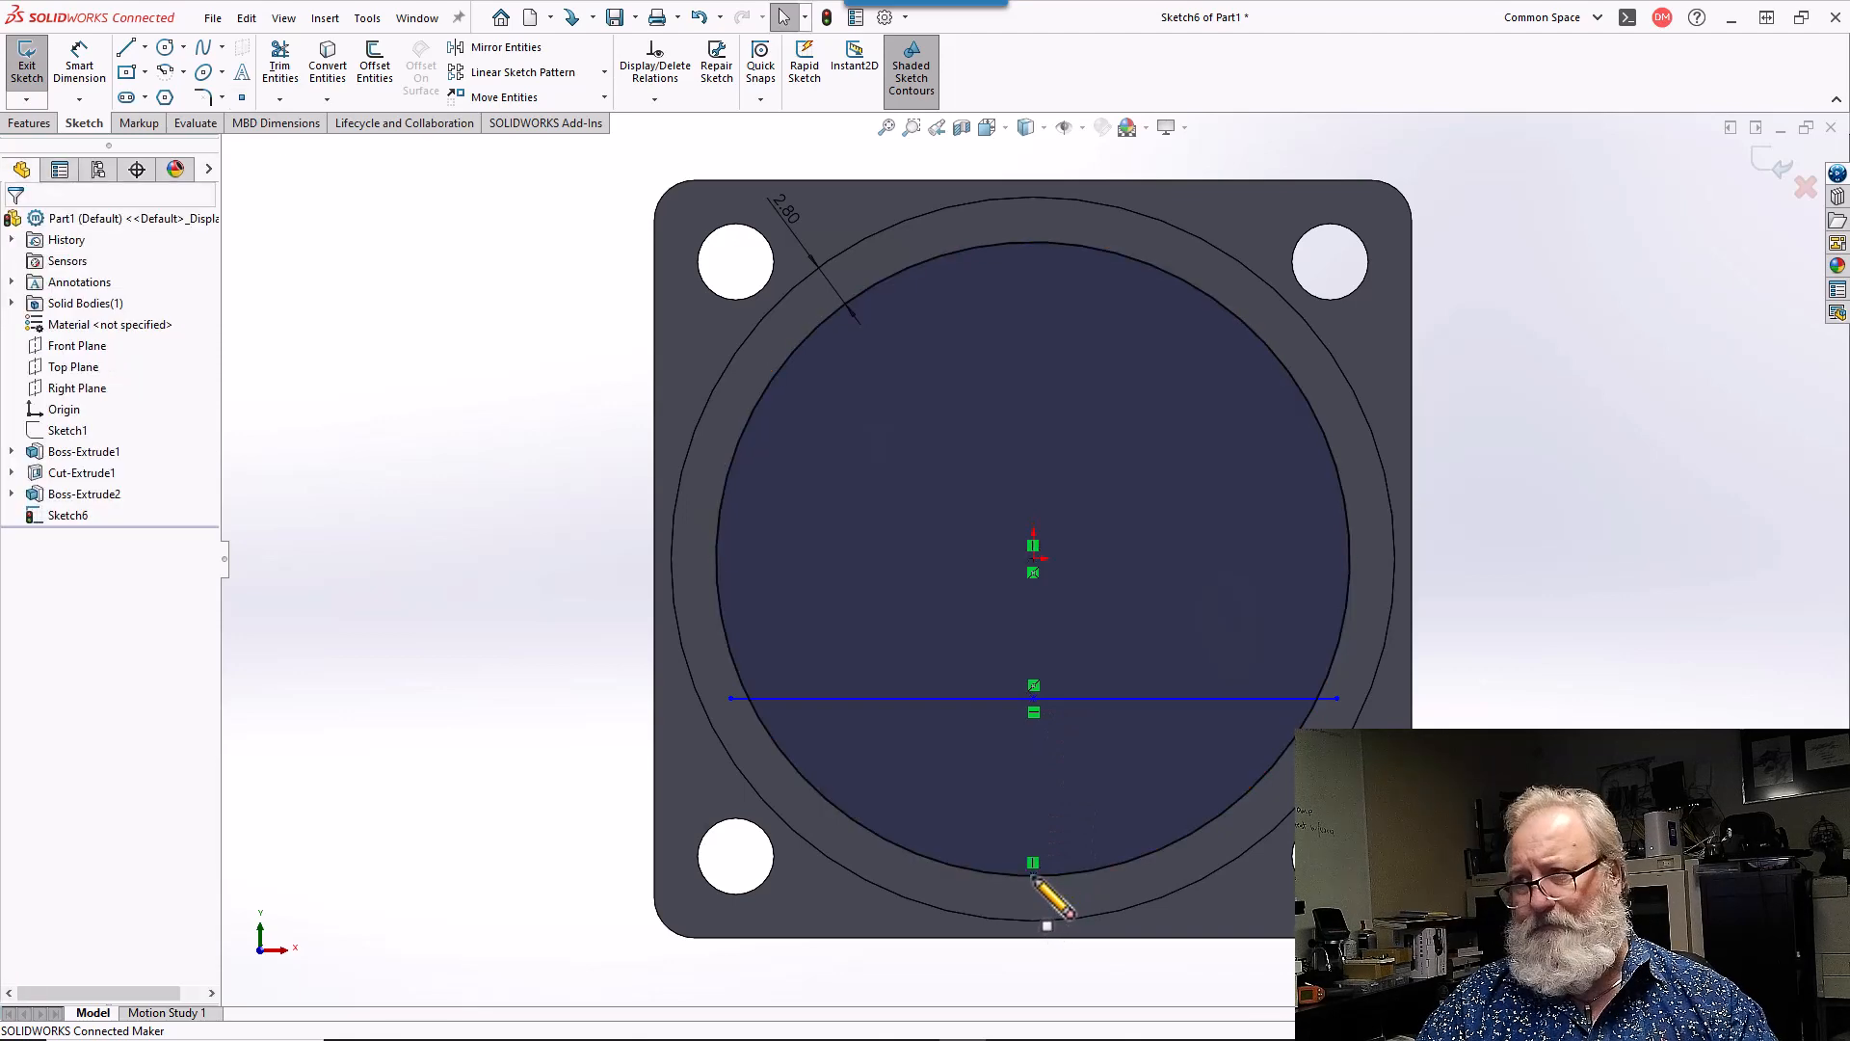
- Try to draw a vertical centerline from the horizontal line's midpoint to the circle's lowest point
left_click(144, 48)
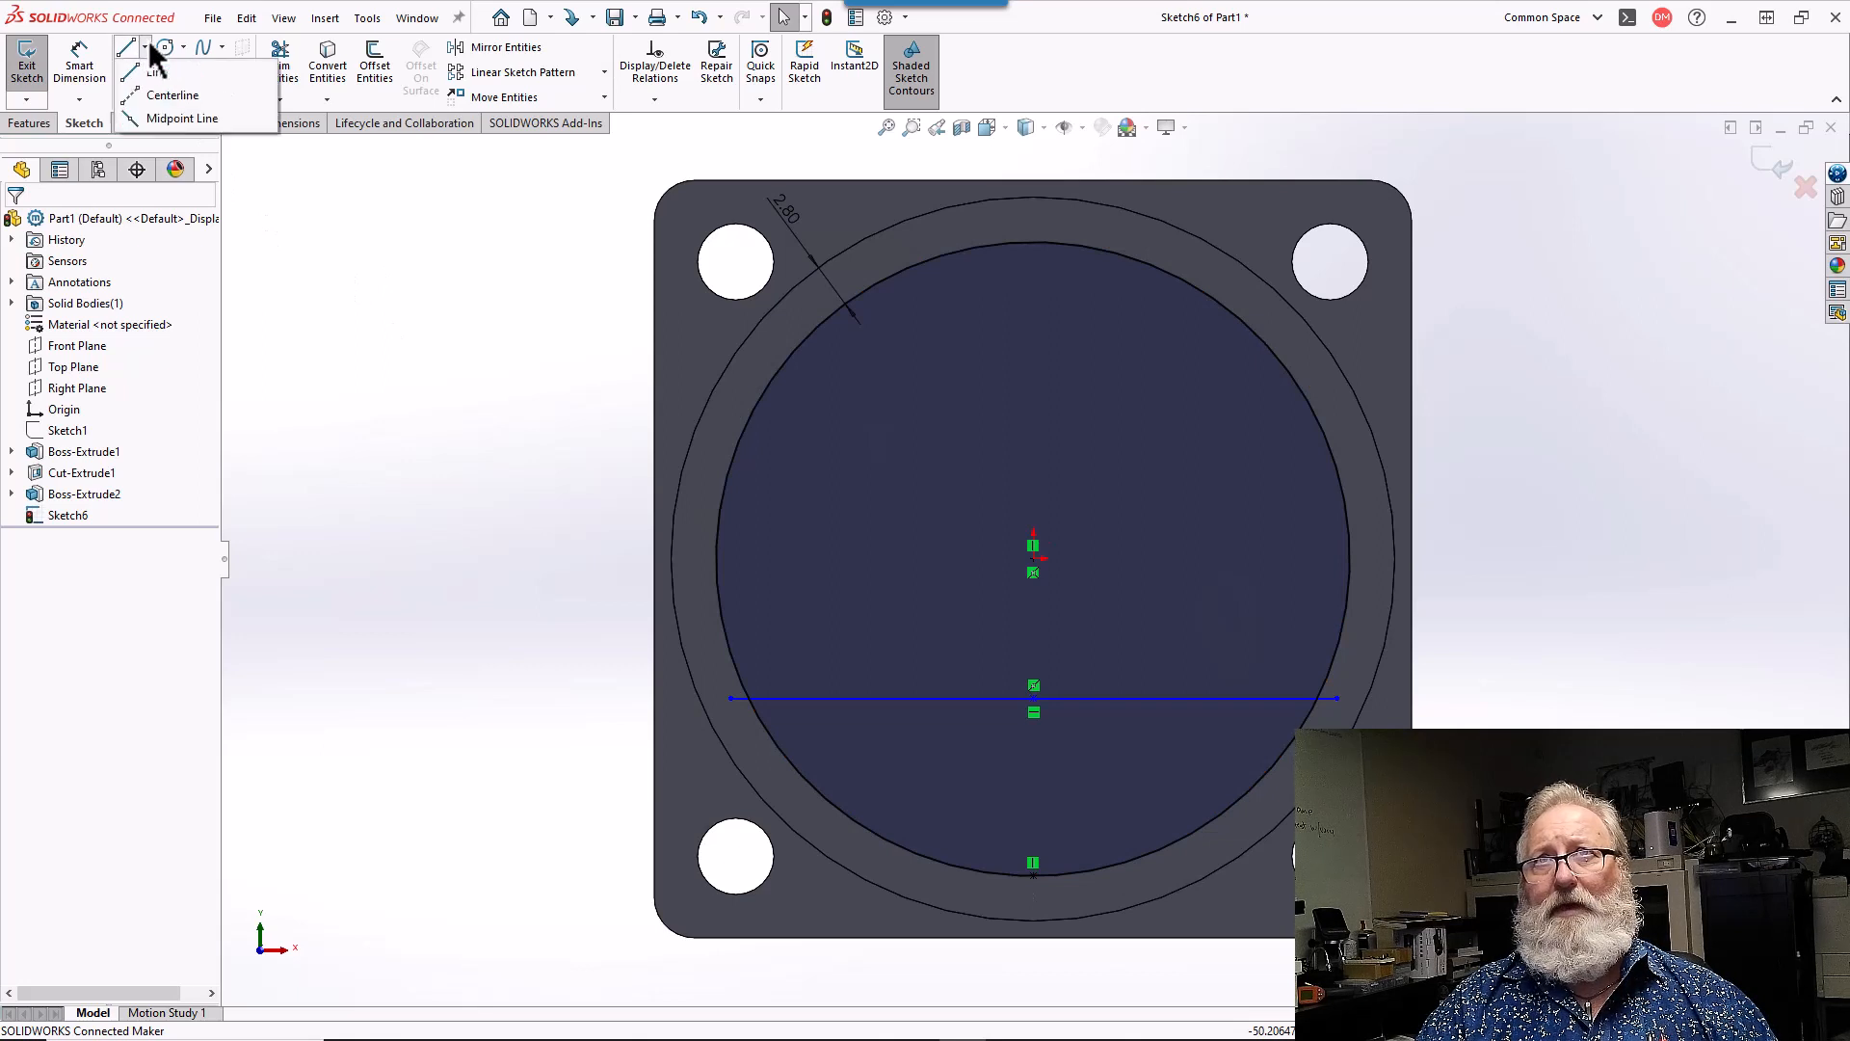
left_click(145, 95)
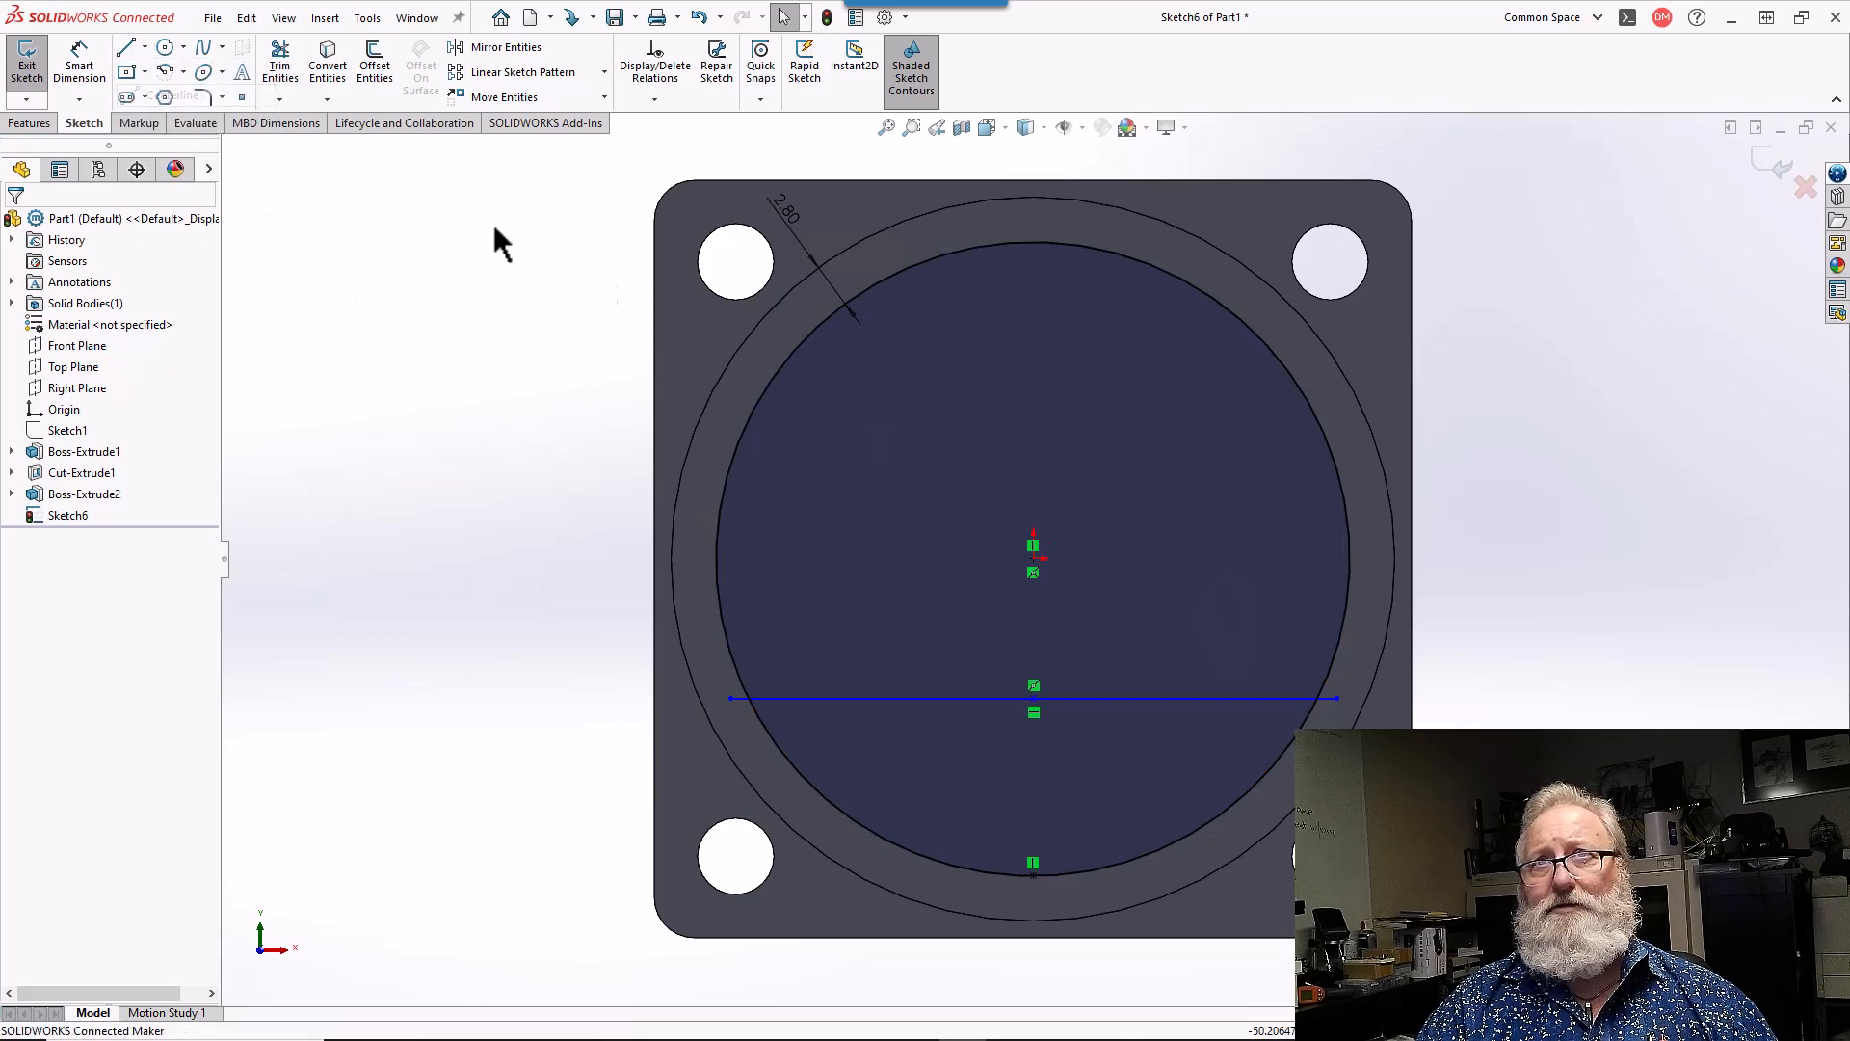
left_click(1034, 700)
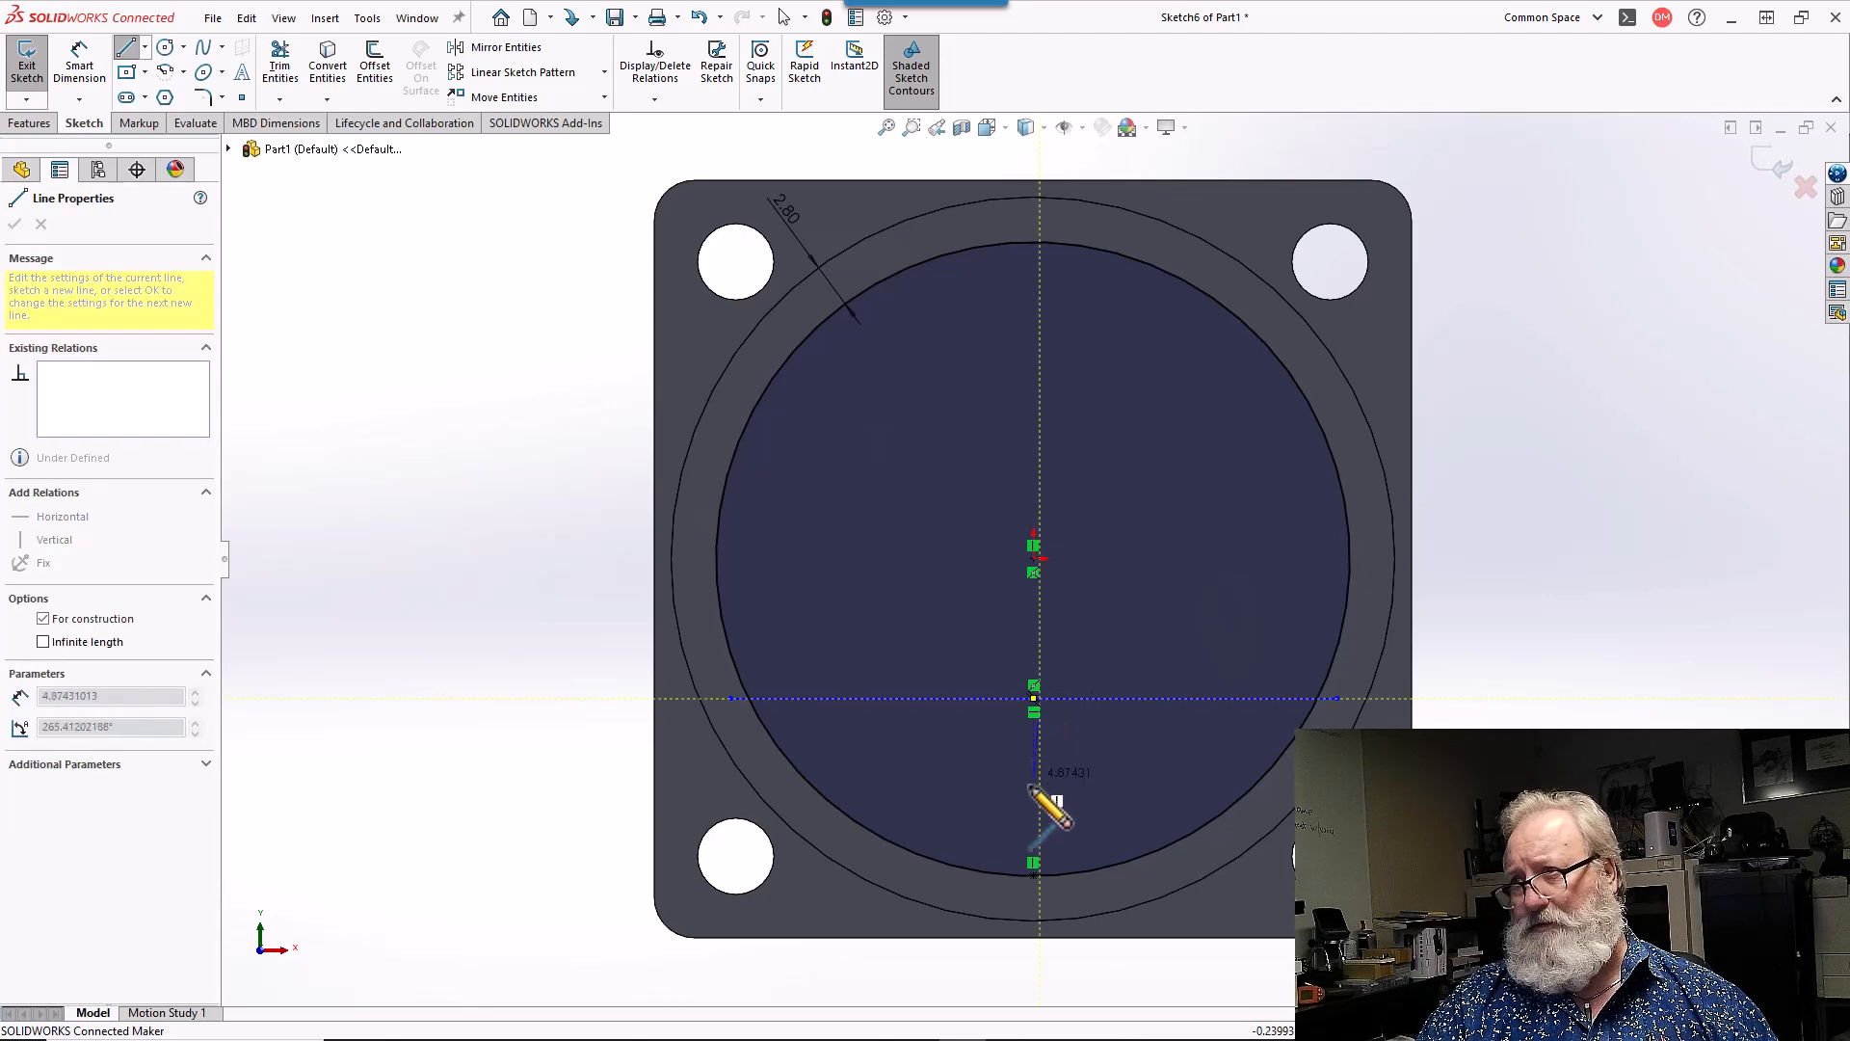
left_click(1035, 860)
key("Escape")
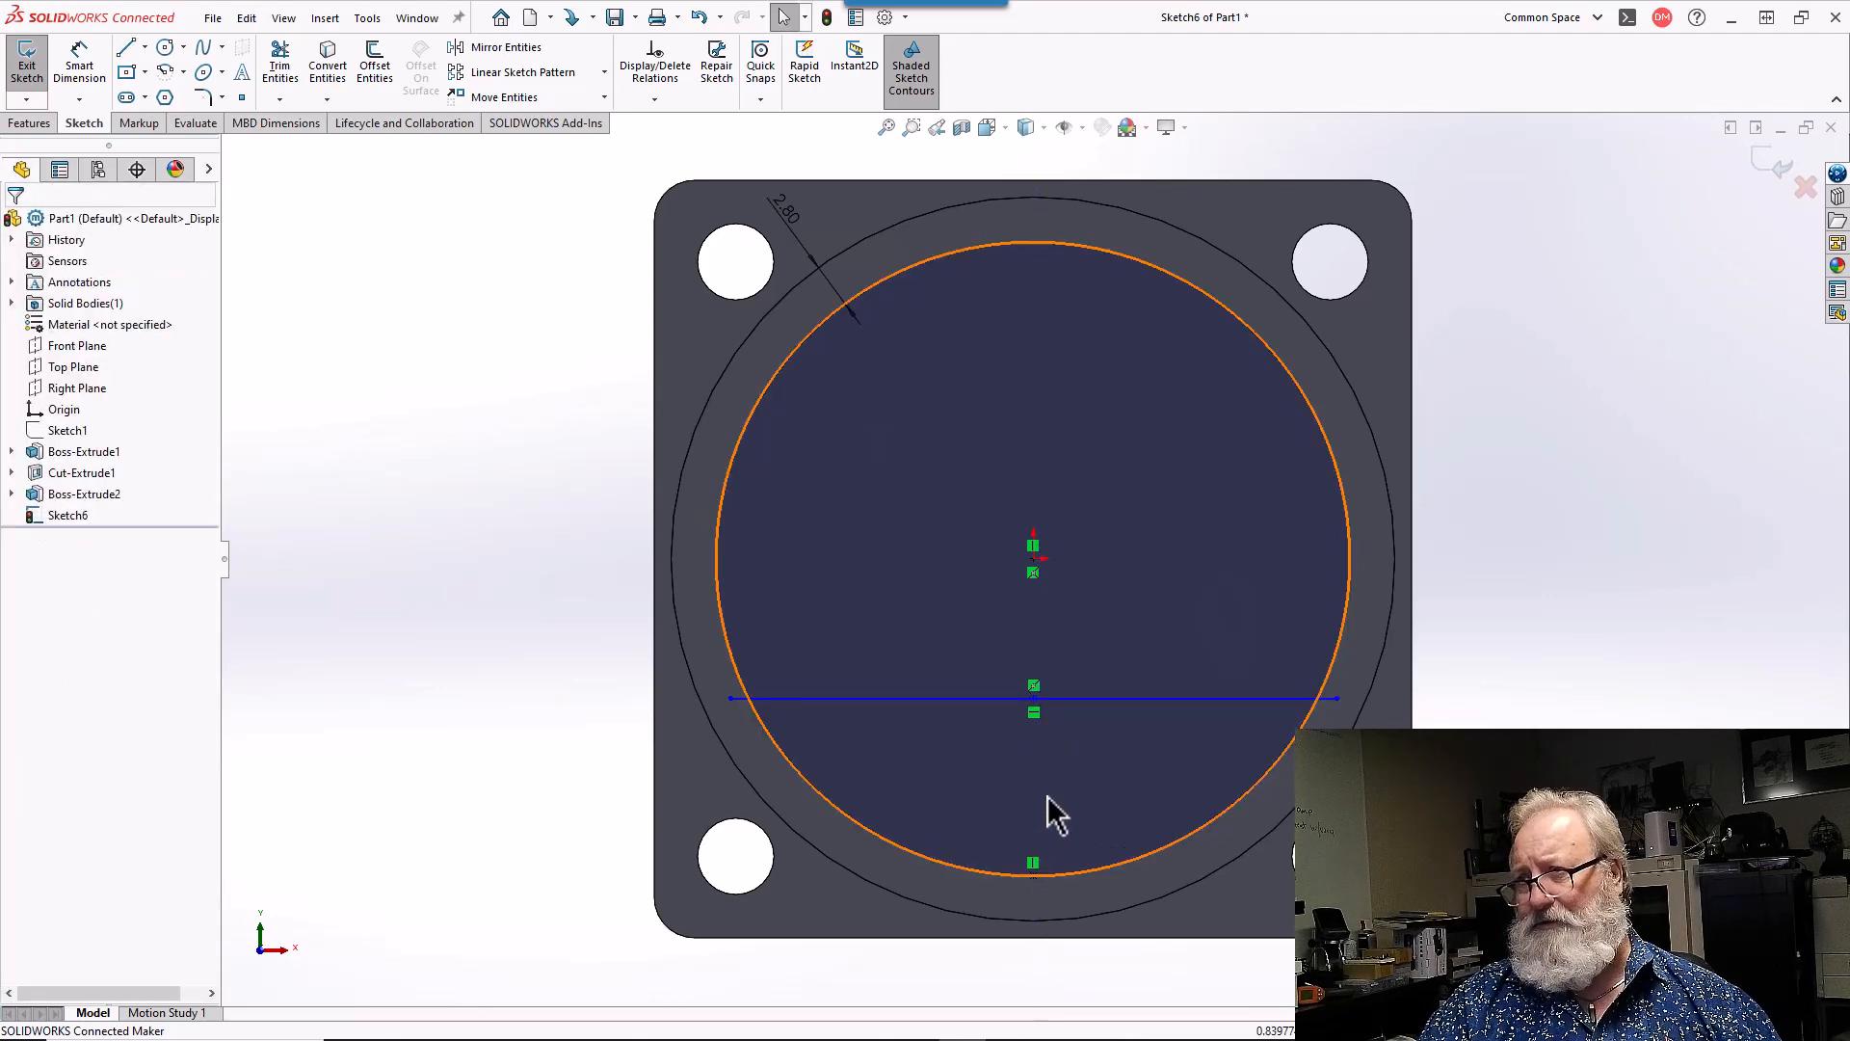
scroll(1070, 800, "up", 5)
scroll(1115, 631, "down", 4)
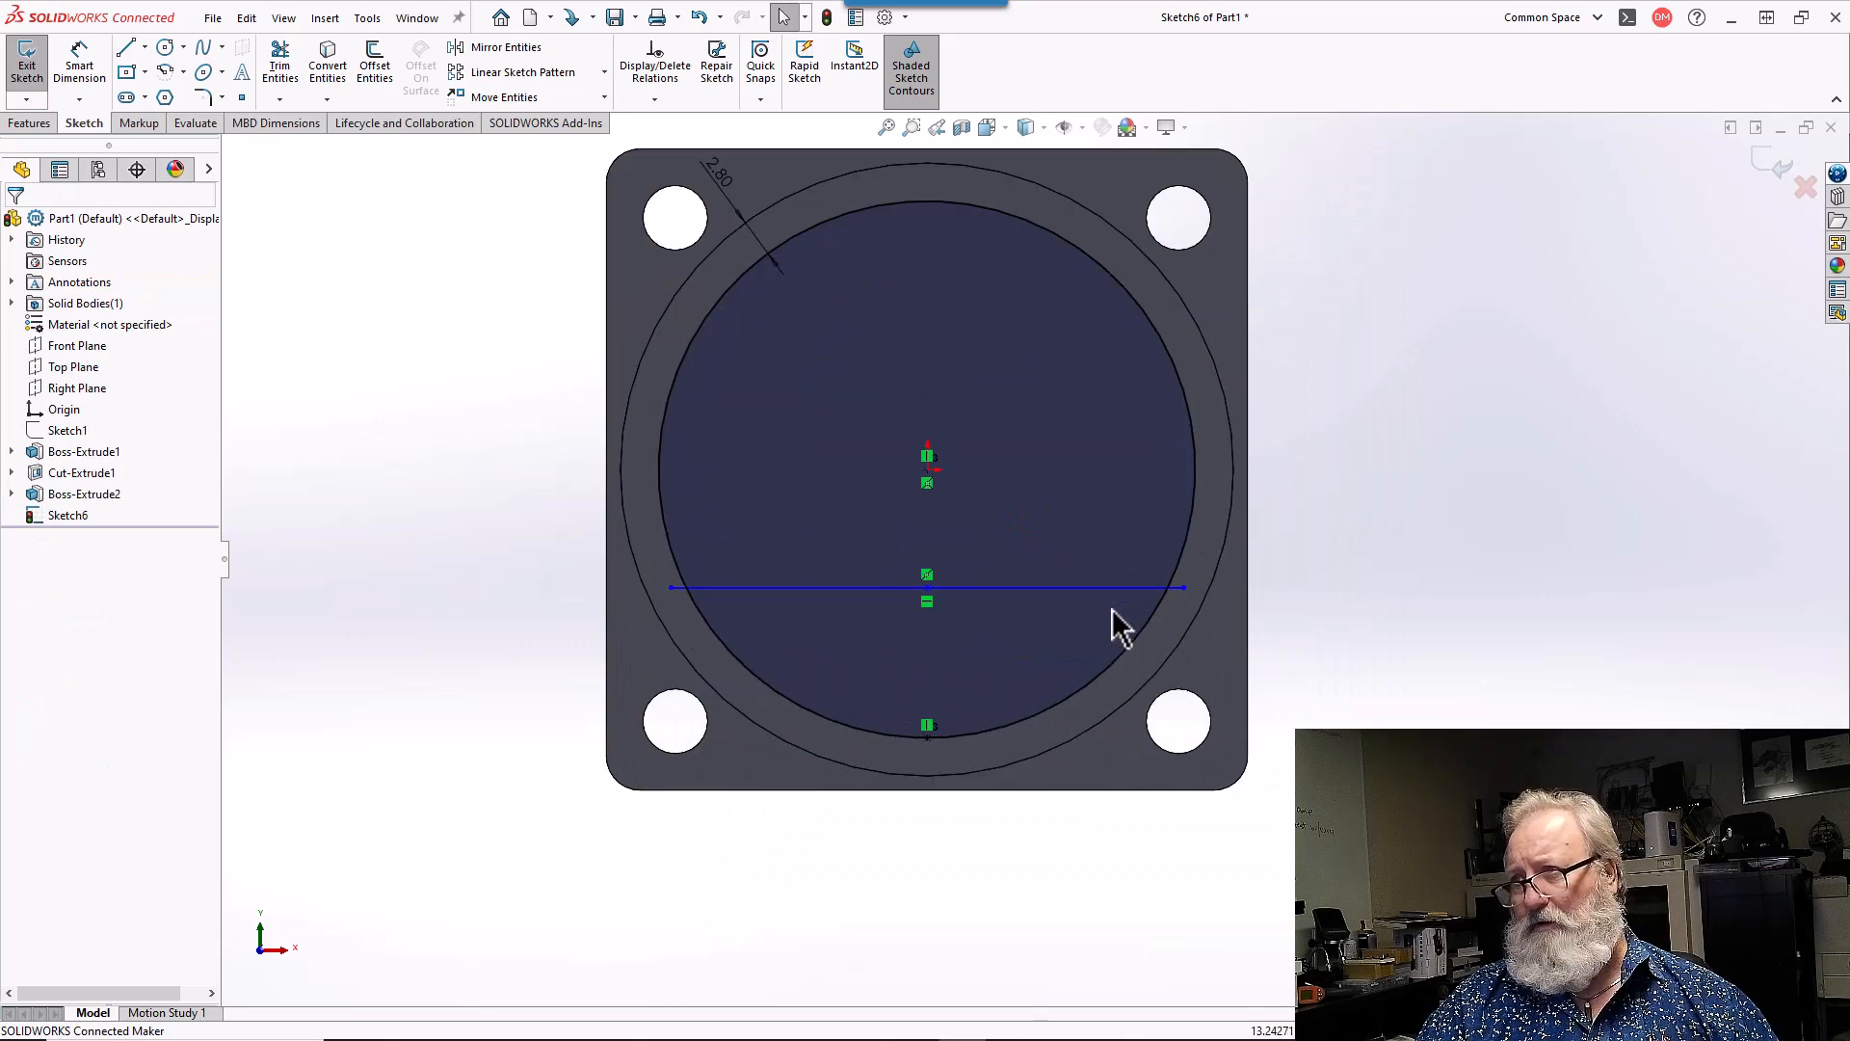
- Draw a vertical centerline about 11 mm long from the horizontal line's midpoint to the circle's lowest point
scroll(1070, 732, "down", 3)
scroll(805, 588, "down", 2)
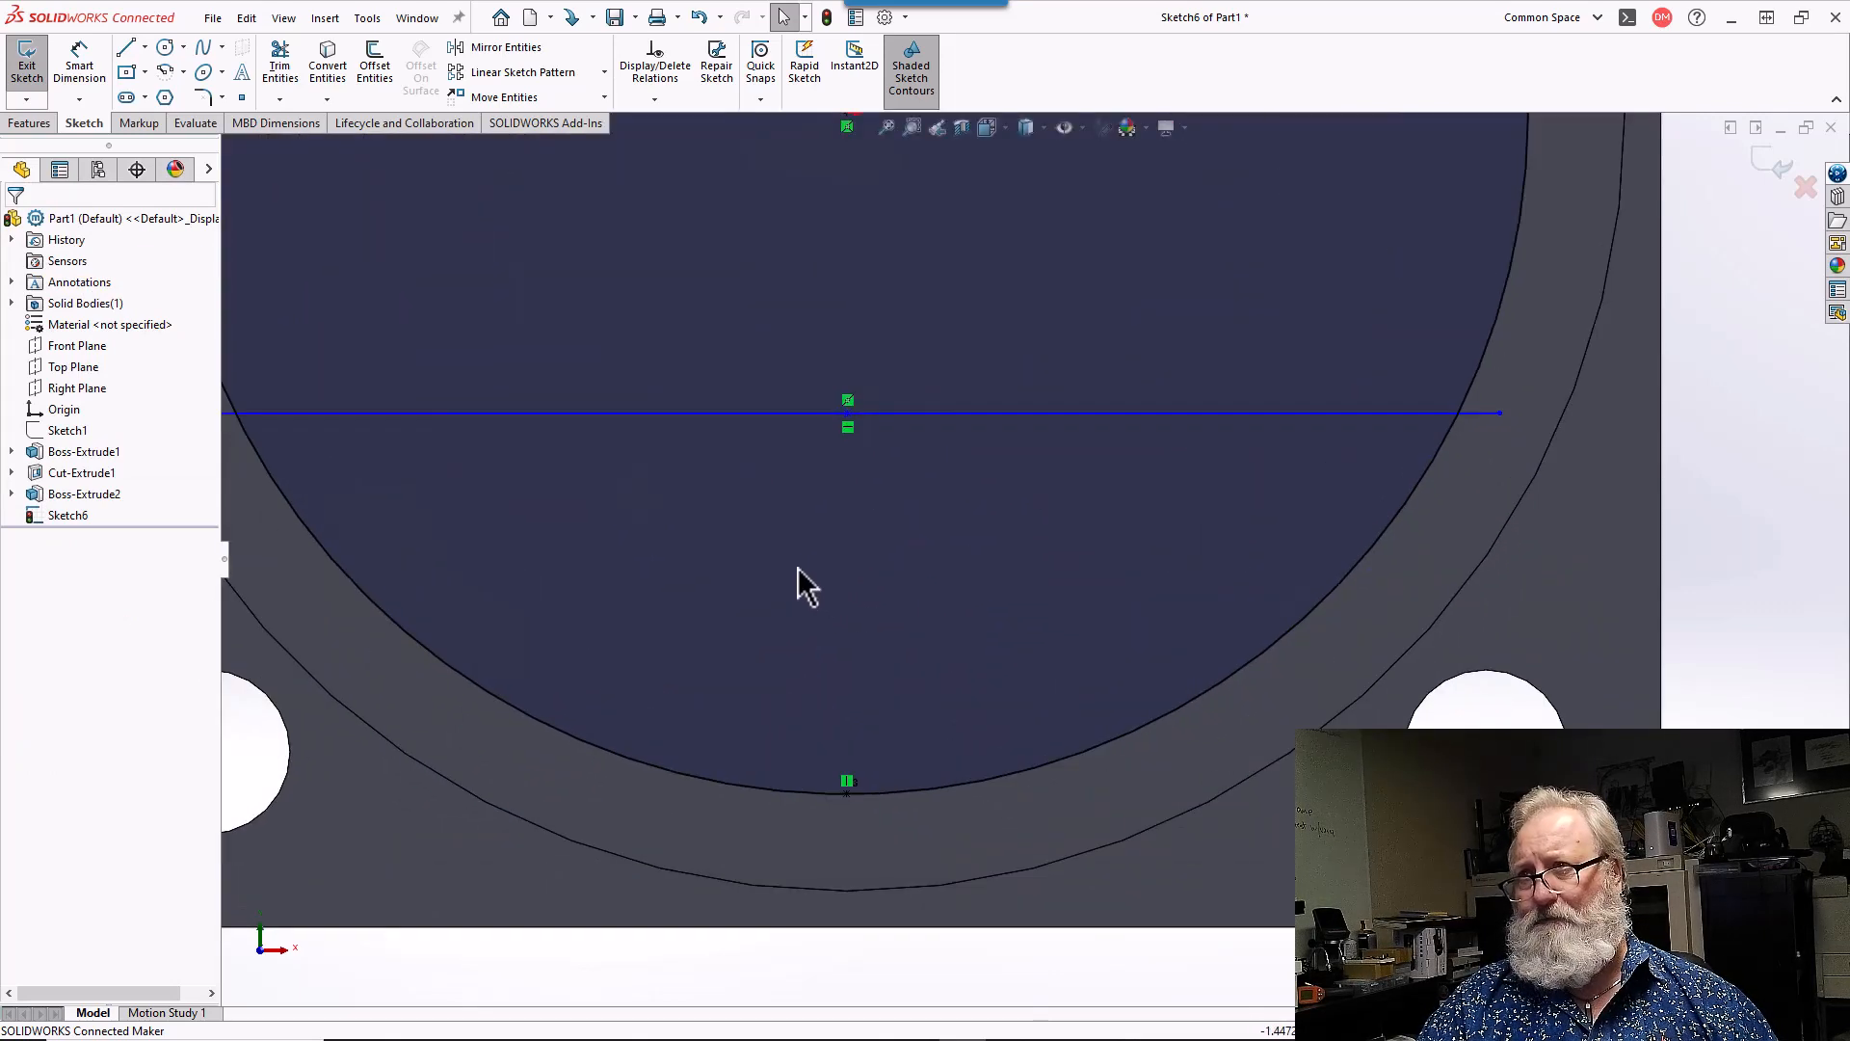
left_click(144, 49)
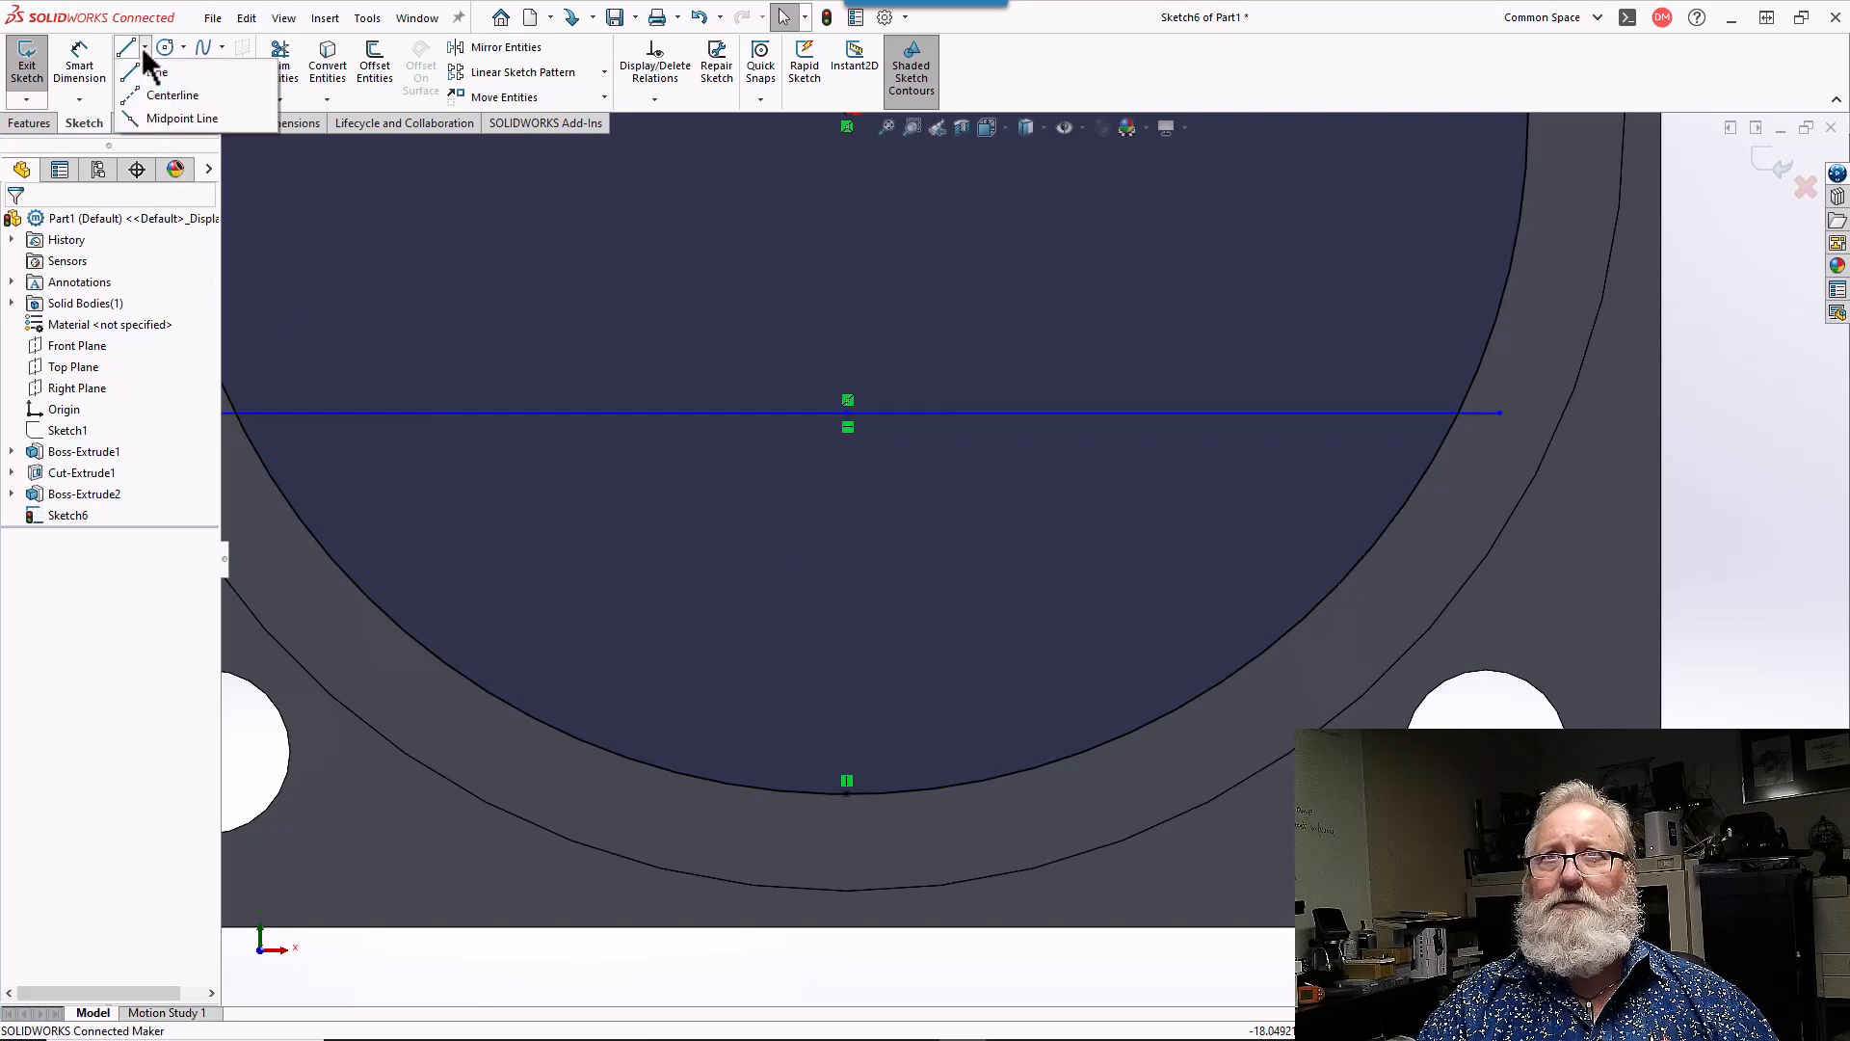
left_click(136, 98)
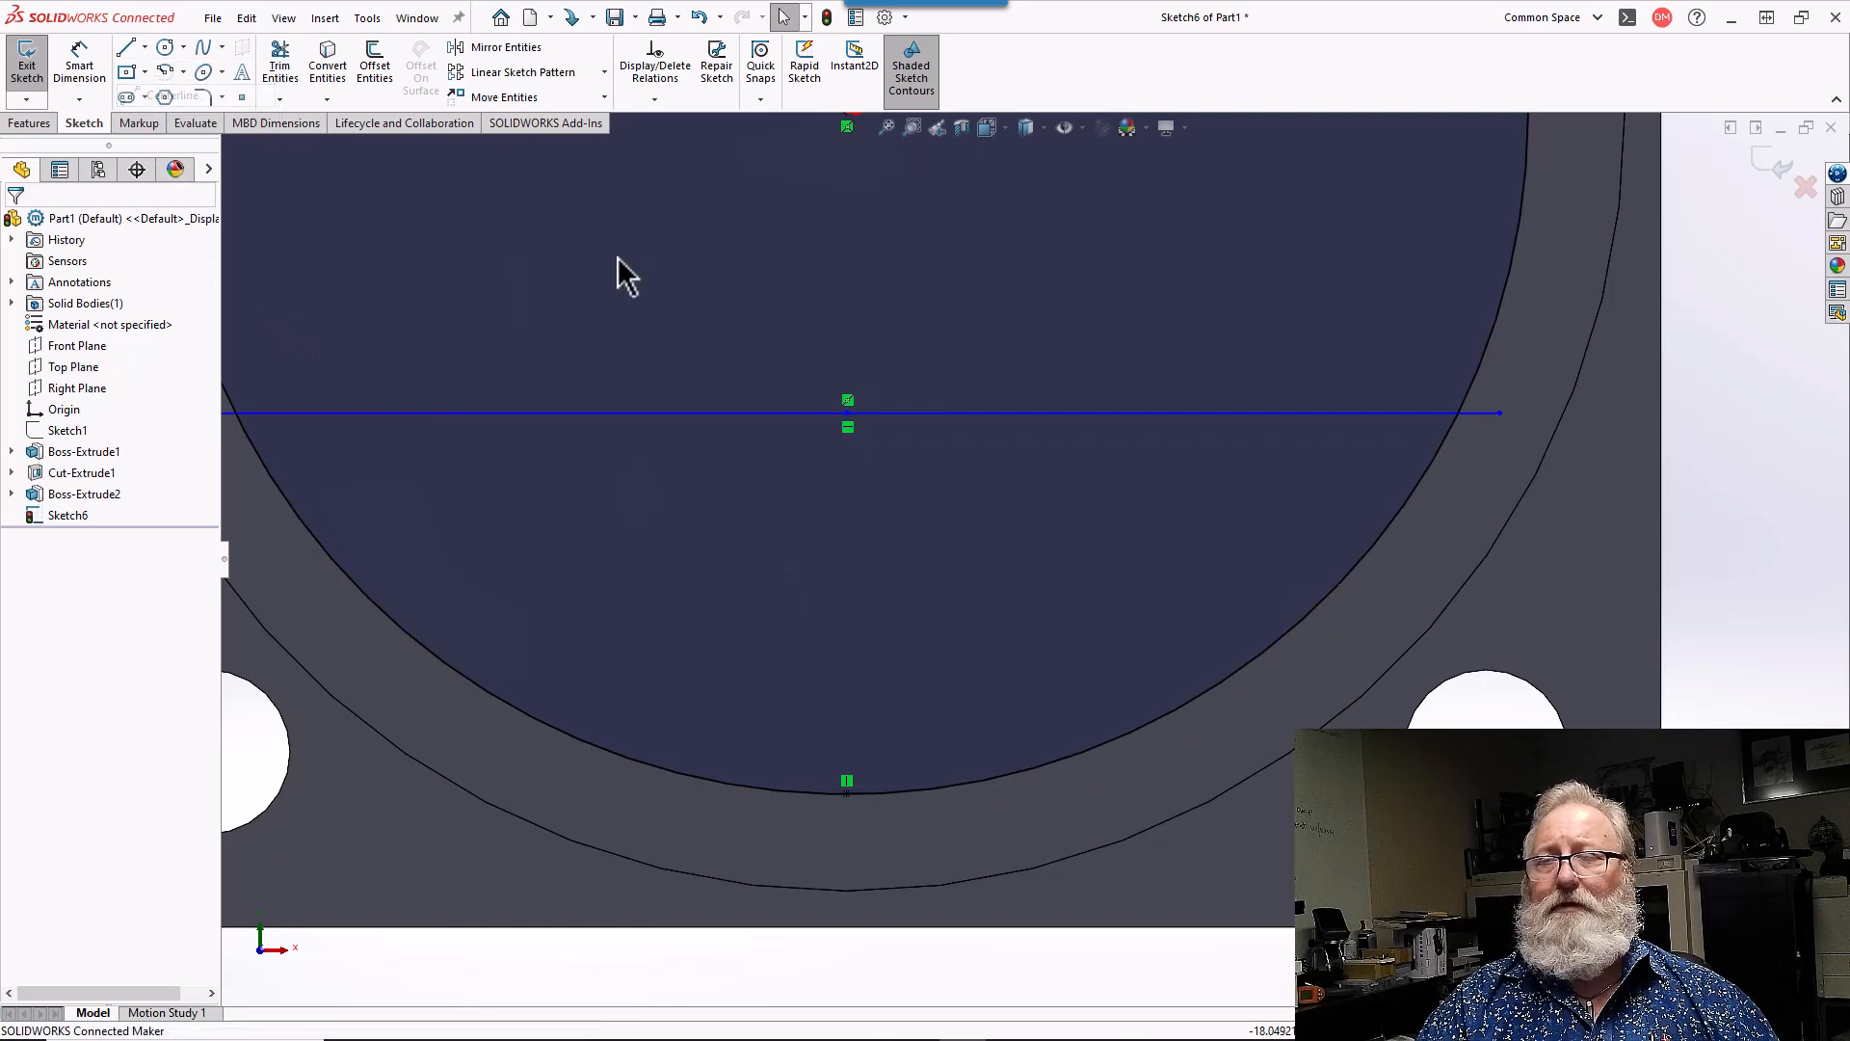
left_click(848, 414)
left_click(847, 792)
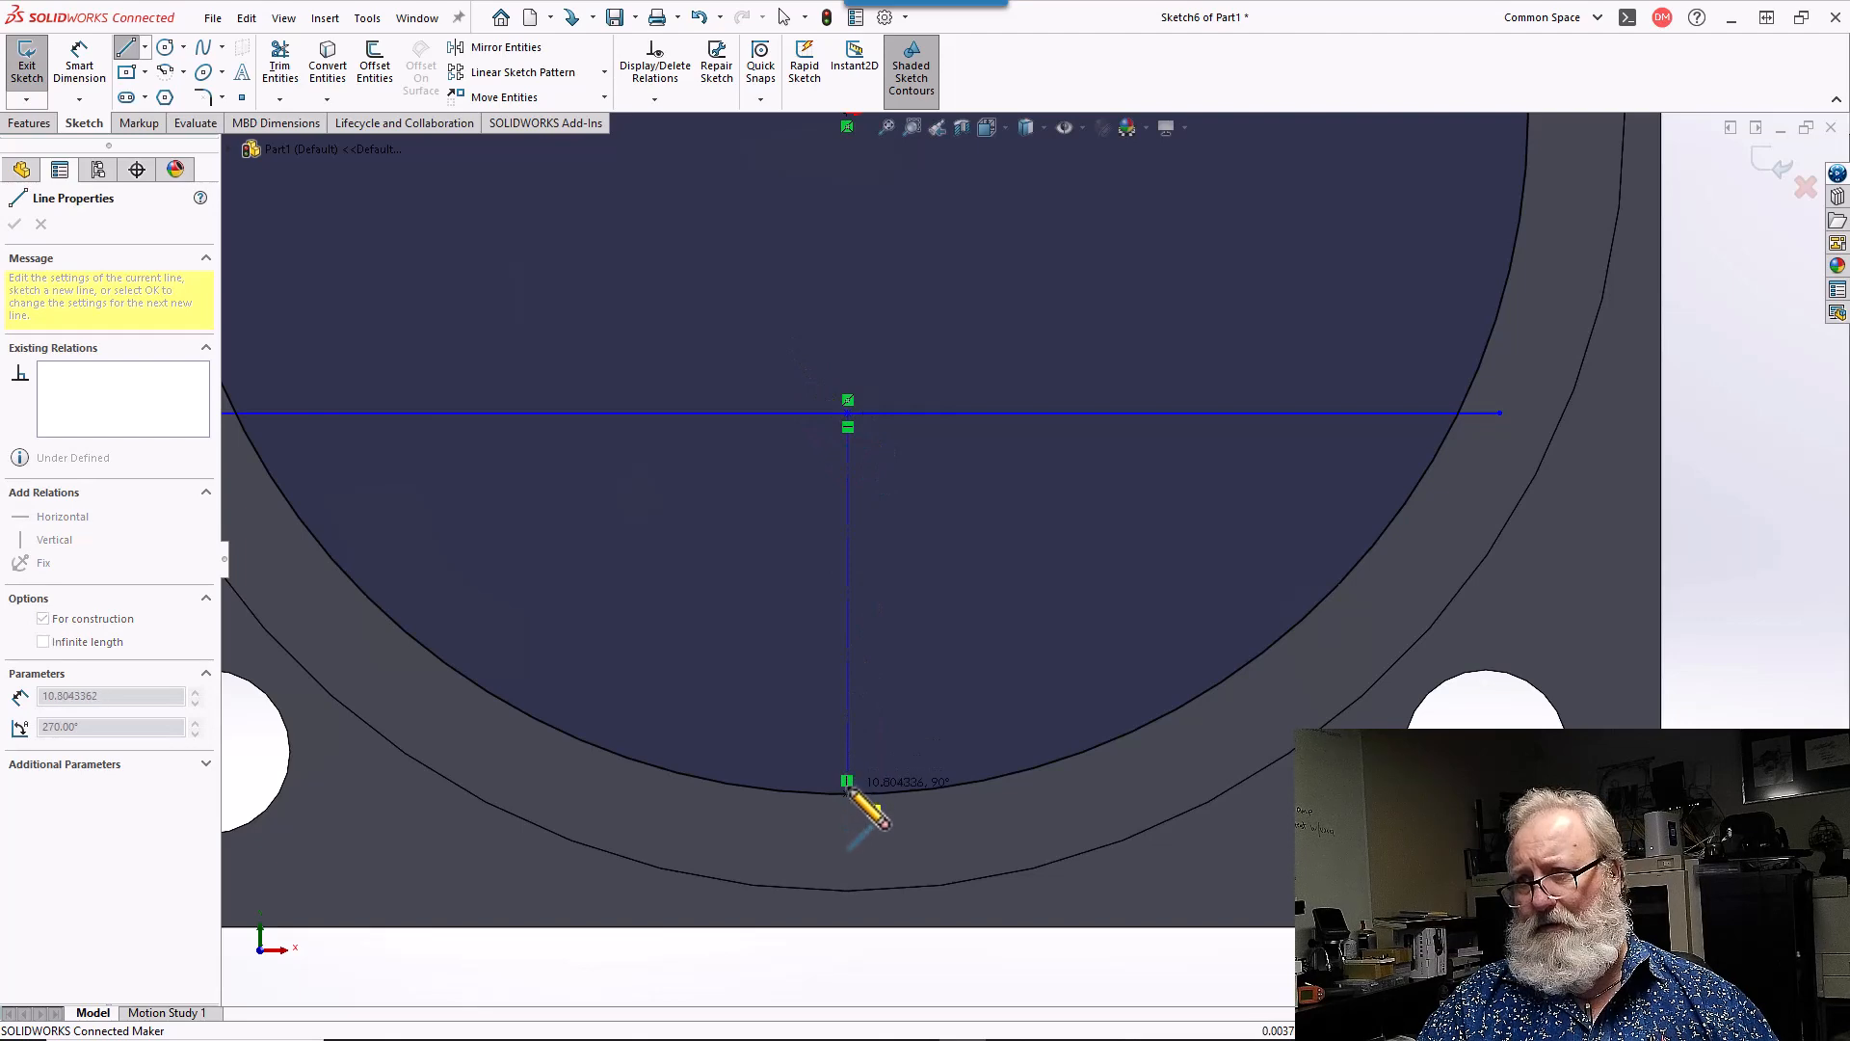
key("Escape")
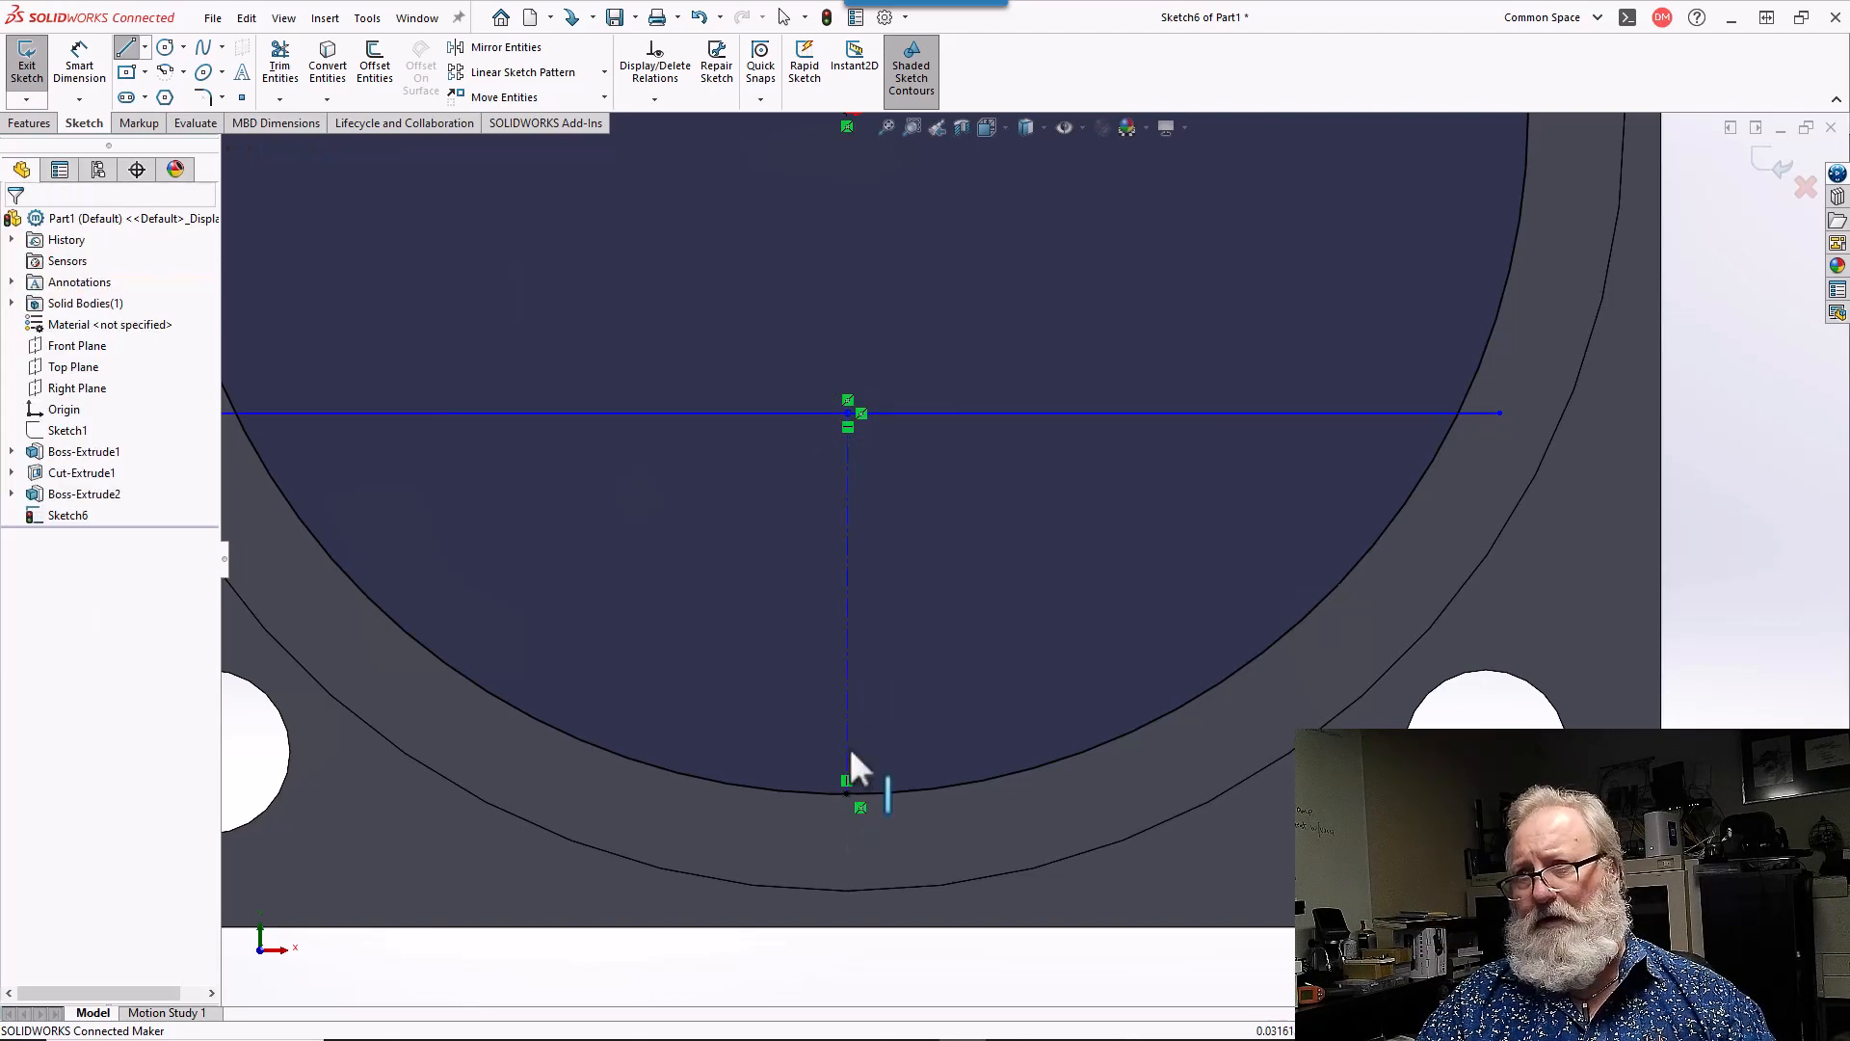
- Add a Vertical relation to the centerline between the horizontal line and the circle's lowest point
left_click(860, 605)
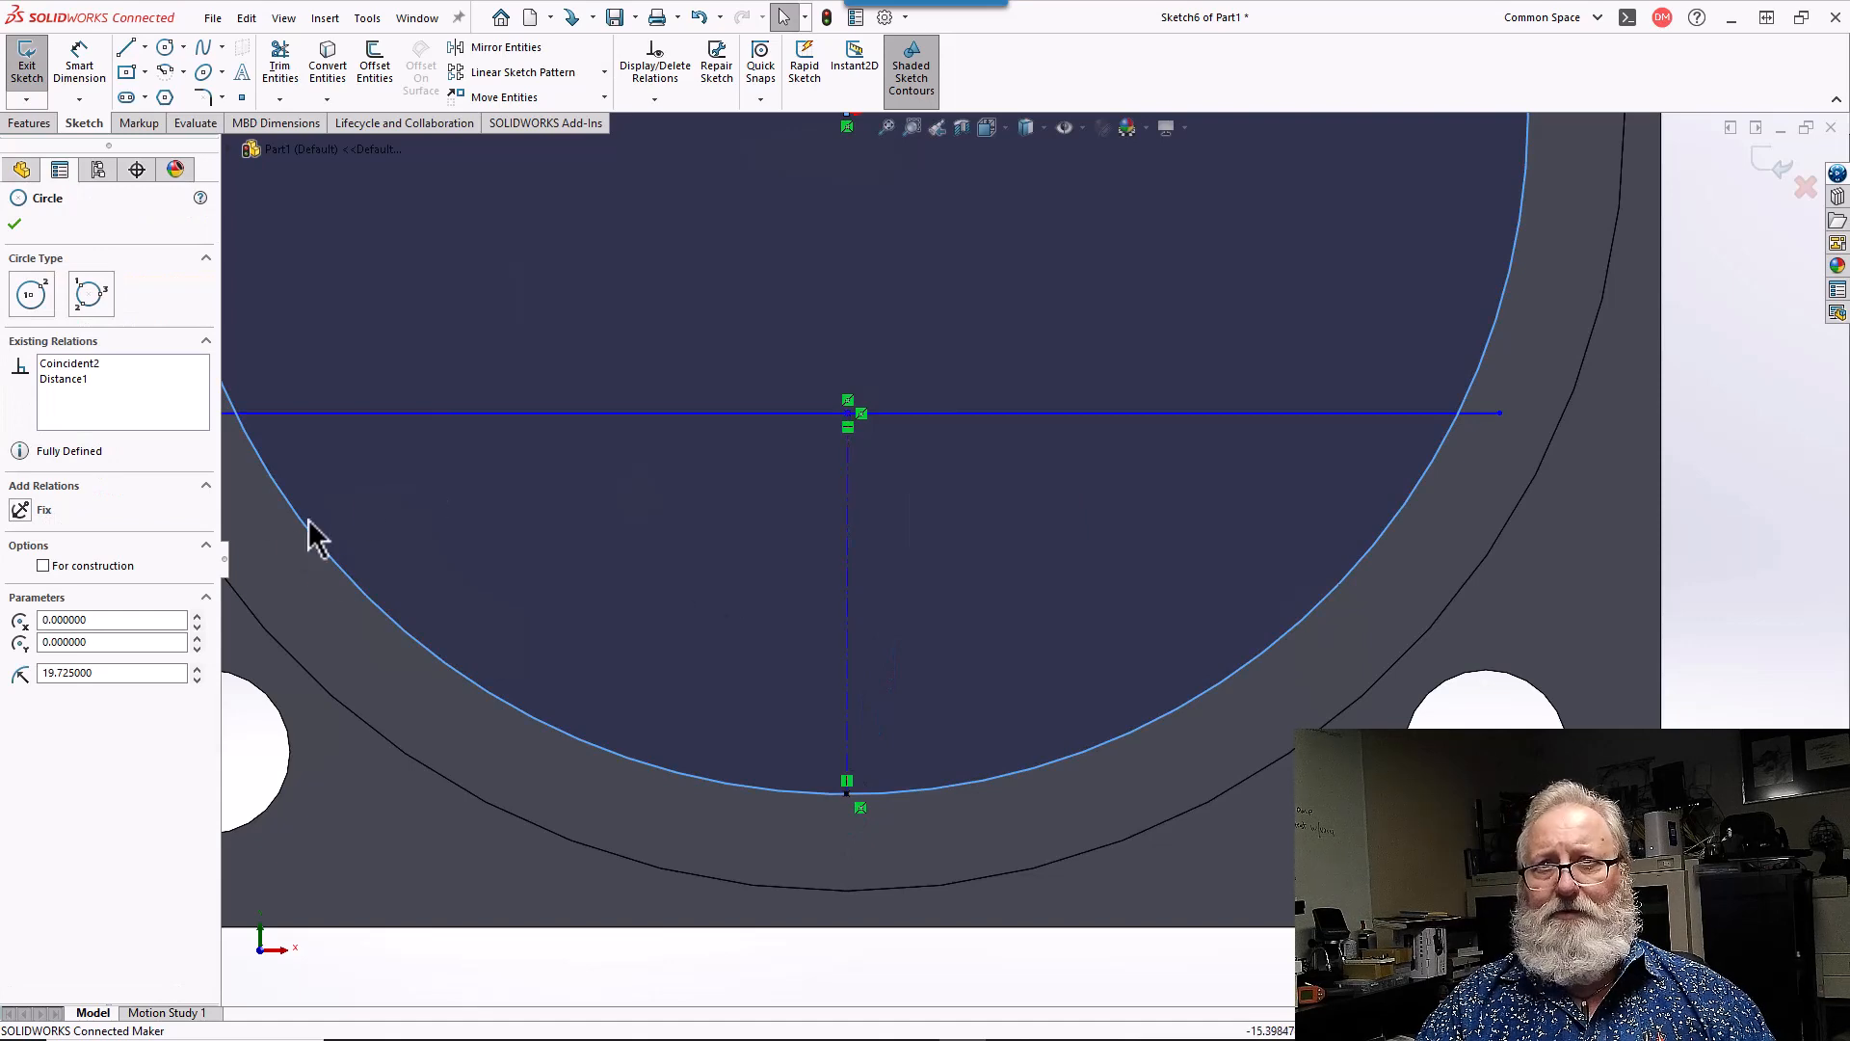
left_click(848, 554)
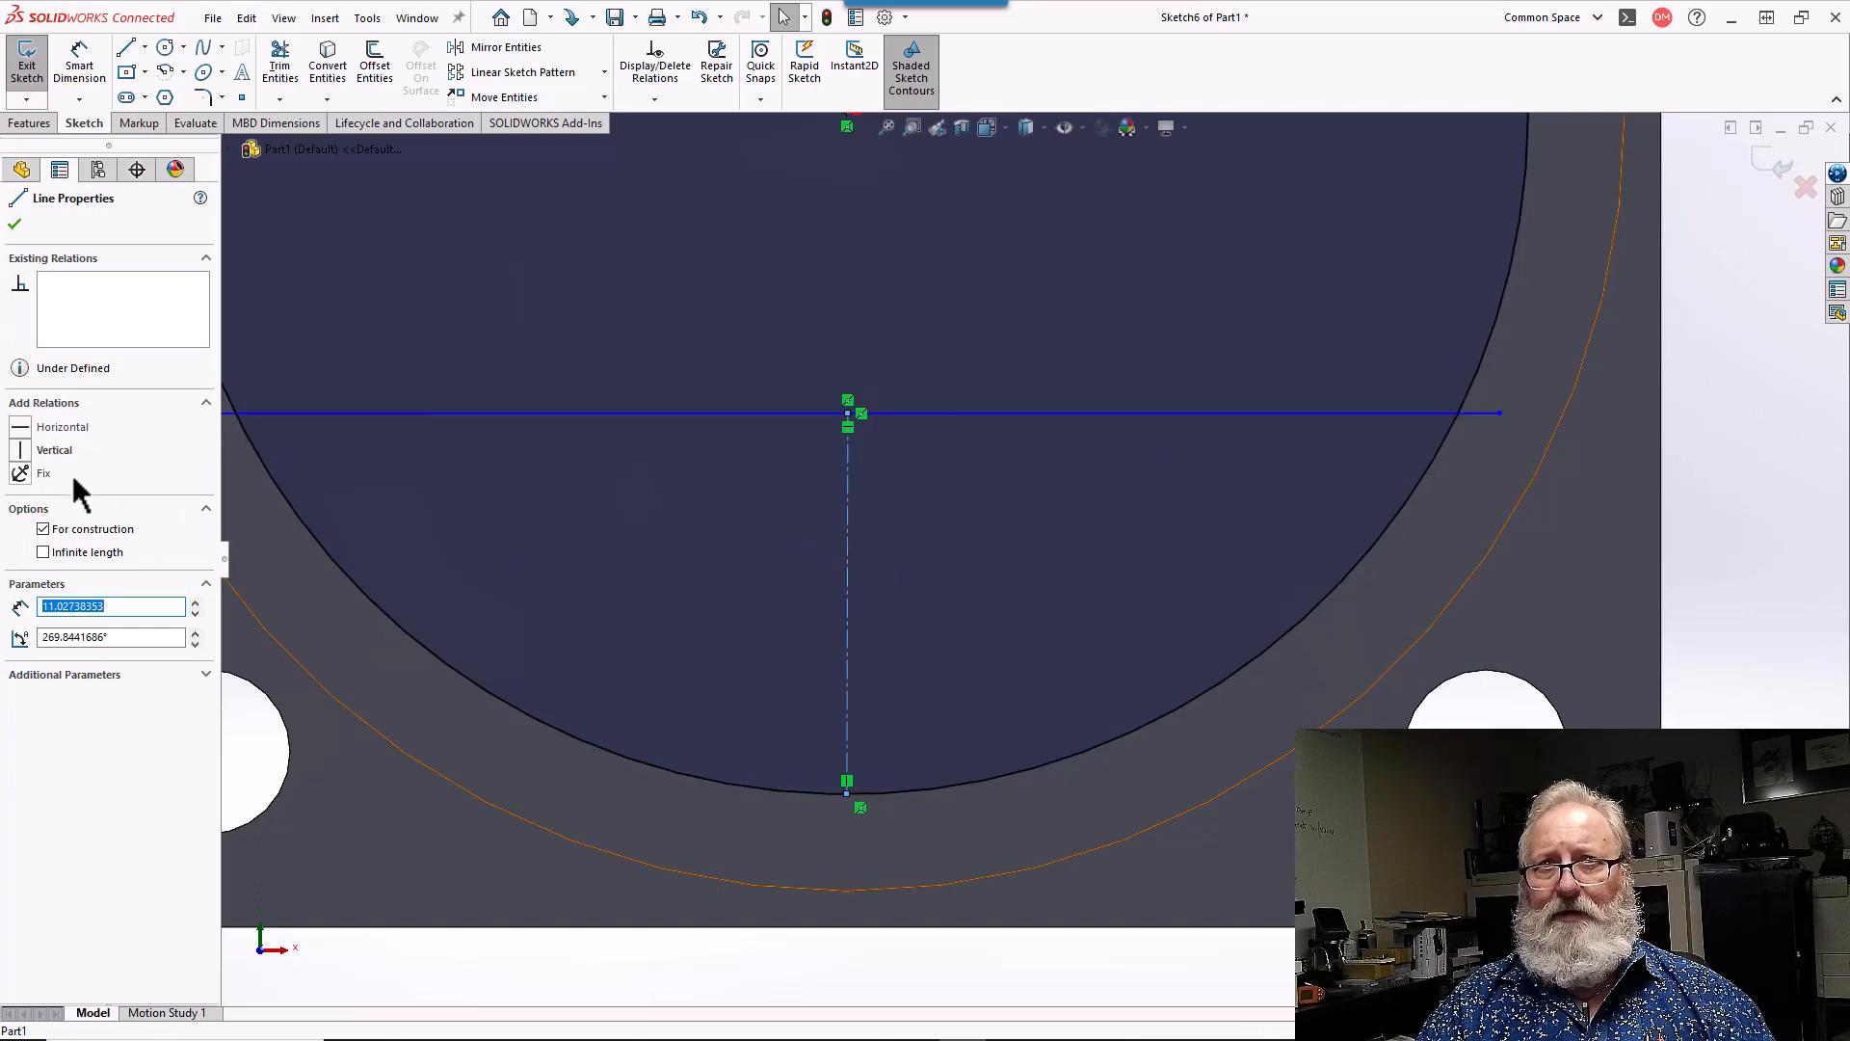
left_click(26, 457)
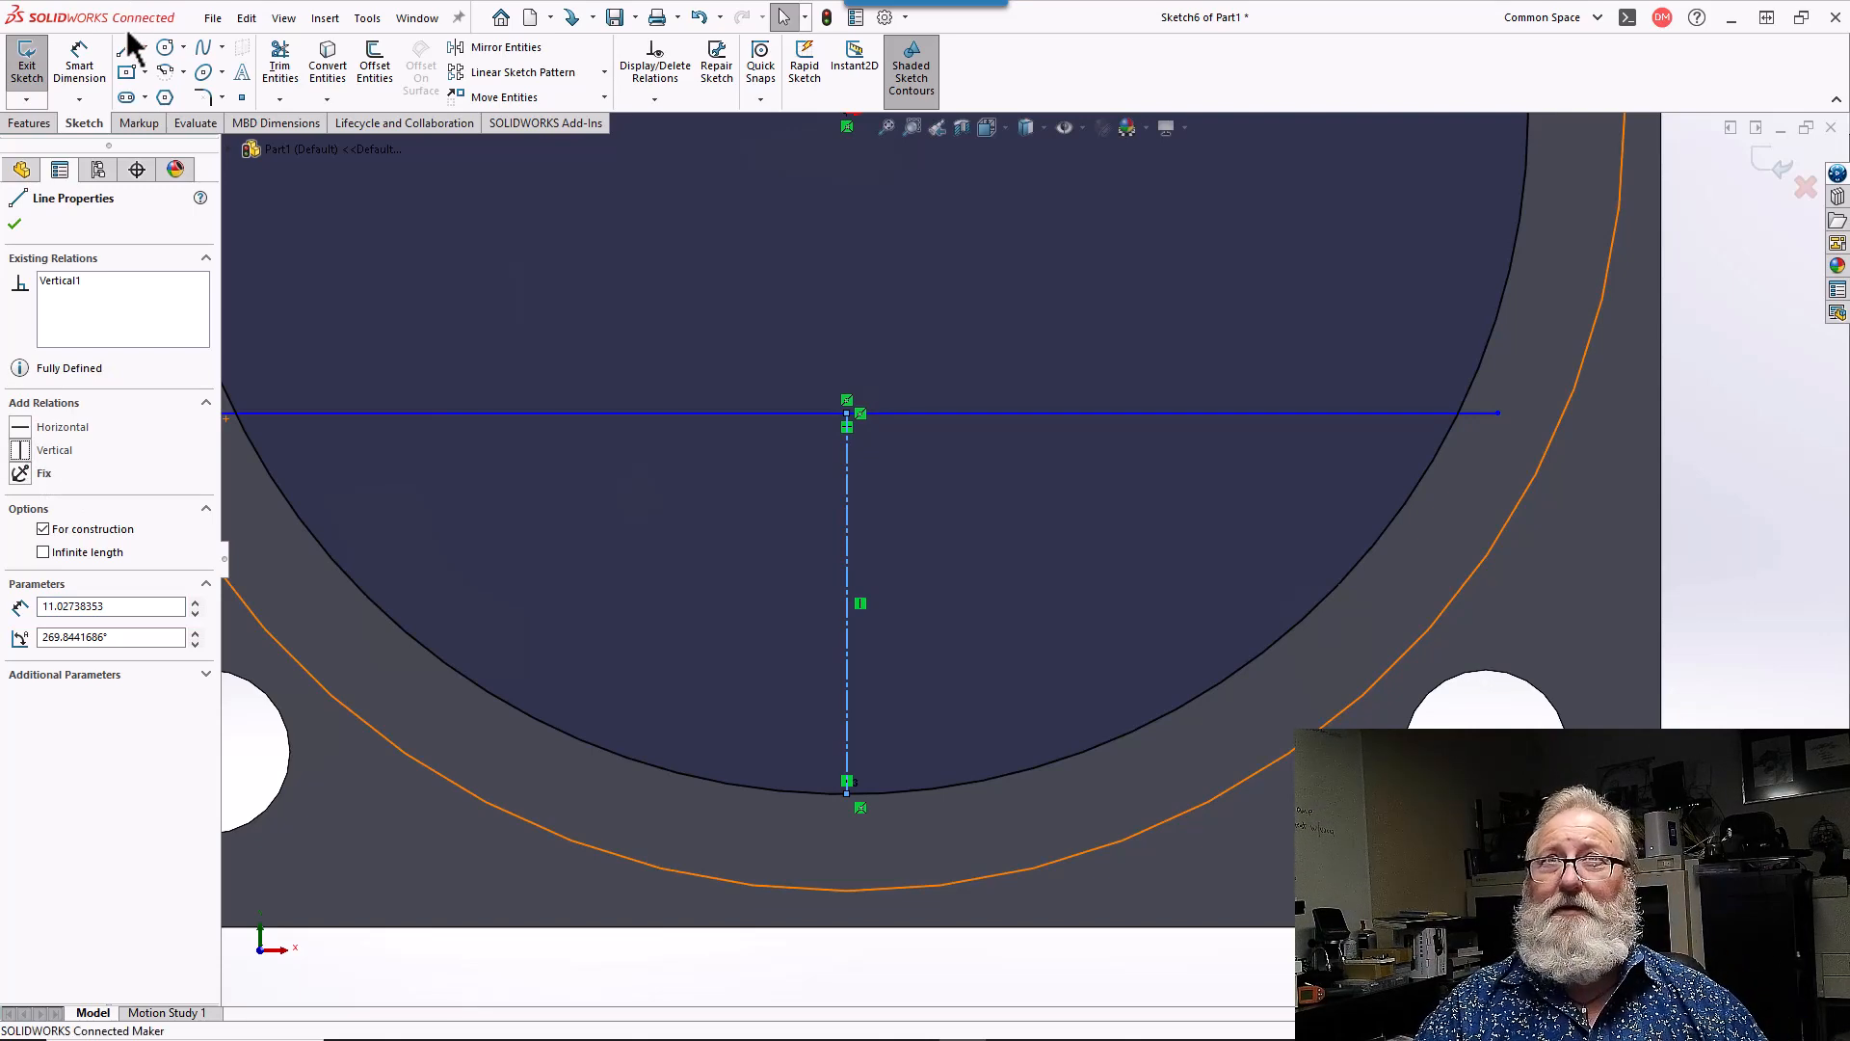
- Dimension the vertical centerline's length as 10.85 mm
left_click(85, 66)
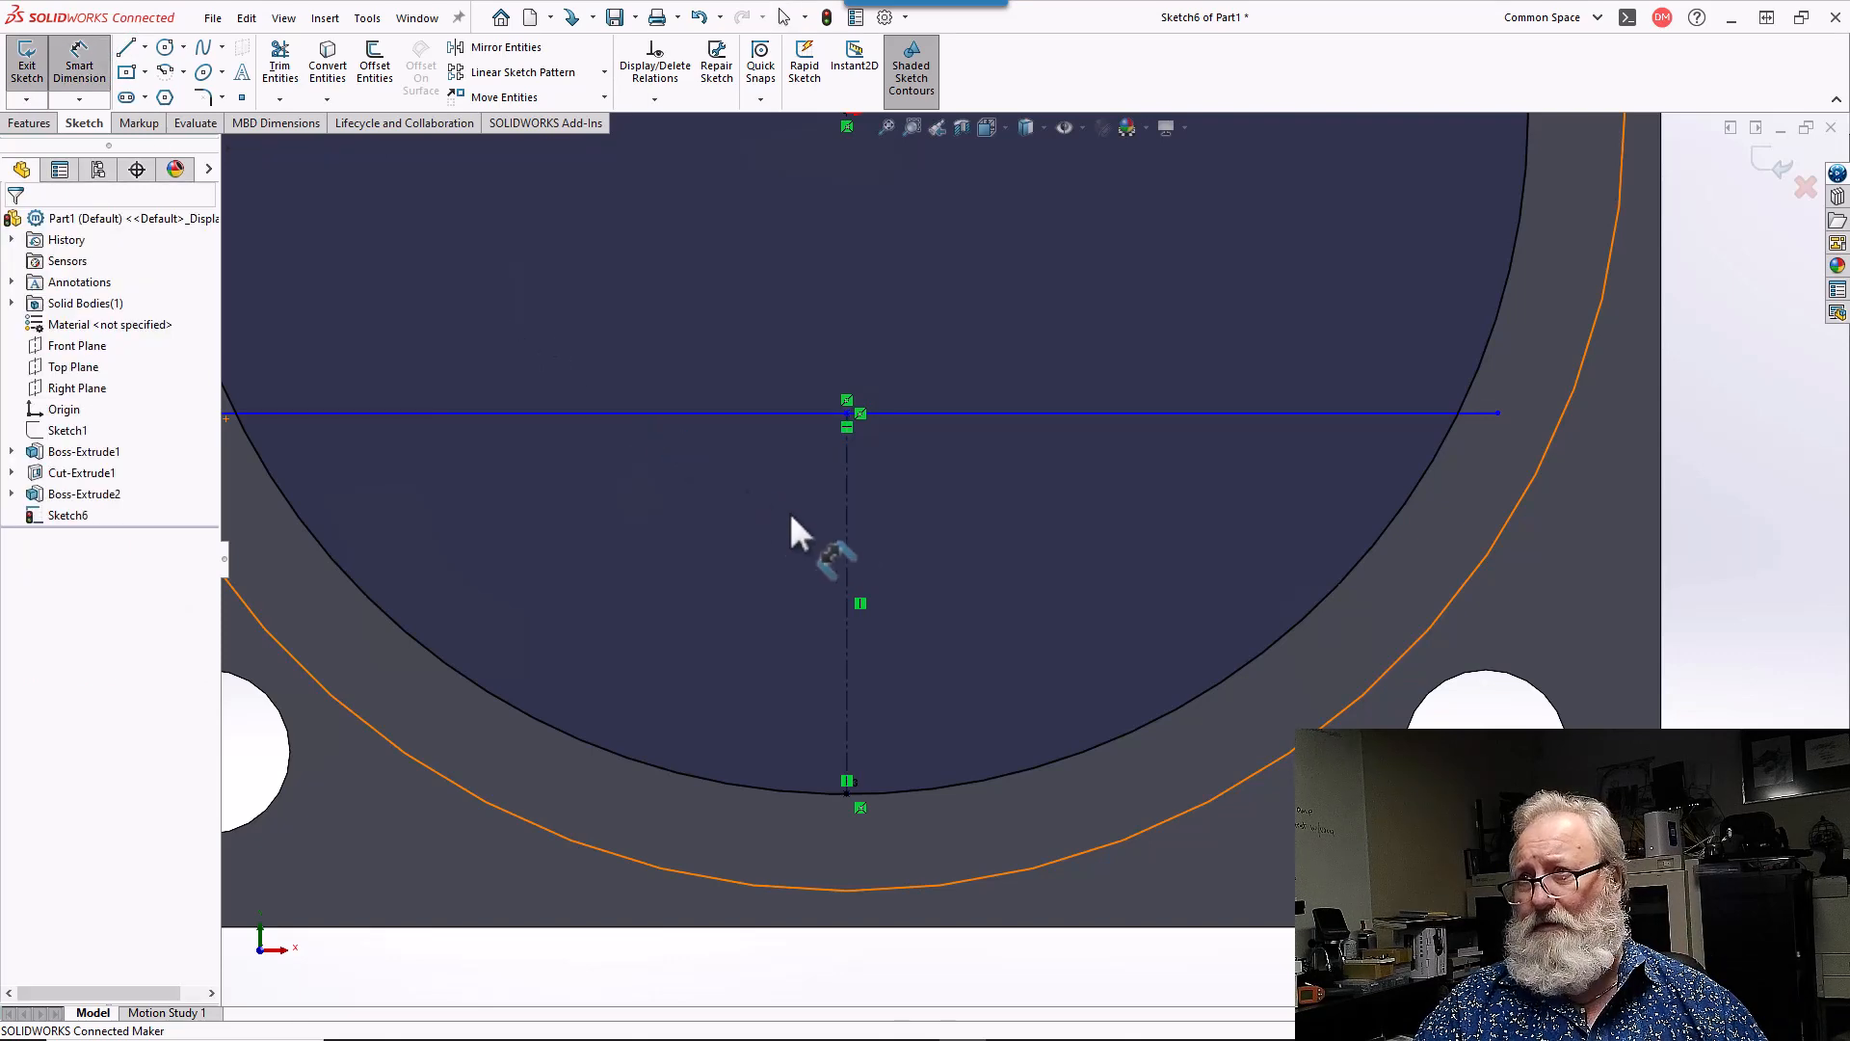
left_click(847, 529)
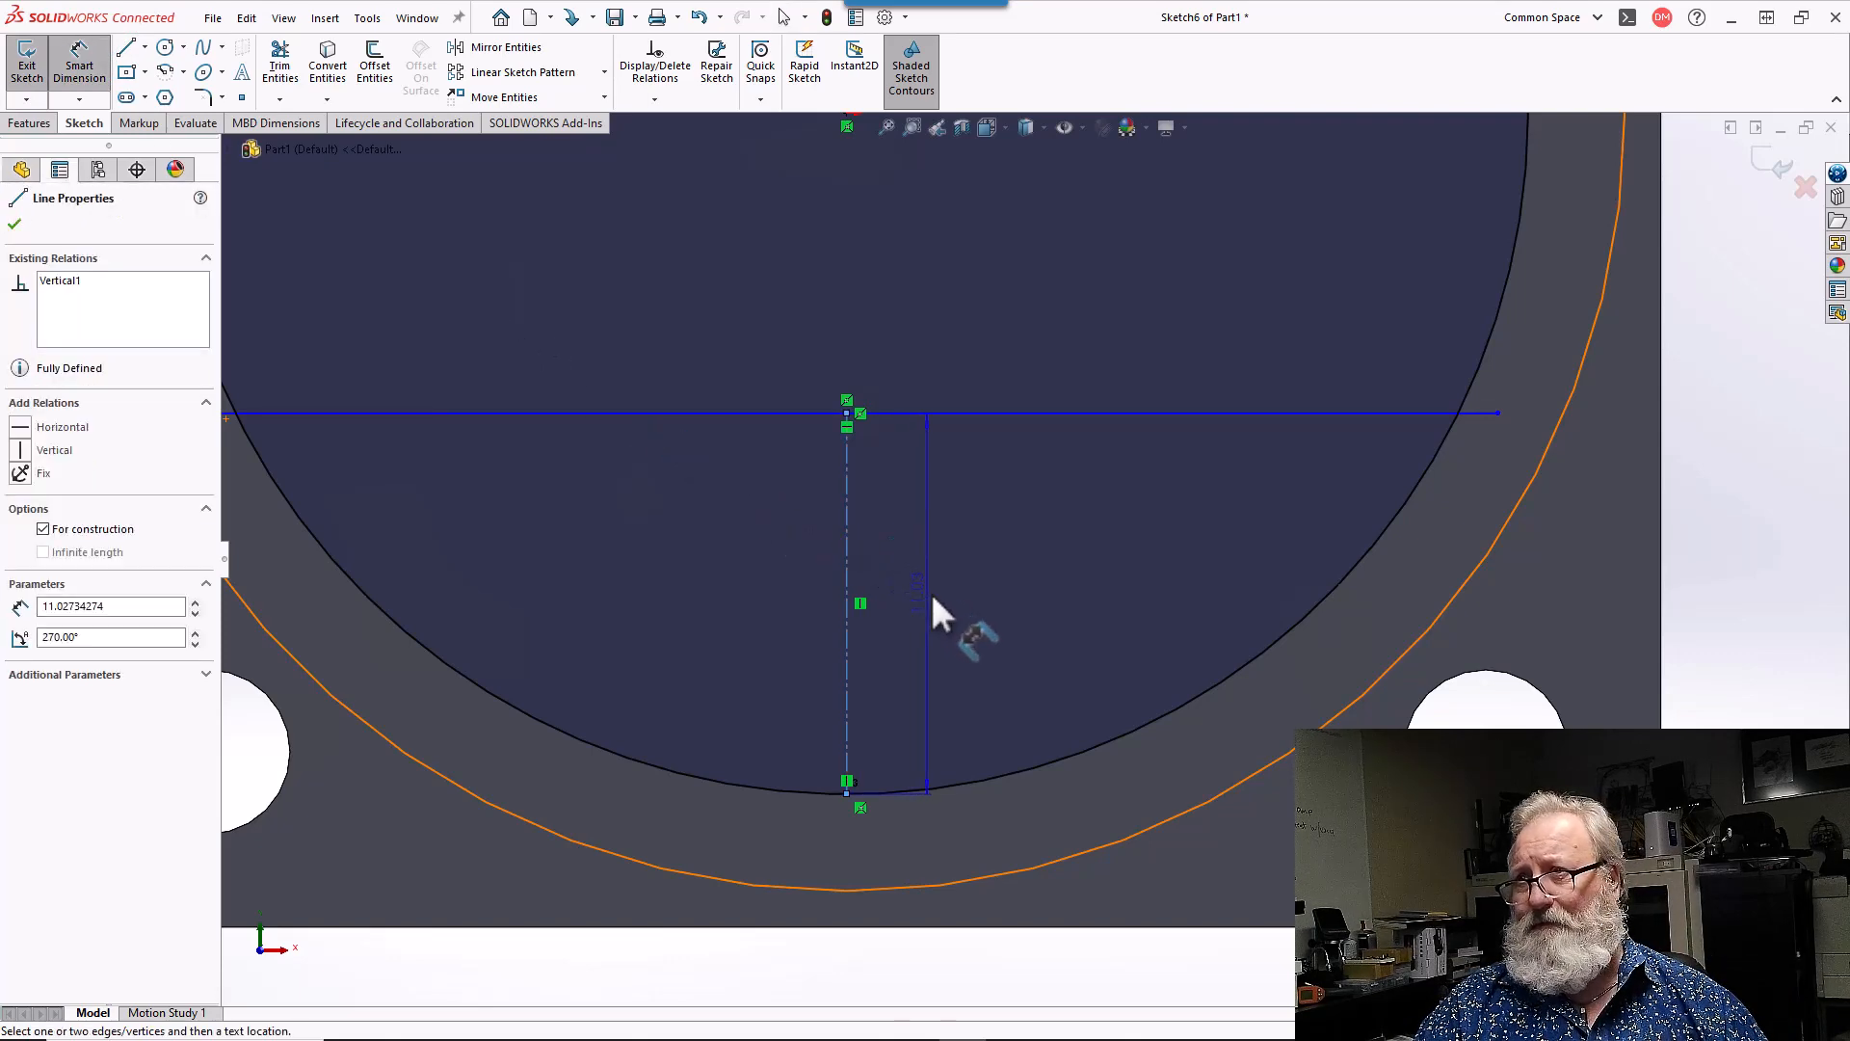
left_click(934, 598)
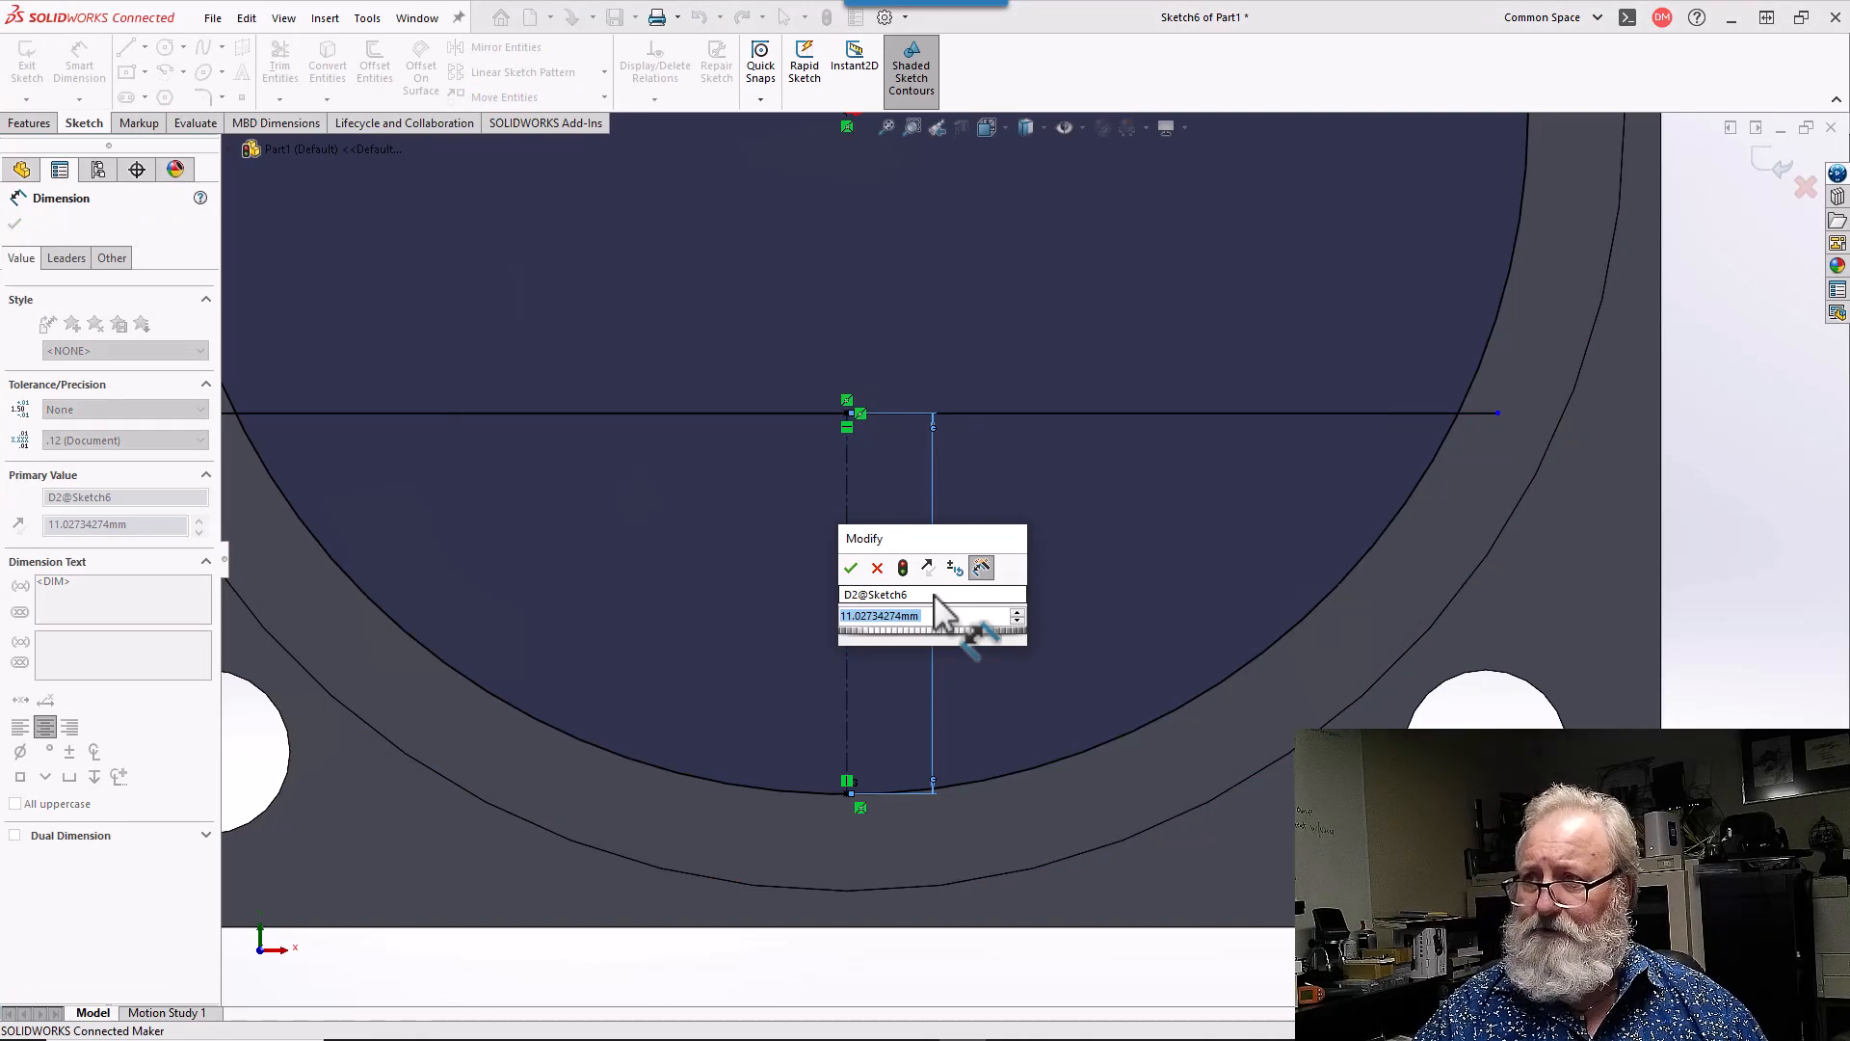
type("10")
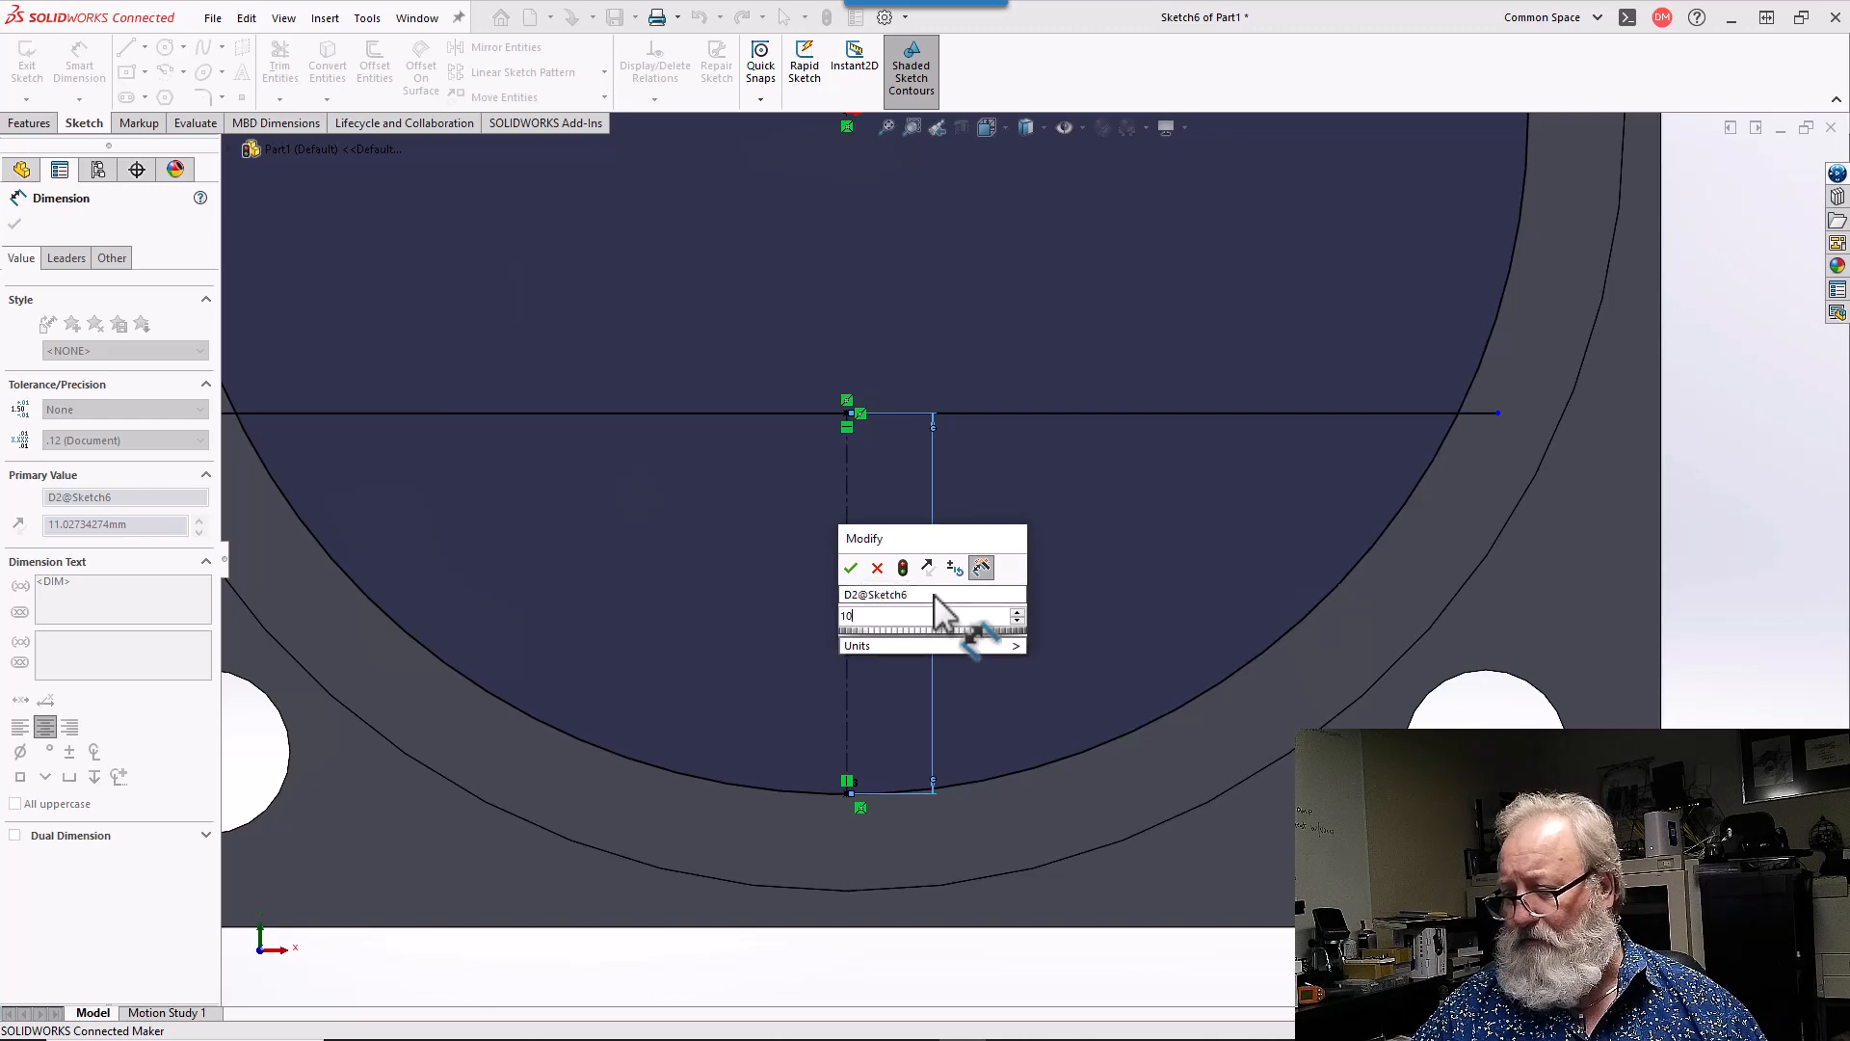
type(".85")
key("Return")
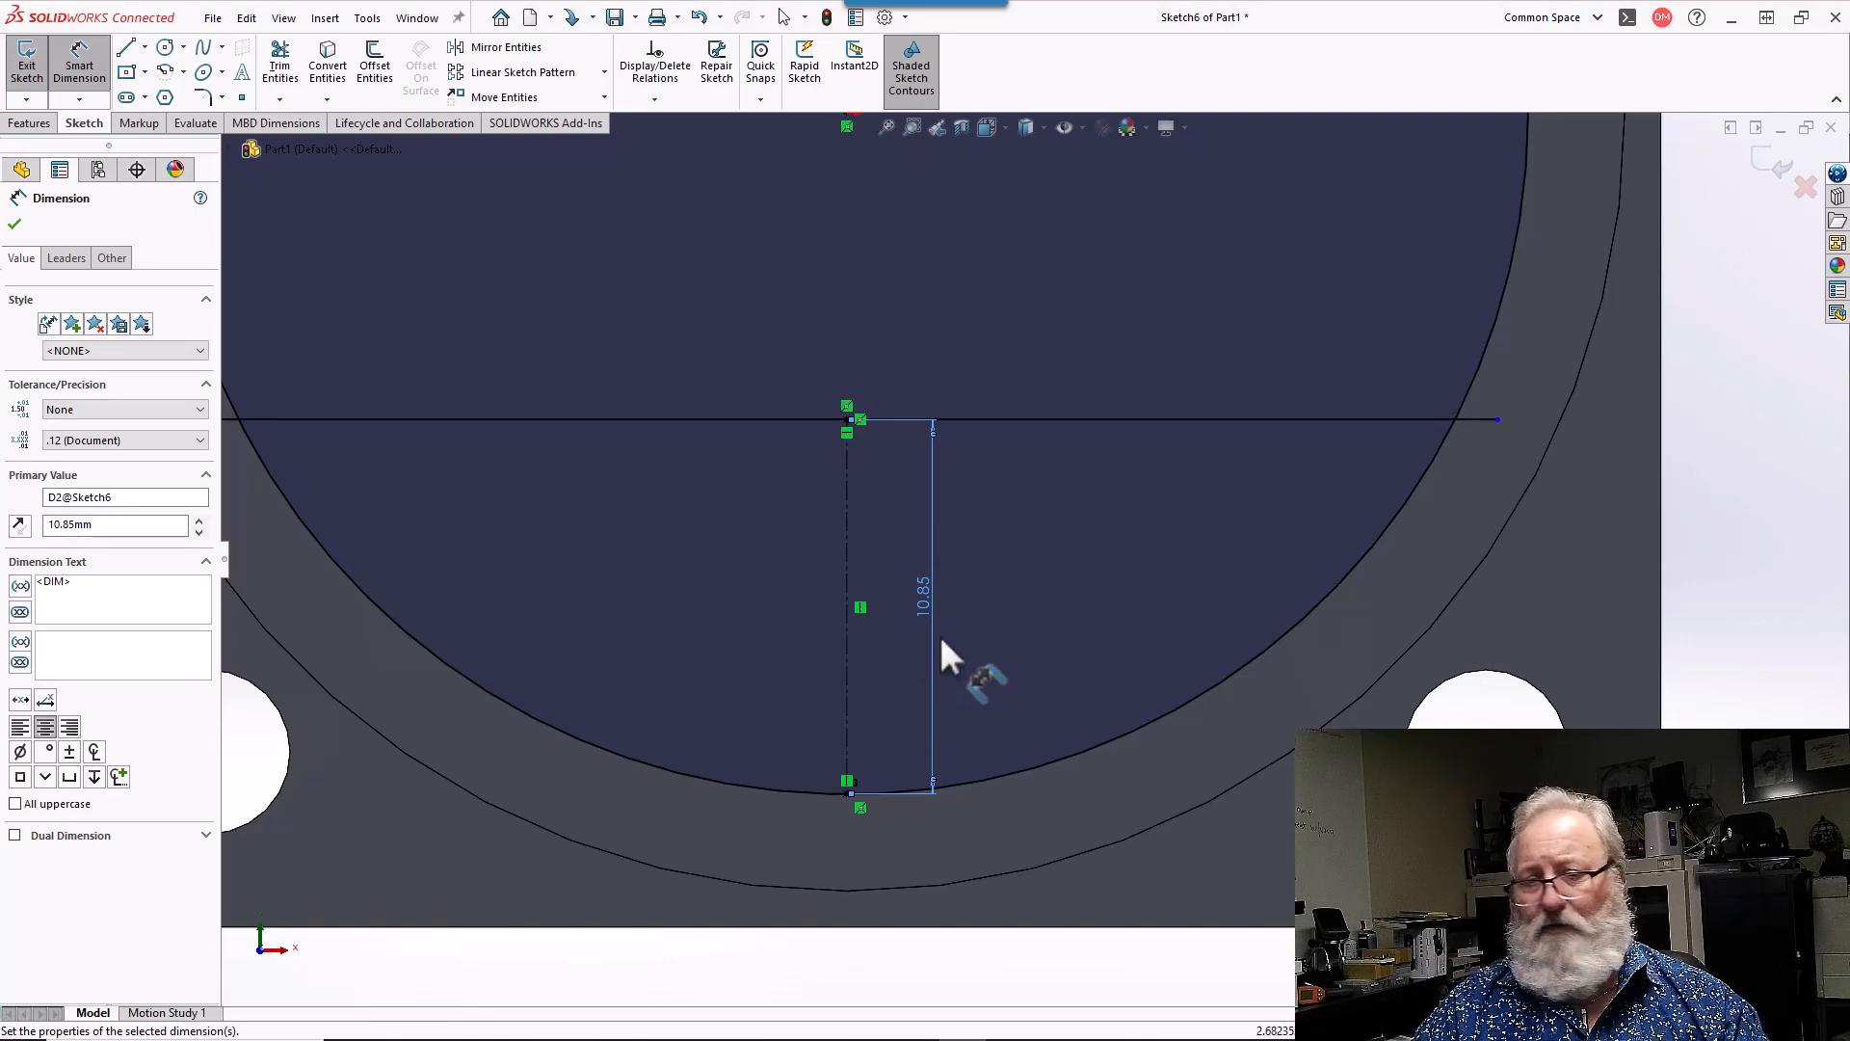
key("Escape")
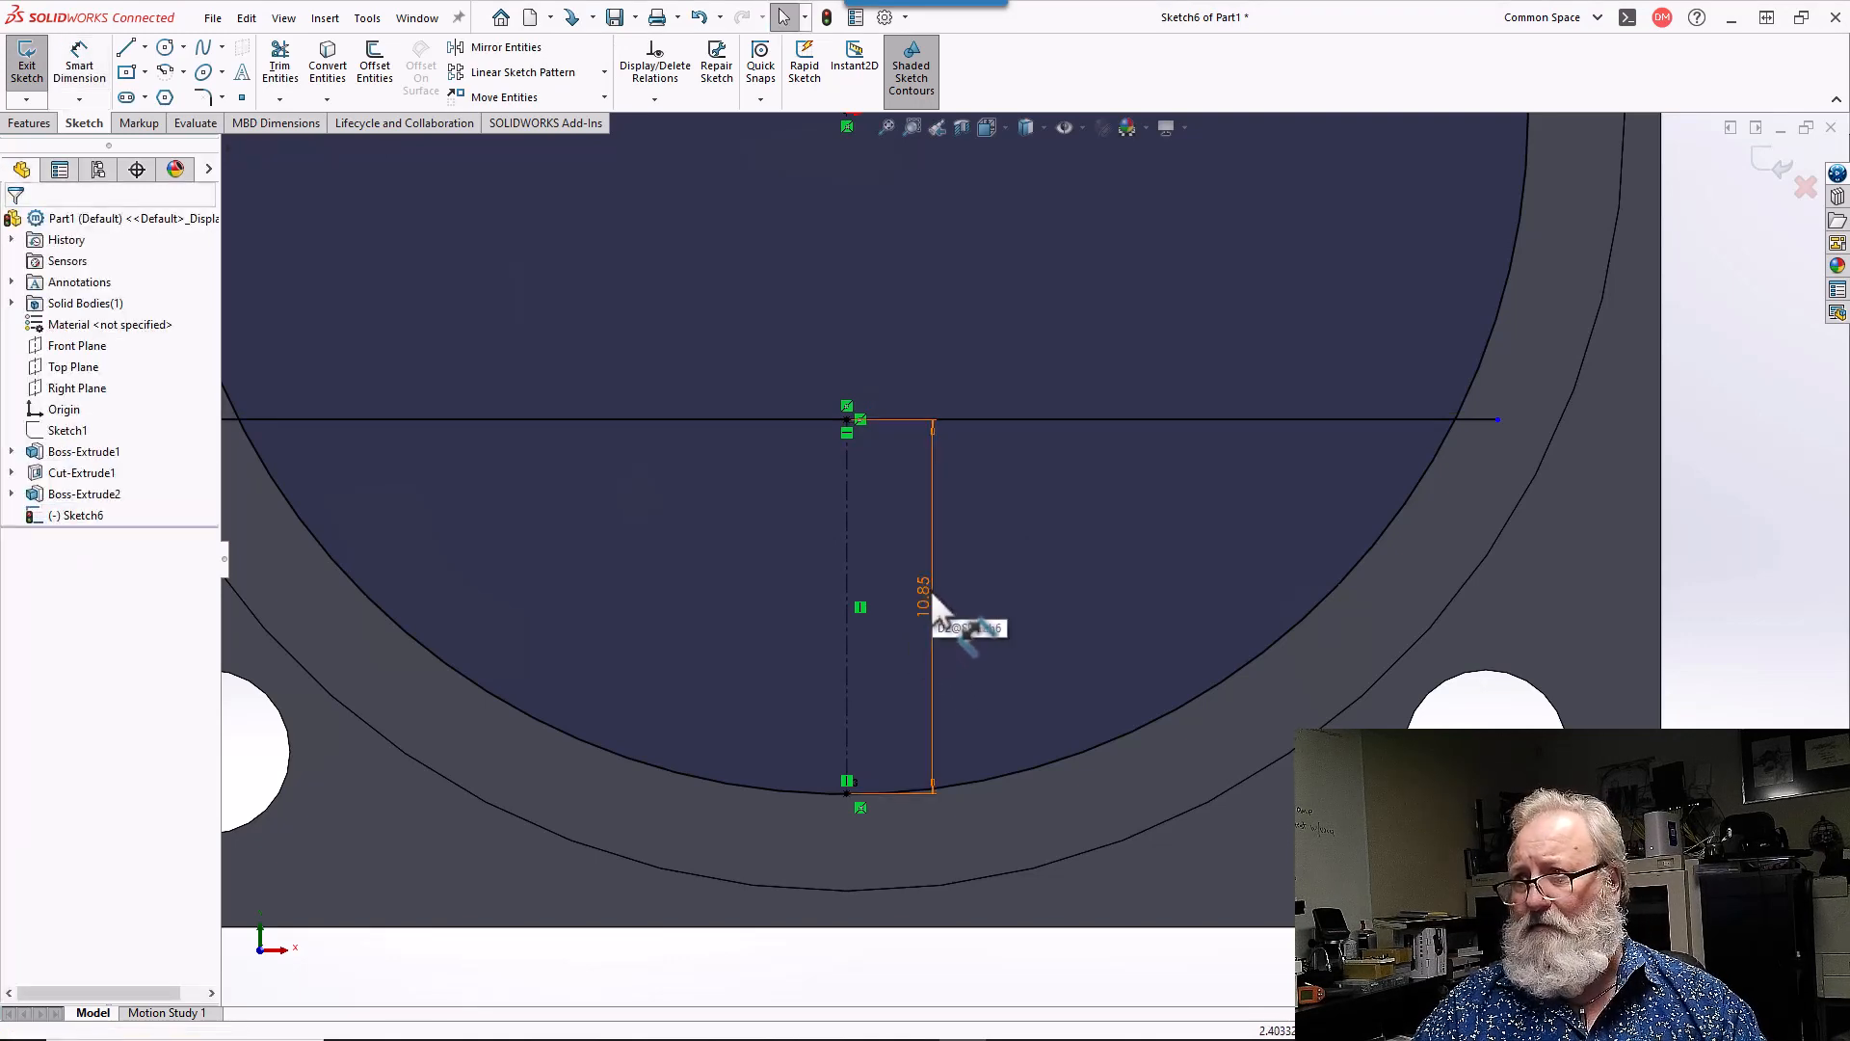
- Replace the centerline's length dimension with a 10.85 mm dimension between the horizontal line's midpoint and the circle's lowest point
key("Delete")
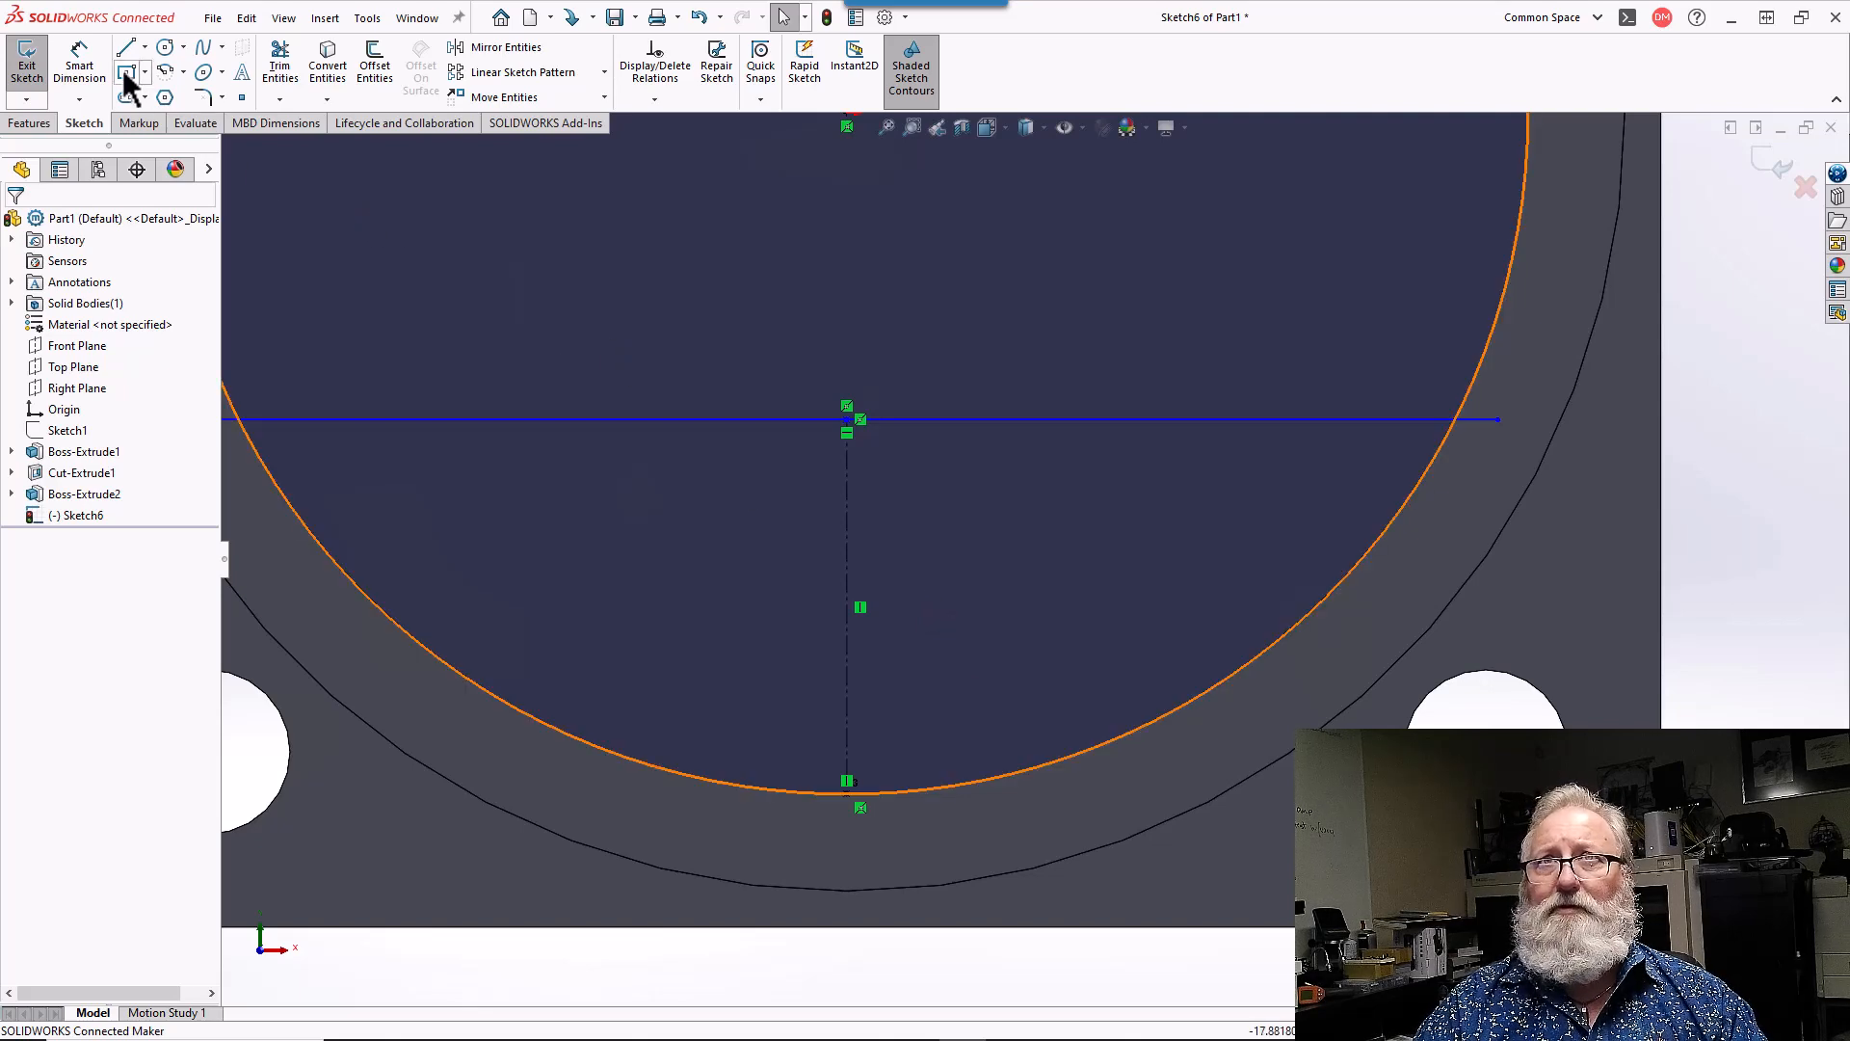
left_click(97, 67)
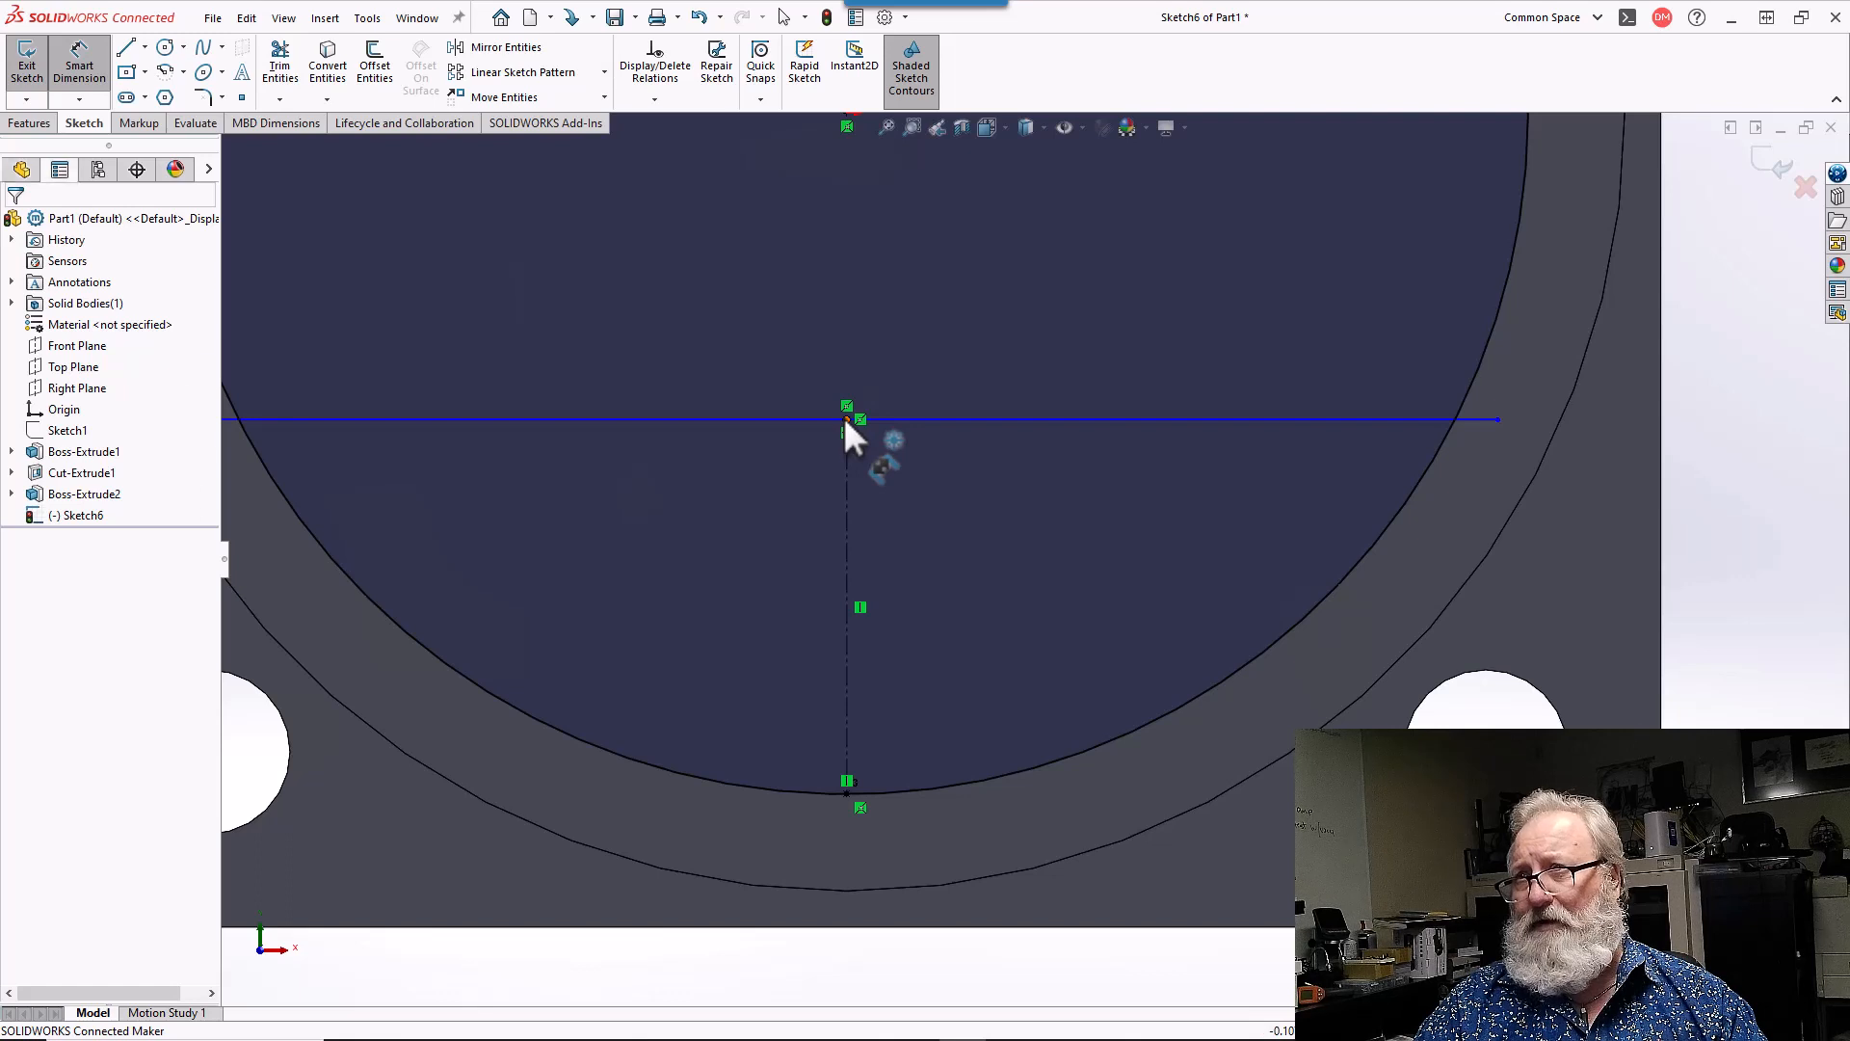
left_click(846, 420)
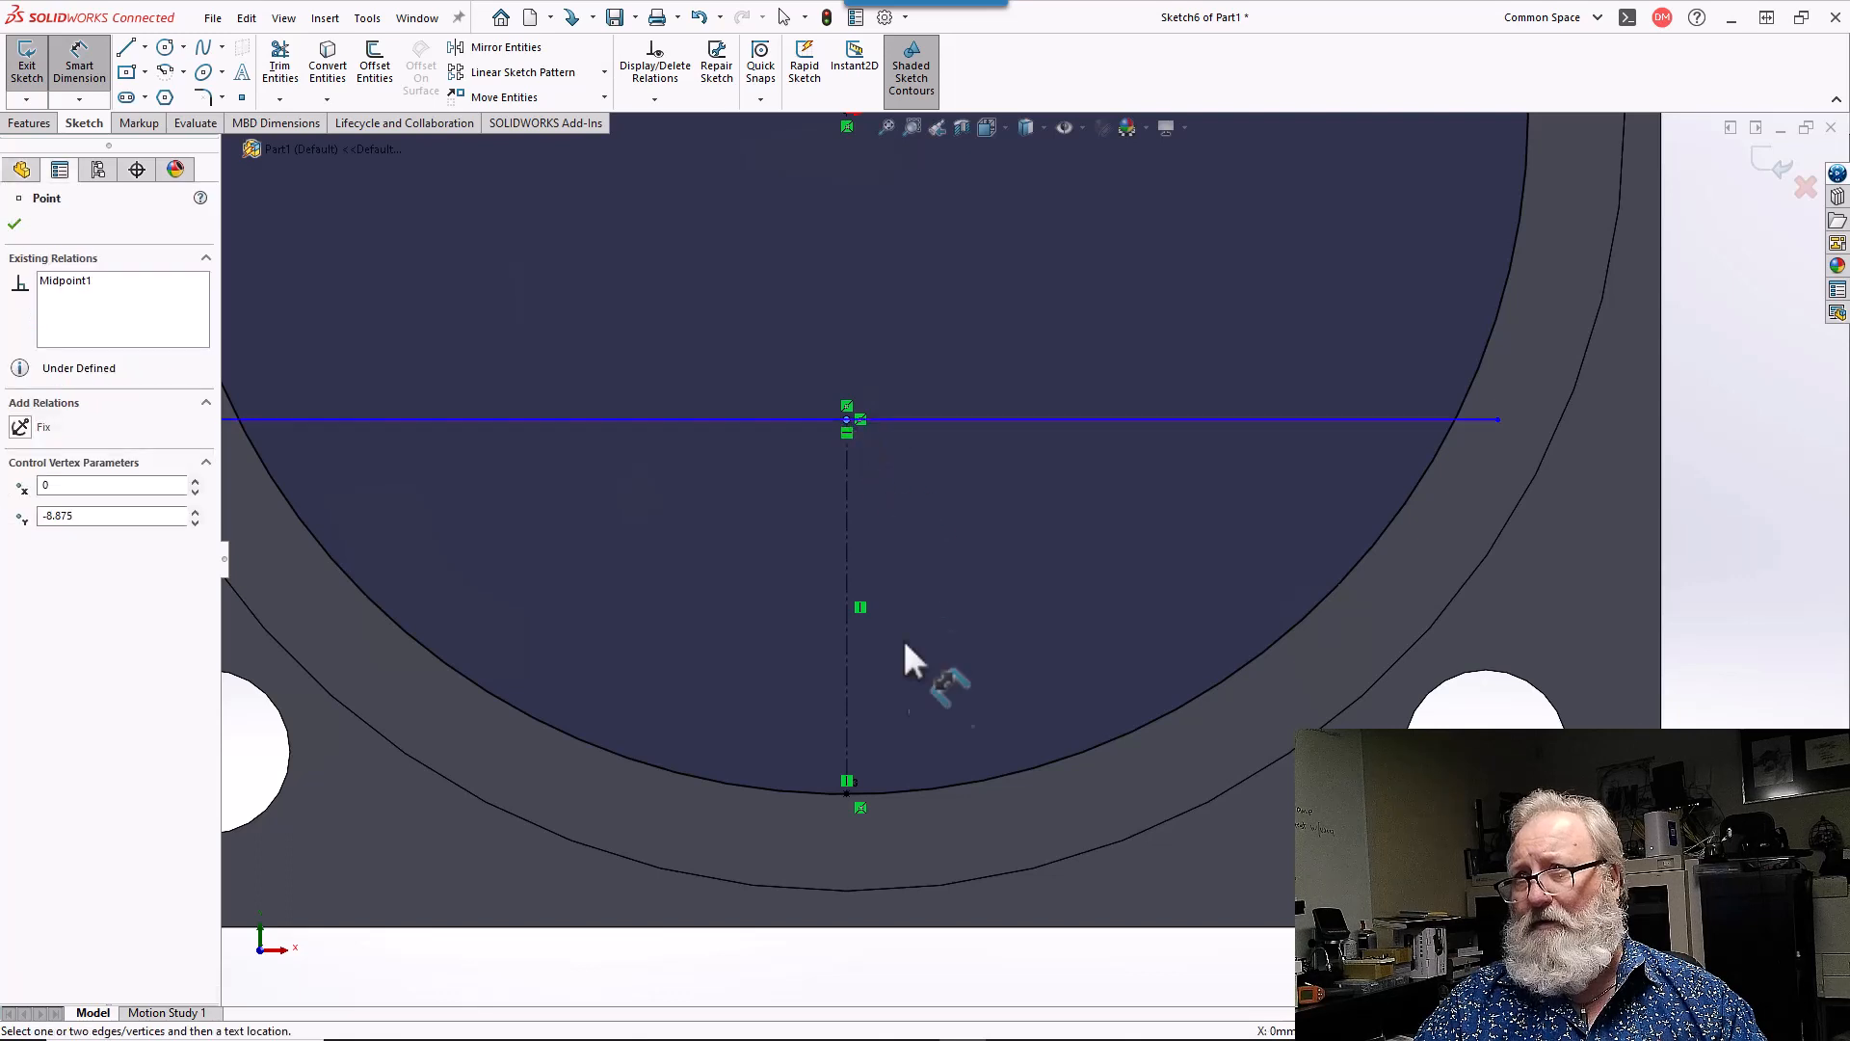
left_click(846, 794)
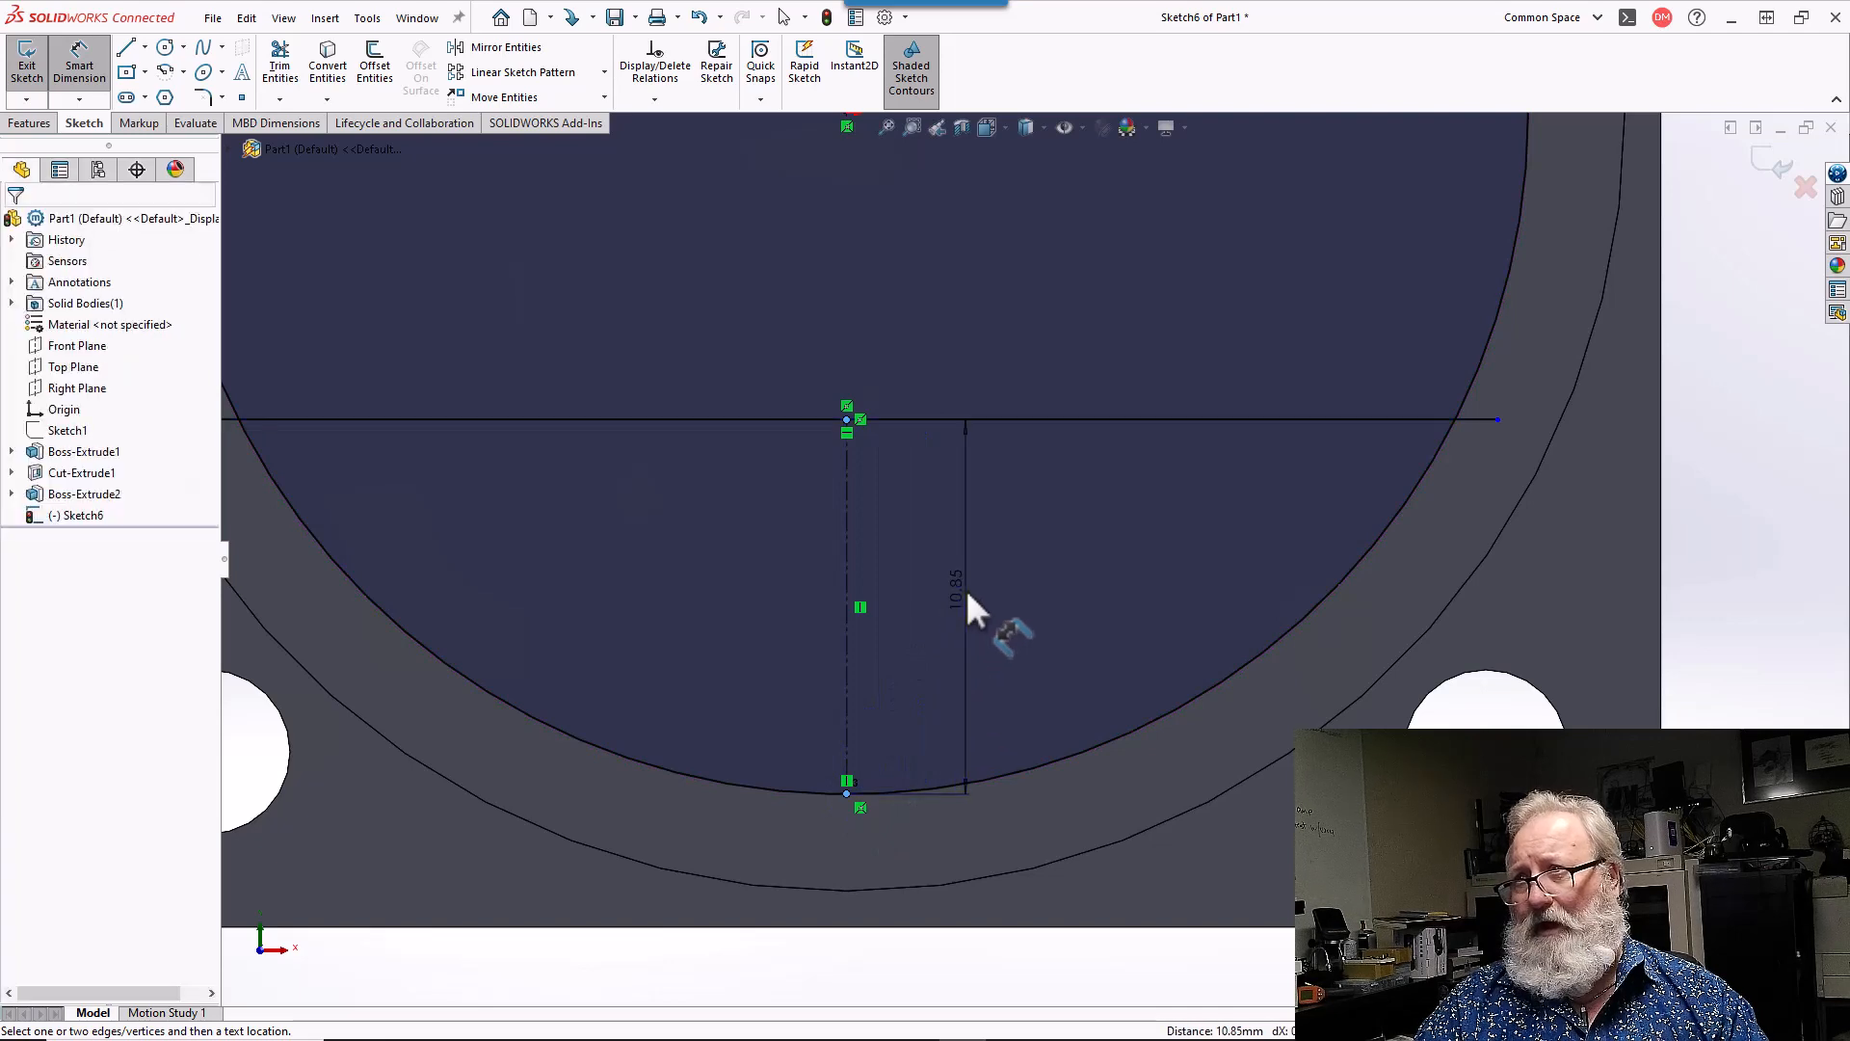
left_click(967, 597)
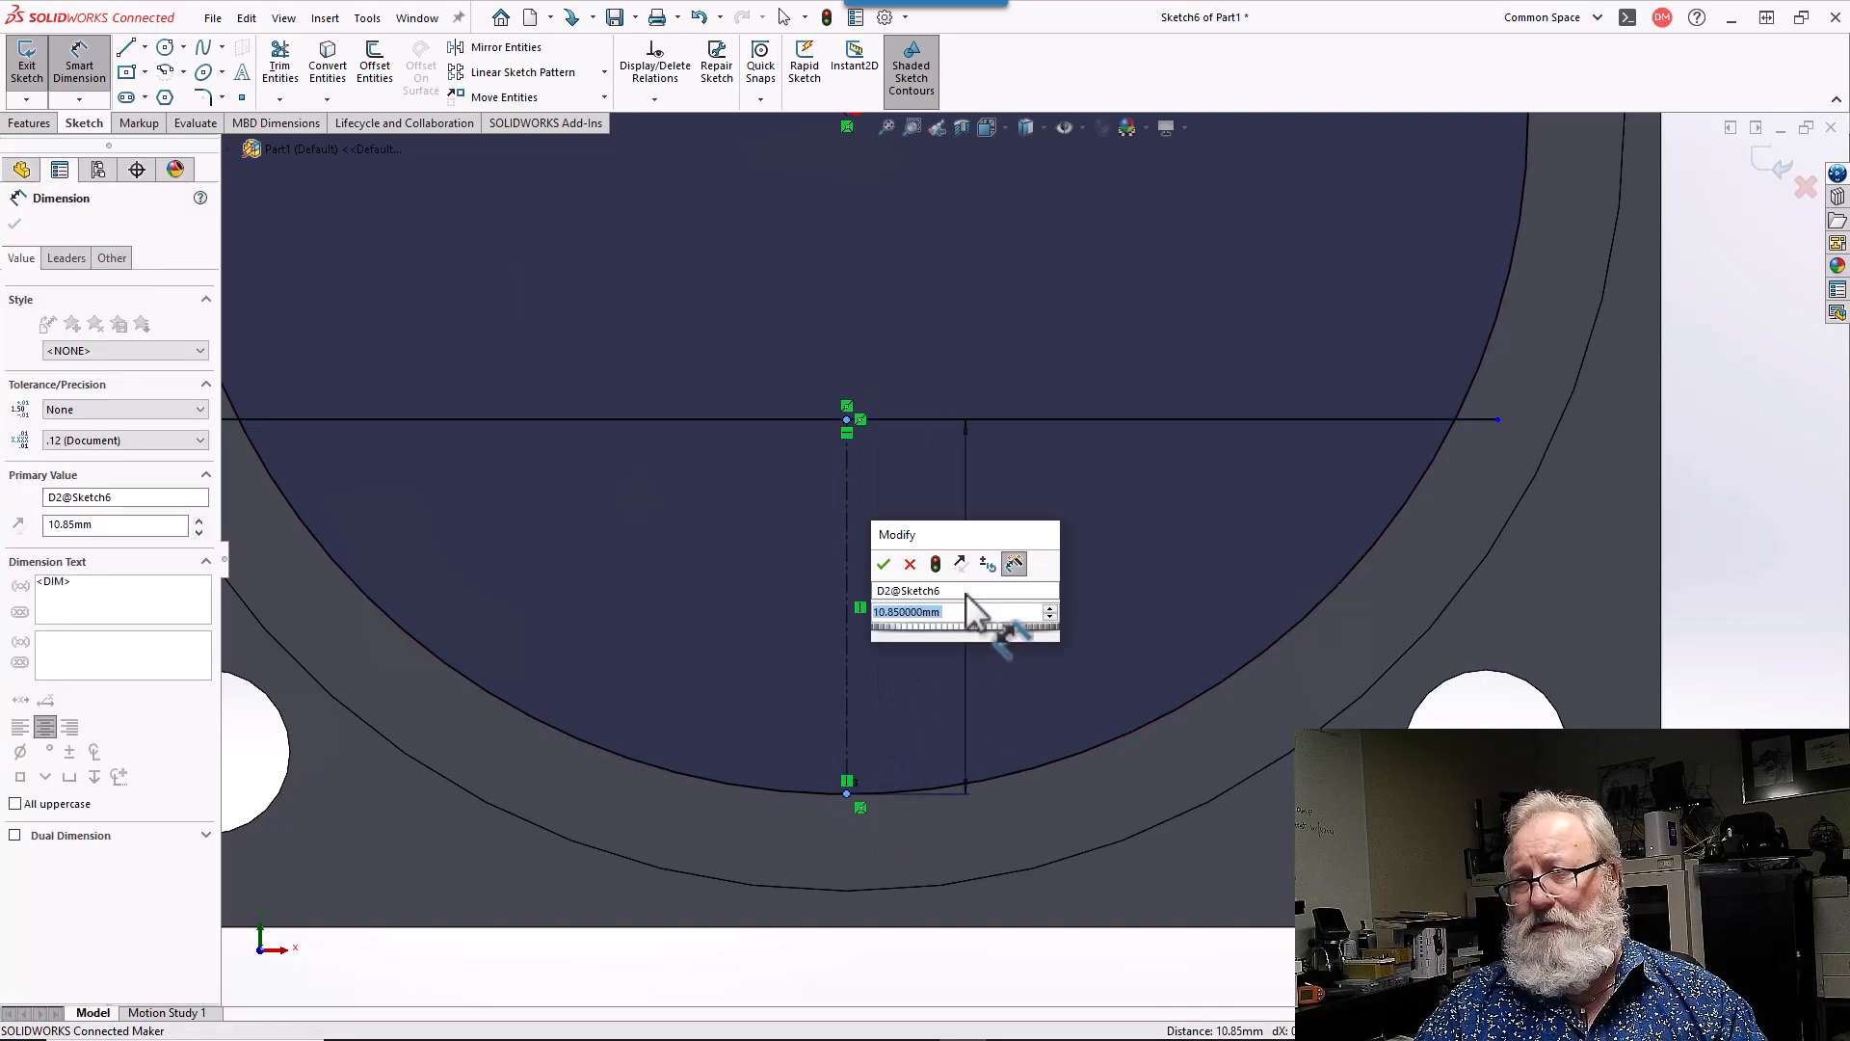
left_click(885, 566)
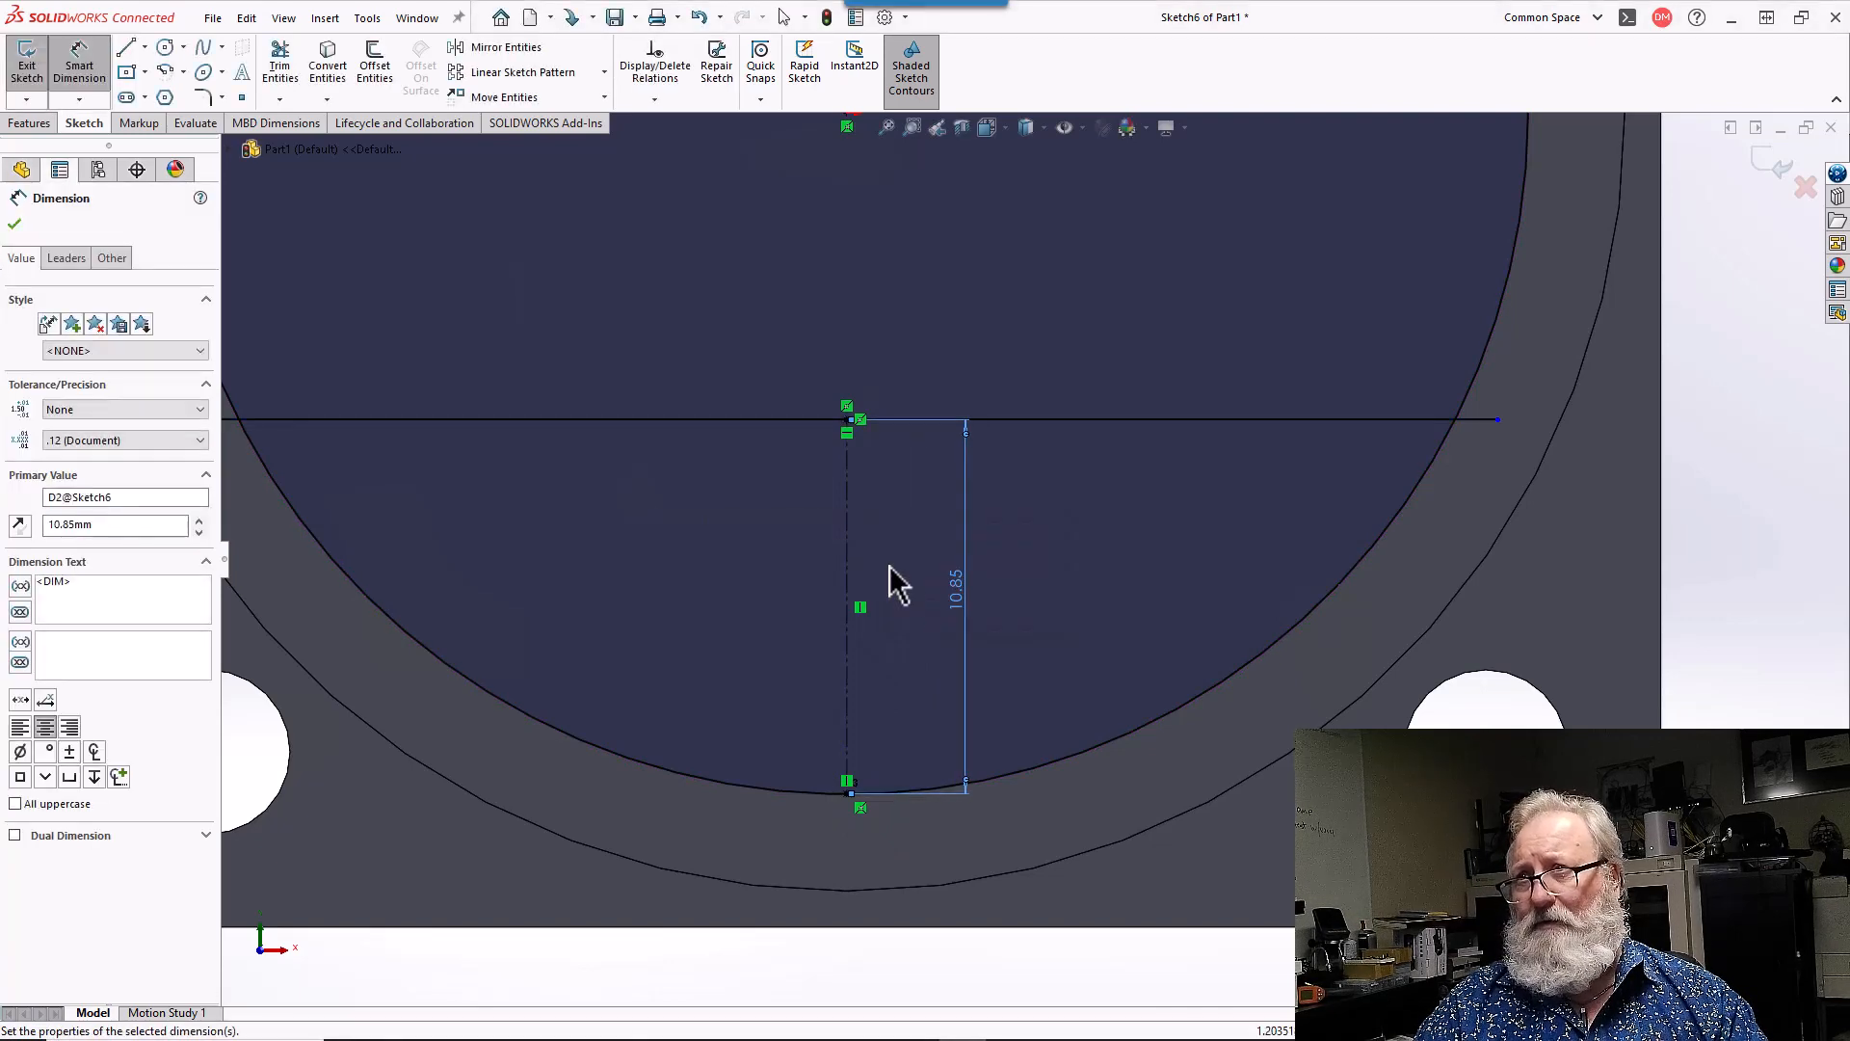
key("Escape")
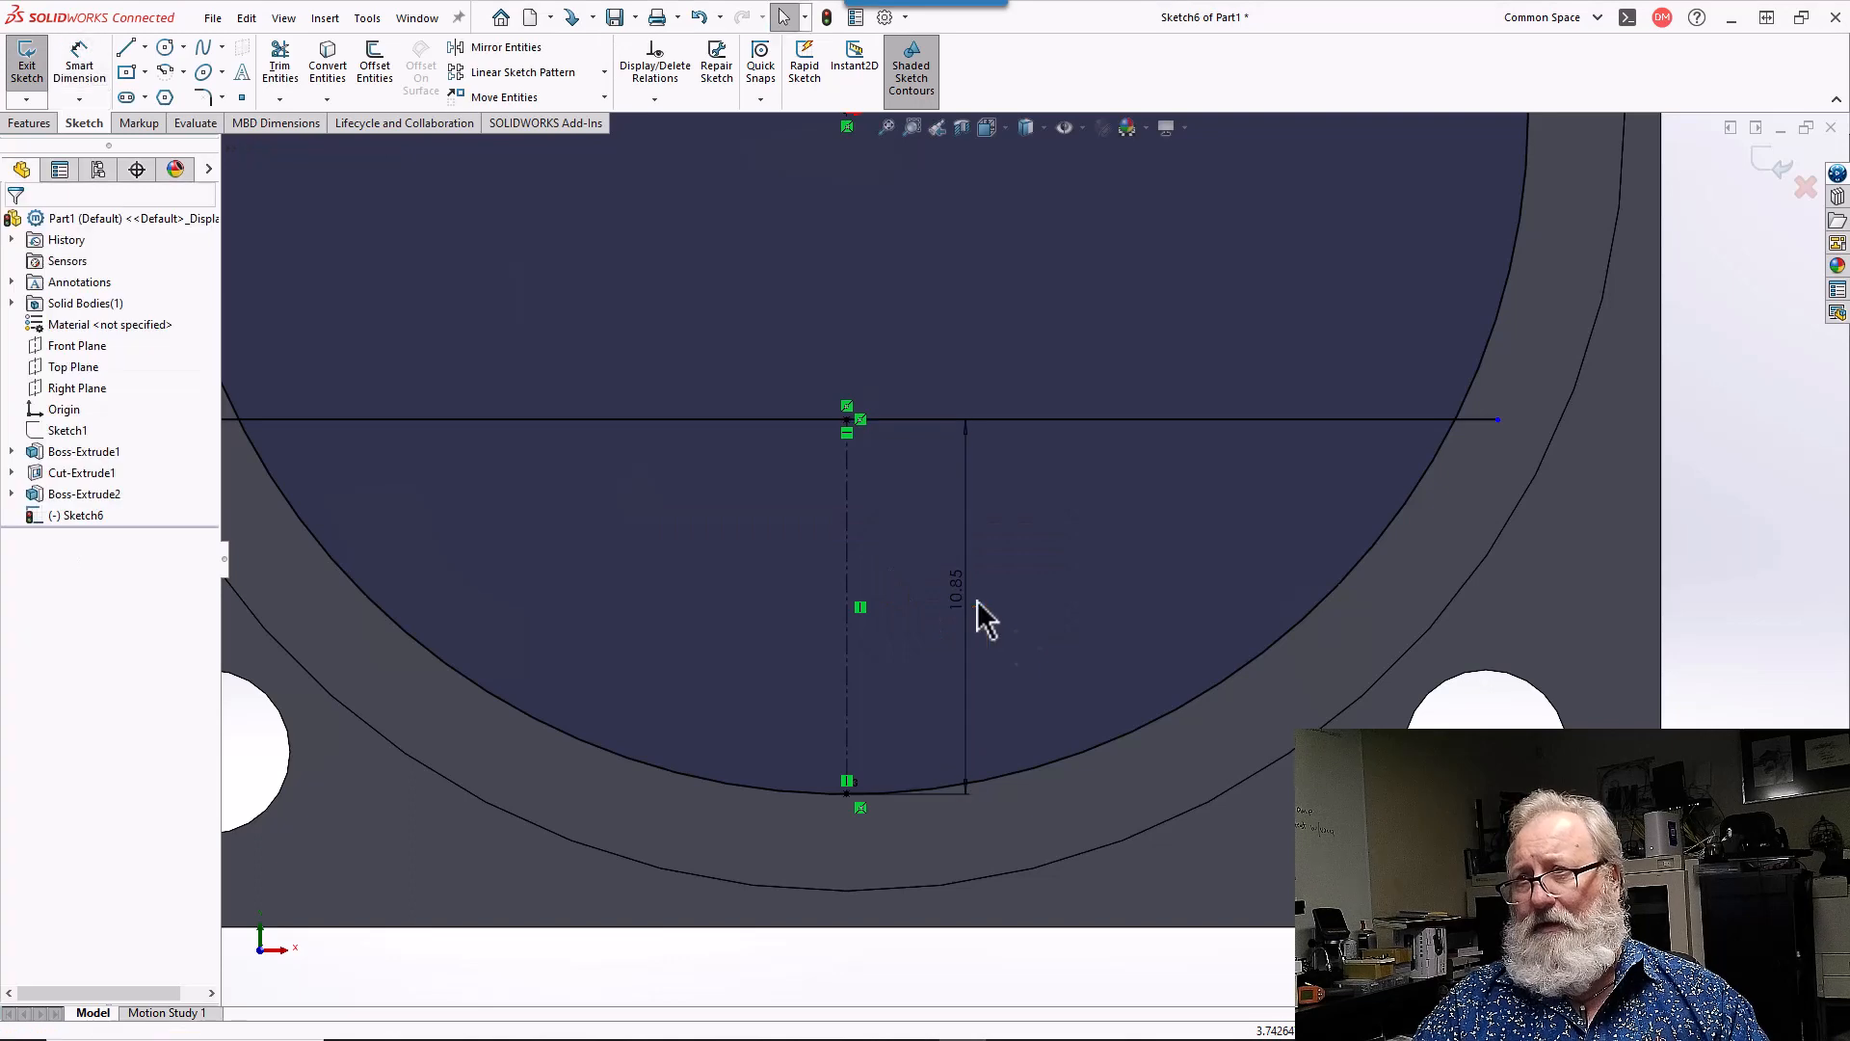
- Delete the vertical centerline and undo the deletion
left_click(846, 548)
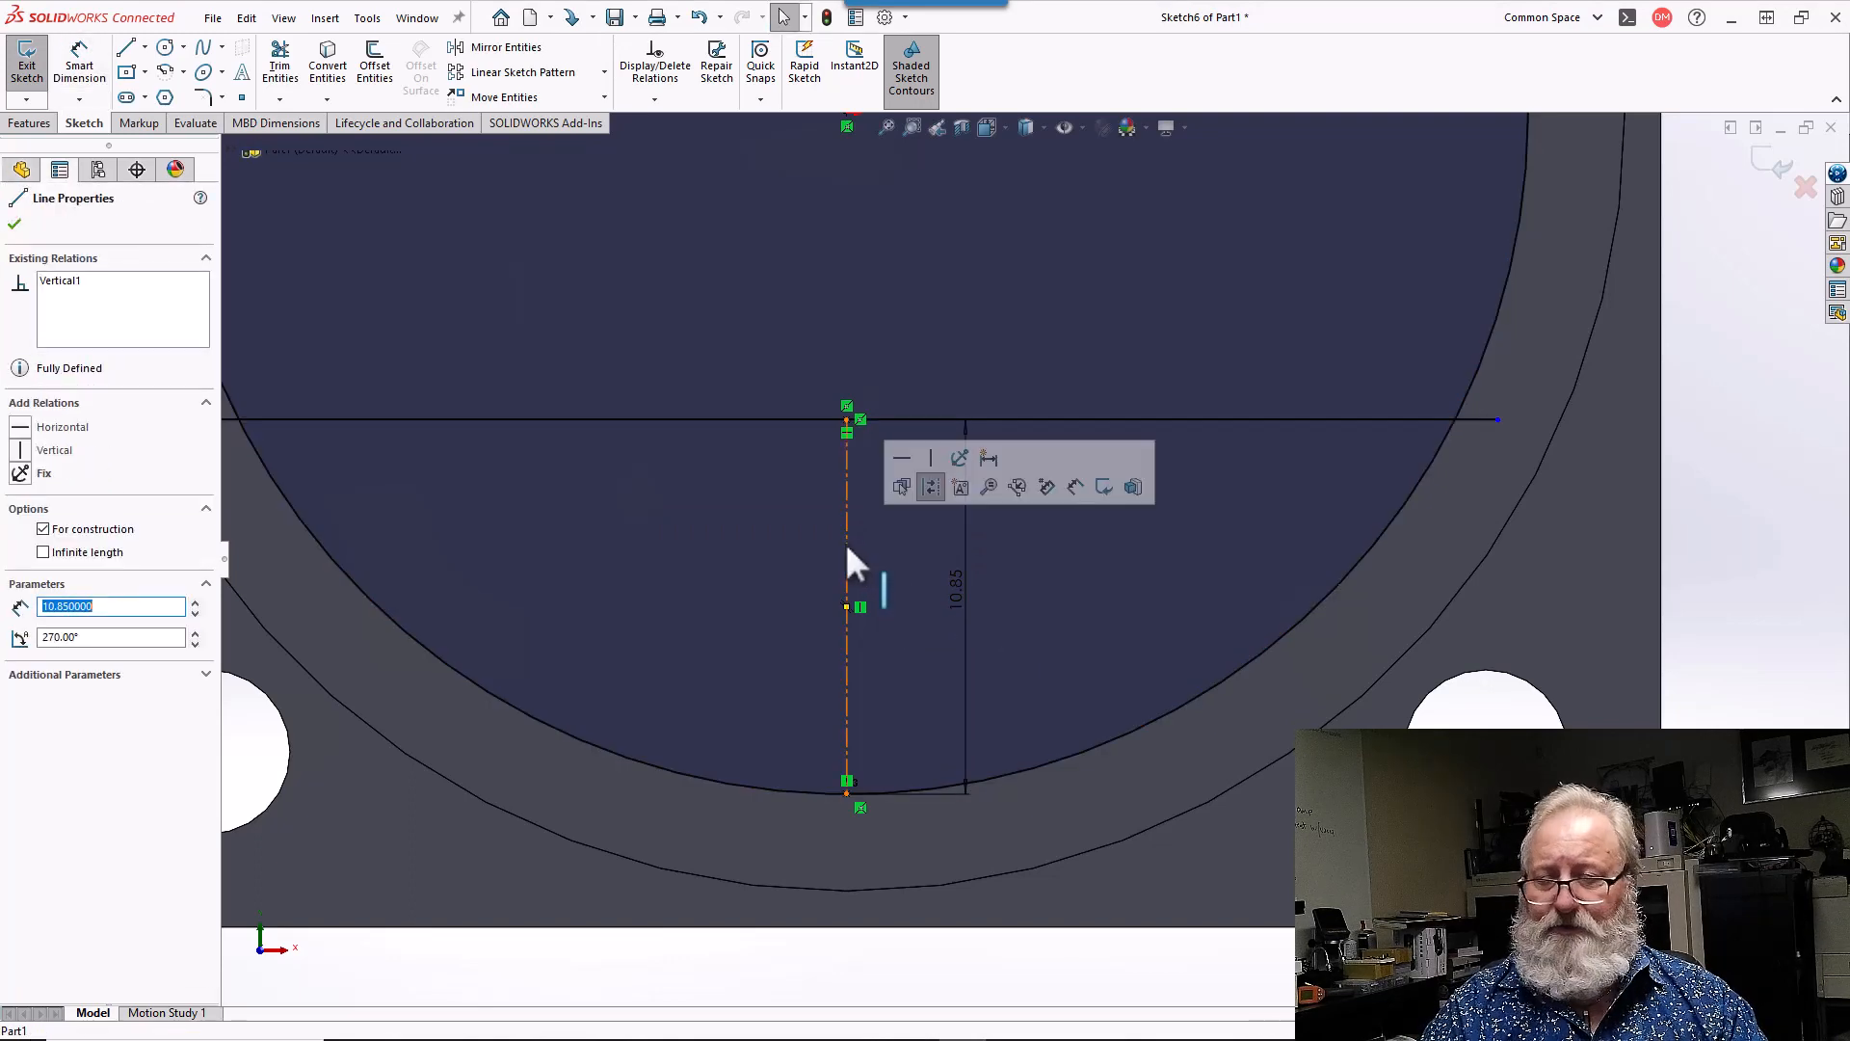
key("Escape")
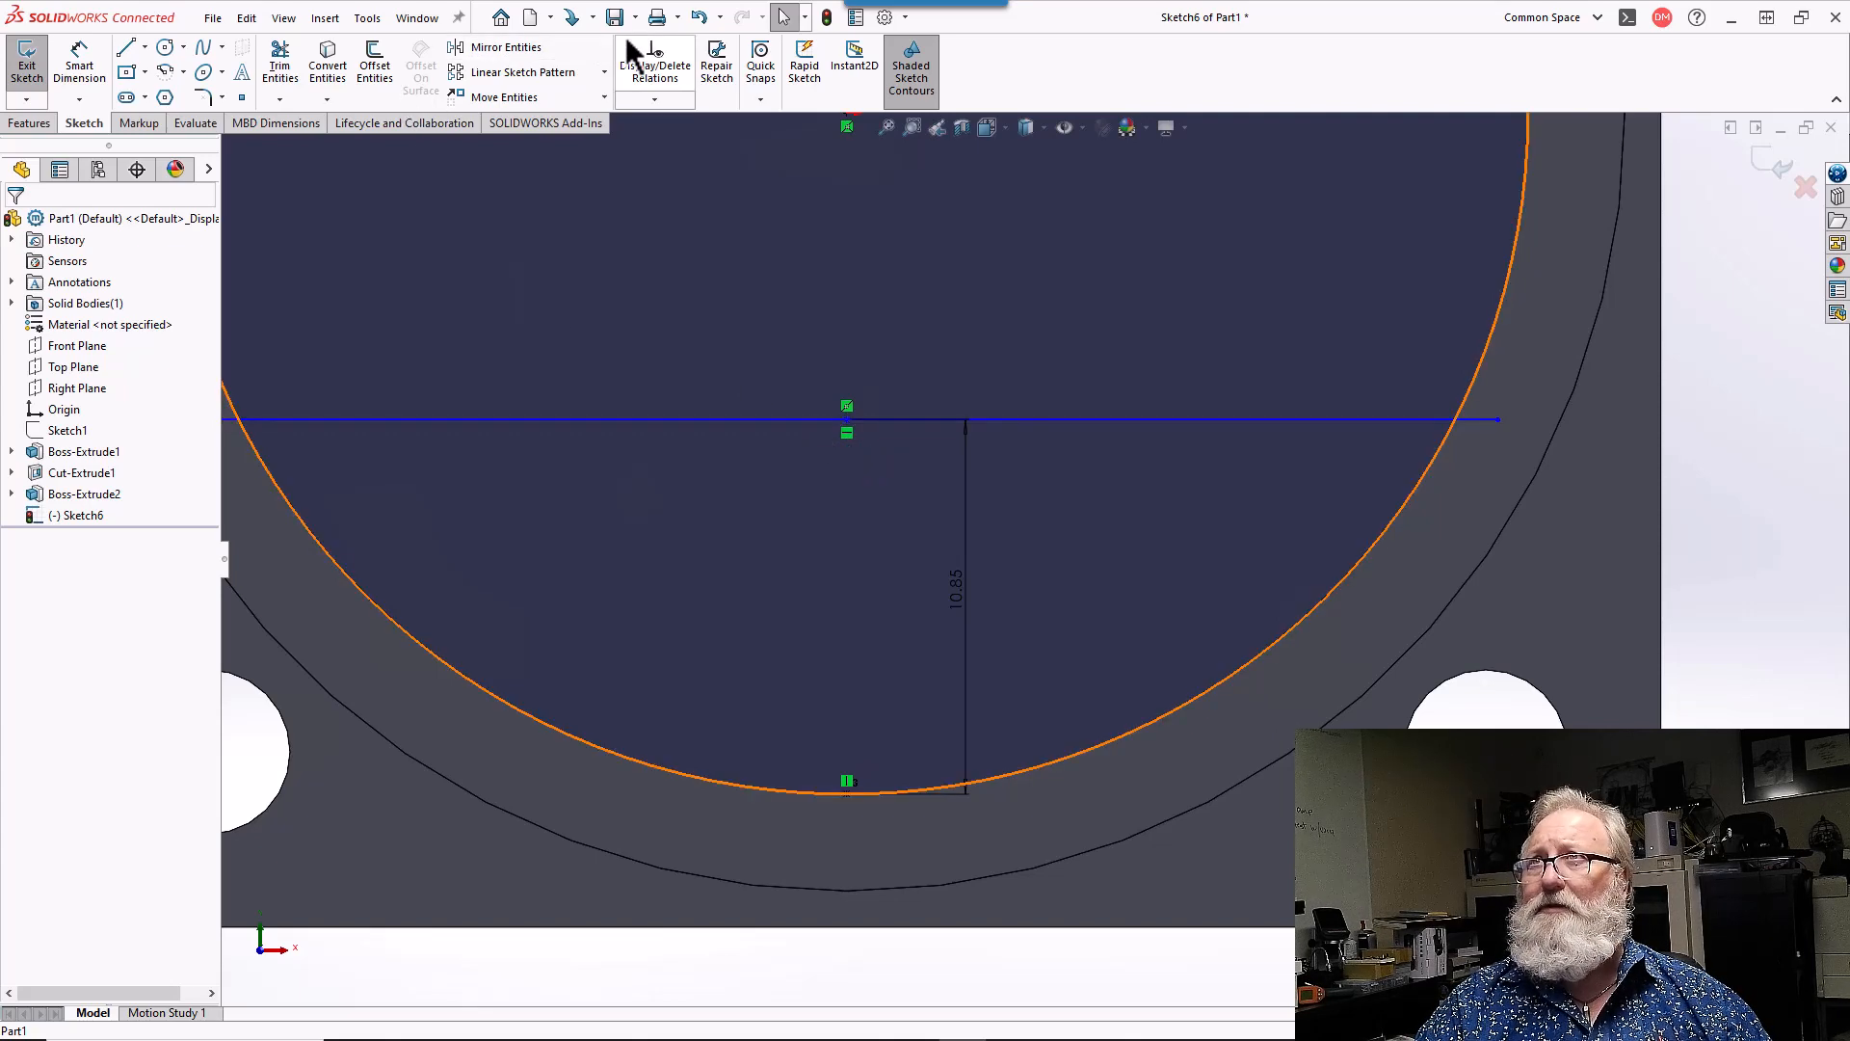
left_click(698, 17)
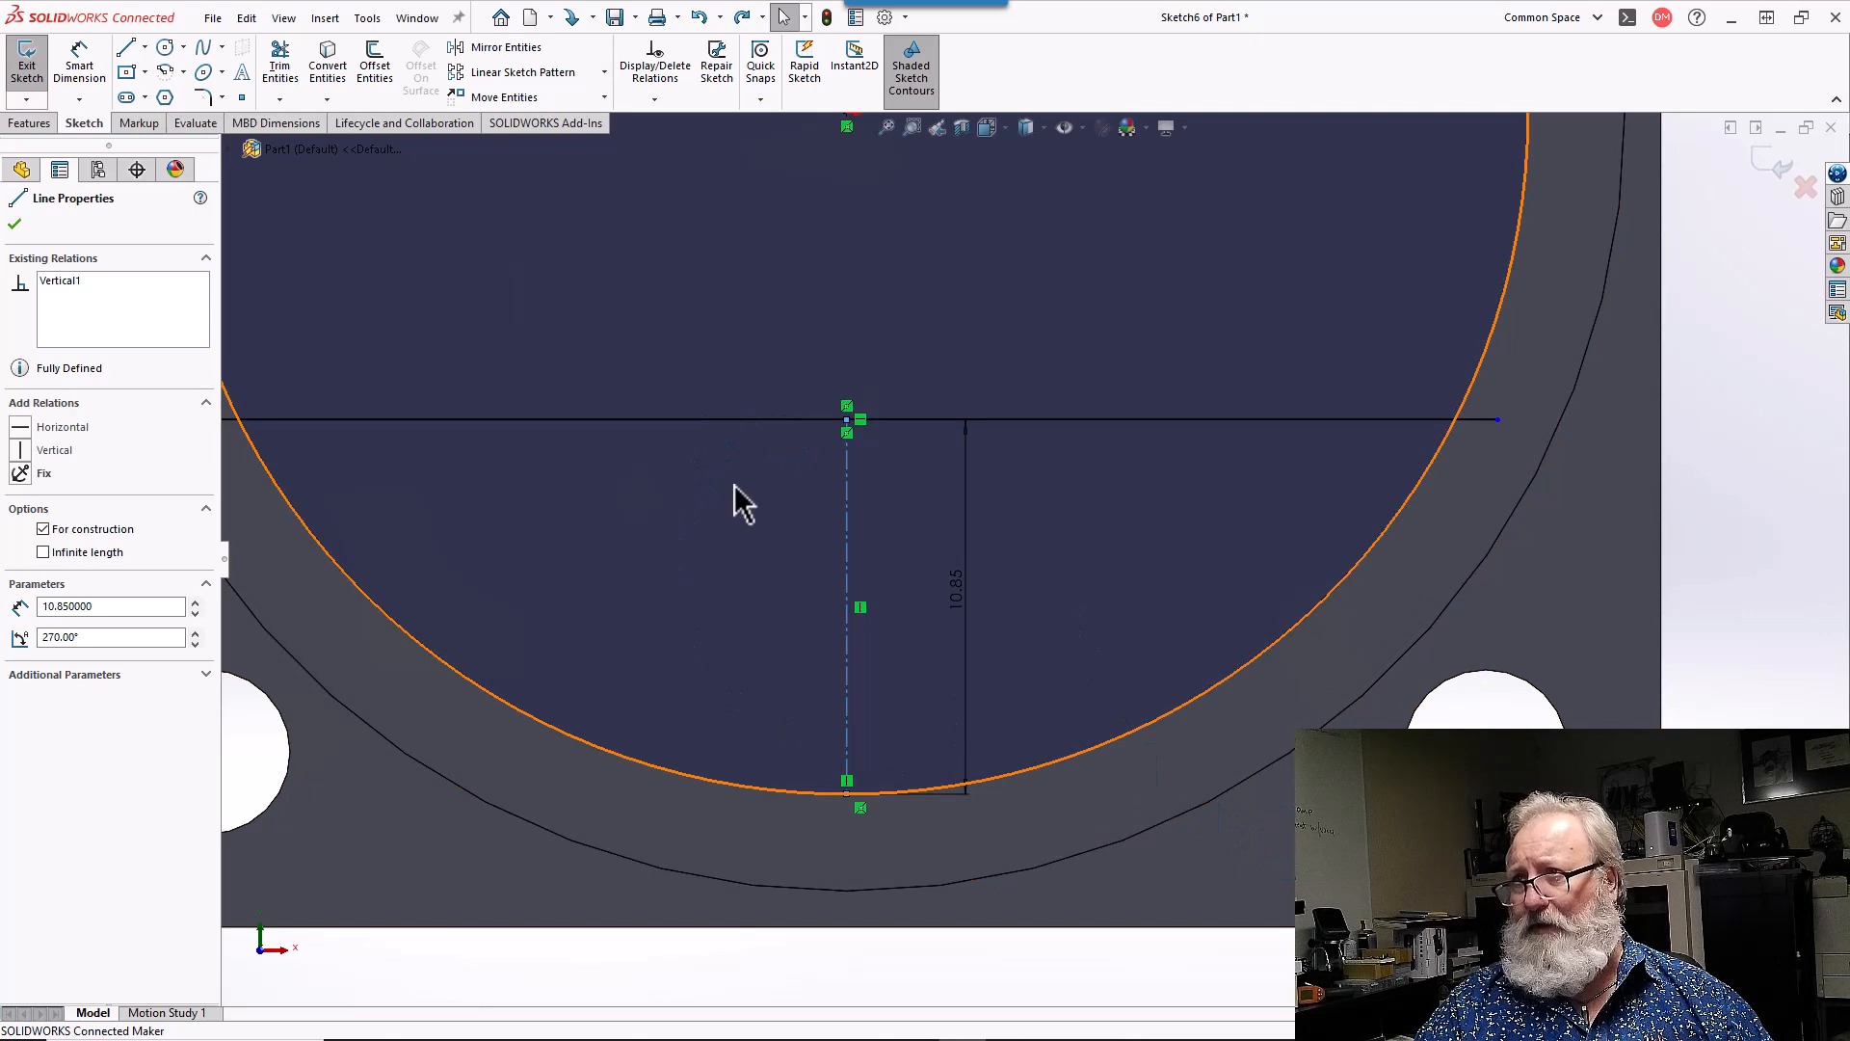
- Trim both ends of the horizontal line back to the sketched circle, allowing its midpoint relation to be deleted
scroll(825, 500, "up", 3)
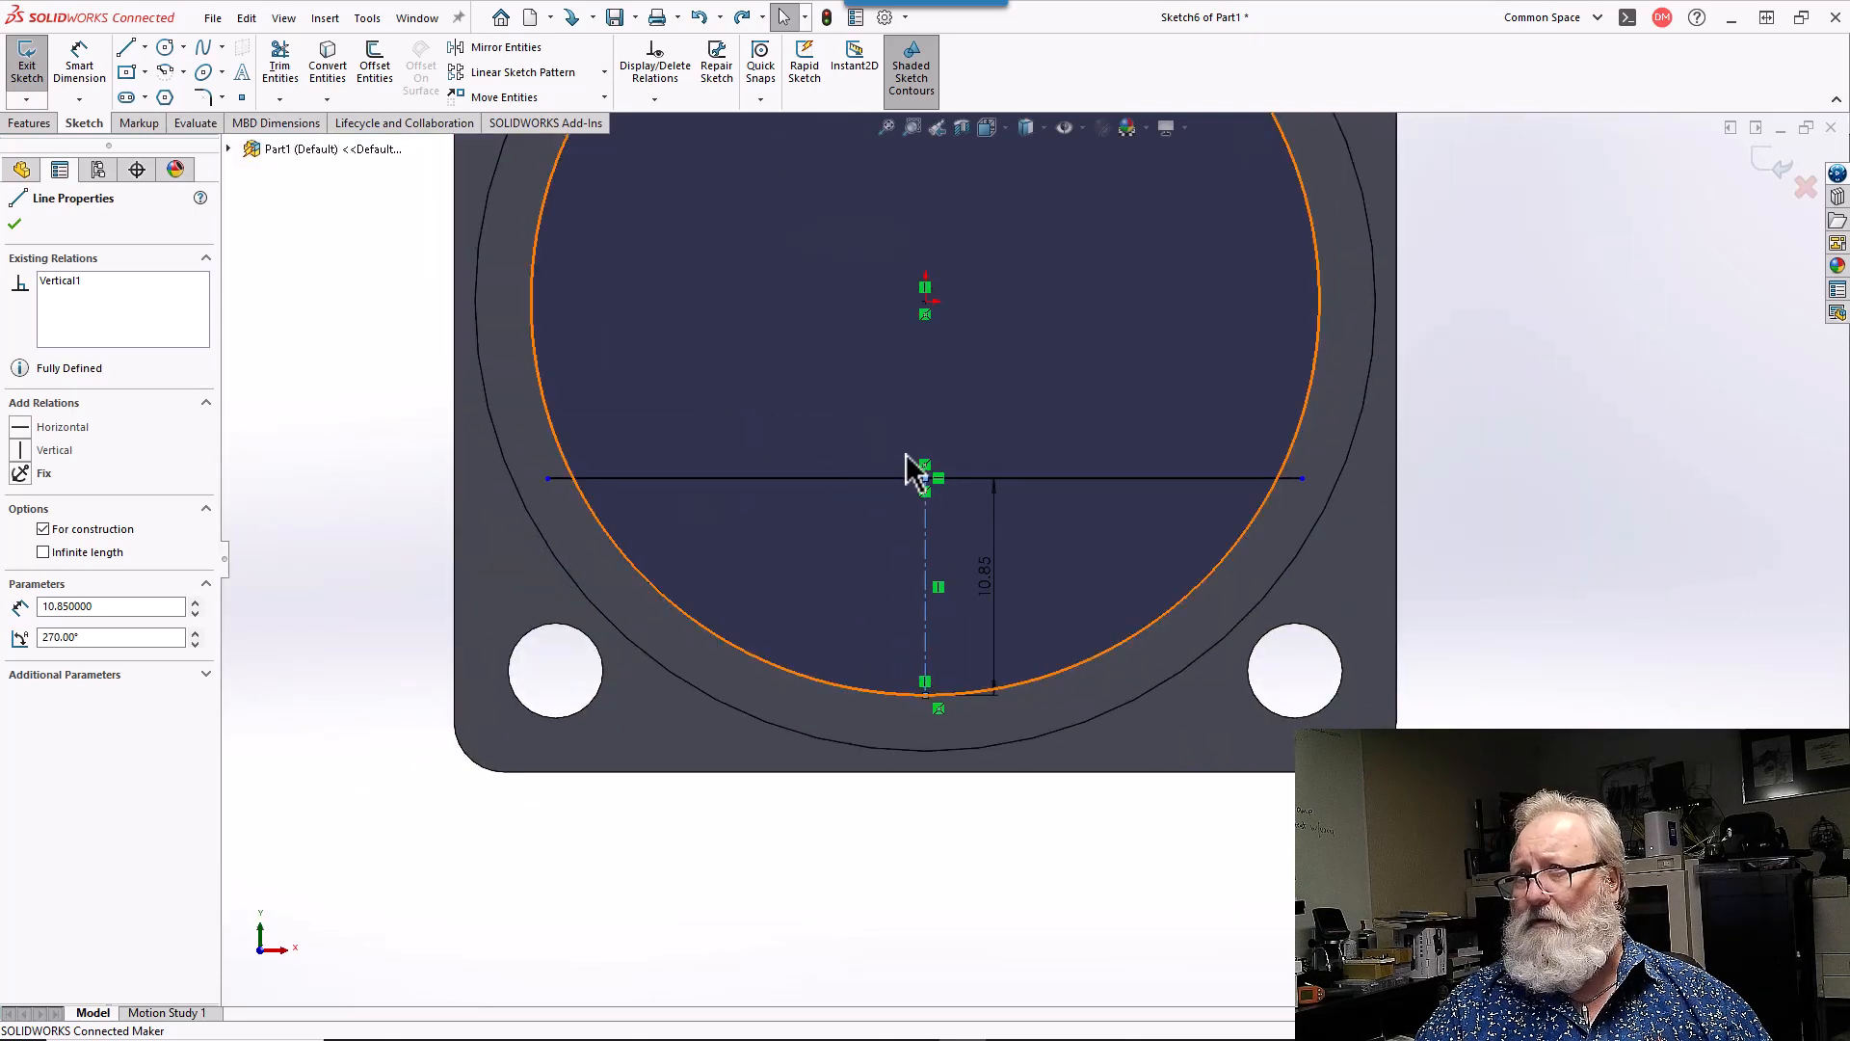
scroll(908, 470, "up", 1)
key("Escape")
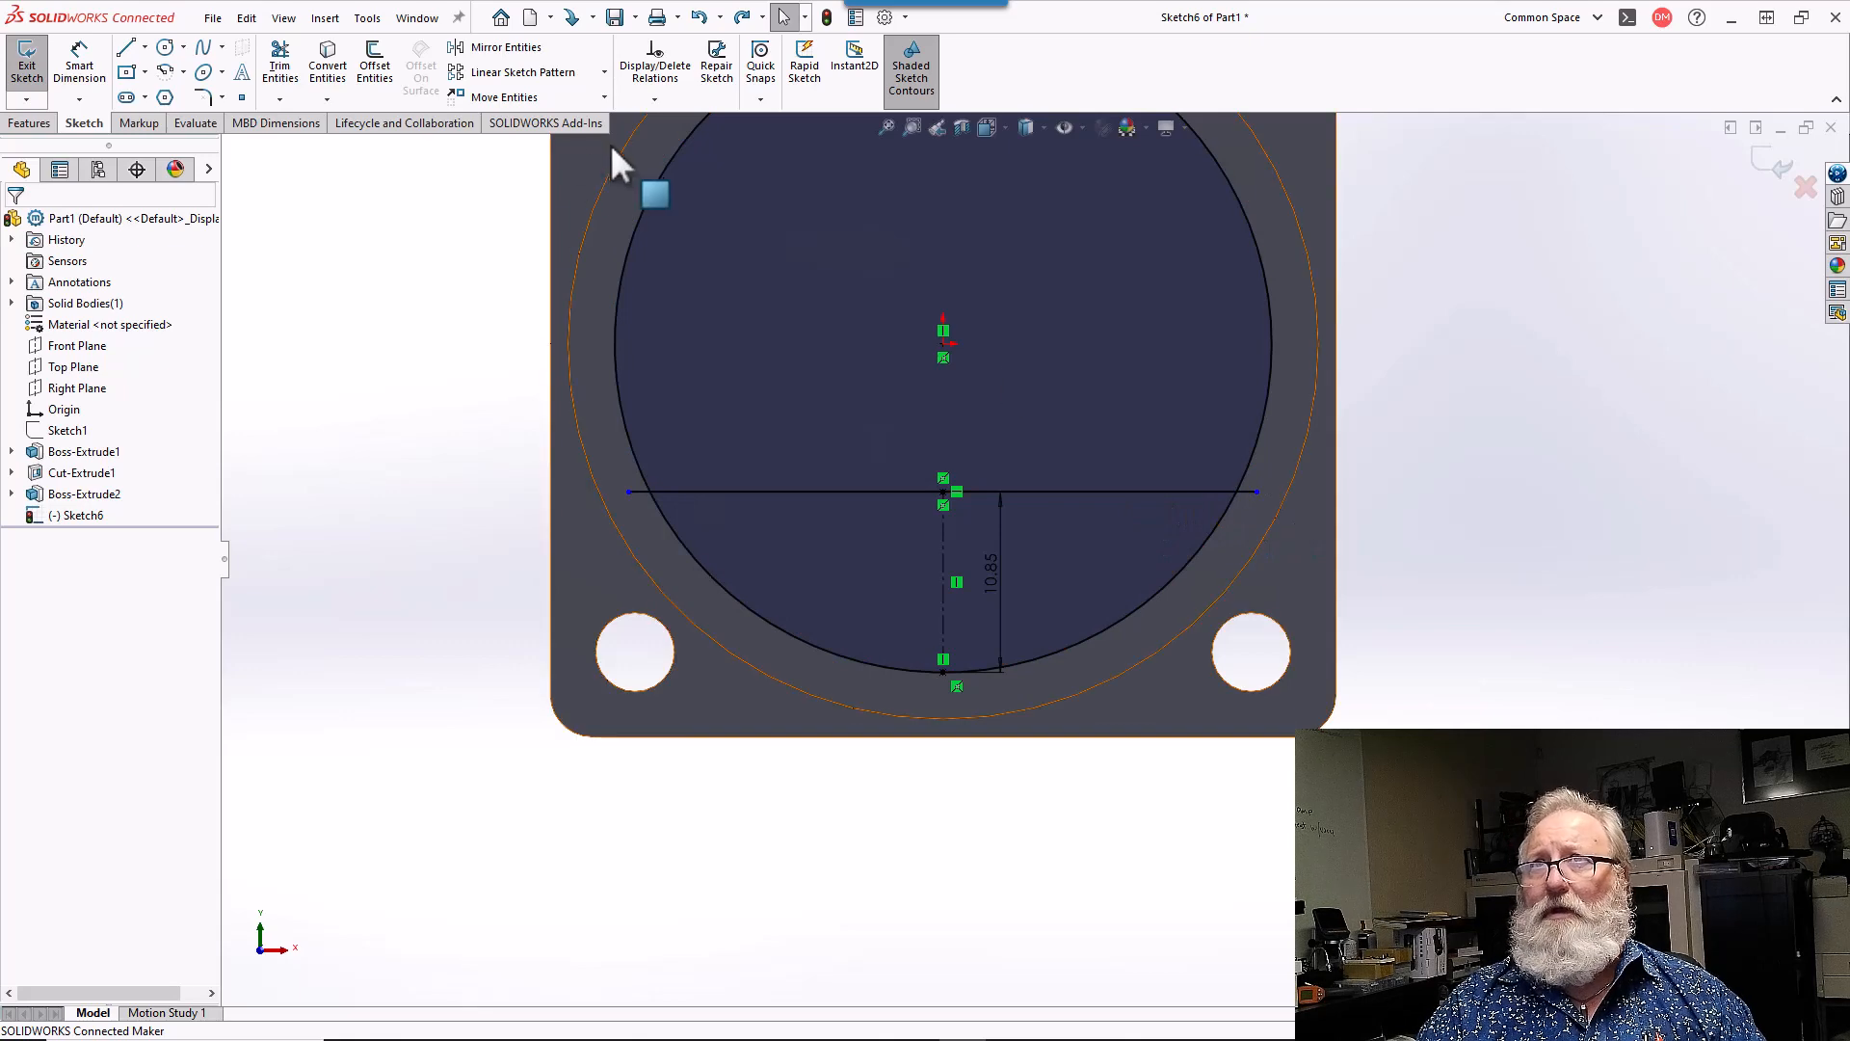
left_click(279, 65)
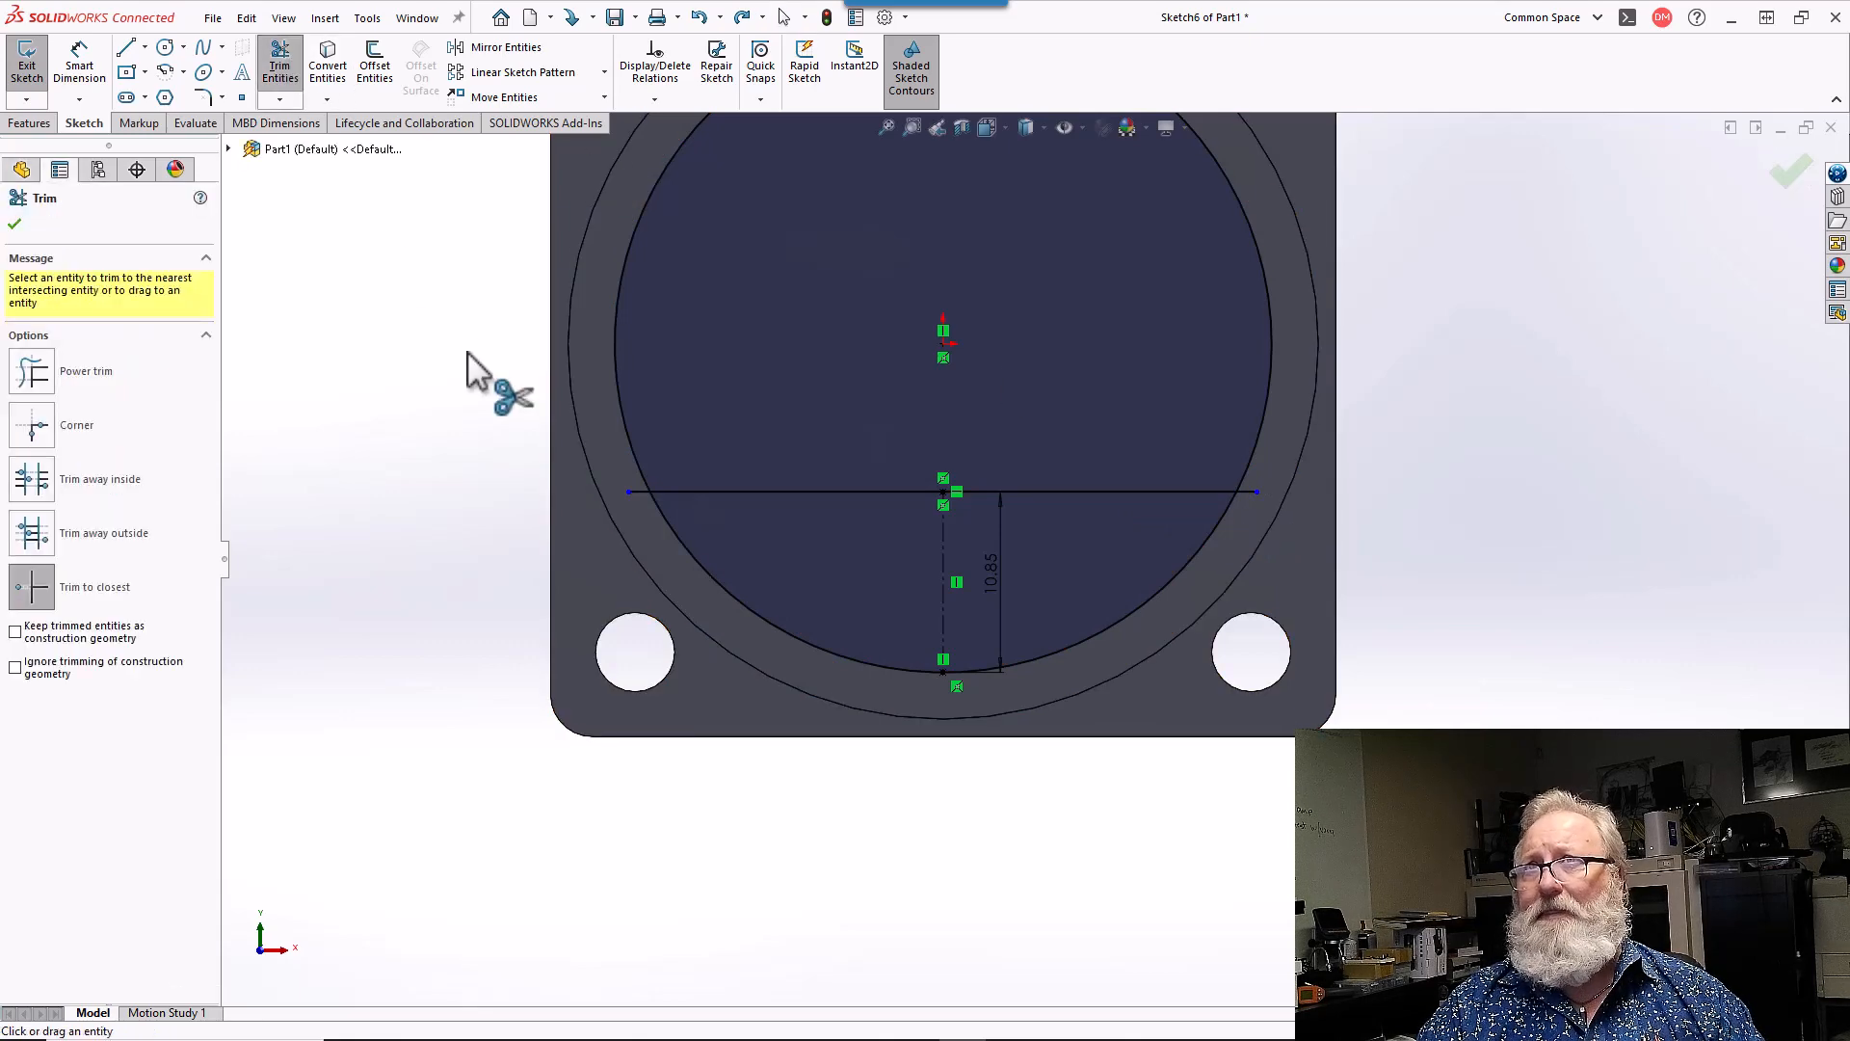
left_click(650, 493)
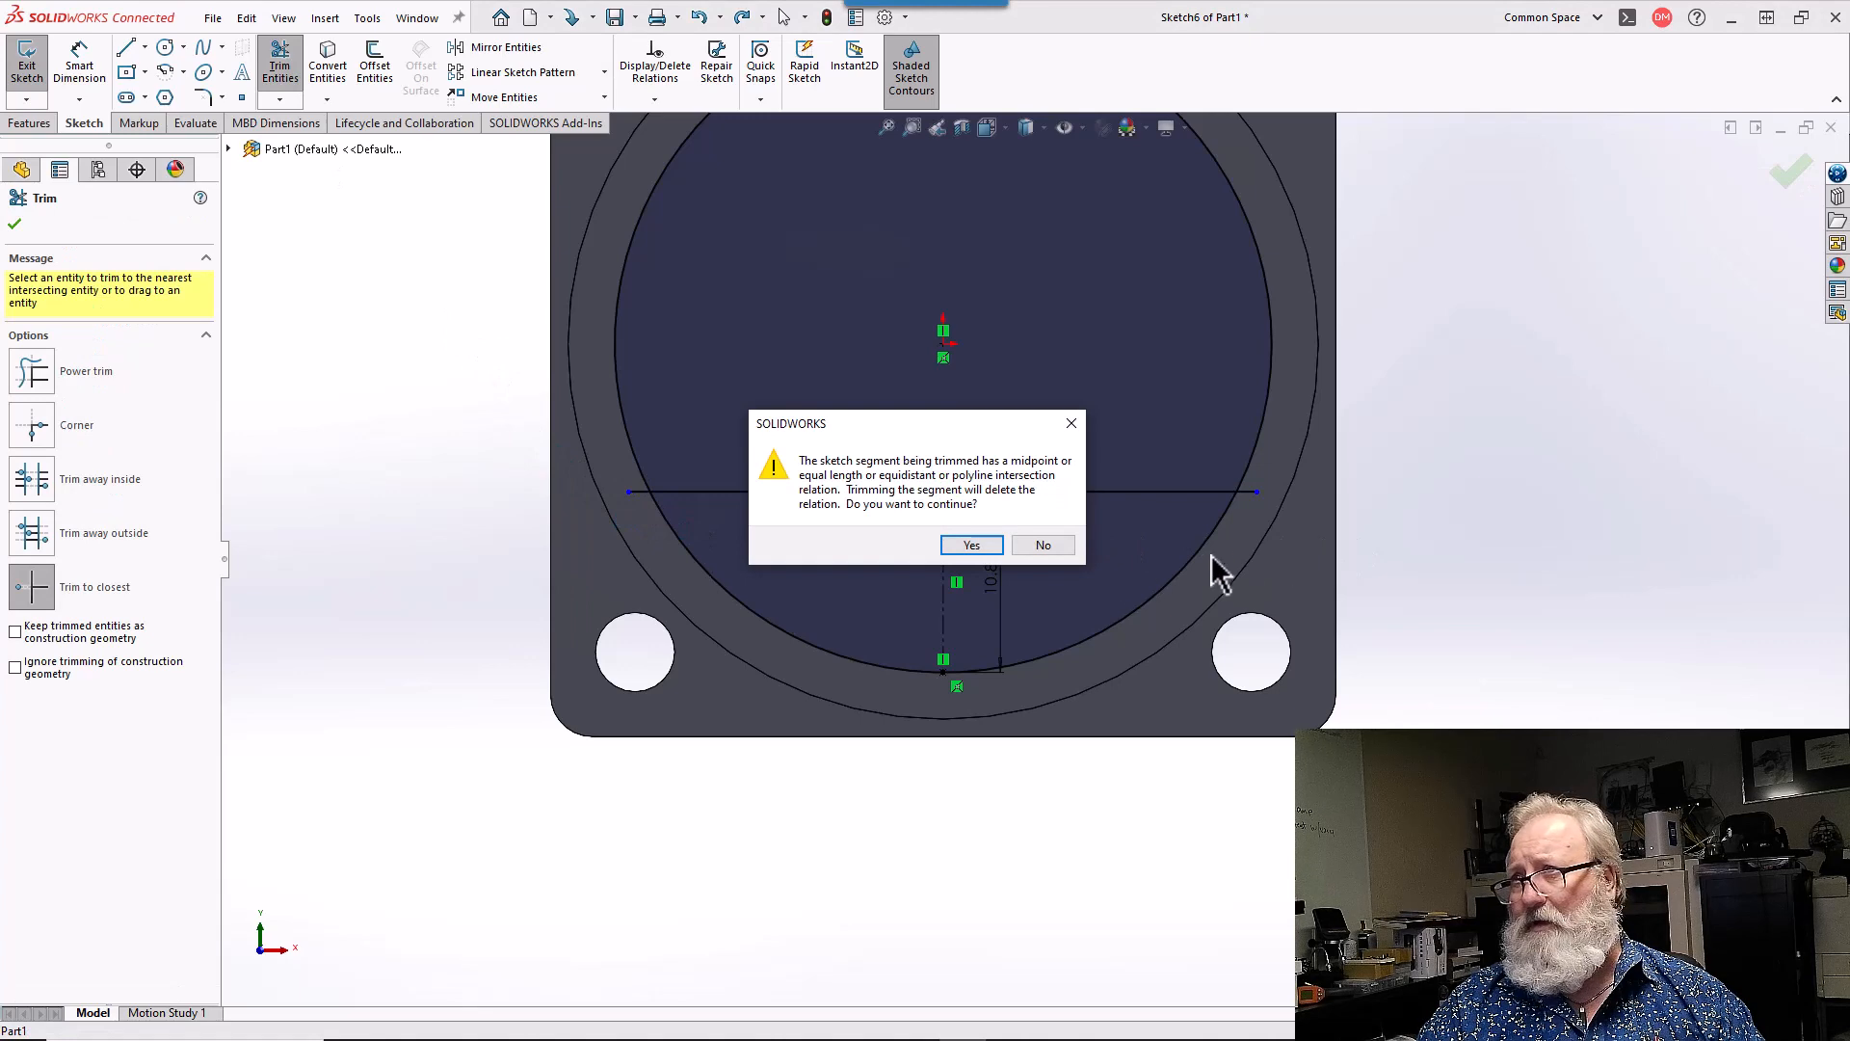
left_click(975, 545)
left_click(1249, 492)
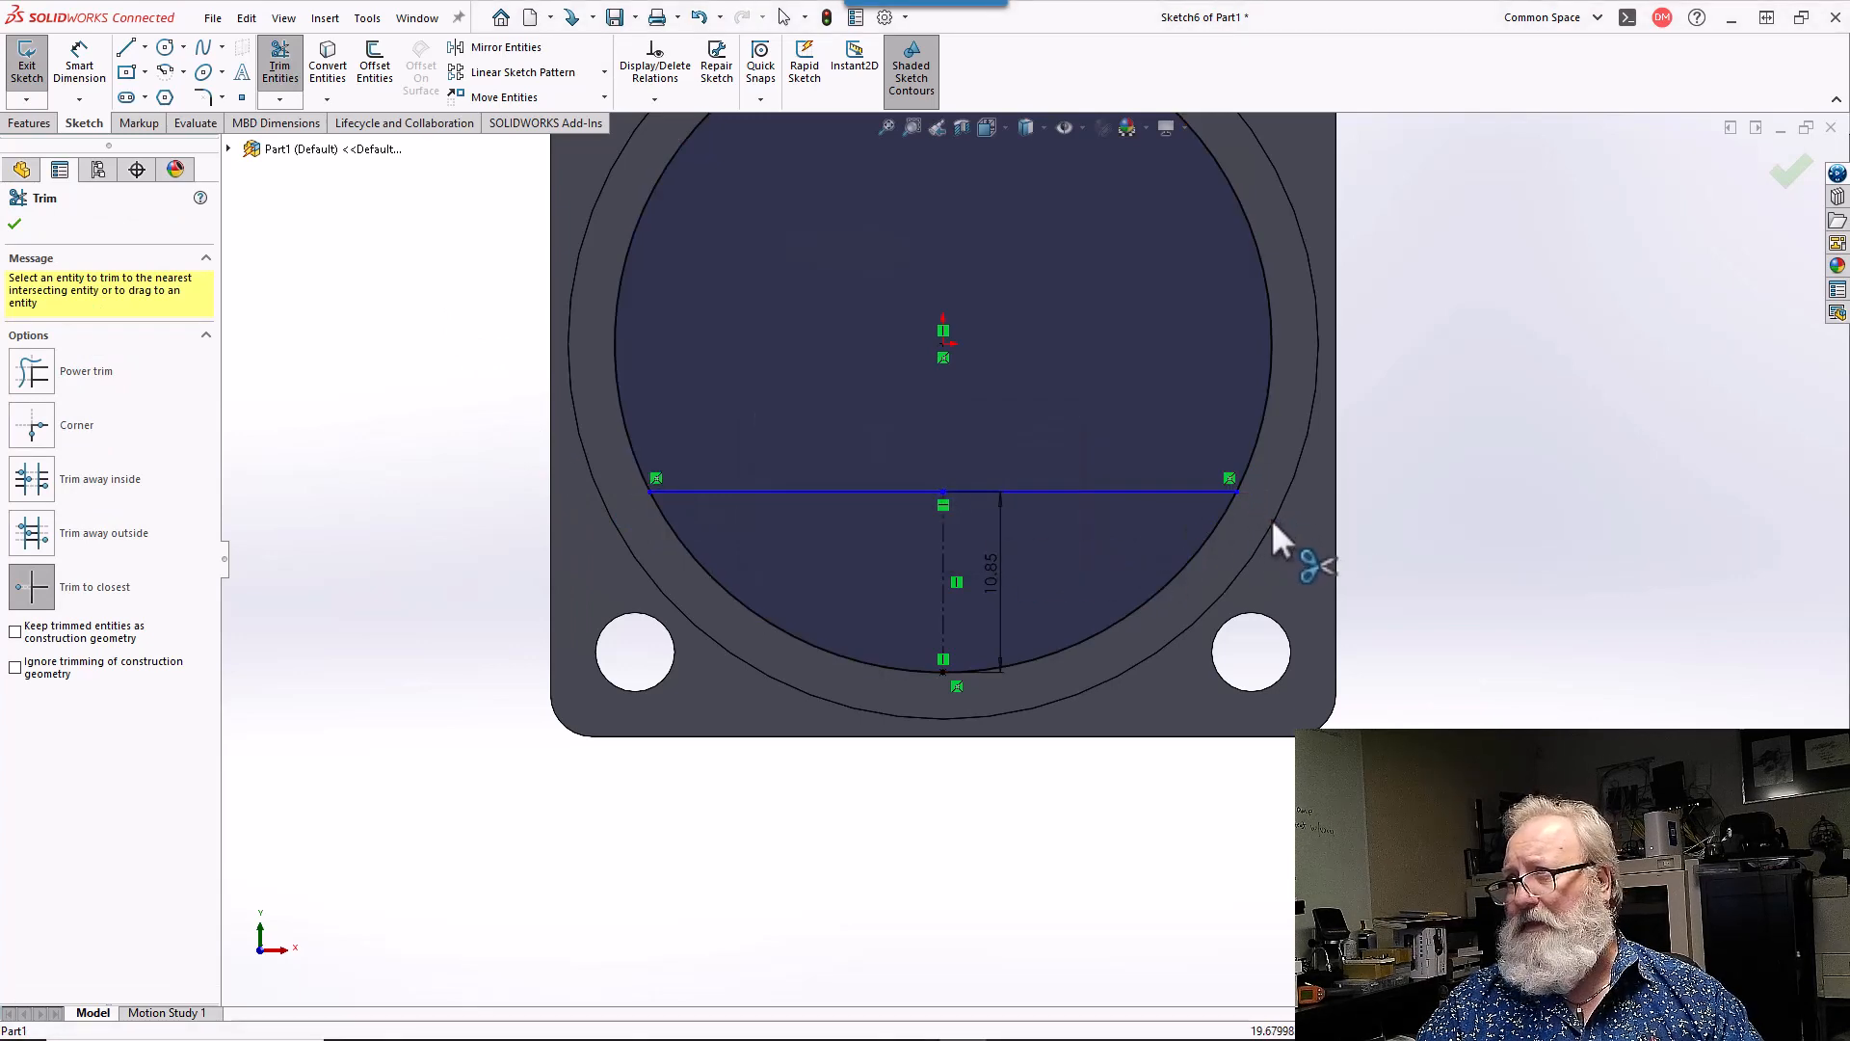
key("Escape")
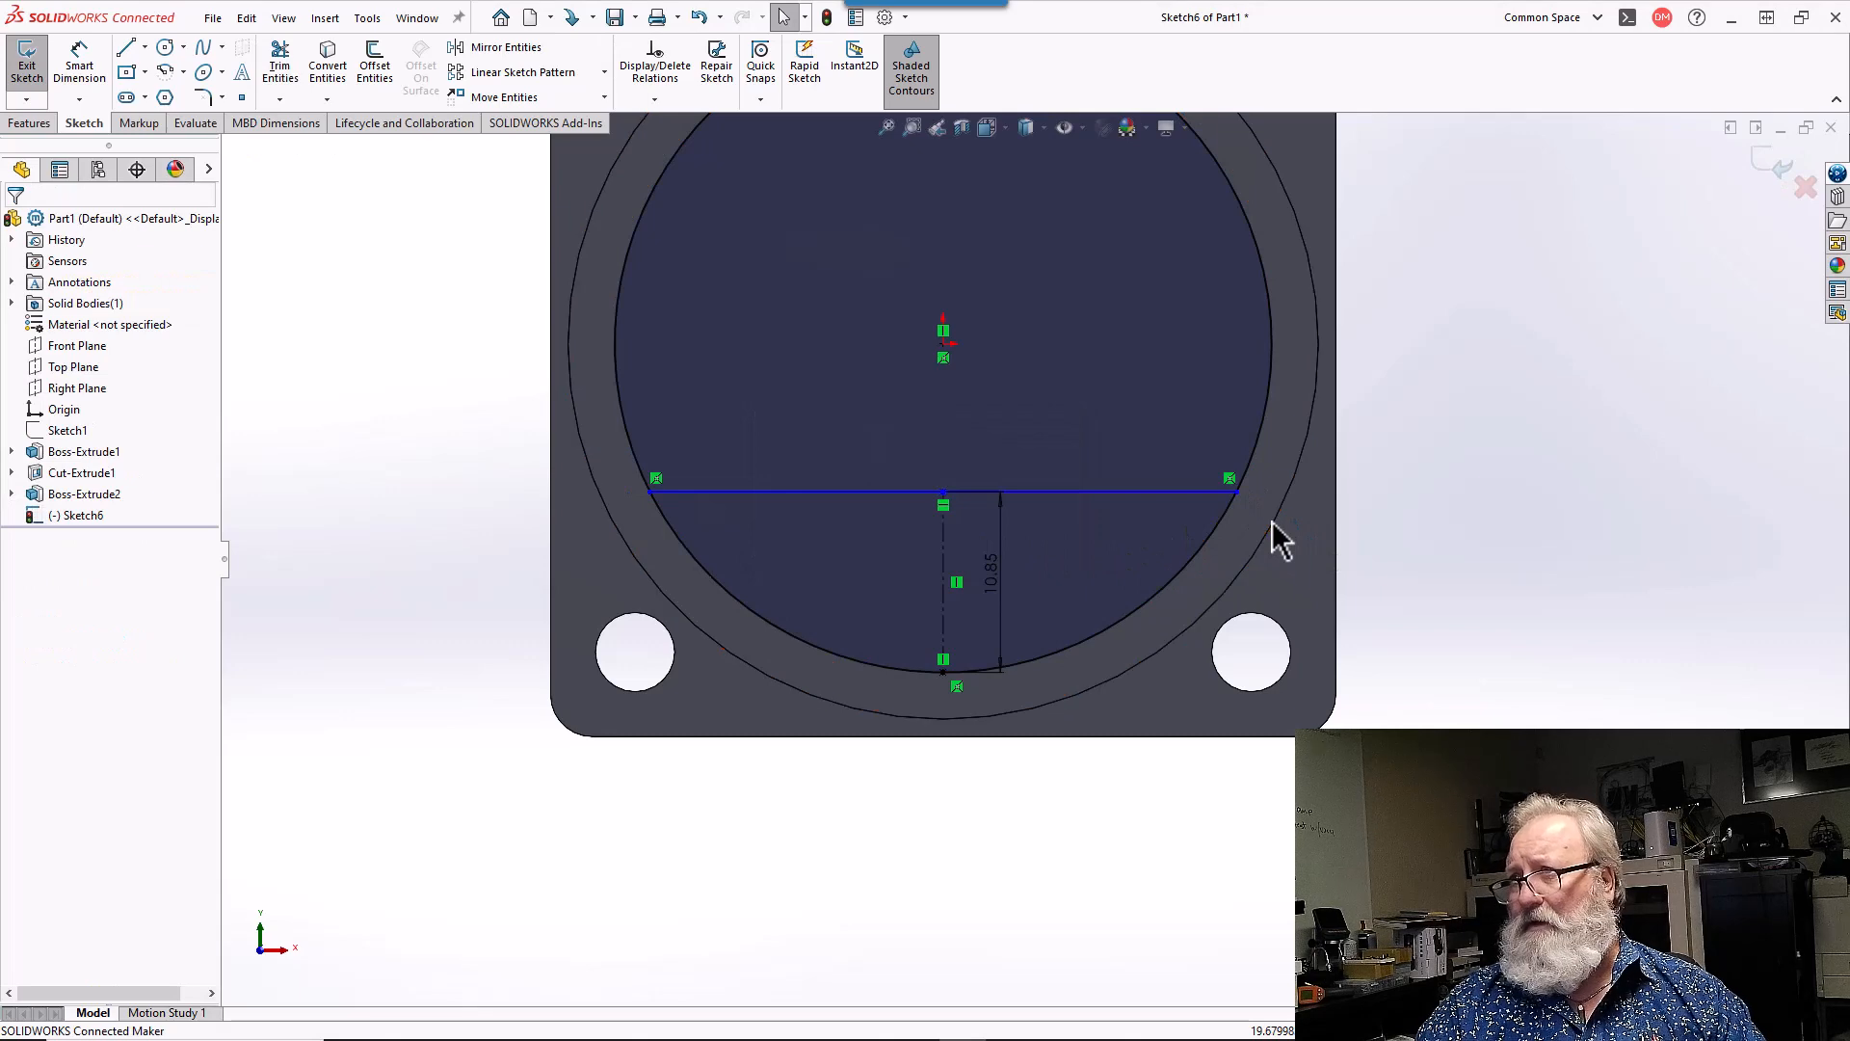
- Add a Midpoint relation between the trimmed horizontal line and the centerline's upper endpoint
left_click(940, 492)
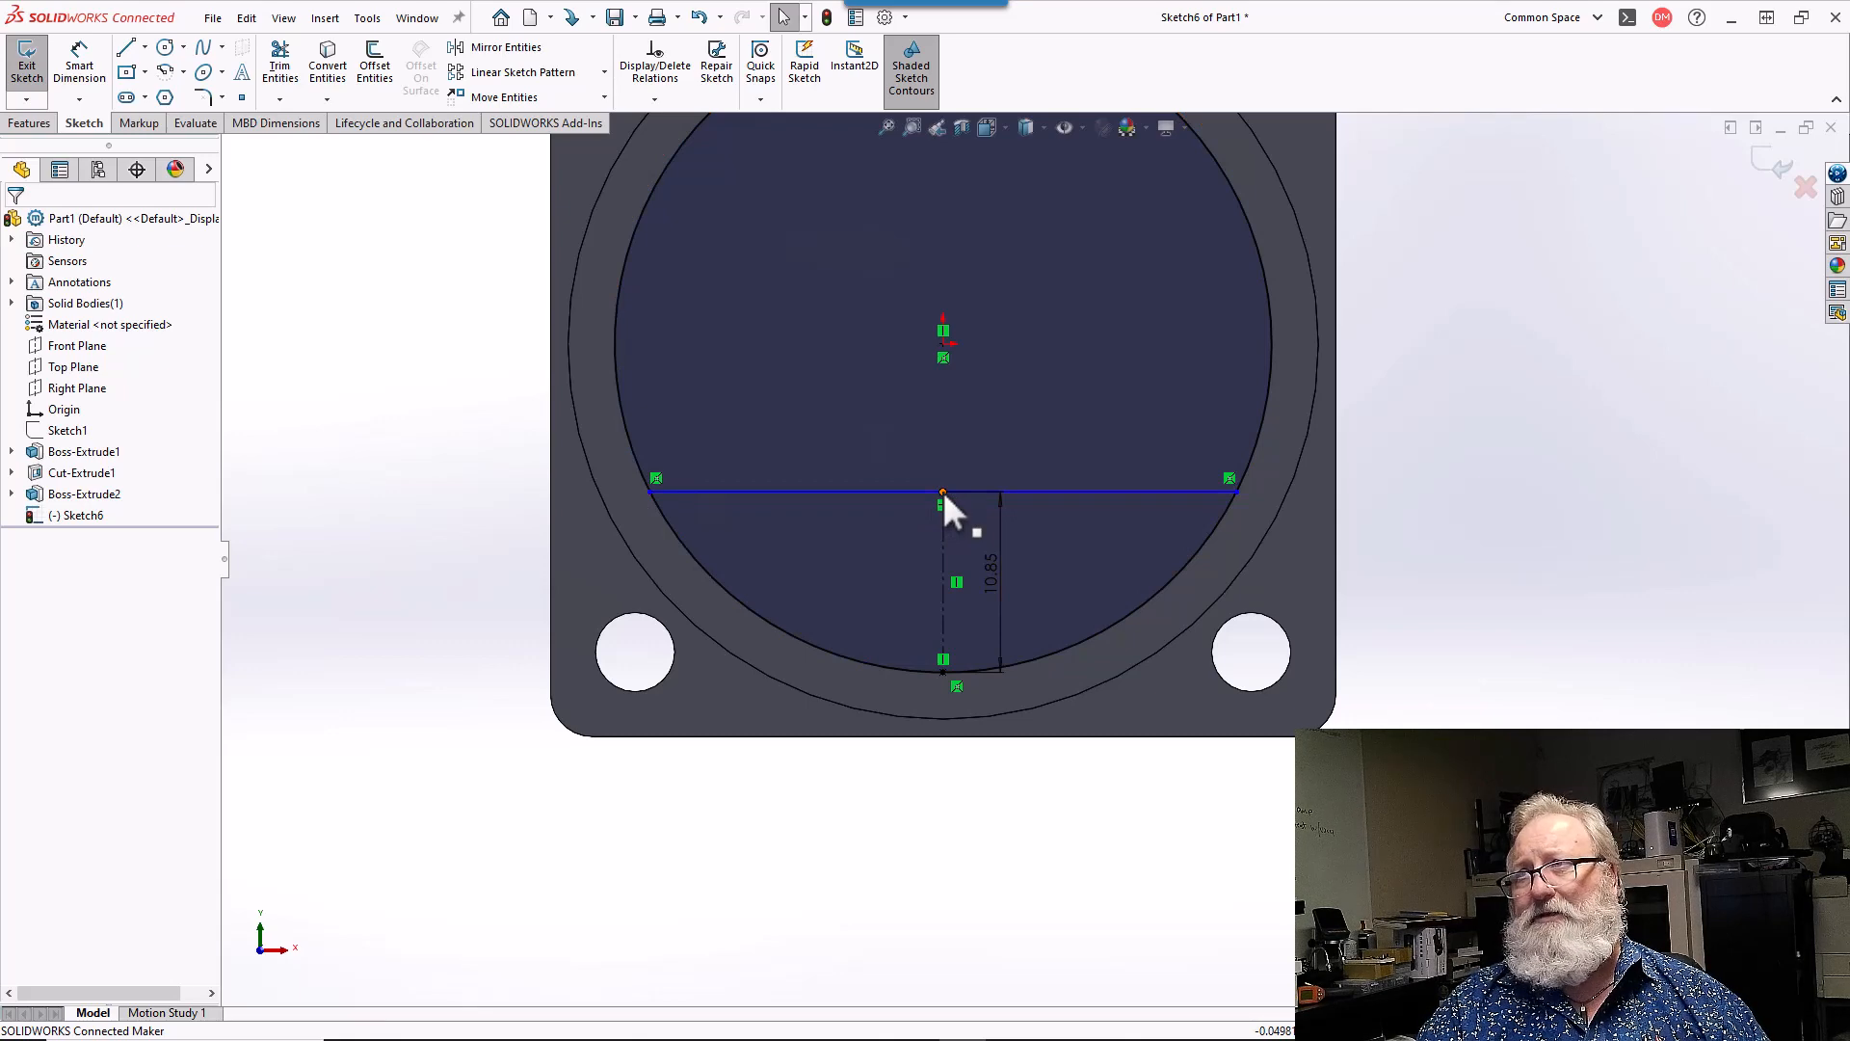
left_click(943, 491)
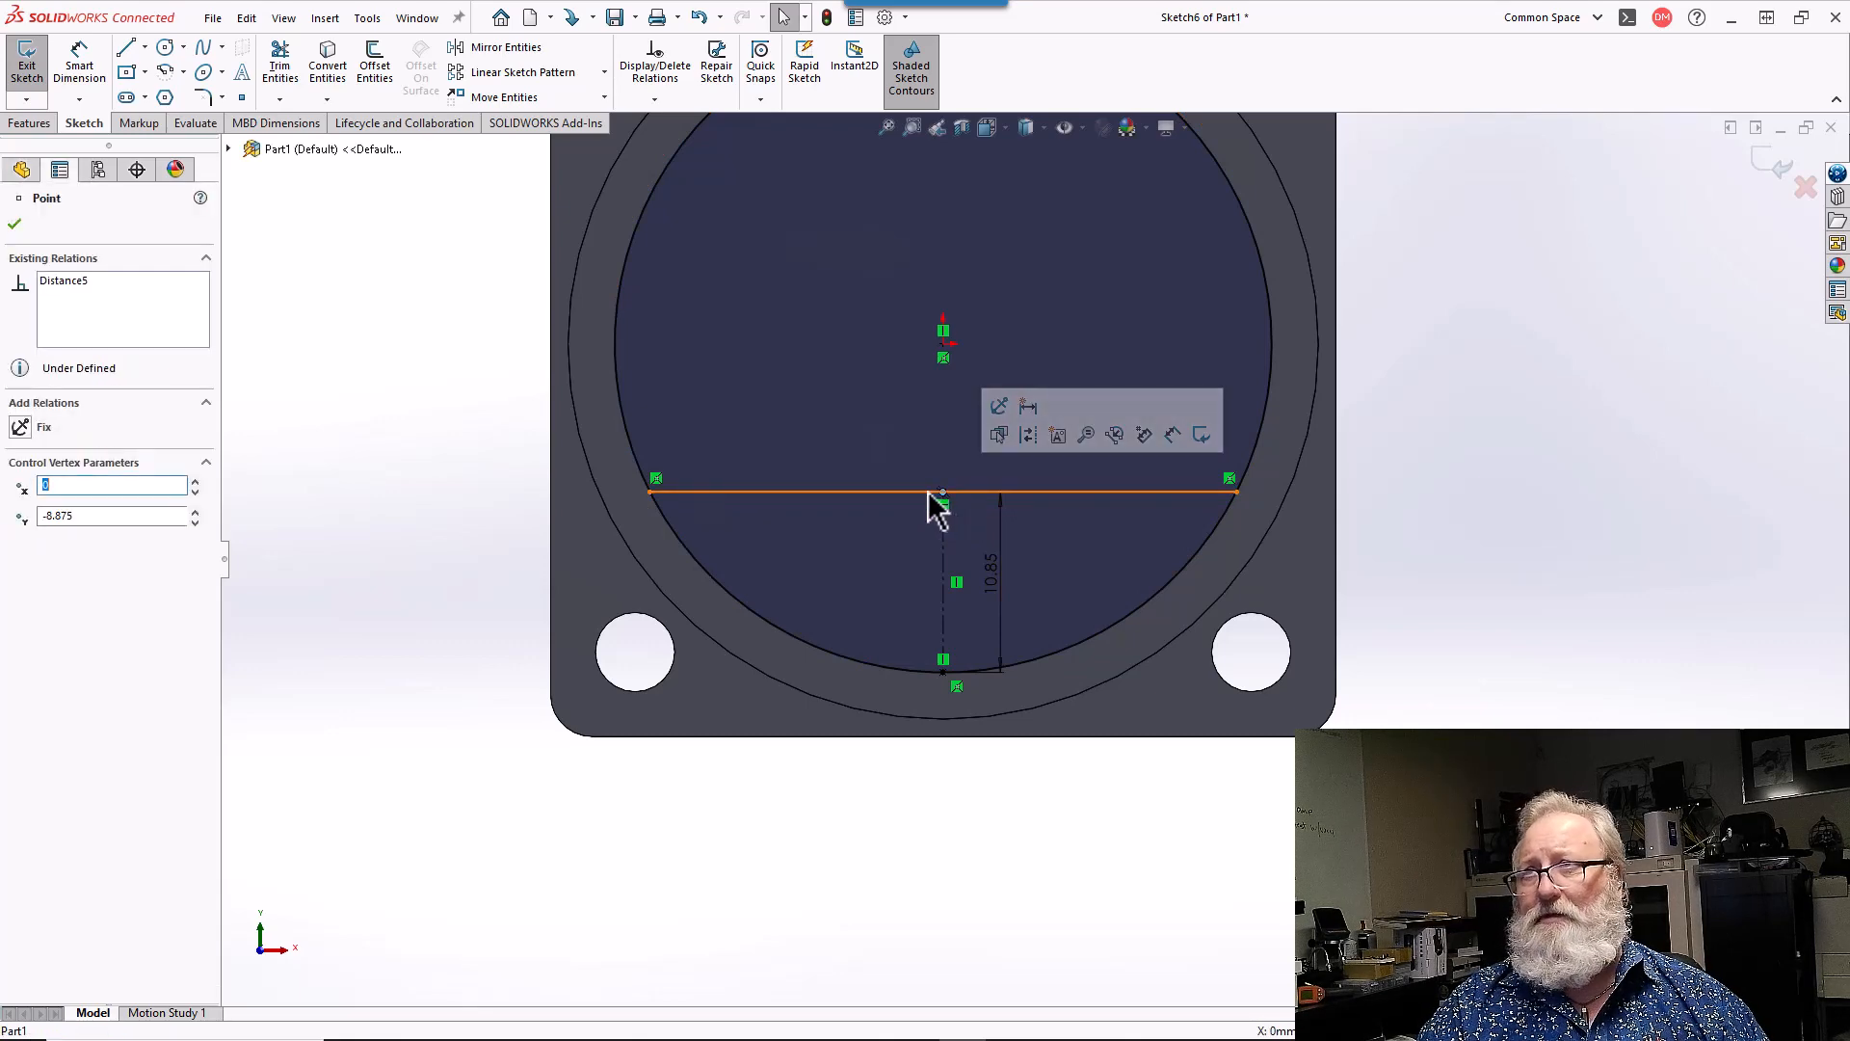
left_click(928, 493)
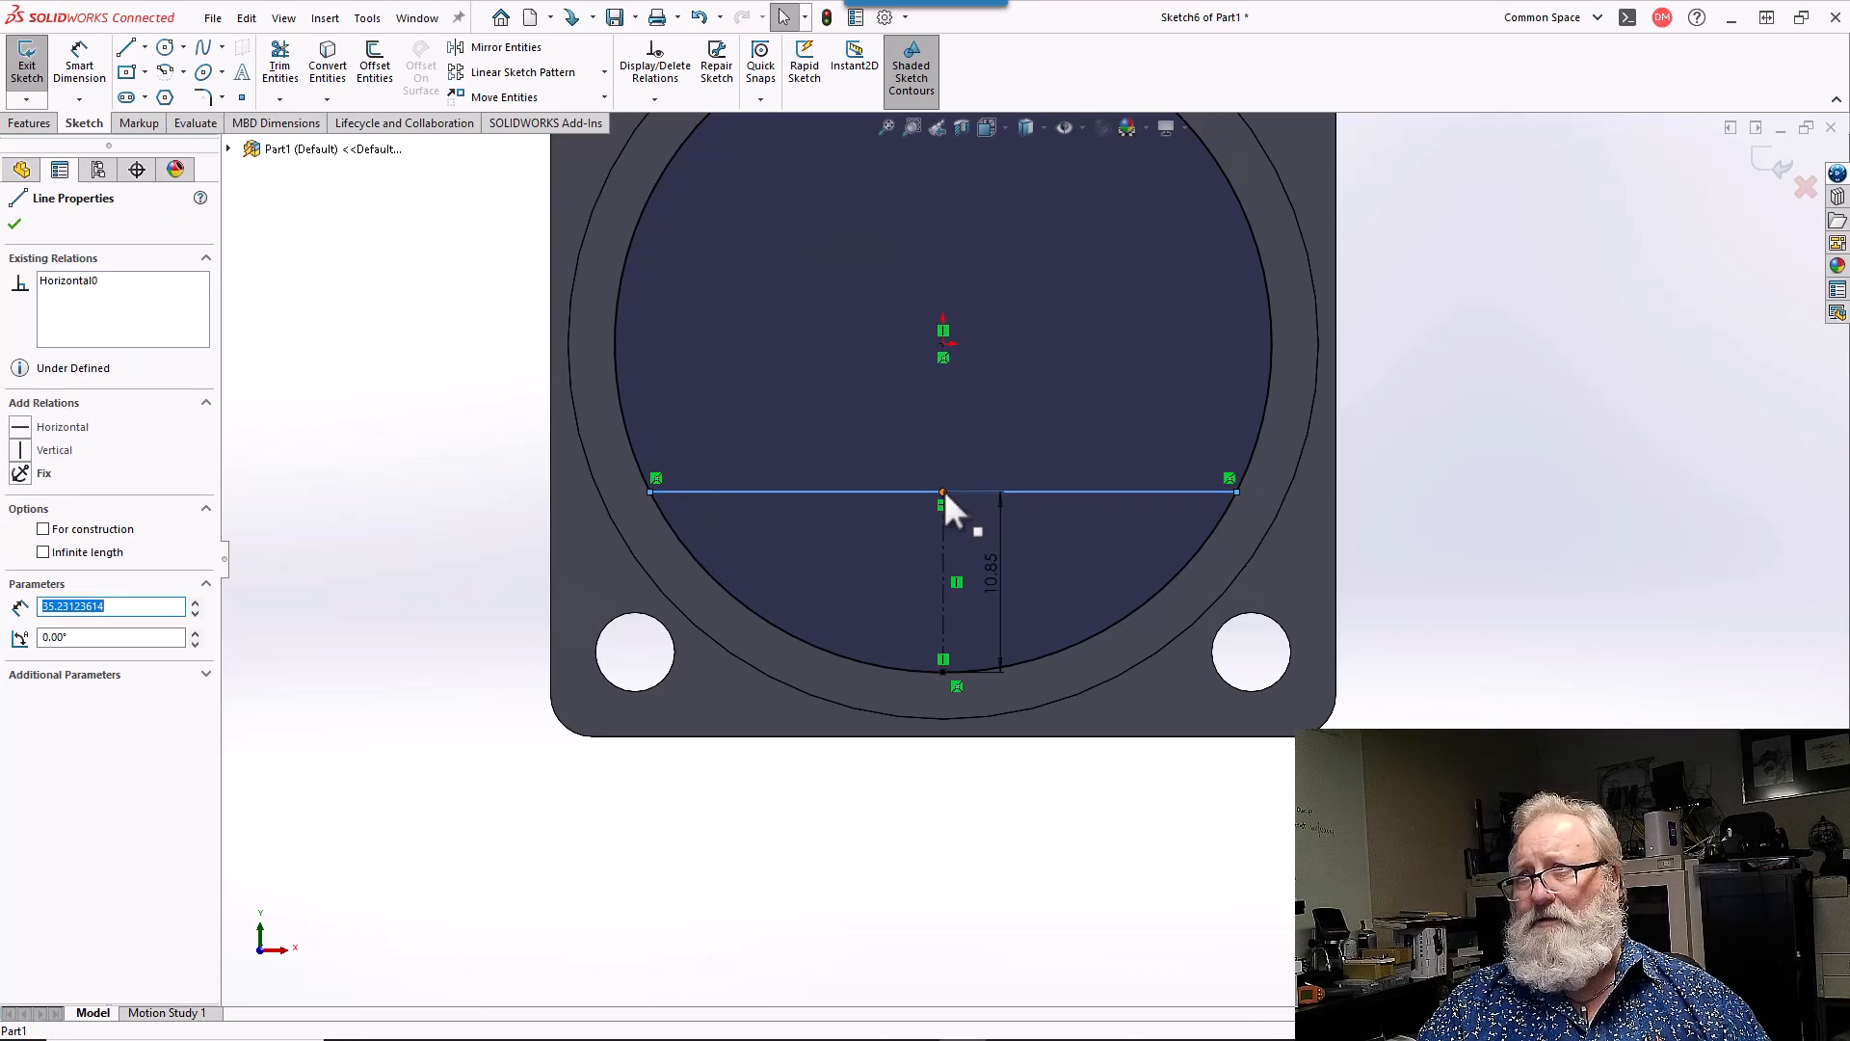
left_click(944, 493, "ctrl")
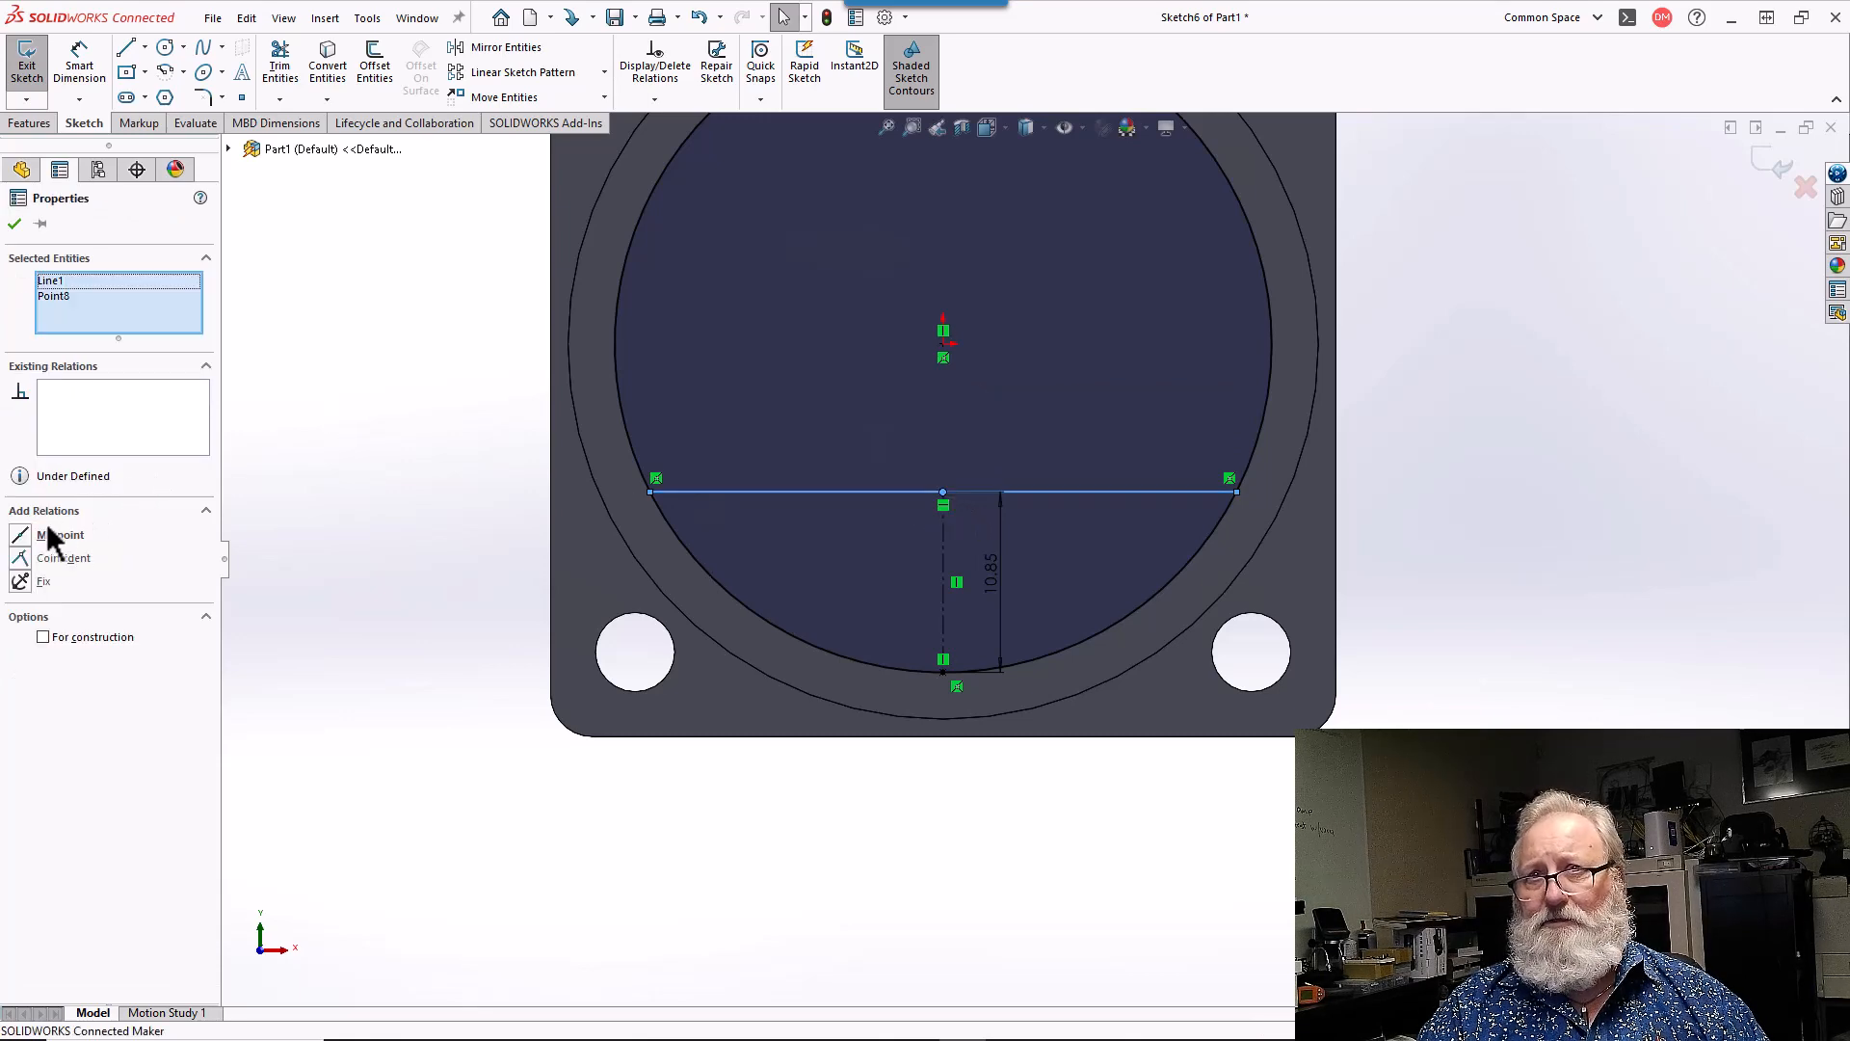
left_click(20, 535)
key("Escape")
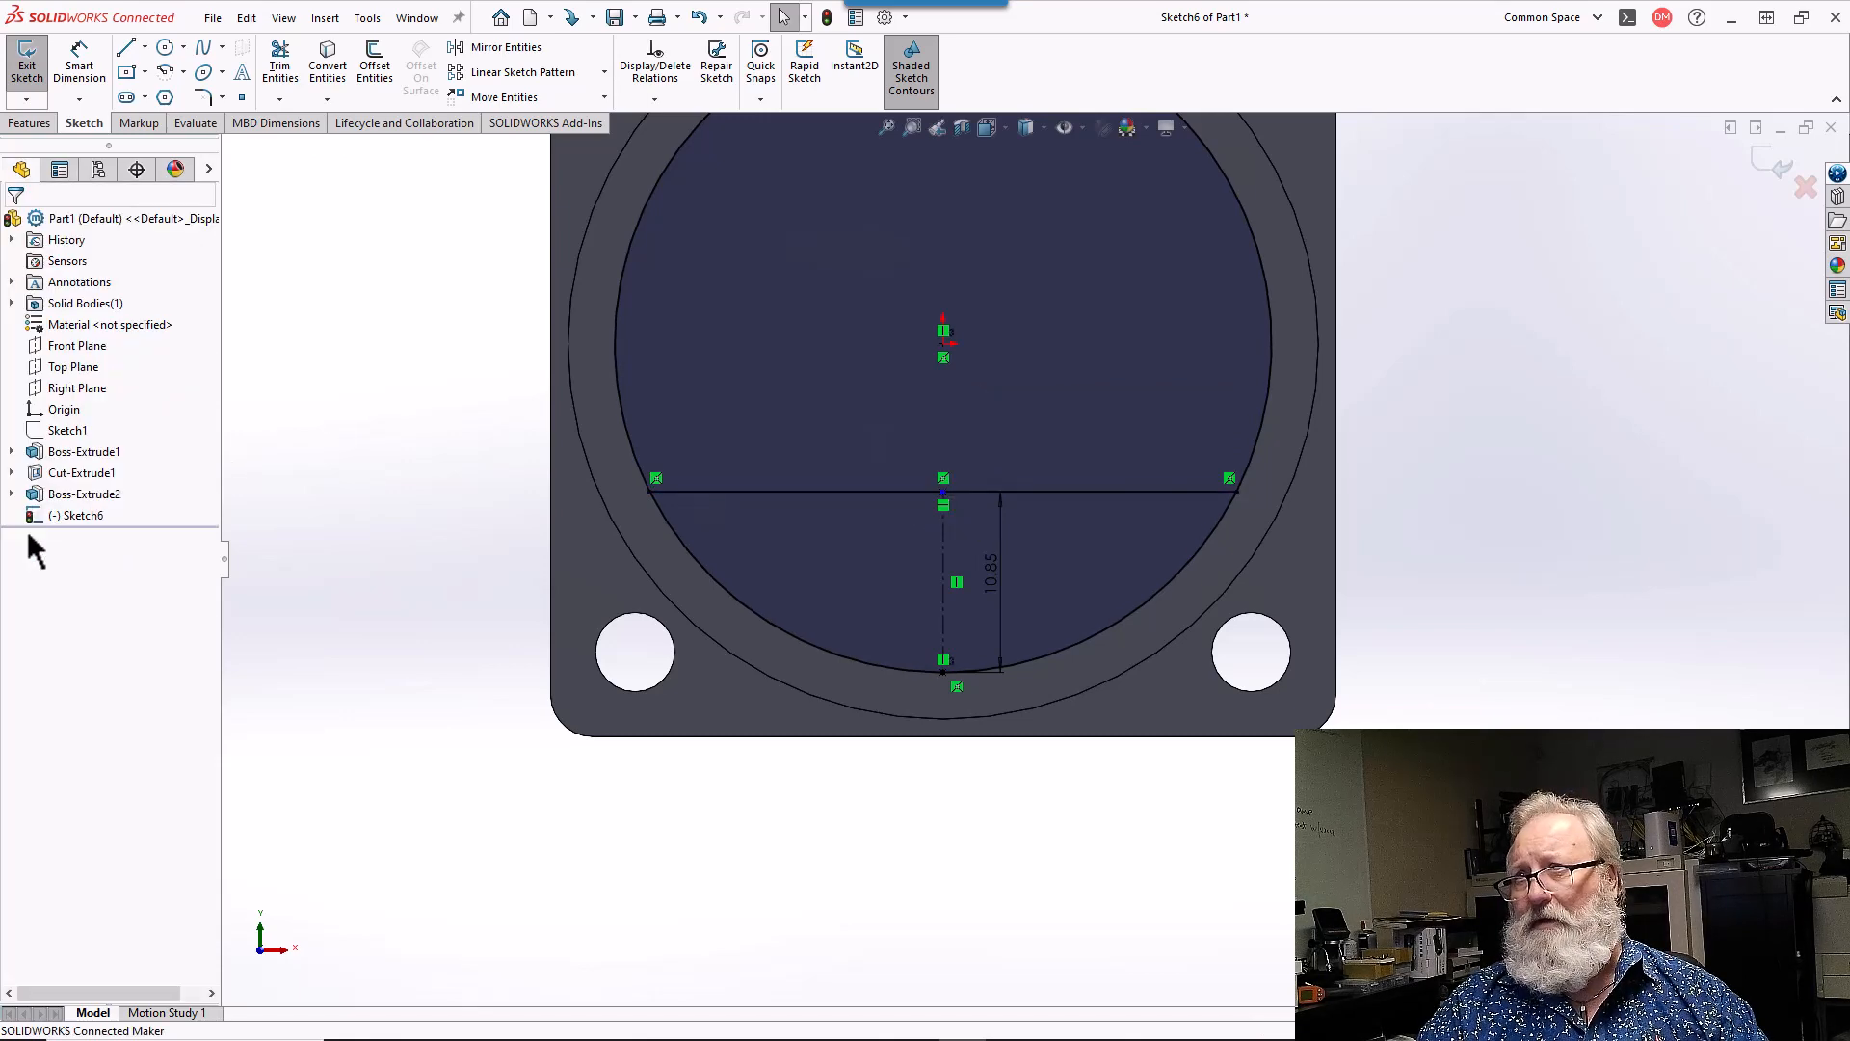
- Cut the sketch region above the horizontal line into the boss face with a Blind Extruded Cut 3.05 mm deep
key("z")
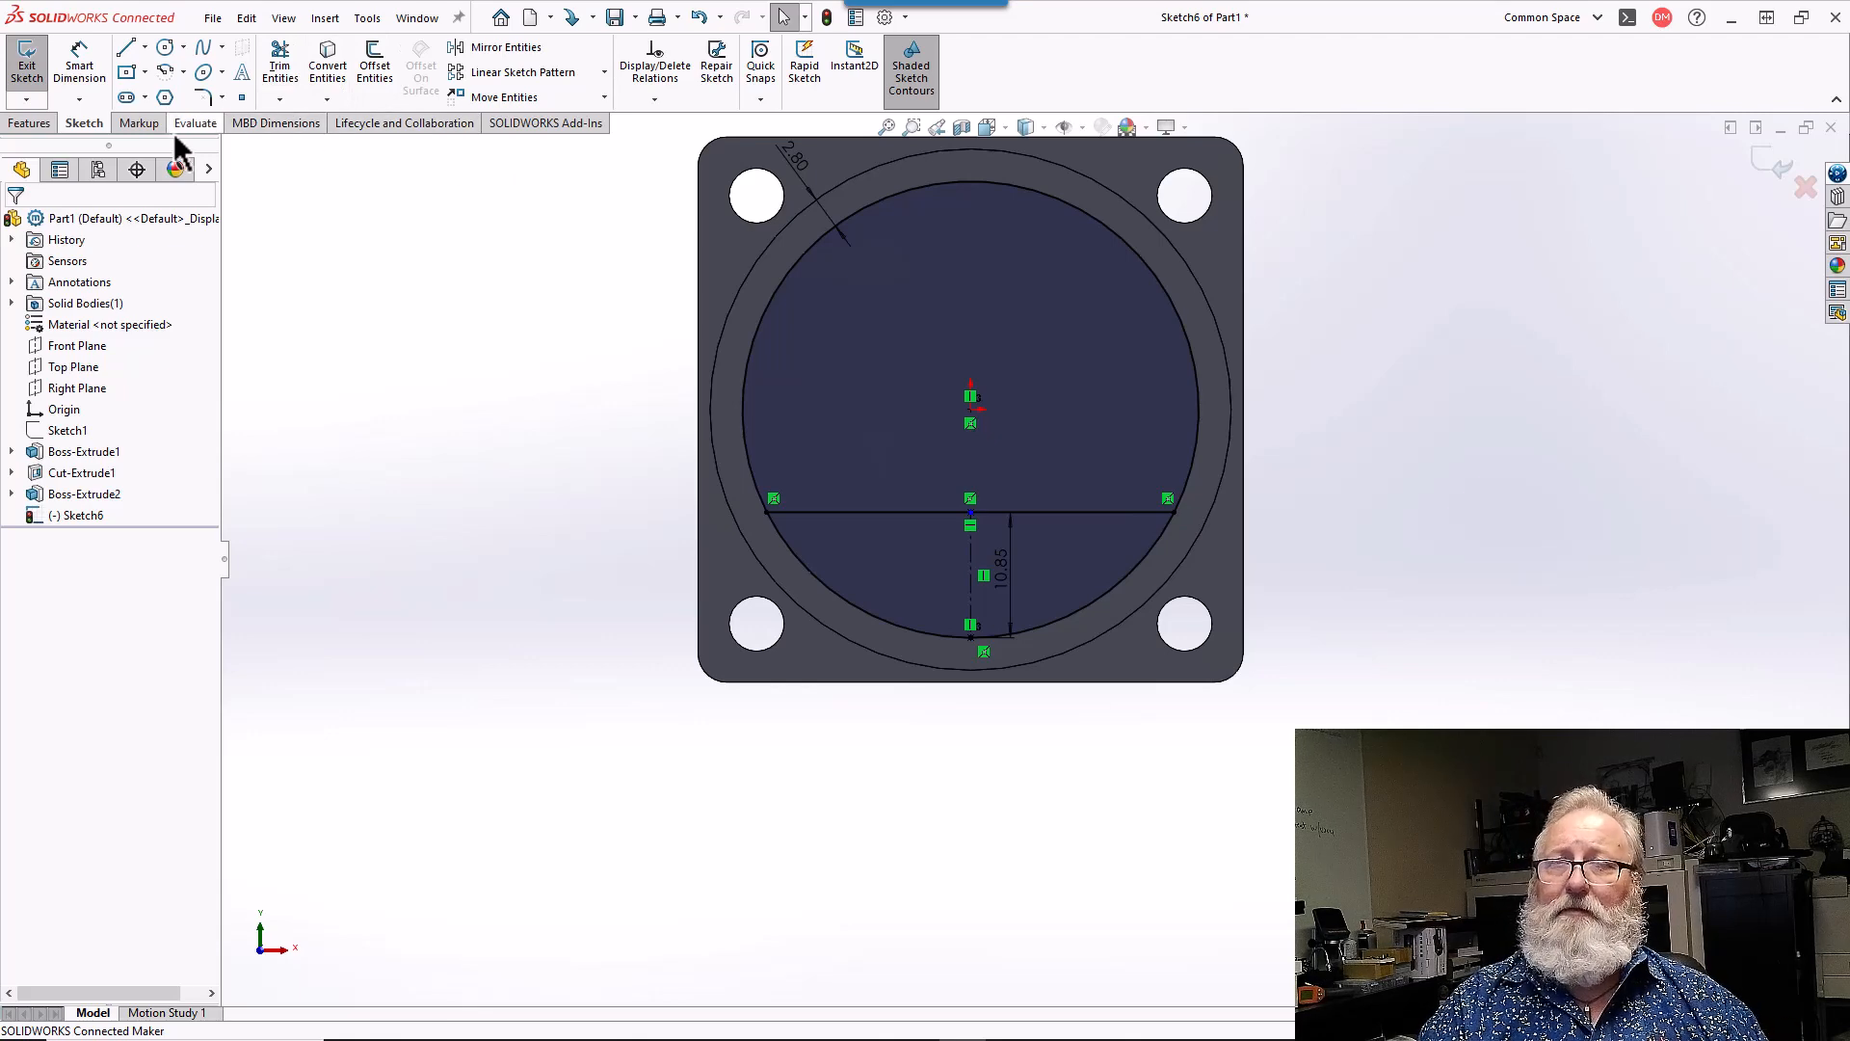
left_click(30, 124)
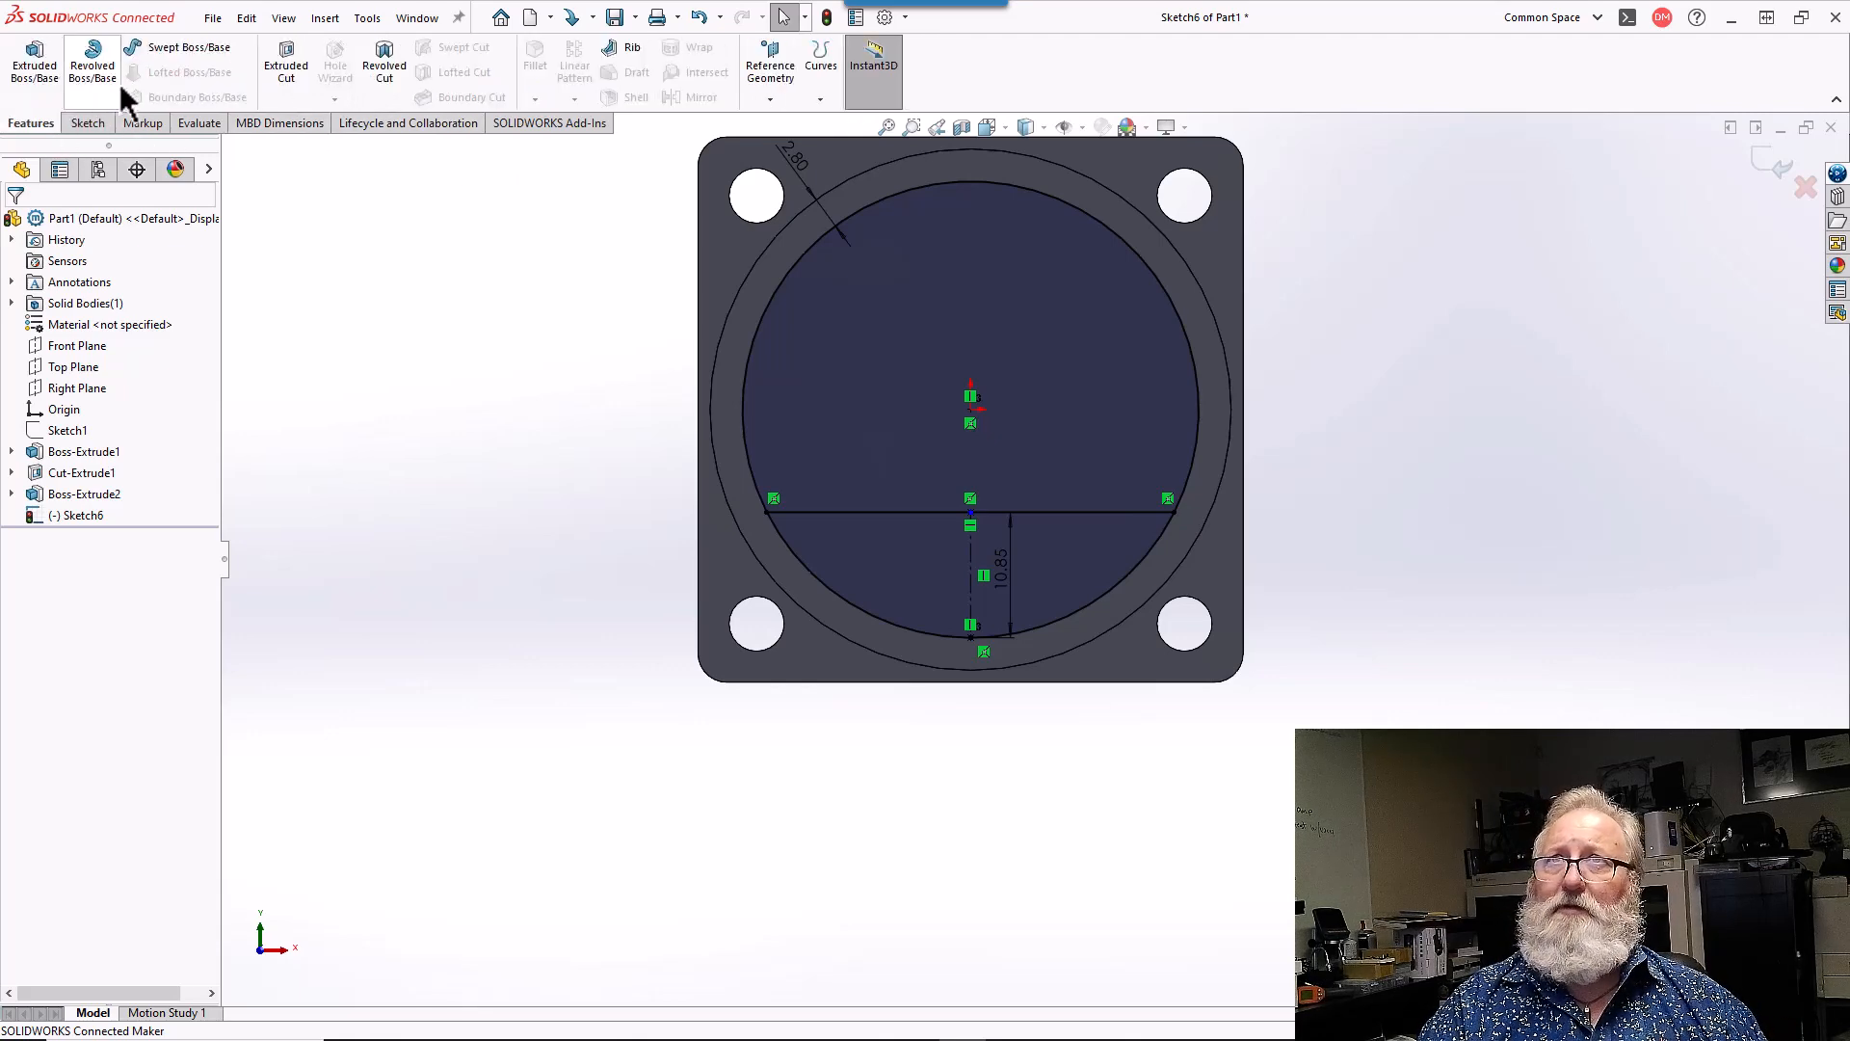
left_click(276, 55)
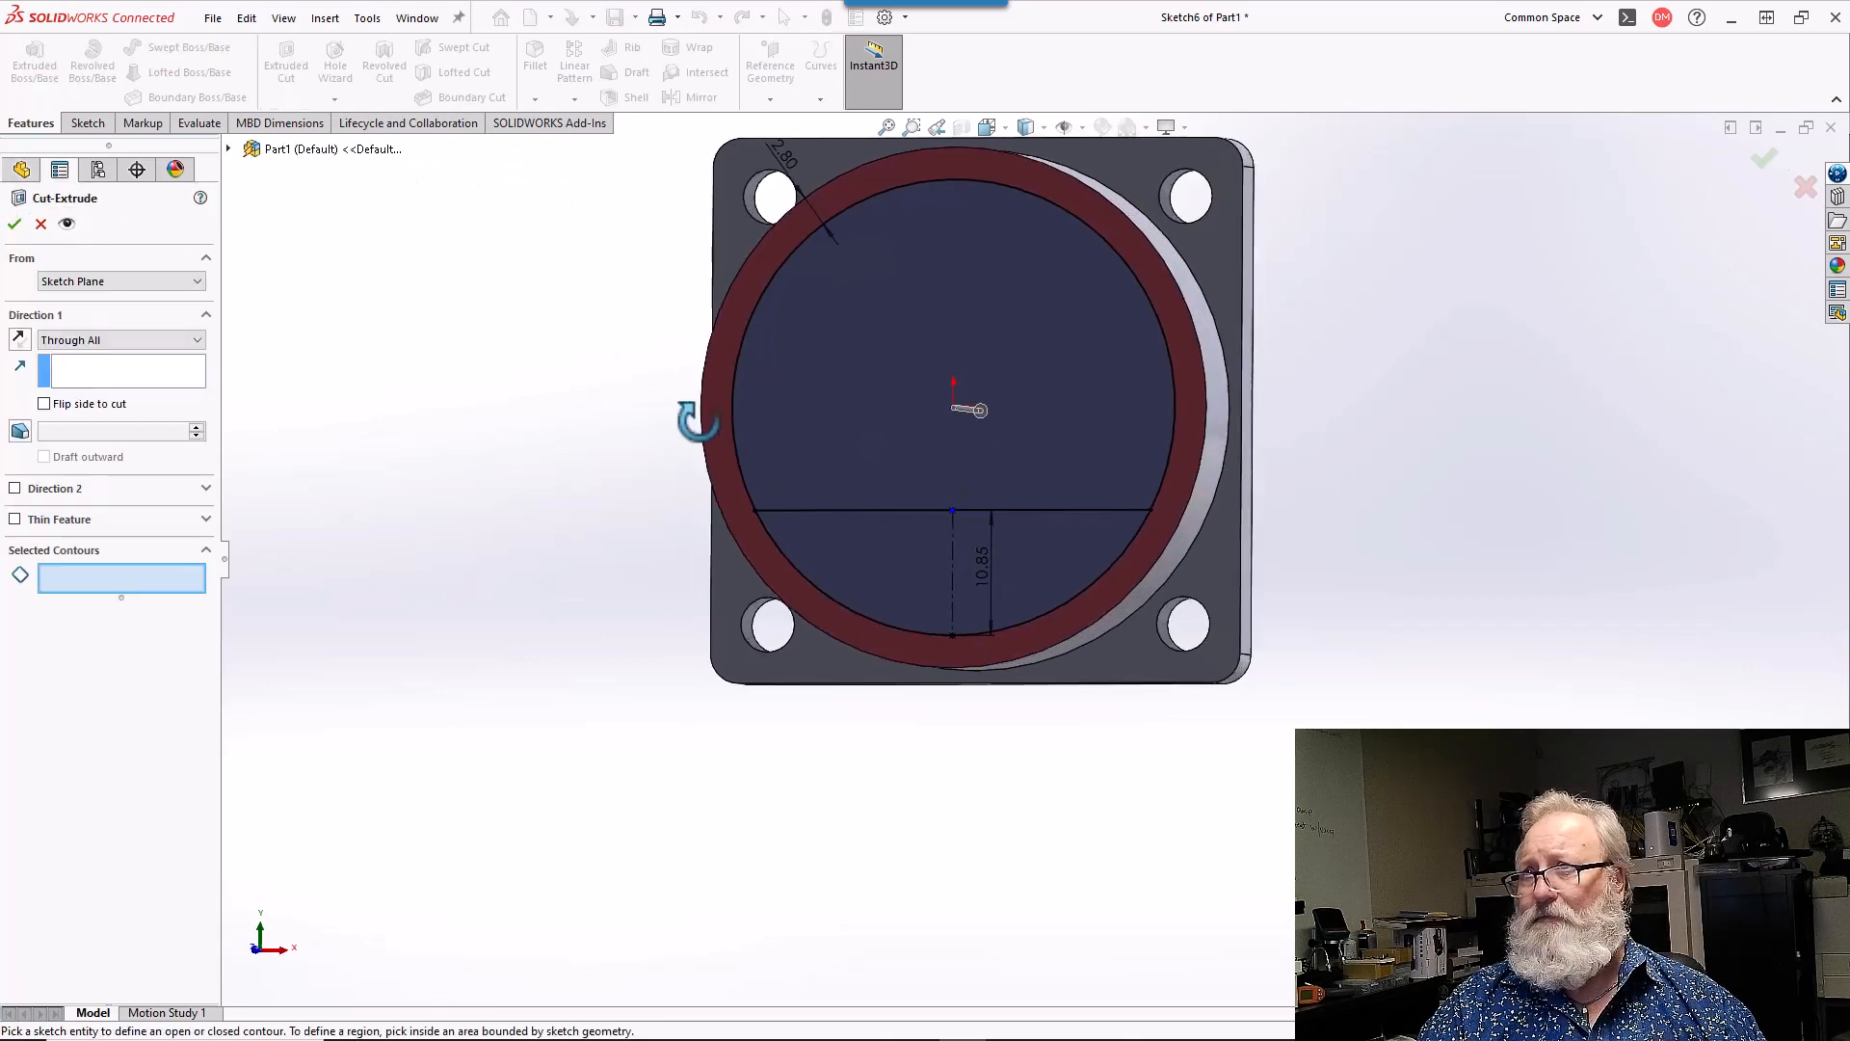
left_click(796, 383)
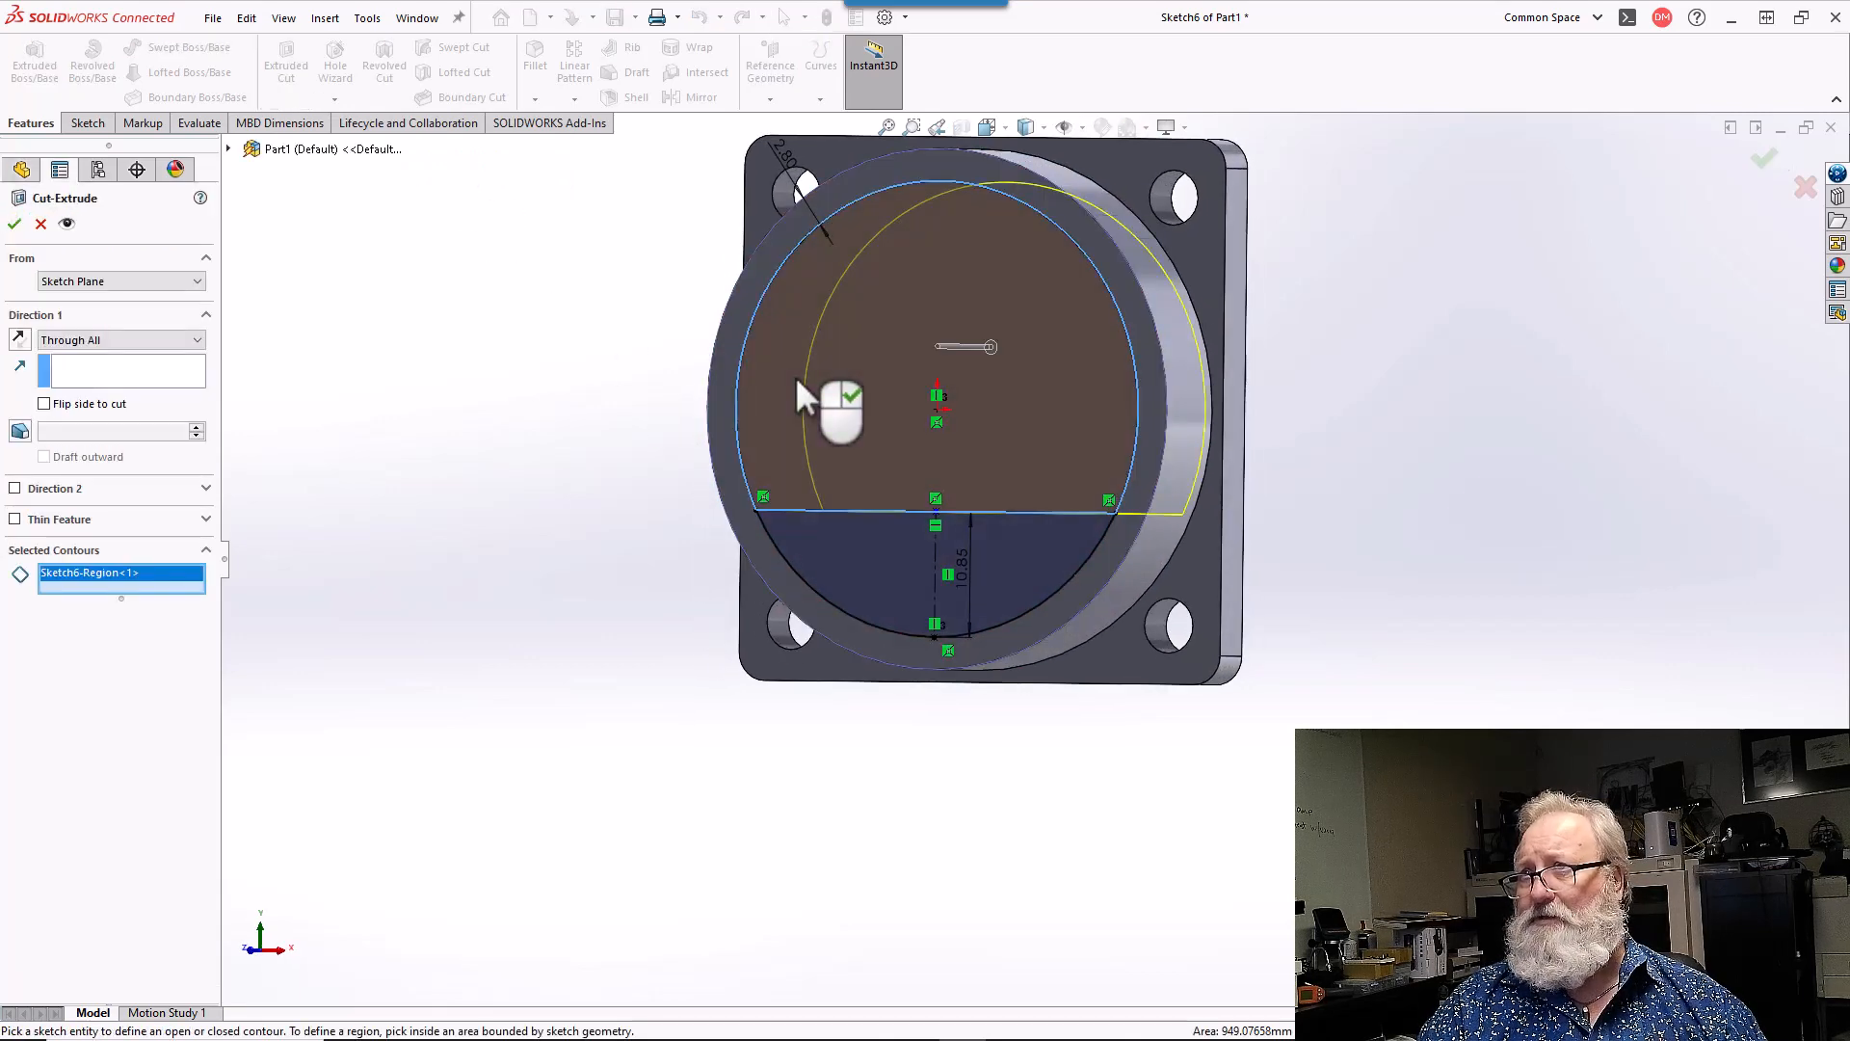
left_click(77, 341)
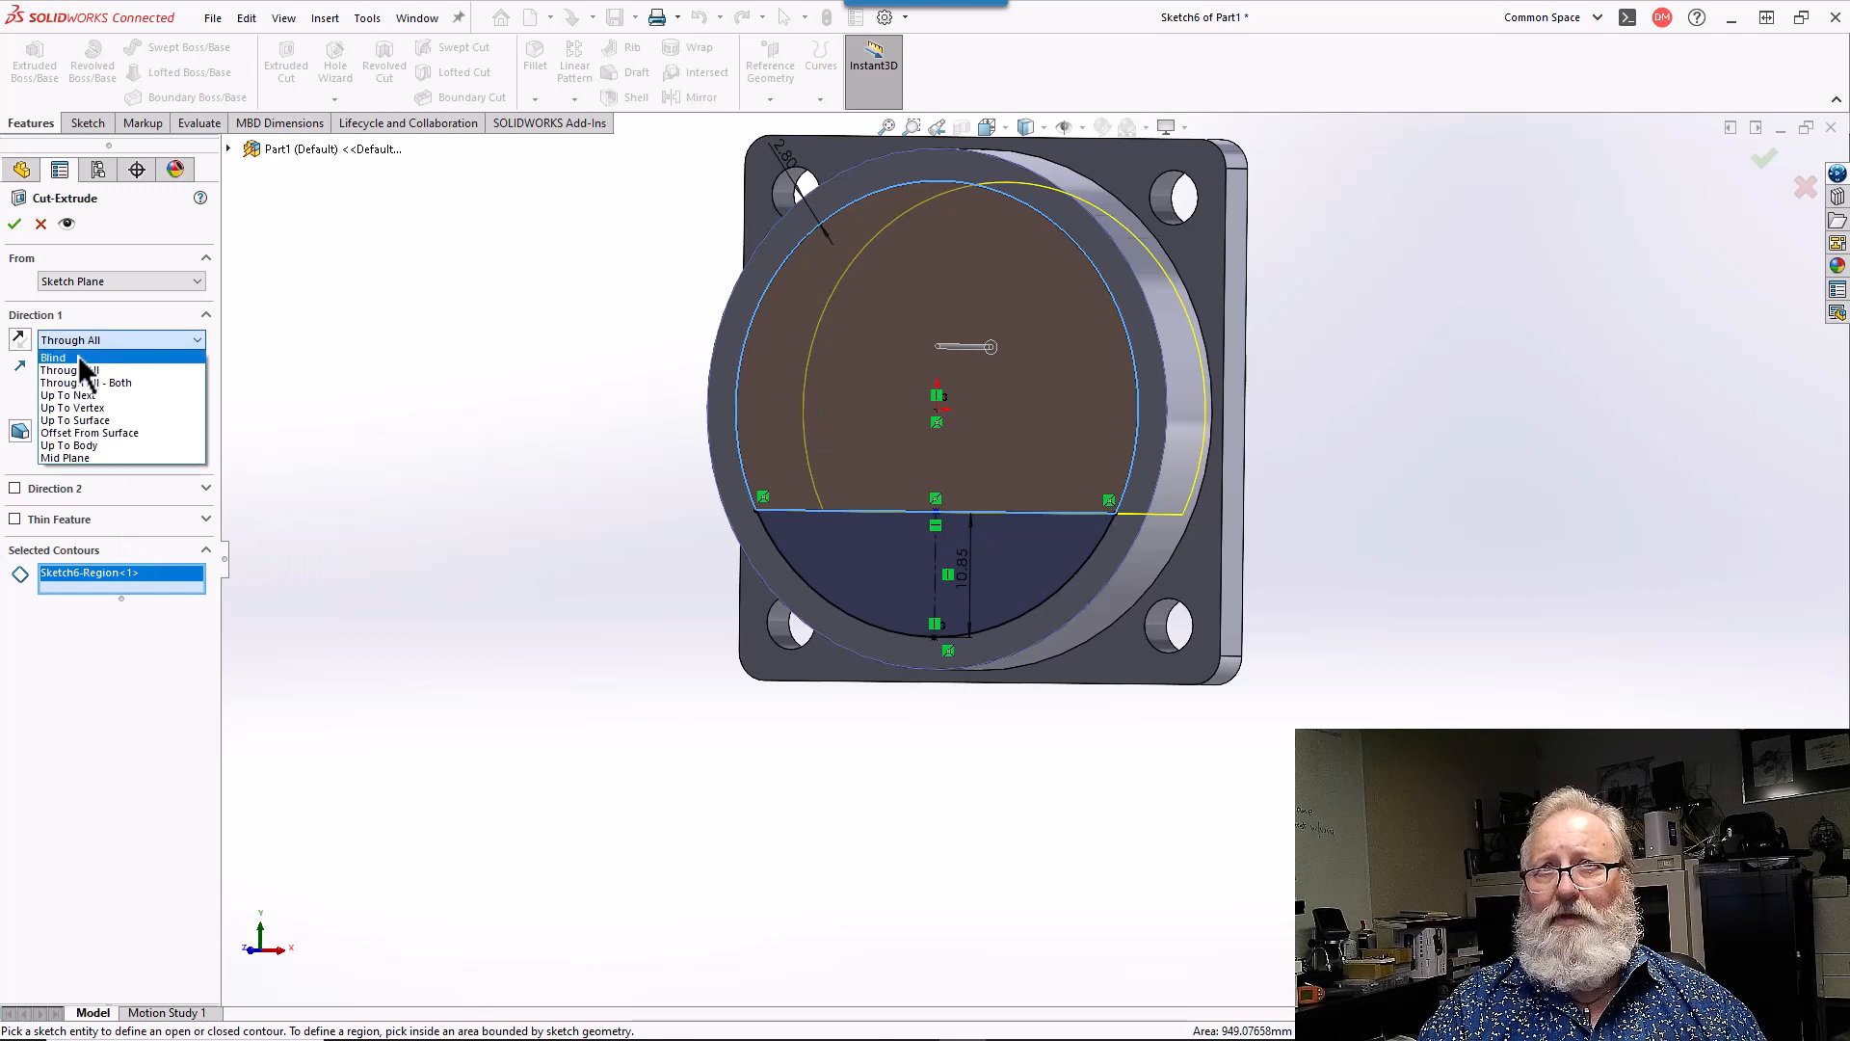
left_click(83, 357)
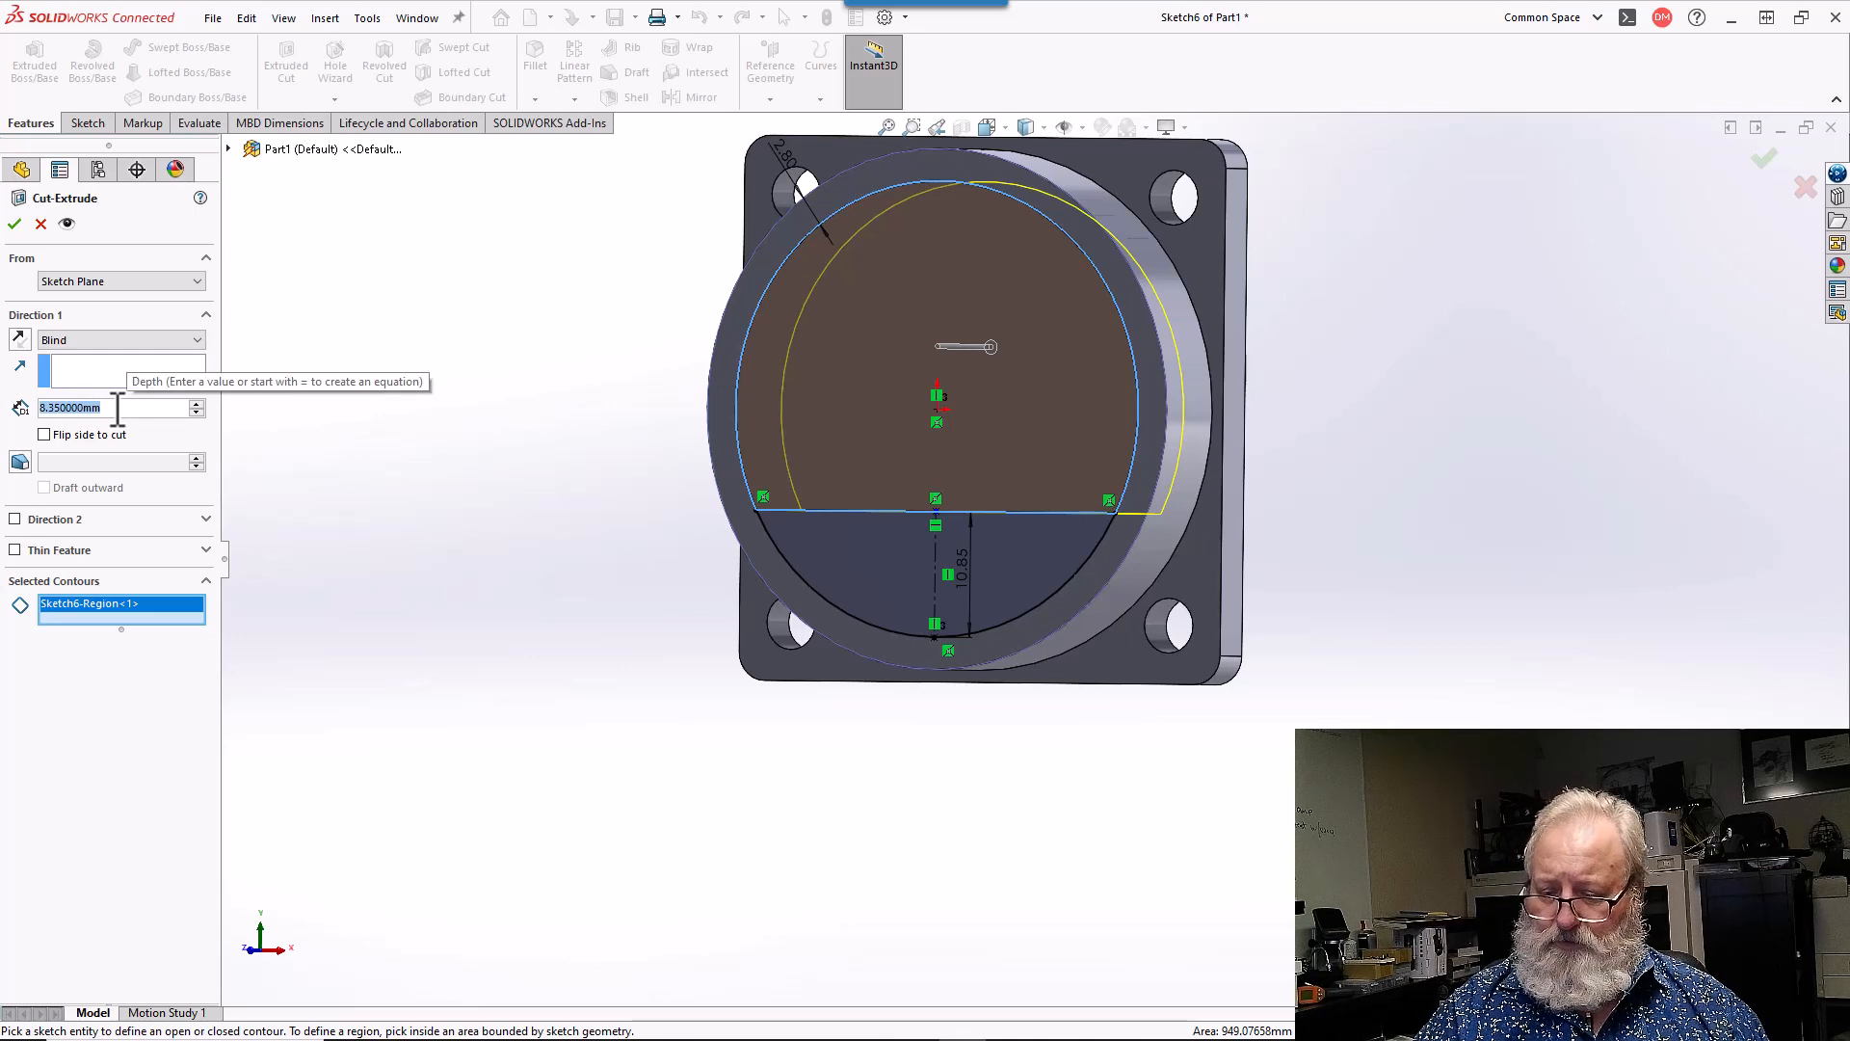
type("3.05")
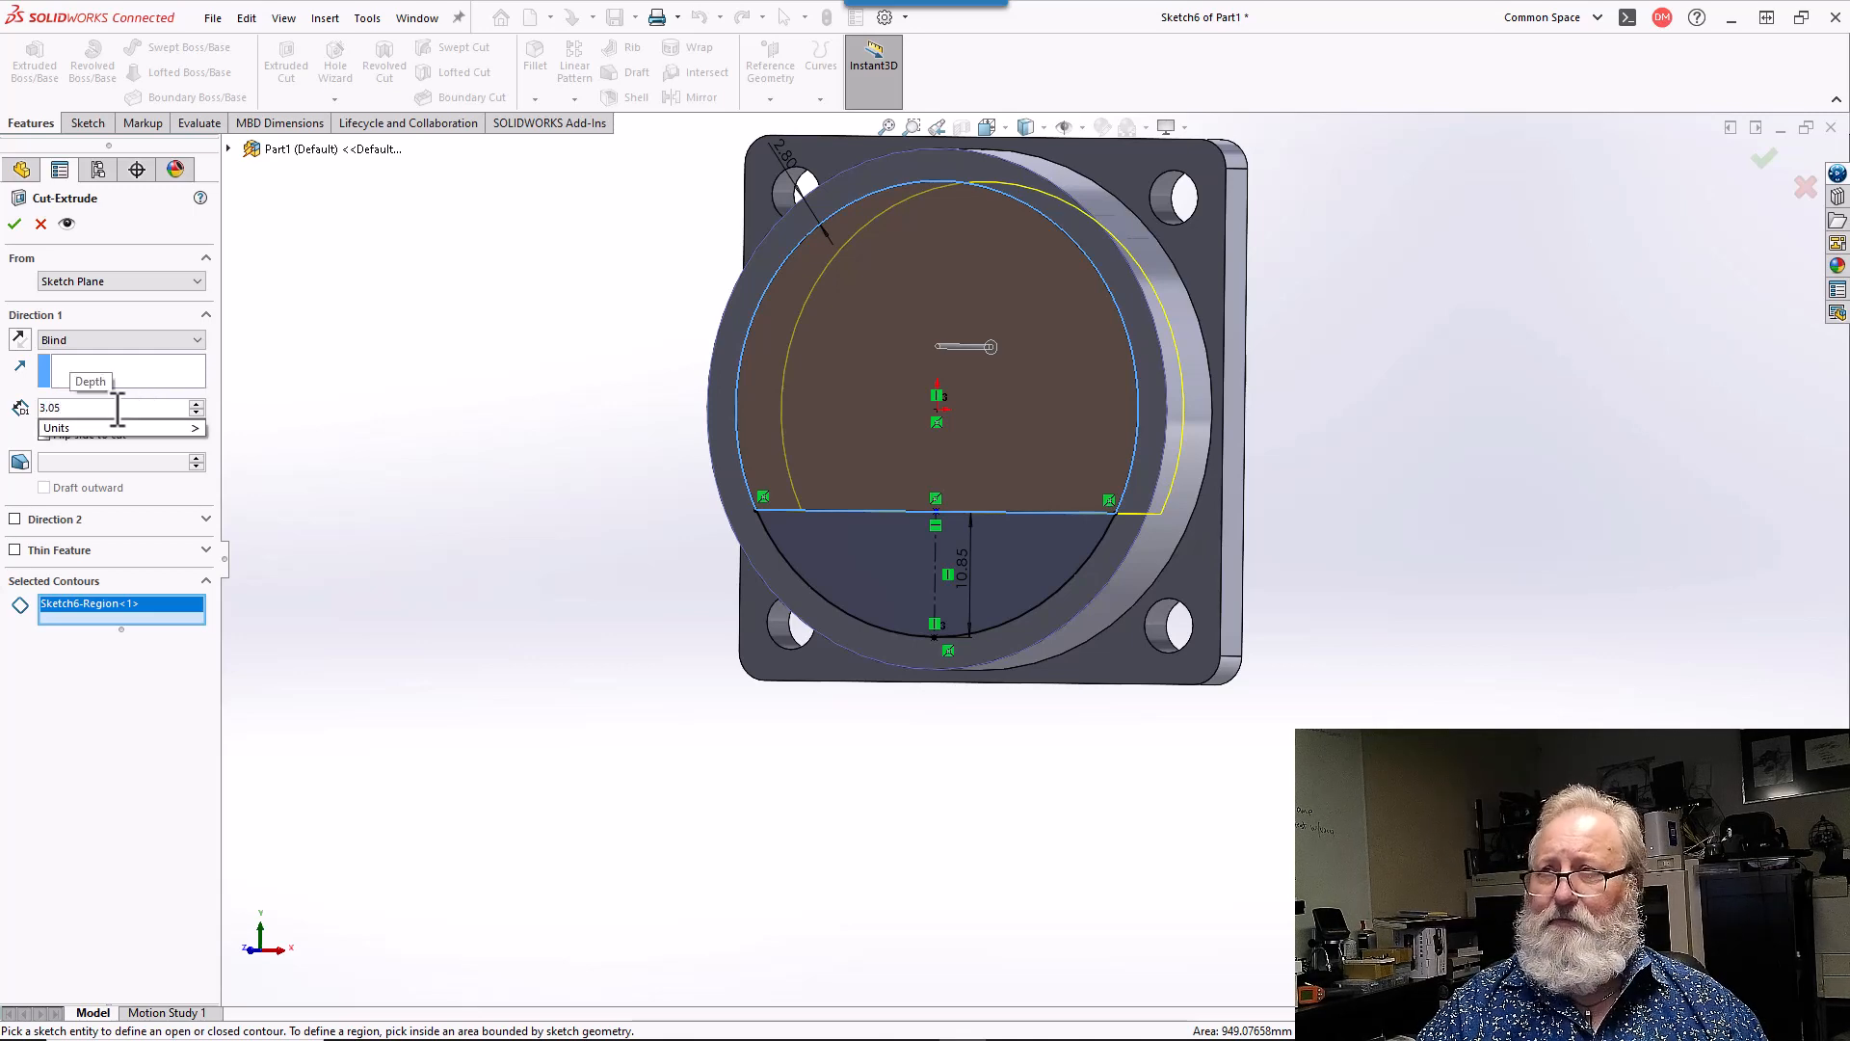
key("Return")
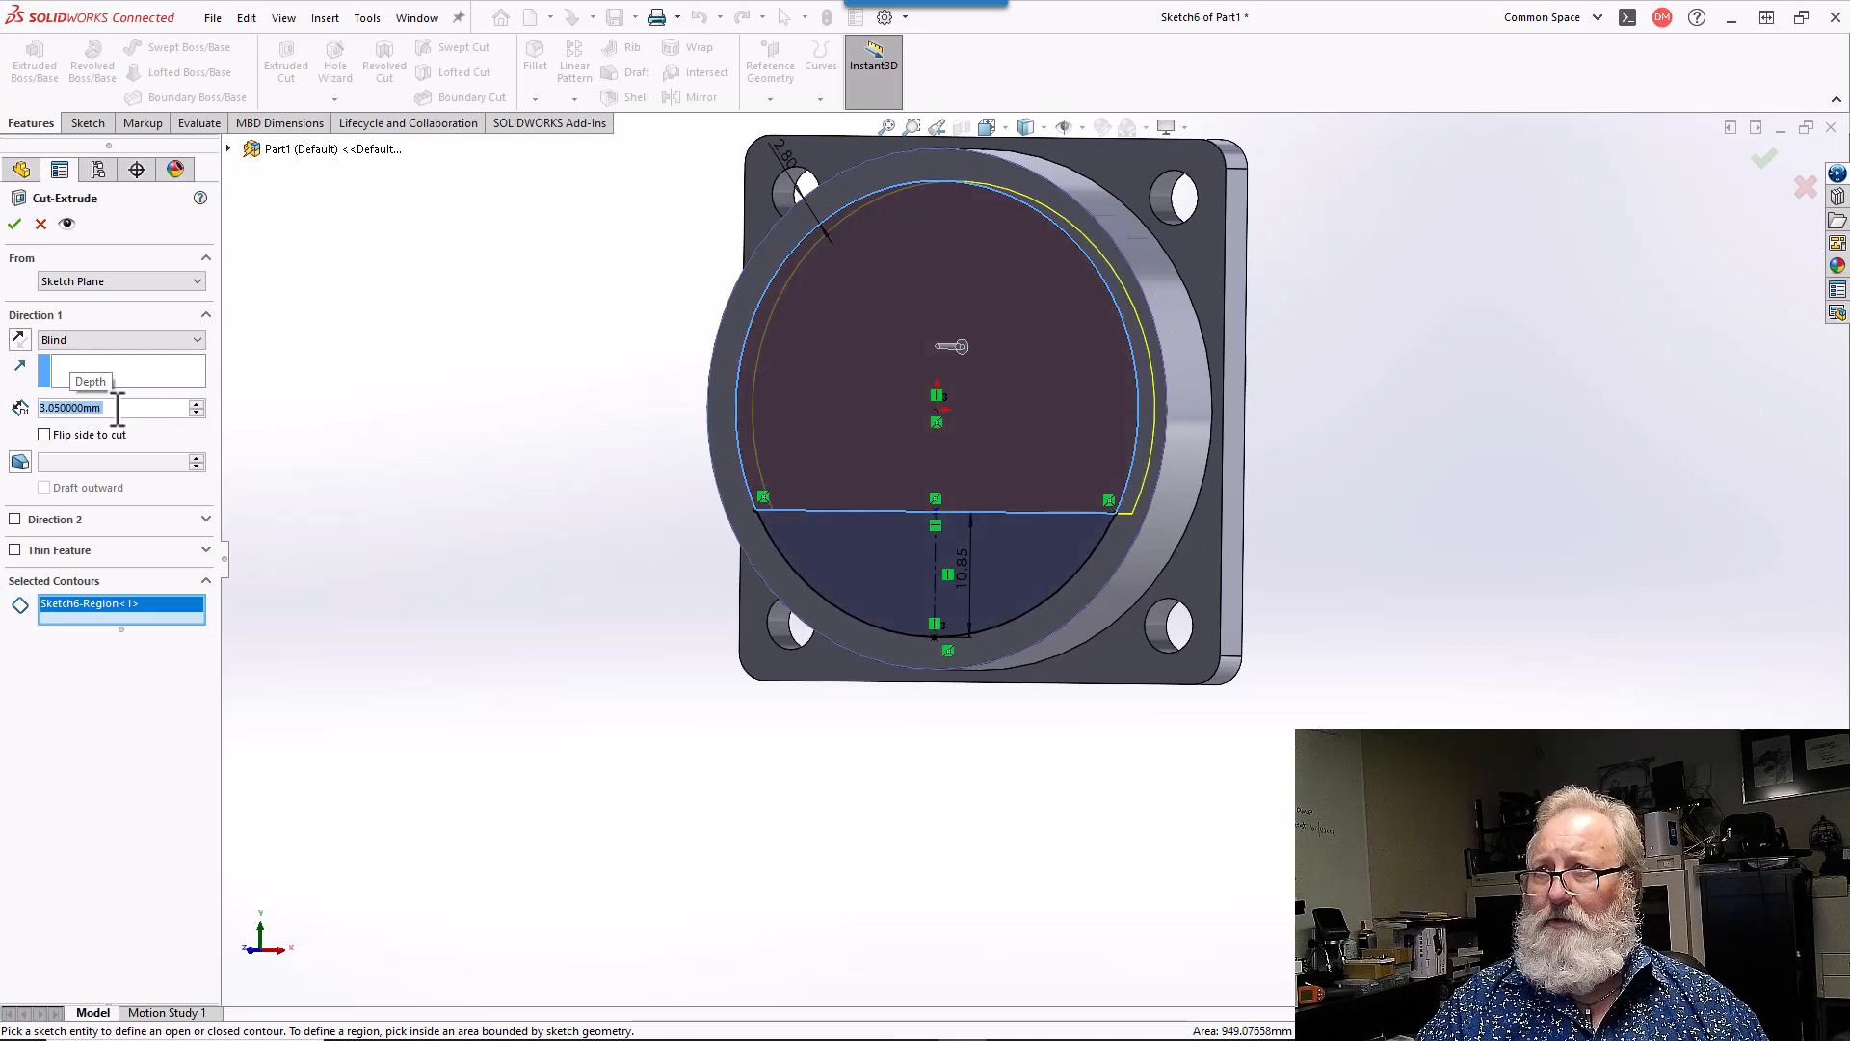
key("Return")
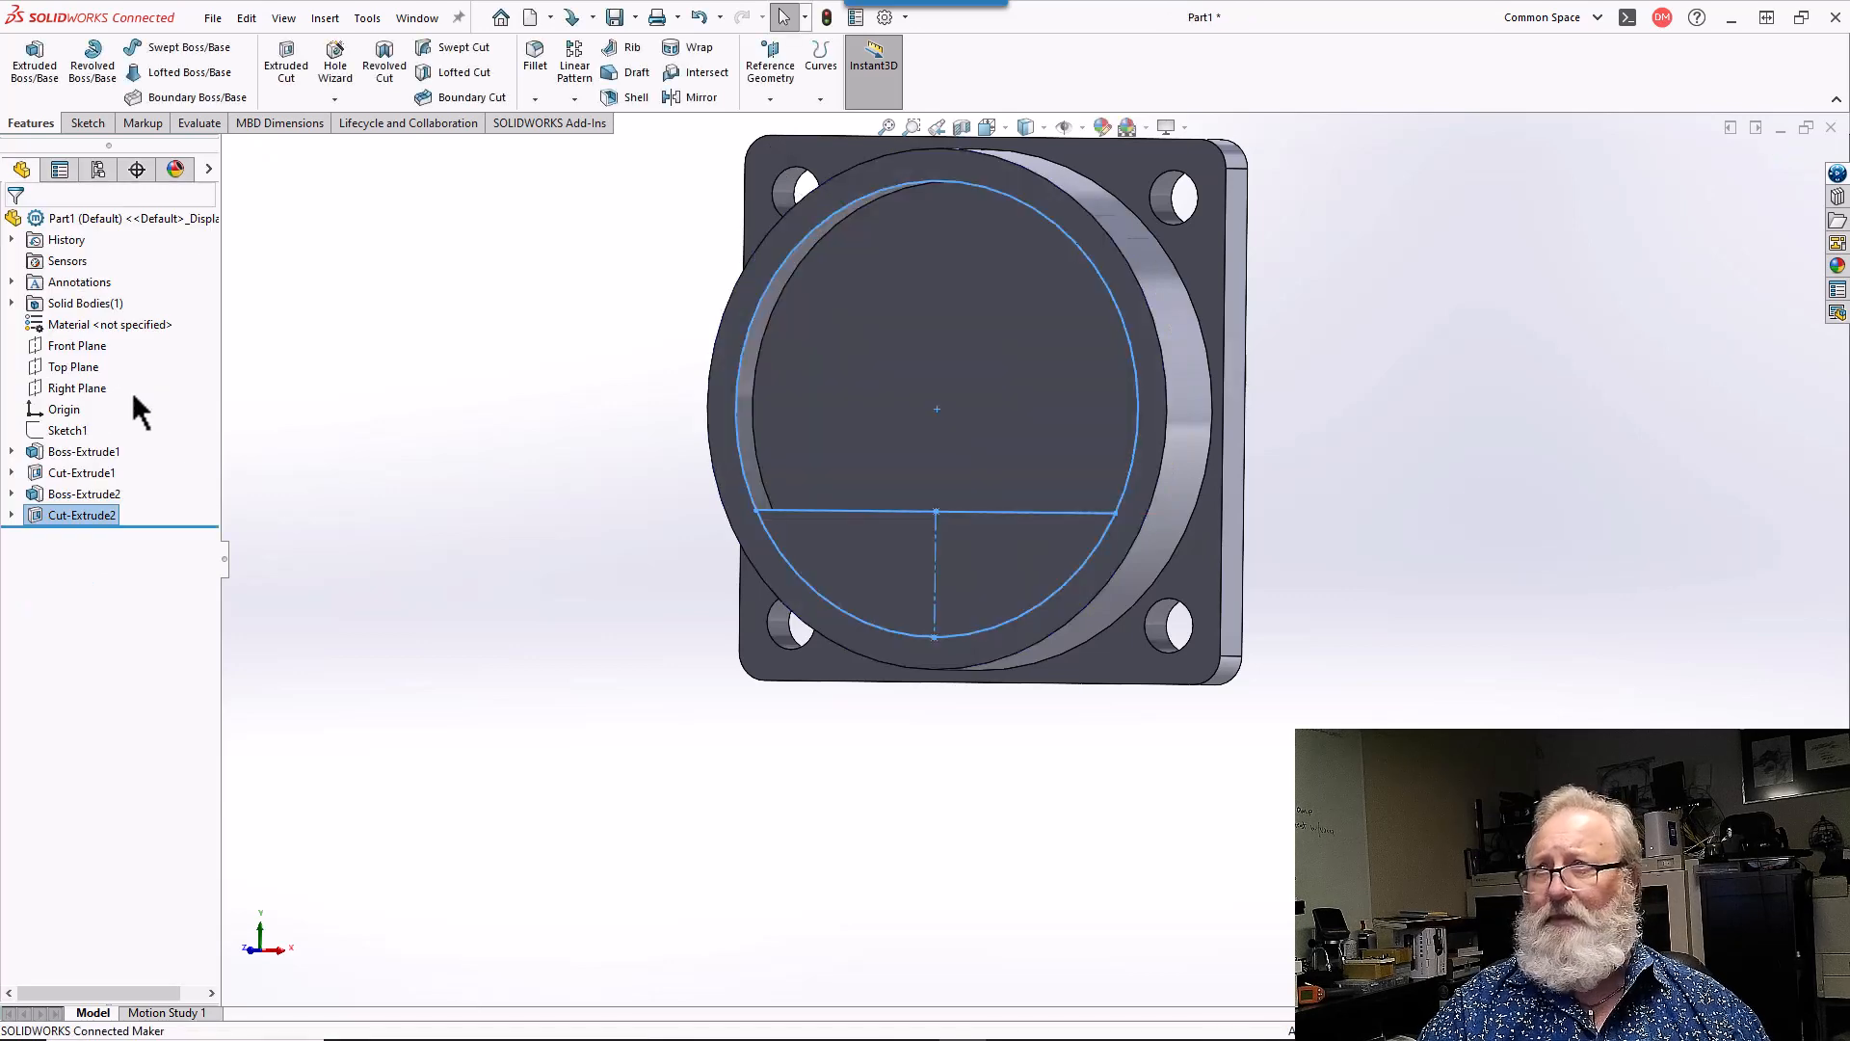
- Start a sketch on the recessed face and draw a horizontal construction line about 22 mm long above the origin
middle_click_drag(772, 619, 834, 579)
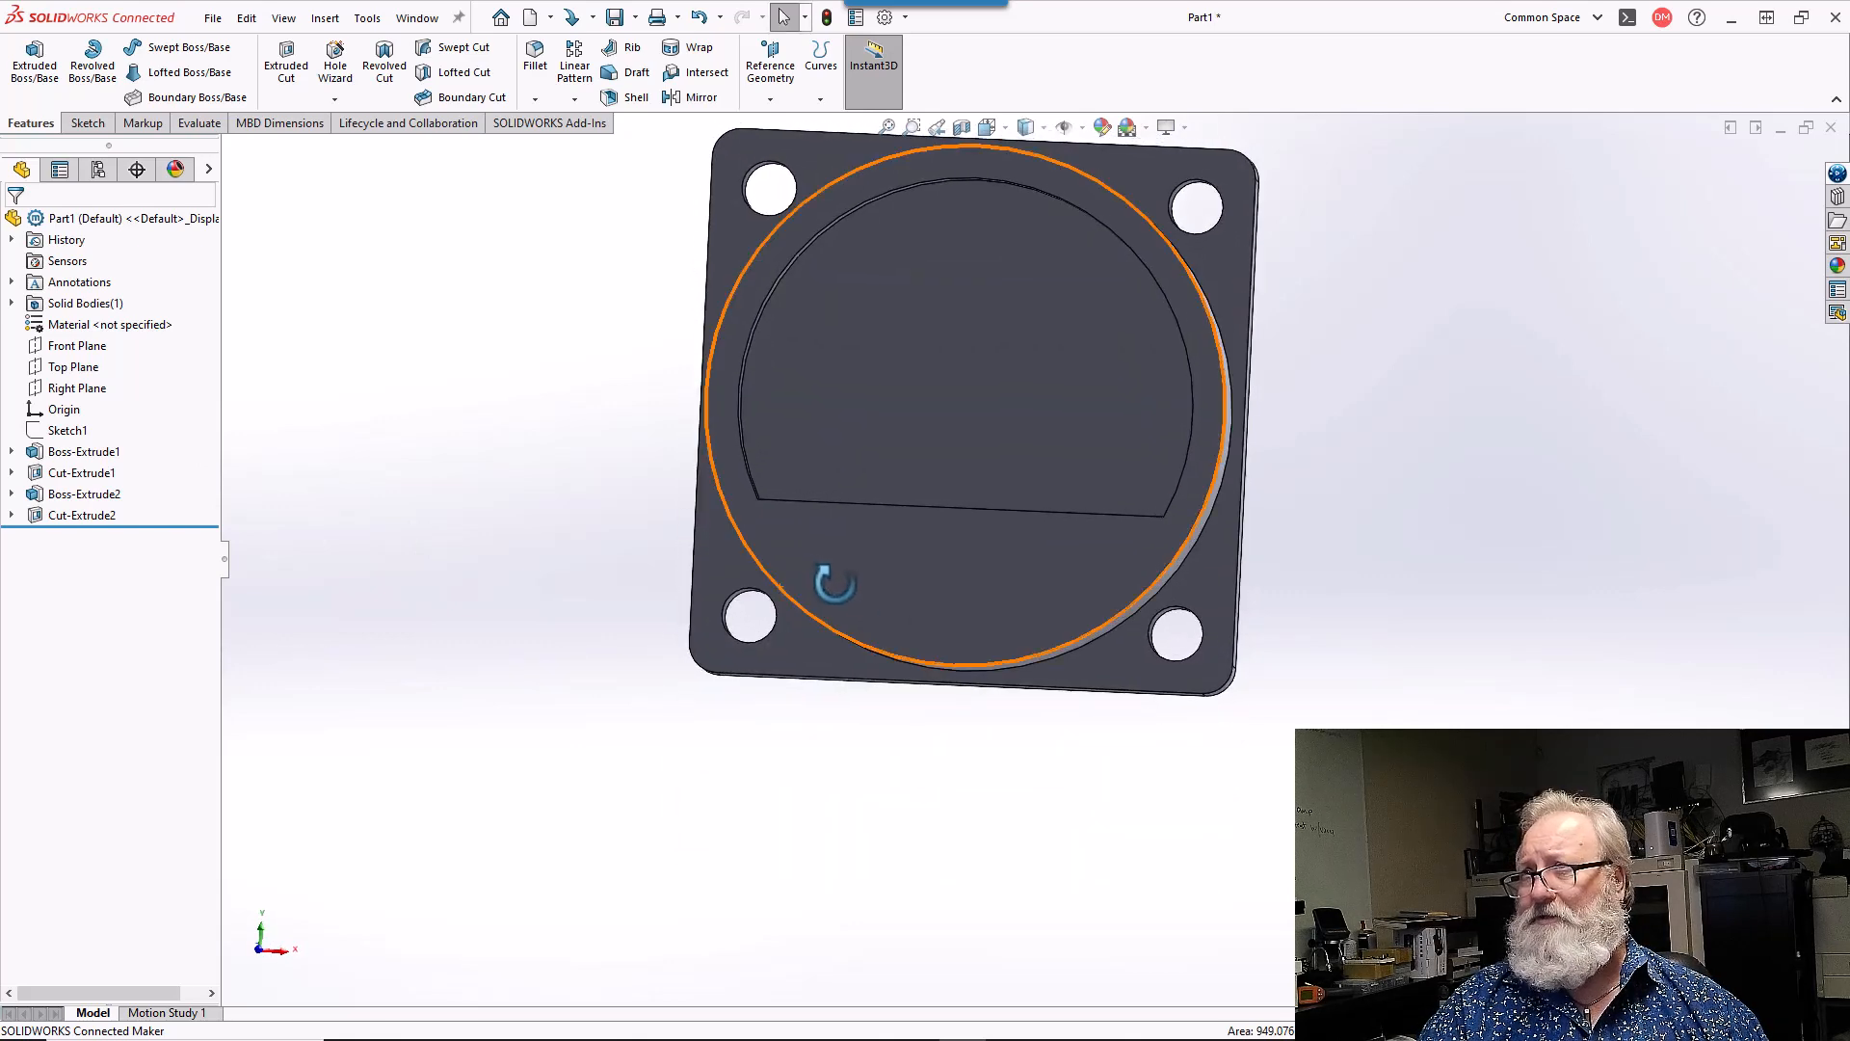
left_click(945, 401)
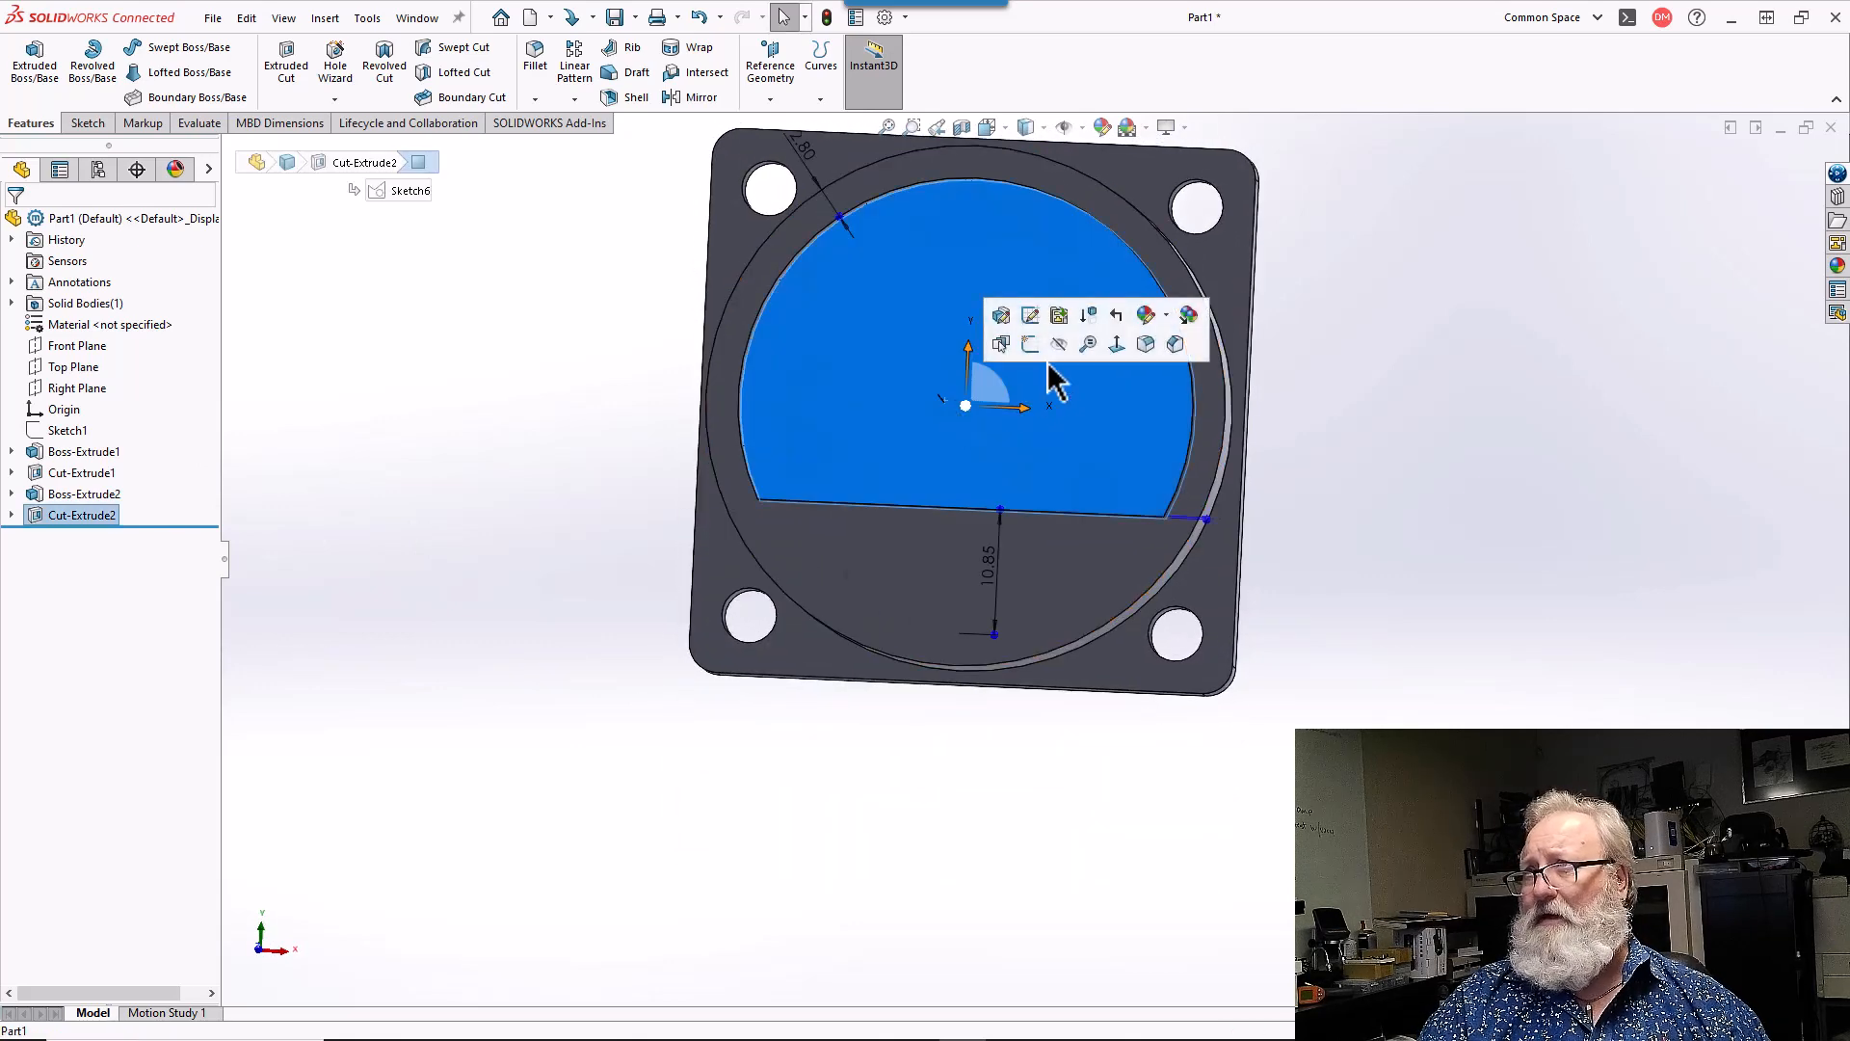
left_click(1121, 362)
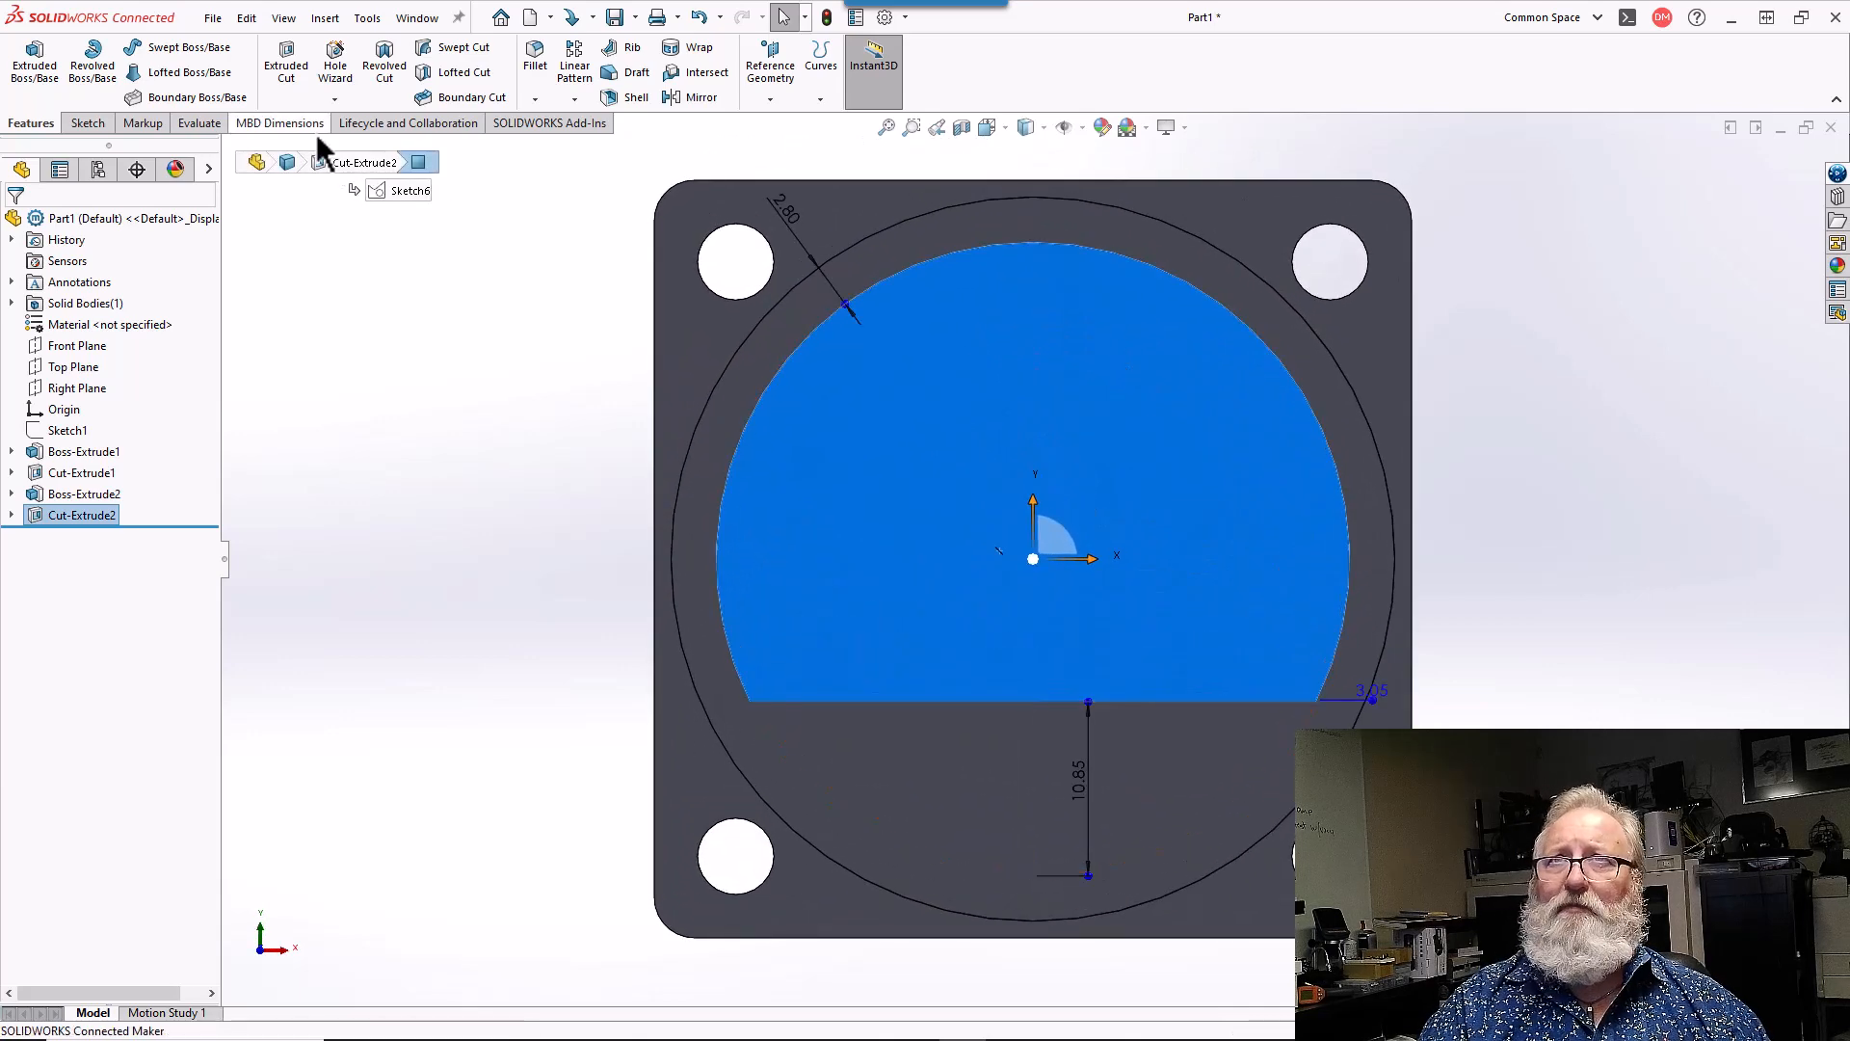
left_click(97, 123)
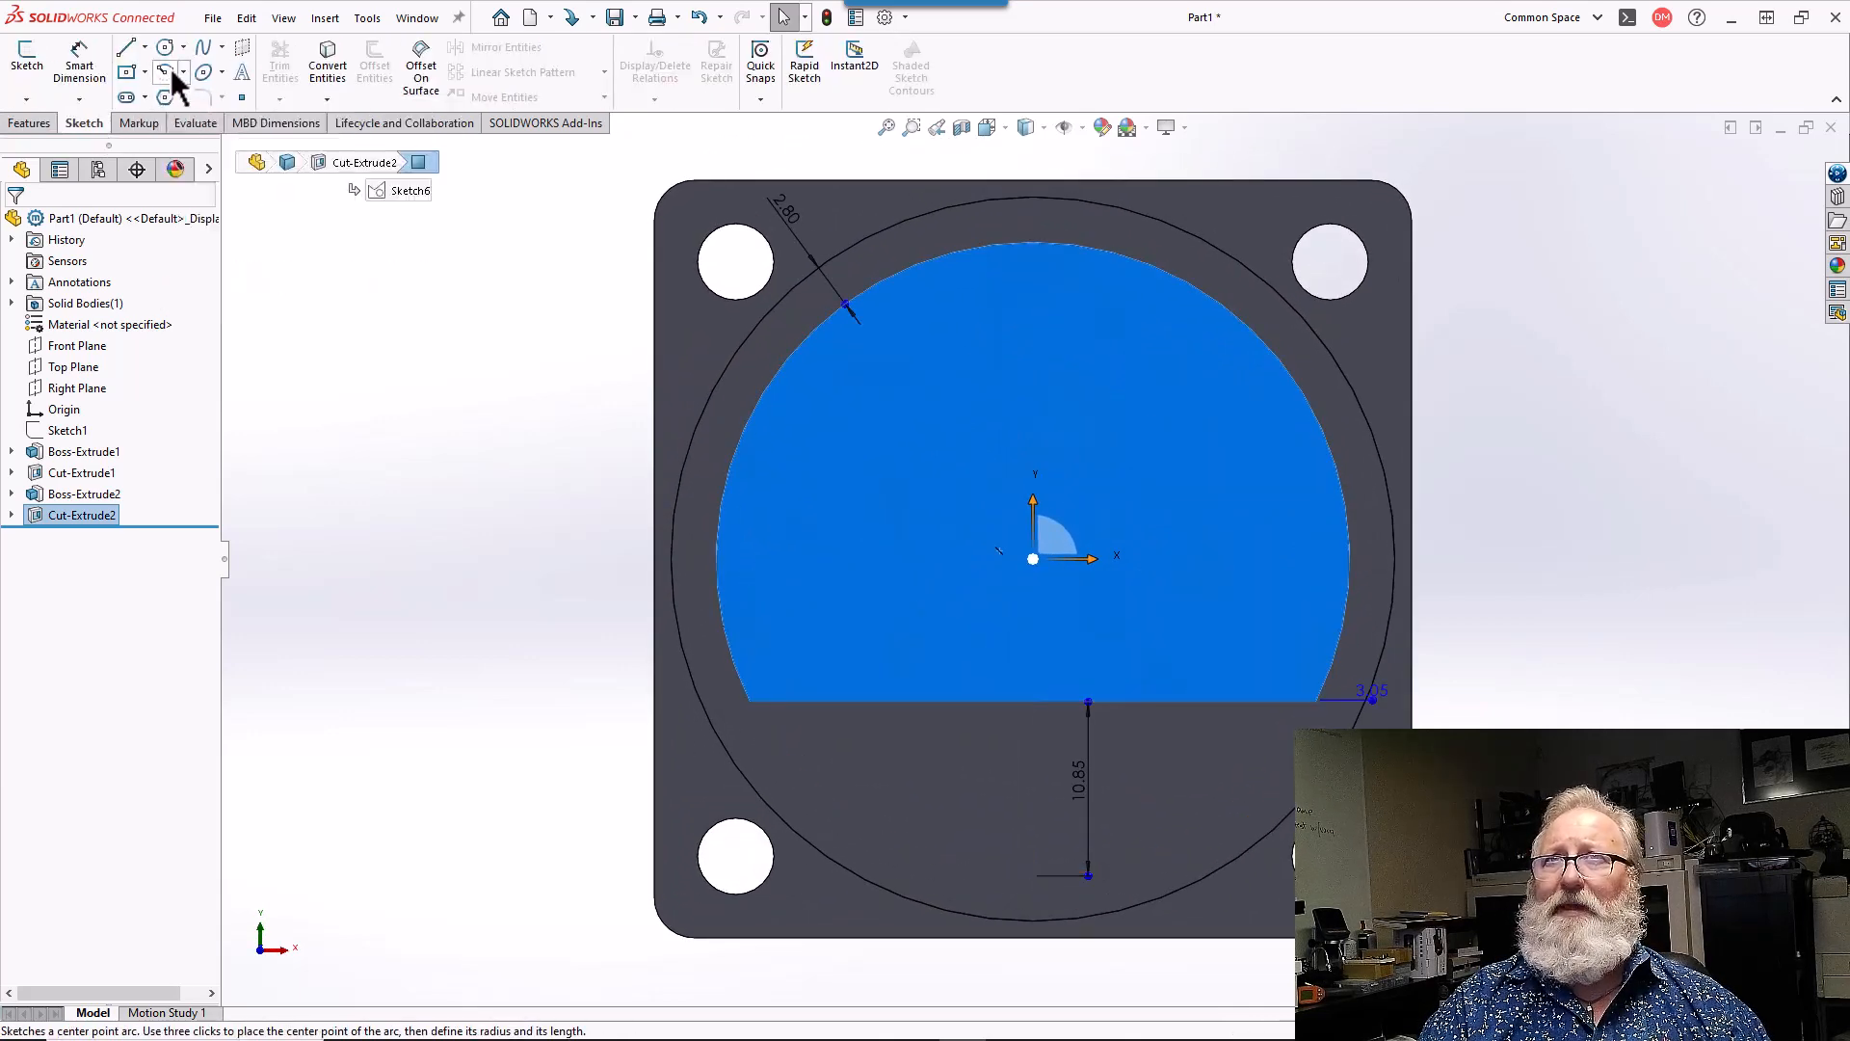
left_click(144, 47)
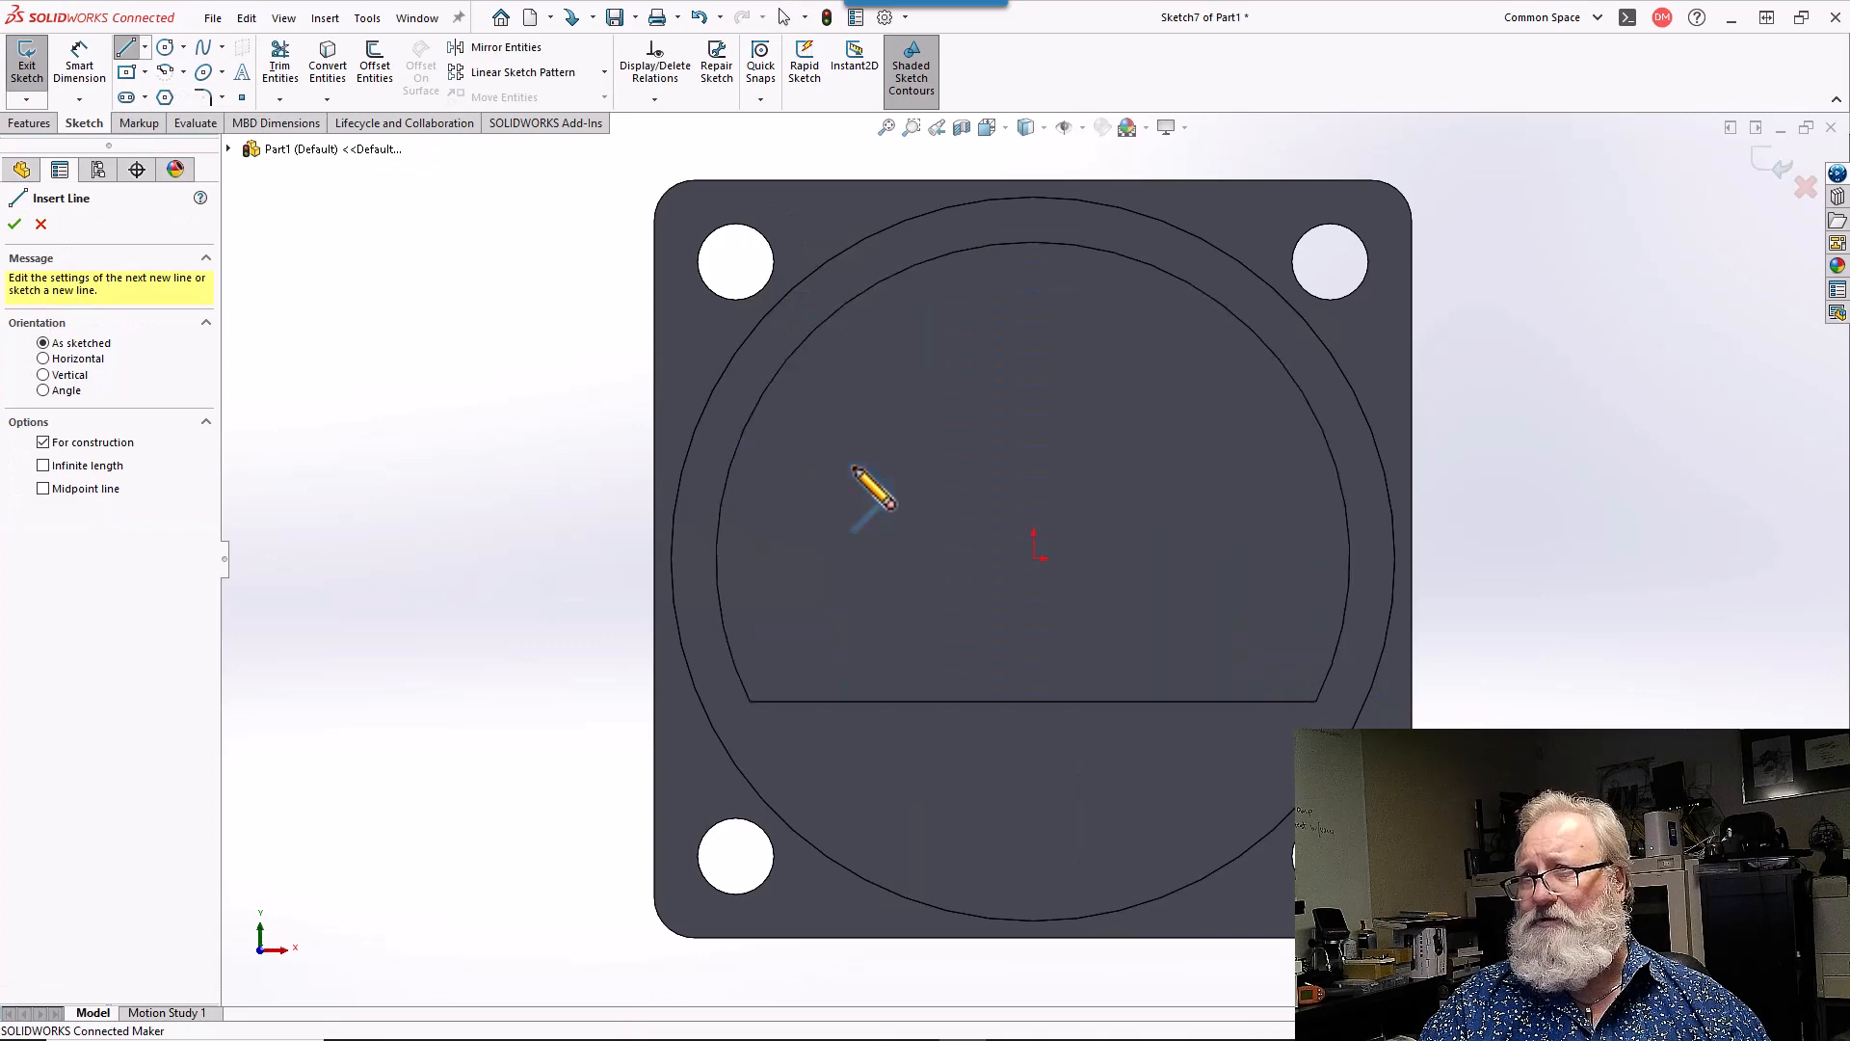
left_click(854, 468)
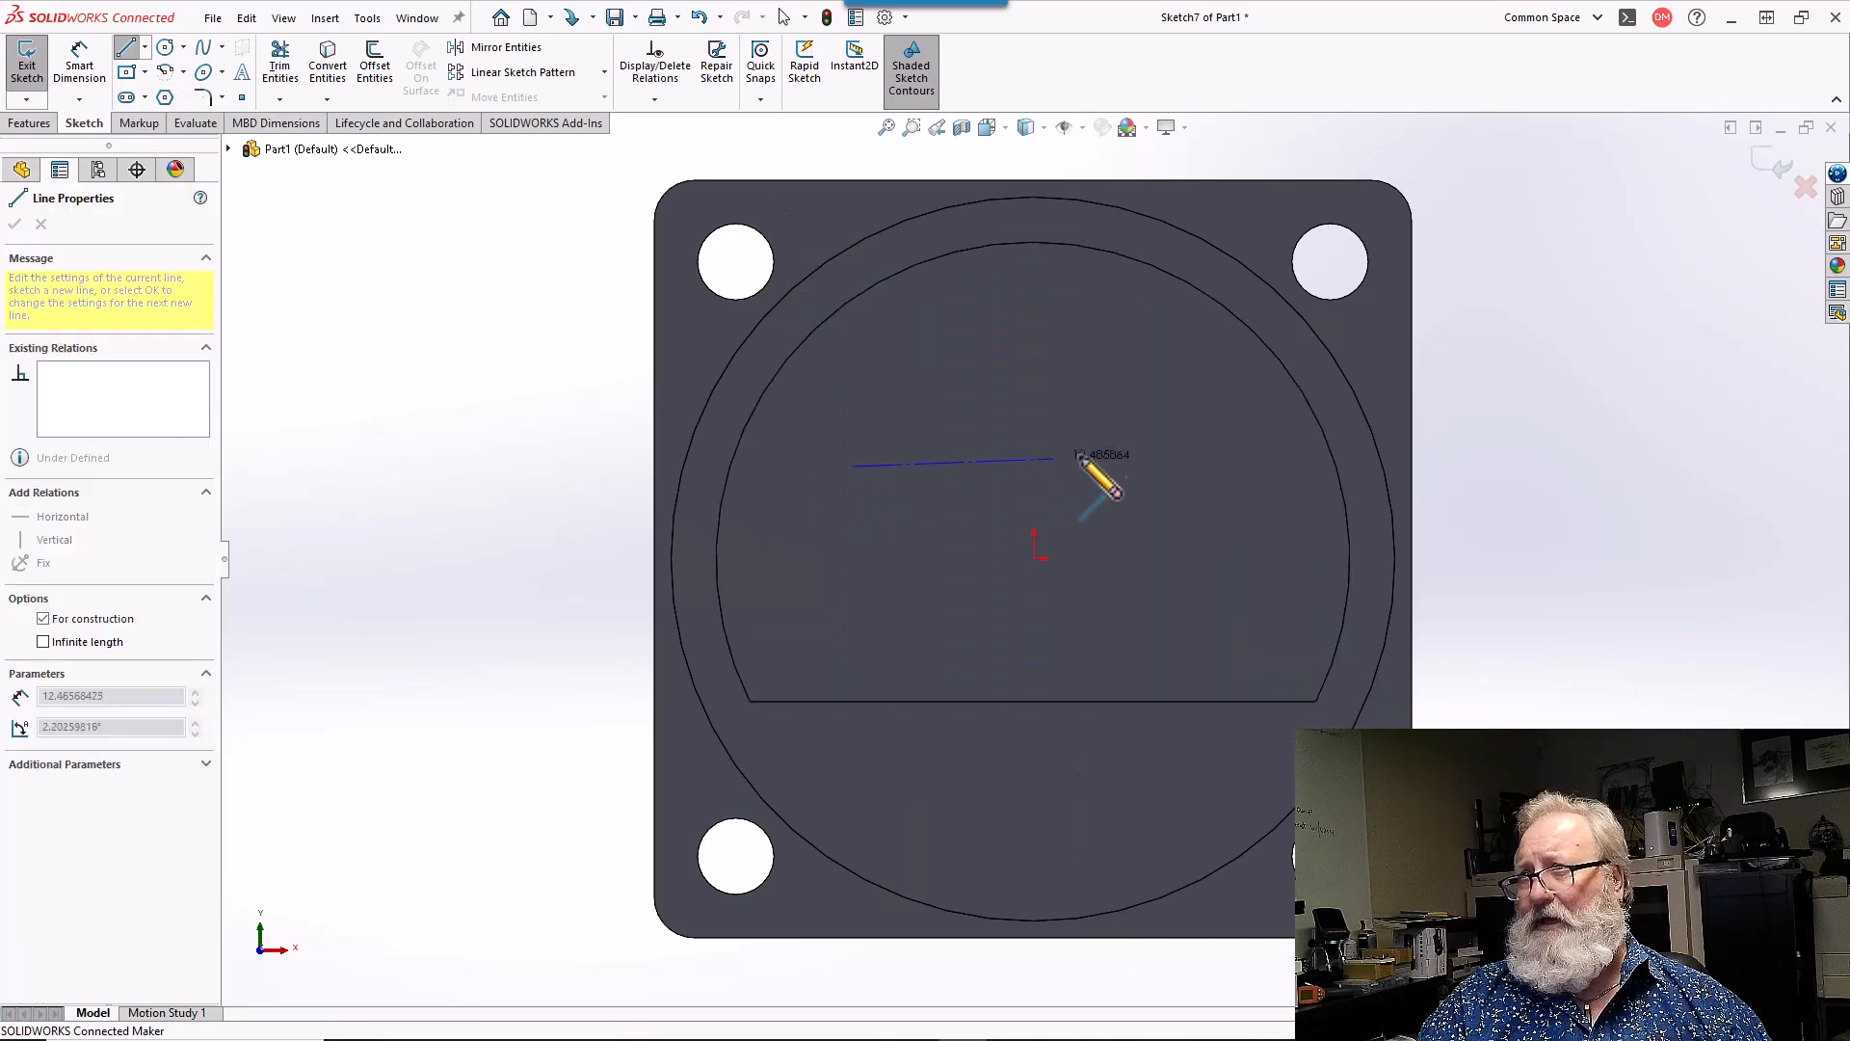
left_click(1210, 466)
key("Escape")
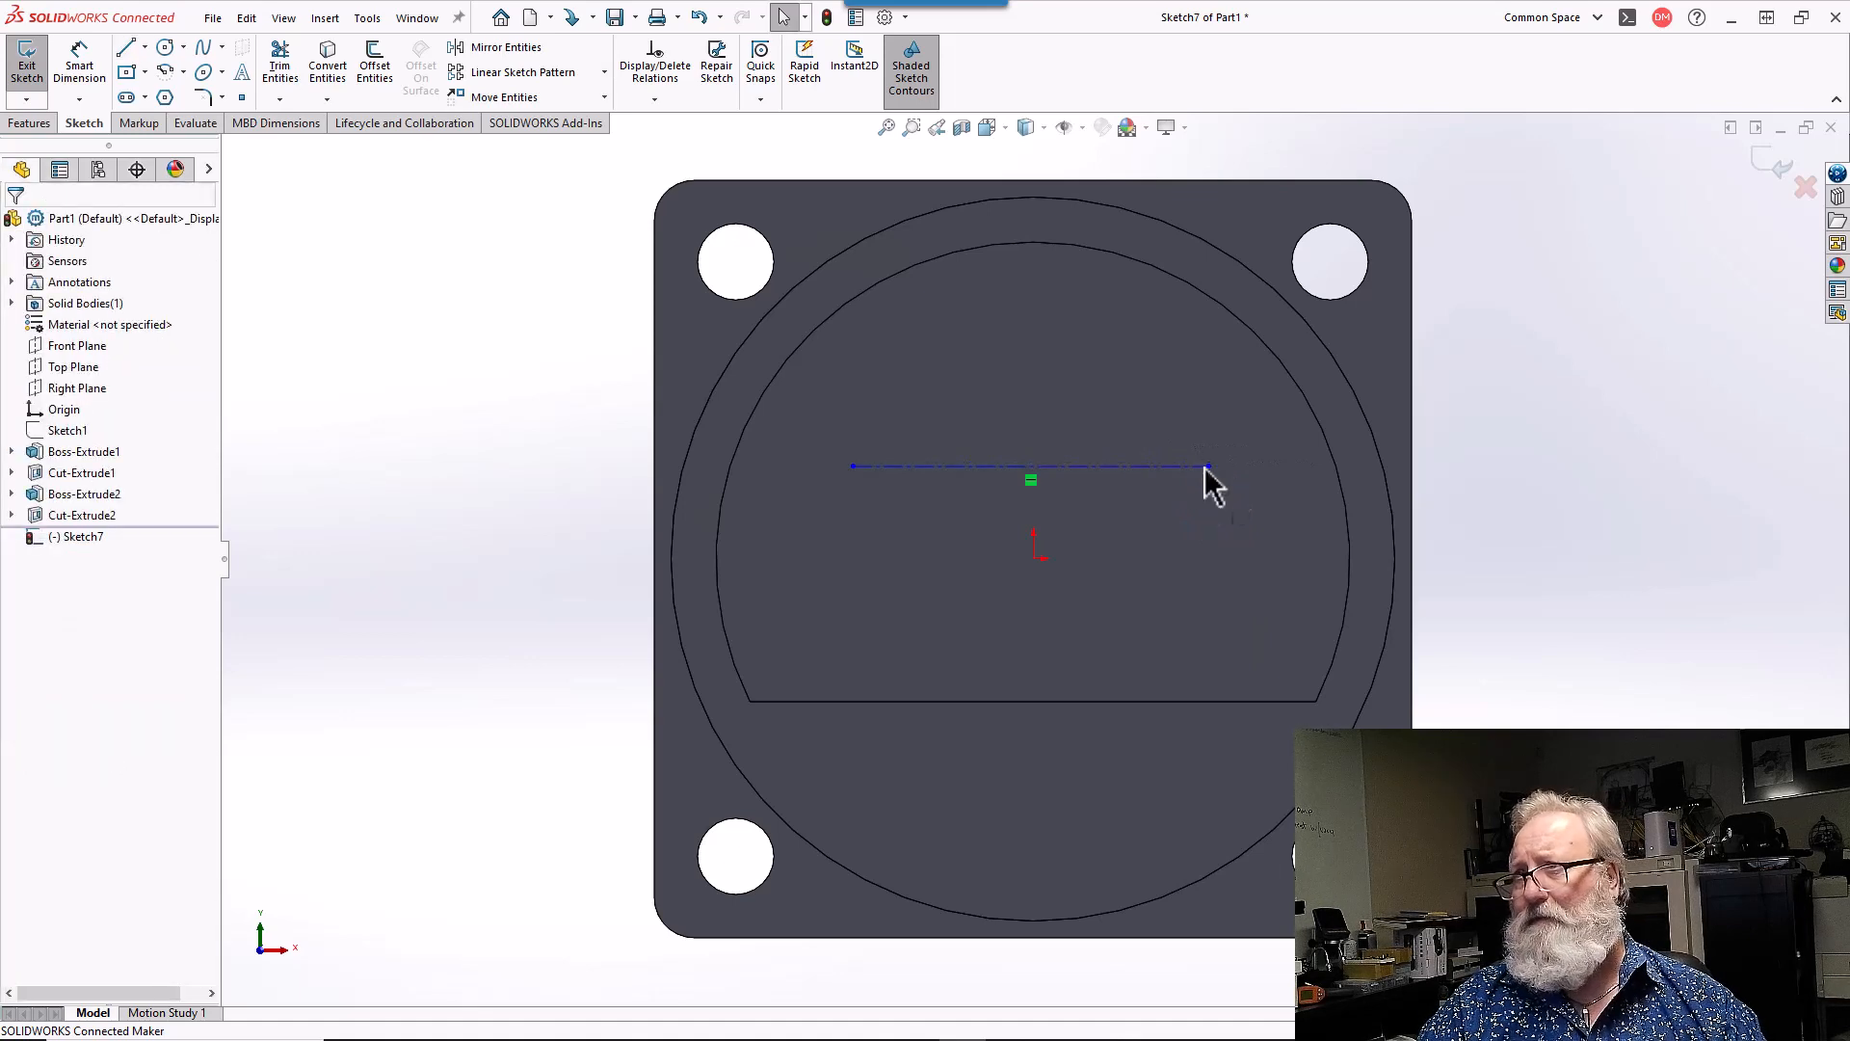
- Extend both endpoints of the horizontal construction line onto the recess's curved edge
left_click(1085, 466)
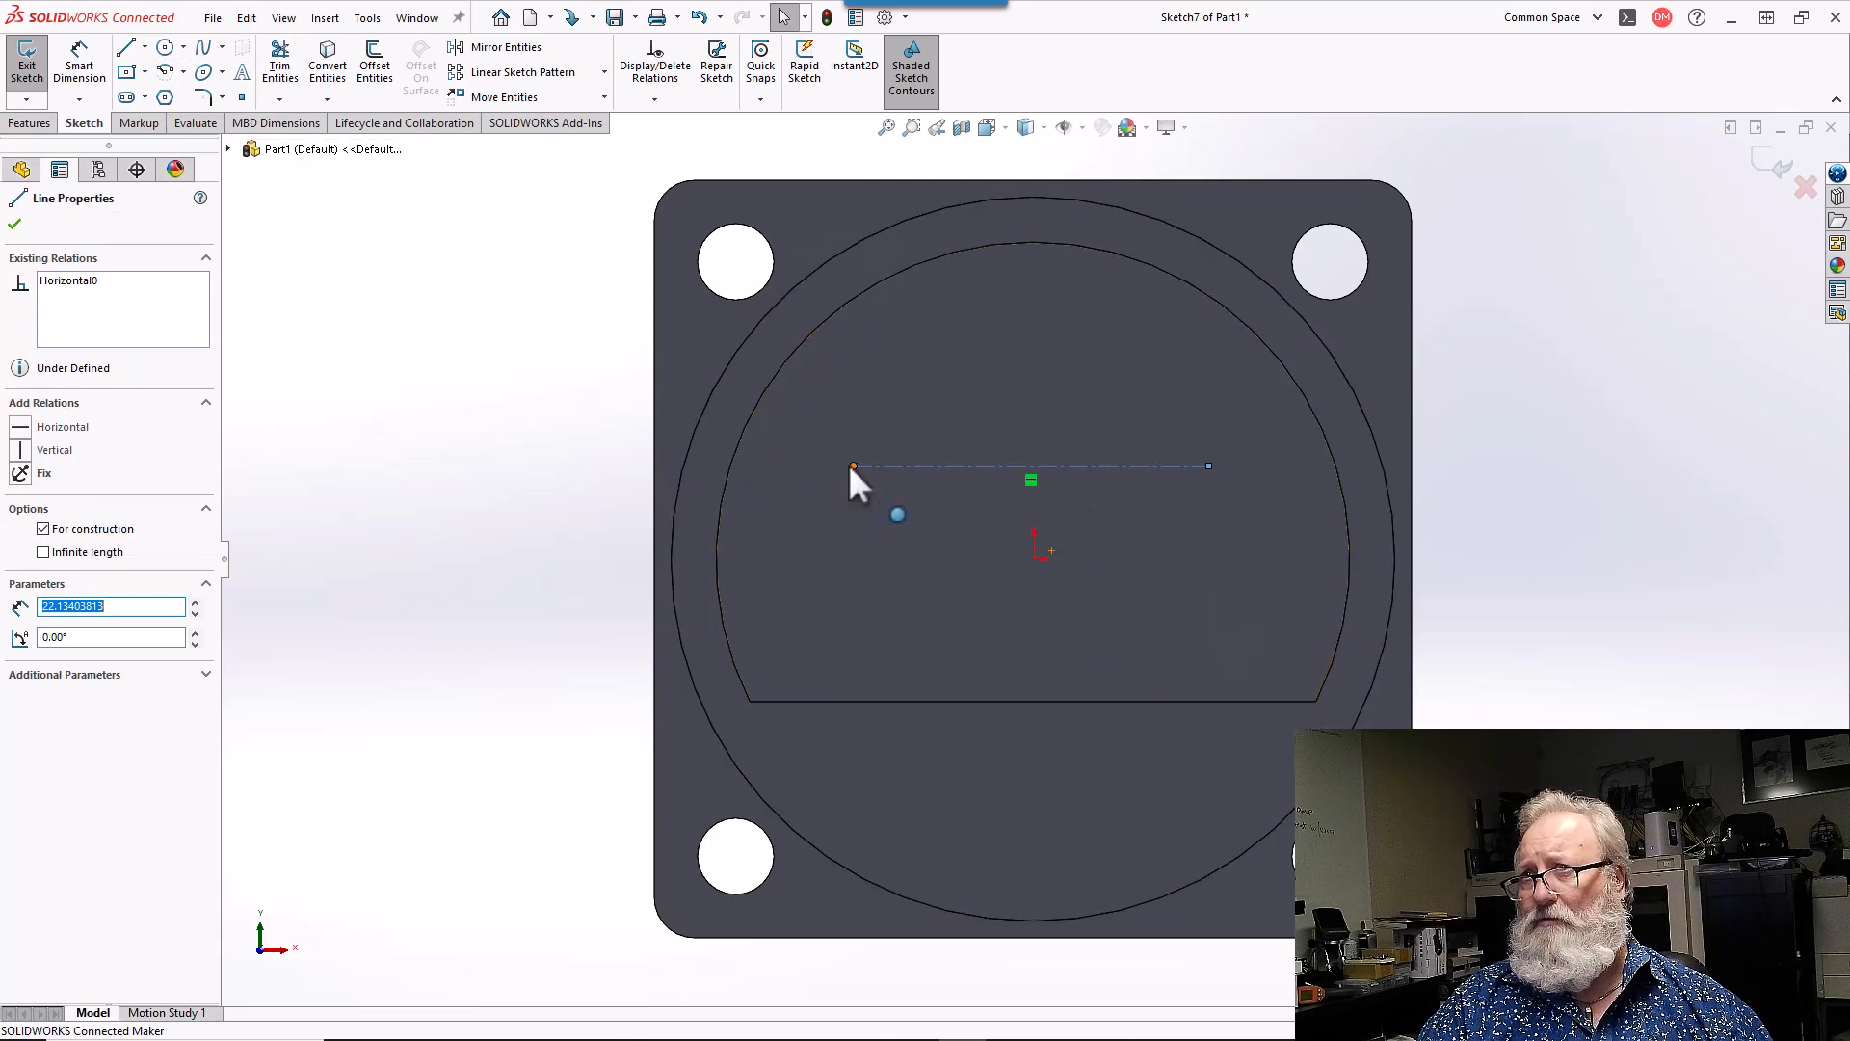
left_click_drag(848, 467, 736, 466)
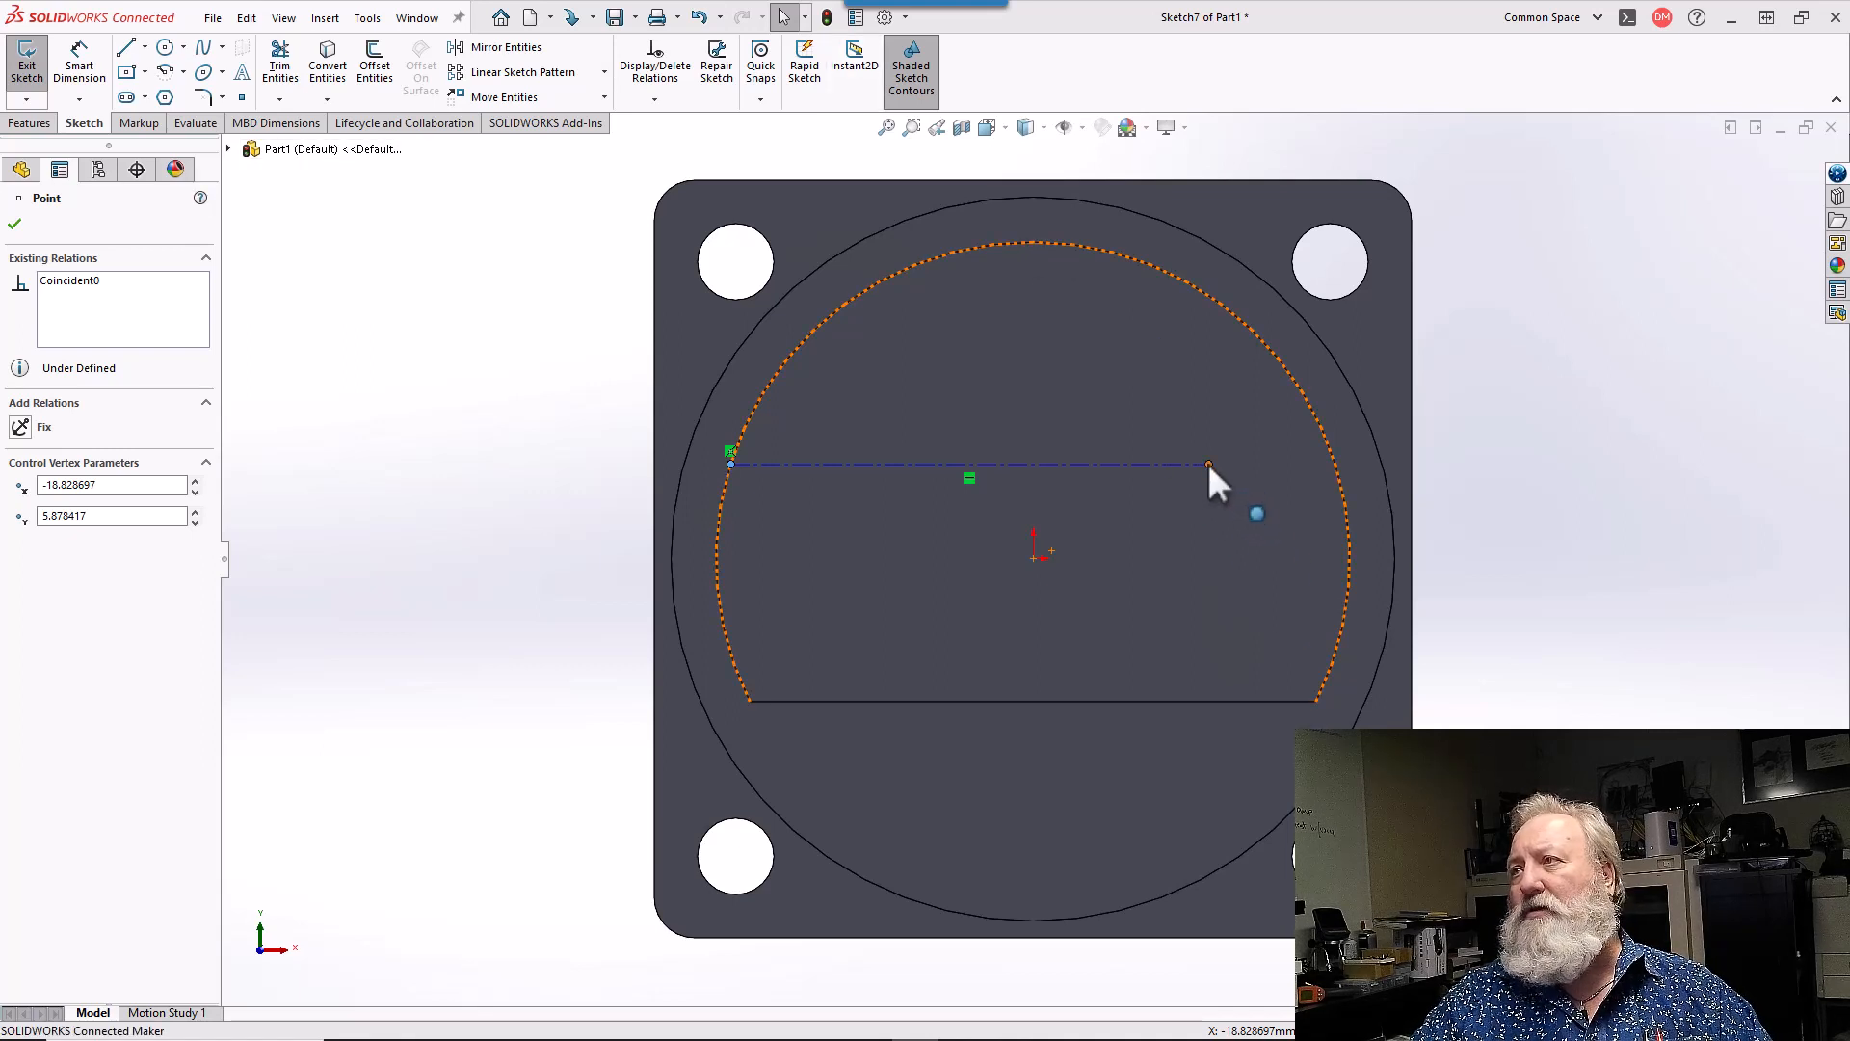
left_click_drag(1208, 464, 1328, 441)
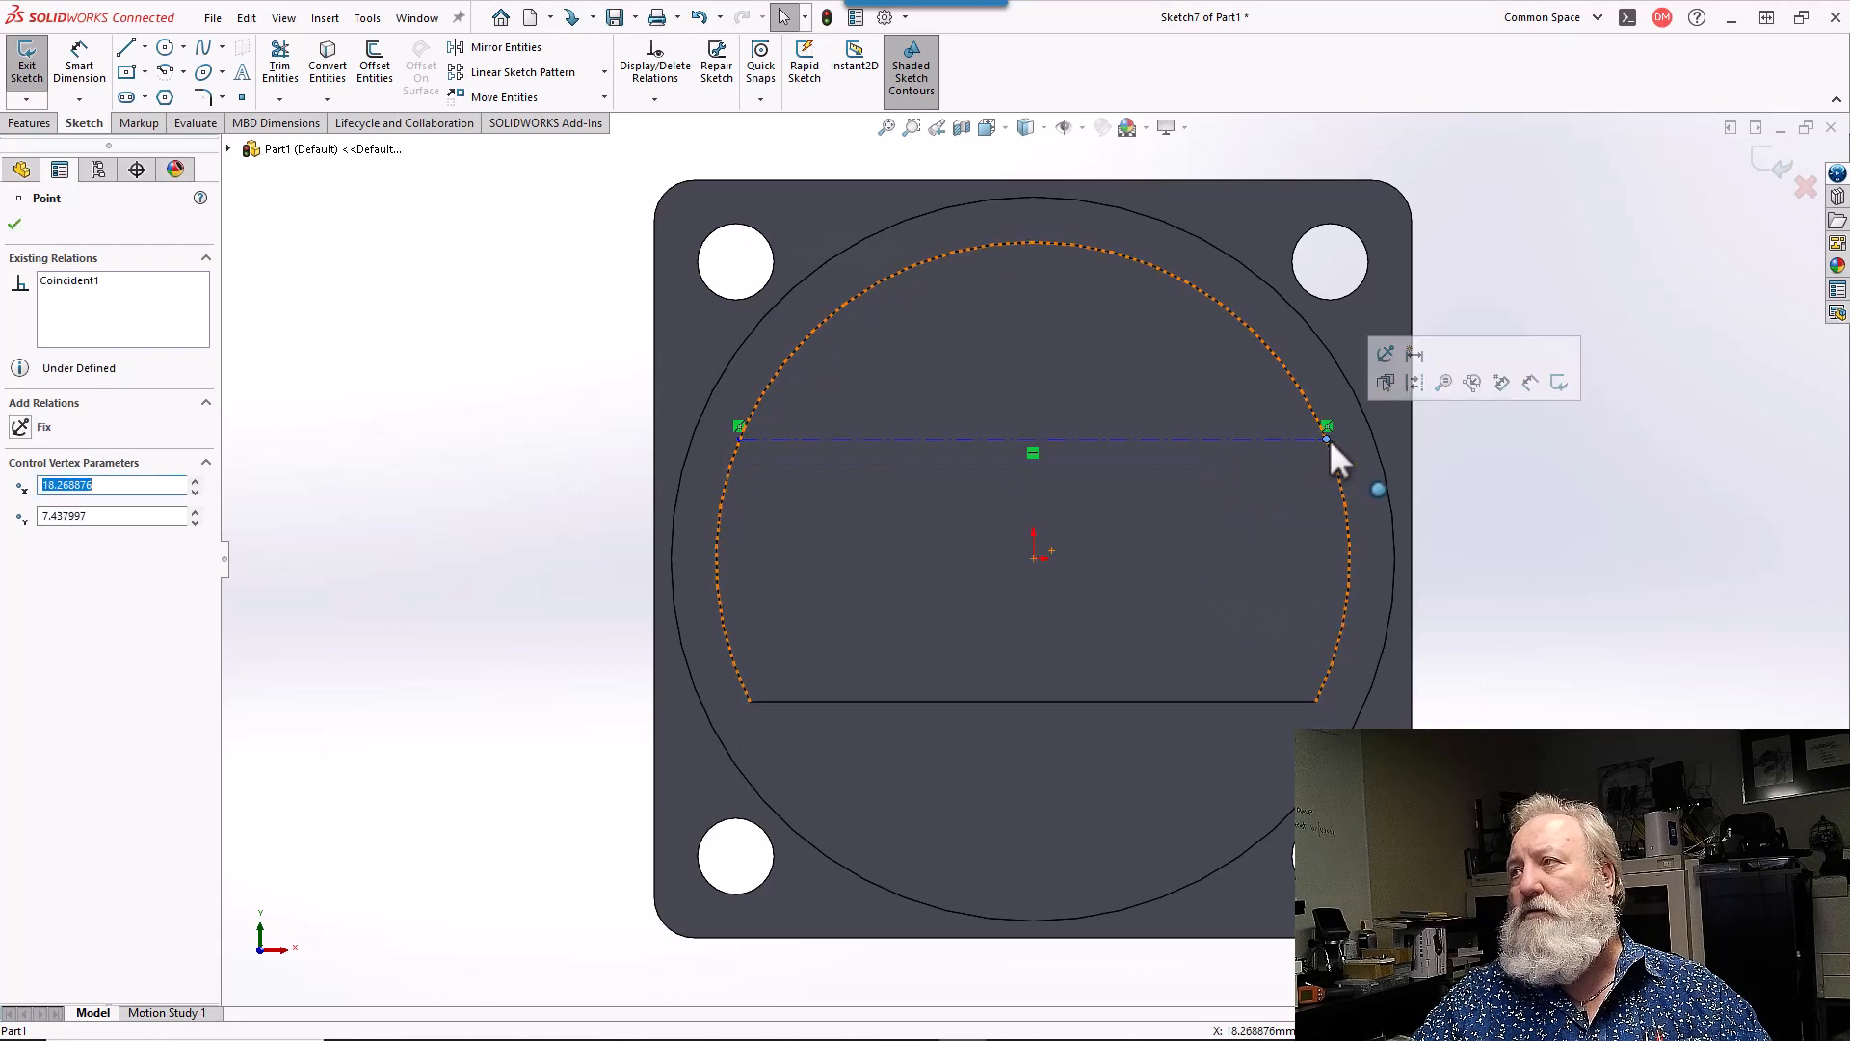
left_click(958, 439)
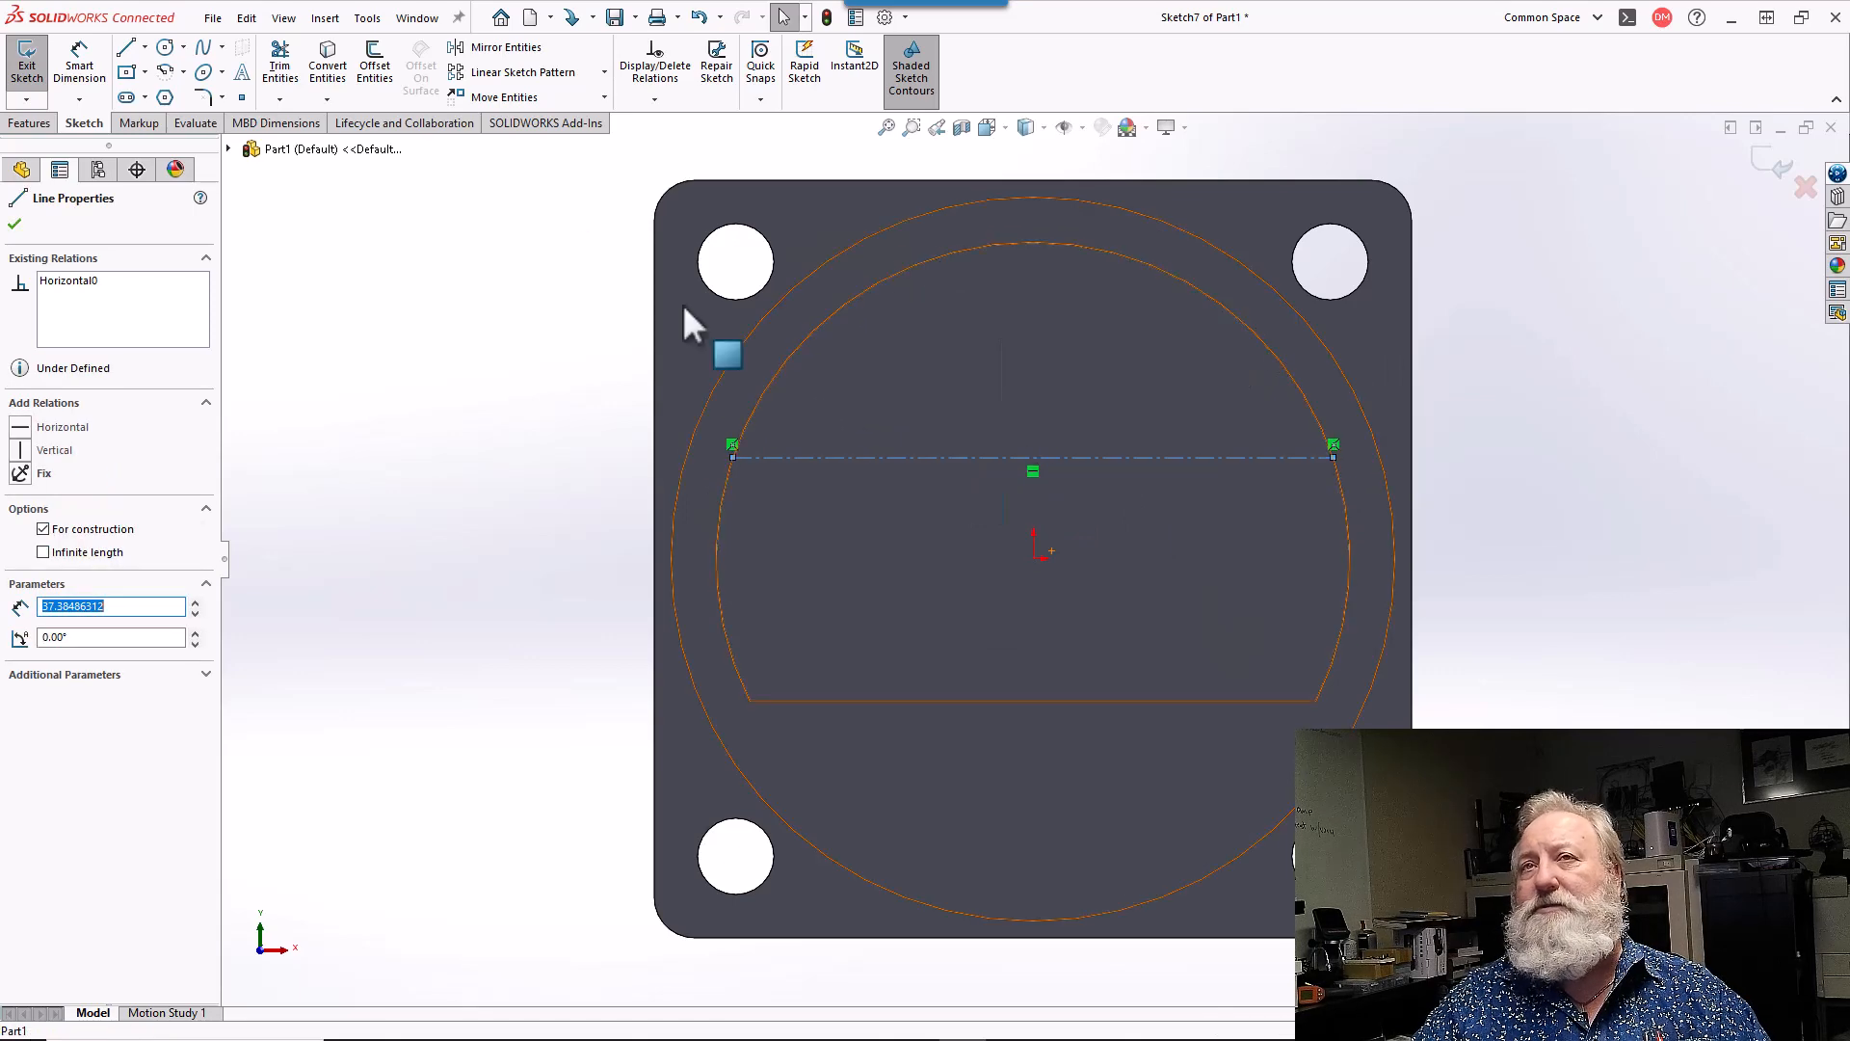
left_click(244, 71)
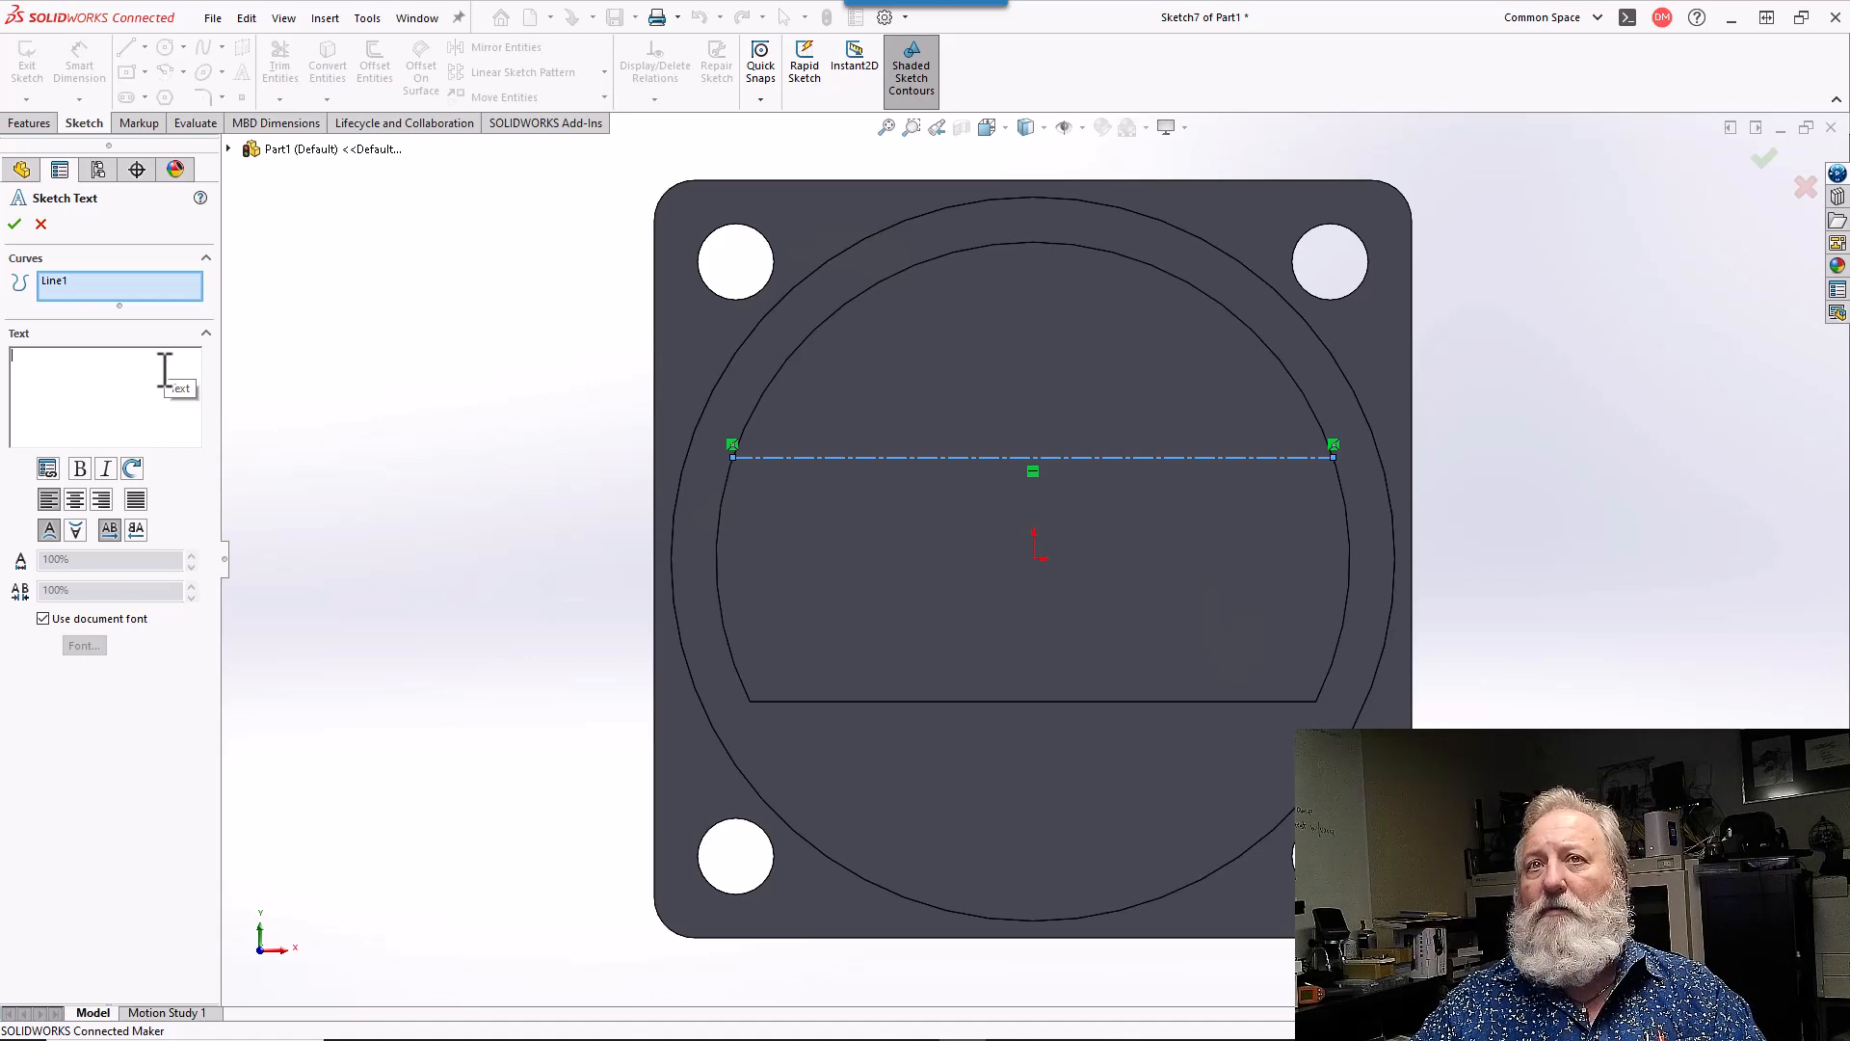
key("Escape")
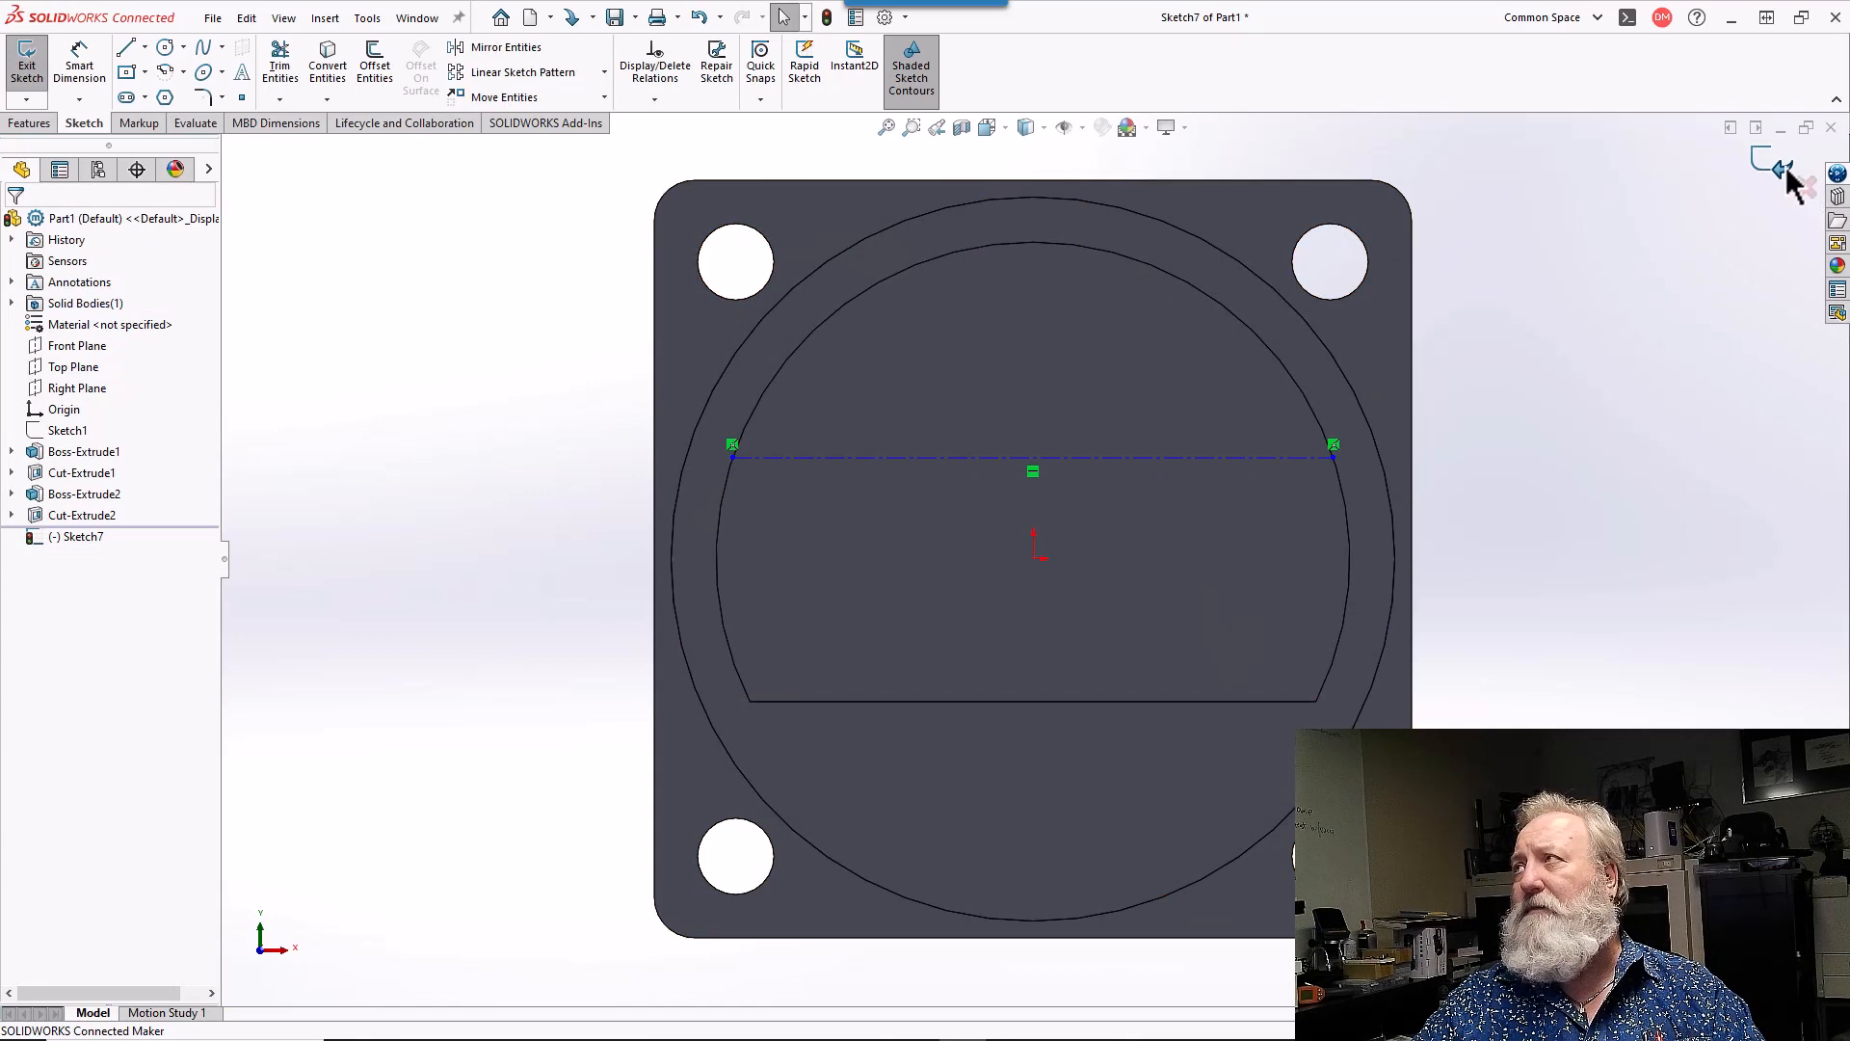
- Exit the construction line sketch on the recessed face and delete it from the model
left_click(1783, 171)
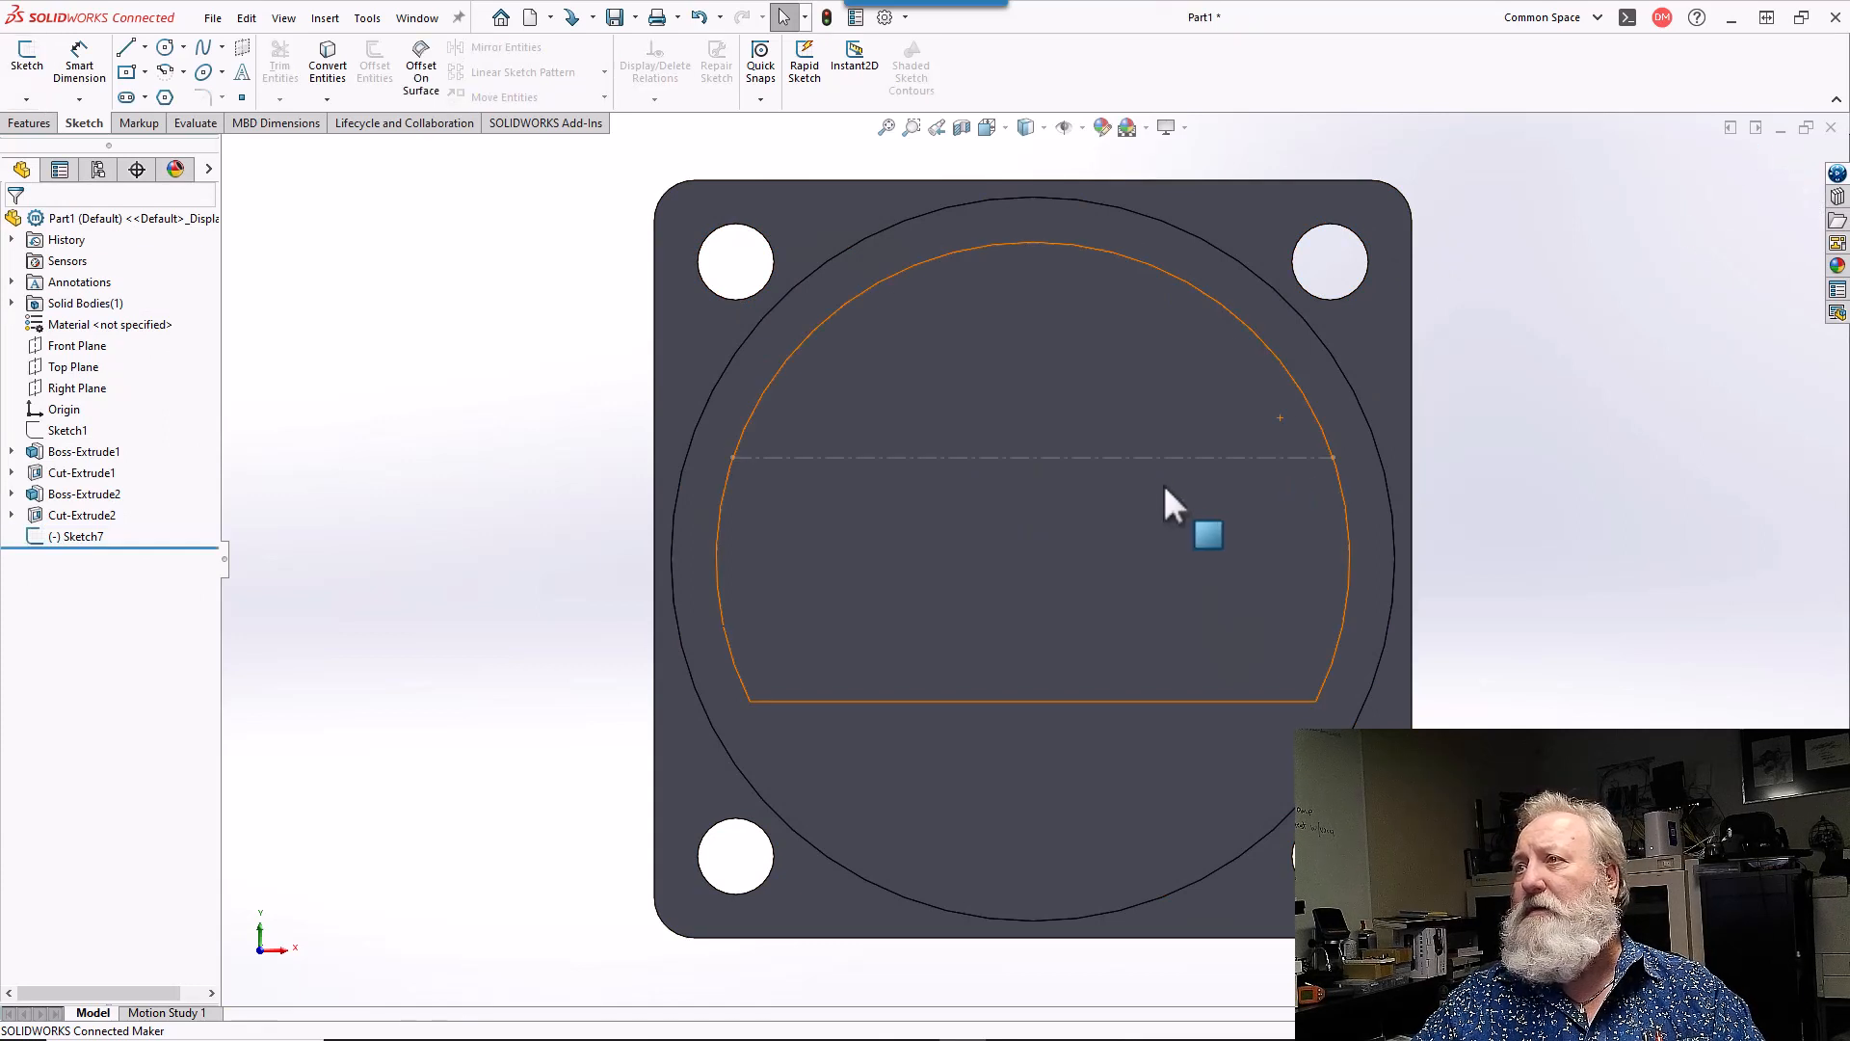
left_click(52, 530)
key("Delete")
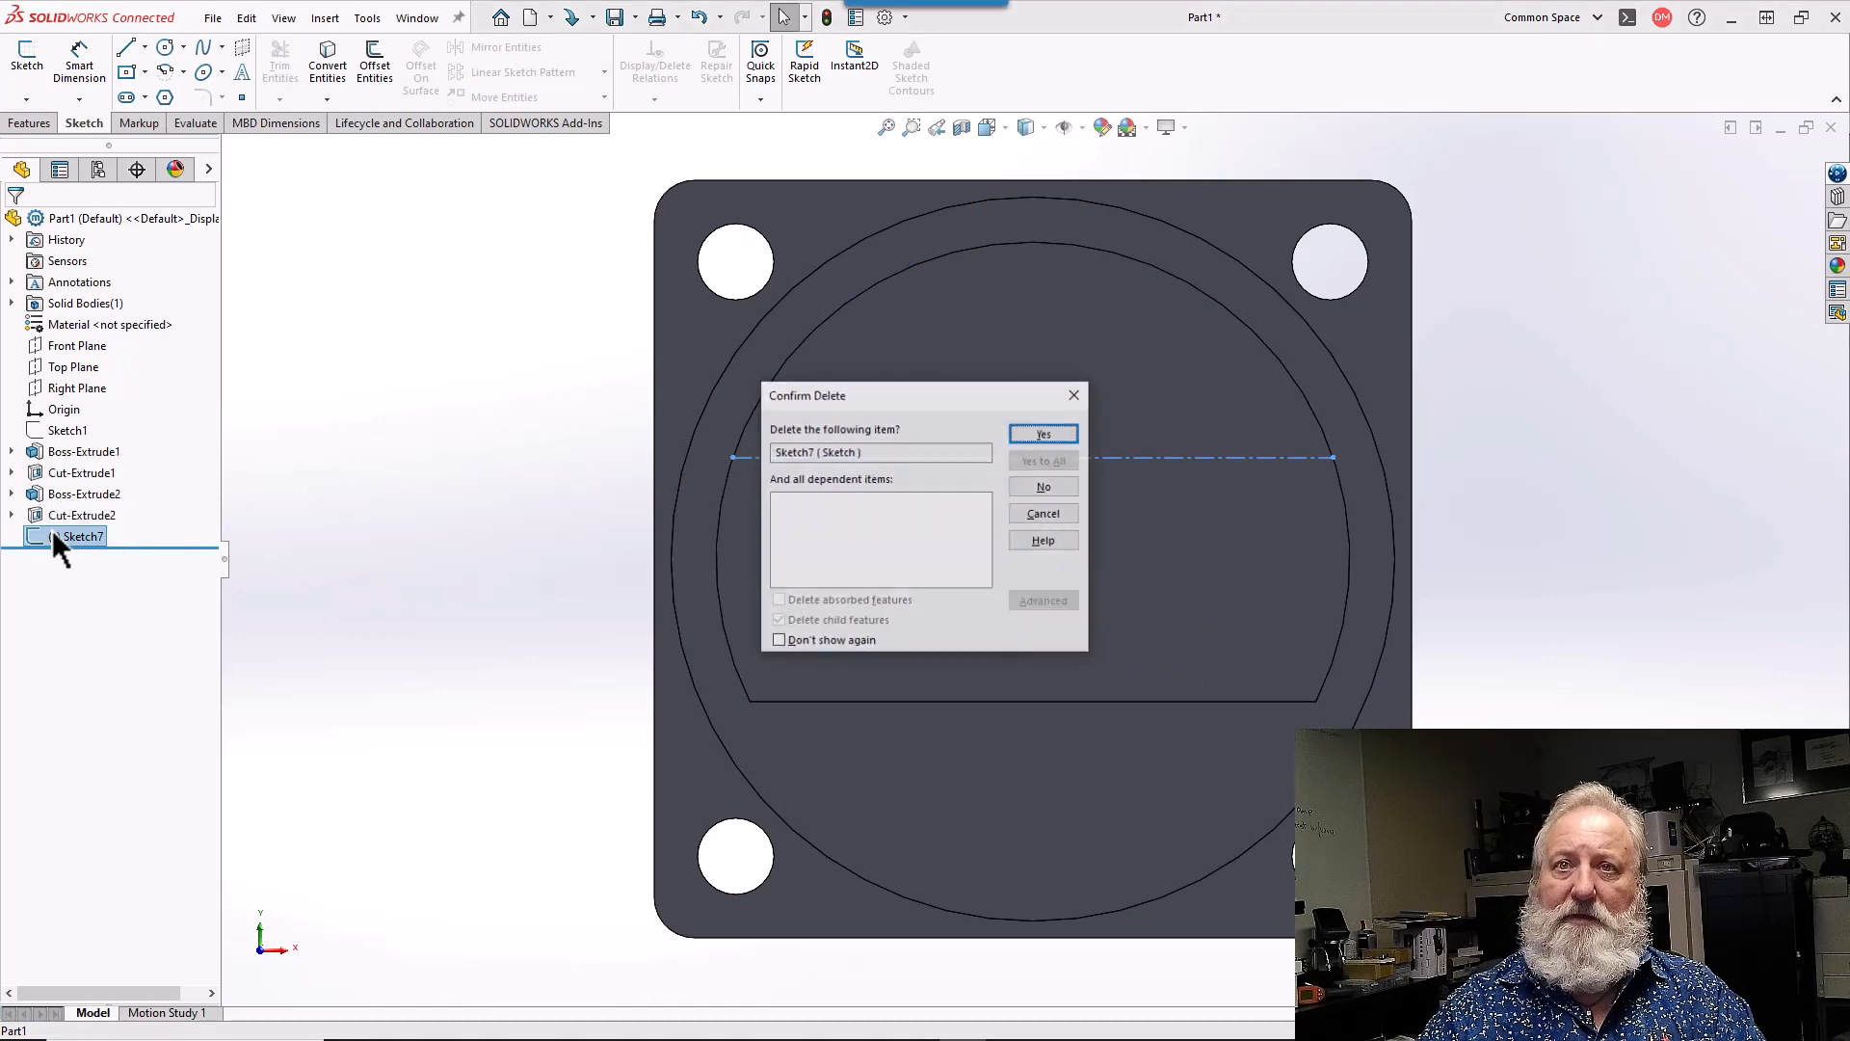
left_click(1026, 434)
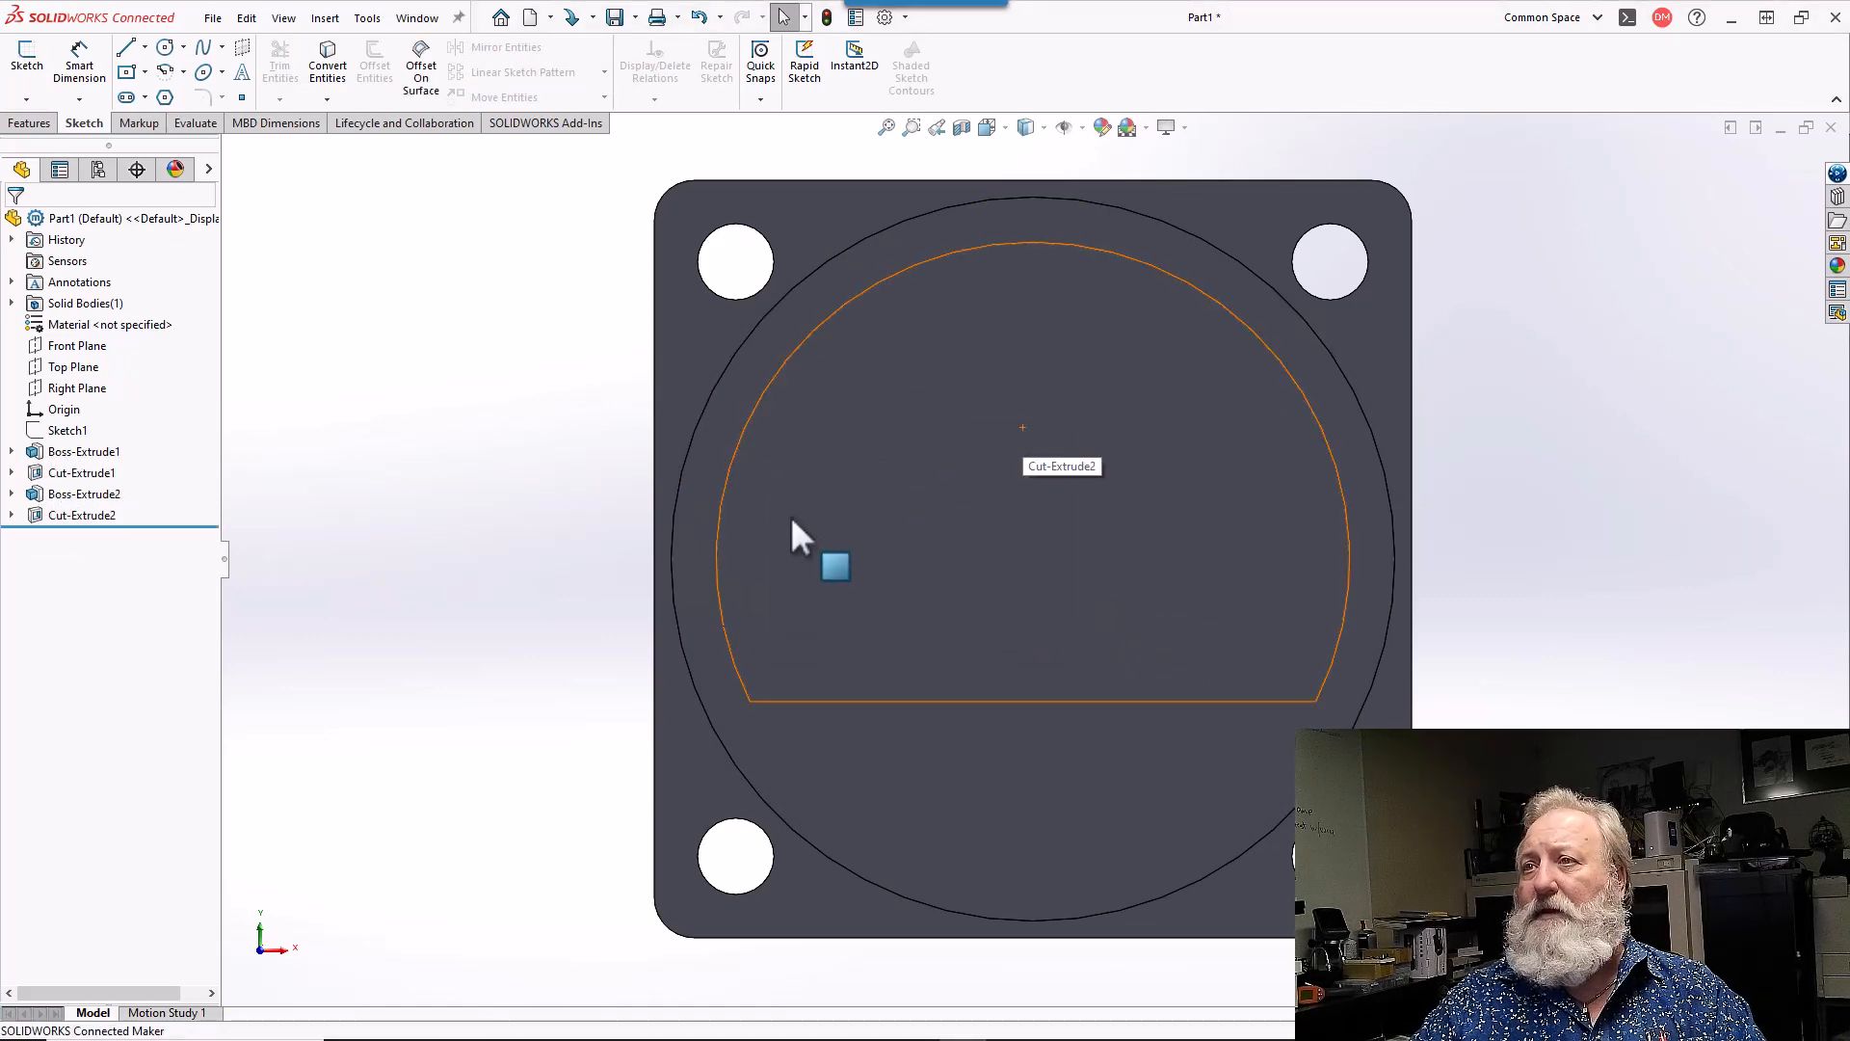
- Sketch a circle of about 2.9 mm radius on the boss face below the recess, centered vertically under the origin
left_click(1072, 794)
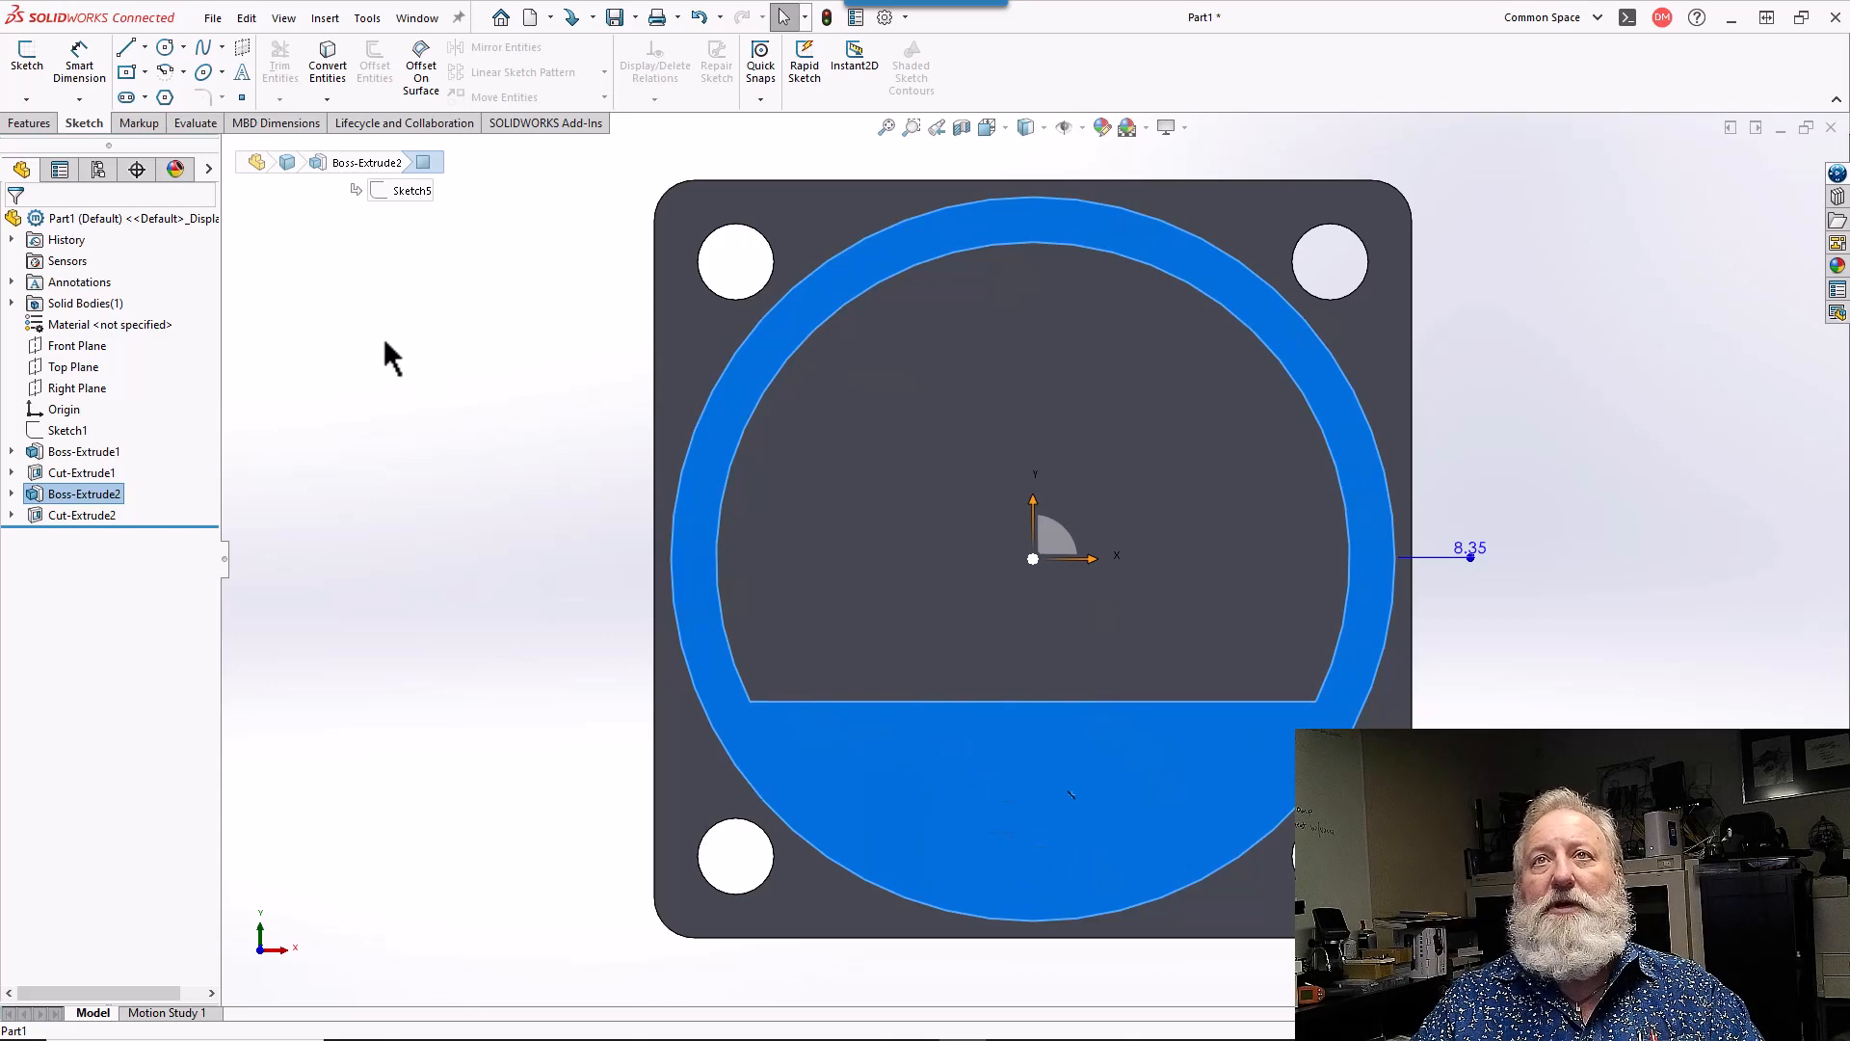
left_click(166, 48)
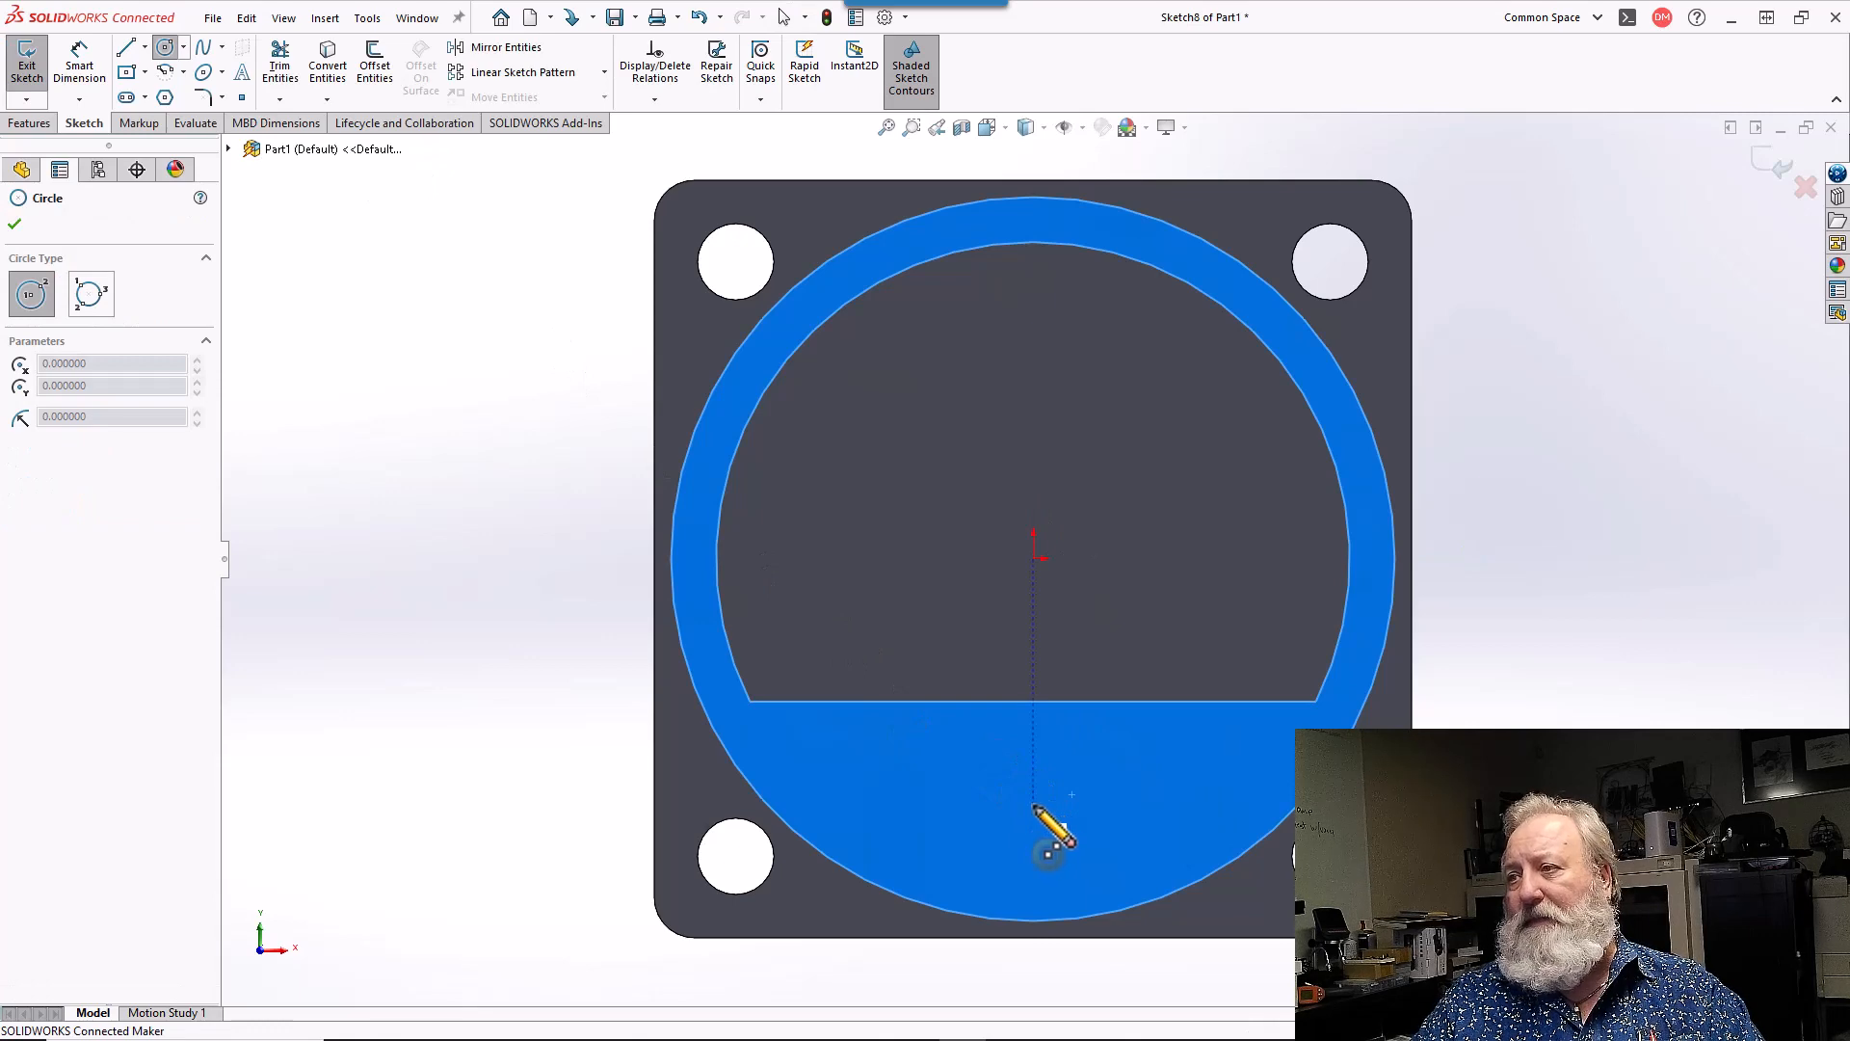
left_click(1033, 804)
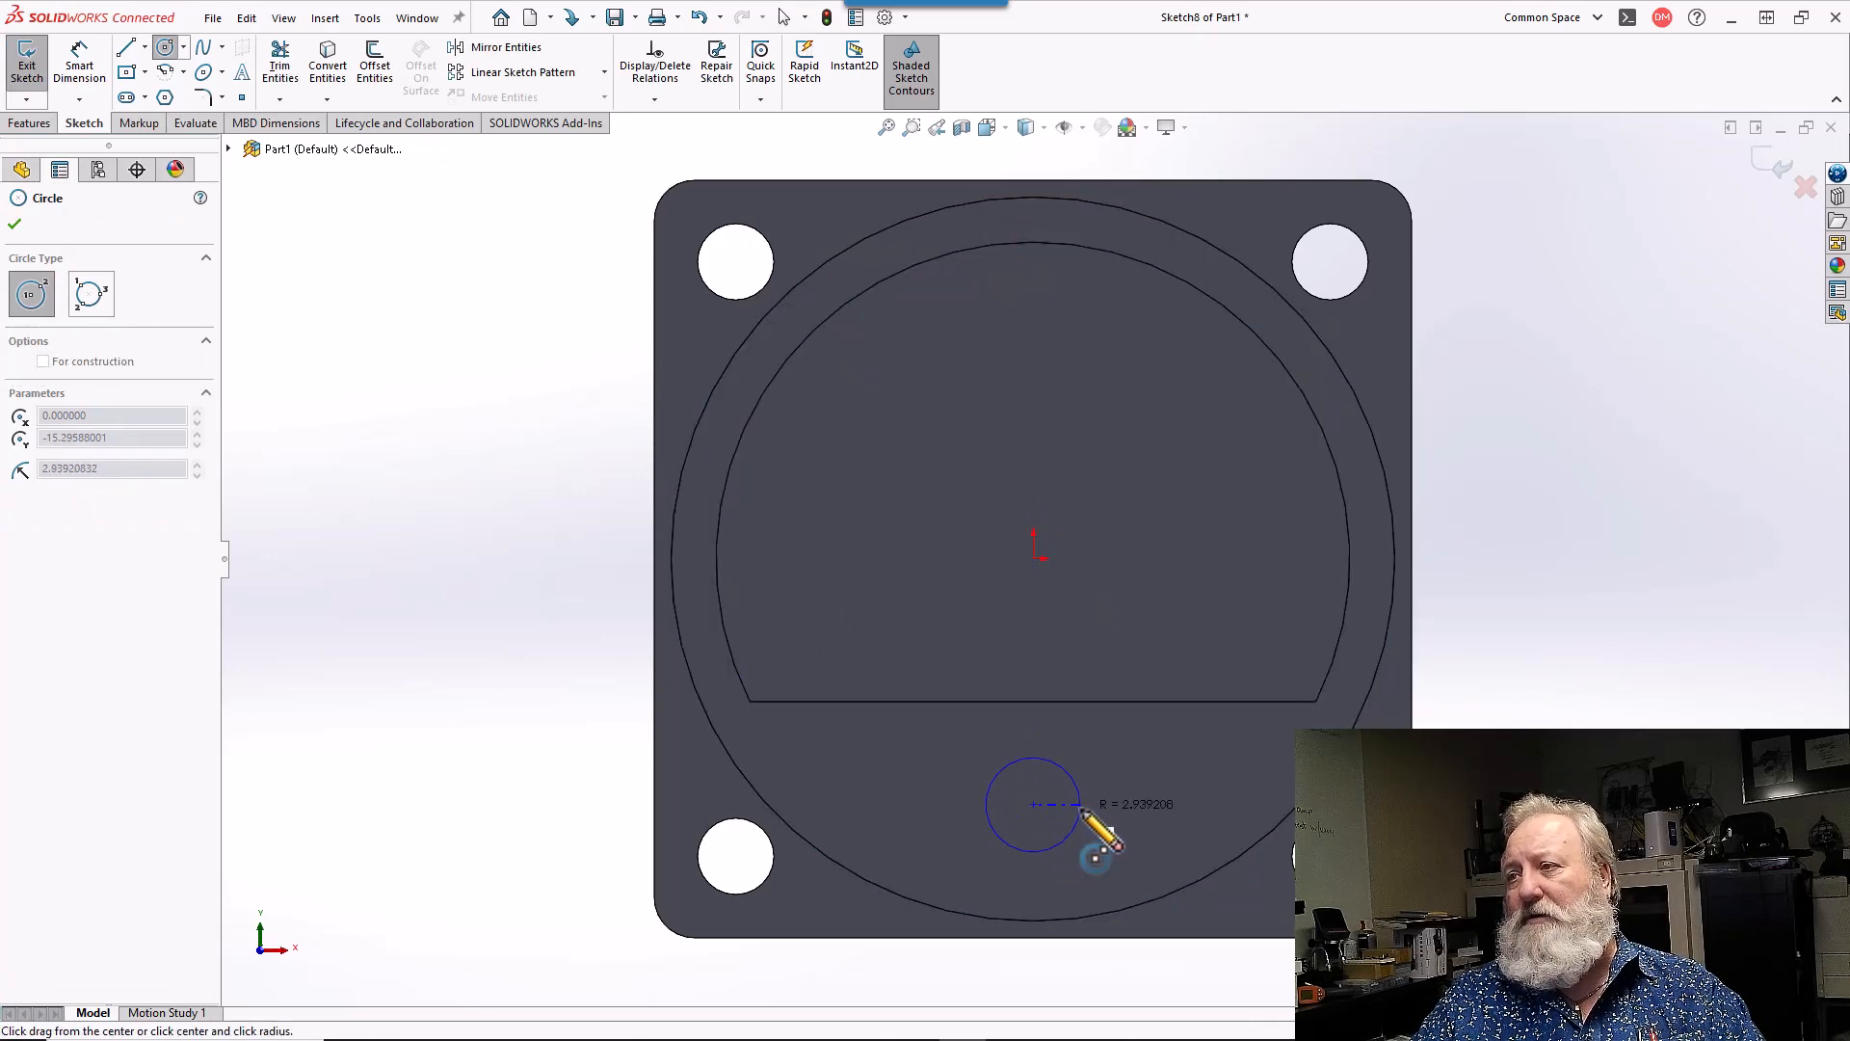
left_click(1081, 811)
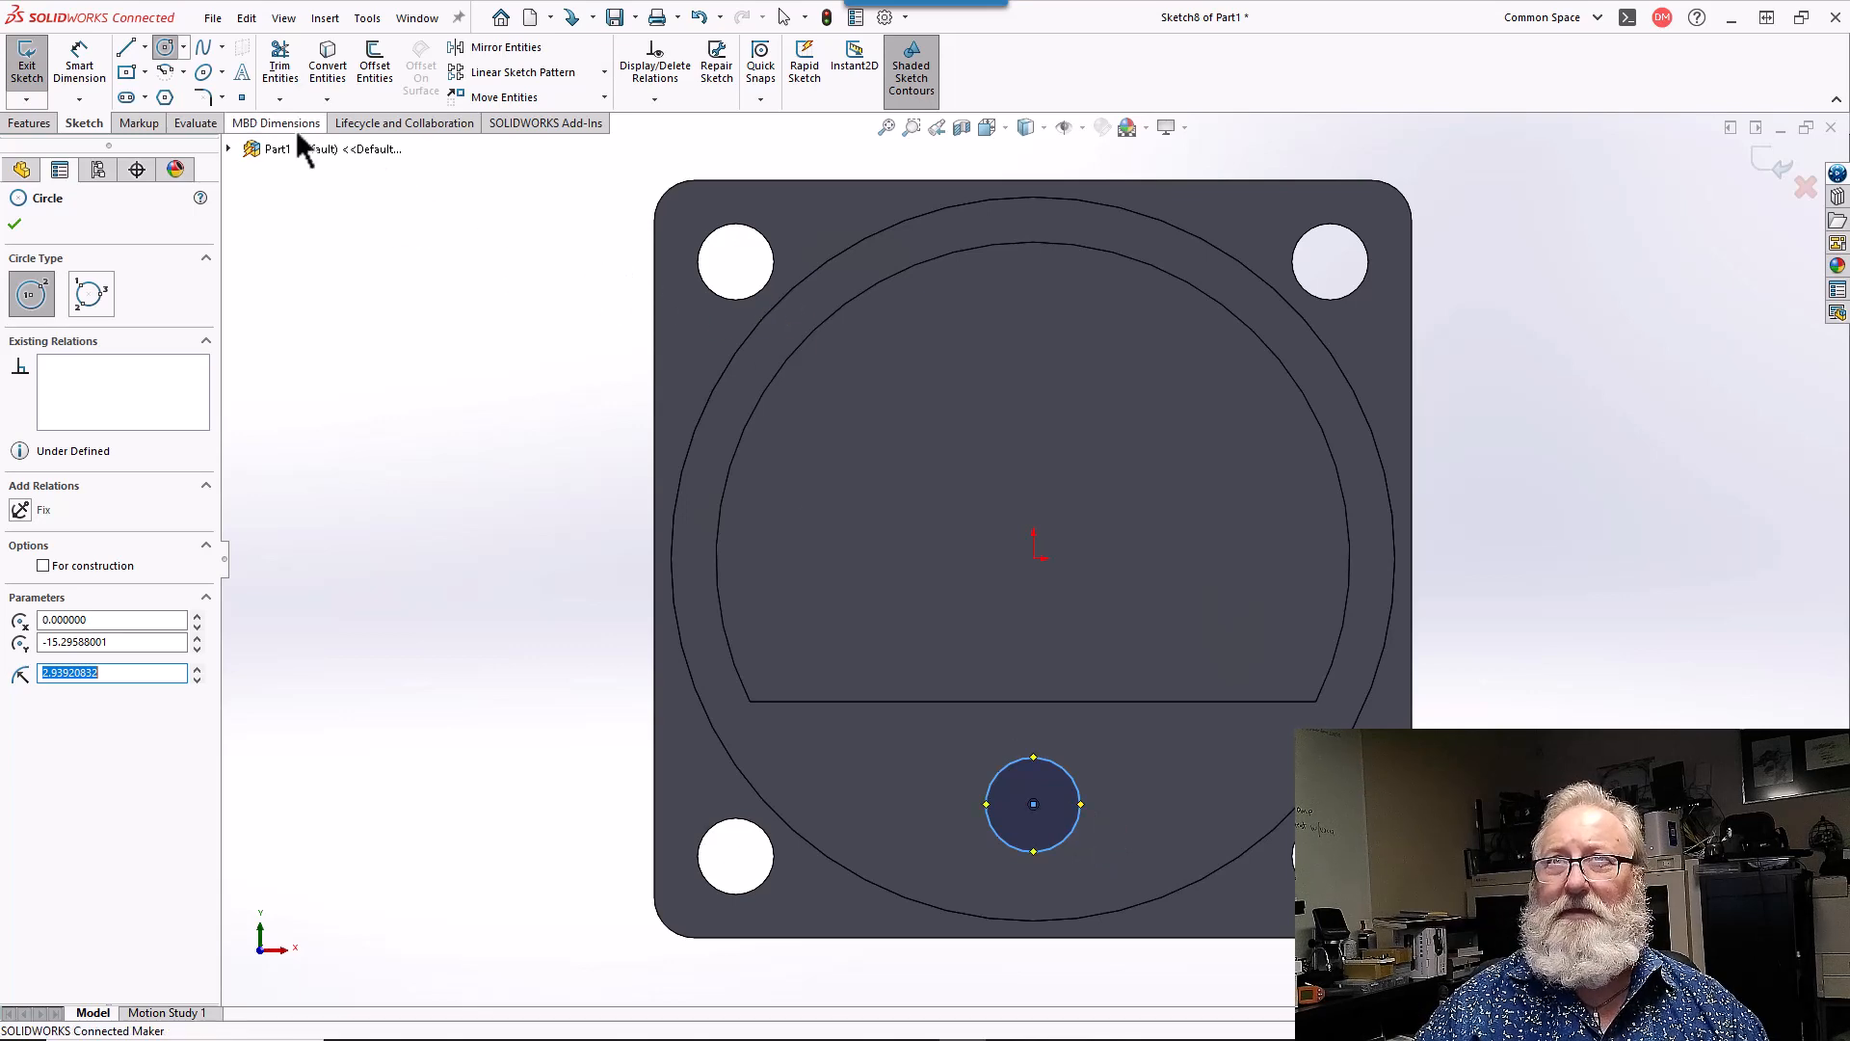
- Dimension the diameter of the circle below the recess and set it to 7 mm
left_click(146, 52)
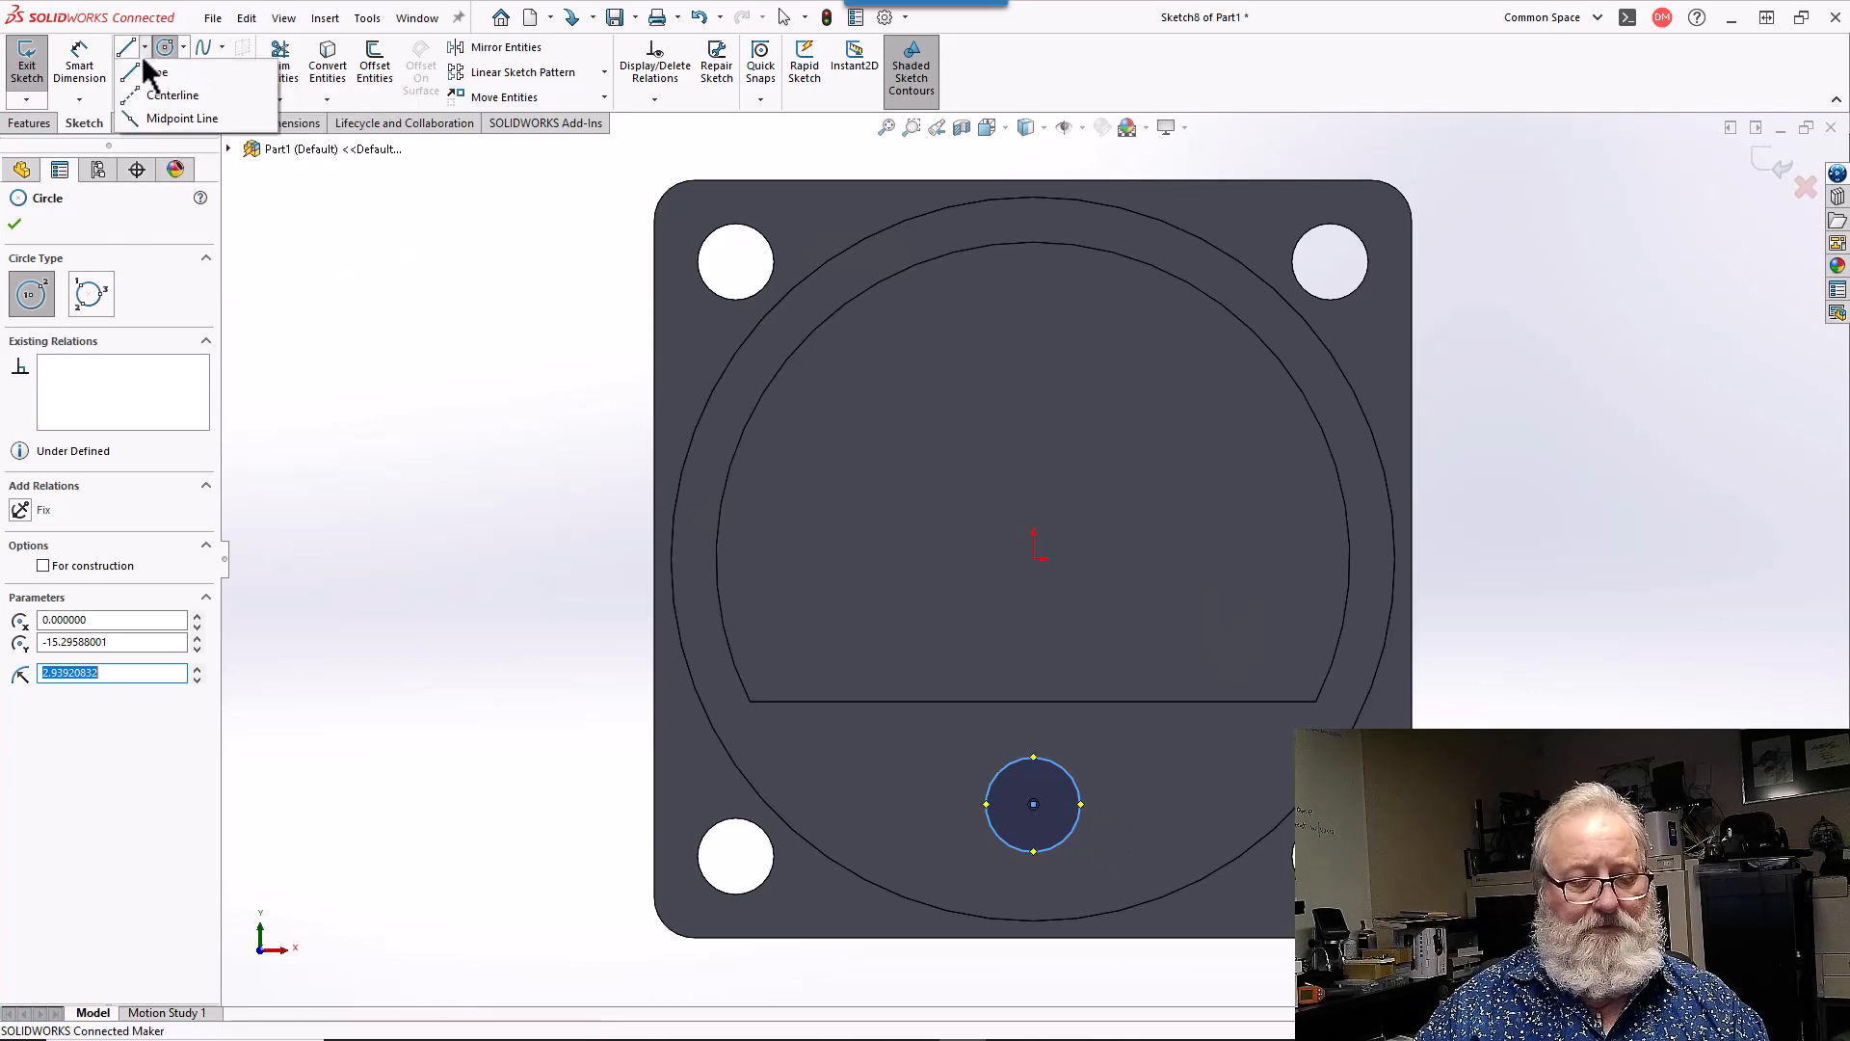
left_click(90, 67)
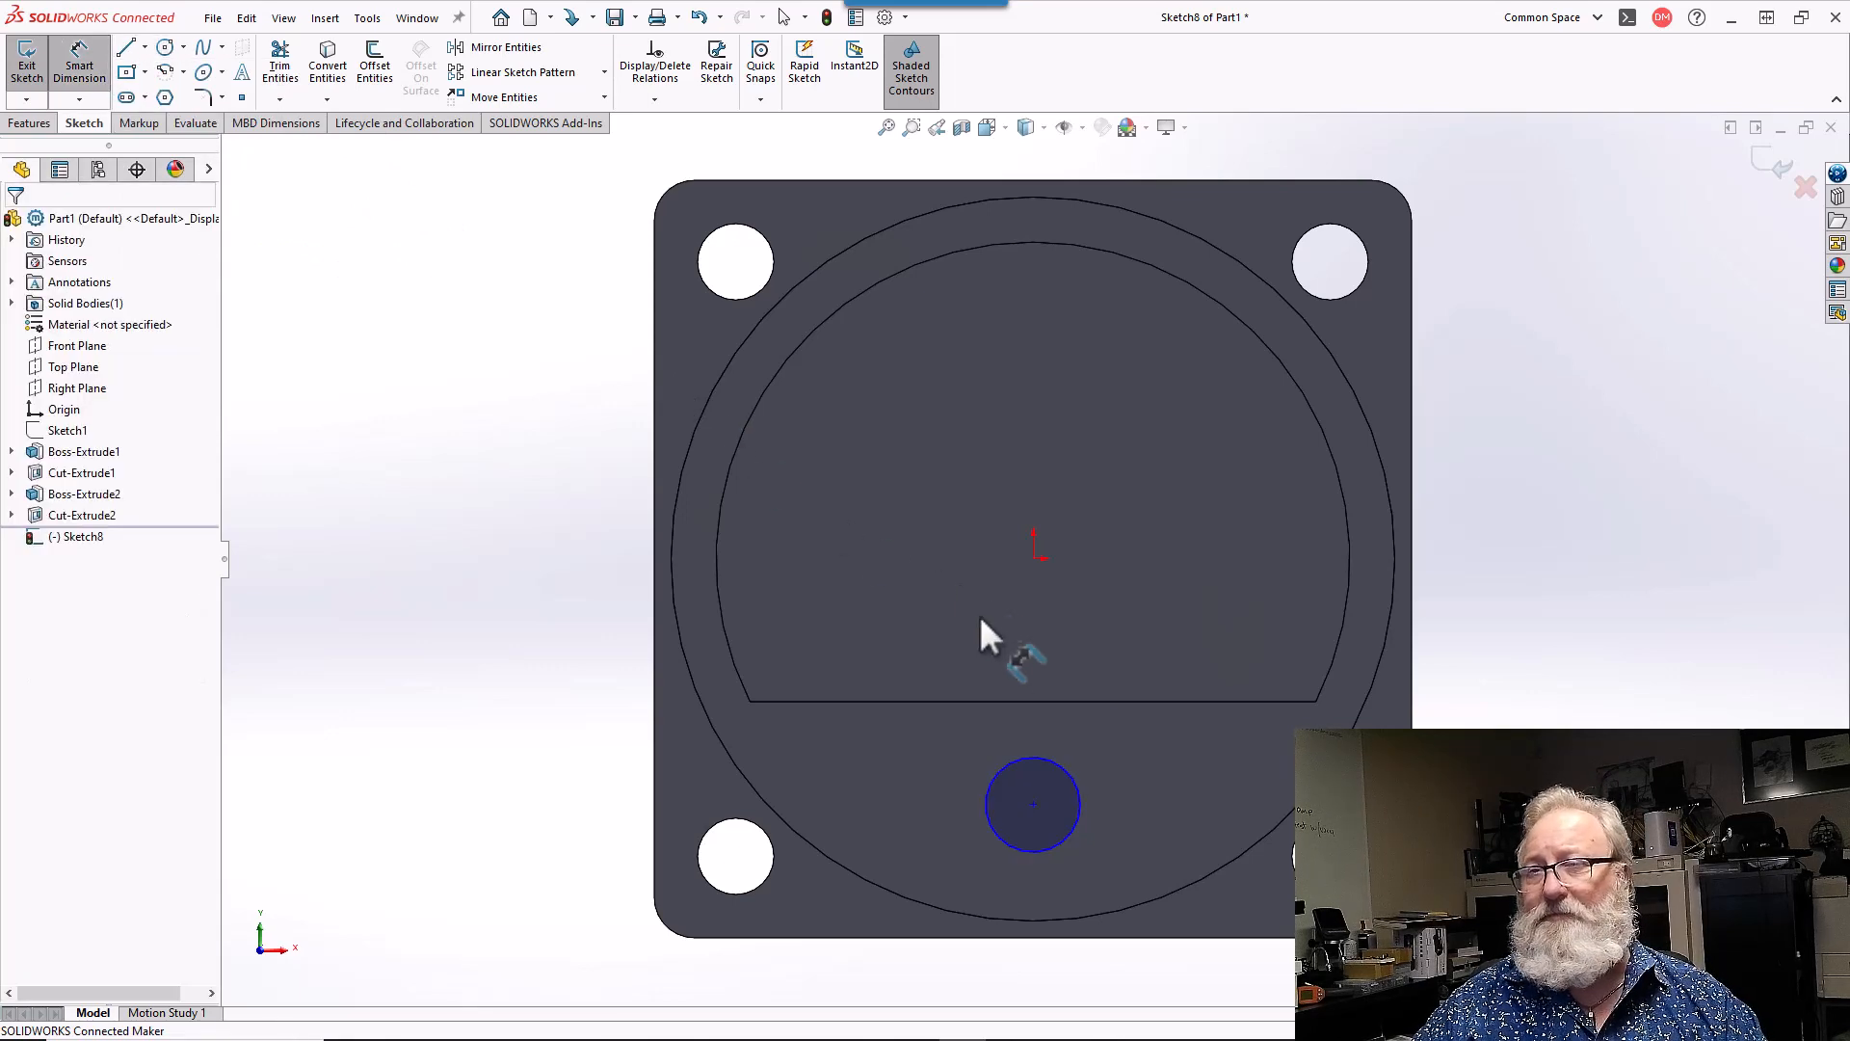
left_click(1071, 781)
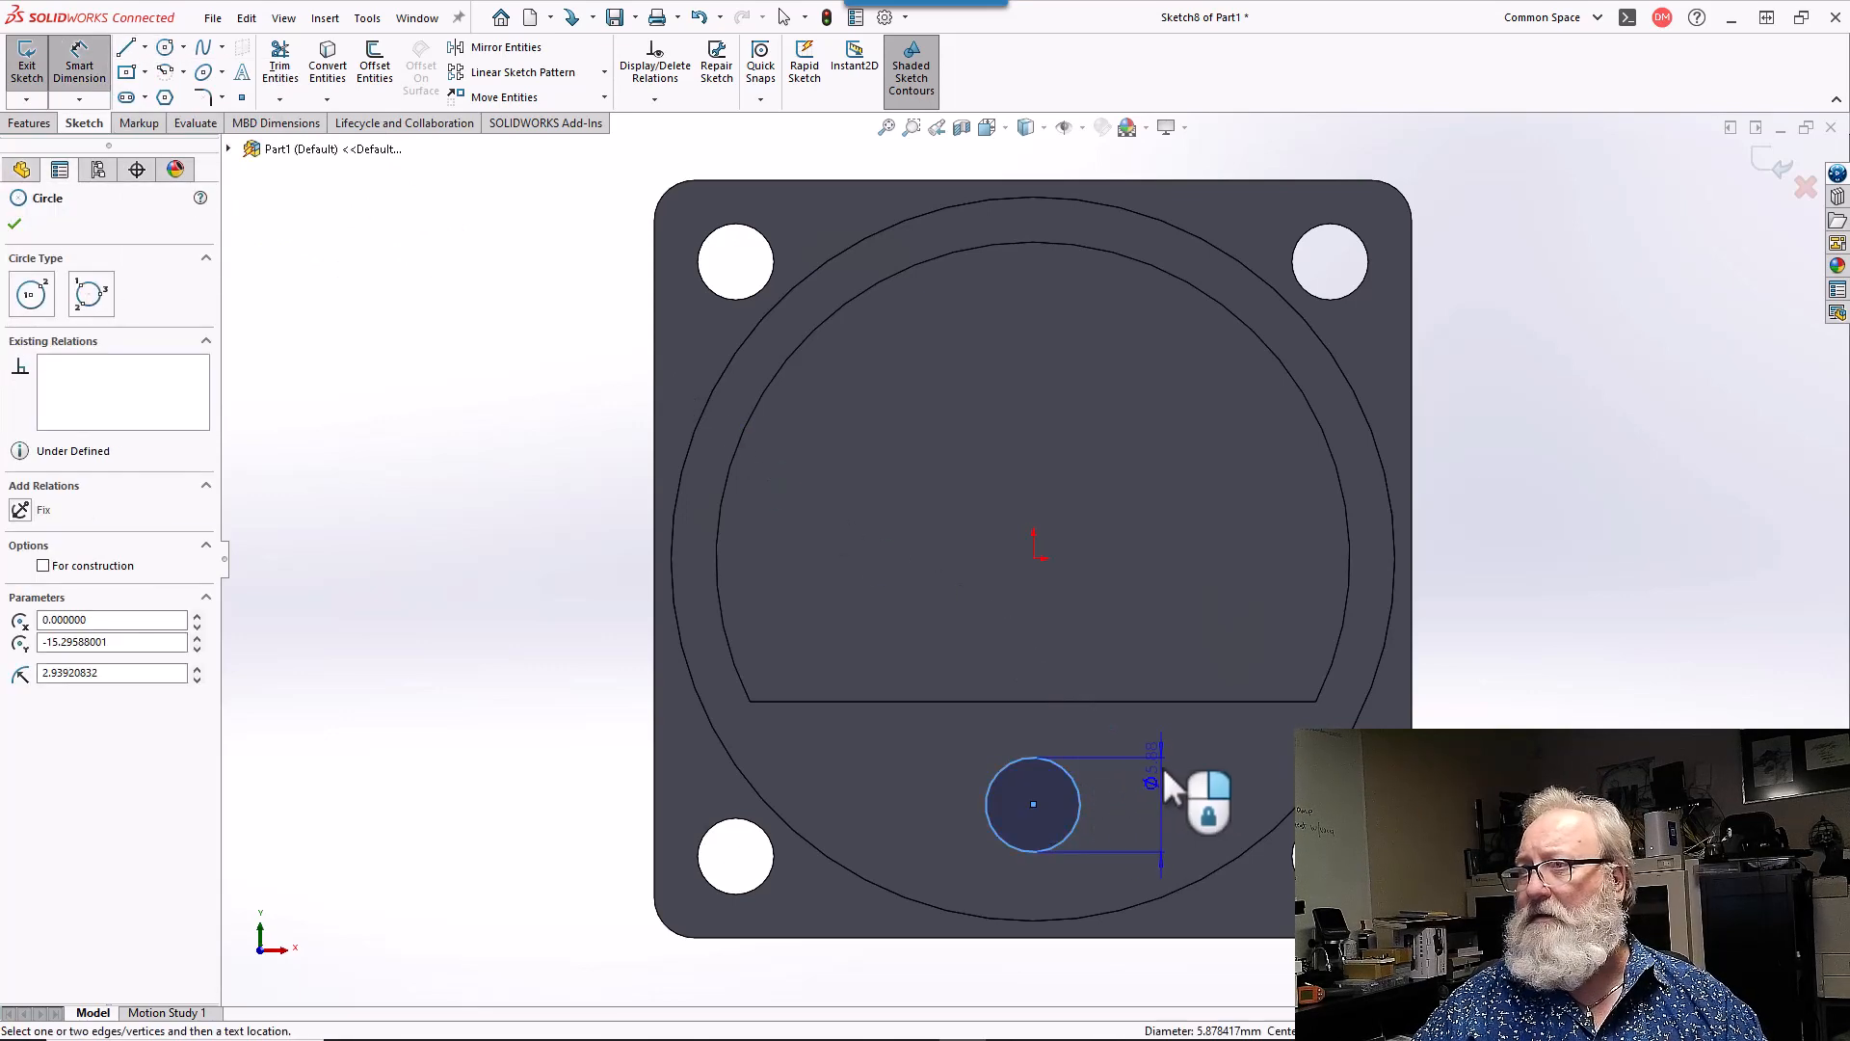
left_click(1172, 771)
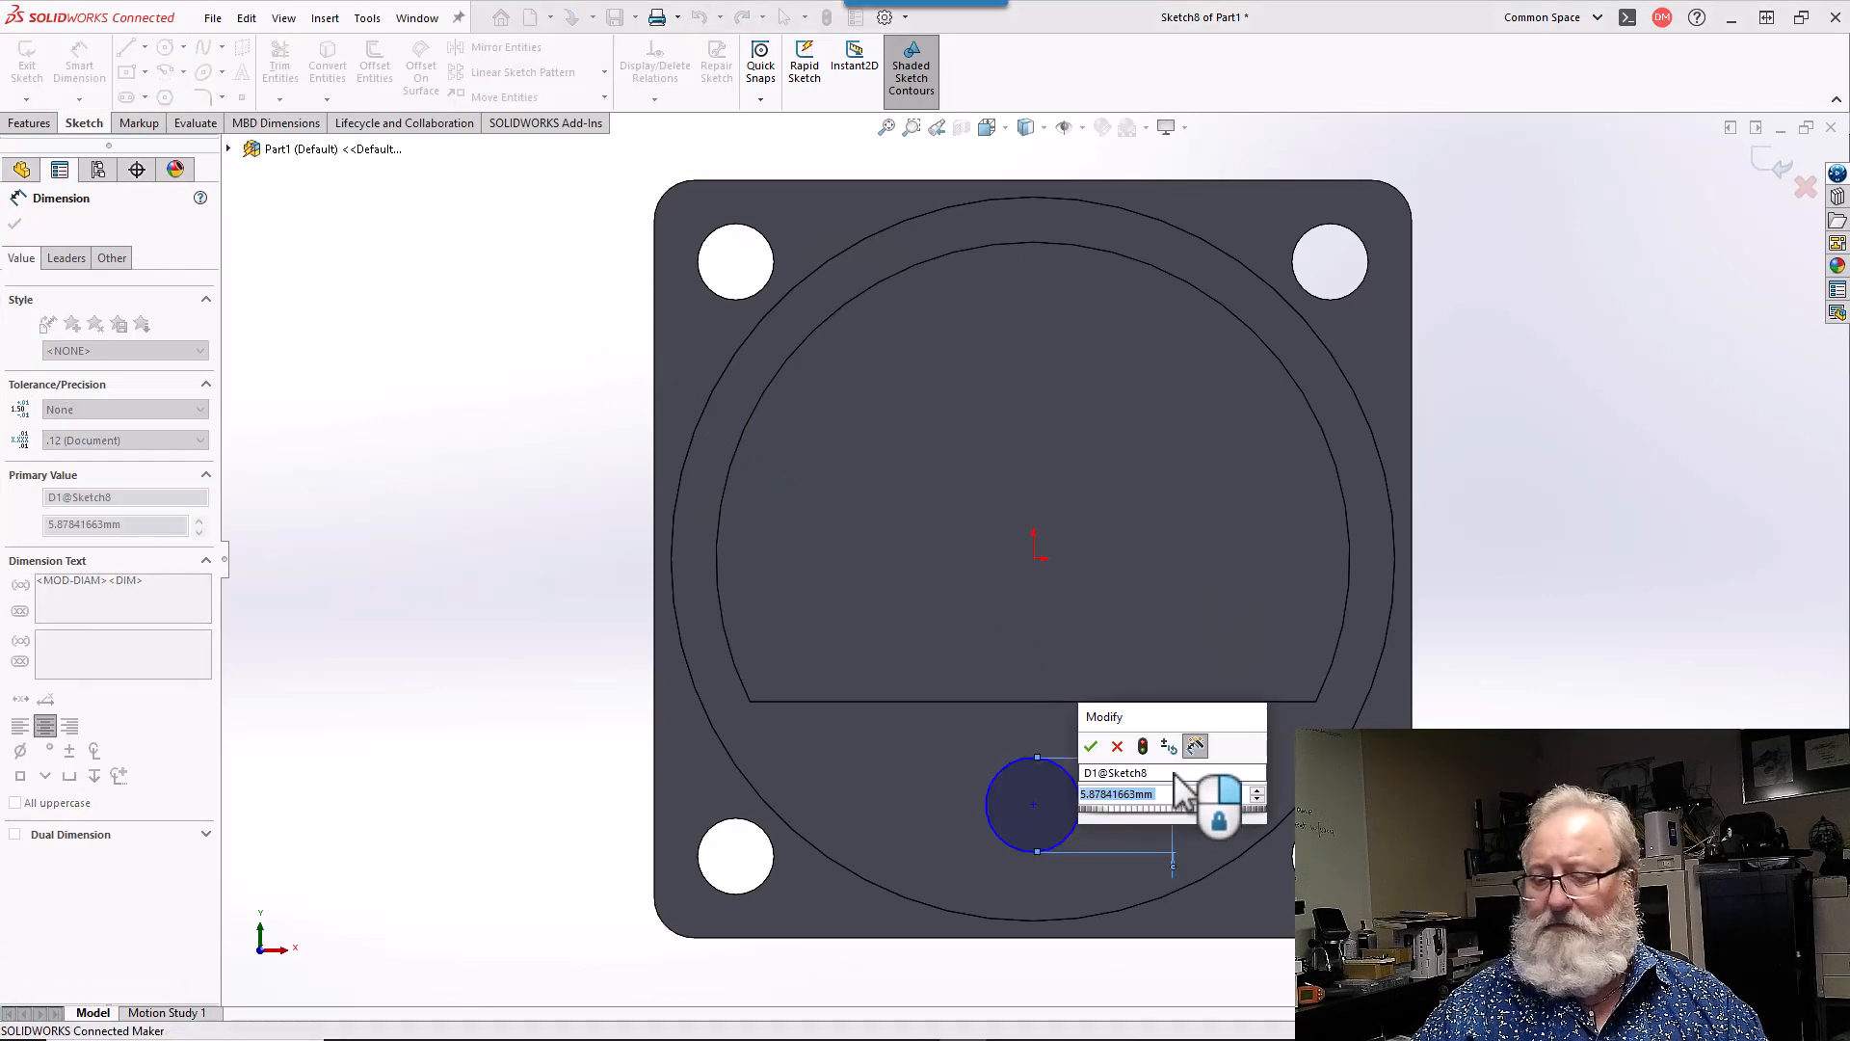
key("Return")
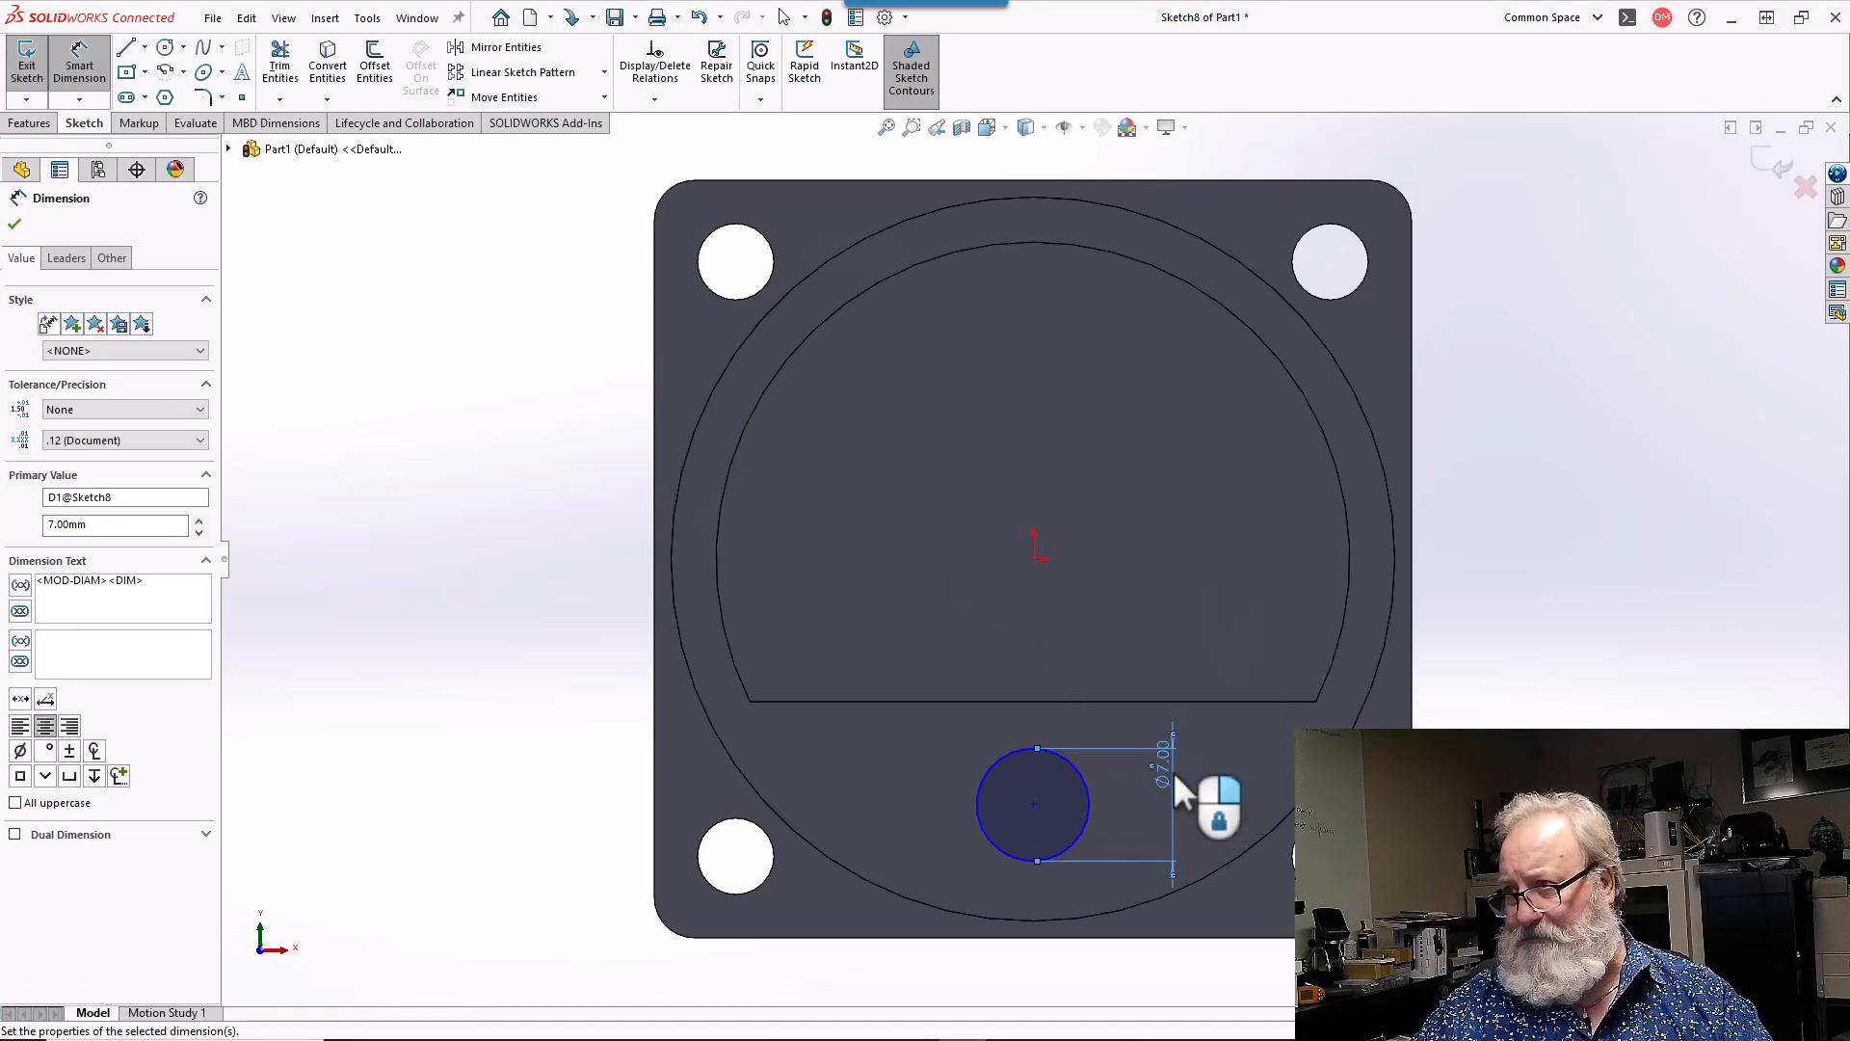
- Sketch a vertical centerline from the midpoint of the straight inner edge through the small circle to the large outer circle
key("Escape")
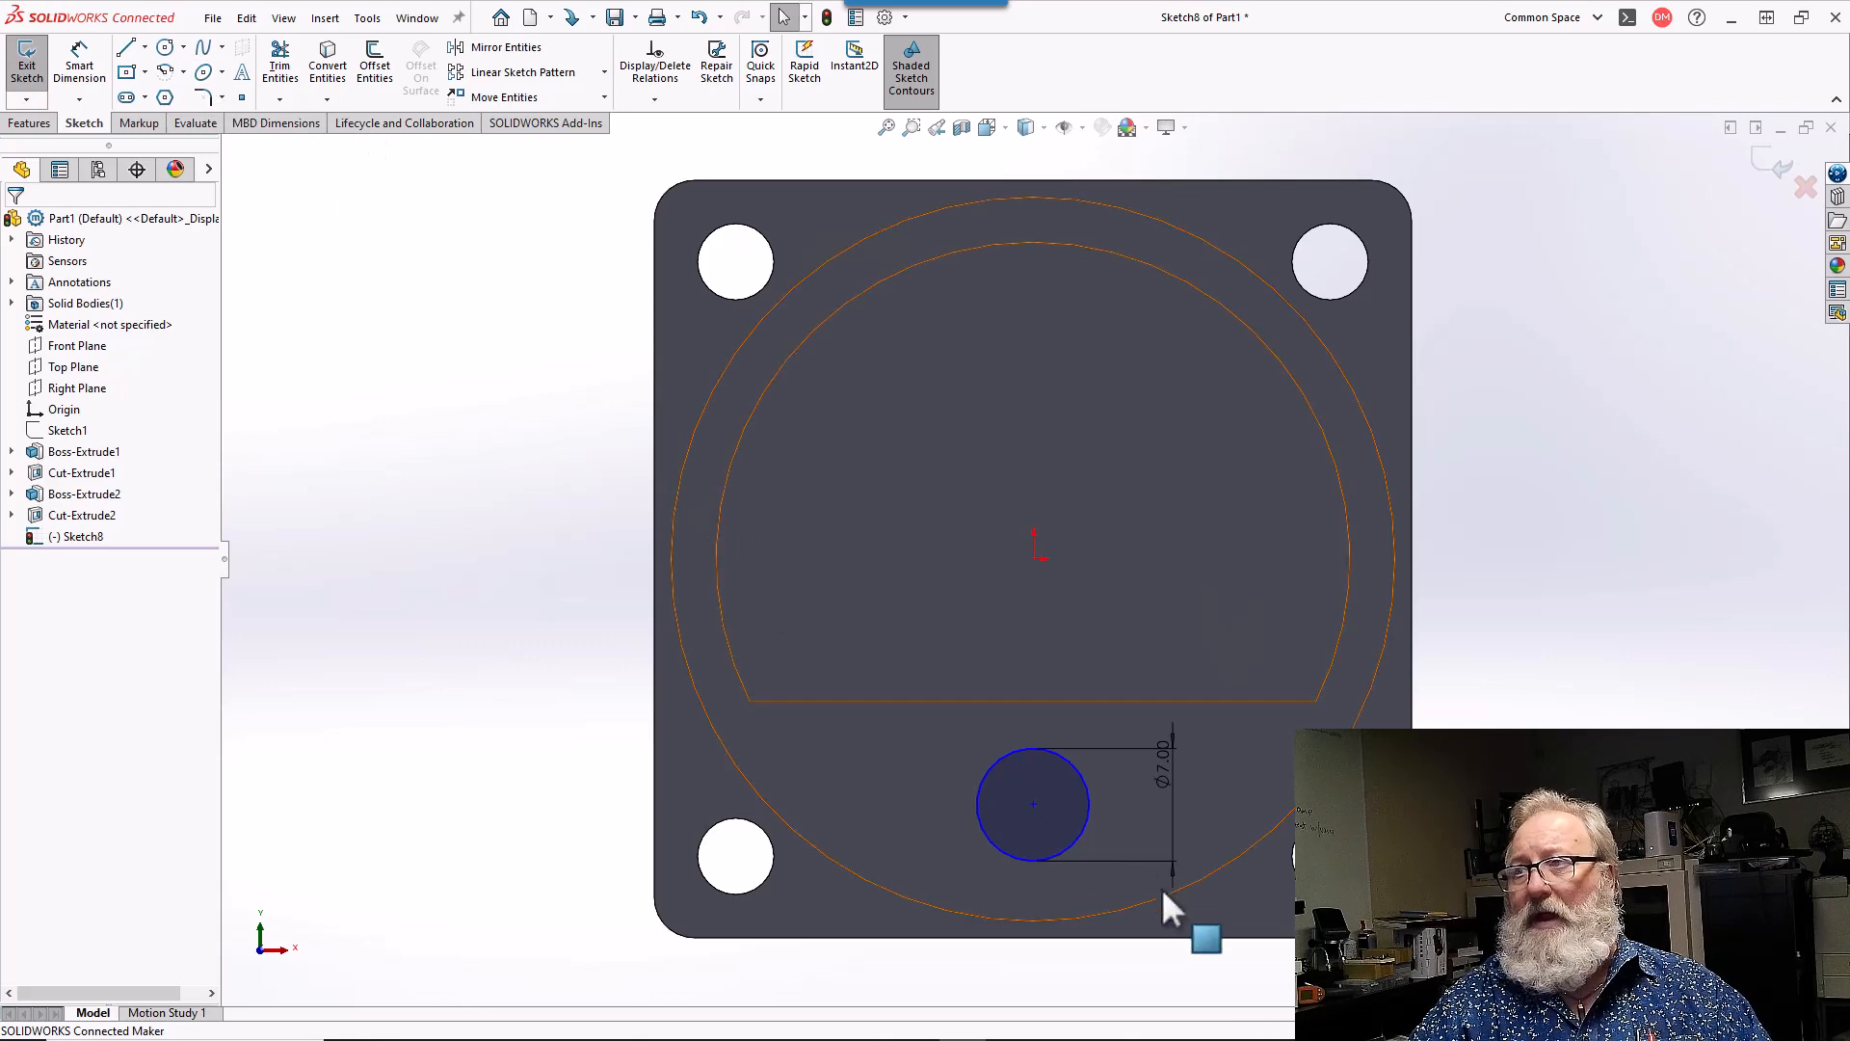
left_click(1002, 789)
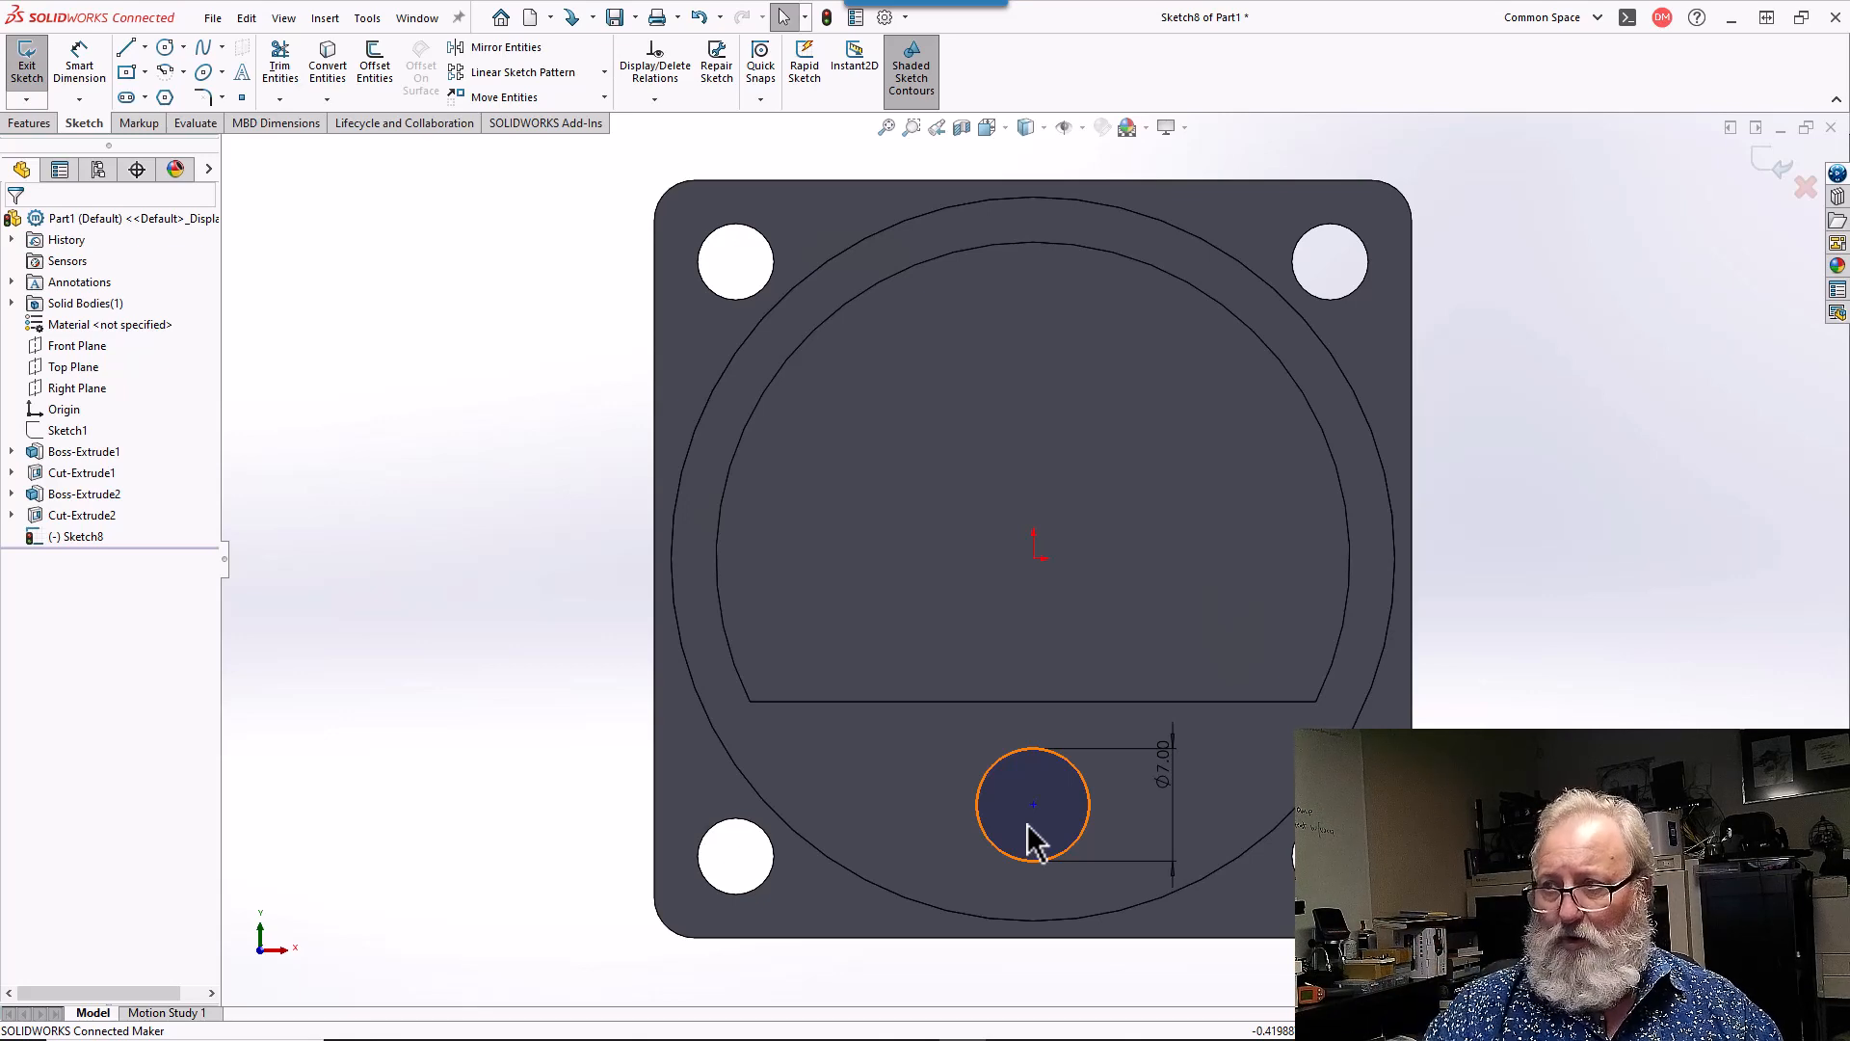
left_click(145, 46)
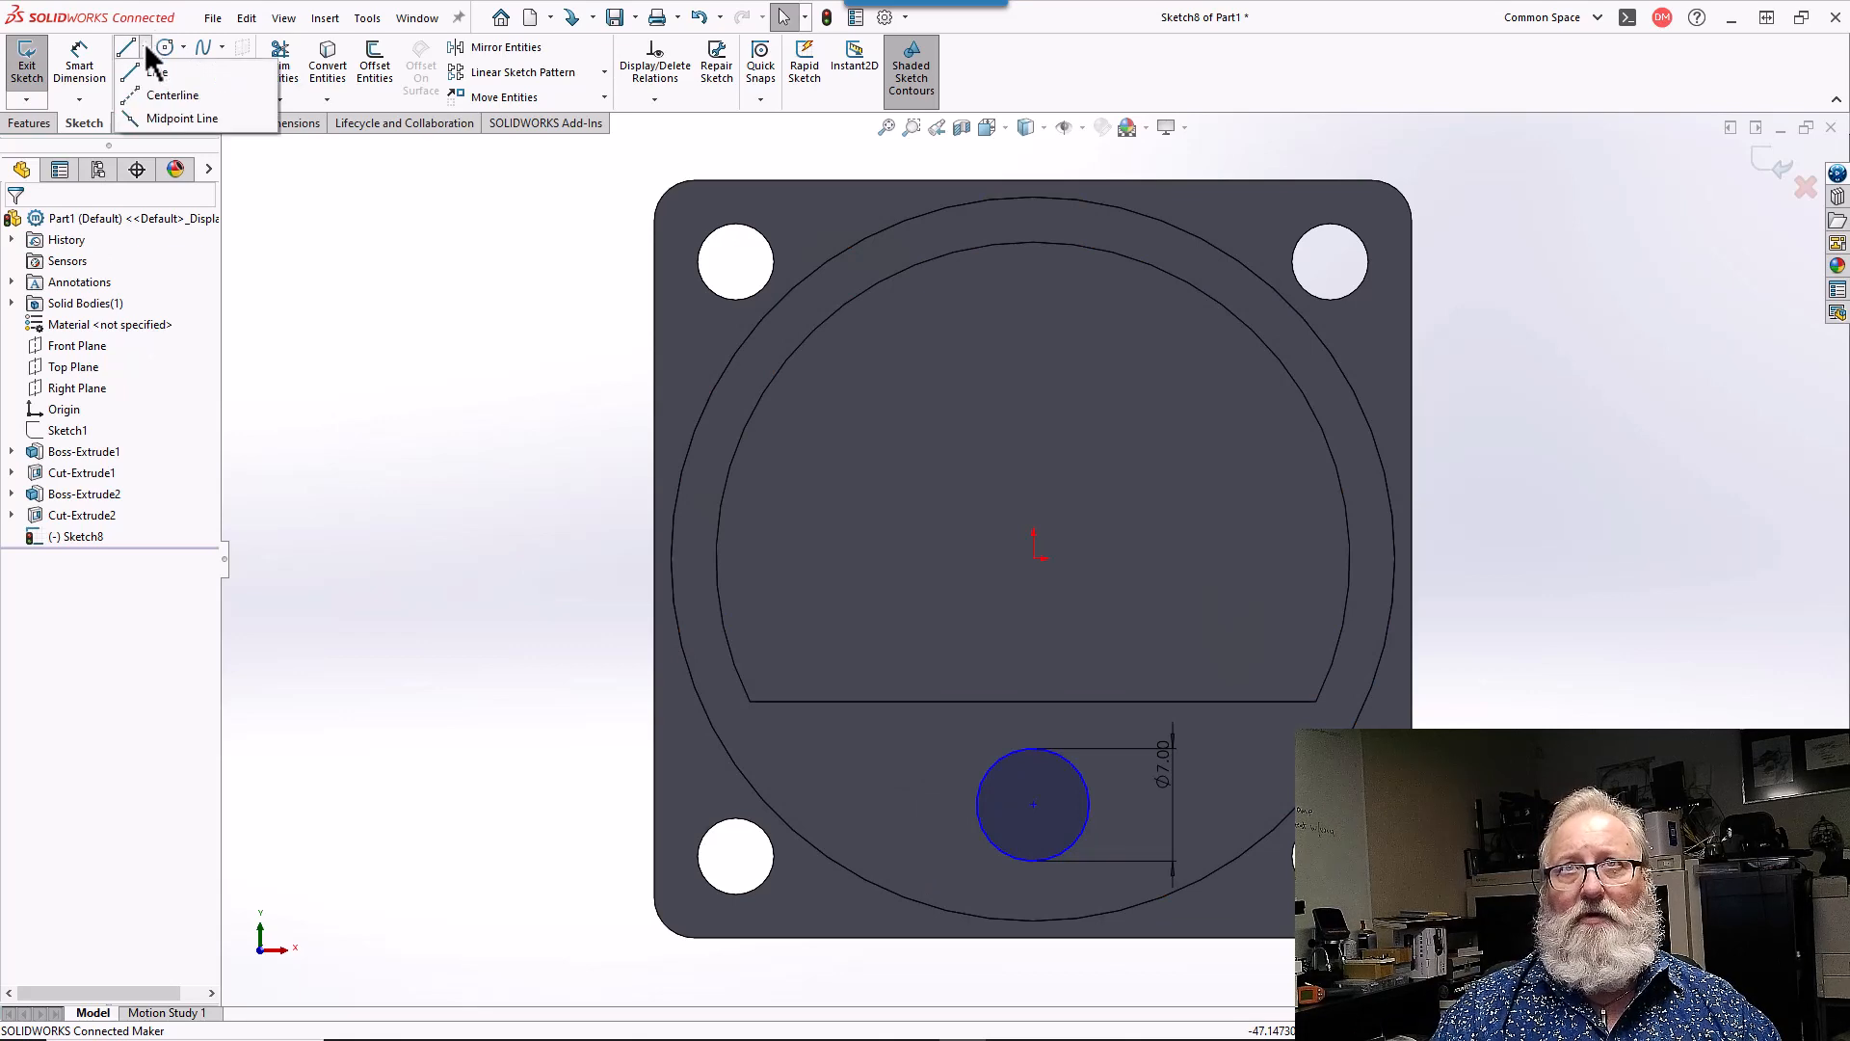
left_click(136, 94)
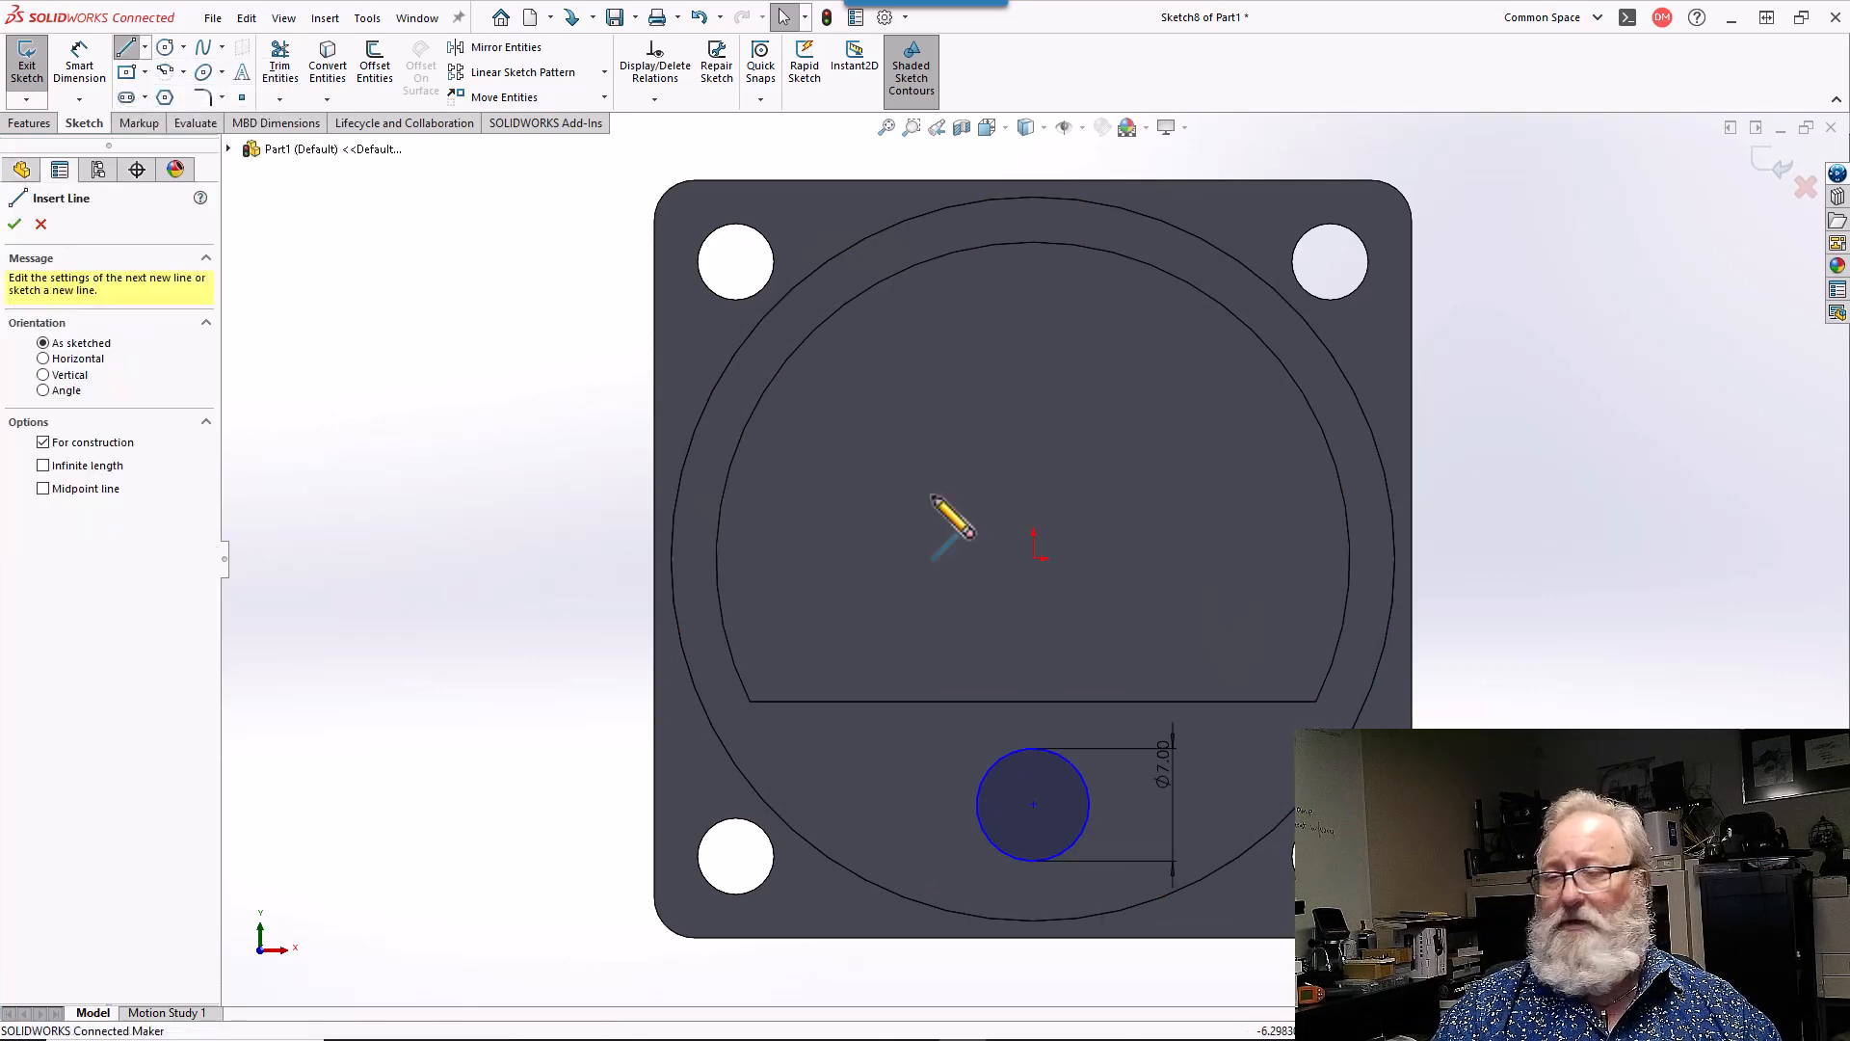
left_click(1033, 701)
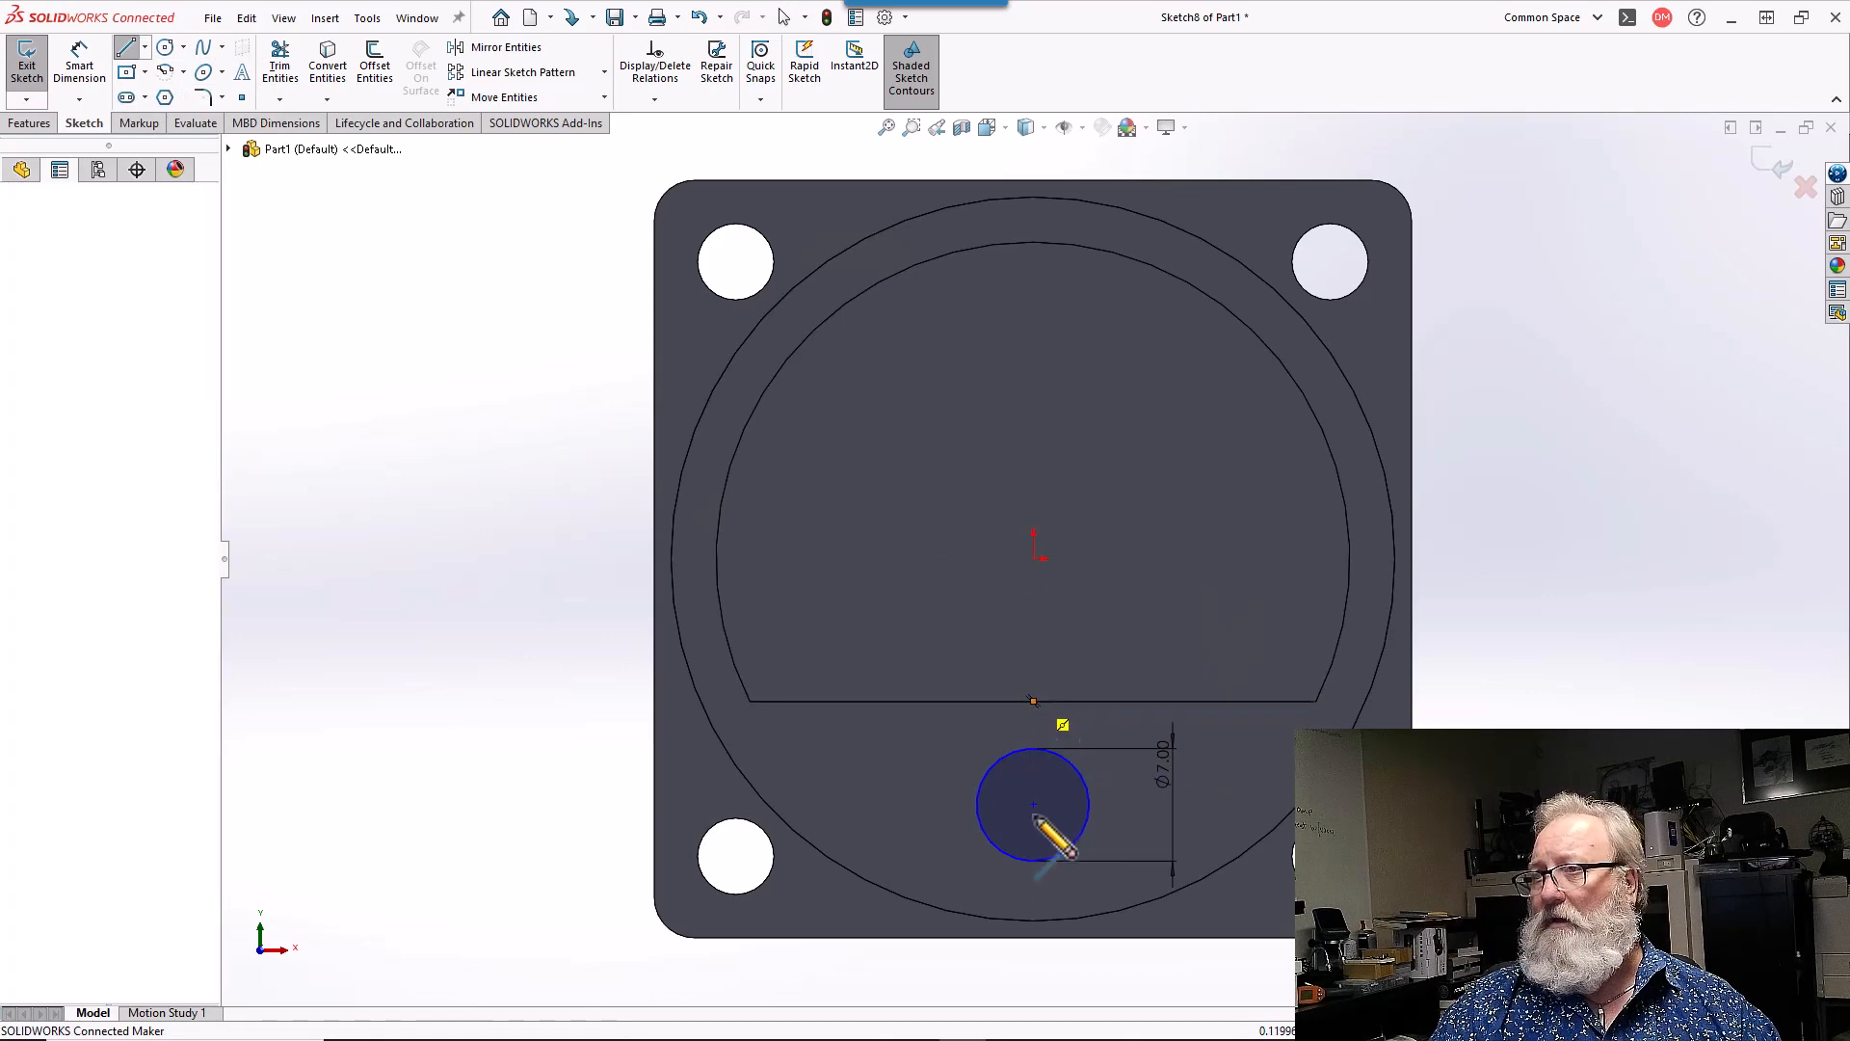
left_click(1035, 920)
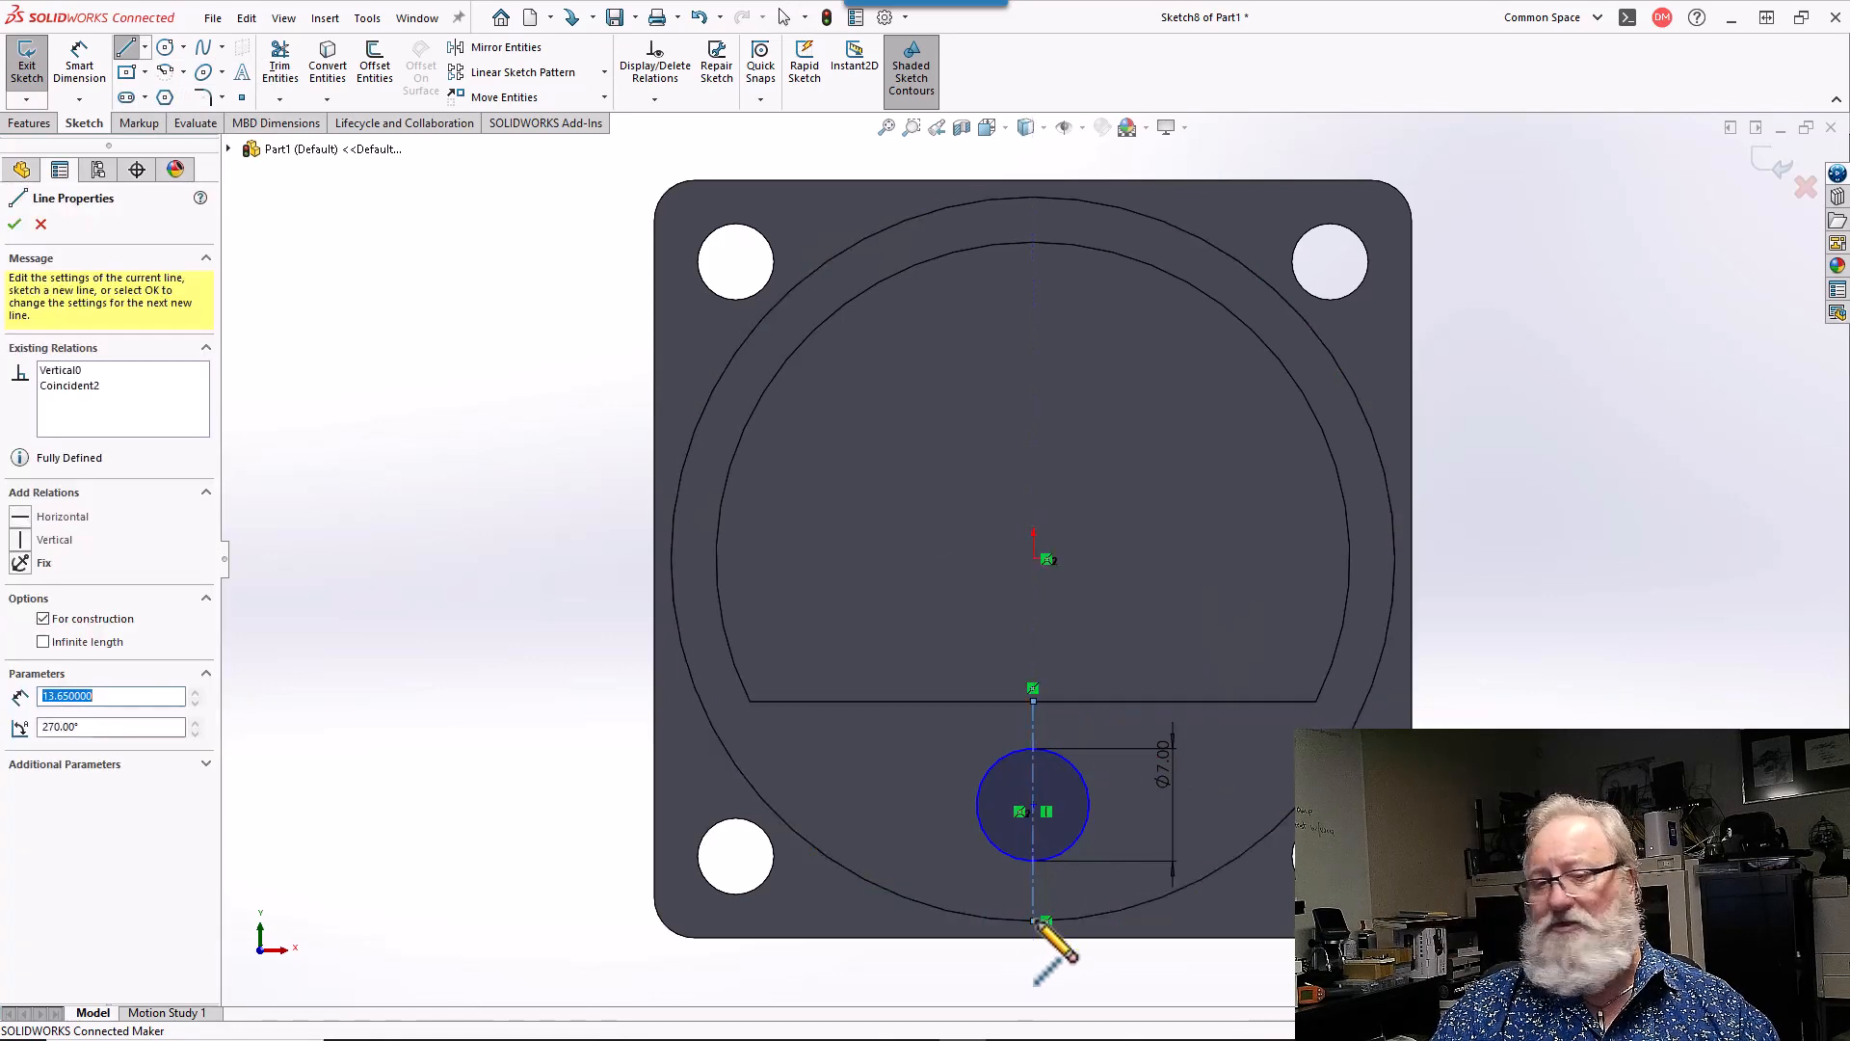
key("Escape")
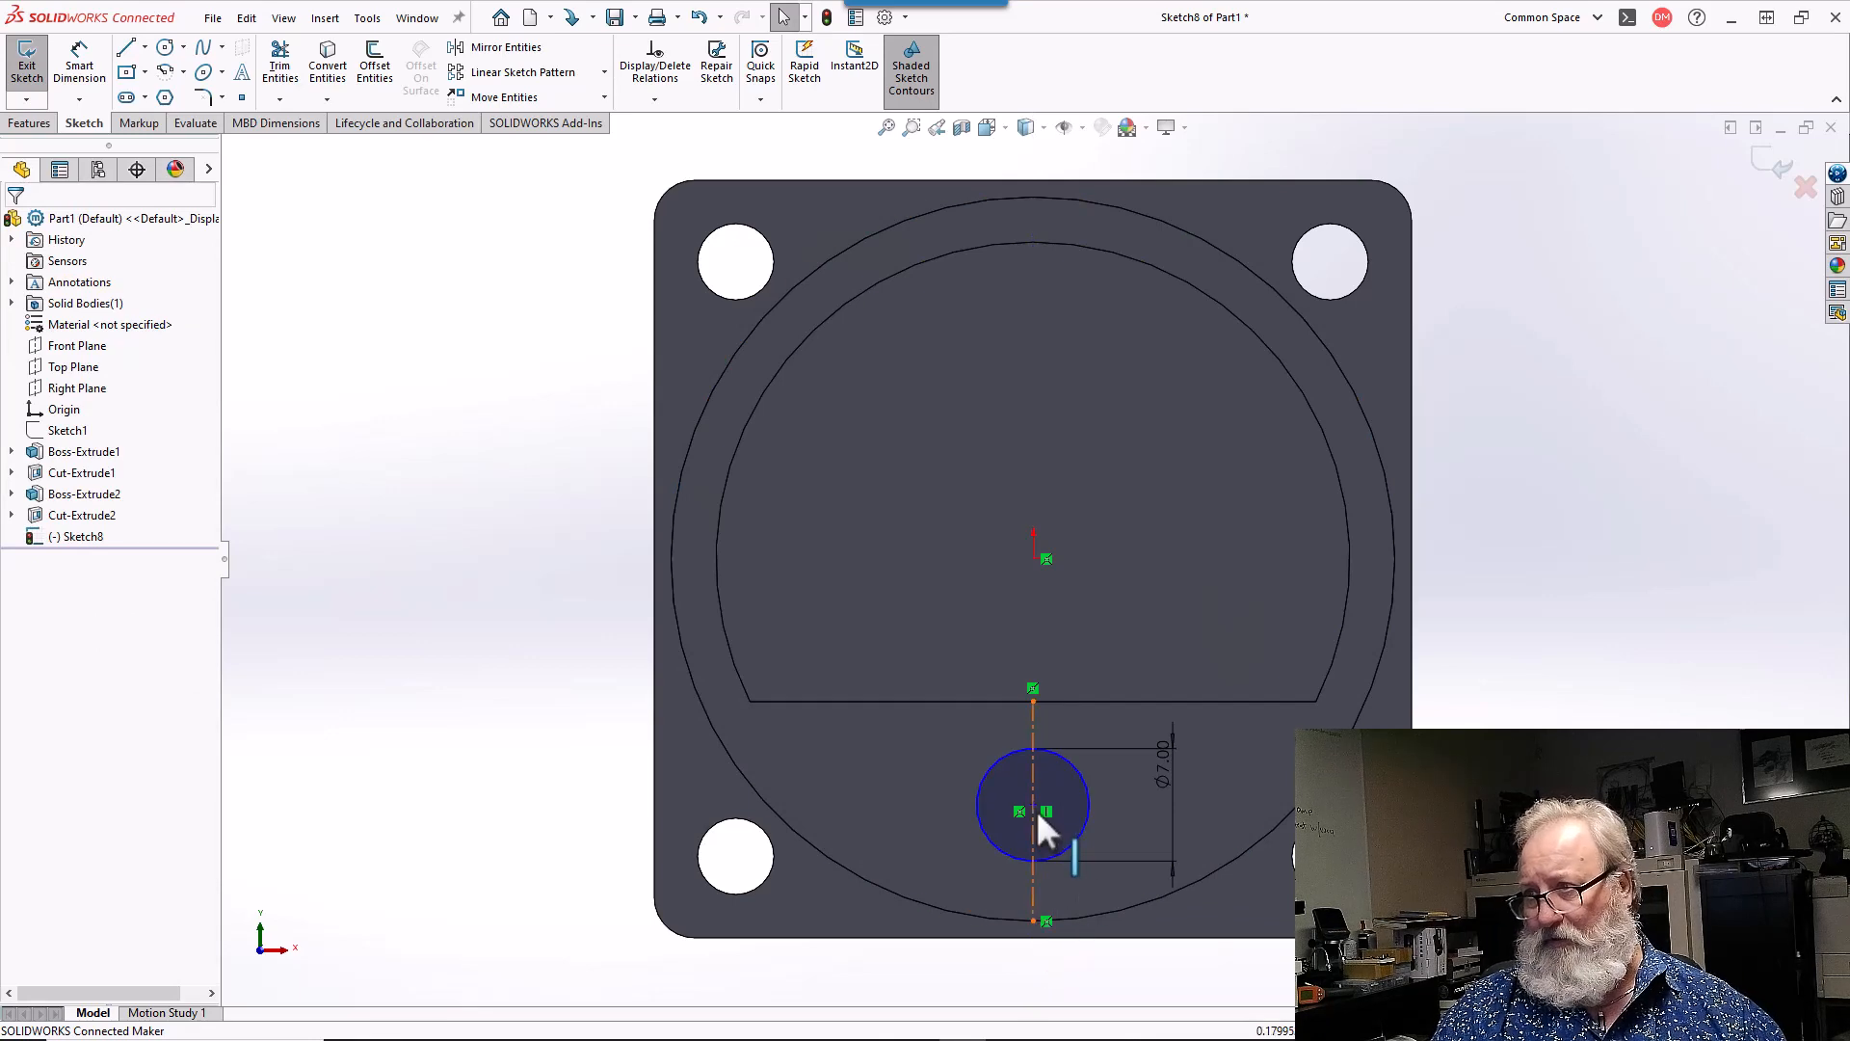
- Add a Midpoint relation between the small circle's center point and the vertical centerline
left_click(1033, 806)
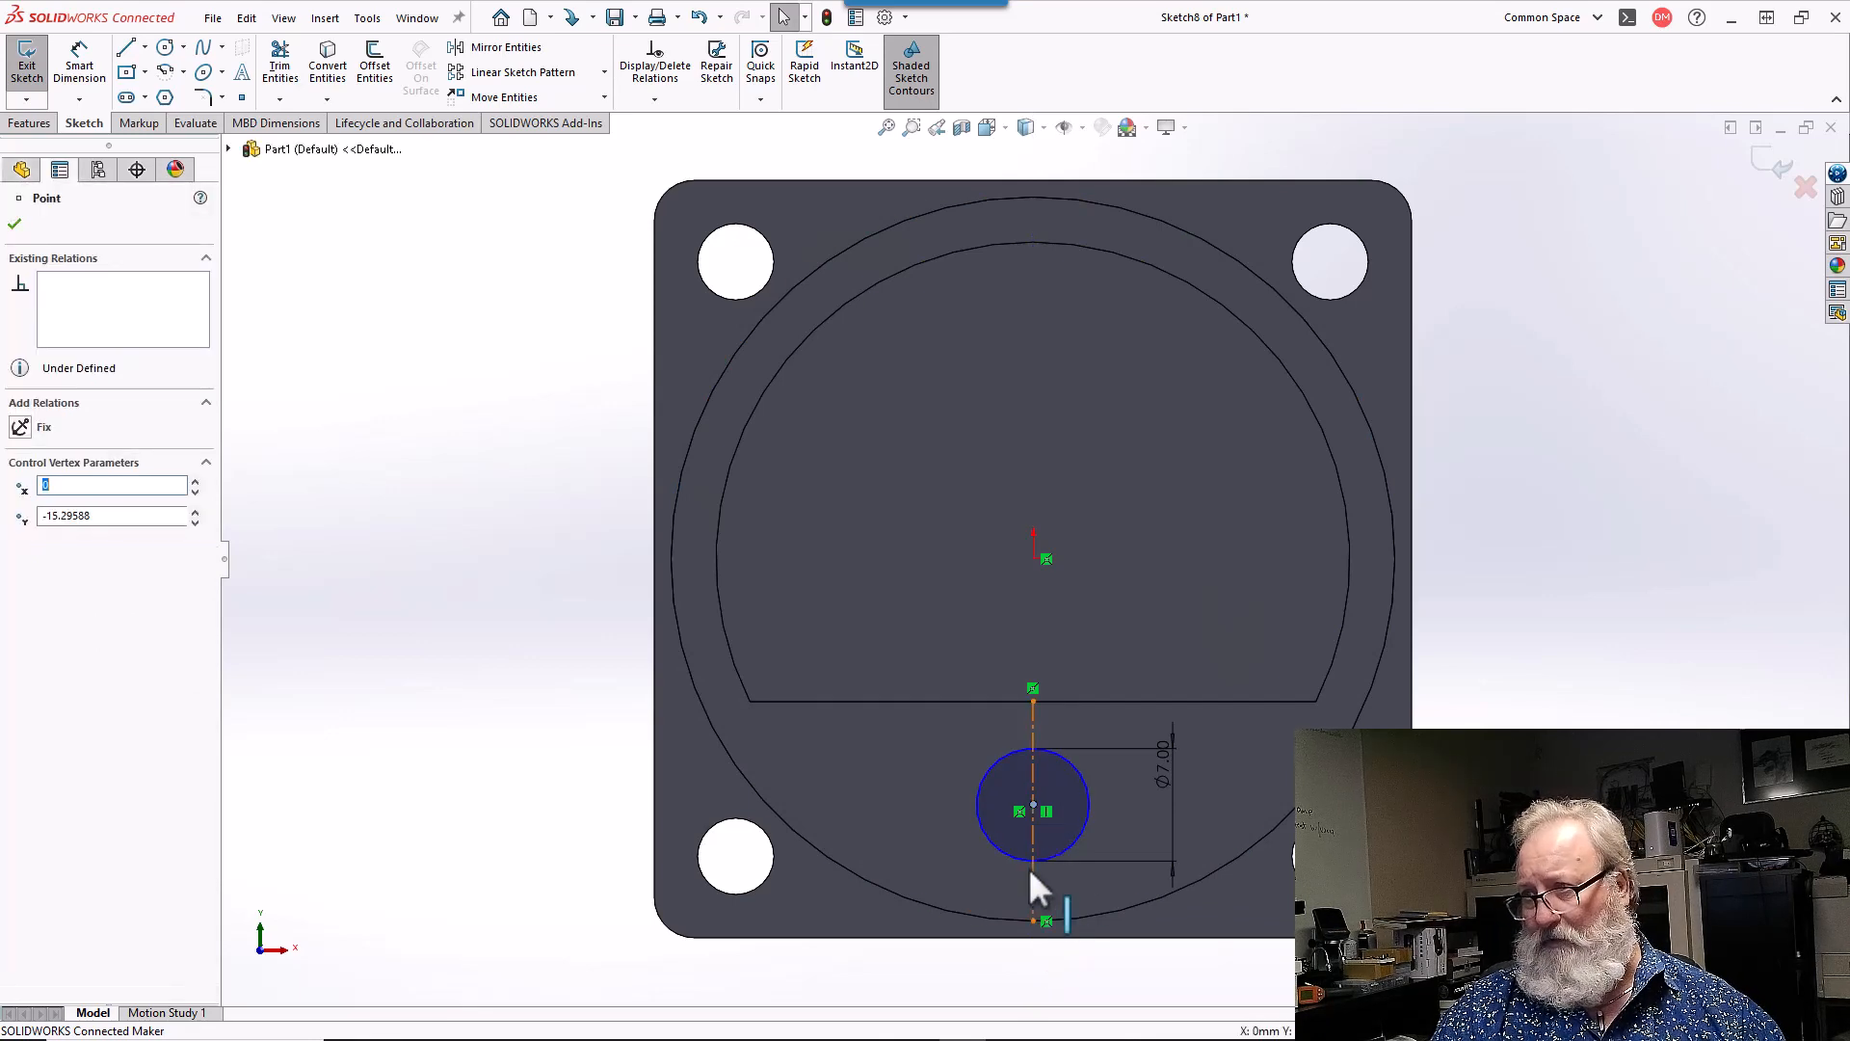
left_click(1033, 875, "ctrl")
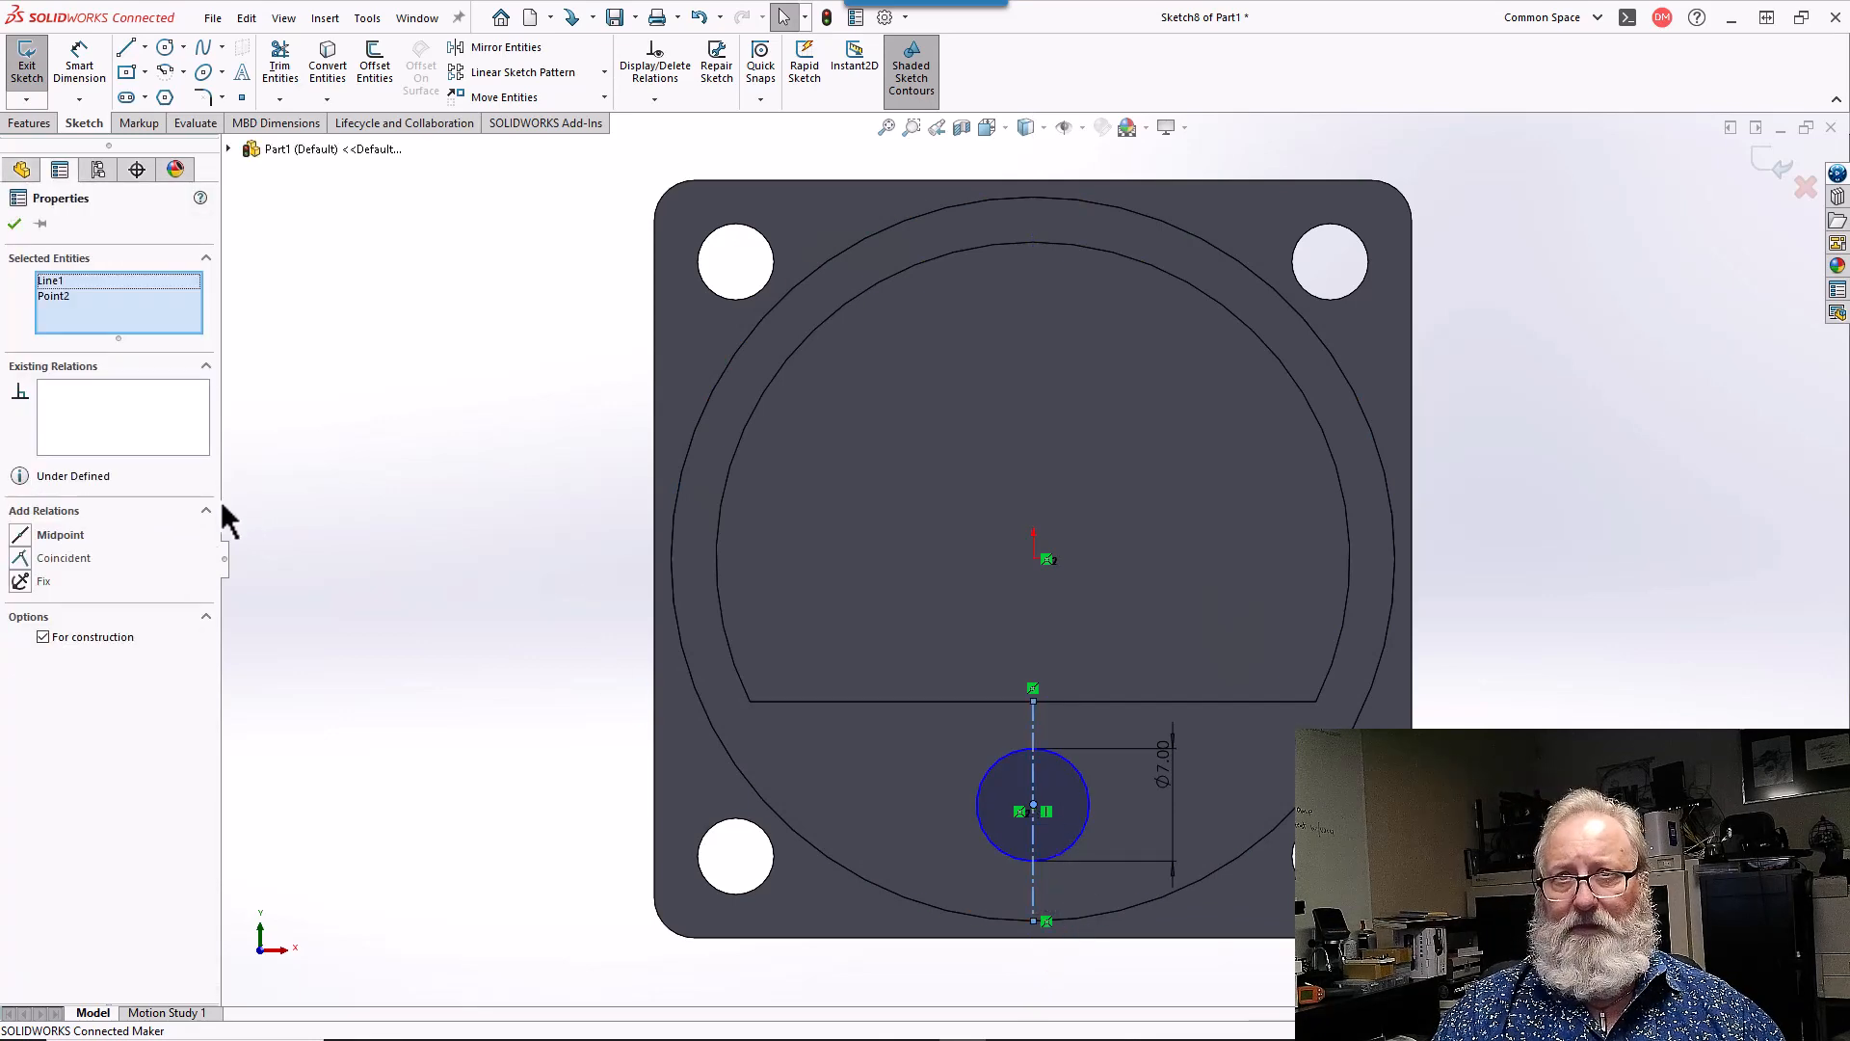
left_click(21, 536)
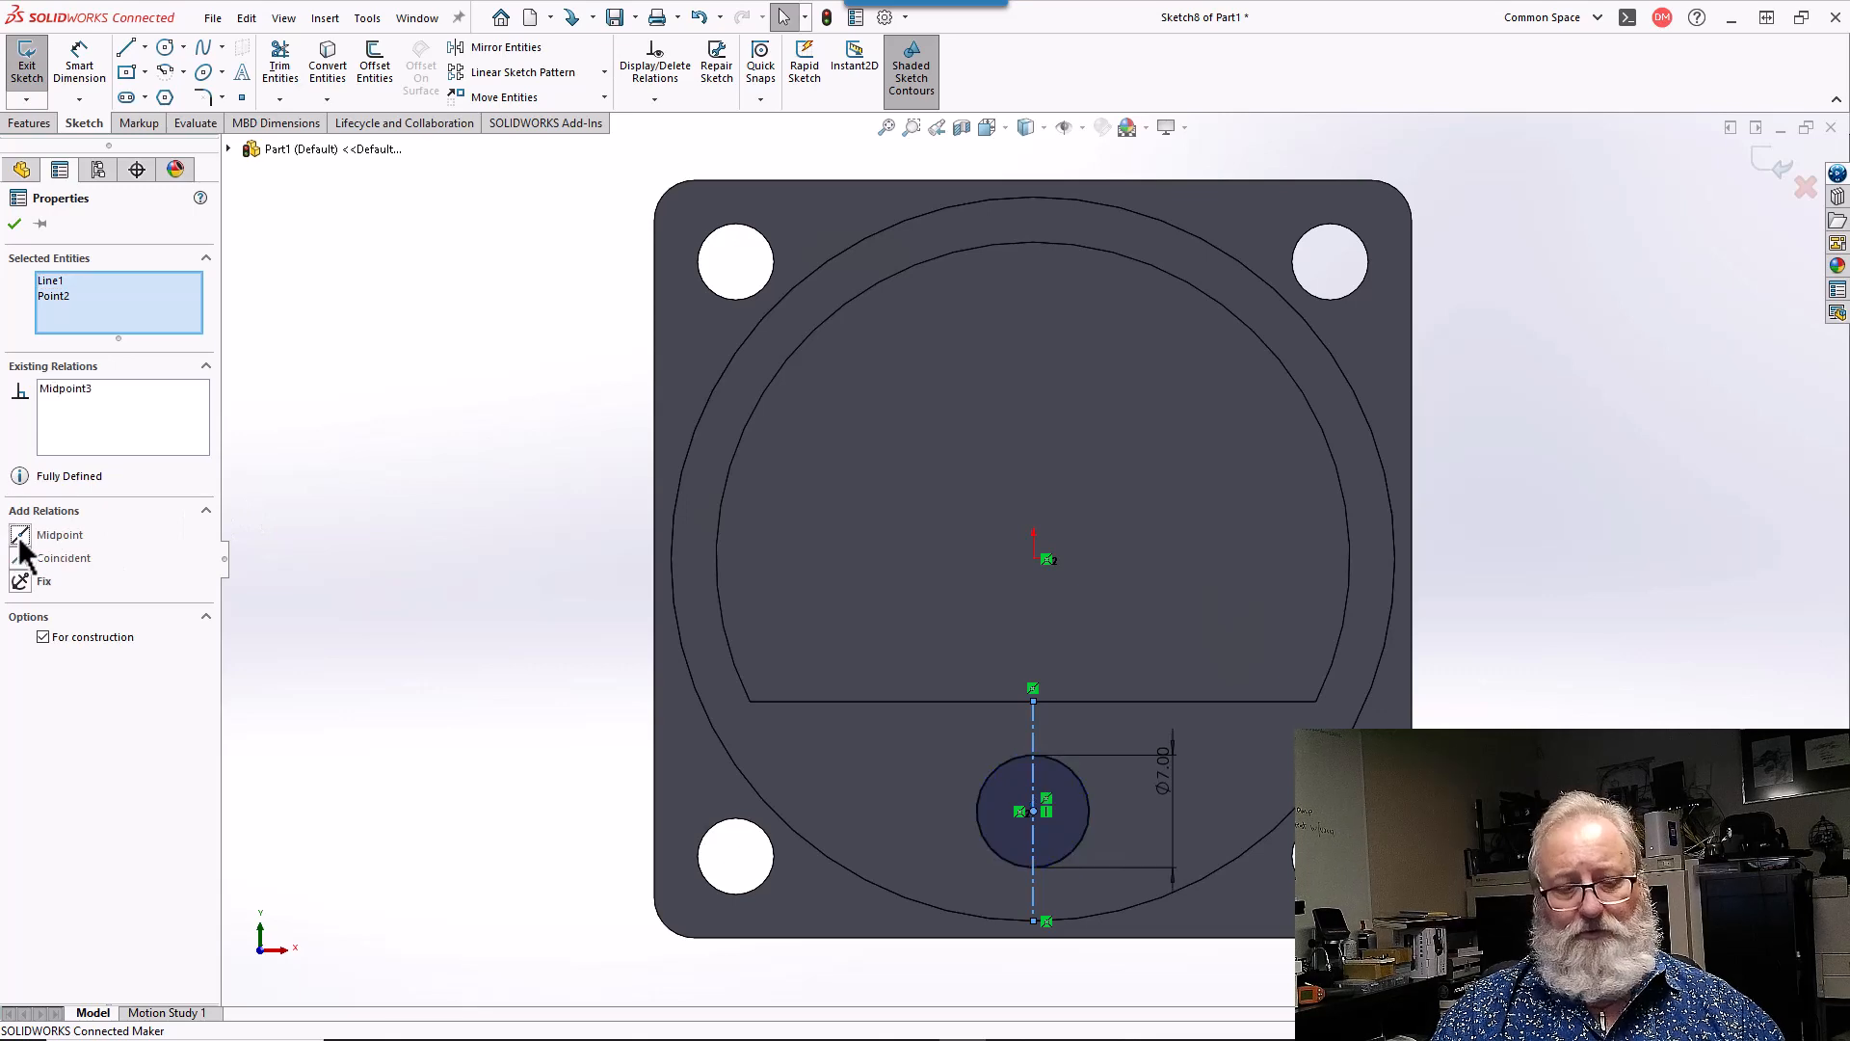
key("Escape")
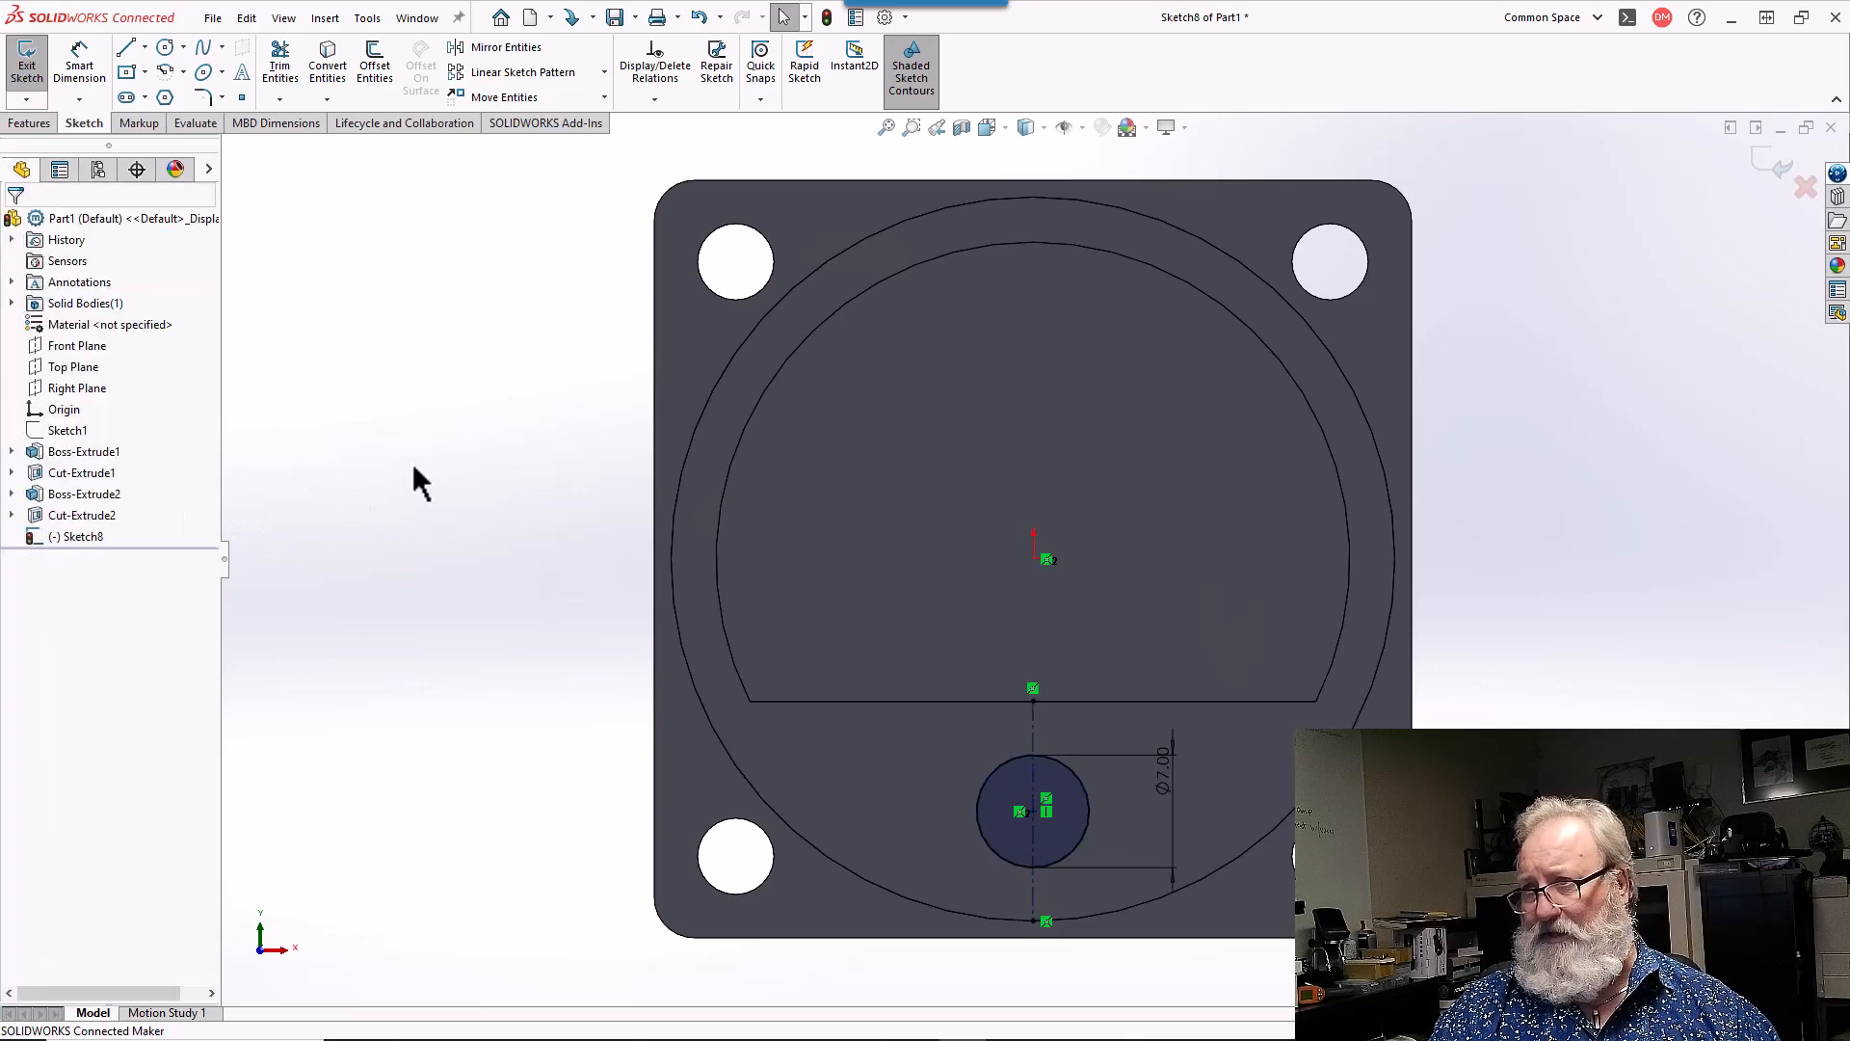
- Extrude the small circle as a blind boss 0.15 mm deep, merged with the body
left_click(33, 121)
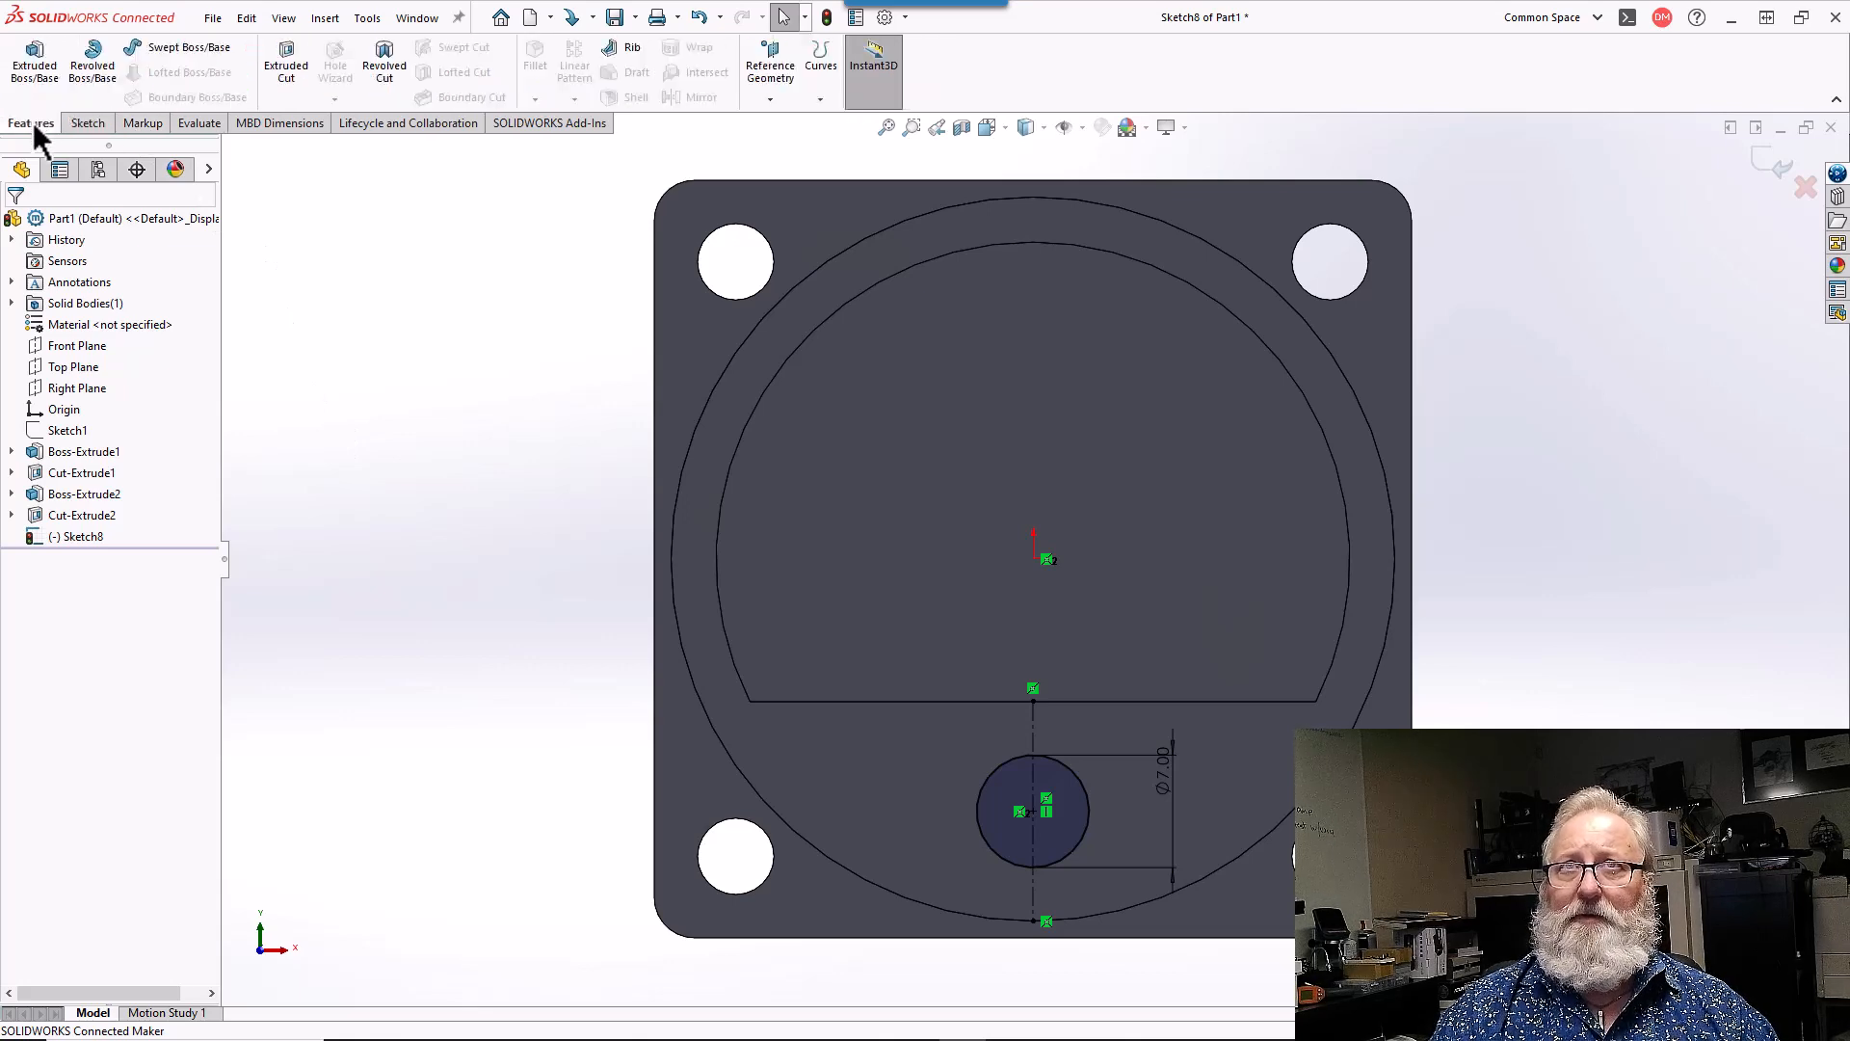
left_click(44, 54)
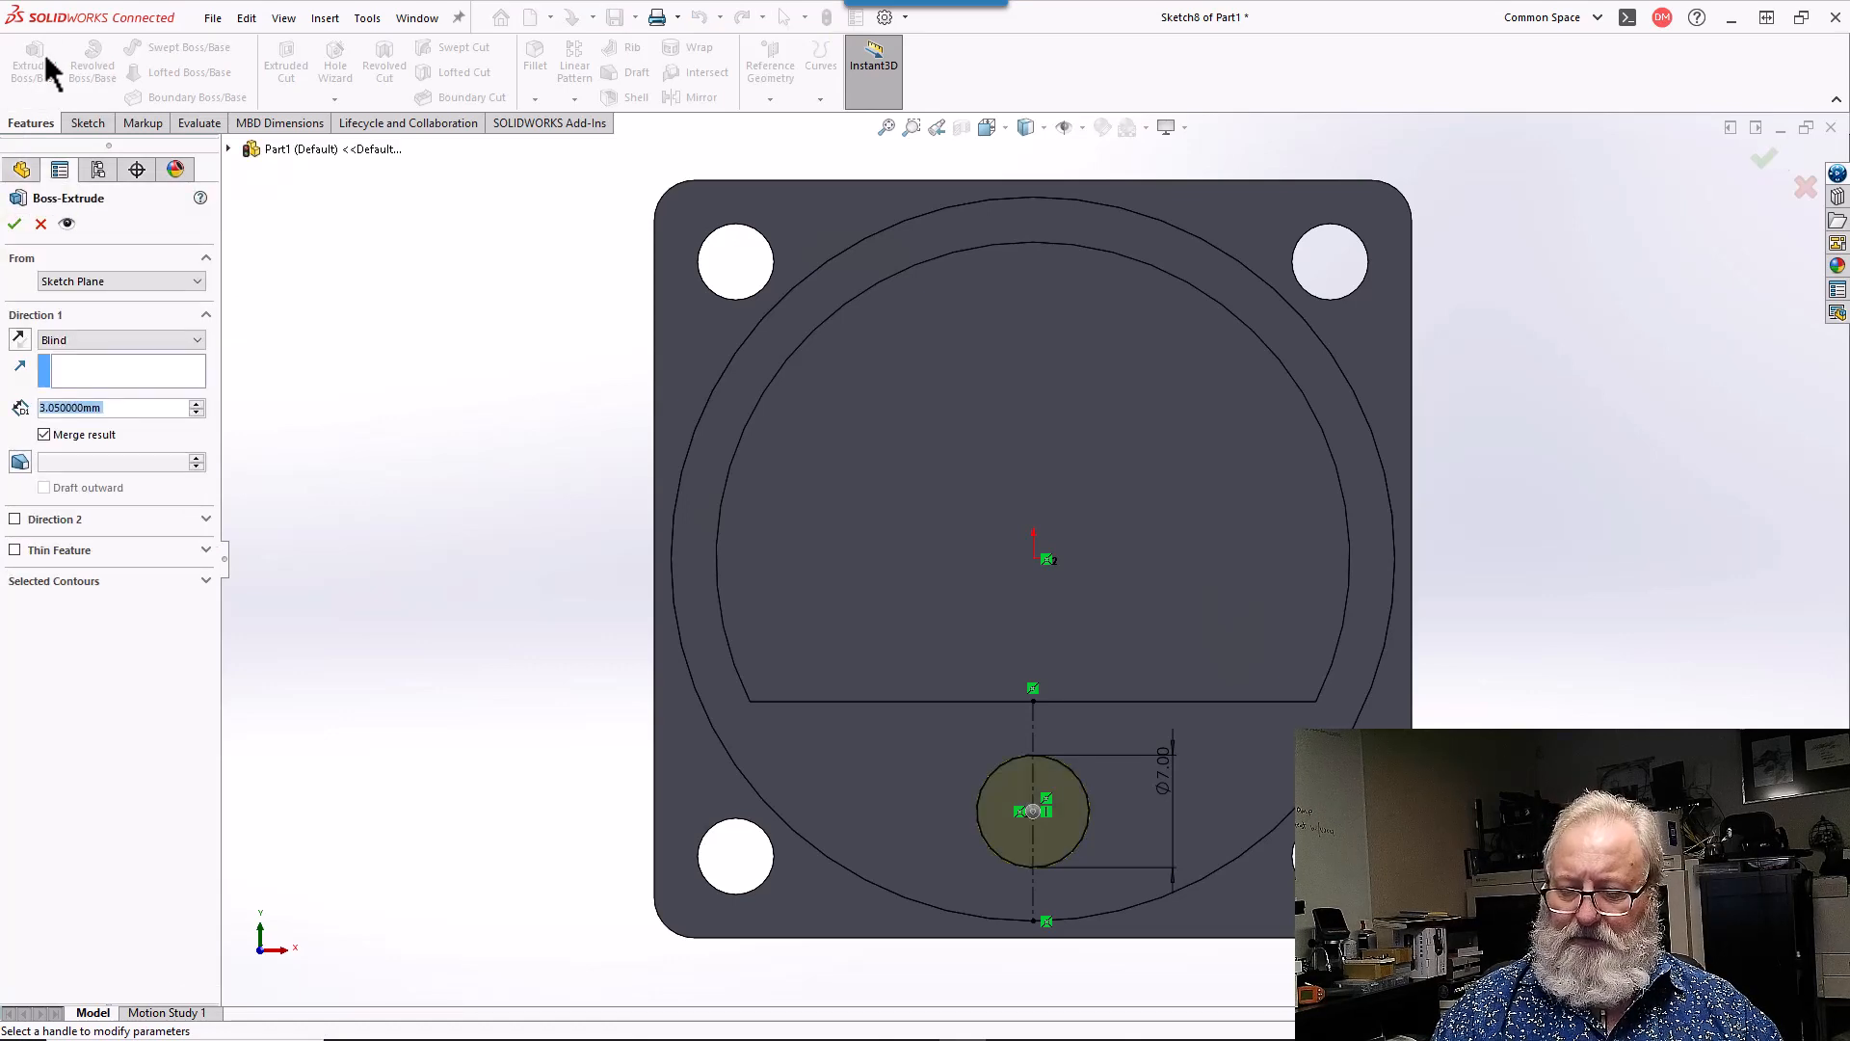
type(".")
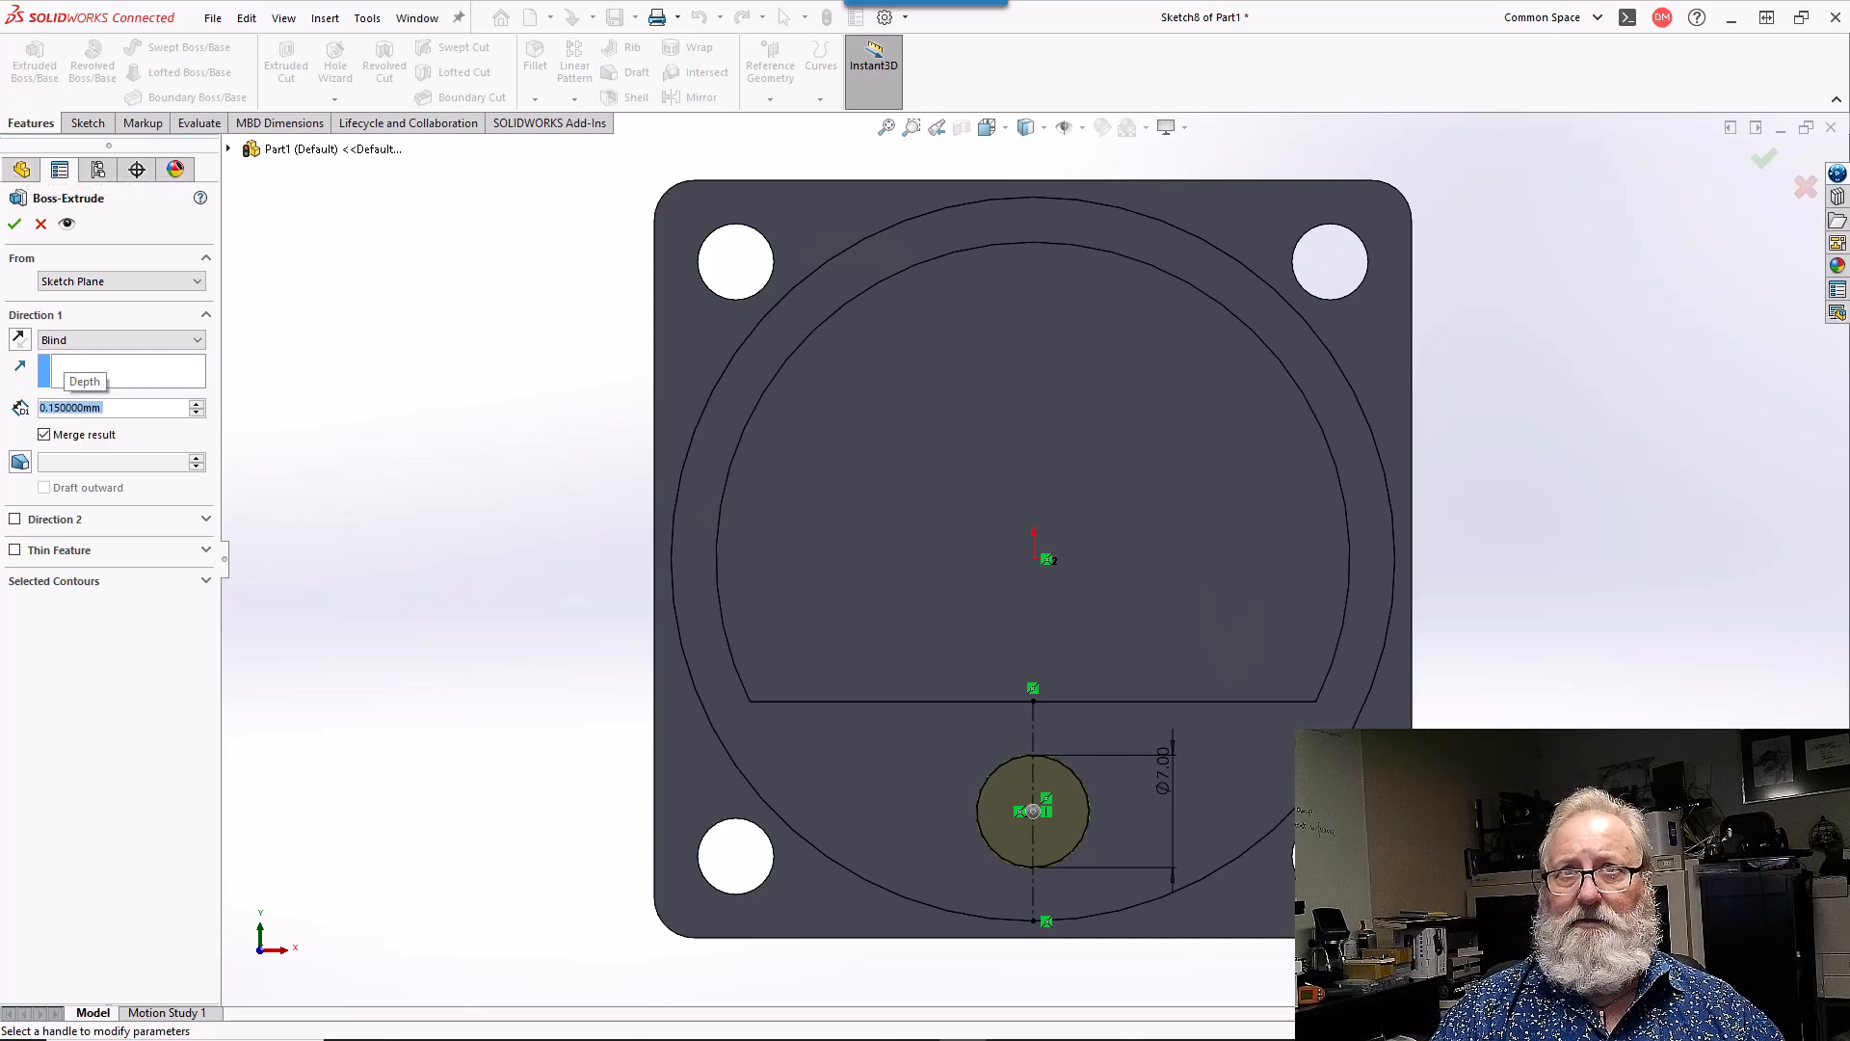
left_click(16, 226)
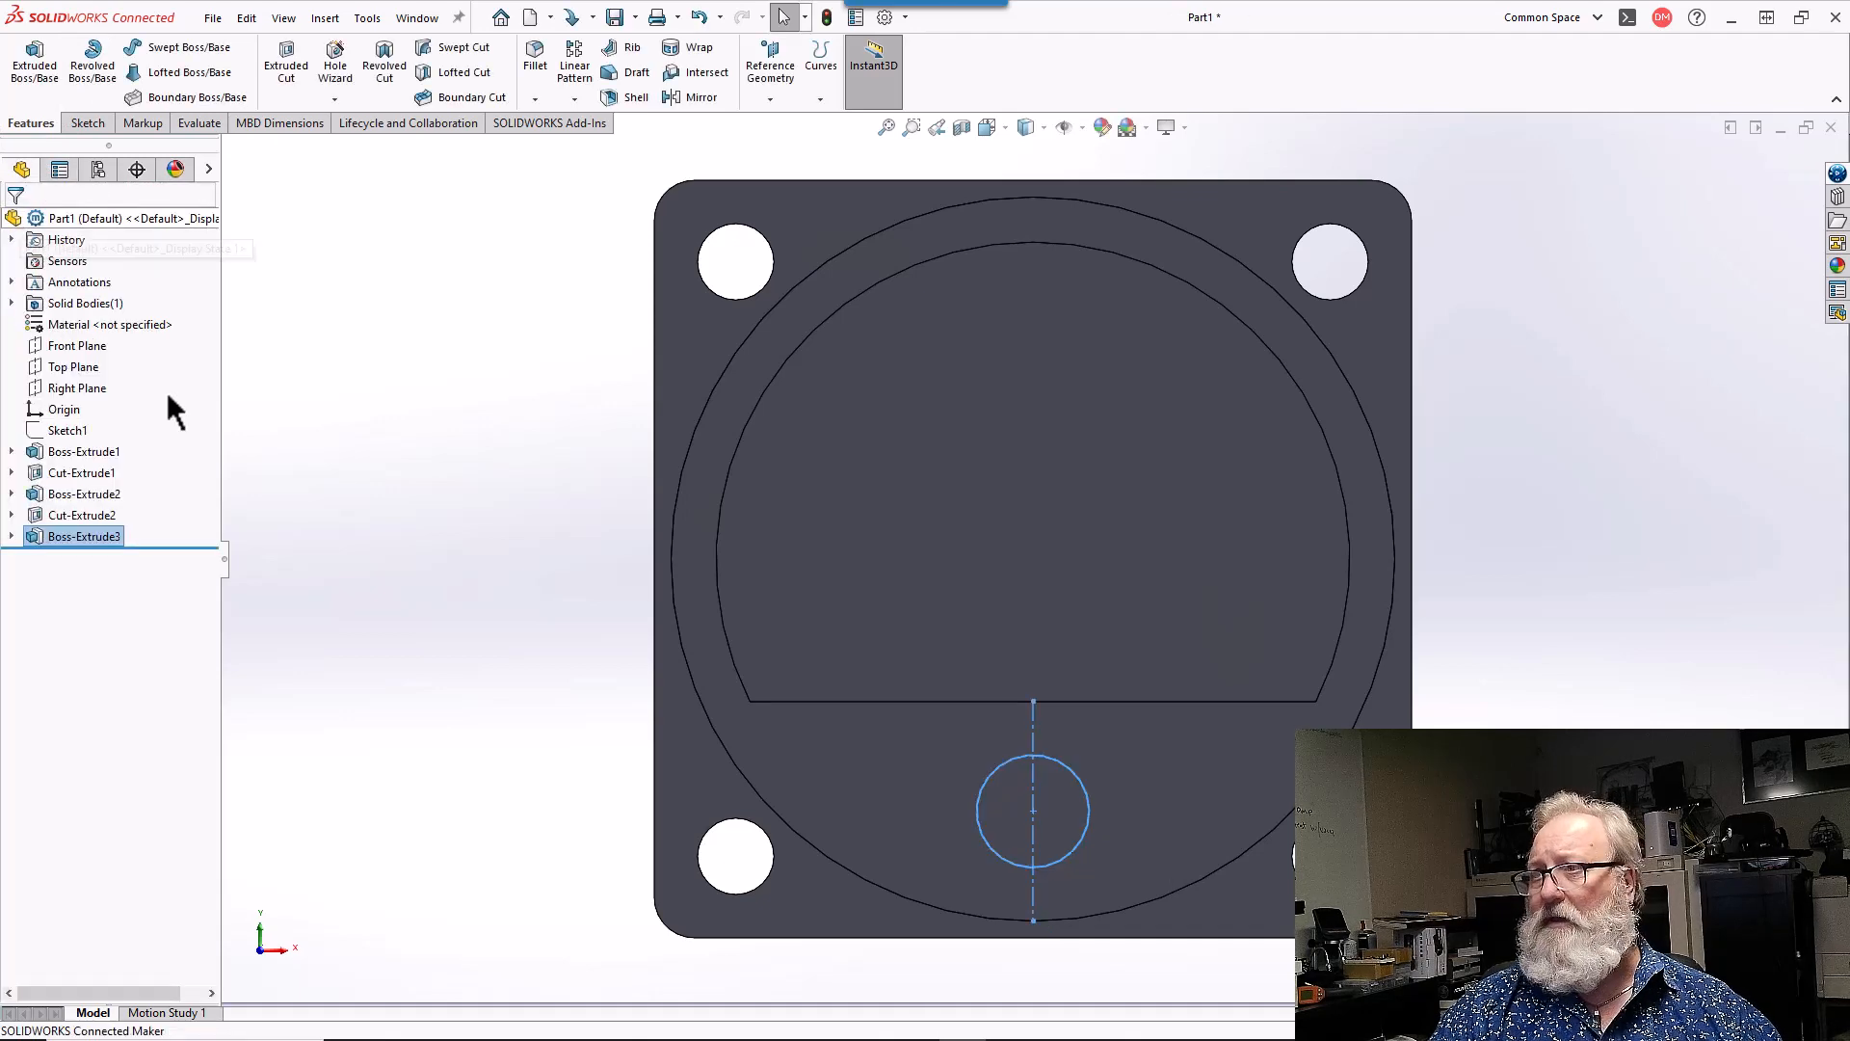
- Start a sketch on the flat face of the thin round boss, with the rectangle tool active
middle_click_drag(1272, 879, 1161, 545)
scroll(1161, 546, "down", 5)
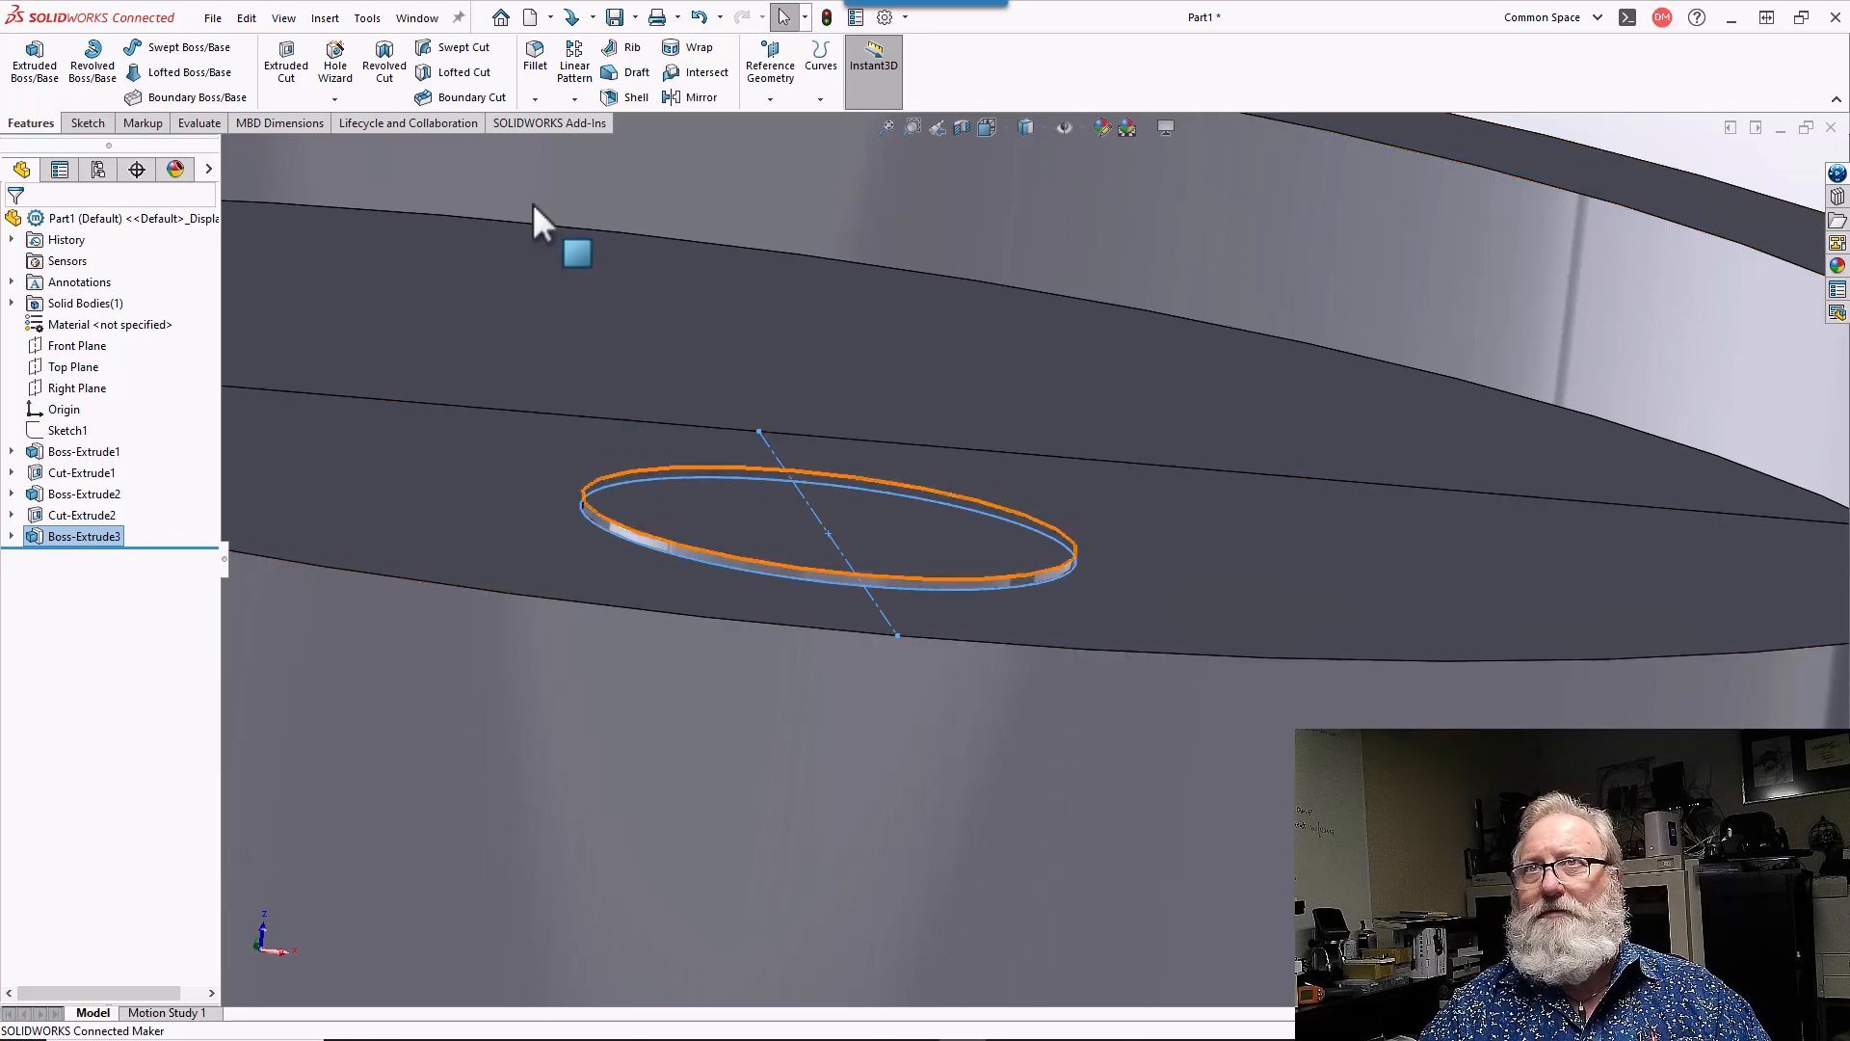
middle_click_drag(743, 512, 736, 929)
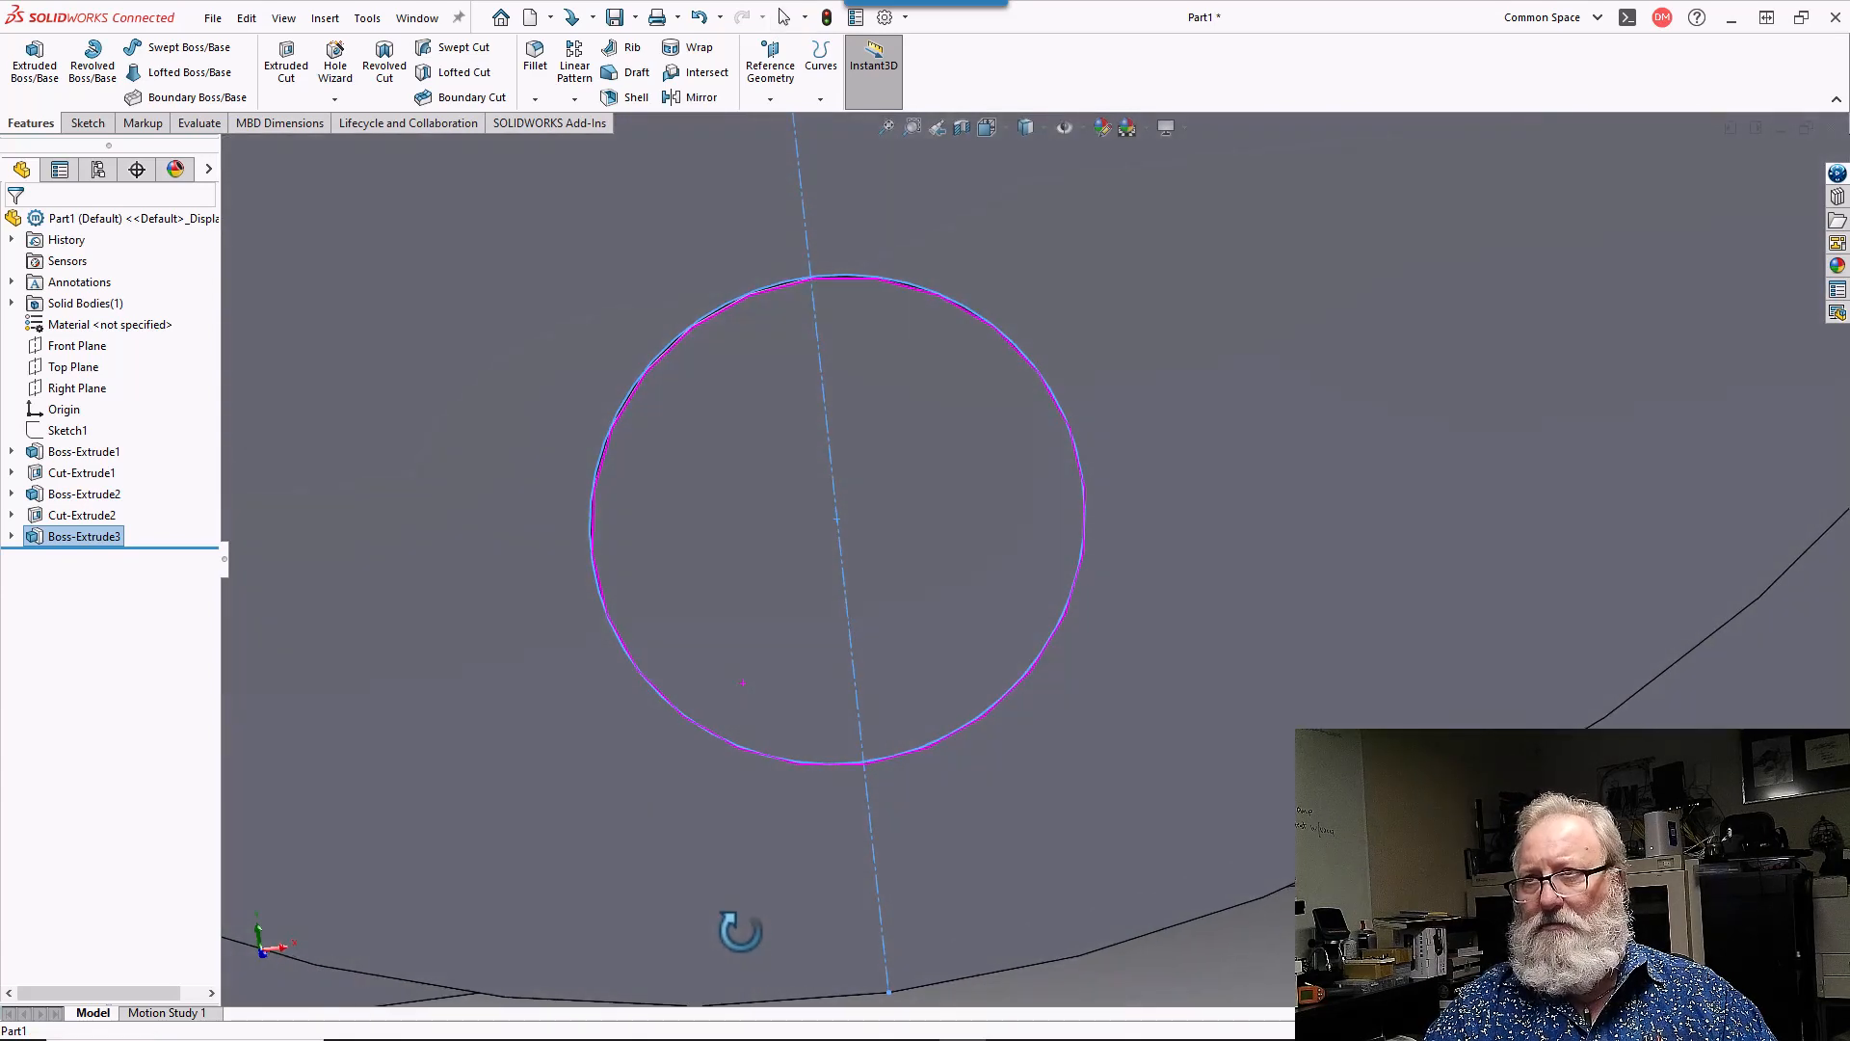
left_click(781, 560)
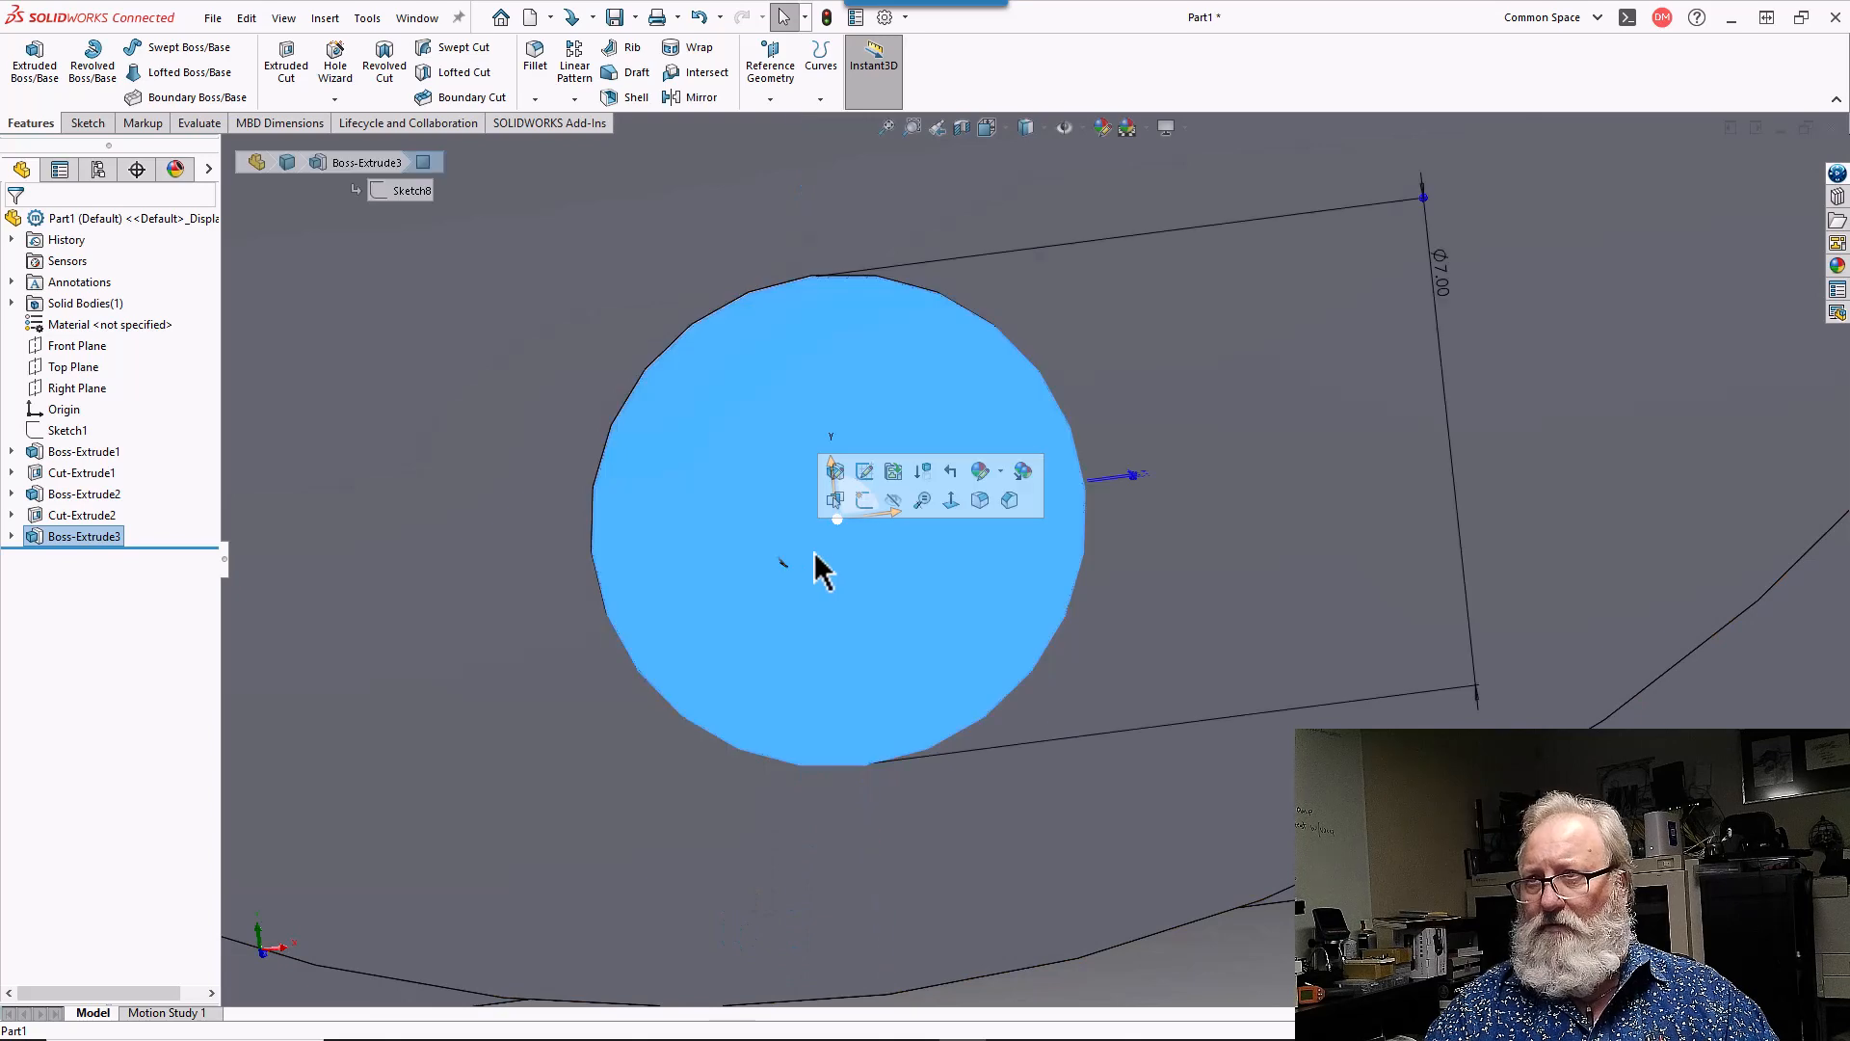
left_click(951, 503)
scroll(1049, 949, "down", 5)
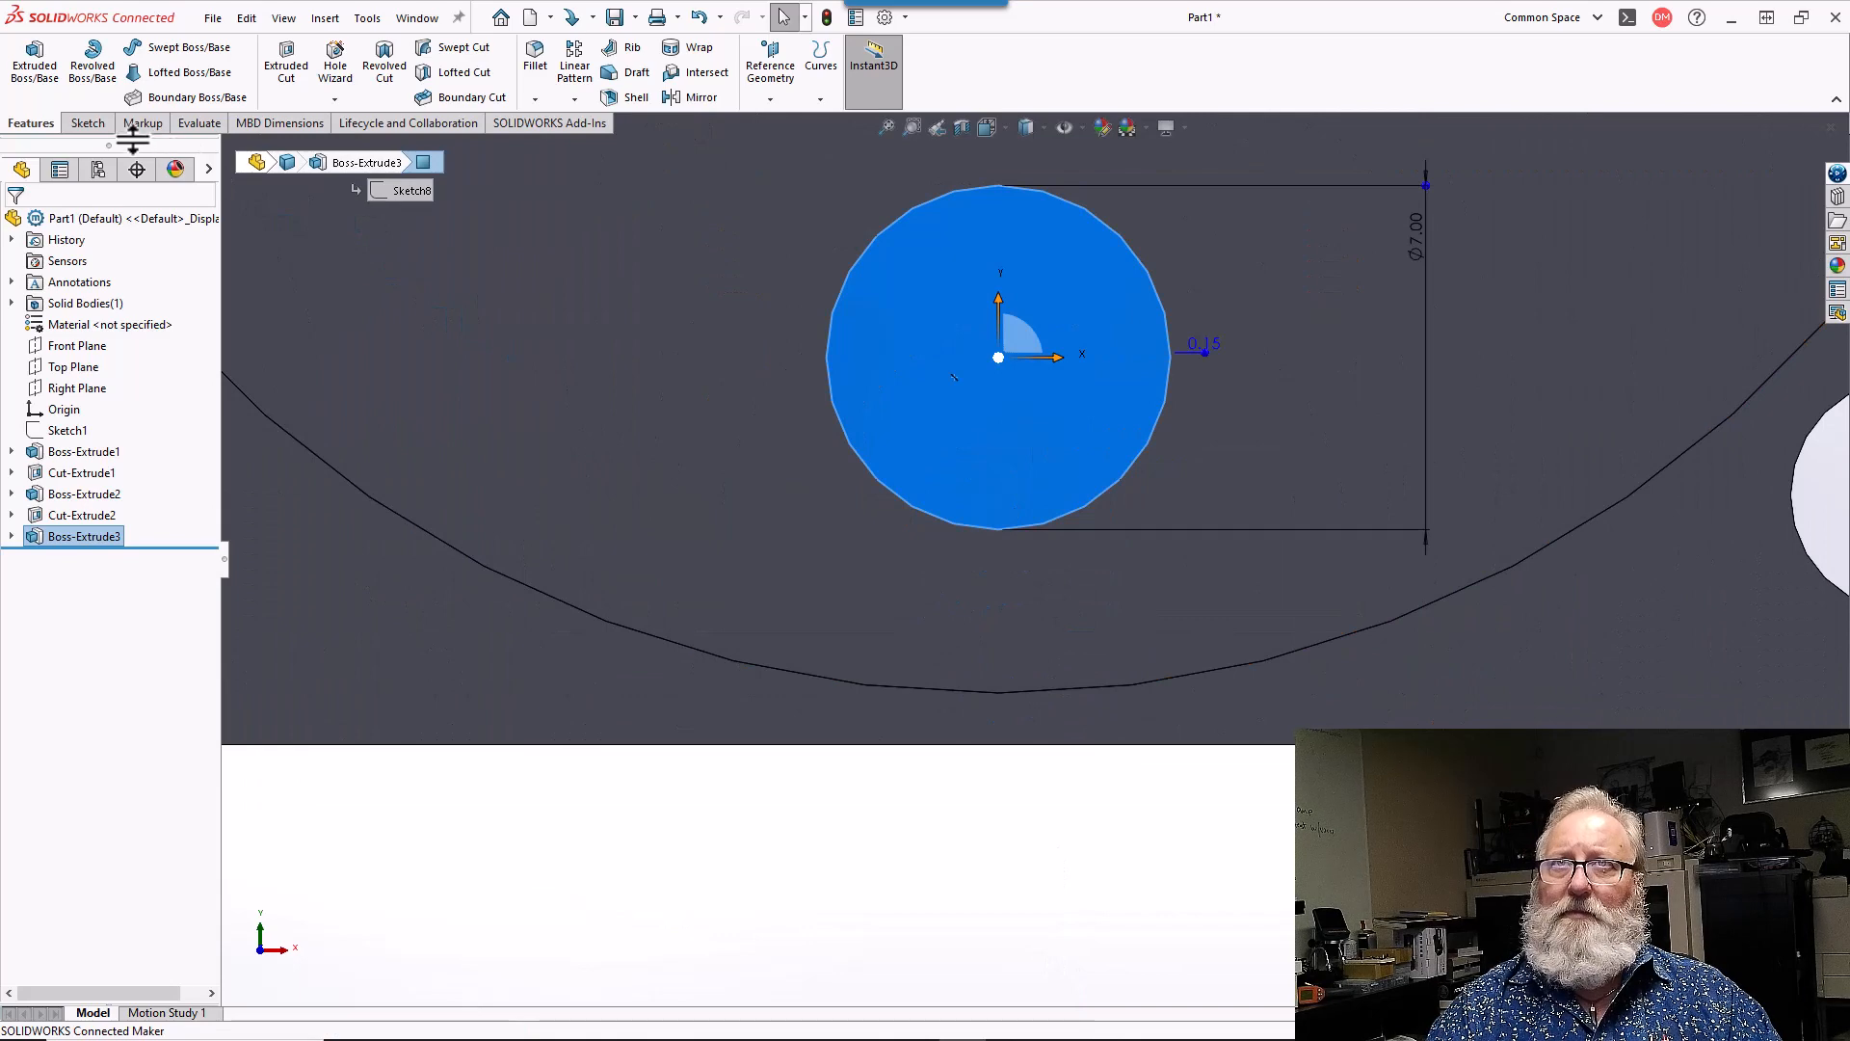
left_click(97, 125)
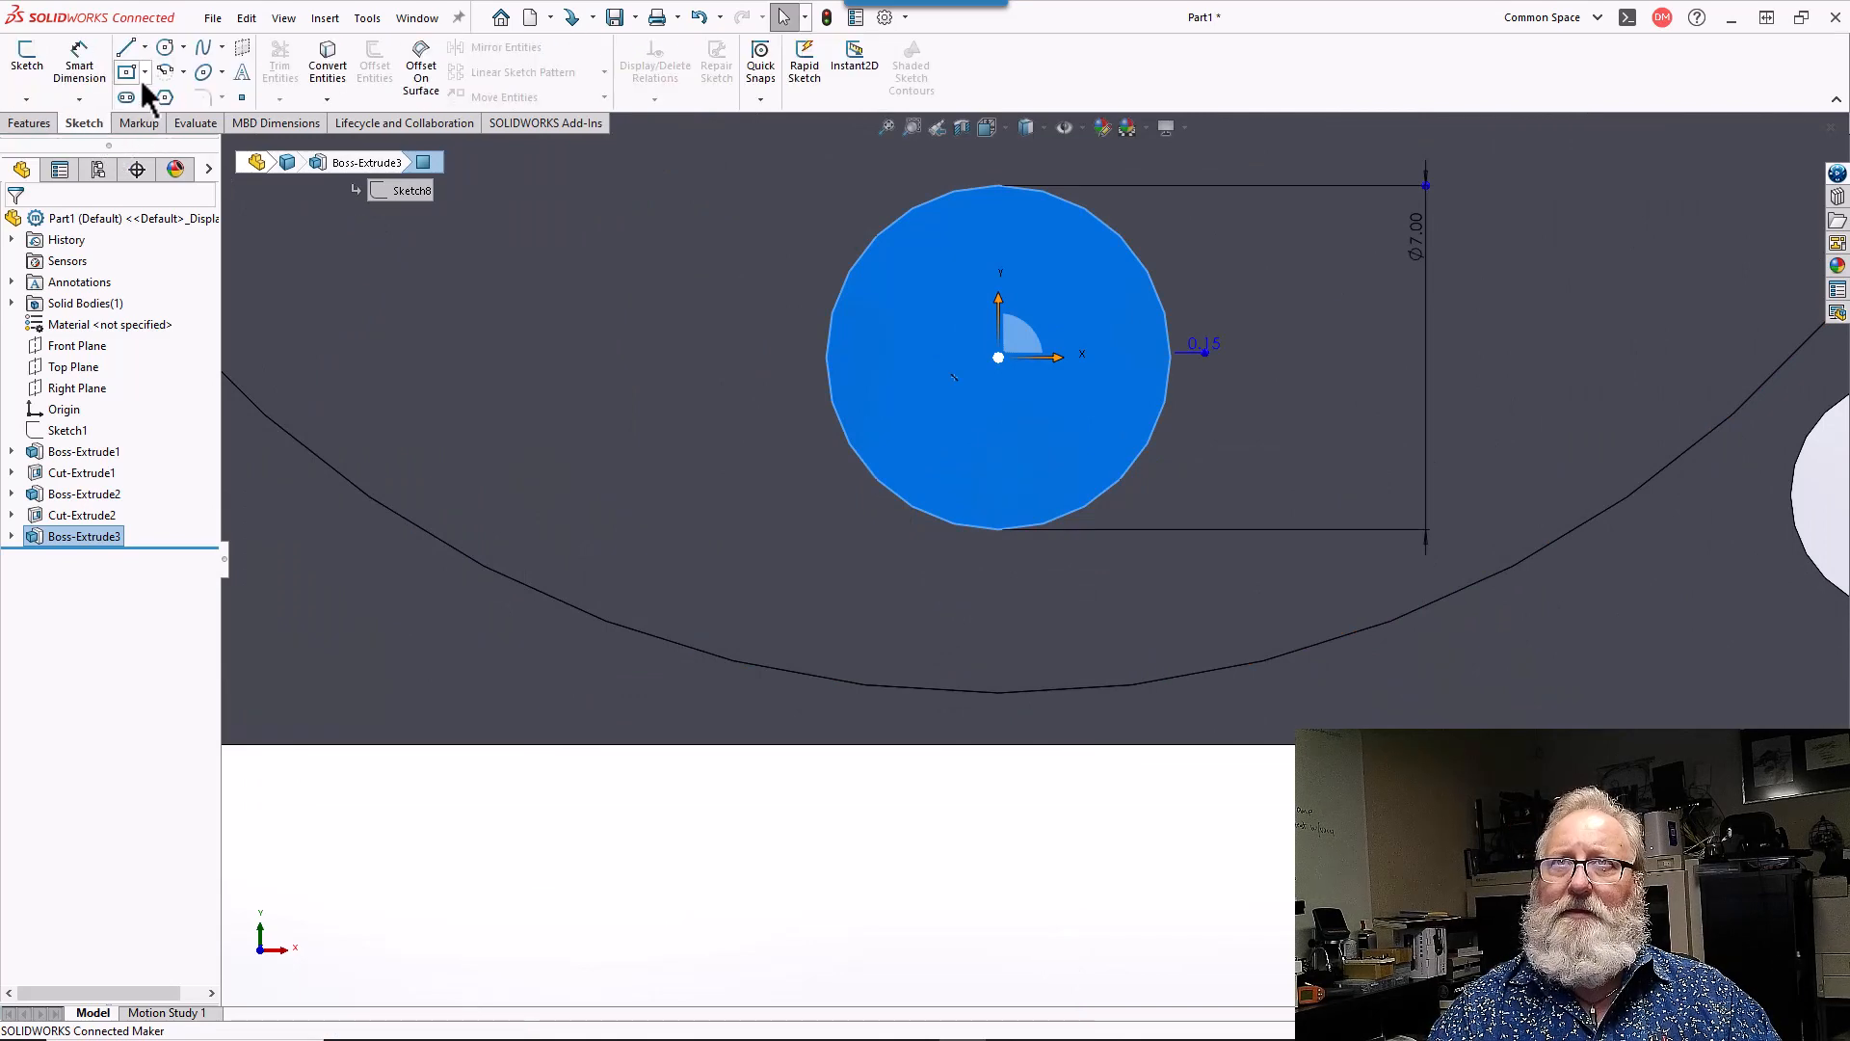
left_click(131, 77)
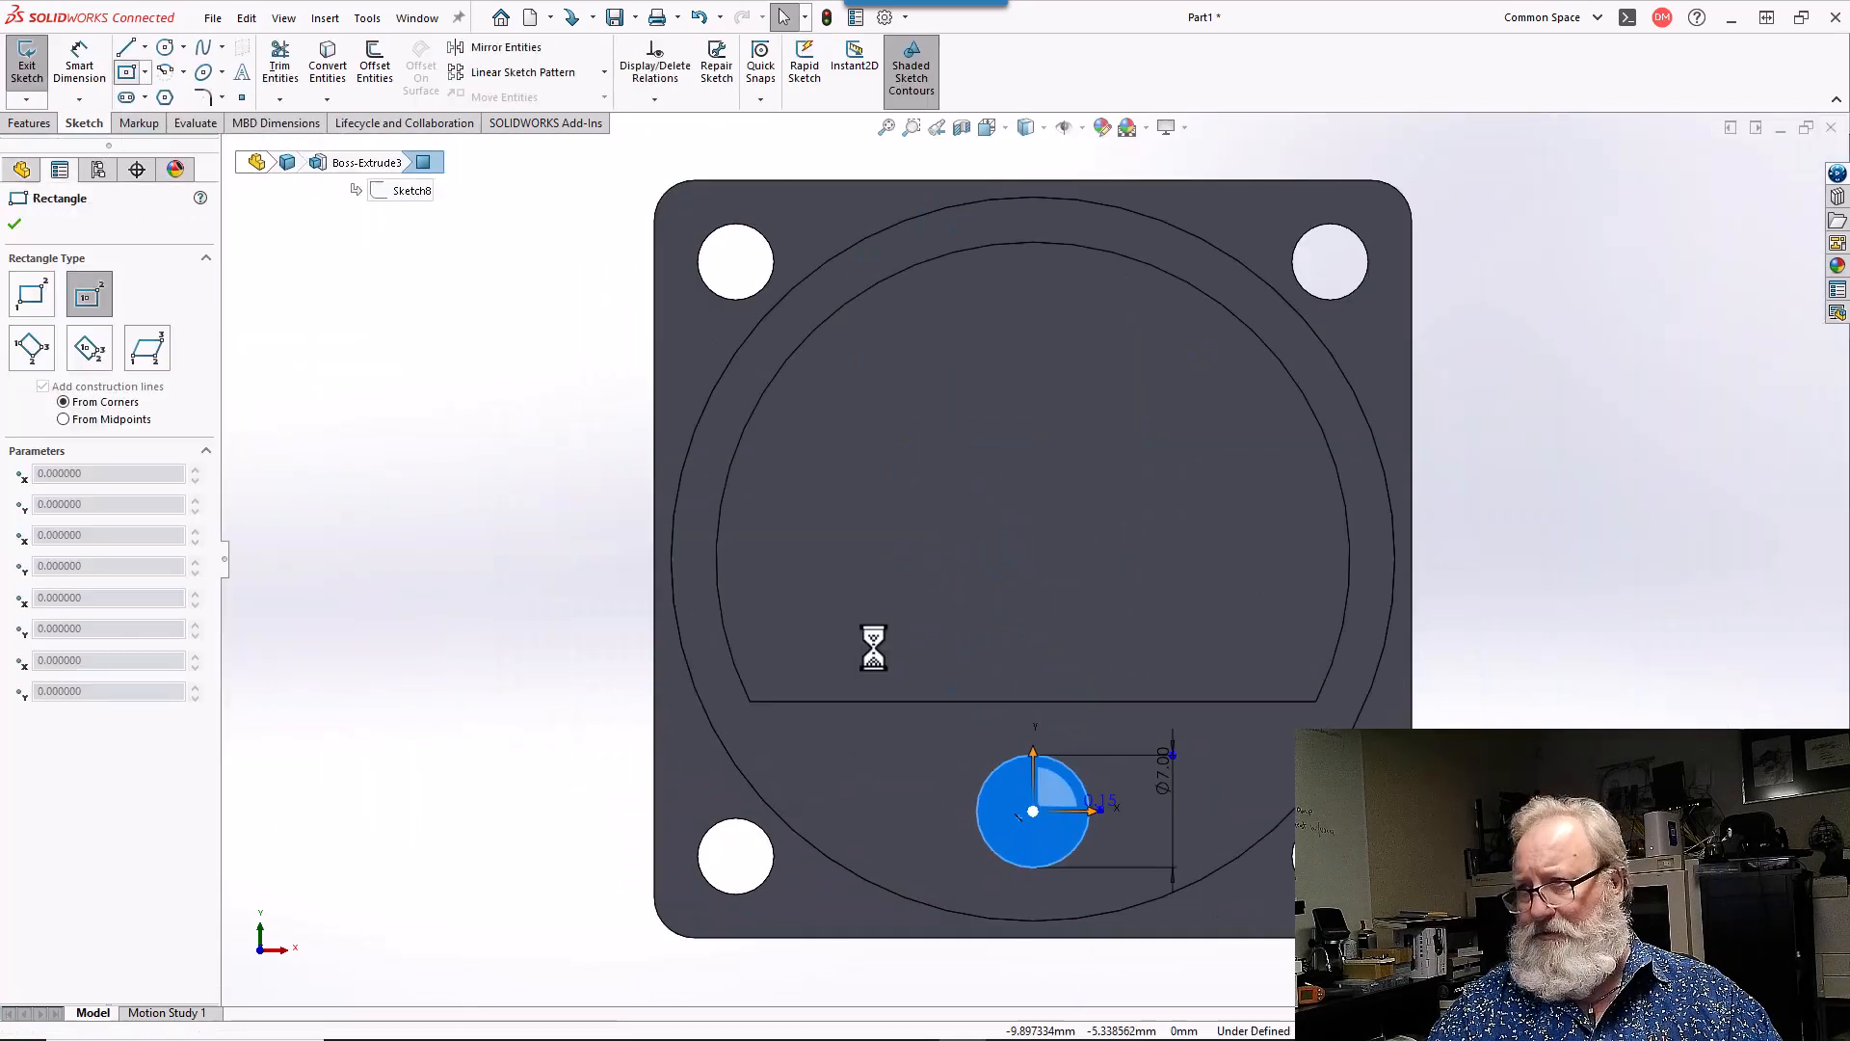
- Try a center rectangle about 1 mm wide and 5 mm tall at the round boss's center, and delete it
scroll(1036, 848, "down", 5)
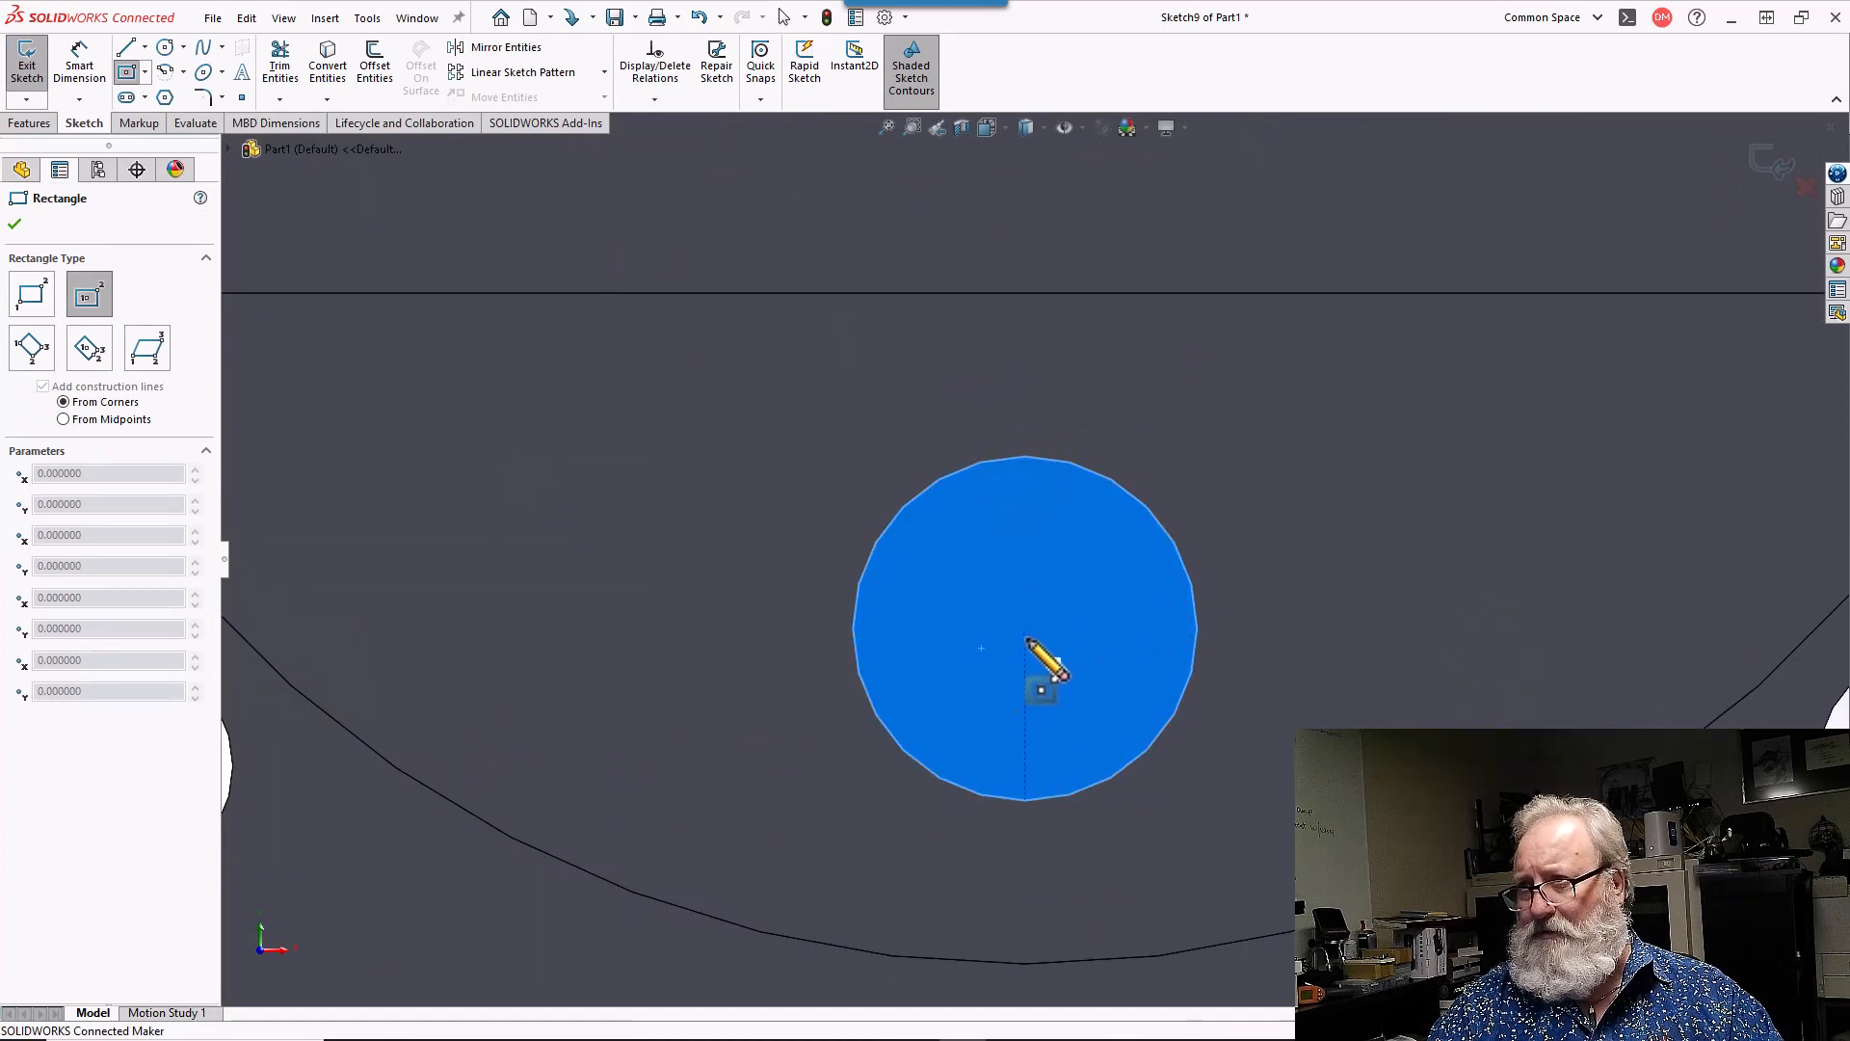
left_click(1025, 629)
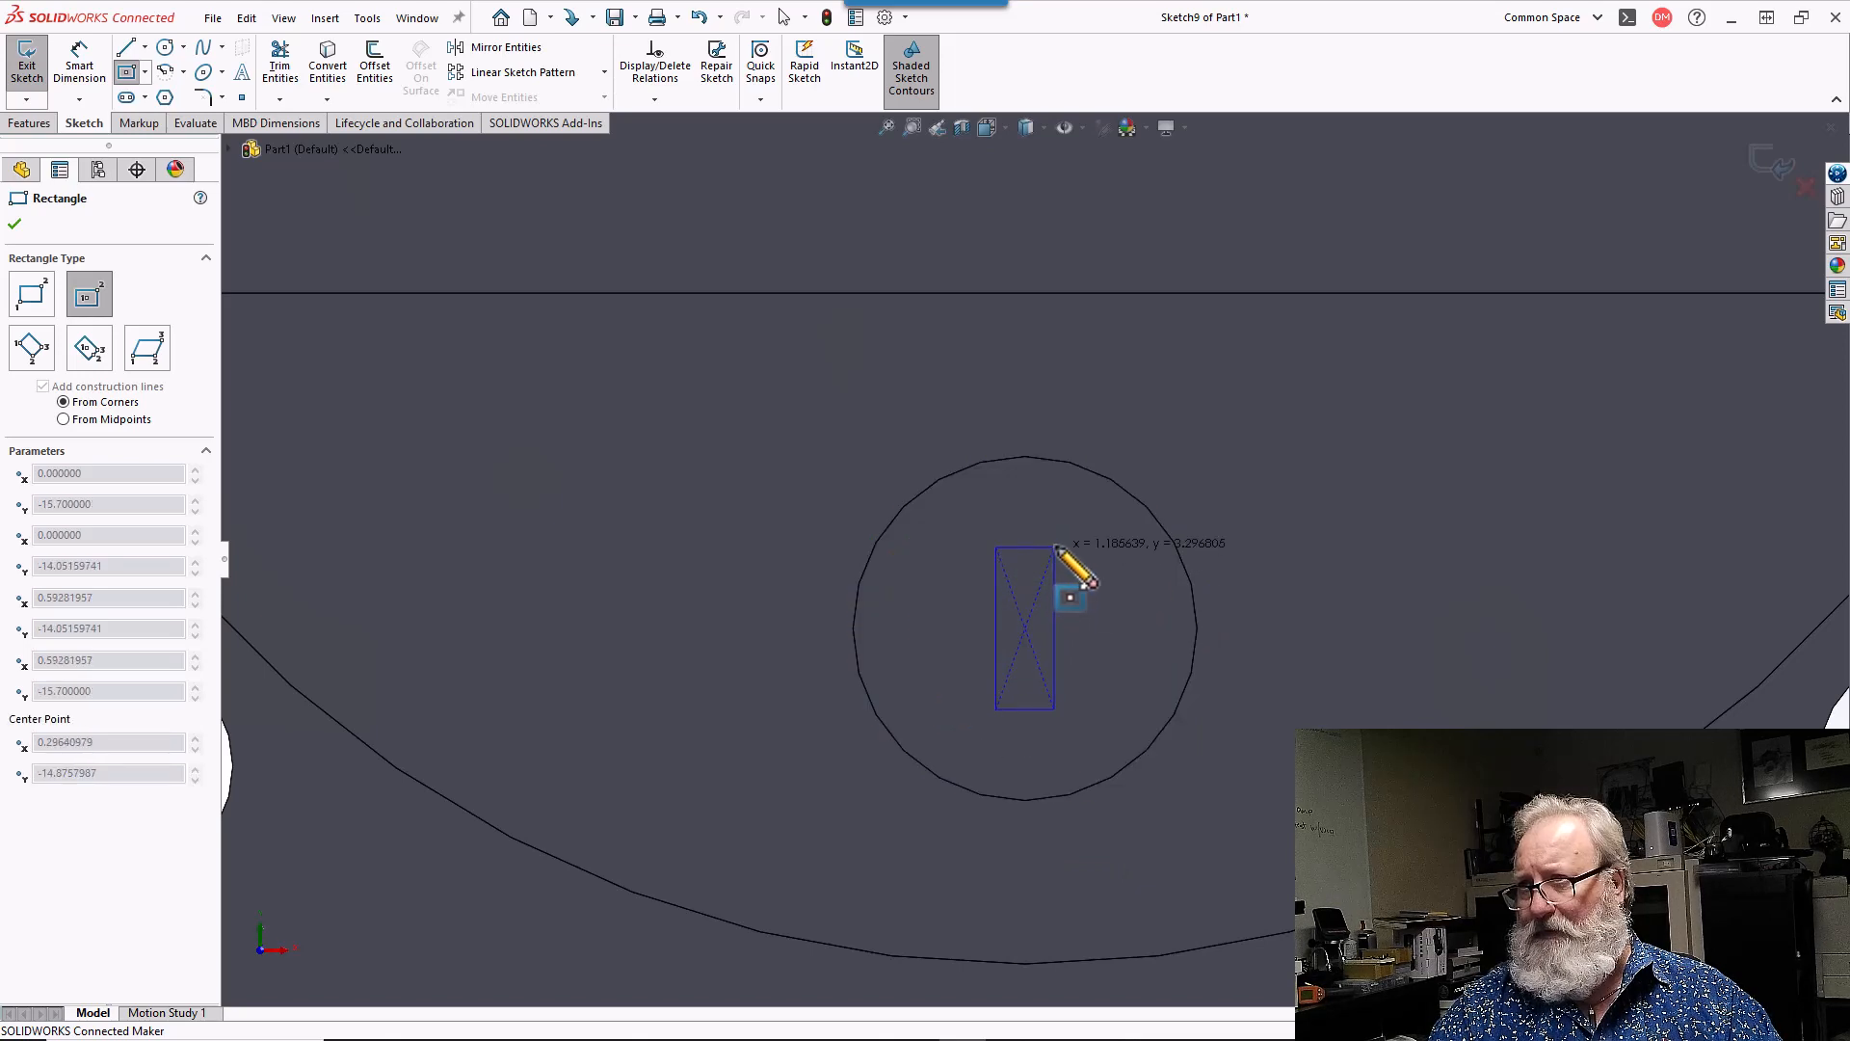
left_click(1045, 510)
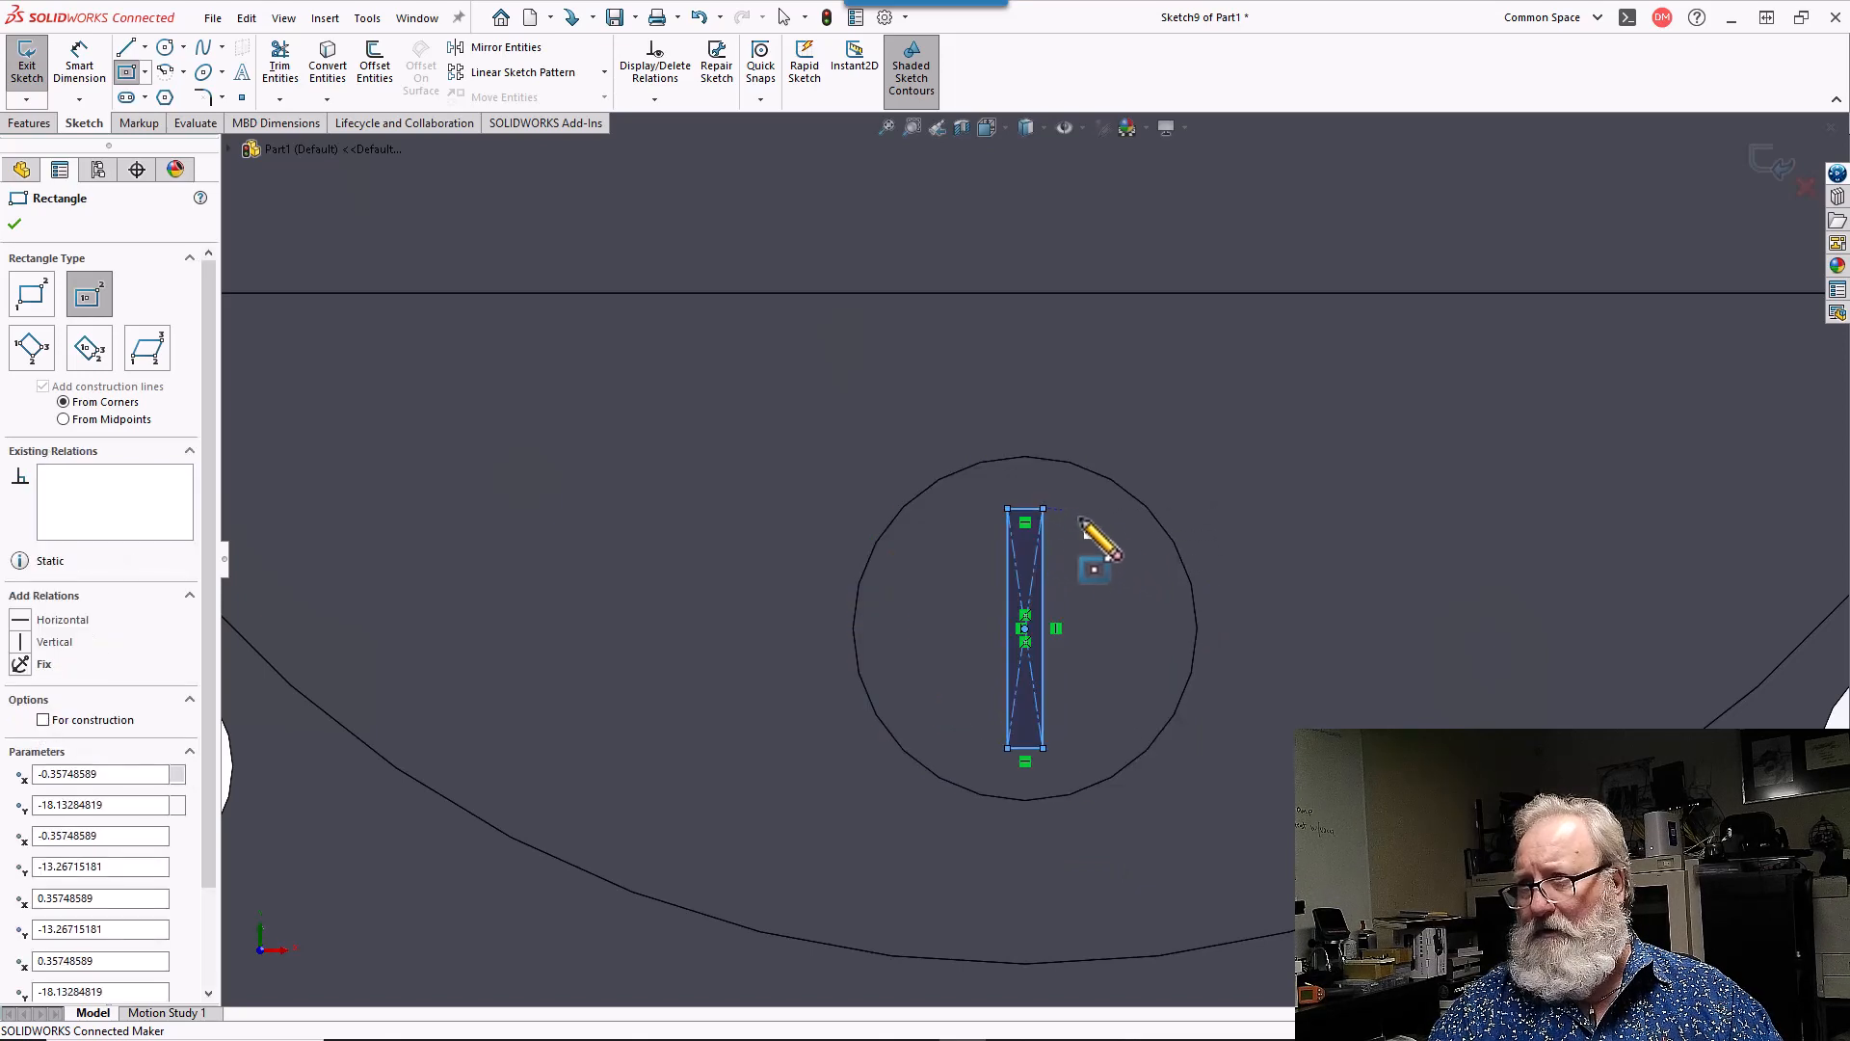
key("Escape")
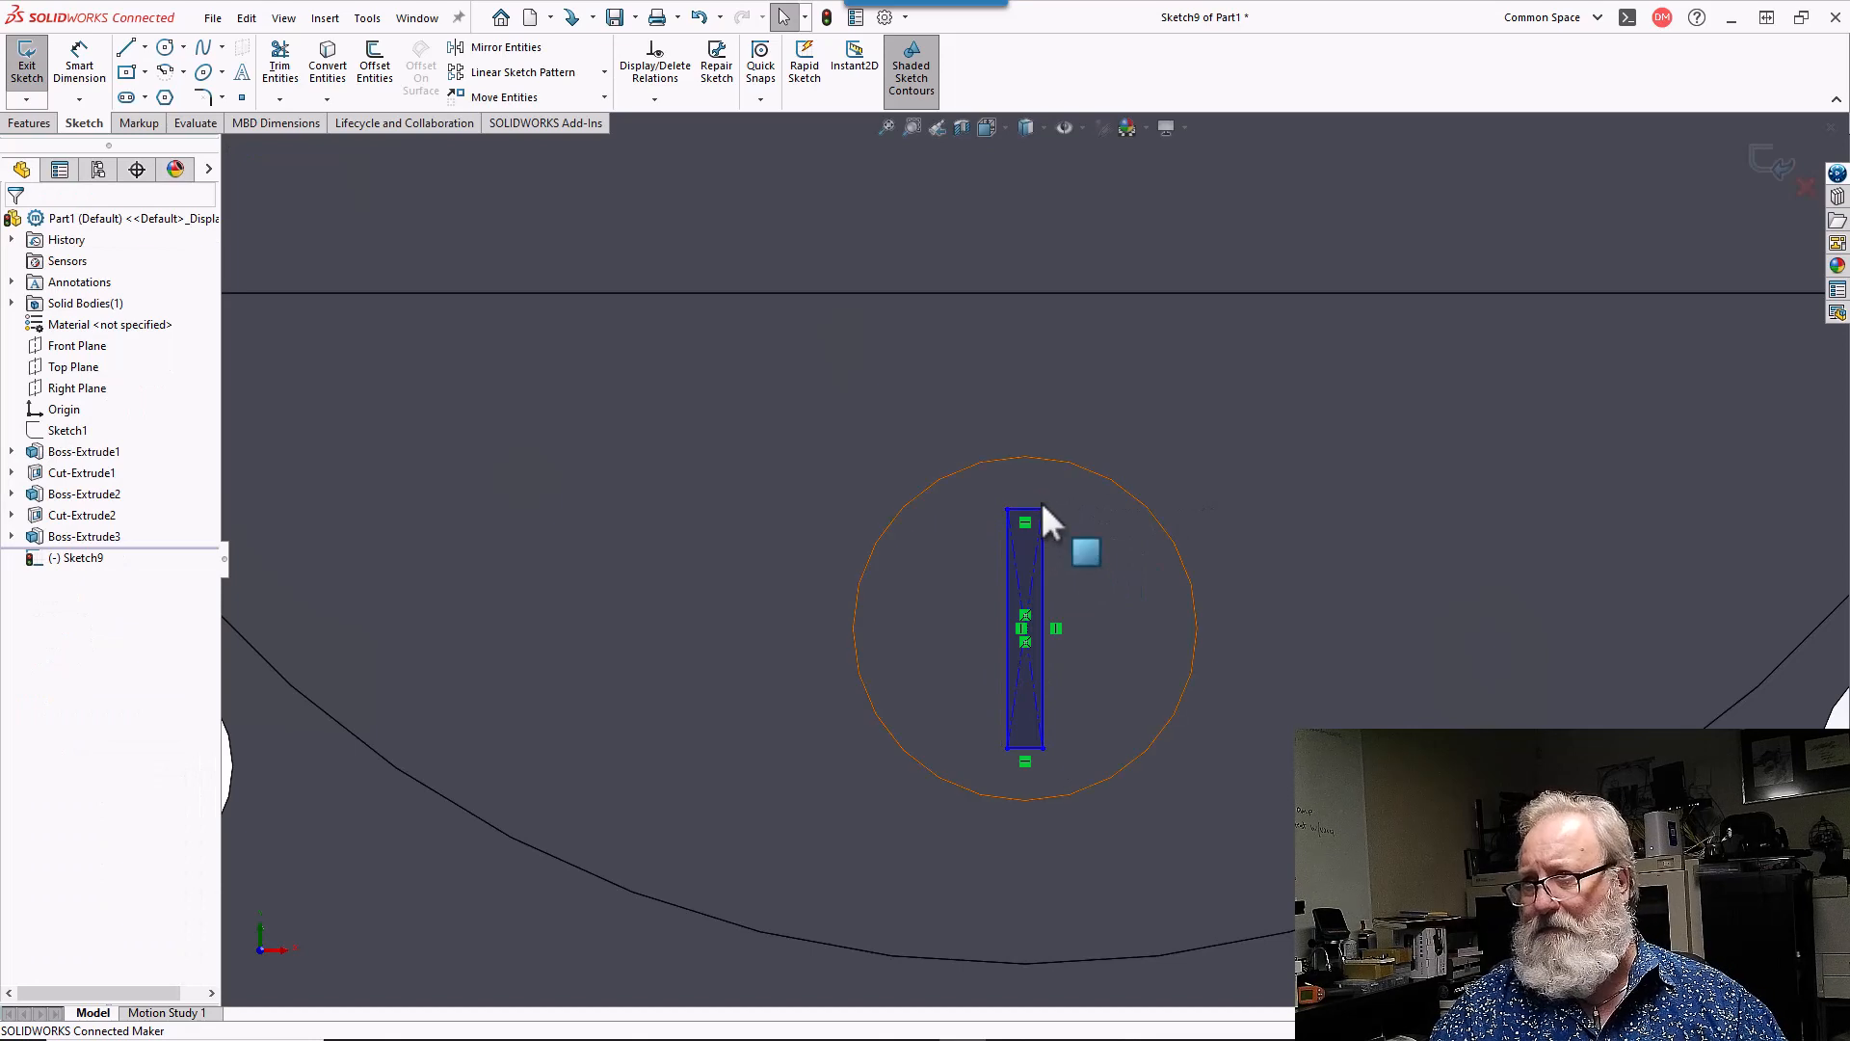
mouse_move(1043, 506)
left_mouse_down()
mouse_move(1095, 510)
mouse_move(1048, 503)
left_mouse_up()
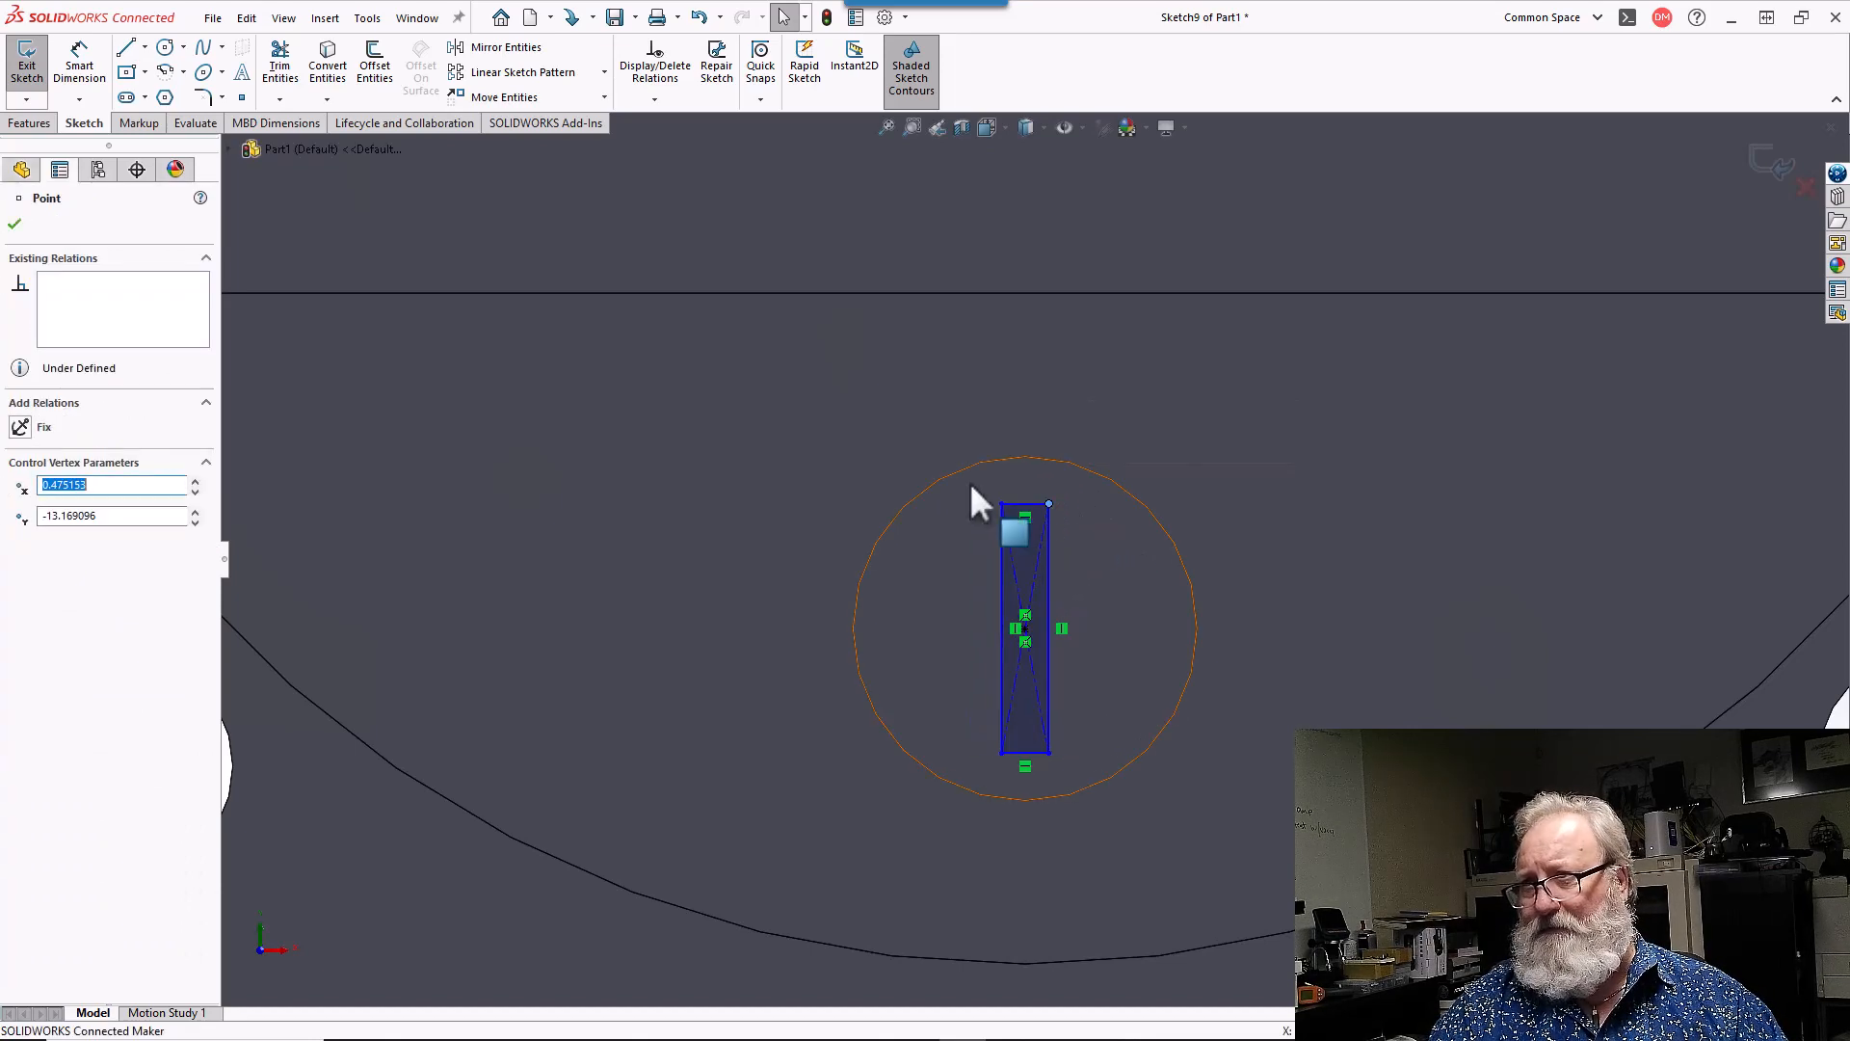
left_click_drag(904, 407, 1185, 850)
key("Delete")
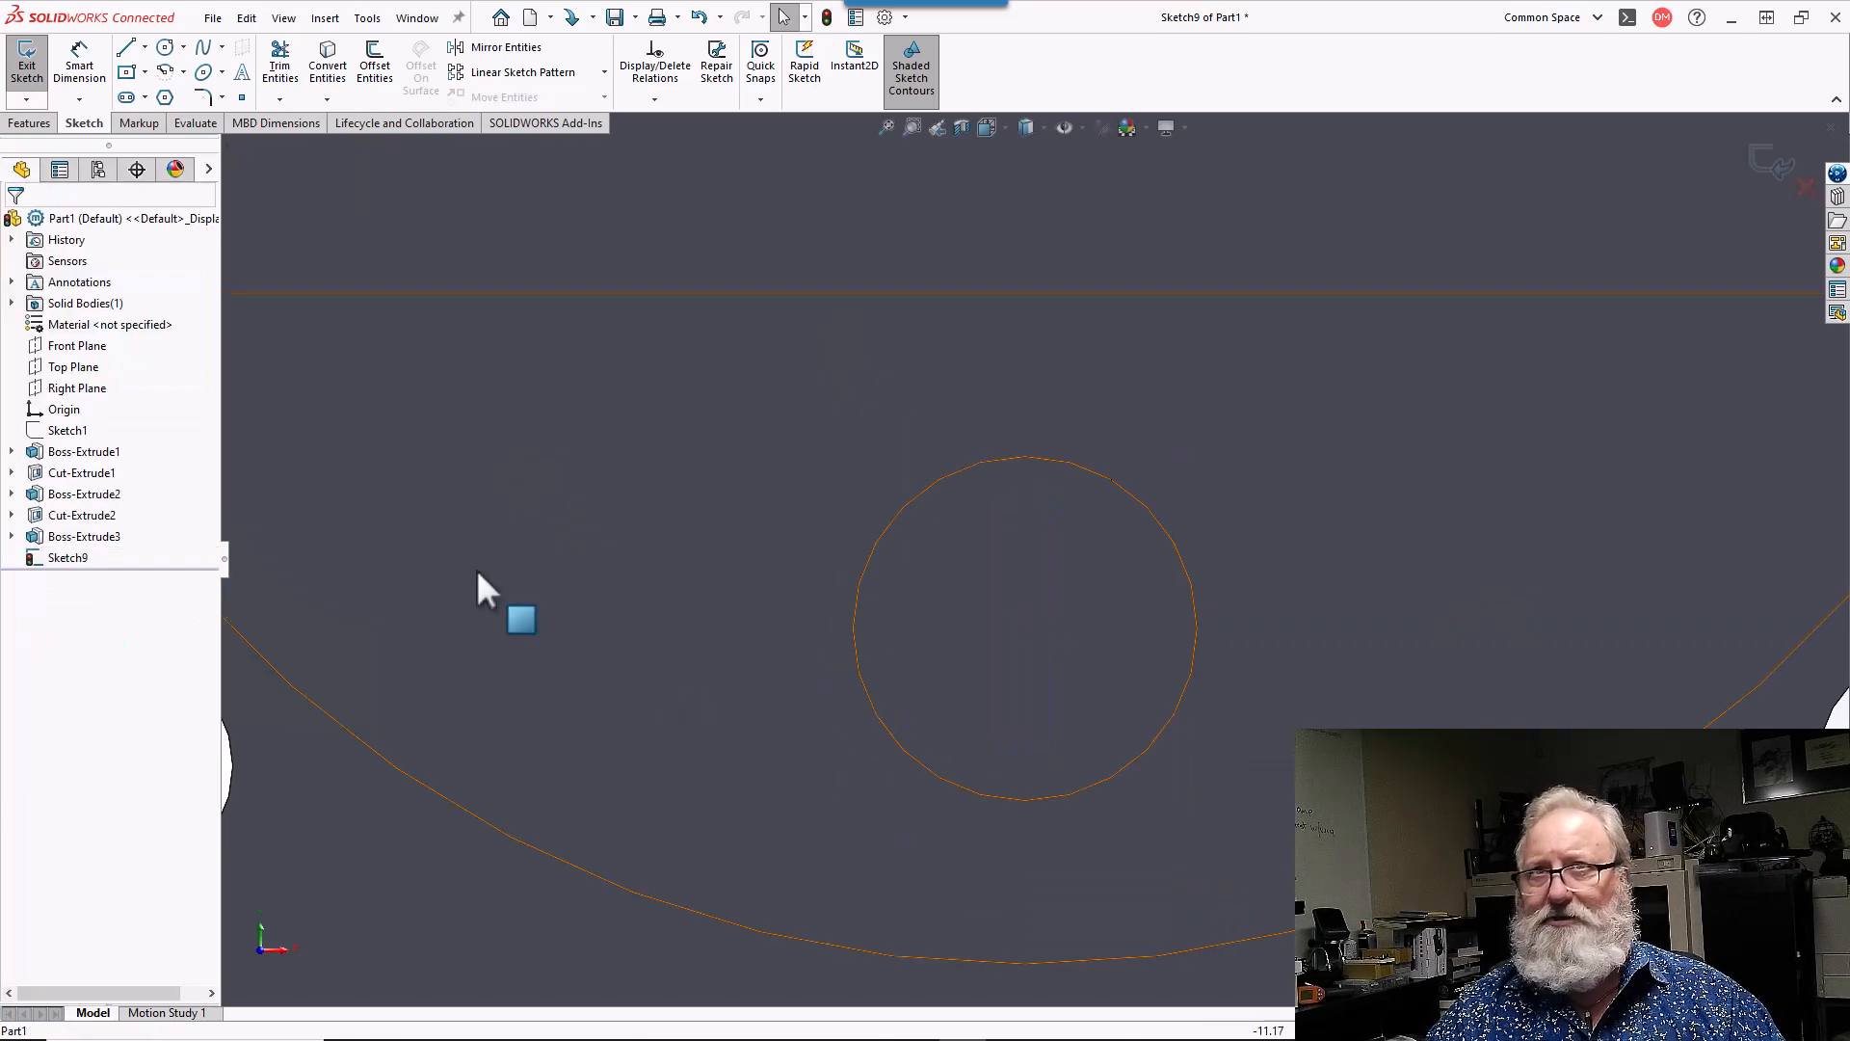
left_click(145, 72)
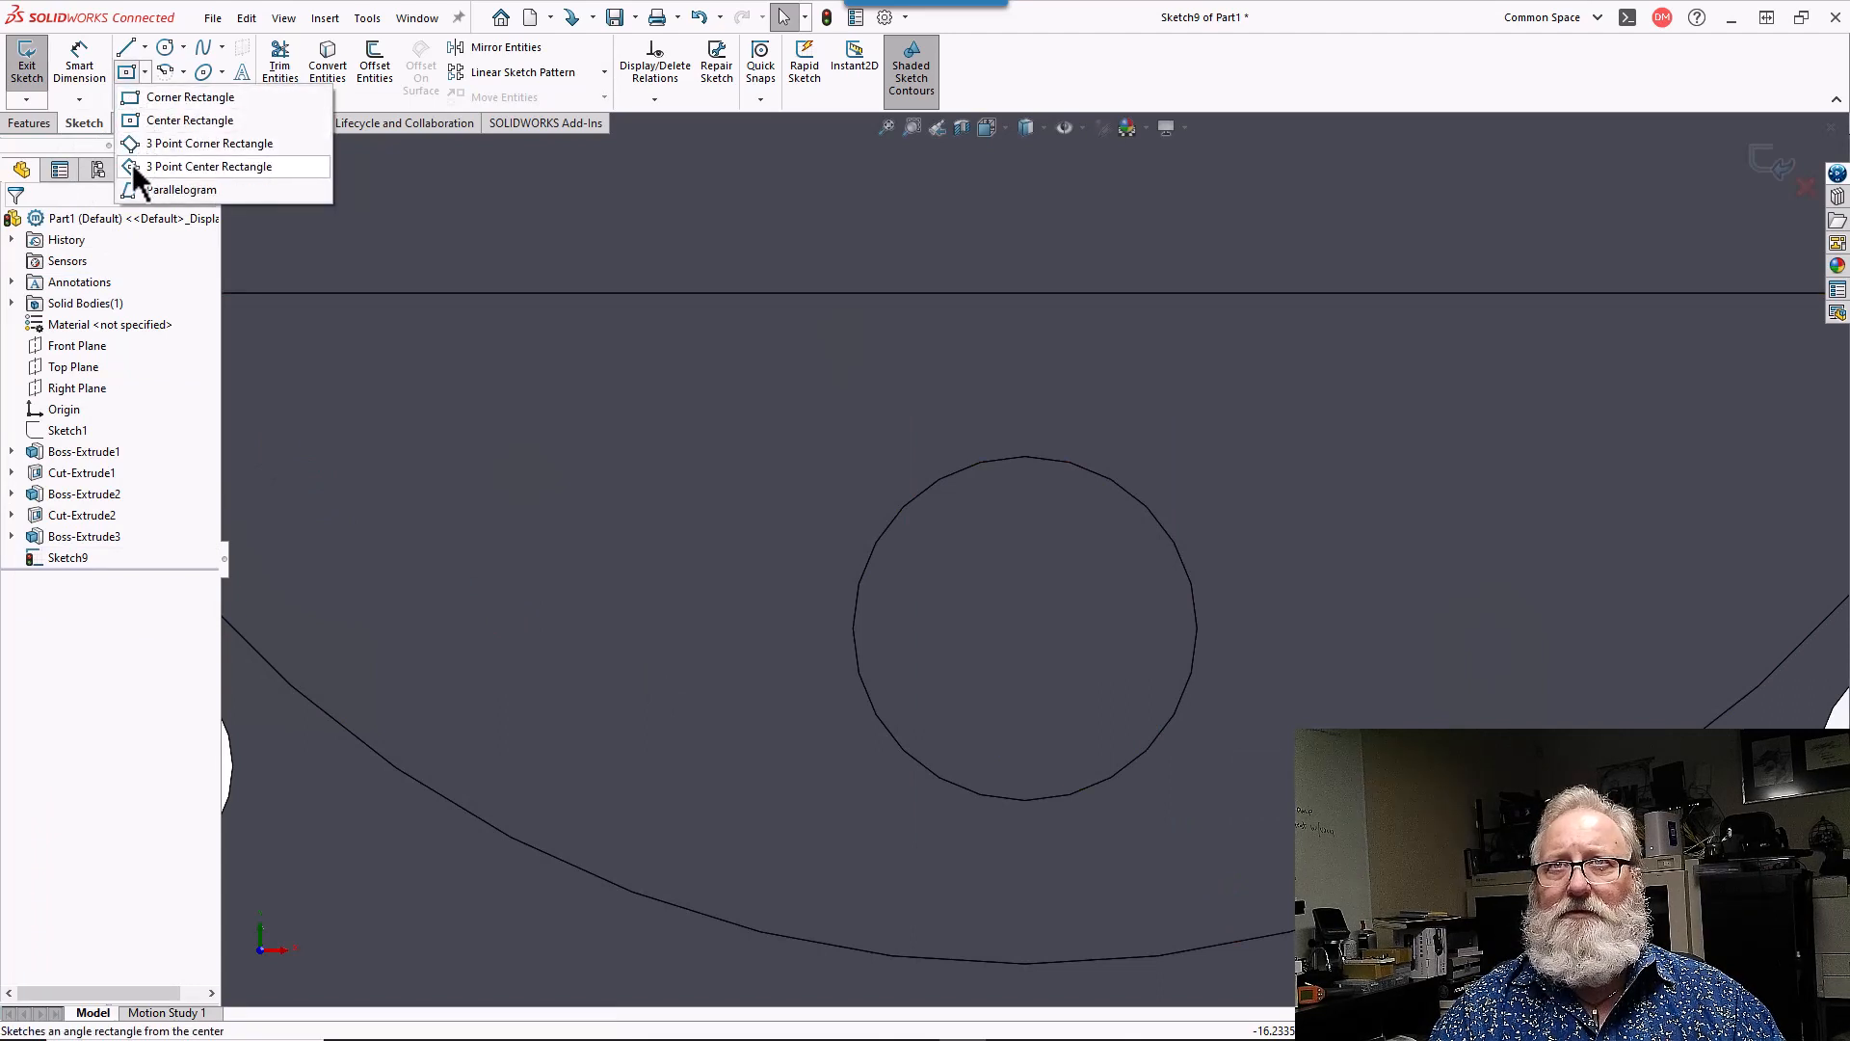
left_click(193, 167)
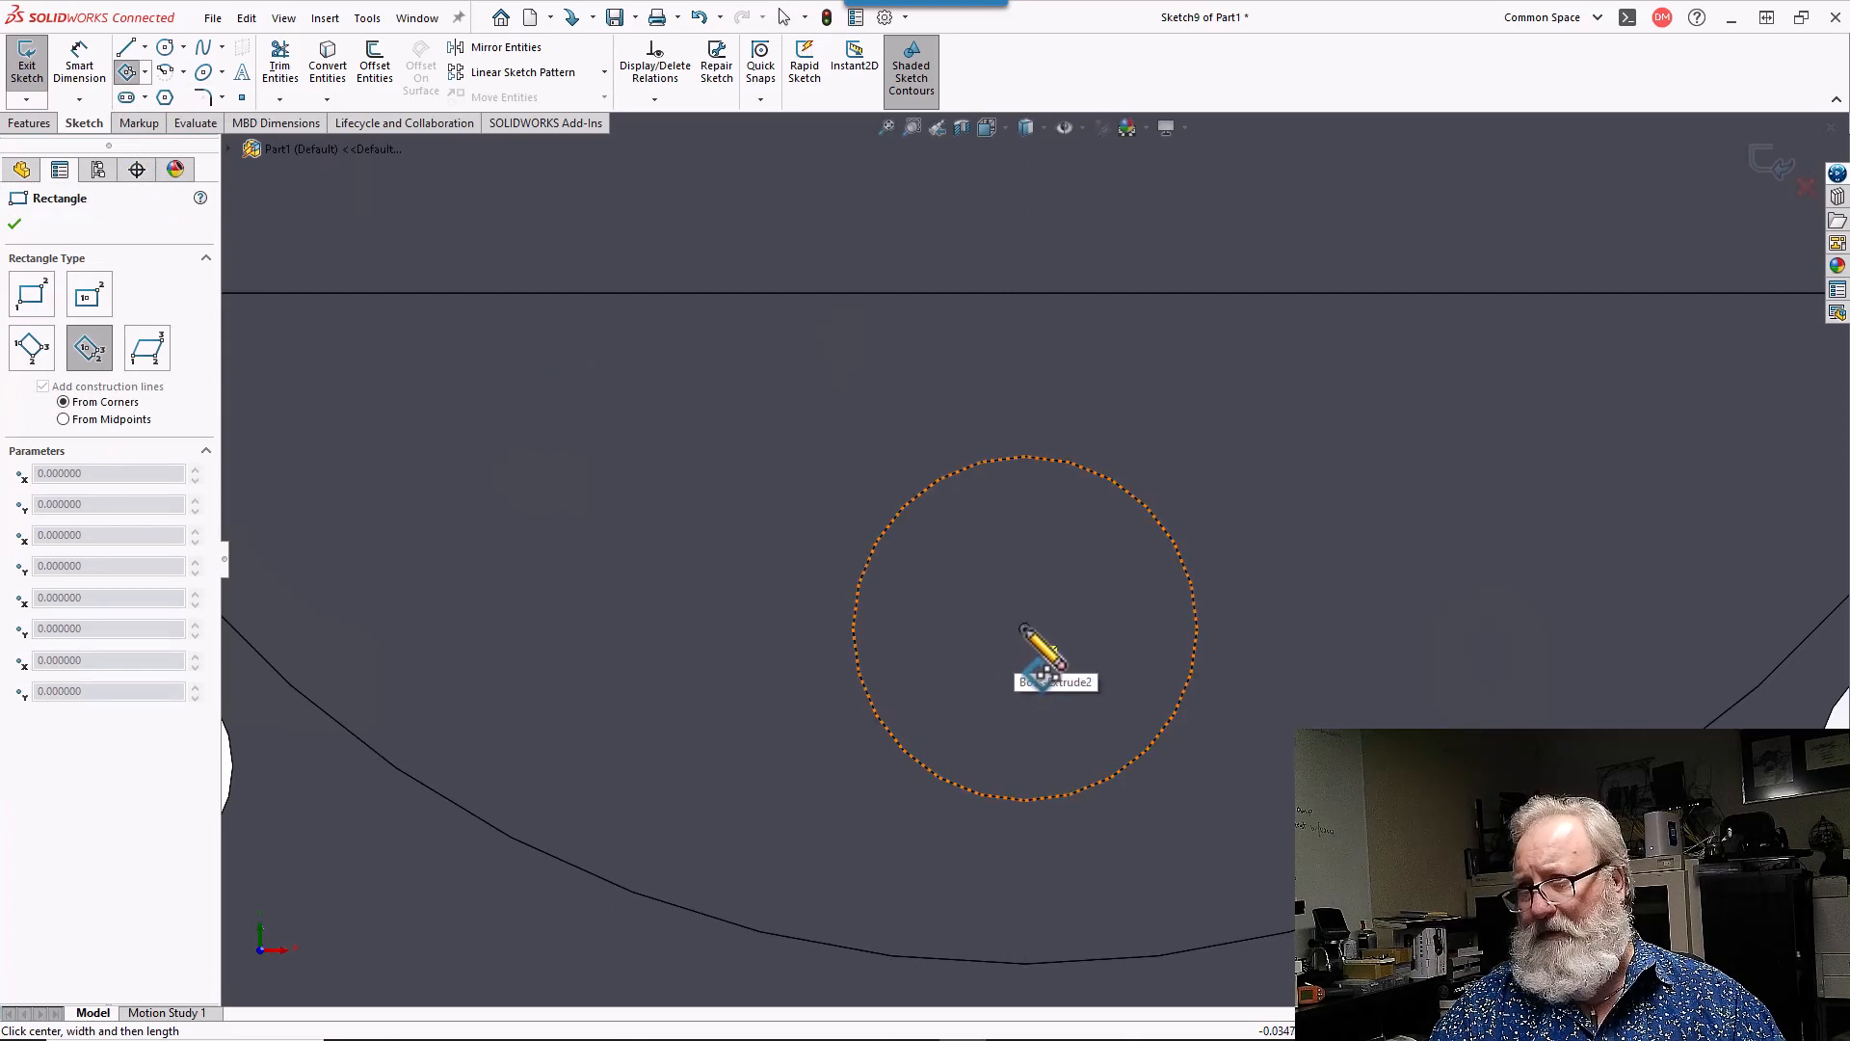
left_click(1025, 628)
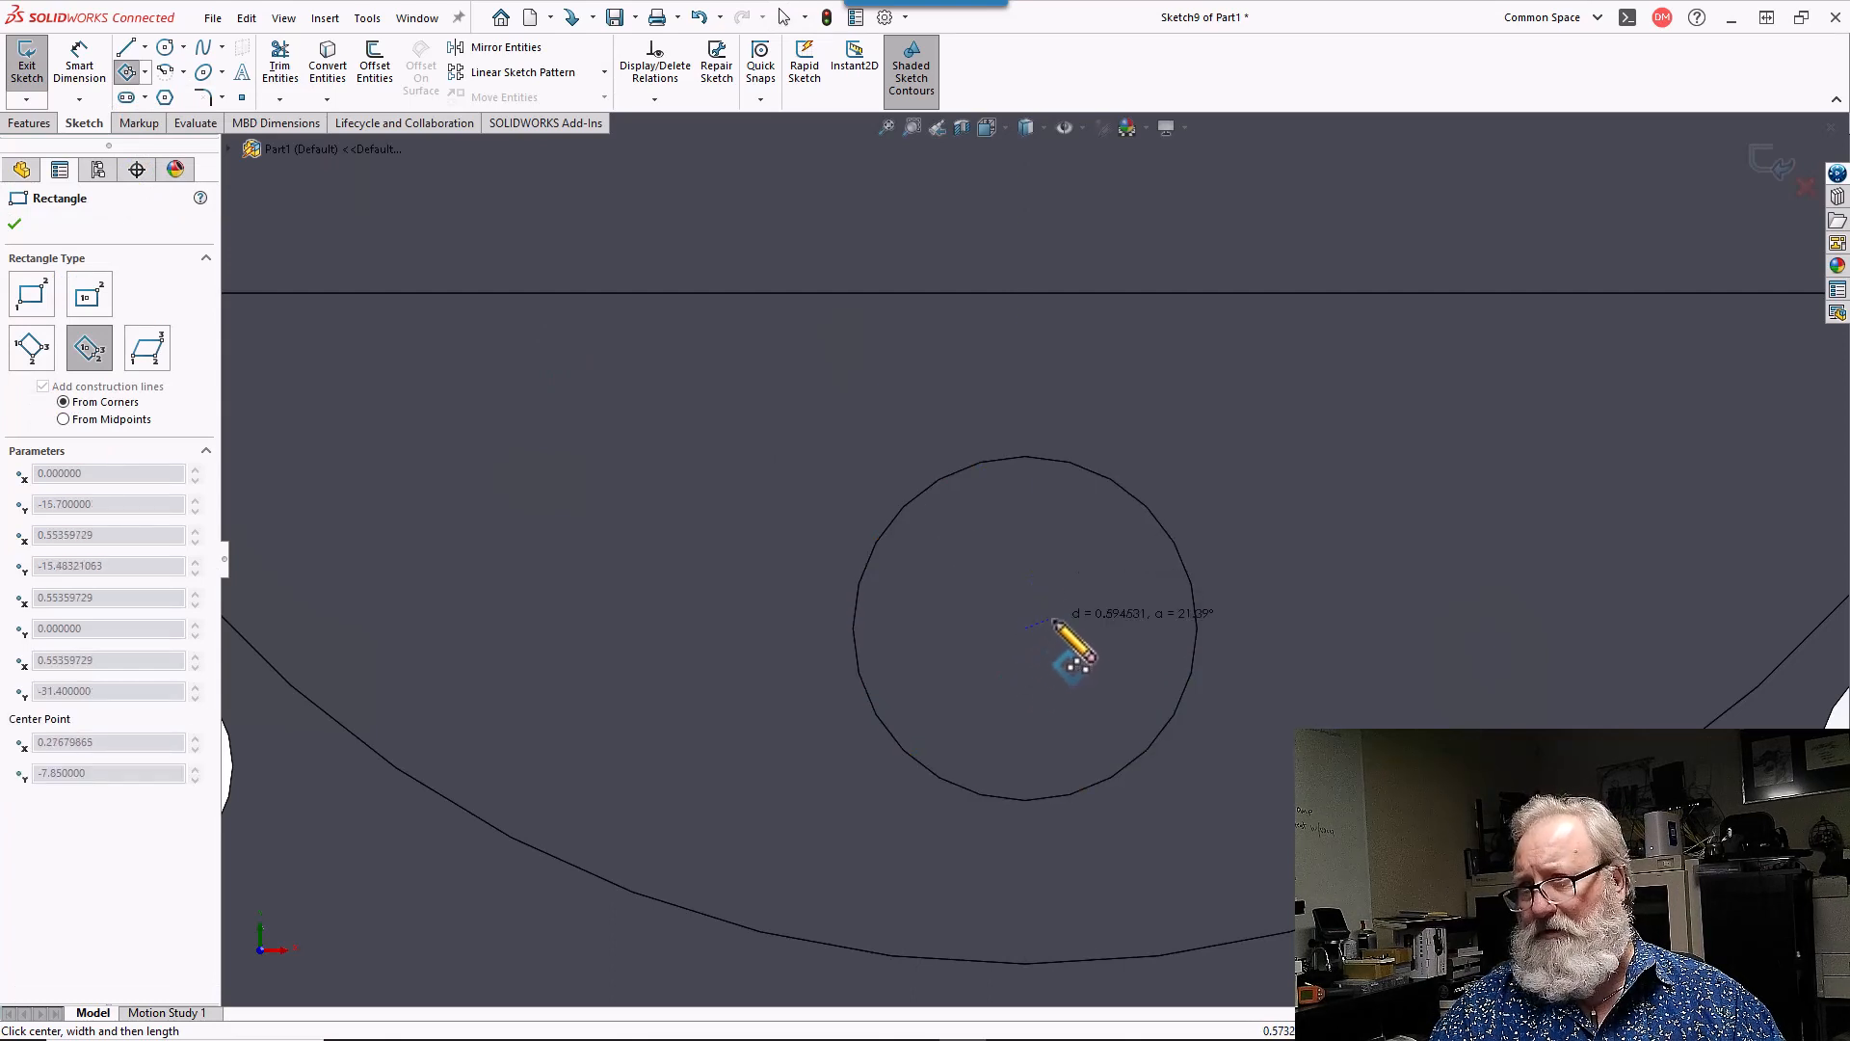
left_click(1058, 628)
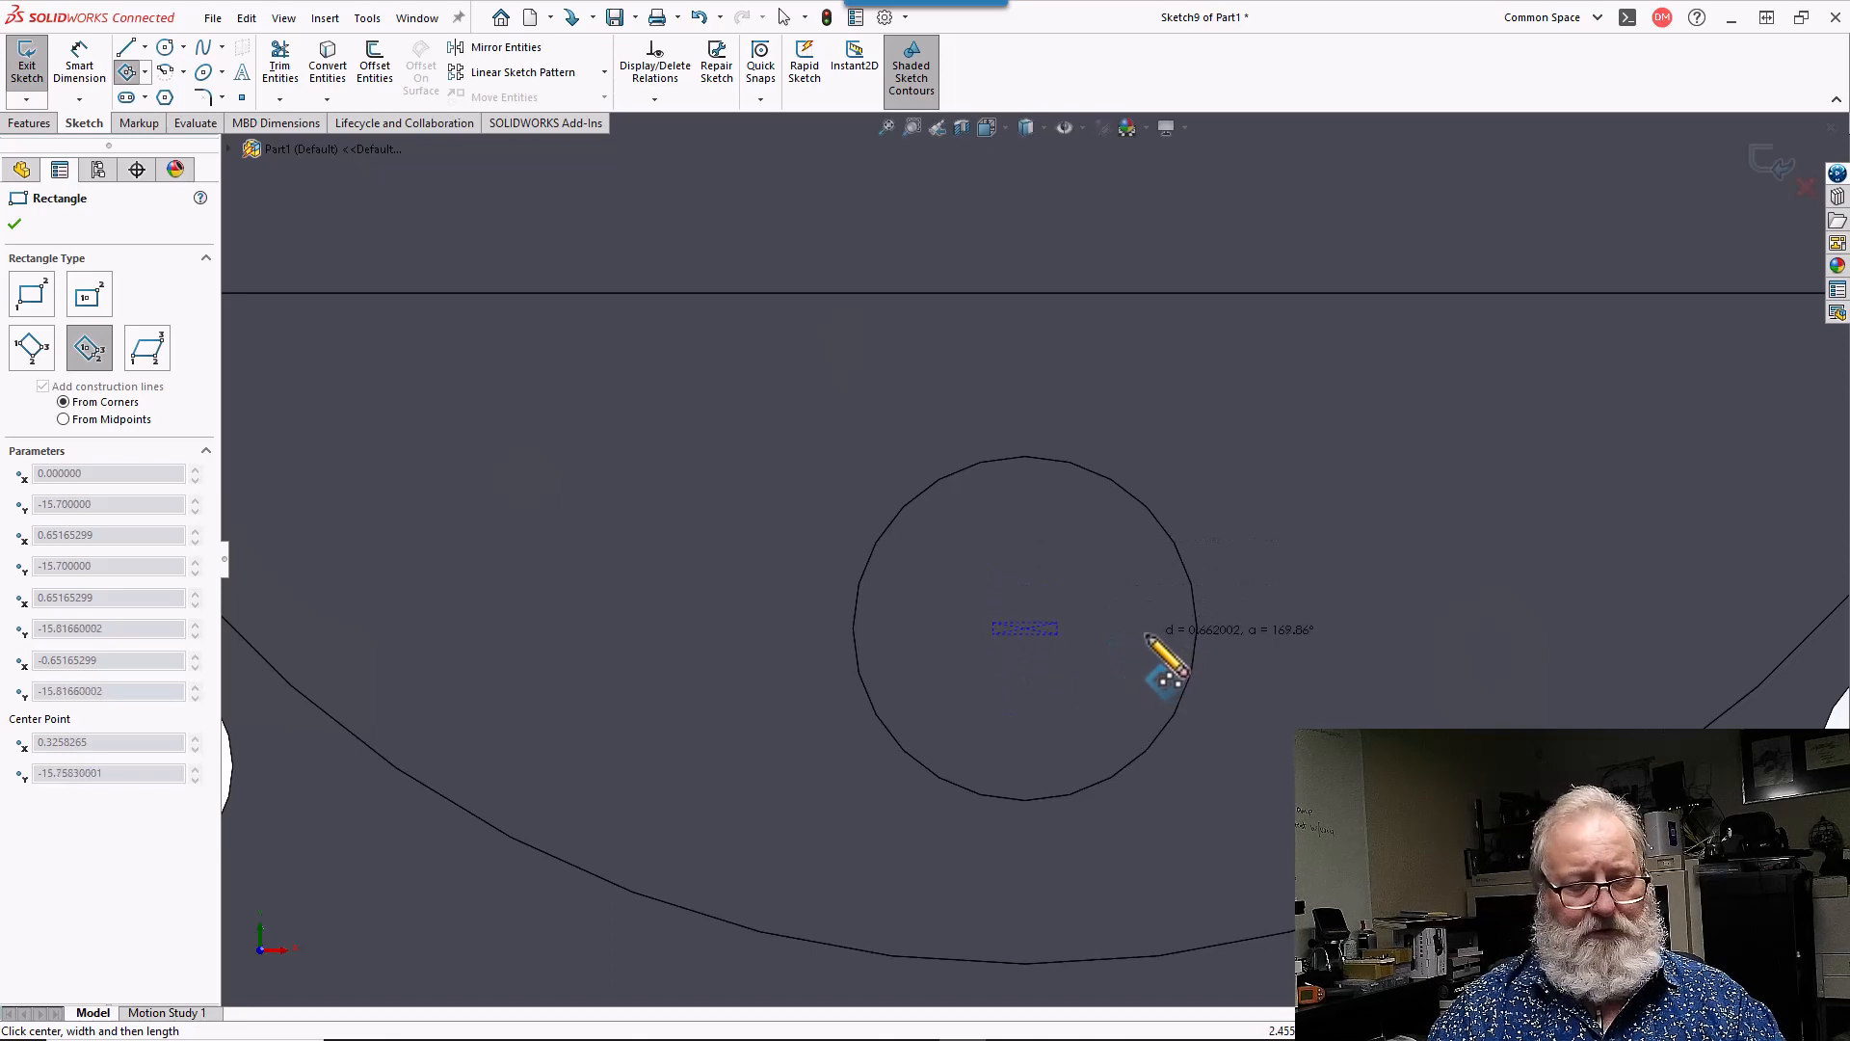
key("Escape")
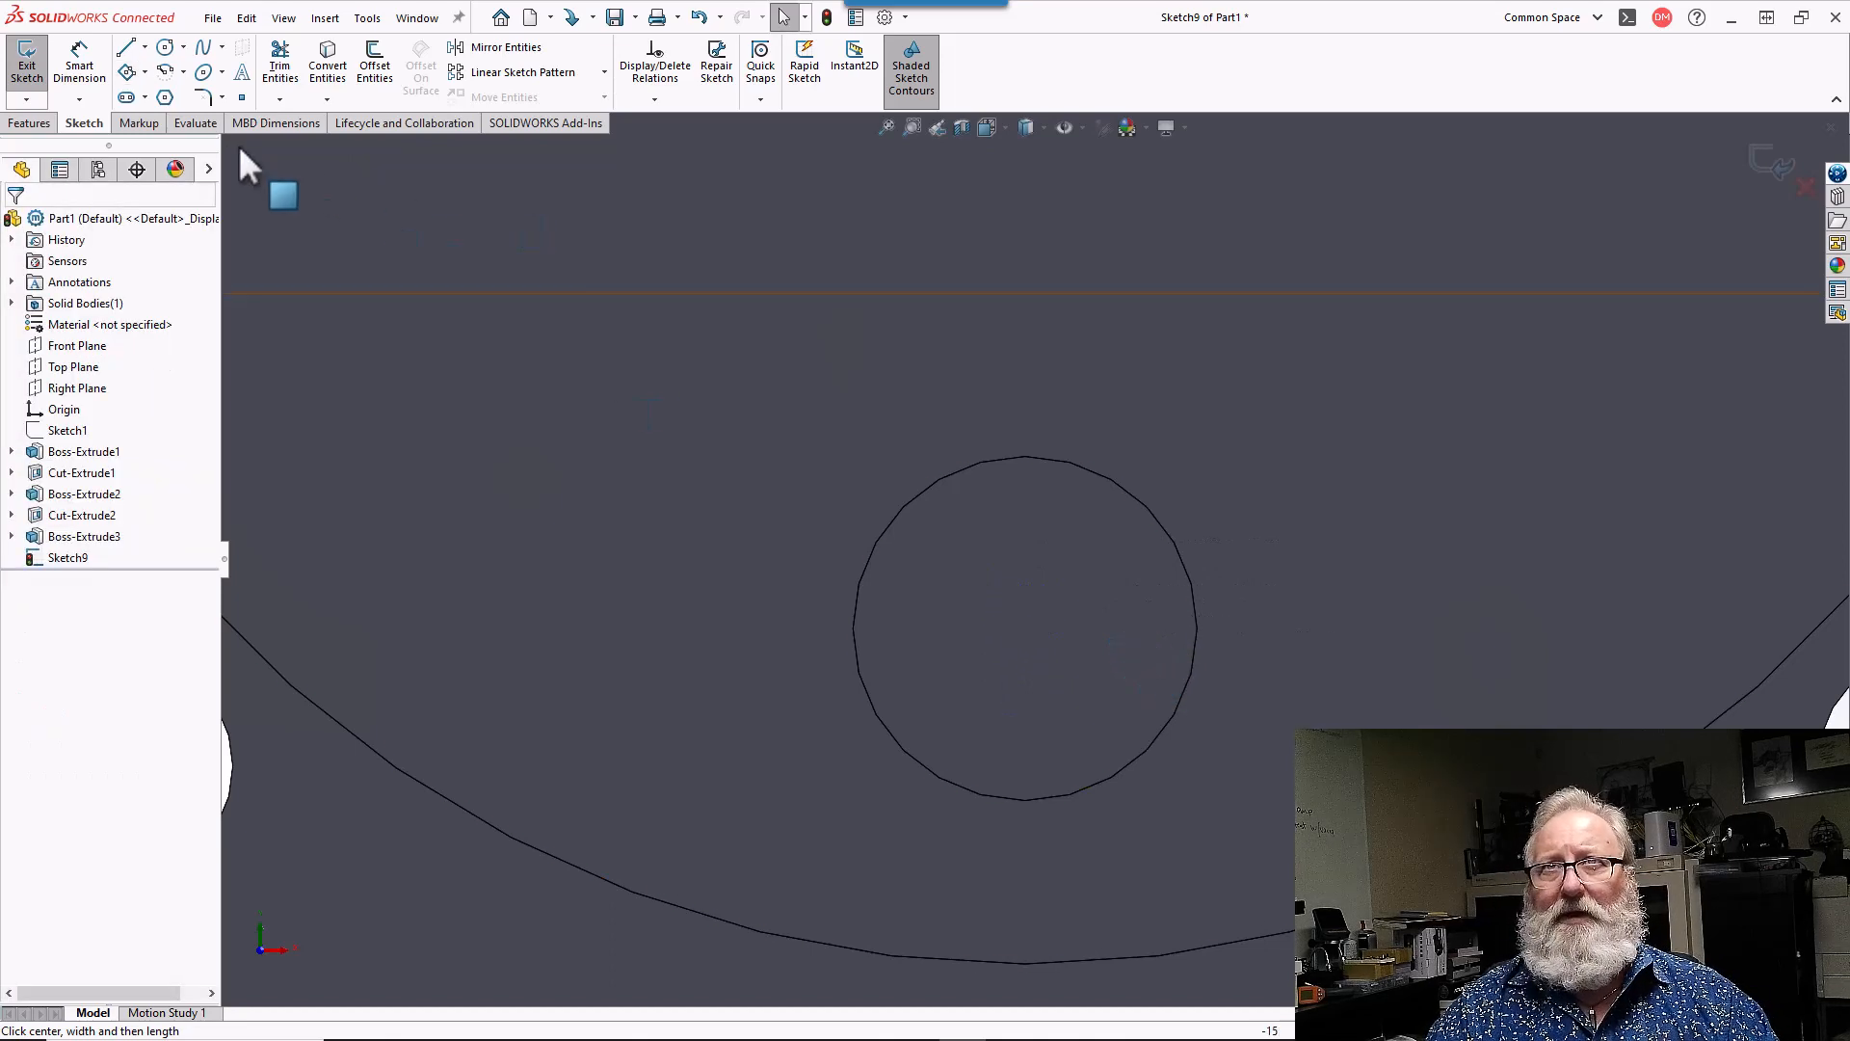
- Sketch a center rectangle about 1.2 mm wide and 5.2 mm tall at the round boss's center
left_click(147, 72)
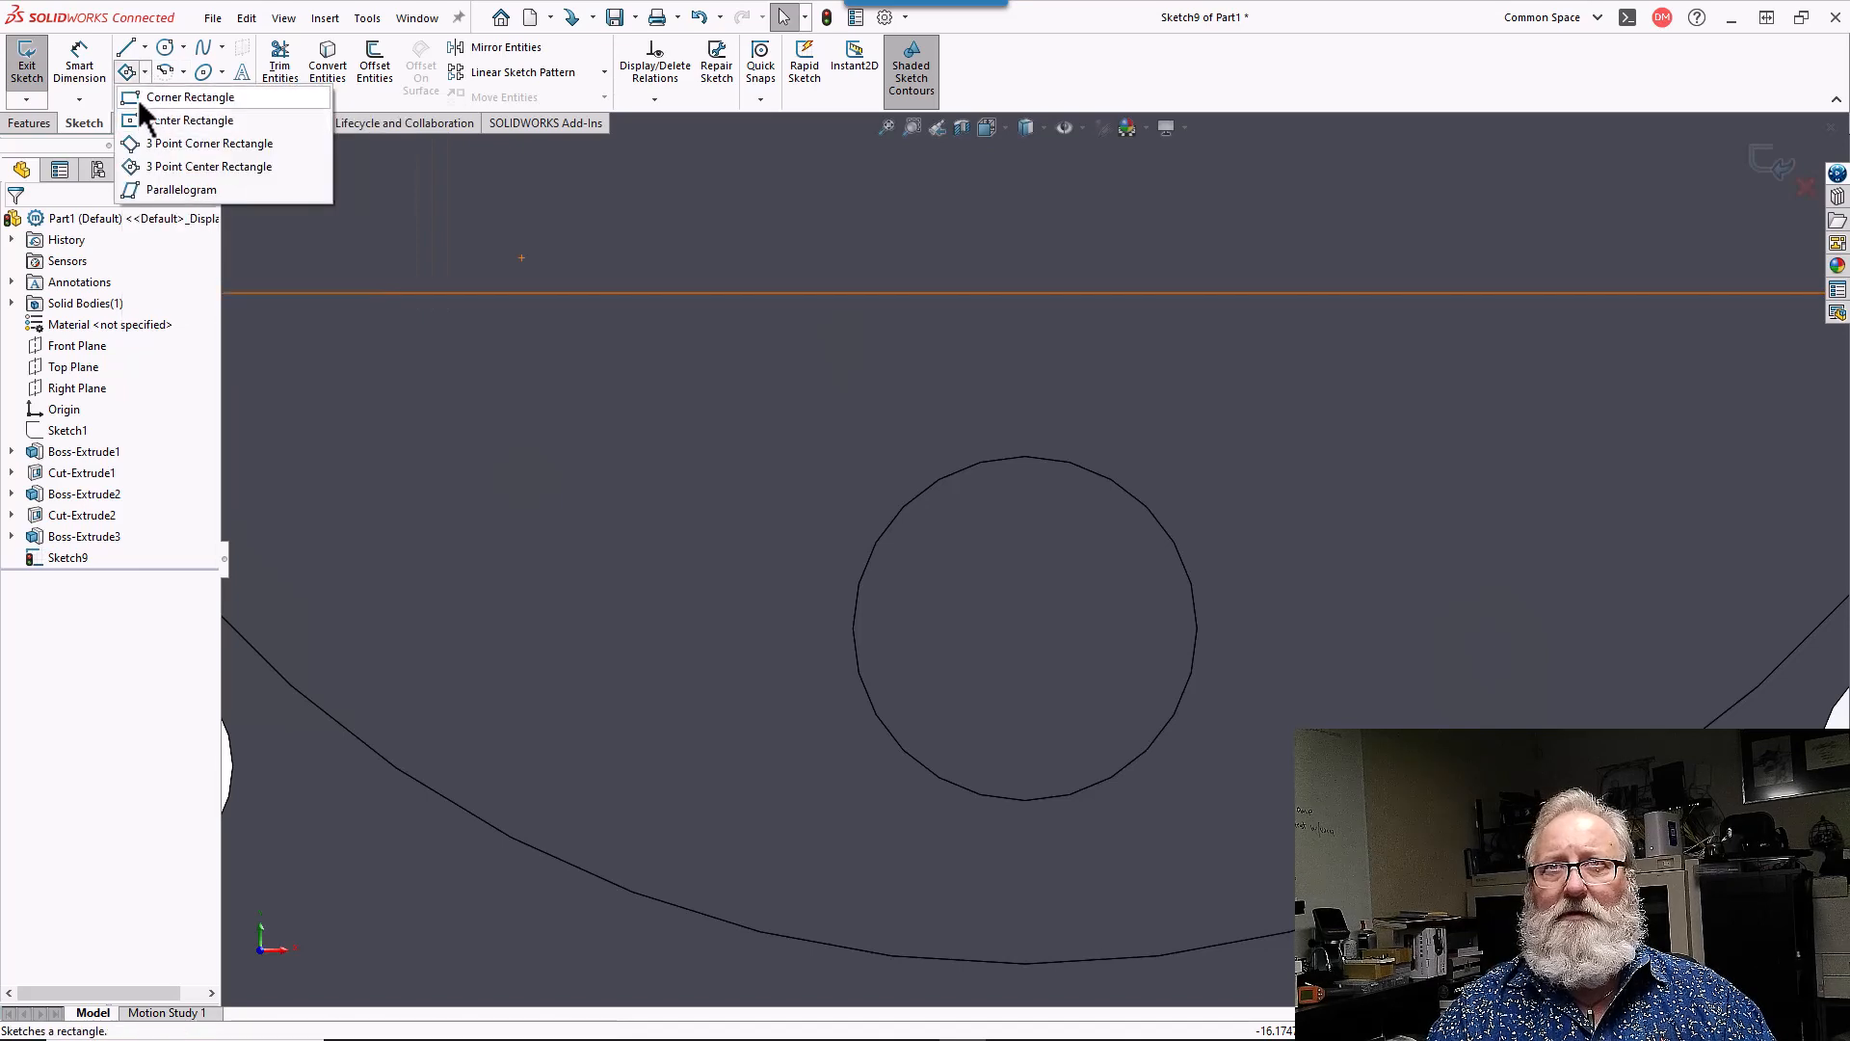
left_click(132, 121)
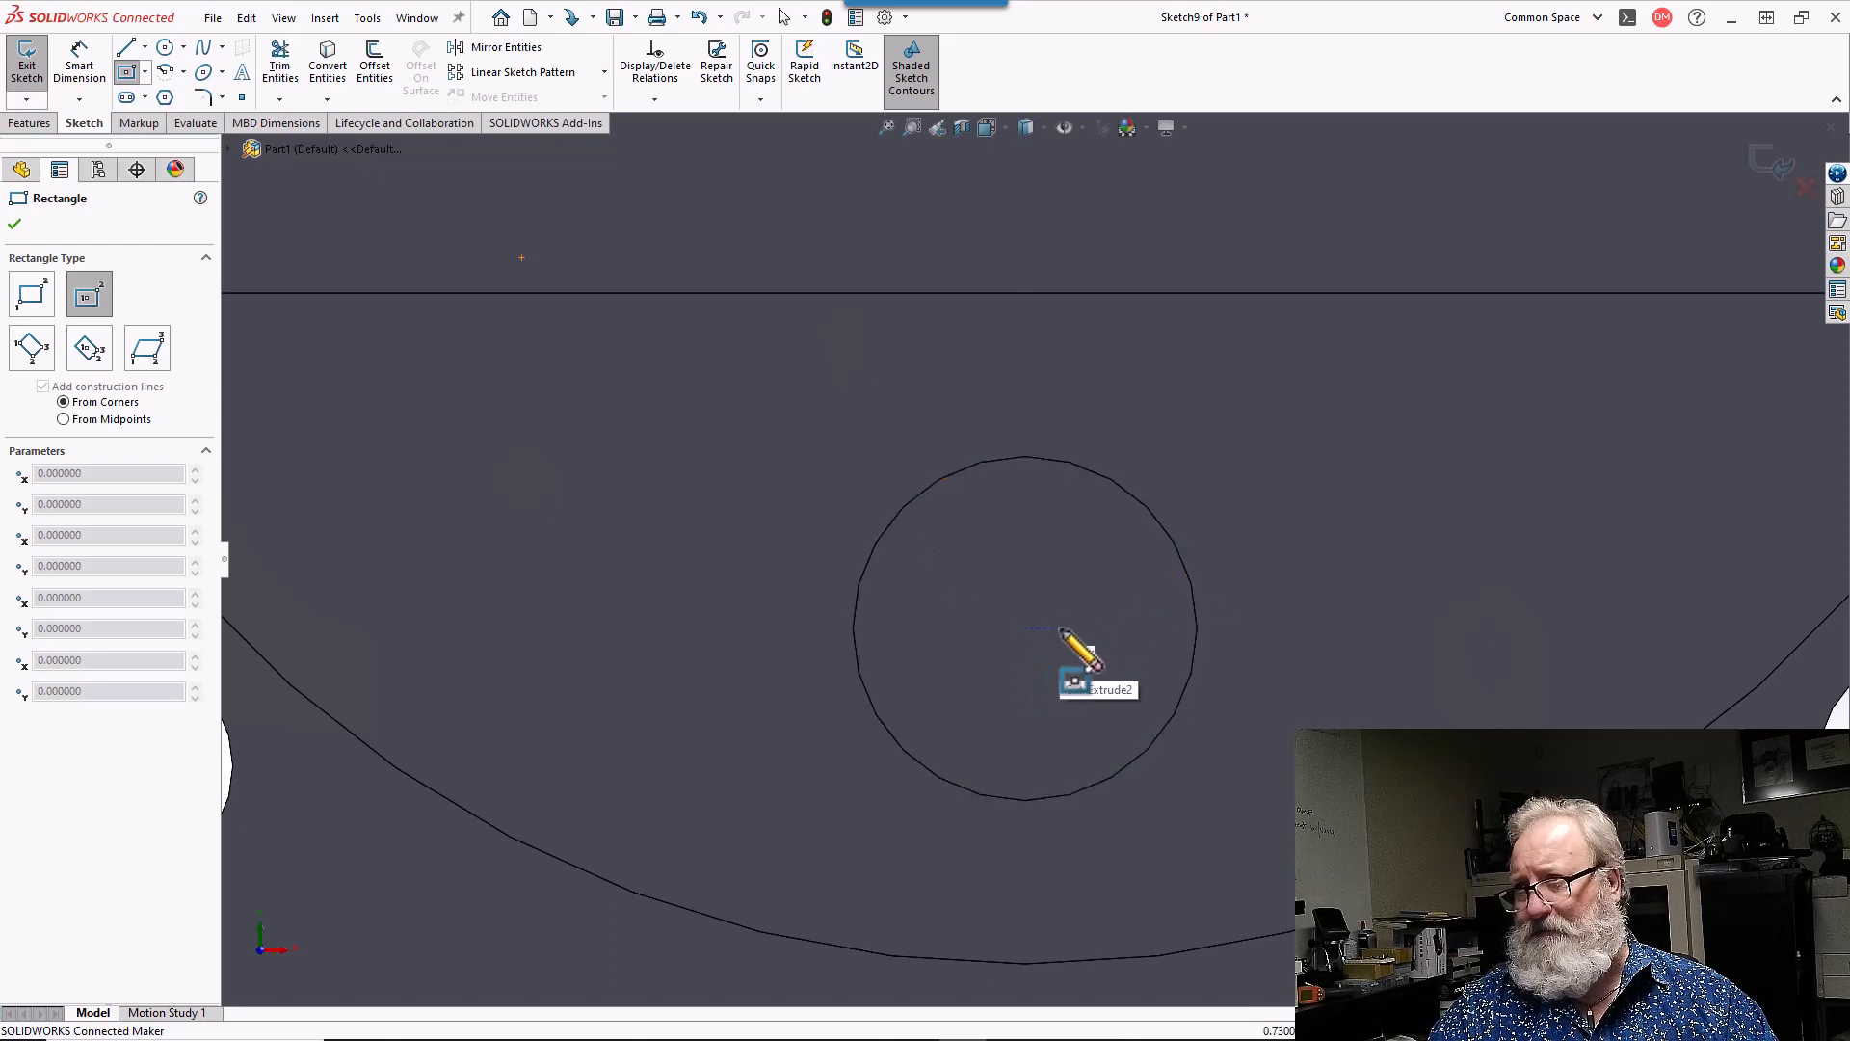
left_click(1024, 628)
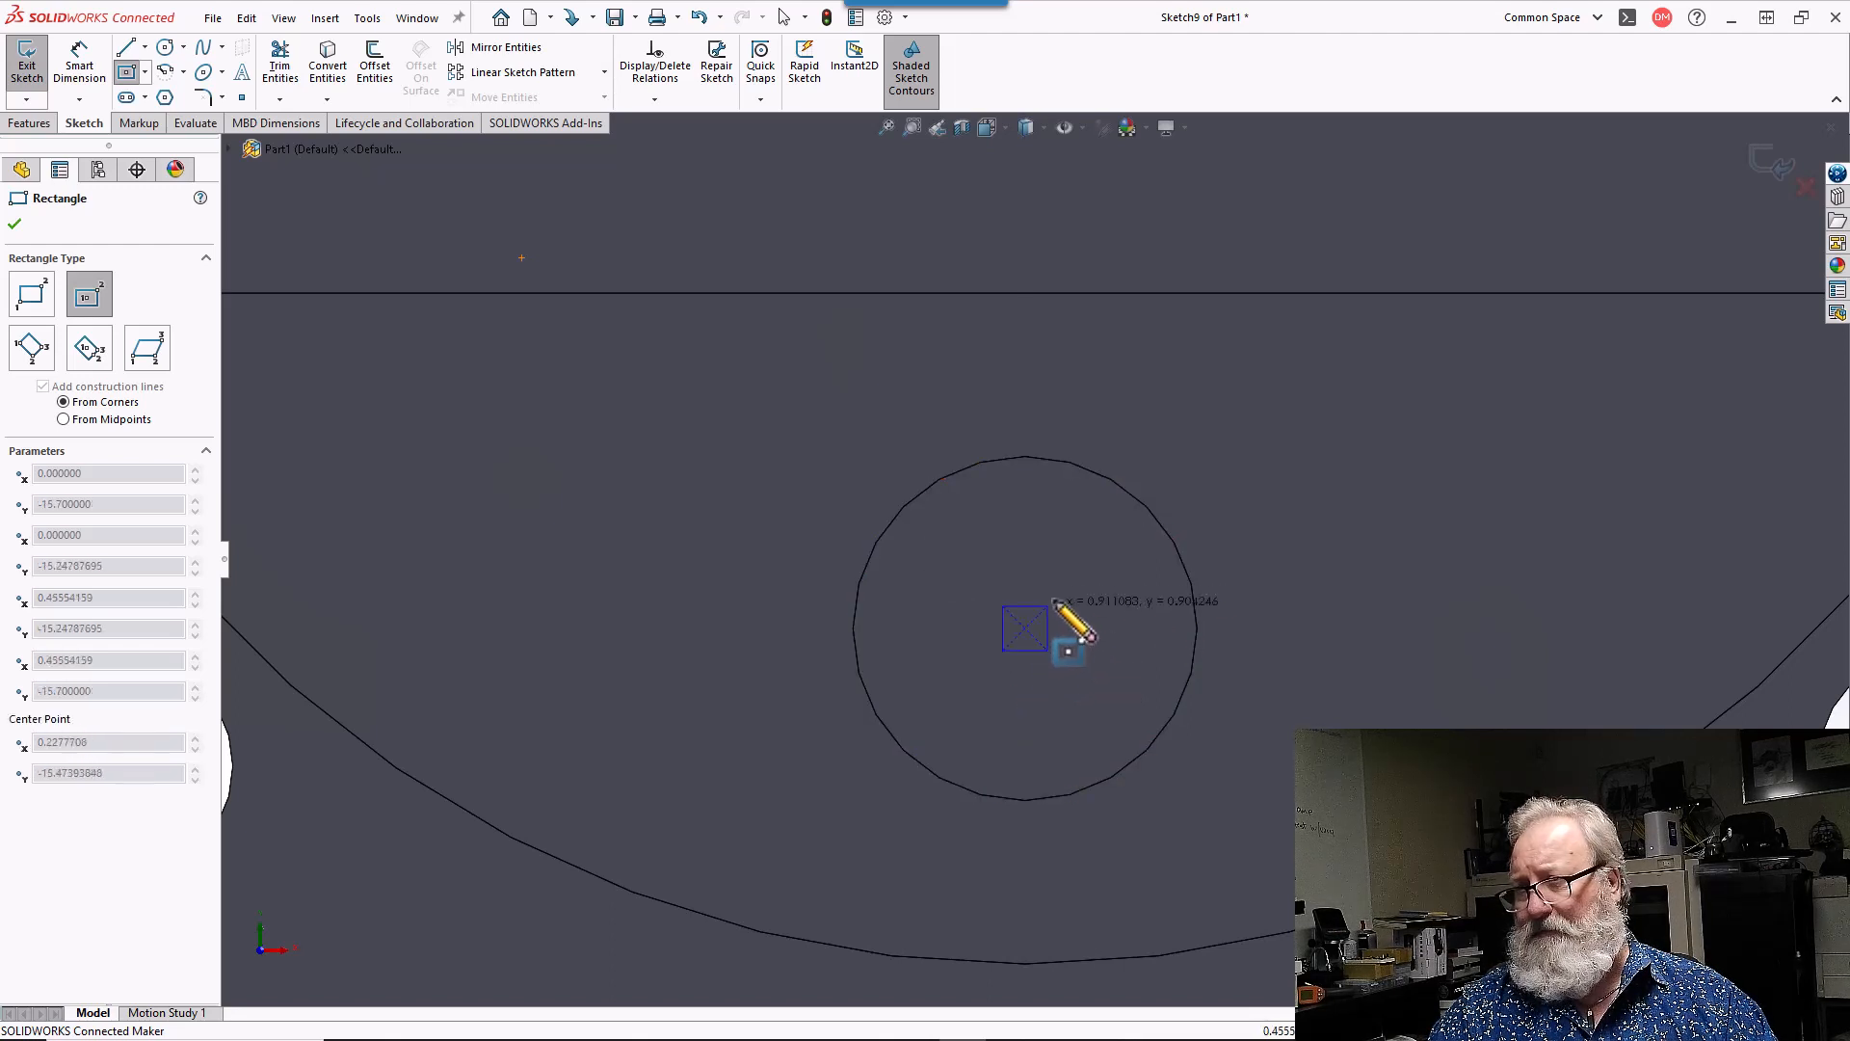
left_click(1055, 500)
key("Escape")
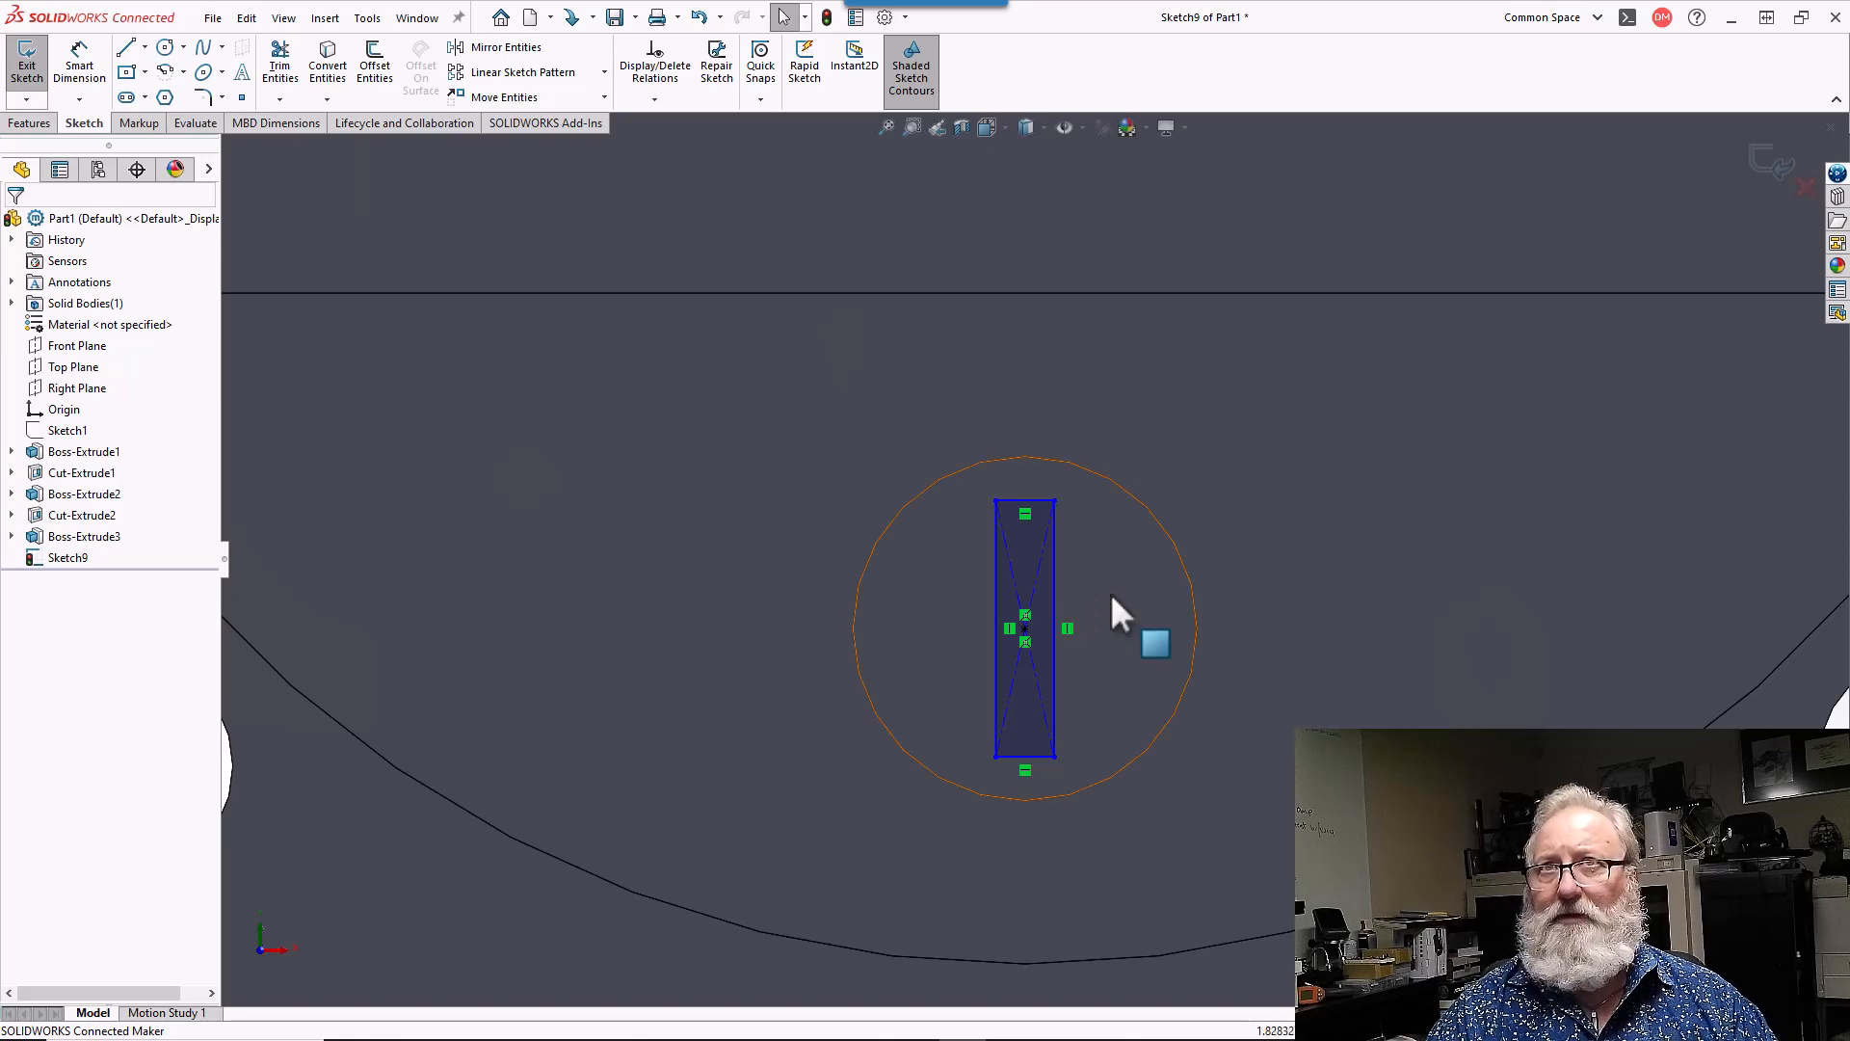
- Dimension the center rectangle's height to 4.7 mm
left_click(79, 63)
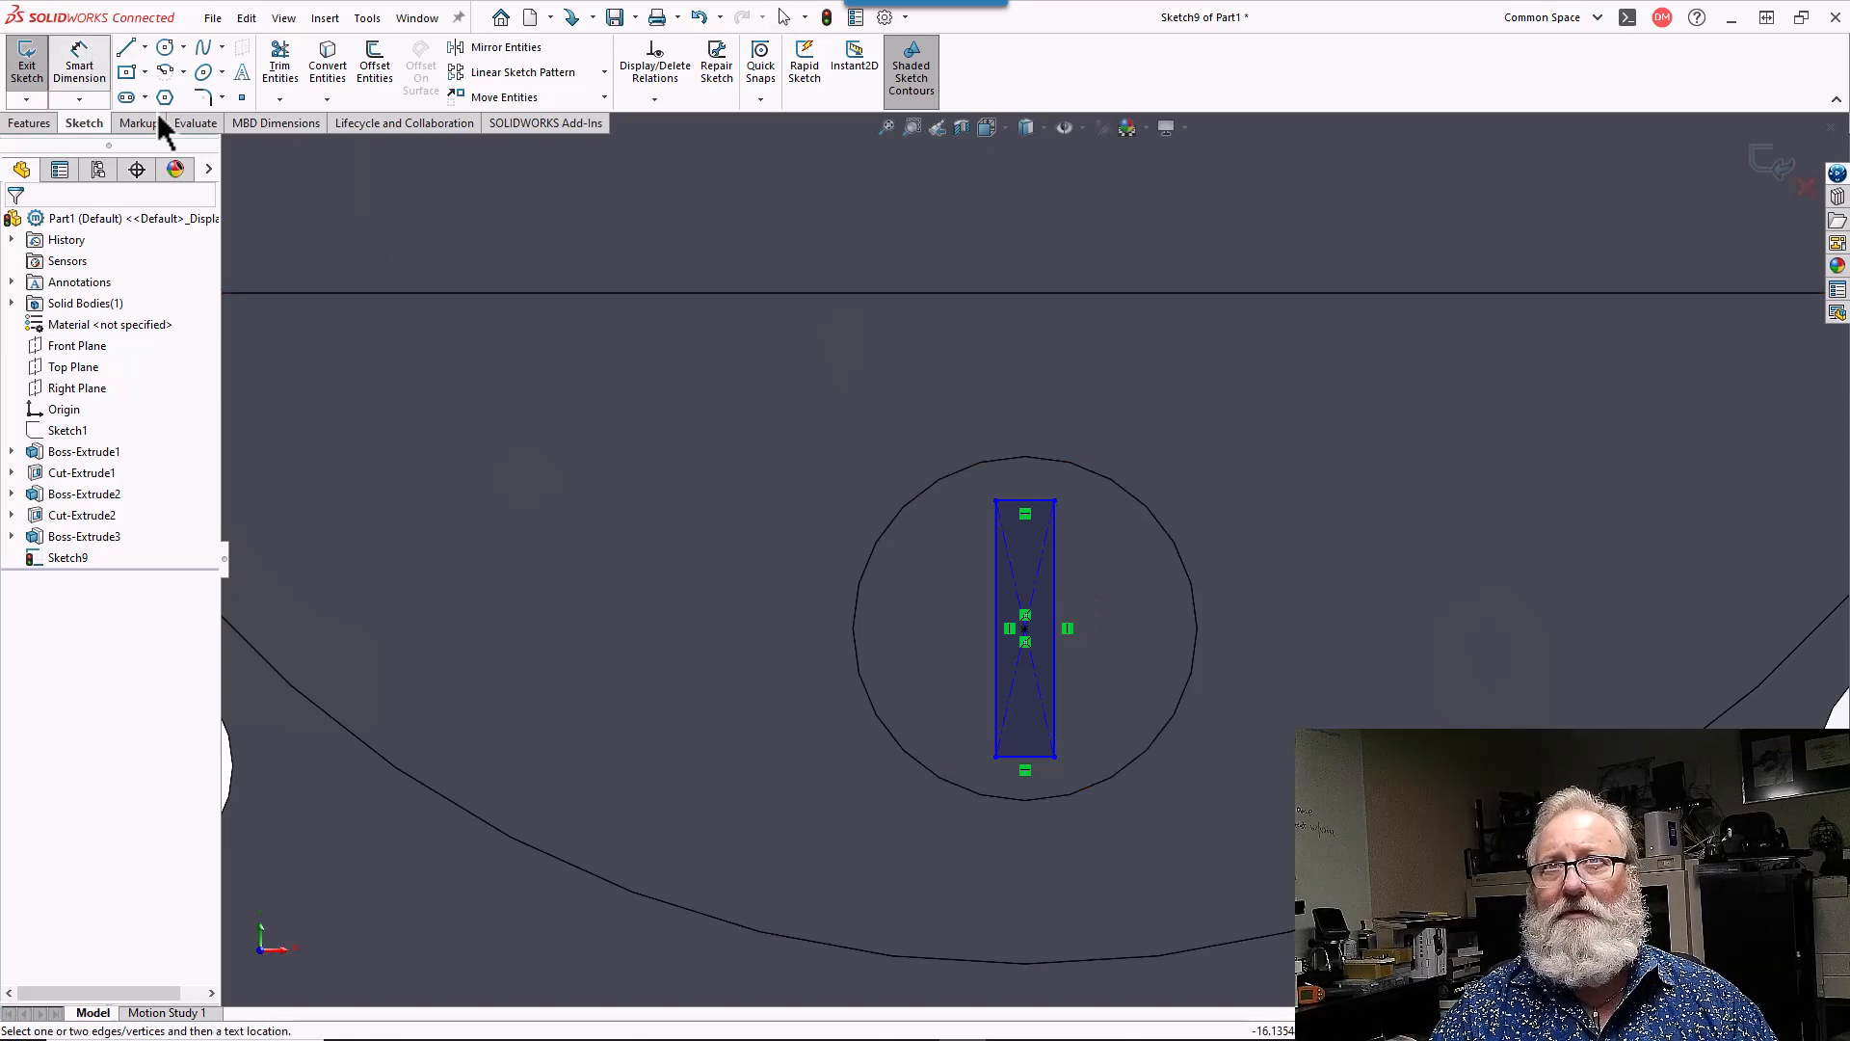
left_click(1056, 591)
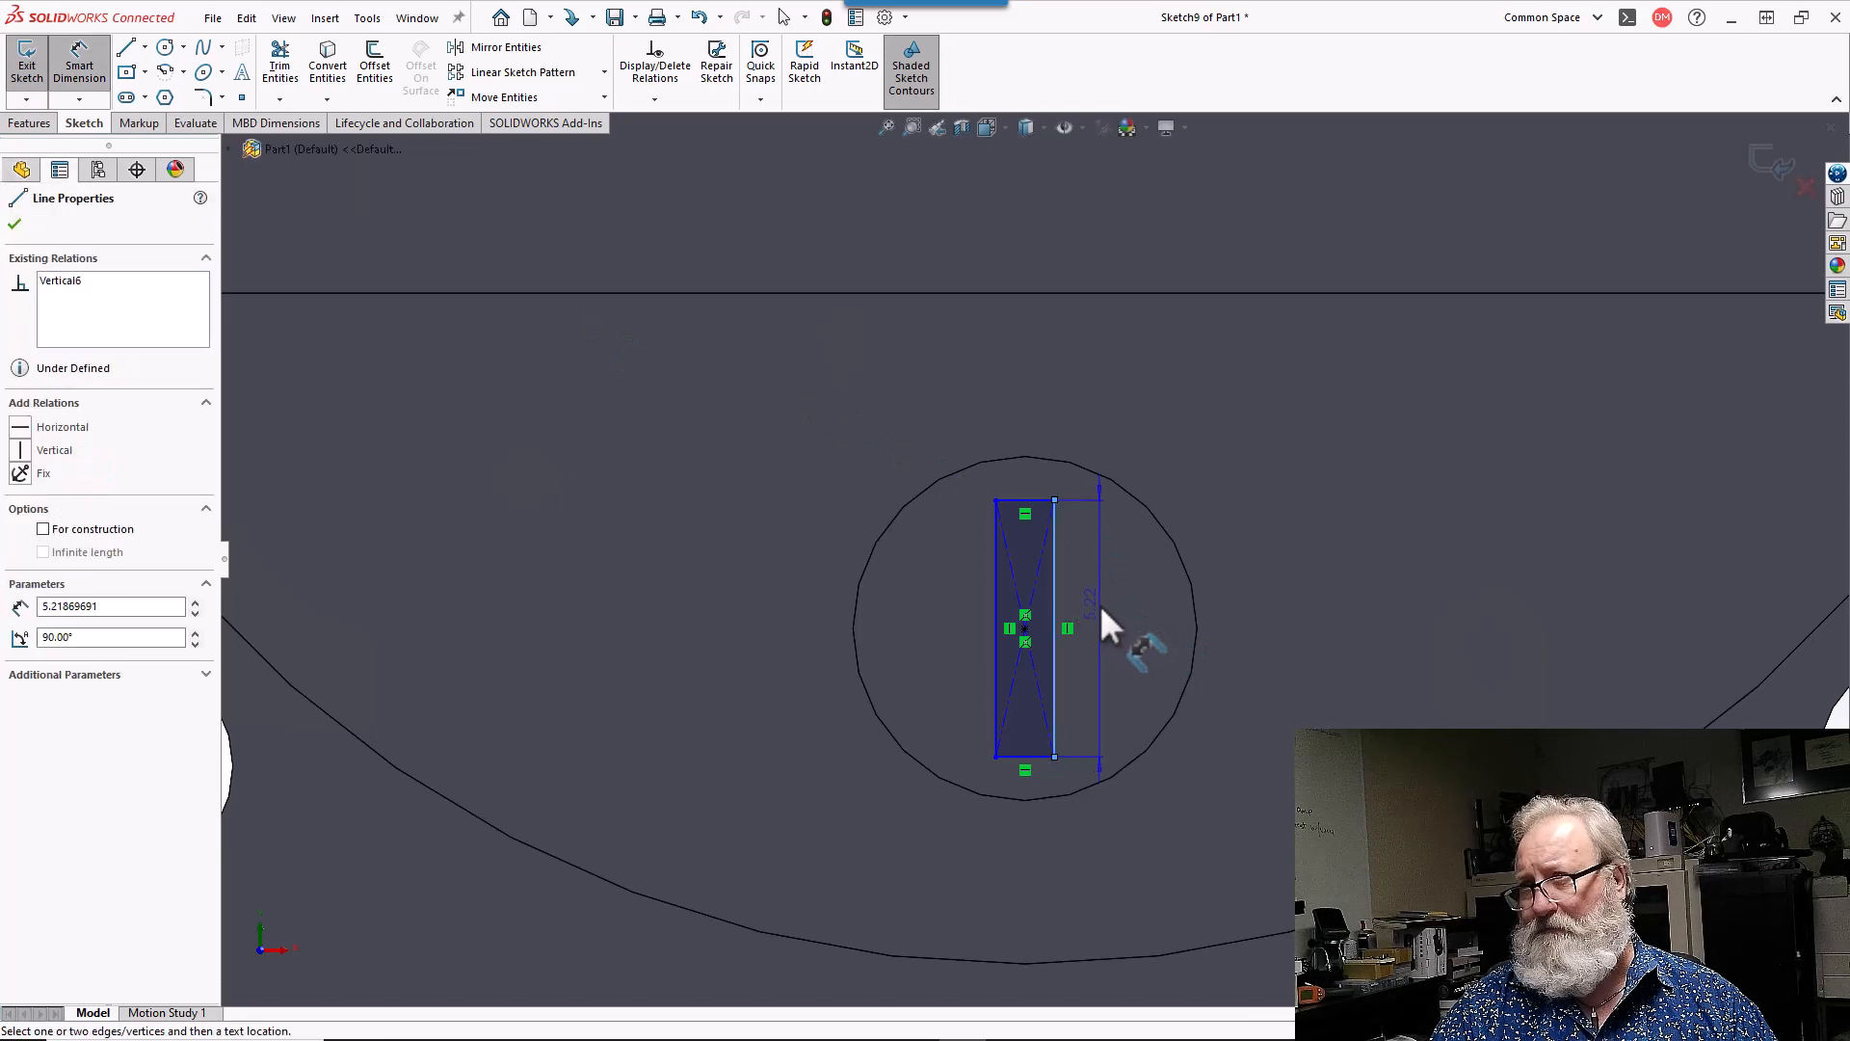
left_click(1097, 612)
type("4.7mm")
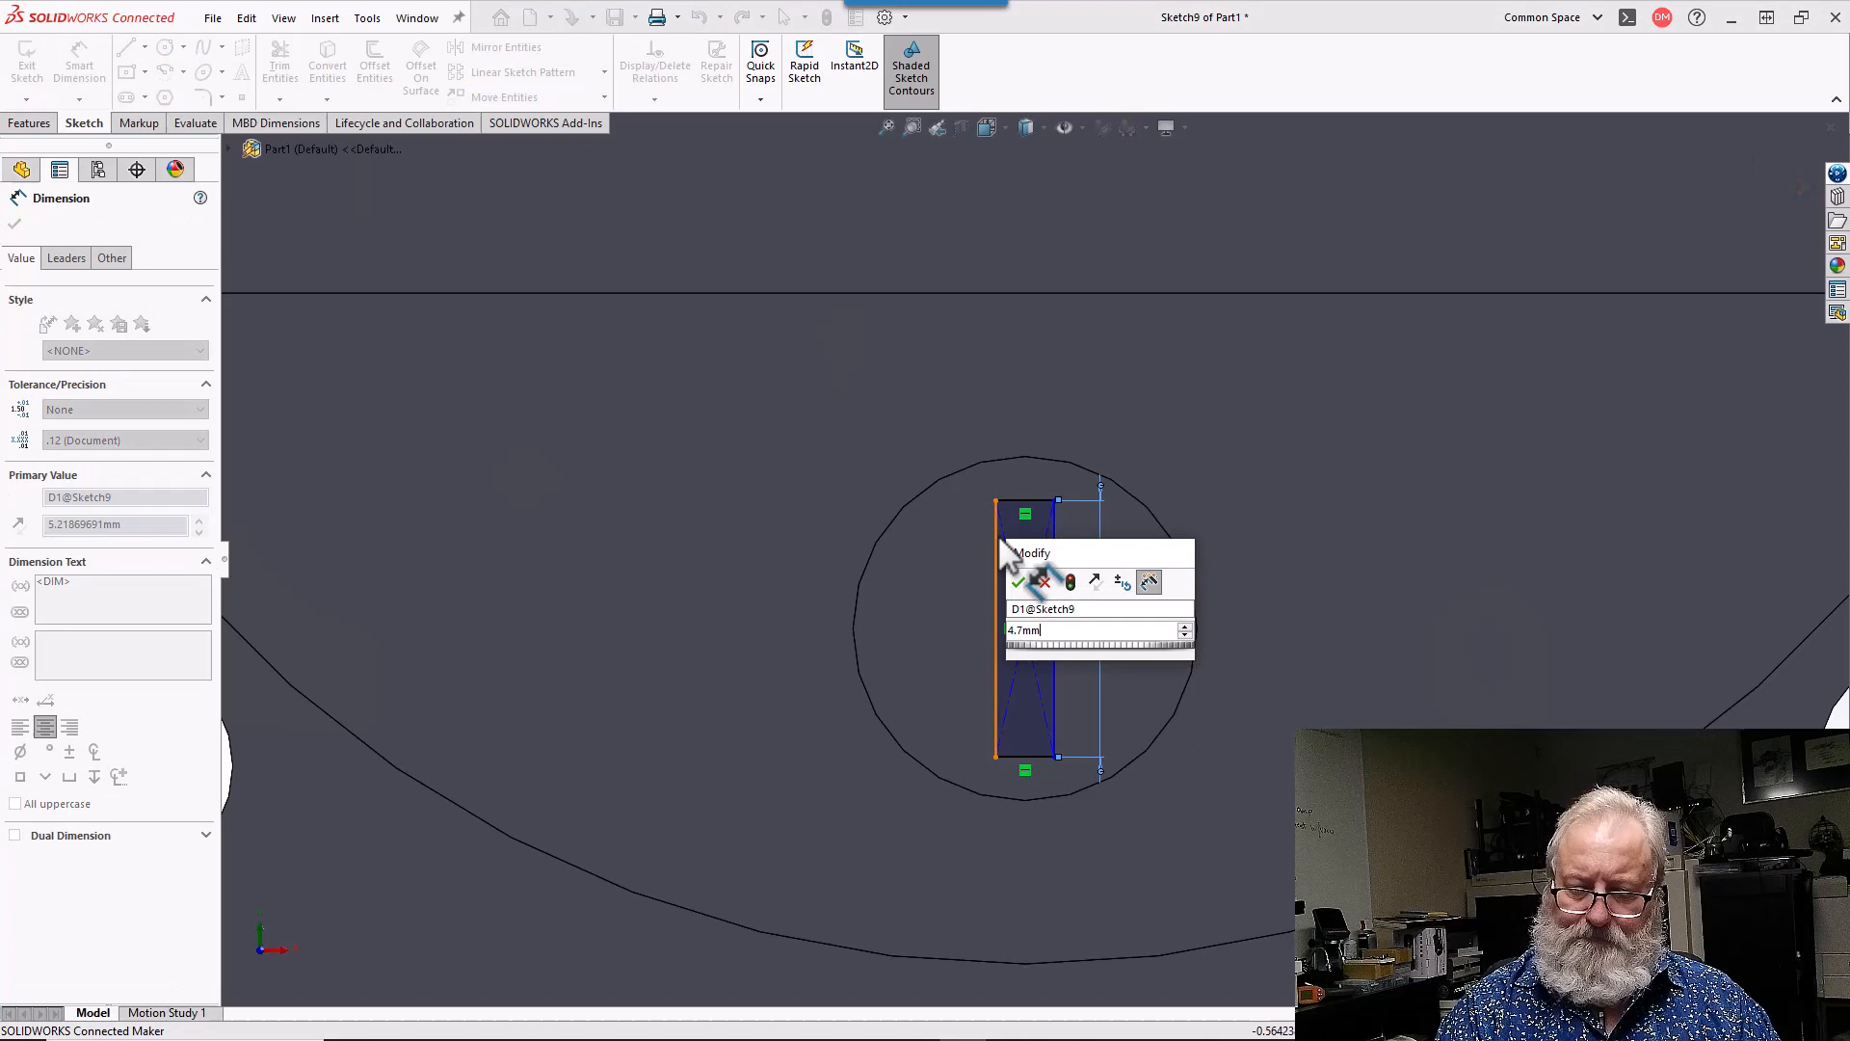
key("Return")
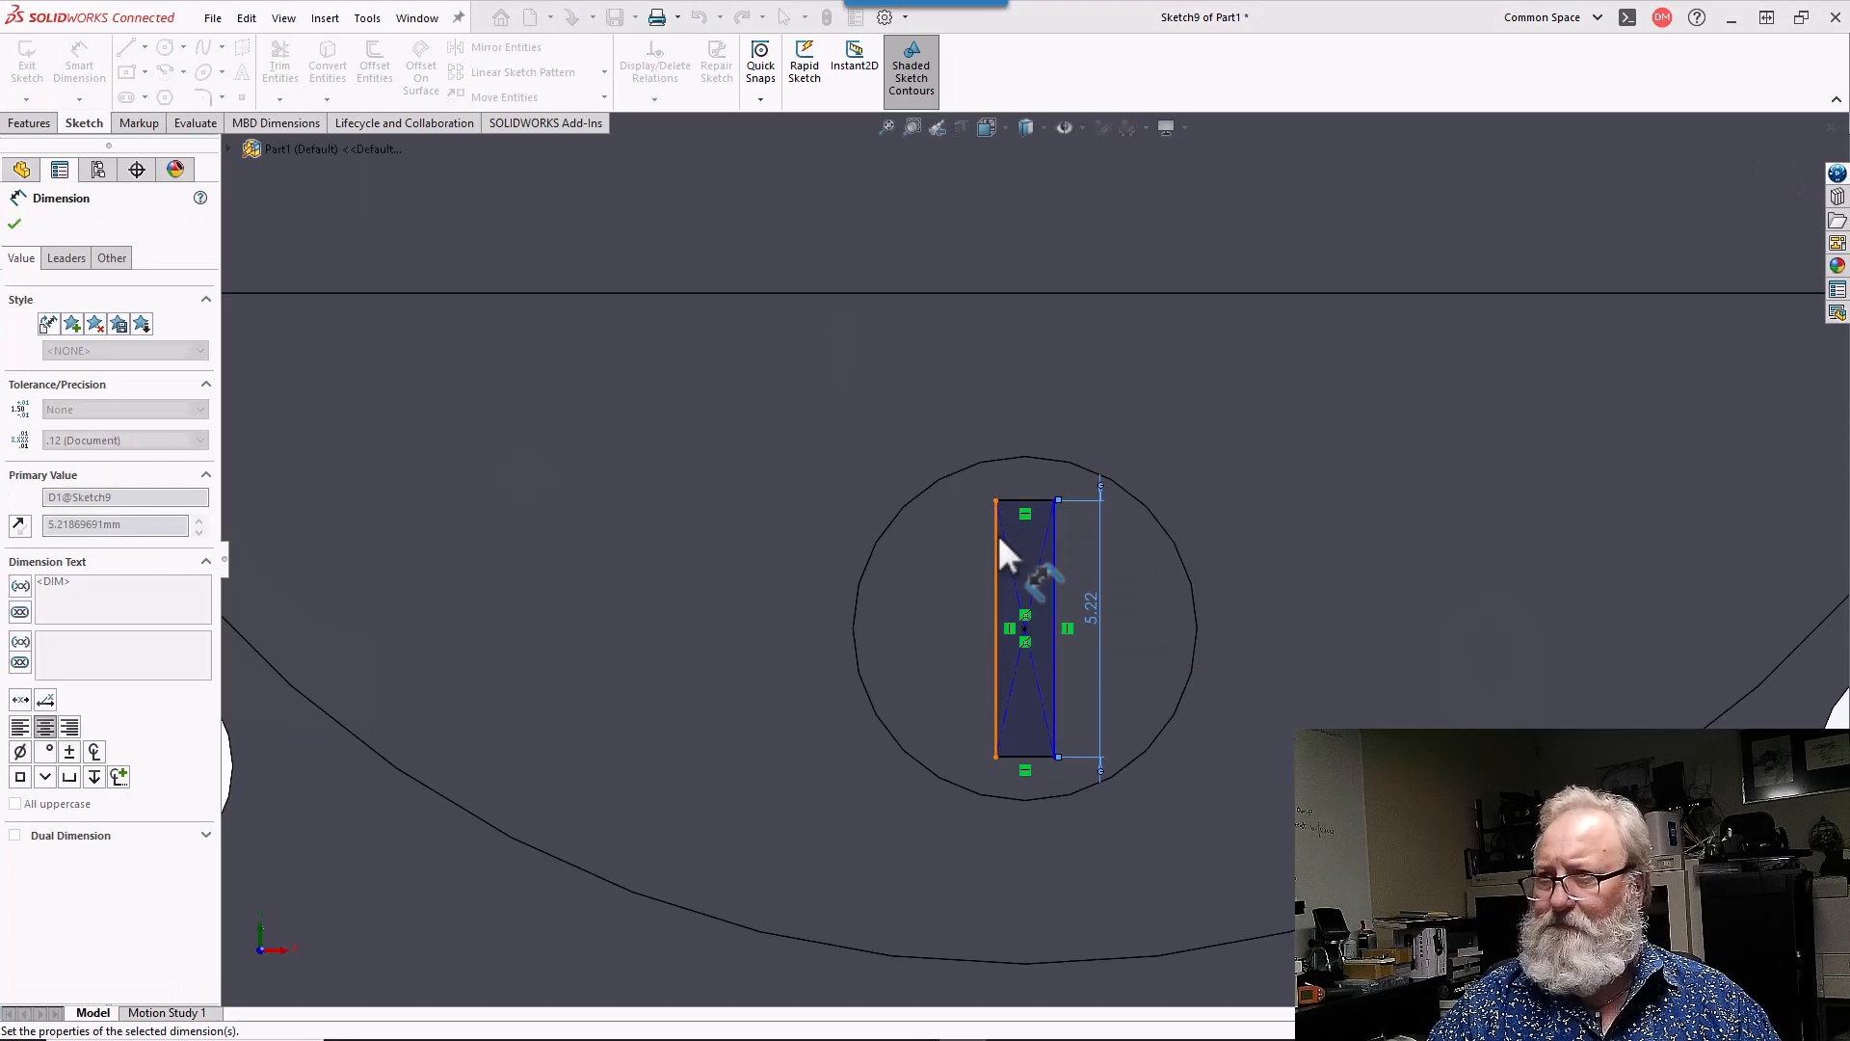
left_click(1019, 514)
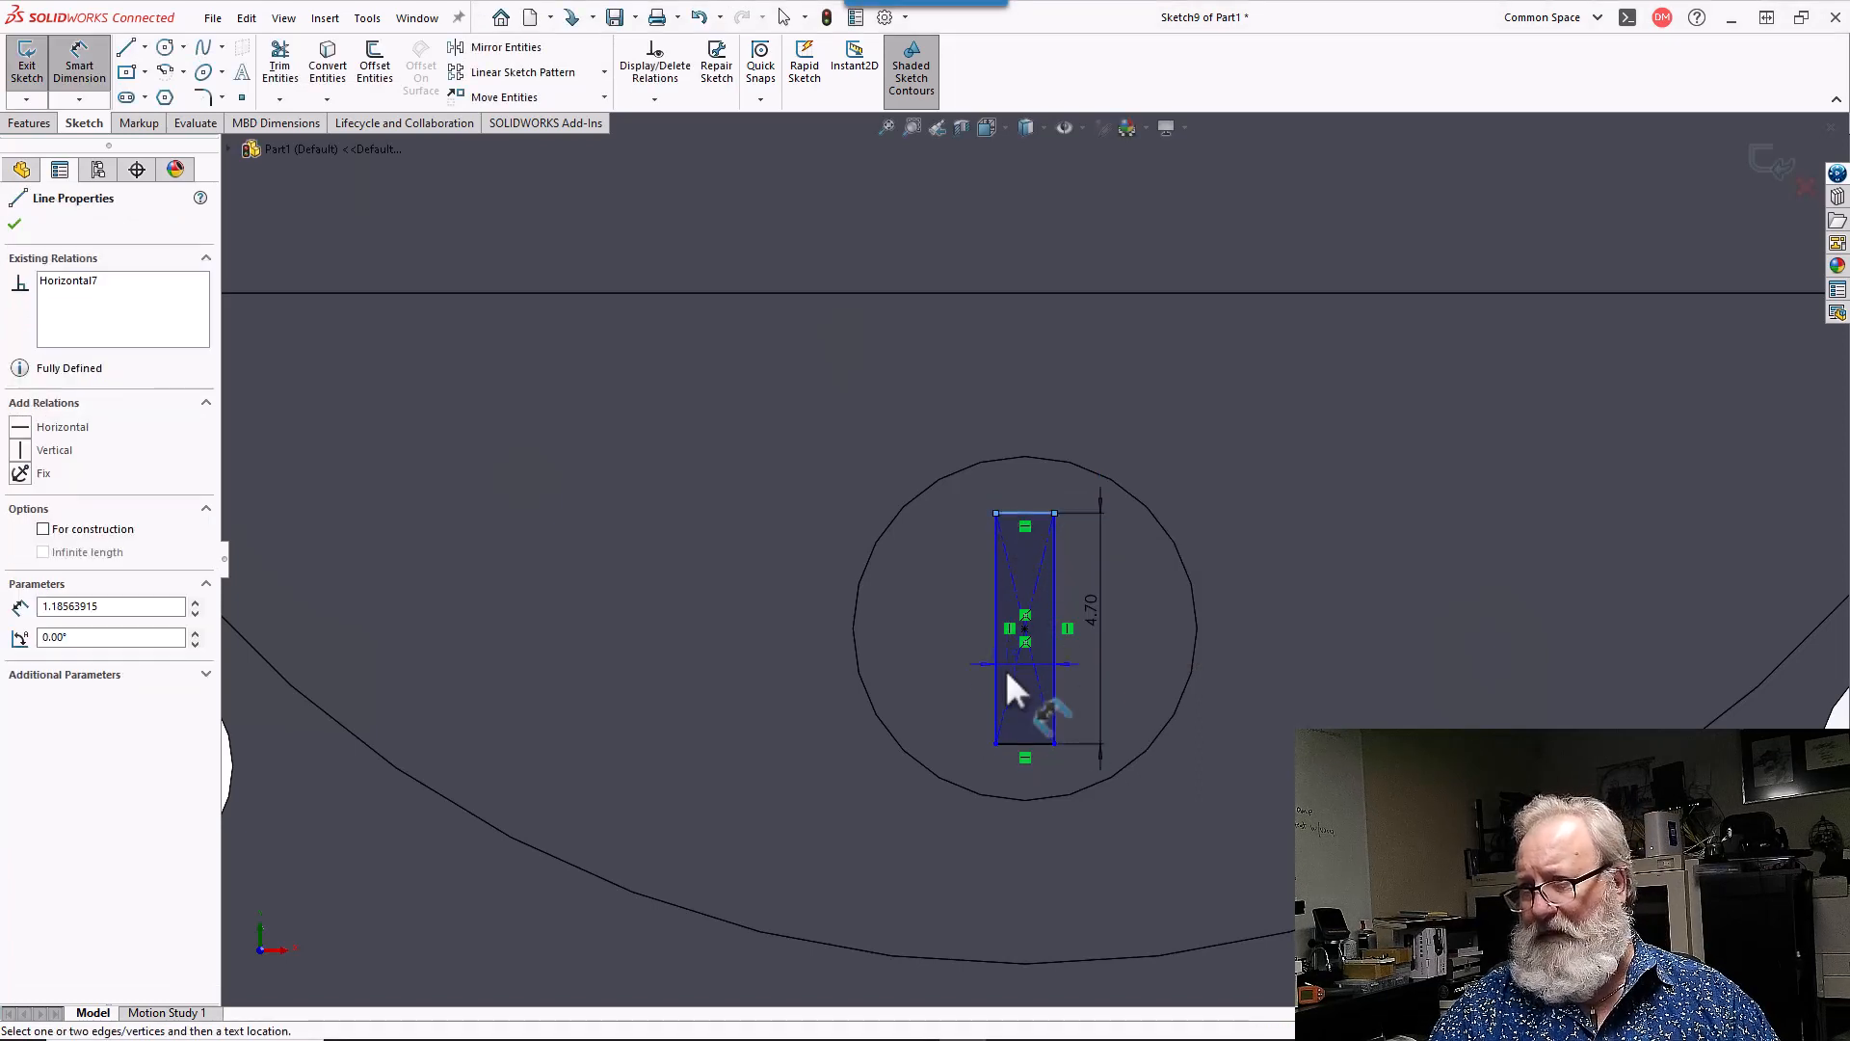
left_click(1022, 744)
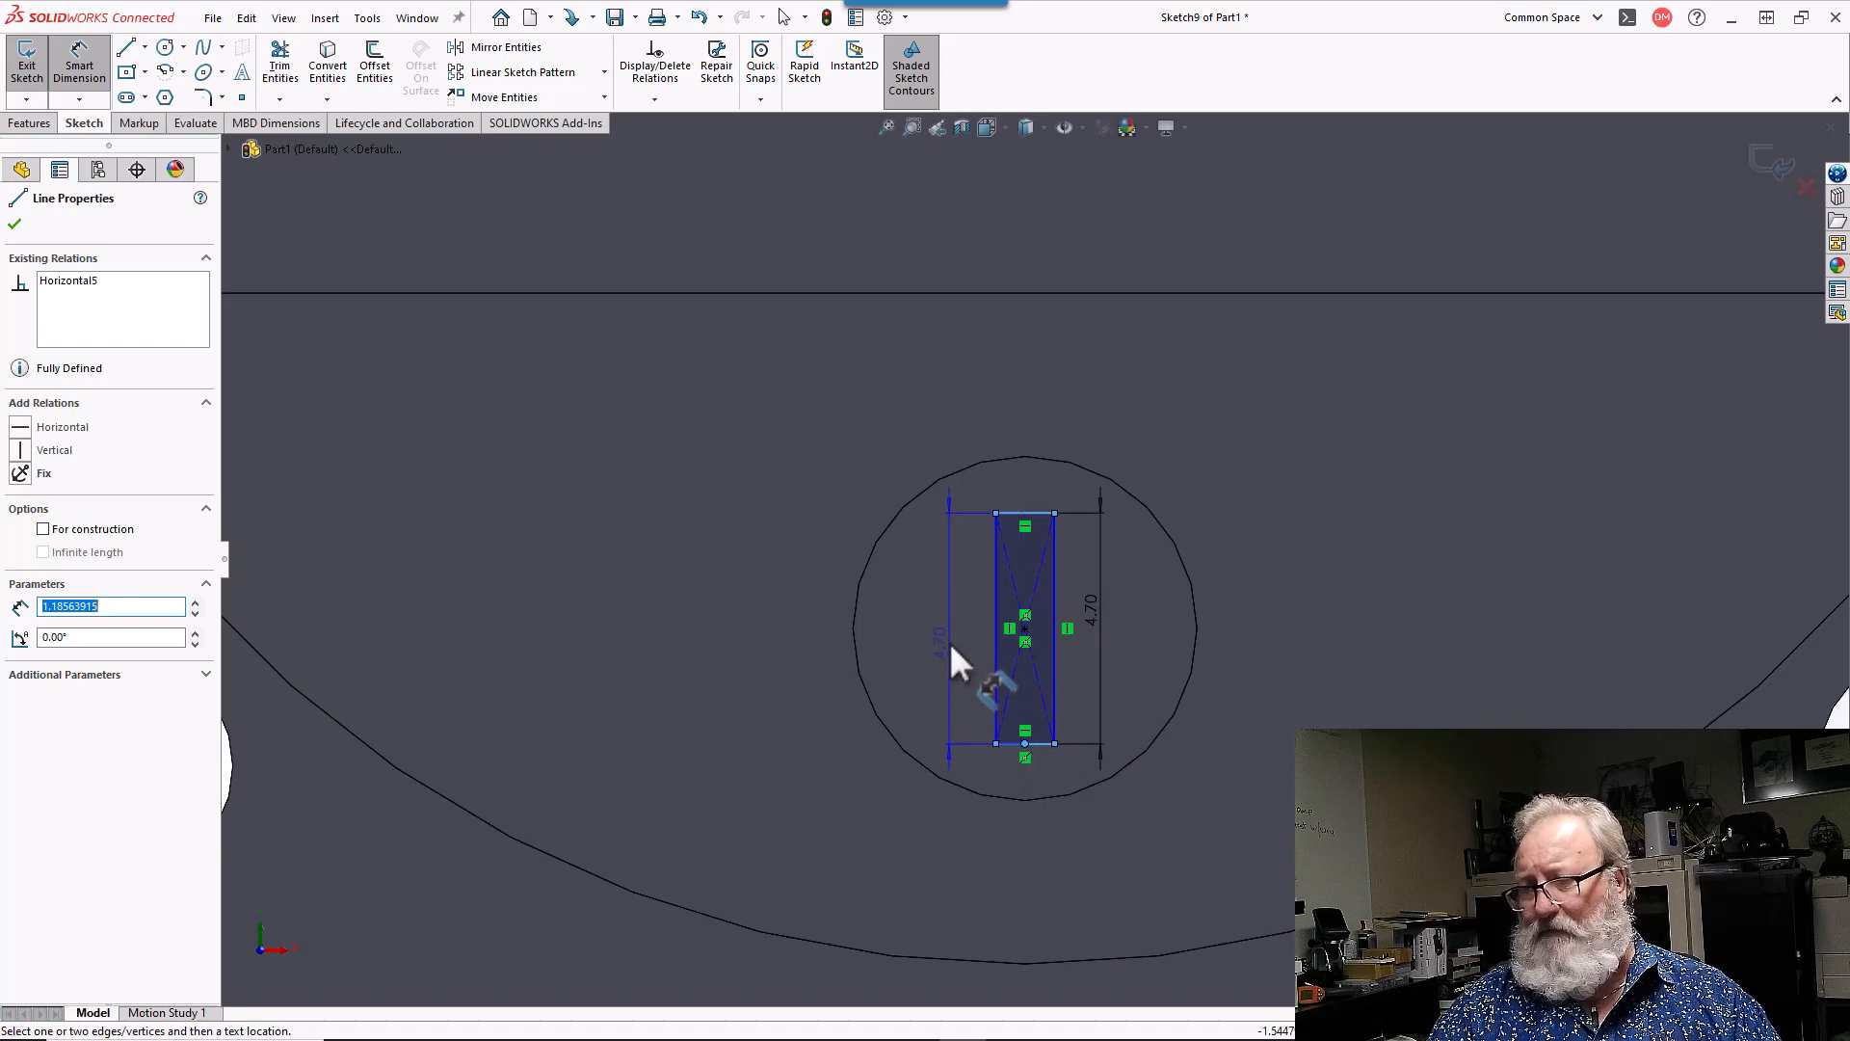
key("Escape")
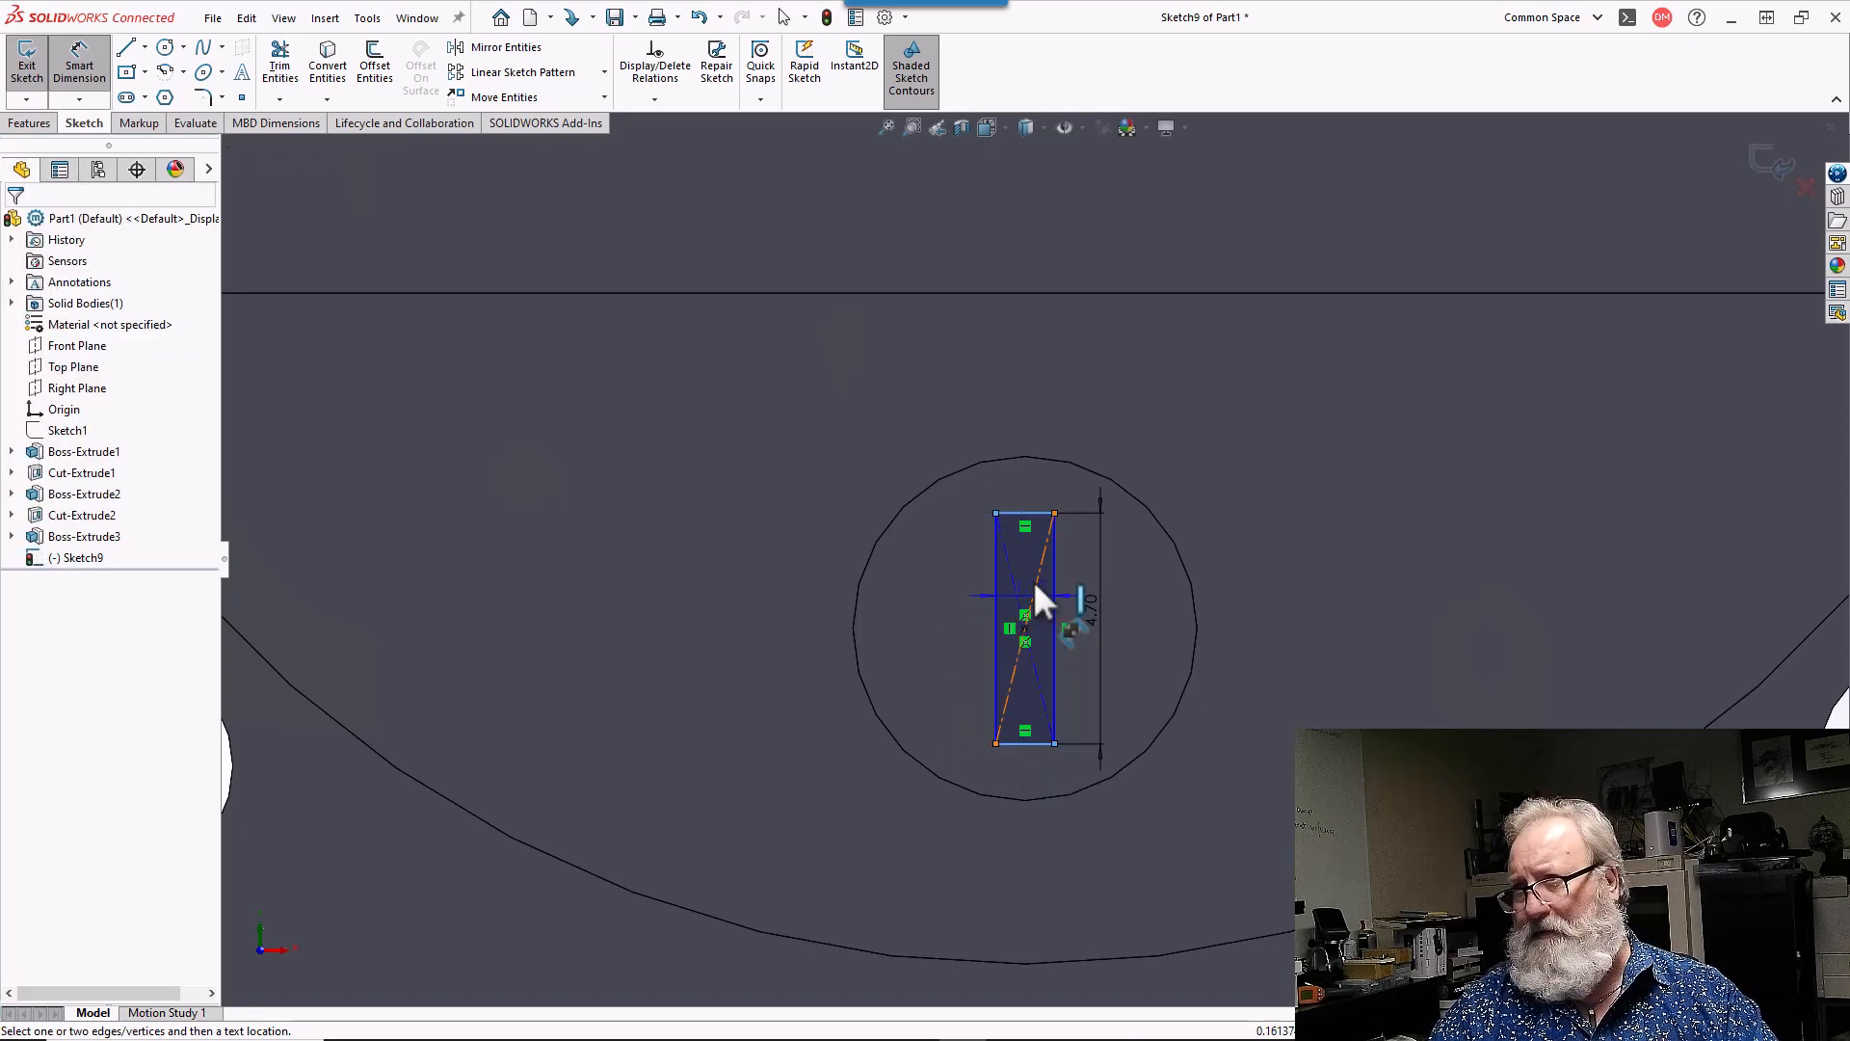
- Dimension the center rectangle's width to 1 mm
left_click(1038, 515)
left_click(1027, 487)
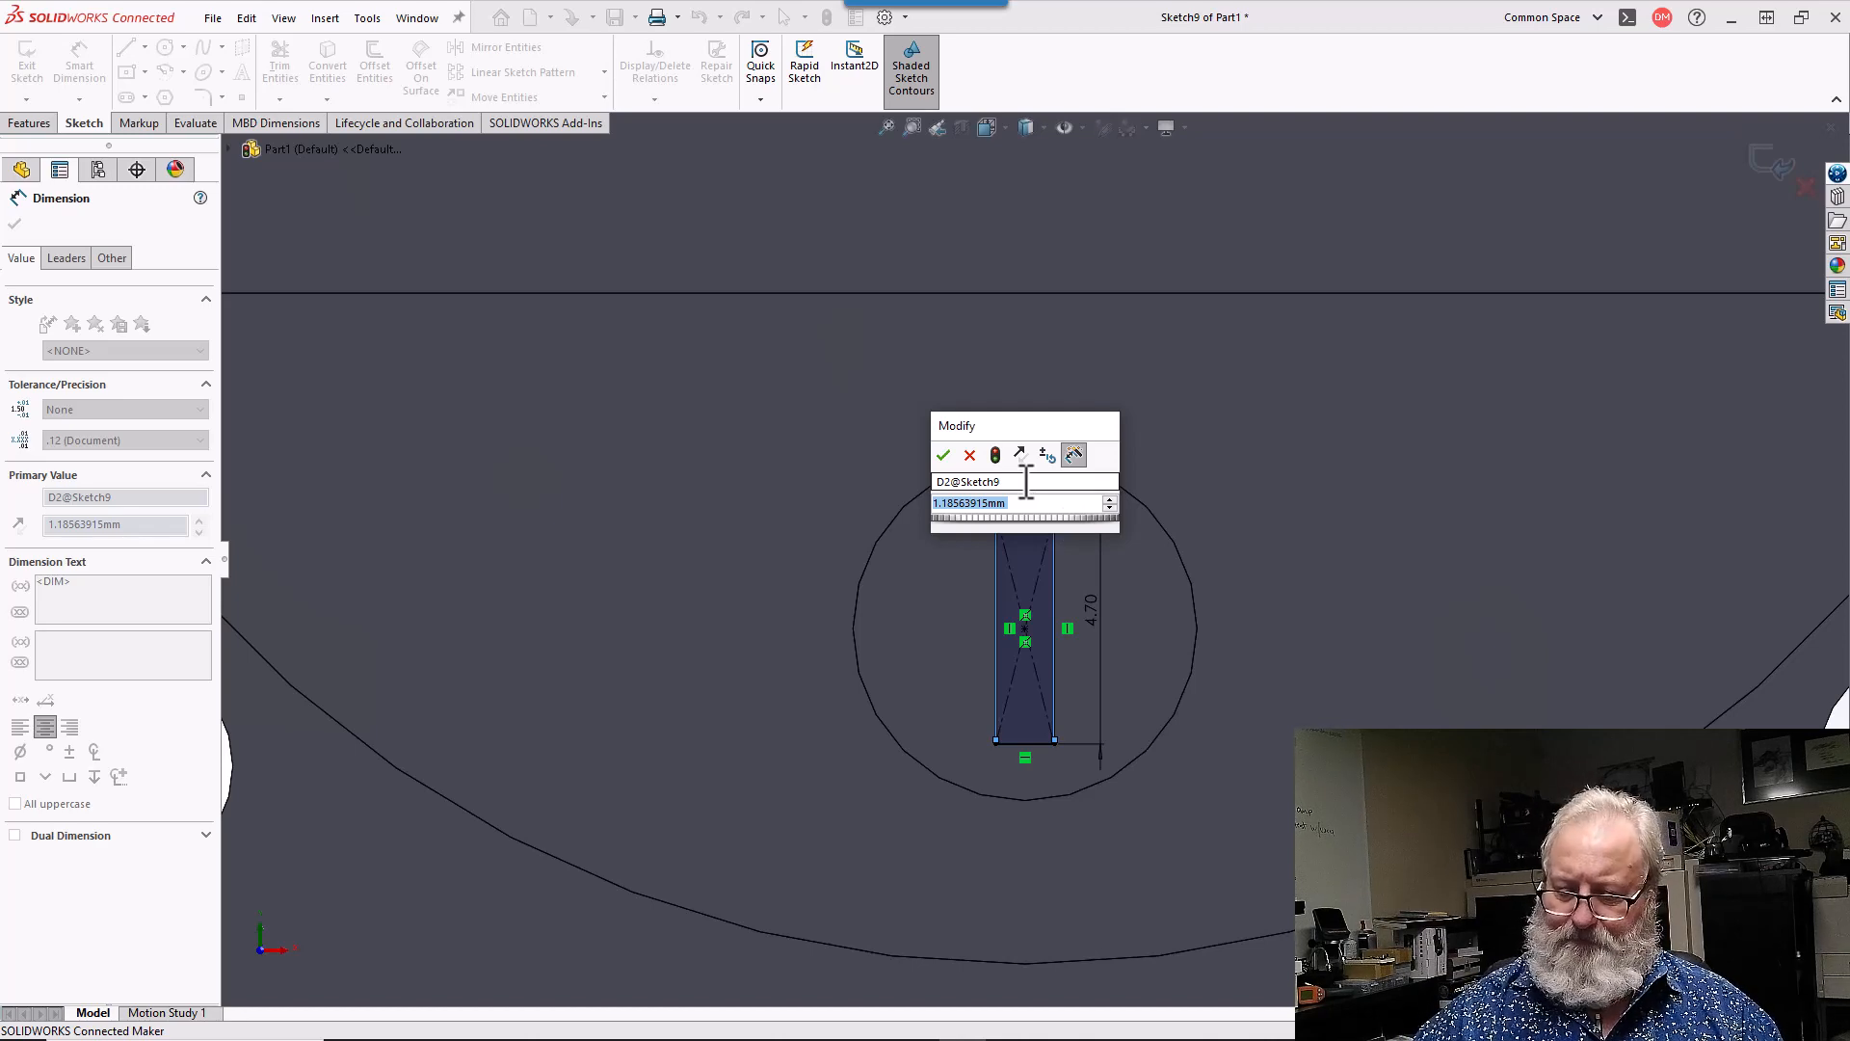
type("1")
key("Return")
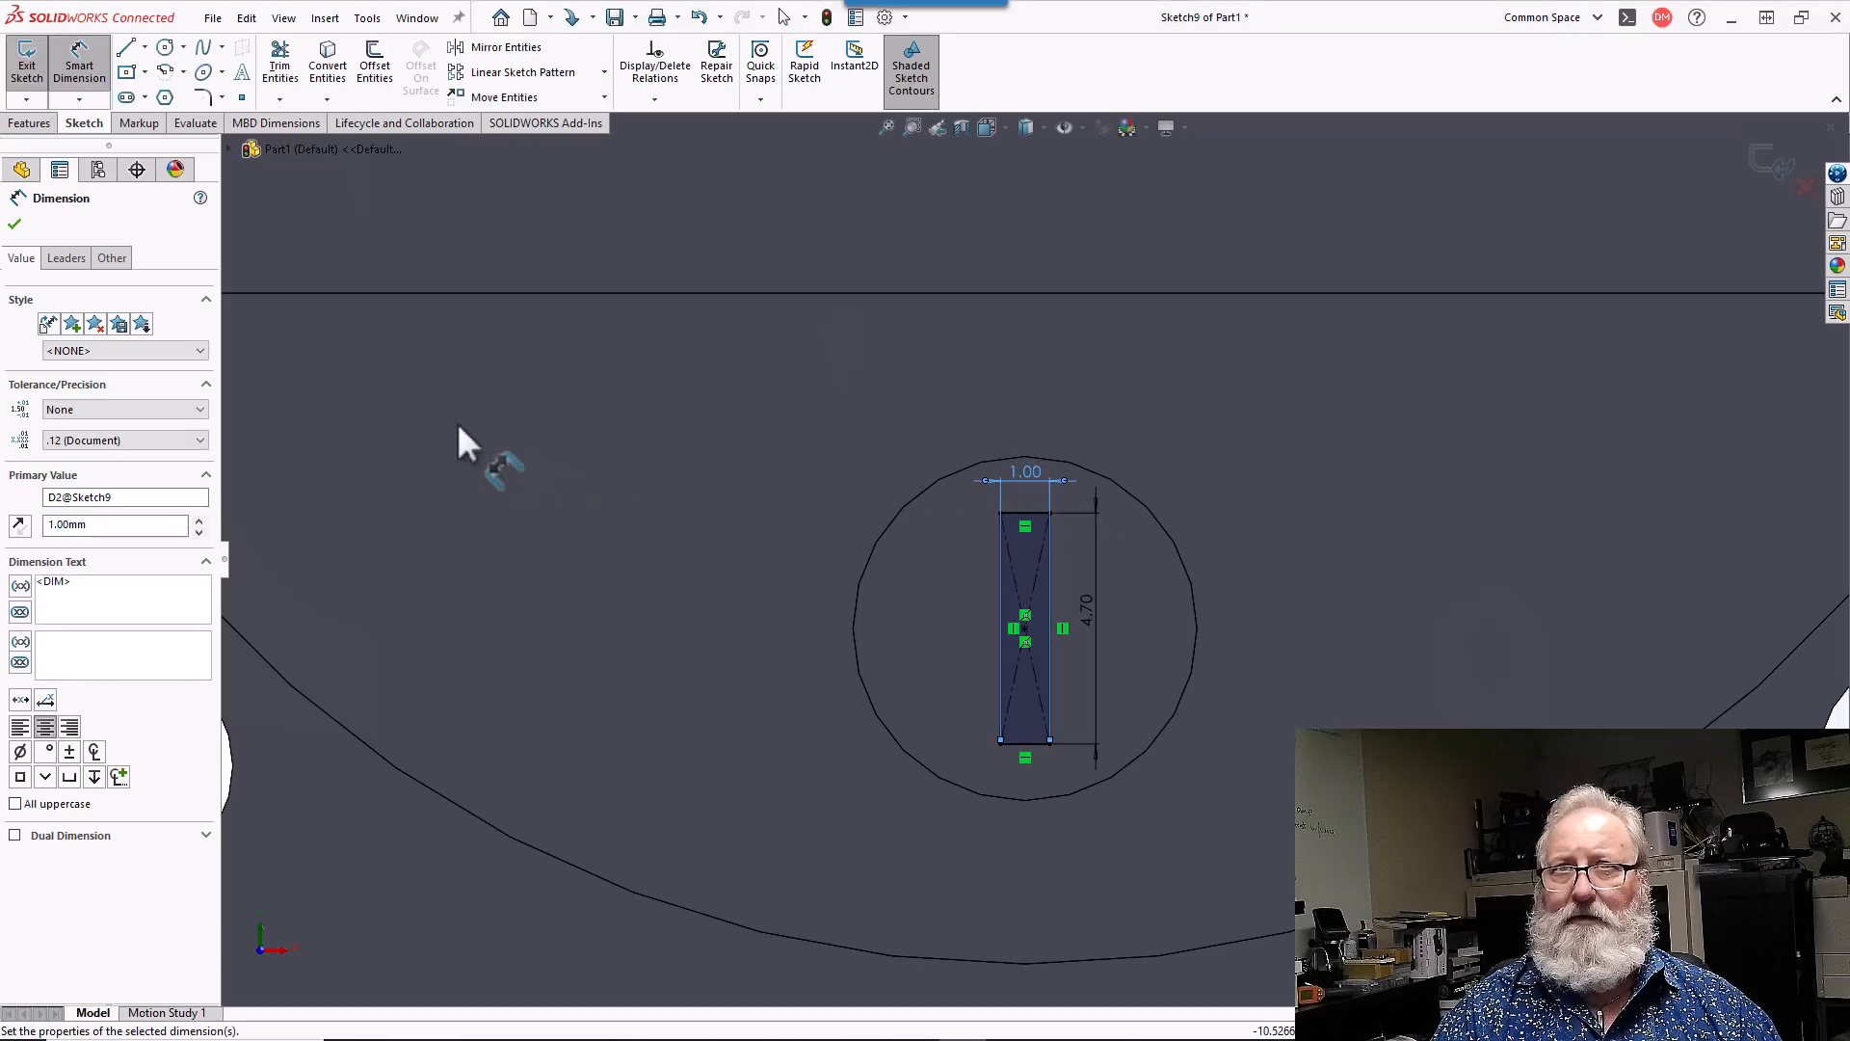
- Cut-extrude the narrow rectangle blind 0.15 mm deep into the round boss
left_click(26, 126)
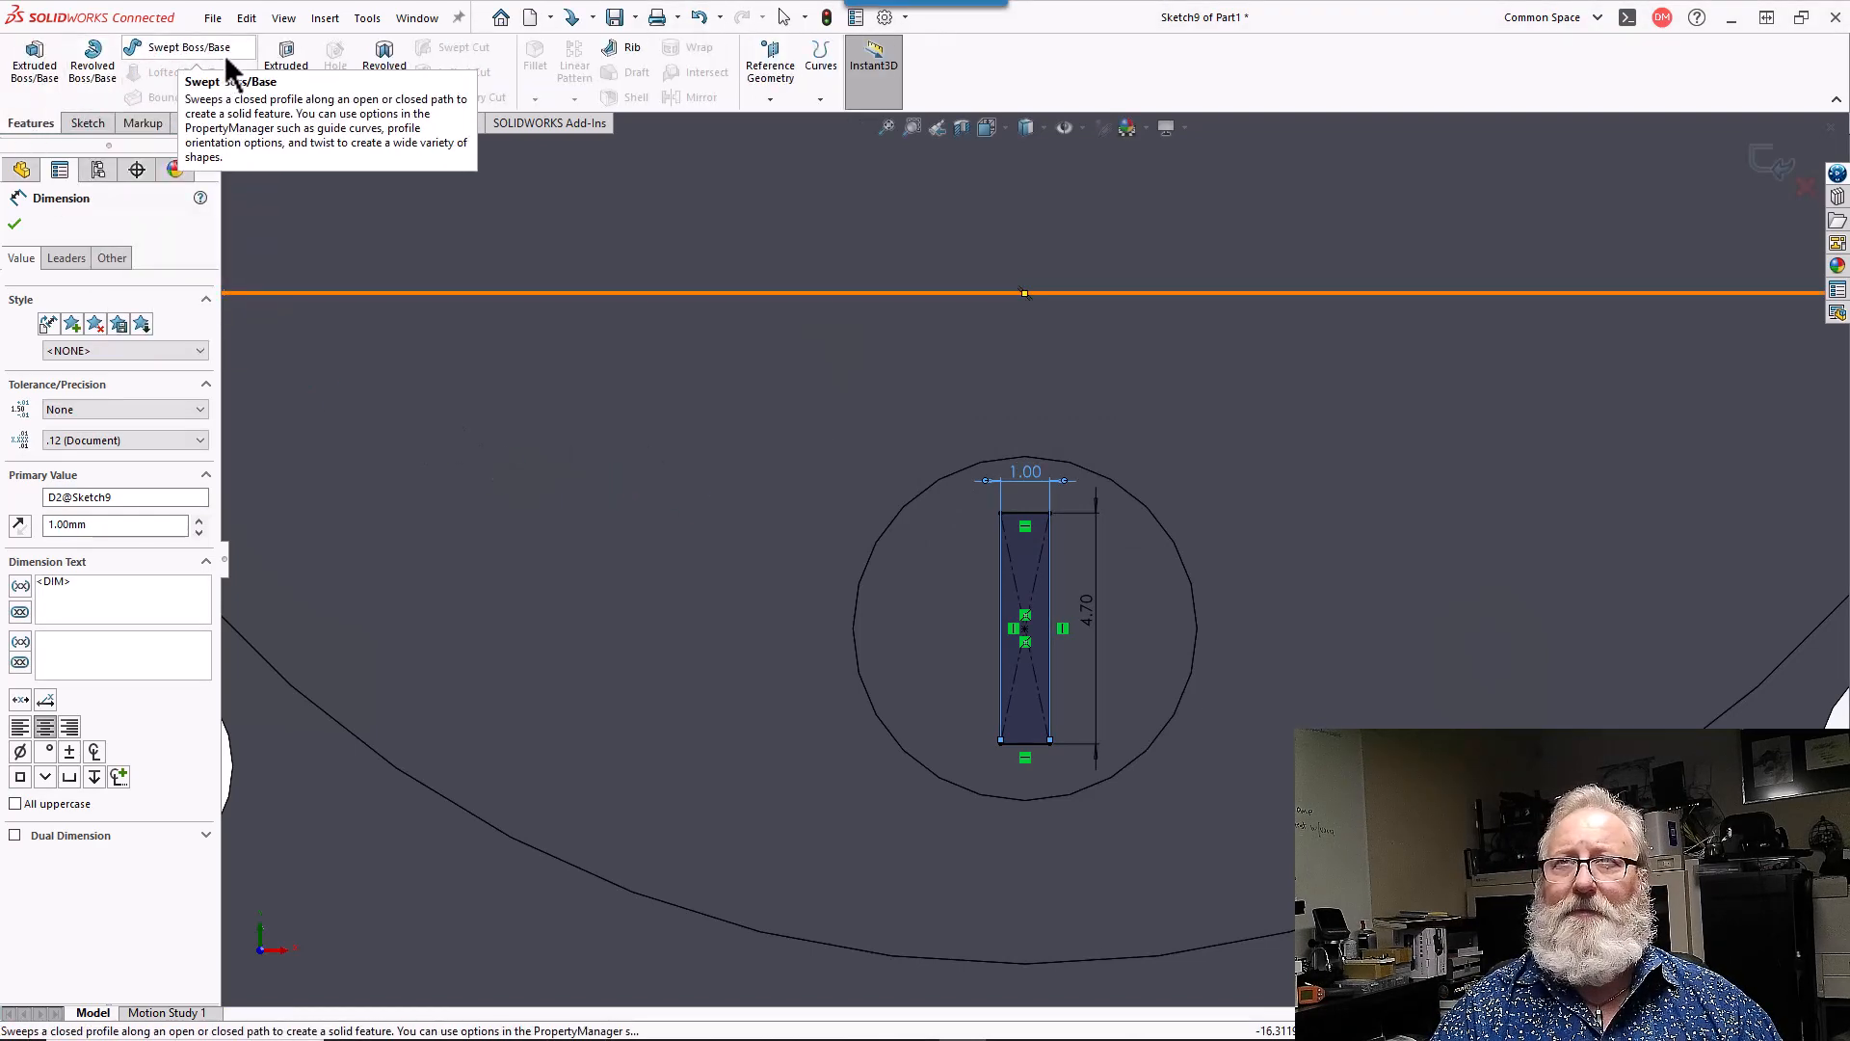
left_click(279, 64)
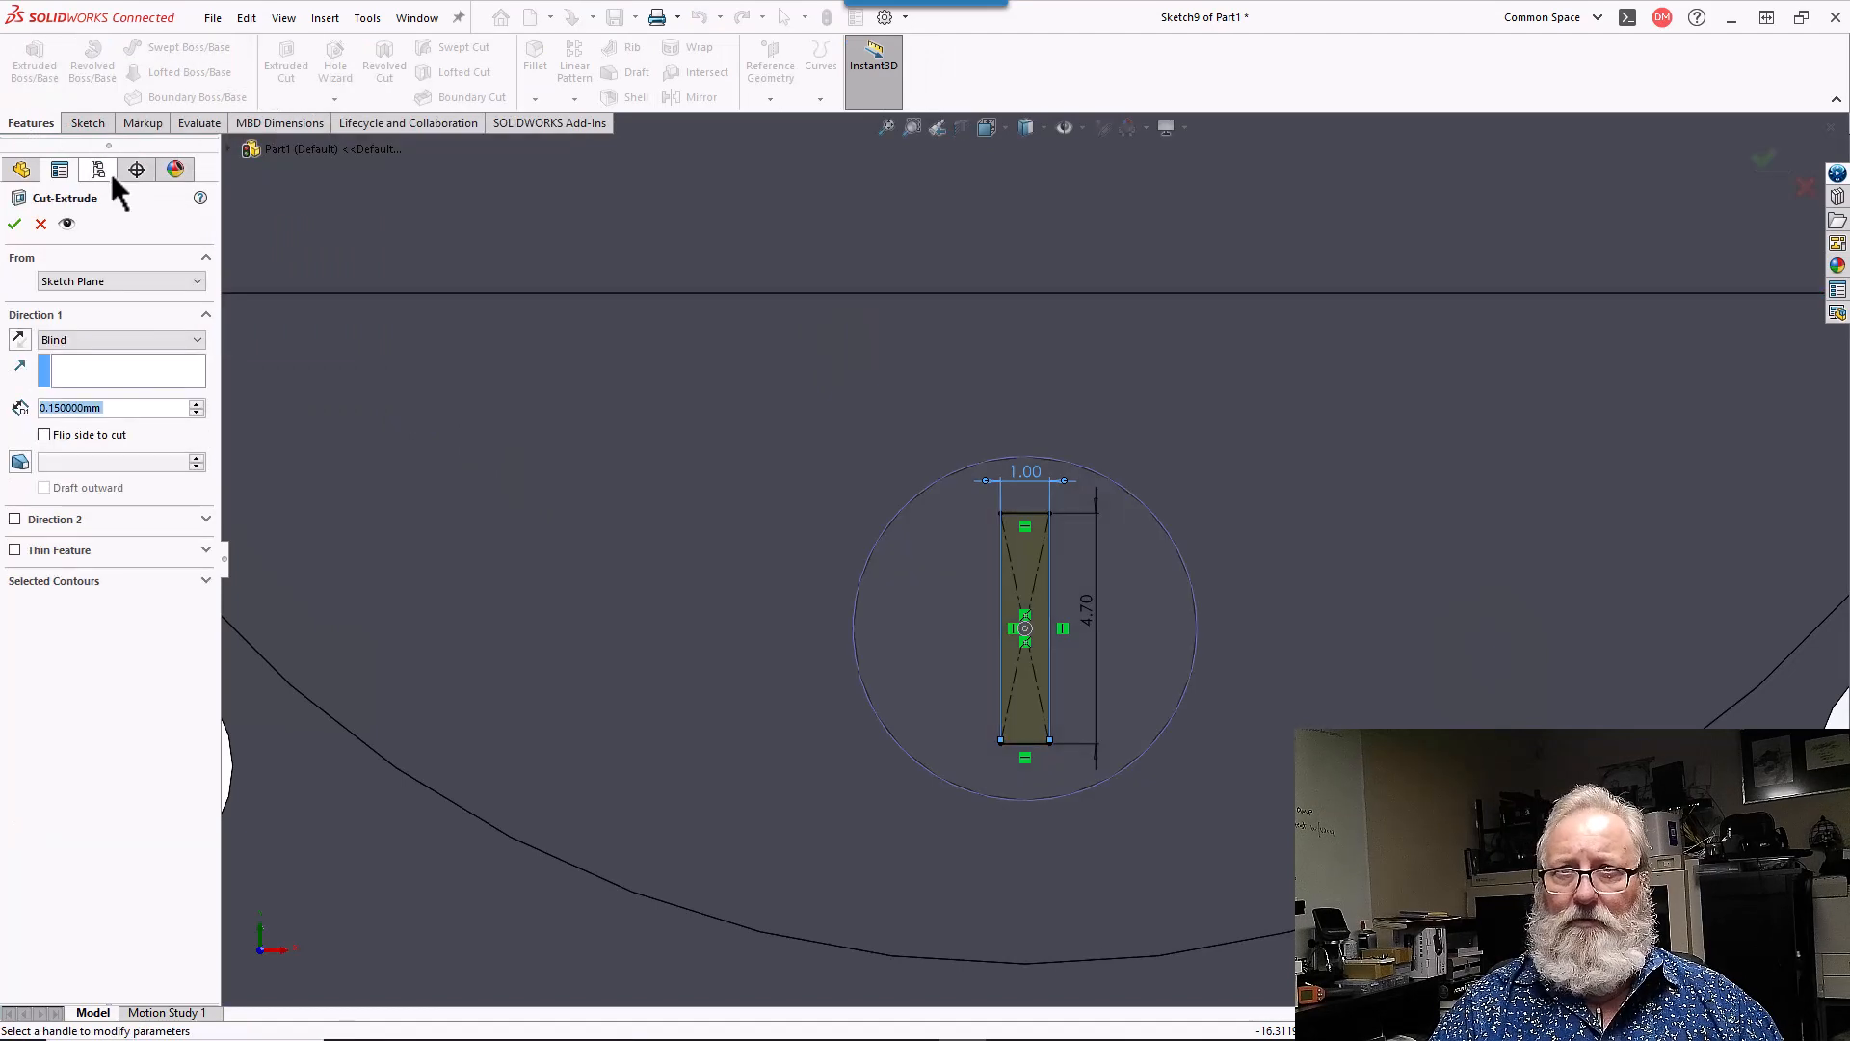
left_click(15, 224)
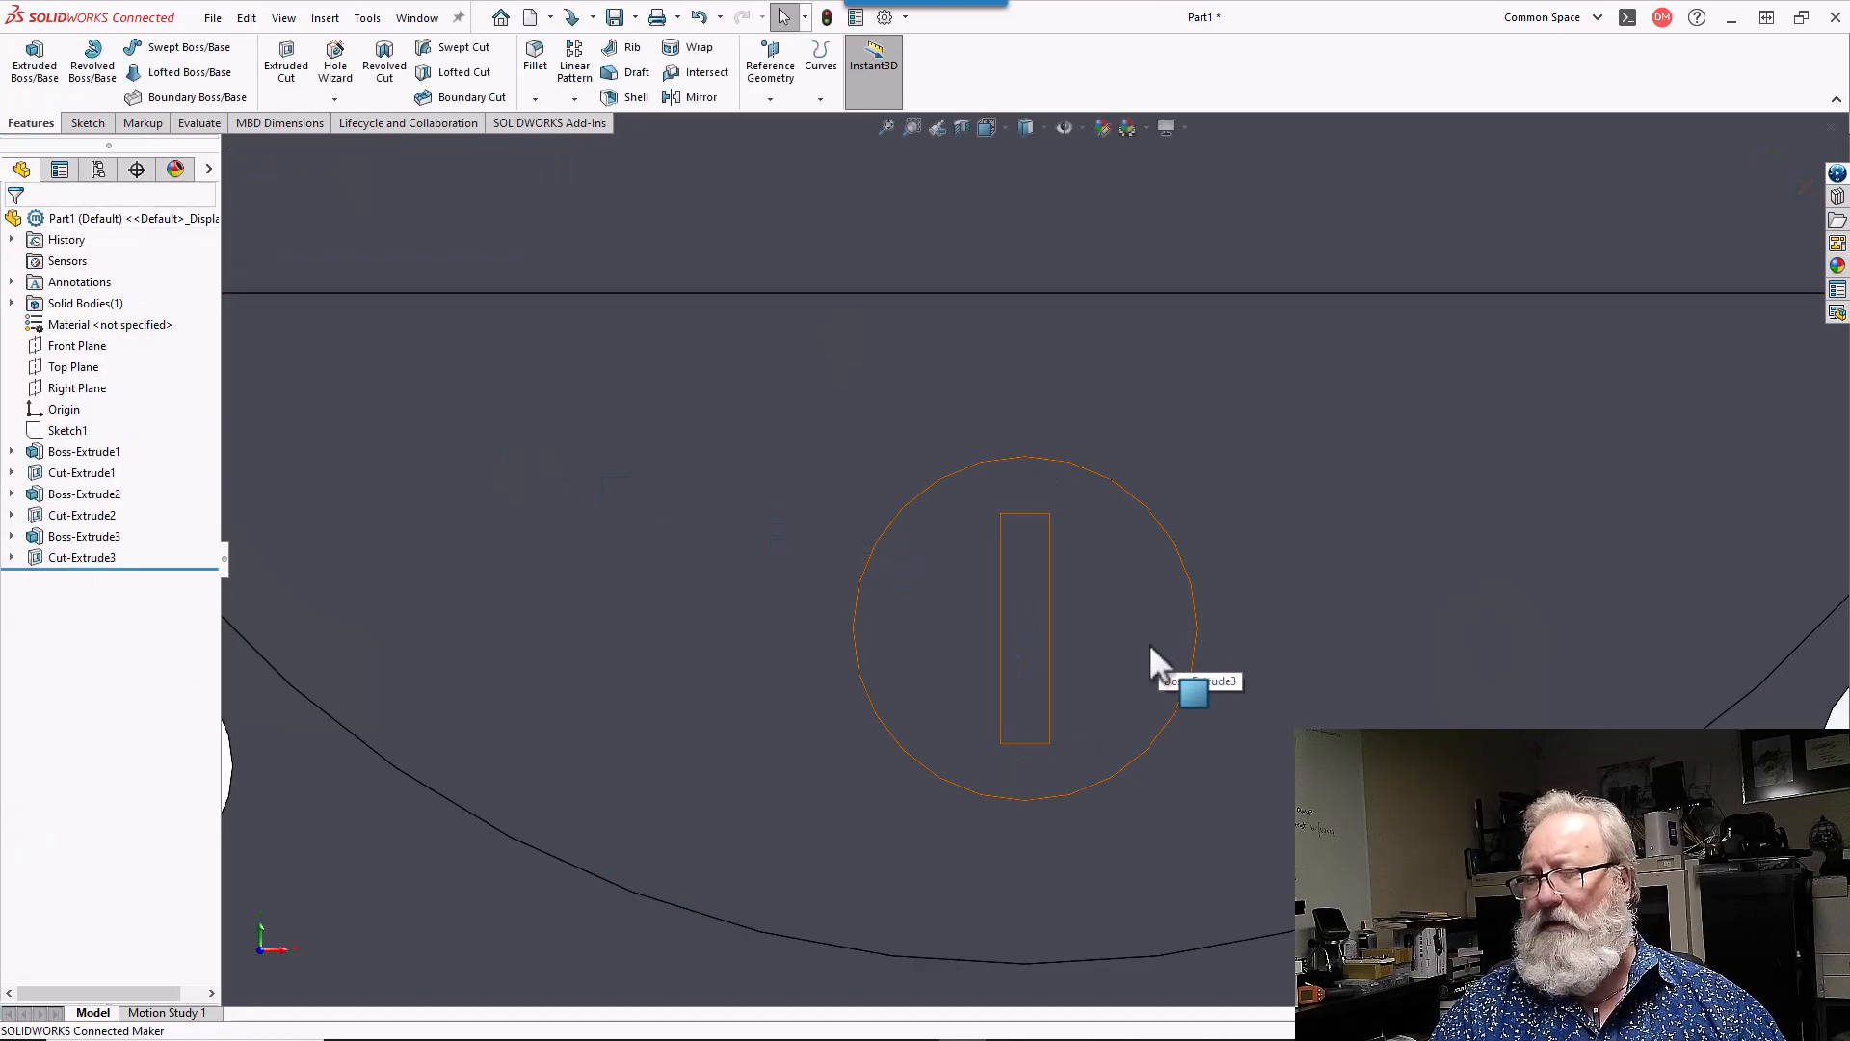
- Examine the thin round boss and its rectangular slot from several angles, checking the raised rim and recess depth
middle_click_drag(1118, 668, 1091, 472)
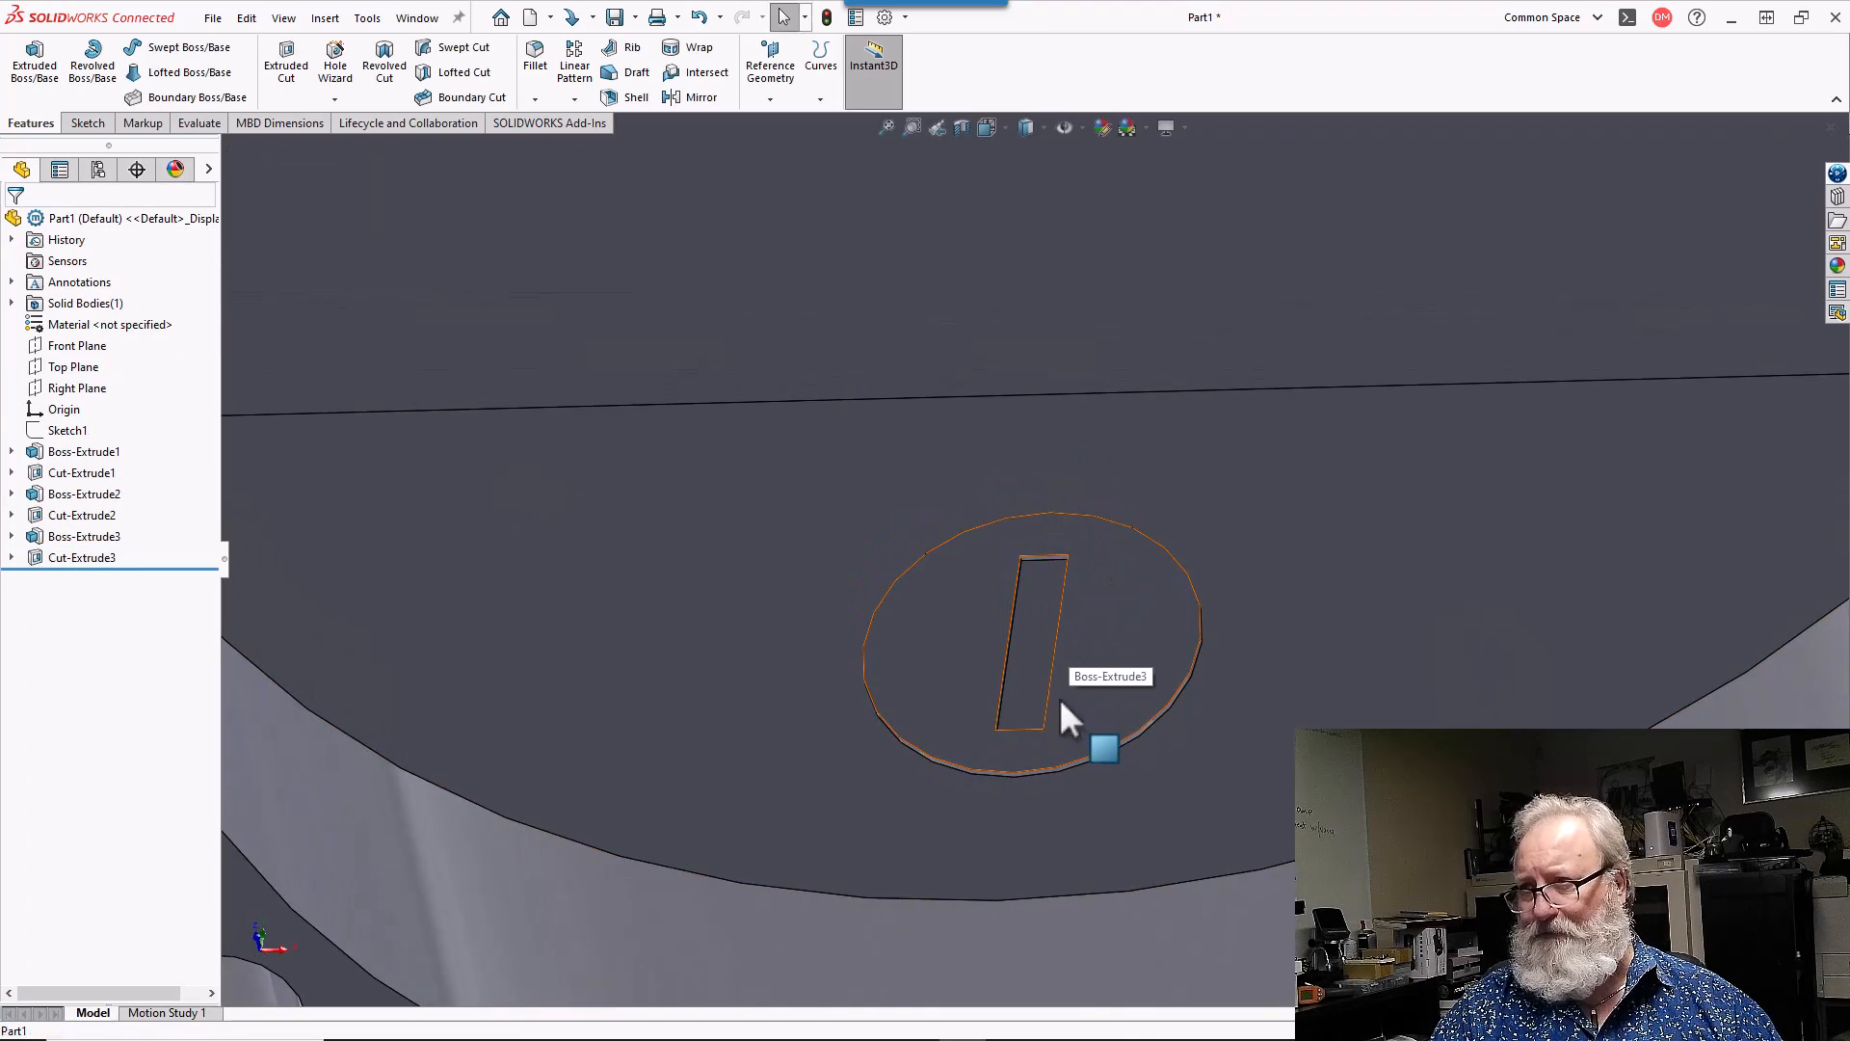
middle_click_drag(1060, 696, 1106, 420)
scroll(1042, 628, "down", 5)
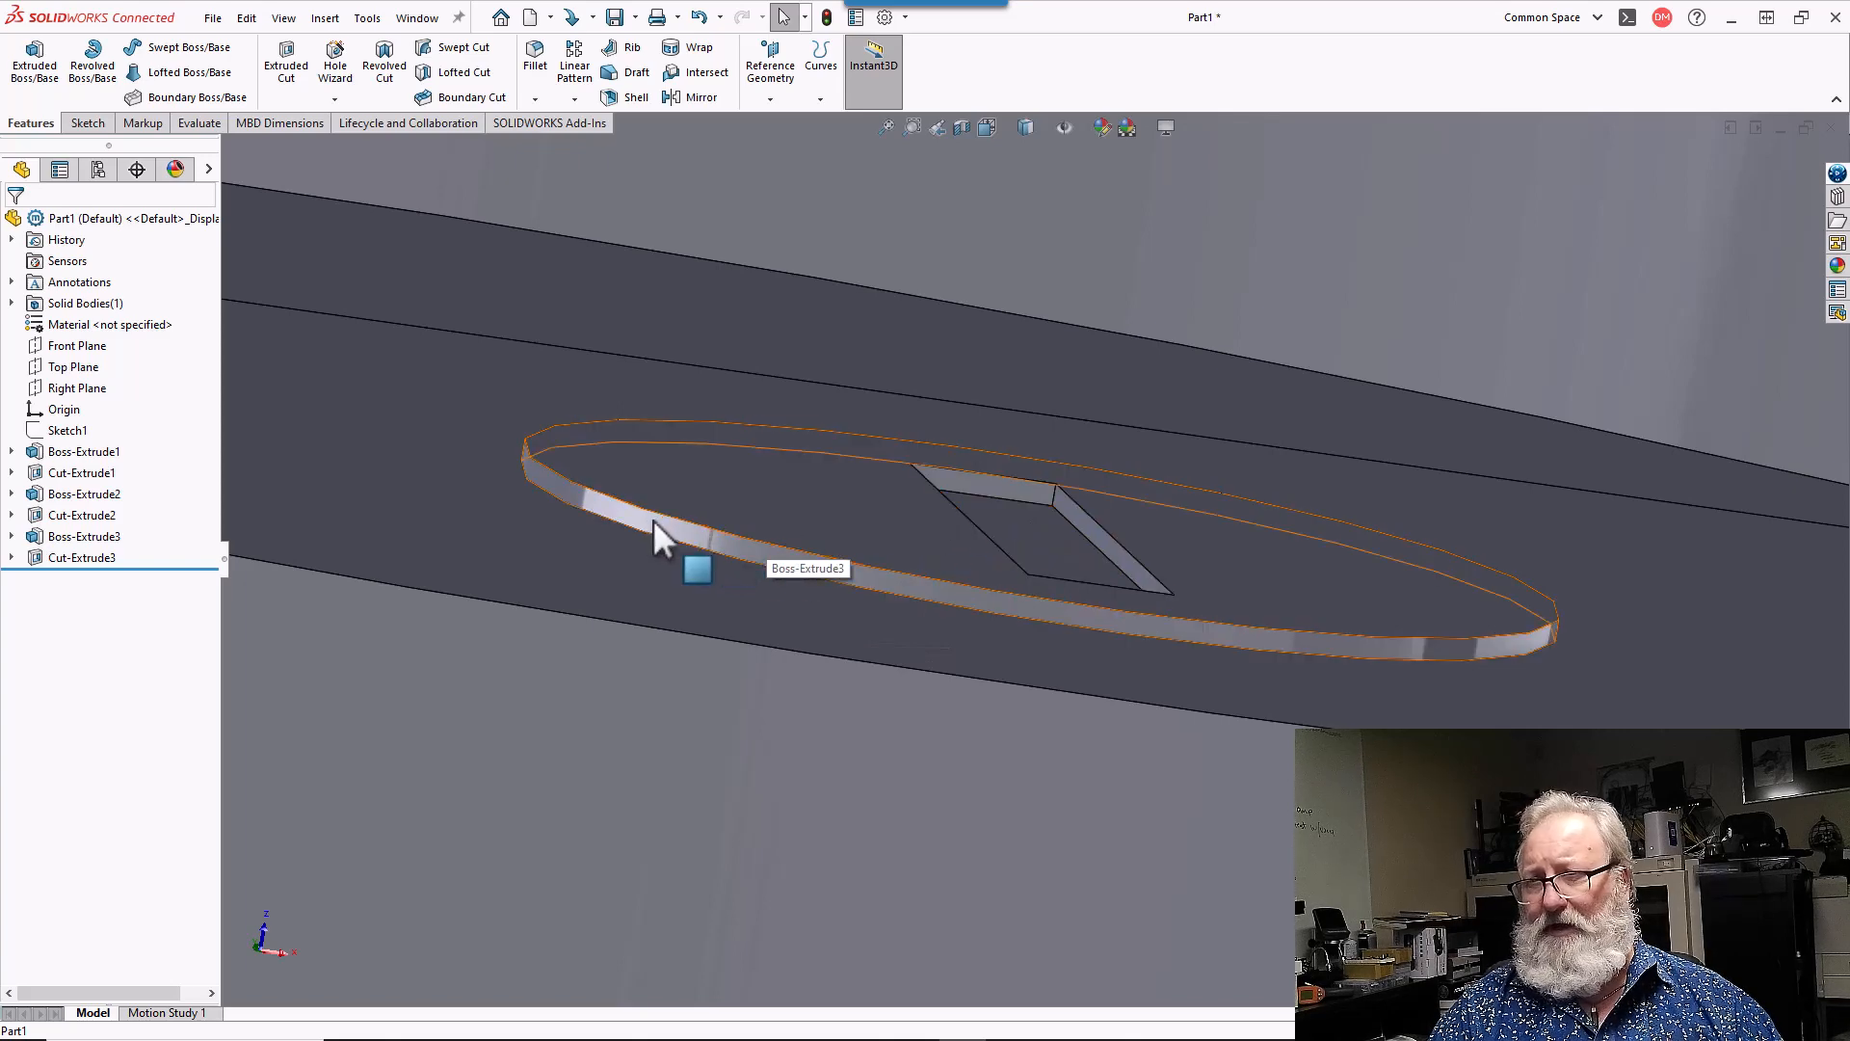
left_click(543, 523)
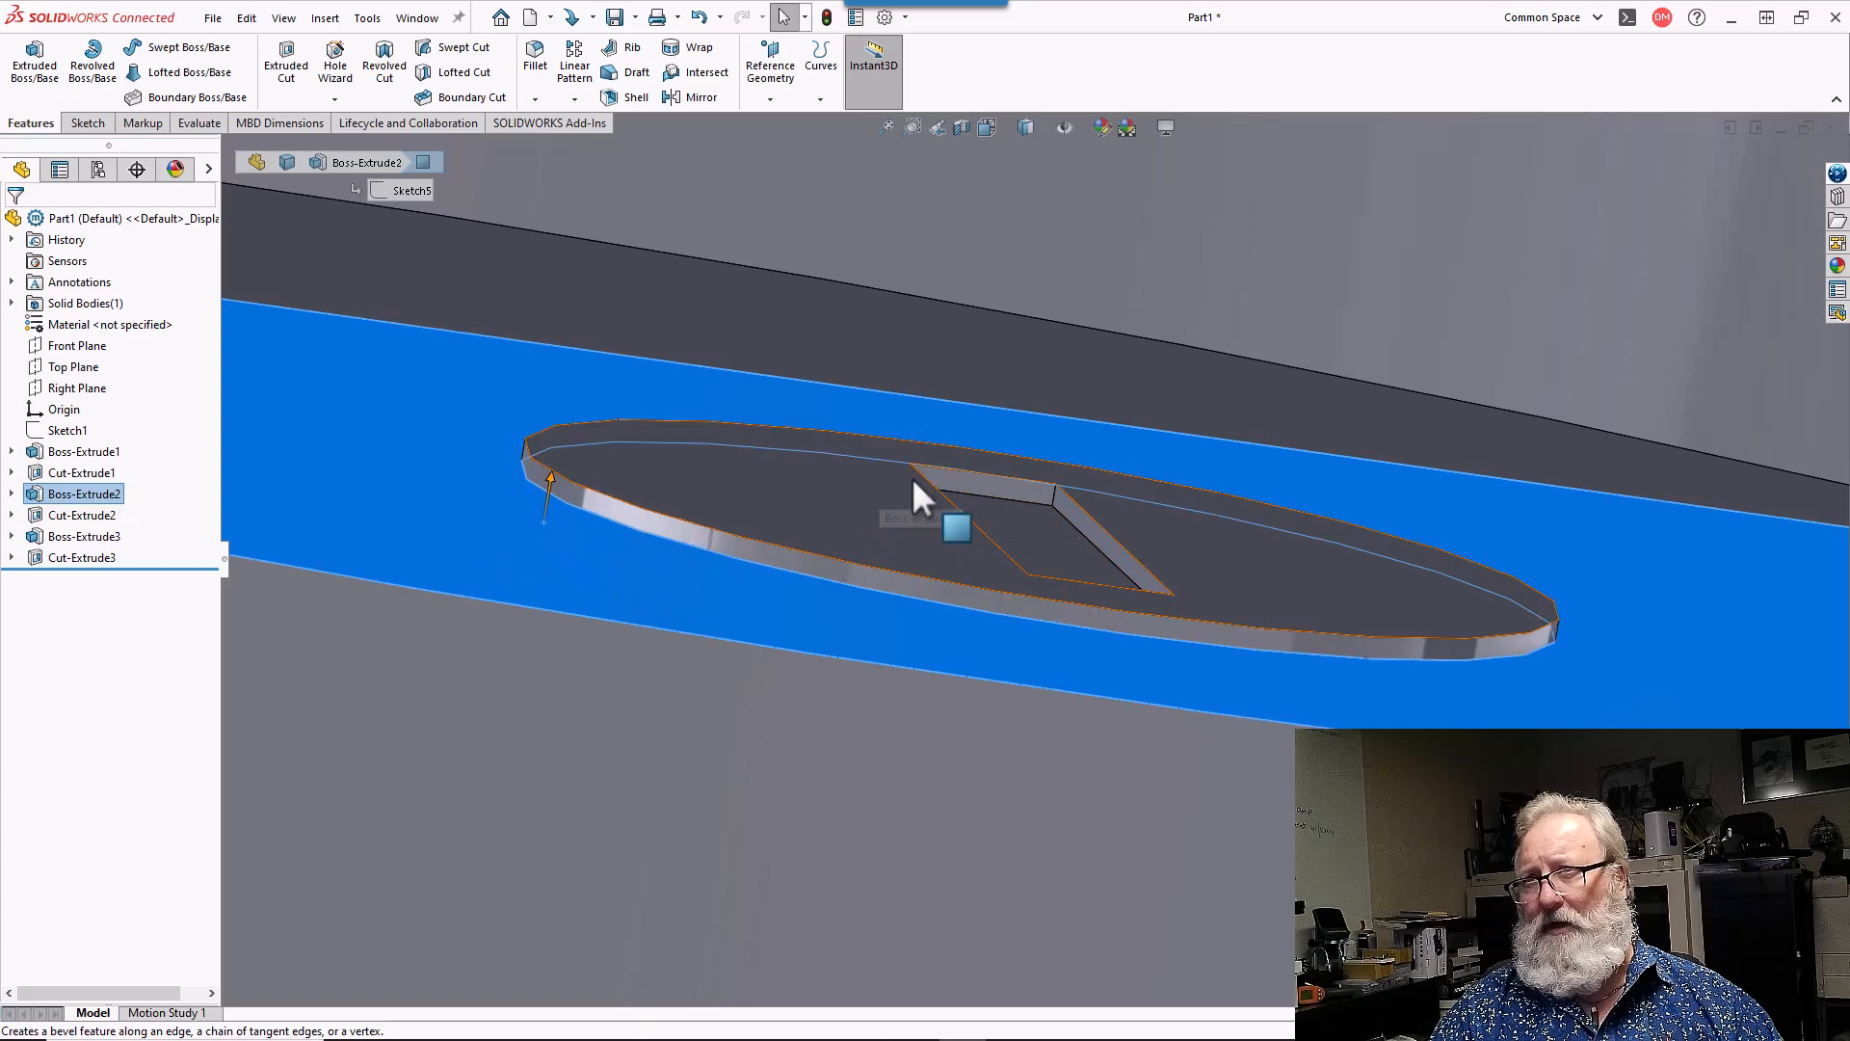
left_click(1002, 493)
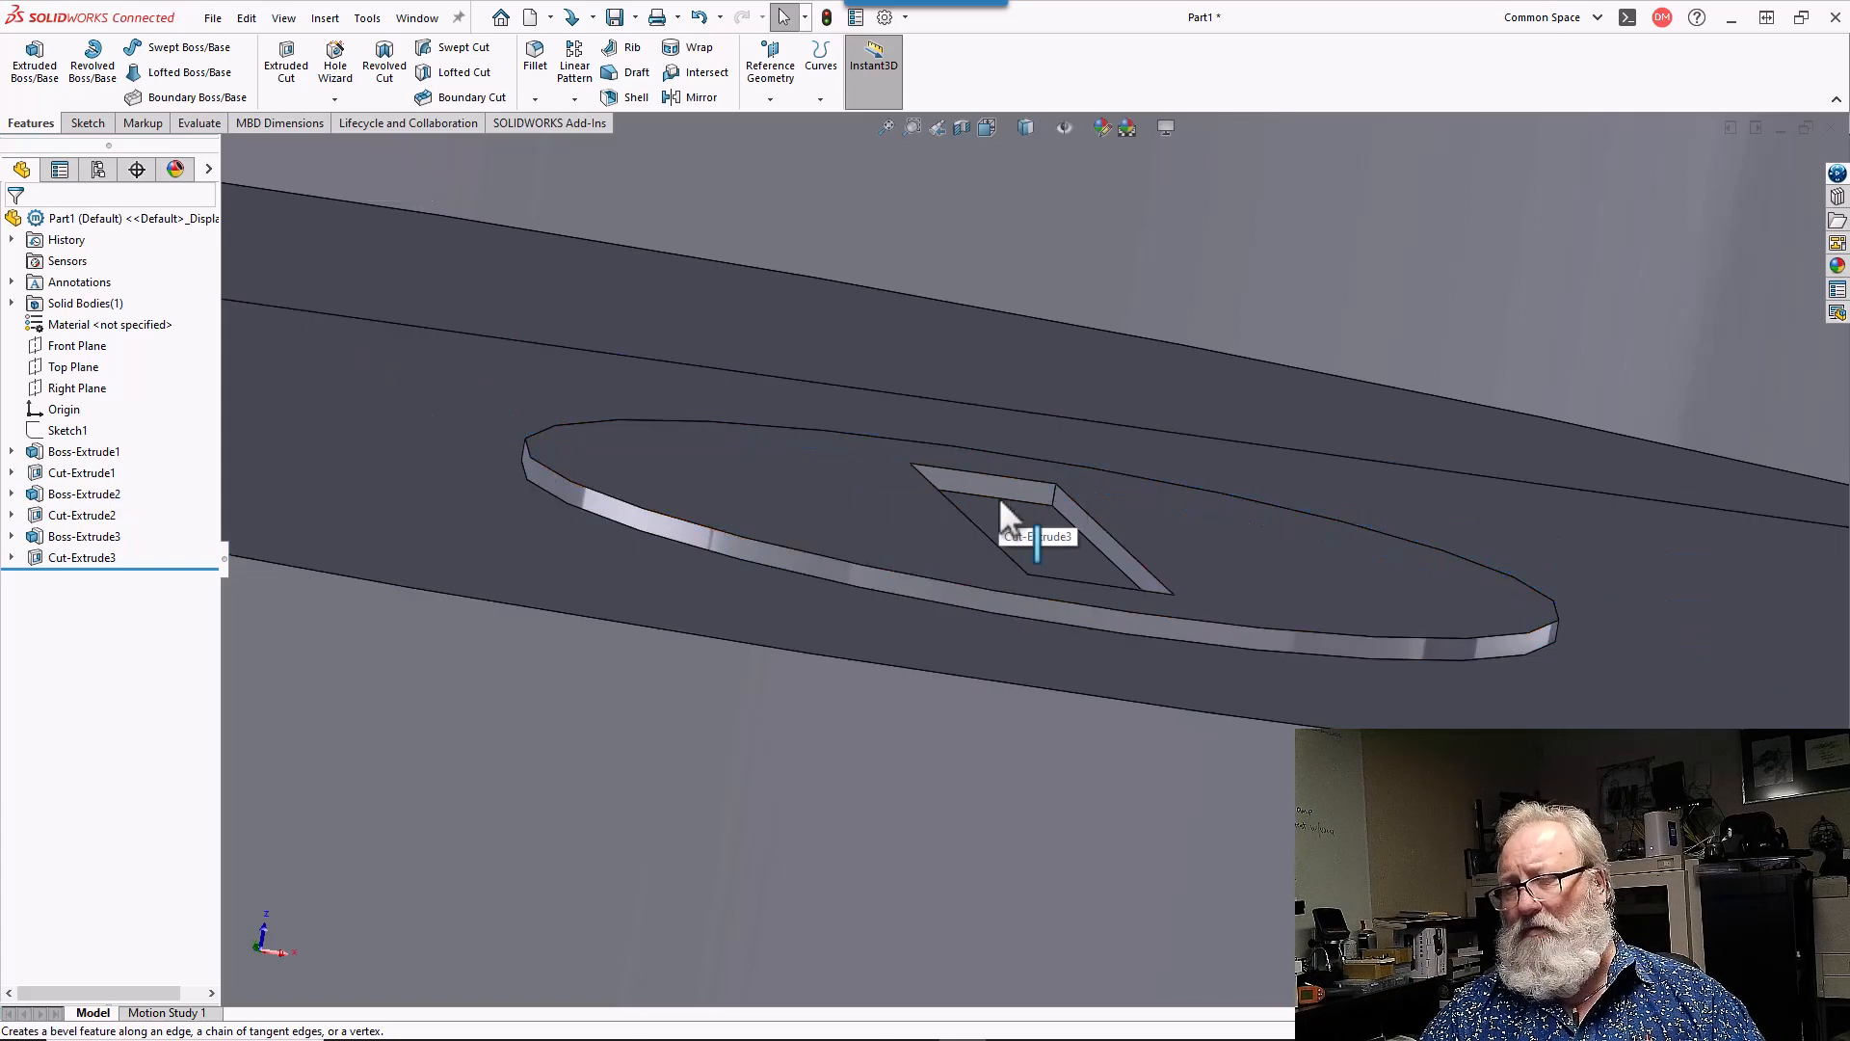
middle_click_drag(1002, 495, 985, 737)
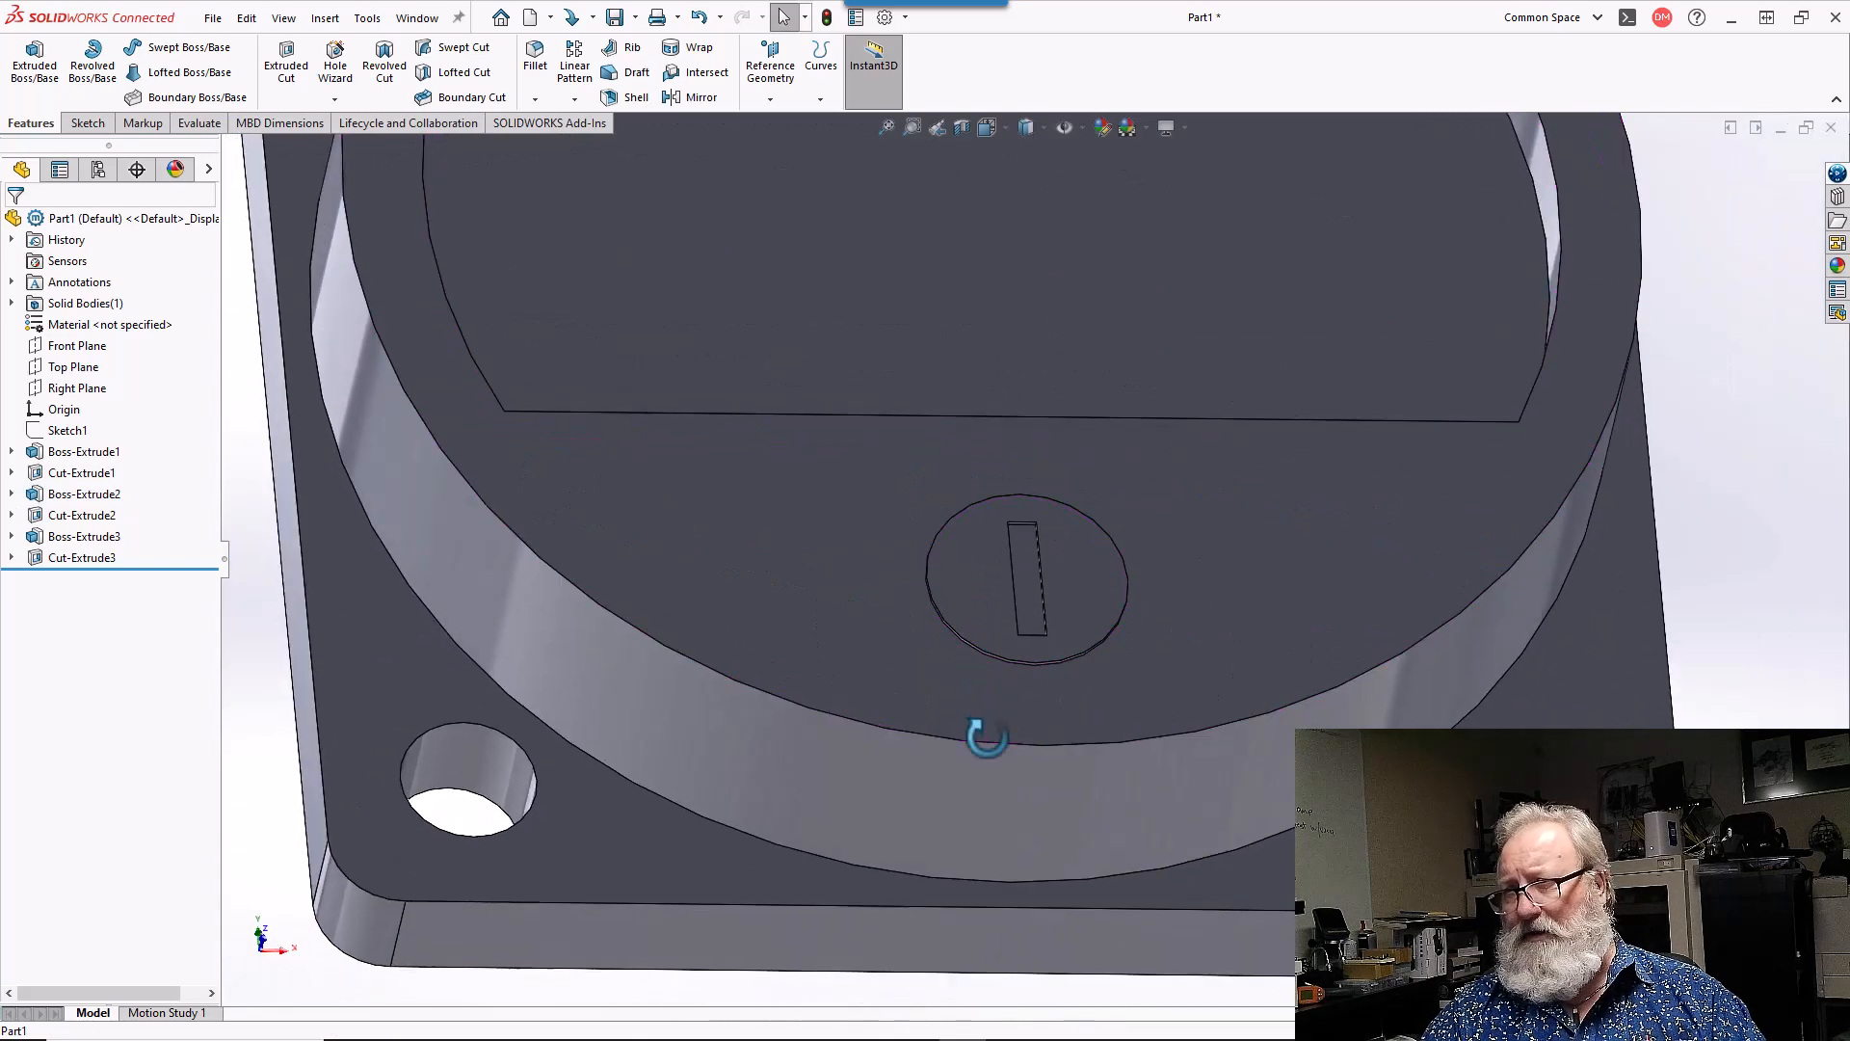
left_click(1091, 575)
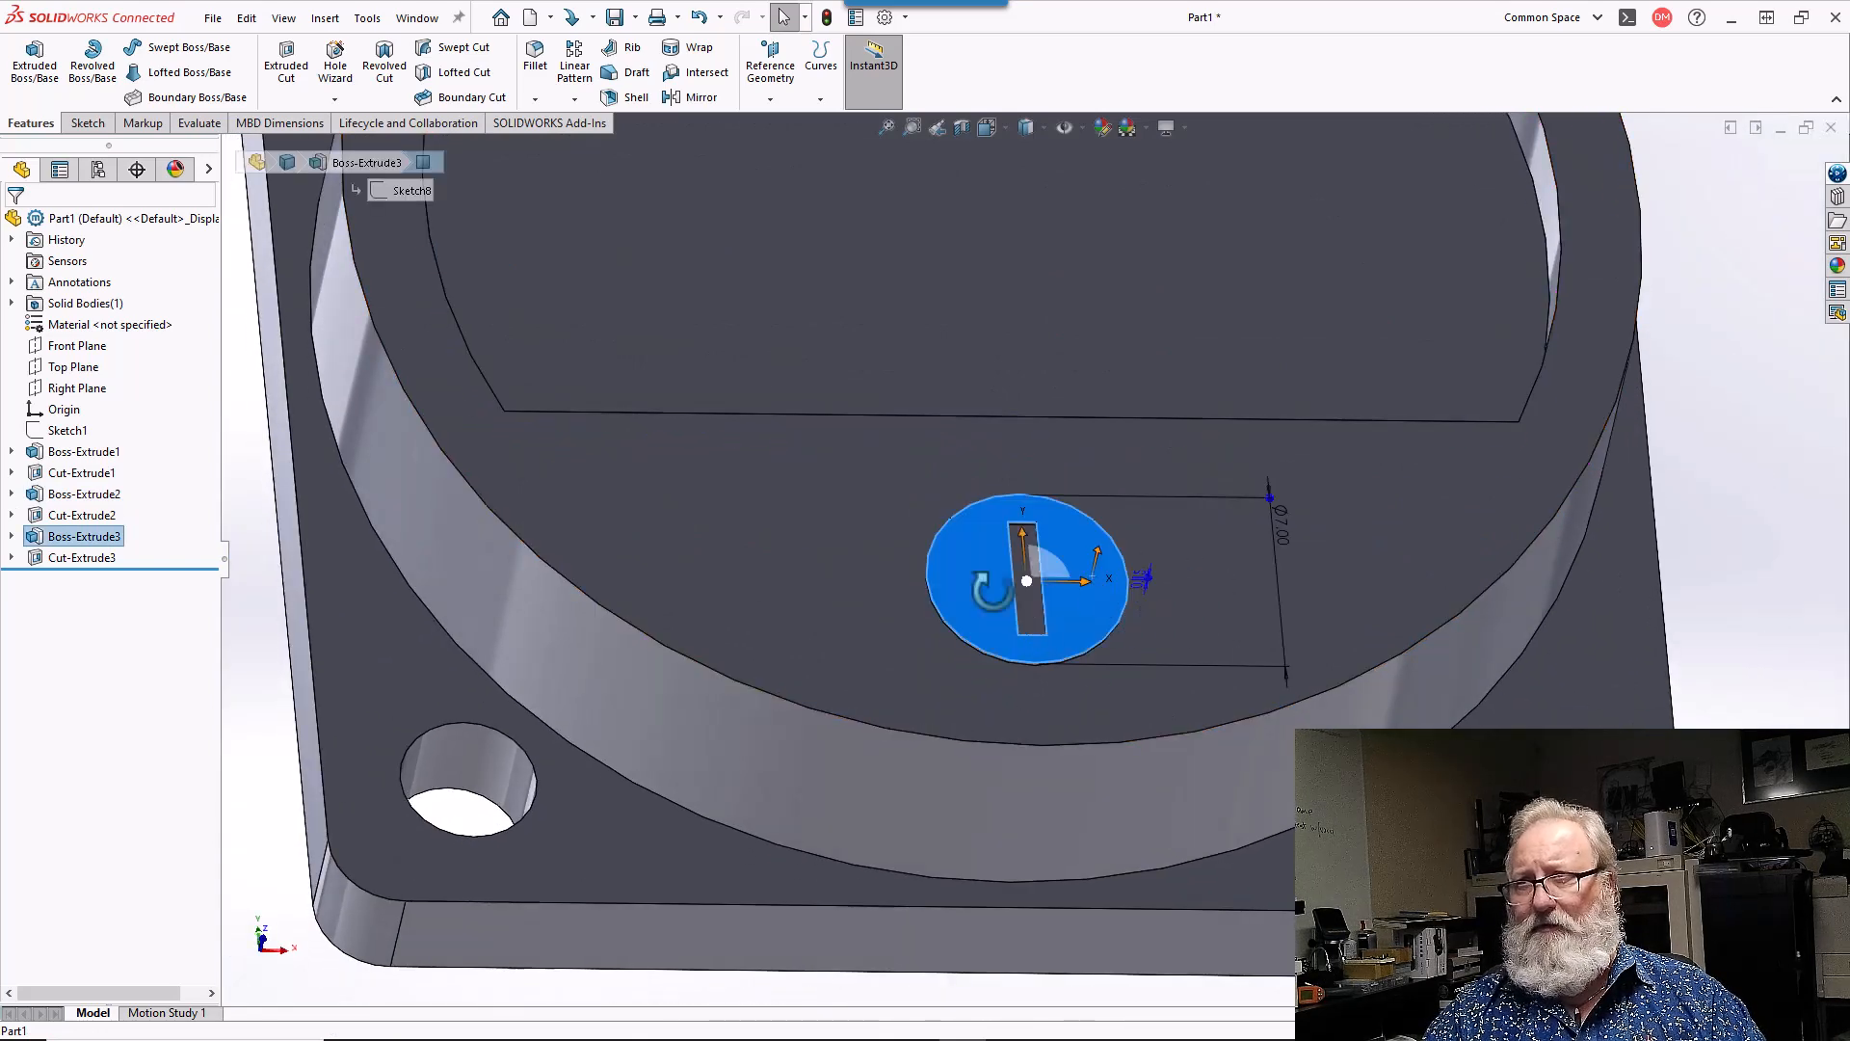
middle_click_drag(1041, 636, 957, 827)
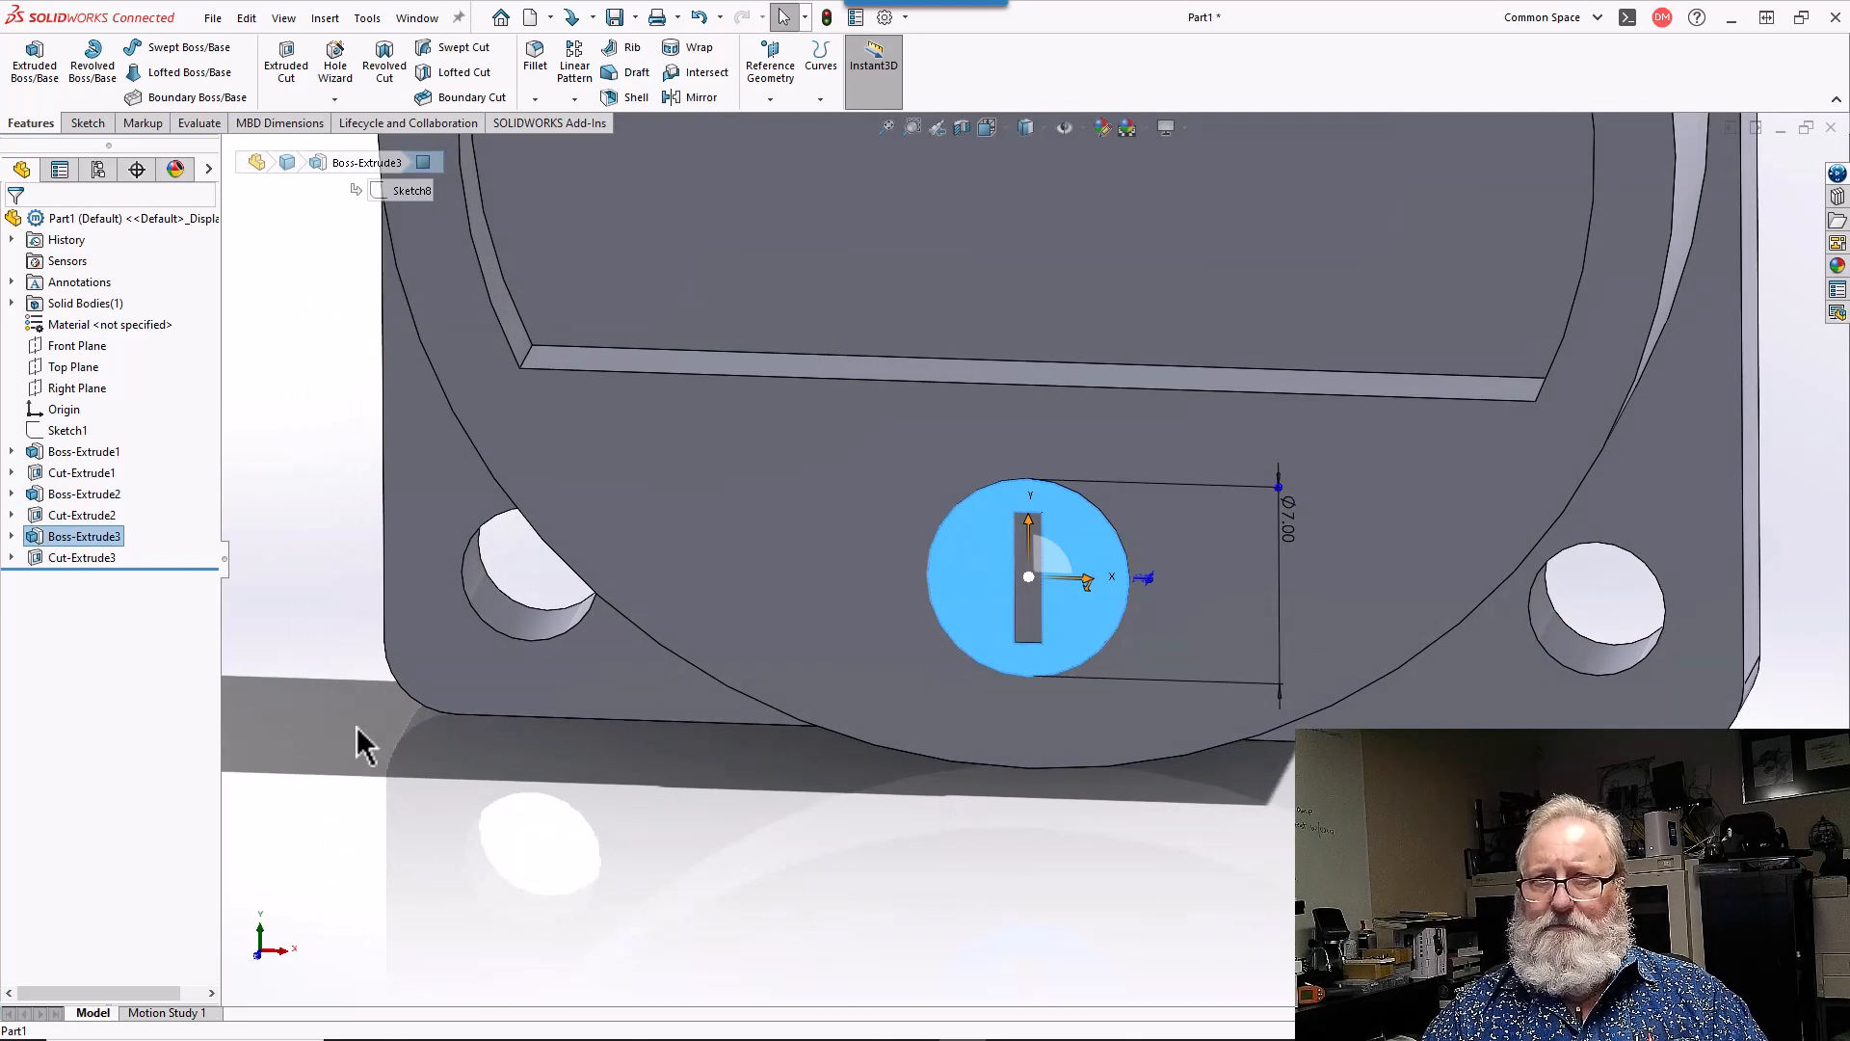
- Inspect the sketch of the flat-edged cut for the distance between its flat edge and the arc below
left_click(12, 538)
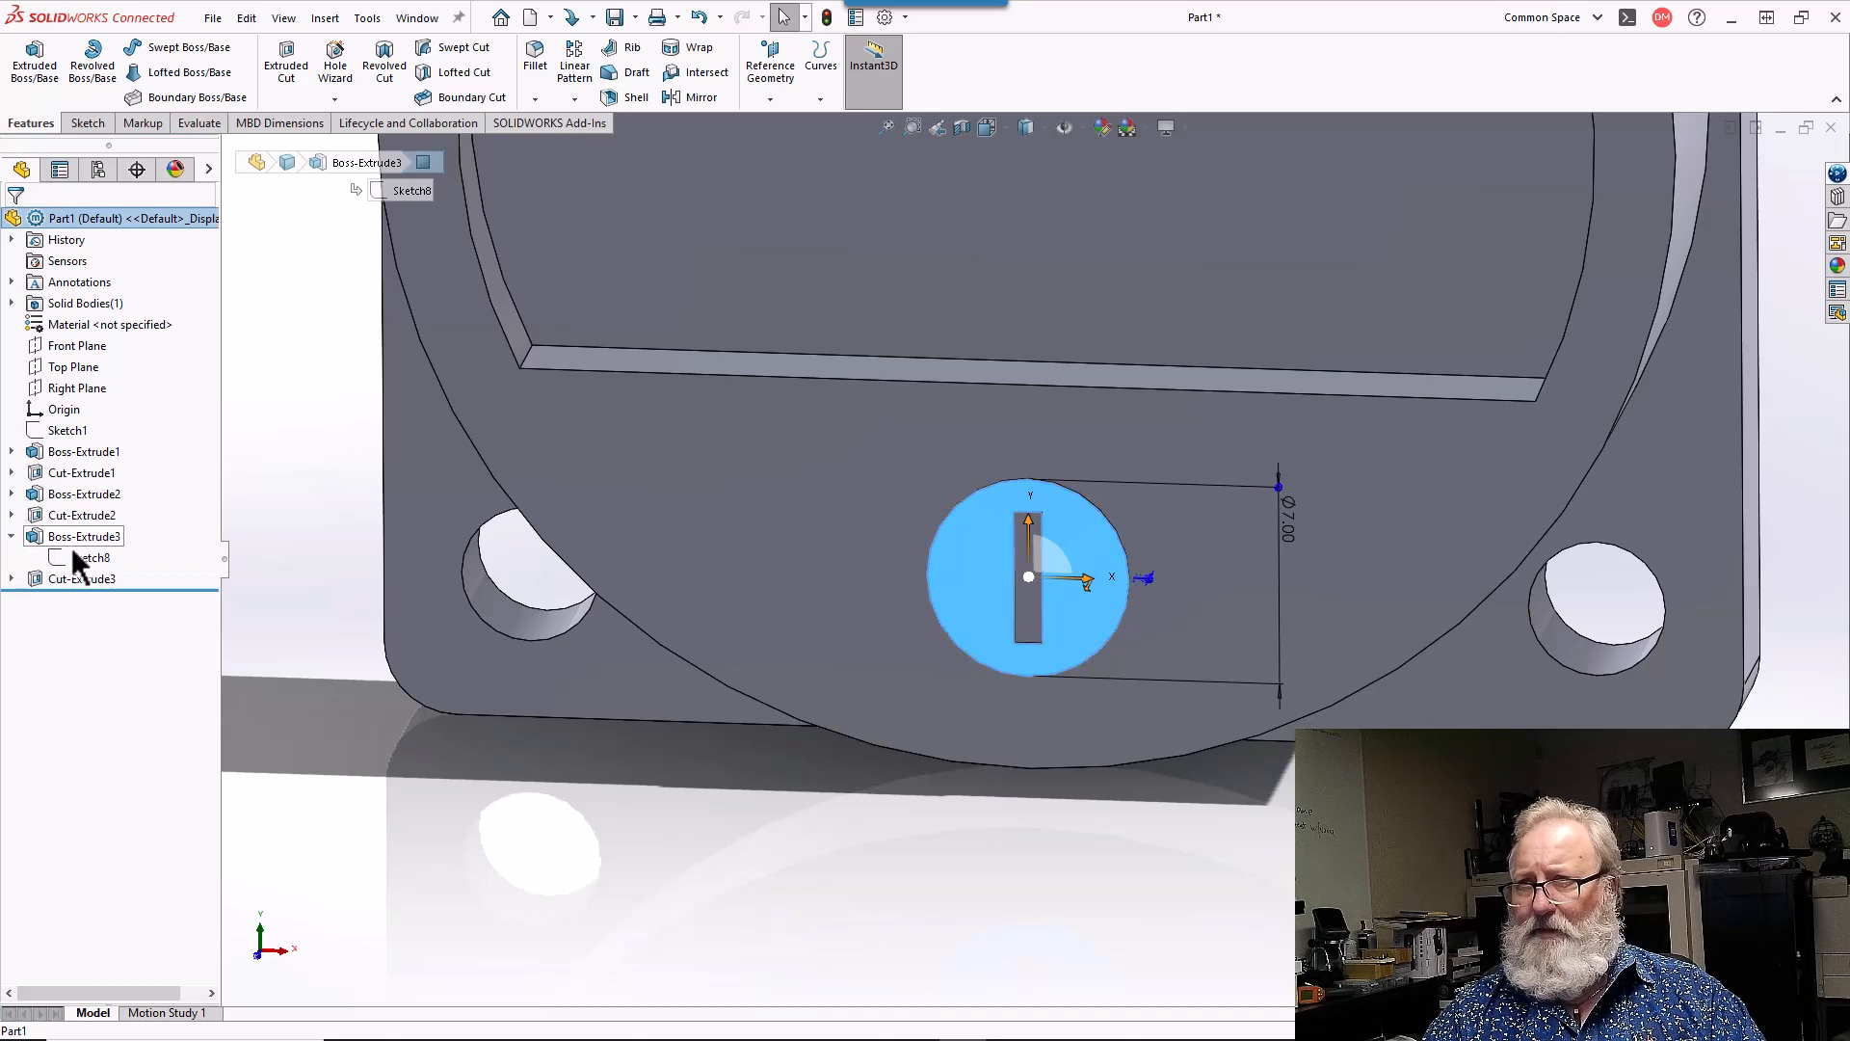
left_click(12, 515)
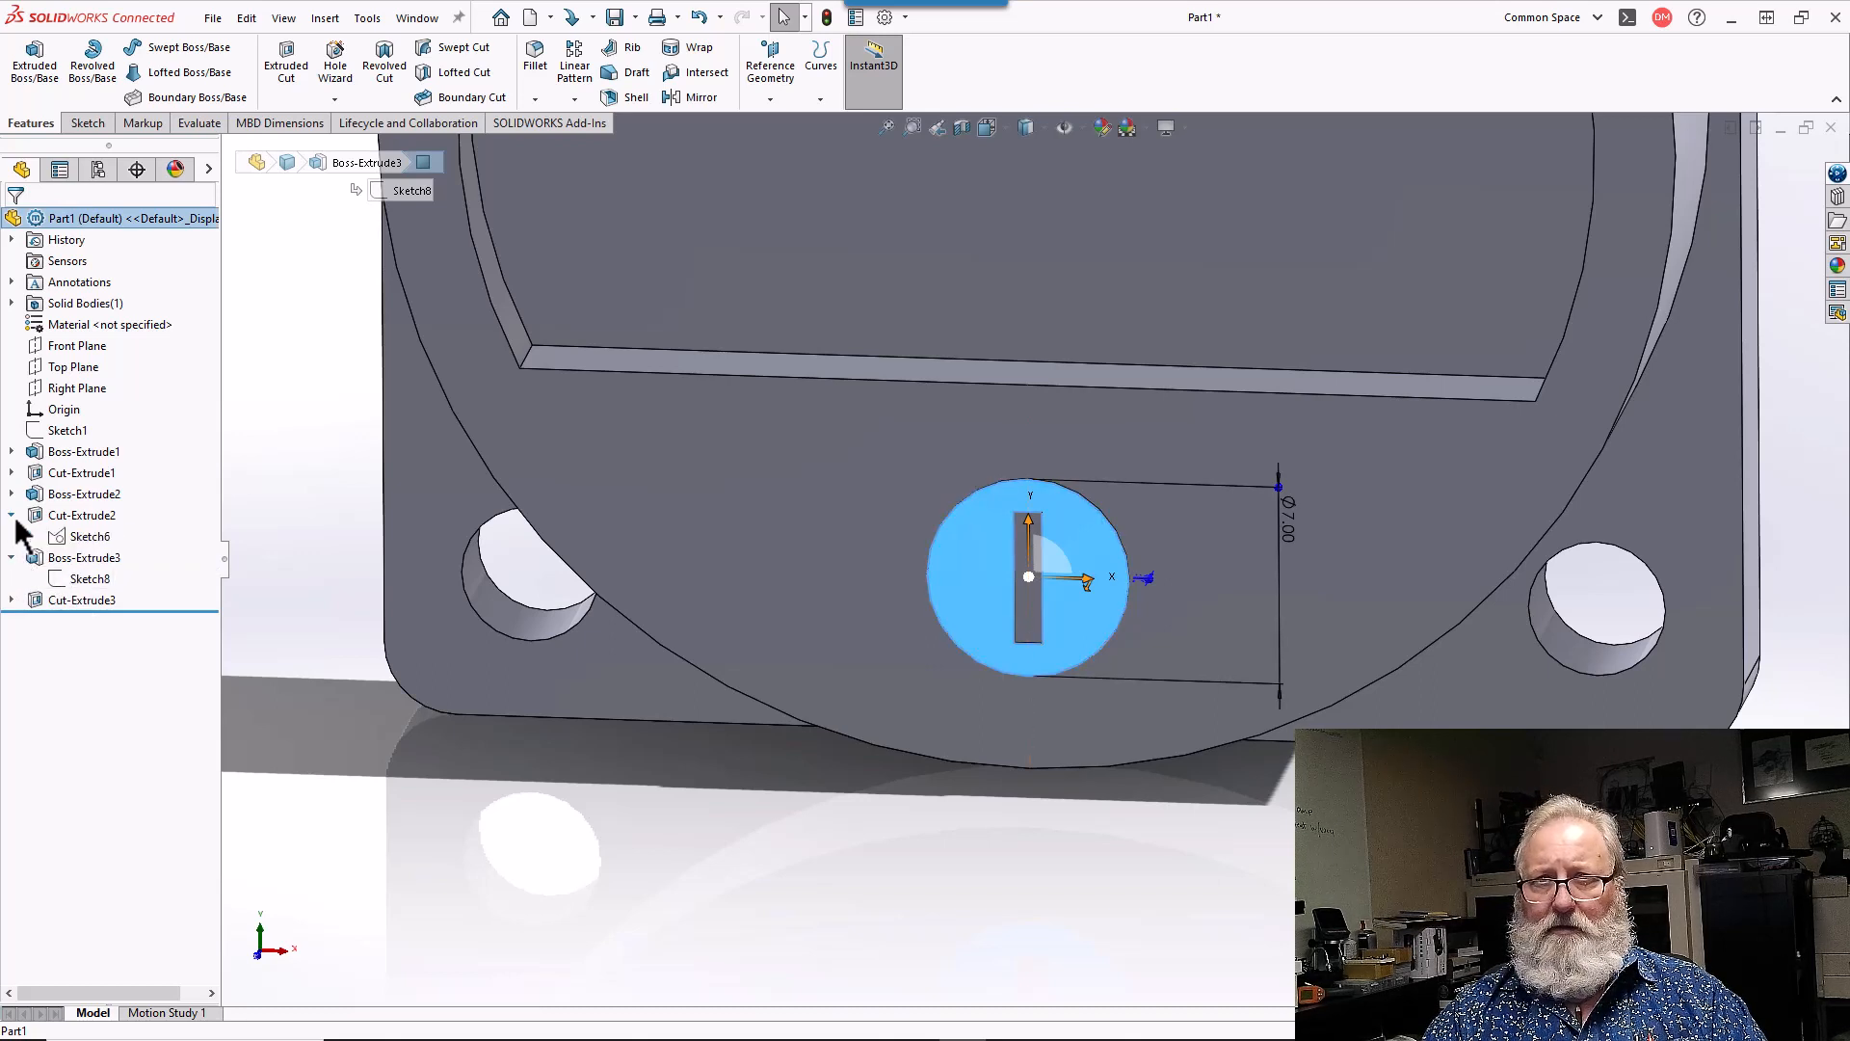
left_click(858, 338)
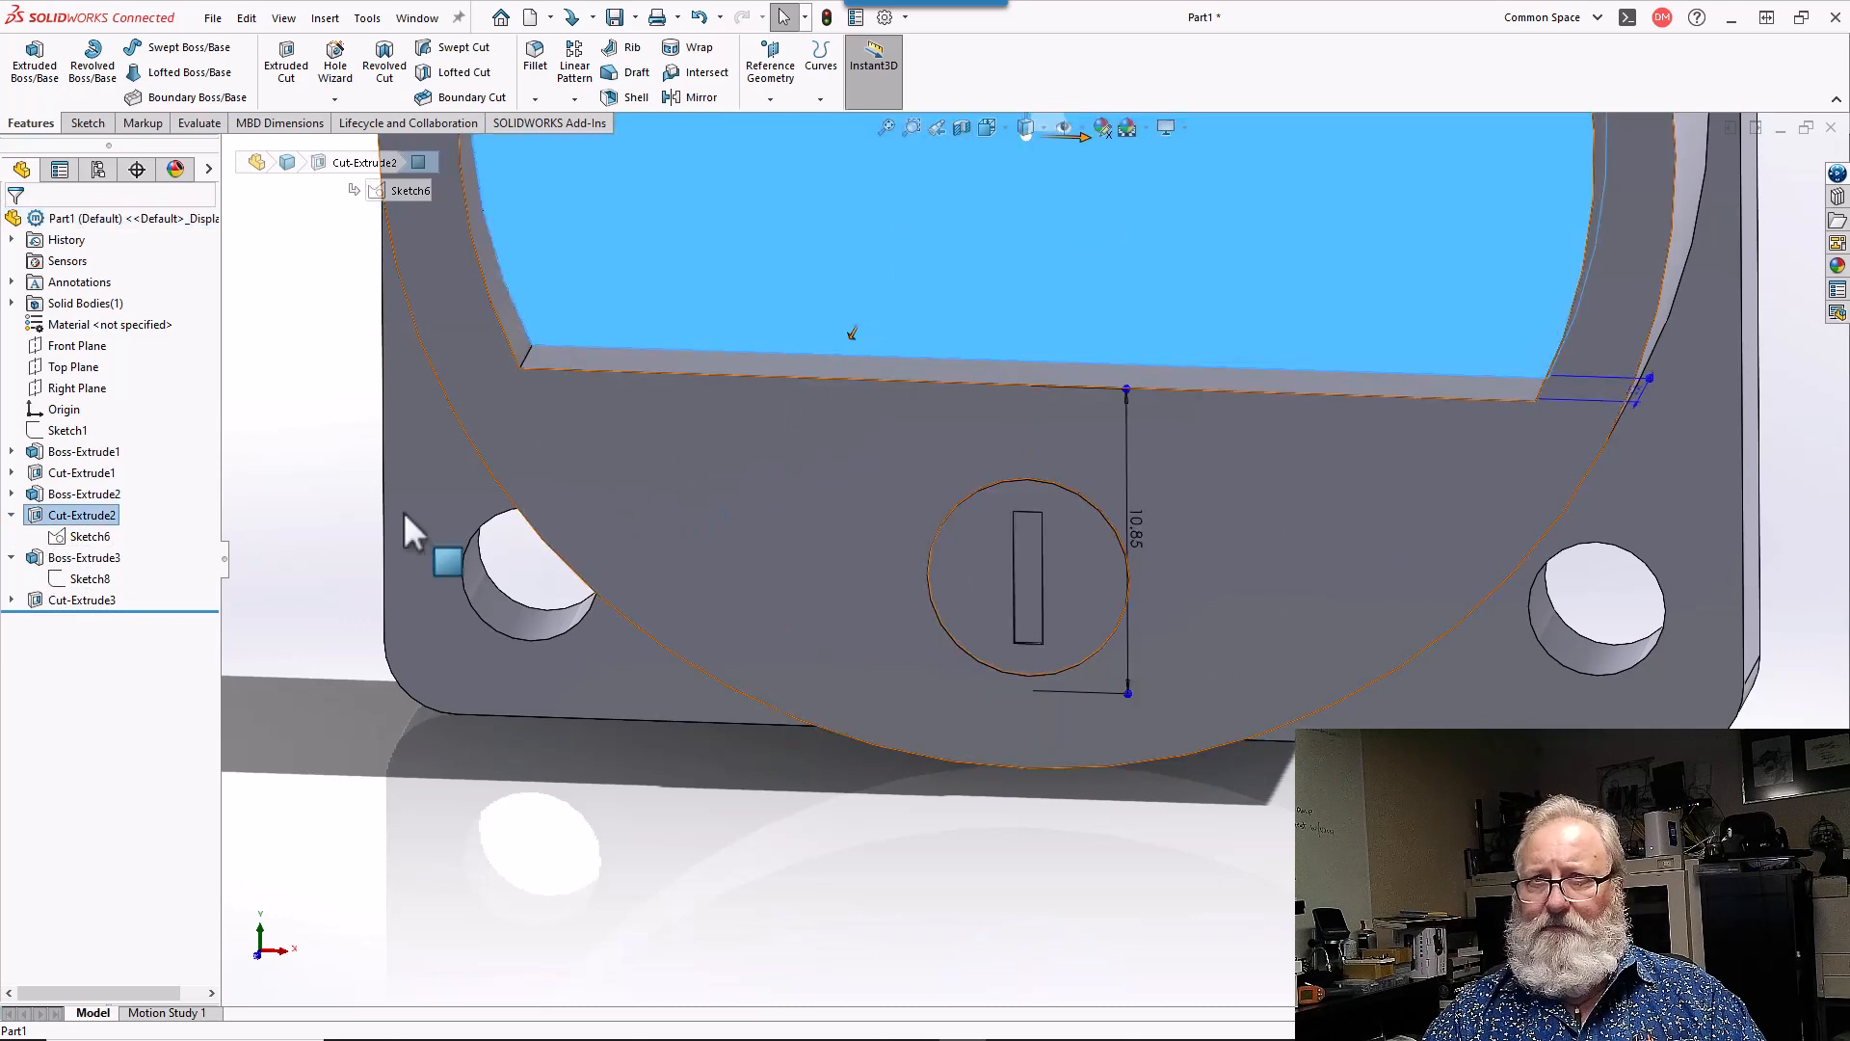
left_click(89, 536)
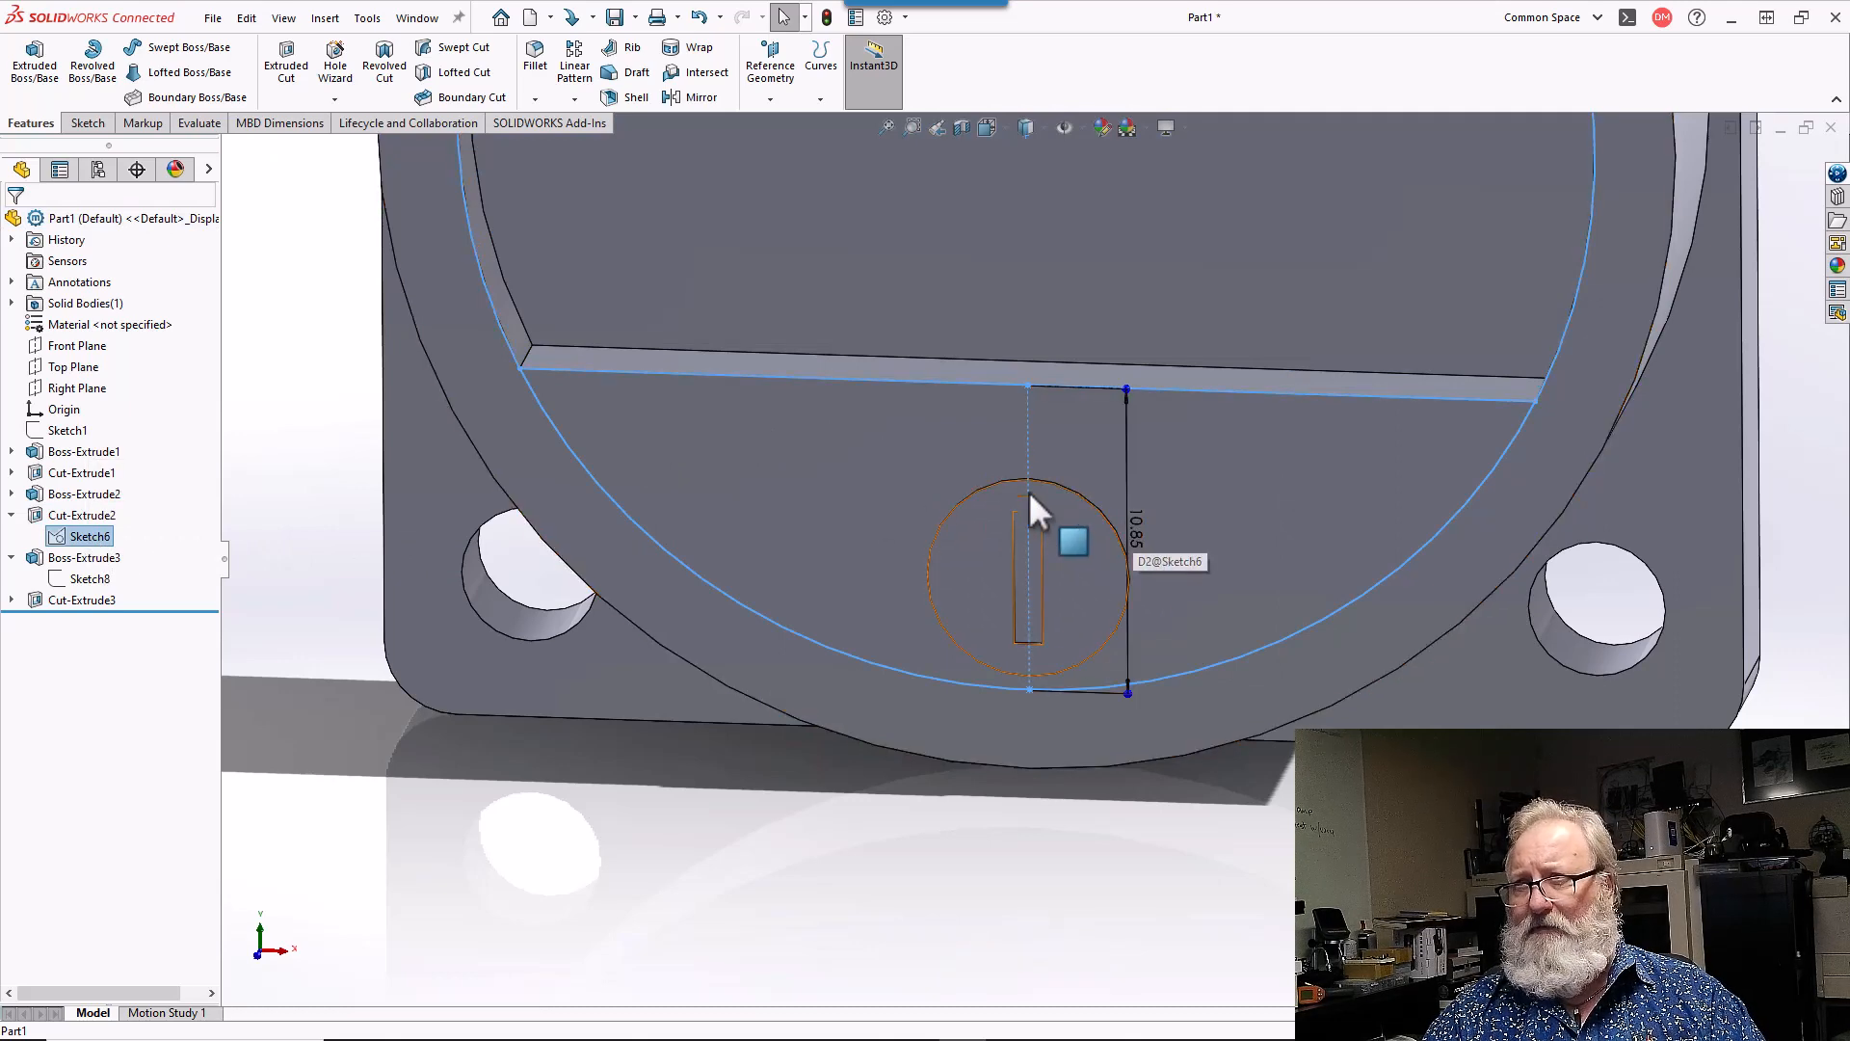
key("Escape")
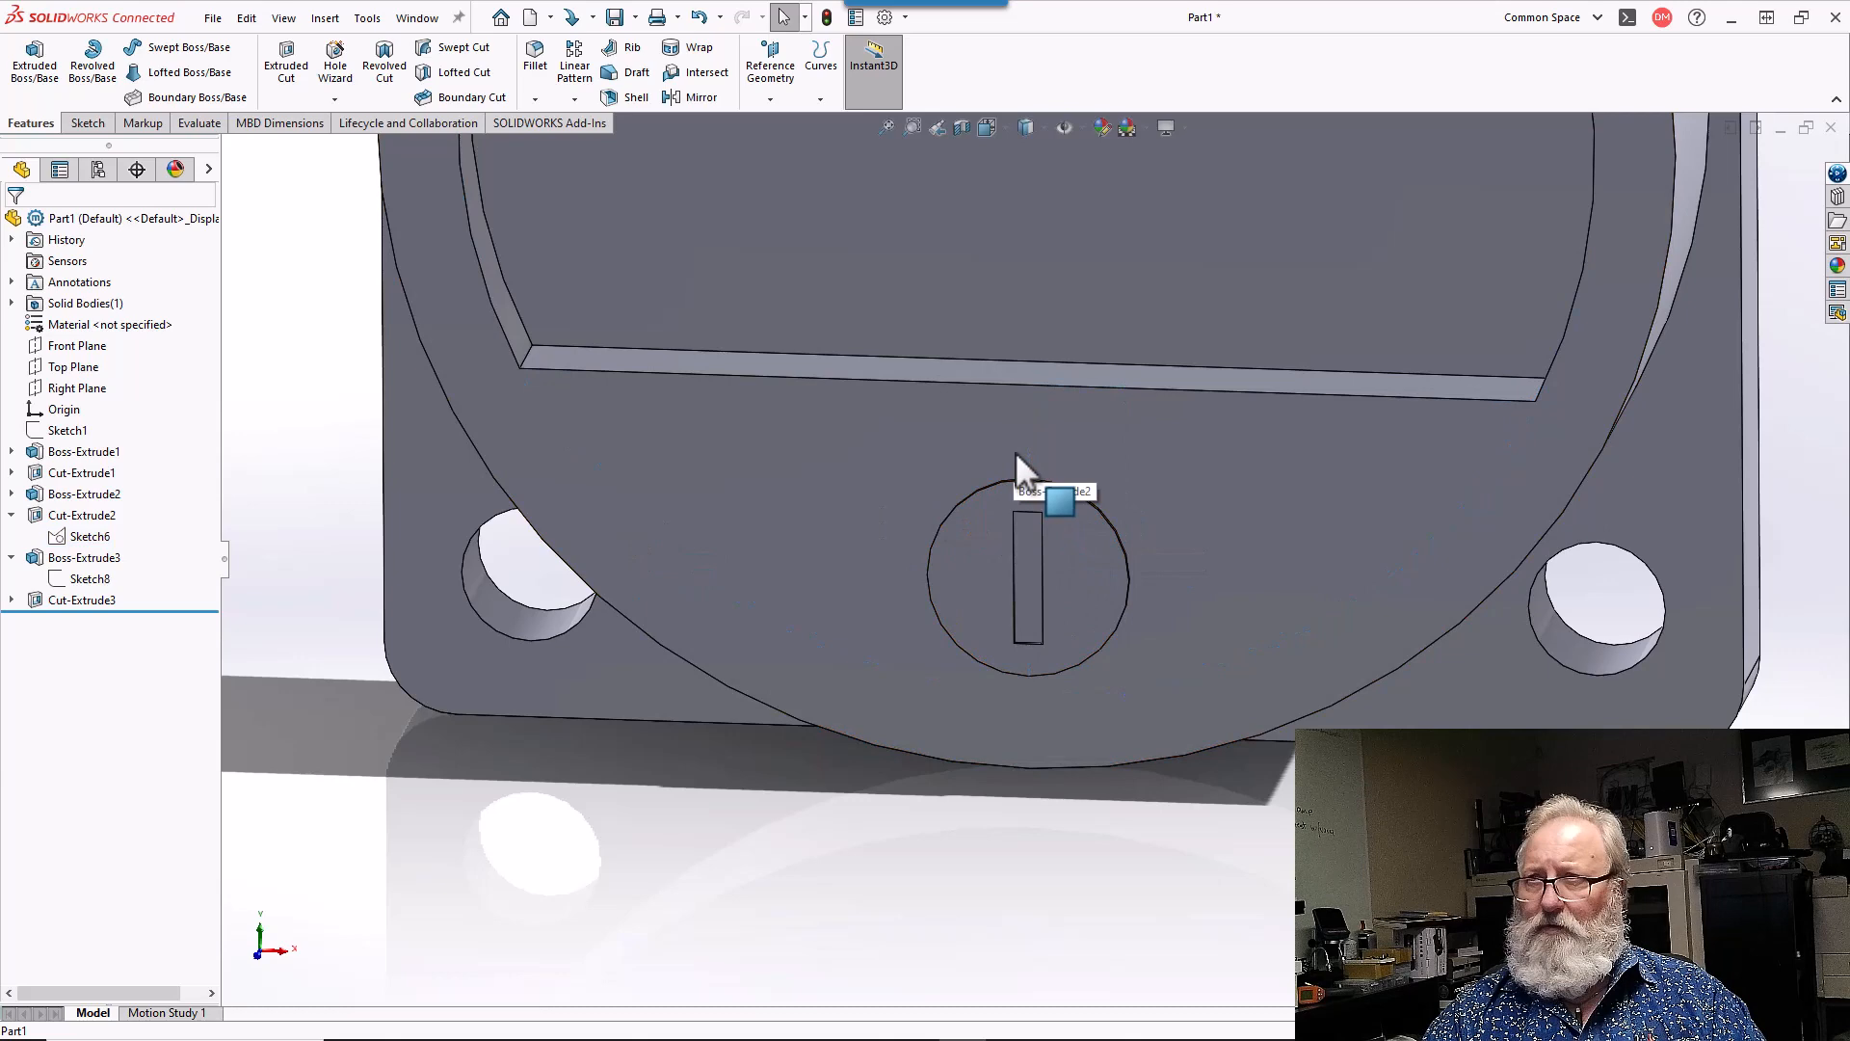
- Set up a reference plane offset 10.85/2 mm from the flat-edged cut's flat wall, flipped toward the round boss
left_click(979, 371)
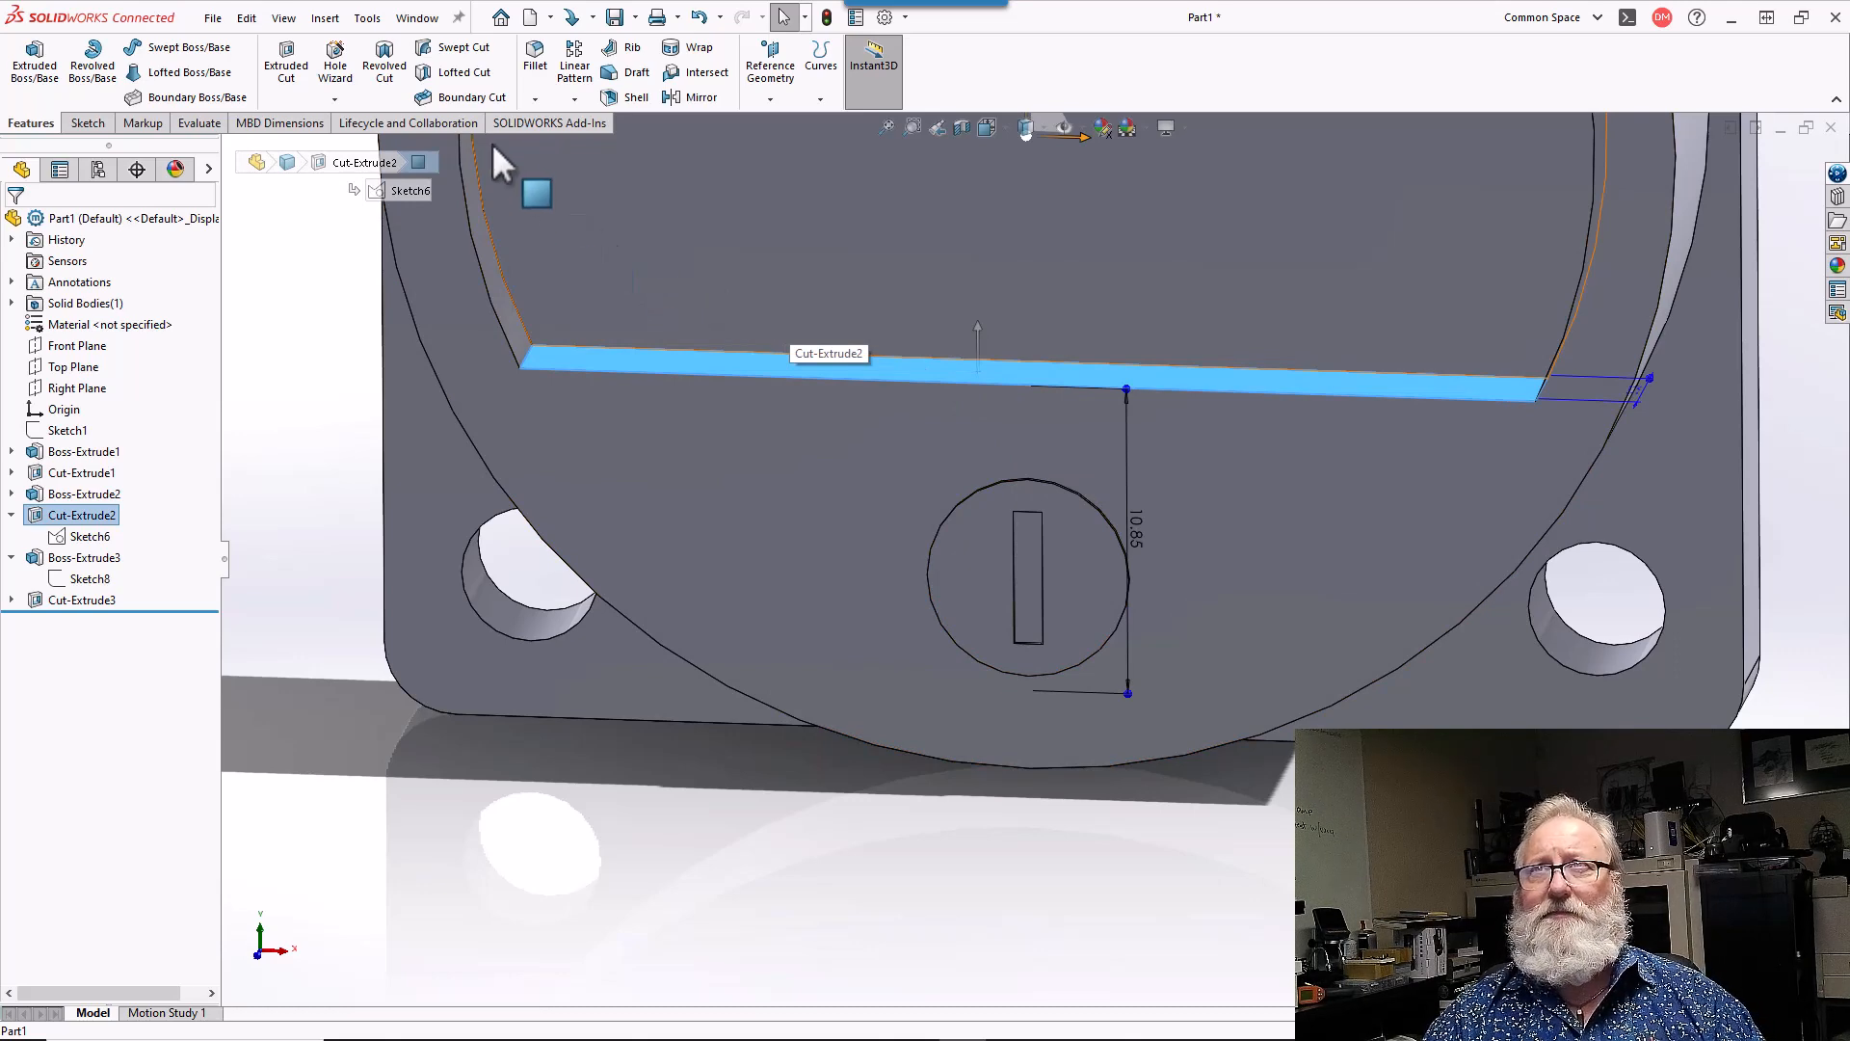
left_click(325, 21)
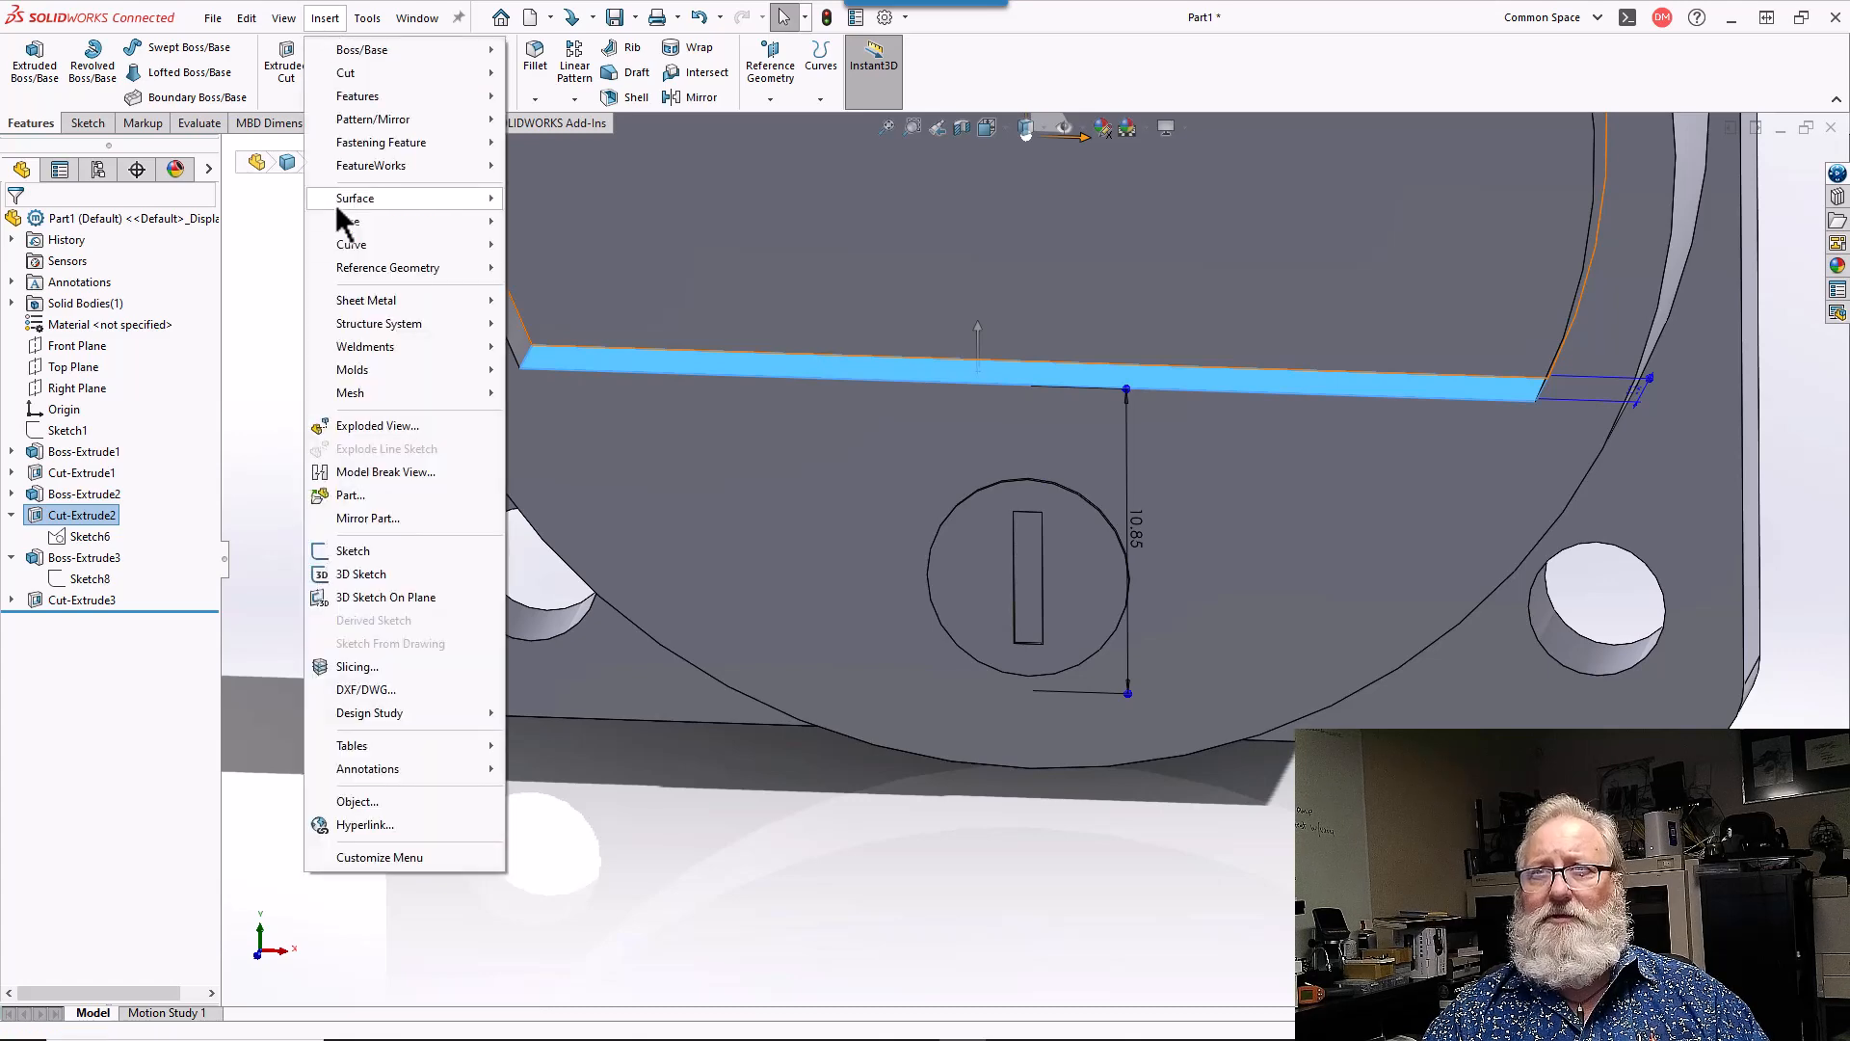
mouse_move(380, 293)
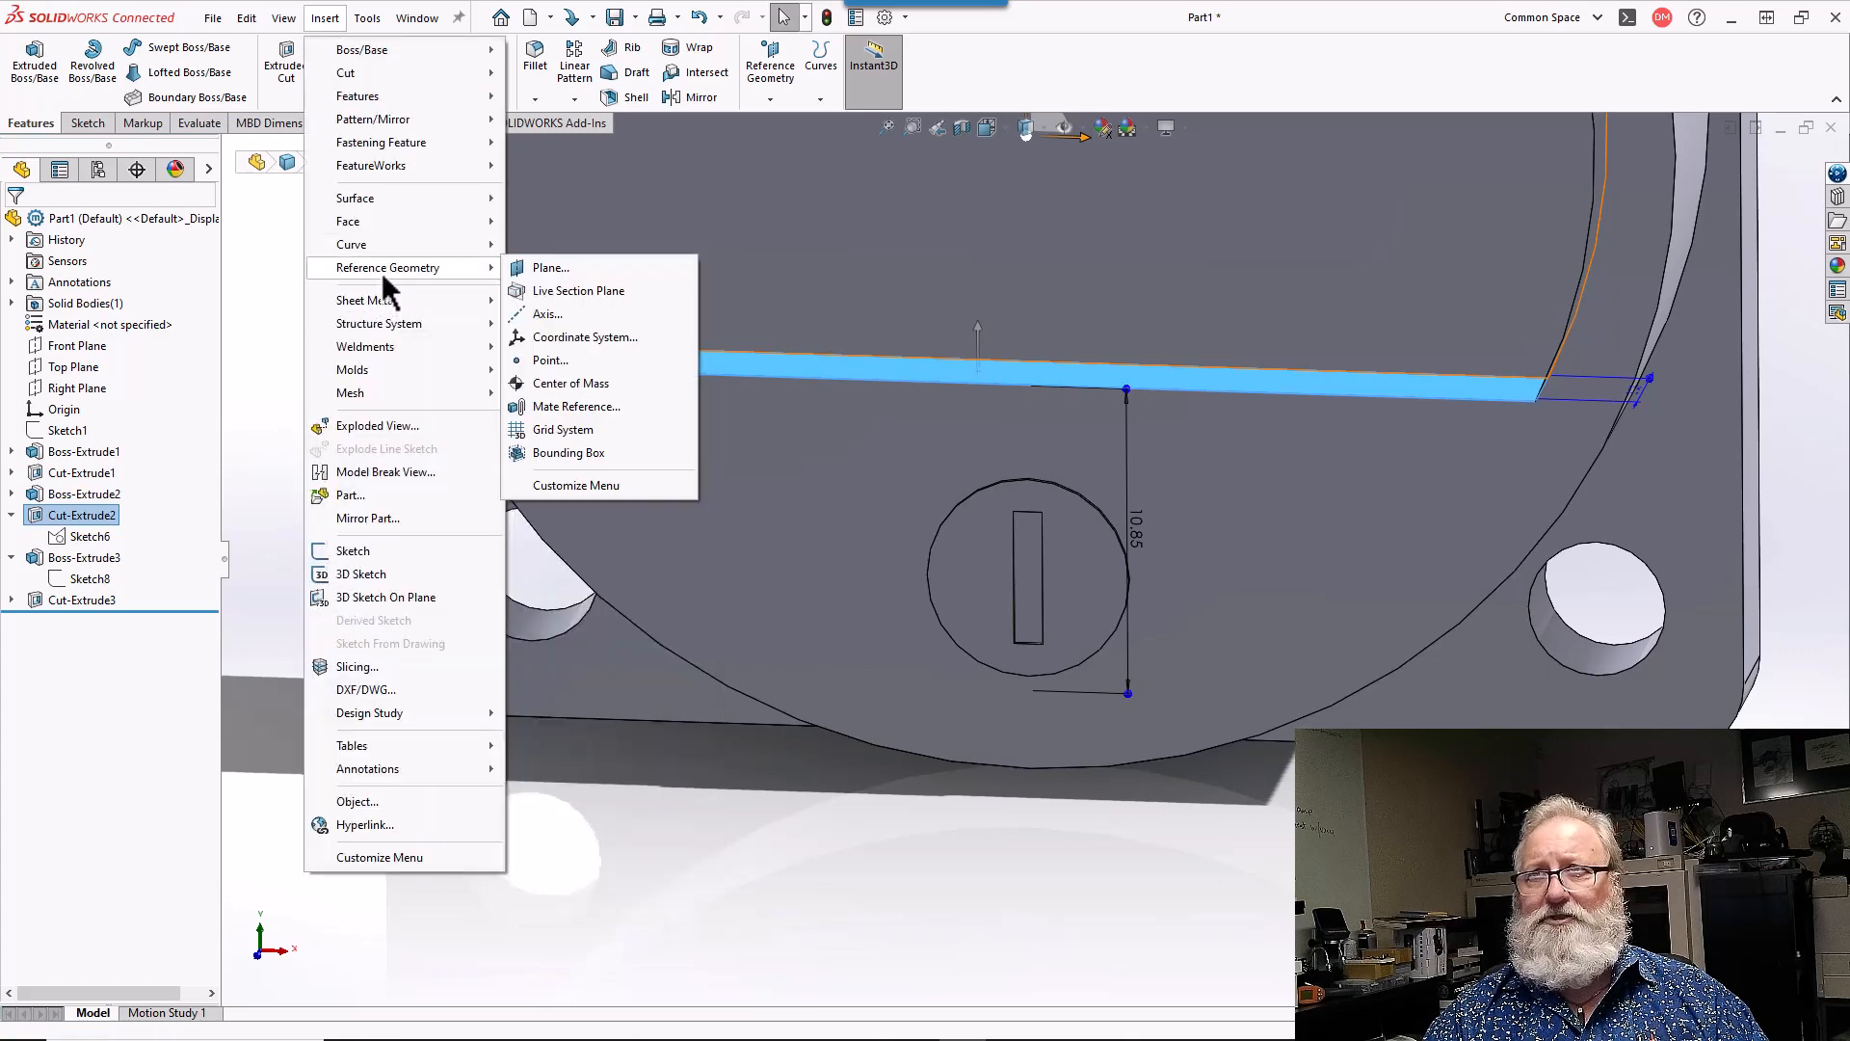
left_click(536, 274)
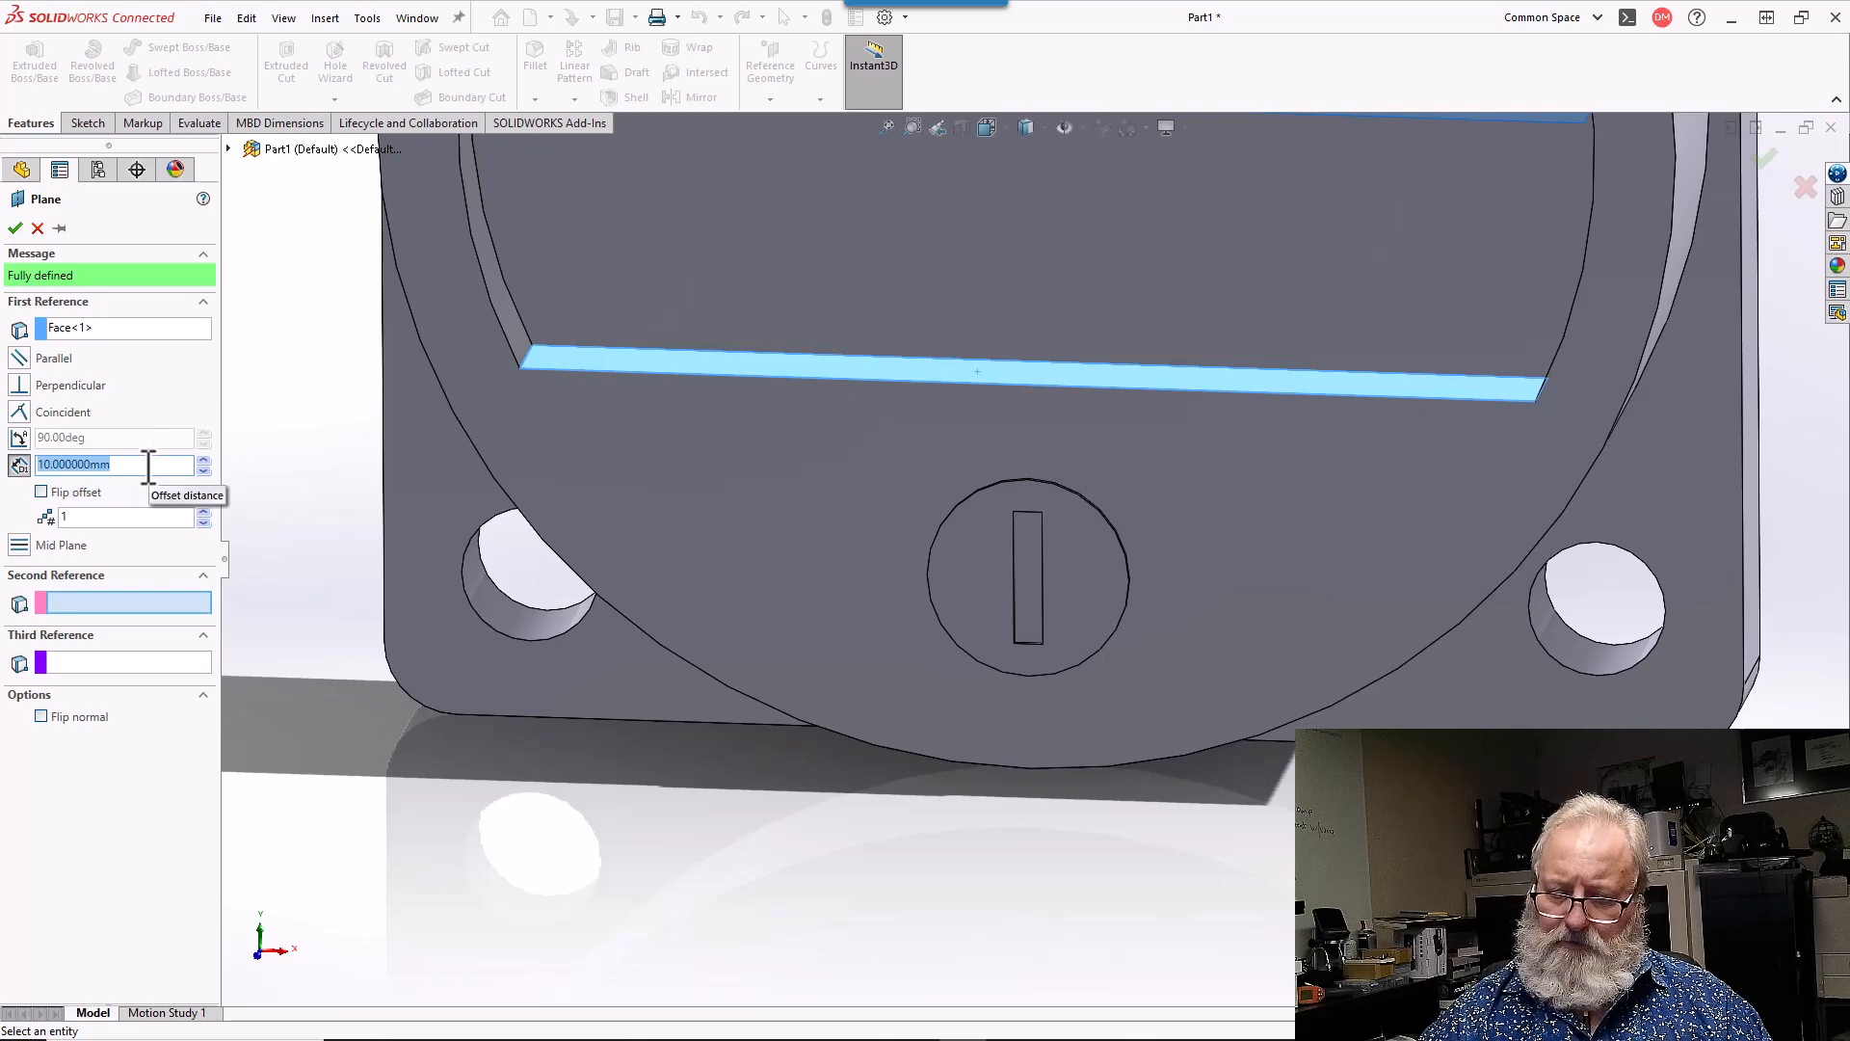
type("10.85/")
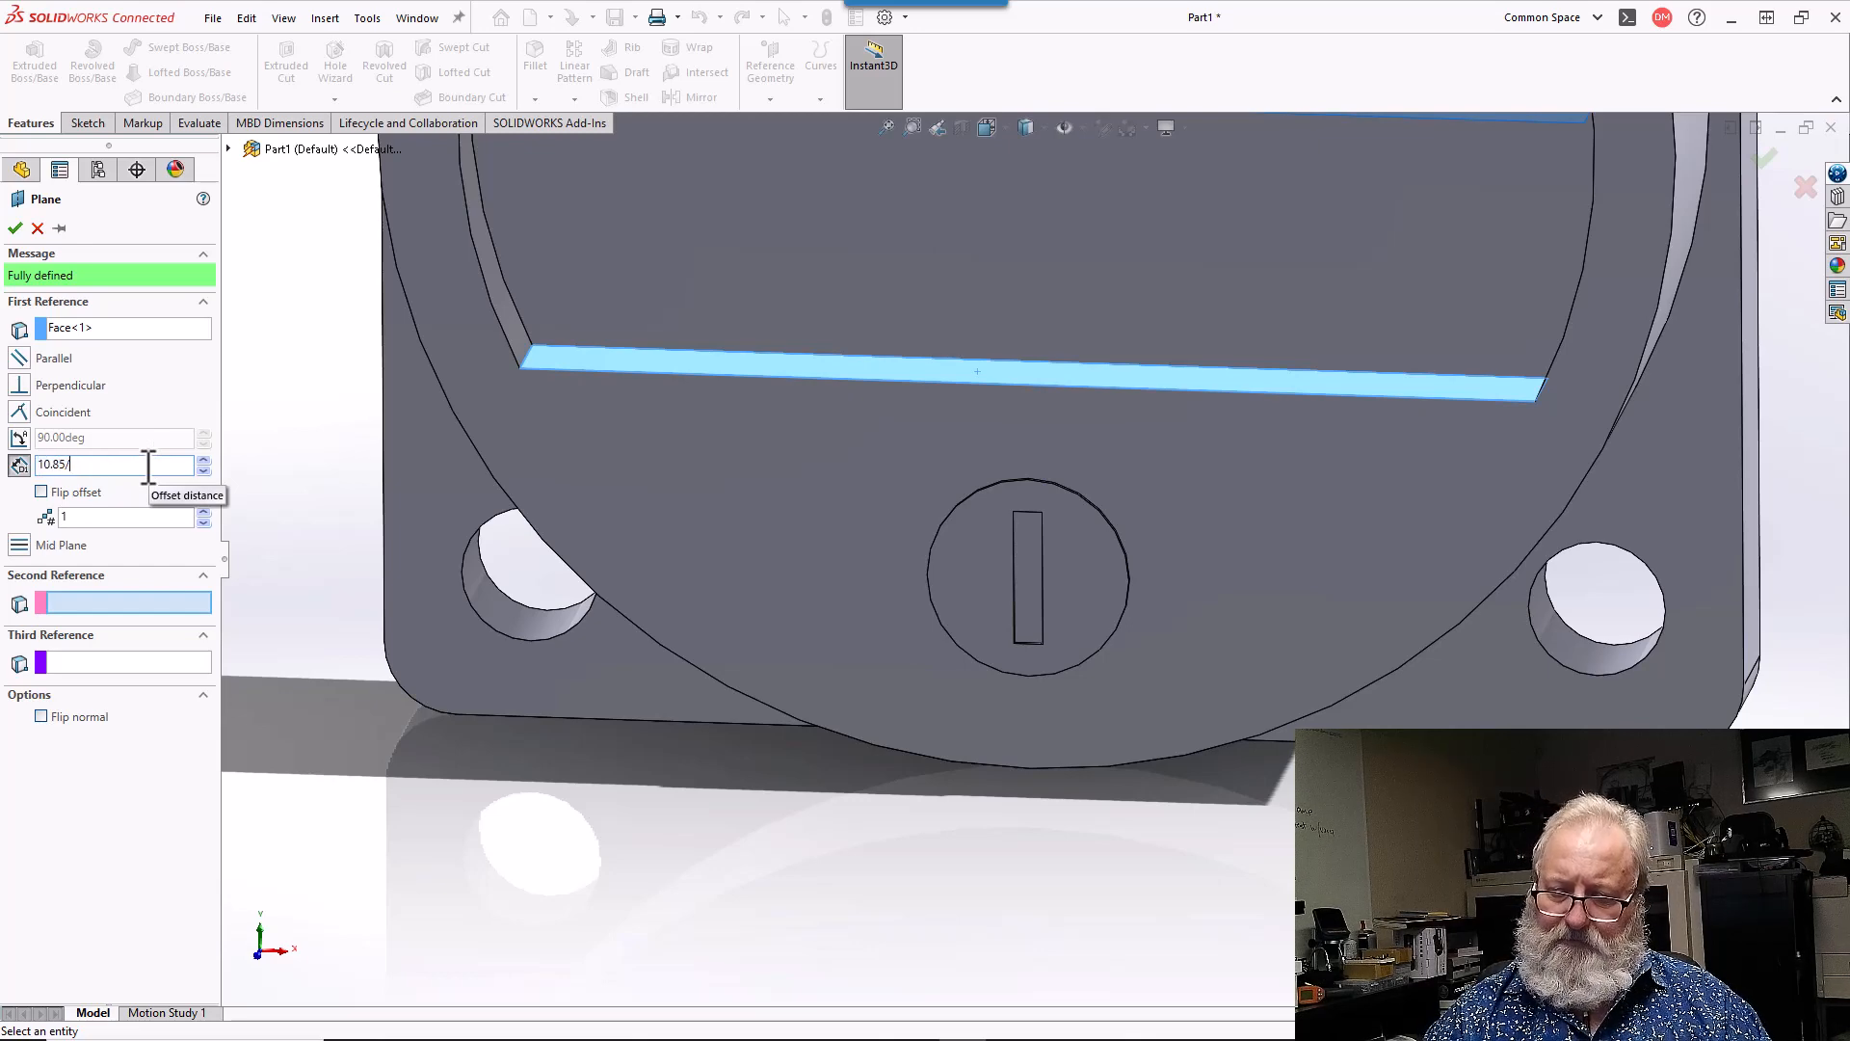
type("2")
key("Return")
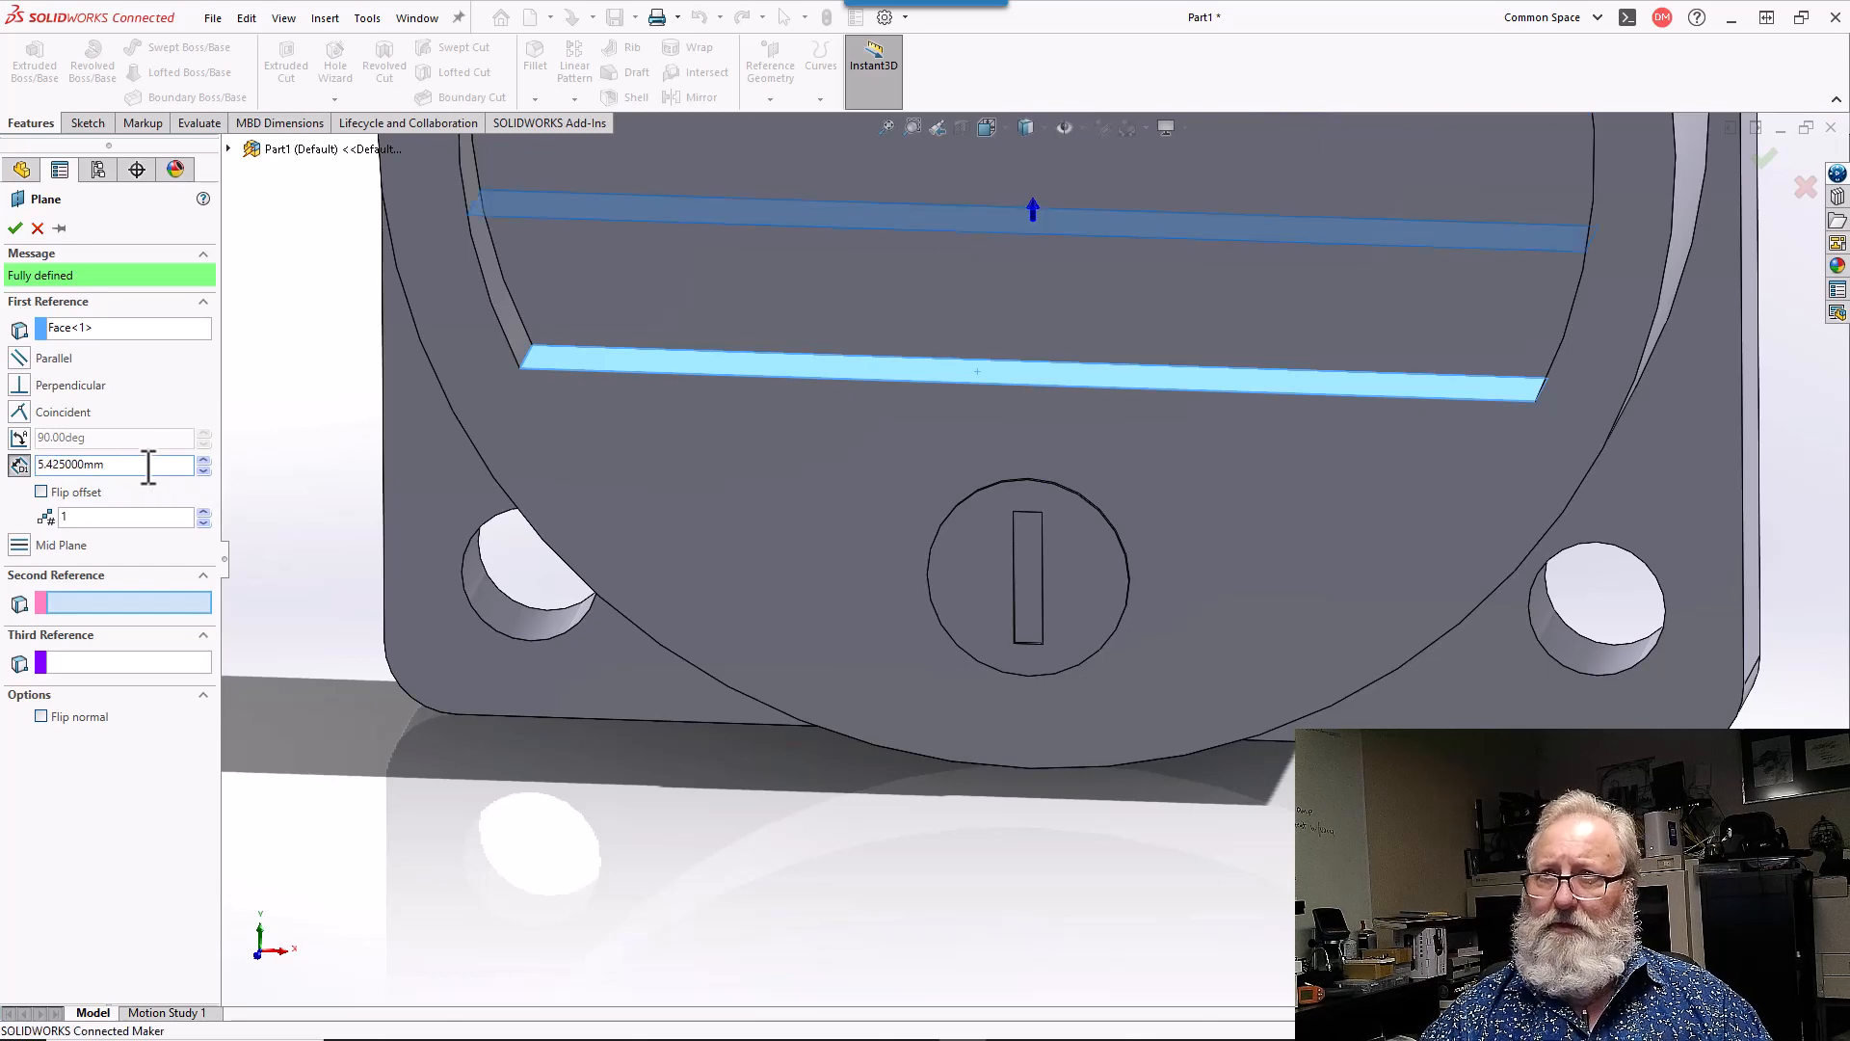
left_click(41, 492)
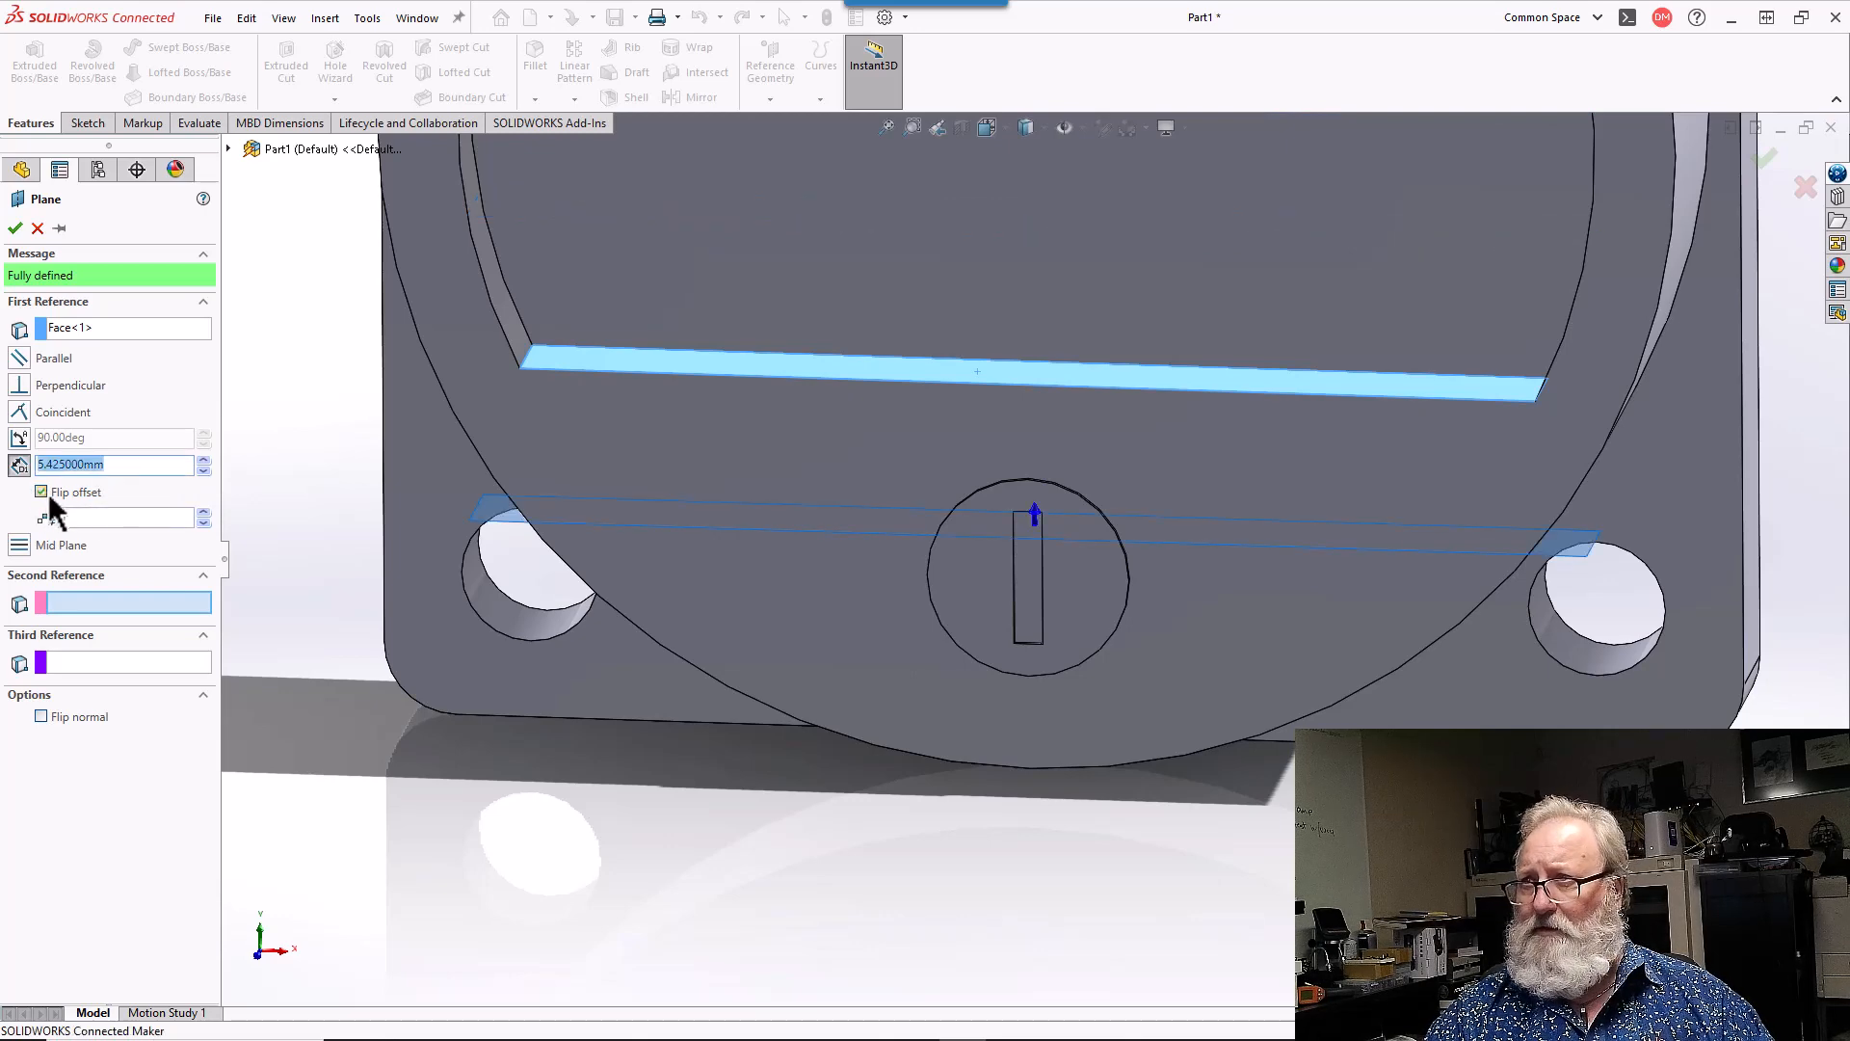
- Change the plane's offset distance to 6.825 mm and create the plane across the slot
middle_click_drag(1027, 482, 1048, 405)
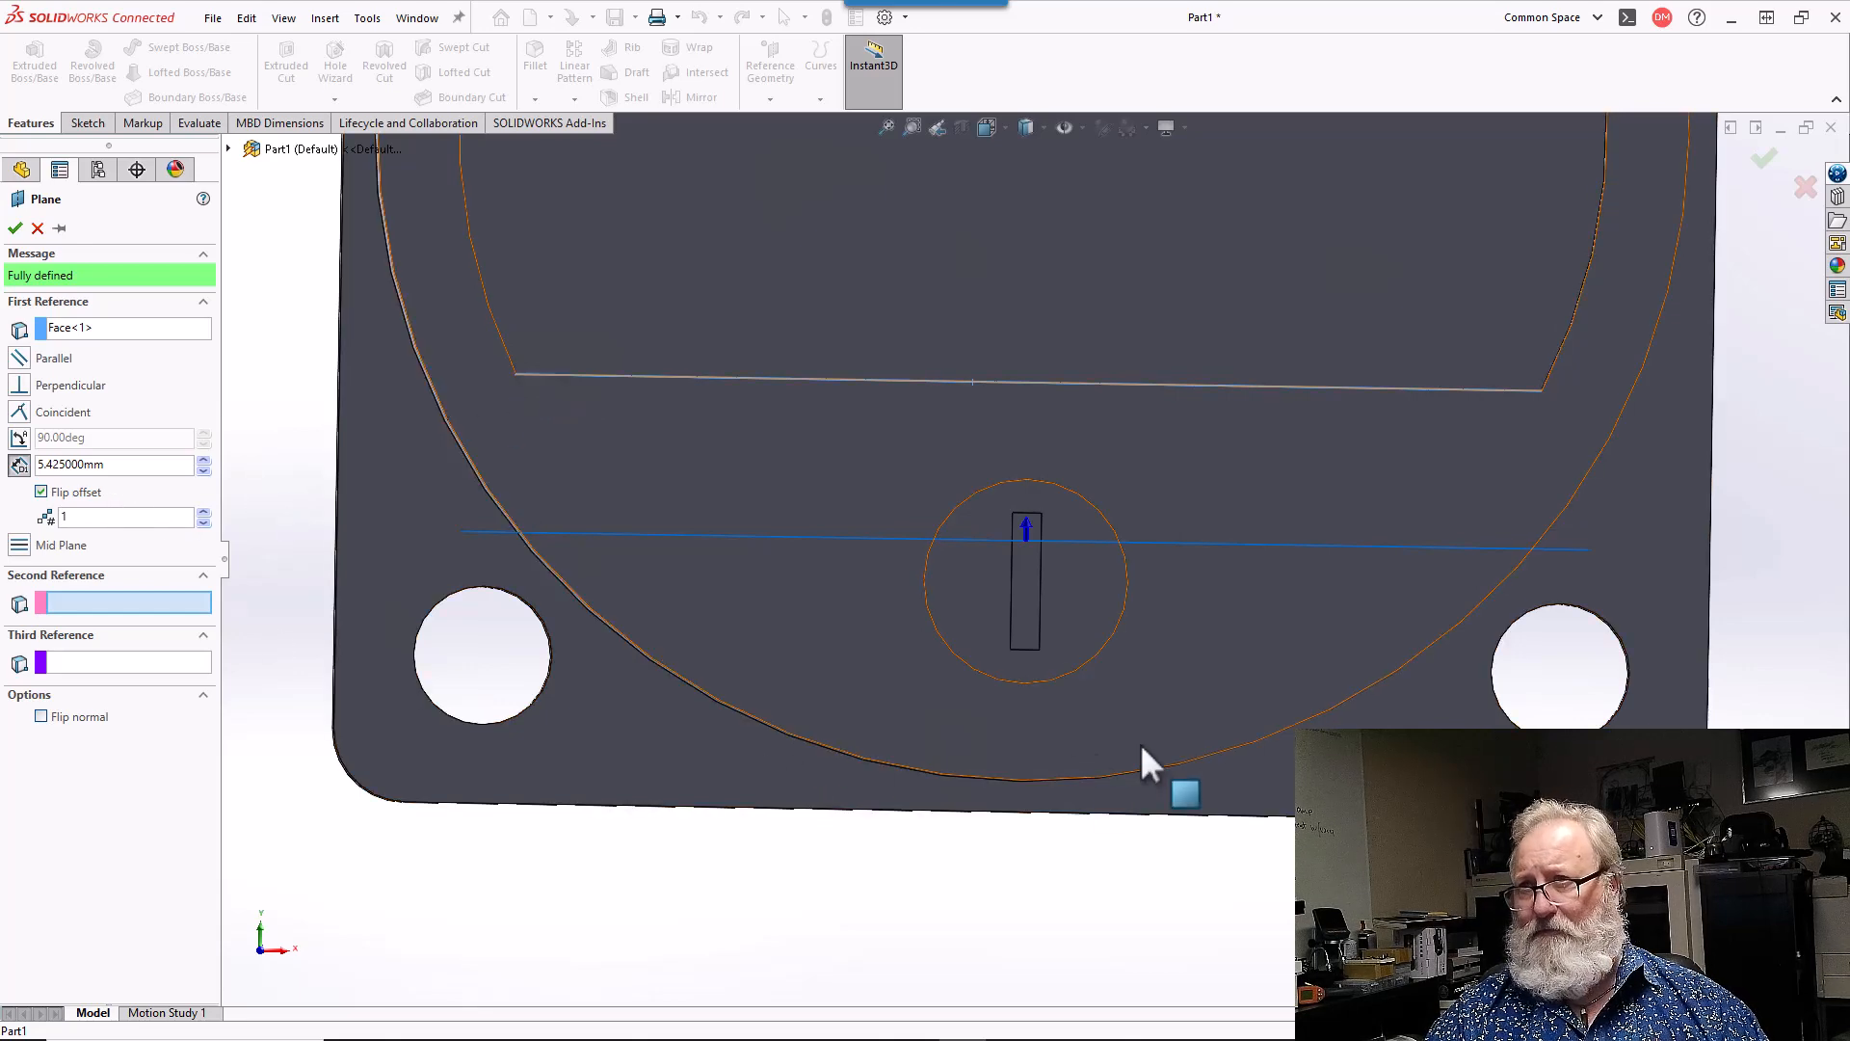
left_click(153, 464)
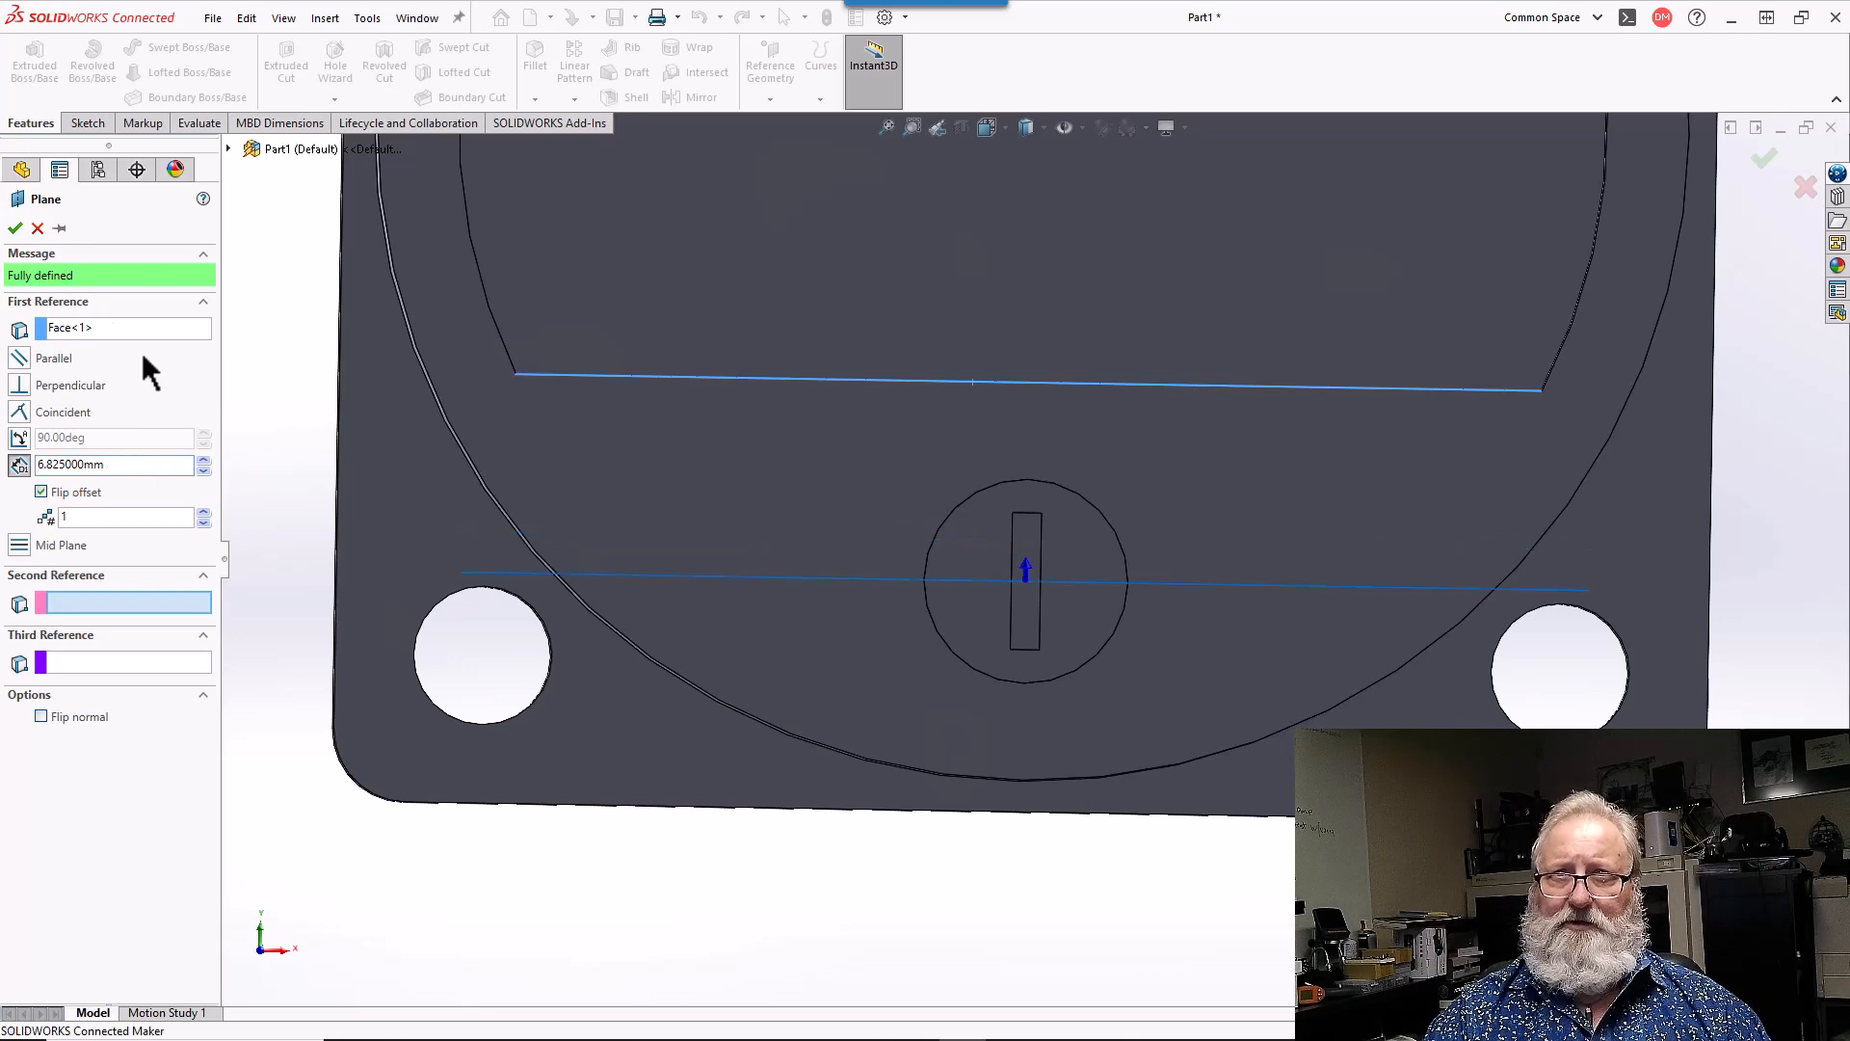
left_click(20, 229)
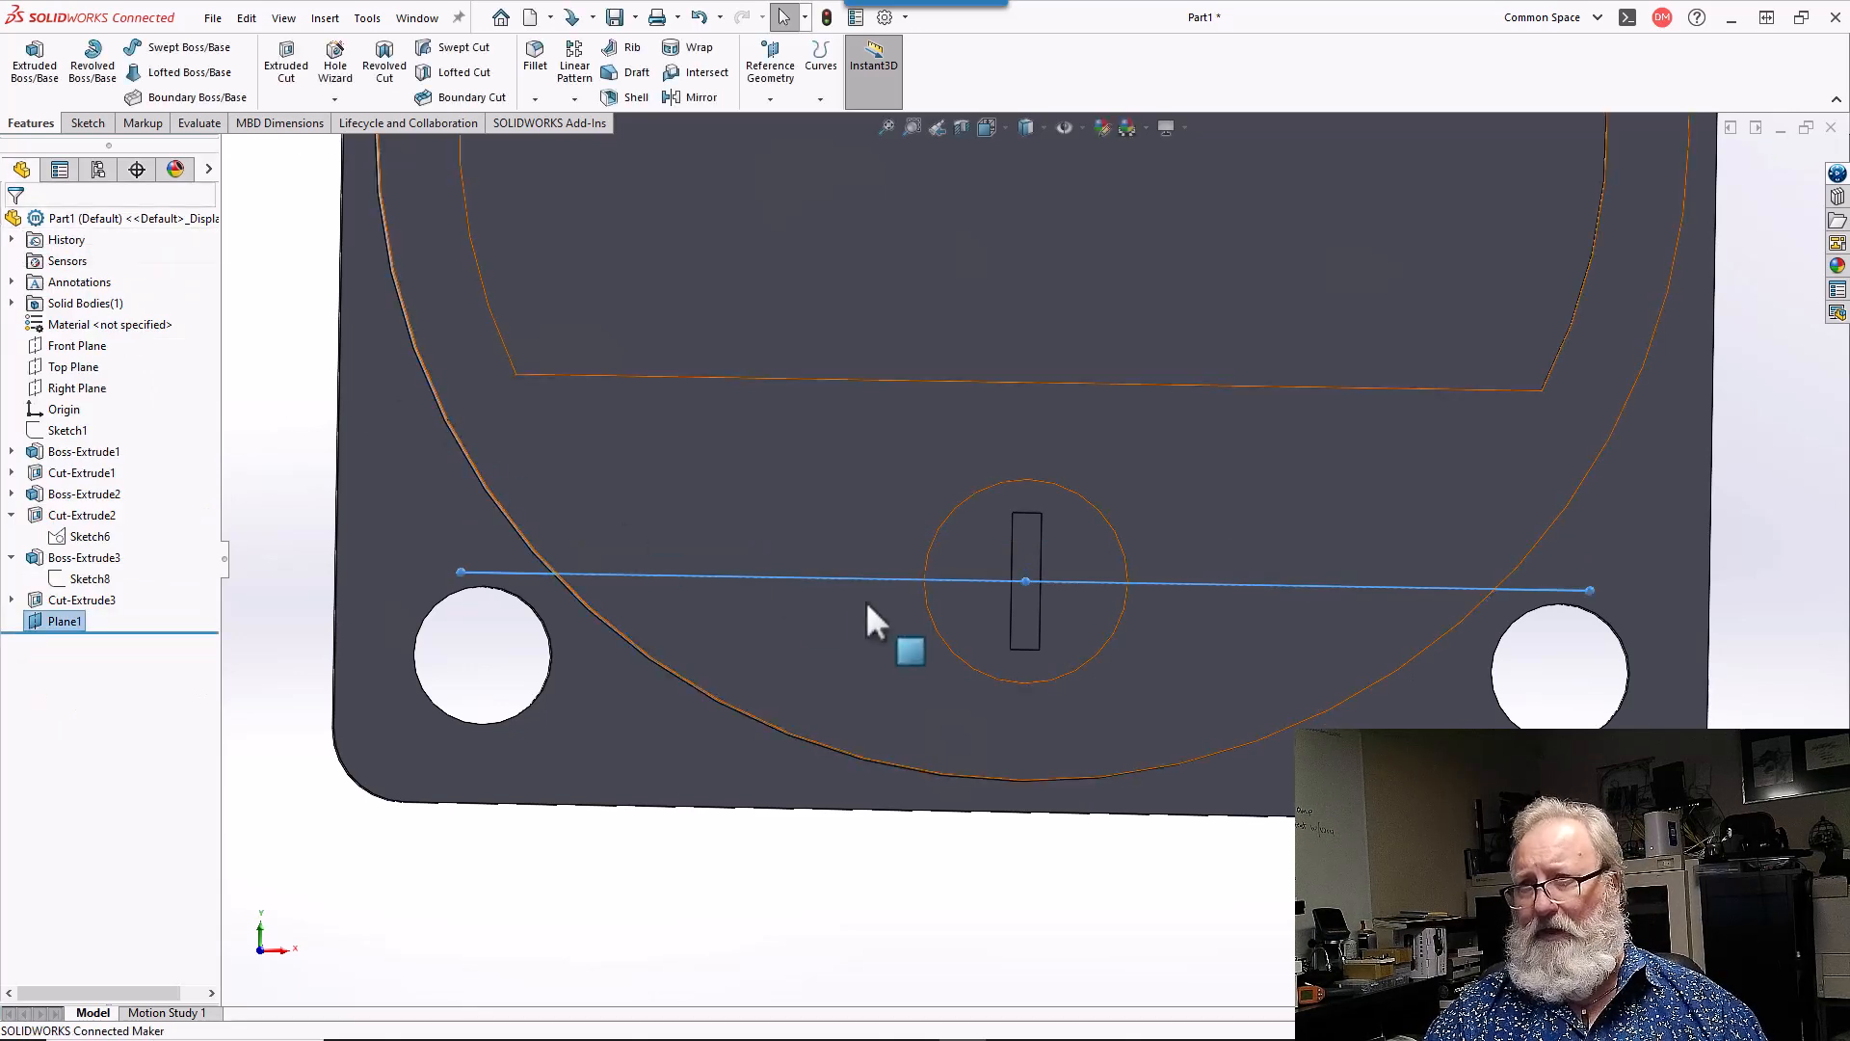
- Create a mid plane between the two long side walls of the narrow slot in the round boss
mouse_move(866, 599)
middle_mouse_down()
mouse_move(880, 565)
mouse_move(848, 586)
middle_mouse_up()
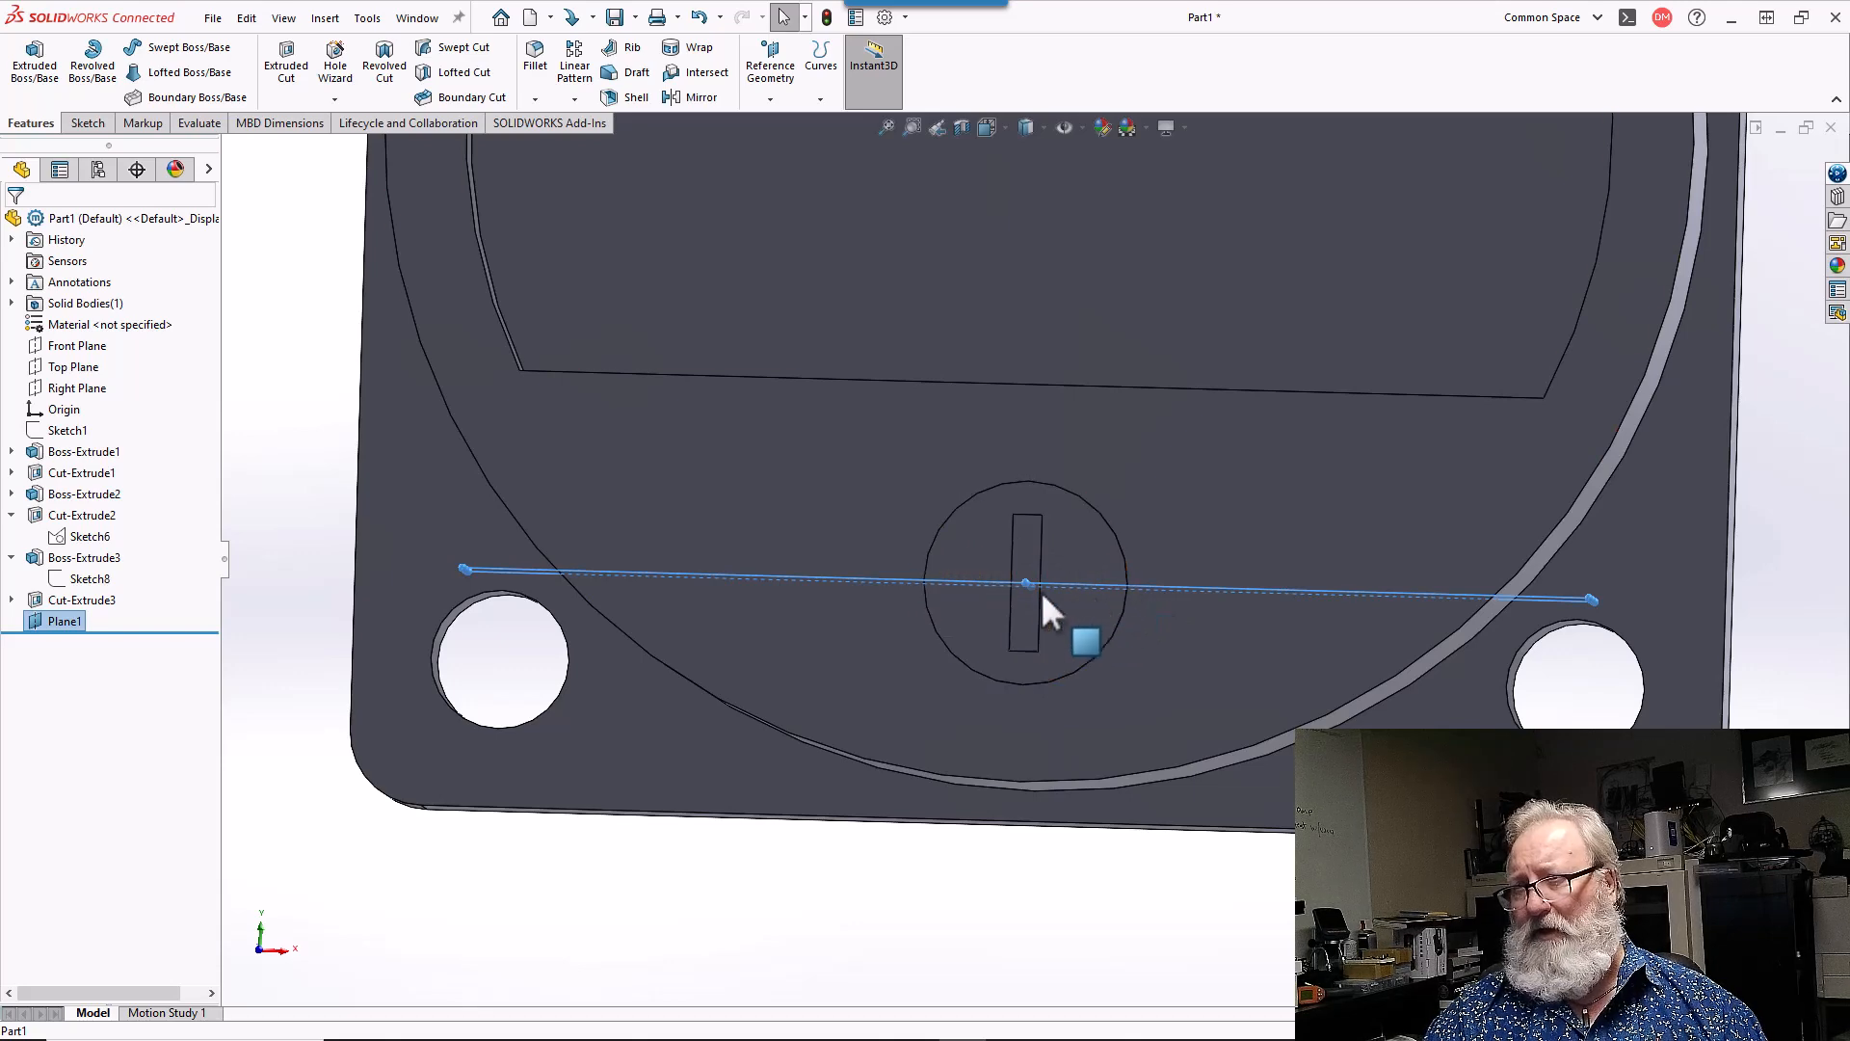
scroll(983, 588, "down", 10)
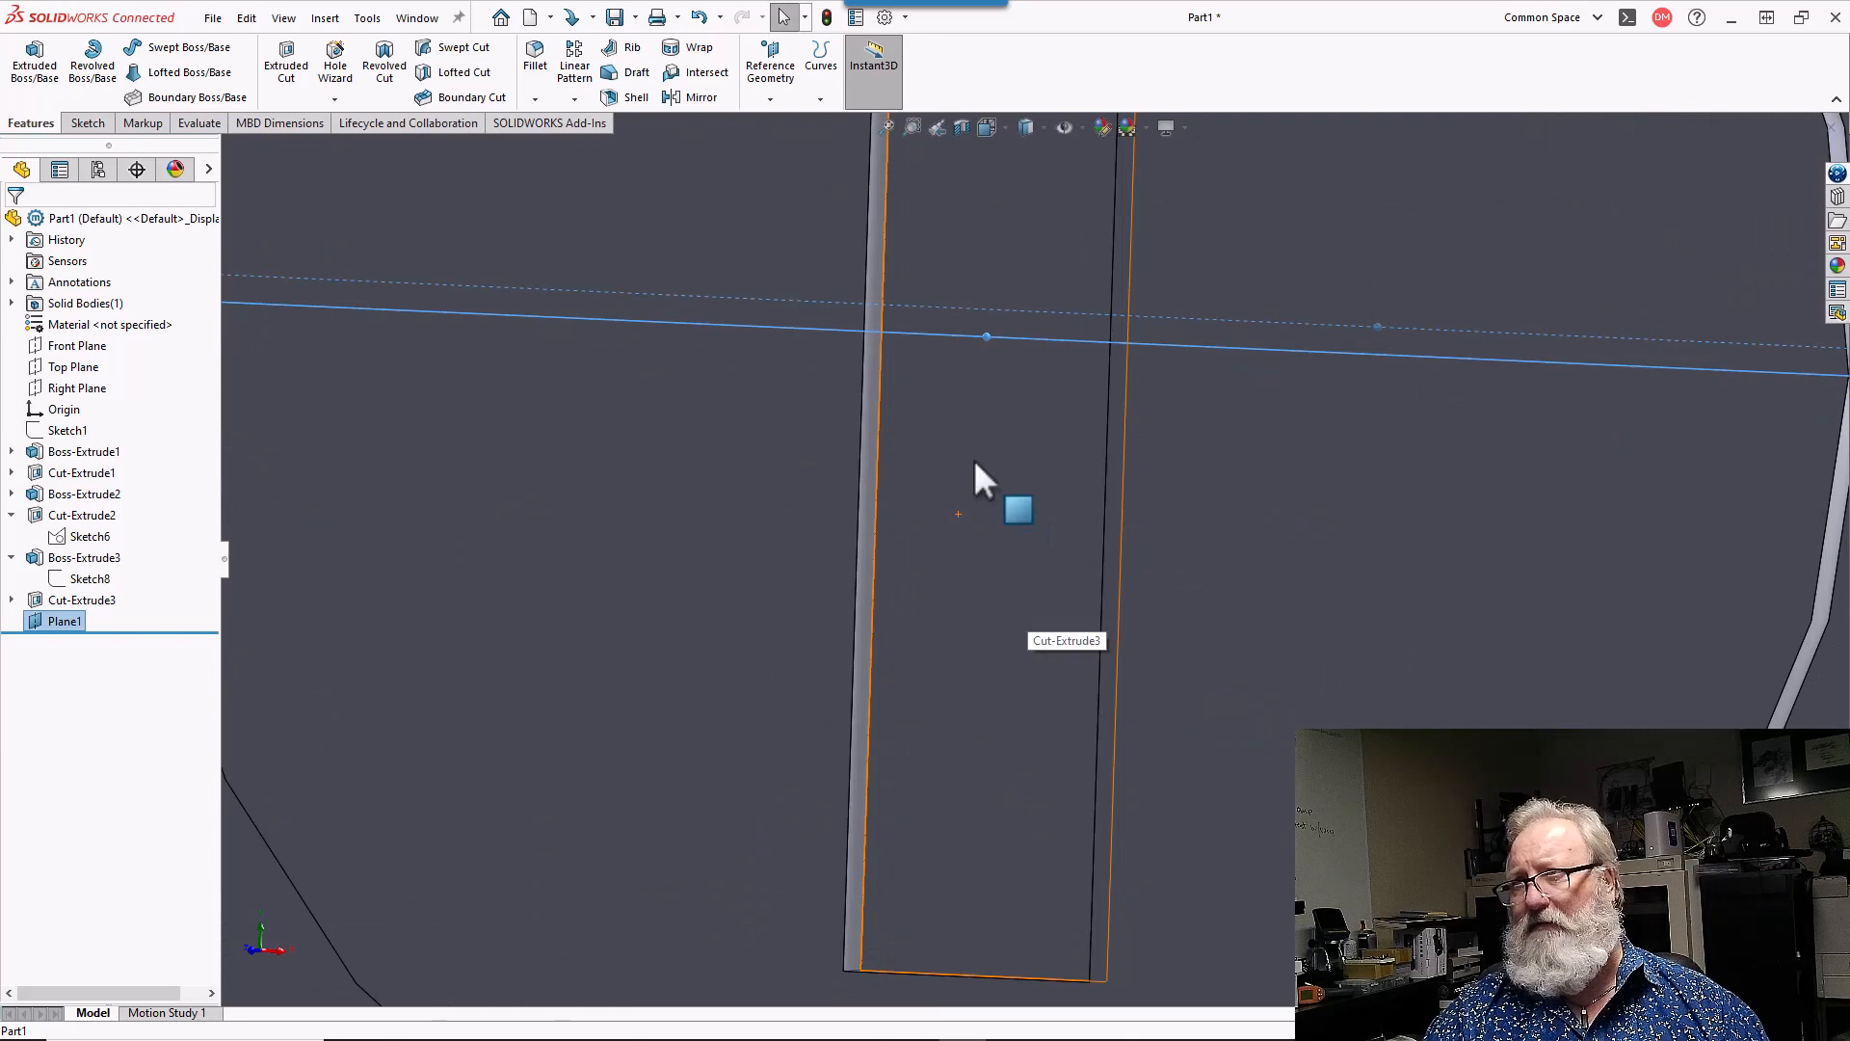
scroll(915, 433, "down", 3)
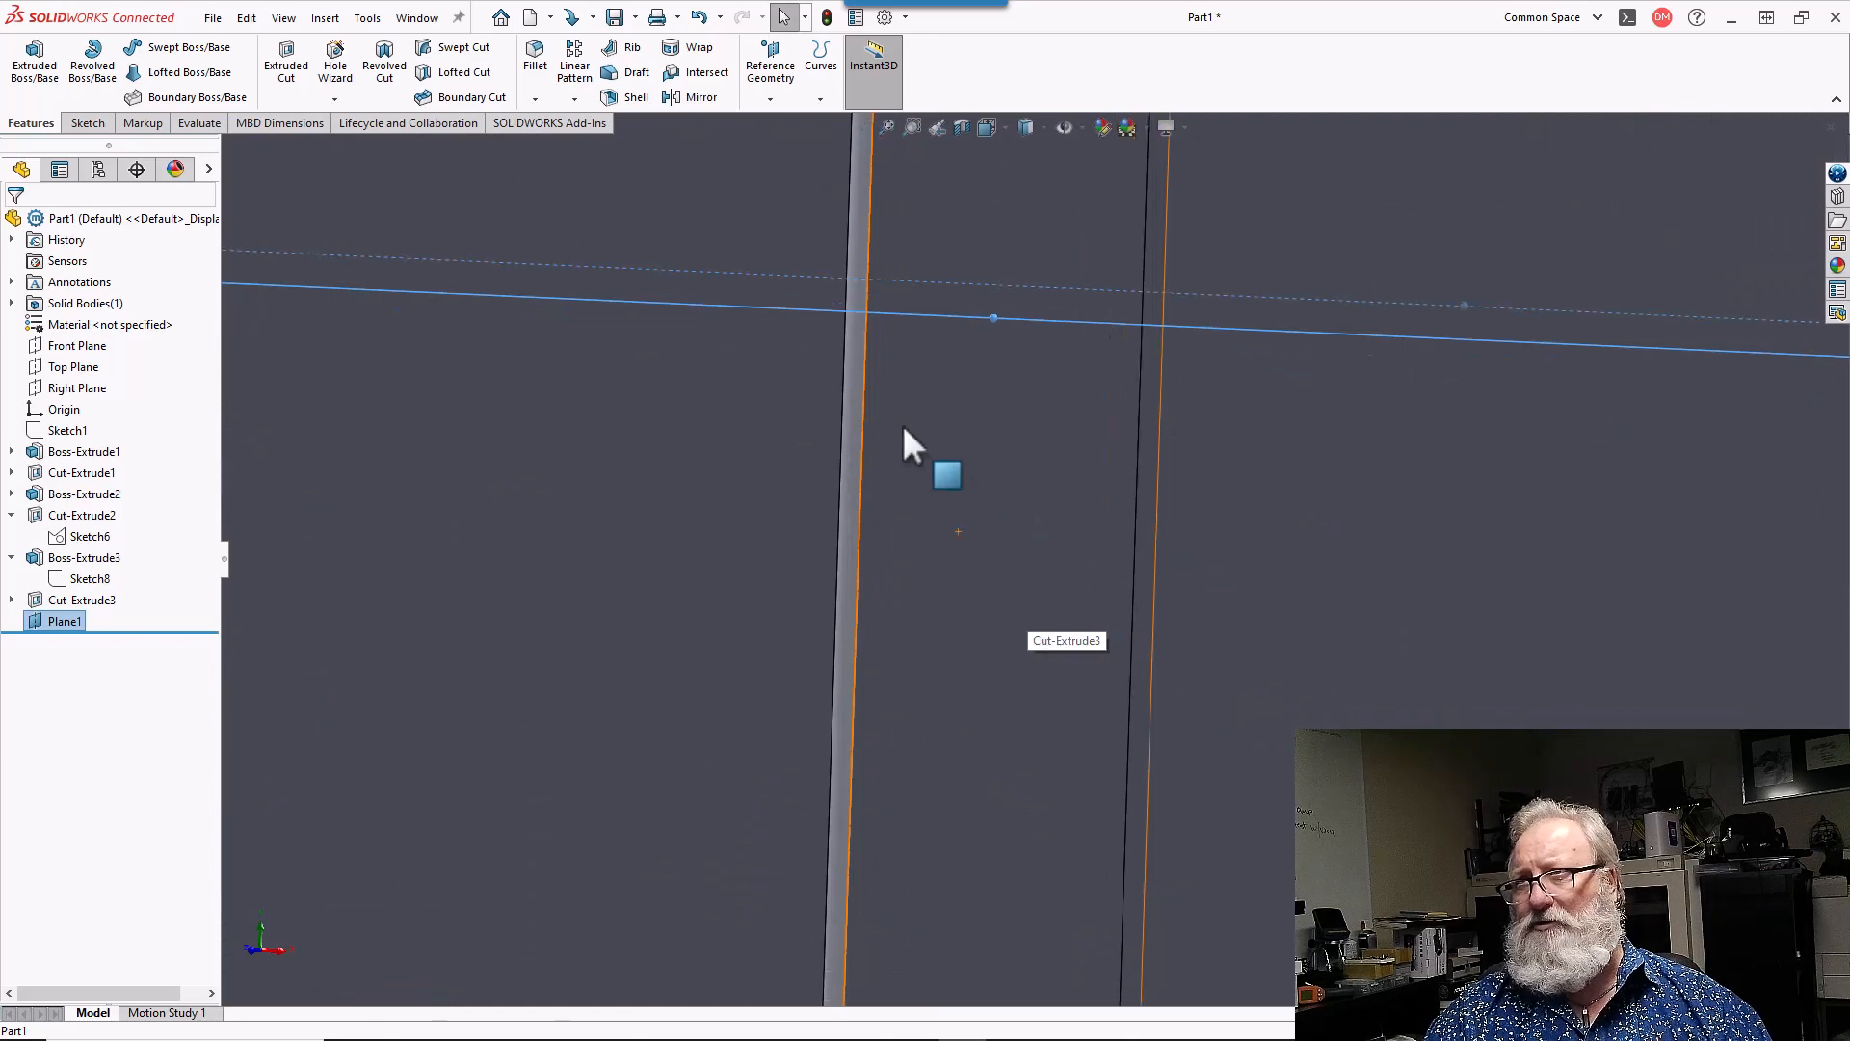
left_click(849, 411)
scroll(848, 424, "up", 6)
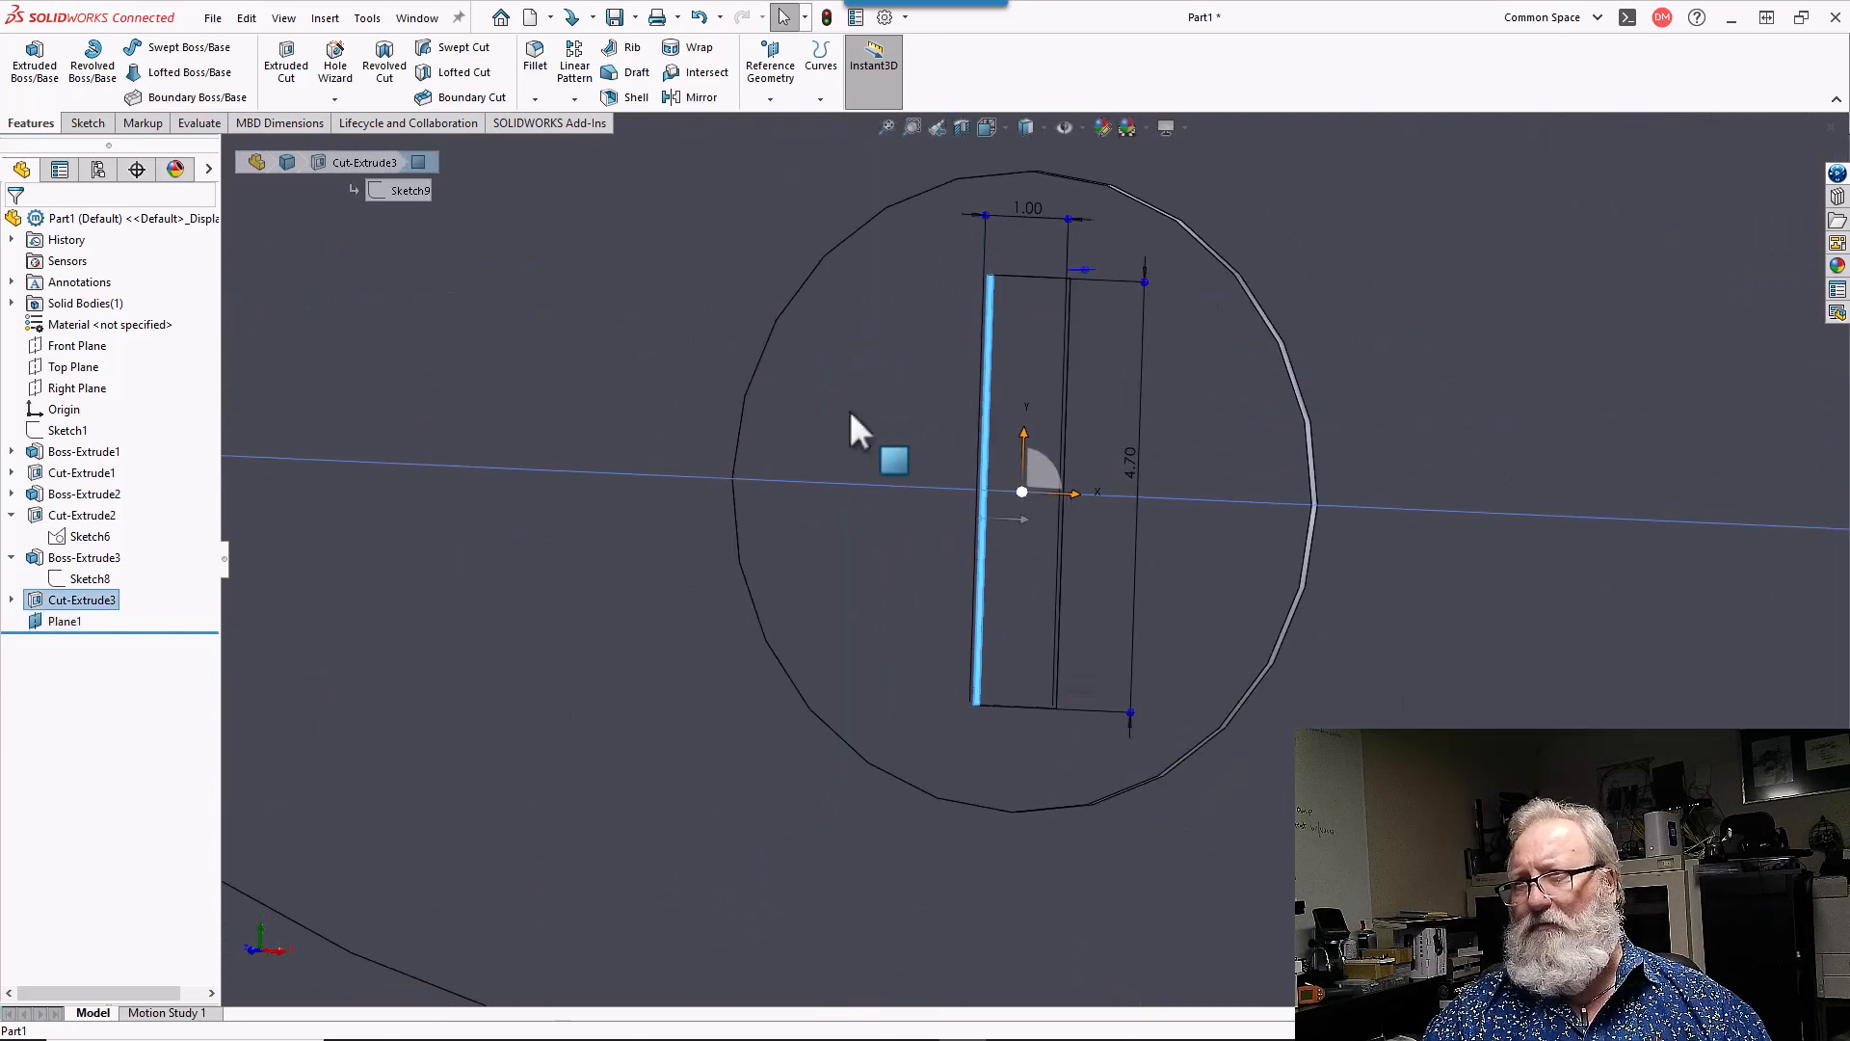
middle_click_drag(848, 424, 979, 425)
scroll(1029, 403, "down", 5)
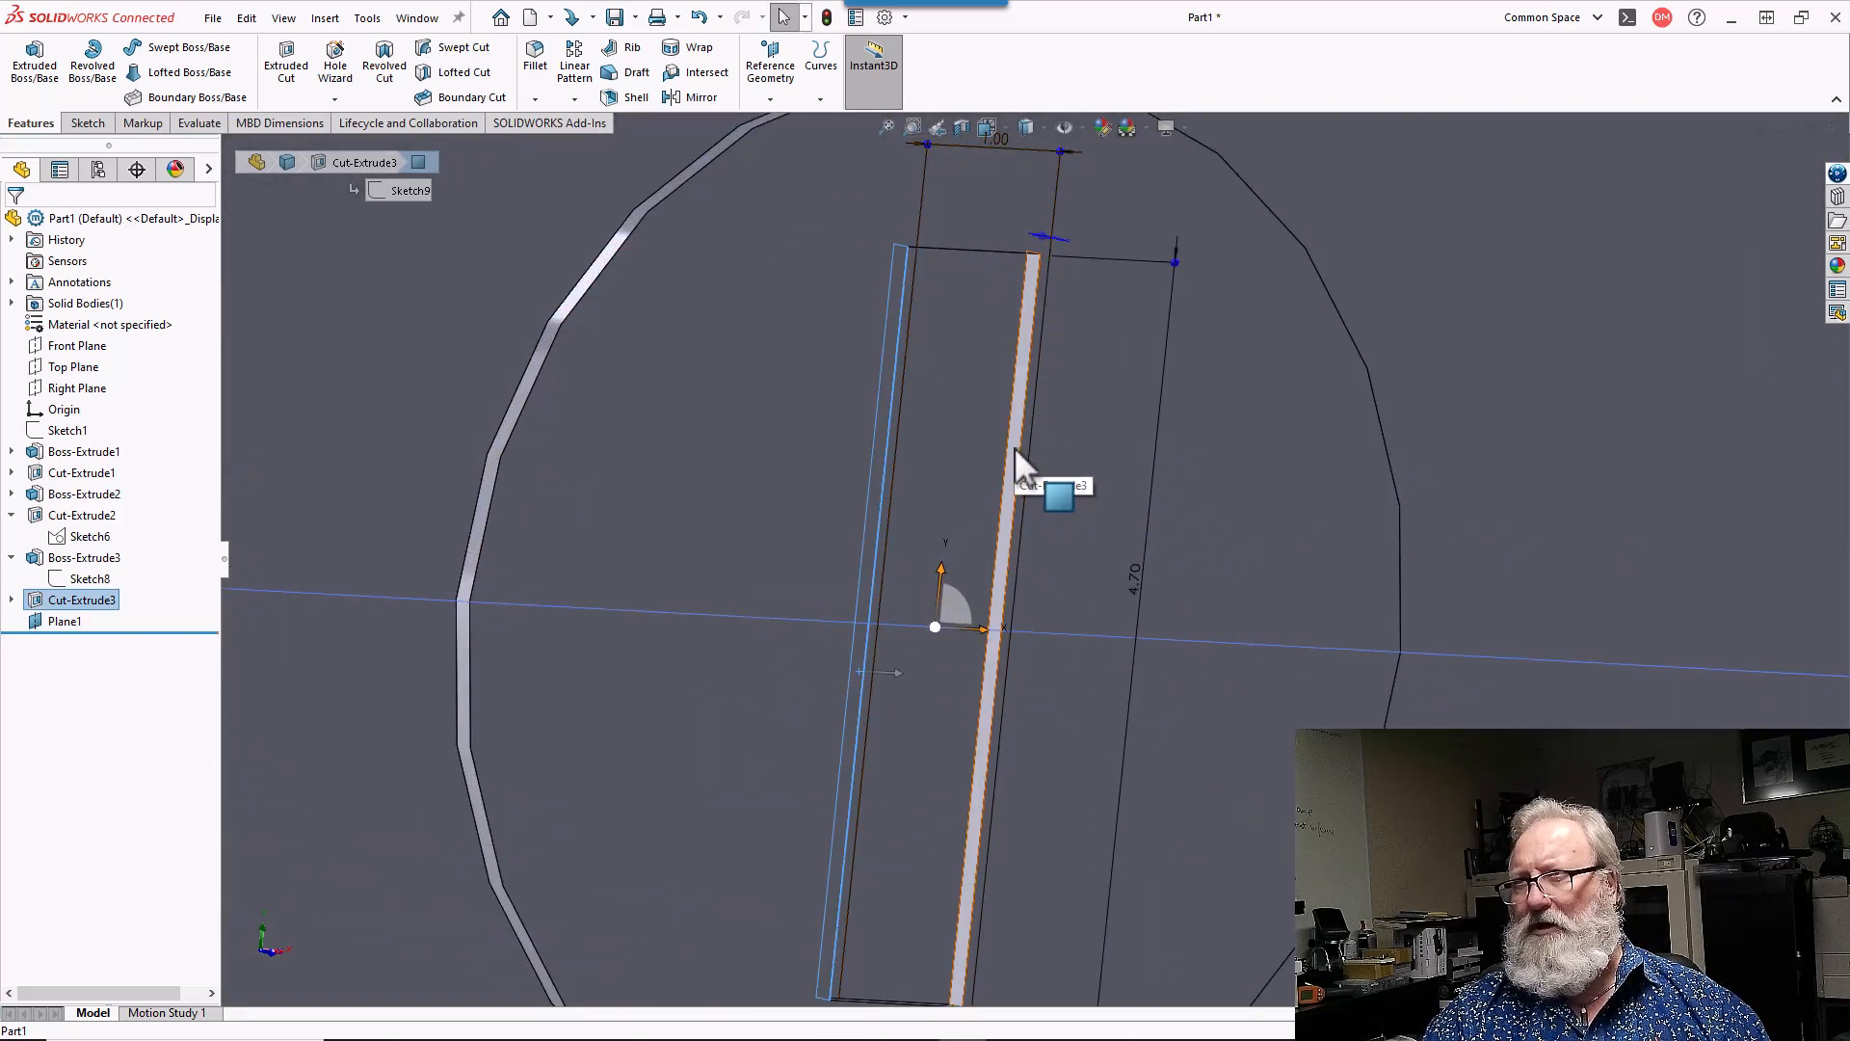
left_click(1015, 447)
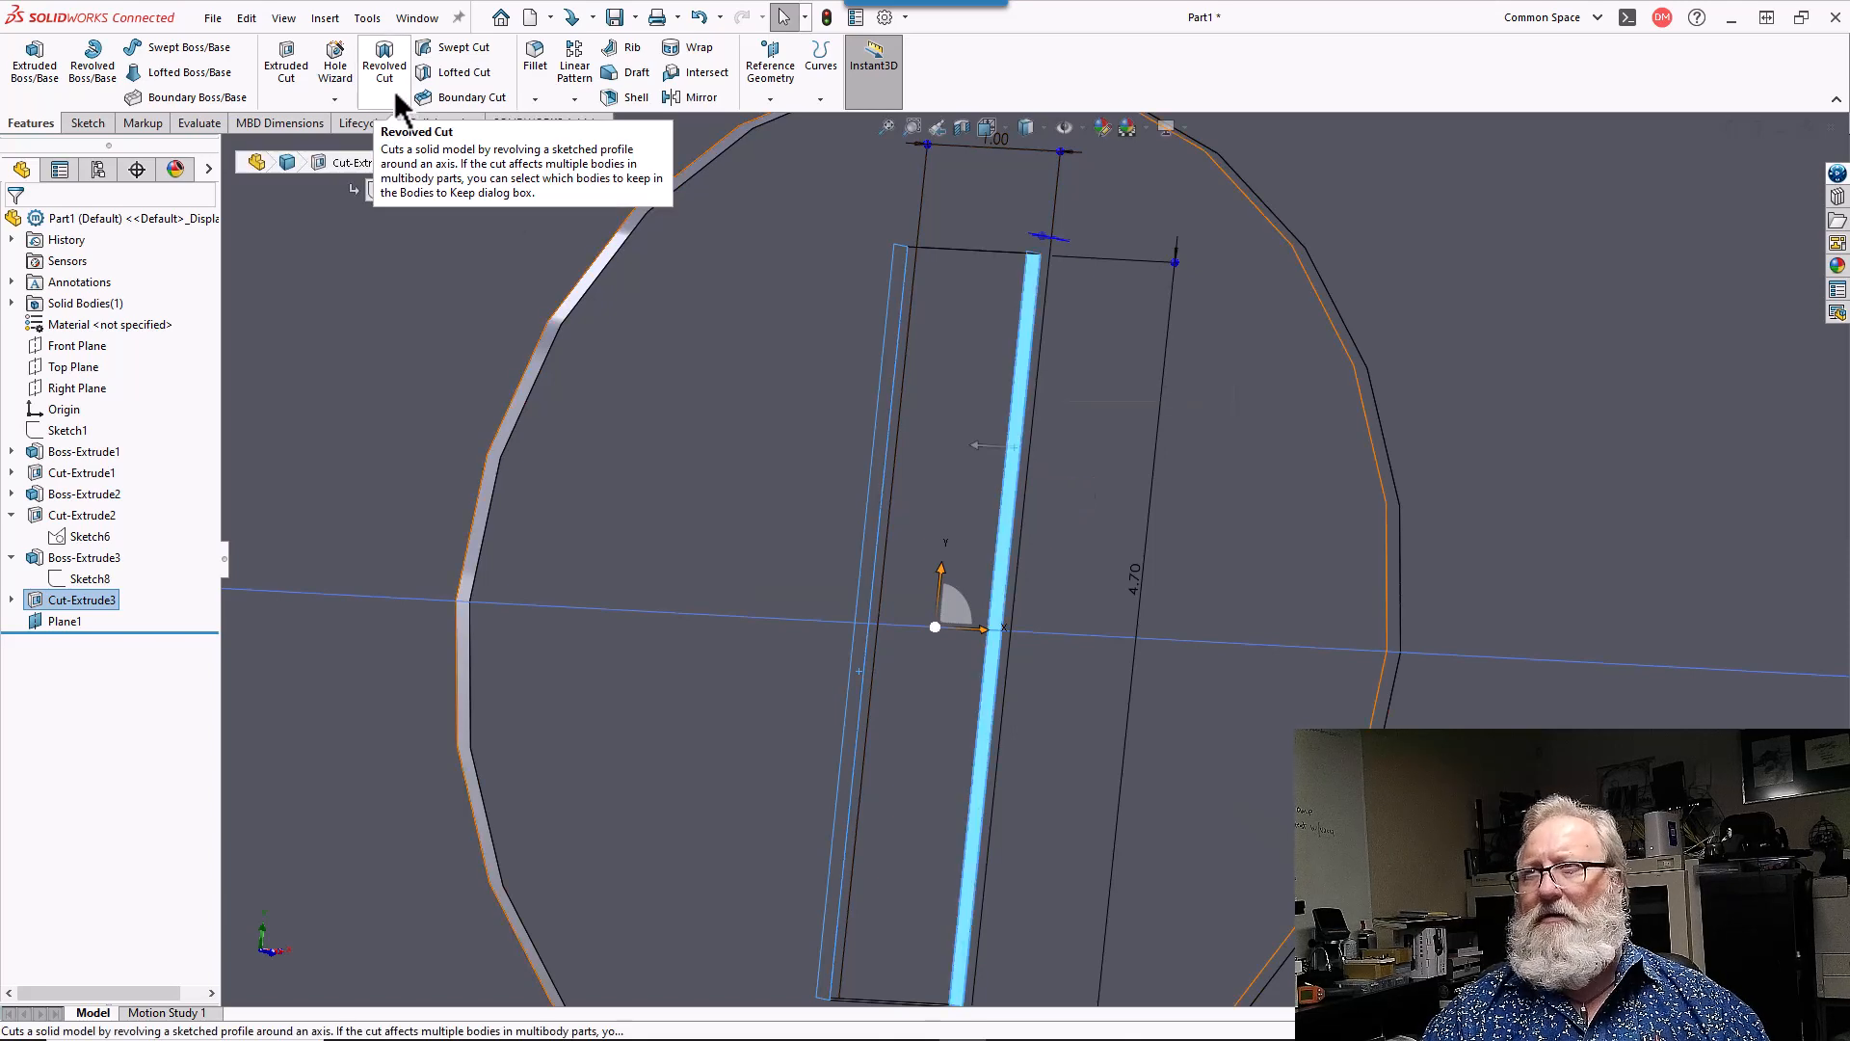
left_click(325, 18)
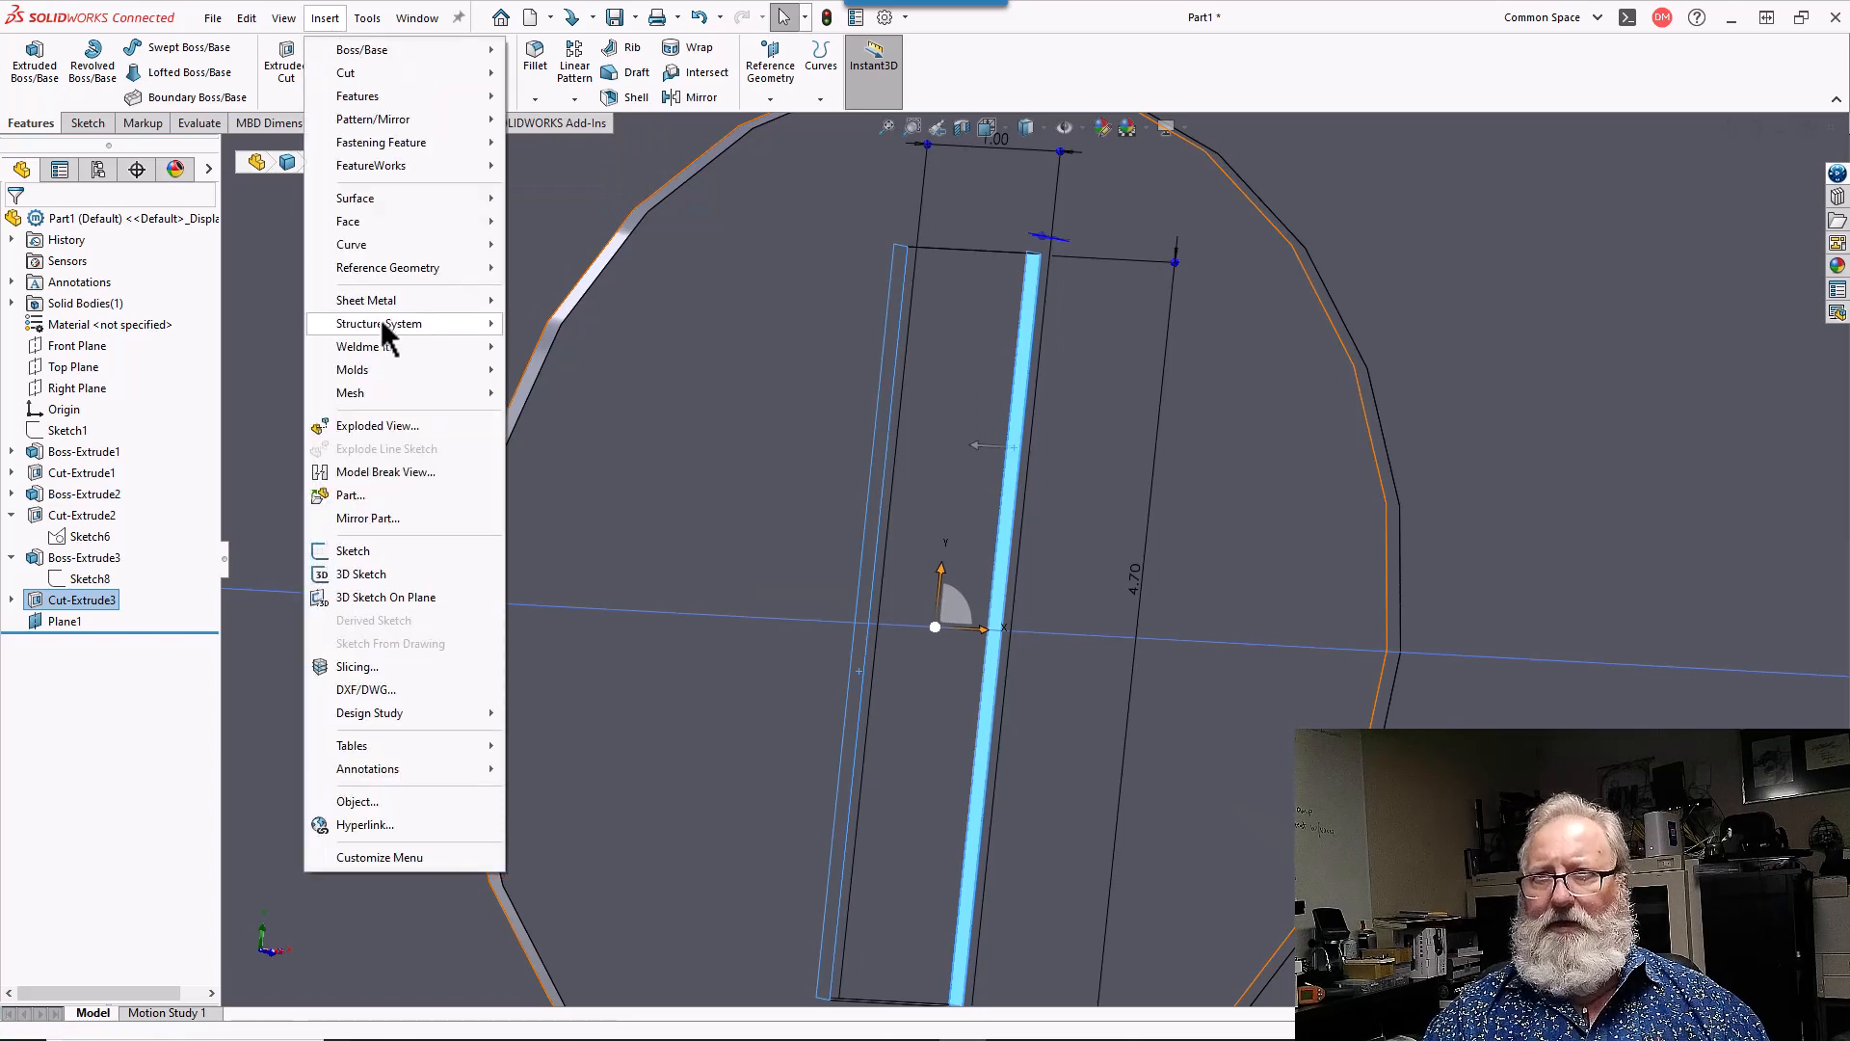
mouse_move(403, 274)
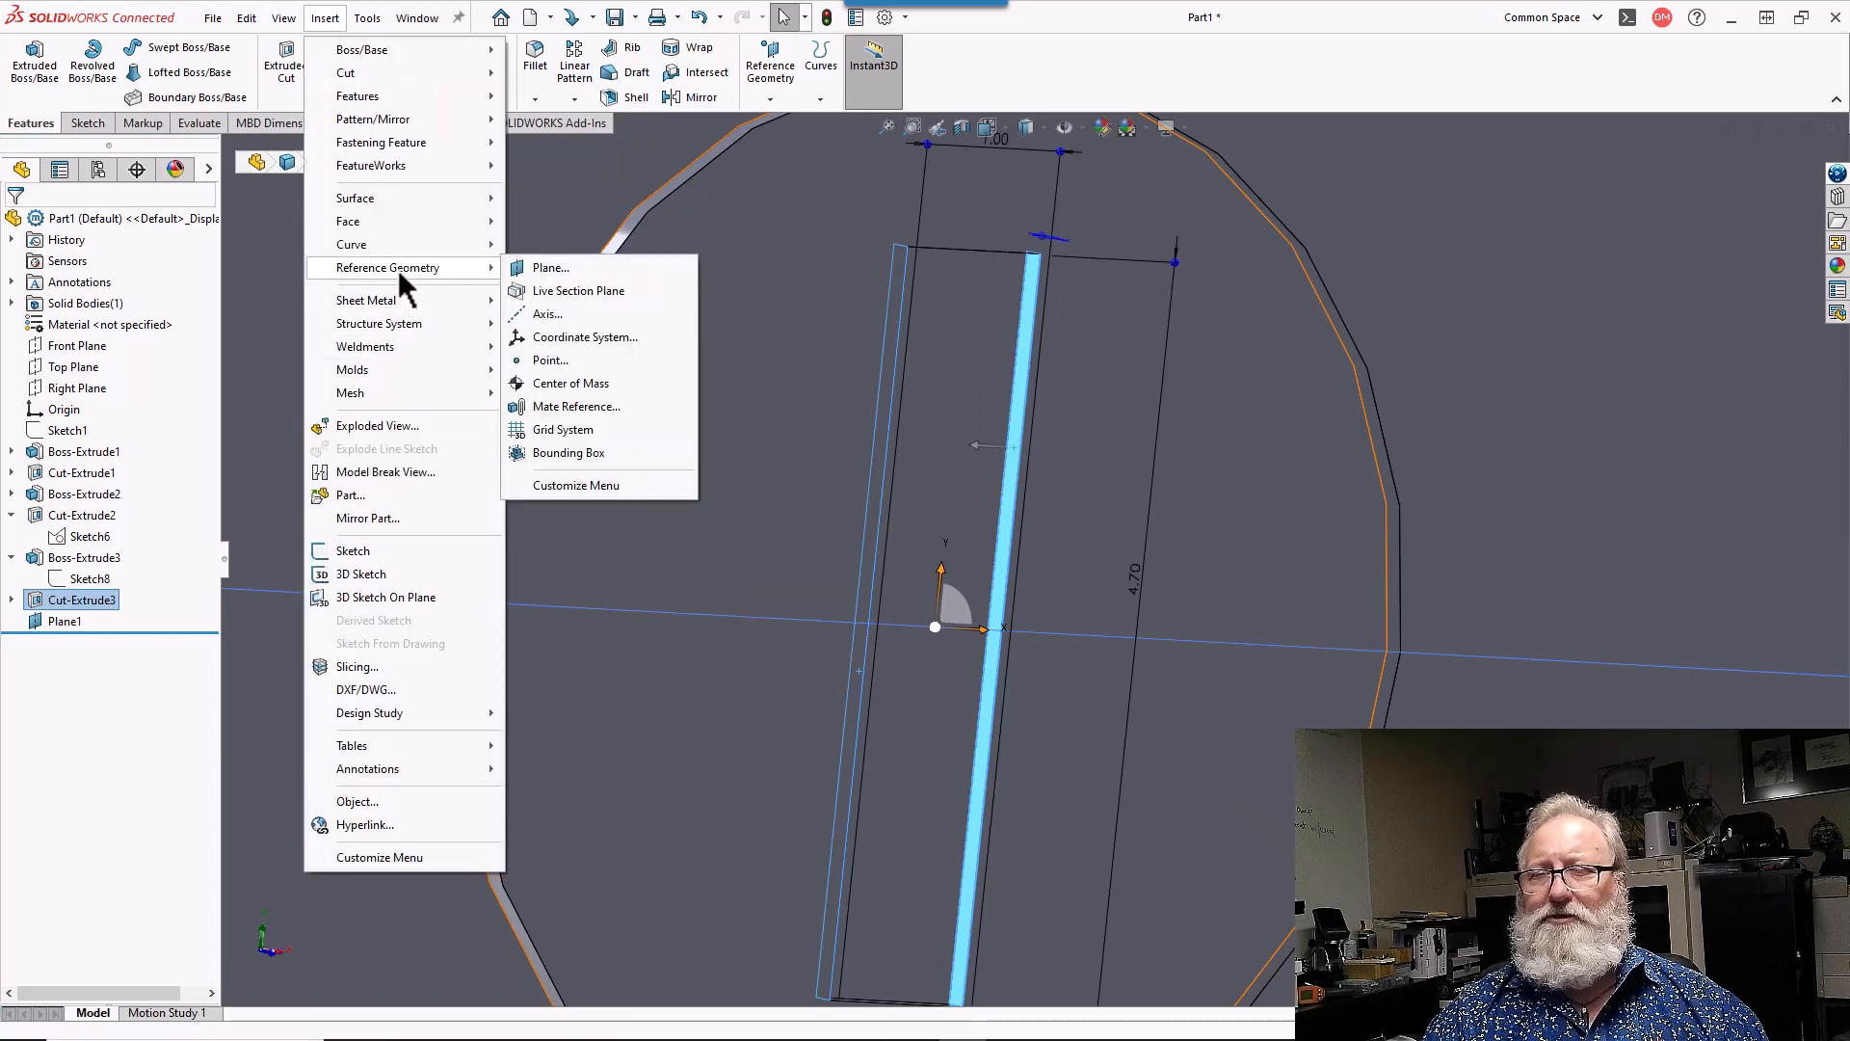
left_click(518, 272)
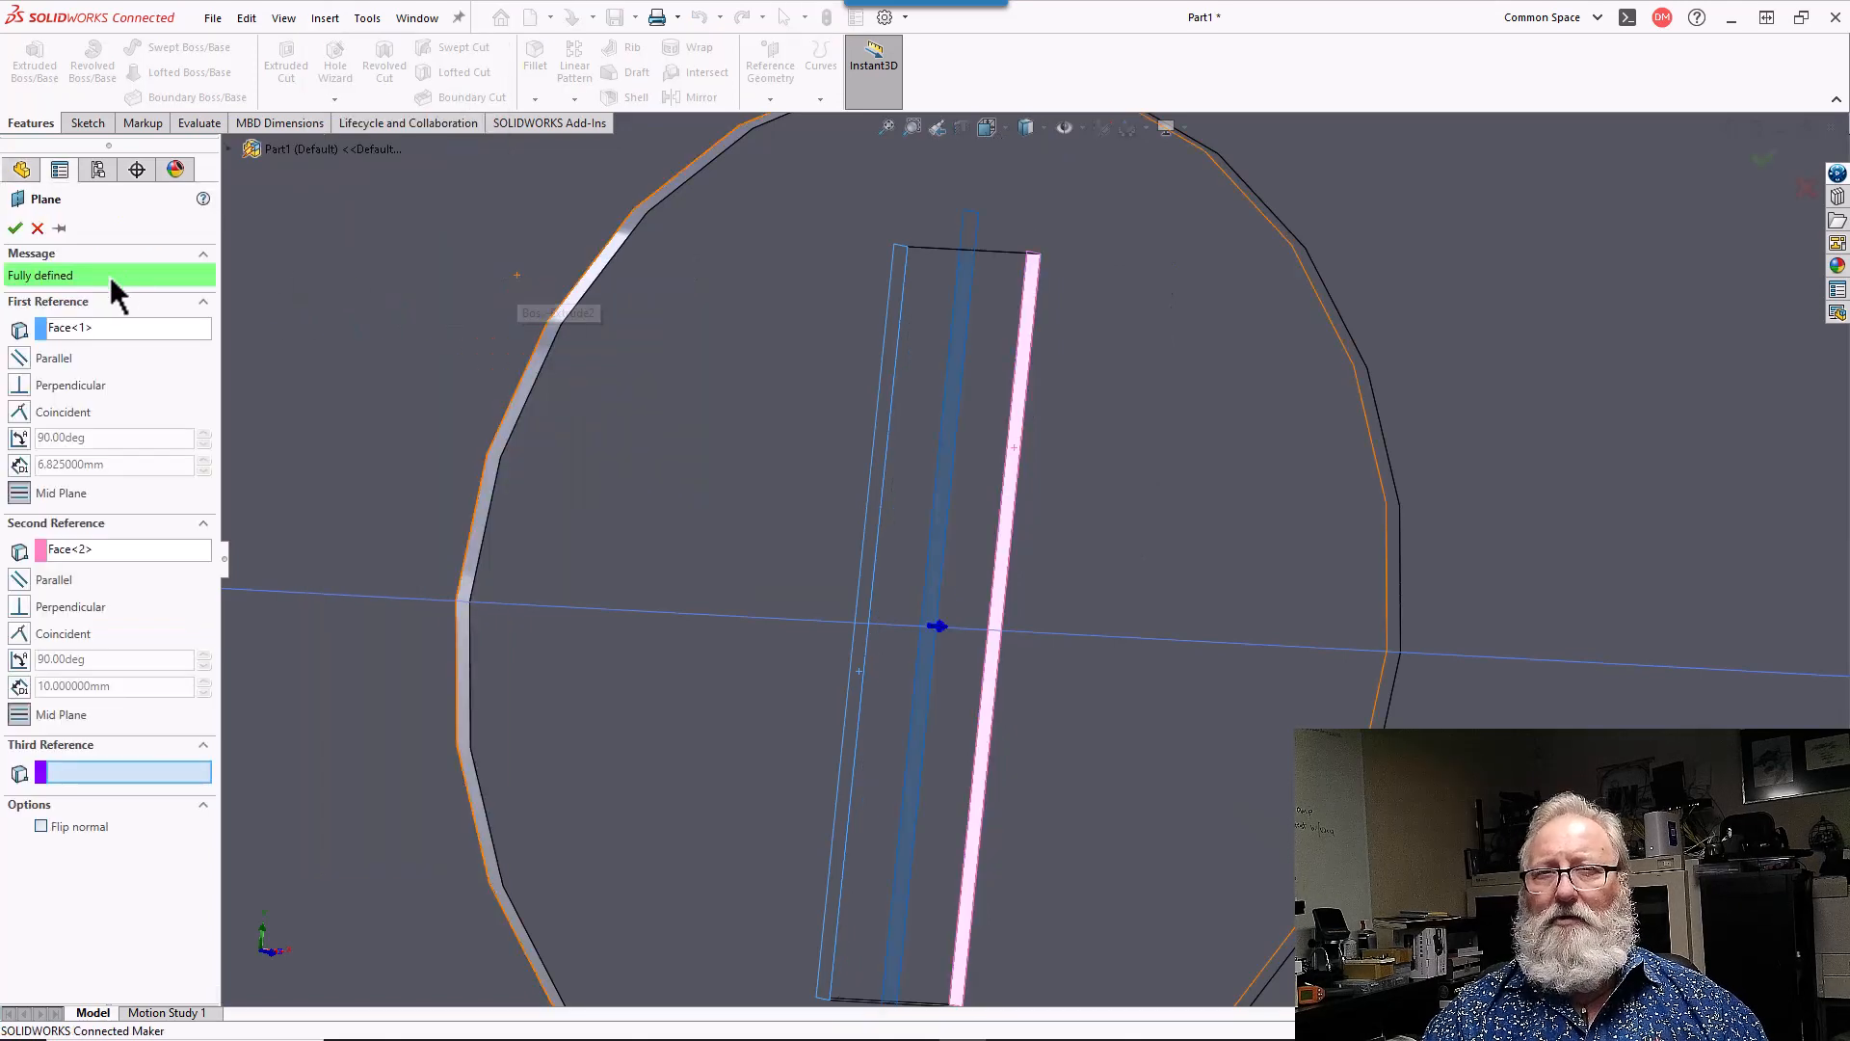
left_click(14, 229)
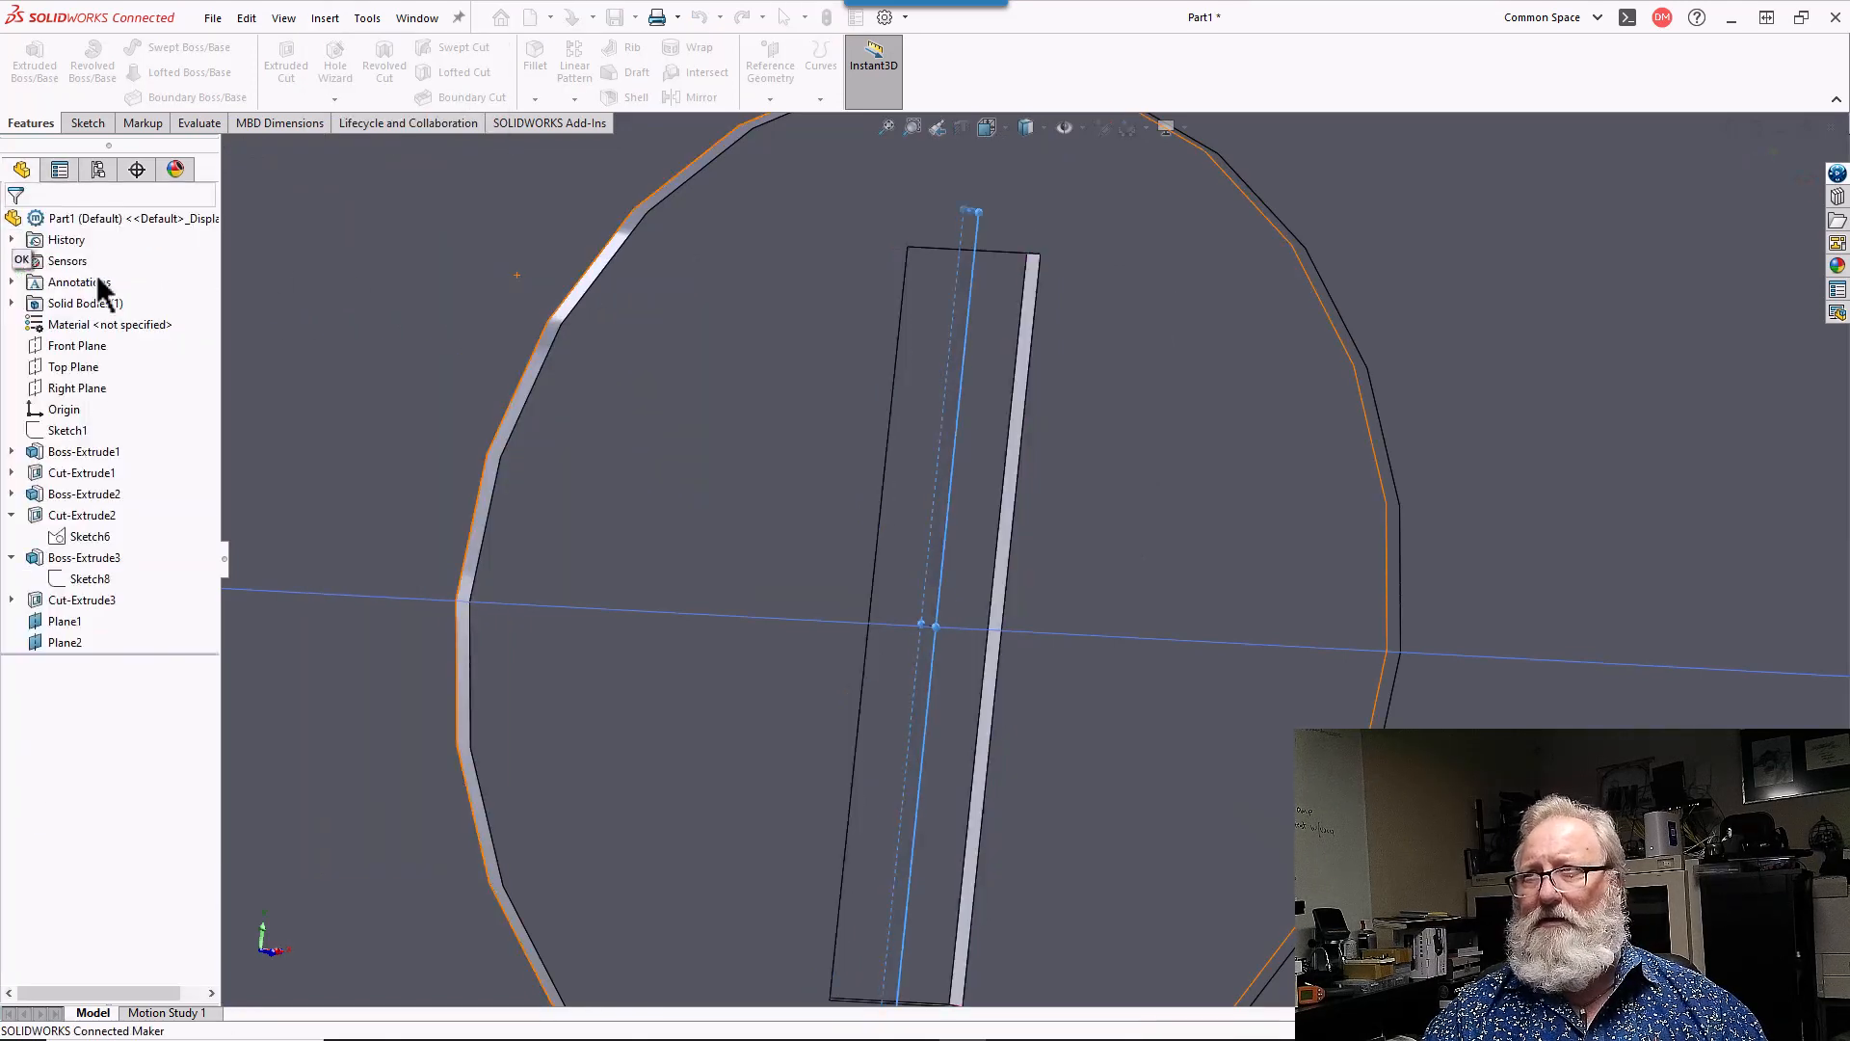
key("Escape")
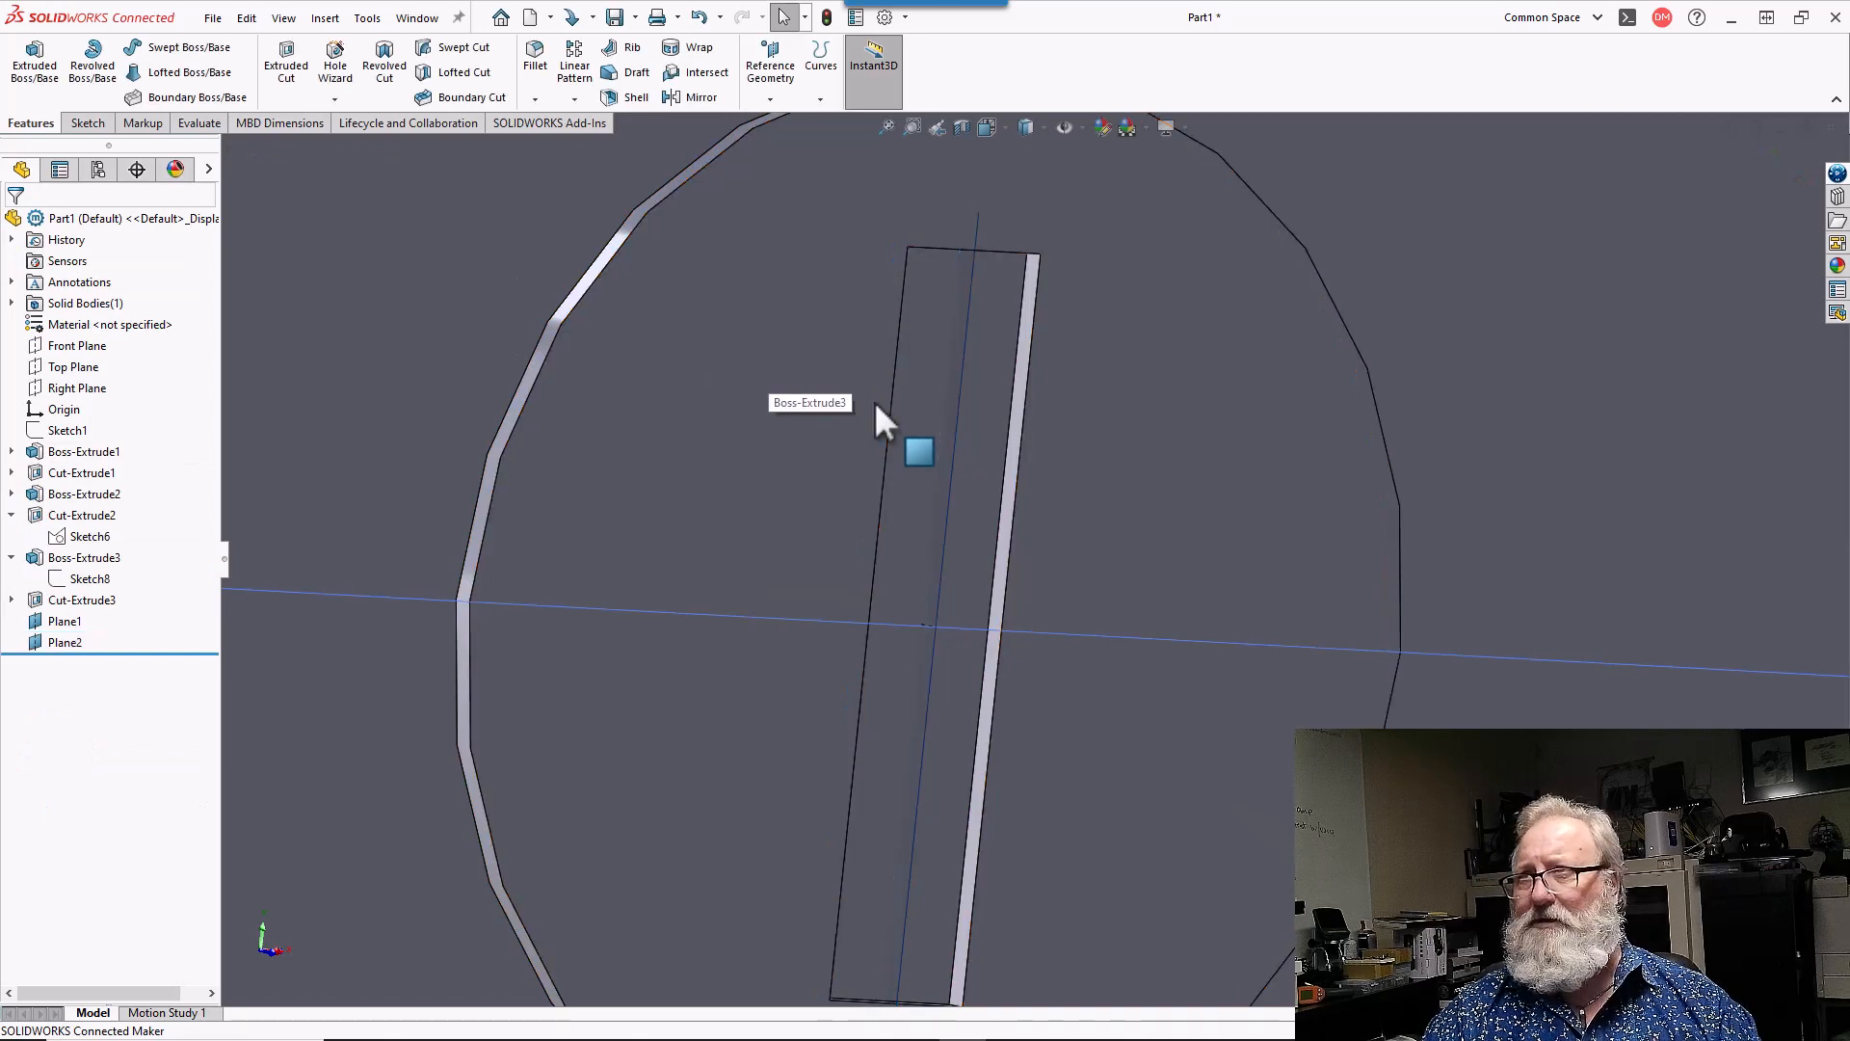
- Select the two short end walls of the slot
mouse_move(875, 401)
middle_mouse_down()
mouse_move(781, 390)
mouse_move(925, 511)
mouse_move(822, 553)
mouse_move(896, 558)
middle_mouse_up()
scroll(868, 578, "up", 5)
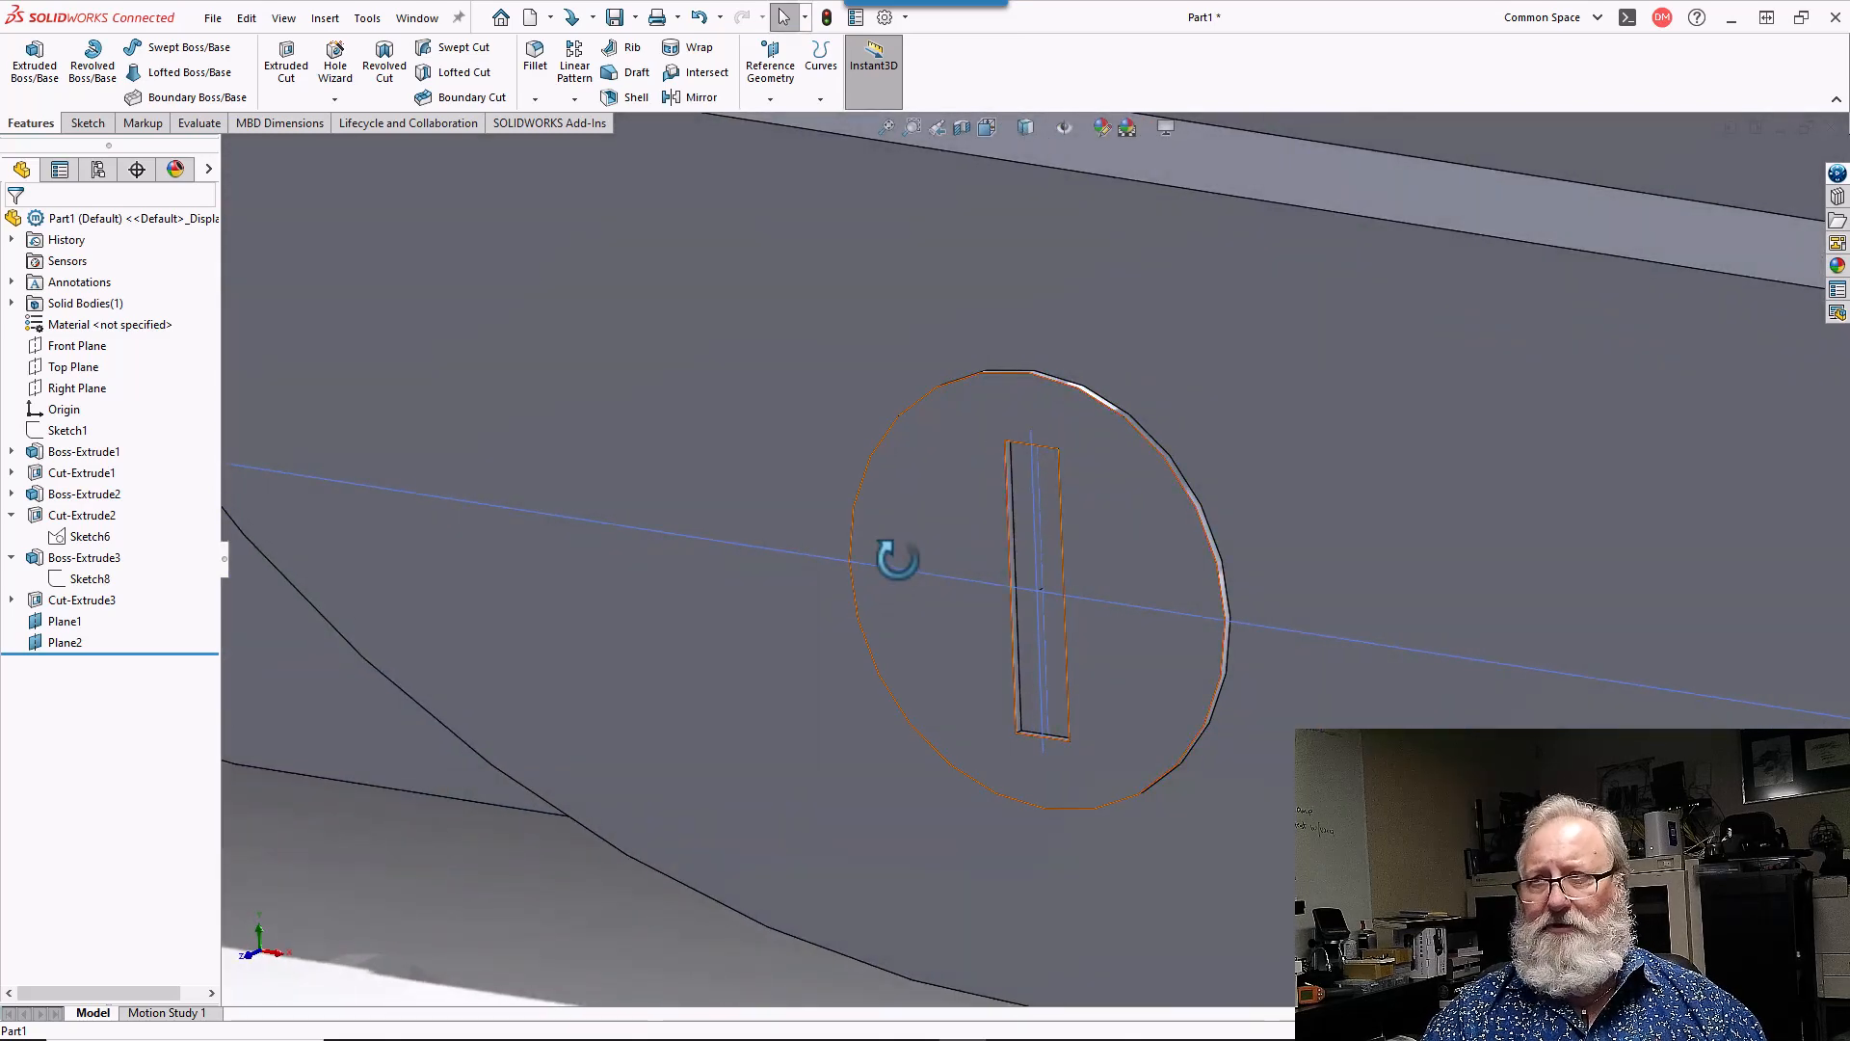
scroll(1099, 768, "down", 6)
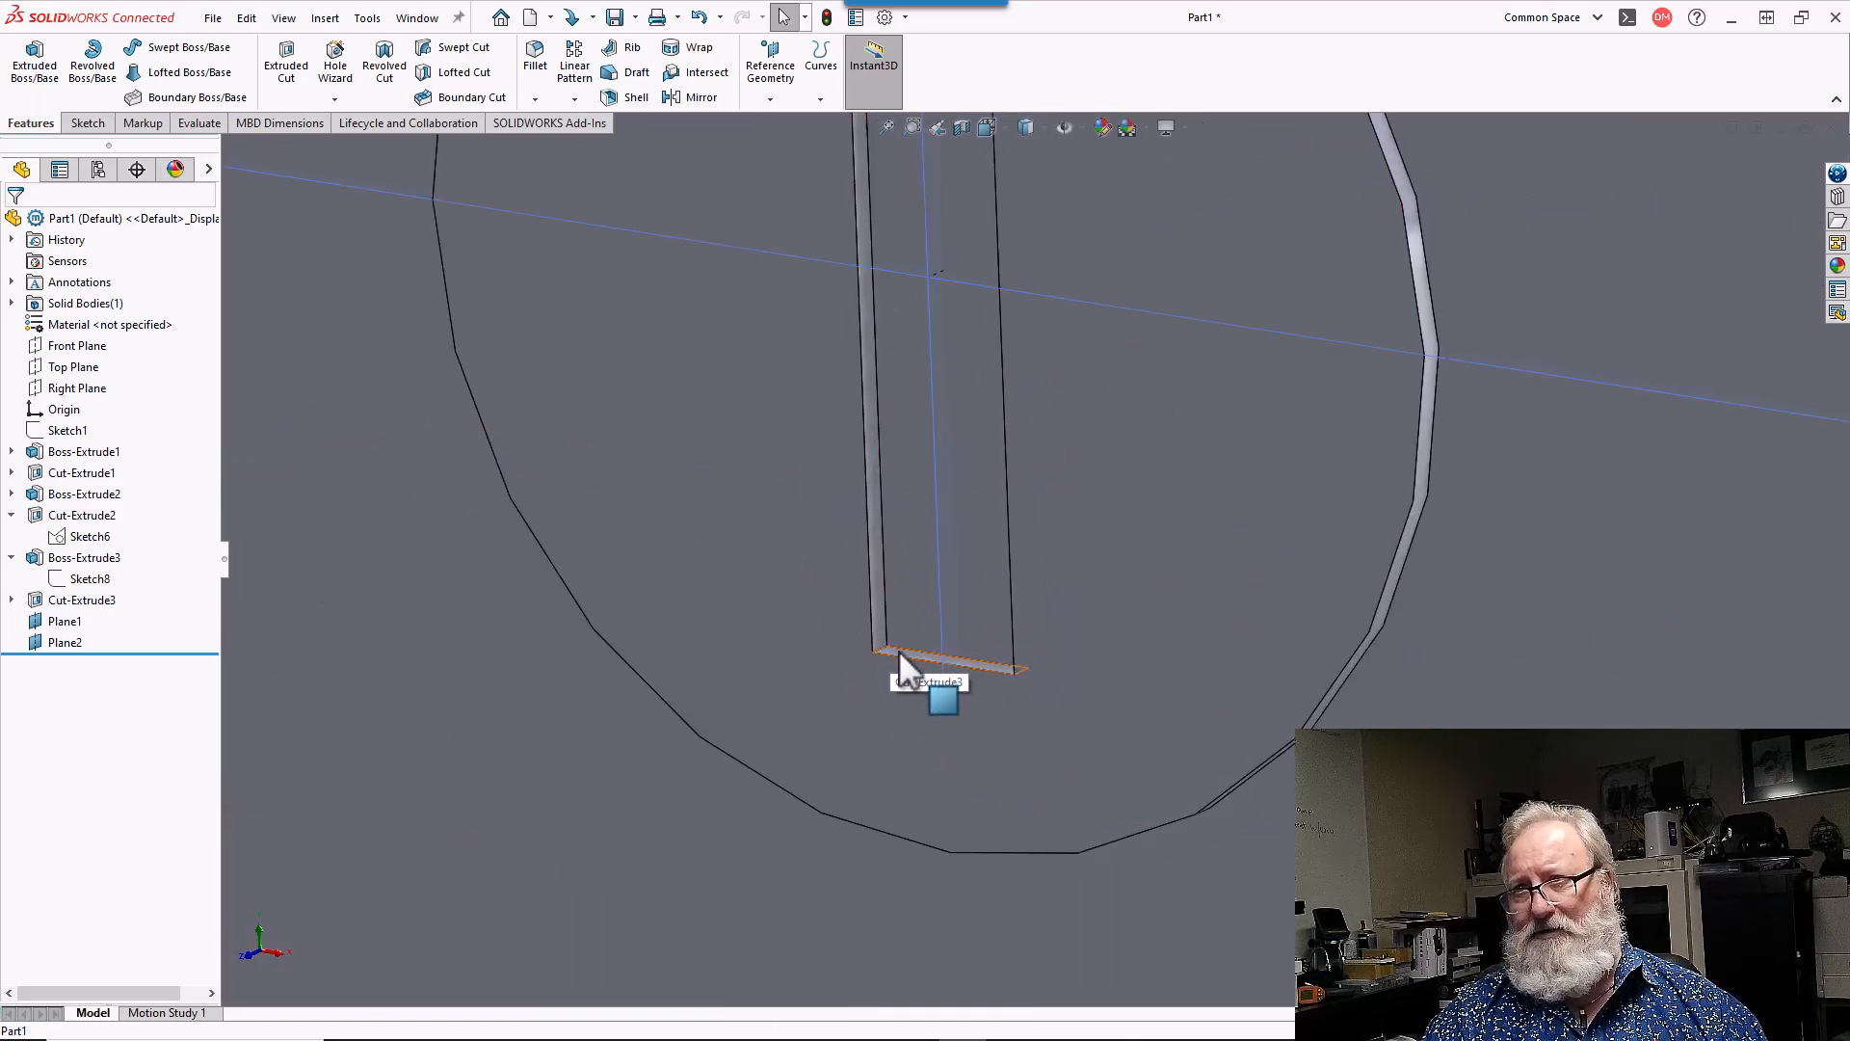
left_click(898, 652)
middle_click_drag(898, 650, 933, 409)
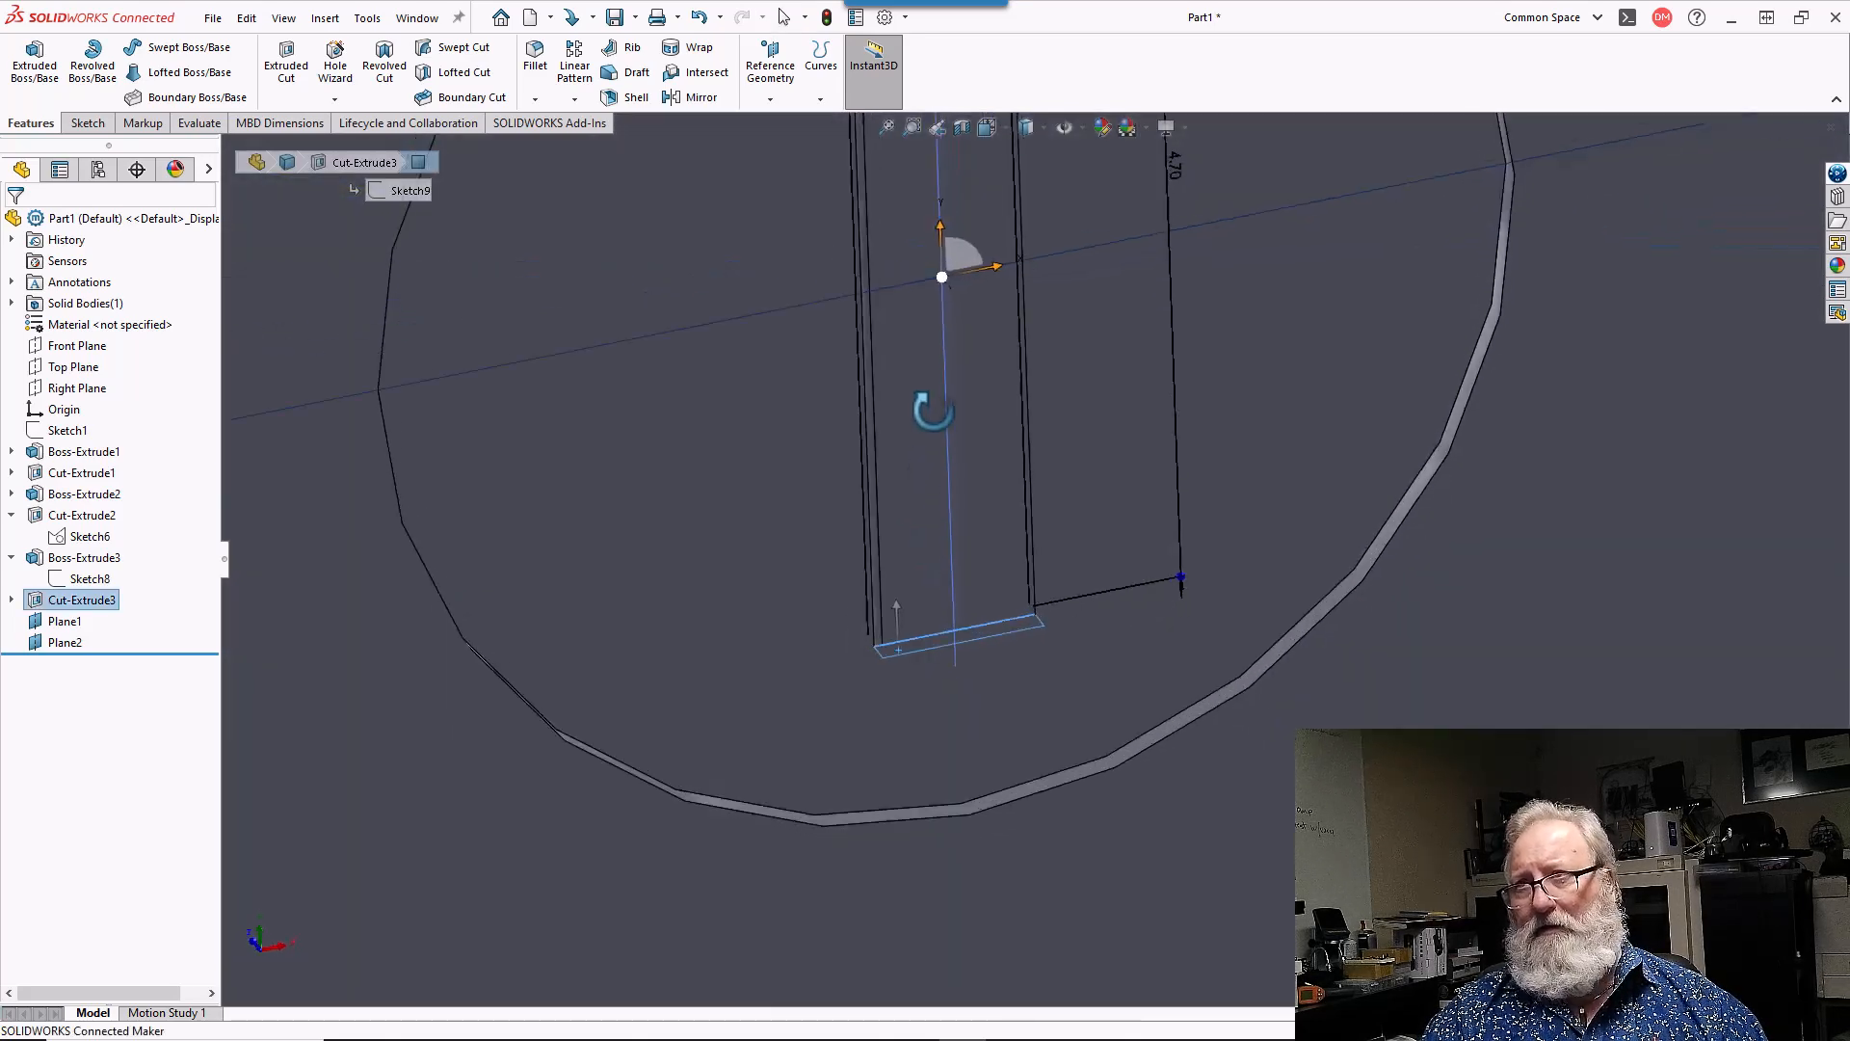
scroll(935, 348, "up", 5)
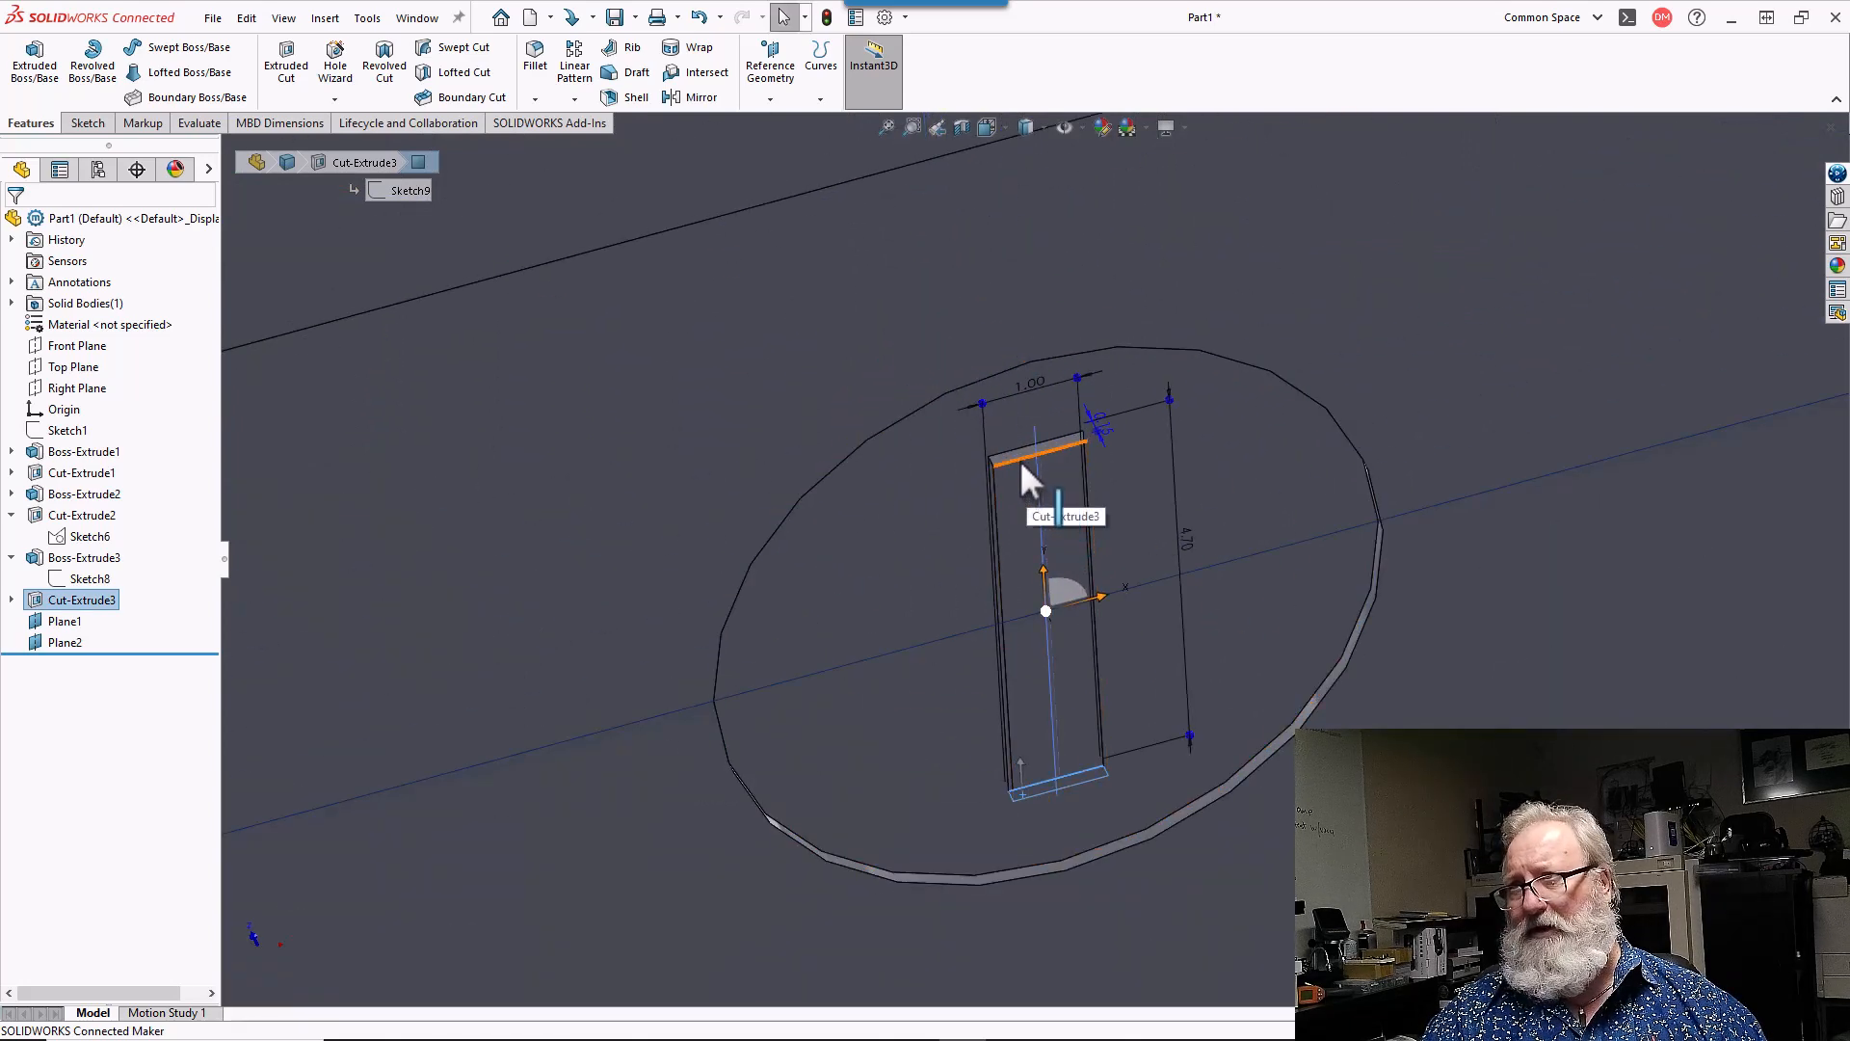
left_click(1019, 453)
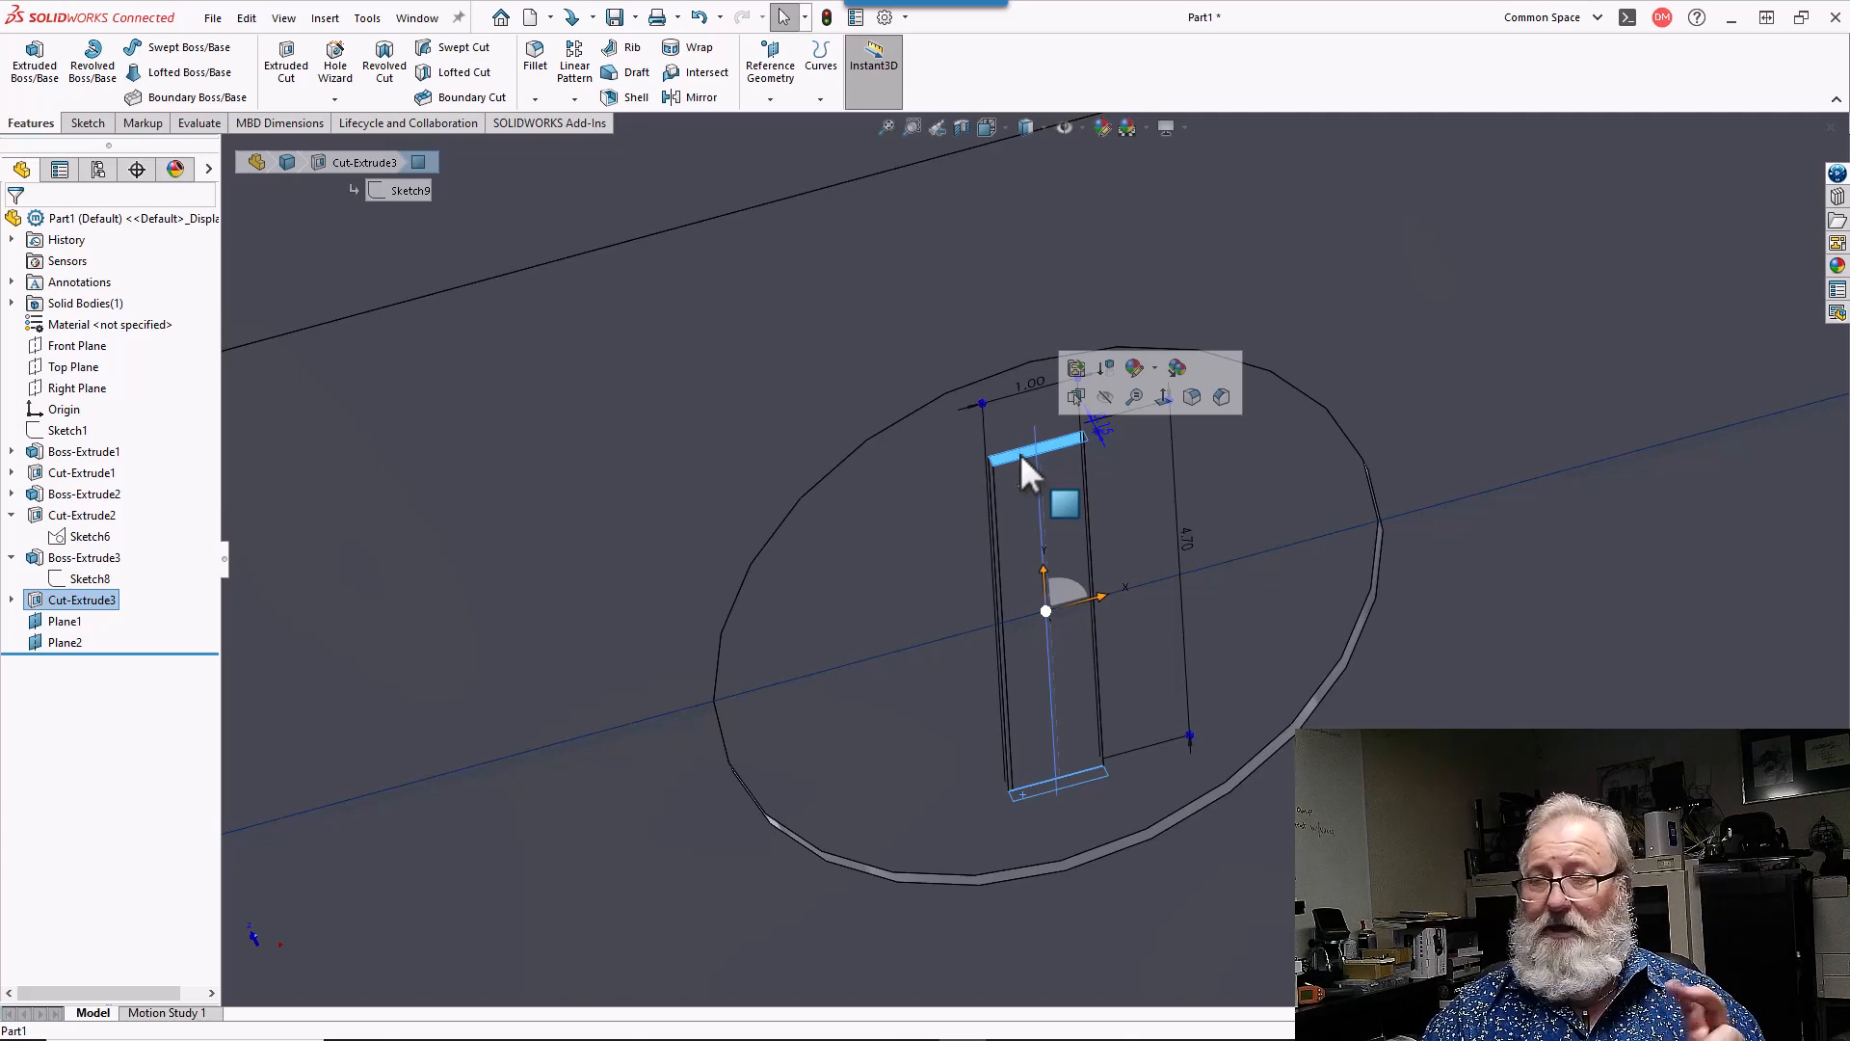
- Collapse the expanded Cut-Extrude2 and Boss-Extrude3 features in the feature tree
left_click(11, 516)
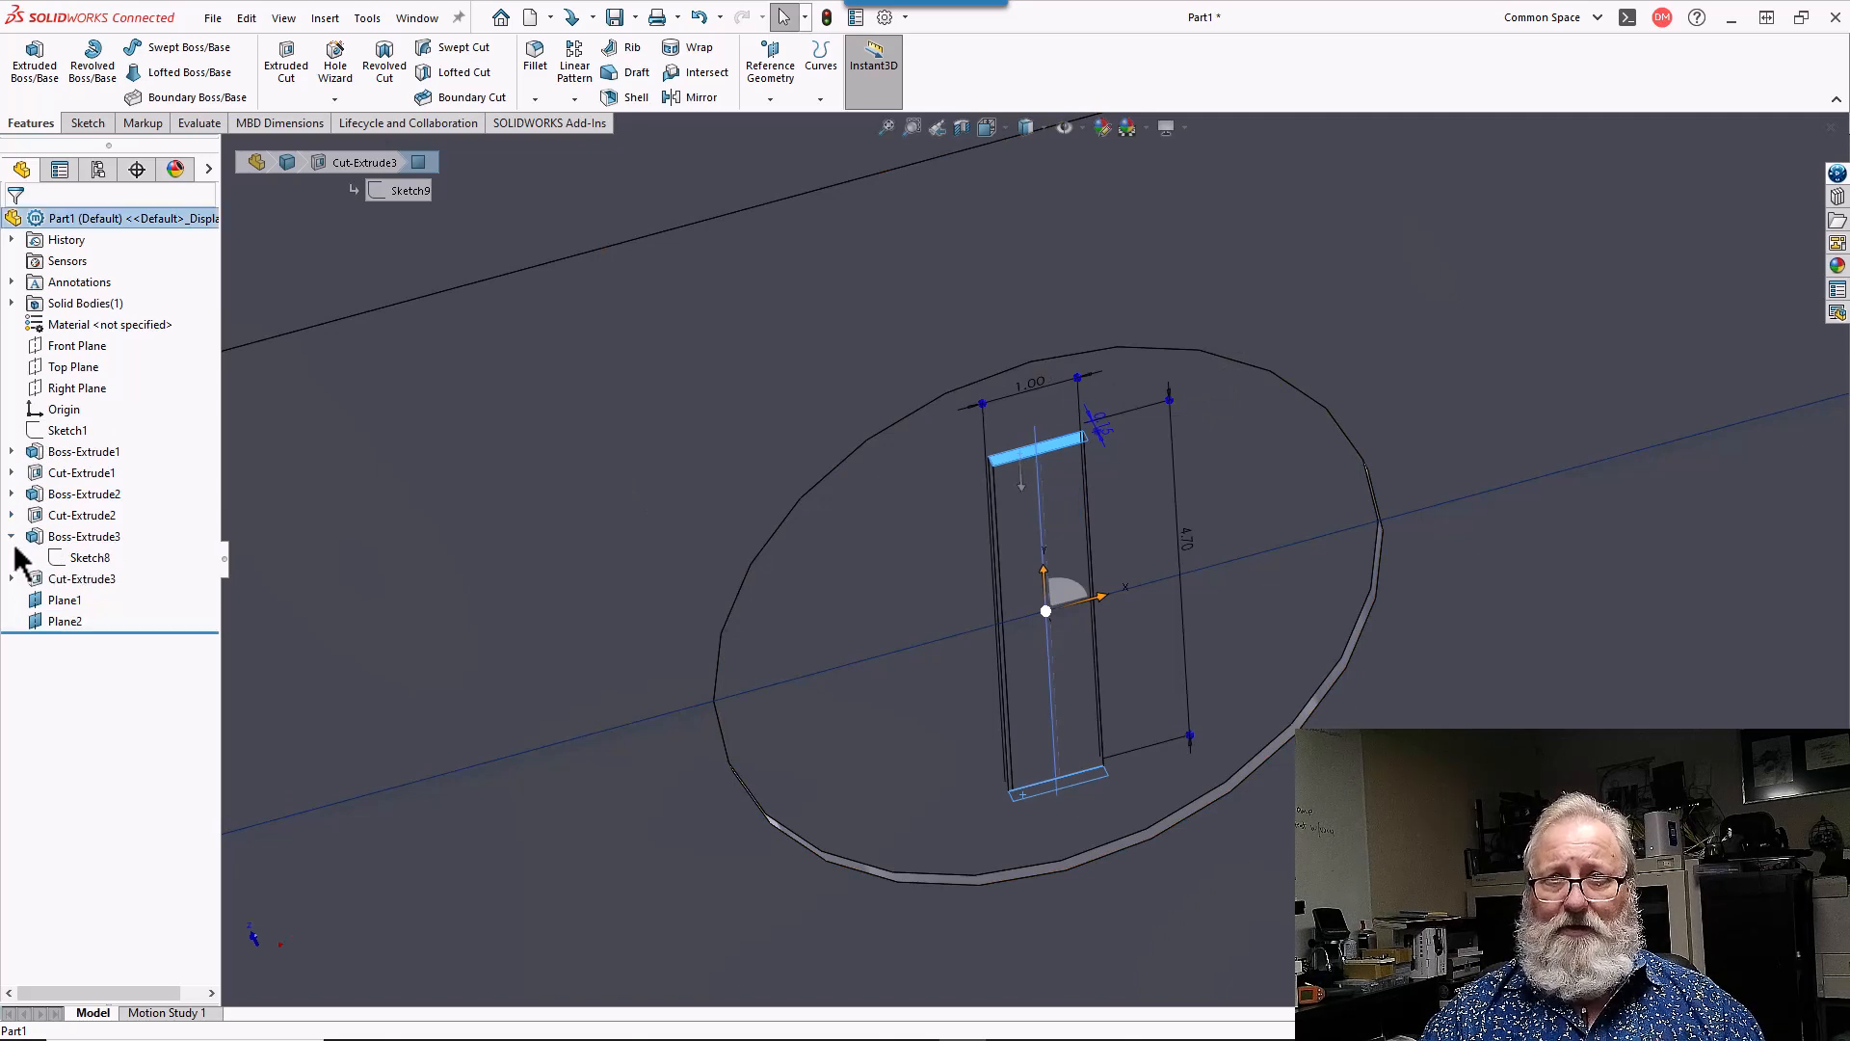
left_click(10, 537)
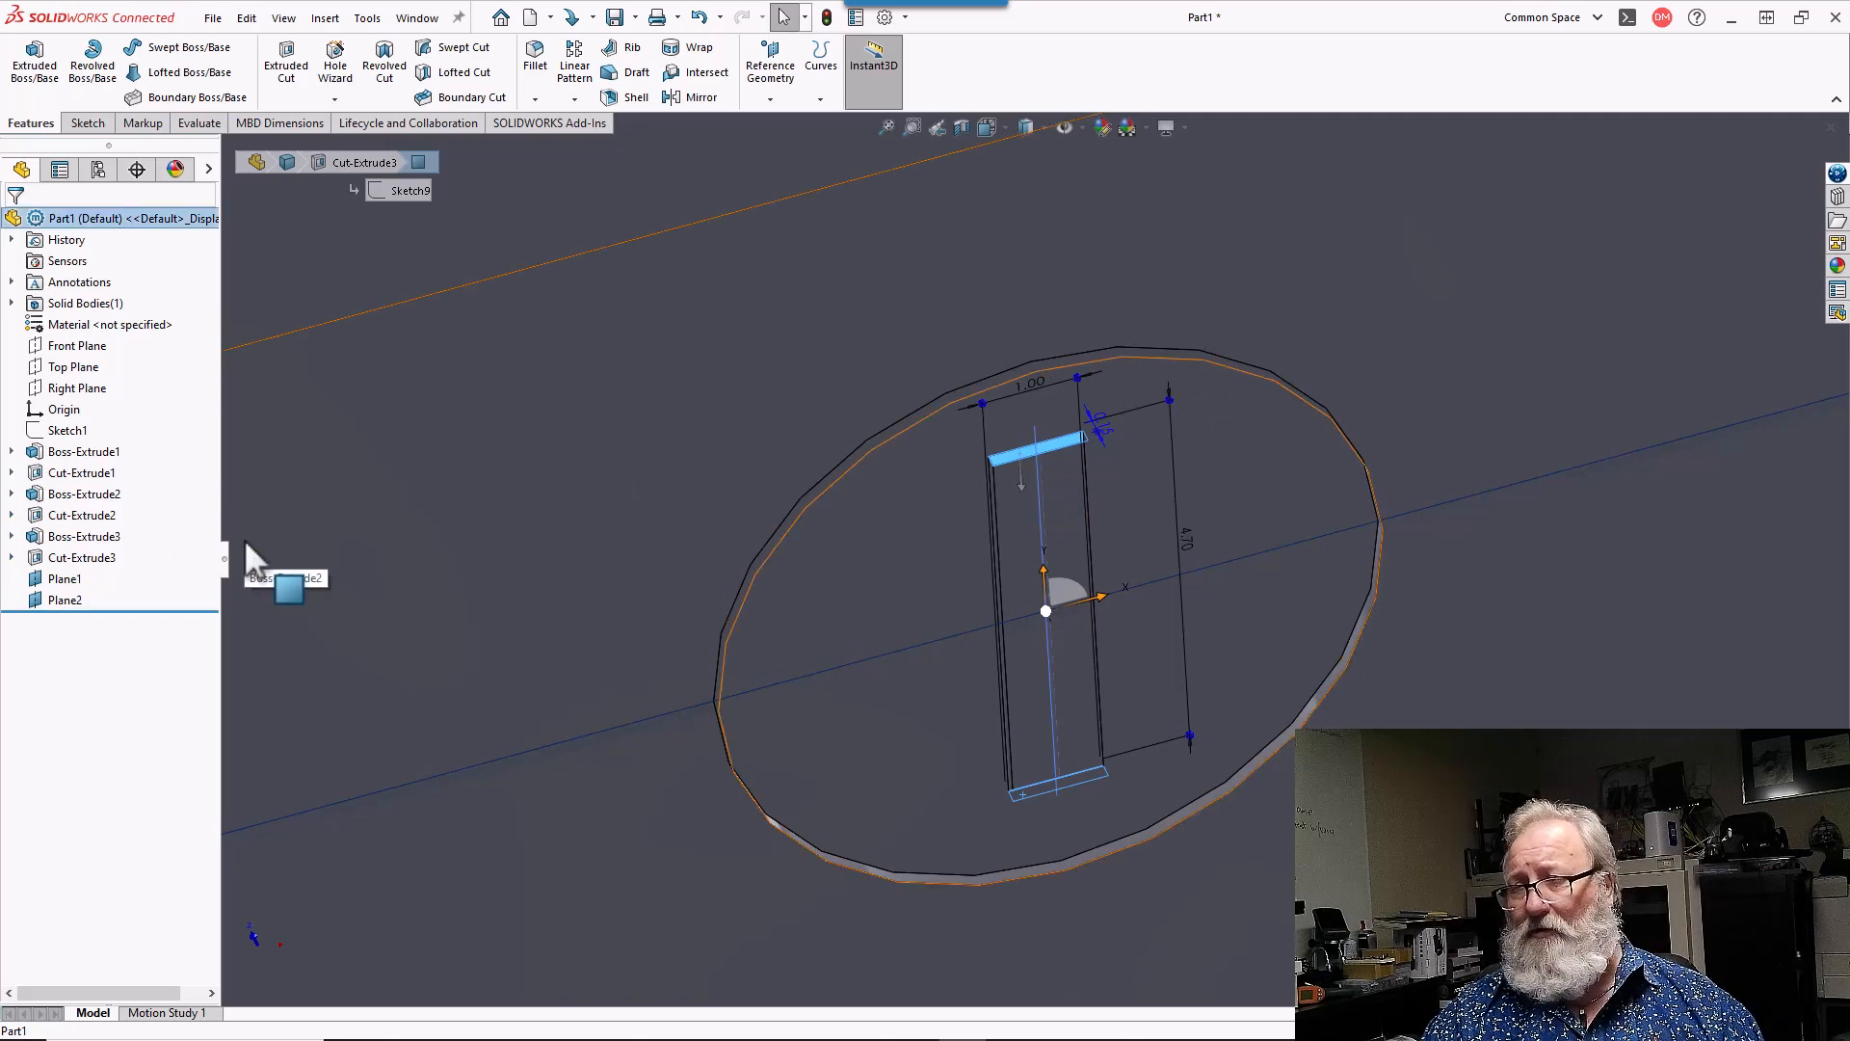
scroll(815, 487, "up", 1)
scroll(817, 489, "up", 5)
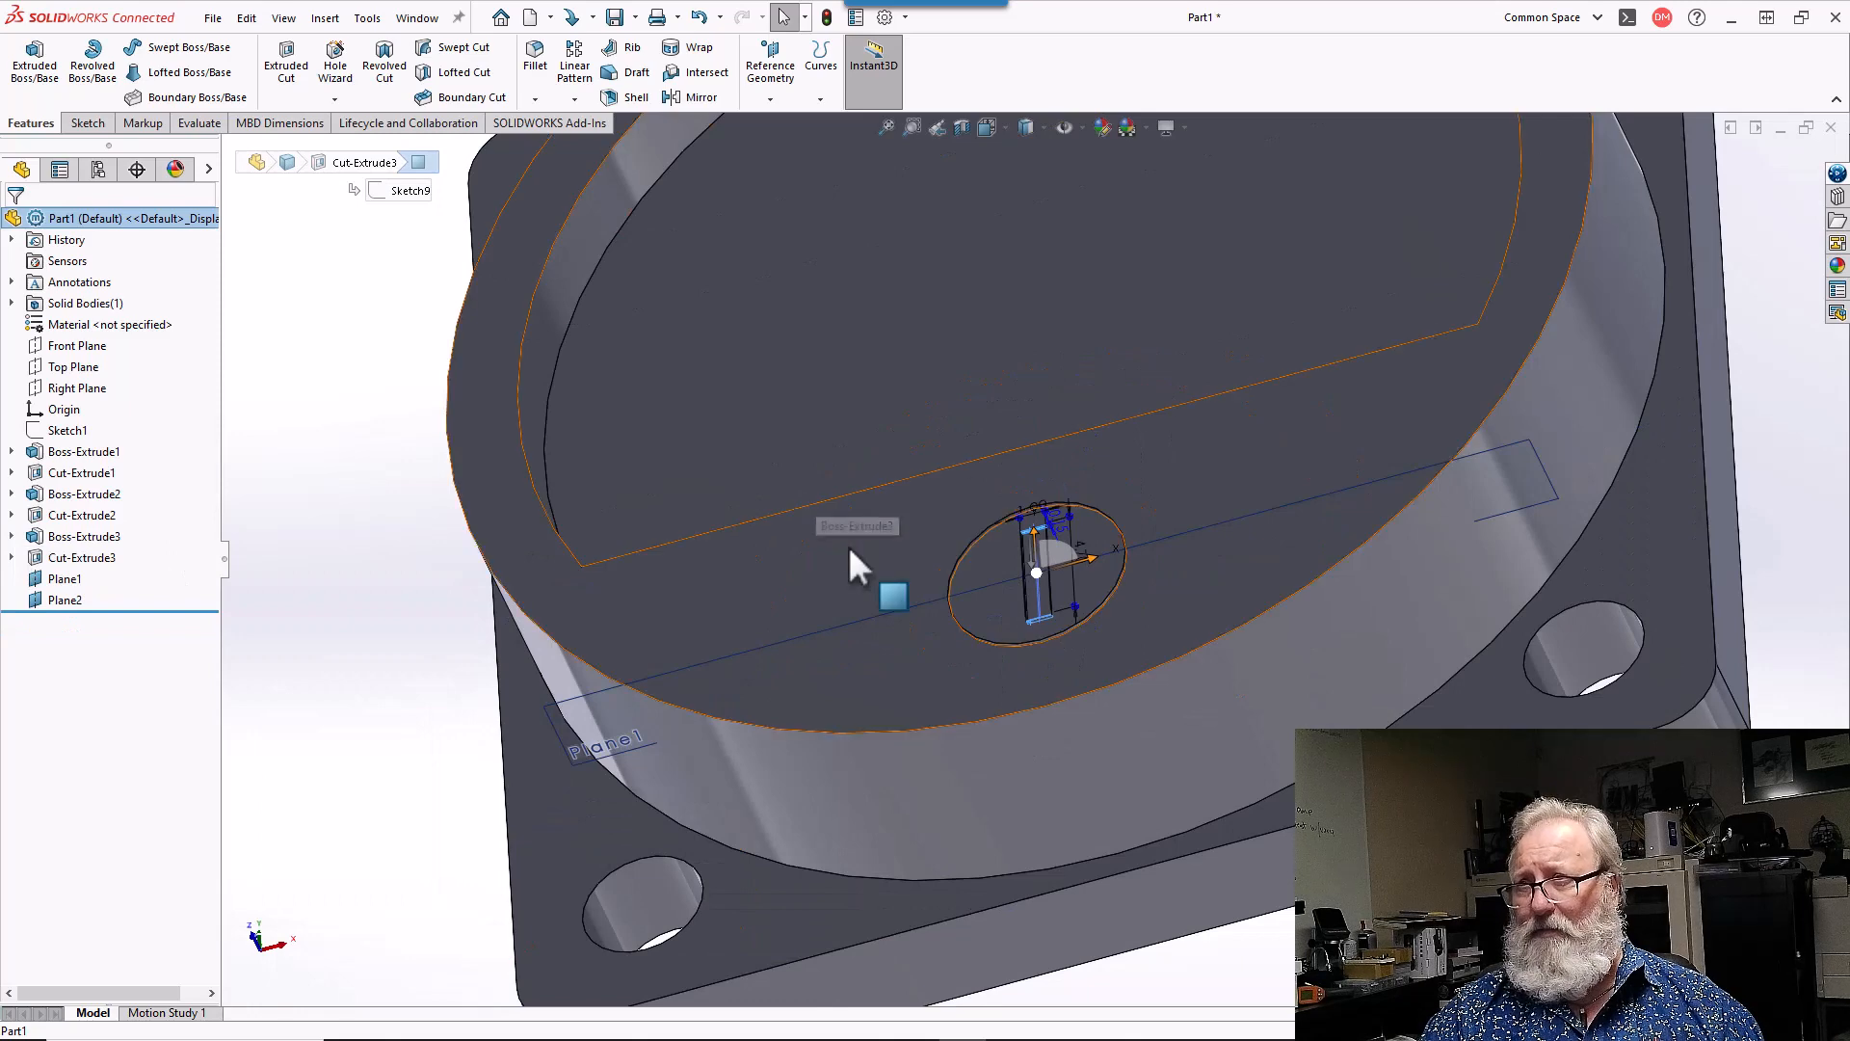
- Start a new sketch on the offset plane running across the slotted round boss
left_click(562, 734)
left_click(559, 736)
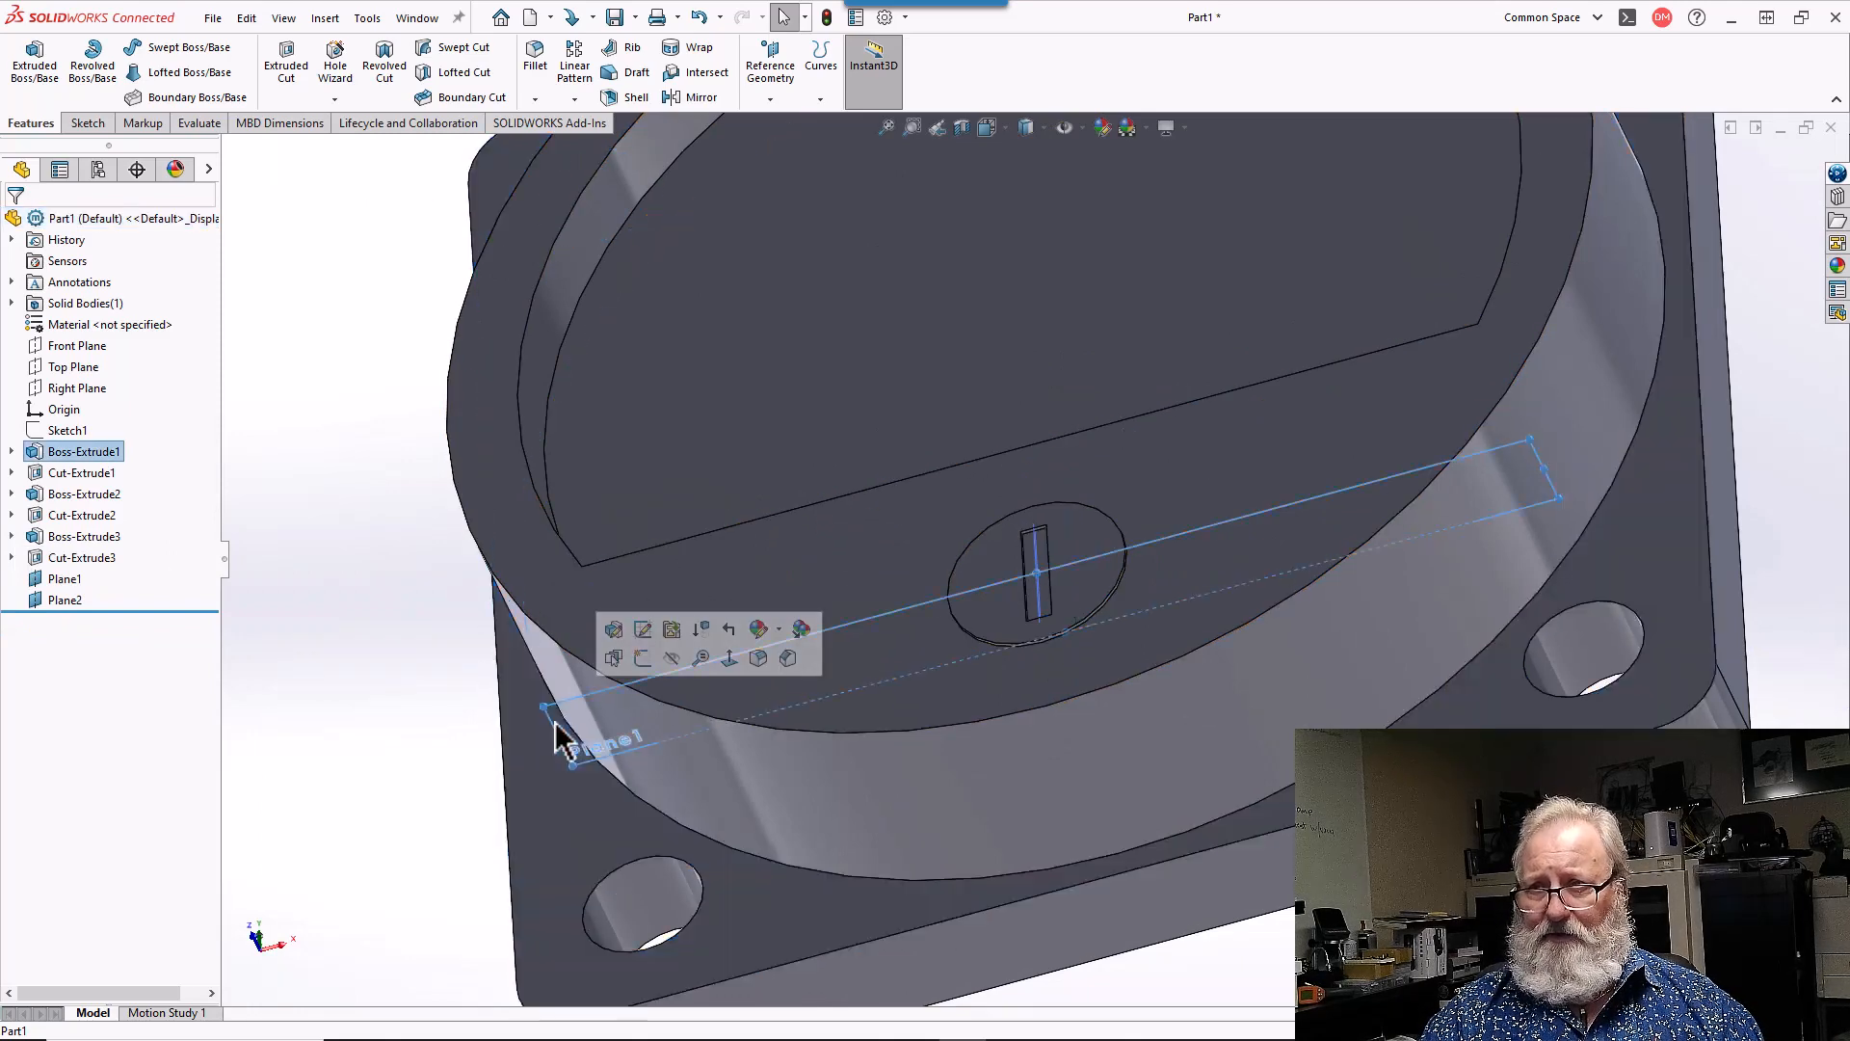
left_click(727, 662)
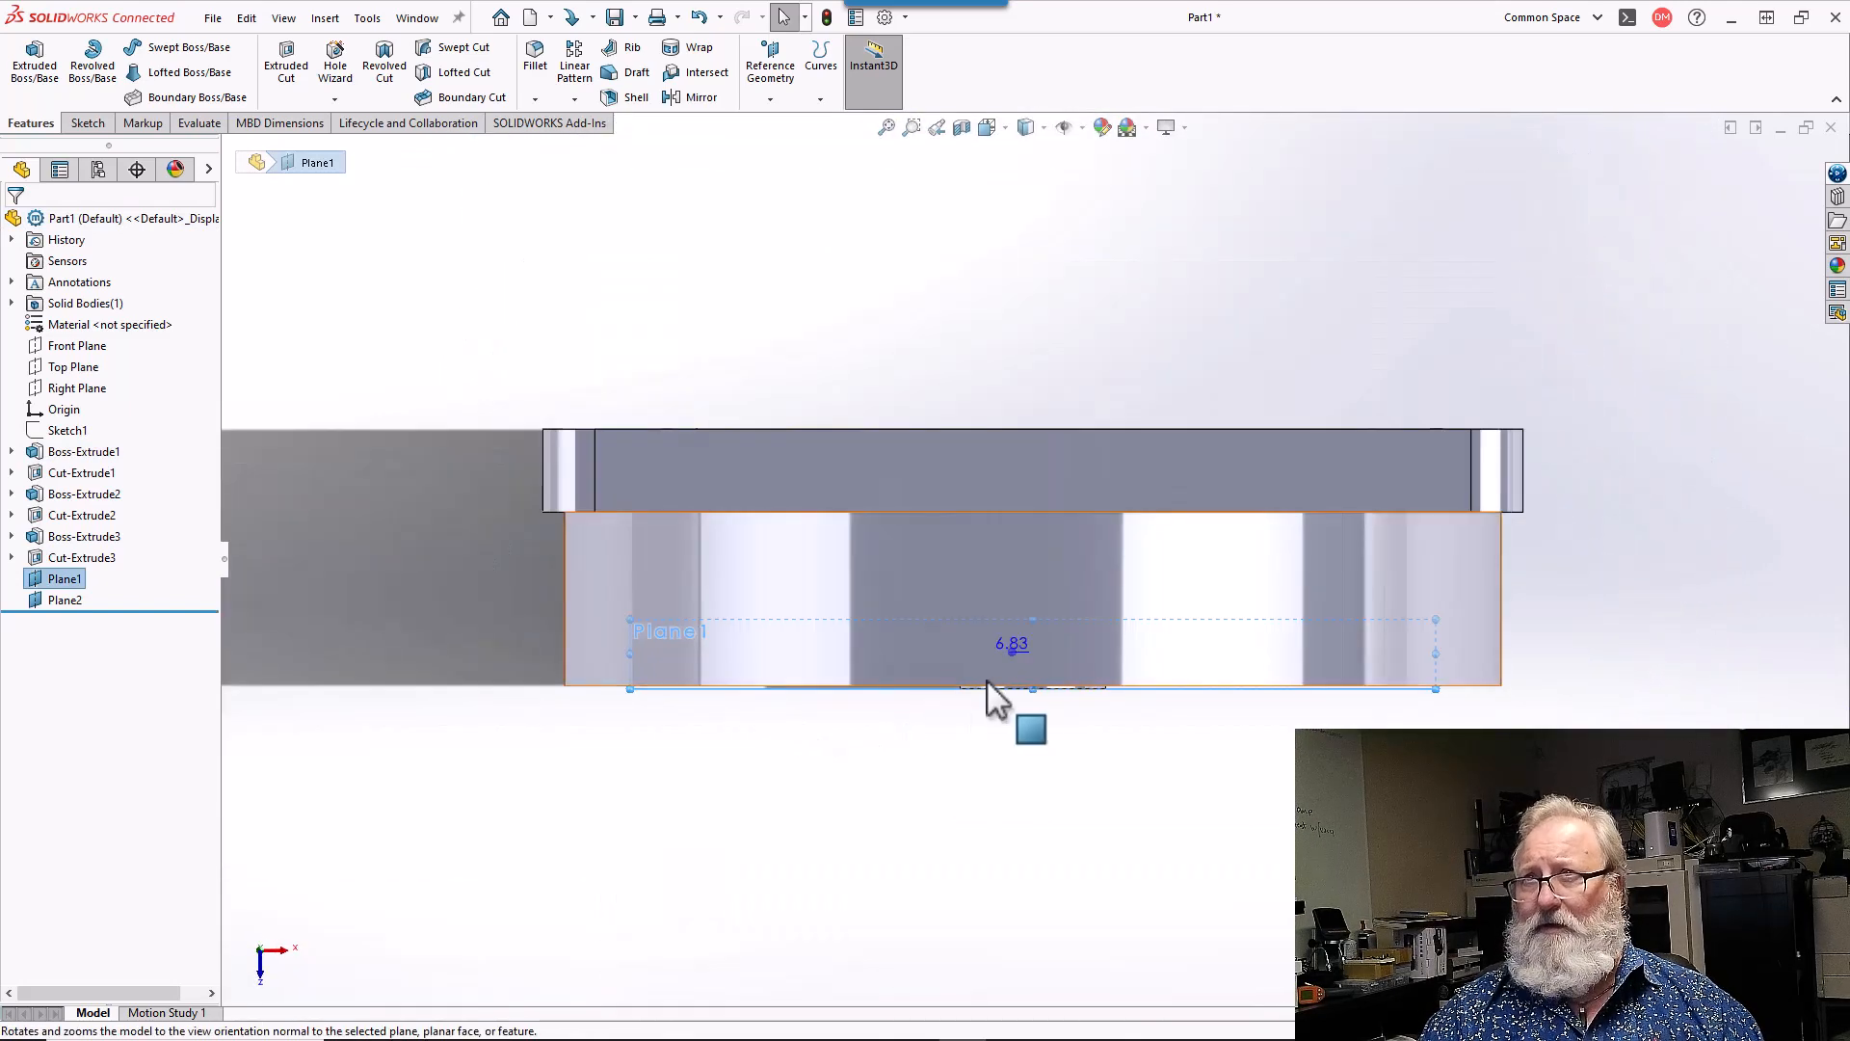
left_click(991, 126)
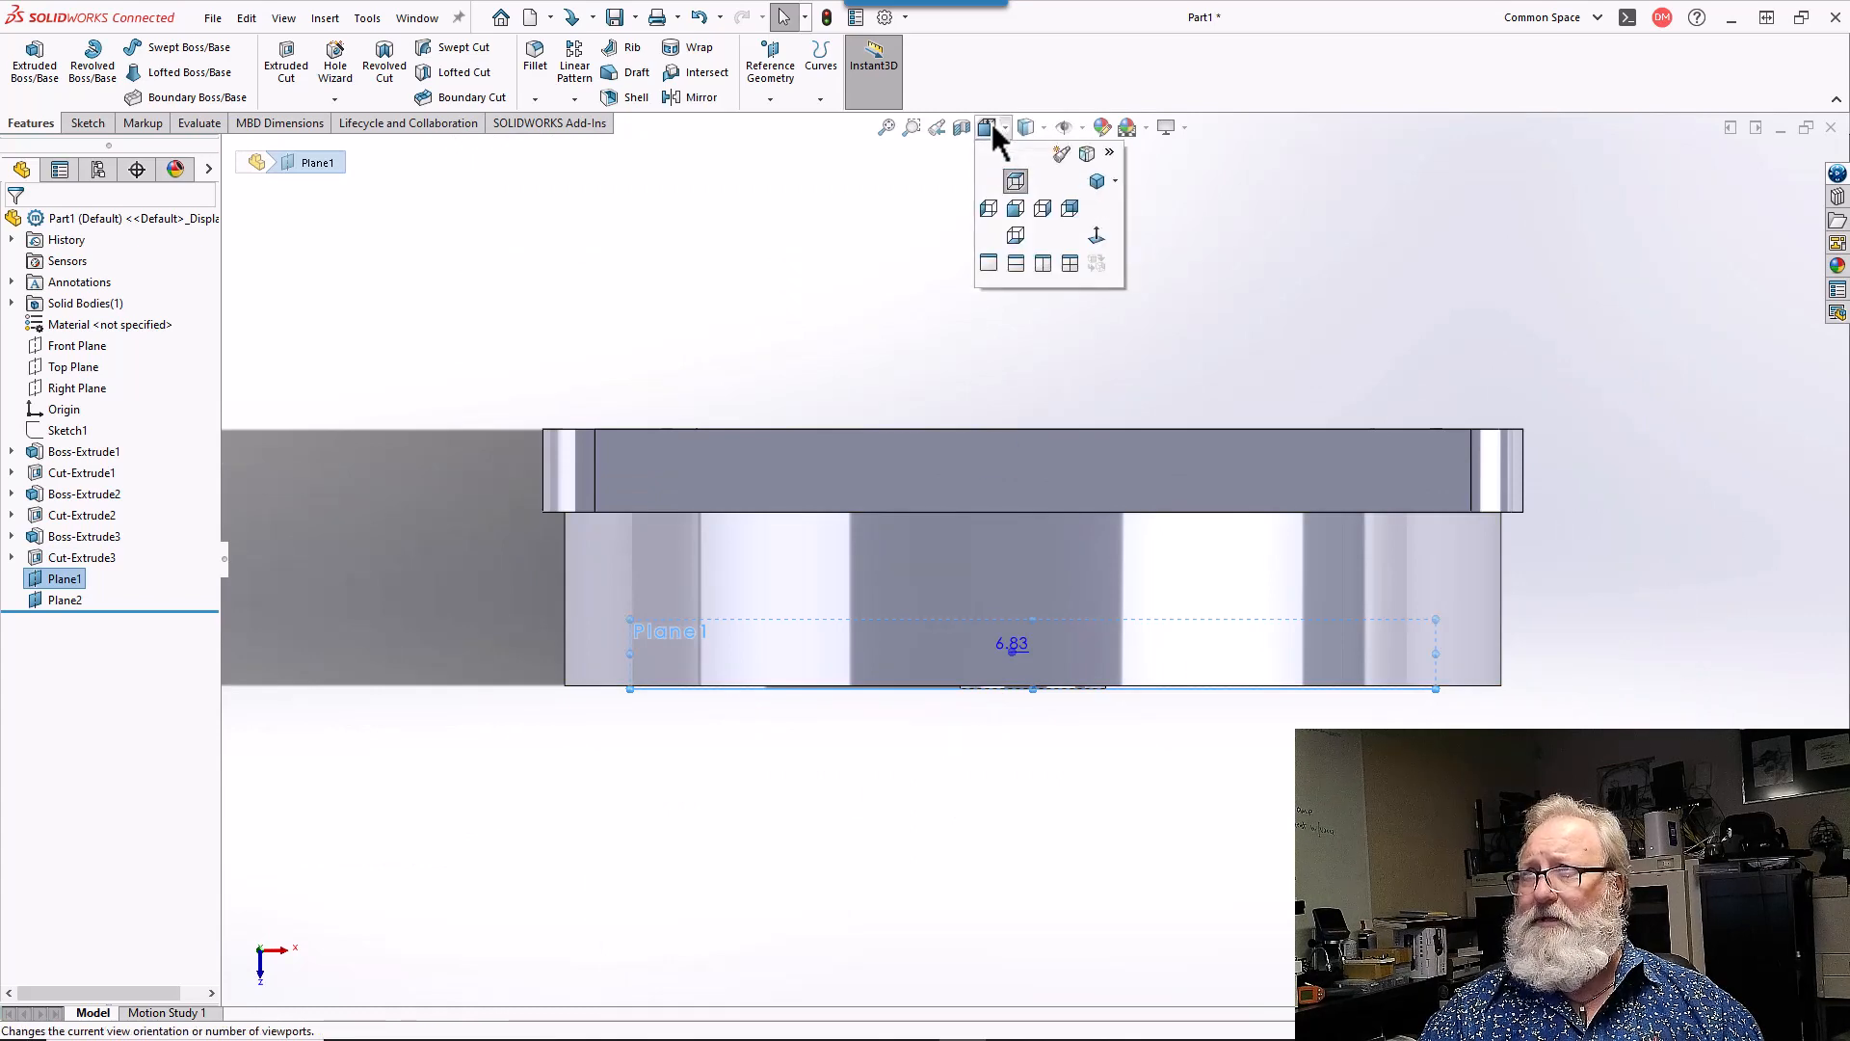
left_click(1017, 234)
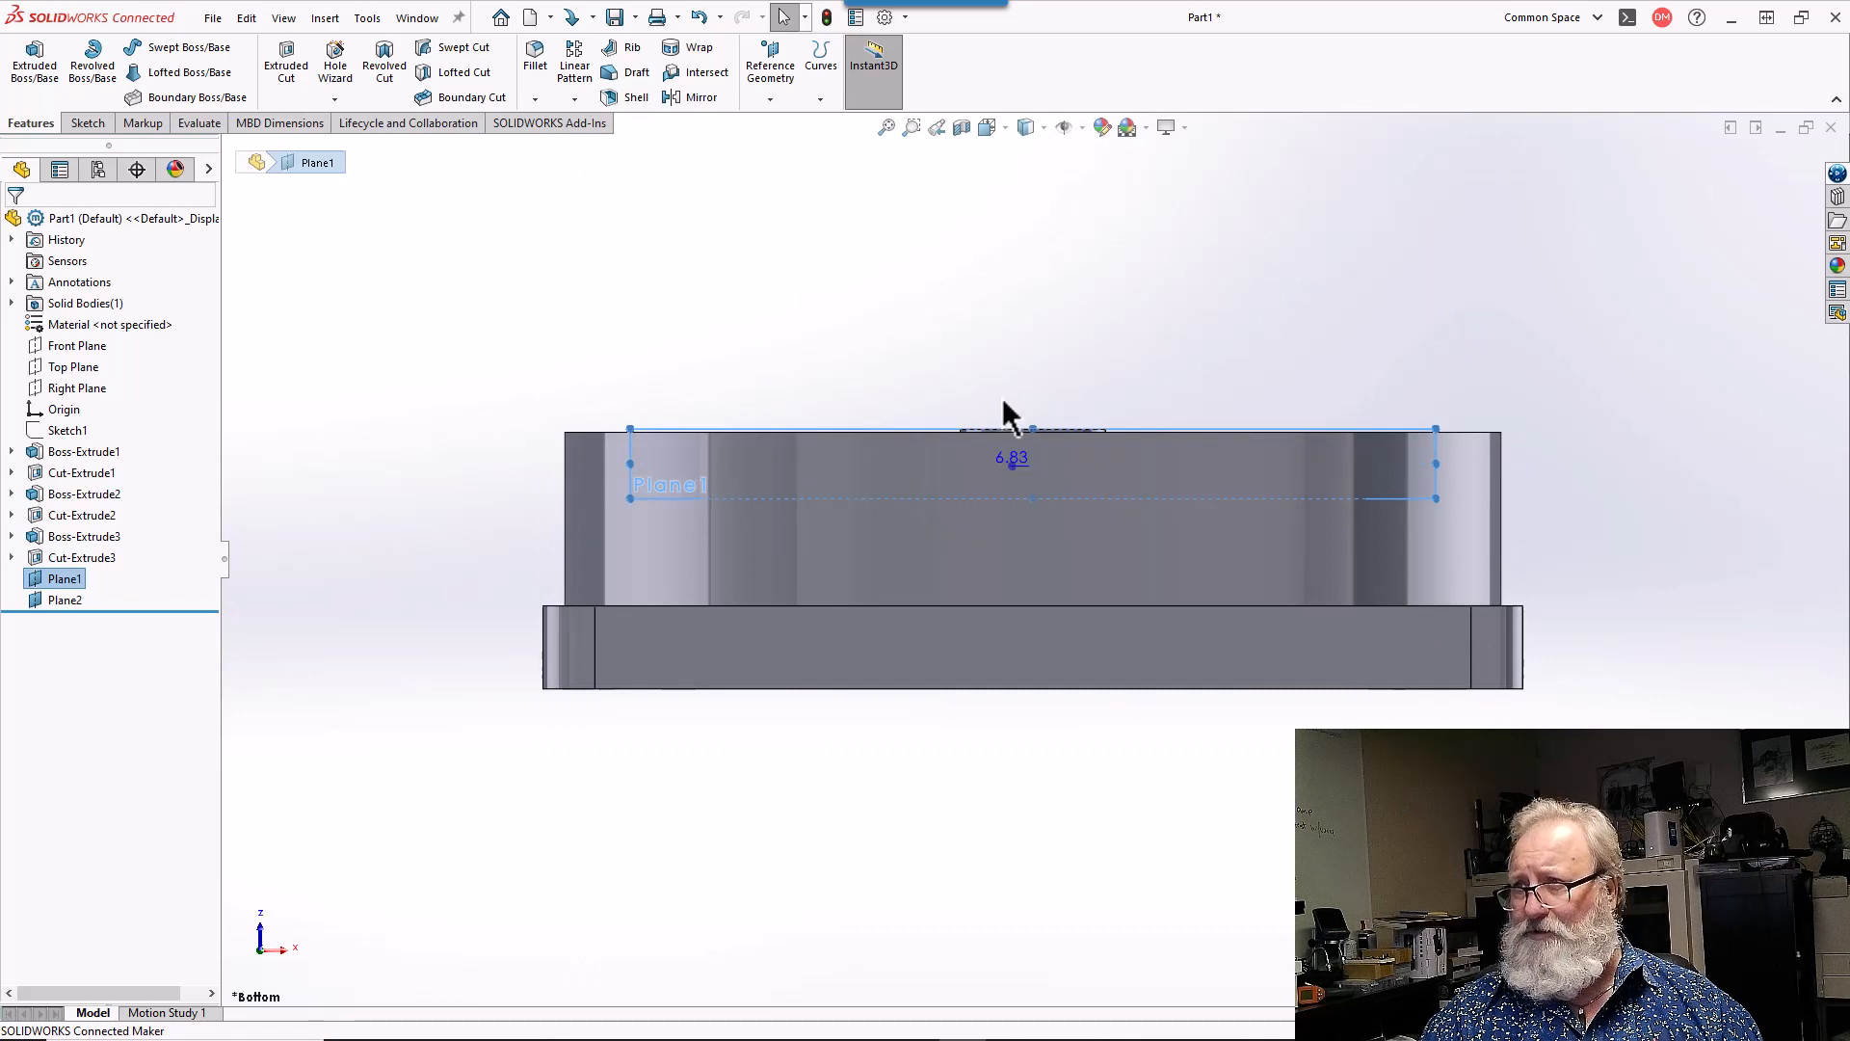
scroll(996, 455, "down", 5)
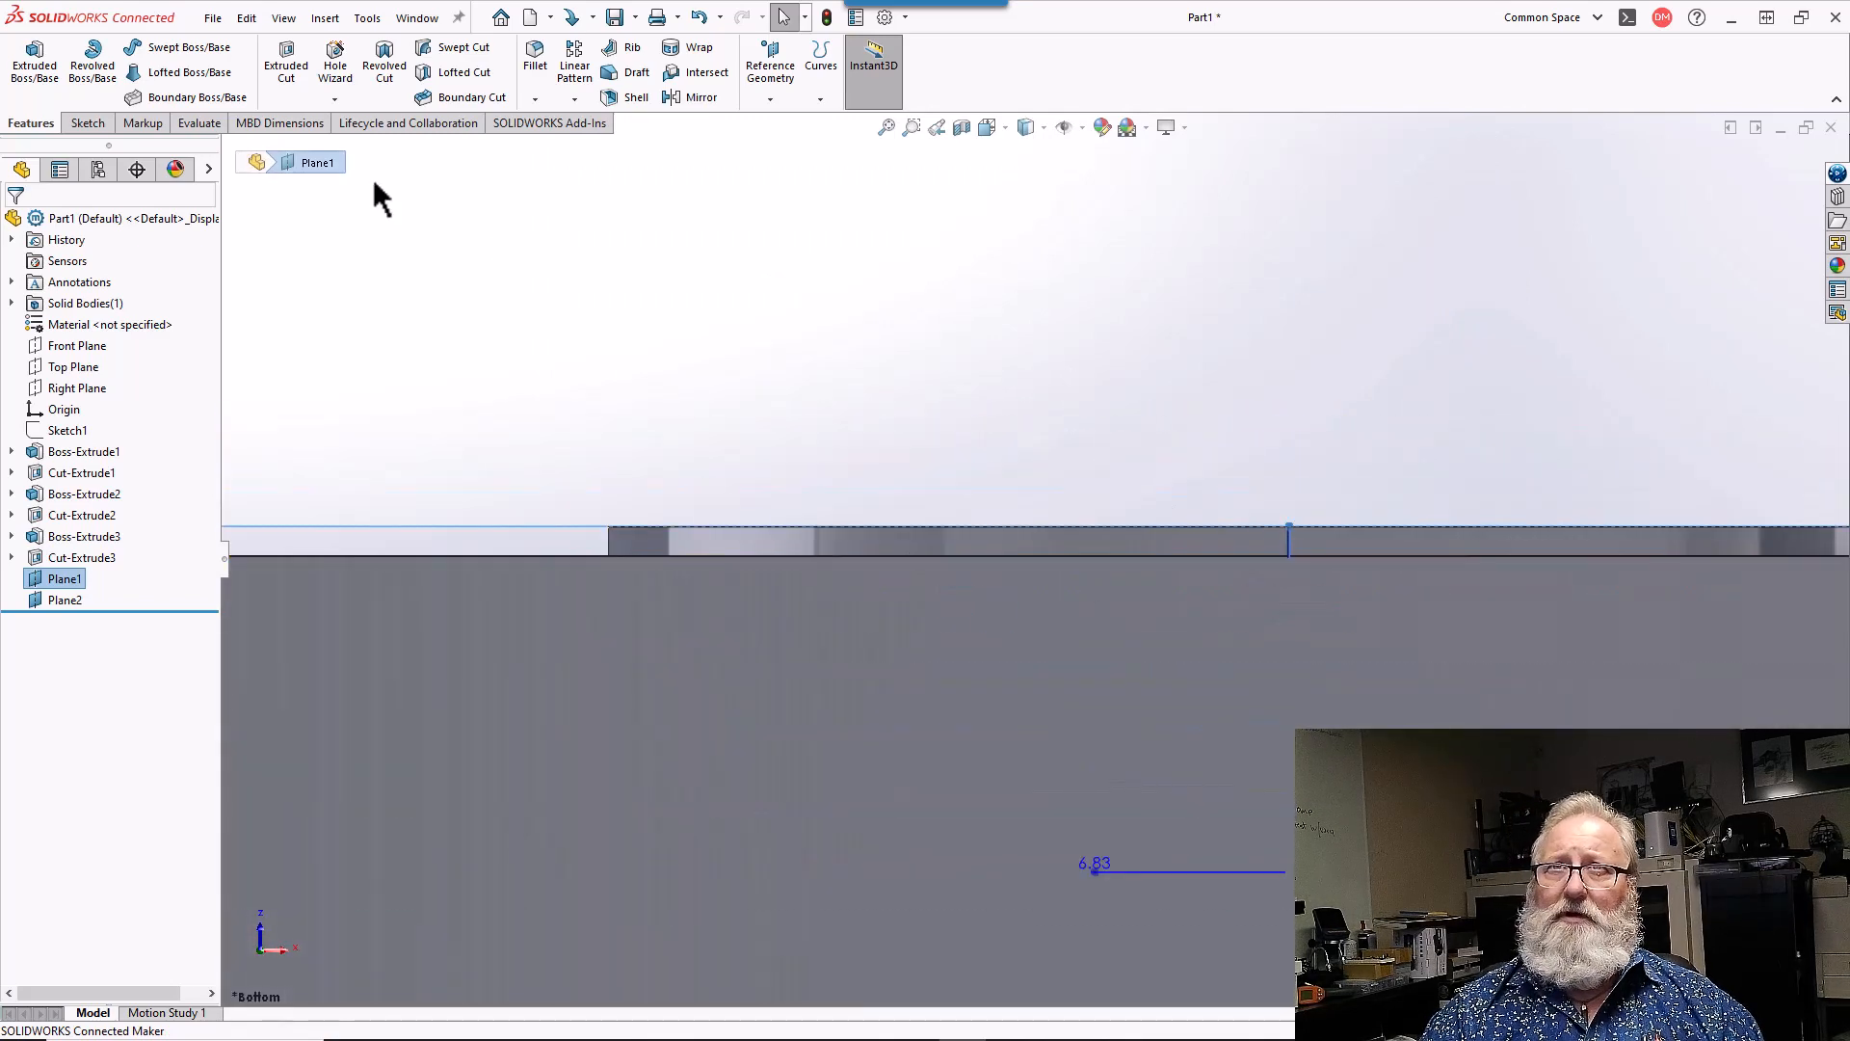
left_click(89, 124)
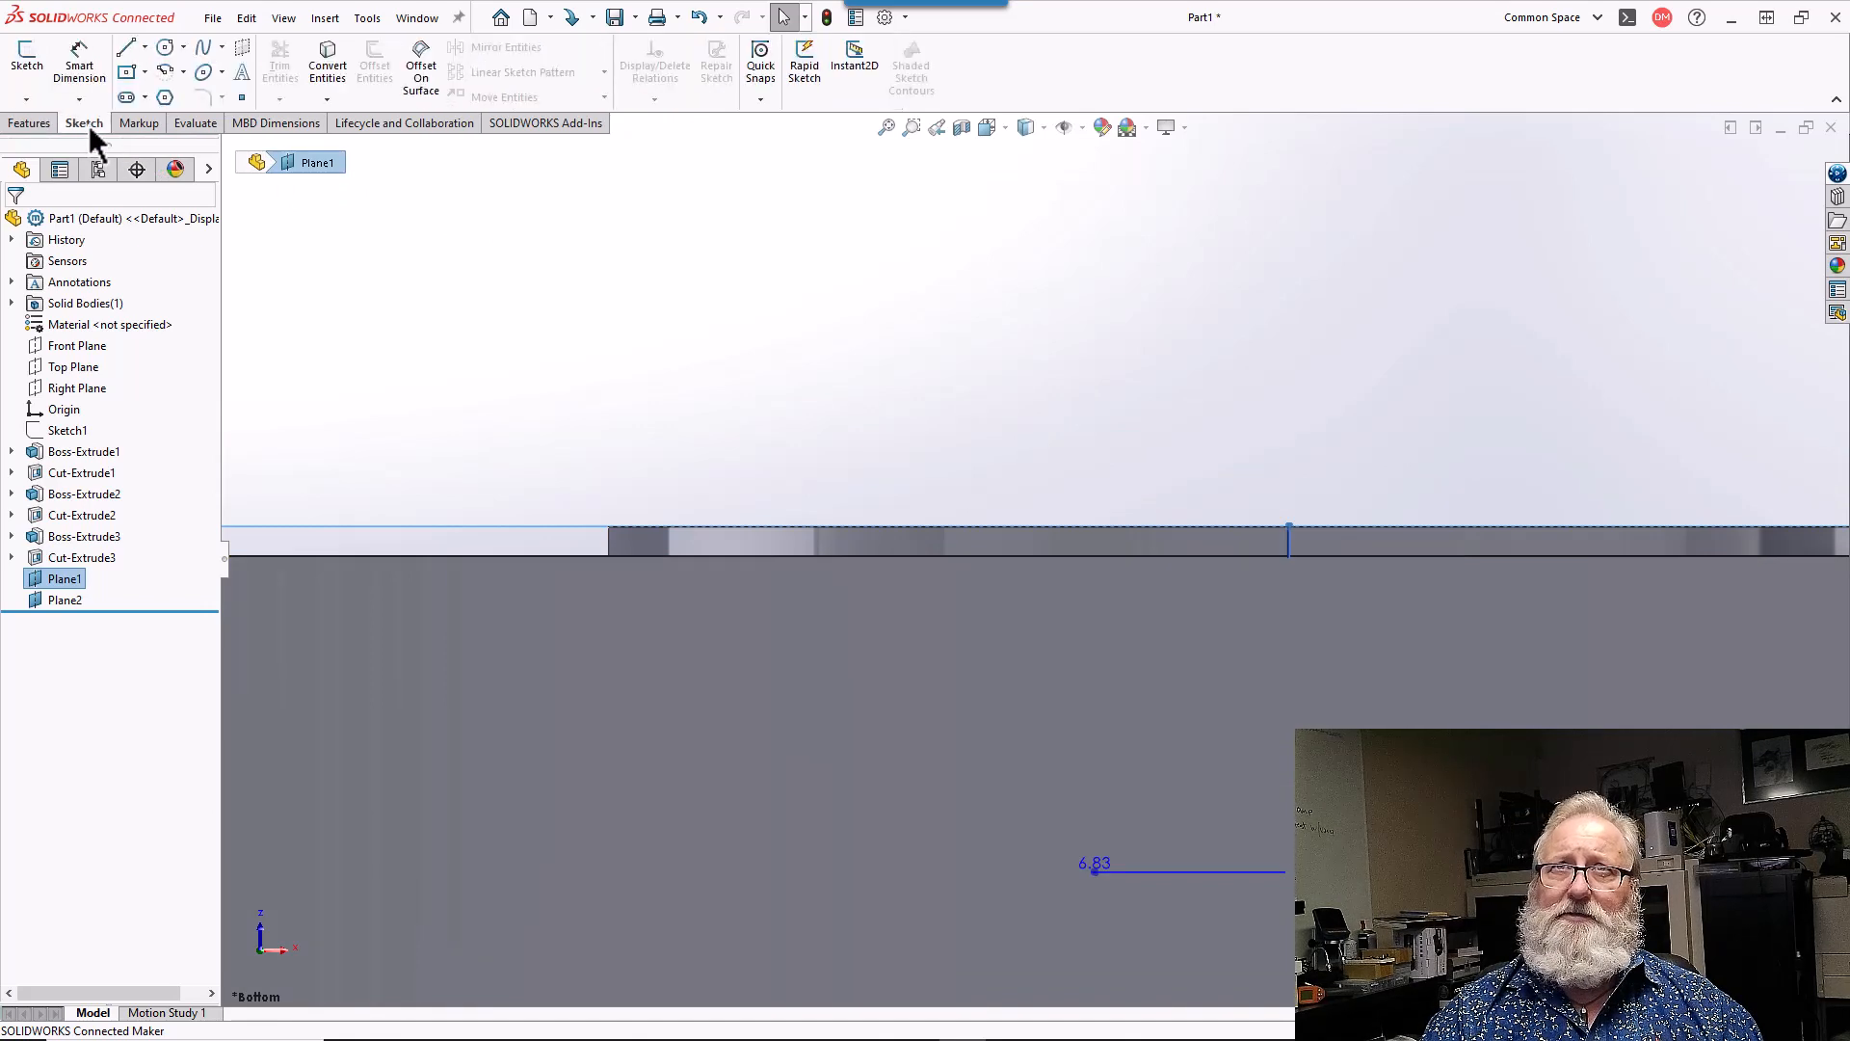
left_click(32, 56)
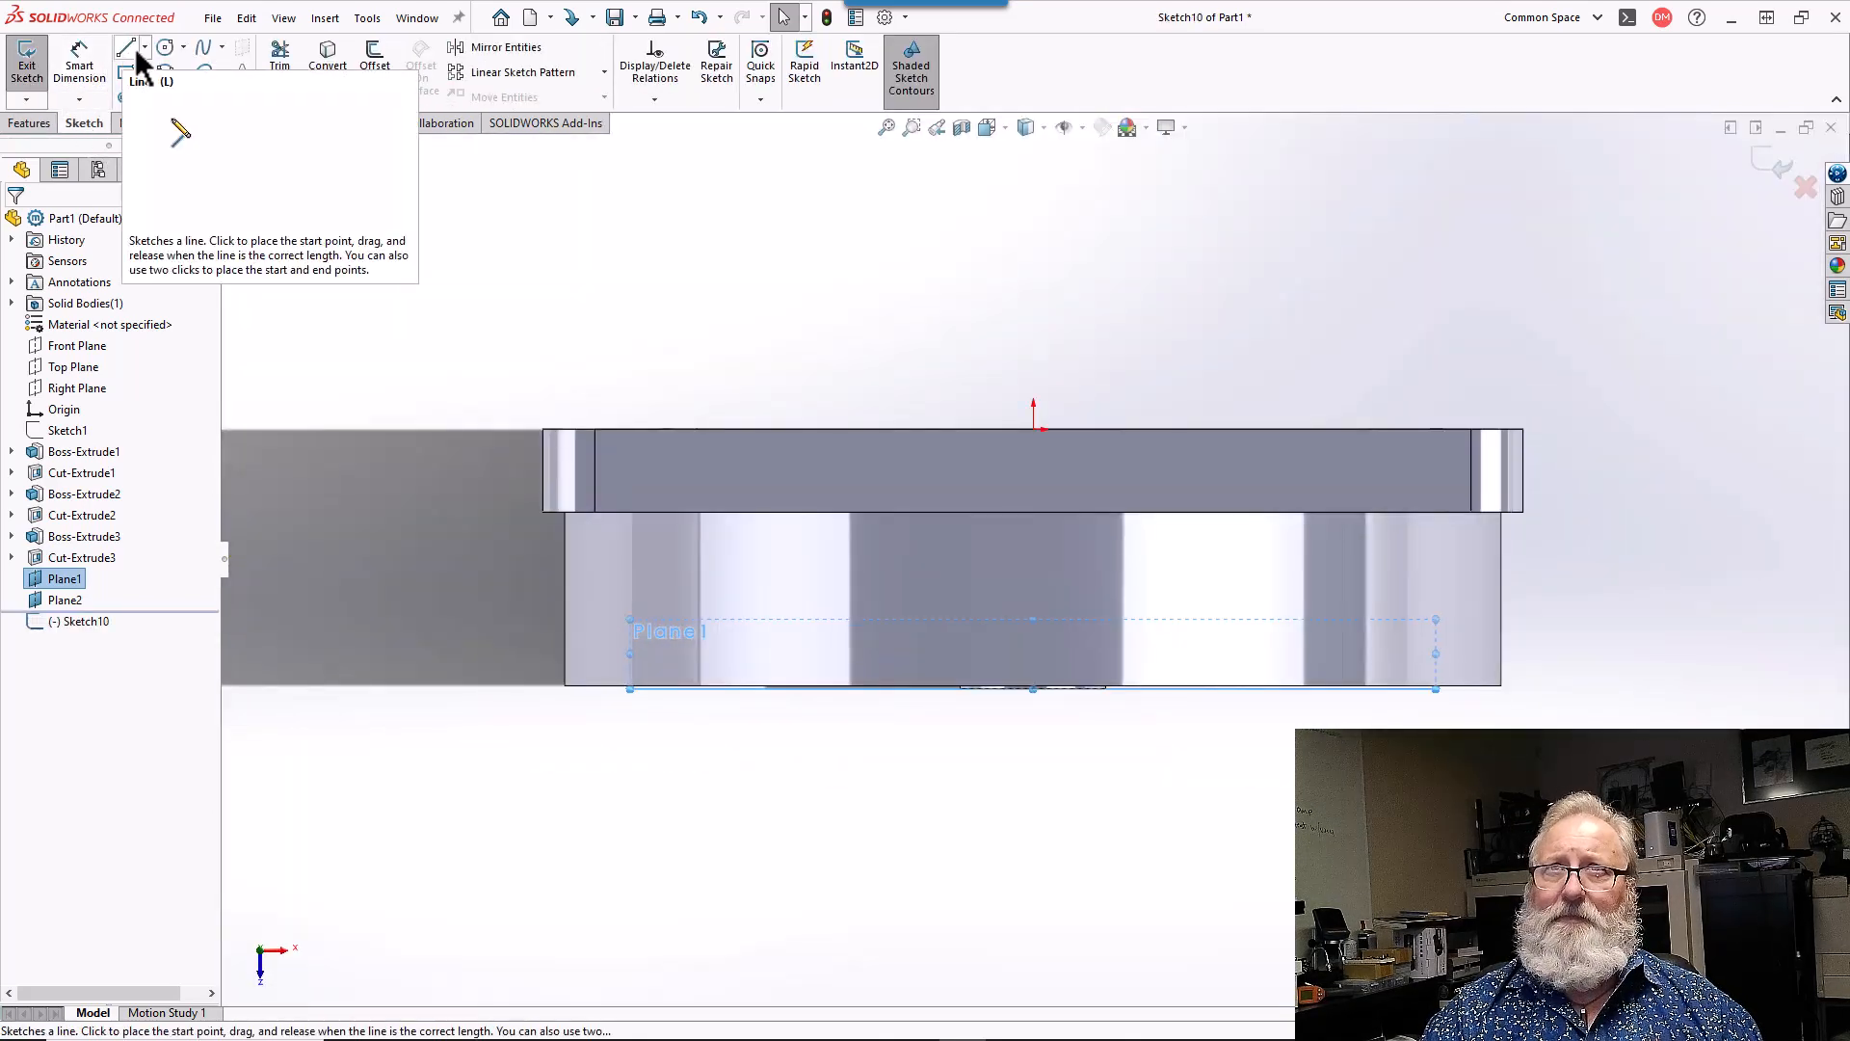
- Draw a 0.15 mm vertical line along the round boss's side edge, from its base to its outer face
left_click(135, 54)
scroll(1107, 806, "down", 10)
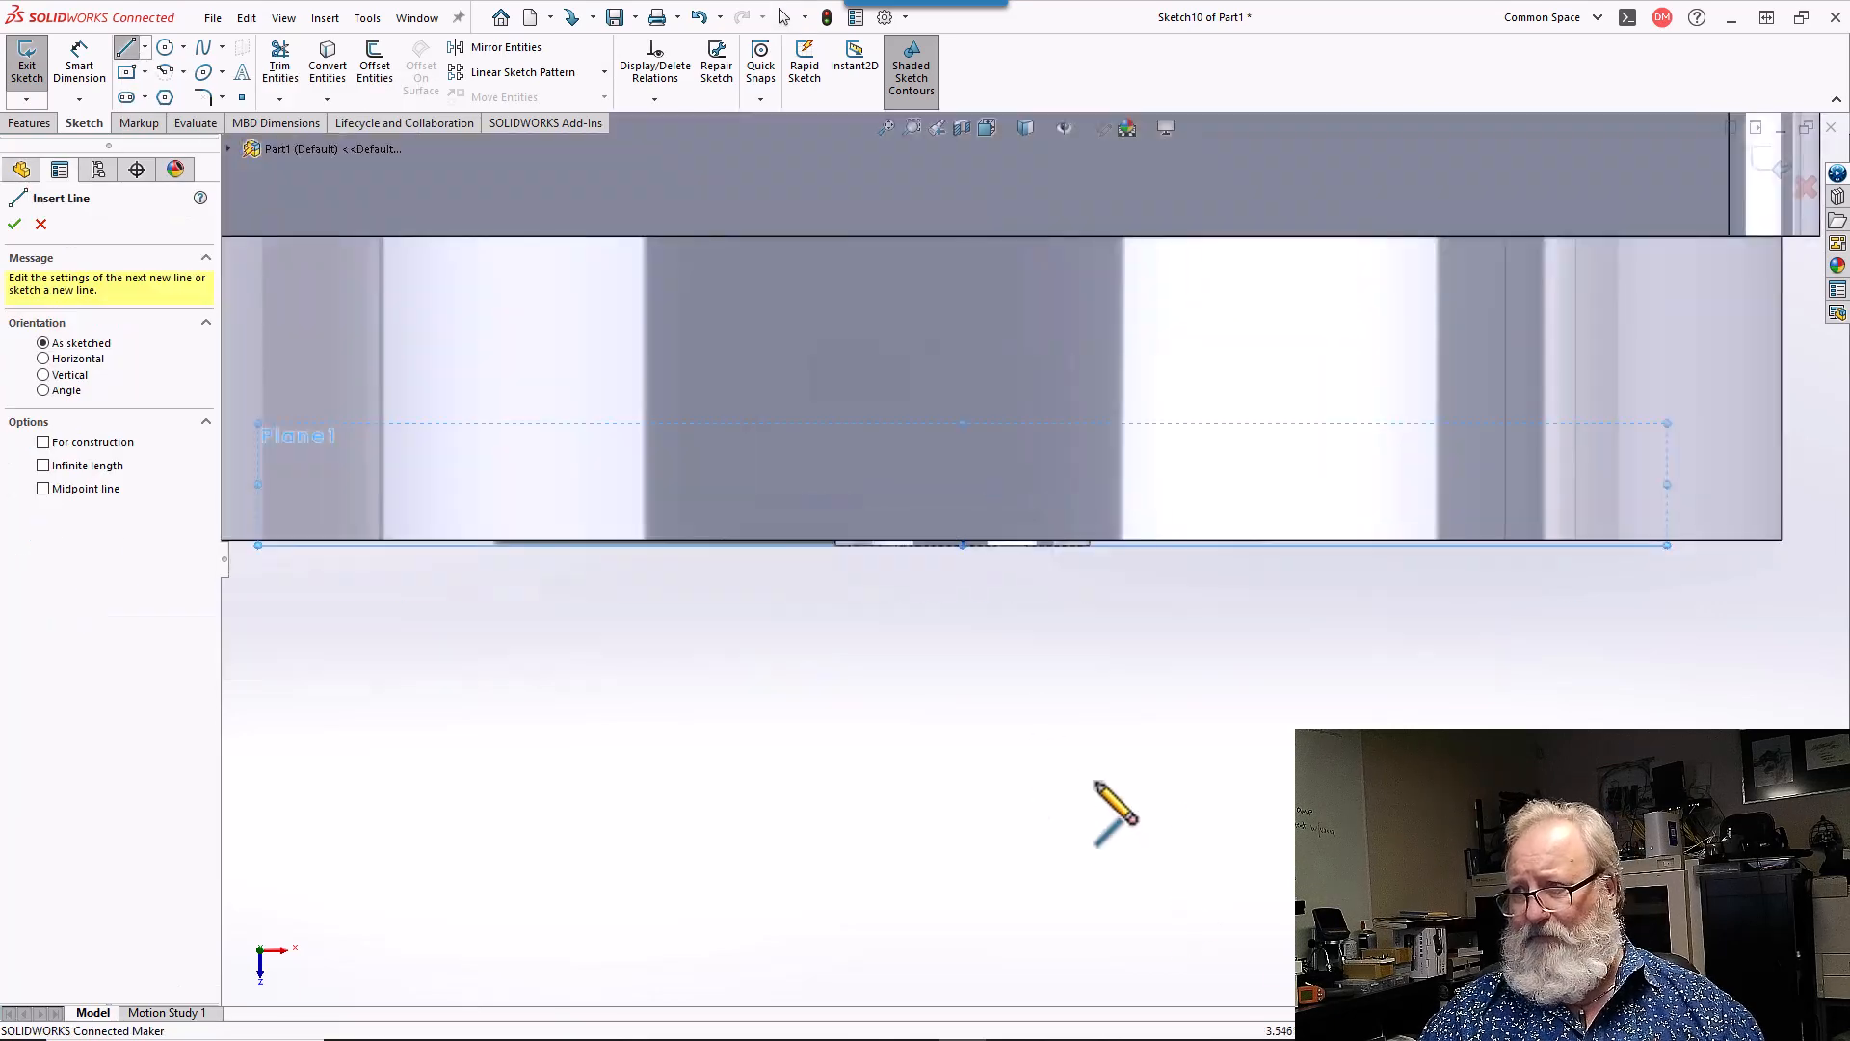
scroll(678, 294, "down", 5)
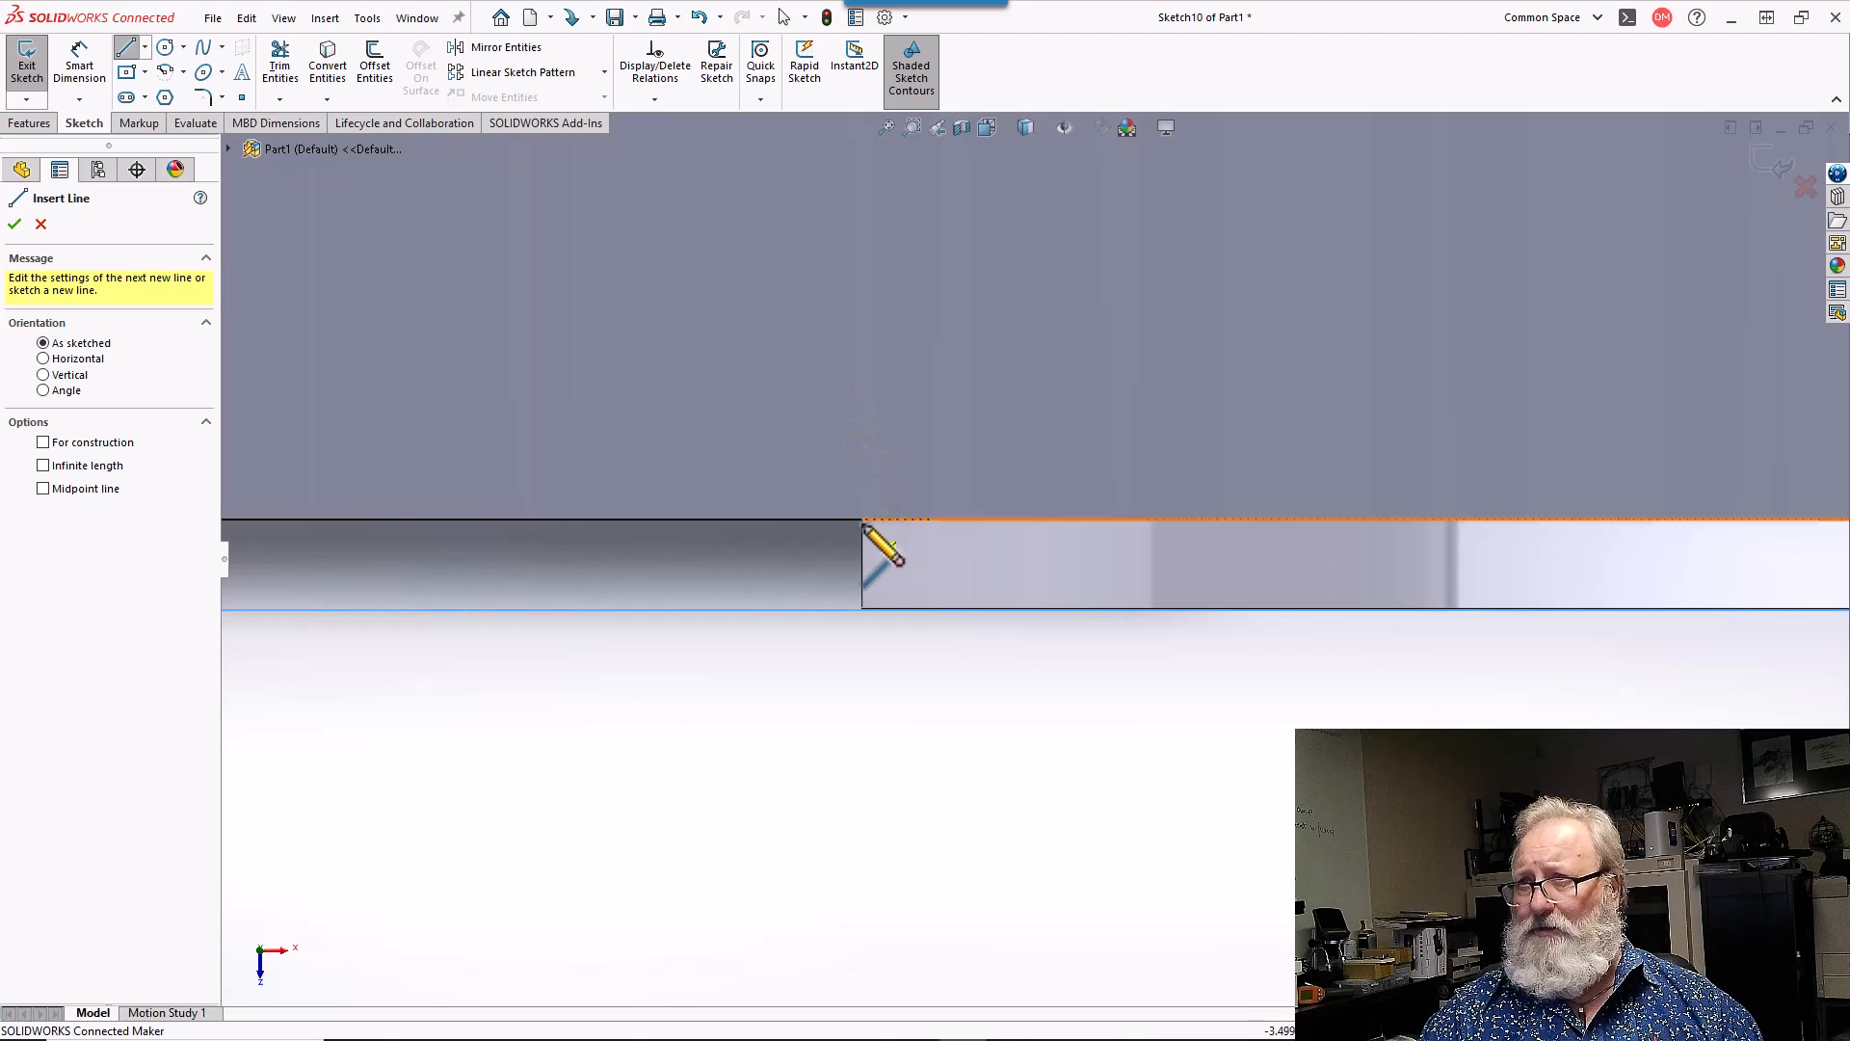
left_click(861, 519)
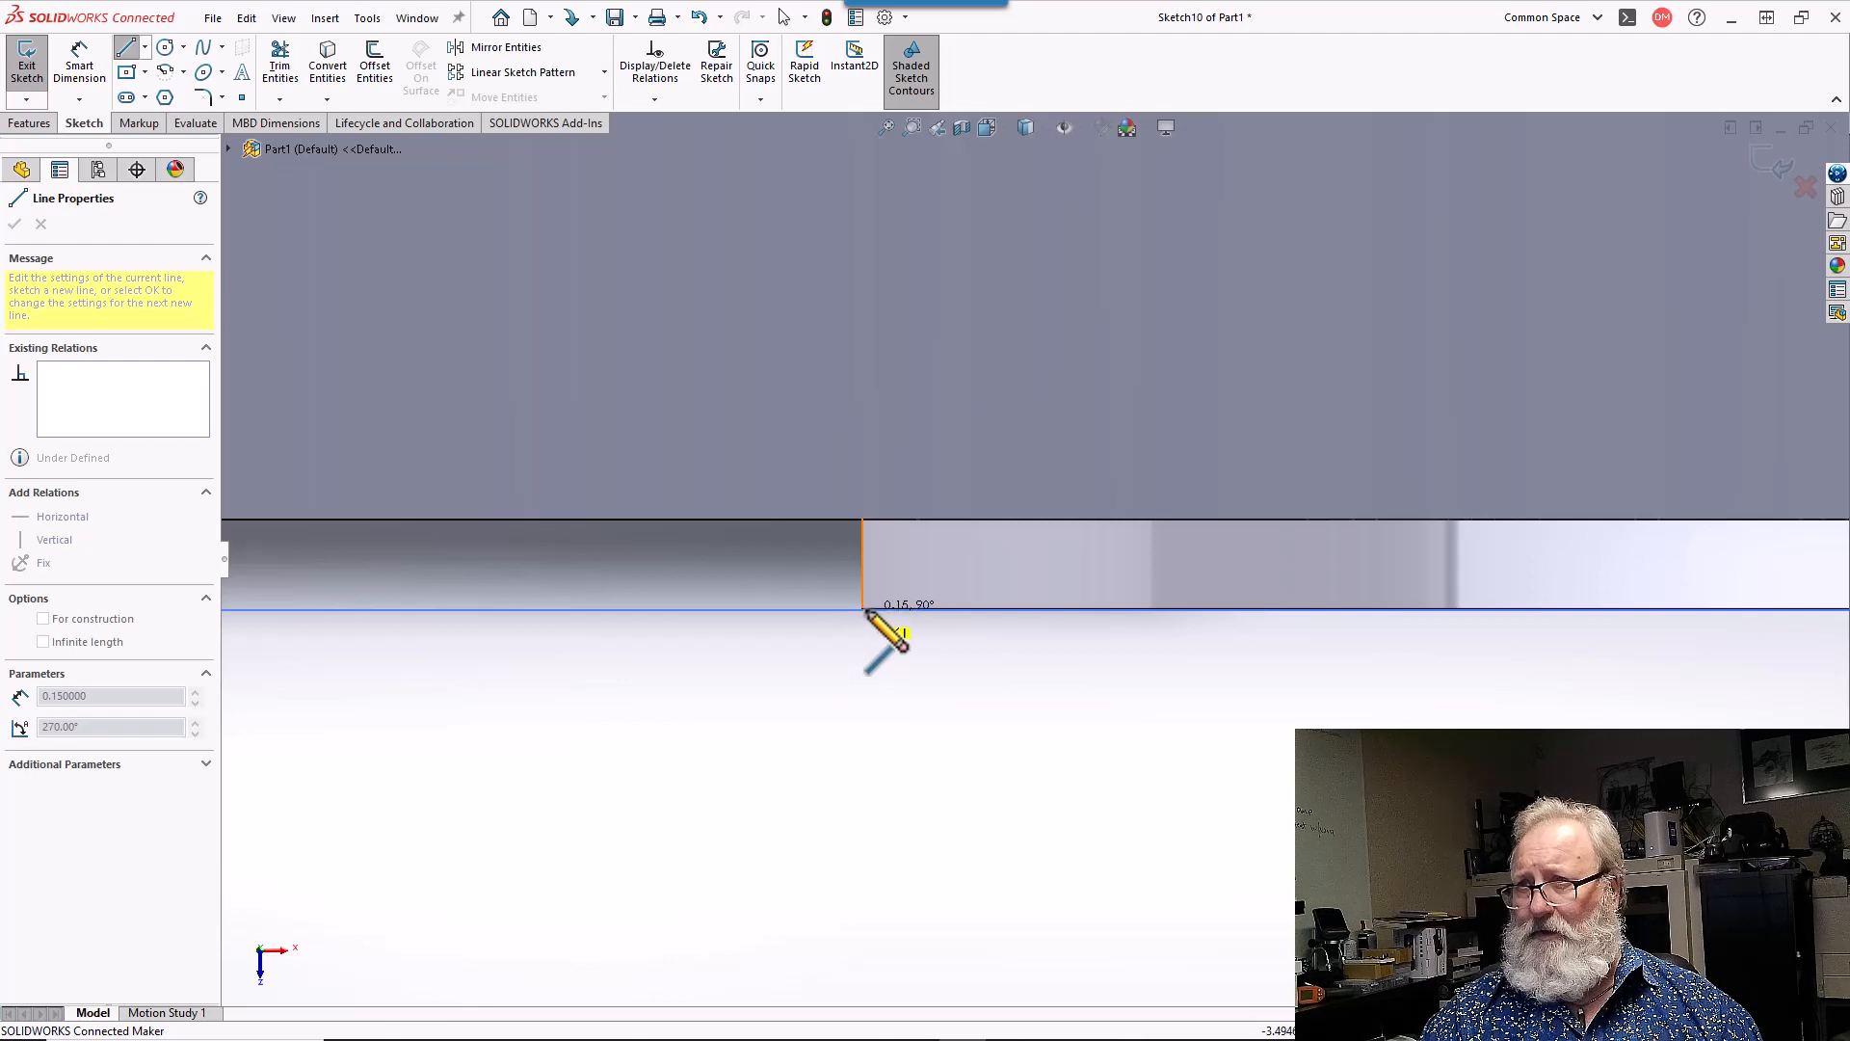
scroll(864, 611, "down", 5)
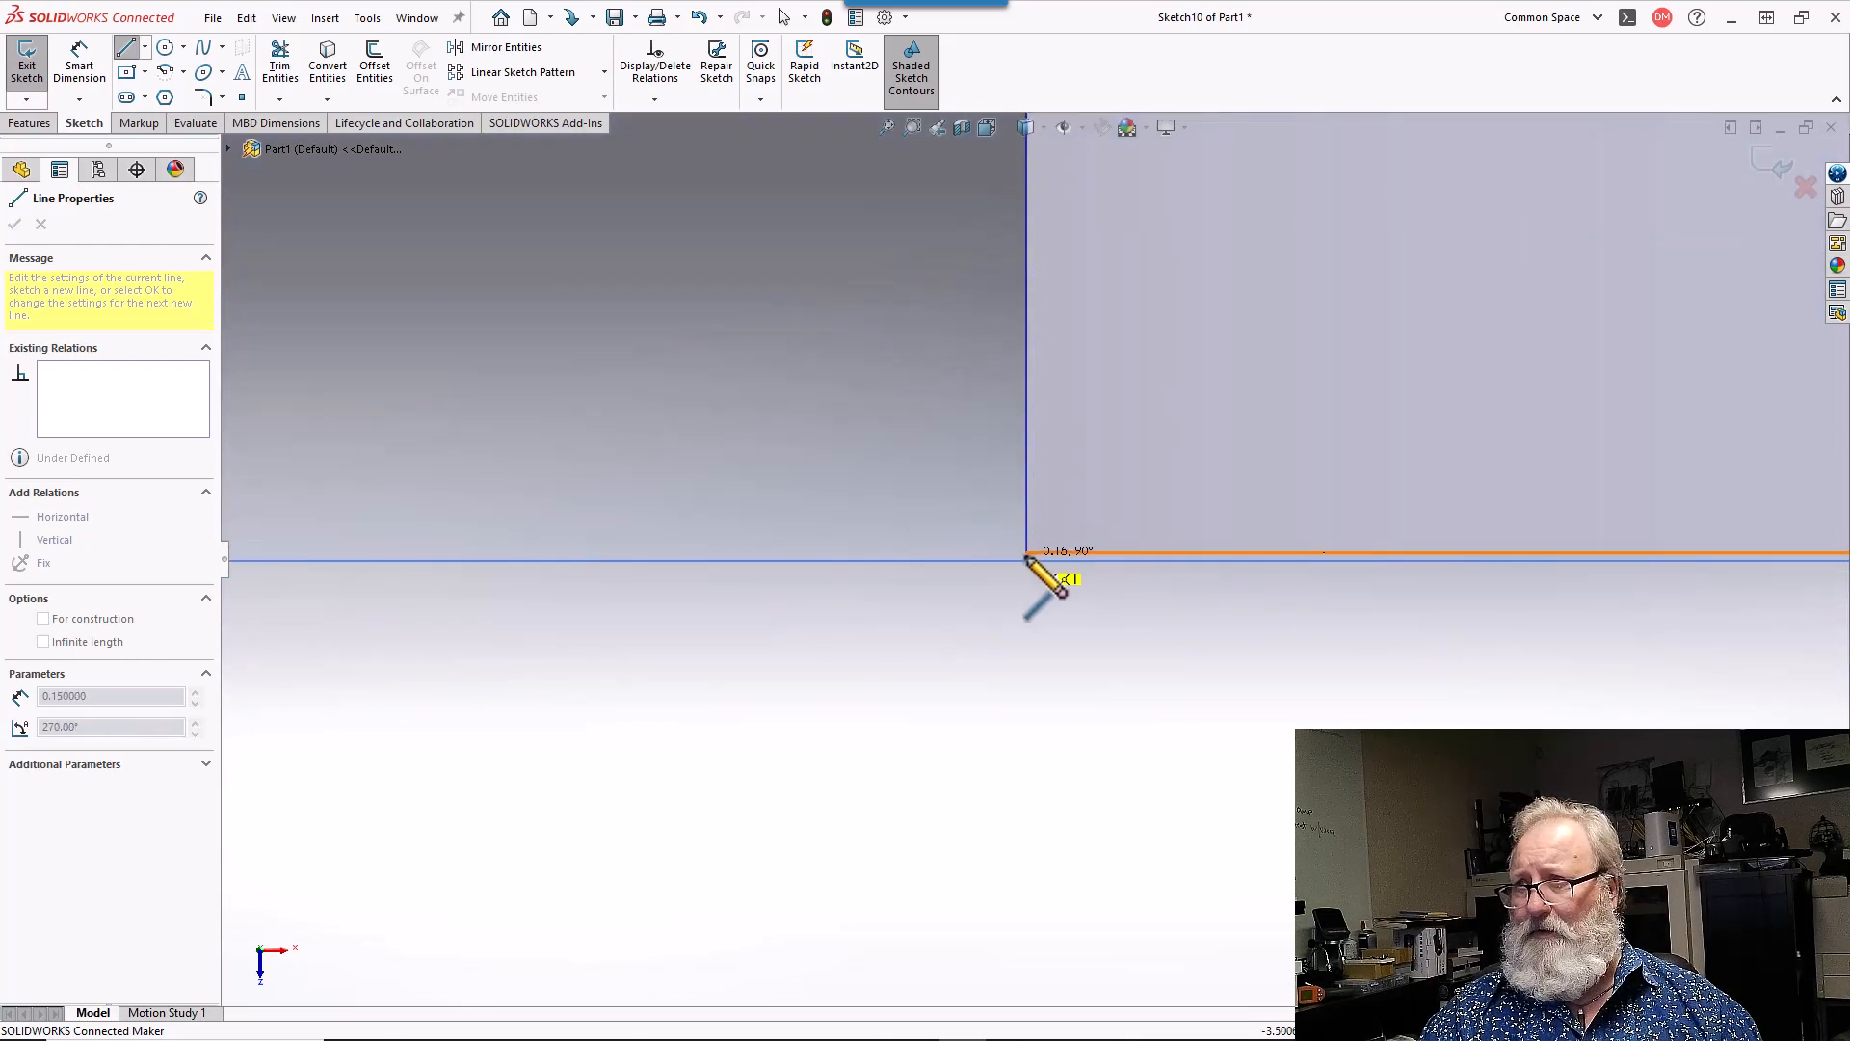
left_click(1029, 554)
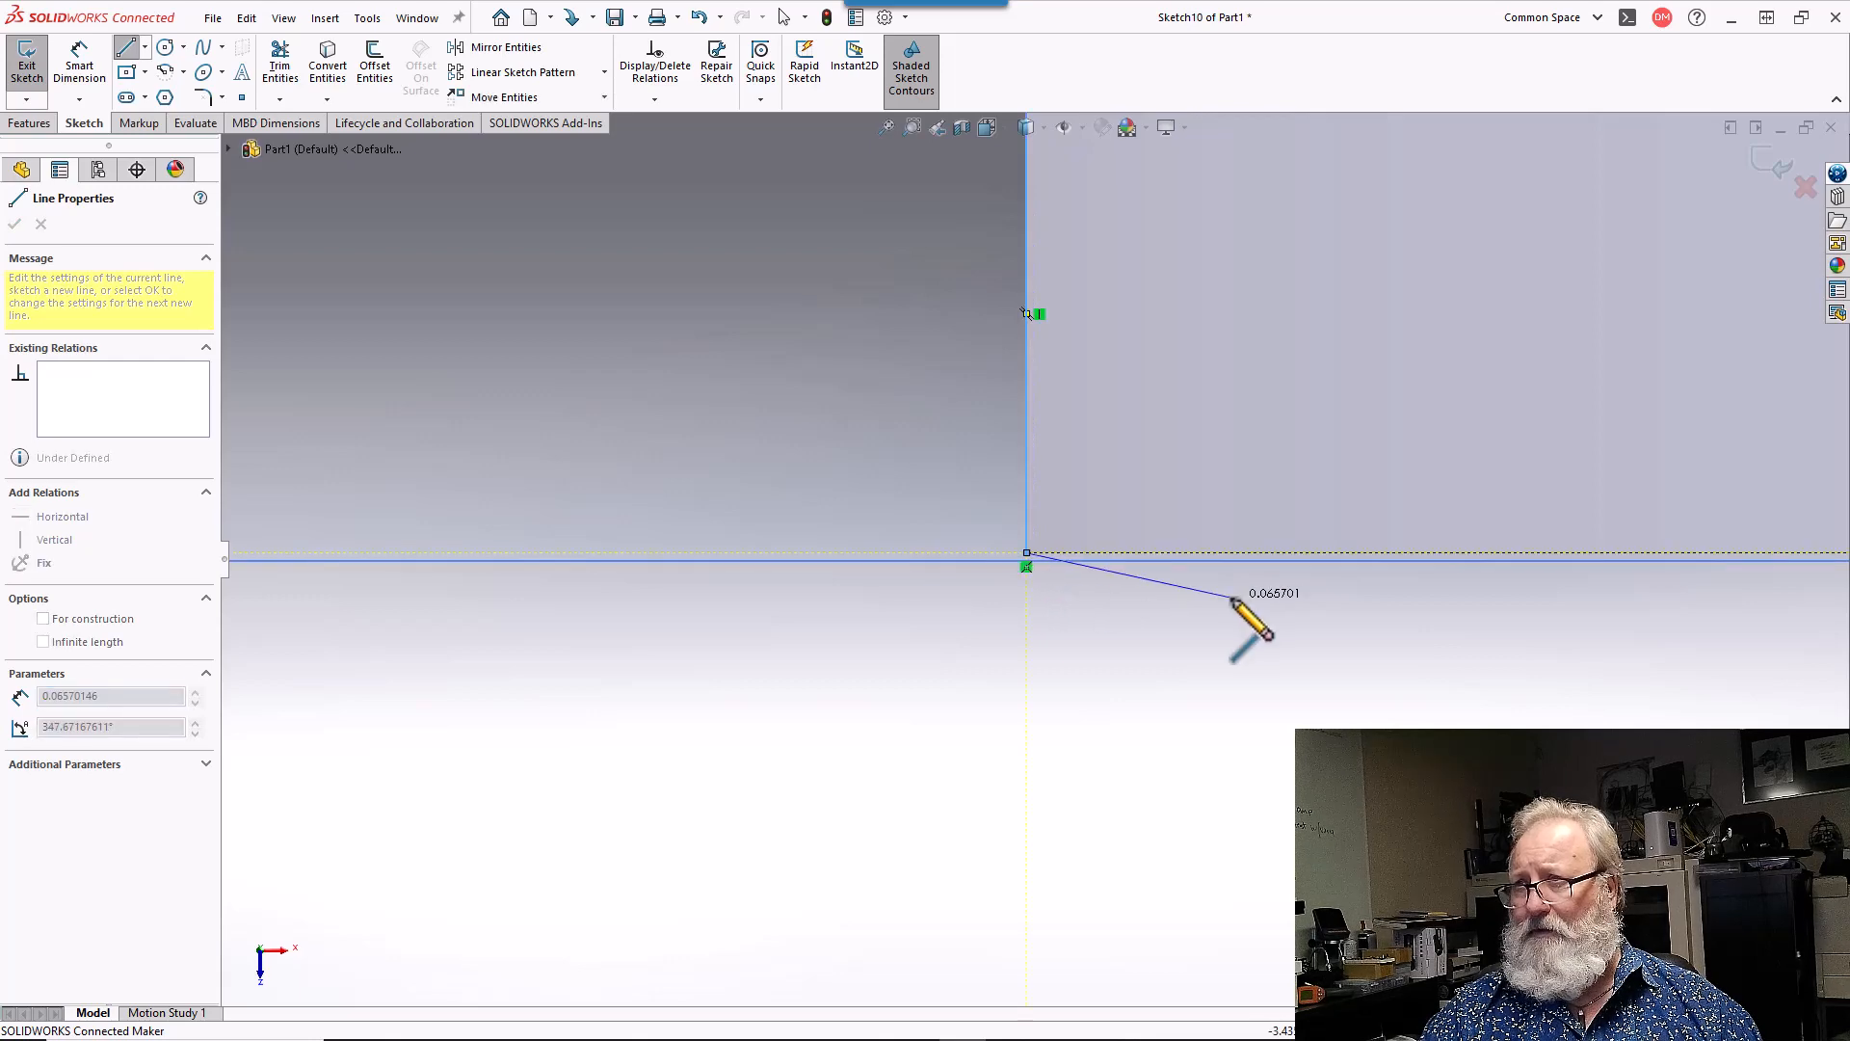
- Continue with a 3.5 mm horizontal line along the boss's outer face to the slot's mid plane
scroll(1232, 599, "up", 3)
scroll(1282, 617, "down", 10)
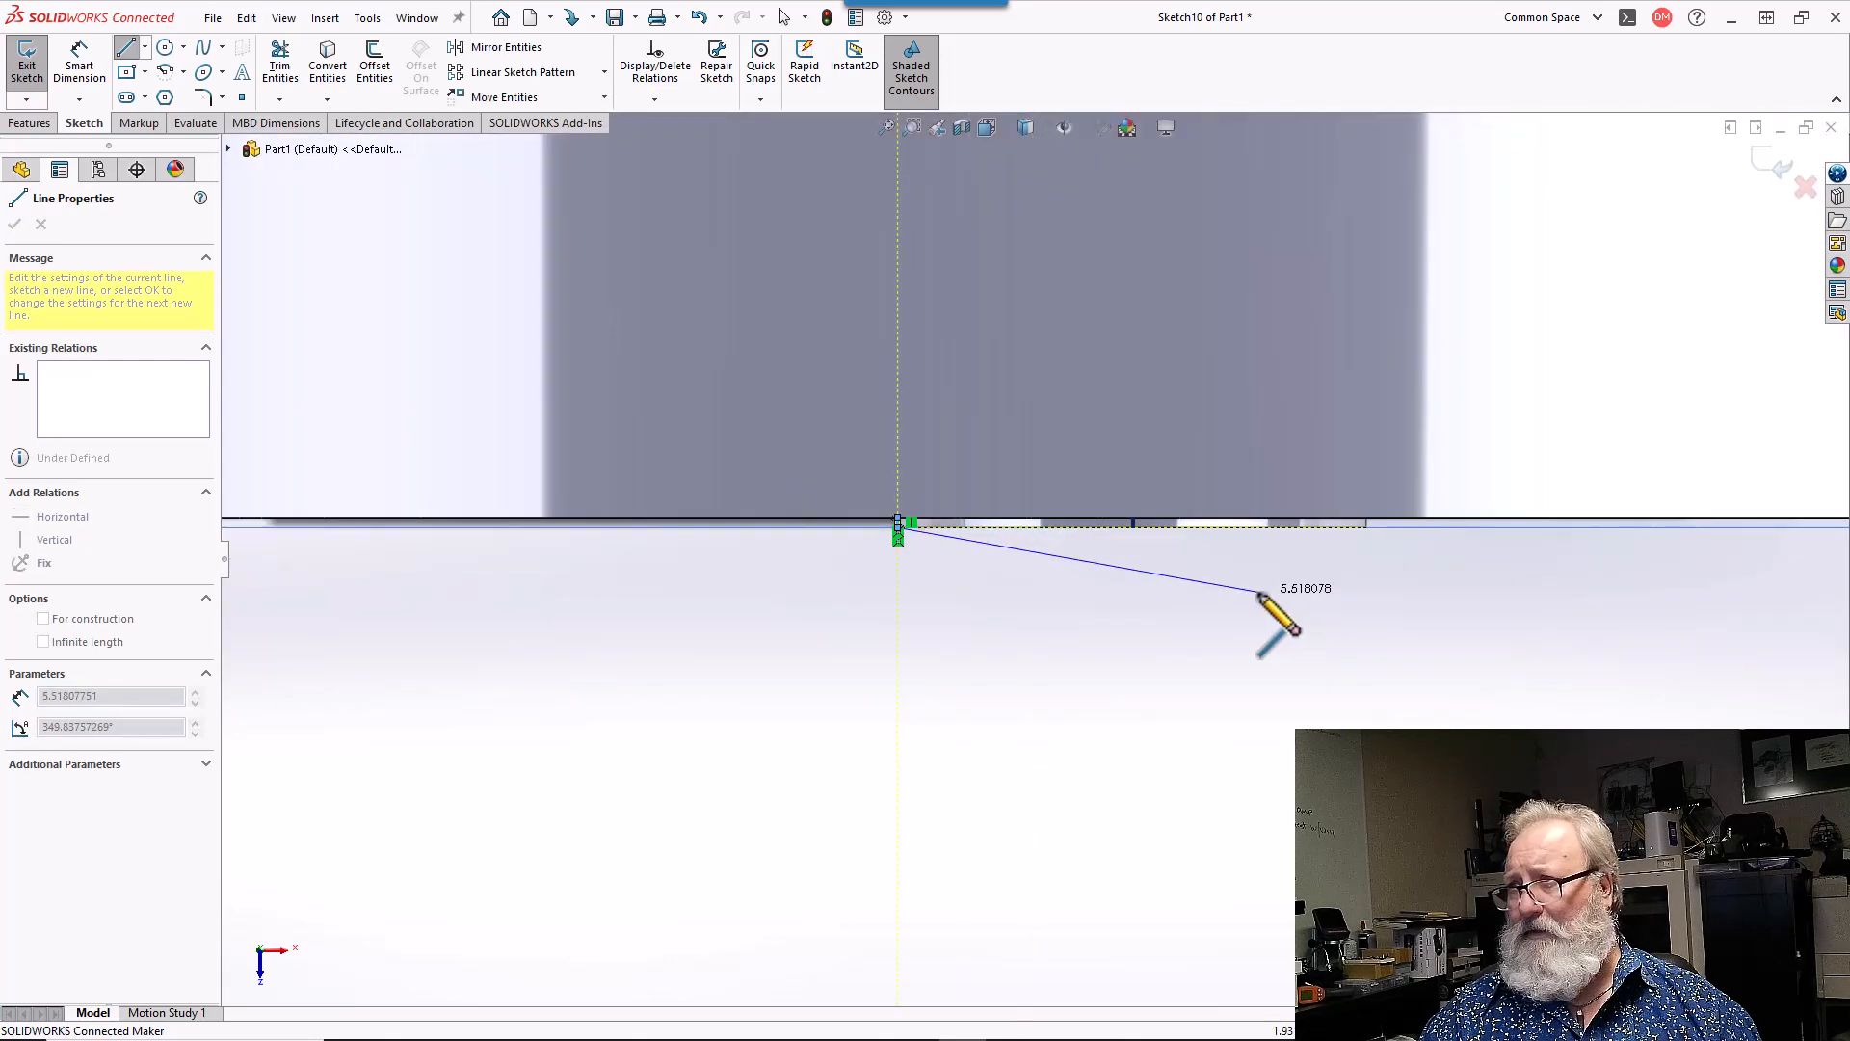
scroll(1169, 565, "down", 5)
scroll(1334, 602, "up", 5)
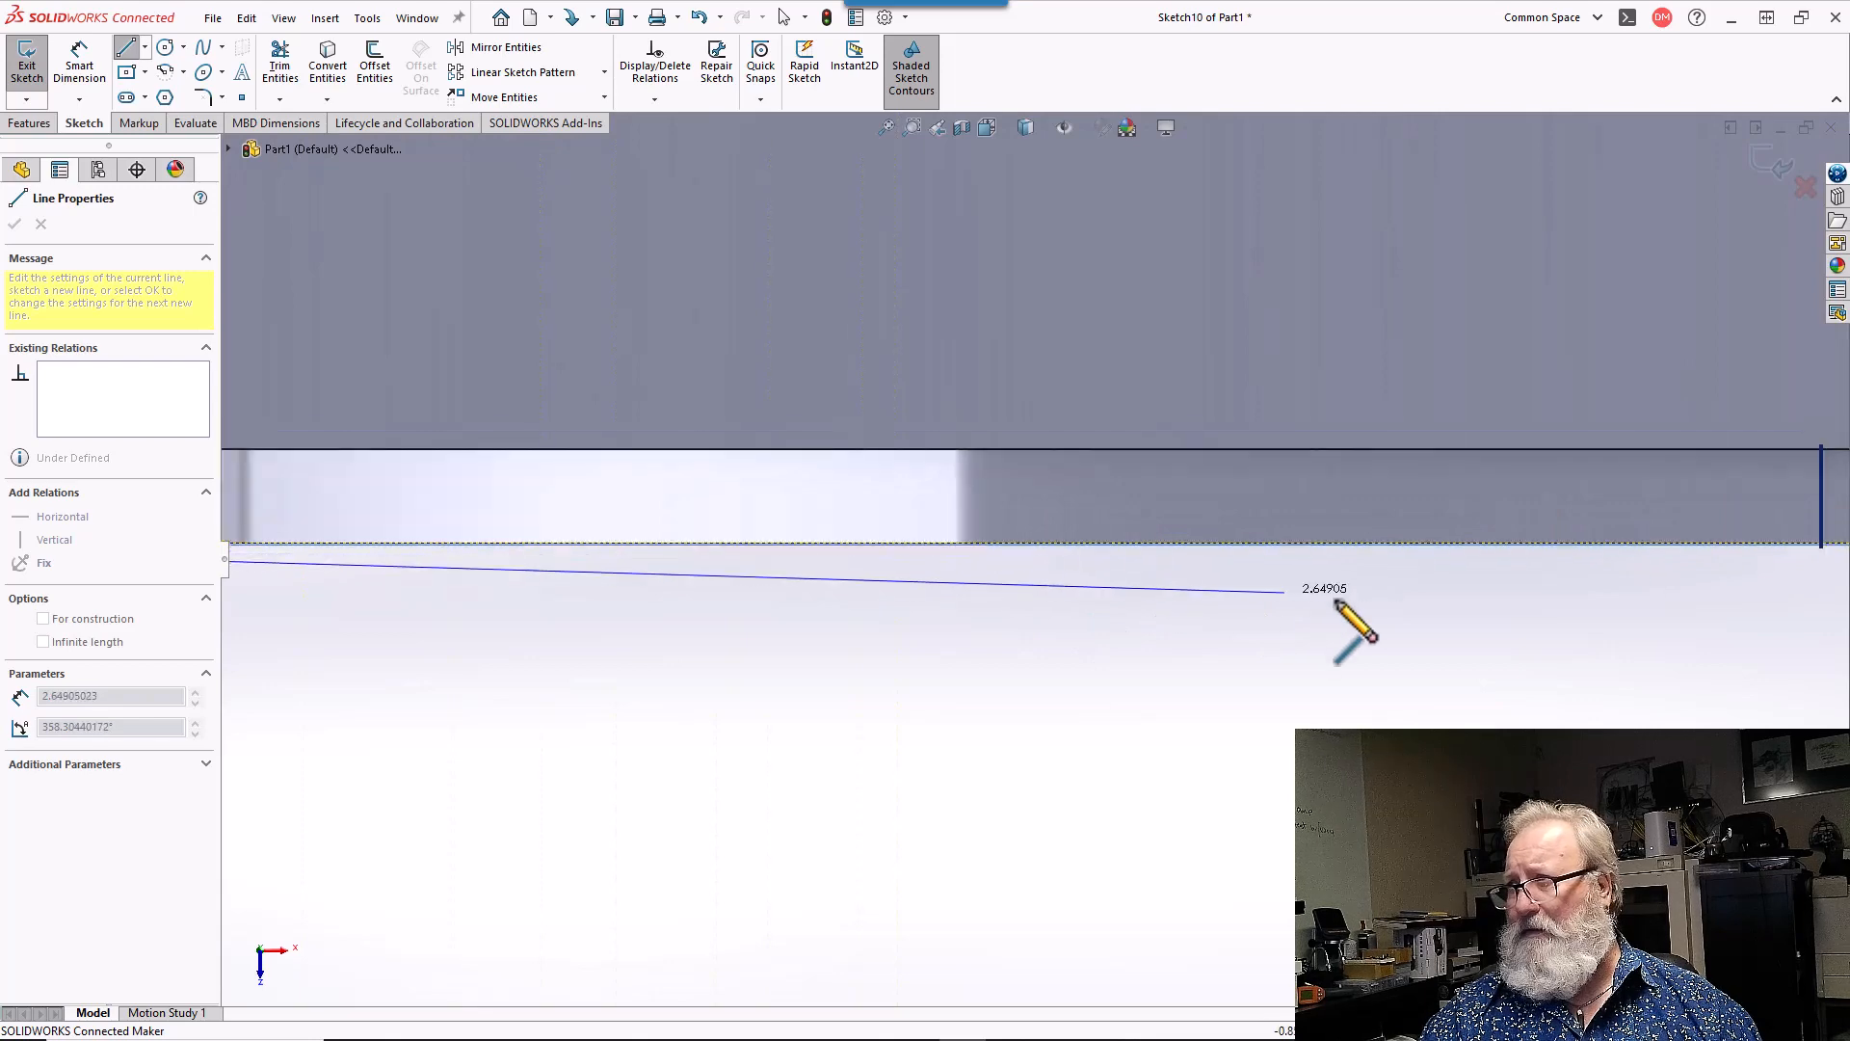
scroll(1731, 579, "down", 6)
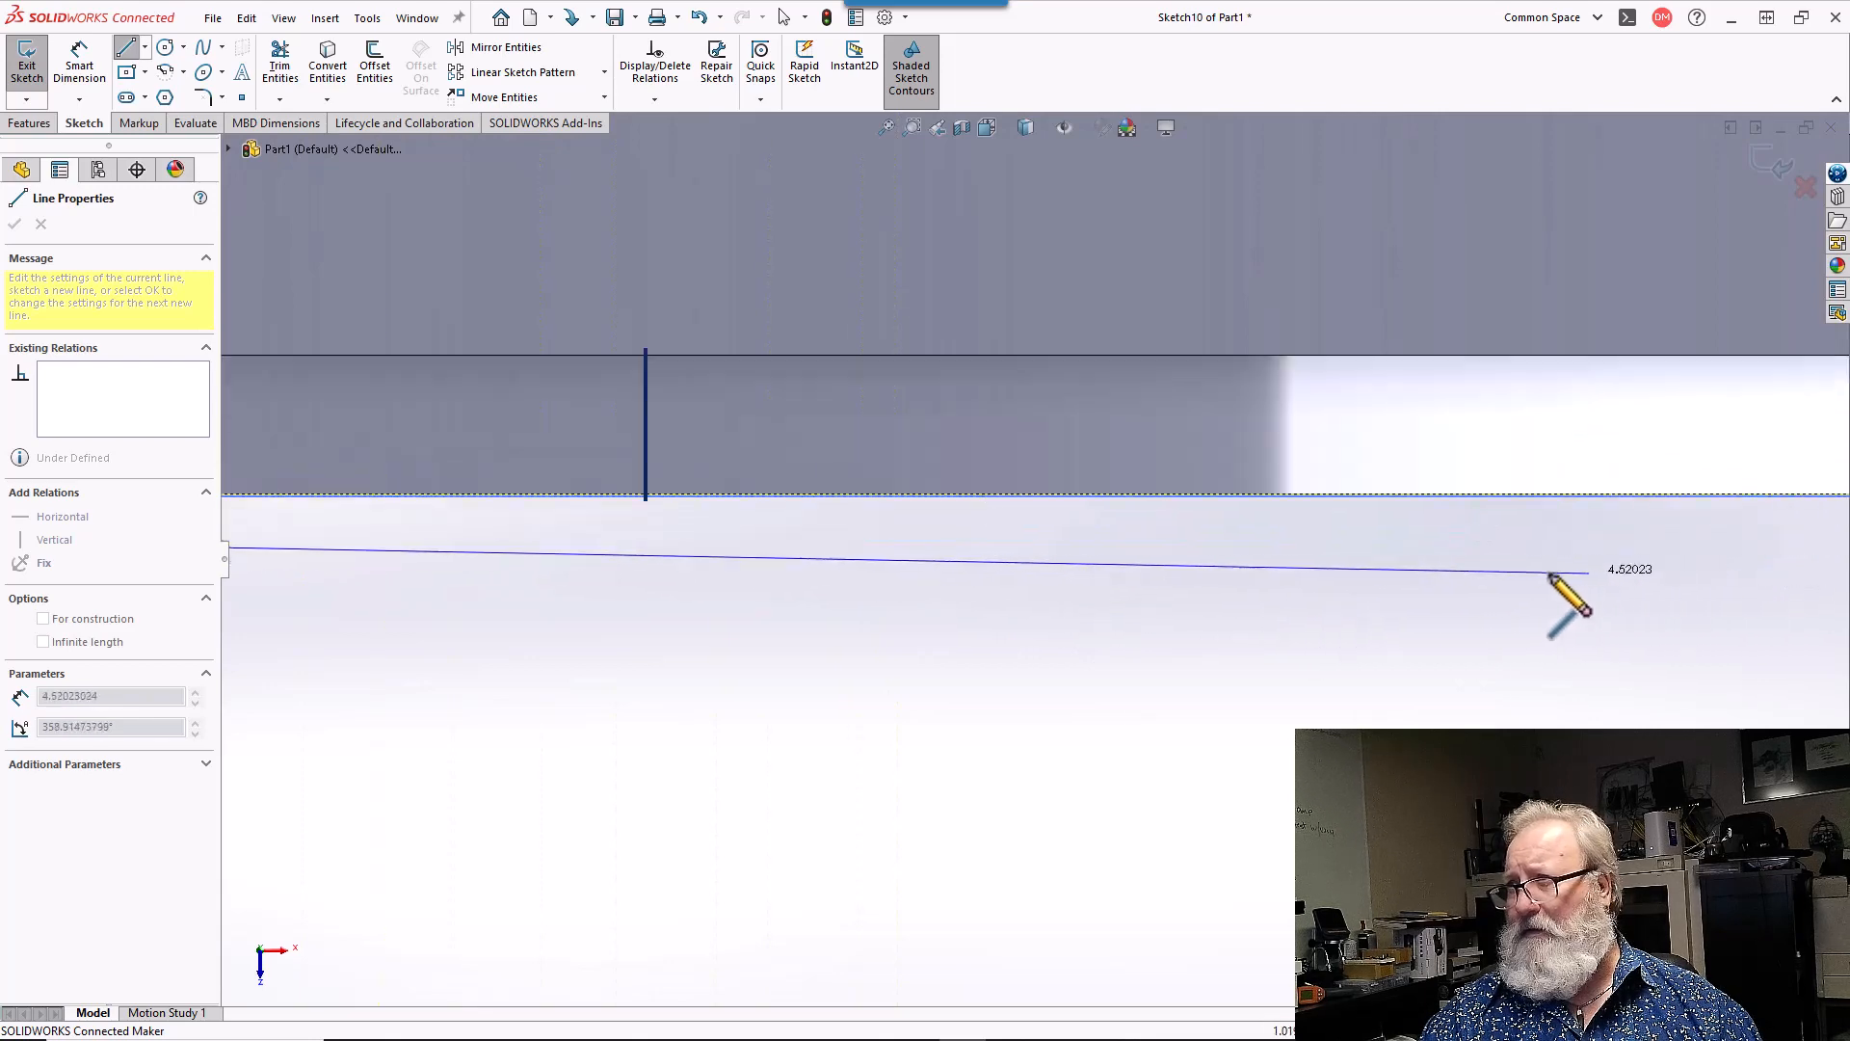
left_click(644, 497)
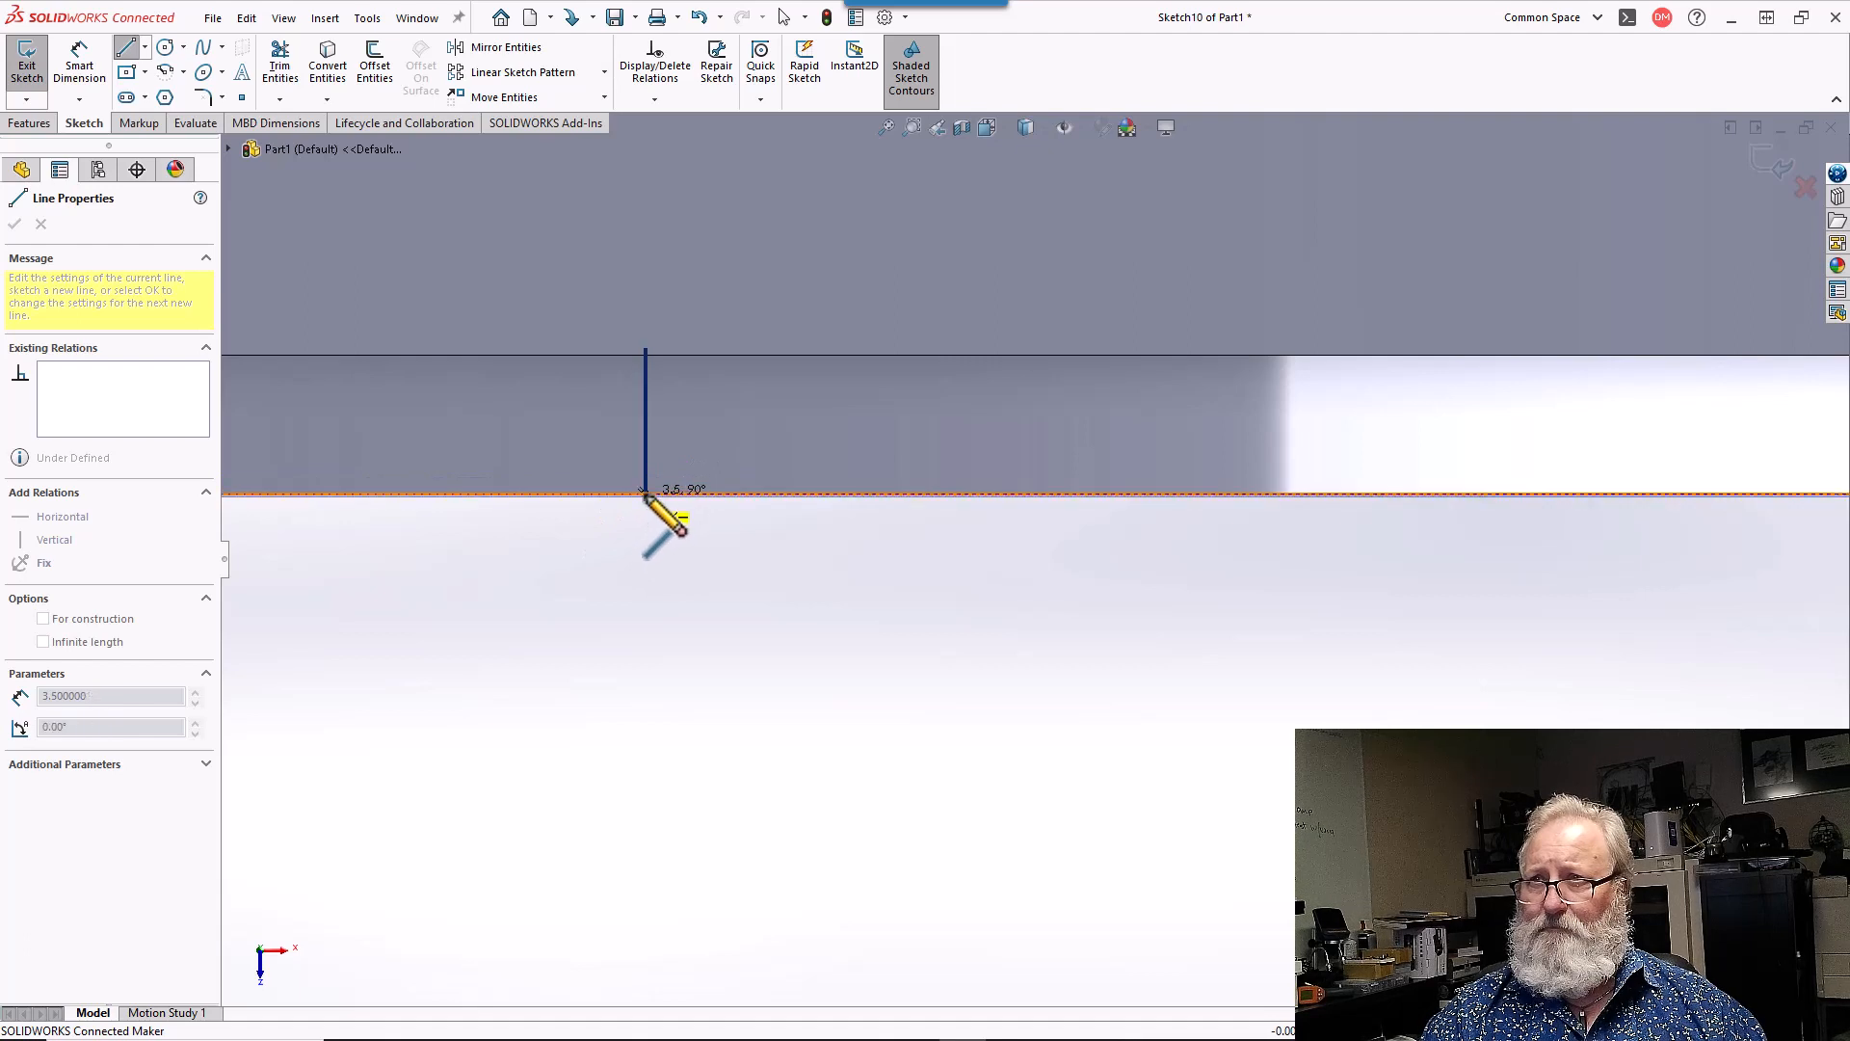
left_click(646, 496)
- Add a tangent arc of about 44 mm radius from the horizontal line's centre end back to the vertical line
scroll(646, 495, "up", 5)
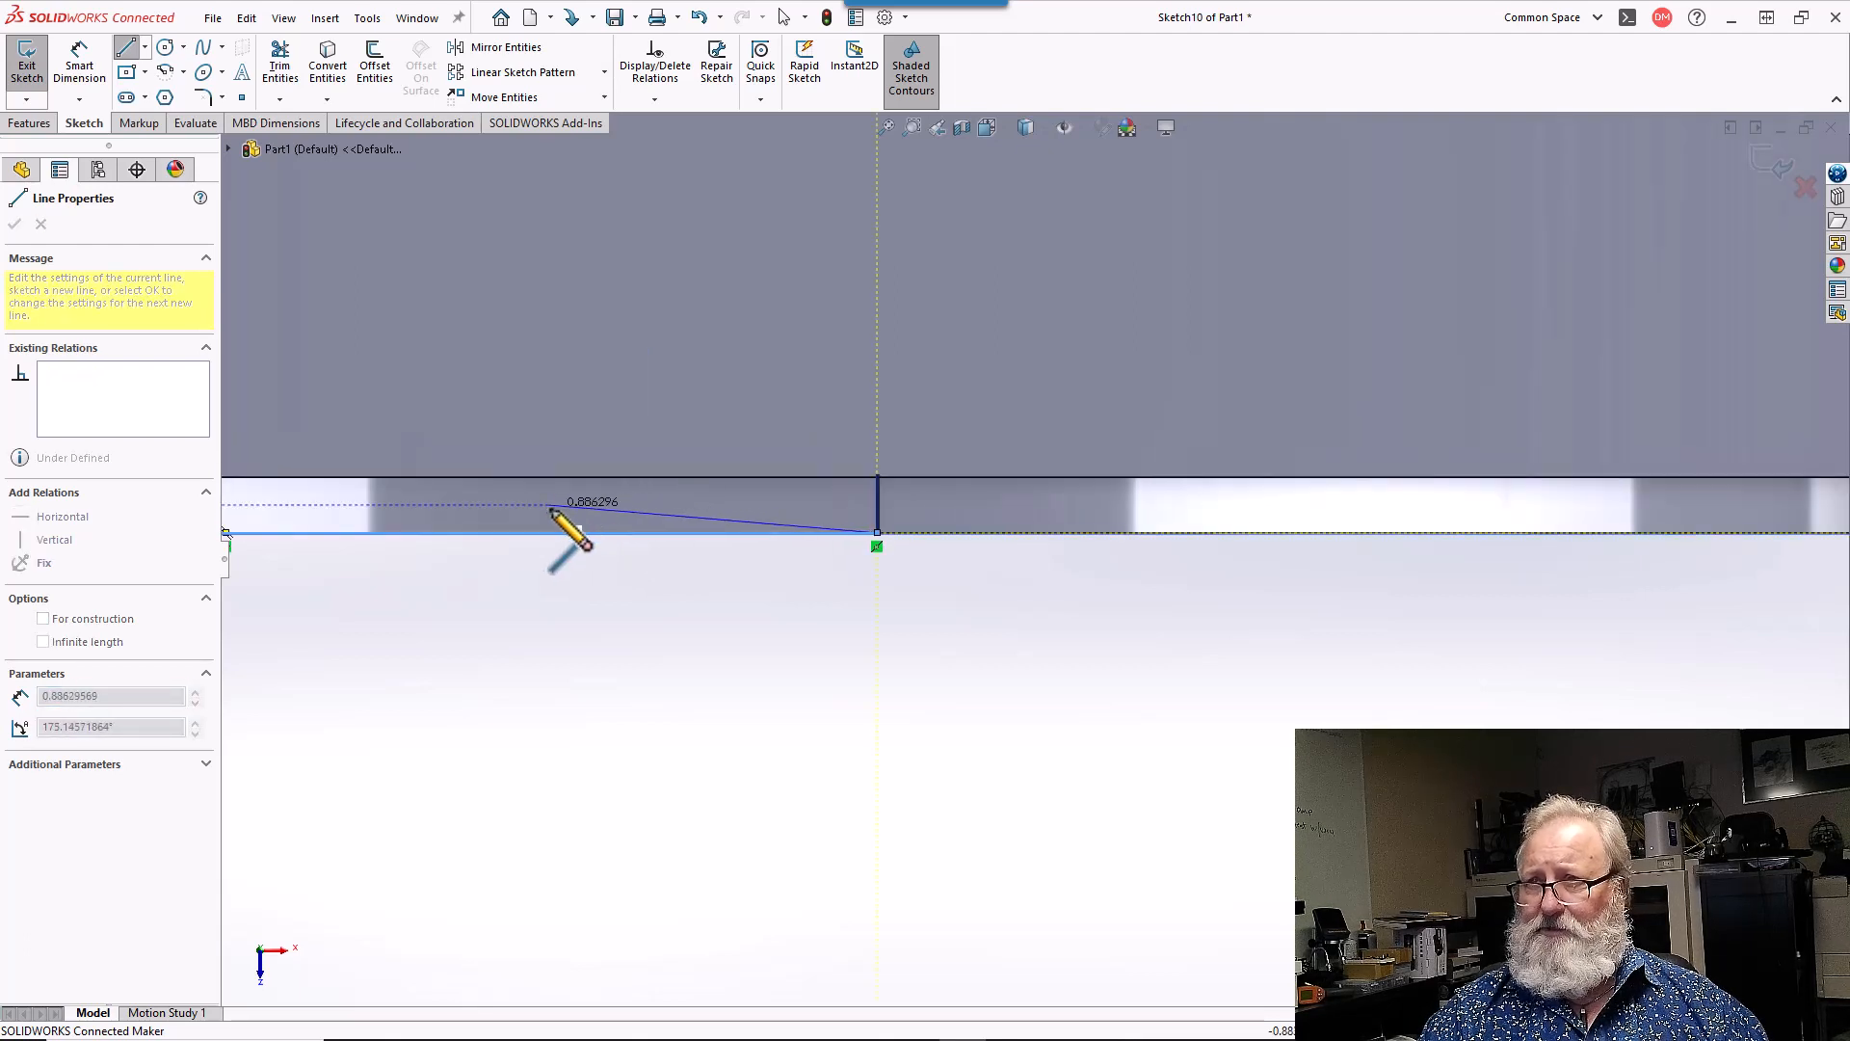
key("z")
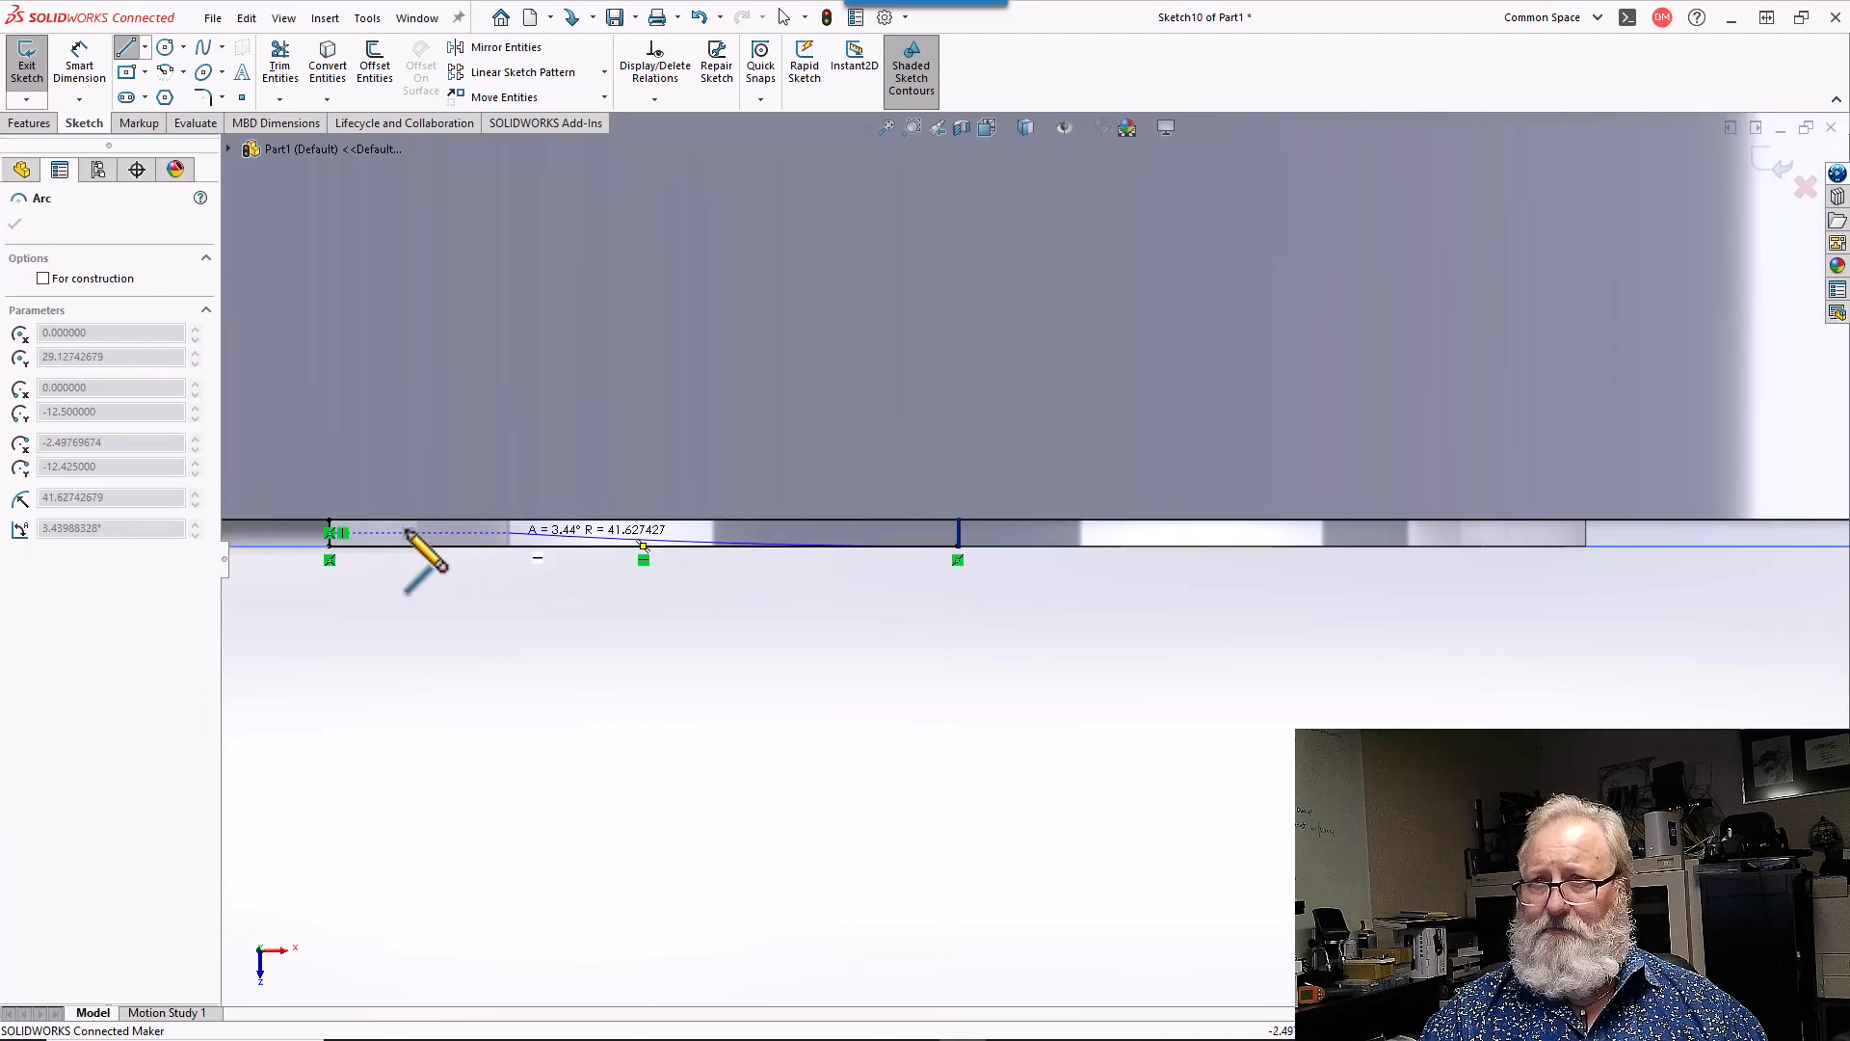
scroll(409, 532, "down", 5)
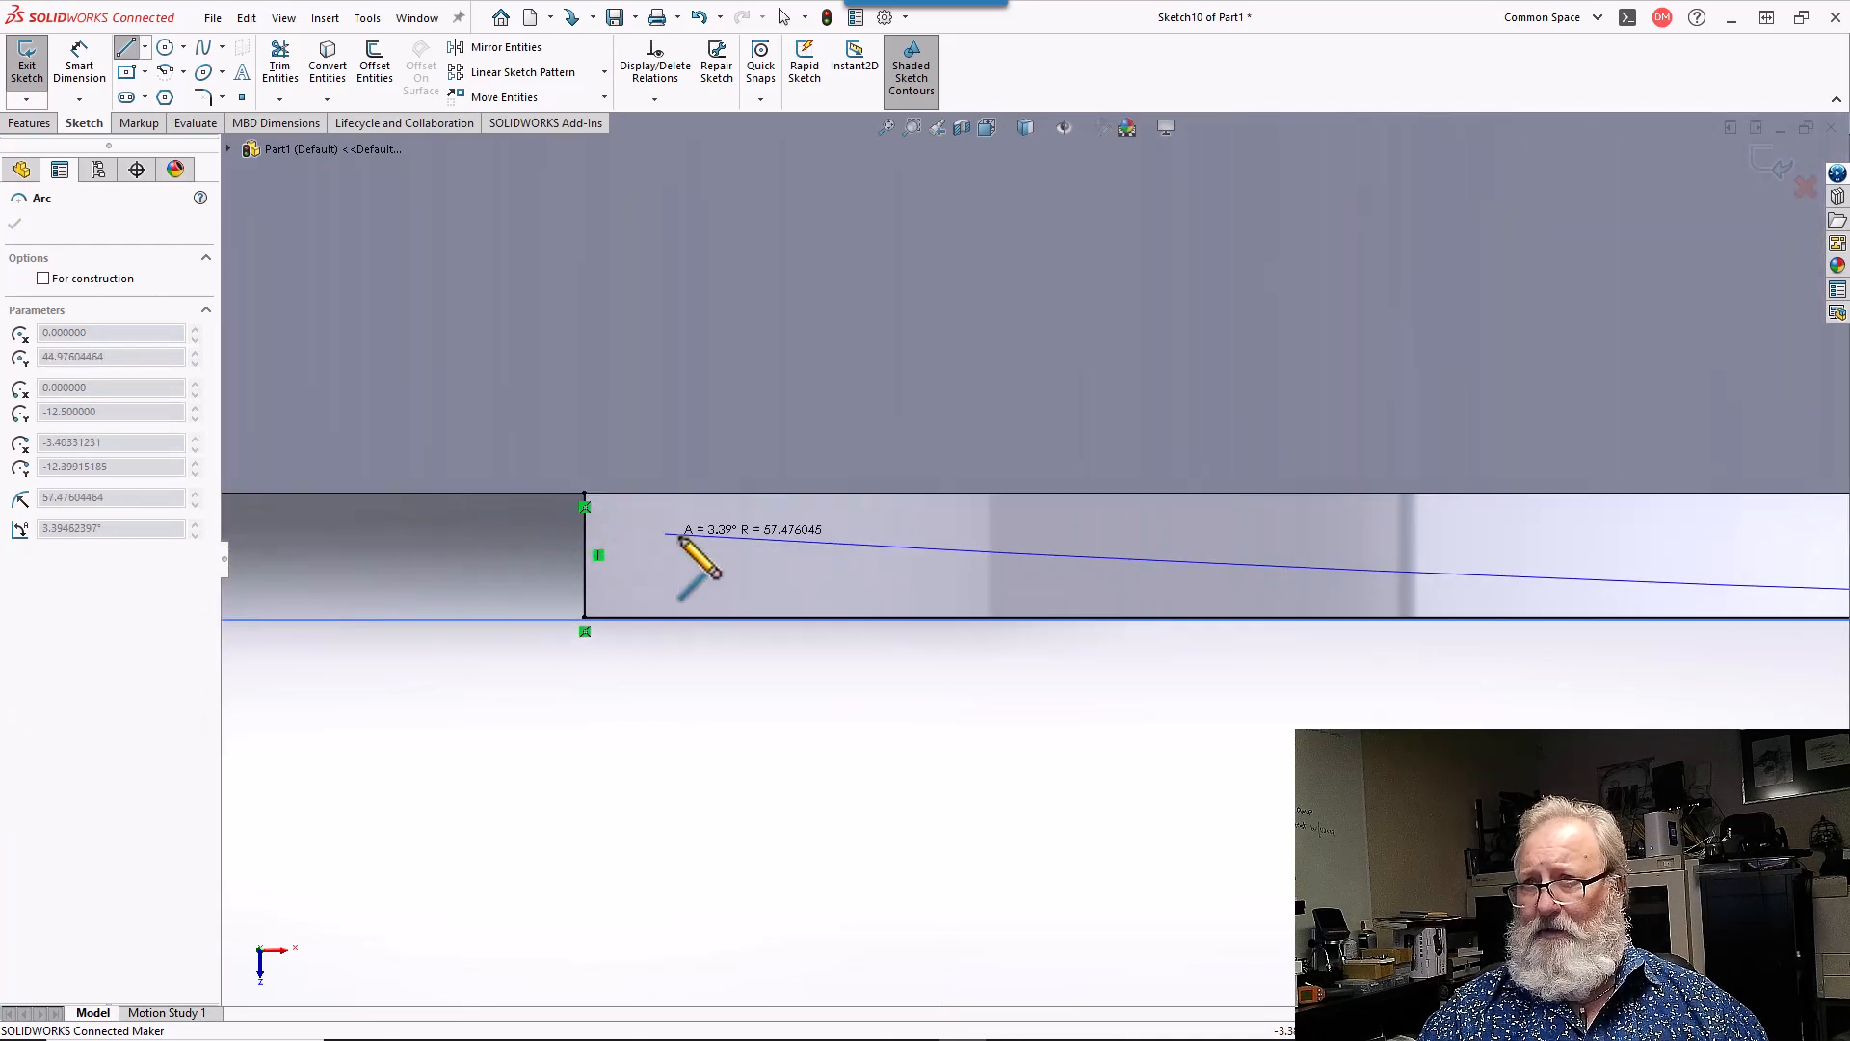
scroll(607, 529, "down", 5)
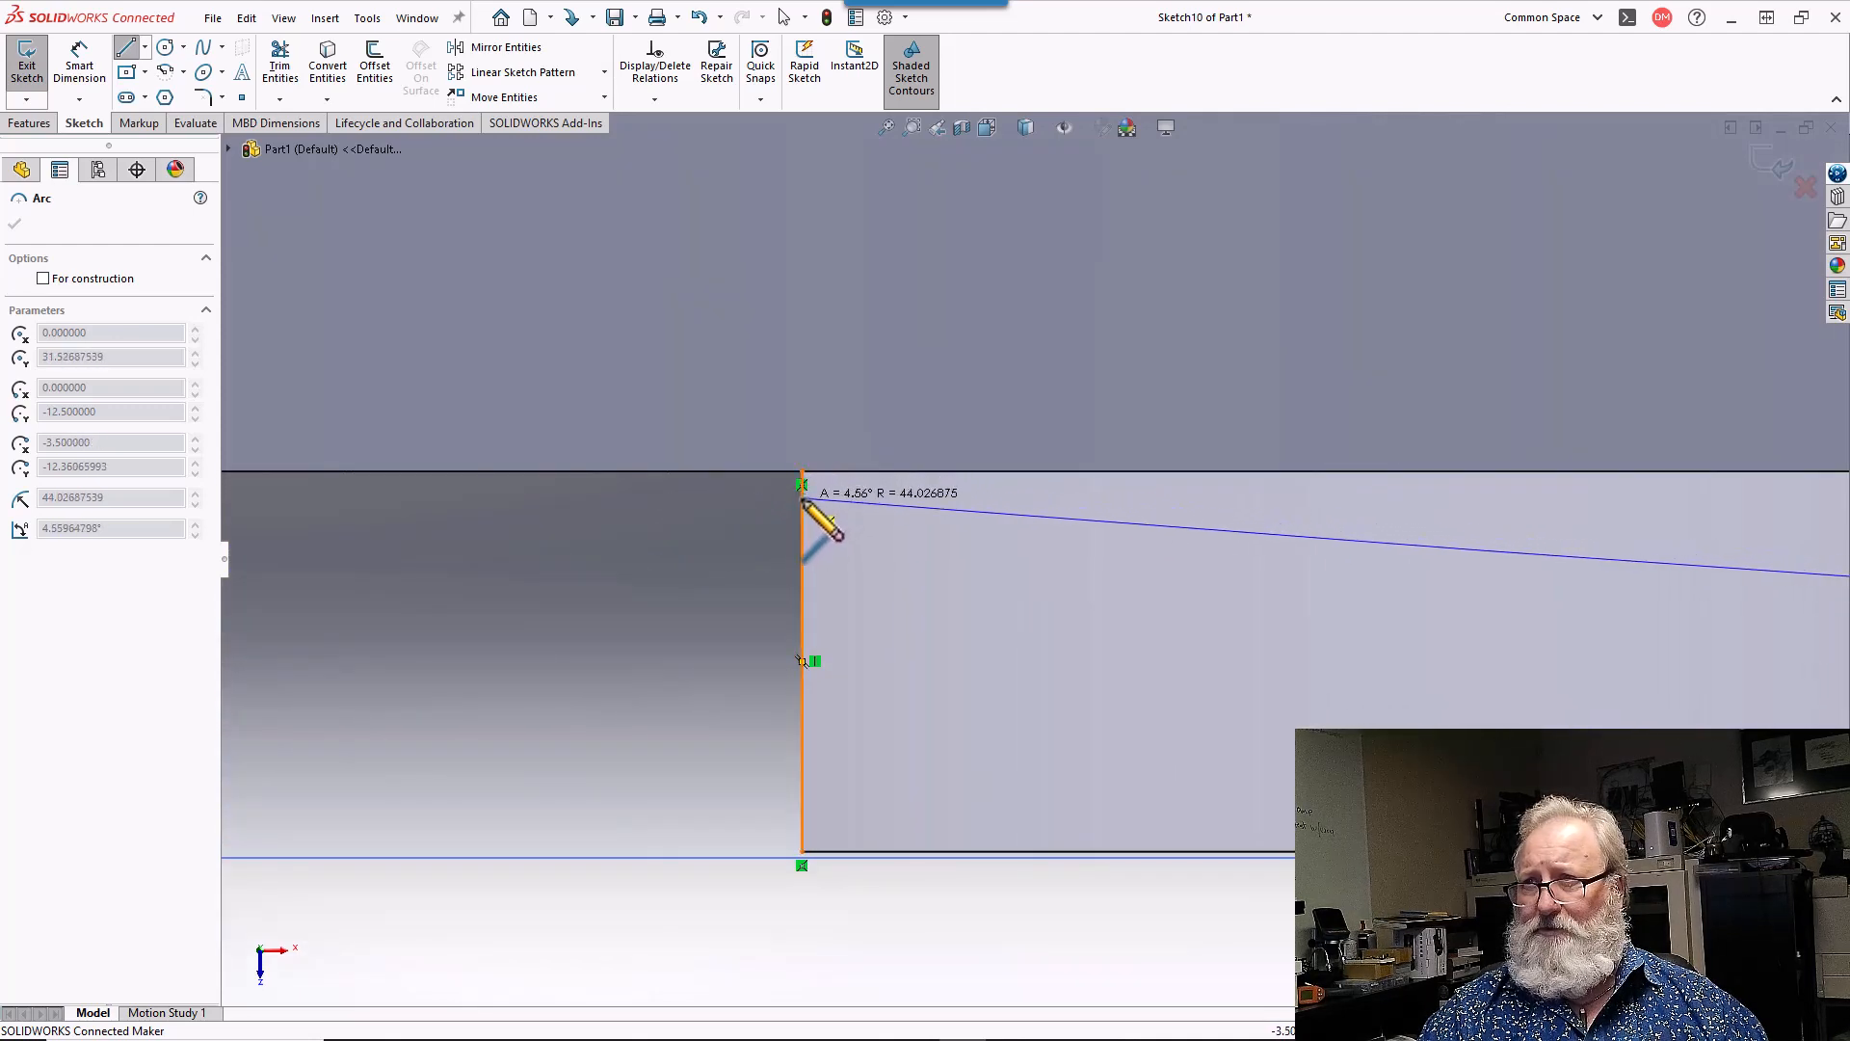
left_click(803, 499)
key("Escape")
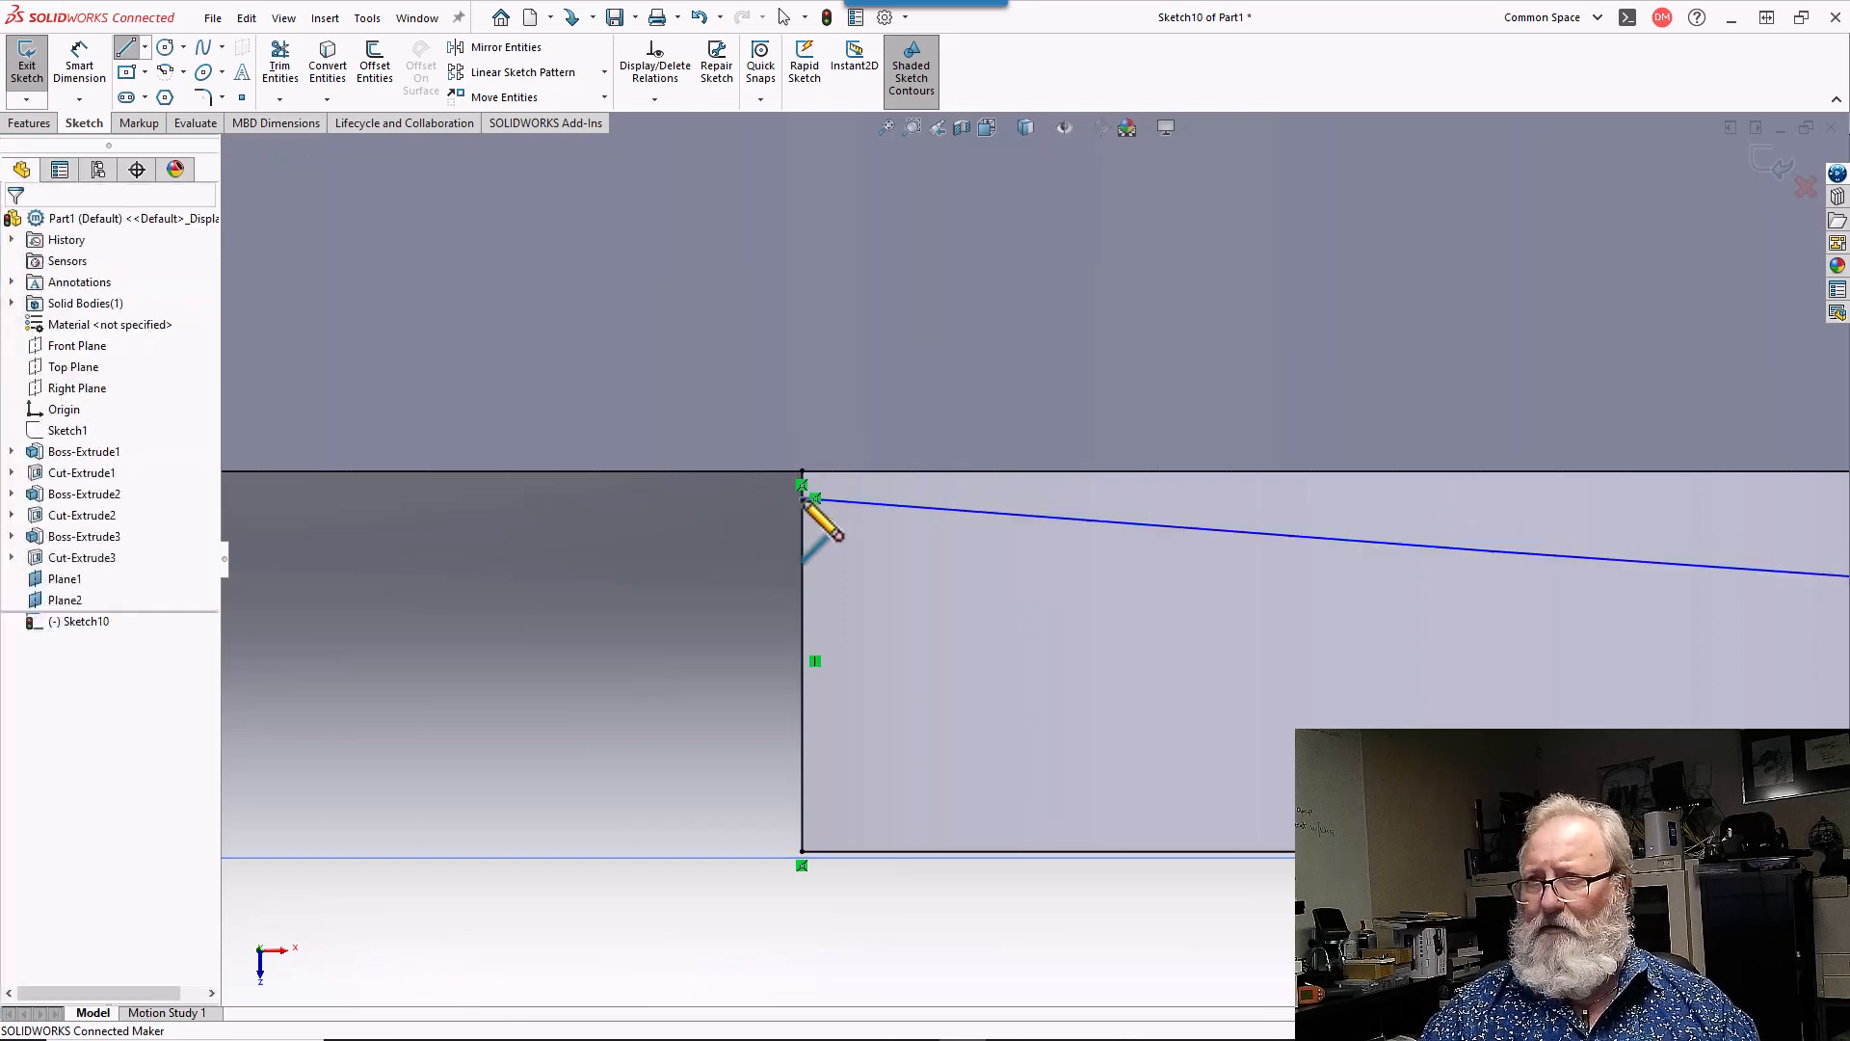
- Dimension the arc's outer endpoint 0.005 mm from the base edge of the round boss
scroll(831, 488, "down", 2)
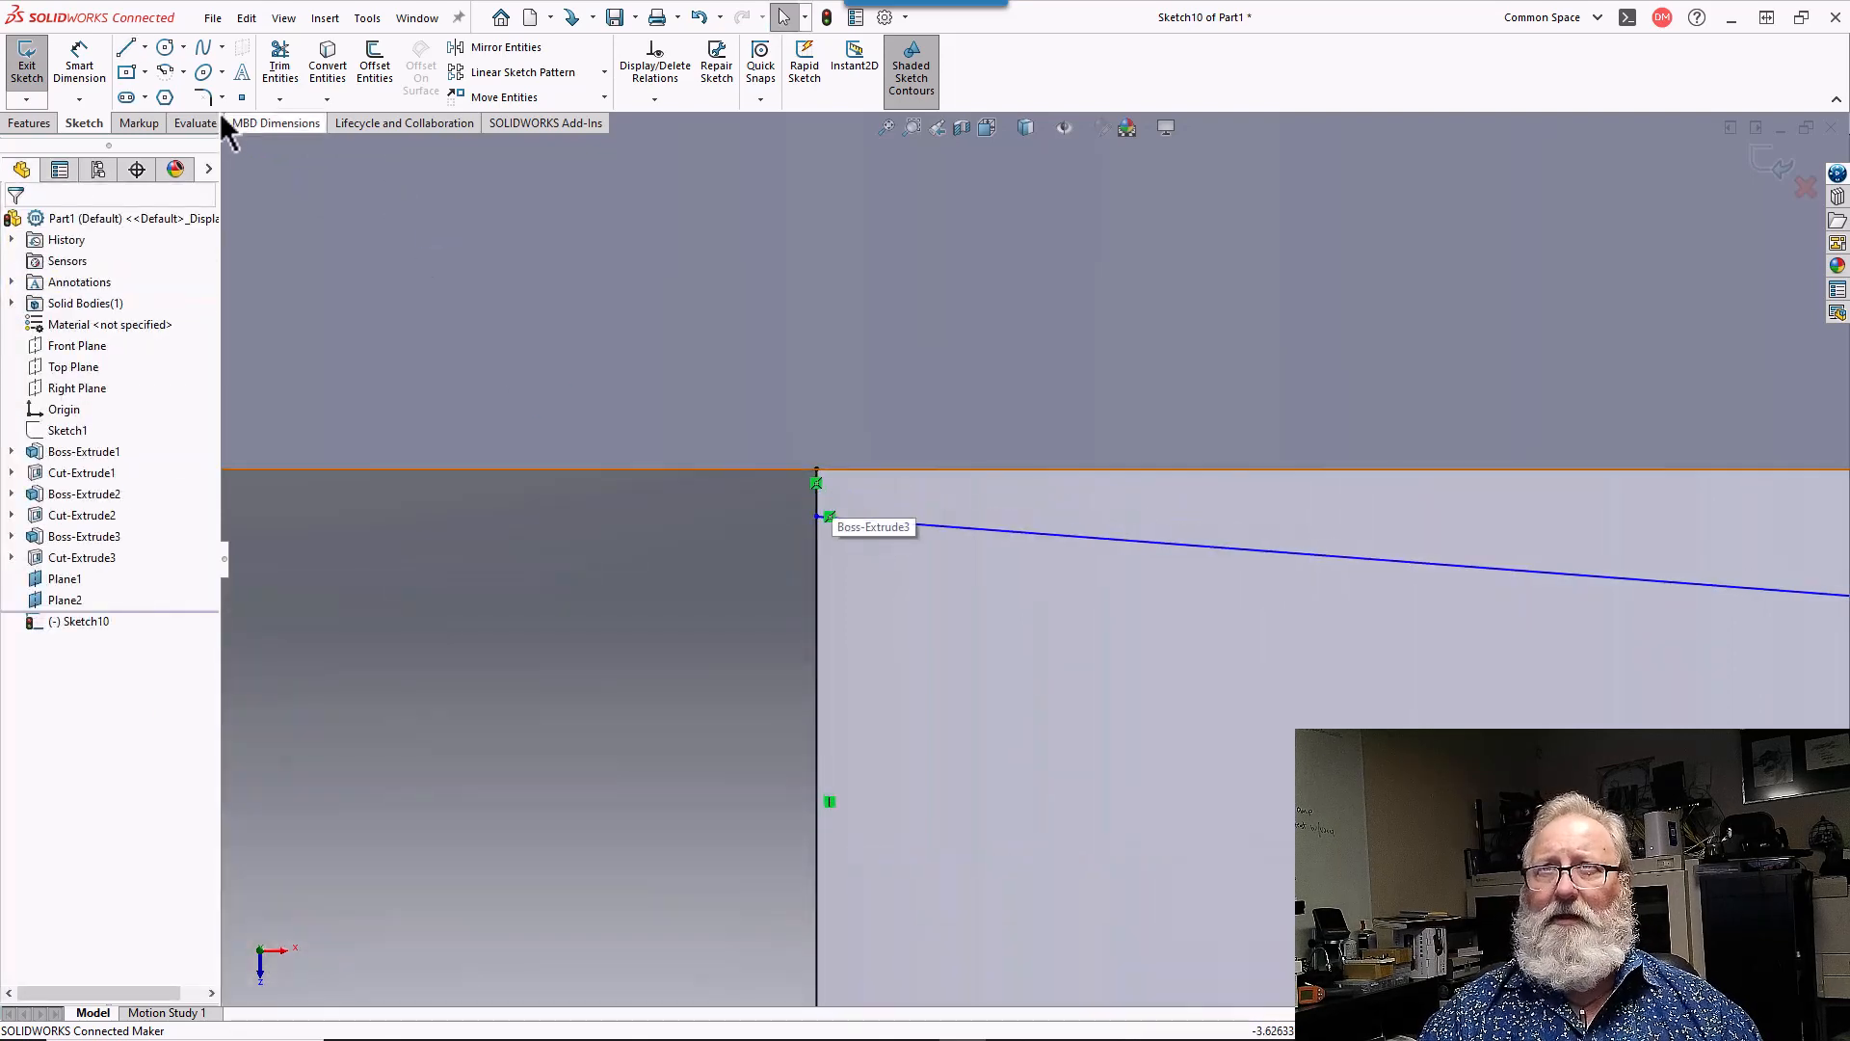
left_click(82, 61)
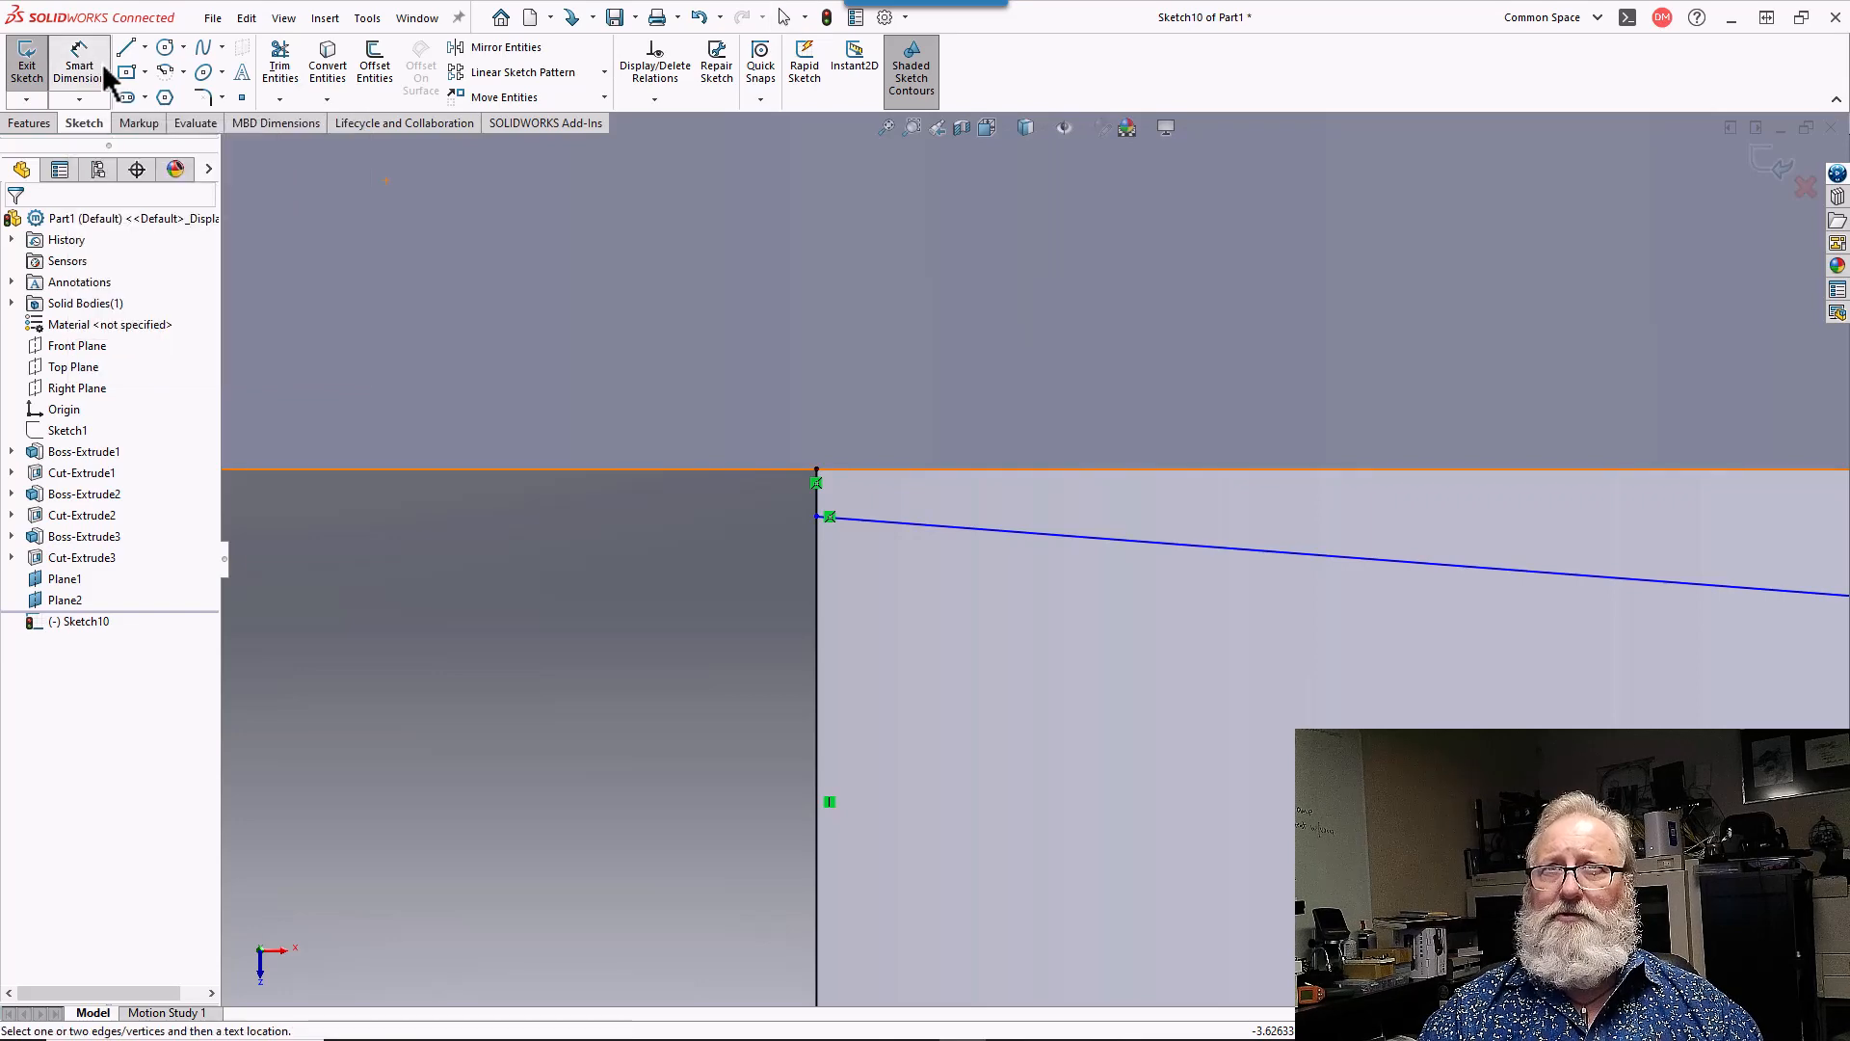
left_click(818, 518)
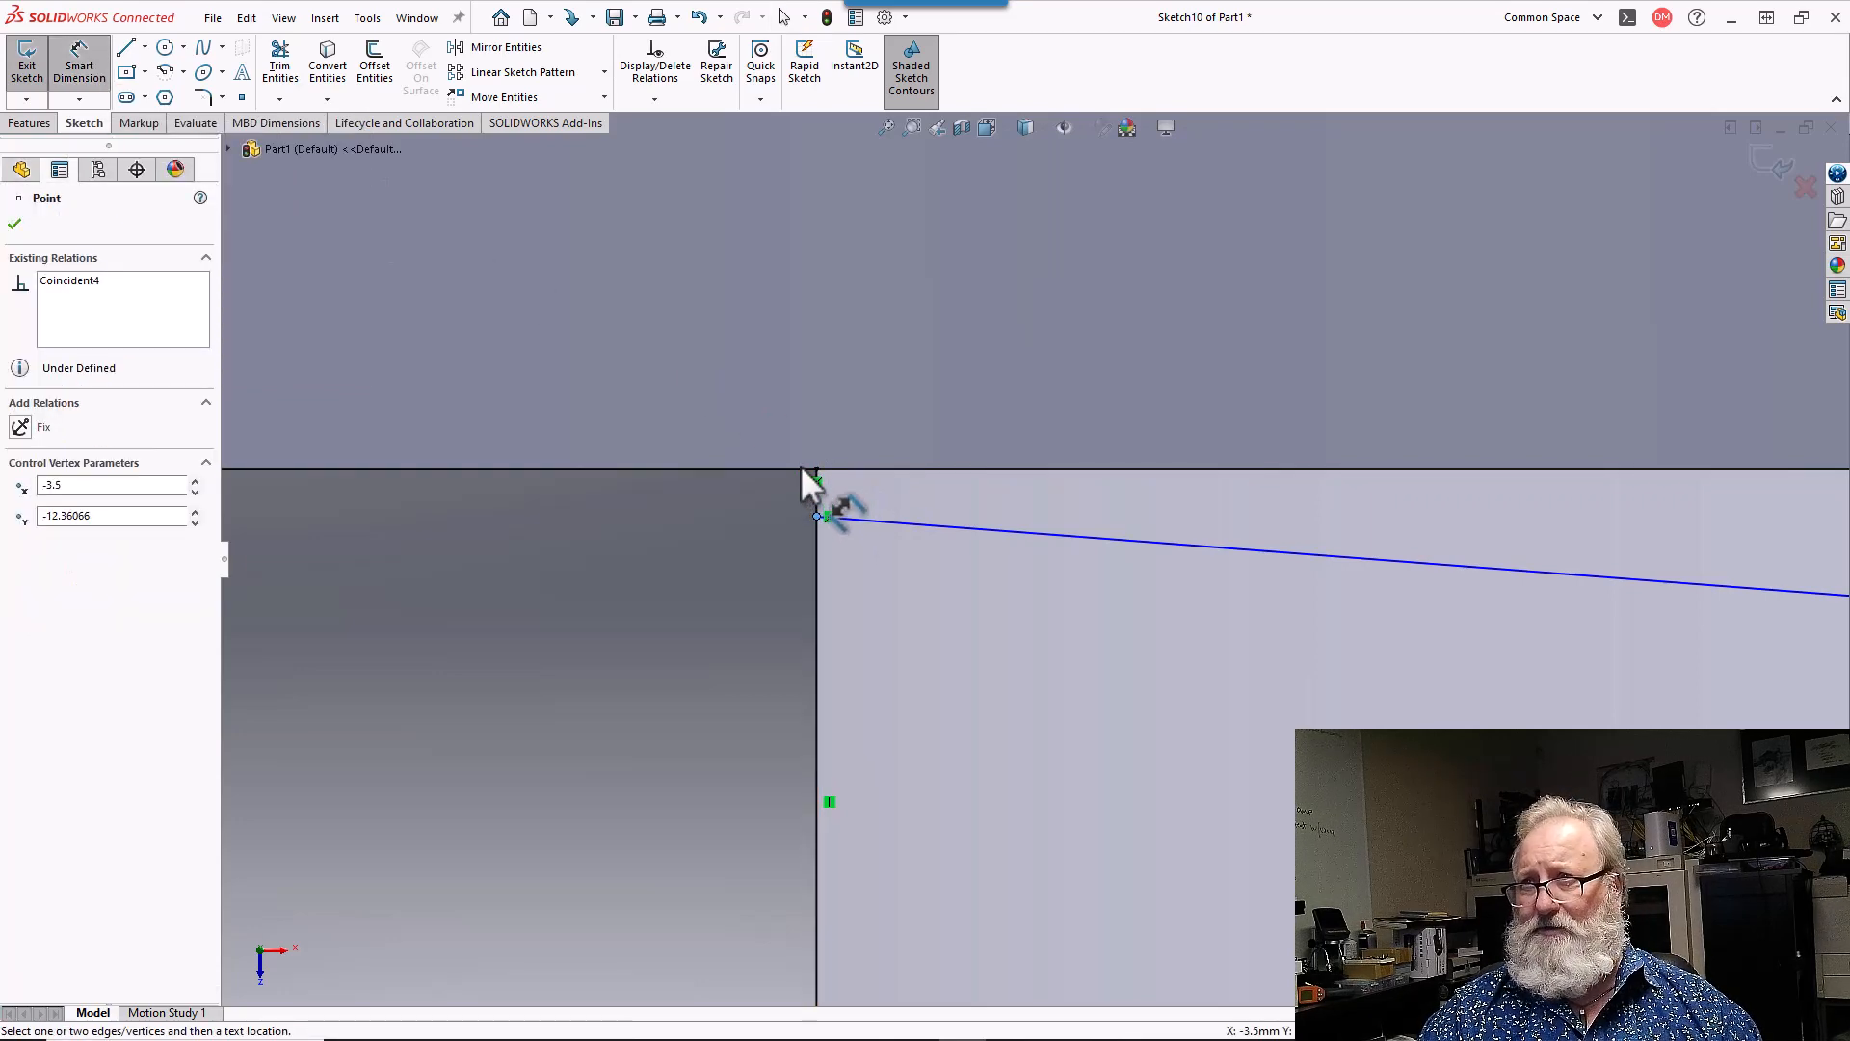
left_click(804, 470)
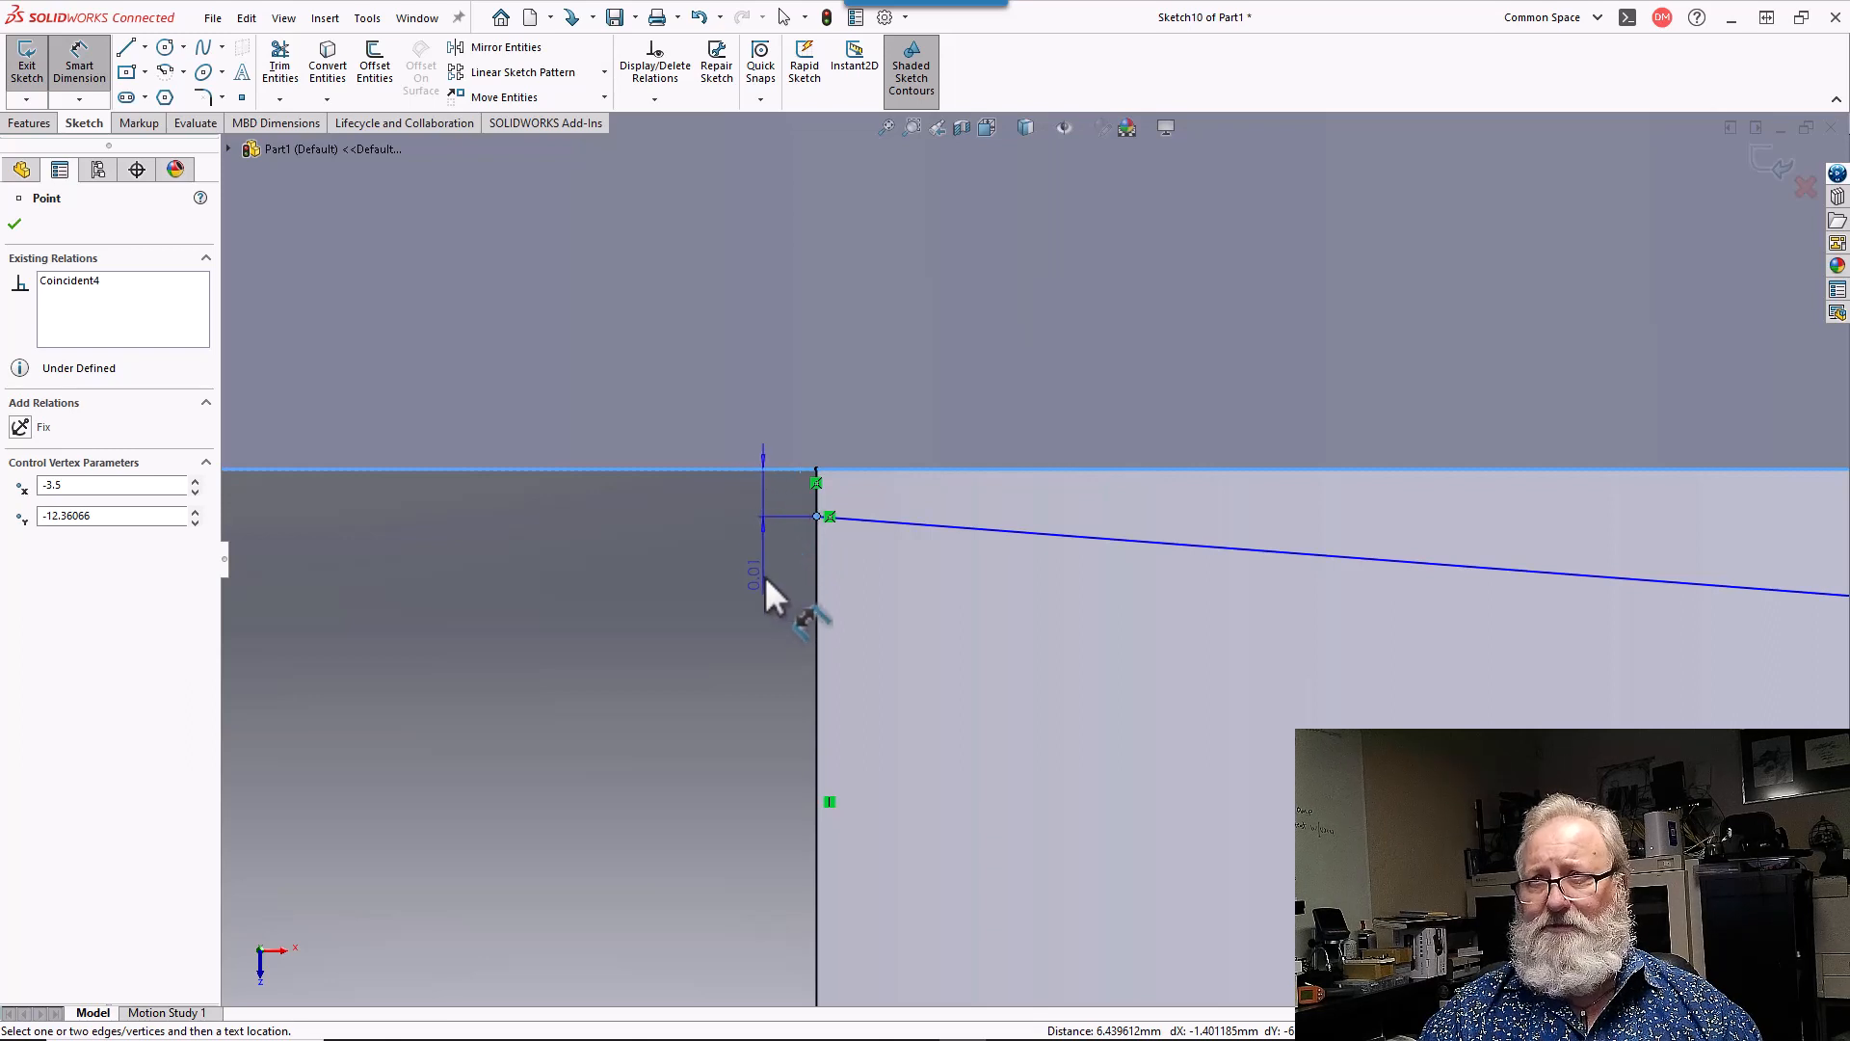
left_click(783, 599)
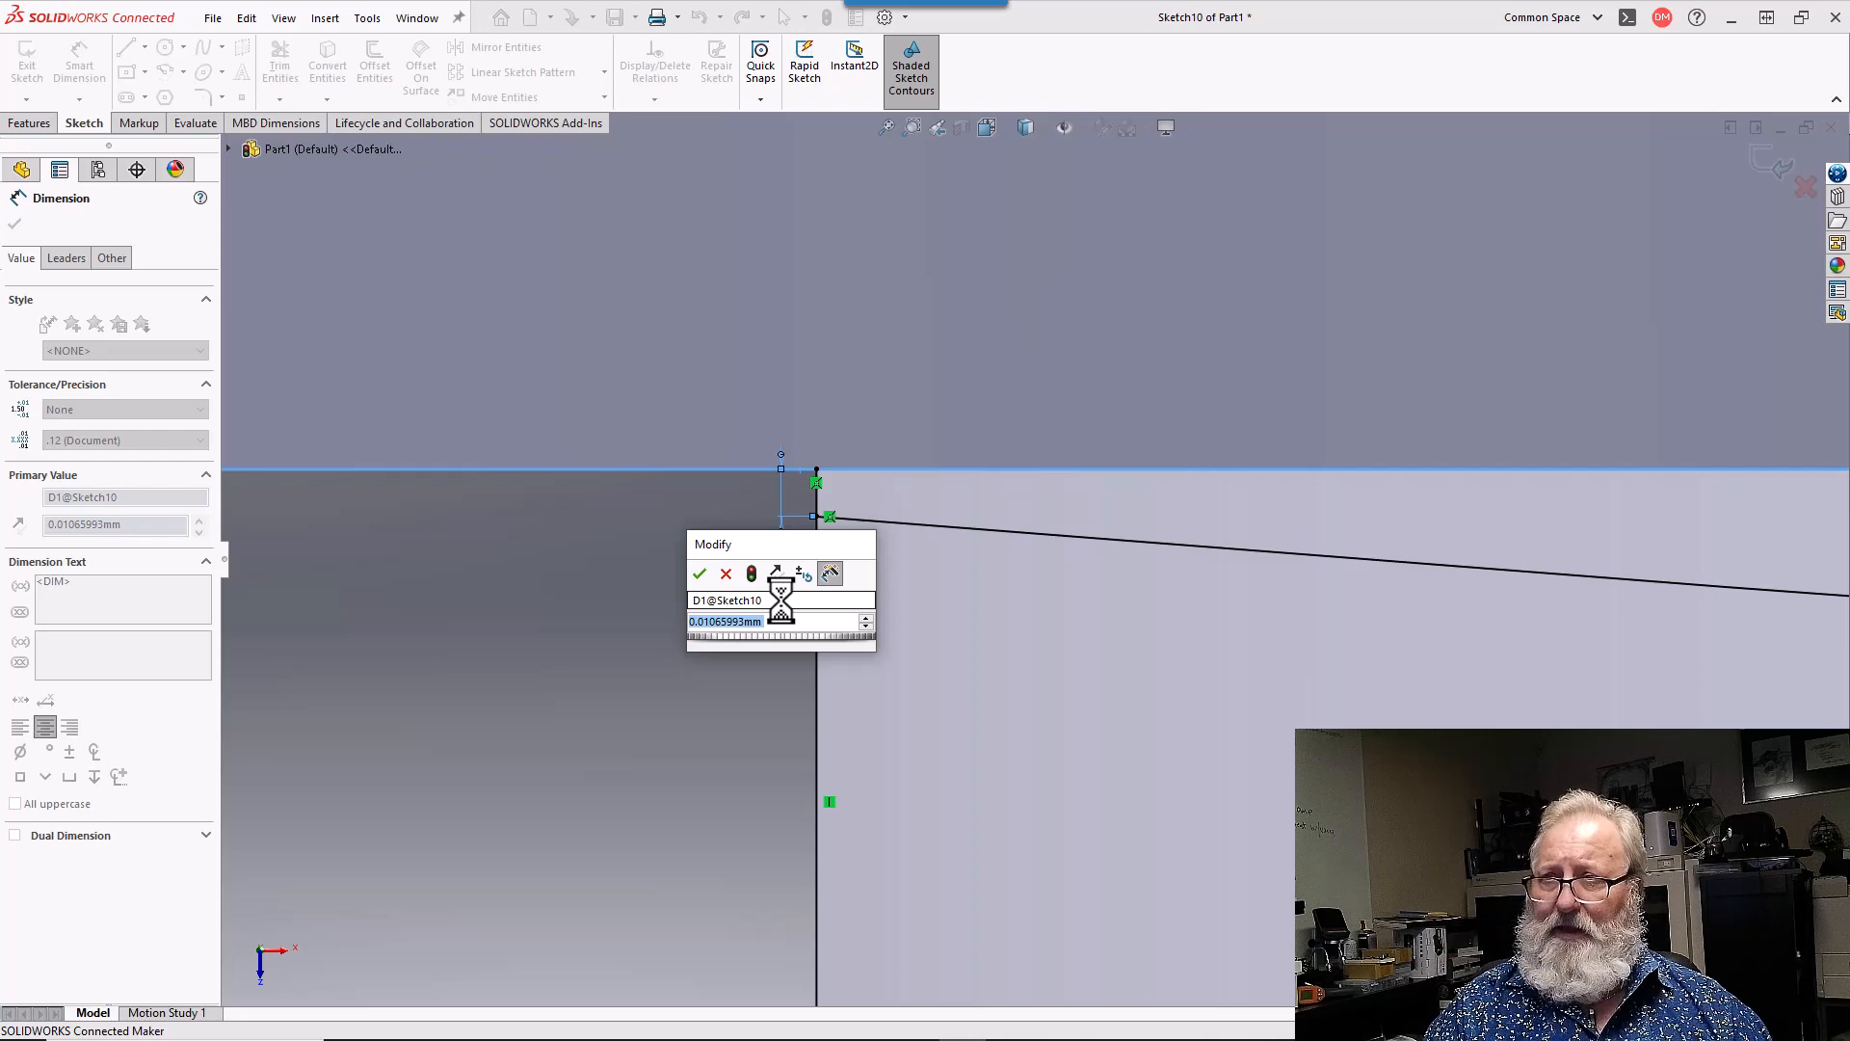
type(".0")
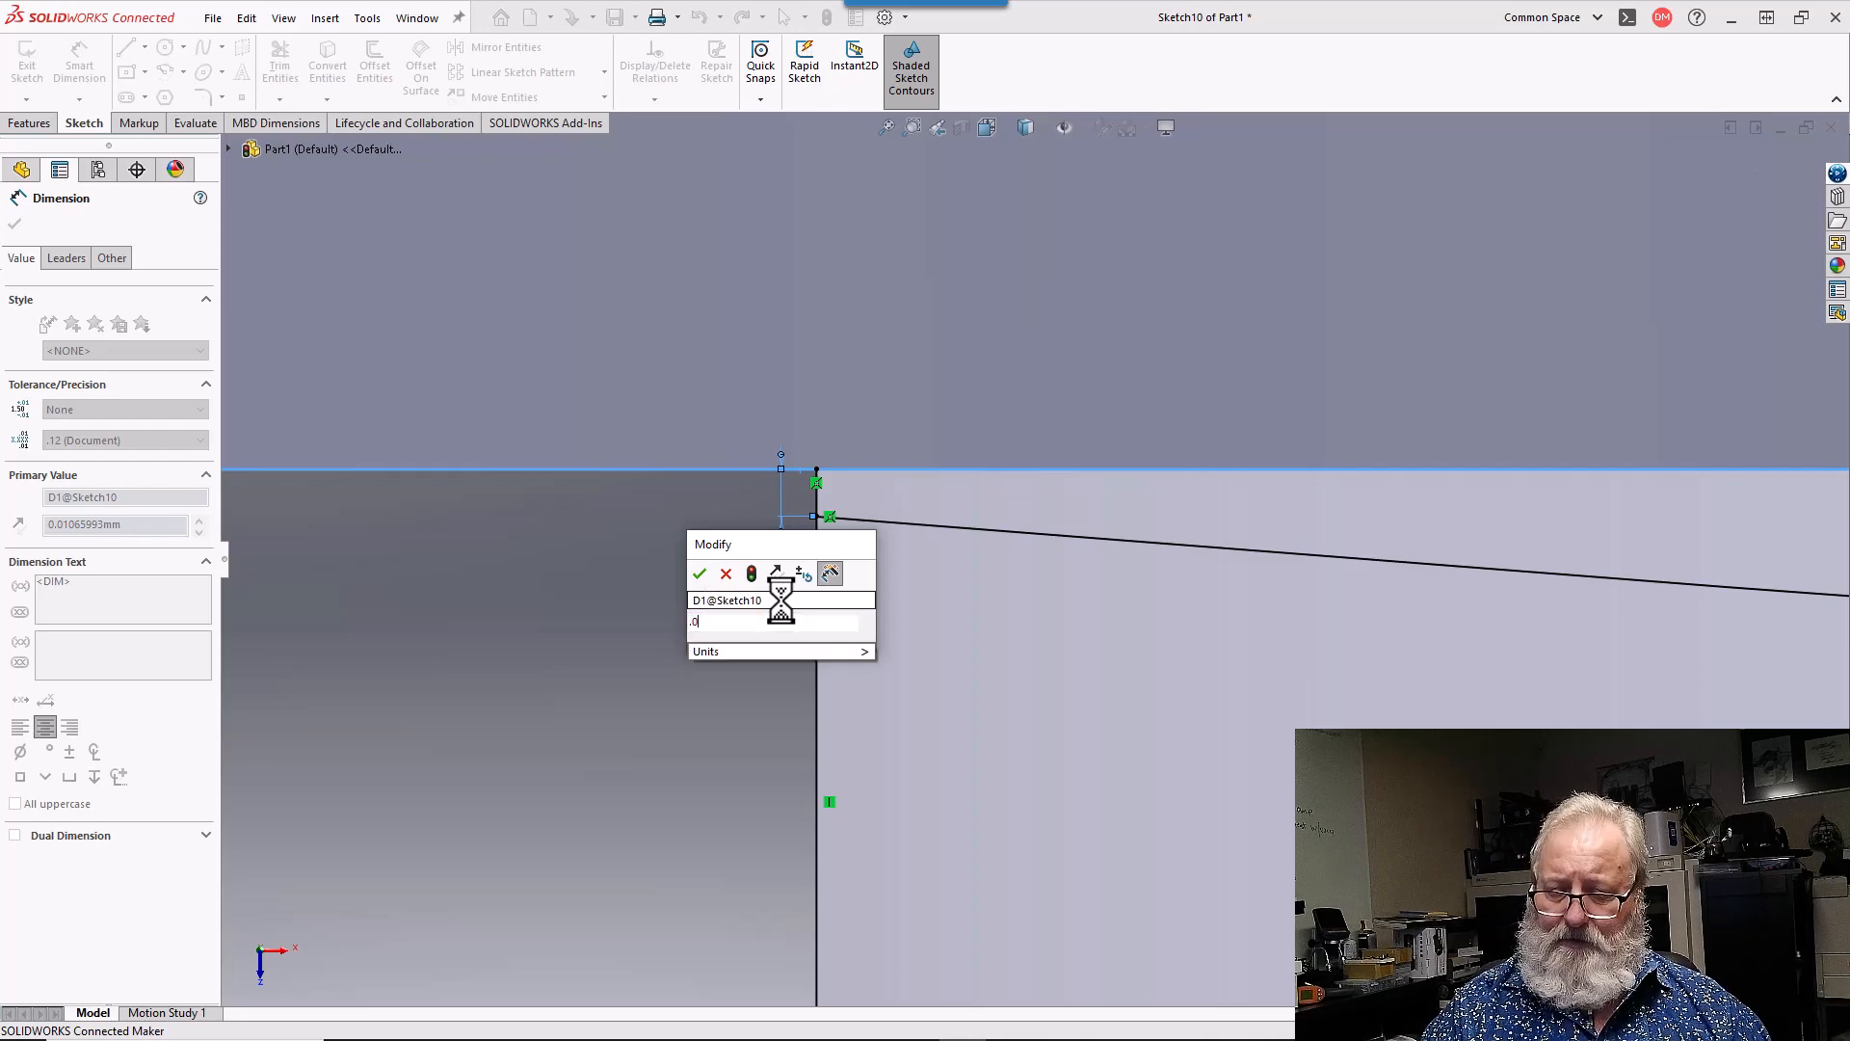
type("05")
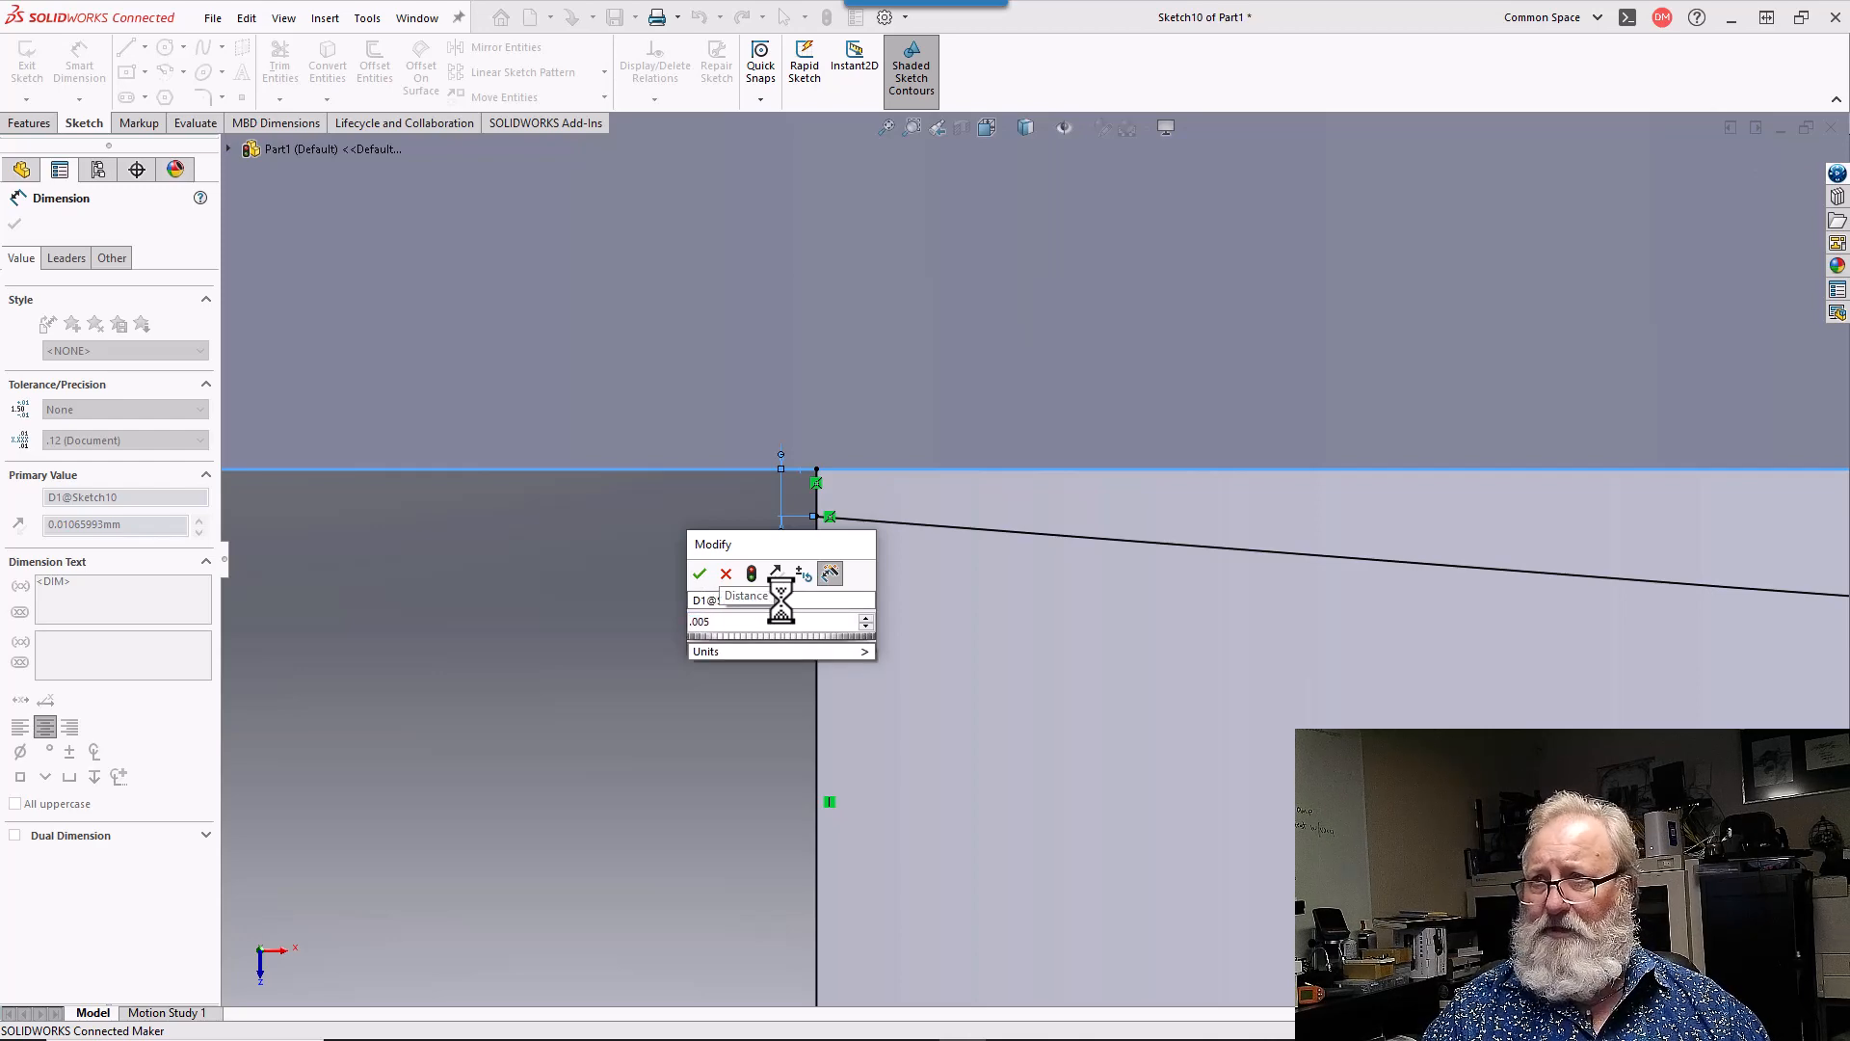
key("Return")
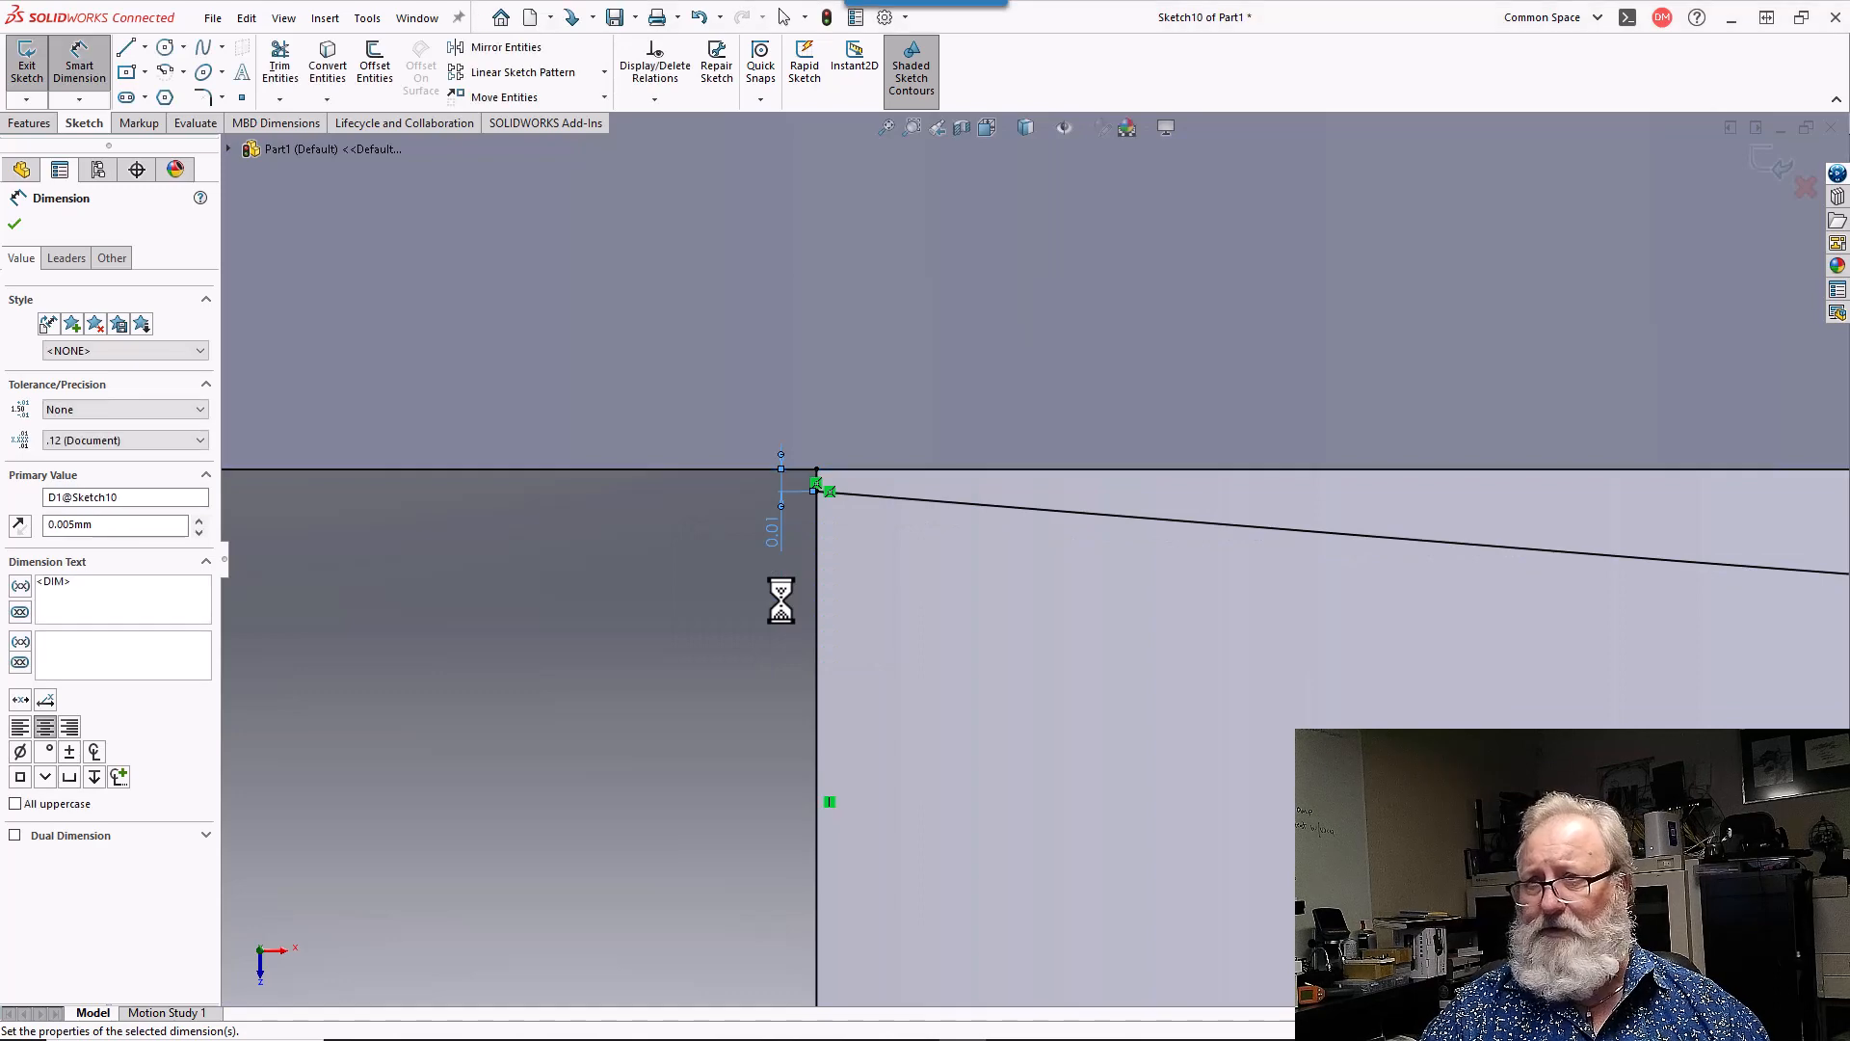
key("Escape")
- Trim the short stub of the vertical line between the arc's outer endpoint and the round boss's base edge
scroll(887, 500, "down", 5)
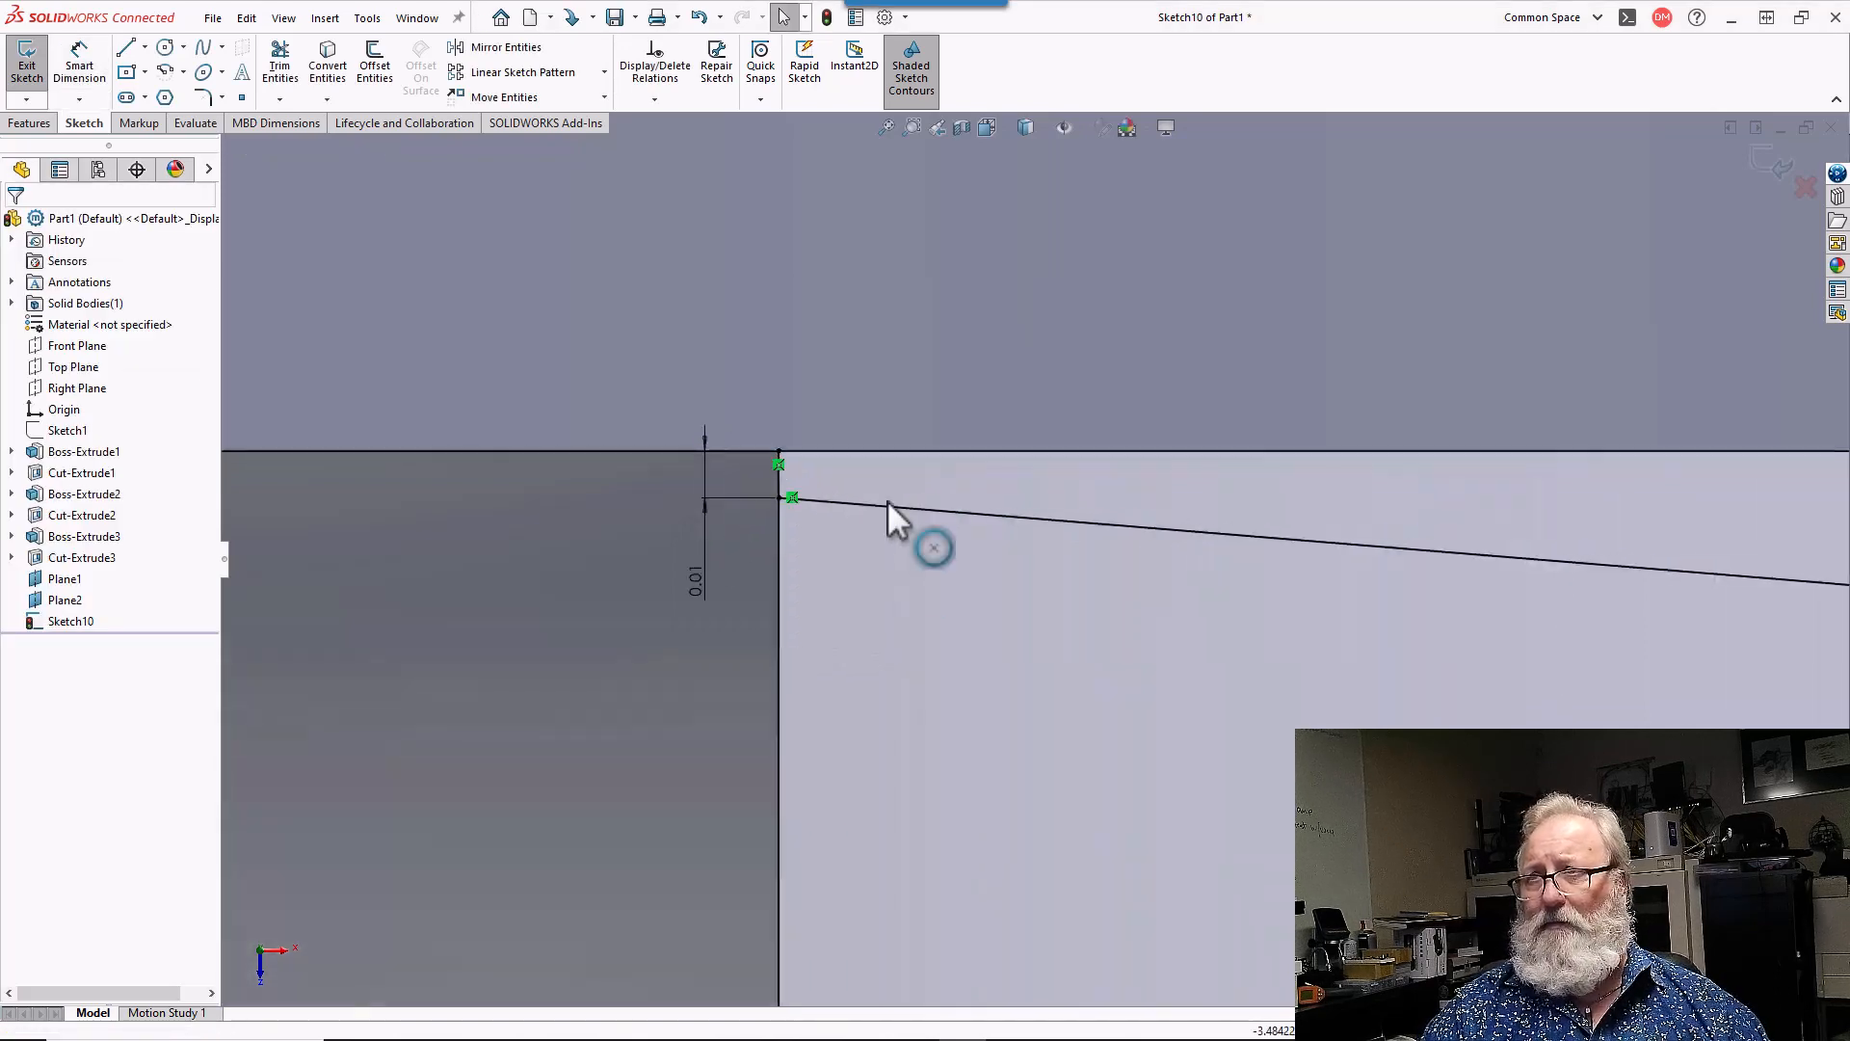
left_click(809, 445)
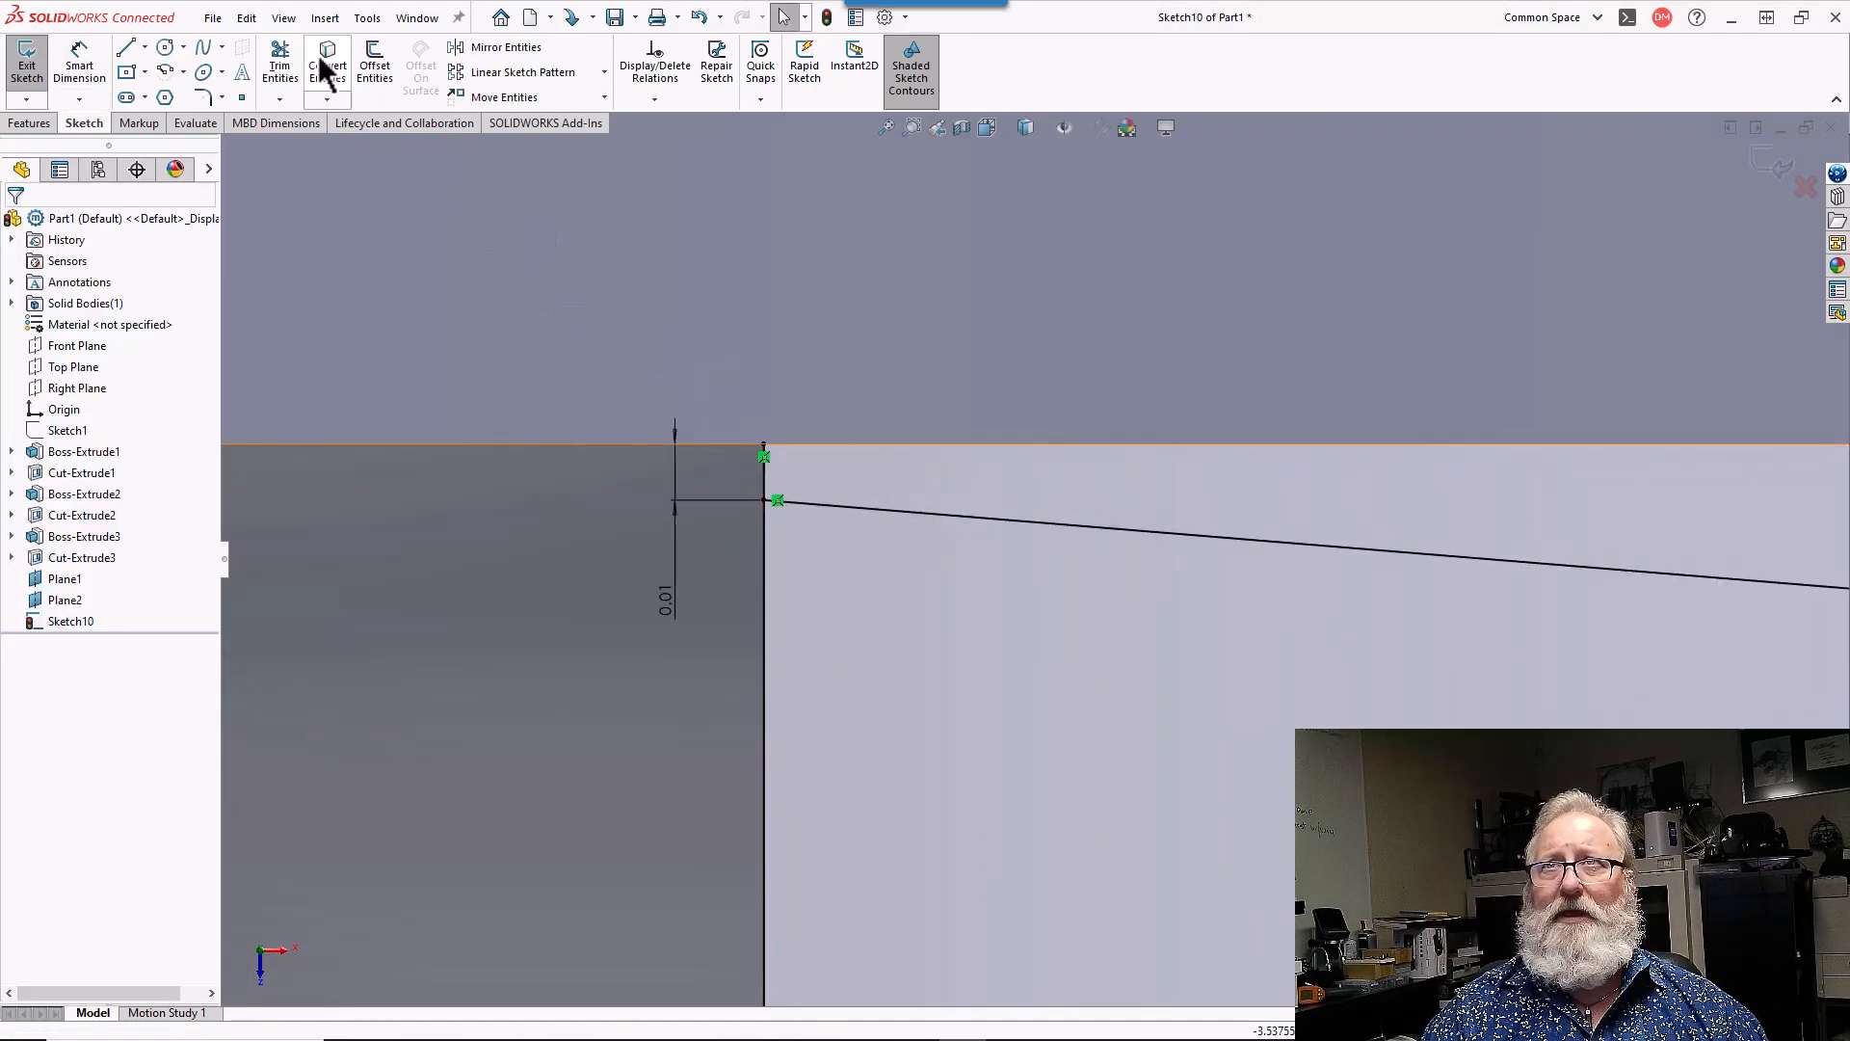
left_click(281, 64)
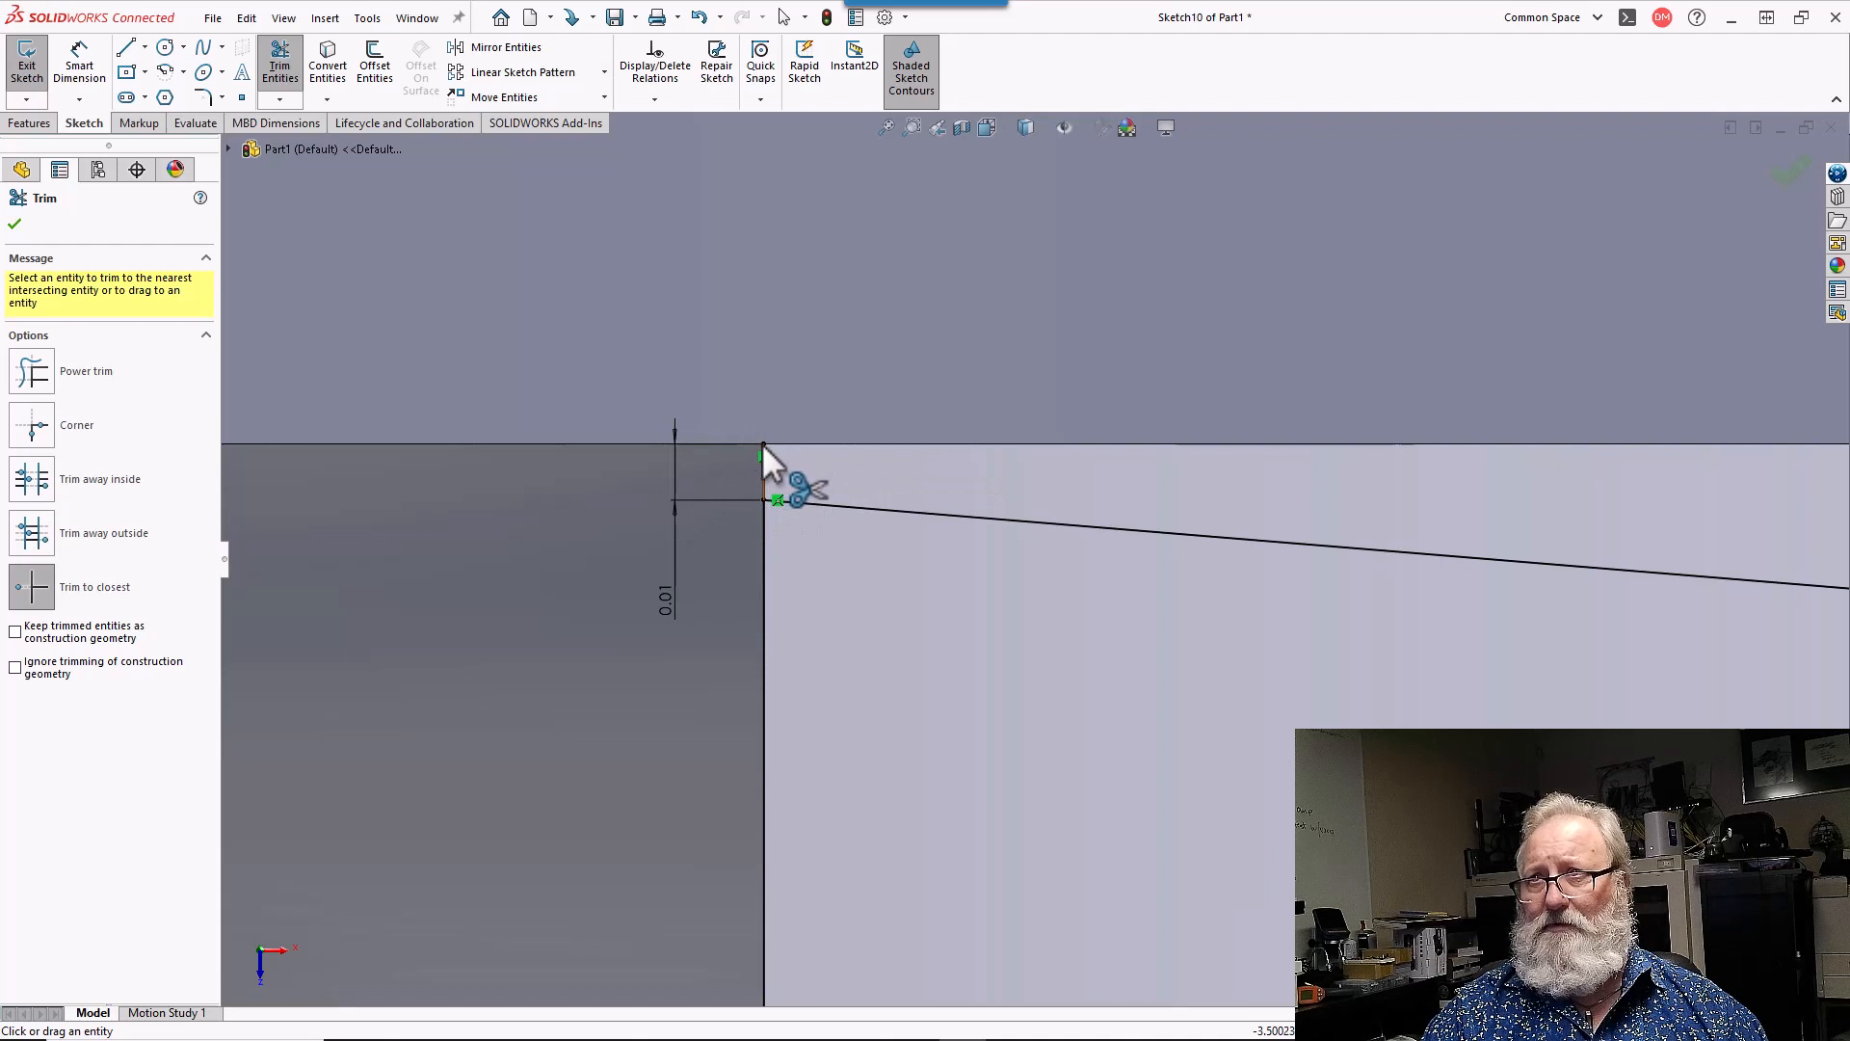
left_click(765, 477)
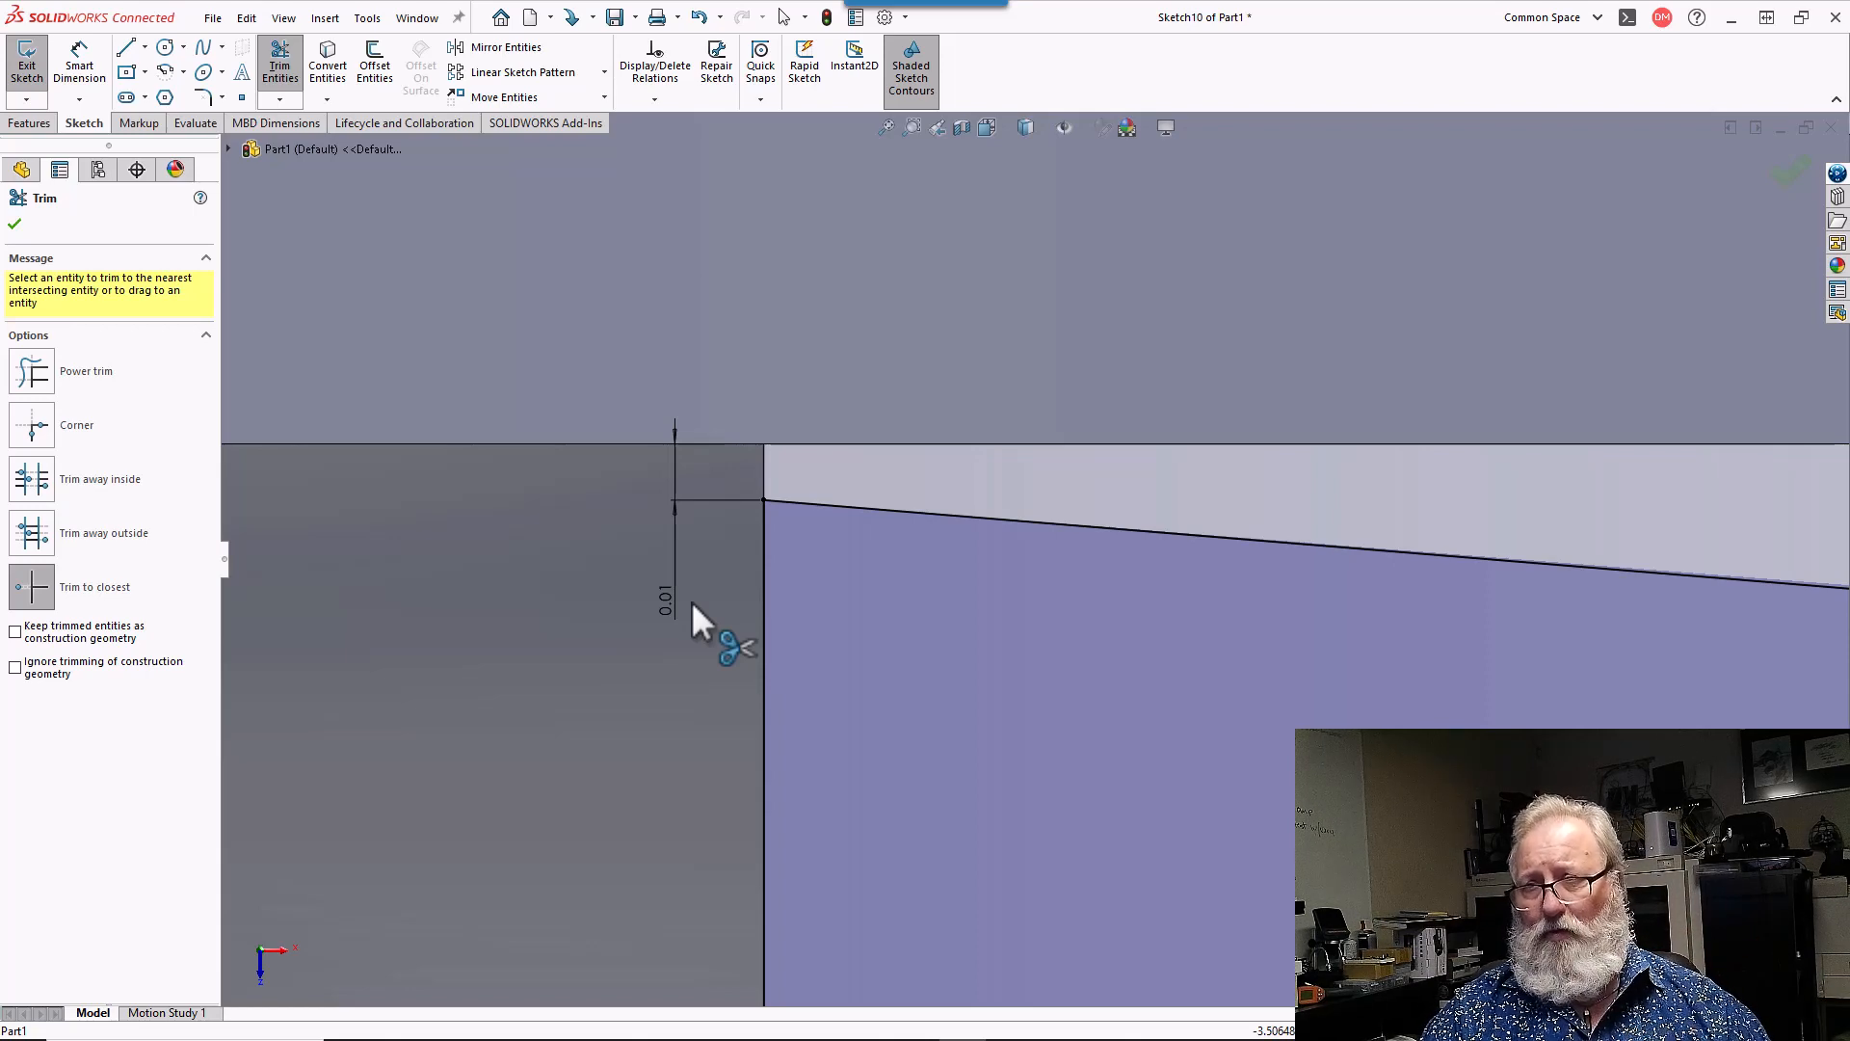
scroll(691, 600, "up", 2)
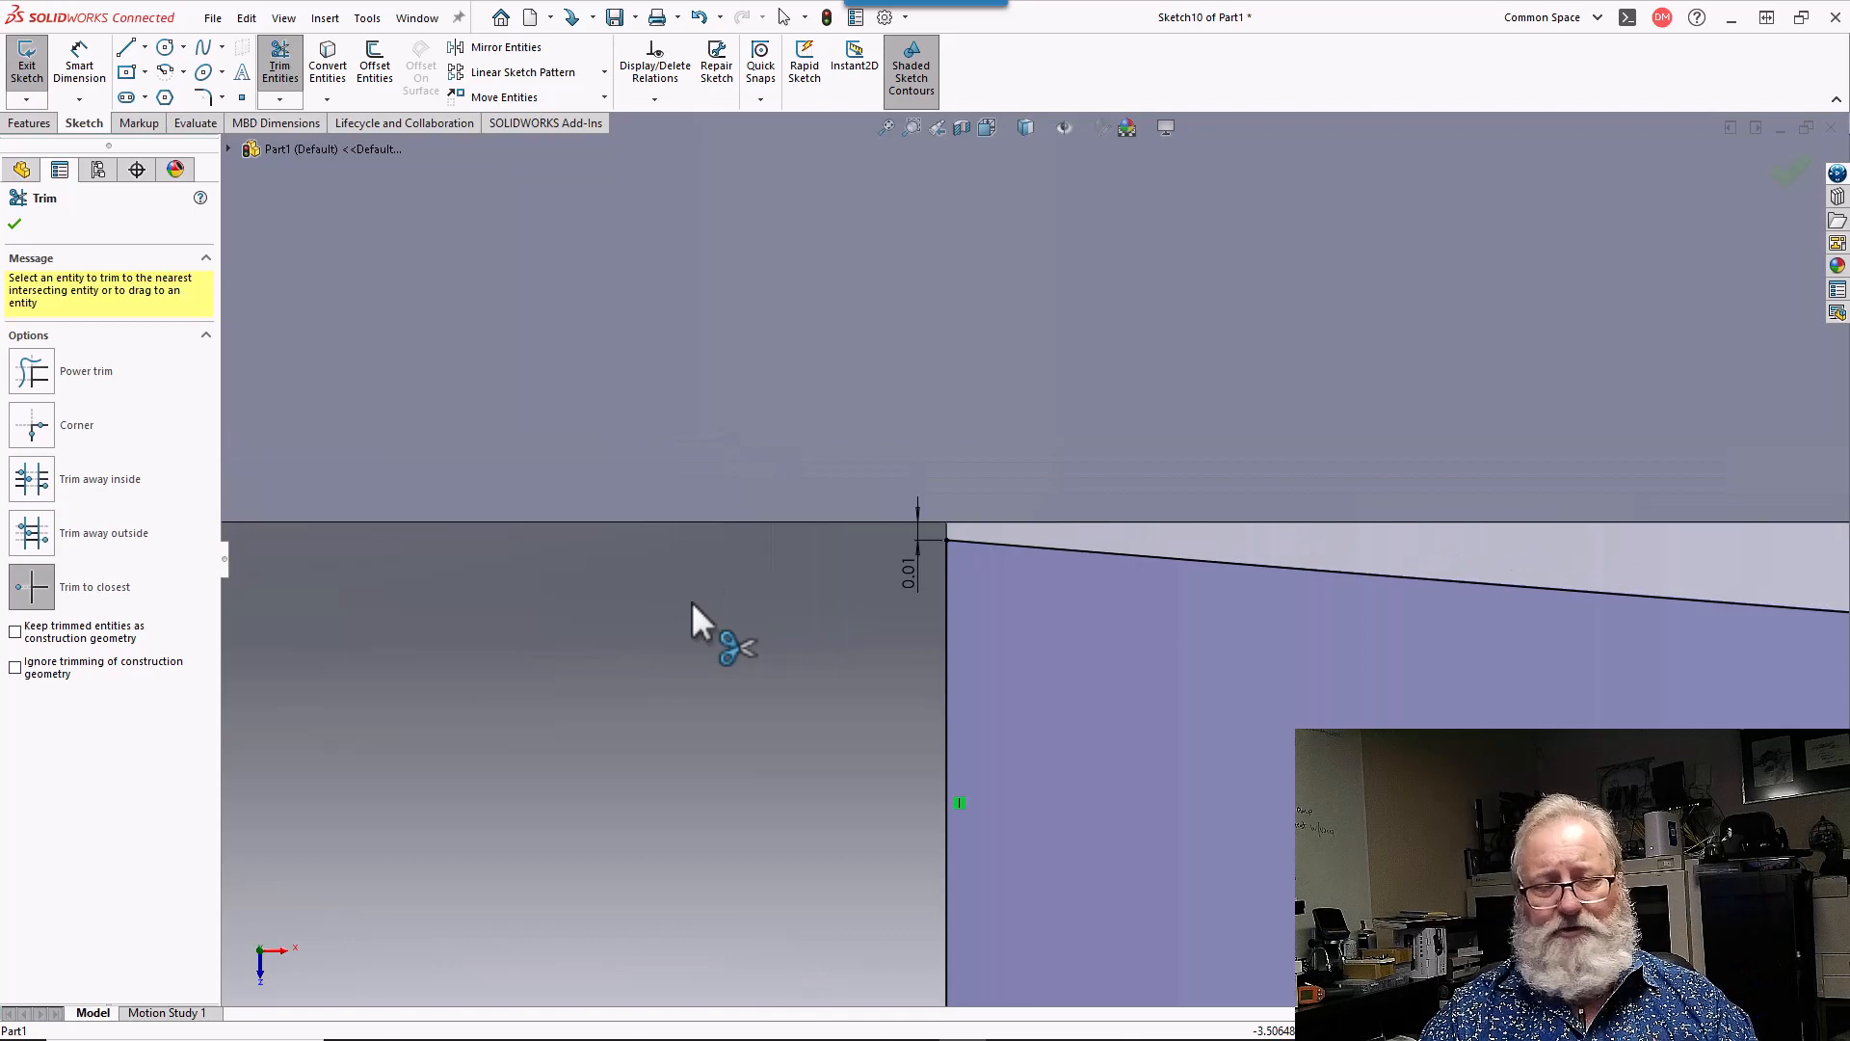
key("Escape")
- Turn on the display of temporary axes to expose the centre axis of the round boss
scroll(691, 603, "up", 10)
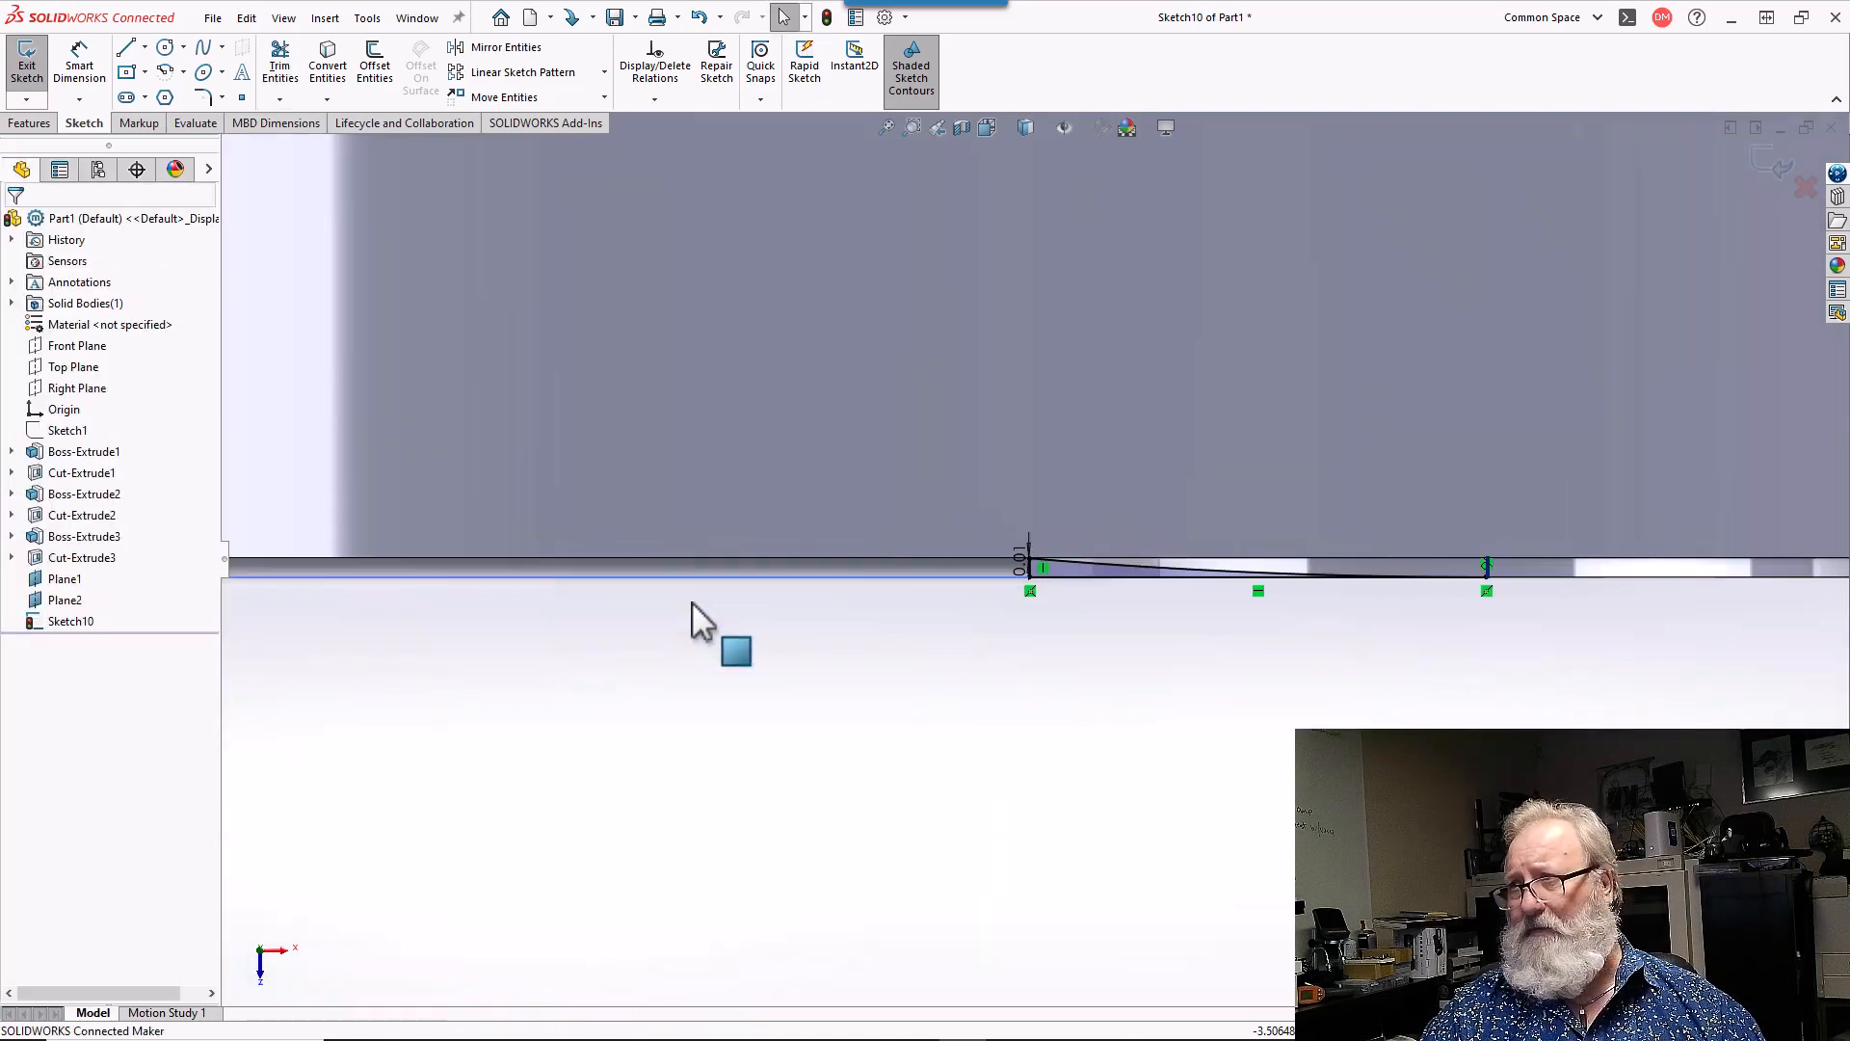
scroll(1538, 604, "down", 5)
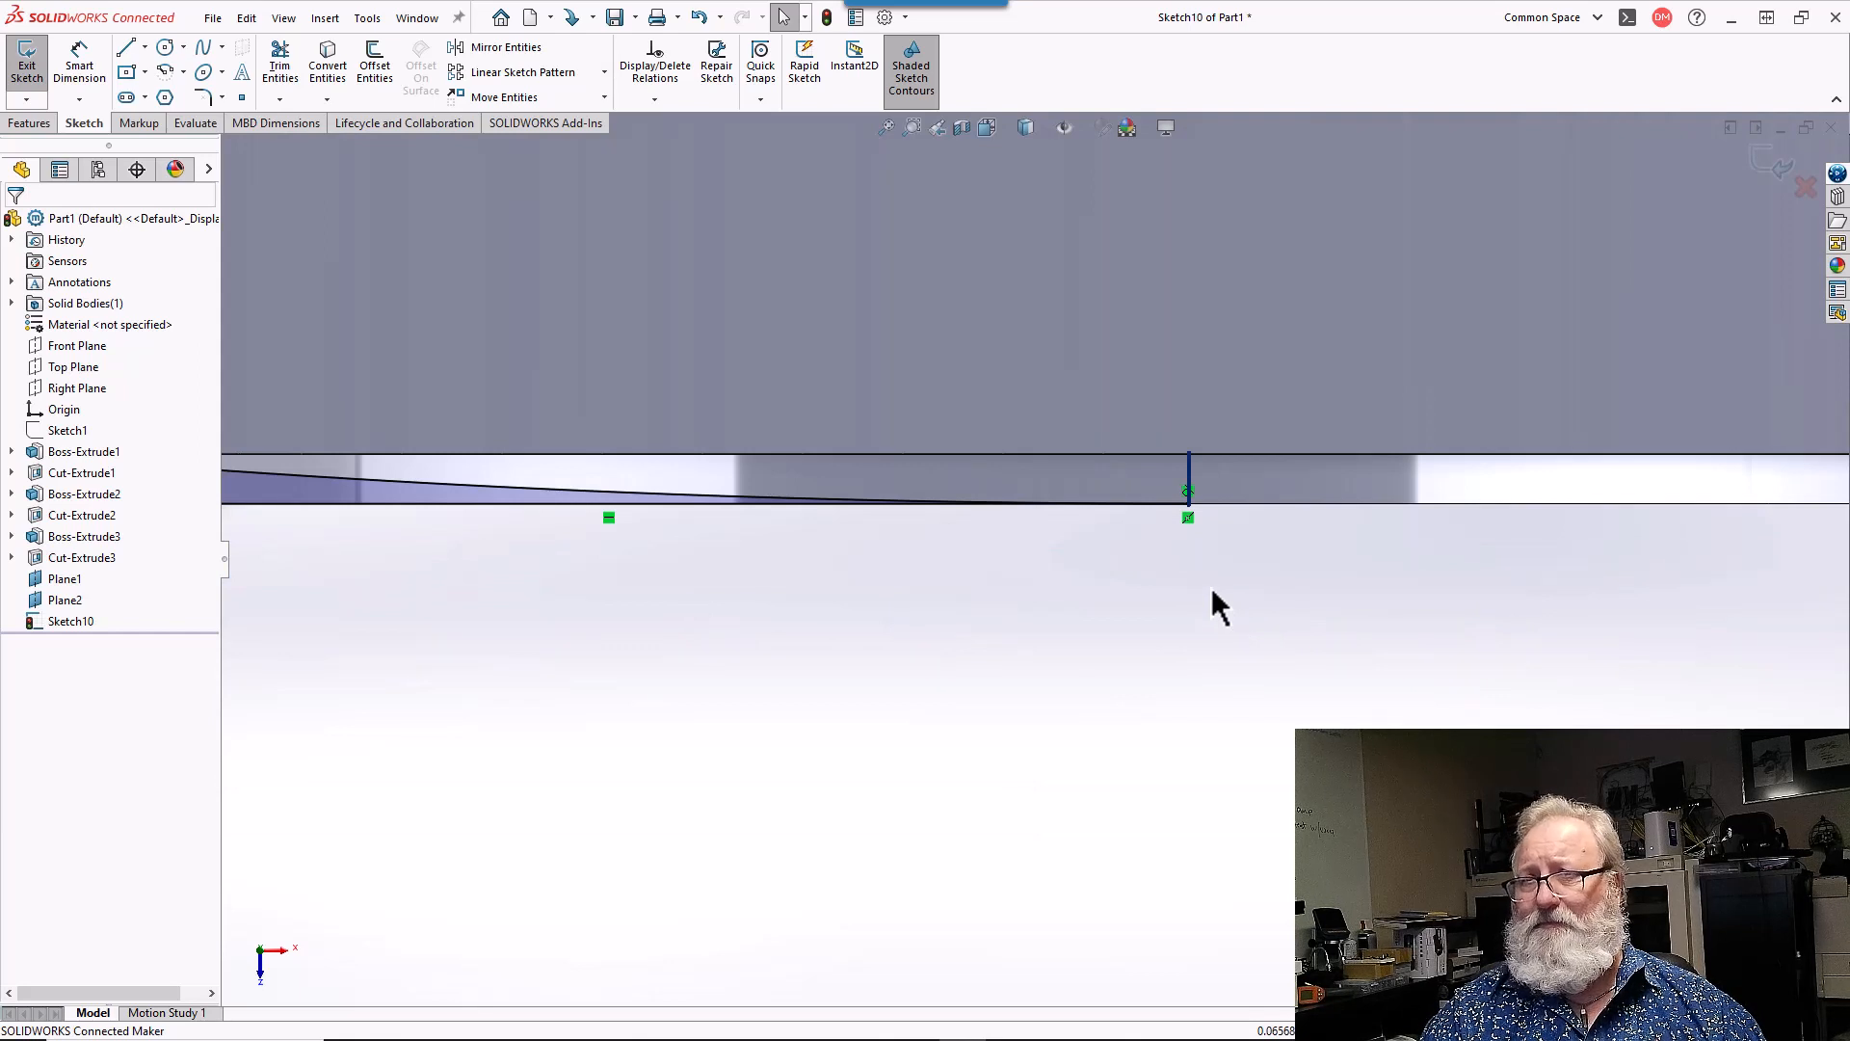
scroll(1211, 591, "up", 1)
scroll(1029, 508, "up", 2)
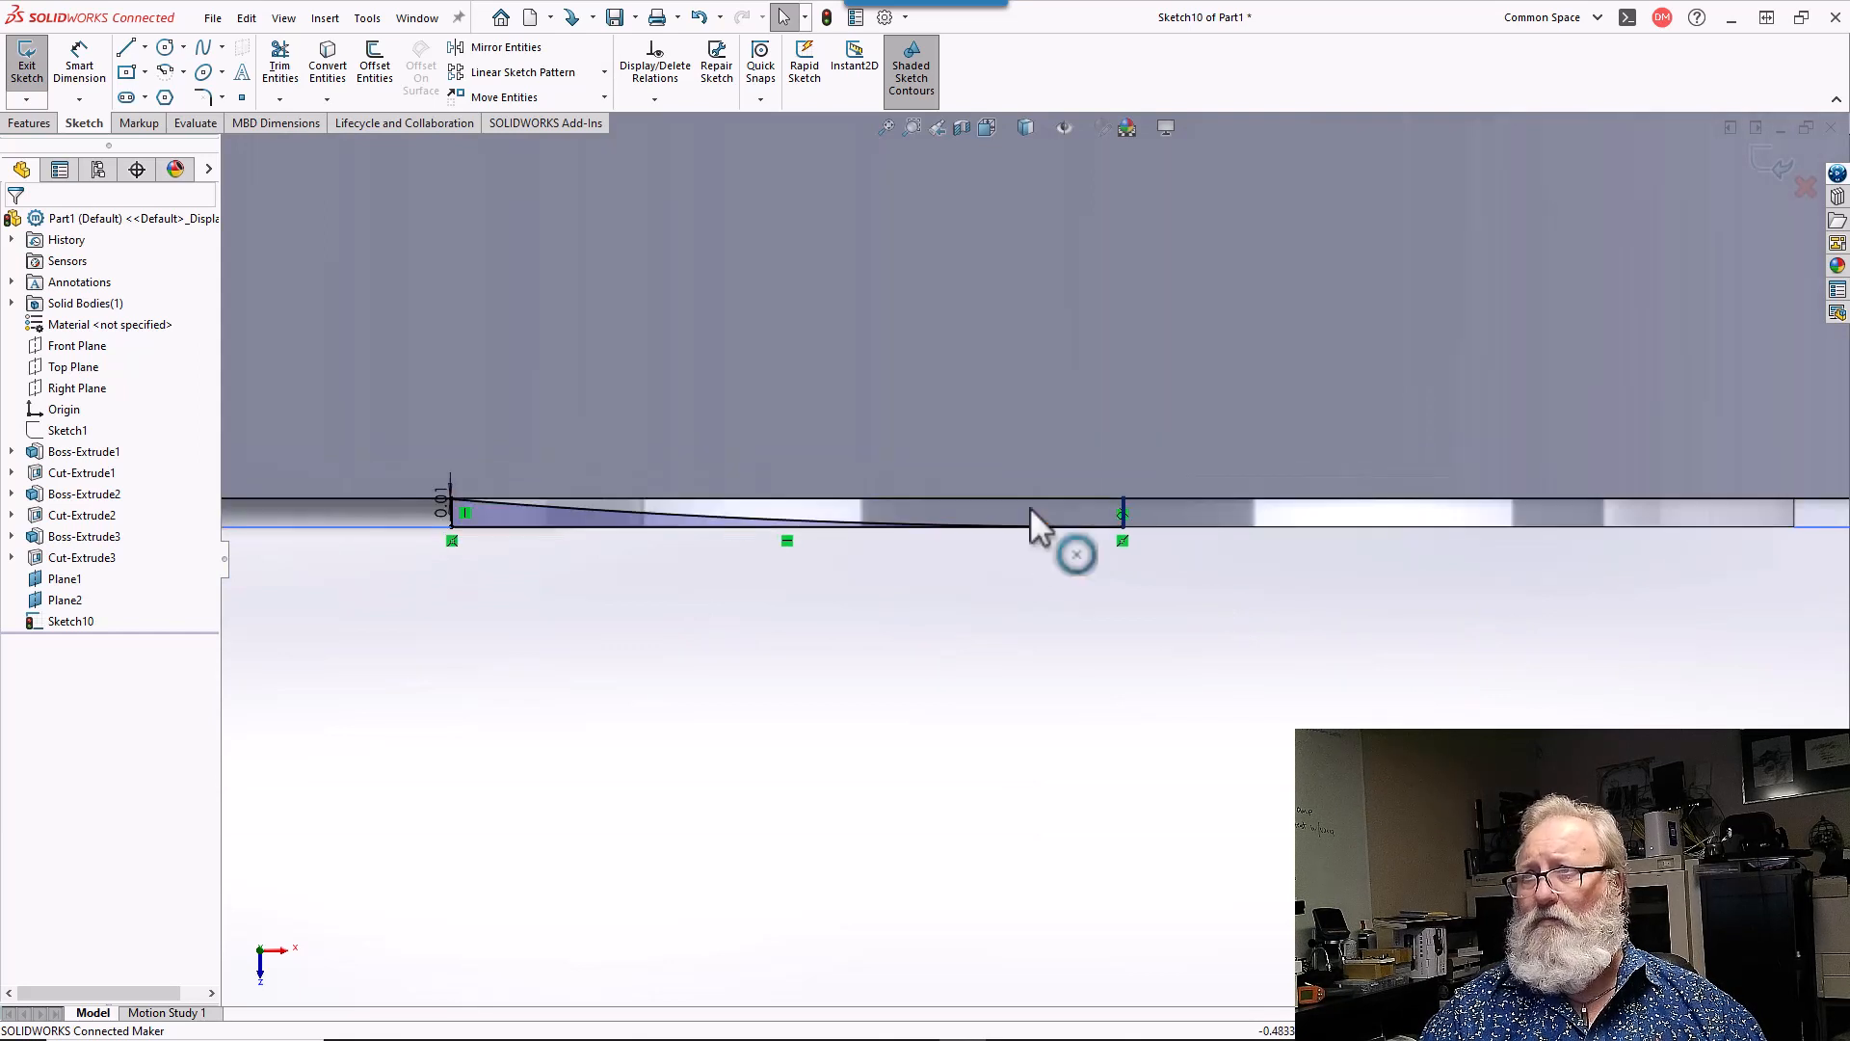
left_click(1029, 508)
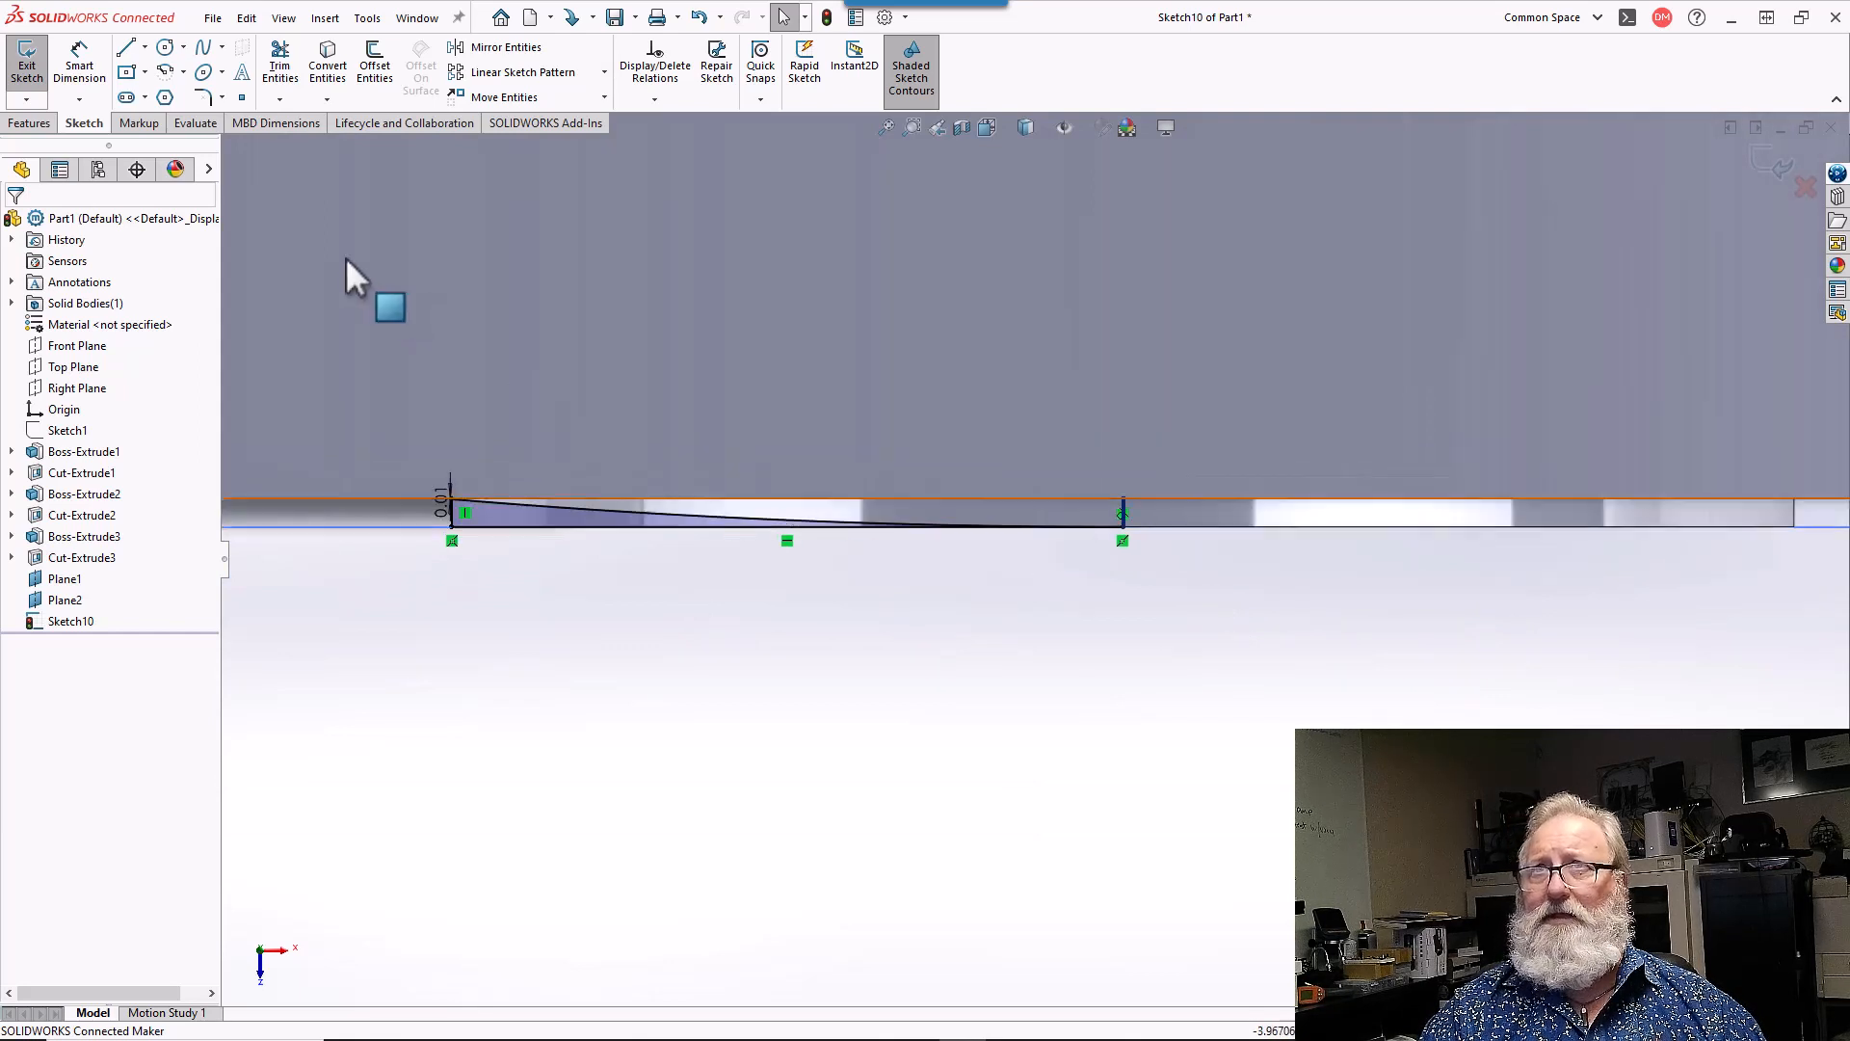
left_click(291, 19)
mouse_move(344, 182)
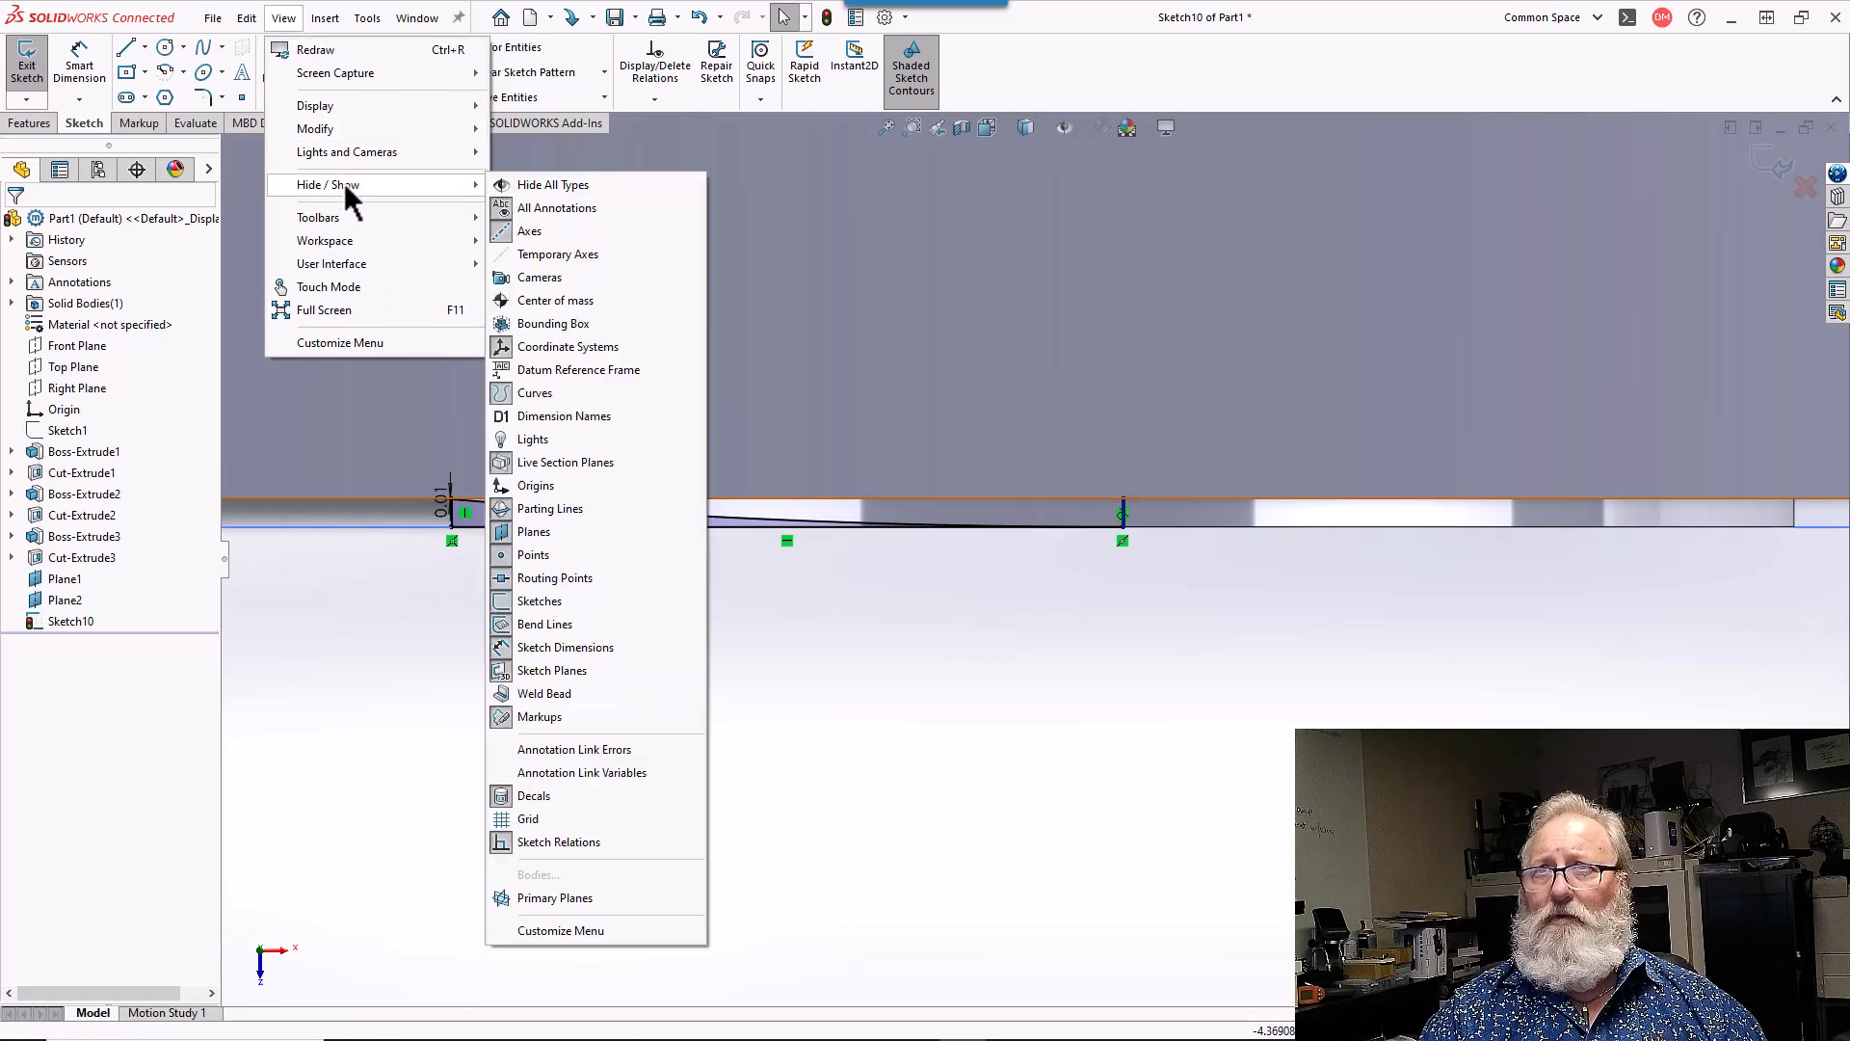
left_click(538, 256)
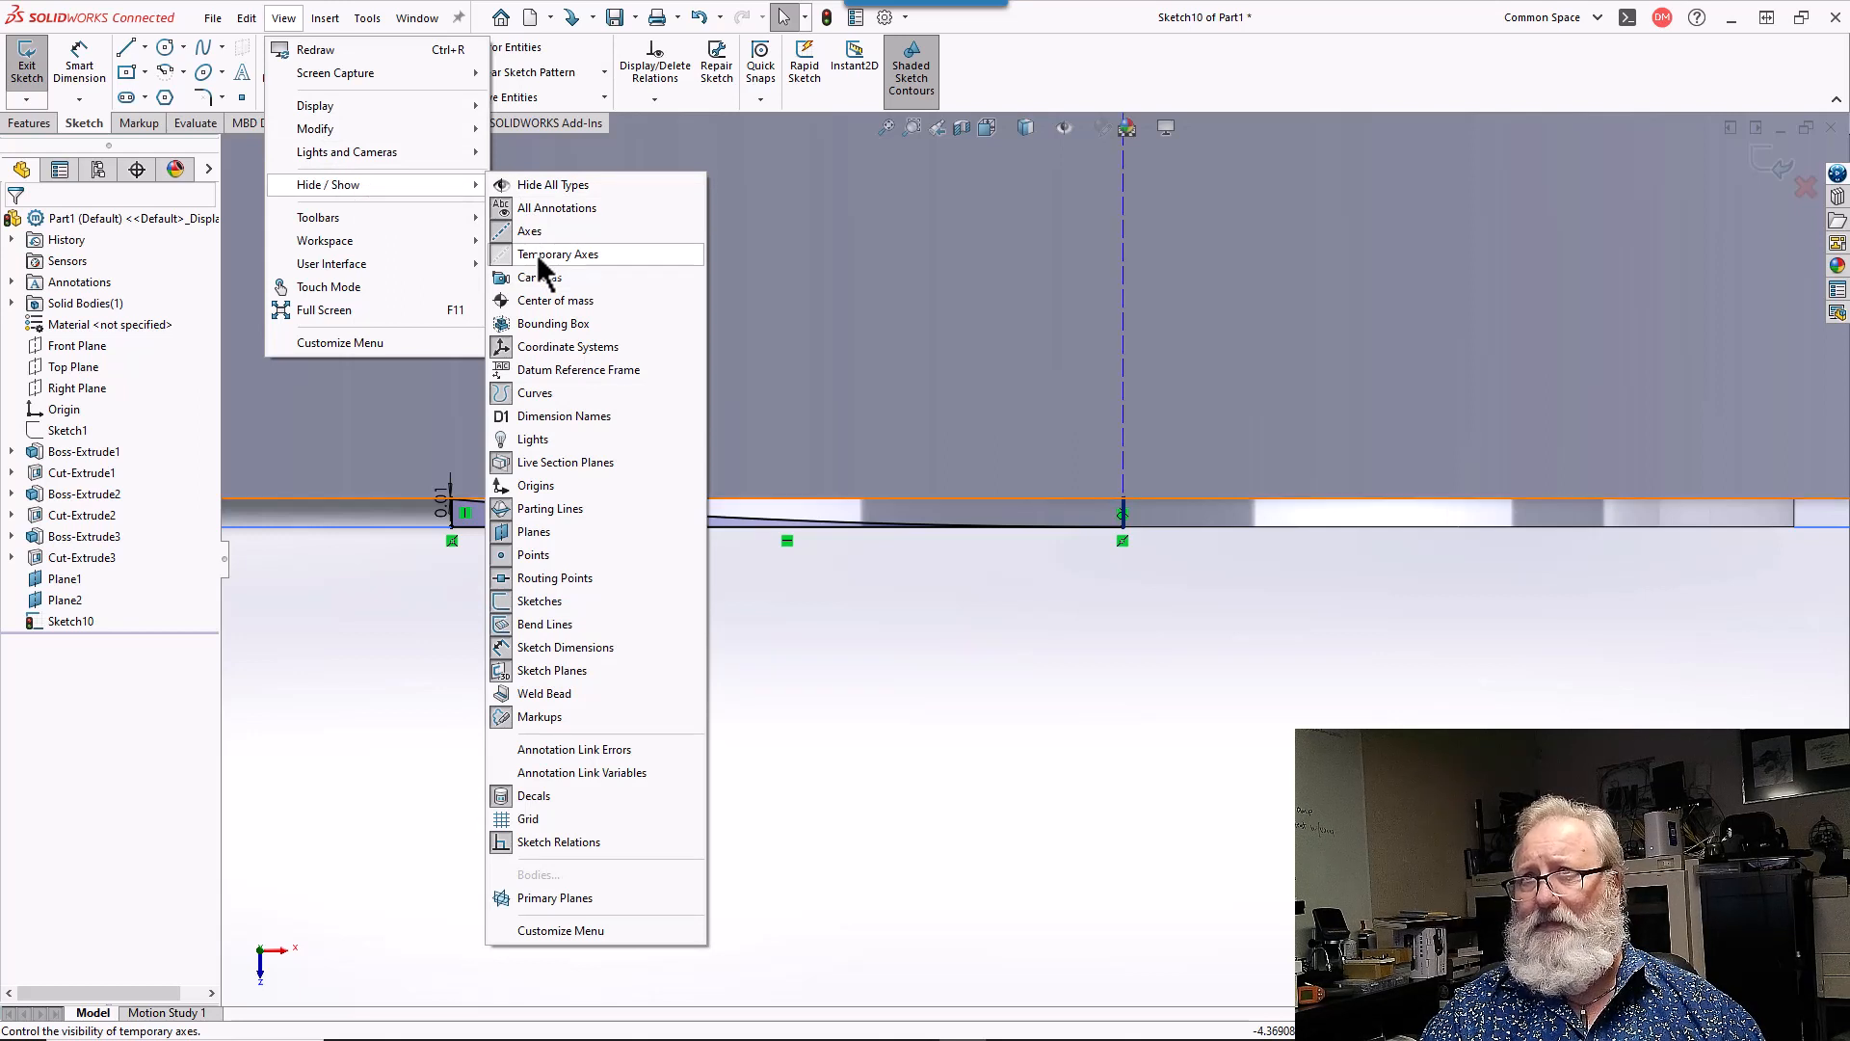
left_click(1087, 595)
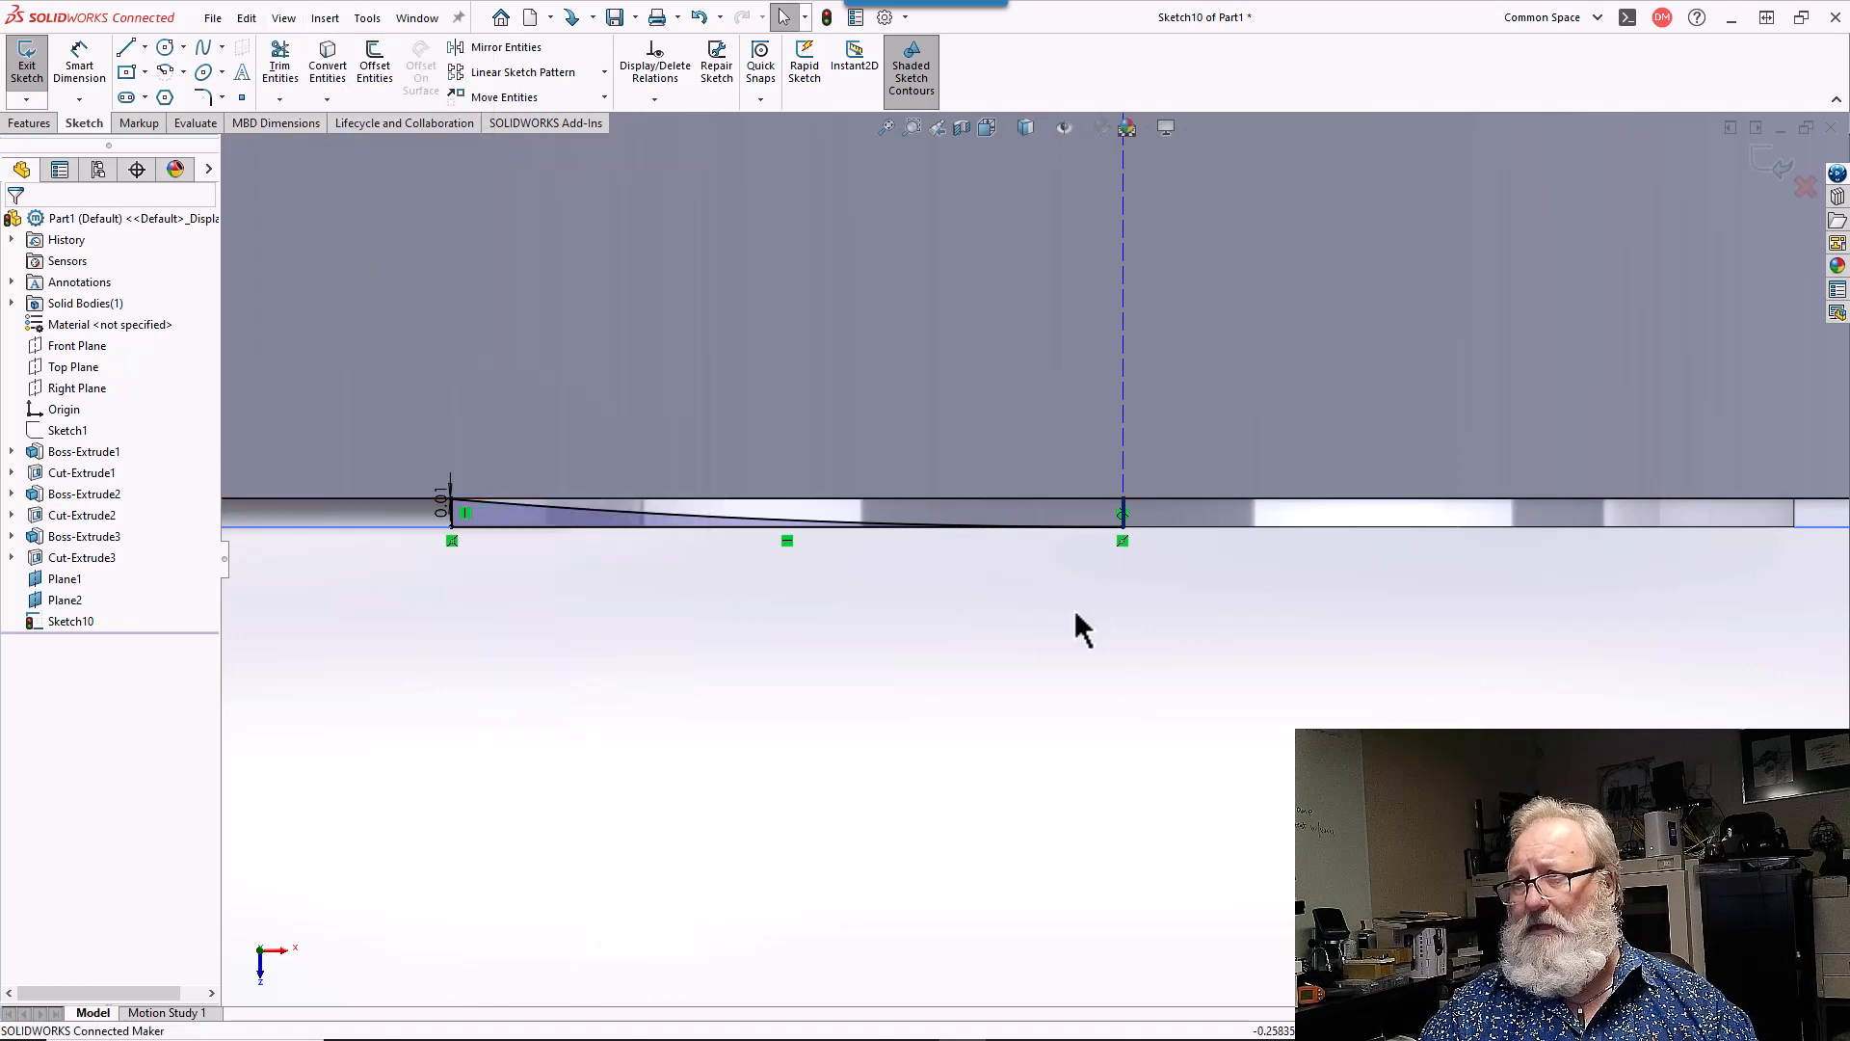
- Convert the 3.5 mm horizontal line along the boss's outer face to construction geometry
middle_click_drag(1074, 611, 1050, 553)
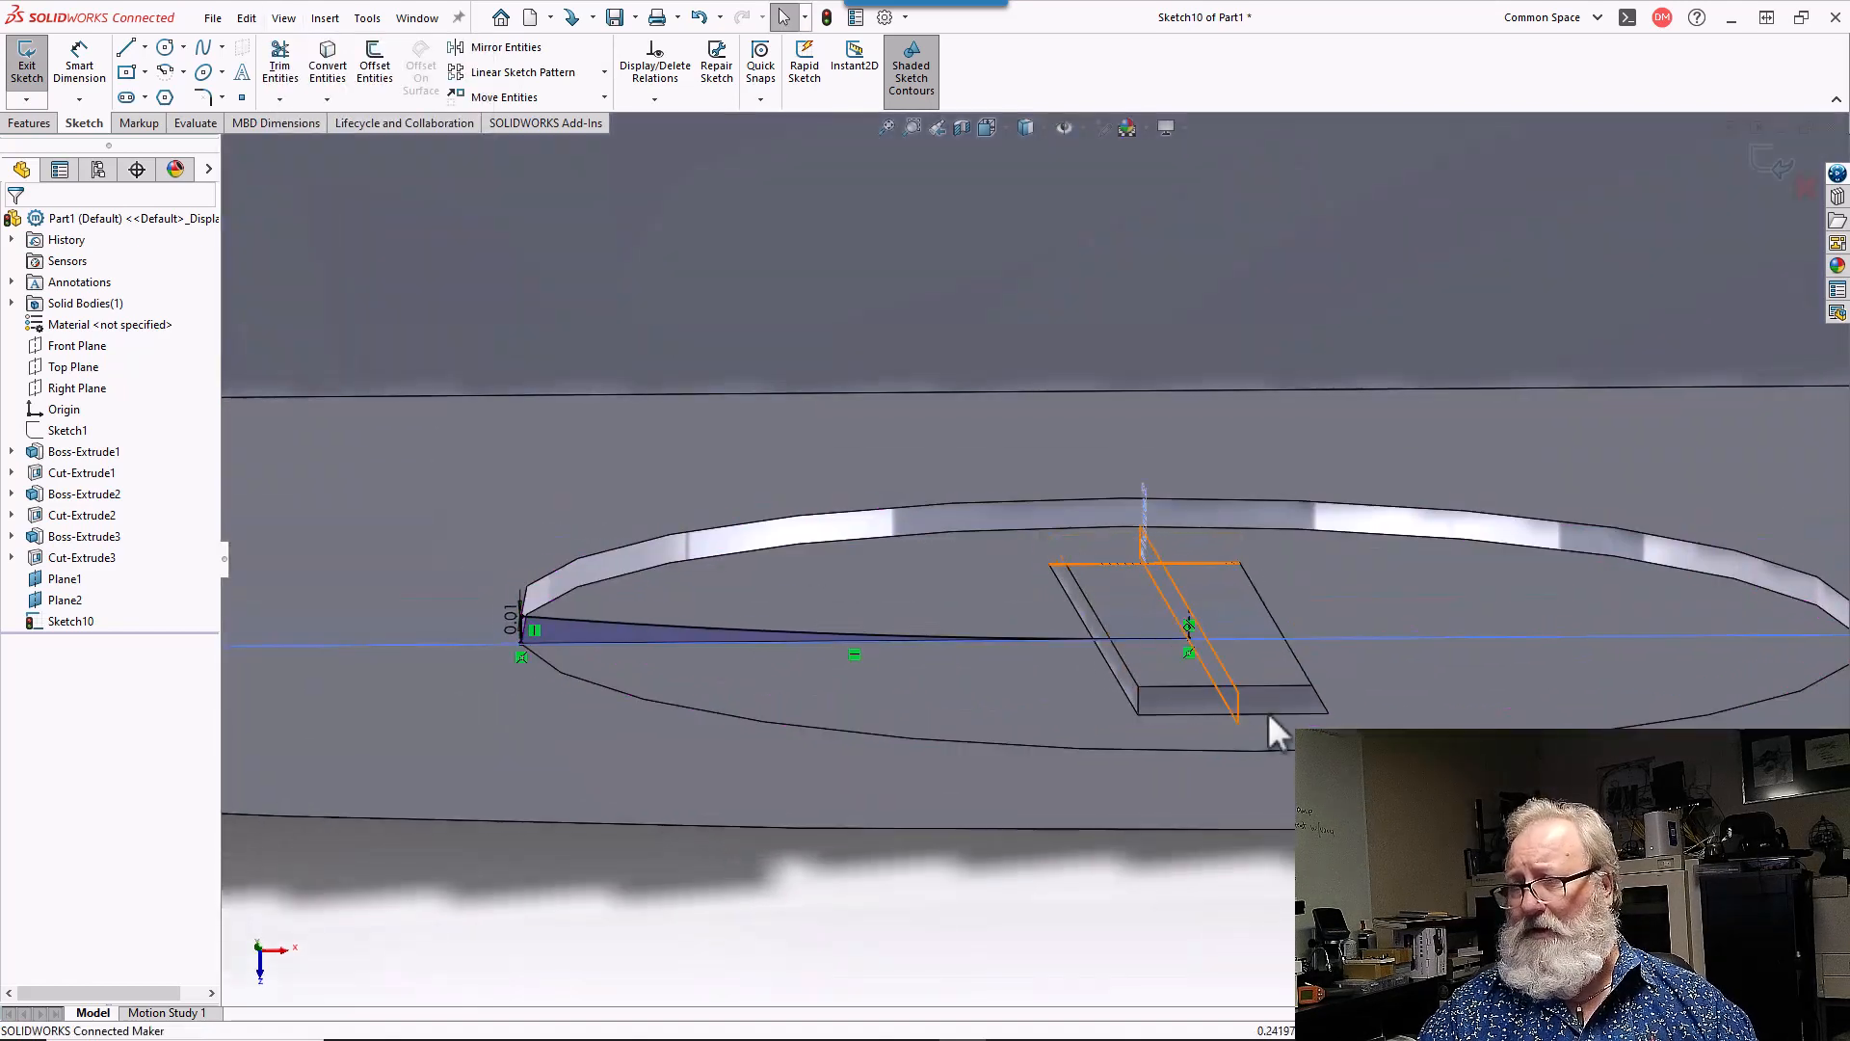
scroll(1268, 626, "down", 3)
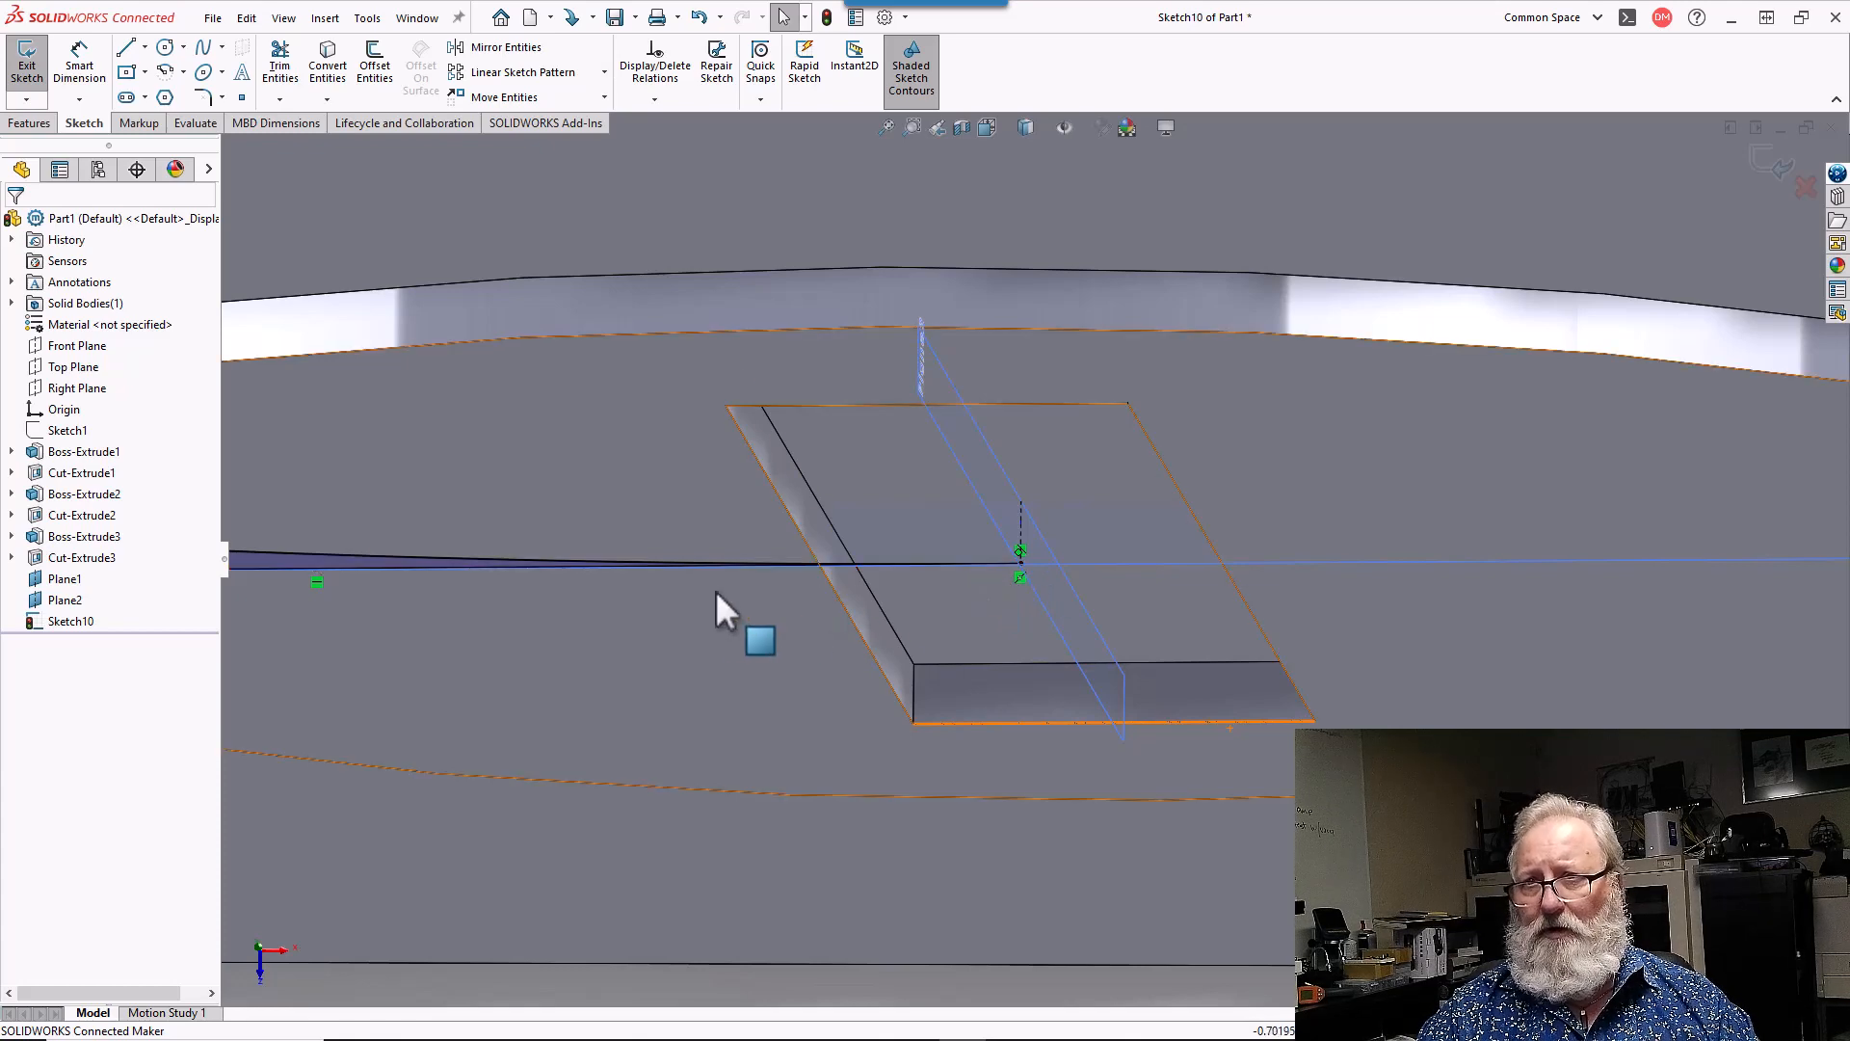
left_click(476, 565)
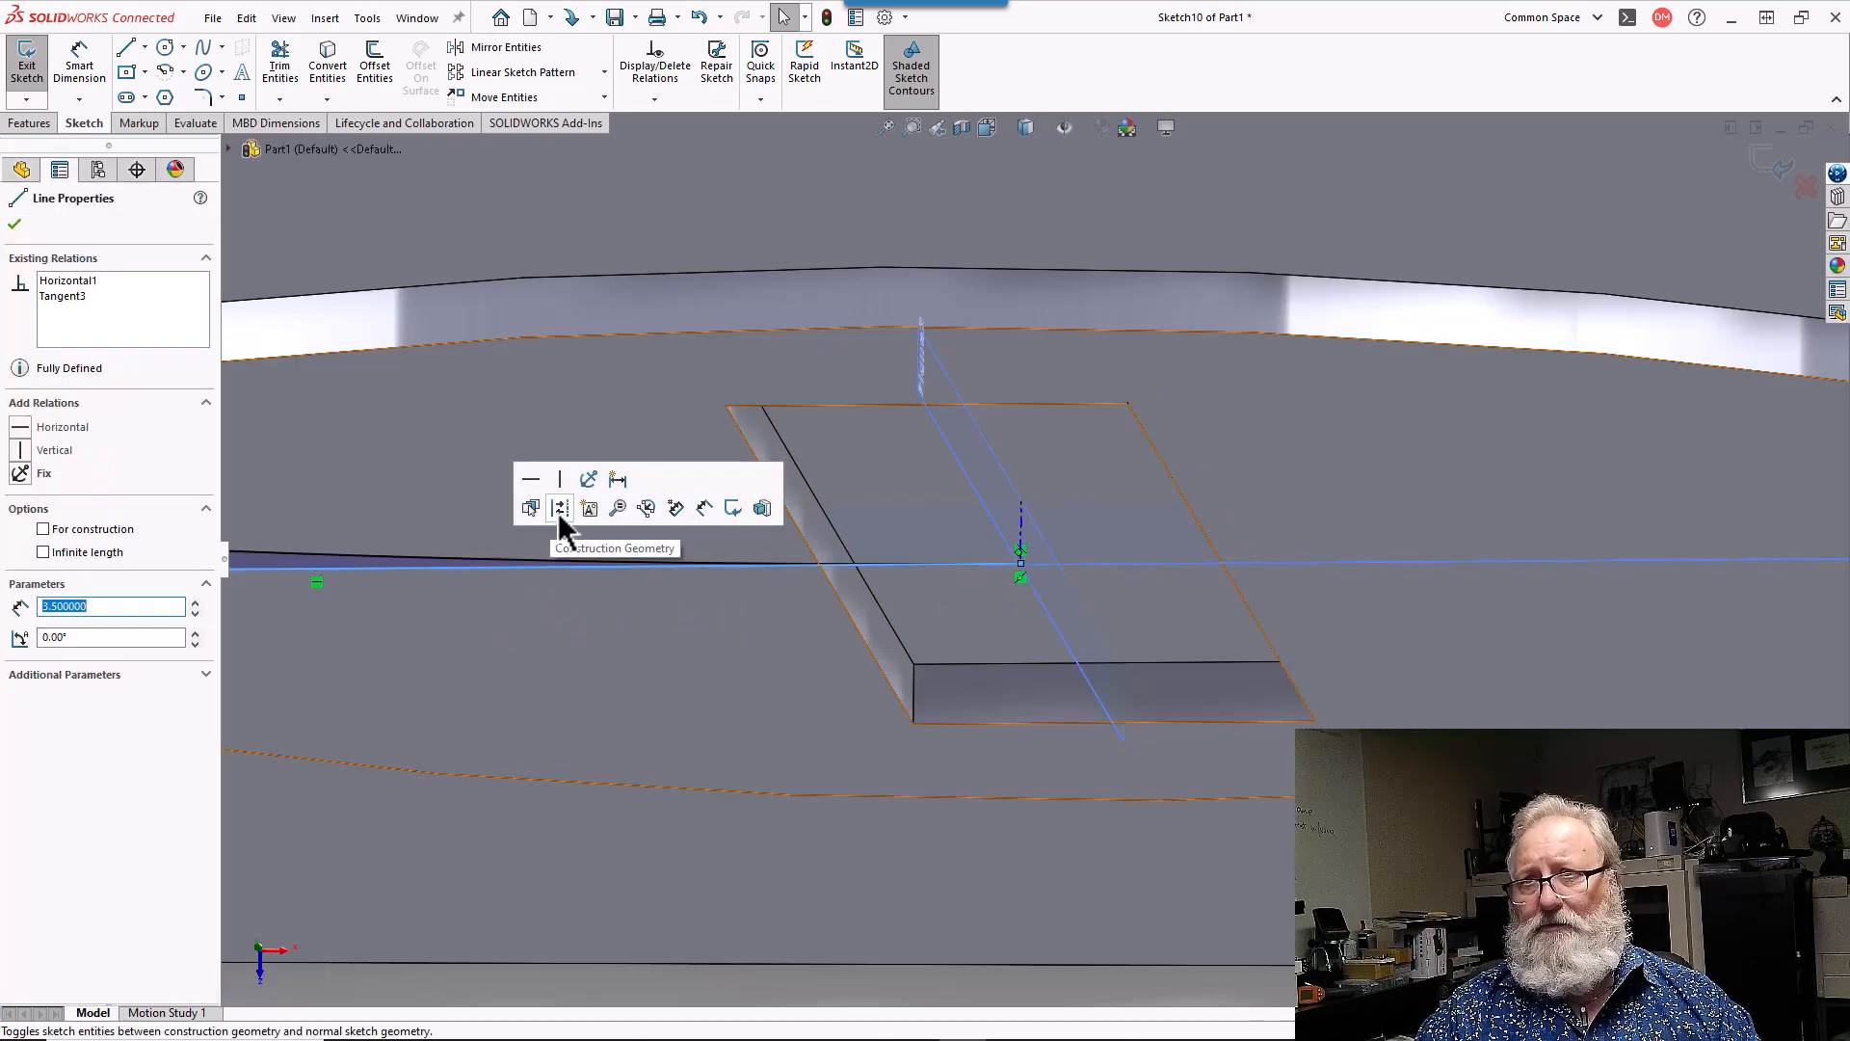
key("Escape")
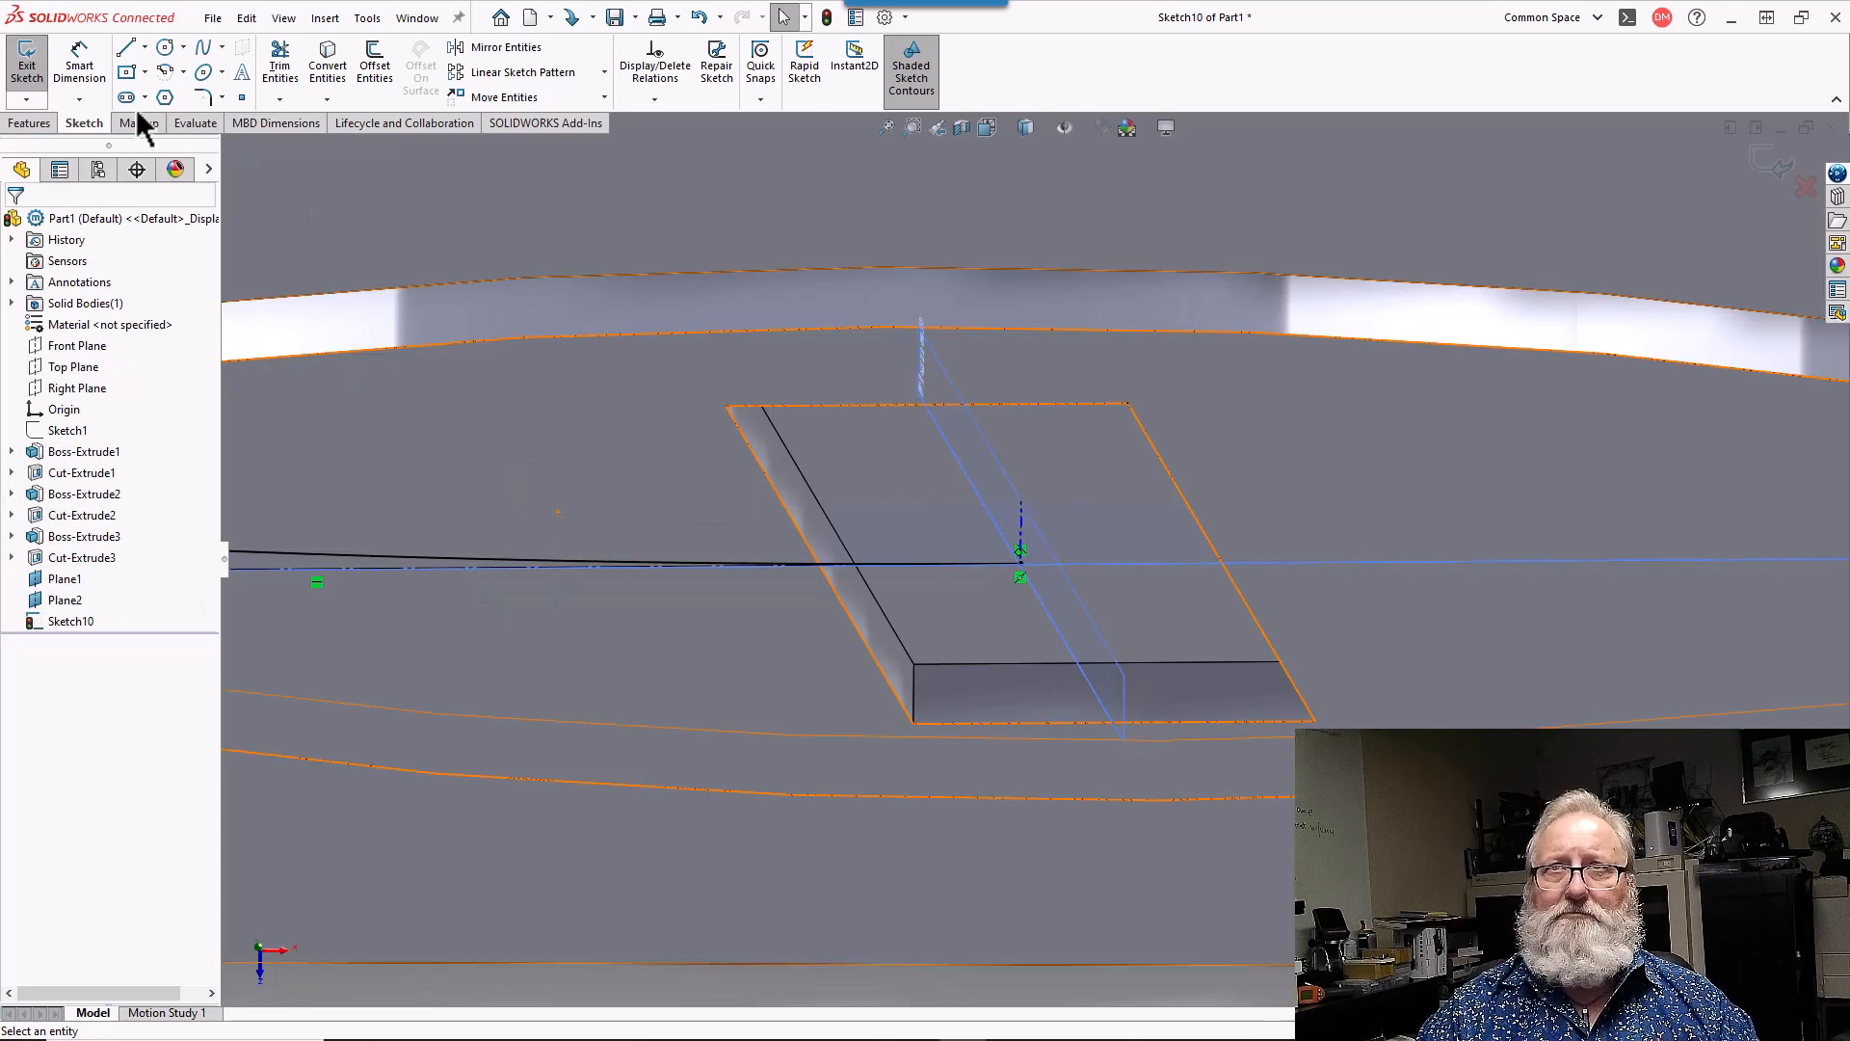
- Close the profile with three lines forming a strip 3.5 mm long and about 0.12 mm deep beyond the boss's outer face
left_click(126, 48)
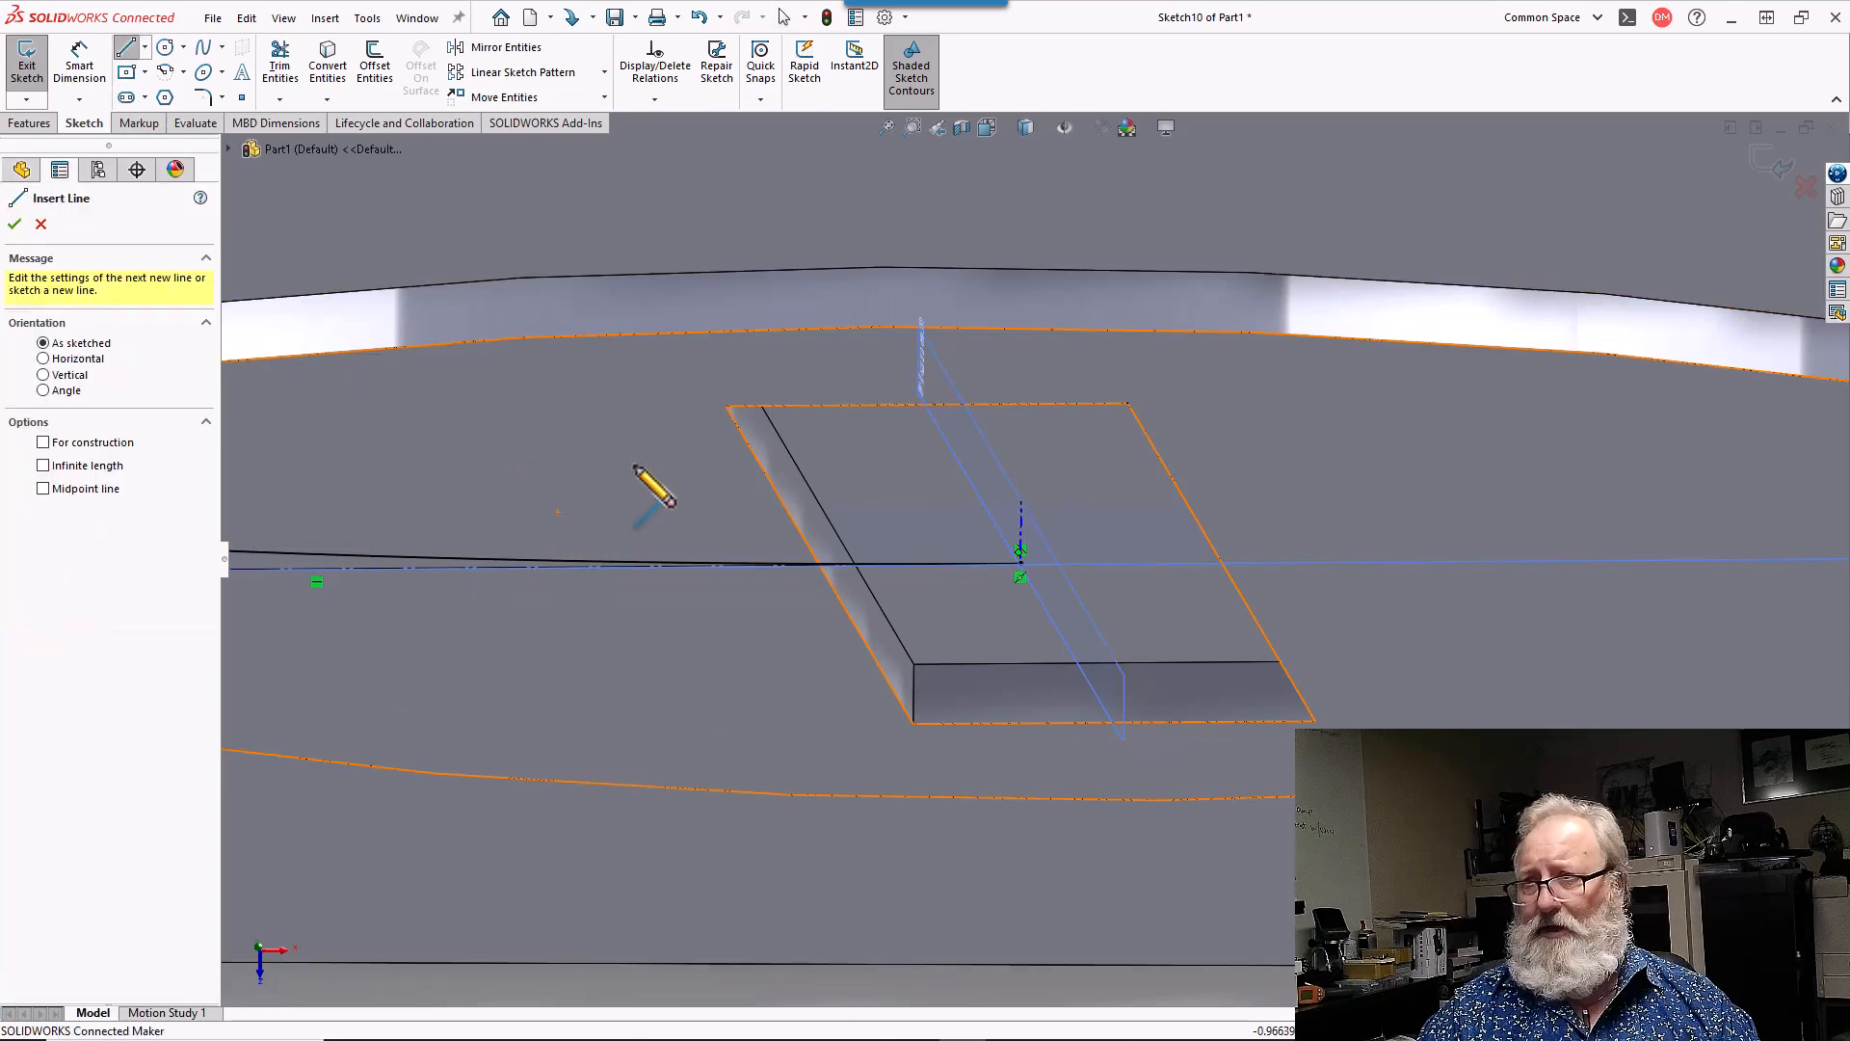
left_click(1021, 576)
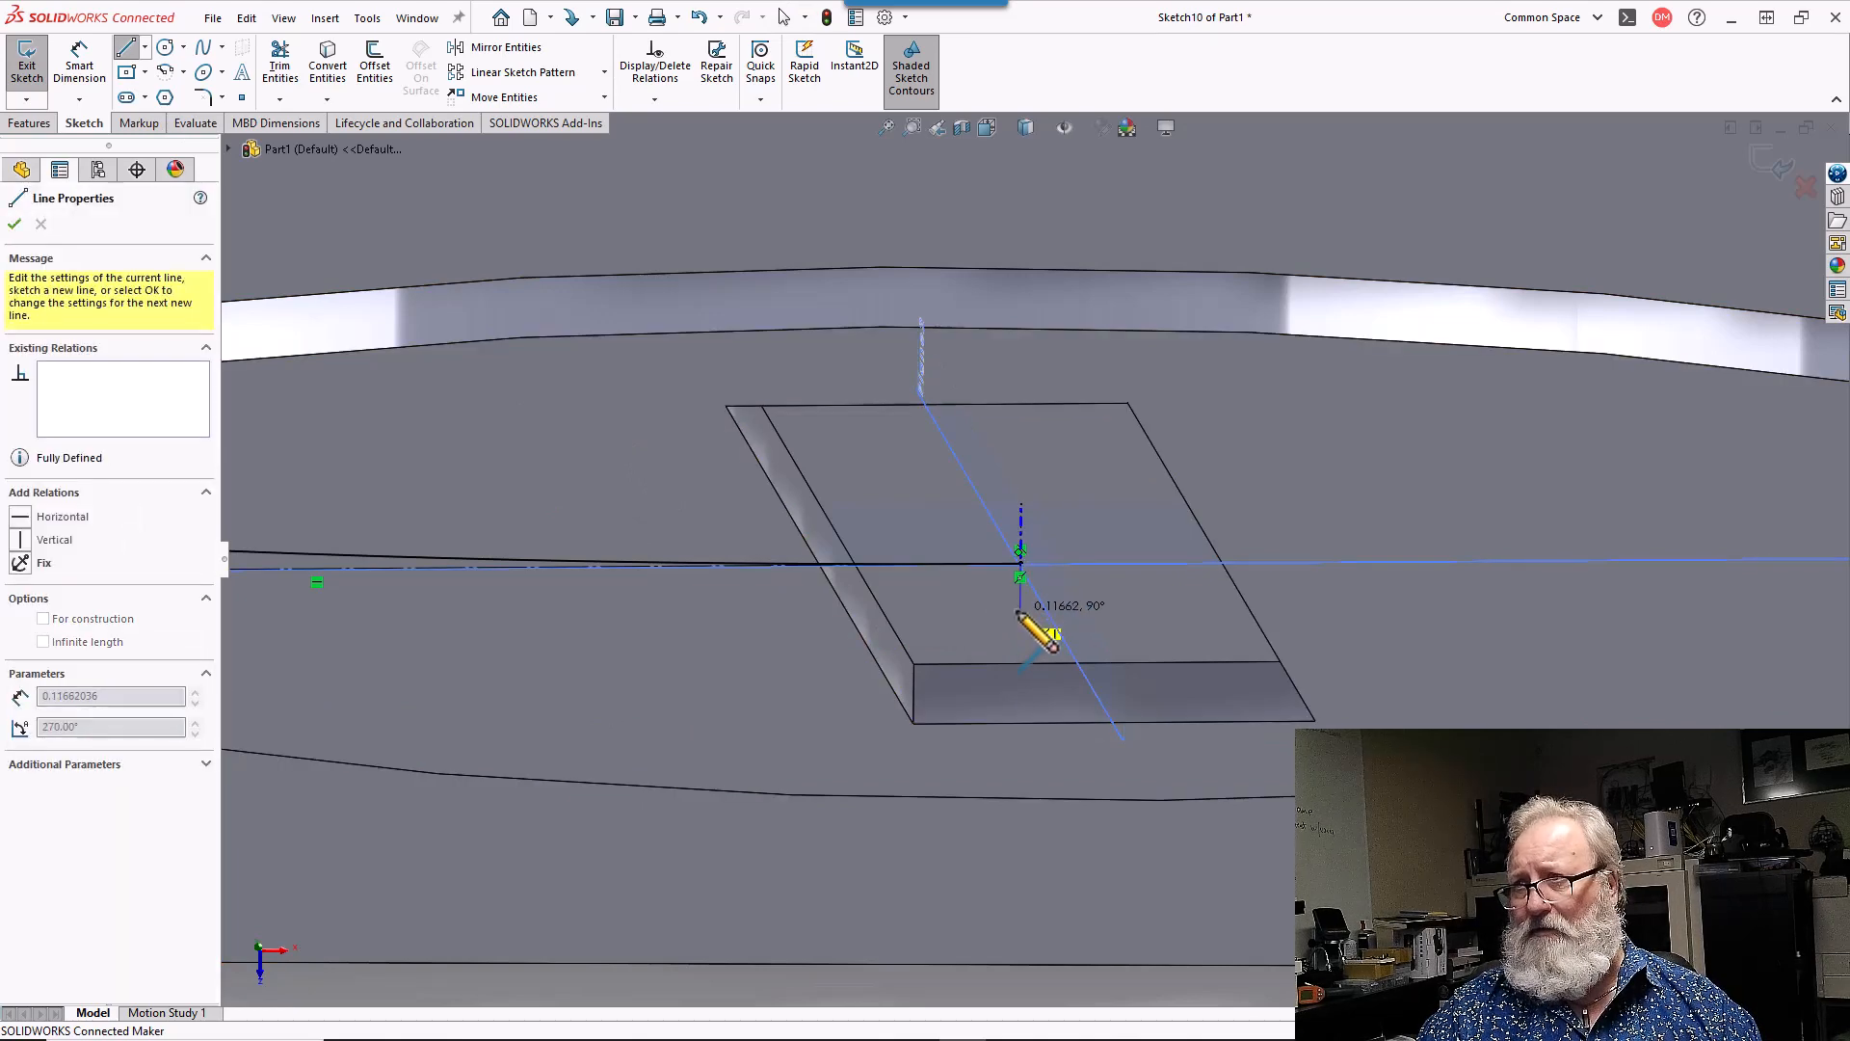
scroll(1033, 626, "up", 3)
scroll(598, 621, "down", 5)
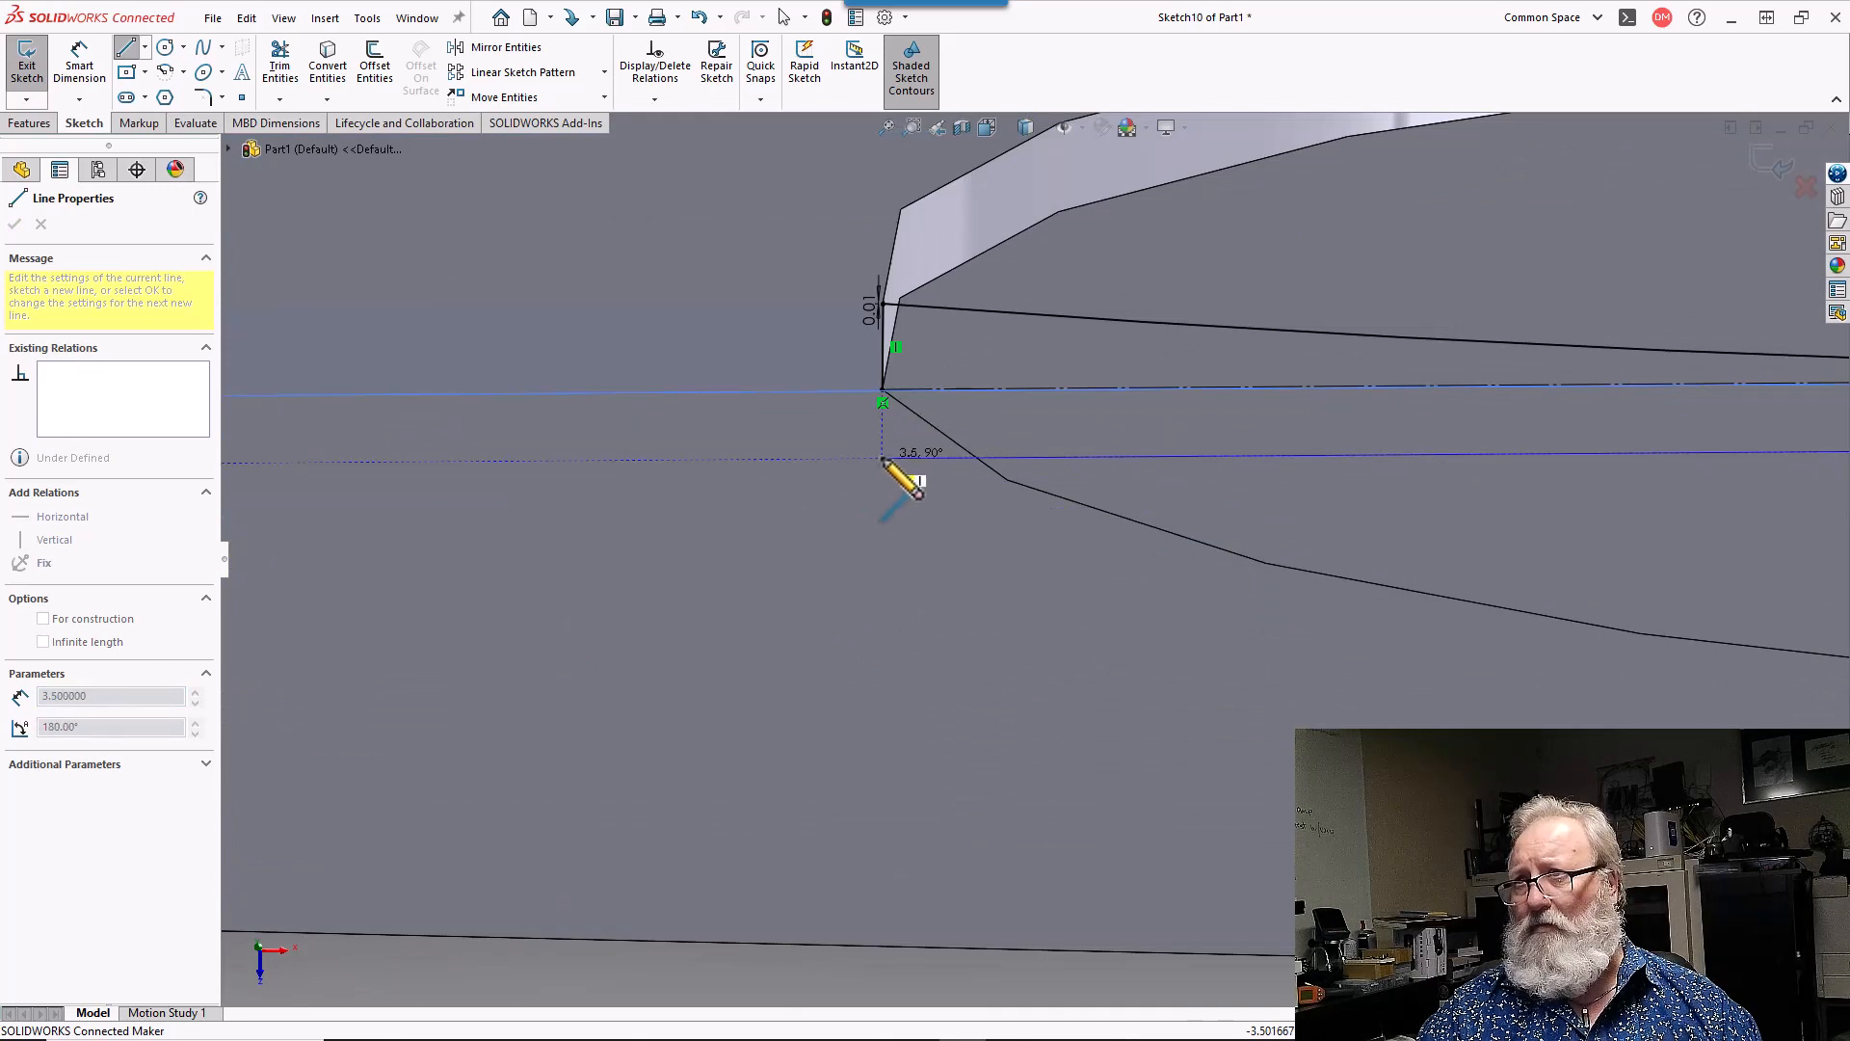
left_click(883, 458)
left_click(883, 391)
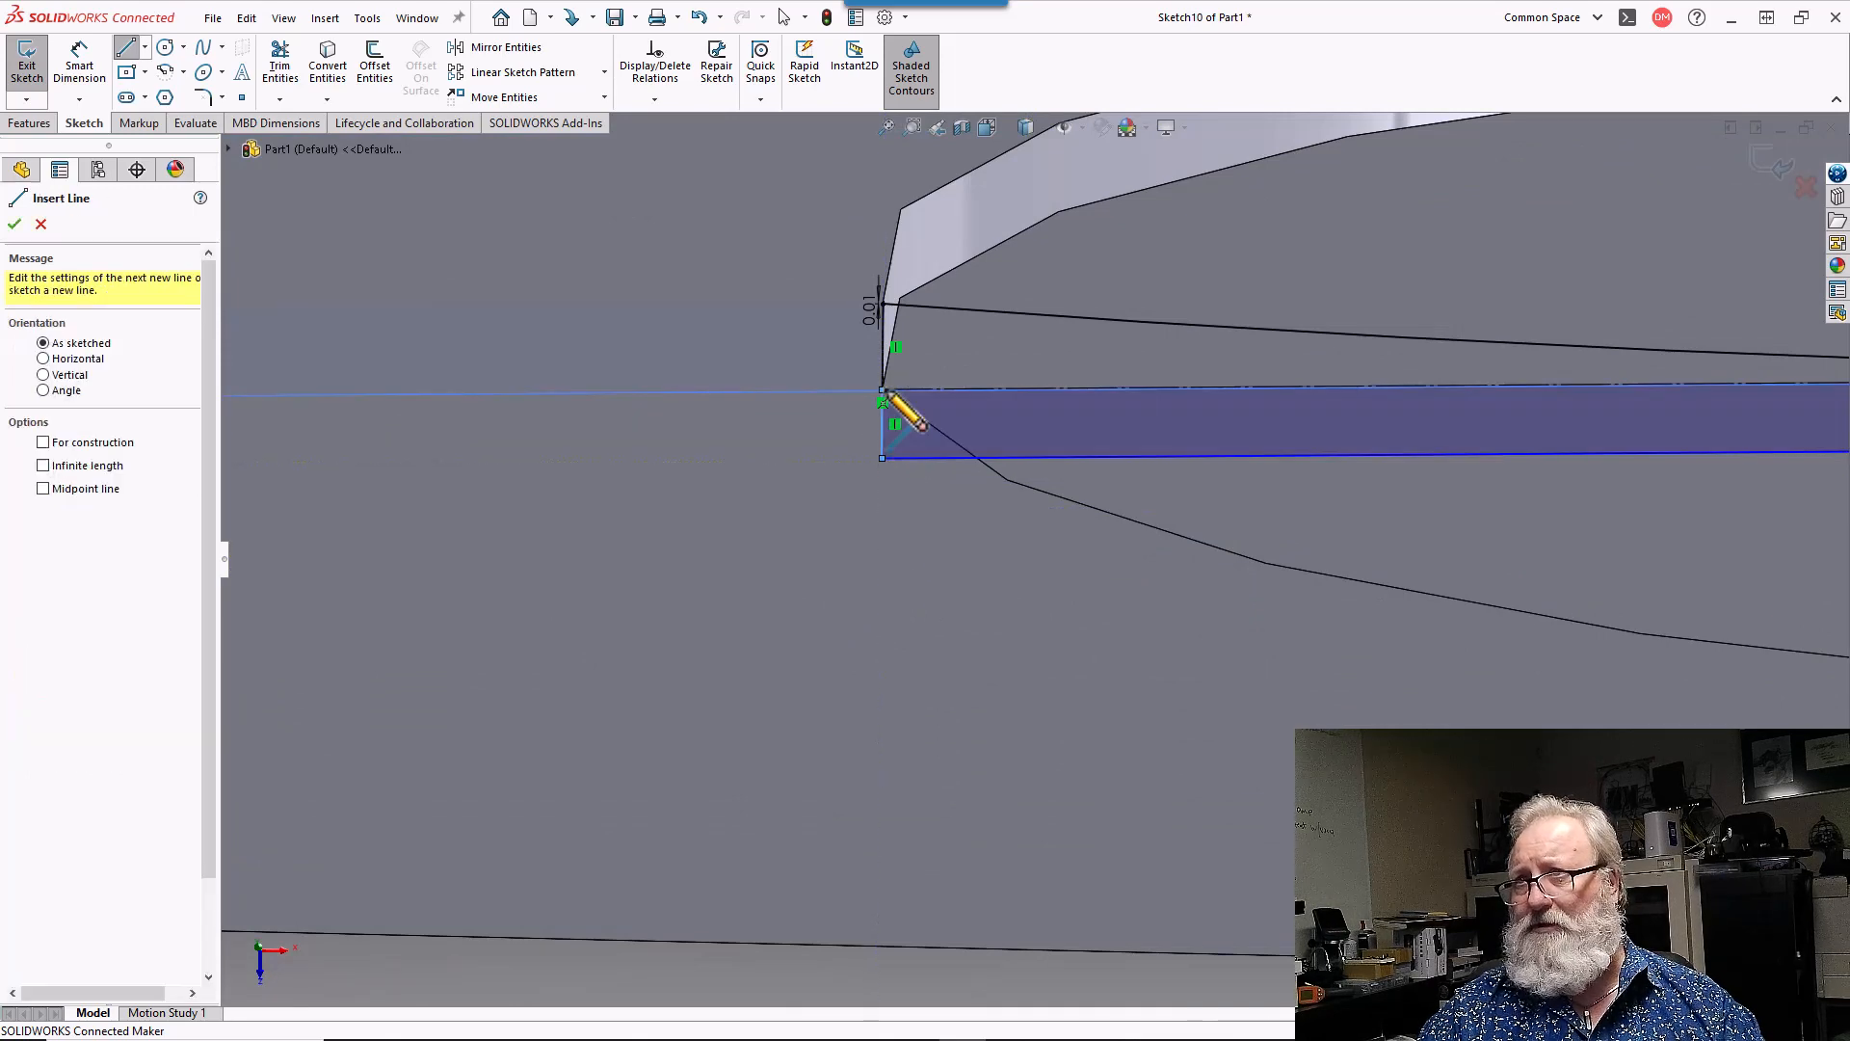
key("Escape")
scroll(908, 483, "up", 3)
mouse_move(962, 518)
middle_mouse_down()
mouse_move(941, 558)
mouse_move(965, 572)
middle_mouse_up()
scroll(966, 574, "up", 6)
scroll(1500, 882, "down", 5)
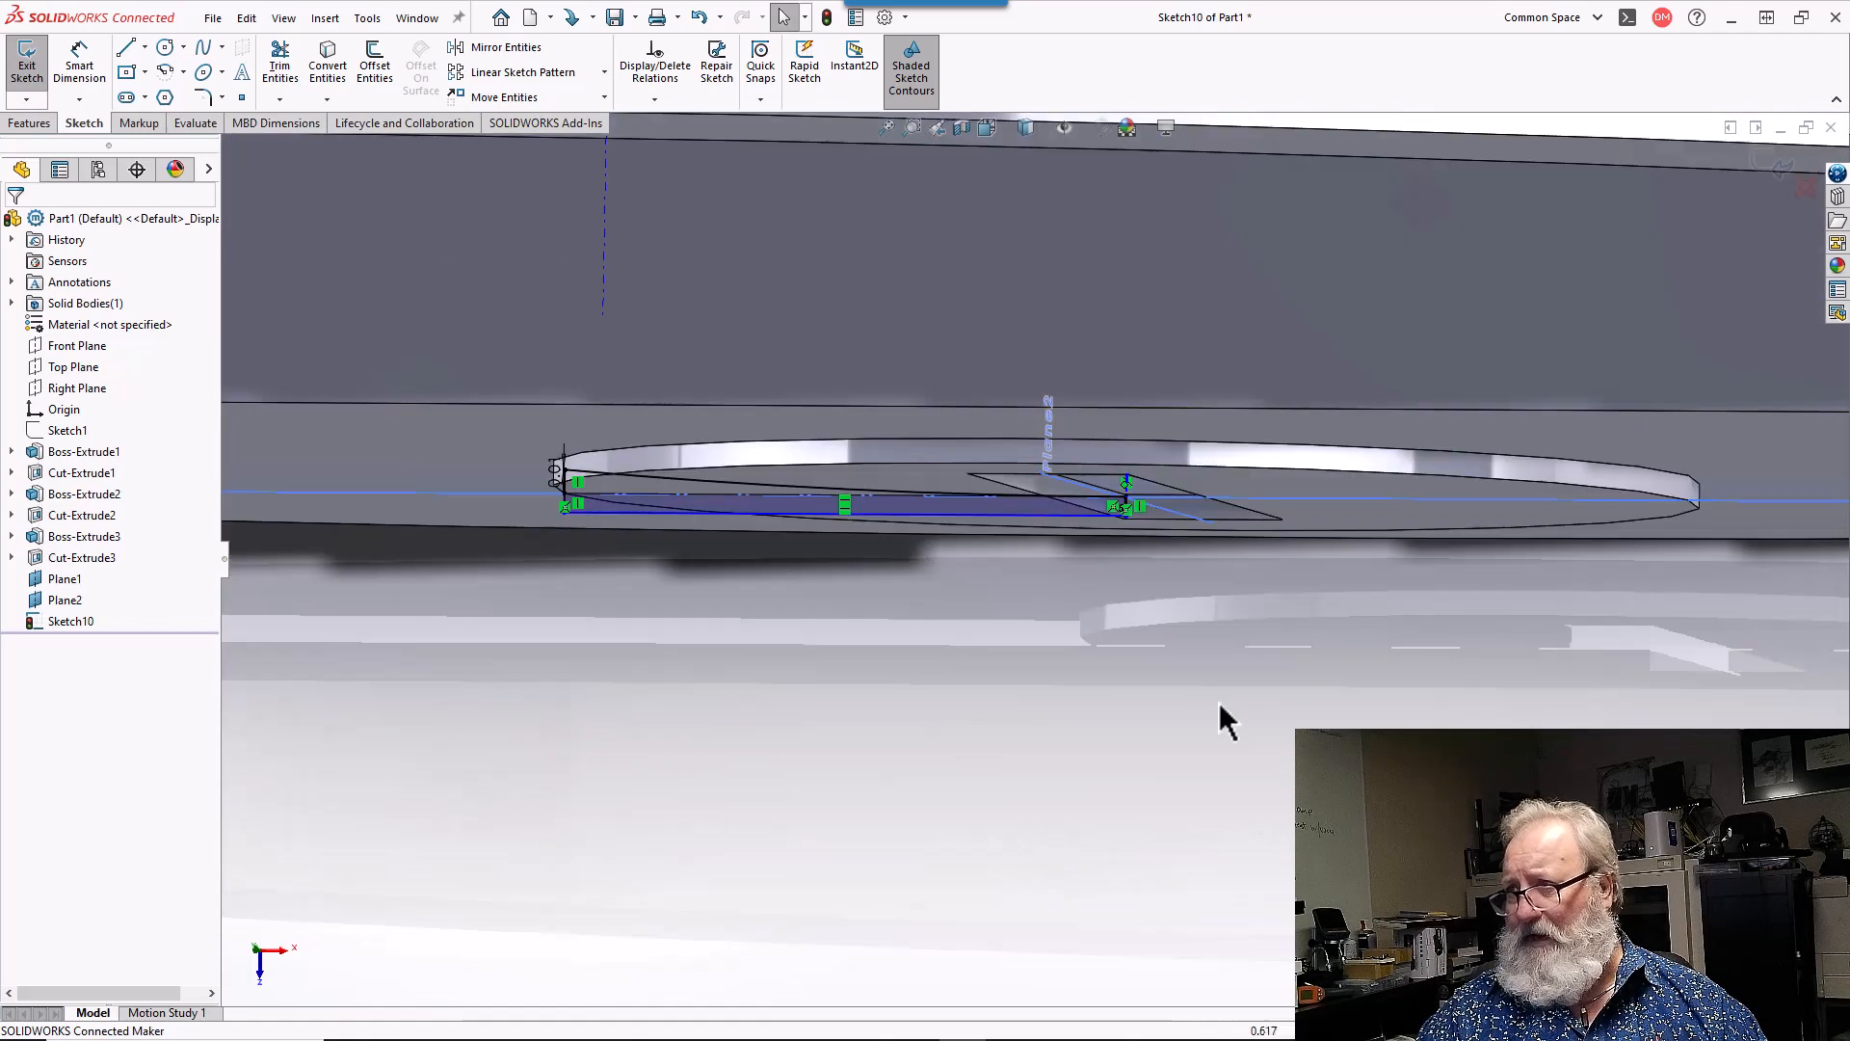
scroll(1220, 708, "down", 2)
middle_click_drag(888, 527, 889, 526)
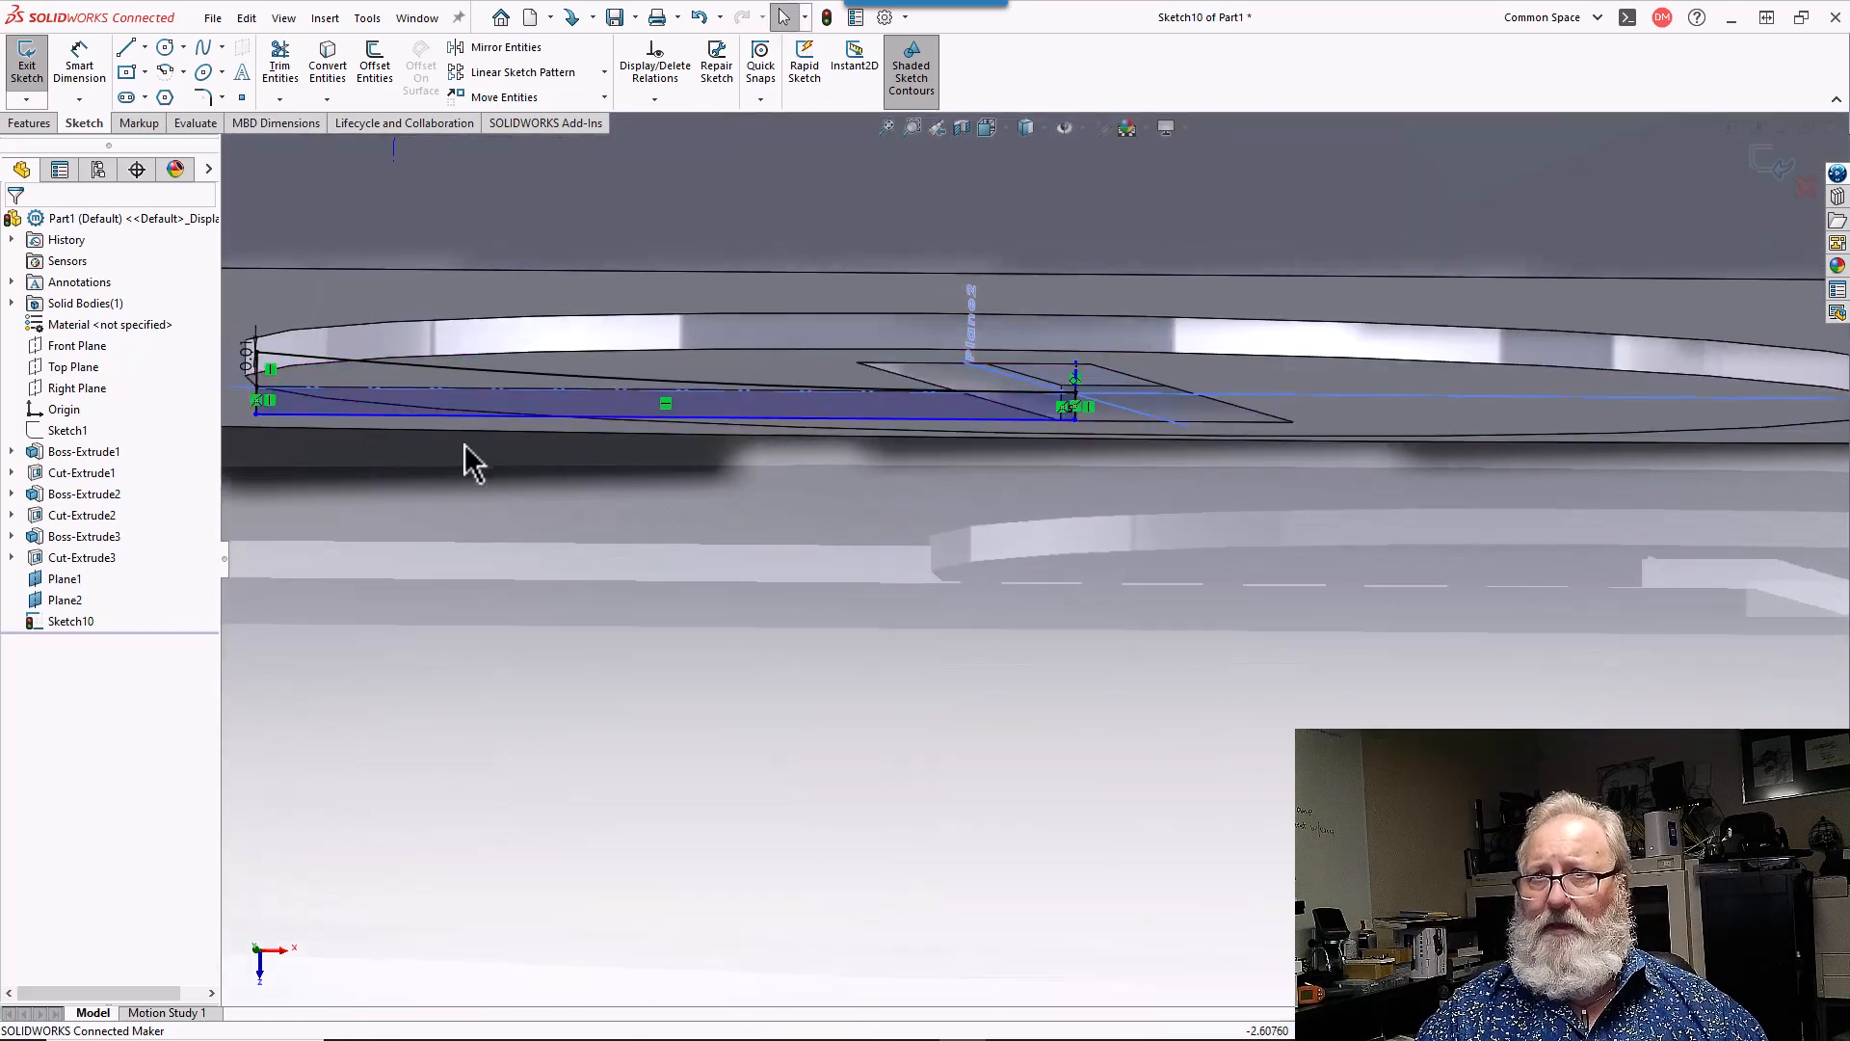
- Make a 360-degree revolved cut of the arc-topped profile about the round boss's temporary centre axis, replacing the preselected axis line
left_click(447, 419)
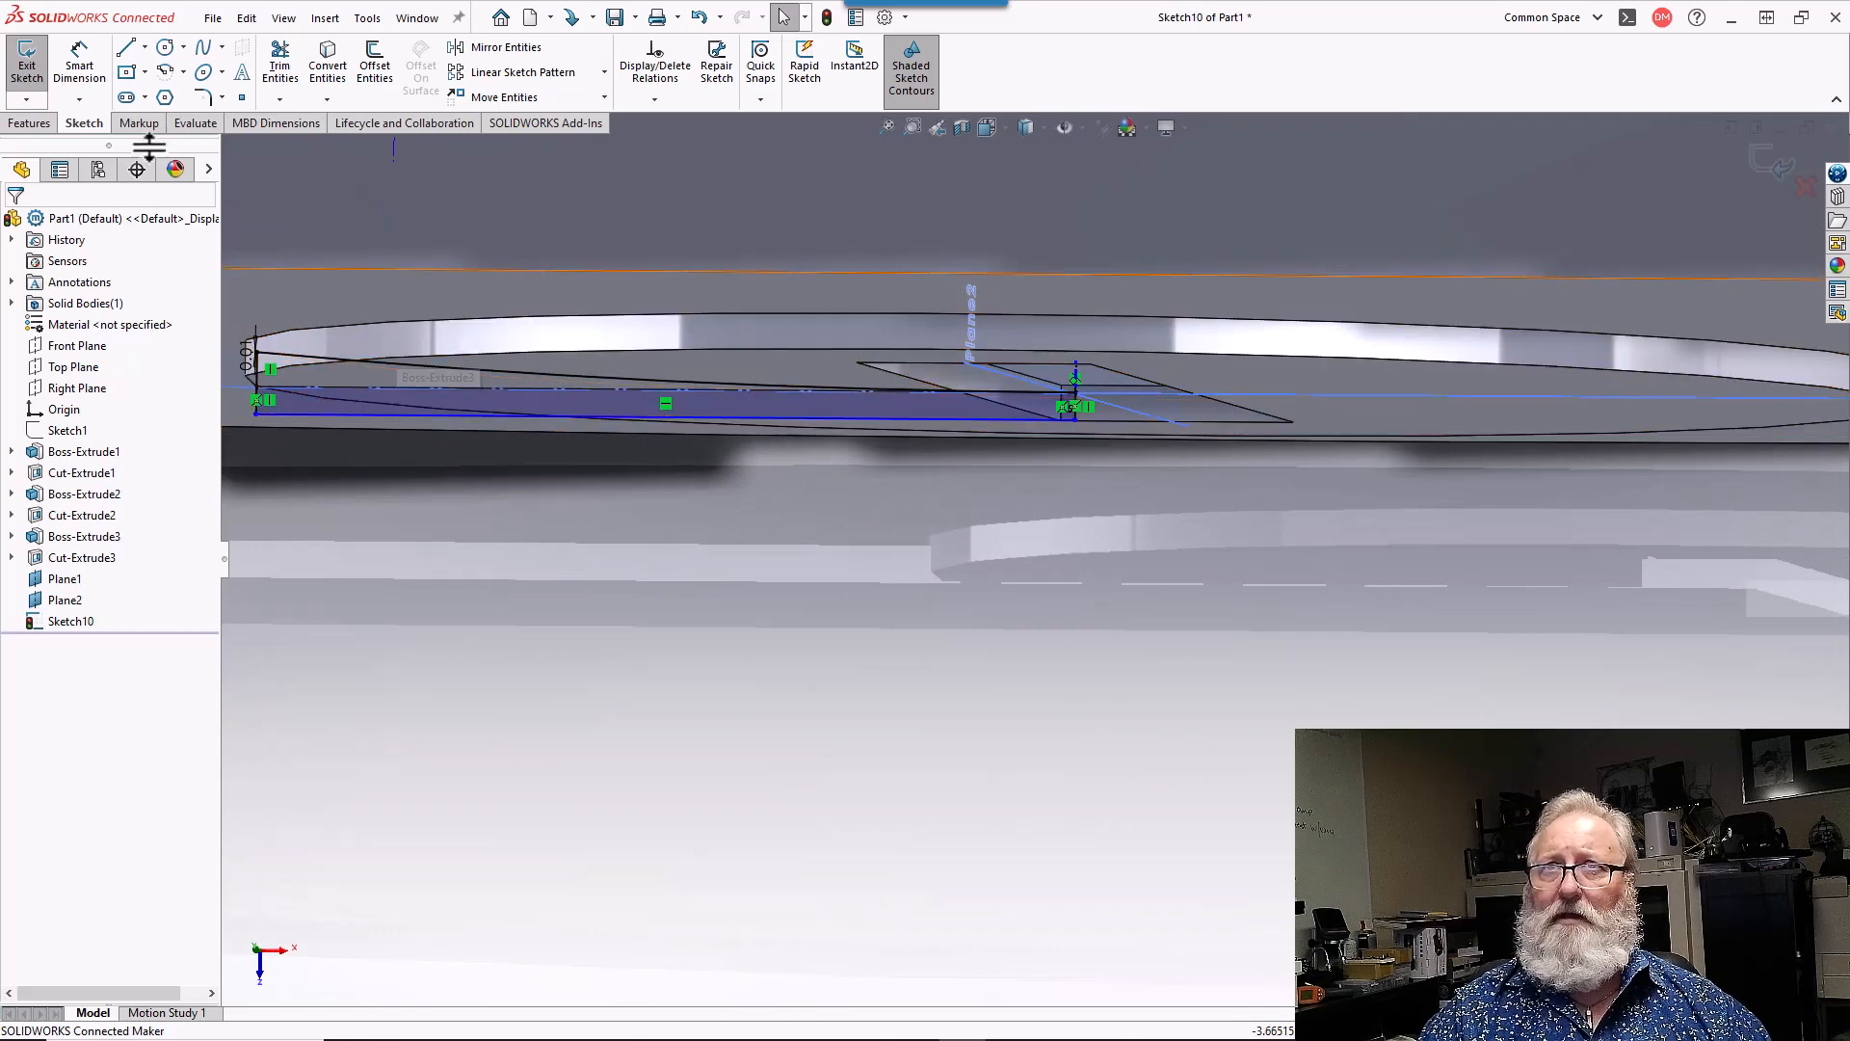
left_click(27, 124)
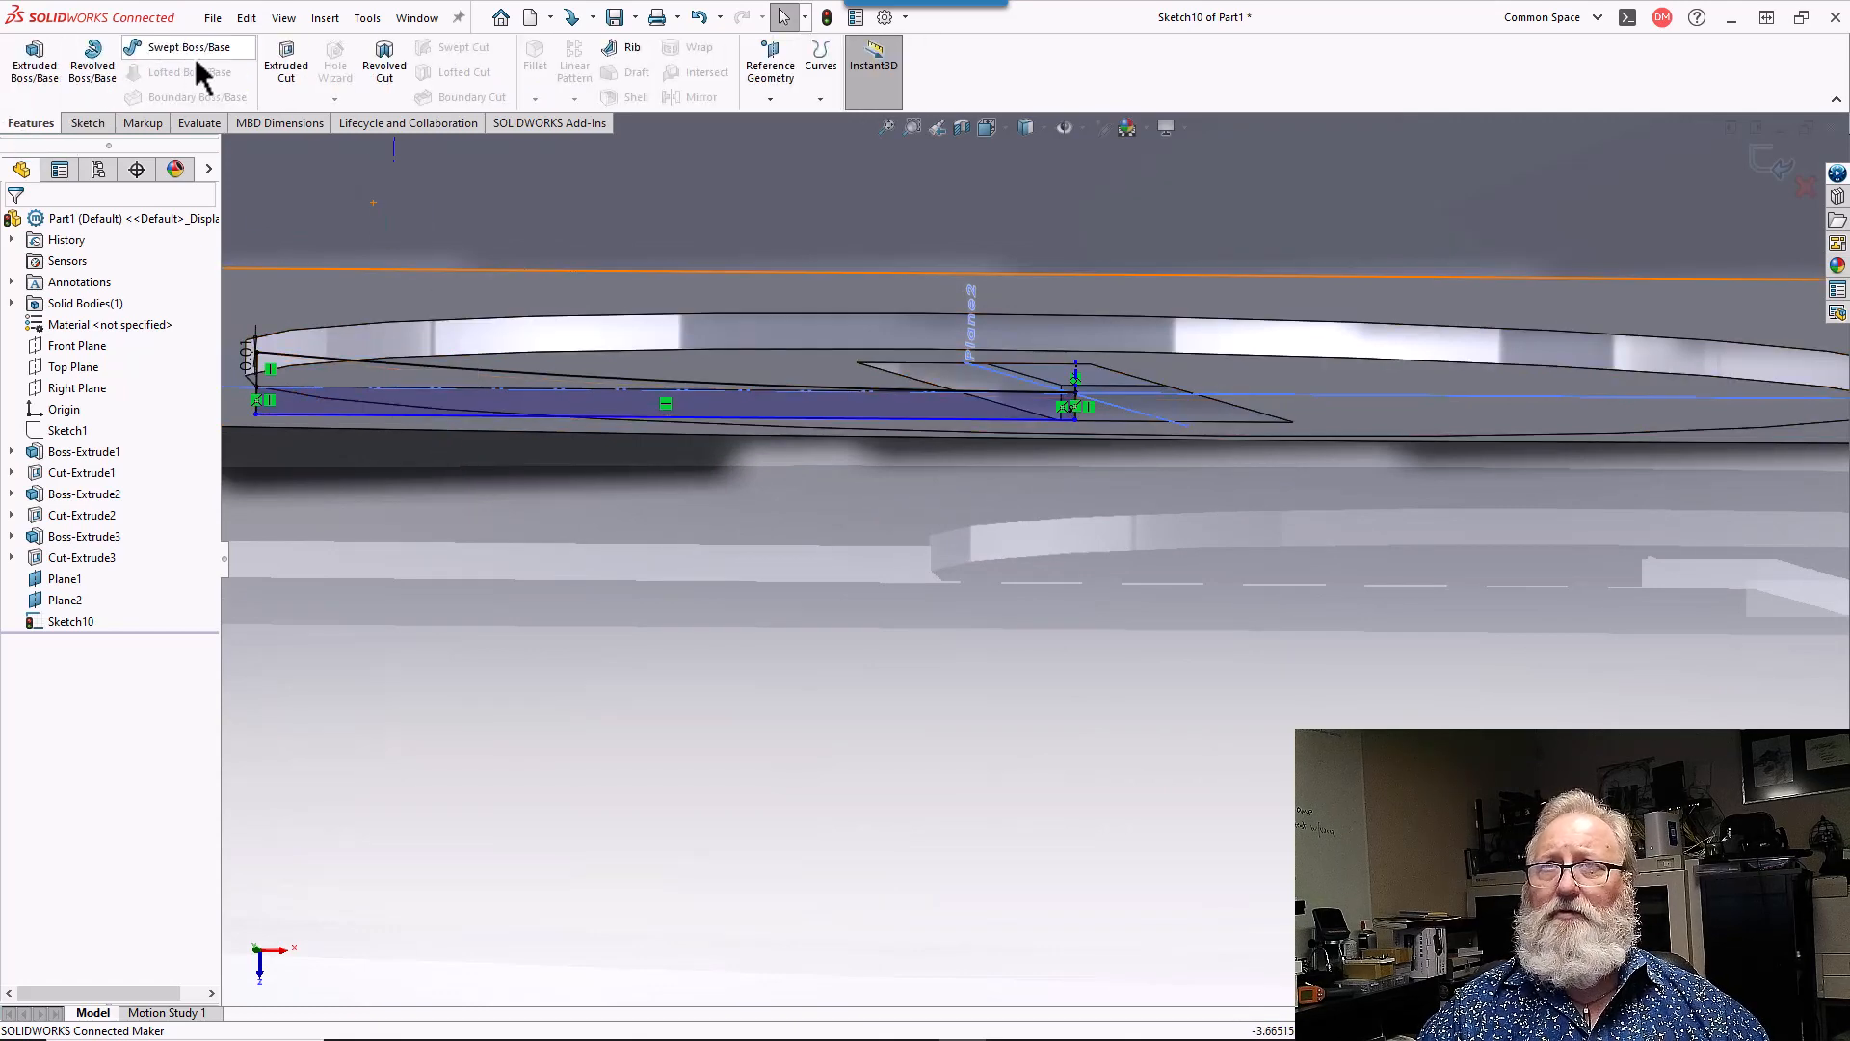
left_click(376, 63)
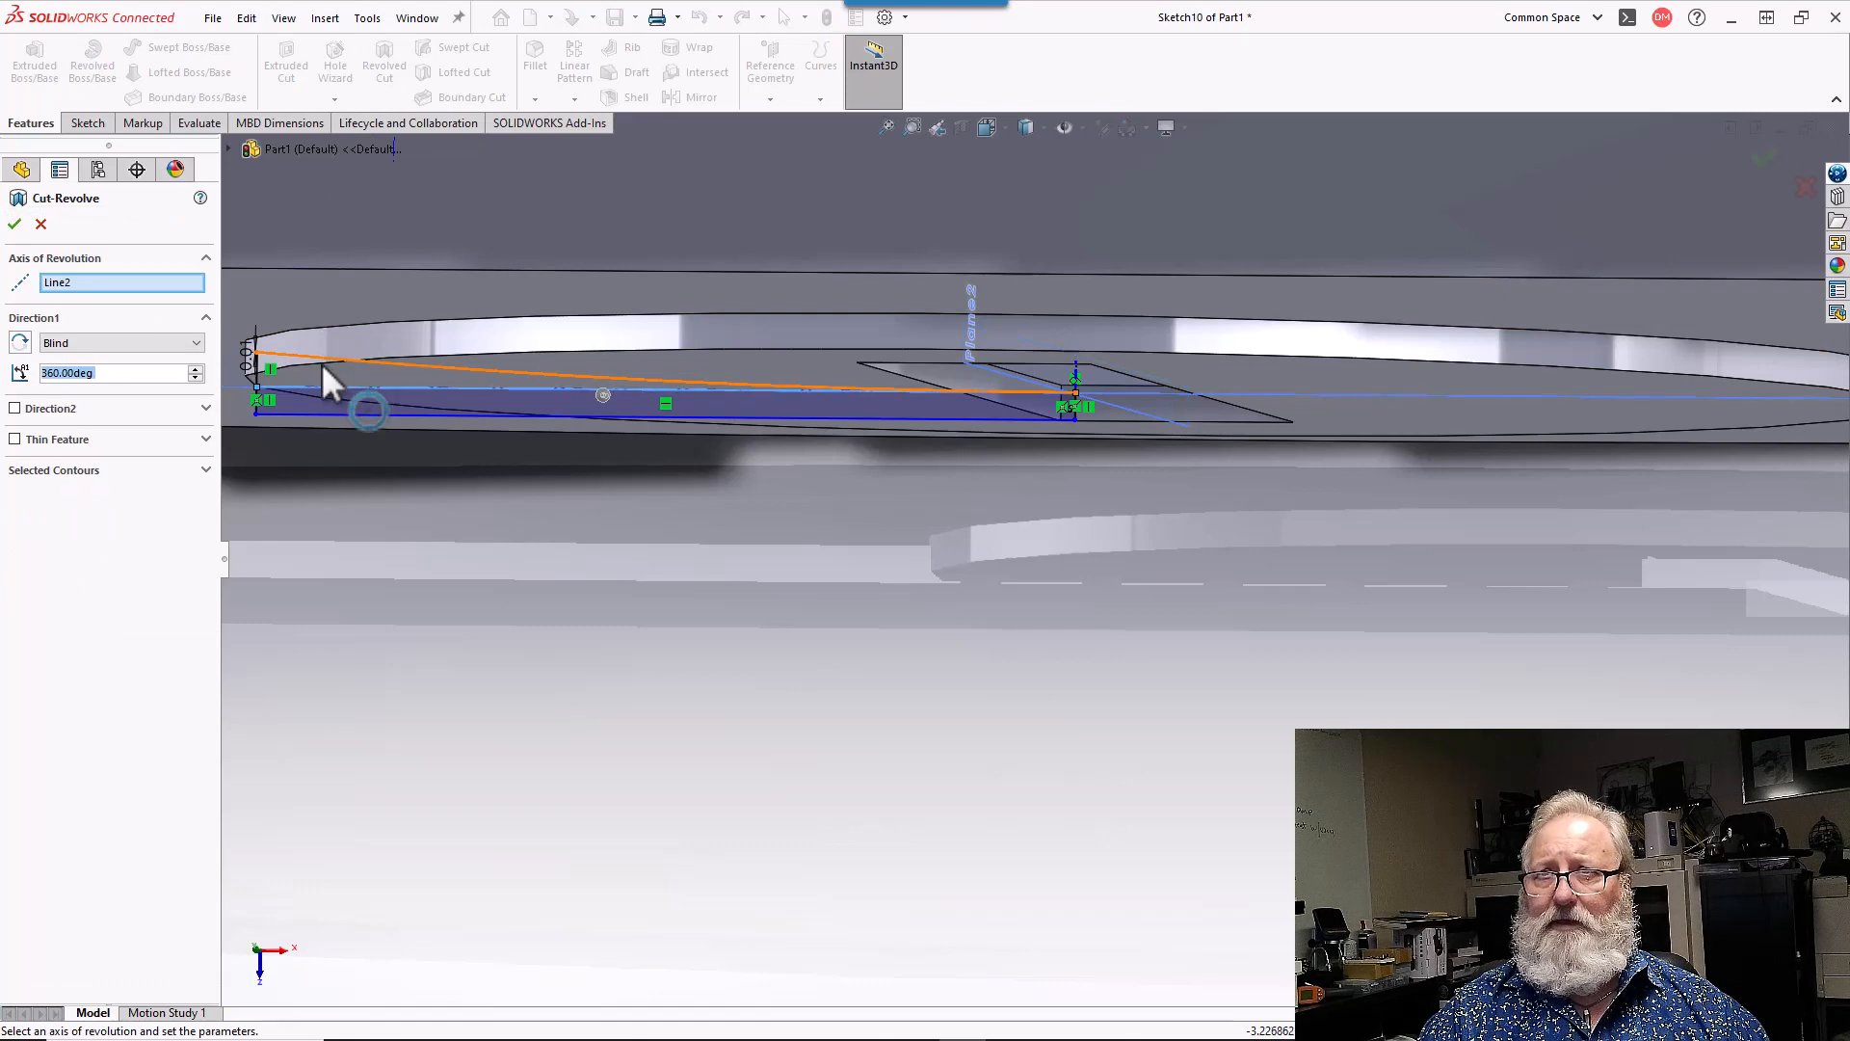
left_click(103, 286)
key("Delete")
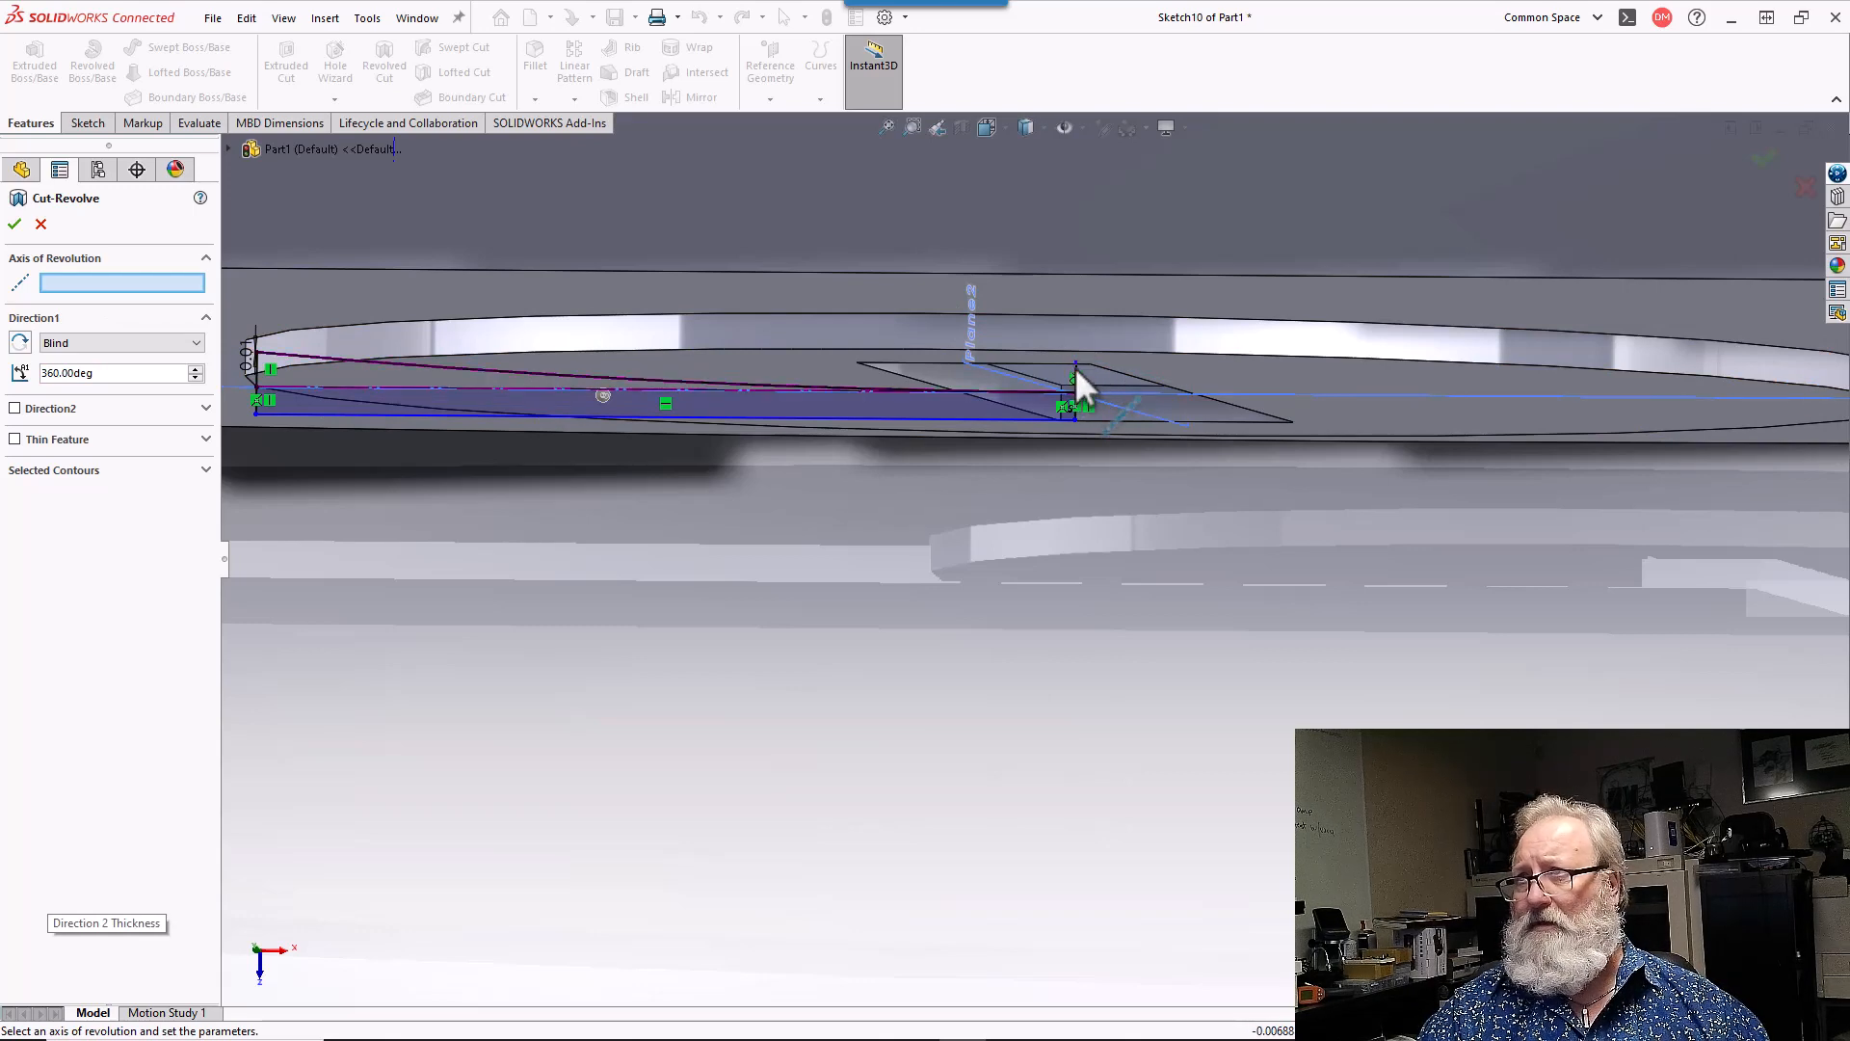
left_click(1075, 369)
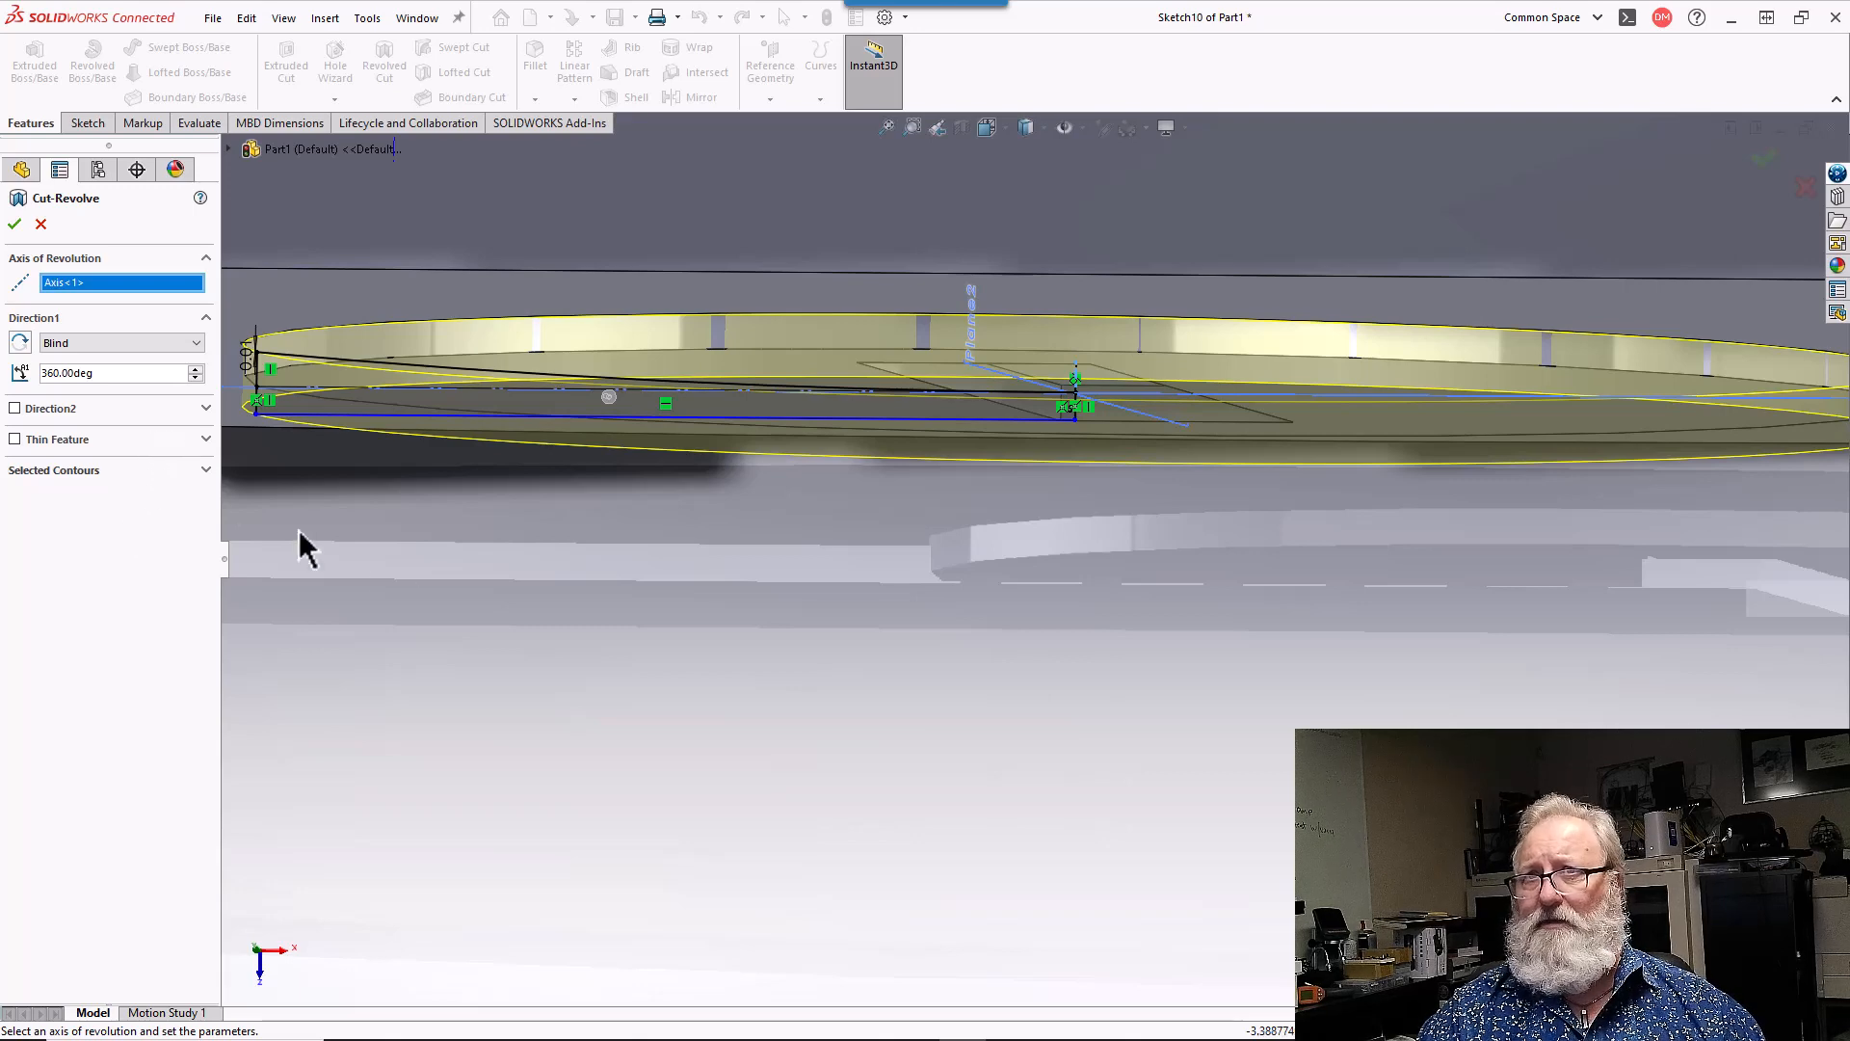
middle_click_drag(592, 621, 579, 520)
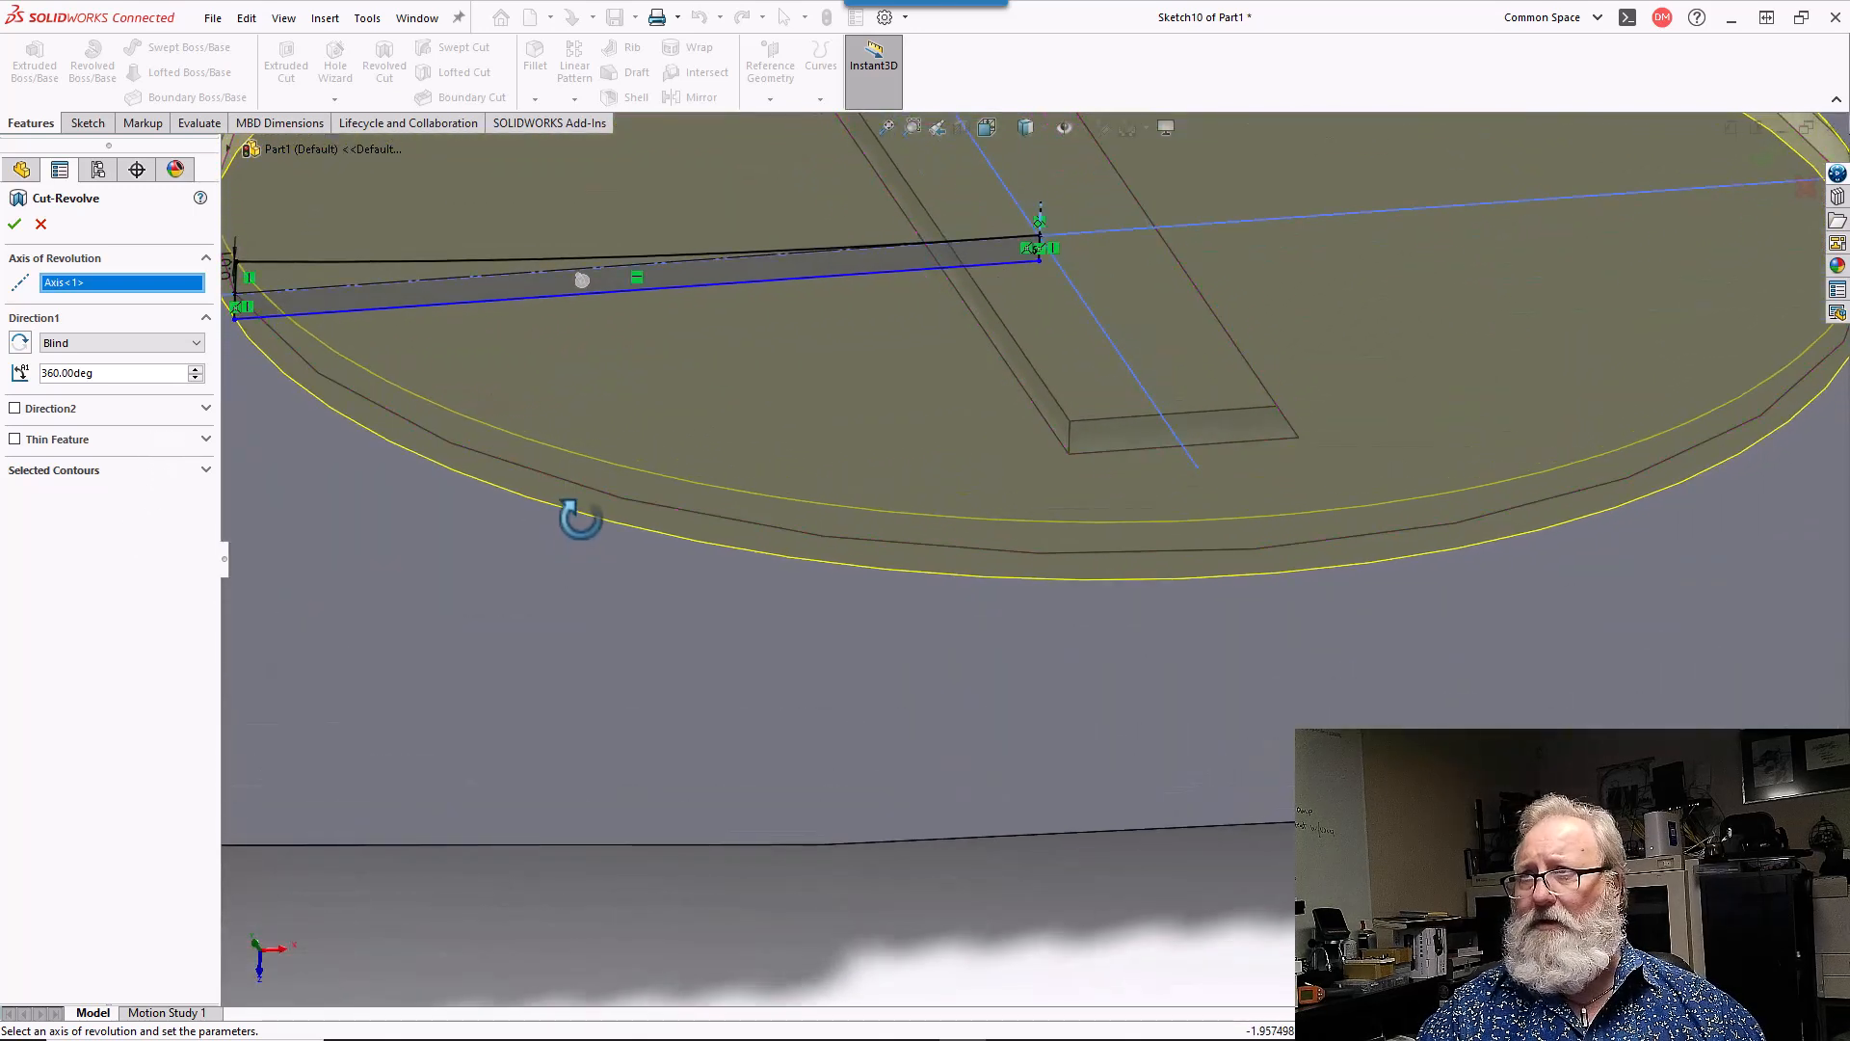
key("f")
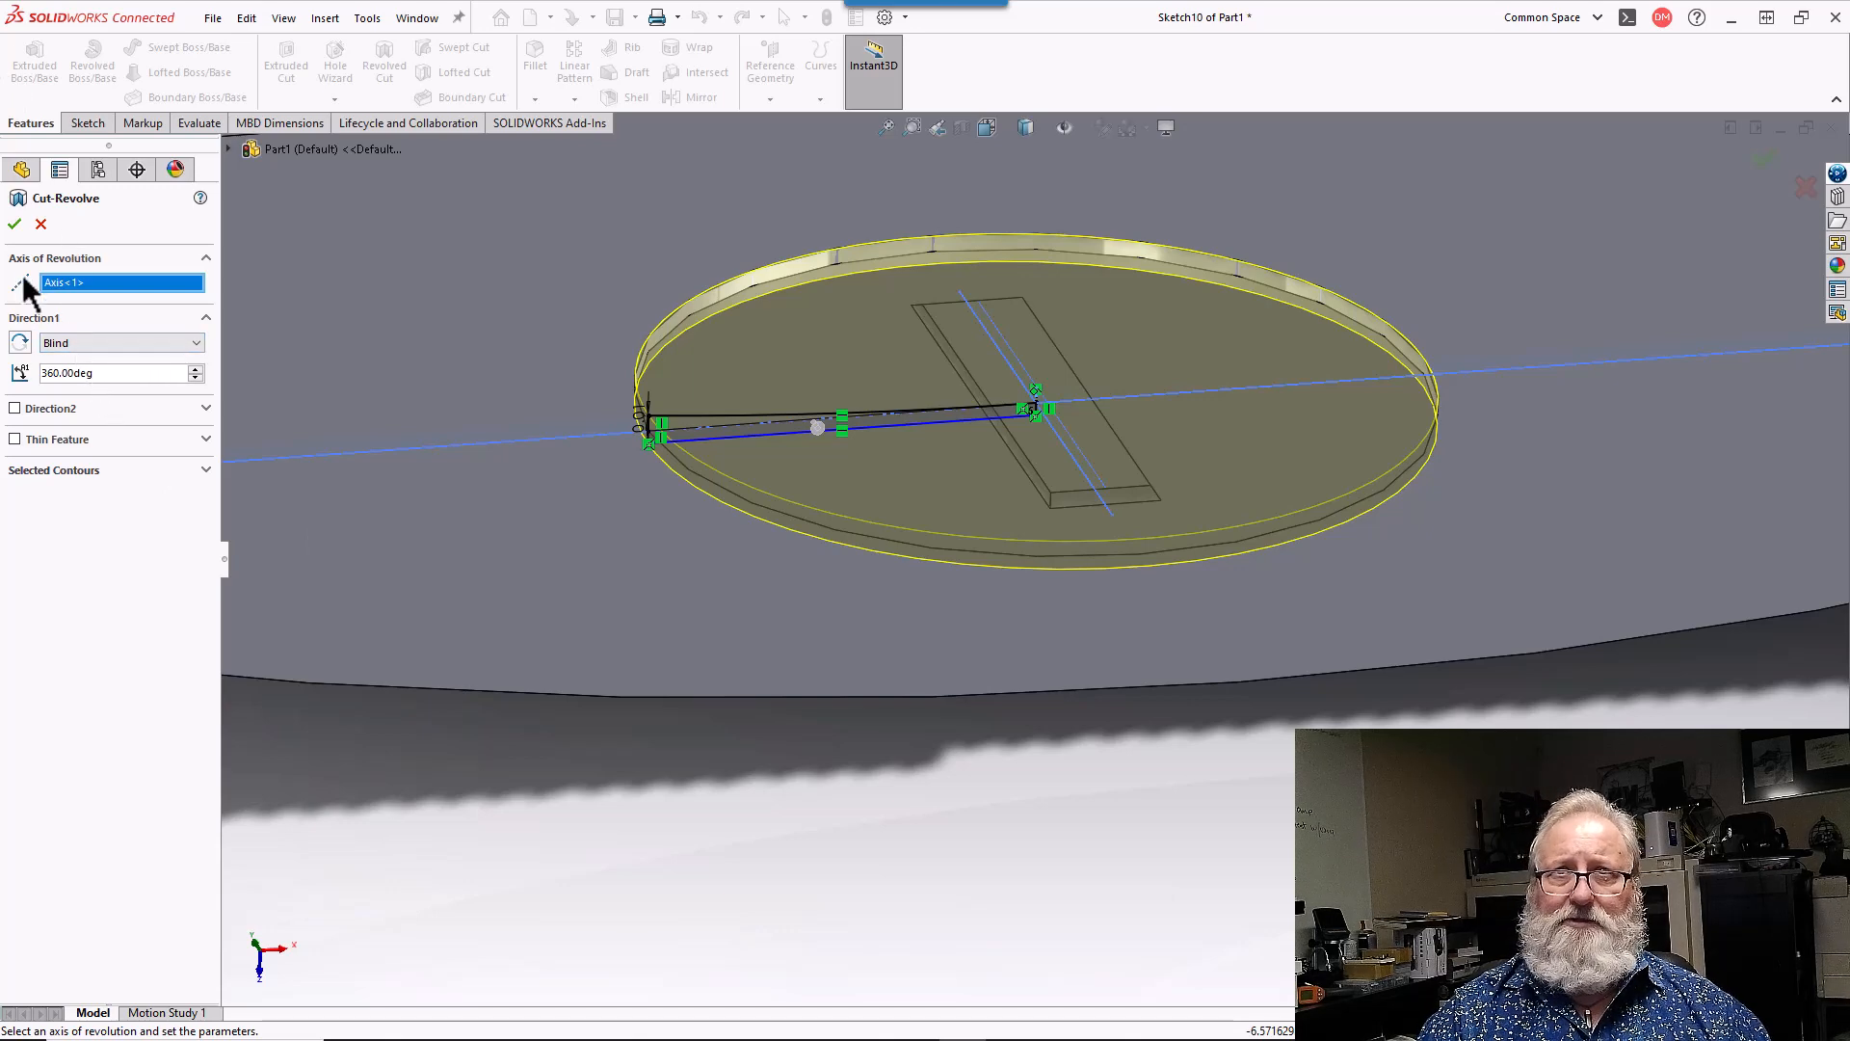
left_click(15, 225)
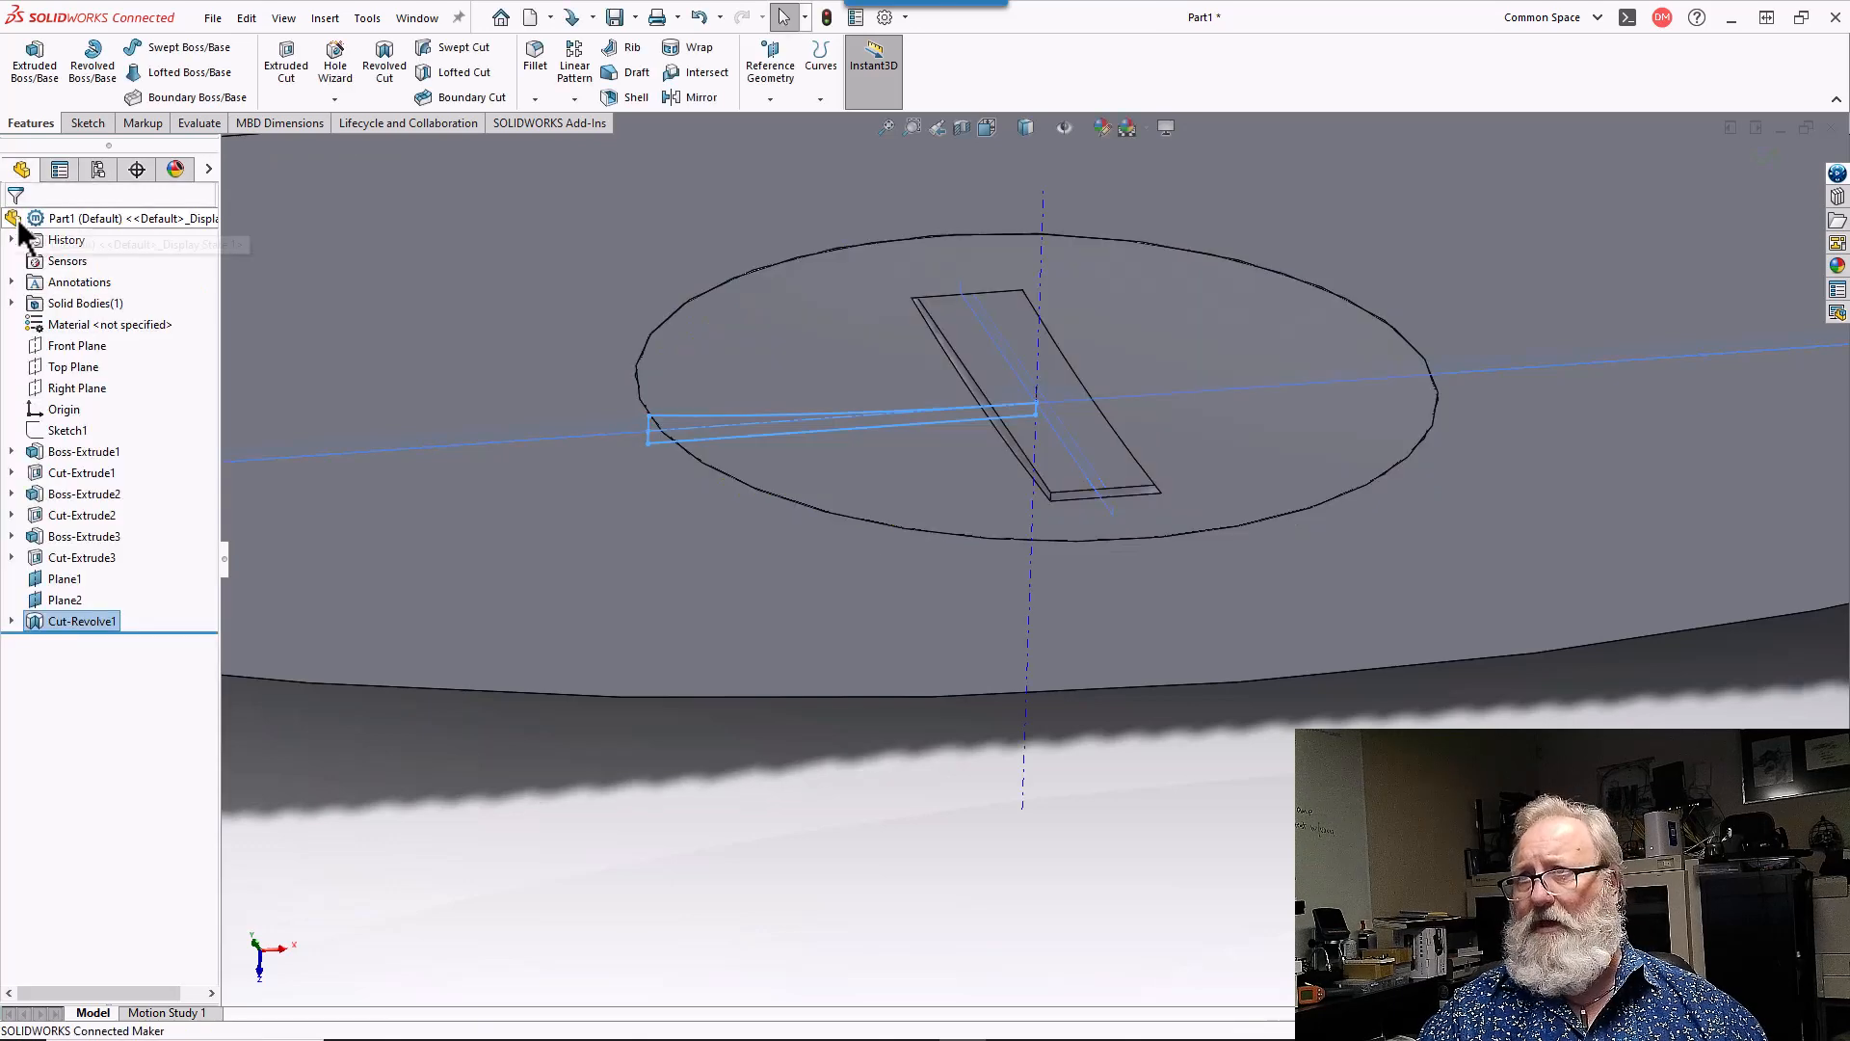
key("Escape")
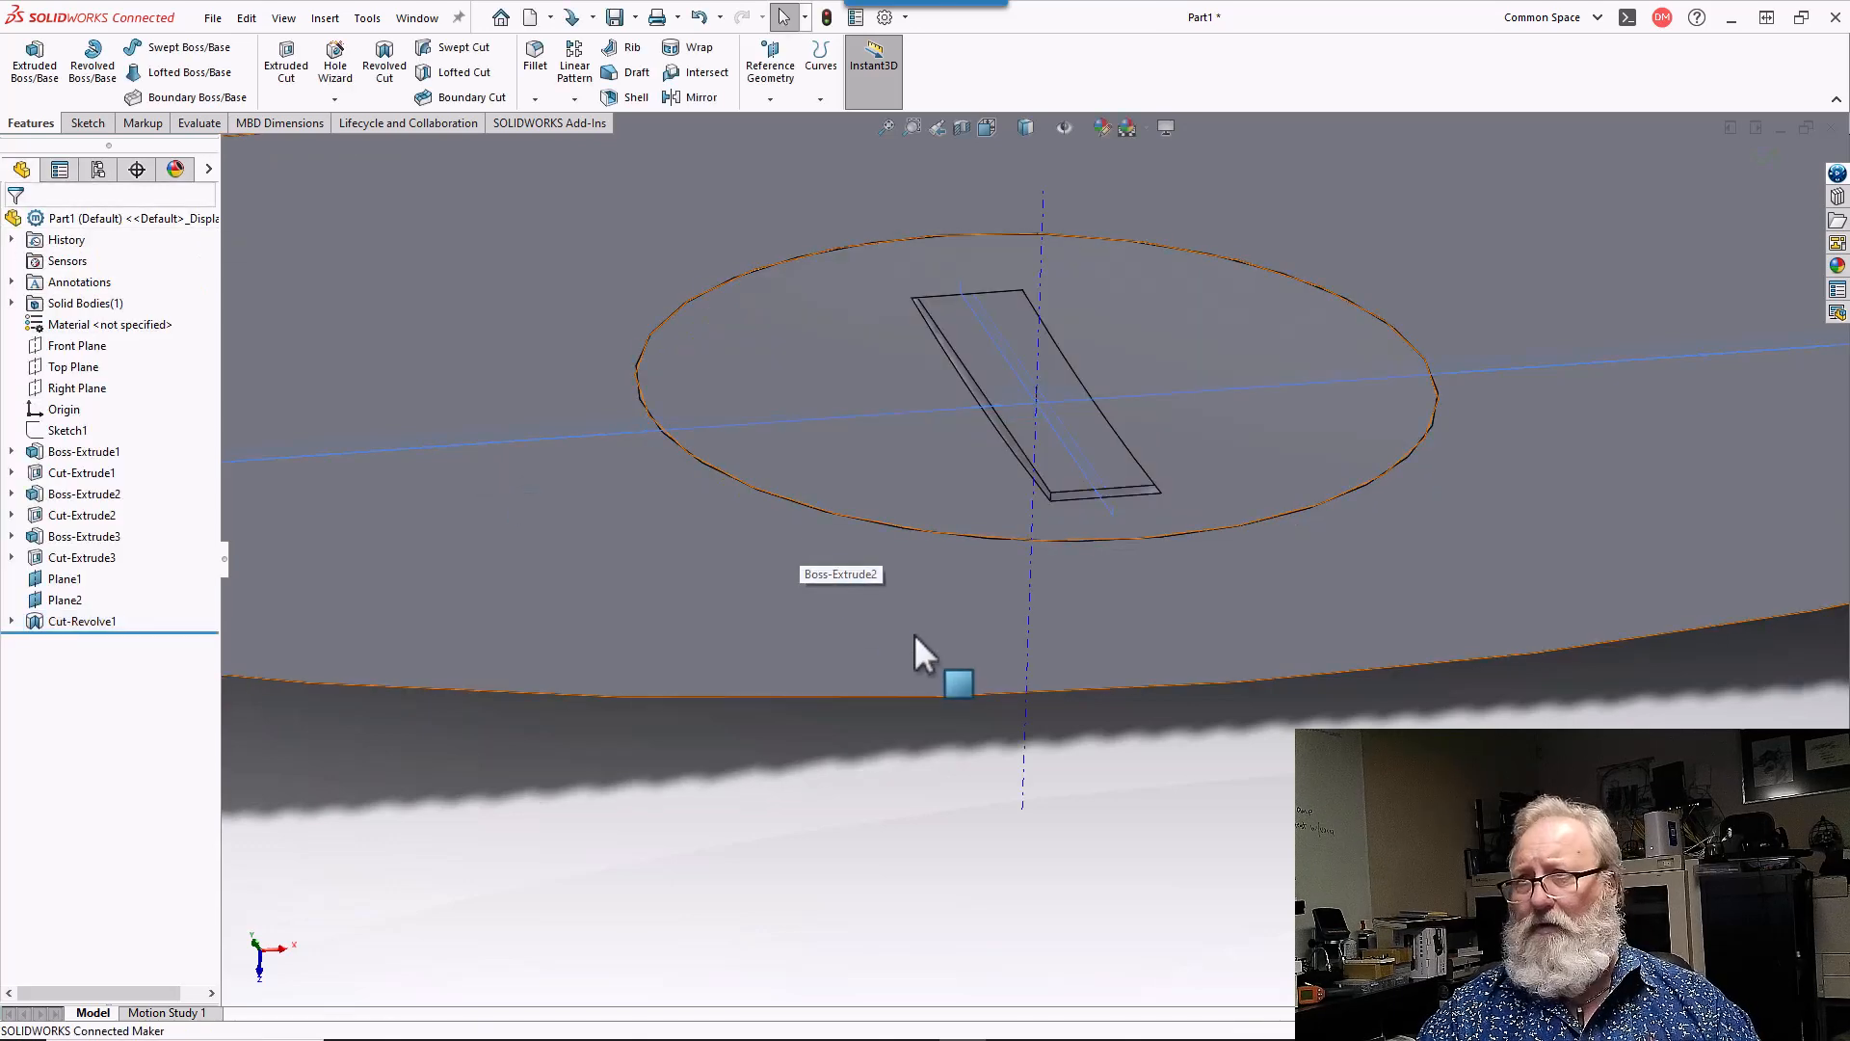
- Fillet the cylindrical body's outer rim edge and the D-shaped pocket's arc and straight rim edges with a 1 mm radius
middle_click_drag(925, 648, 847, 302)
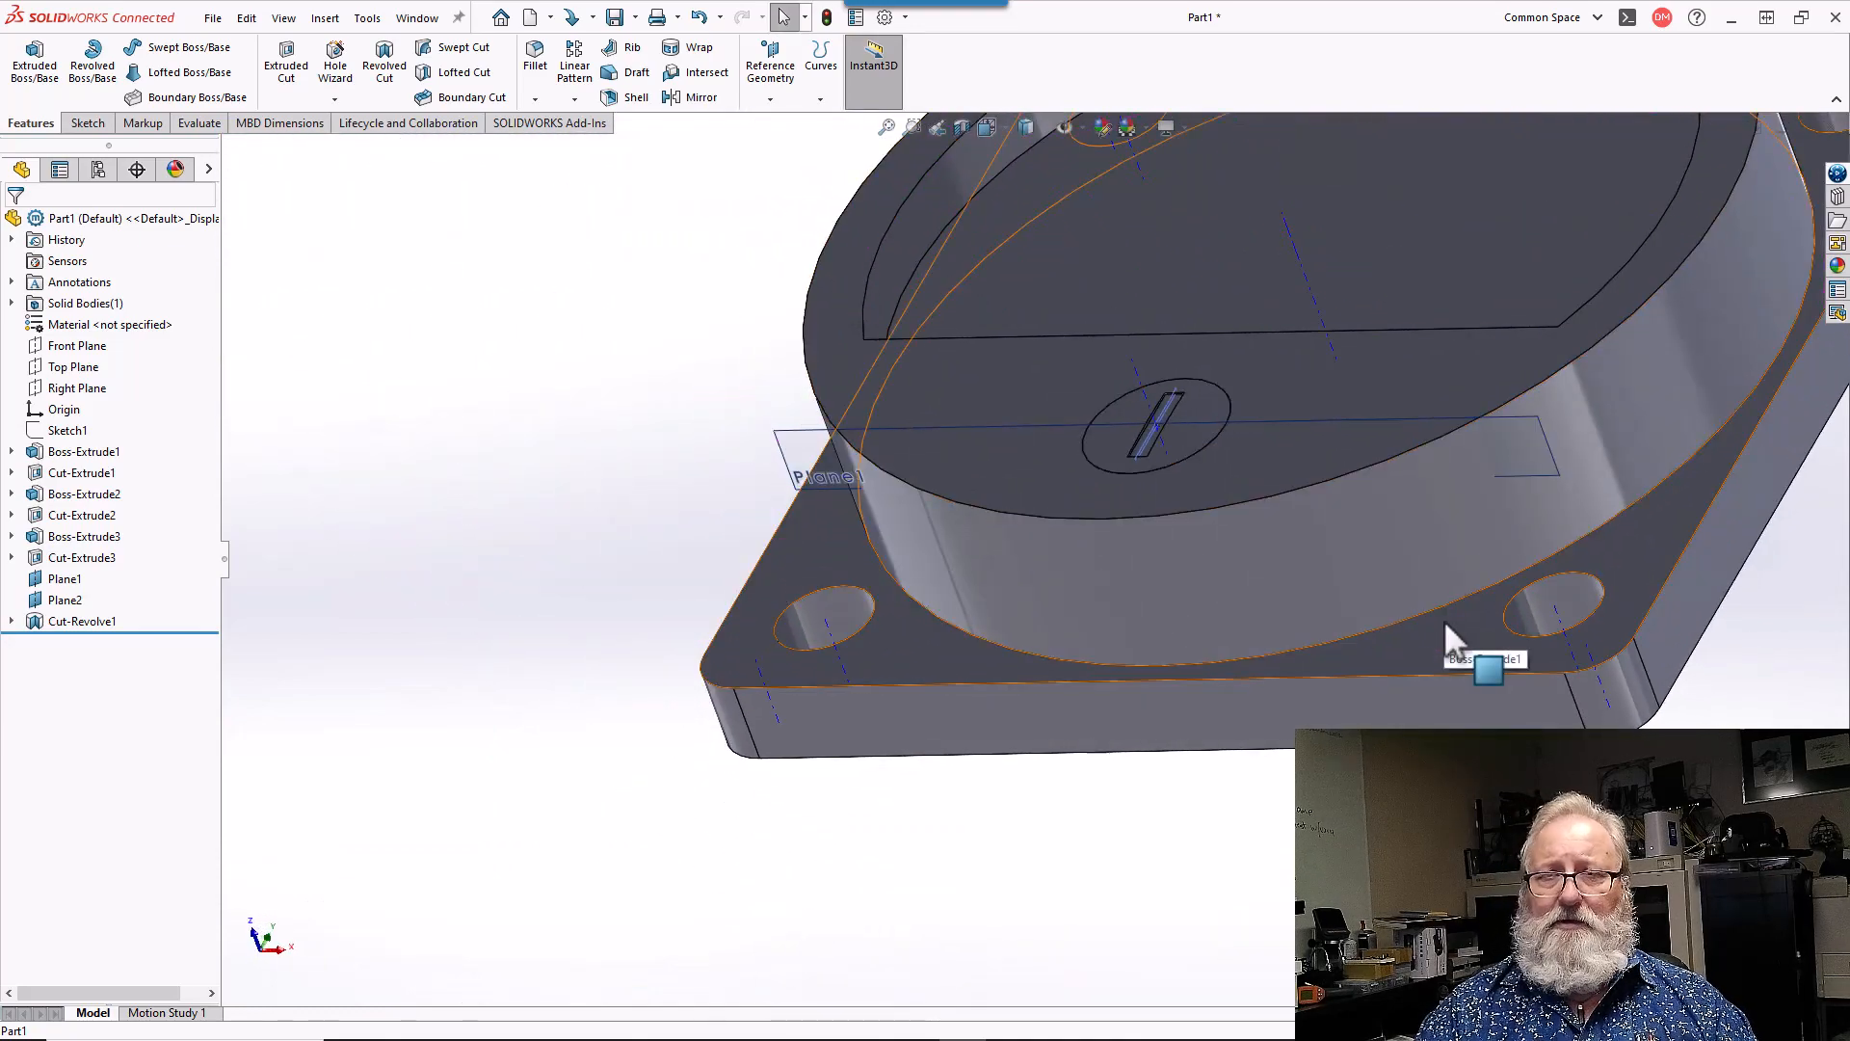
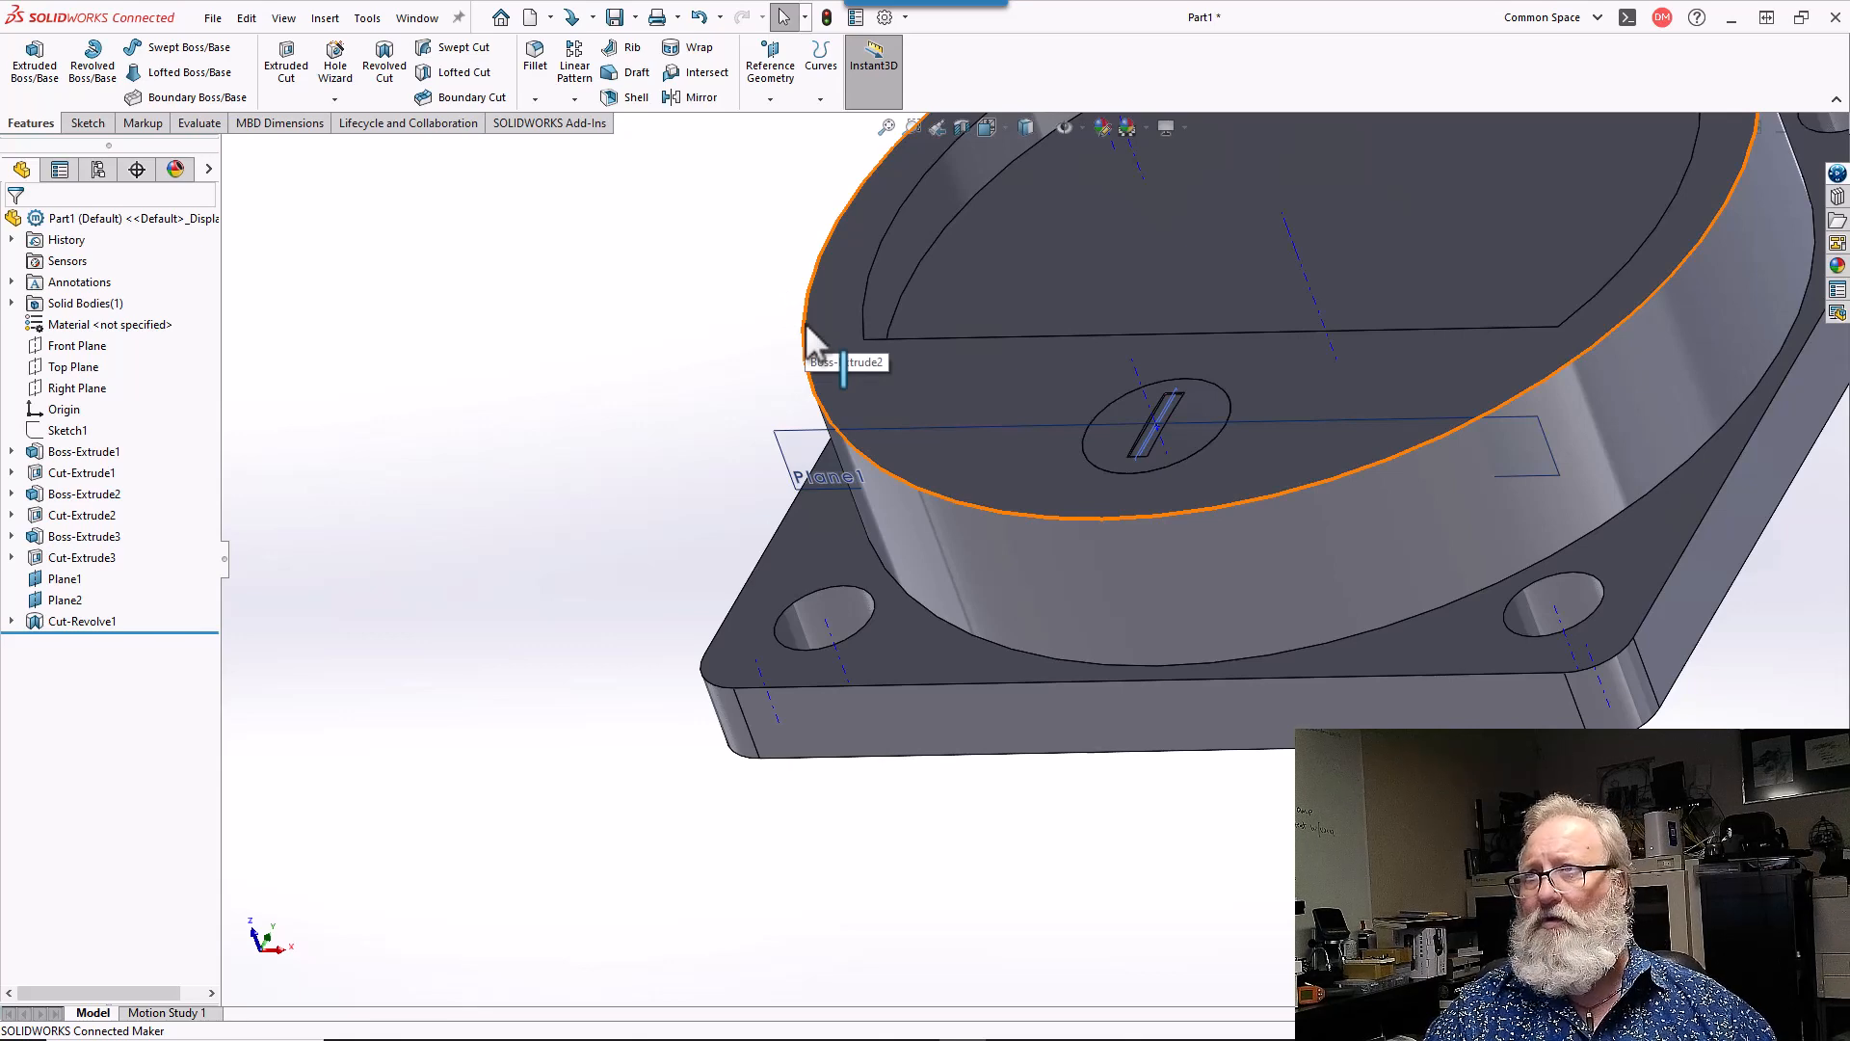
left_click(806, 324)
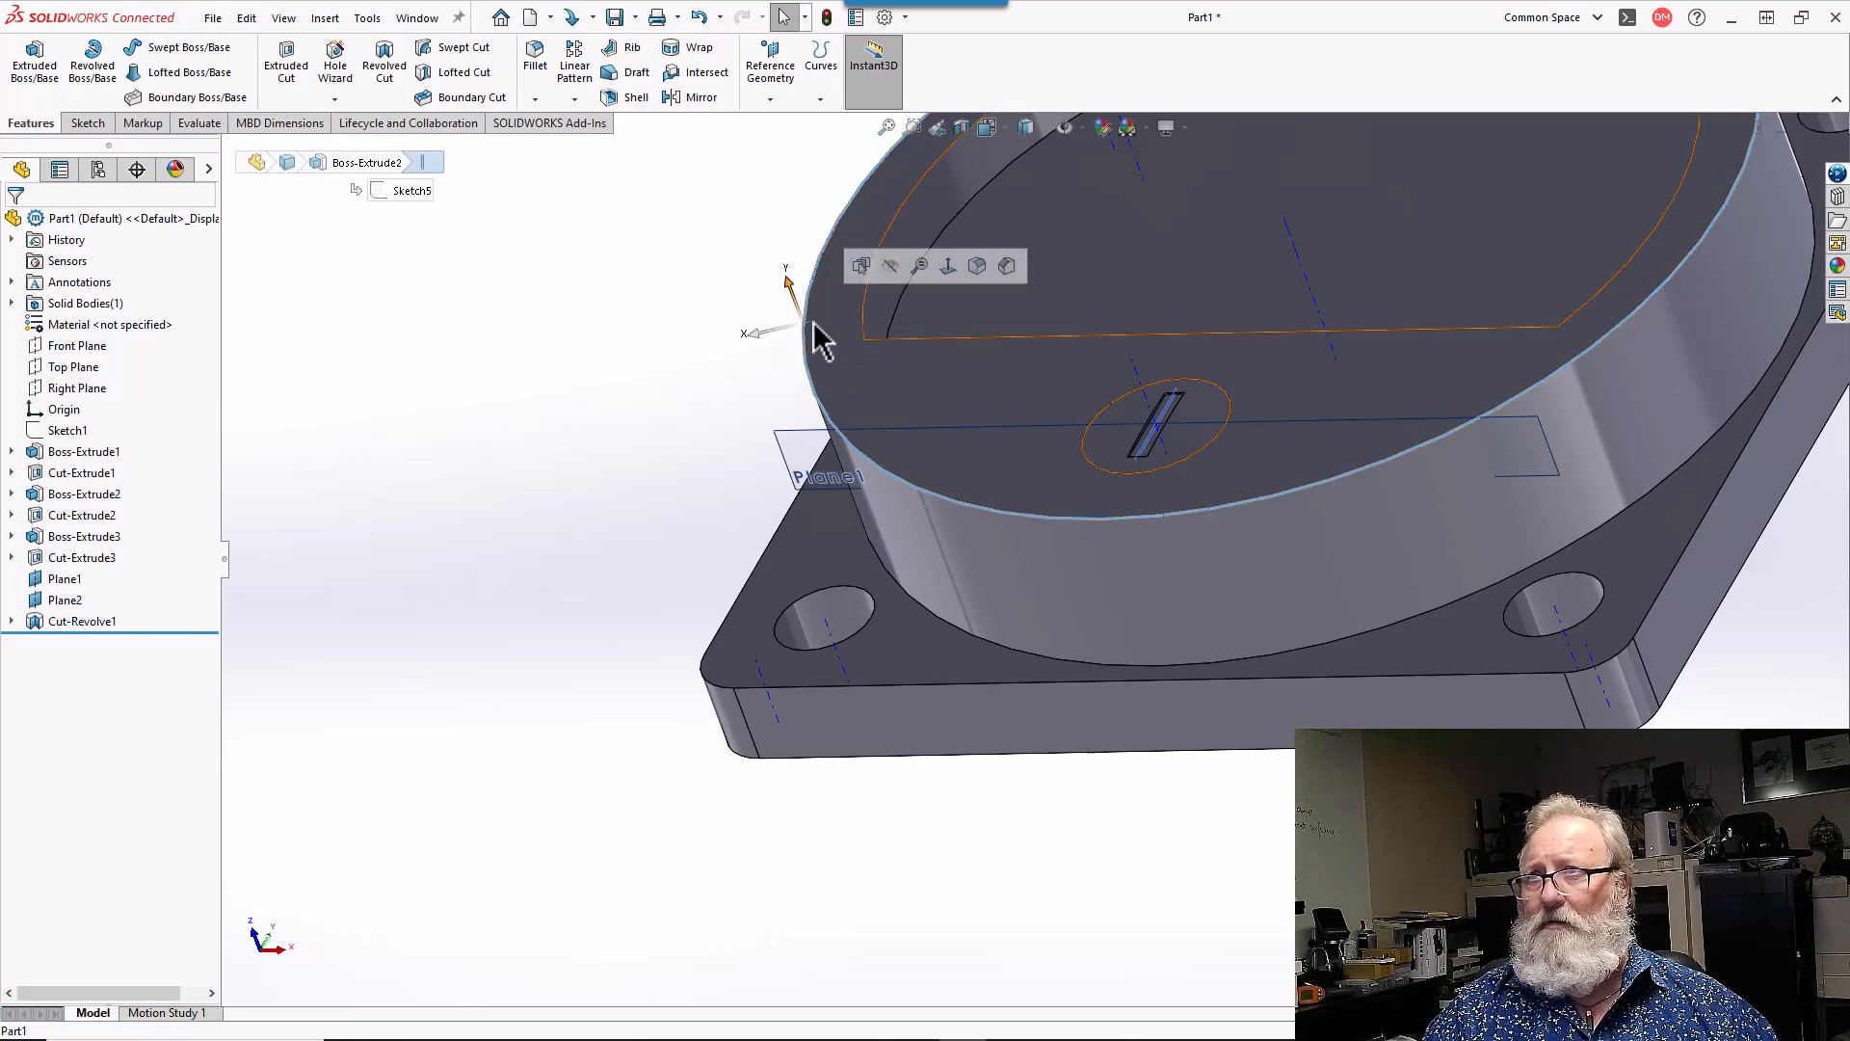
left_click(893, 340)
scroll(946, 374, "up", 5)
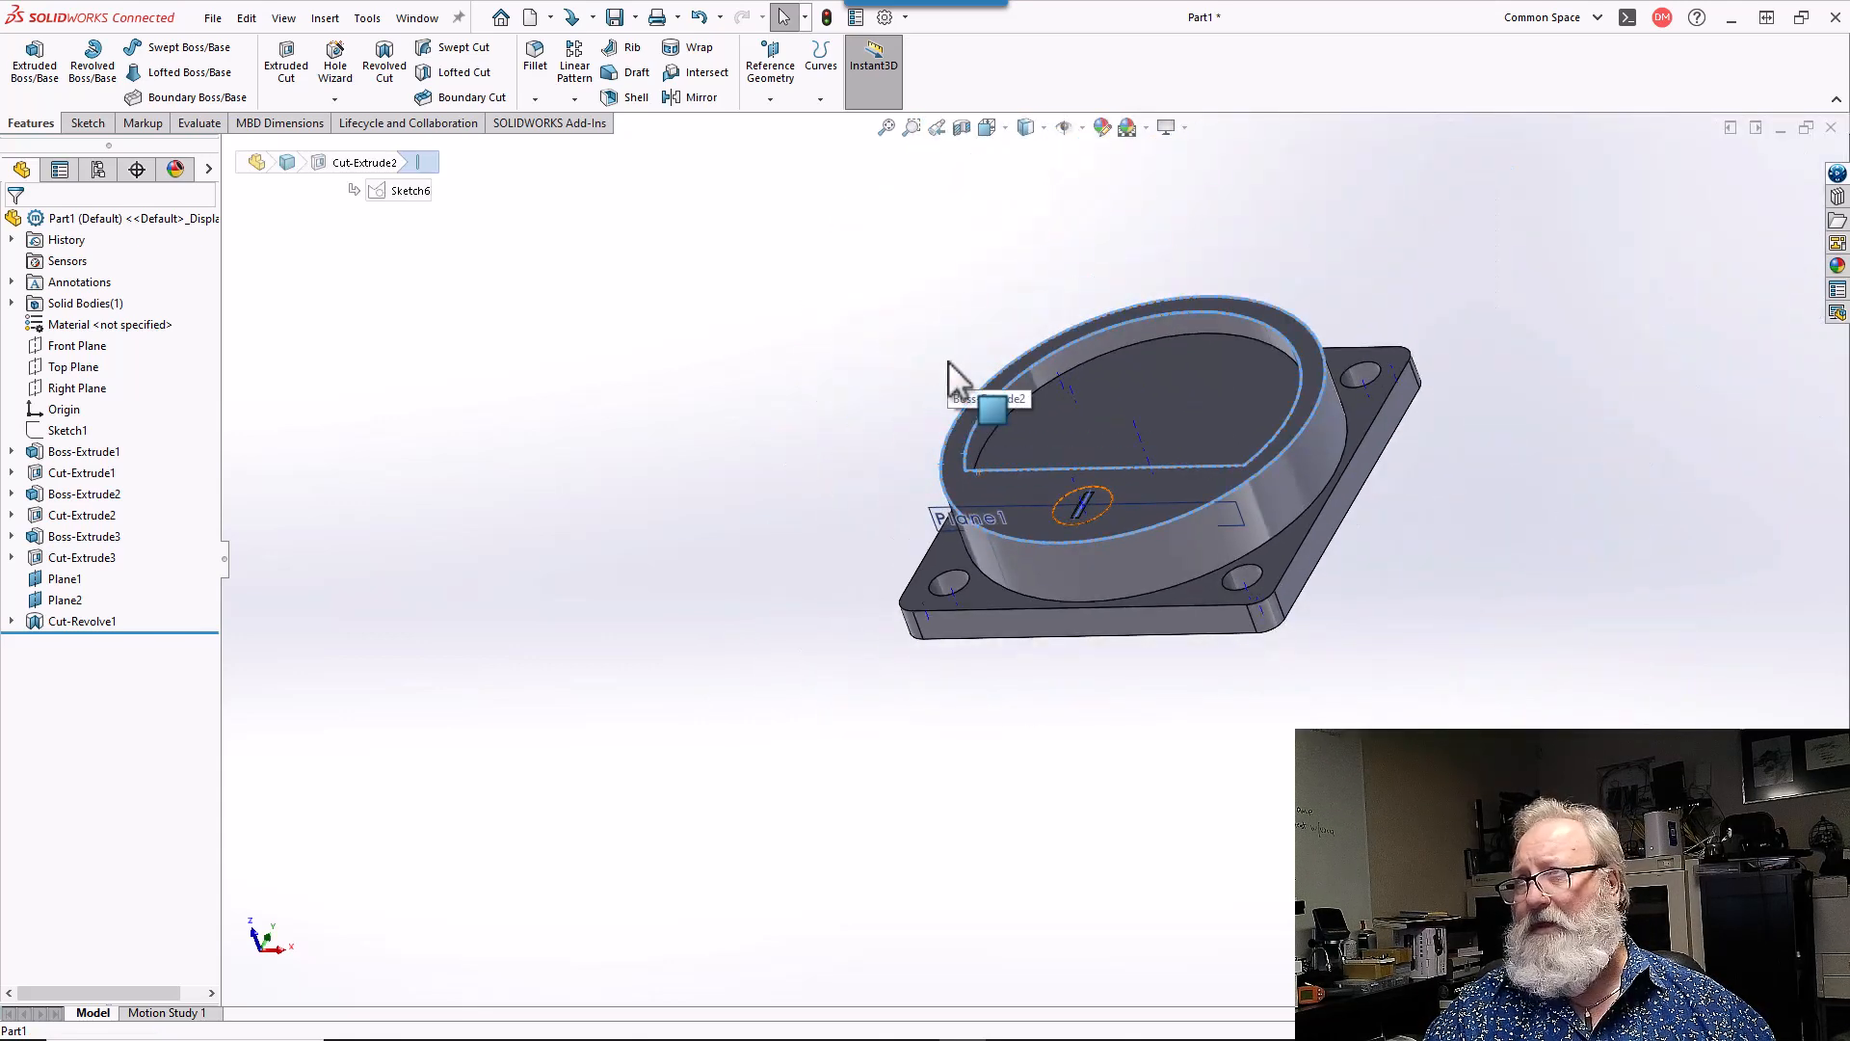
middle_click_drag(948, 362, 1078, 533)
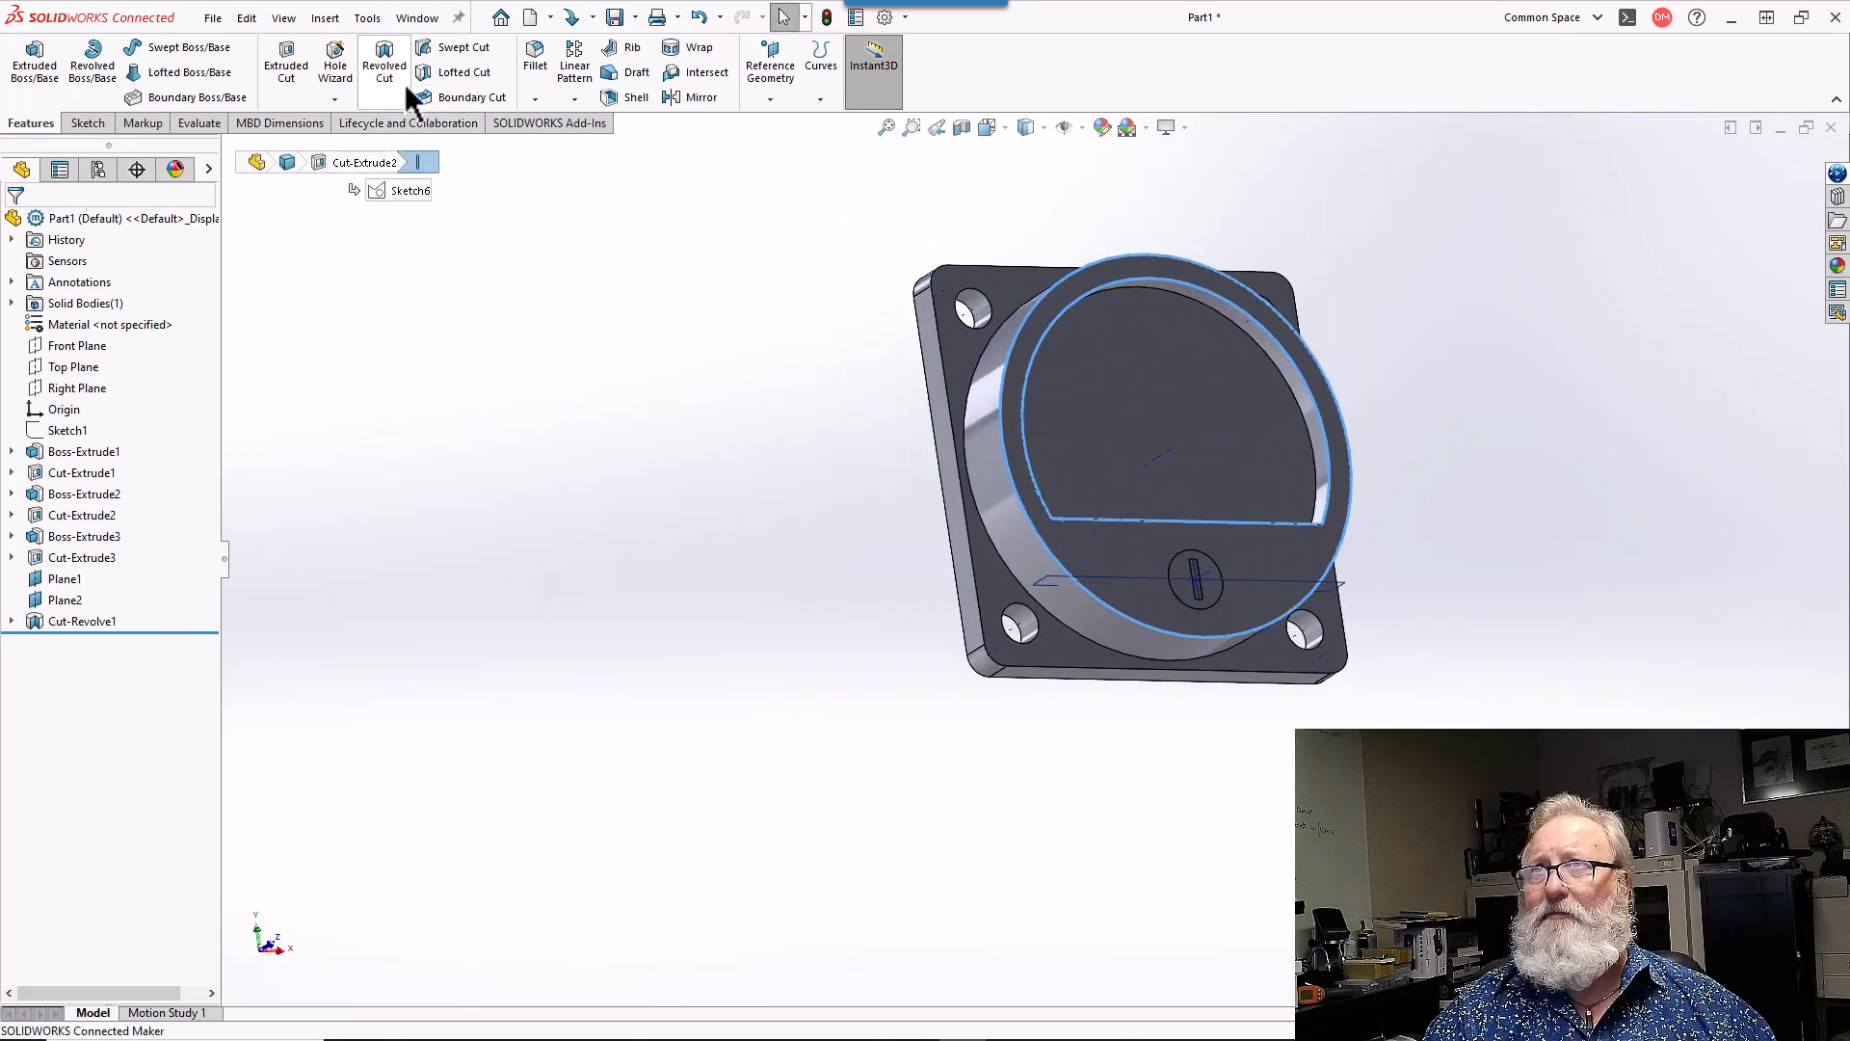
left_click(536, 63)
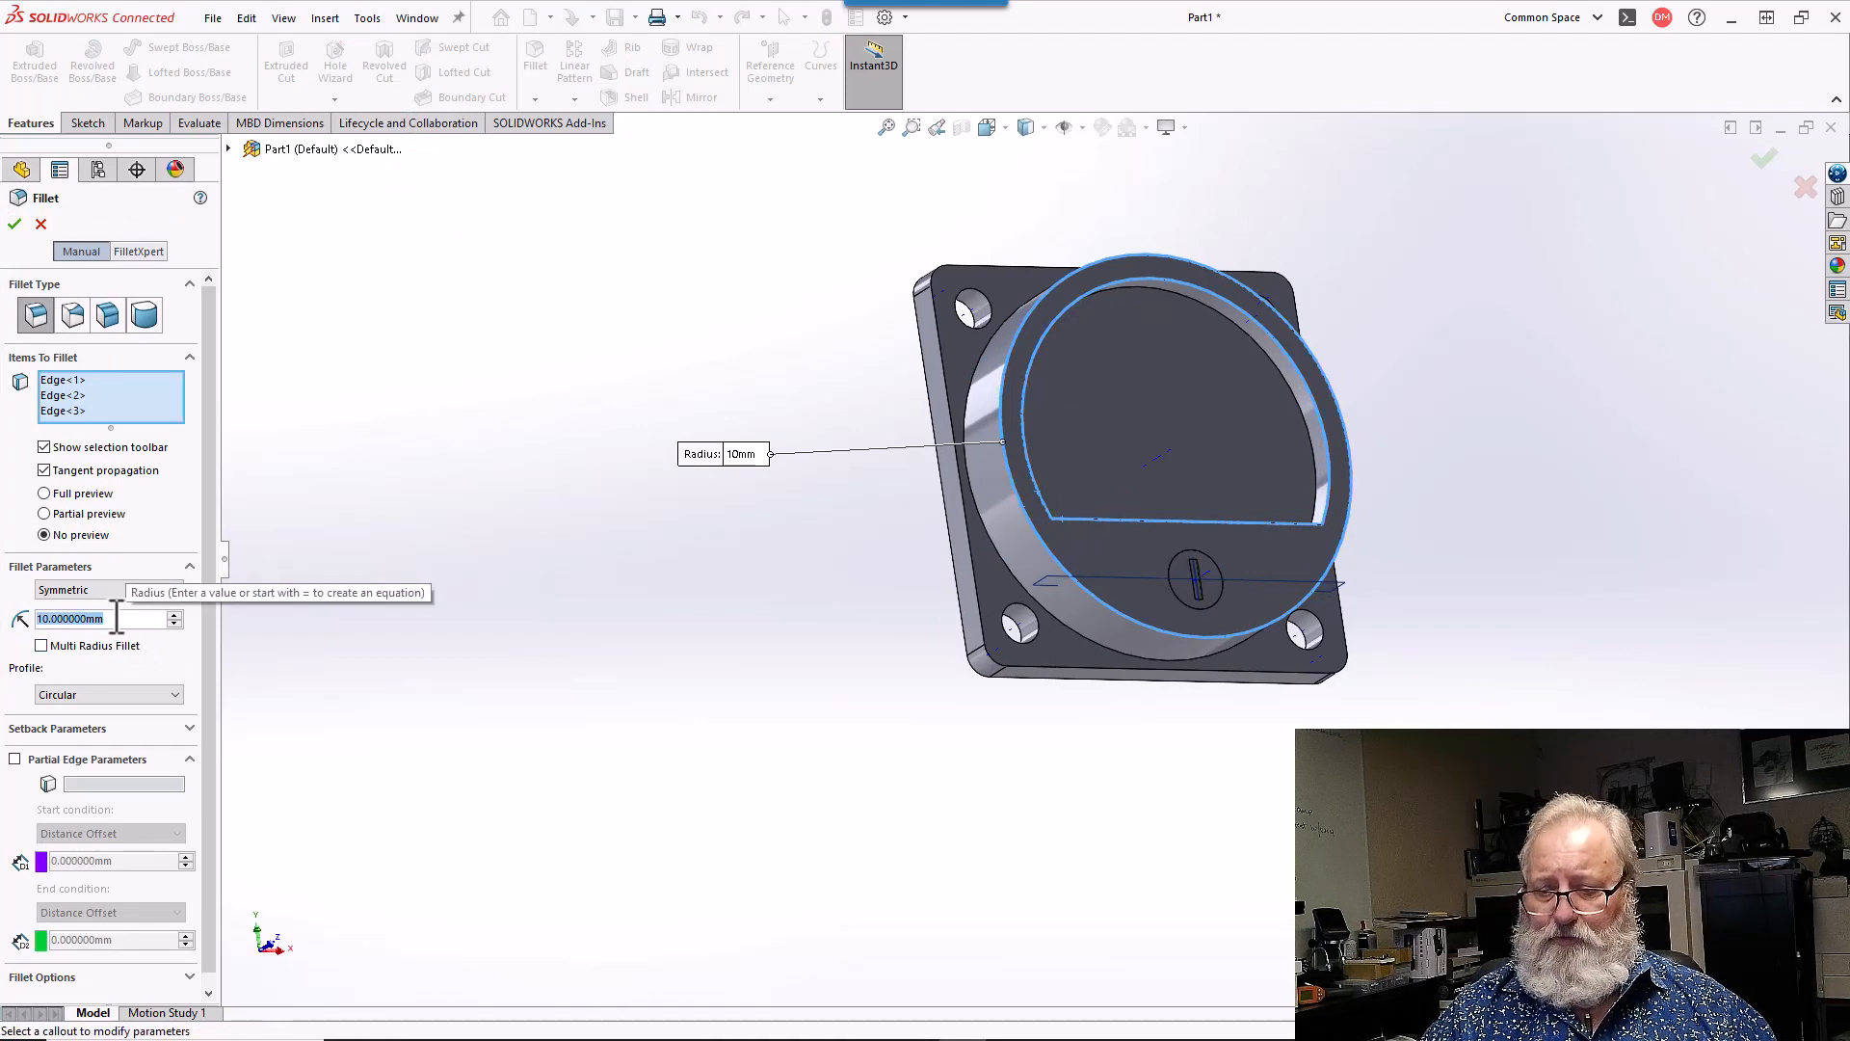
type("1")
key("Return")
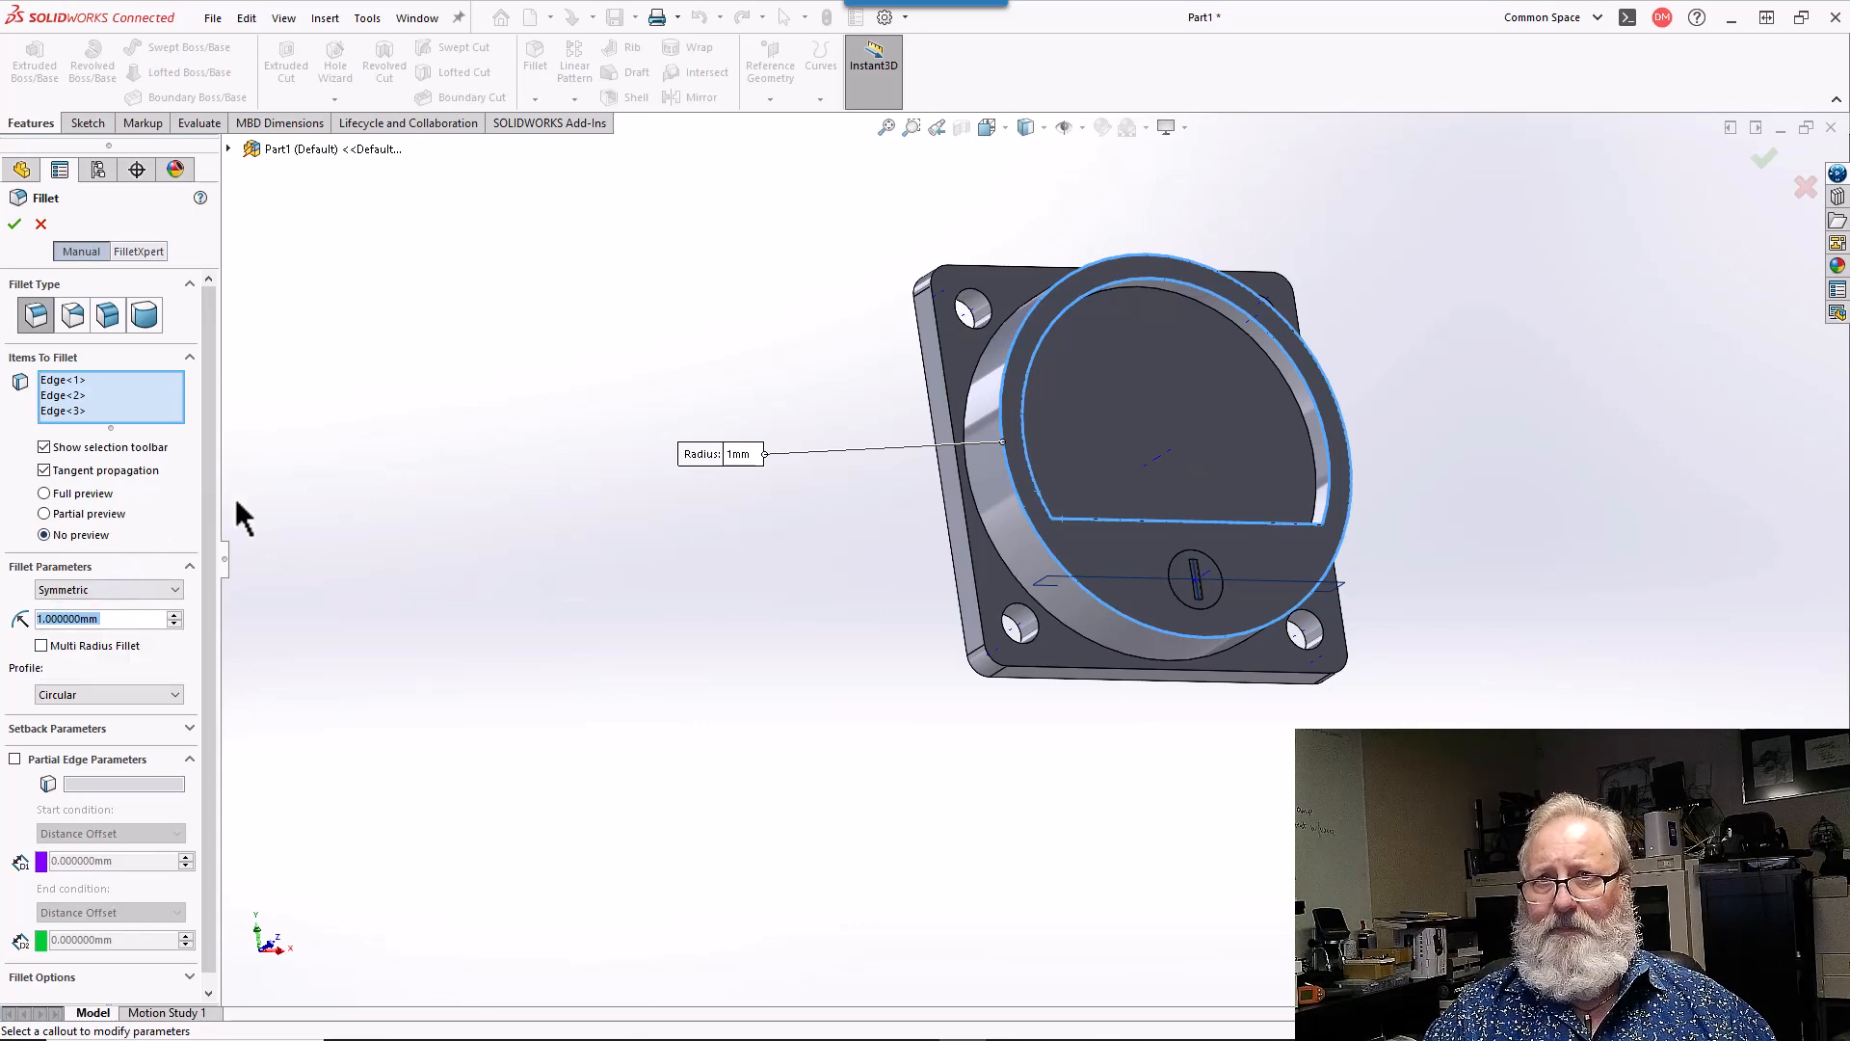
left_click_drag(210, 501, 214, 592)
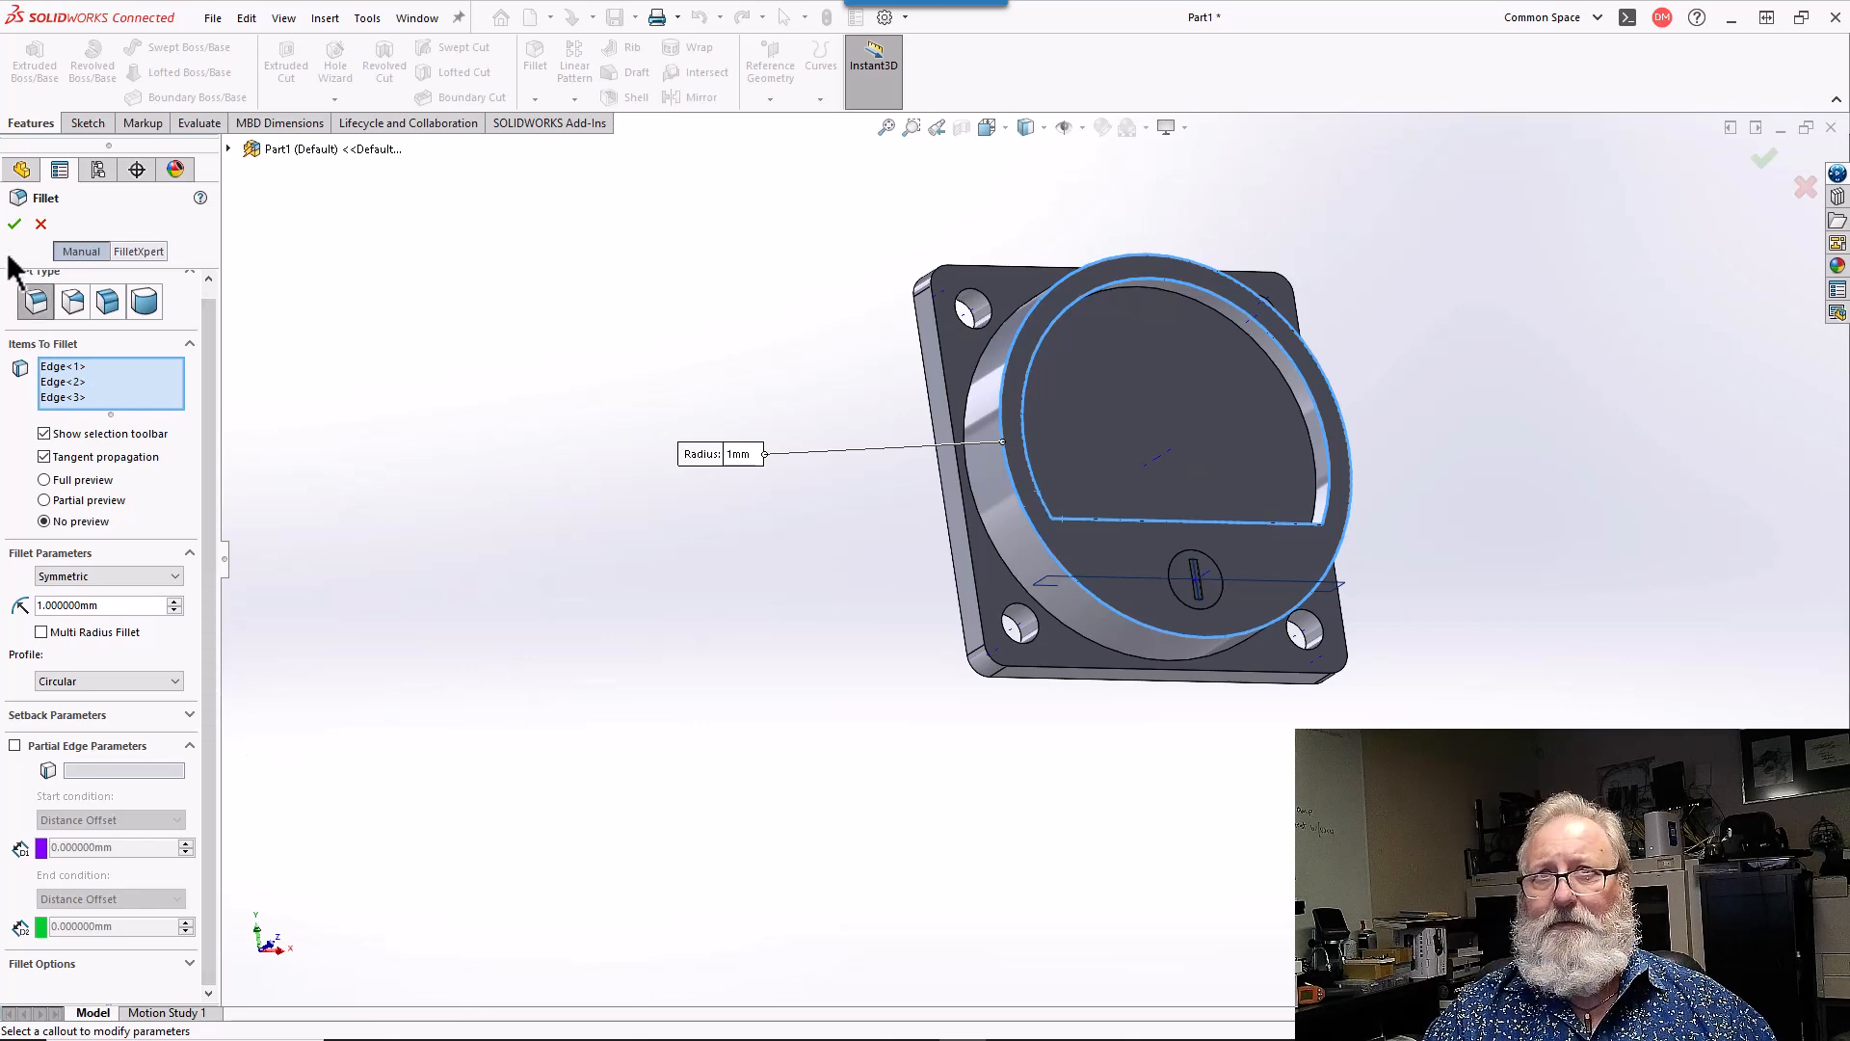
left_click(14, 224)
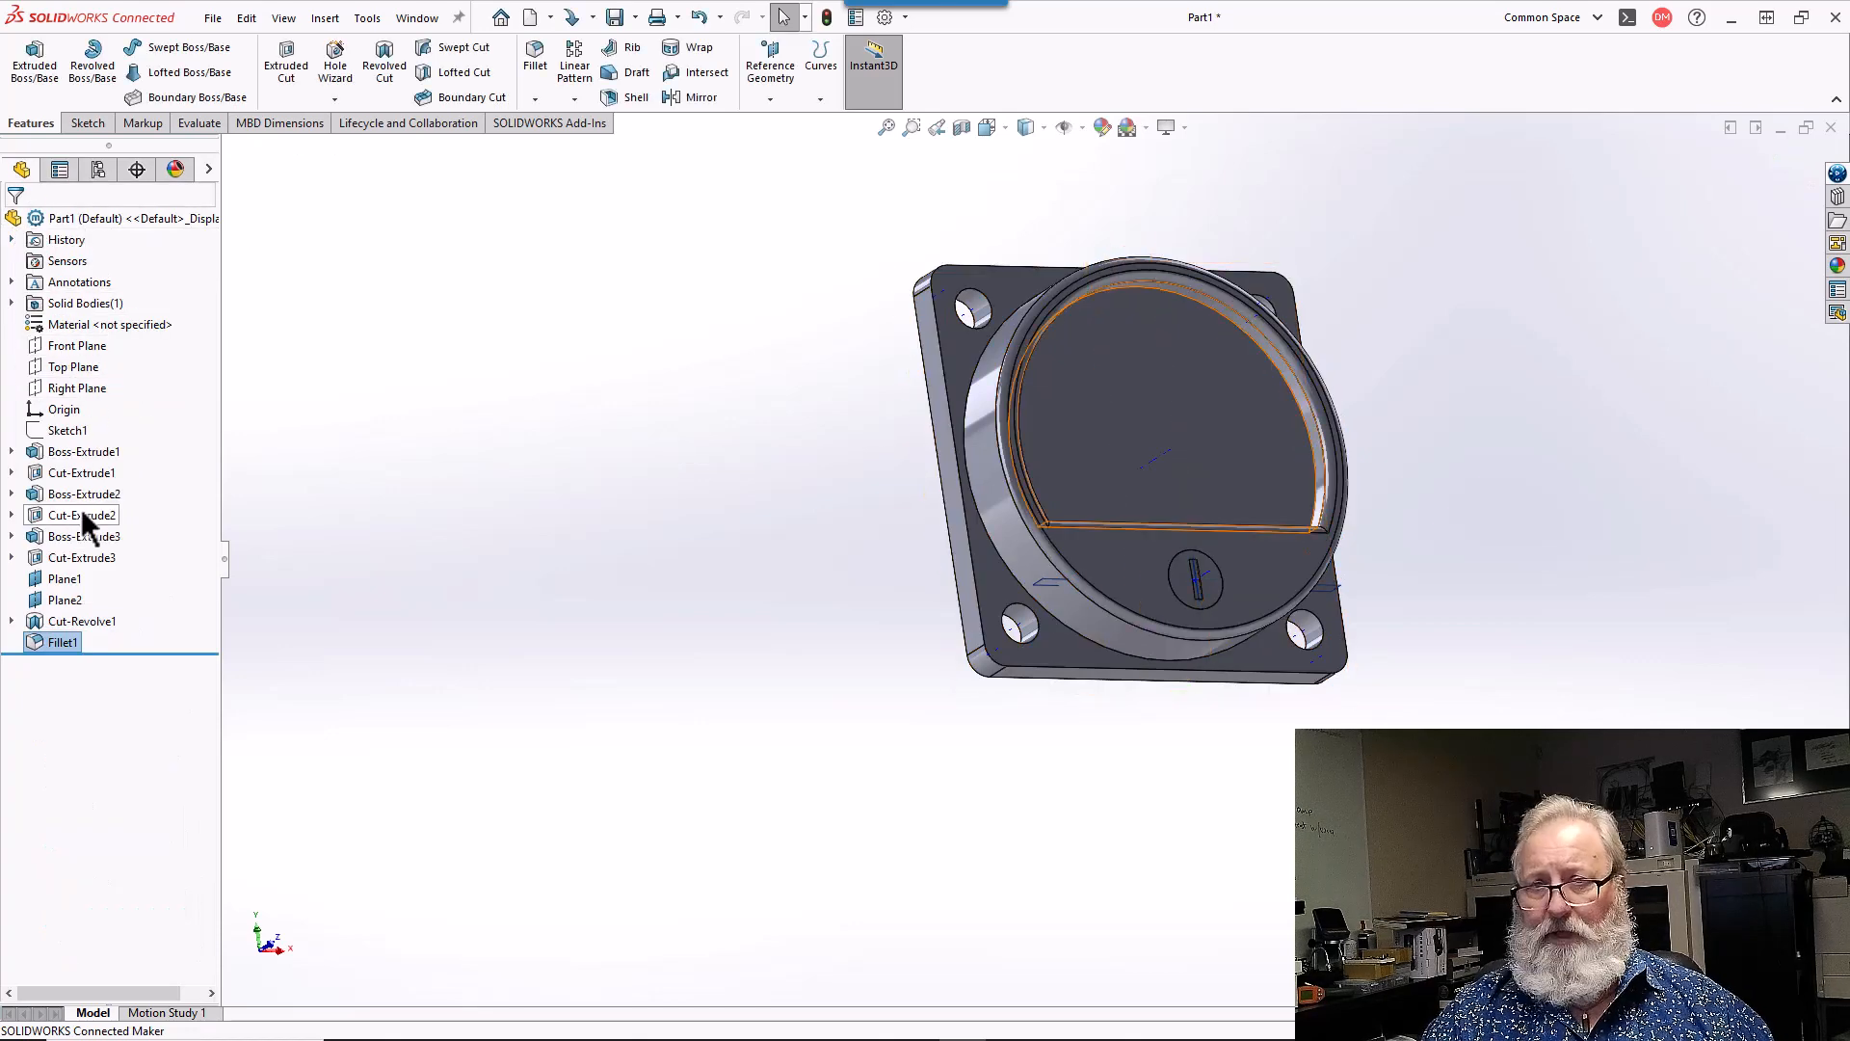
- Edit the rim and pocket edge fillet and set its radius to 0.25 mm
right_click(61, 639)
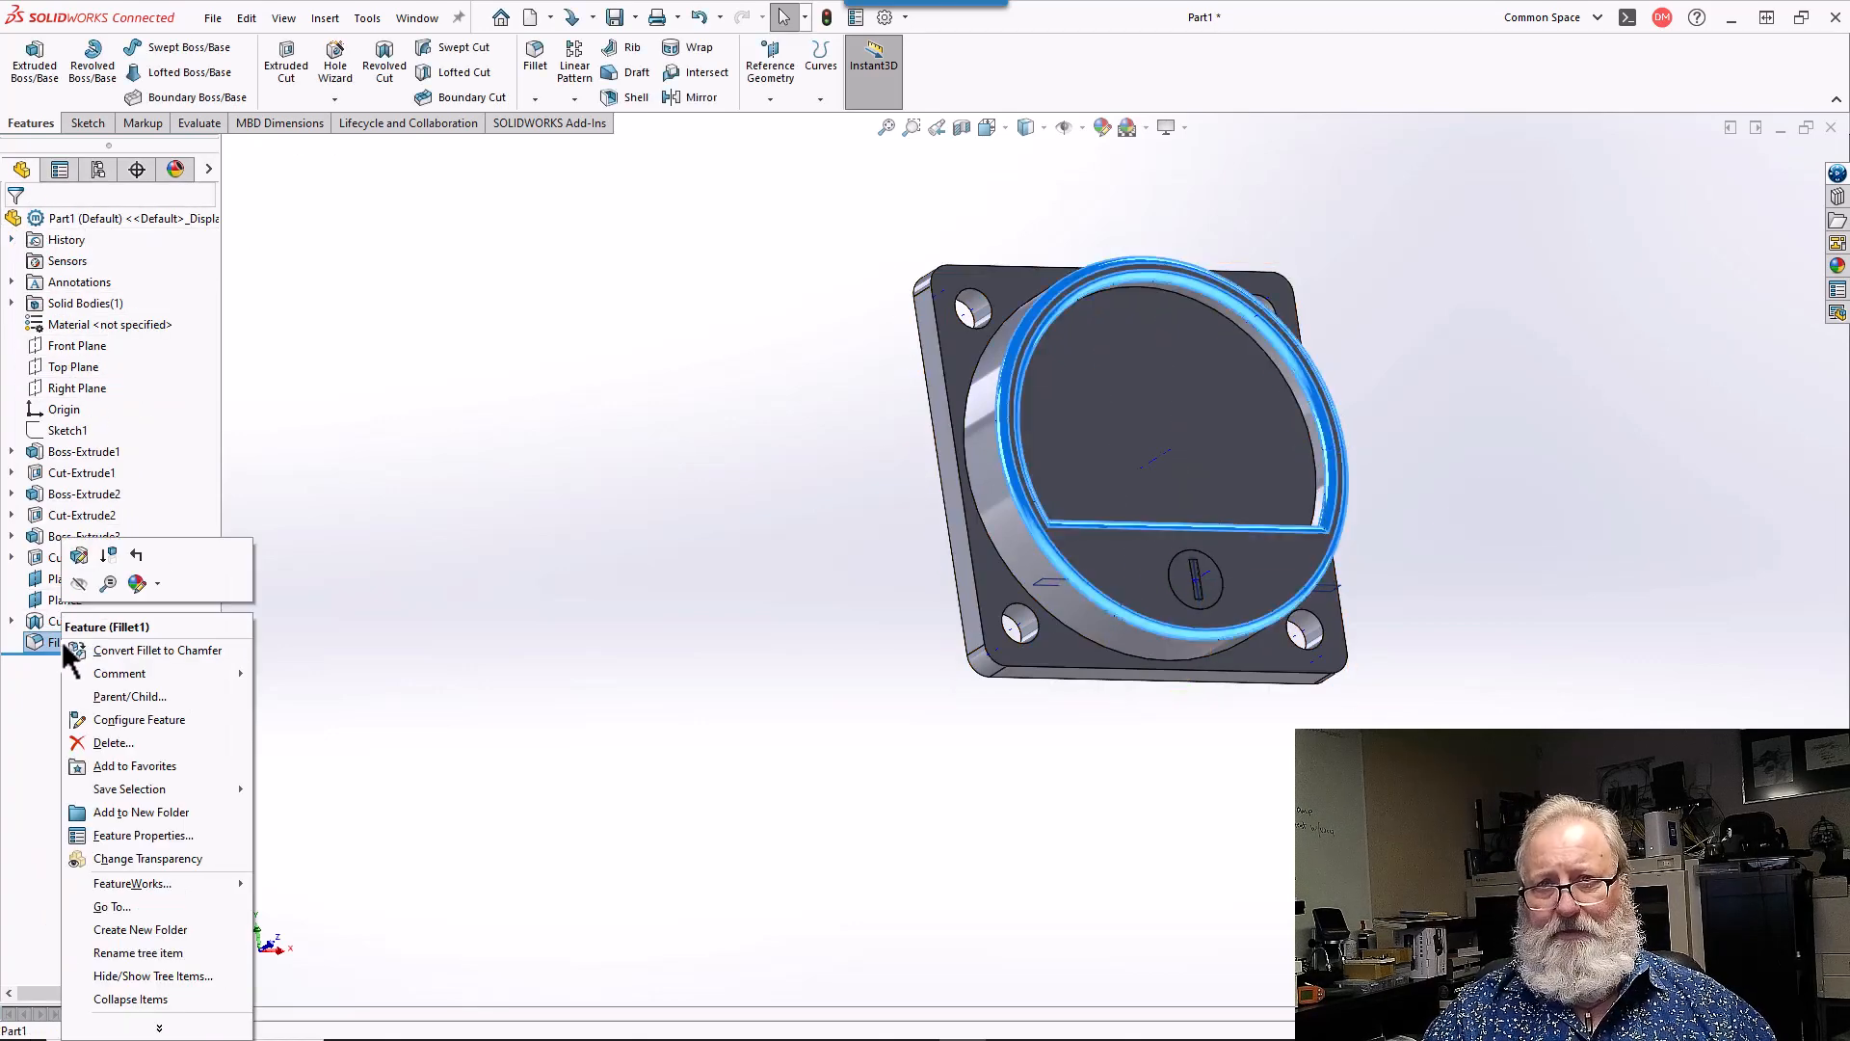
left_click(80, 552)
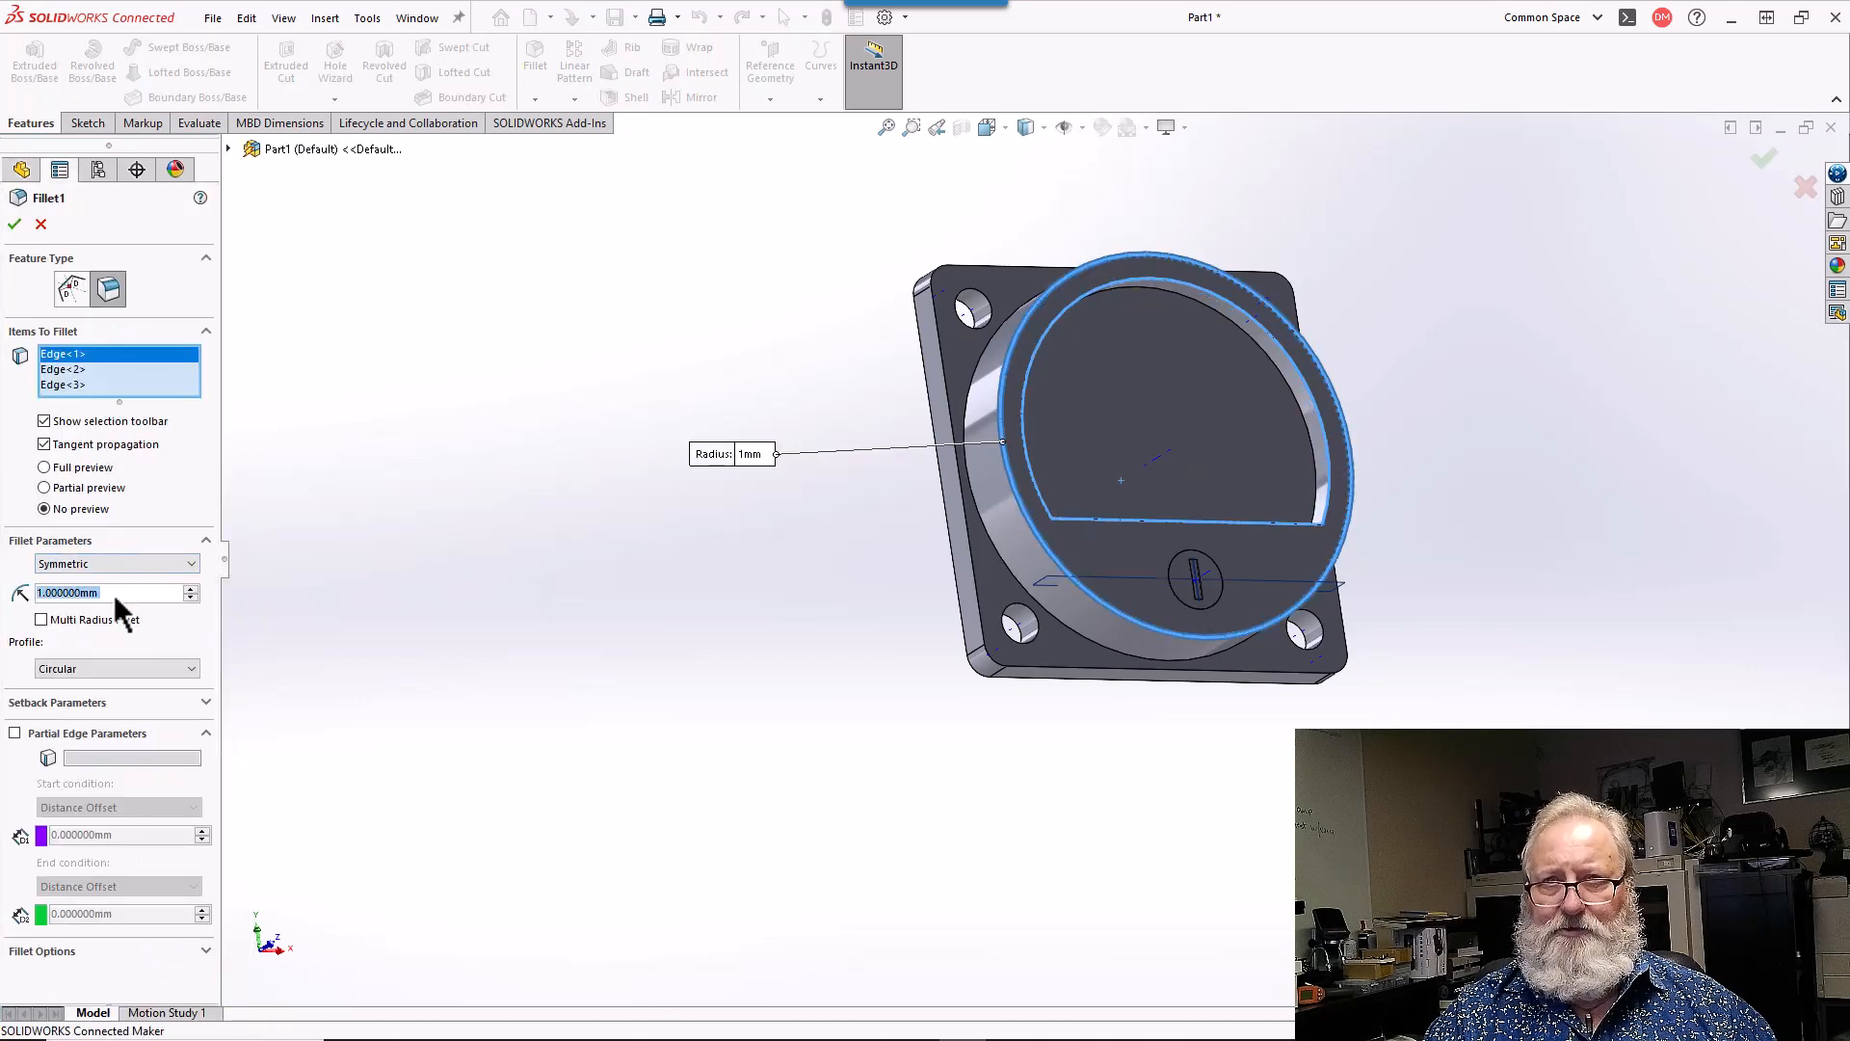
type("0.25")
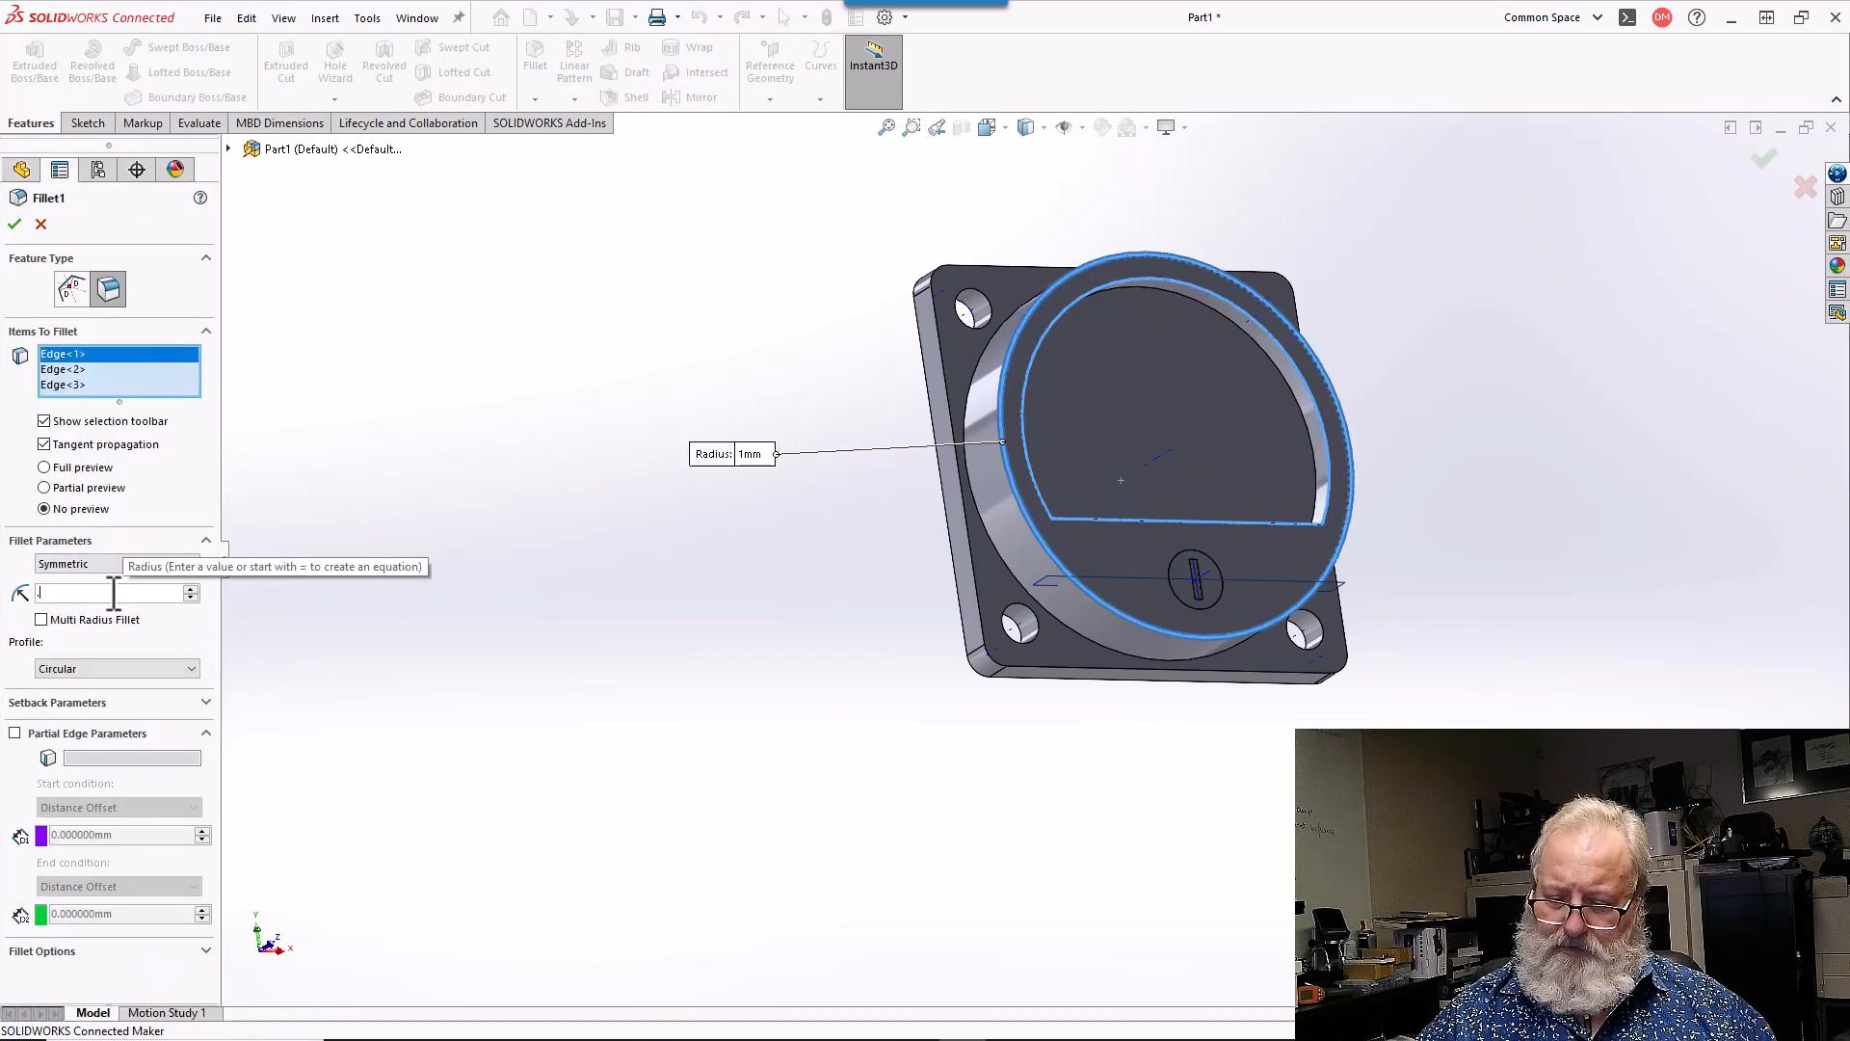
key("Return")
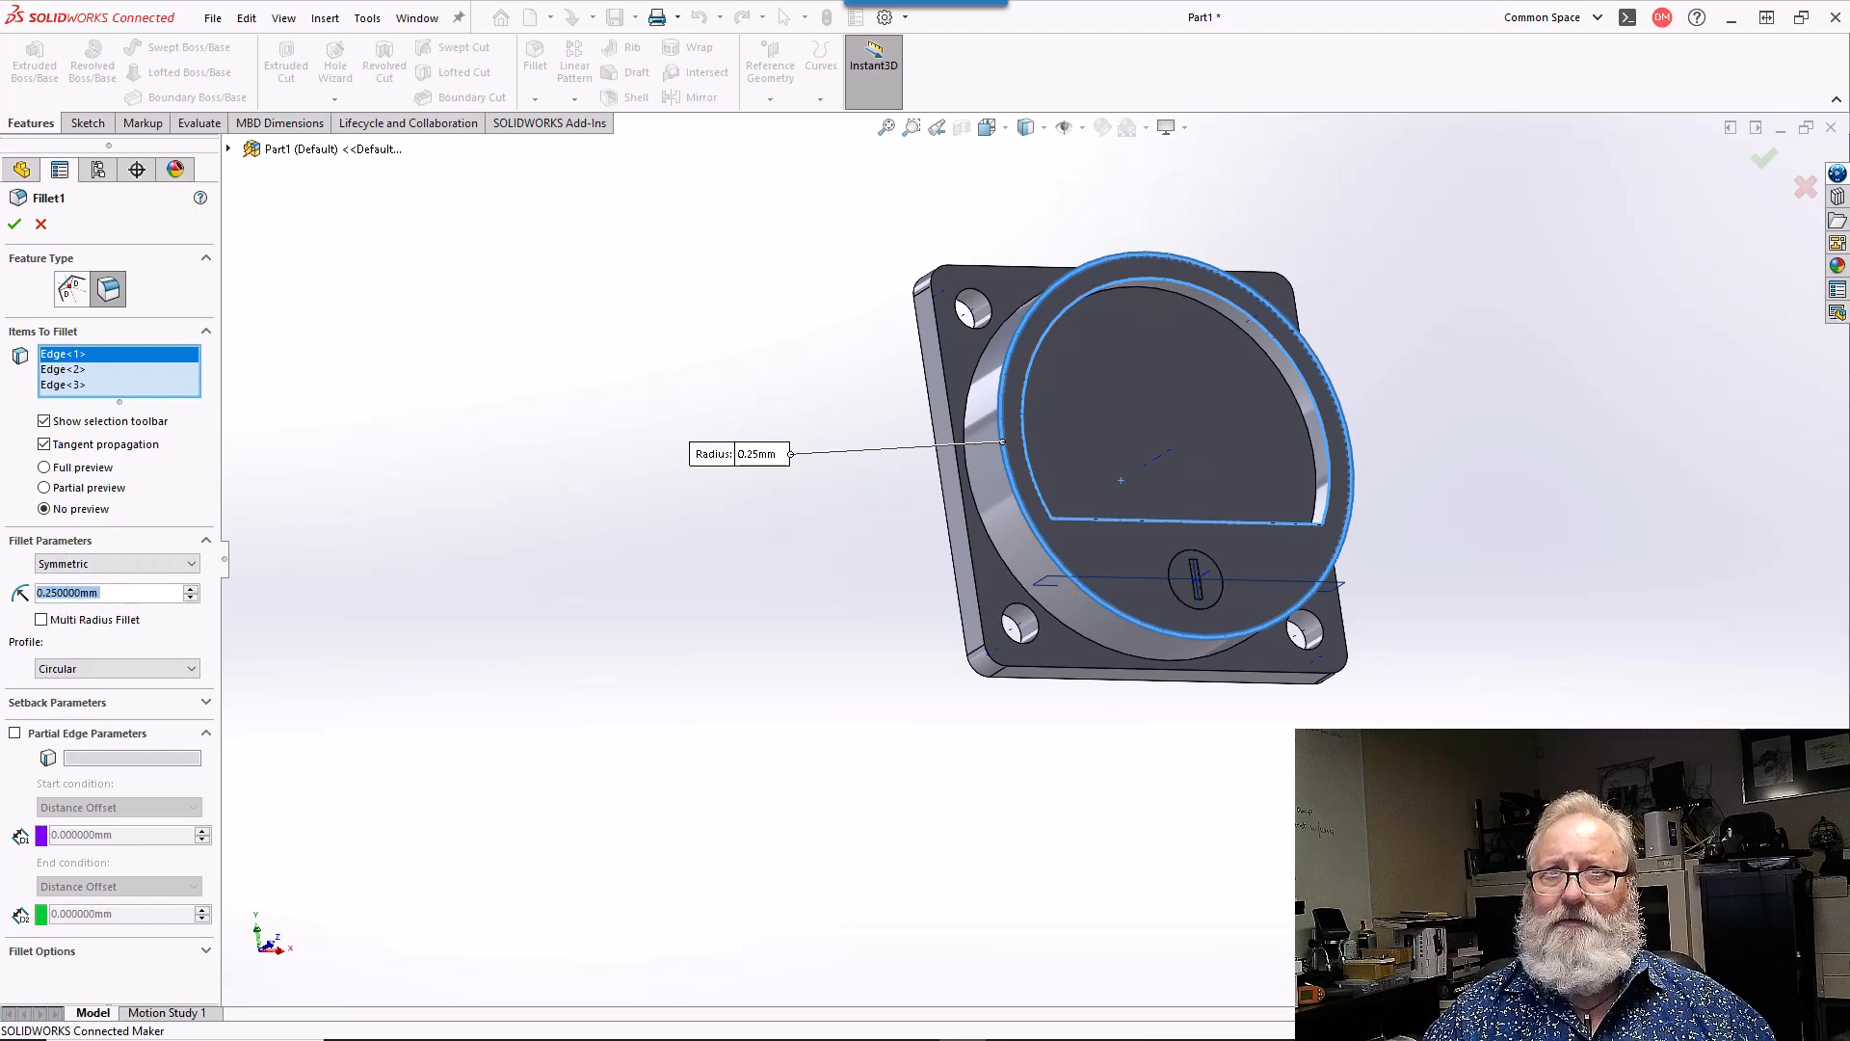
left_click(15, 229)
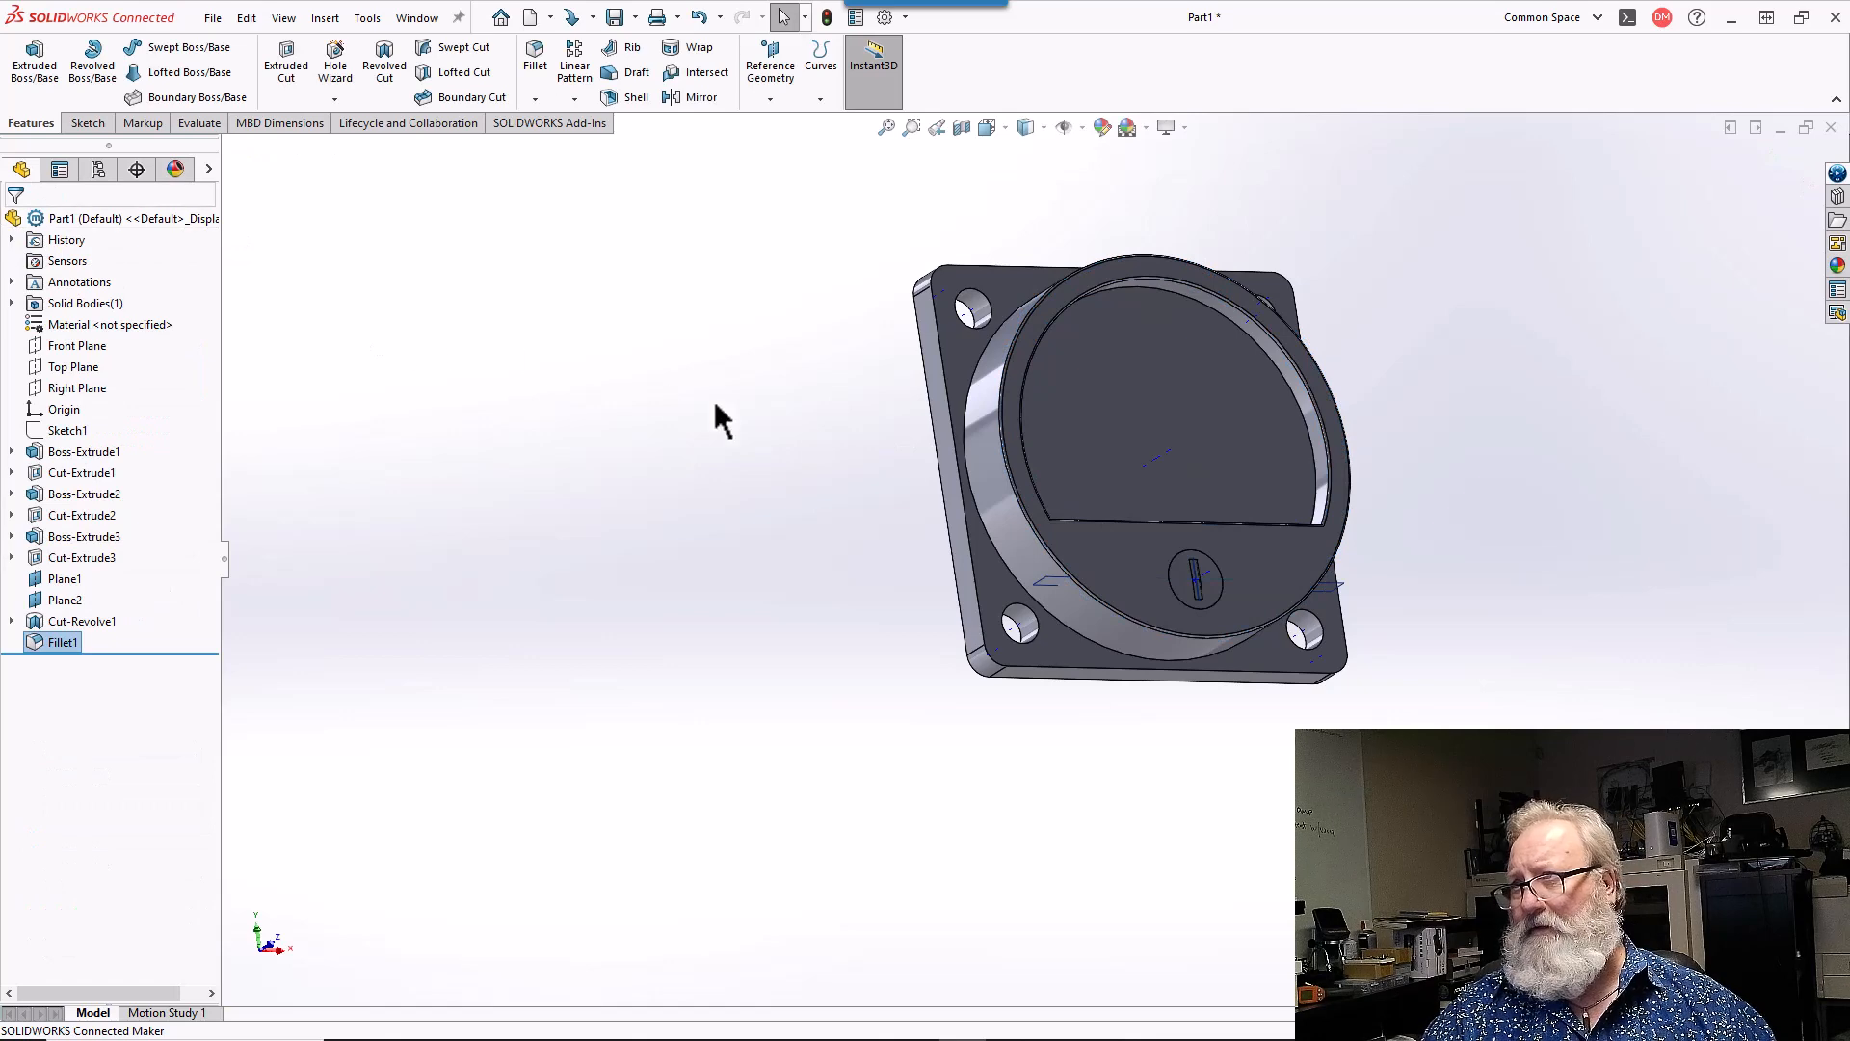
- Hide the reference planes Plane1 and Plane2
middle_click_drag(942, 462, 901, 422)
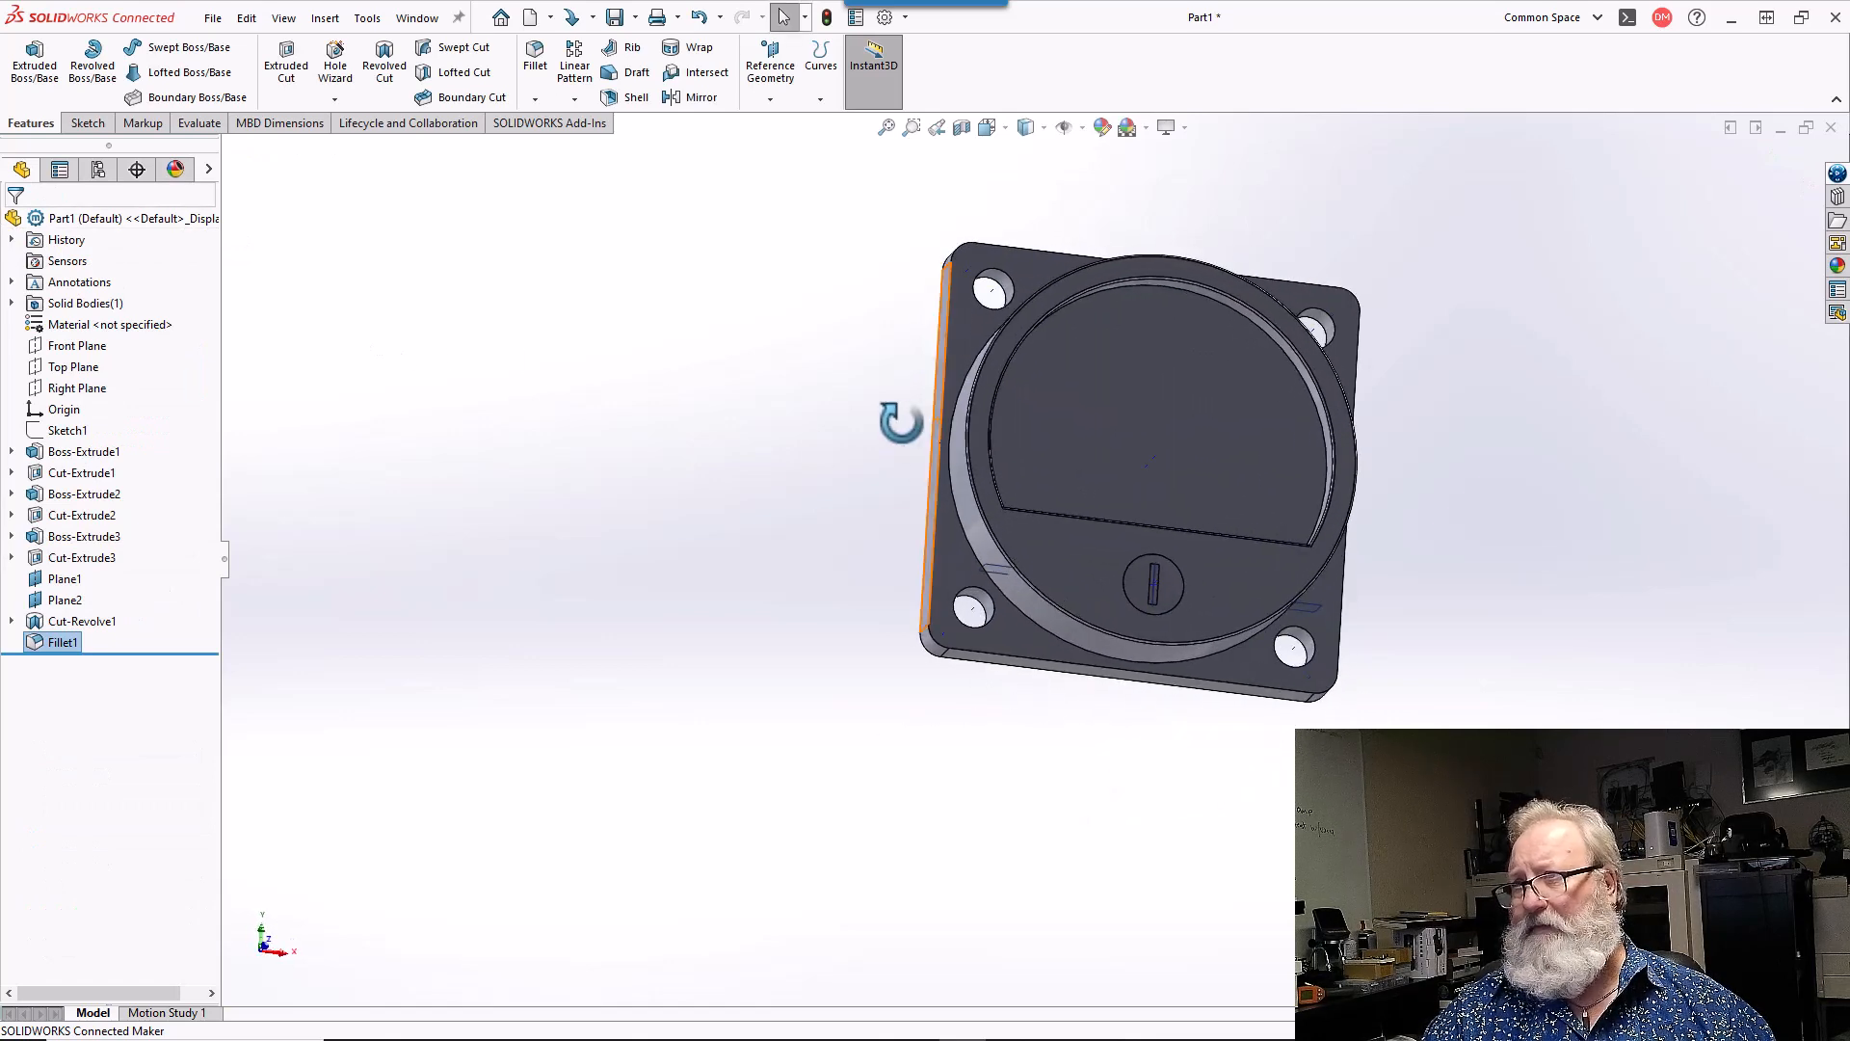
left_click(66, 578)
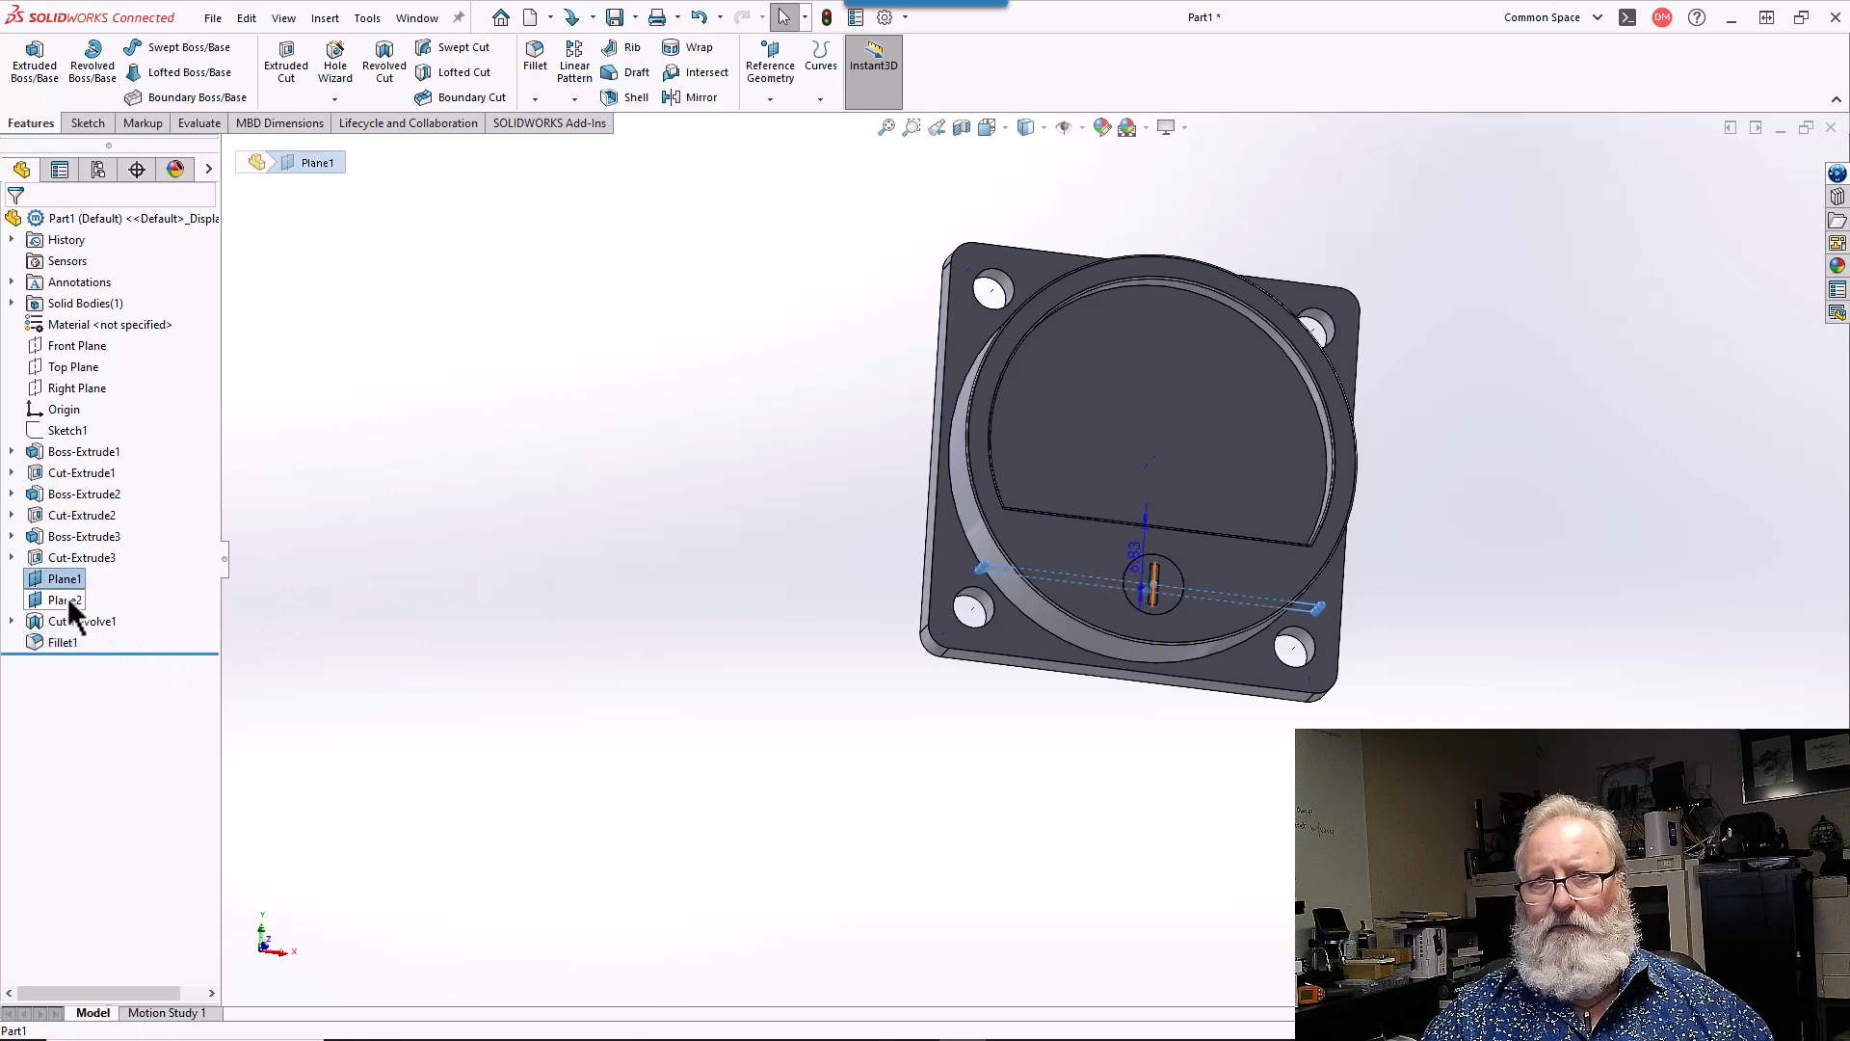
left_click(68, 597, "ctrl")
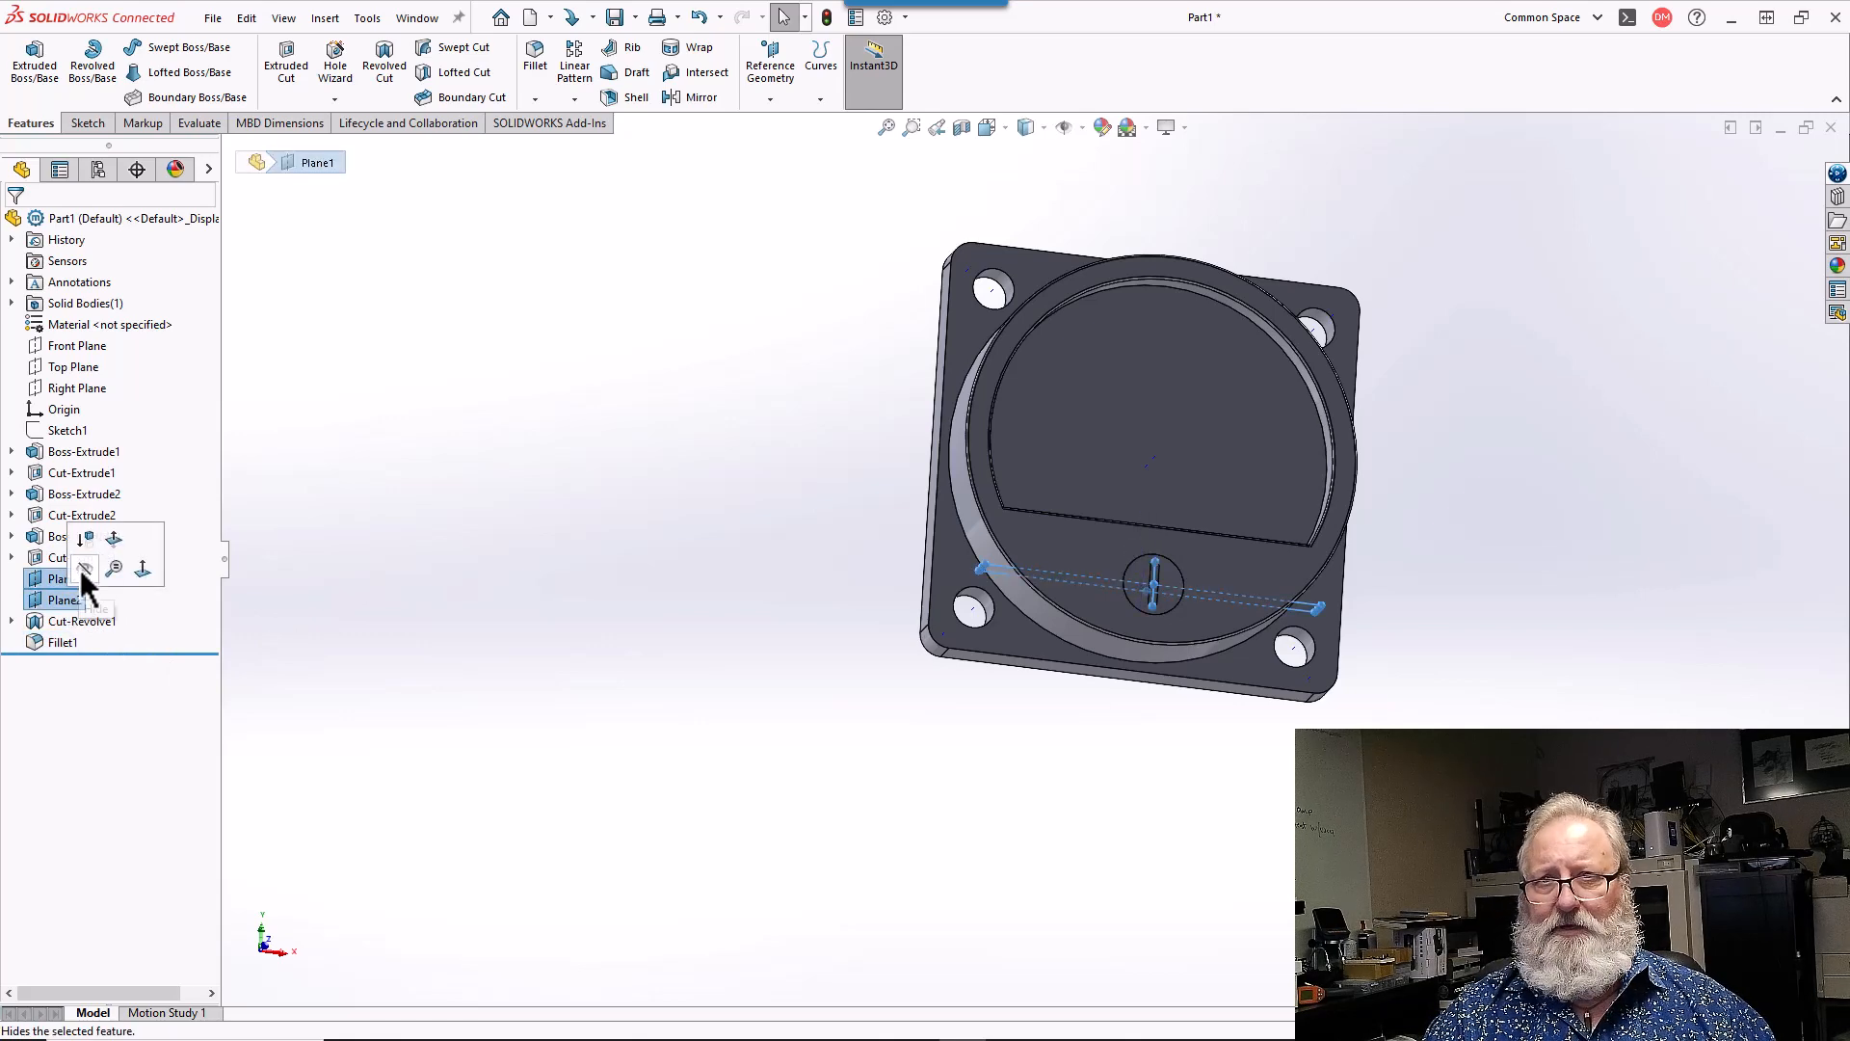
left_click(83, 568)
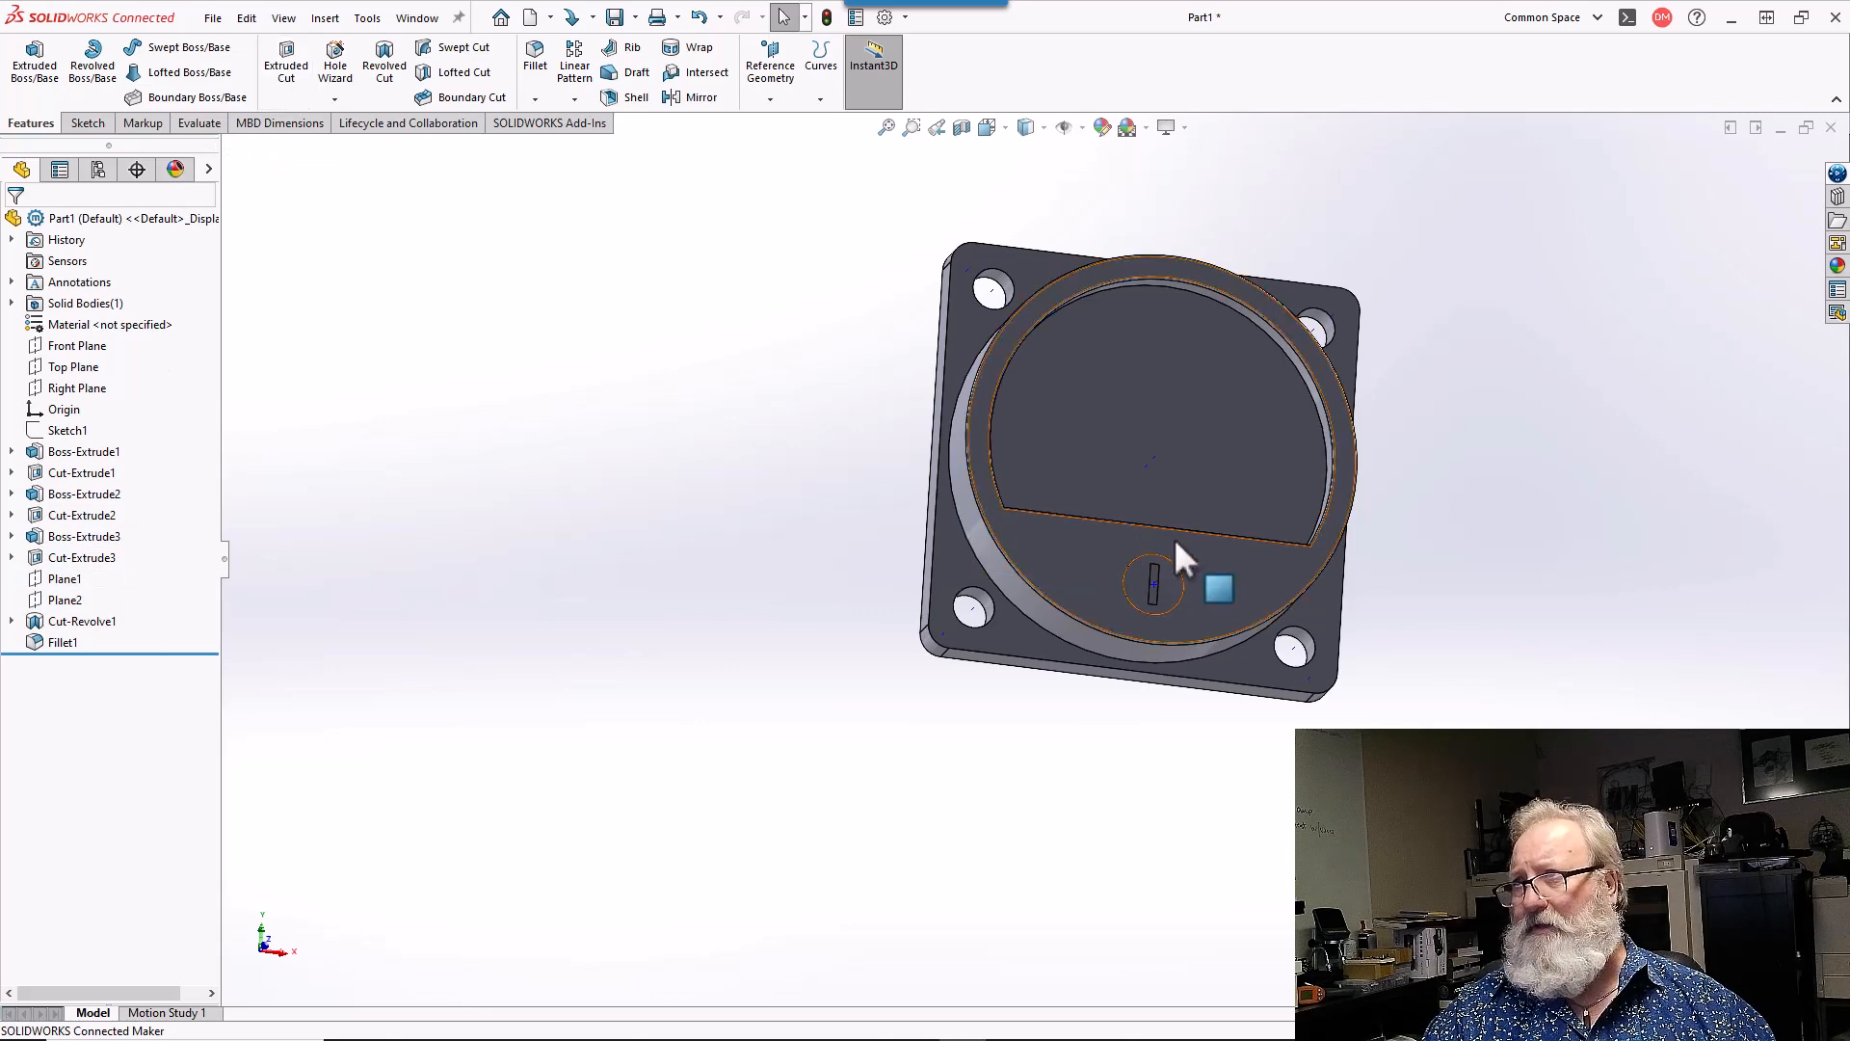
- Turn off the display of temporary axes on the part
middle_click_drag(1184, 627, 1099, 588)
scroll(1171, 416, "down", 5)
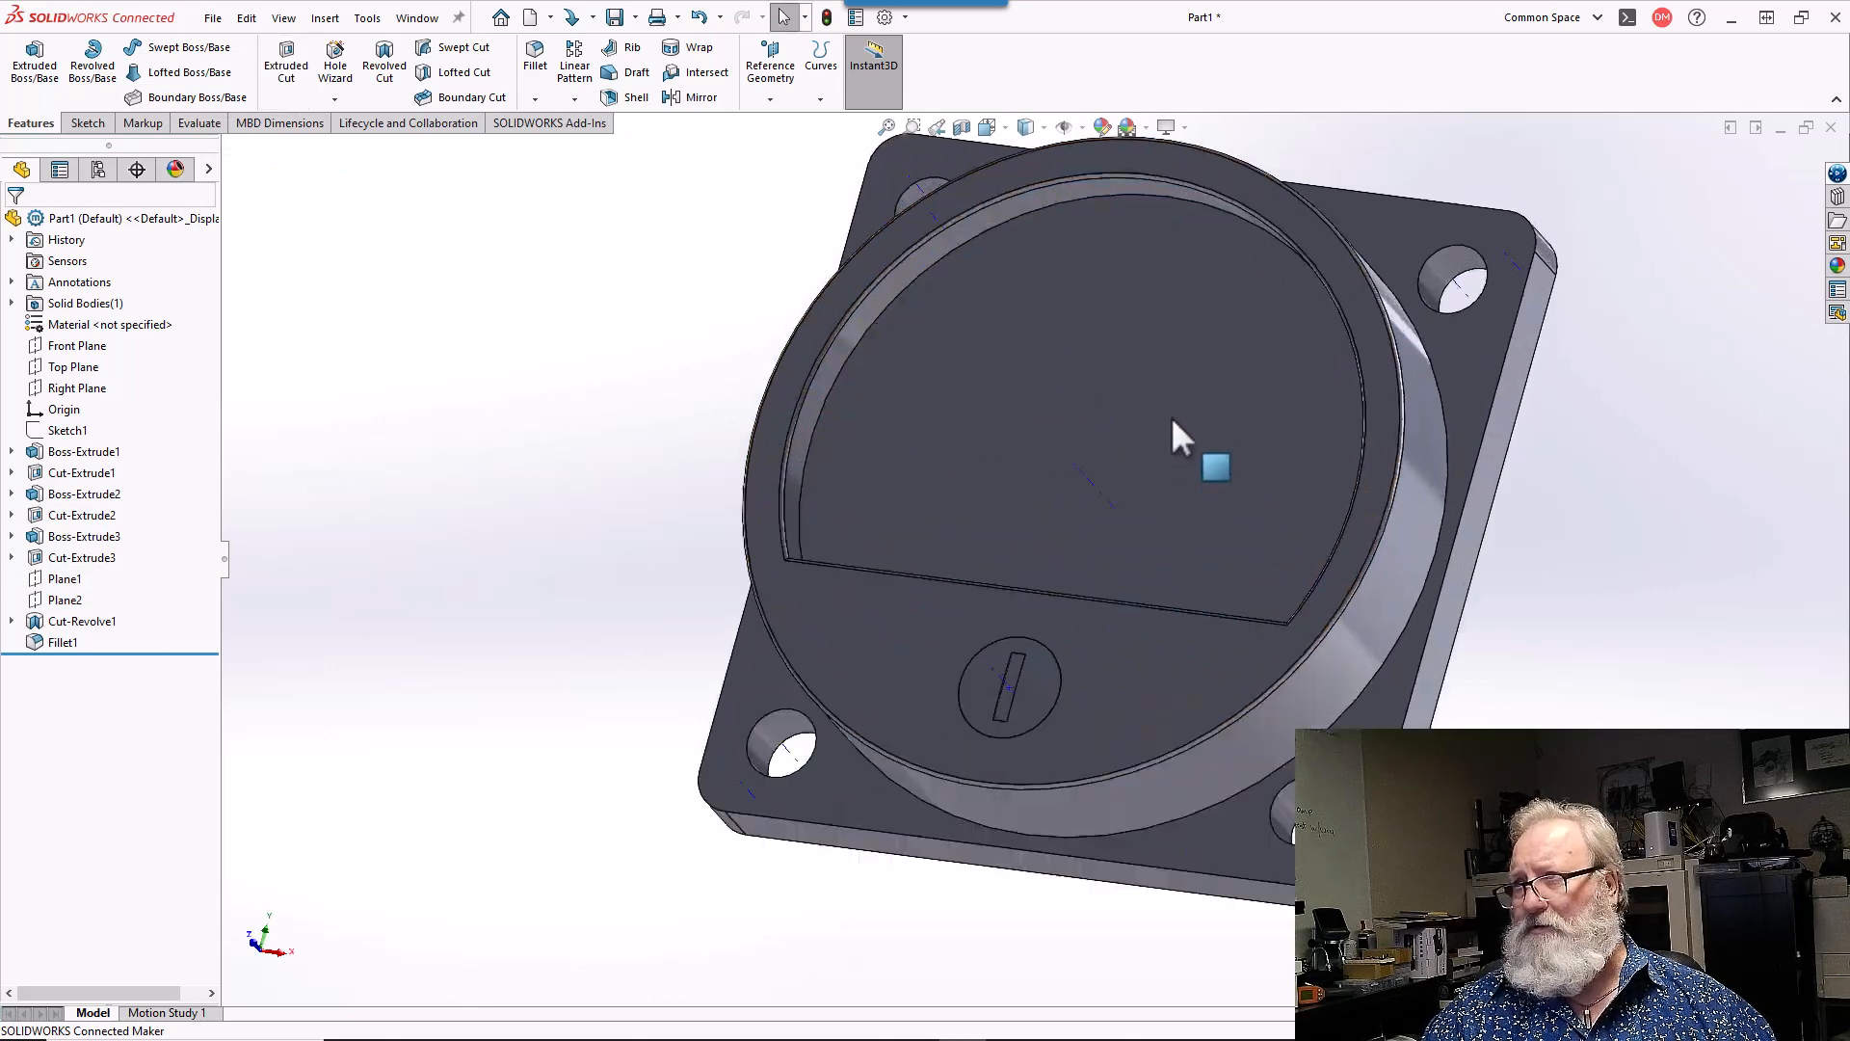
scroll(1022, 591, "down", 2)
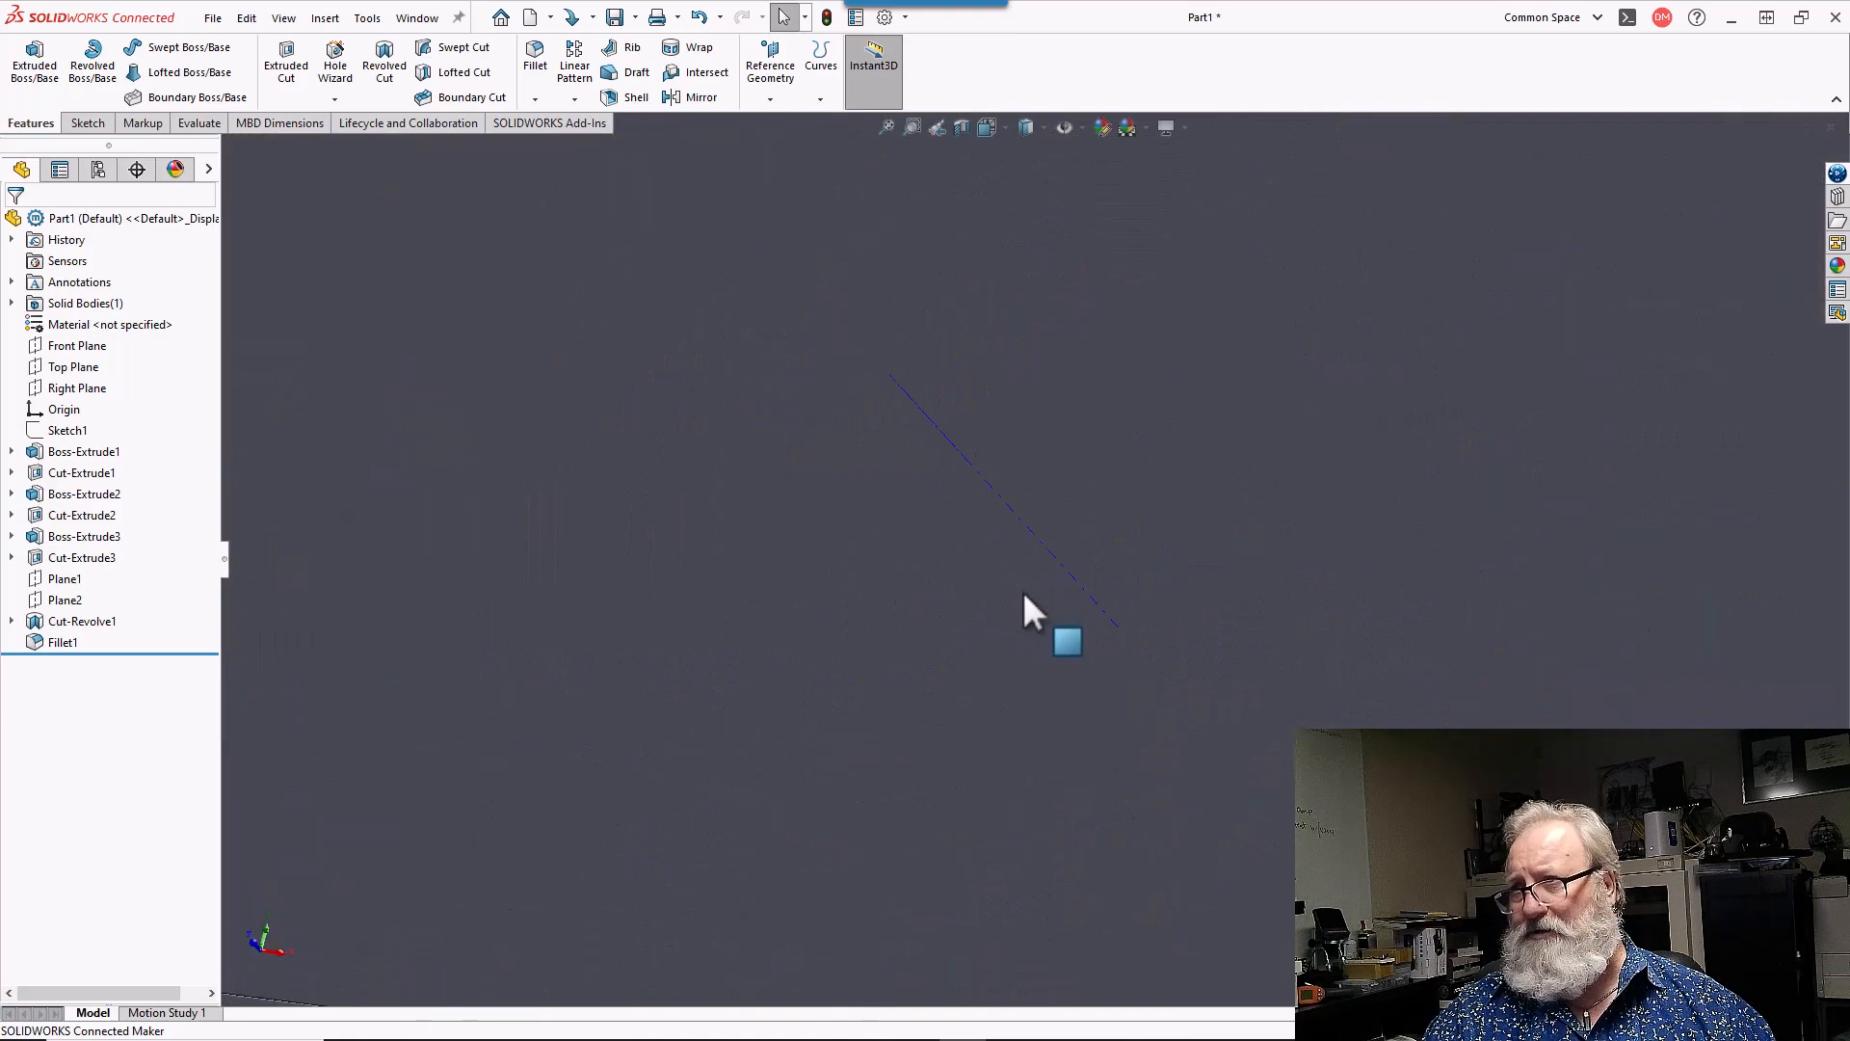
scroll(1014, 555, "up", 8)
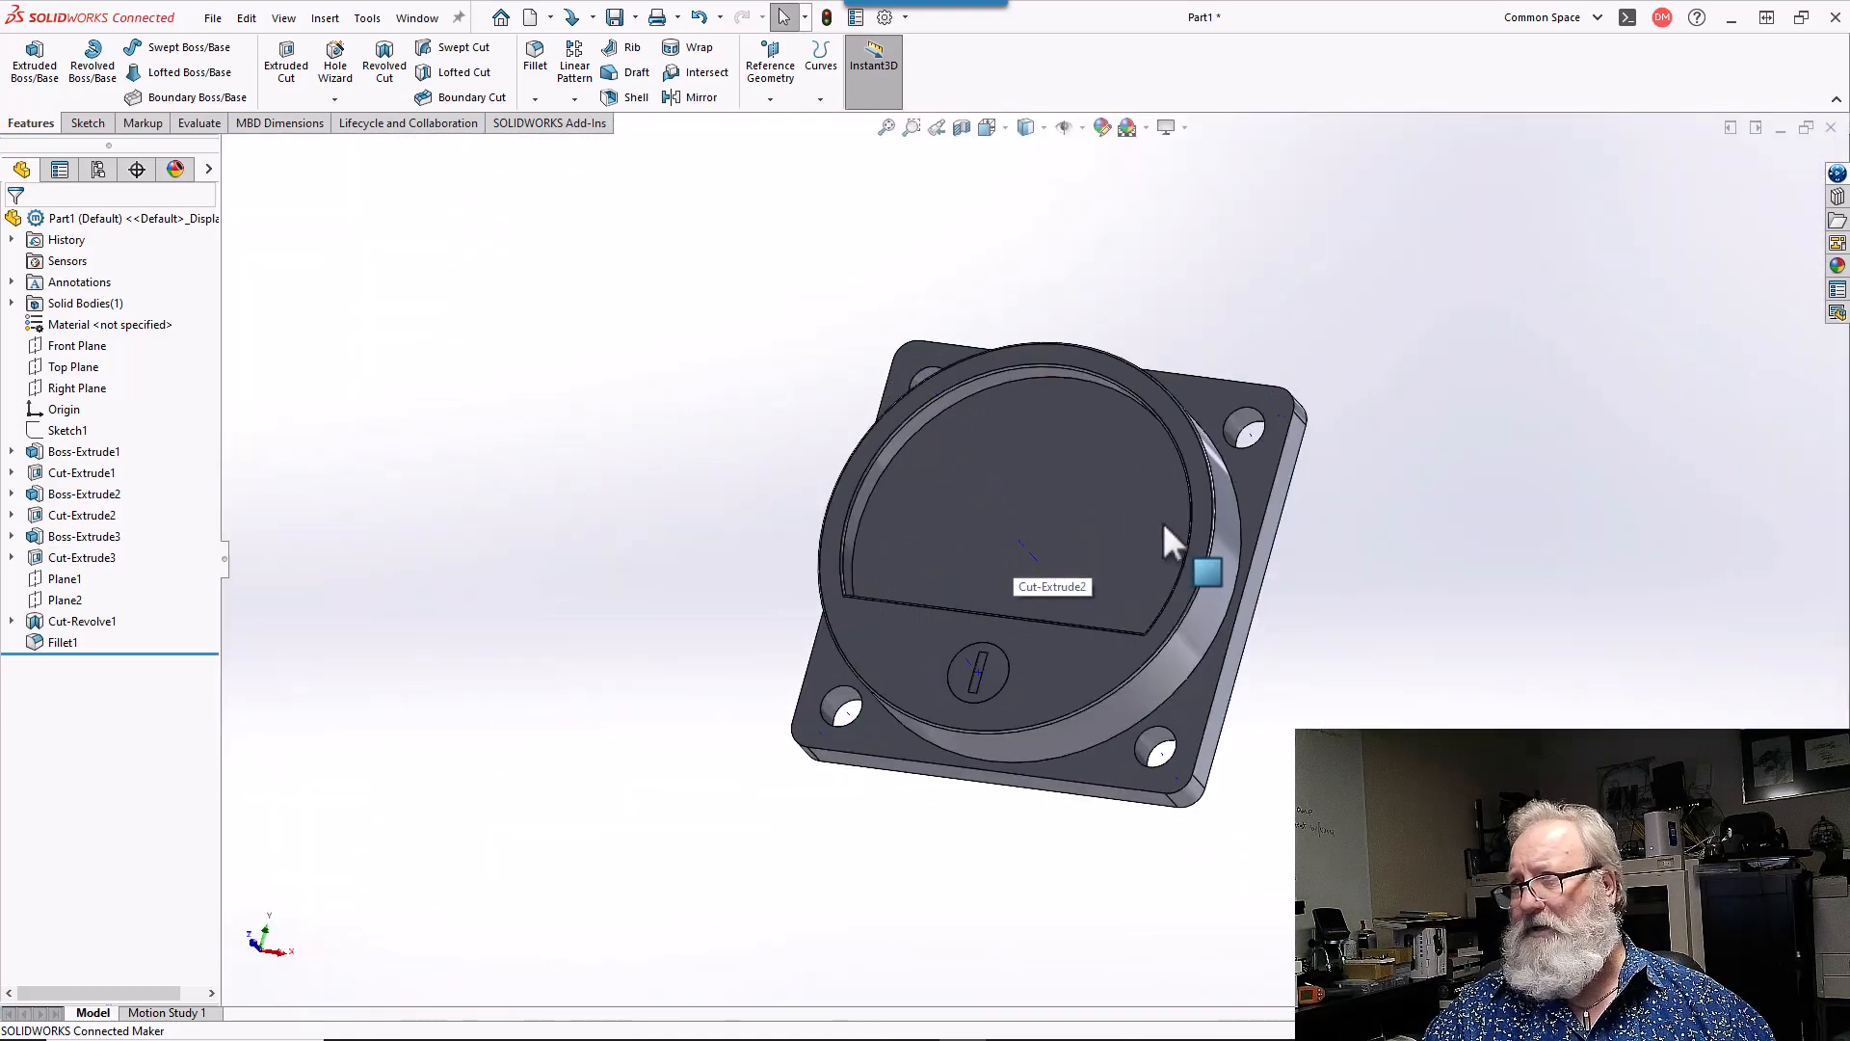
scroll(1239, 495, "down", 7)
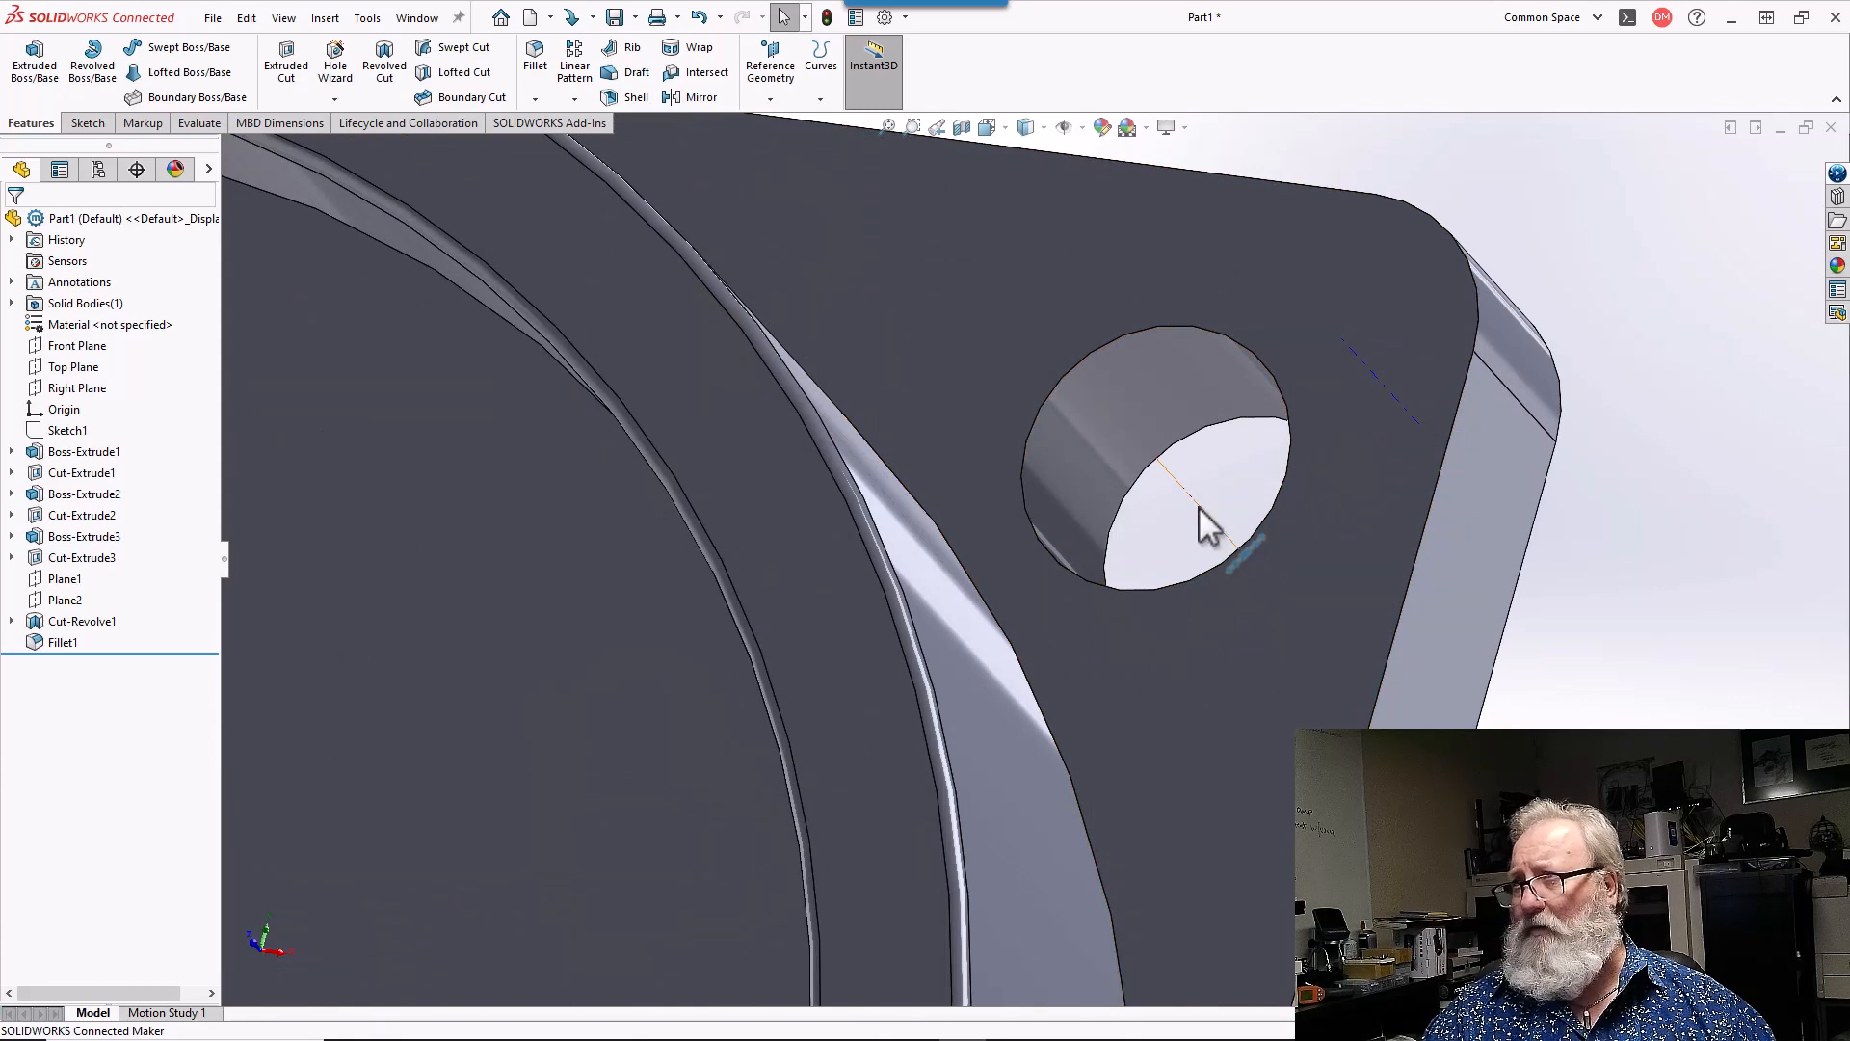
scroll(1198, 506, "up", 9)
middle_click_drag(812, 613, 821, 492)
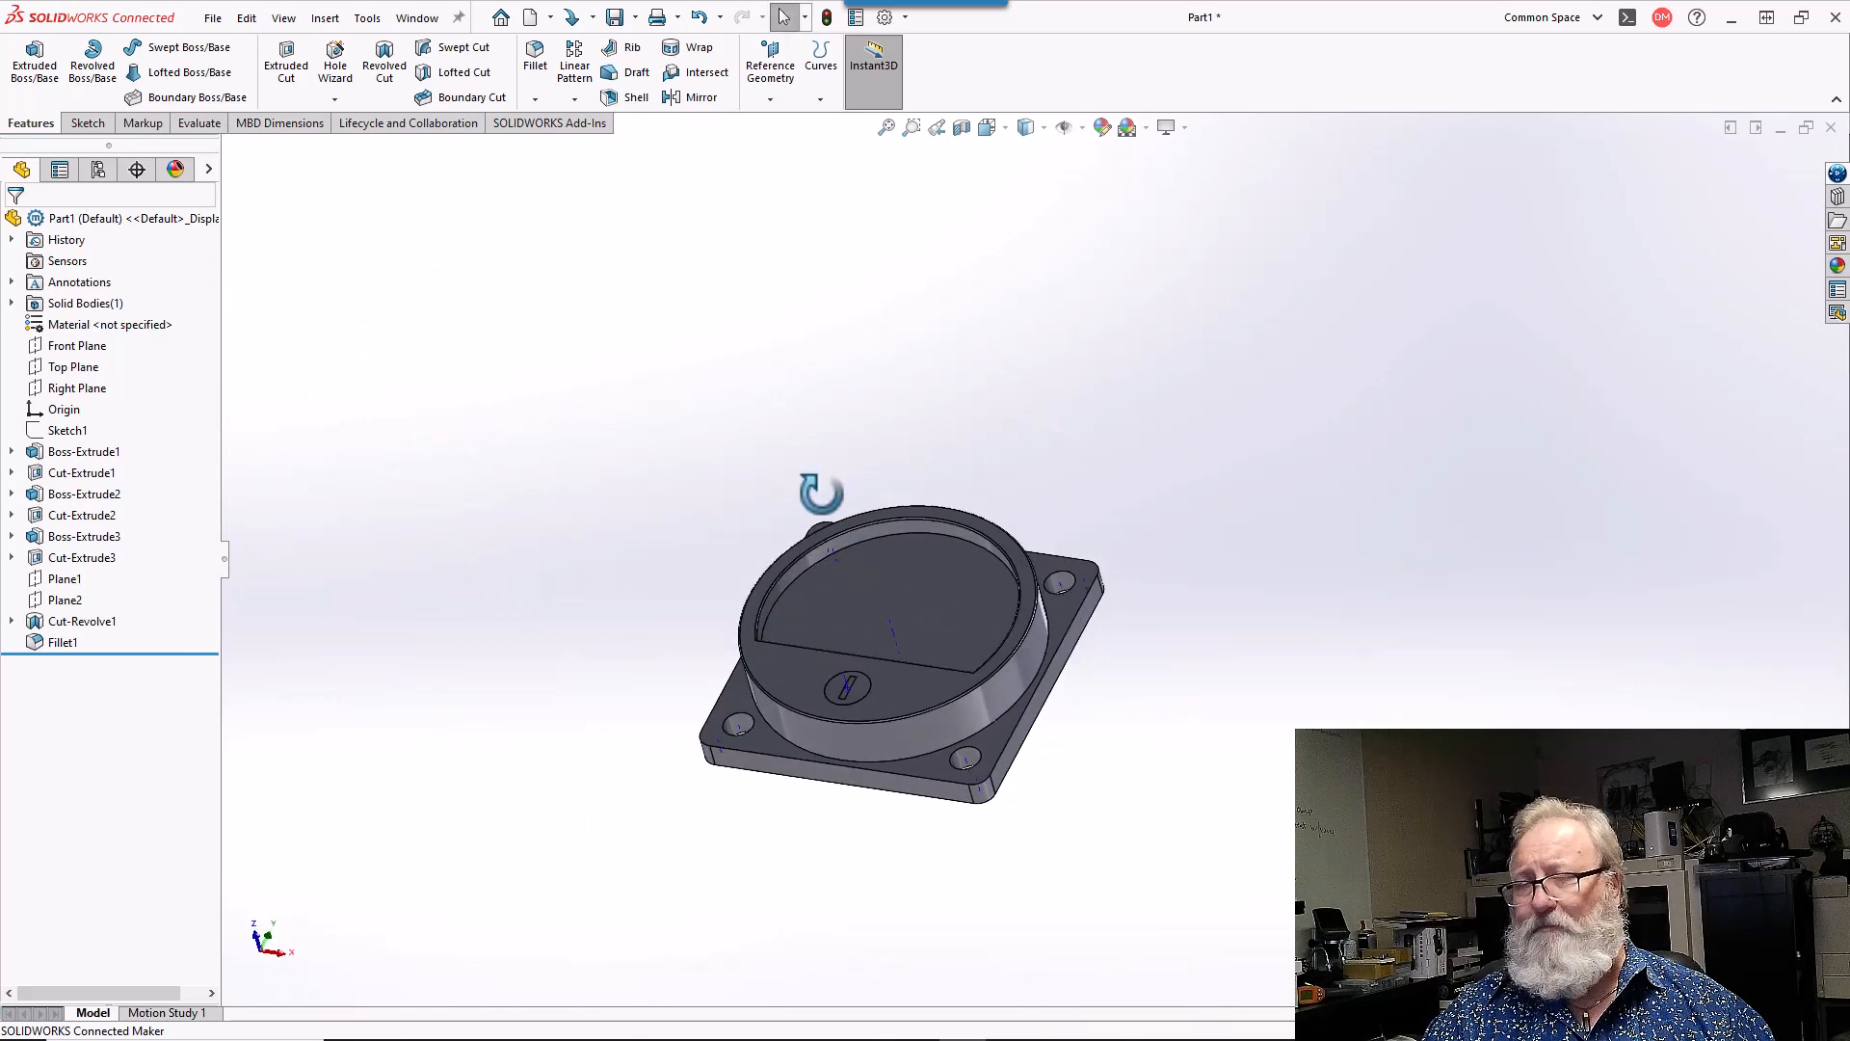
left_click(285, 19)
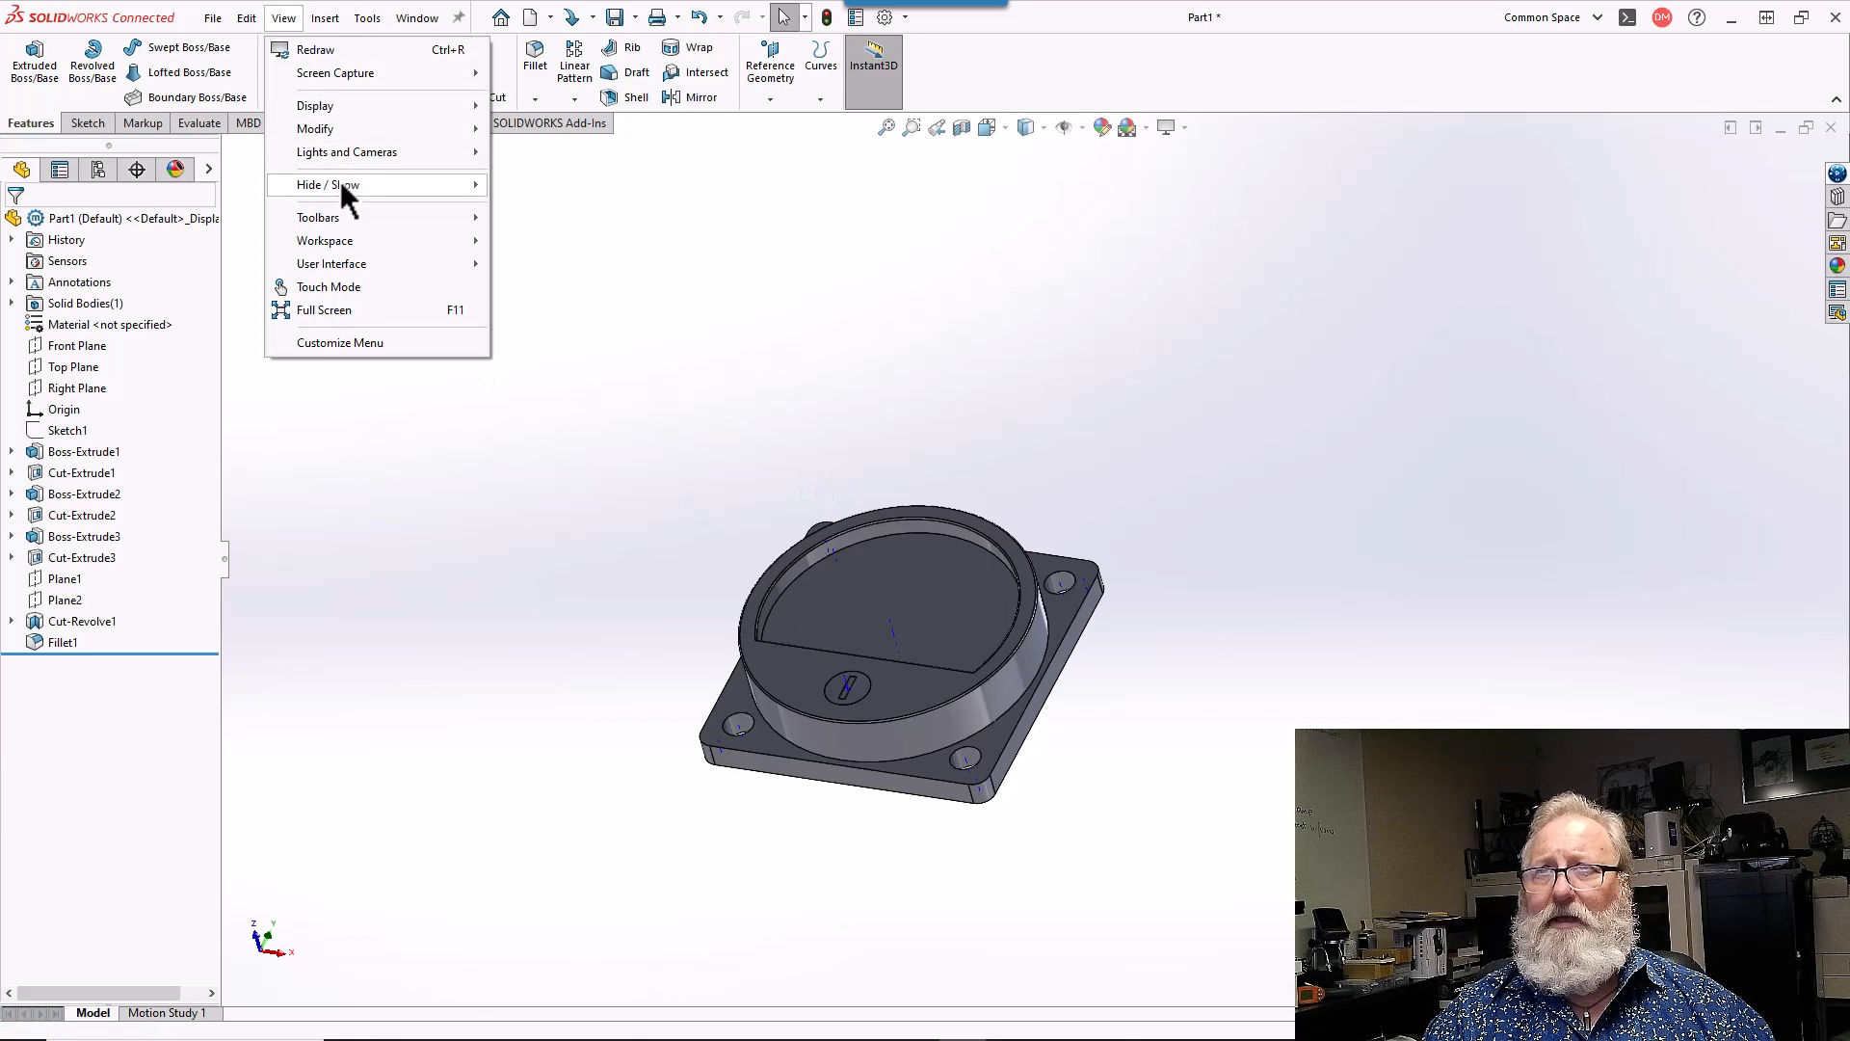
mouse_move(340, 183)
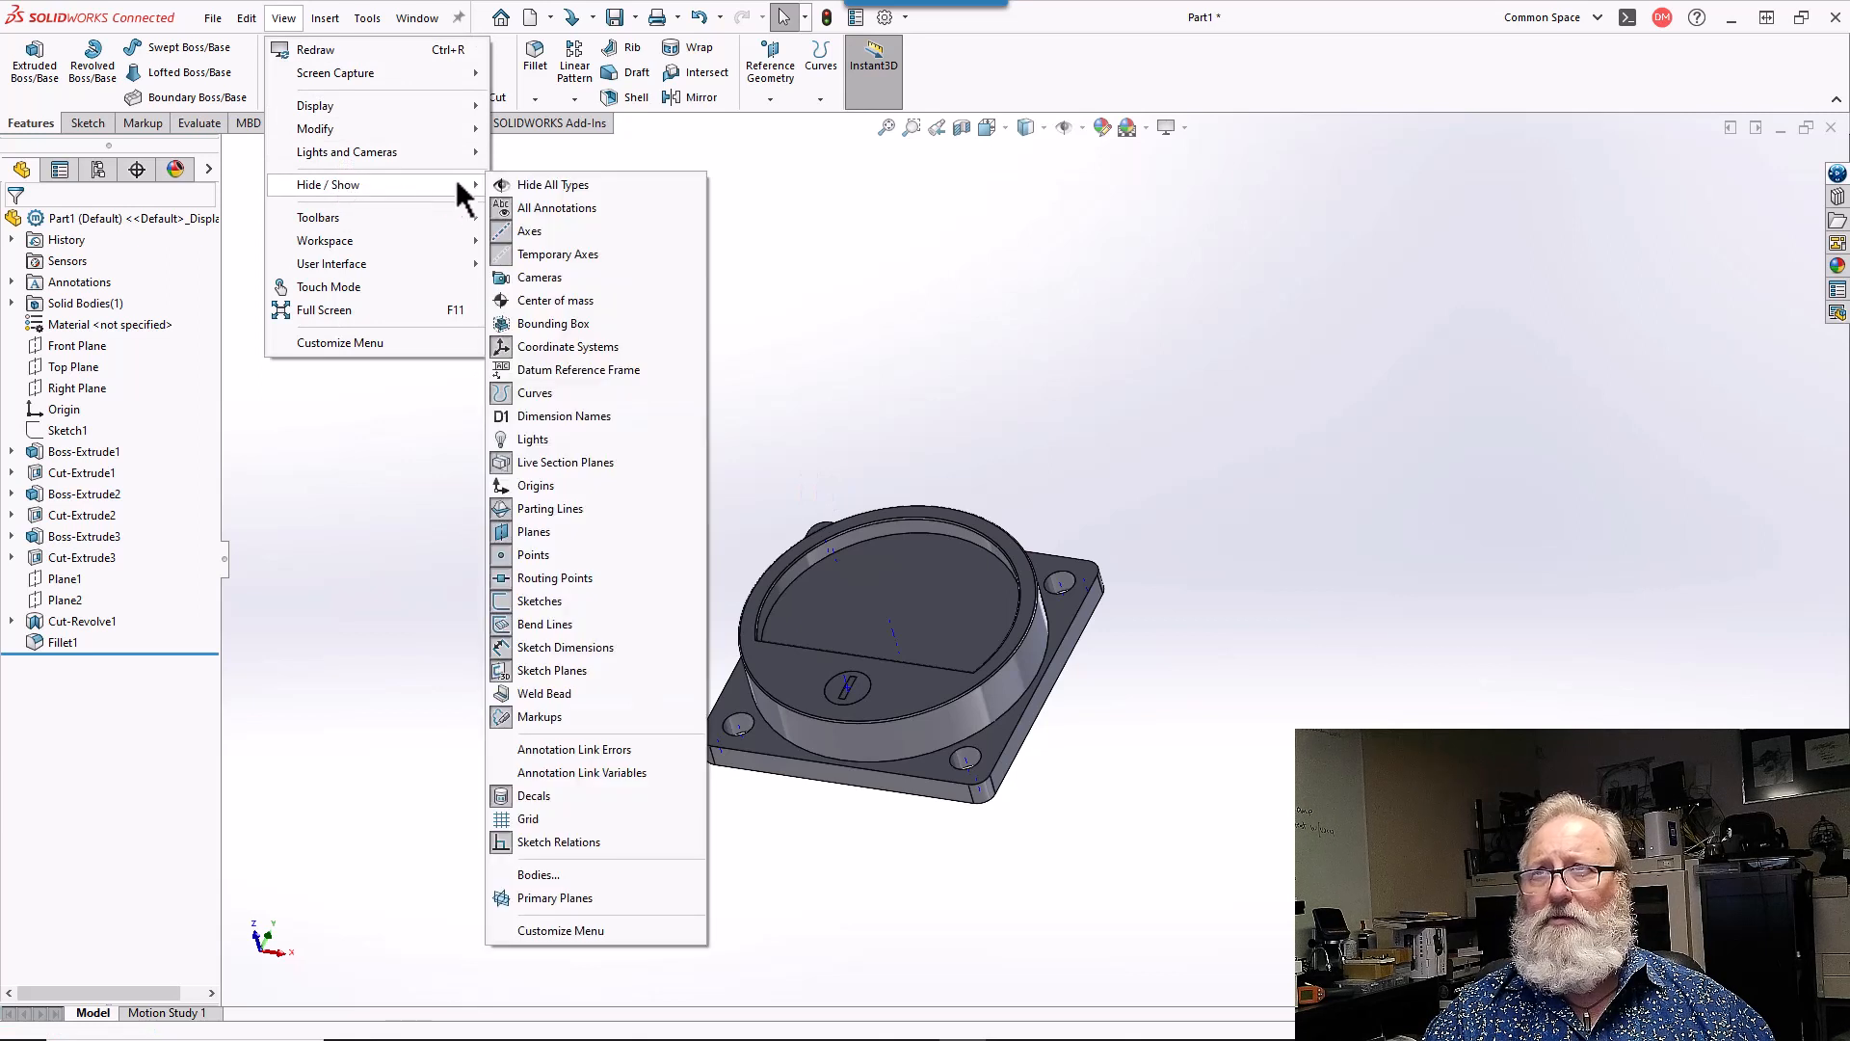
left_click(580, 253)
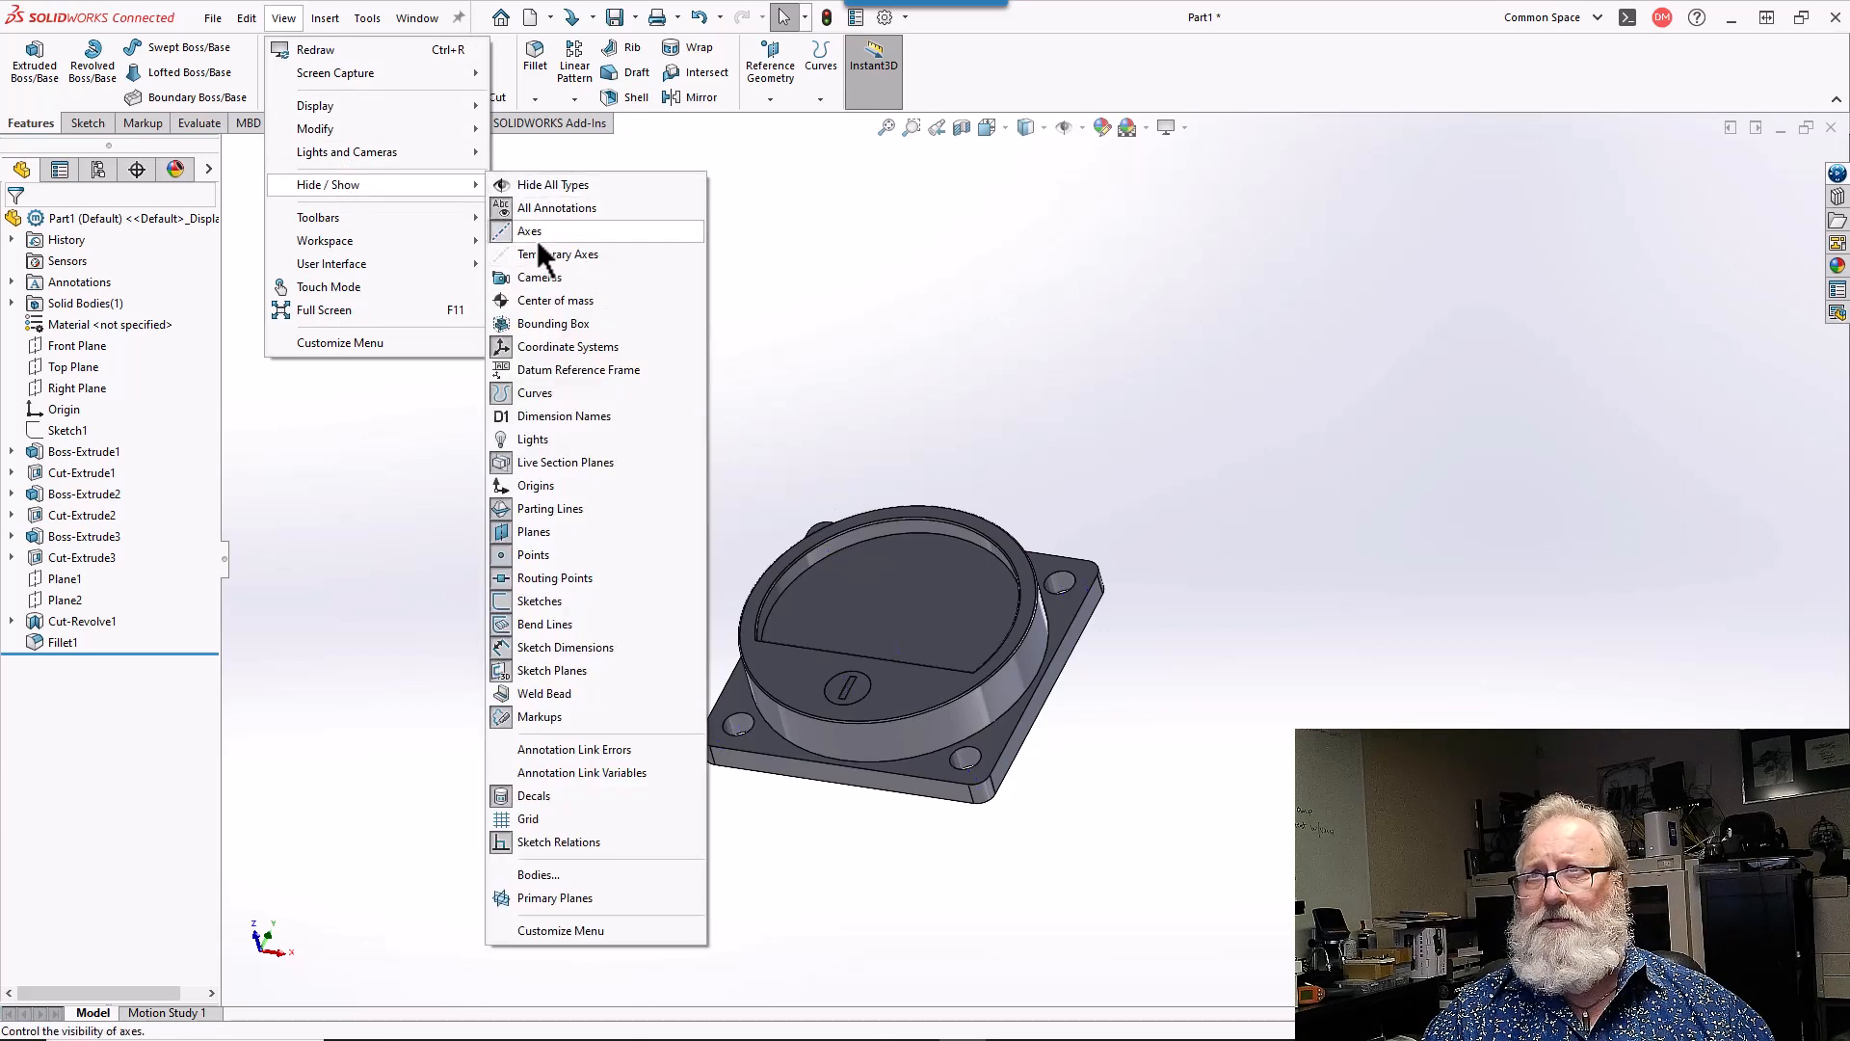
left_click(855, 271)
- Start a new sketch on the flat back face of the square flange
middle_click_drag(1089, 564, 1209, 802)
key("ctrl+6")
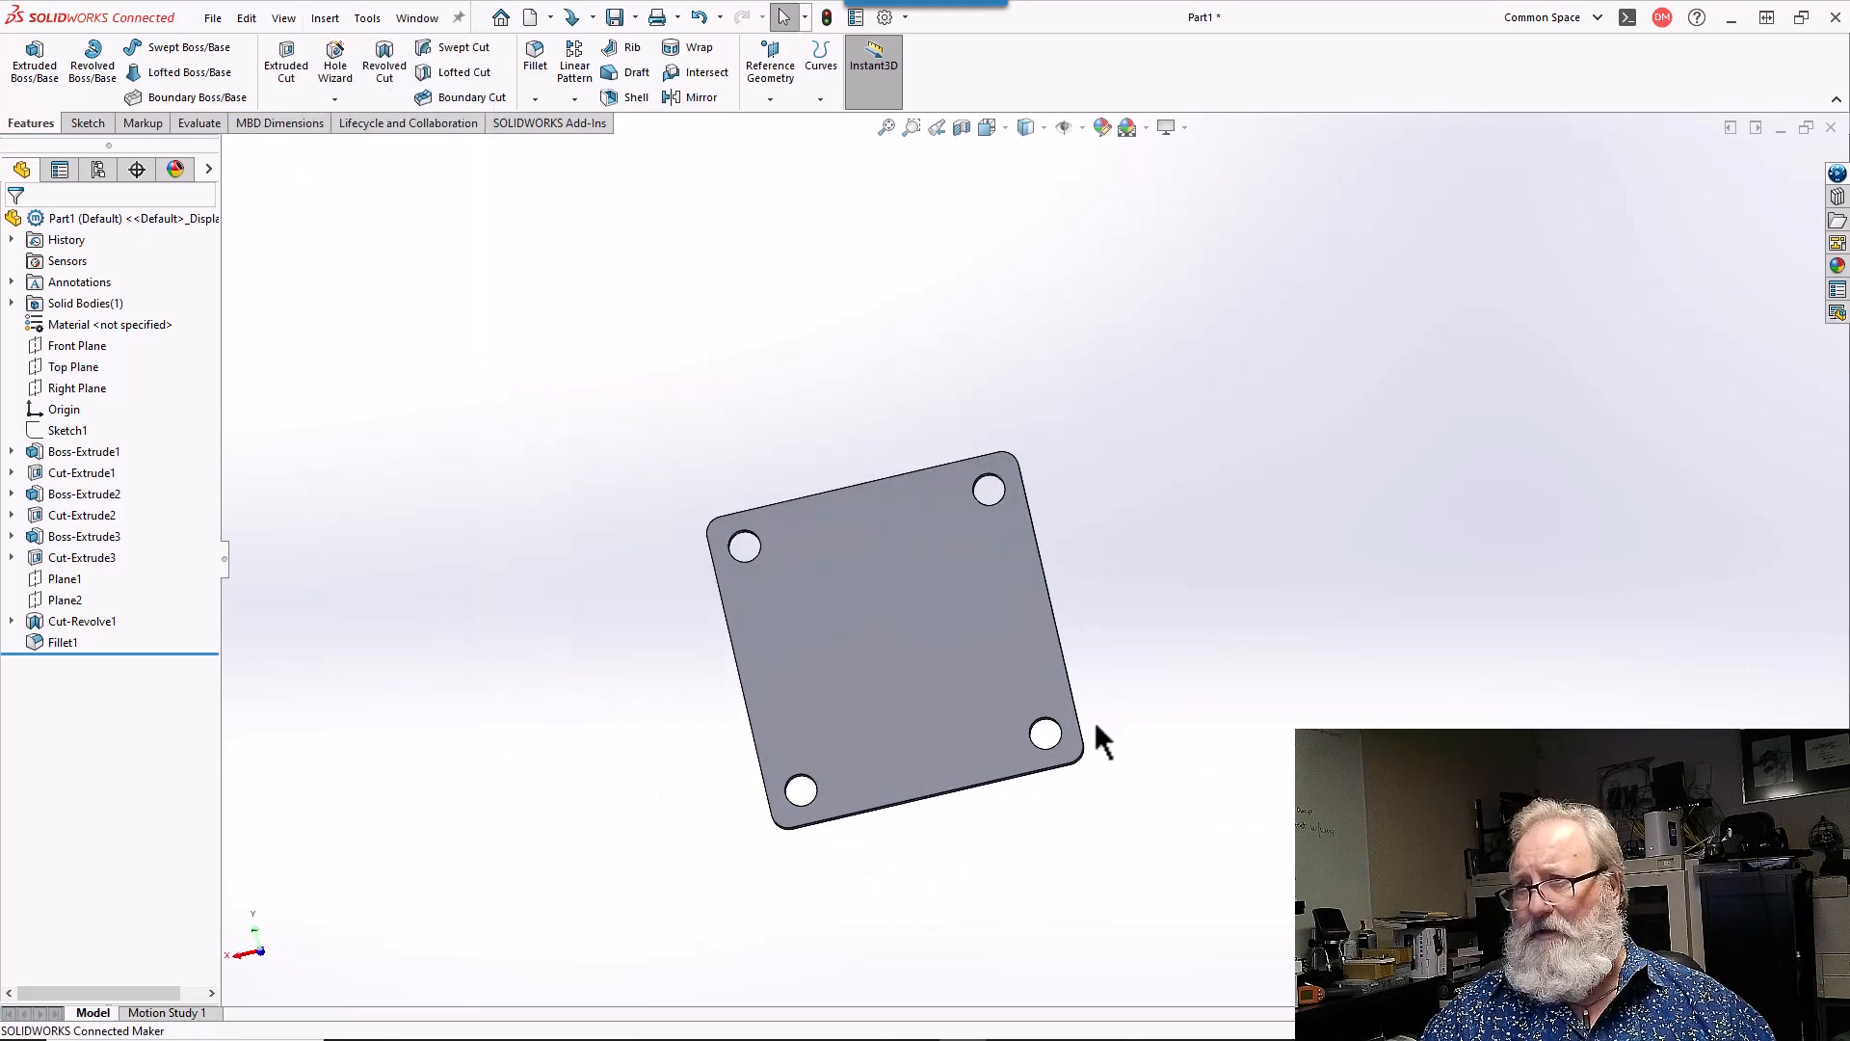
left_click(934, 617)
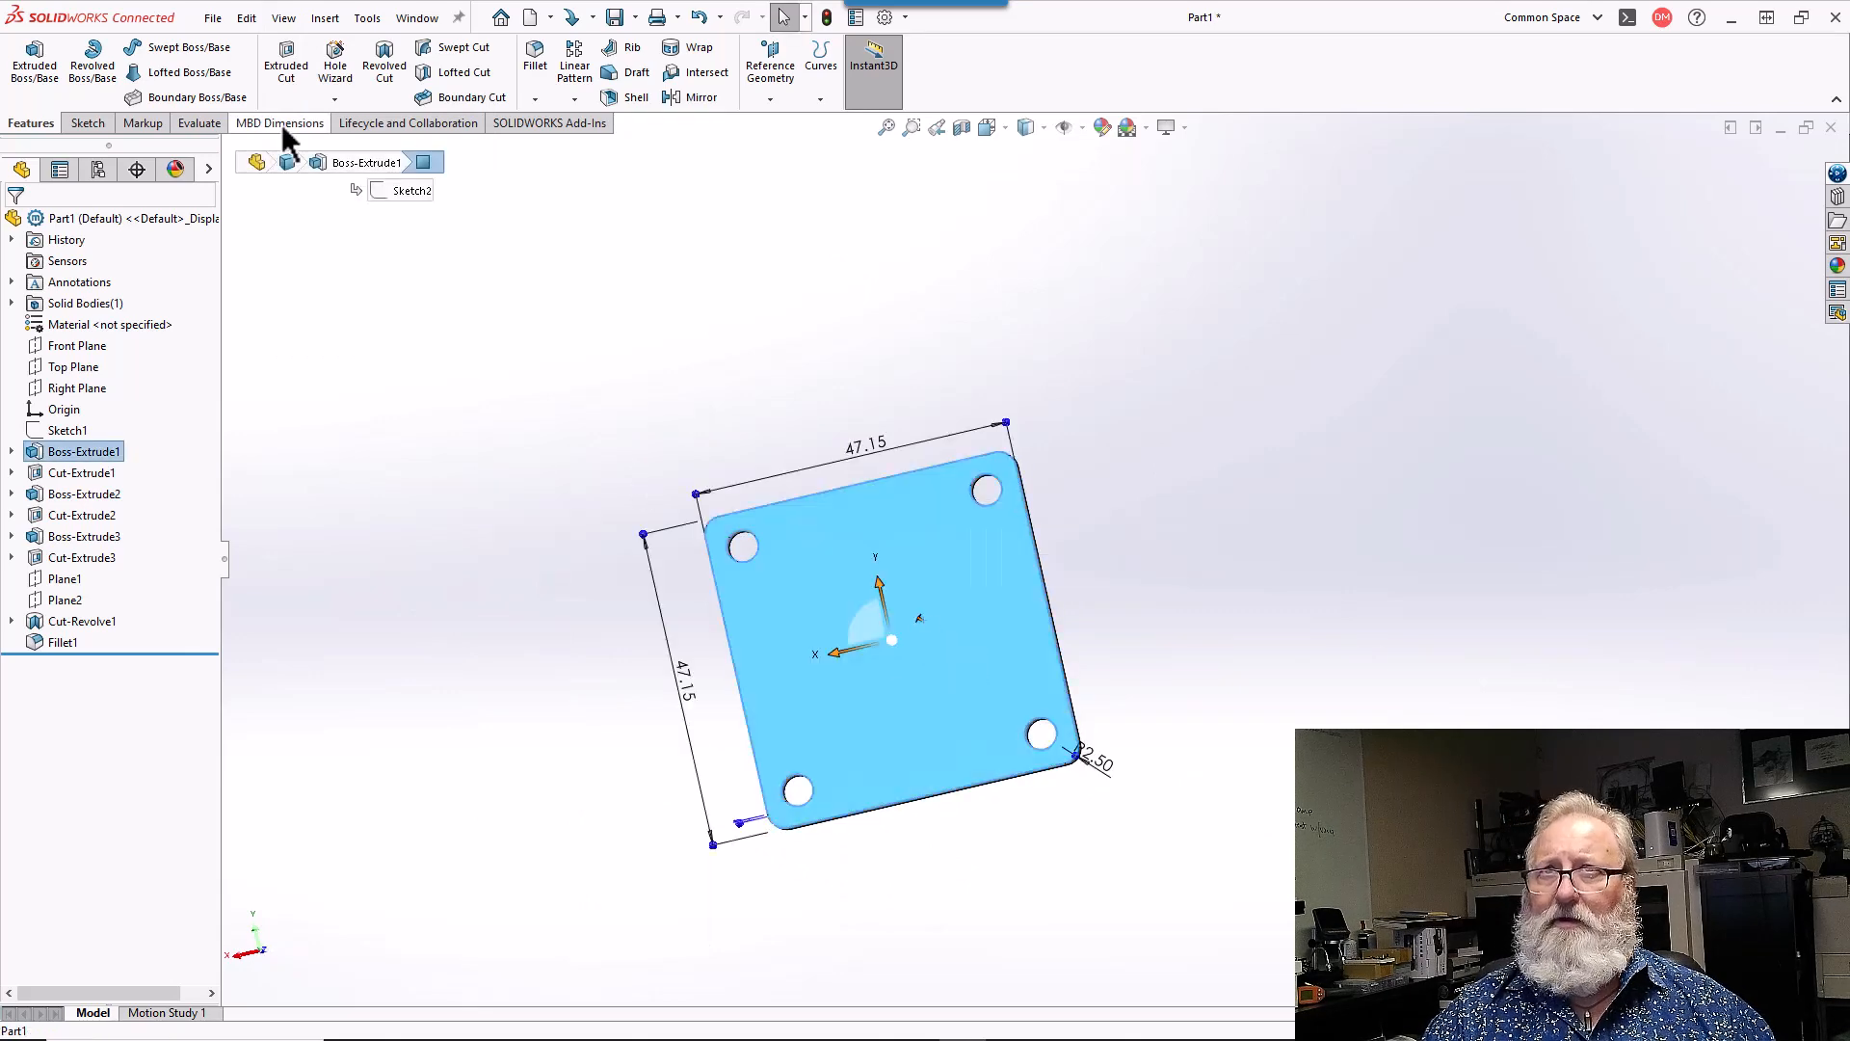
left_click(89, 123)
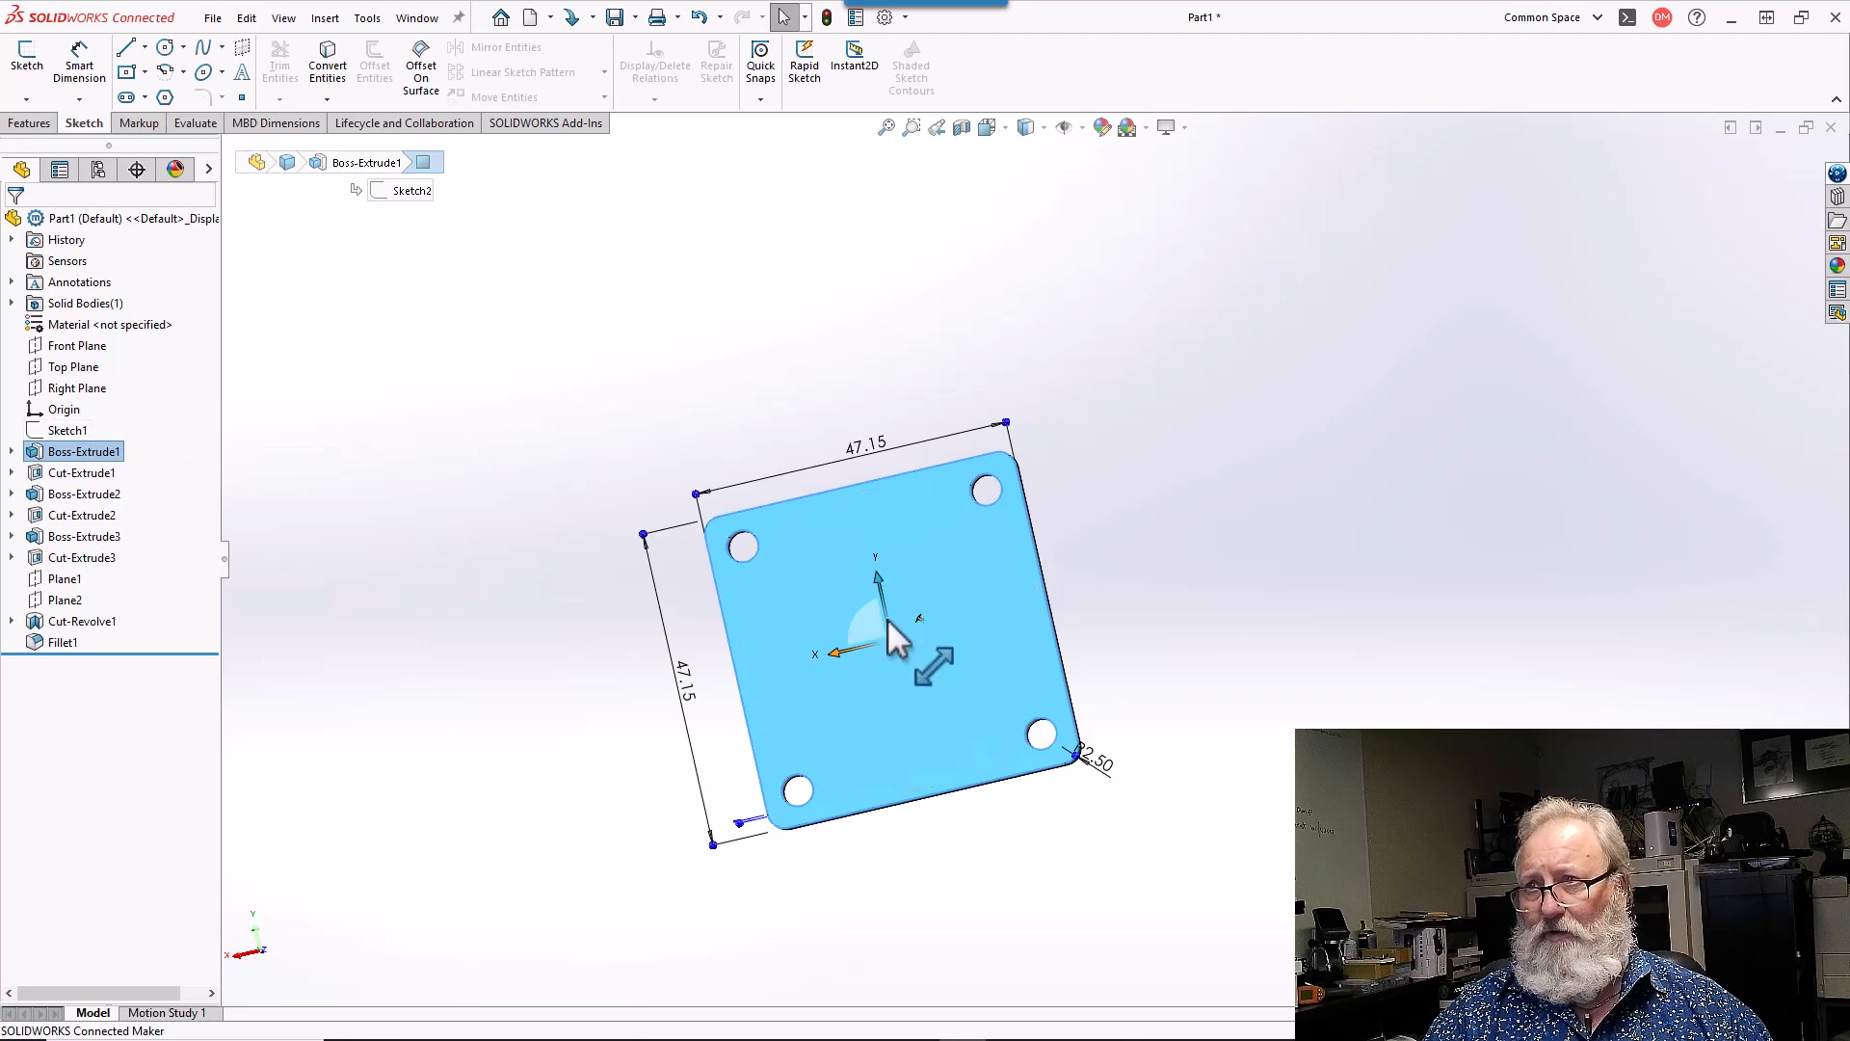
left_click(35, 125)
left_click(87, 125)
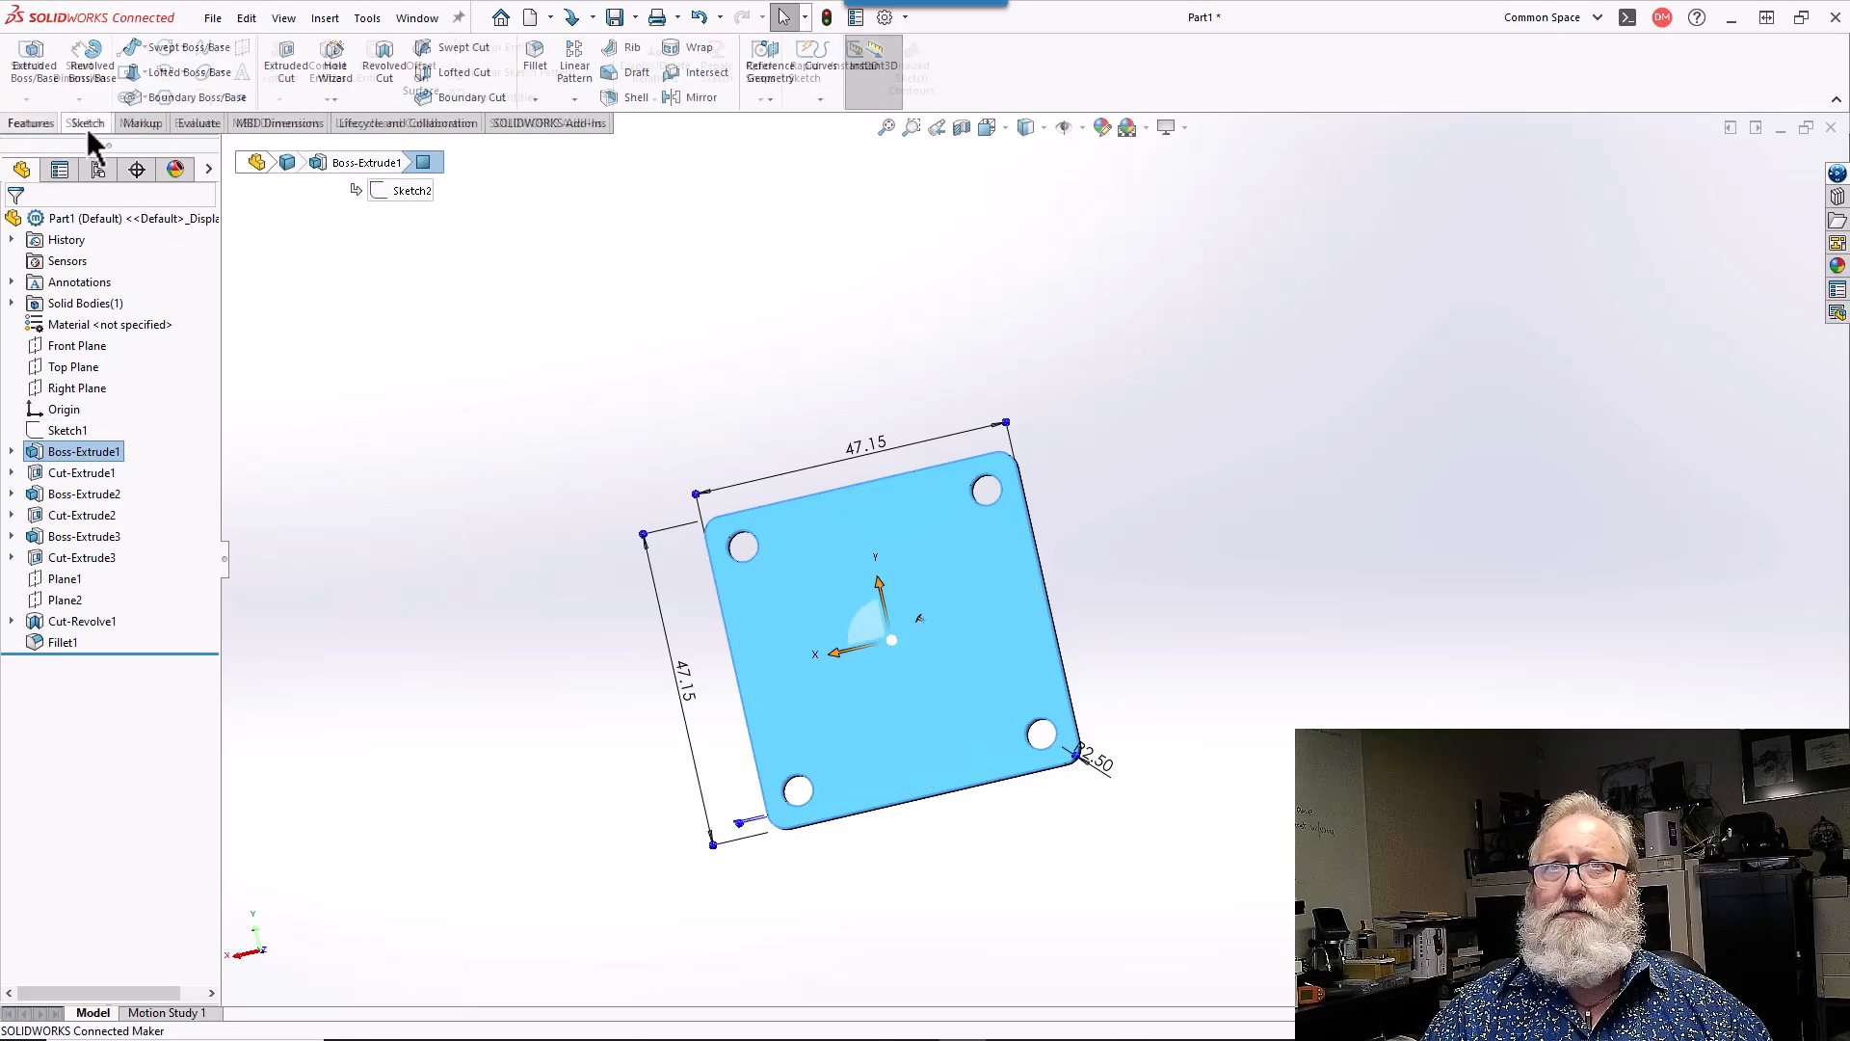
left_click(27, 68)
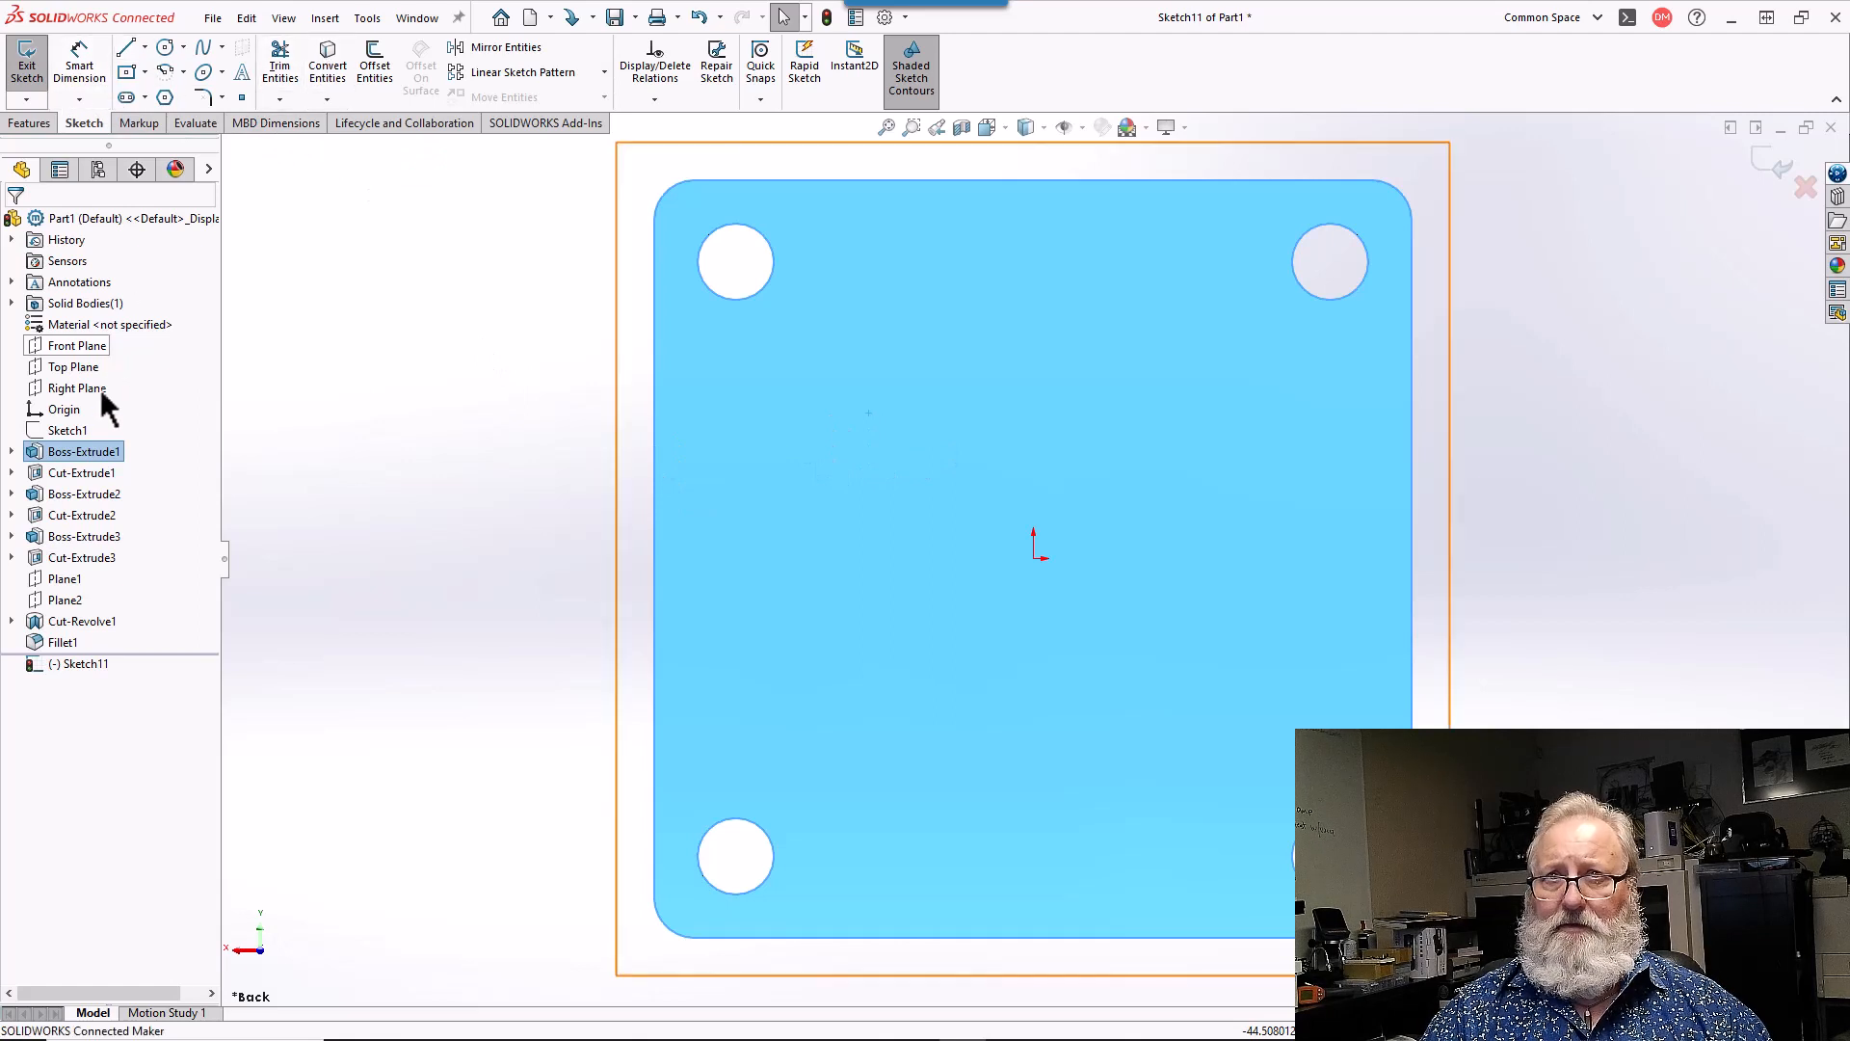
- Try to convert the circle of Sketch1 into the new back-face sketch
left_click(72, 428)
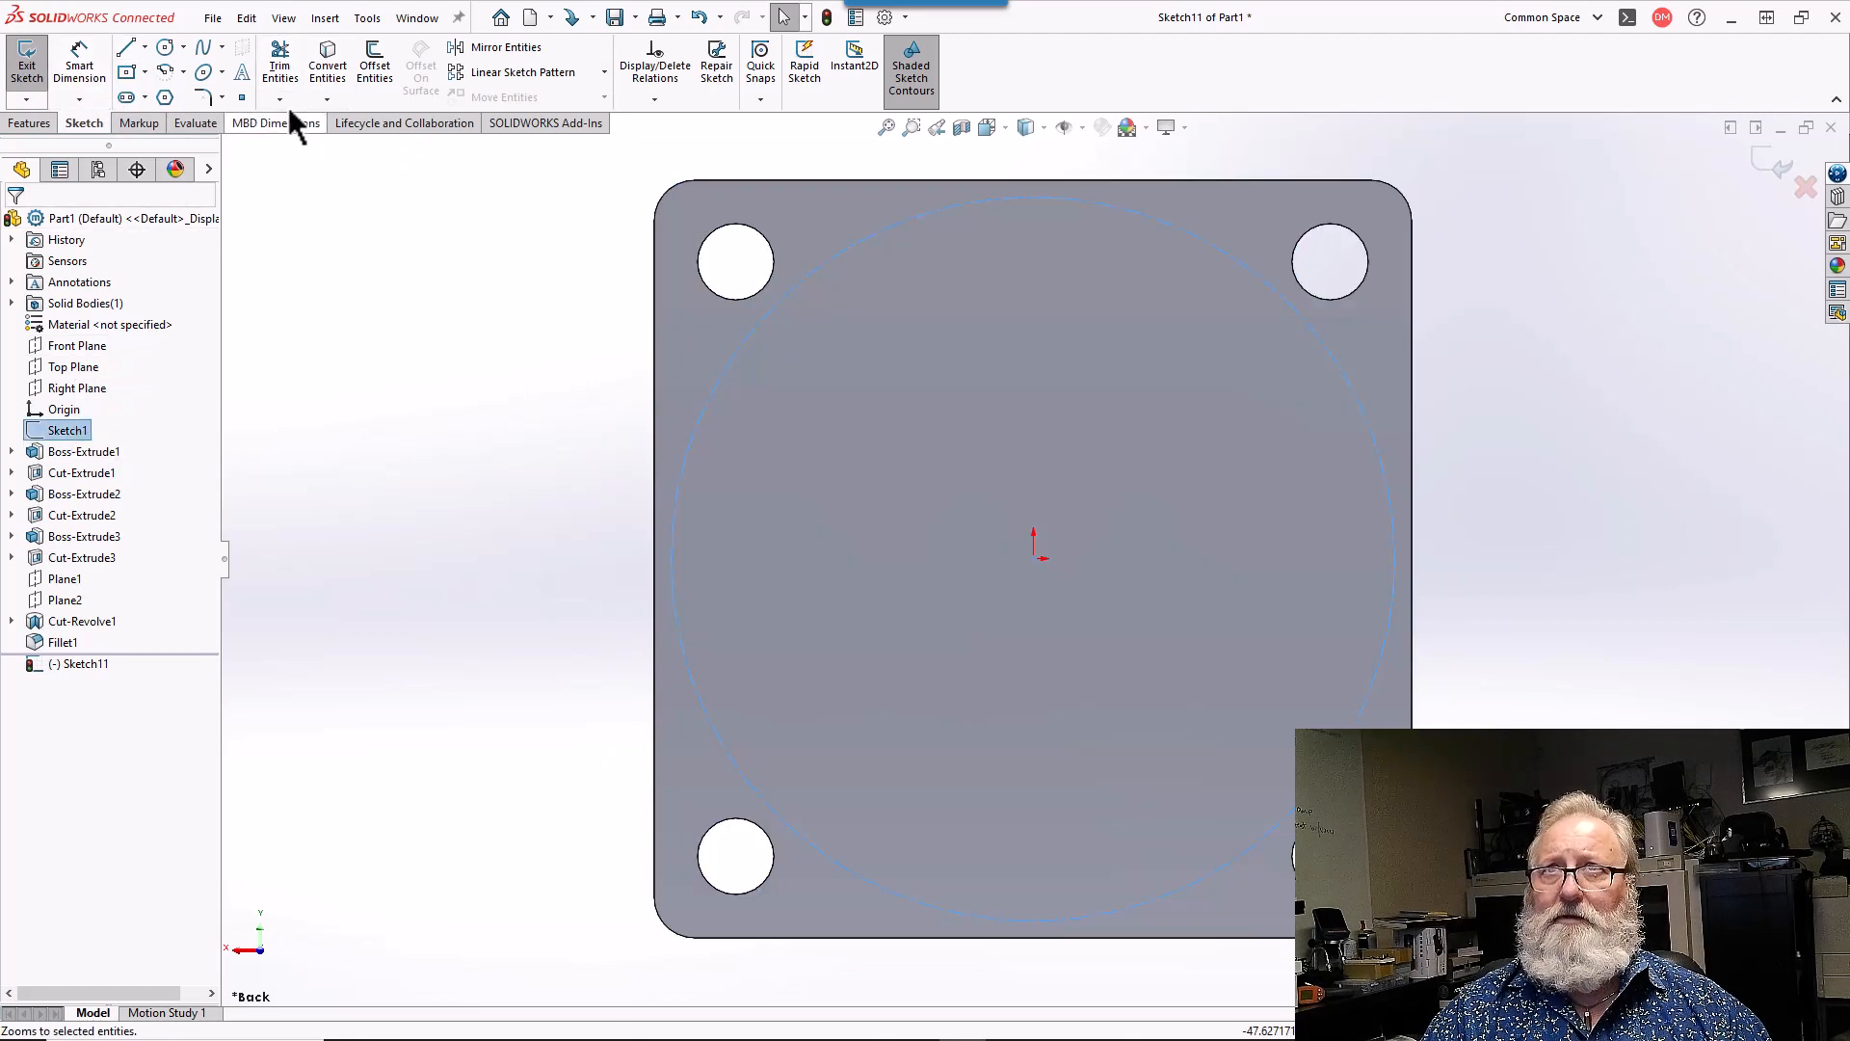
left_click(314, 58)
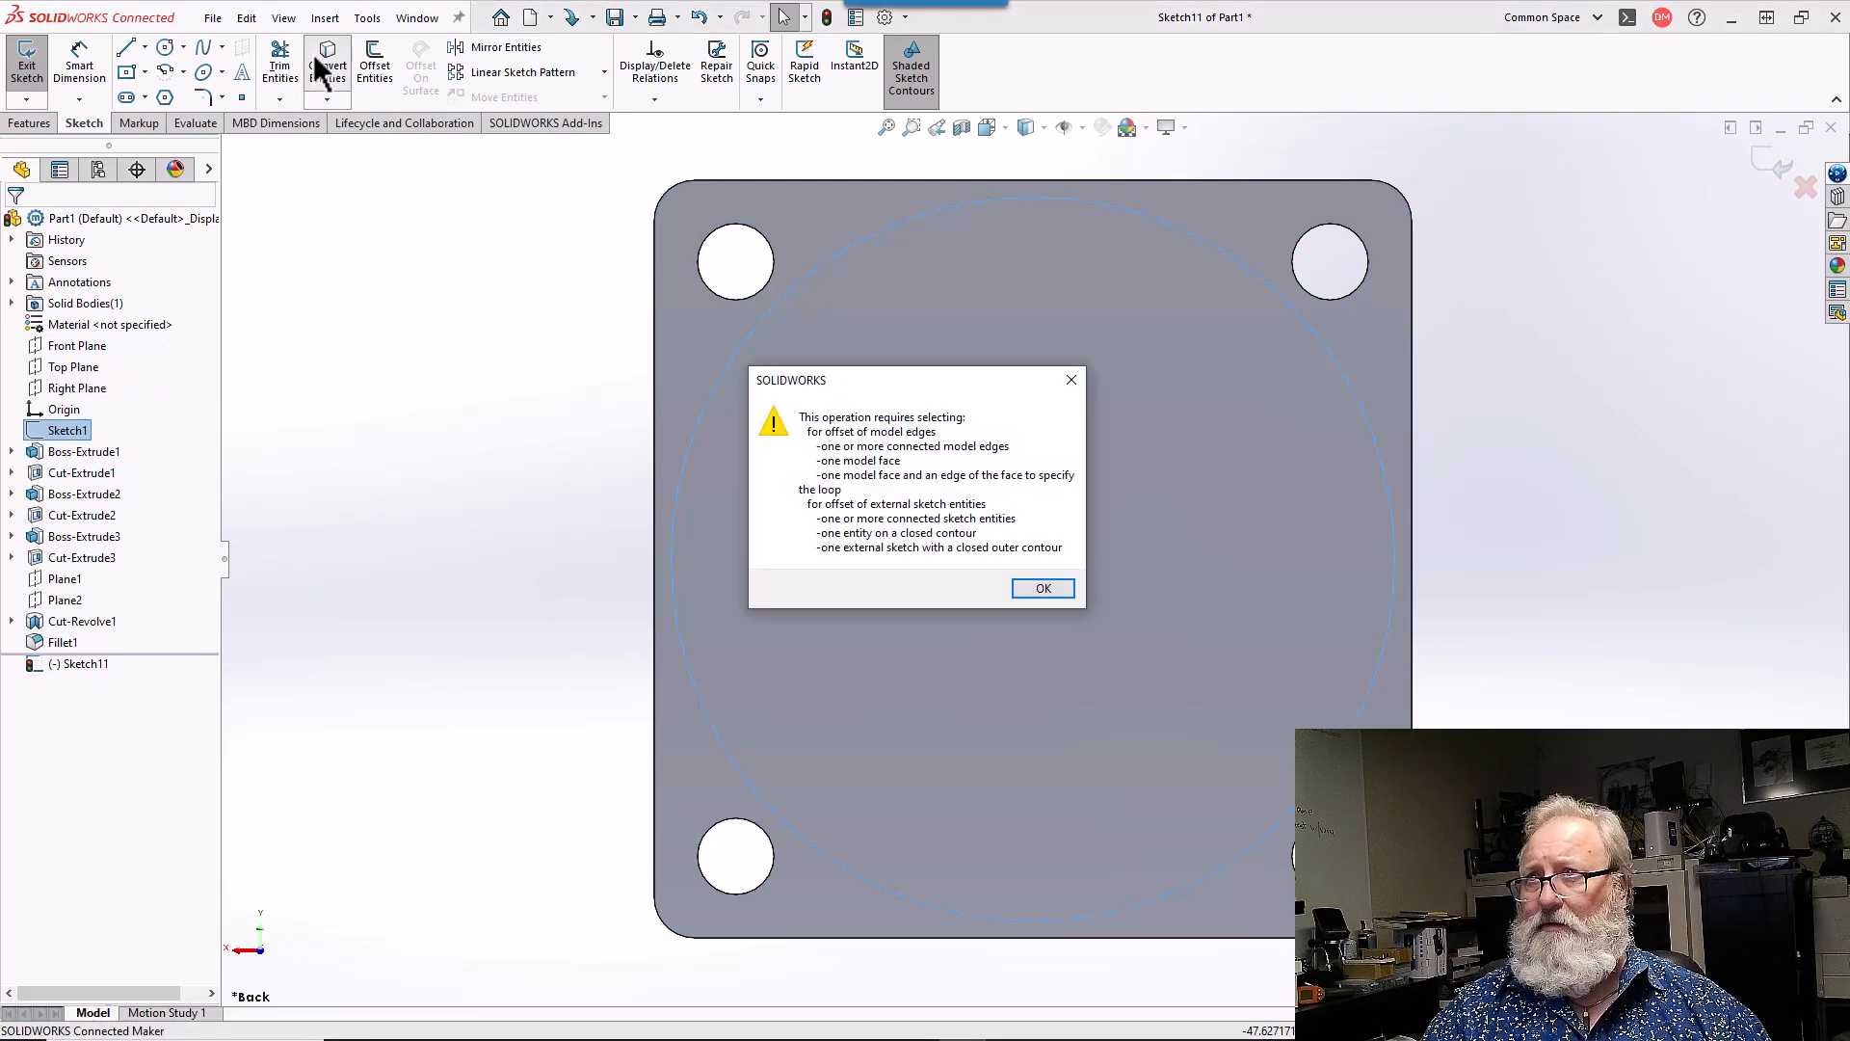
left_click(1043, 588)
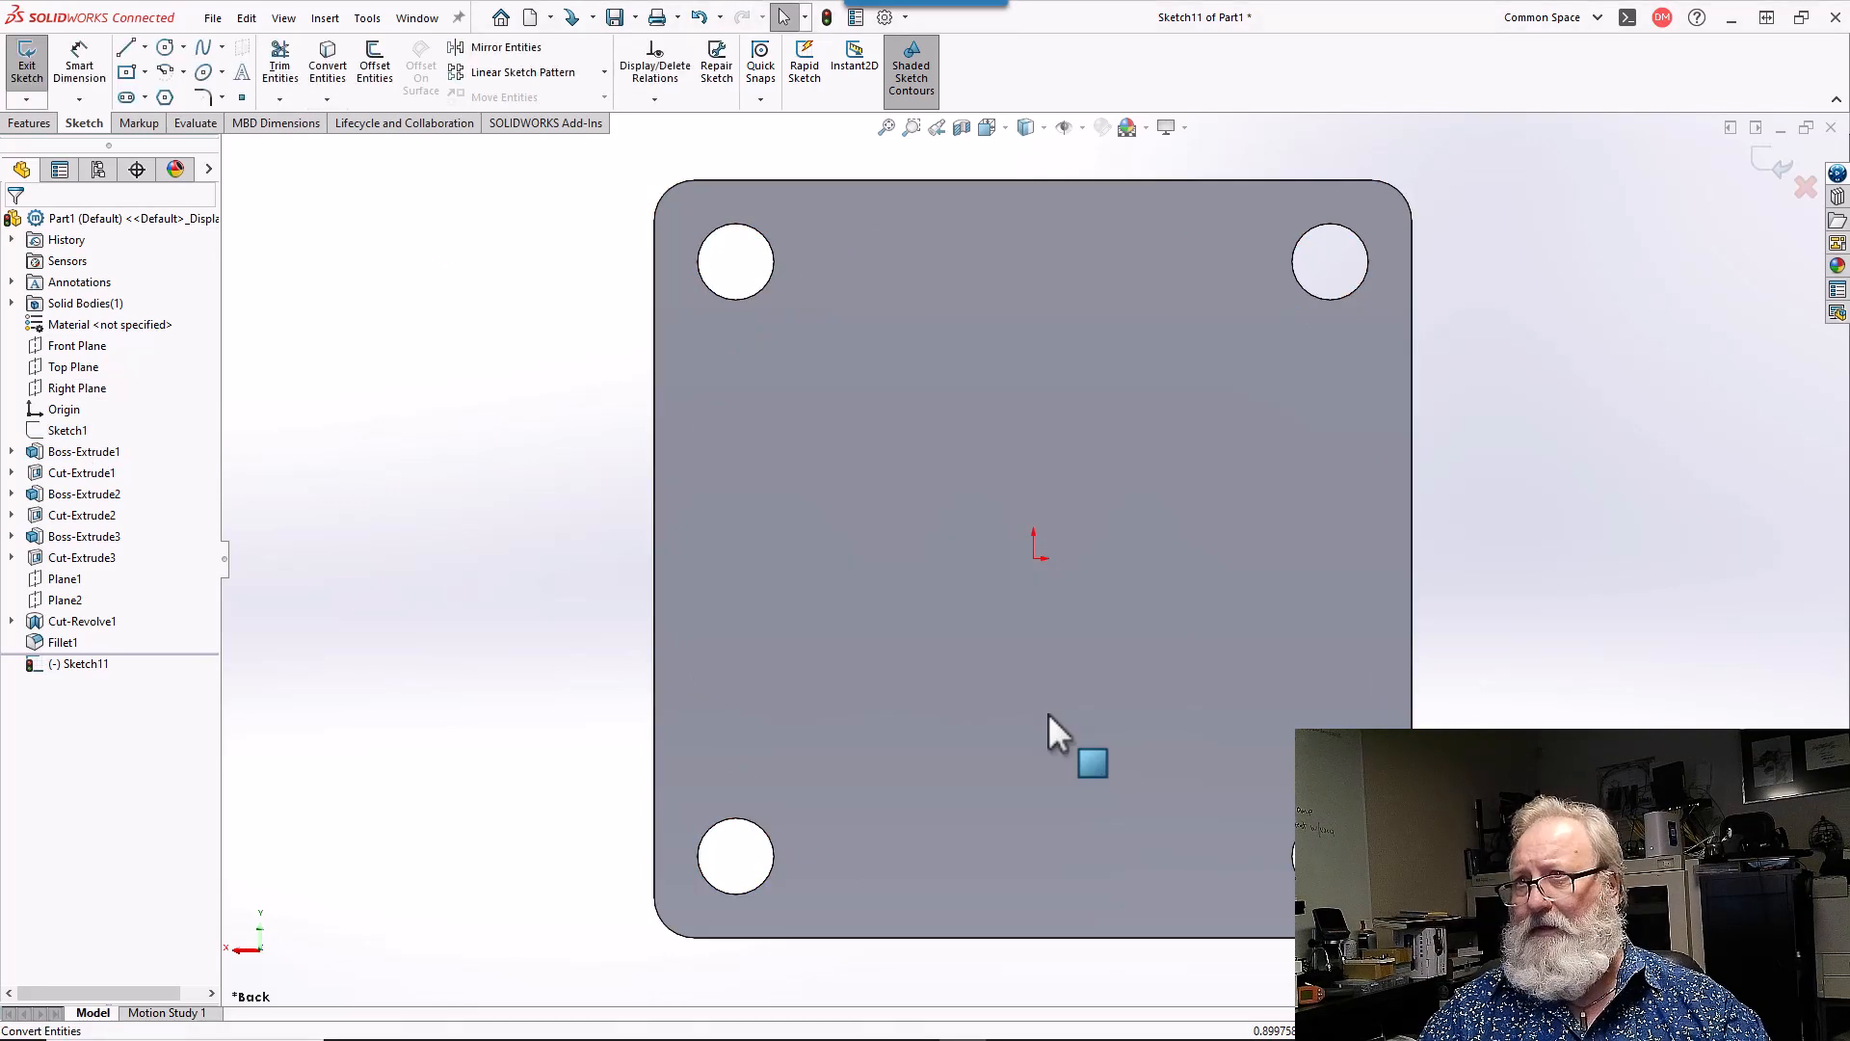
- Try to convert the flange's back face and the Sketch1 circle into the open sketch, and discard that sketch
left_click(964, 576)
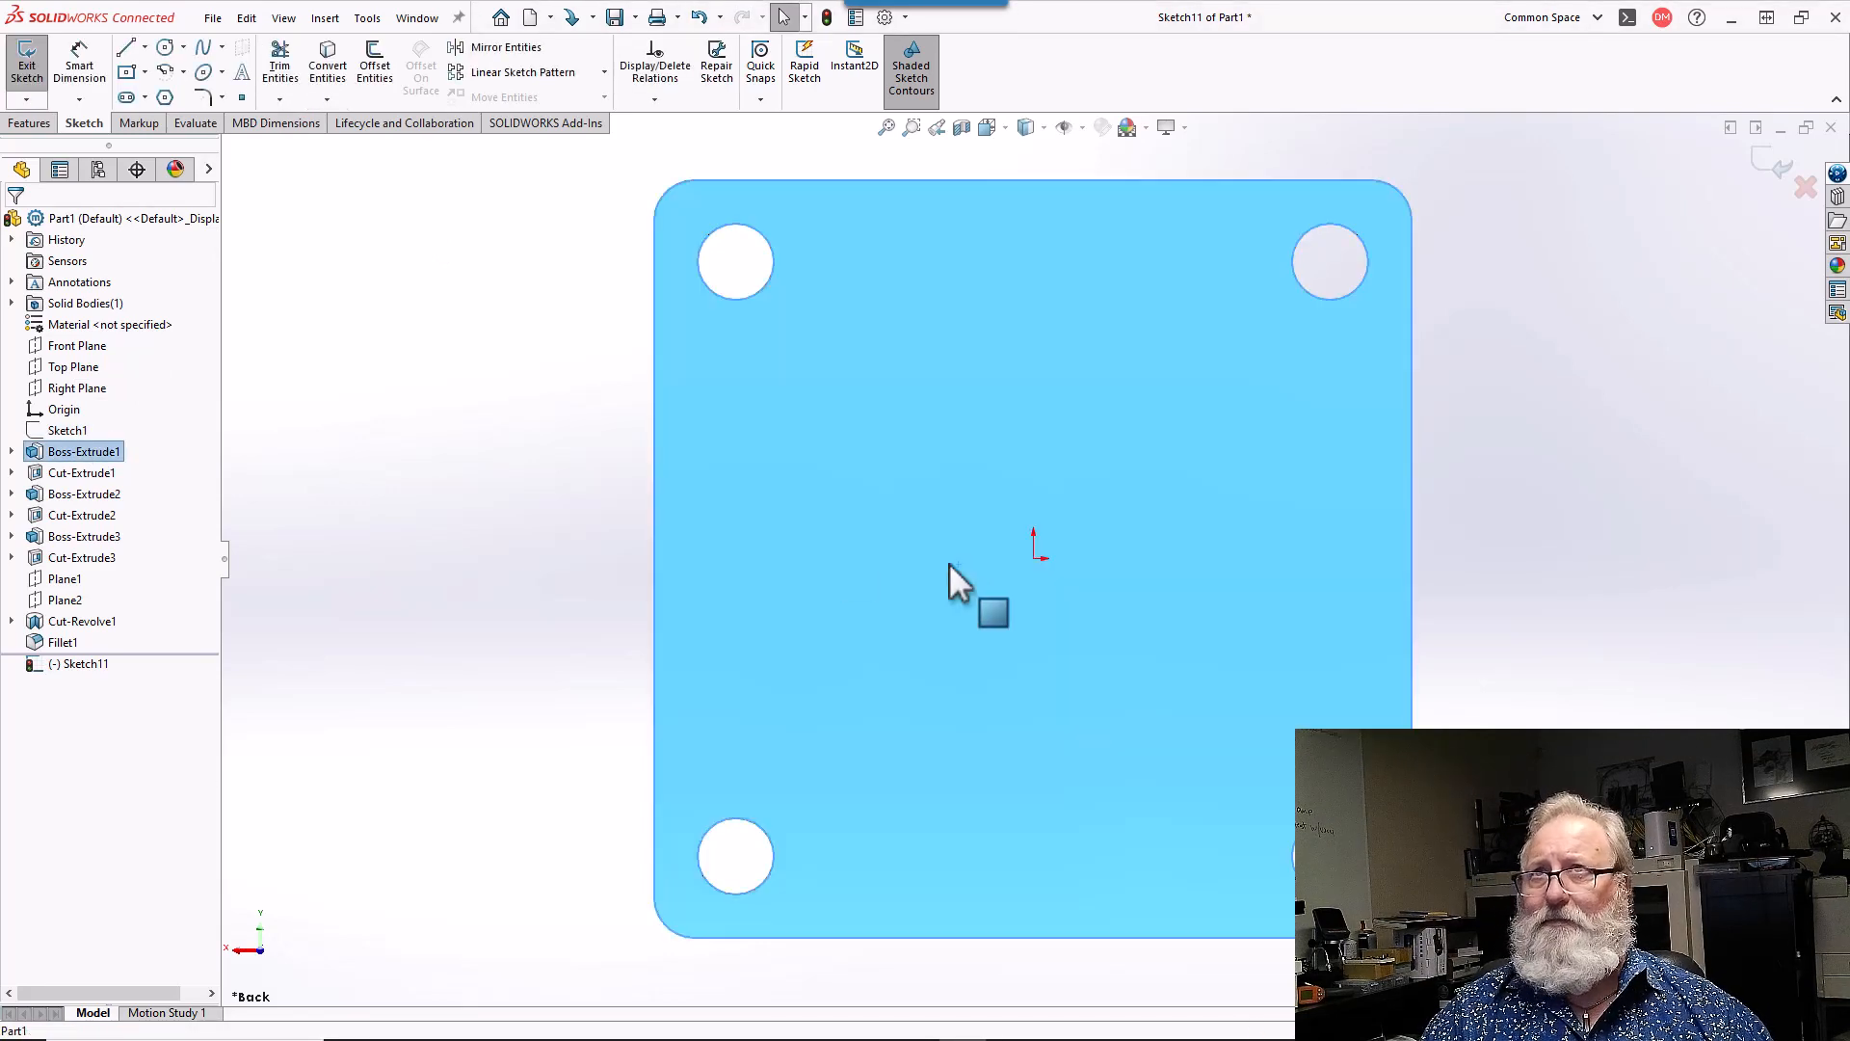
left_click(332, 70)
left_click(79, 429)
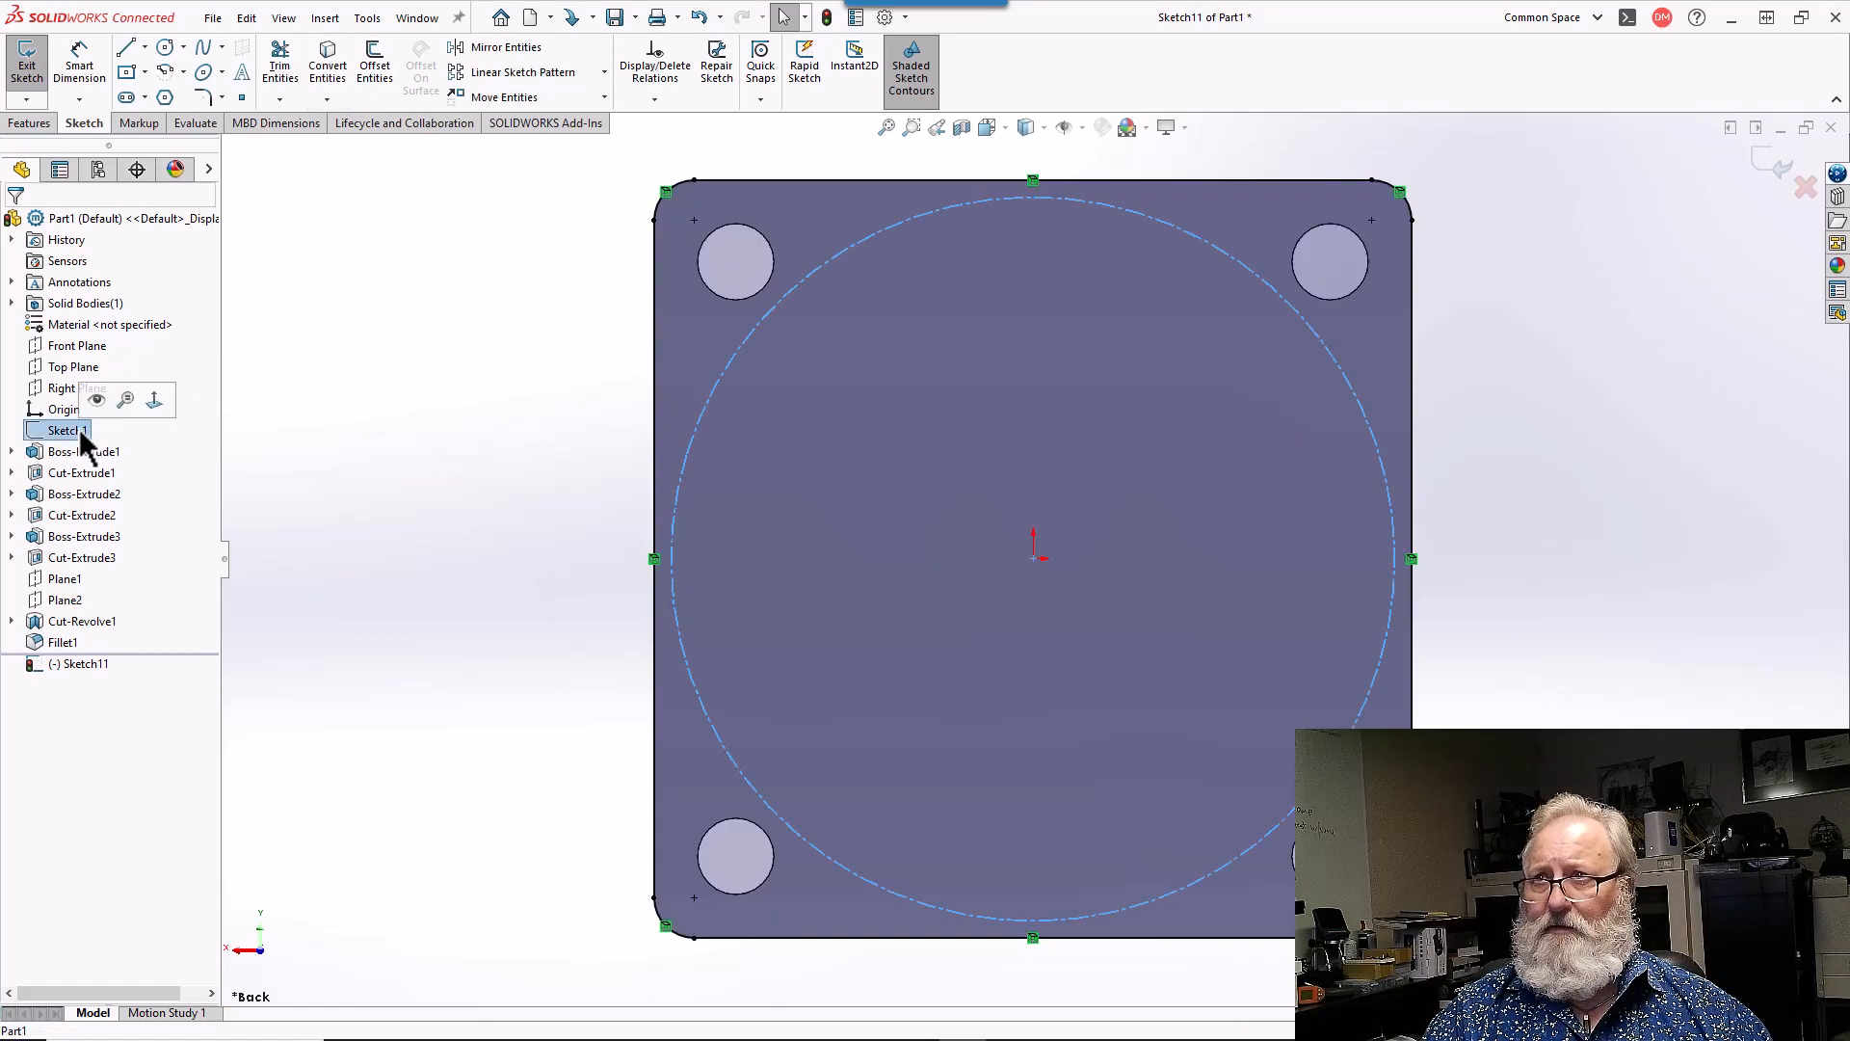
left_click(382, 425)
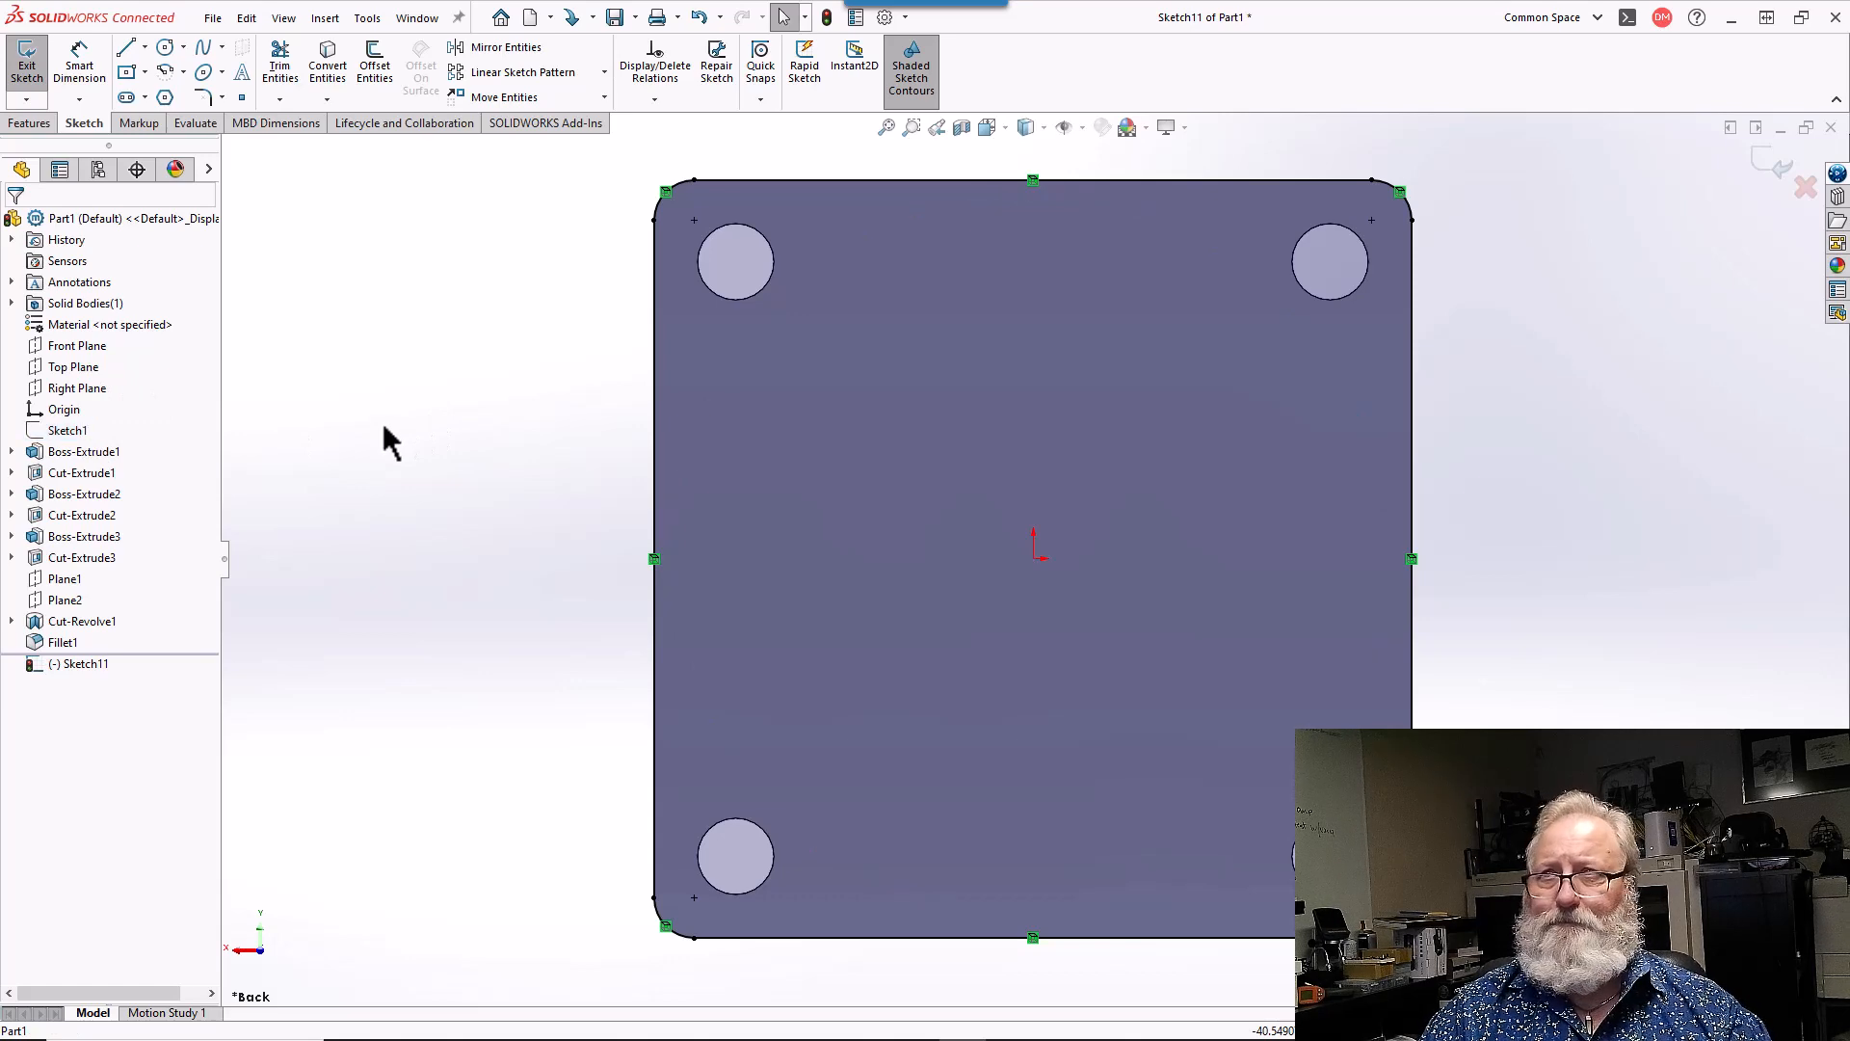
left_click(60, 430)
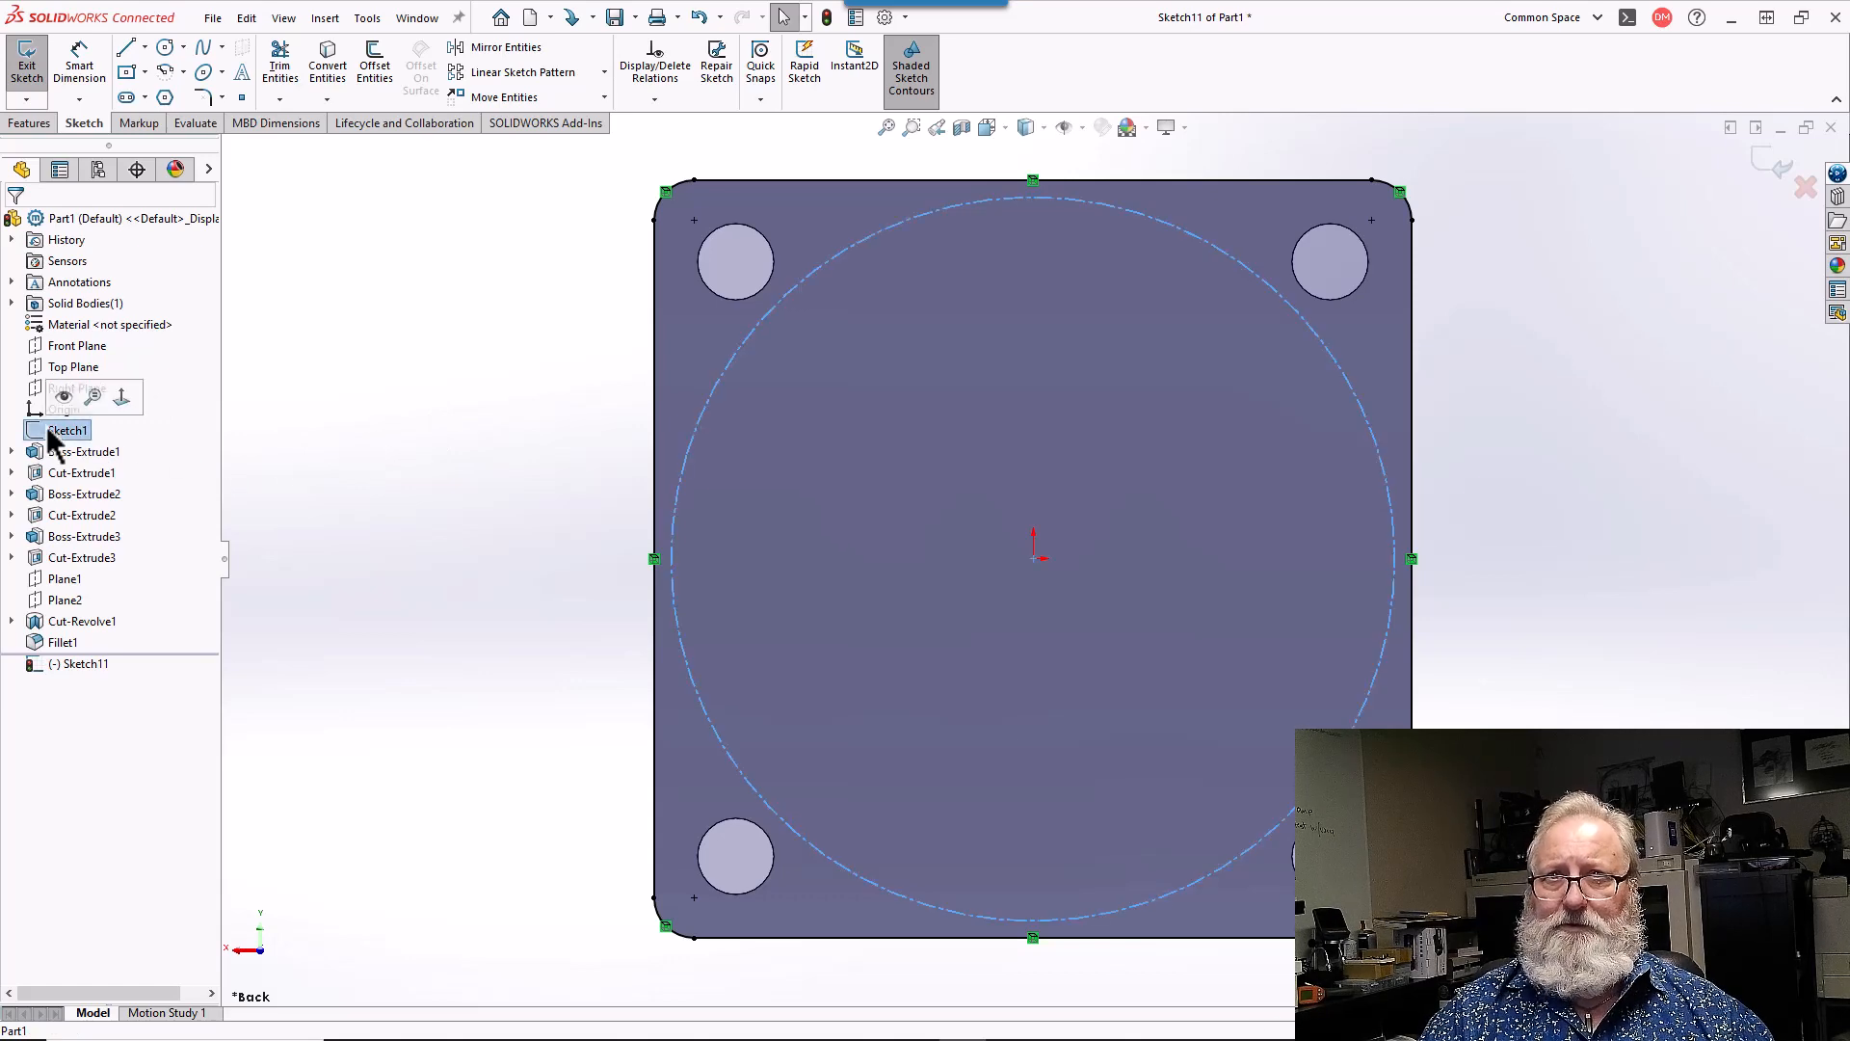
left_click(338, 59)
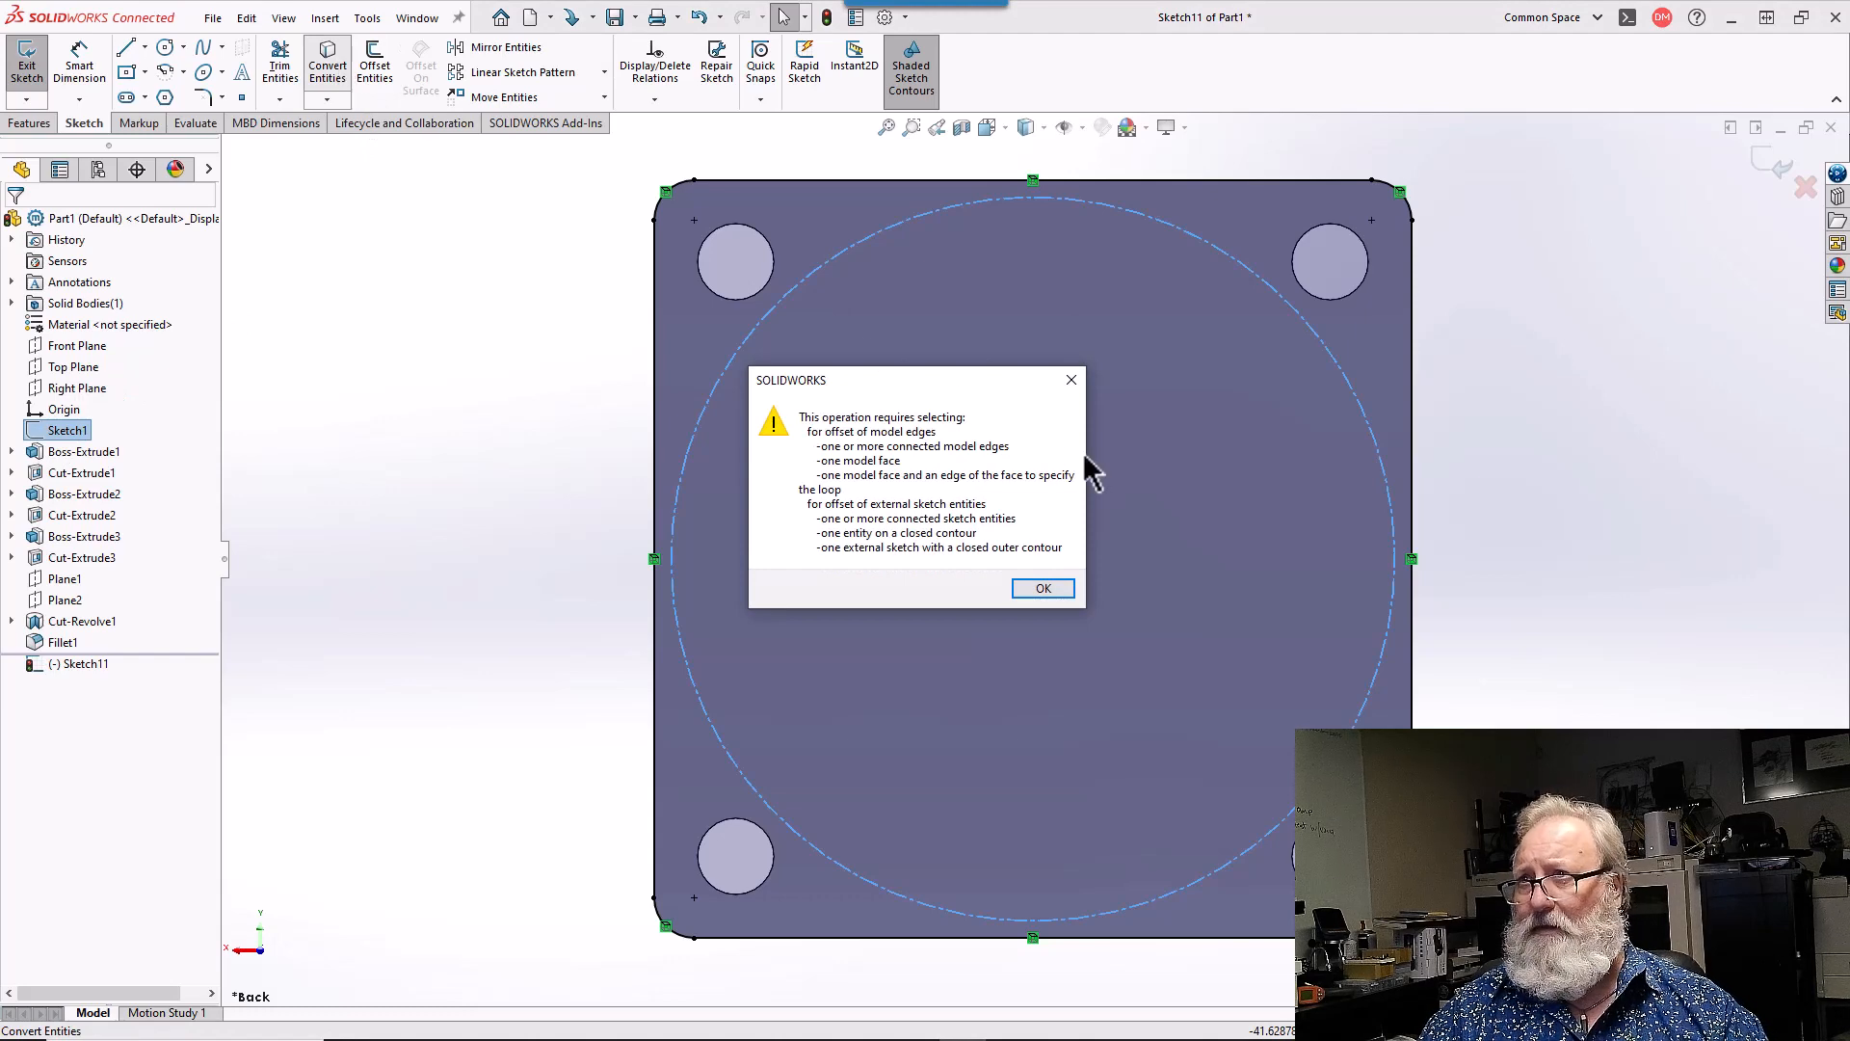
key("Return")
left_click(1083, 453)
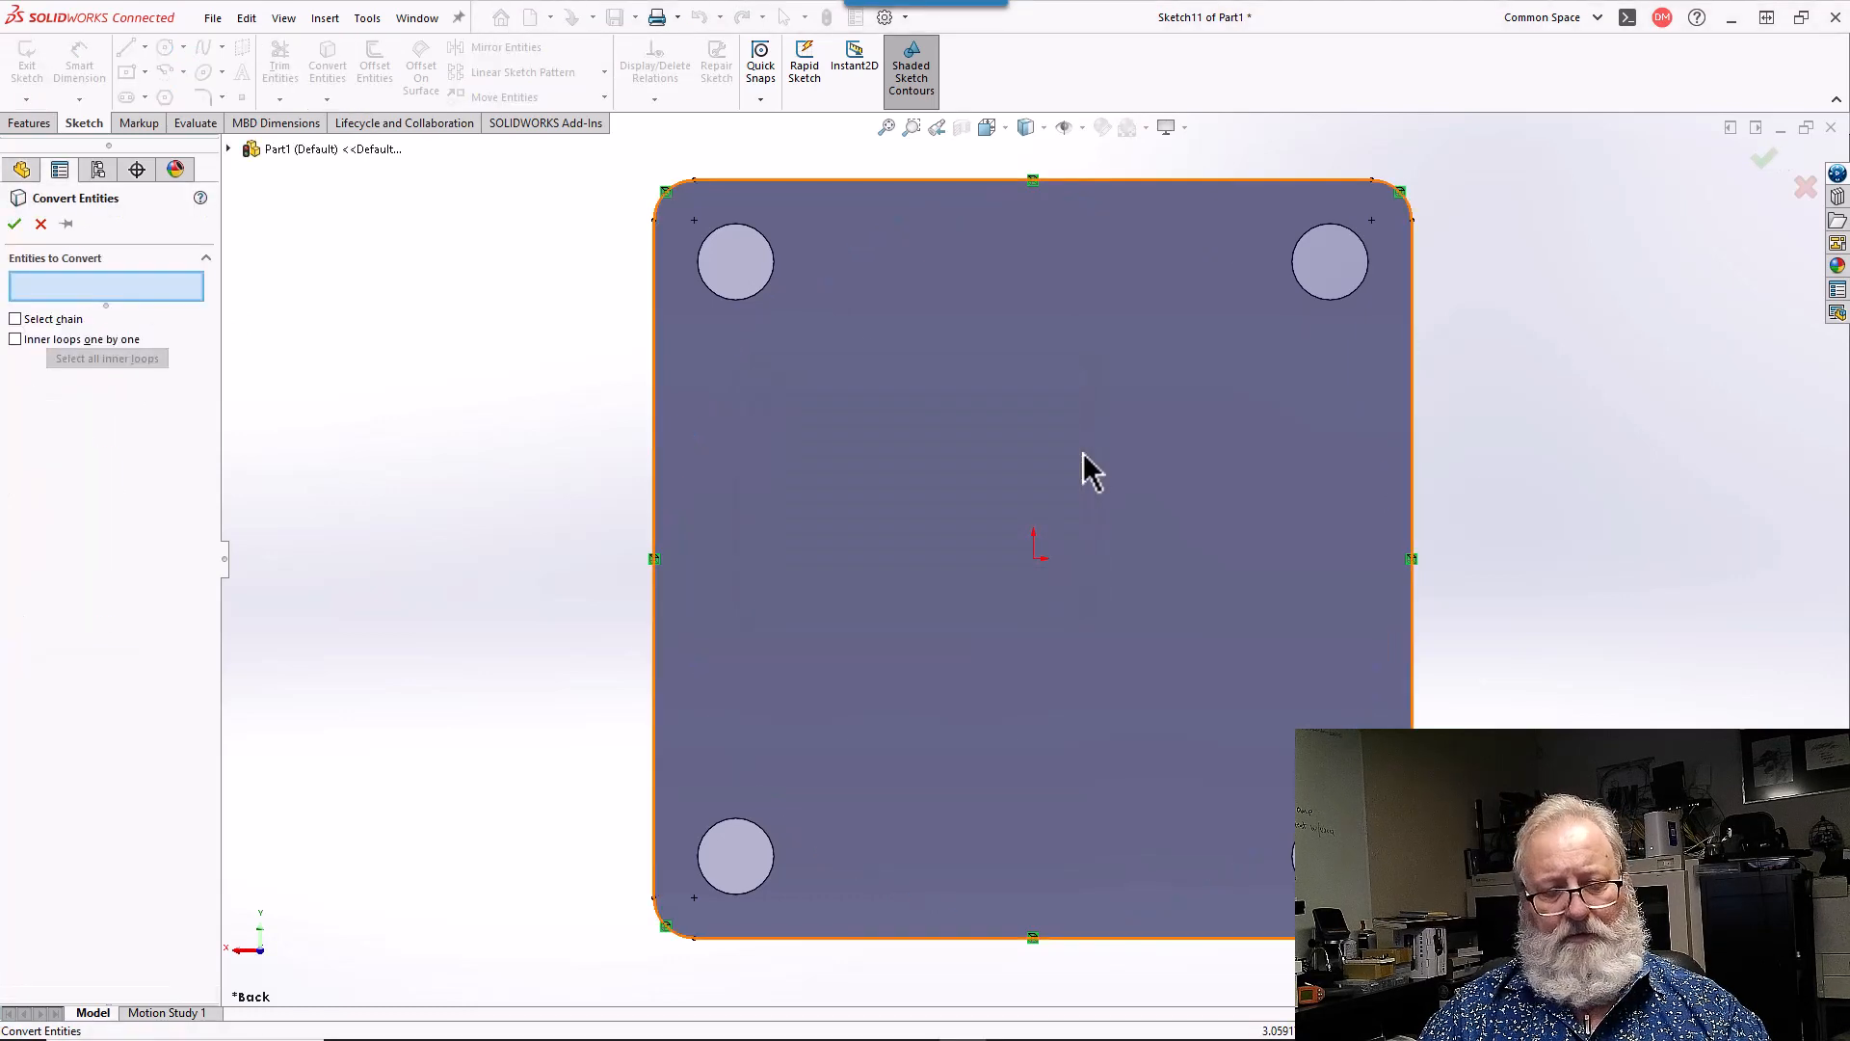
key("Return")
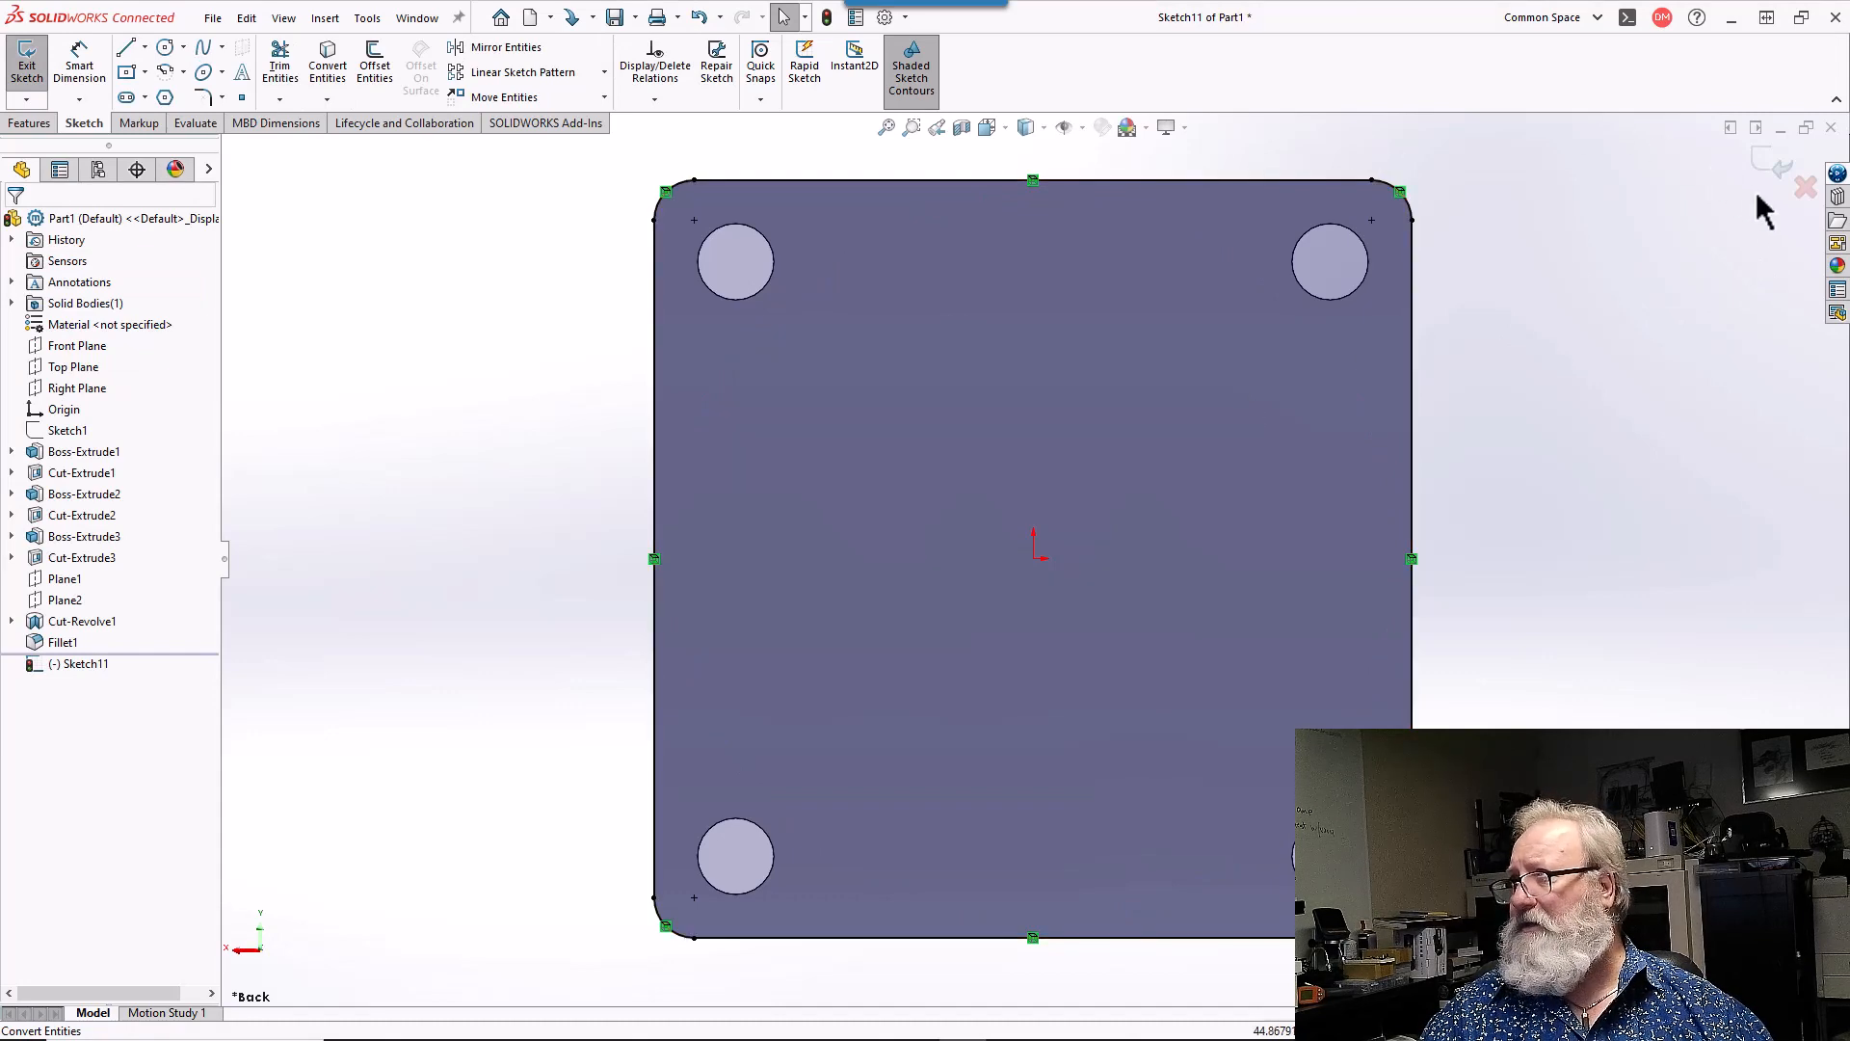
left_click(1805, 186)
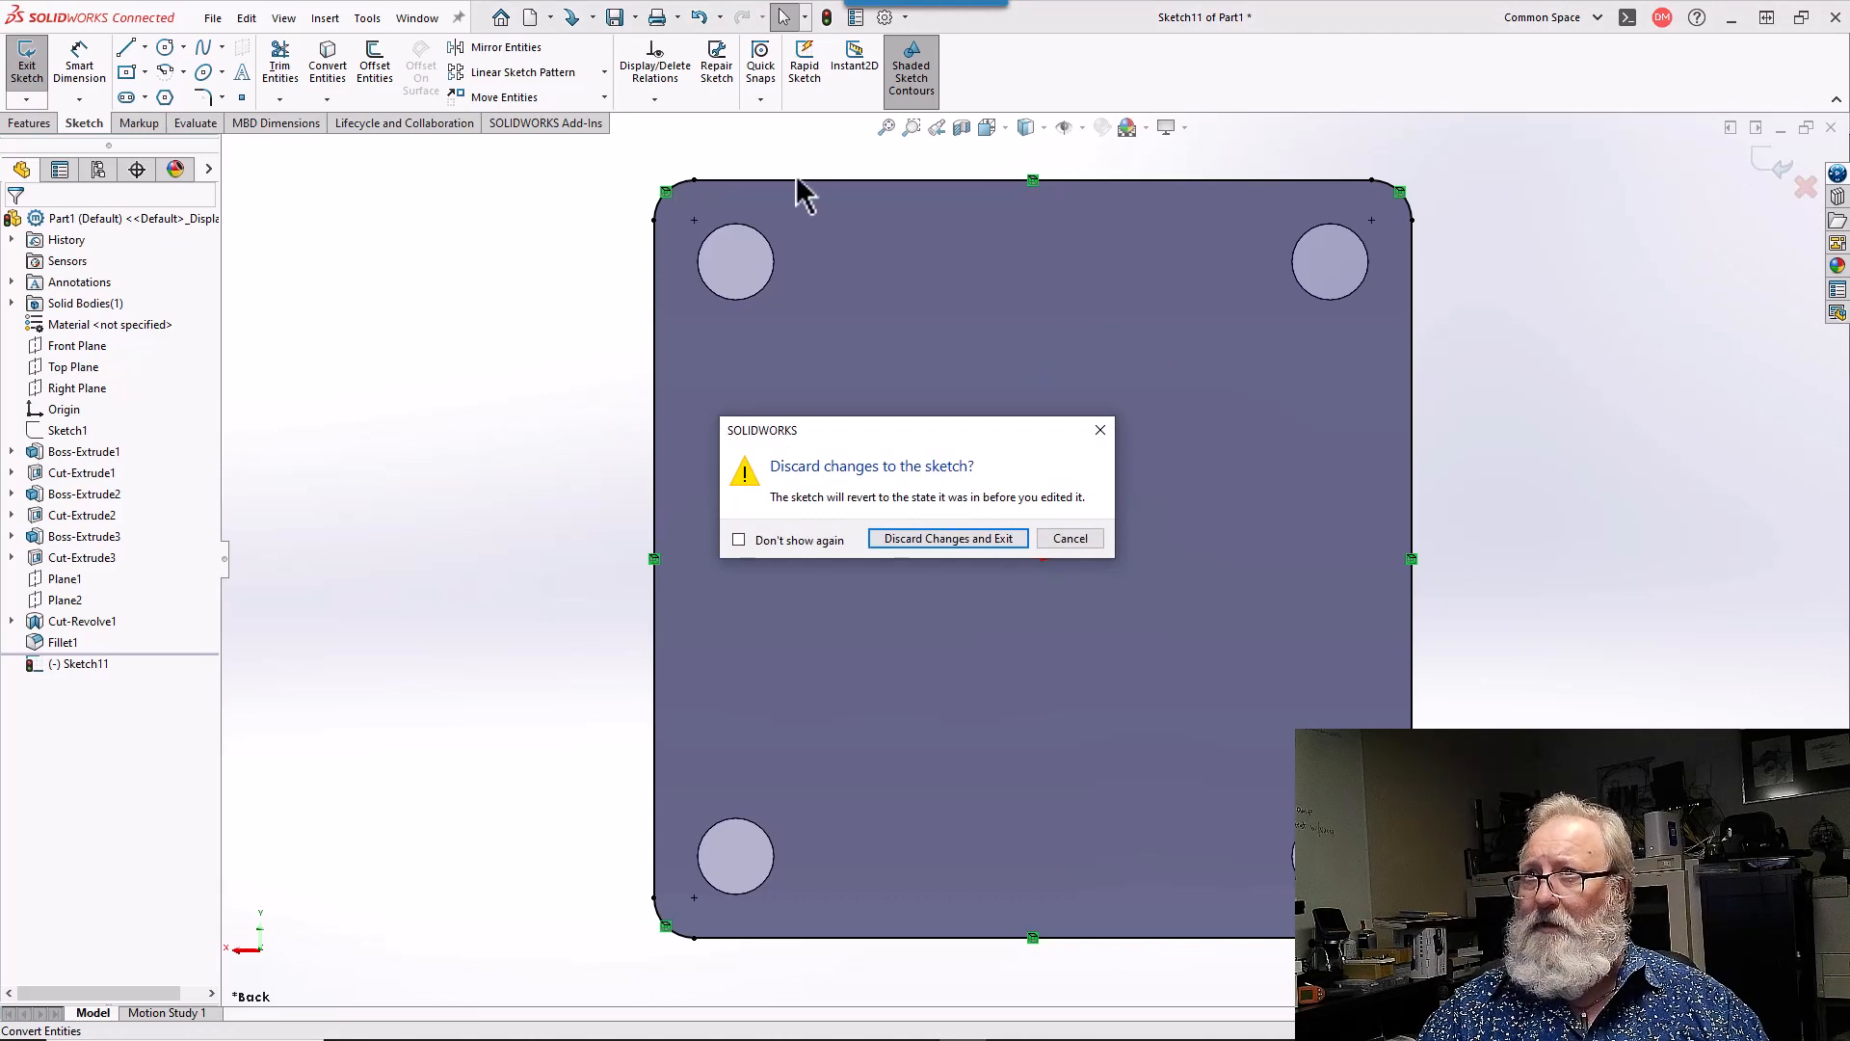
left_click(982, 542)
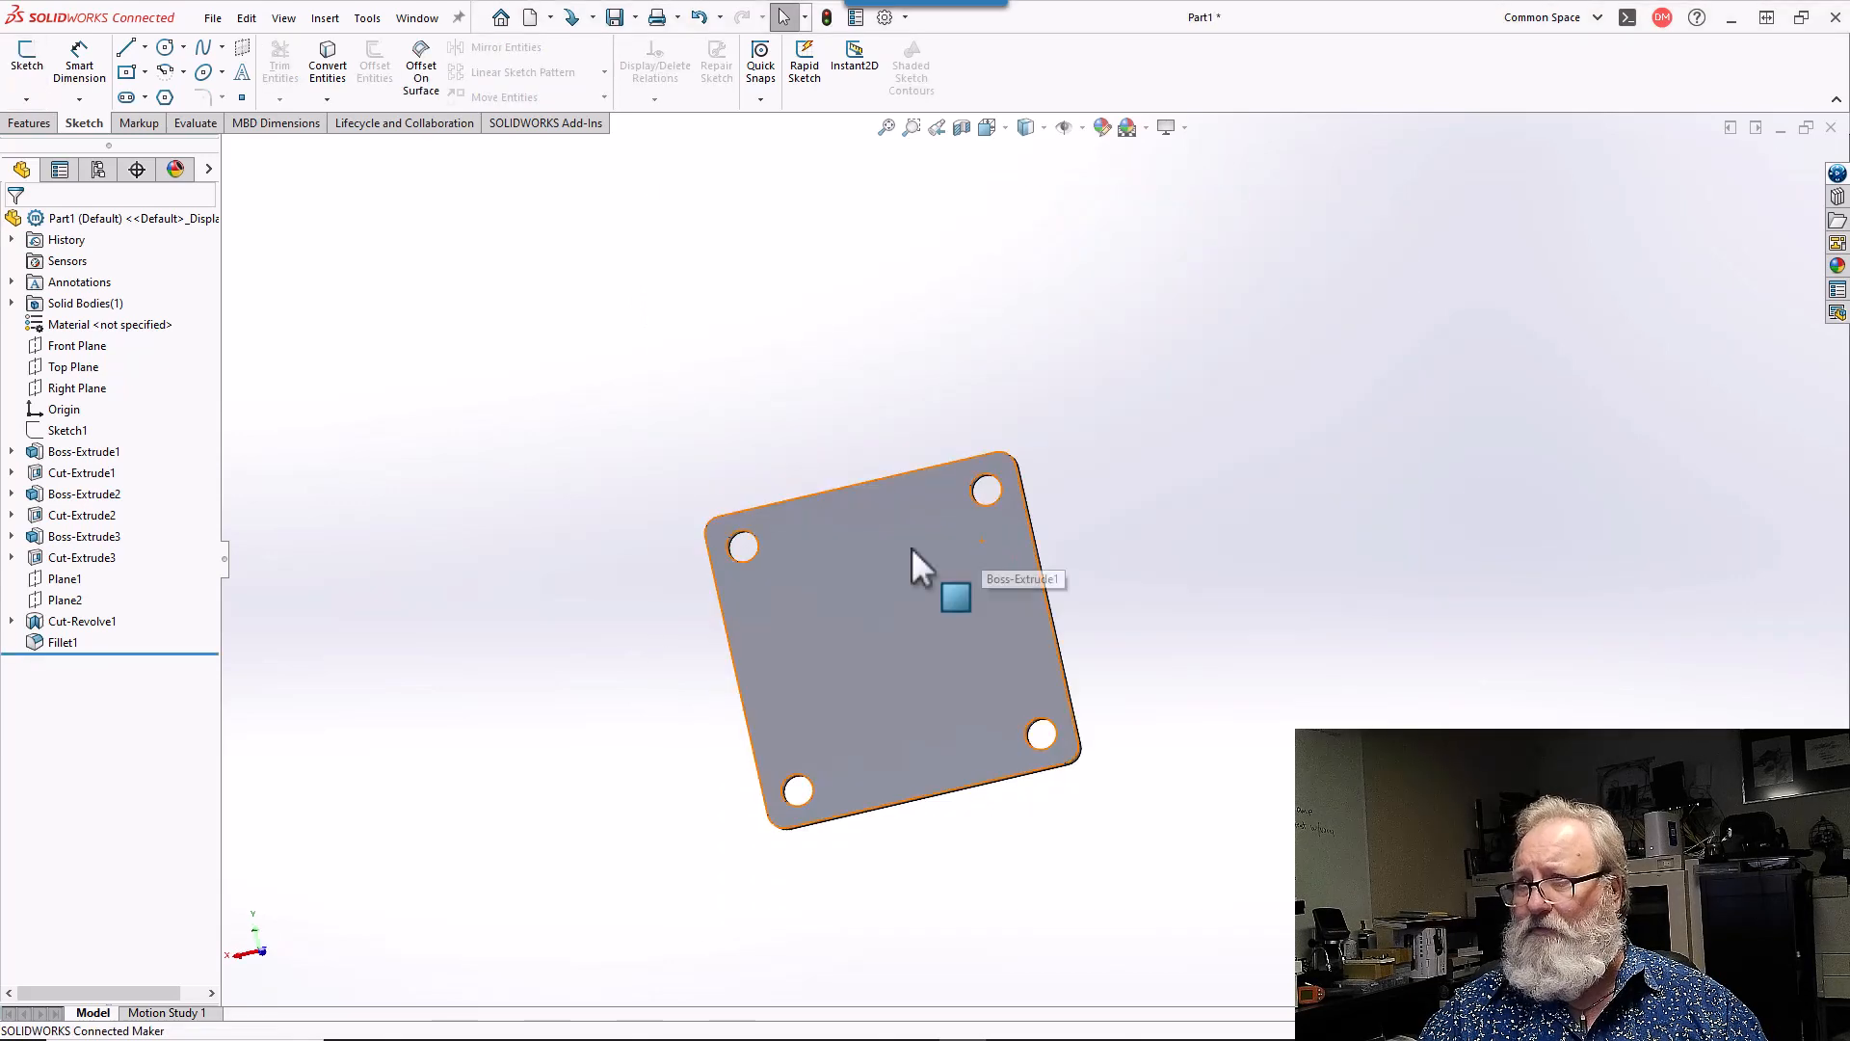
left_click(910, 651)
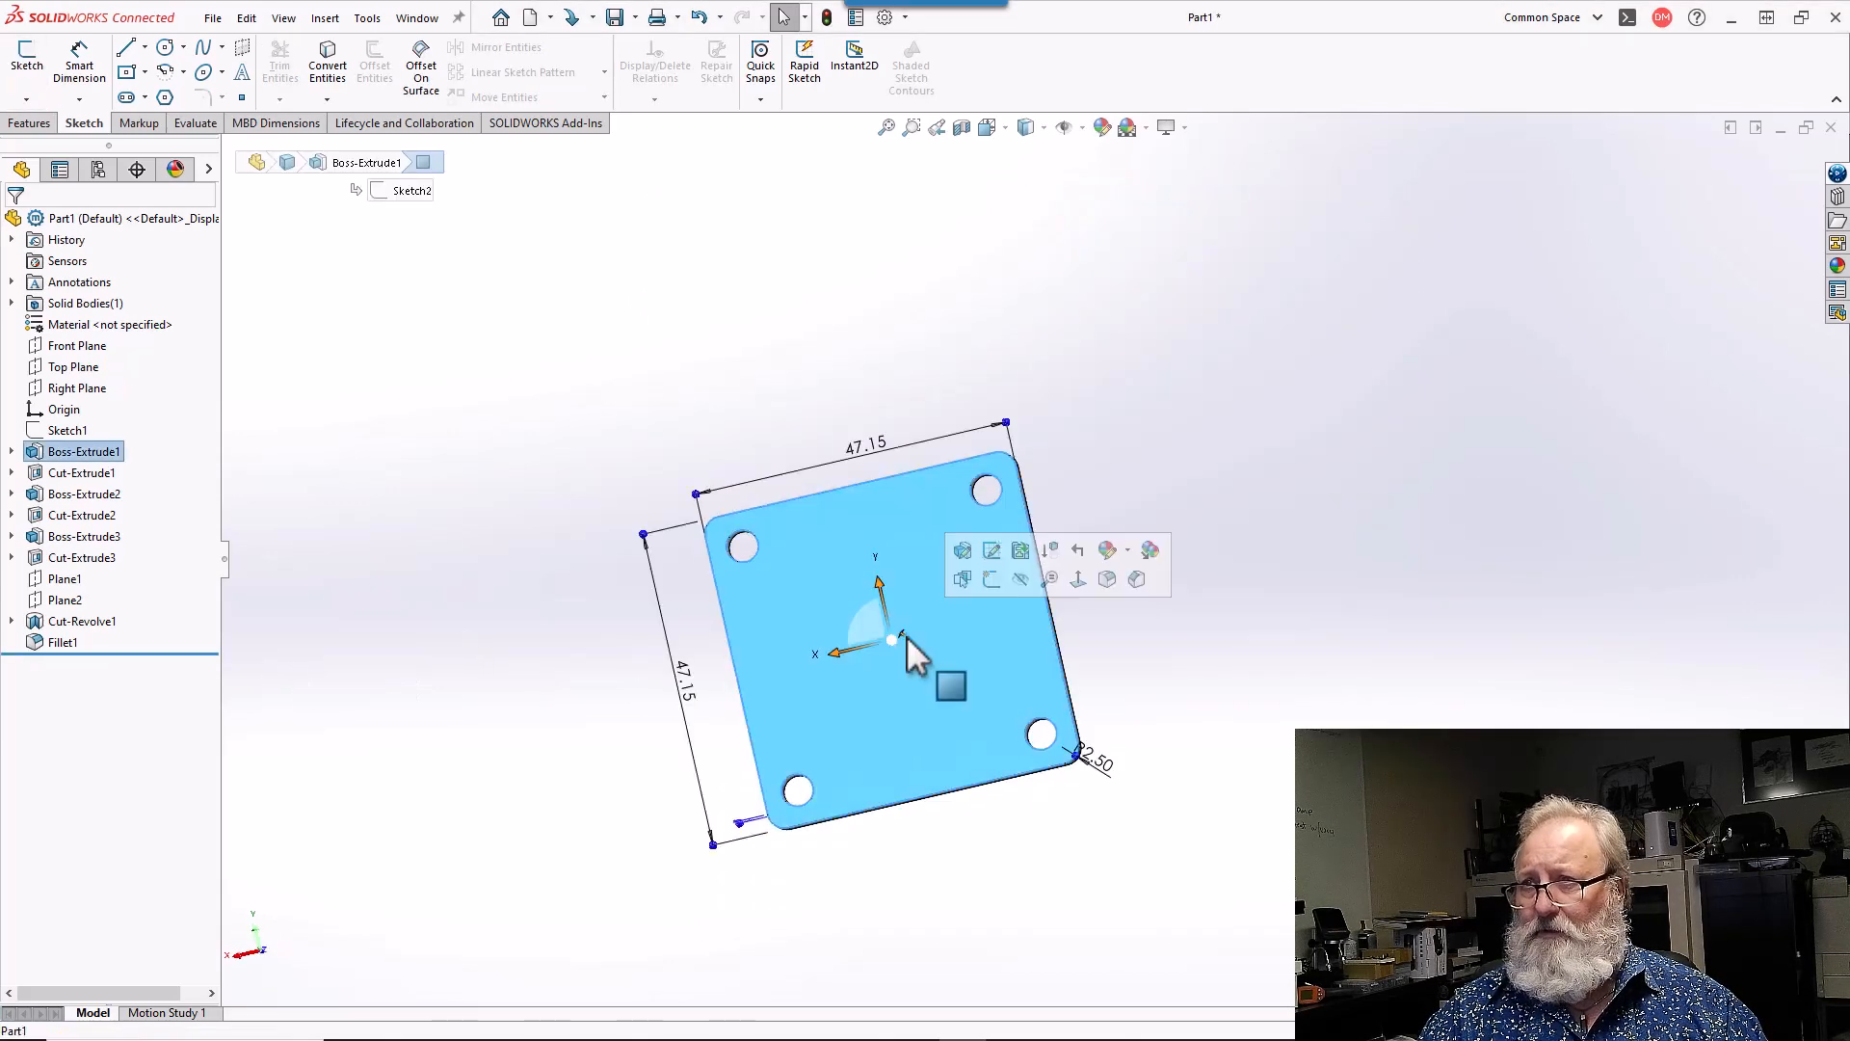
left_click(27, 58)
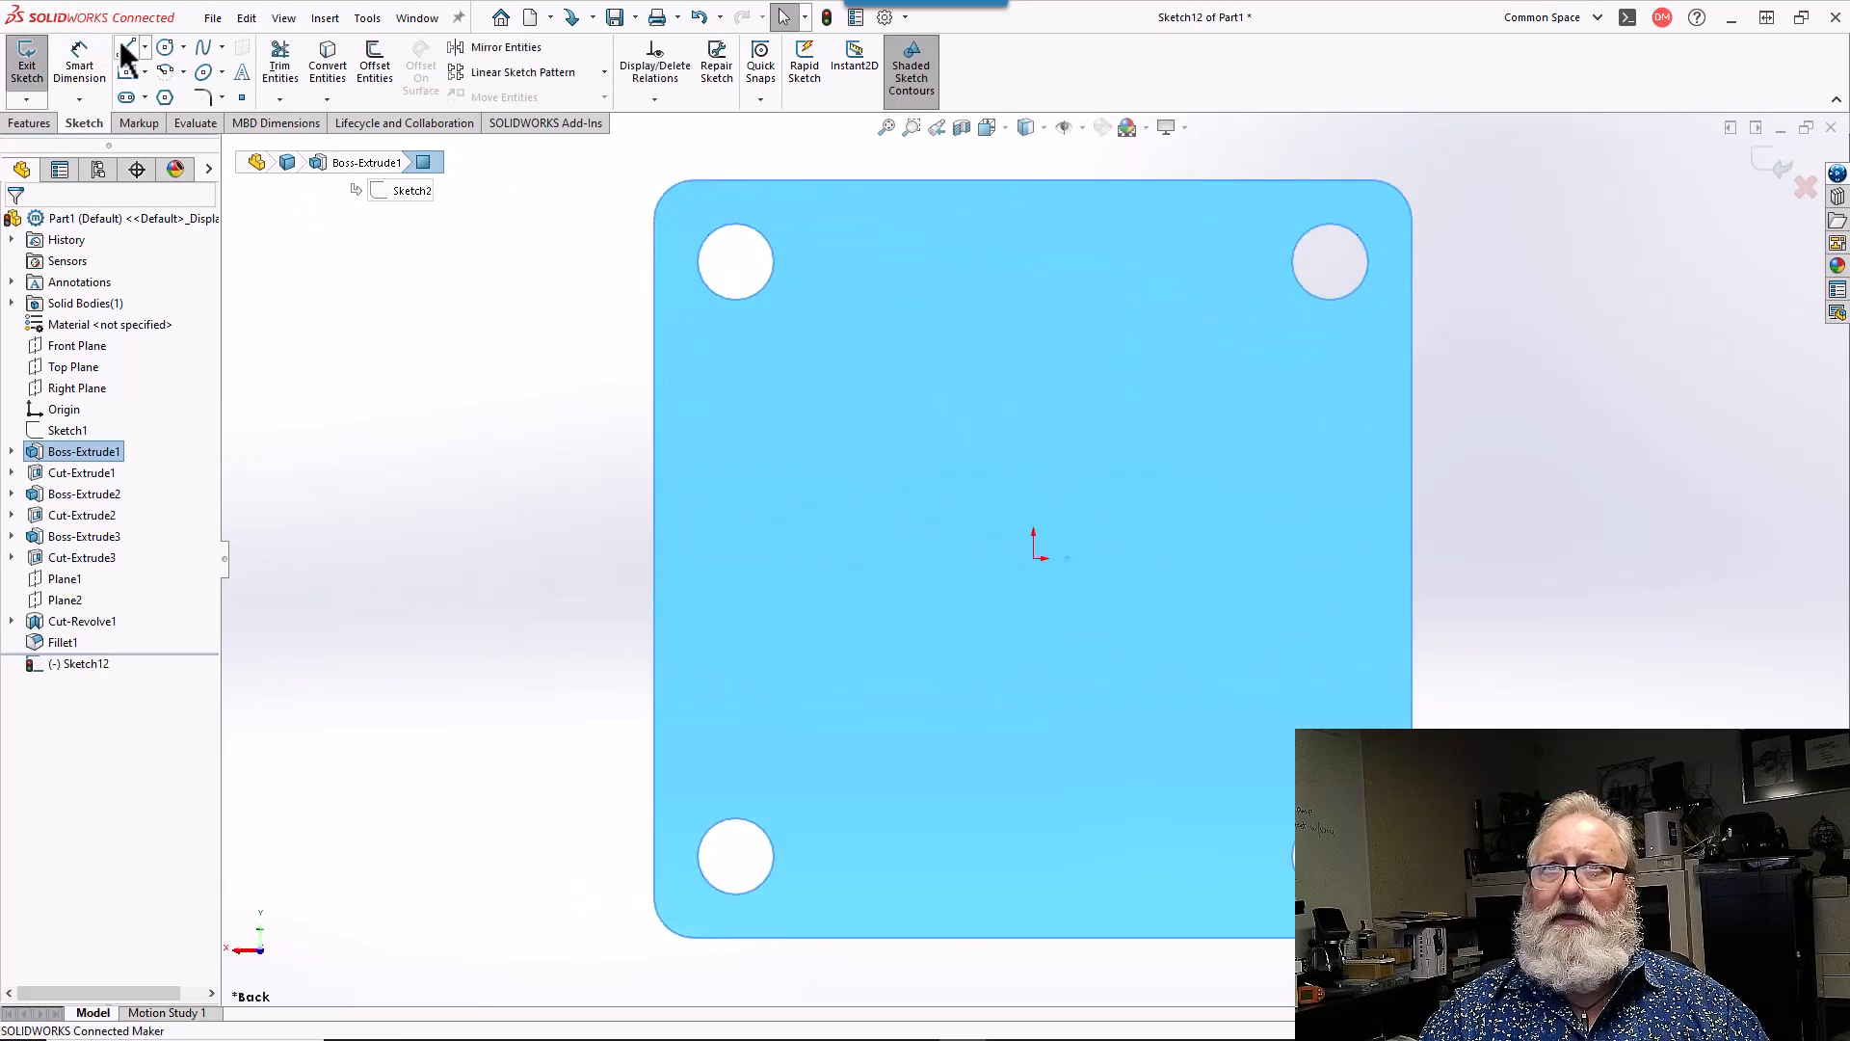
left_click(126, 48)
key("Escape")
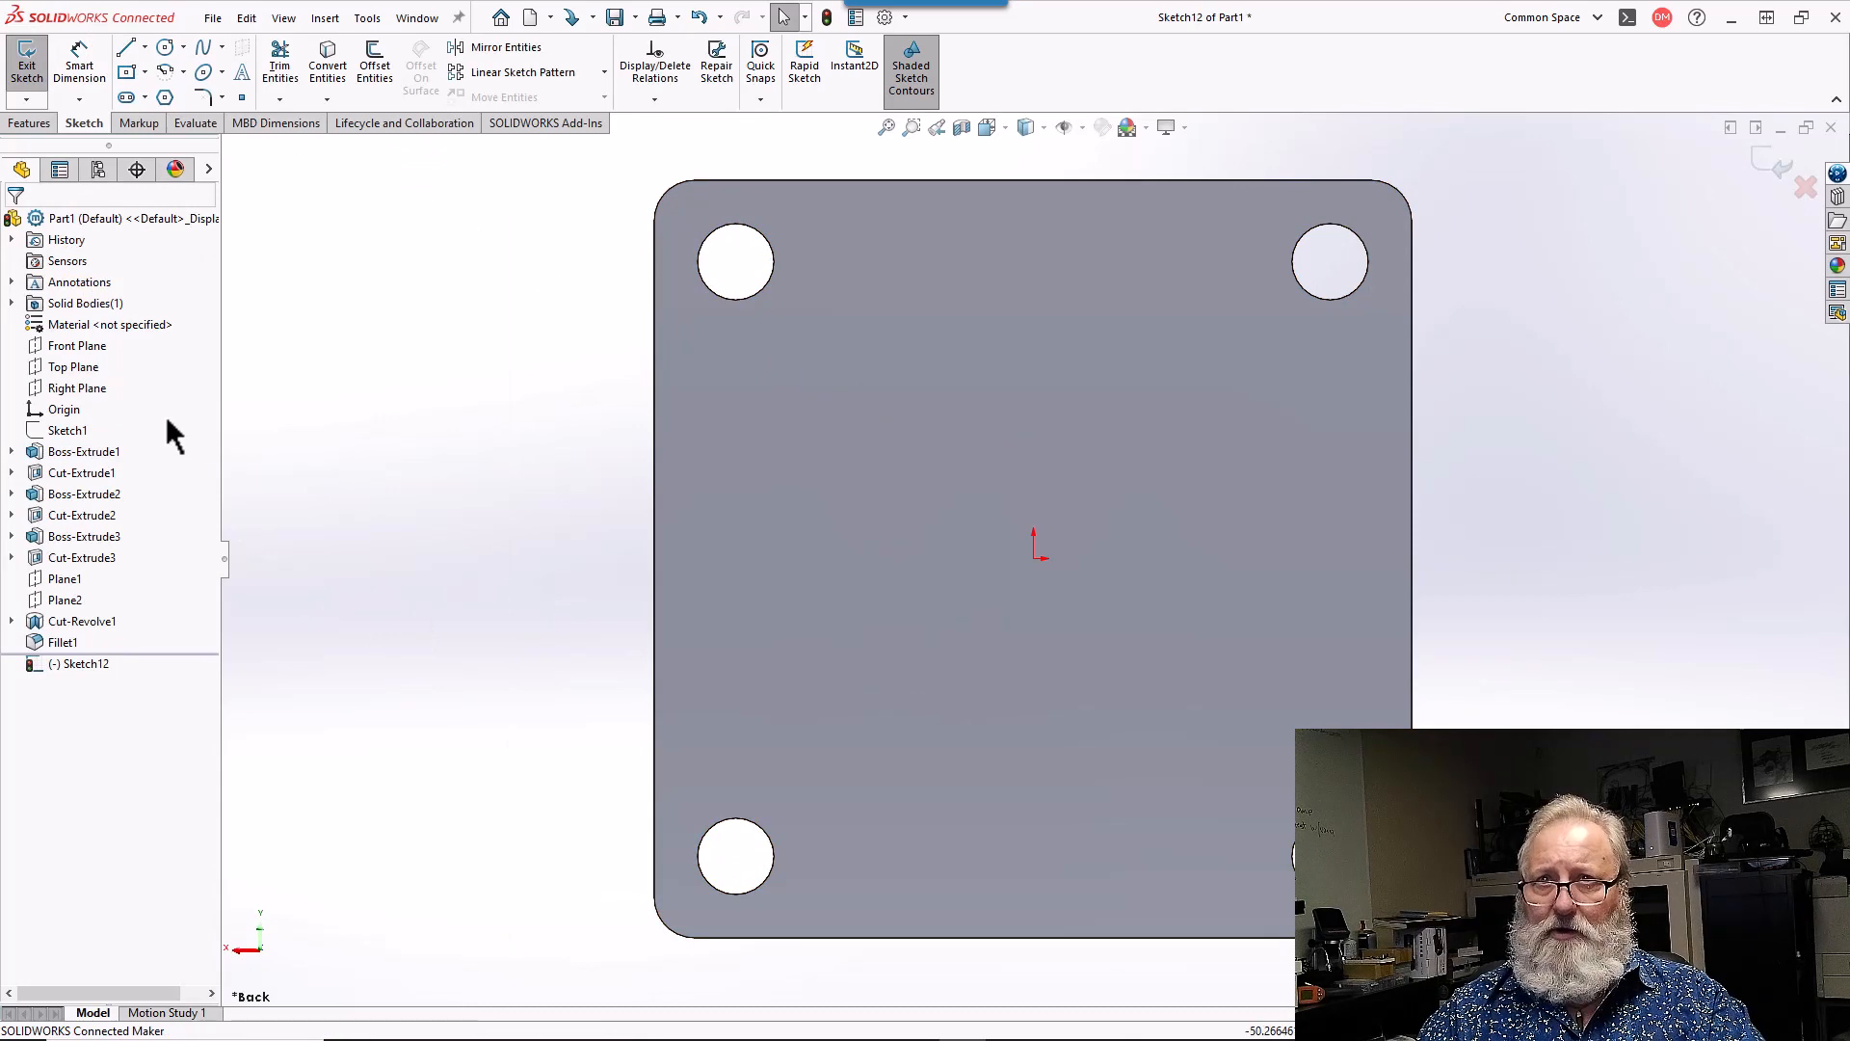
left_click(902, 463)
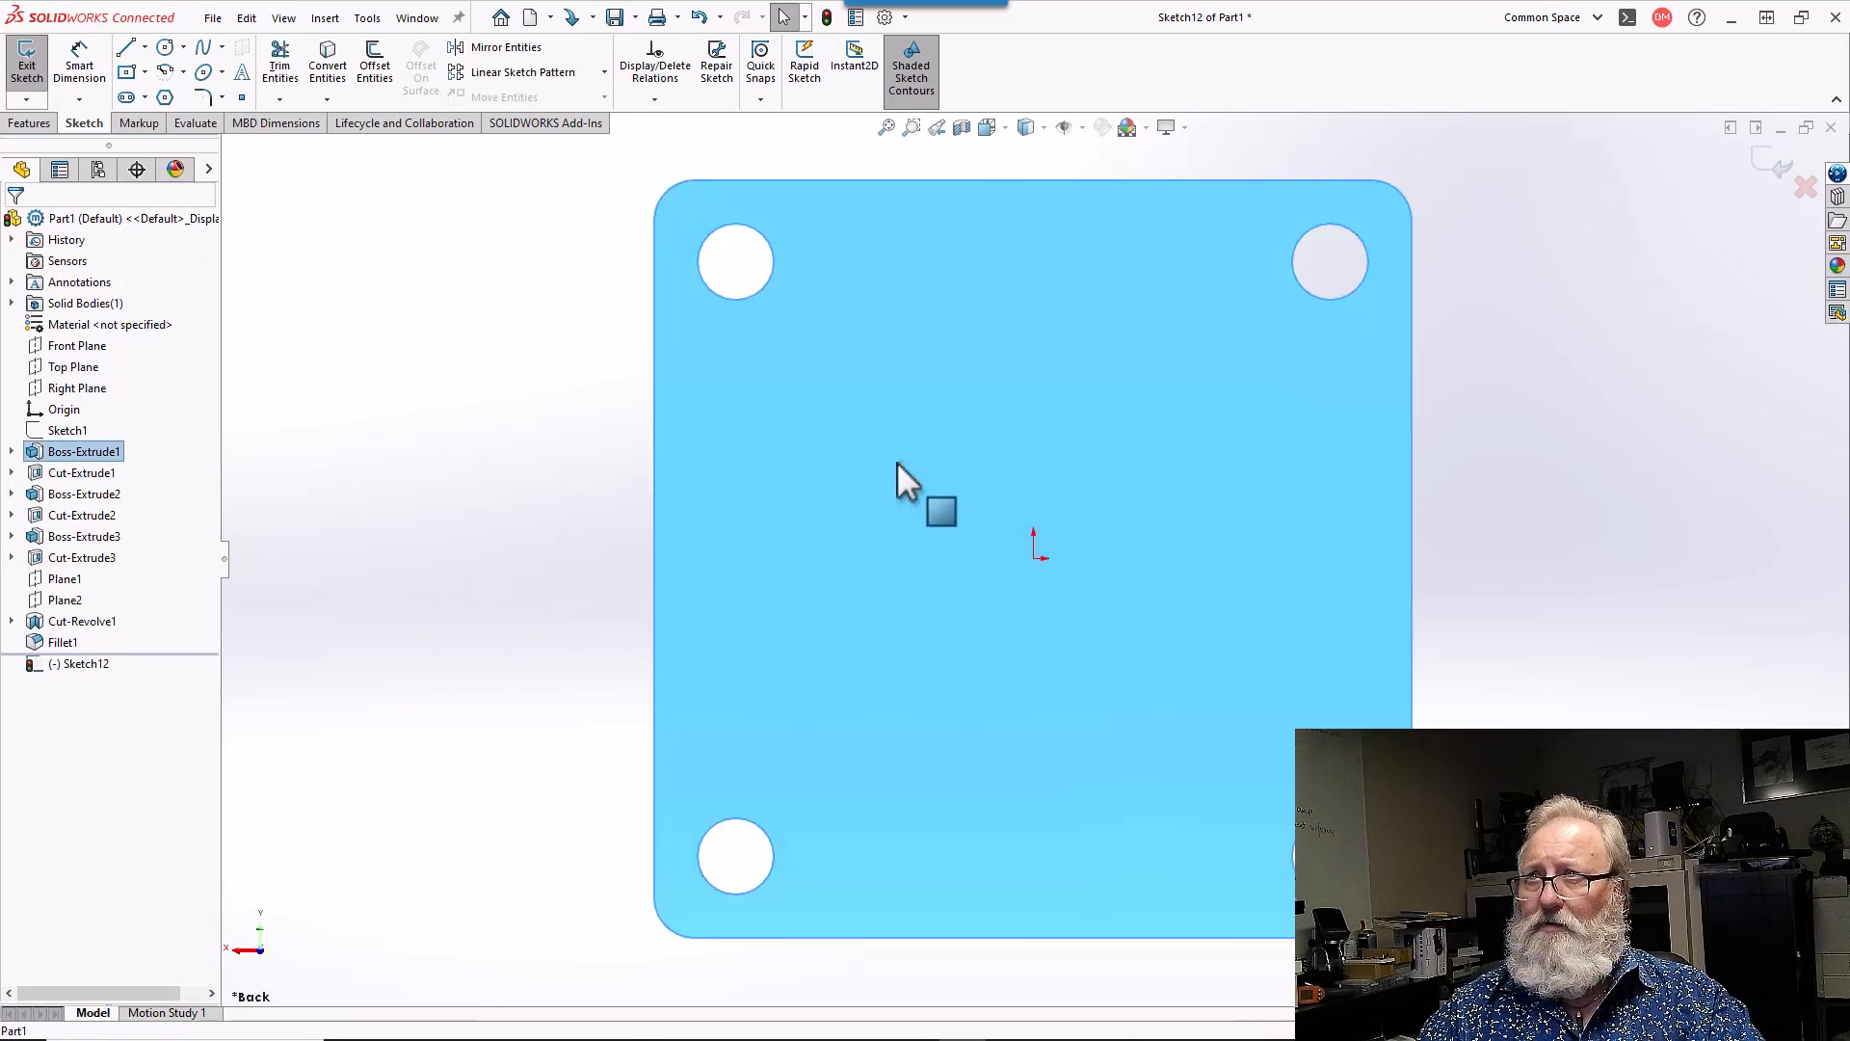
left_click(44, 433)
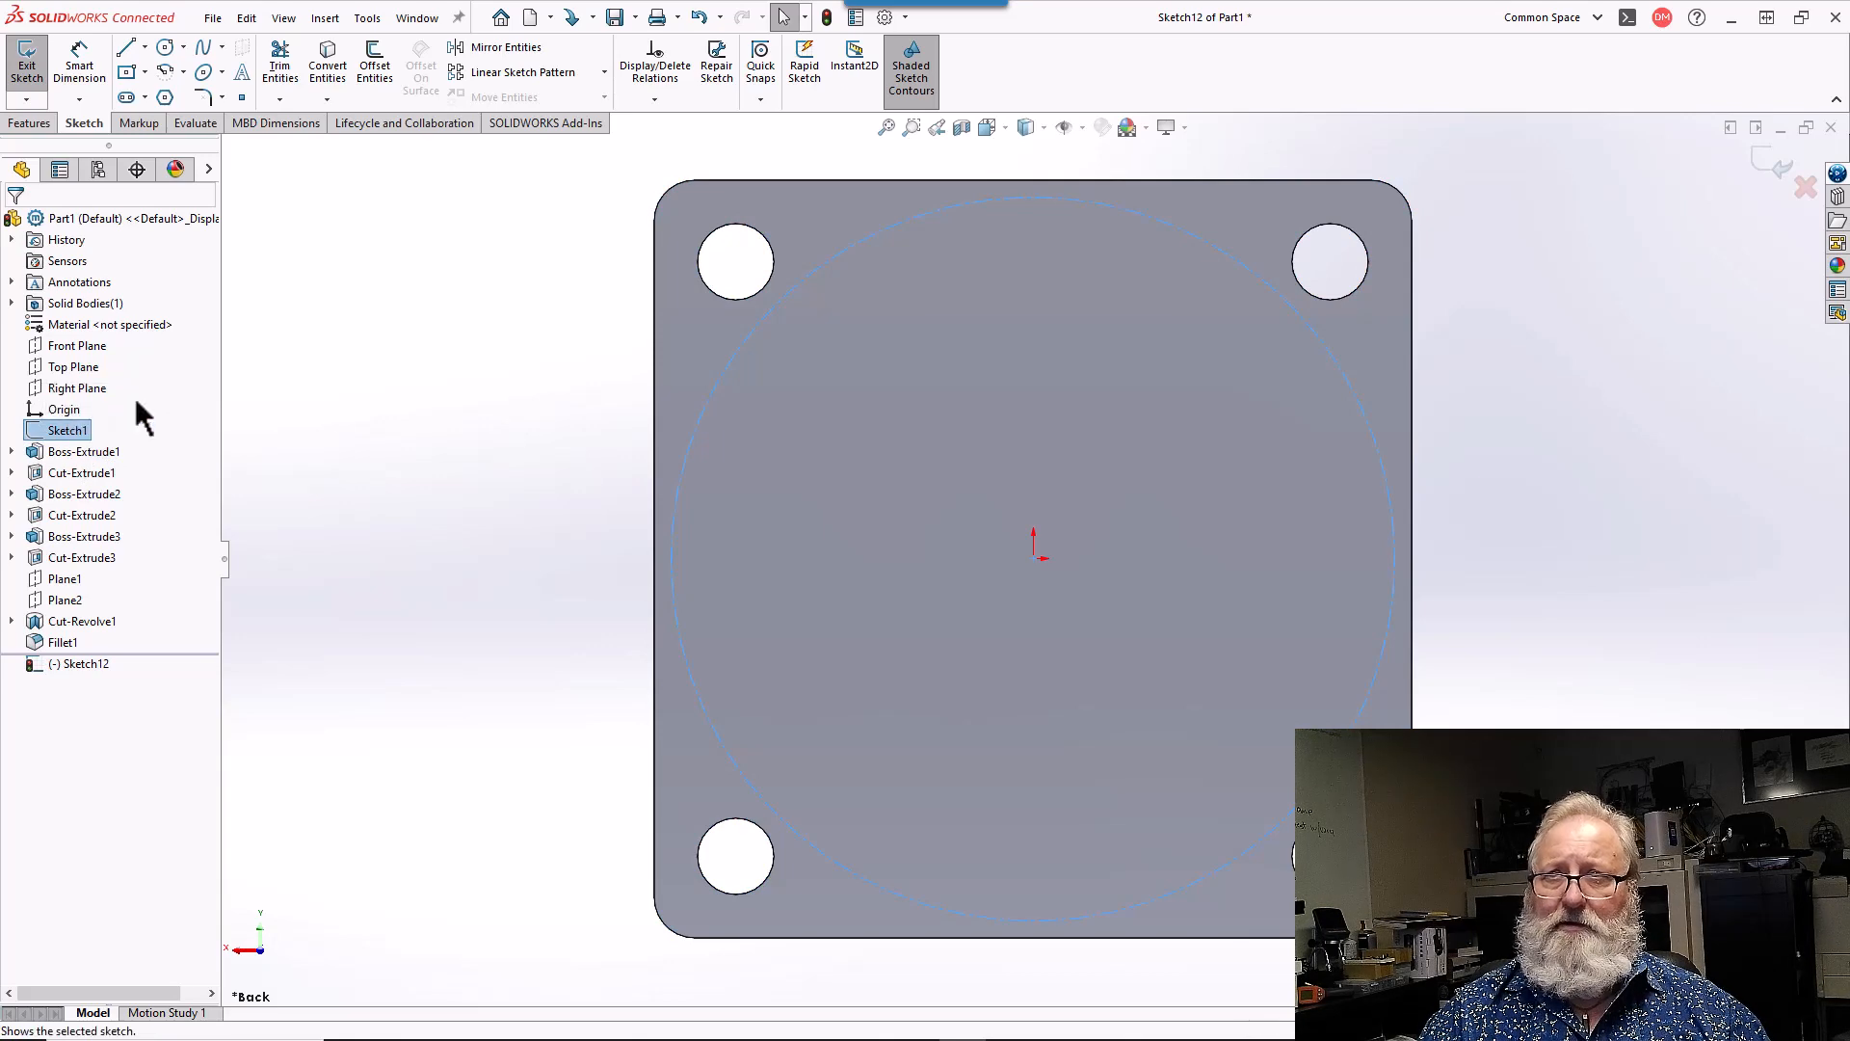
left_click(848, 436)
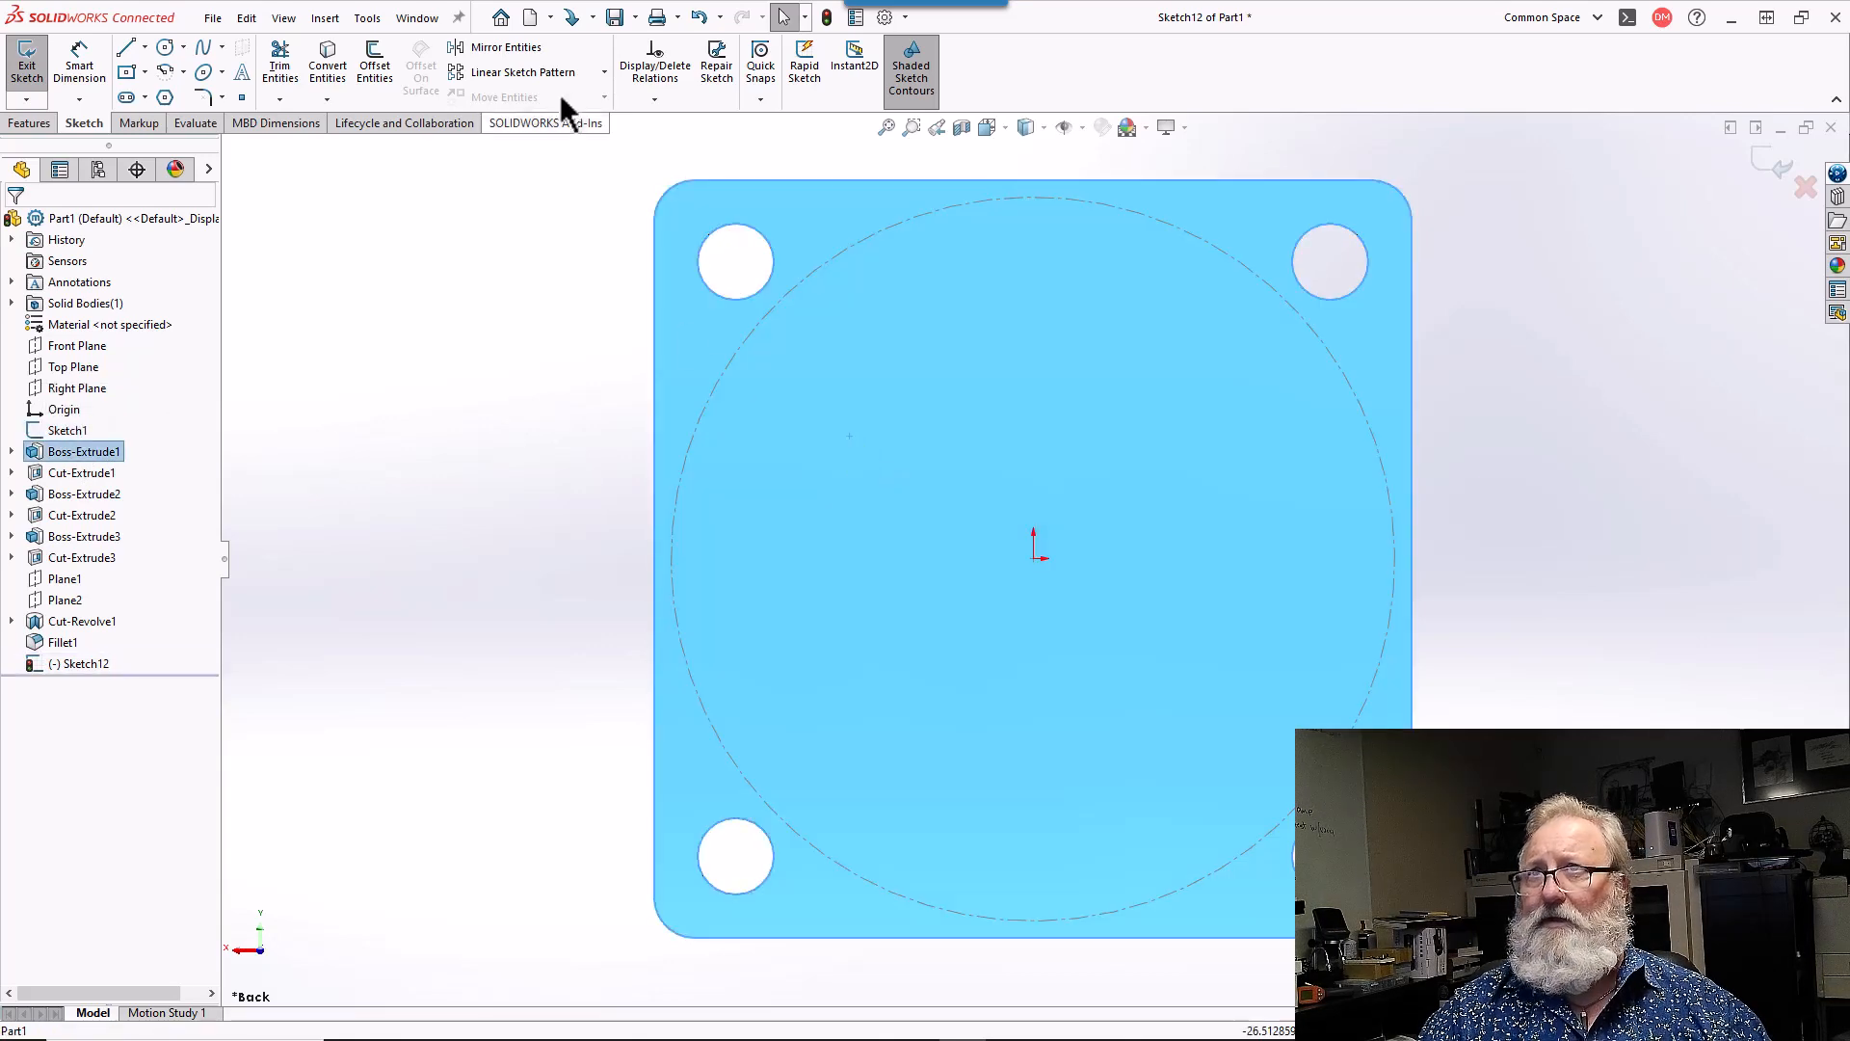
left_click(338, 56)
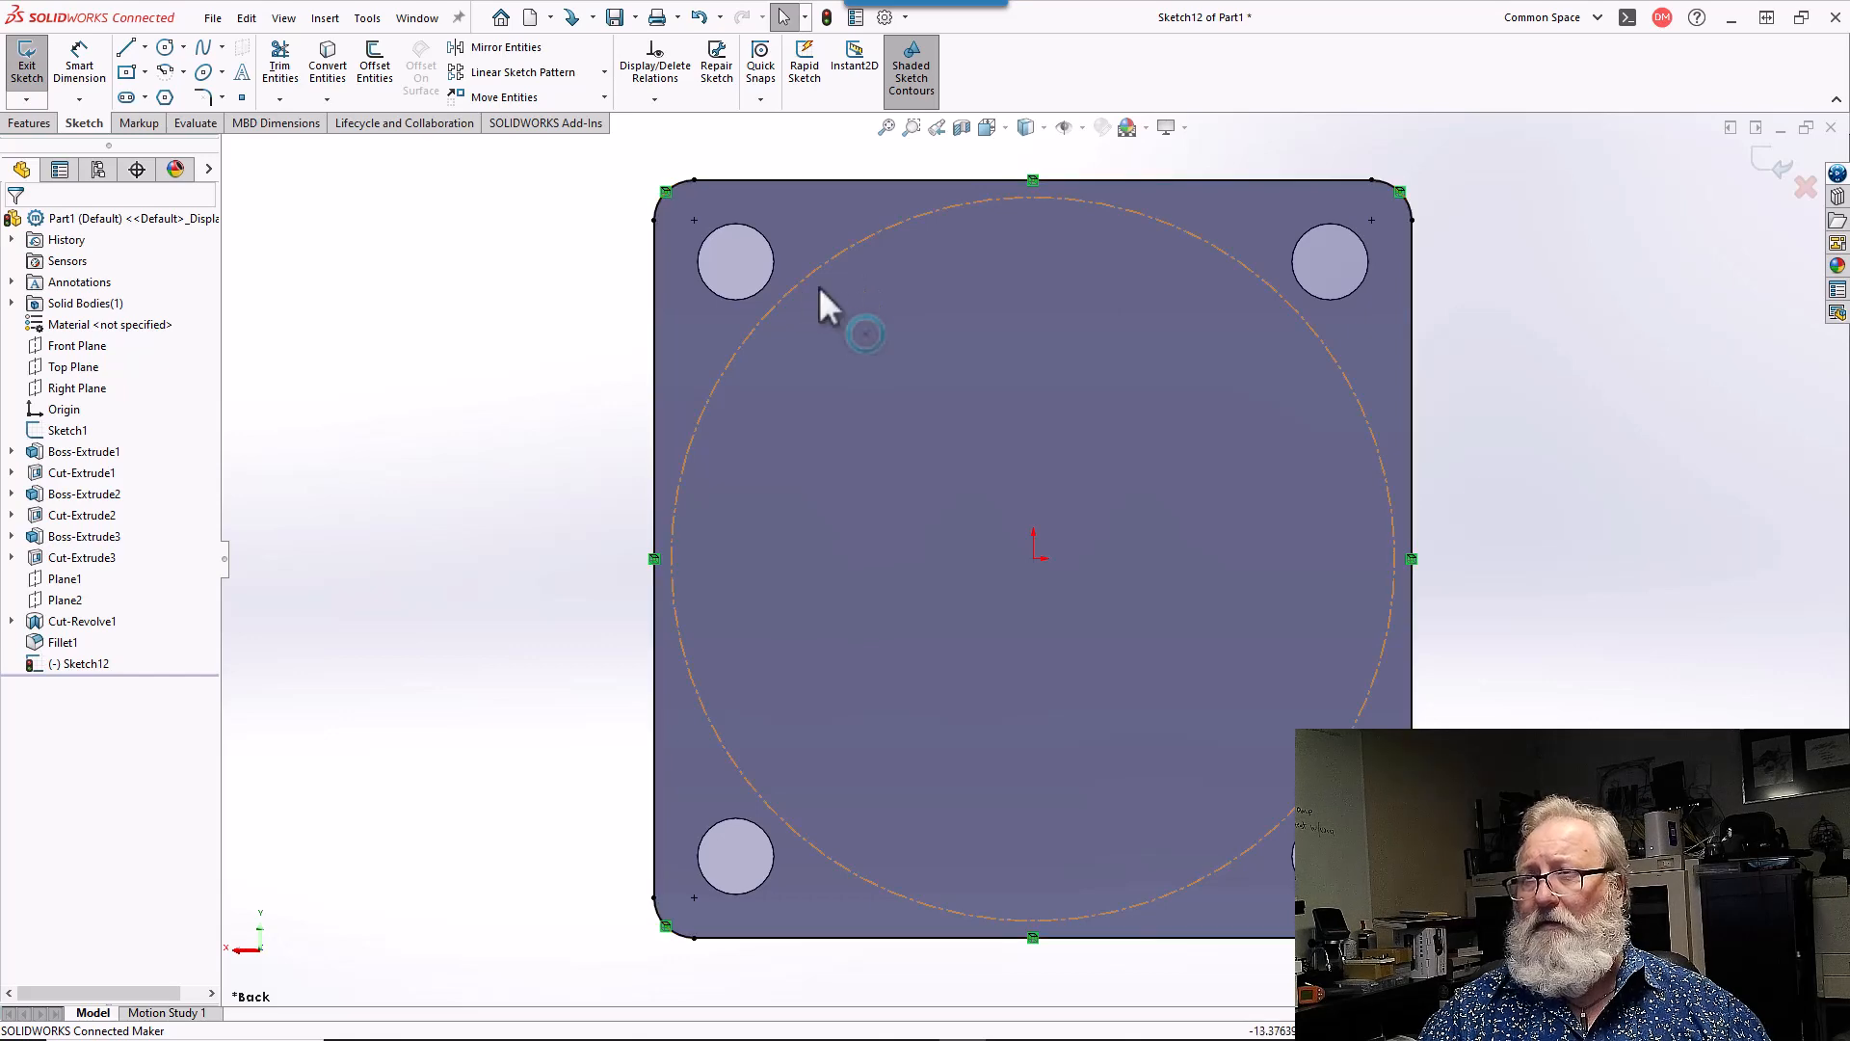
left_click(1806, 187)
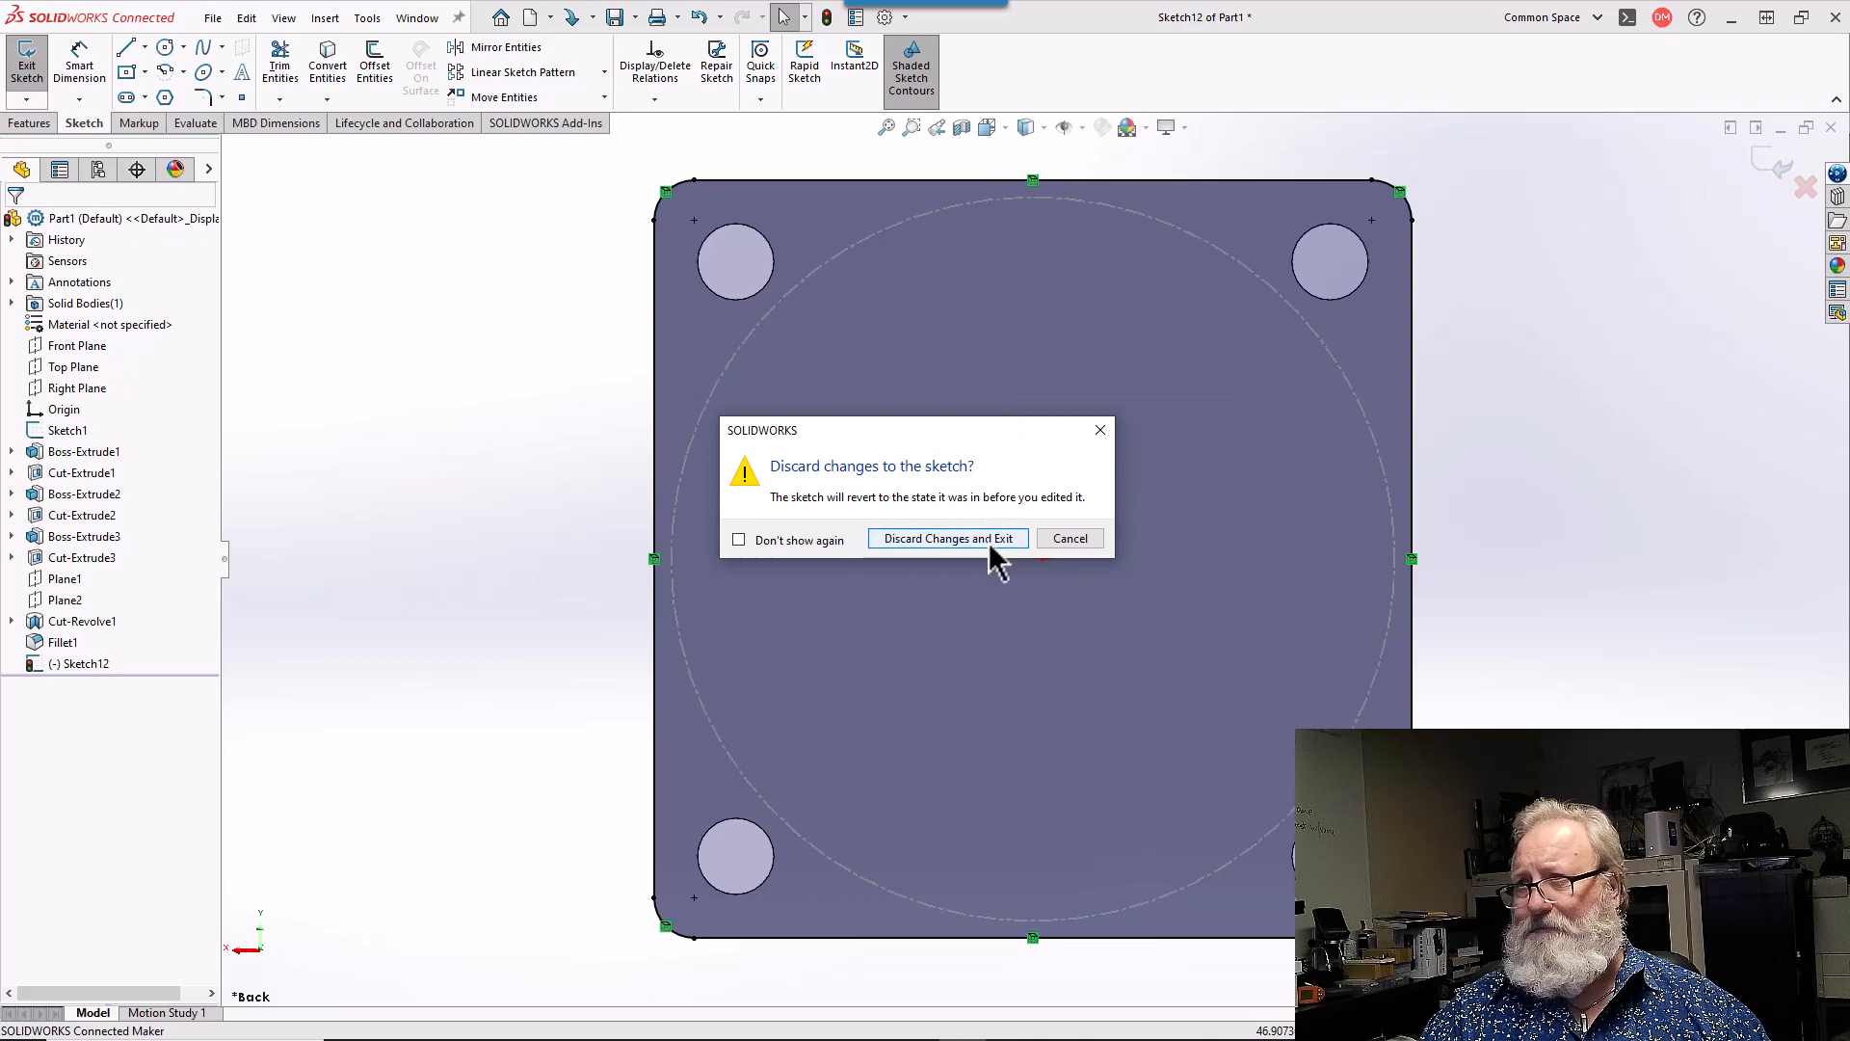
left_click(992, 542)
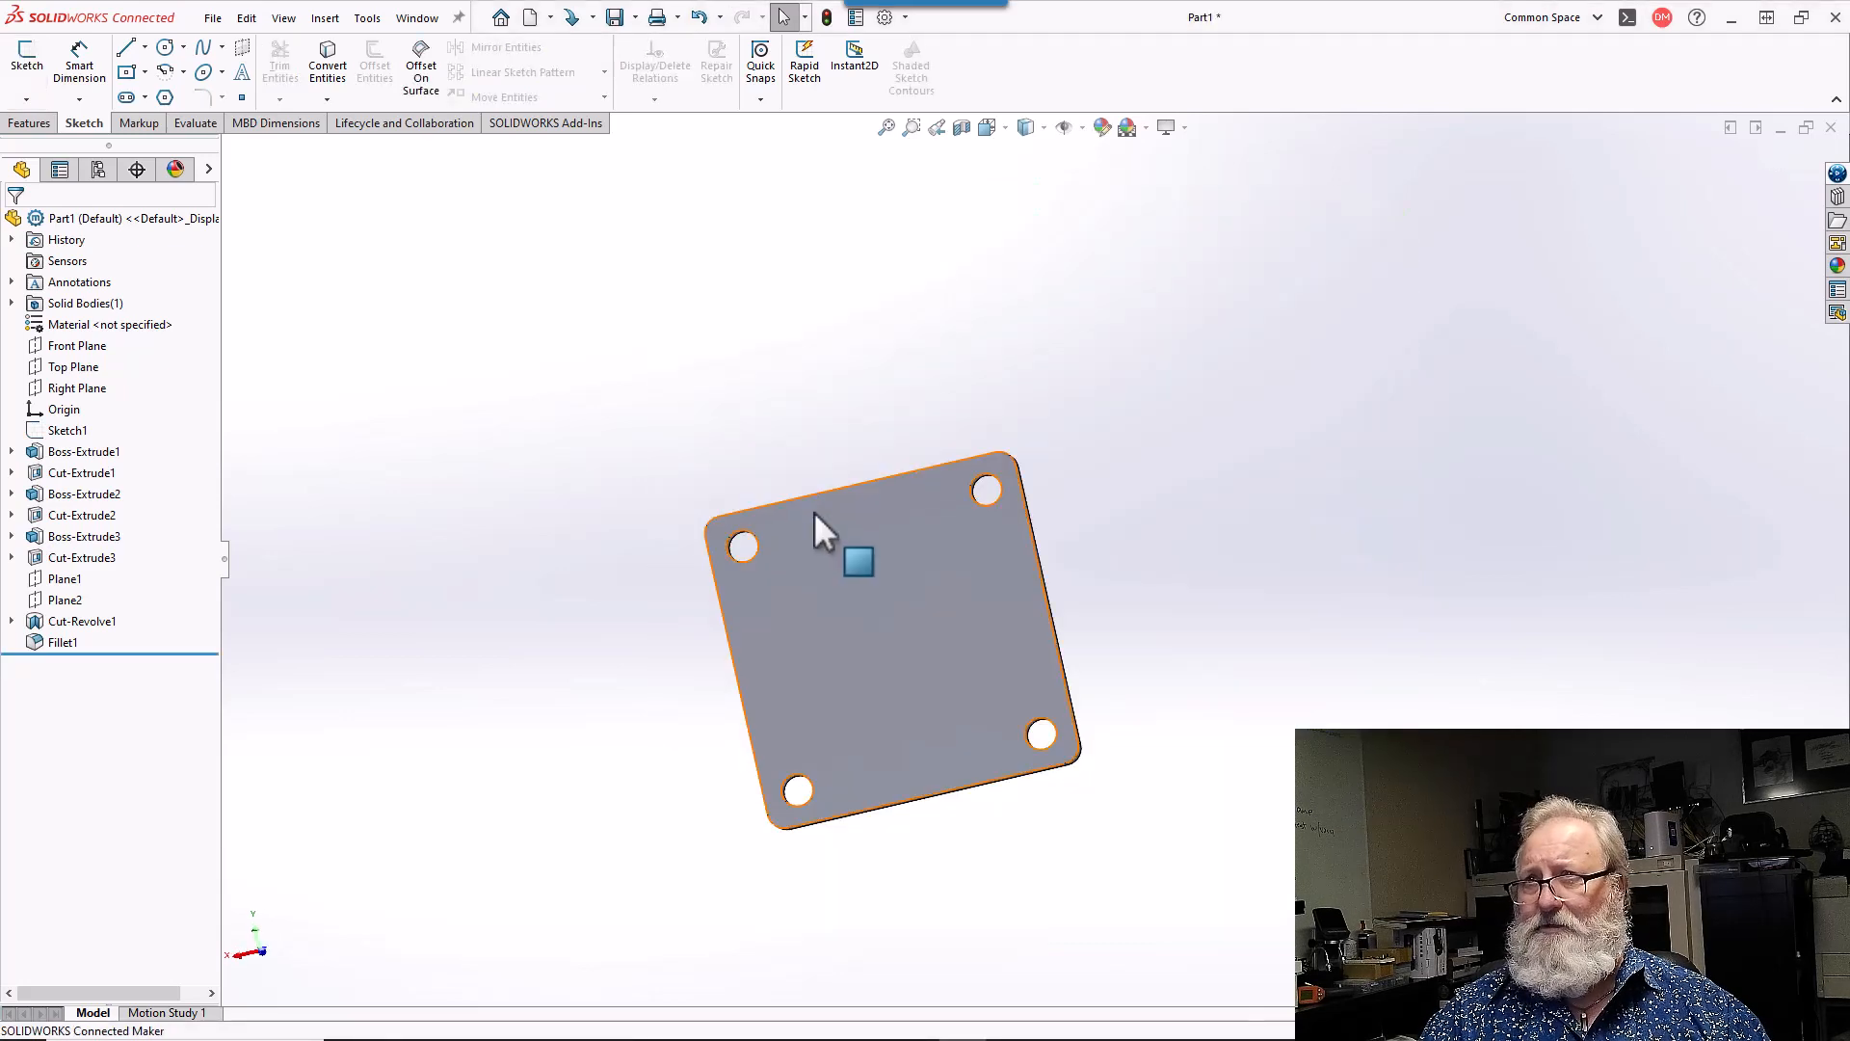
- Make Sketch1 visible and convert its circle into a new sketch on the flange's back face
left_click(836, 590)
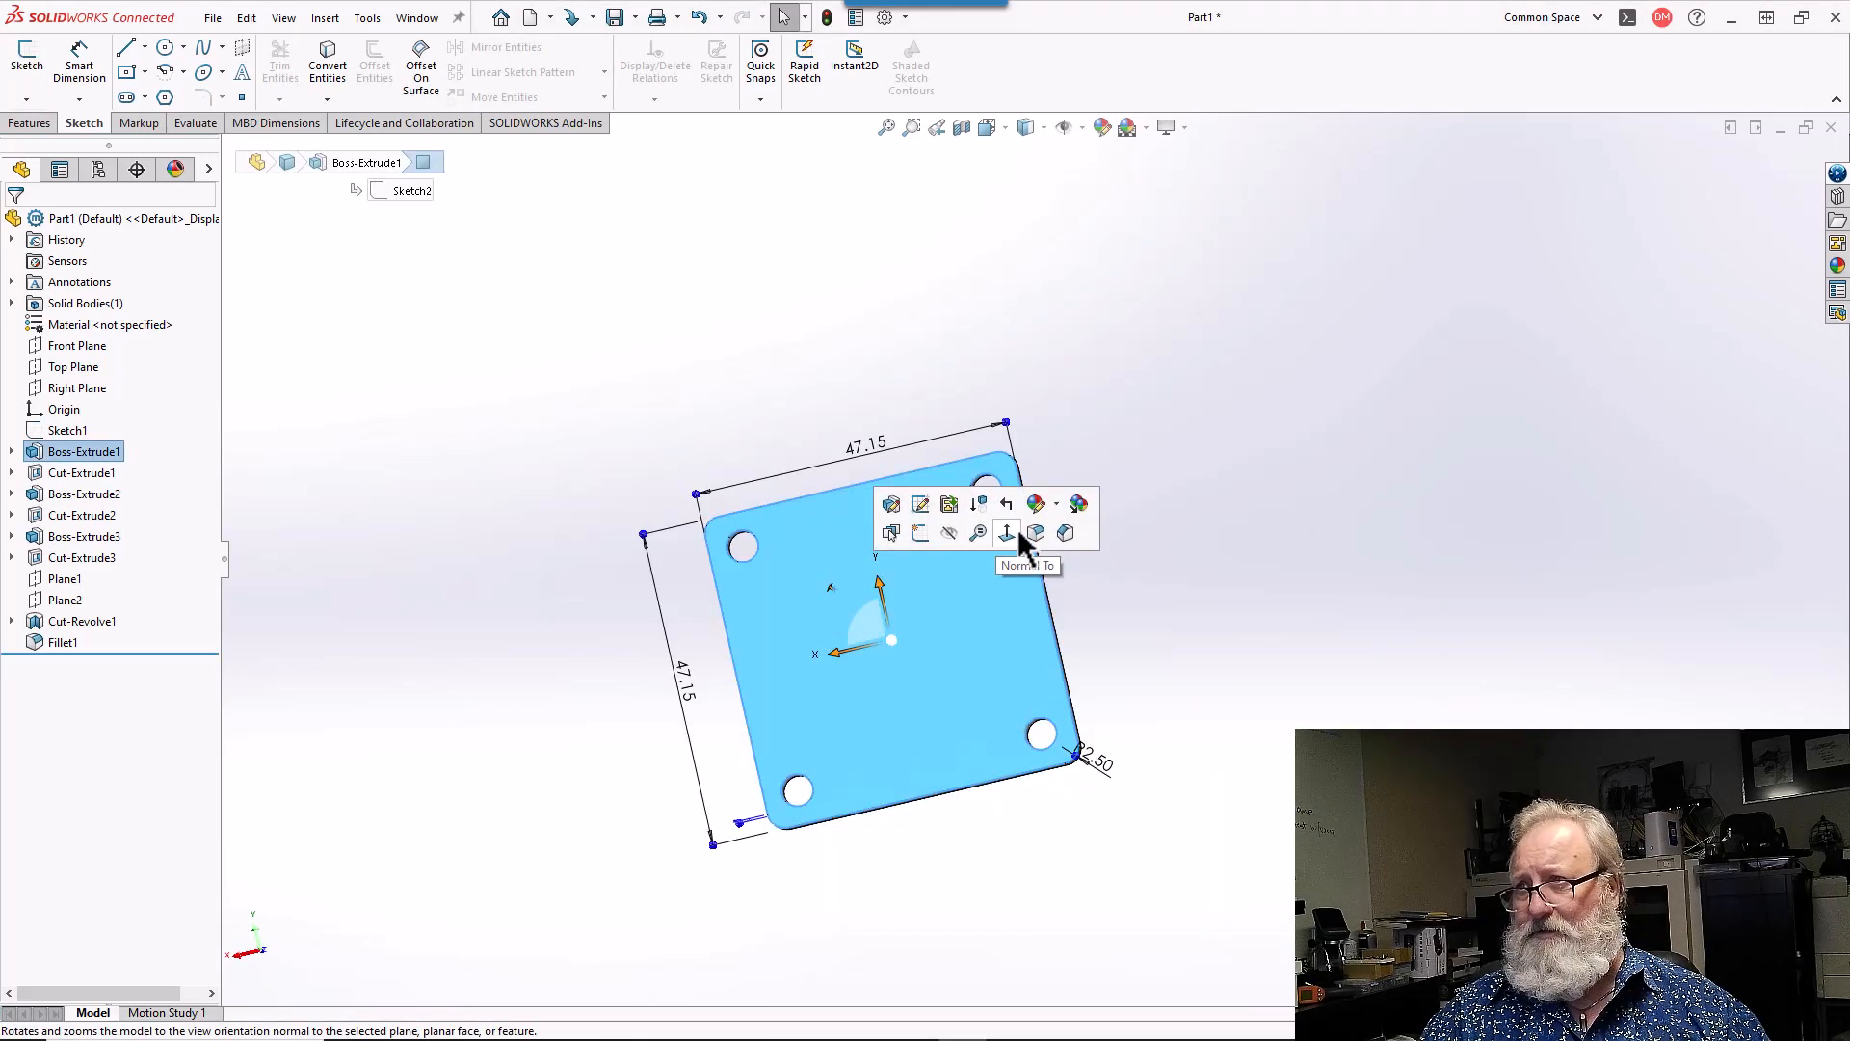
left_click(928, 541)
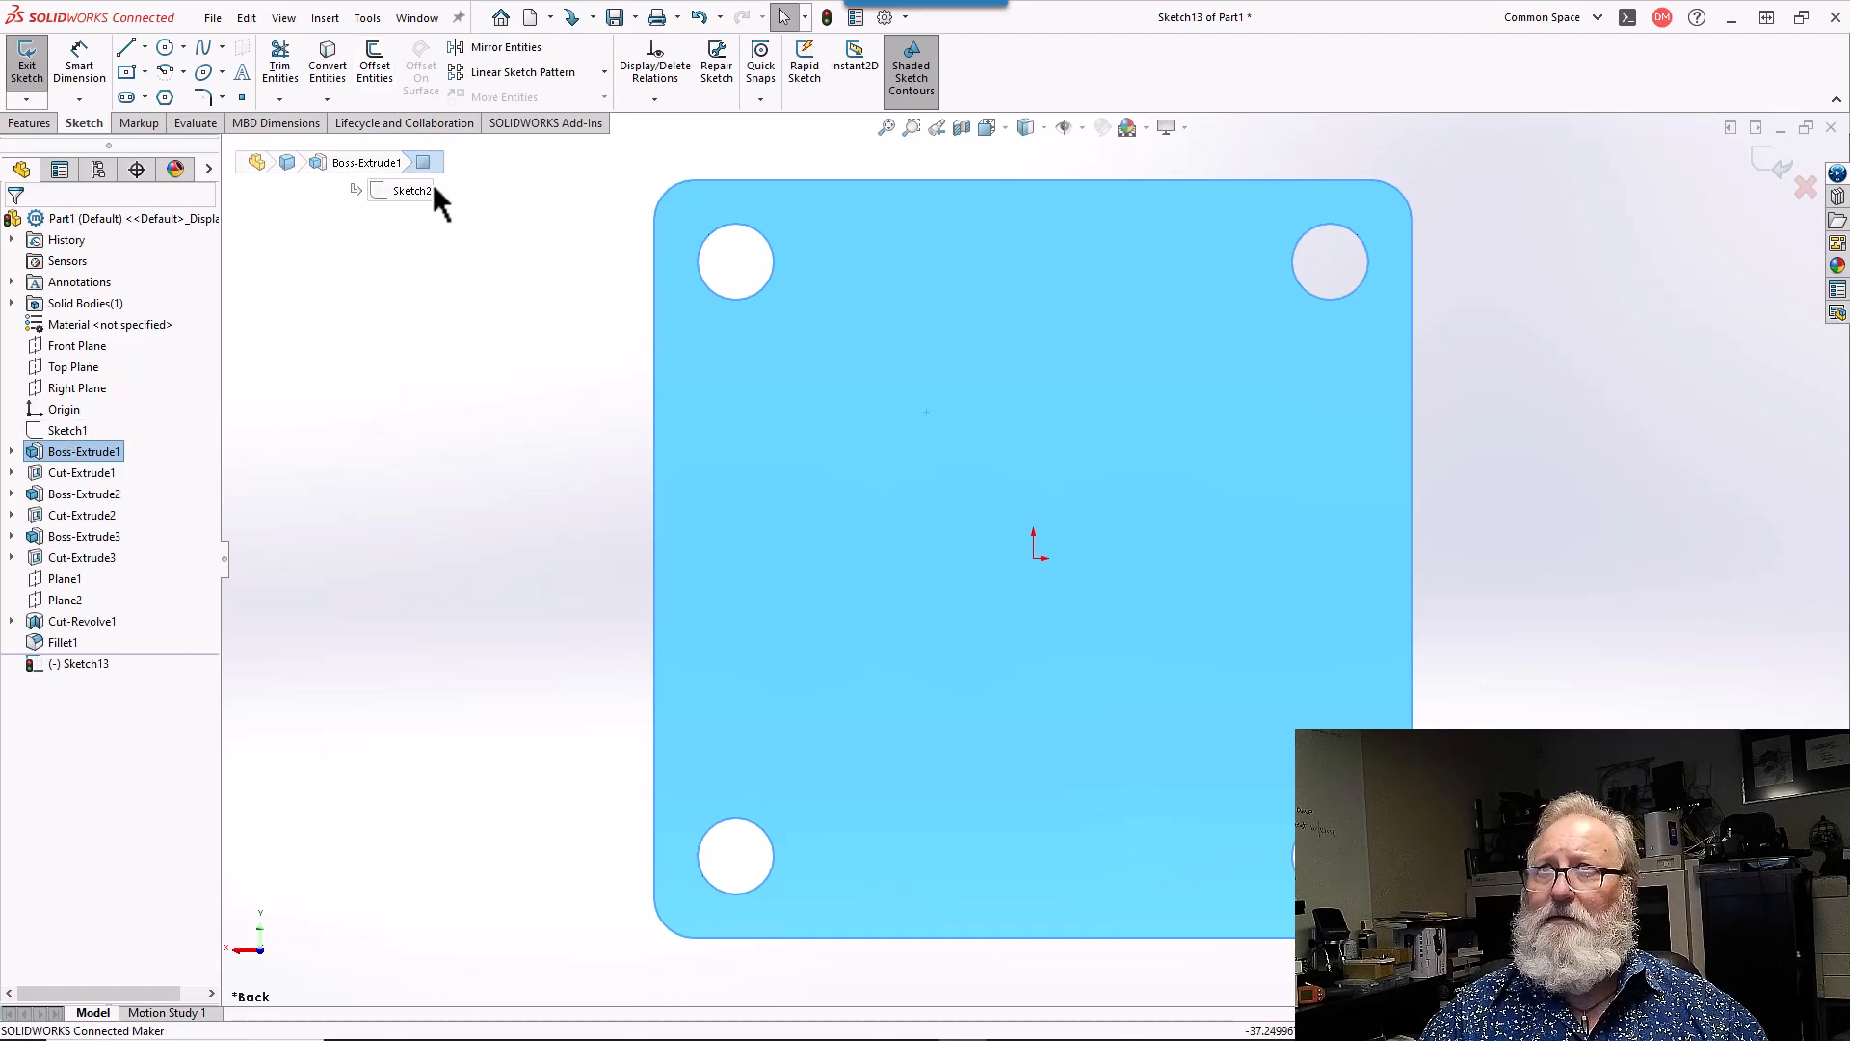
left_click(56, 434)
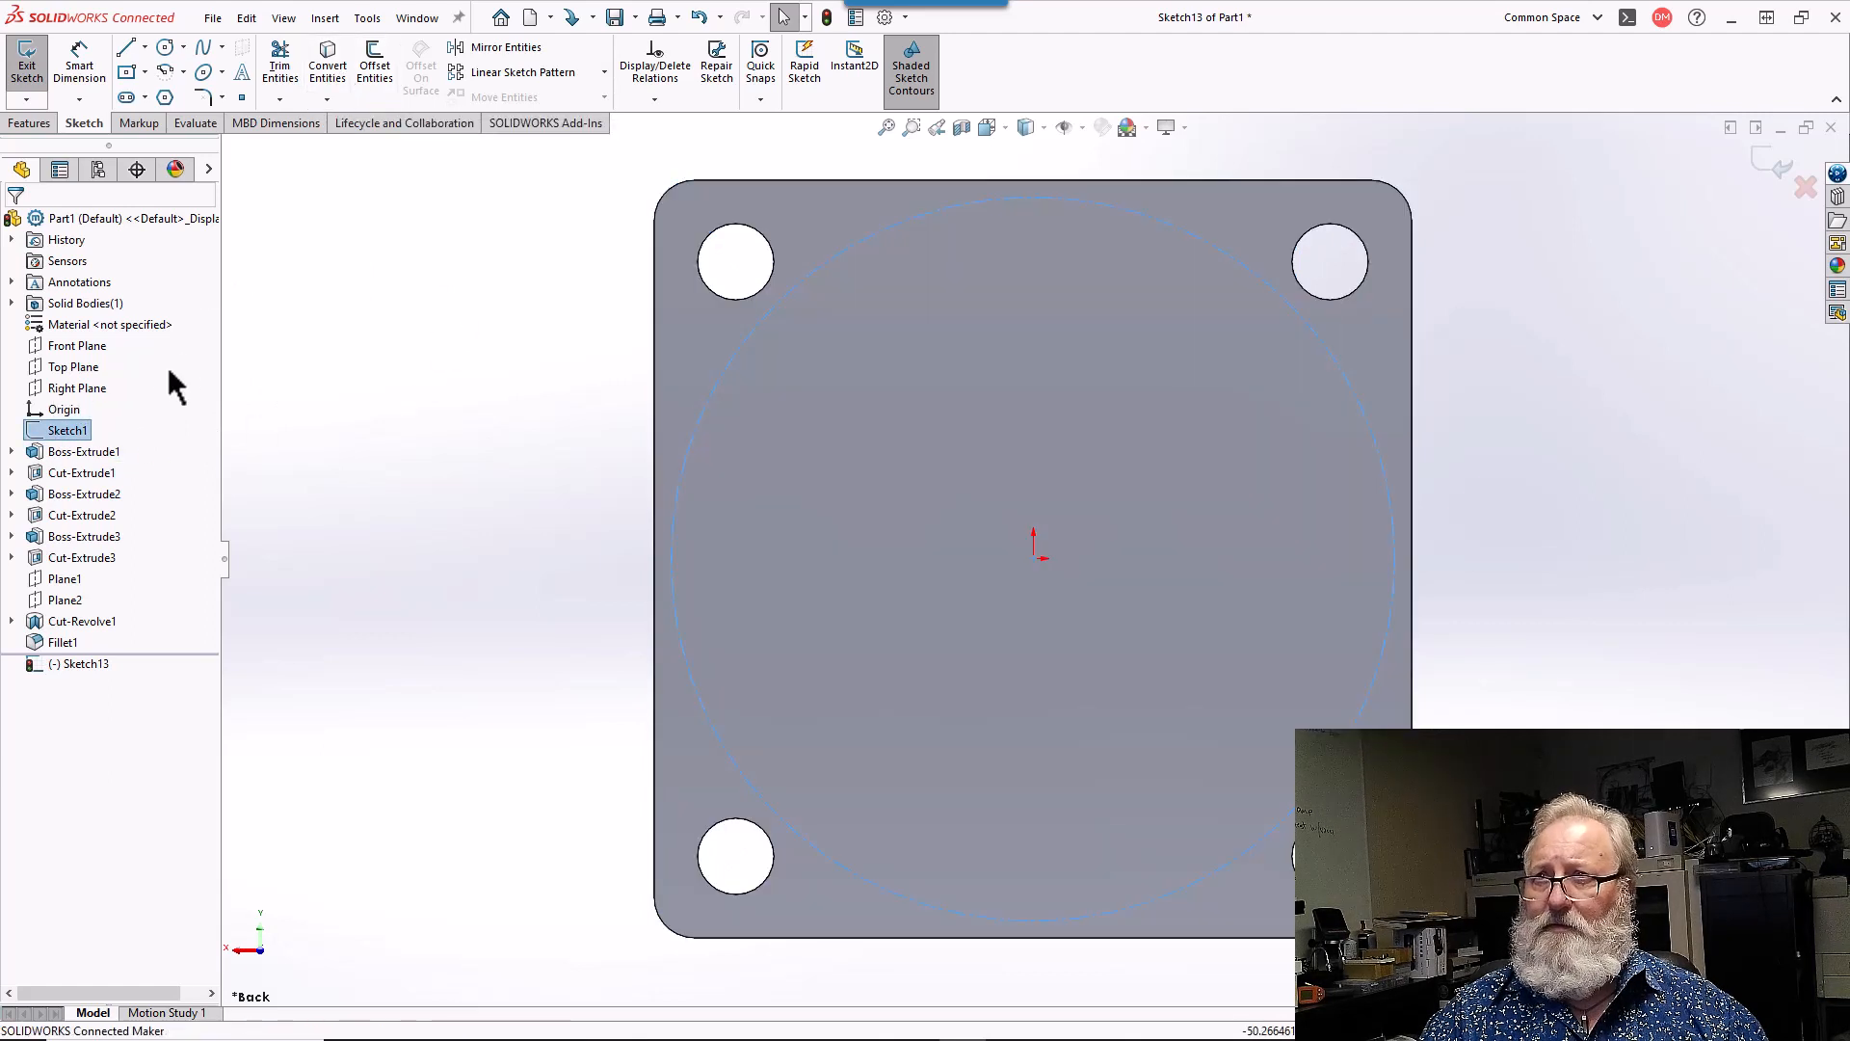
right_click(50, 430)
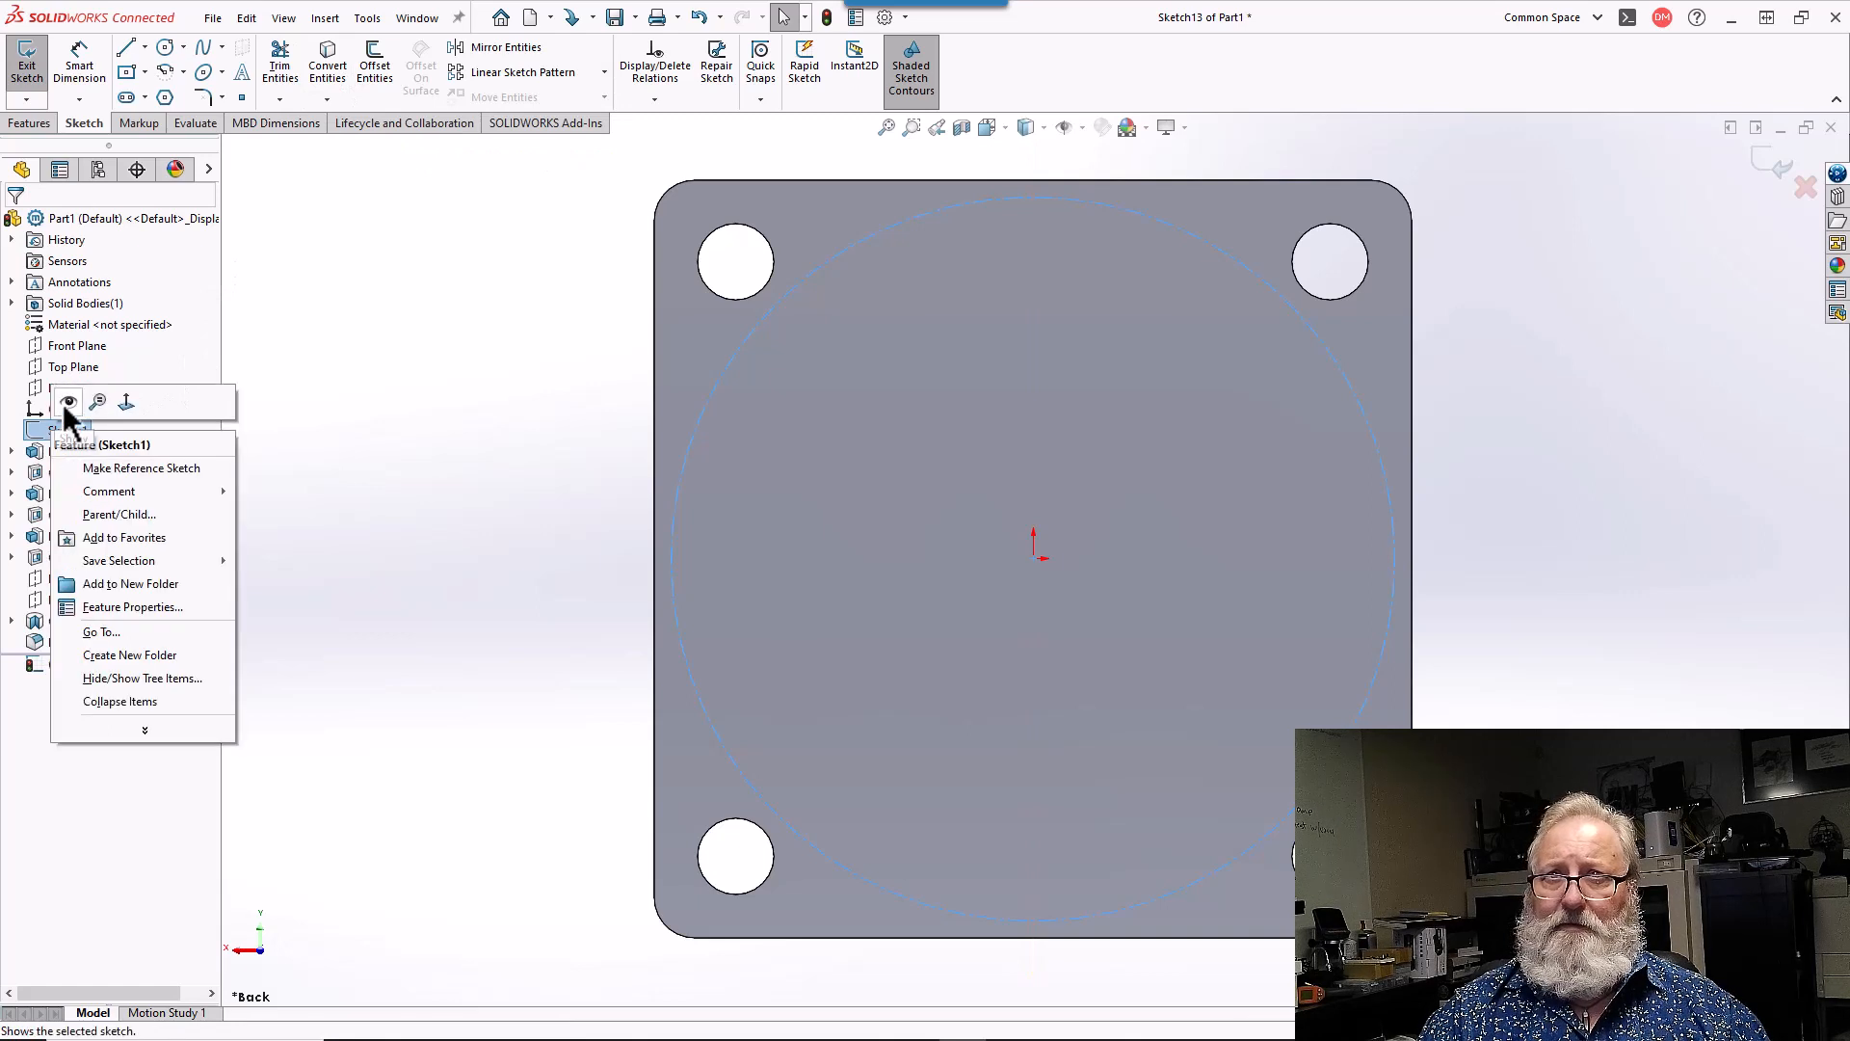
left_click(67, 403)
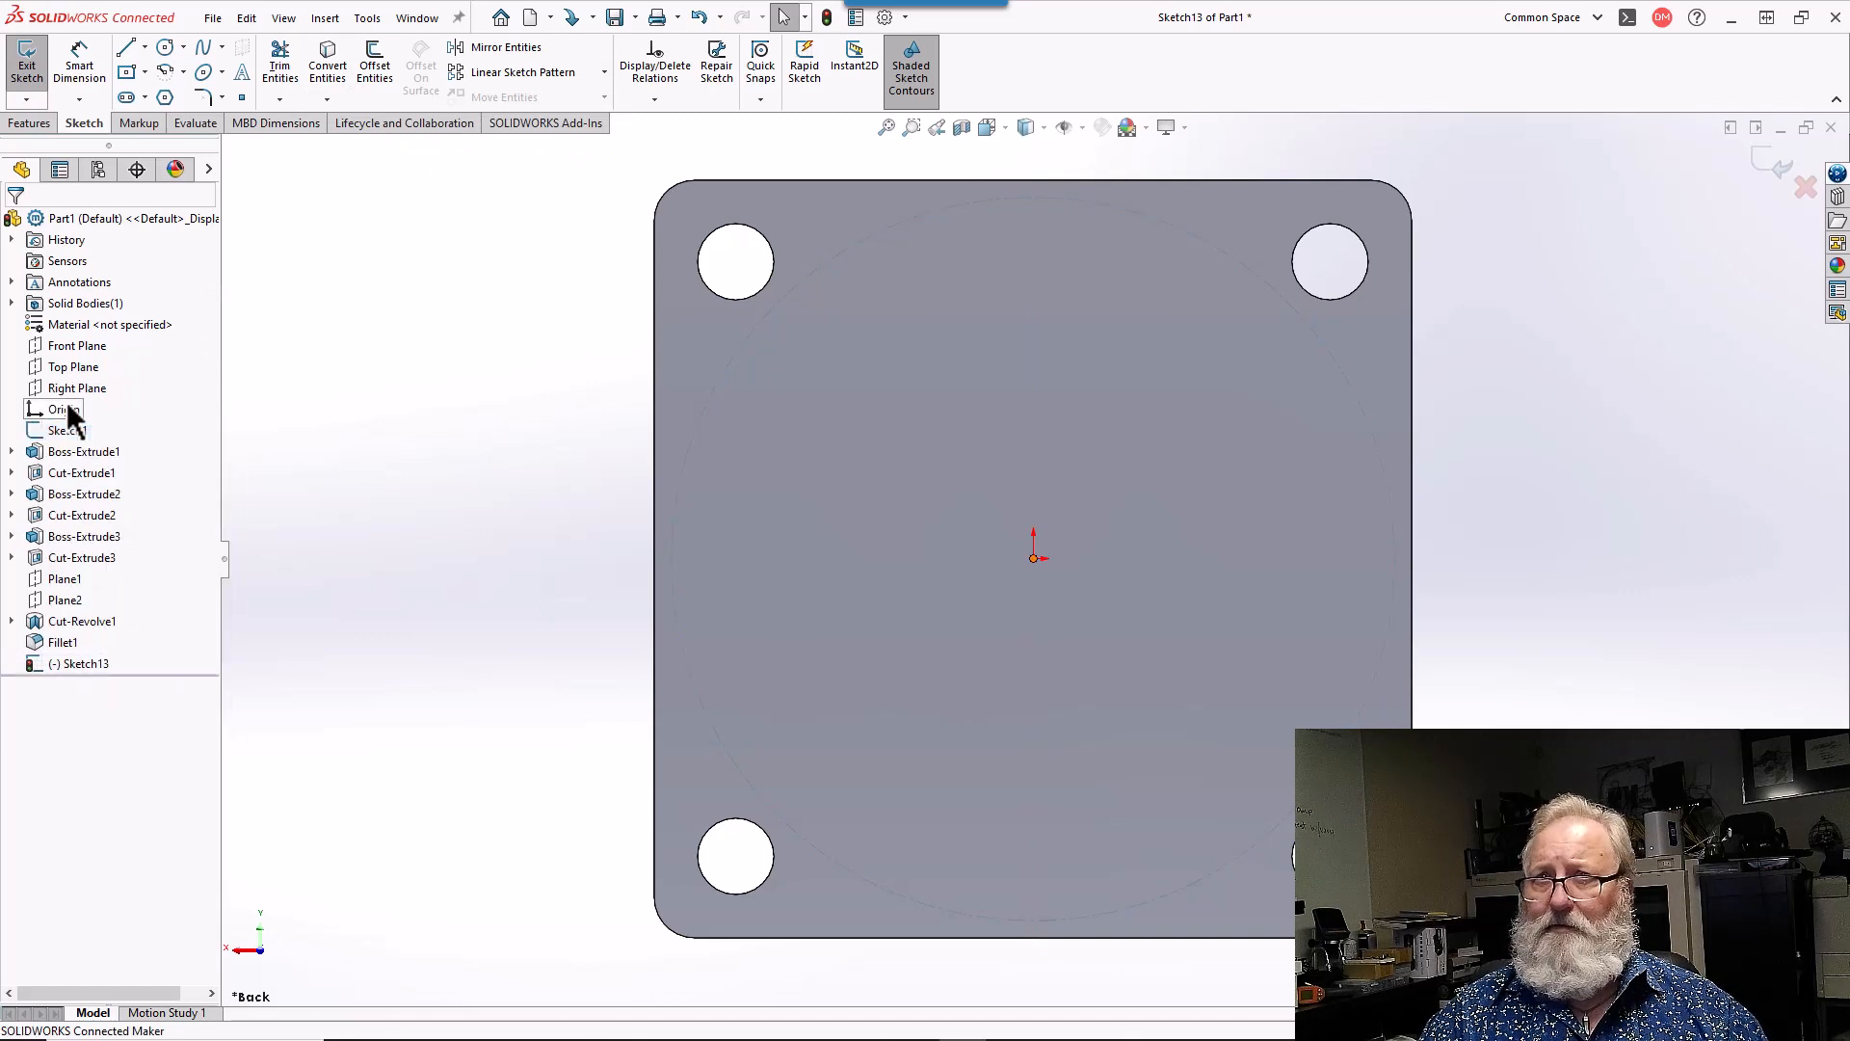
left_click(730, 360)
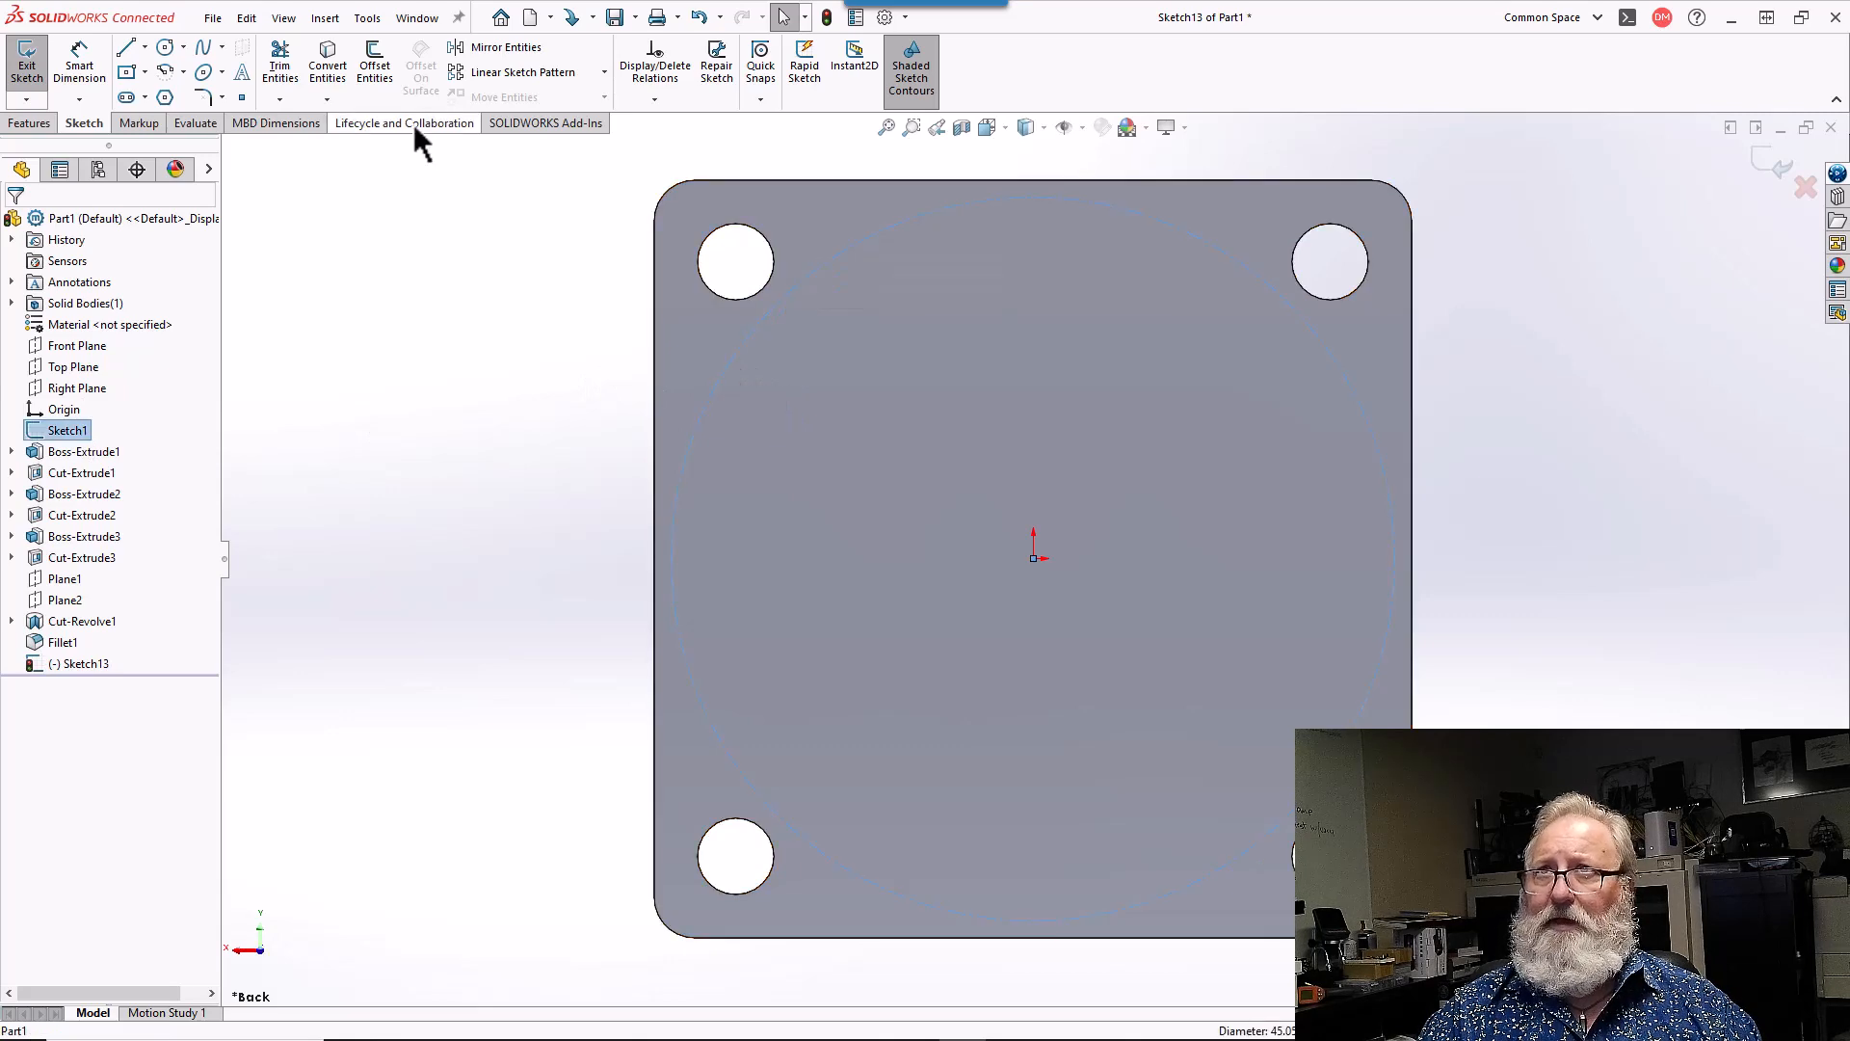
left_click(331, 69)
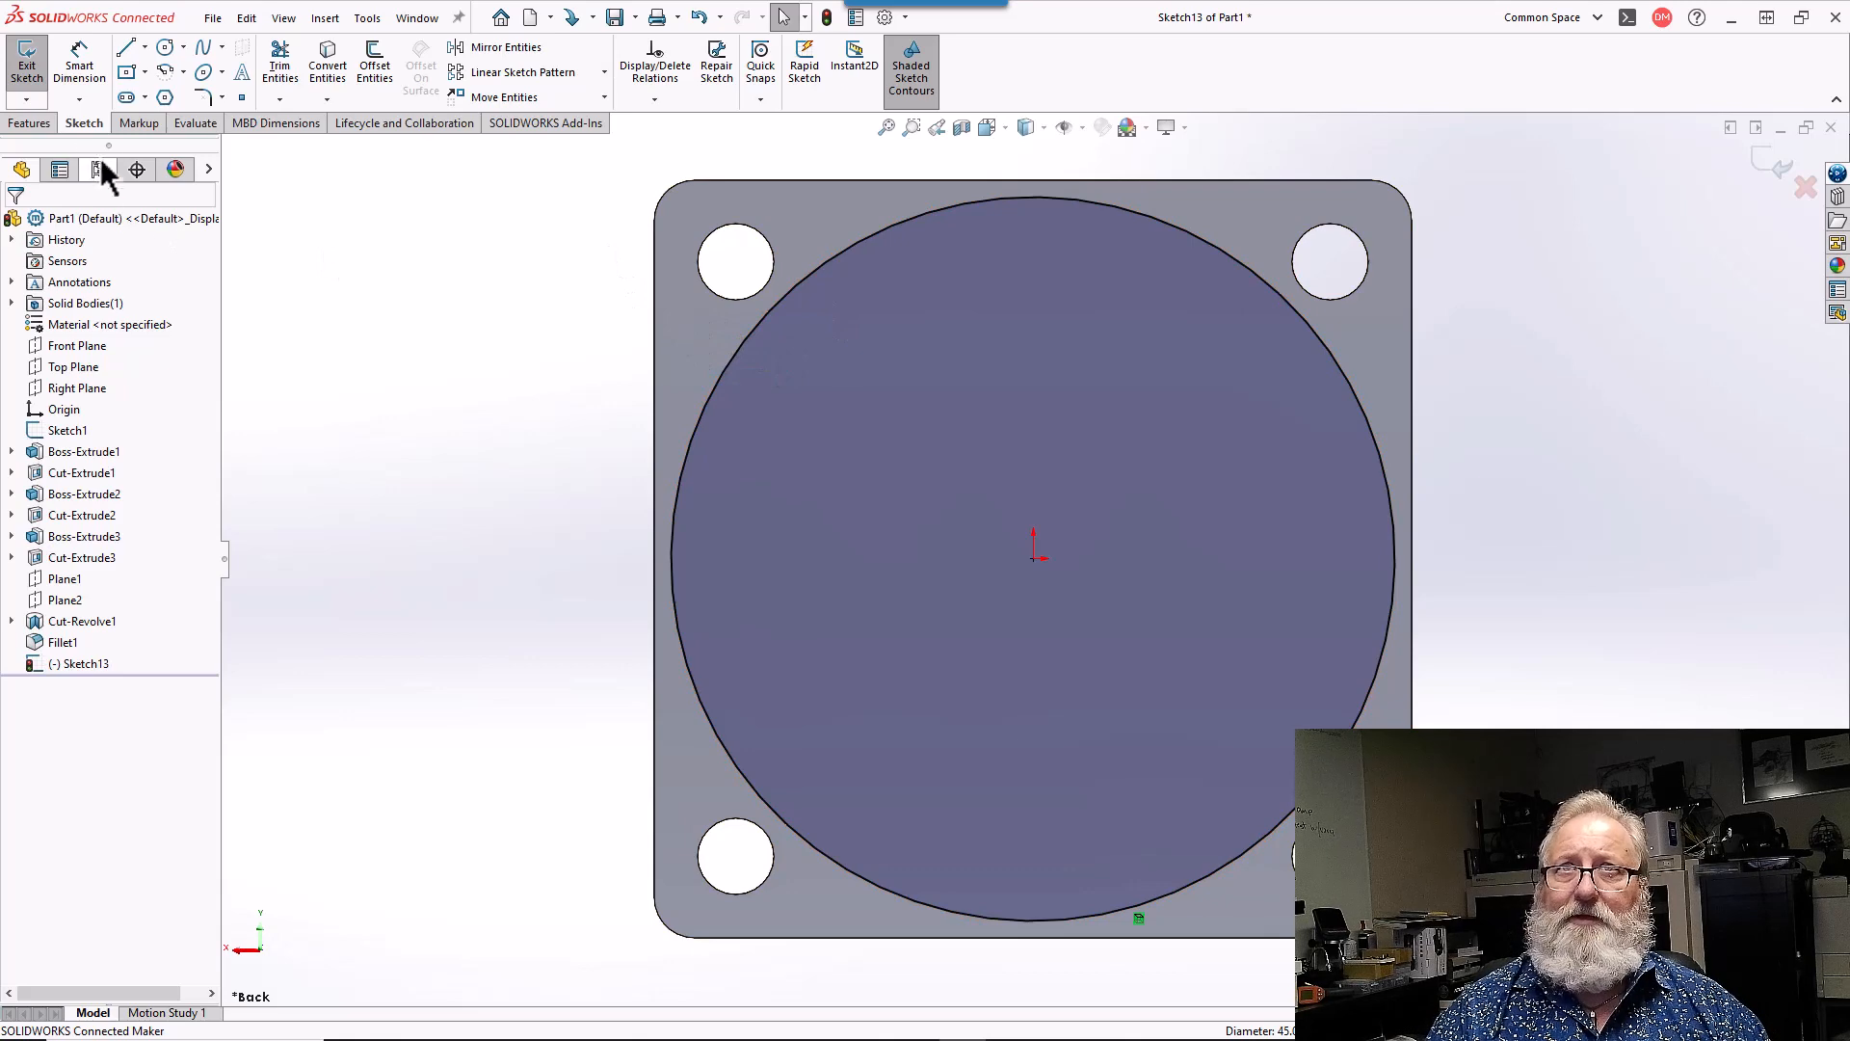
- Extrude the converted circle as a boss from the flange's back face, blind to 30.6 mm with merged result
left_click(43, 124)
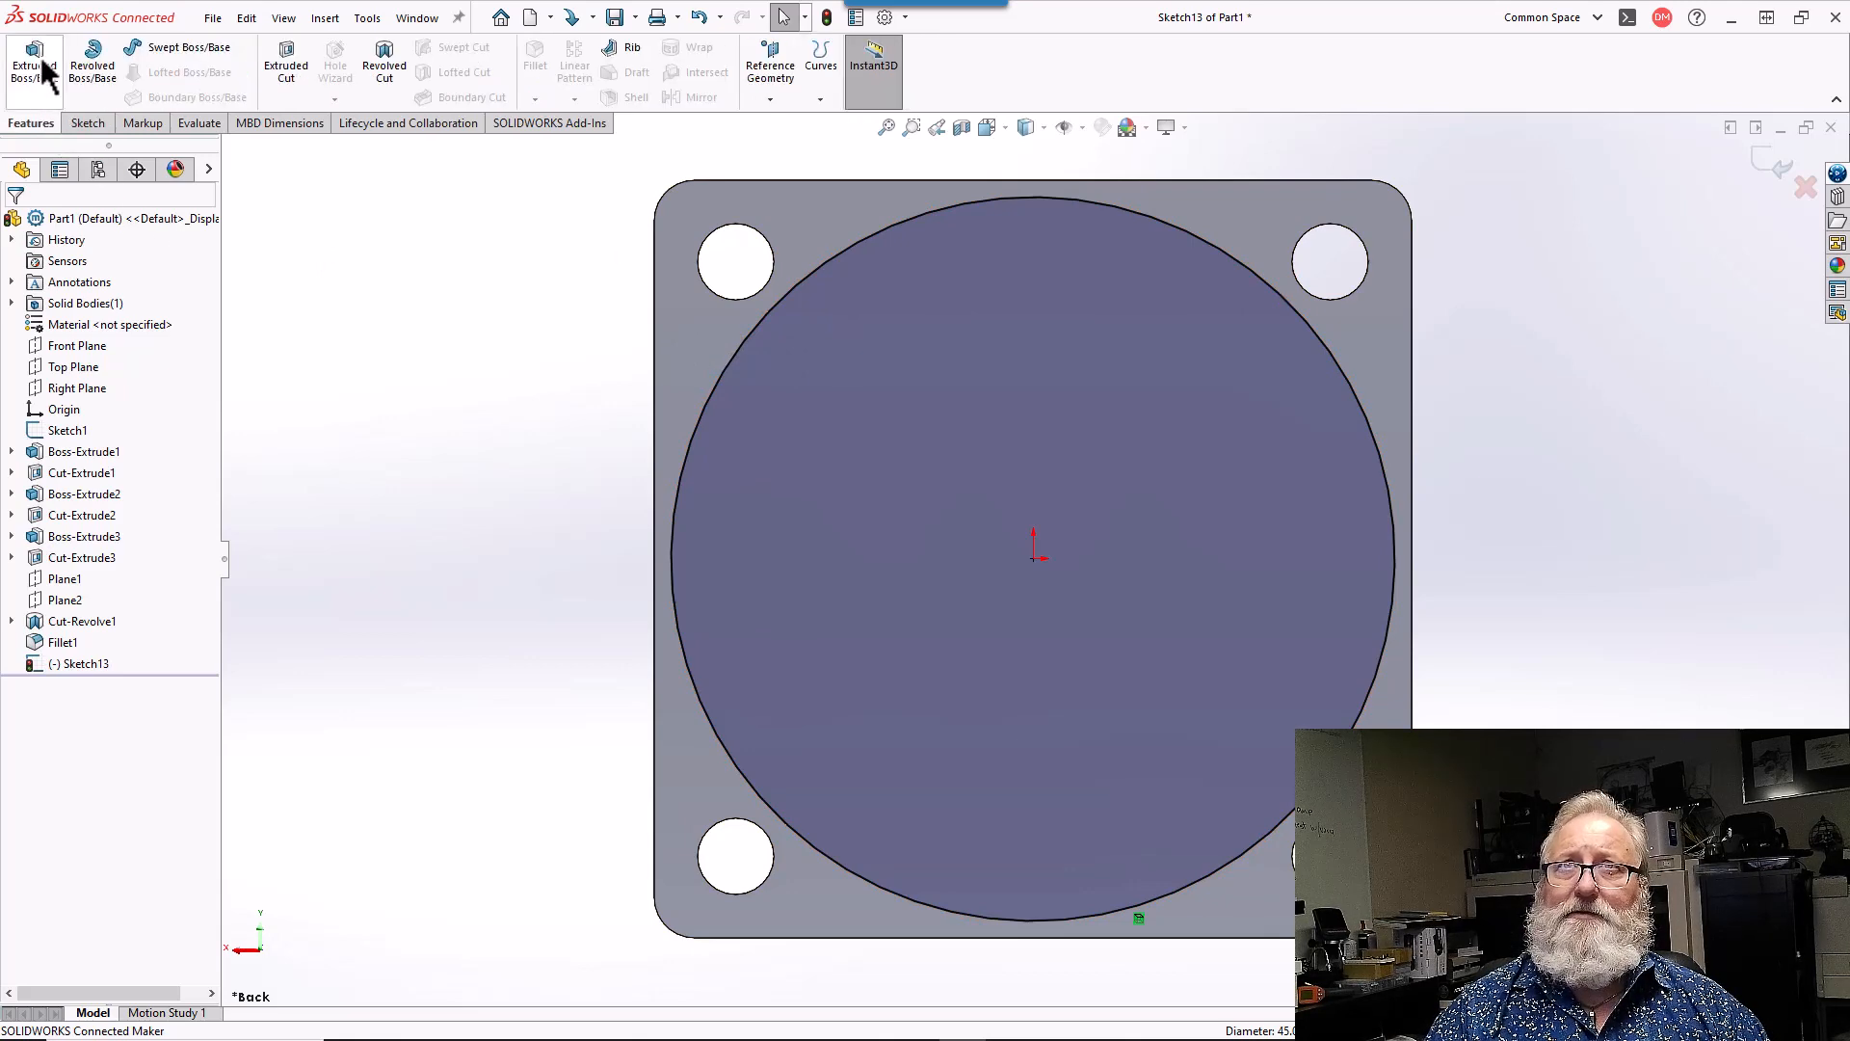
left_click(43, 72)
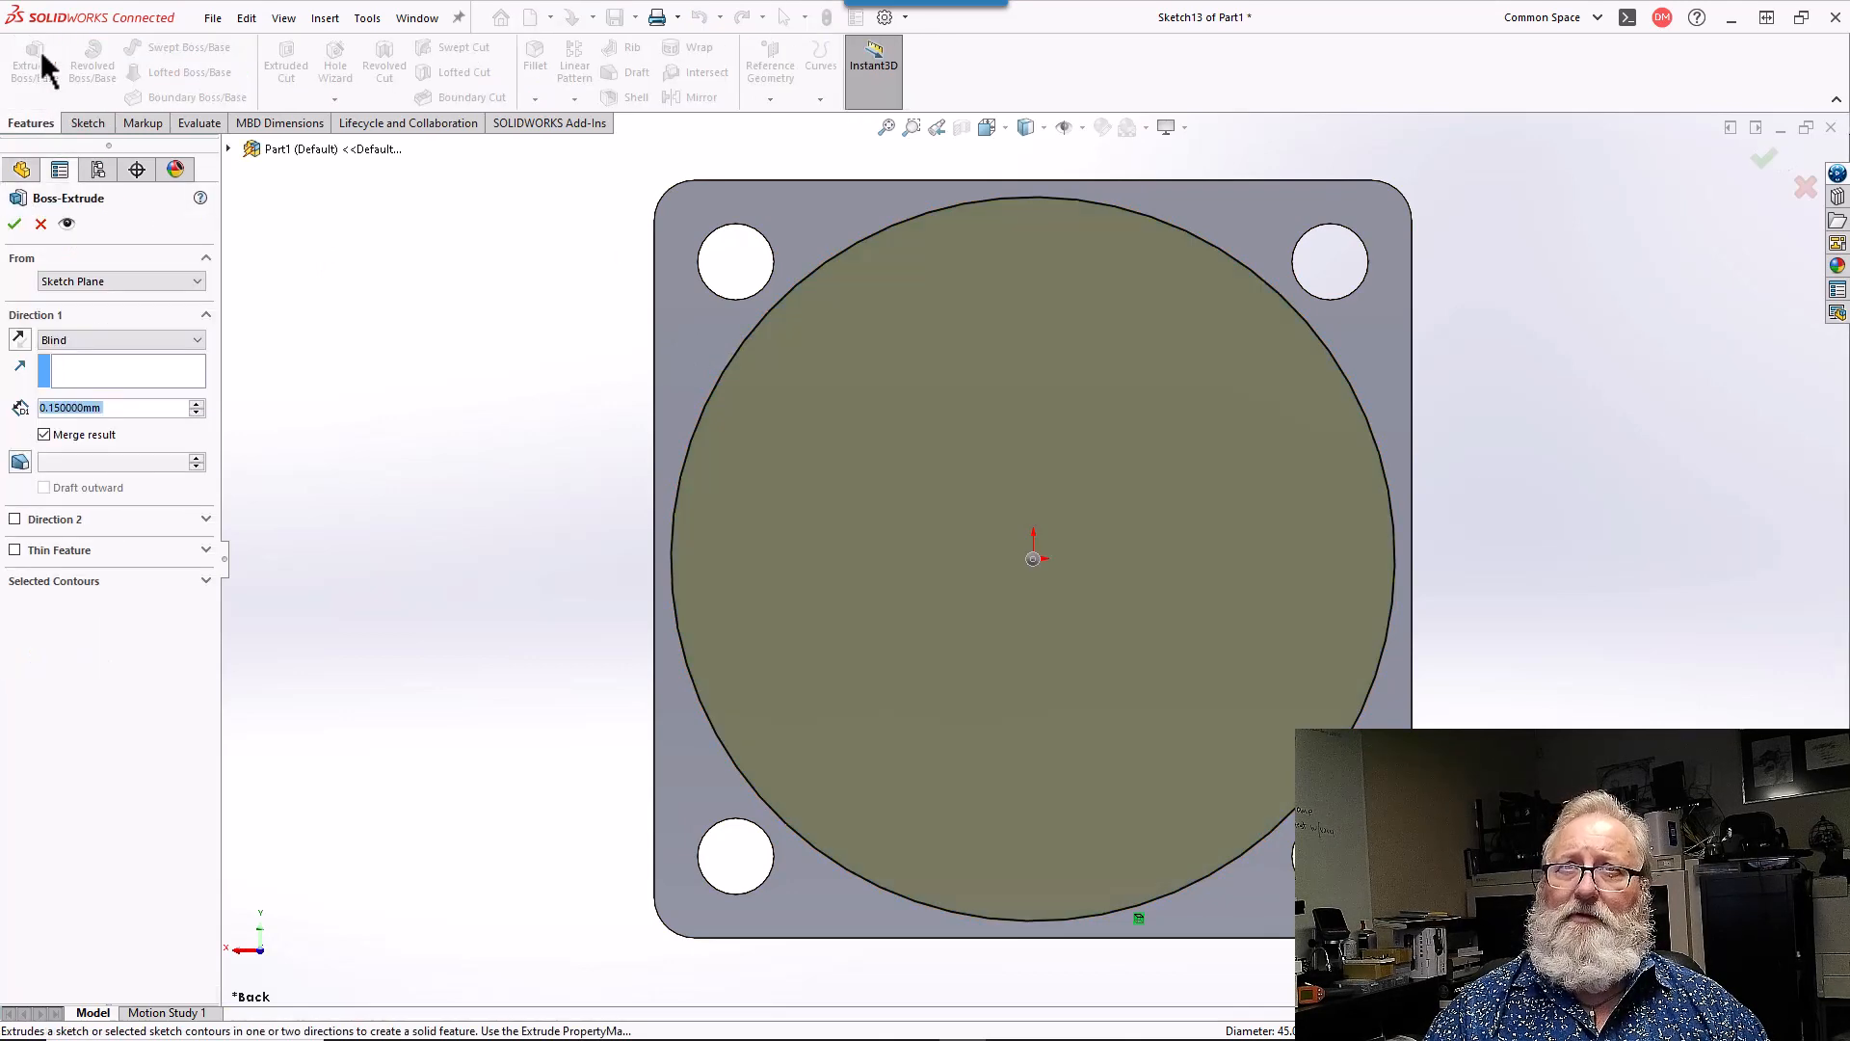
type("30.")
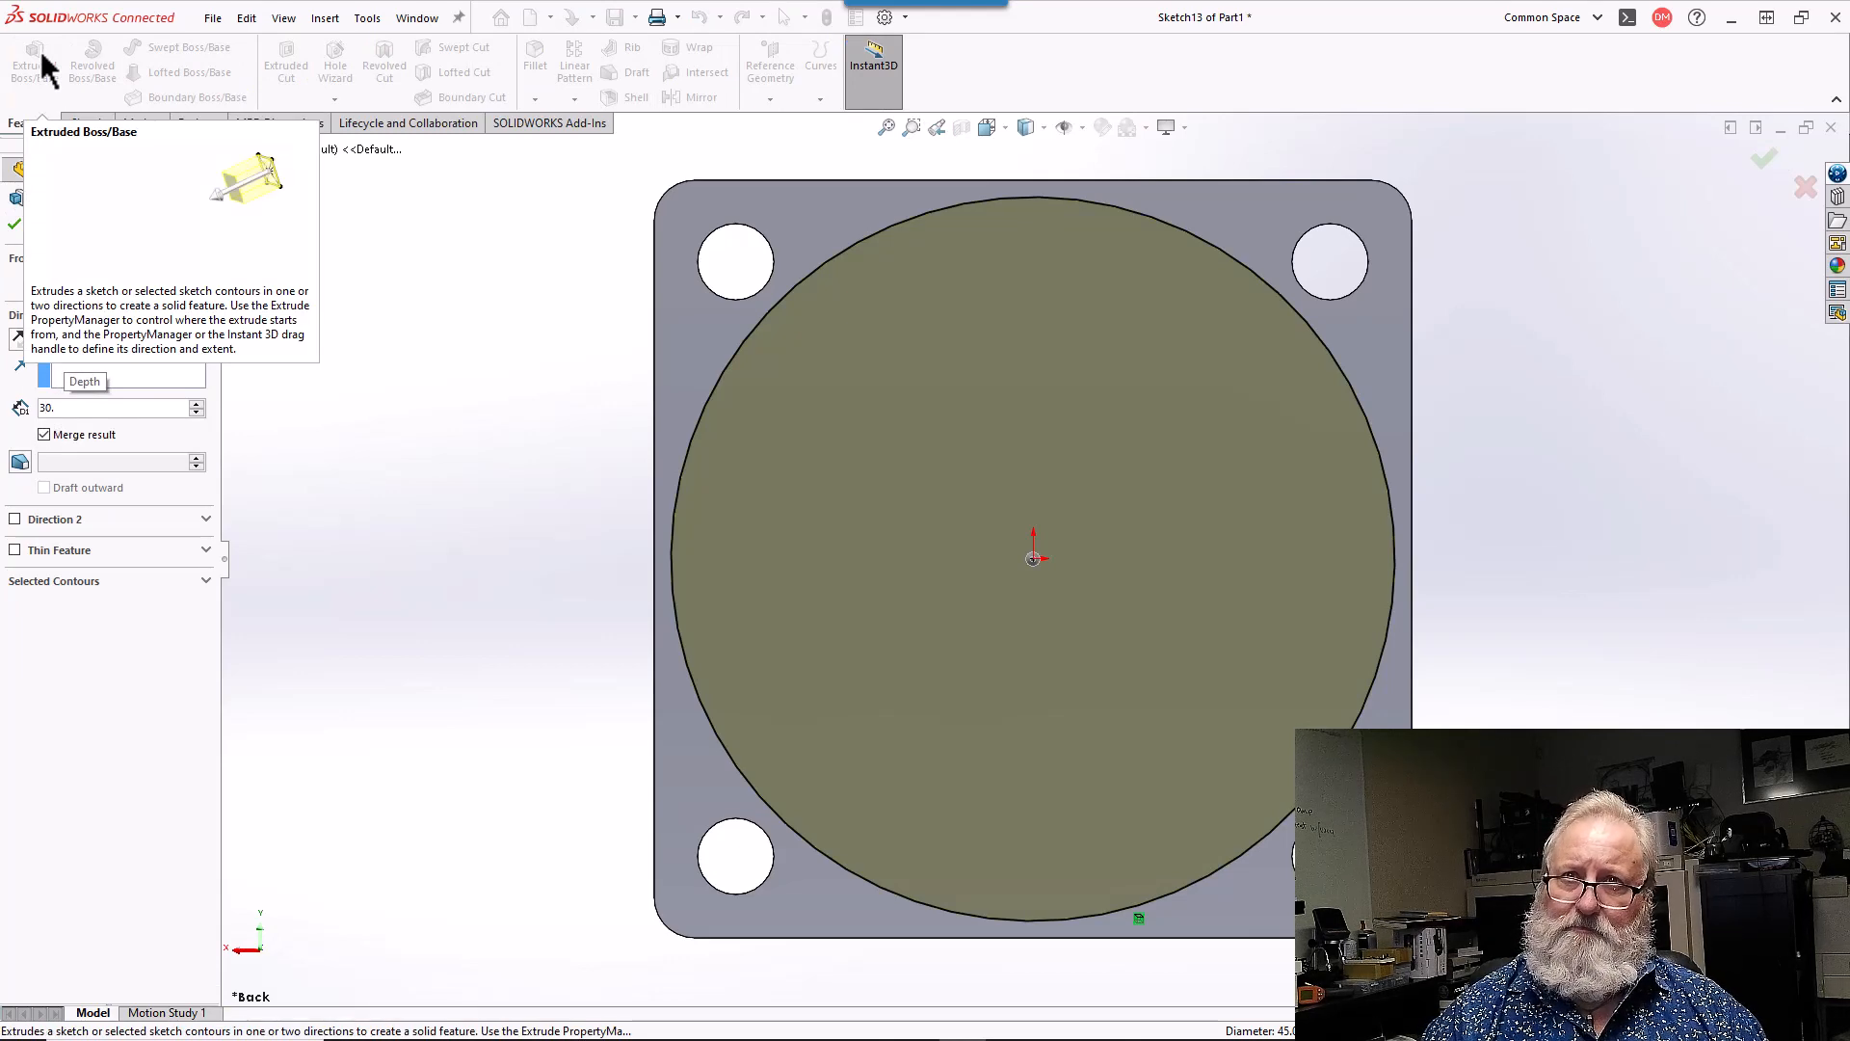
type("6")
key("Return")
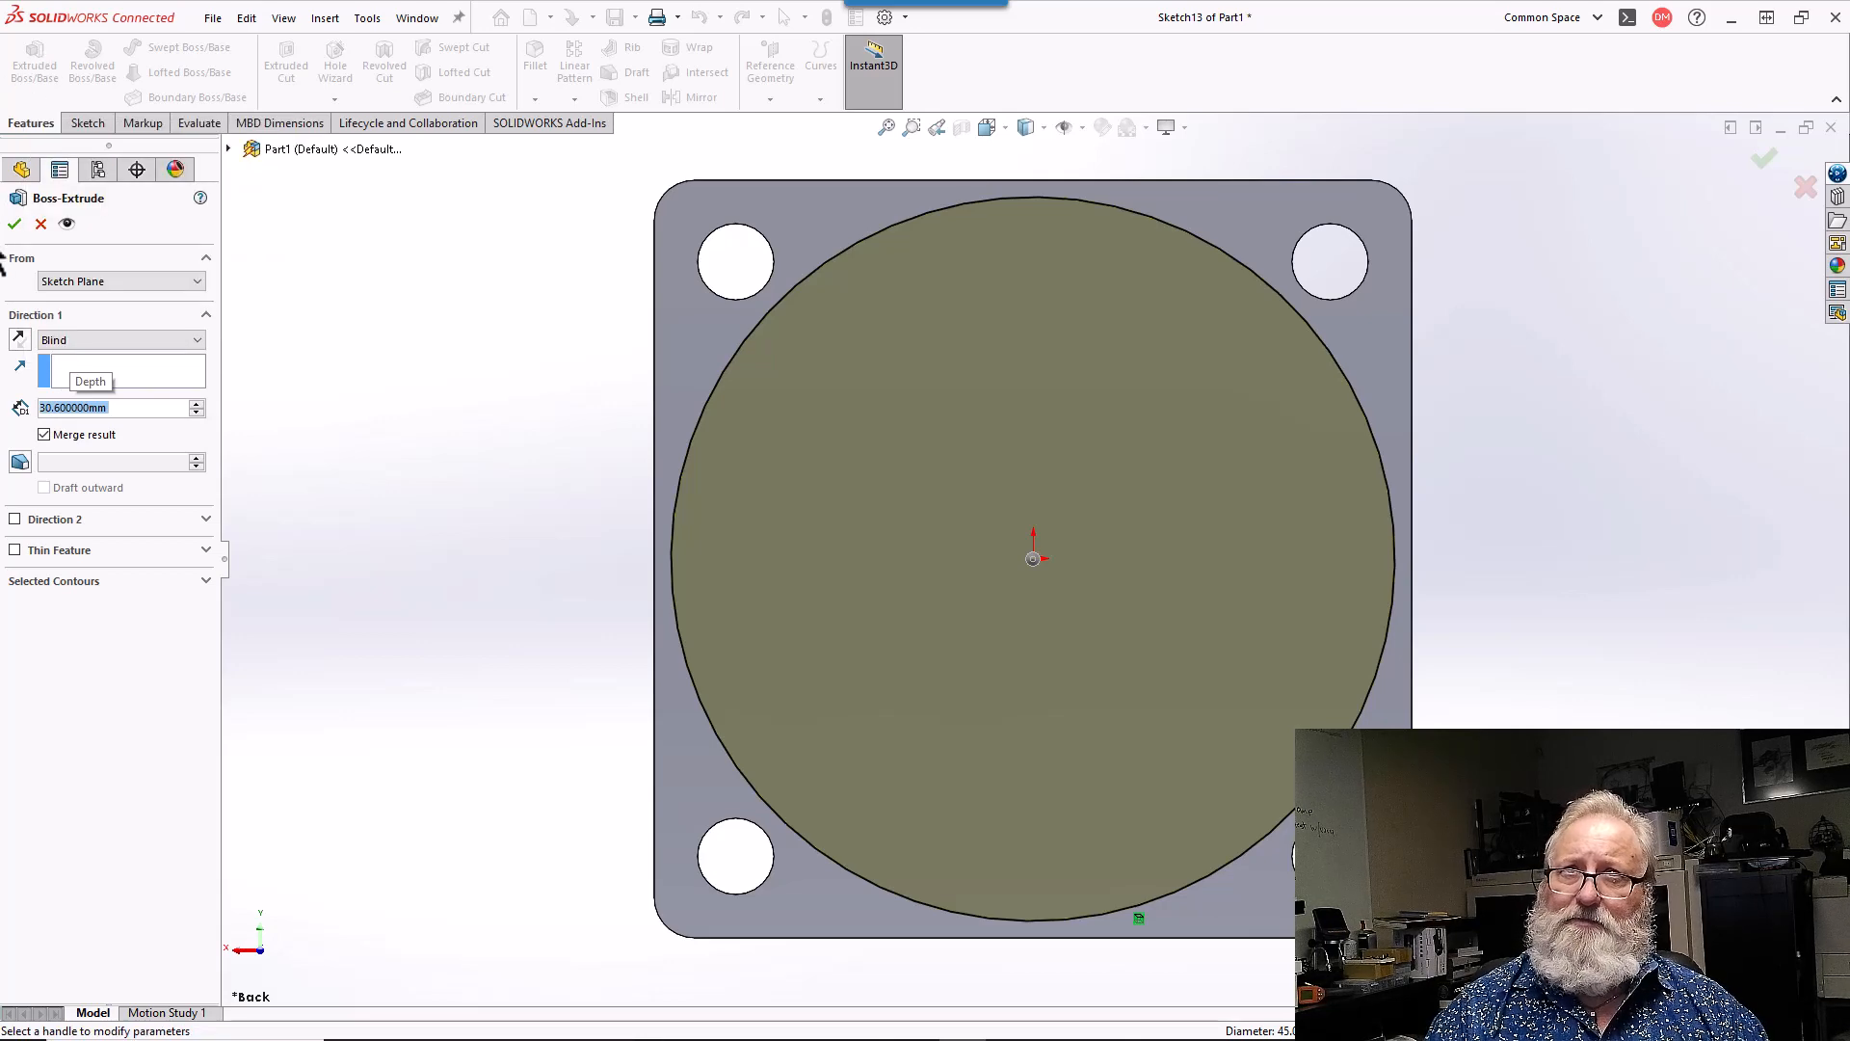
left_click(15, 225)
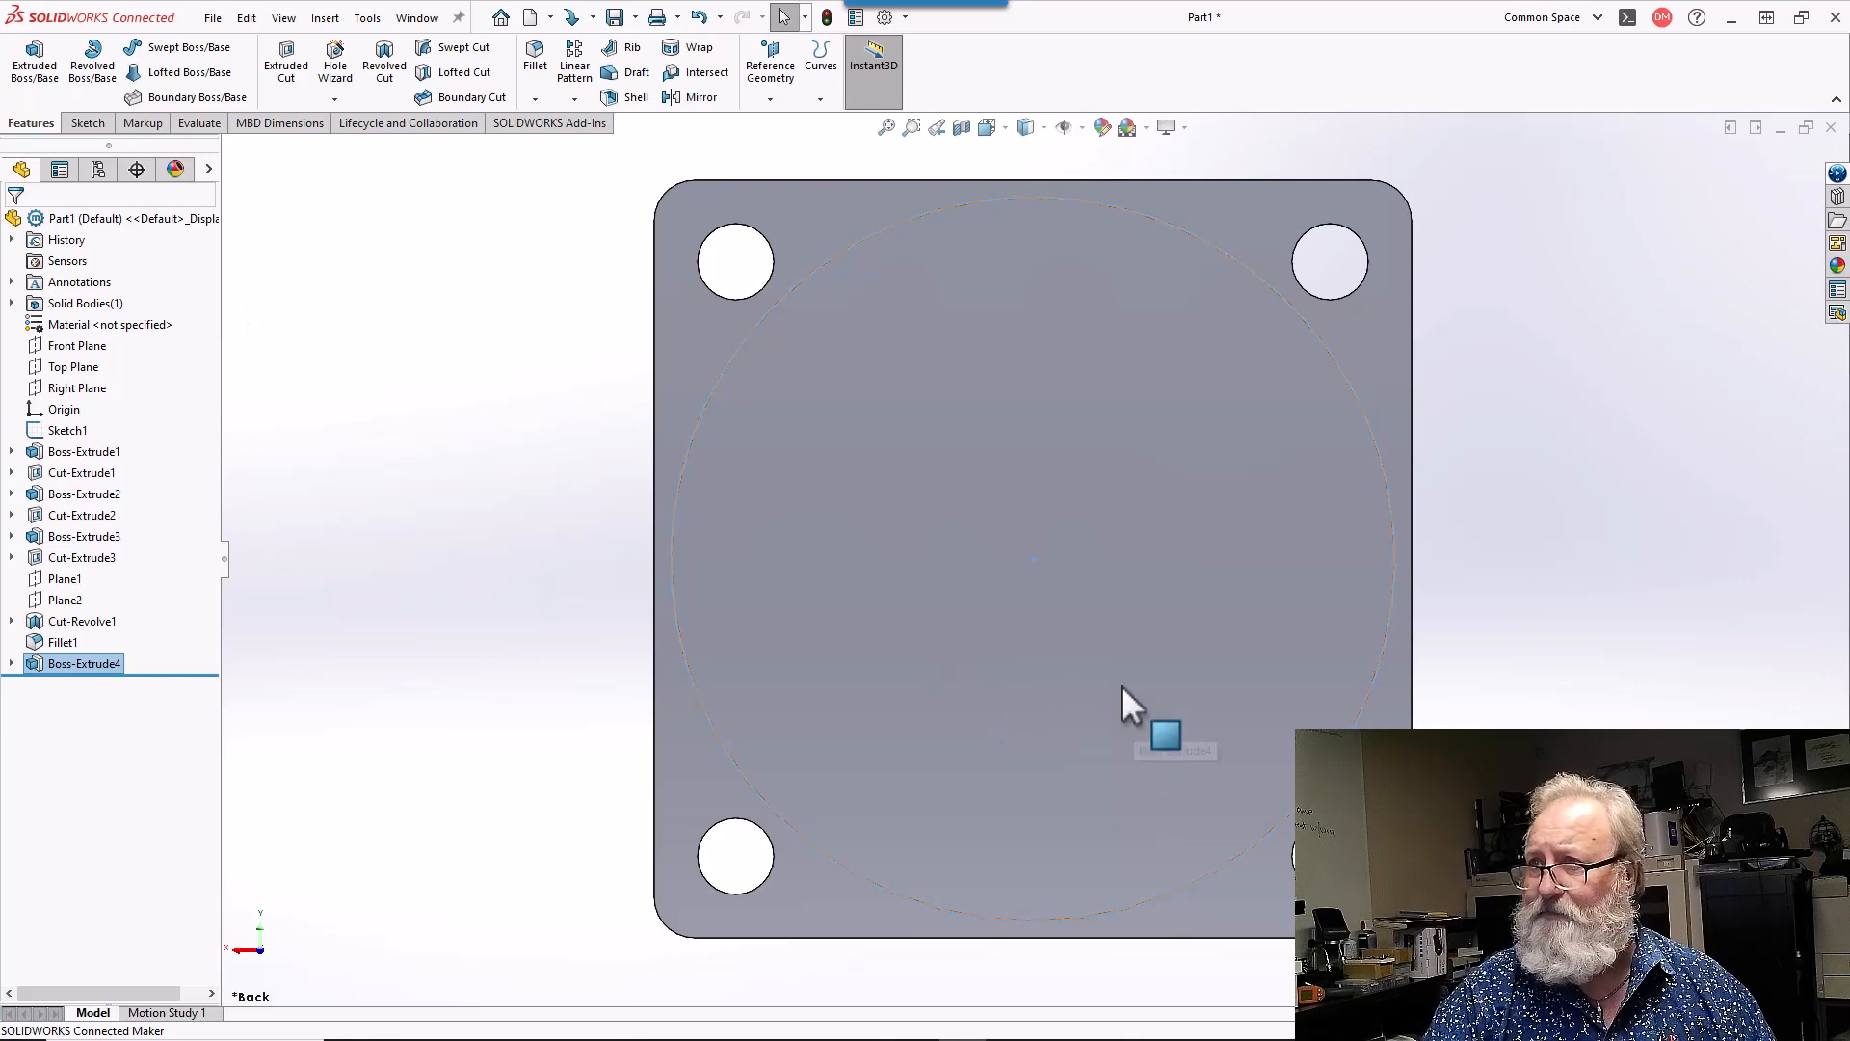
- Hide Sketch1 in the part
left_click(1086, 613)
middle_click_drag(1085, 611, 1218, 640)
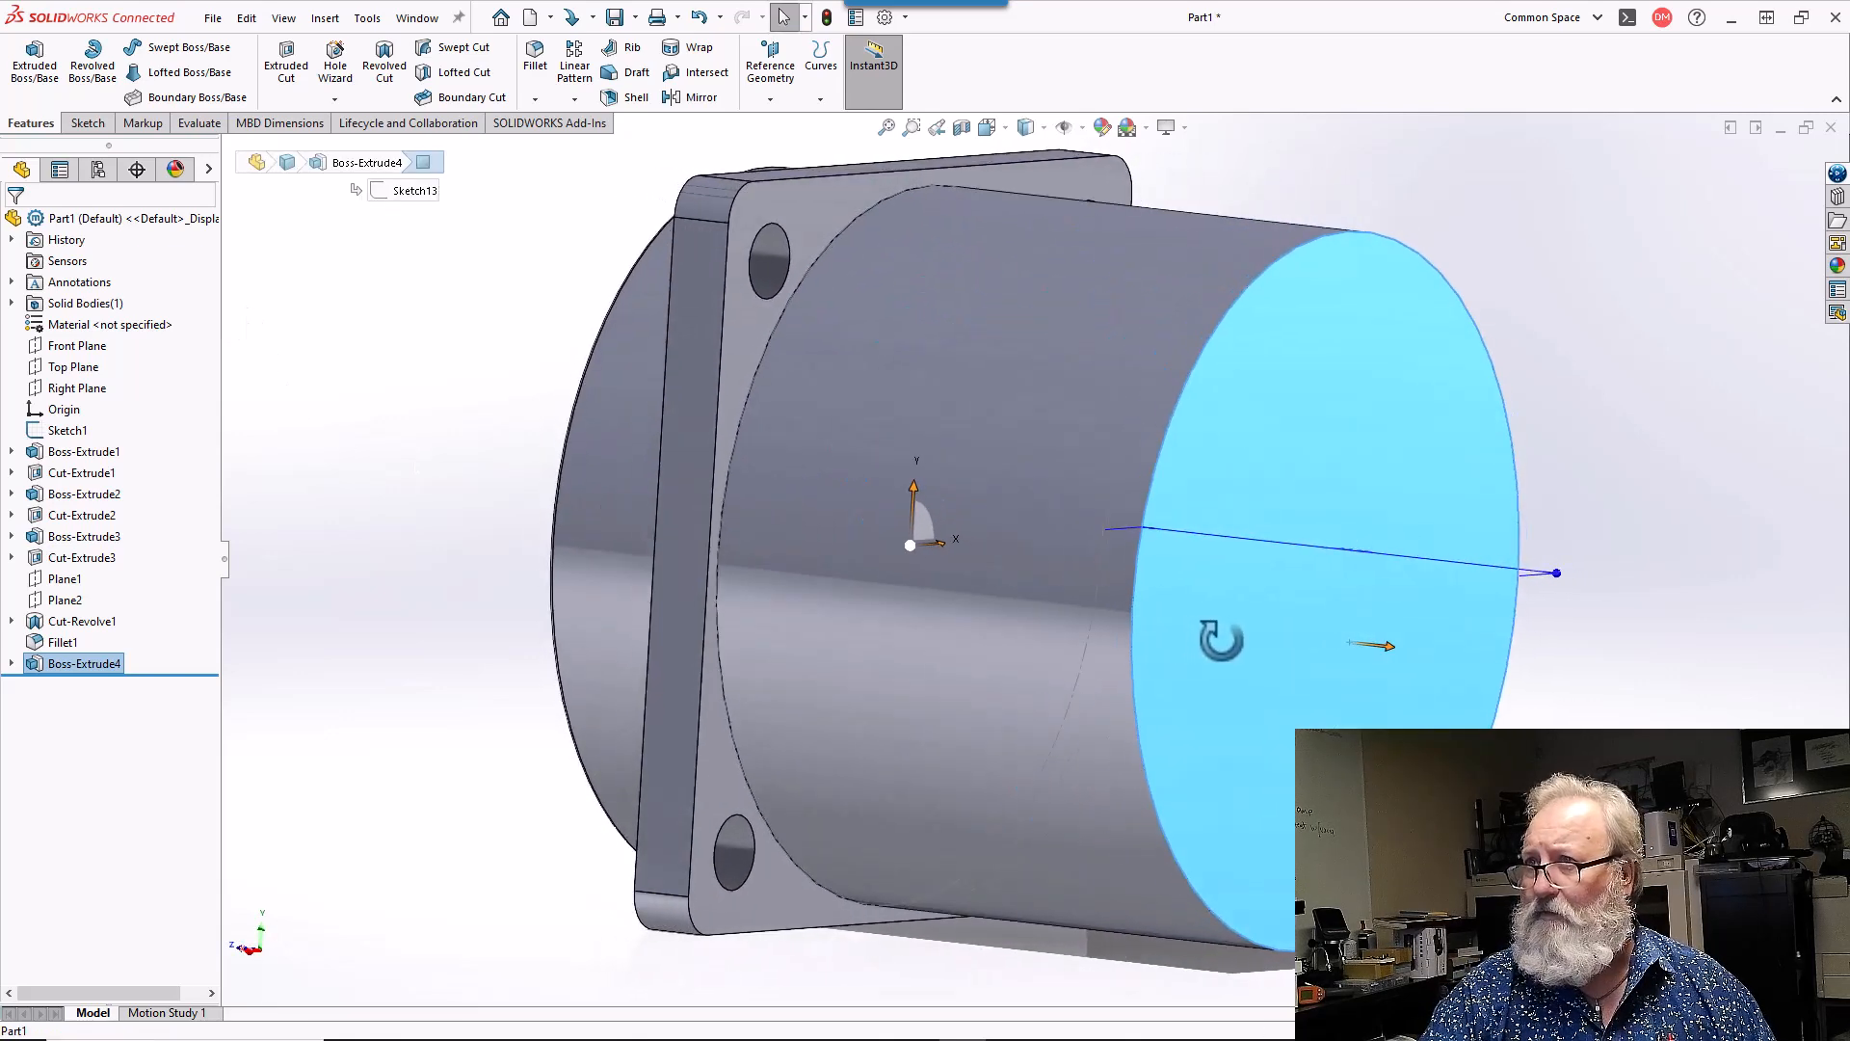
left_click(67, 430)
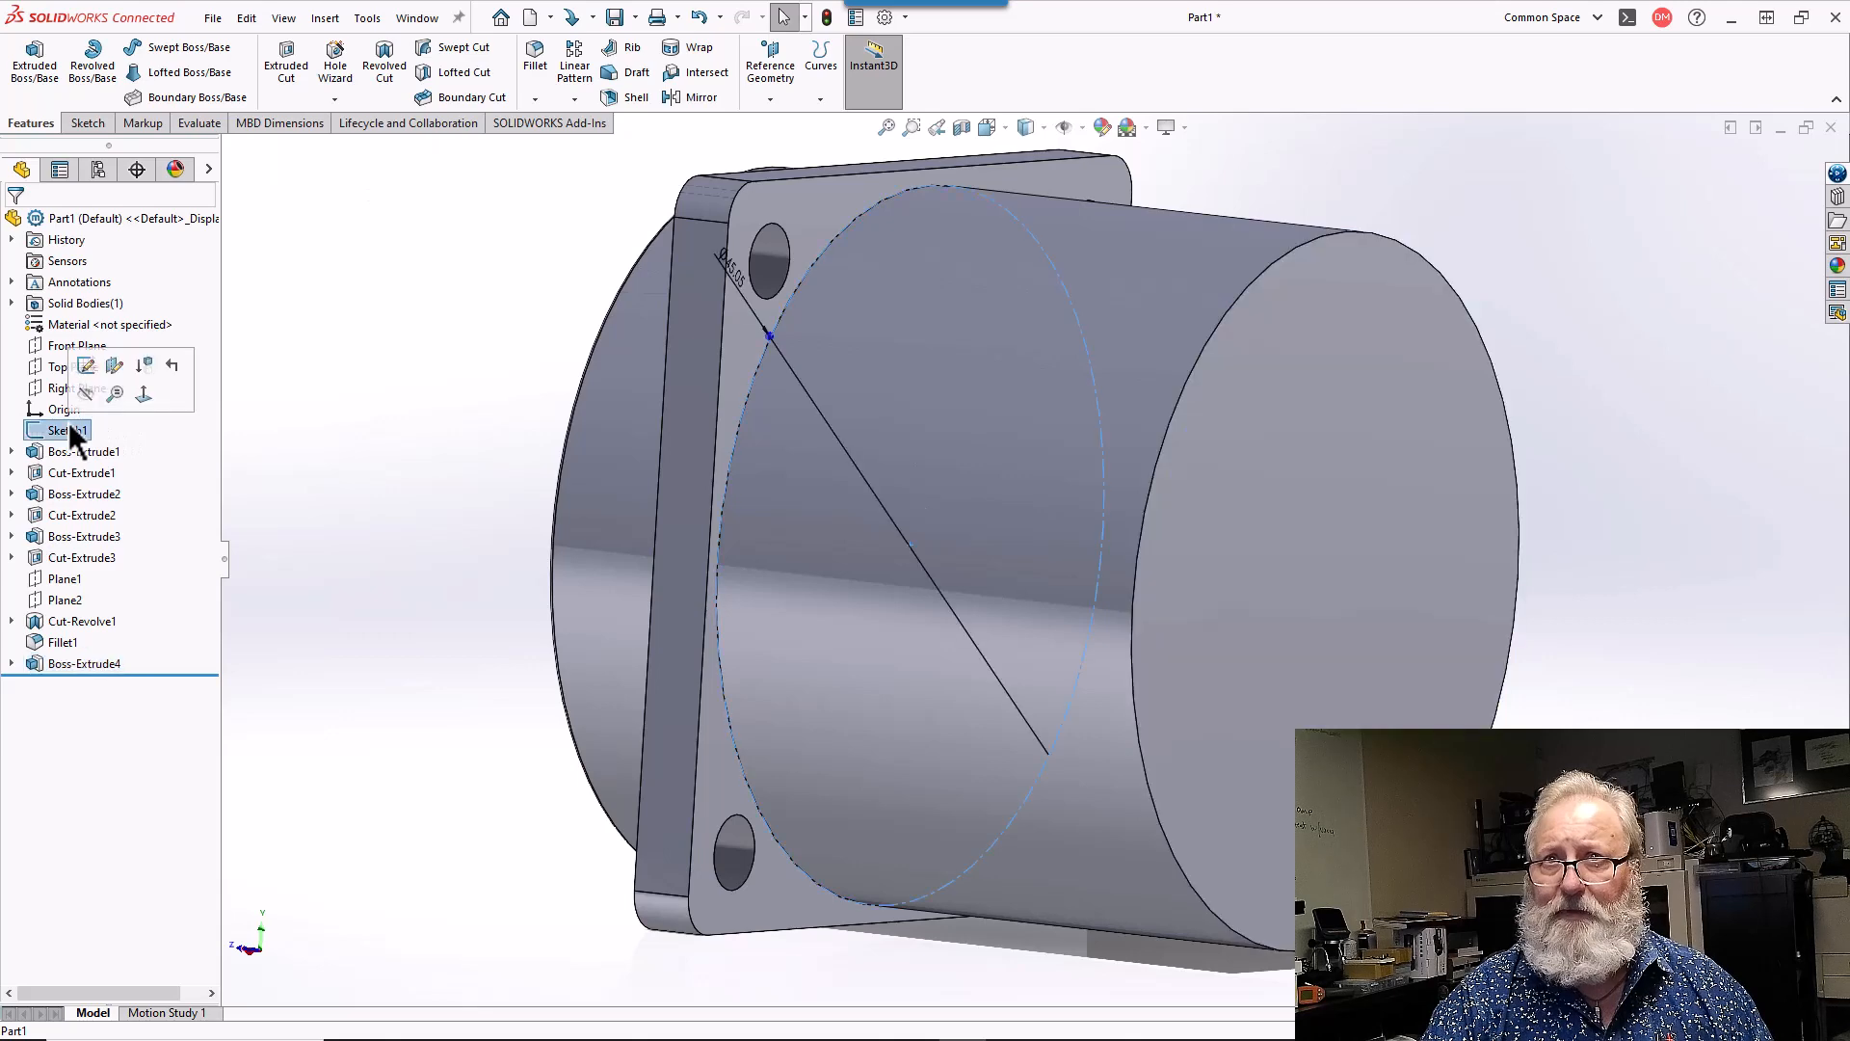
left_click(89, 390)
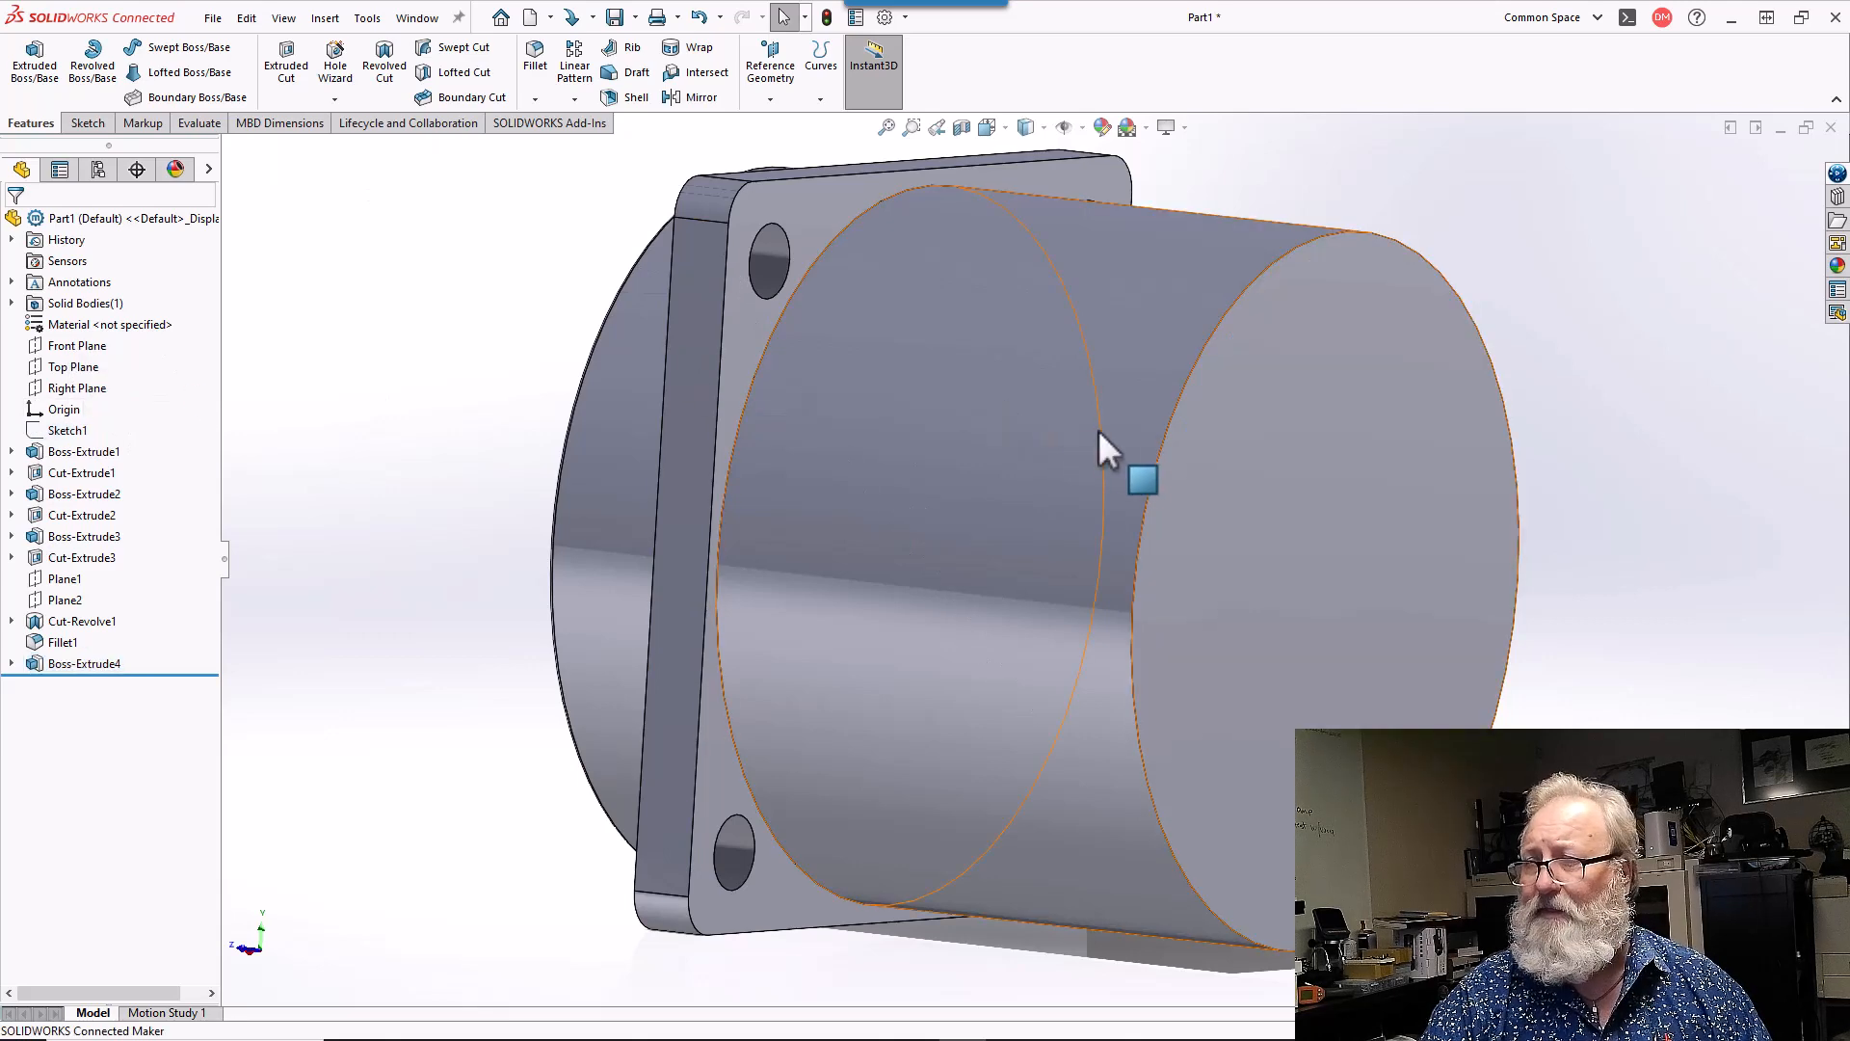
- Start a new sketch on the end face of the rear cylinder
scroll(1098, 446, "up", 4)
left_click_drag(1133, 520, 1139, 533, "shift")
key("Return")
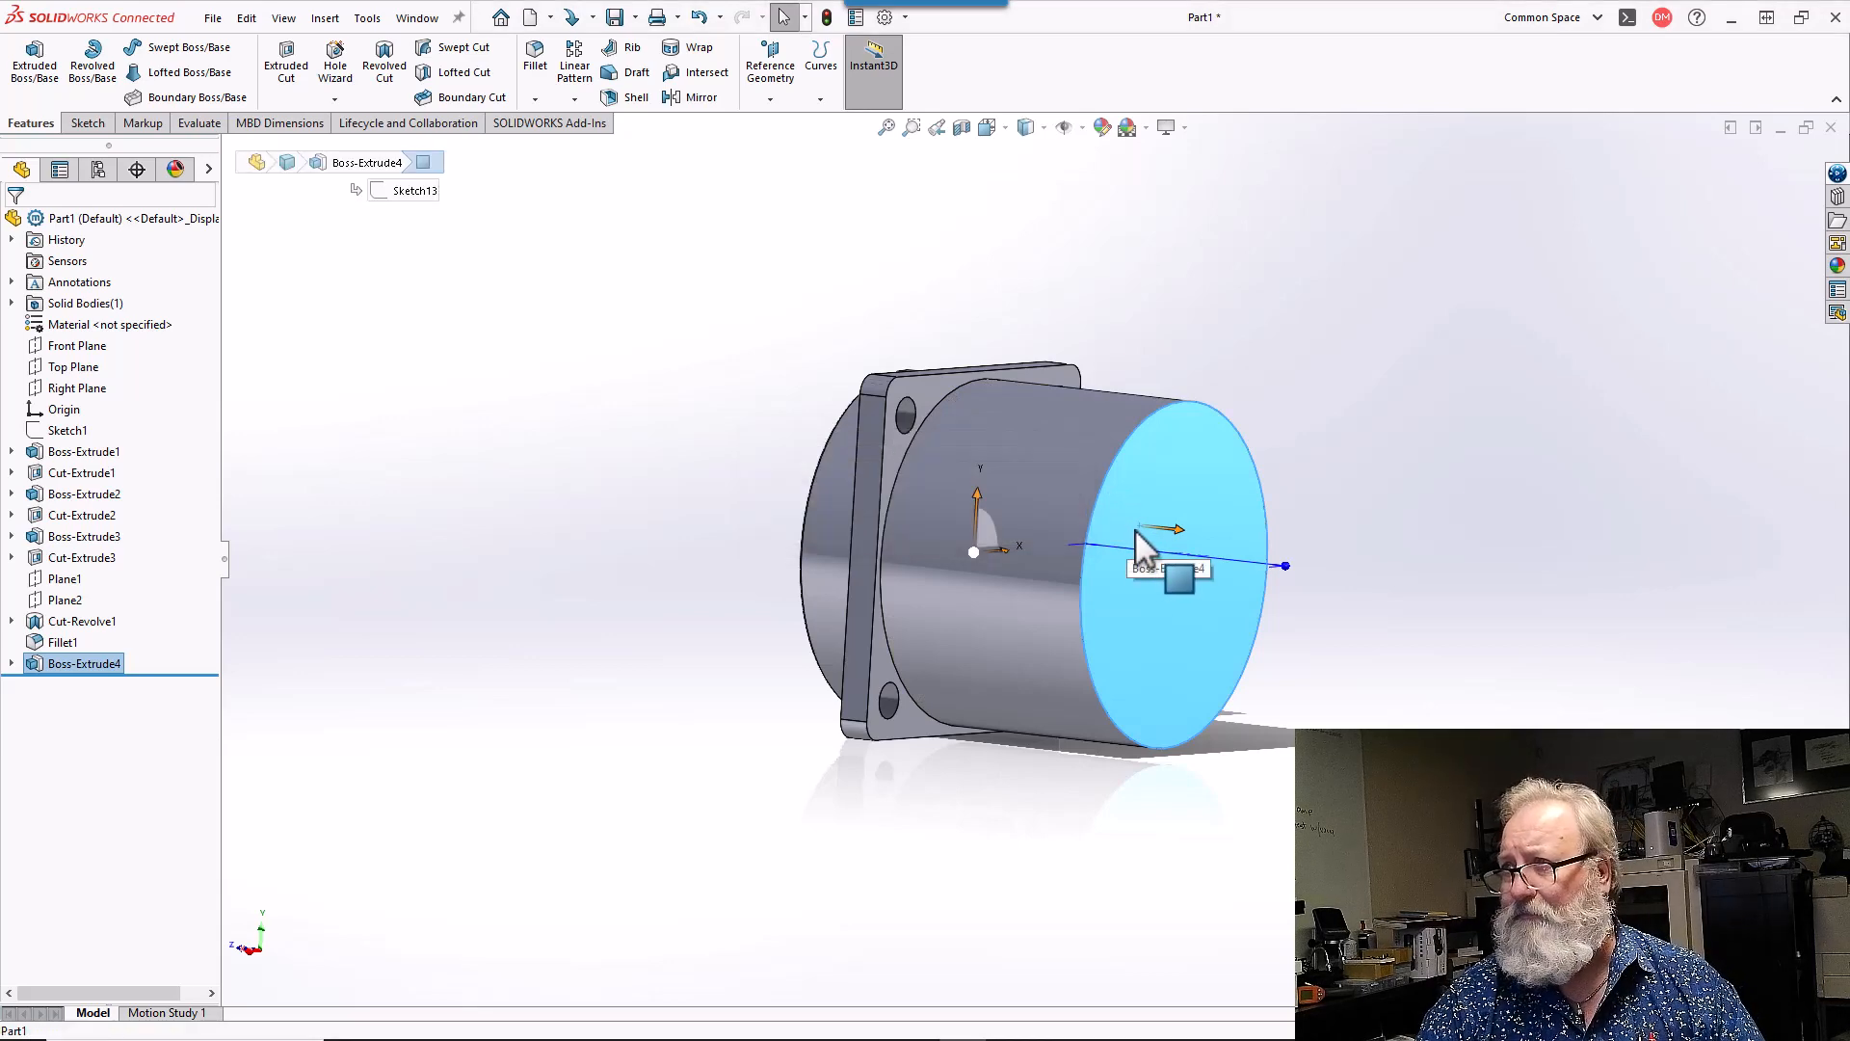
left_click(1135, 538)
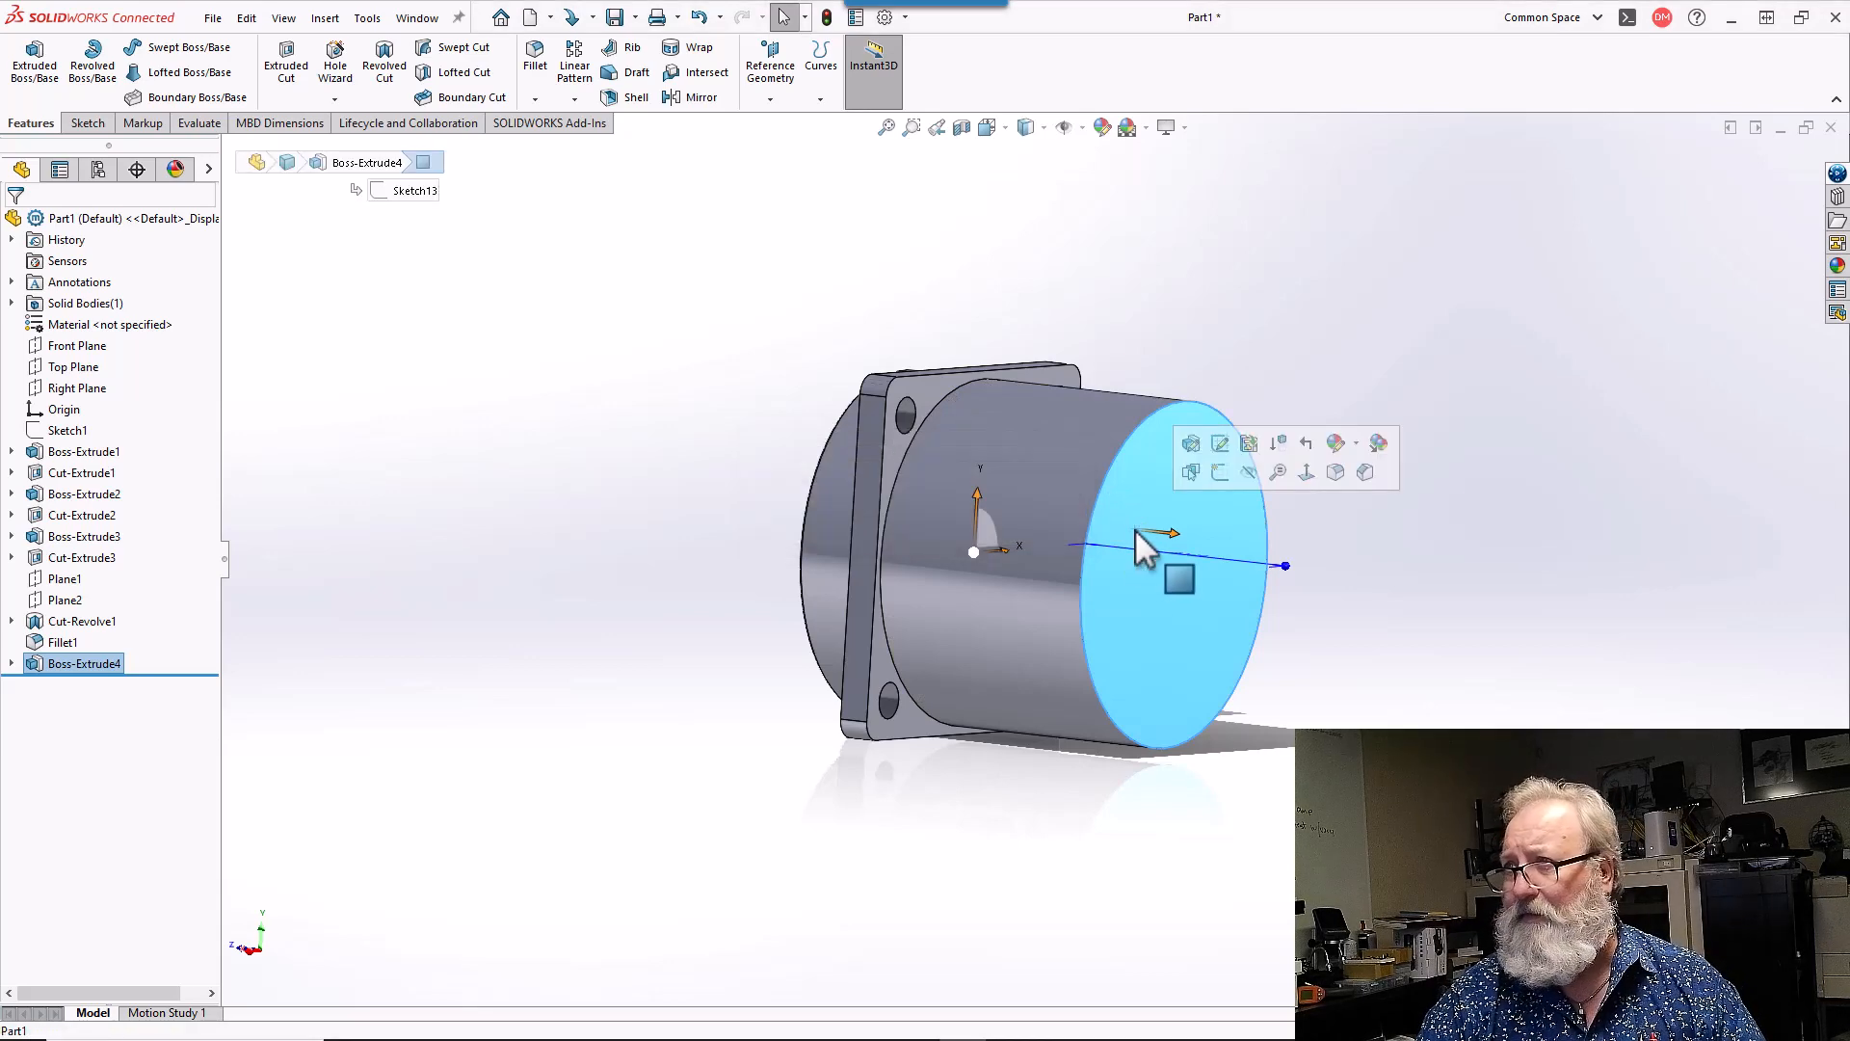
left_click(1220, 473)
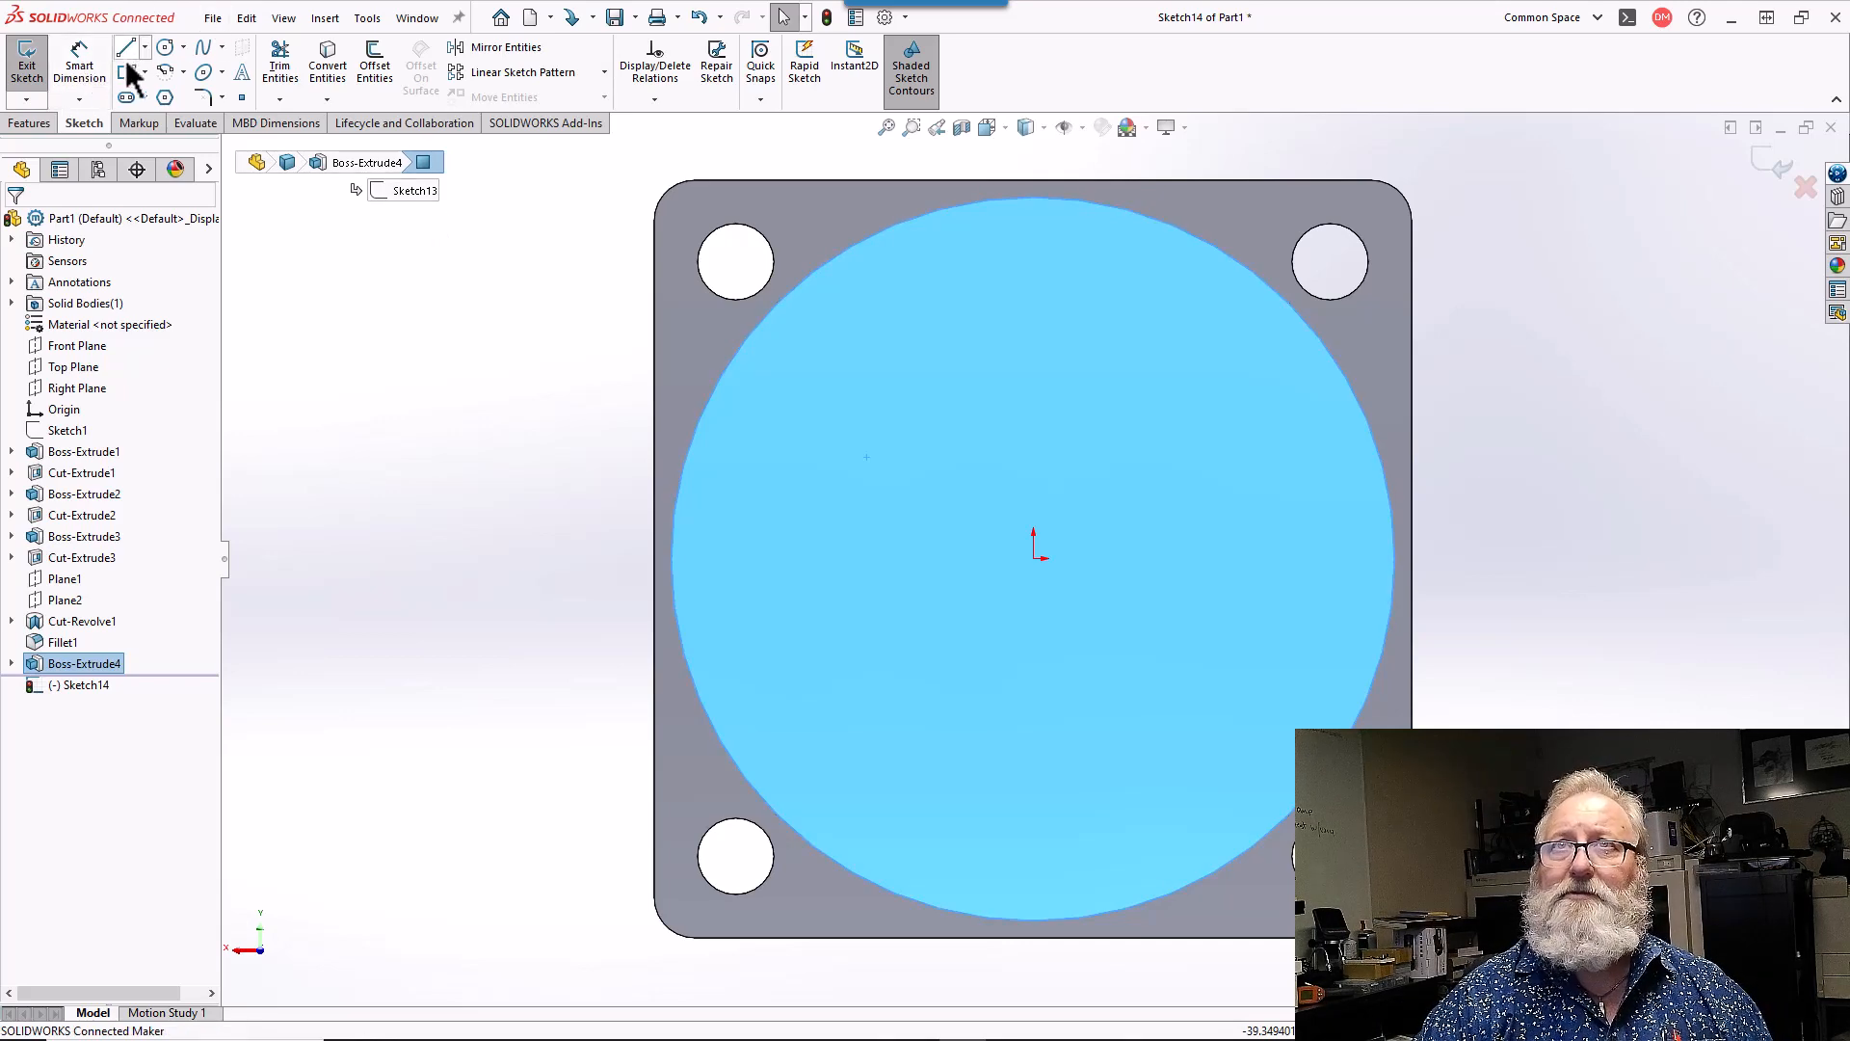
- Sketch two circles side by side at the same height above the origin, about 4.8 mm and 5.3 mm in diameter
left_click(166, 48)
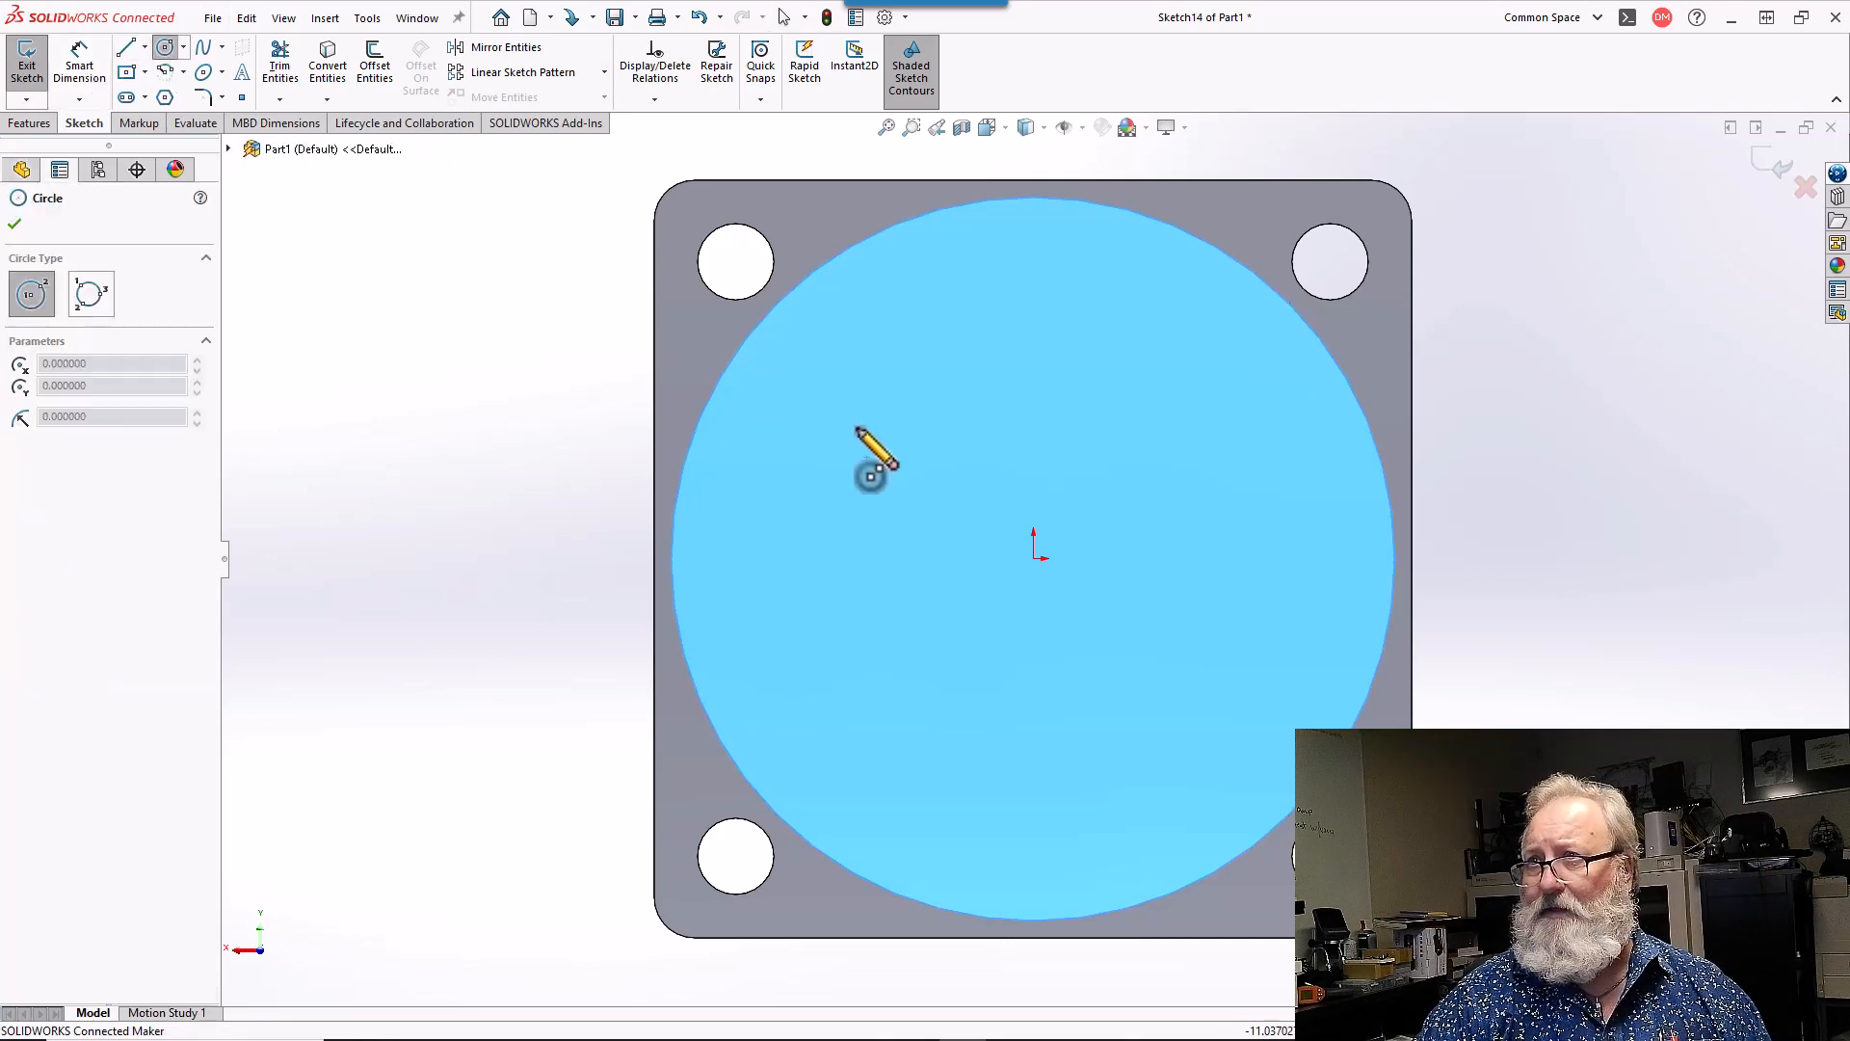
left_click(855, 426)
left_click(895, 428)
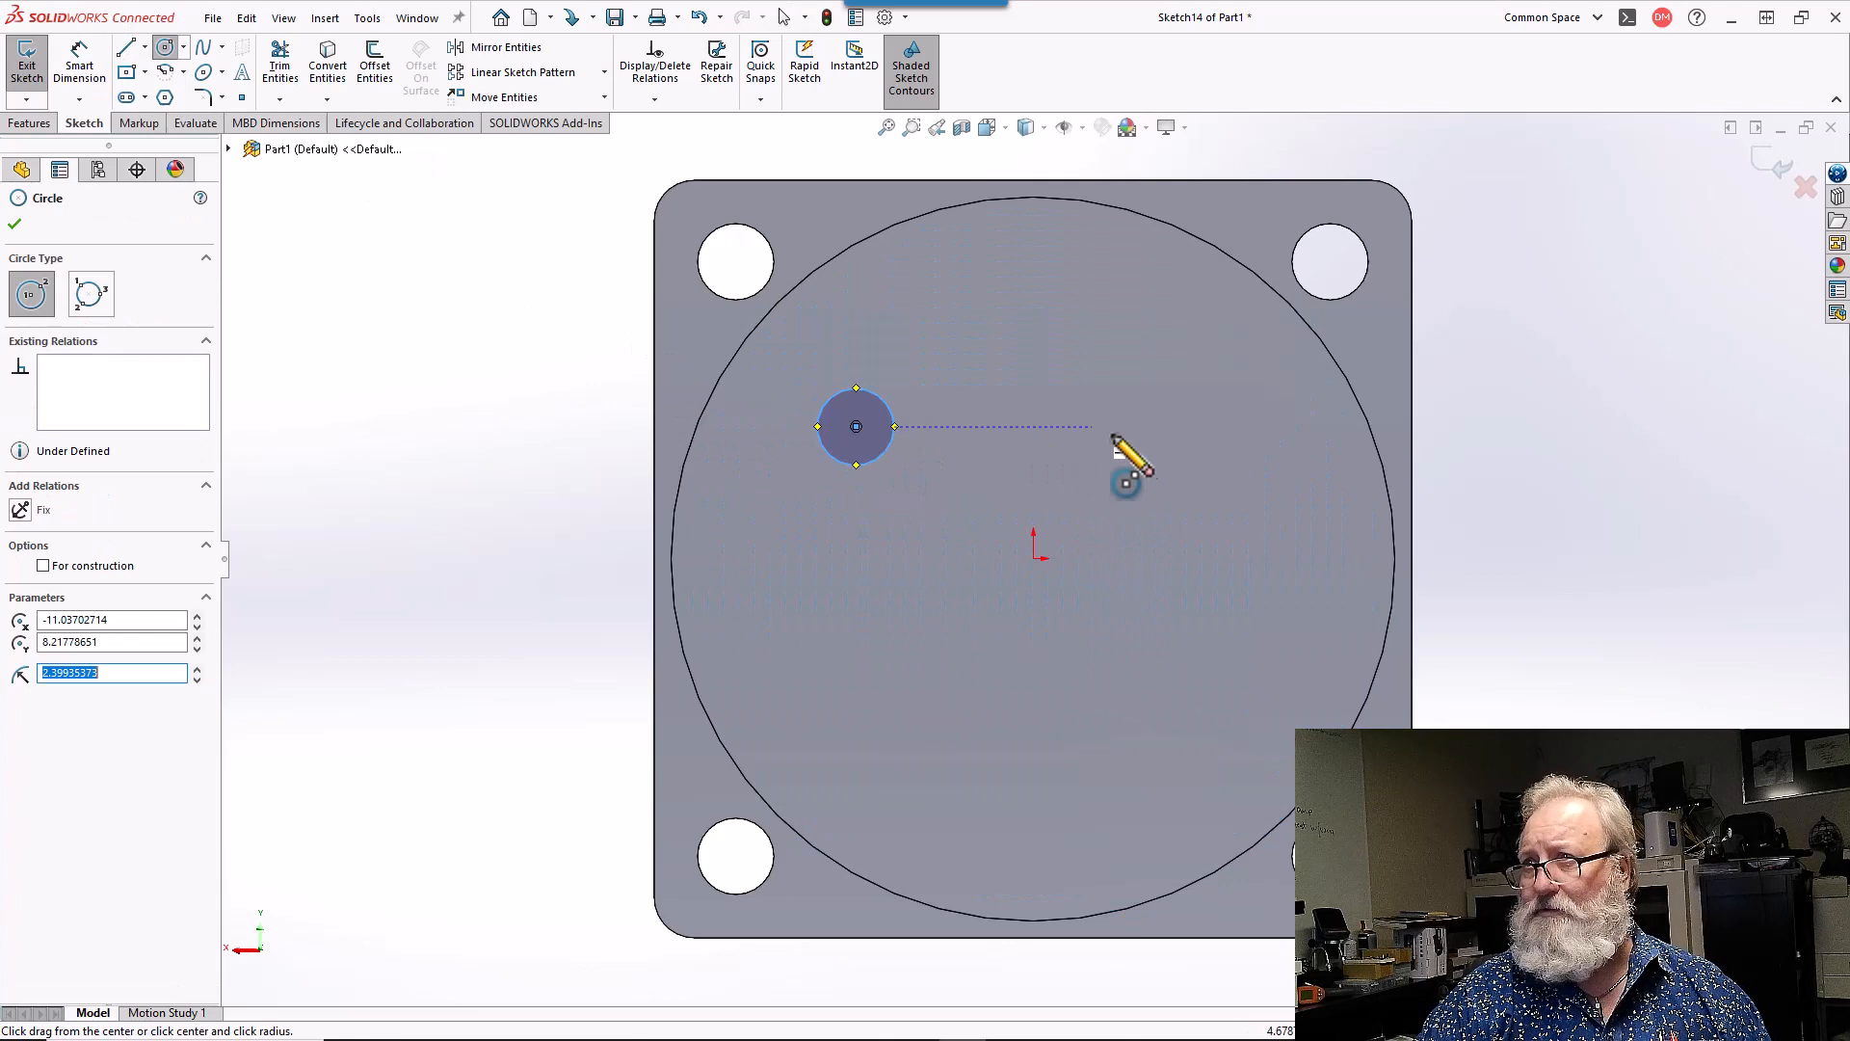
left_click(1189, 426)
left_click(1234, 430)
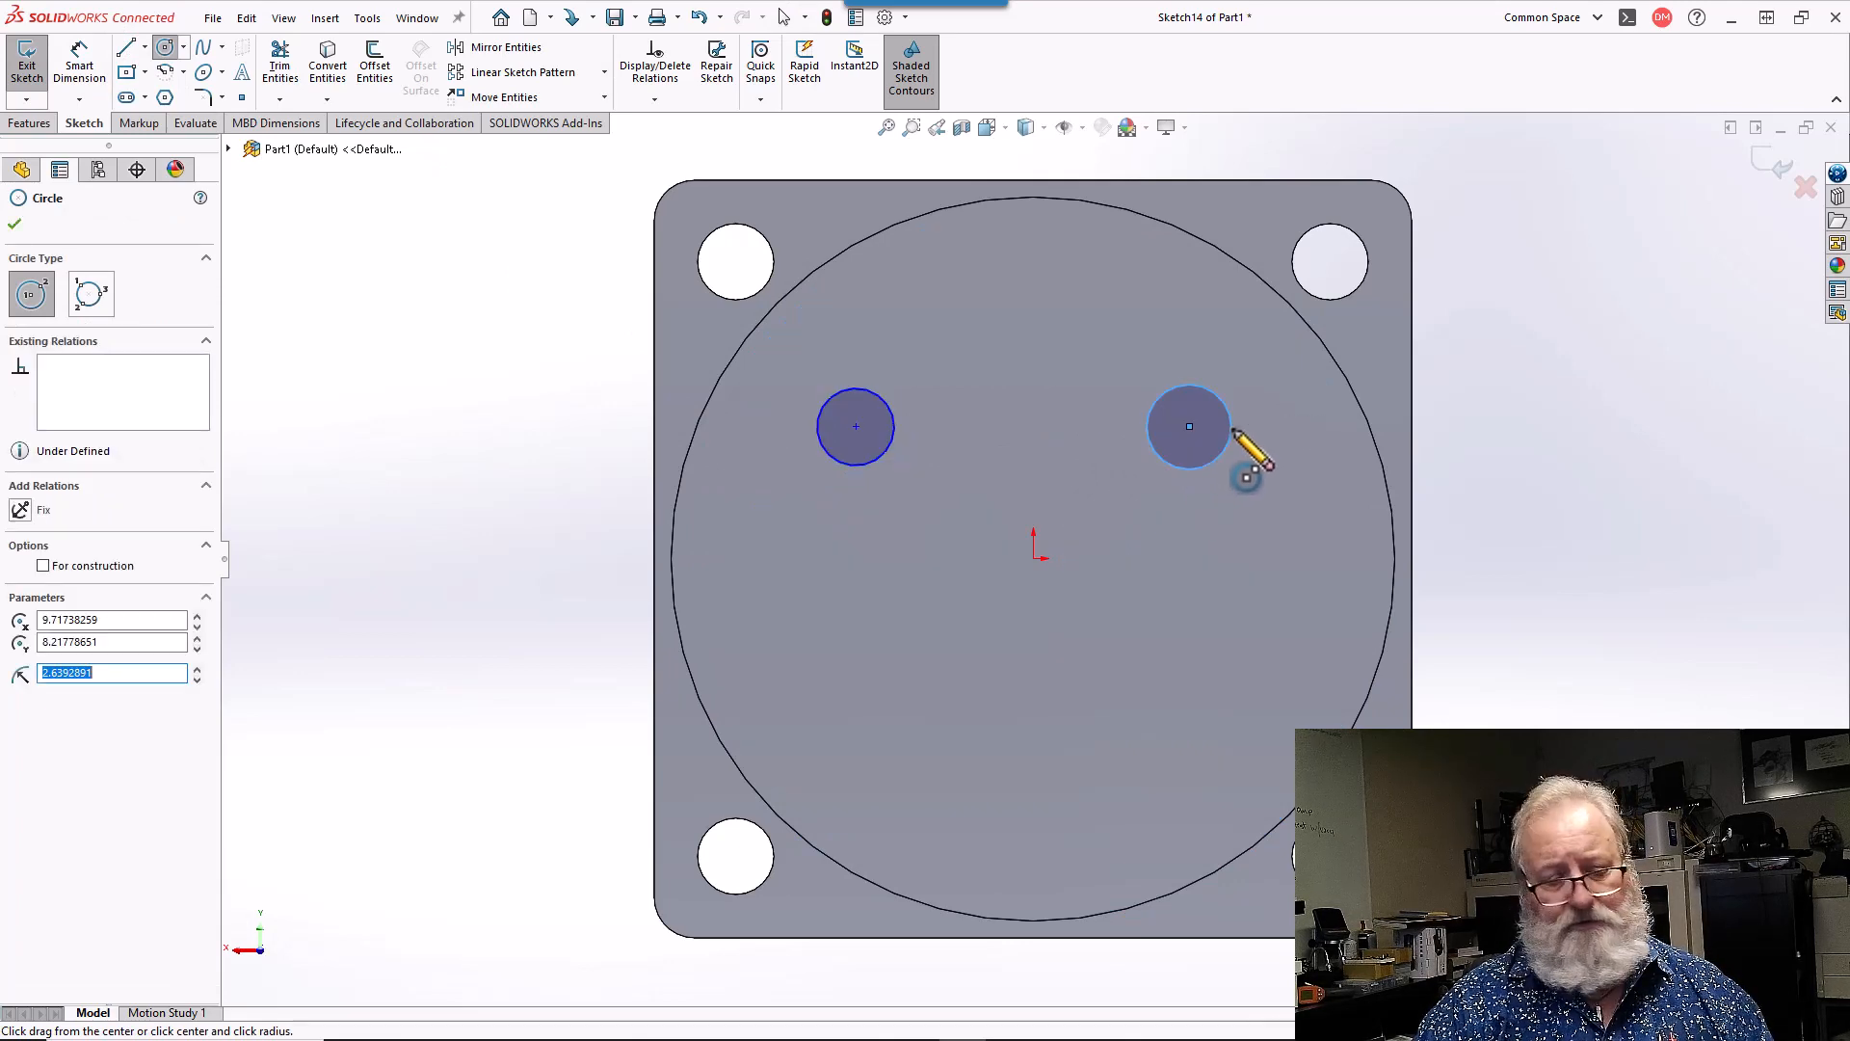
key("Escape")
- Make the two sketched circles equal in size with an Equal relation
left_click_drag(748, 333, 1336, 507)
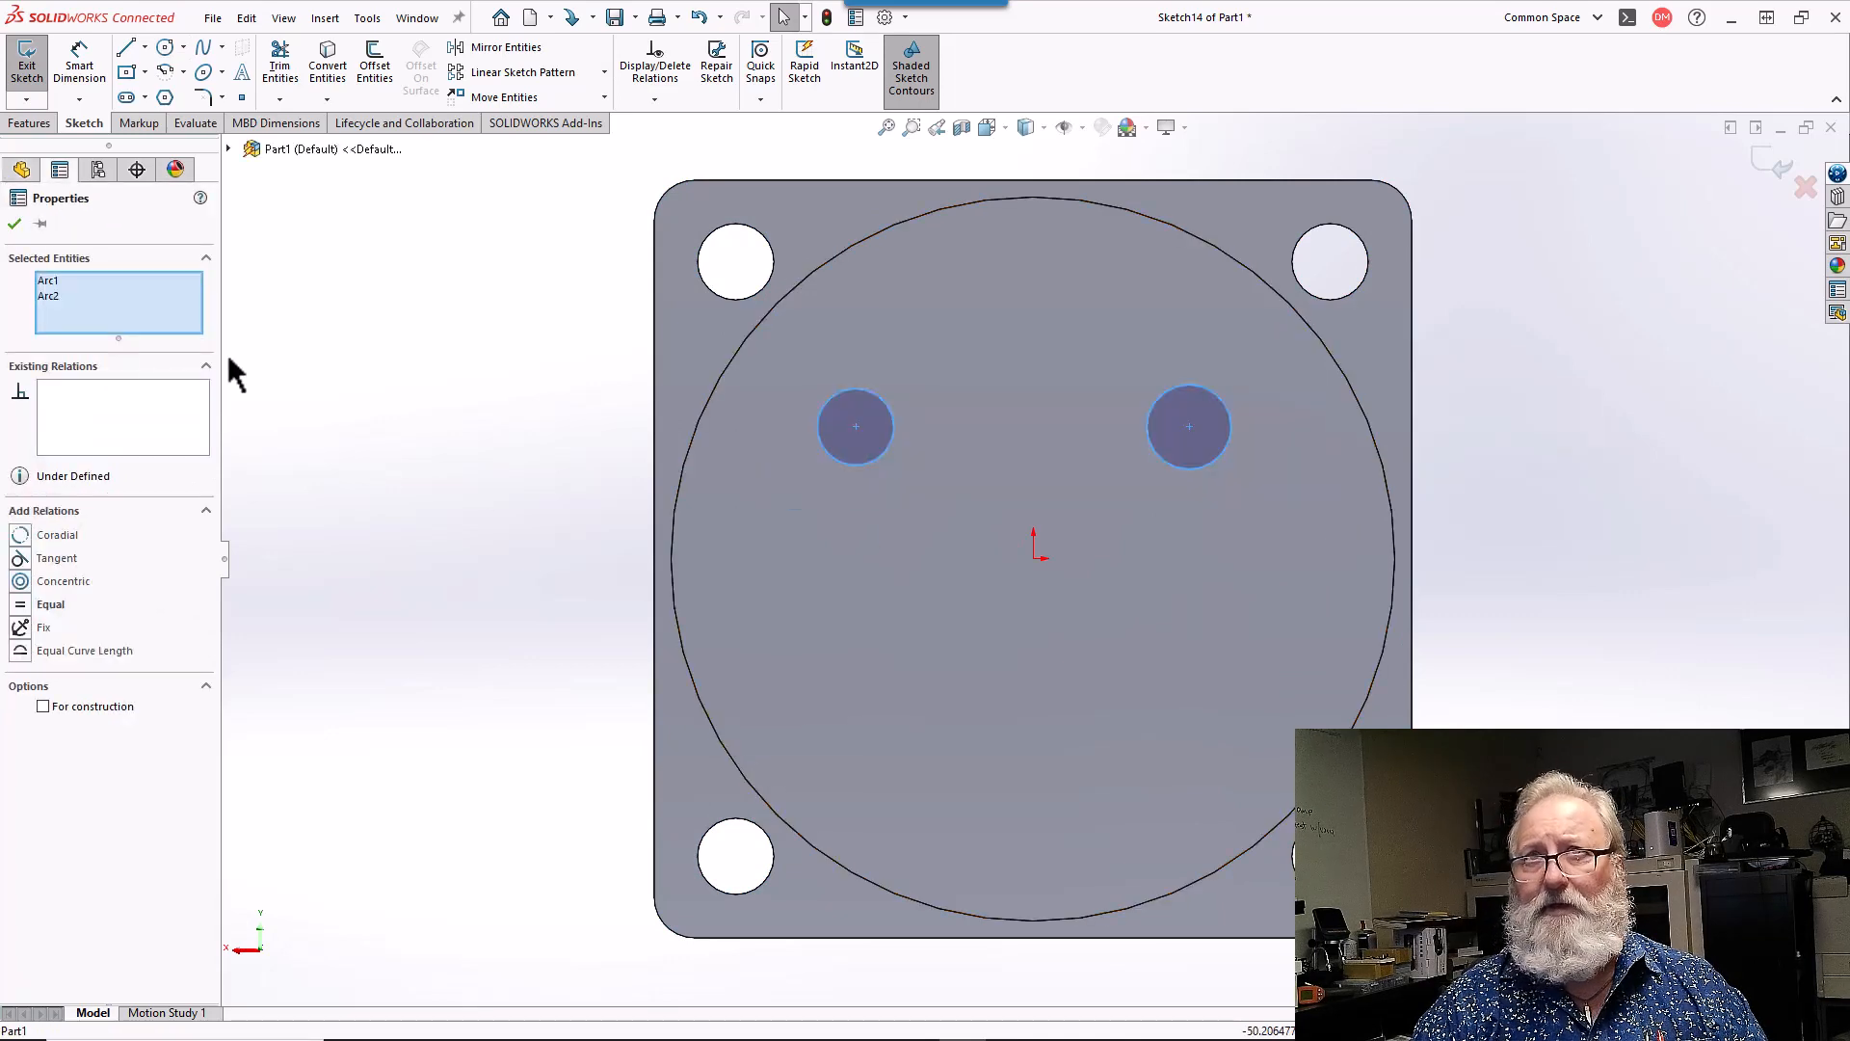
left_click(39, 605)
key("Escape")
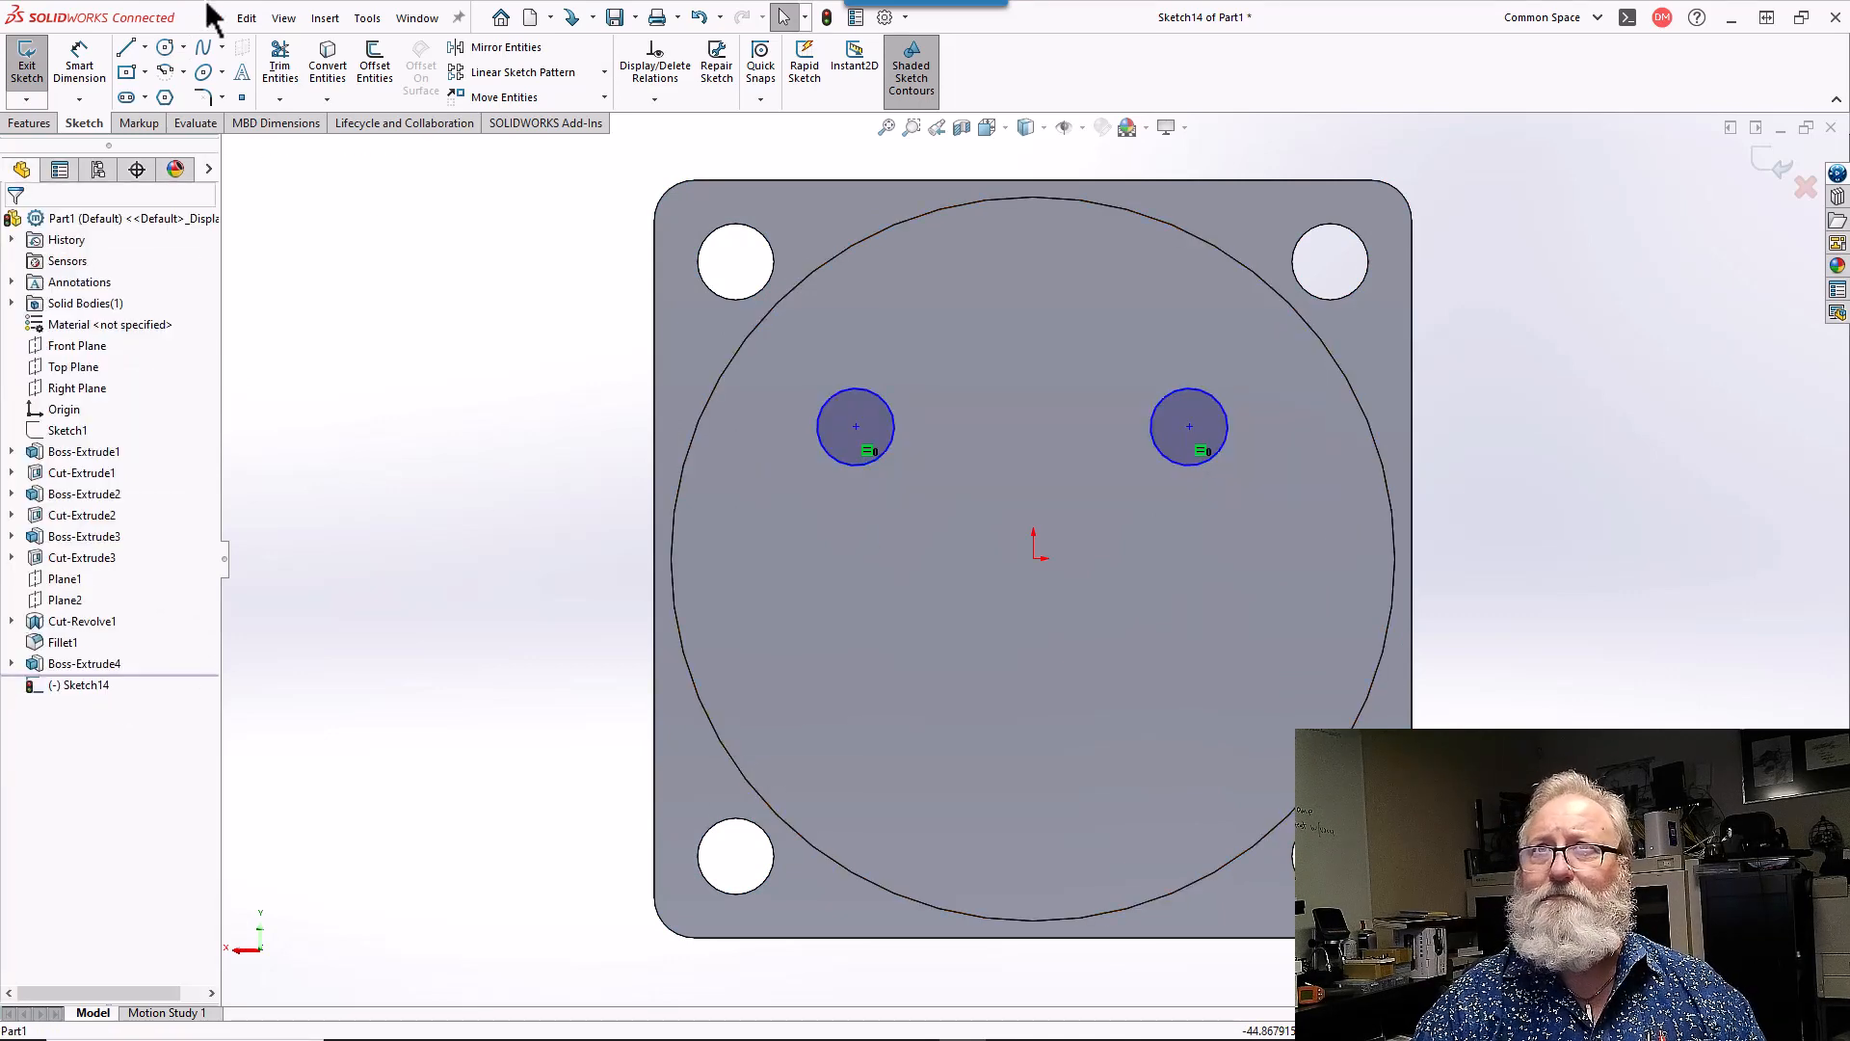
- Draw a horizontal centerline about 20.75 mm long between the centers of the two circles
left_click(145, 48)
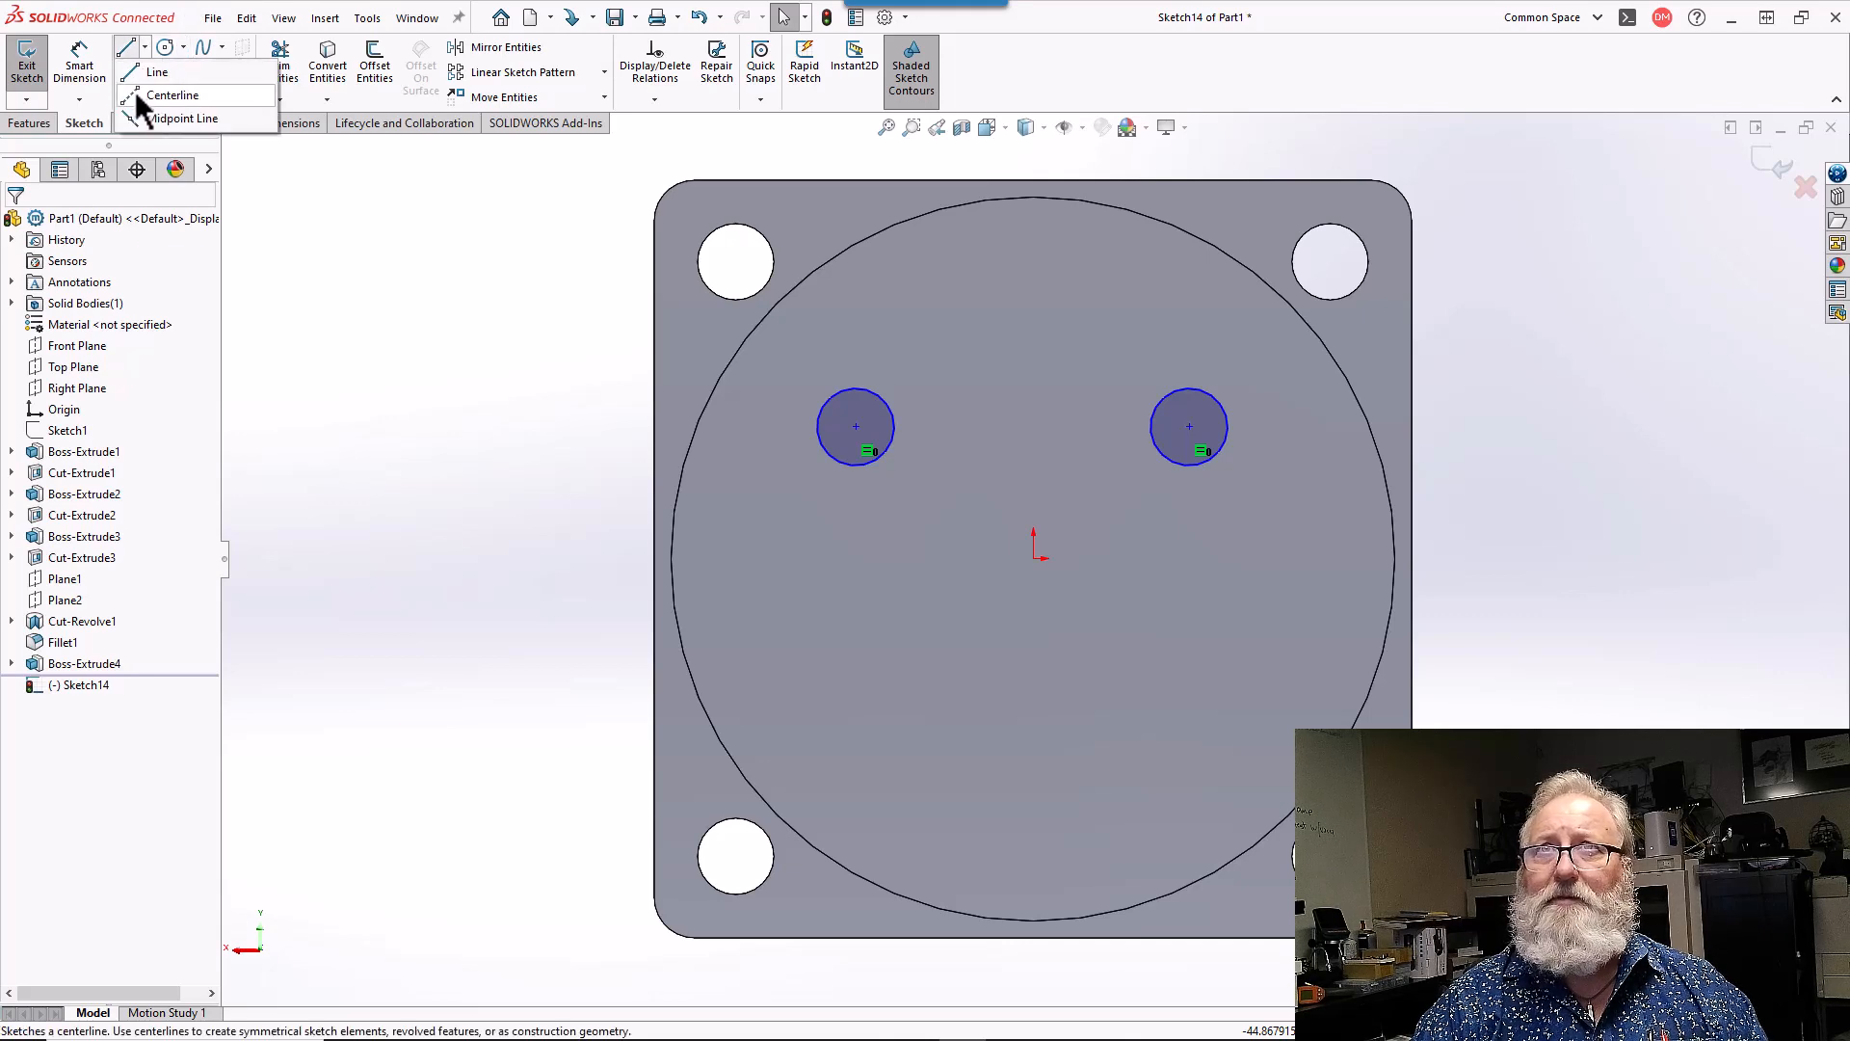
left_click(159, 94)
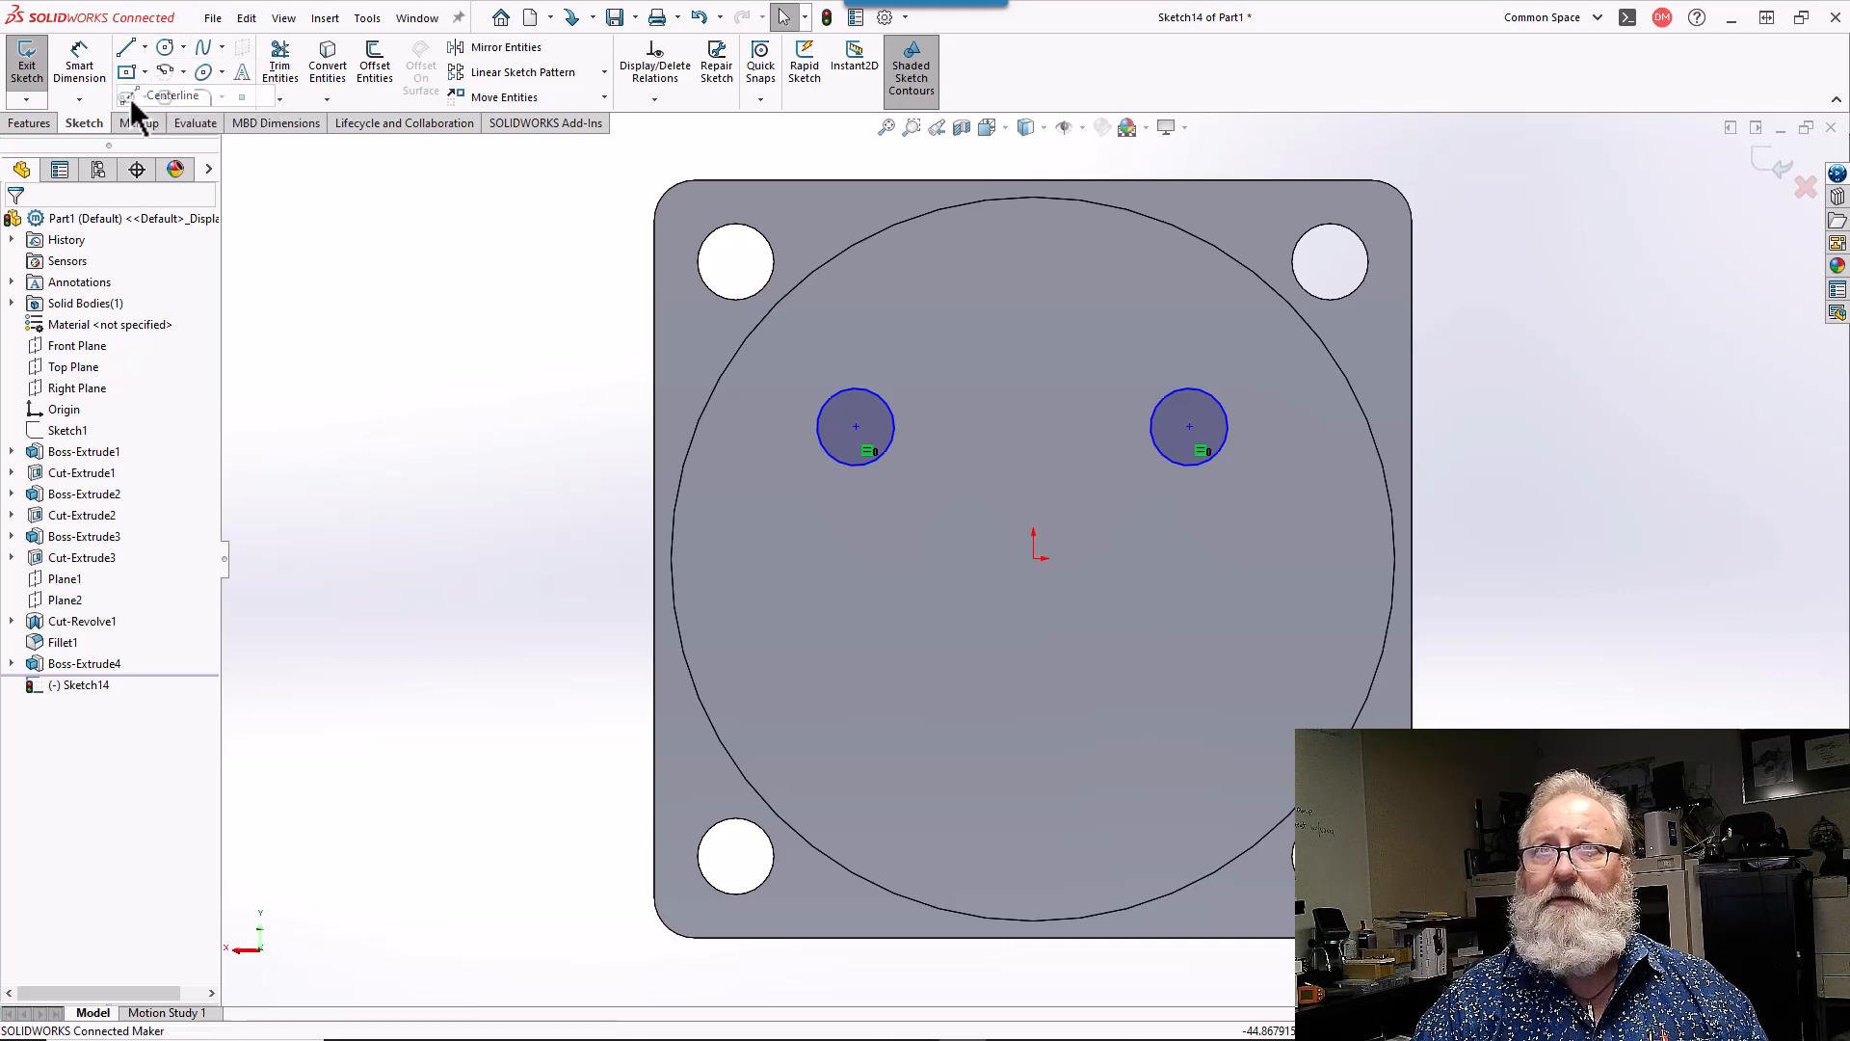
left_click(856, 425)
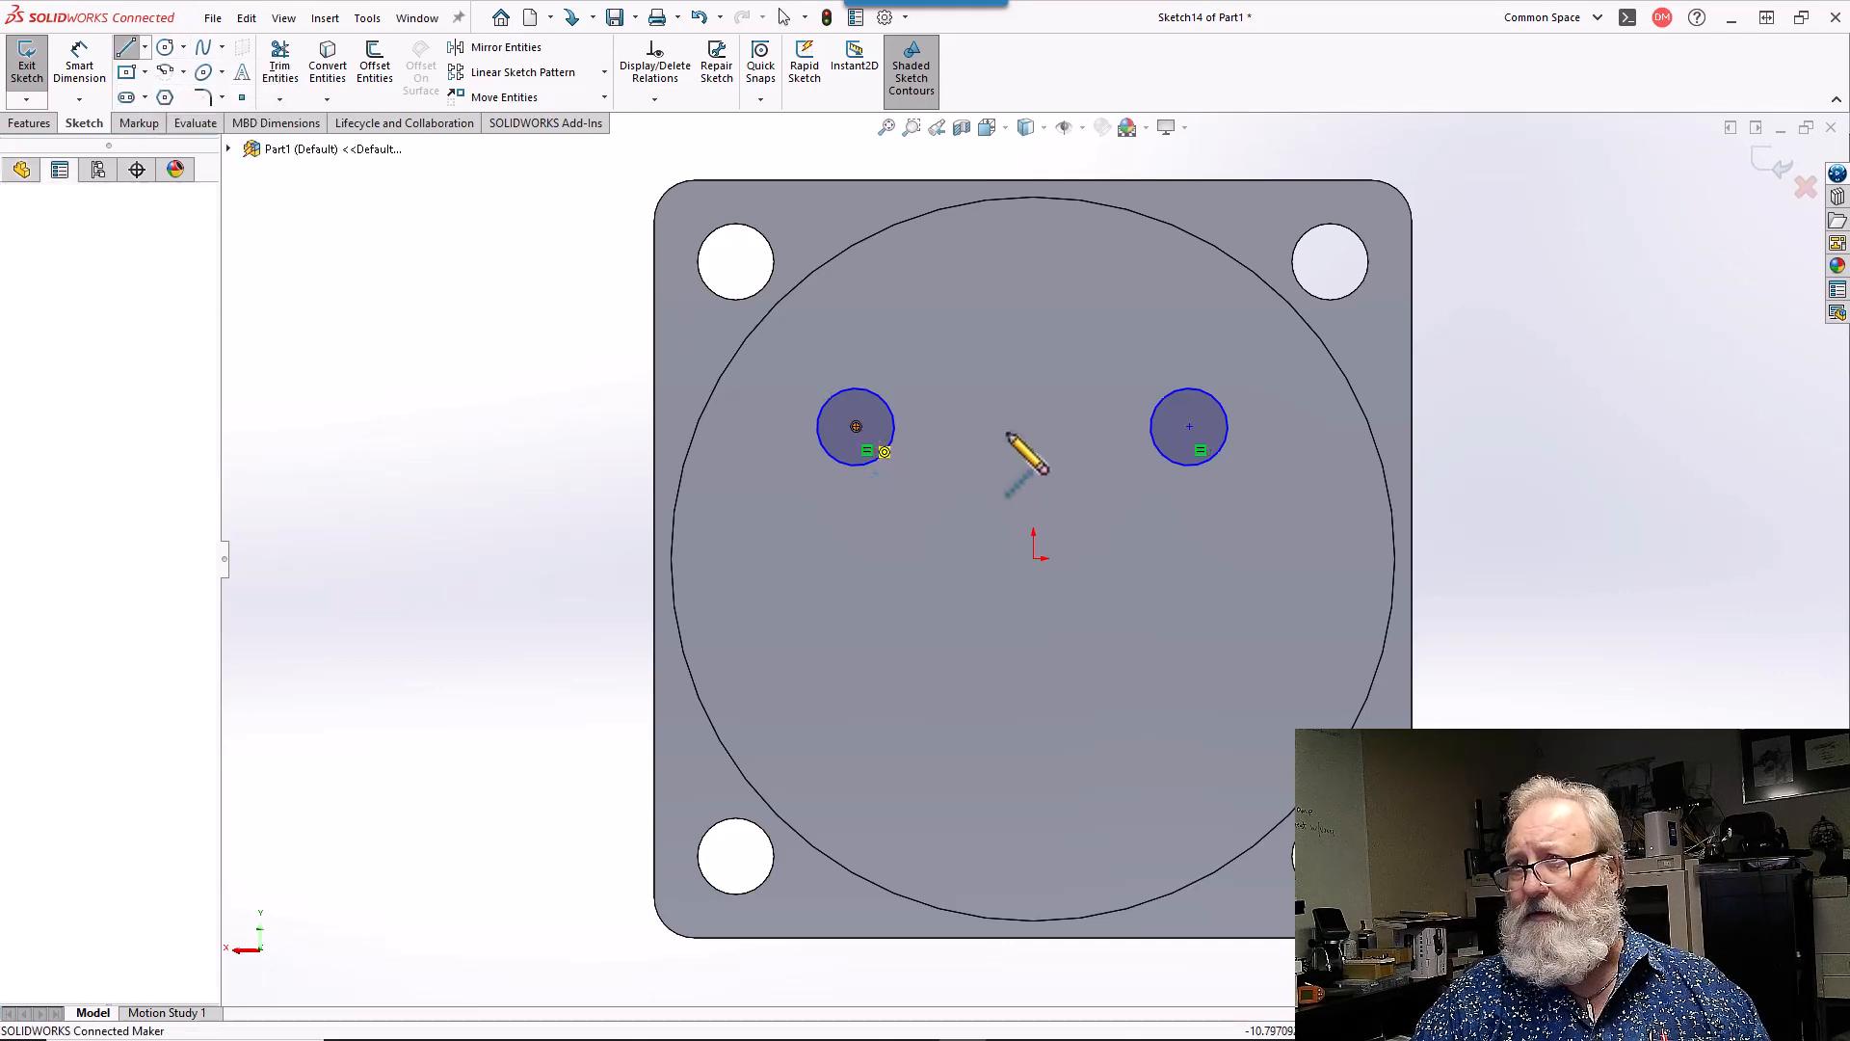
left_click(1190, 426)
right_click(1189, 429)
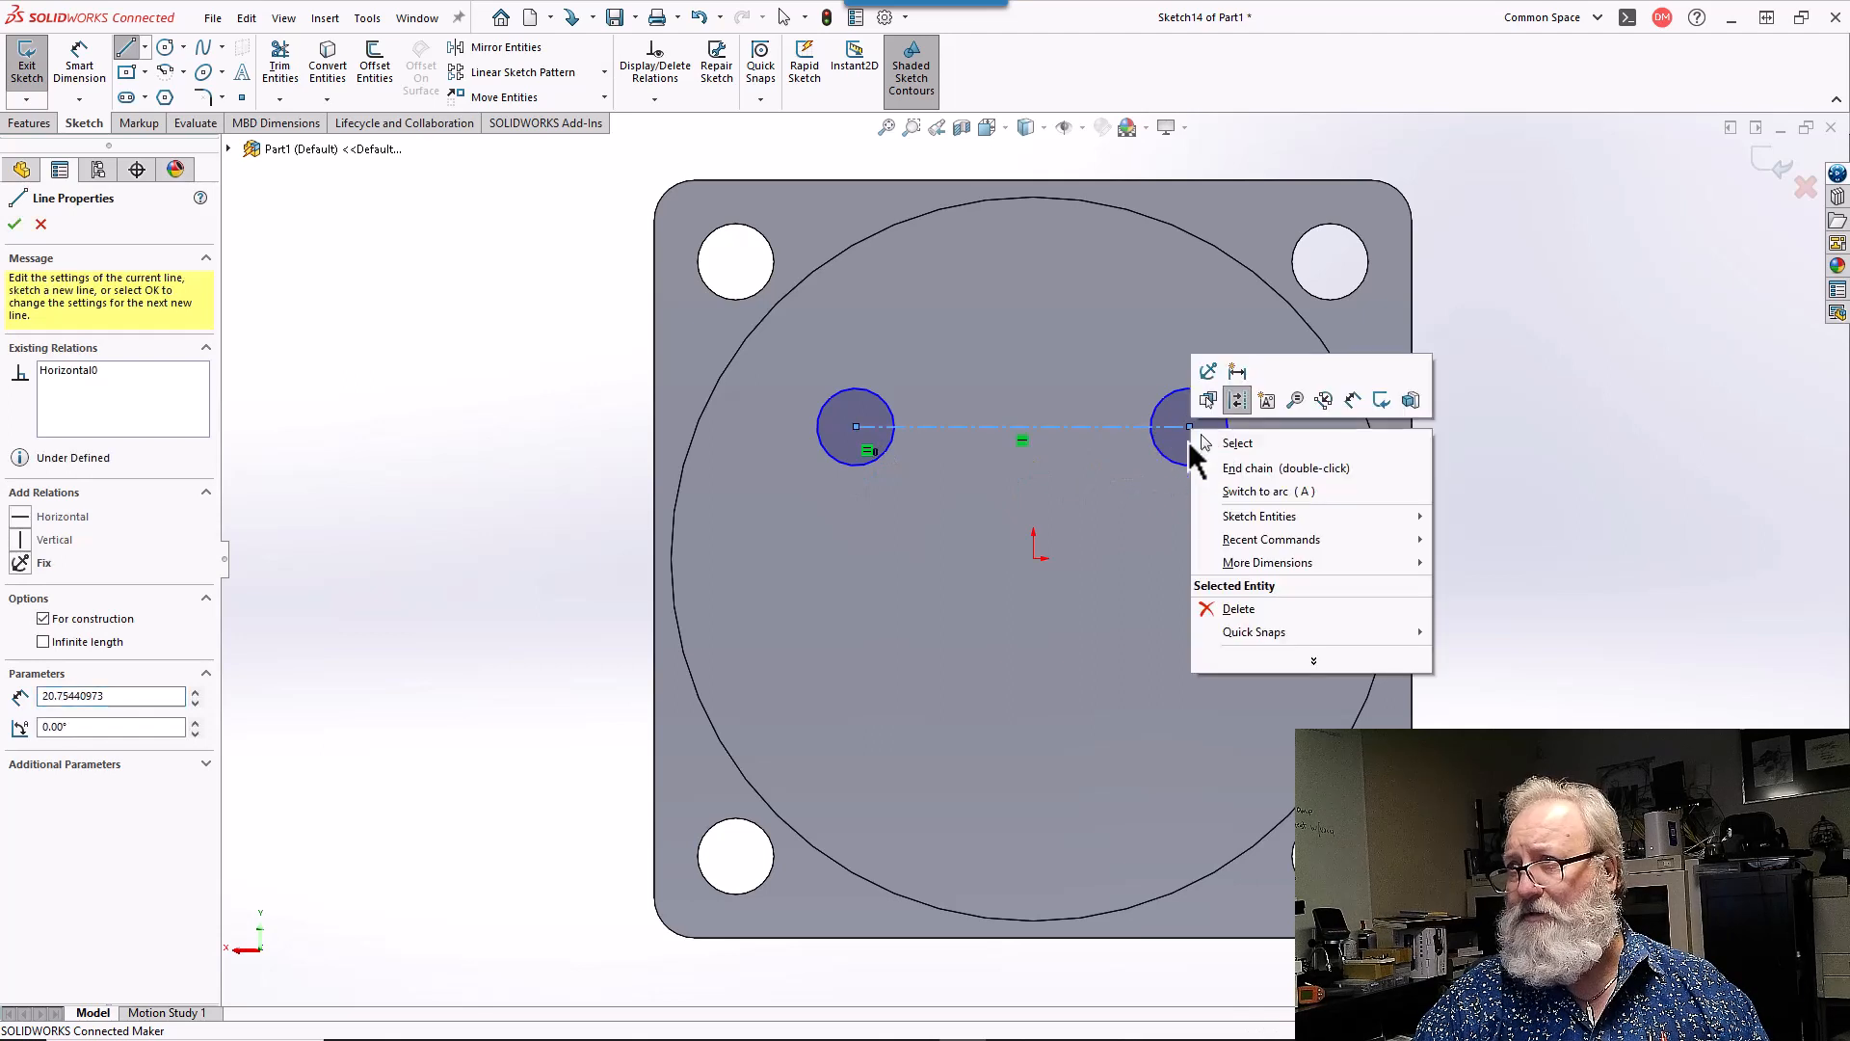
left_click(1232, 468)
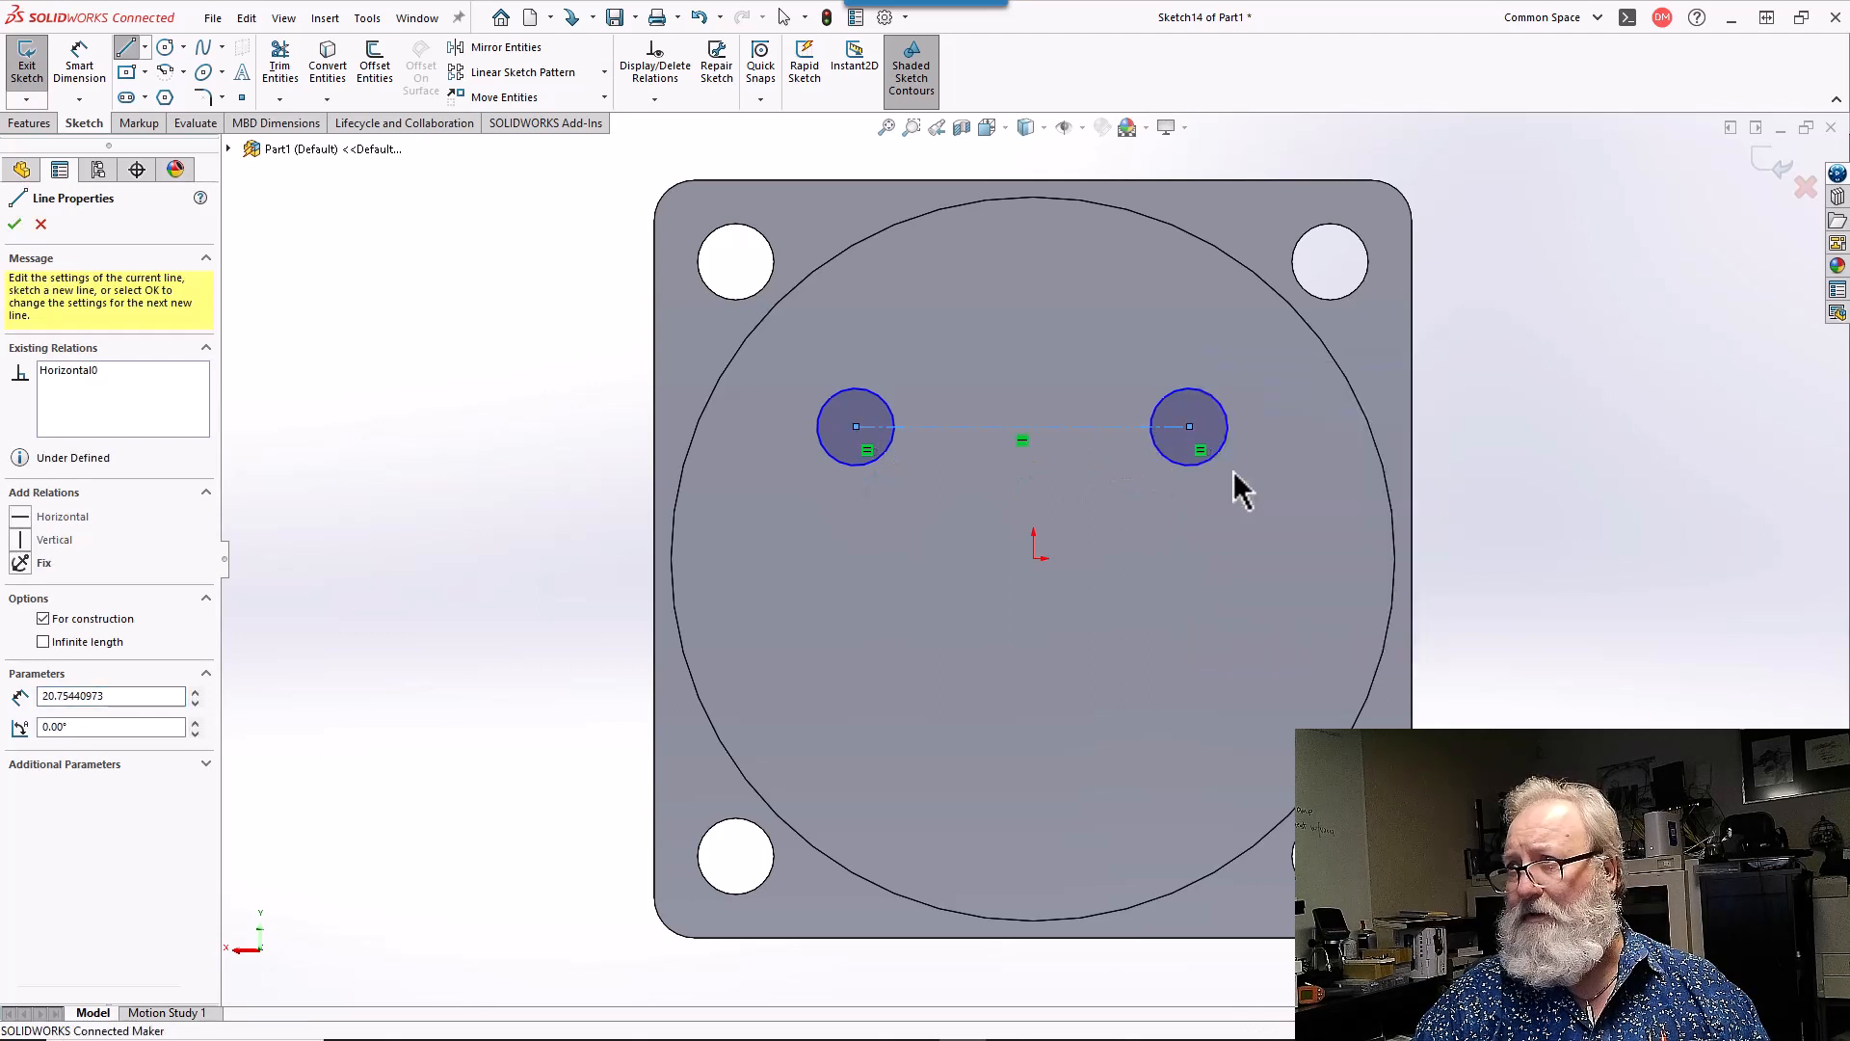
- Add a vertical centerline from the horizontal centerline's midpoint to the origin, with the circle centers about 7.8 mm above the origin
left_click(1023, 426)
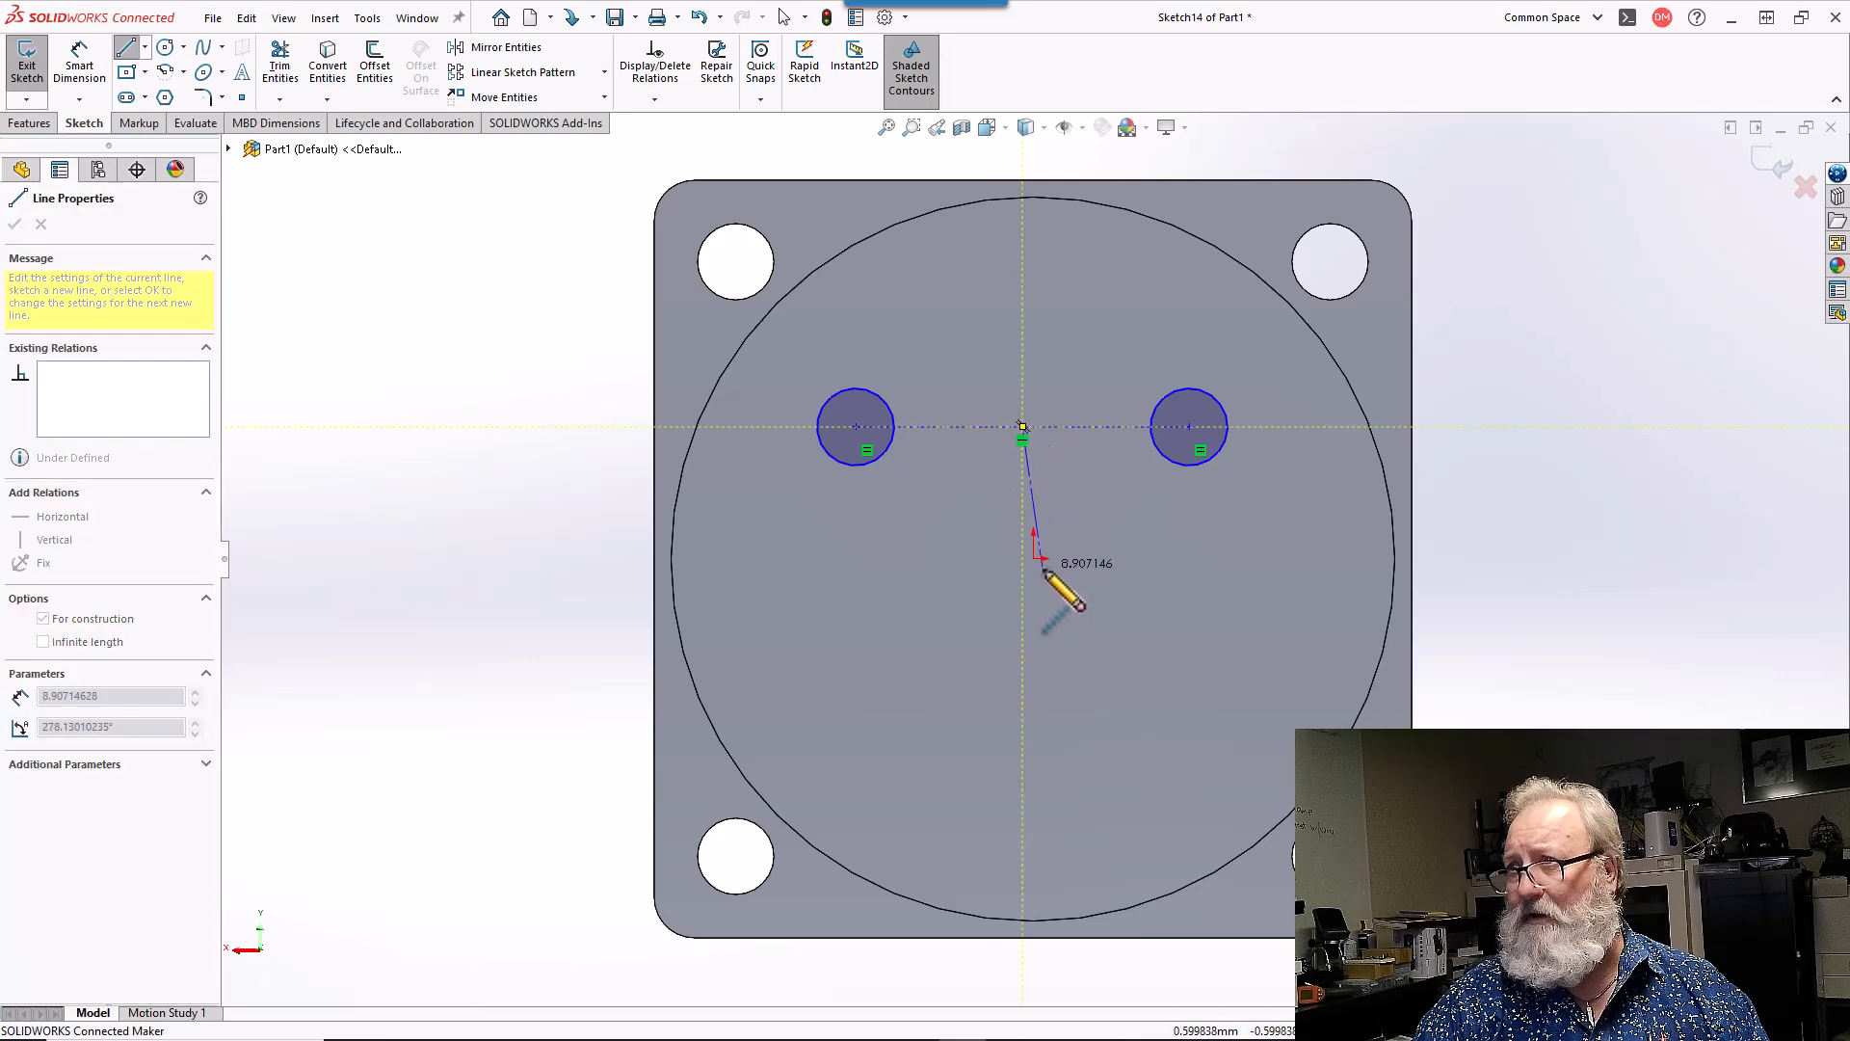
left_click(1034, 558)
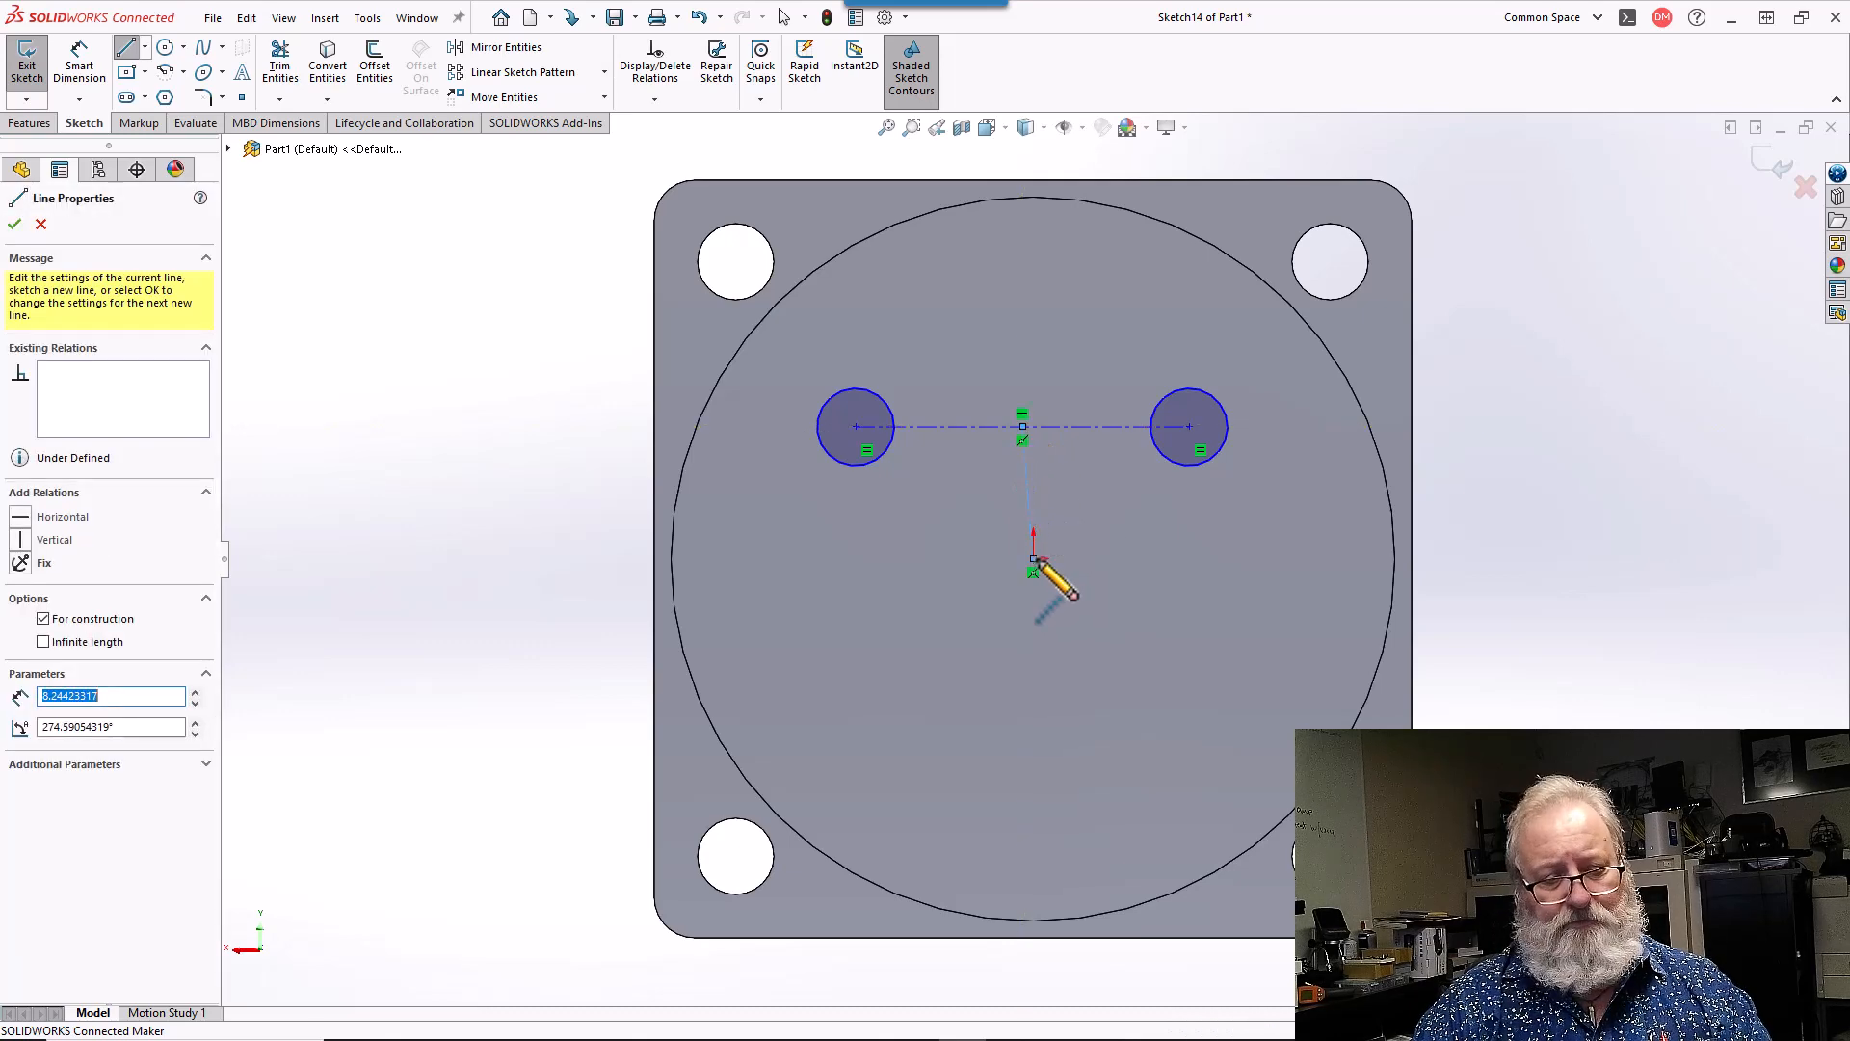
key("Escape")
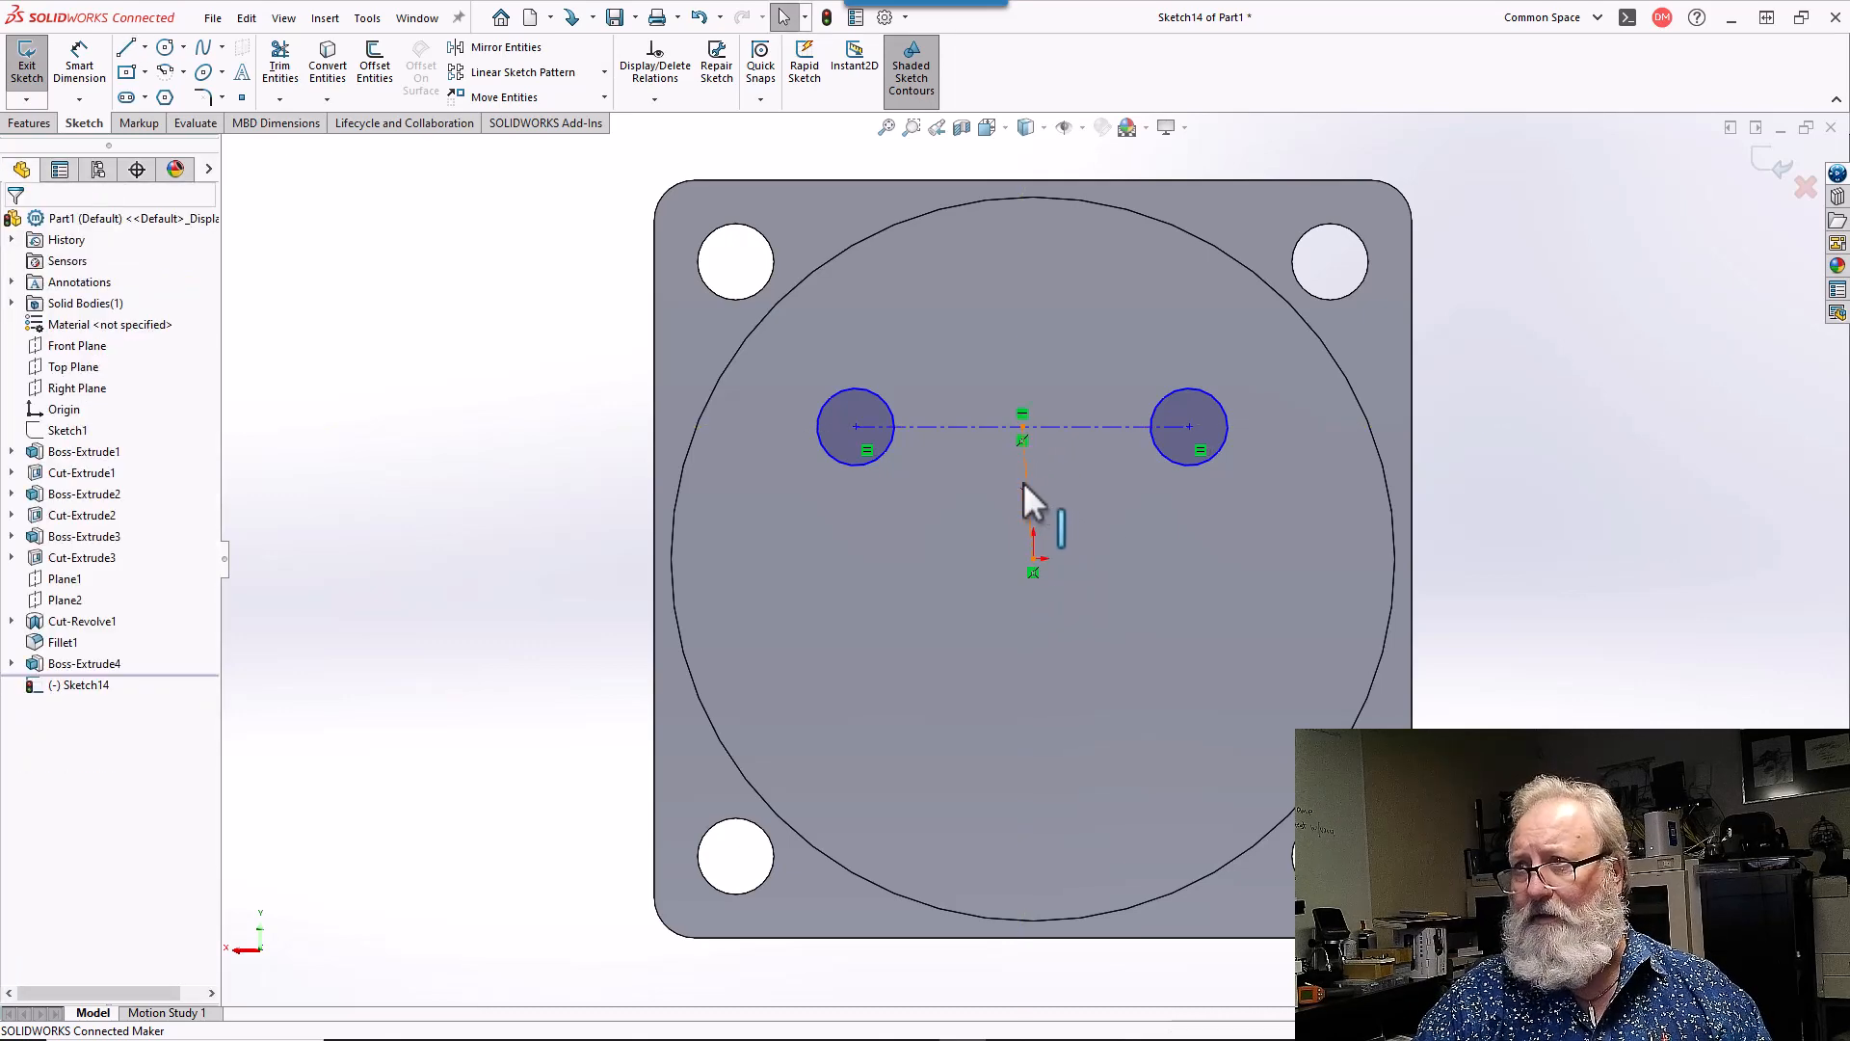
left_click(1025, 481)
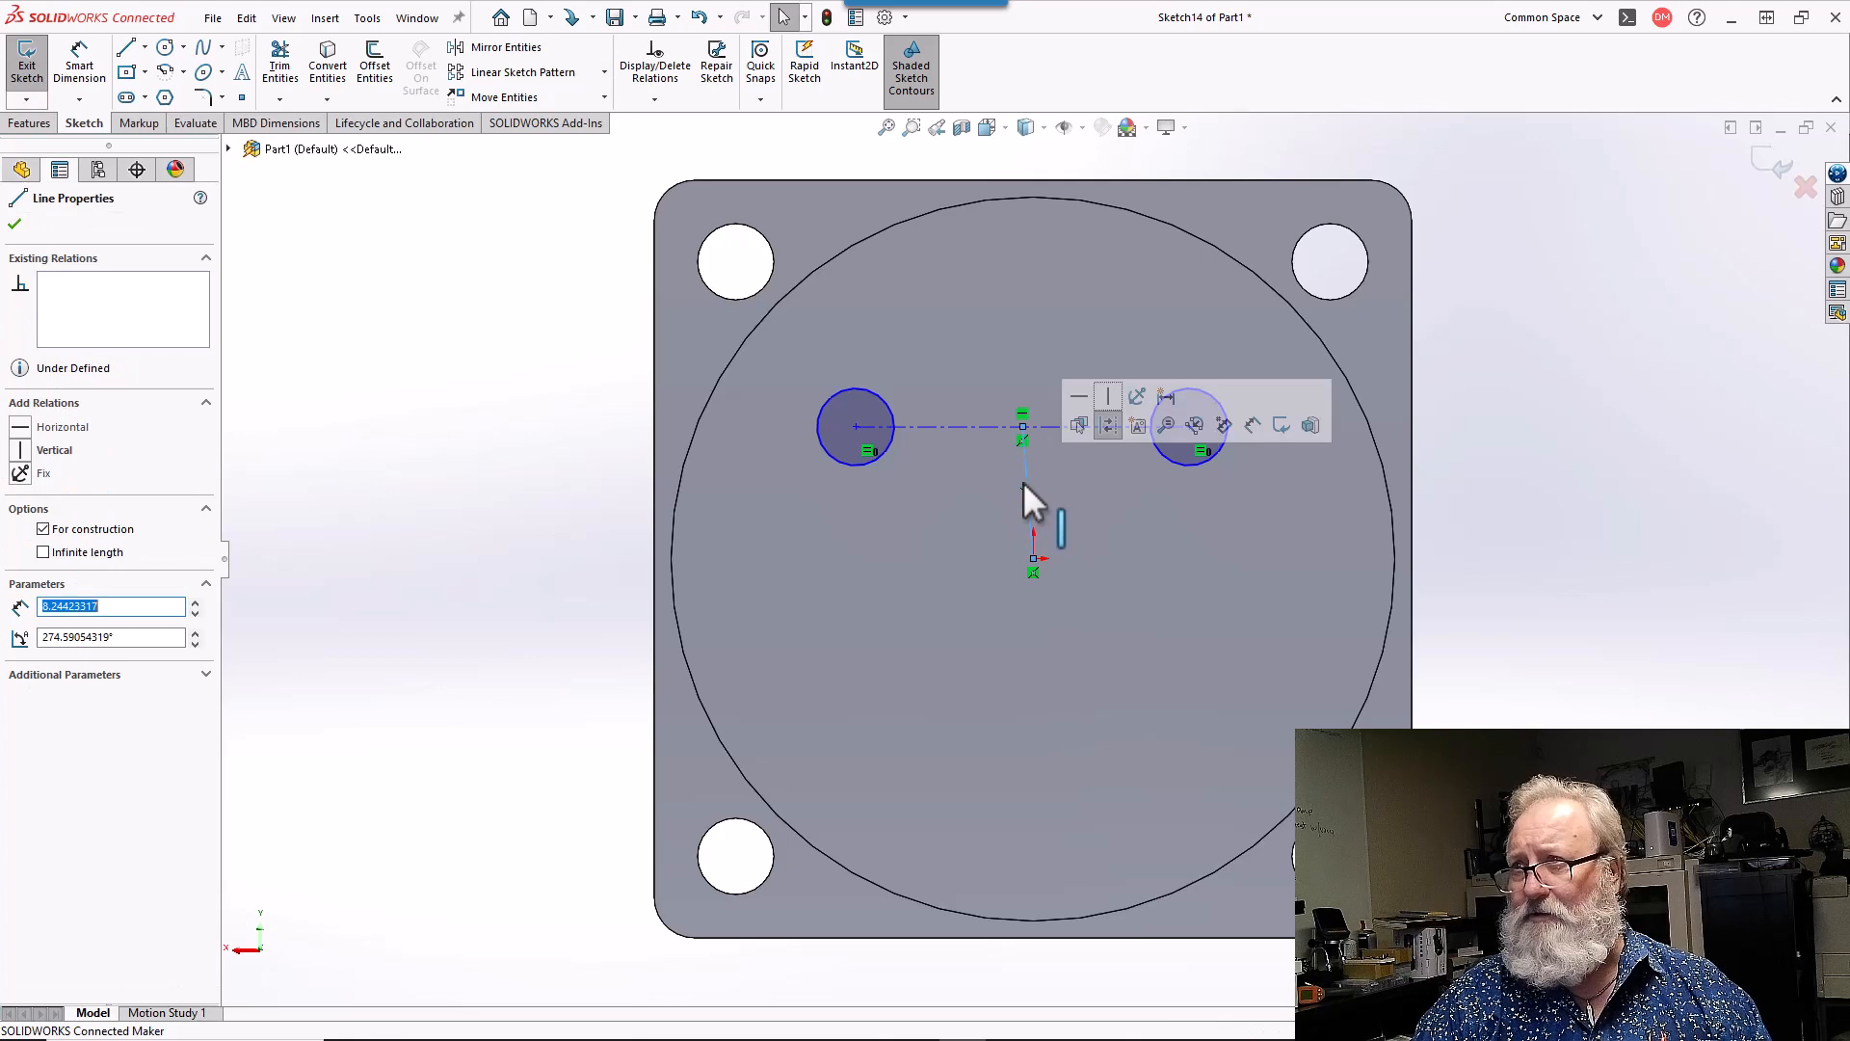
left_click(1108, 397)
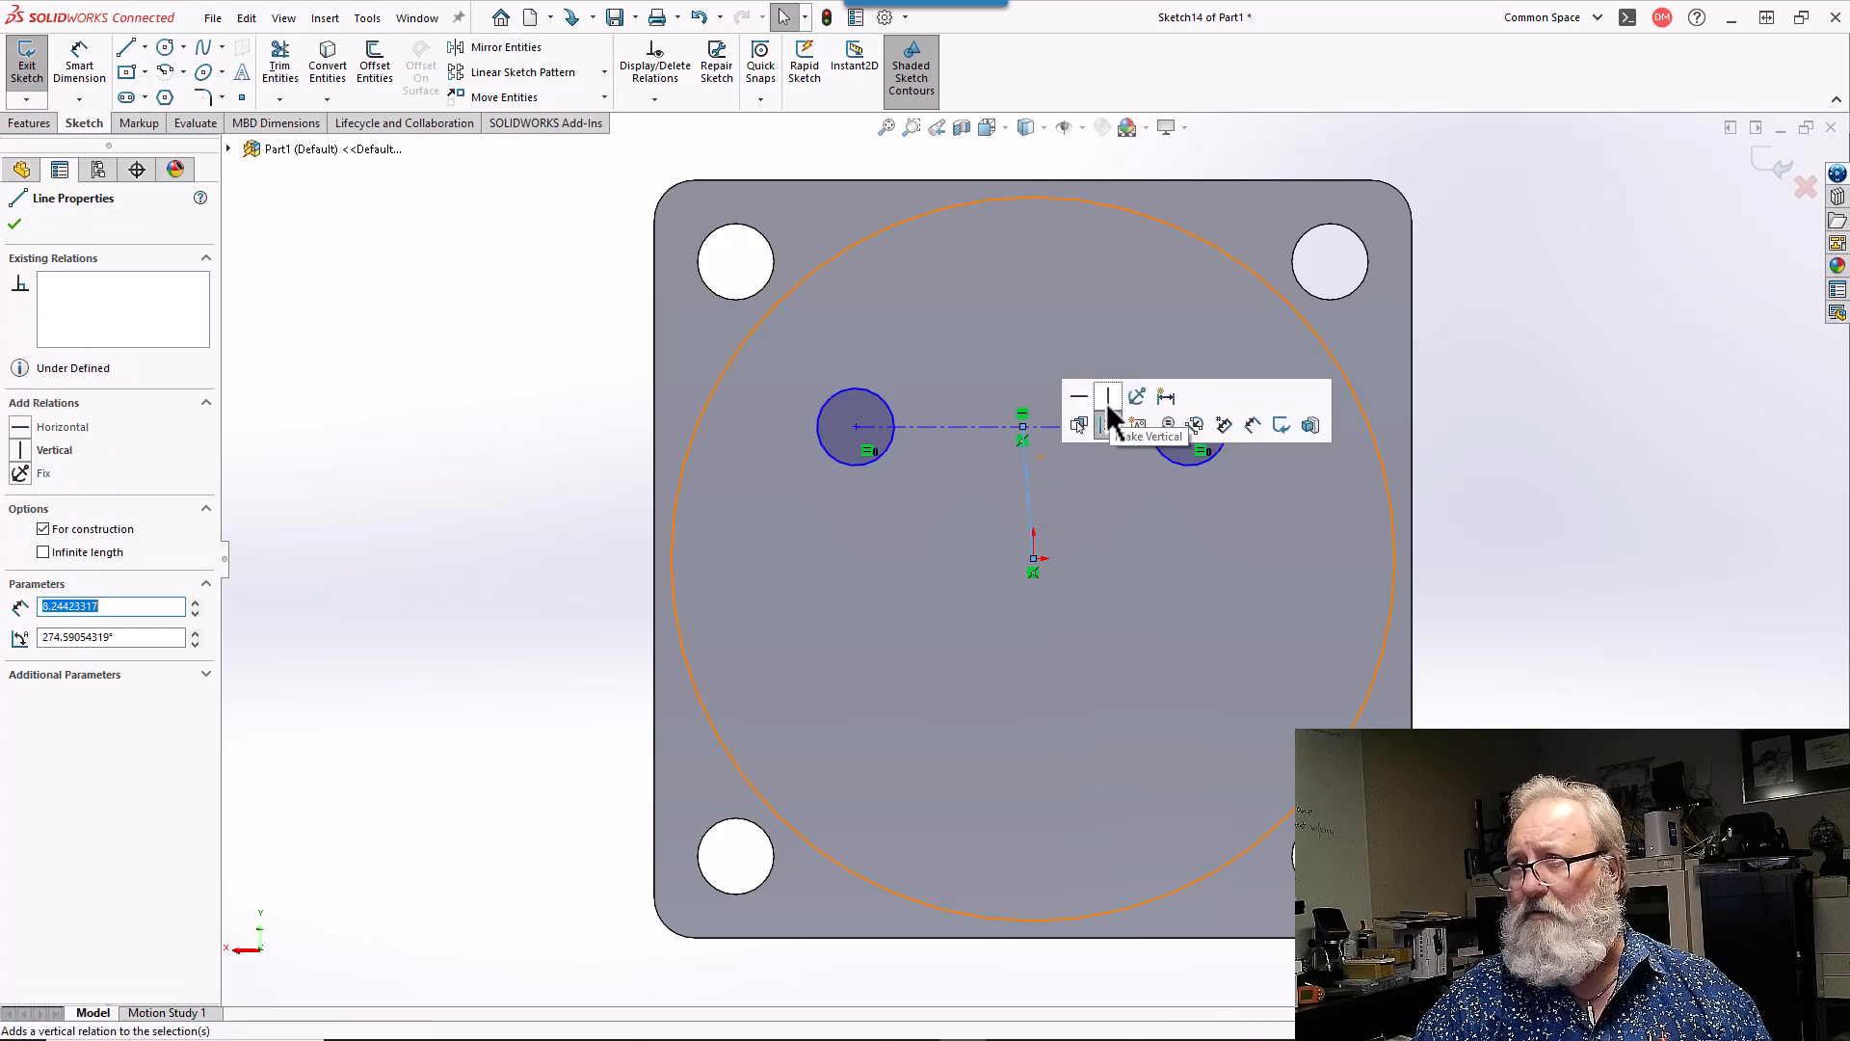
left_click(1033, 428)
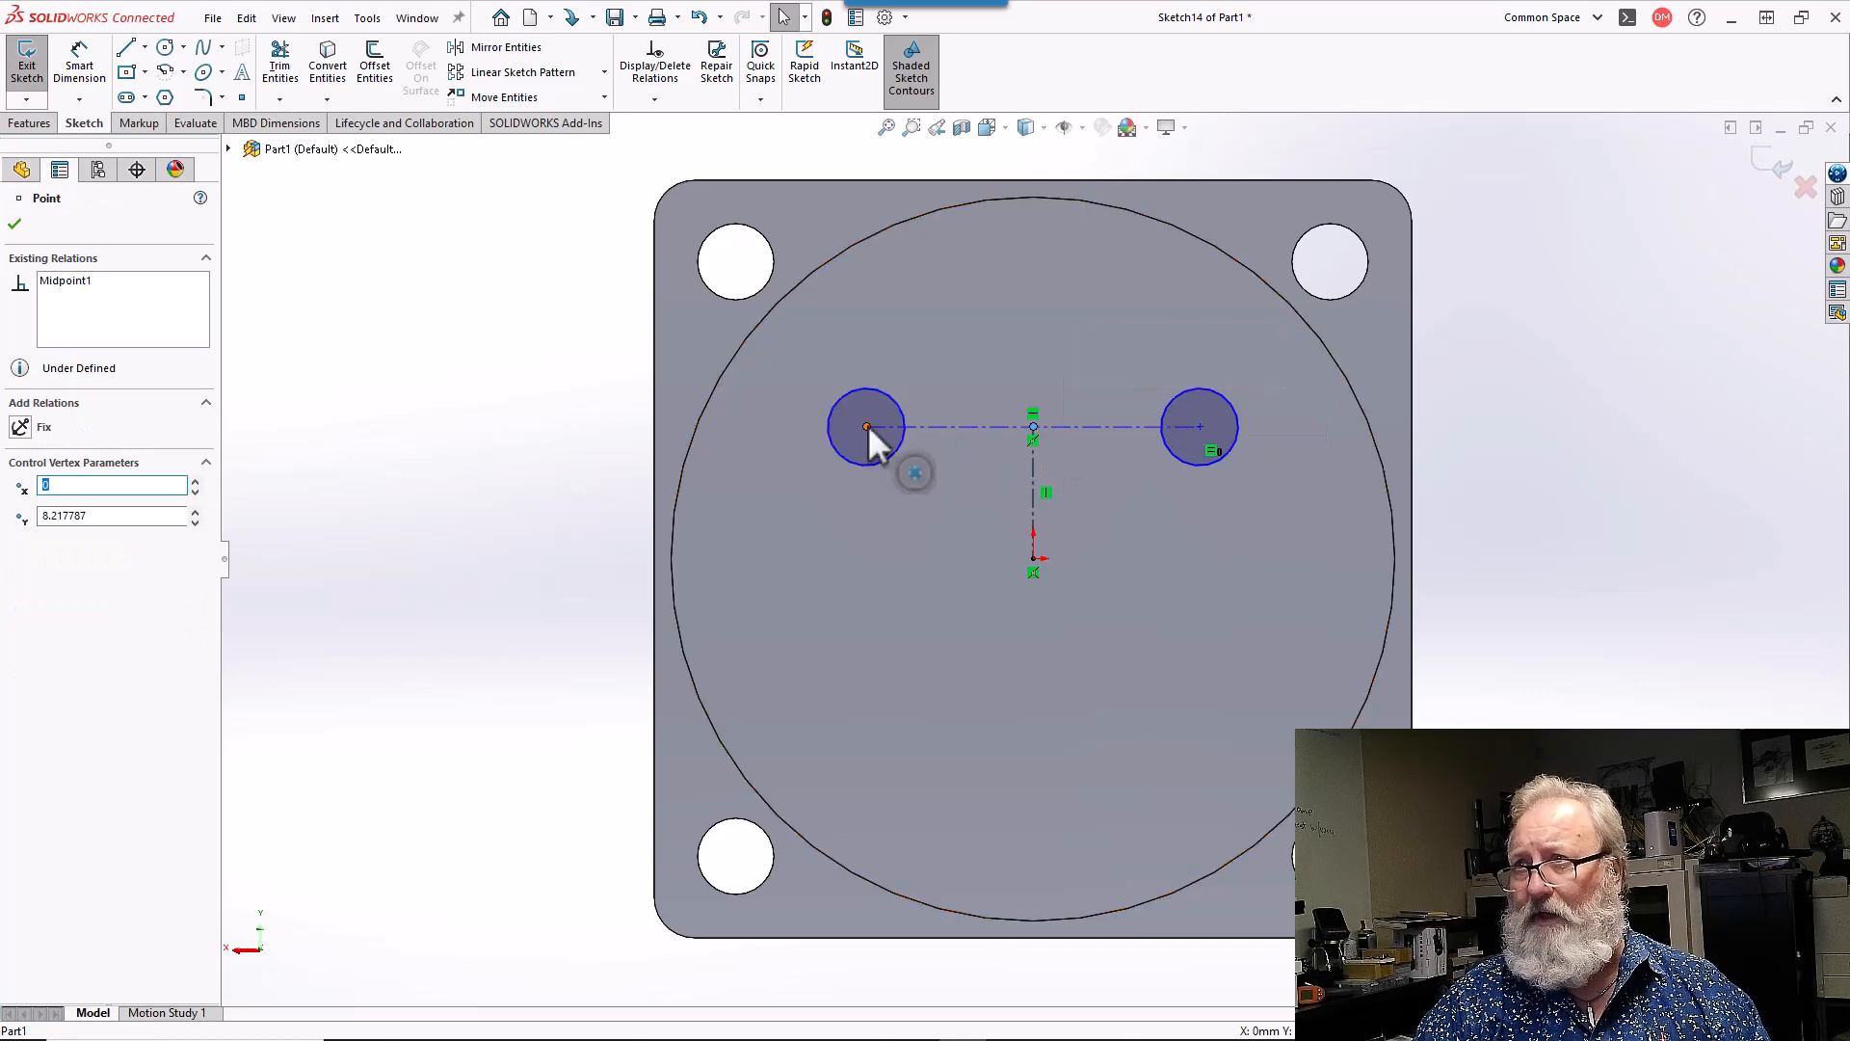
mouse_move(866, 427)
left_mouse_down()
mouse_move(754, 422)
mouse_move(865, 432)
left_mouse_up()
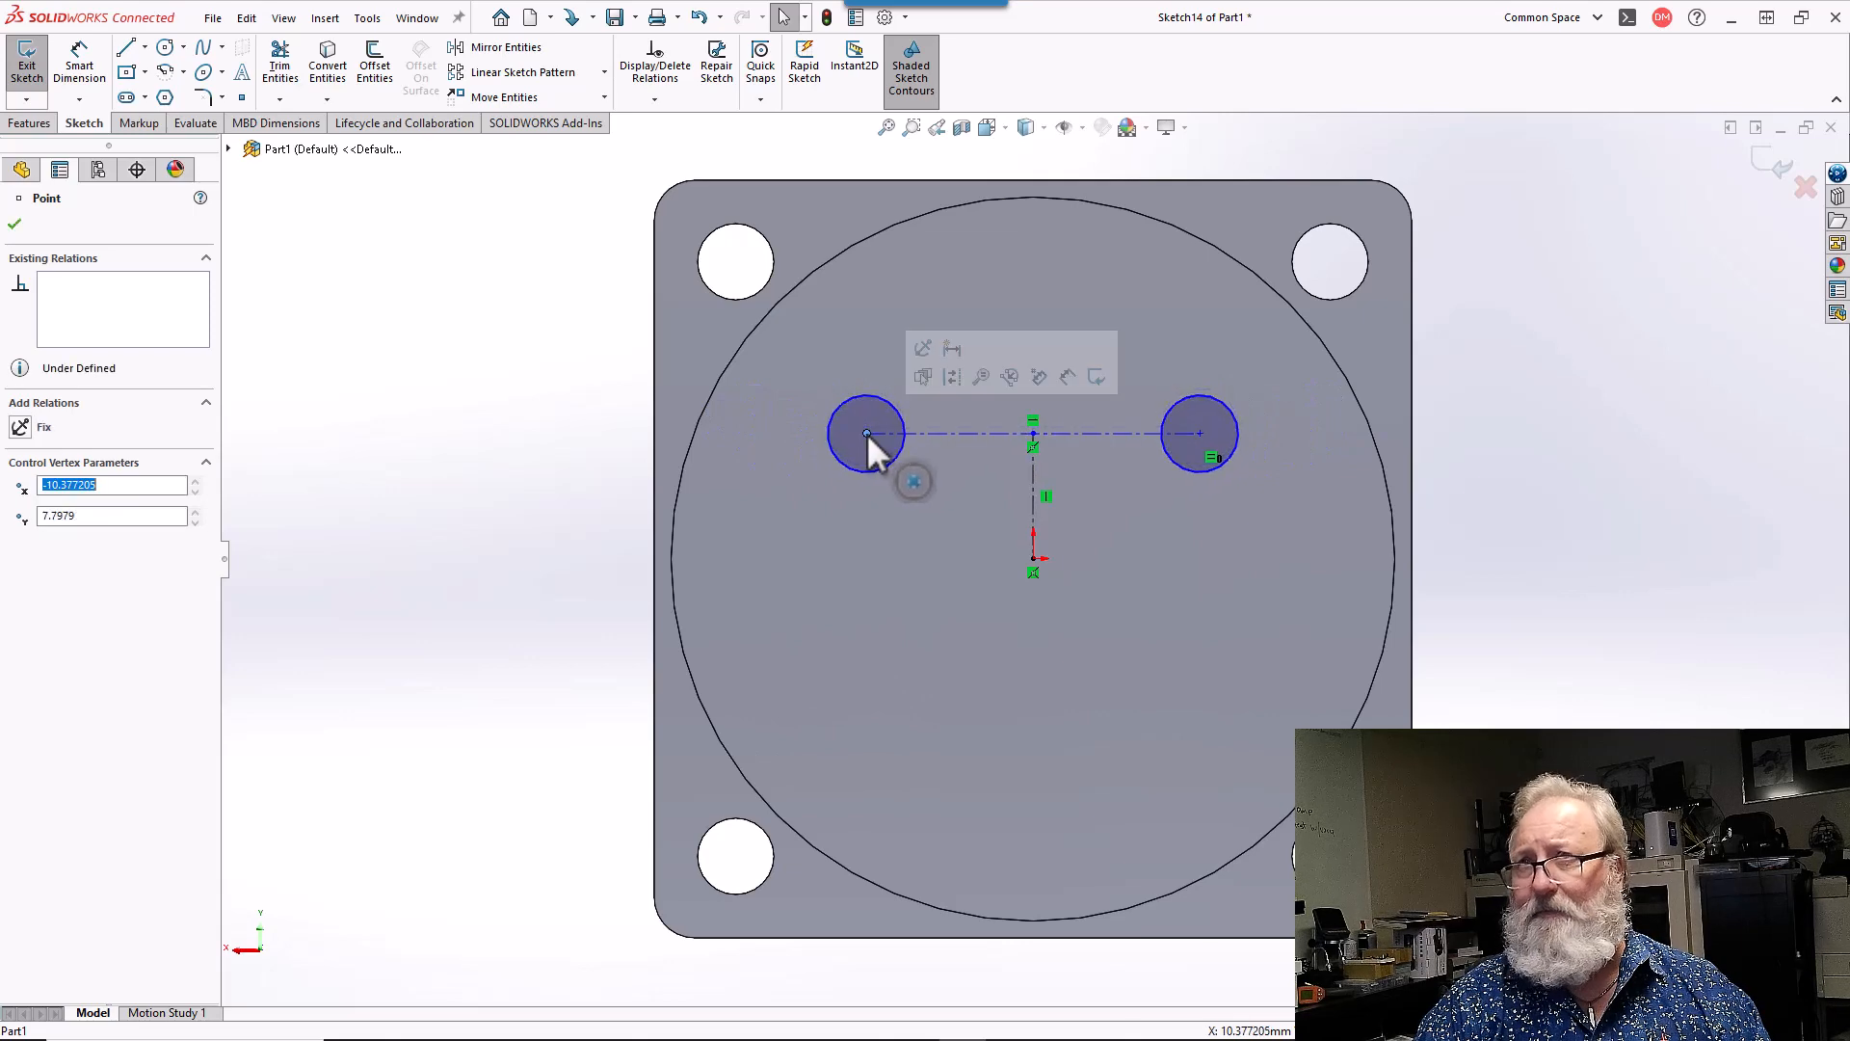
- Dimension one of the small circles with a diameter of 3.85 mm
left_click(87, 43)
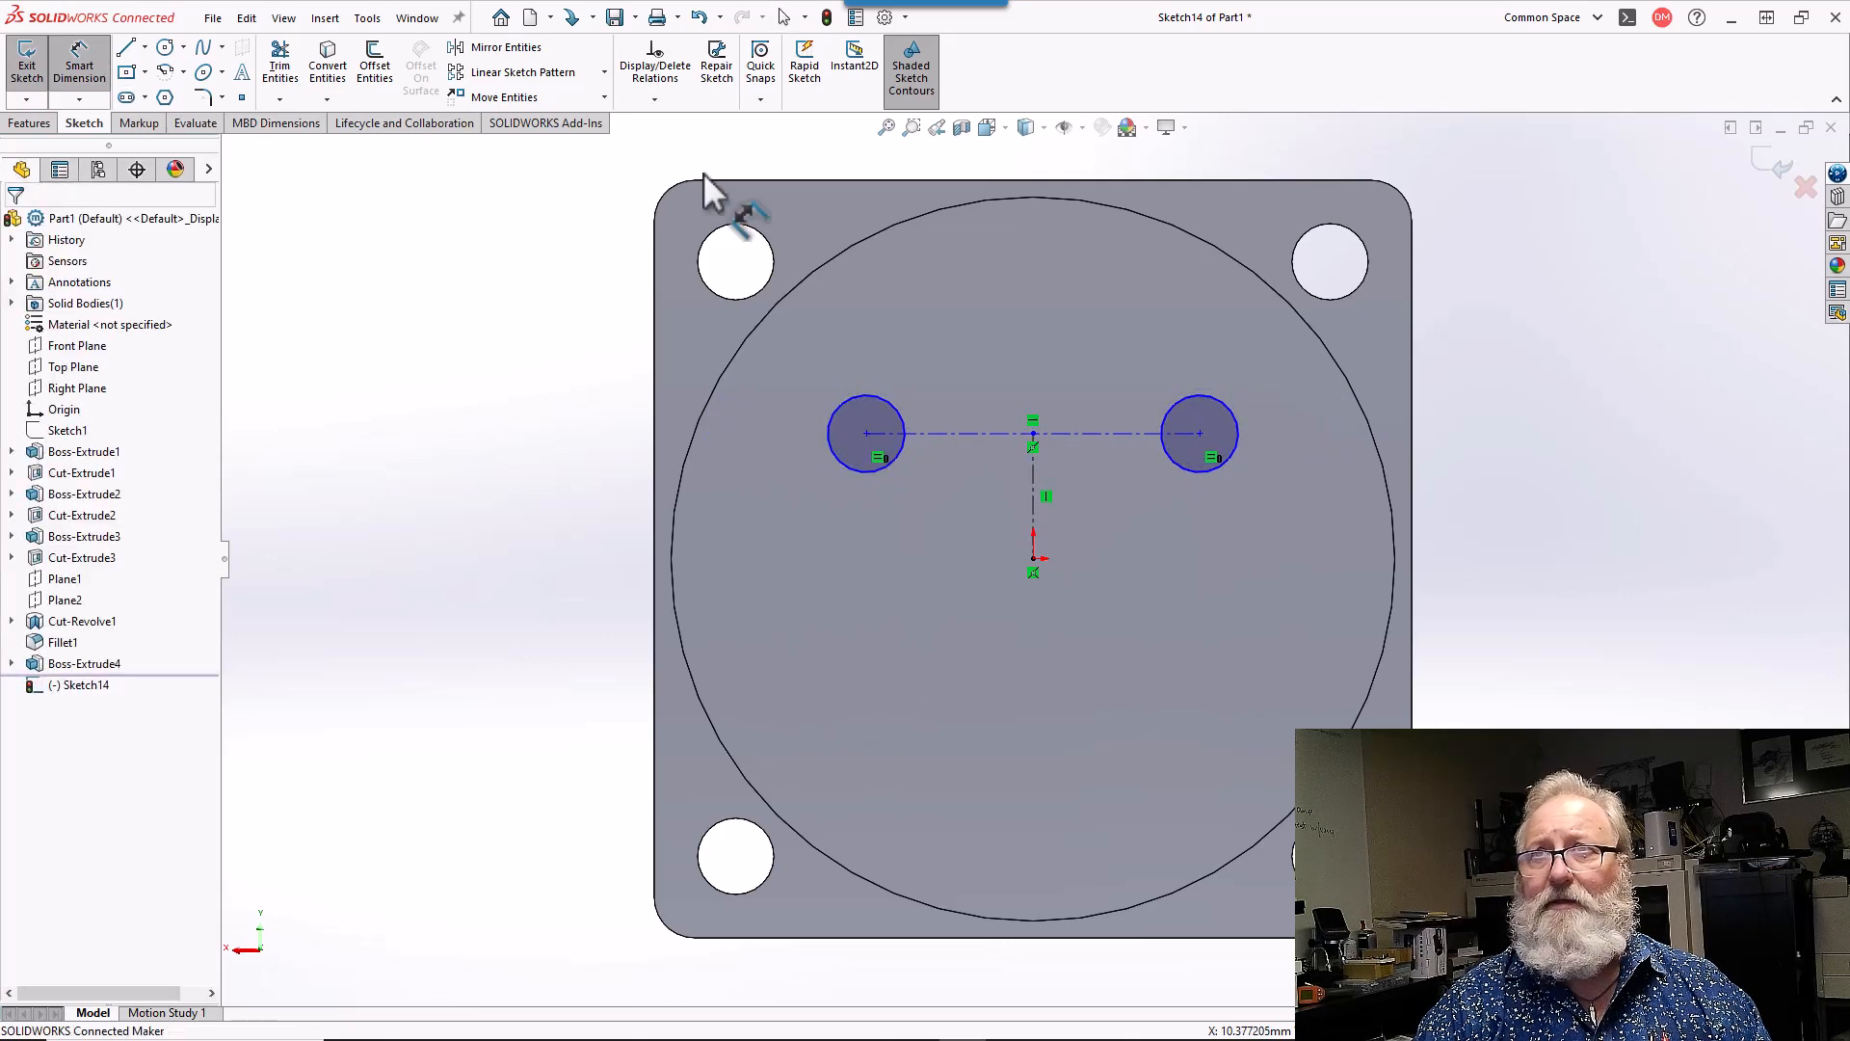
left_click(882, 396)
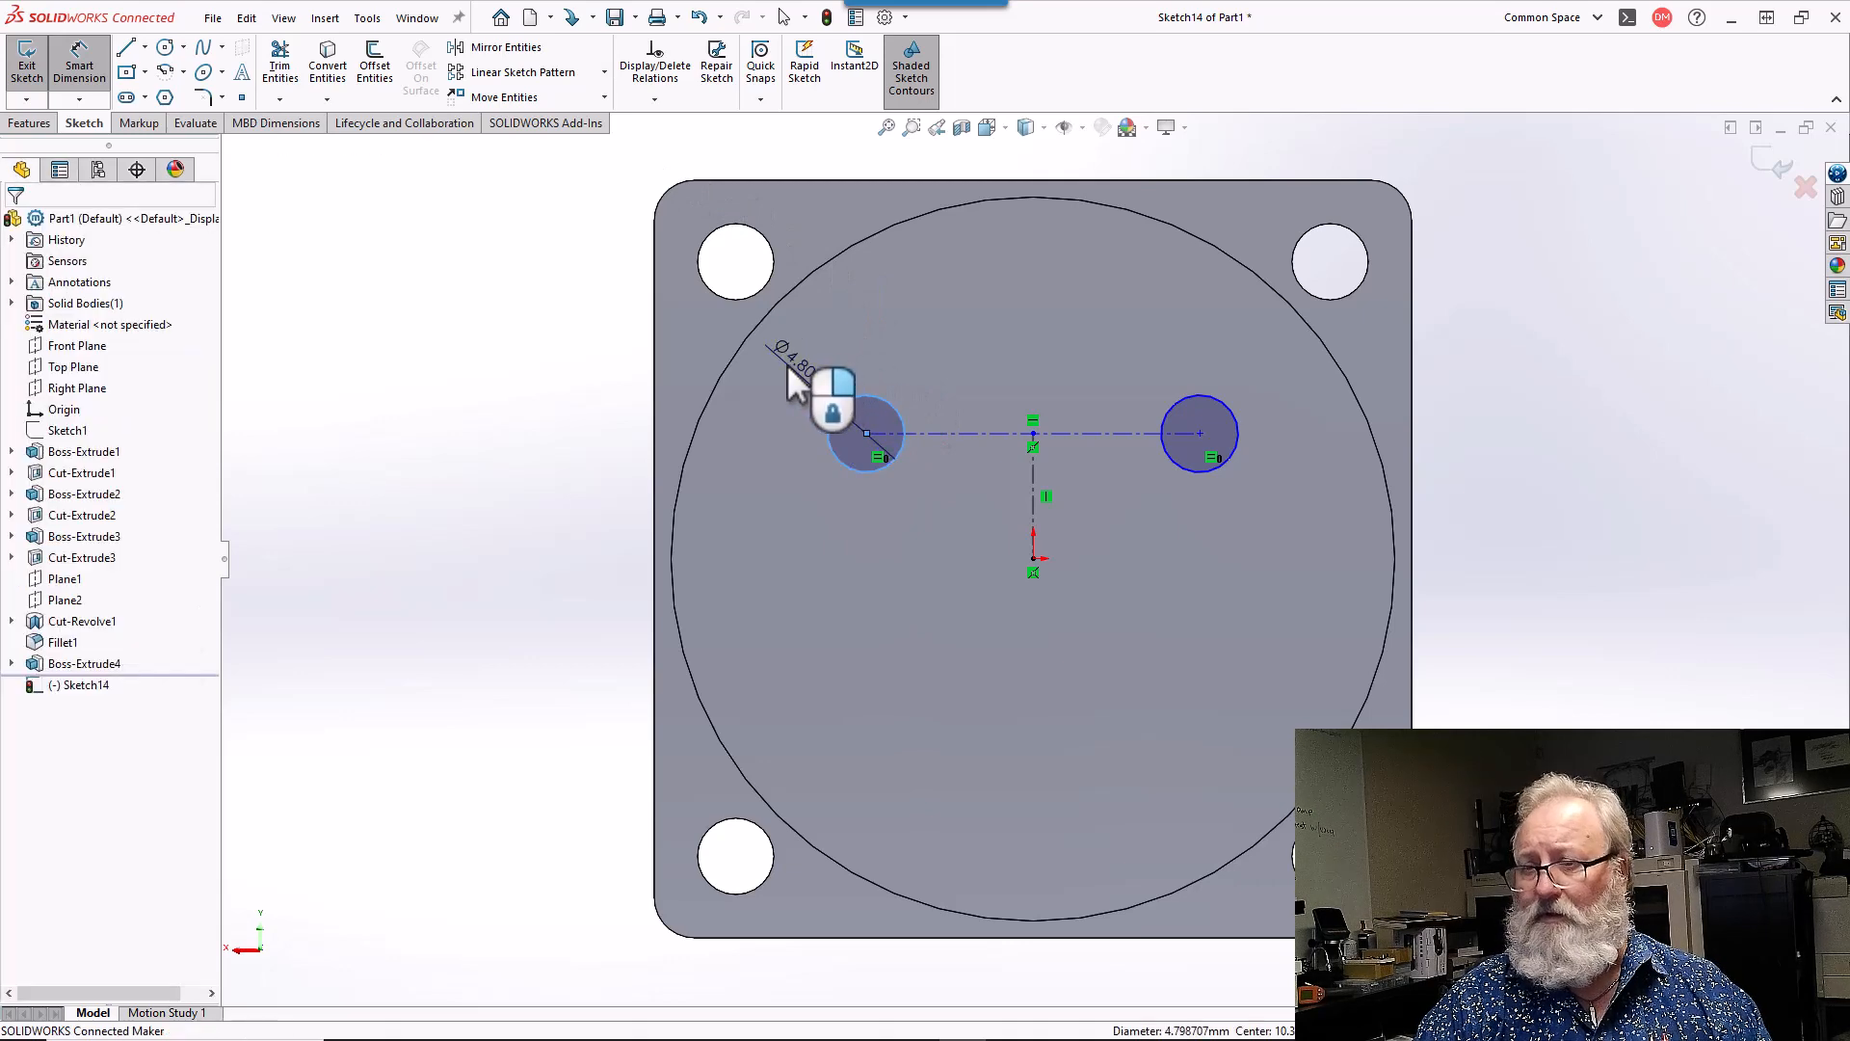
left_click(798, 386)
type("3.82")
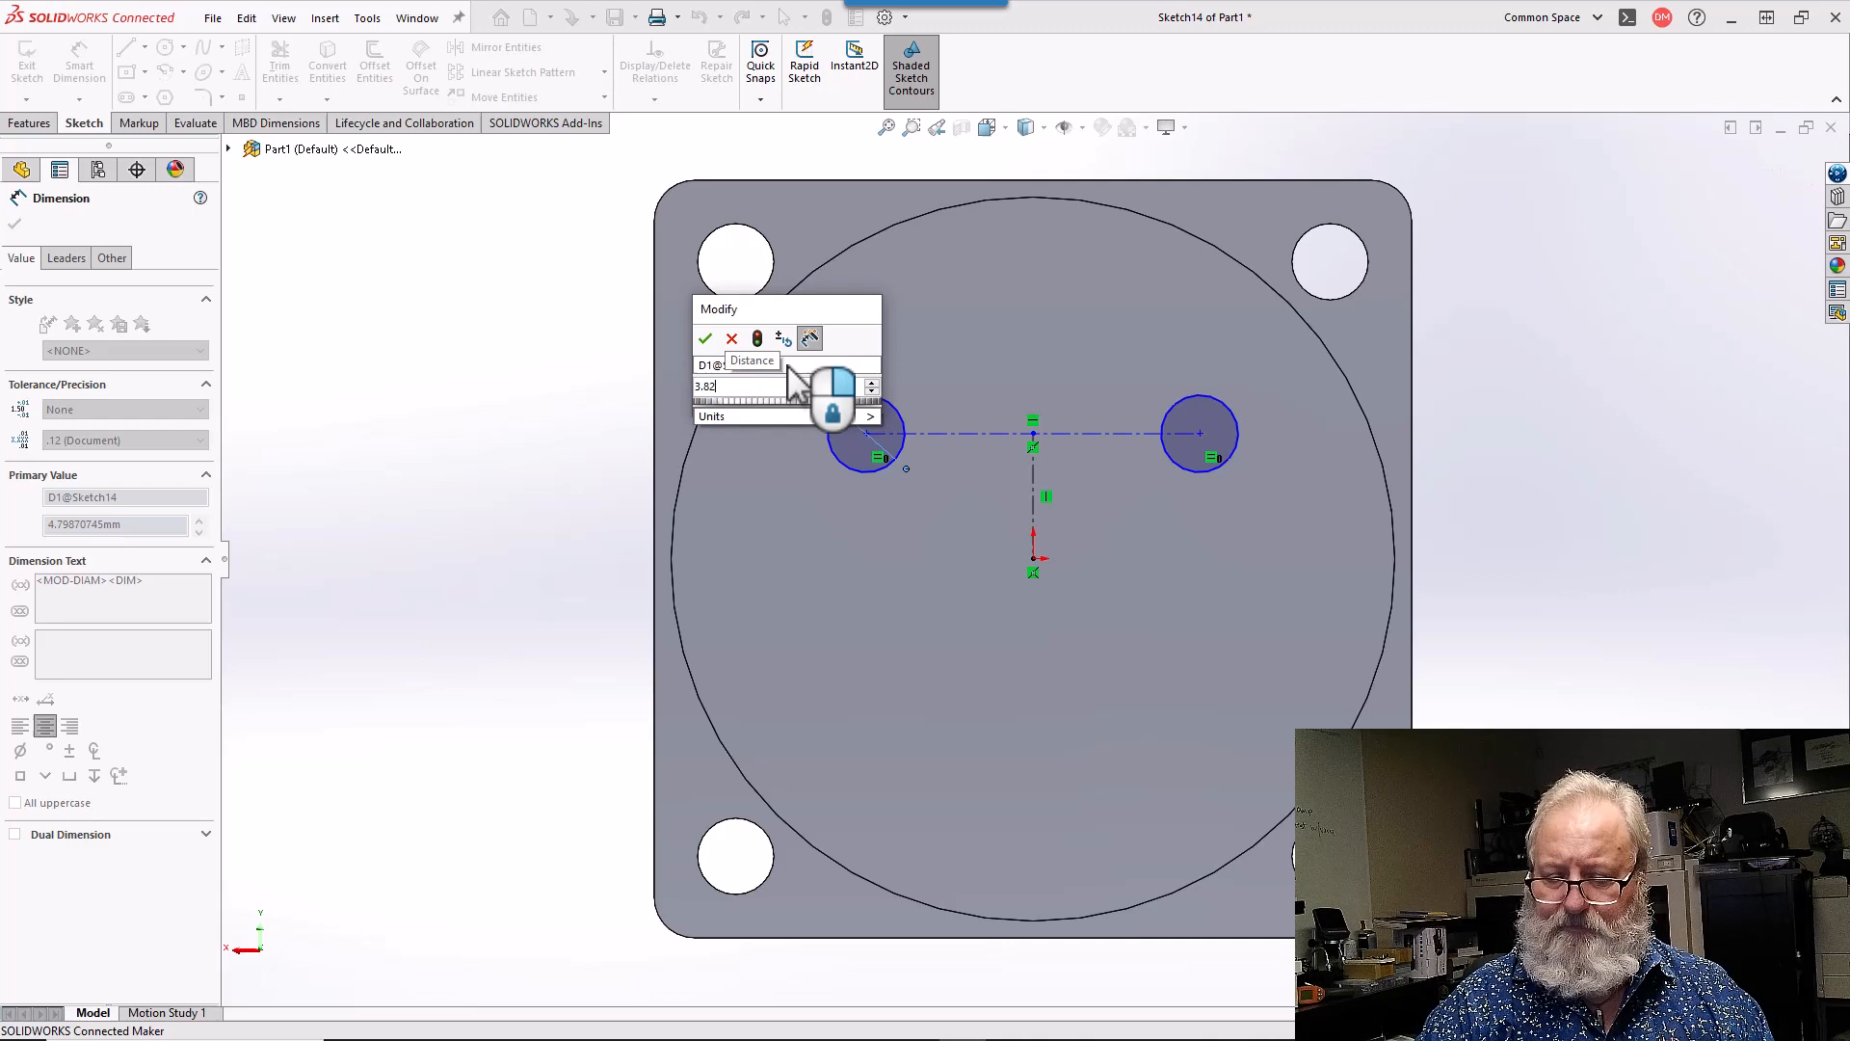
key("BackSpace")
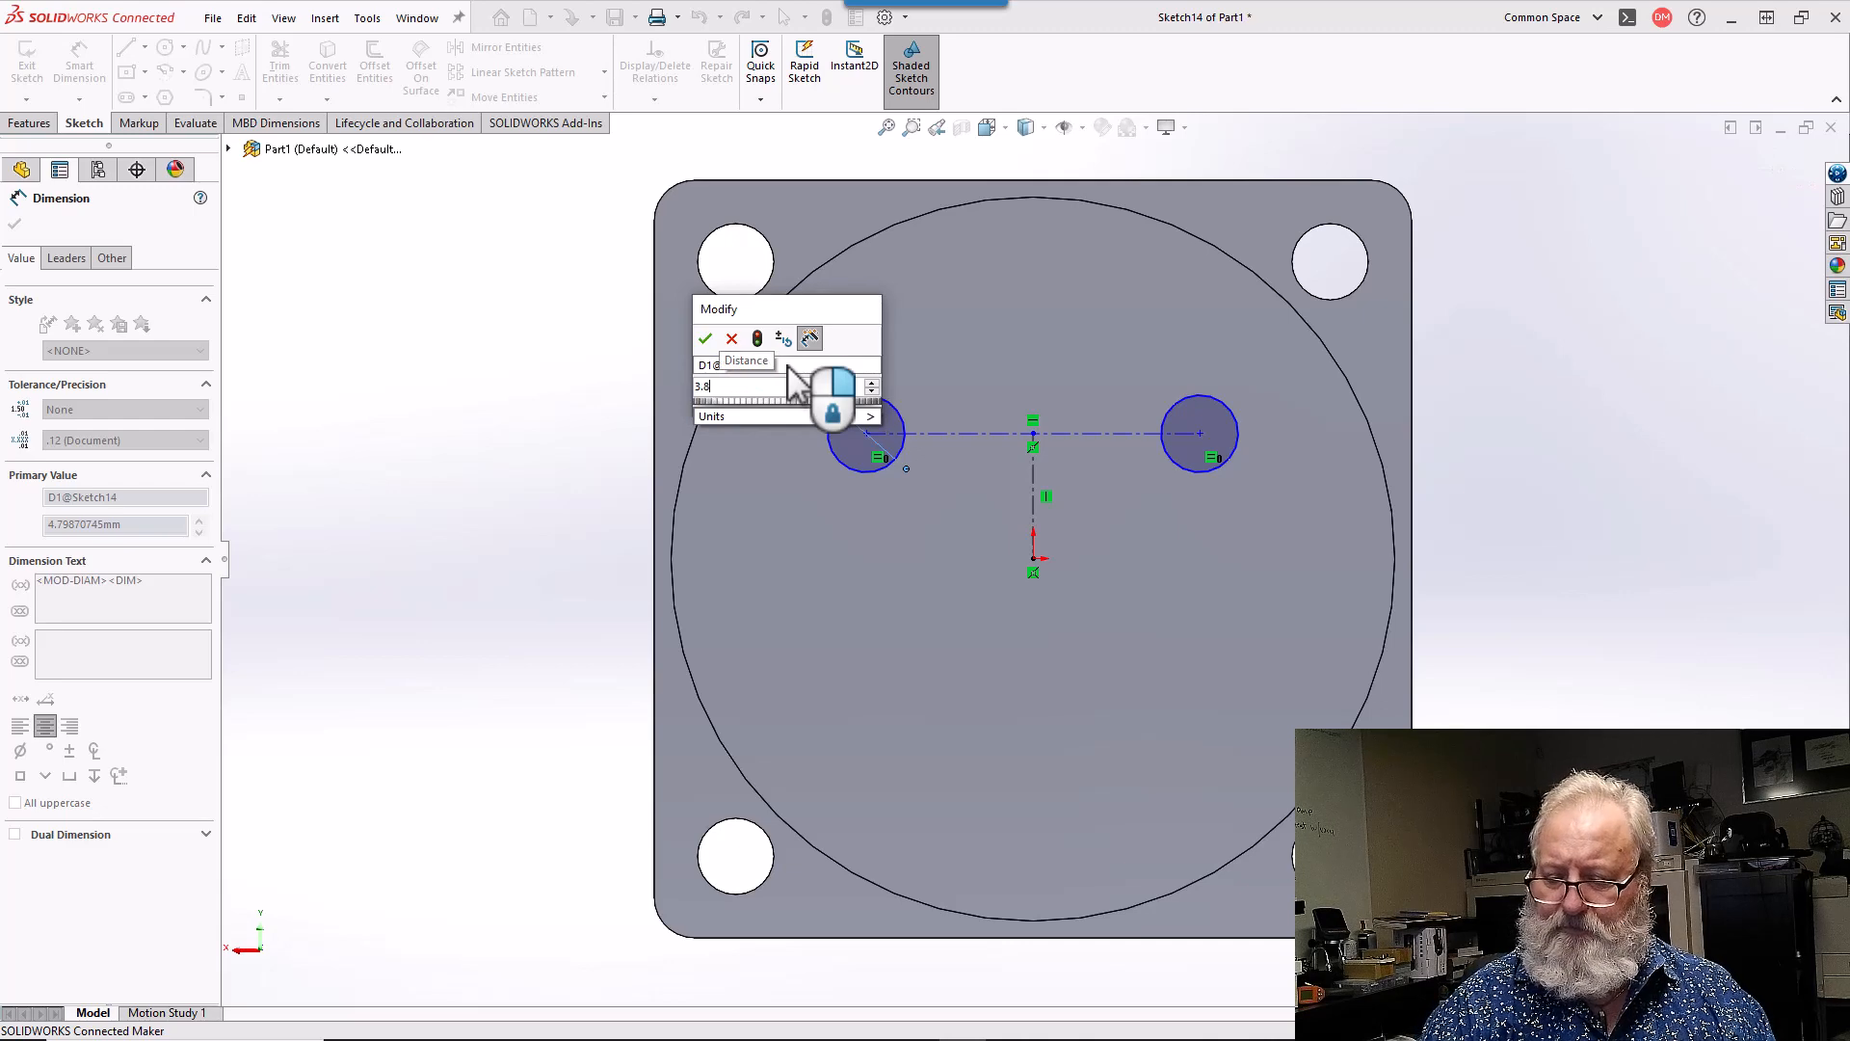
type("5")
key("Return")
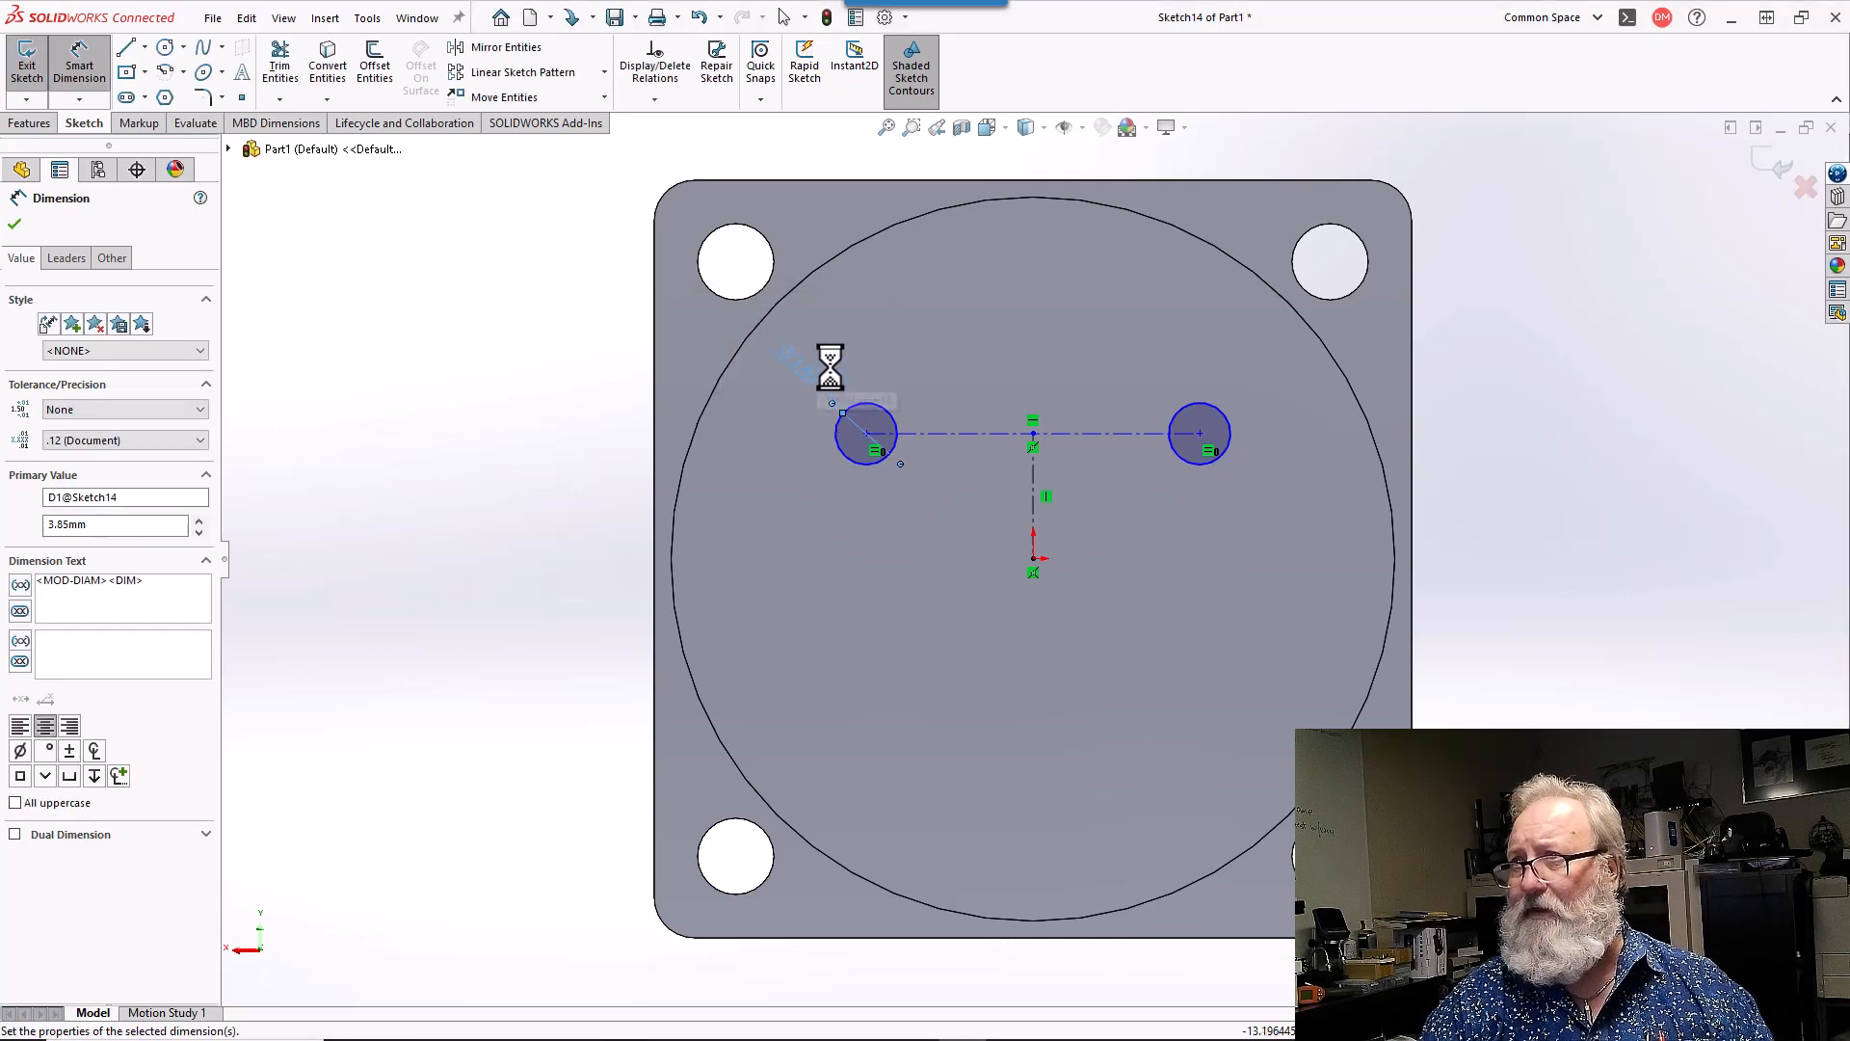
- Dimension the horizontal centerline between the circle centers at 15.25 mm
left_click(977, 432)
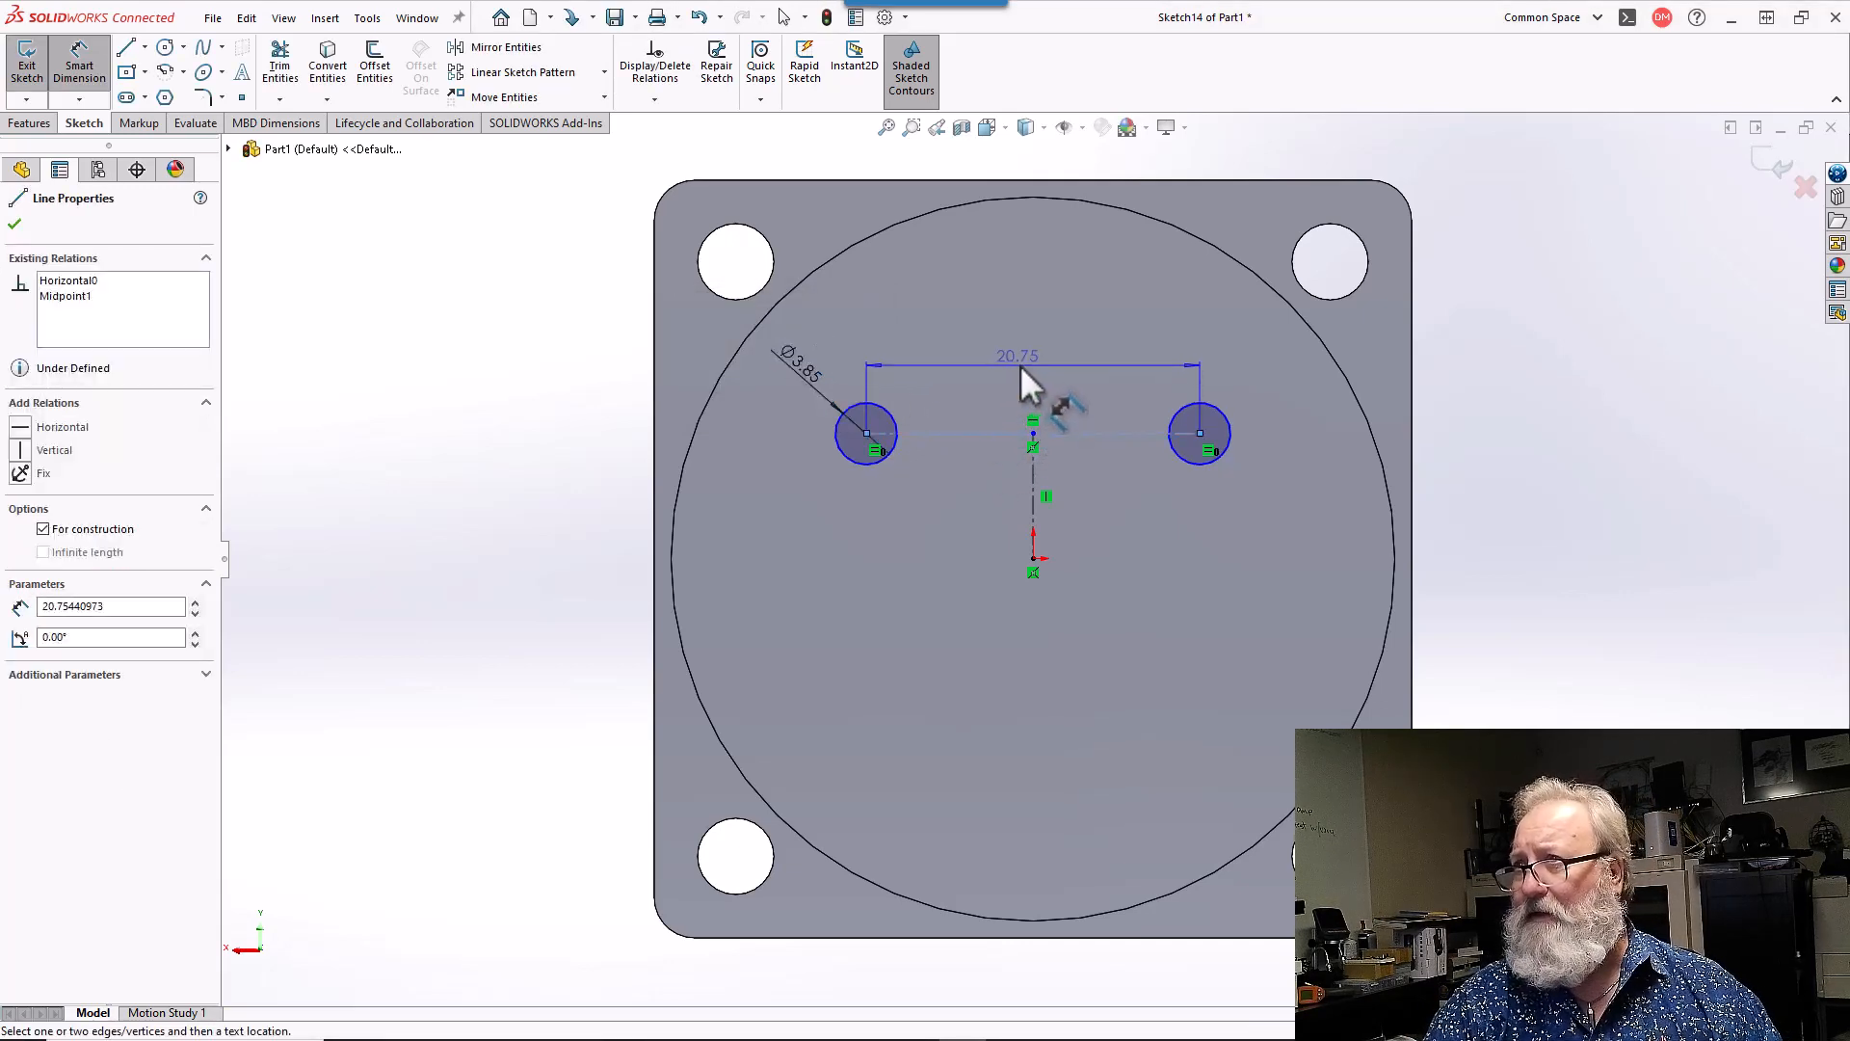
left_click(1024, 363)
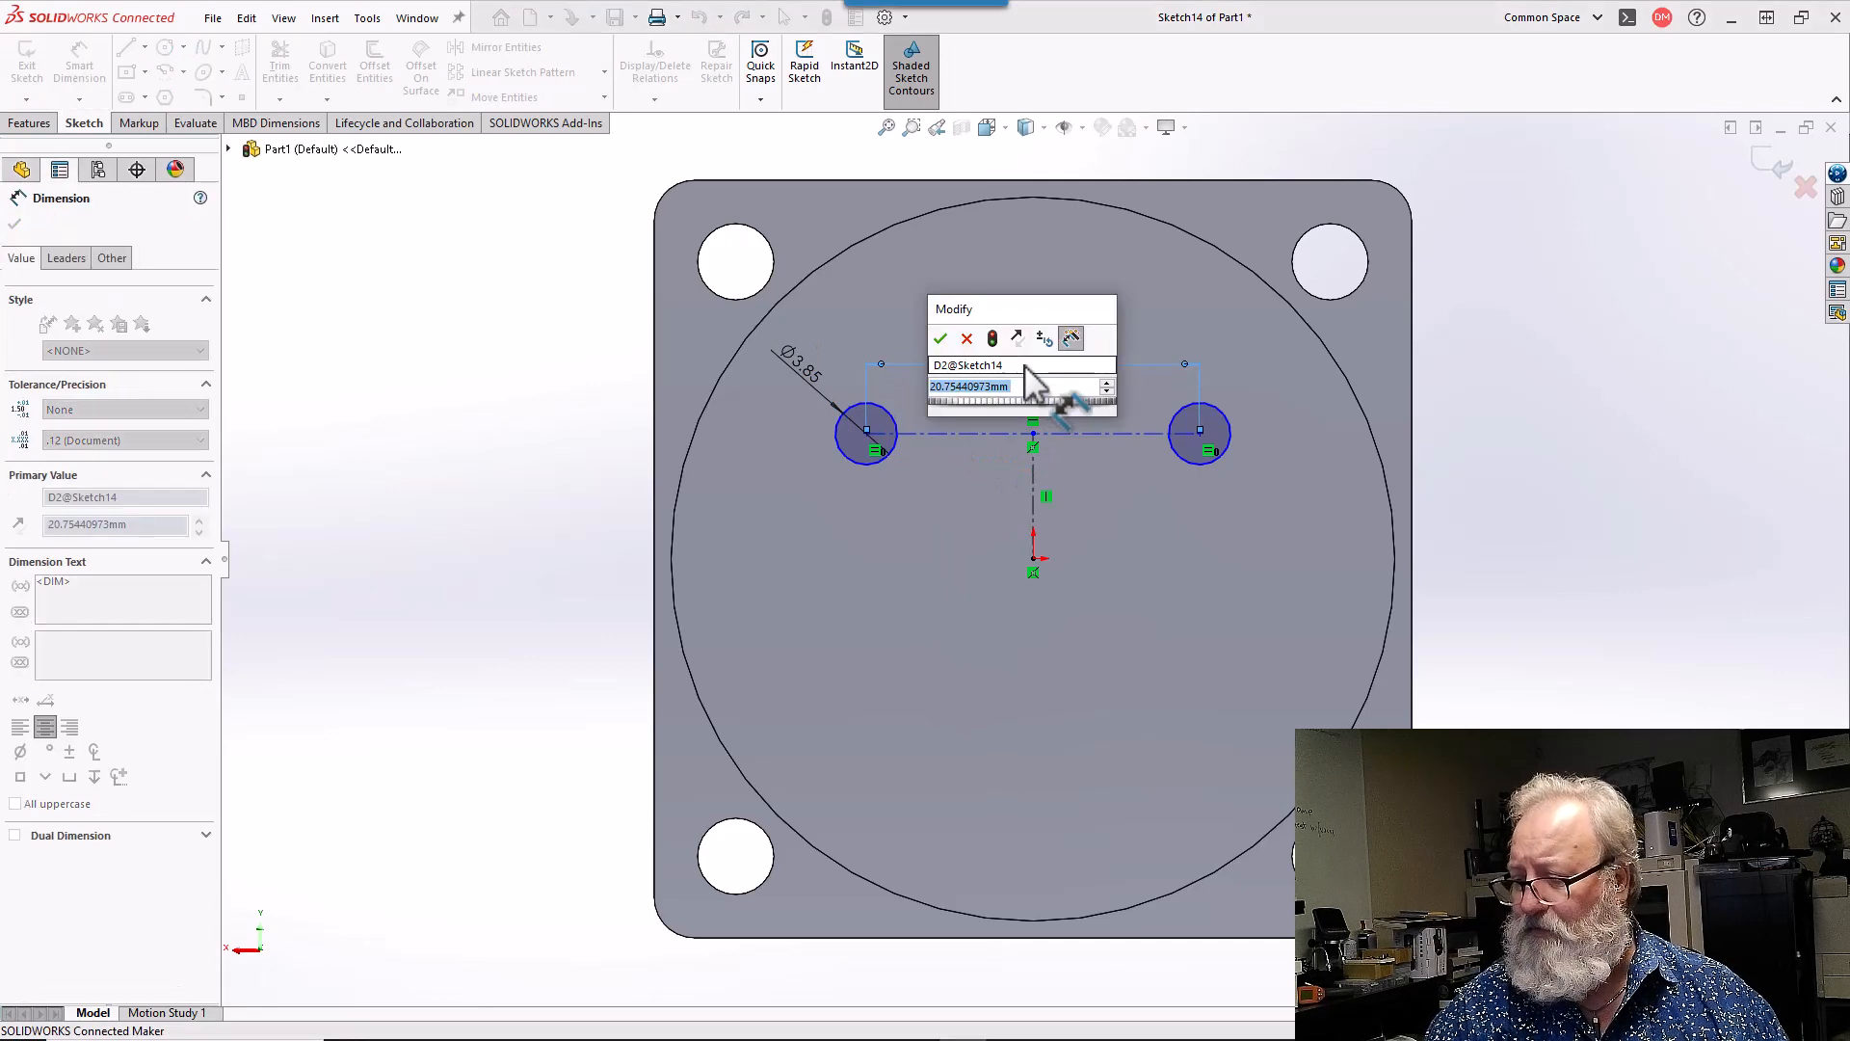
type("15.3")
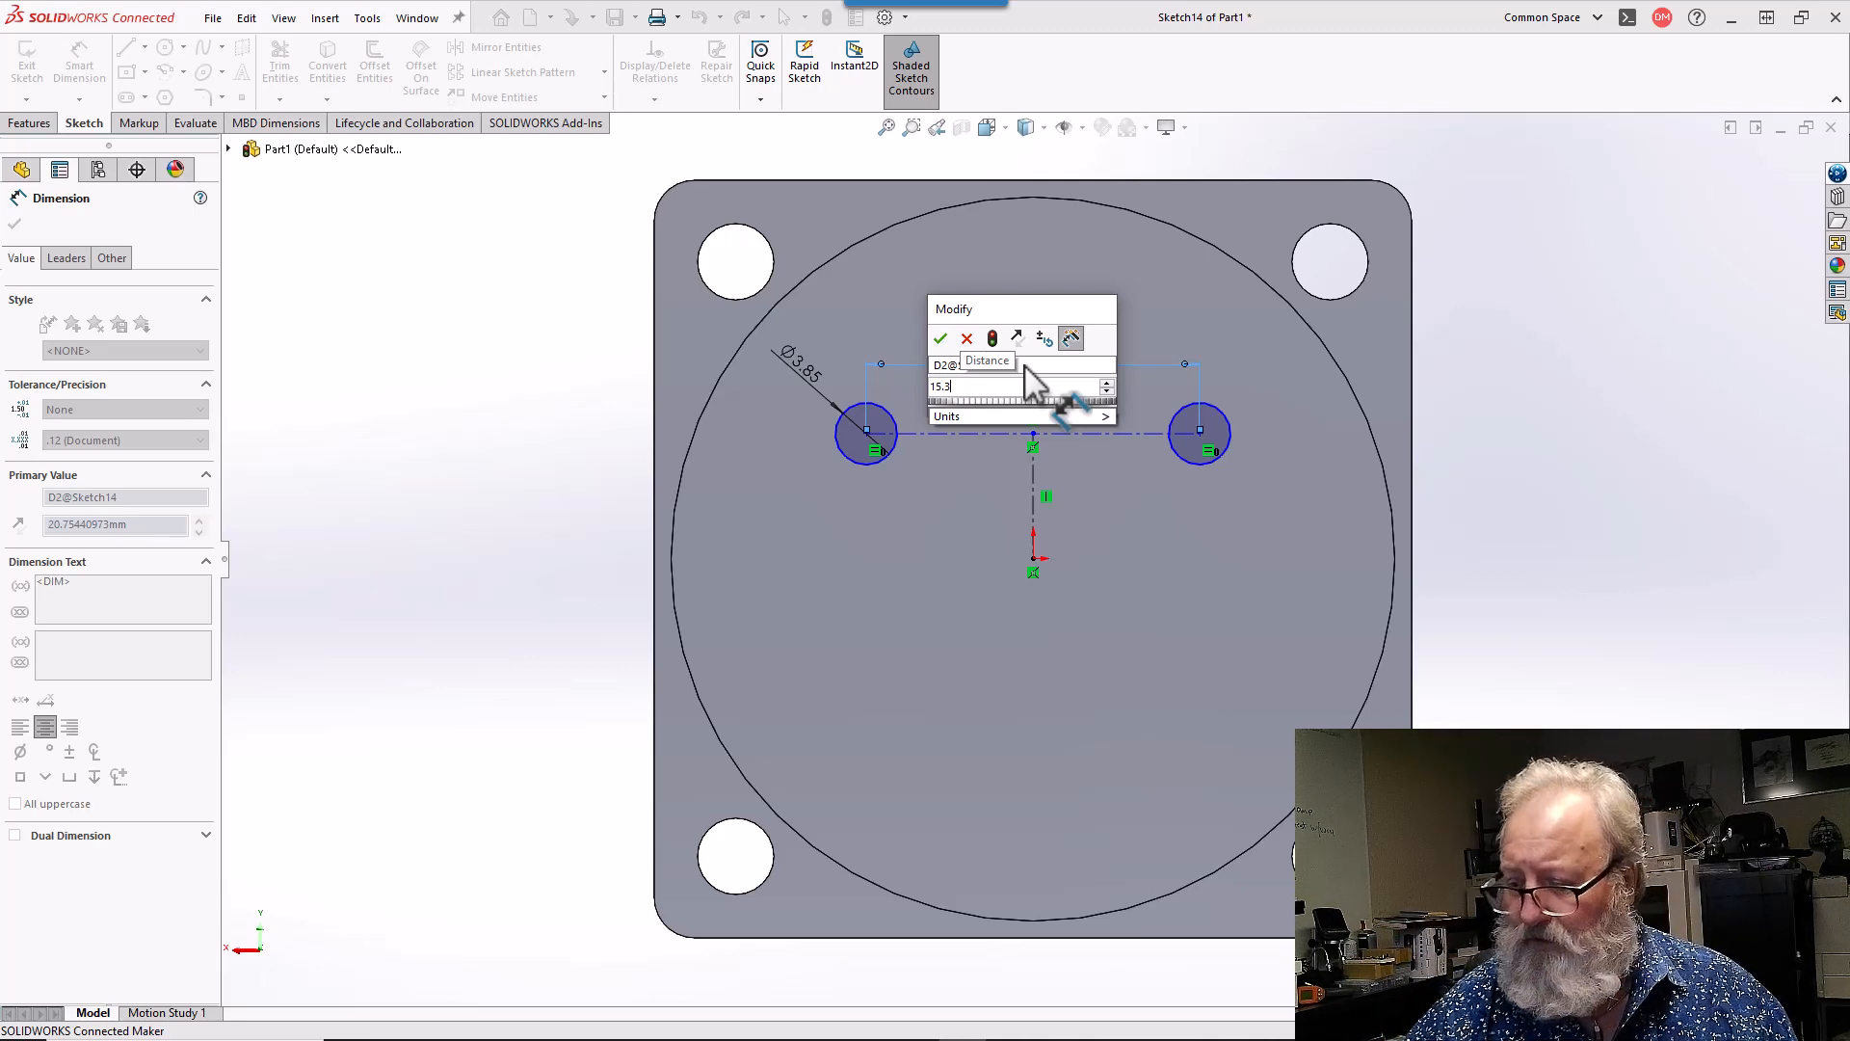
key("BackSpace")
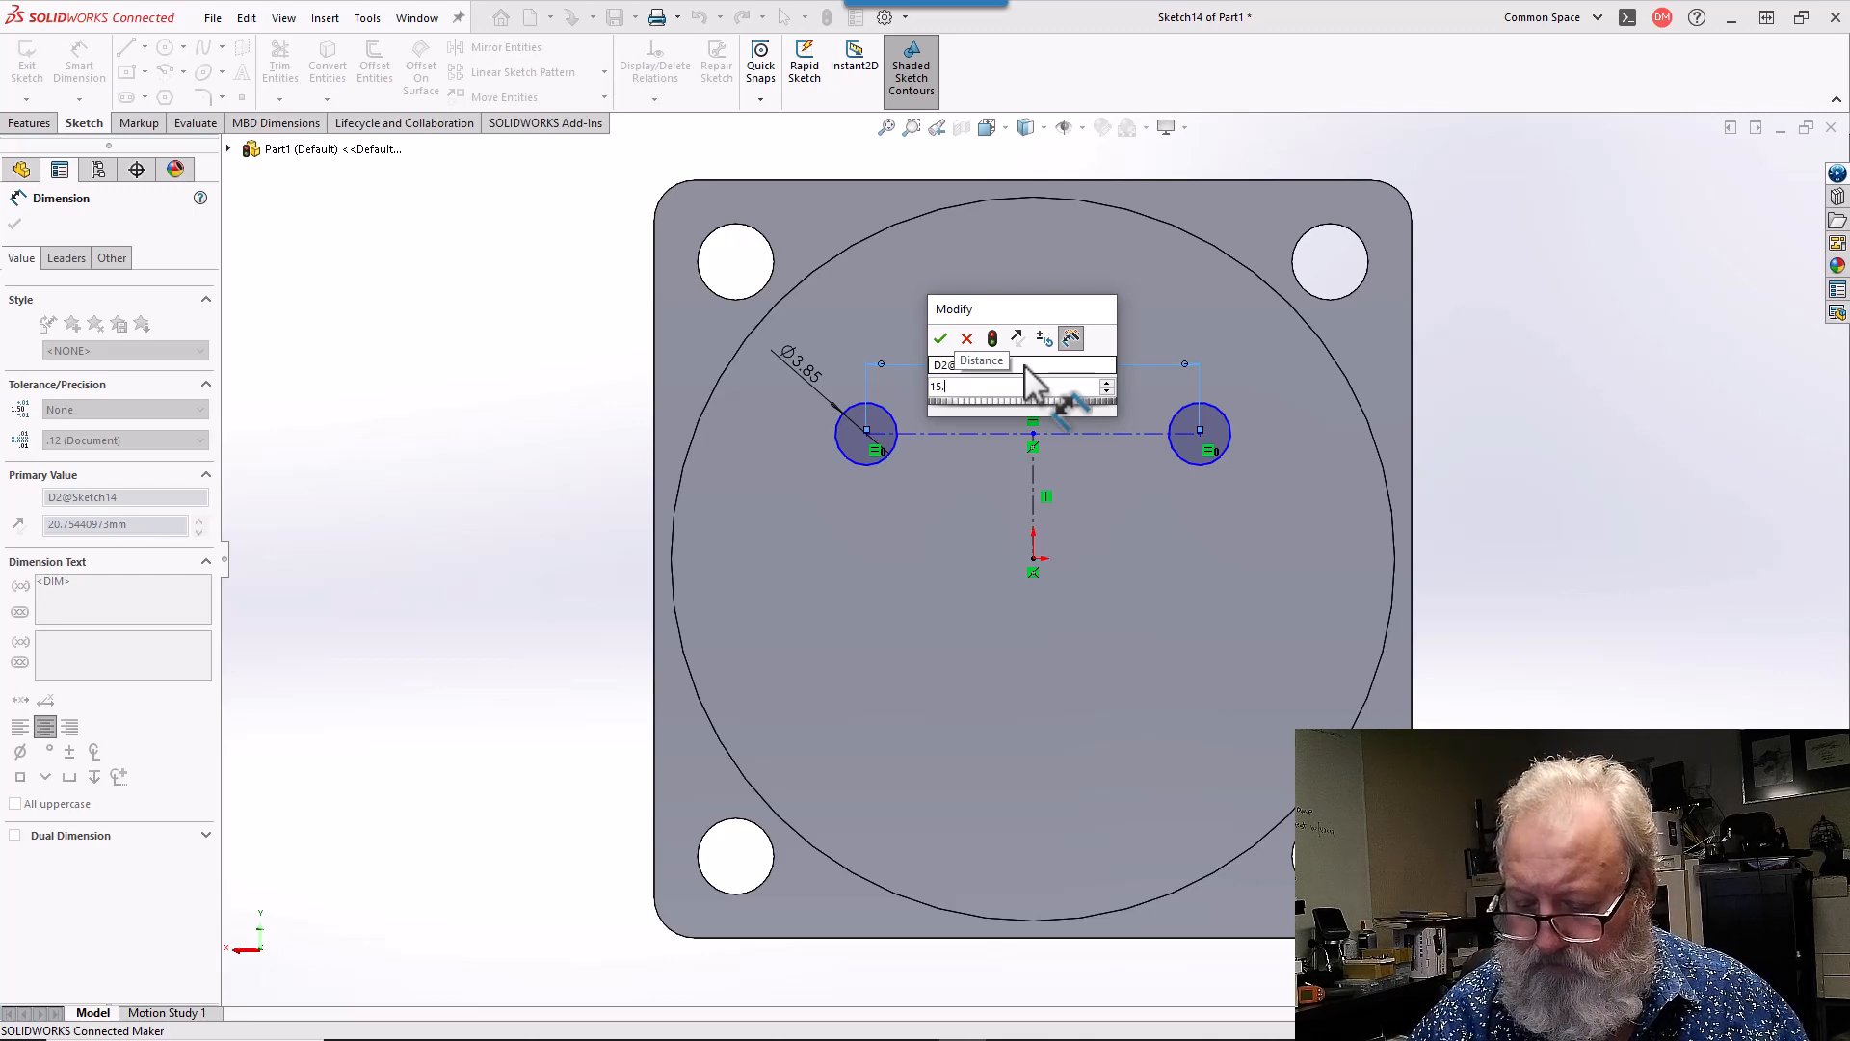
type("08")
key("Return")
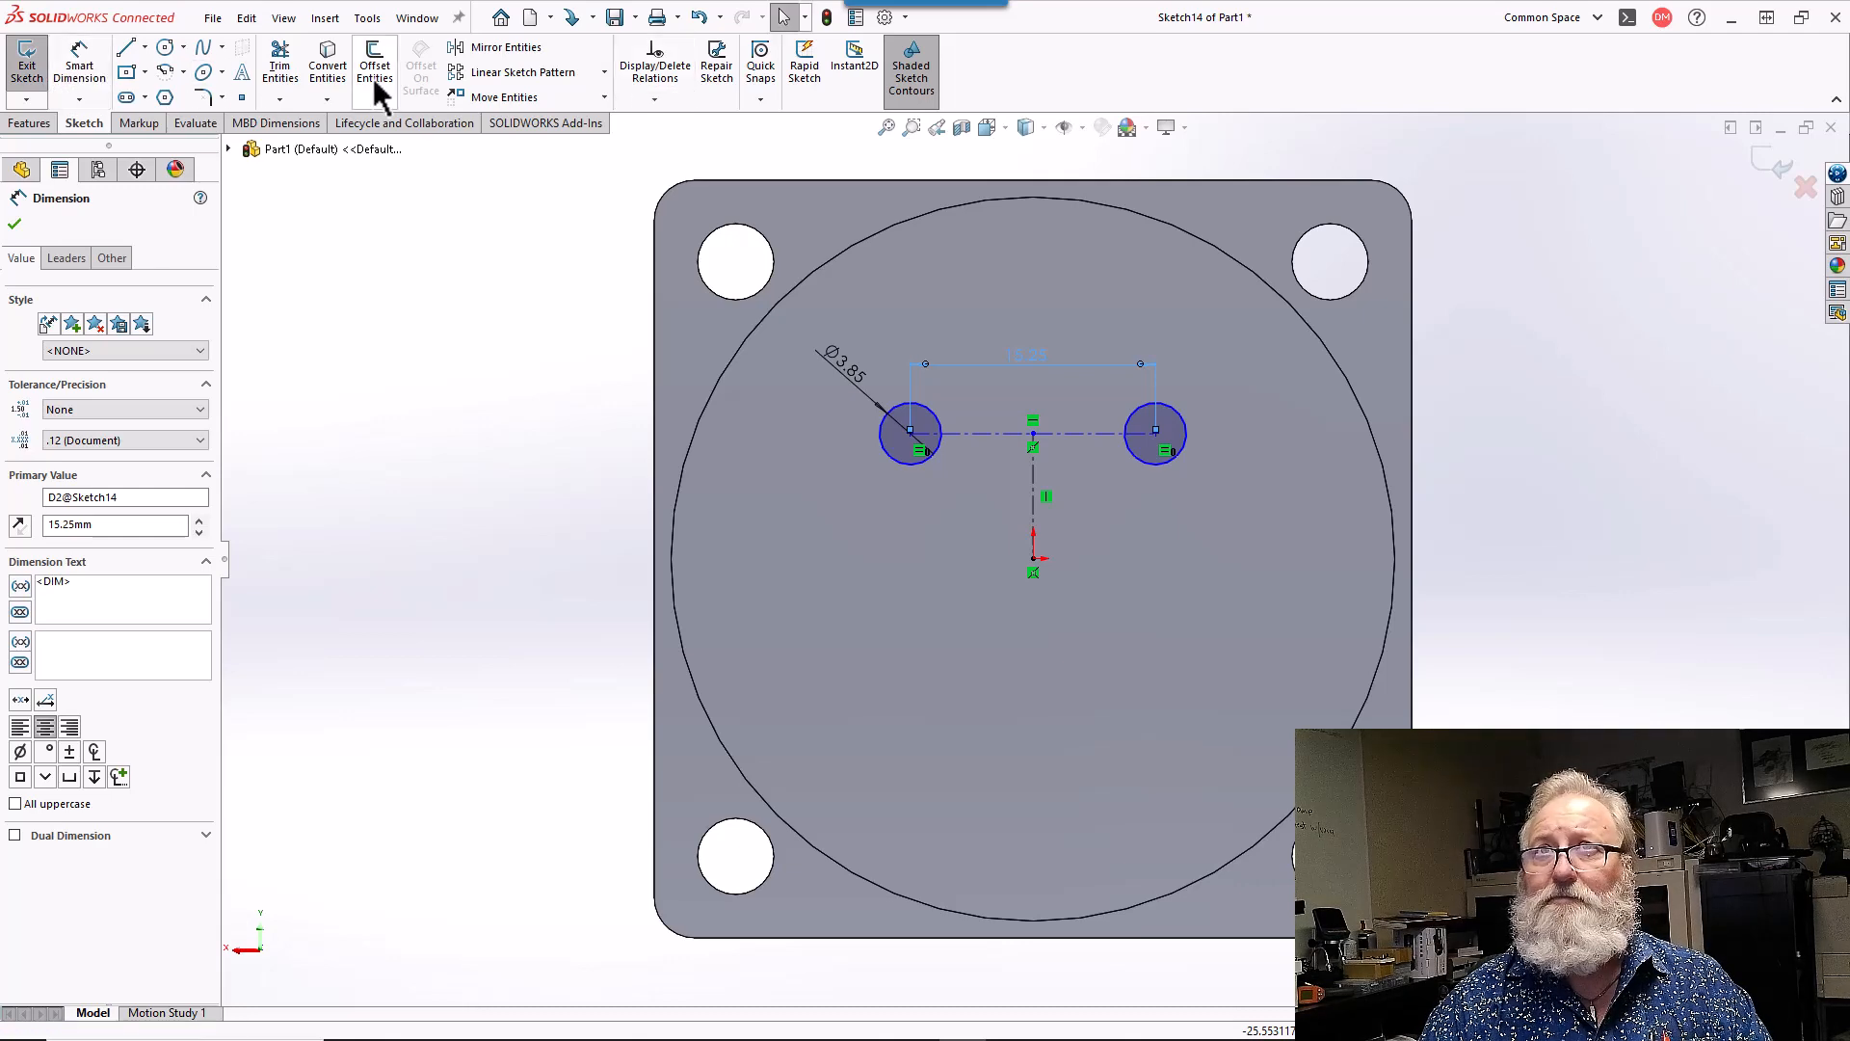
- Dimension the vertical distance between the horizontal centerline and the cylinder's circular edge, measured to its center, and accept the current value
left_click(80, 63)
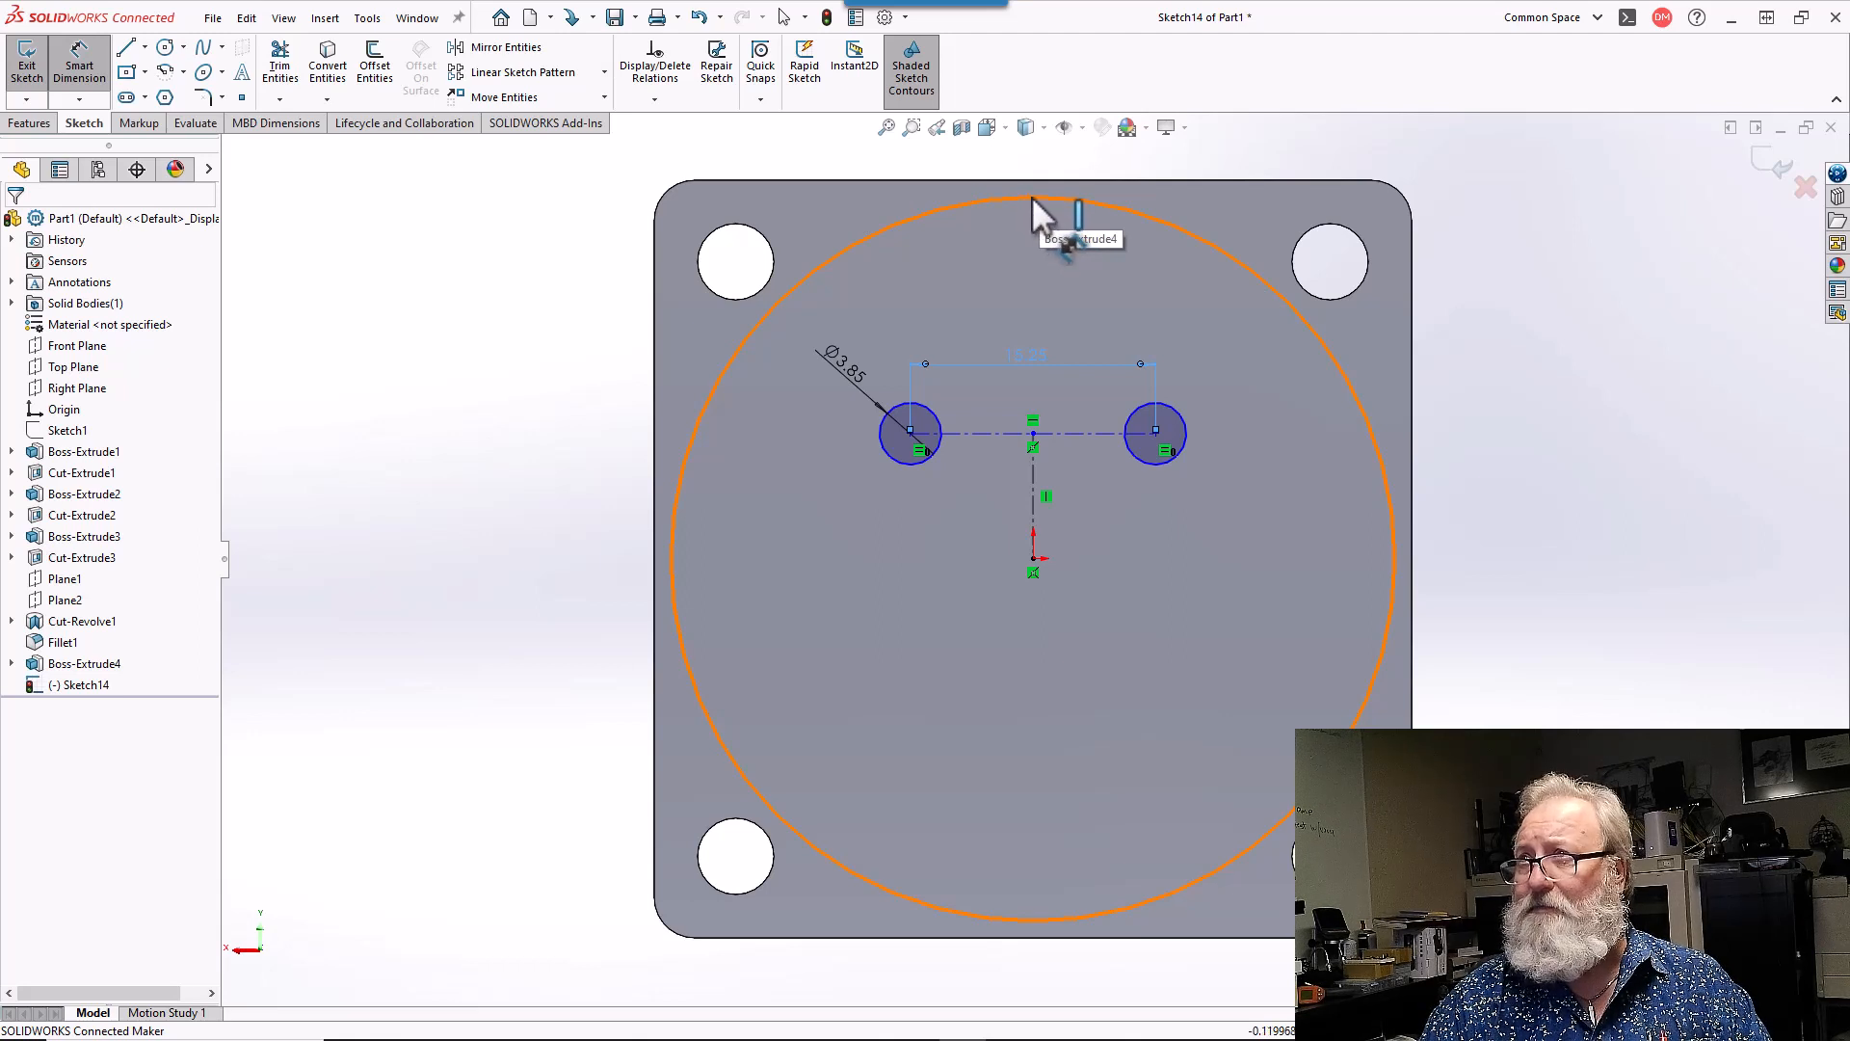
left_click(1032, 197)
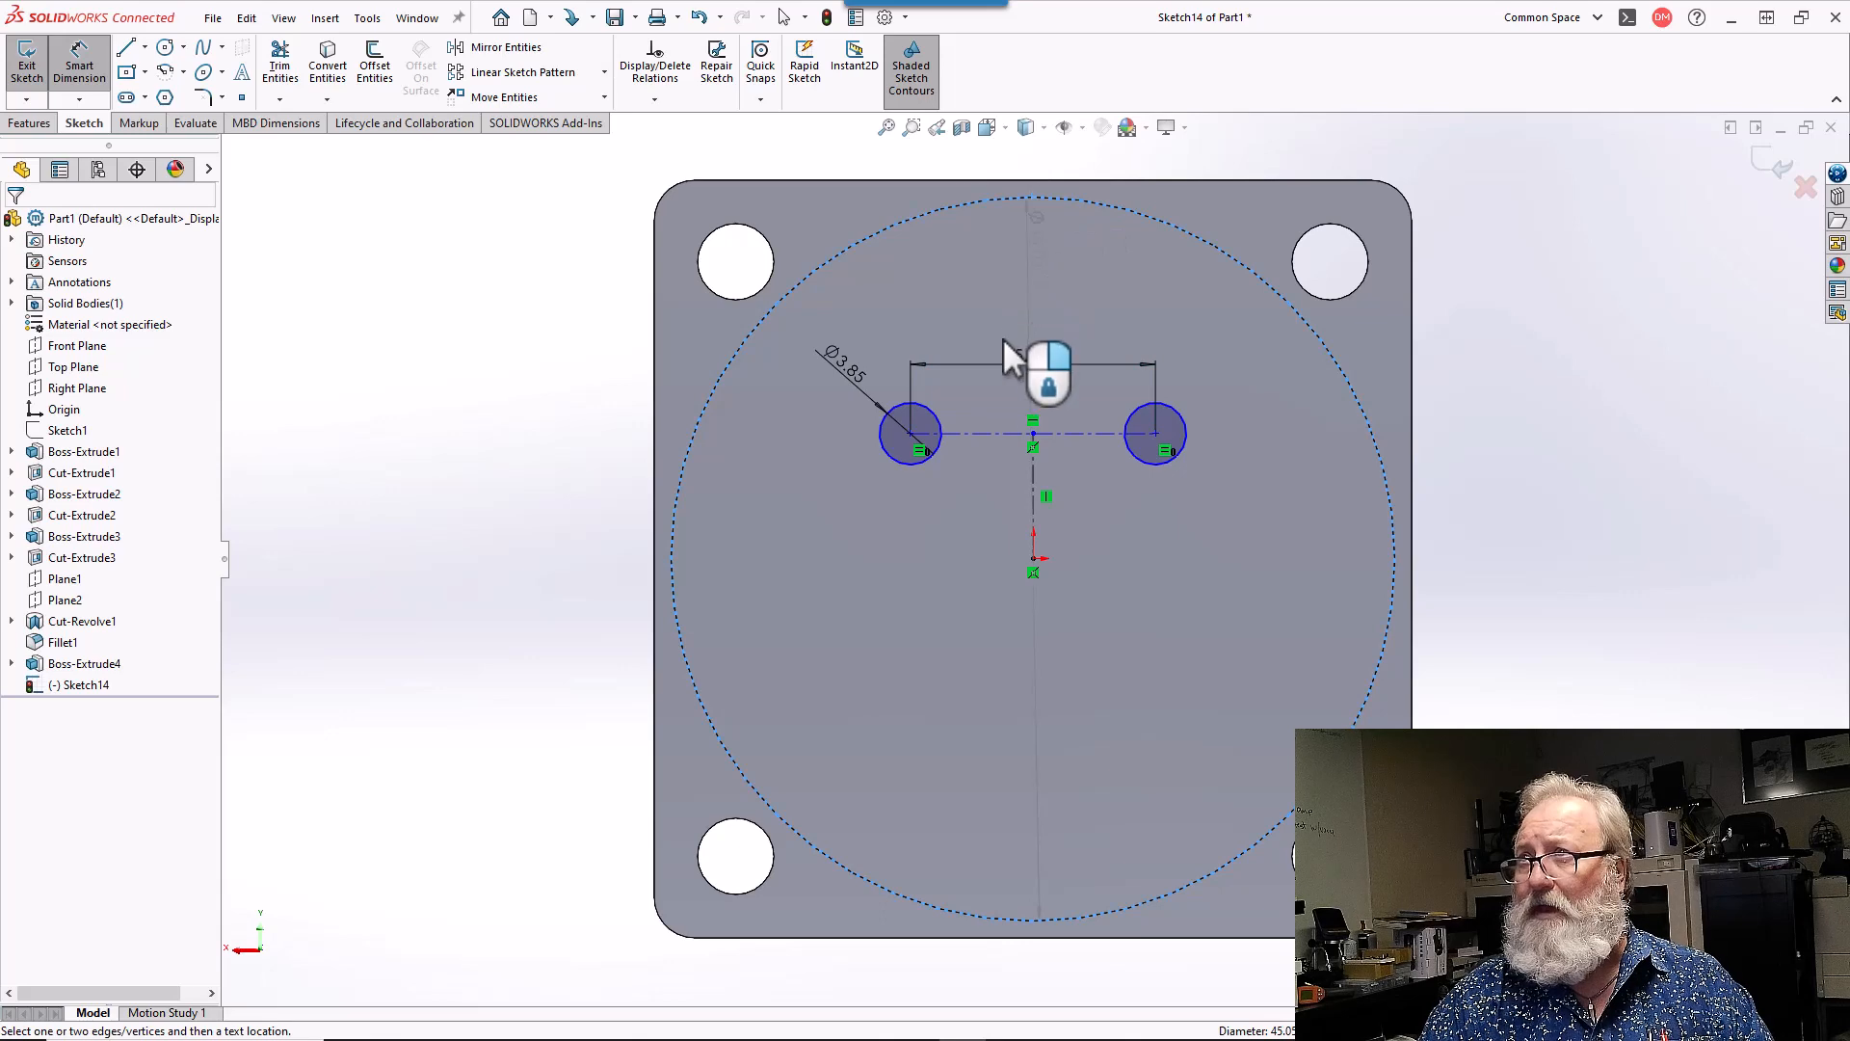
left_click(988, 431)
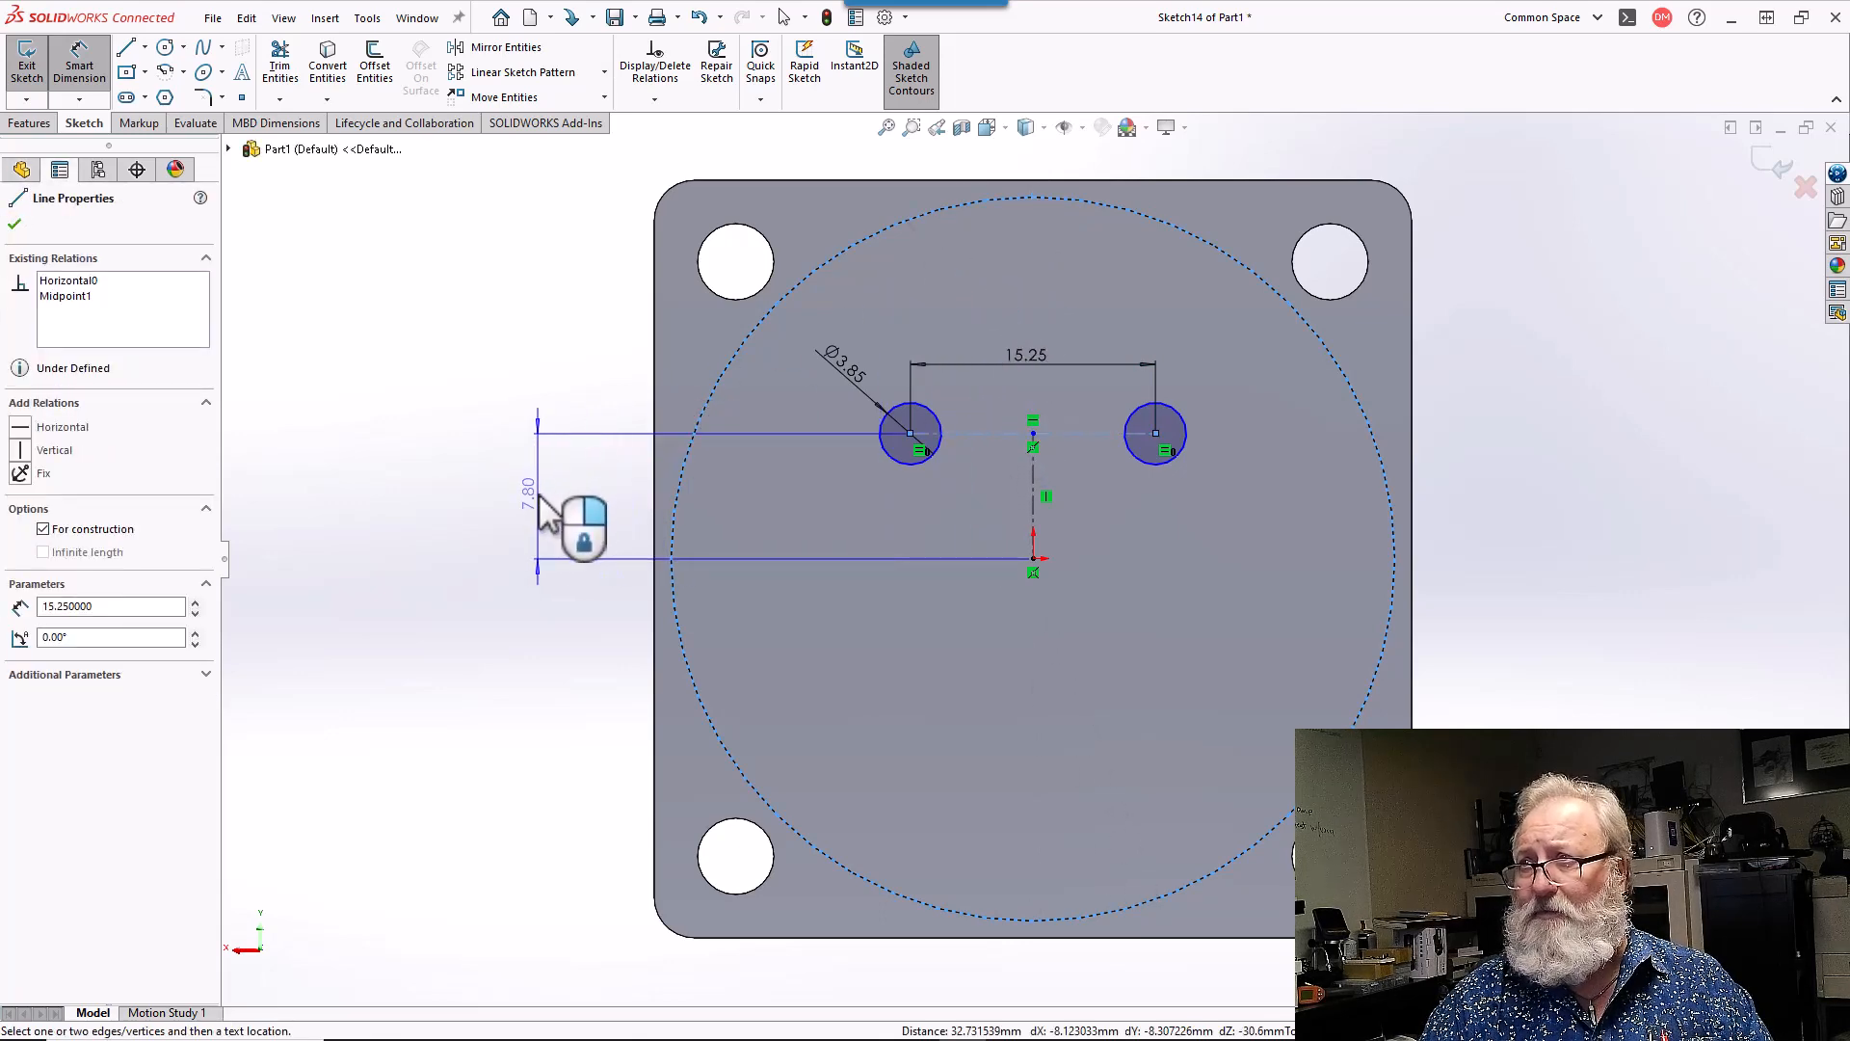
left_click(542, 508)
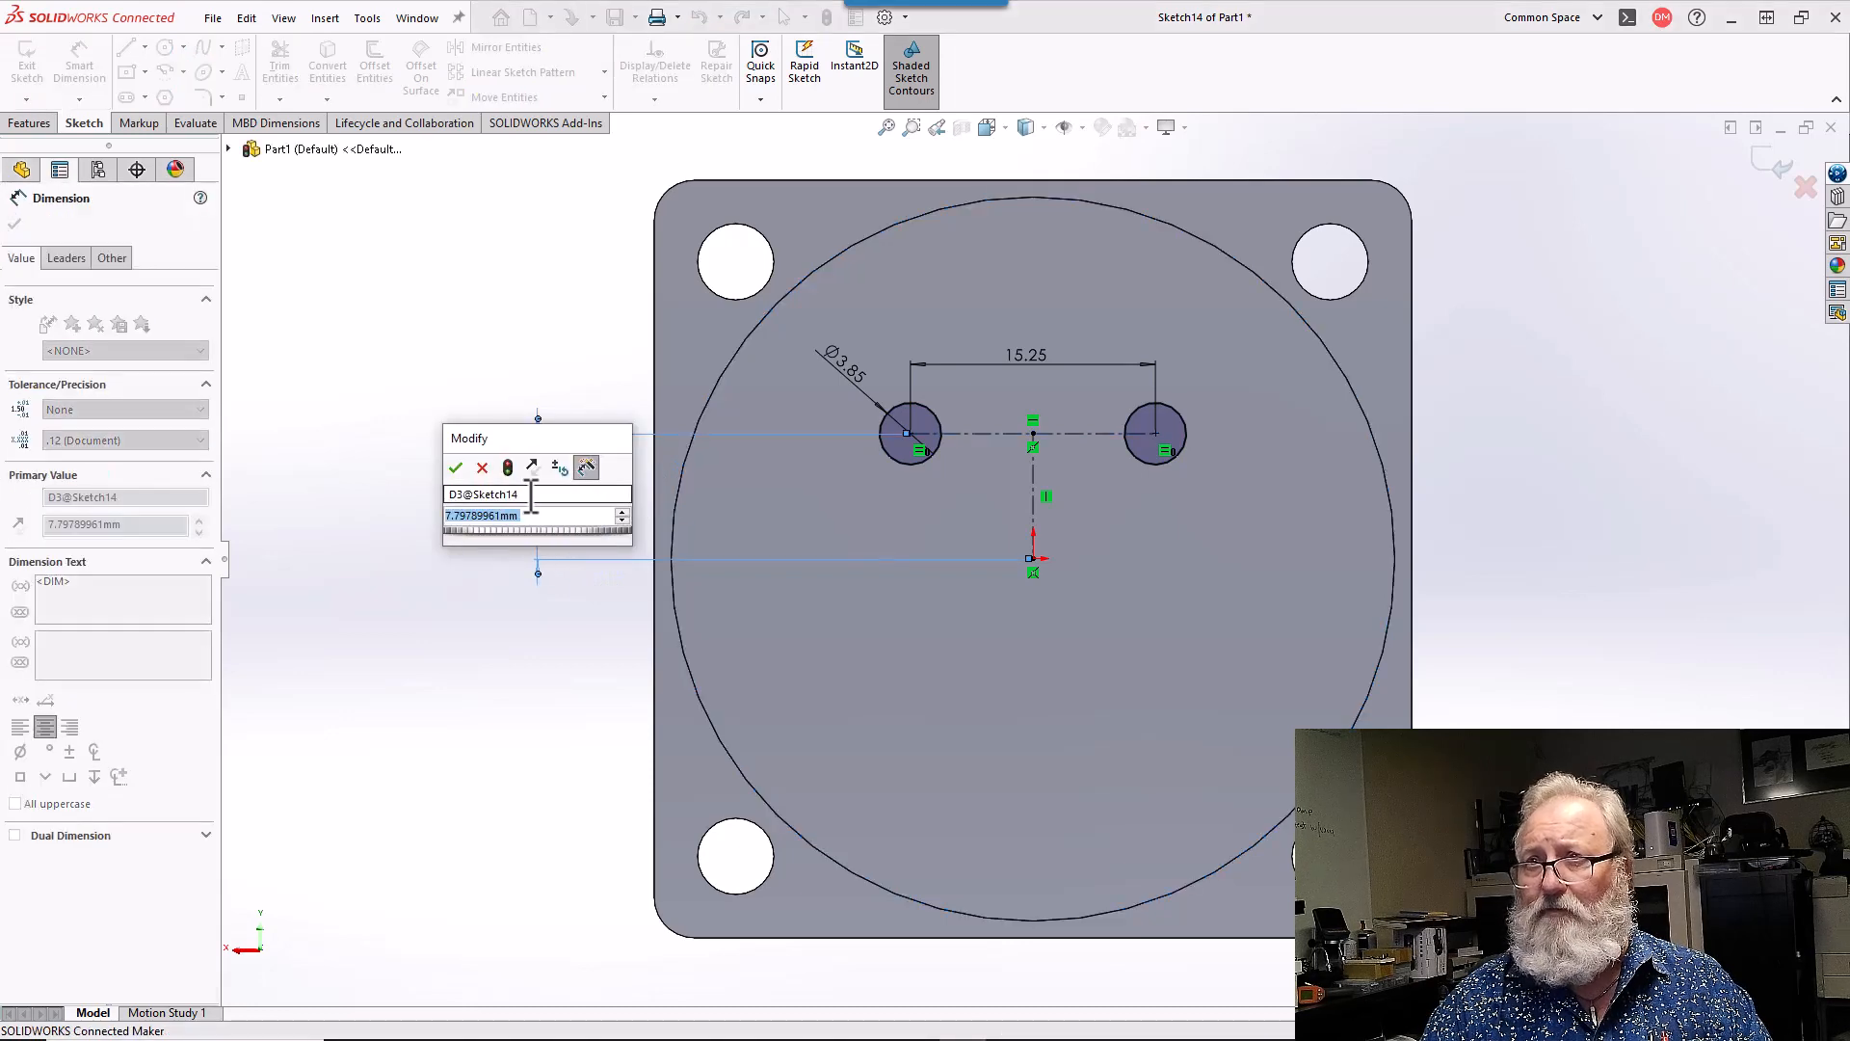
left_click(456, 468)
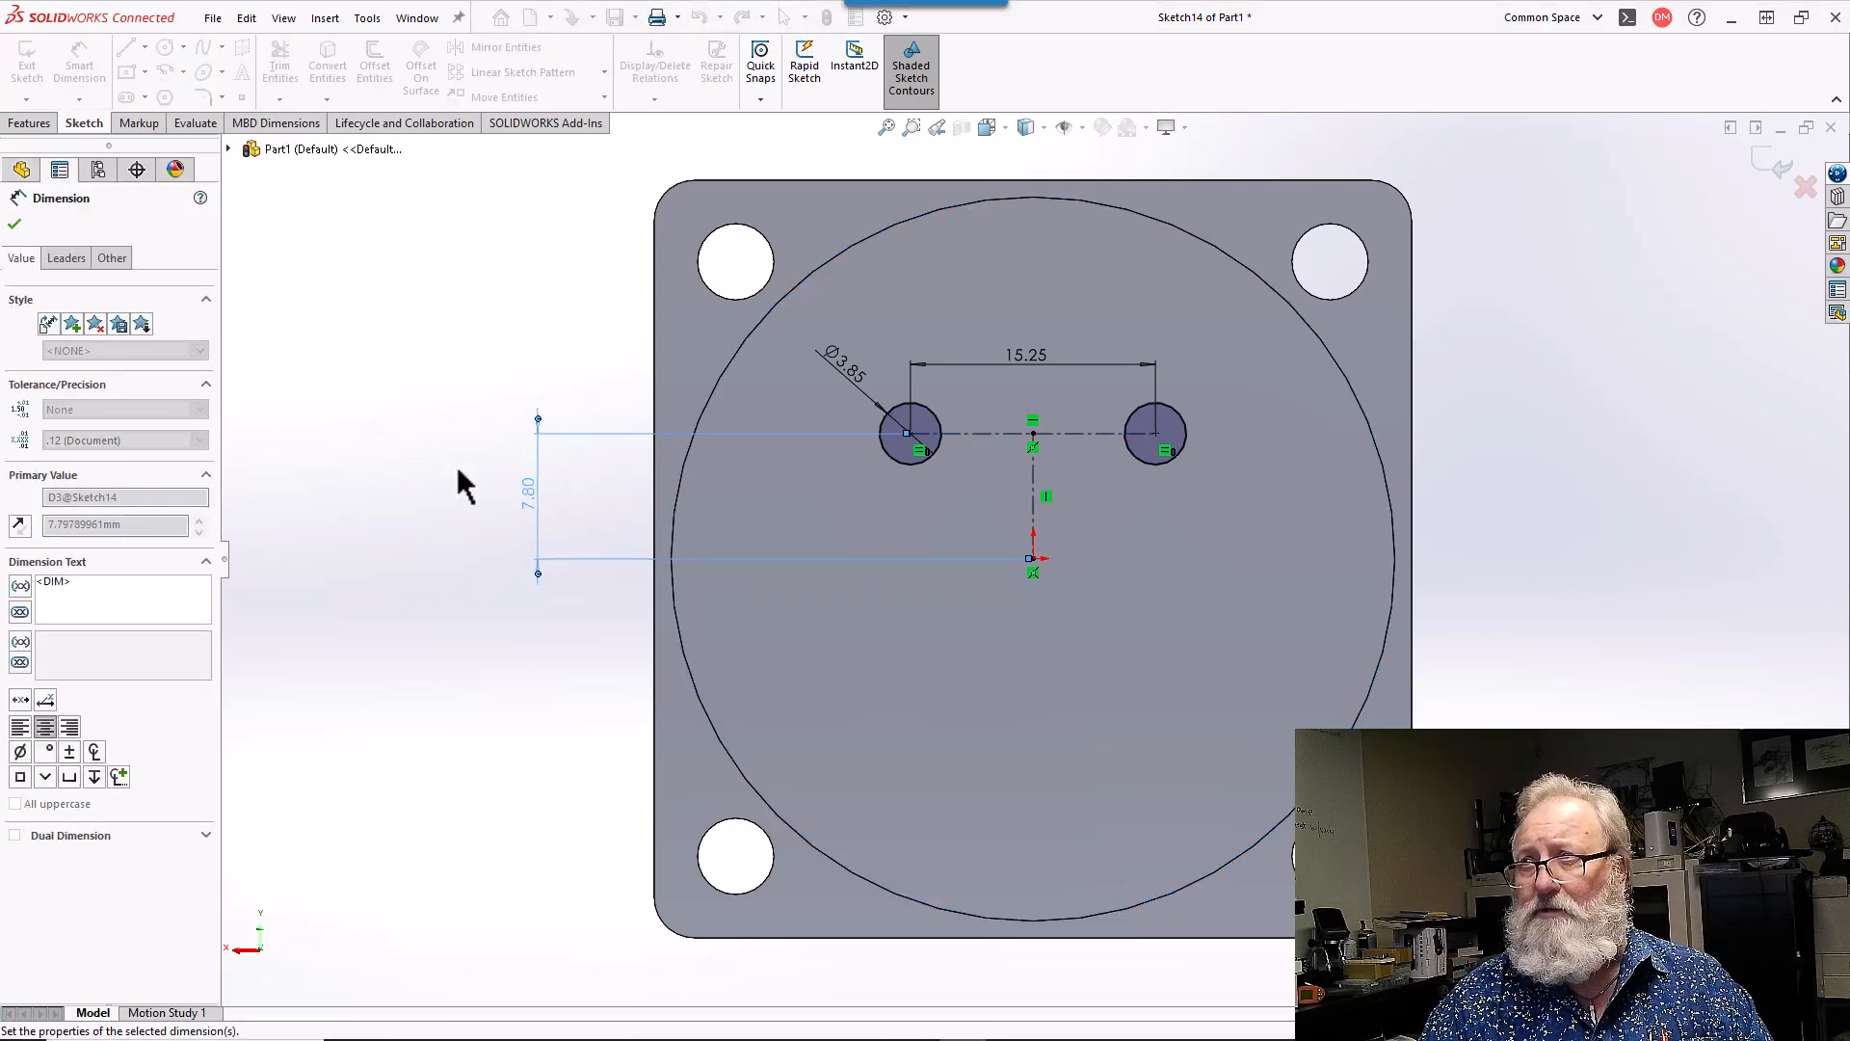
- Measure the vertical dimension to the near edge of the cylinder's circle by setting its first arc condition to Min
left_click(77, 256)
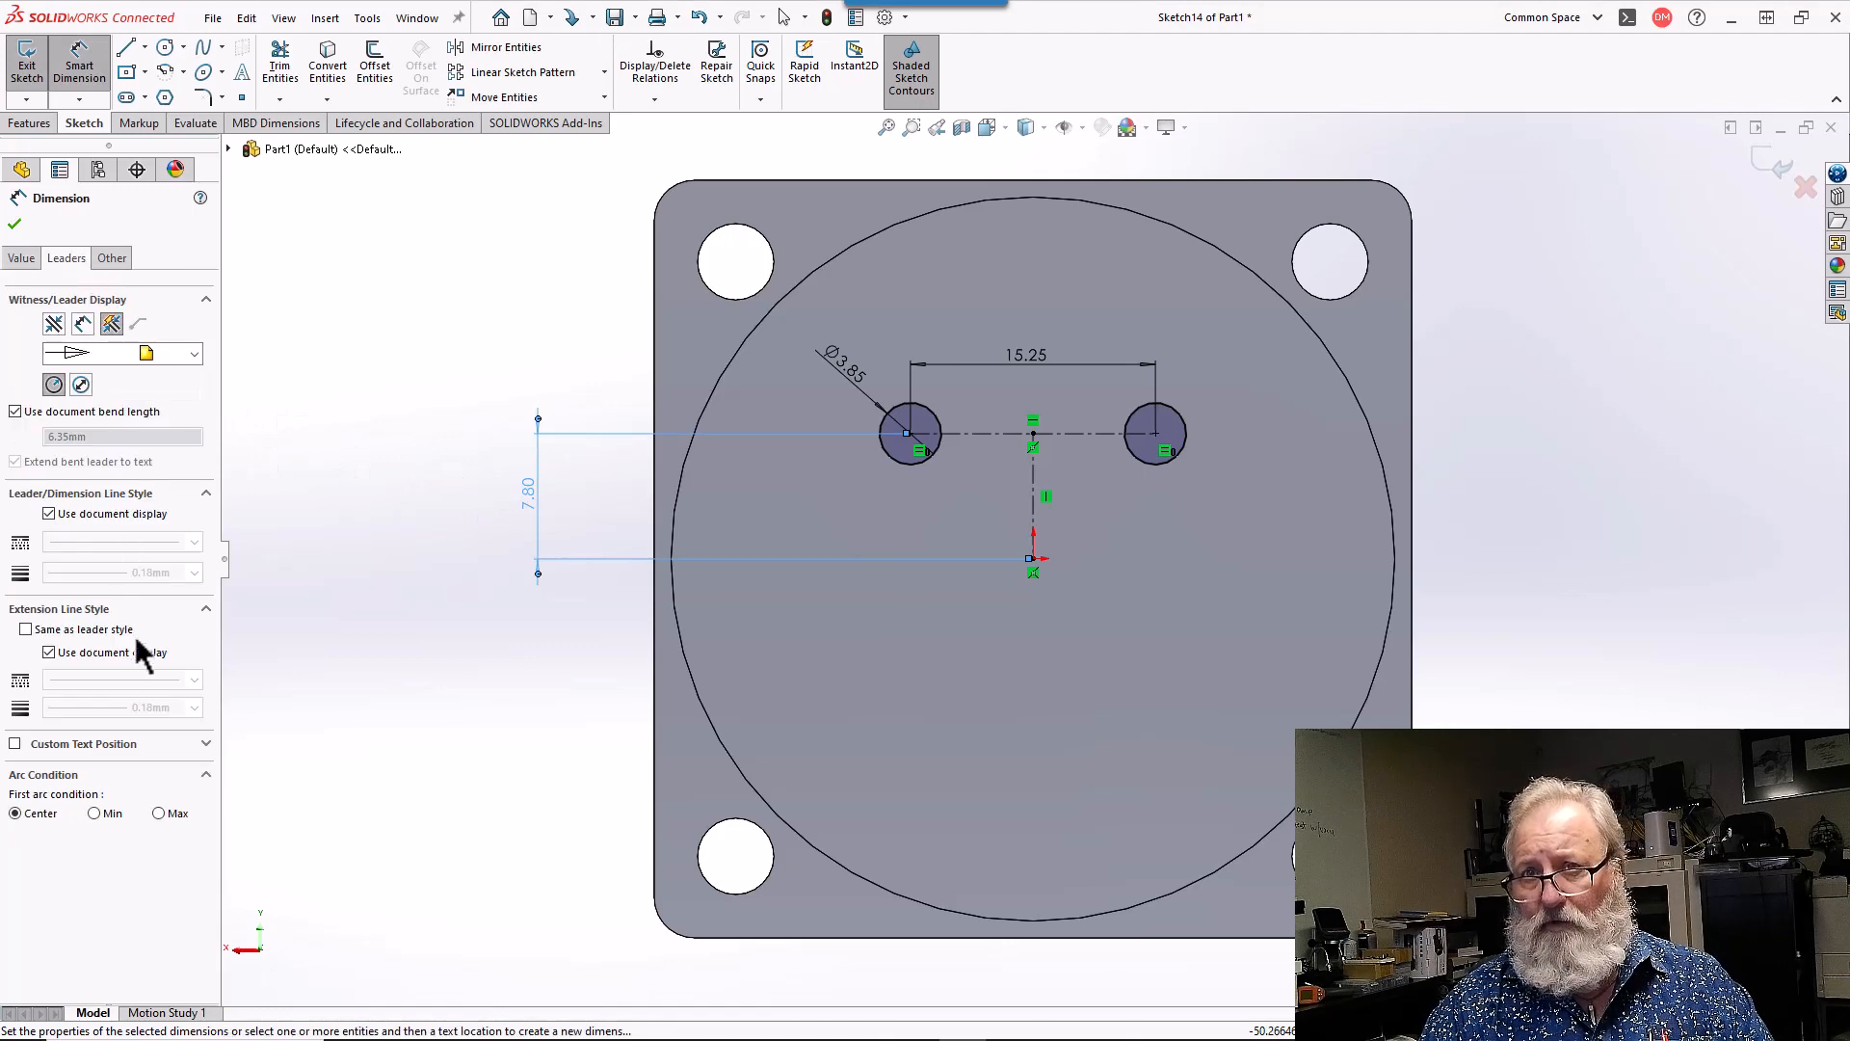
left_click(159, 812)
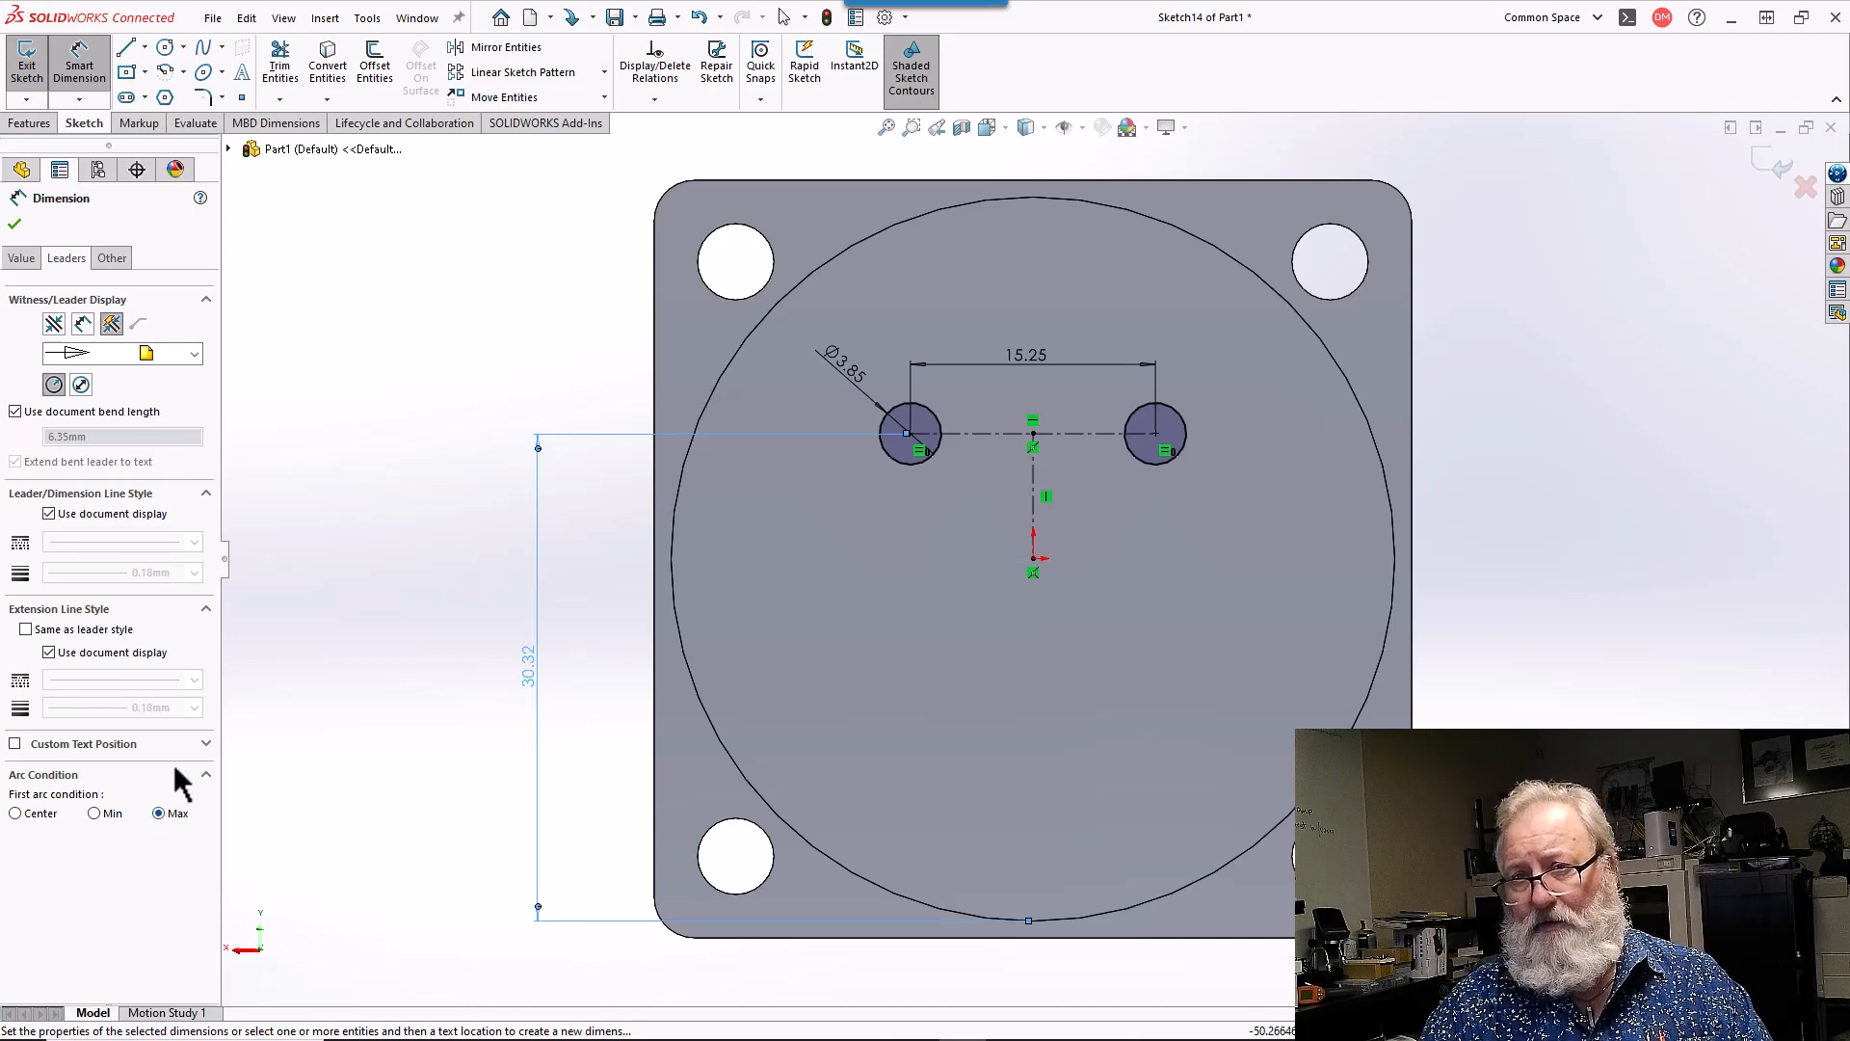
left_click(96, 812)
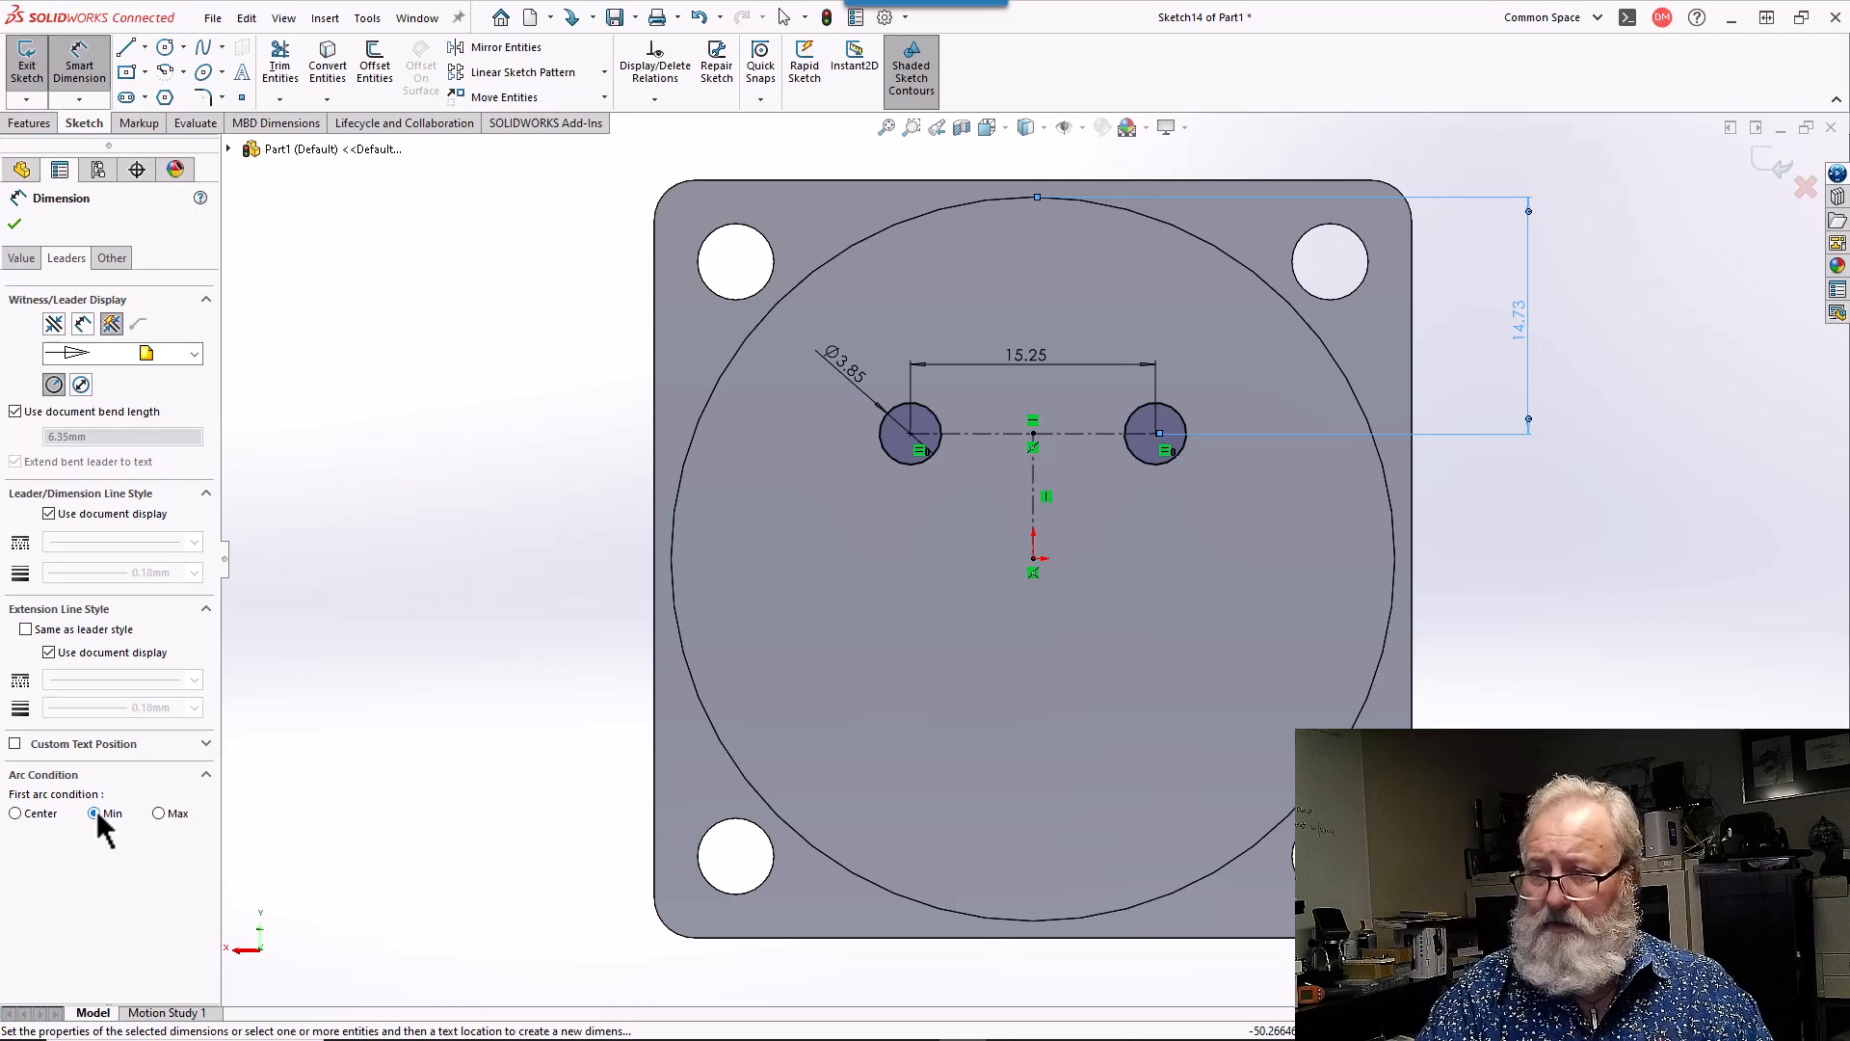
- Set the vertical distance from the cylinder's upper edge to the small circles' horizontal centerline to 9 mm
double_click(1520, 318)
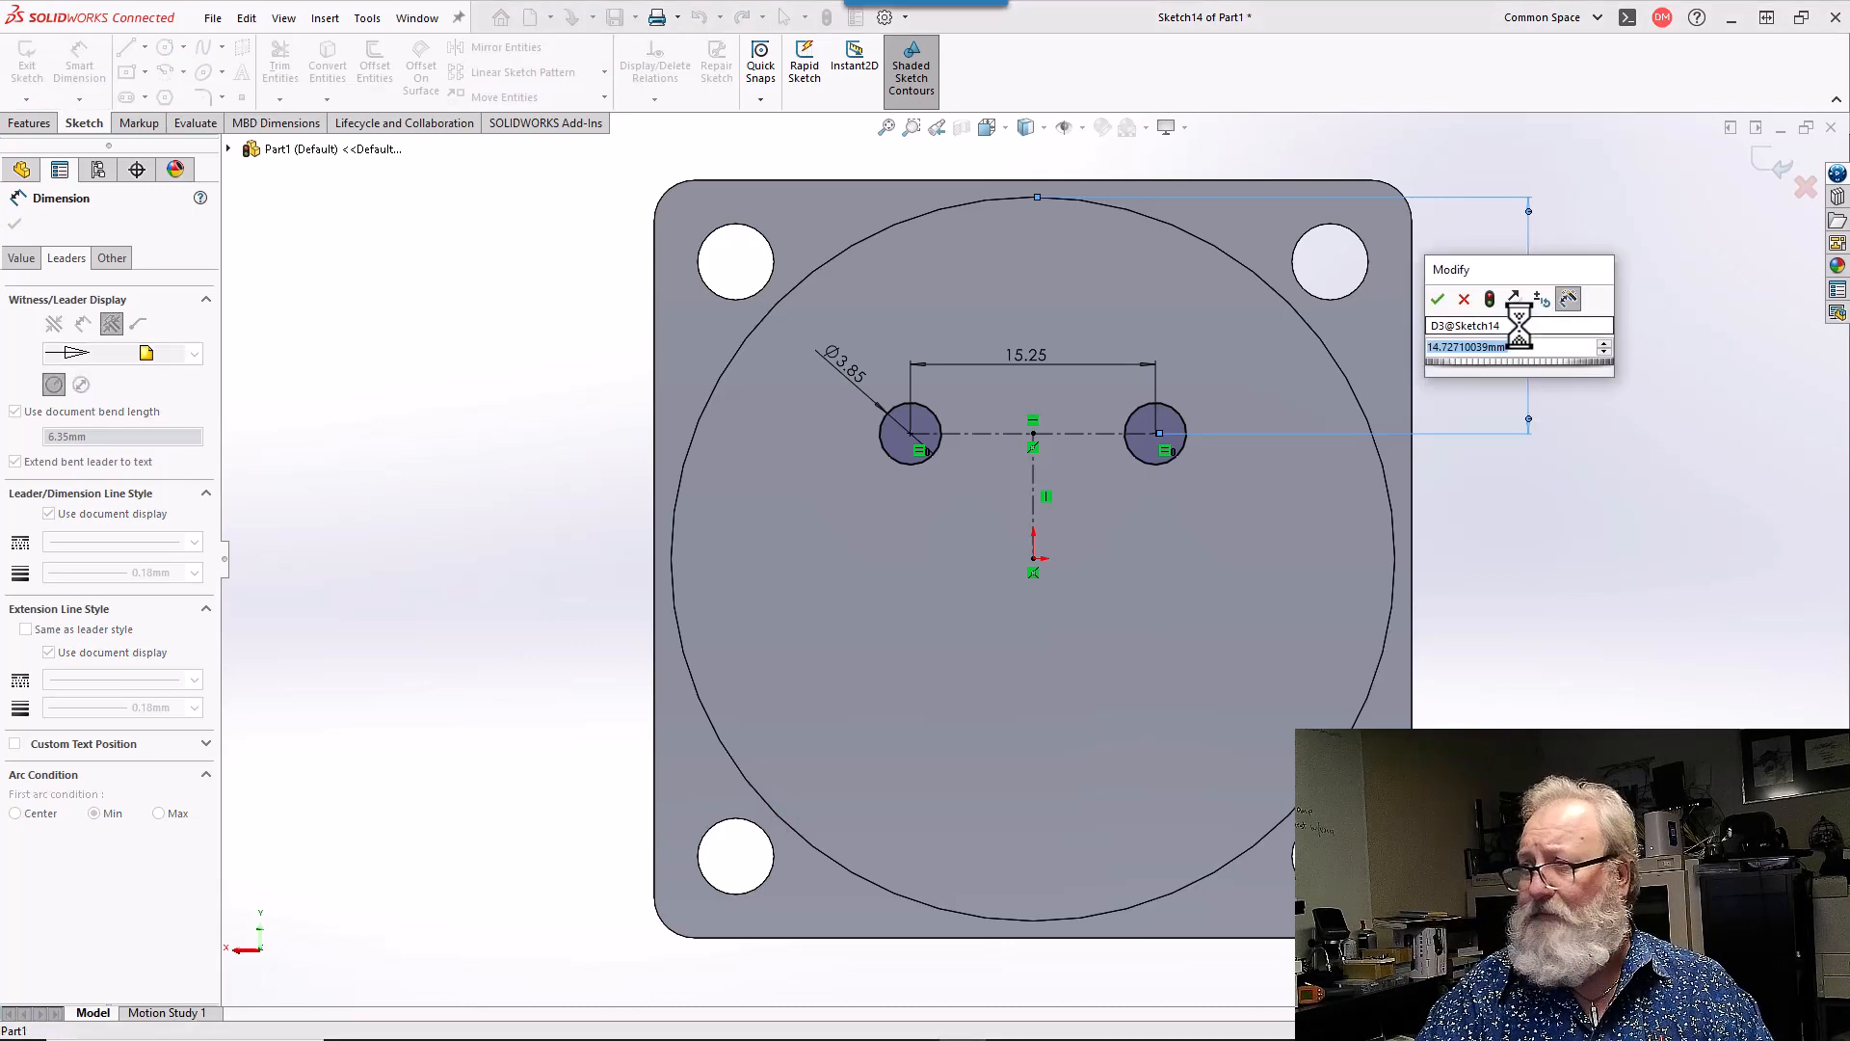
type("9")
key("Return")
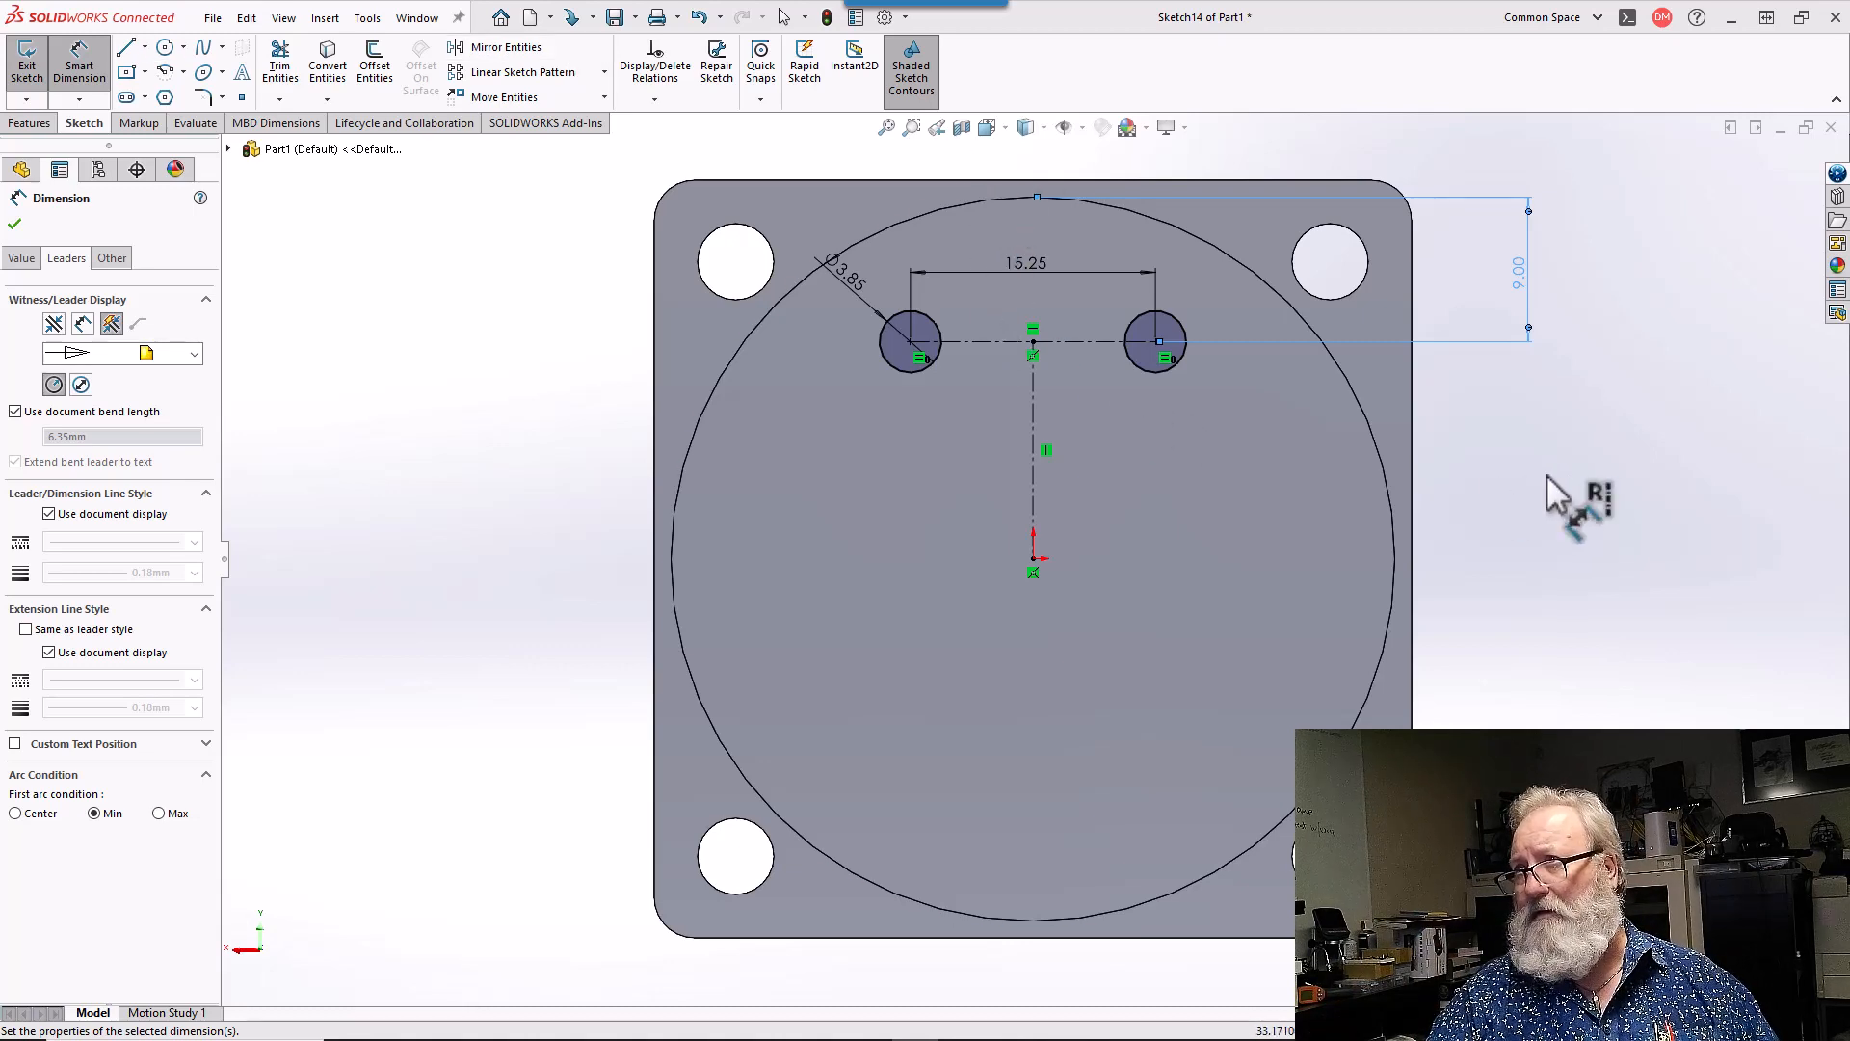
- Set the vertical distance from the cylinder's upper edge to the circles' centerline with the expression 15.2-1.925
double_click(1520, 279)
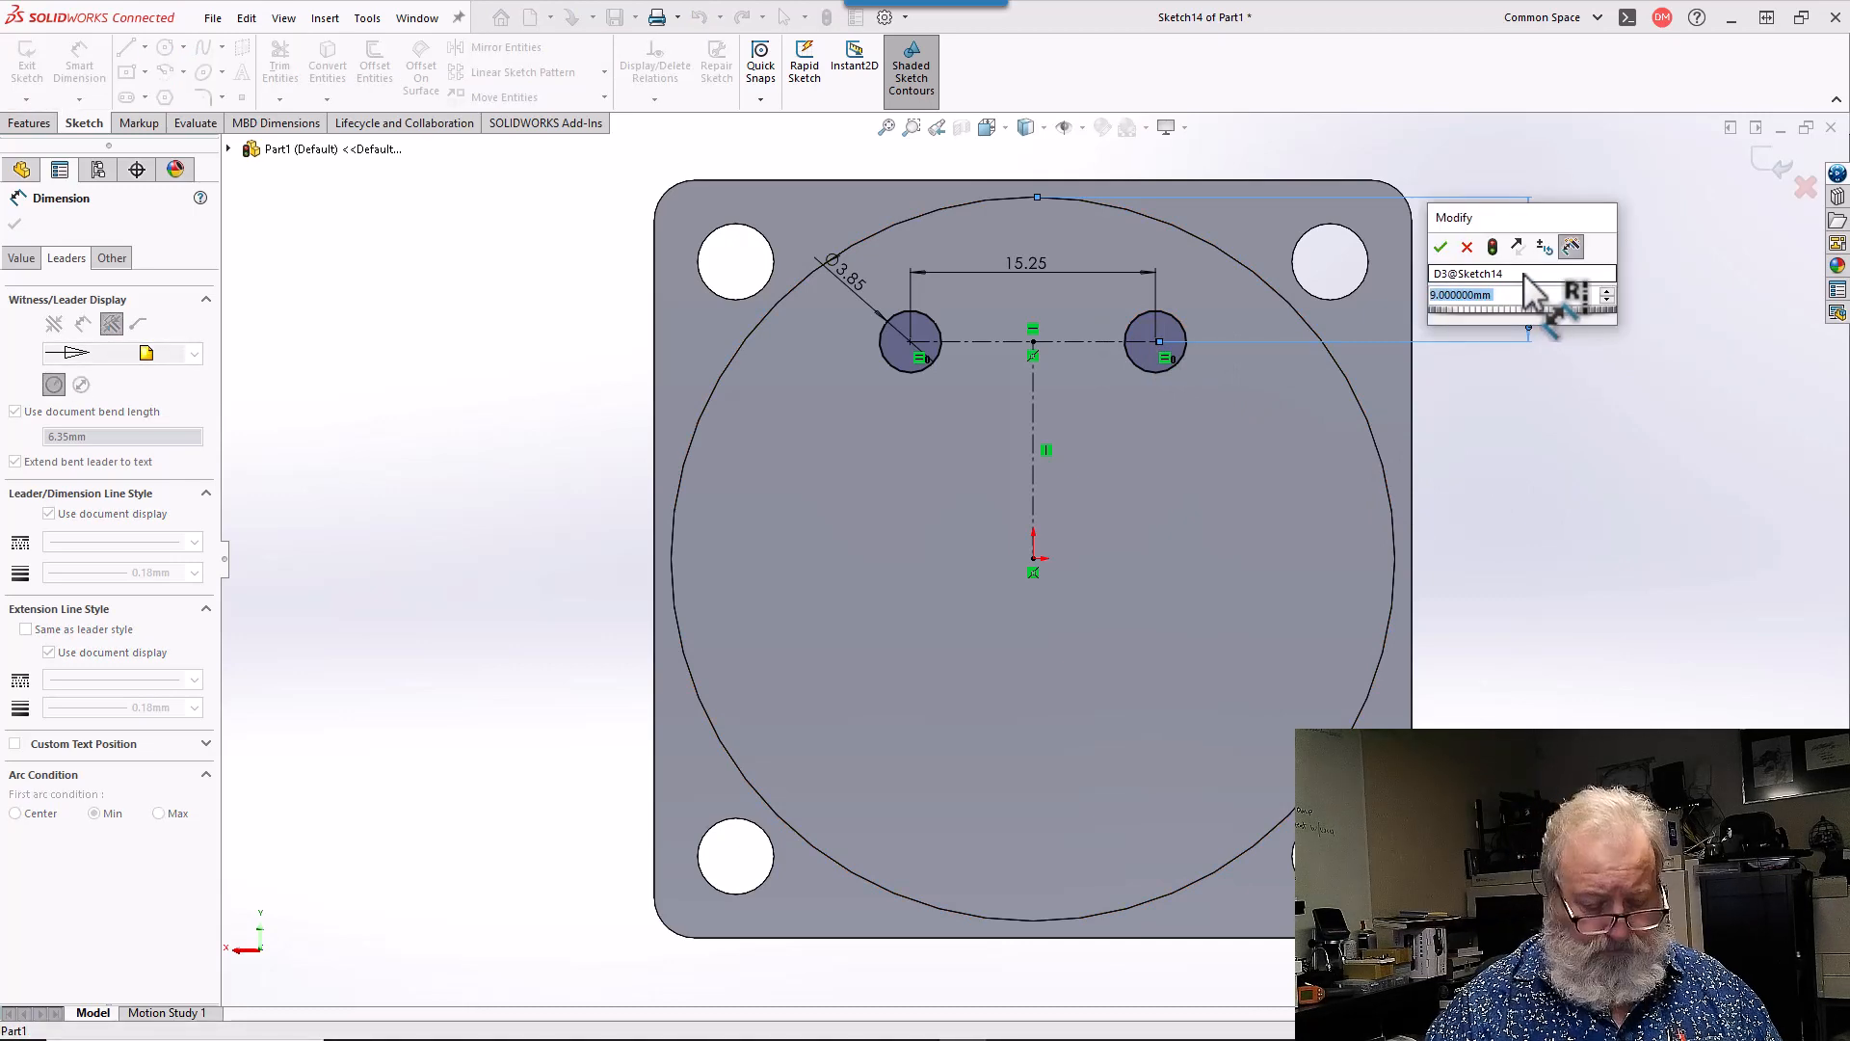
type("15.")
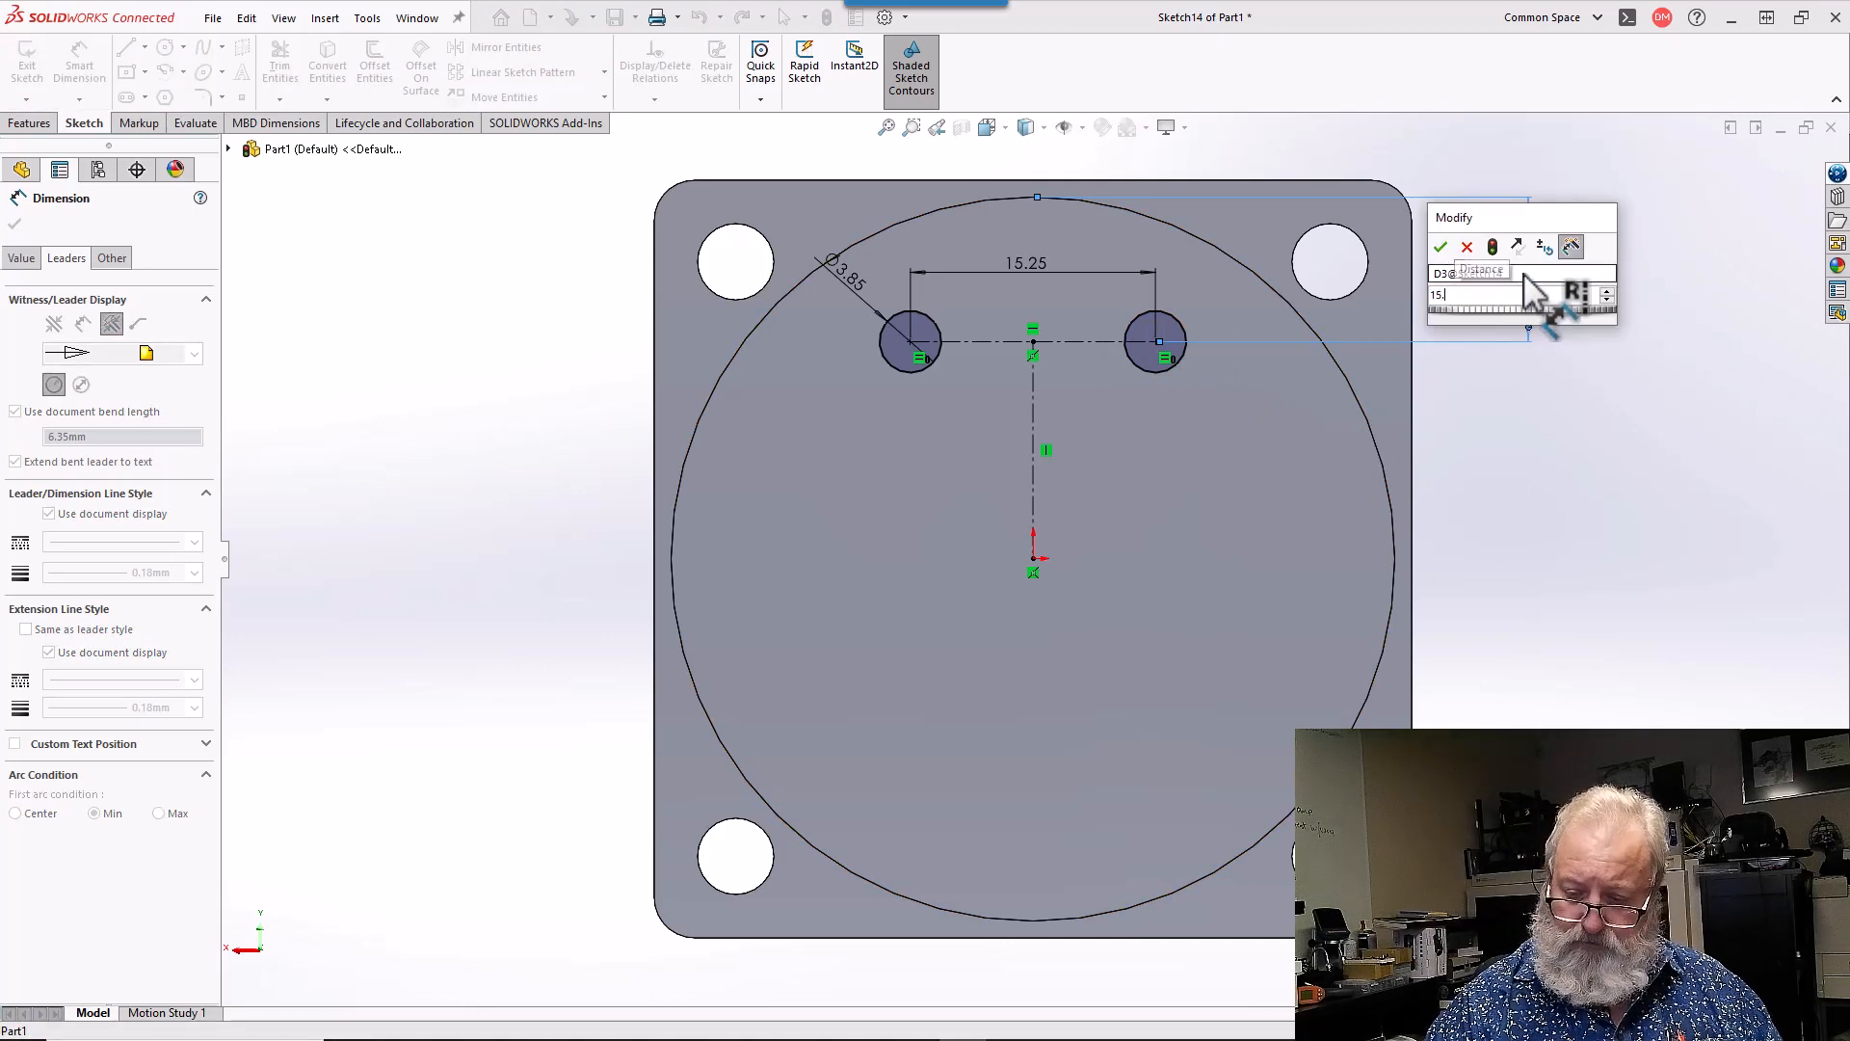
type("2-")
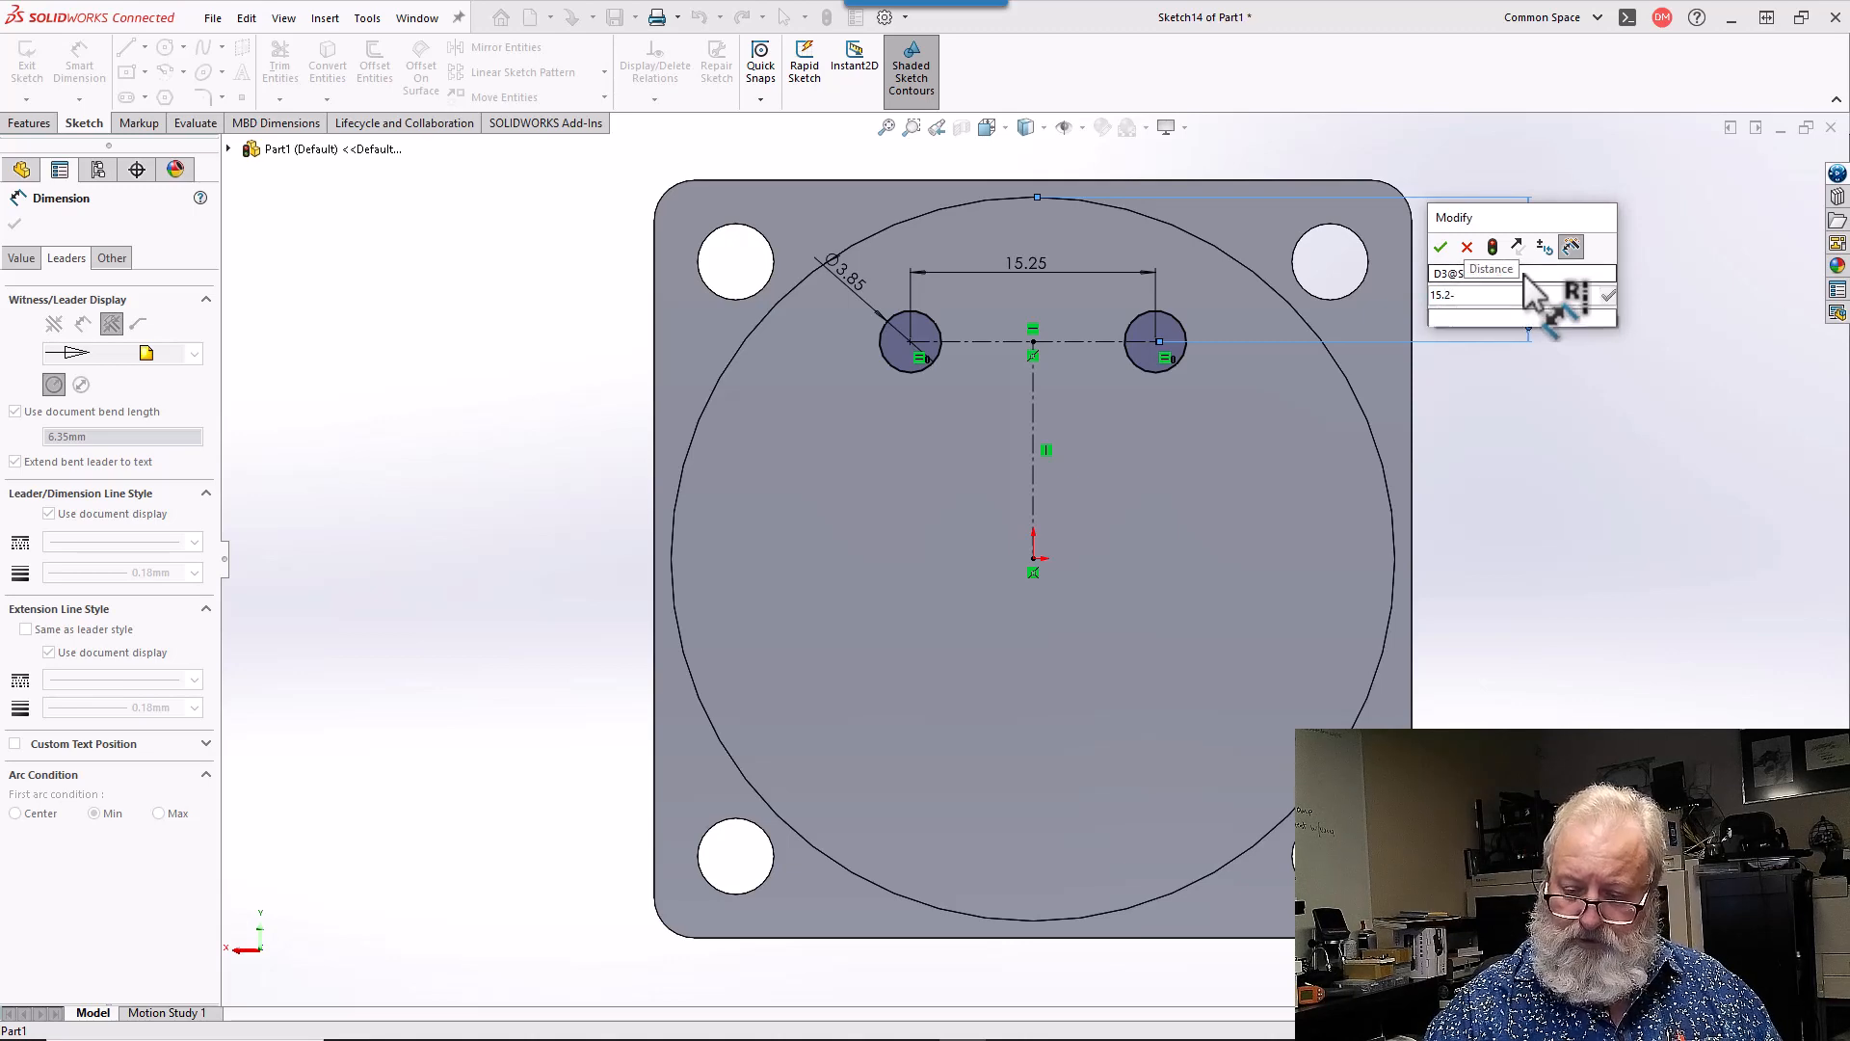
type("1.")
type("925")
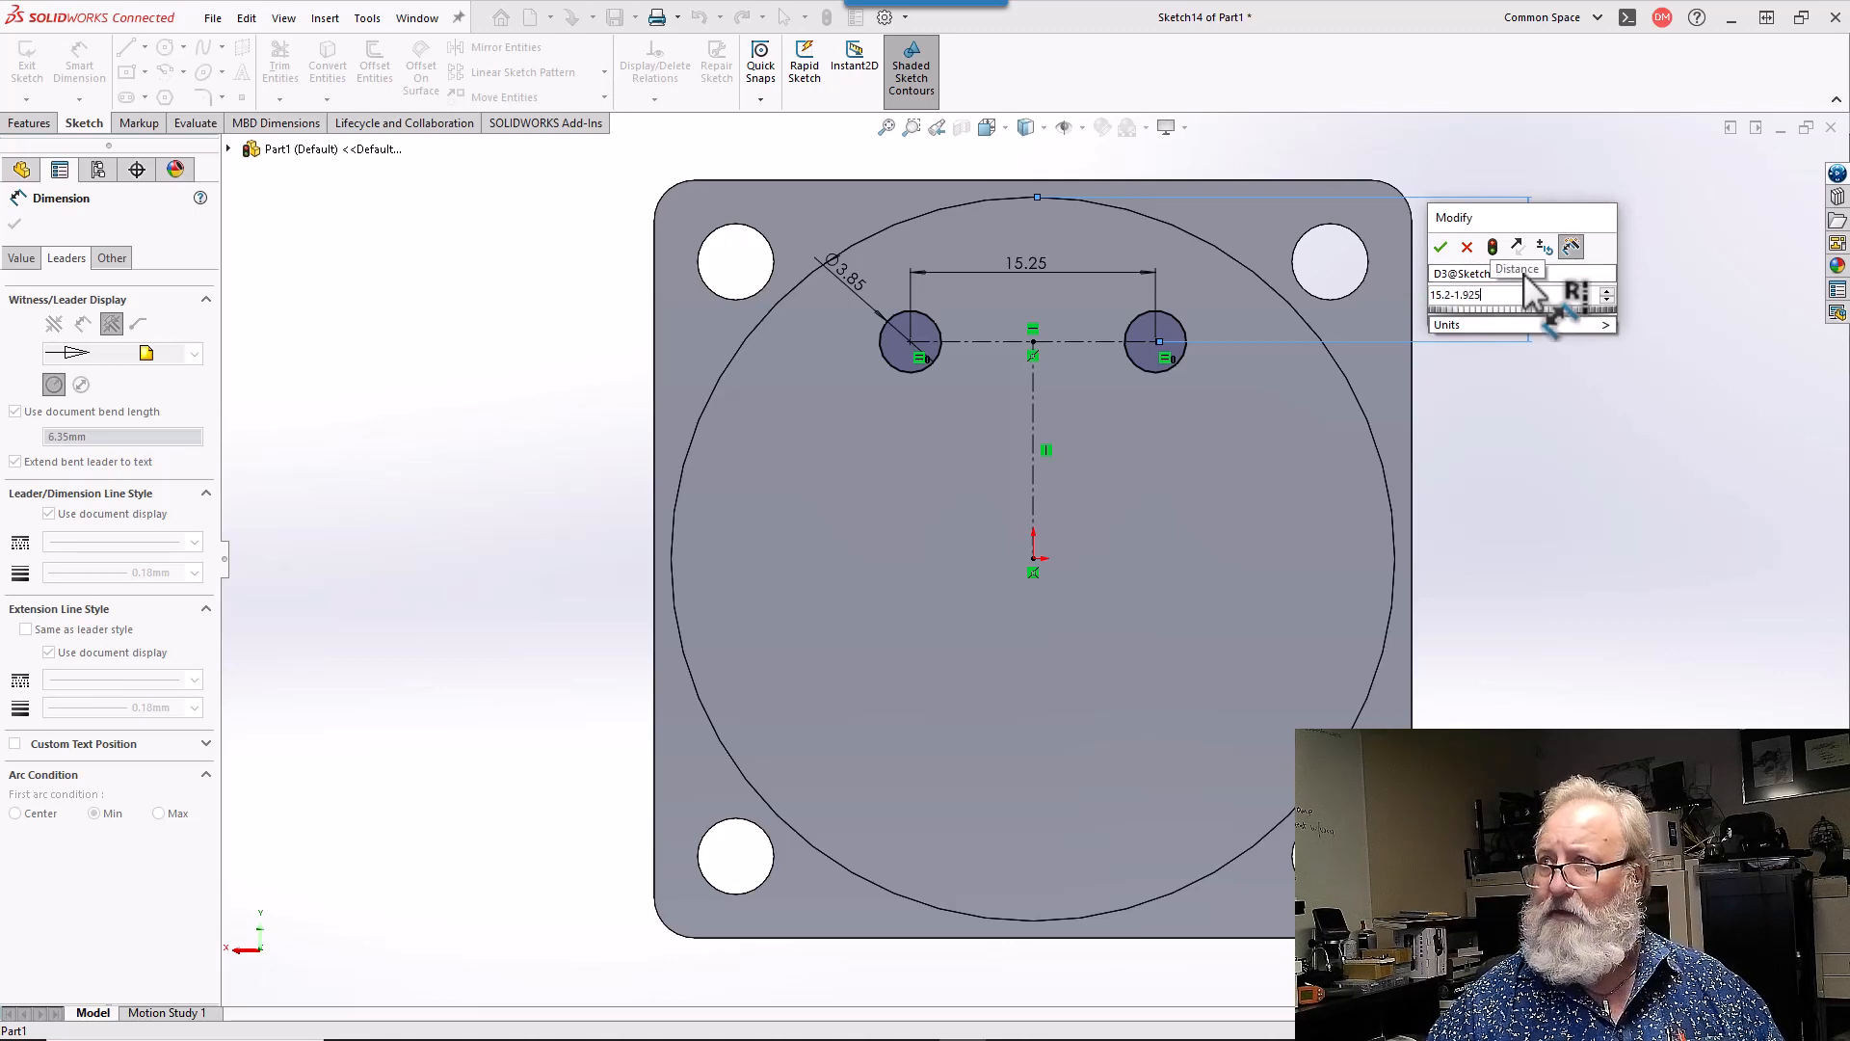
key("Return")
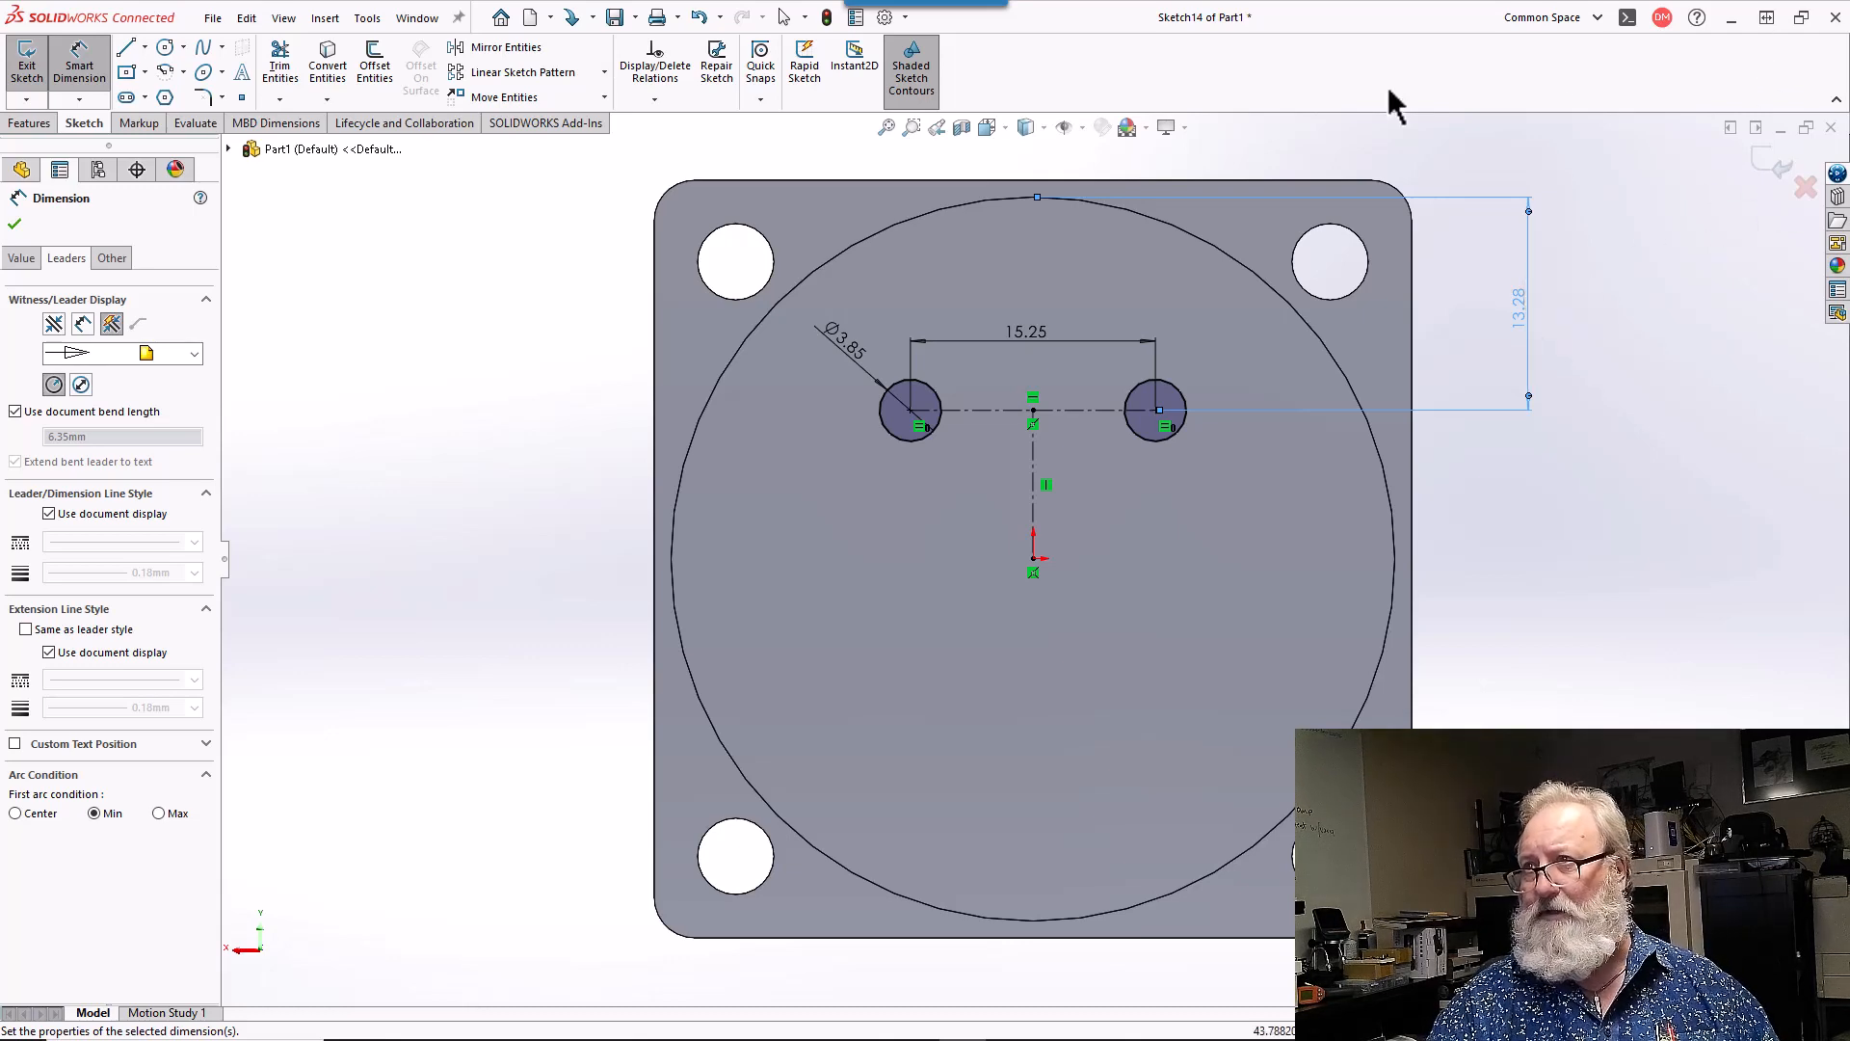
- Set the center-to-center distance between the two small circles to 19 mm
double_click(1019, 338)
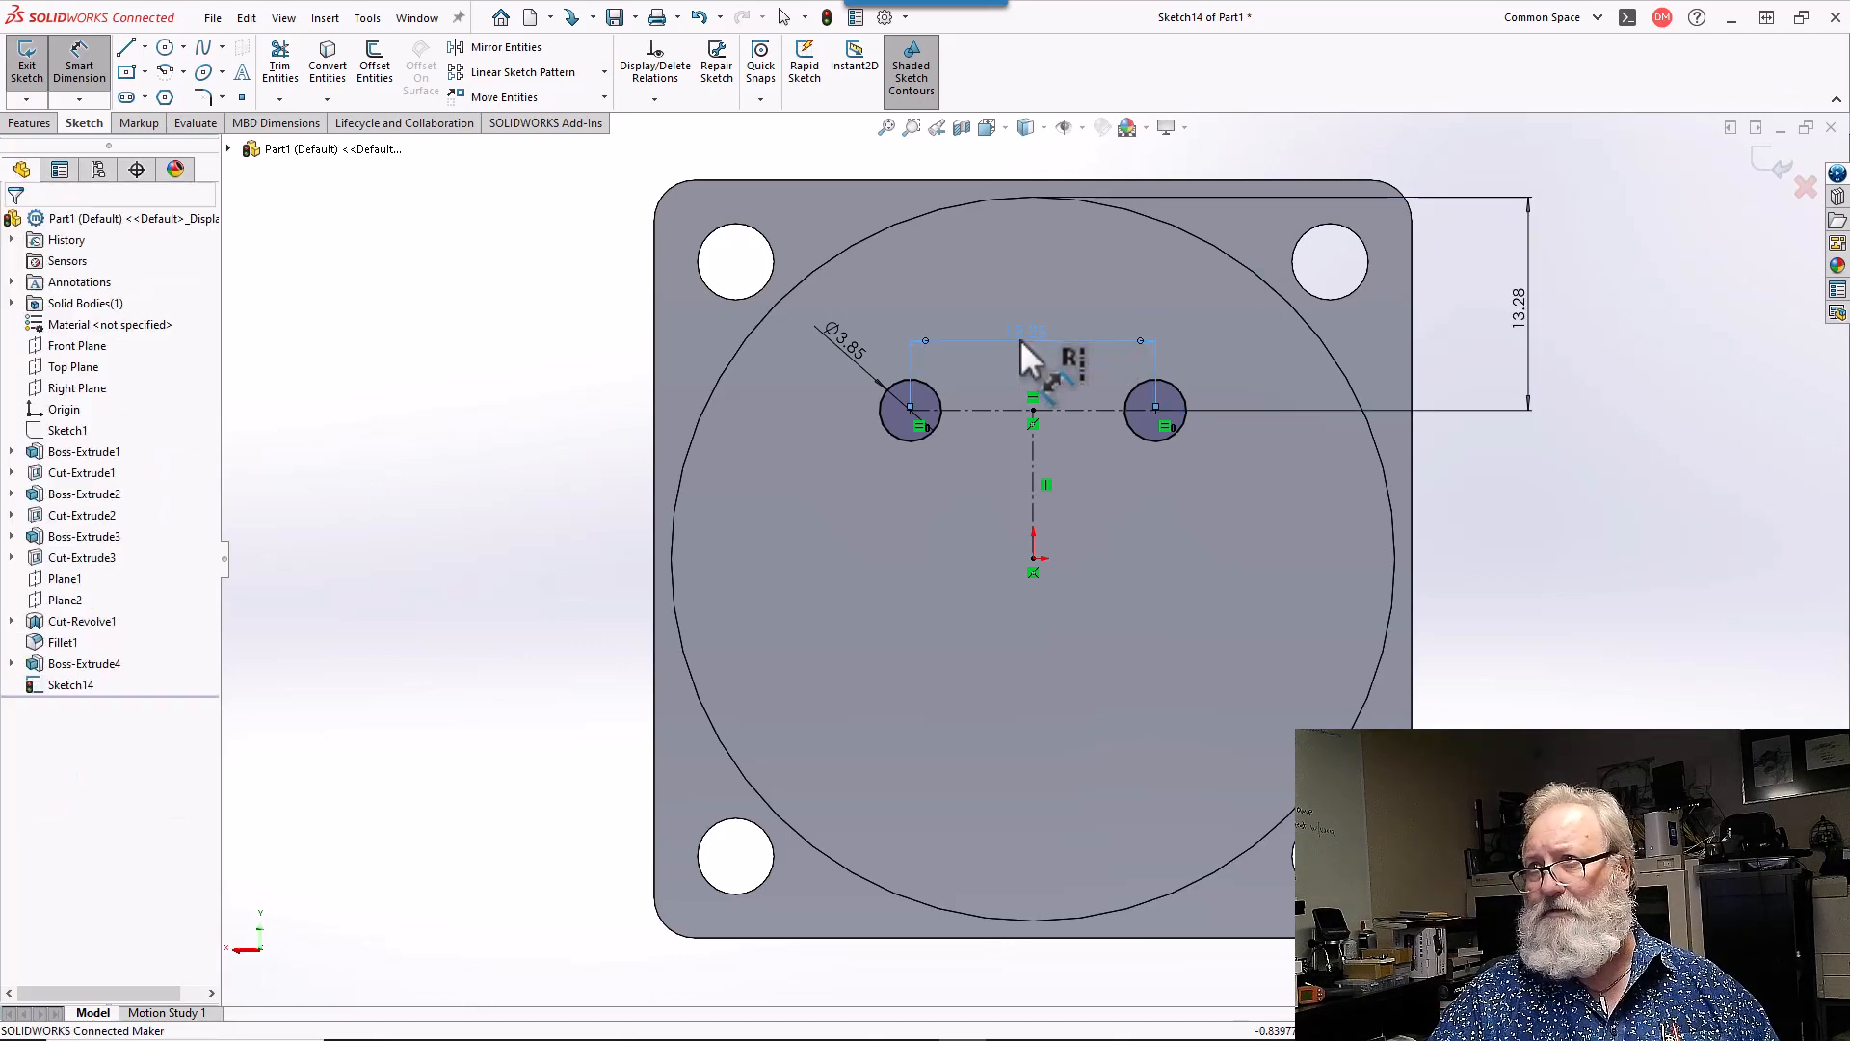
type("15")
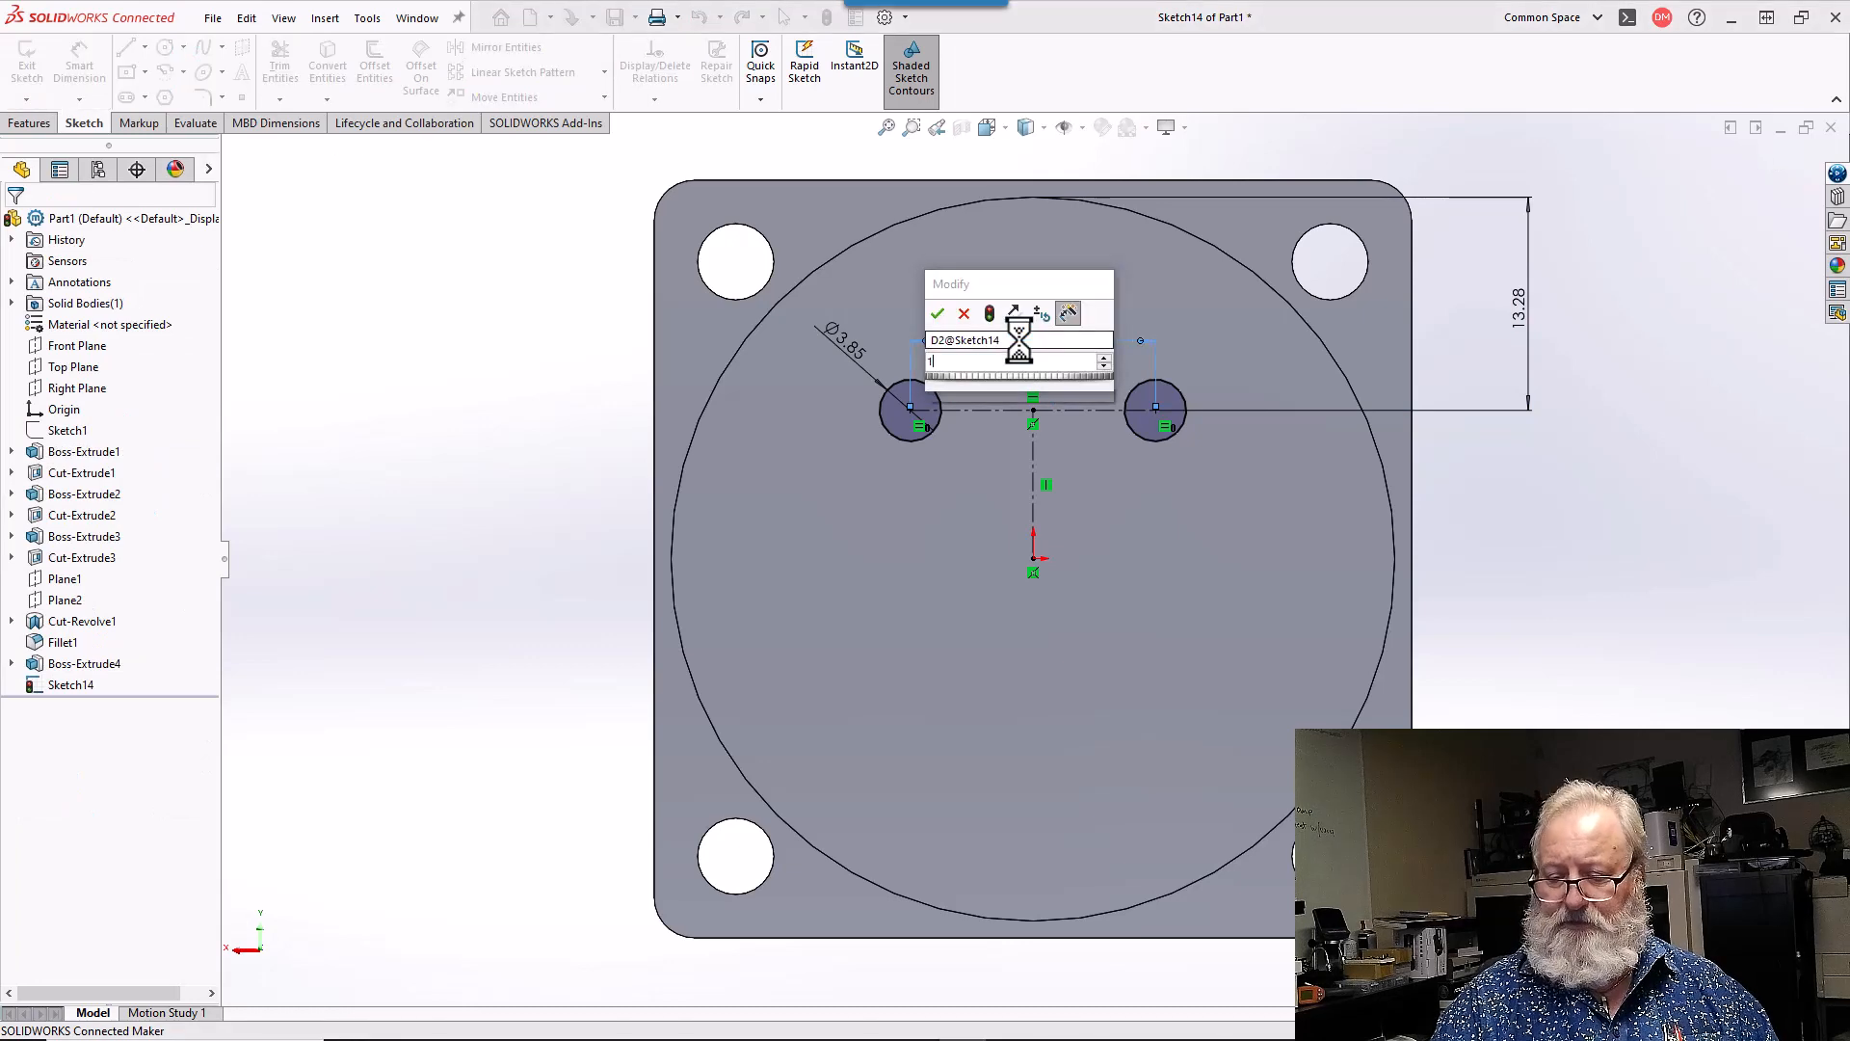
key("Return")
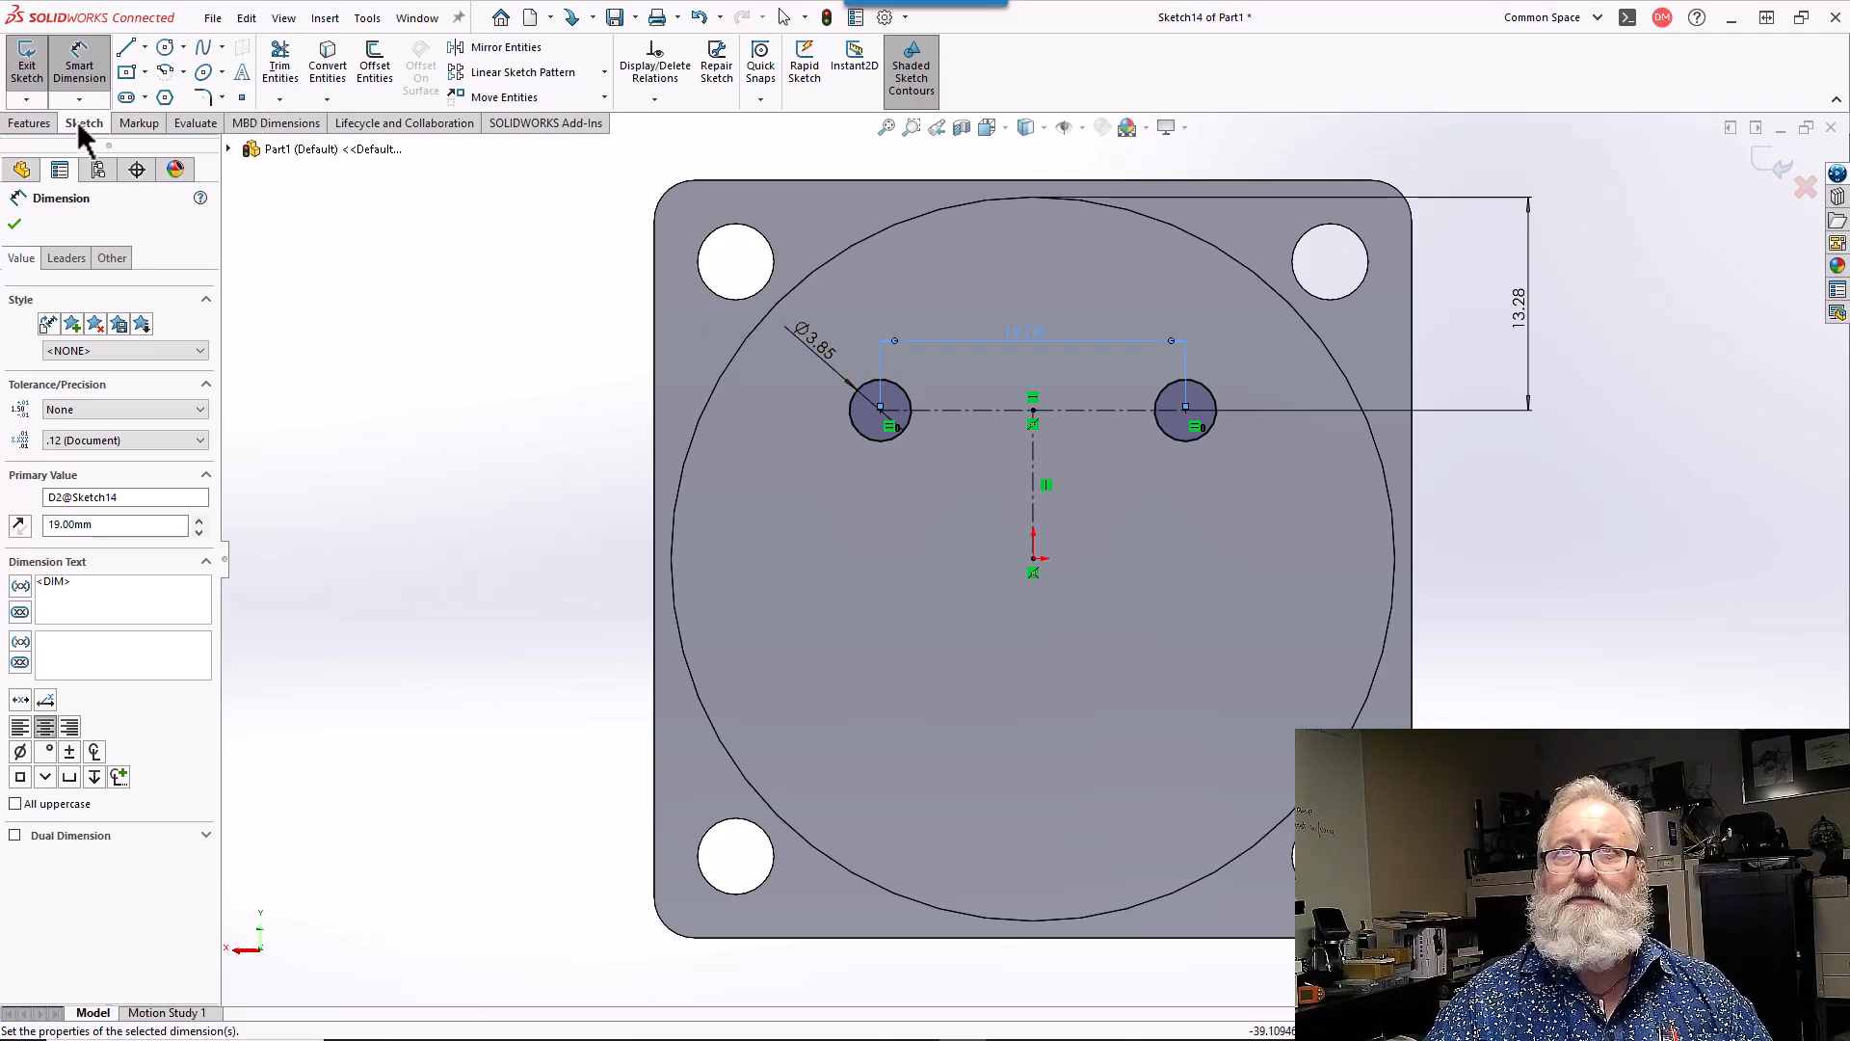
- Extrude the two small circles as a blind boss 8.8 mm deep from the sketch plane, merged with the body
left_click(46, 123)
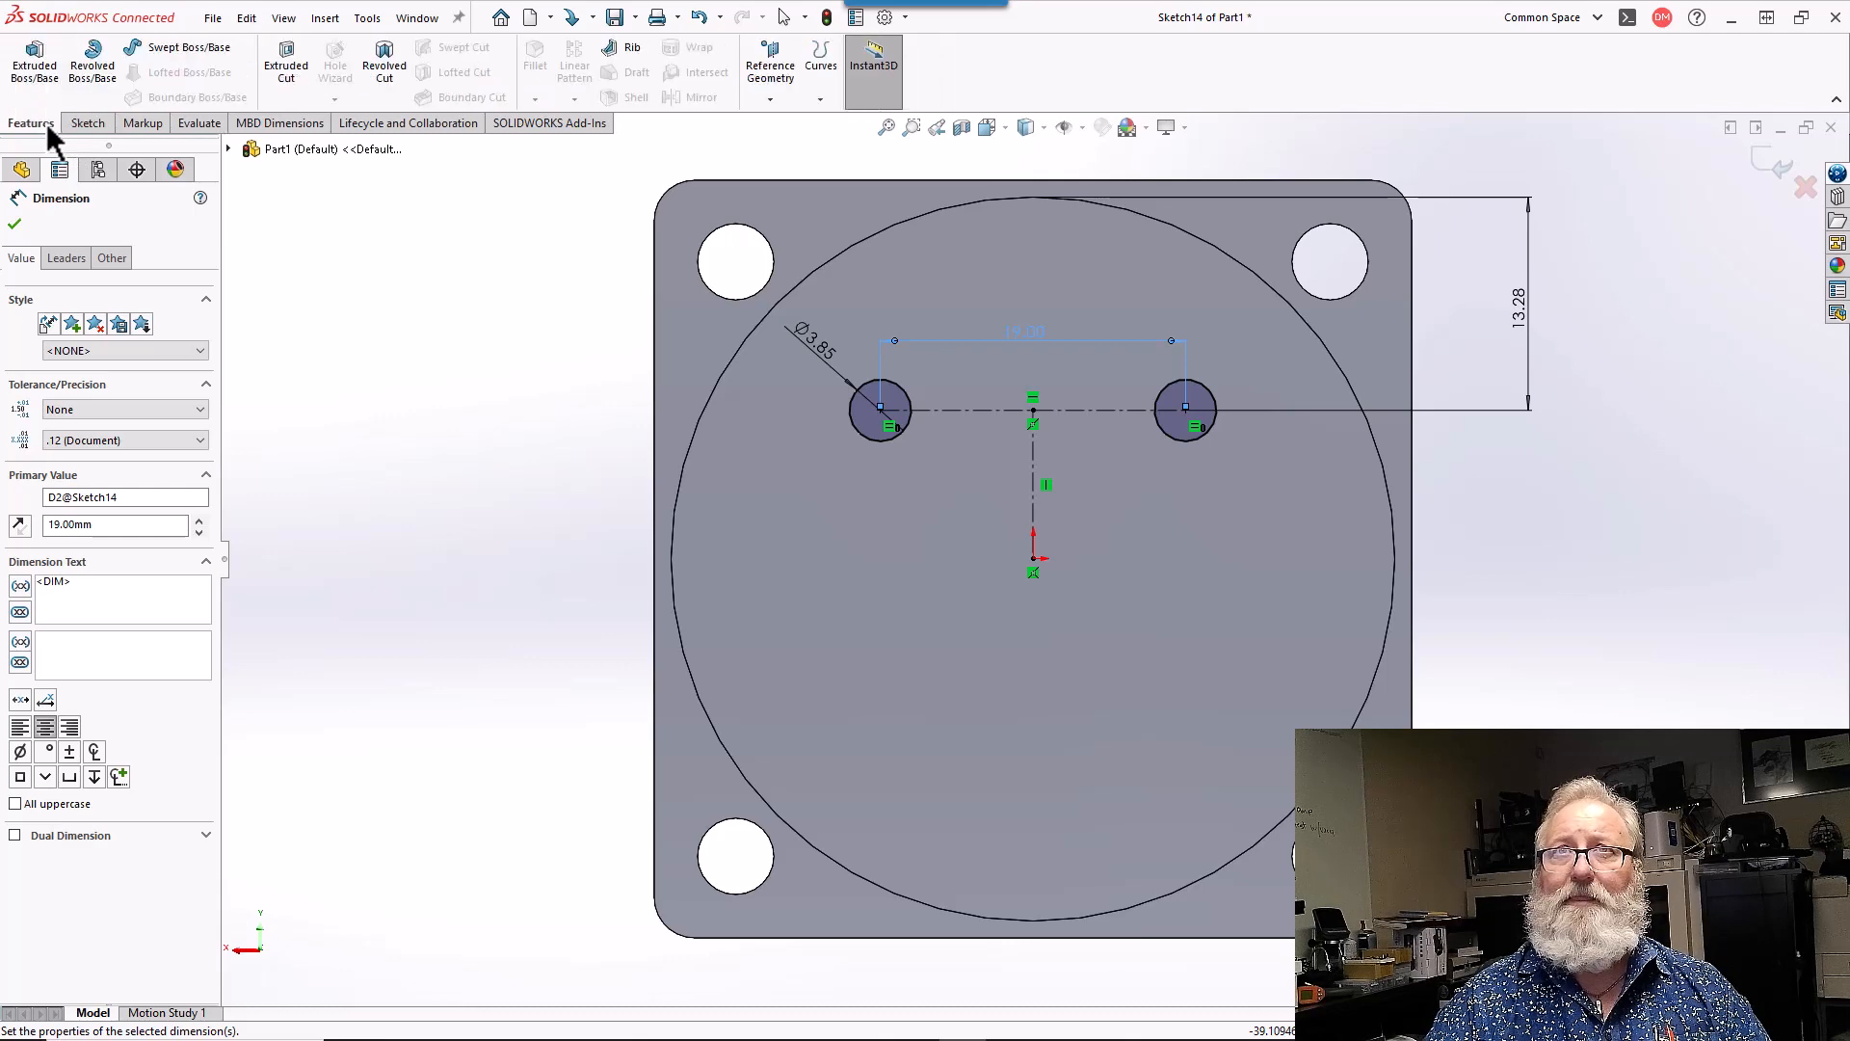
left_click(40, 62)
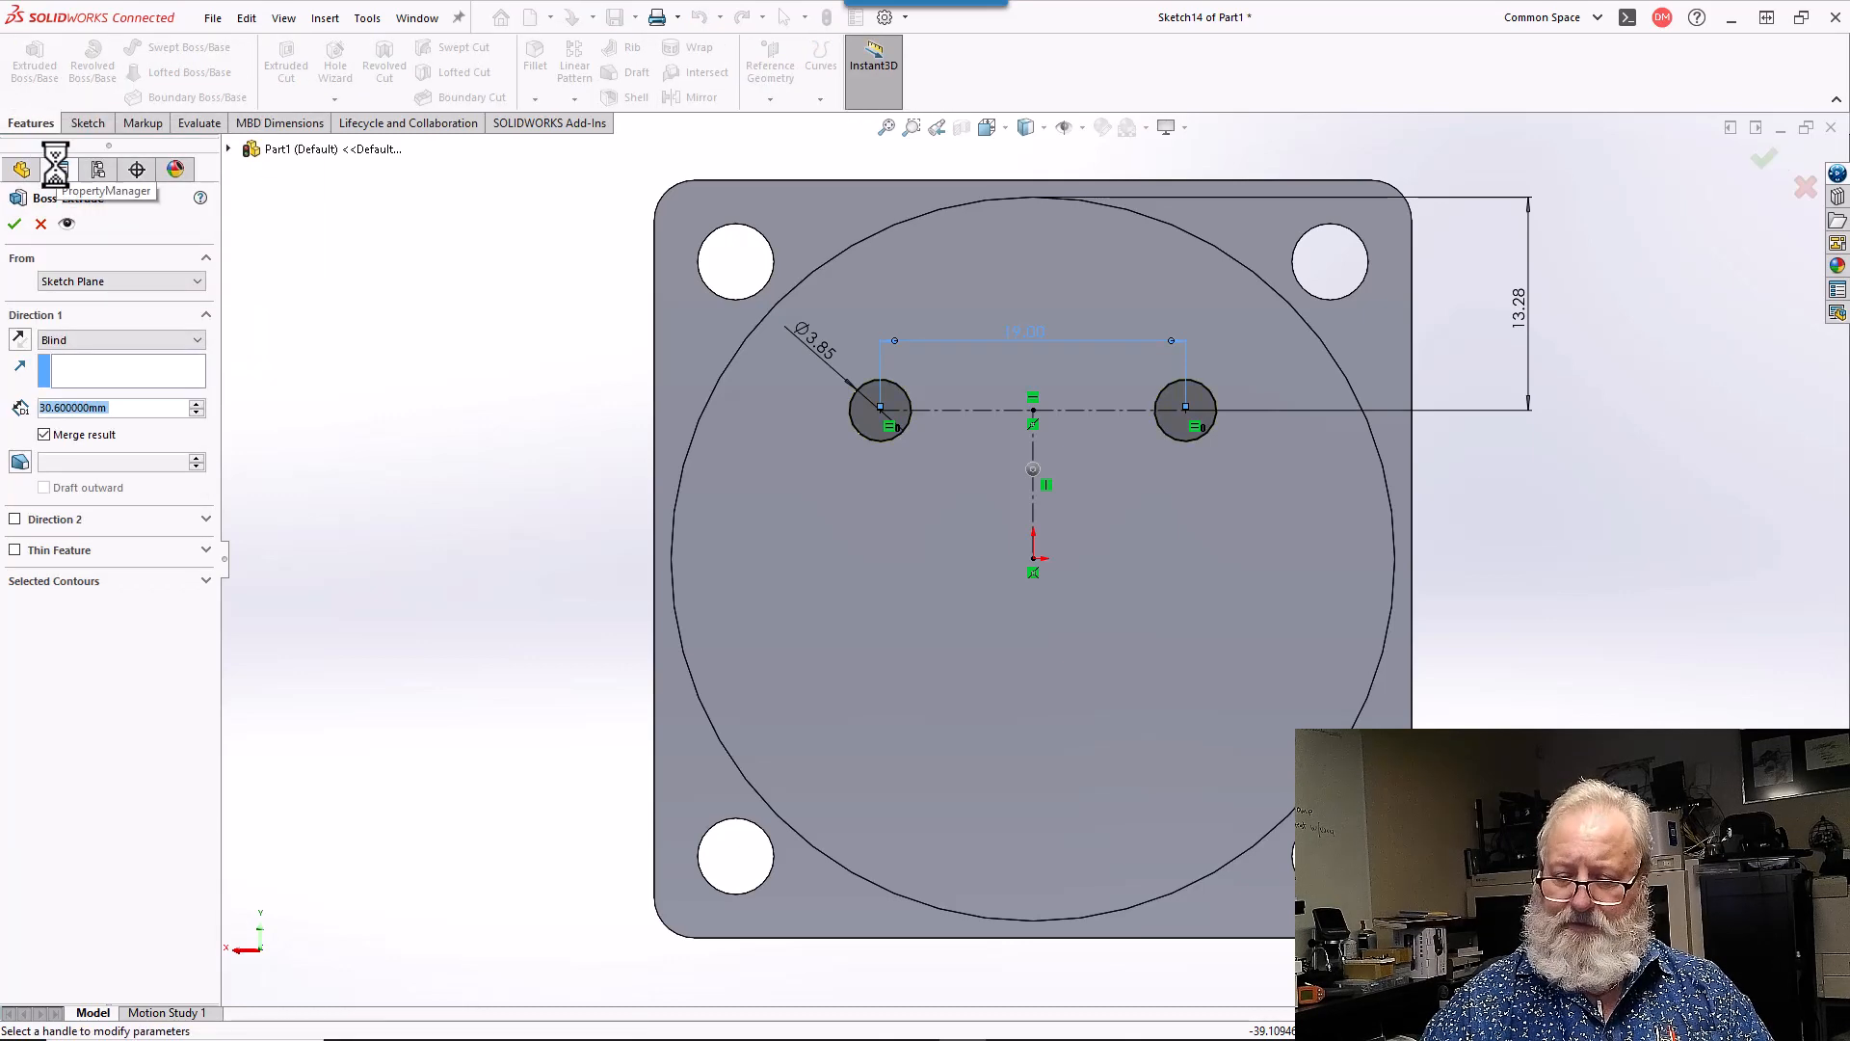
type("8.8")
key("Return")
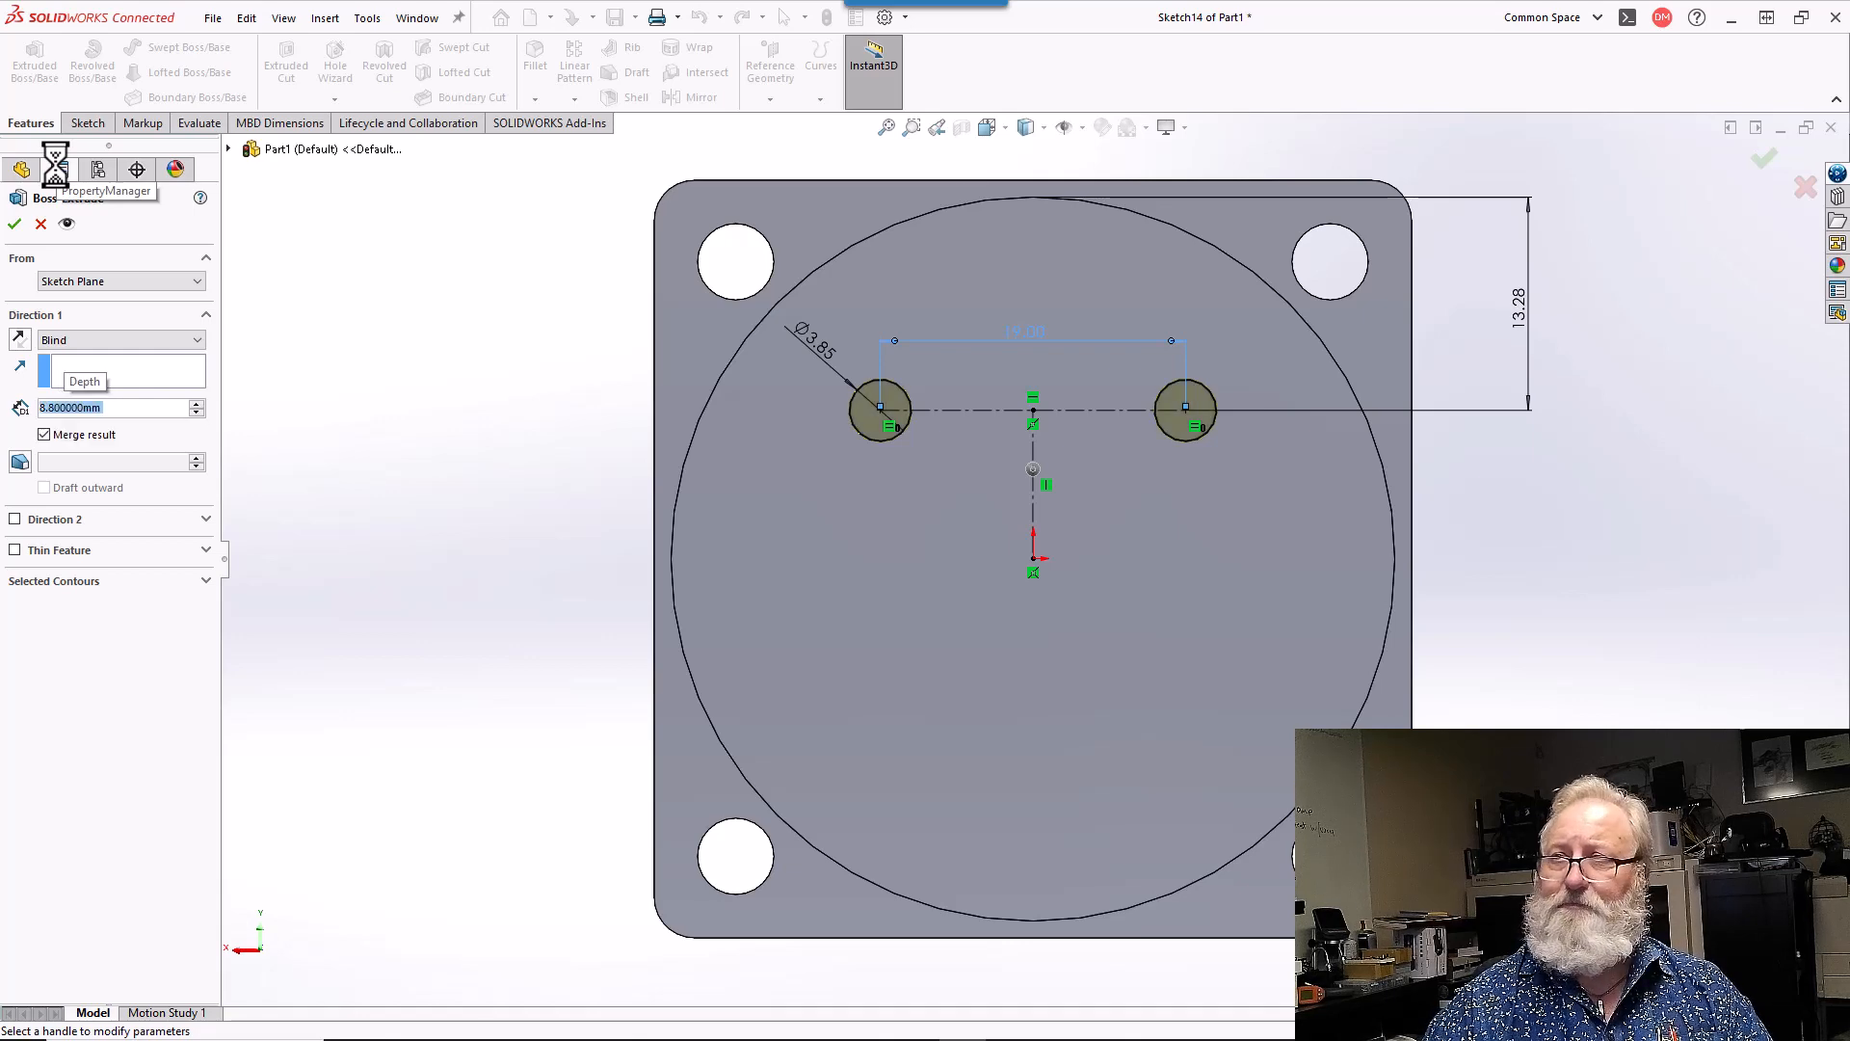
left_click(15, 228)
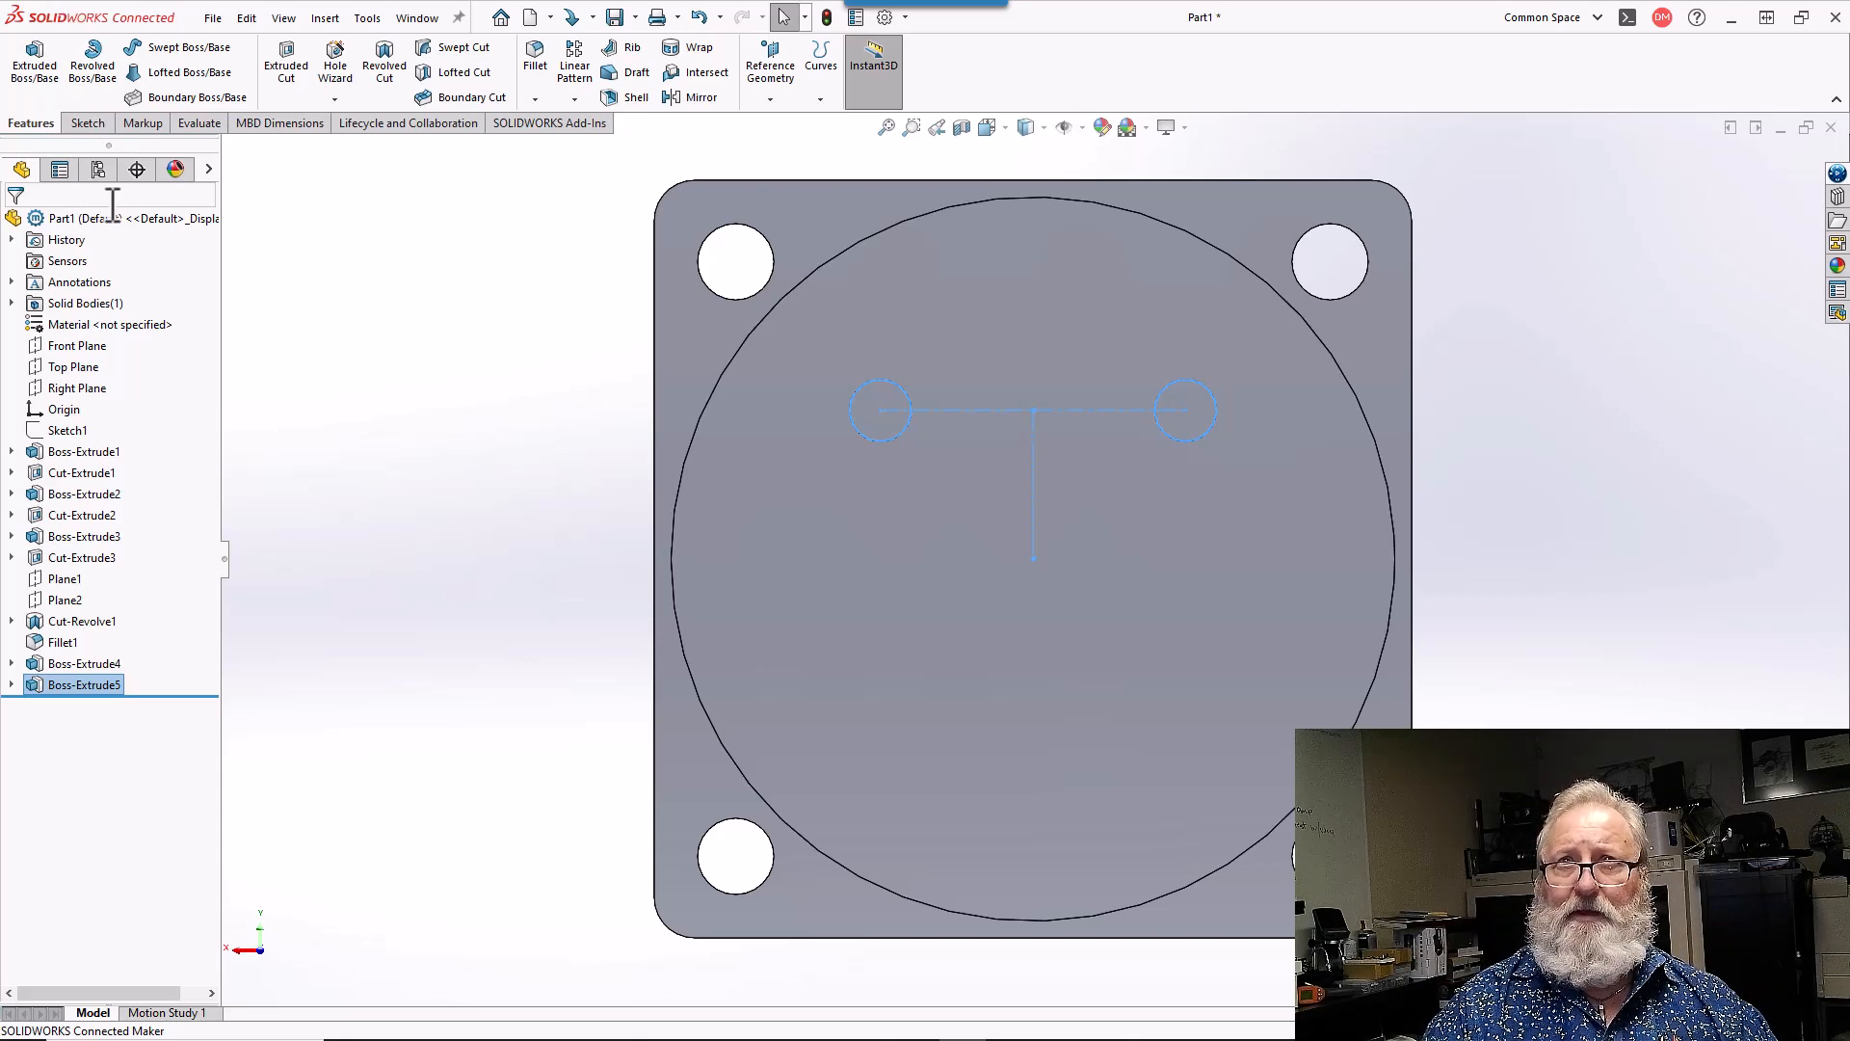
- Show the part's list of configurations
left_click(99, 171)
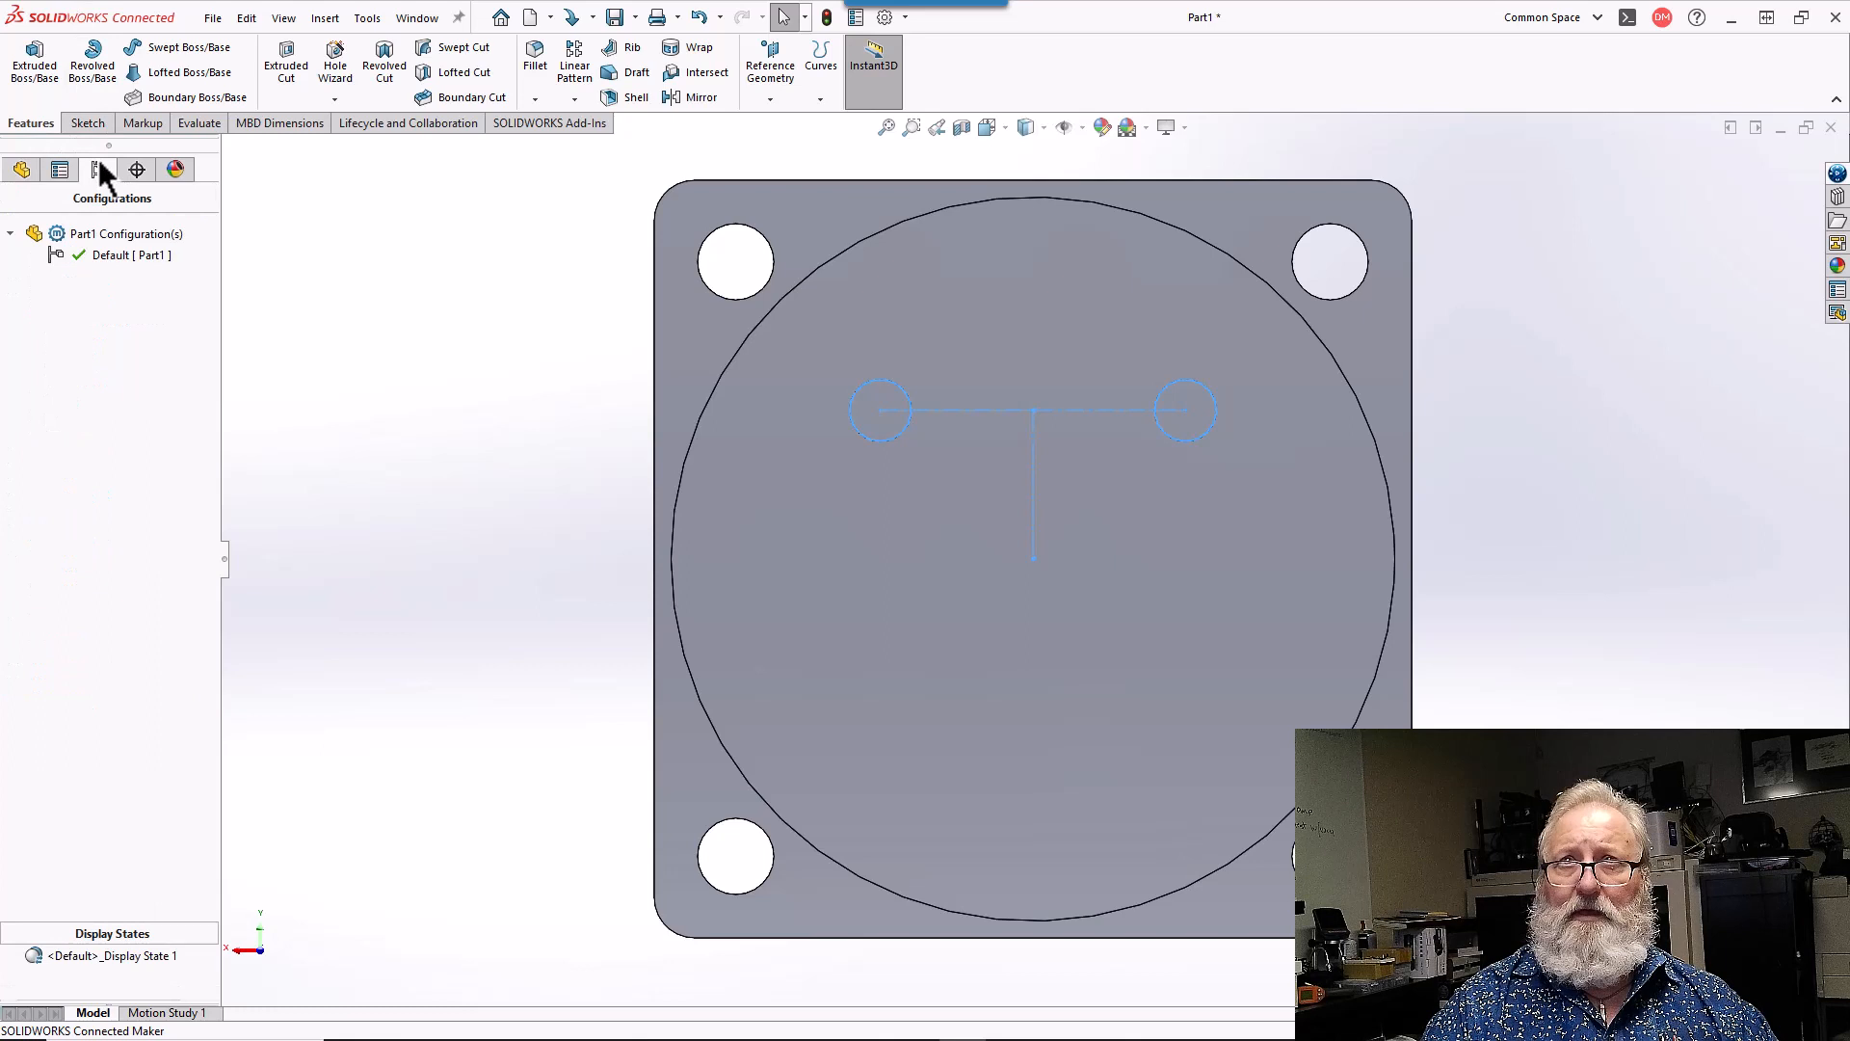
- Rename the part's Default configuration to "AV Volt Meter" in its configuration properties
left_click(125, 256)
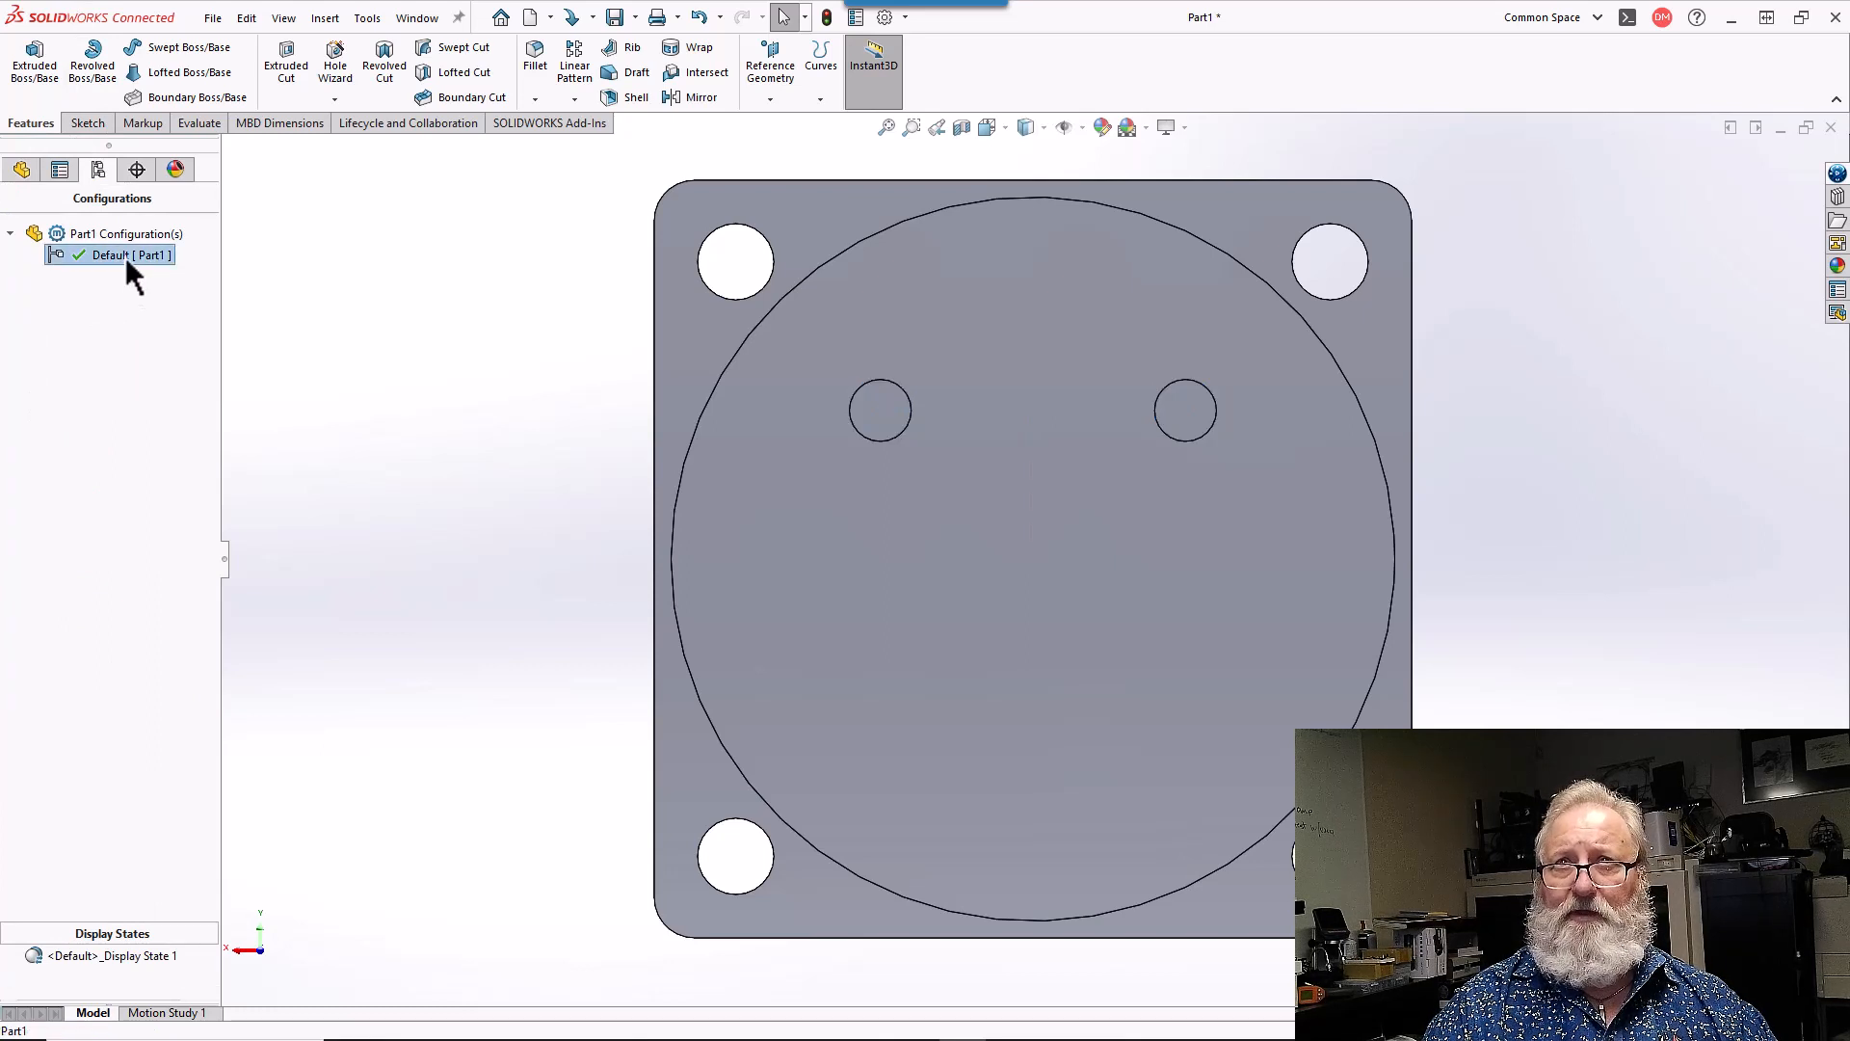
right_click(131, 275)
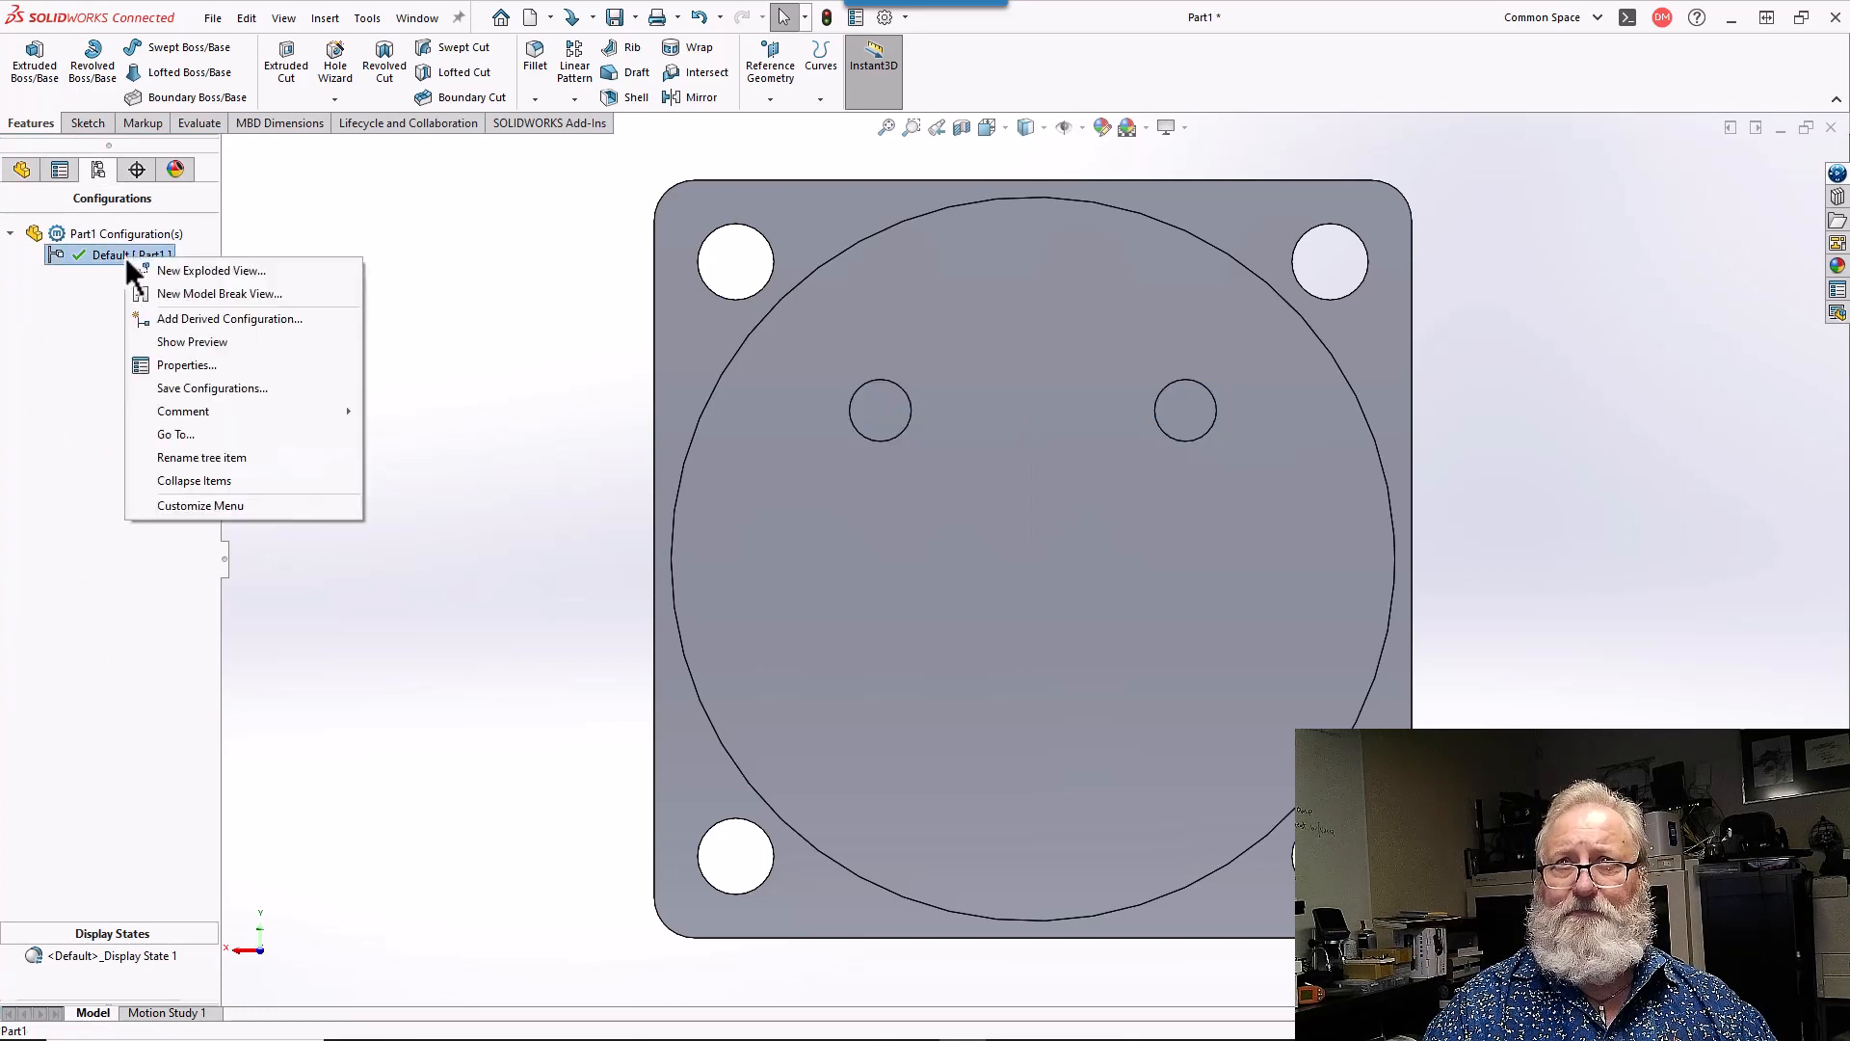
left_click(191, 364)
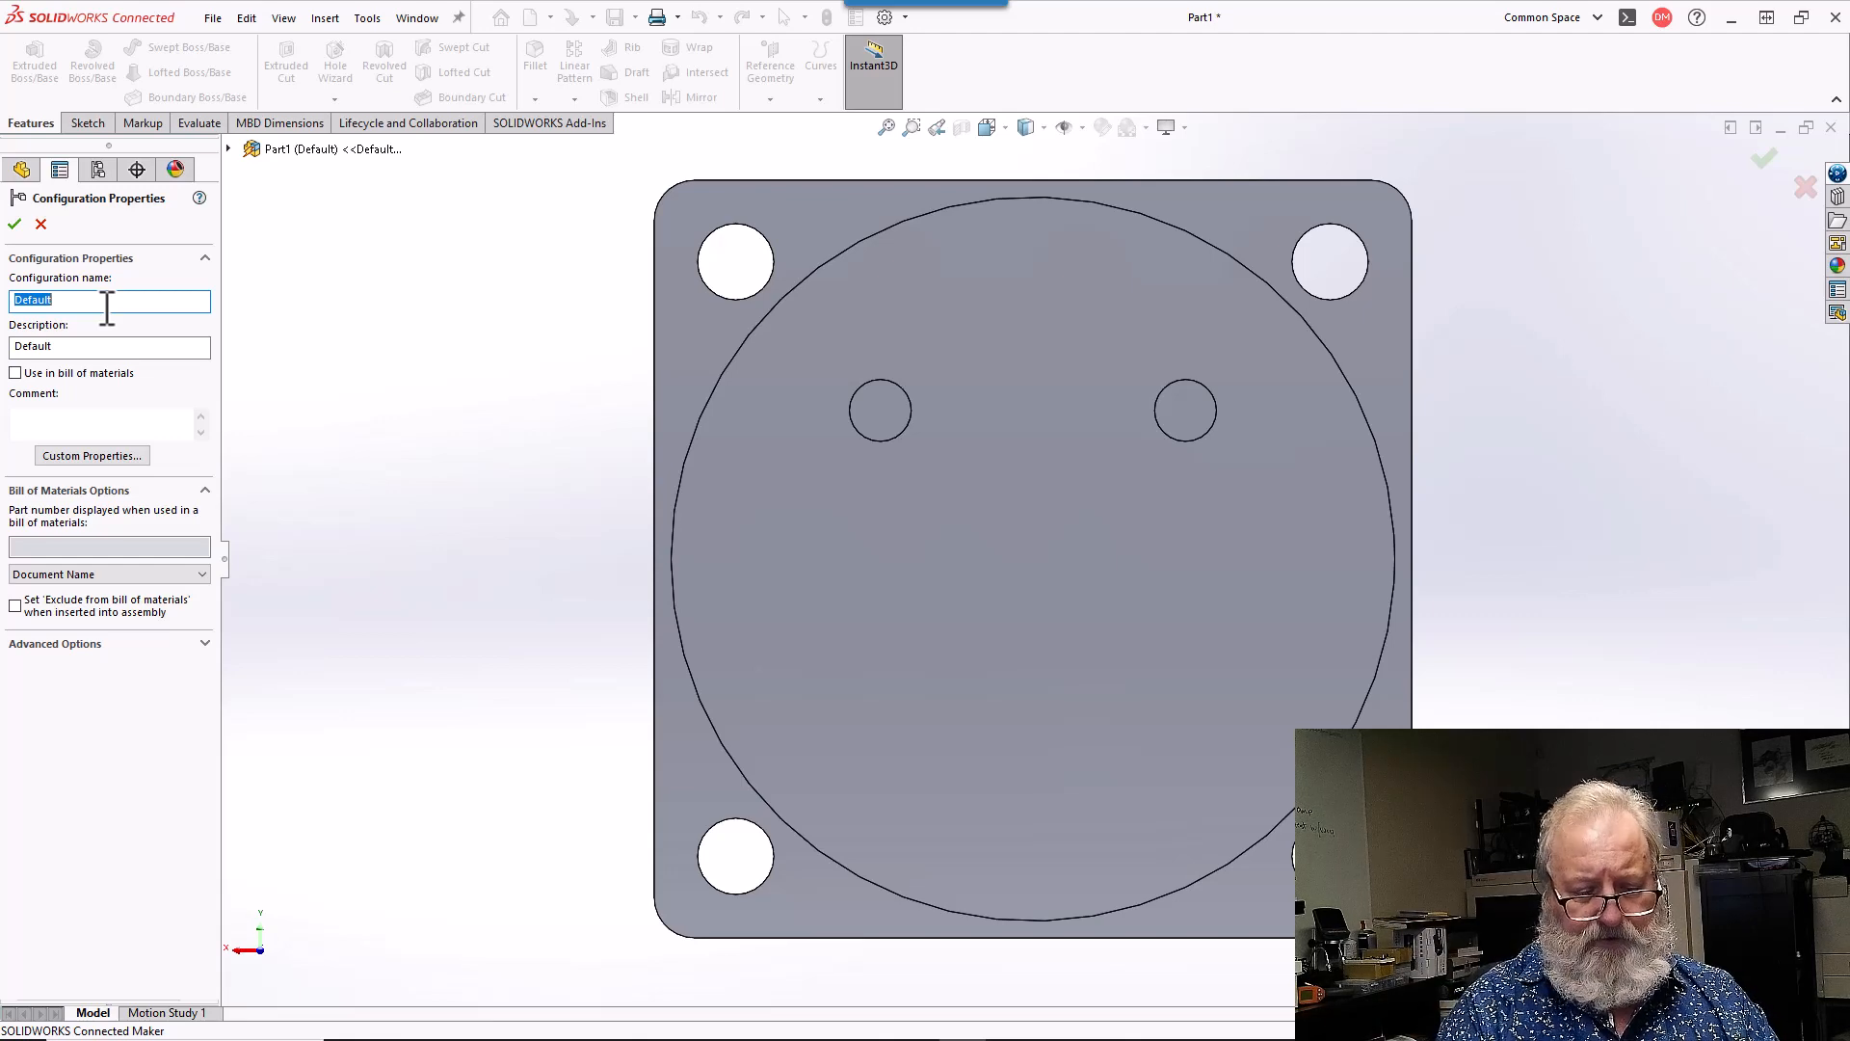
type("AV Volt")
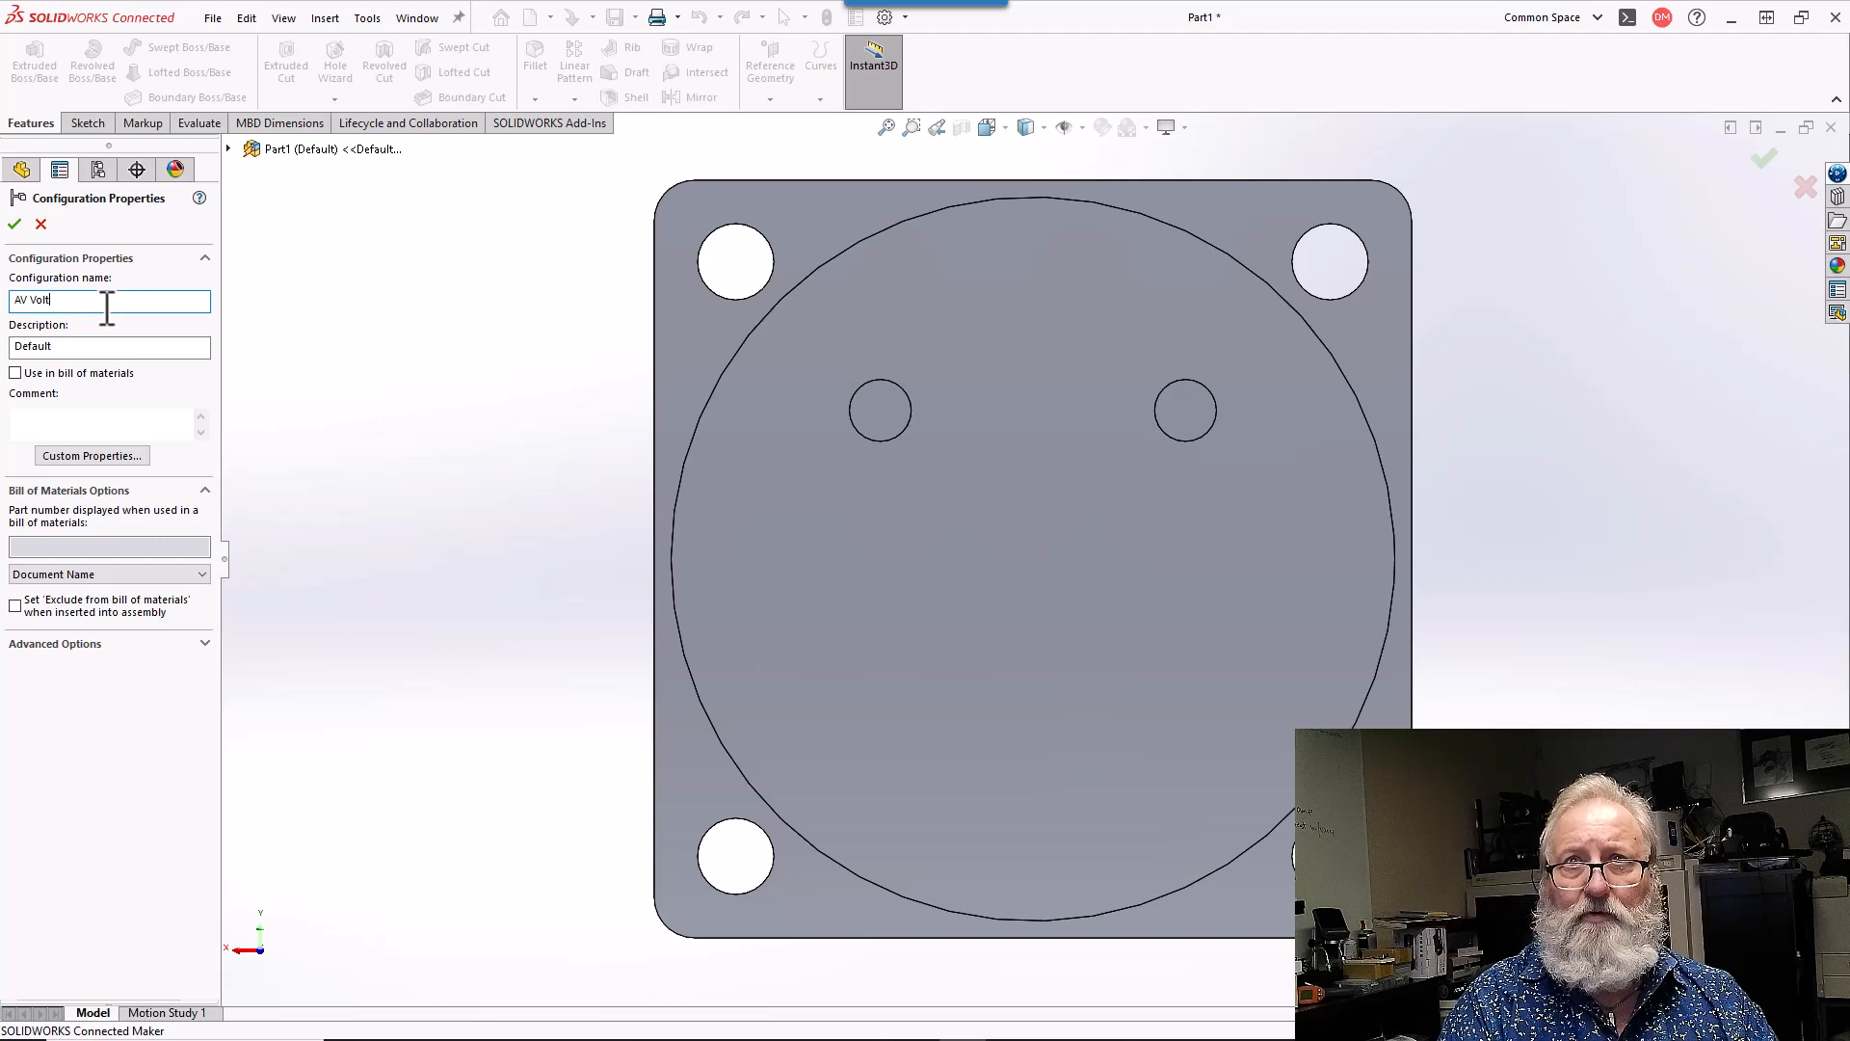
type(" Met")
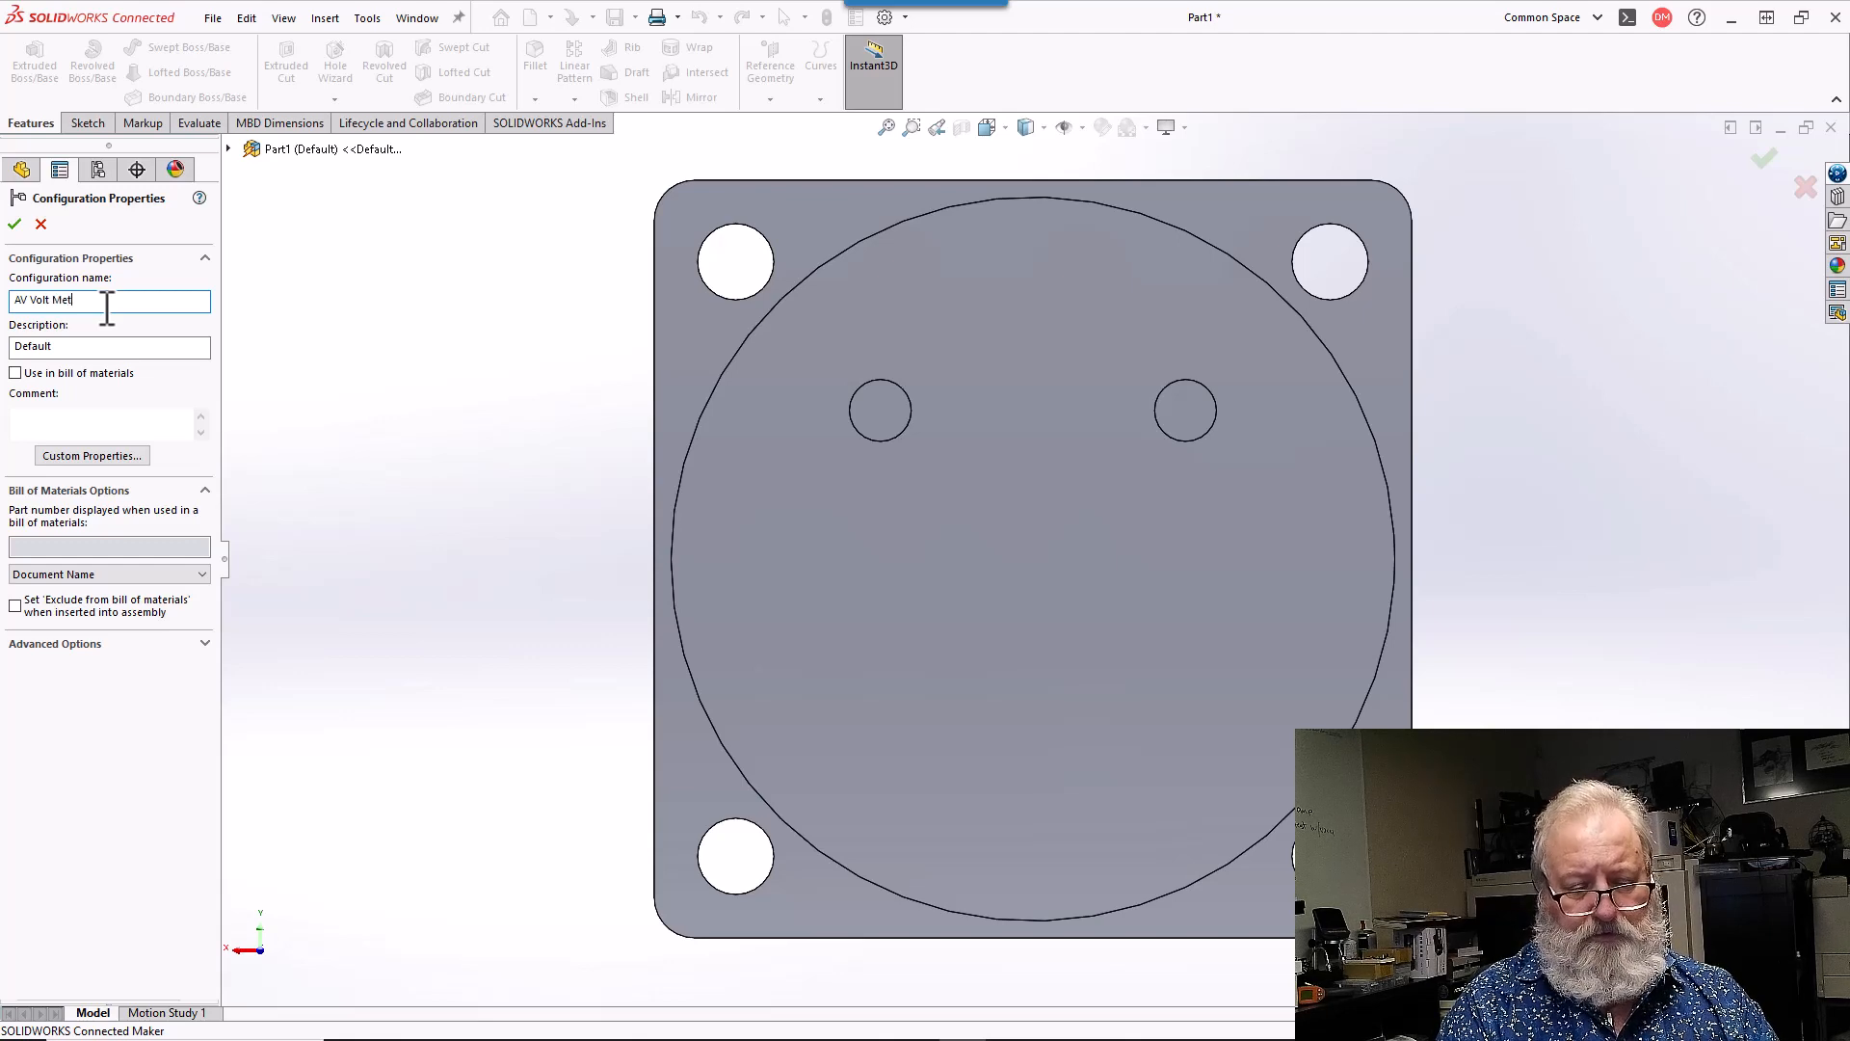
type("er")
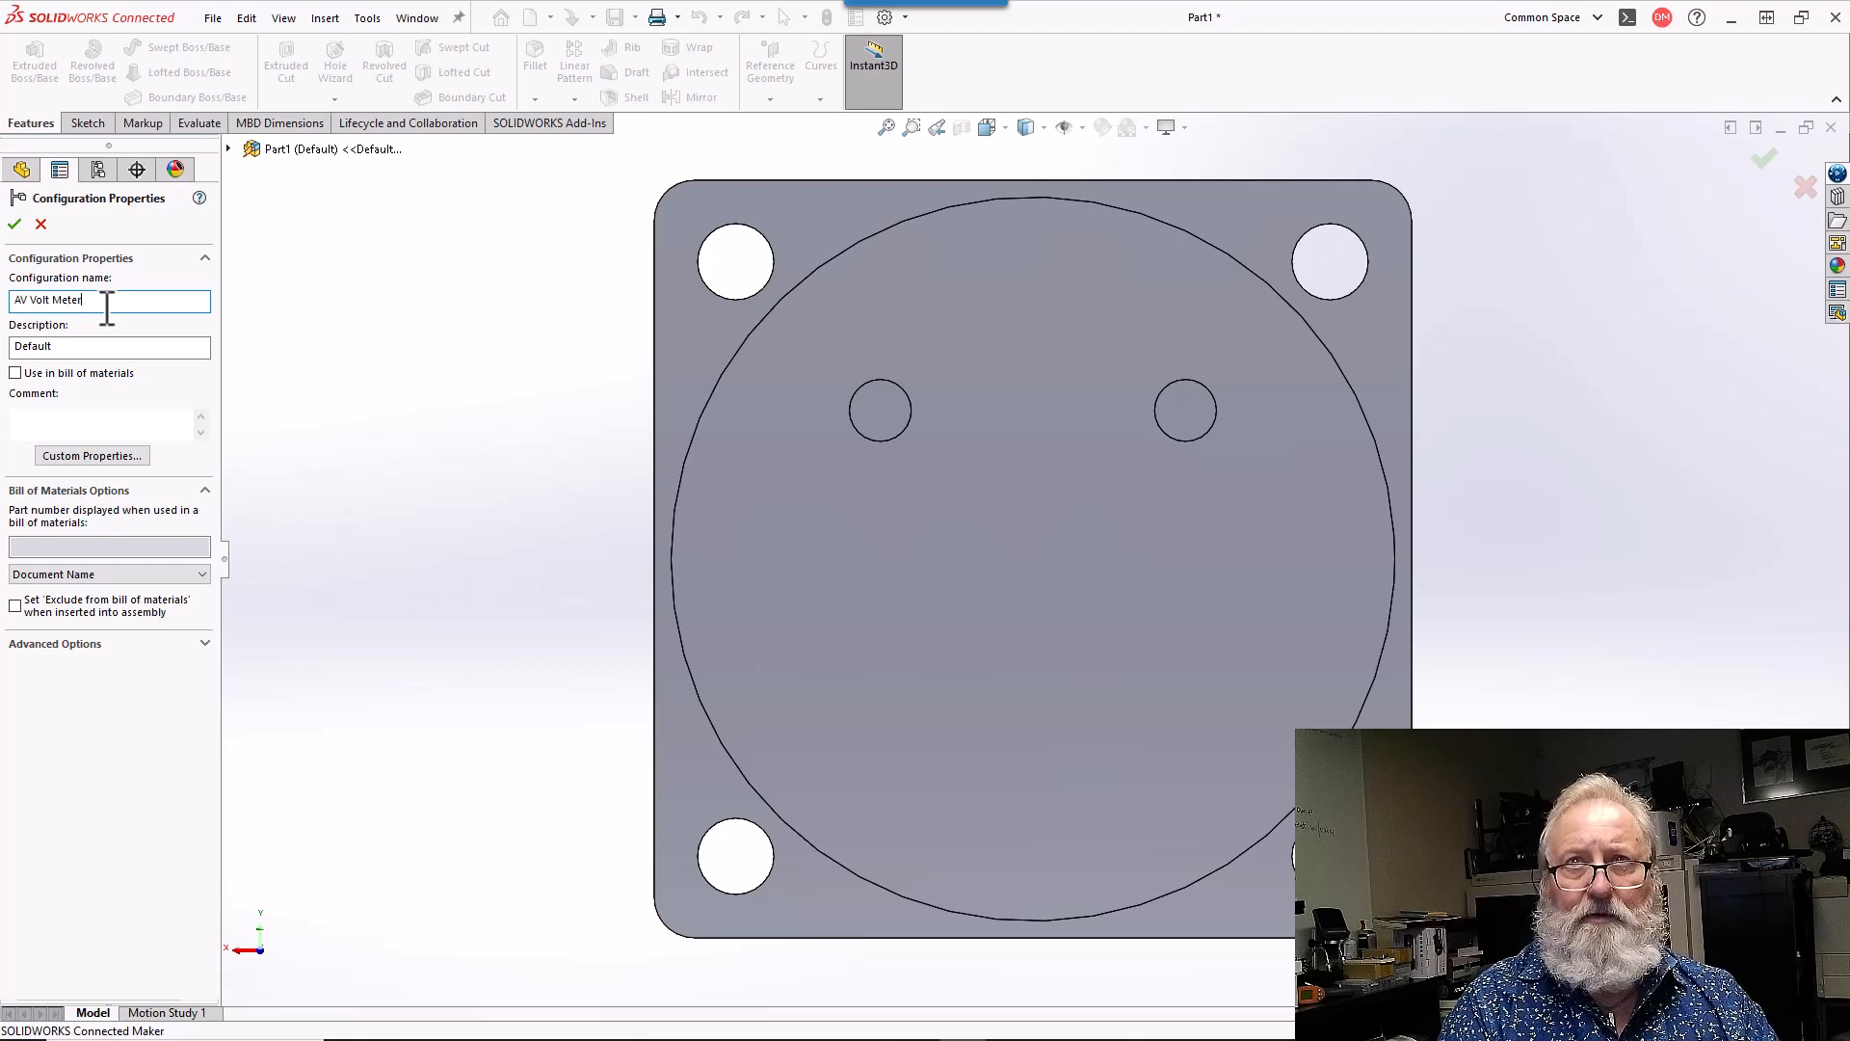
- Enable the configuration description for use in the bill of materials and replace its text with "Meter, Panel Mount,"
left_click(75, 345)
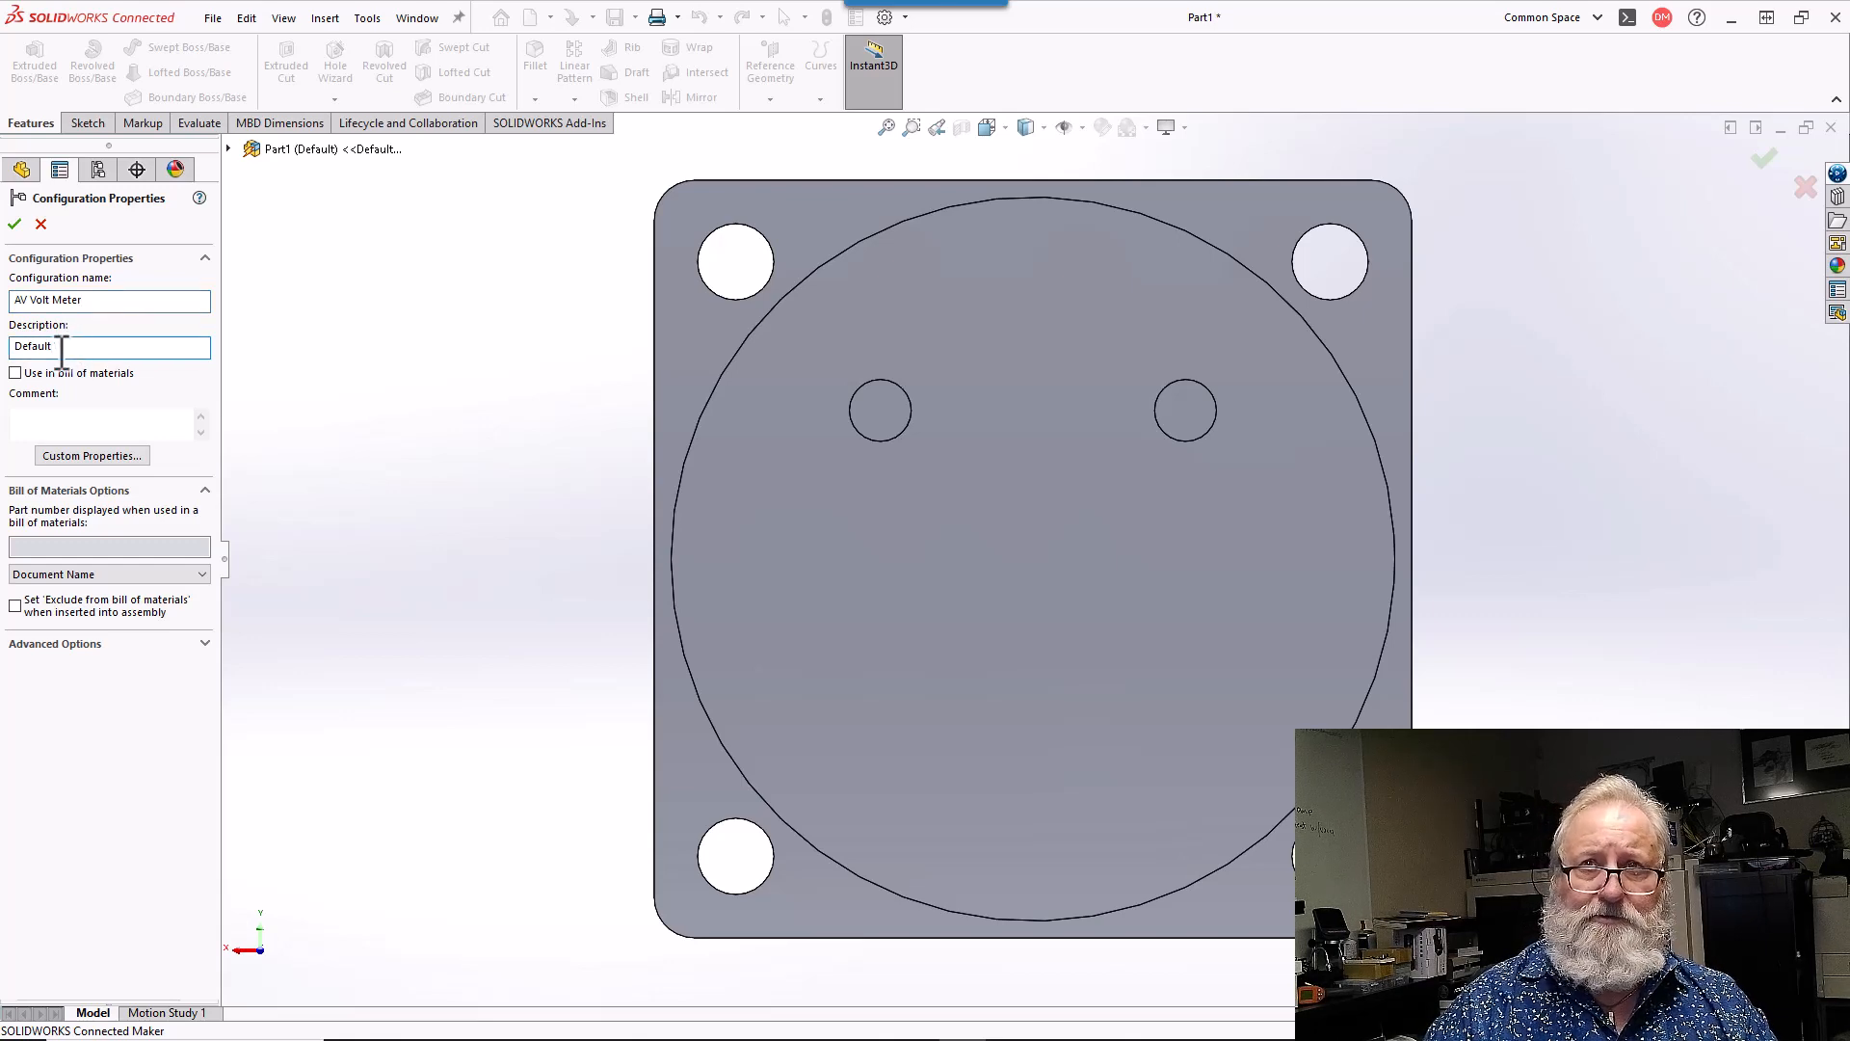
left_click(15, 373)
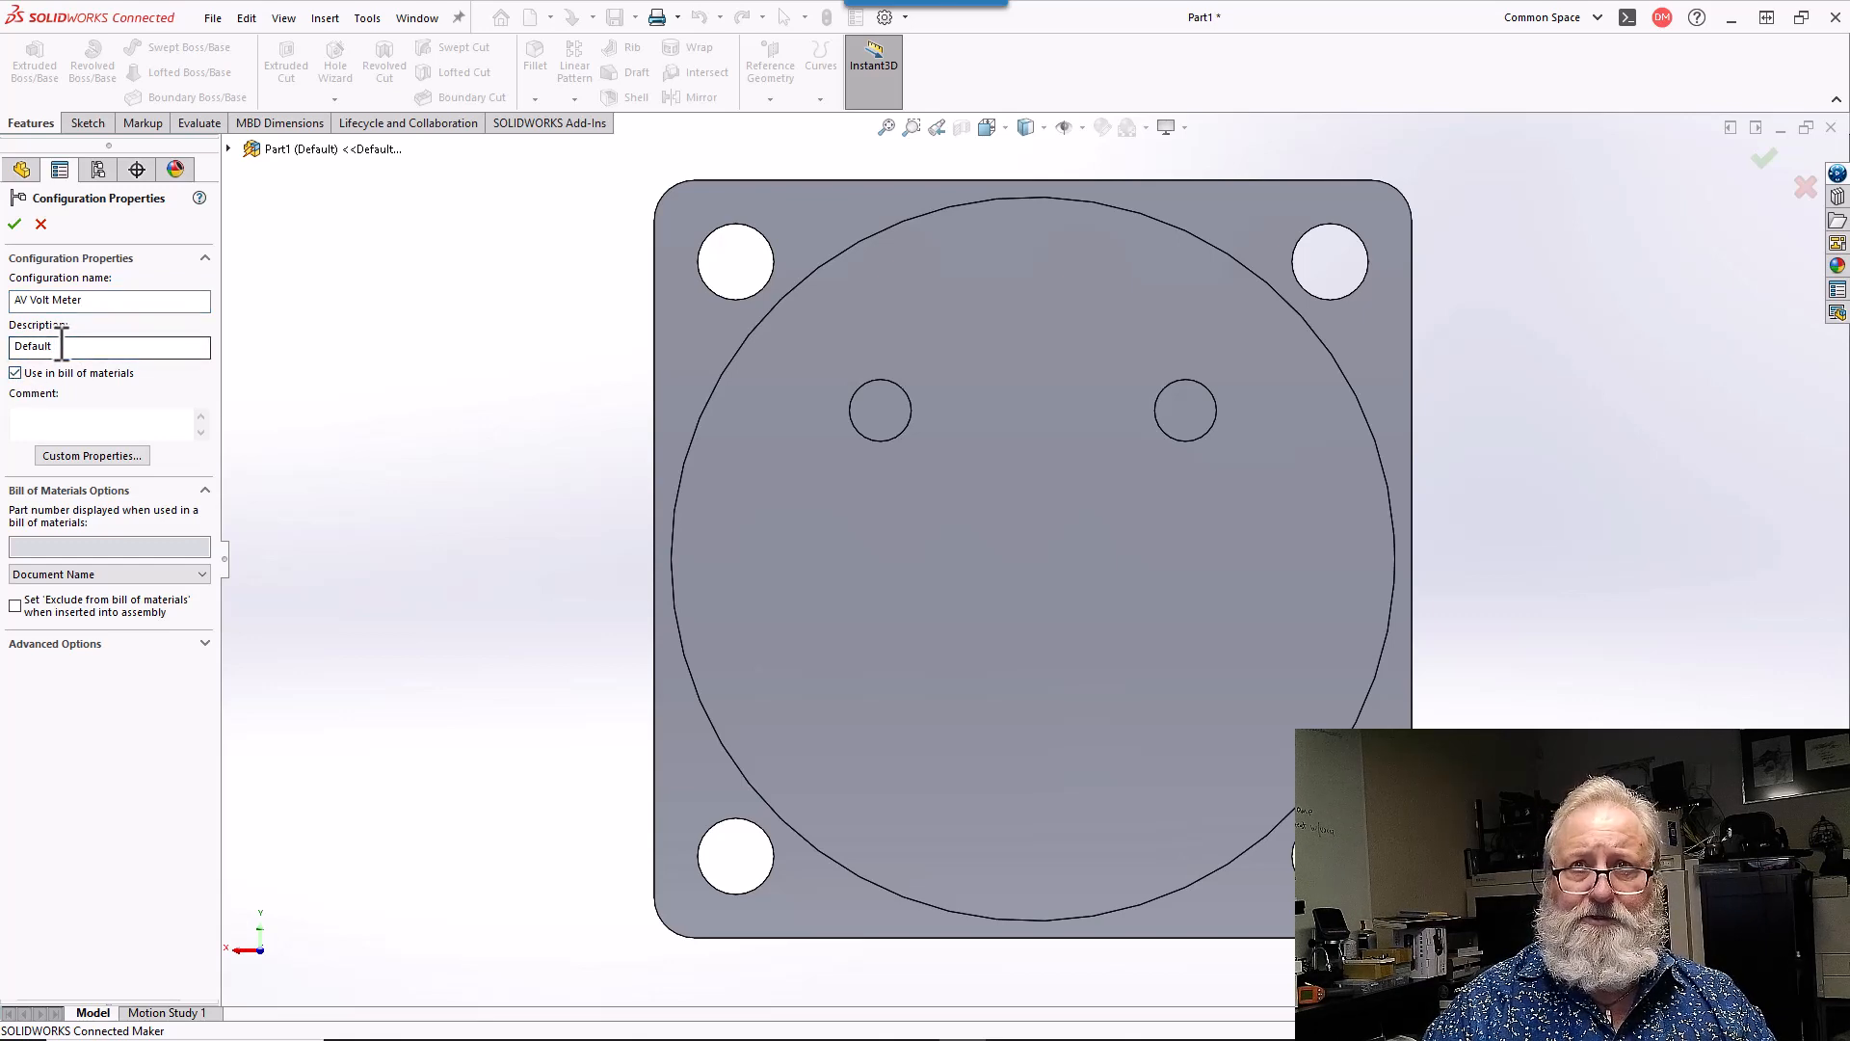
left_click_drag(51, 345, 2, 344)
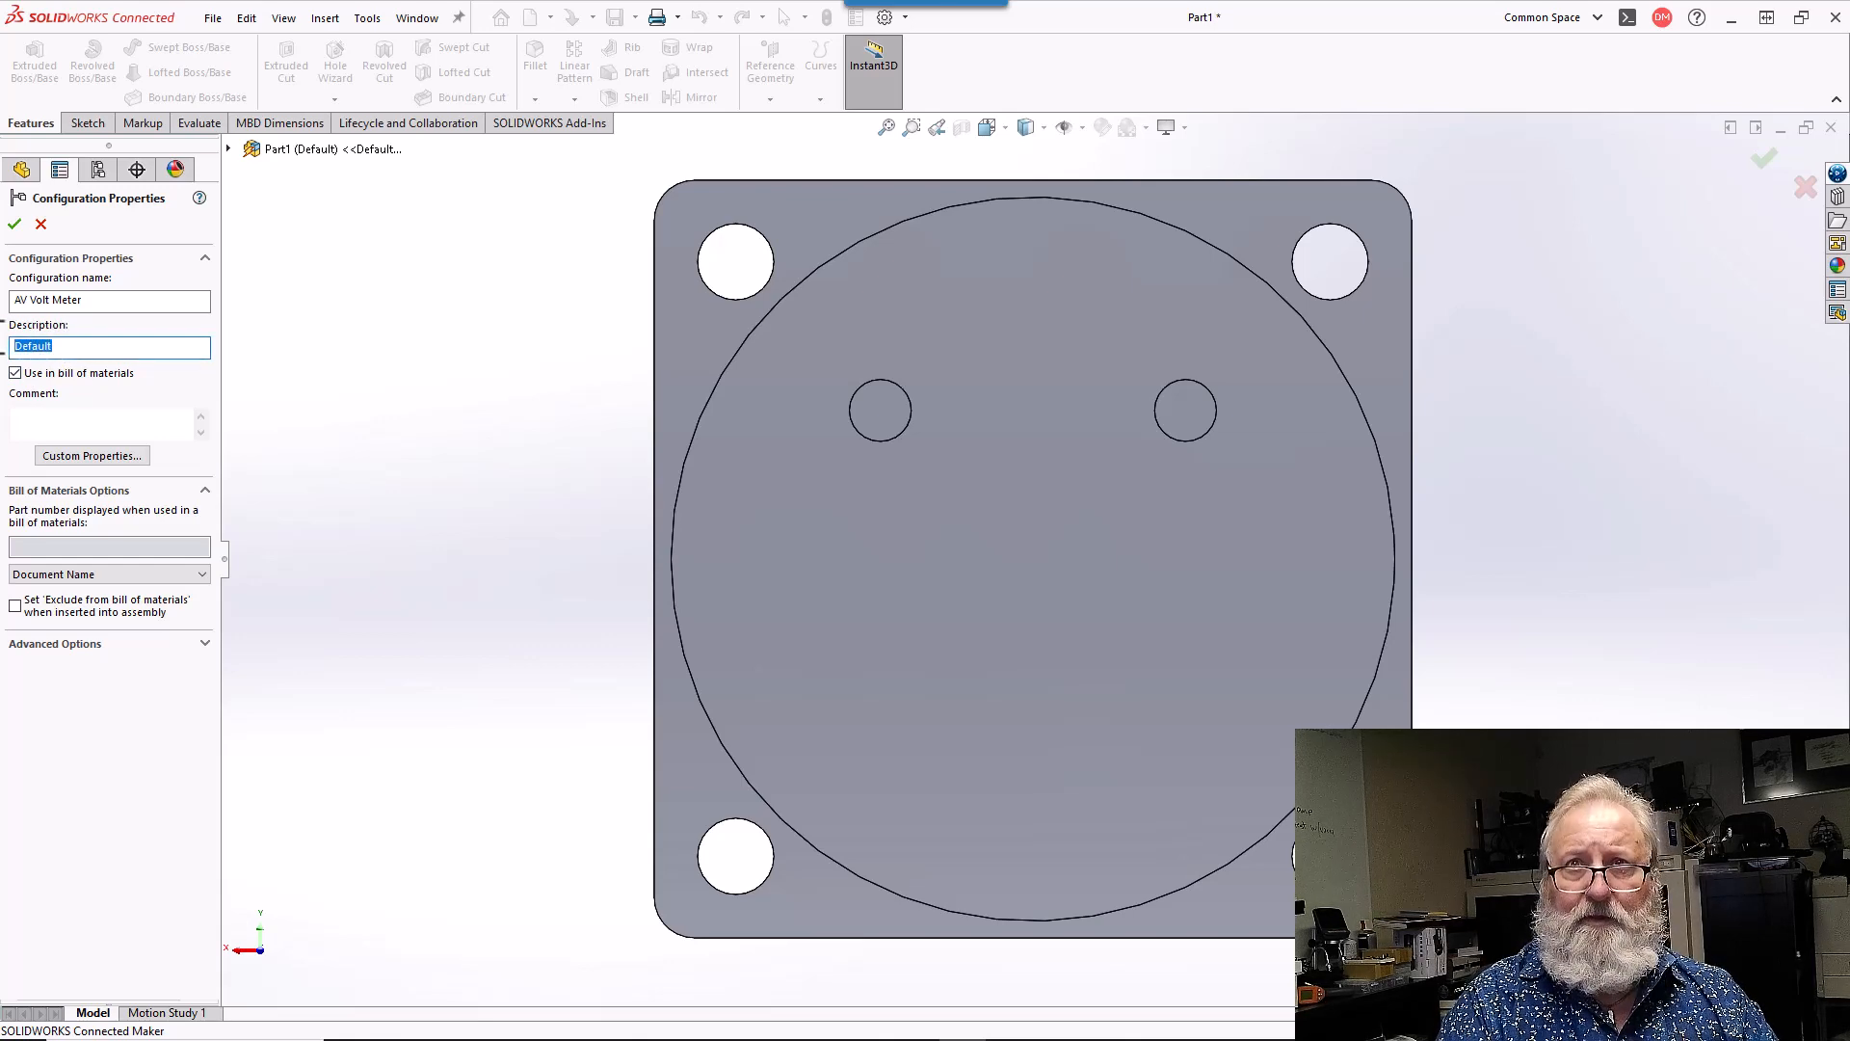
type("m")
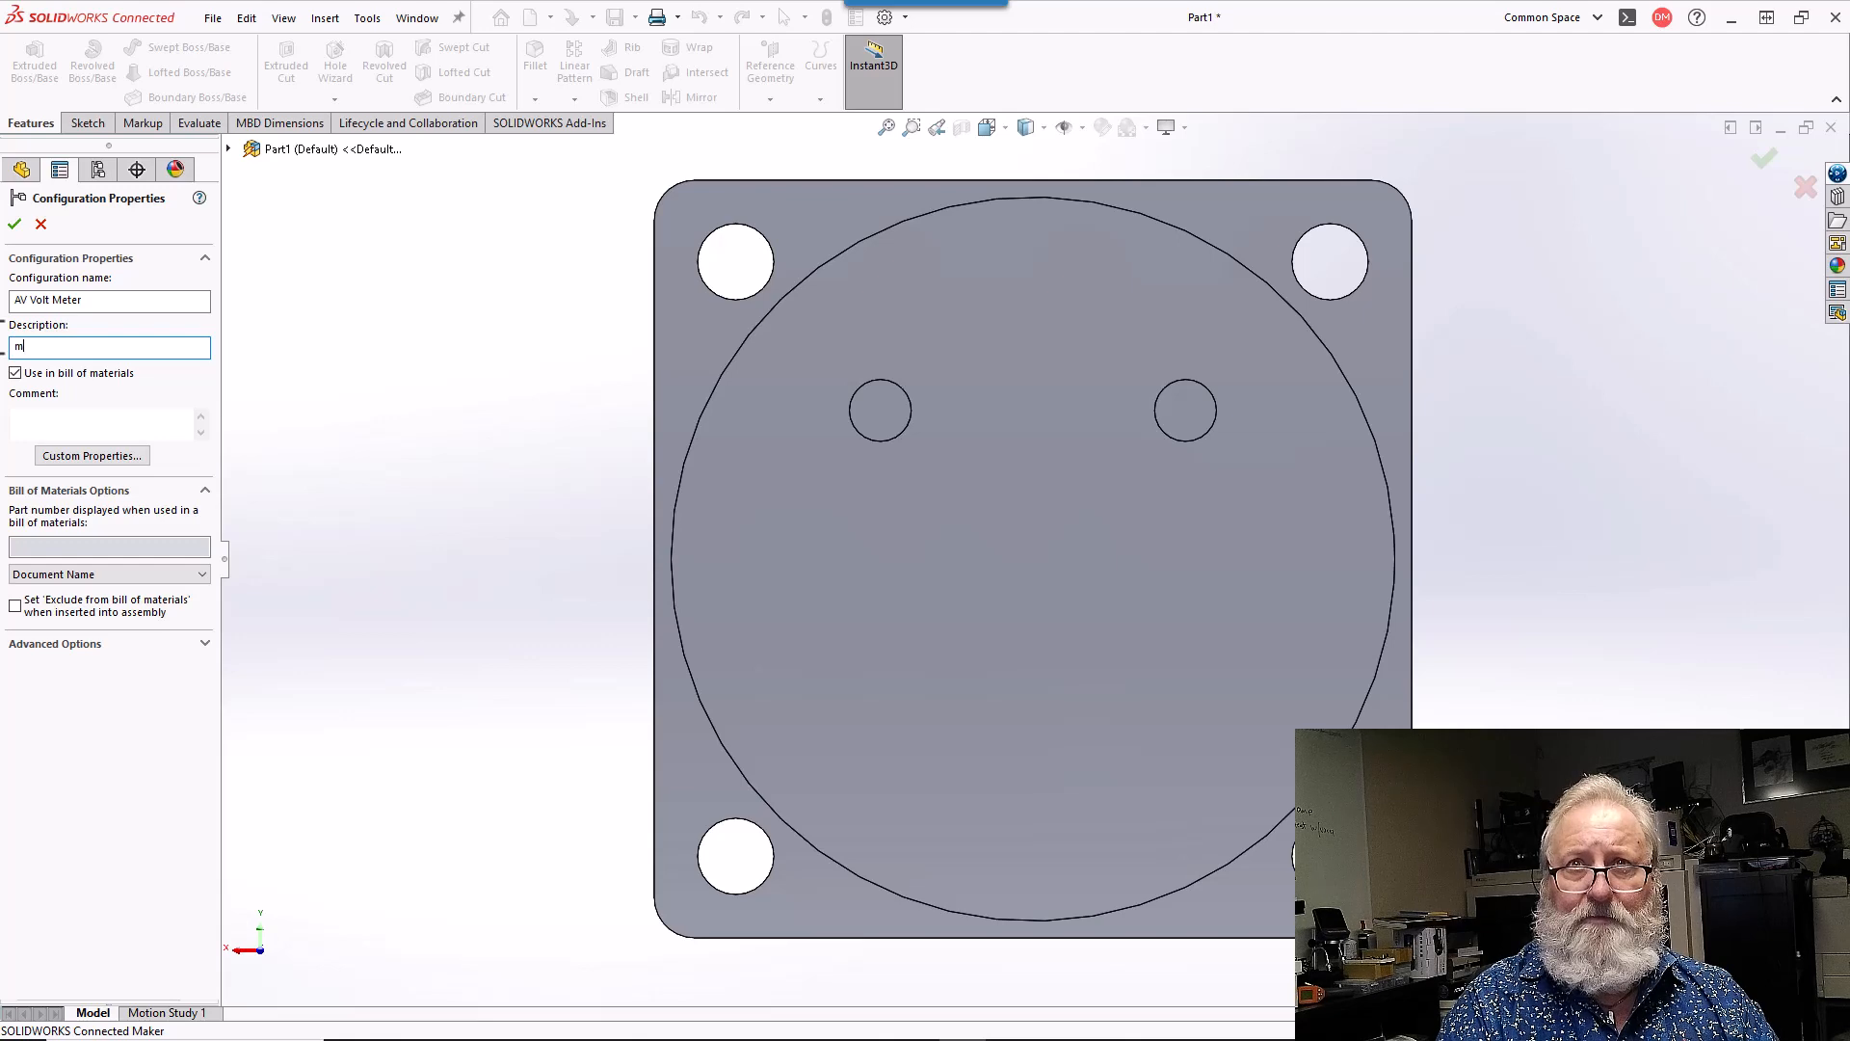
key("Caps_Lock")
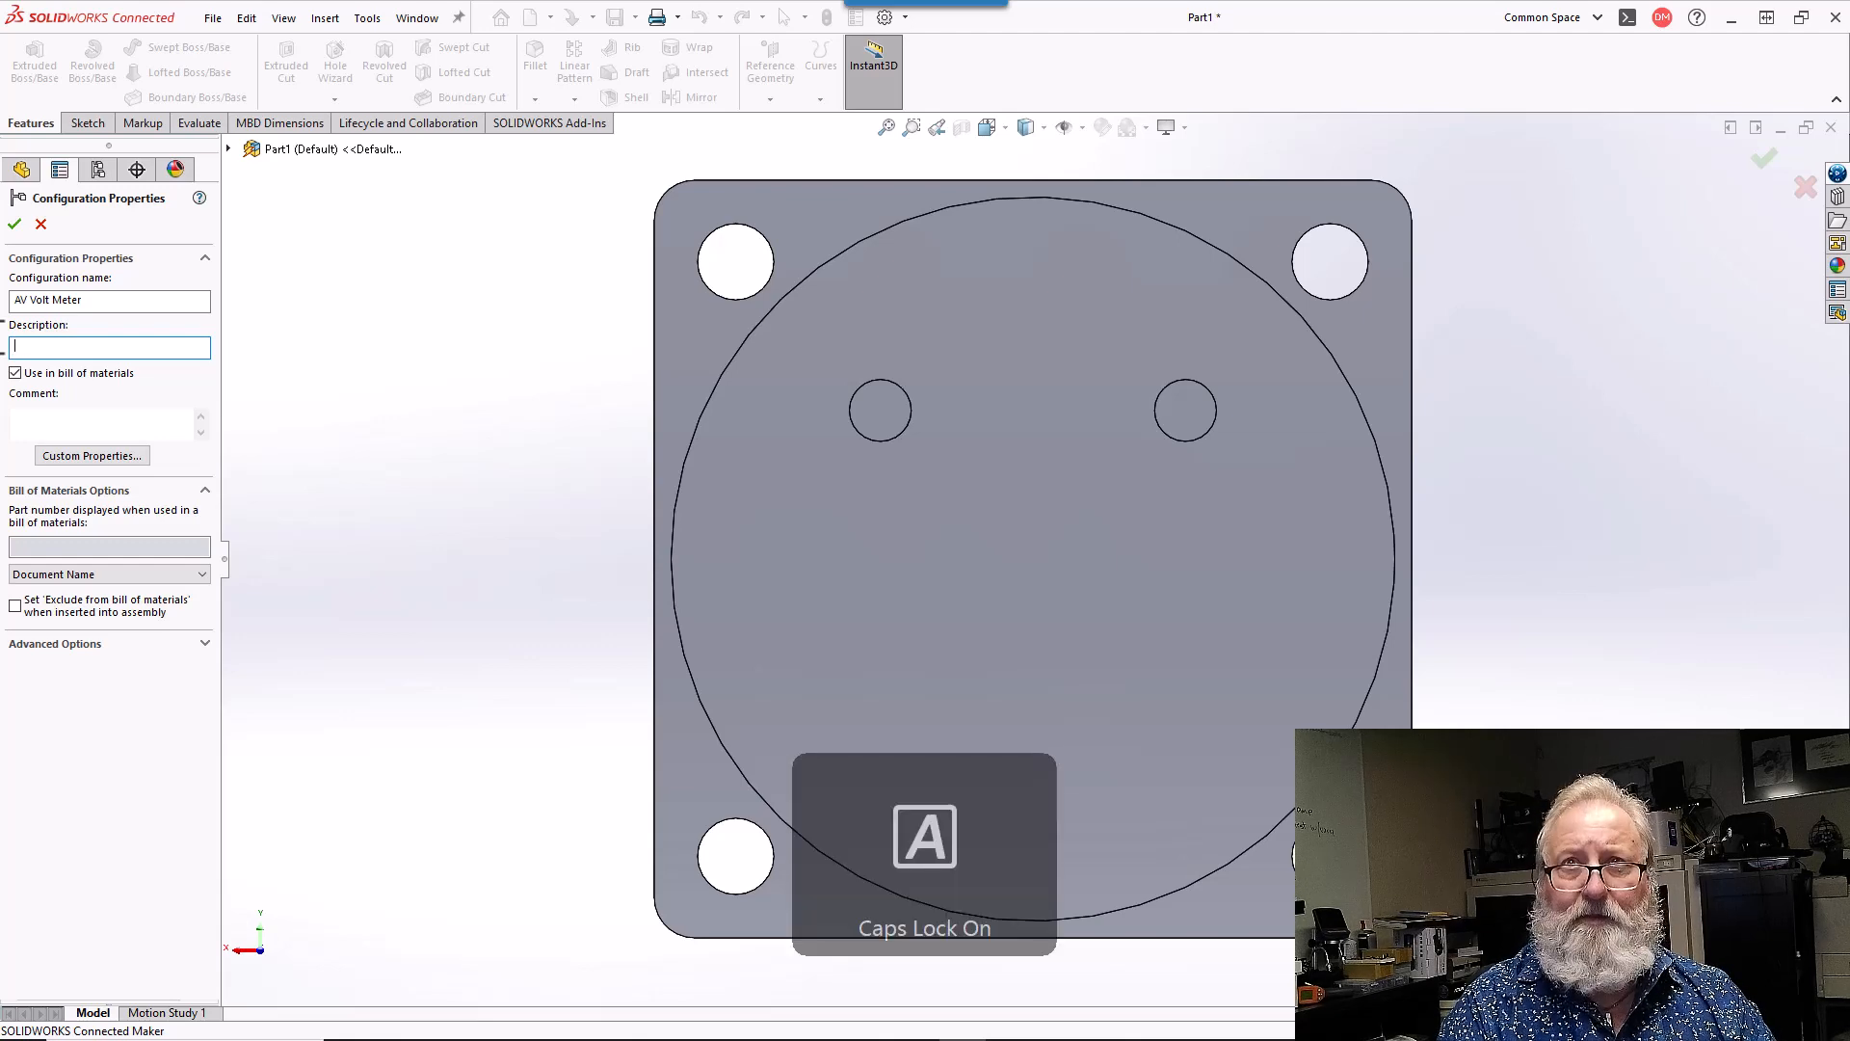
key("Caps_Lock")
type("M")
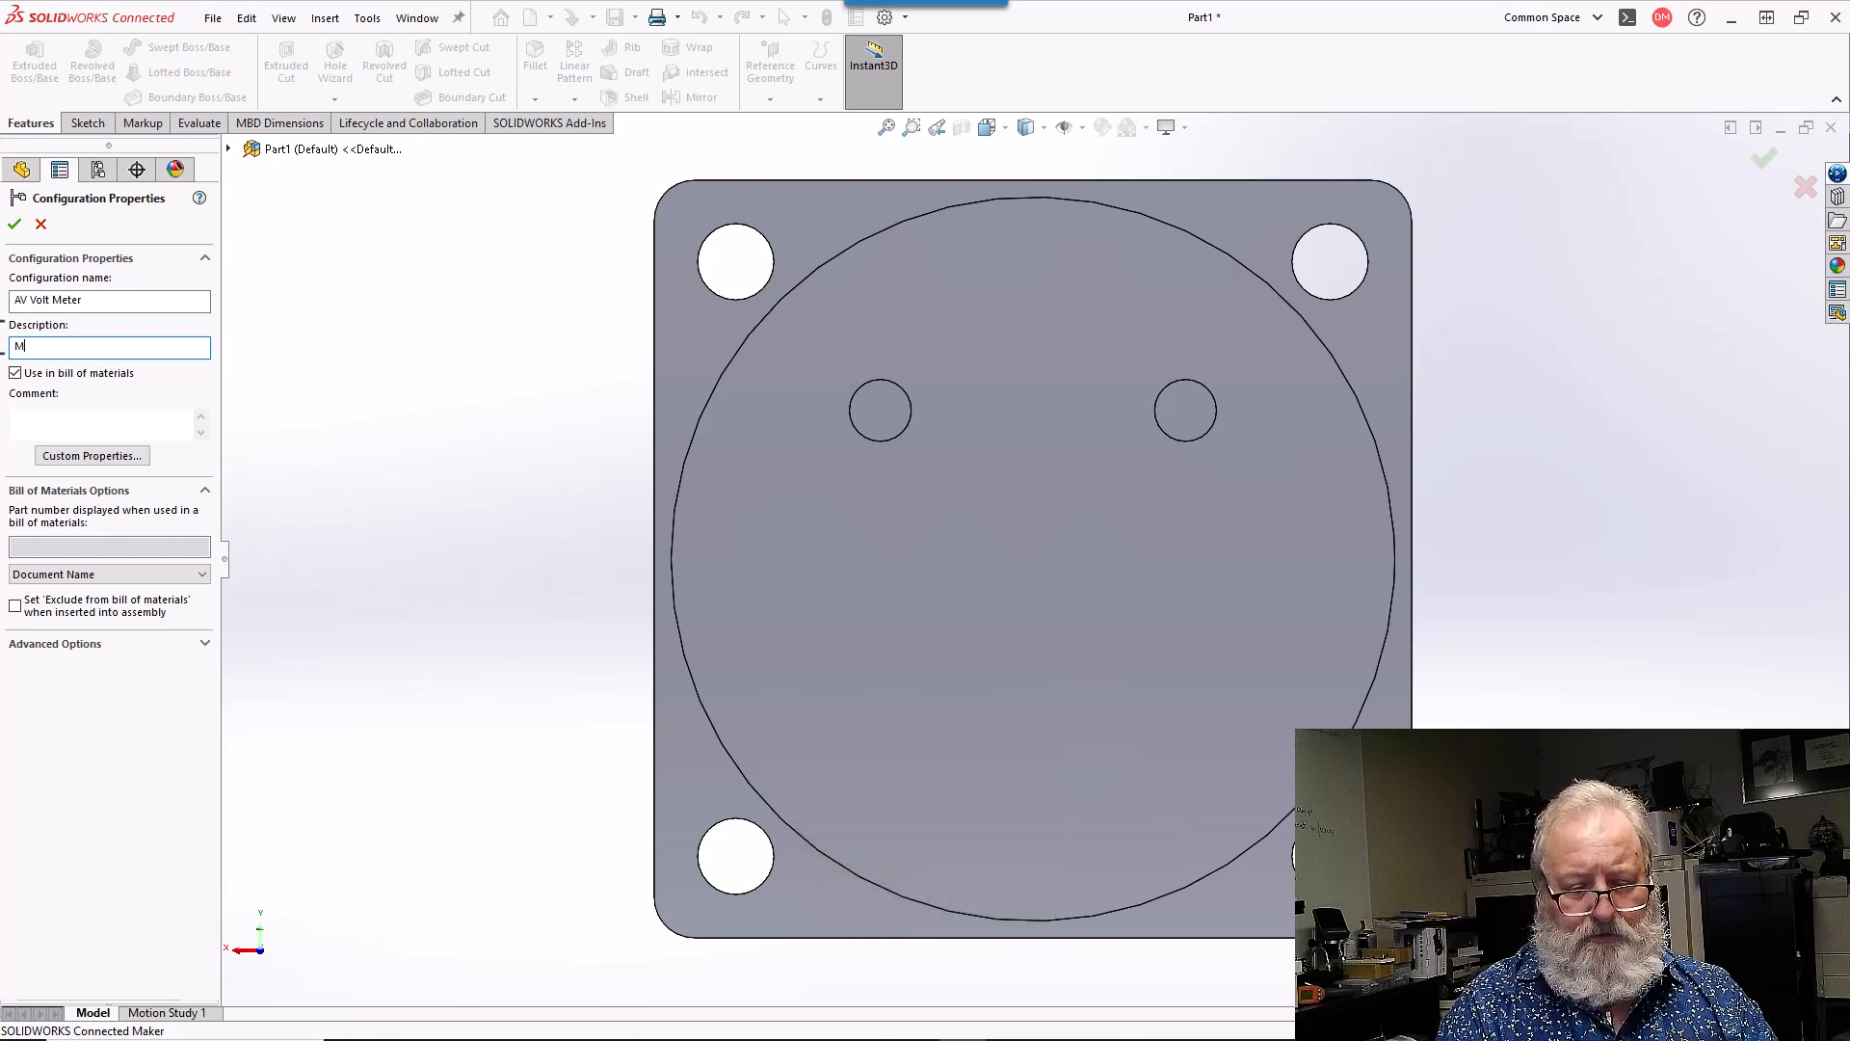
type("eter, Pan")
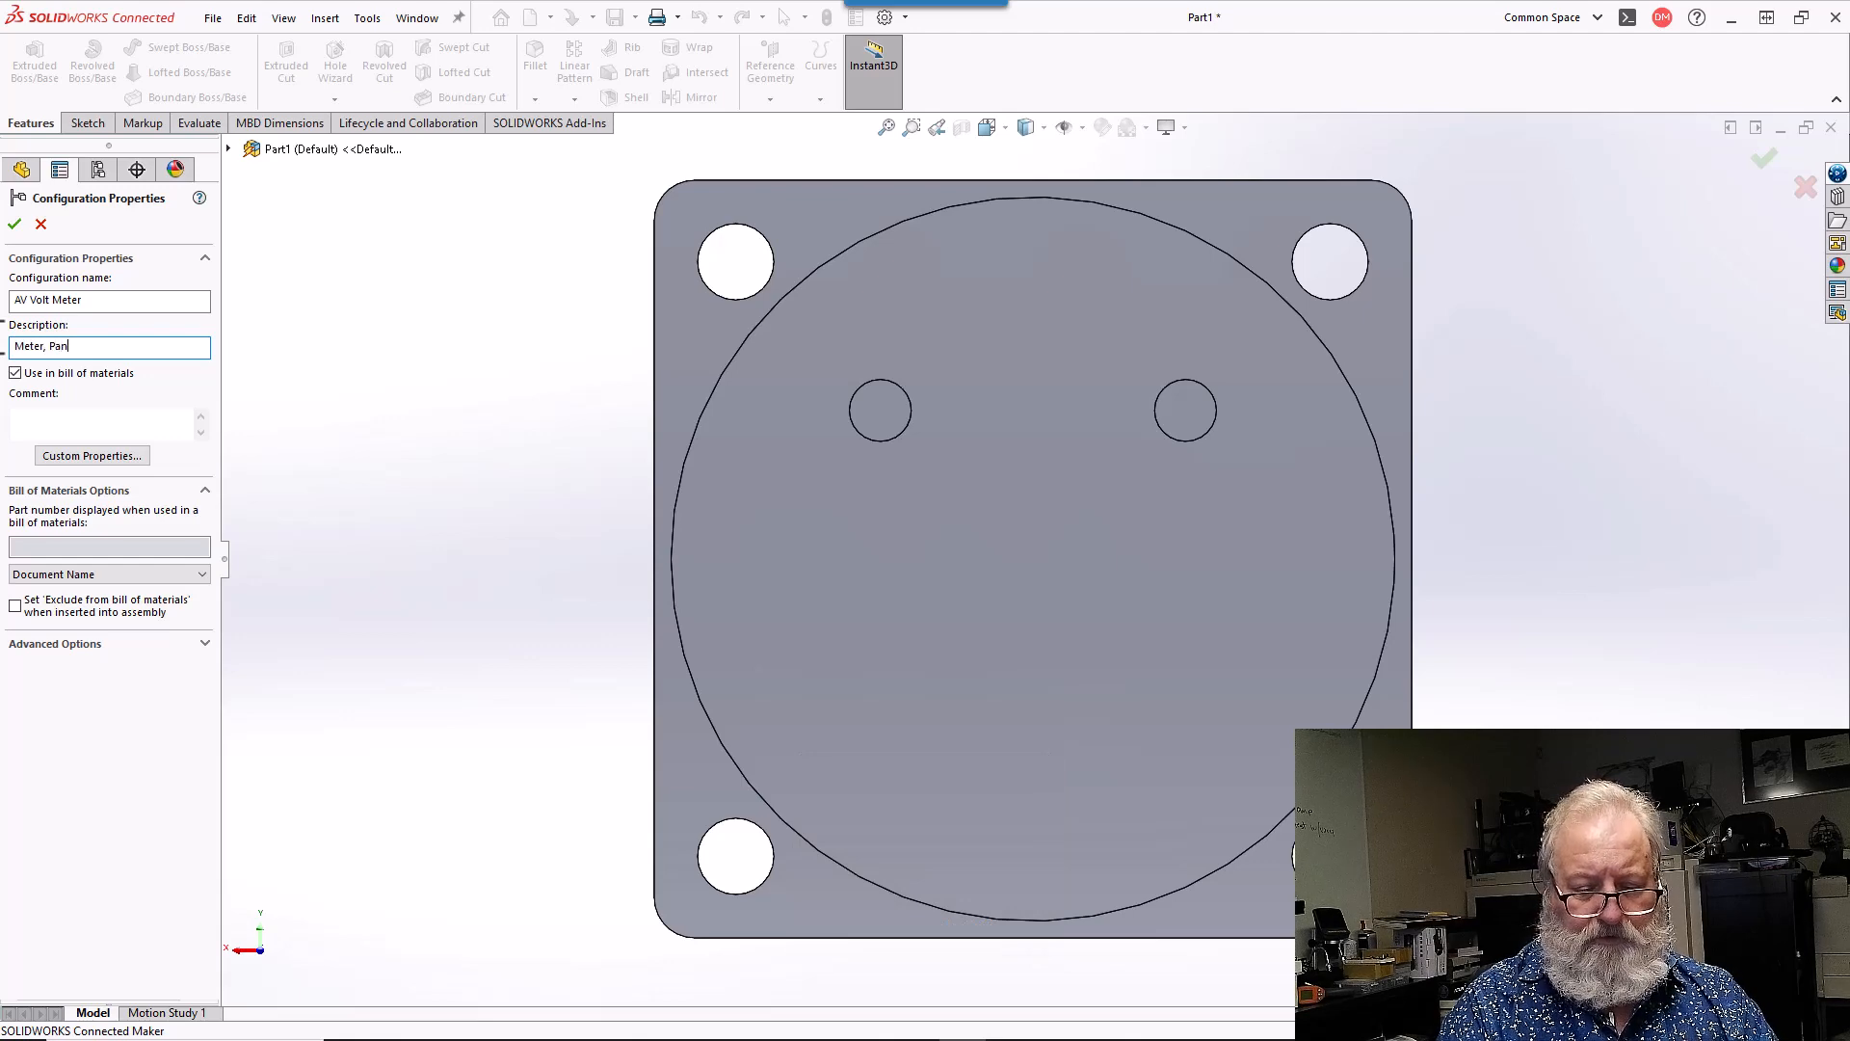
type("el mou")
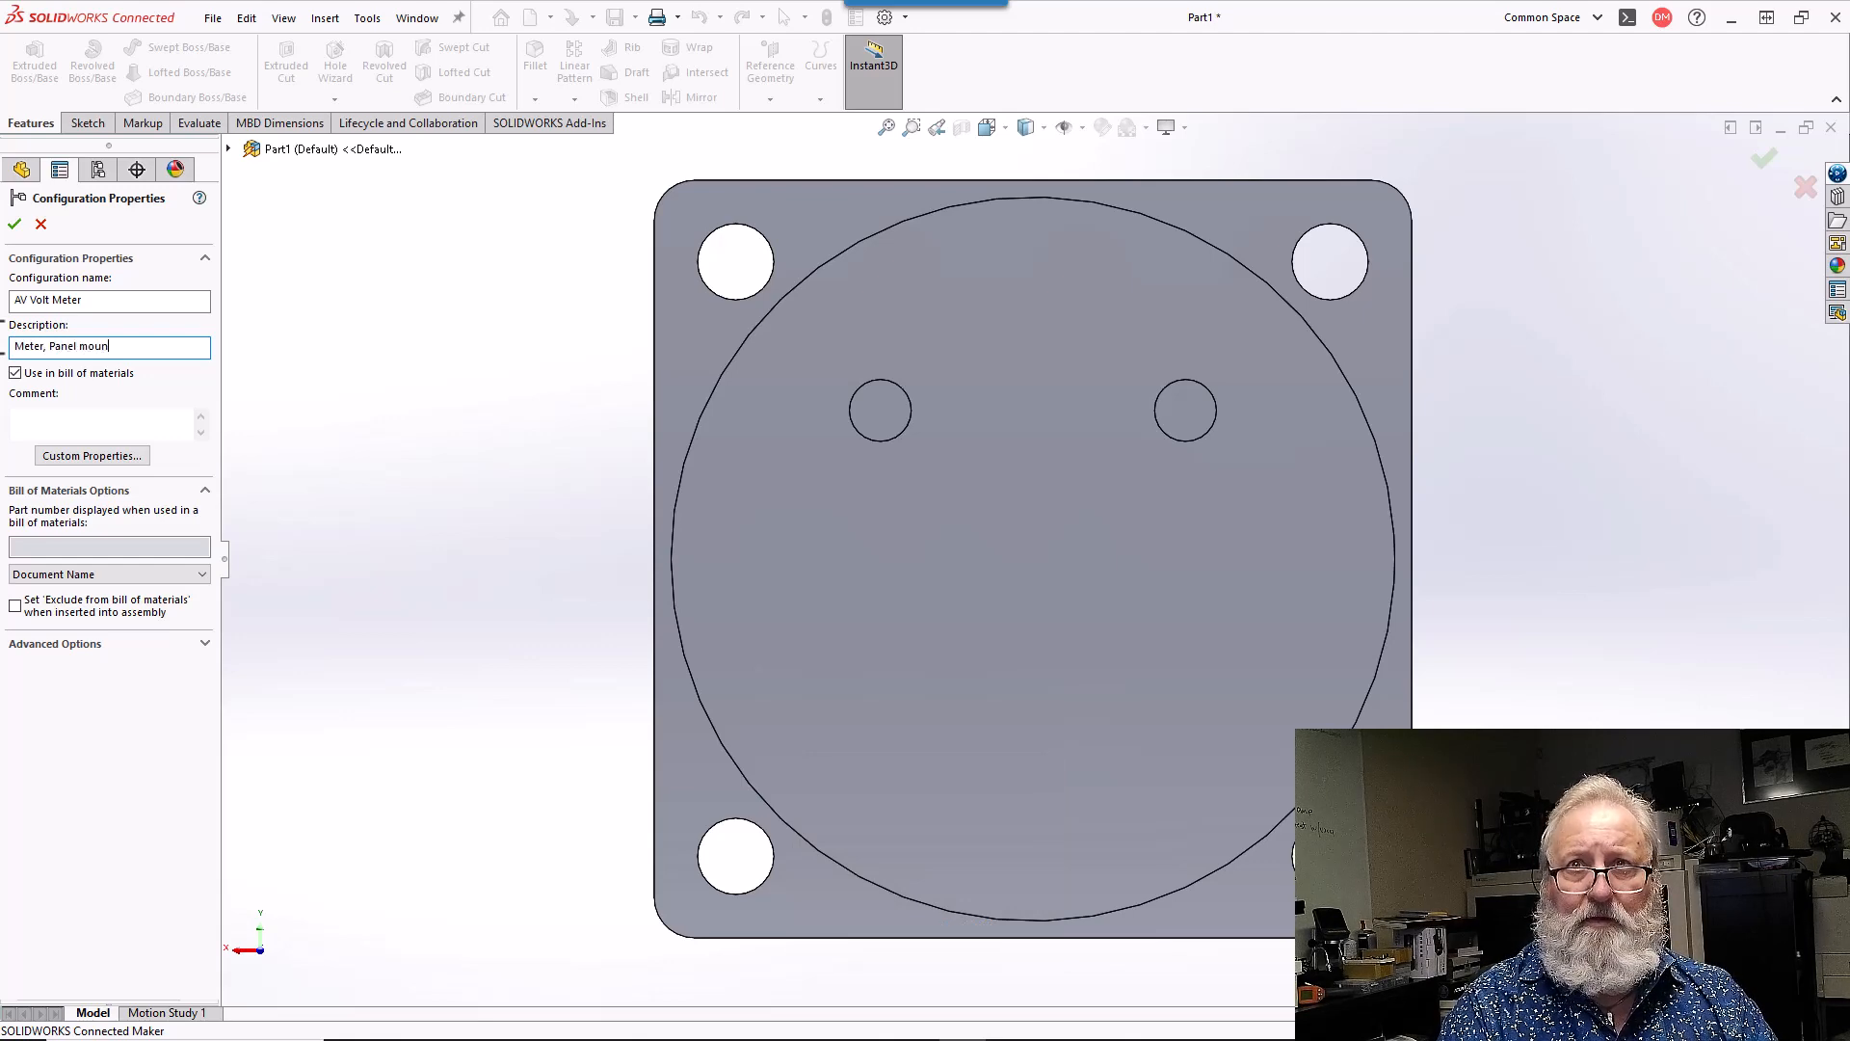
type("n")
key("BackSpace")
key("BackSpace")
key("BackSpace")
key("BackSpace")
key("Caps_Lock")
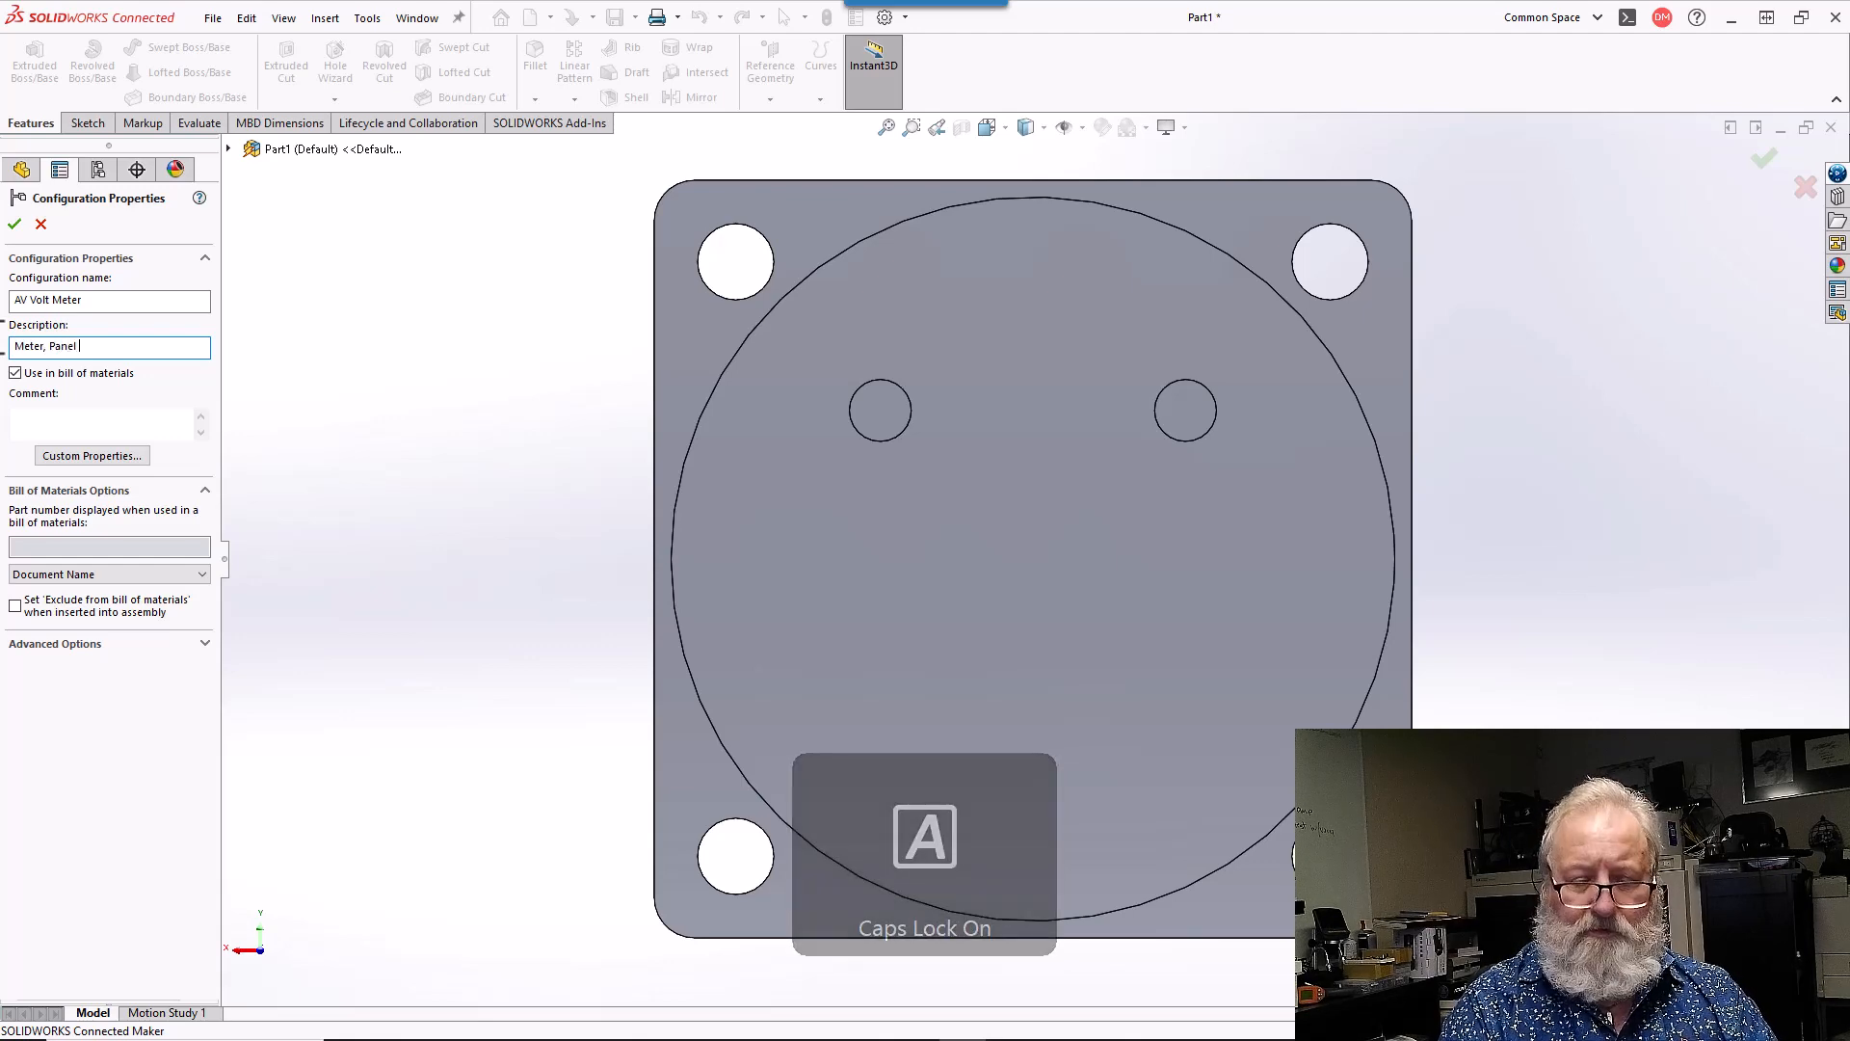
type("MOU")
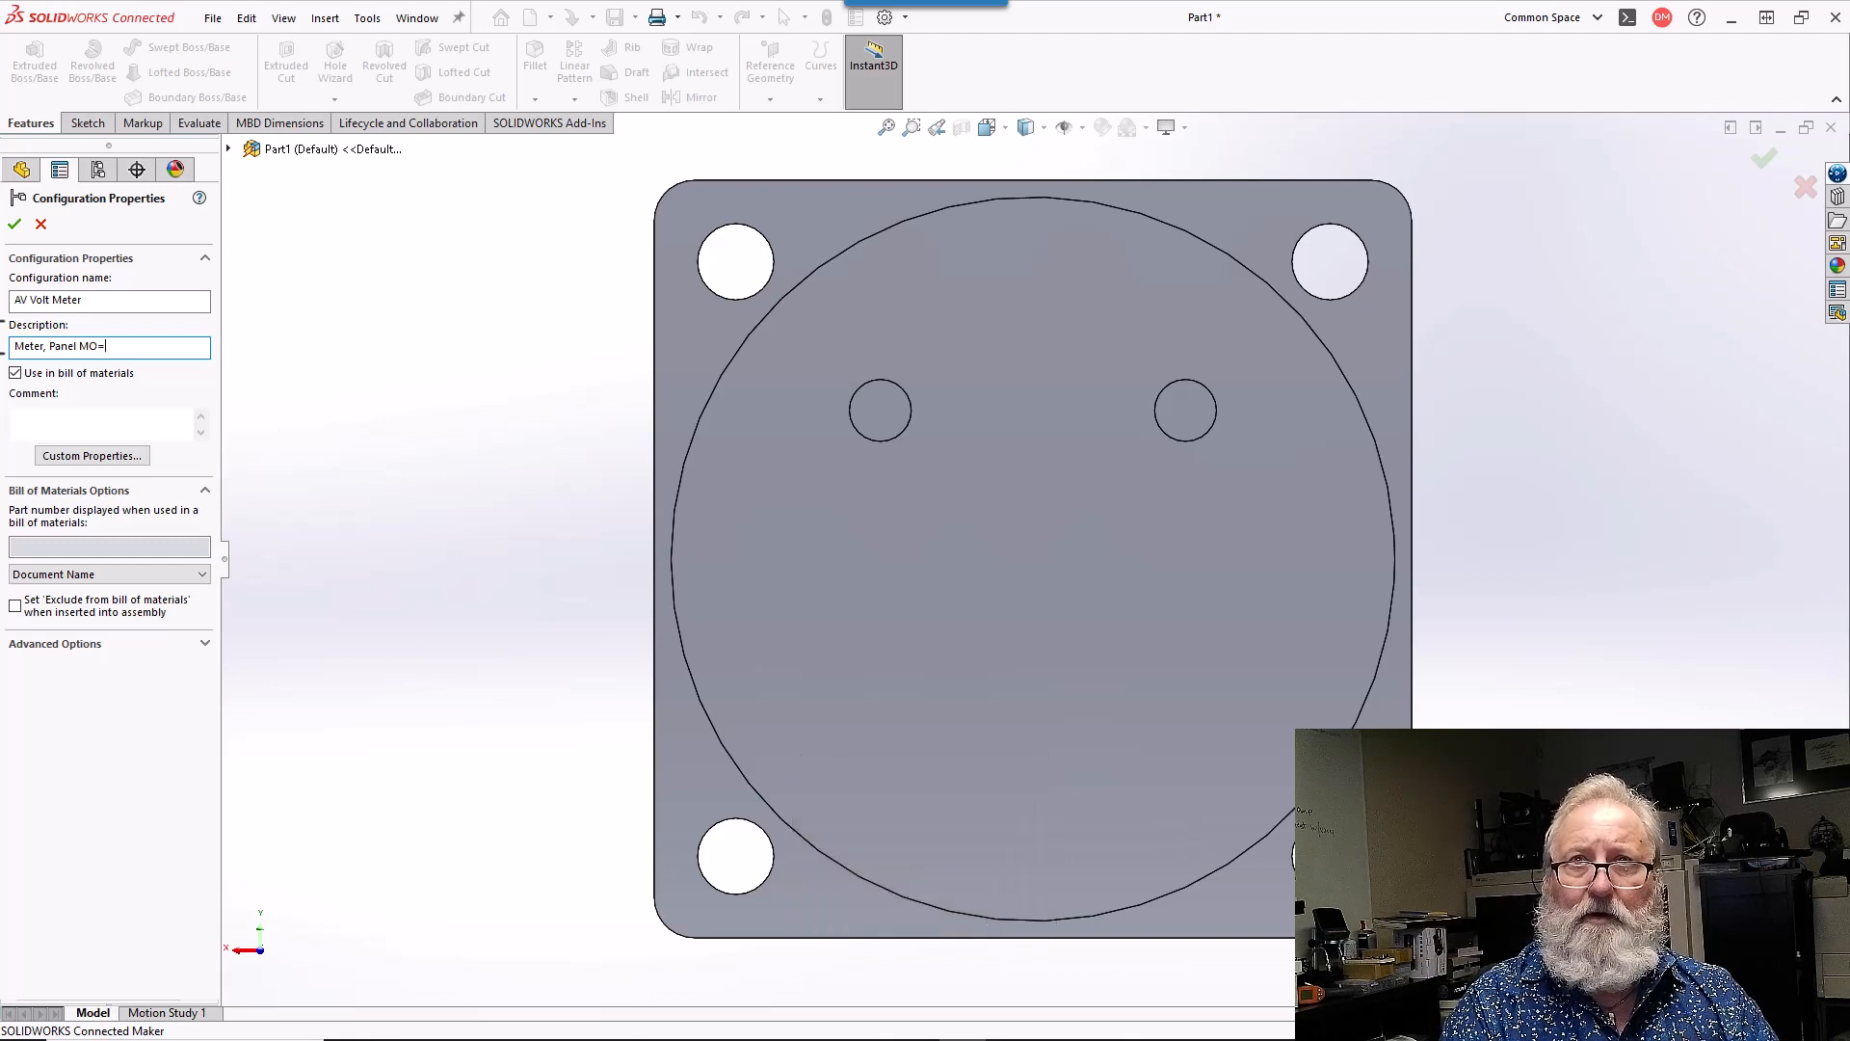
key("BackSpace")
key("BackSpace")
key("BackSpace")
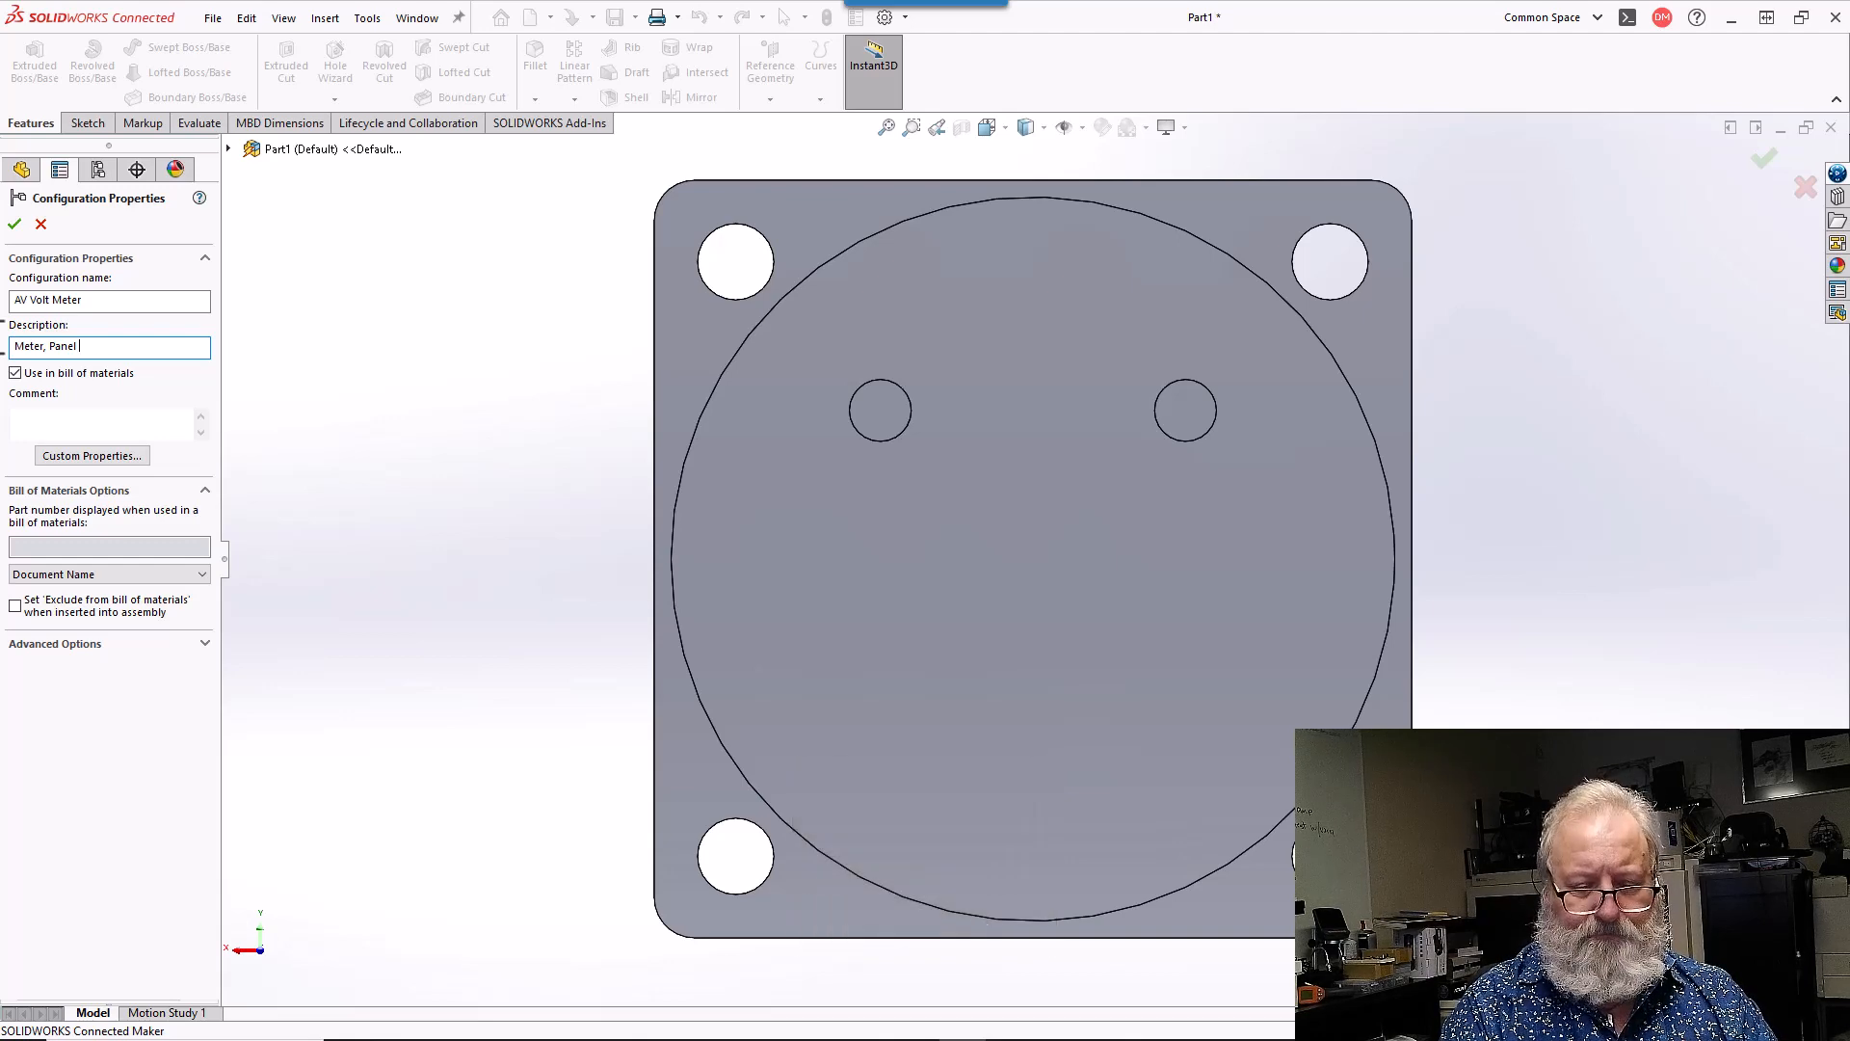
type("mOUNT")
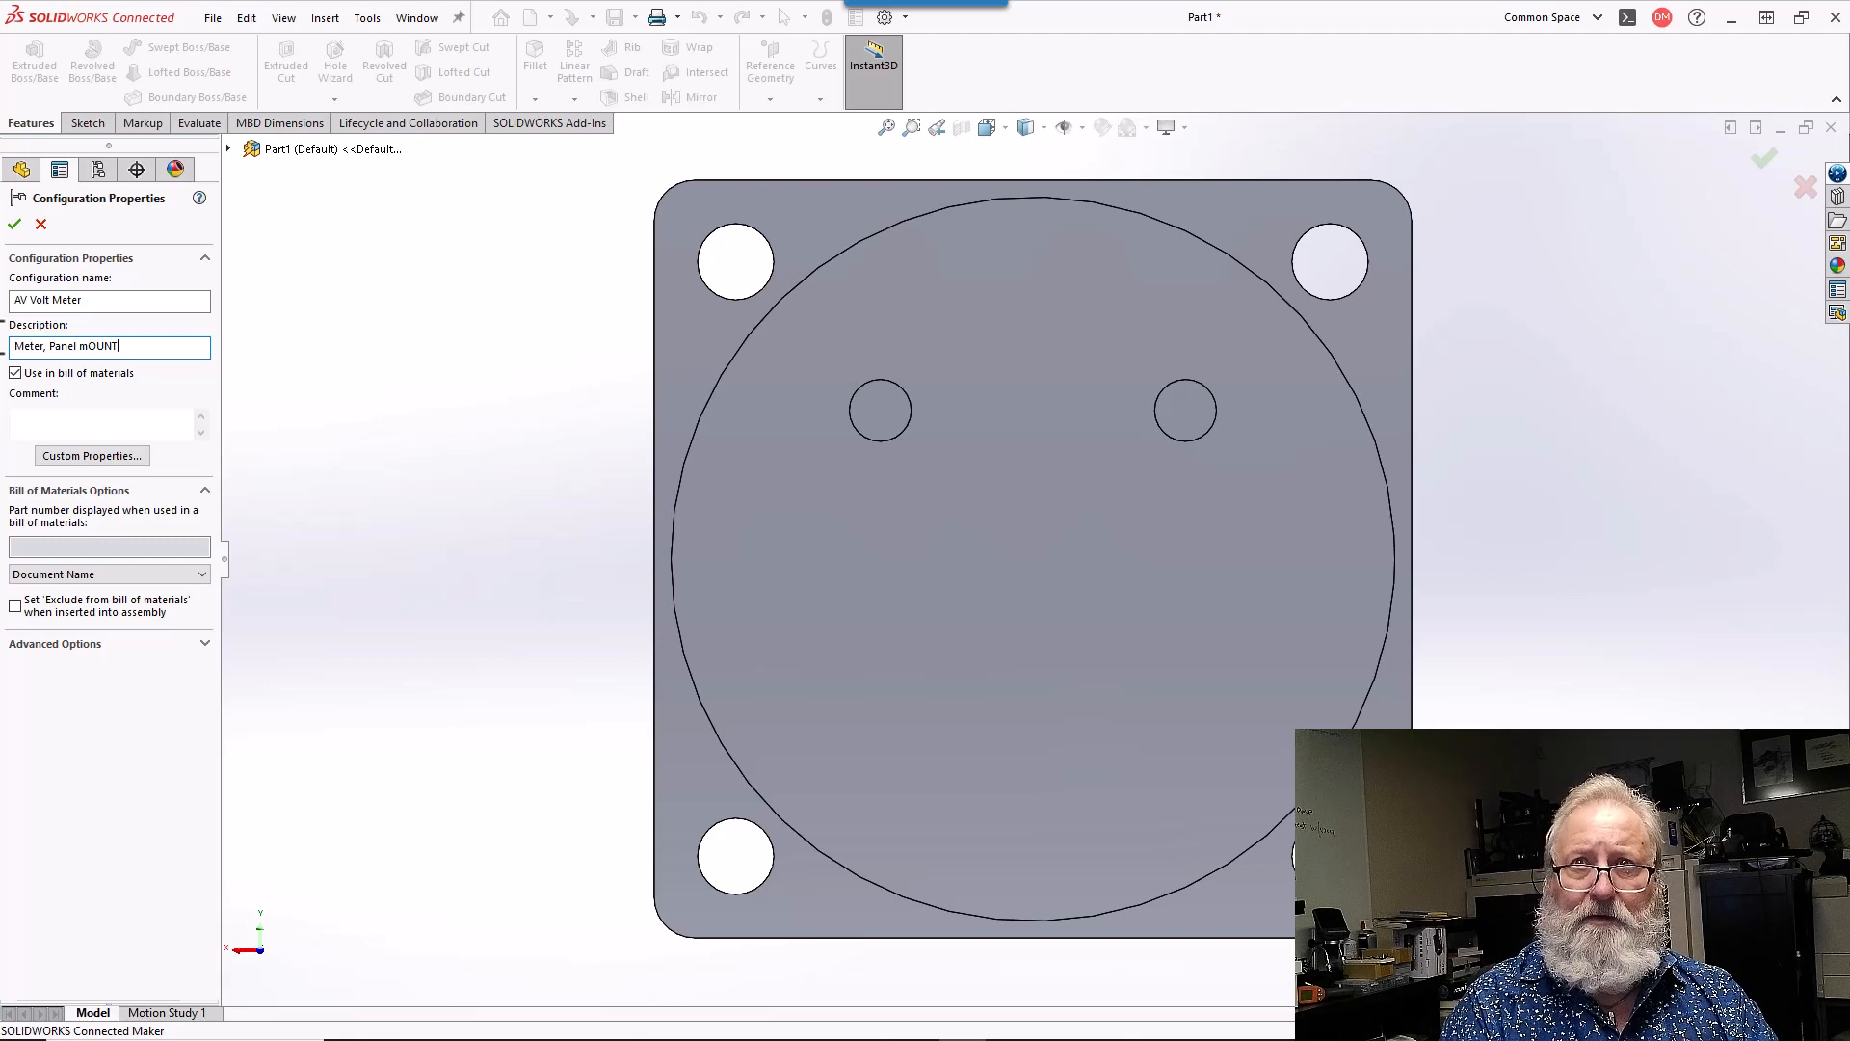
key("BackSpace")
key("BackSpace")
key("BackSpace")
key("BackSpace")
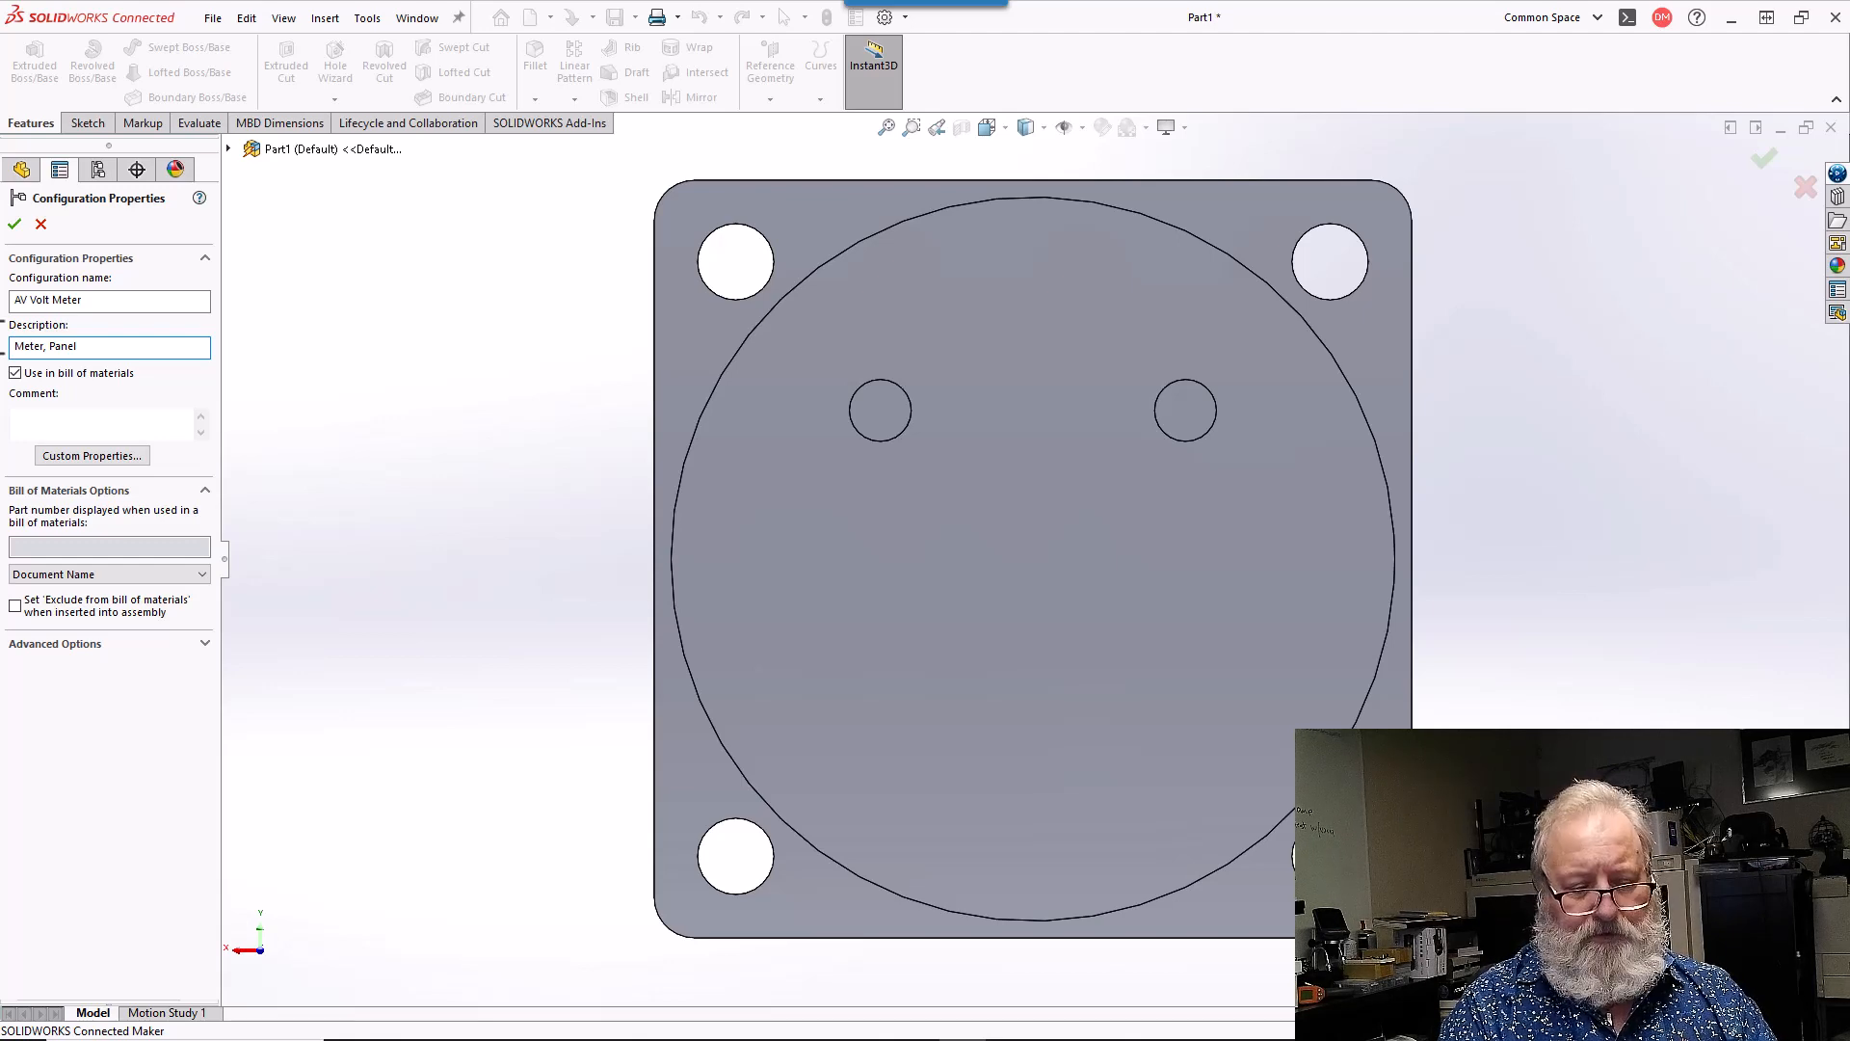
key("Caps_Lock")
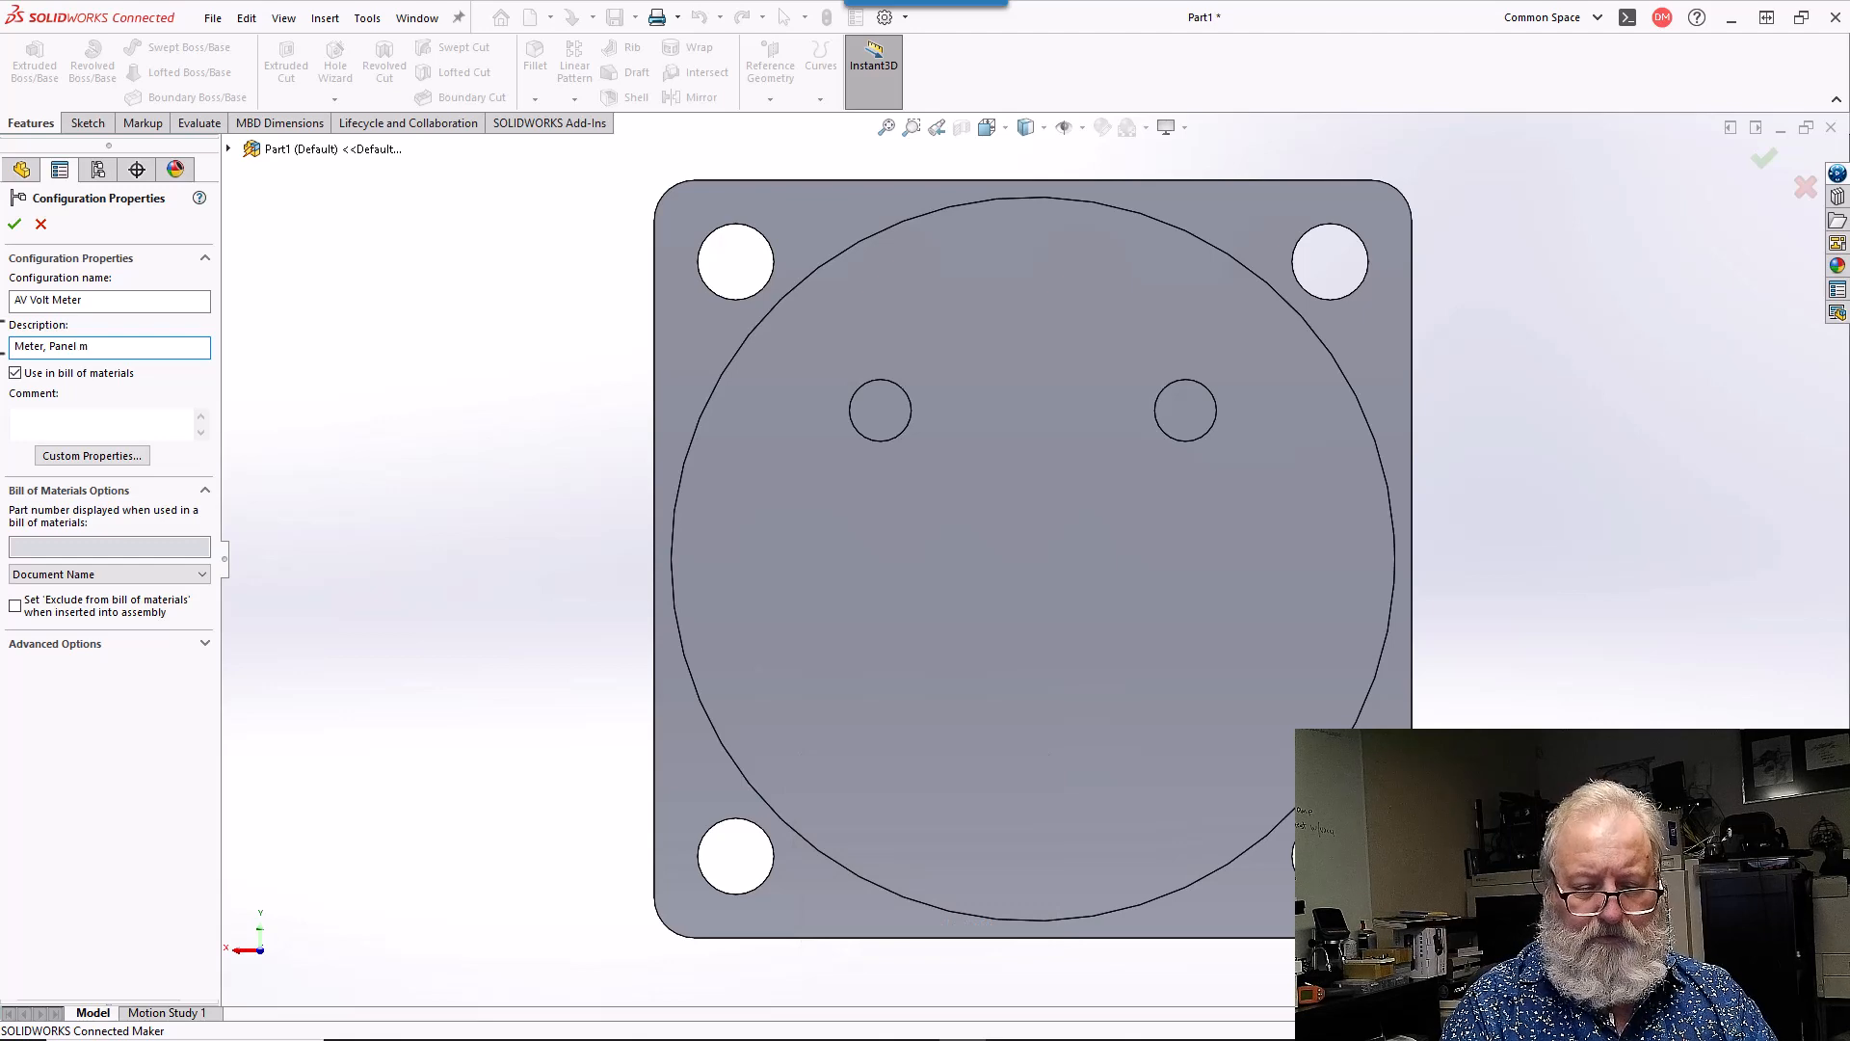
type("Mount,")
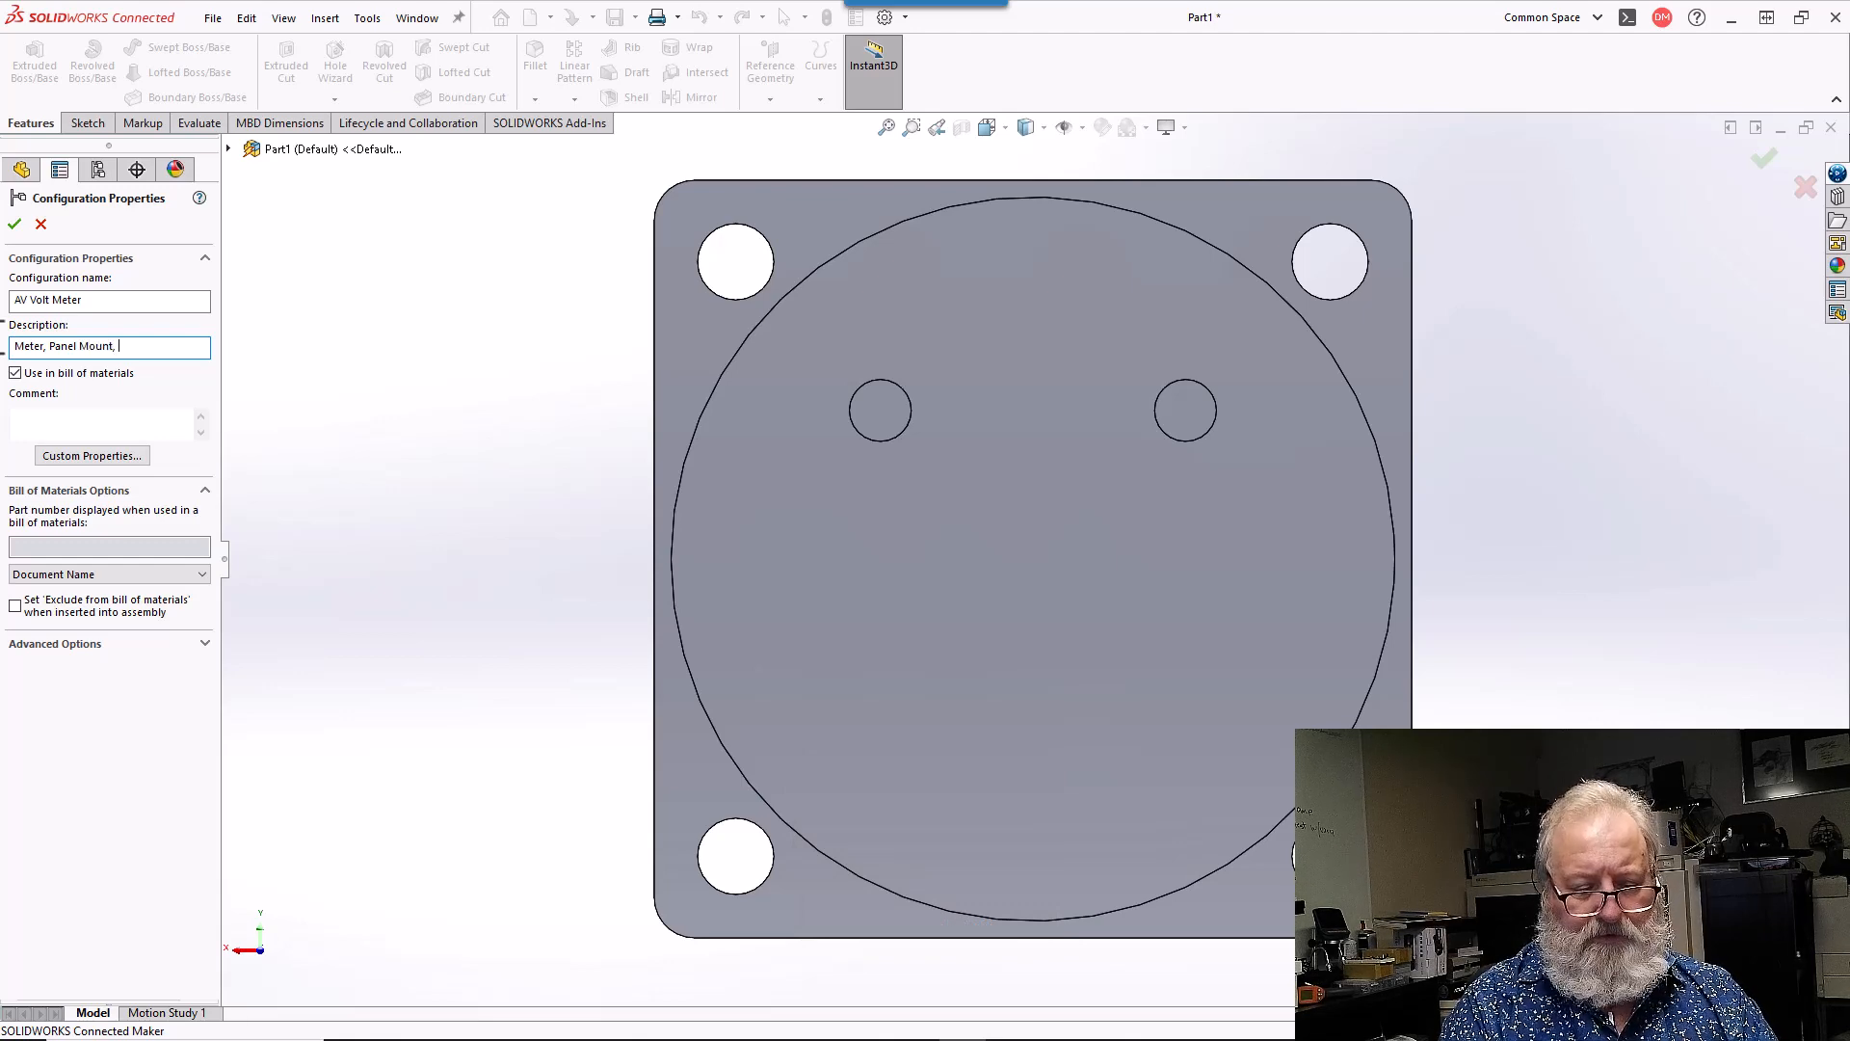
- Extend the configuration description with the meter range and accuracy class, "0-300VAC, Class 2.5"
type("AC")
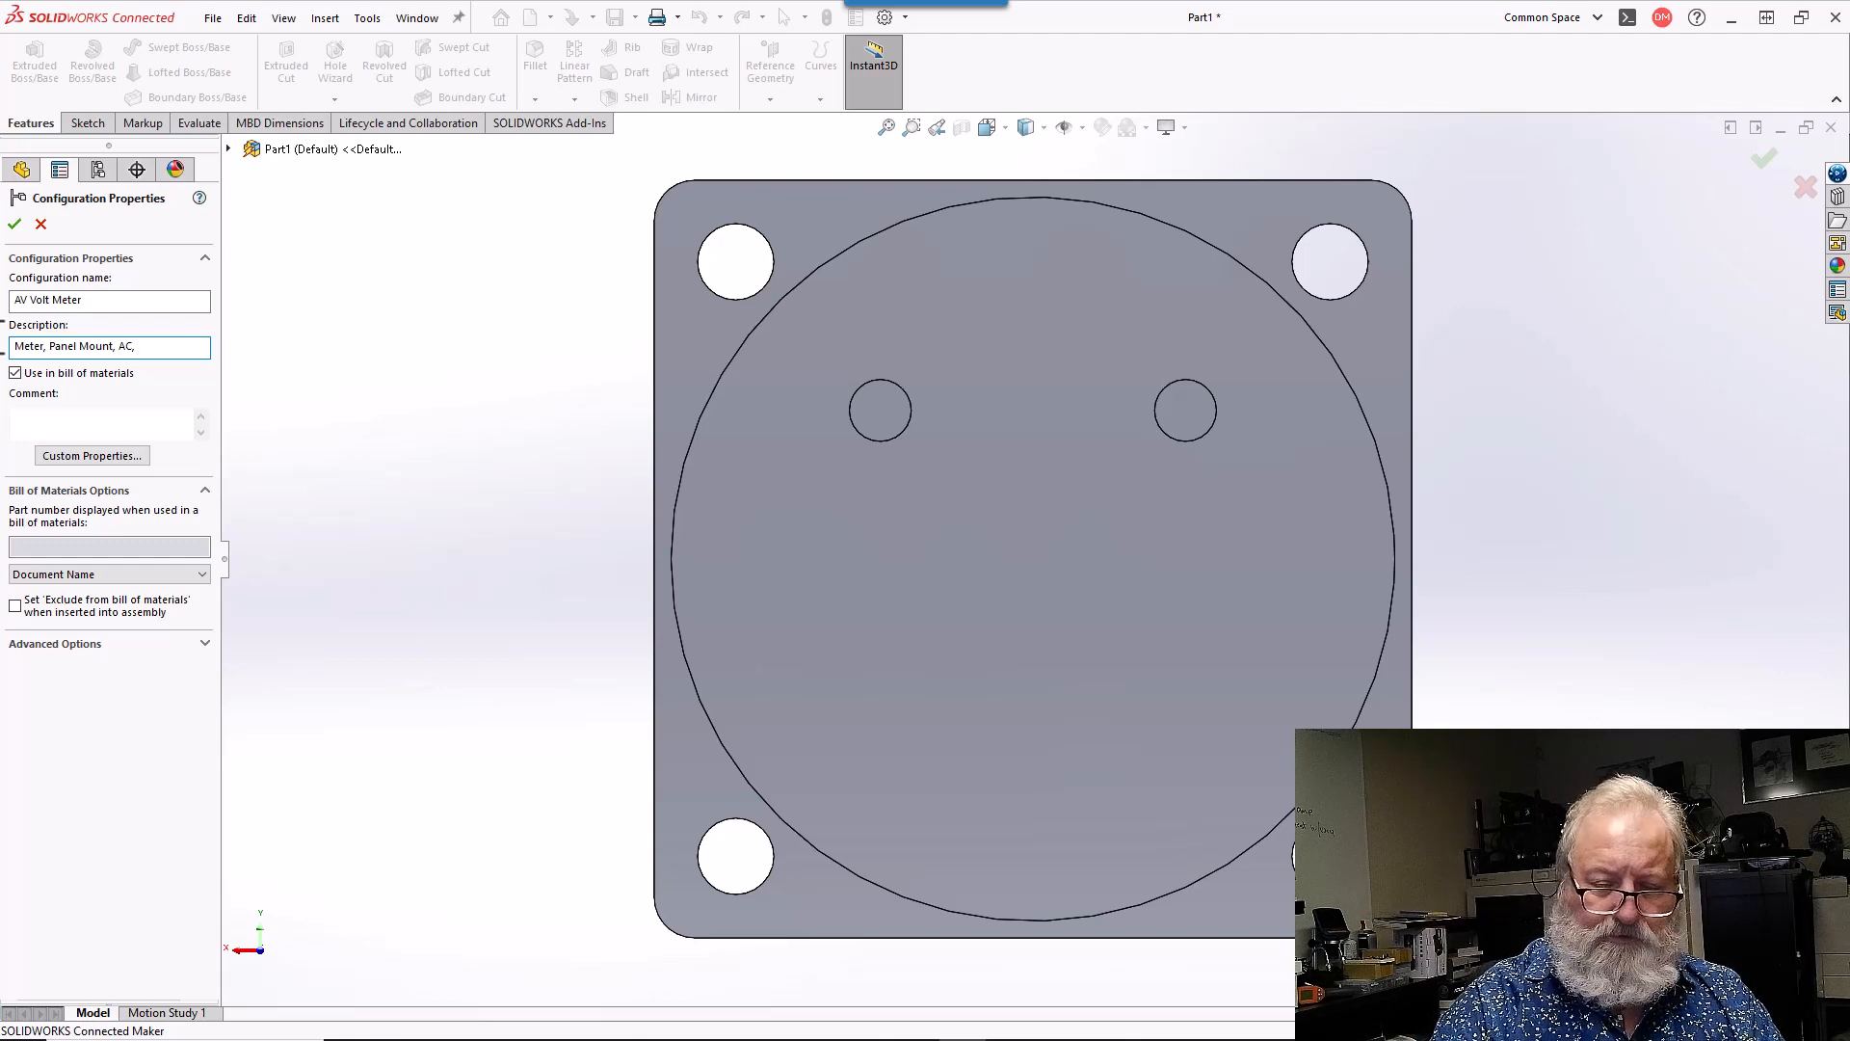
type(", 0")
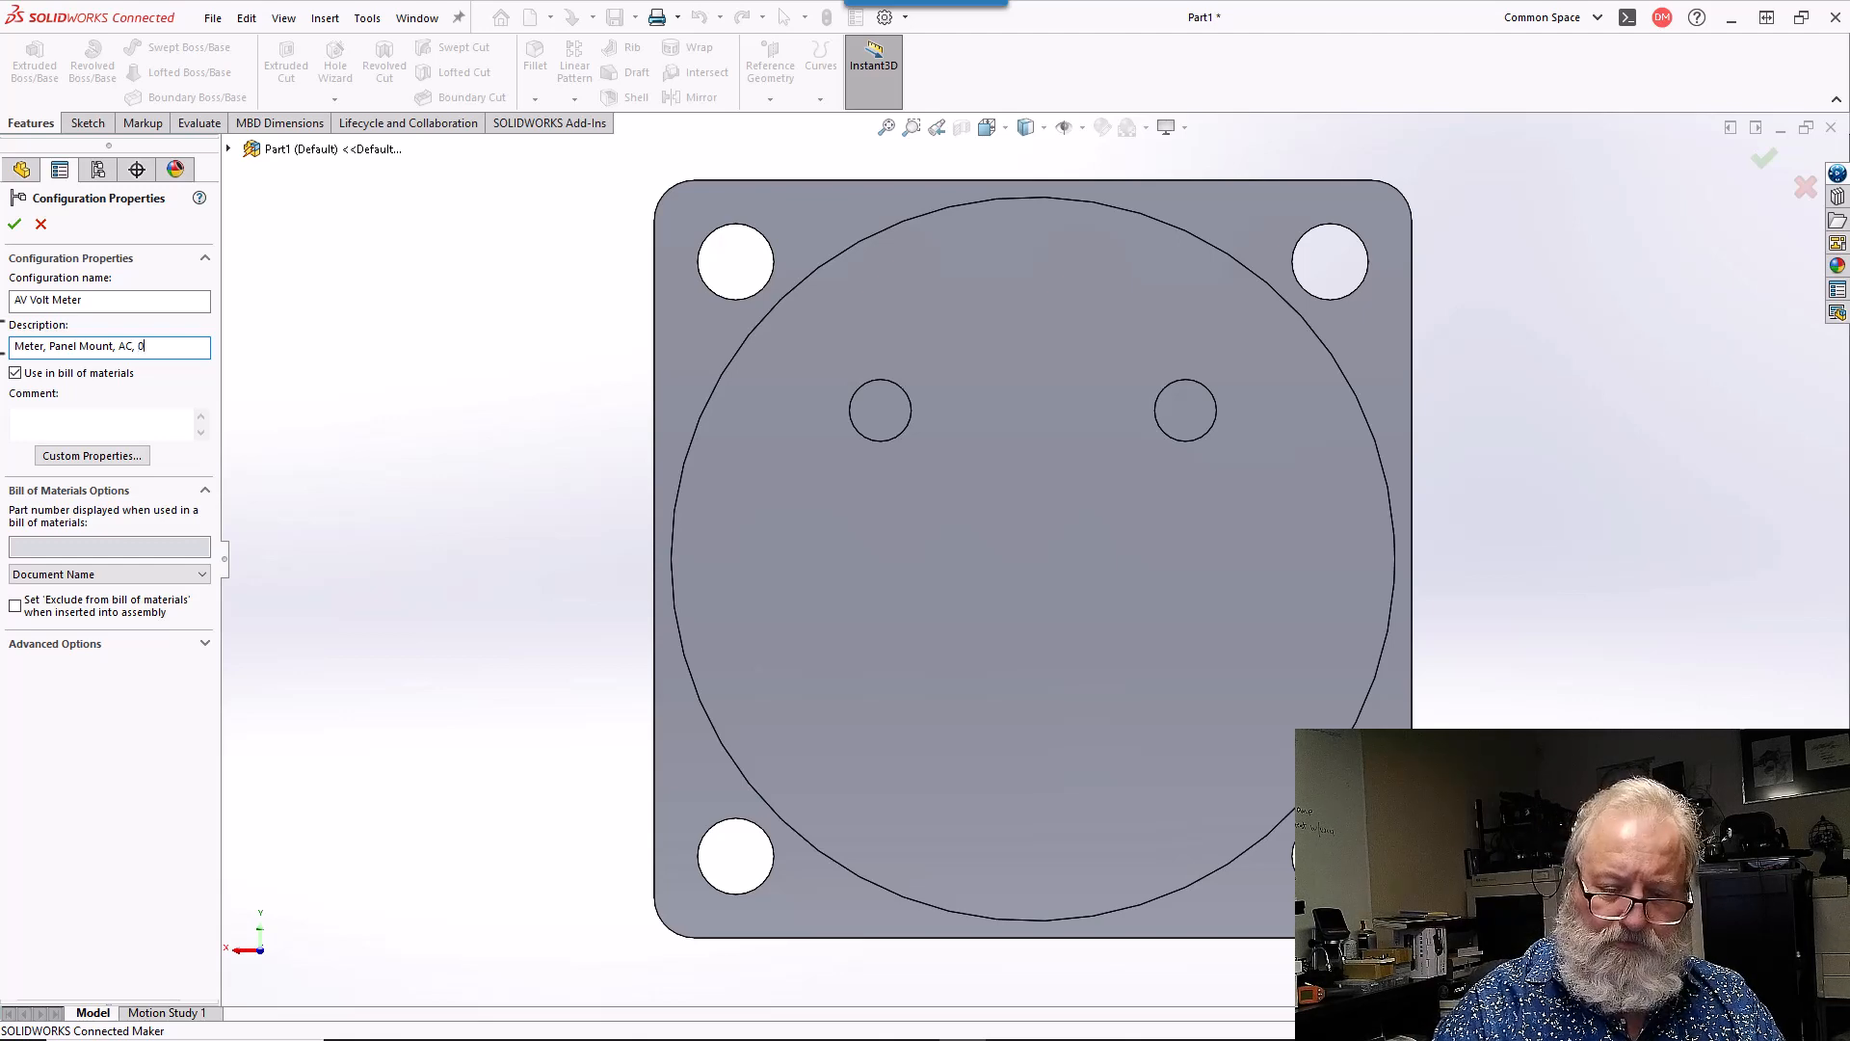
type("-300")
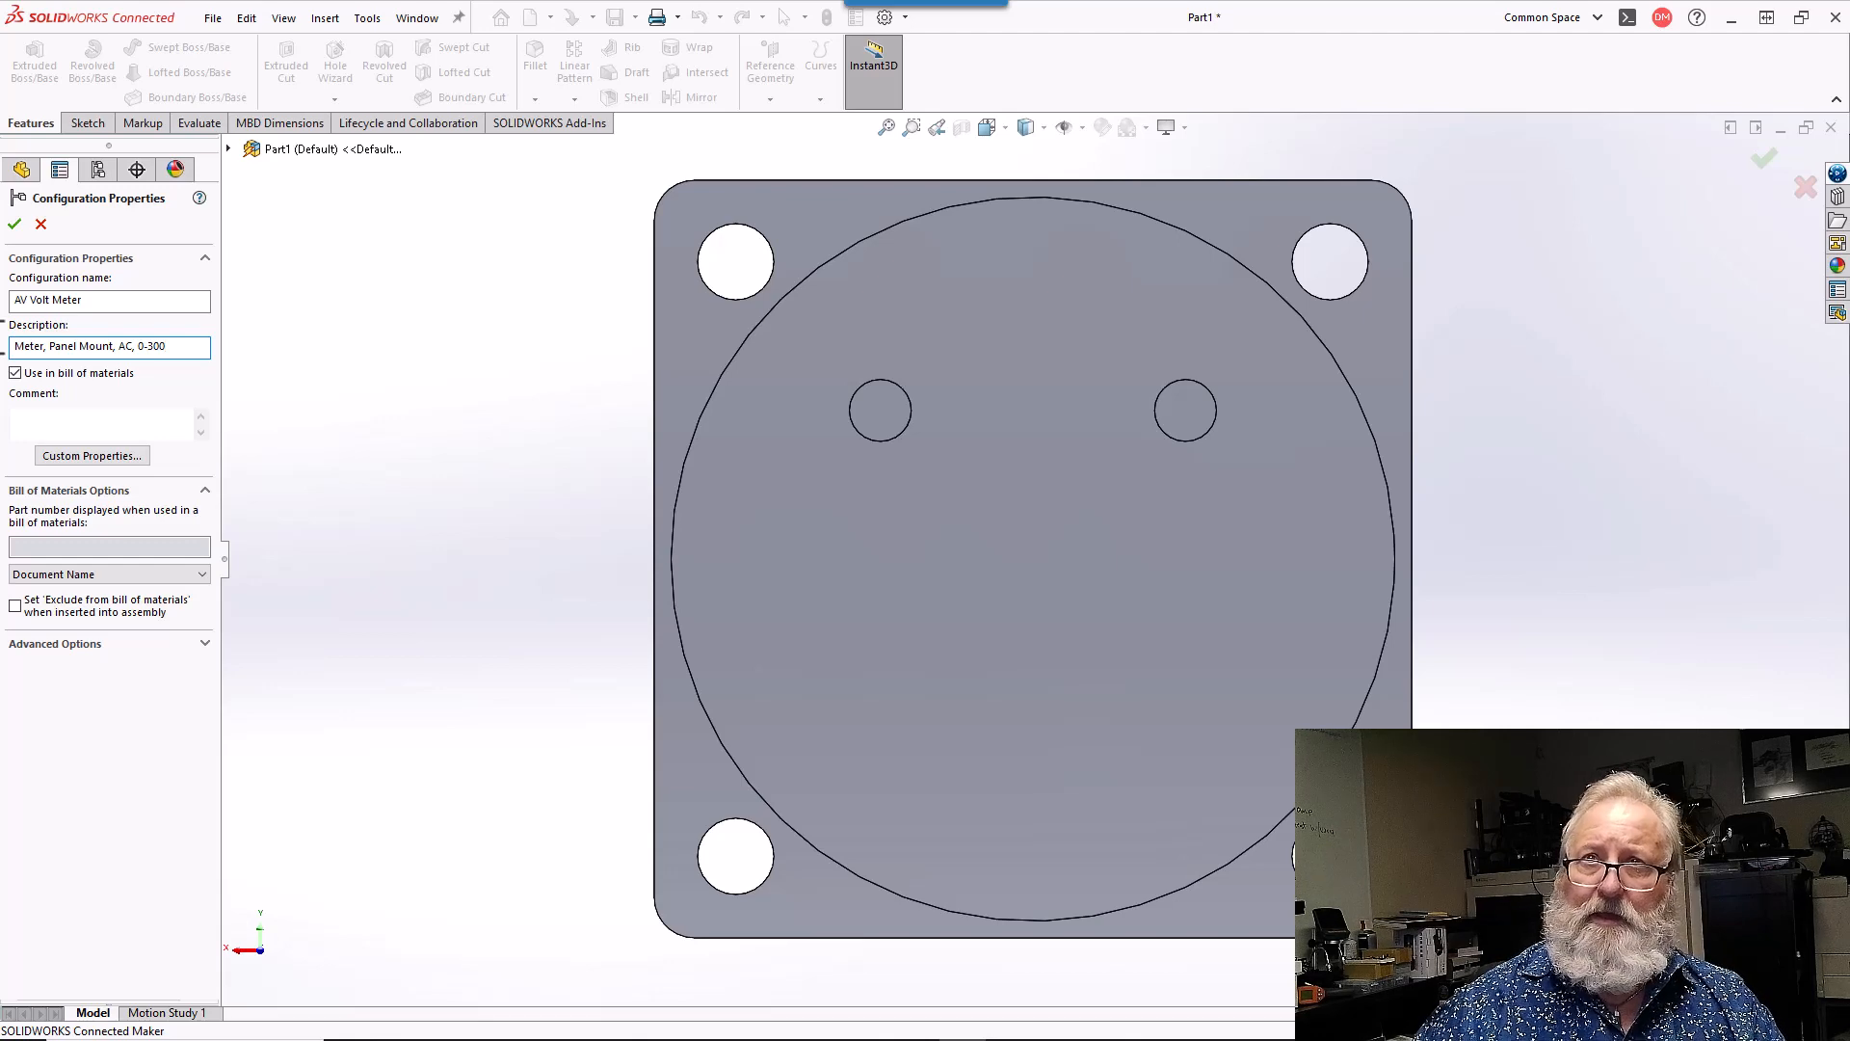
left_click(121, 345)
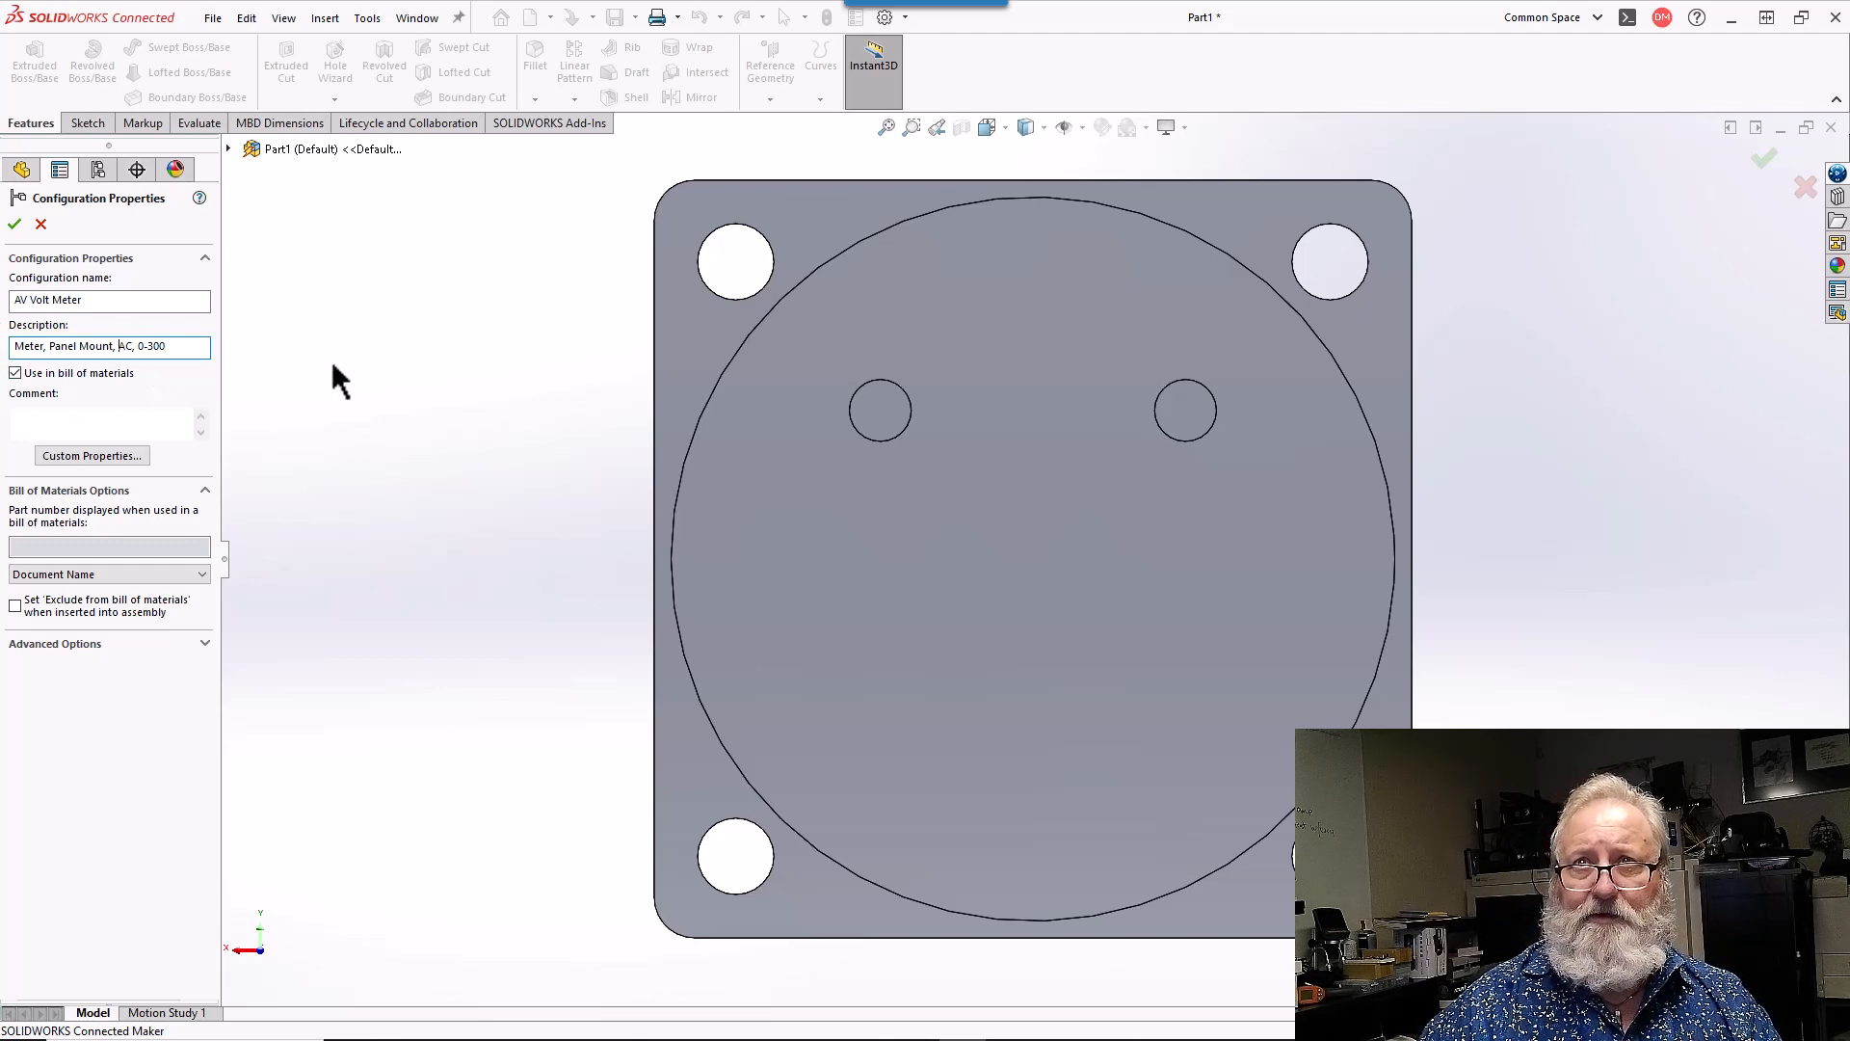
key("Delete")
key("Delete")
key("Delete")
key("Delete")
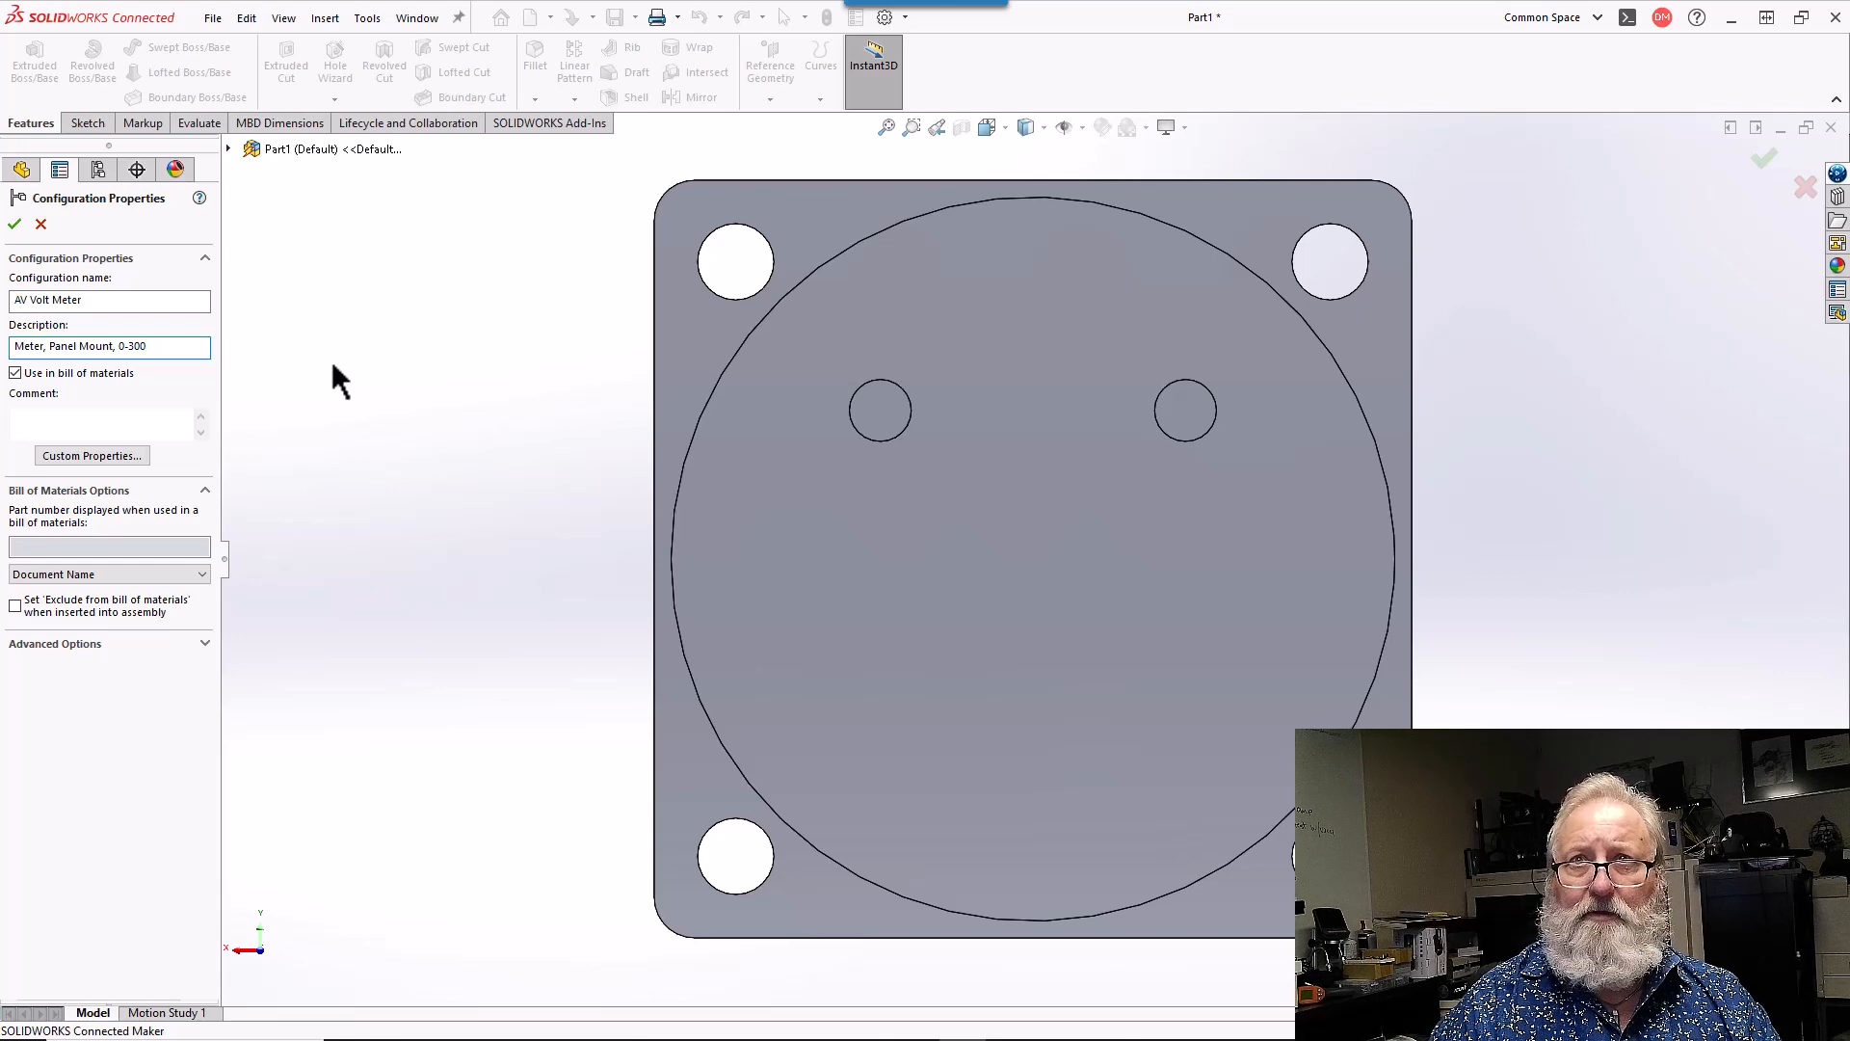
type("VAC, c")
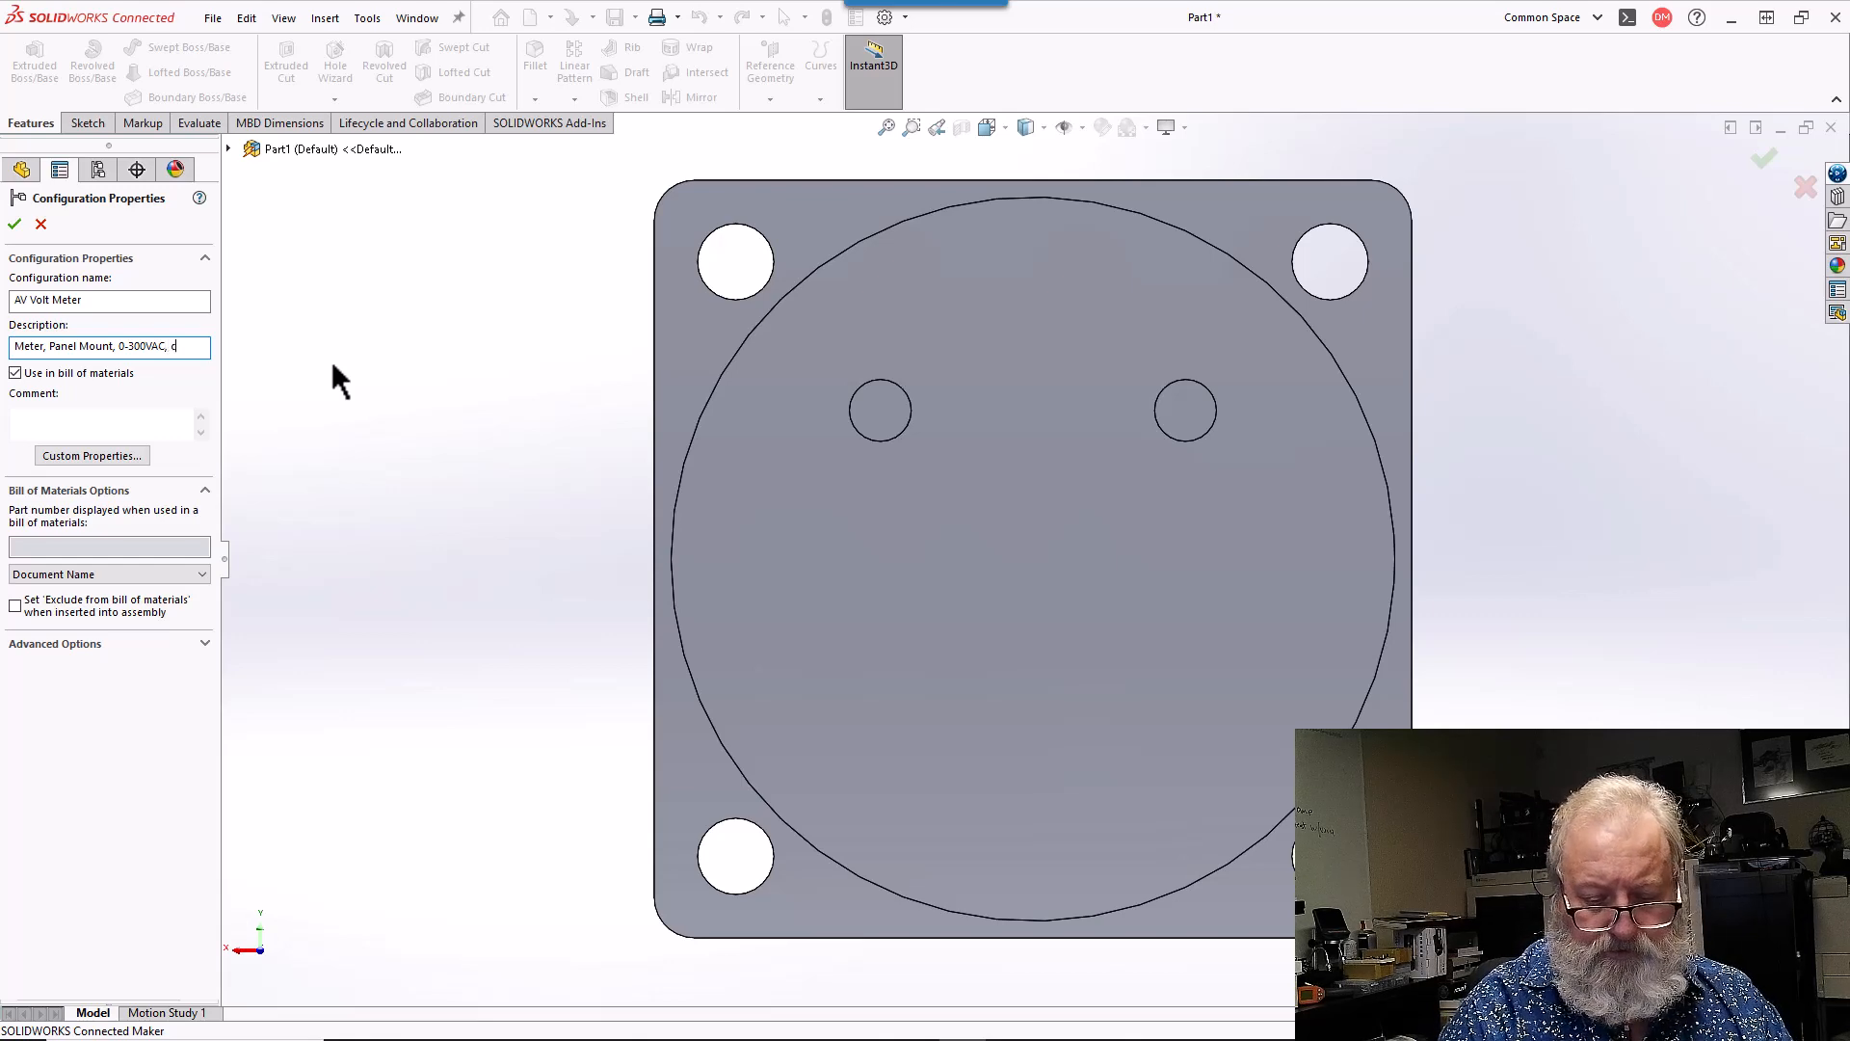
type("lass ")
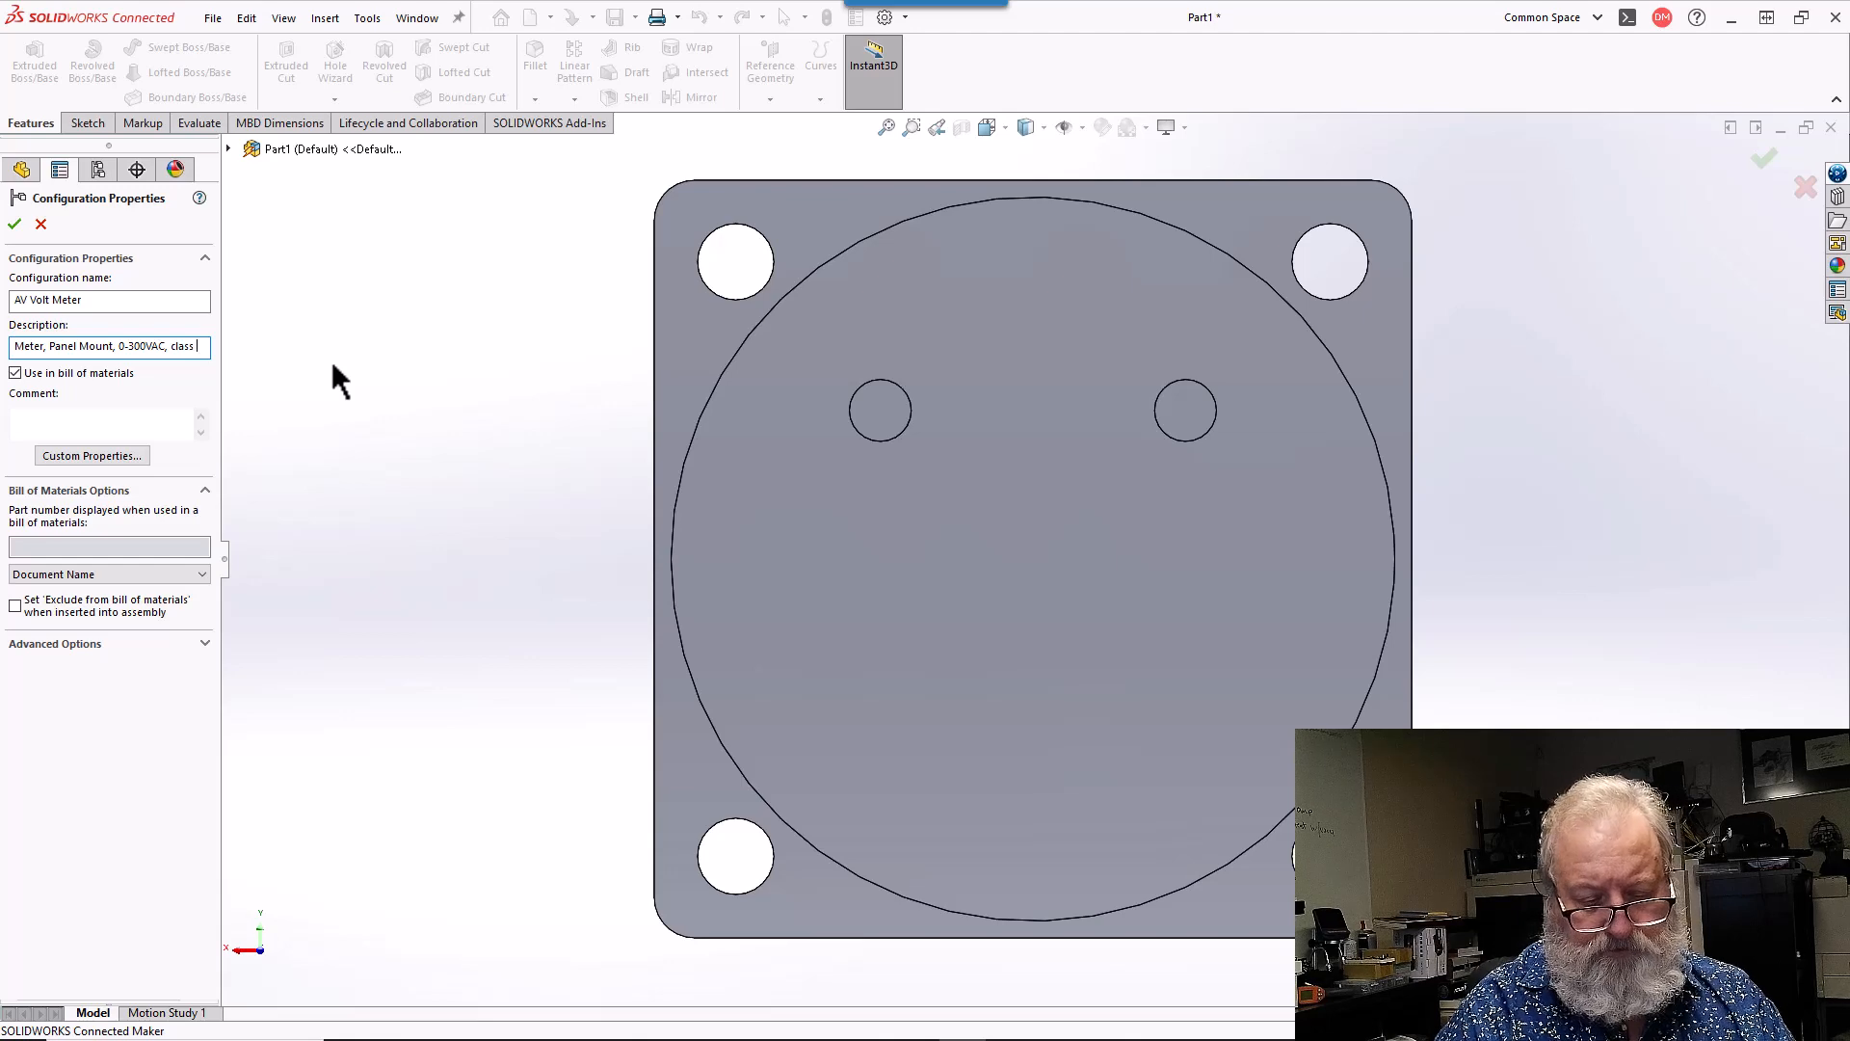
type("2.5")
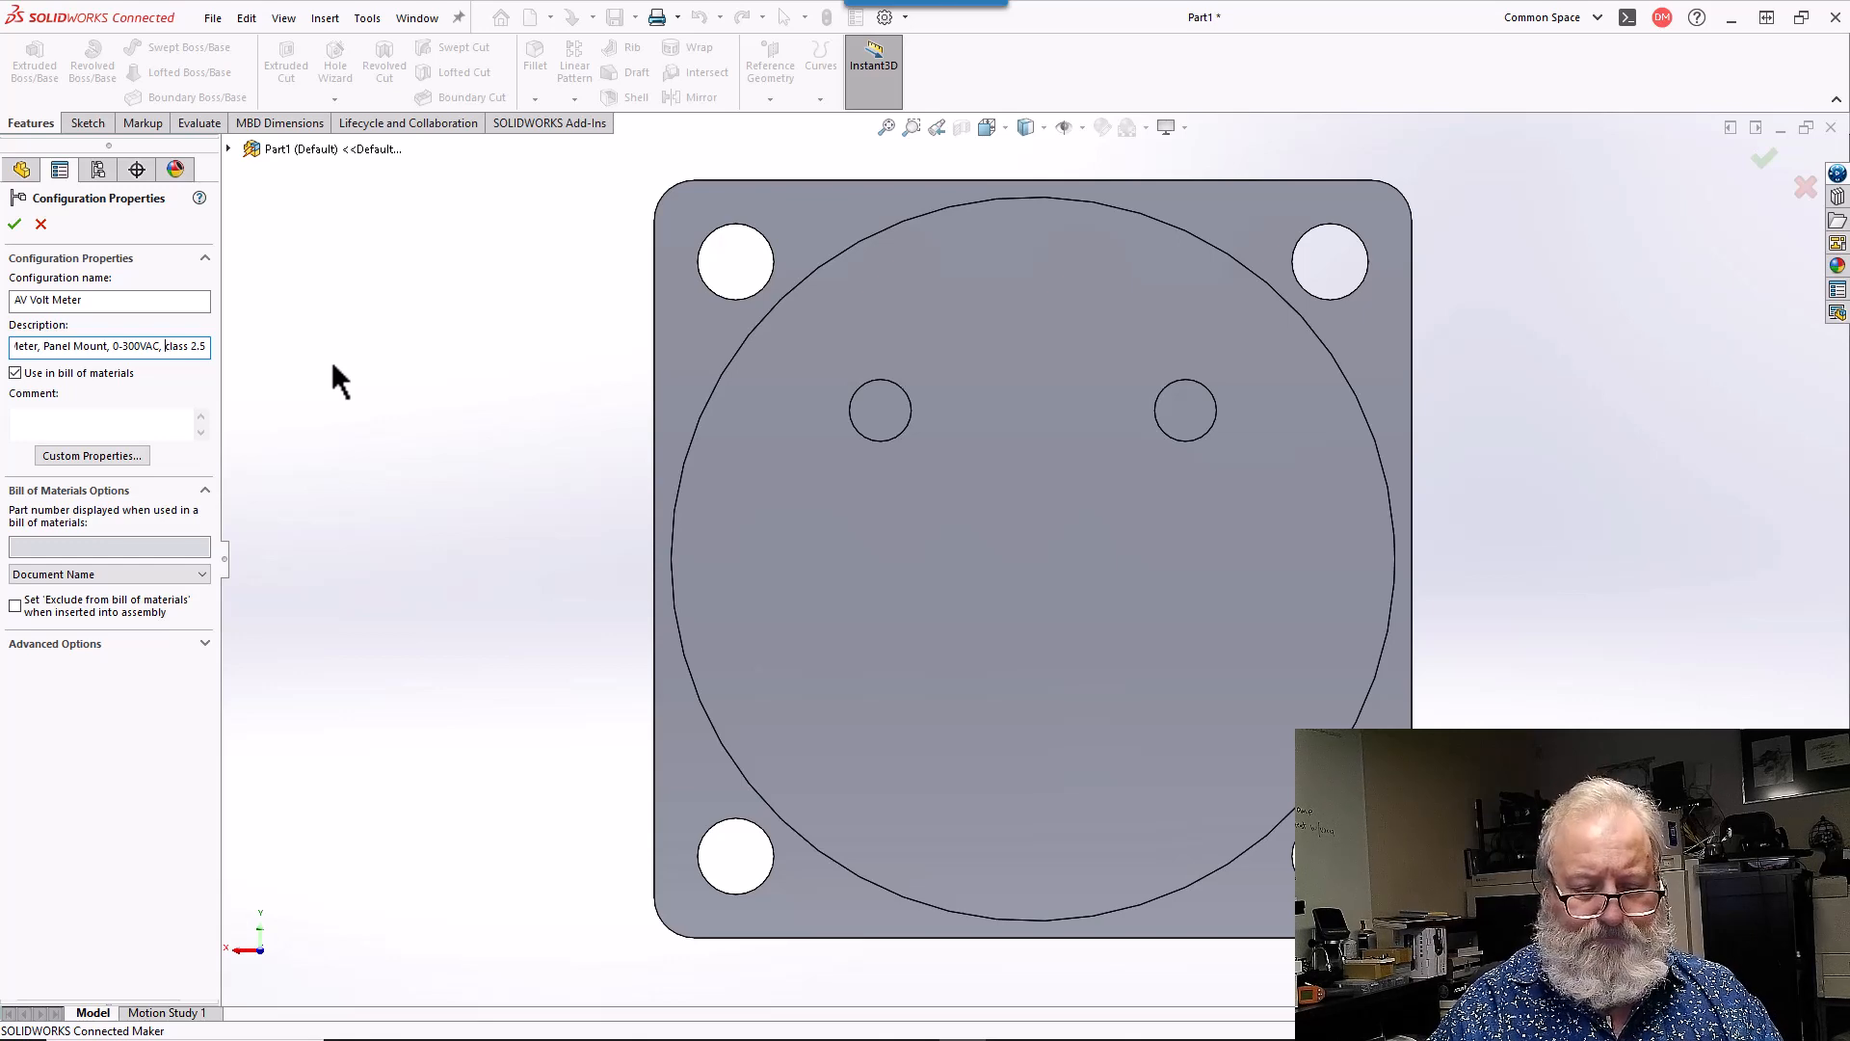
key("Delete")
type("C")
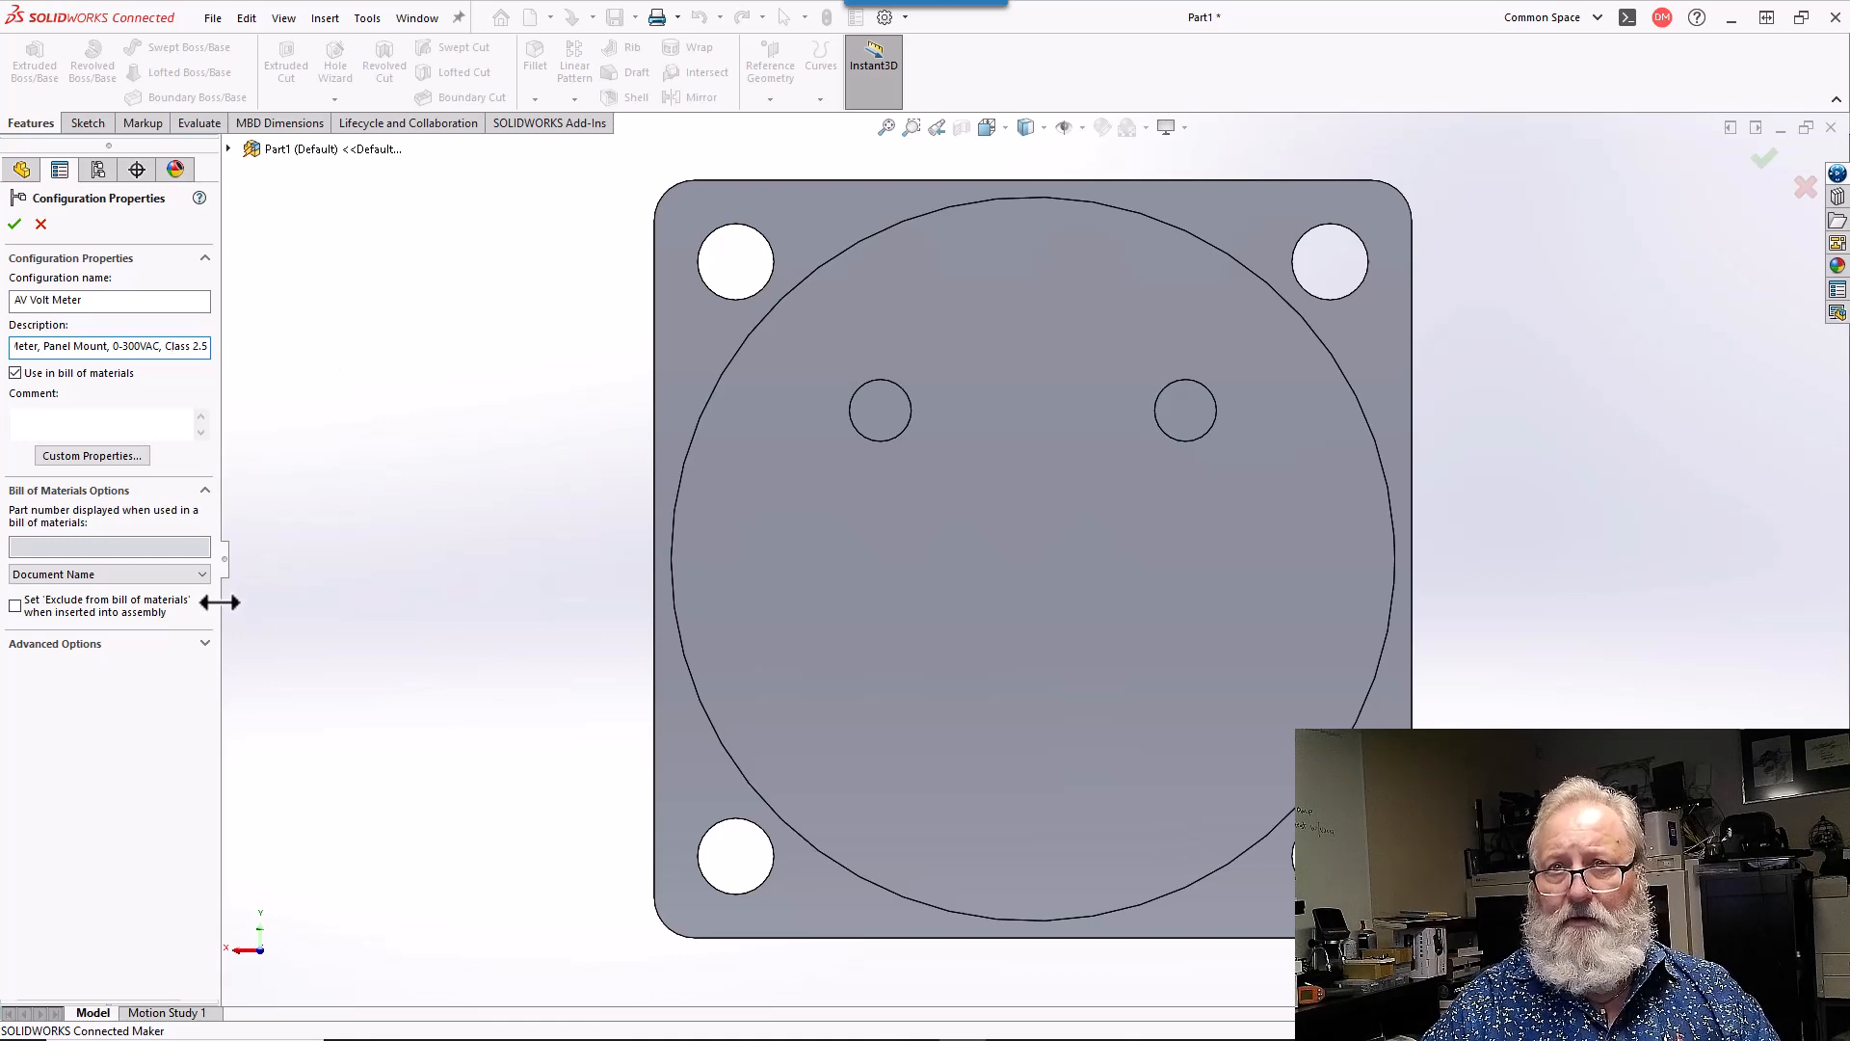
- Set the part number displayed in the bill of materials to use a User Specified Name
left_click(152, 574)
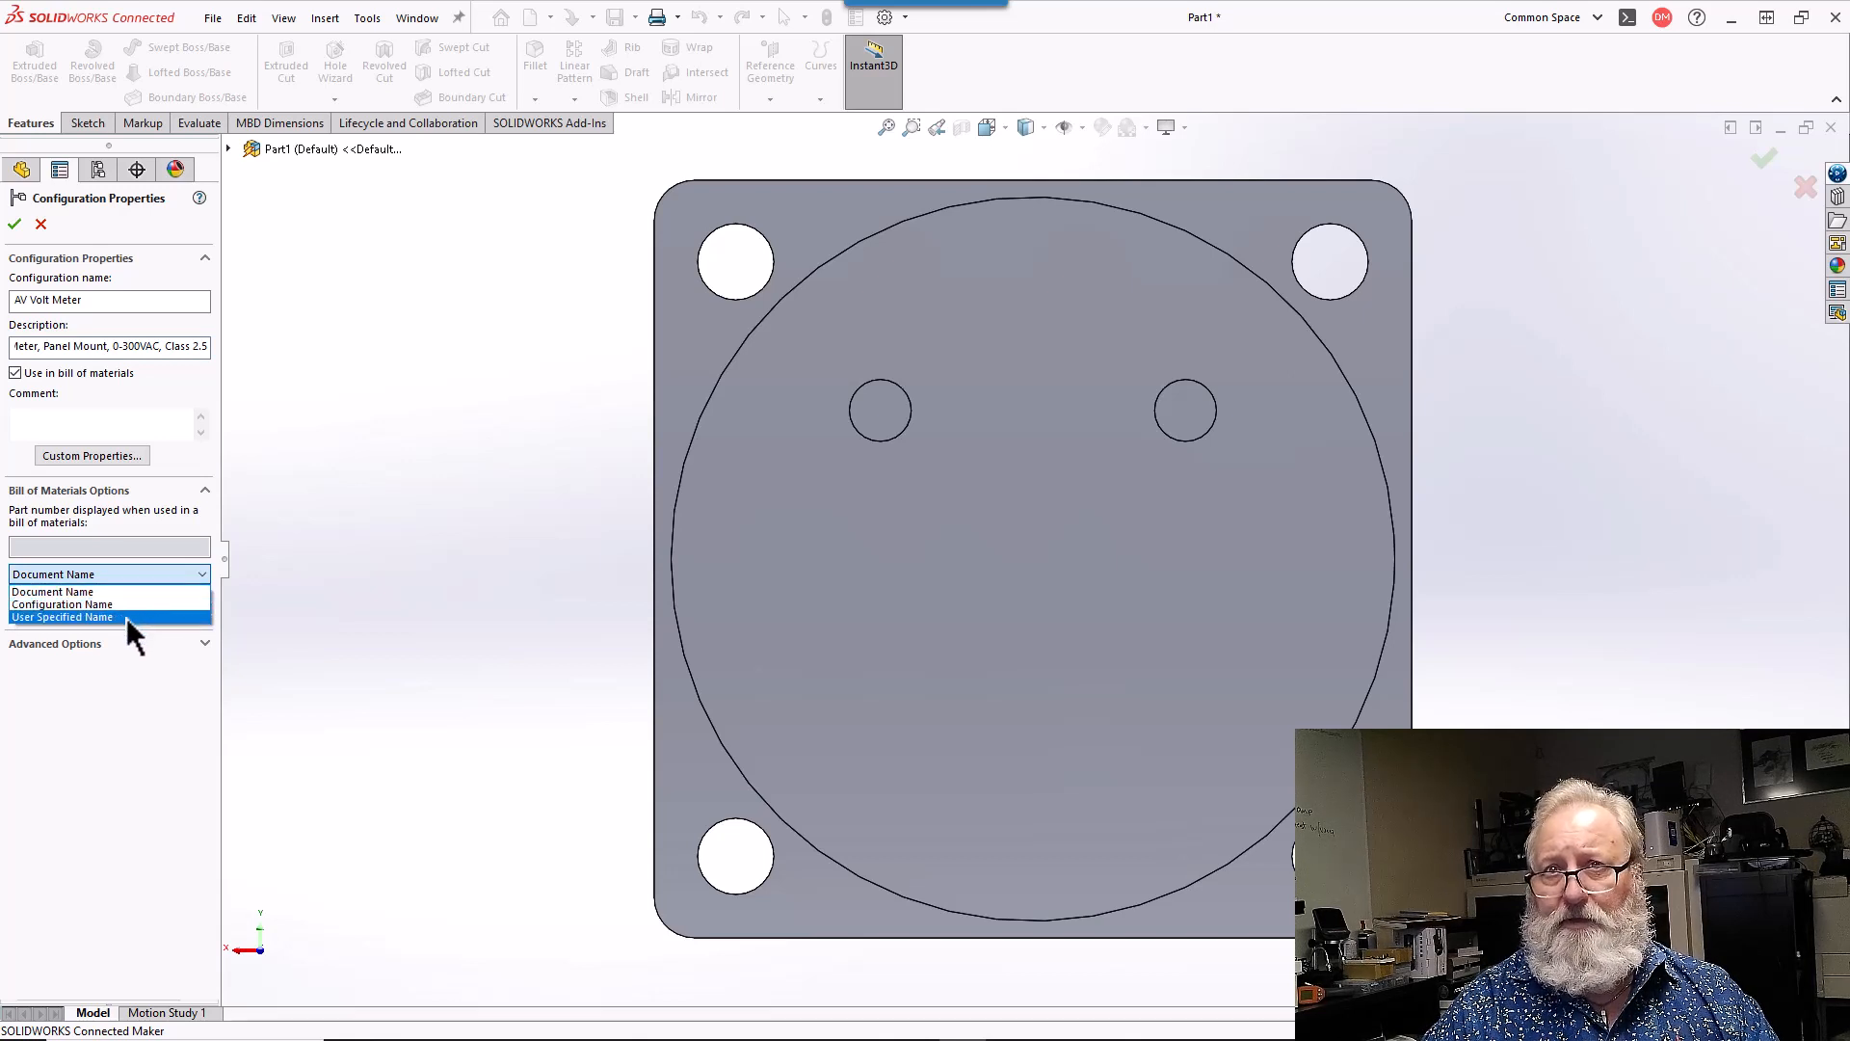
left_click(125, 617)
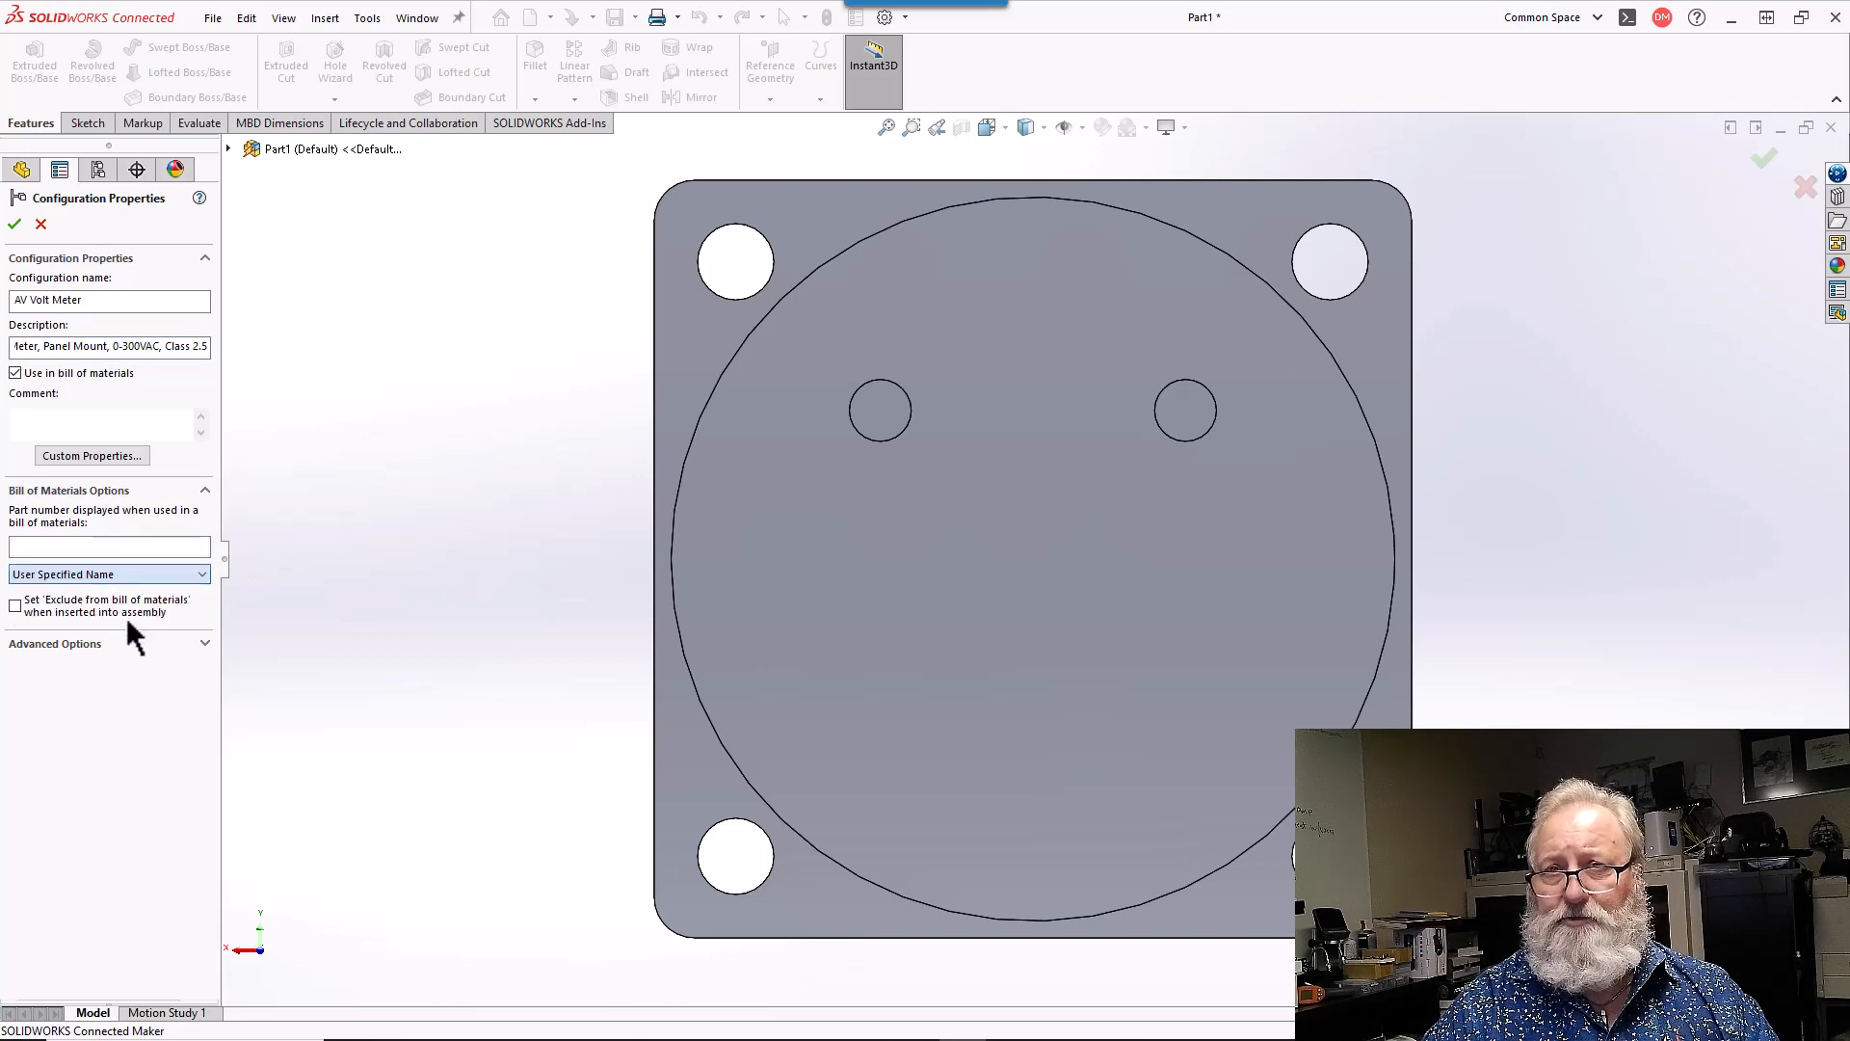
left_click(88, 547)
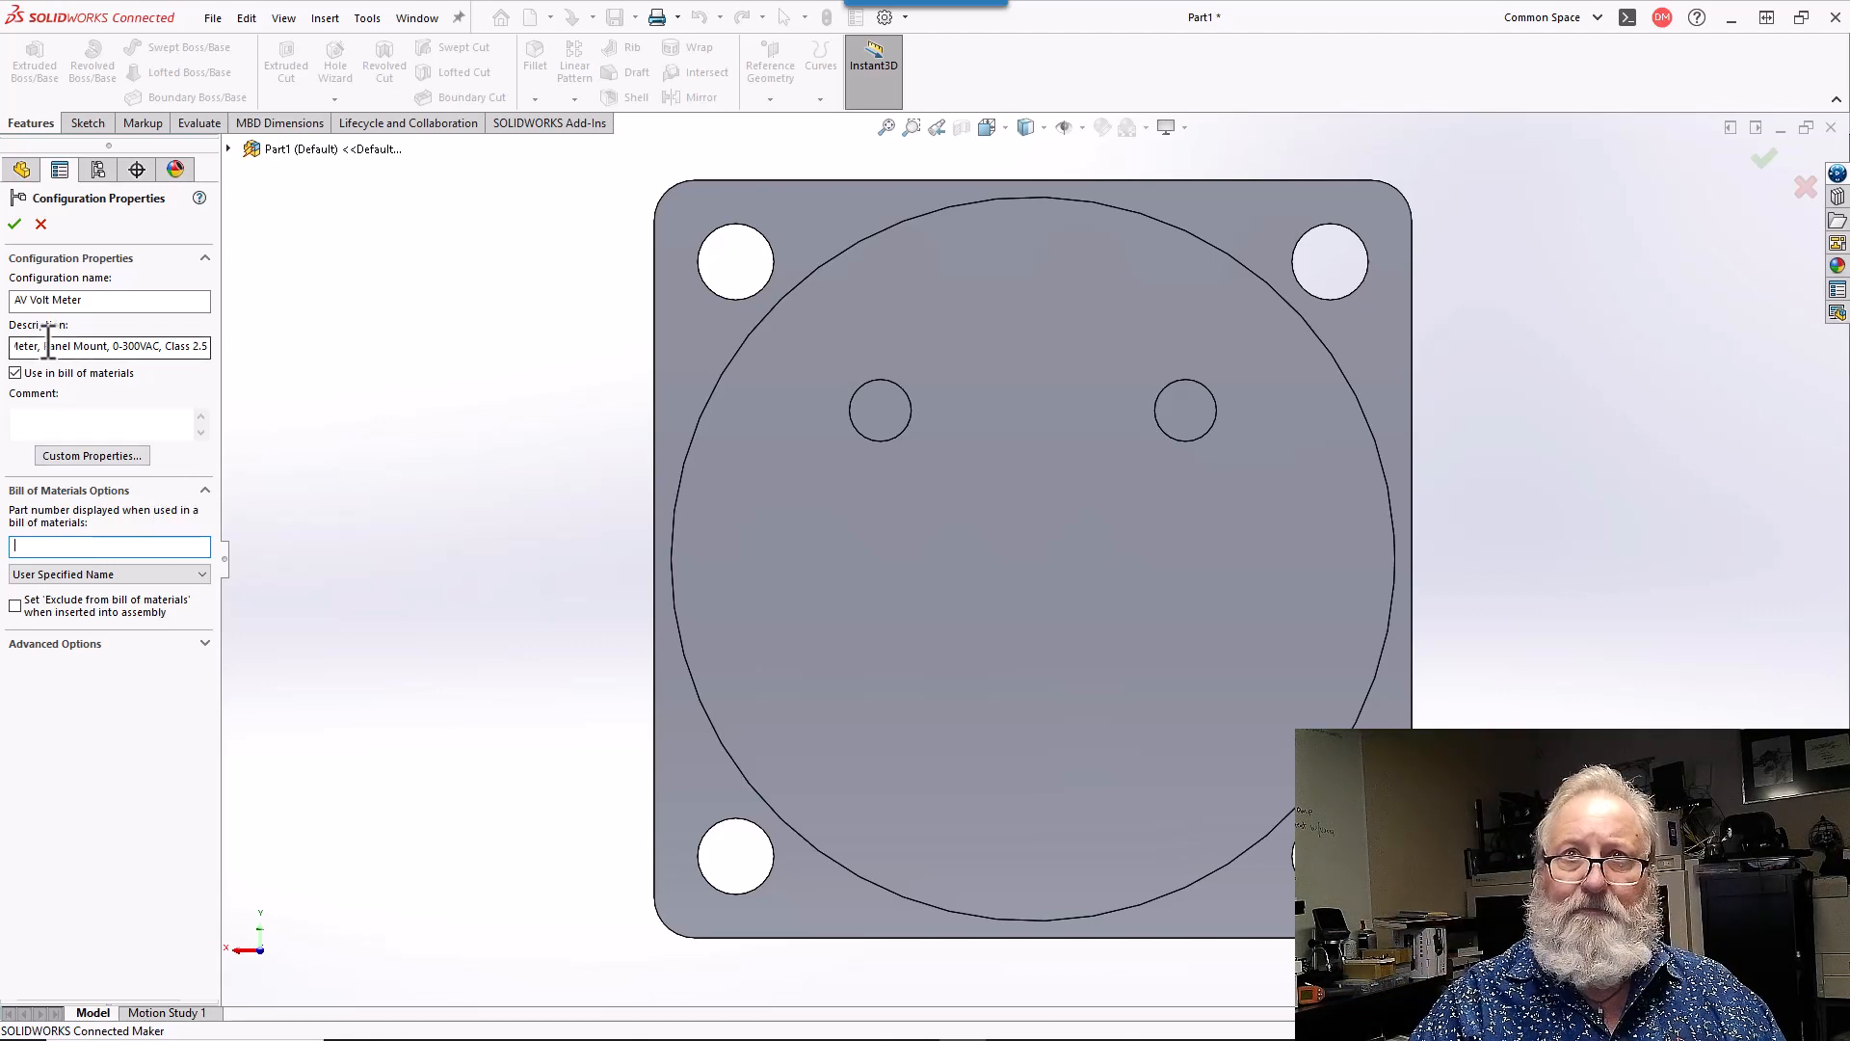
- Insert the manufacturer name "Baomain" before "Class 2.5" in the AV Volt Meter configuration's description
left_click(165, 346)
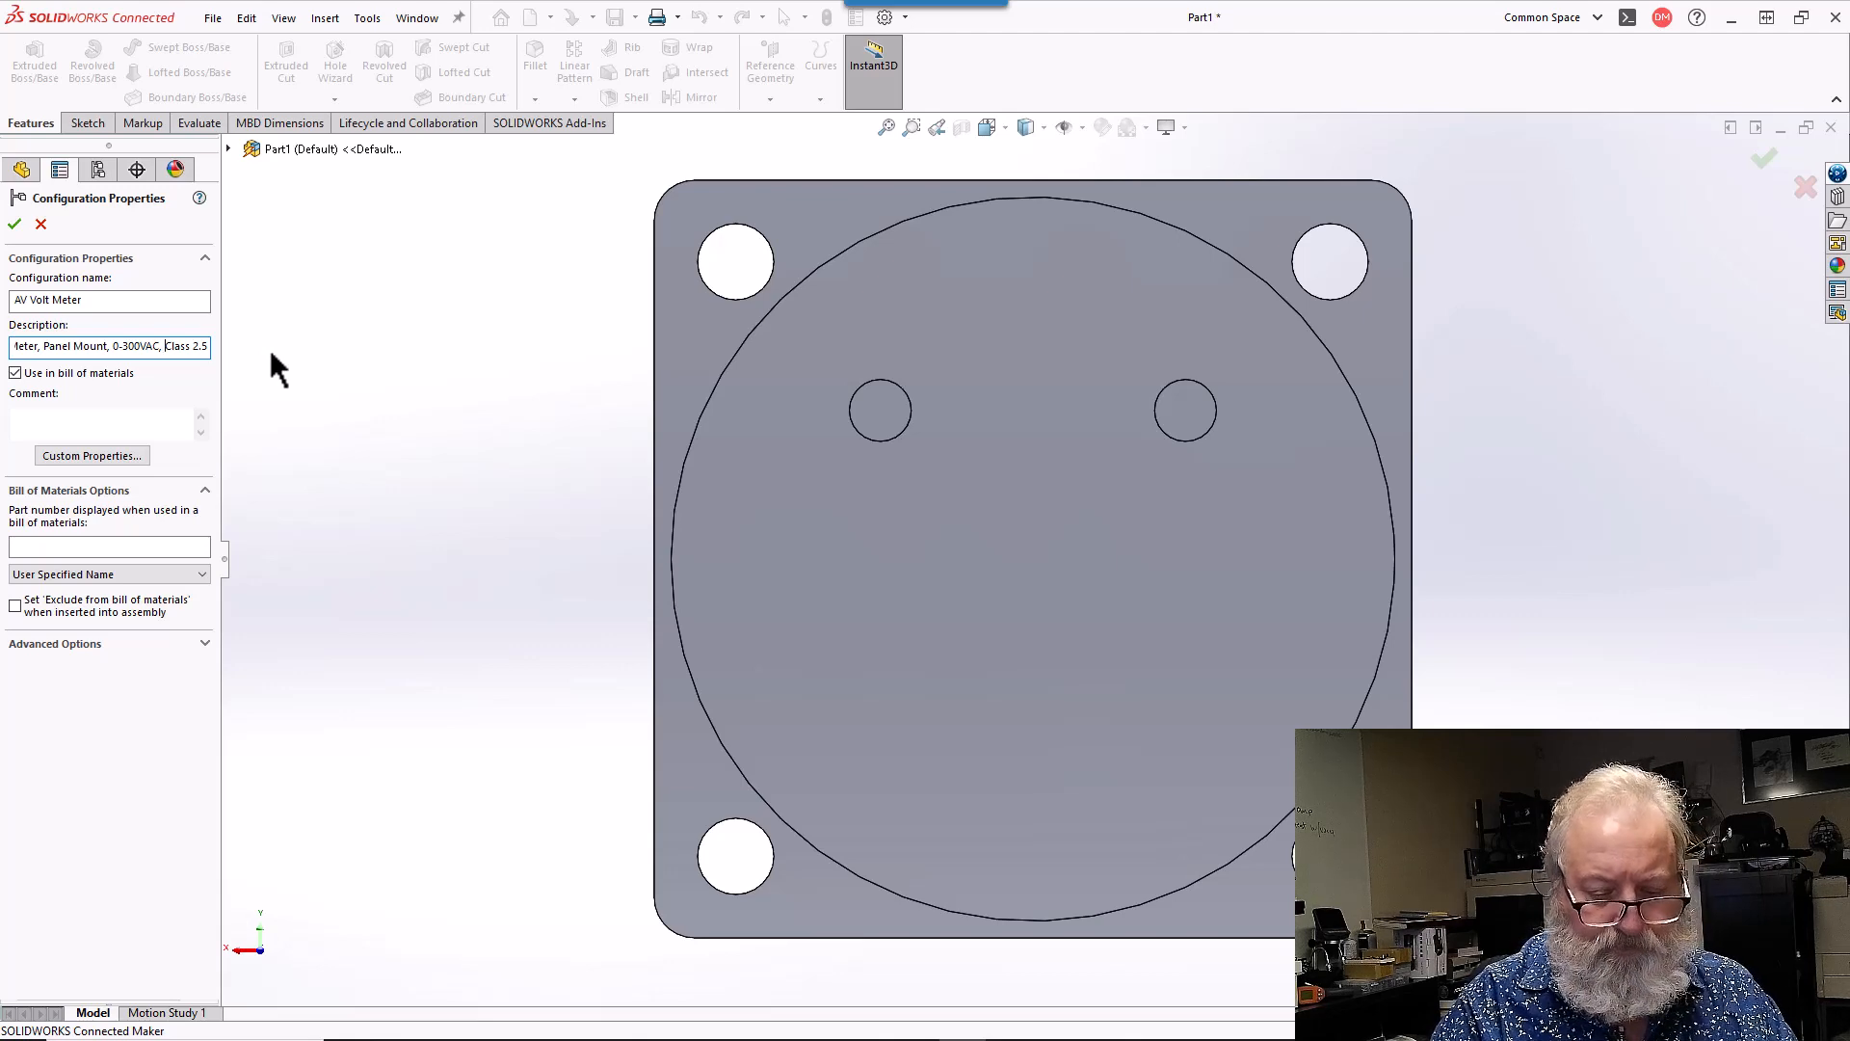
type("b")
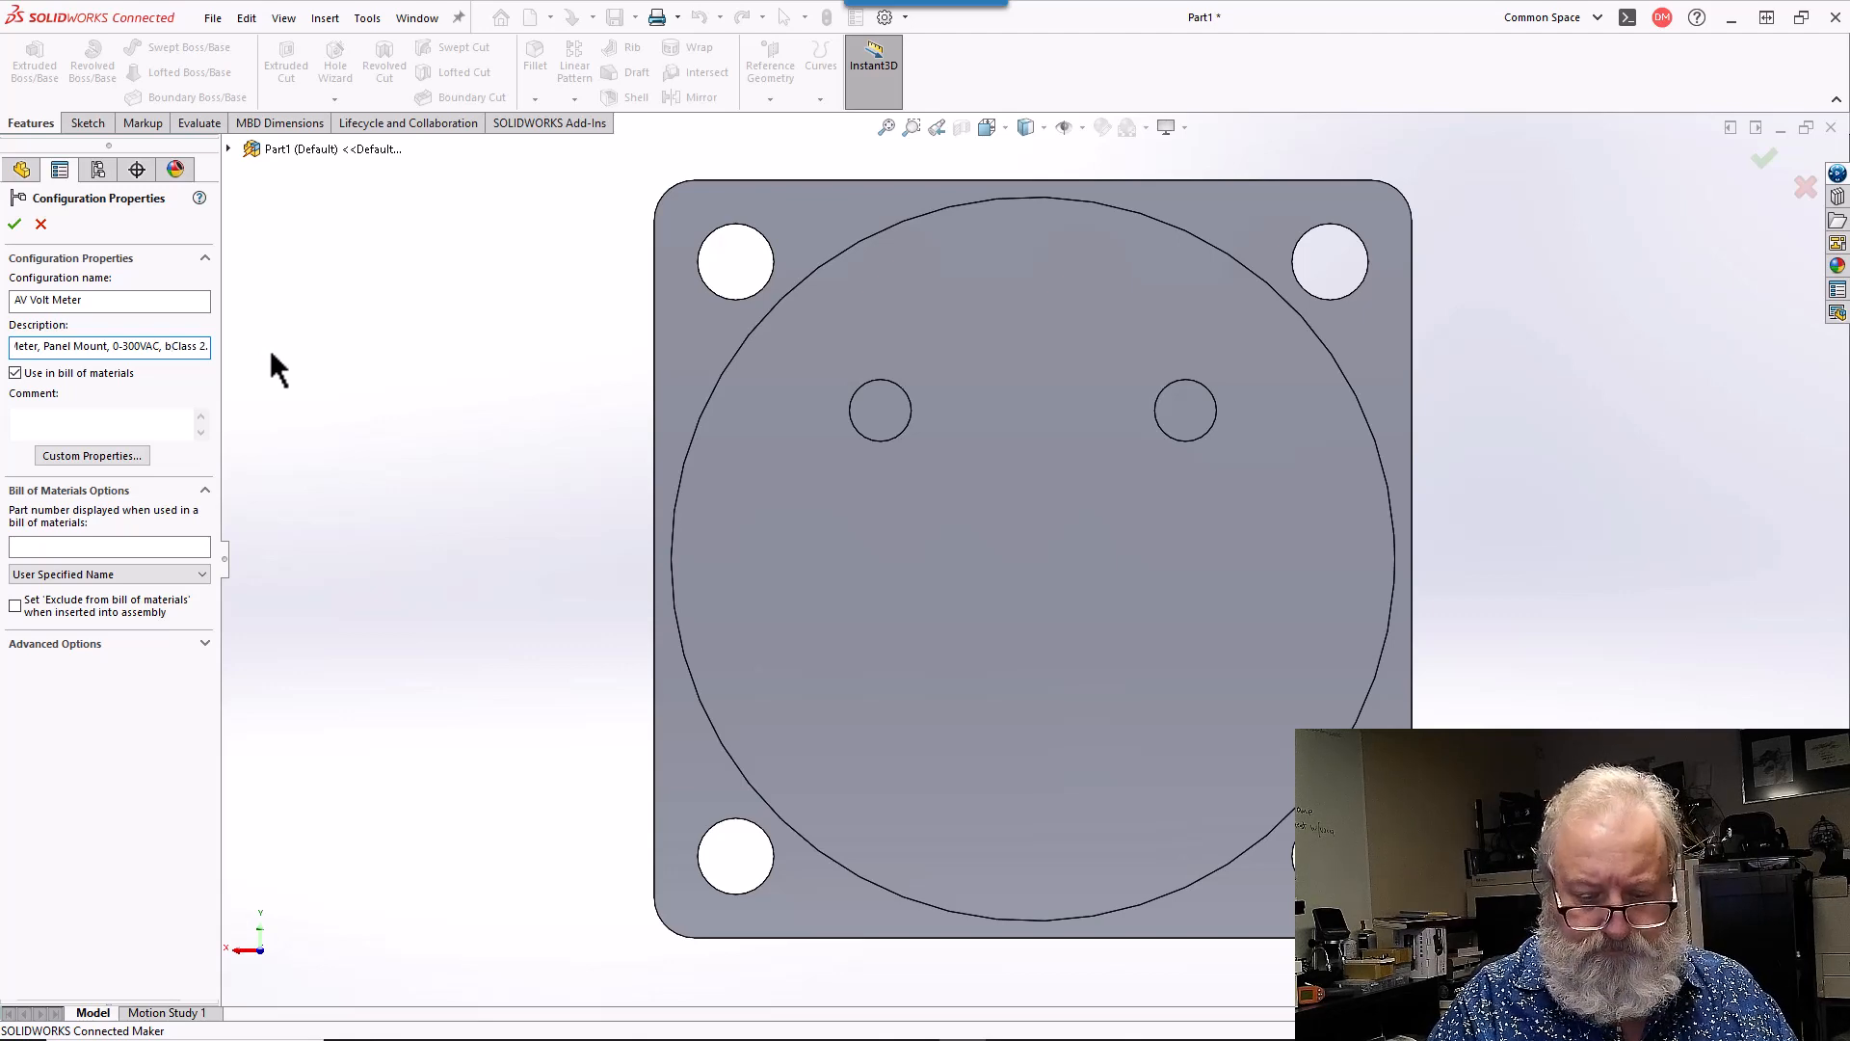
key("BackSpace")
type("B")
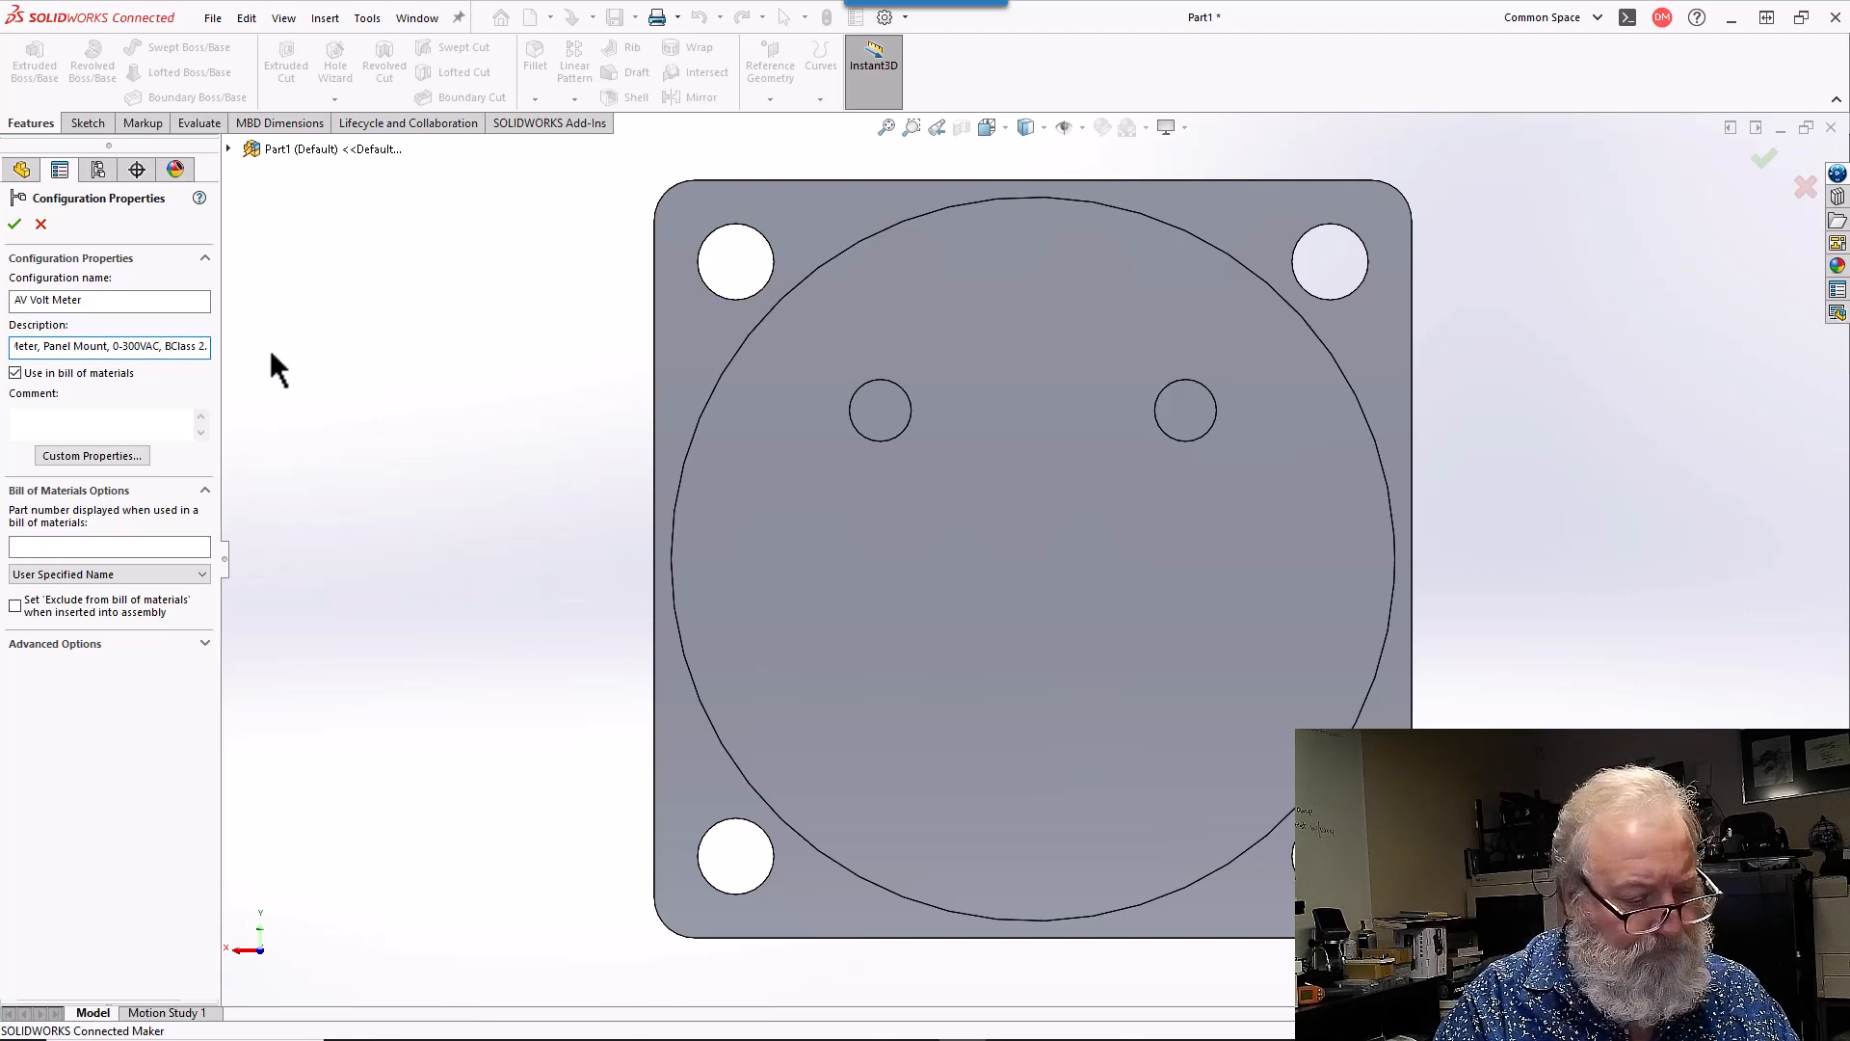
type("aomank")
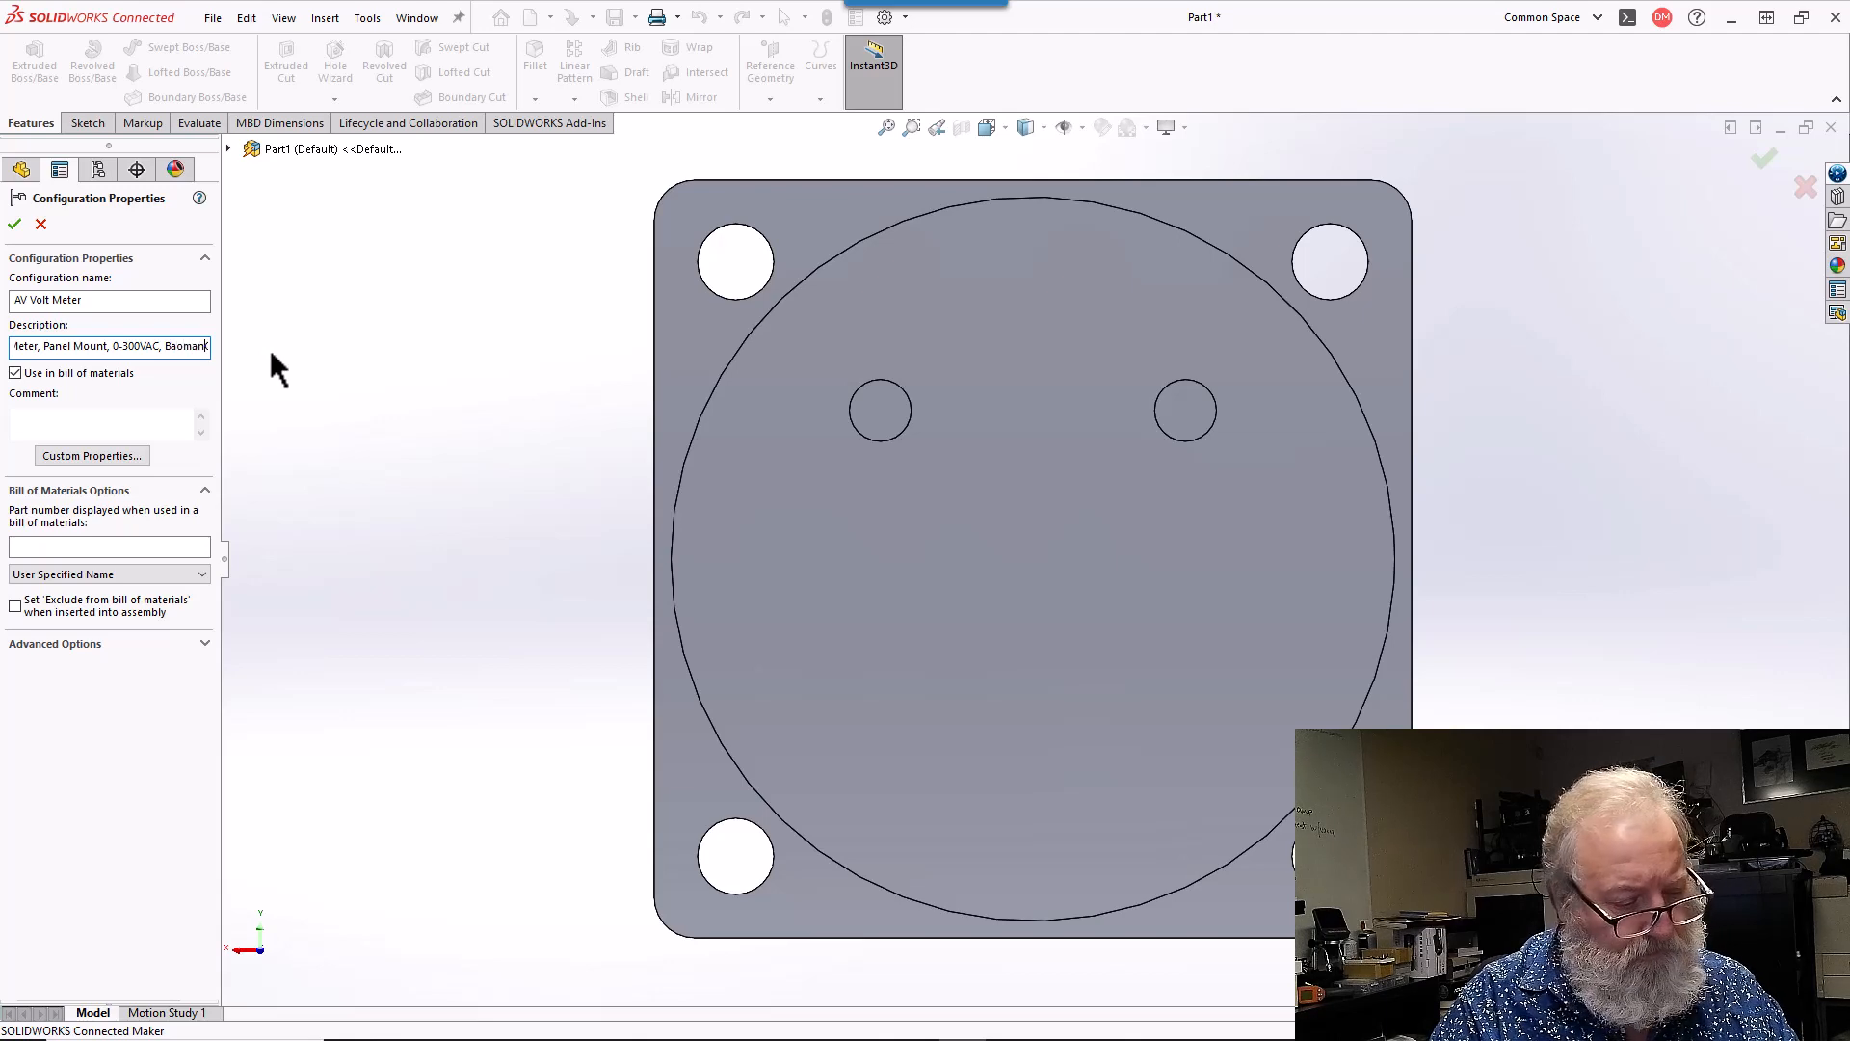
key("BackSpace")
type("in Class 2.5")
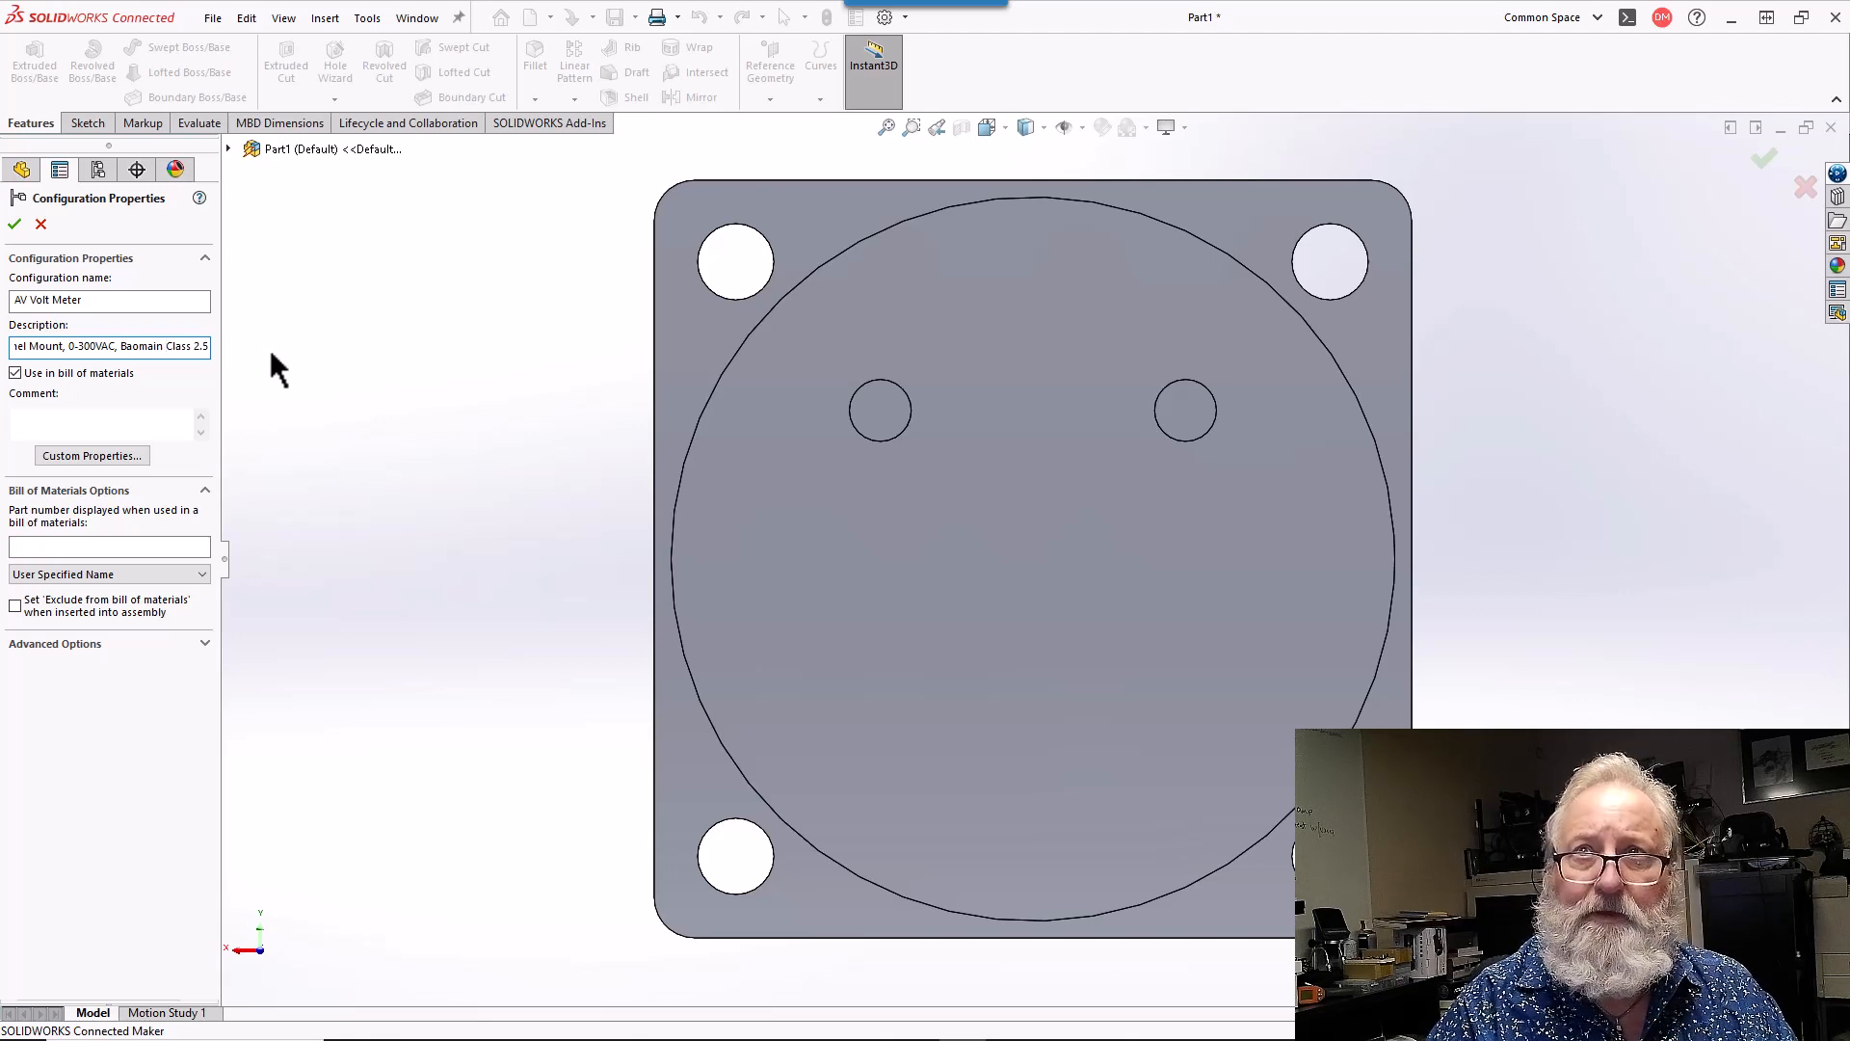
key("End")
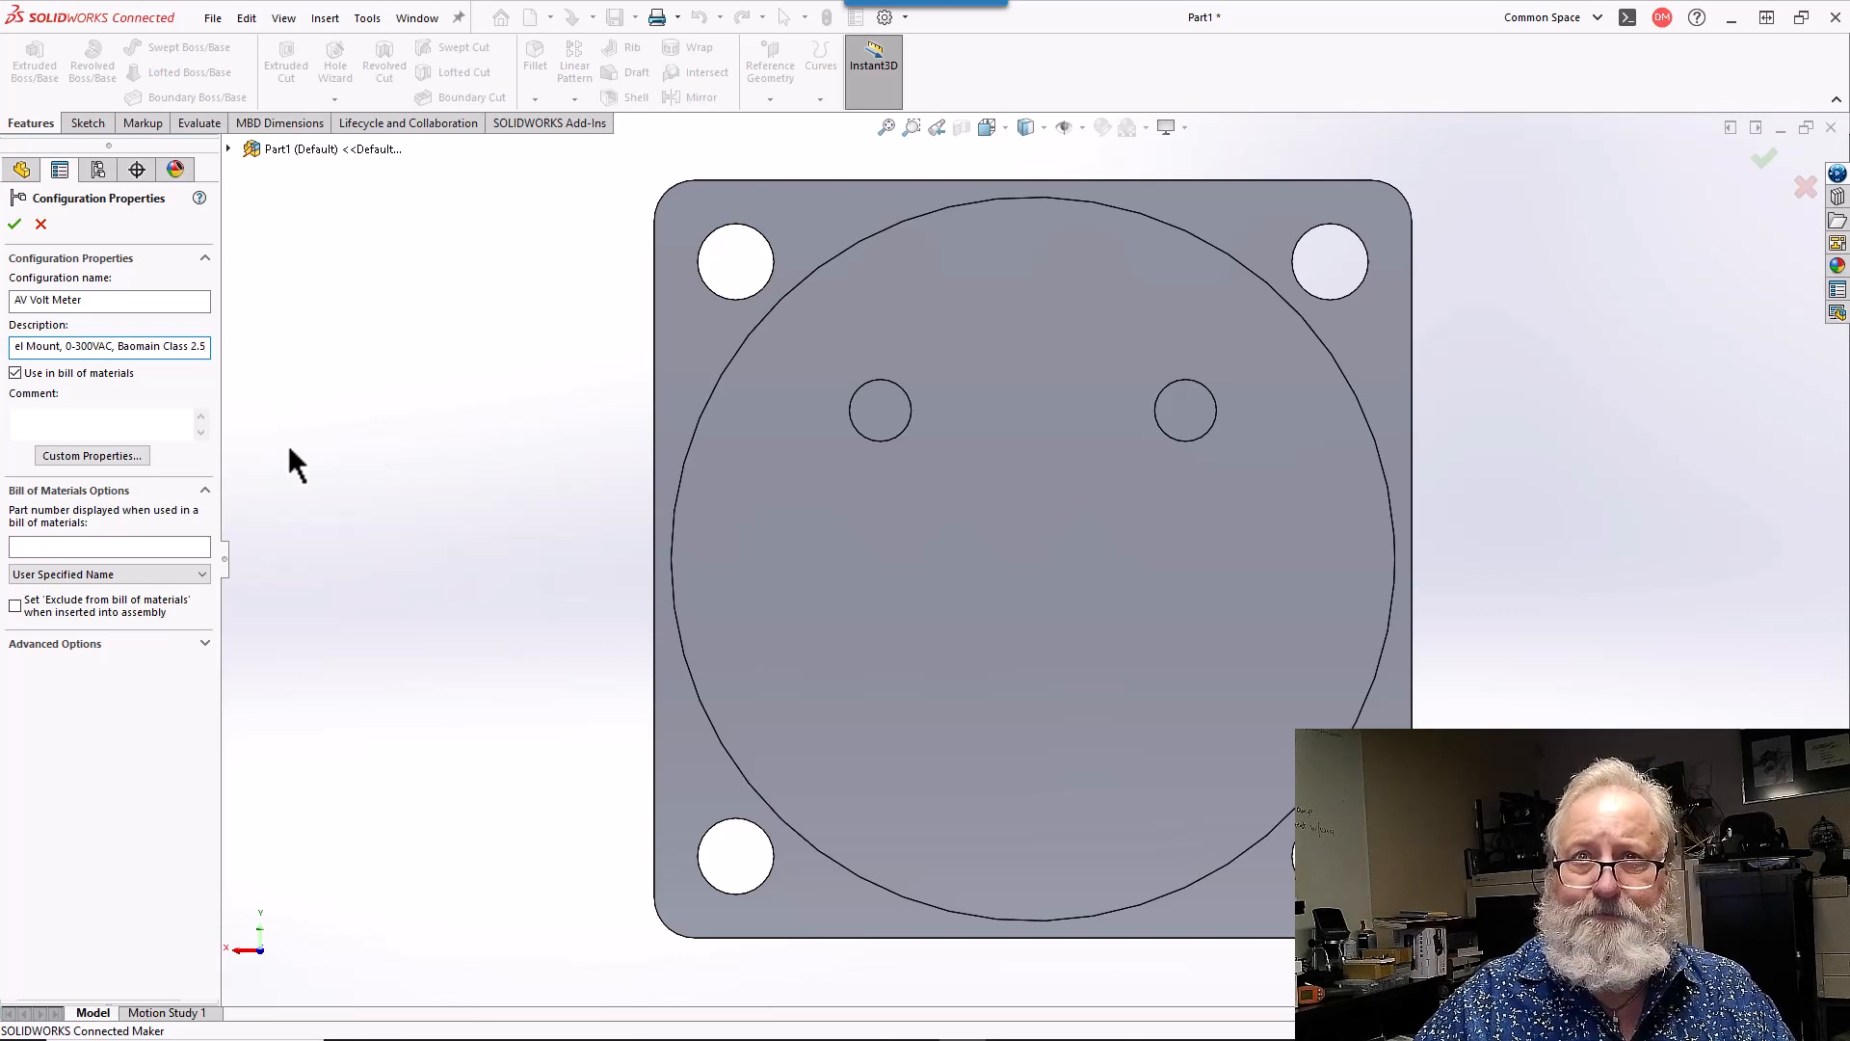
- Enter X001C5U5JJ as the bill-of-materials part number and accept the AV Volt Meter configuration properties
left_click(121, 541)
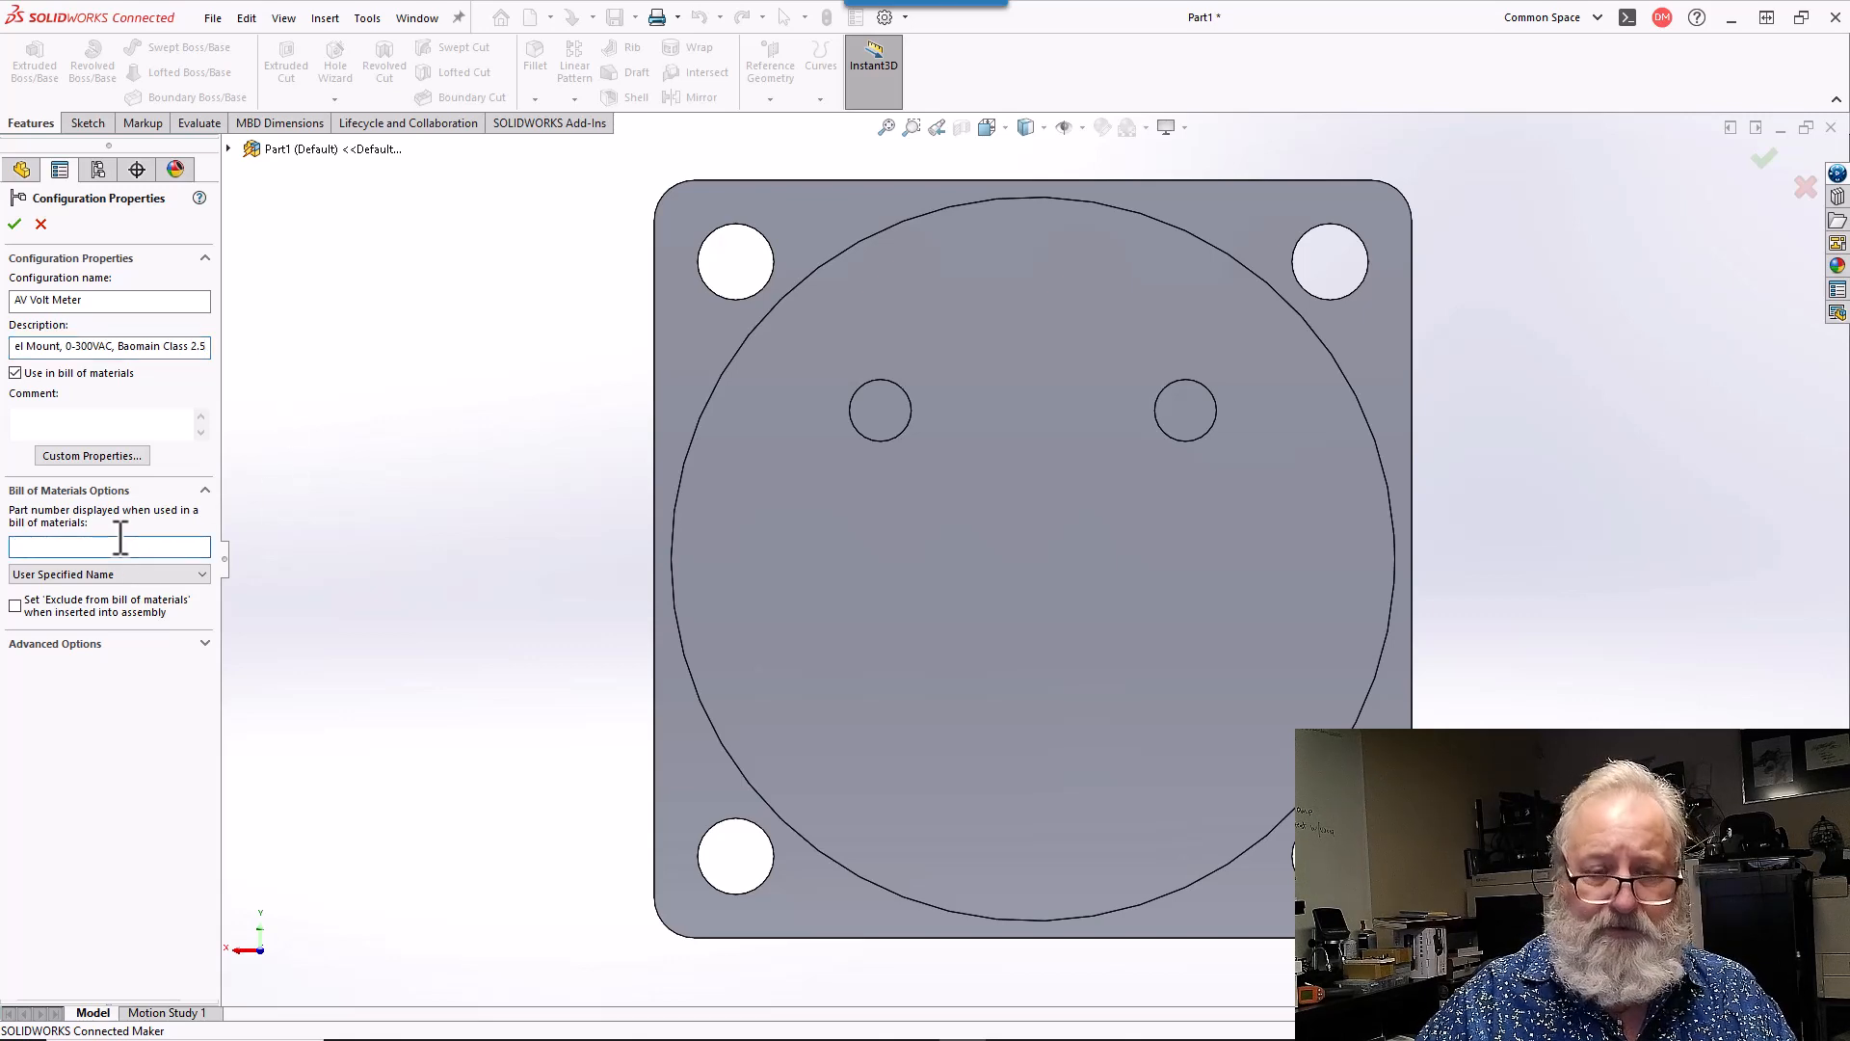
type("X001")
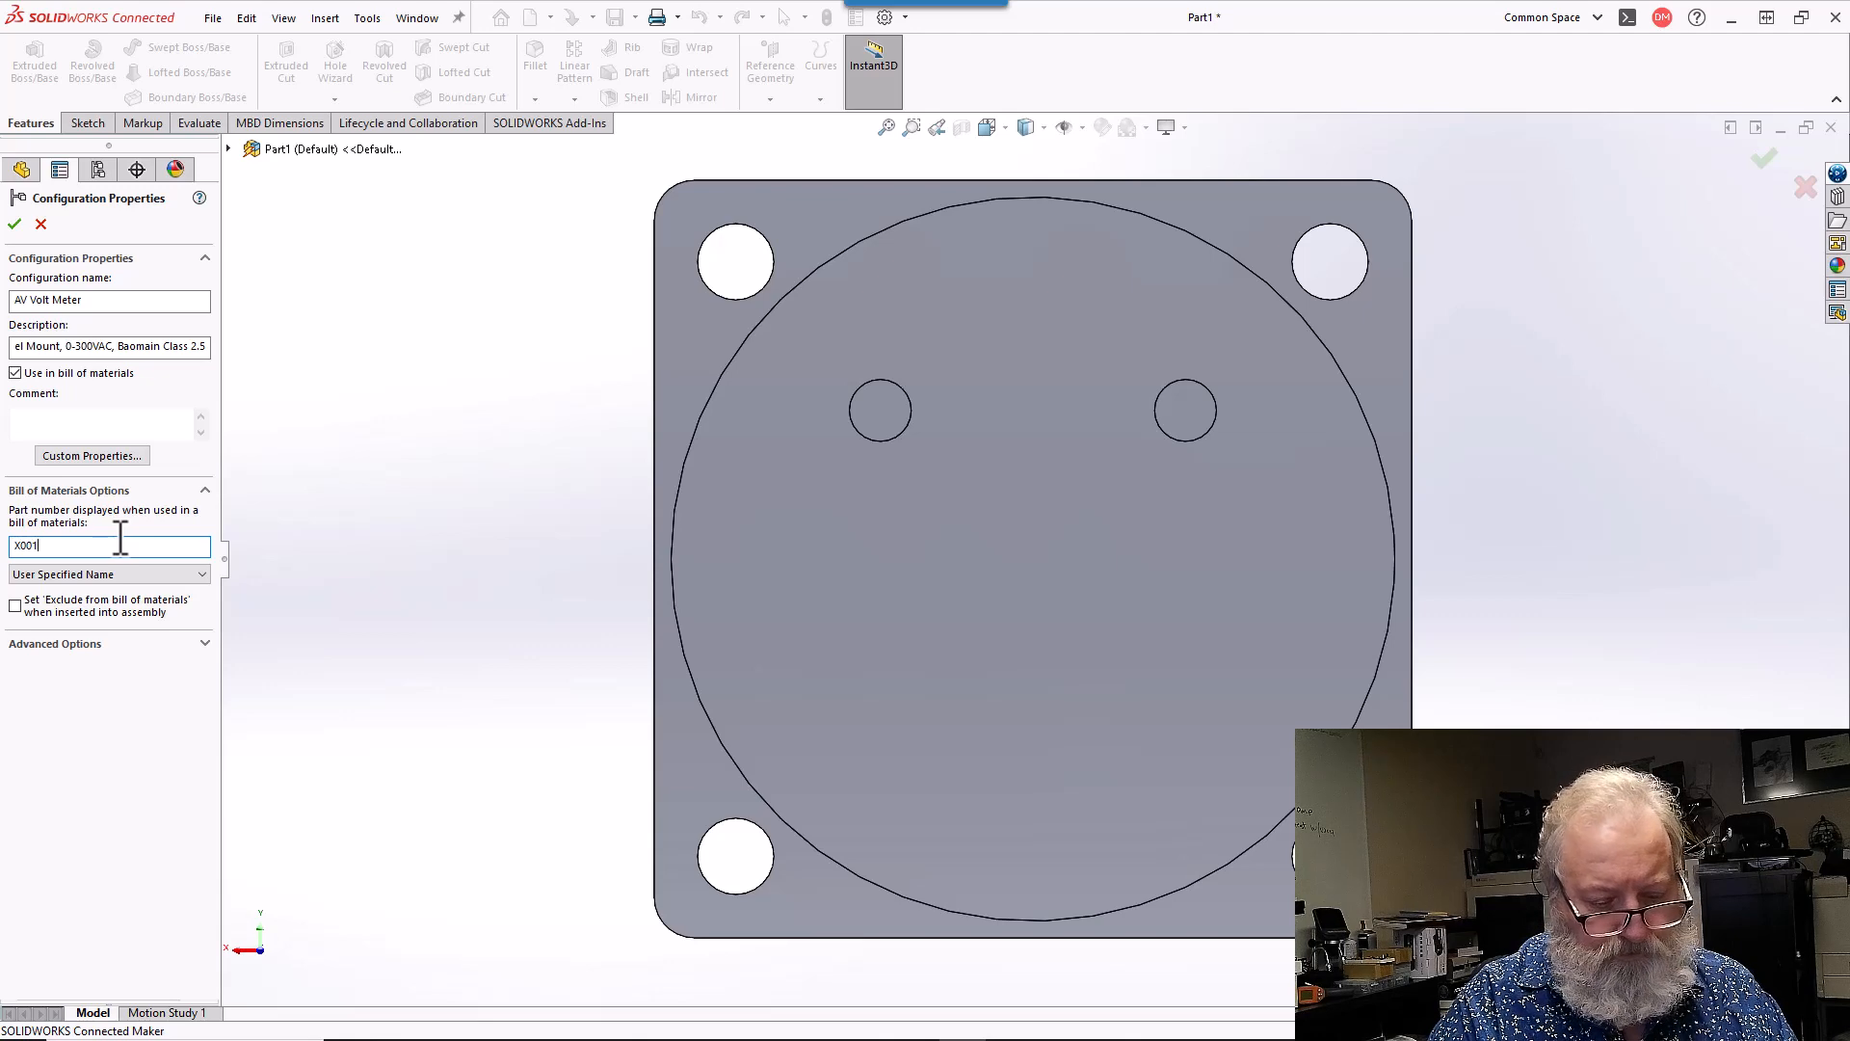
type("C5U")
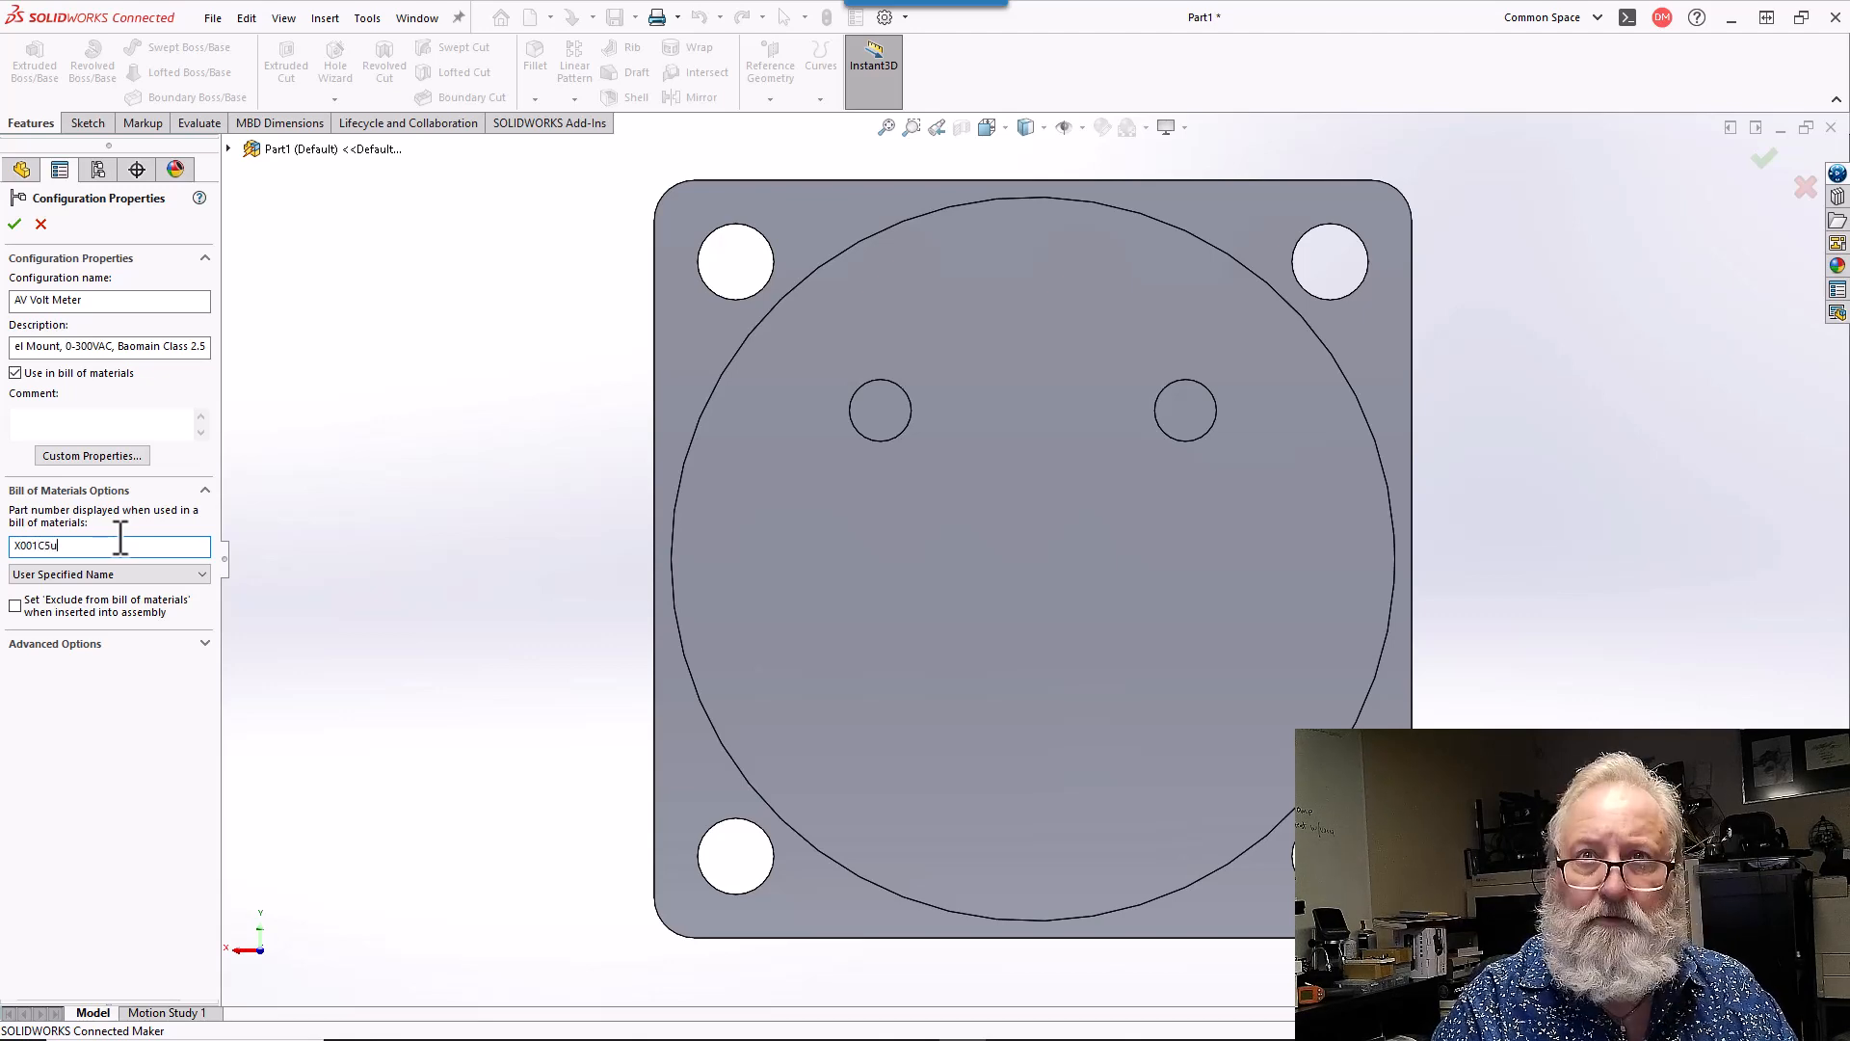
type("5JJ")
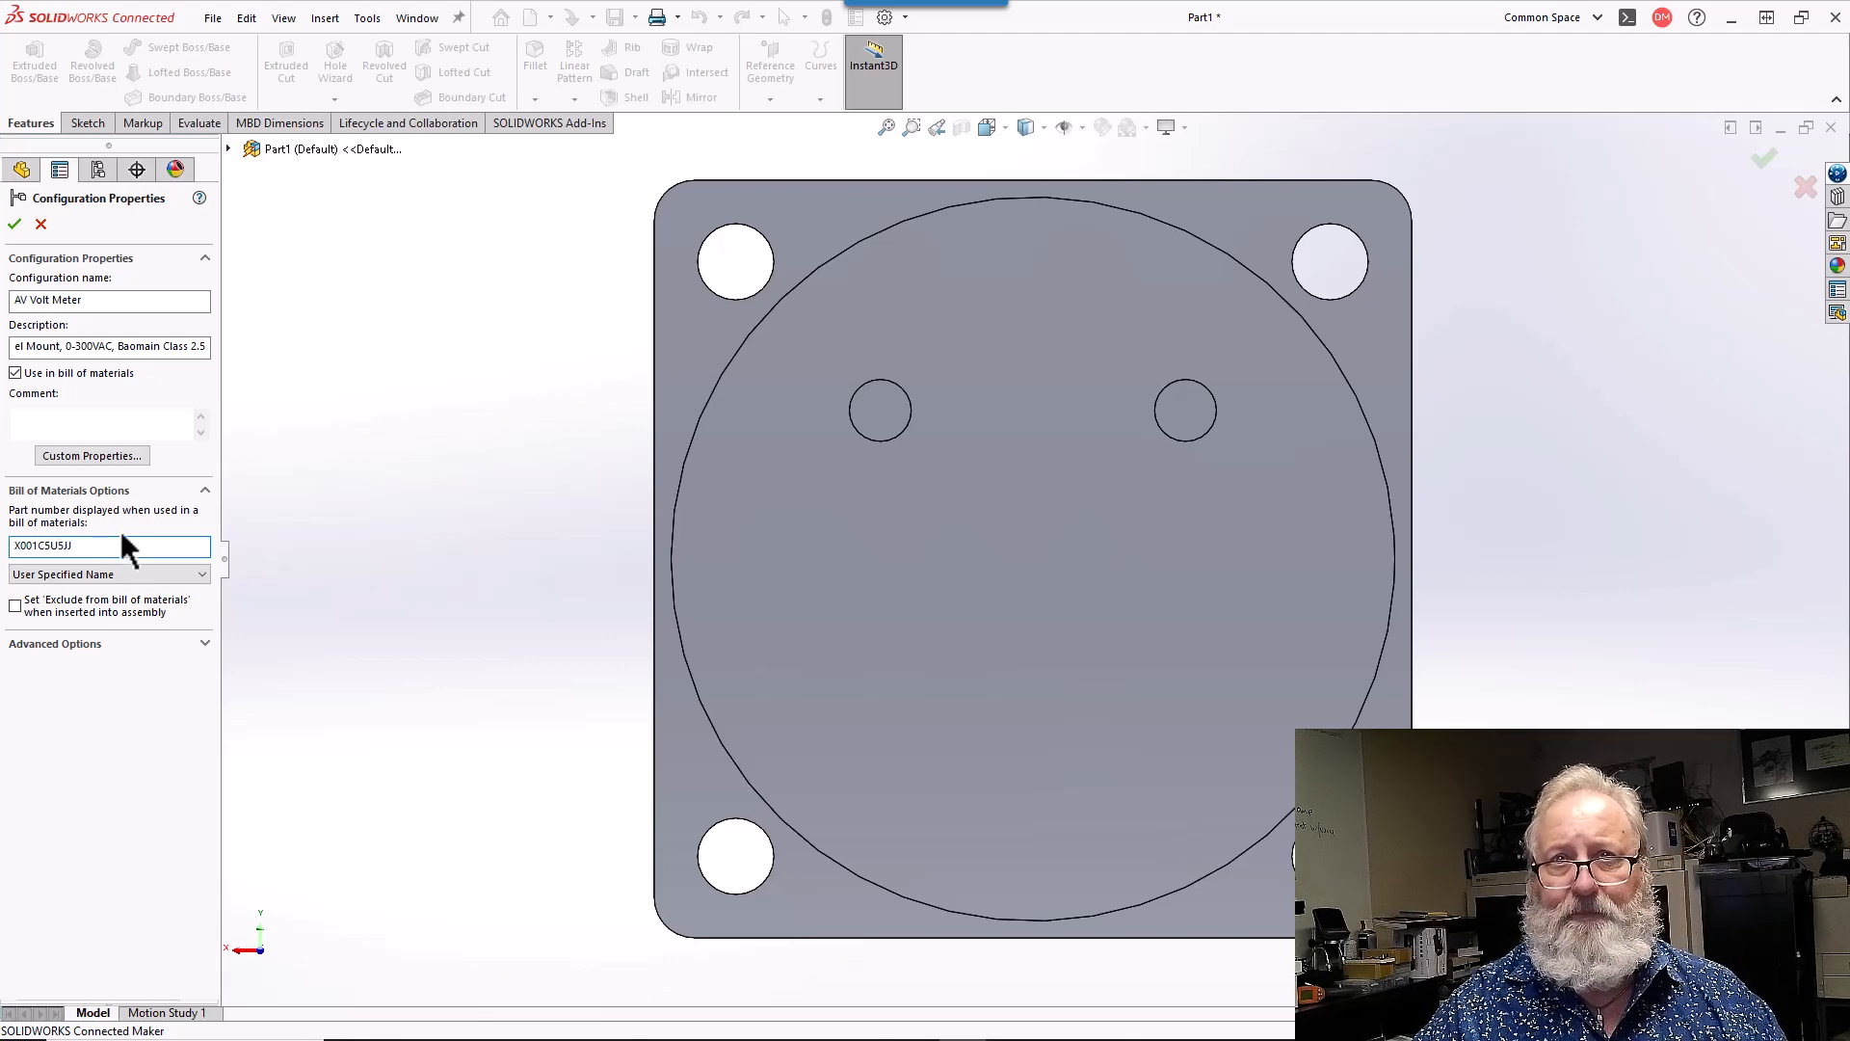
left_click(16, 226)
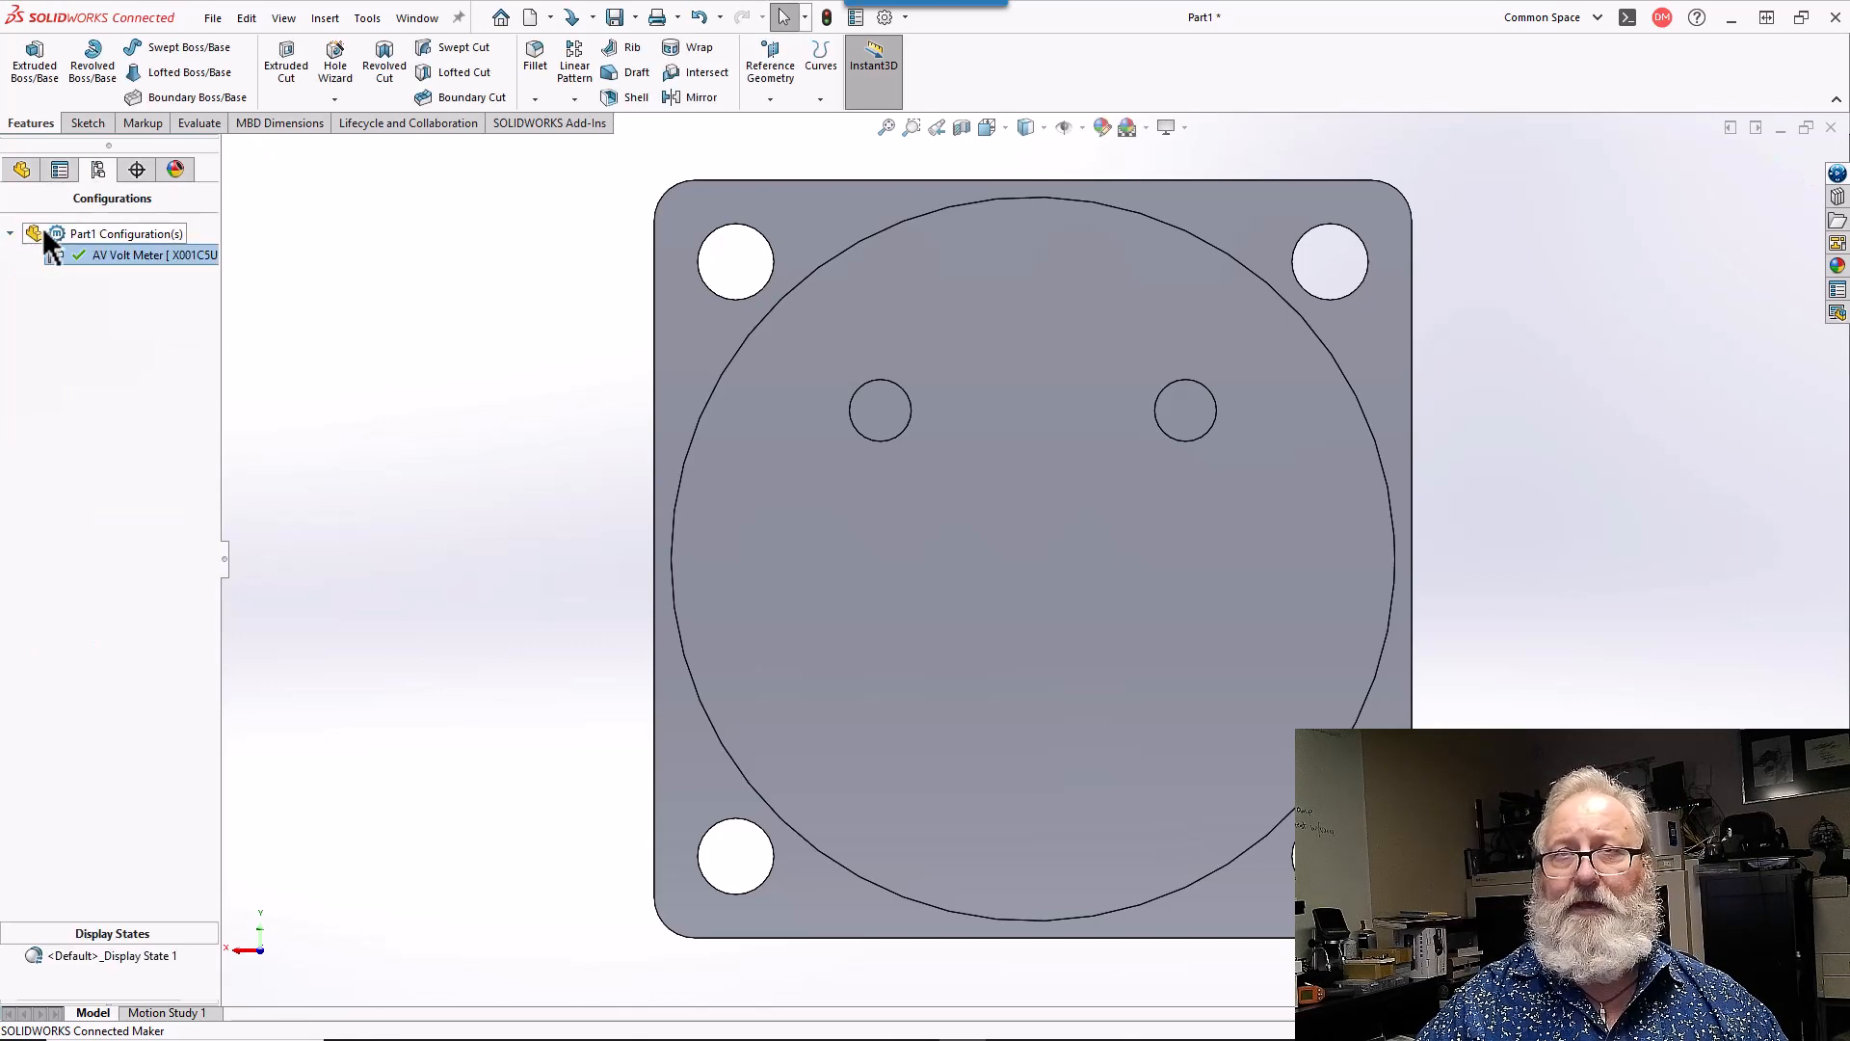
- Start a new configuration of the part and name it "AC Amp Meter"
right_click(77, 231)
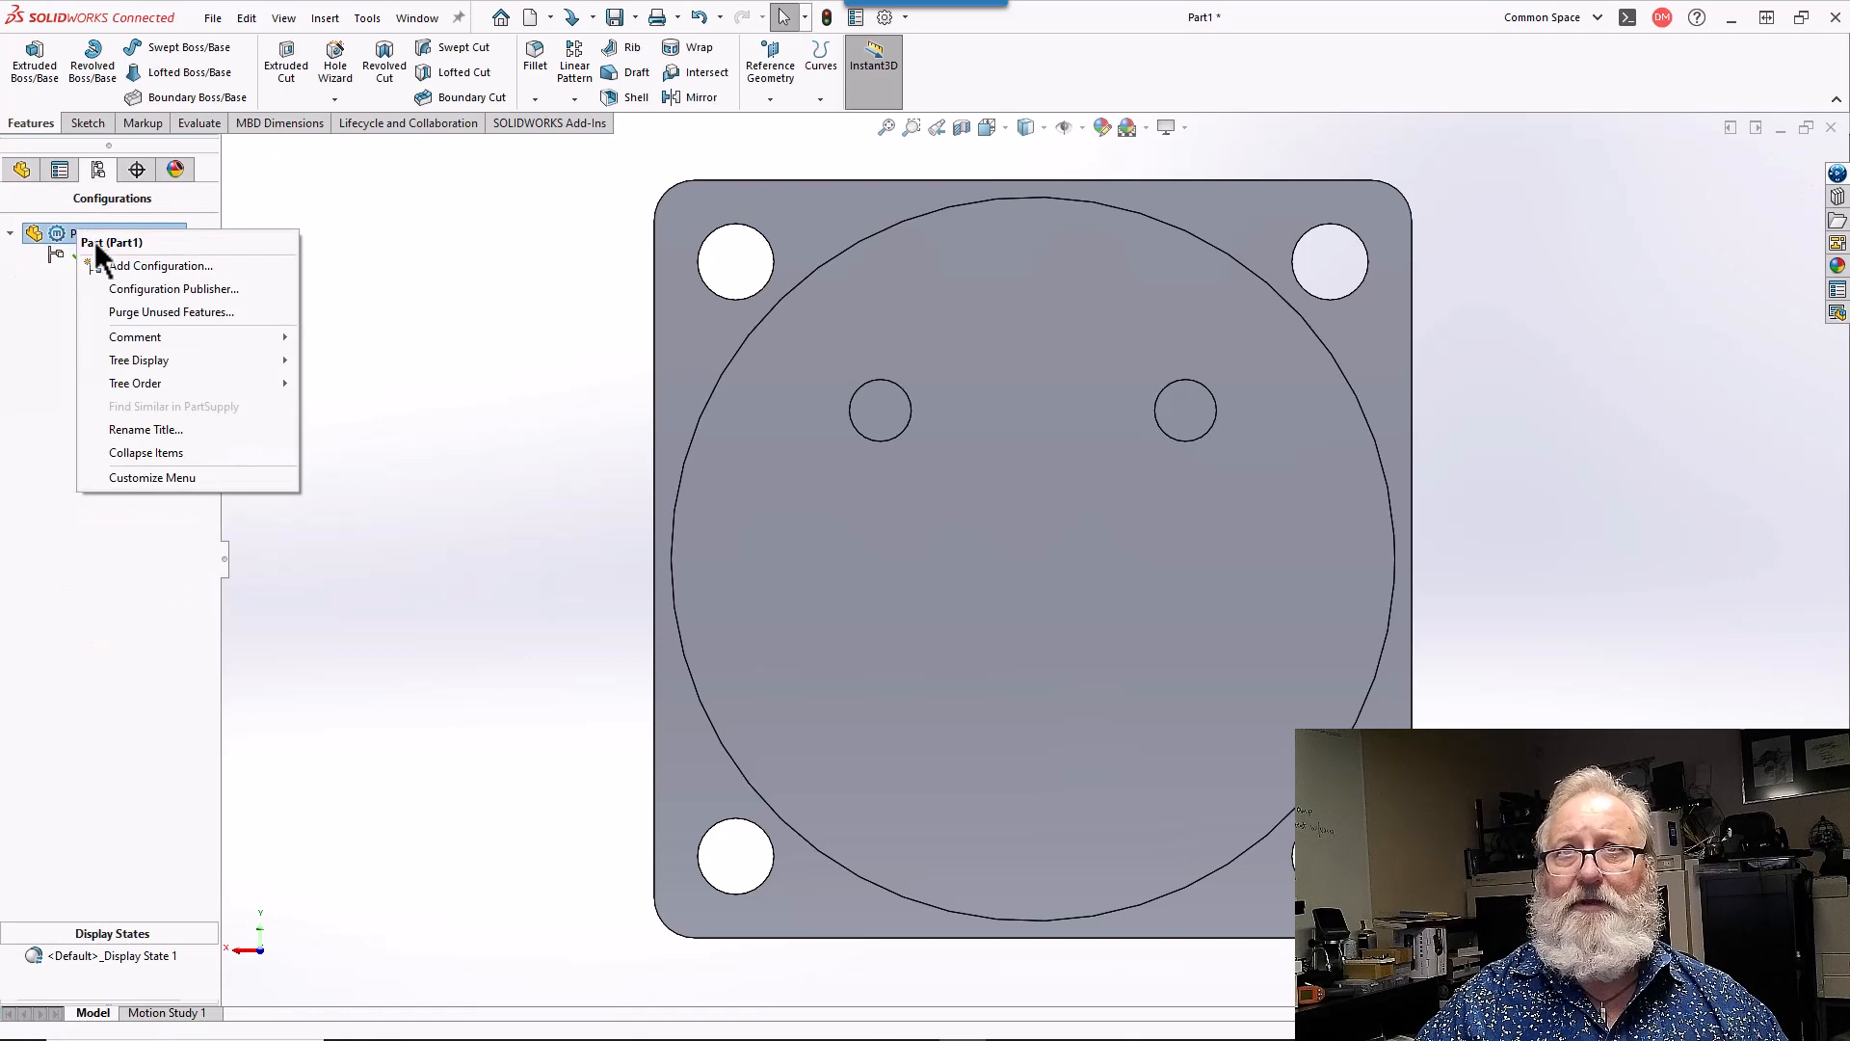
left_click(125, 262)
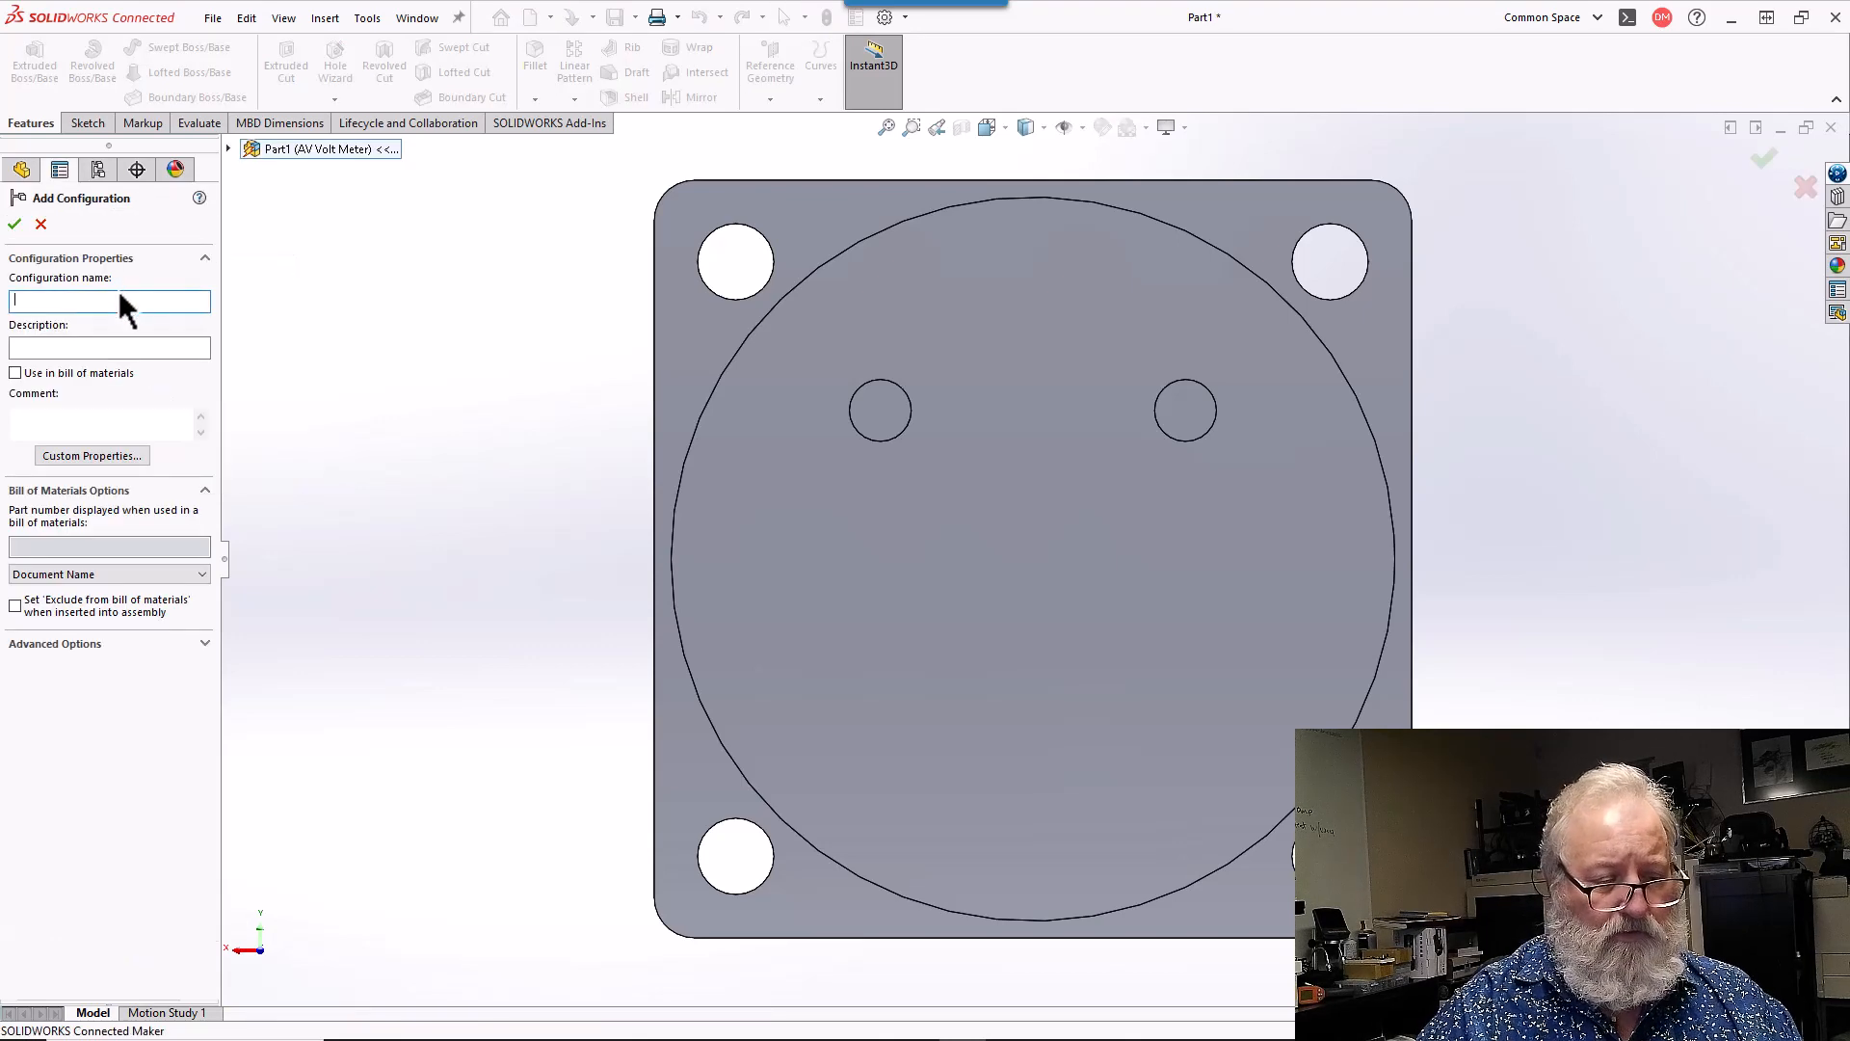
type("A")
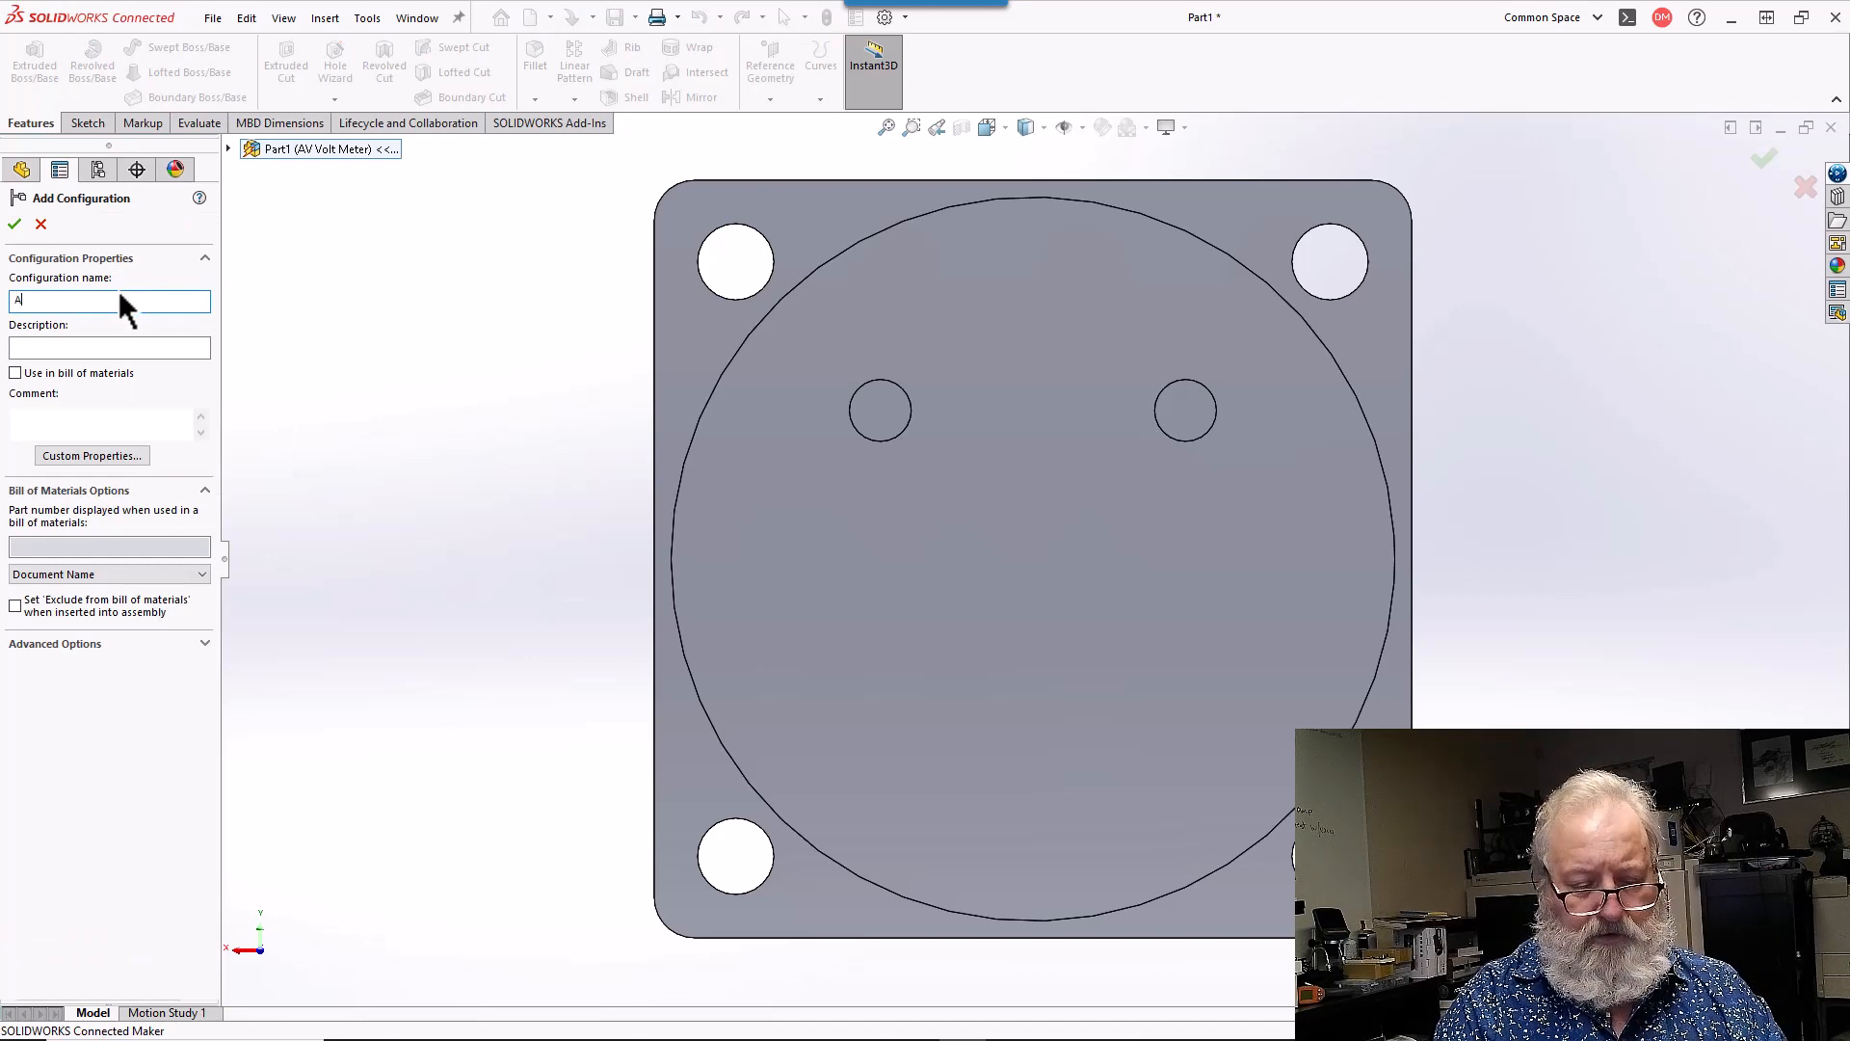
type("C Amp Meter")
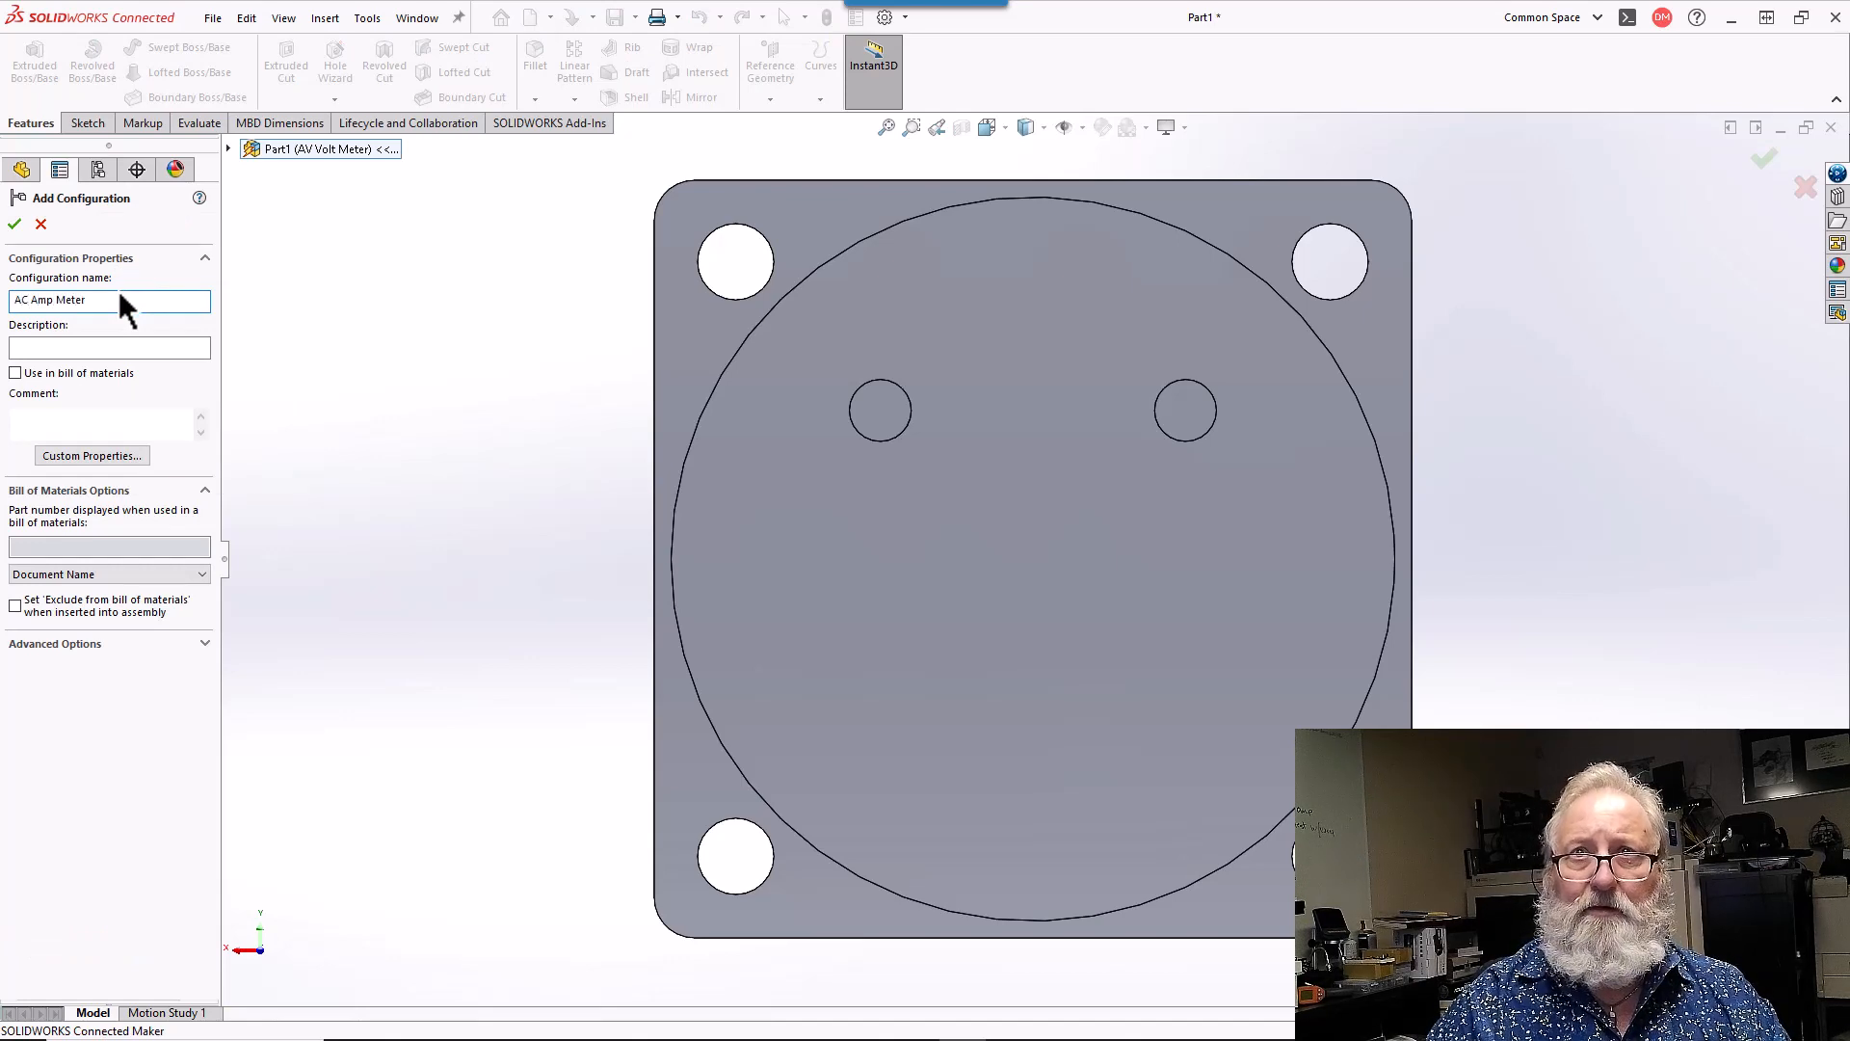
- Give the new configuration the description "Meter, Panel Mount," and create it
left_click(98, 346)
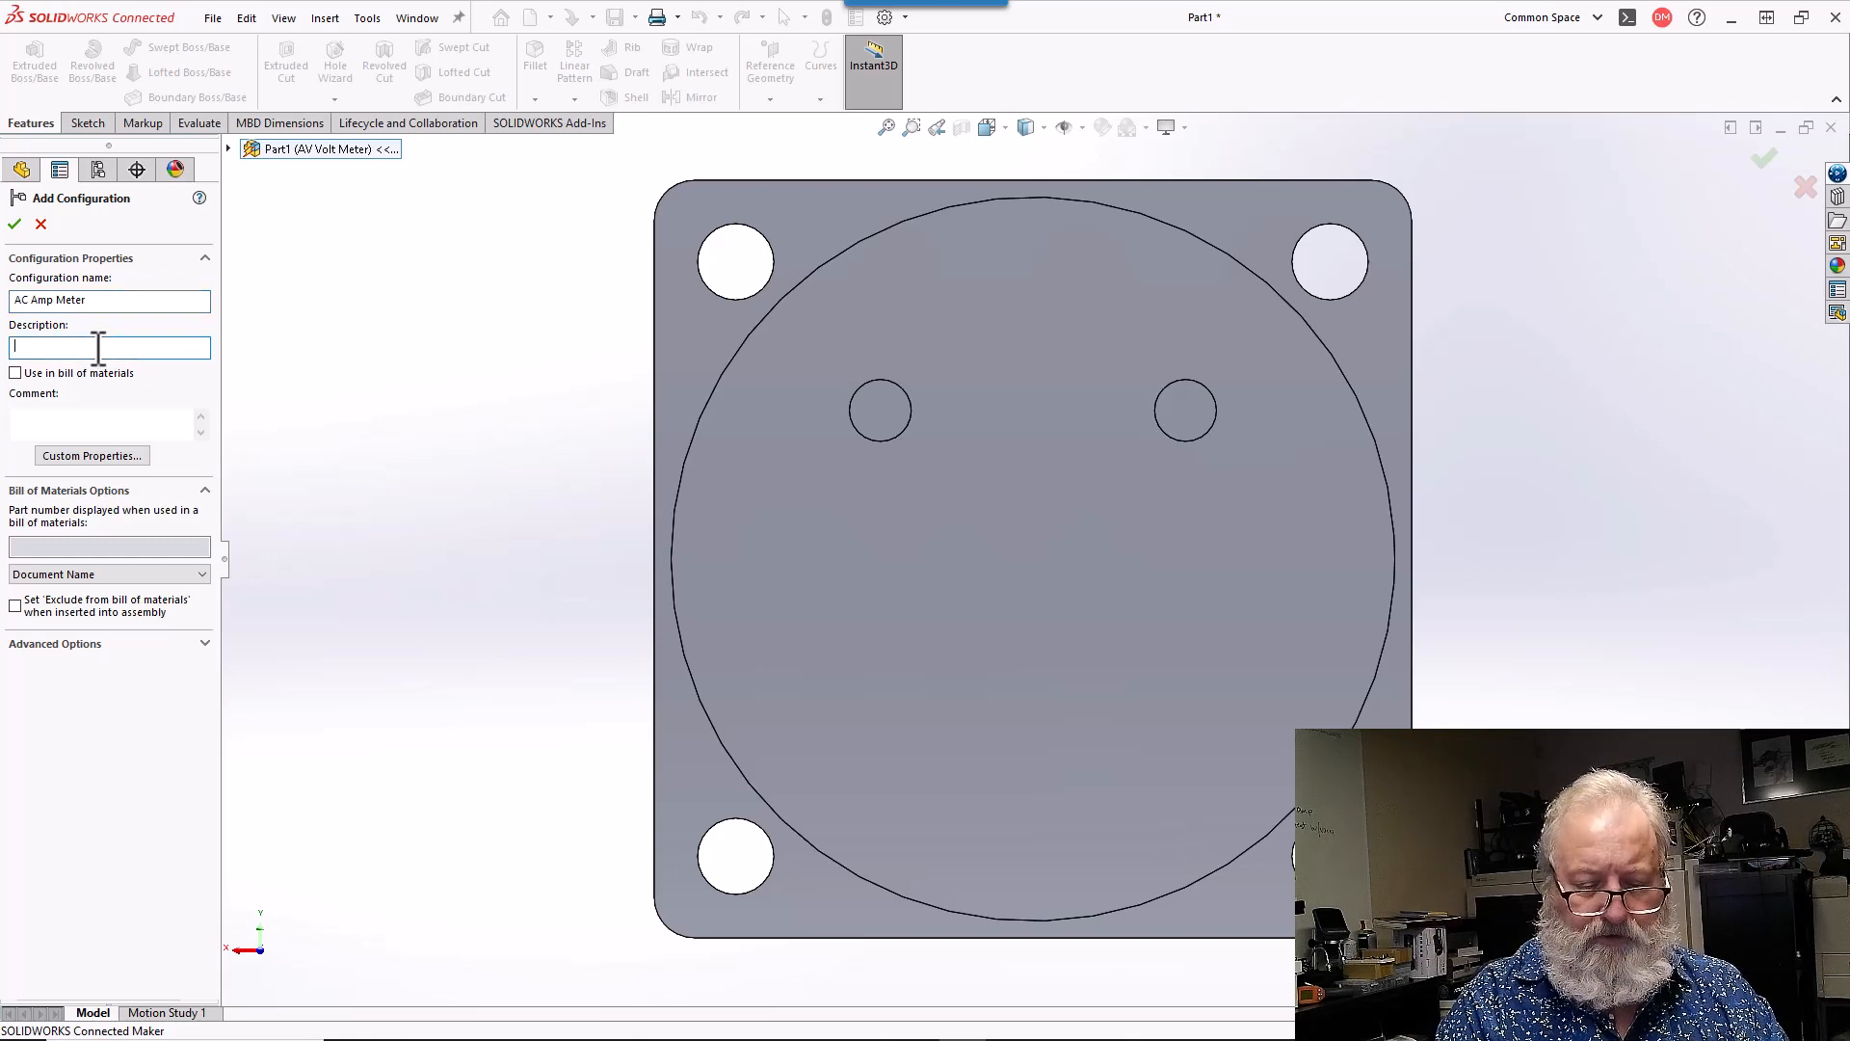
type("Meter,")
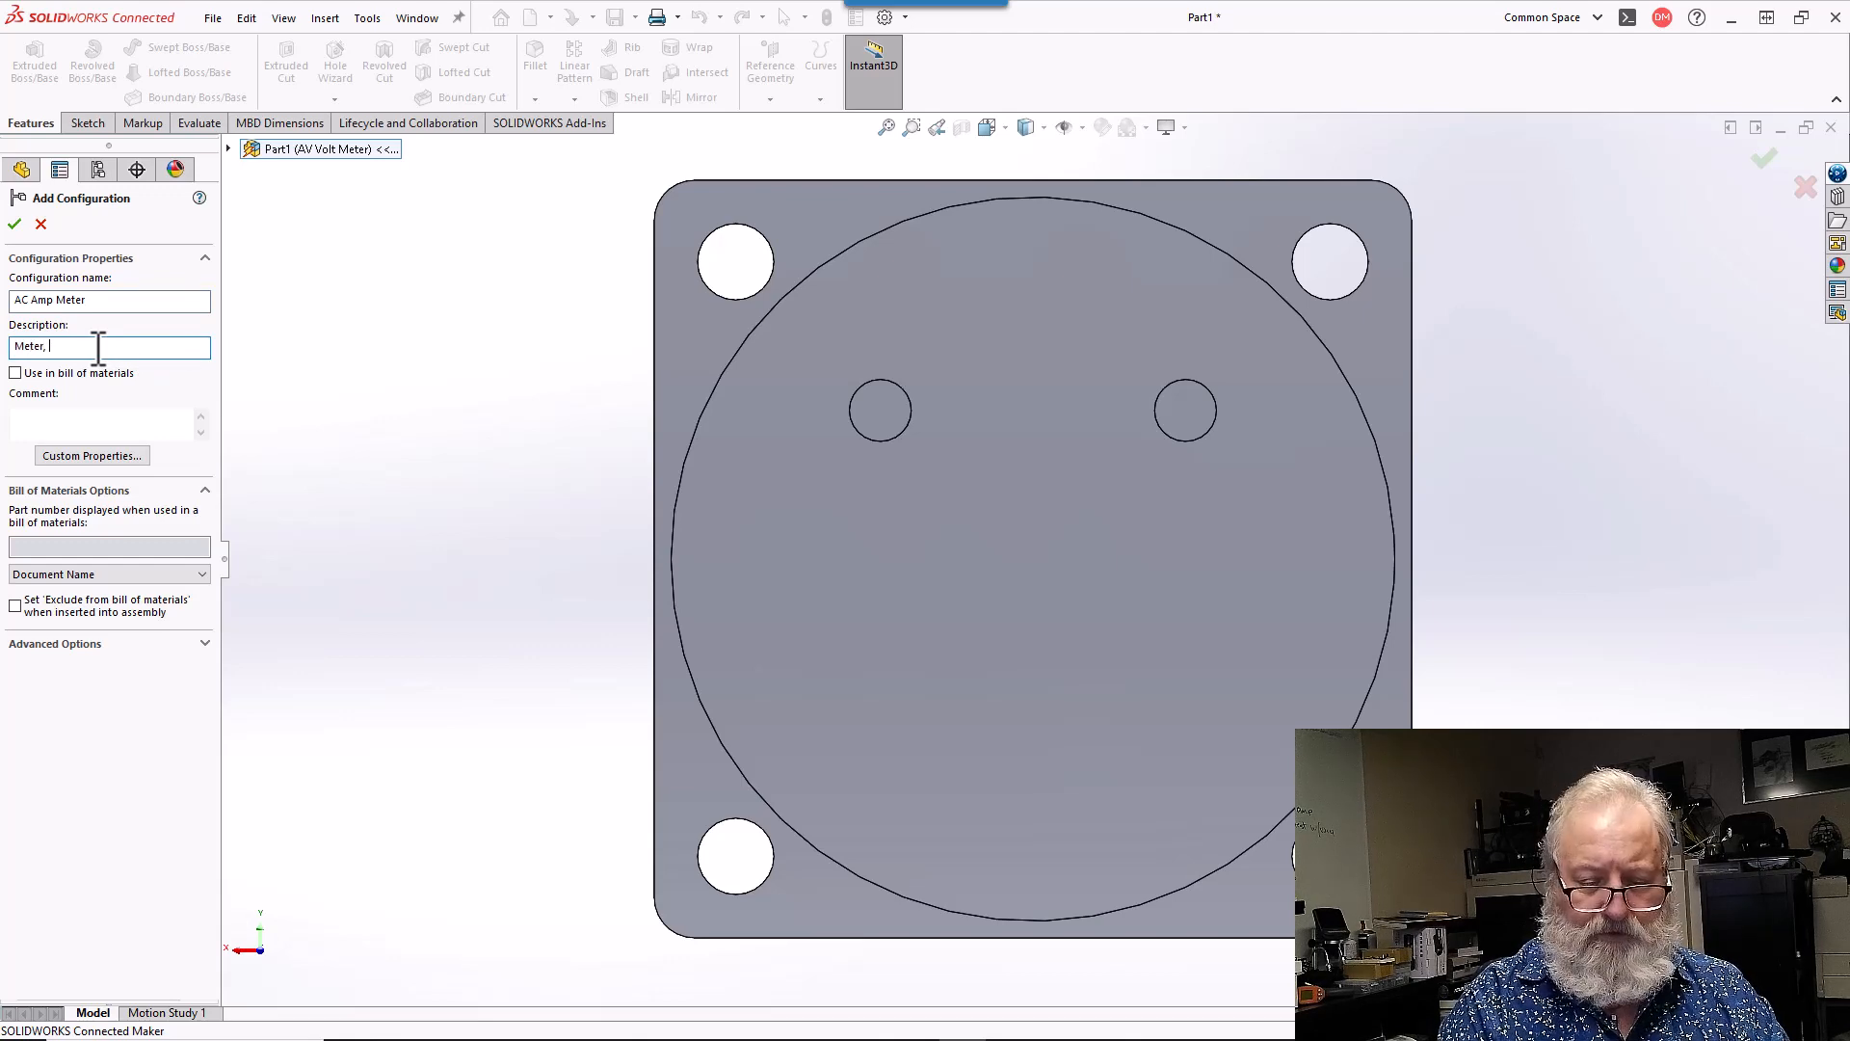
type(" Panel M")
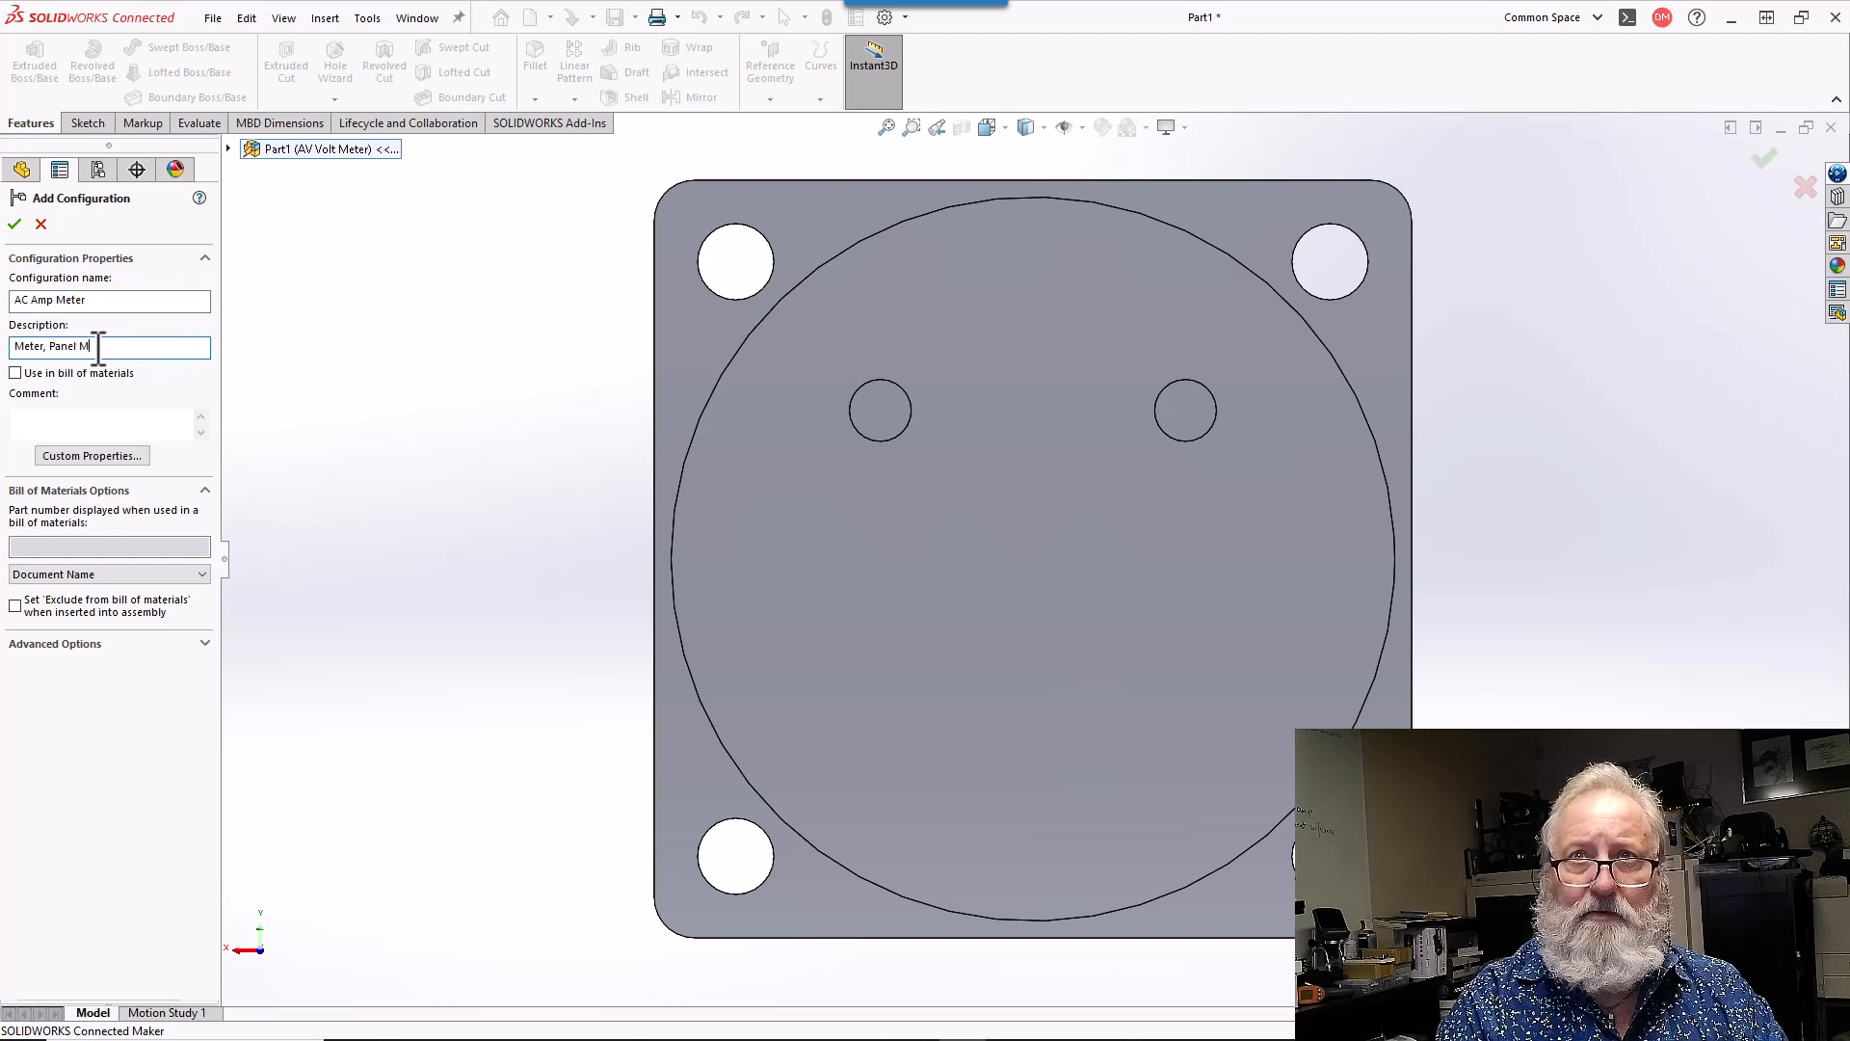
type("ounti")
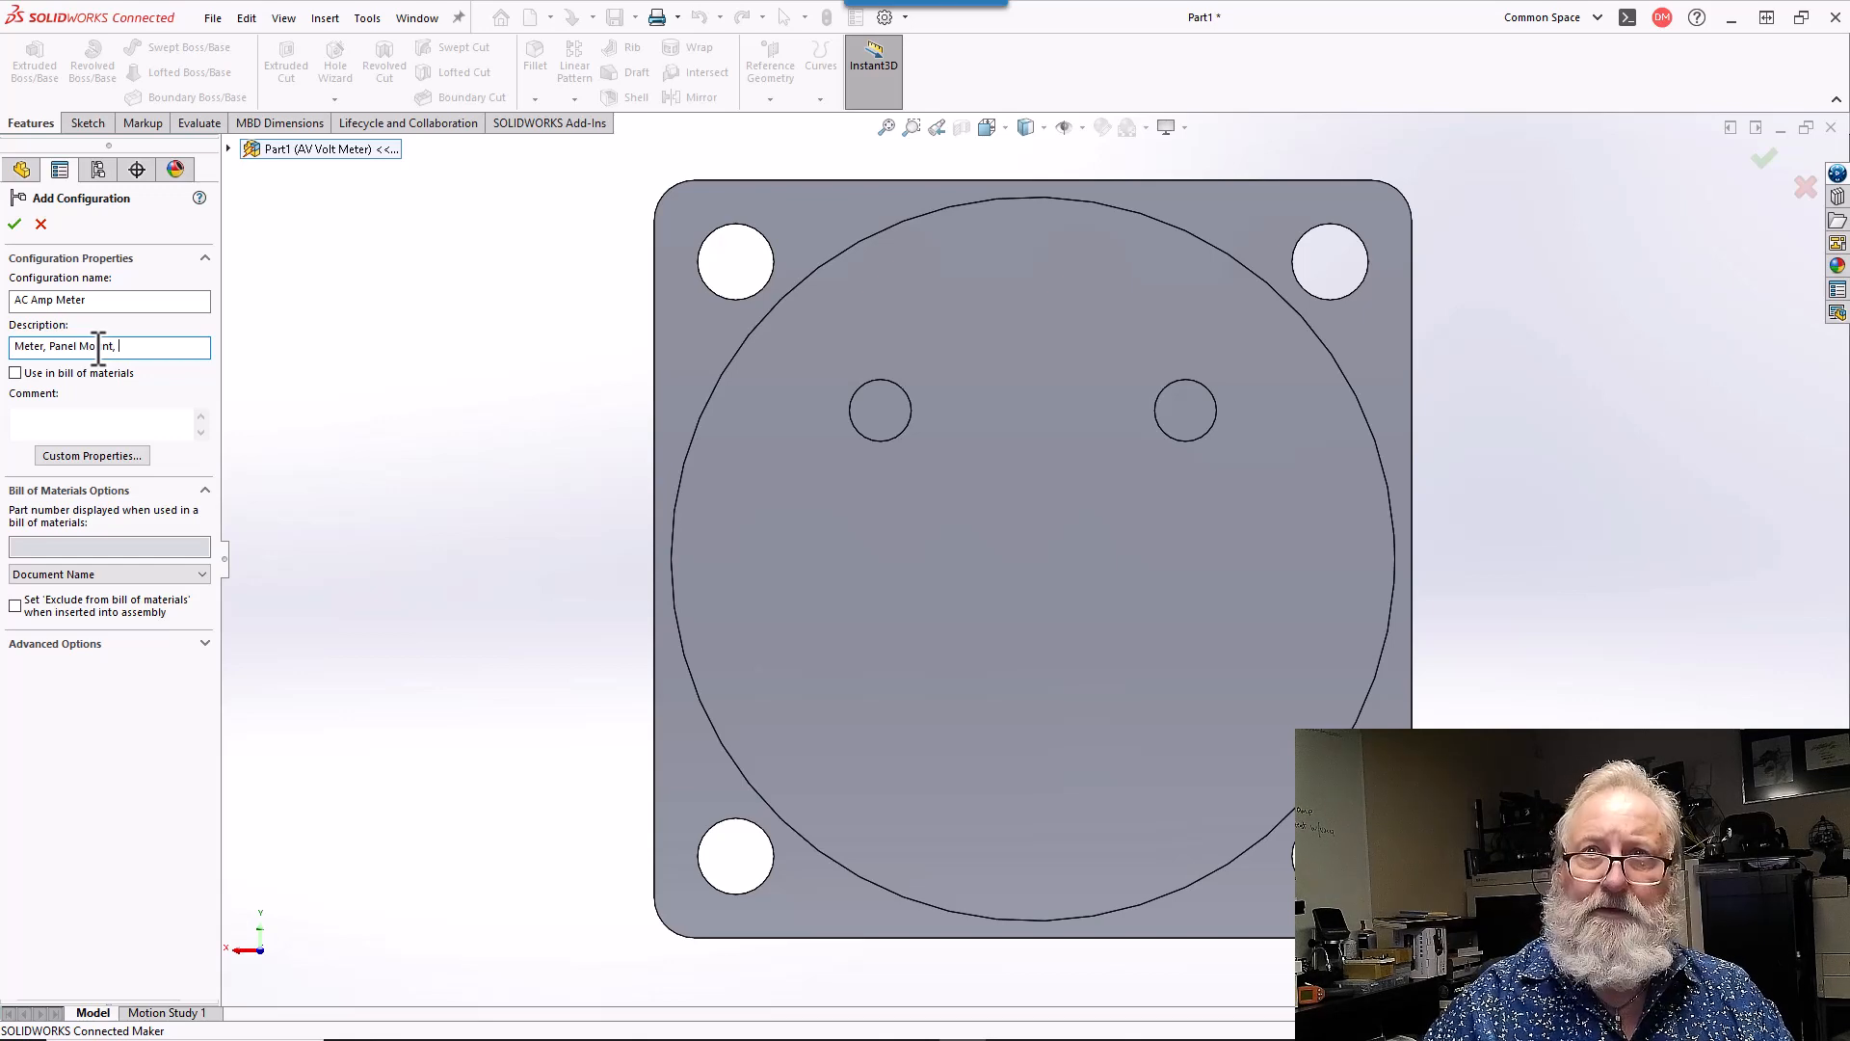
left_click(14, 224)
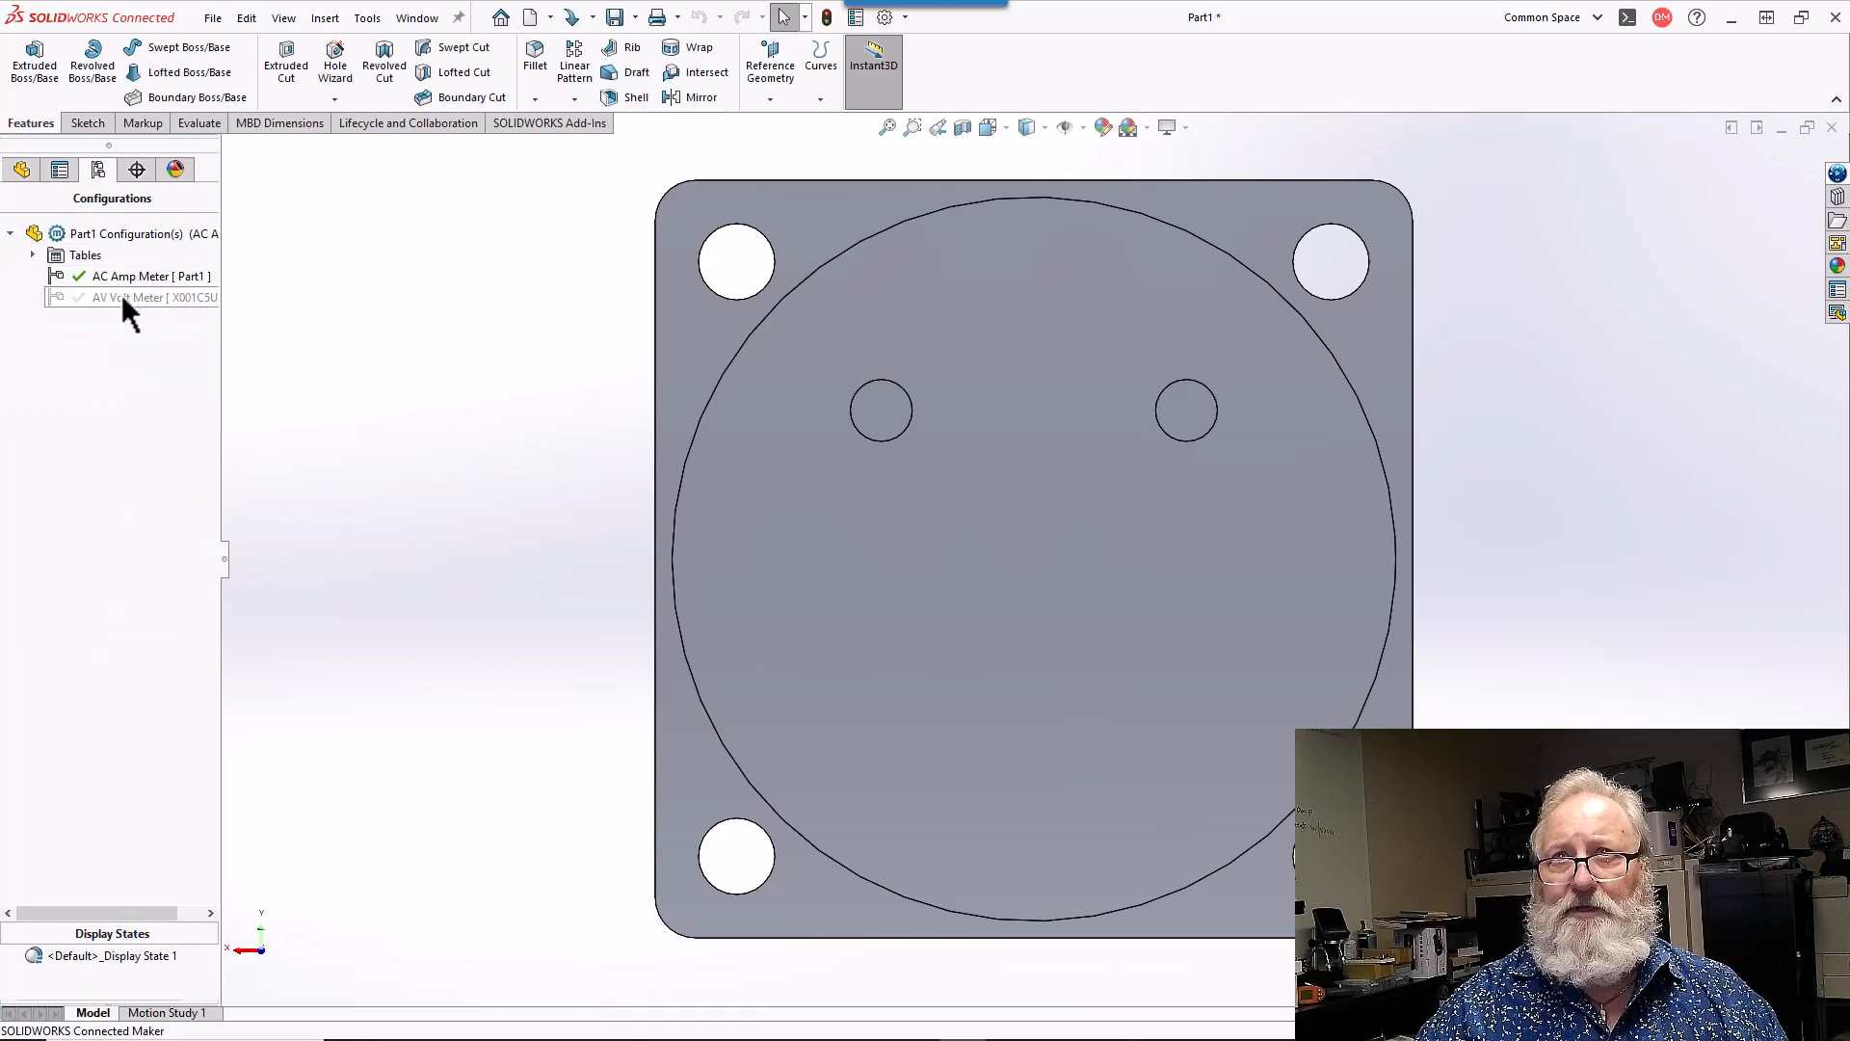
- Activate the AV Volt Meter configuration and copy its full description text from its properties, leaving them without changes
double_click(123, 297)
right_click(124, 298)
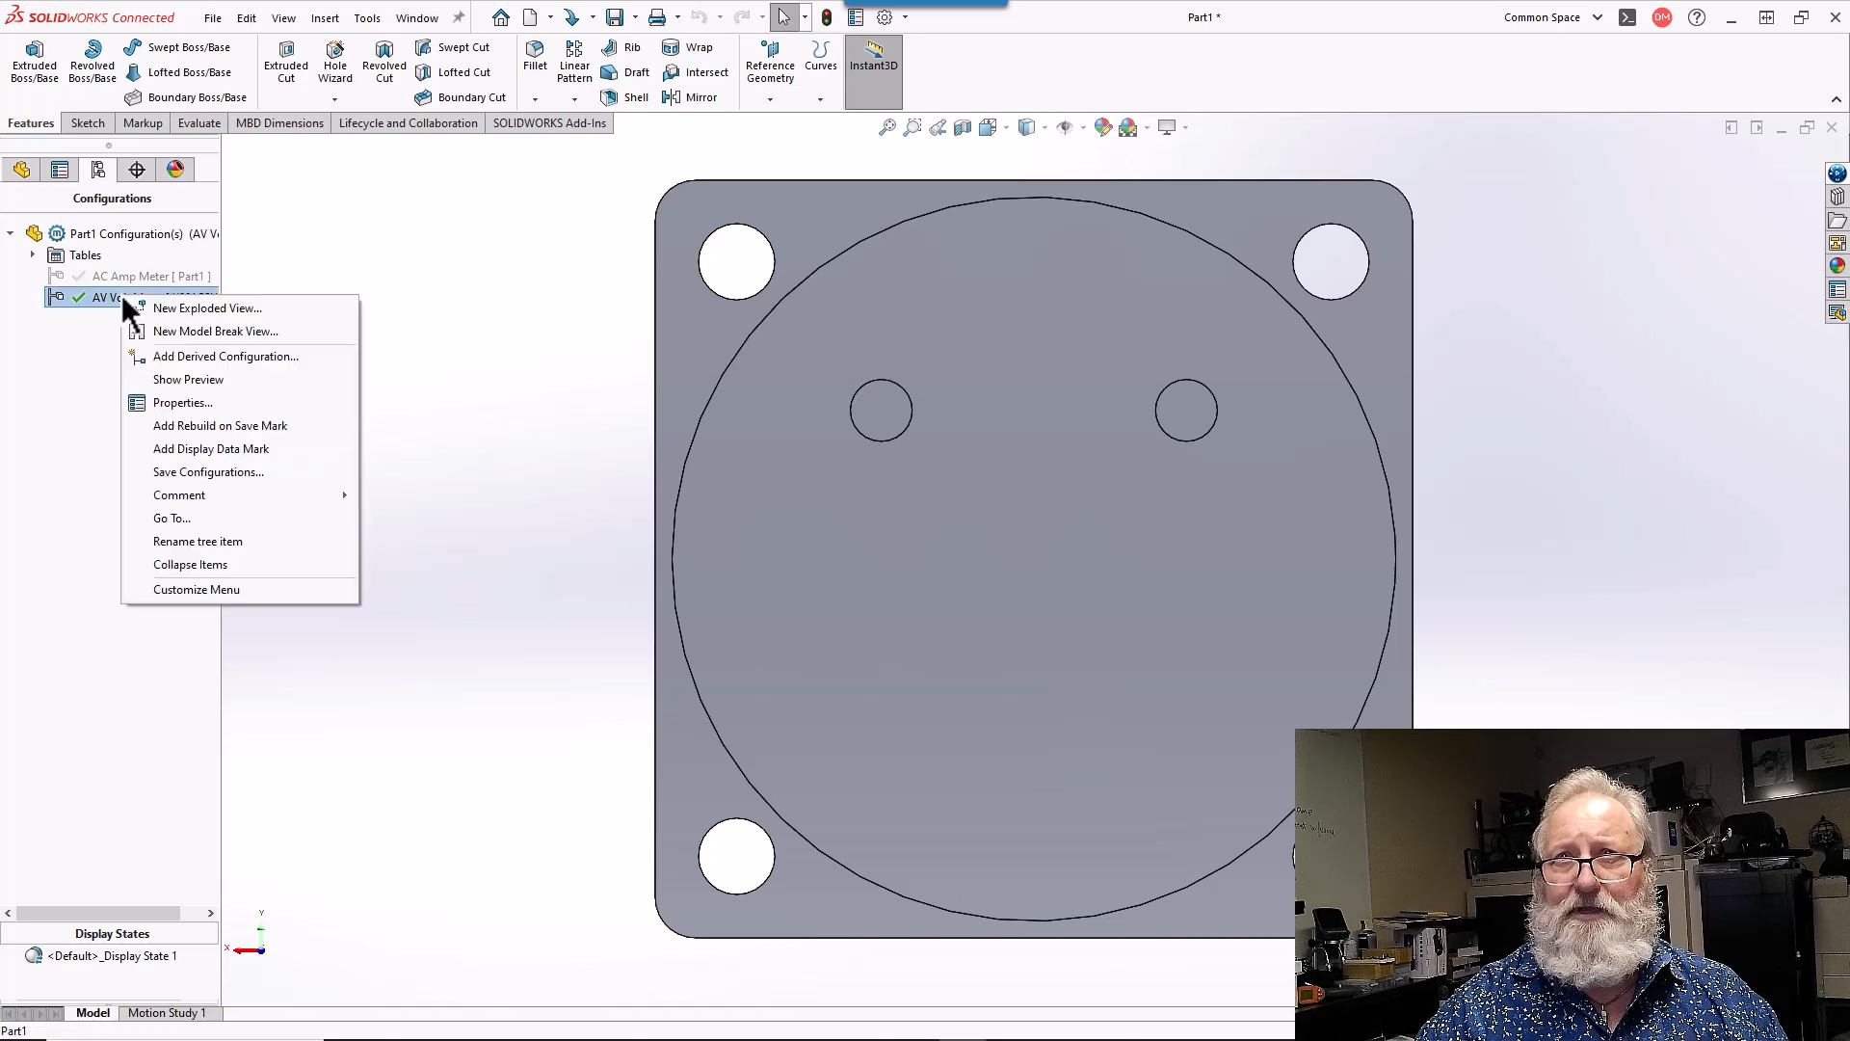
left_click(178, 402)
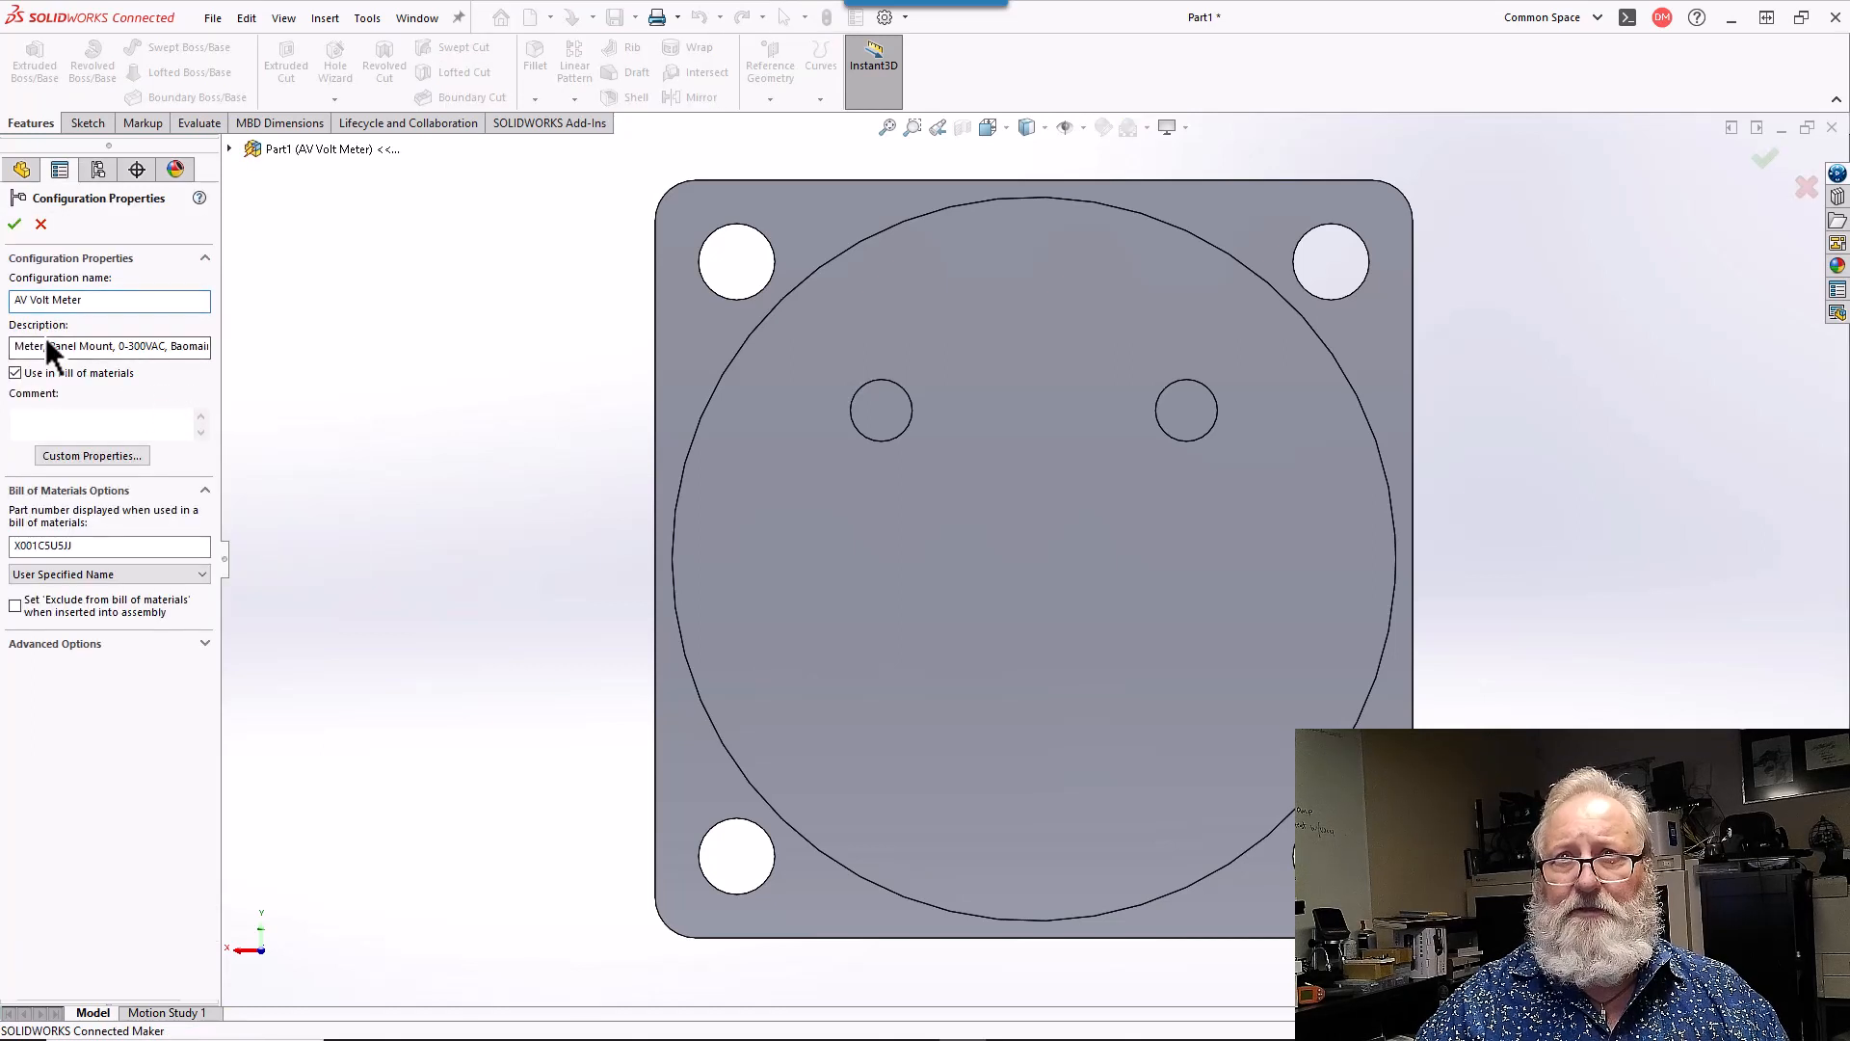
left_click(19, 346)
type(",")
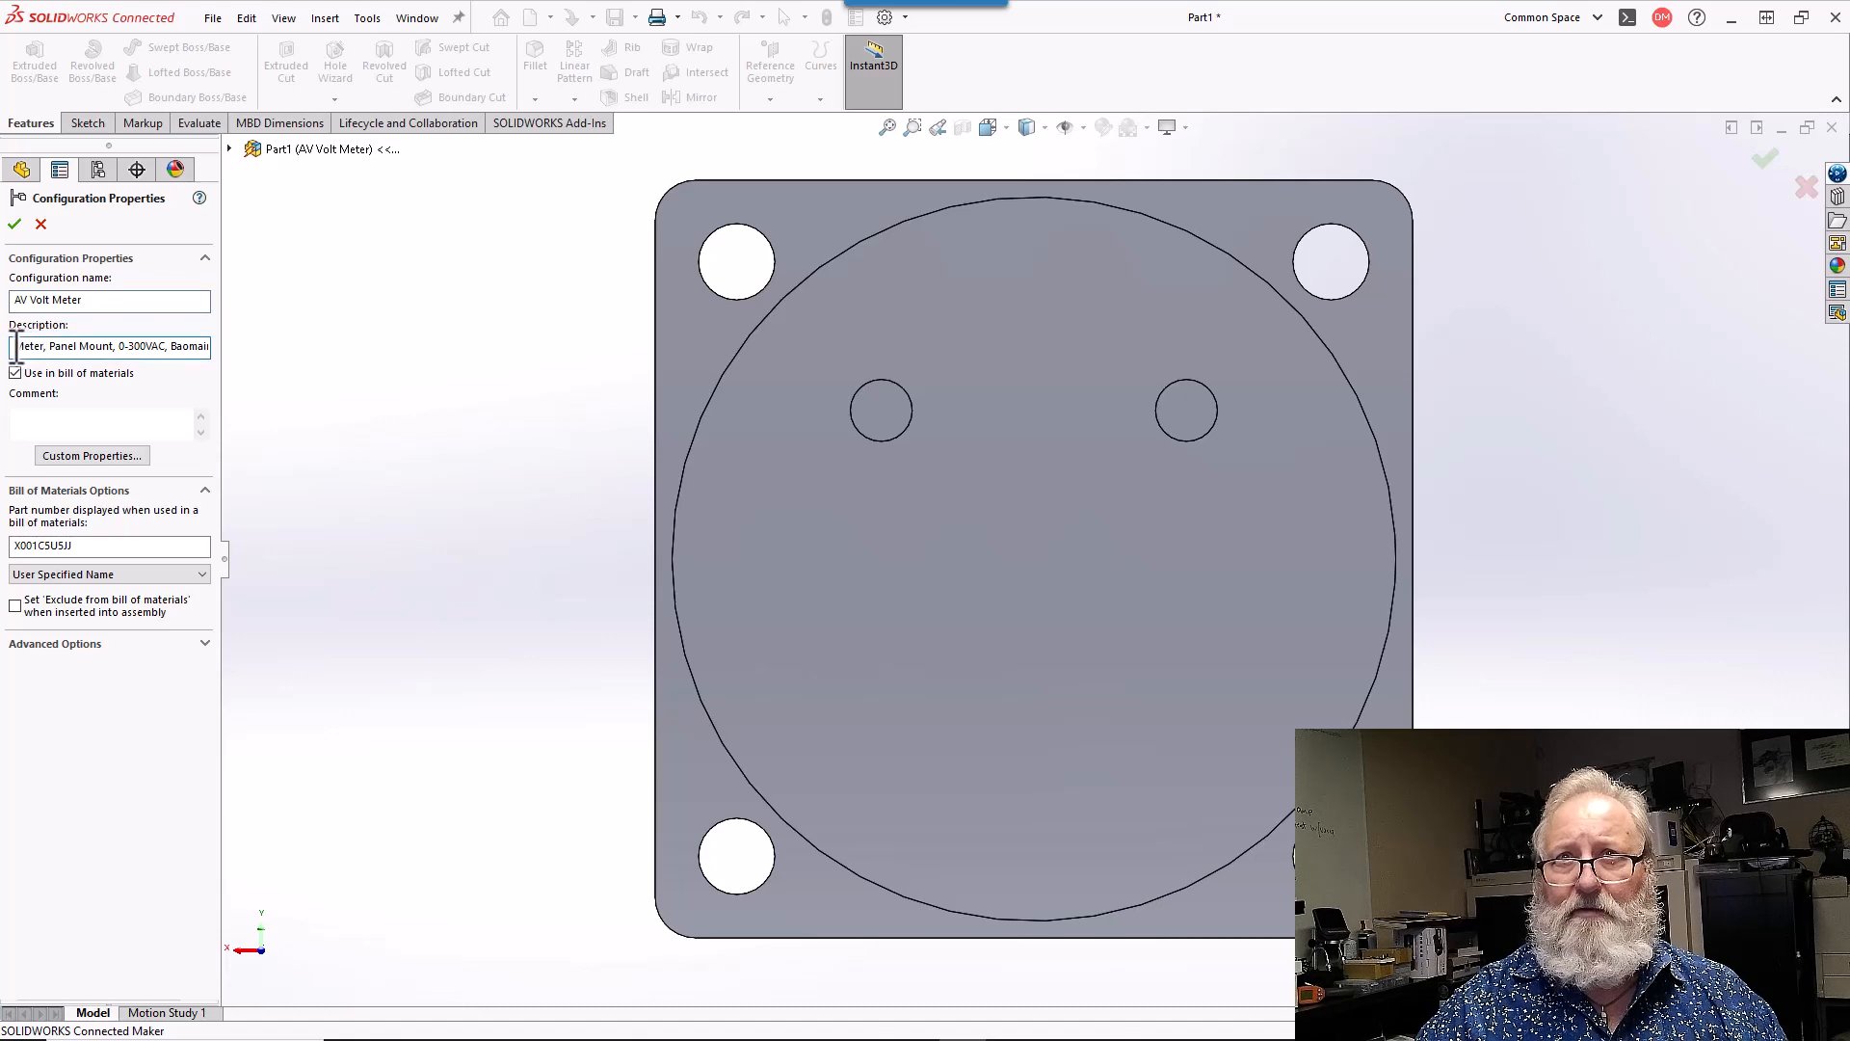
left_click_drag(16, 346, 281, 361)
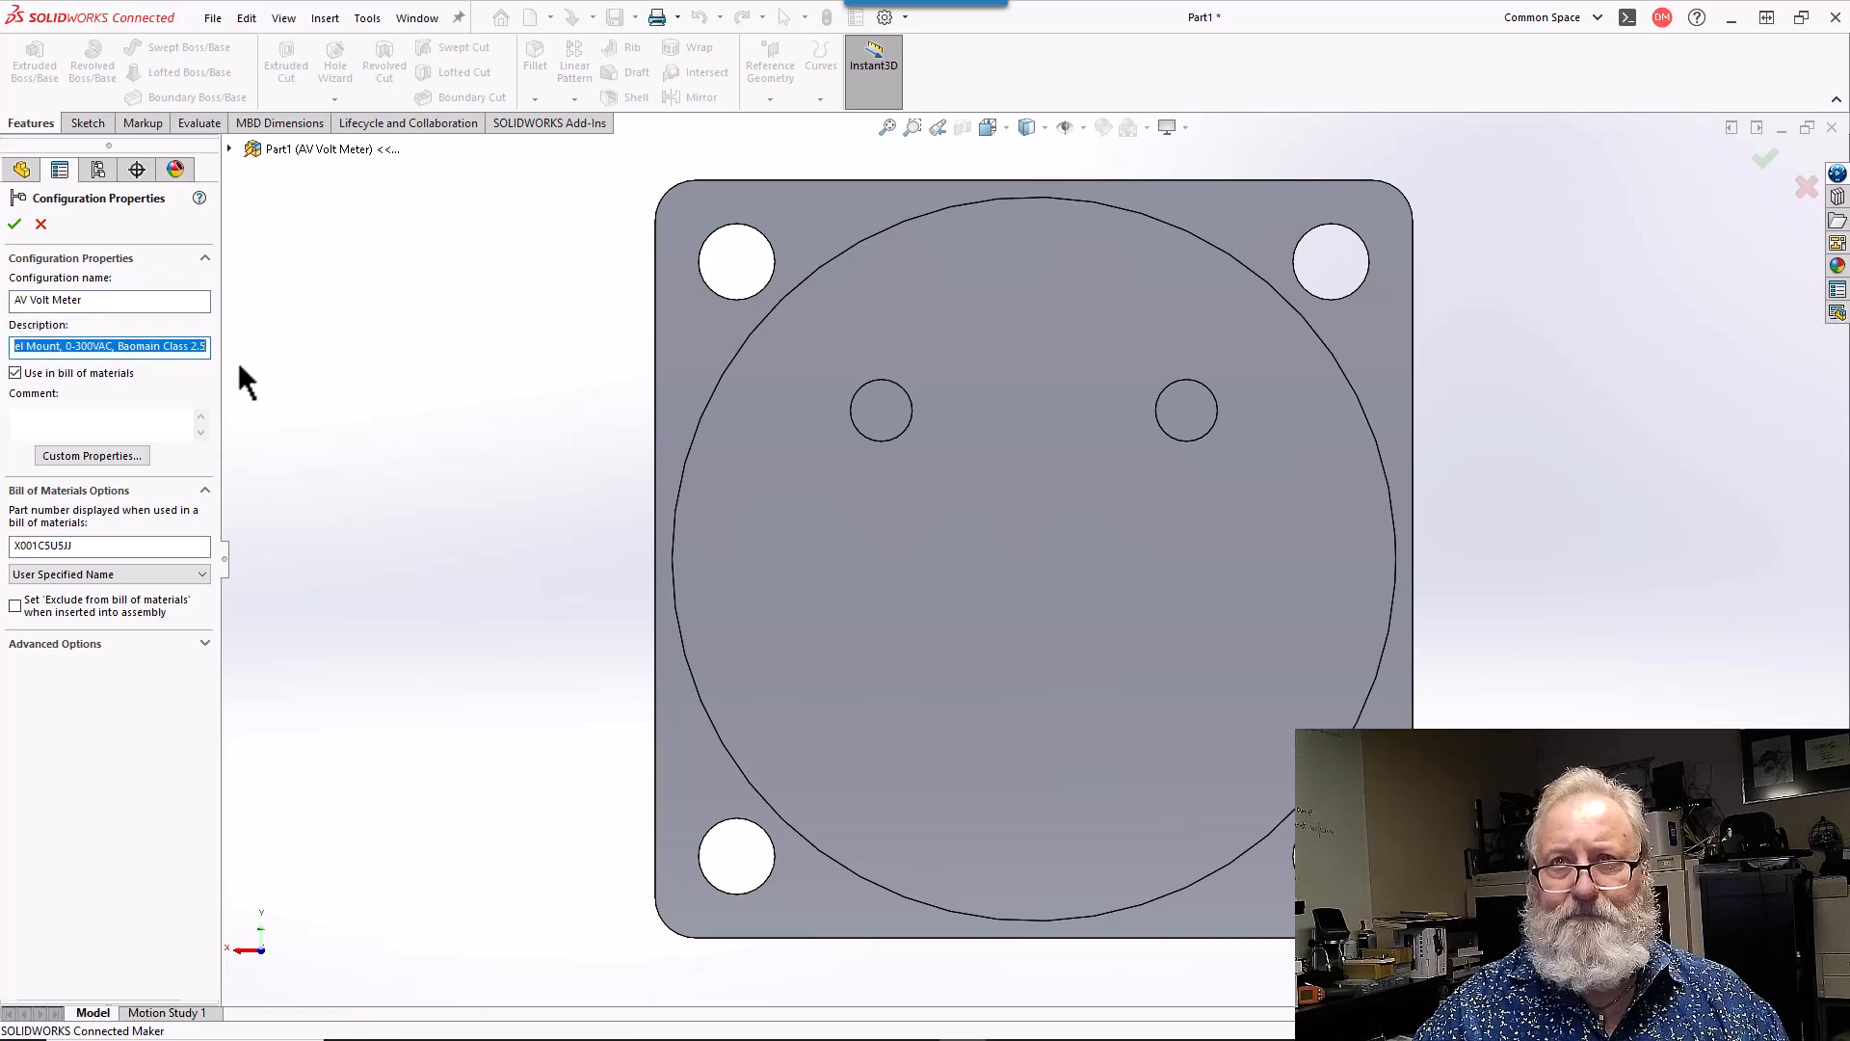
left_click(43, 221)
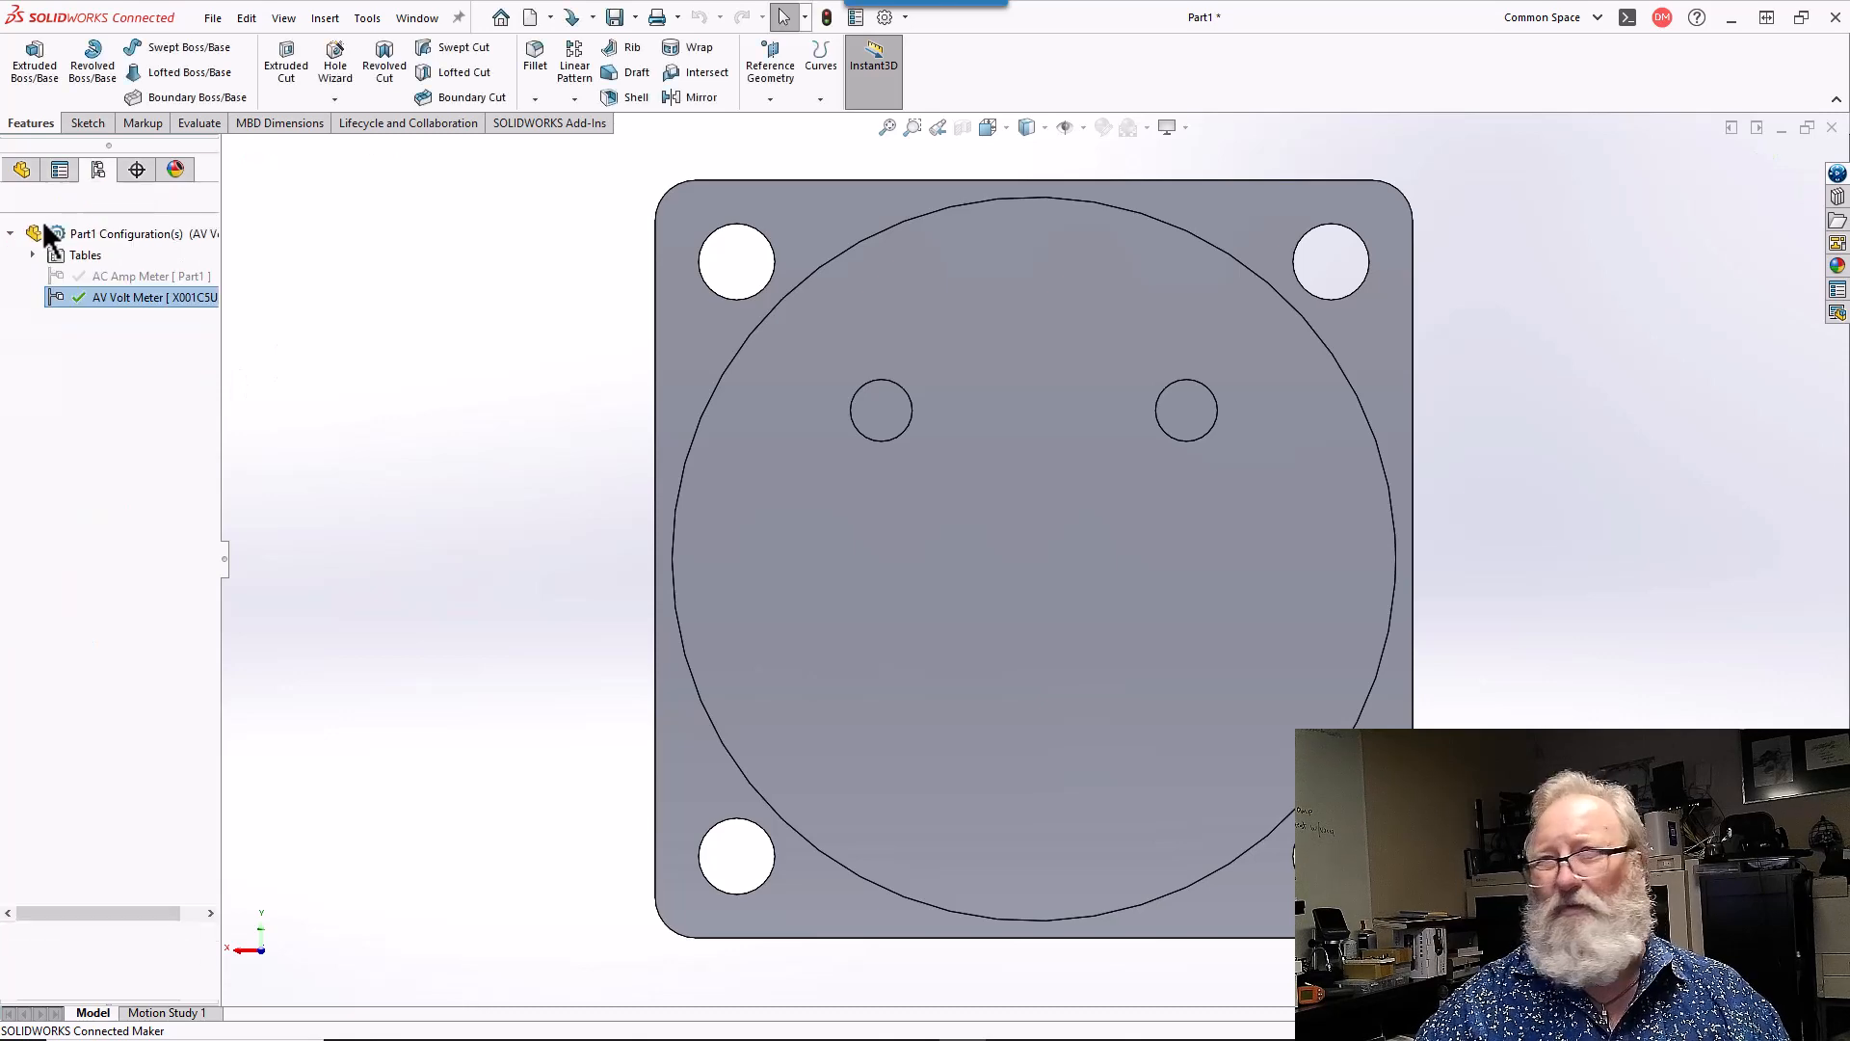
- Activate the AC Amp Meter configuration and set its description to "Meter, Panel Mount, 0-10A, AC, Baomain Class 2.5", reusing the copied text
double_click(104, 276)
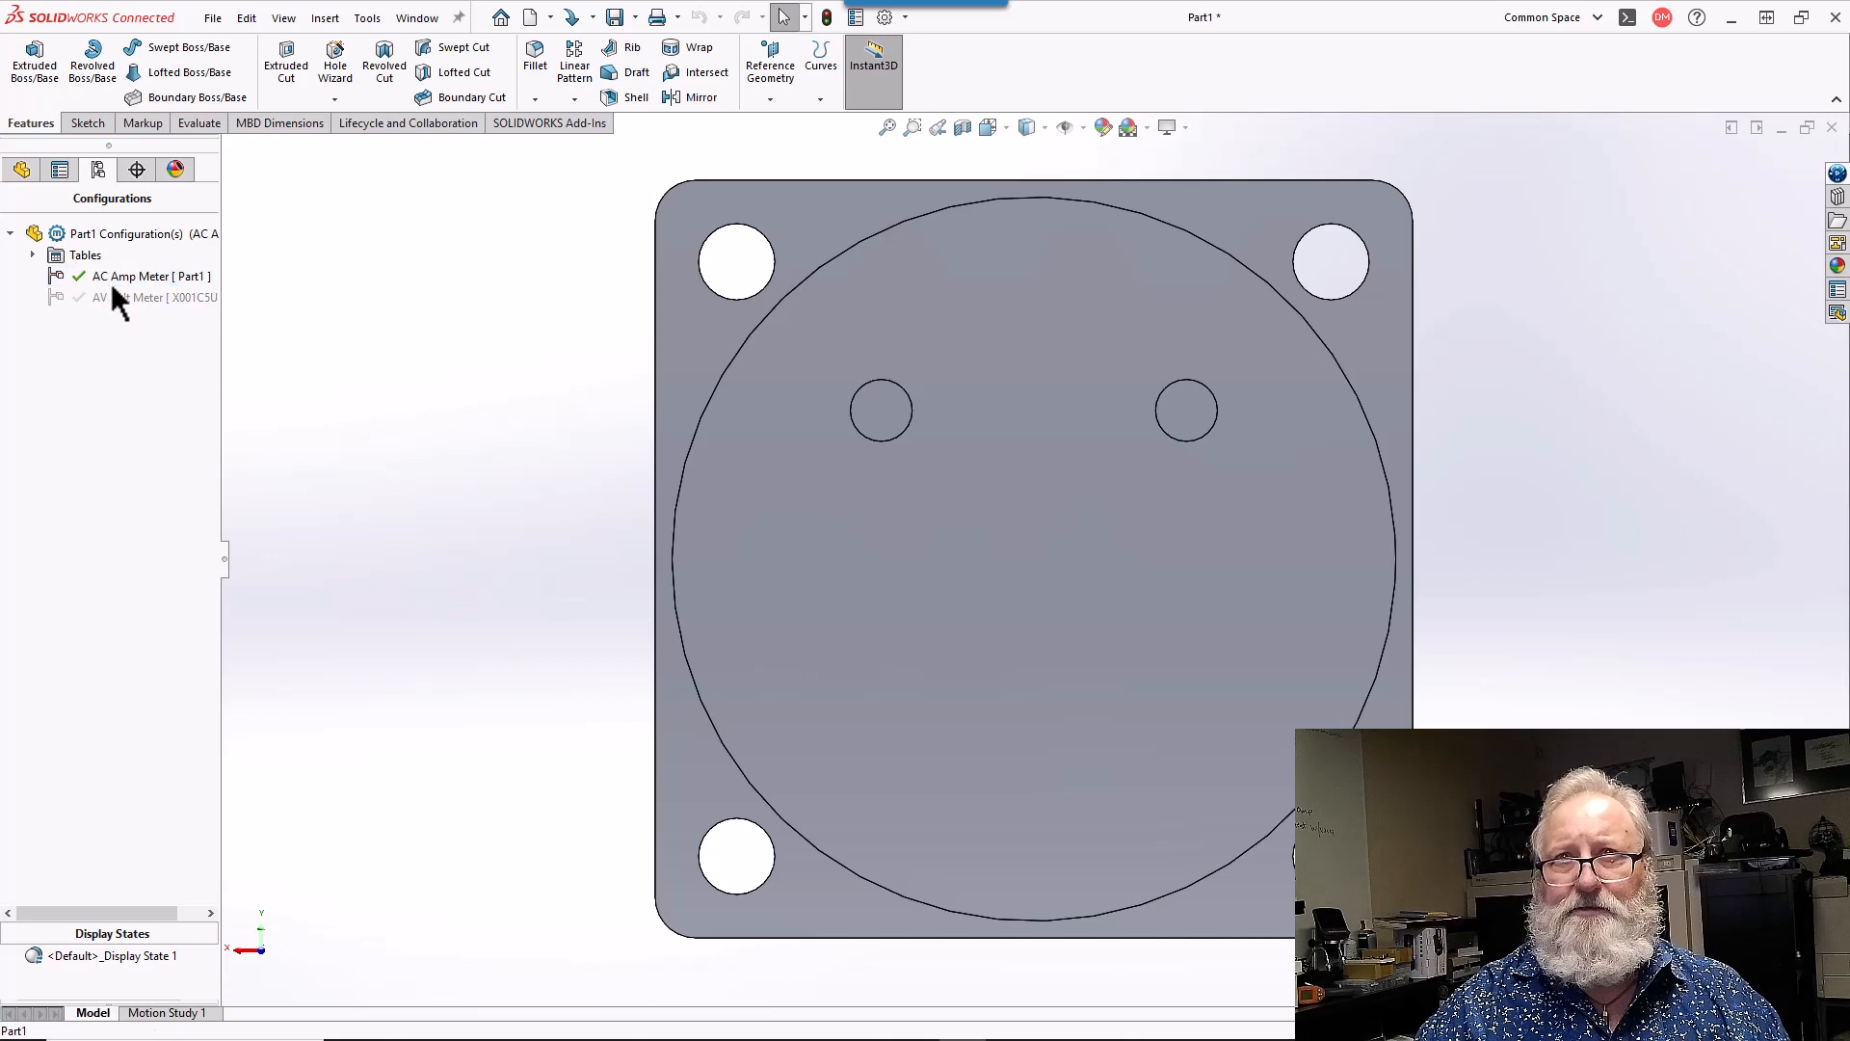
right_click(111, 279)
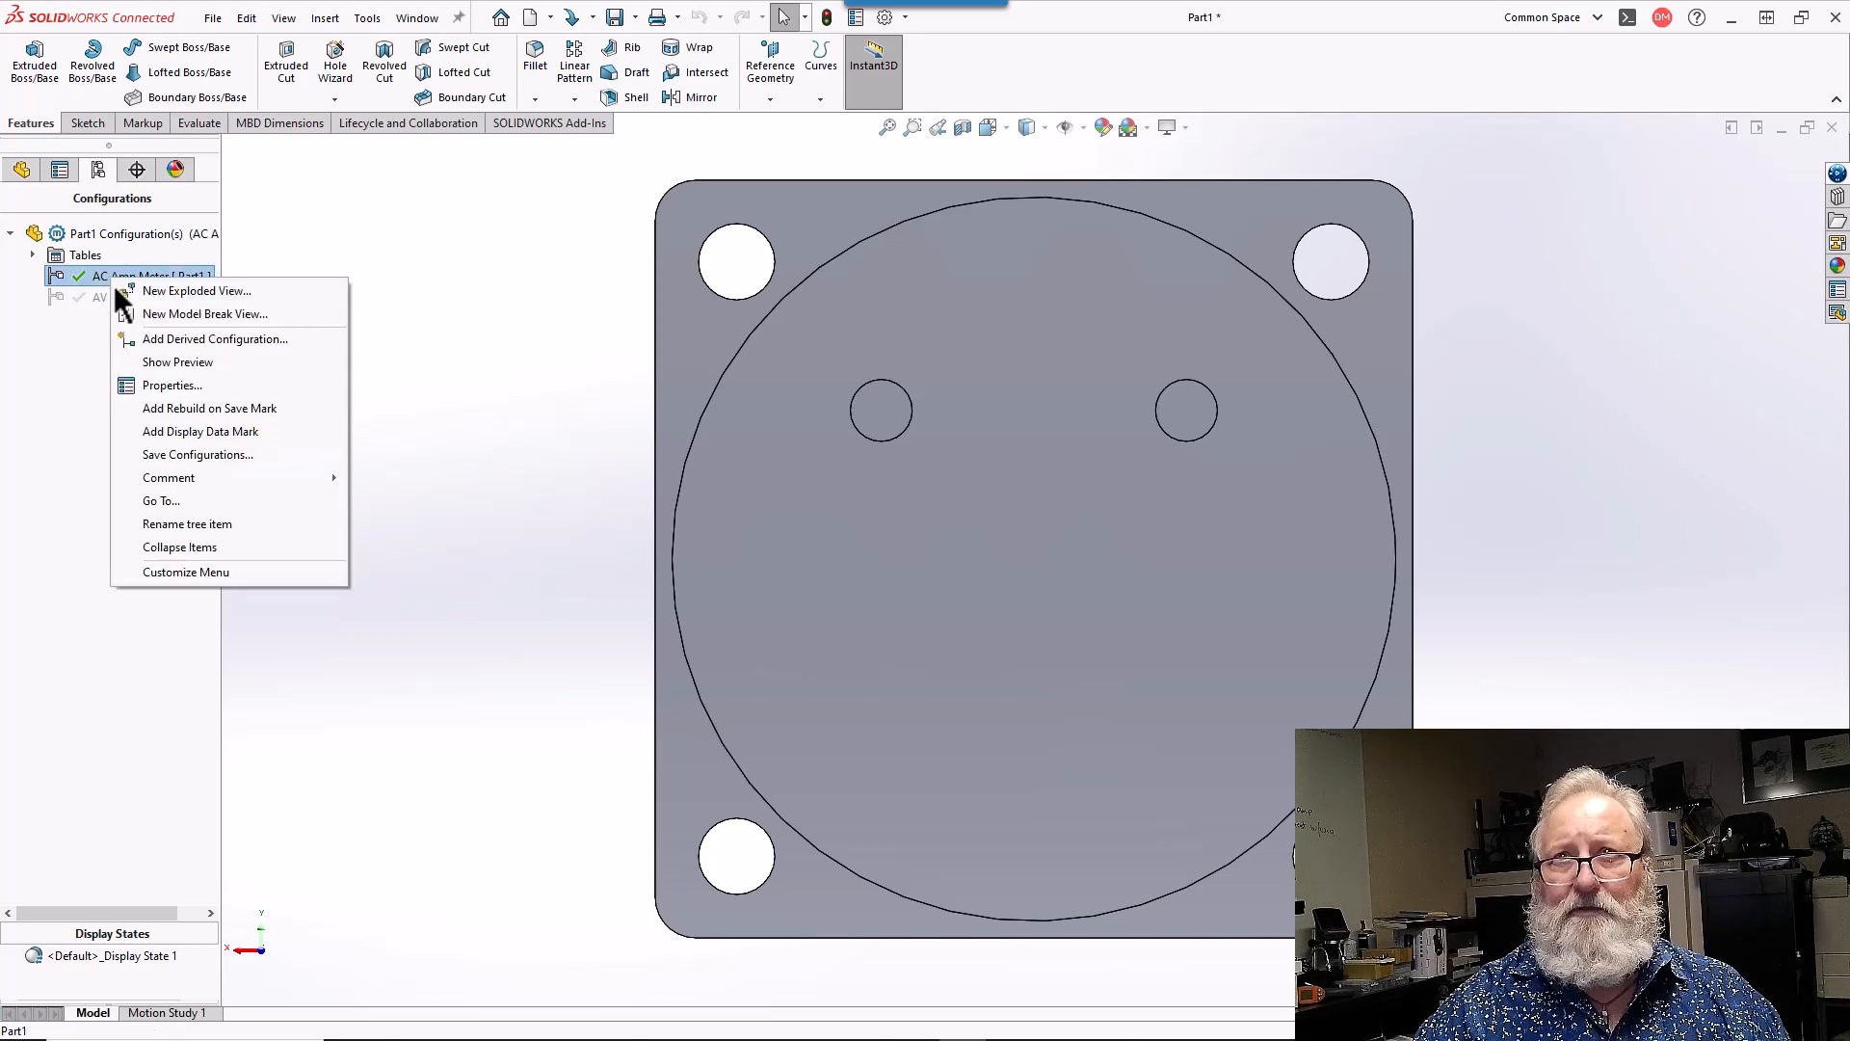
left_click(172, 385)
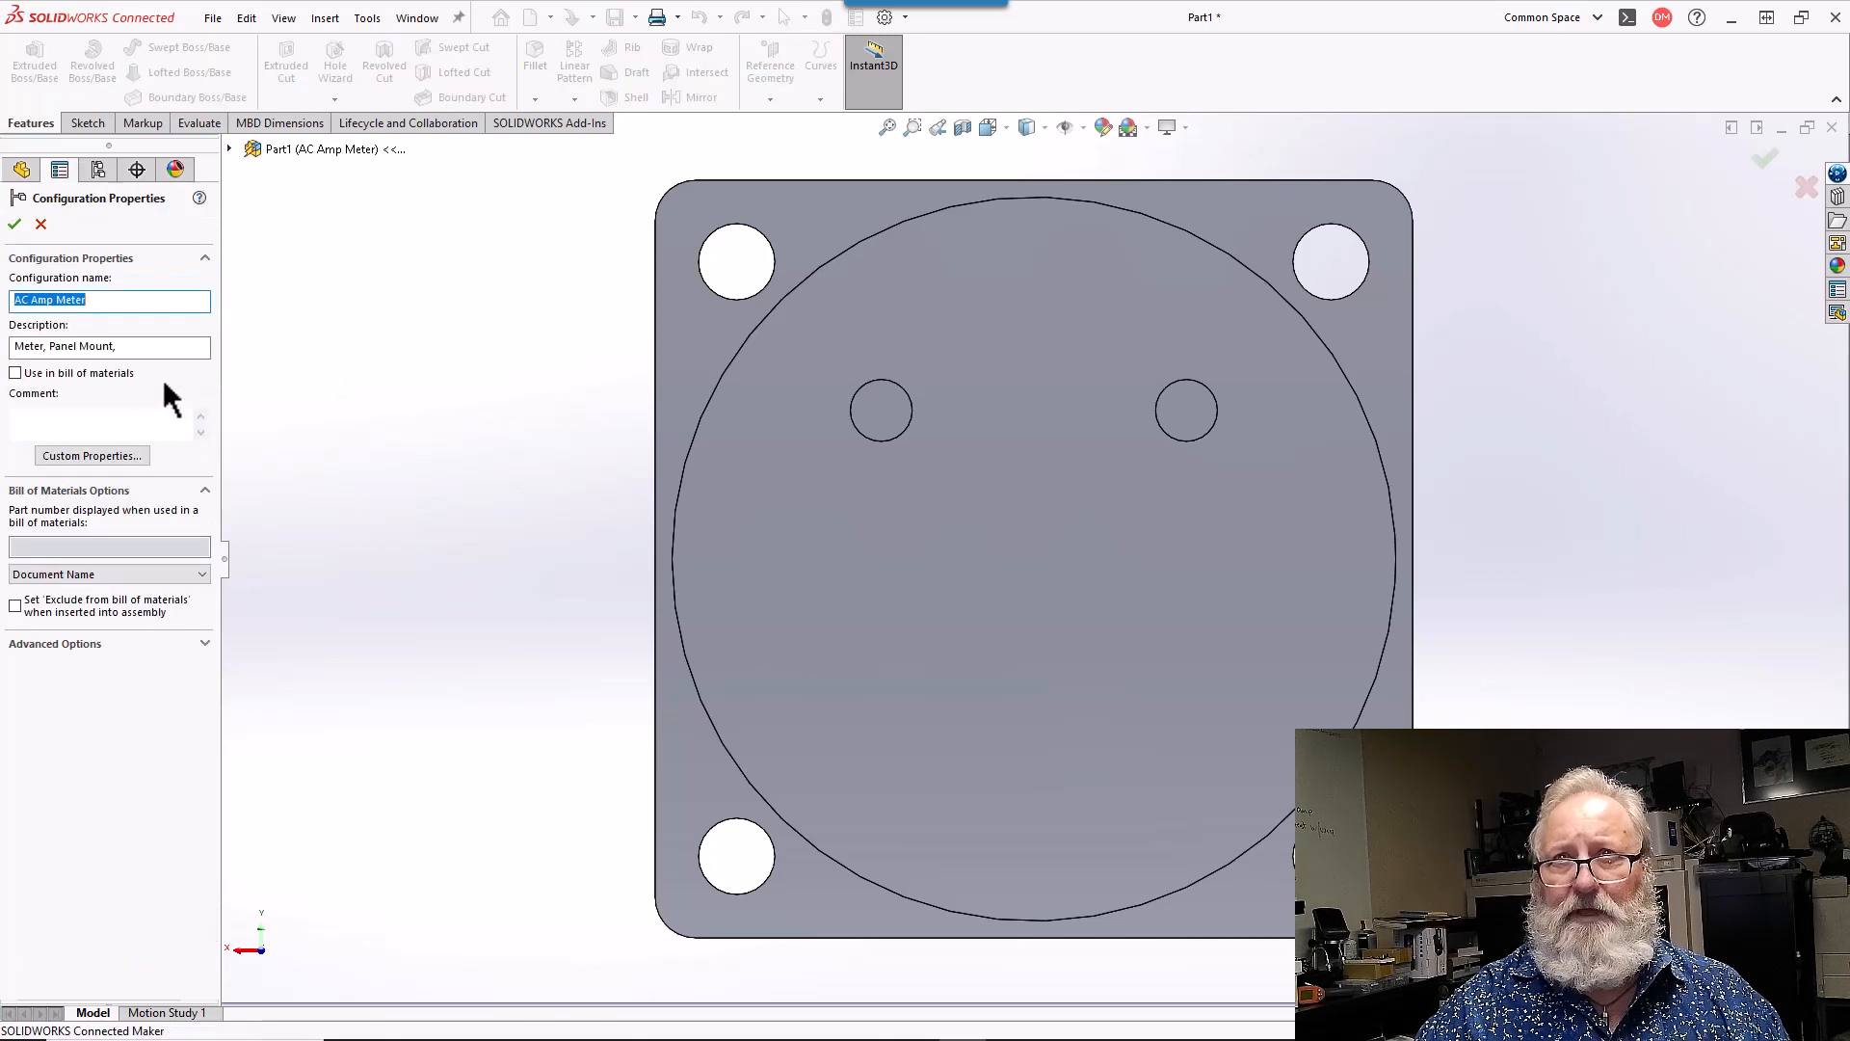
key("Tab")
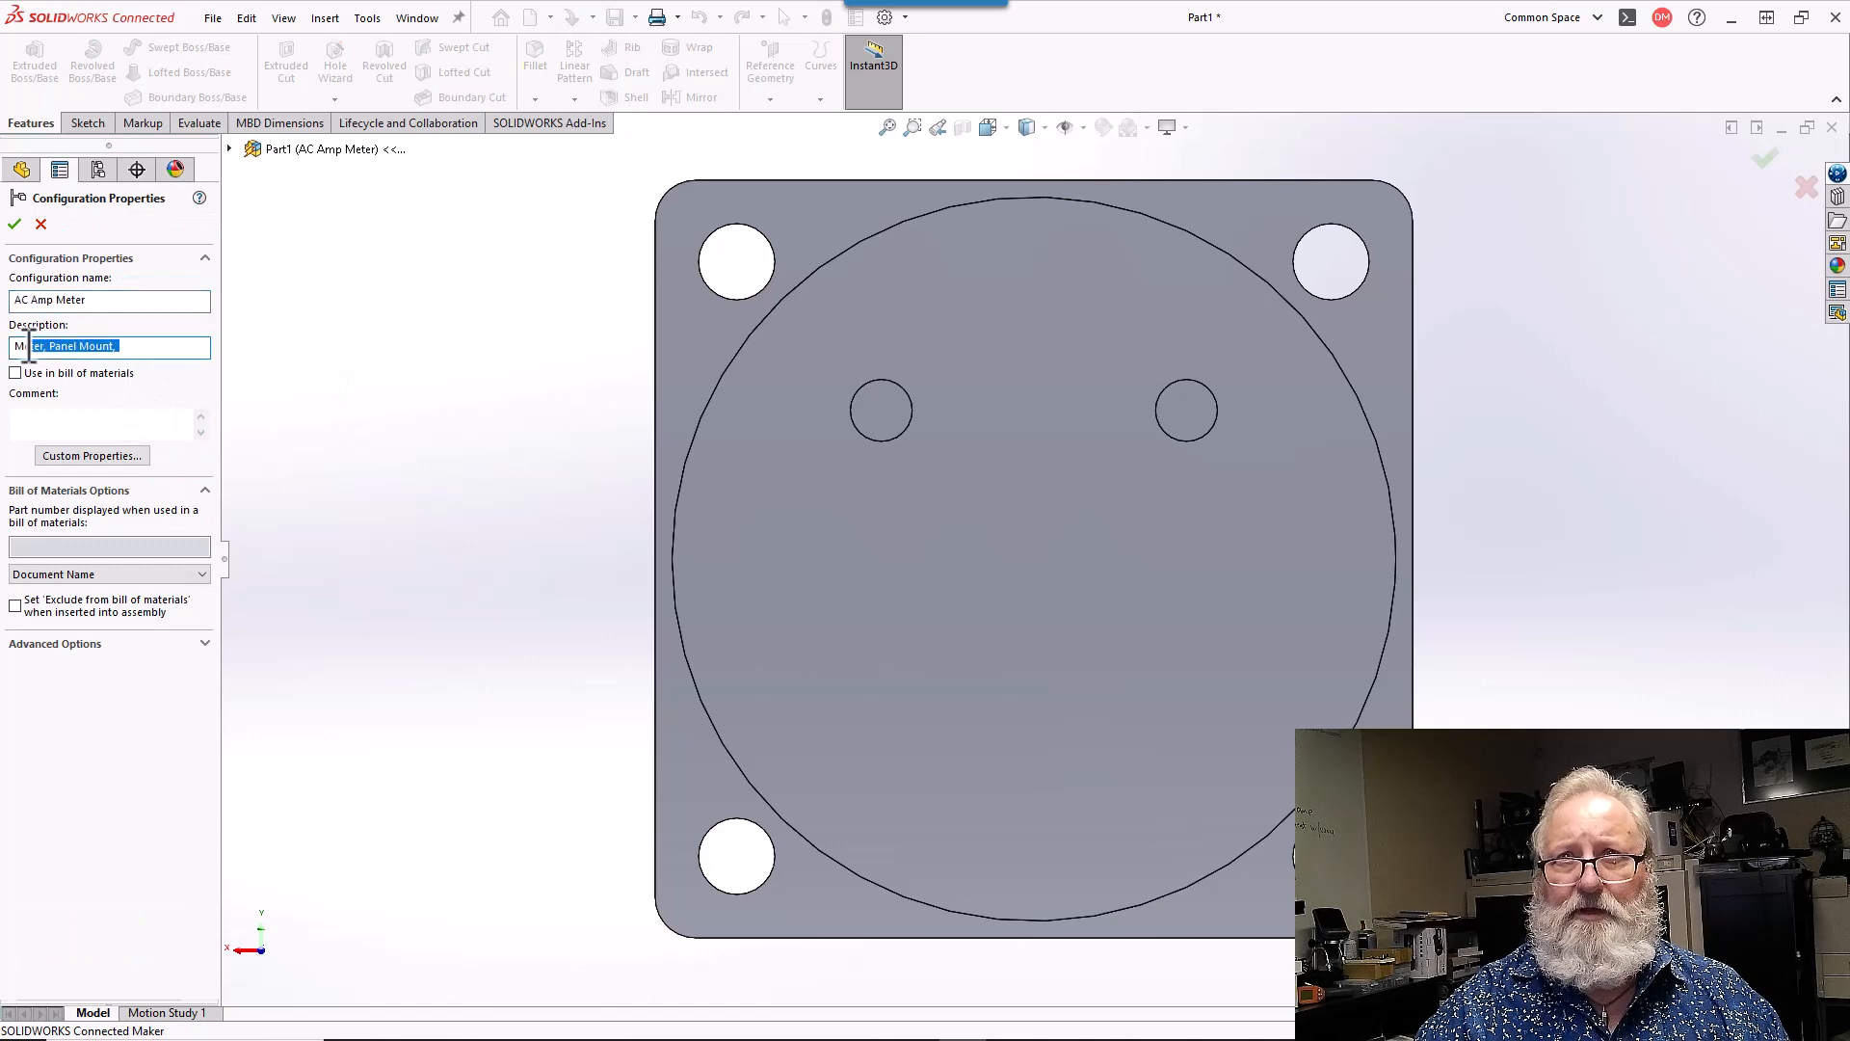
type("Meter, Panel Mount, 0-300VAC, Baomain Class 2.5")
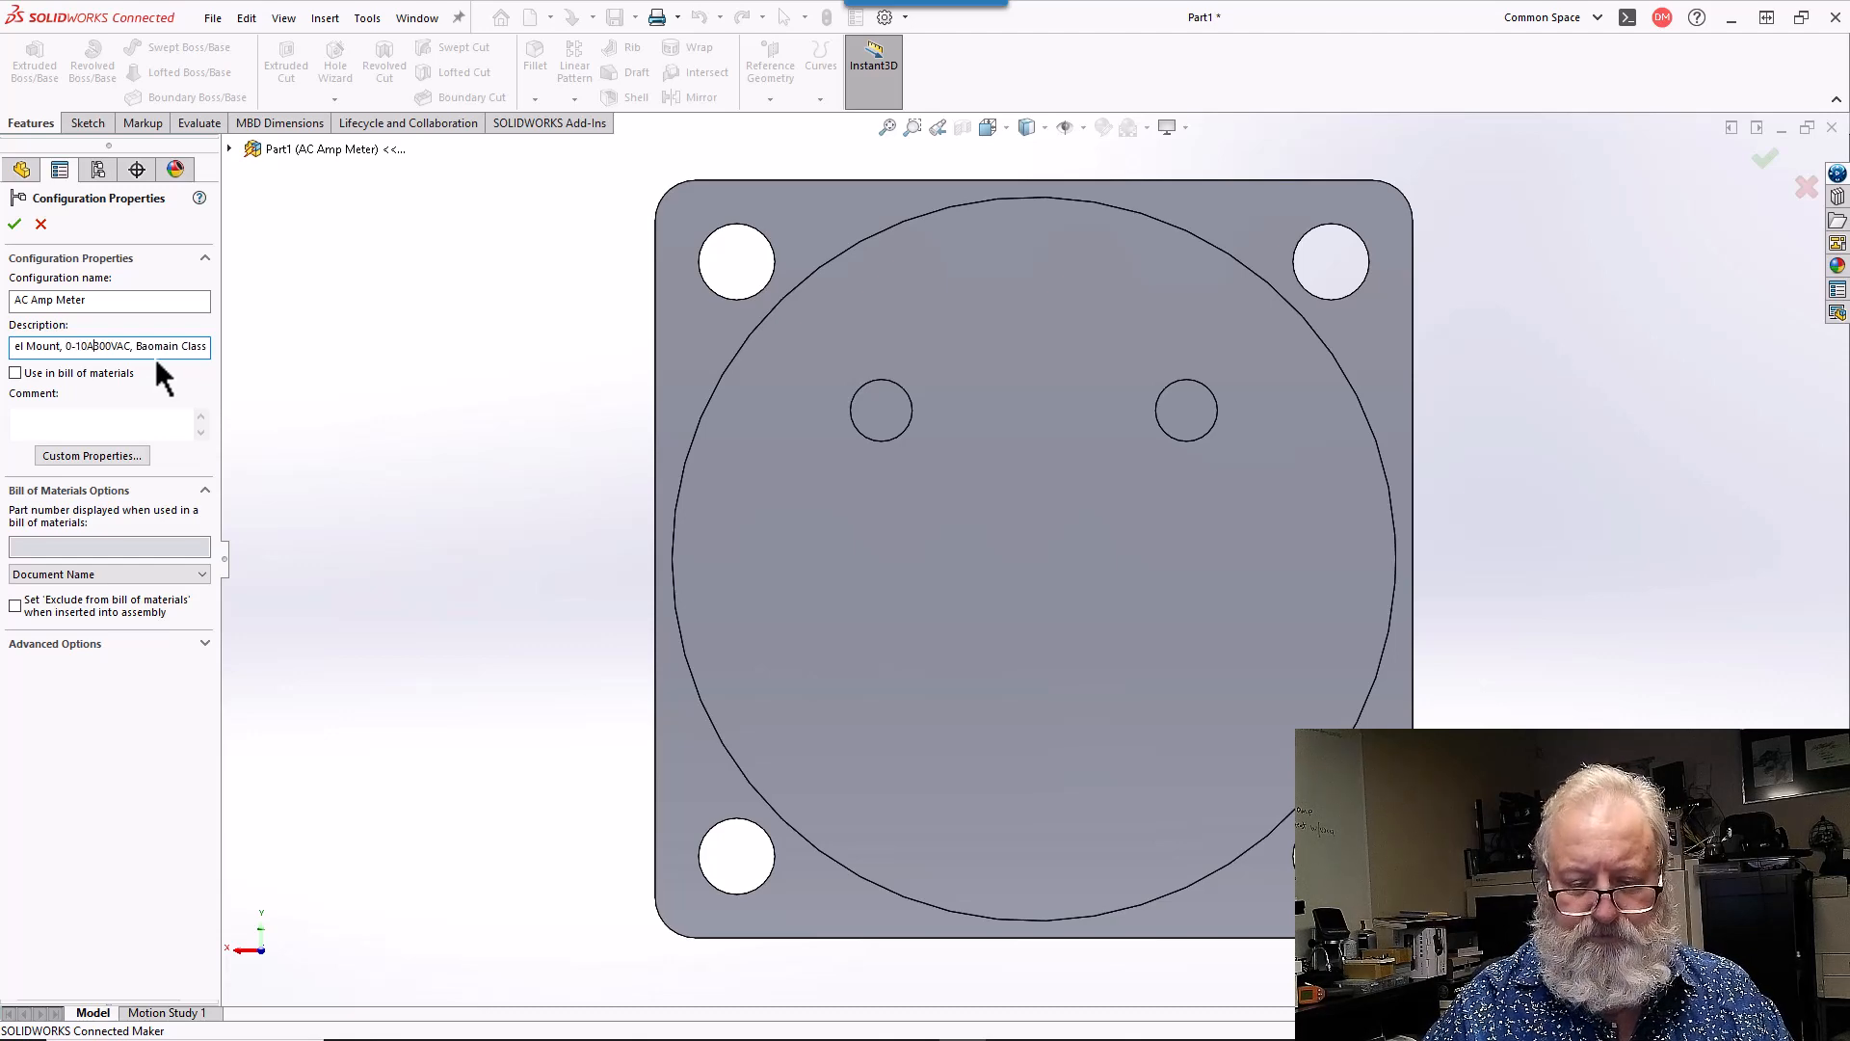
key("Delete")
key("Delete")
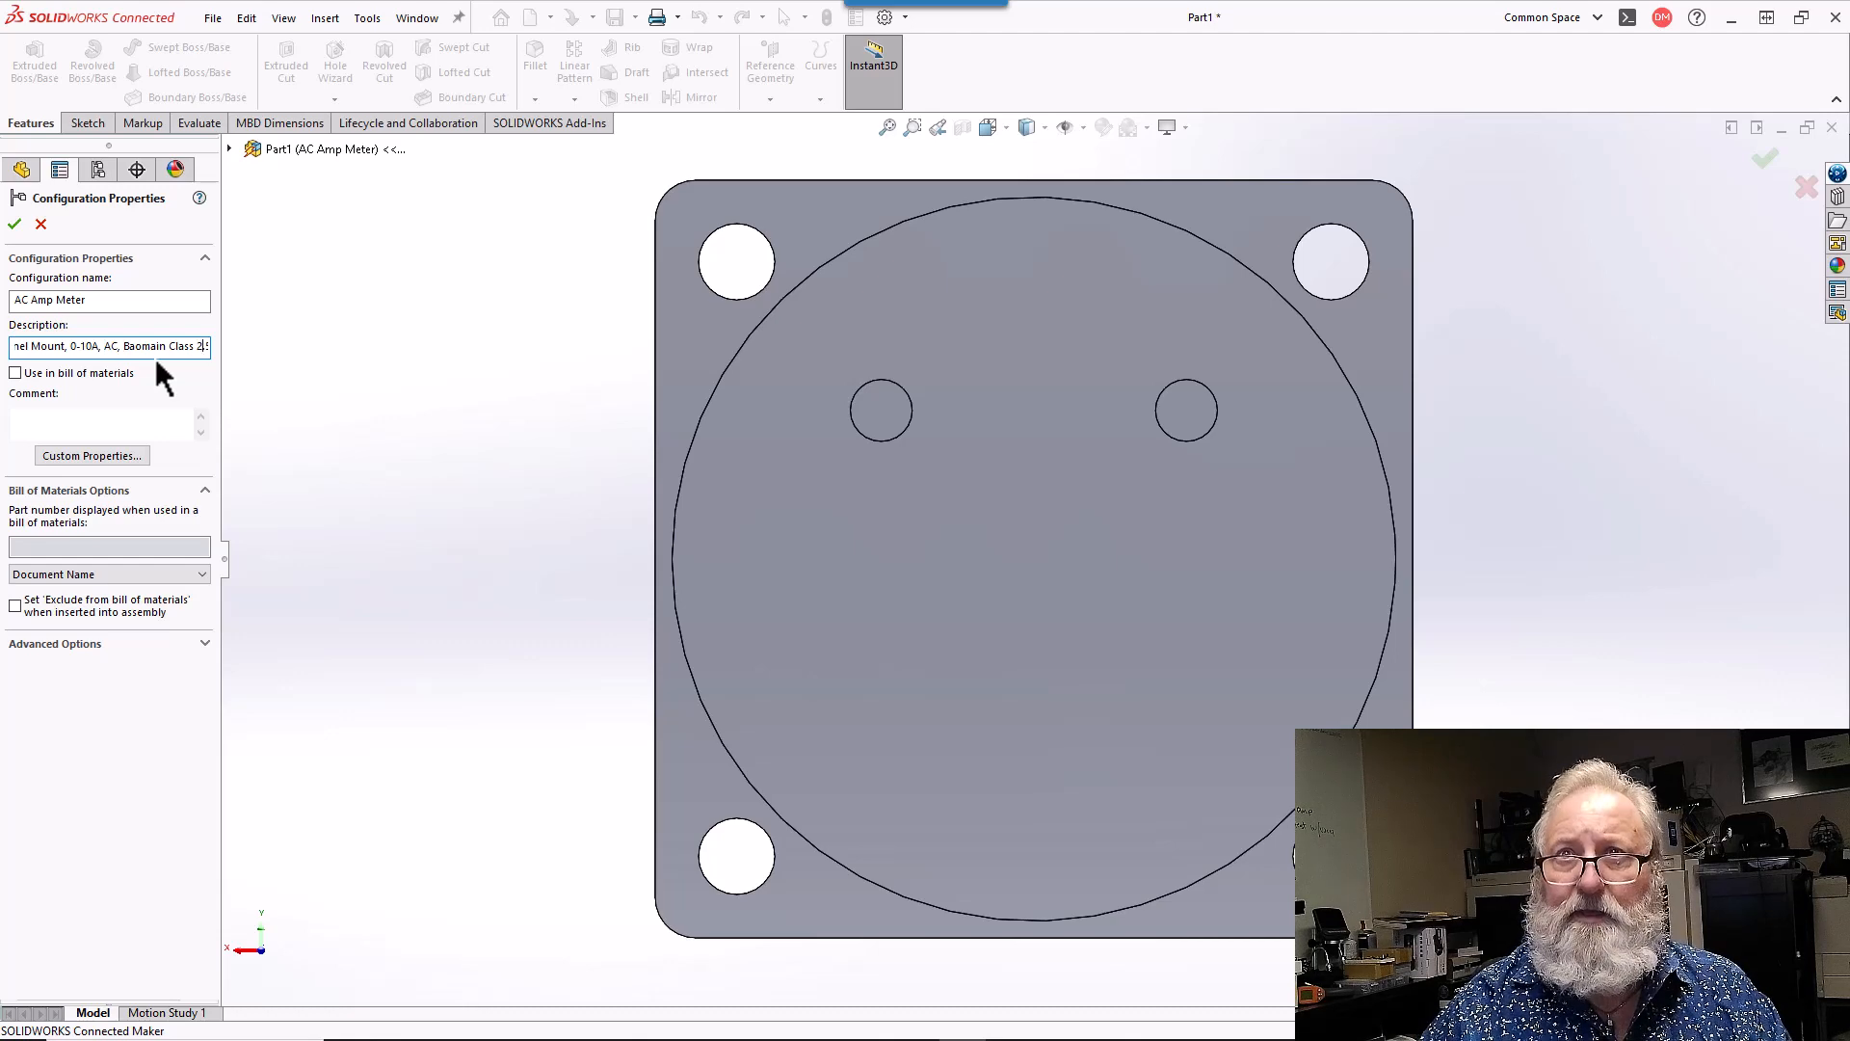
key("End")
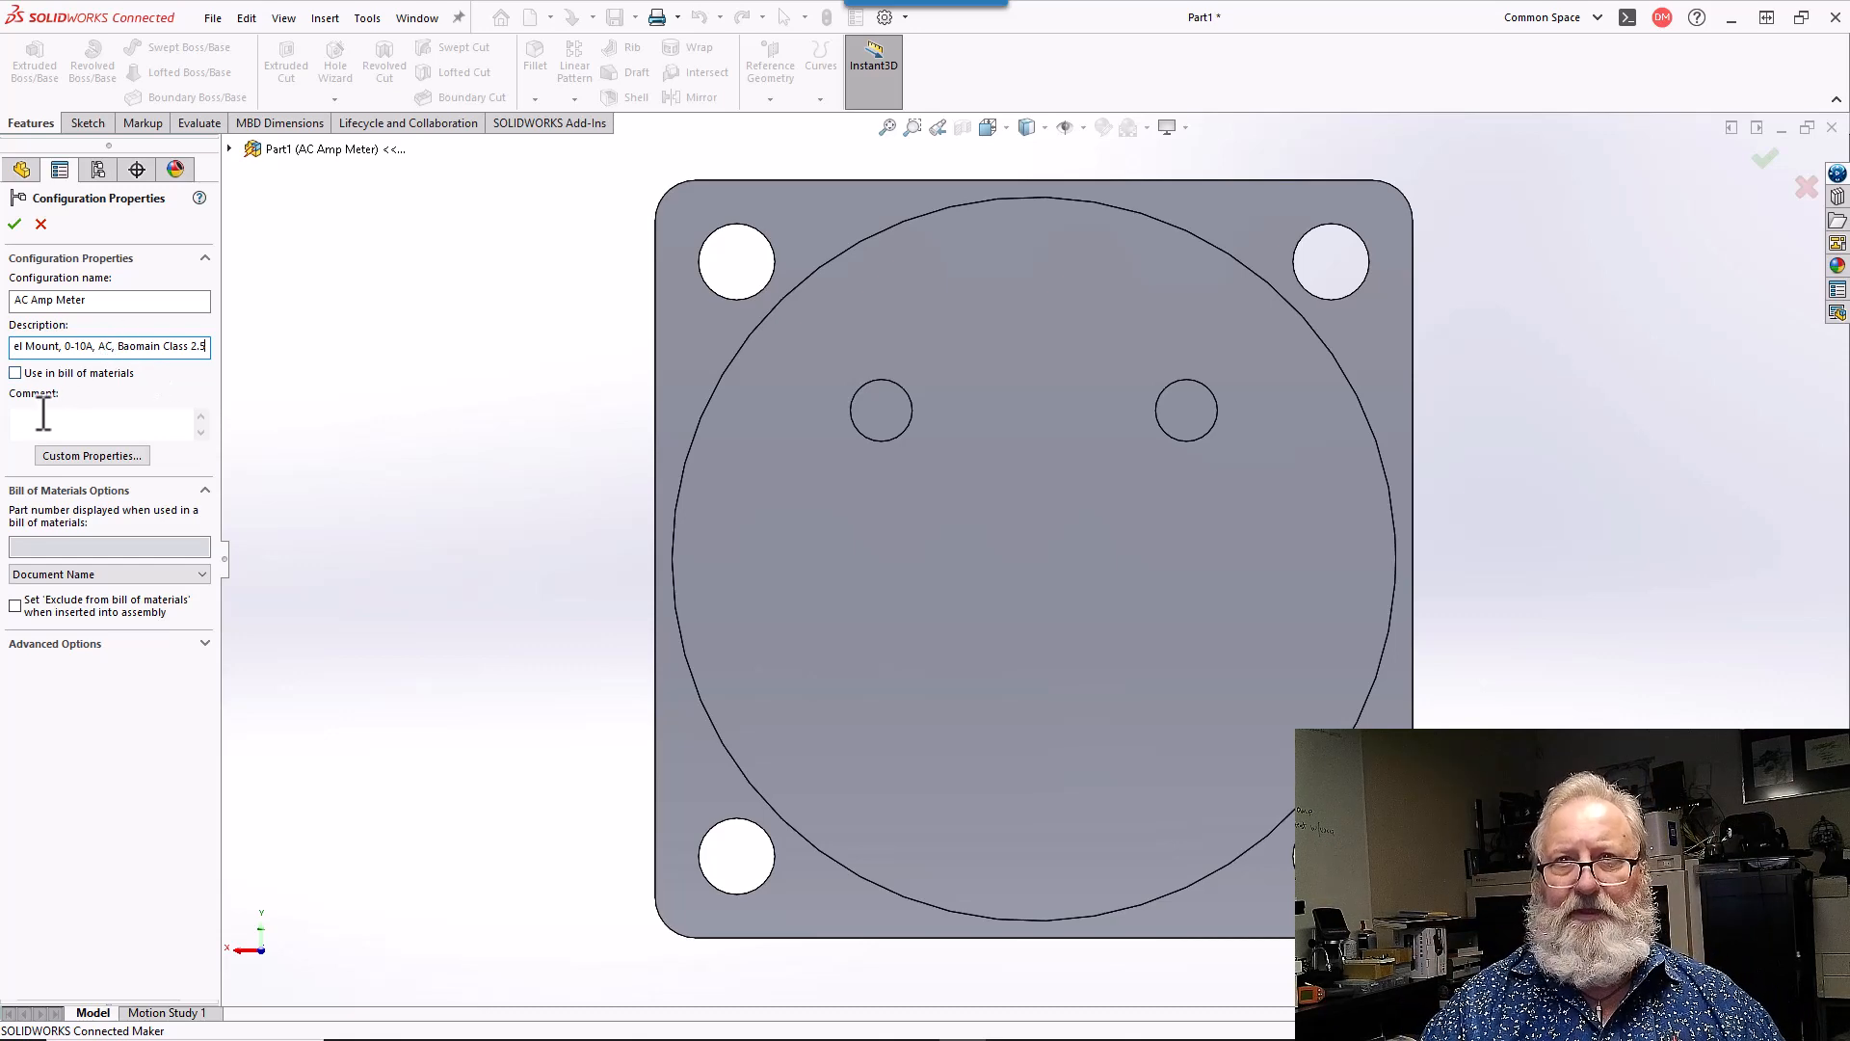
- Give the AC Amp Meter configuration the user-specified bill-of-materials part number "X002ODIV4T" and accept its properties
left_click(56, 575)
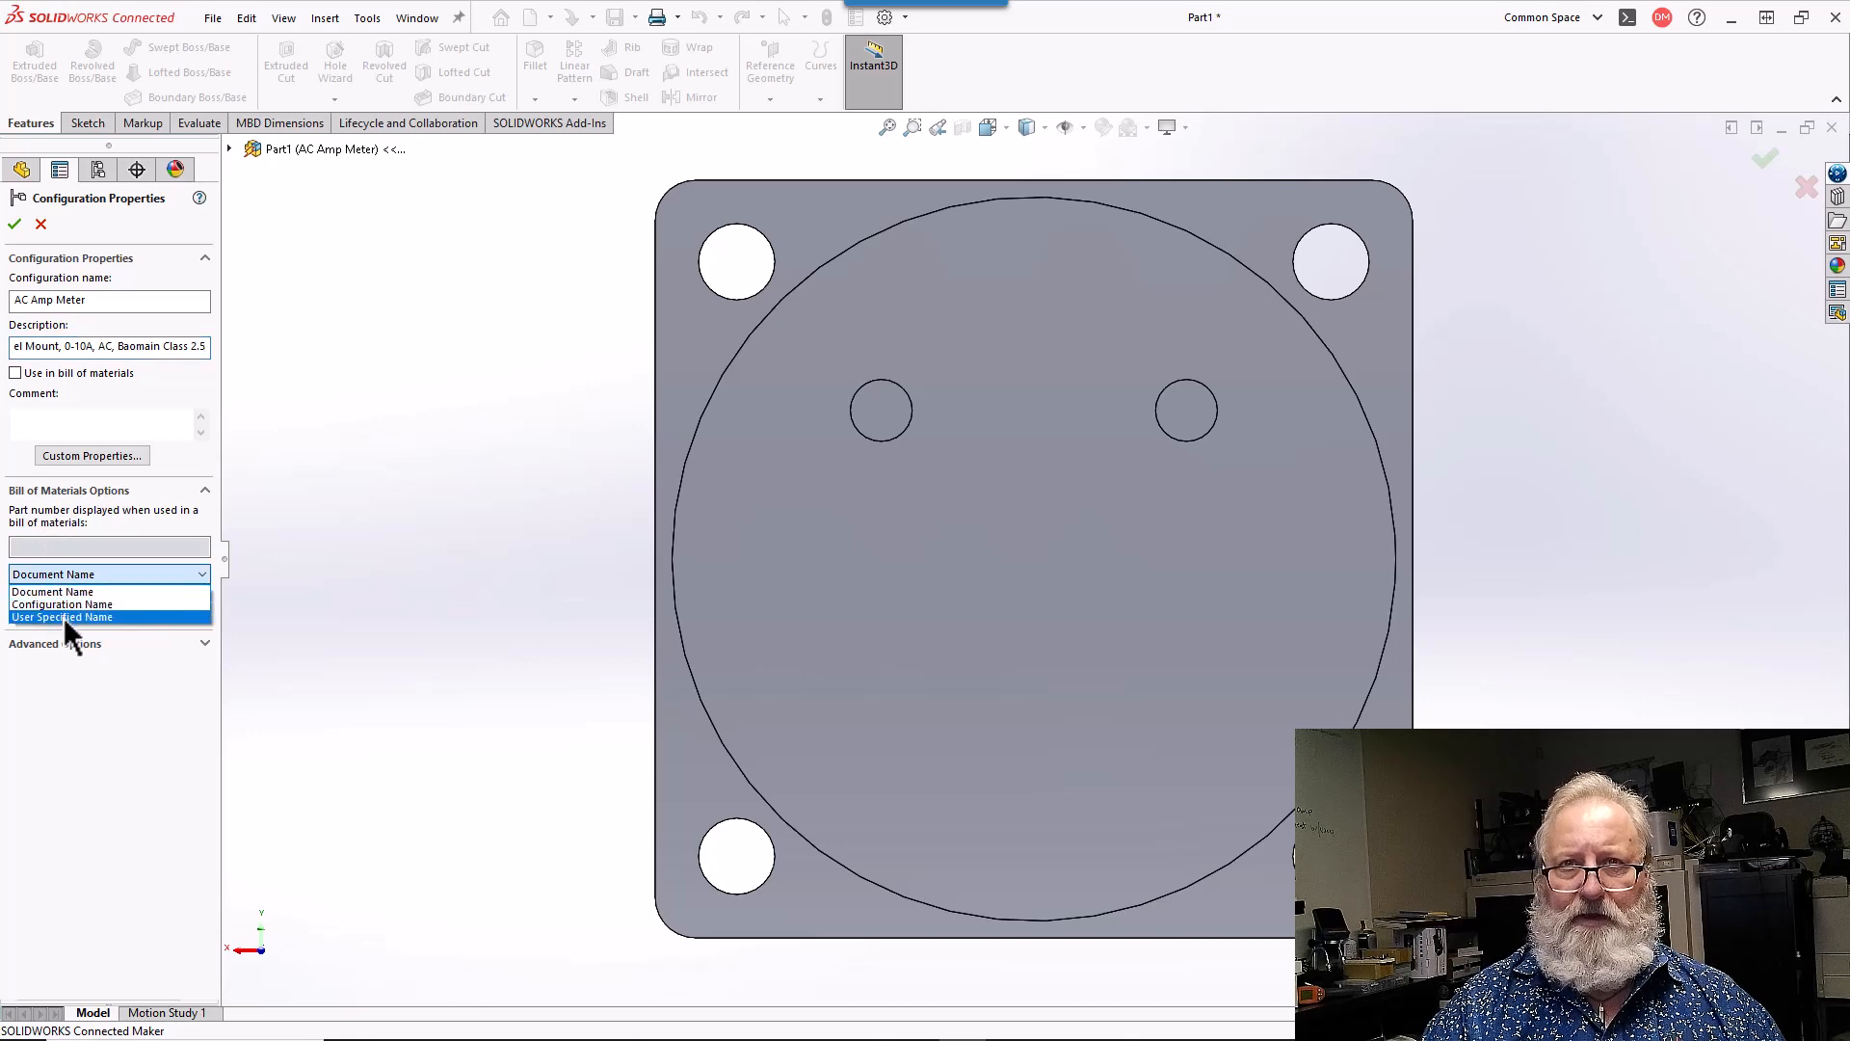
left_click(63, 617)
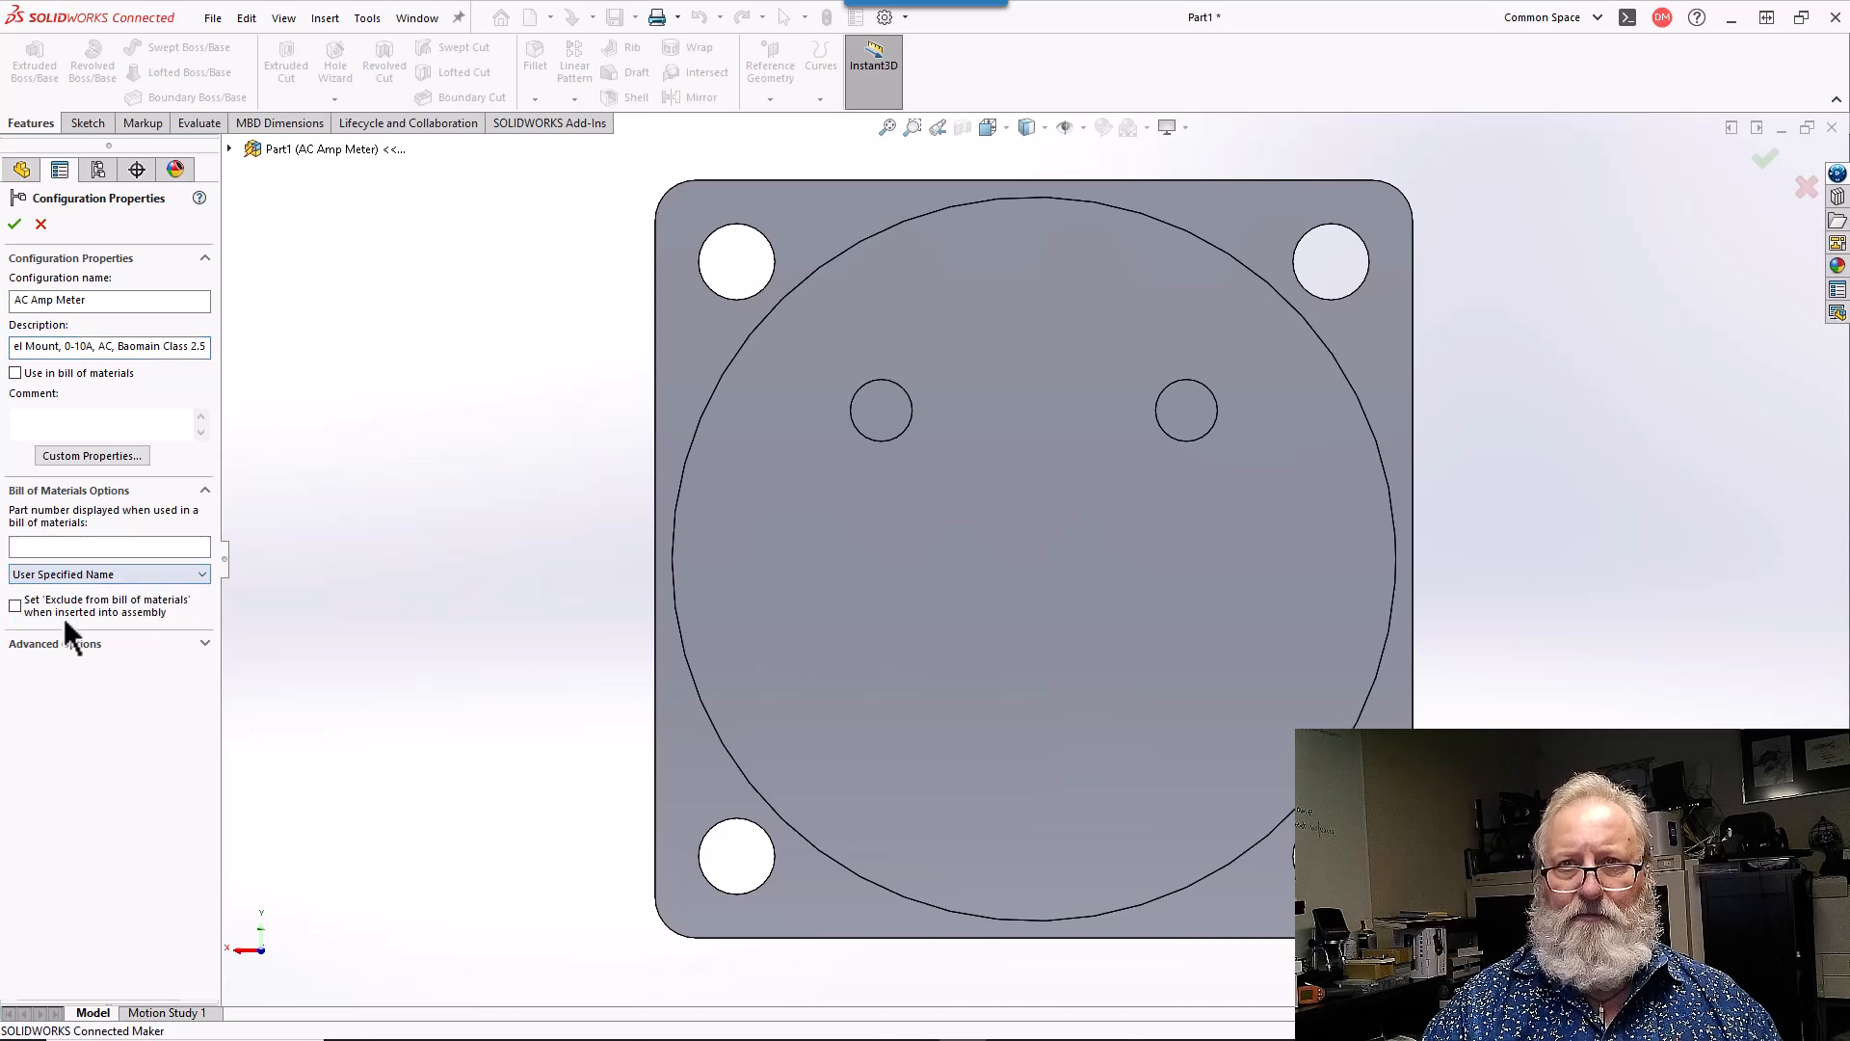
left_click(37, 545)
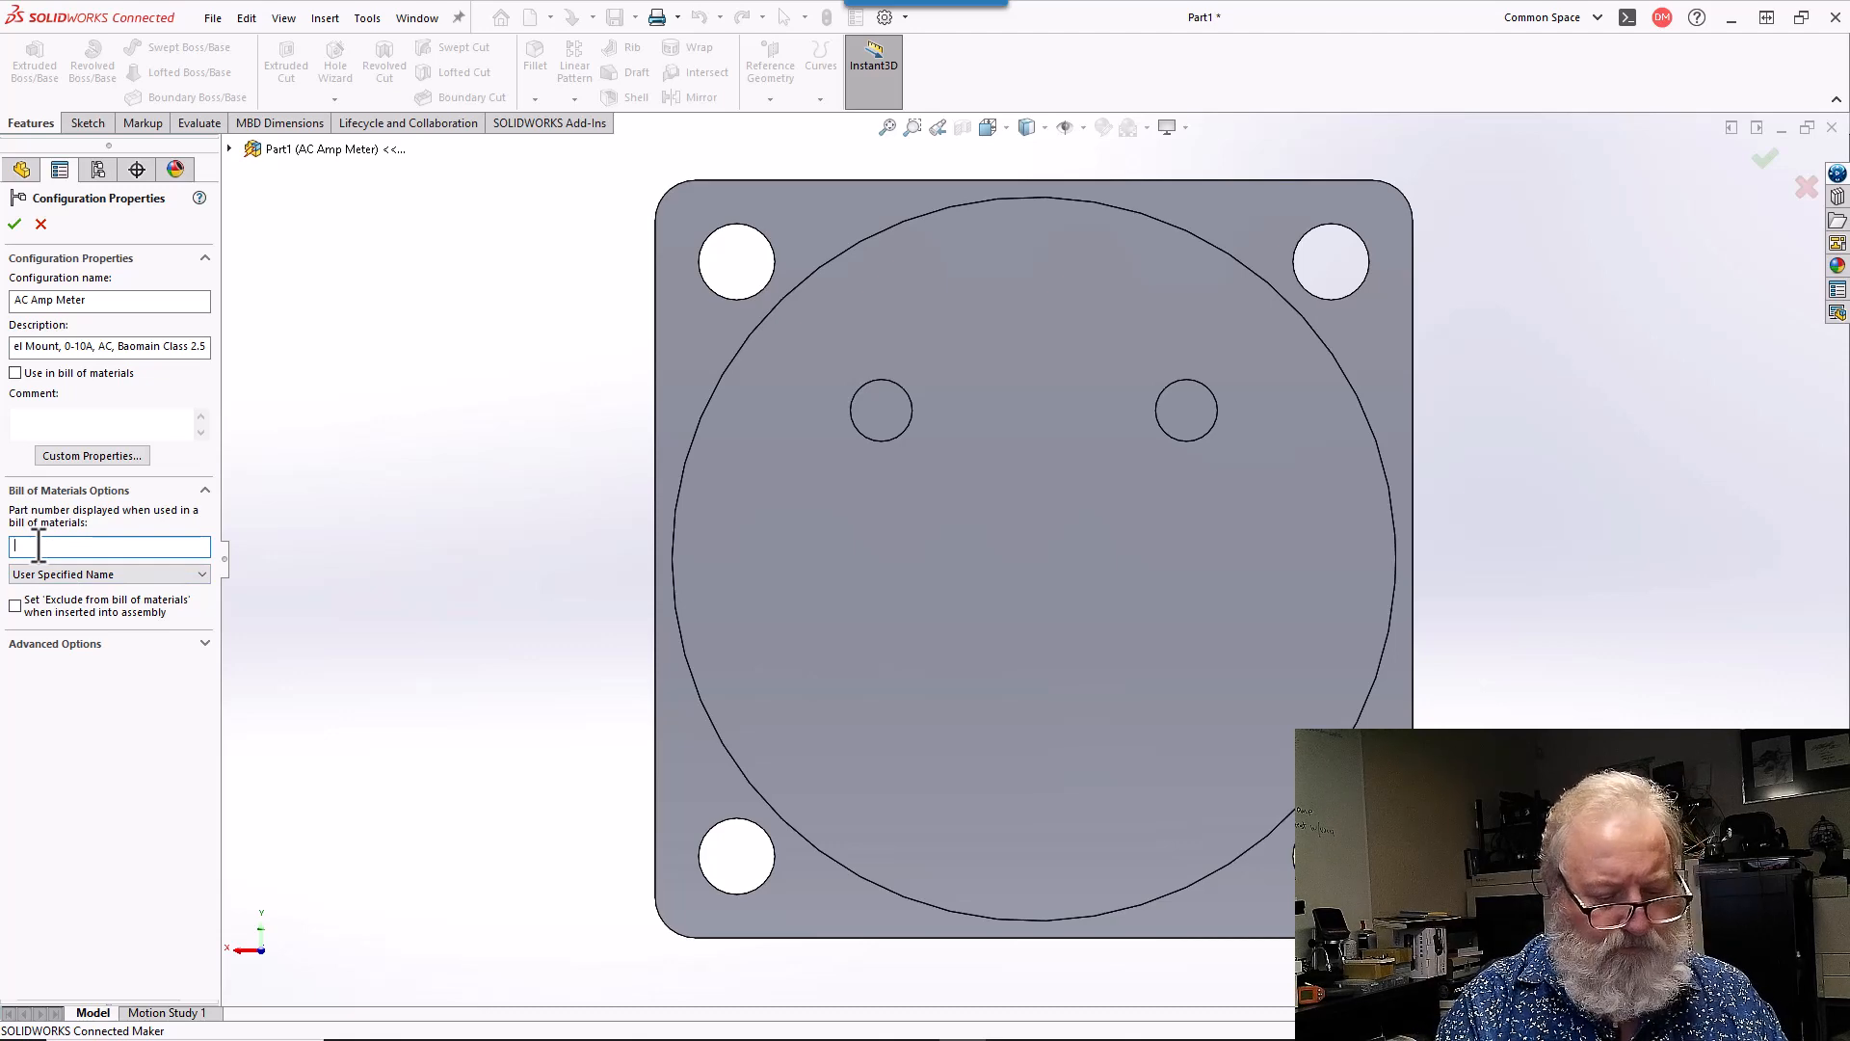
type("X002OD")
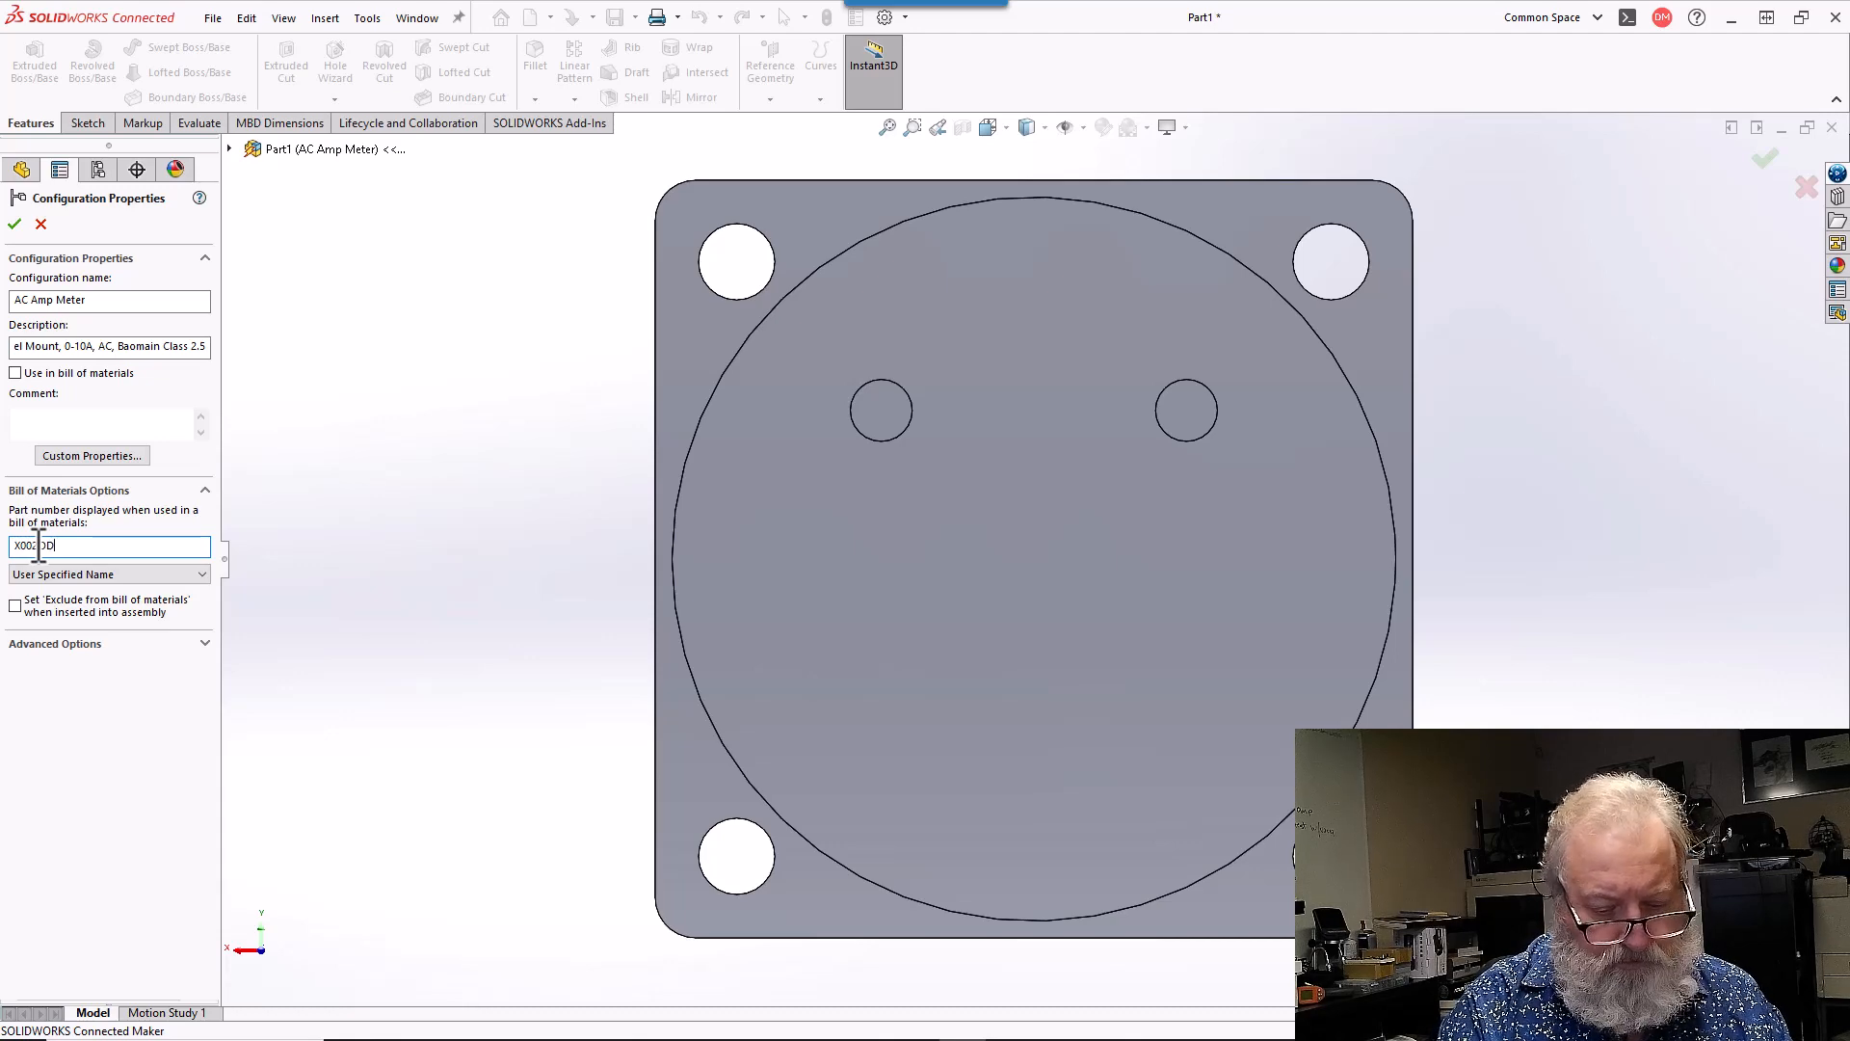
type("V4T")
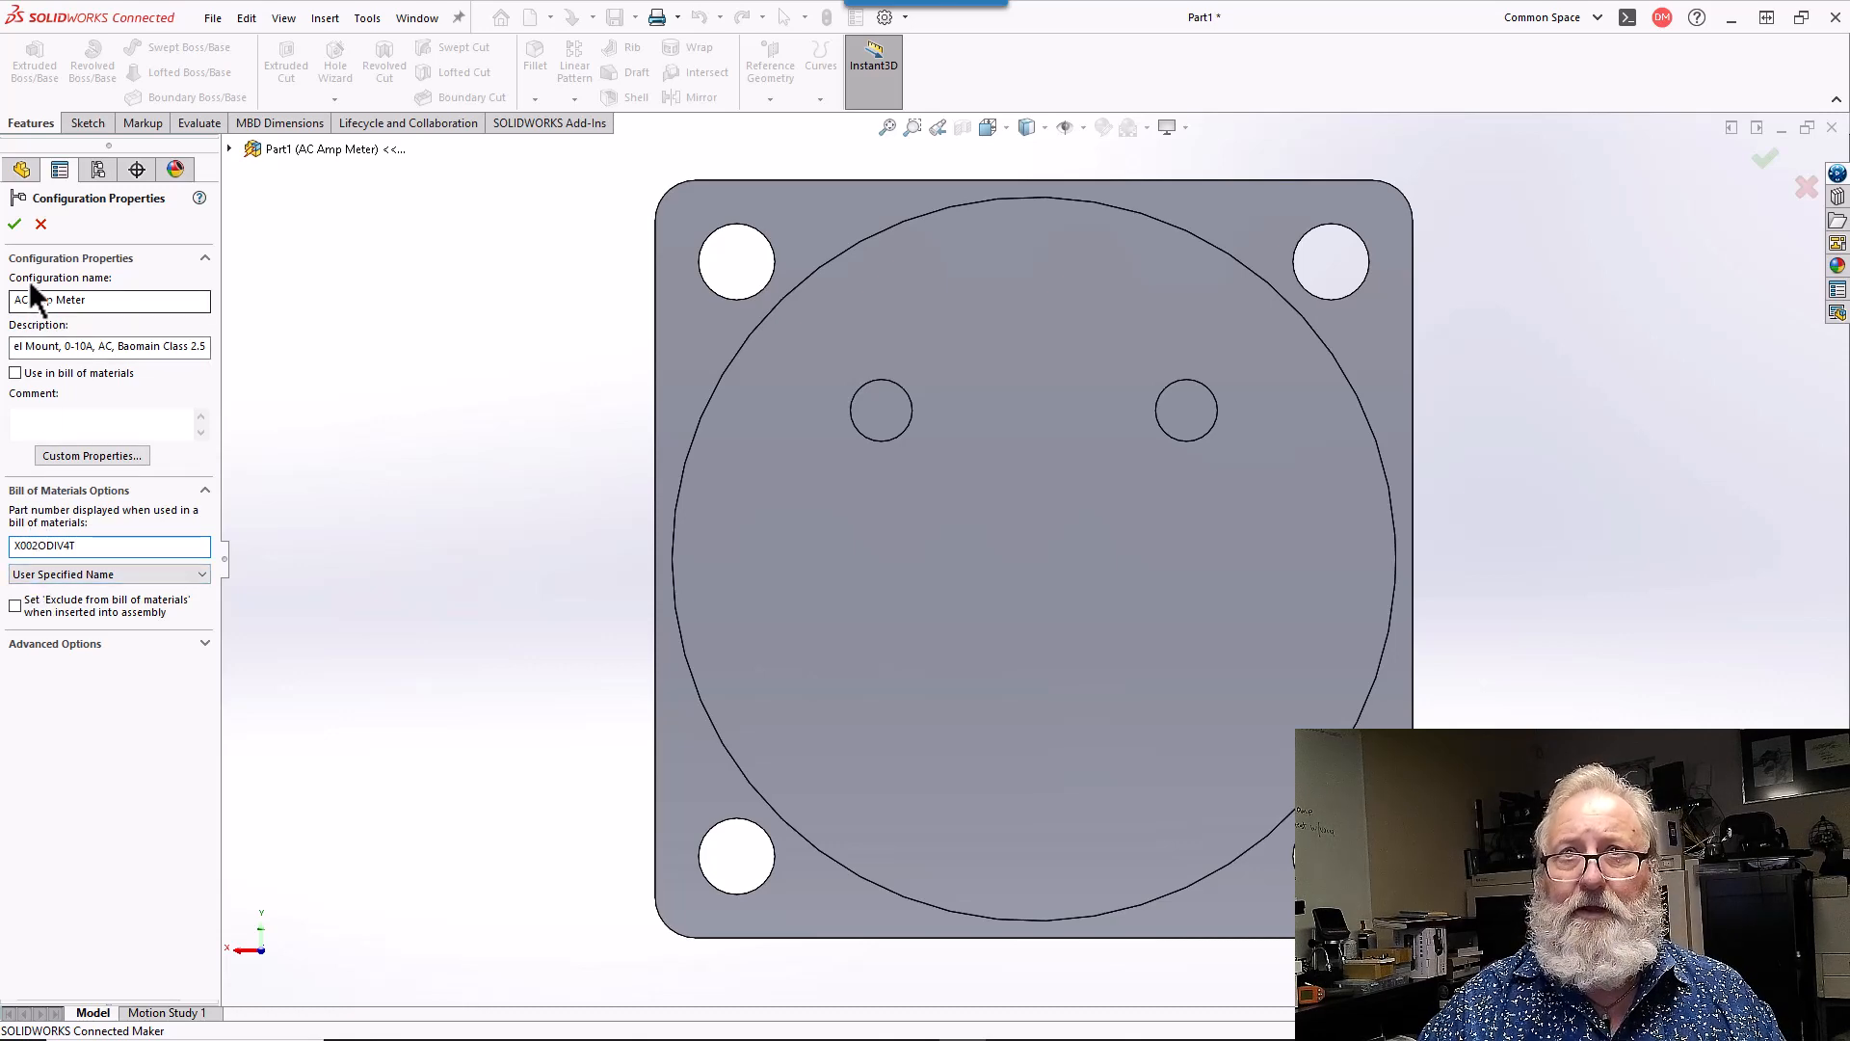
left_click(15, 223)
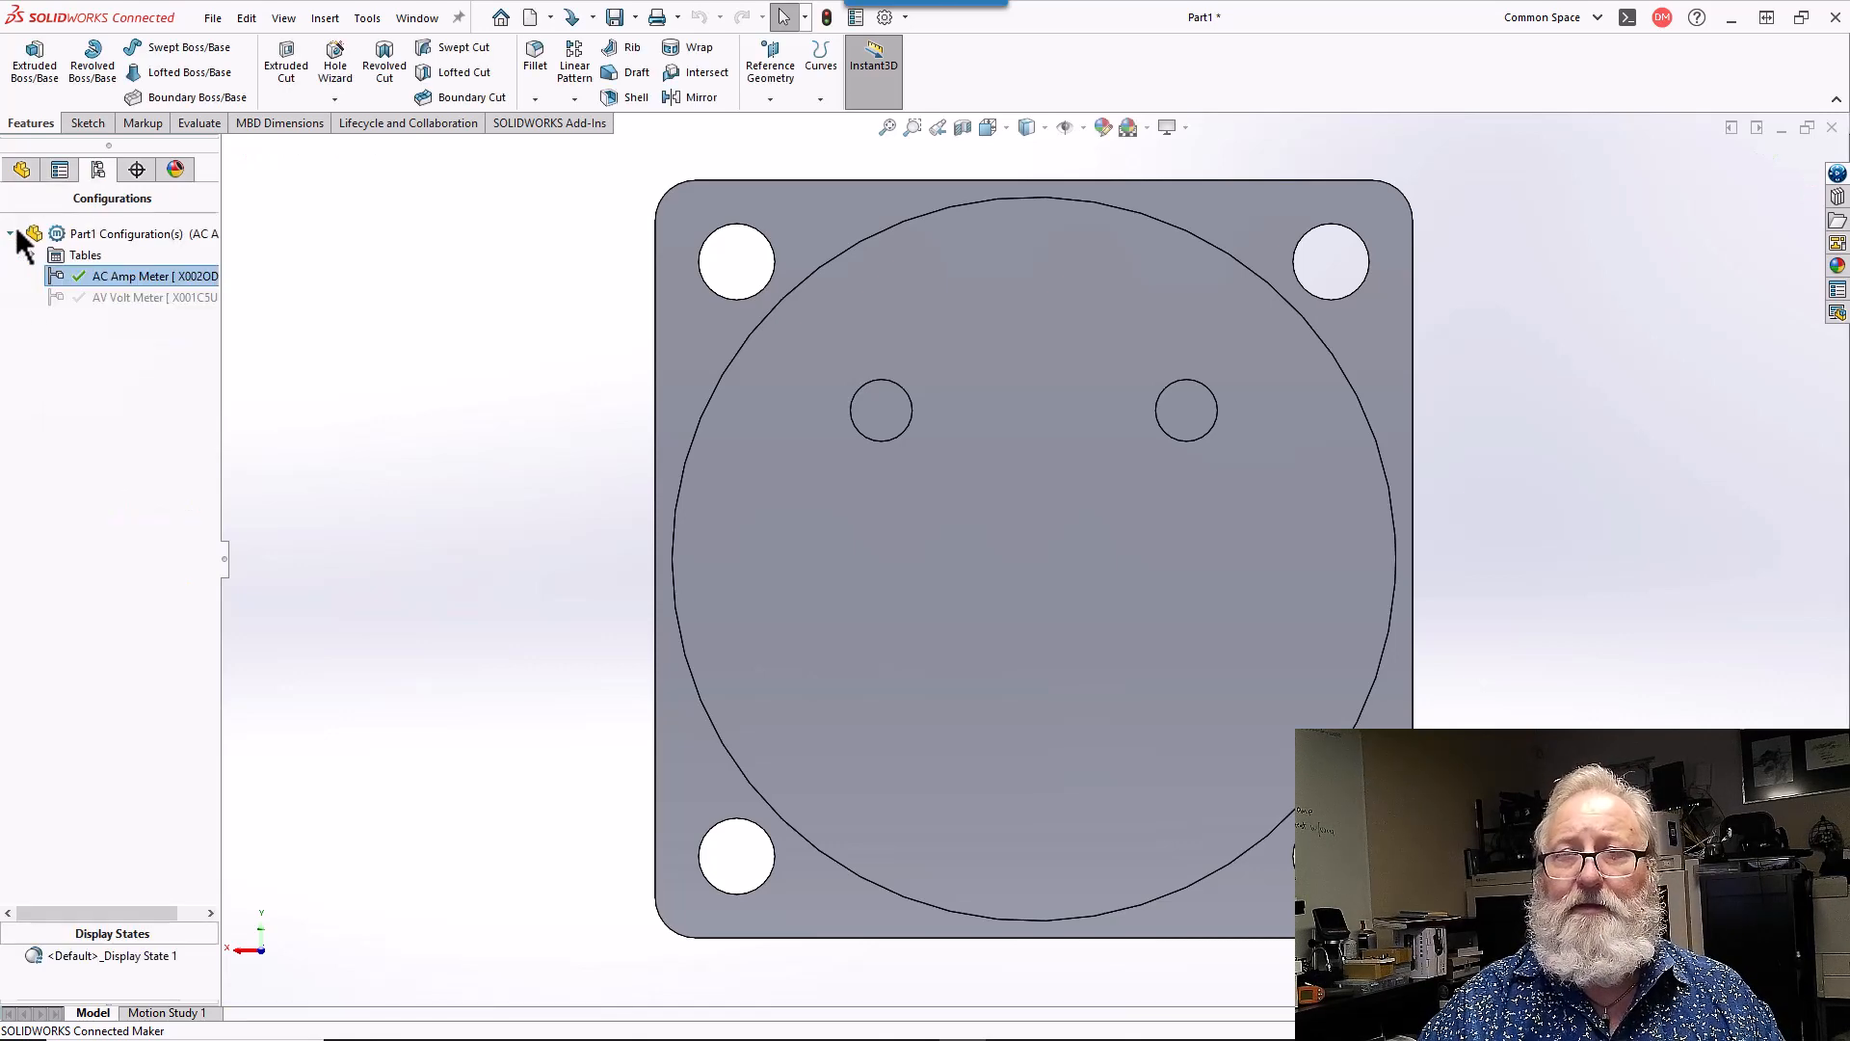
- Compare the two configurations by activating AV Volt Meter and returning to AC Amp Meter
middle_click_drag(252, 396, 576, 411)
scroll(372, 430, "up", 6)
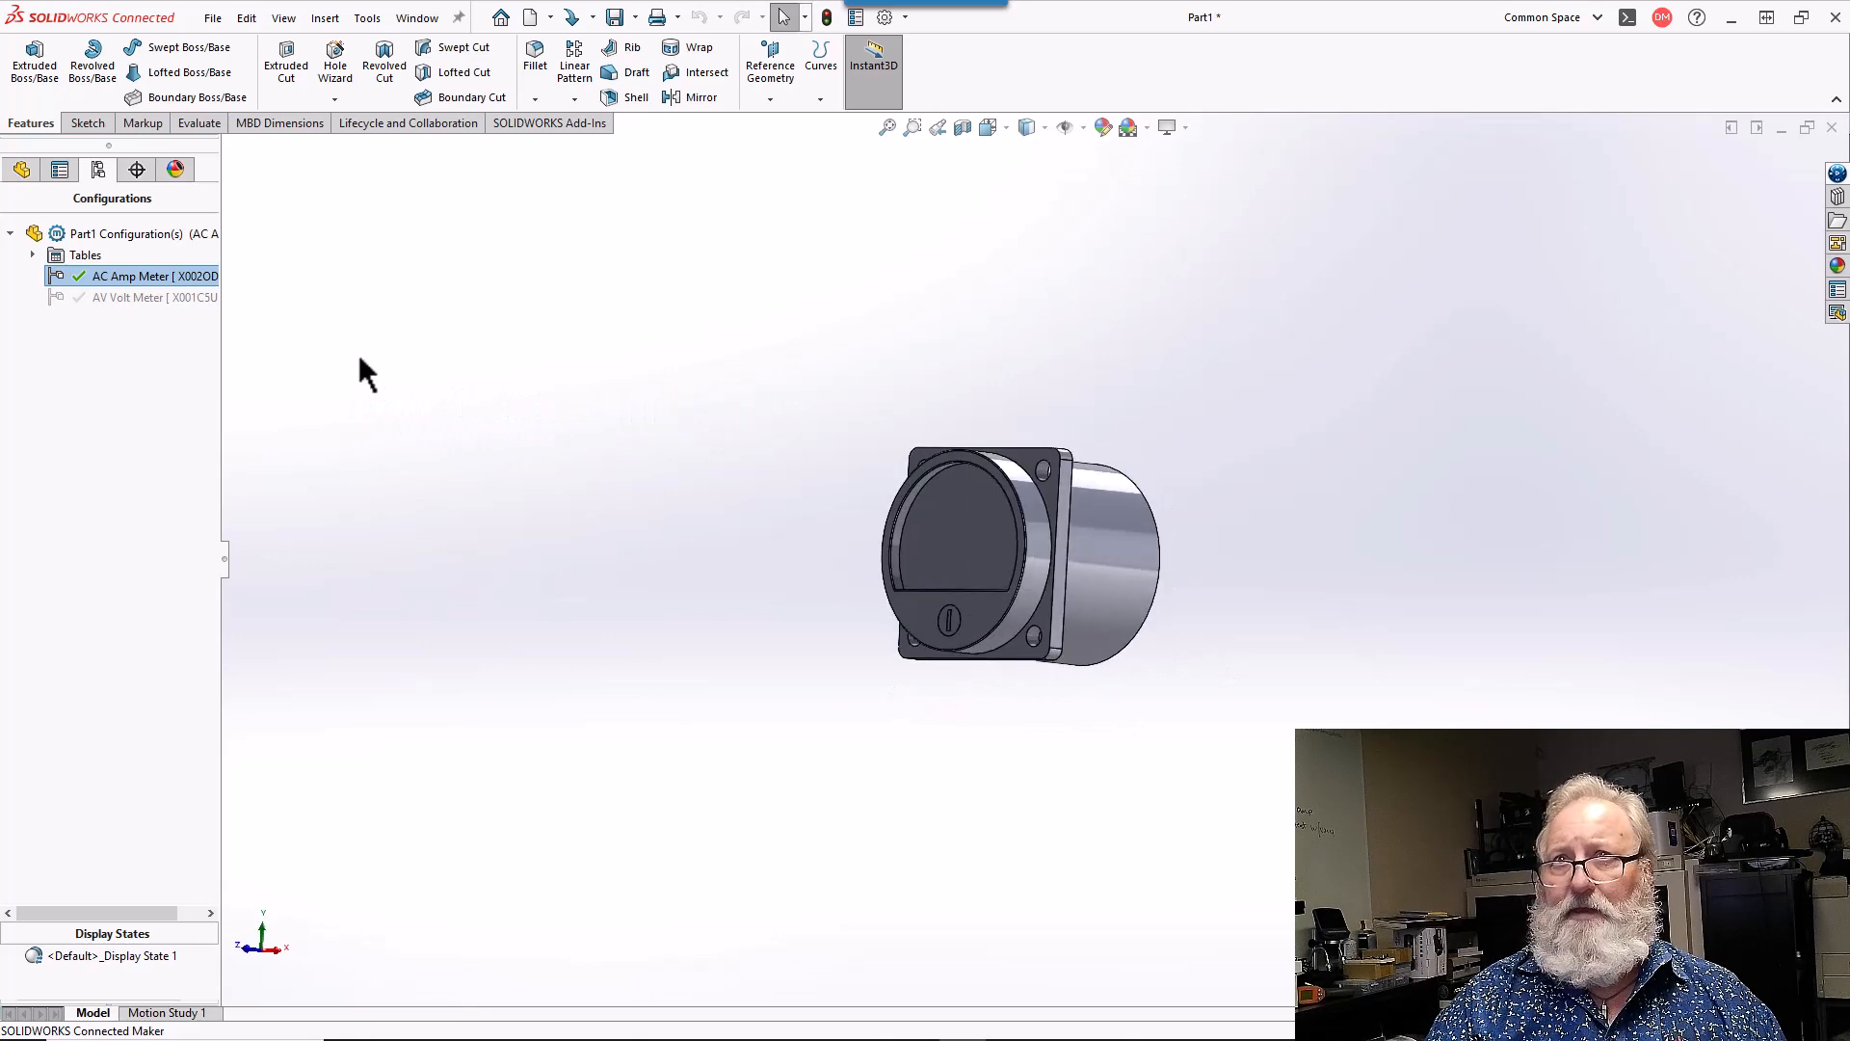
double_click(104, 295)
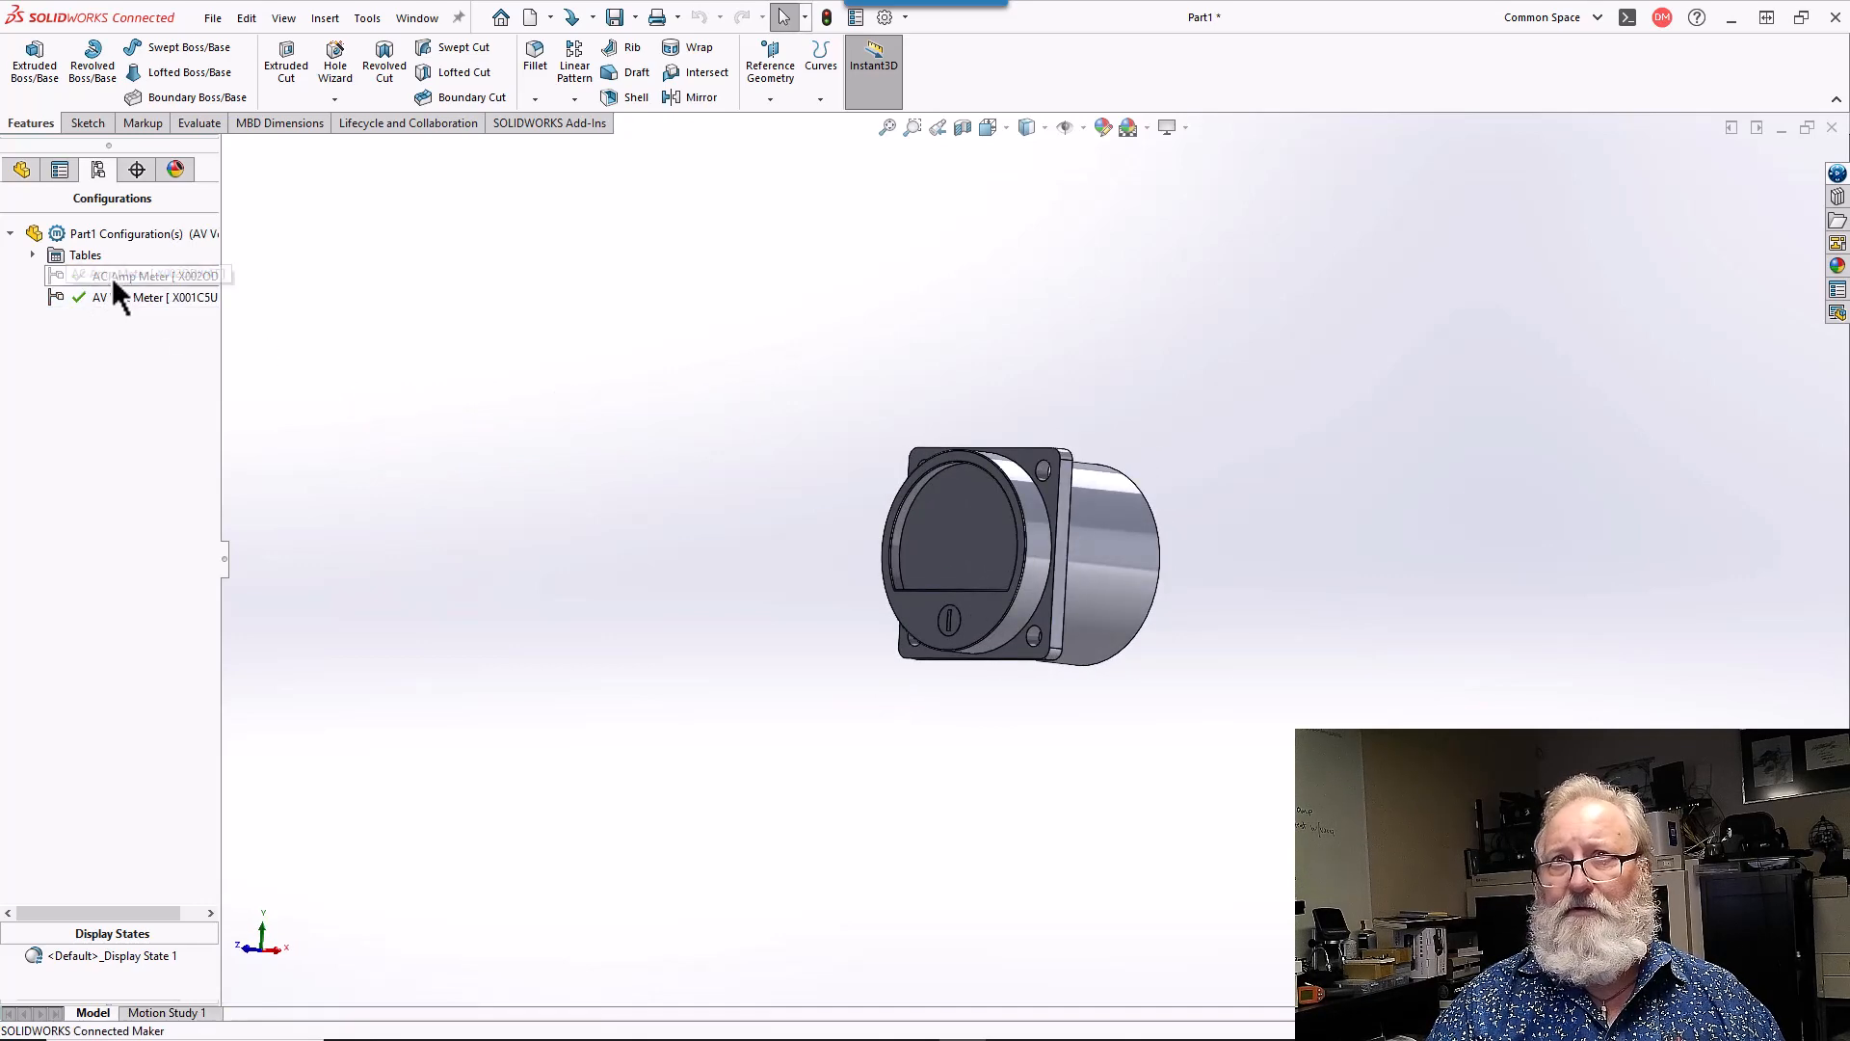
double_click(114, 276)
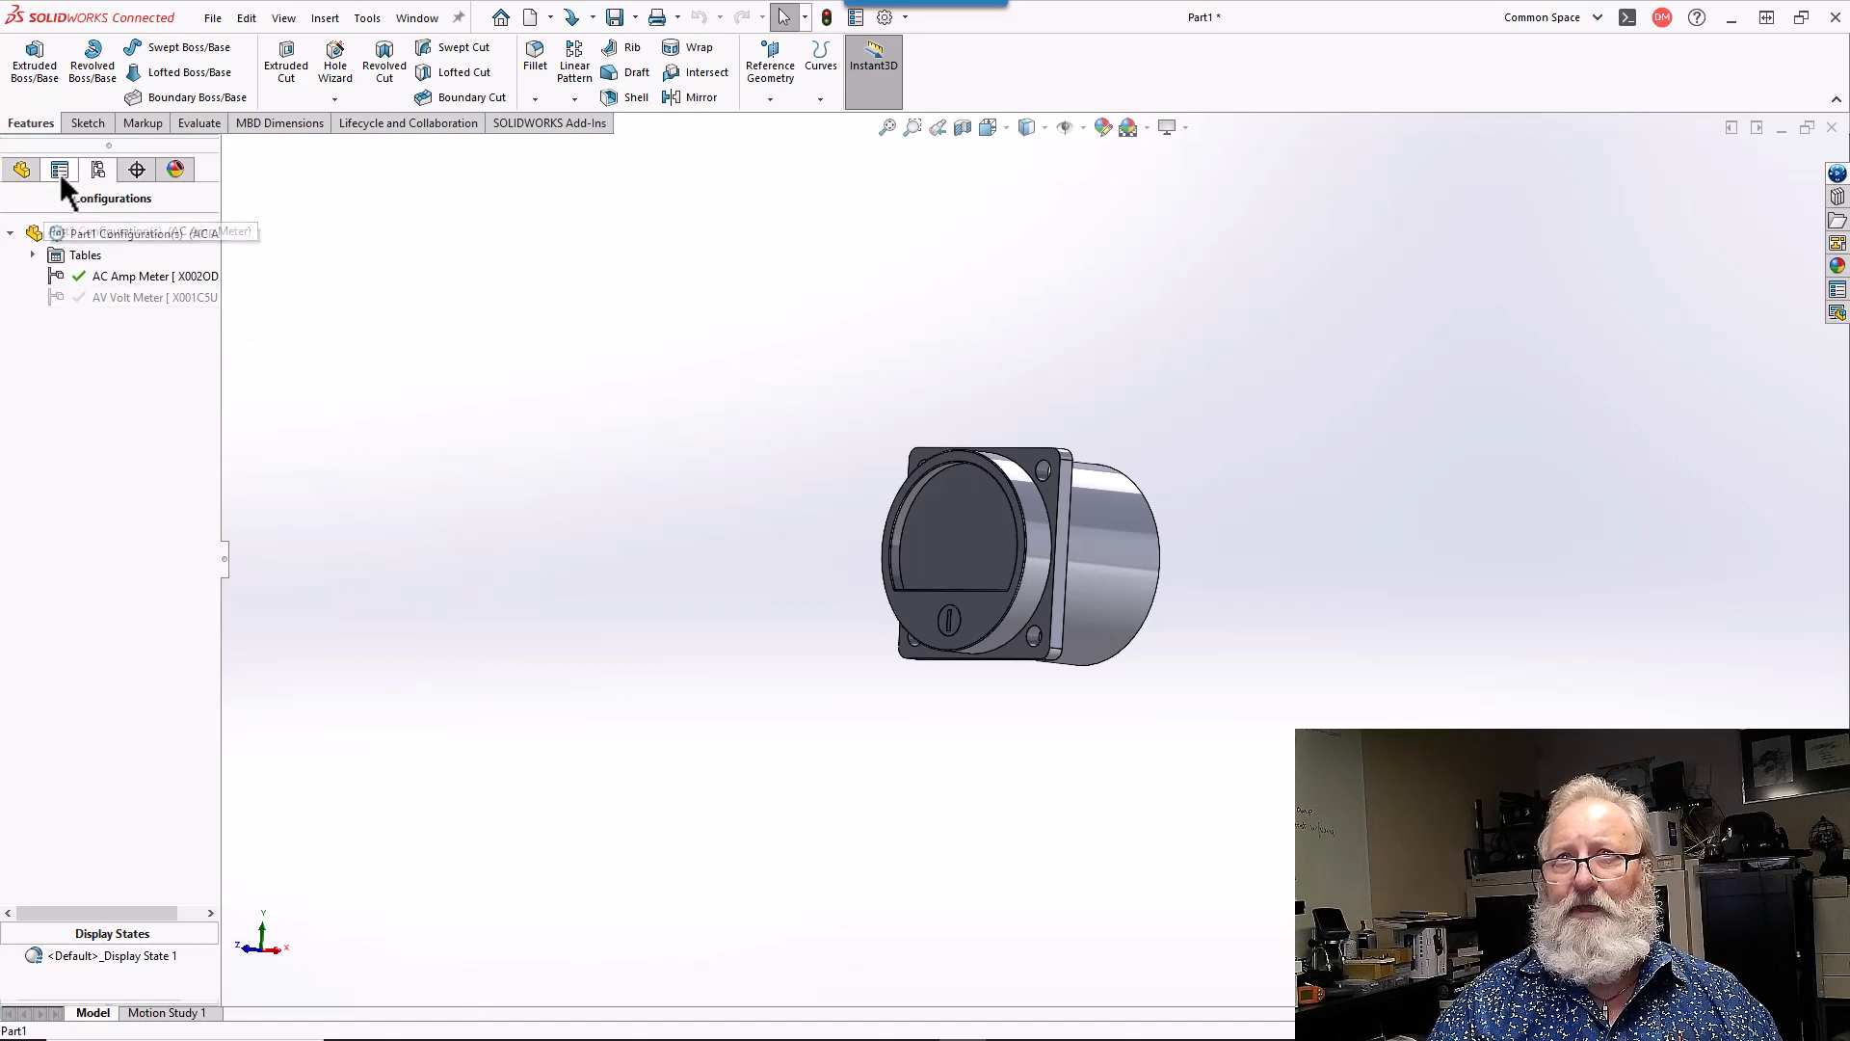
- Edit the rear cylinder's extrusion, Boss-Extrude4, and set its blind depth to 25.85 mm
left_click(21, 170)
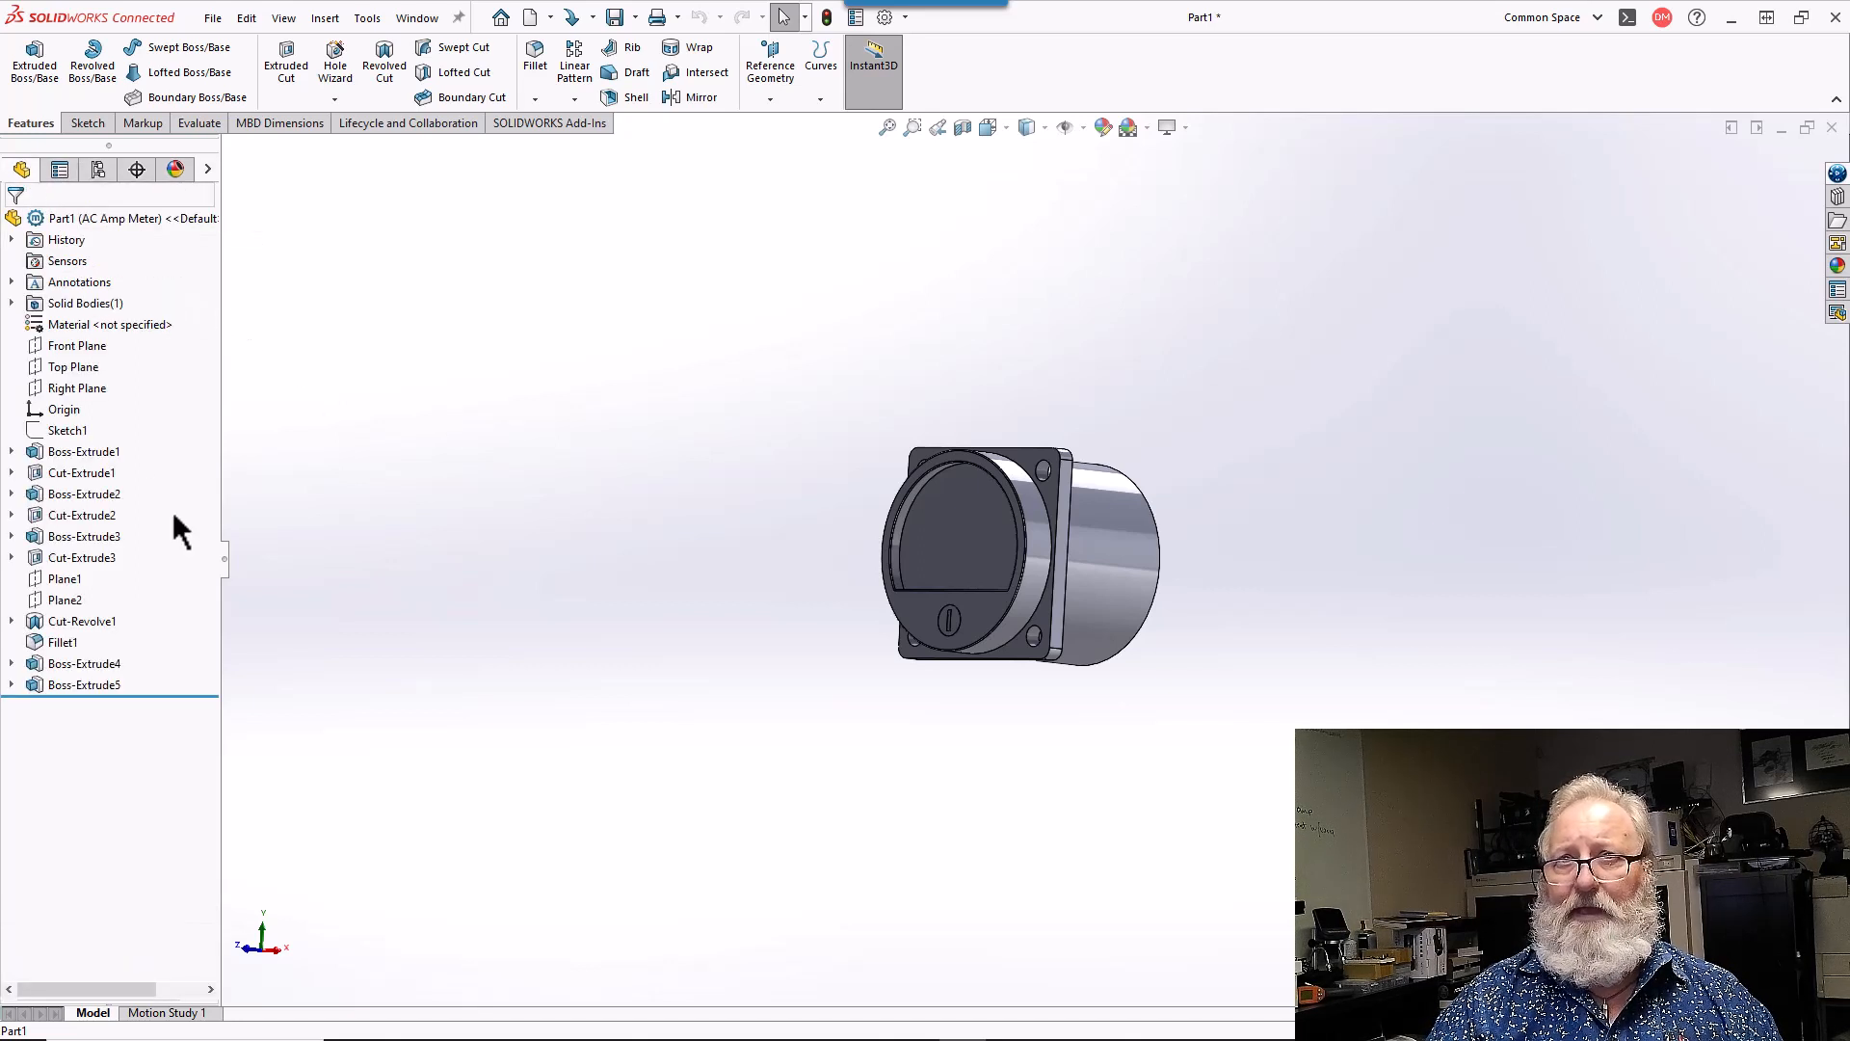
left_click(87, 663)
left_click(172, 632)
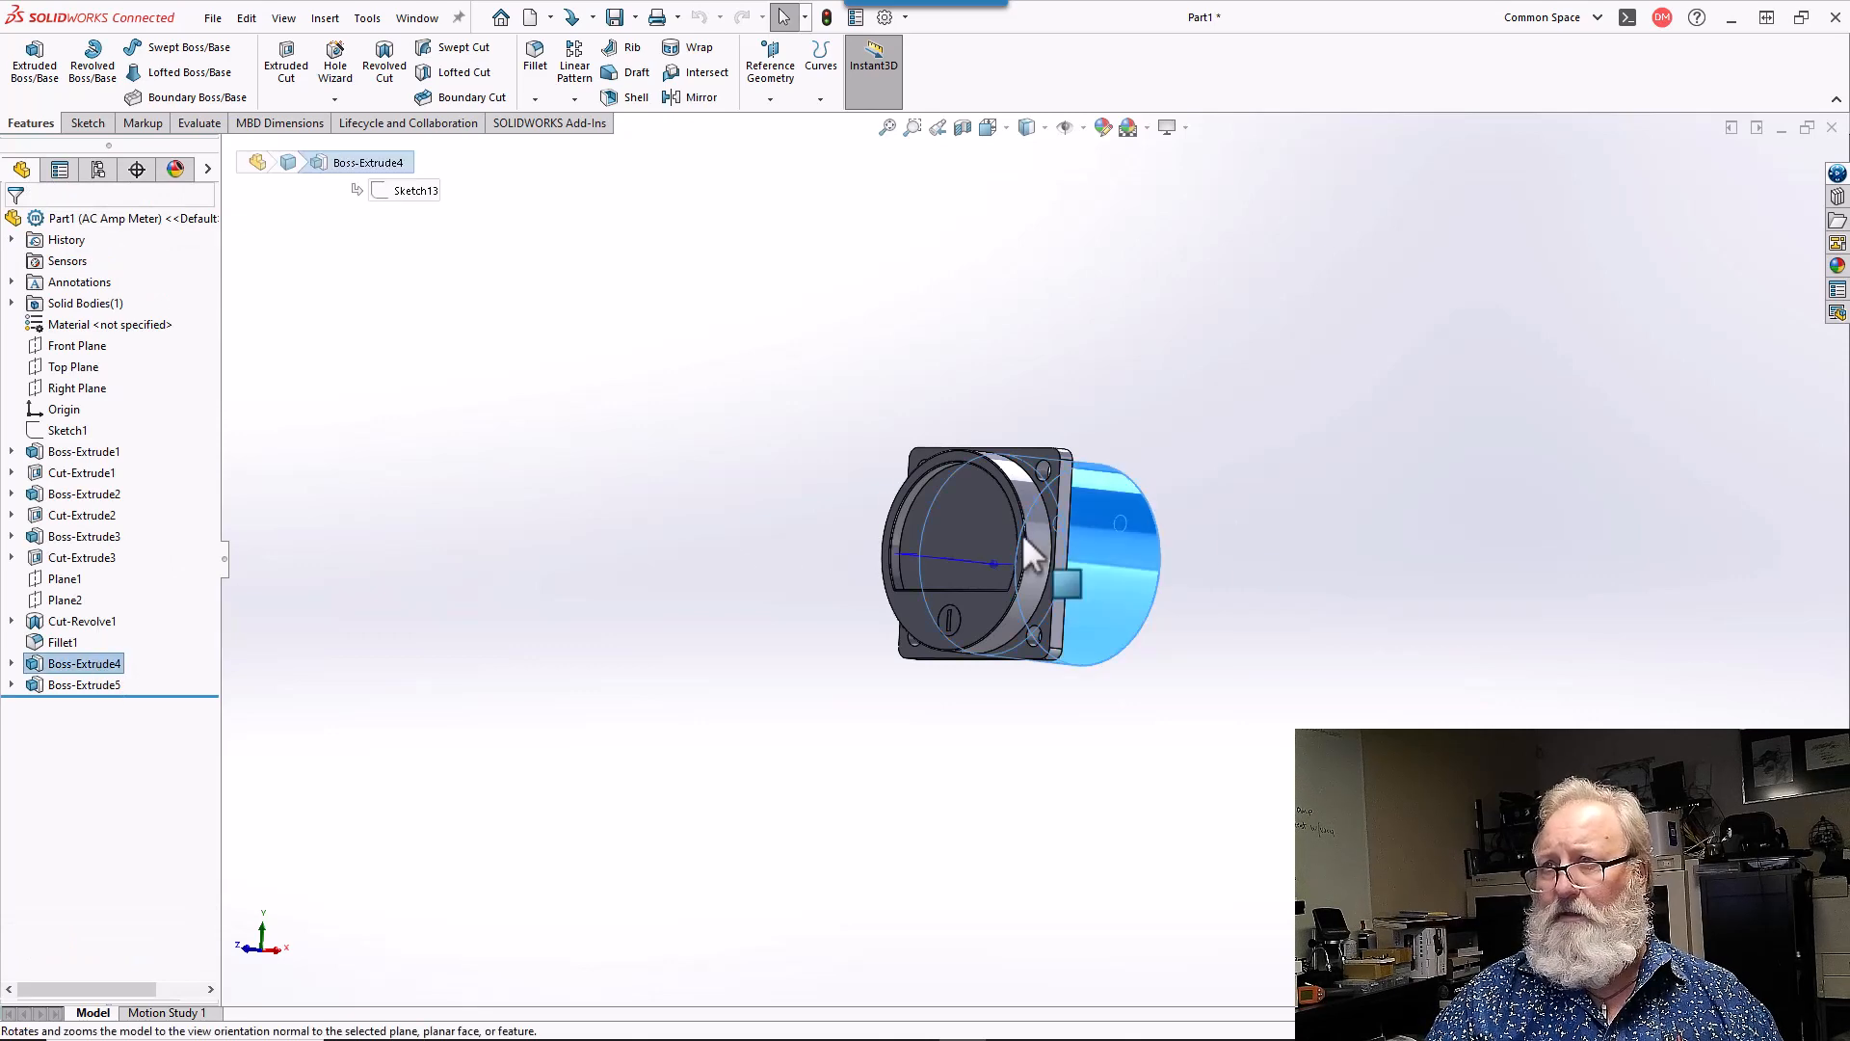
middle_click_drag(1067, 491, 1068, 494)
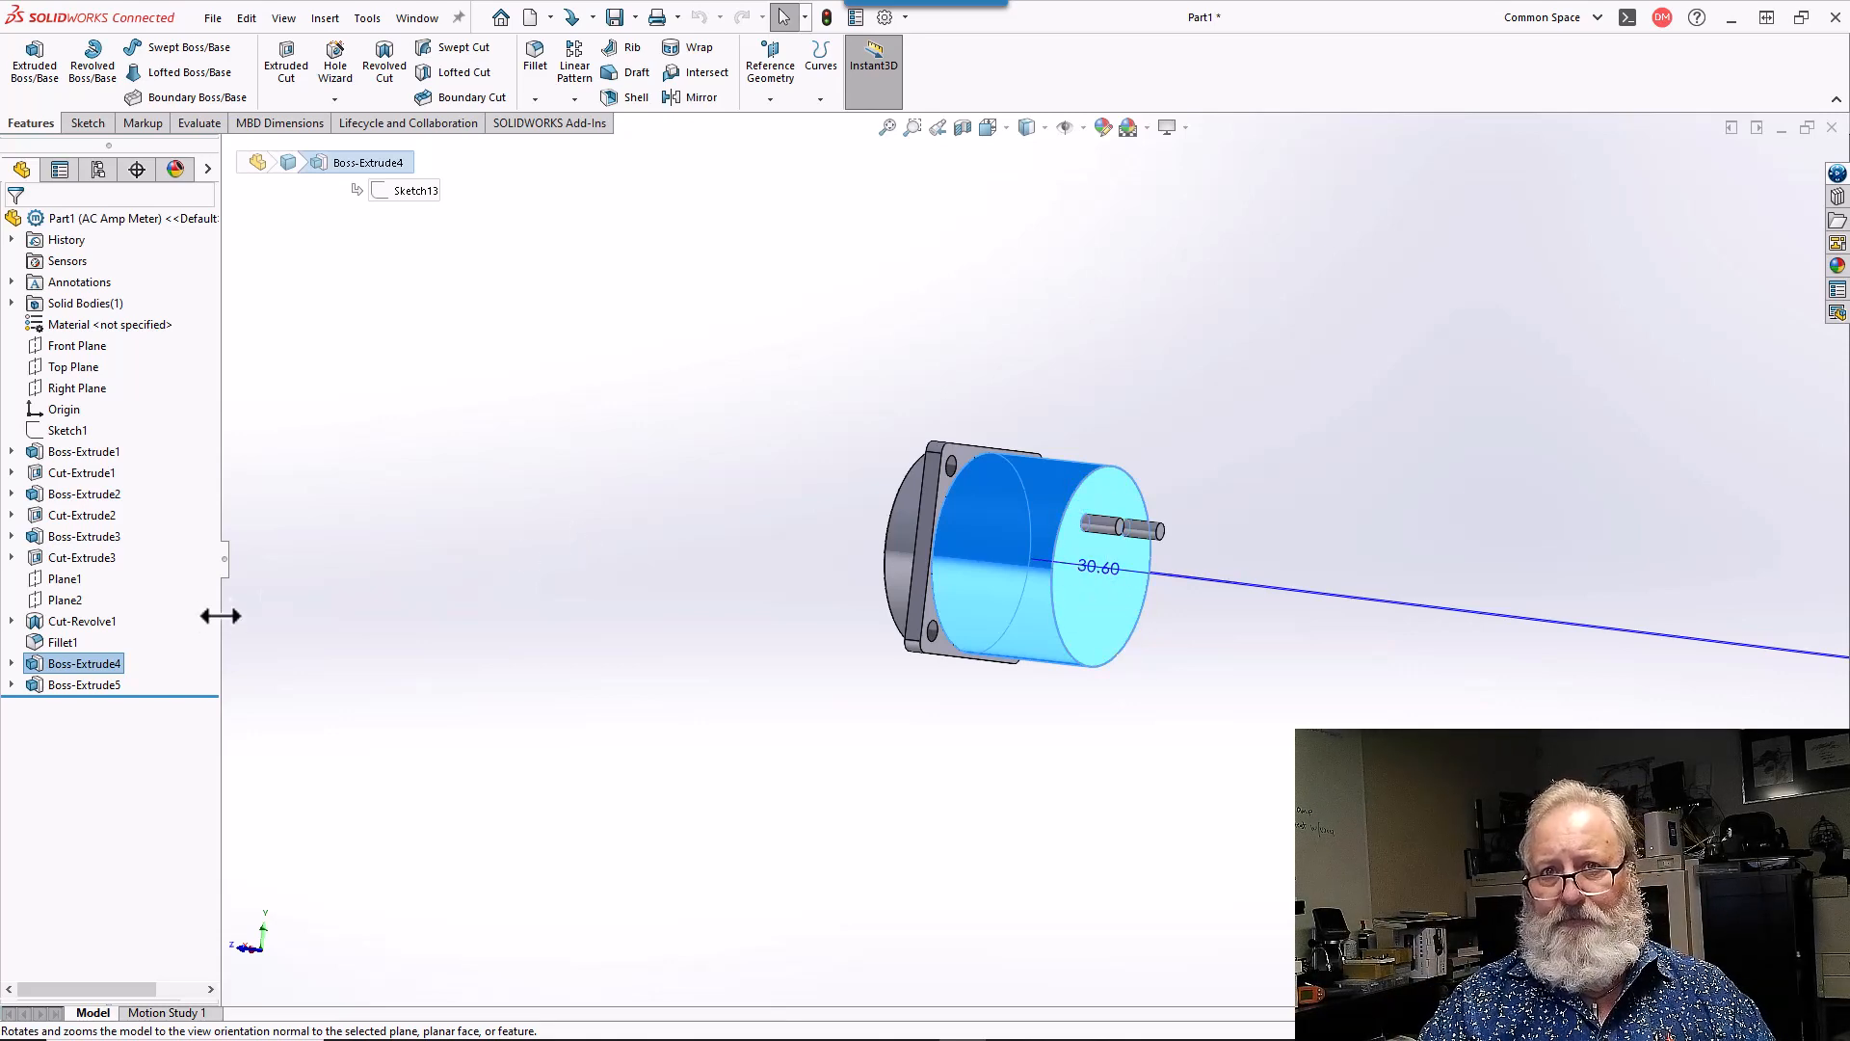
right_click(109, 664)
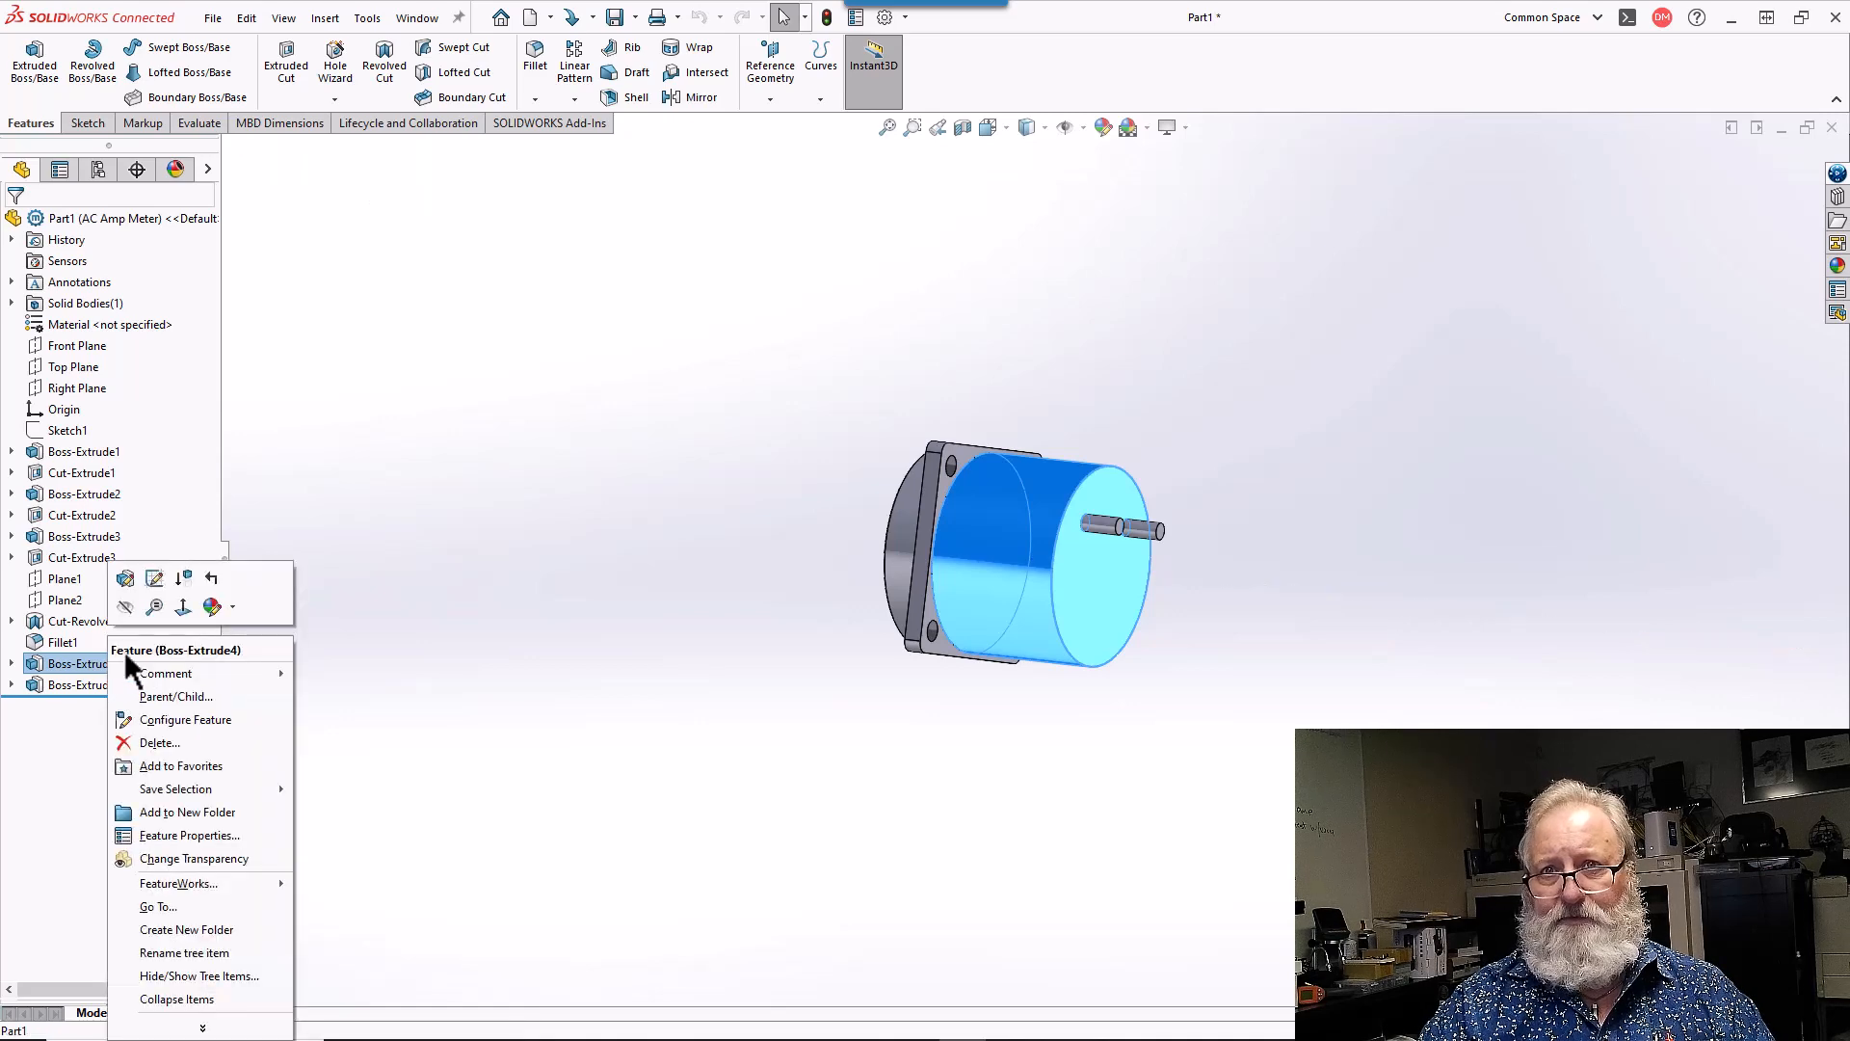
left_click(125, 578)
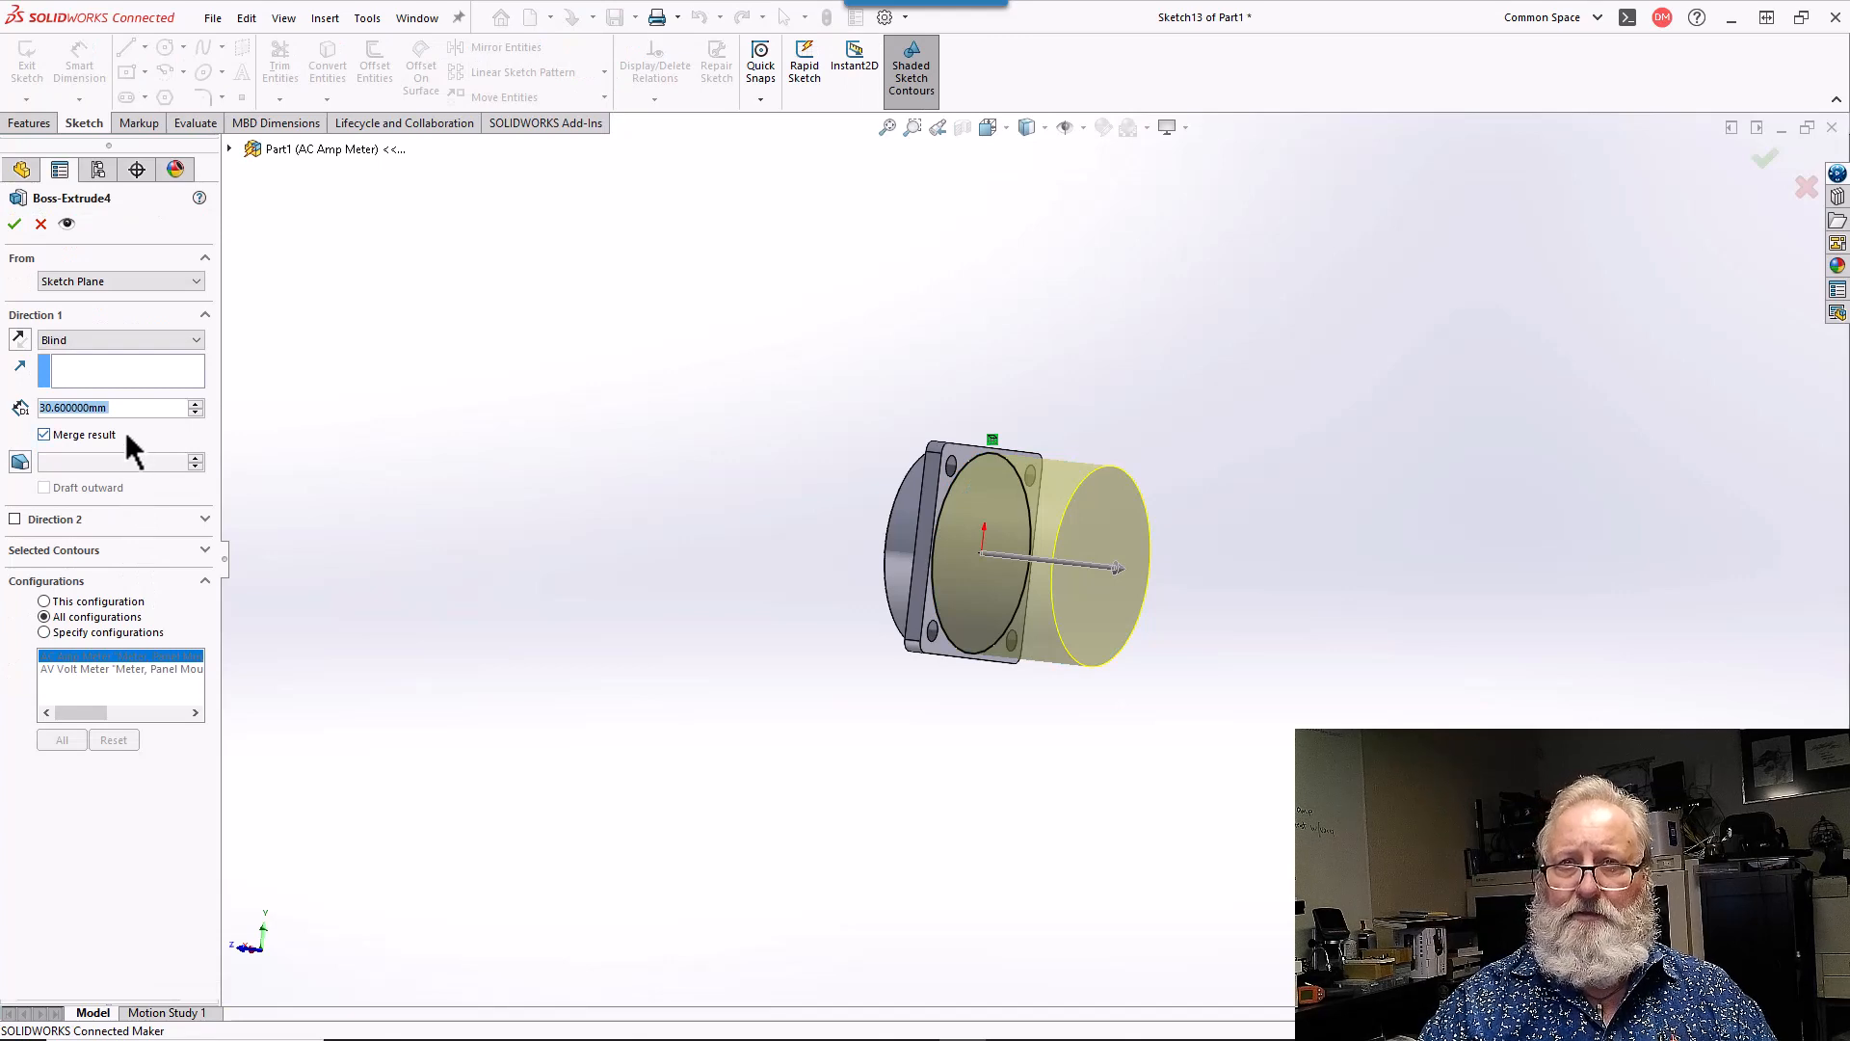
type("25.8")
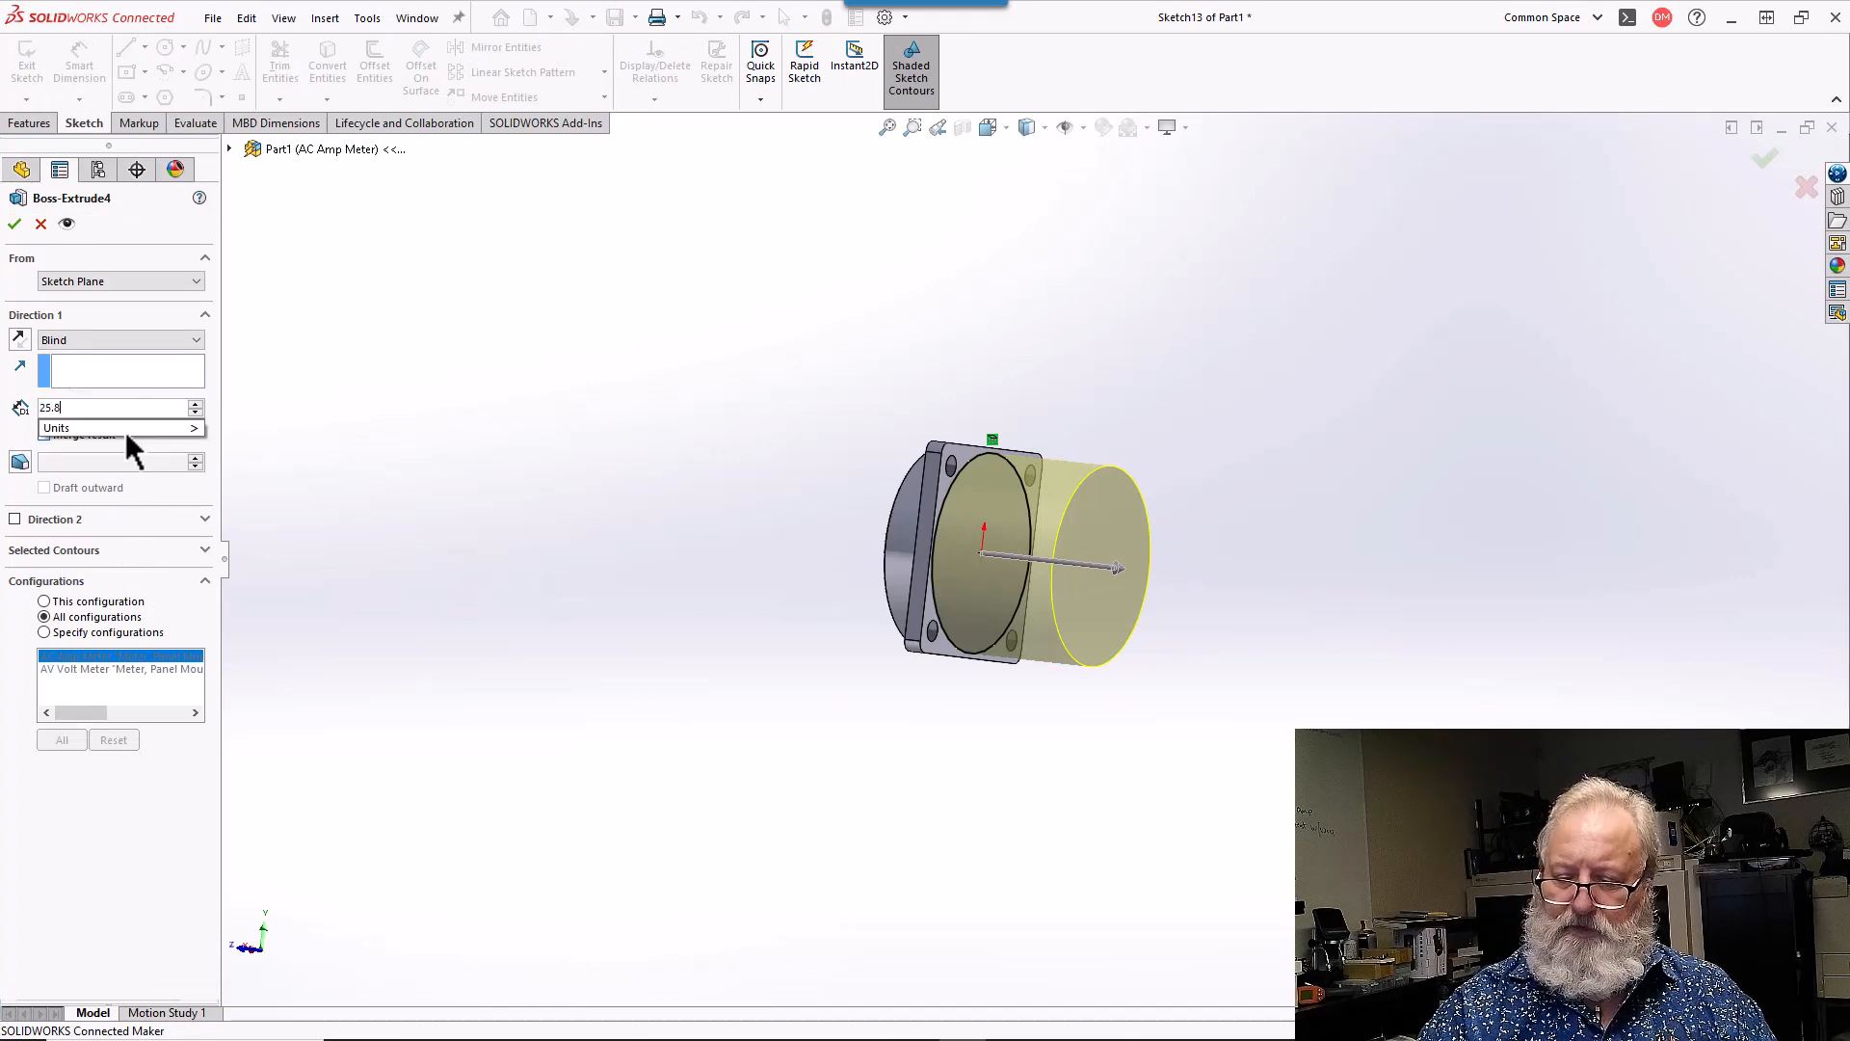
type("5")
key("Return")
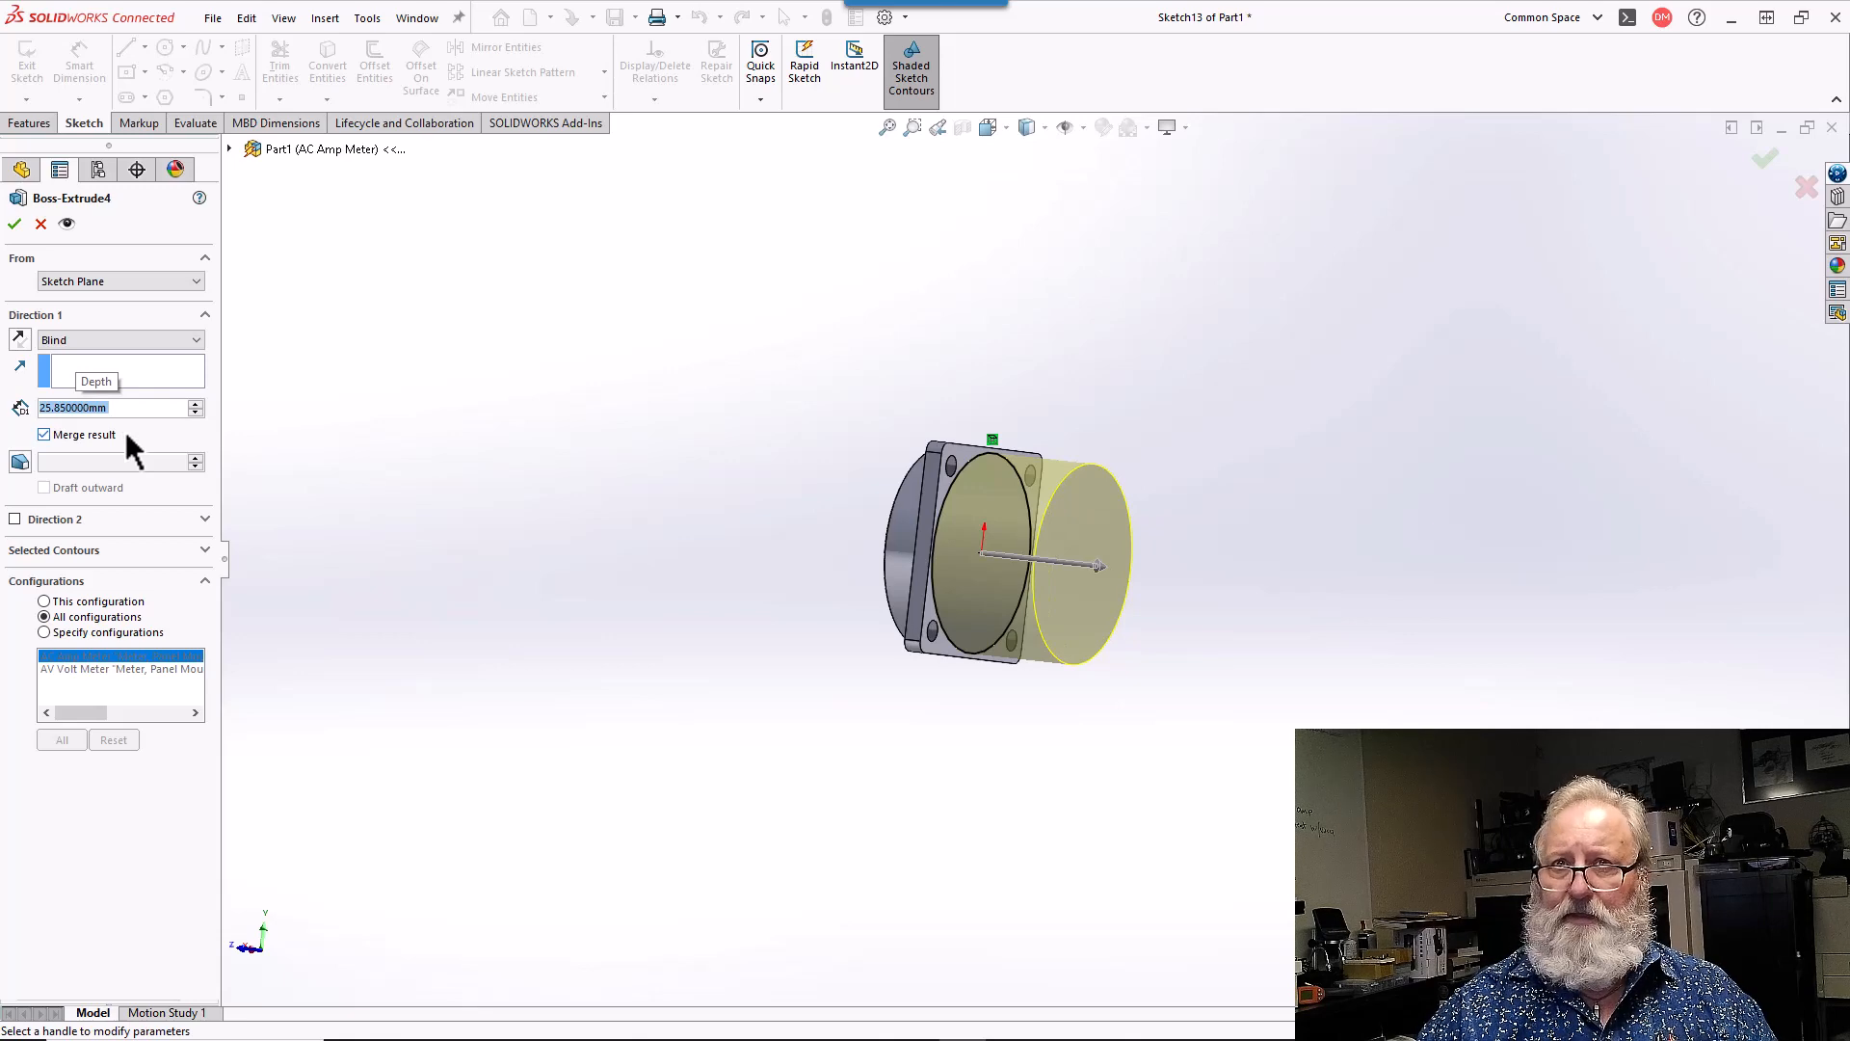
- Limit the extrusion's depth change to this configuration only and accept the feature
left_click(44, 601)
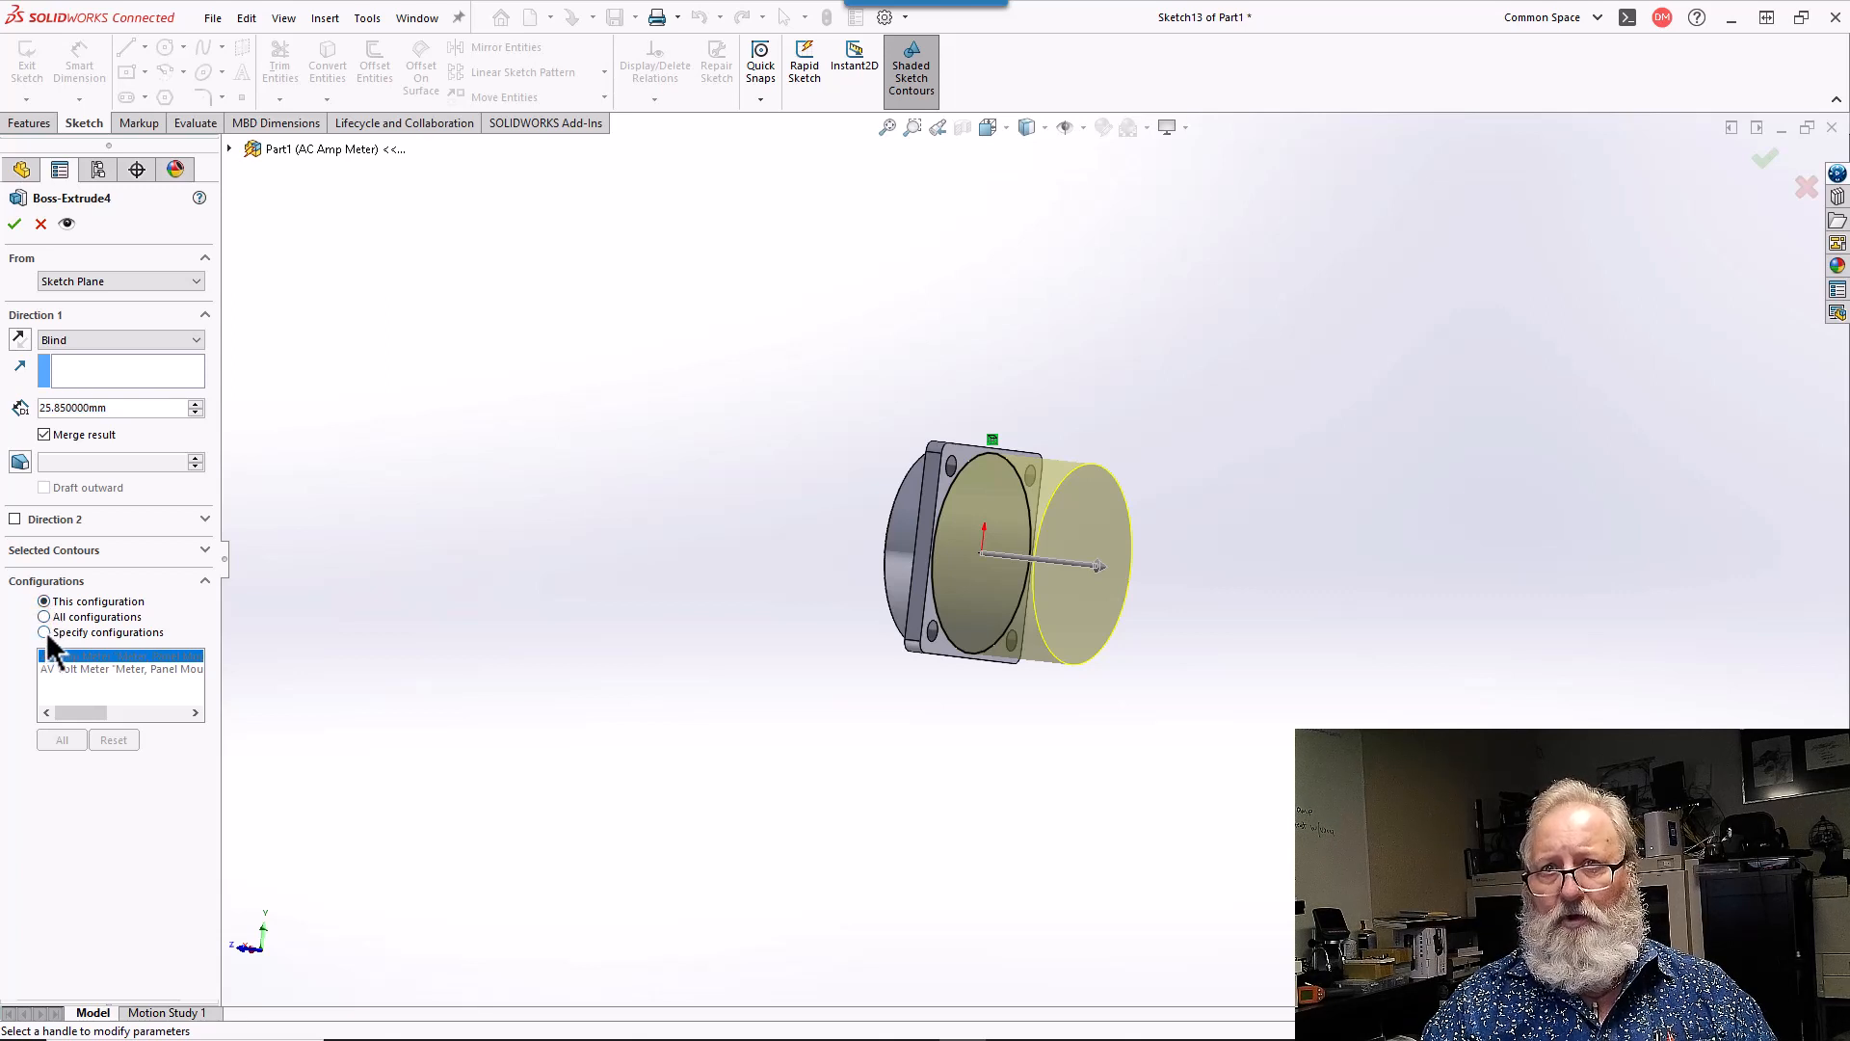
left_click(44, 633)
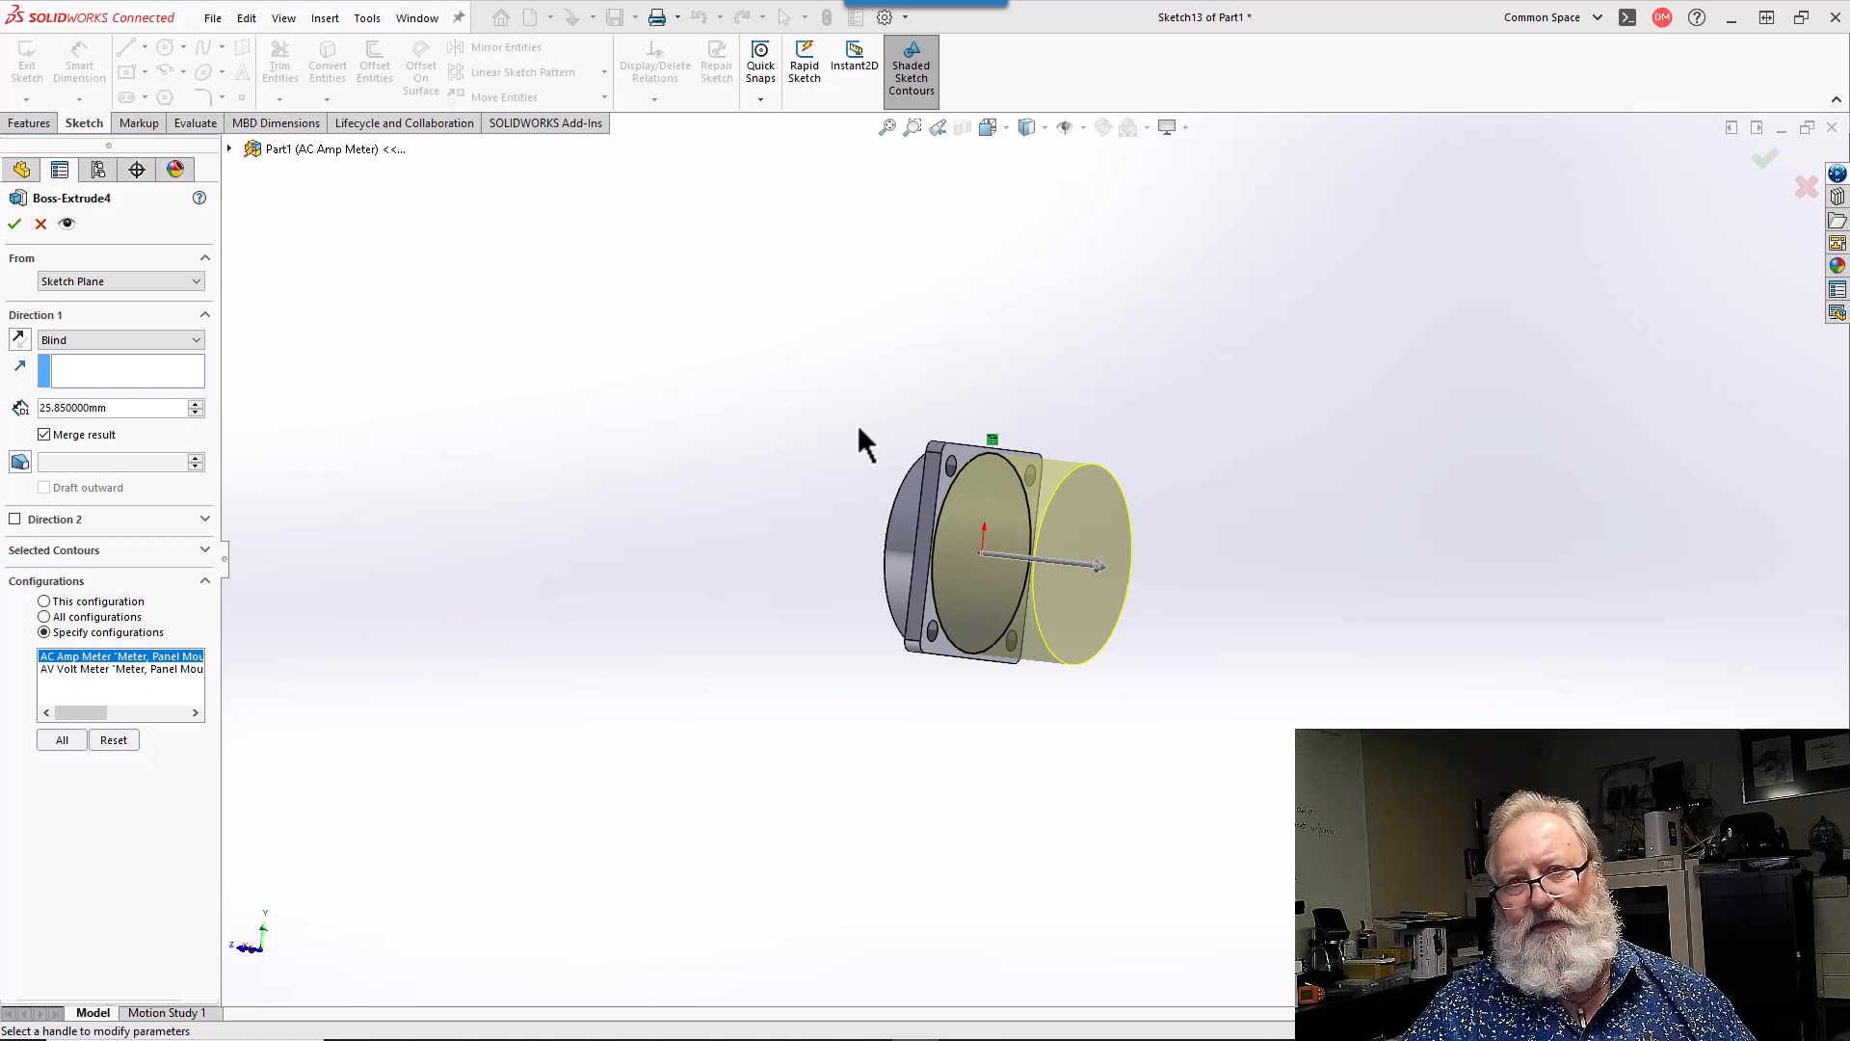
left_click(89, 601)
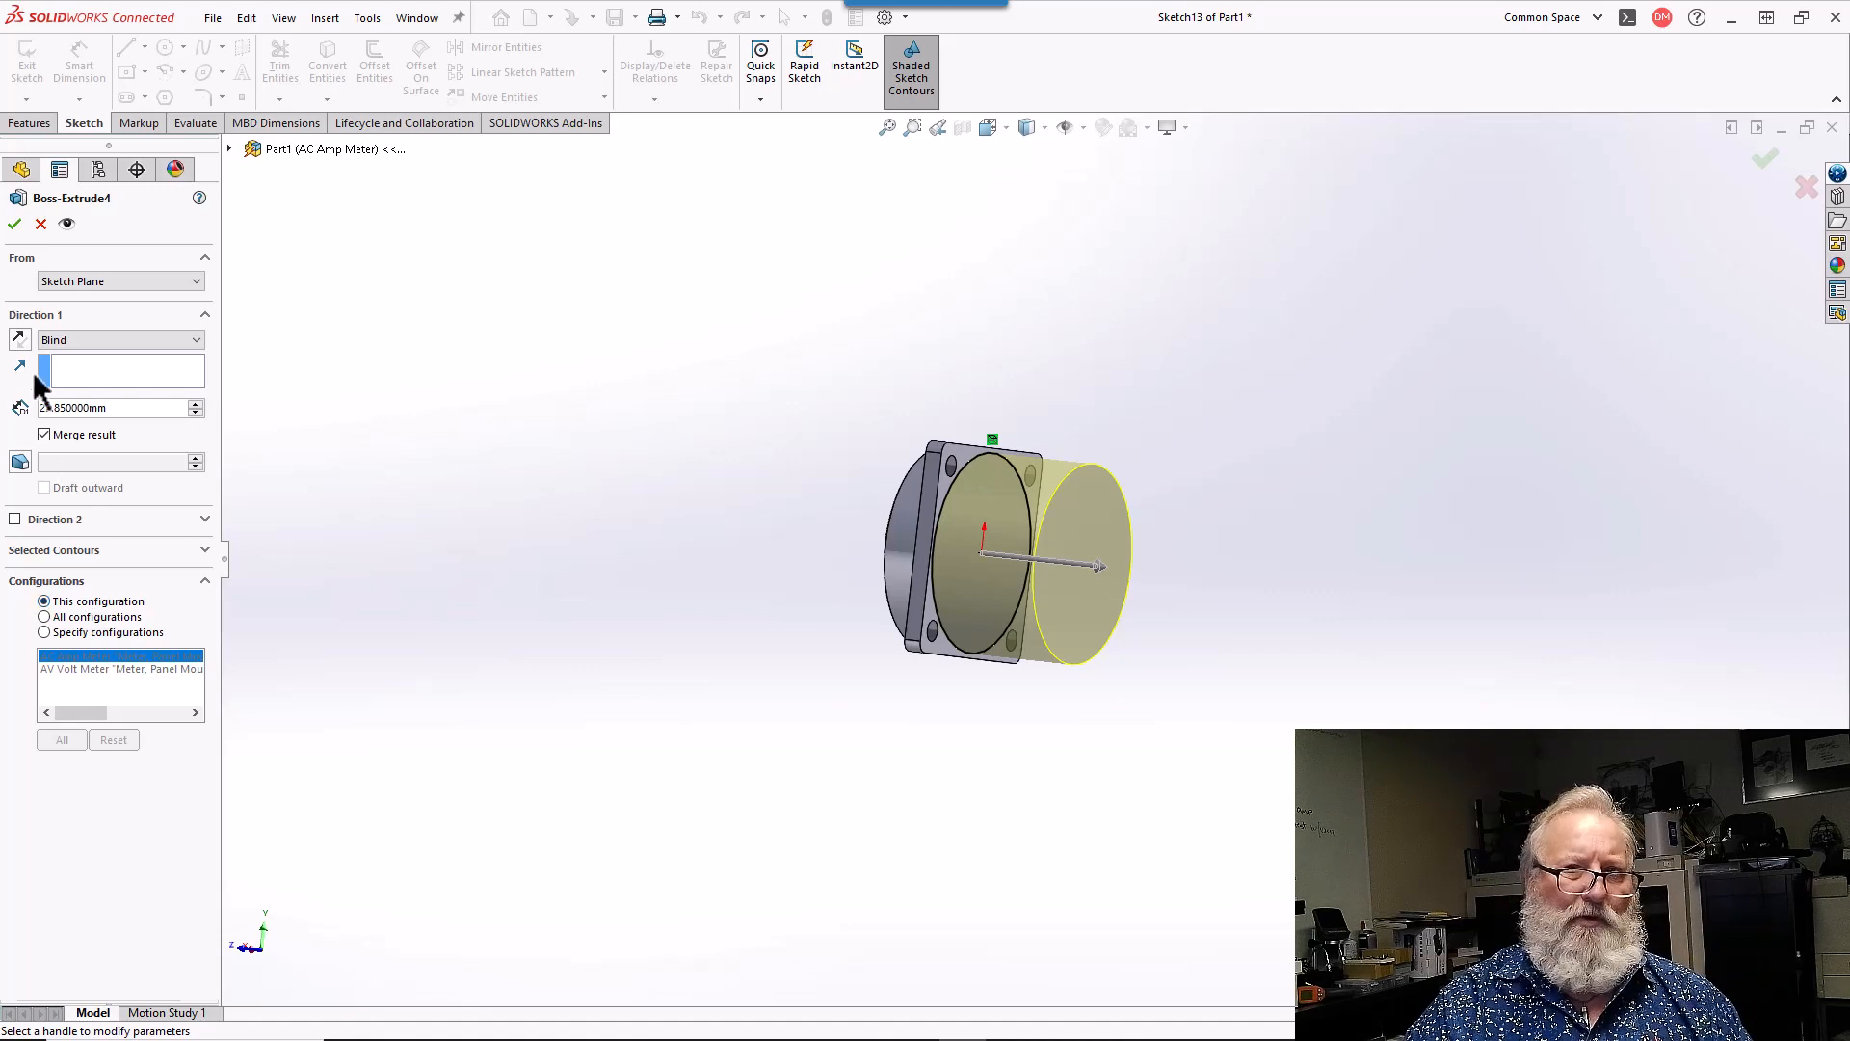
left_click(14, 227)
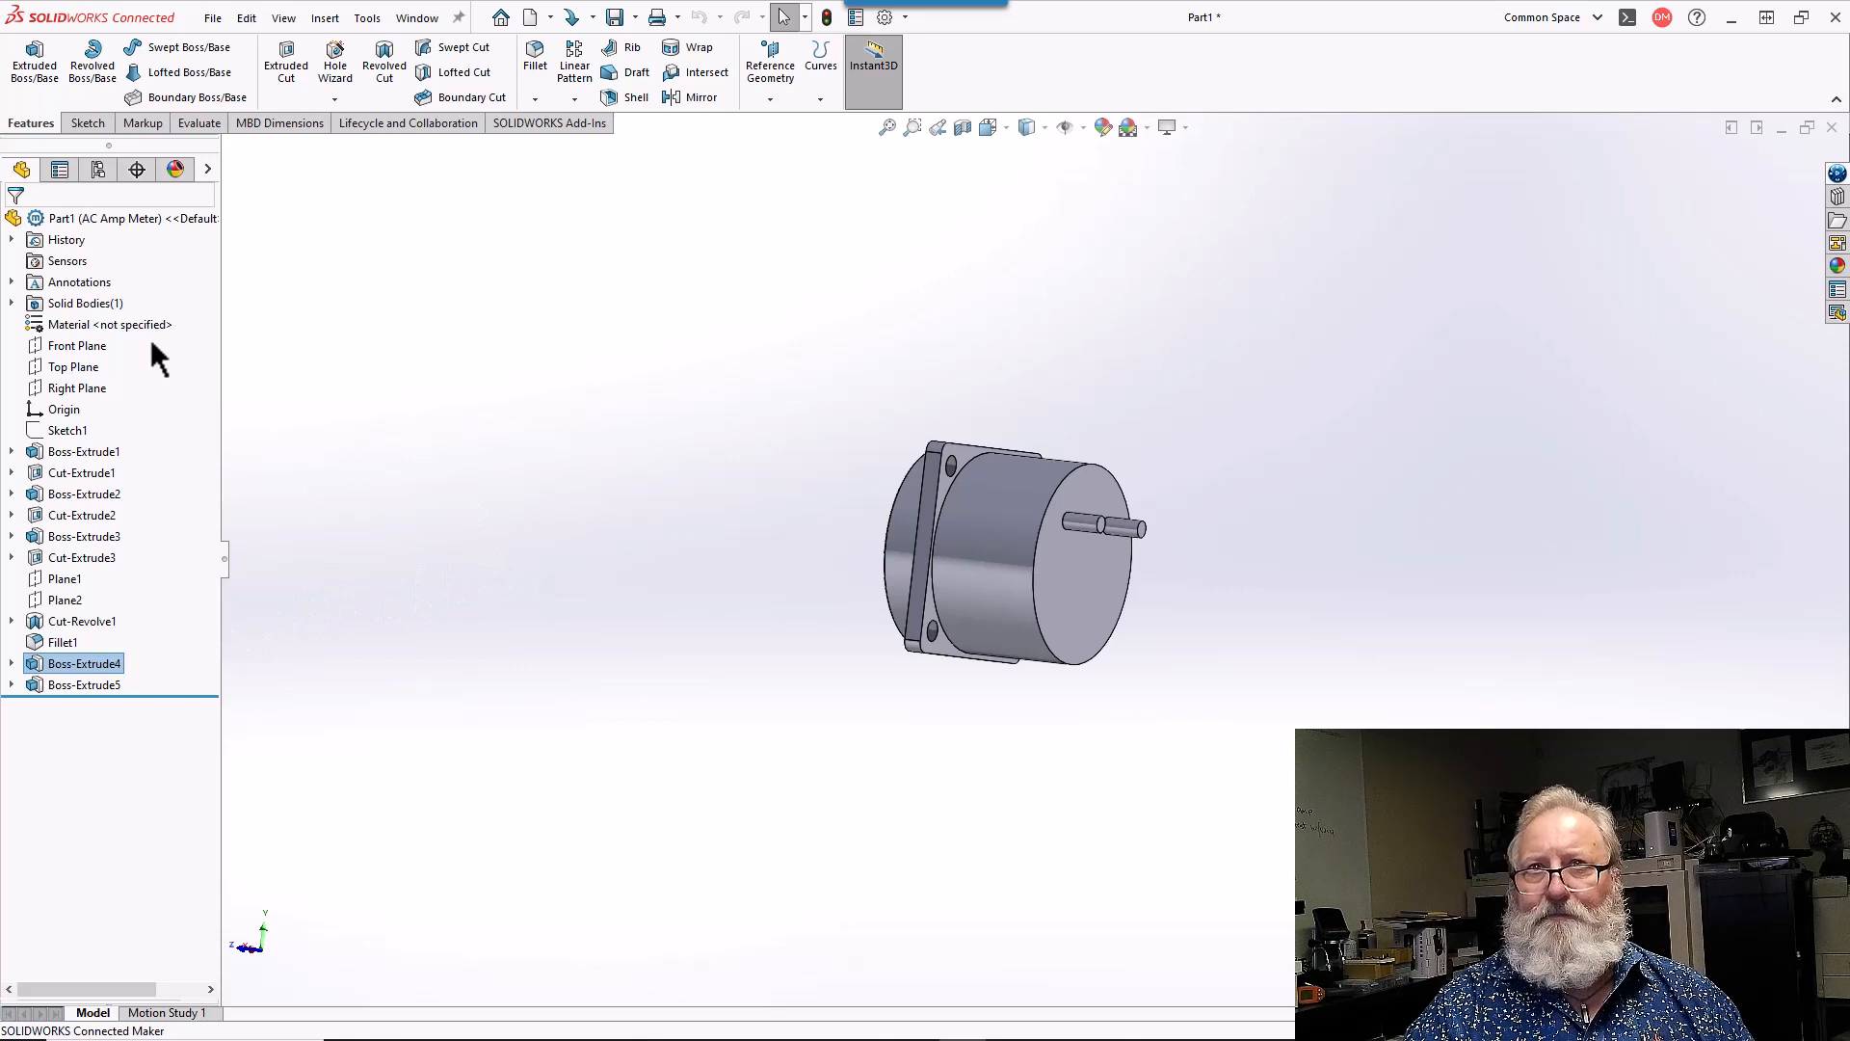
- Check the rear cylinder's length in both configurations by activating AV Volt Meter and returning to AC Amp Meter
left_click(97, 169)
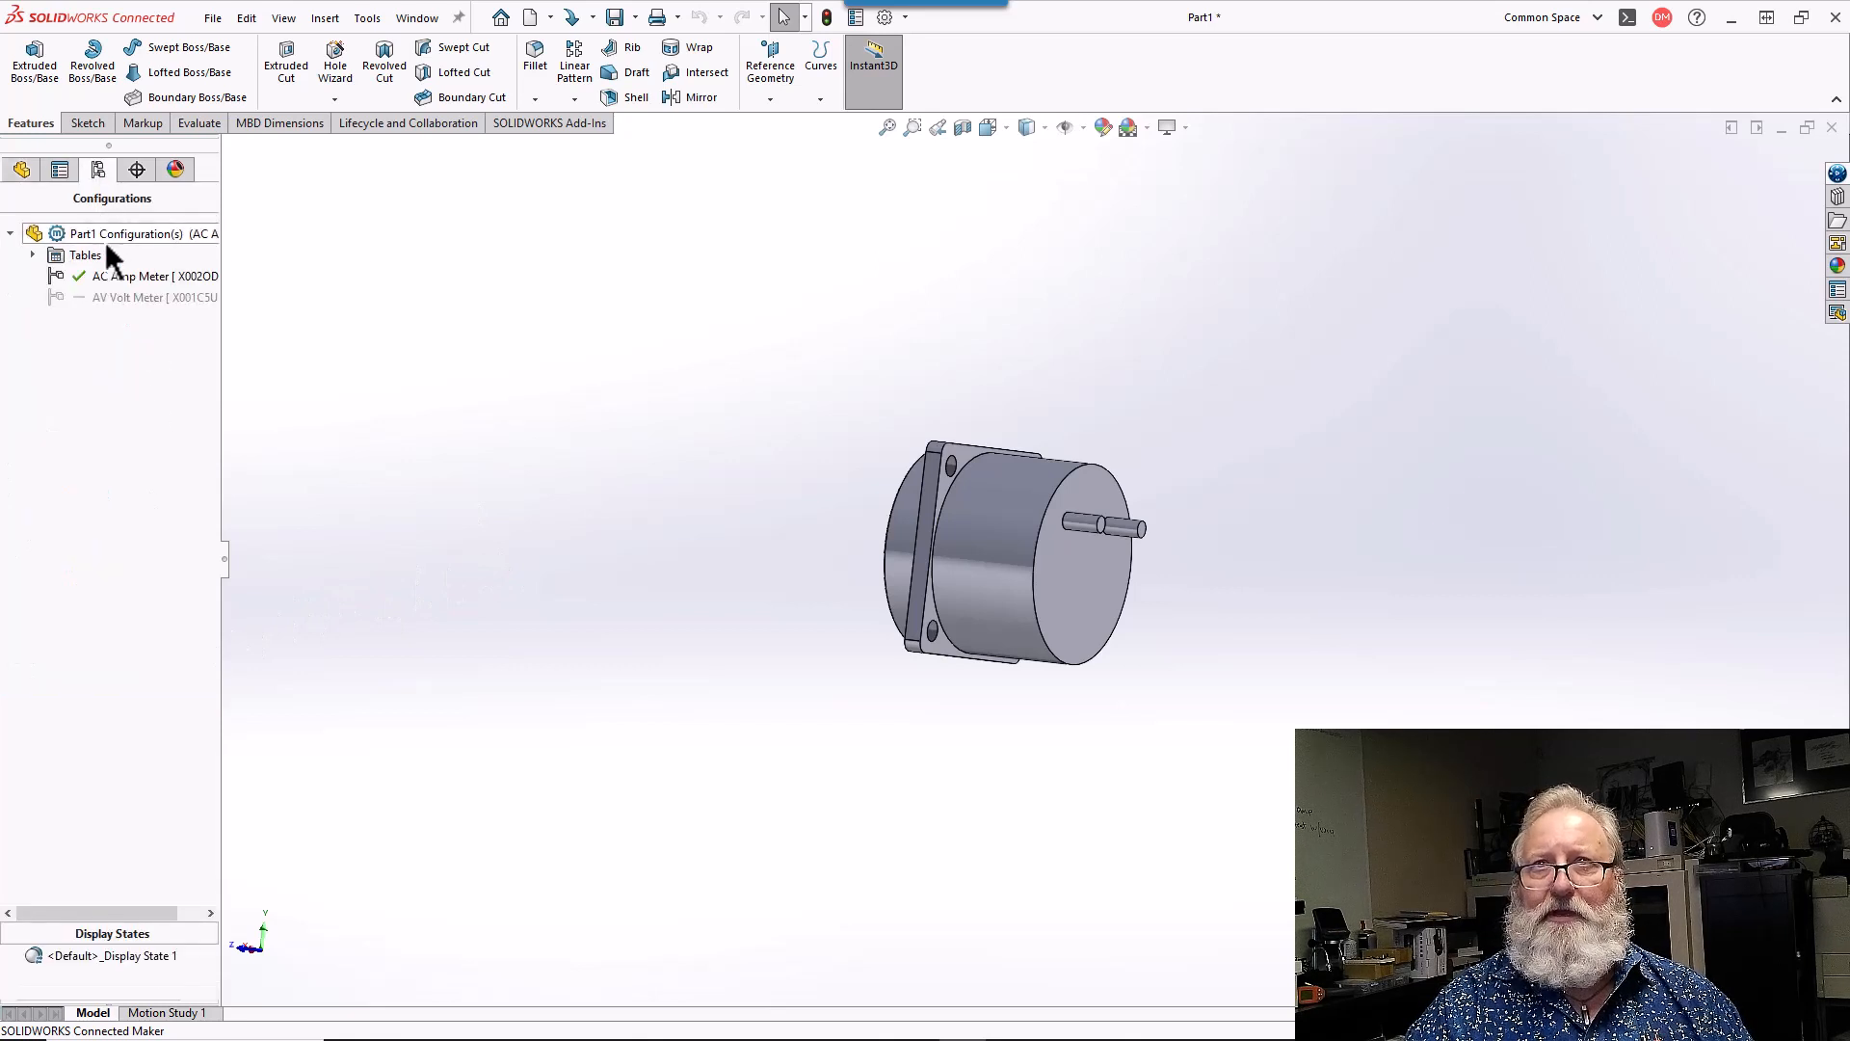
double_click(125, 298)
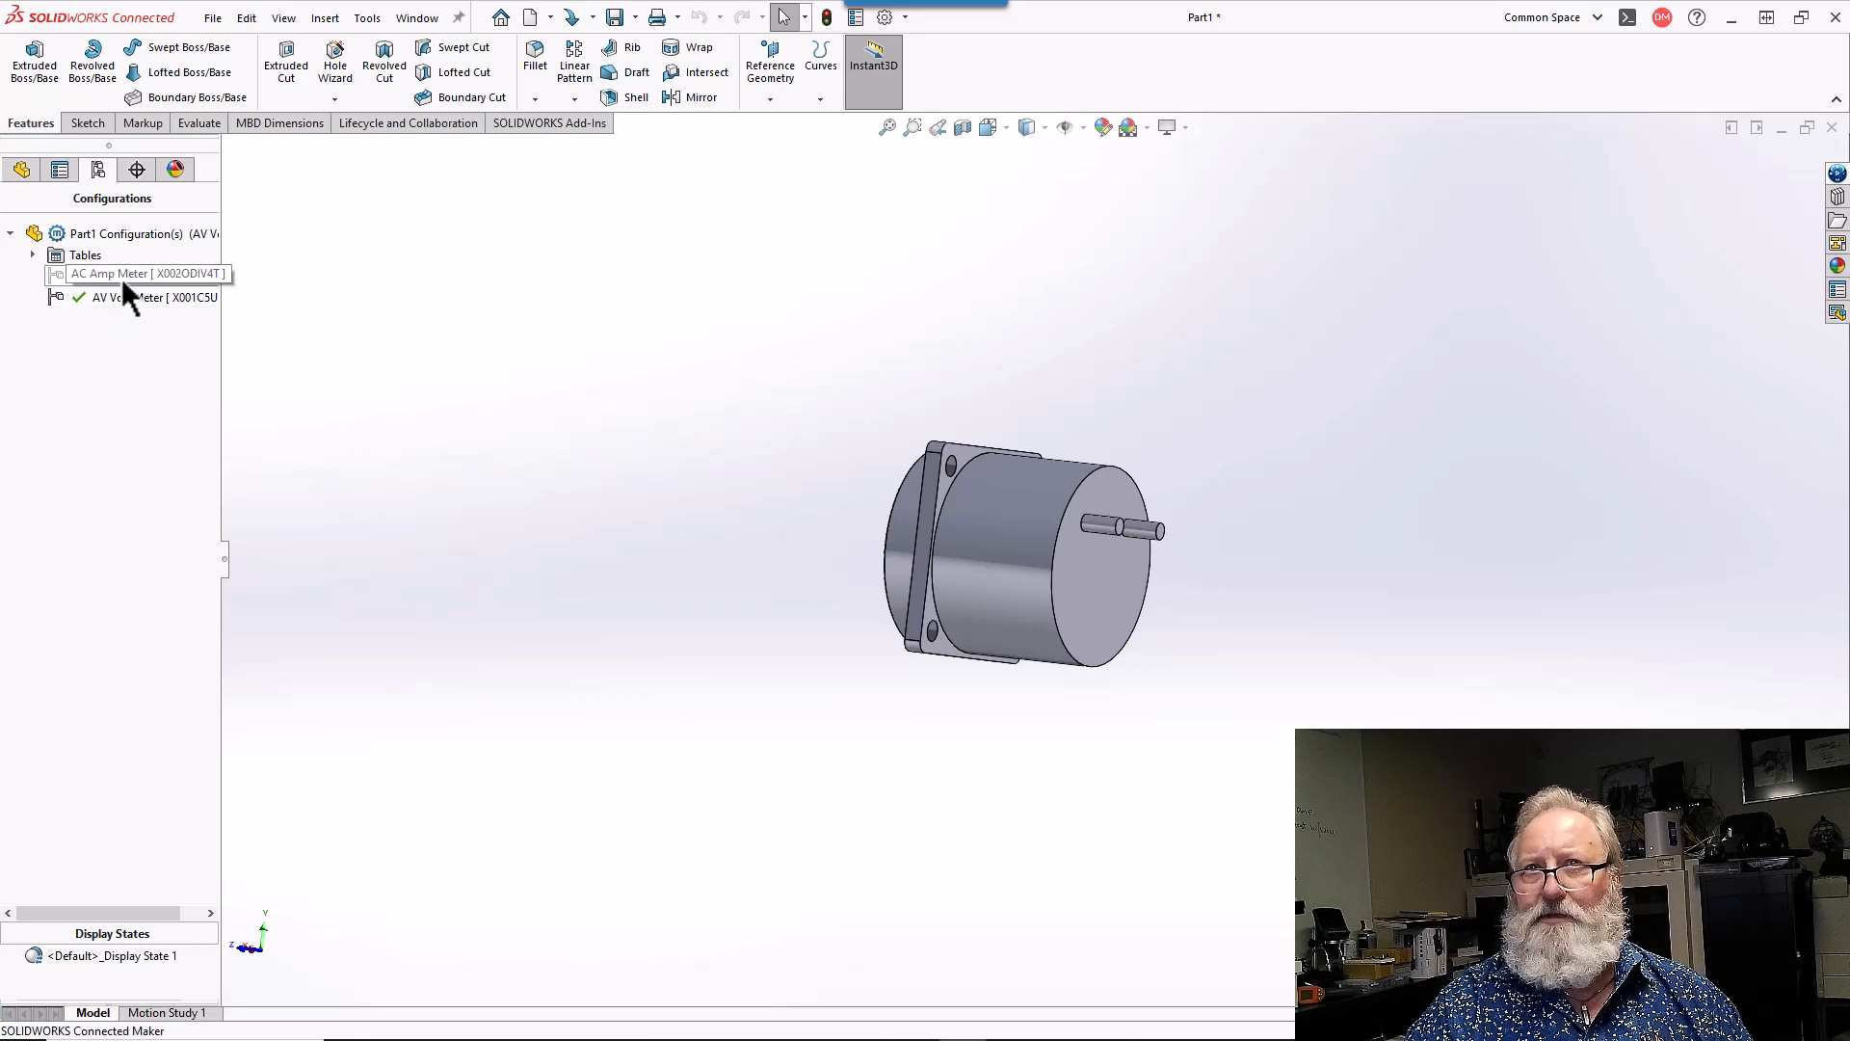
double_click(121, 277)
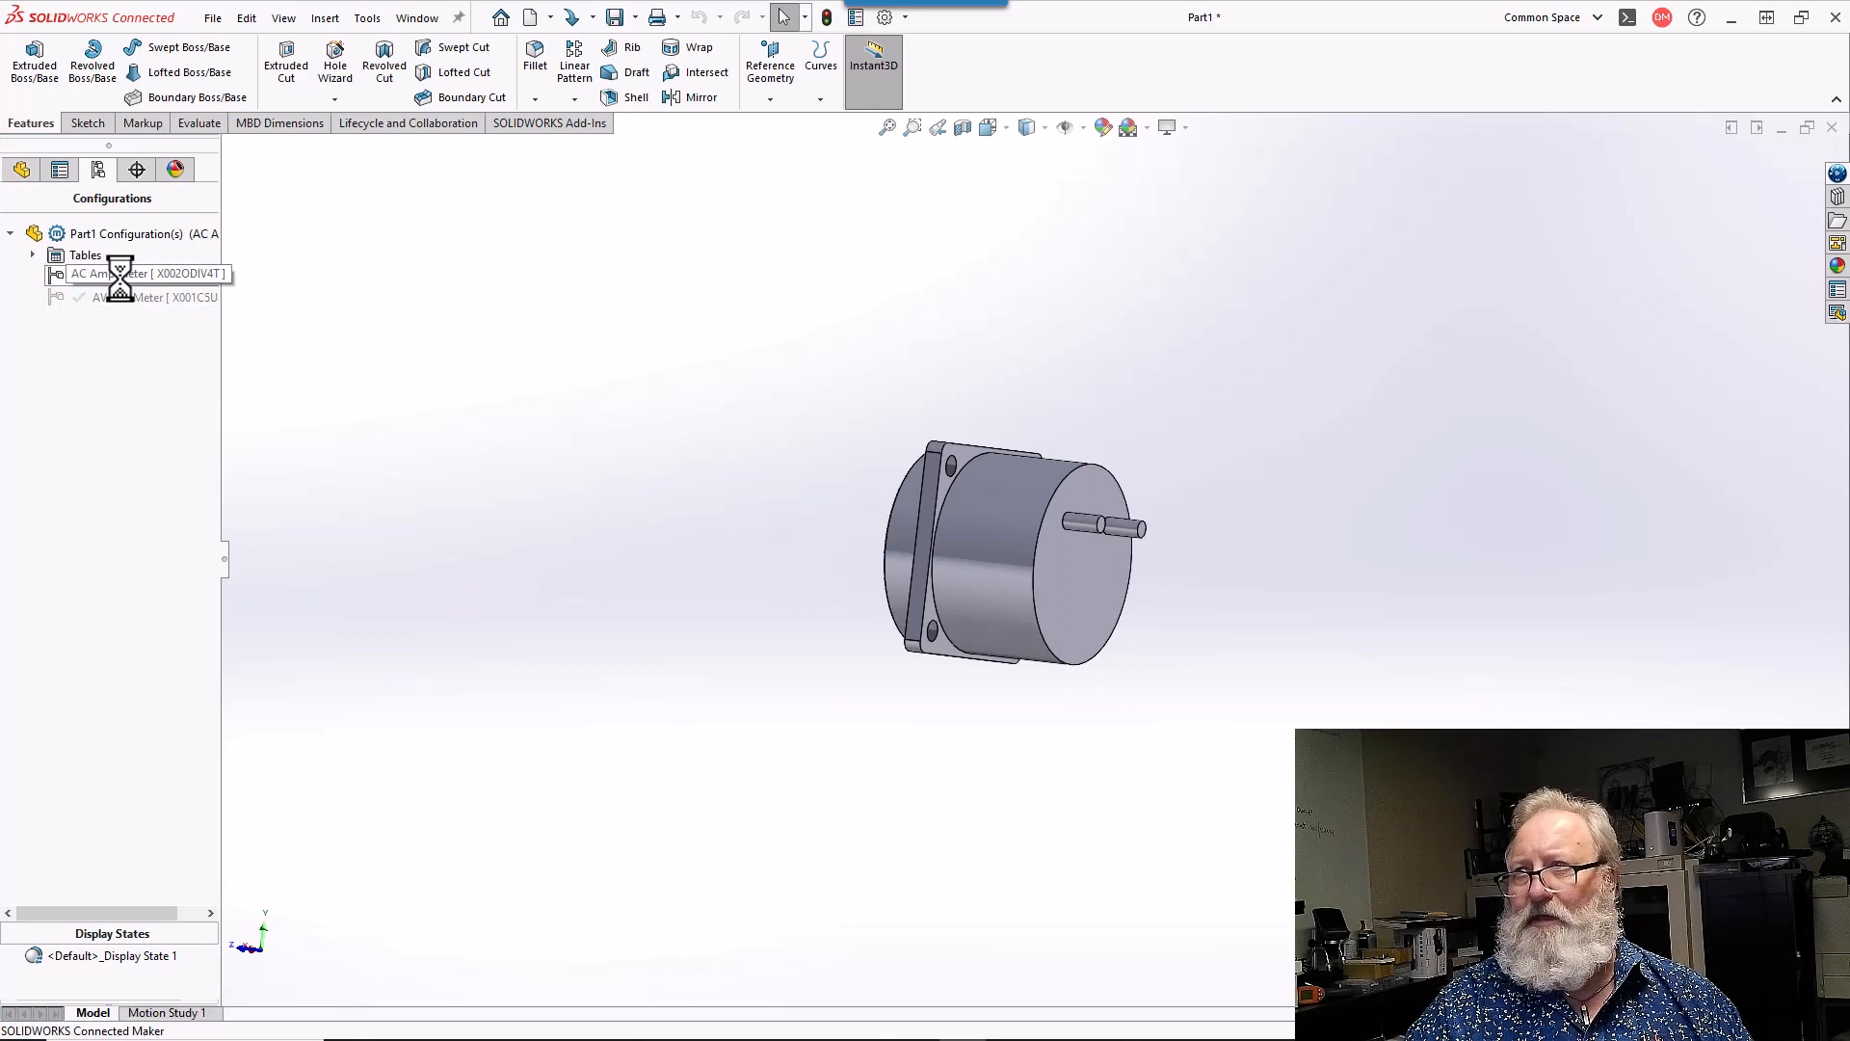
- Activate the AV Volt Meter configuration and fillet the rear cylinder's outer end edge with a 2.5 mm radius
double_click(121, 298)
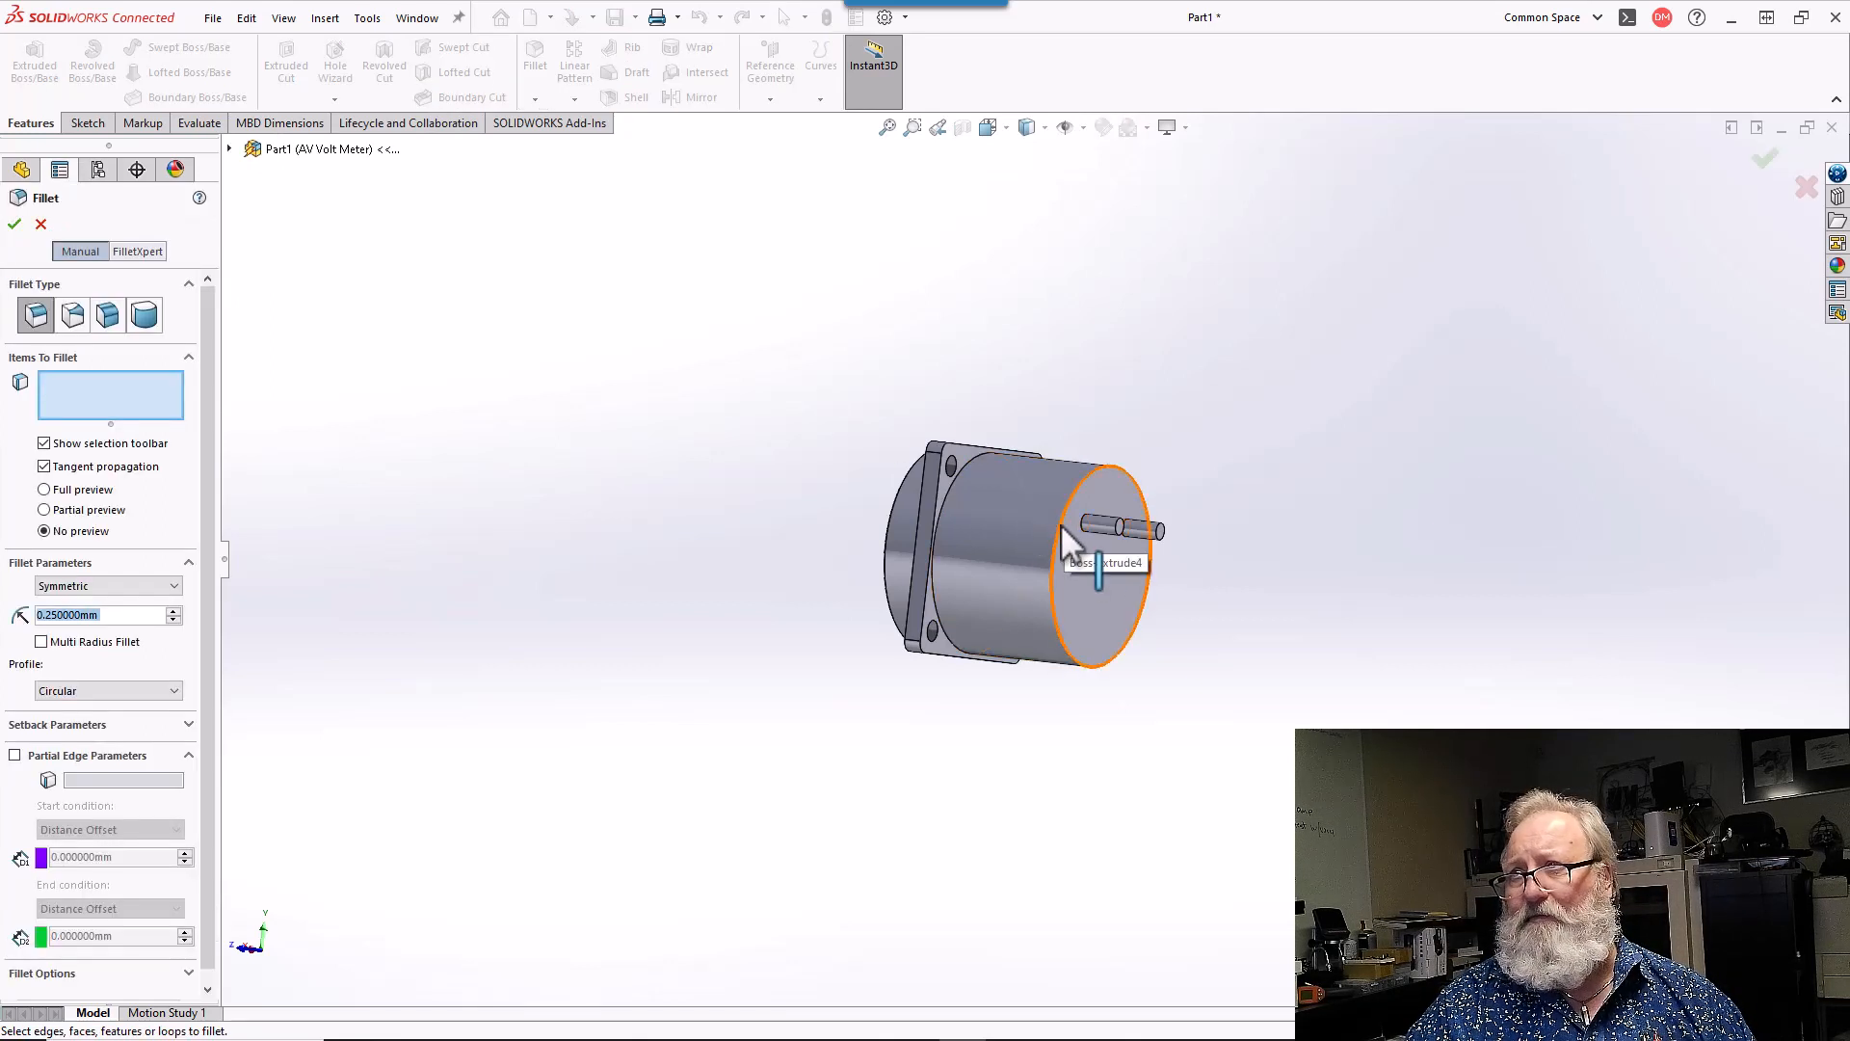
left_click(1060, 523)
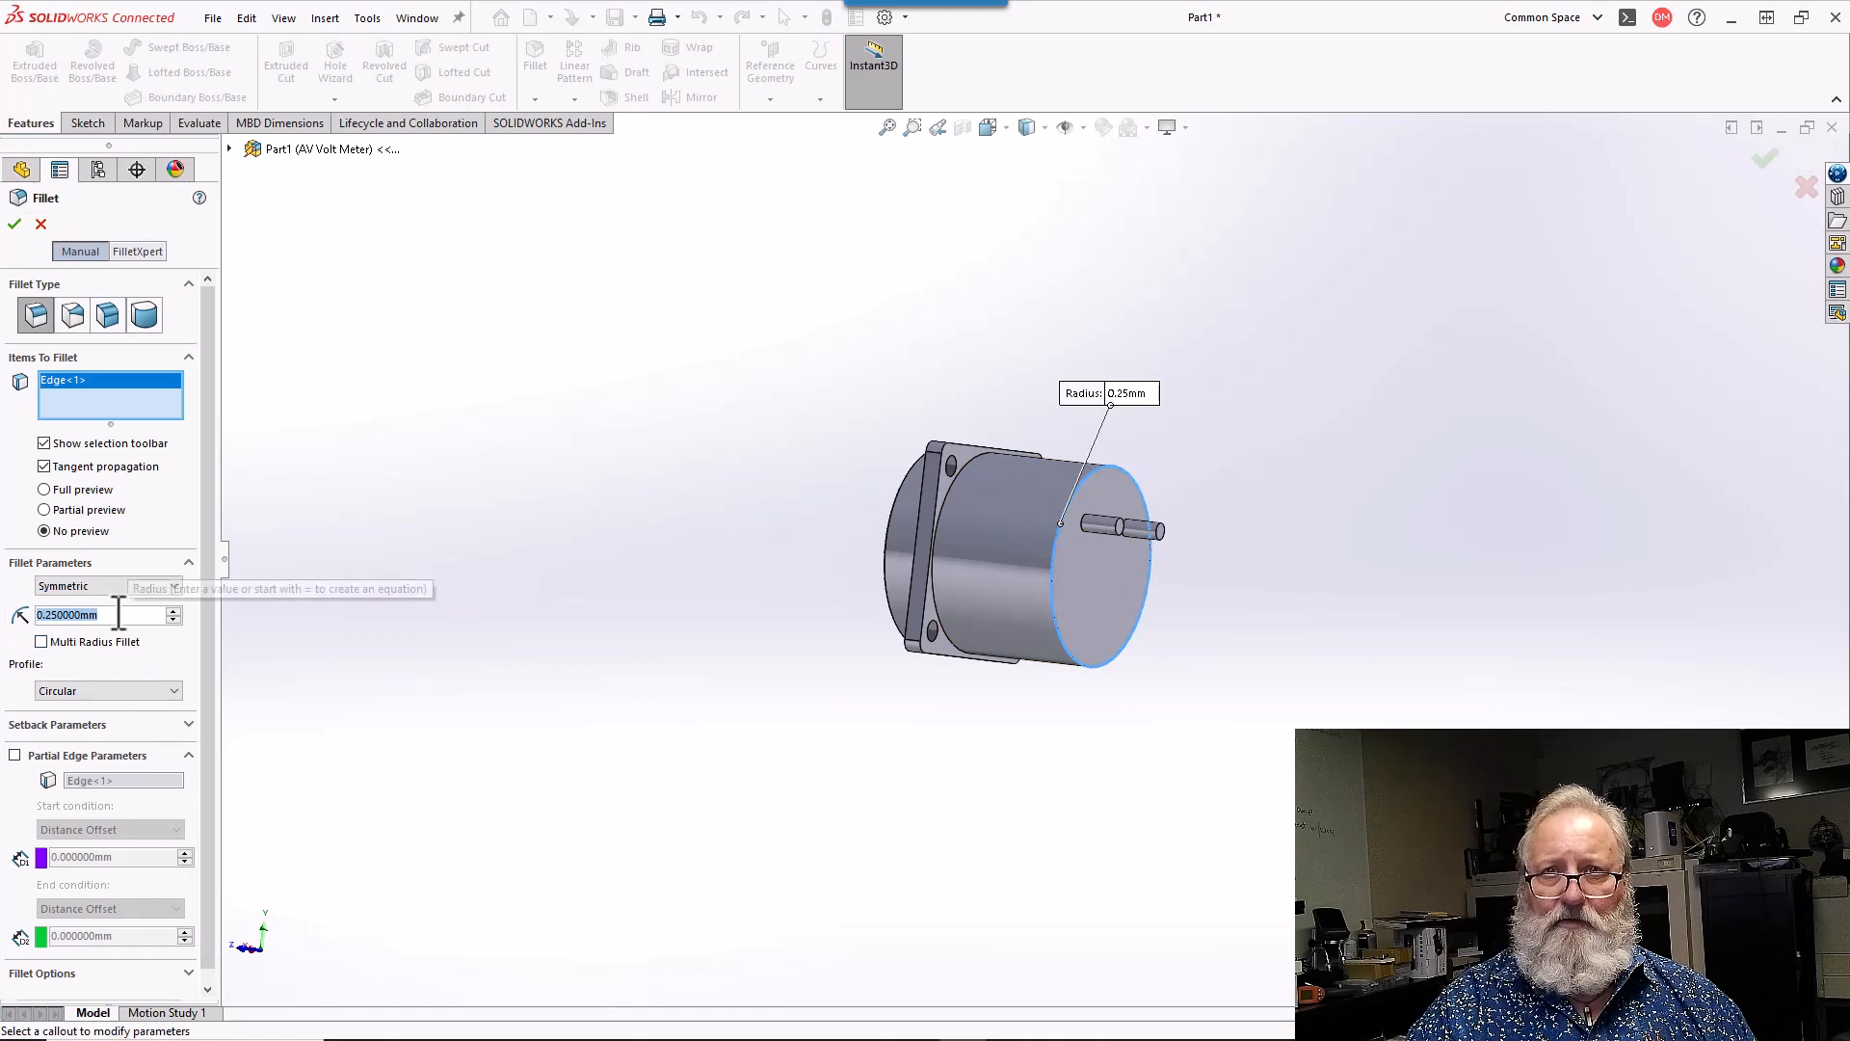
type("1")
key("Return")
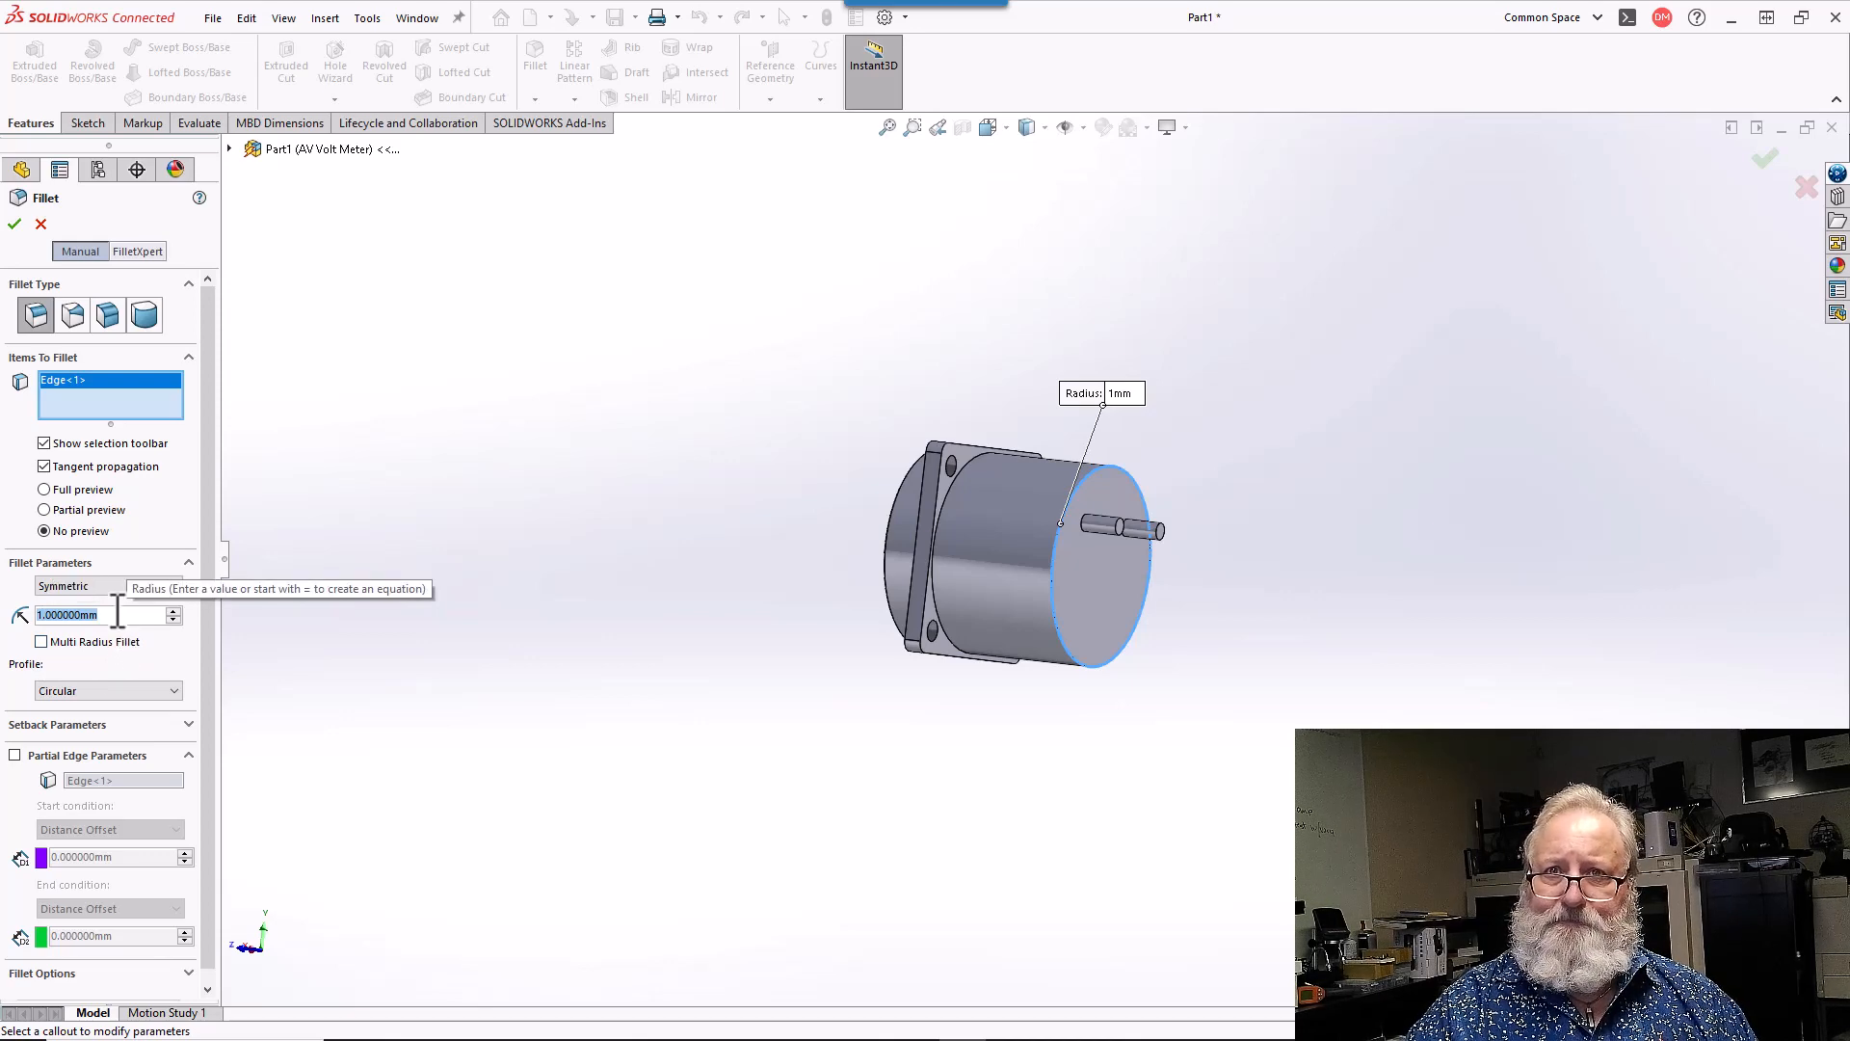
type("2.5")
key("Return")
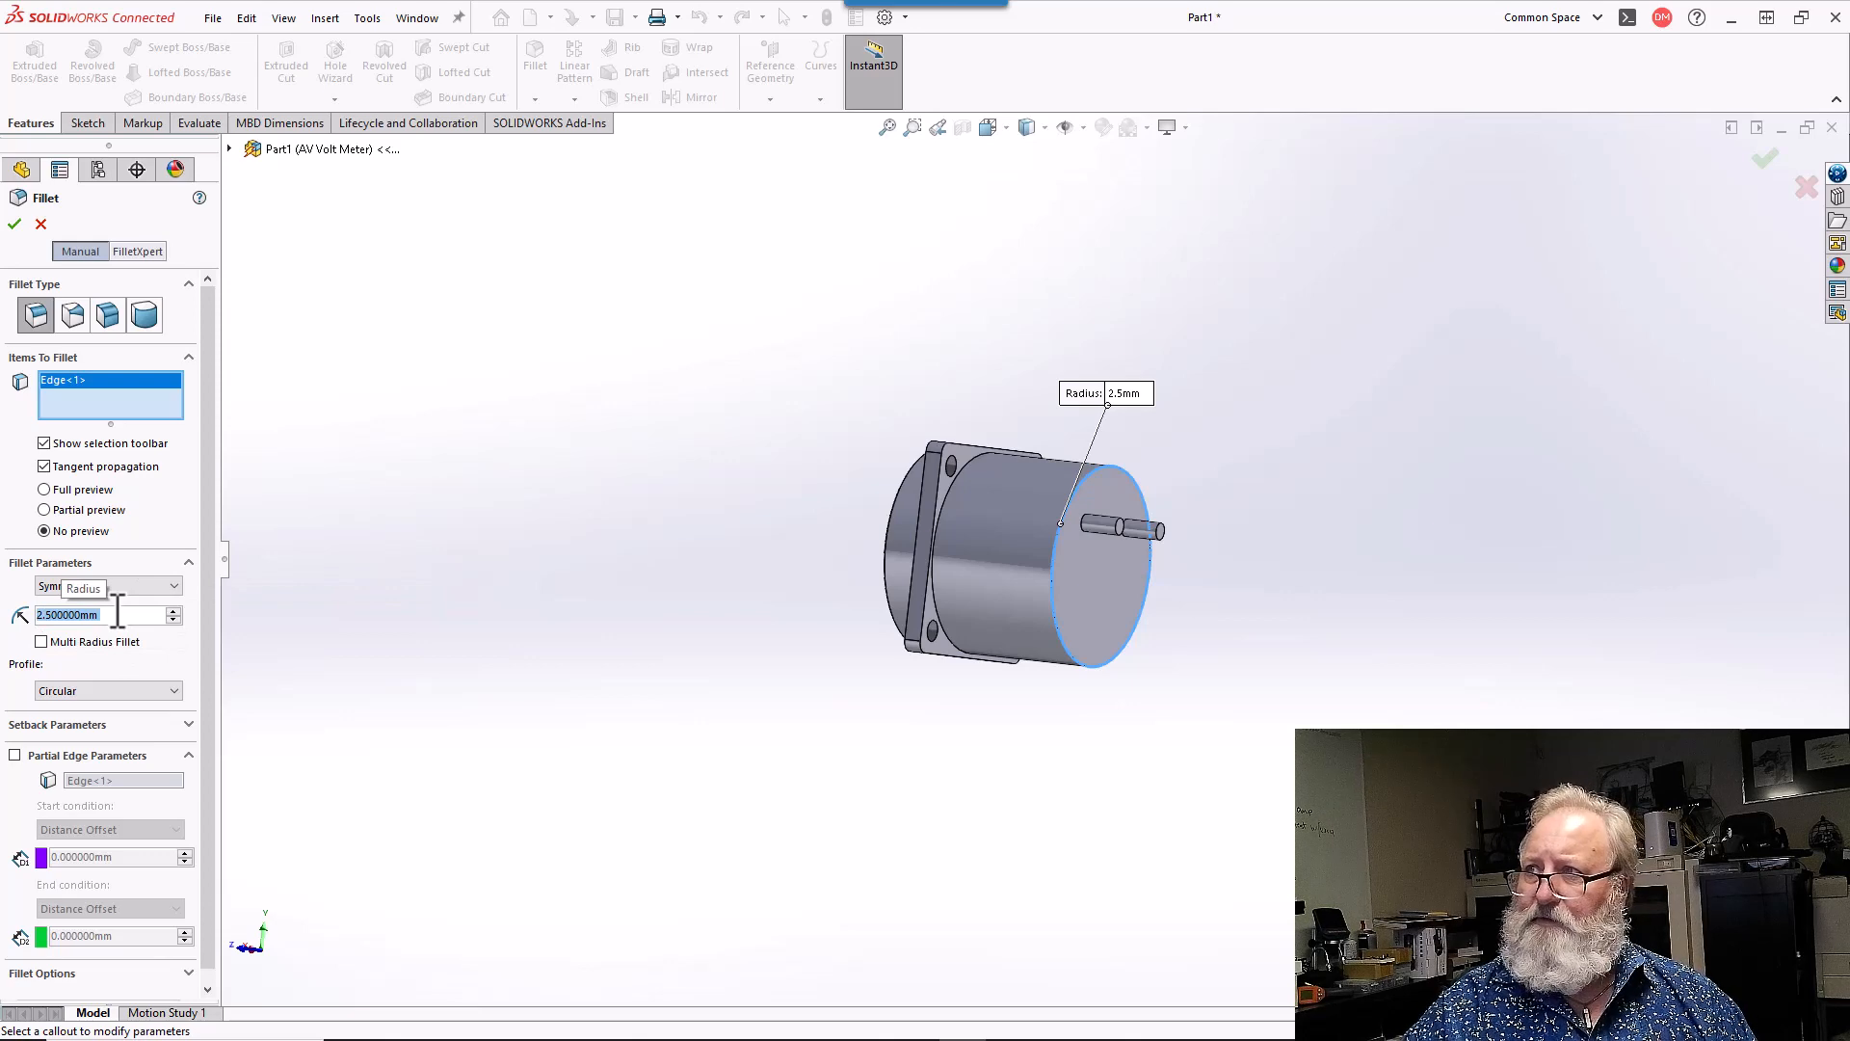
left_click(15, 224)
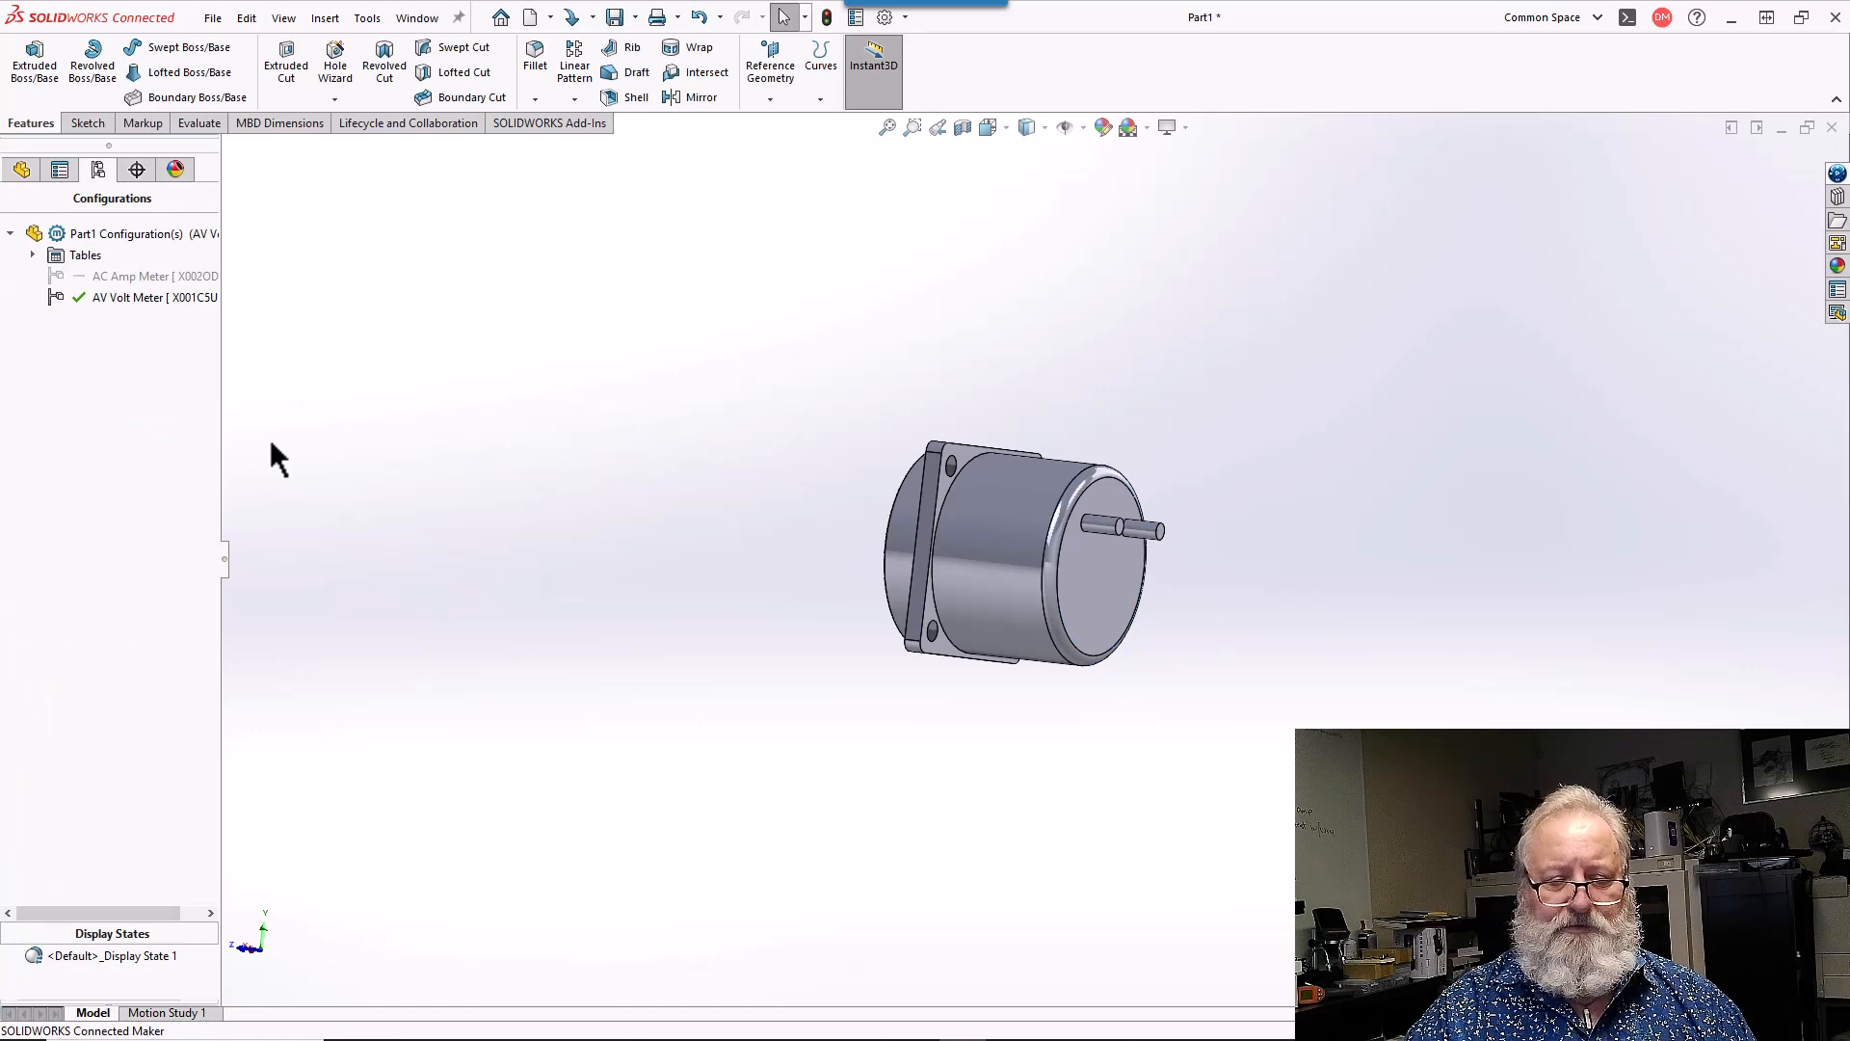
- Activate the AC Amp Meter configuration and fillet the rear cylinder's outer end edge with a 1.5 mm radius
double_click(133, 275)
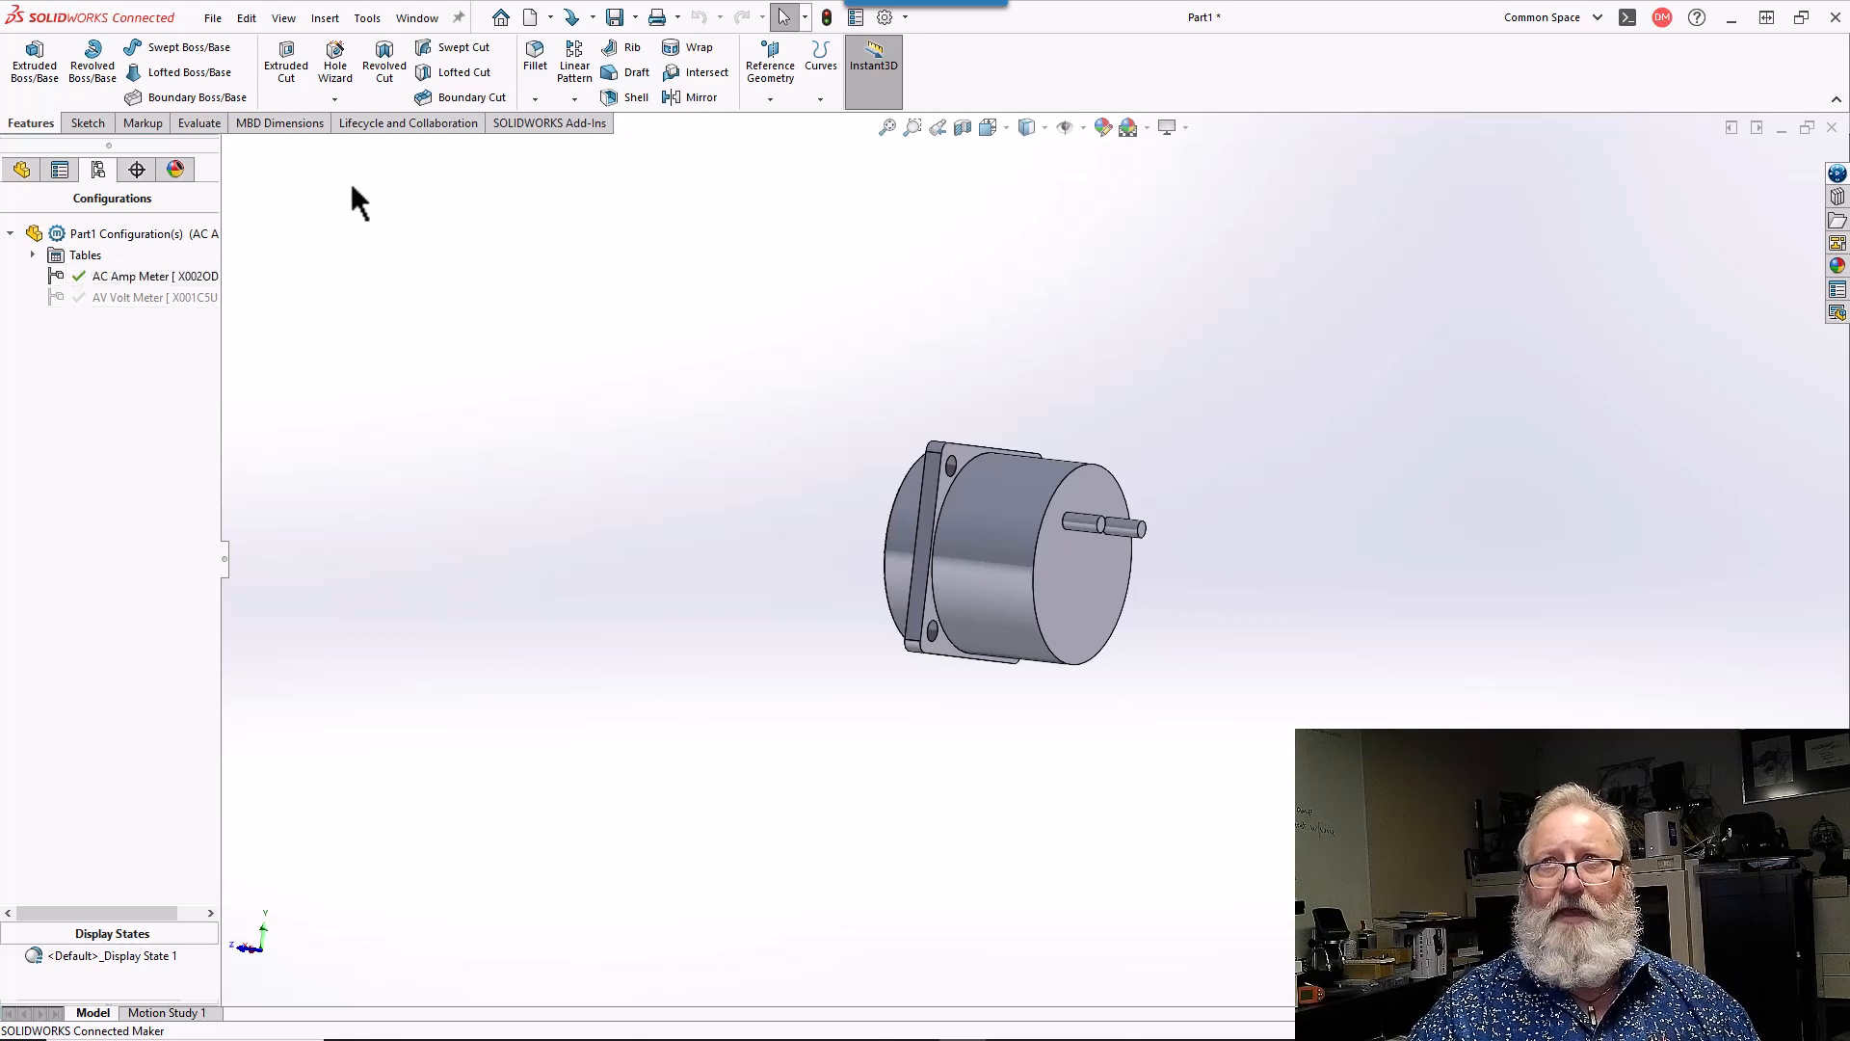
left_click(1041, 542)
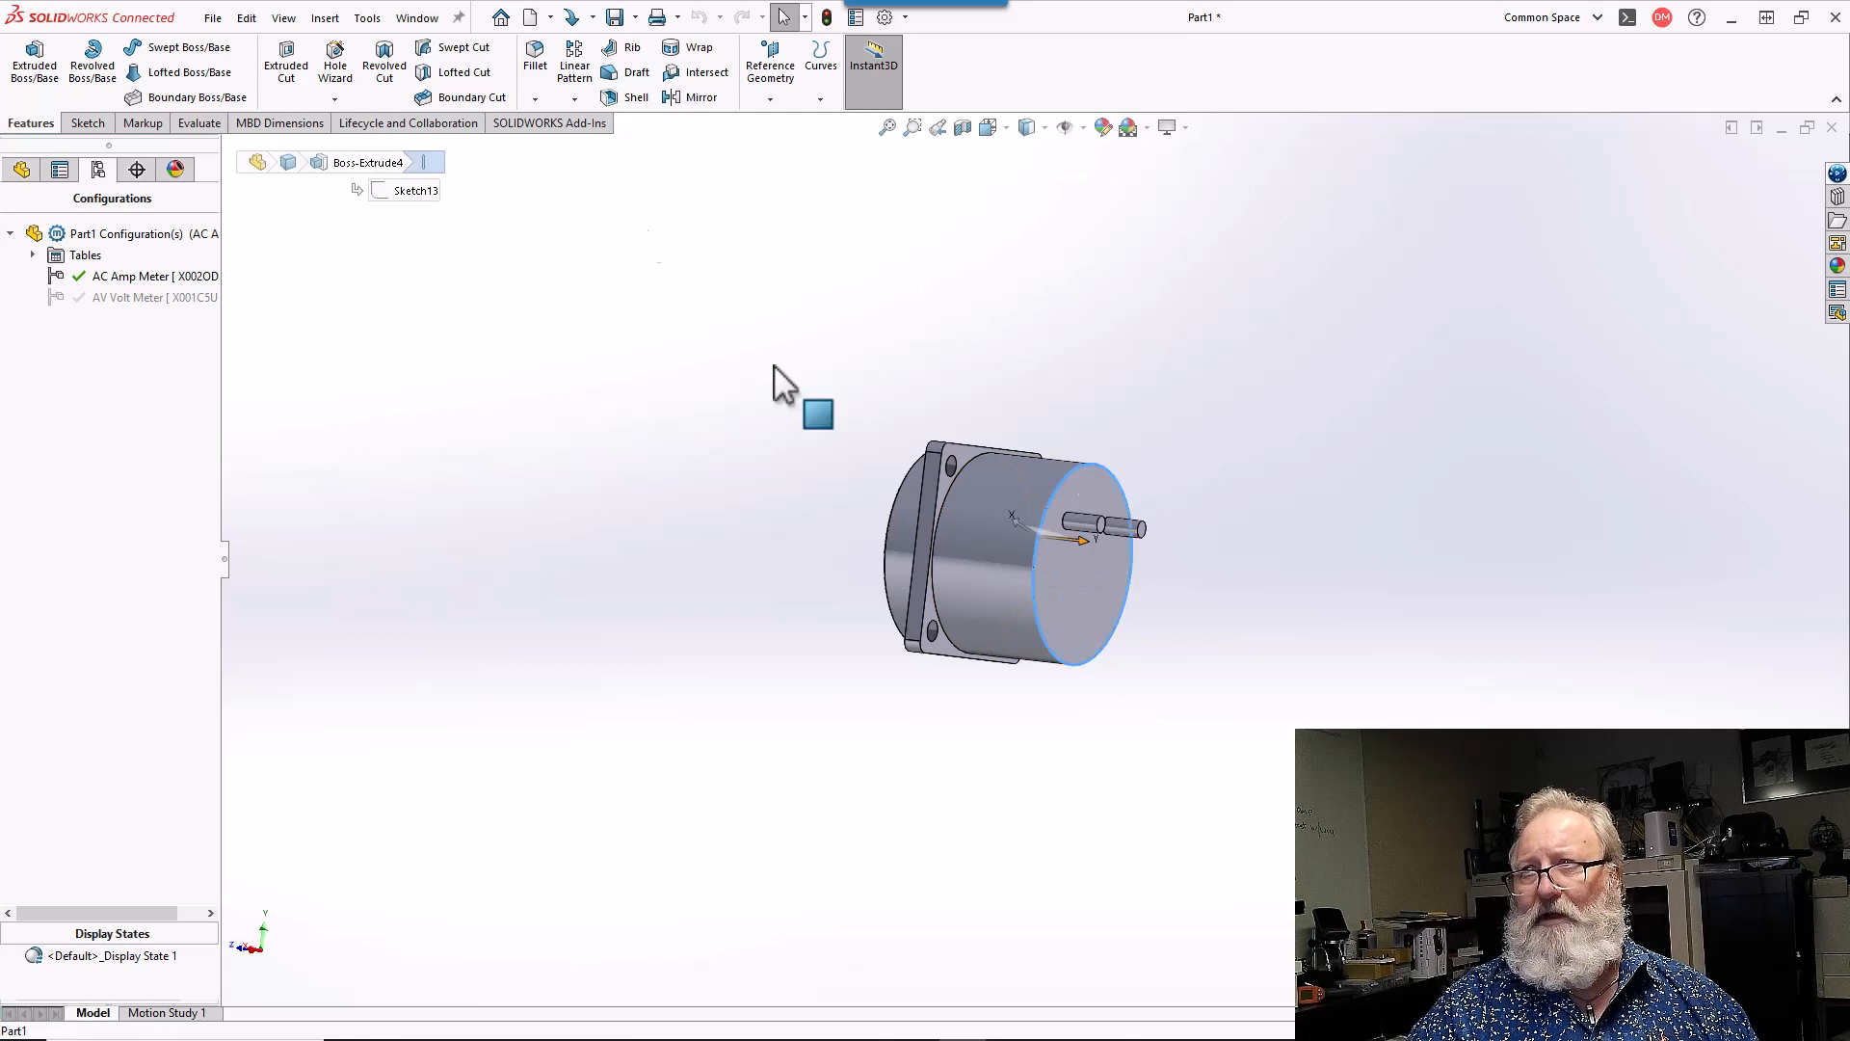
left_click(537, 66)
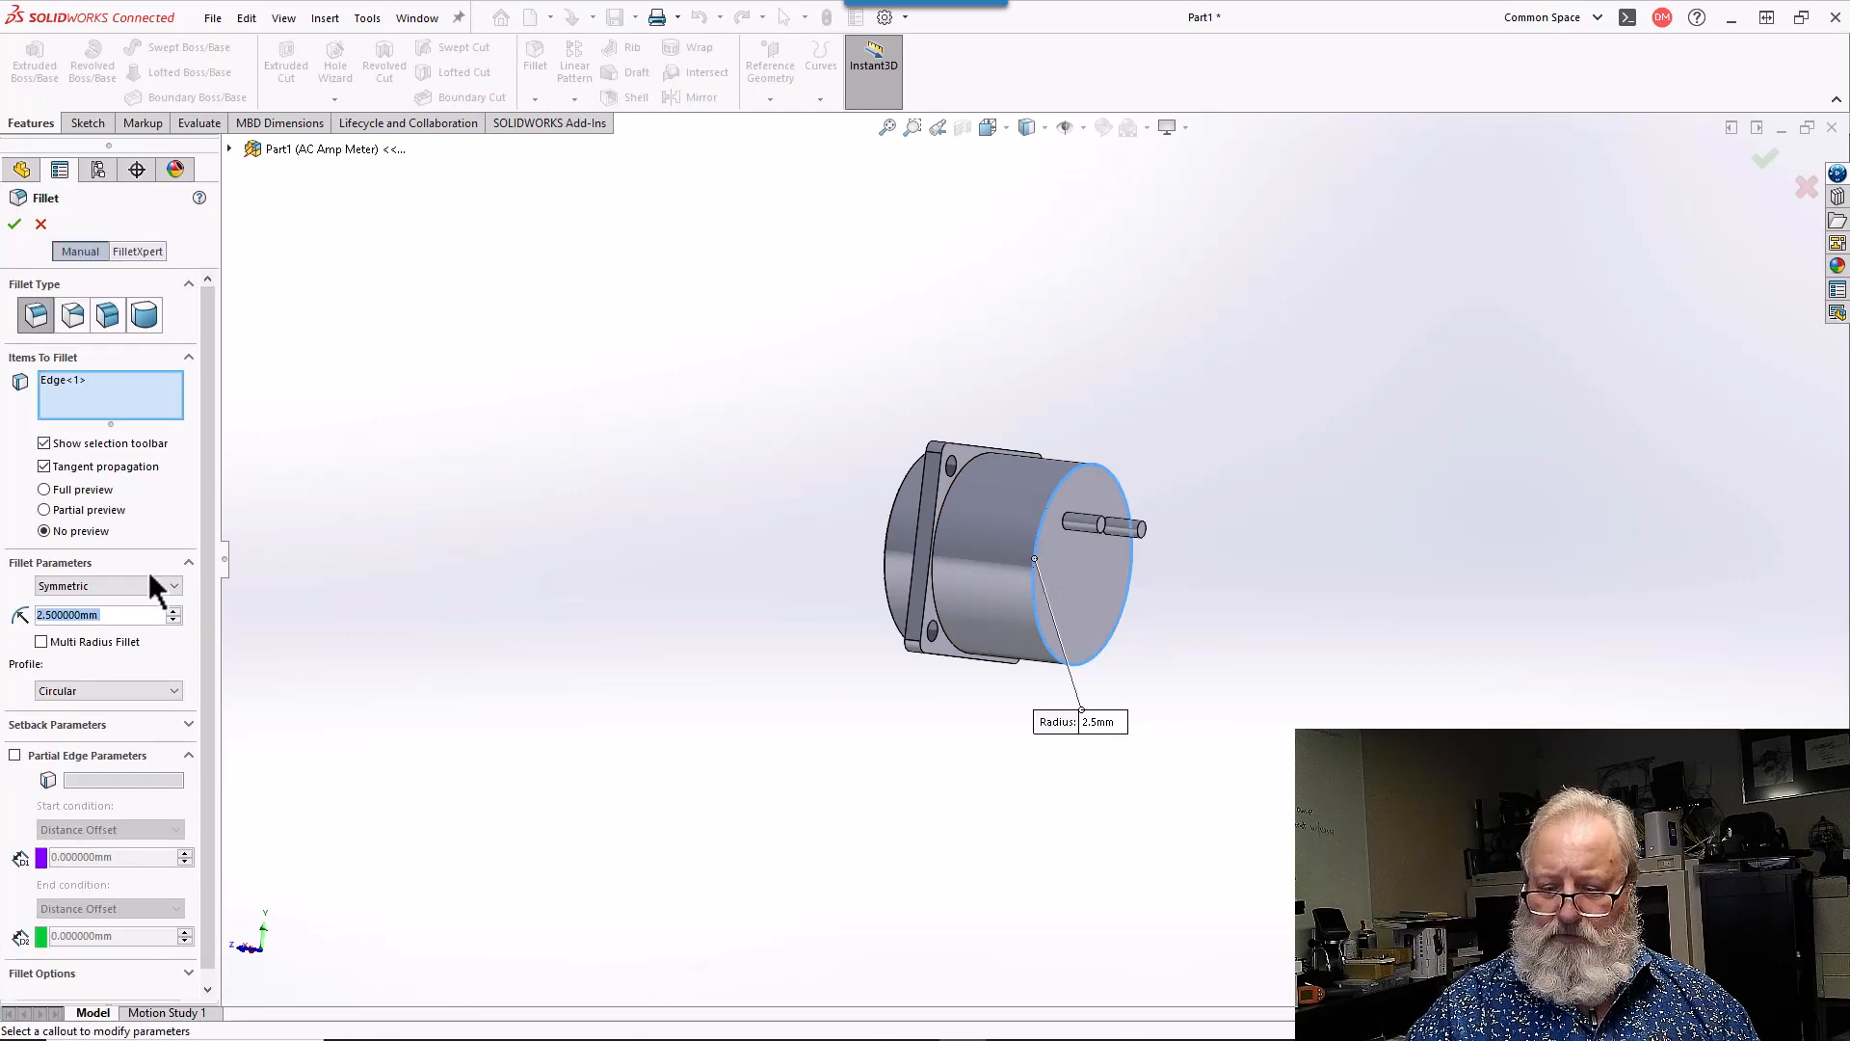
type("1.5")
key("Return")
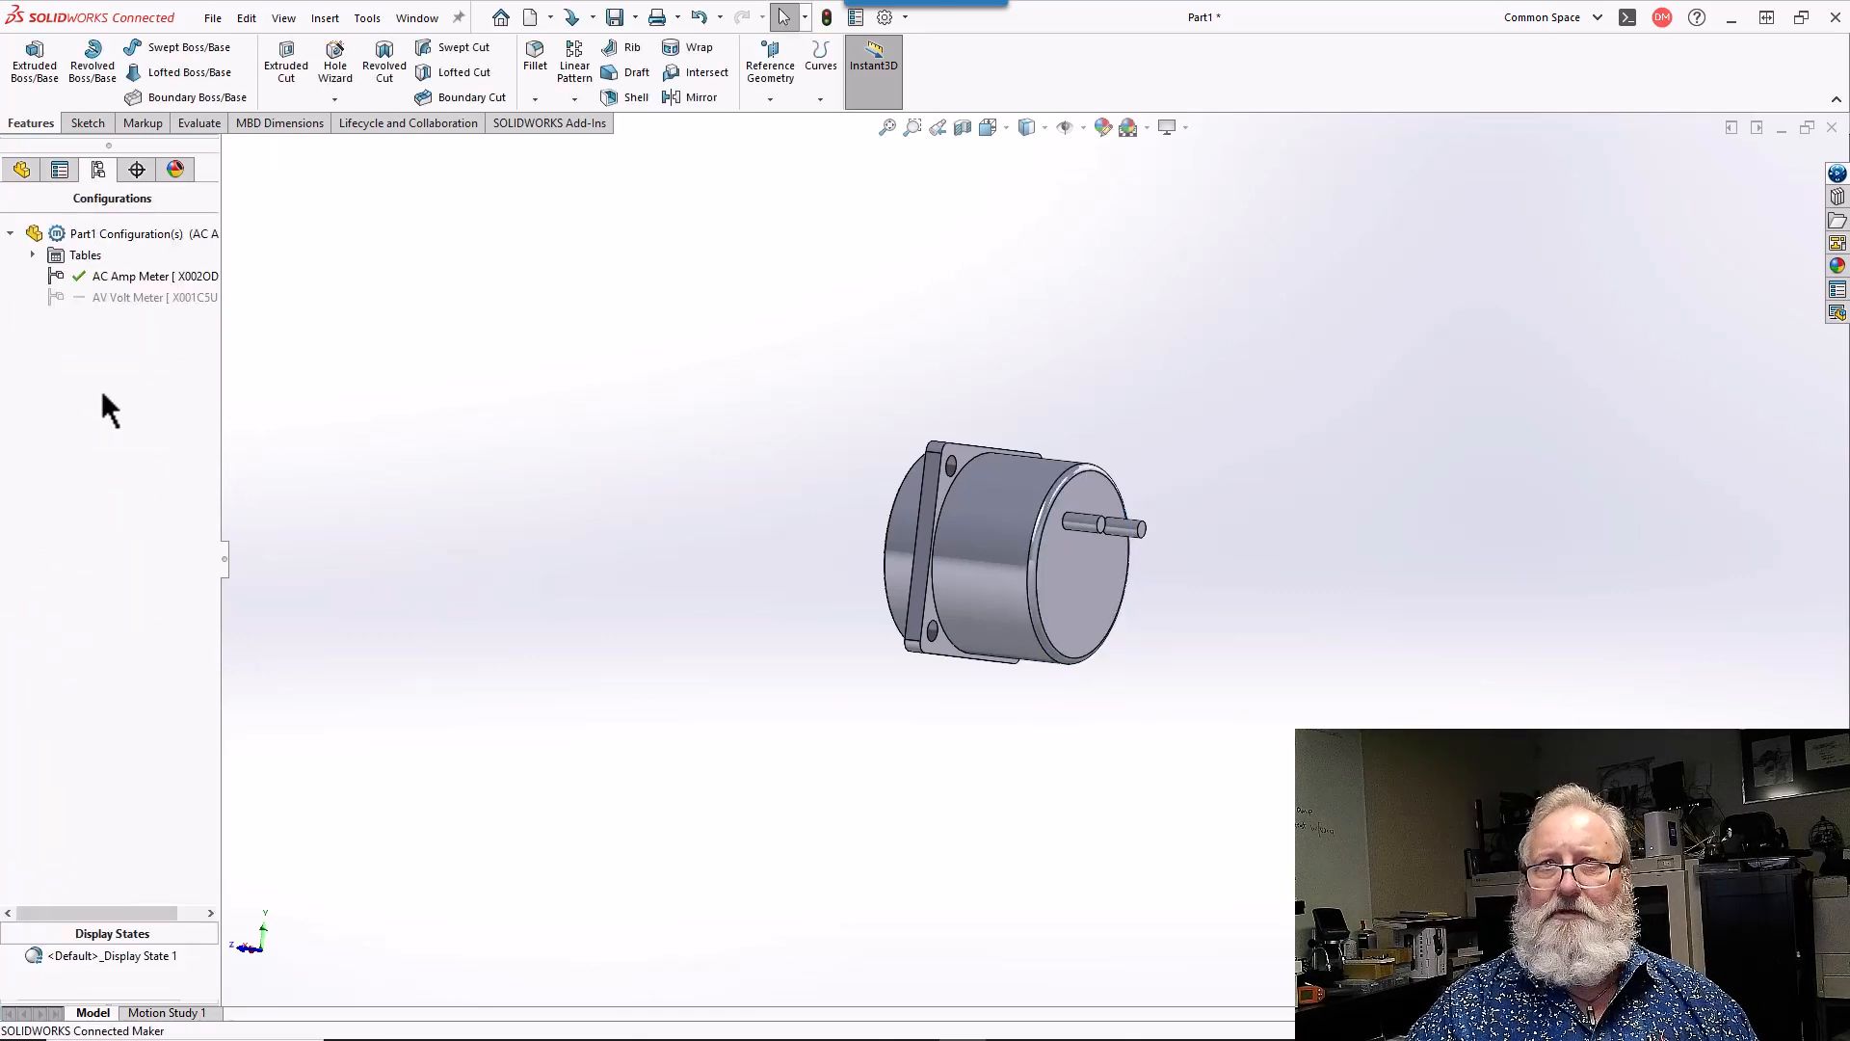
- Activate the AV Volt Meter configuration and inspect Fillet3 in the feature tree
double_click(112, 297)
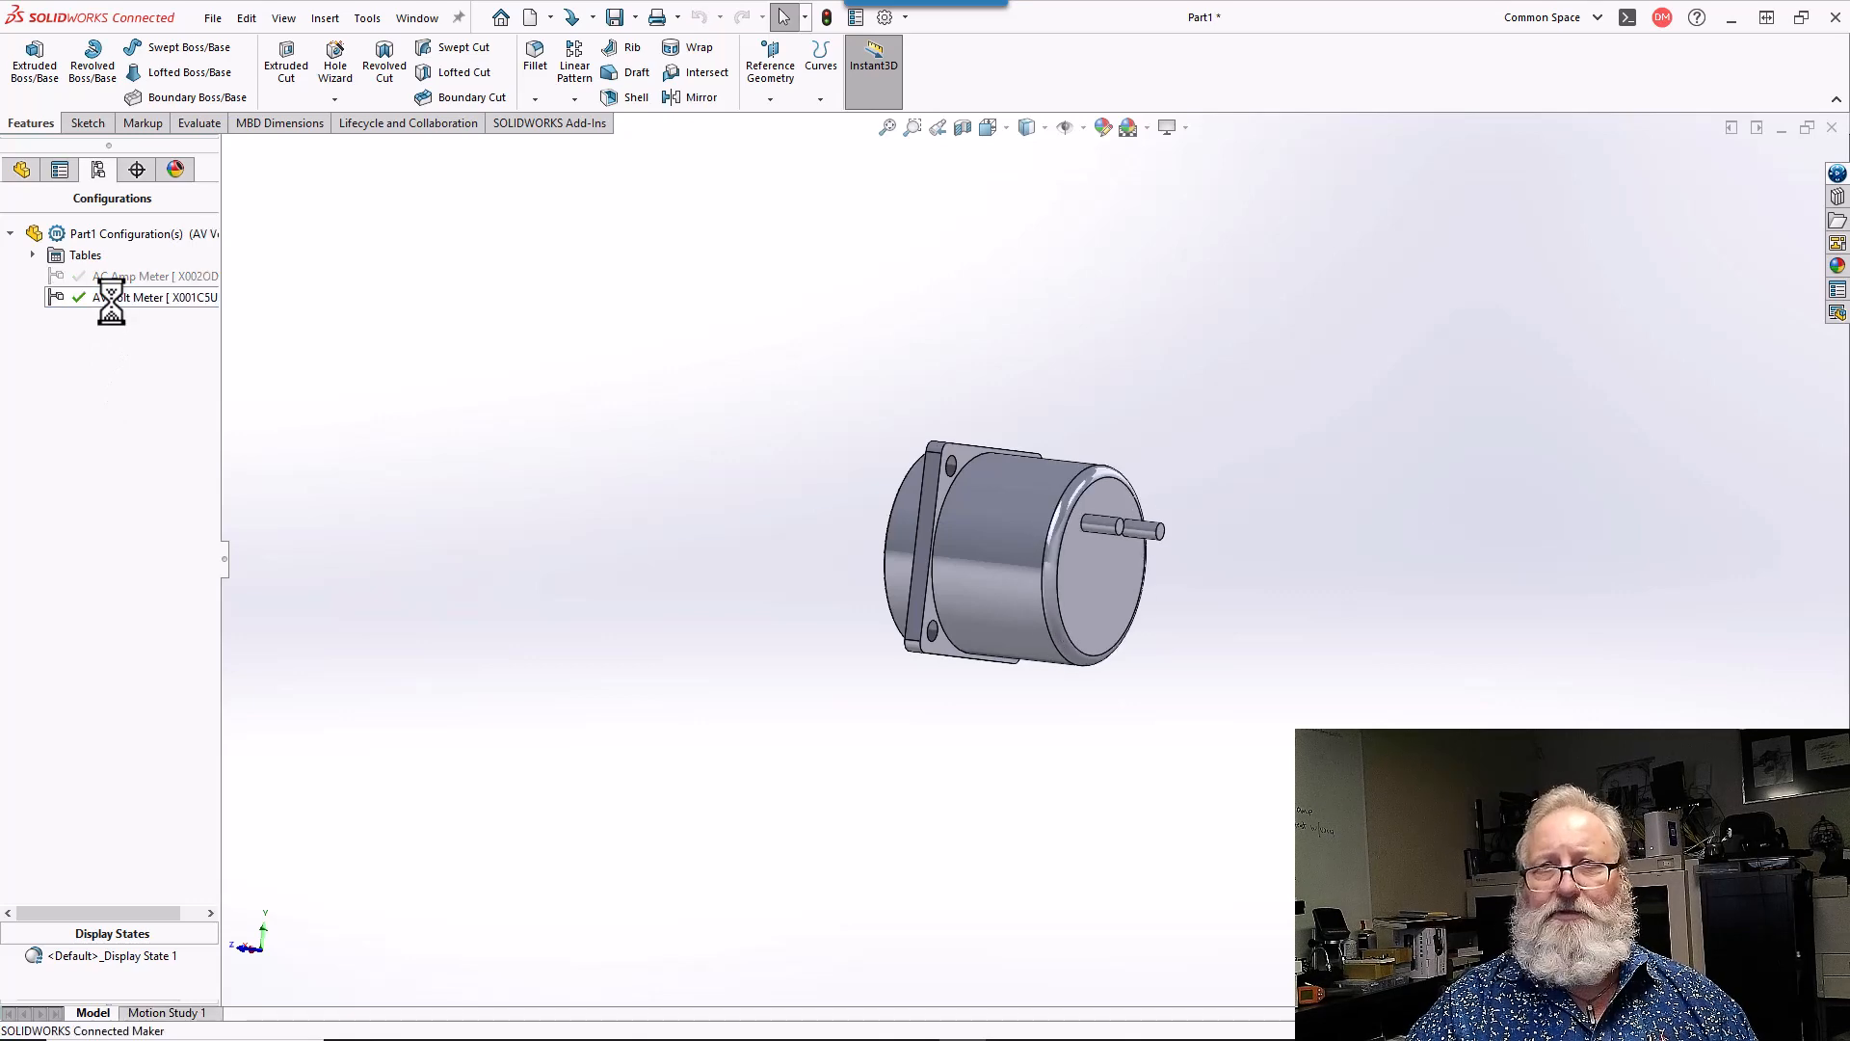
left_click(22, 170)
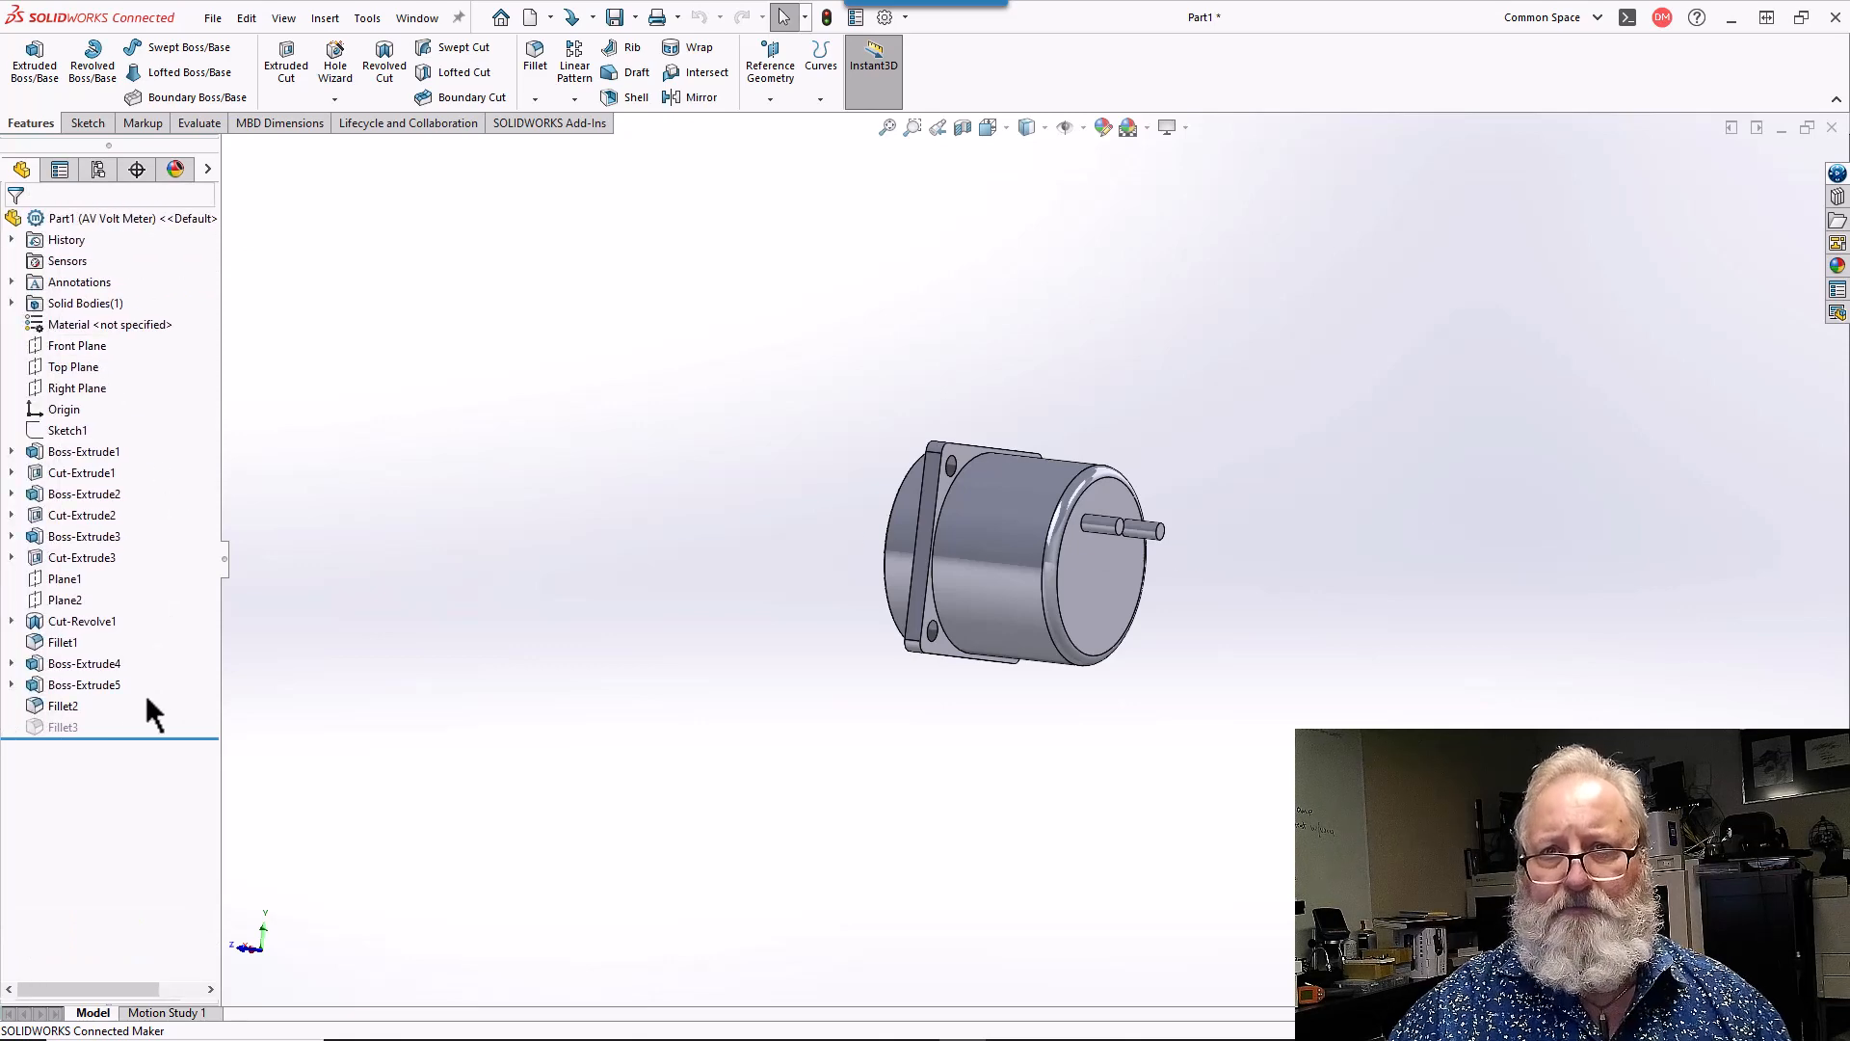
left_click(70, 727)
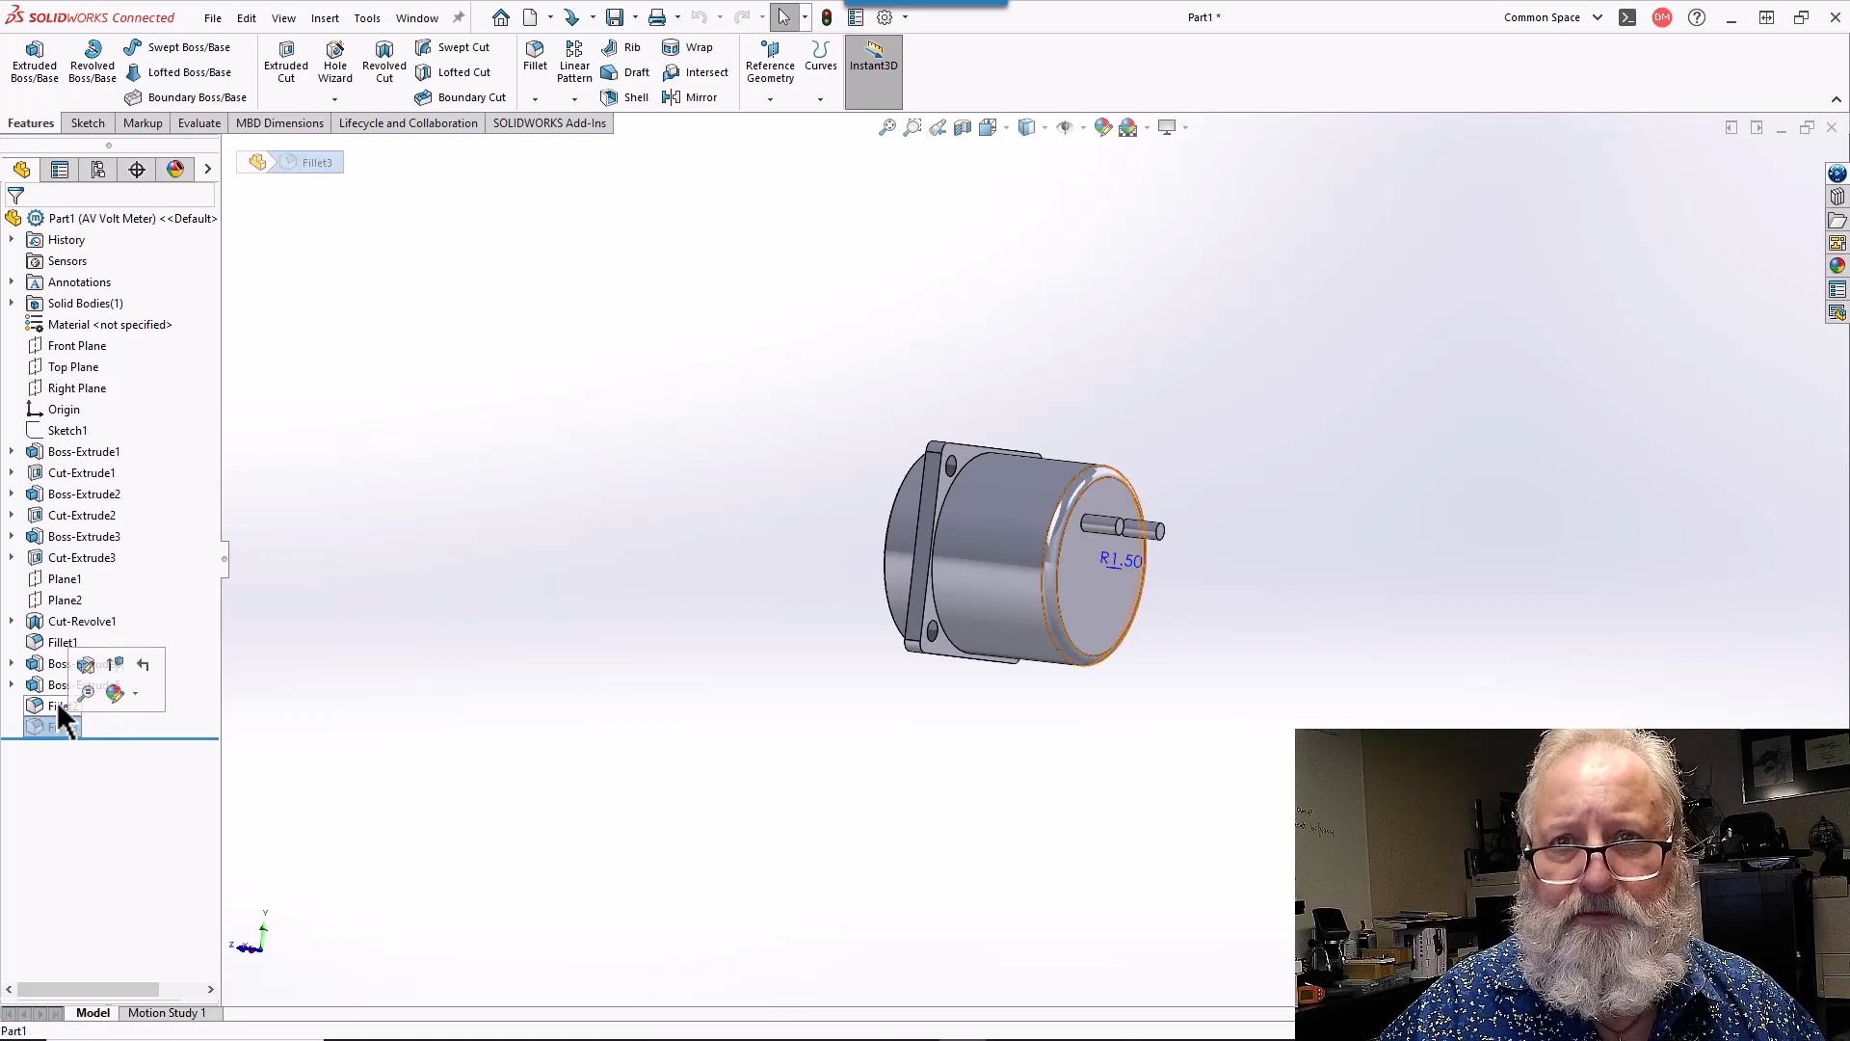
- Change the radius of Fillet2 on the rear cylinder's end edge to 1.5 mm in the AV Volt Meter configuration
left_click(57, 705)
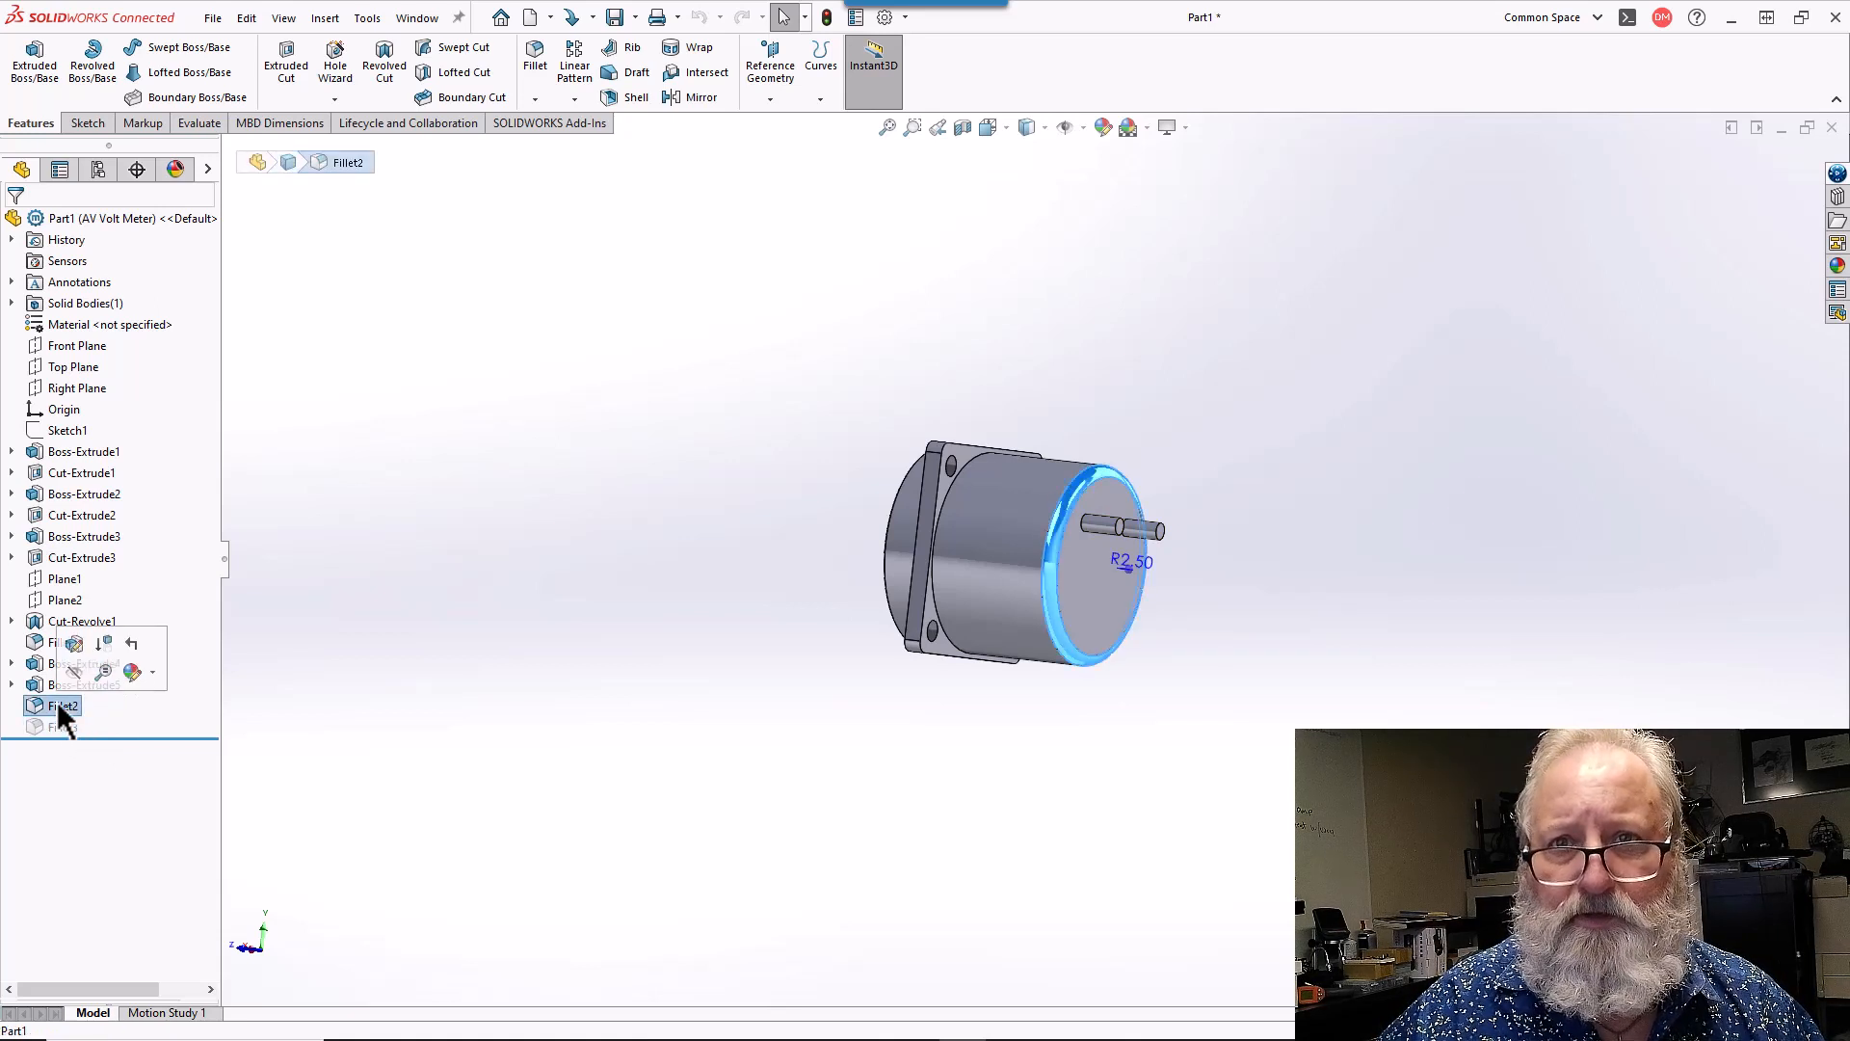
left_click(75, 644)
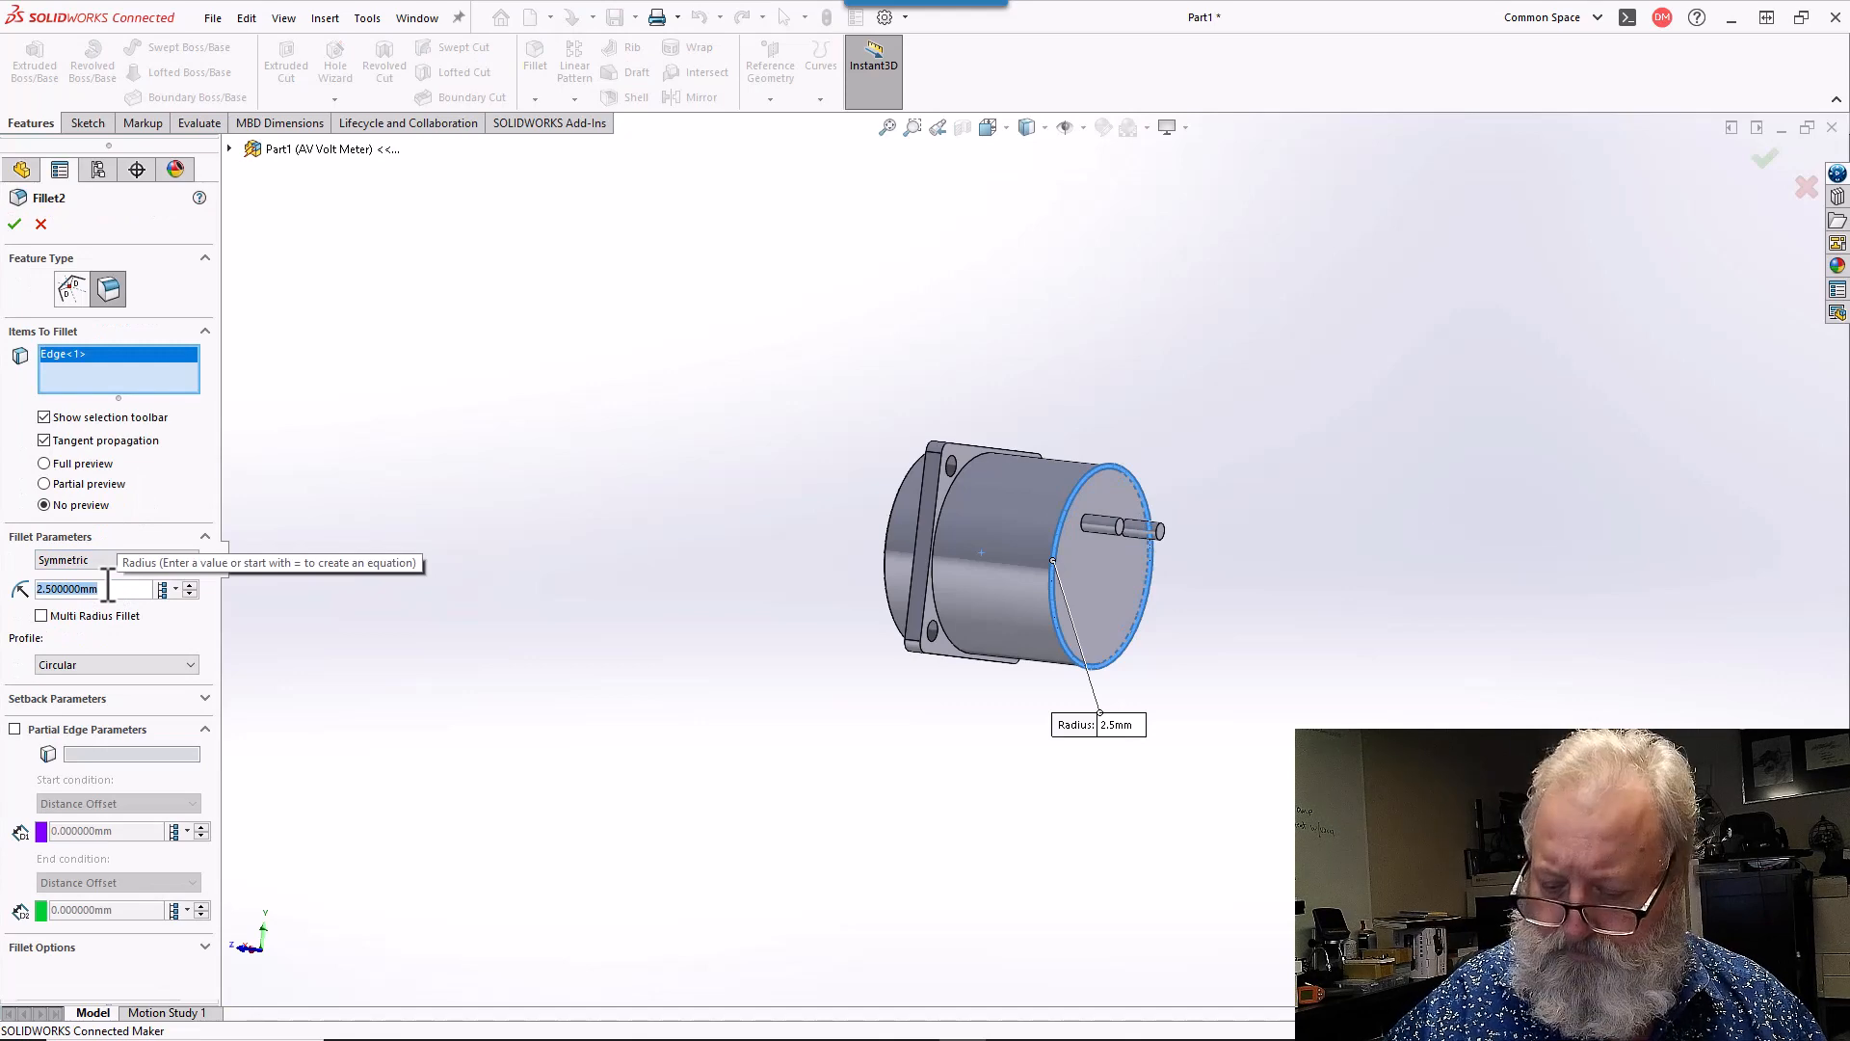
type("1.5")
key("Return")
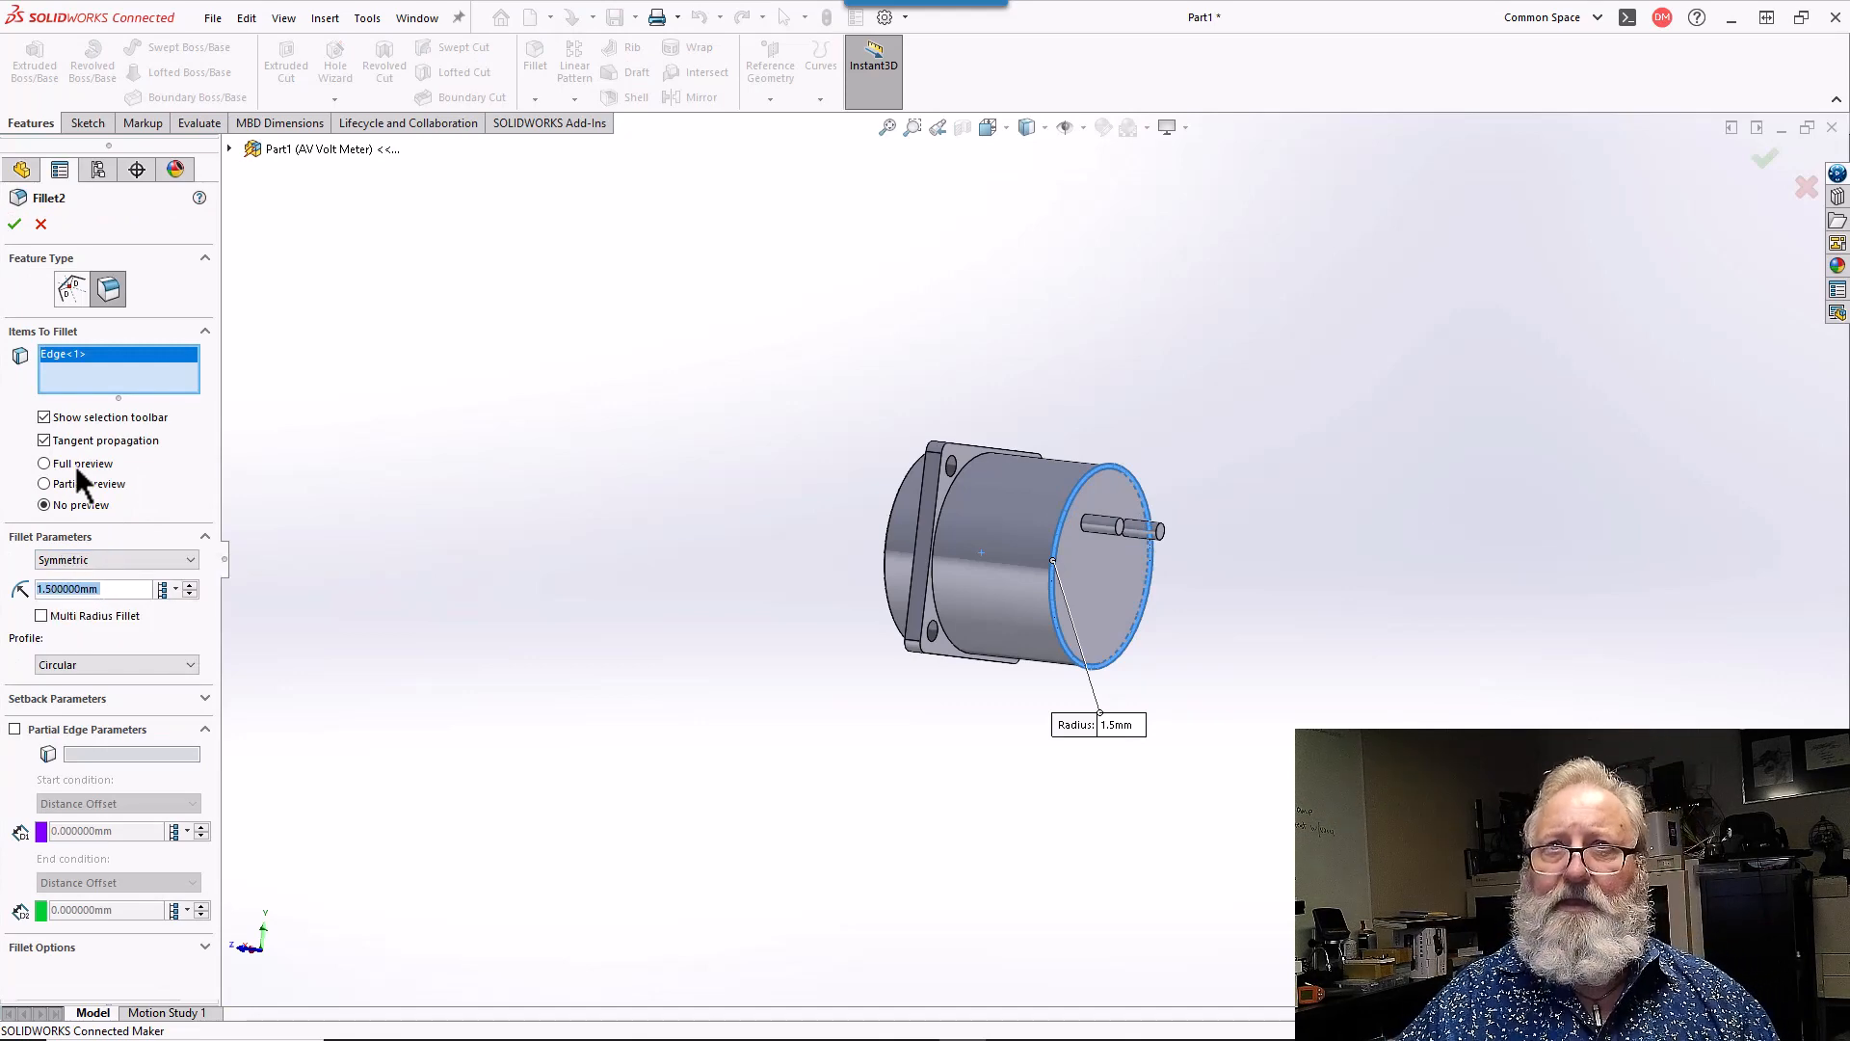
left_click(12, 228)
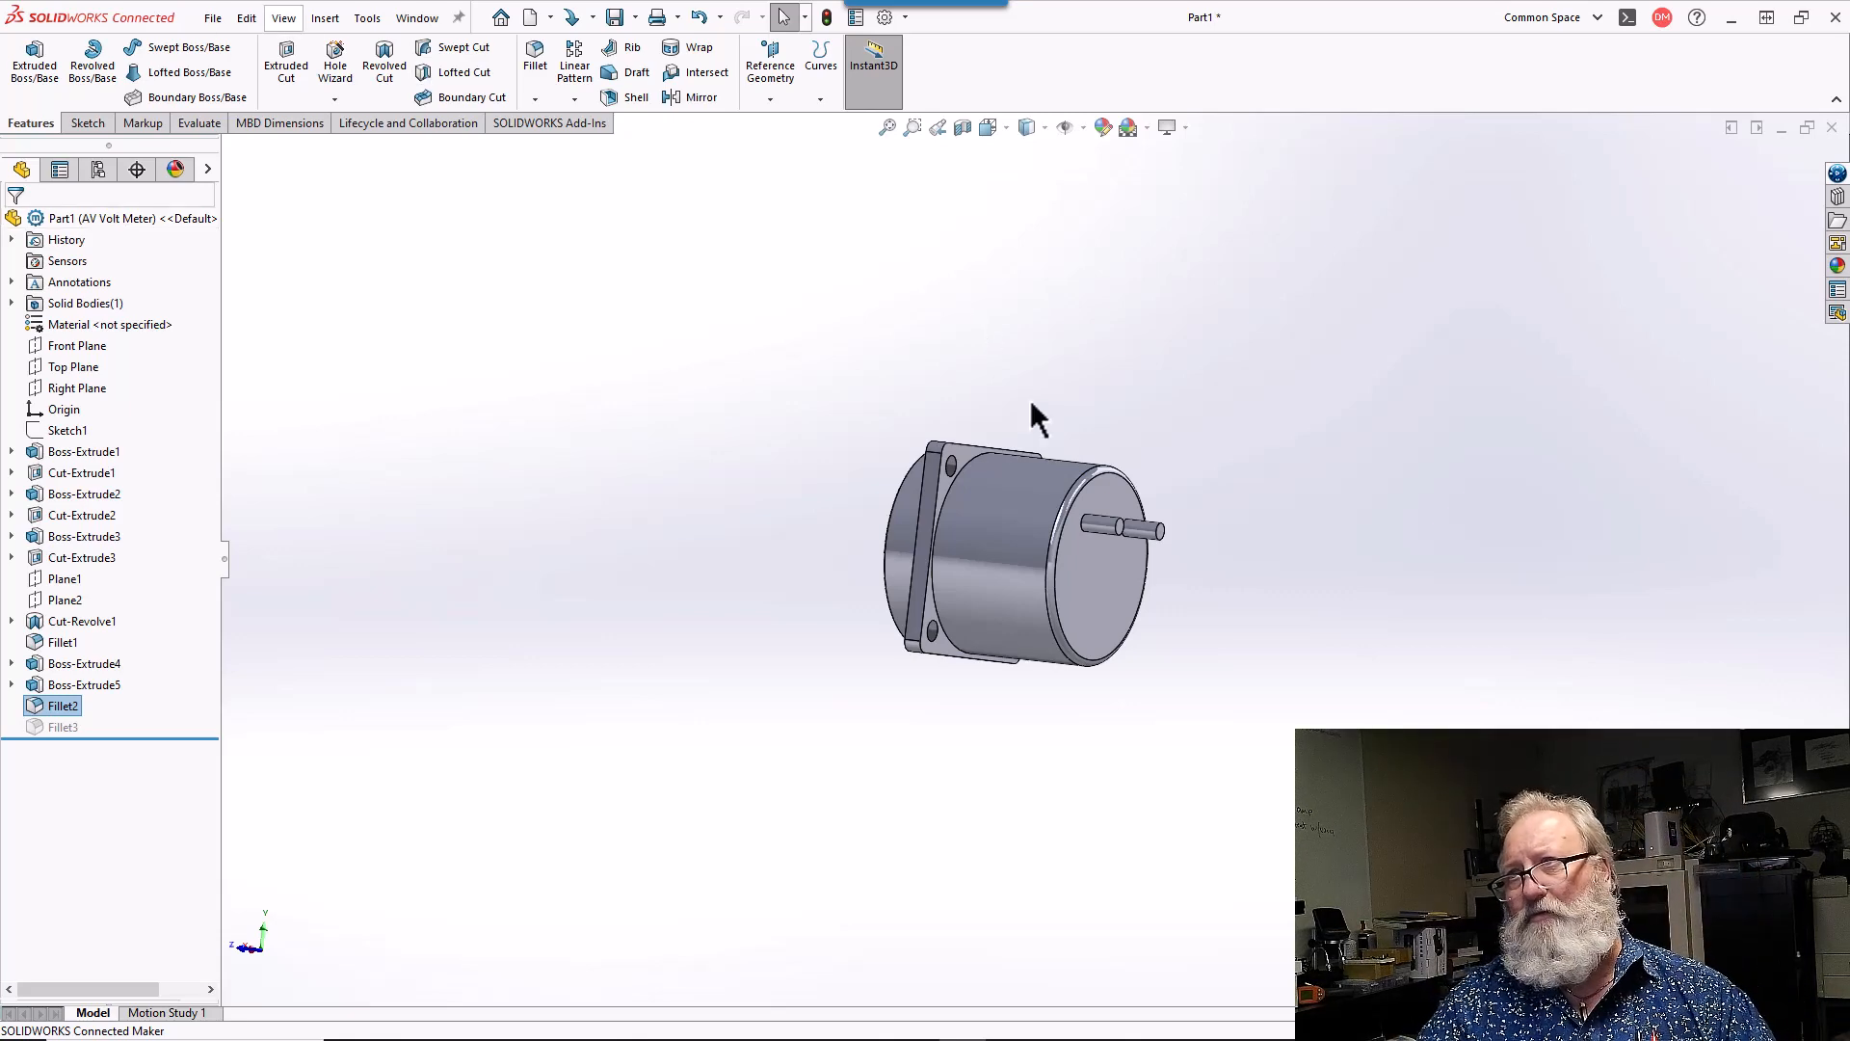
- Start a sketch on the square flange's rear face and draw an origin-centred circle of about 23.6 mm radius reaching the flange's sides
left_click(967, 453)
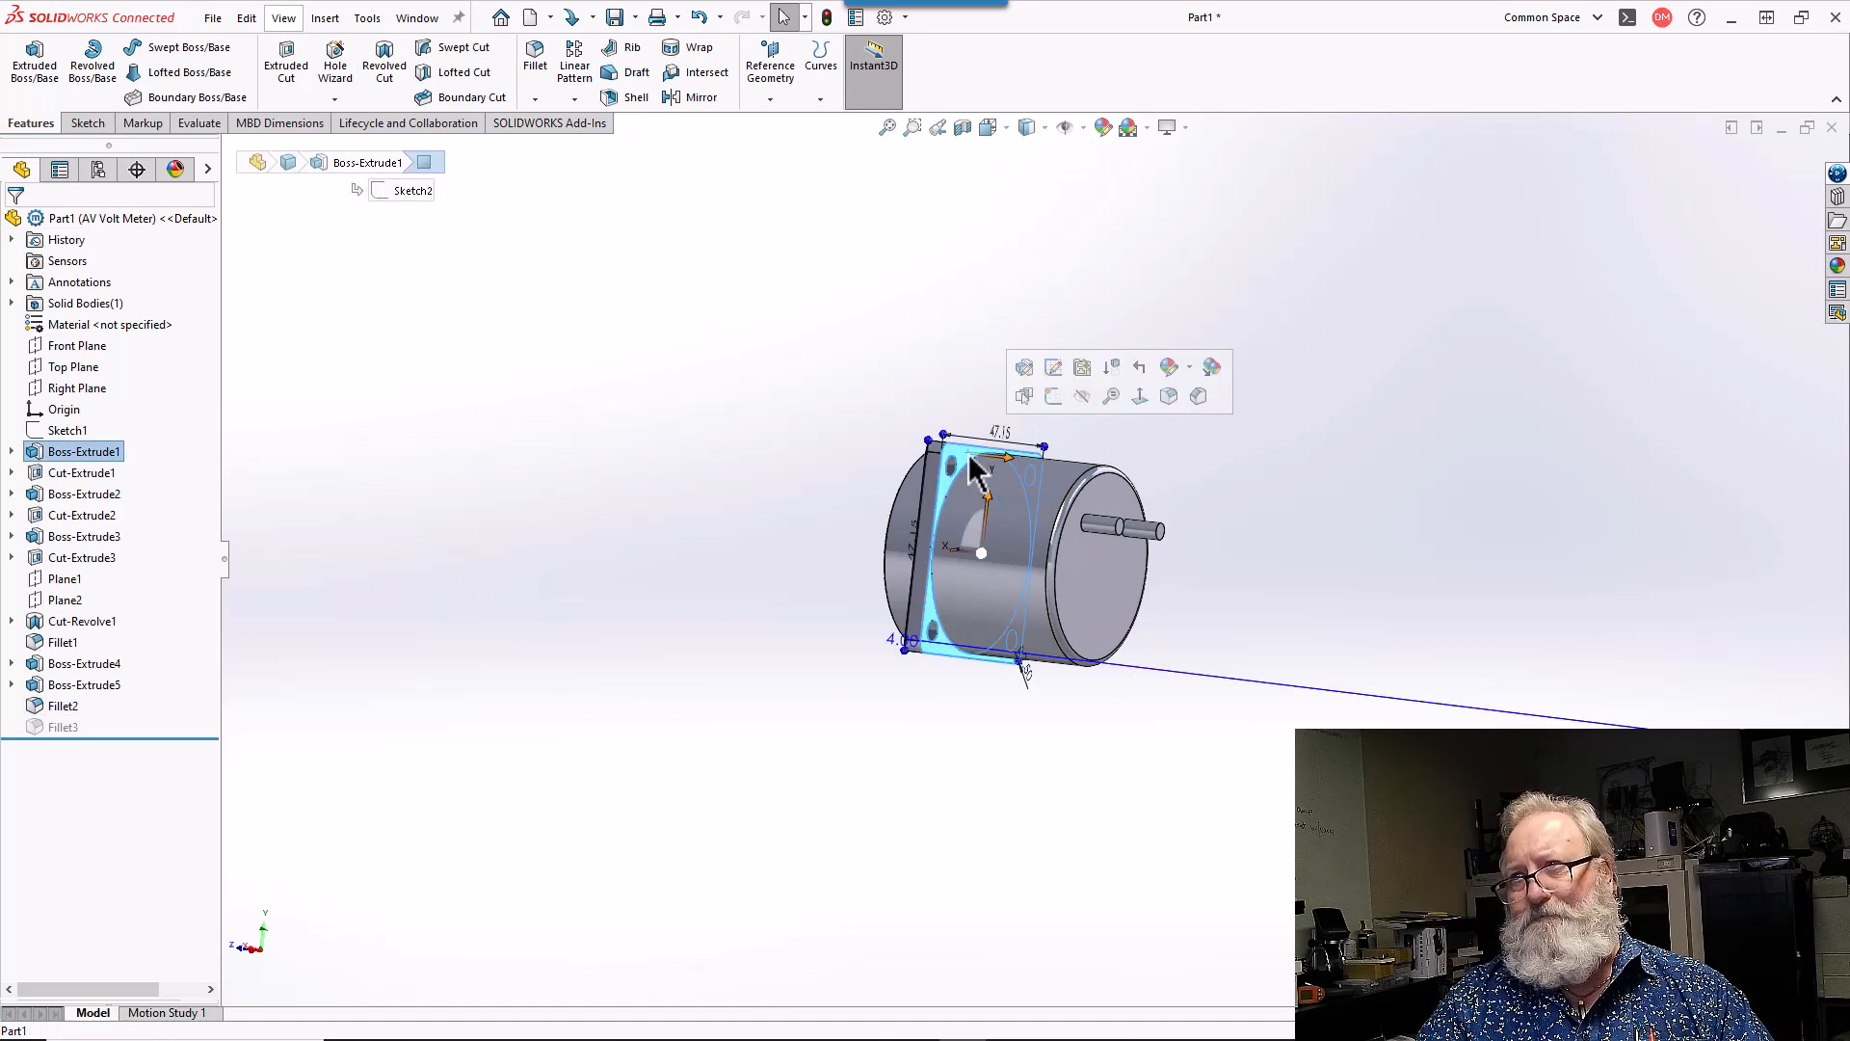
left_click(1140, 396)
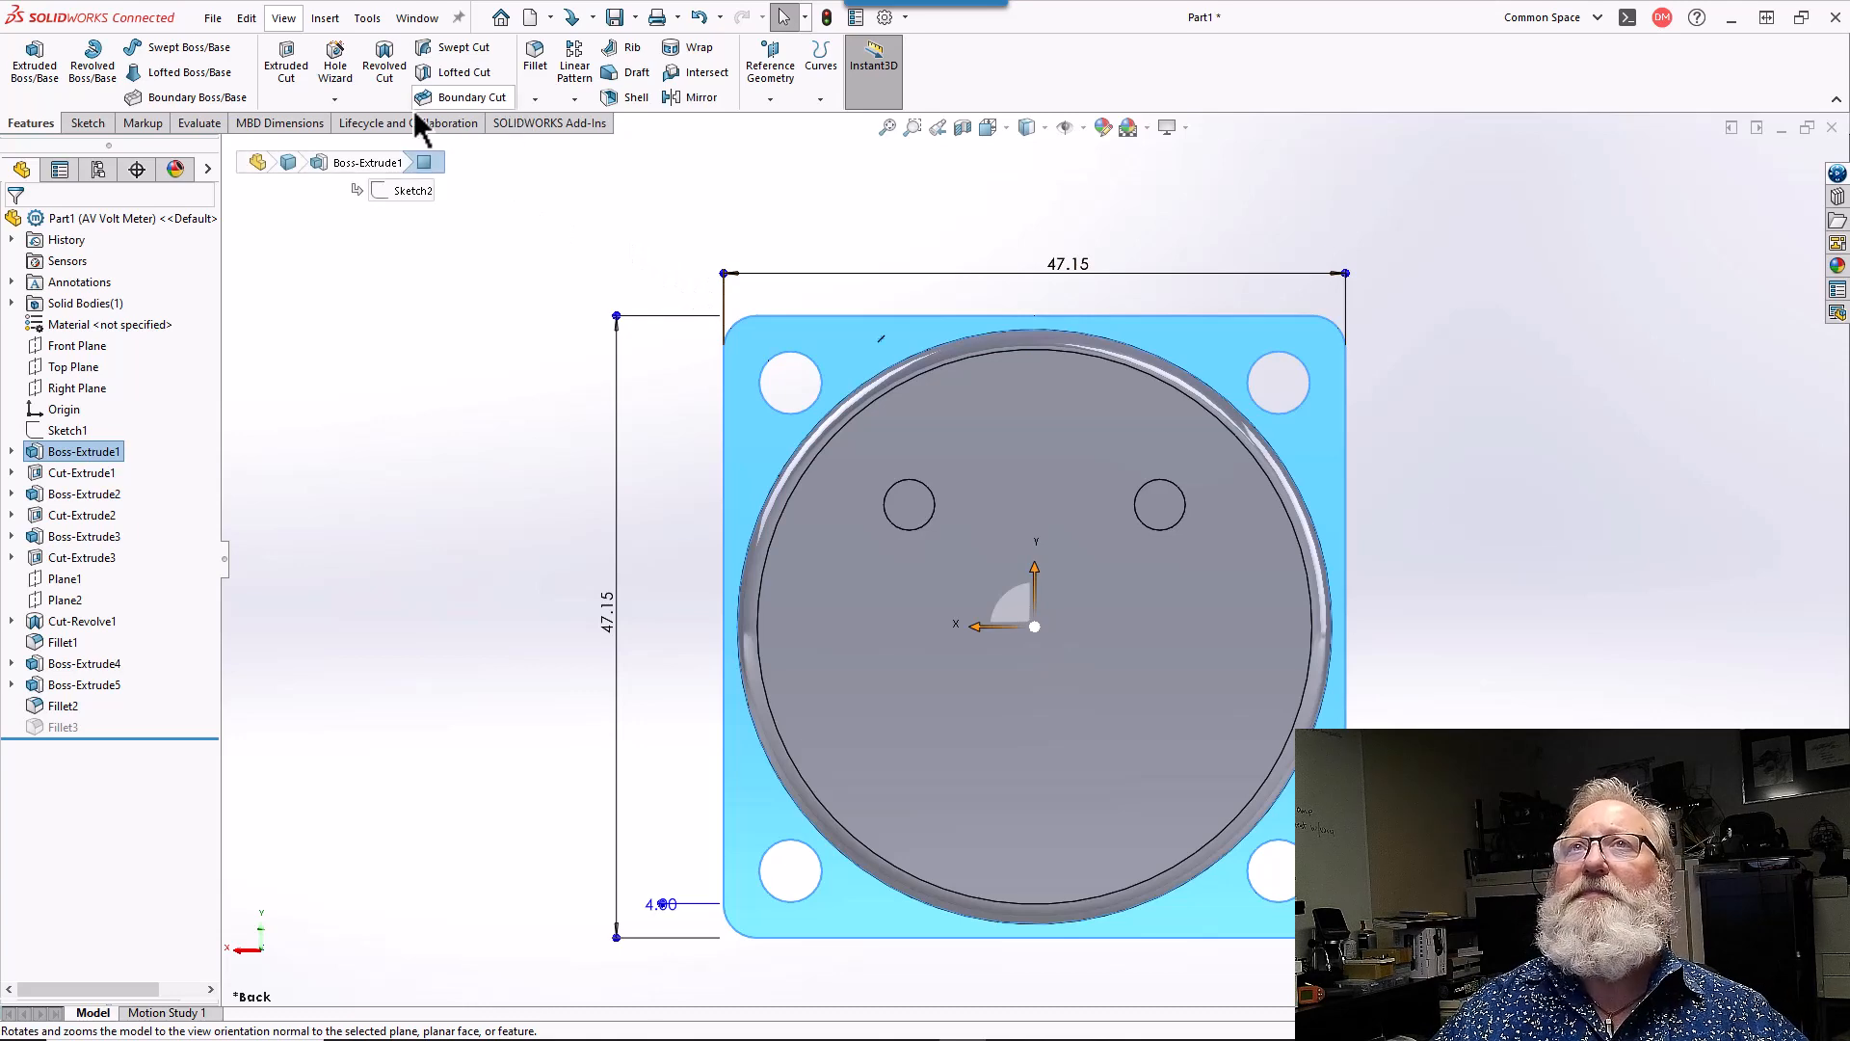
left_click(95, 122)
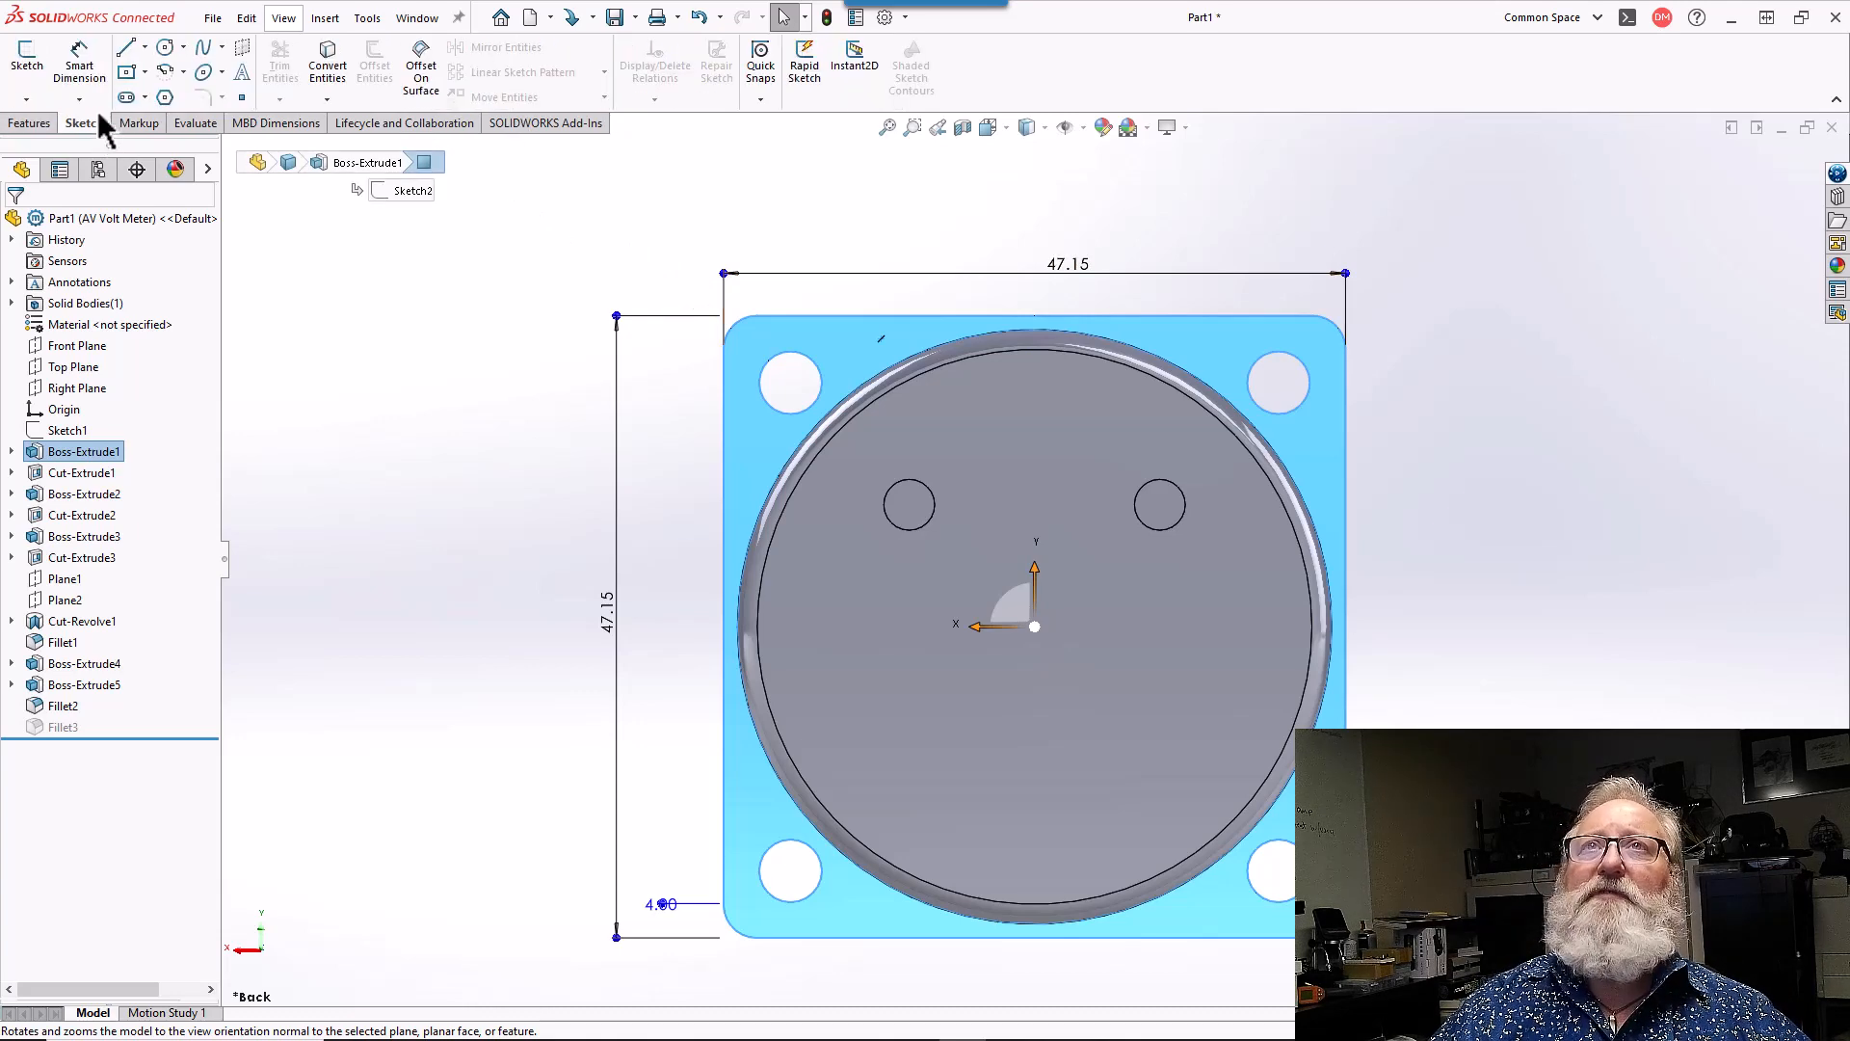
left_click(37, 70)
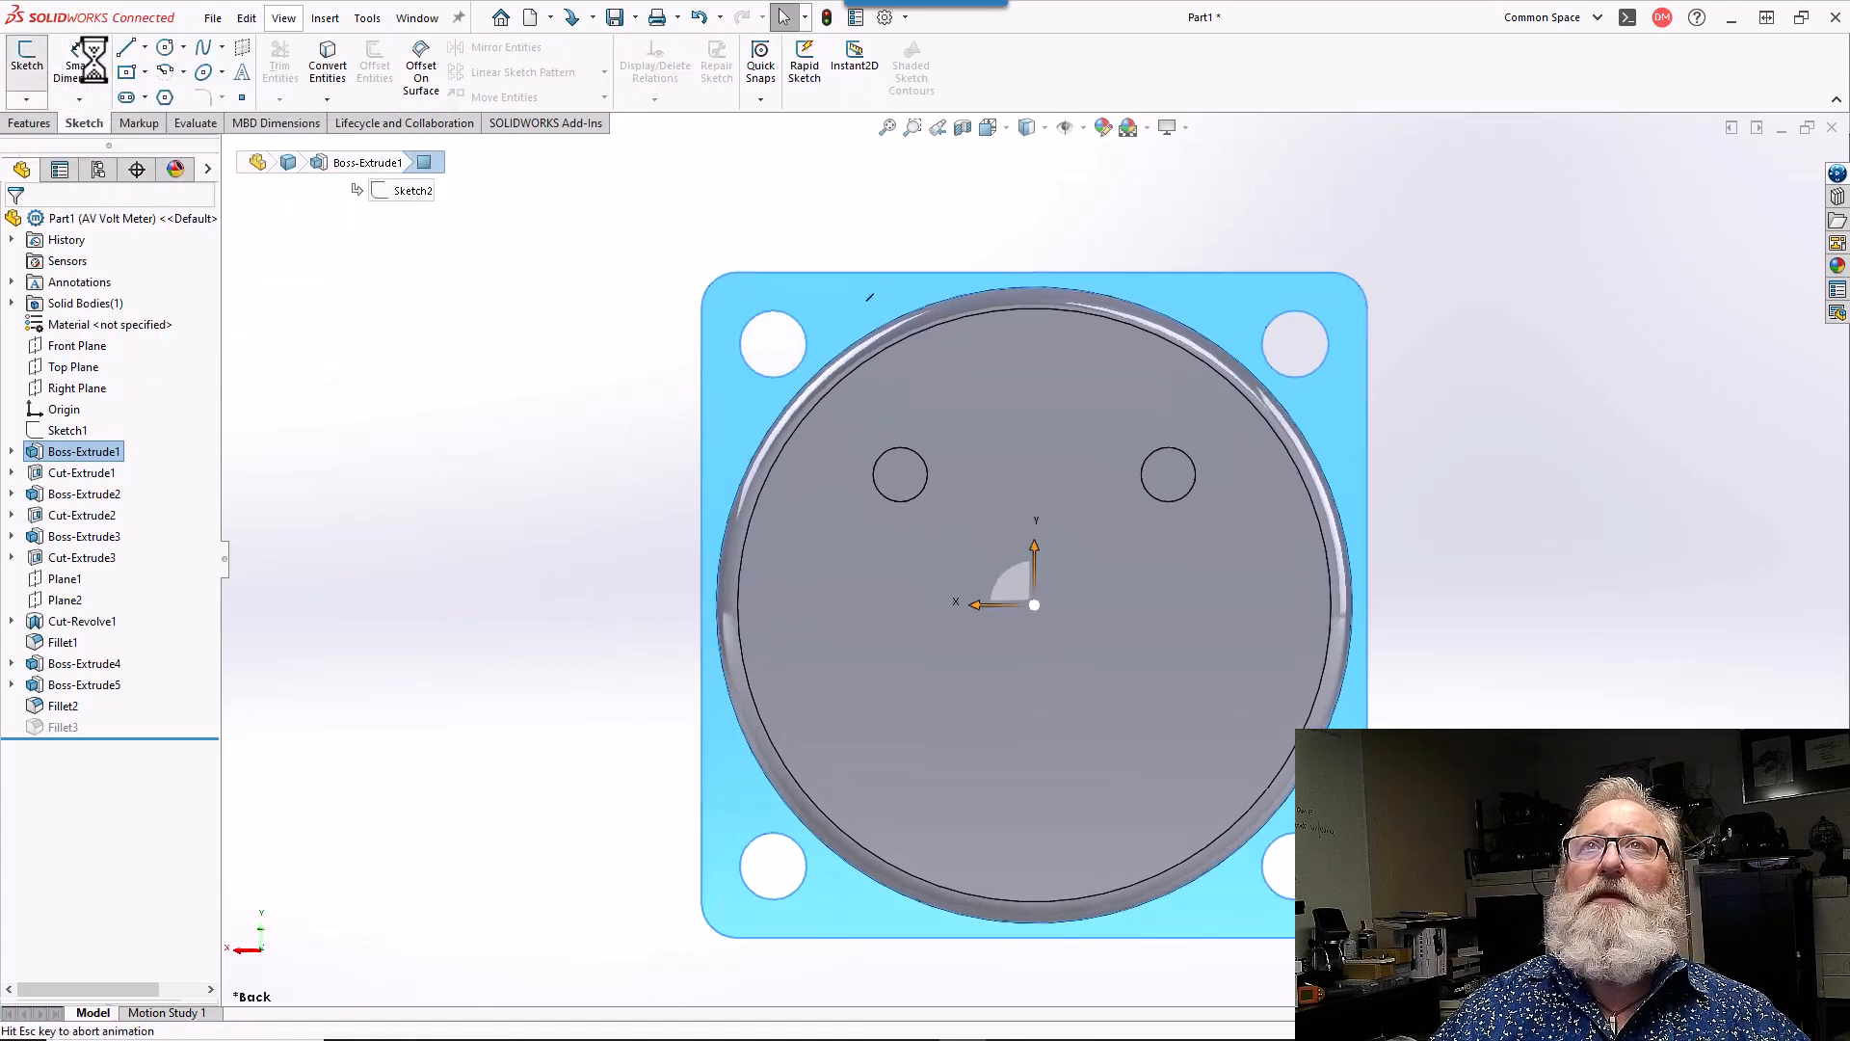
left_click(162, 44)
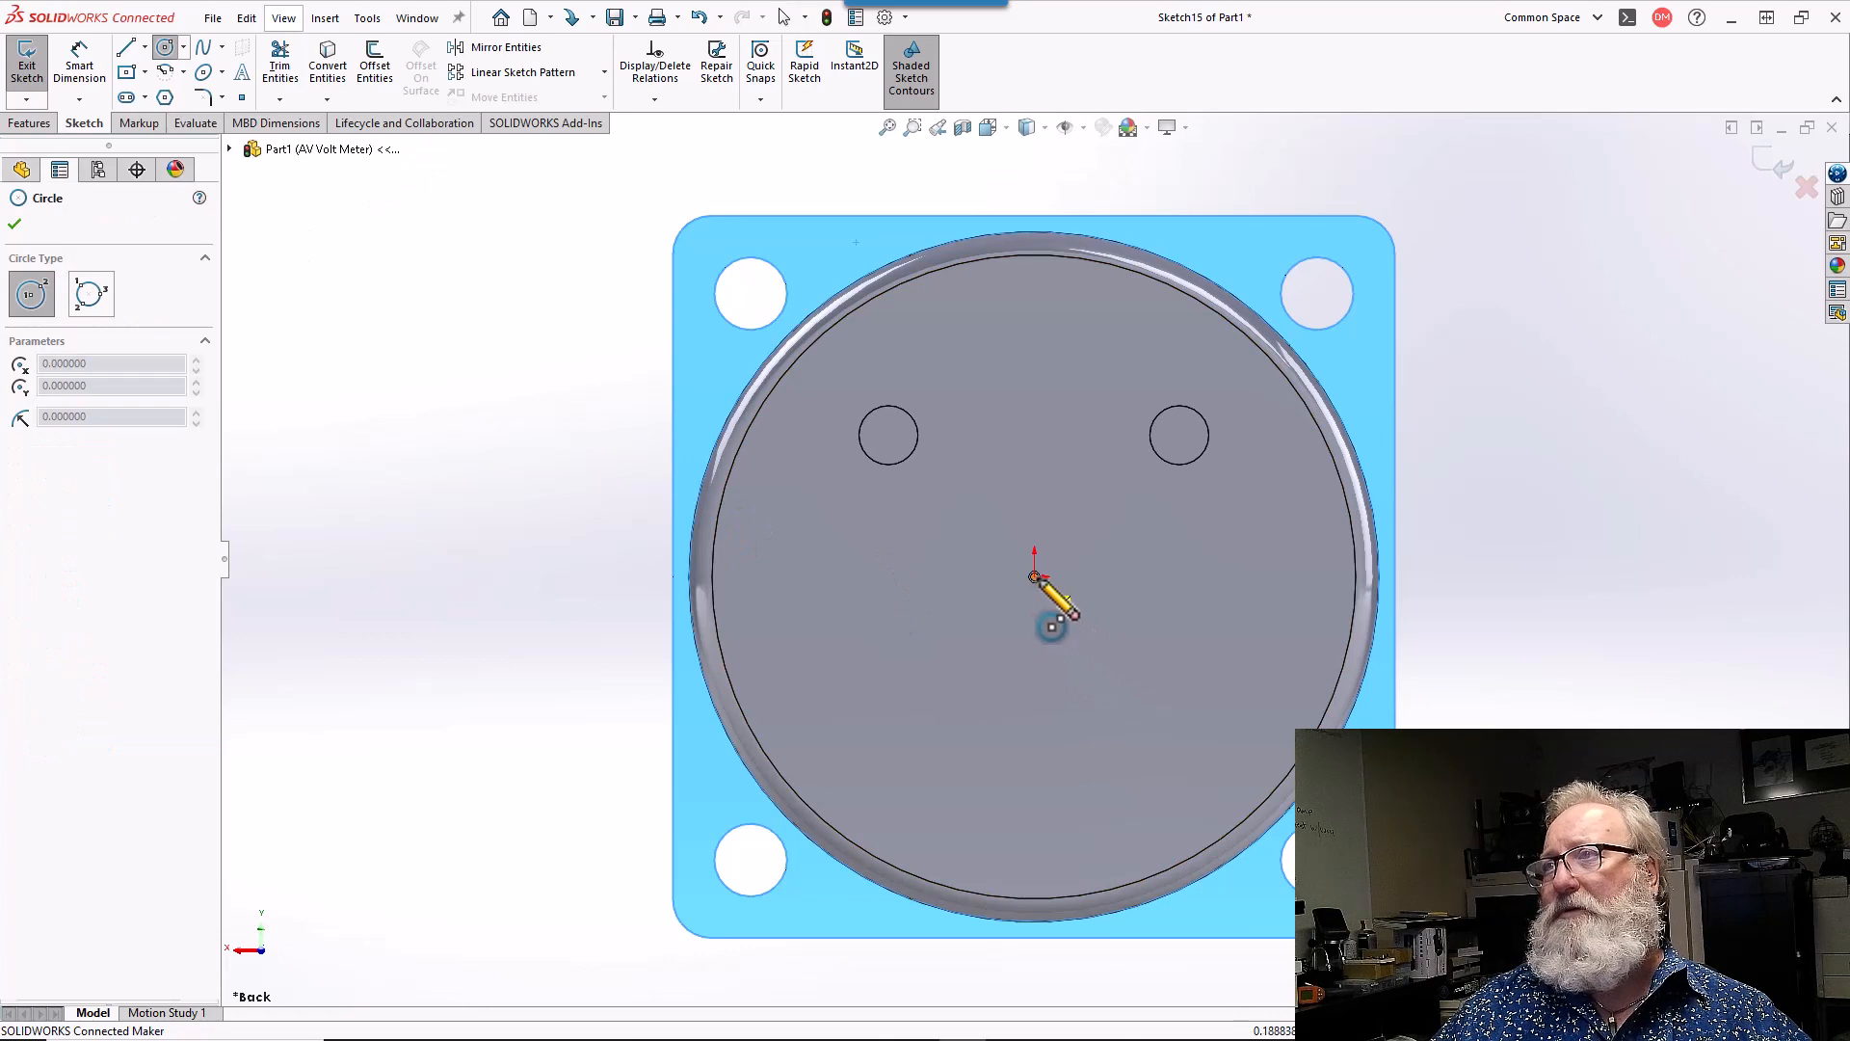
left_click(1034, 577)
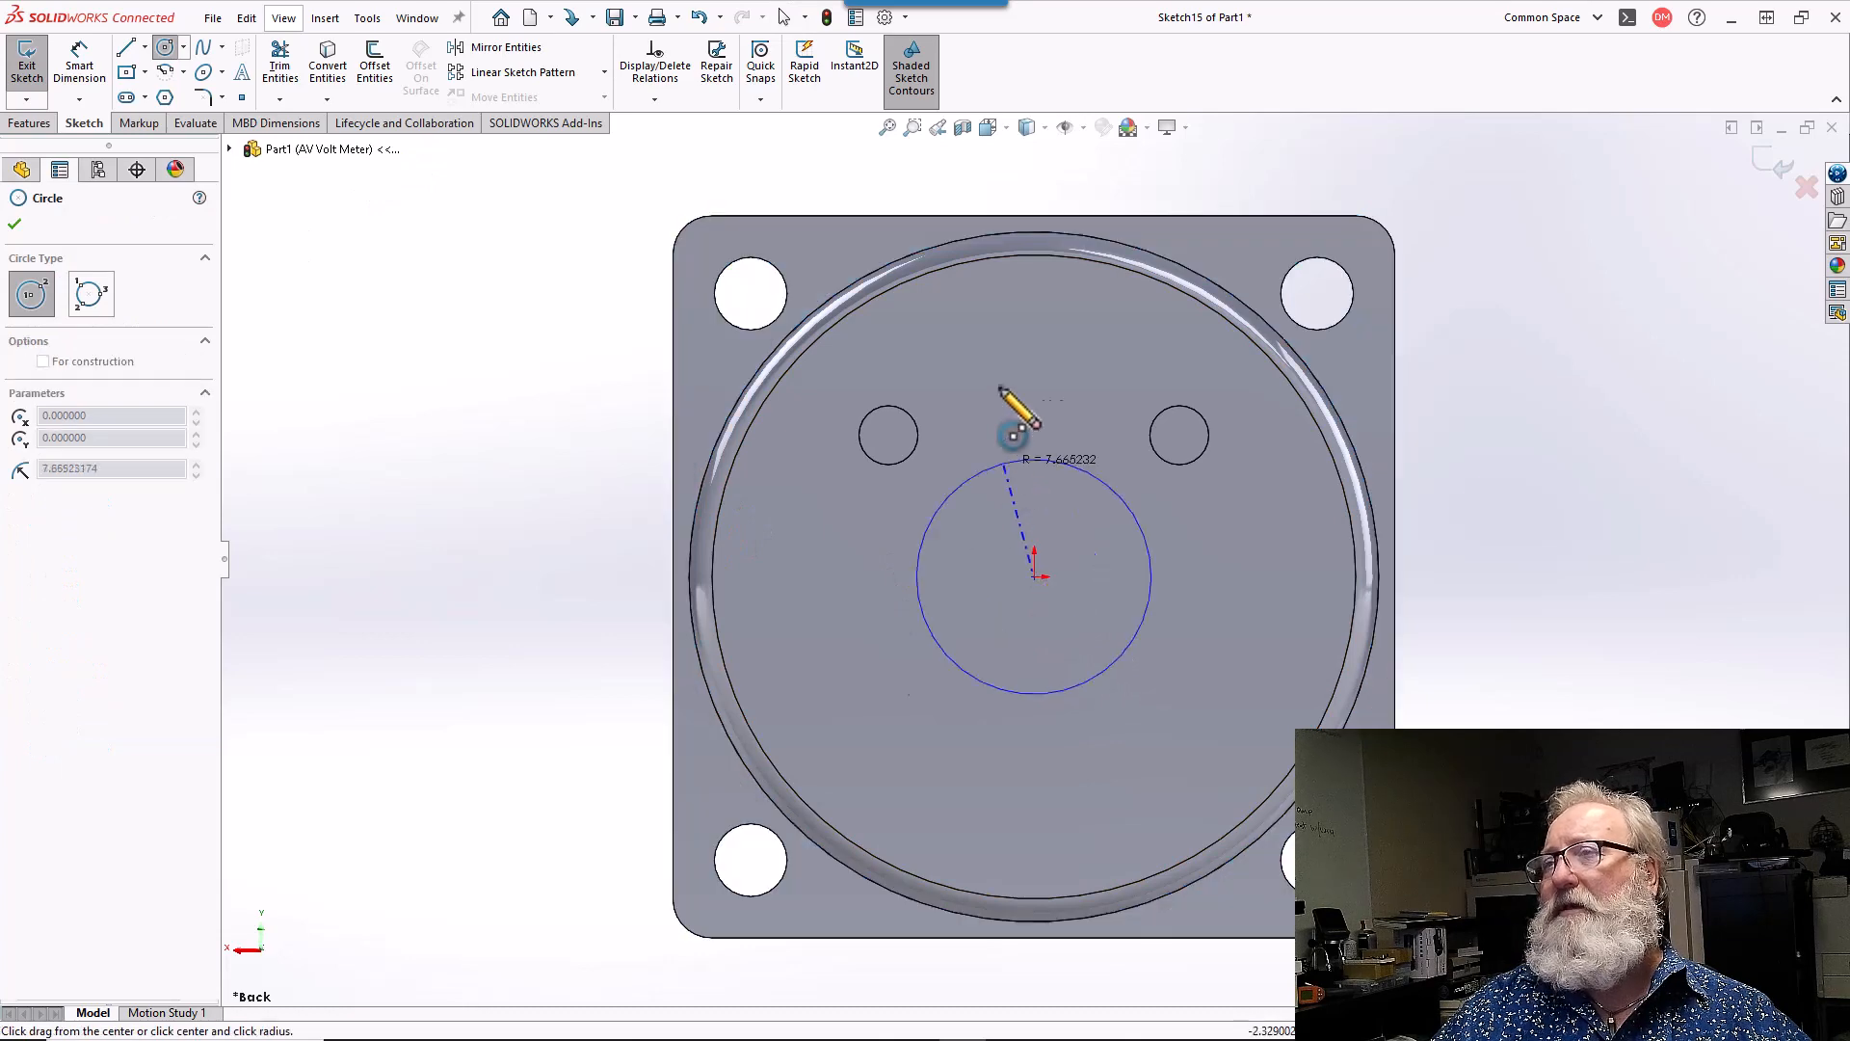
left_click(912, 240)
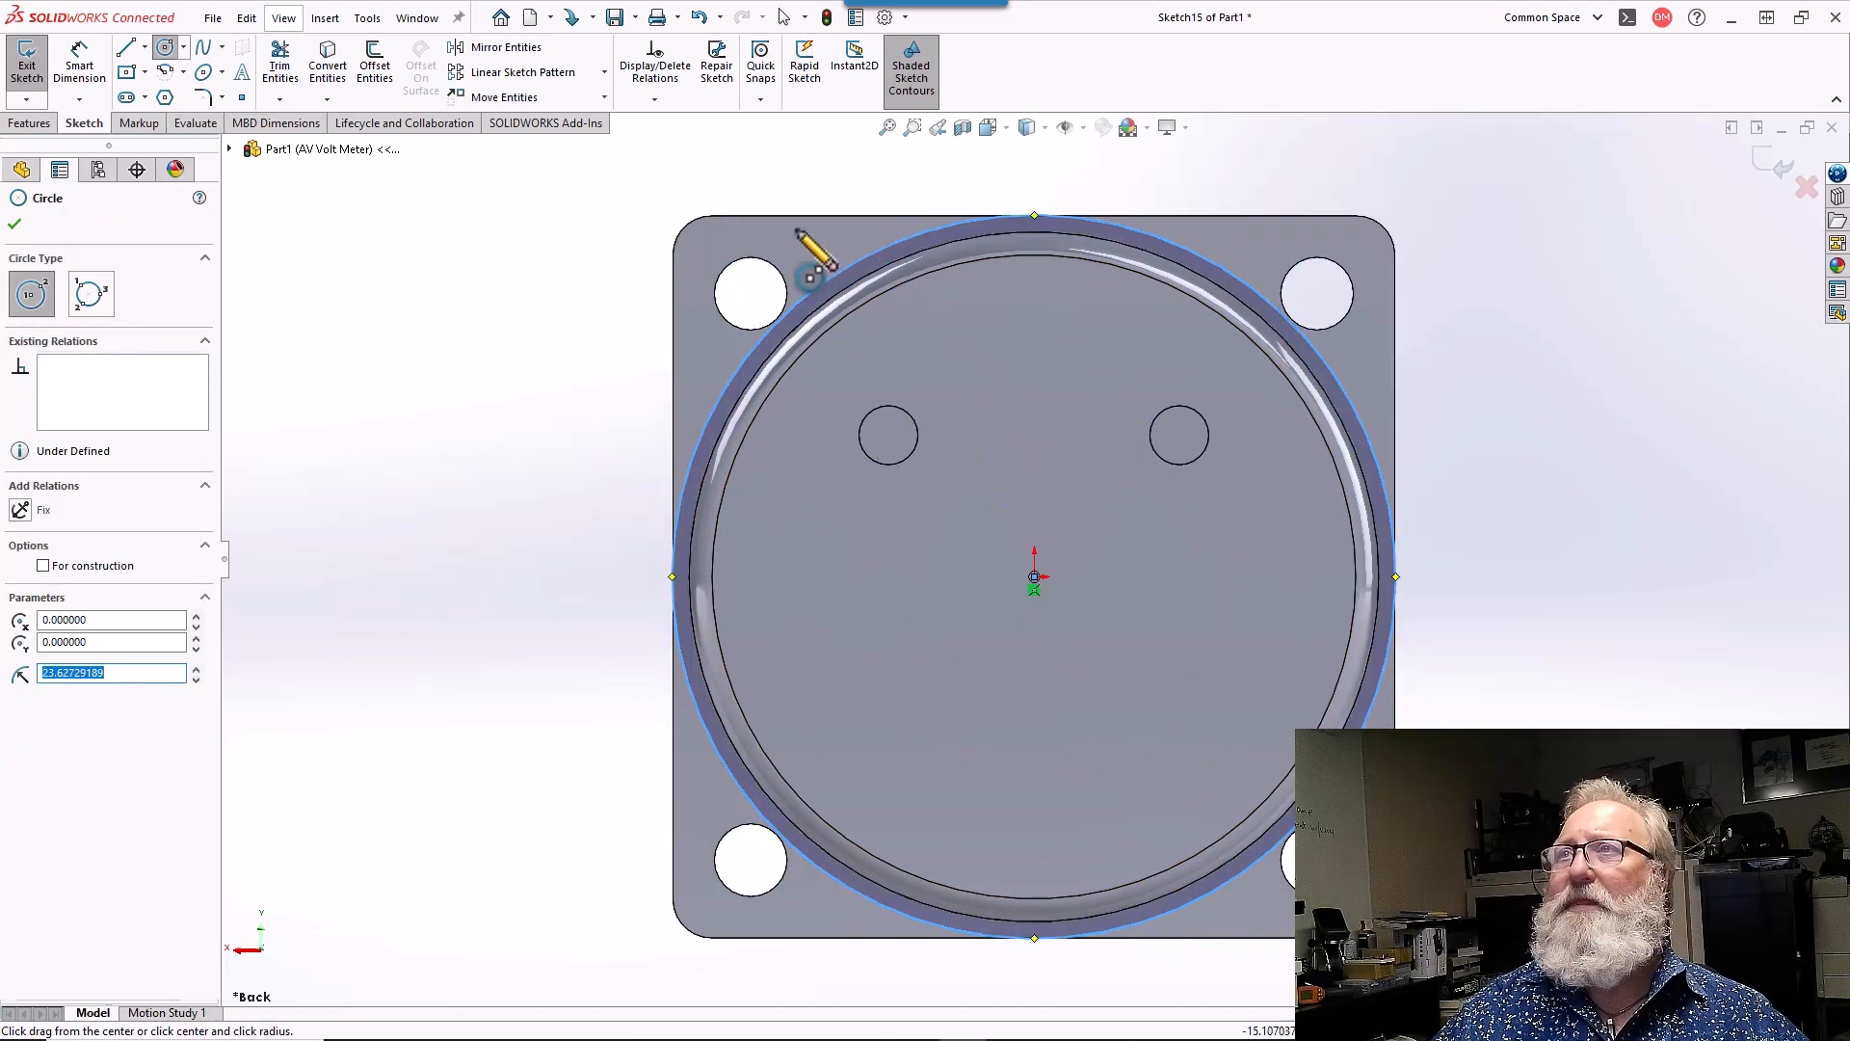
- Sketch a circle centred on each of the flange's four corner holes, with radii of about 2.9 to 3.8 mm
left_click(751, 294)
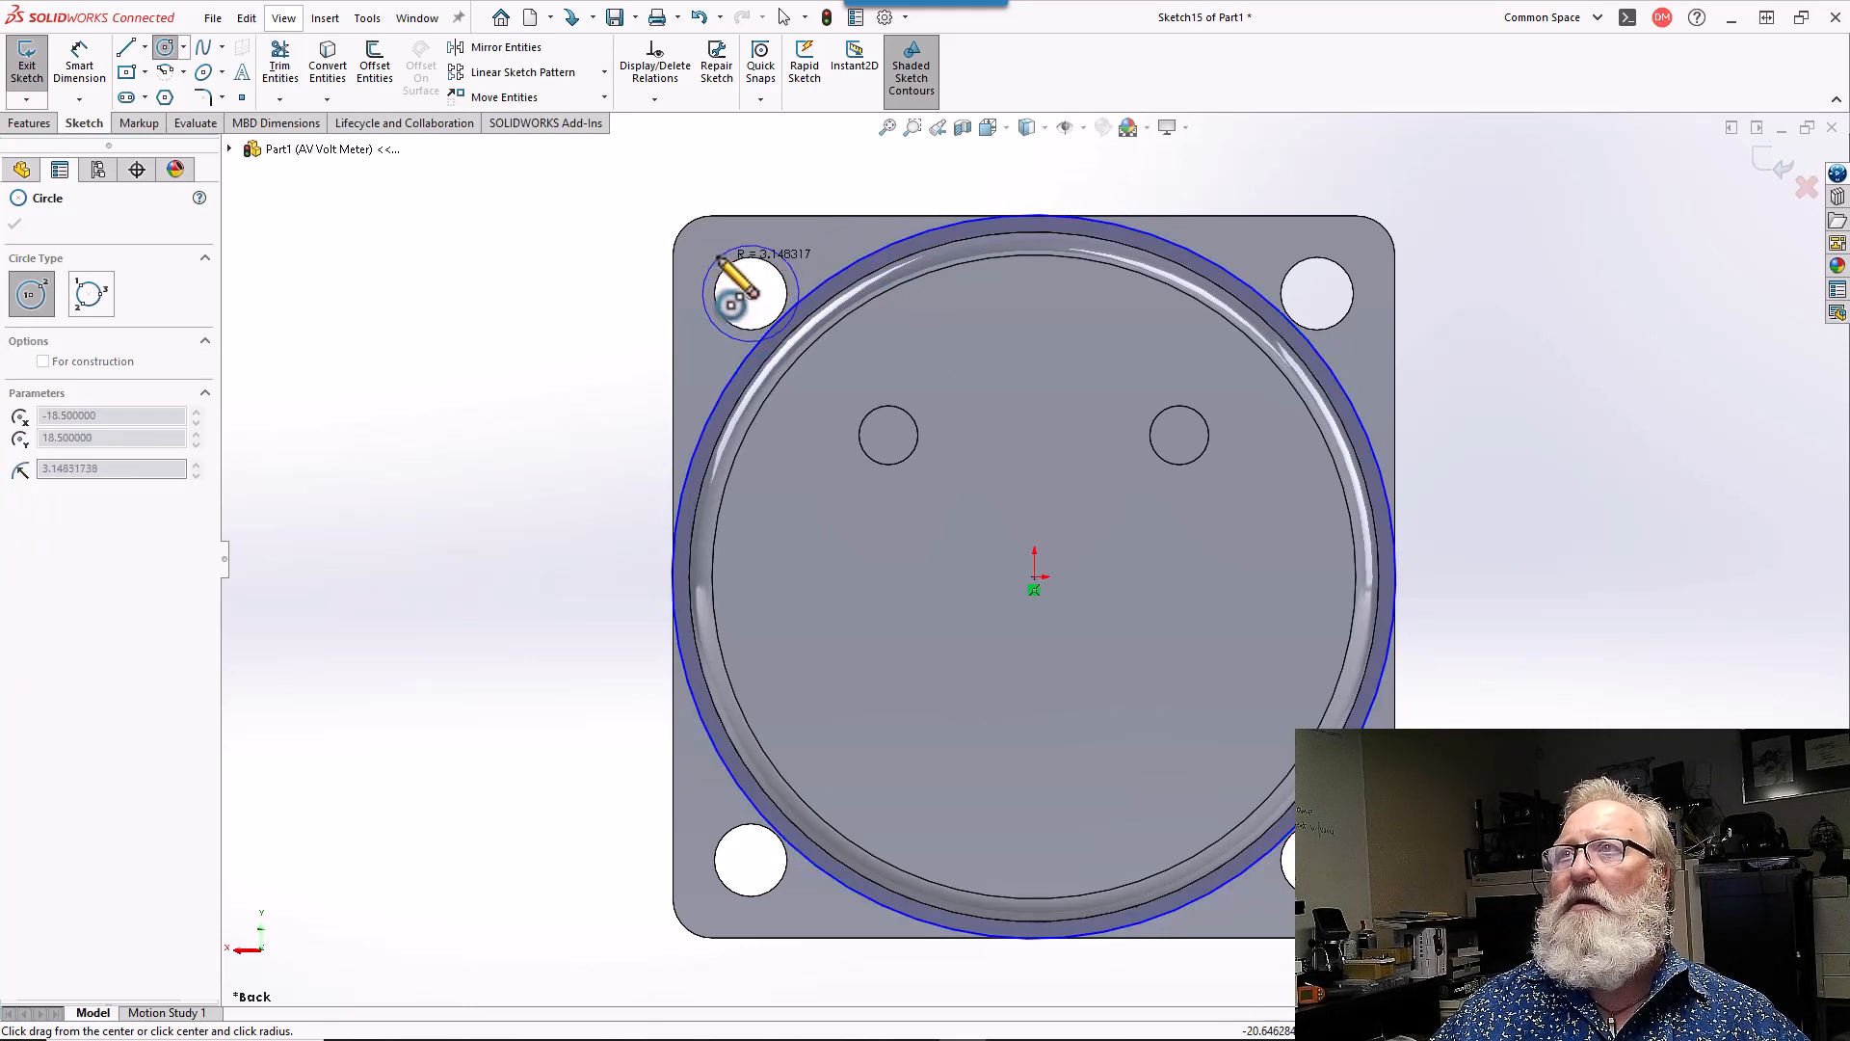
left_click(716, 253)
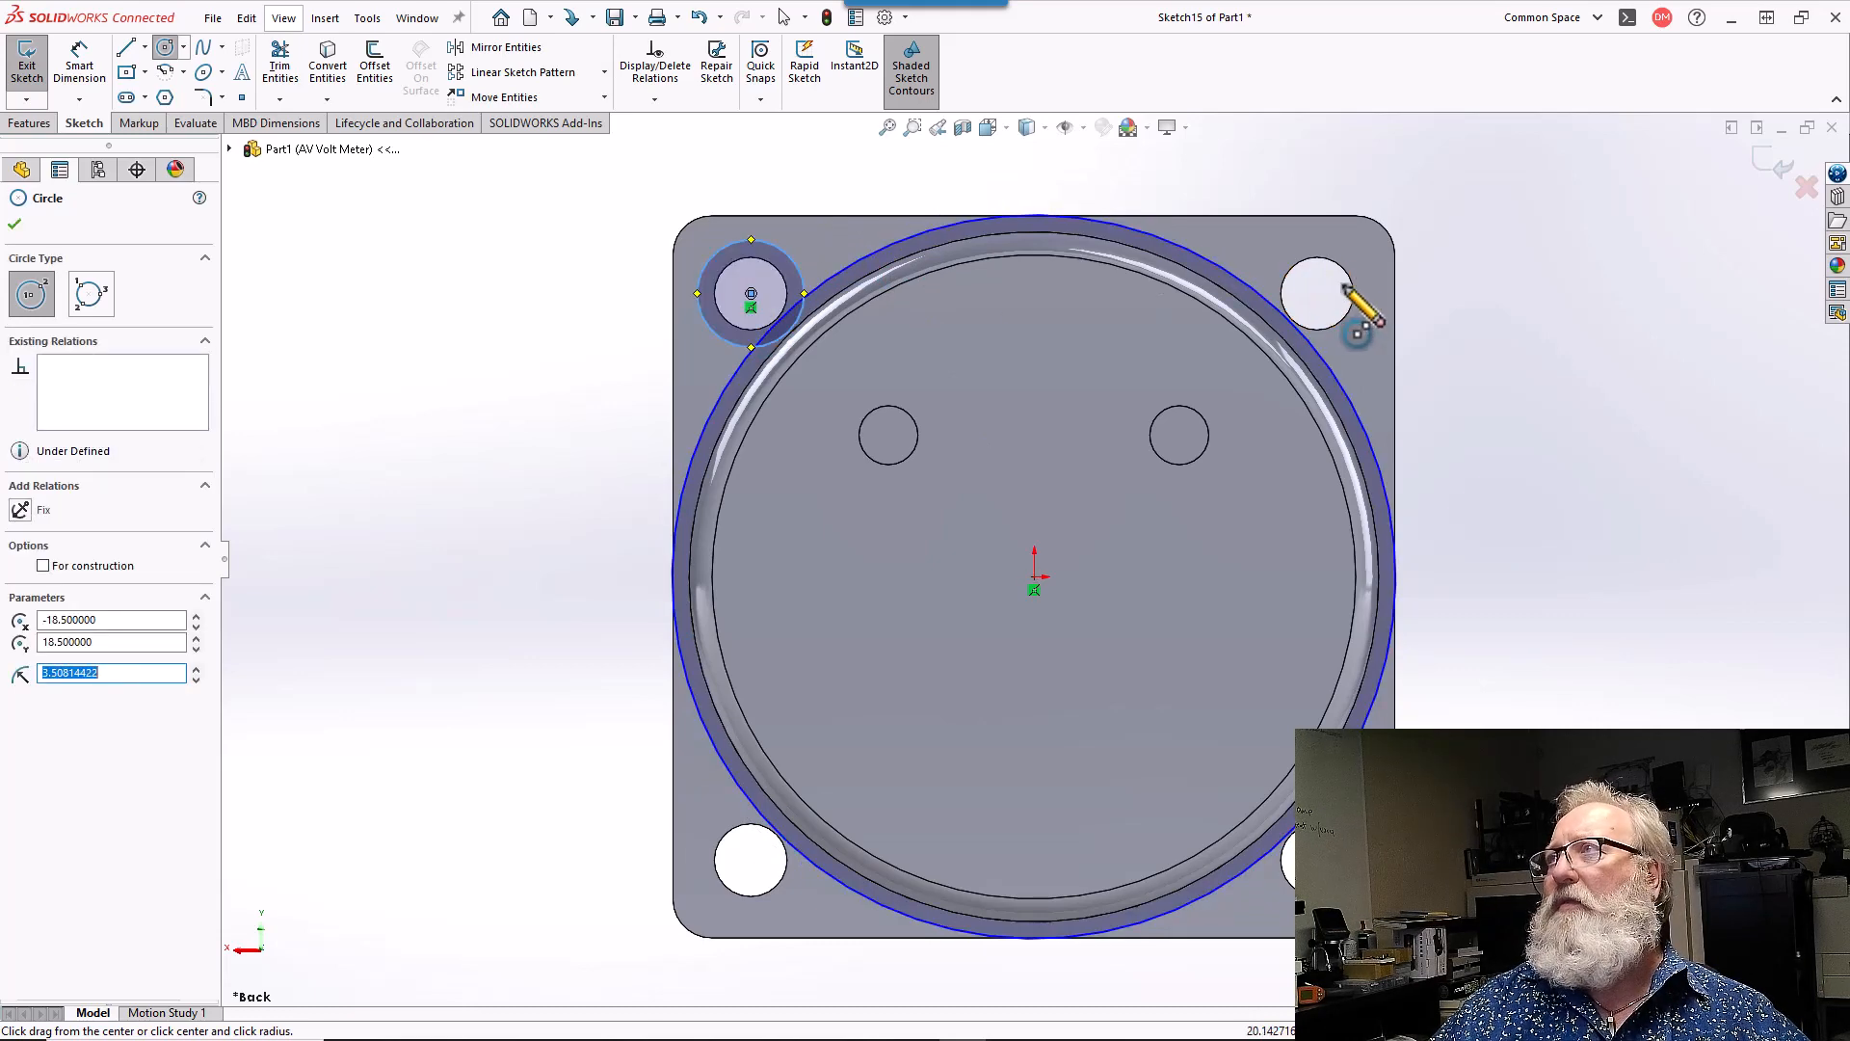
left_click(1317, 294)
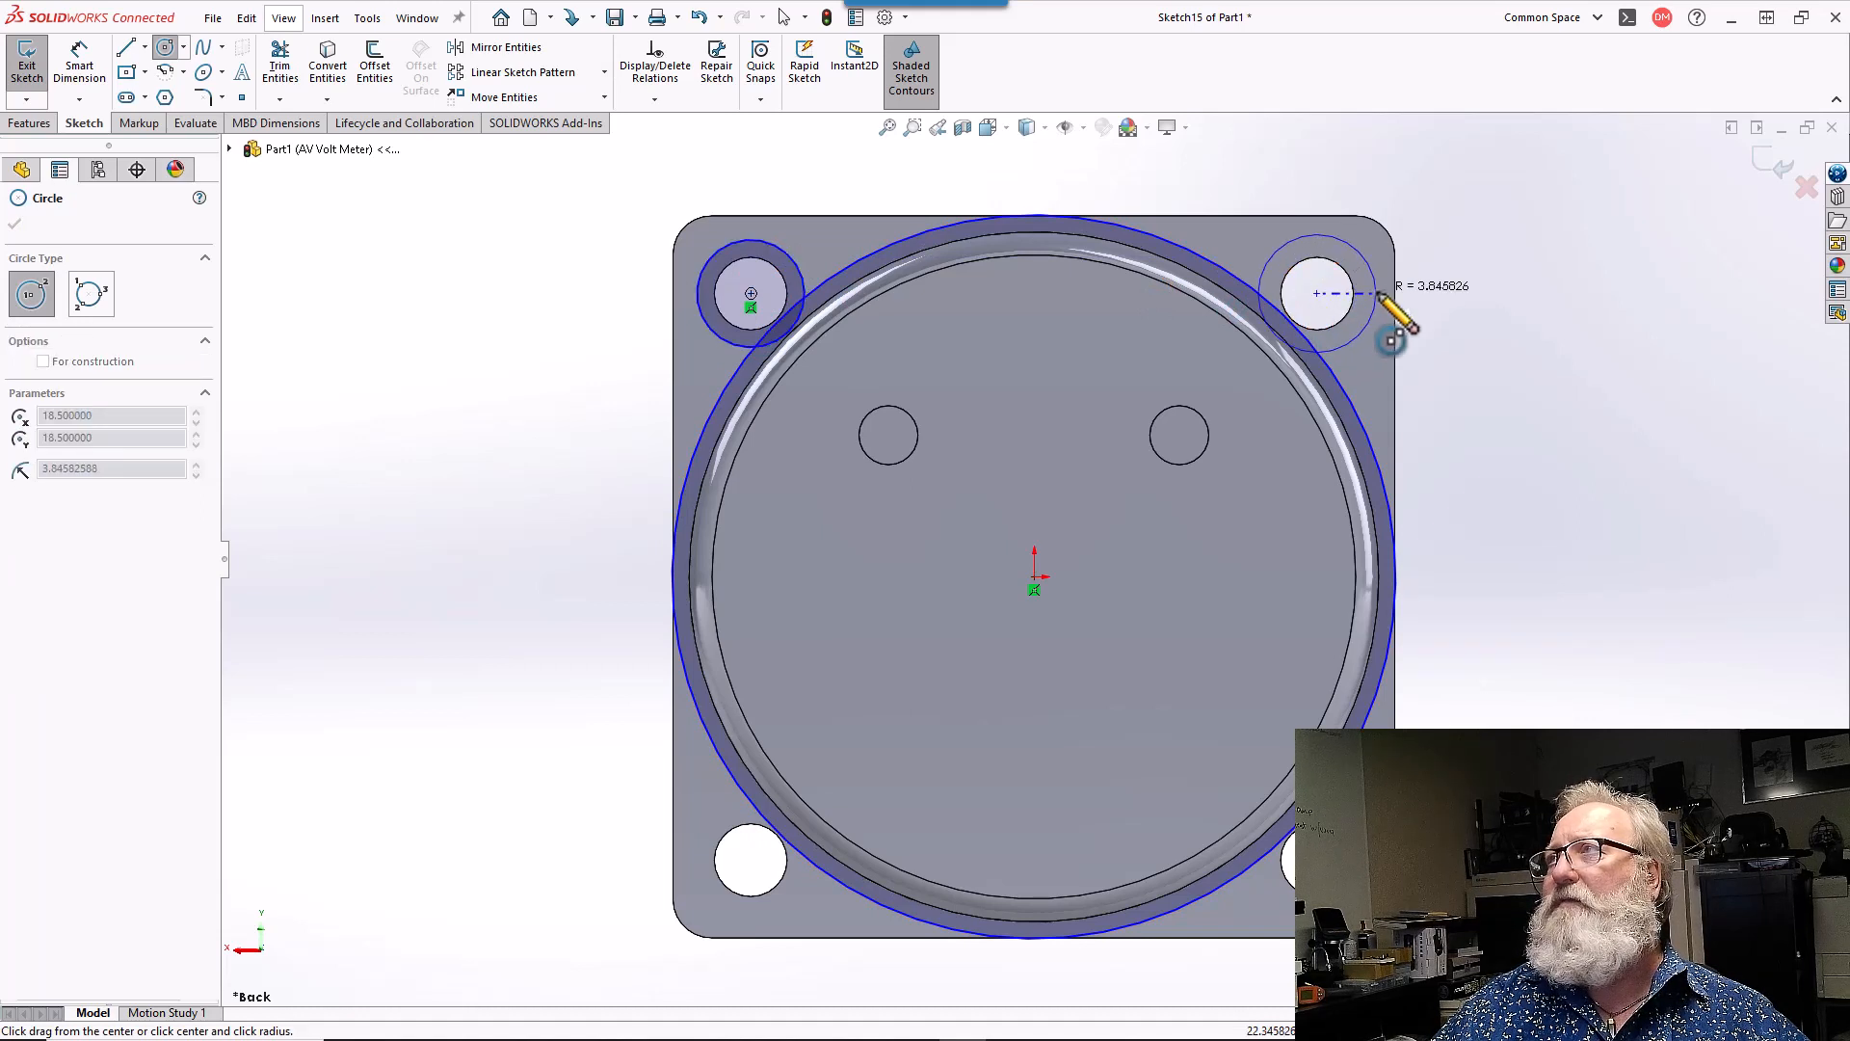
left_click(1385, 321)
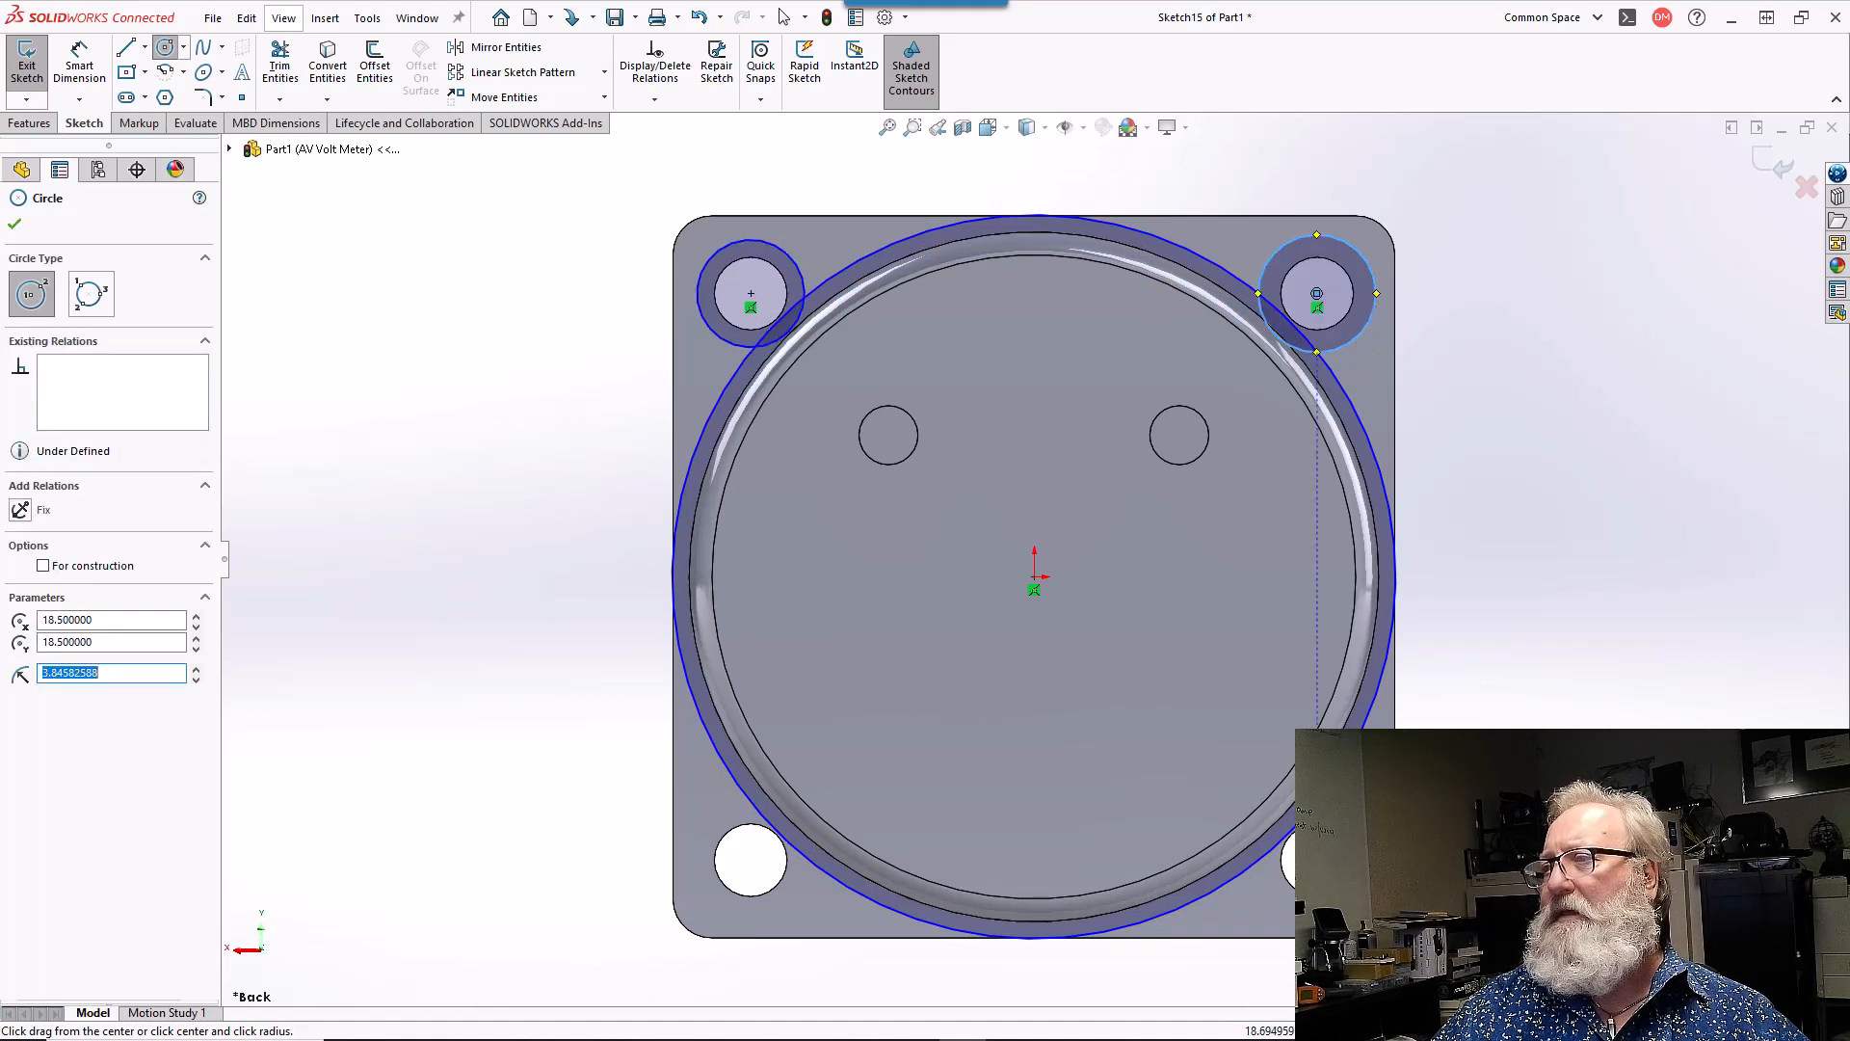
left_click(1317, 860)
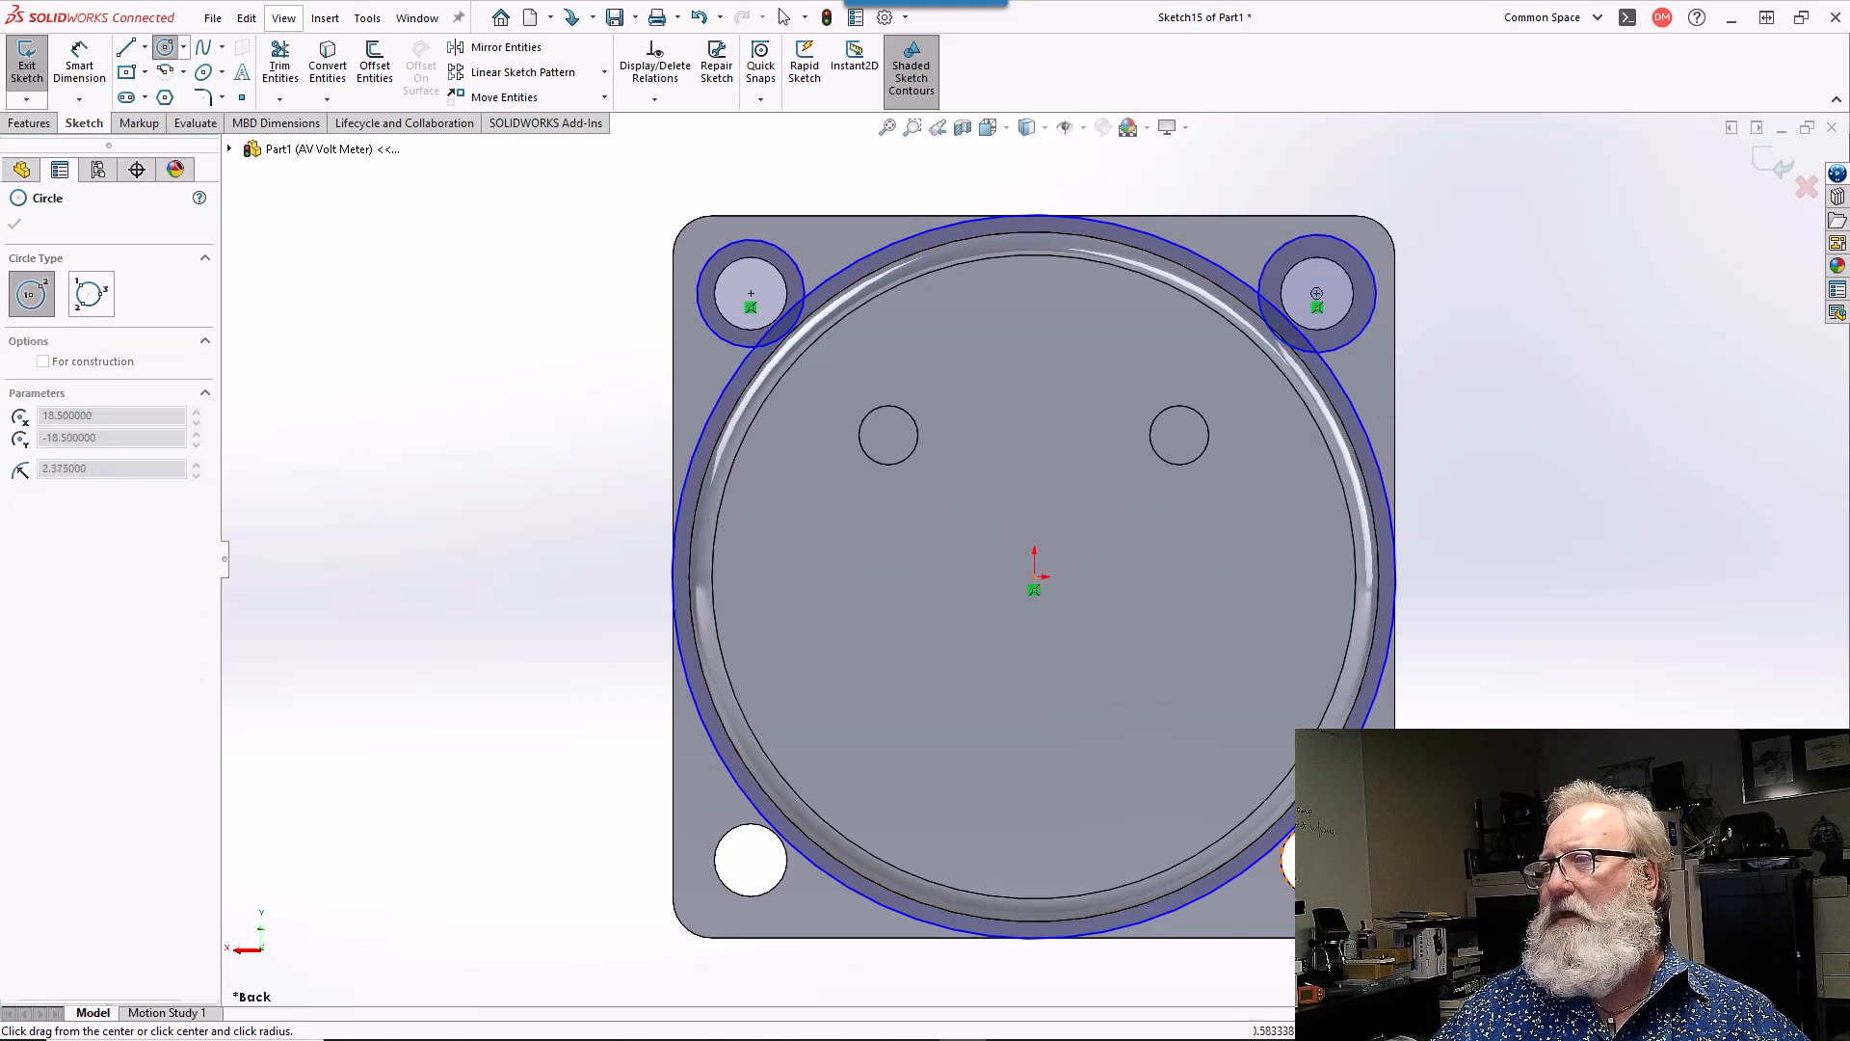
left_click(1359, 893)
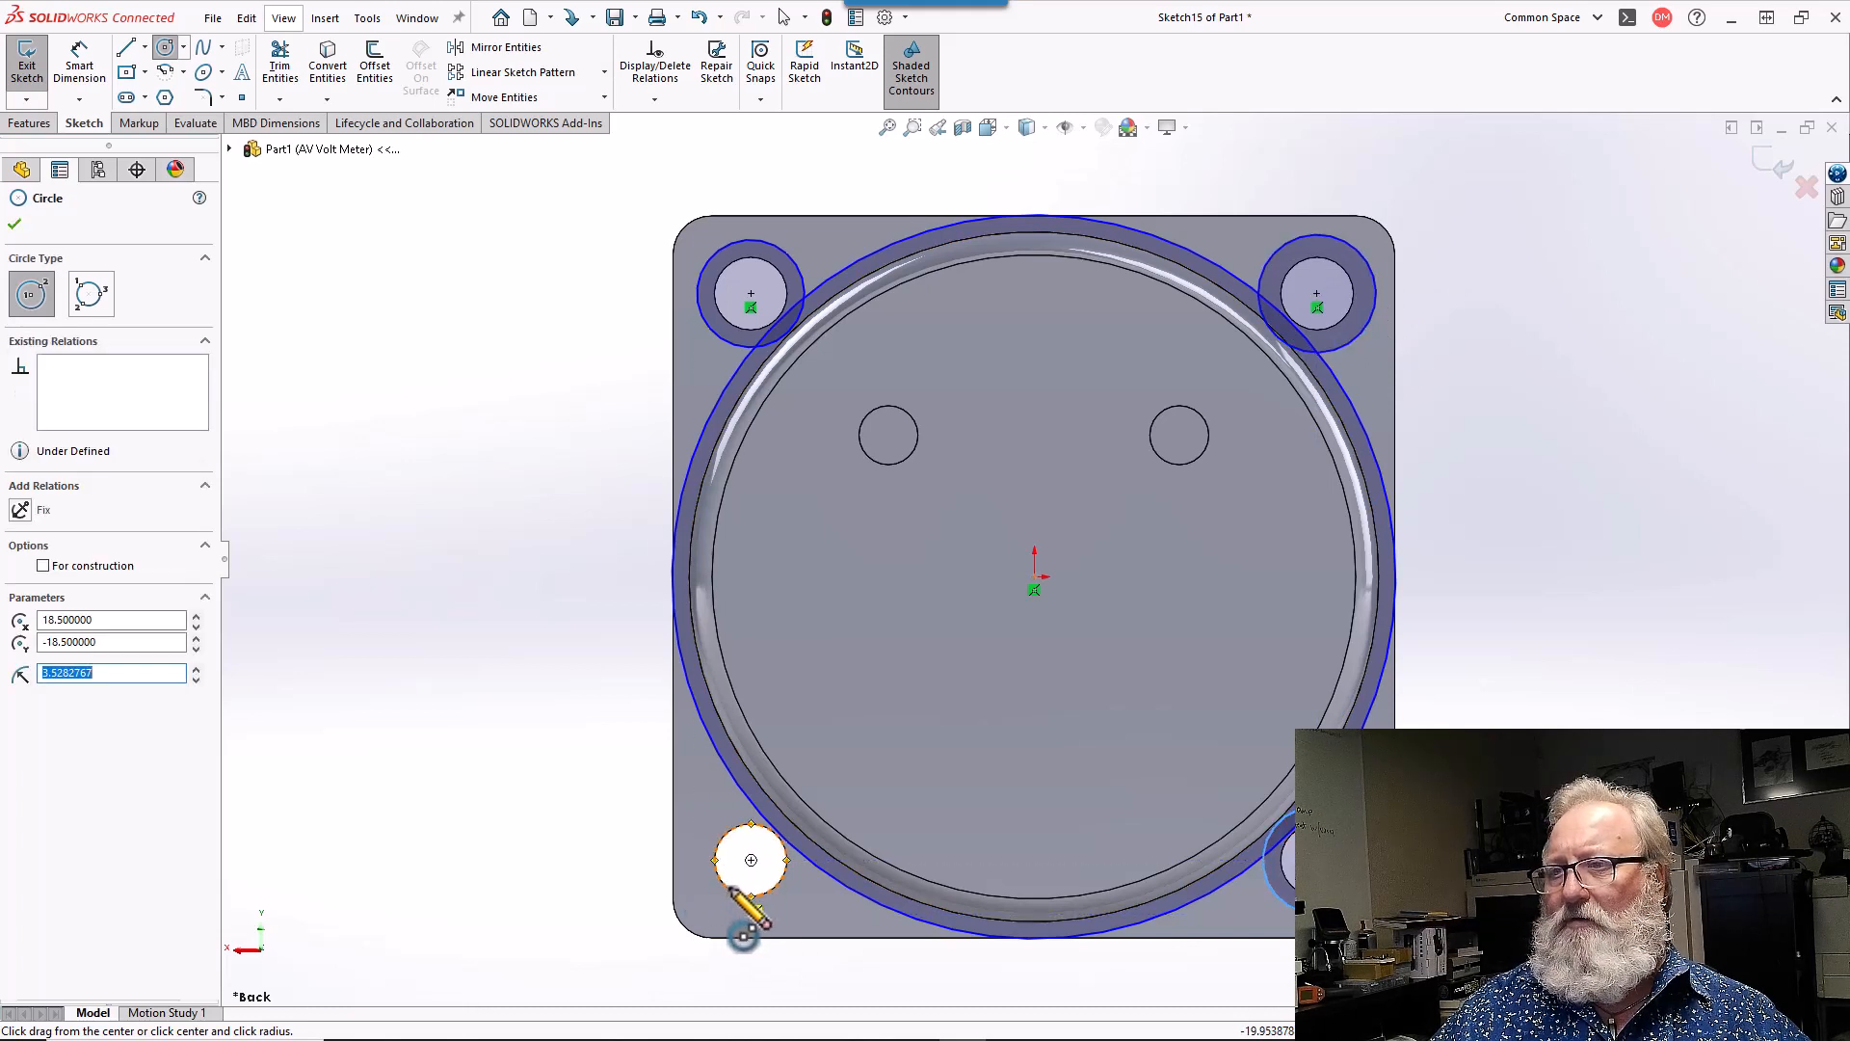
left_click(751, 860)
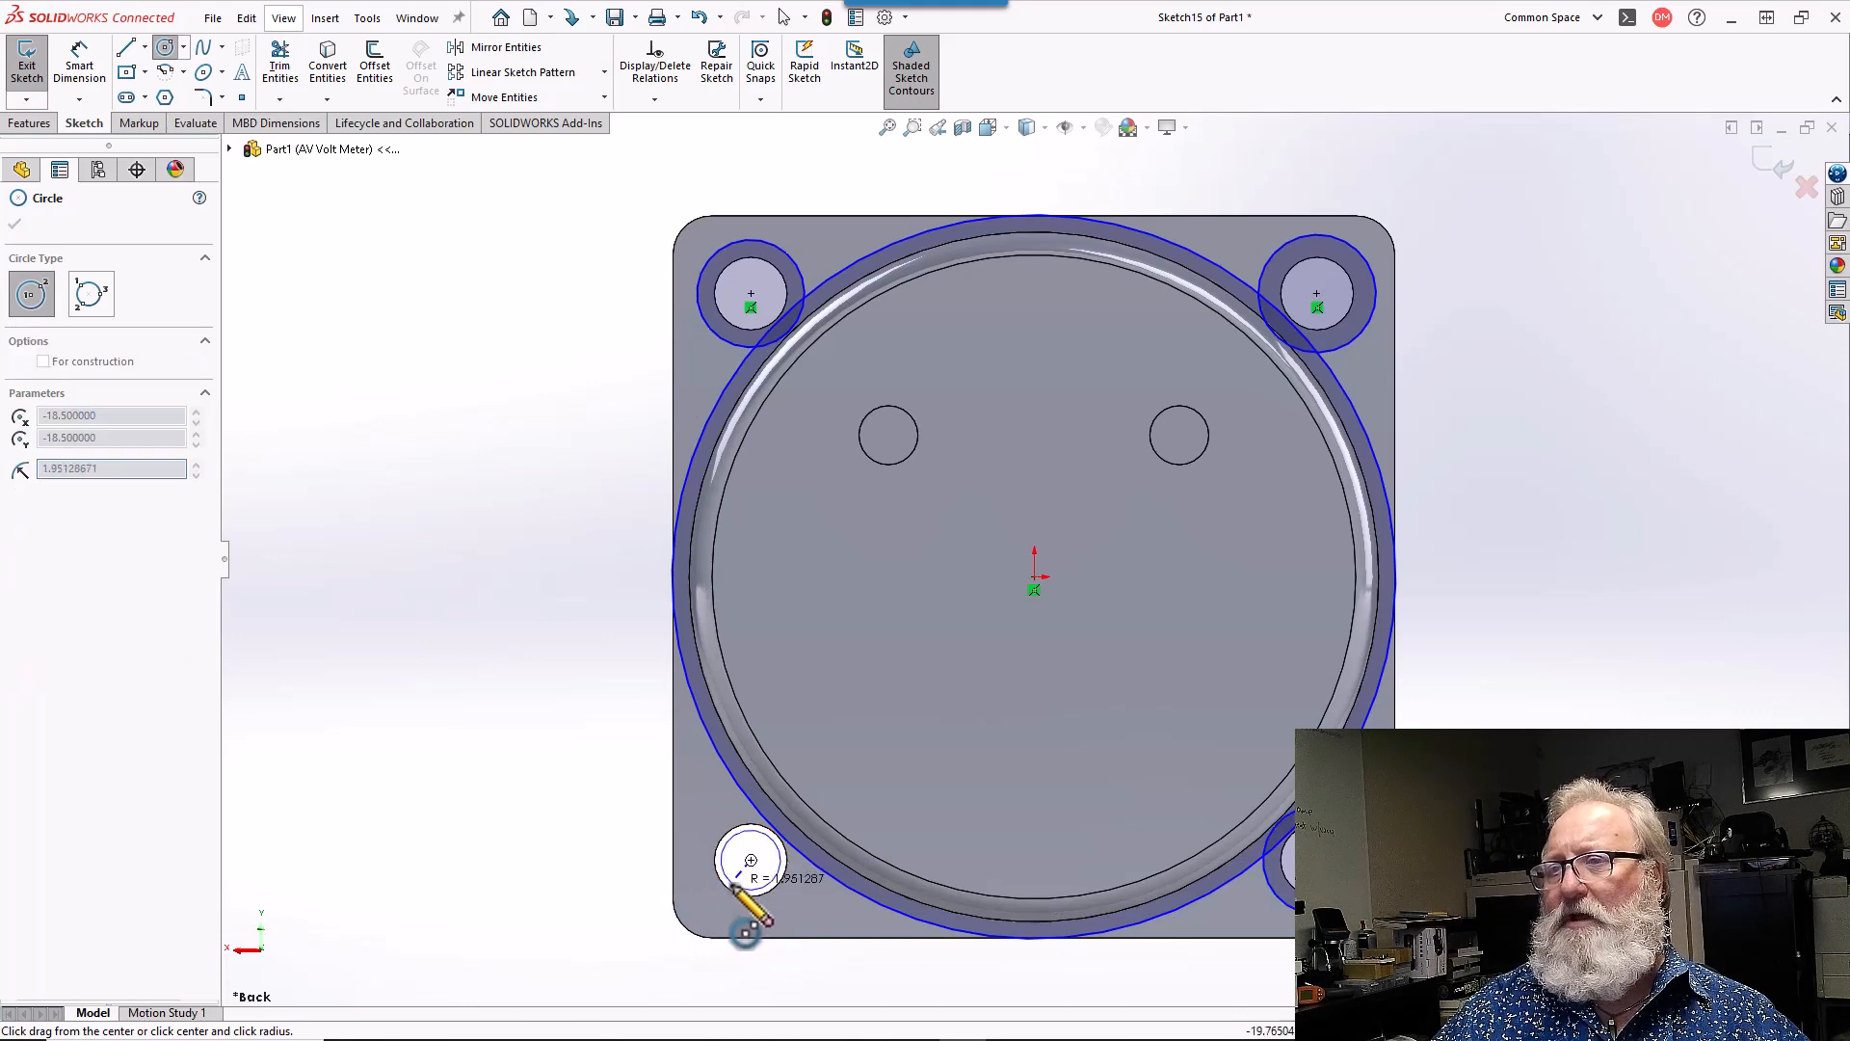
left_click(728, 896)
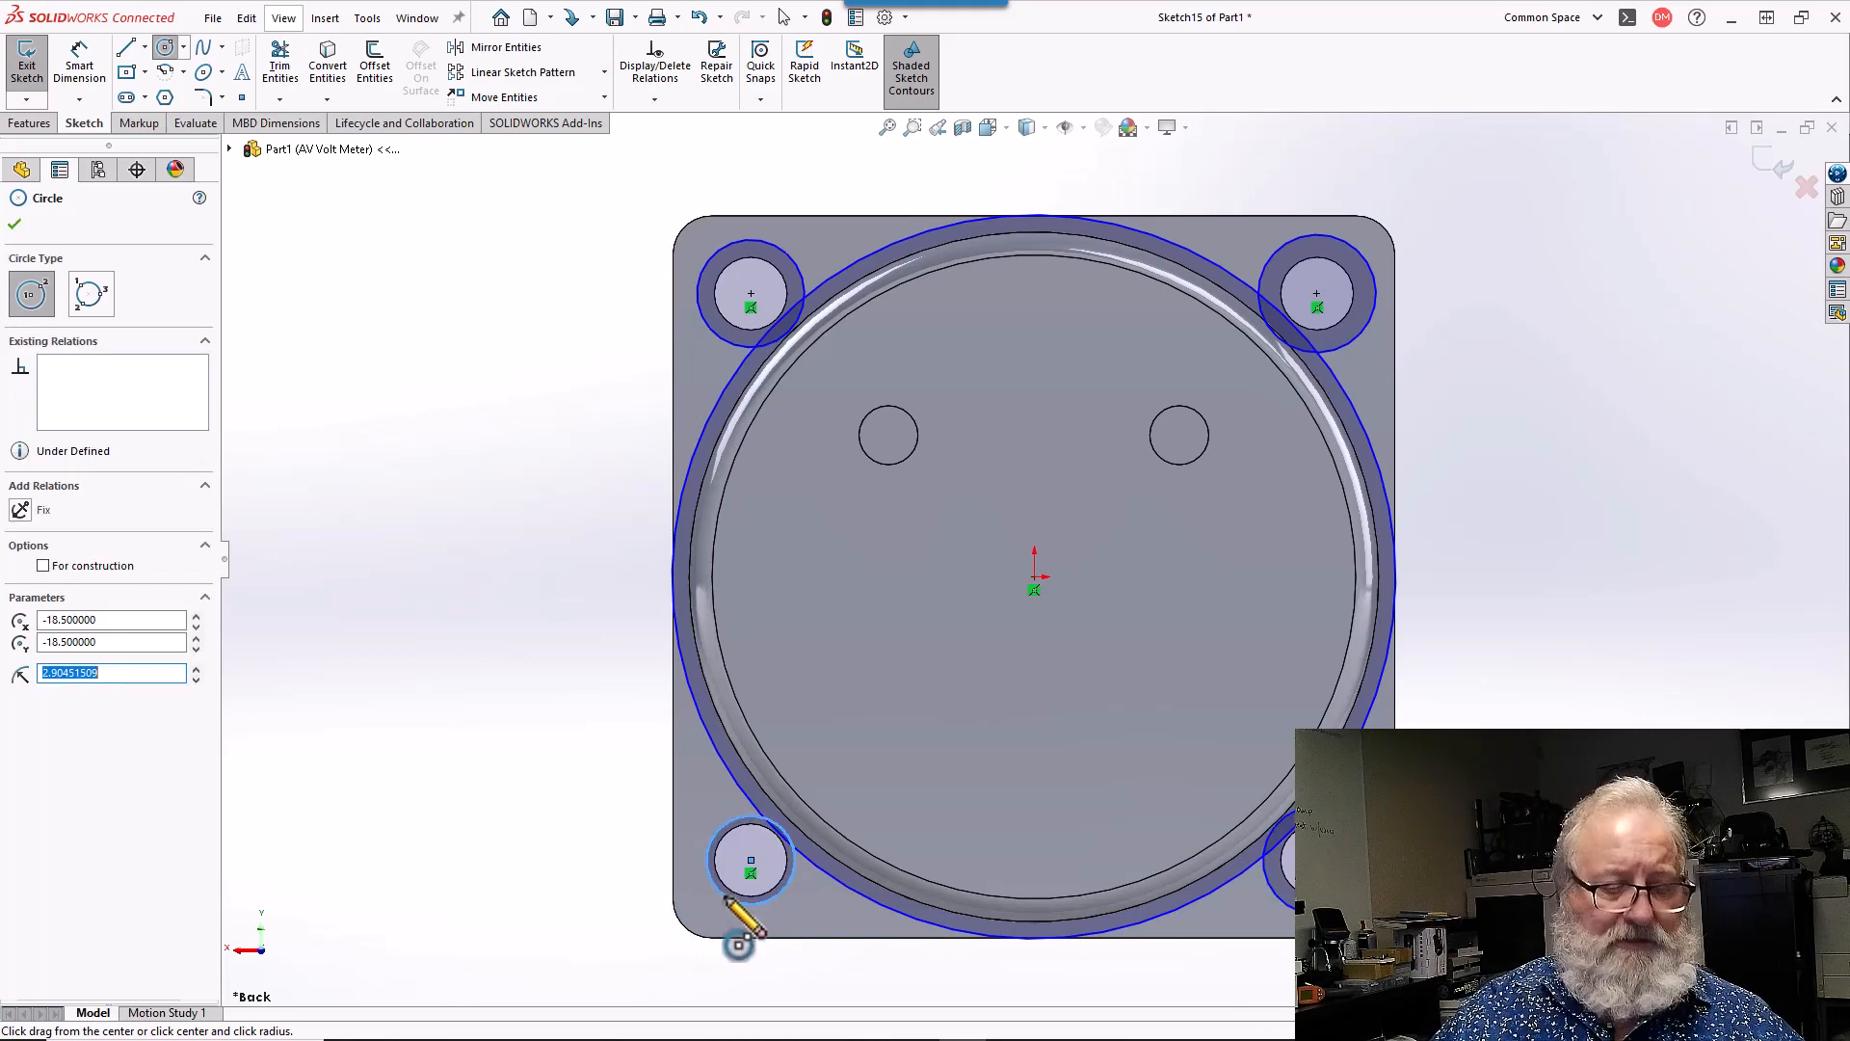
key("Escape")
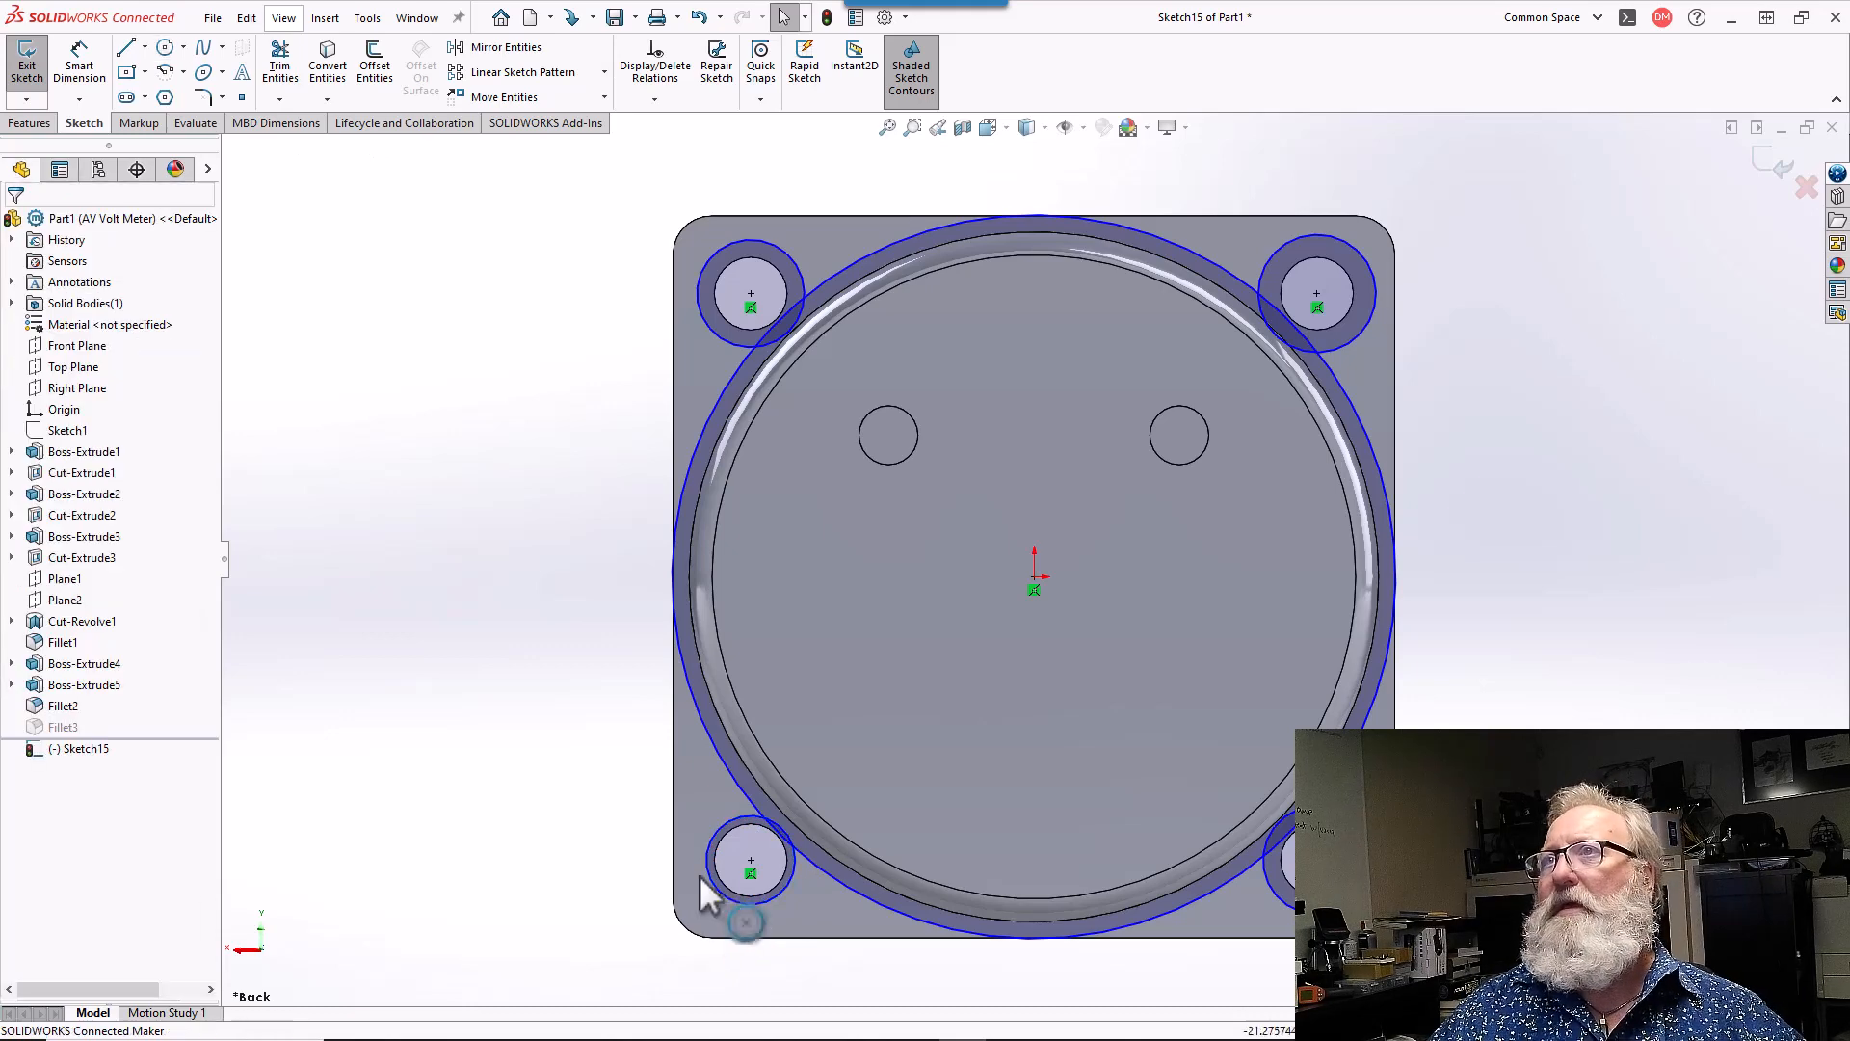
- Apply an Equal relation to the four circles around the flange's corner holes
left_click(738, 245)
left_click(748, 846)
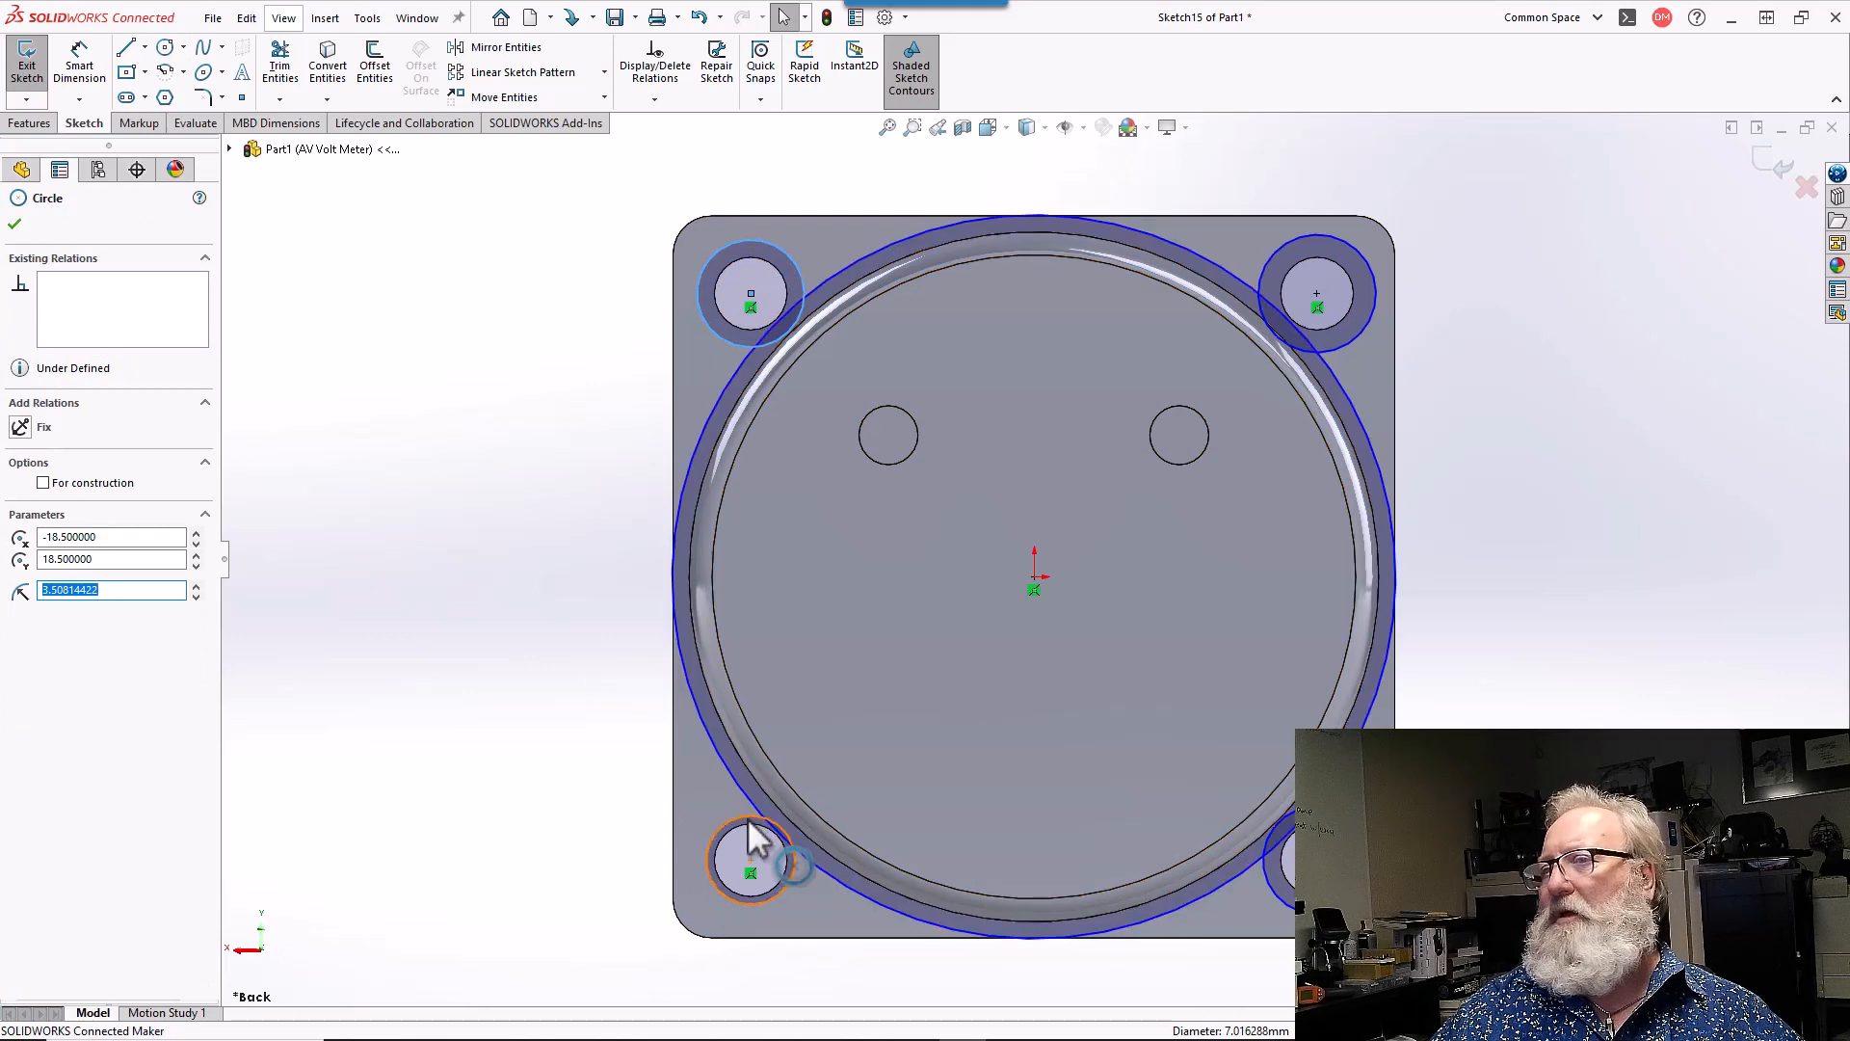
left_click(781, 819, "ctrl")
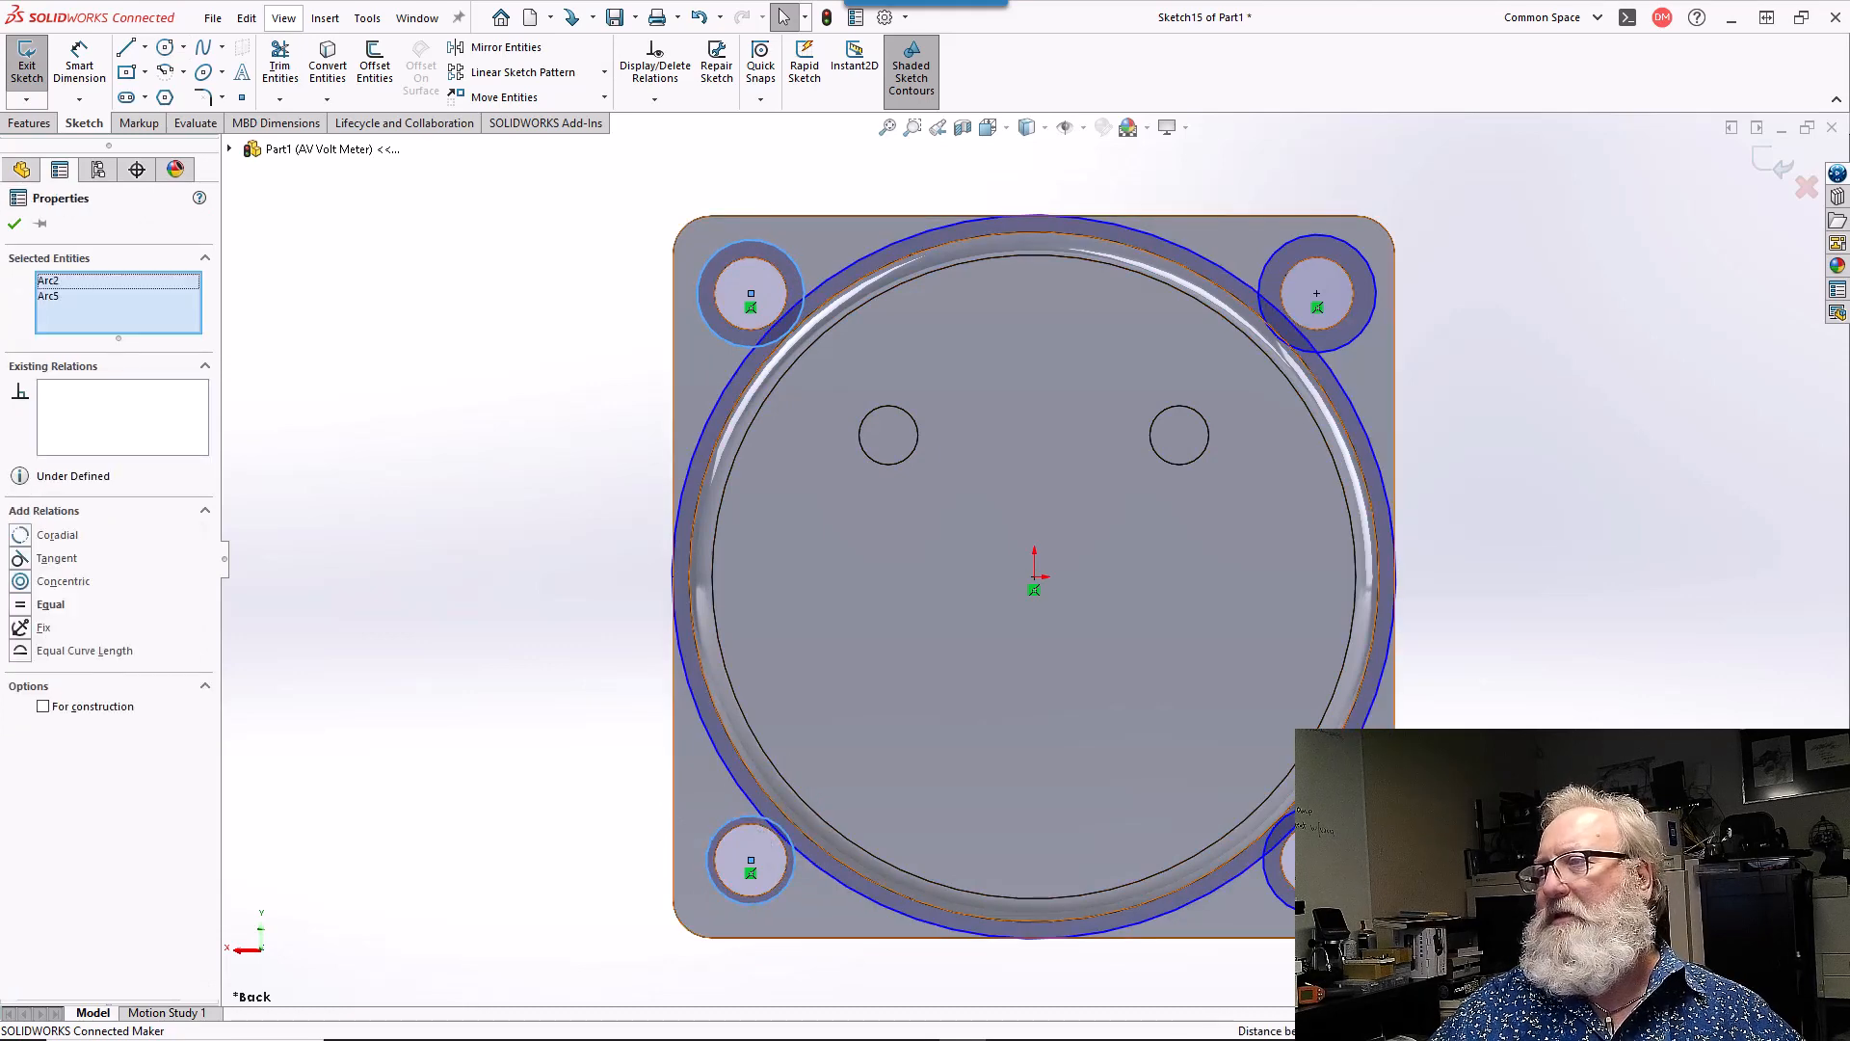
left_click(1272, 853, "ctrl")
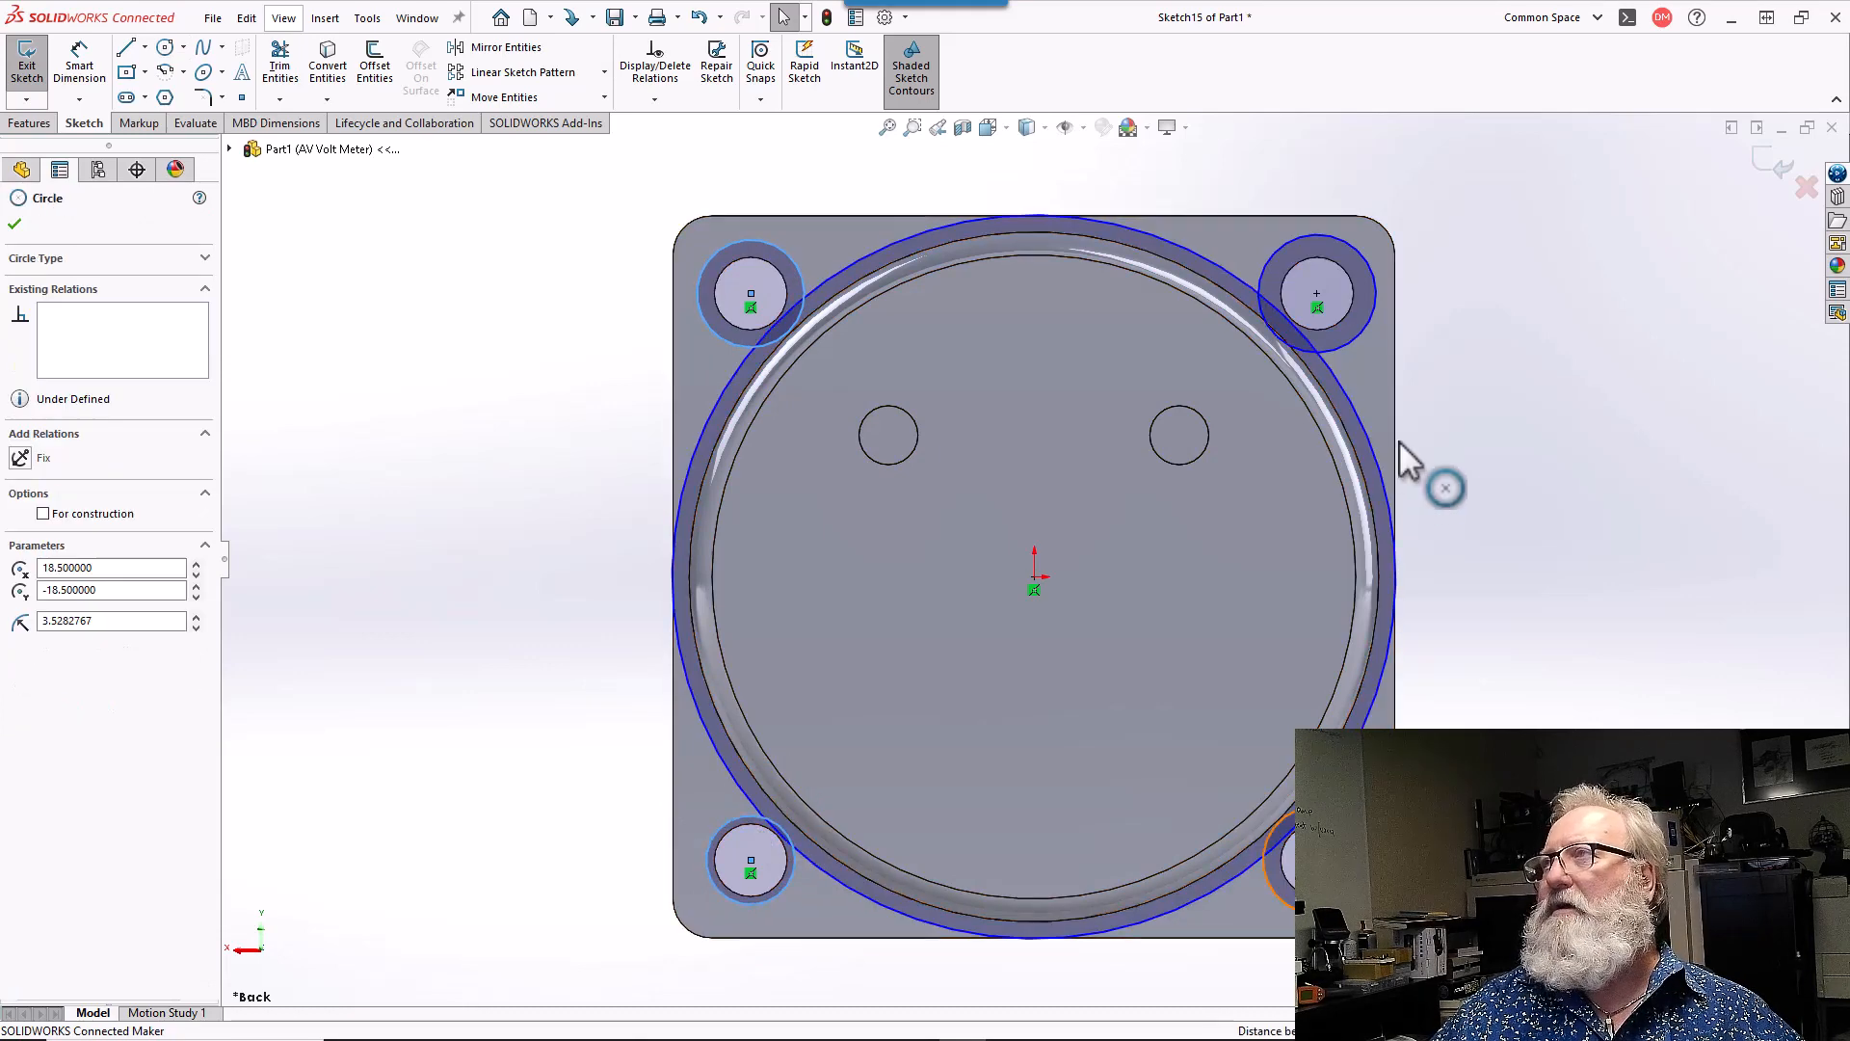
left_click(1367, 324, "ctrl")
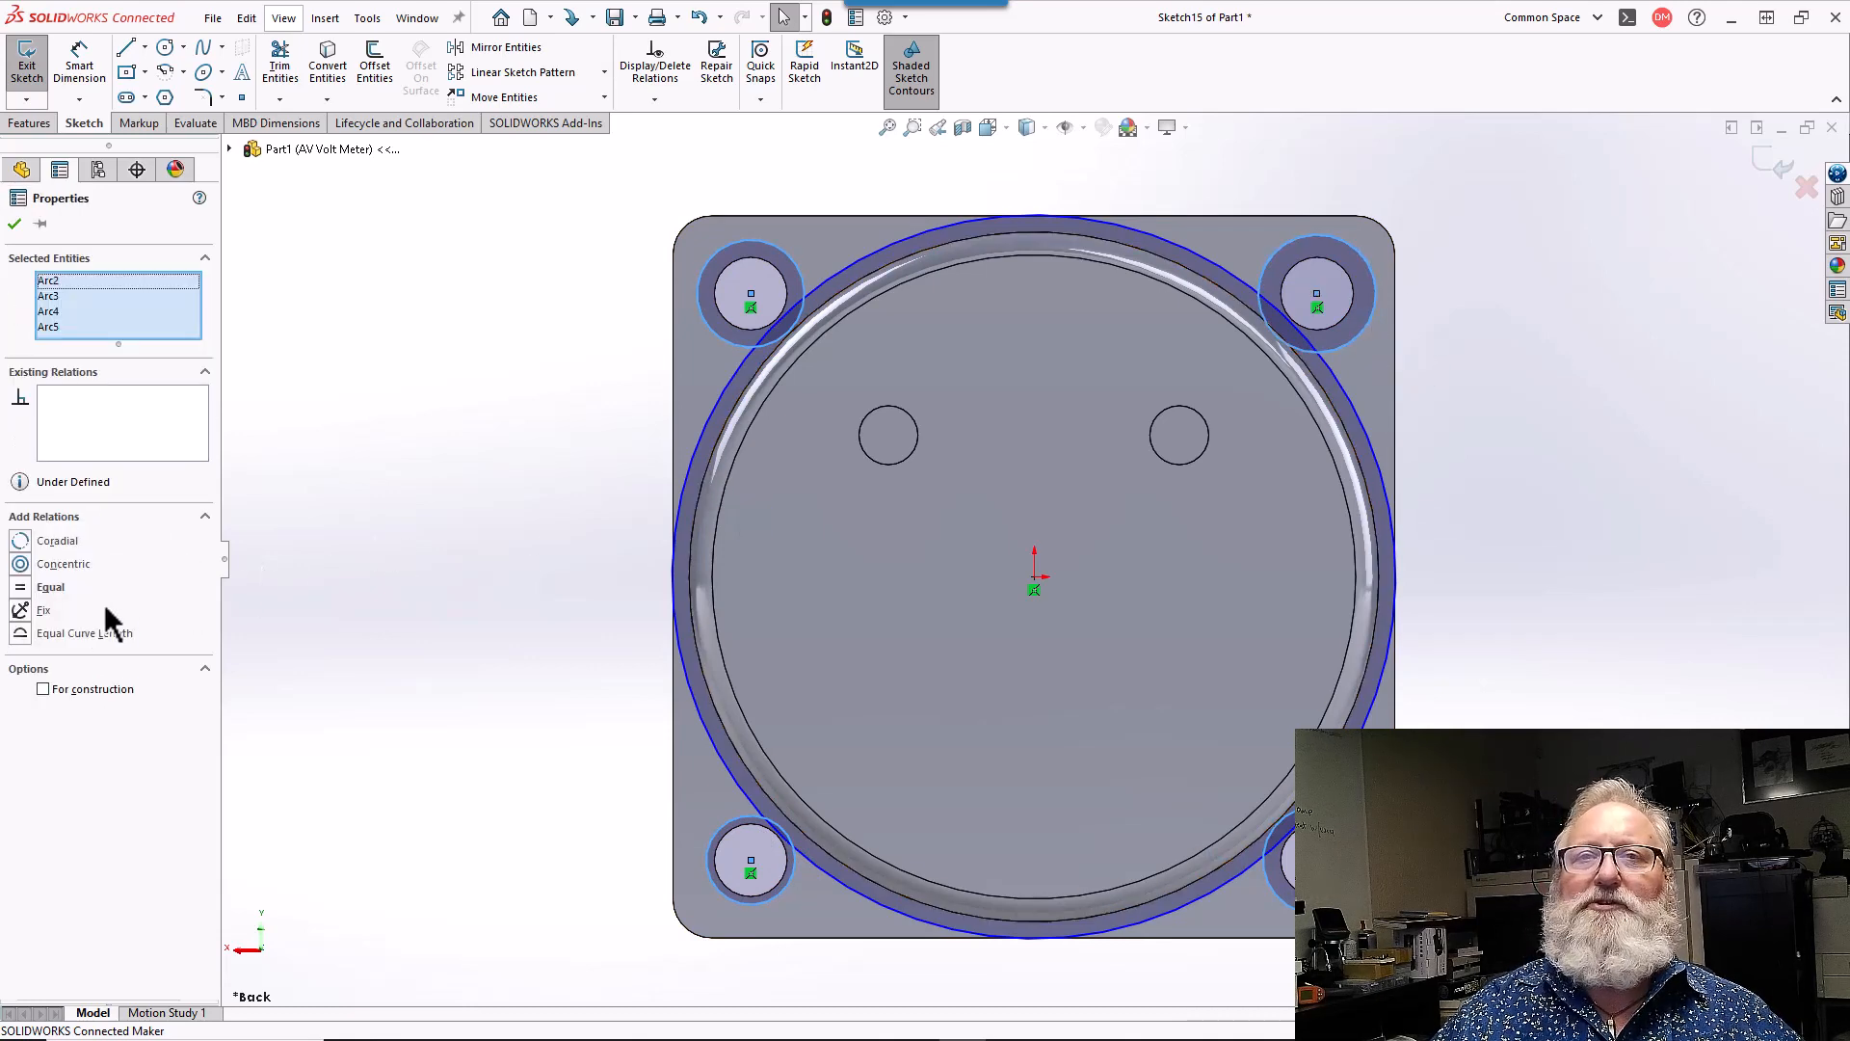
left_click(21, 587)
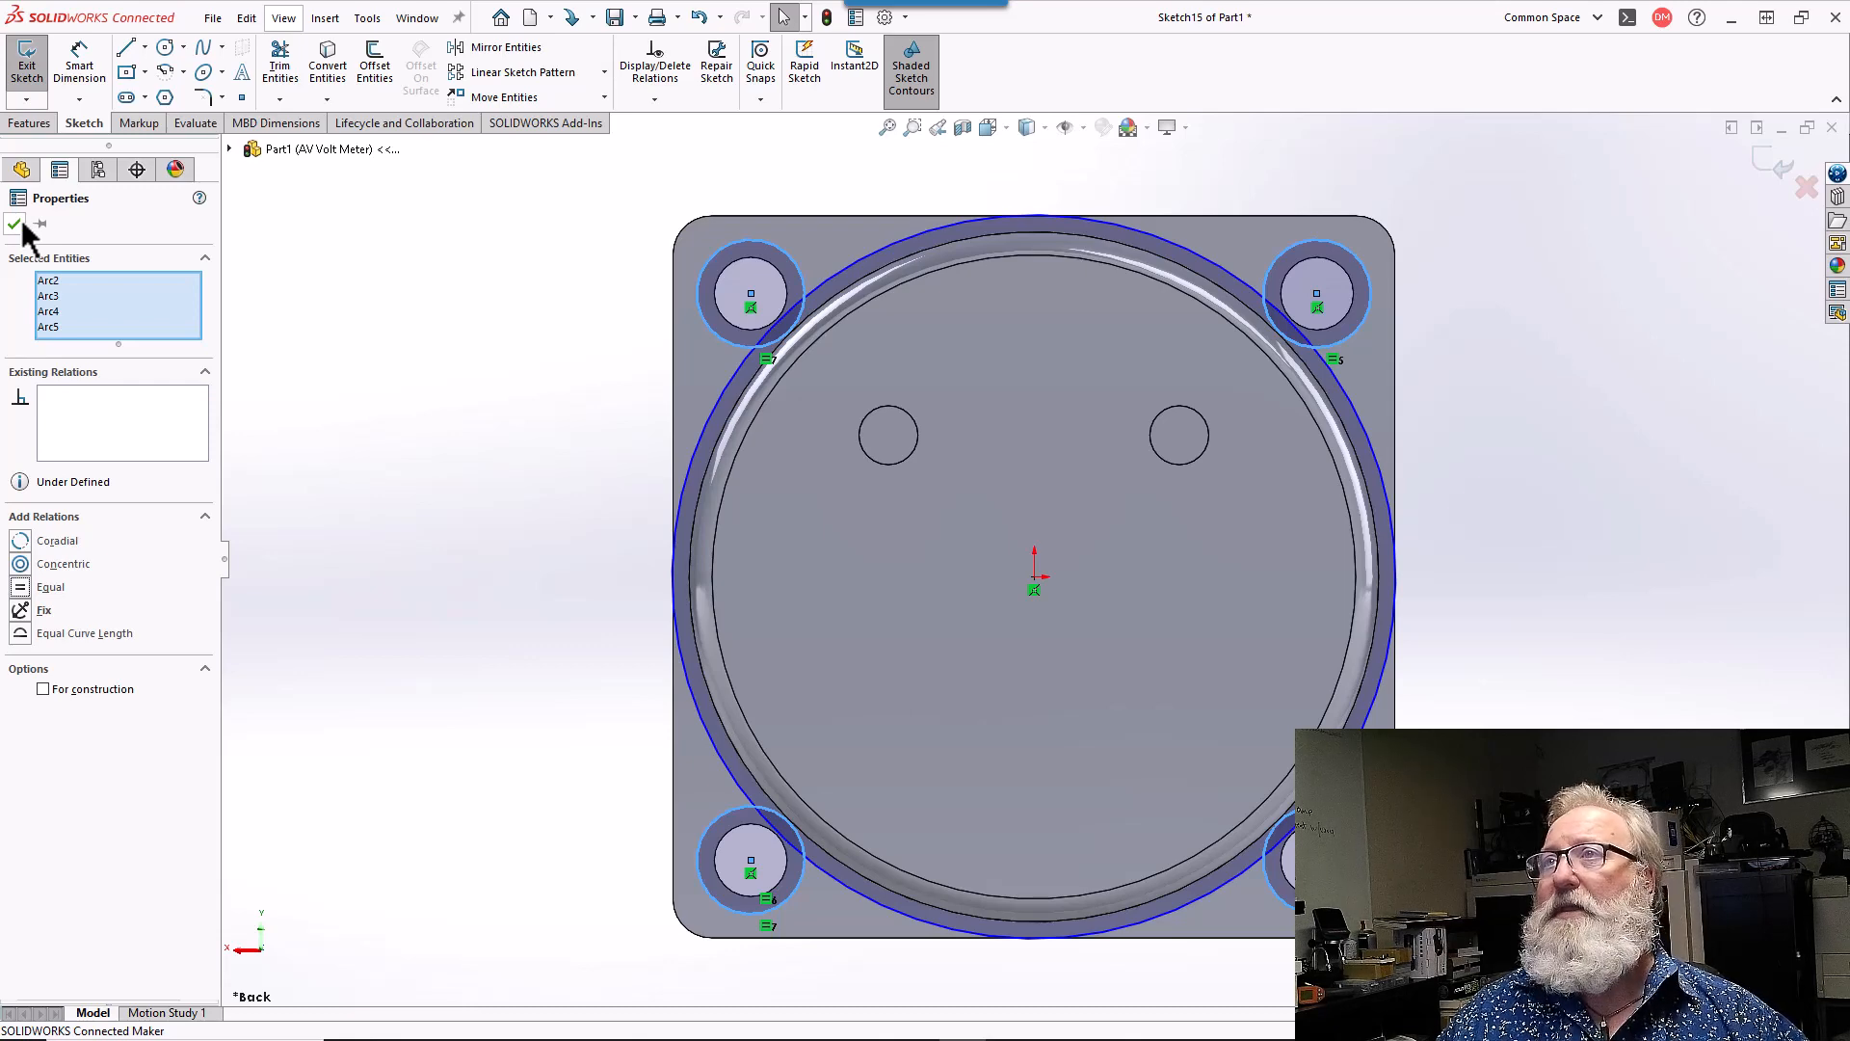
left_click(15, 223)
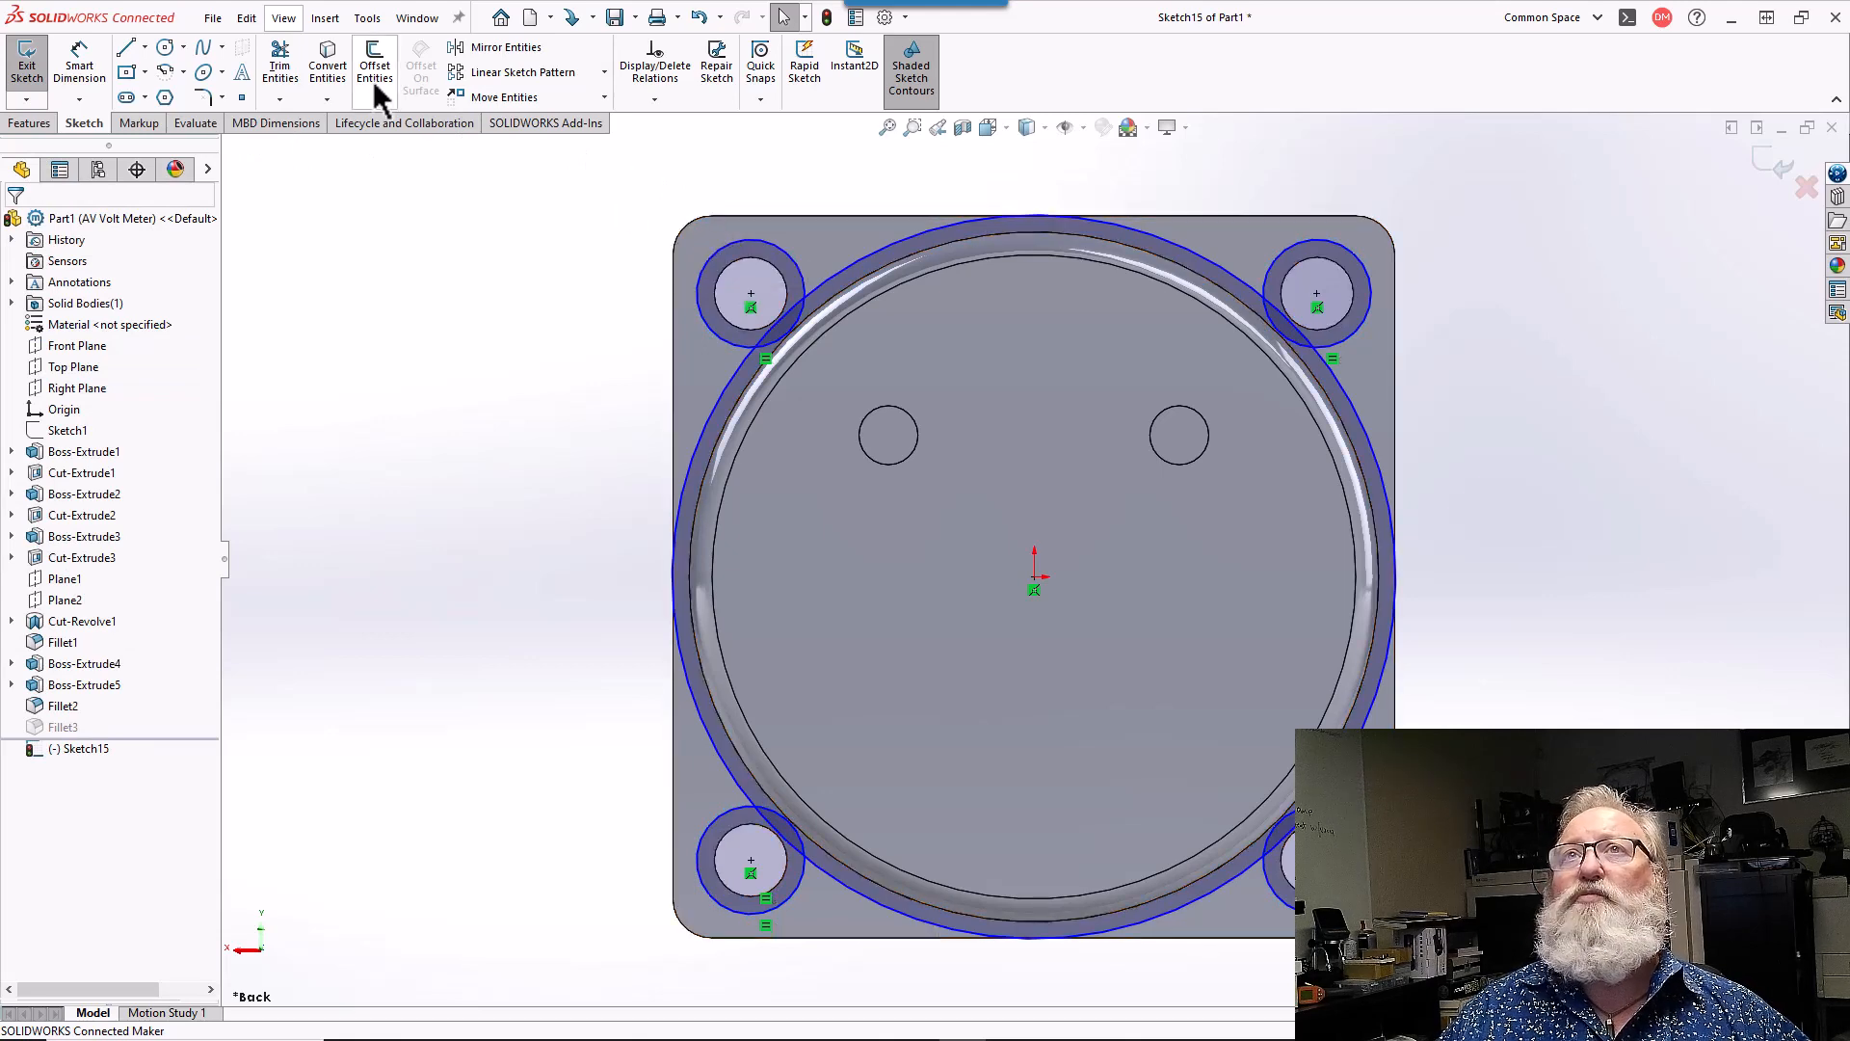
- Dimension the upper-left corner circle with a diameter of 5 mm
left_click(79, 56)
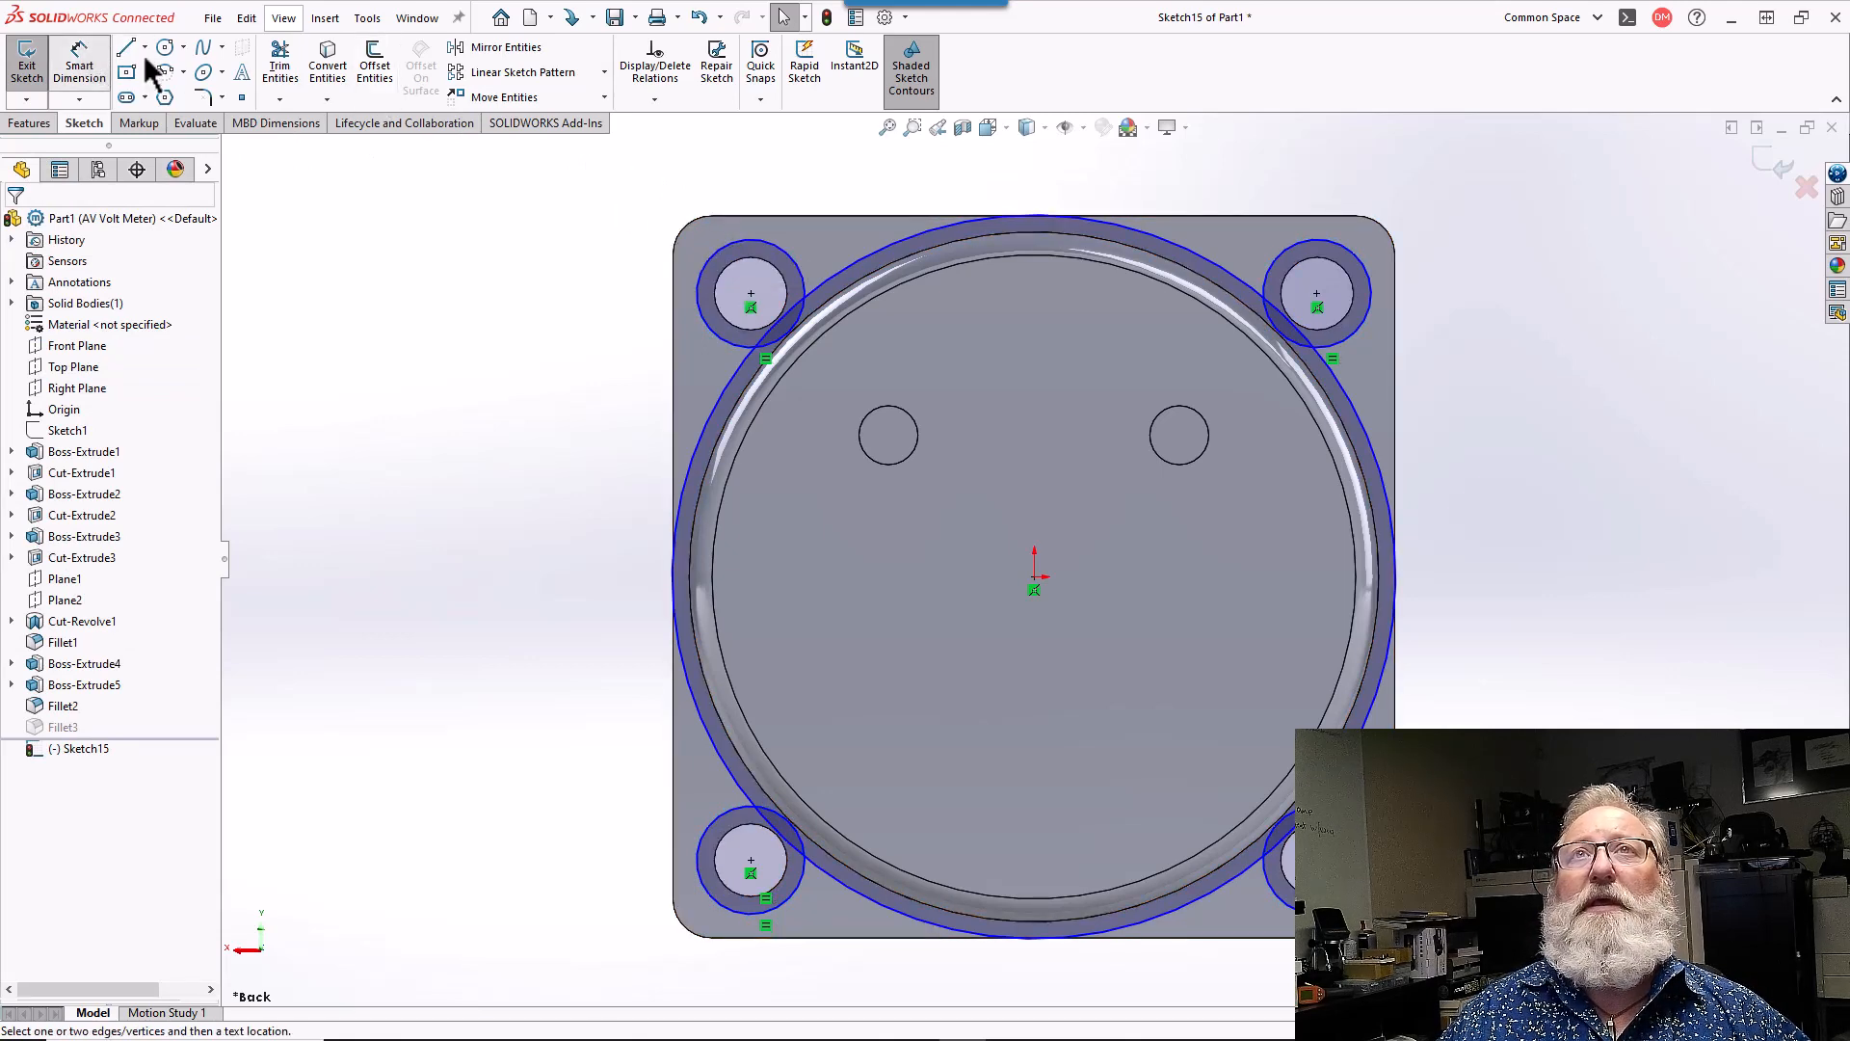
left_click(717, 253)
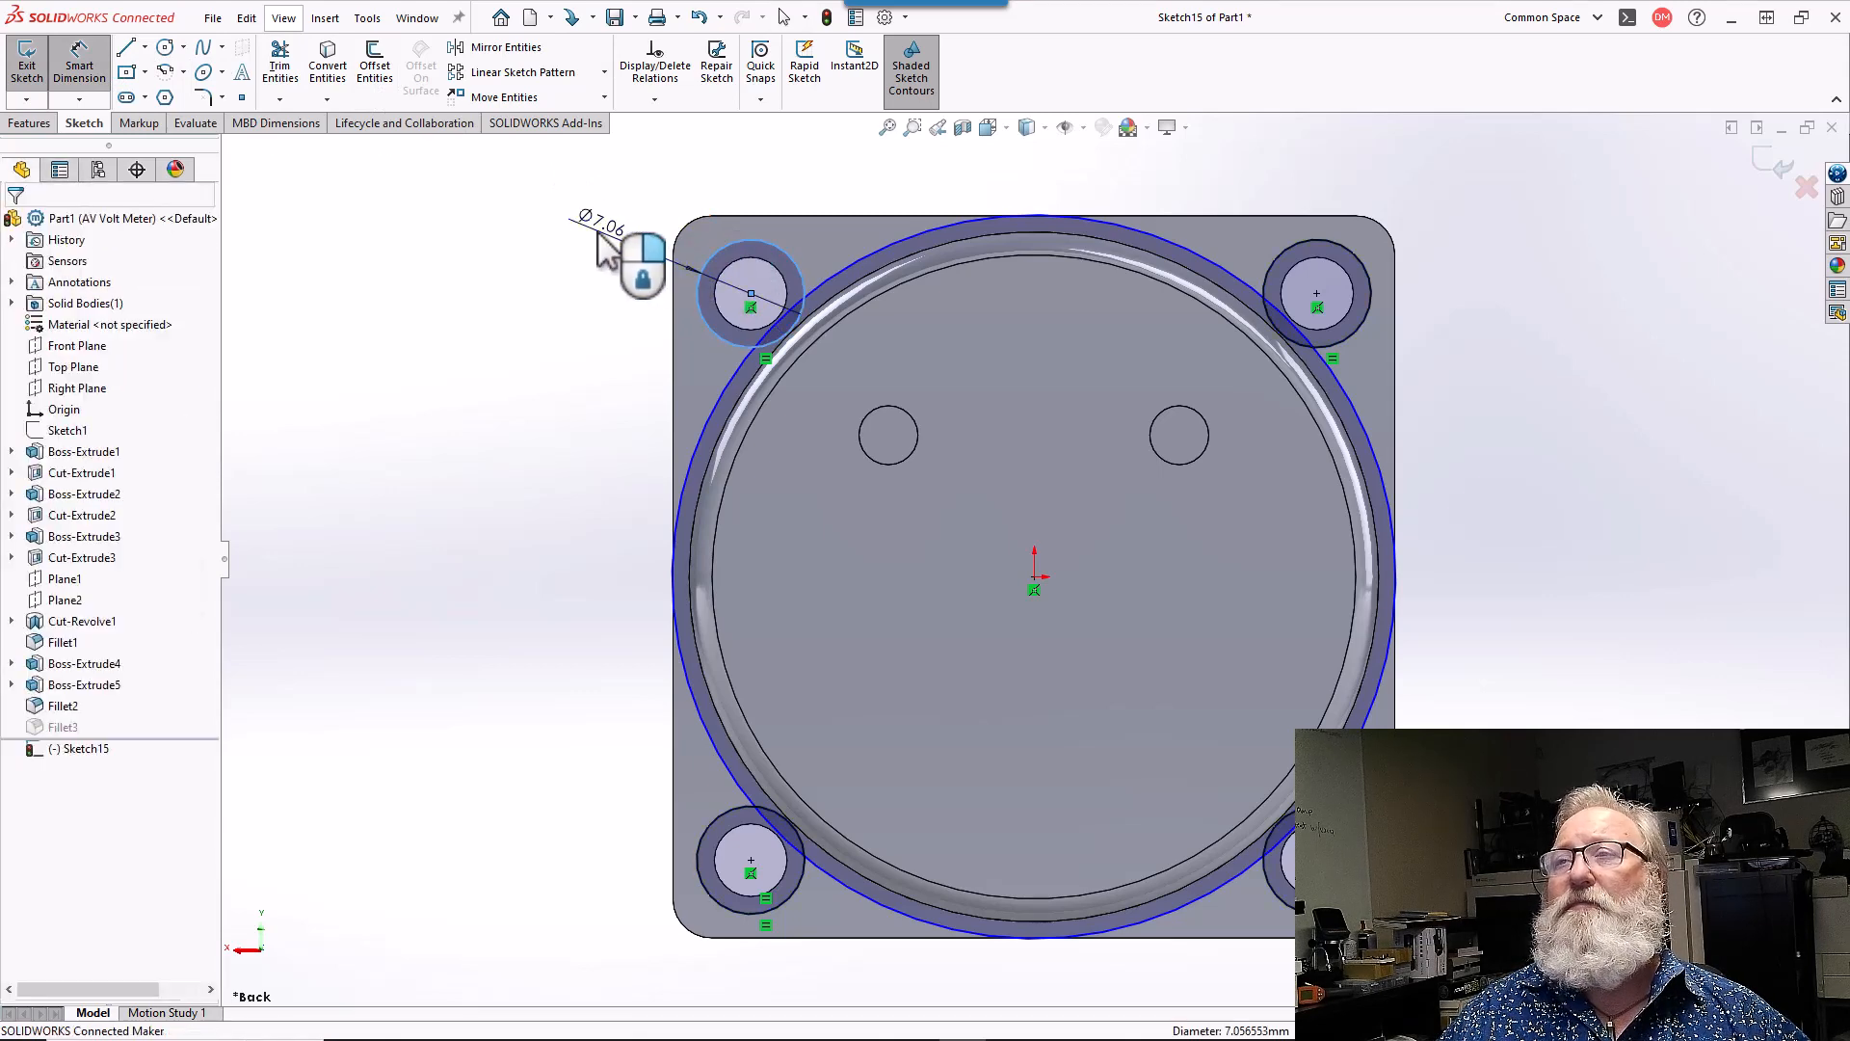
left_click(607, 253)
key("Return")
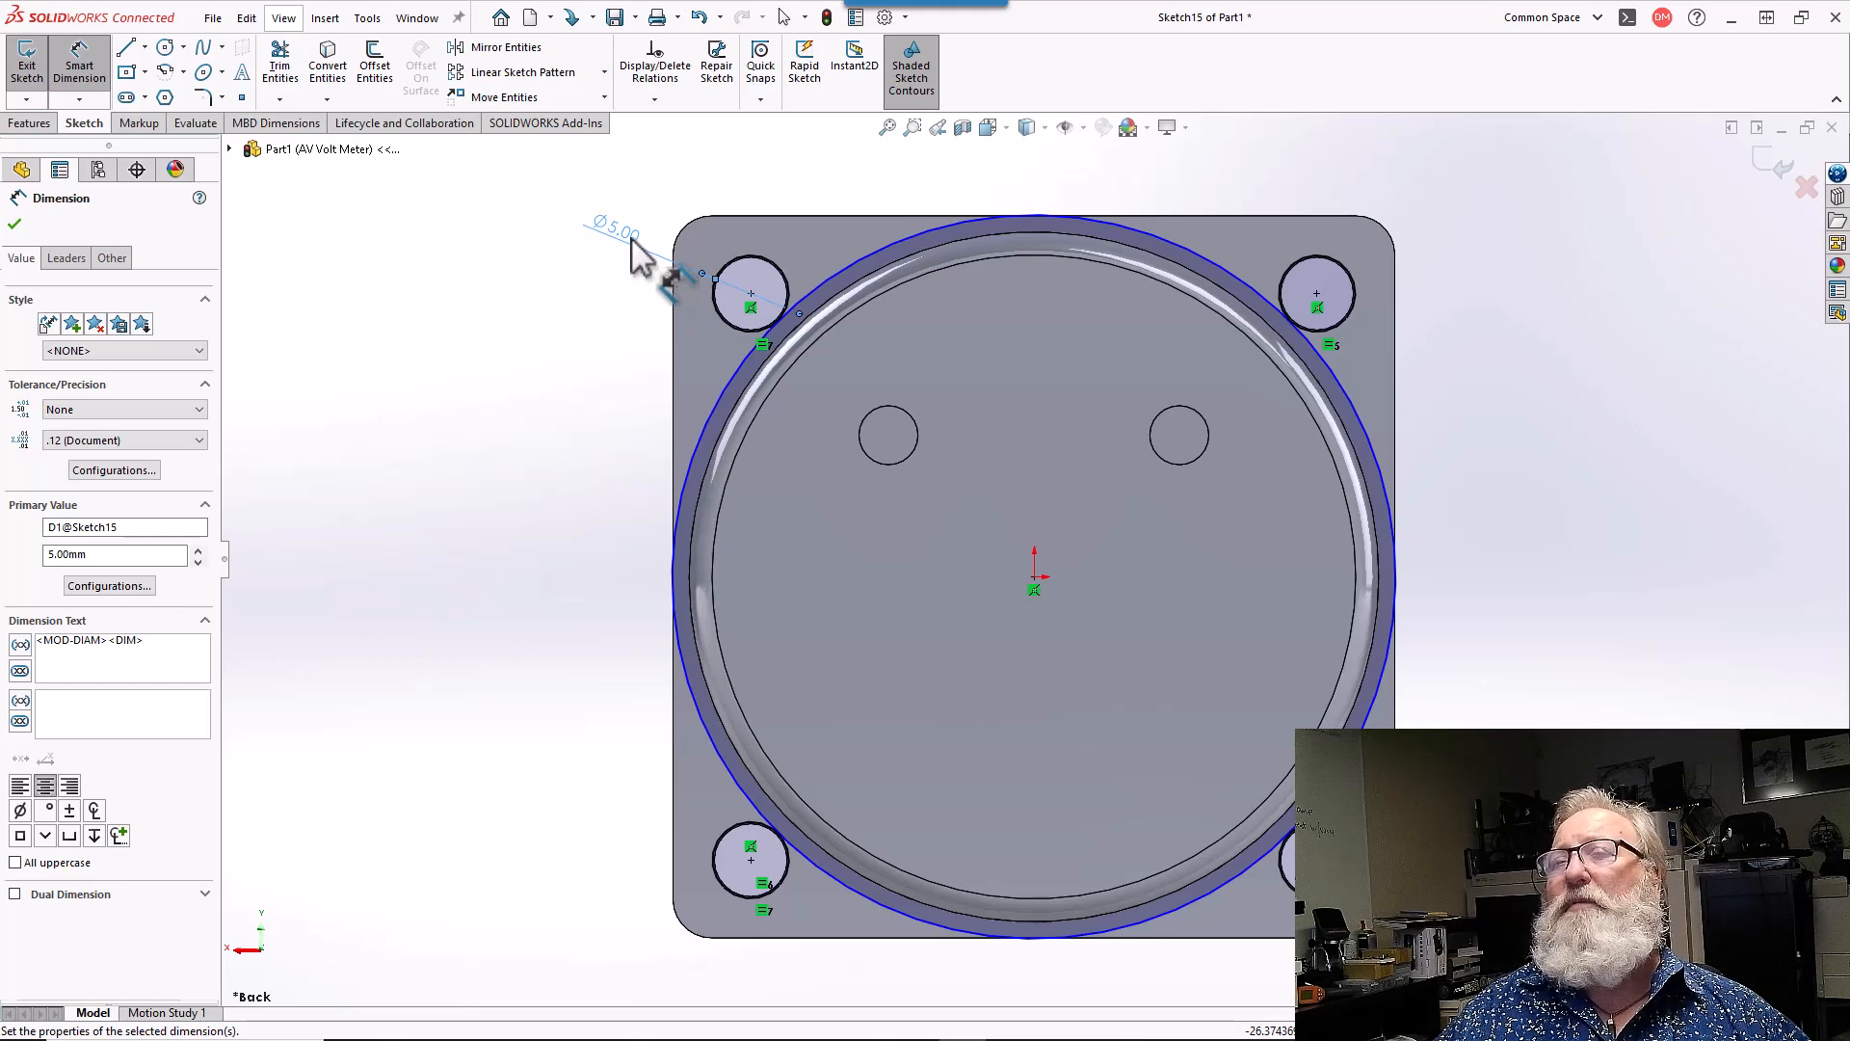
- Set the corner circle's diameter to 4 mm
double_click(631, 252)
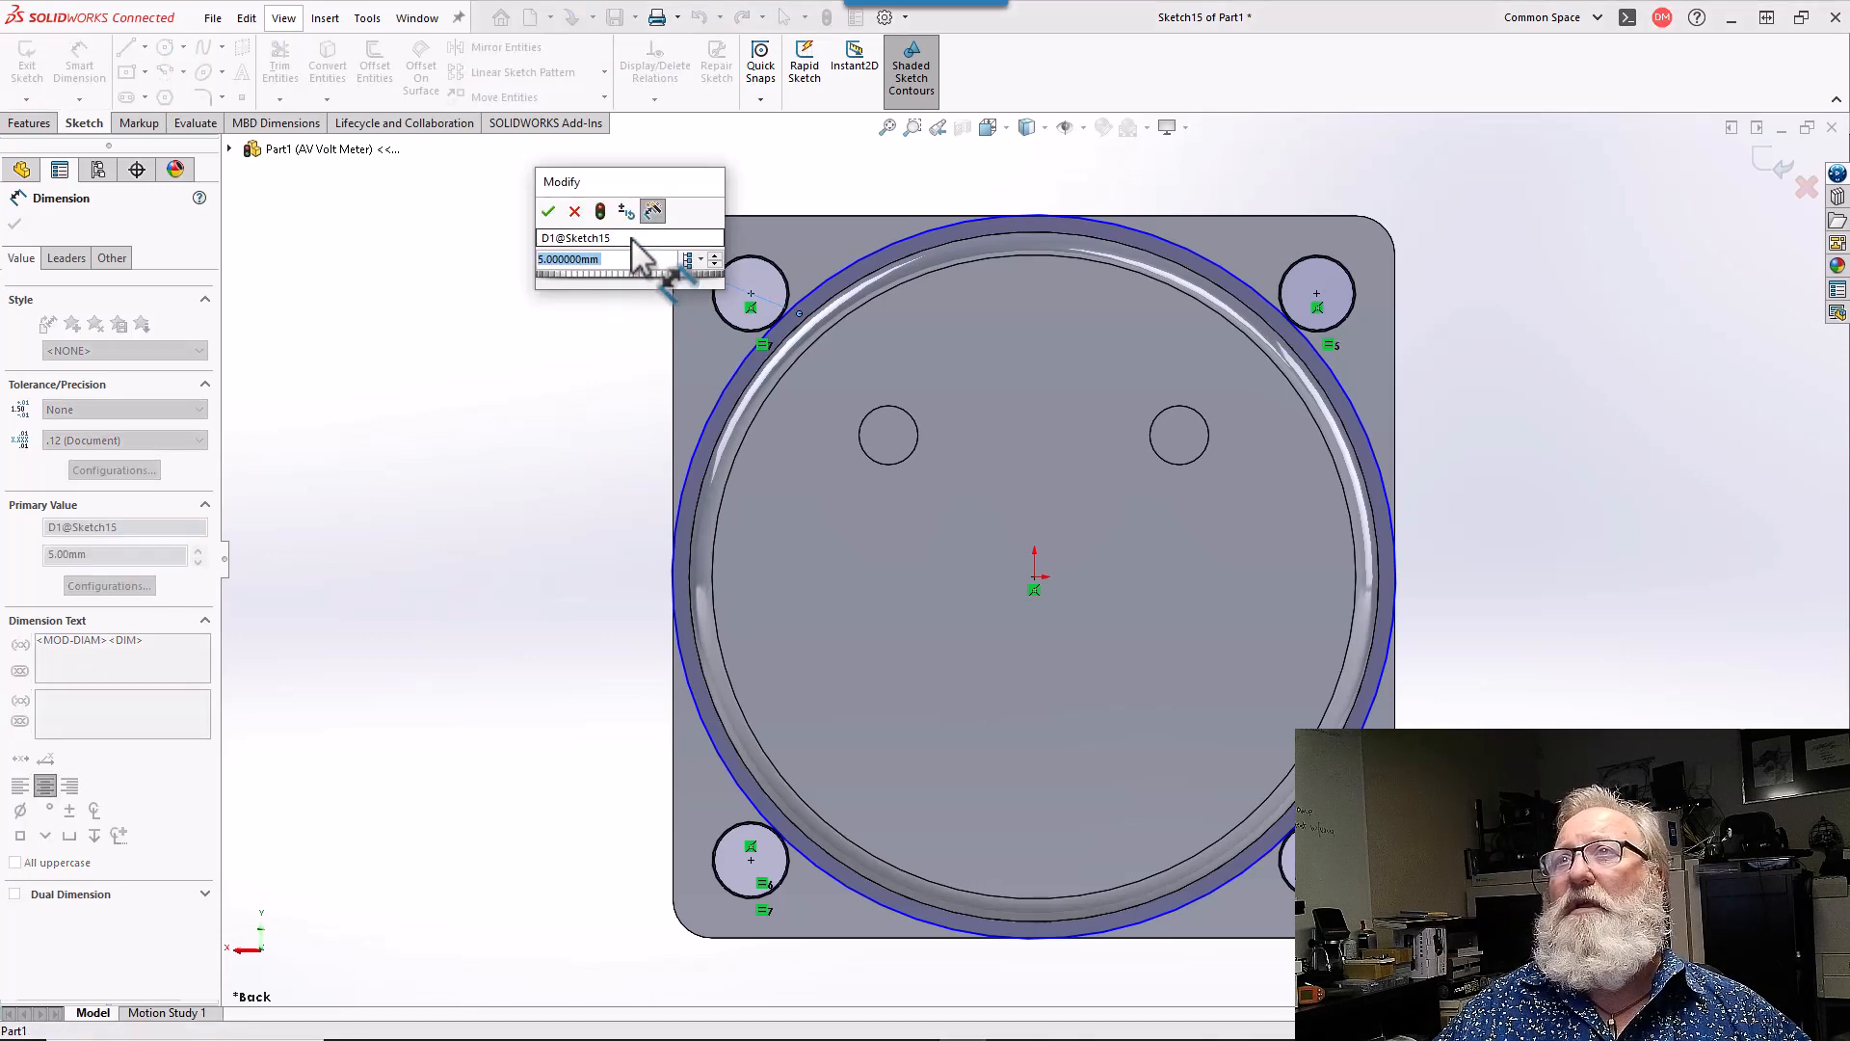
type("4")
key("Return")
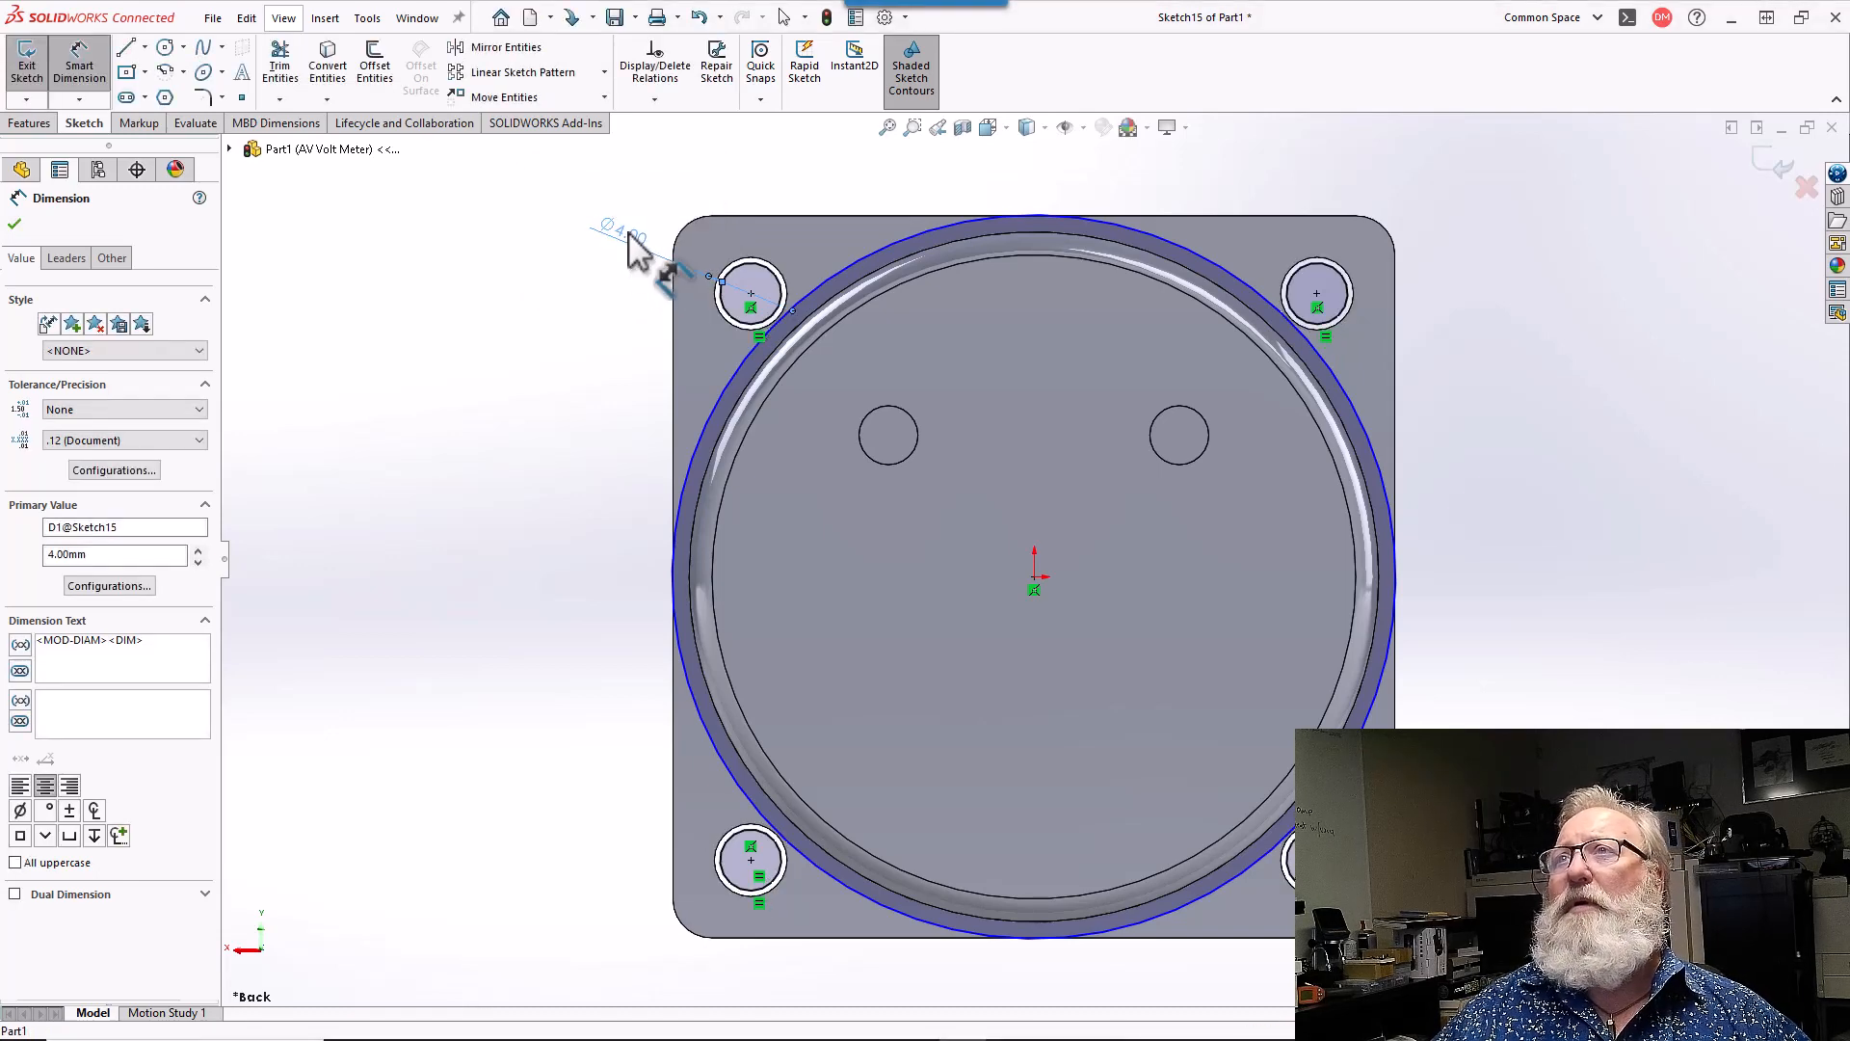
- Set the corner circle's diameter to 4.75 mm
double_click(631, 237)
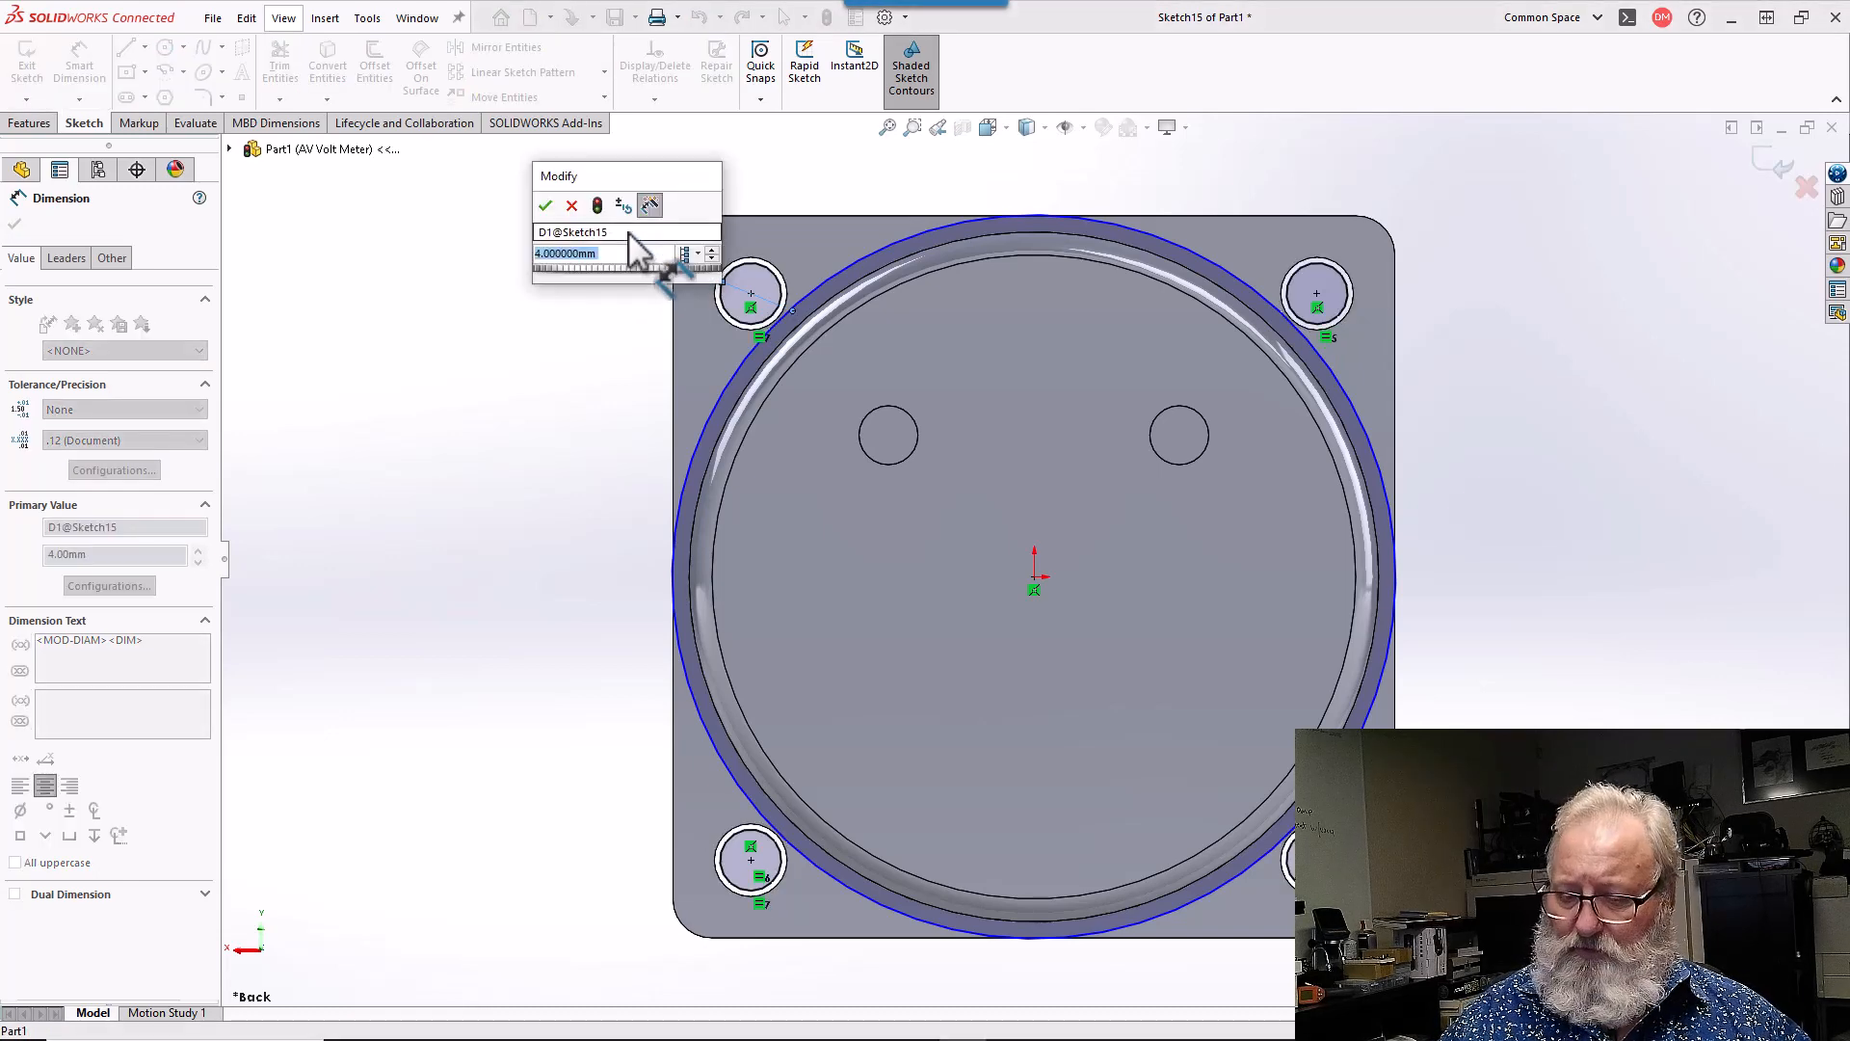
type("4.")
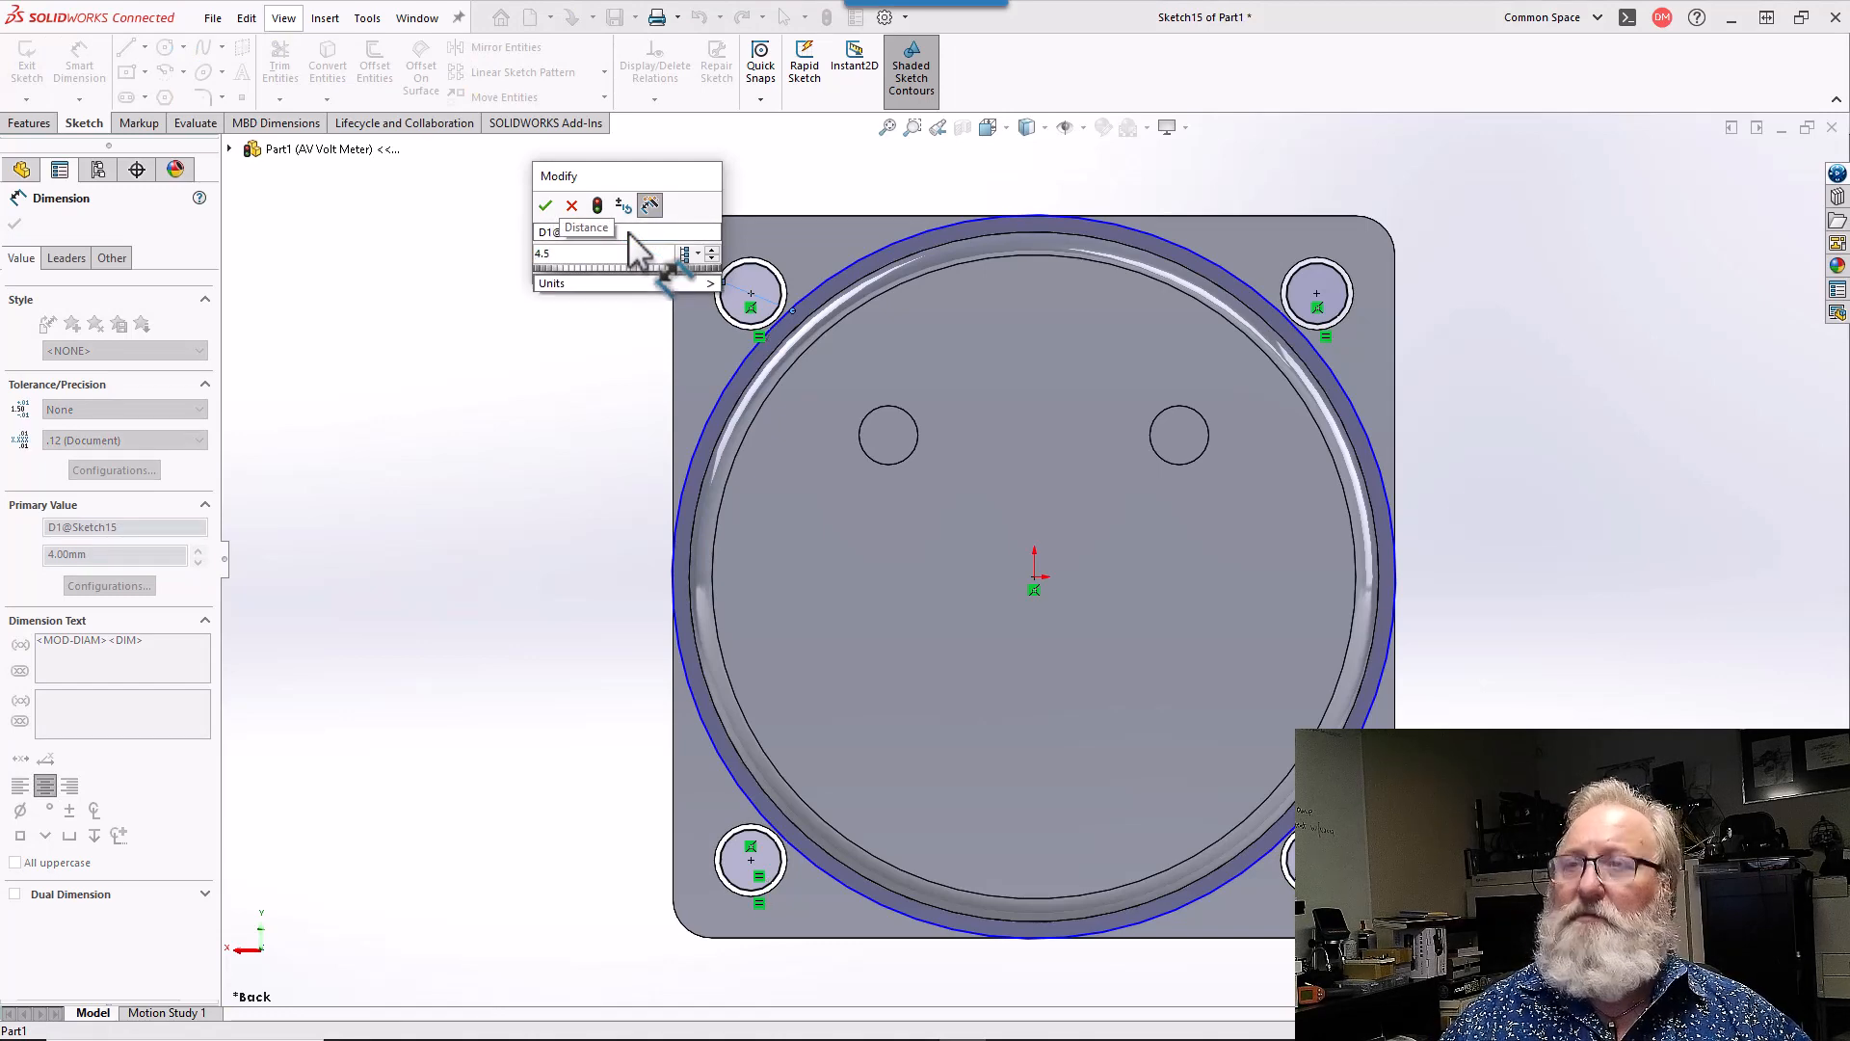
type("75")
key("Return")
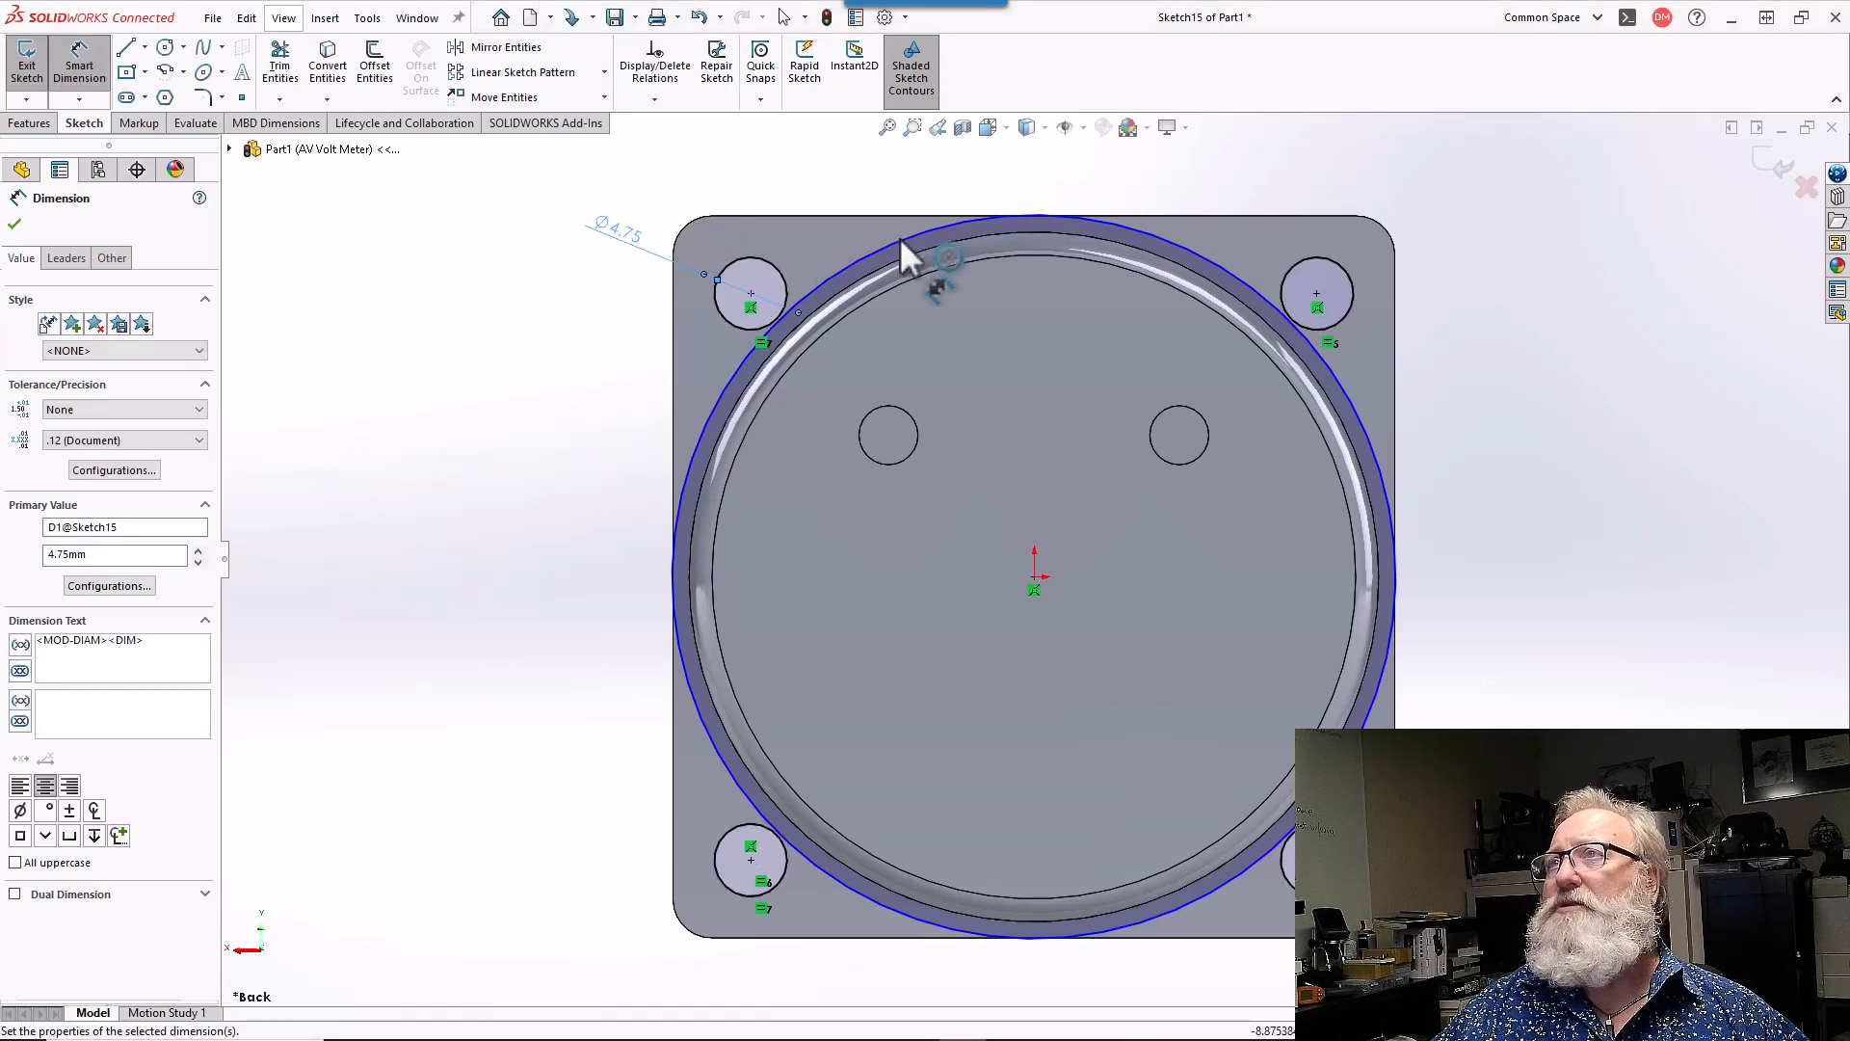
scroll(902, 241, "down", 2)
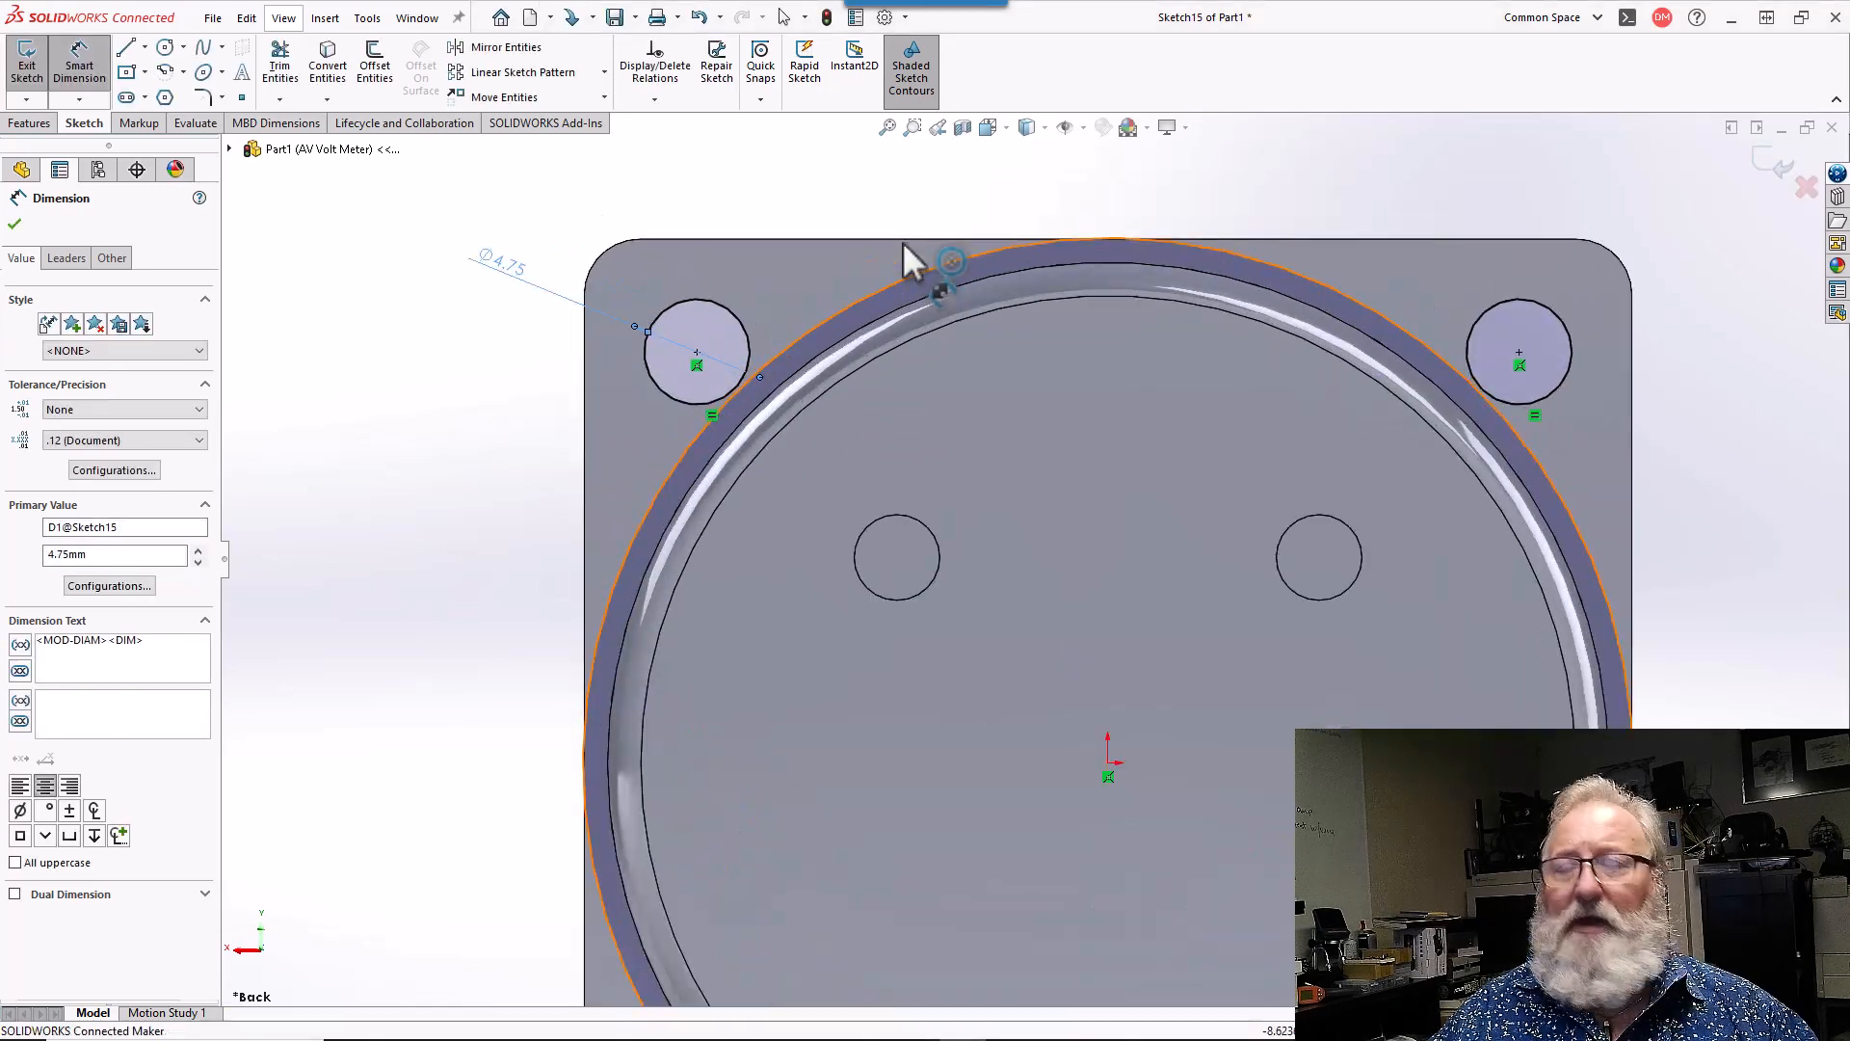
- Shrink the large circle around the meter body to a radius of about 22.93 mm
key("Escape")
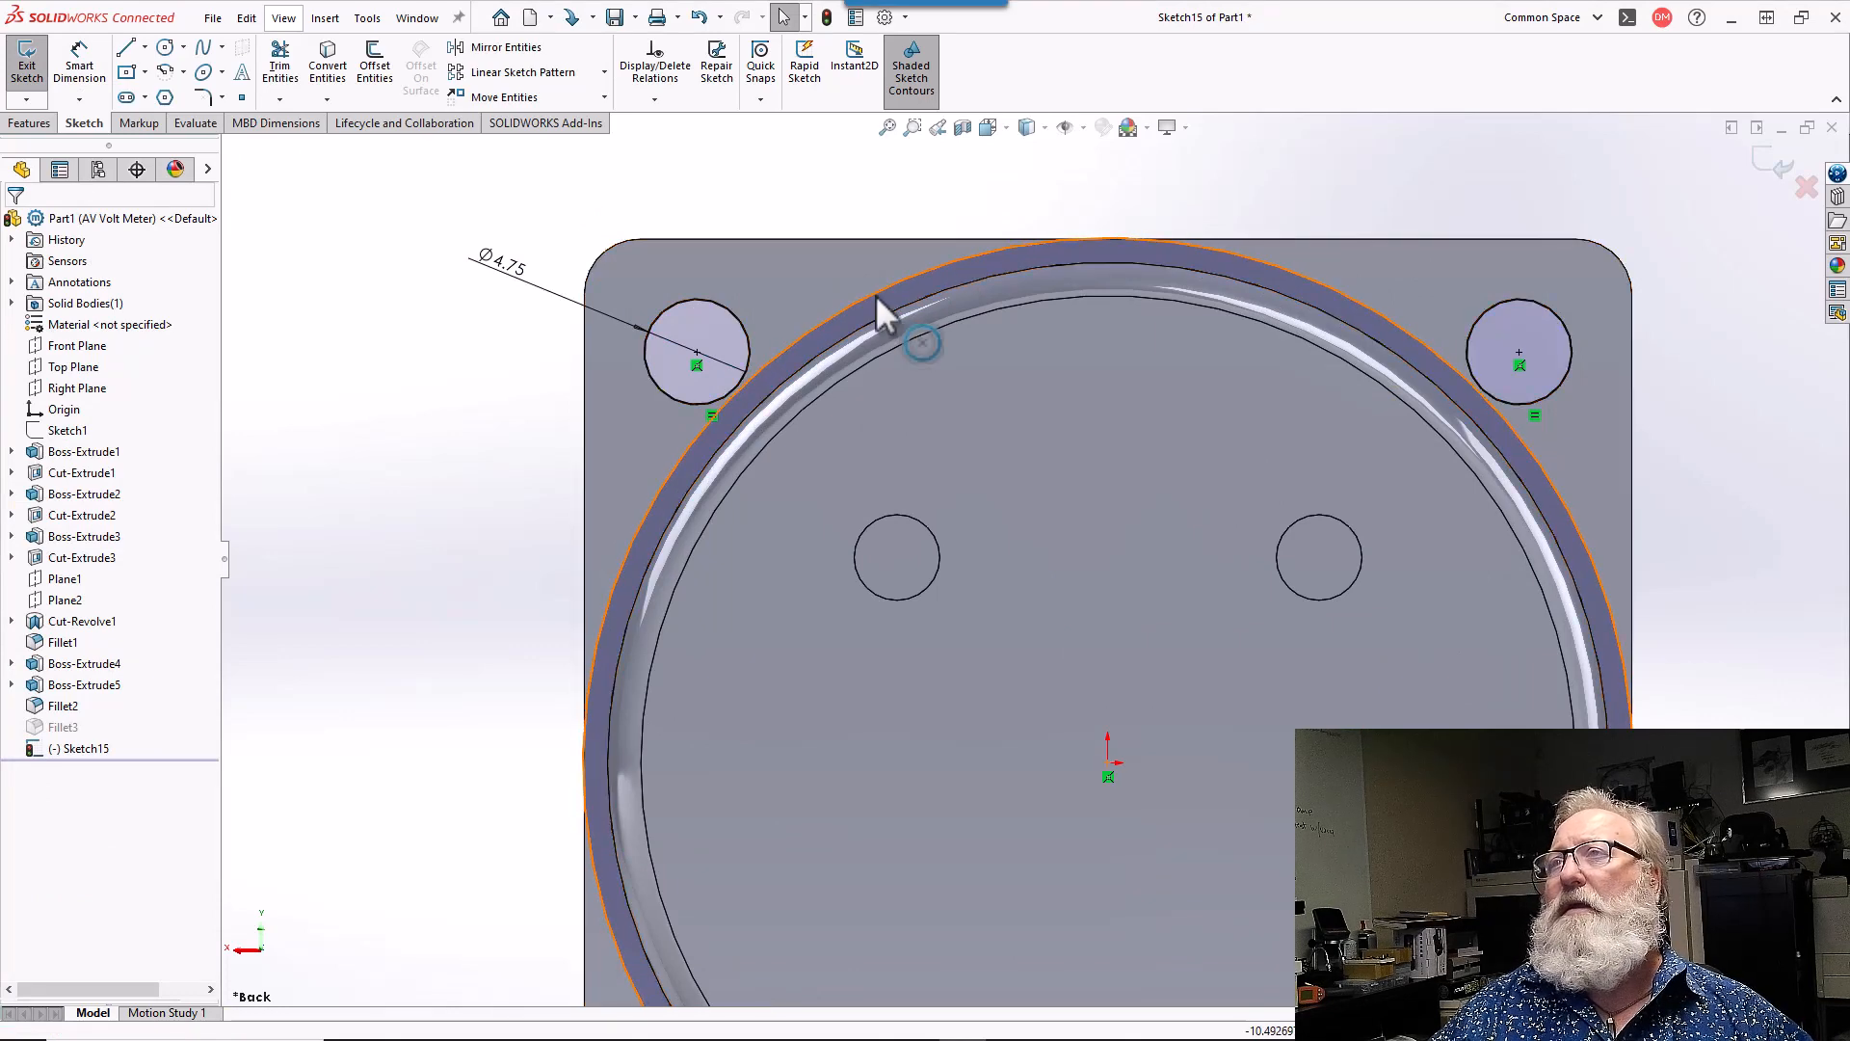
left_click(878, 307)
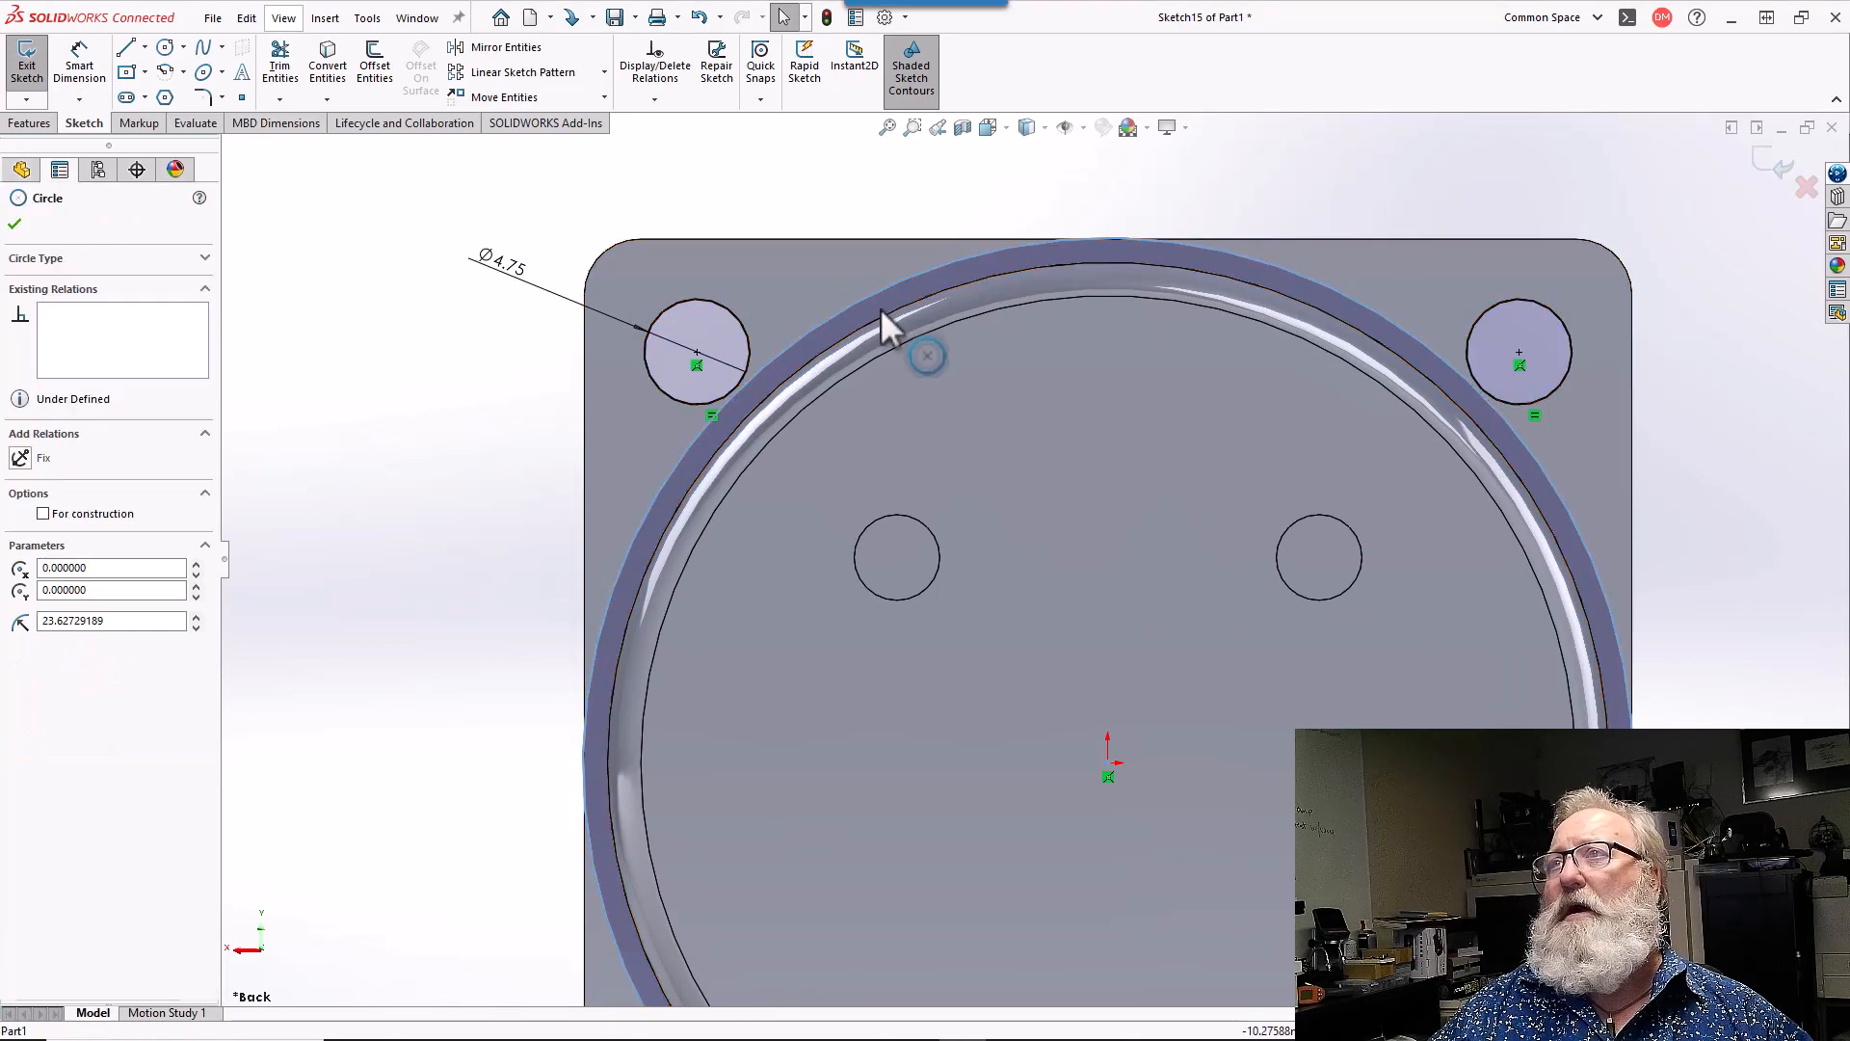
left_click(882, 314)
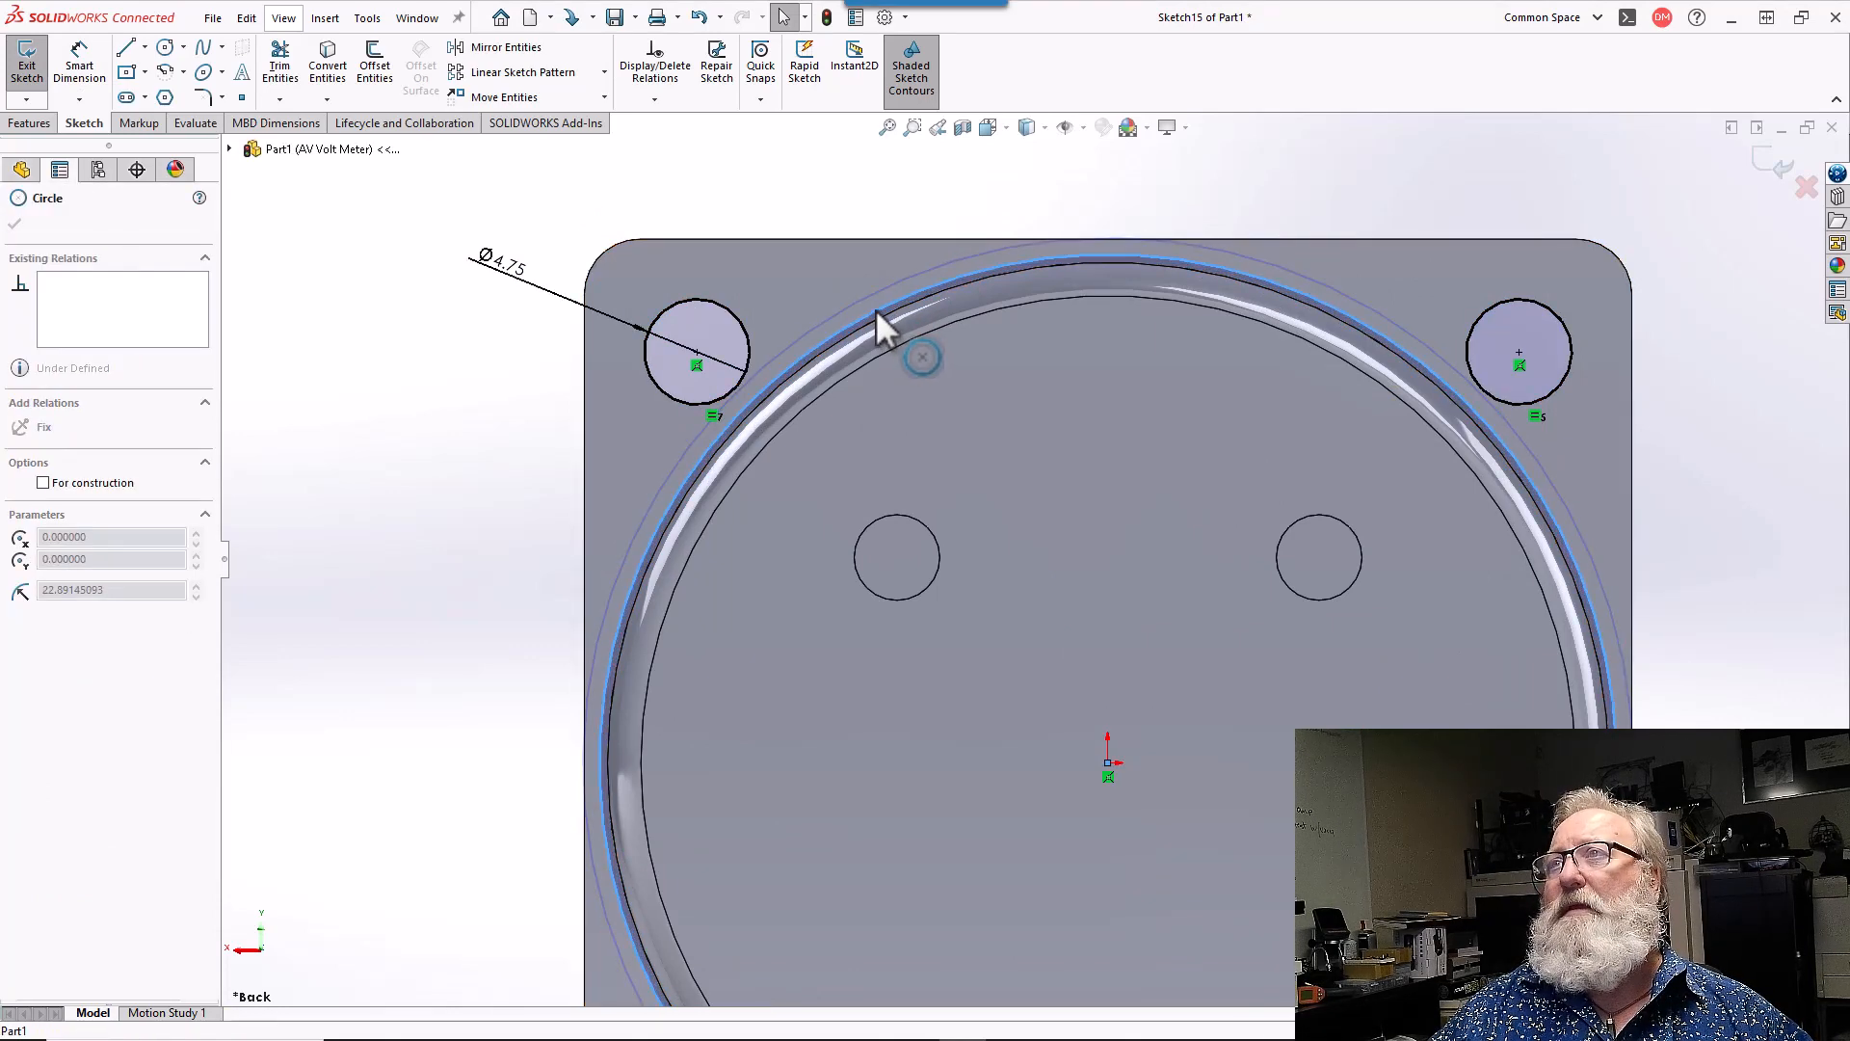
left_click(876, 309)
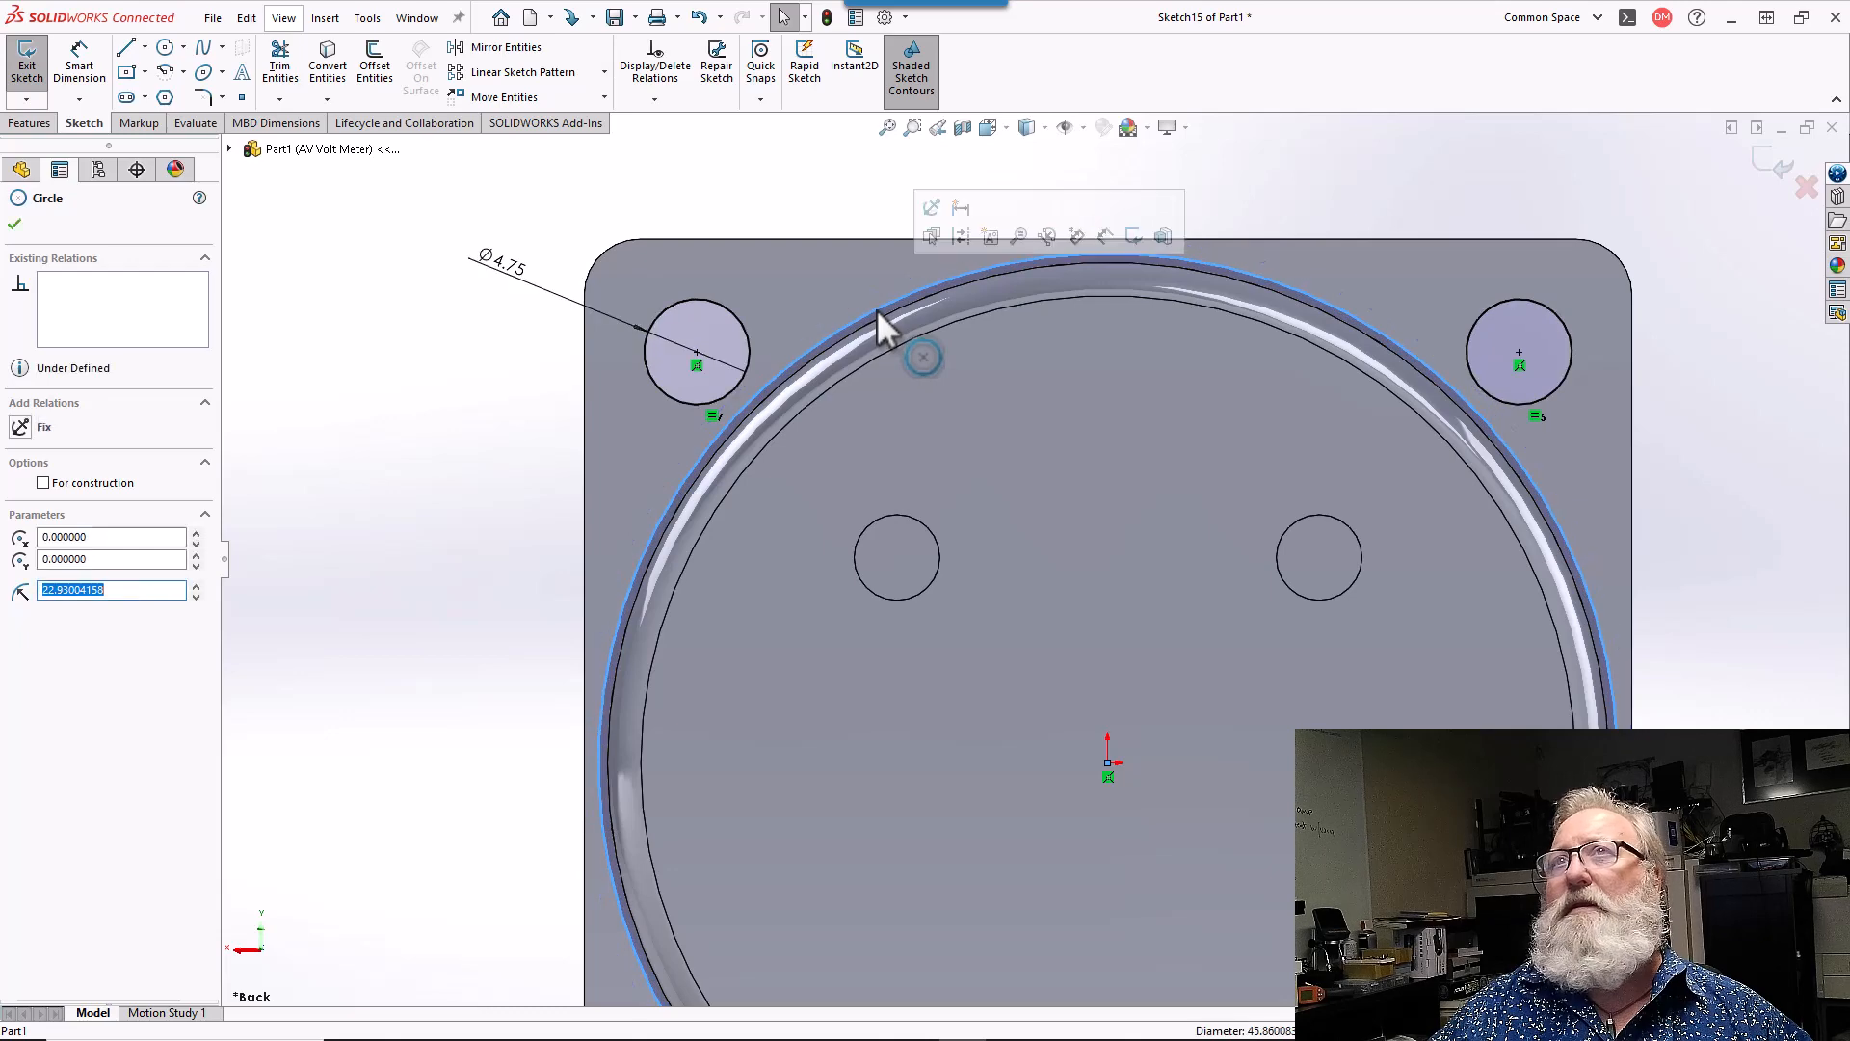
- Dimension the gap between the large circle and the meter body's round edge as 0.35 mm and exit the sketch
left_click(75, 60)
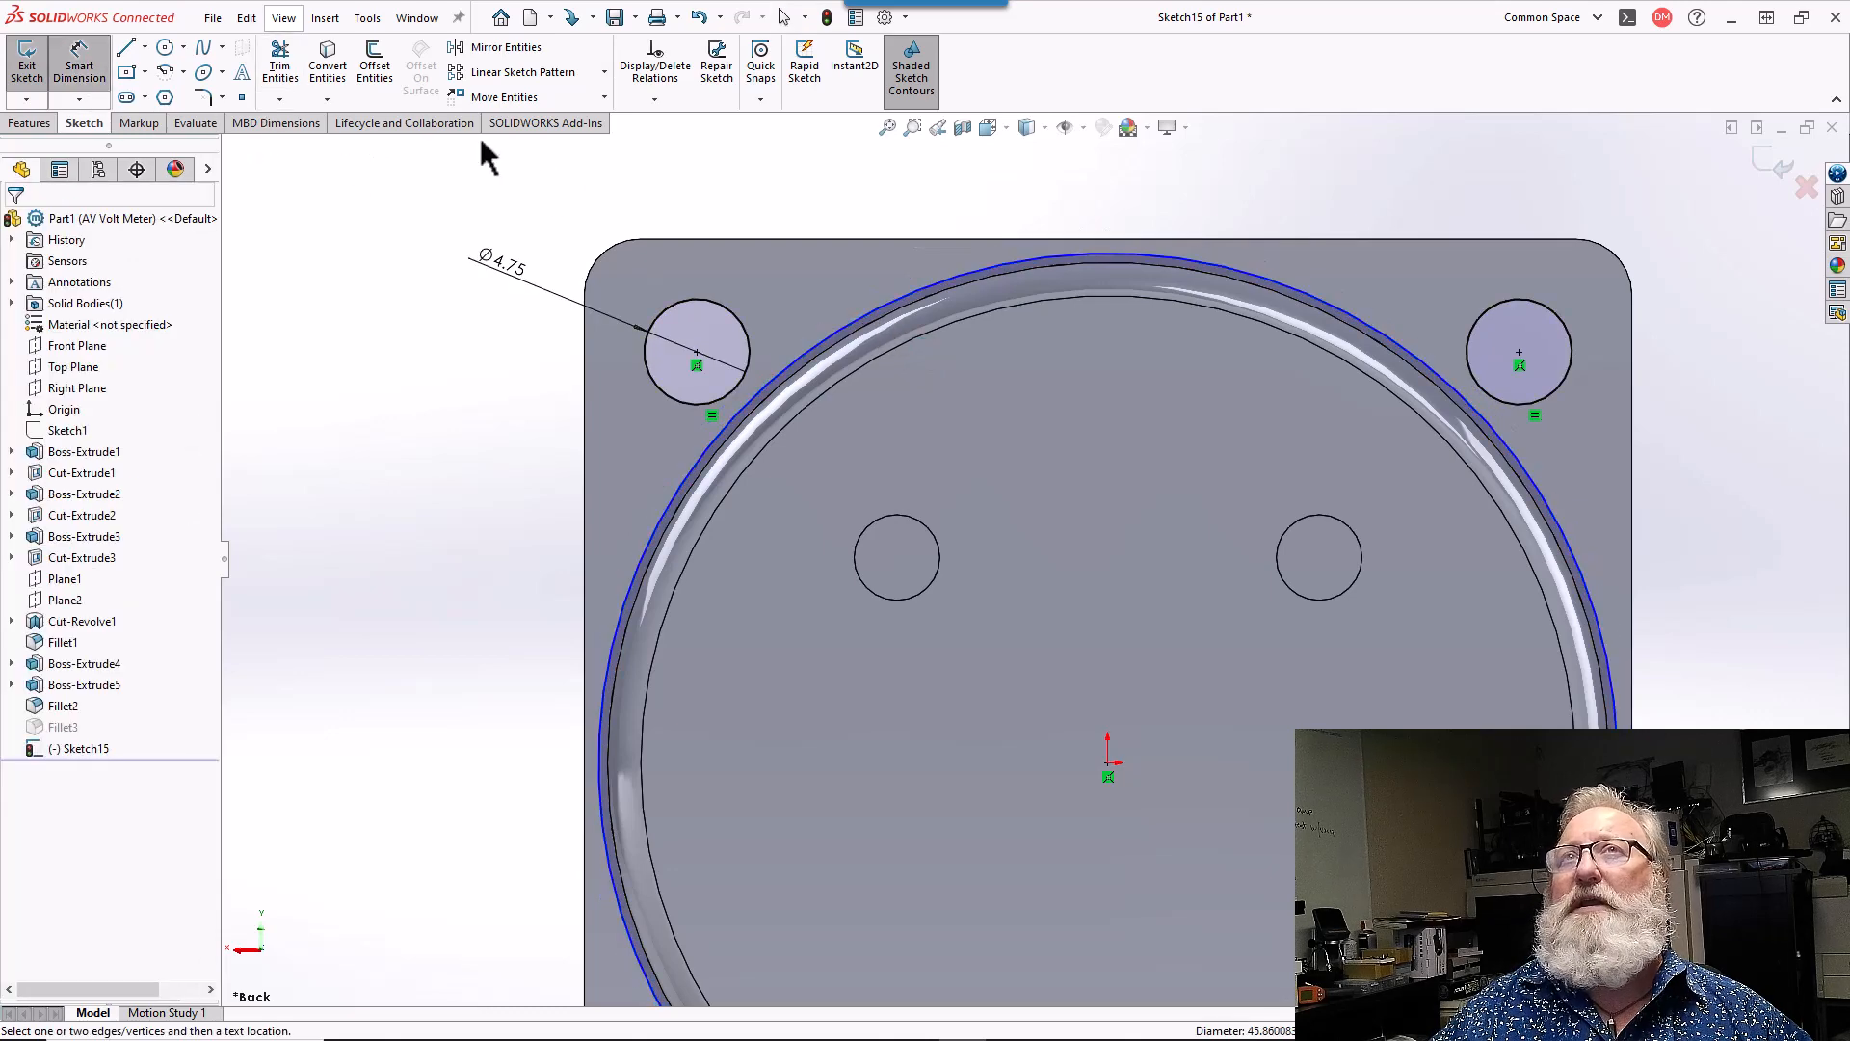
left_click(842, 331)
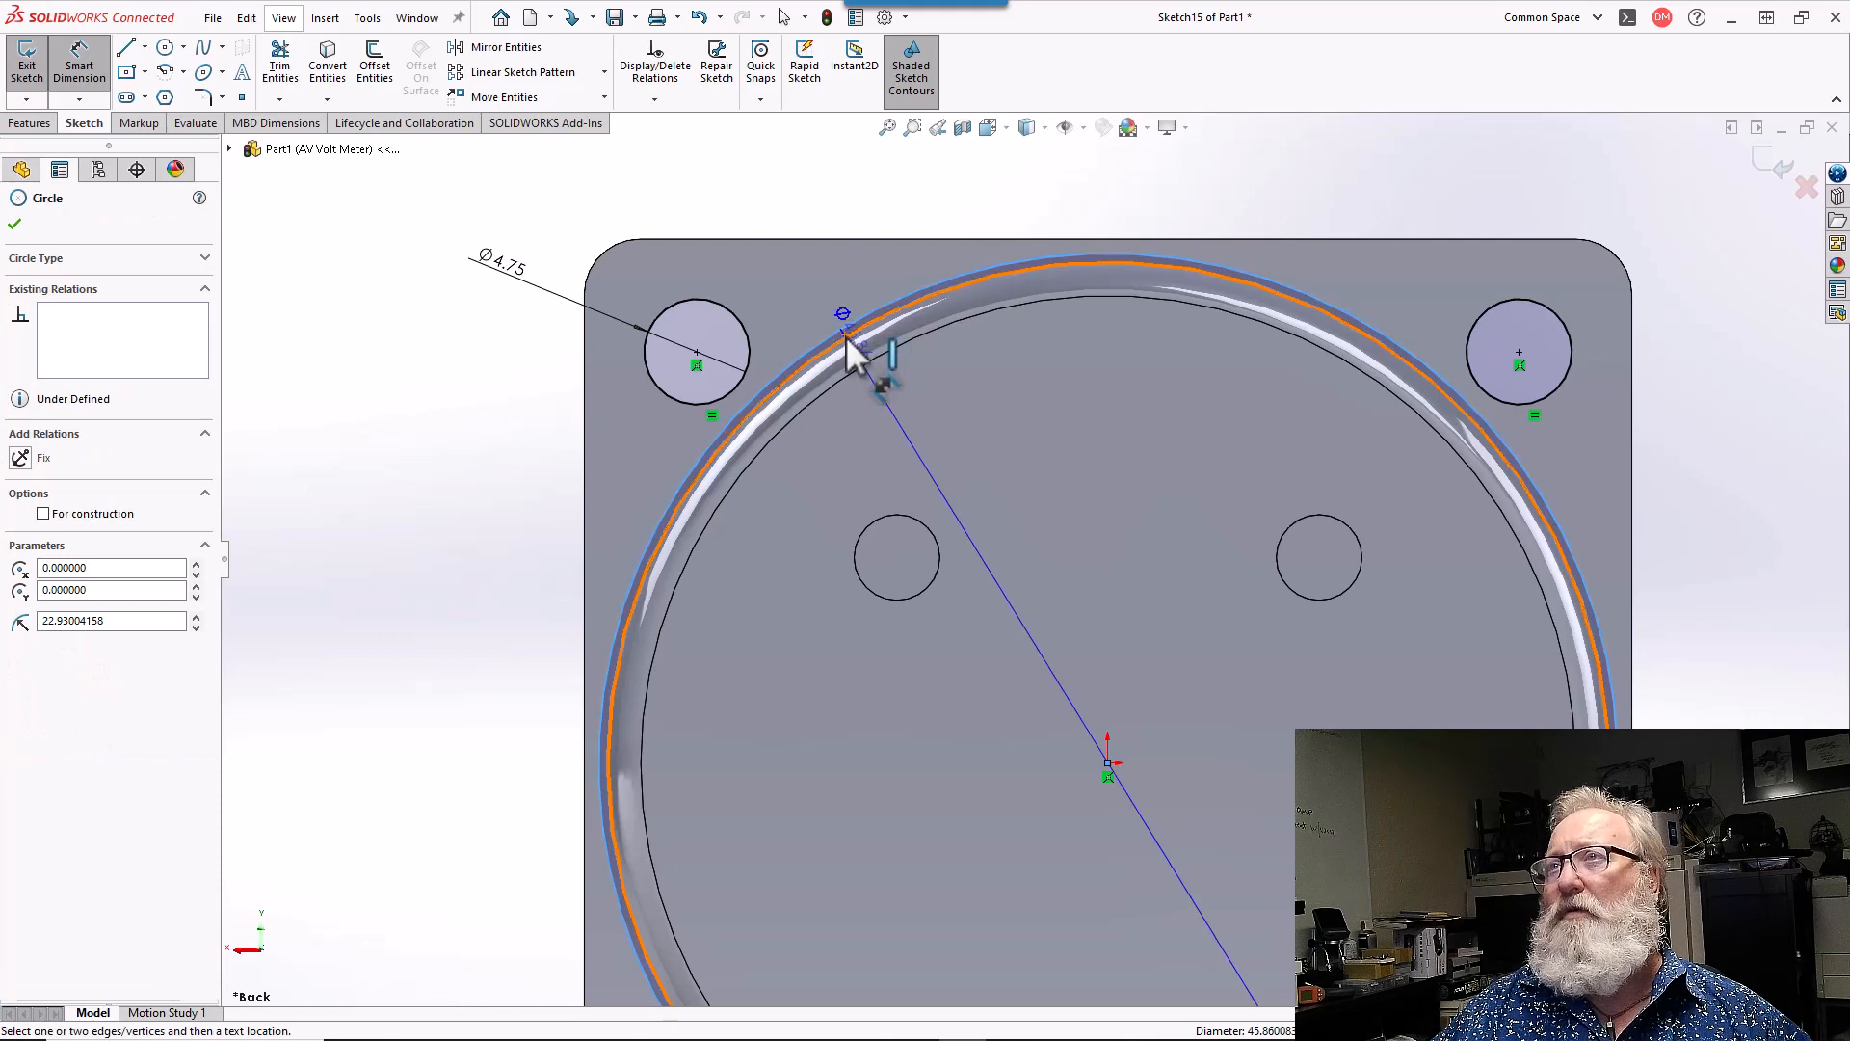
left_click(849, 343)
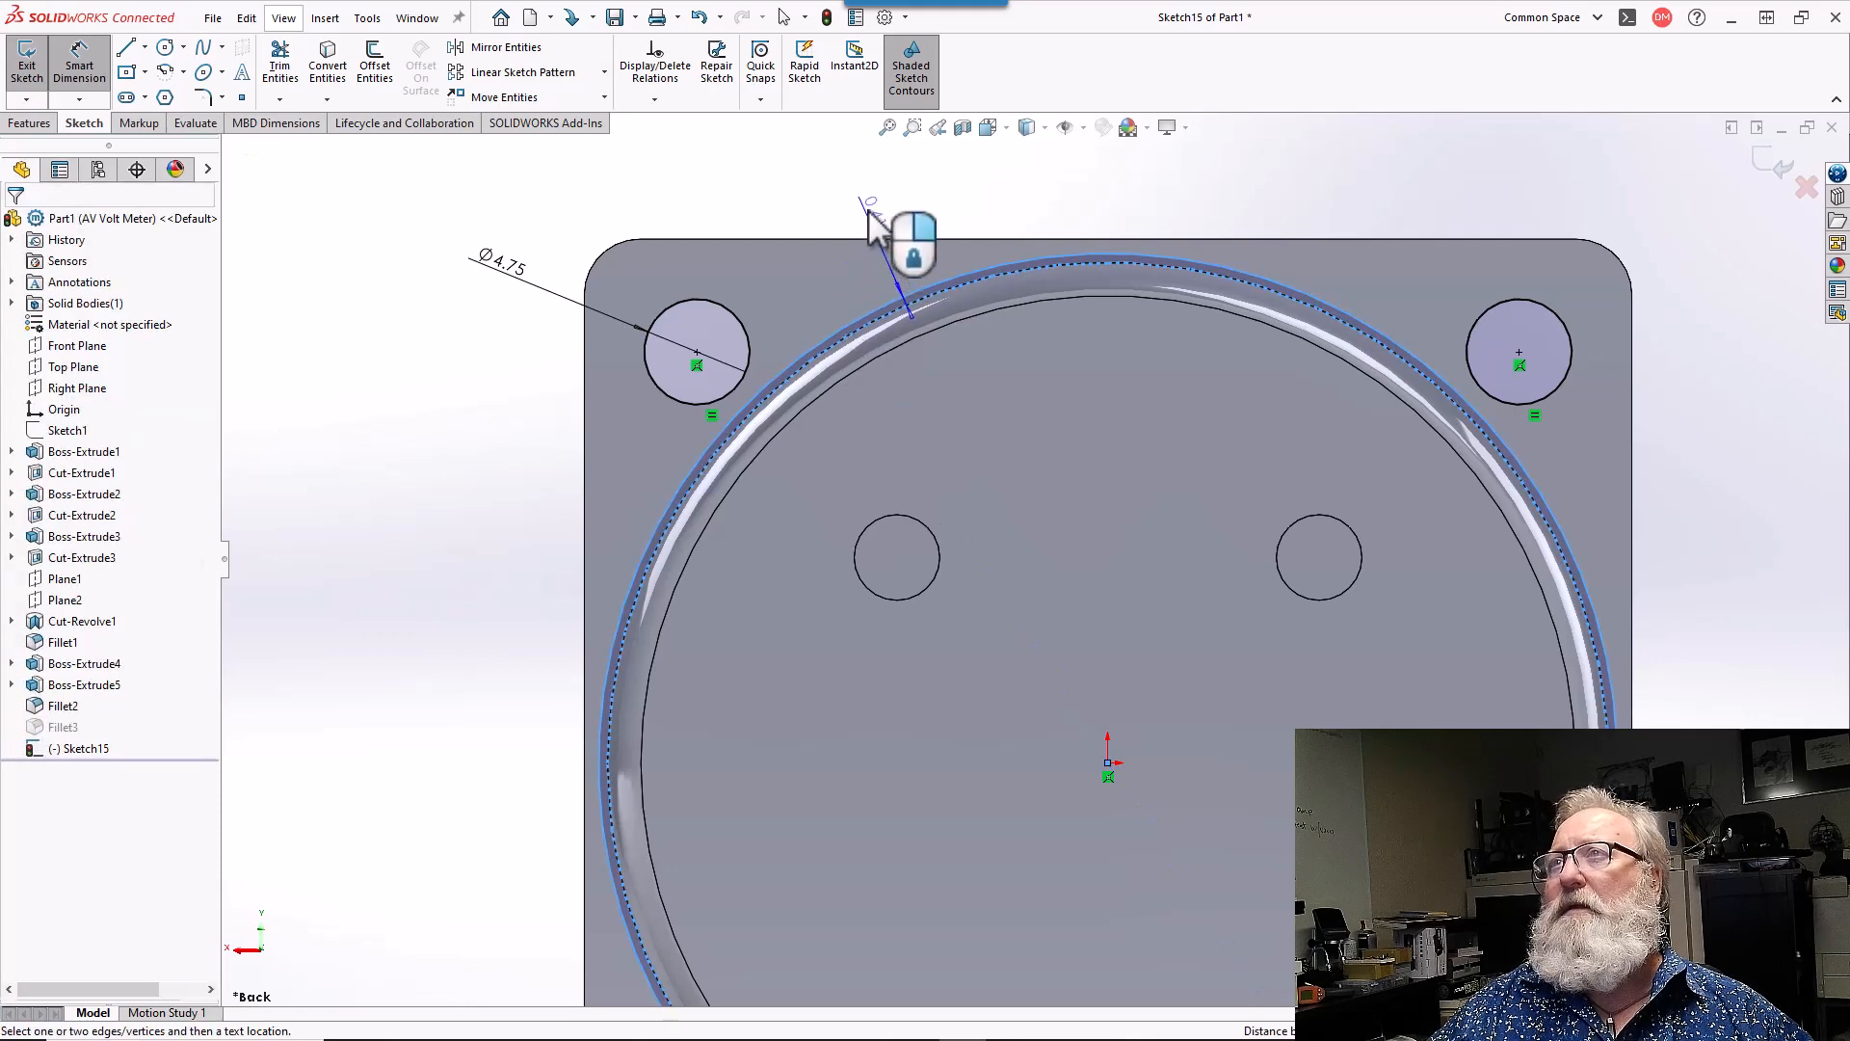
left_click(861, 200)
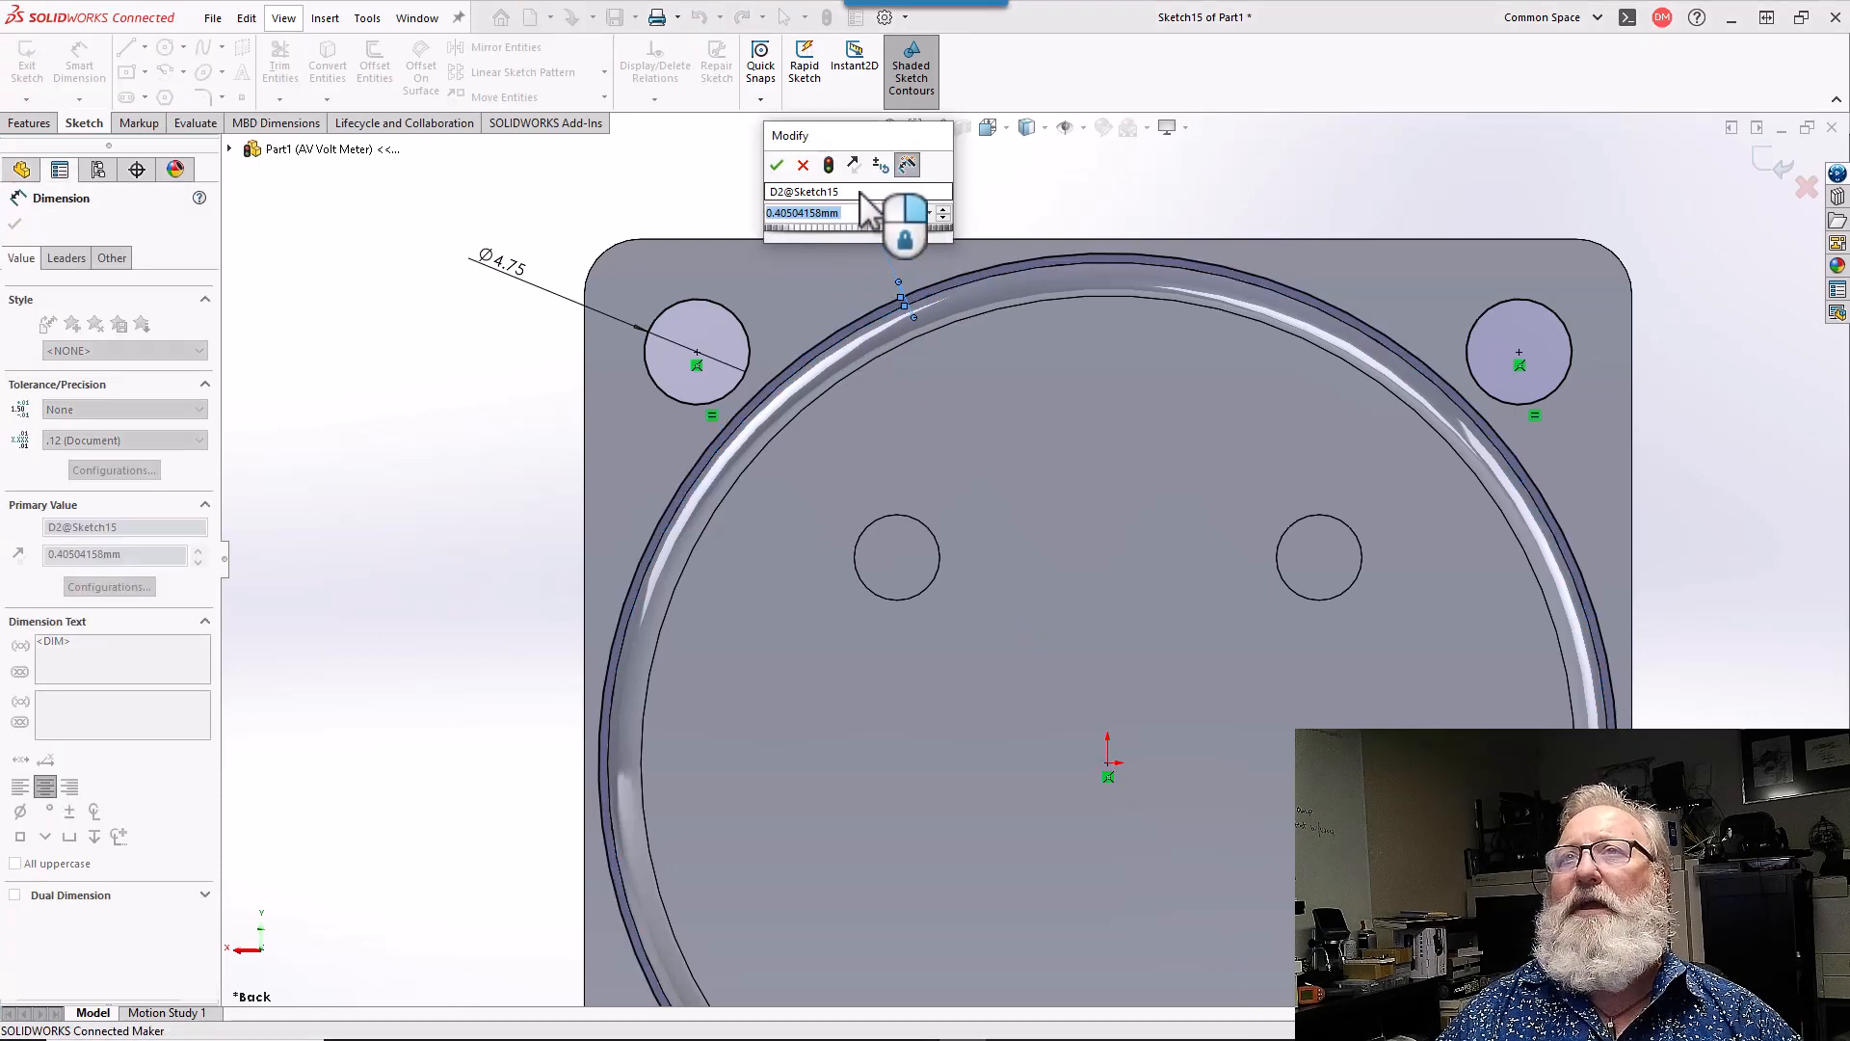
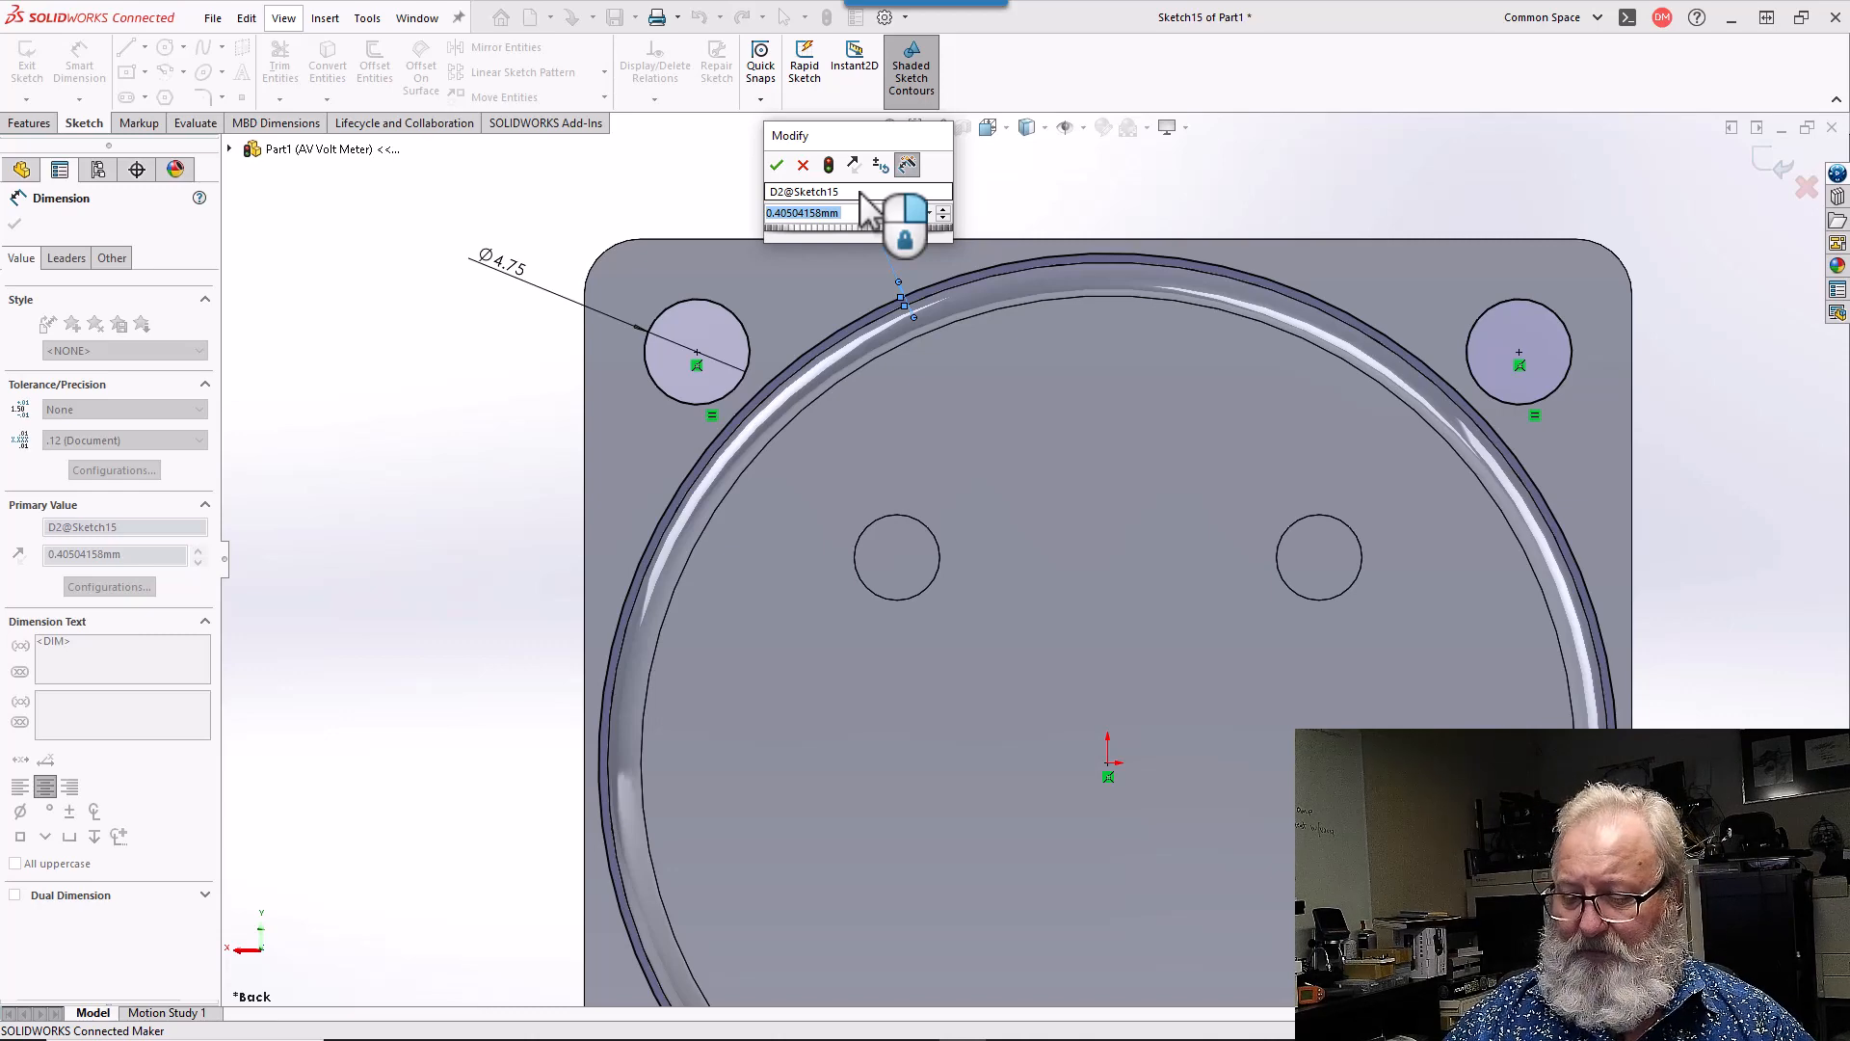
type(".")
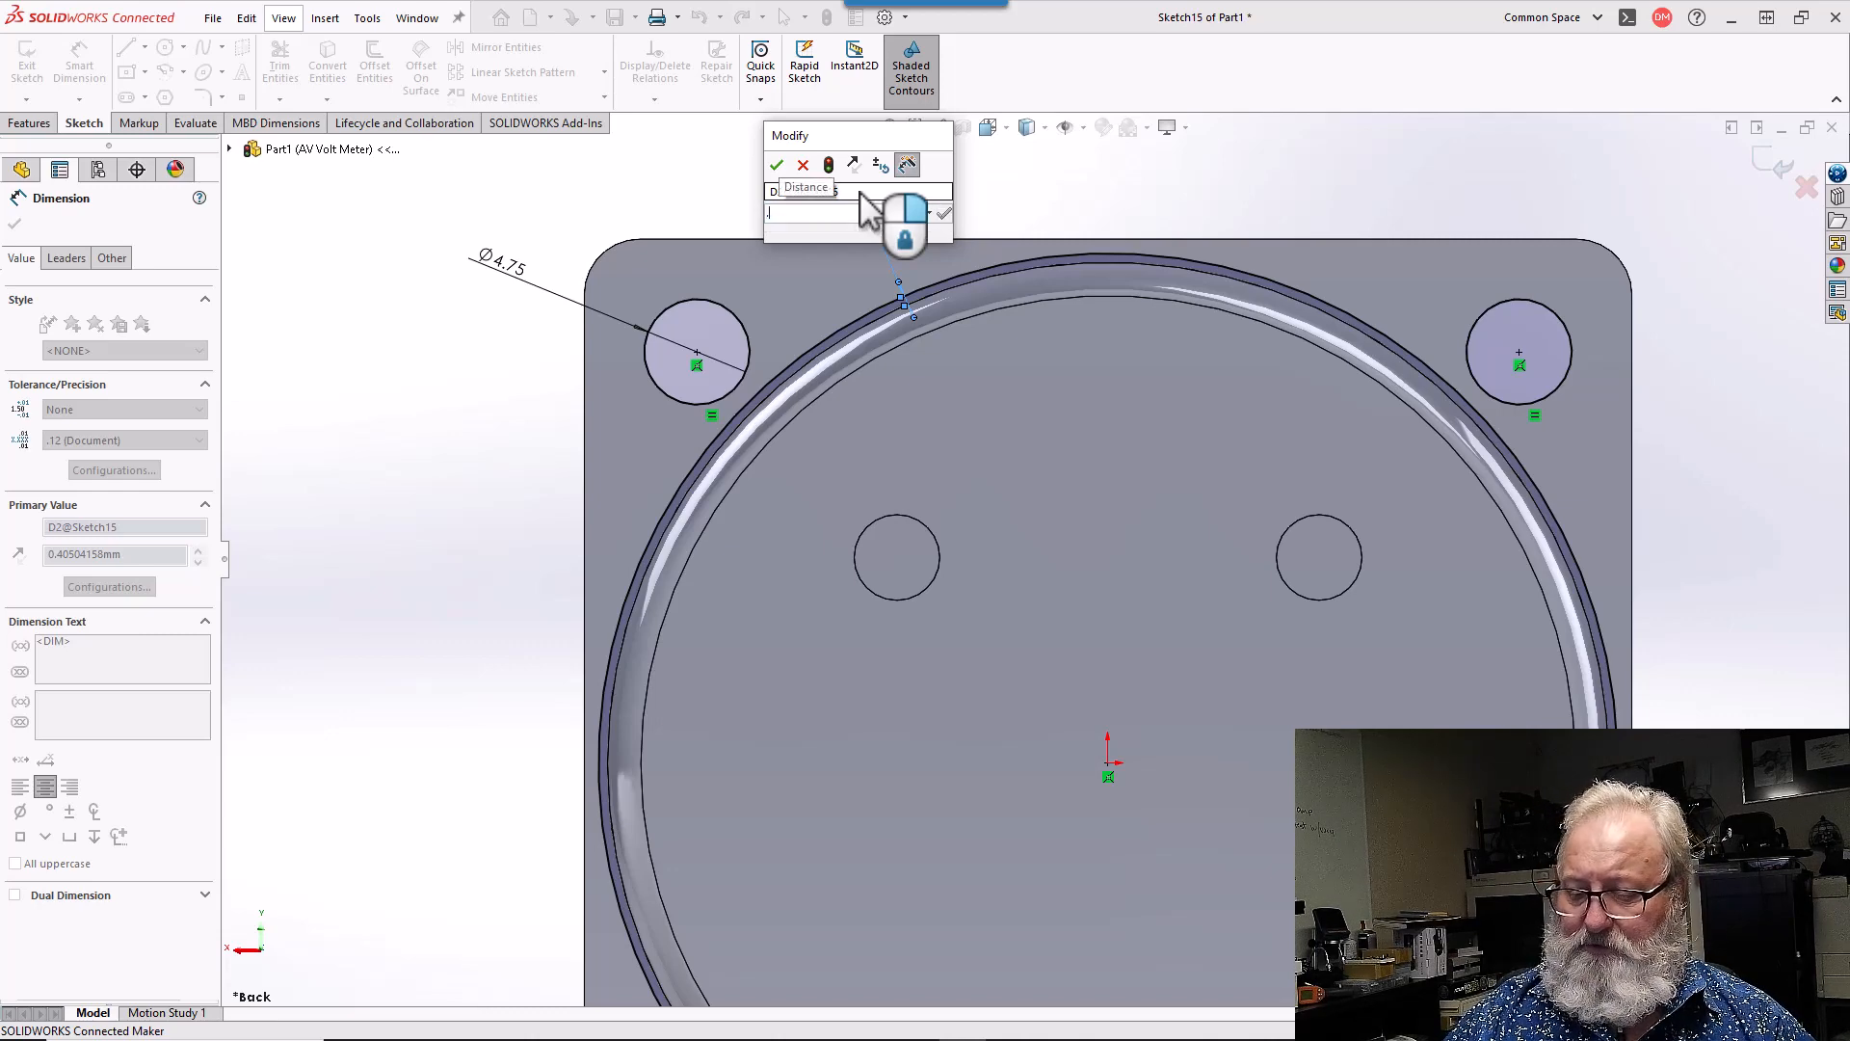
type("25")
key("Return")
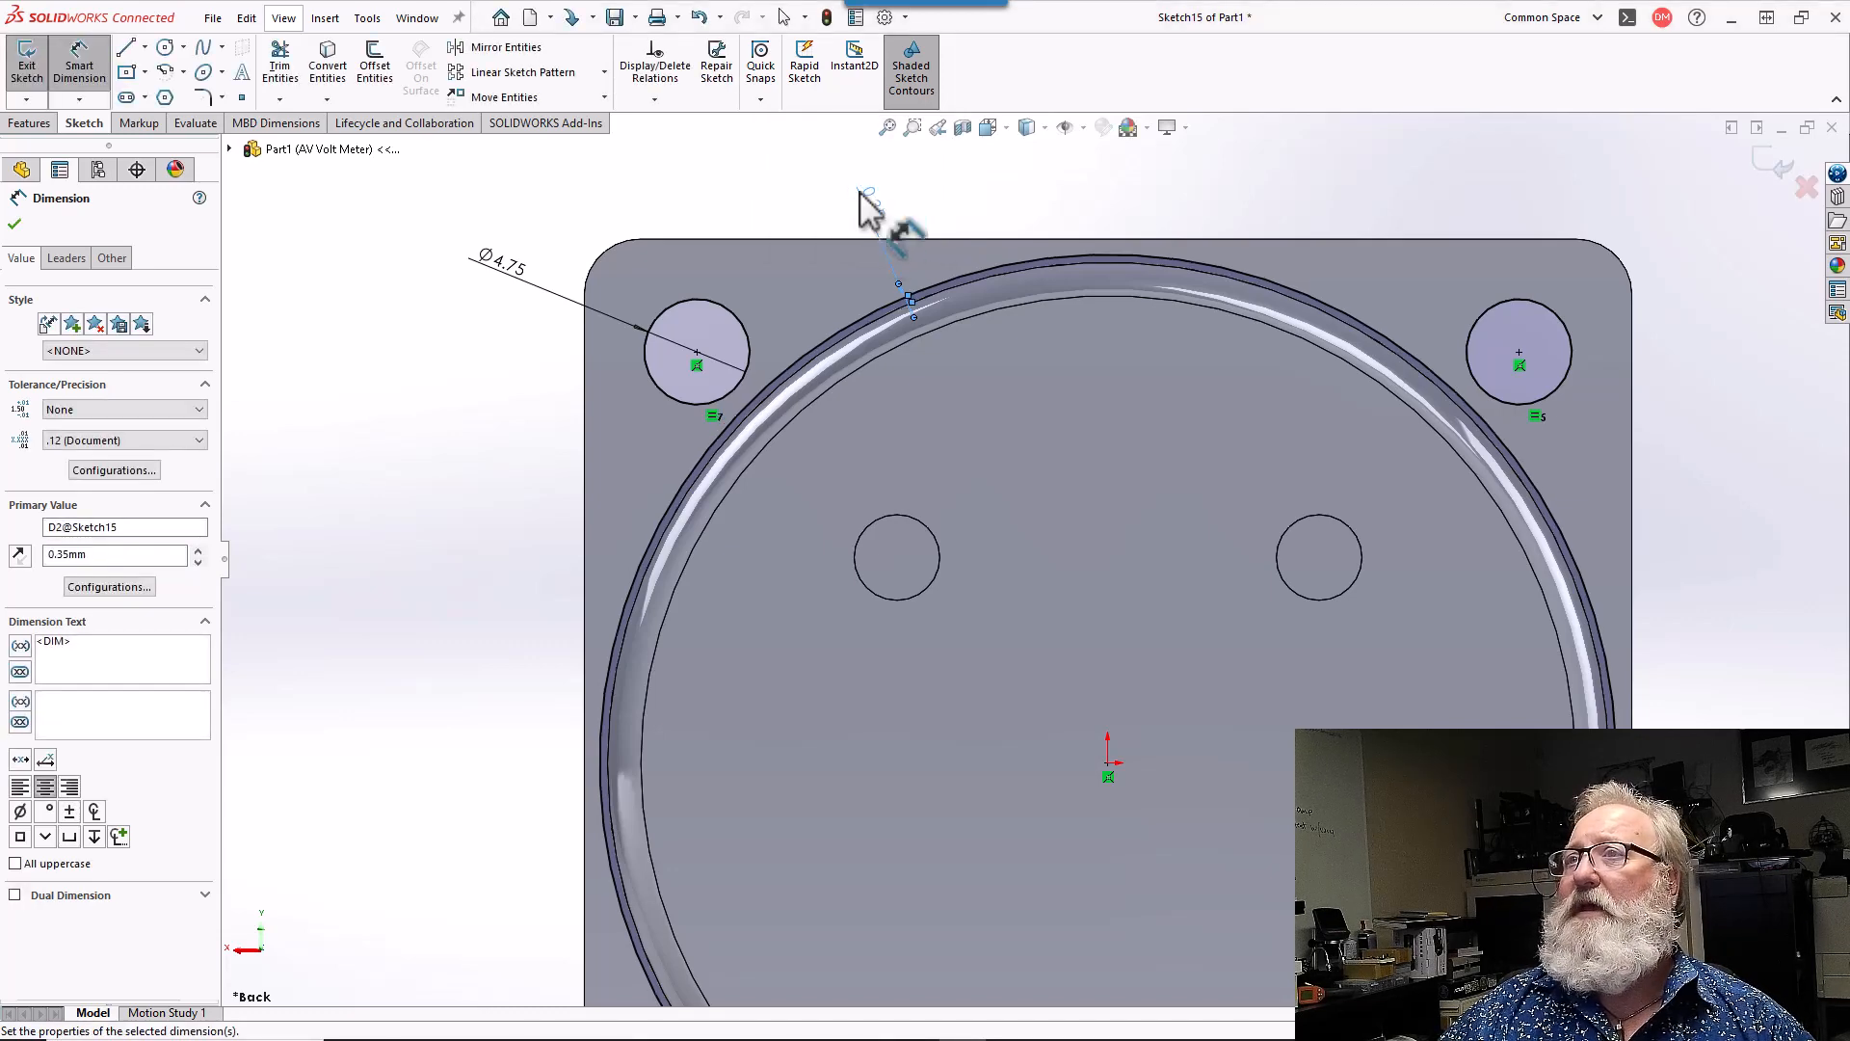
key("z")
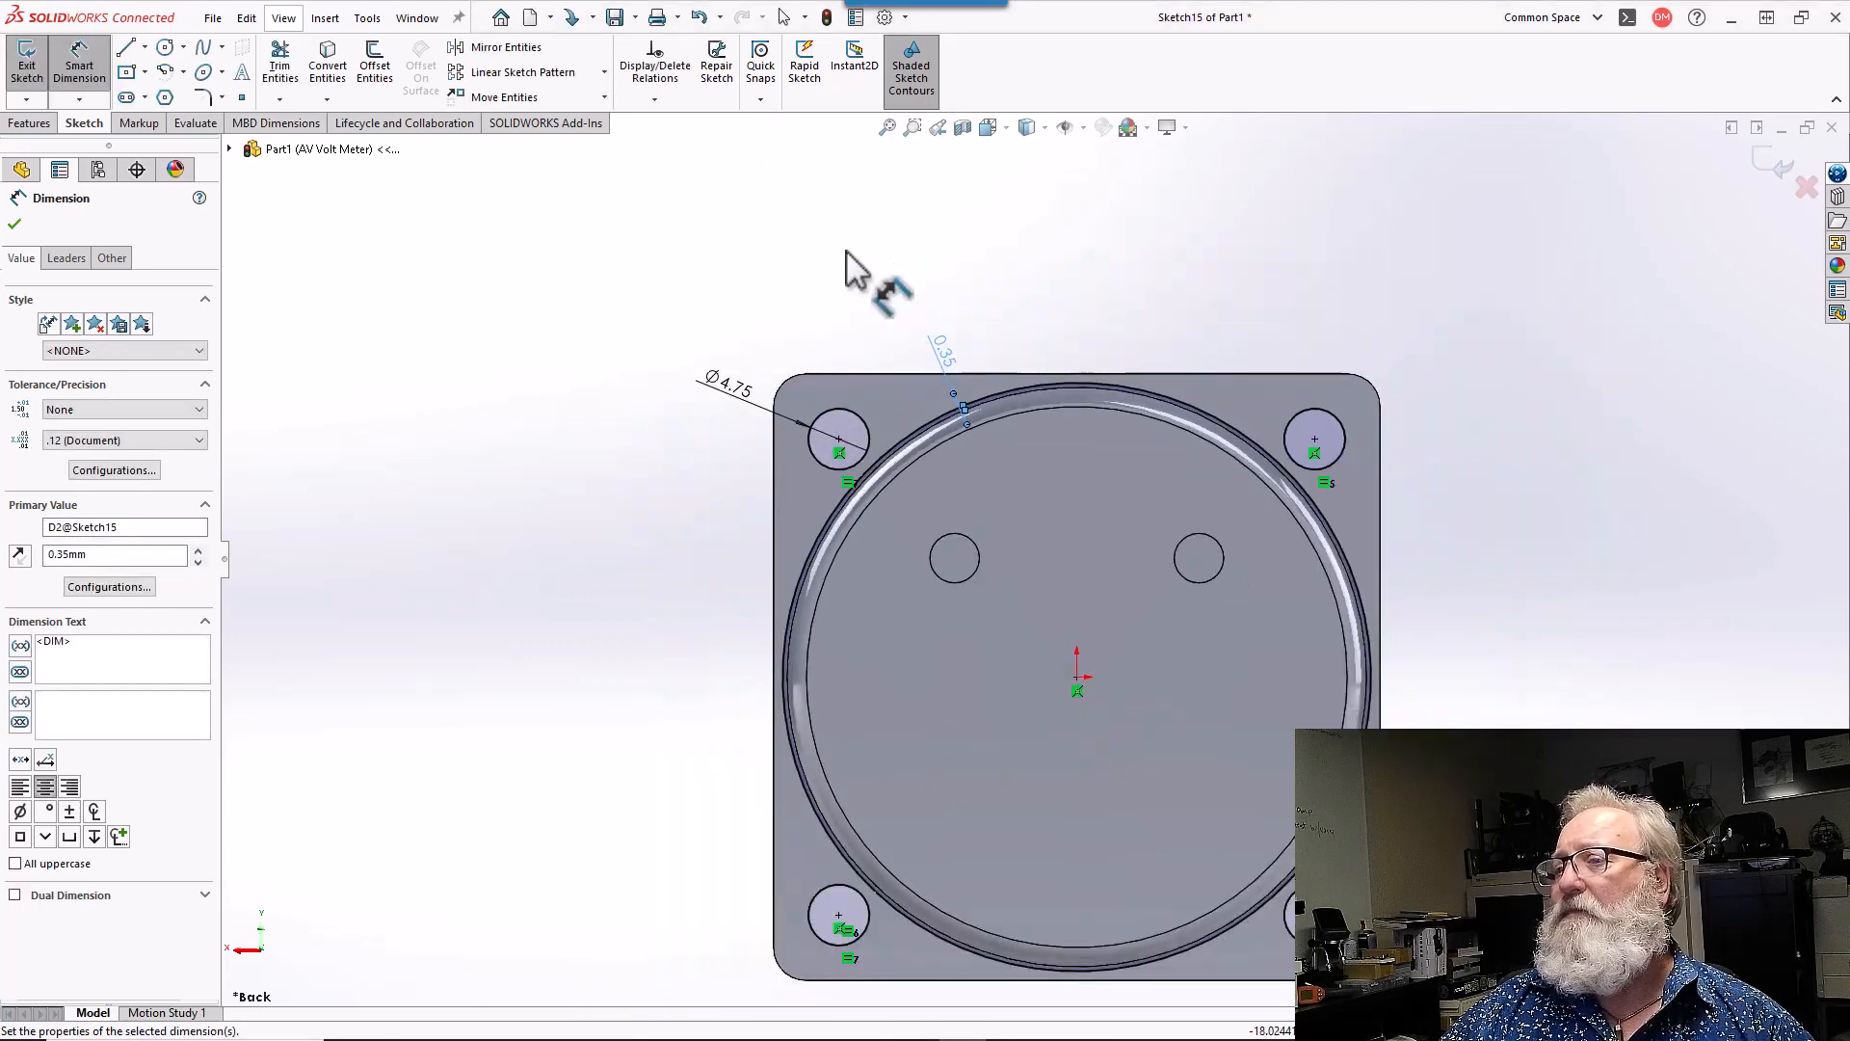
left_click(1756, 154)
left_click(1756, 159)
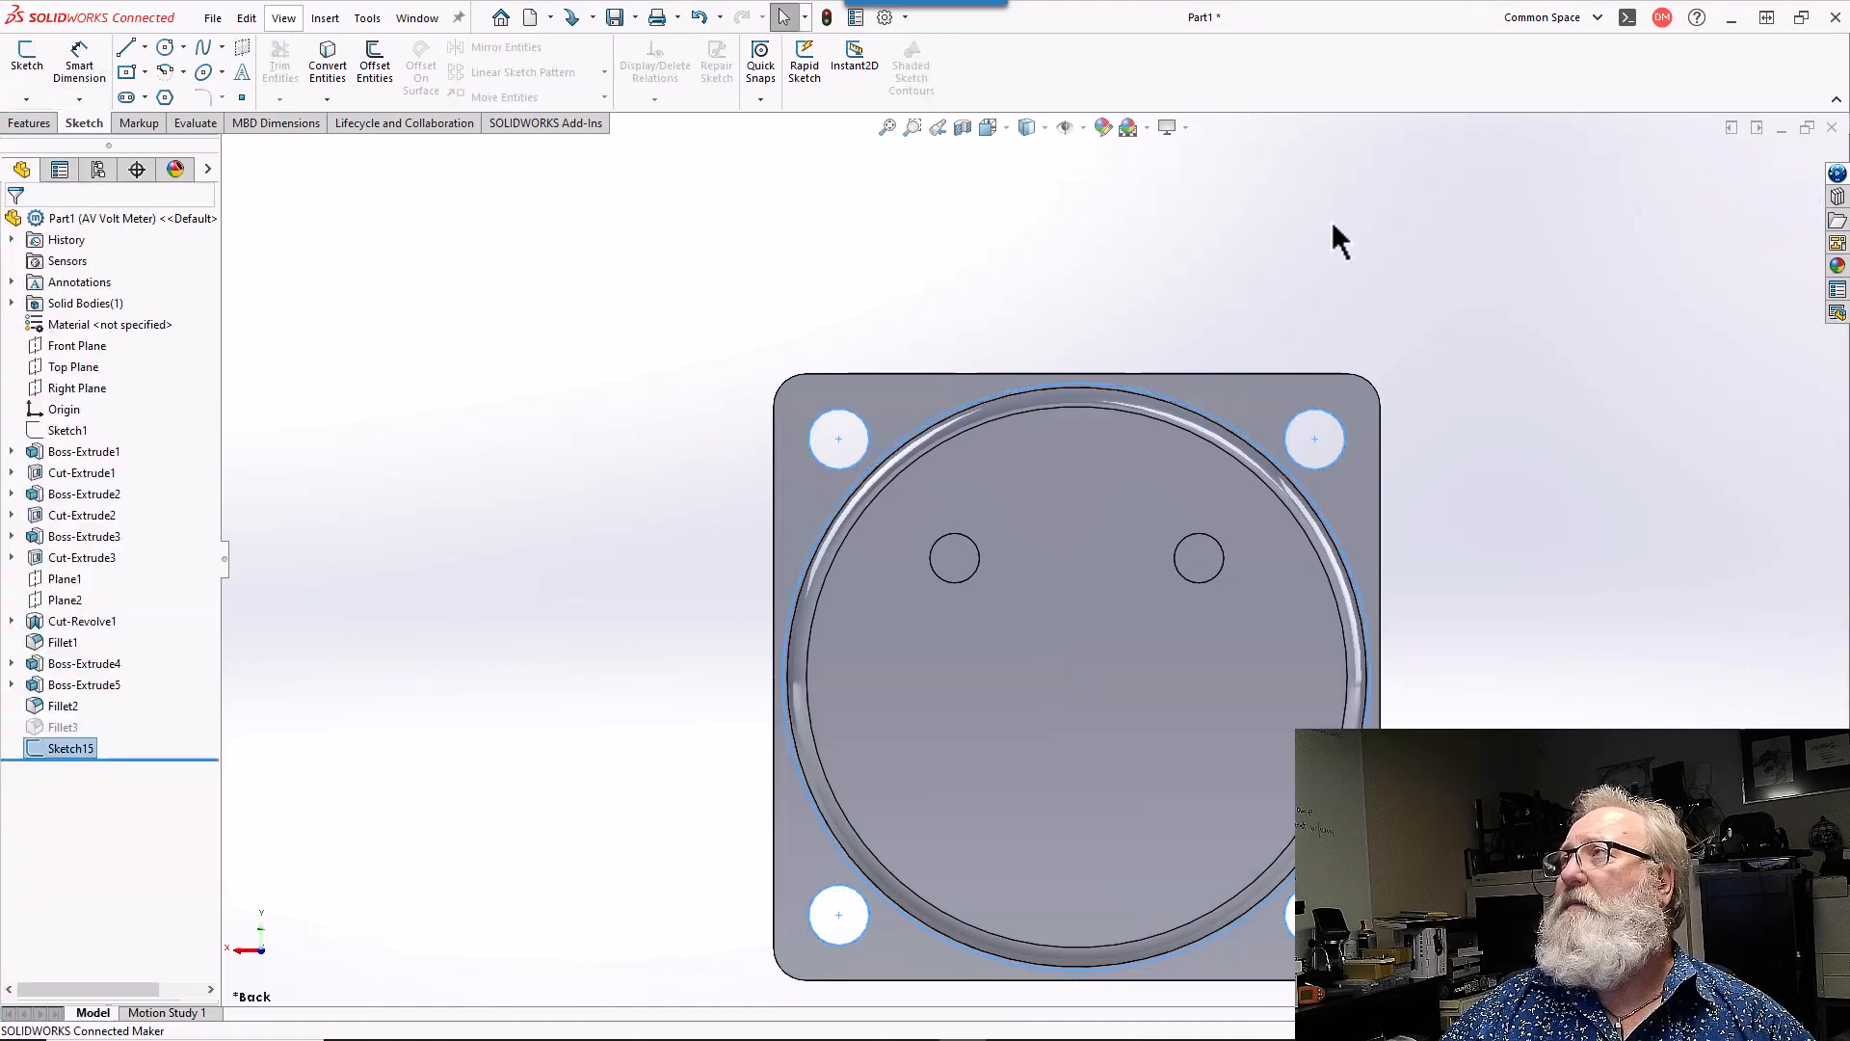
- Create a sketch on the flange's front face by converting all circles of Sketch15 into it, and exit the sketch
mouse_move(932, 281)
middle_mouse_down()
mouse_move(1032, 310)
mouse_move(1310, 326)
mouse_move(1247, 379)
middle_mouse_up()
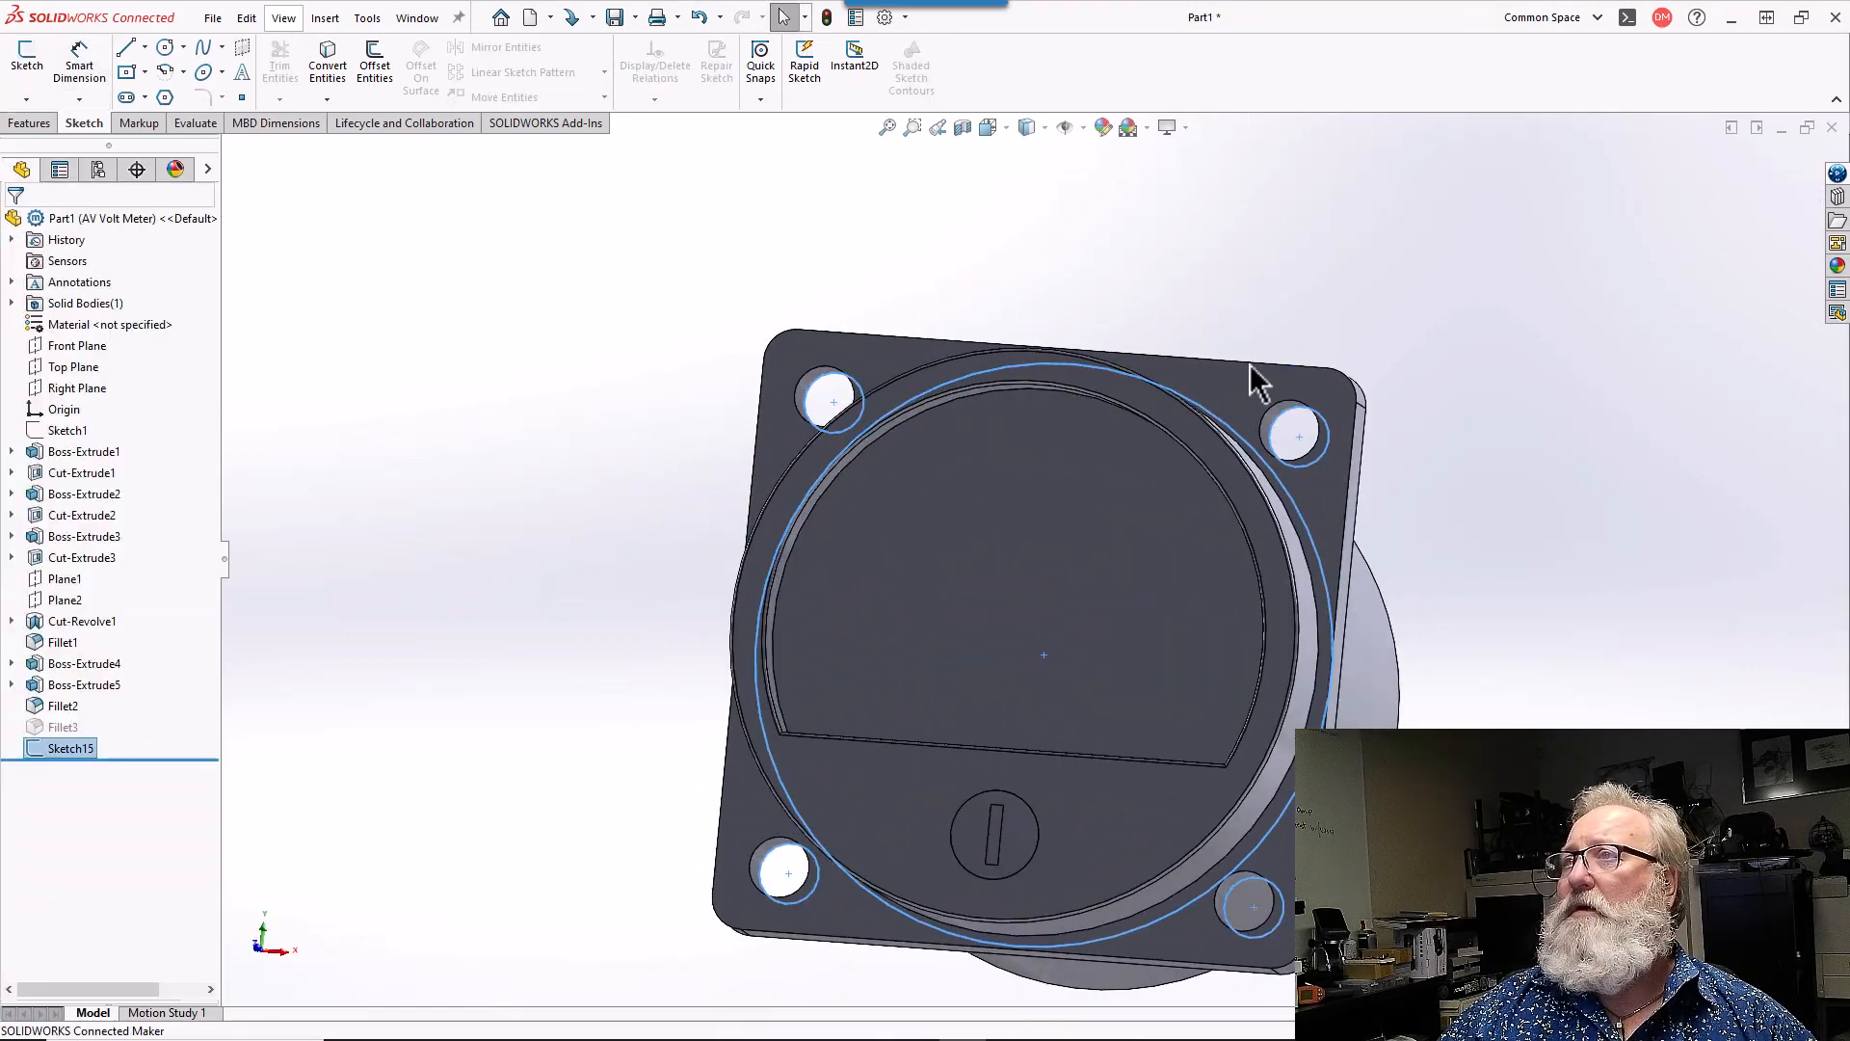
left_click(867, 352)
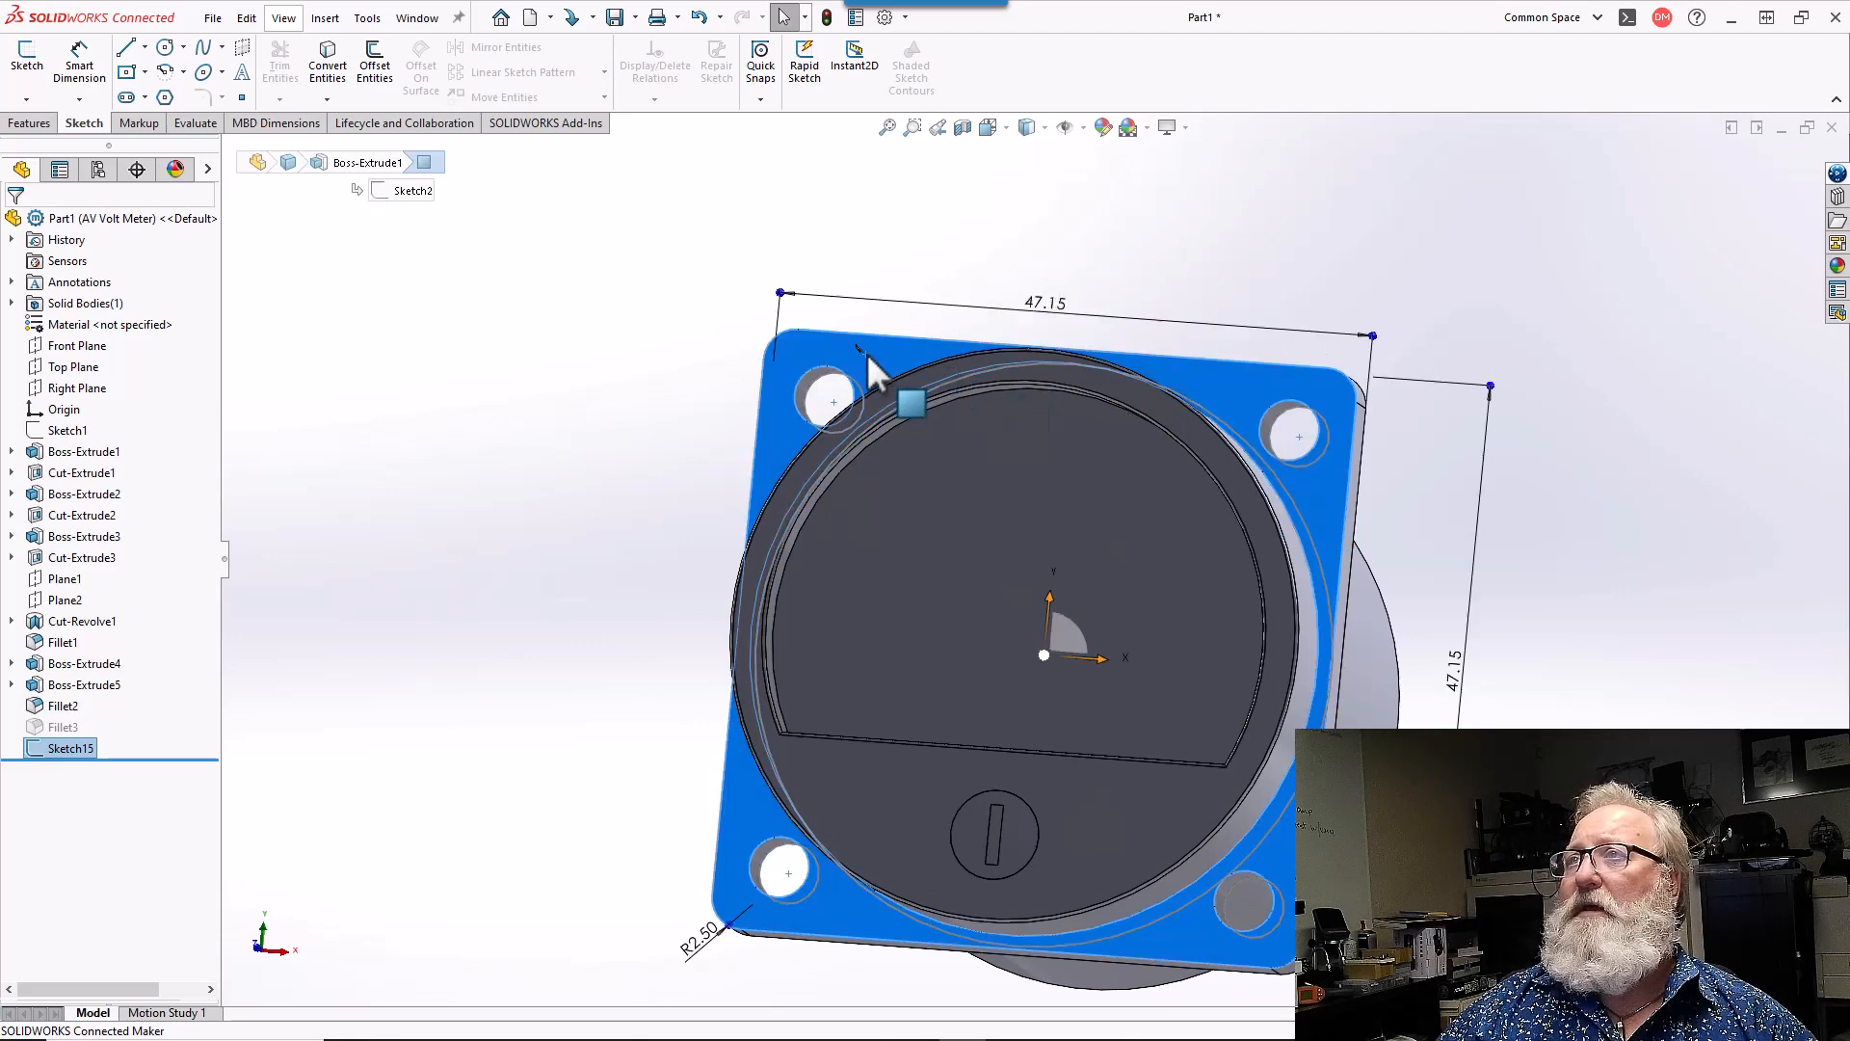
left_click(40, 58)
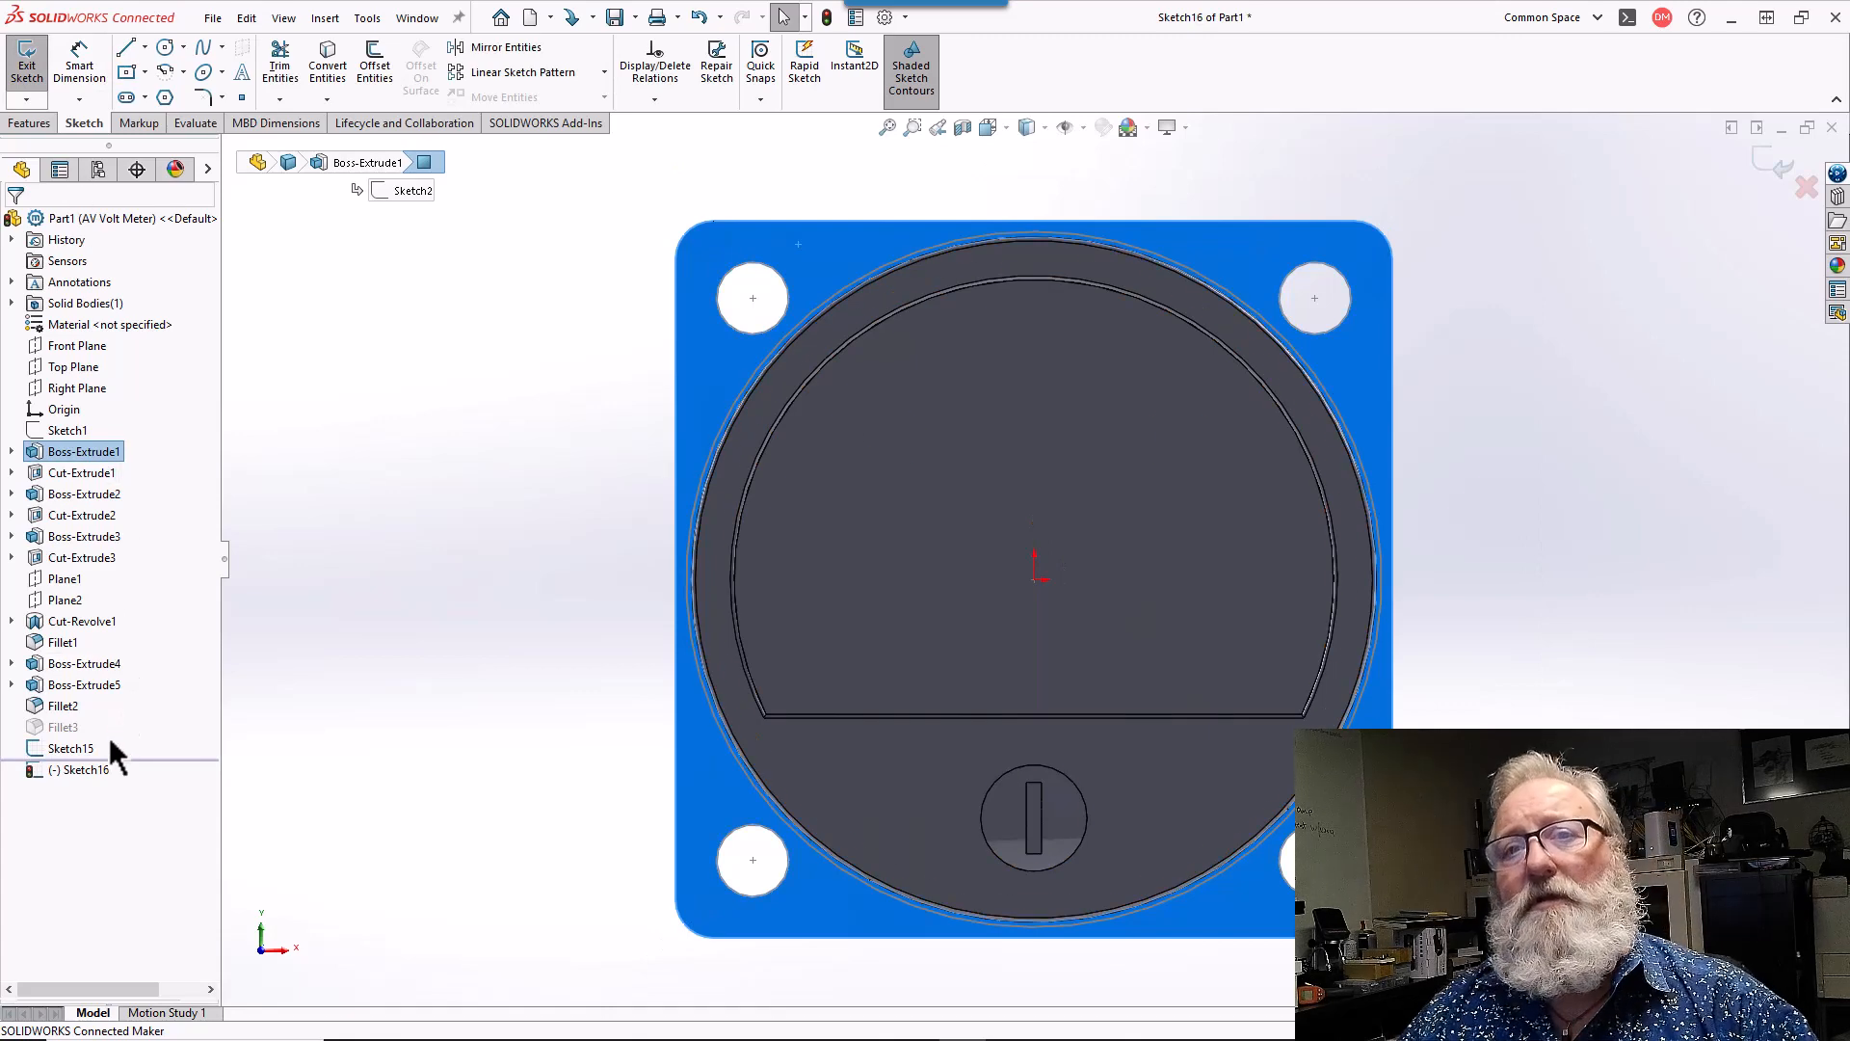
left_click(60, 748)
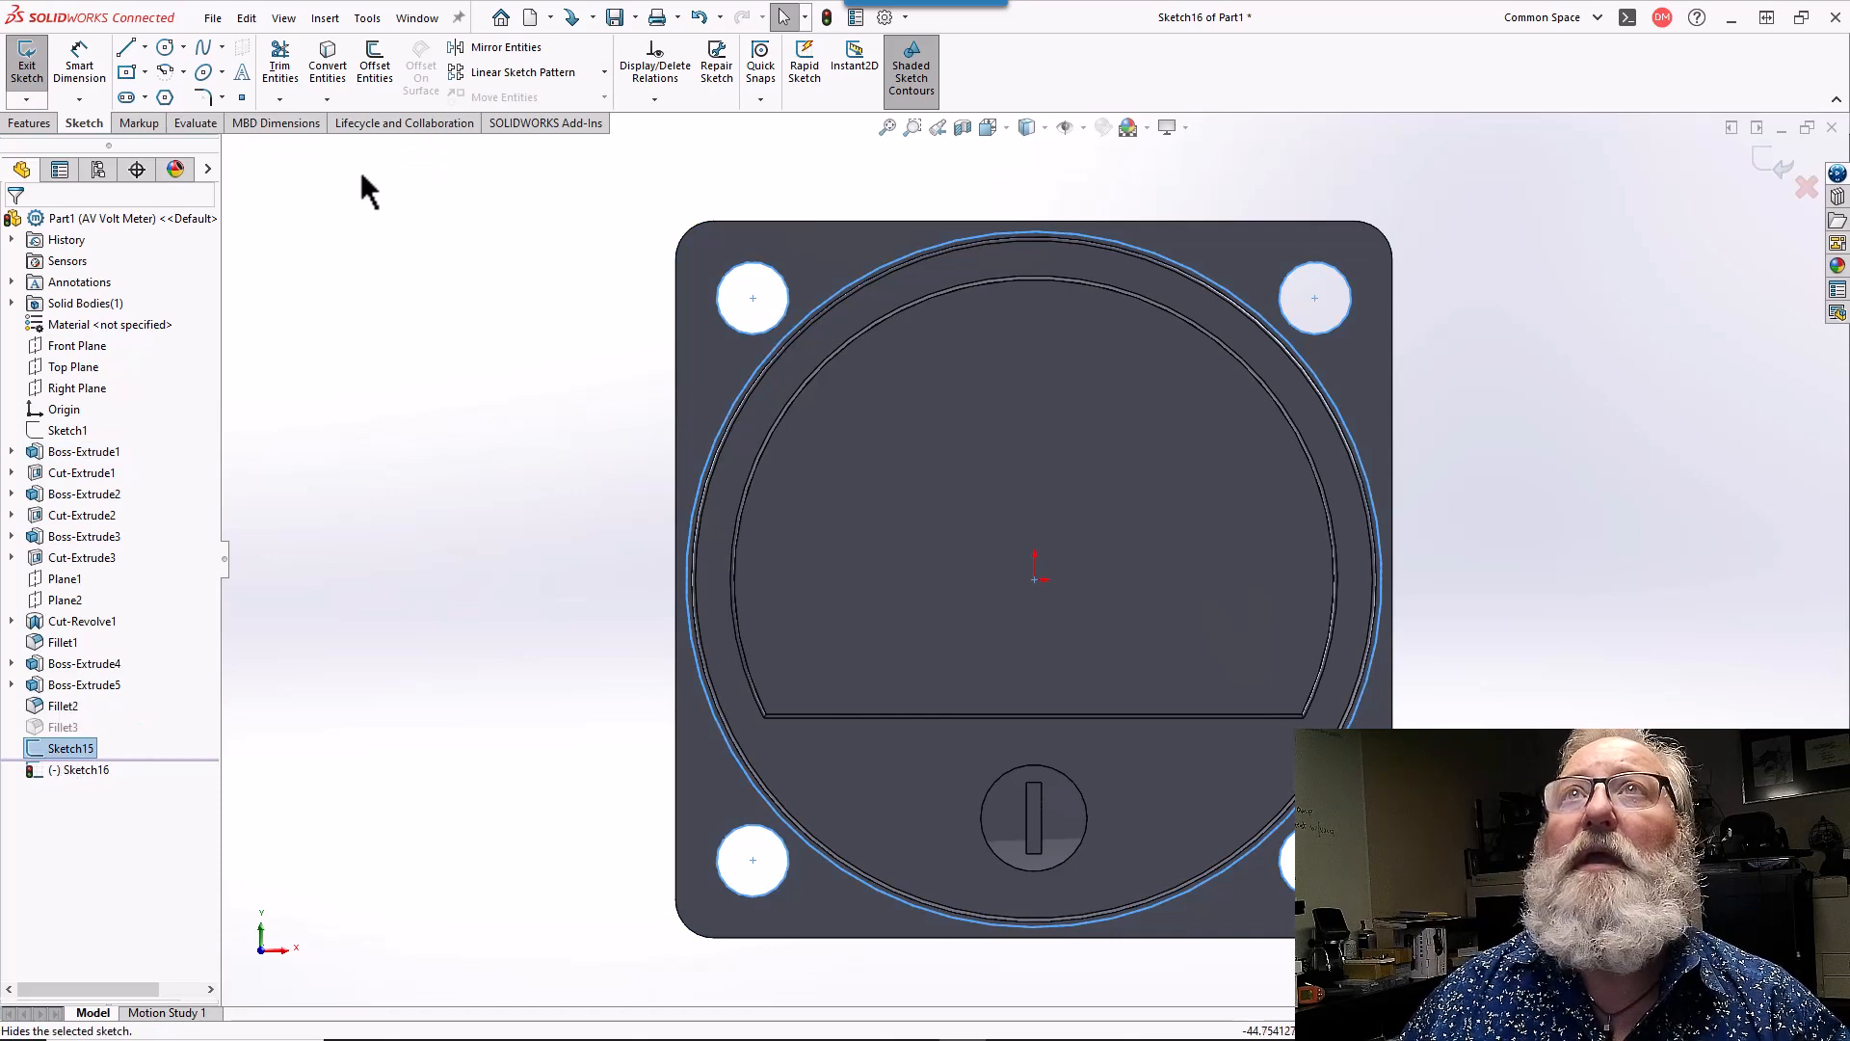
left_click(322, 56)
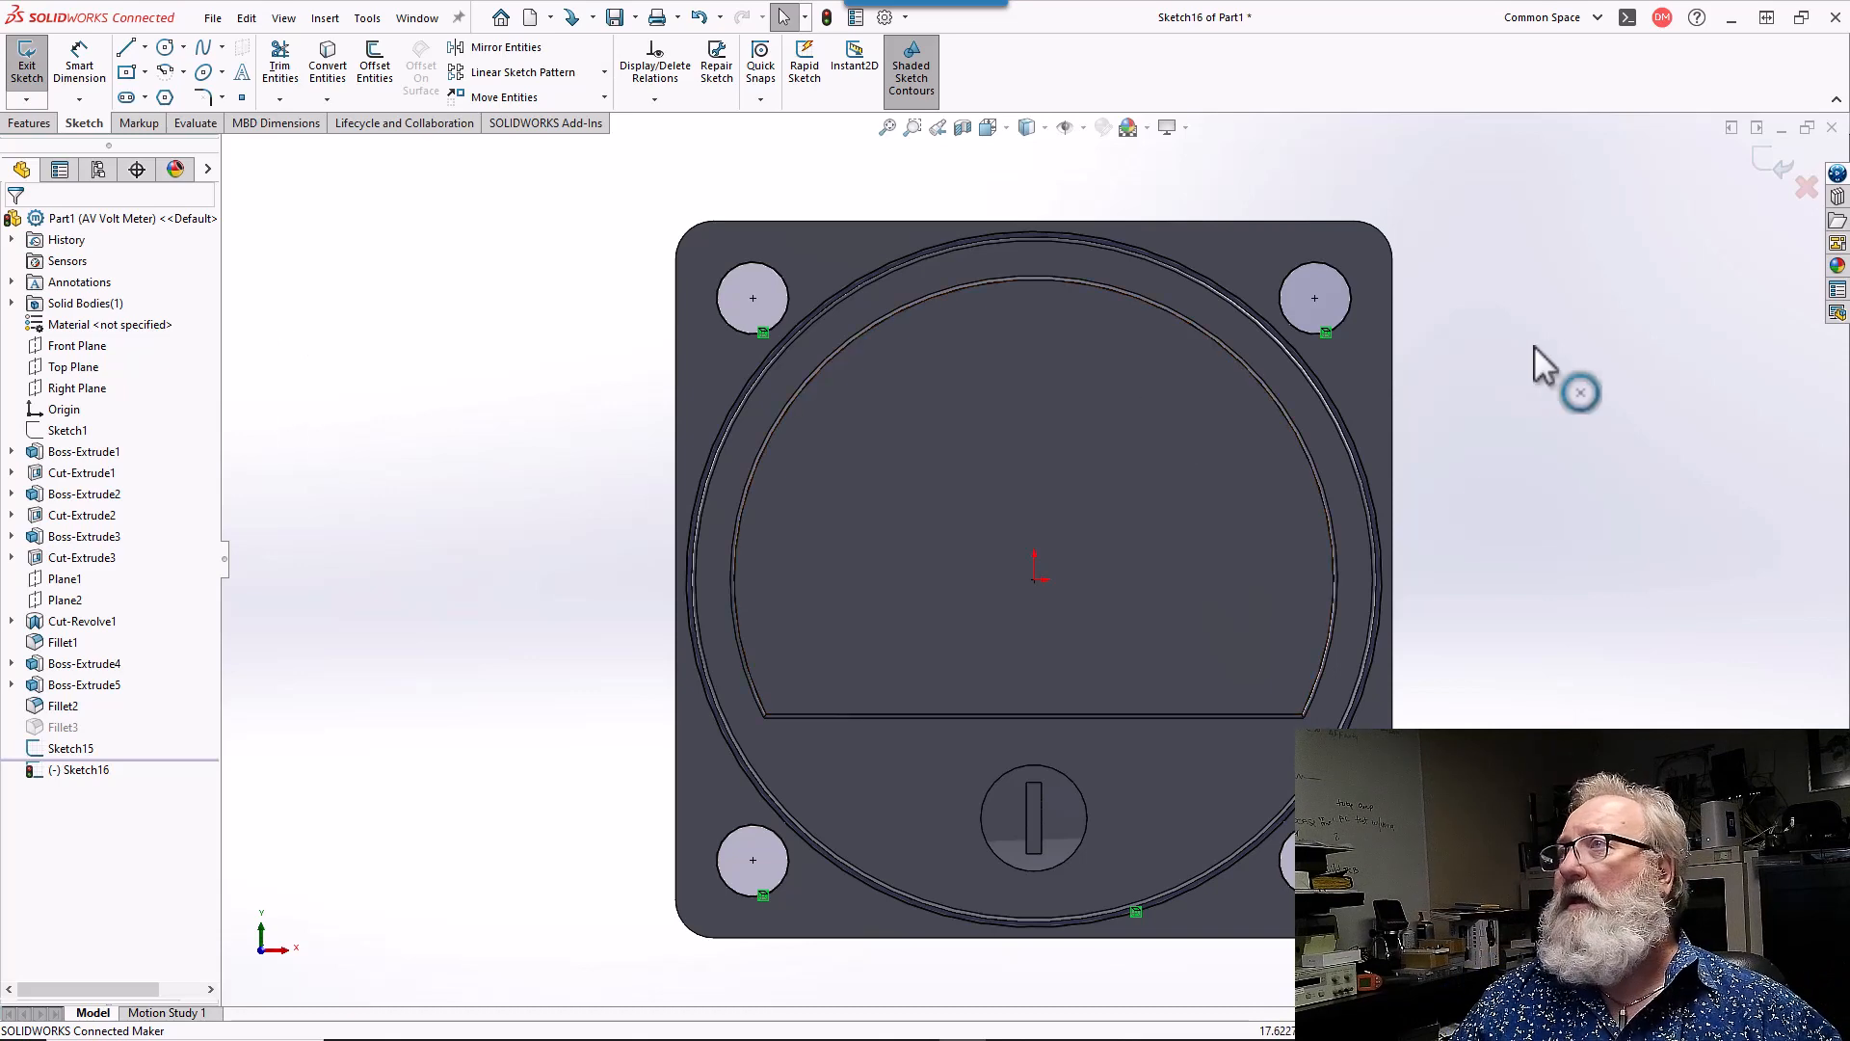
left_click(1776, 164)
- Examine which flange face each of the two new circle sketches lies on
middle_click_drag(1021, 378, 858, 409)
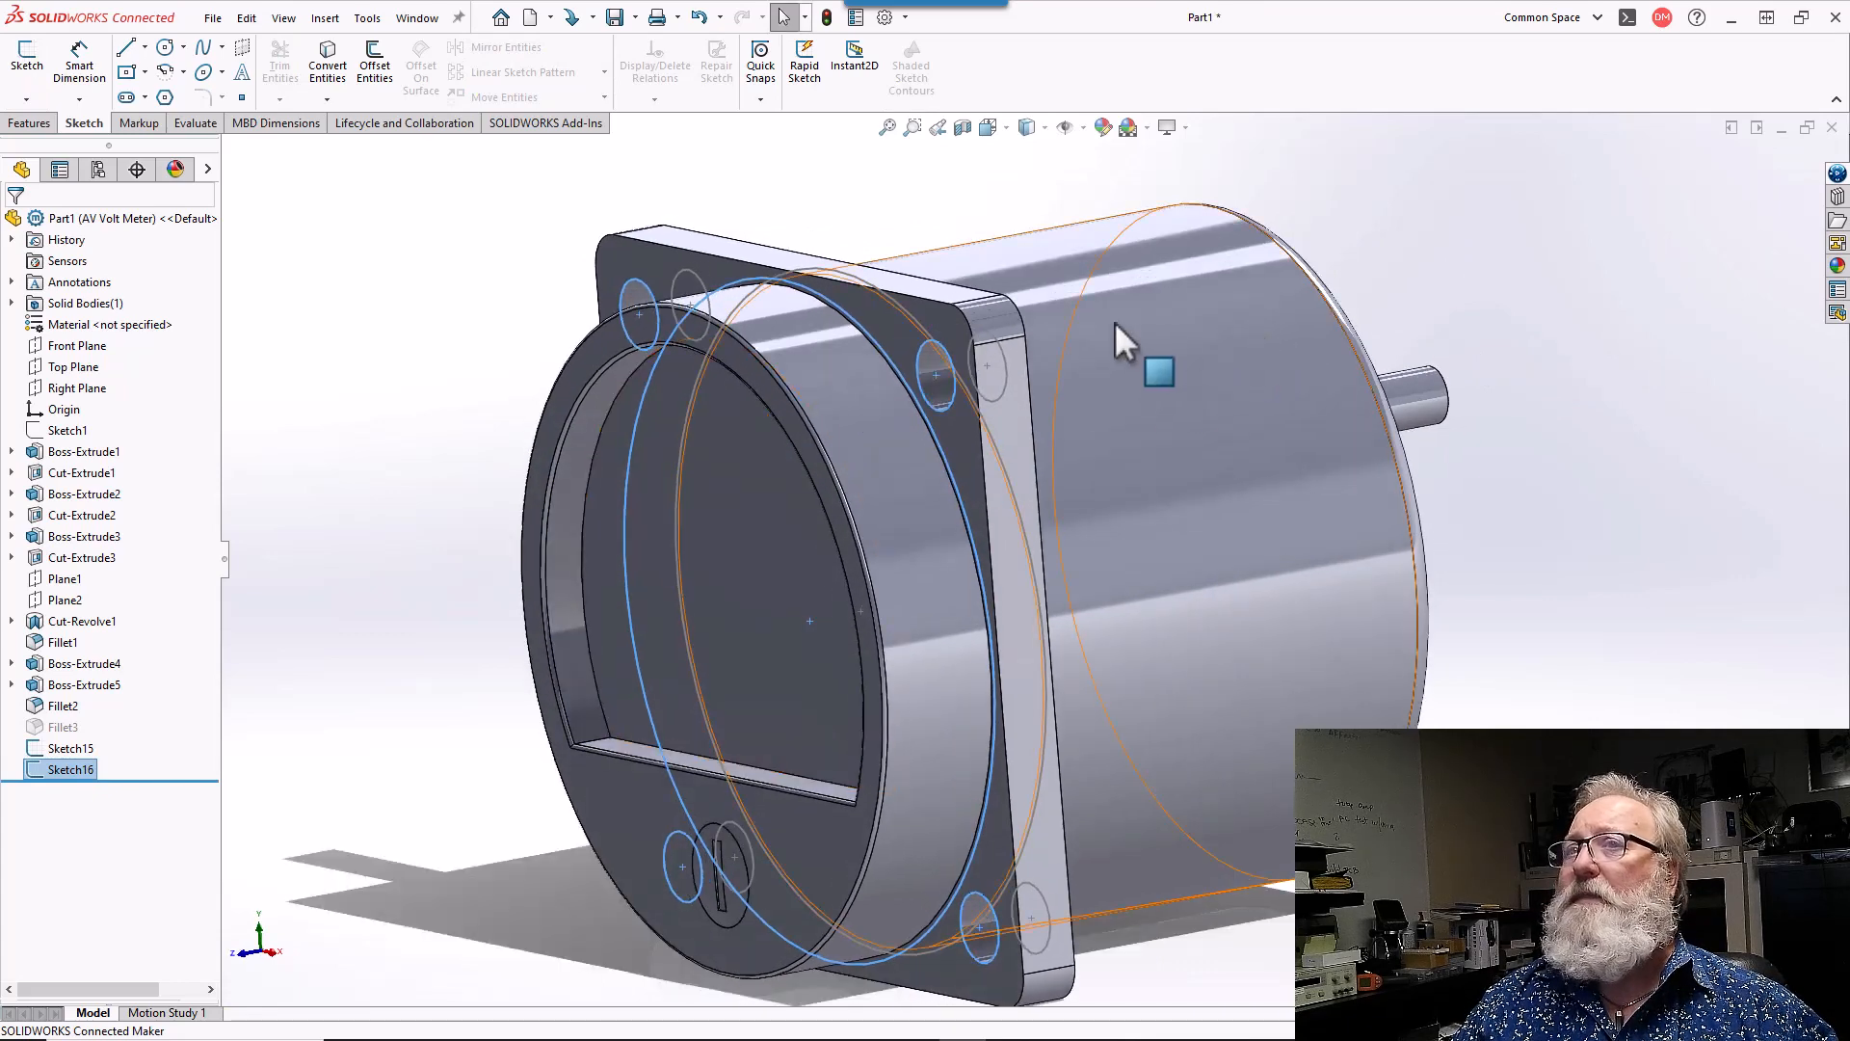
left_click(70, 749)
left_click(69, 769)
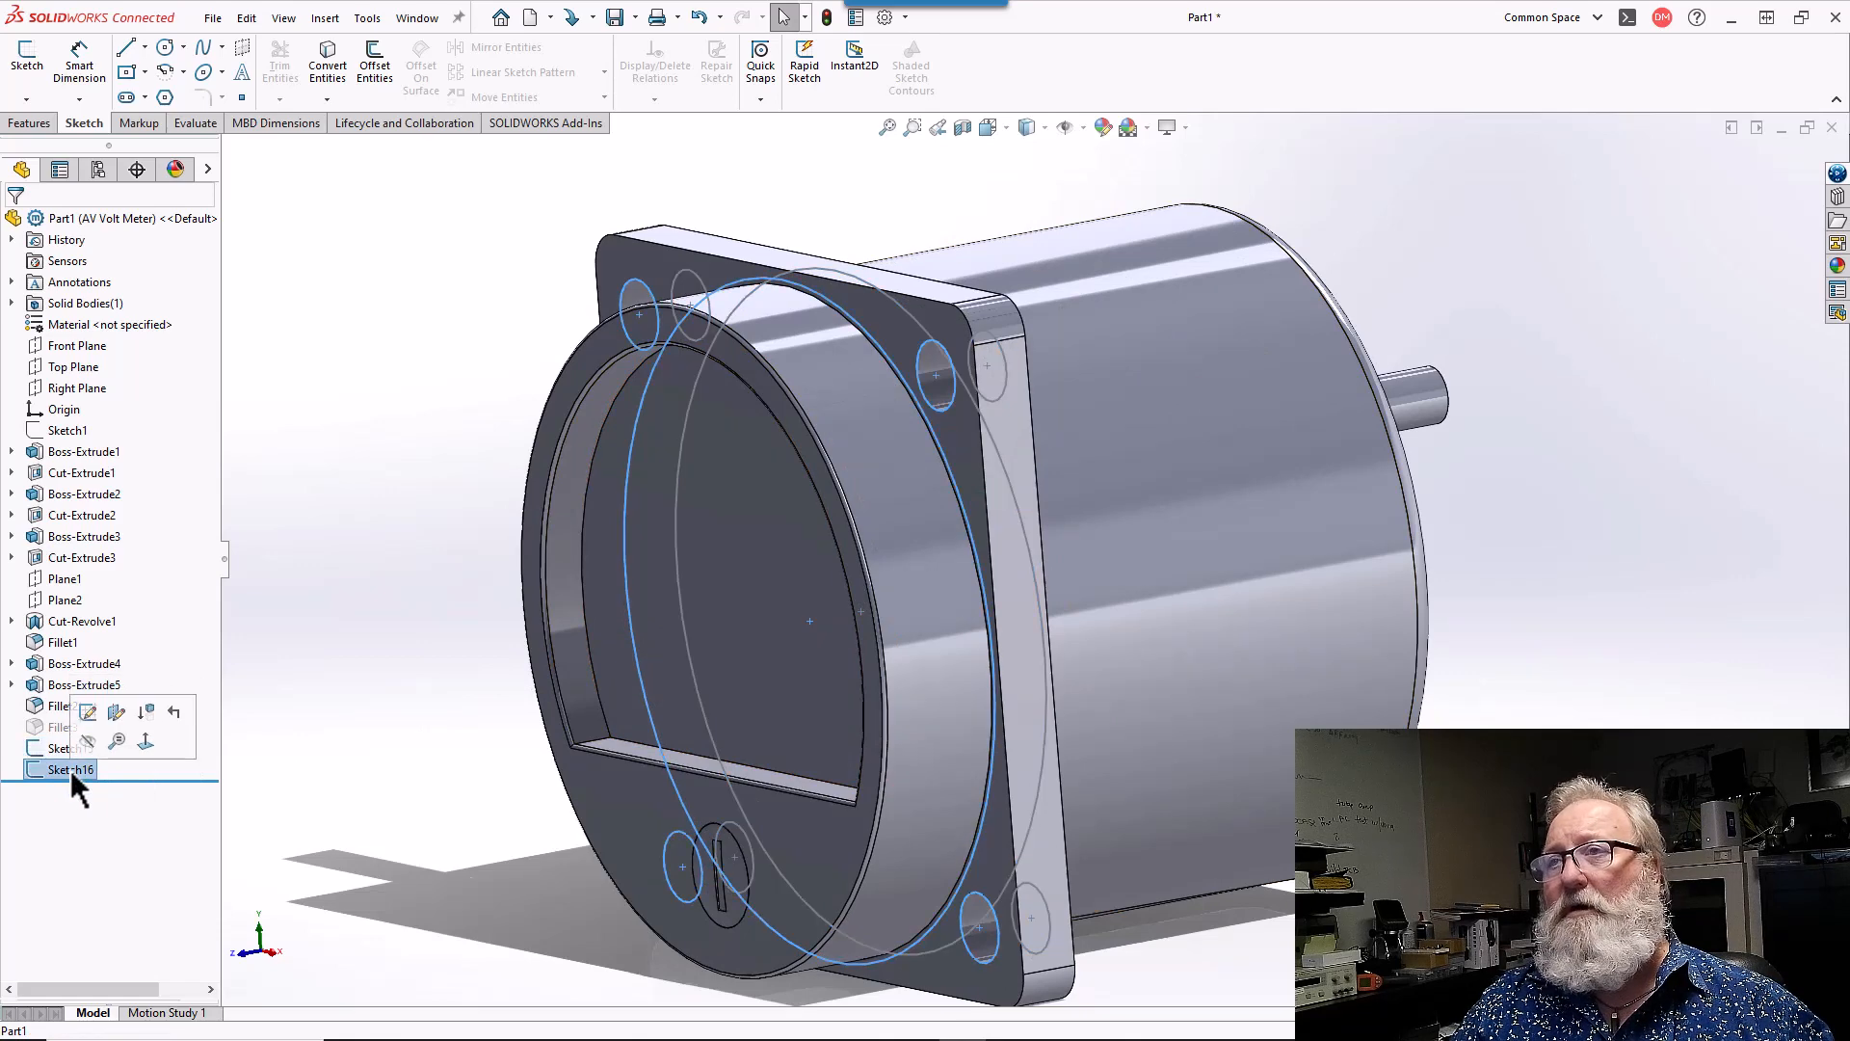
key("Escape")
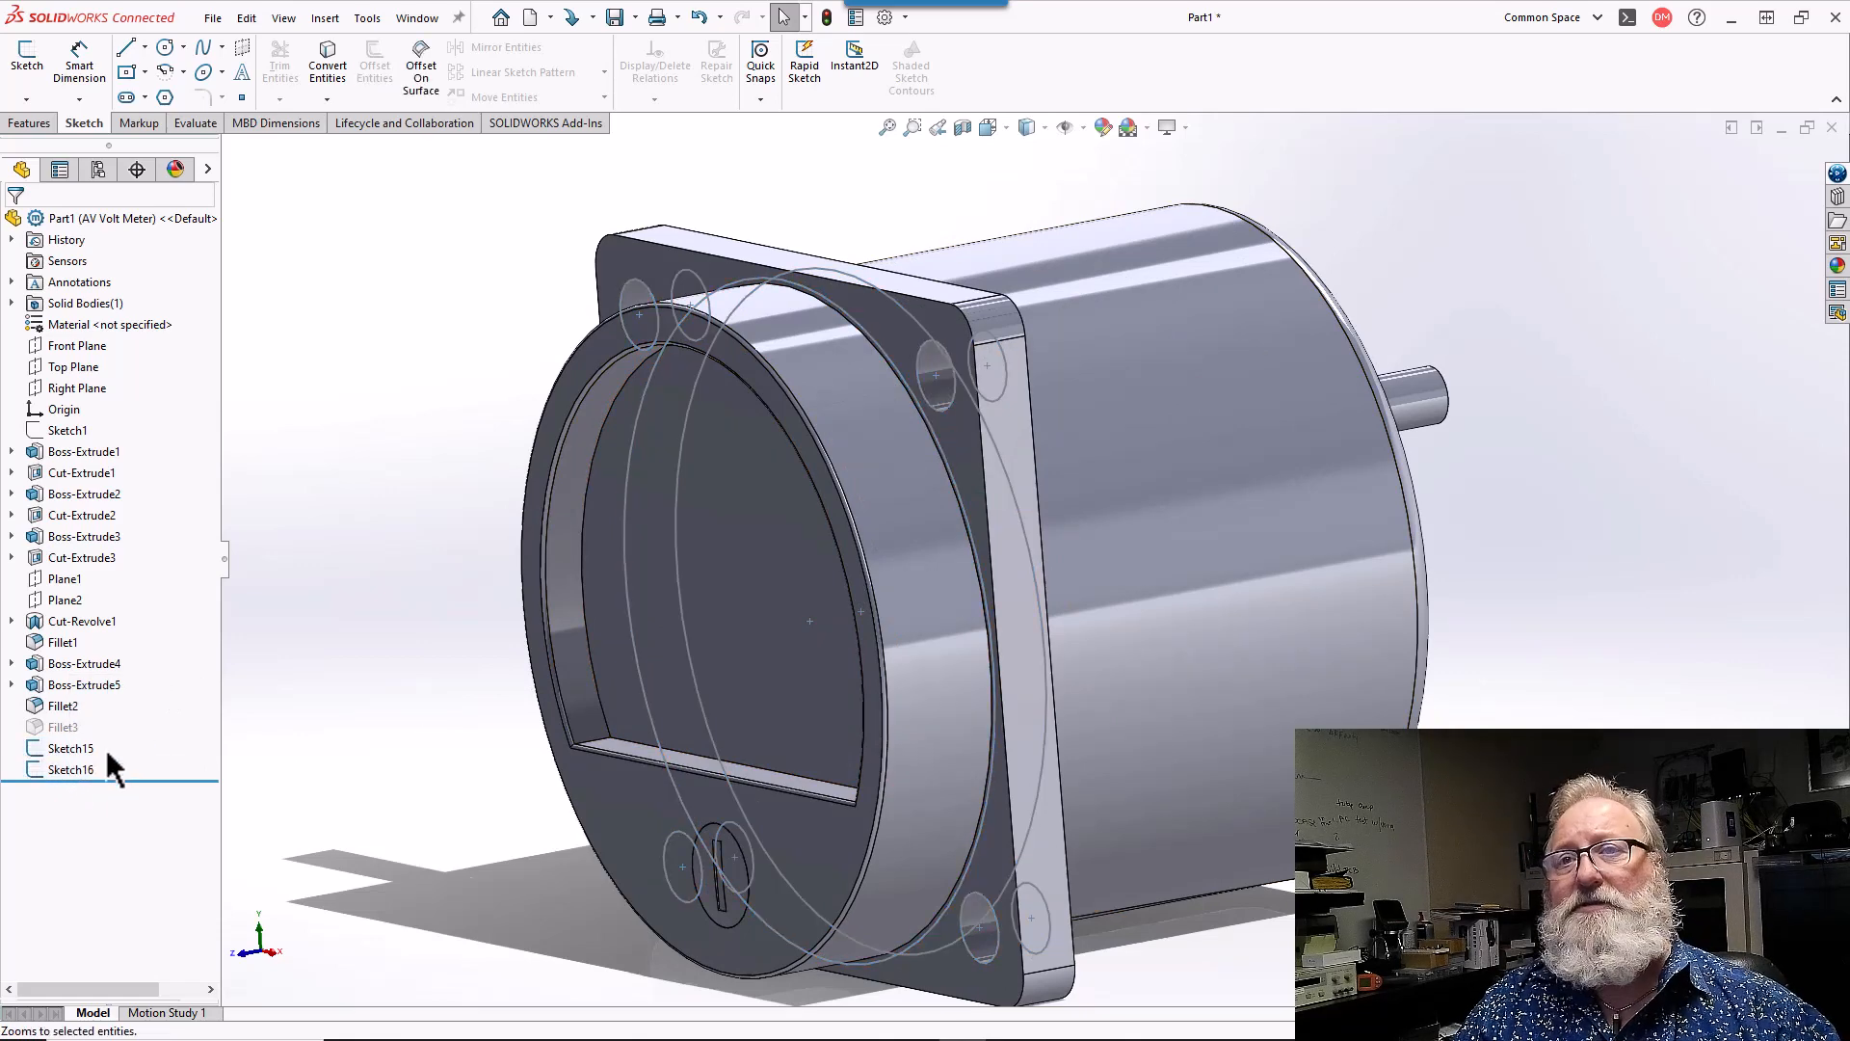
left_click(69, 749)
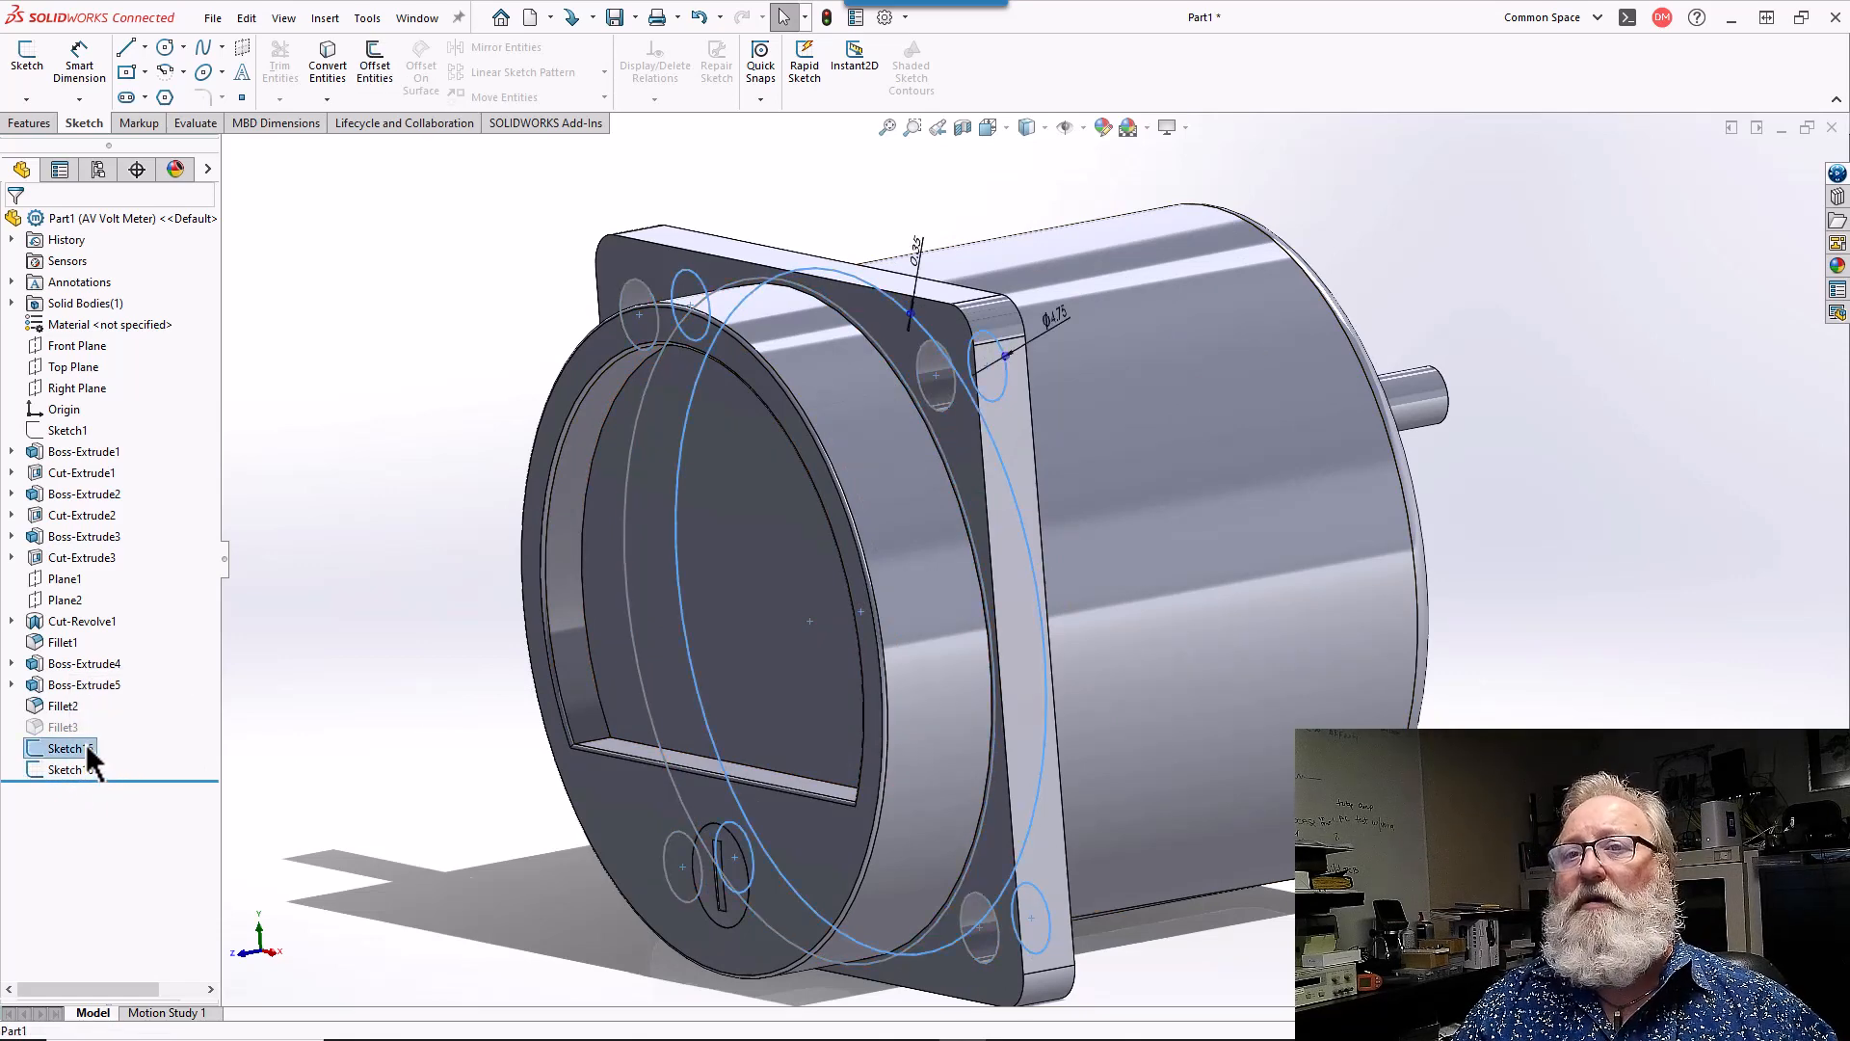
right_click(90, 754)
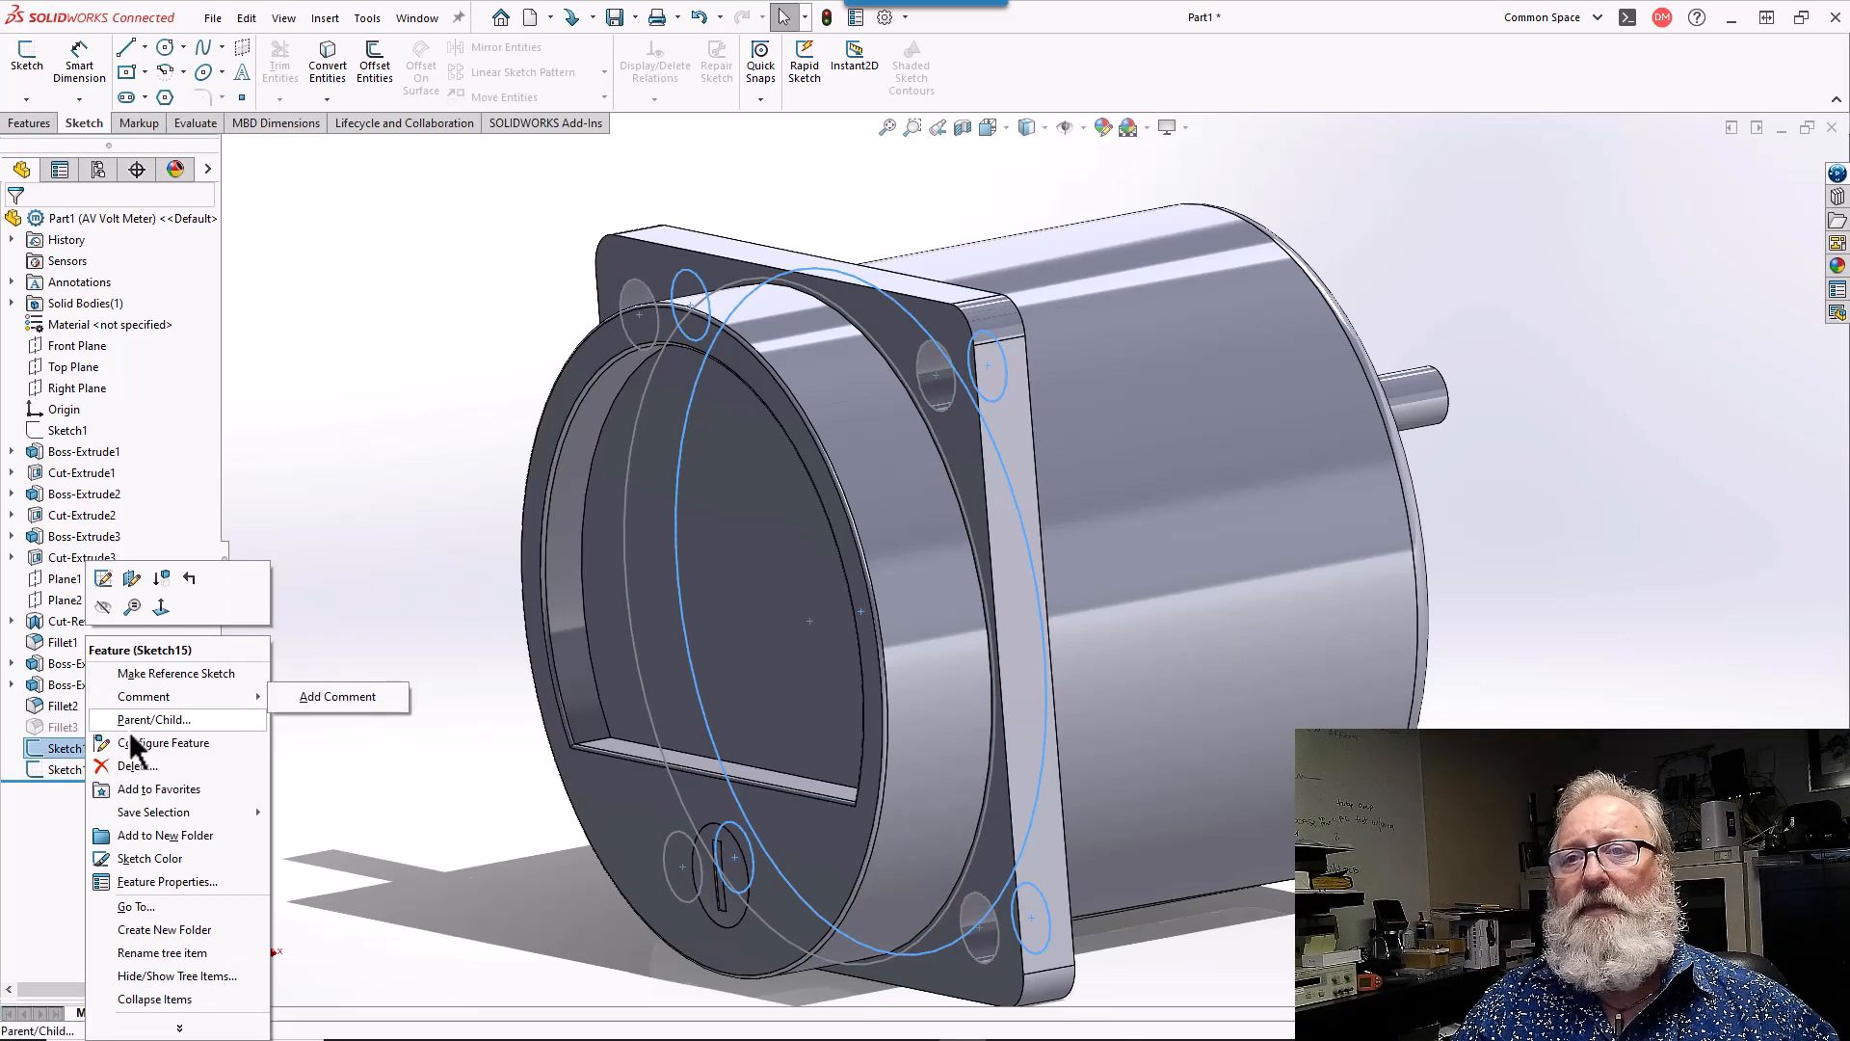
key("Escape")
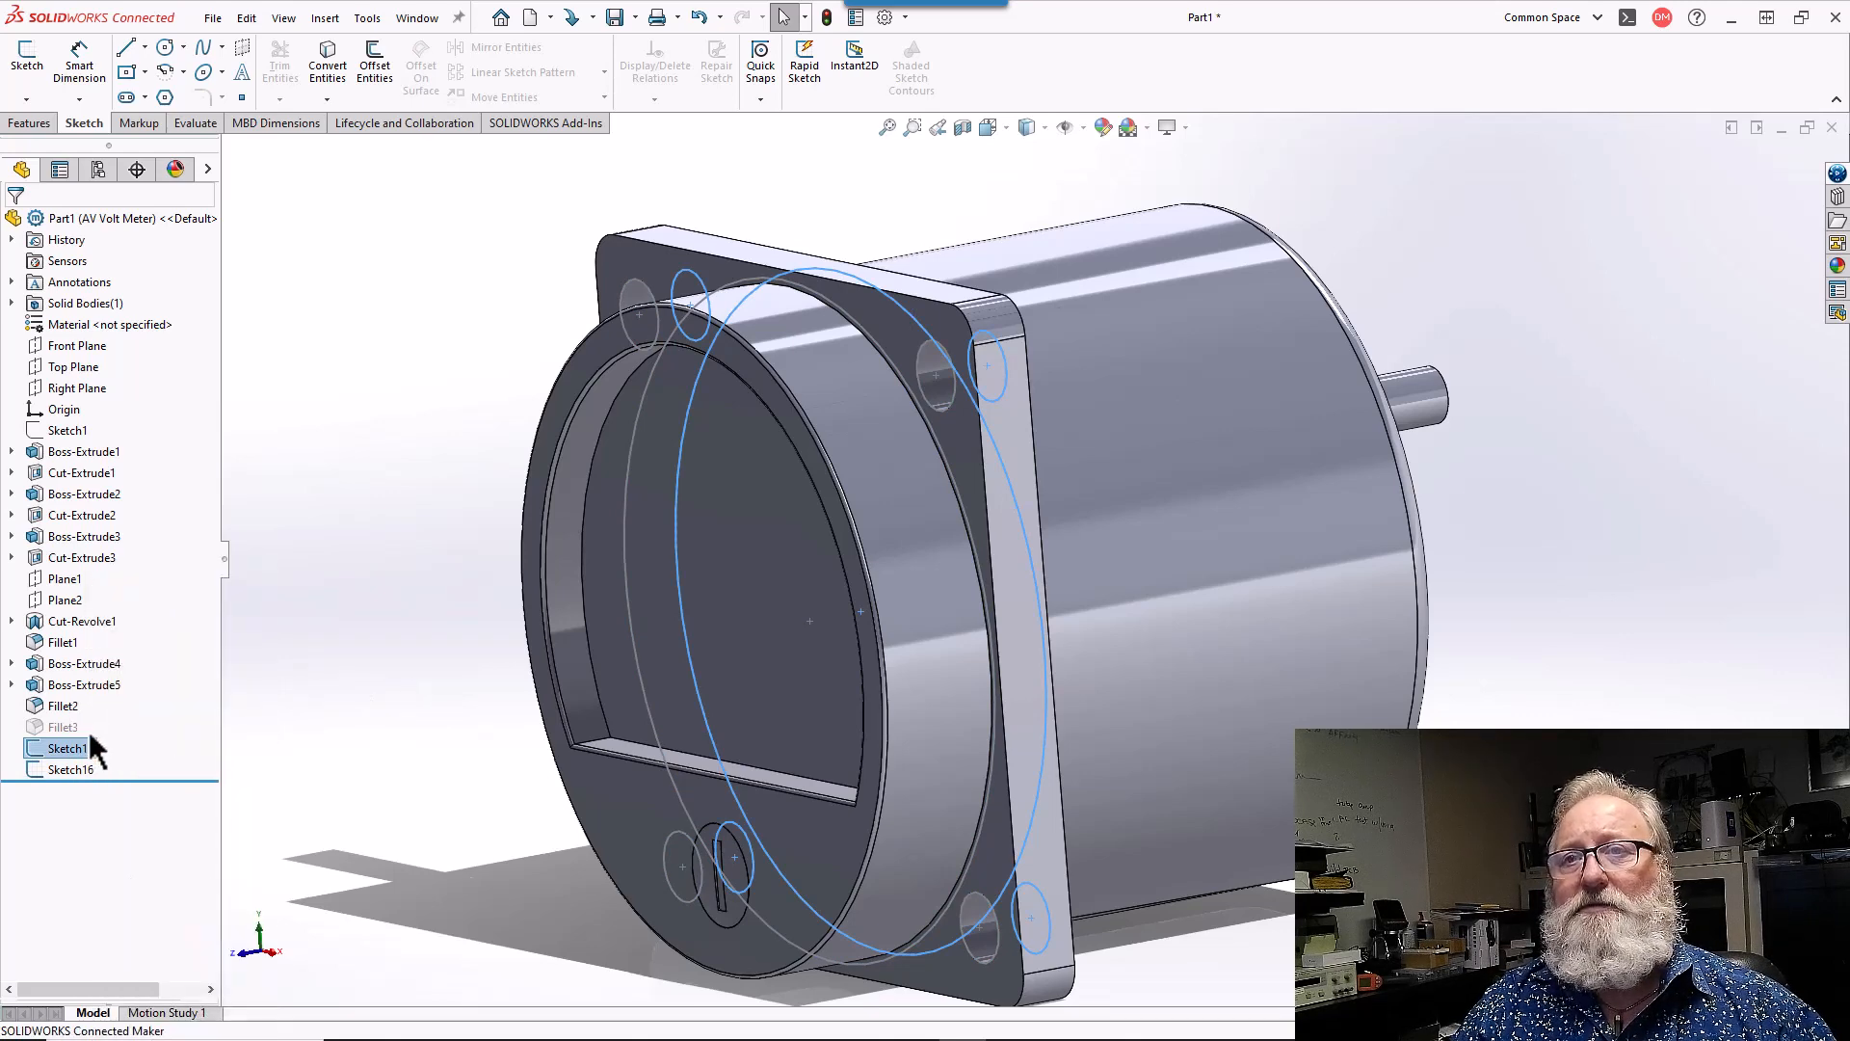
- Rename Sketch15, the sketch on the flange's rear face, as RearMountGage
double_click(77, 748)
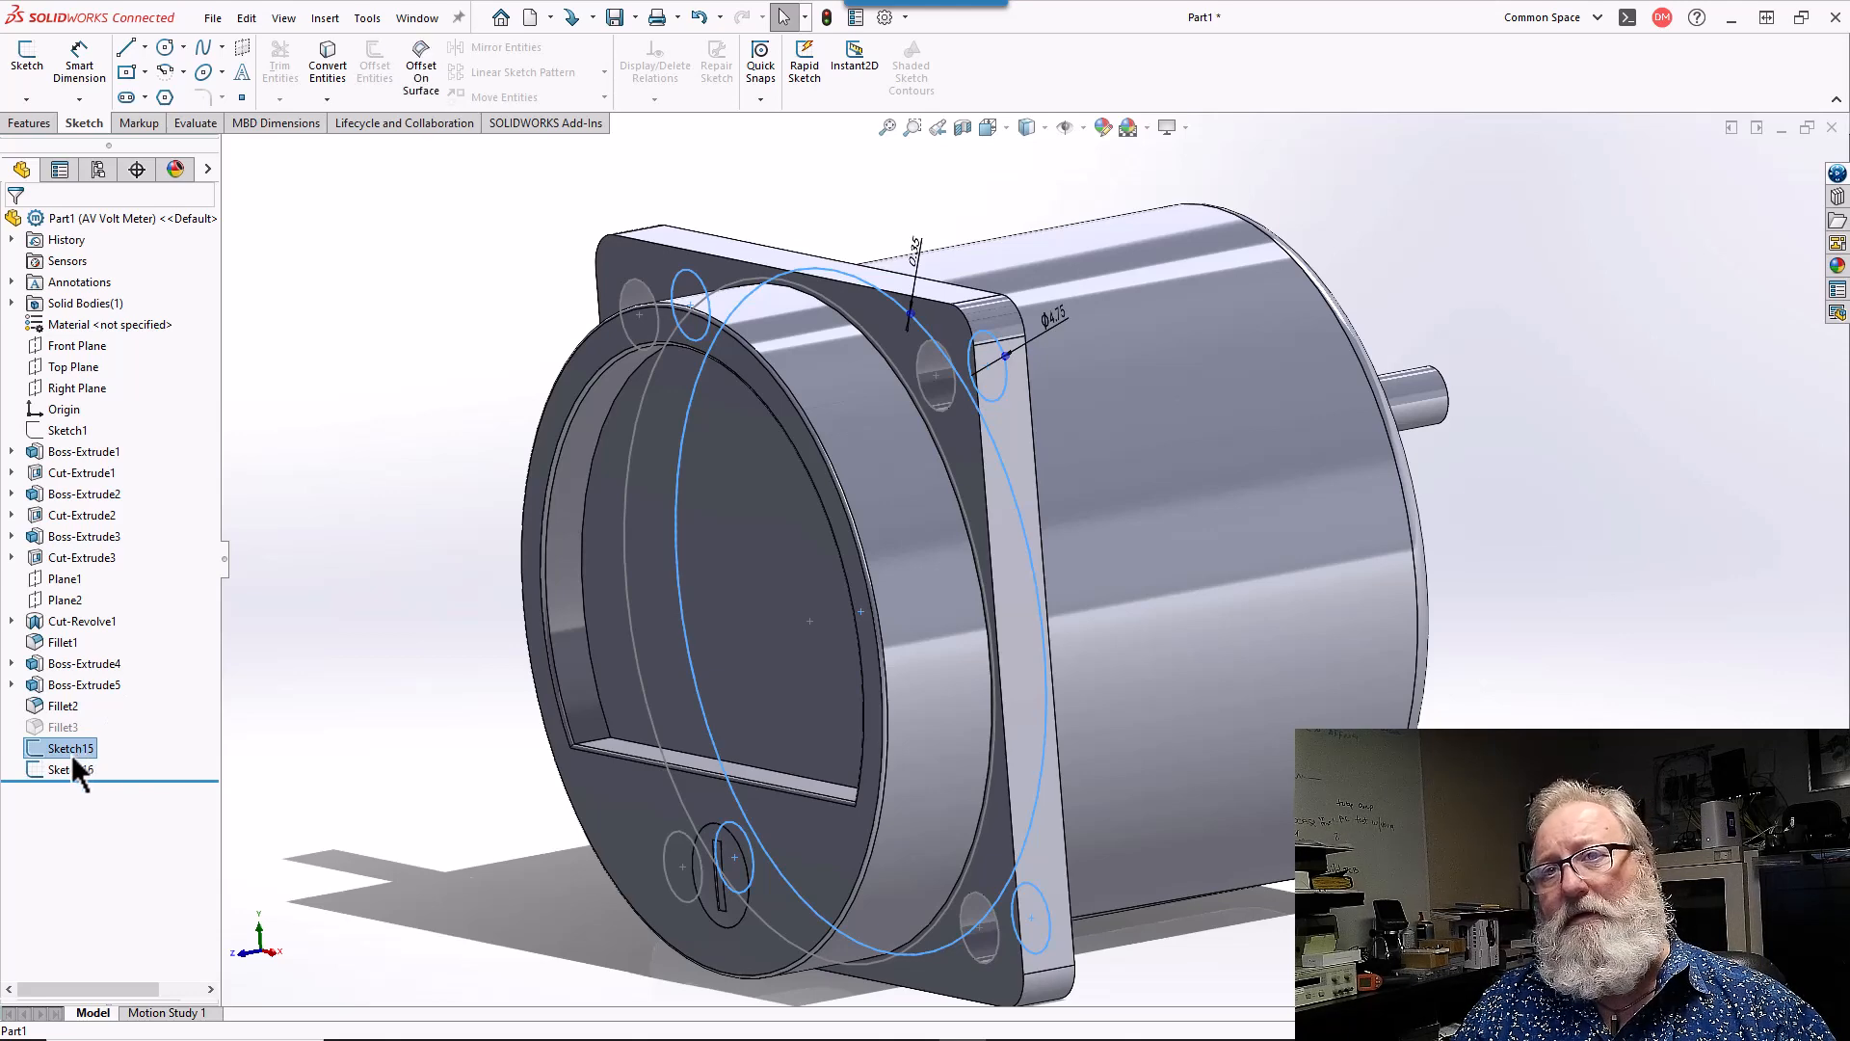
left_click(71, 752)
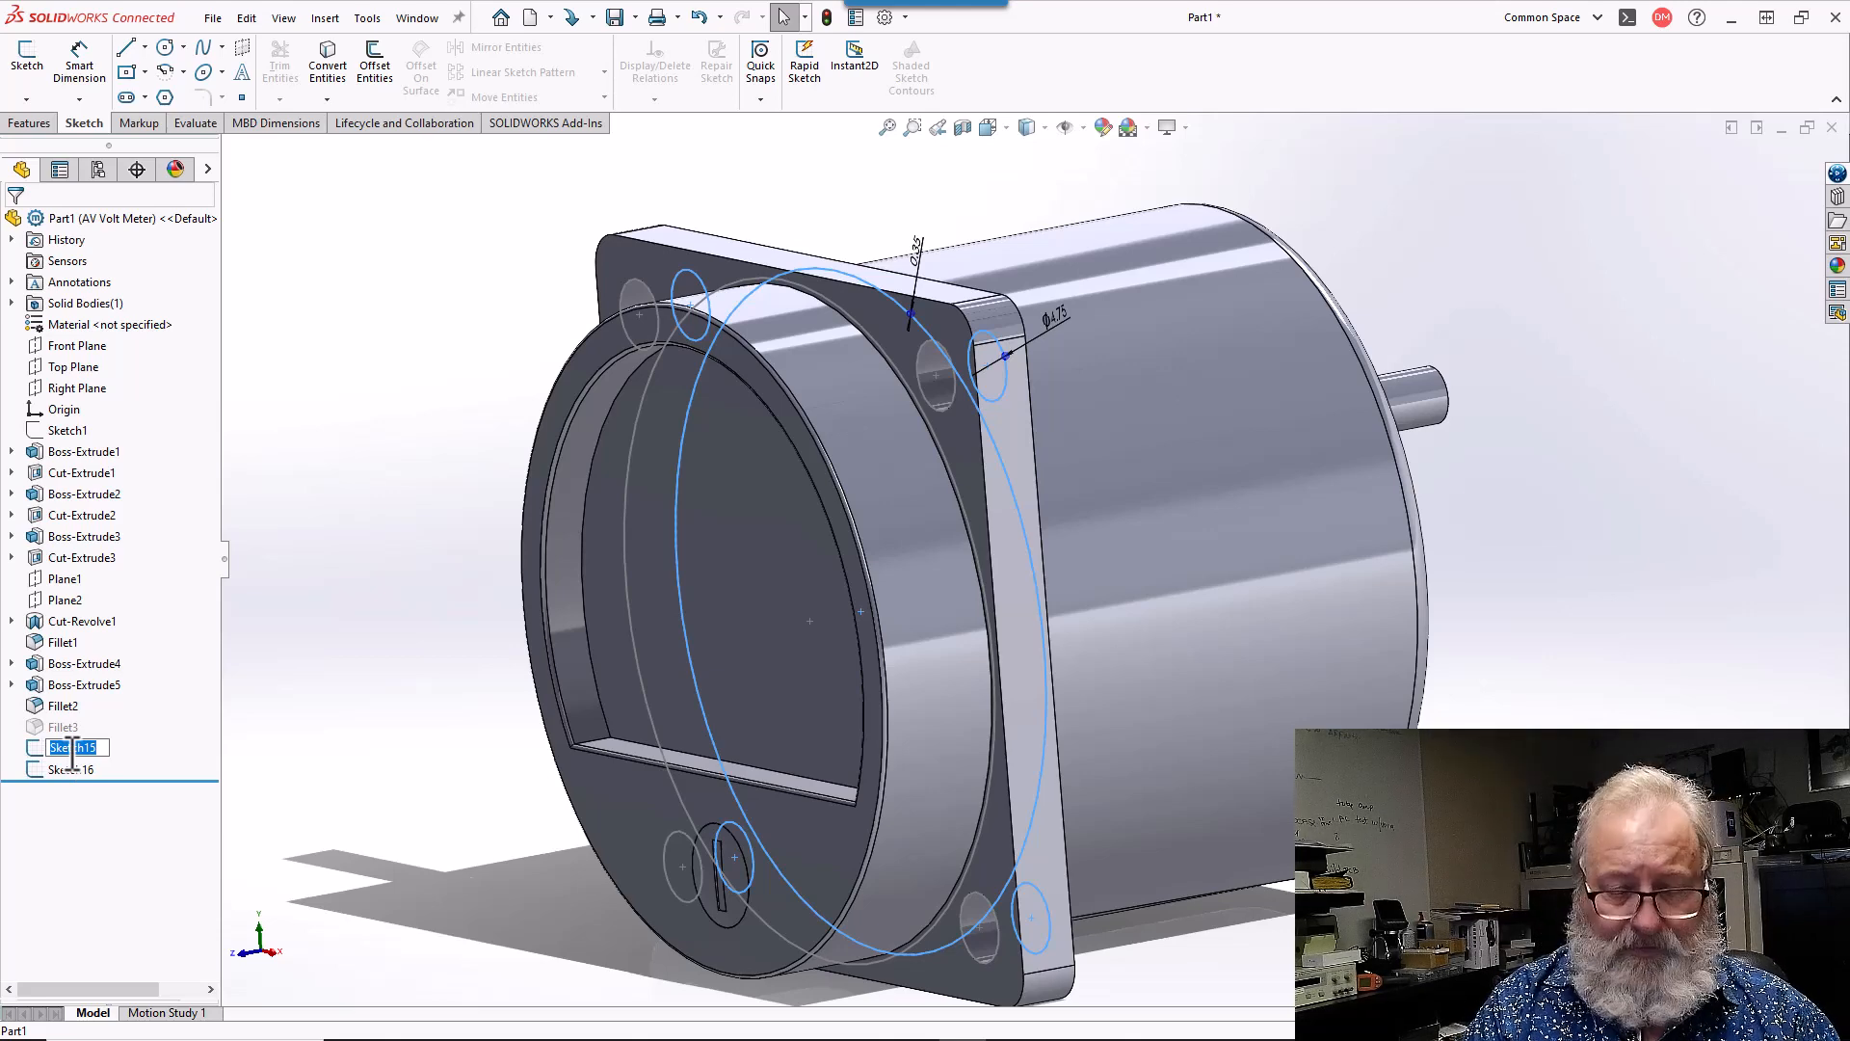
type("Re")
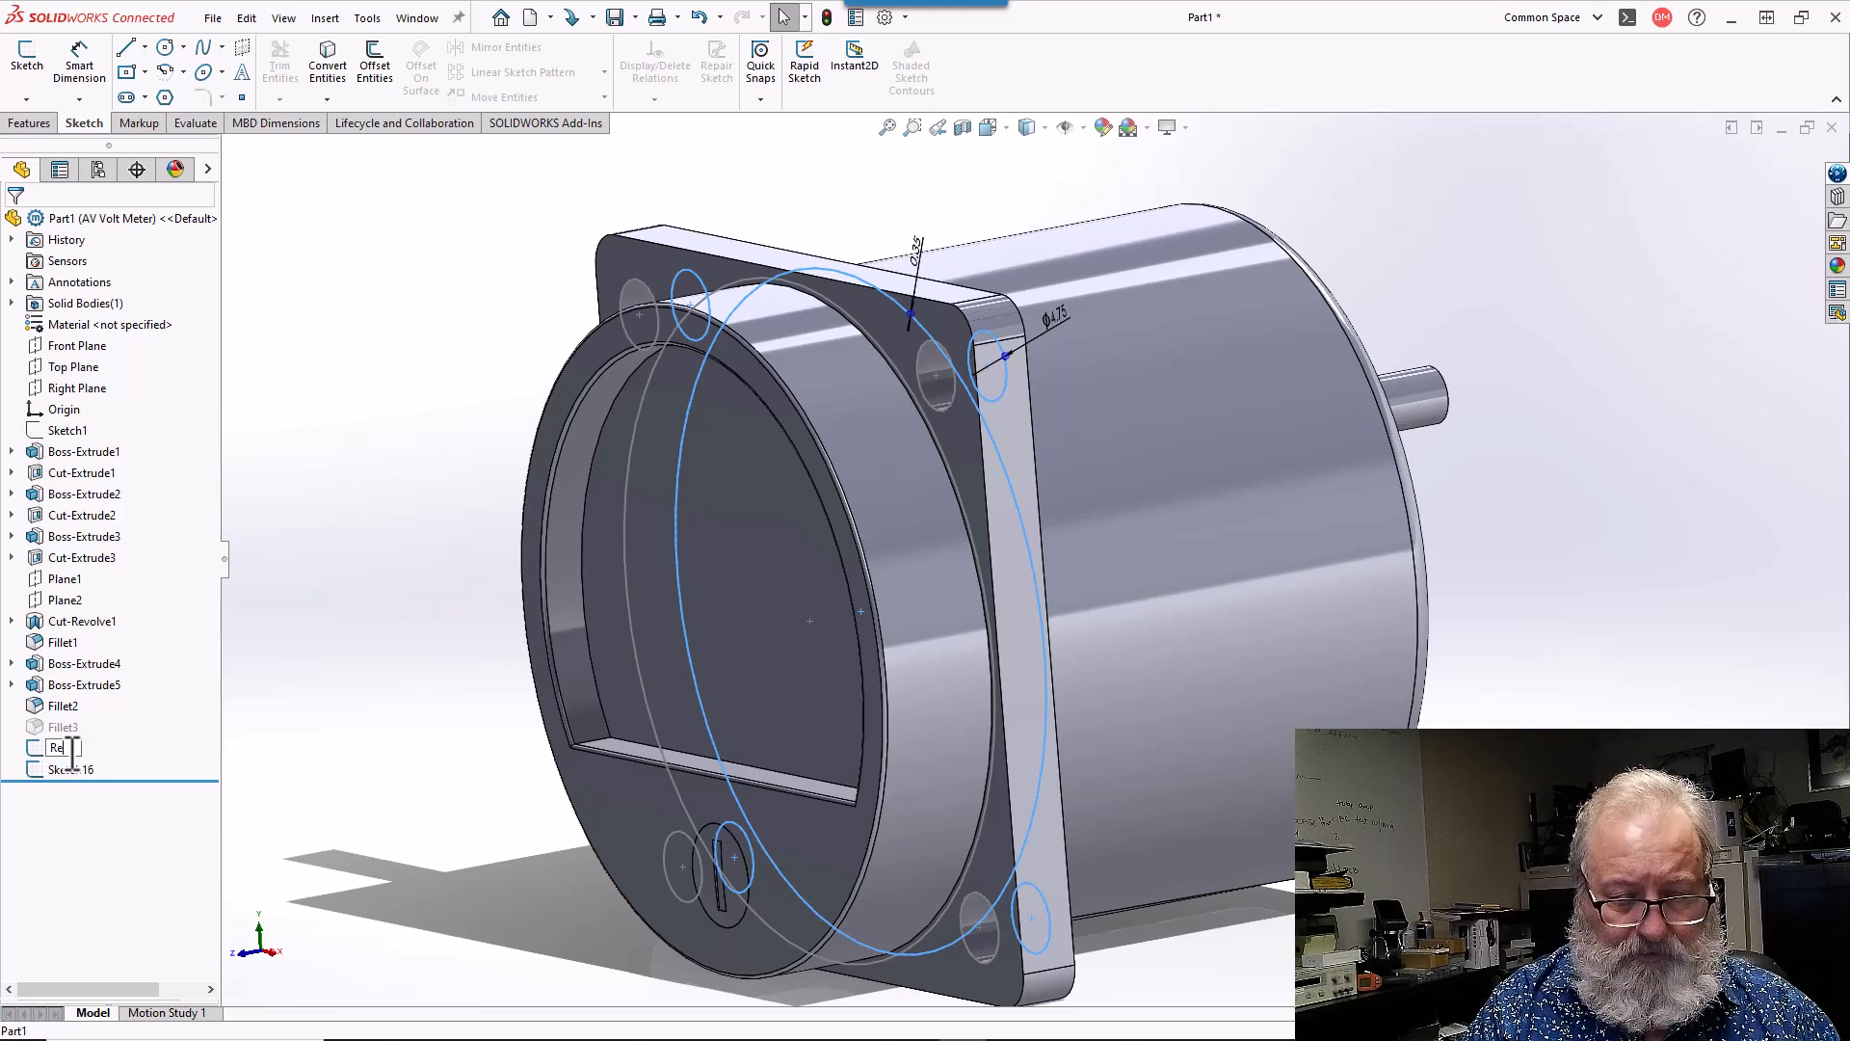
type("ar Mount")
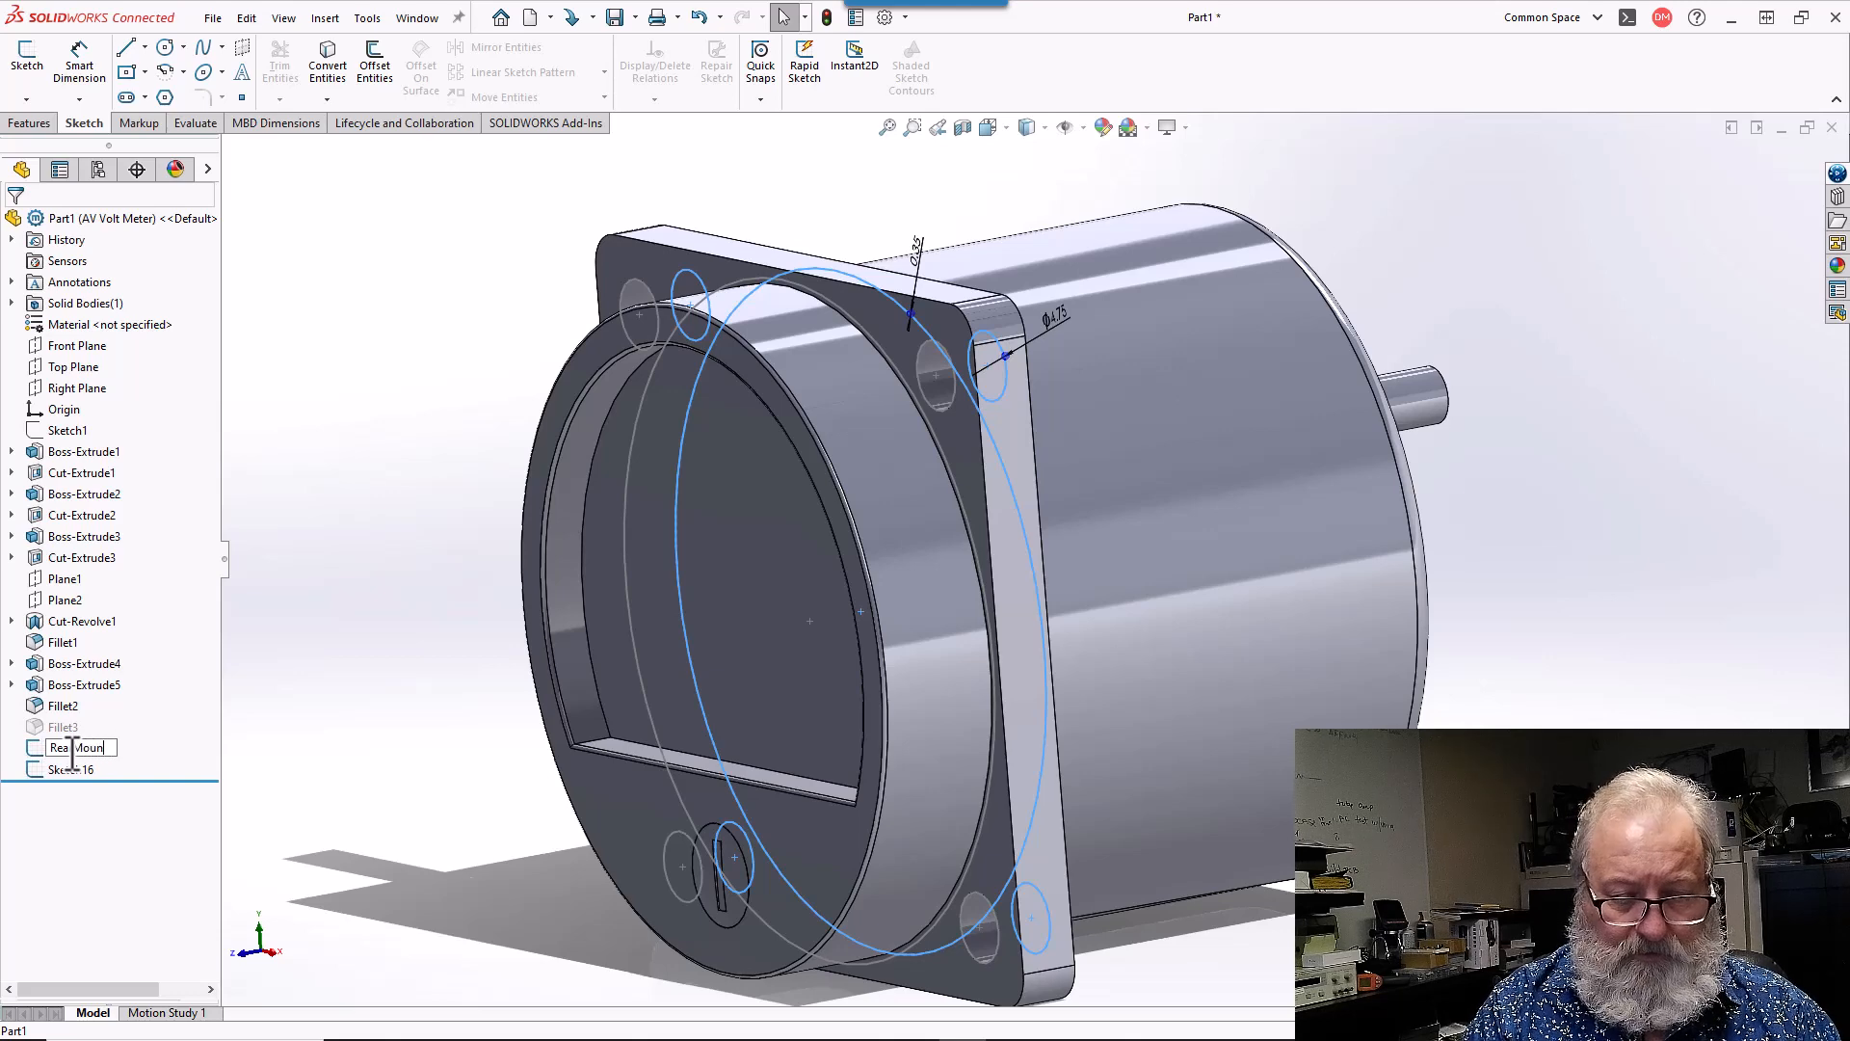
type("P")
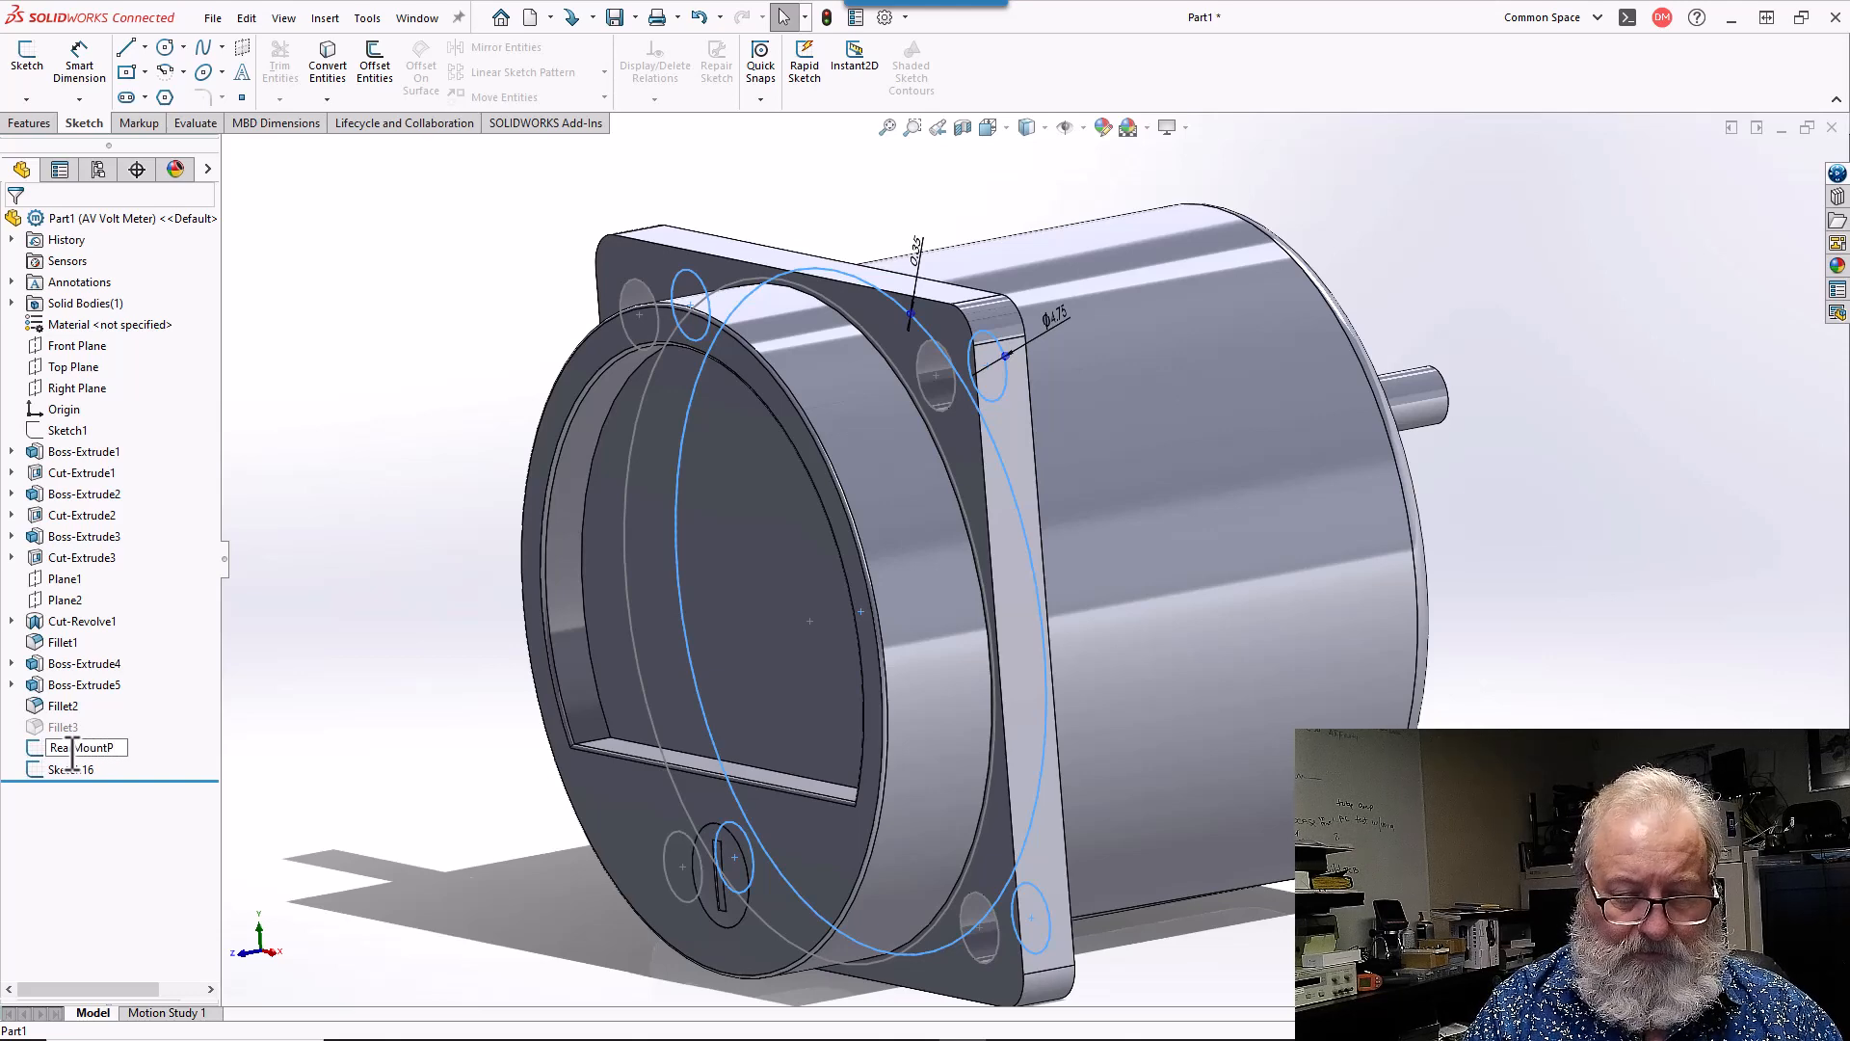
key("BackSpace")
type("Gage")
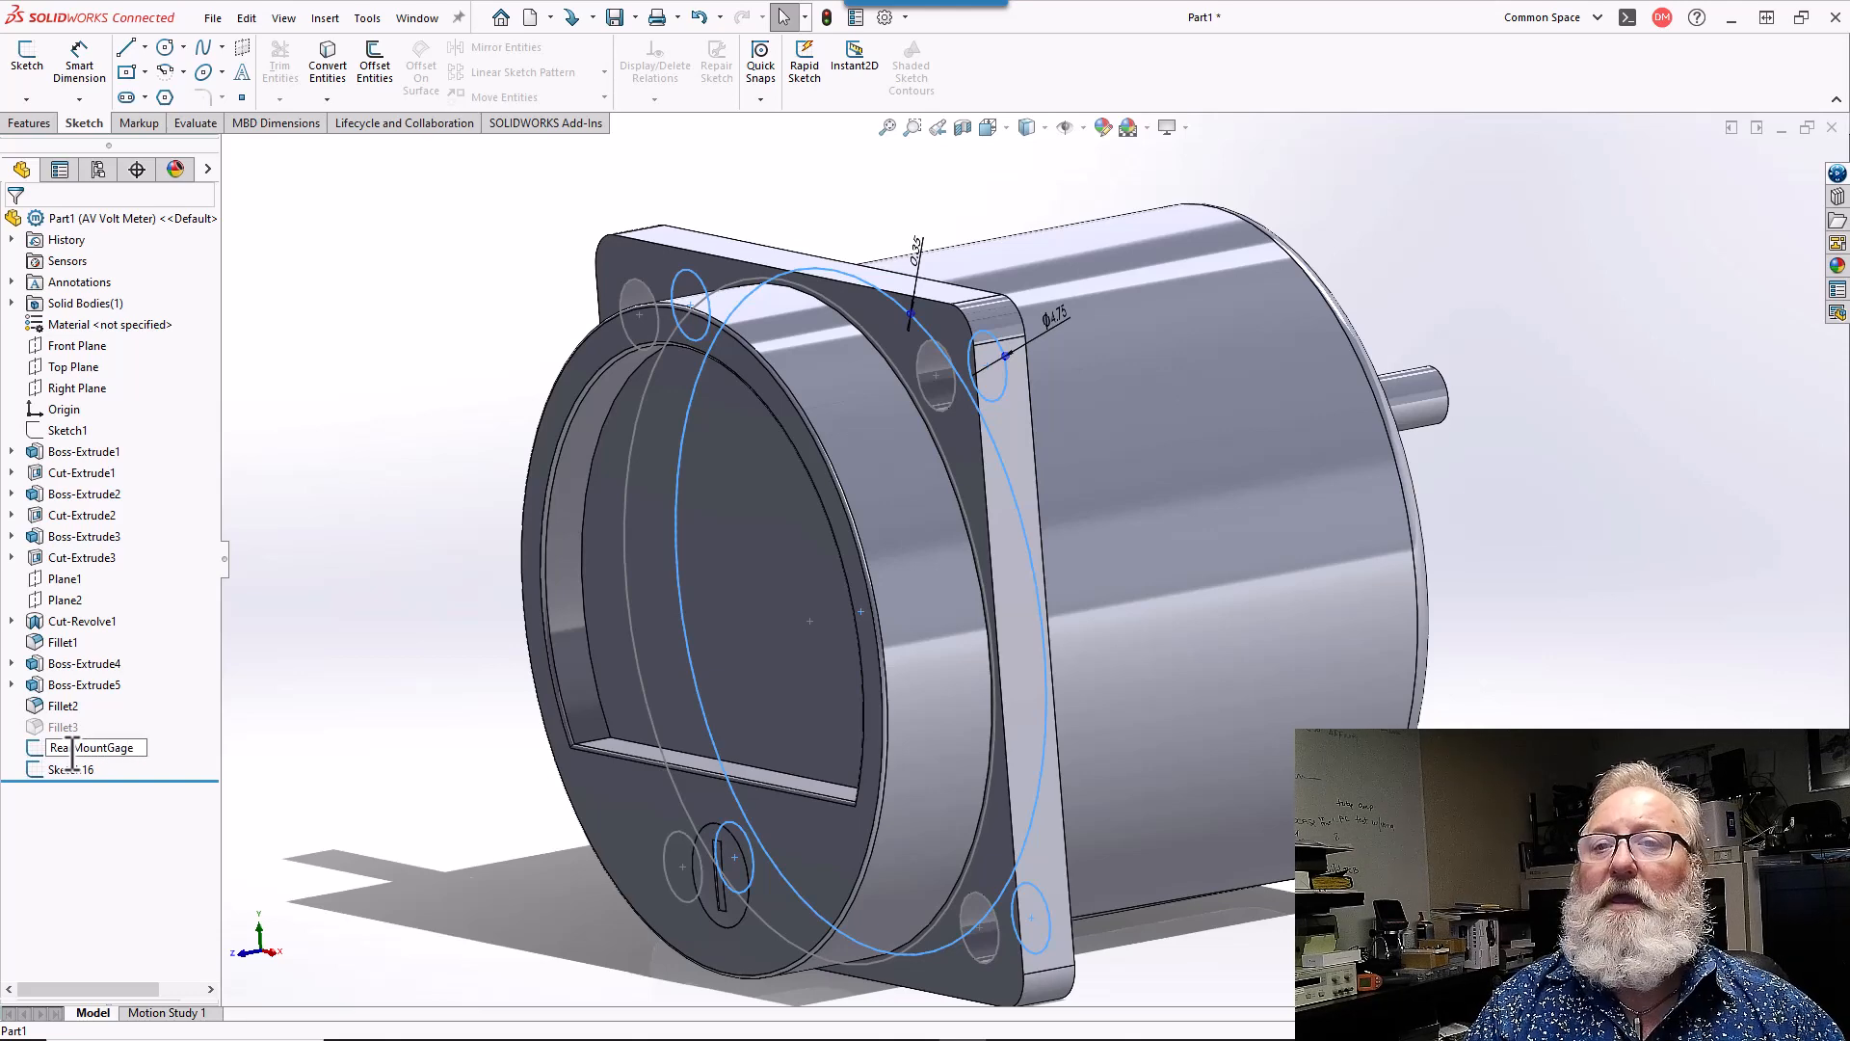
key("Return")
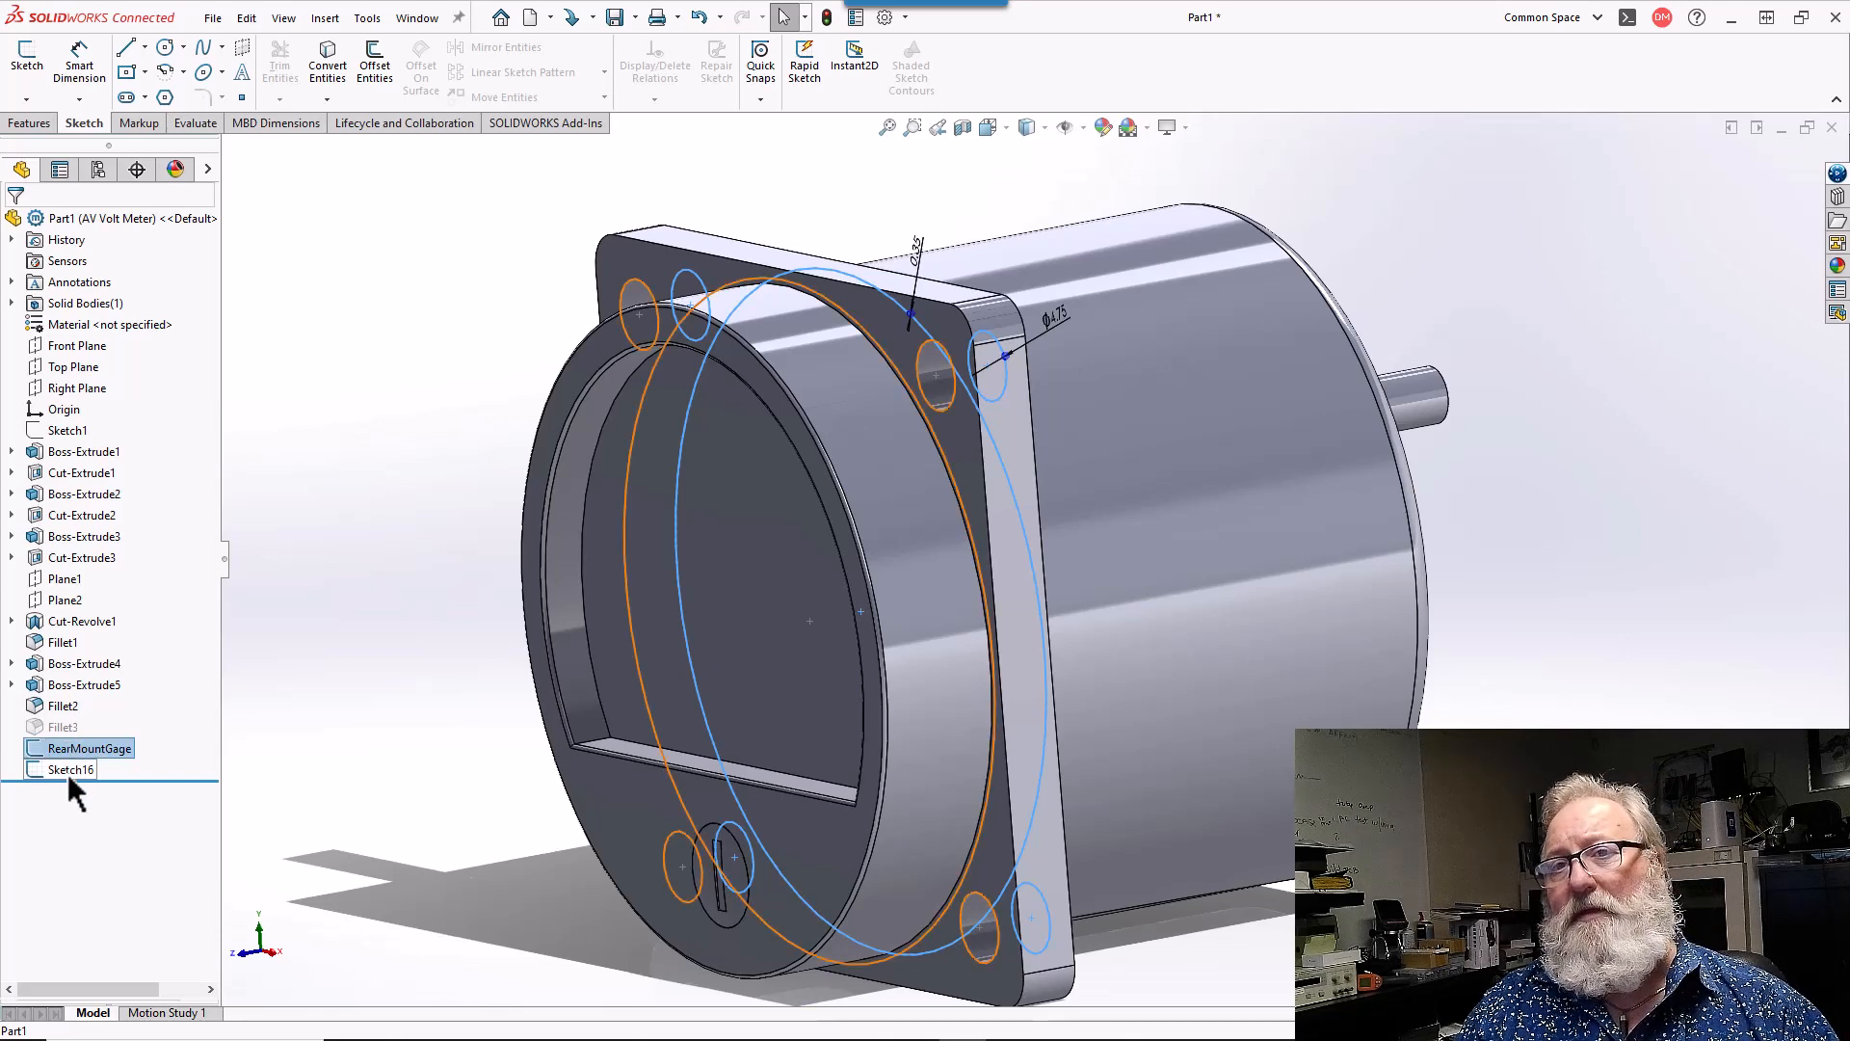
- Rename Sketch16, the circle sketch on the flange's front face, as FrontMountGage
left_click(69, 771)
right_click(69, 771)
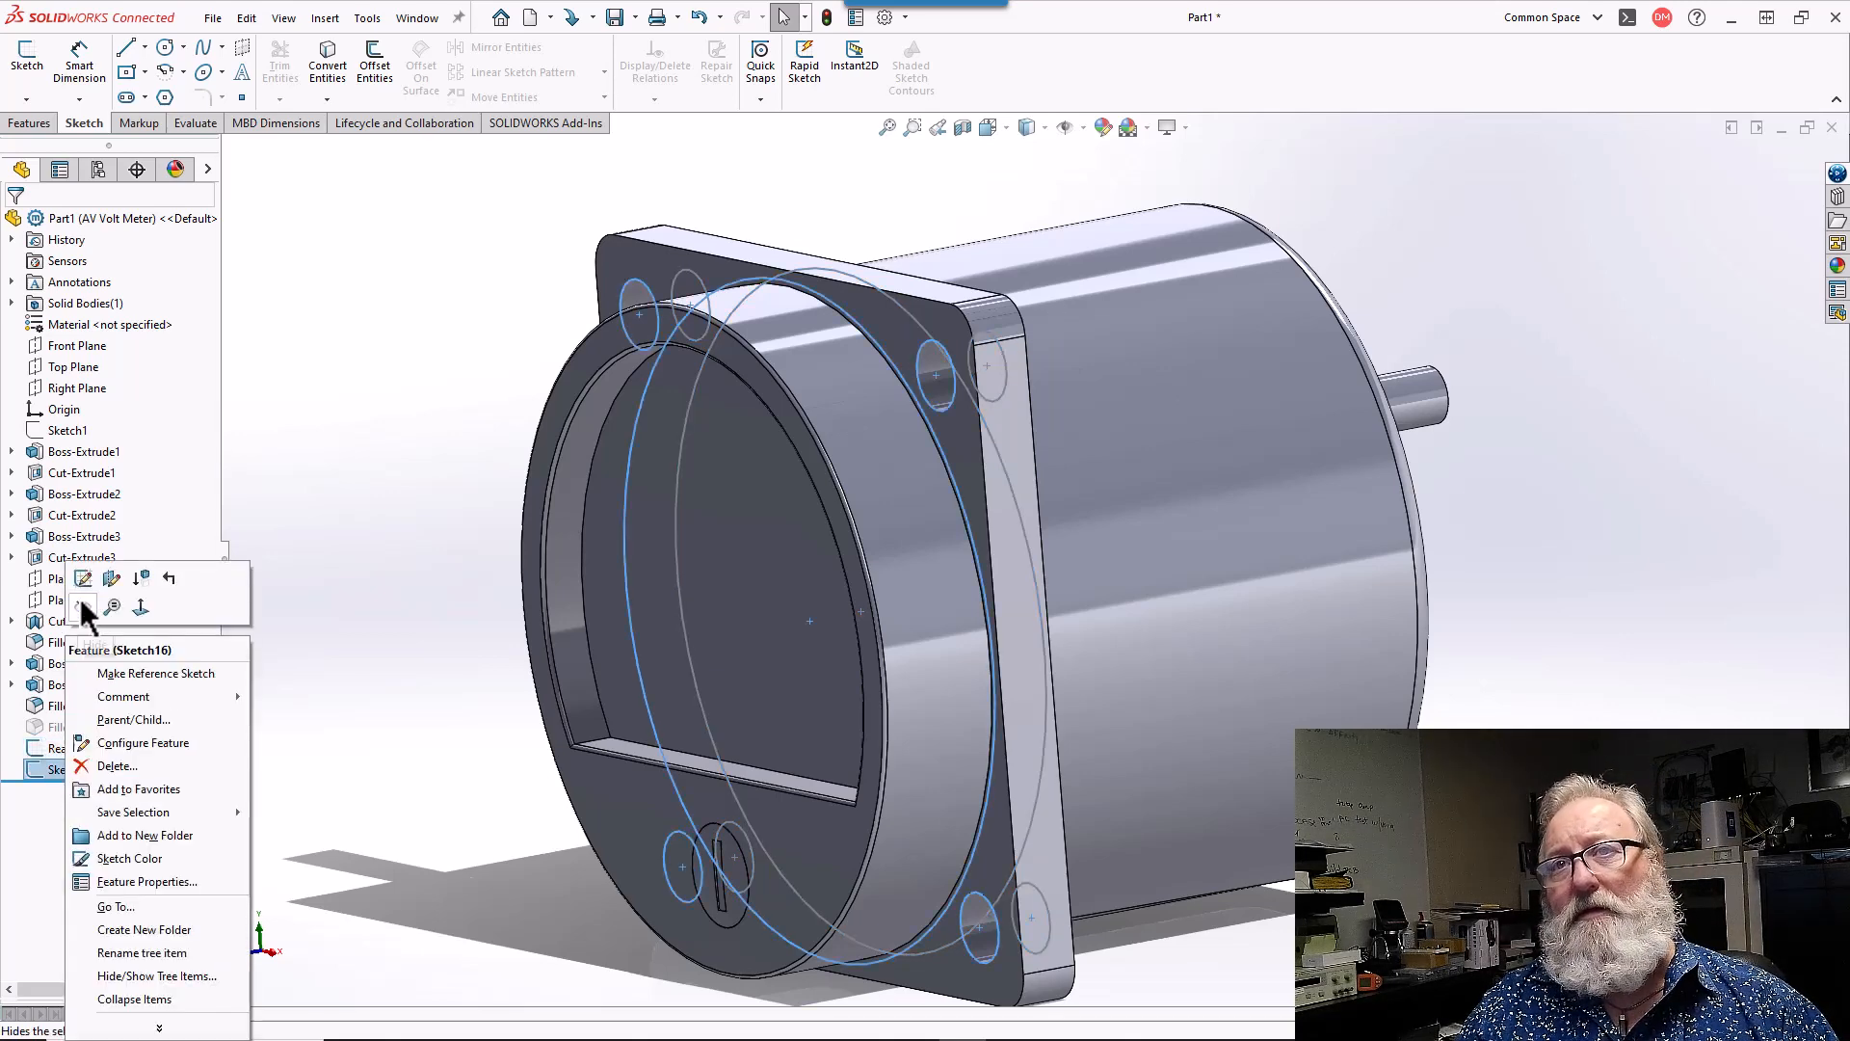
left_click(55, 767)
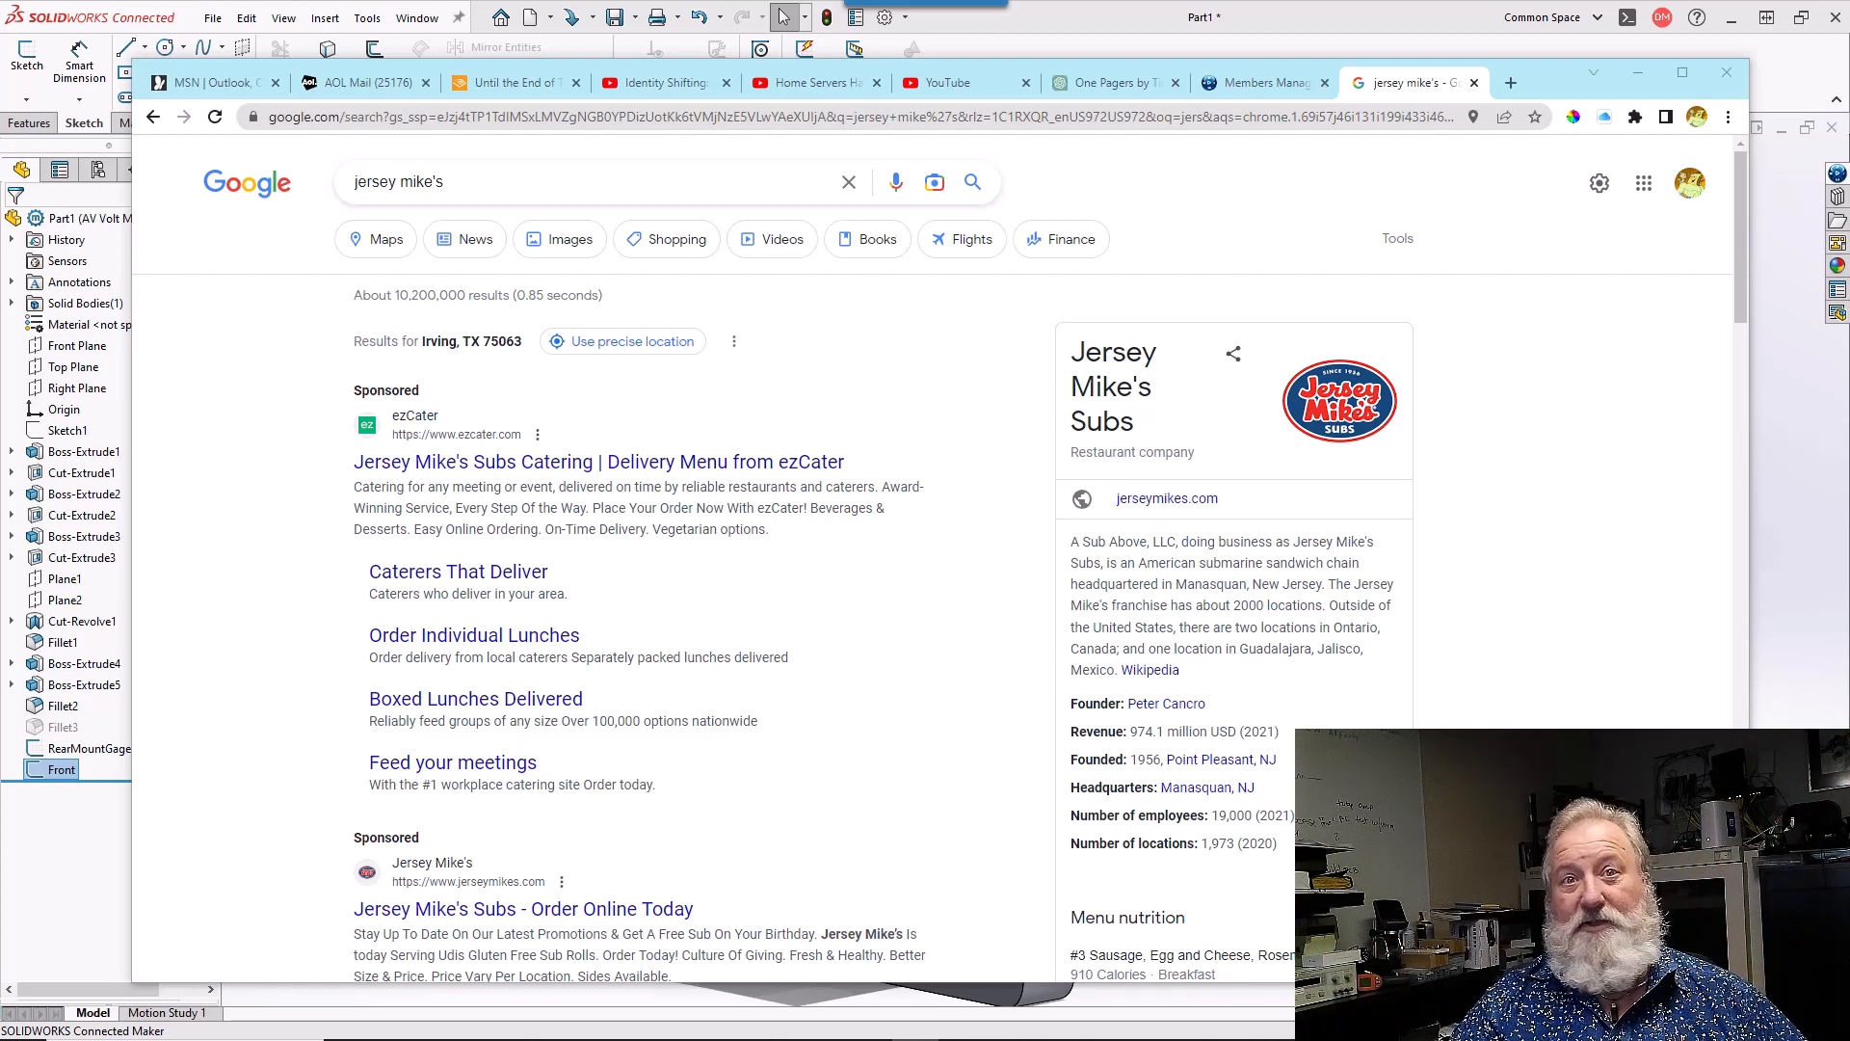
key("alt+Tab")
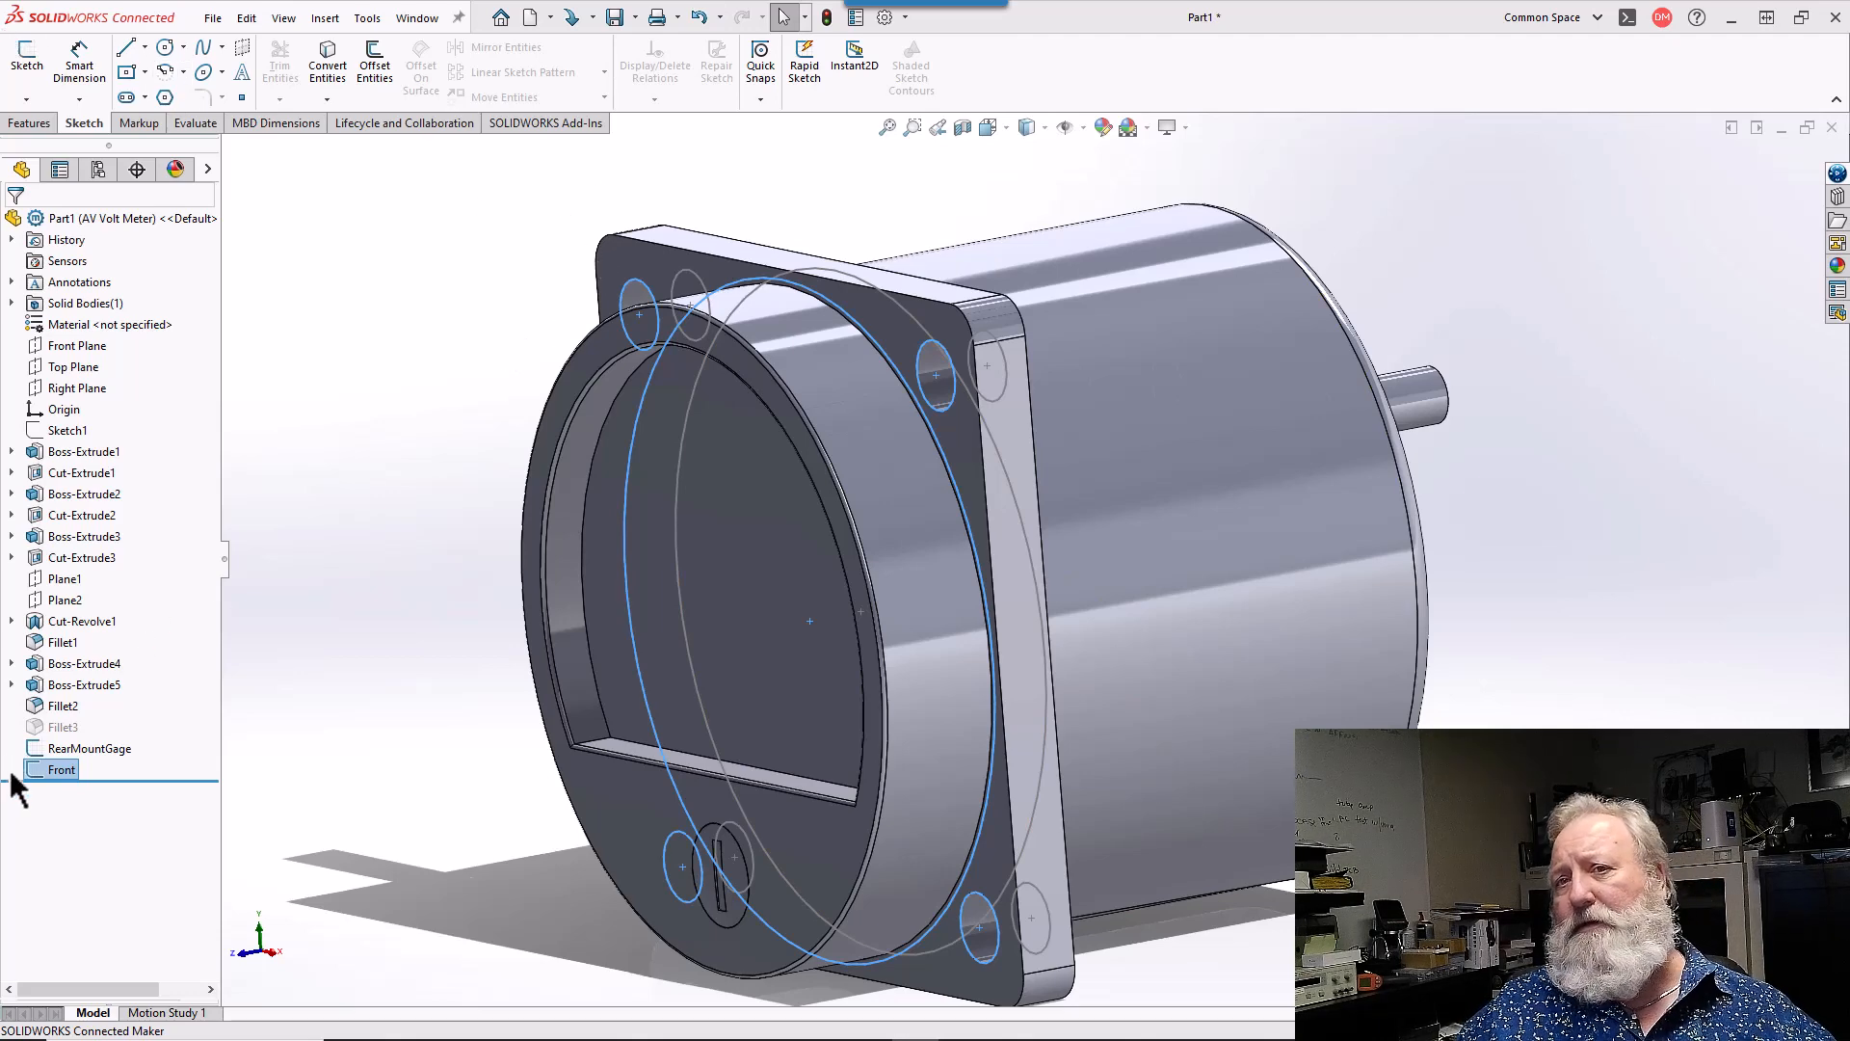
left_click(64, 769)
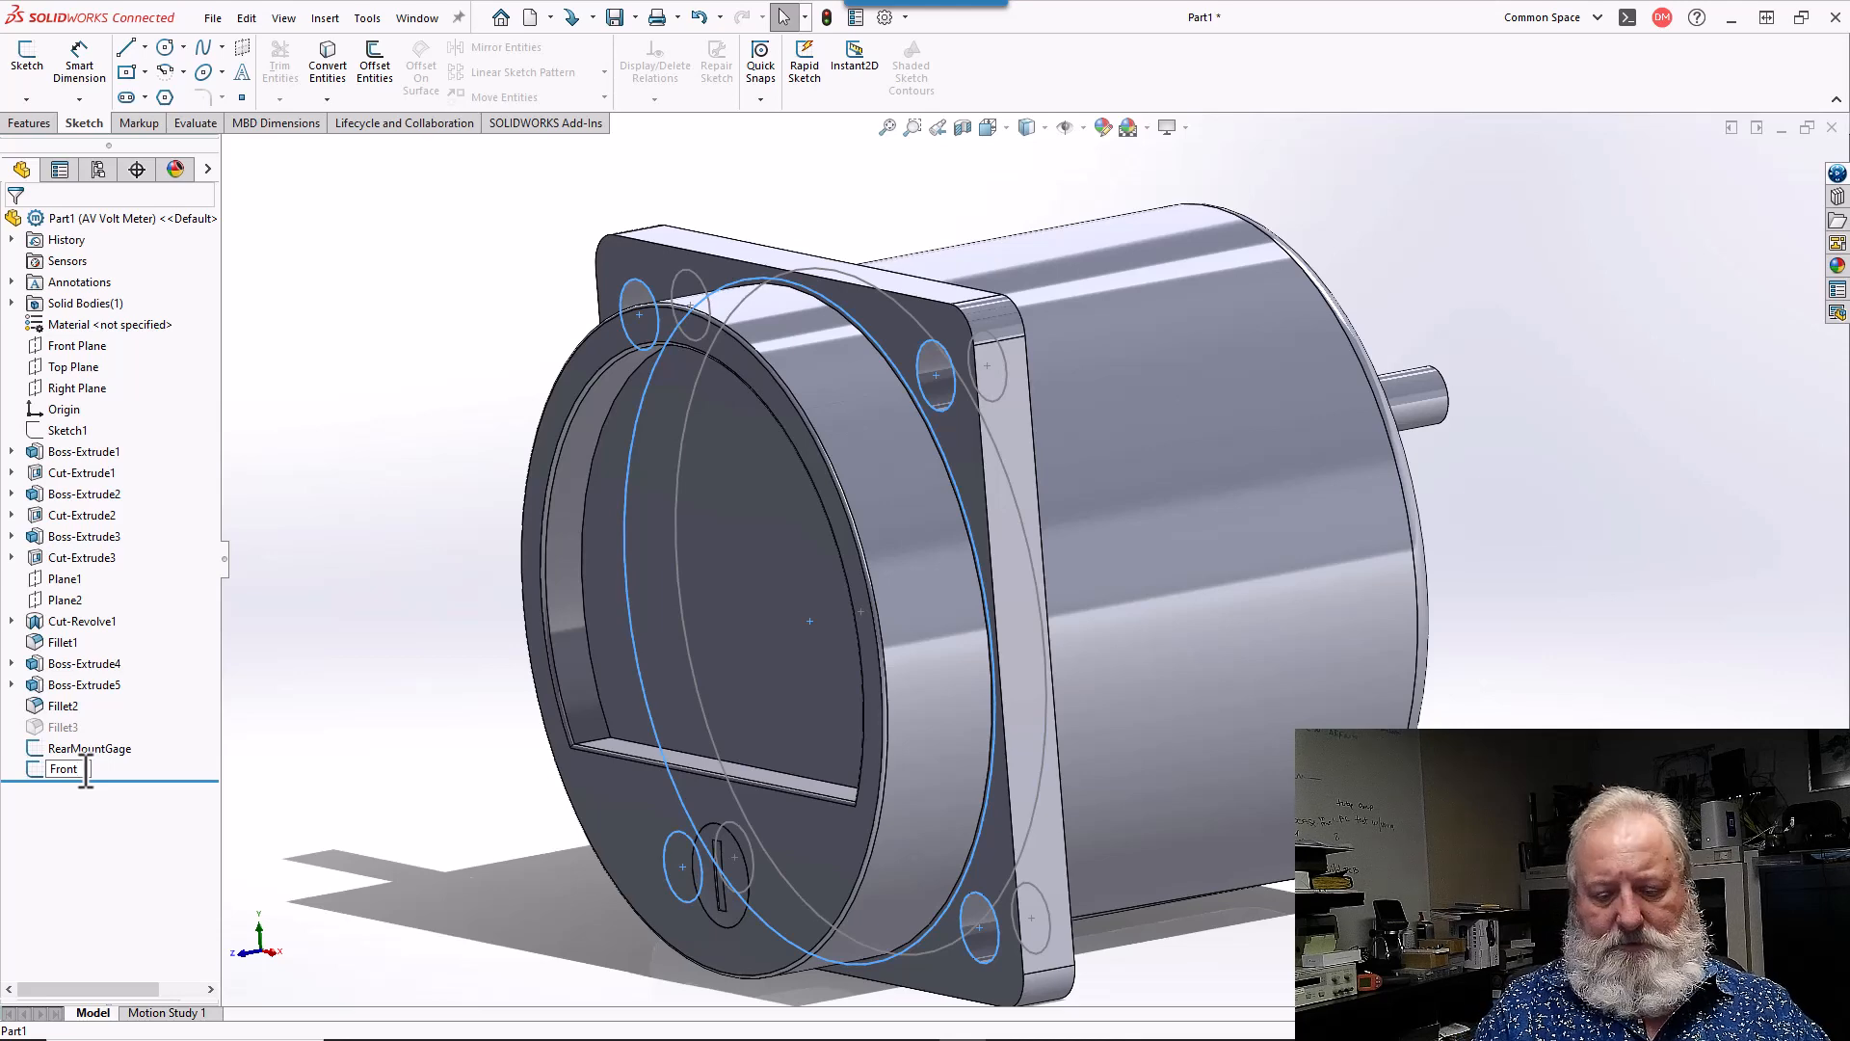
type("Mount")
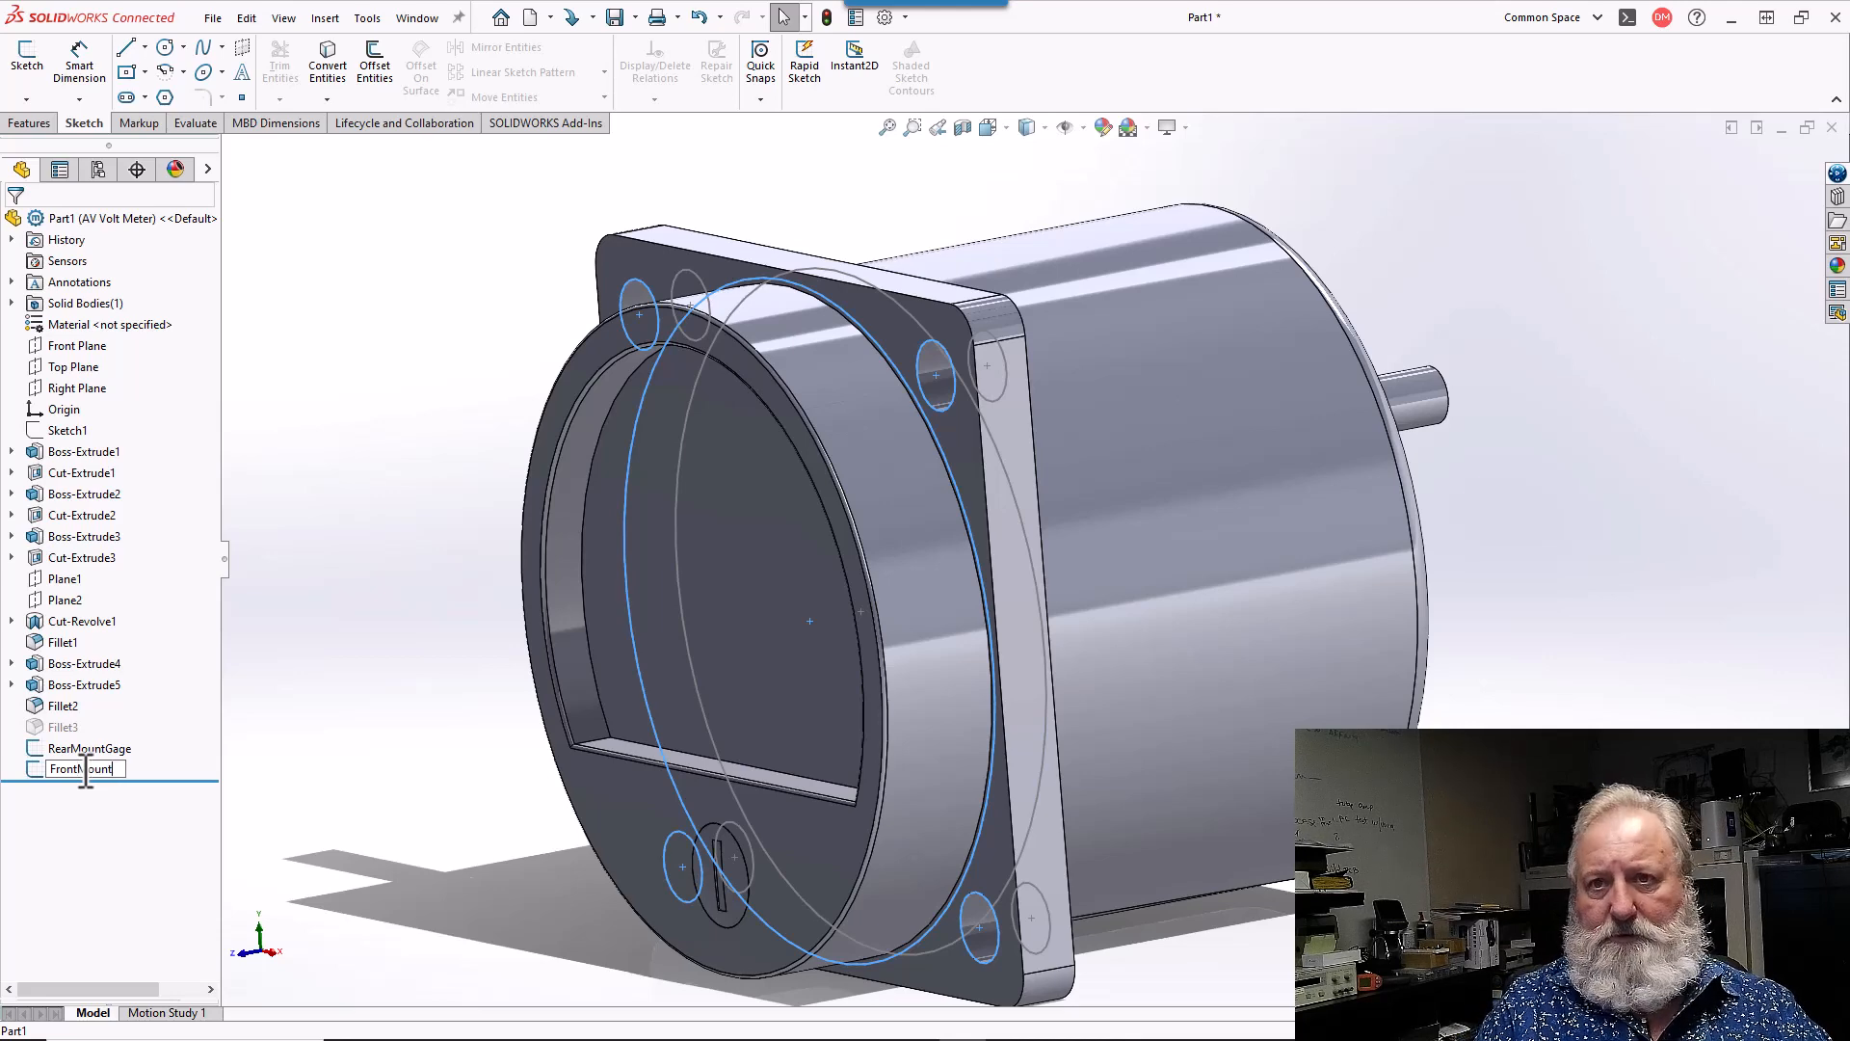
type("Ga")
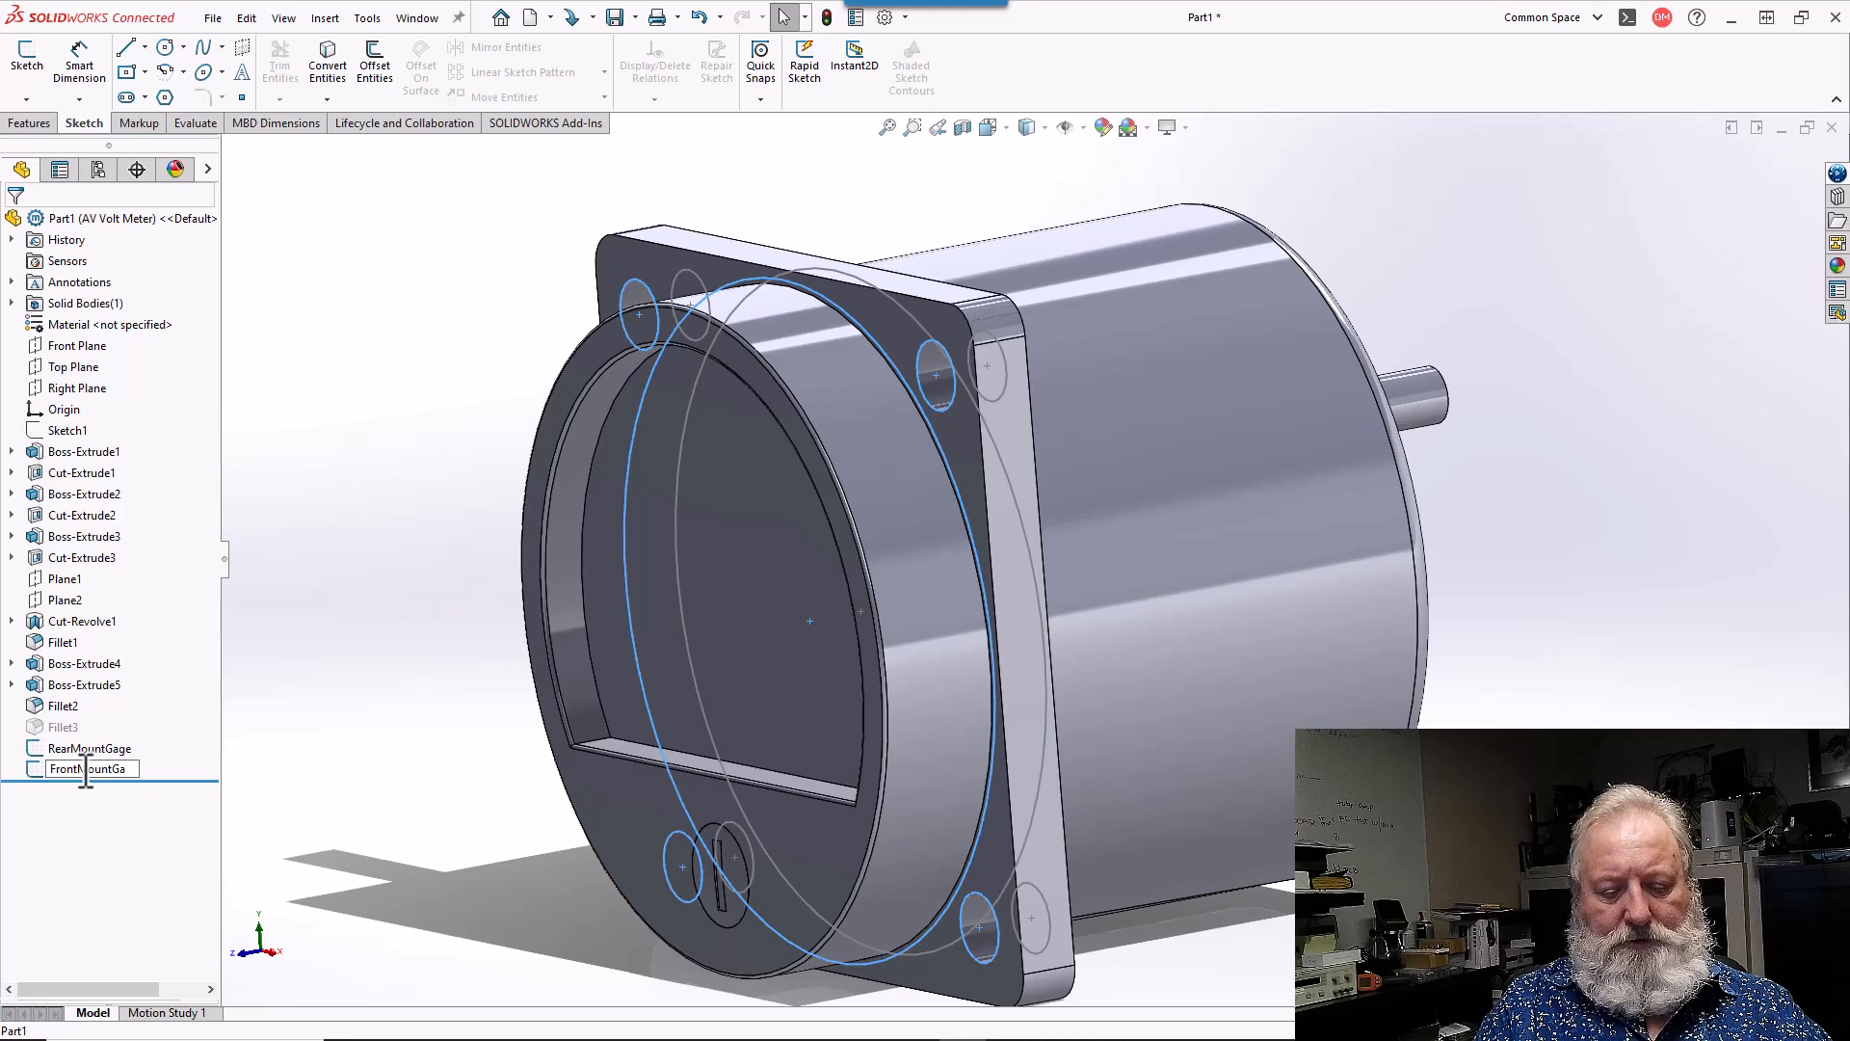
type("ge")
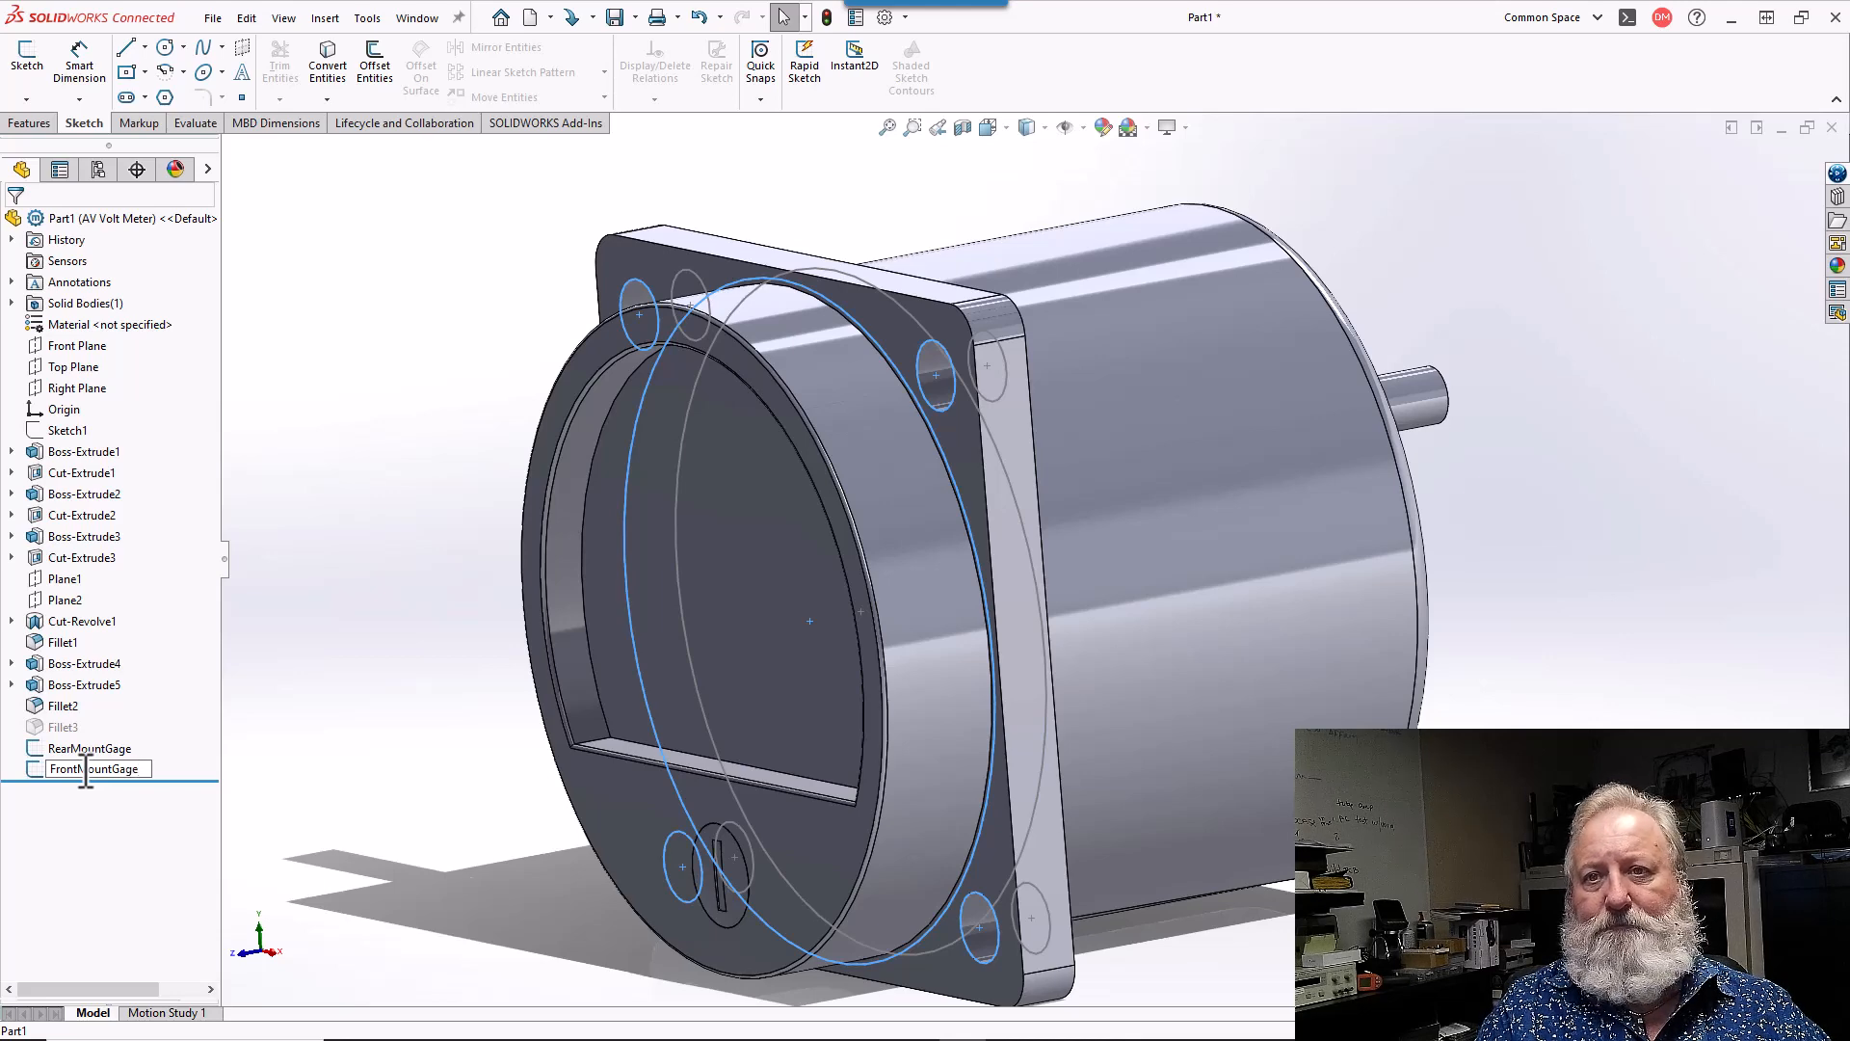
key("Return")
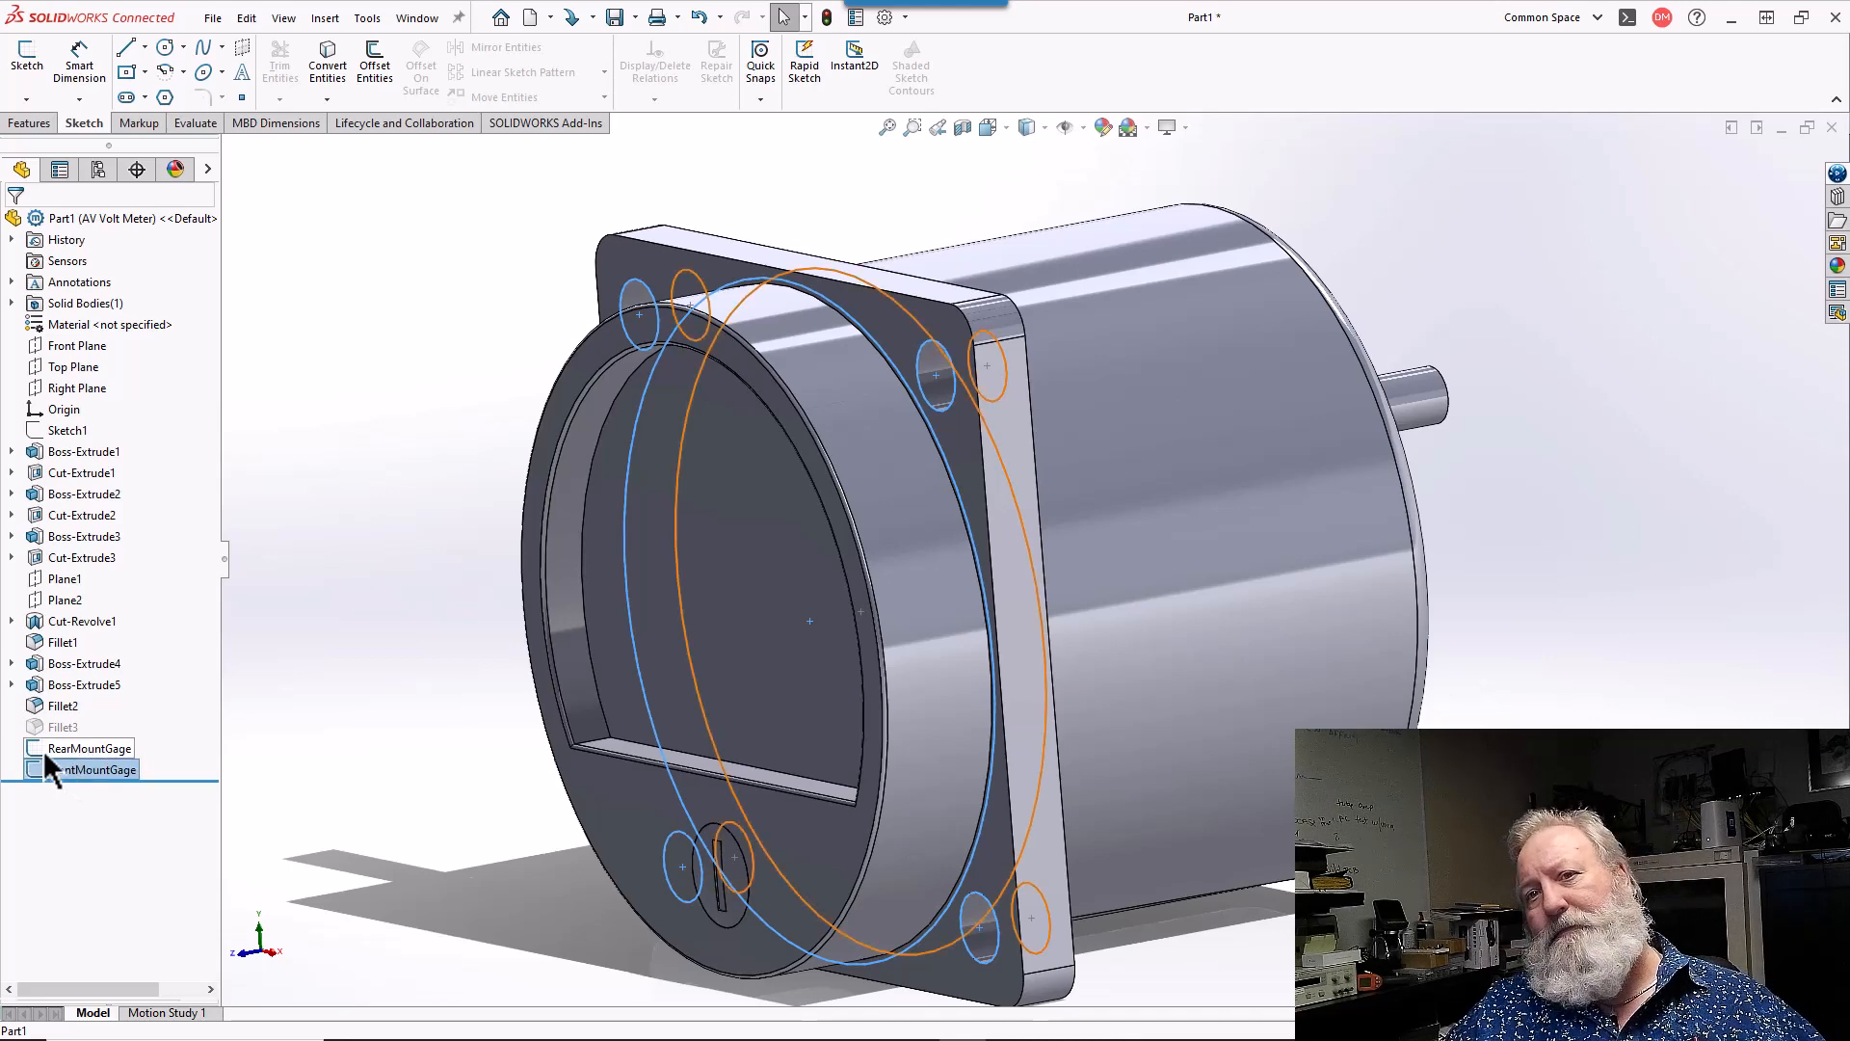
- Hide the RearMountGage and FrontMountGage sketches together
left_click(40, 749, "ctrl")
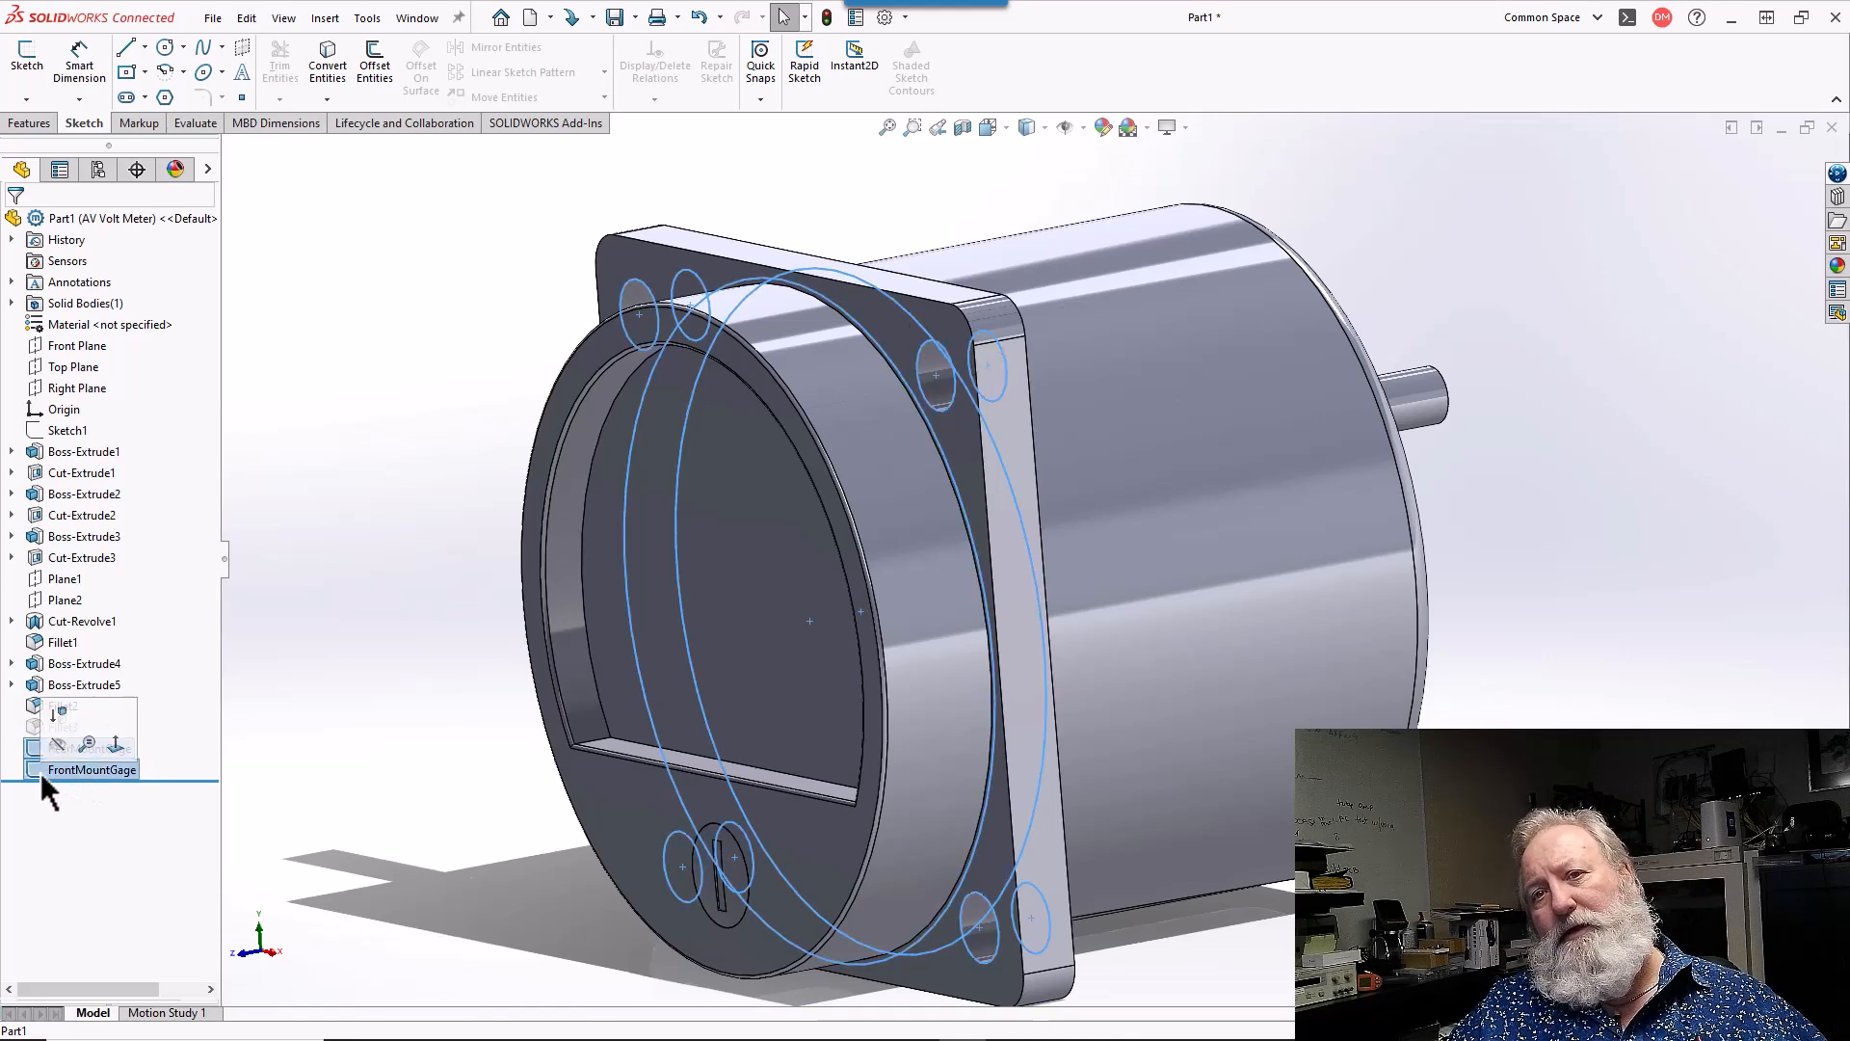
right_click(40, 772)
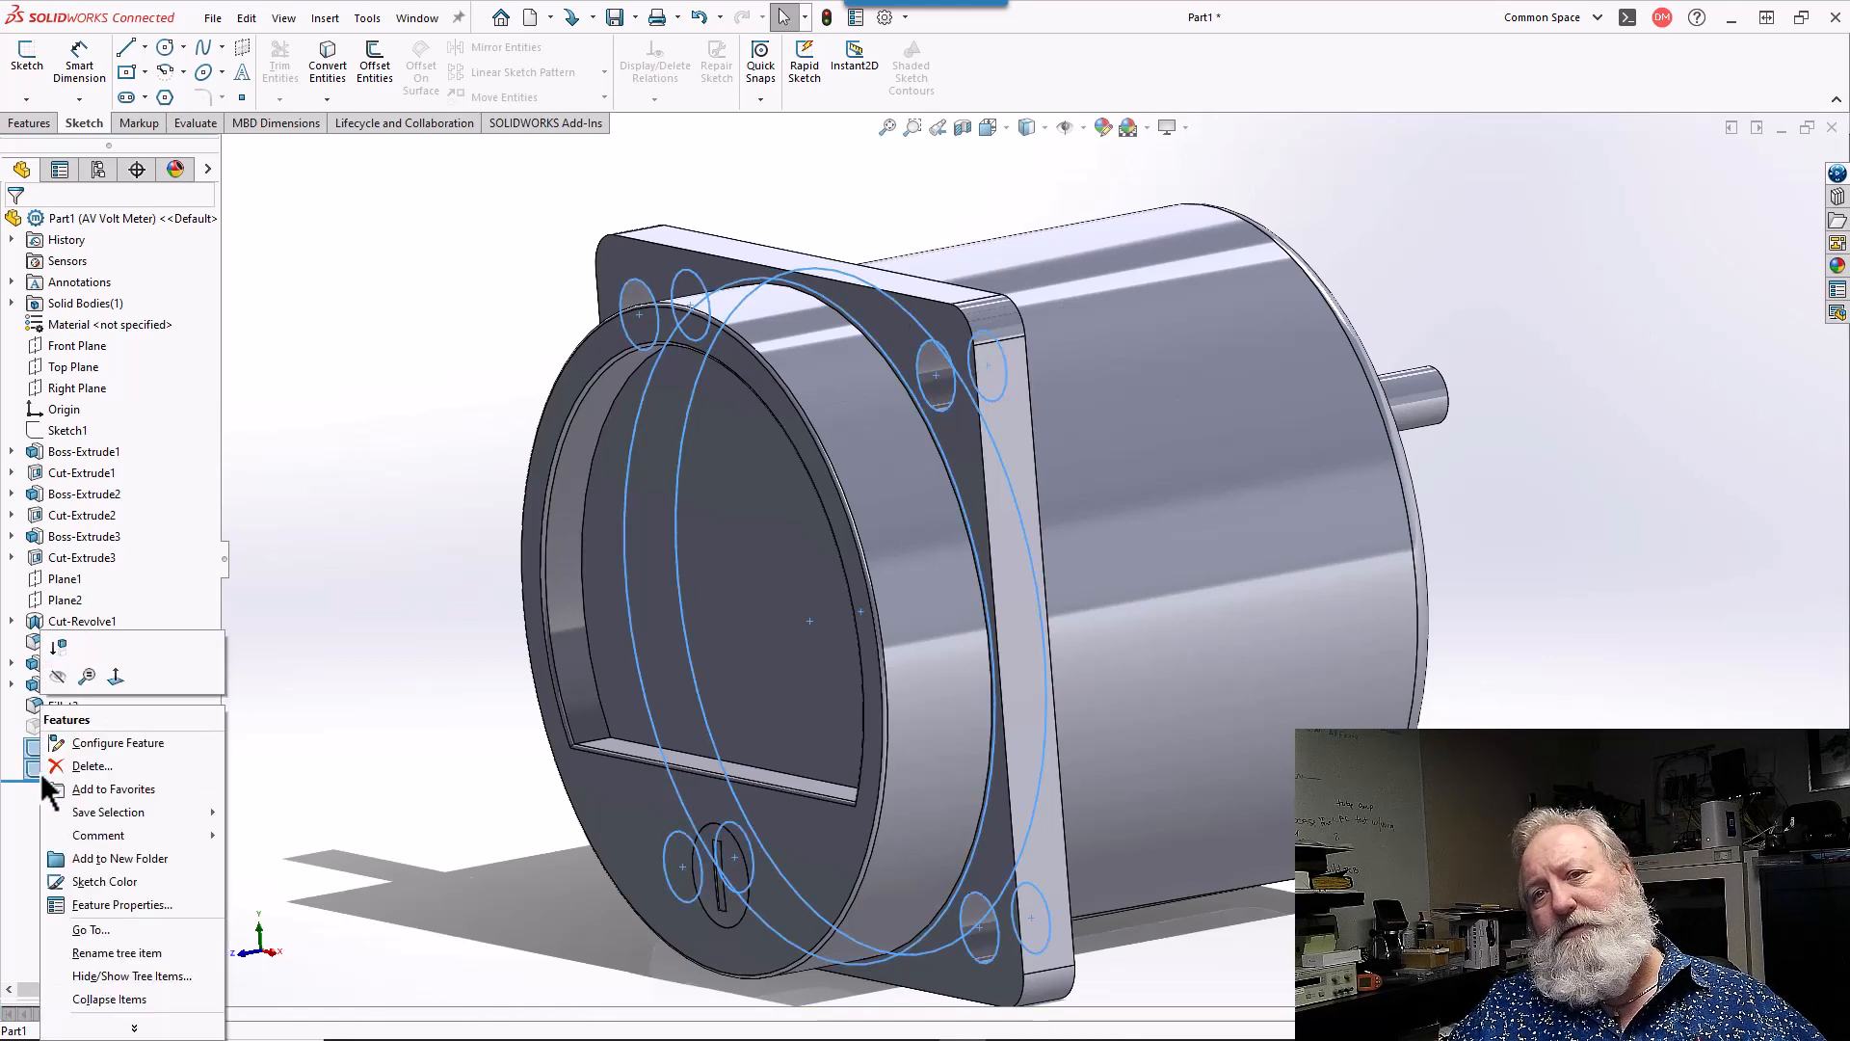
left_click(58, 677)
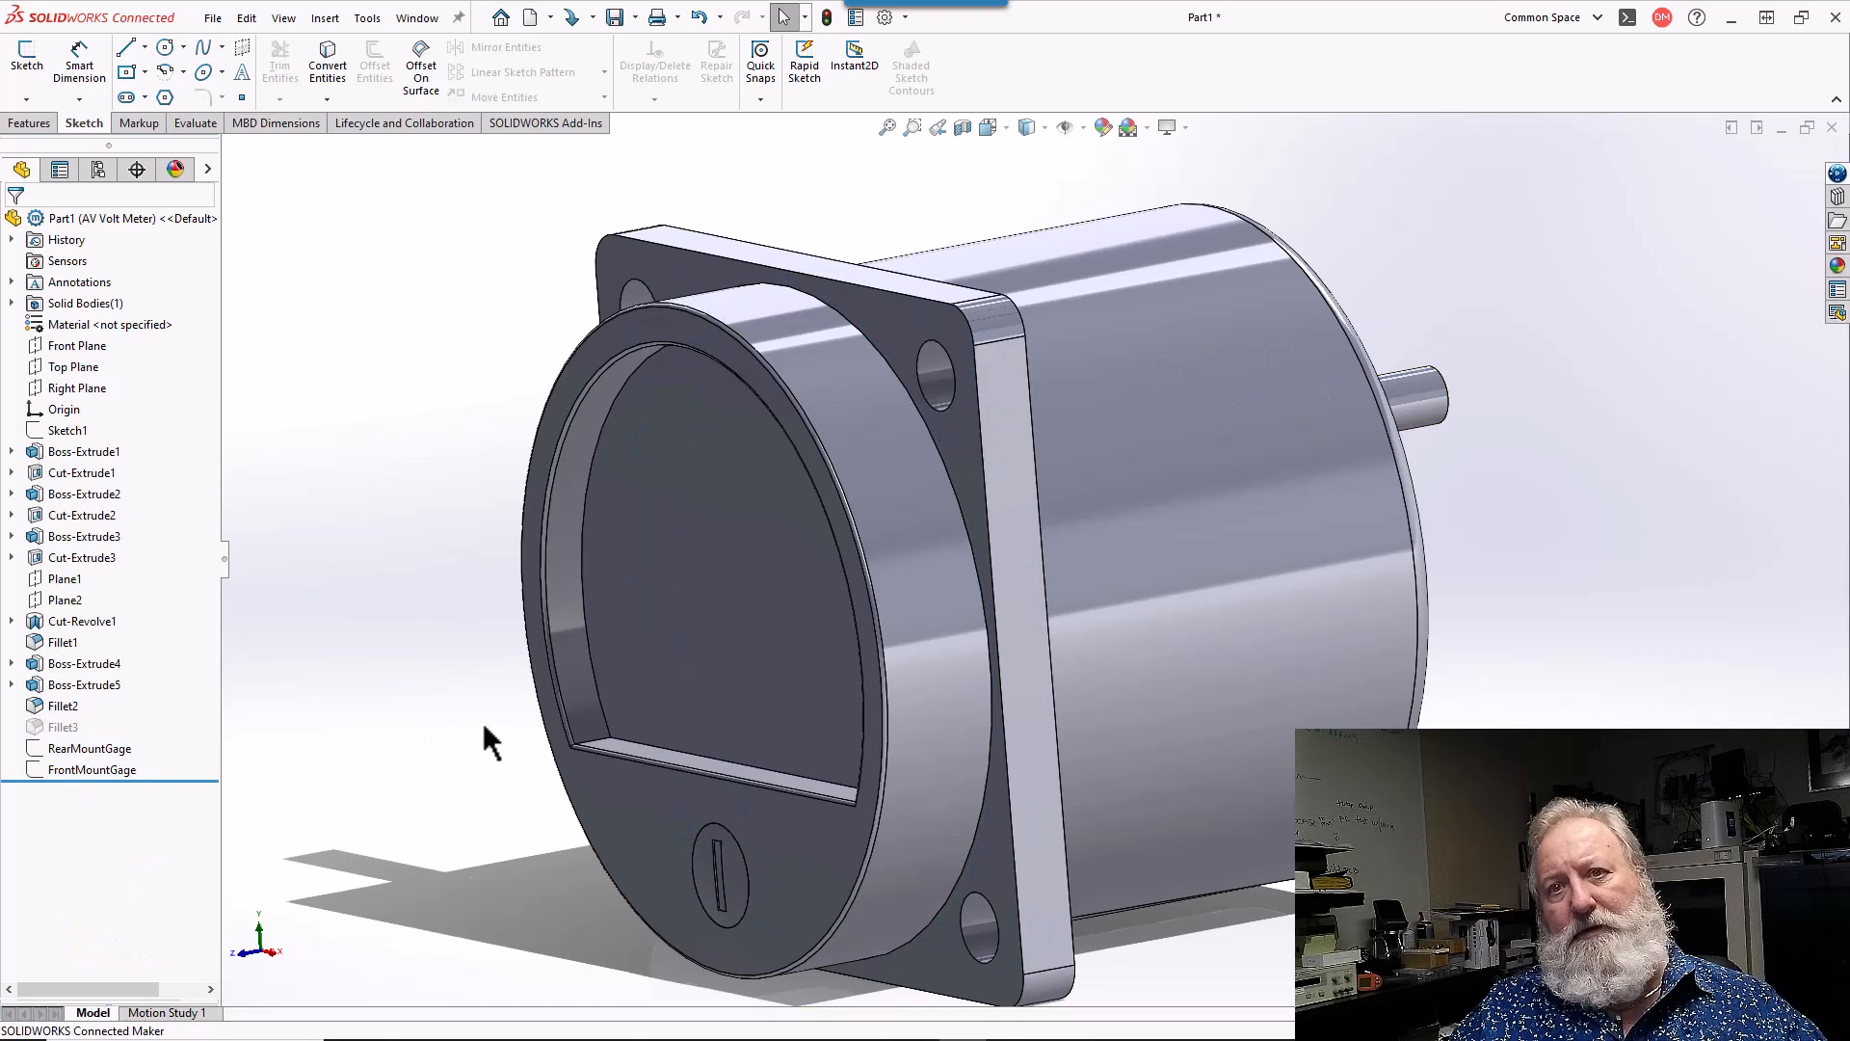
mouse_move(464, 691)
middle_mouse_down()
mouse_move(549, 640)
mouse_move(712, 610)
mouse_move(442, 632)
mouse_move(425, 743)
mouse_move(229, 724)
mouse_move(582, 621)
mouse_move(853, 617)
mouse_move(493, 688)
middle_mouse_up()
key("f")
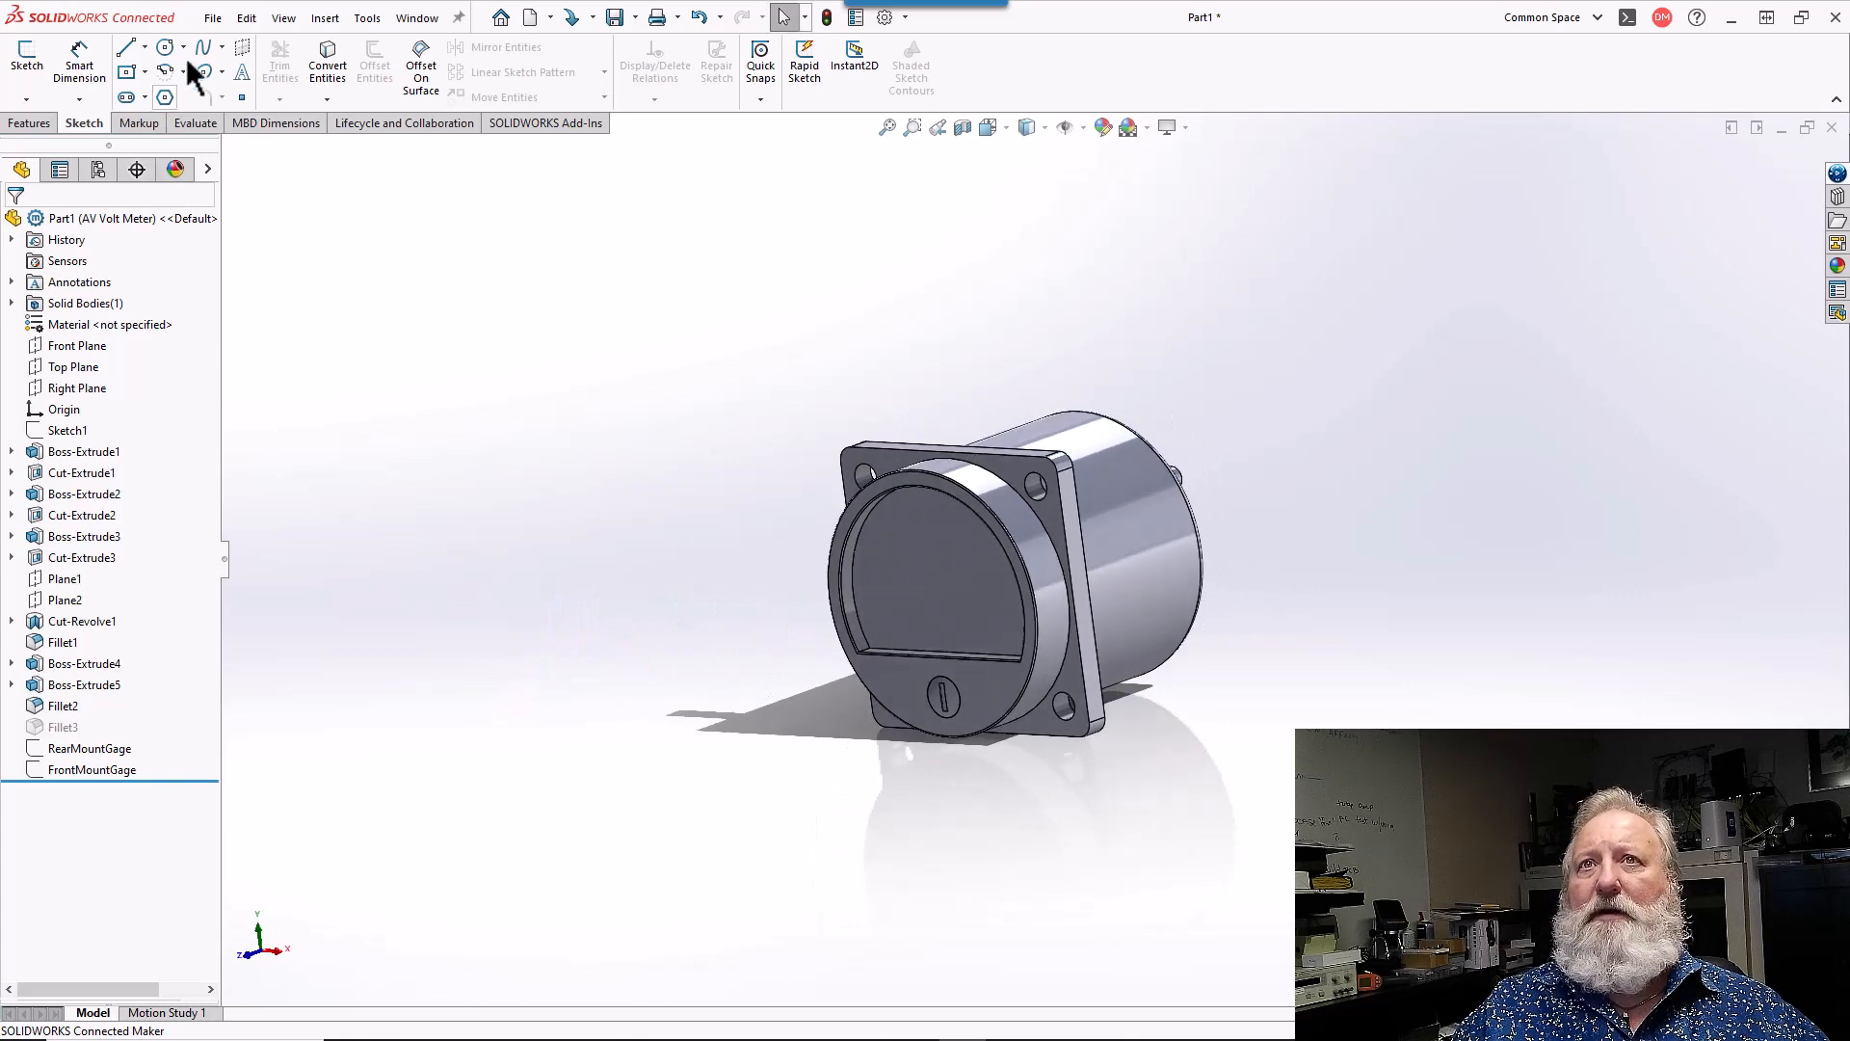
- Save the part locally in the hua folder as ACPanelMeters with the description Panel Meters
left_click(216, 14)
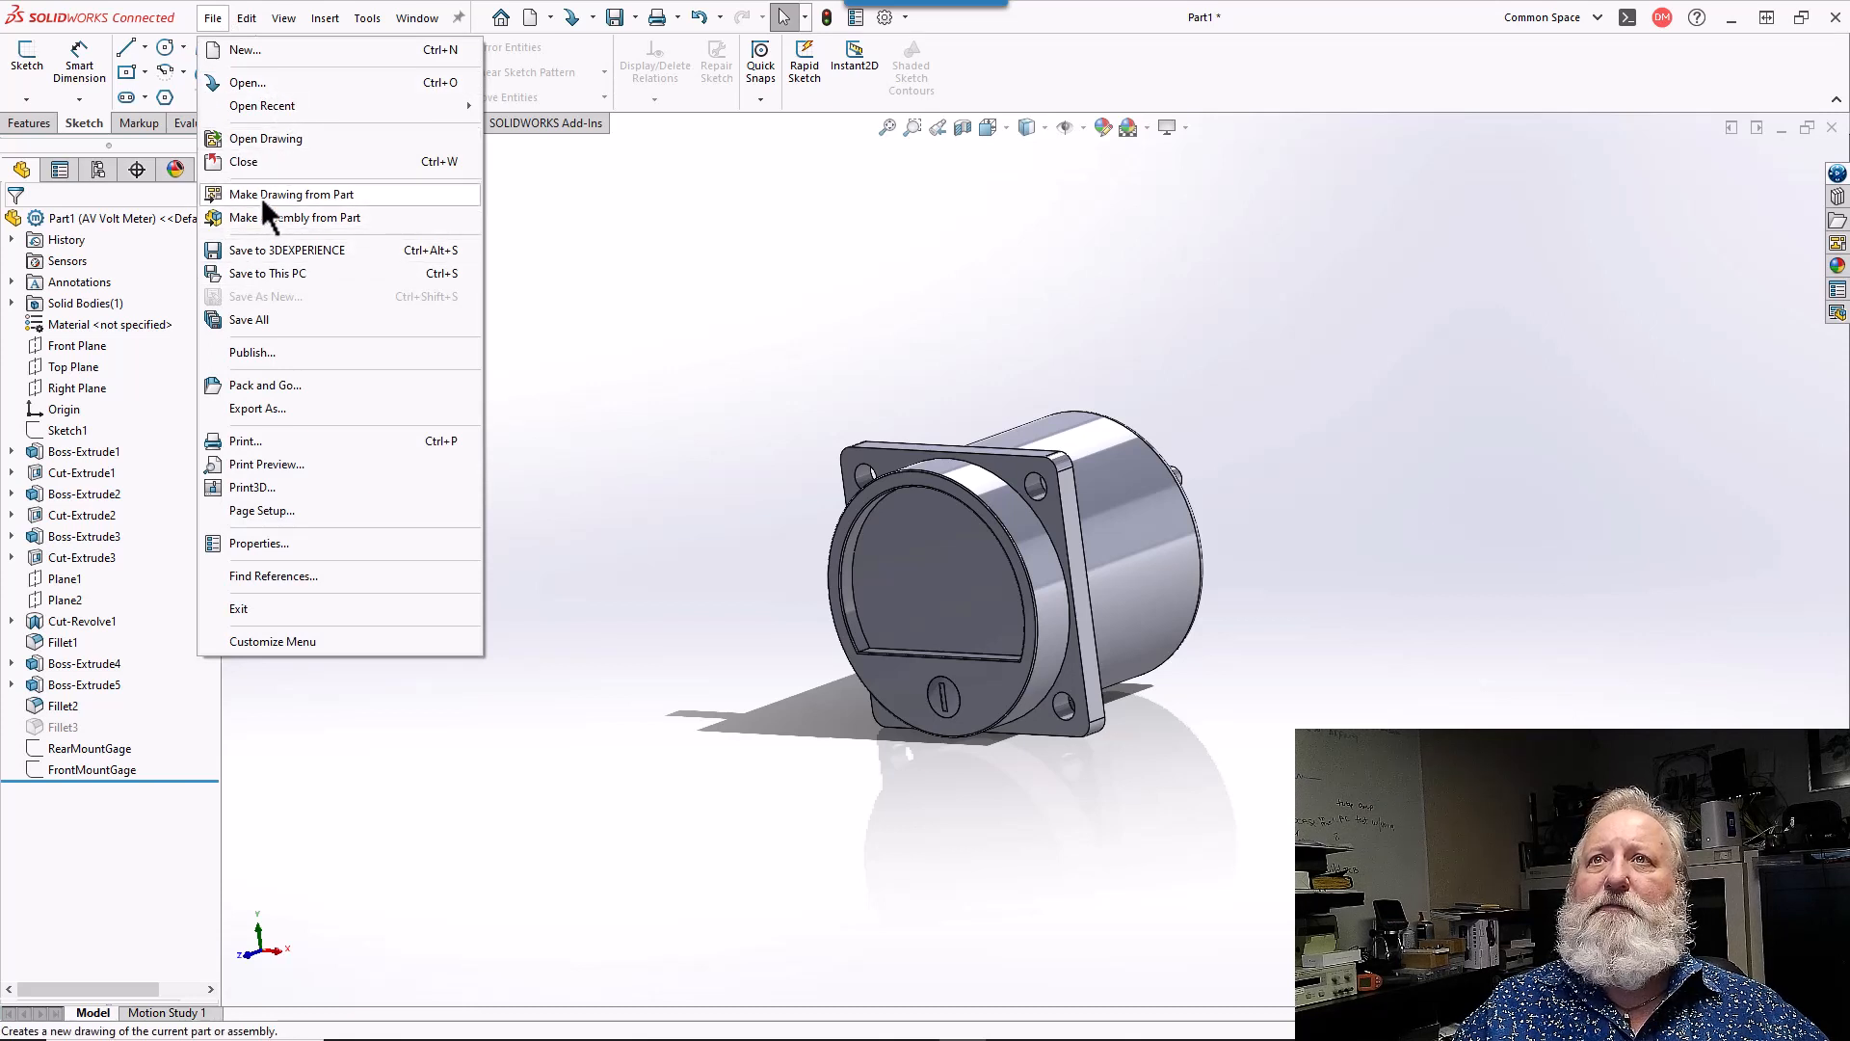
left_click(263, 273)
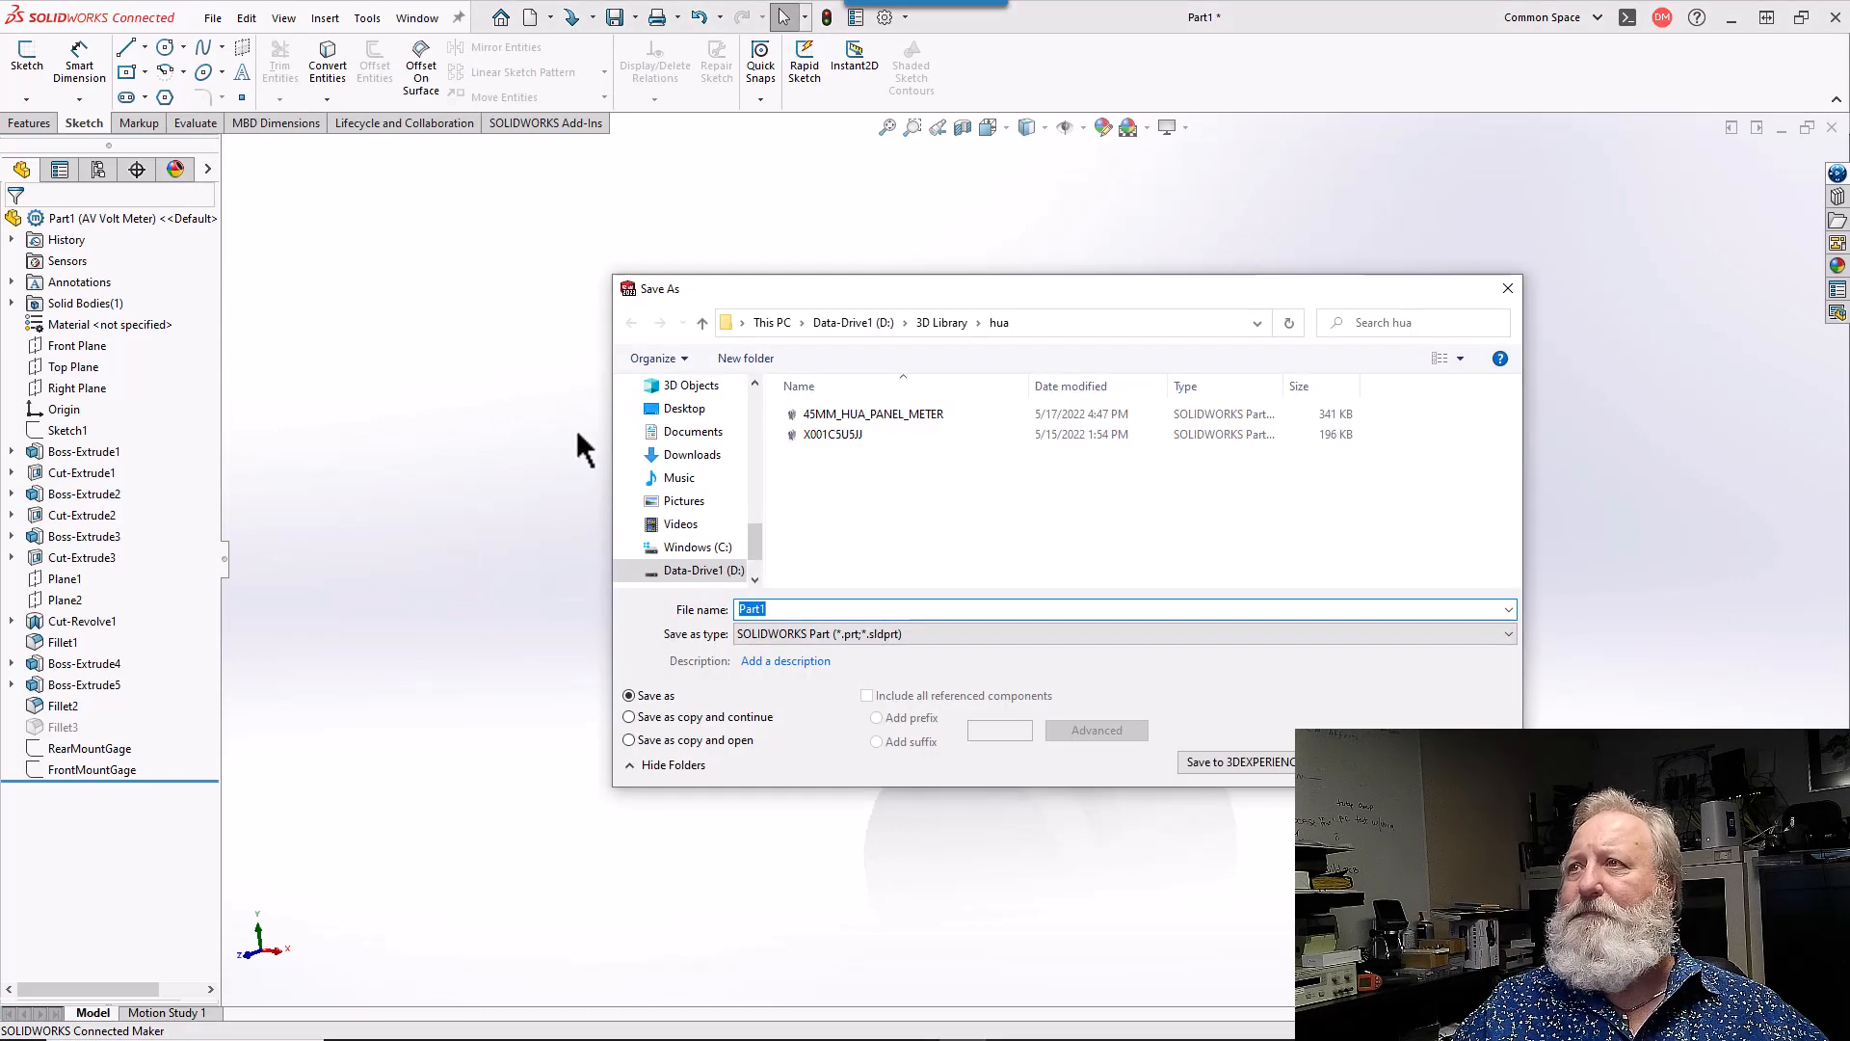
left_click(772, 609)
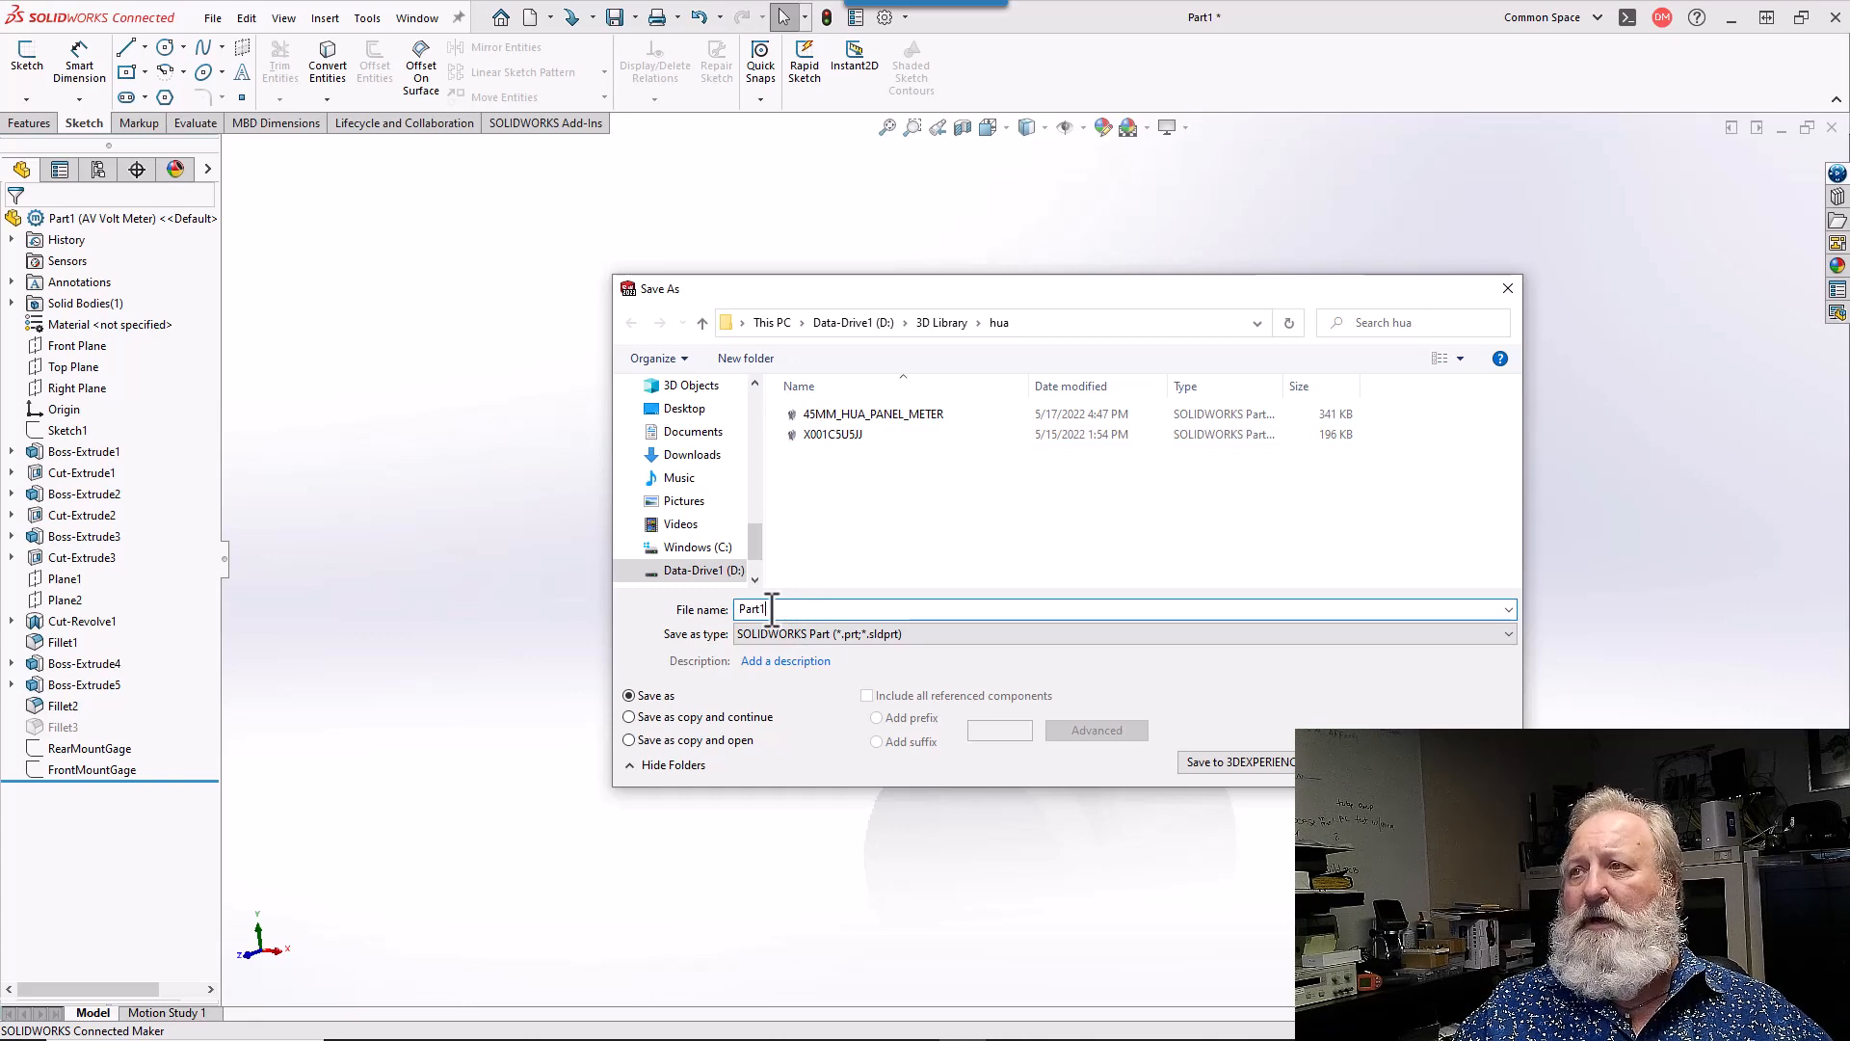
double_click(772, 609)
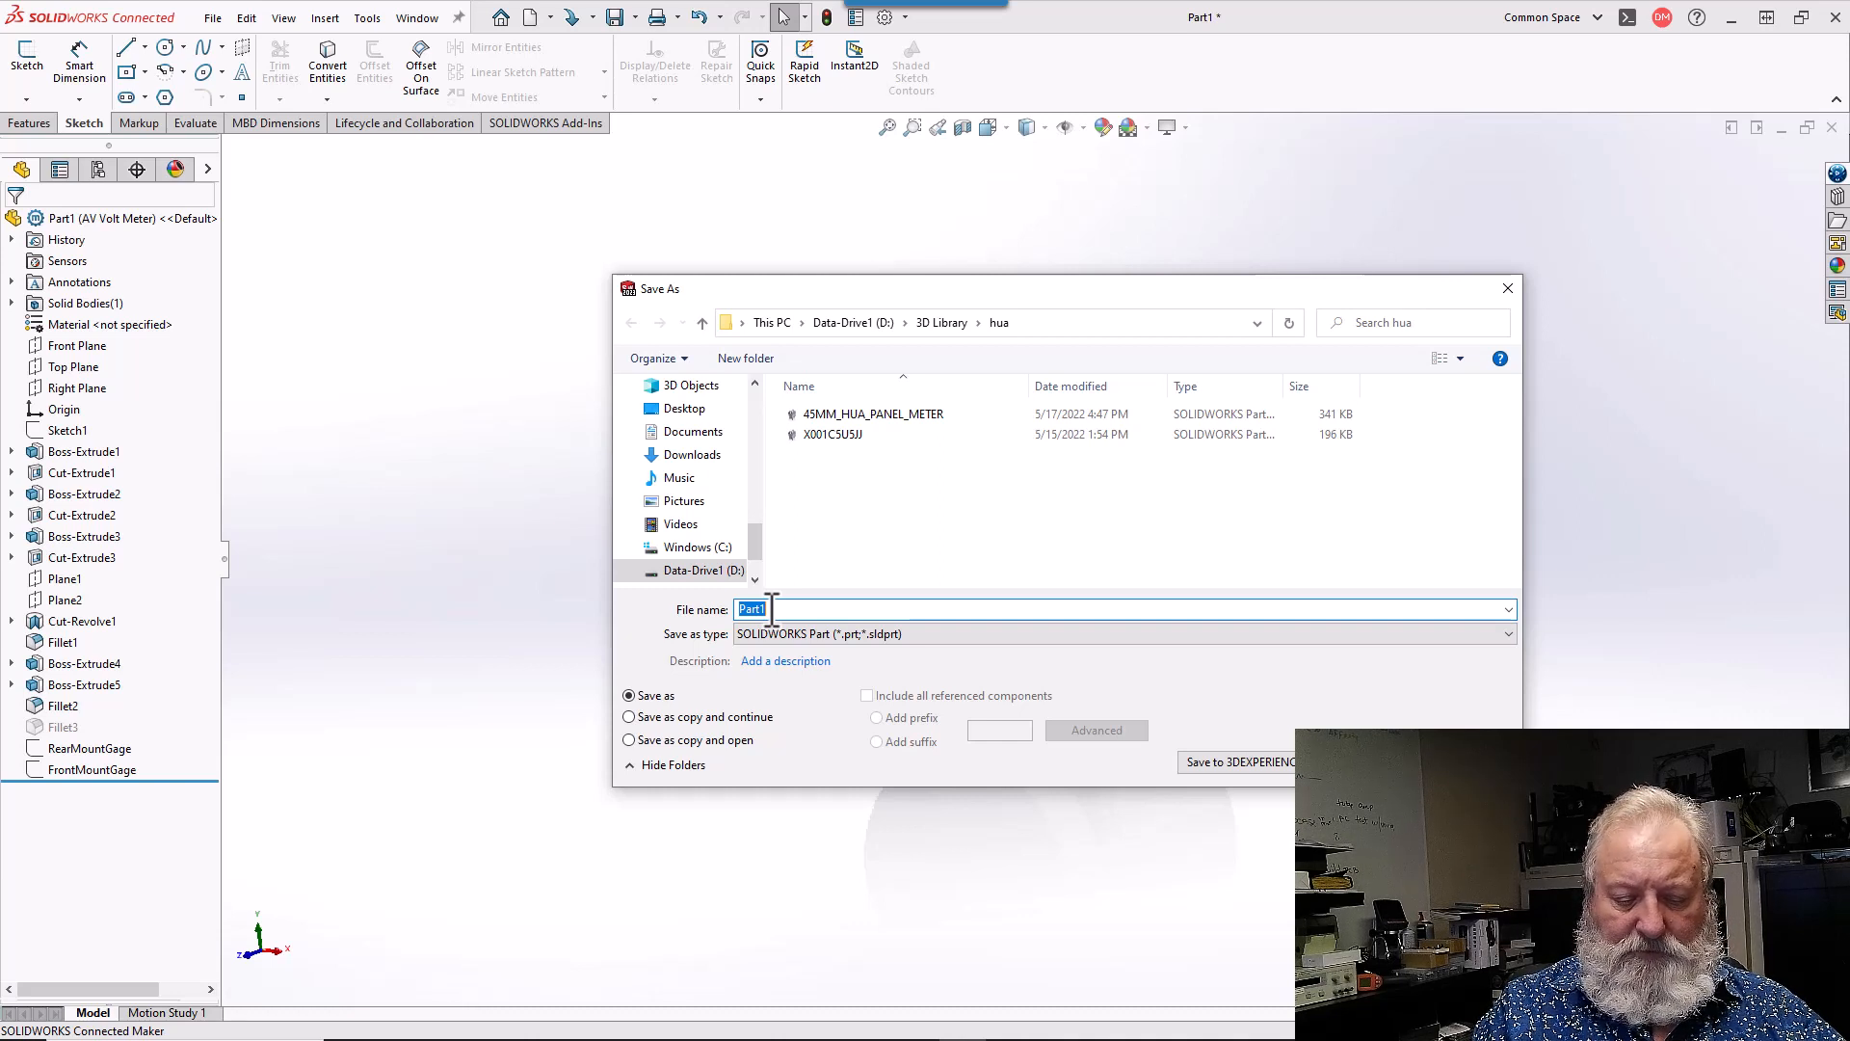
type("ACPanel")
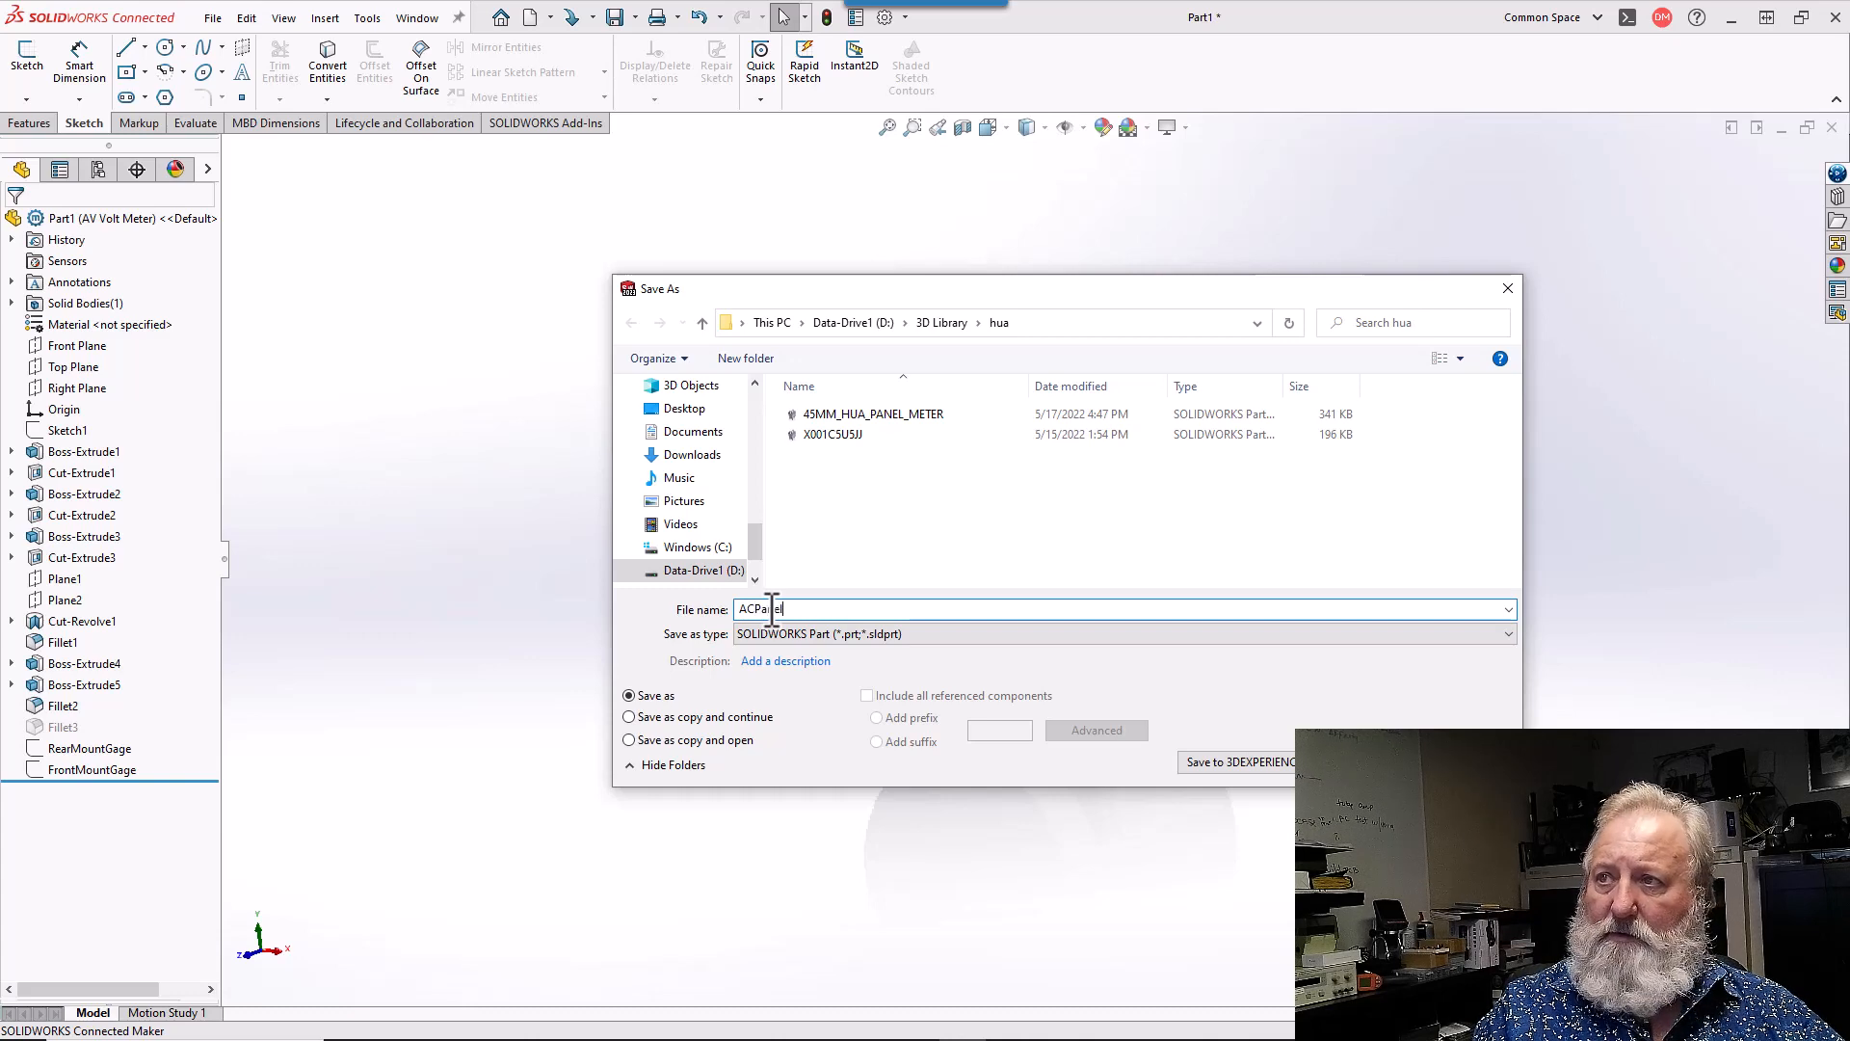
type("Meters")
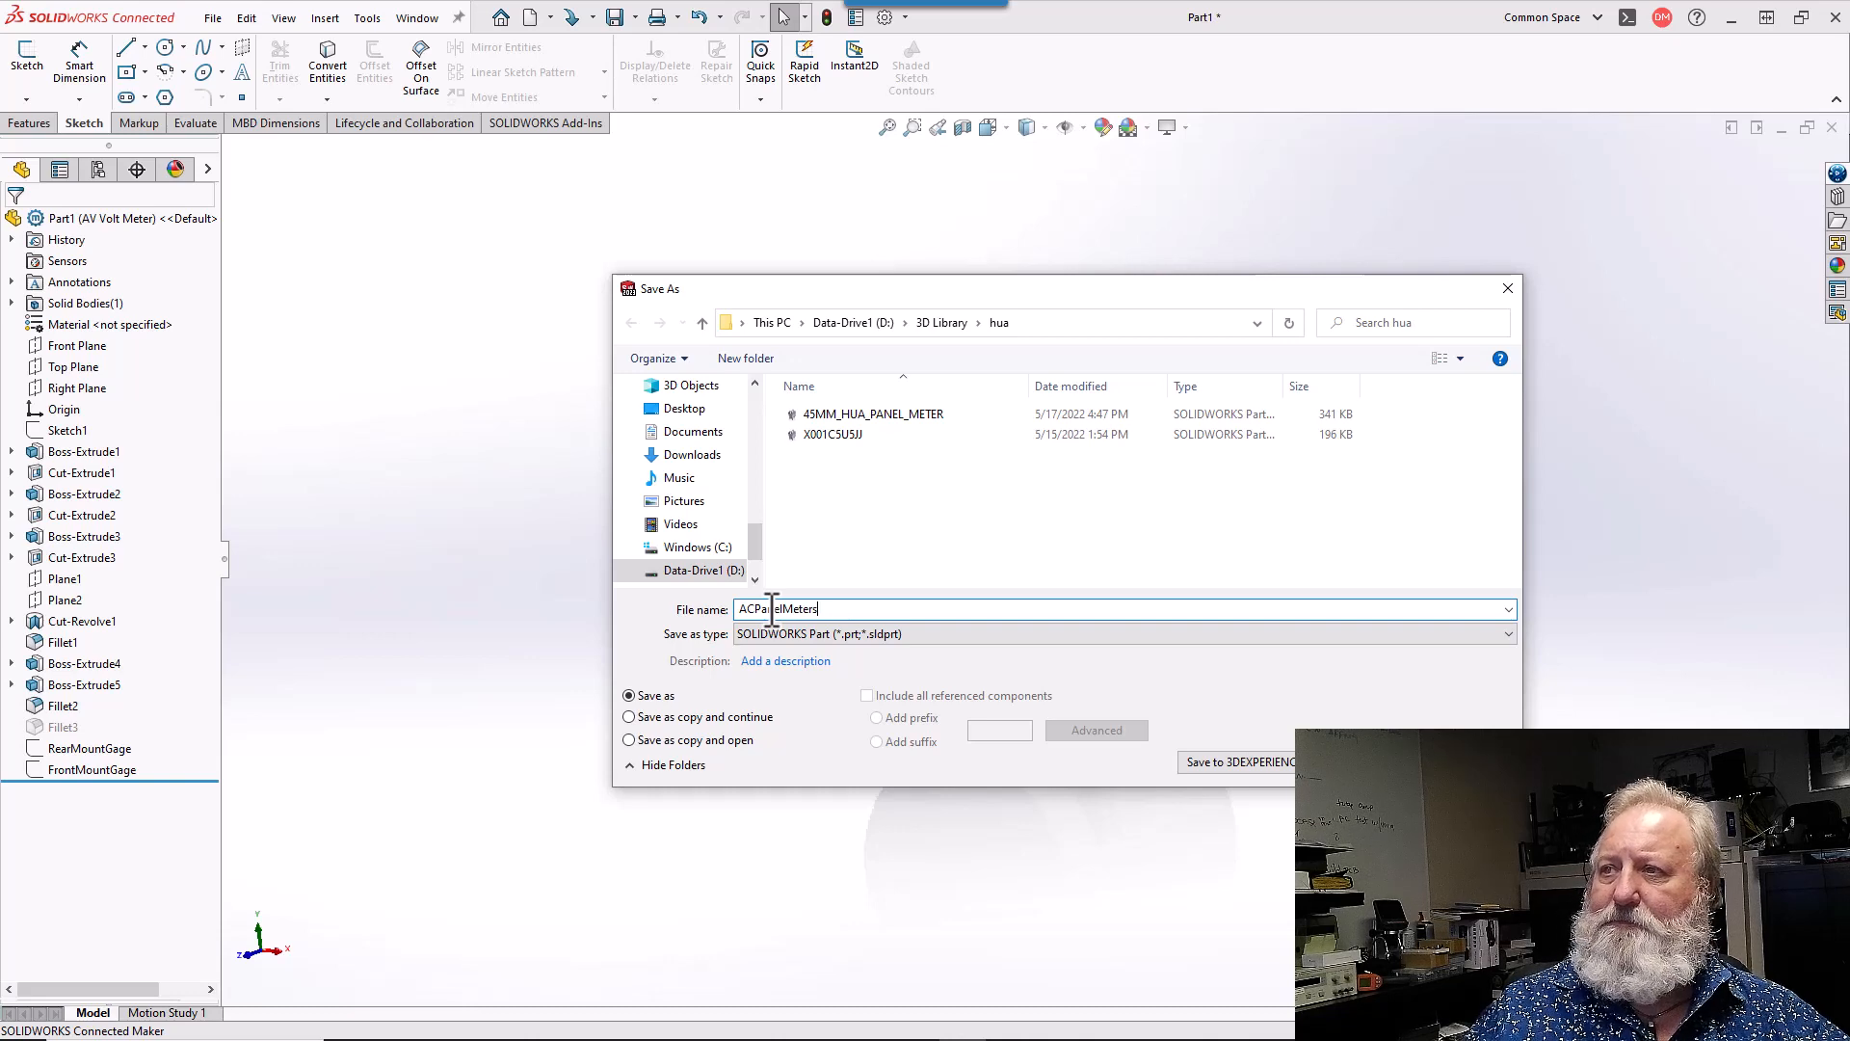
left_click(757, 663)
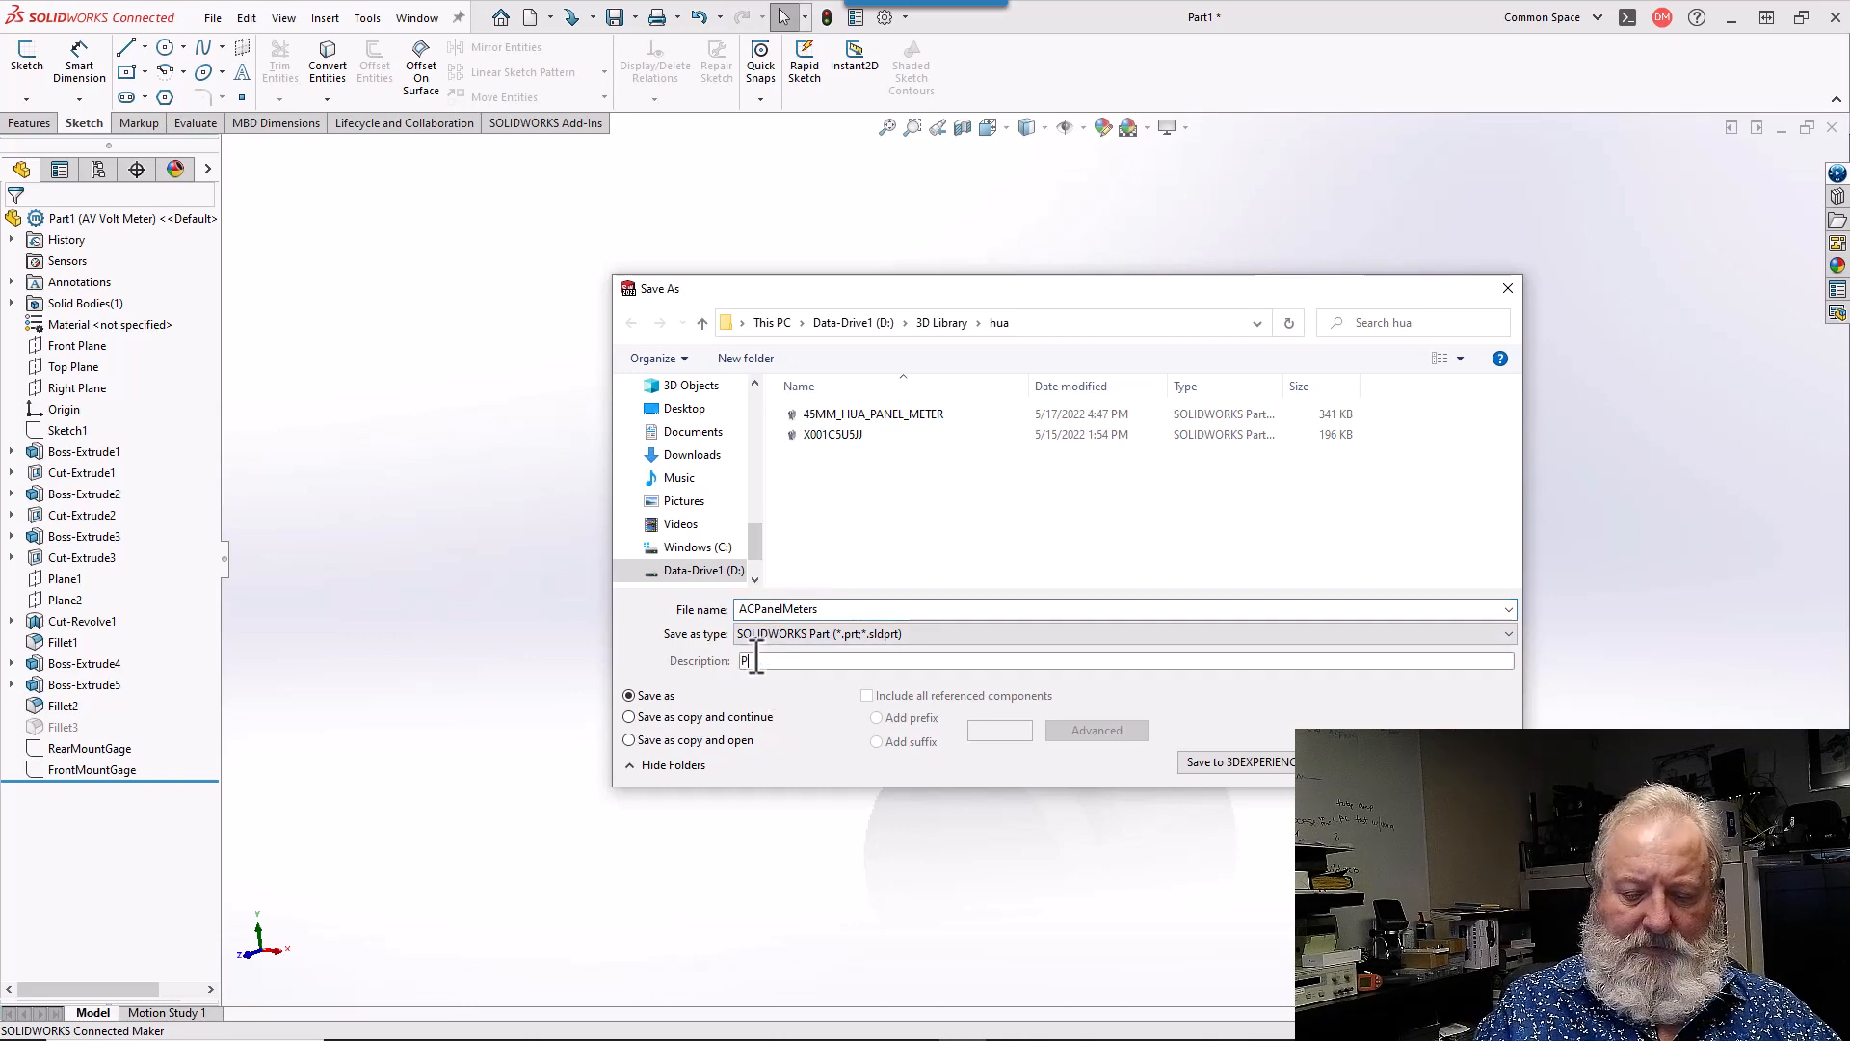
type("Panel Me")
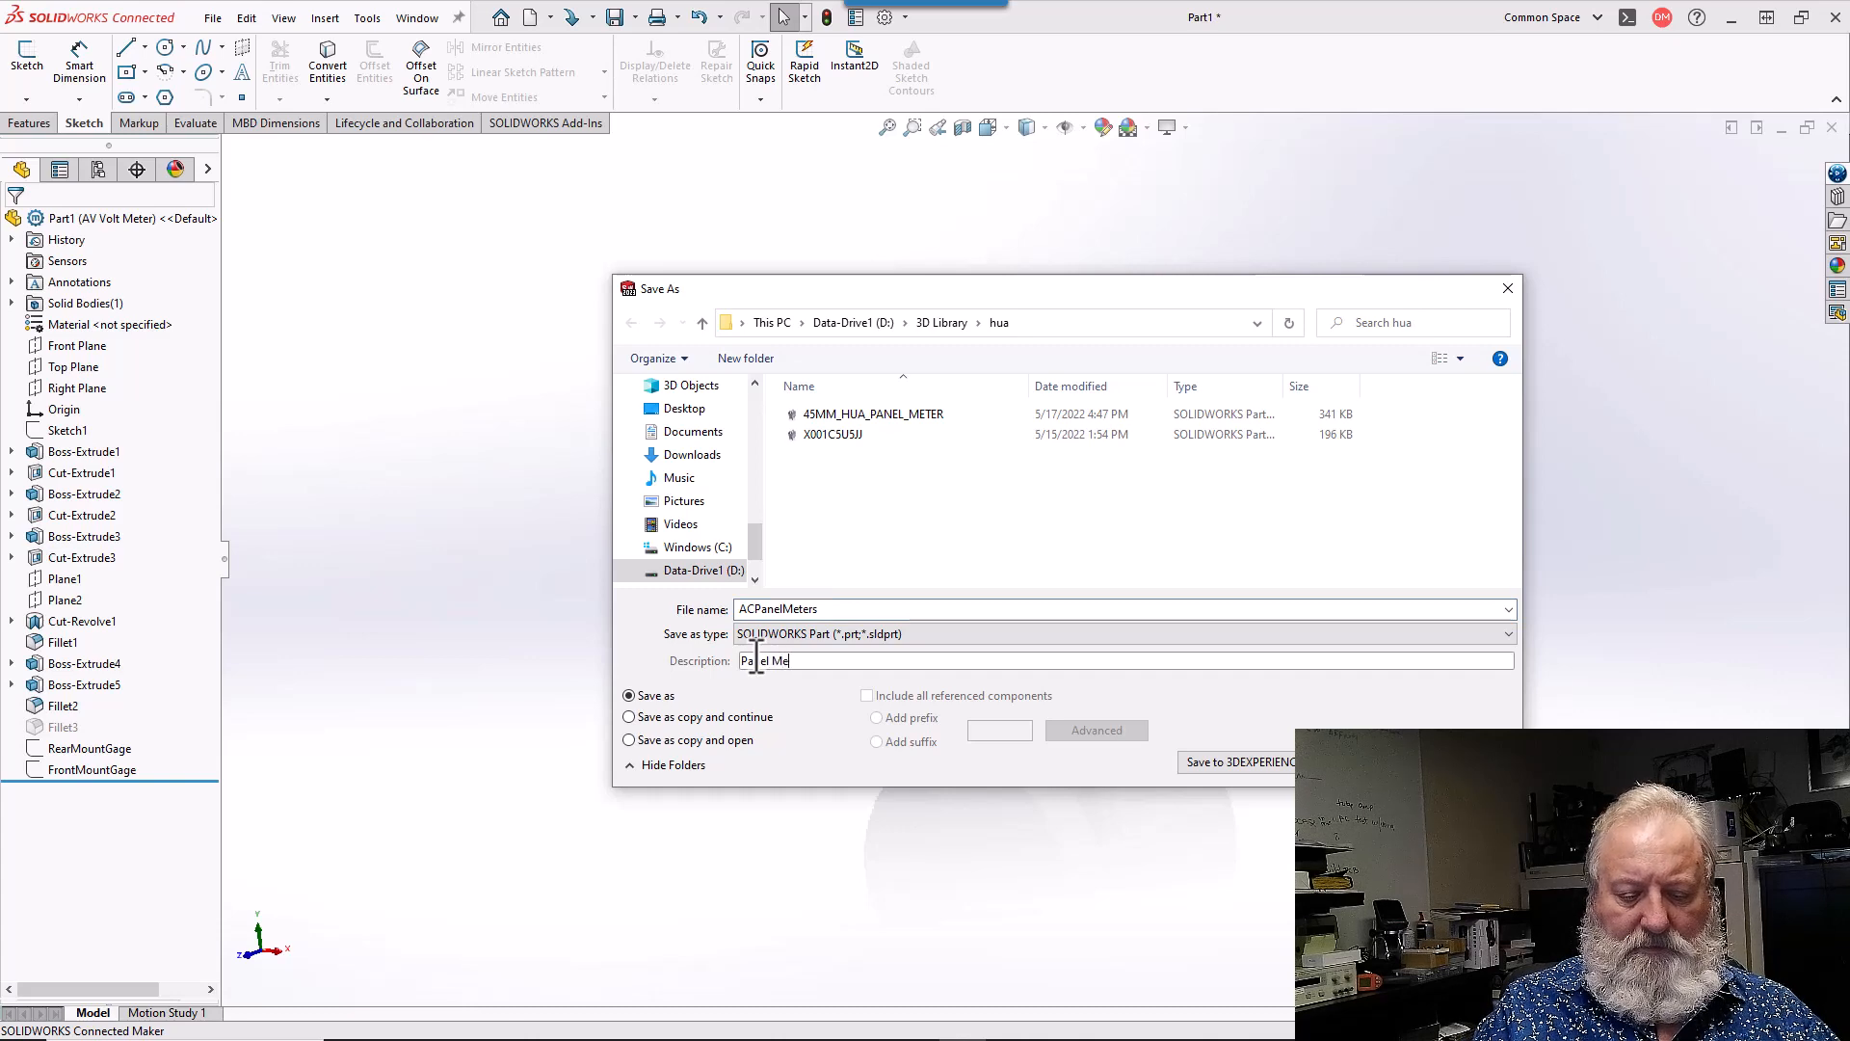
type("ters")
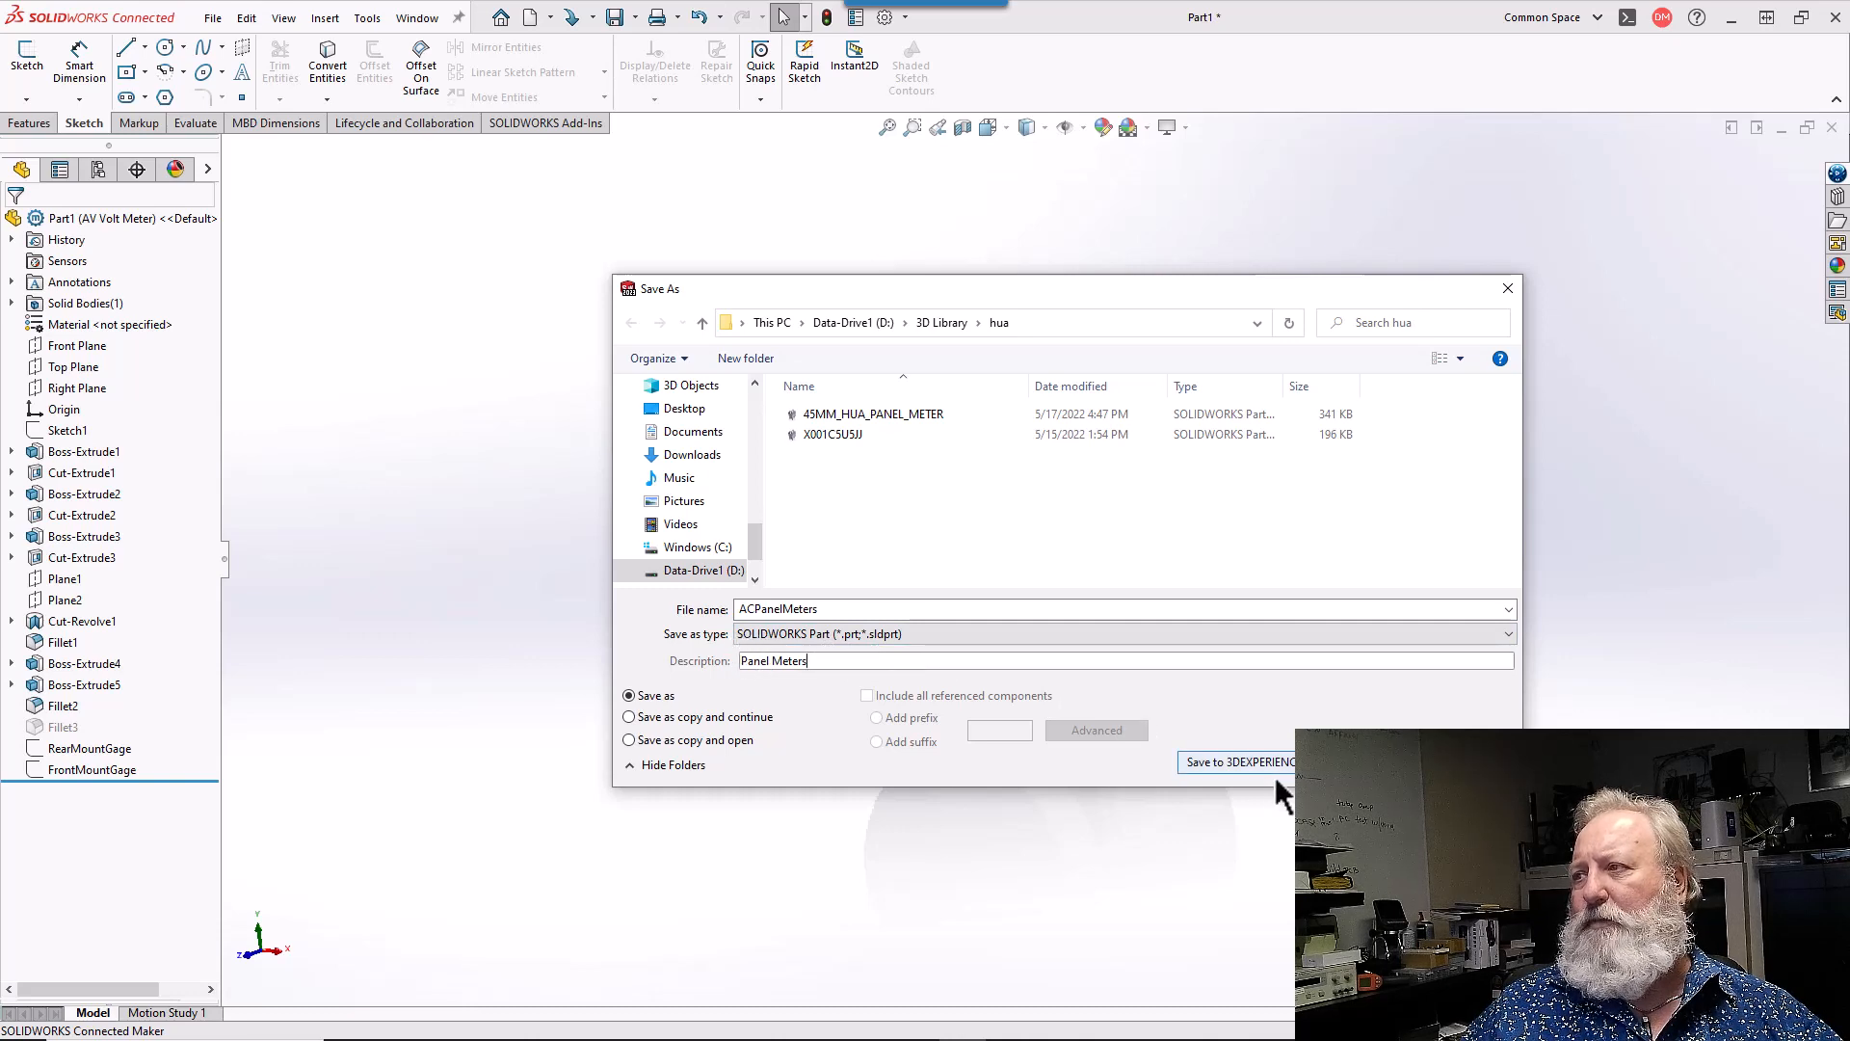
key("Return")
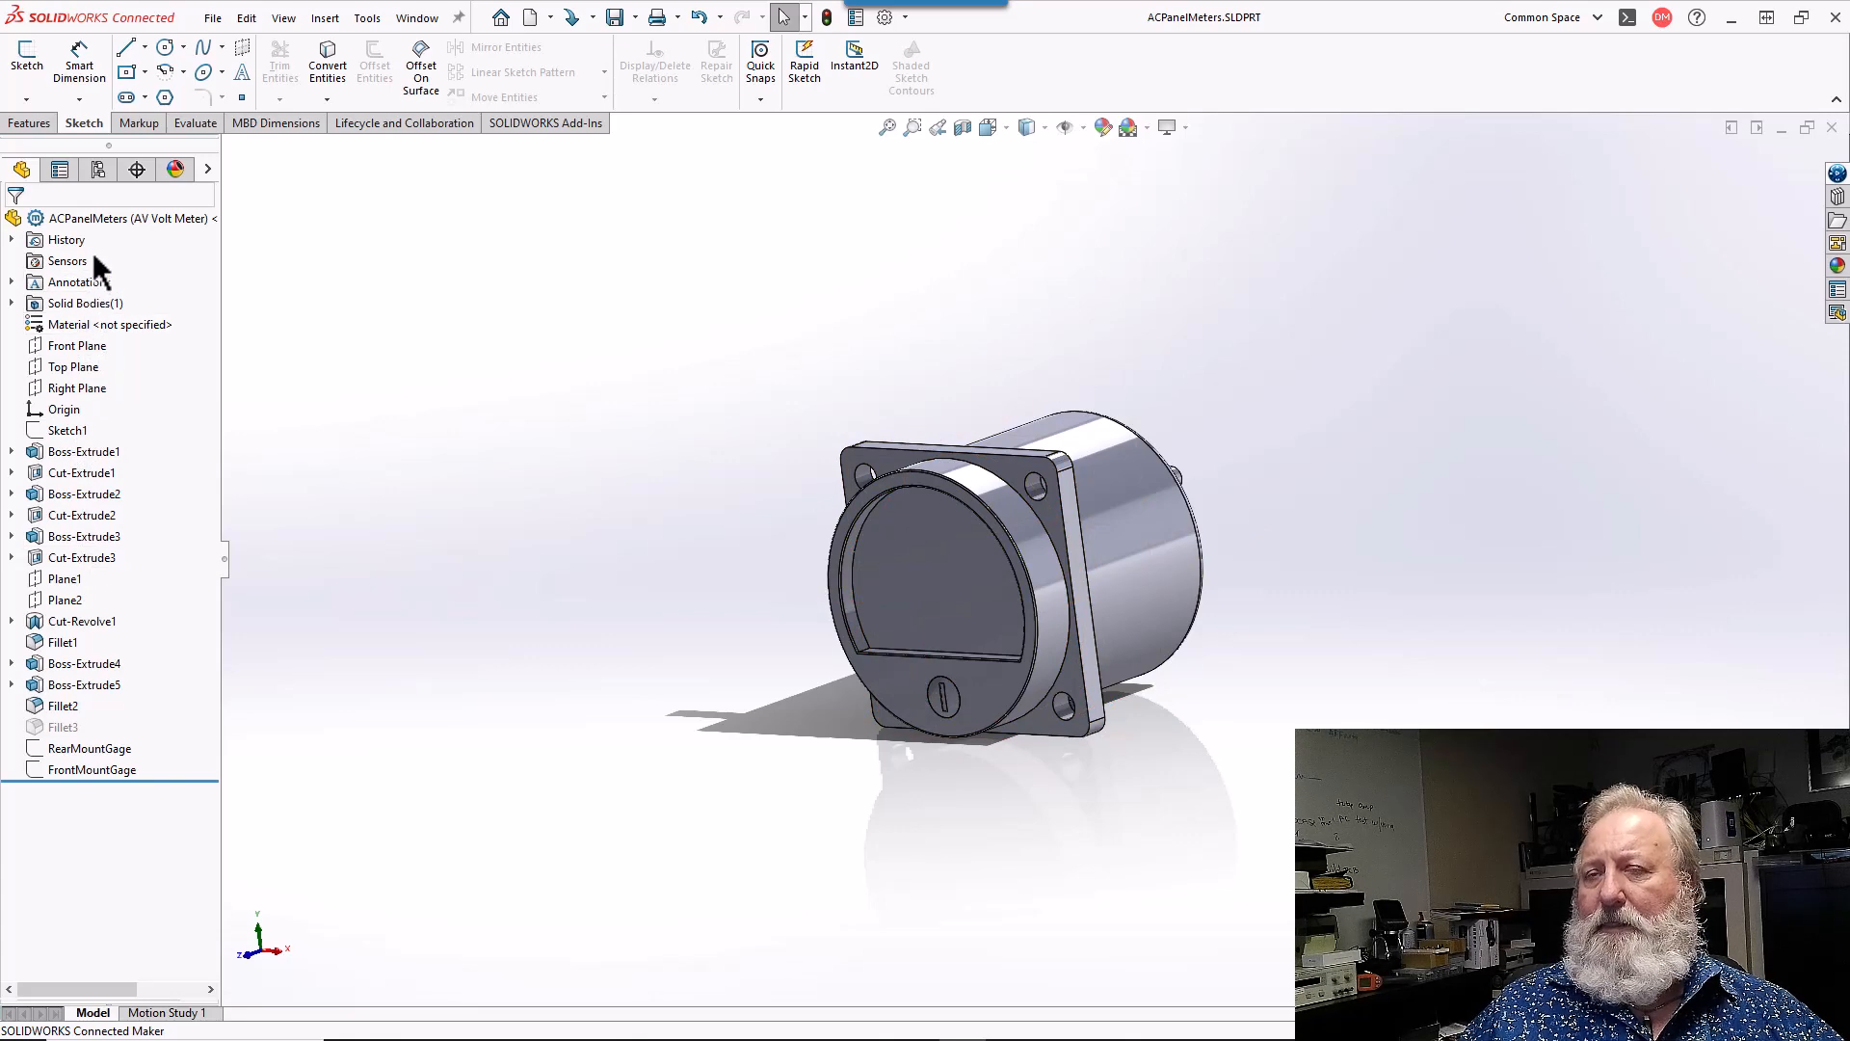
right_click(101, 217)
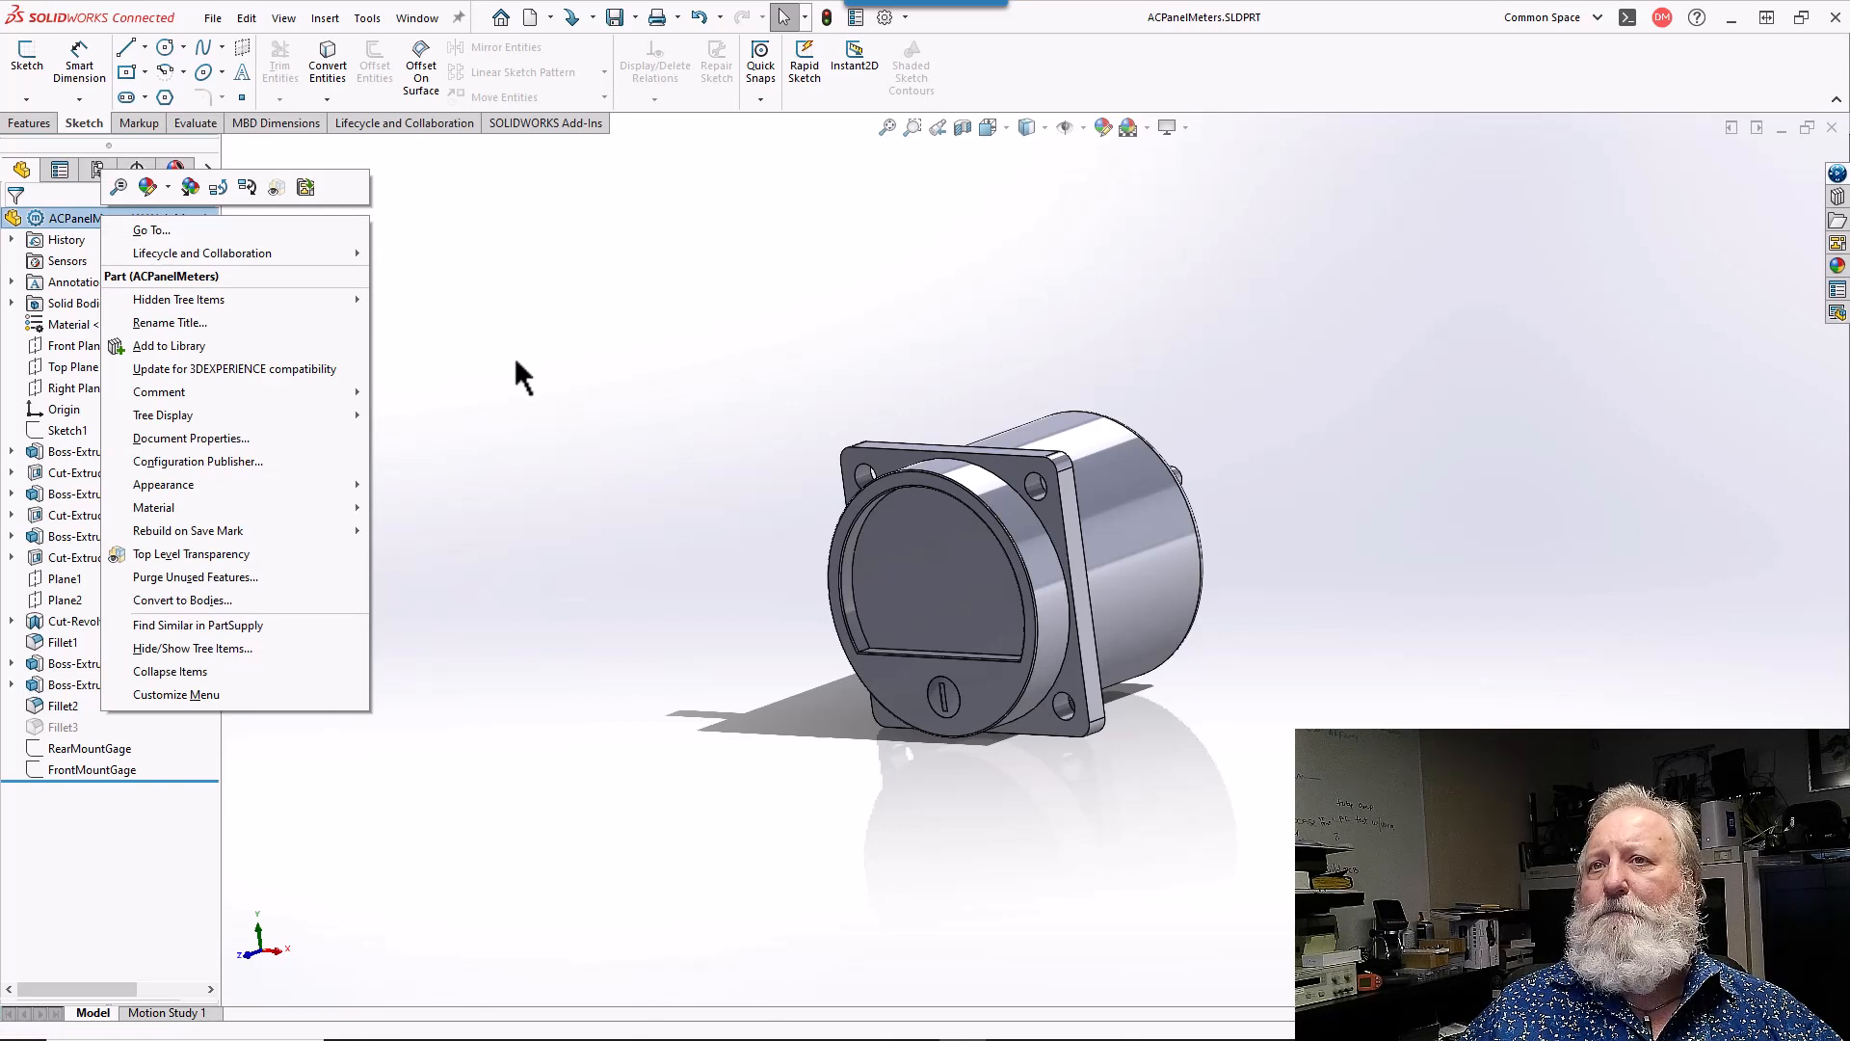
mouse_move(289, 414)
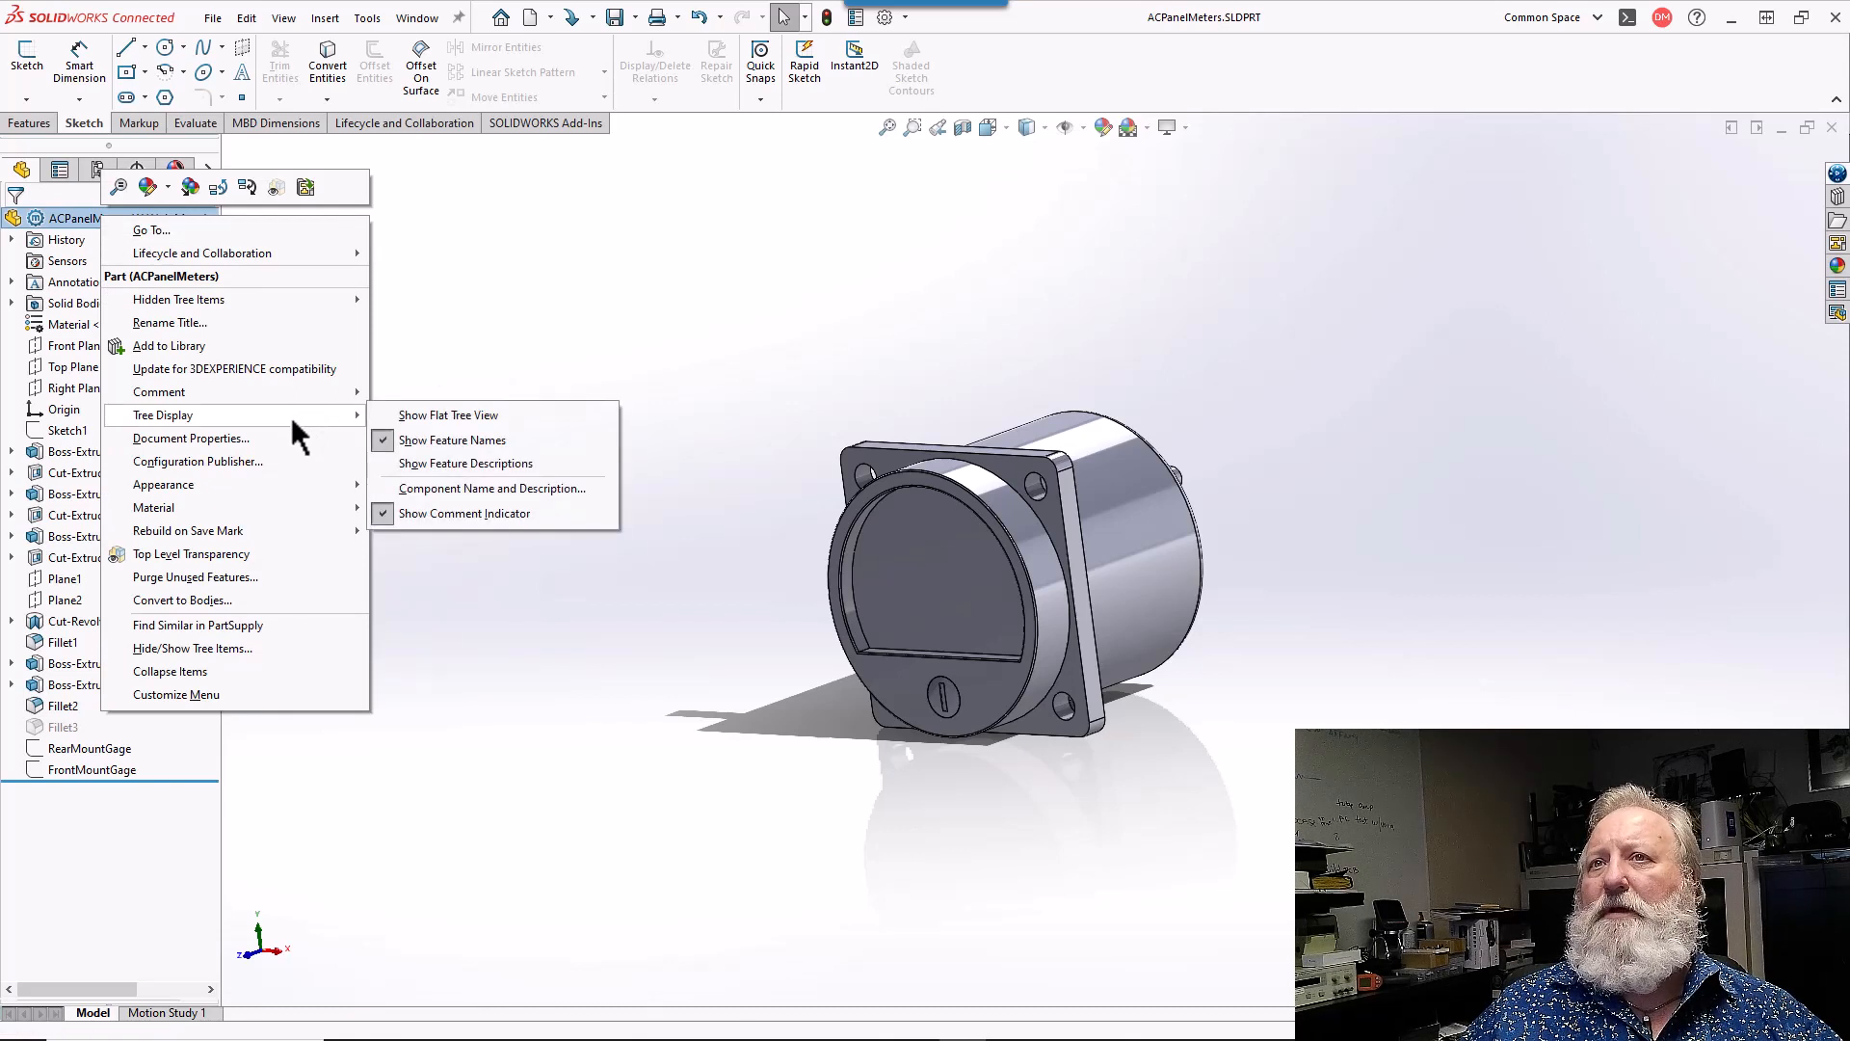
left_click(516, 353)
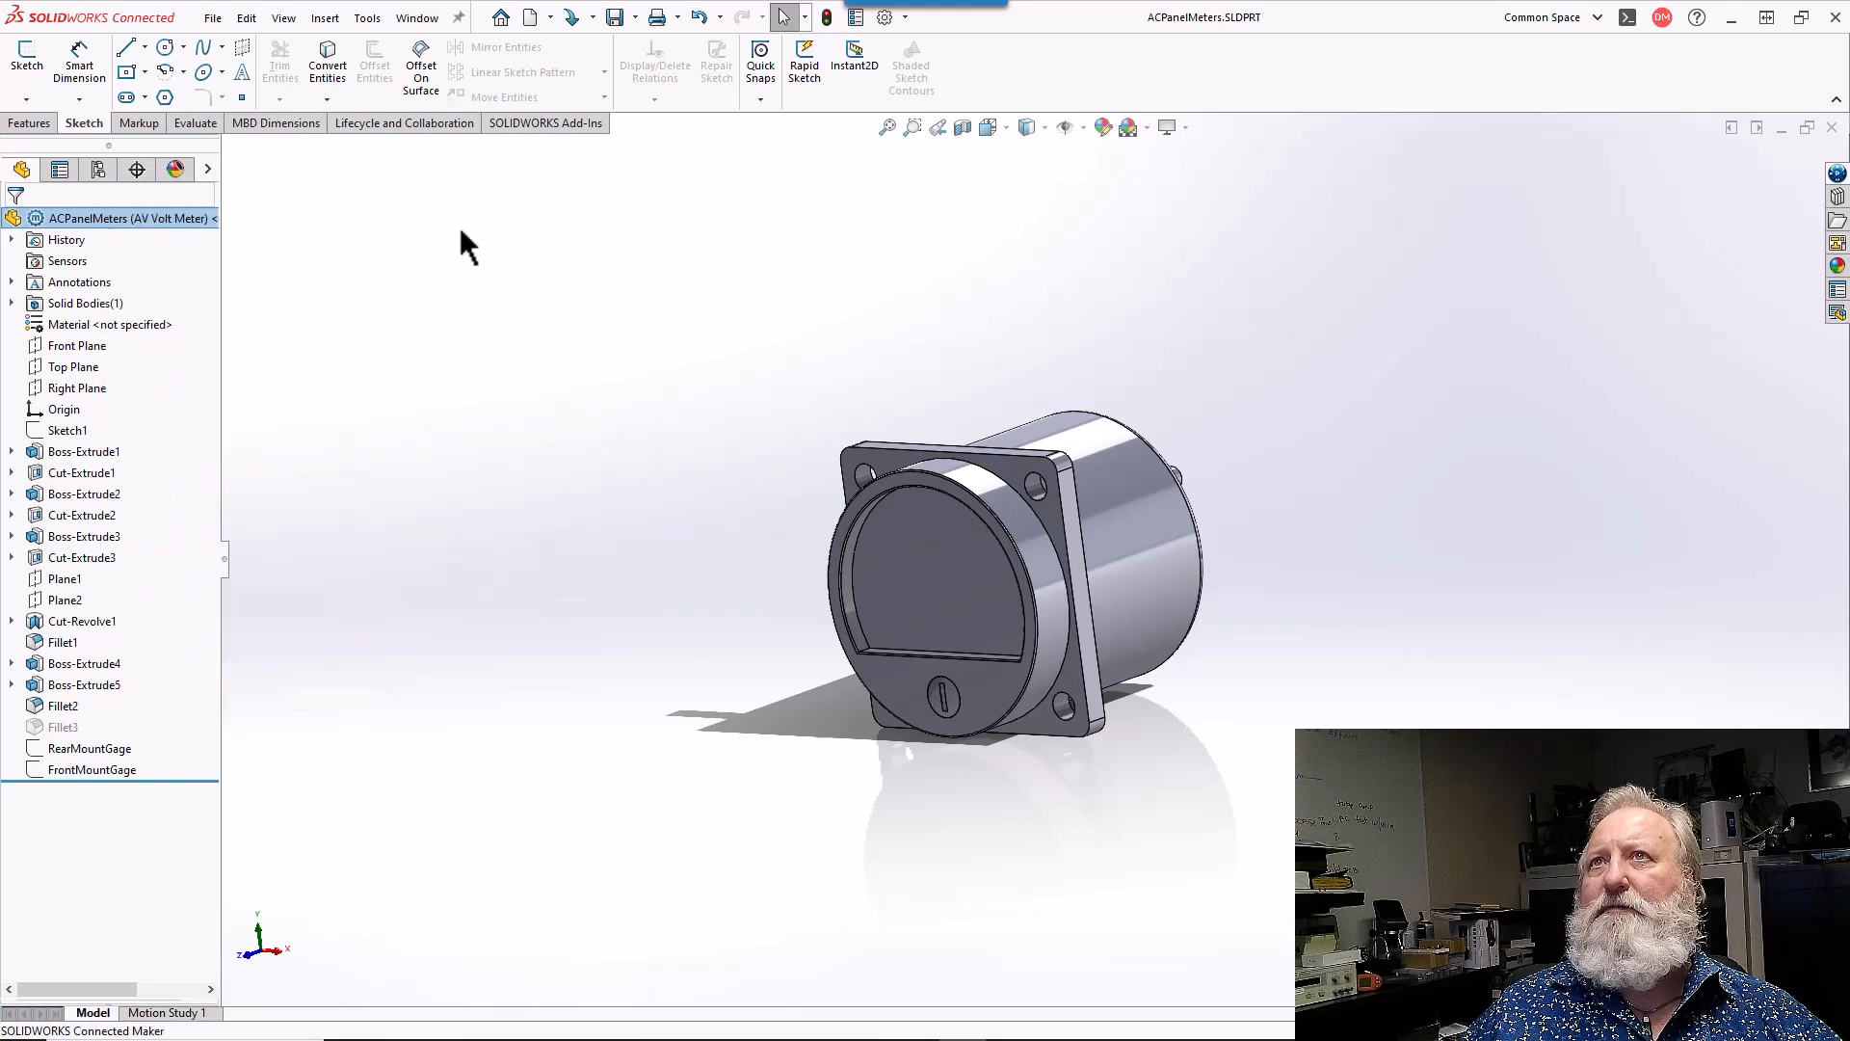
- Apply a dark grey colour (RGB 64, 64, 64) to the whole ACPanelMeters part in all display states
left_click(101, 218)
right_click(101, 218)
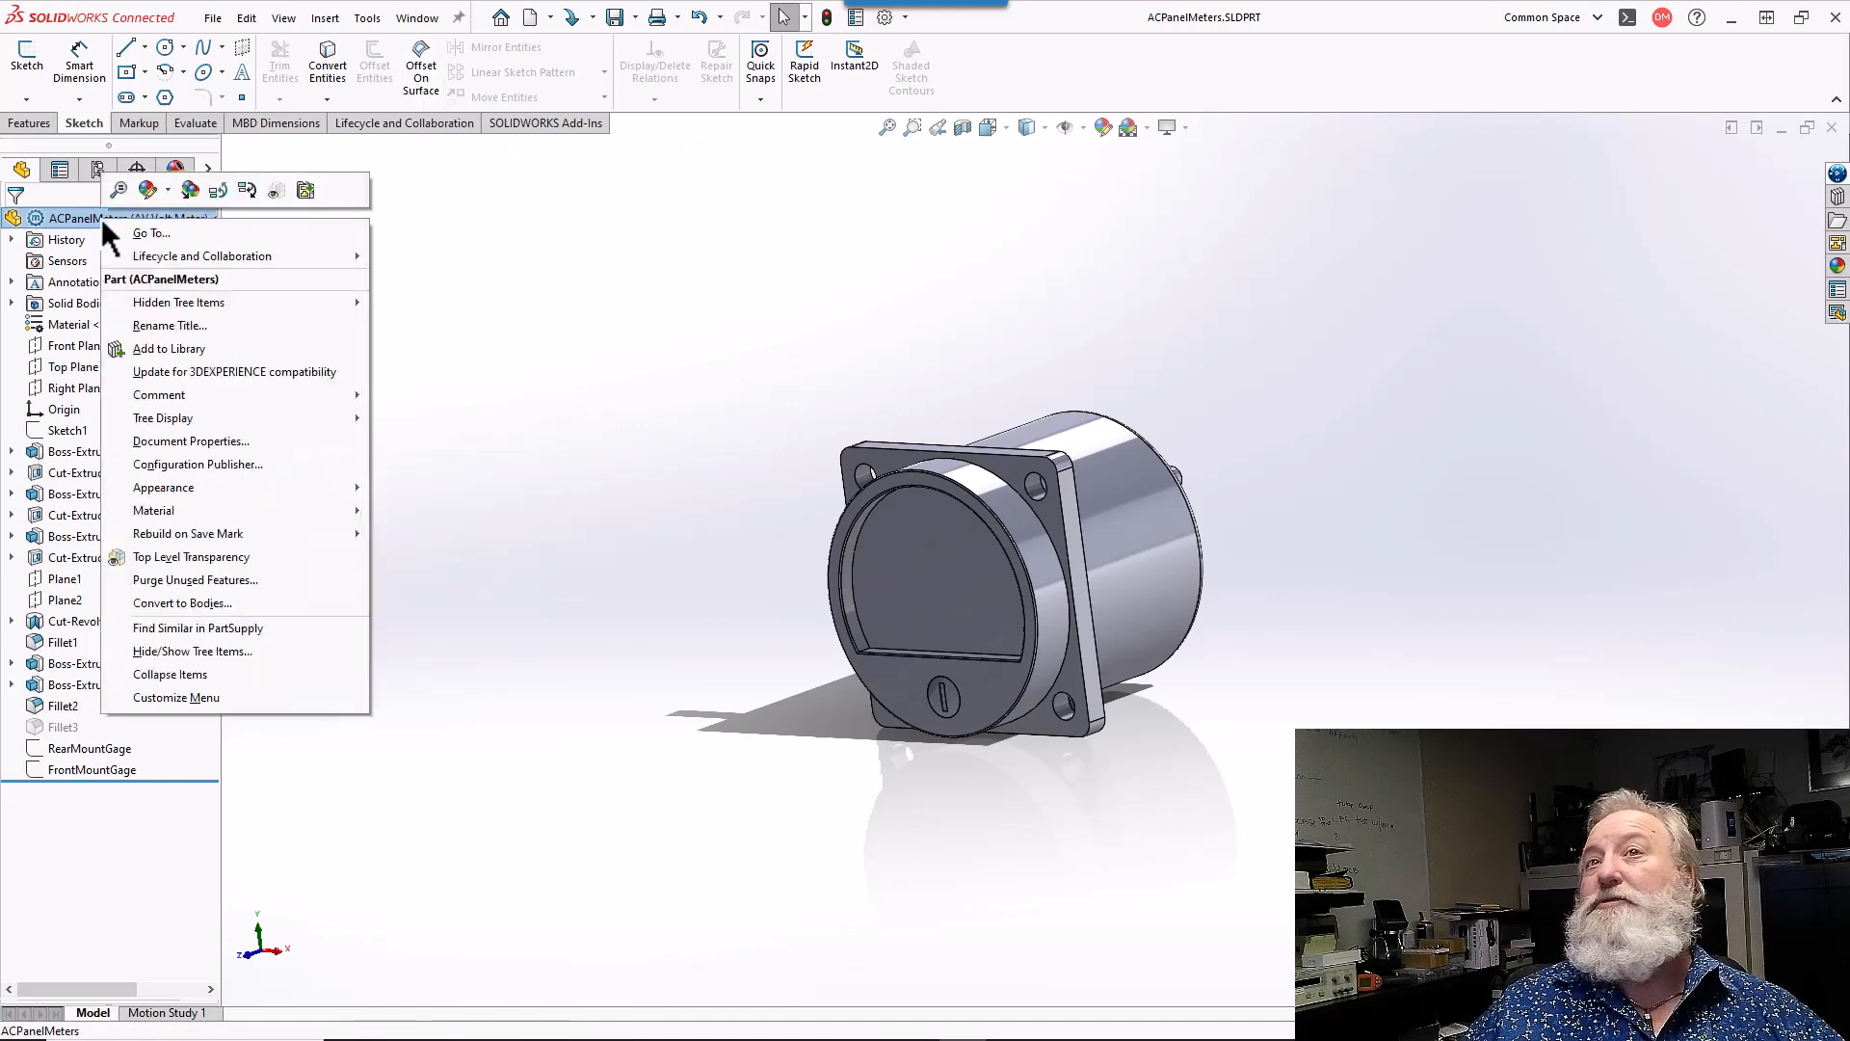
left_click(152, 197)
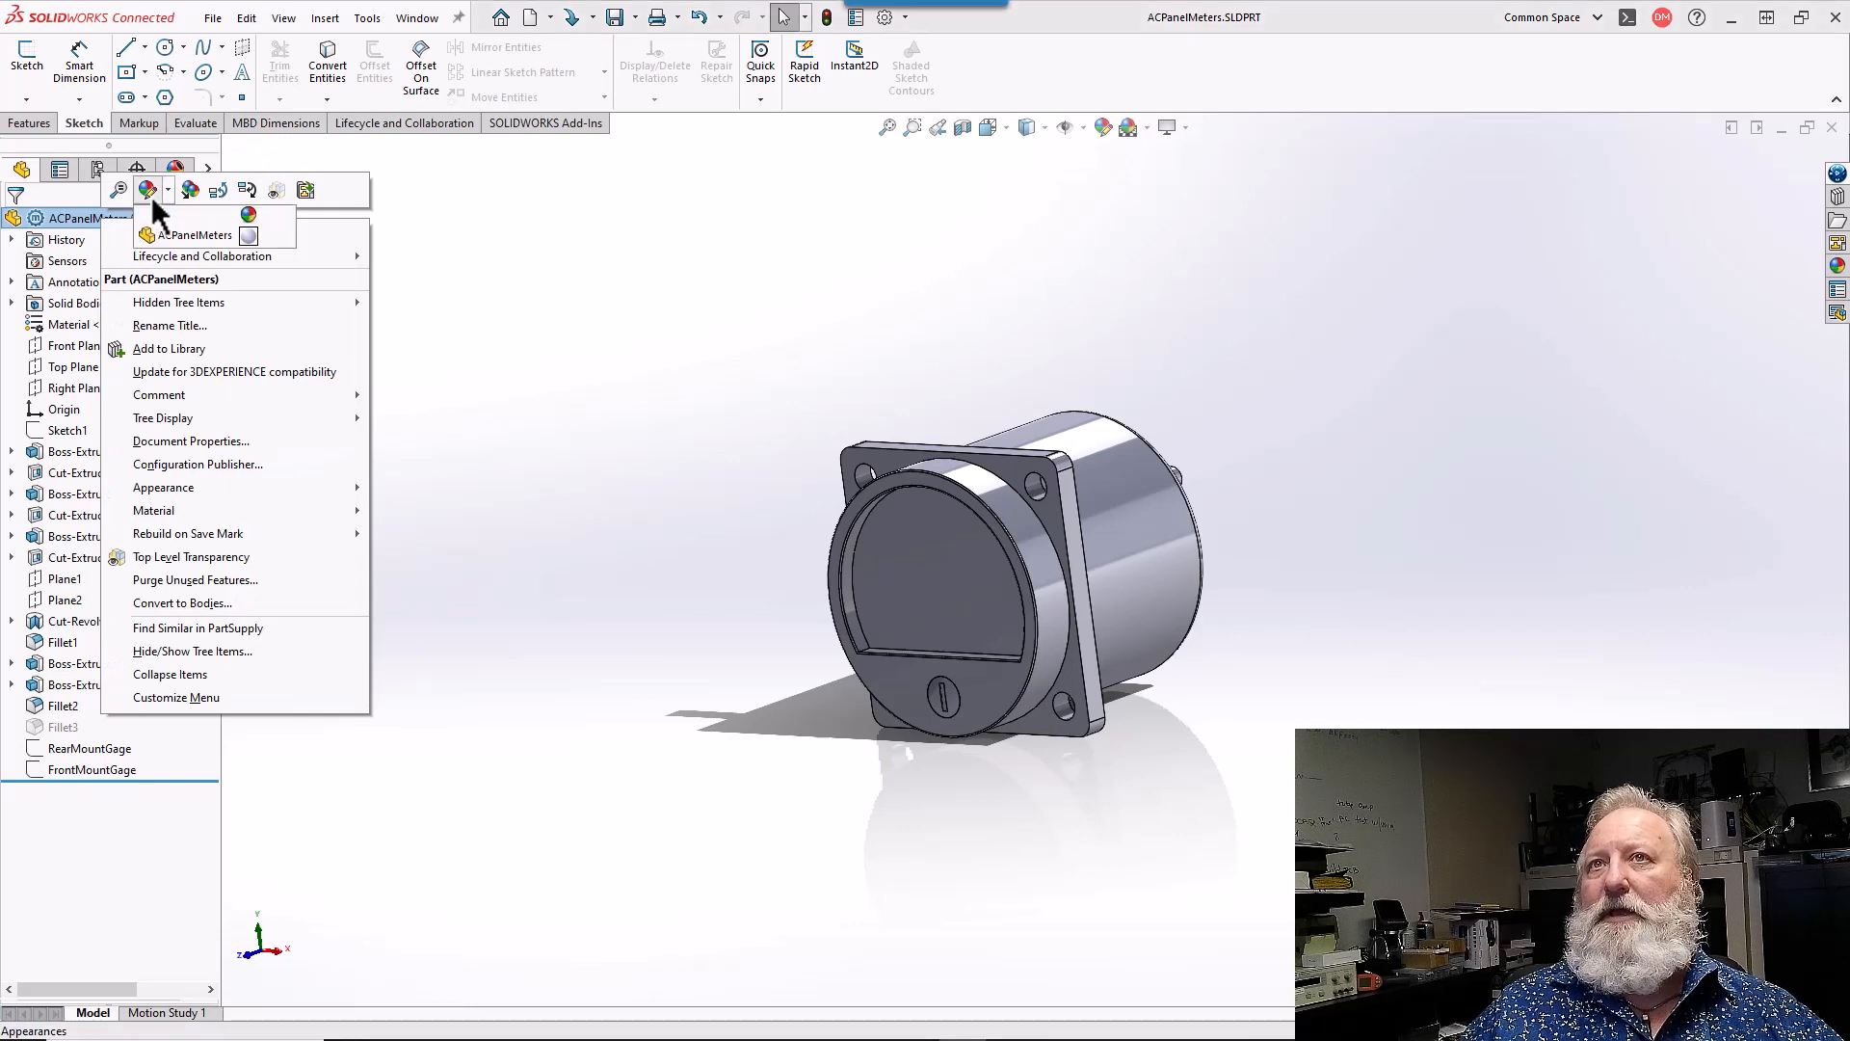
left_click(185, 236)
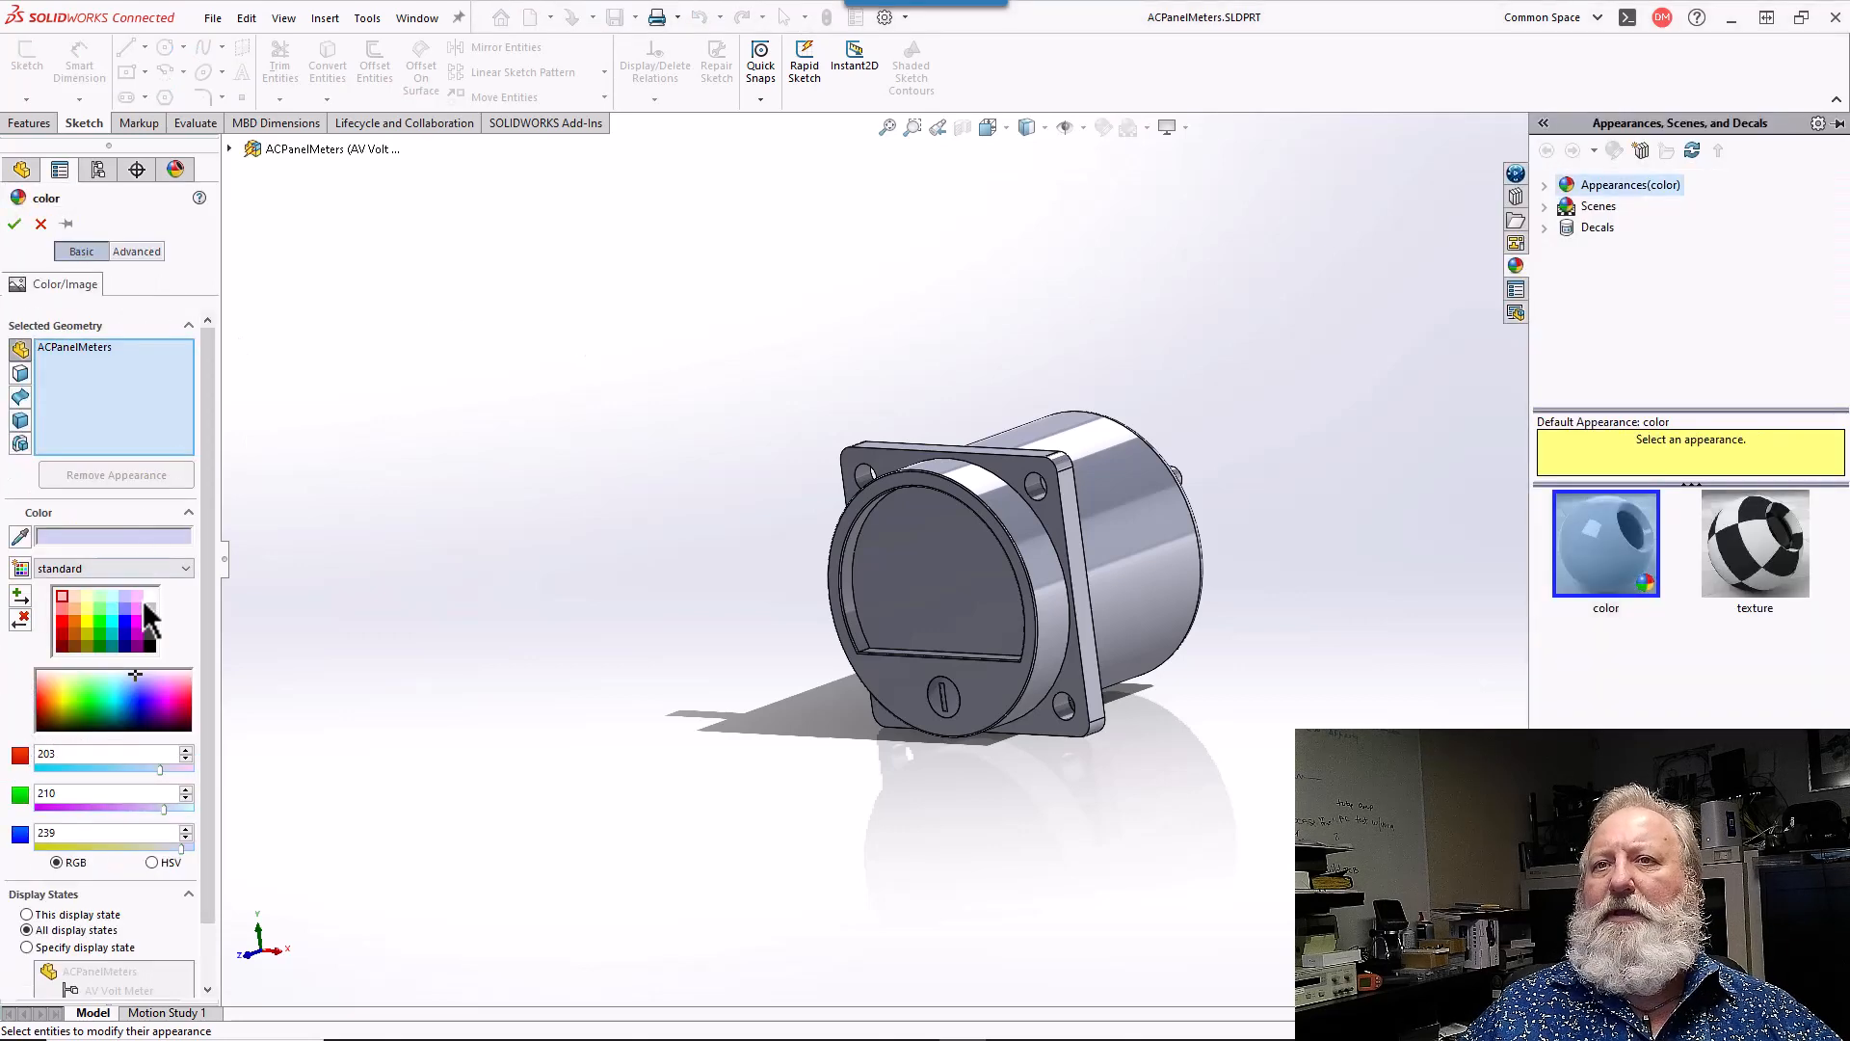
left_click(148, 621)
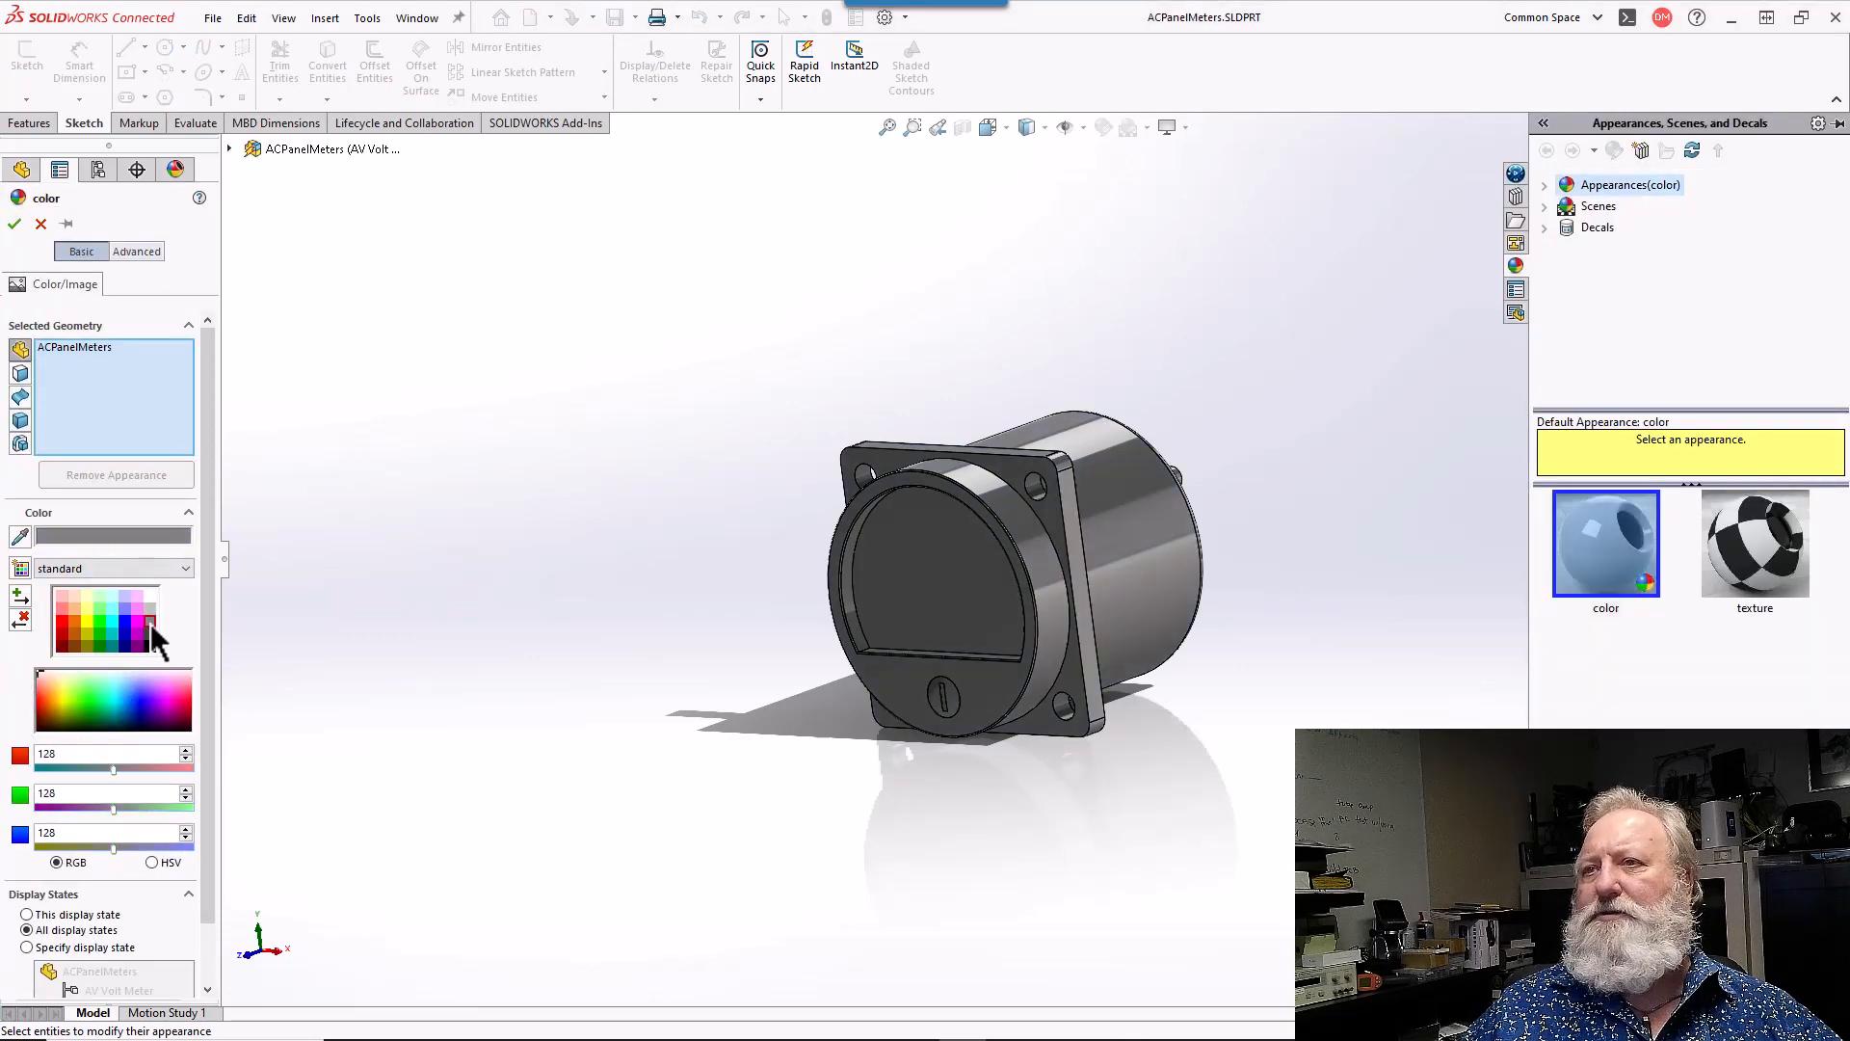
left_click(151, 633)
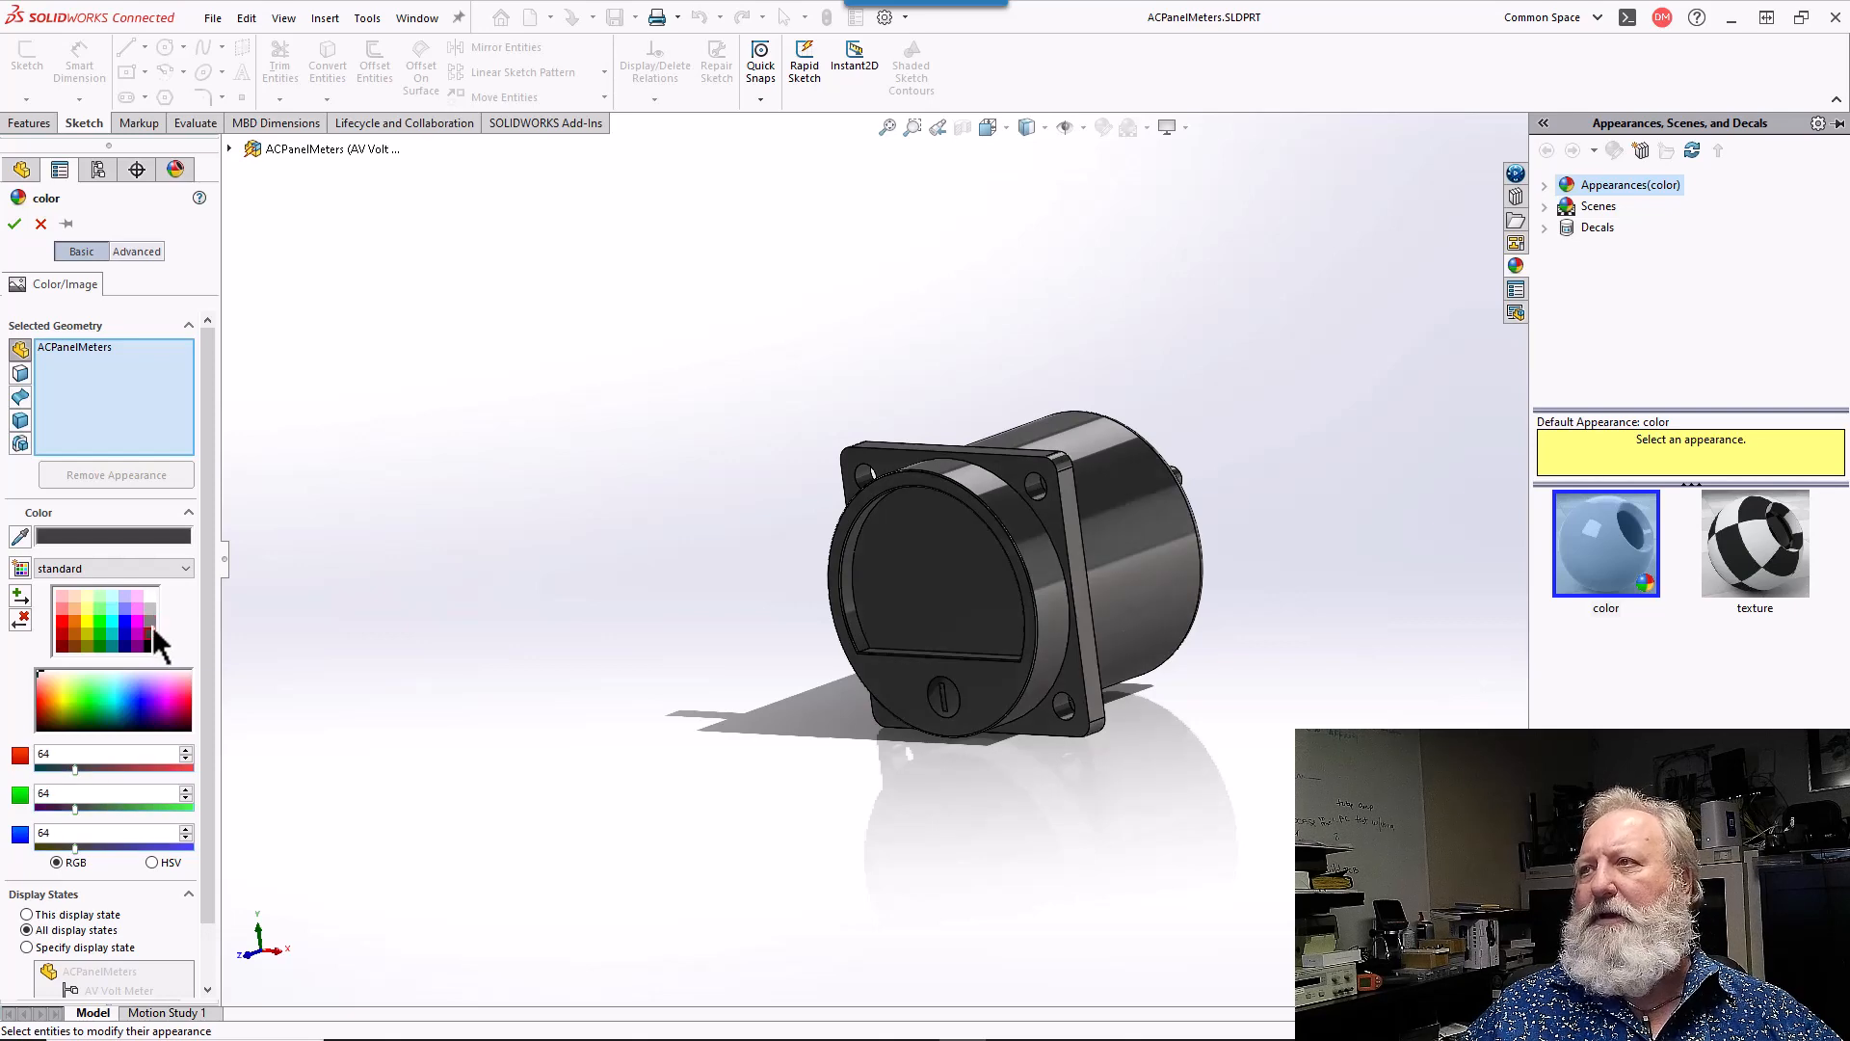
left_click(152, 620)
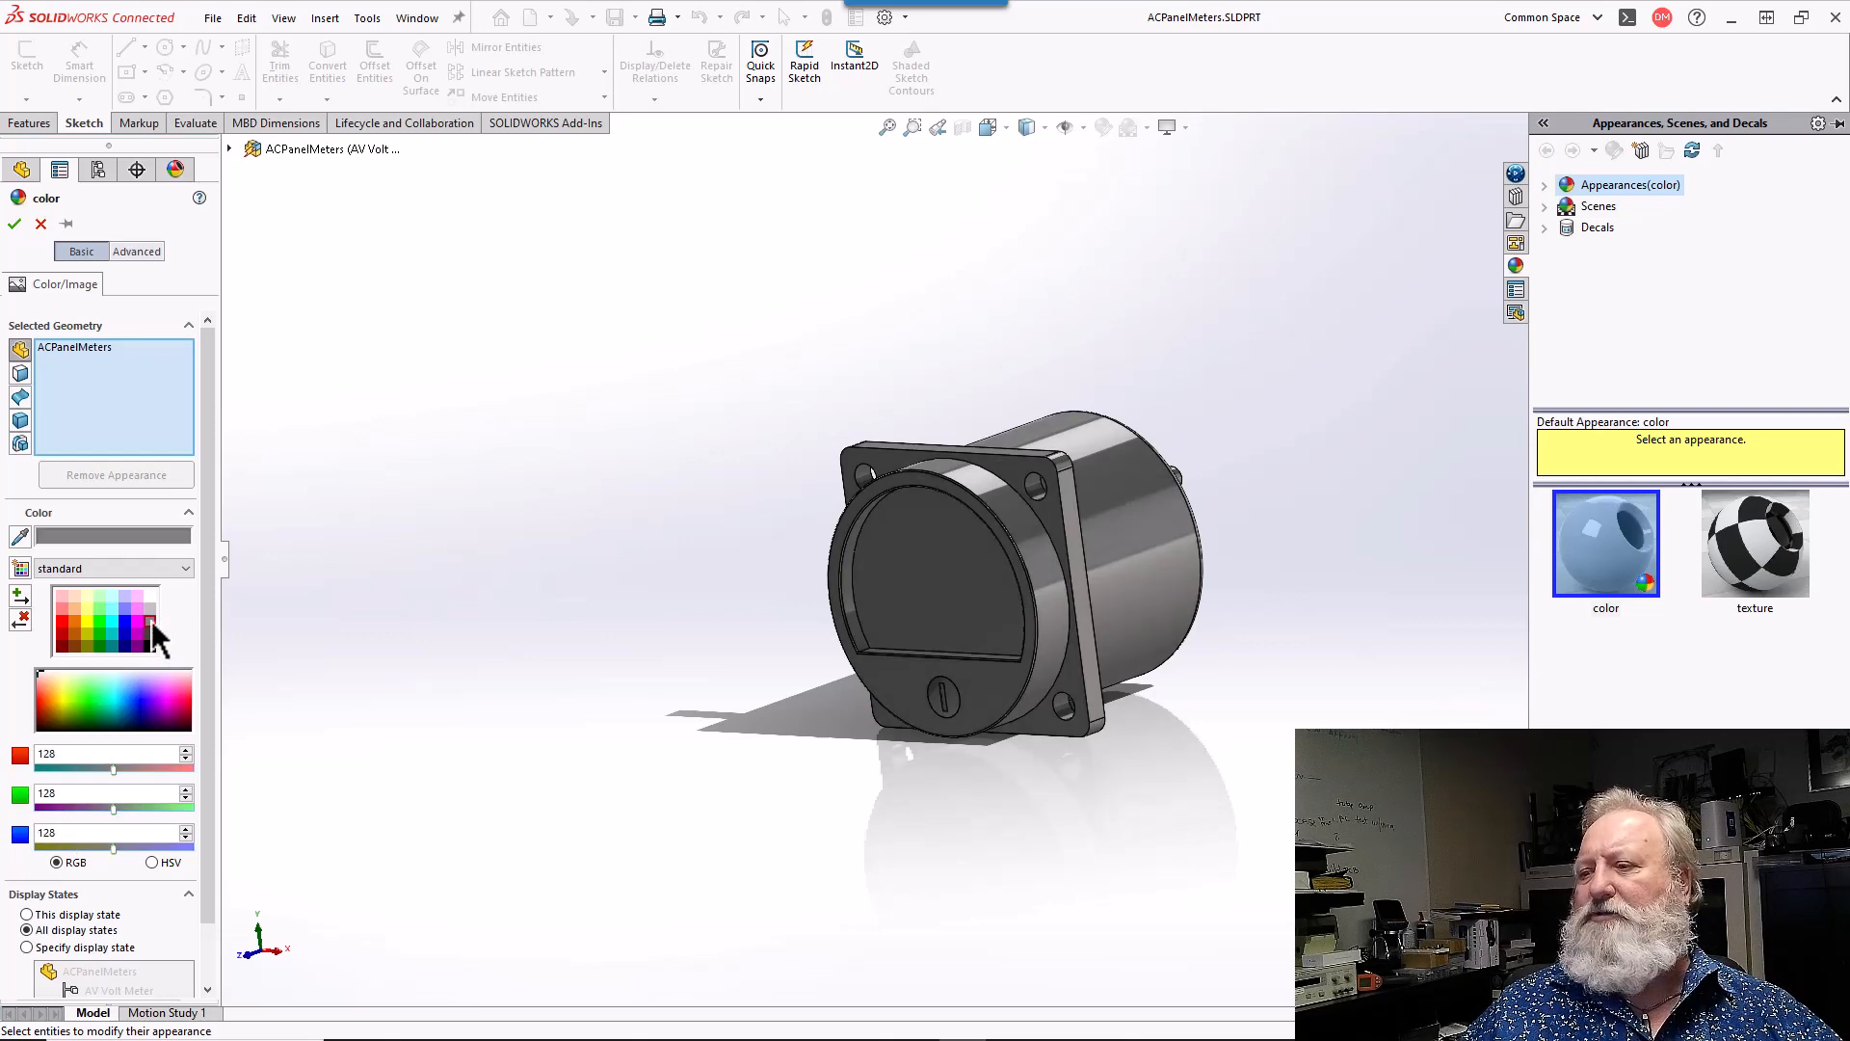
left_click(150, 632)
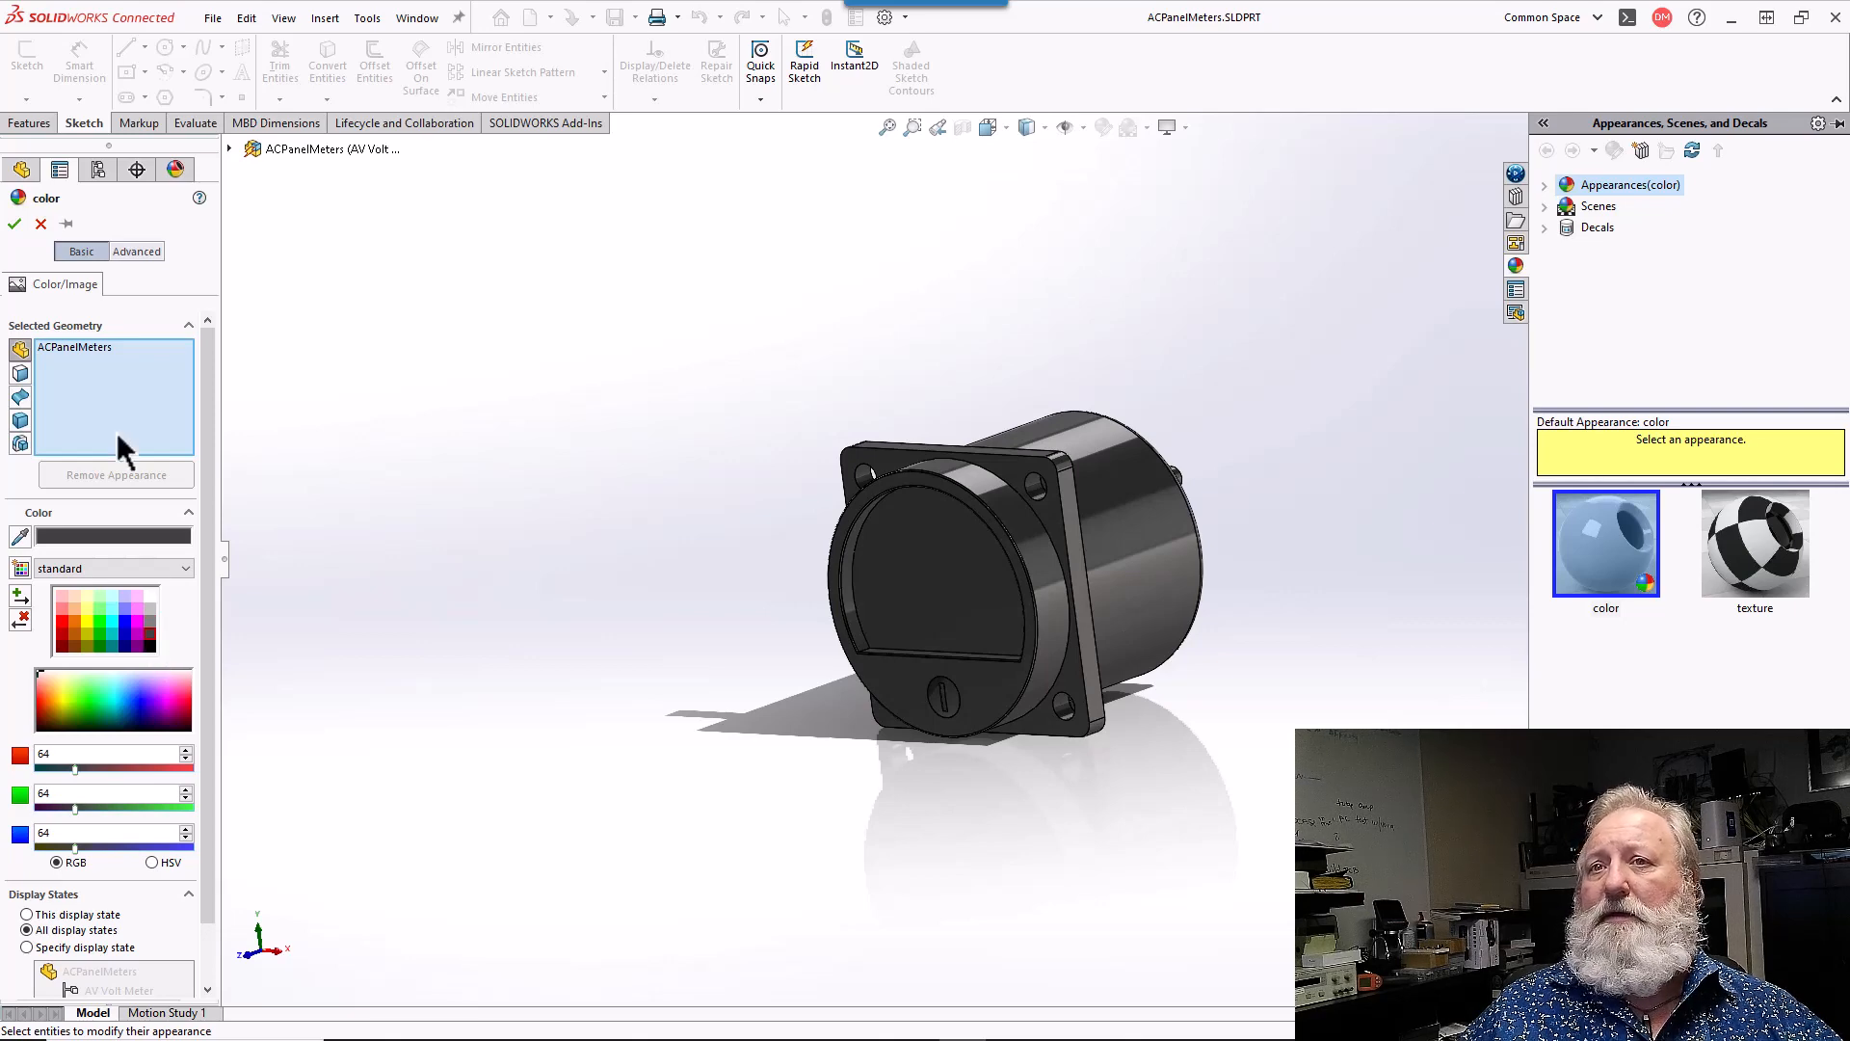
left_click(14, 224)
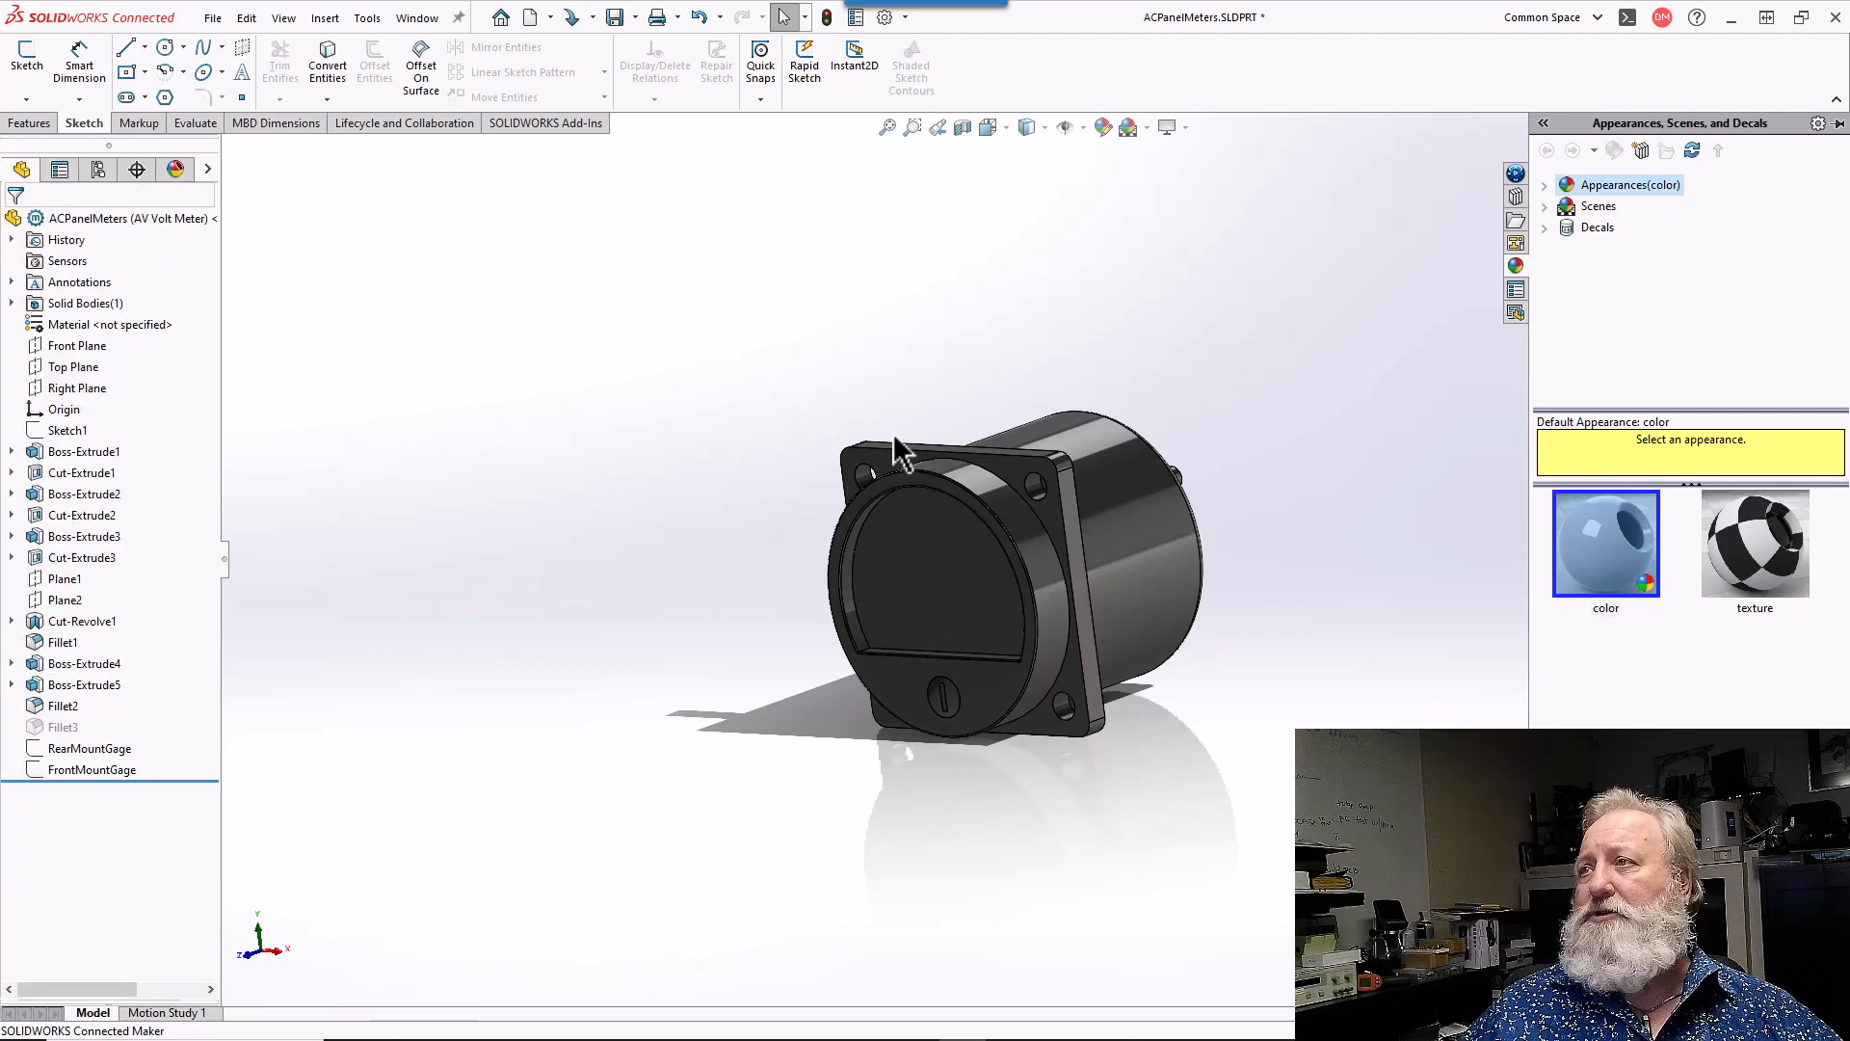
- Apply a light grey colour (RGB 192, 192, 192) to the side and end faces of both rear terminals in all display states
middle_click_drag(896, 454, 985, 469)
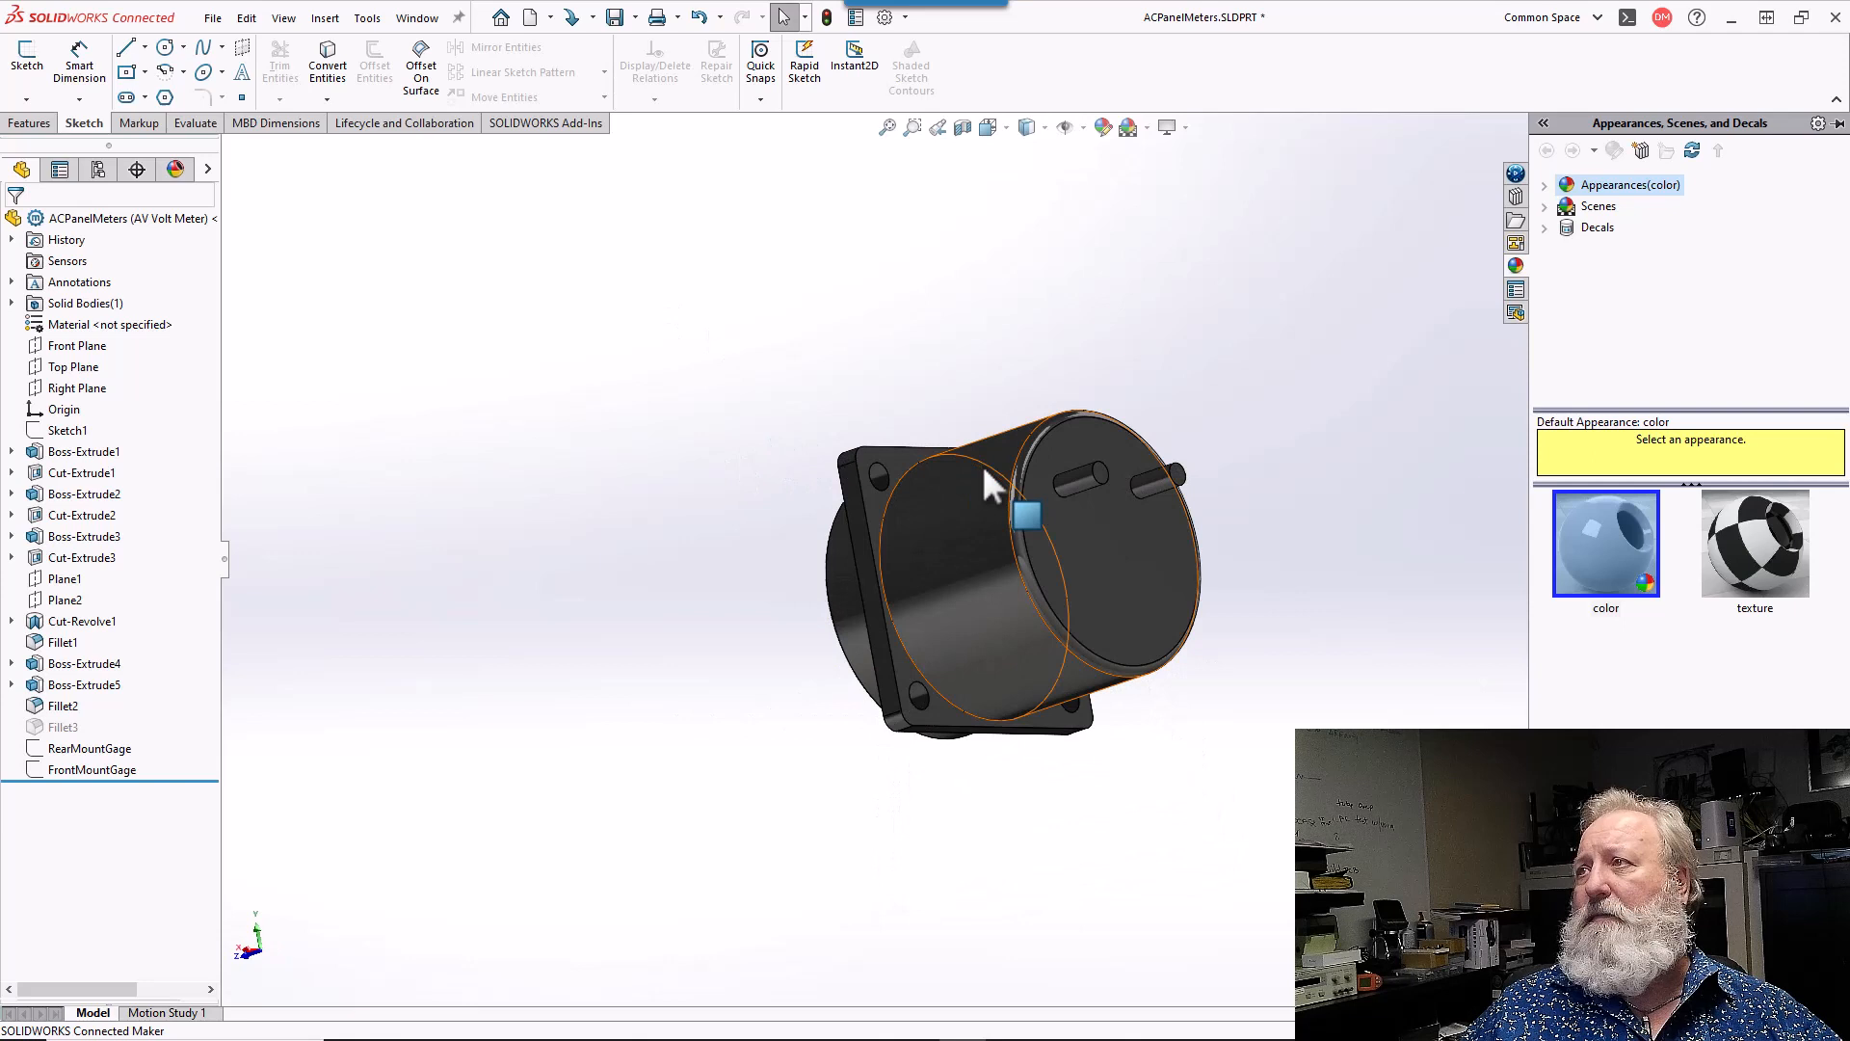
left_click(1079, 490)
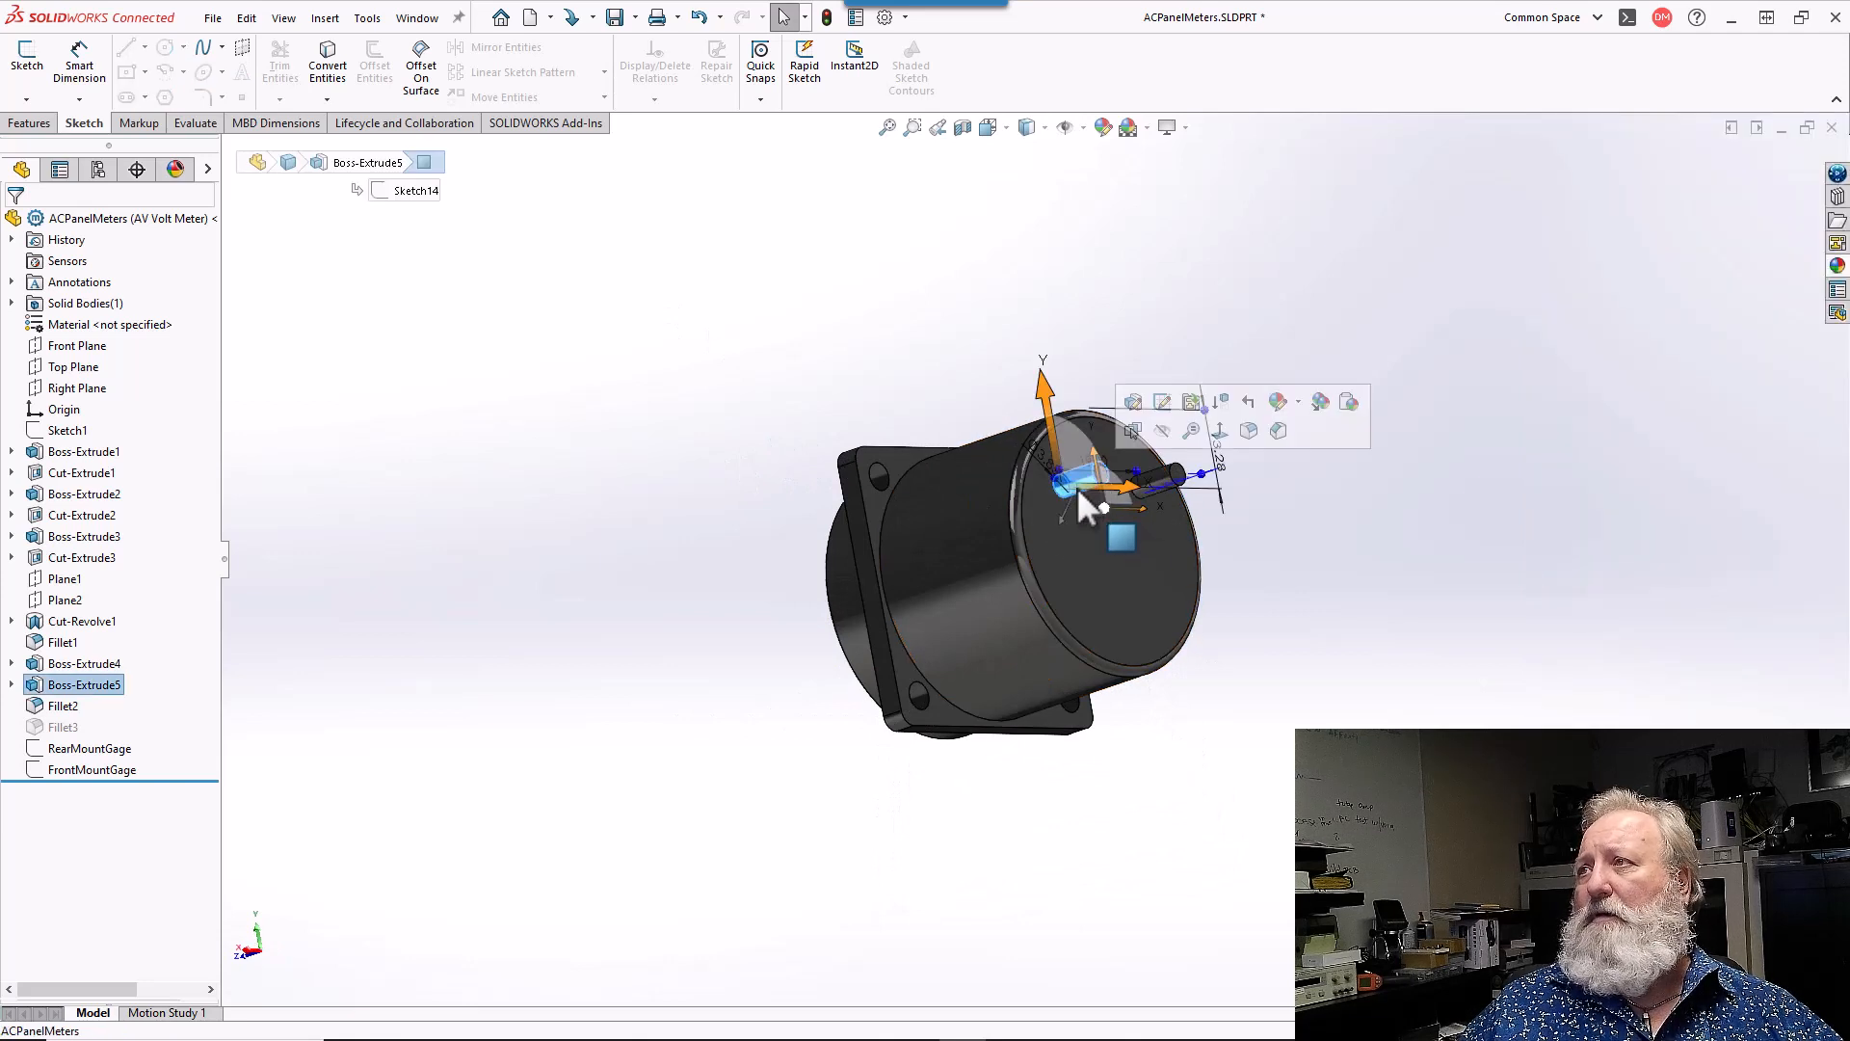
left_click(1275, 401)
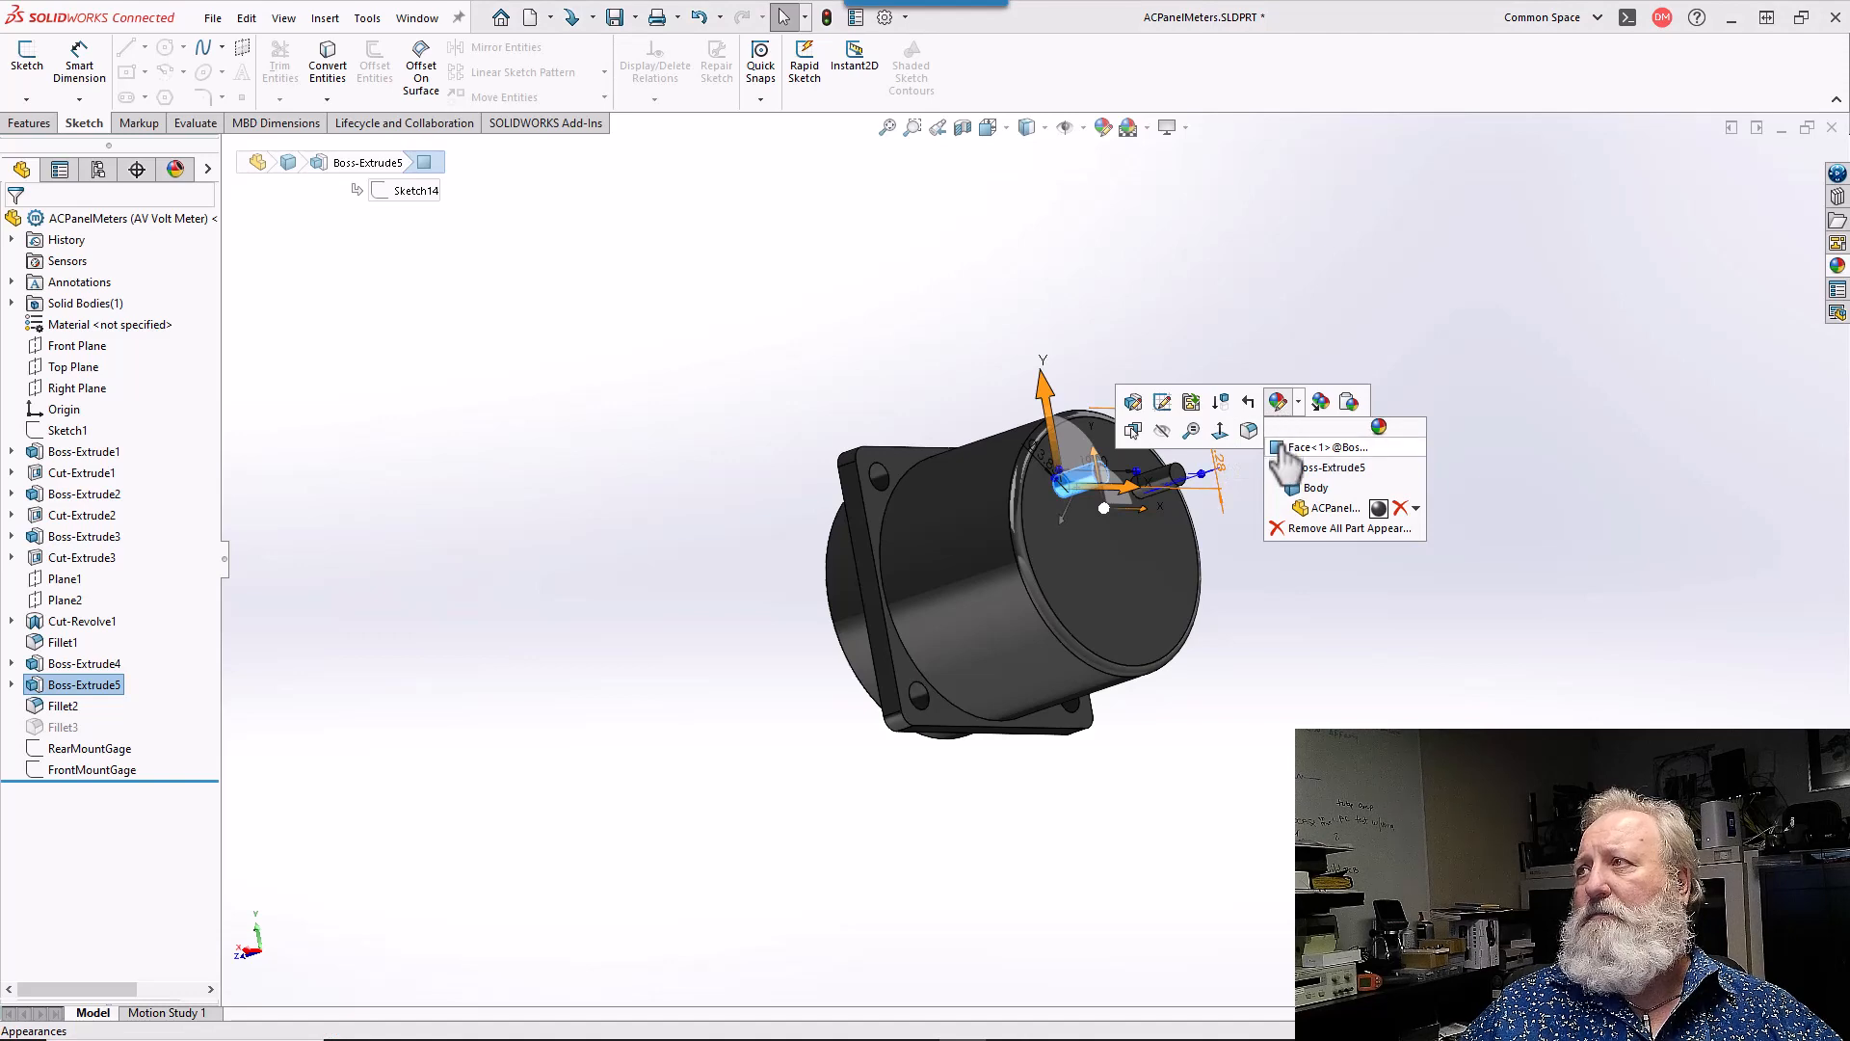
left_click(1283, 446)
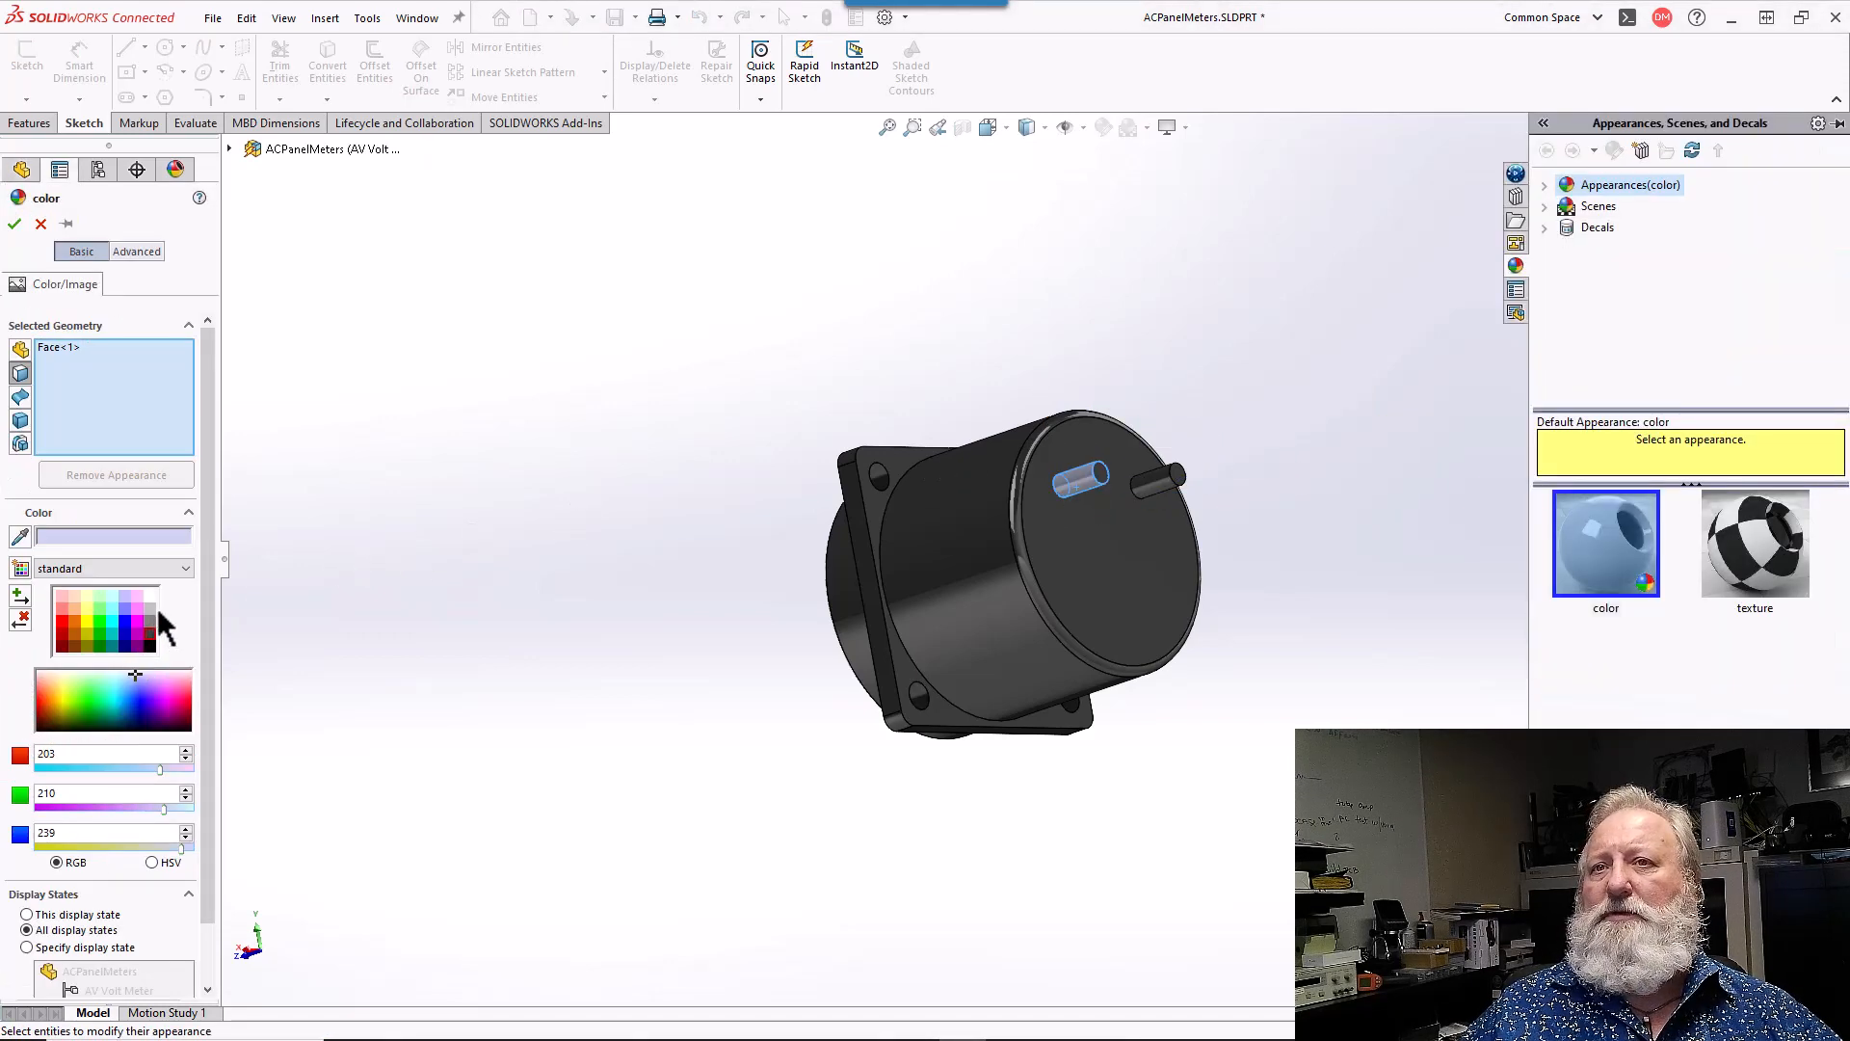
left_click(149, 608)
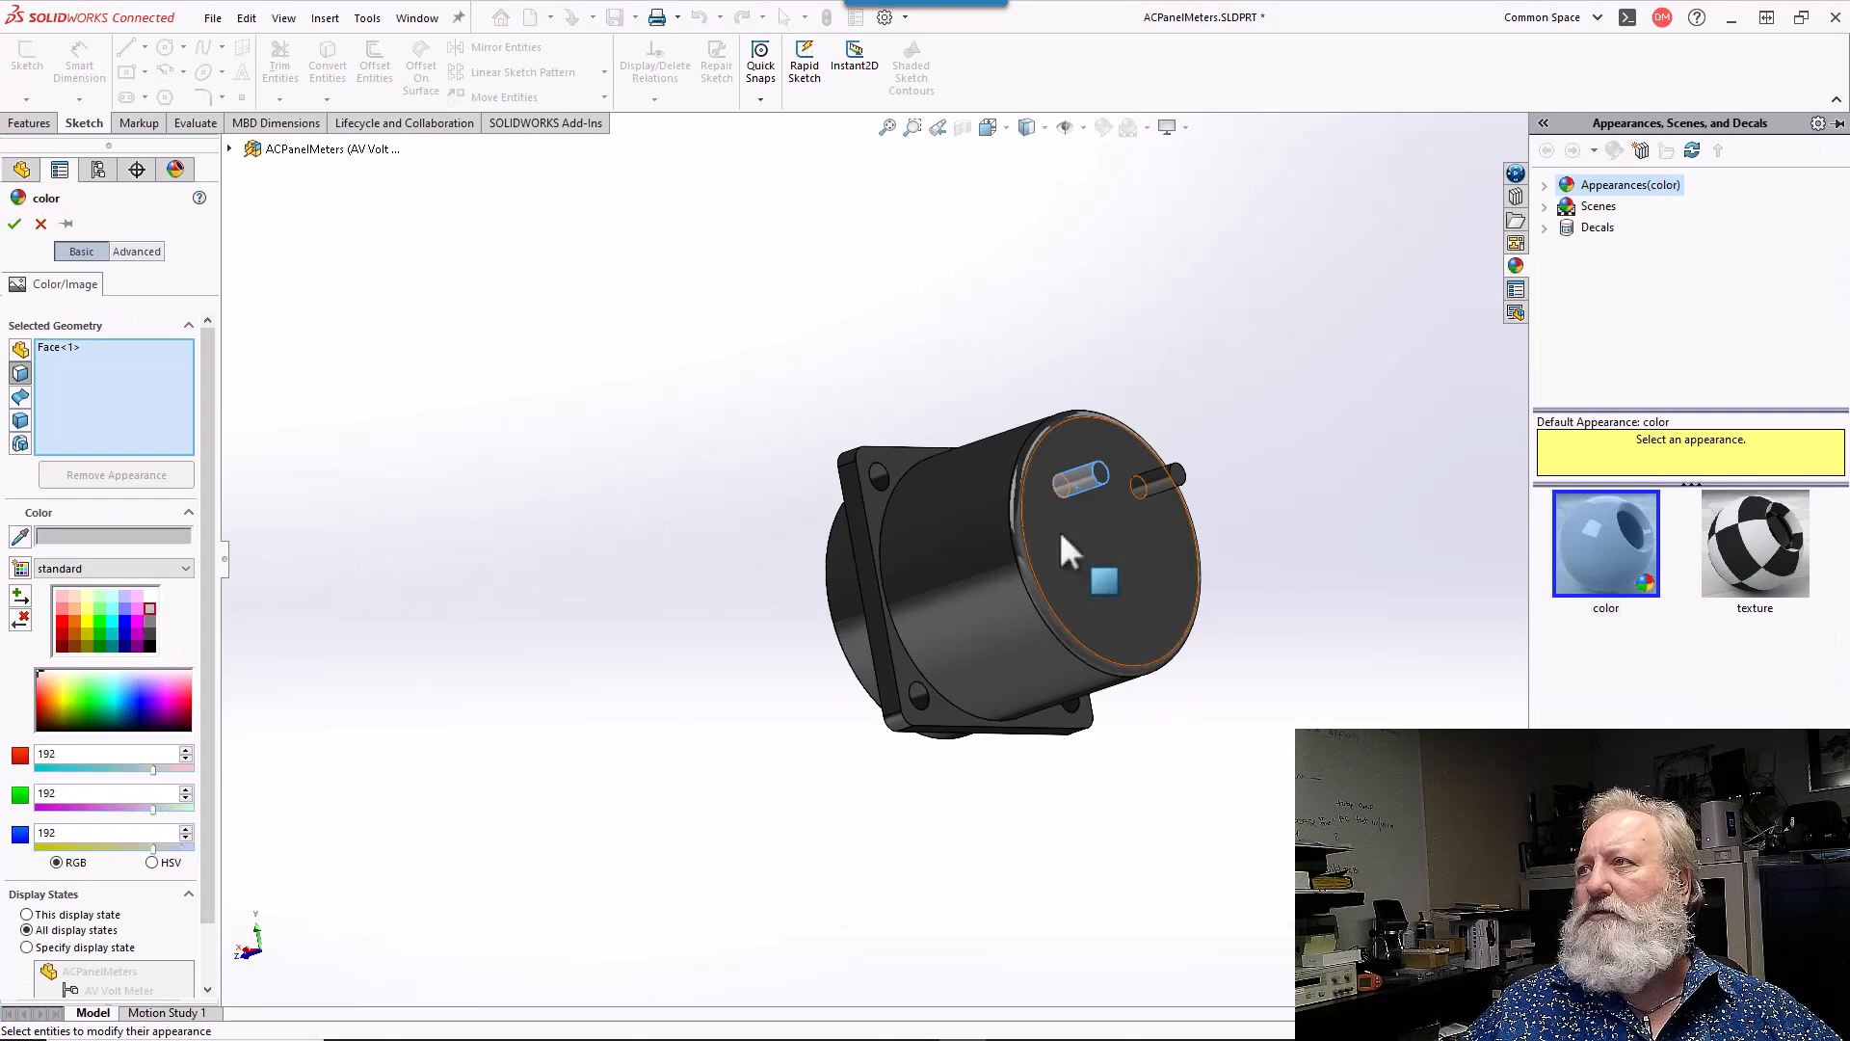
scroll(1299, 534, "down", 5)
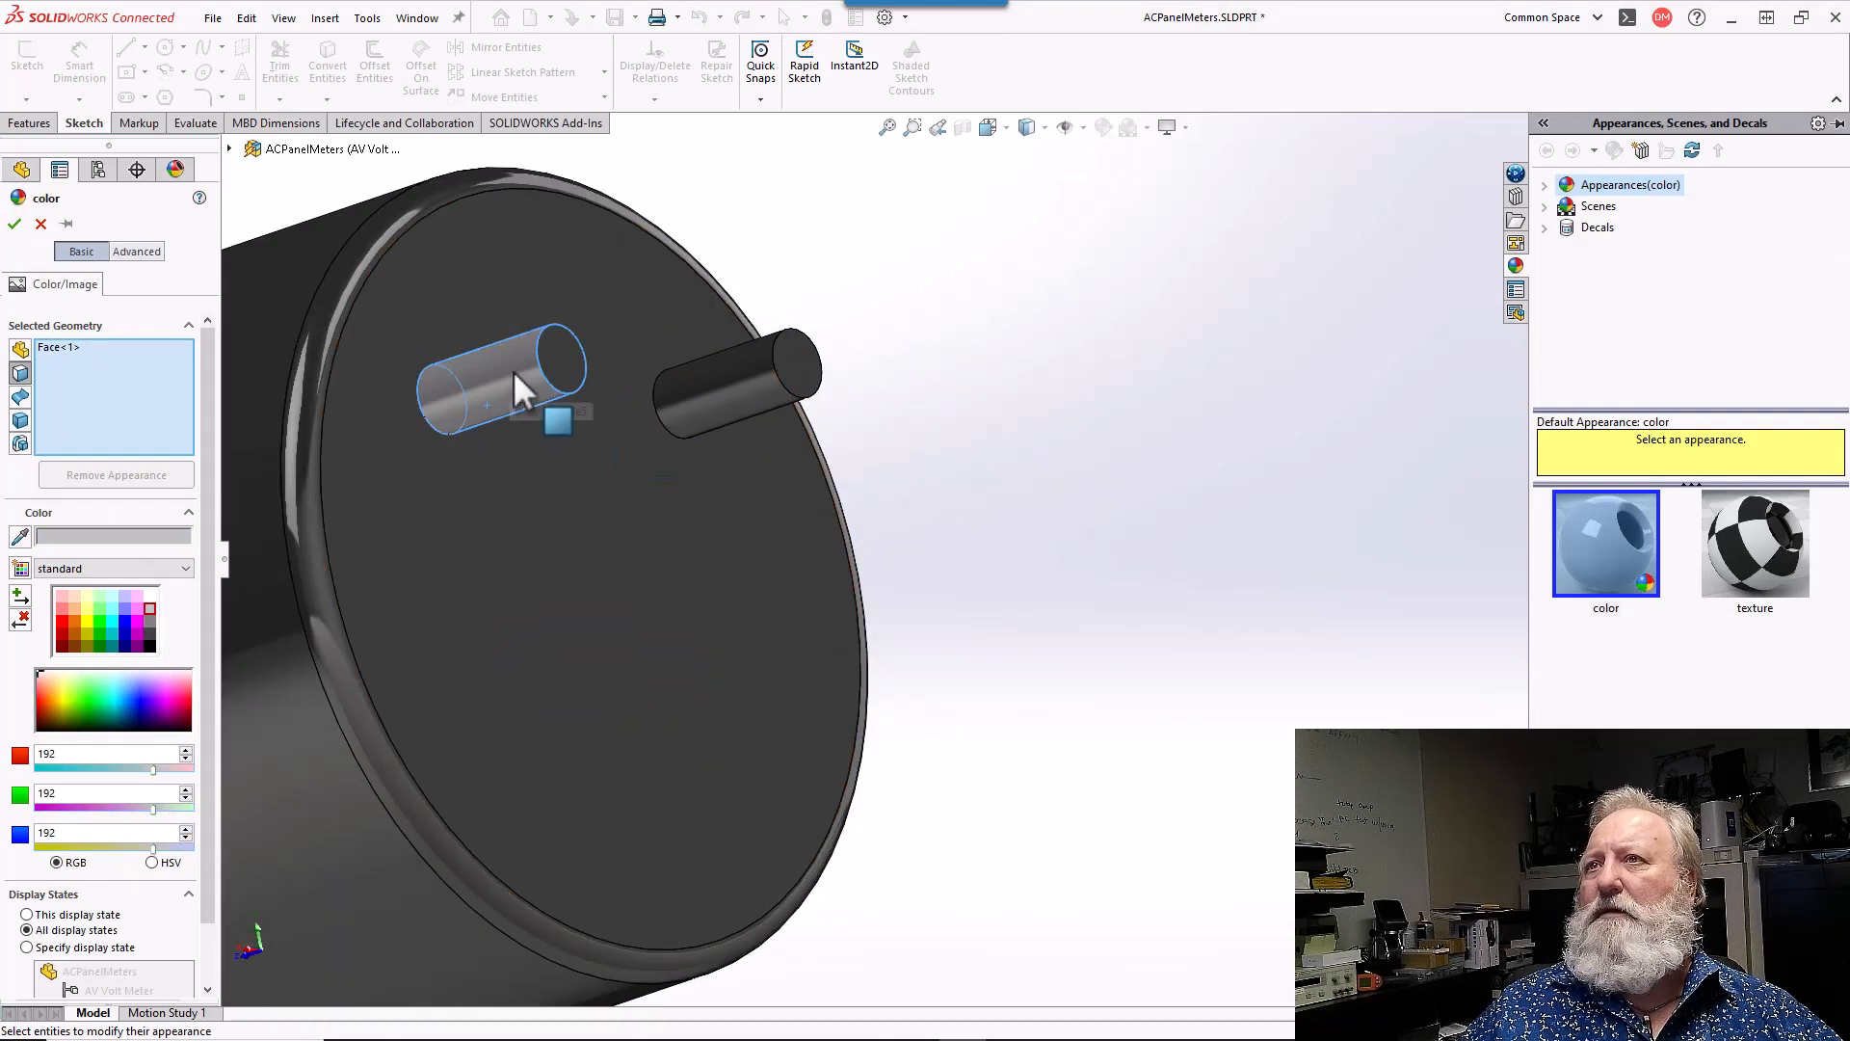
left_click(556, 359)
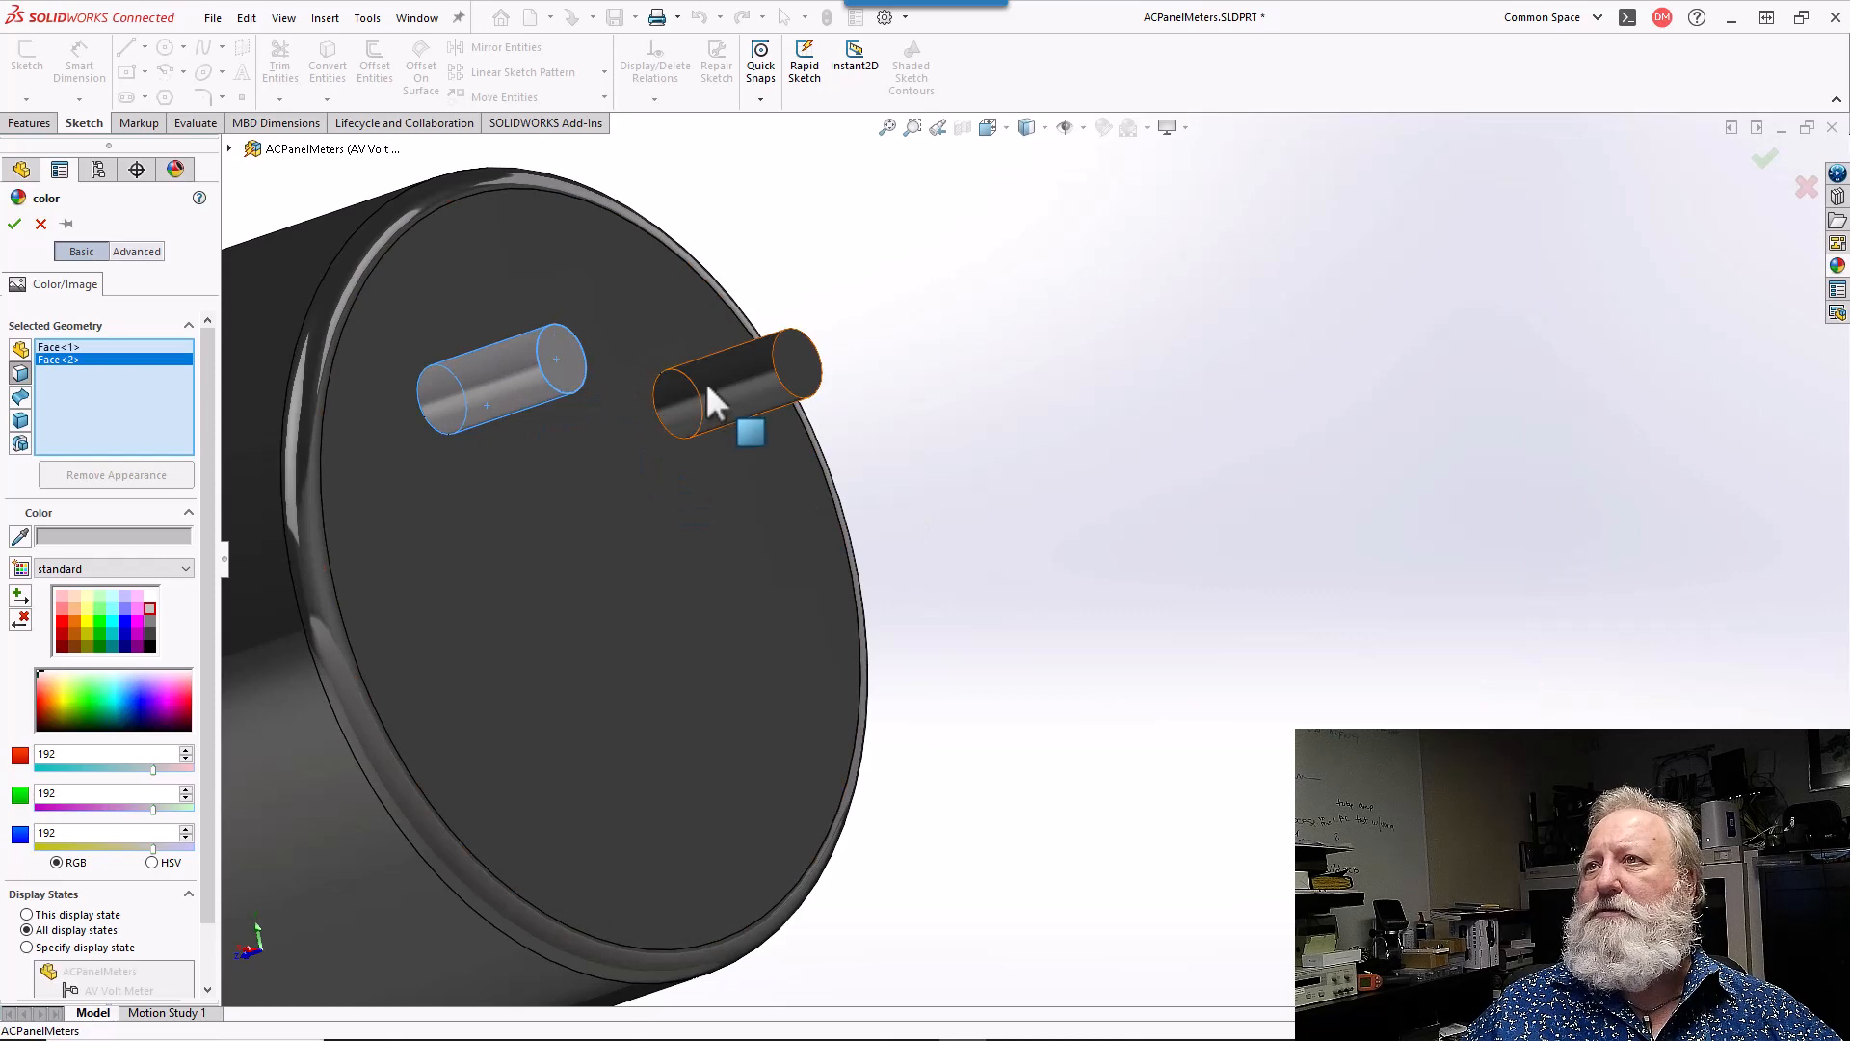
left_click(705, 382)
scroll(802, 356, "up", 6)
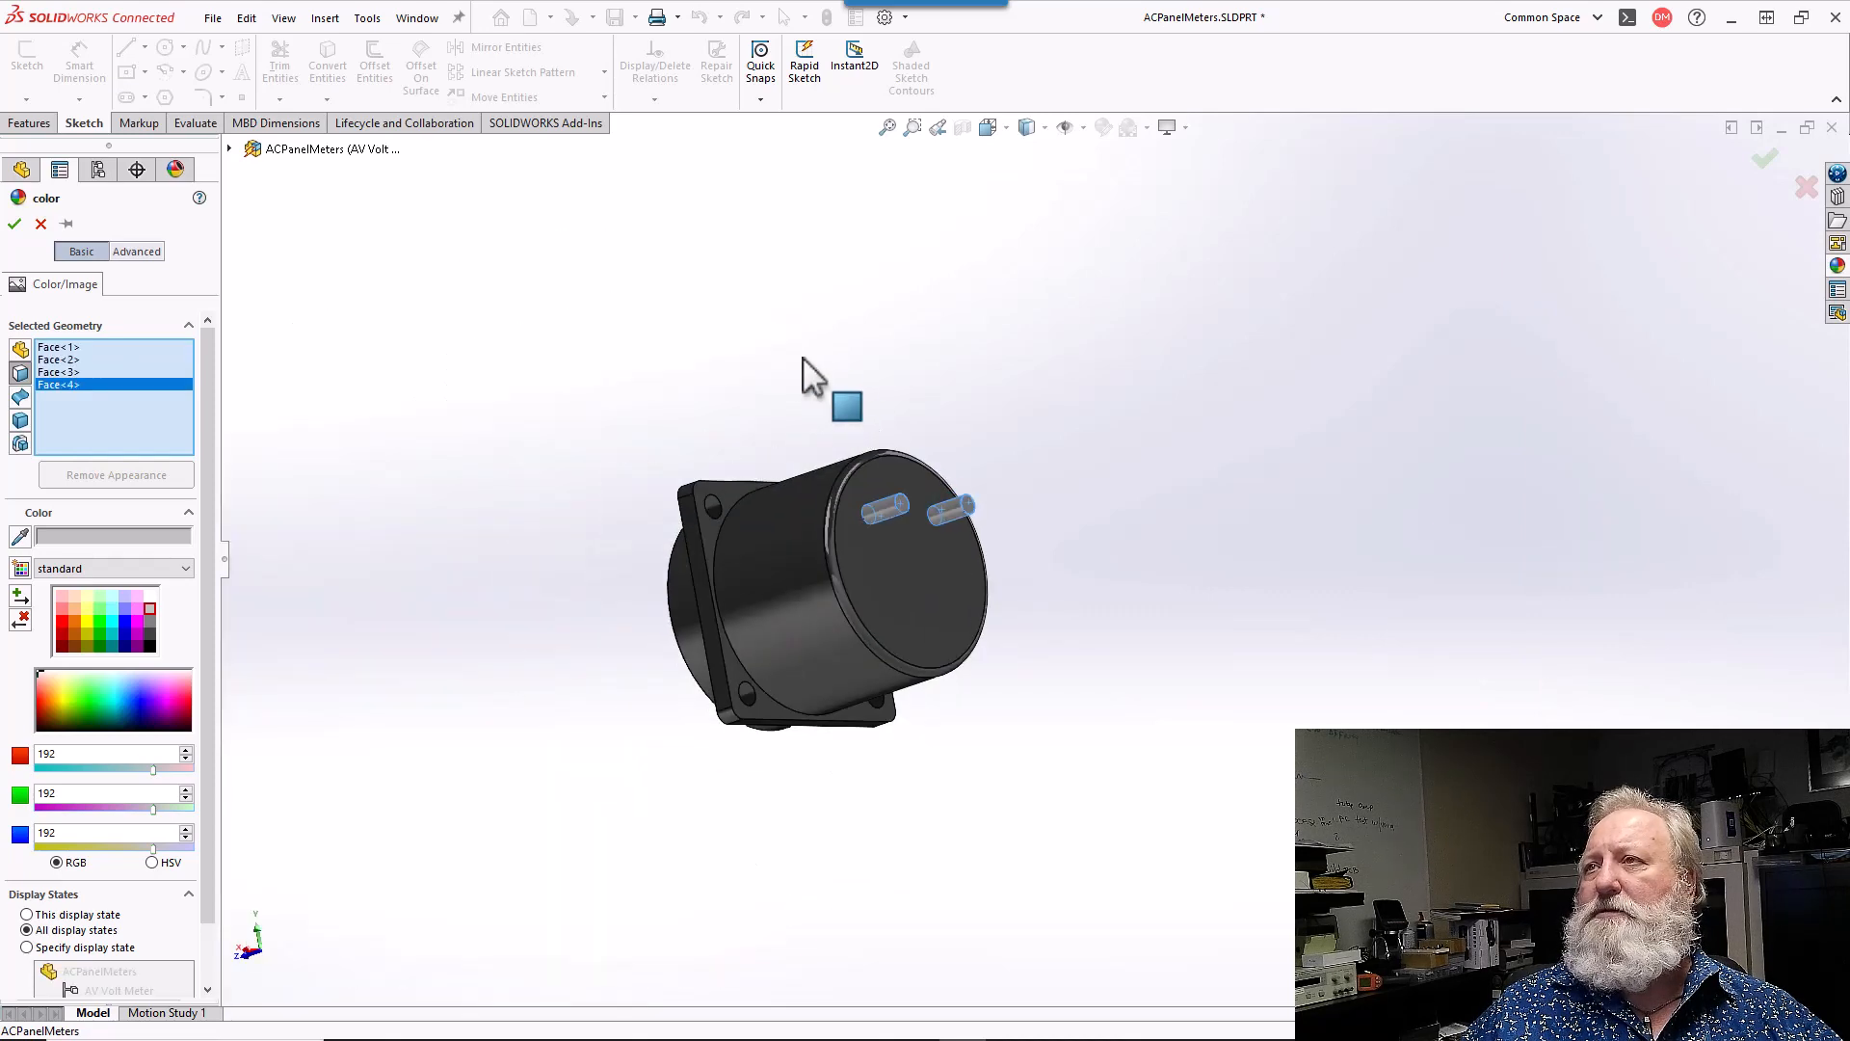
middle_click_drag(802, 356, 1007, 376)
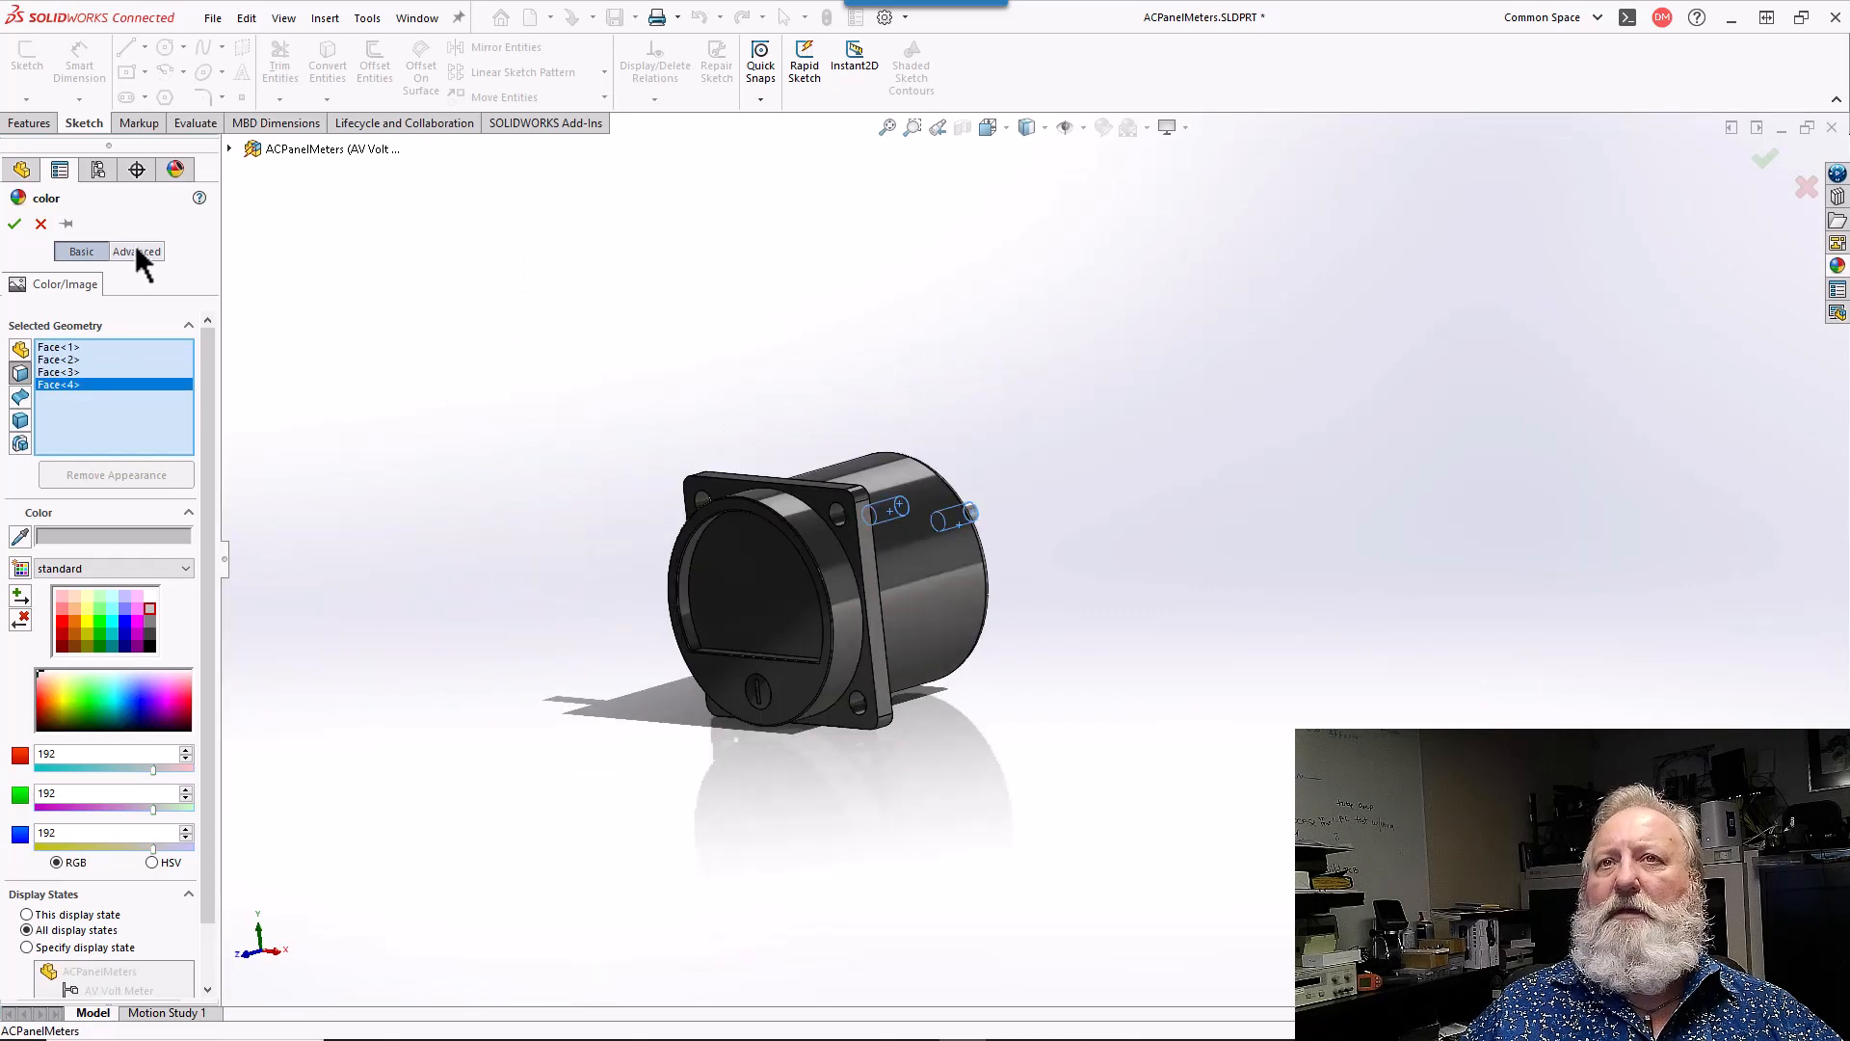
left_click(13, 224)
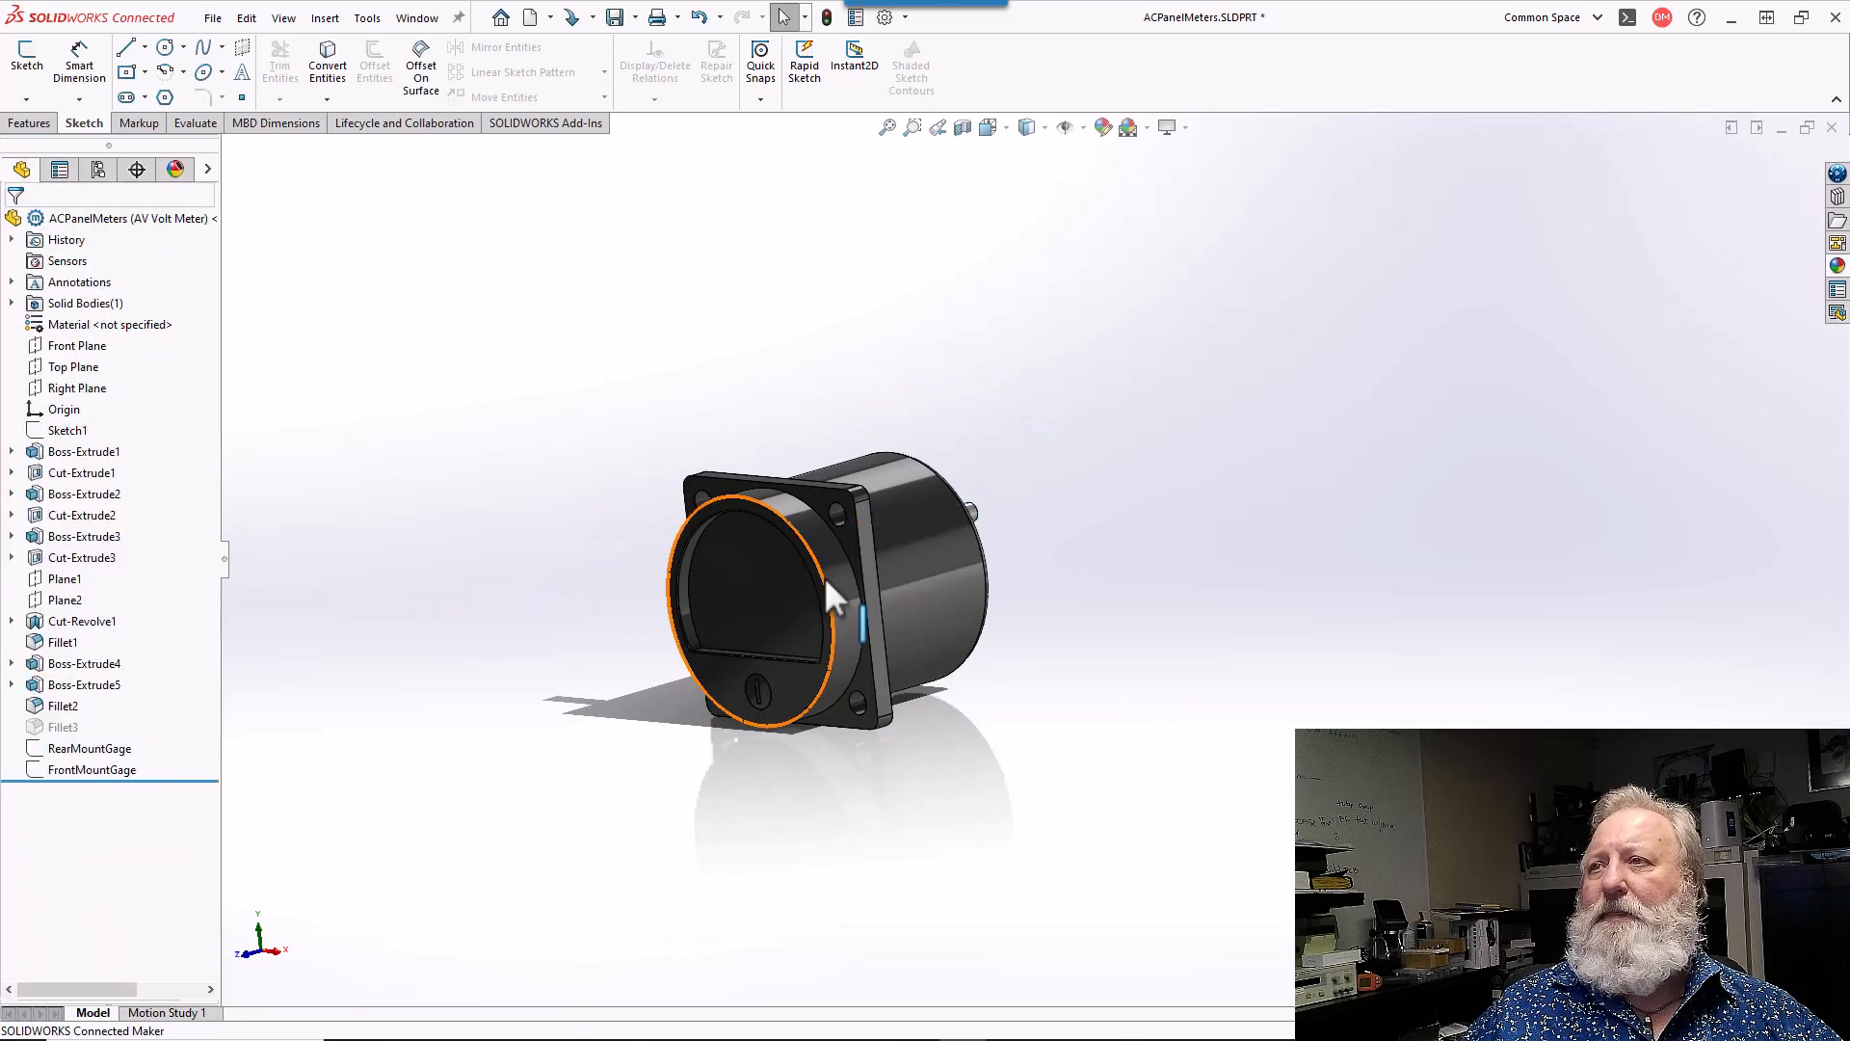
- Apply a white colour (RGB 255, 255, 255) to the recessed dial face of the meter in all display states
left_click(738, 578)
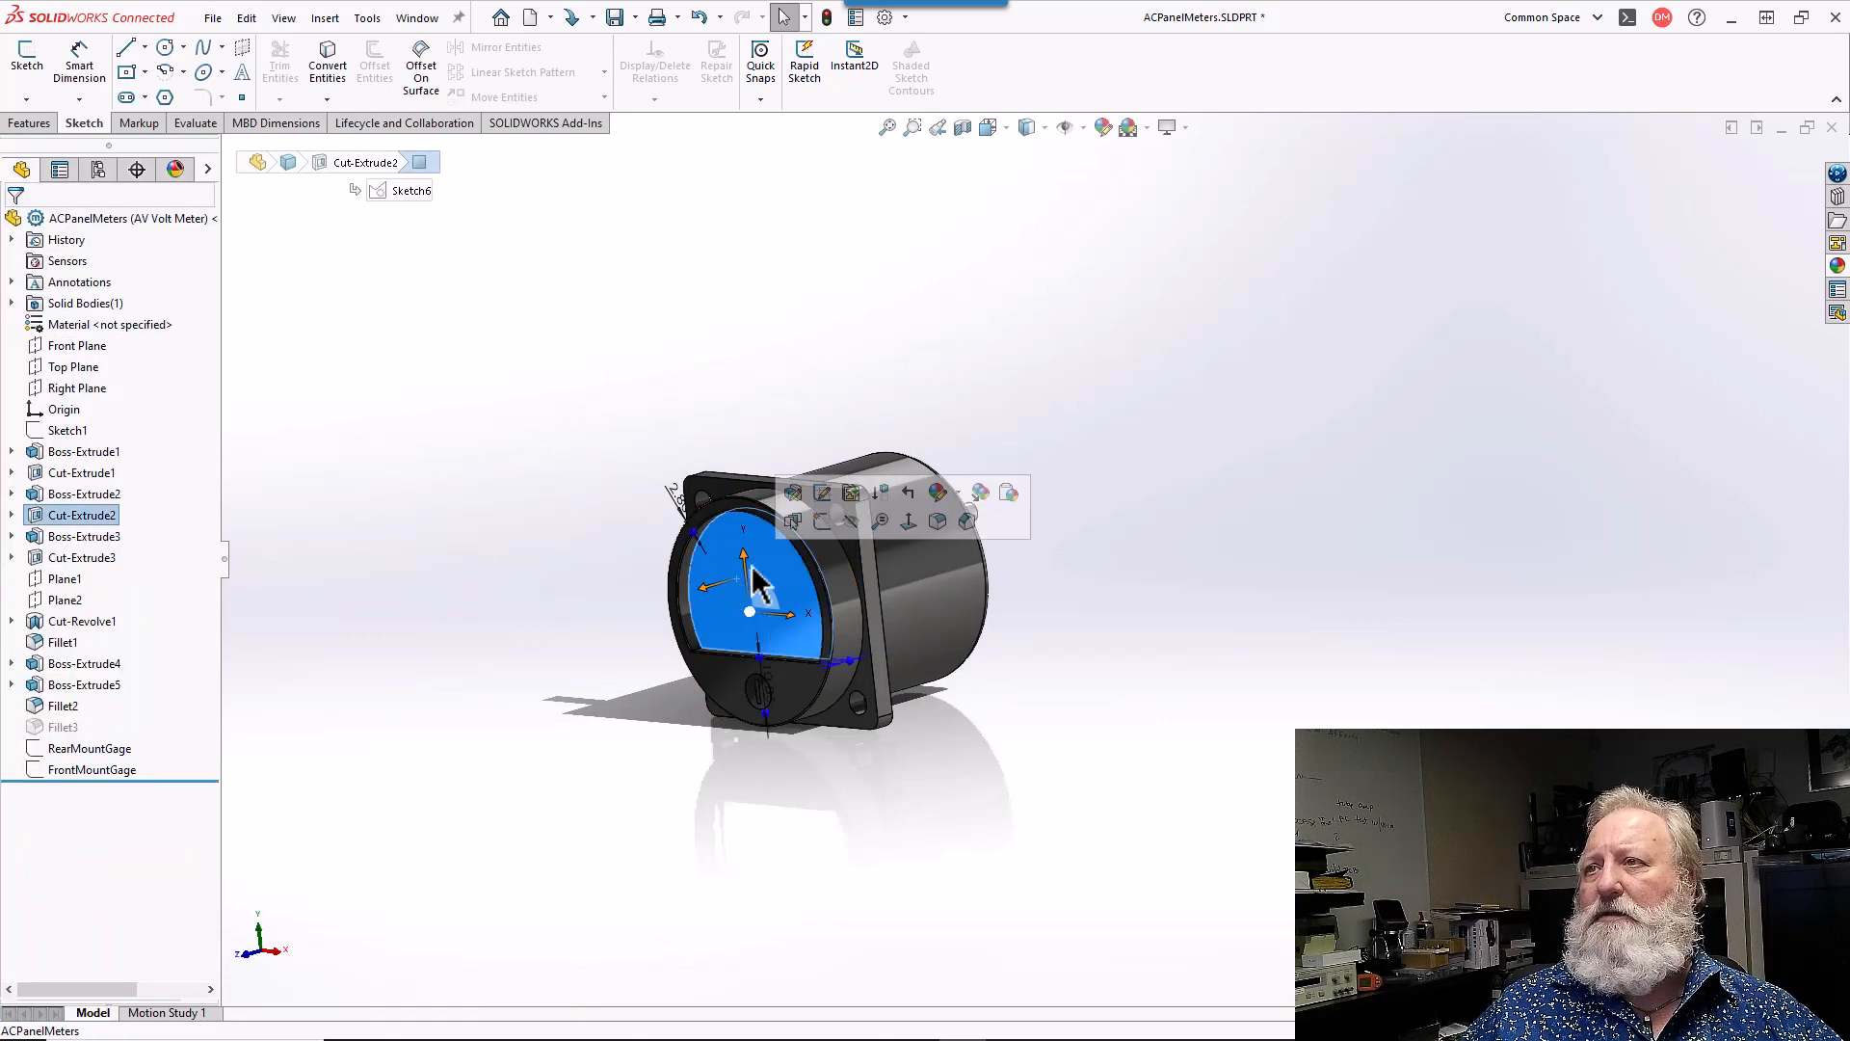
left_click(936, 491)
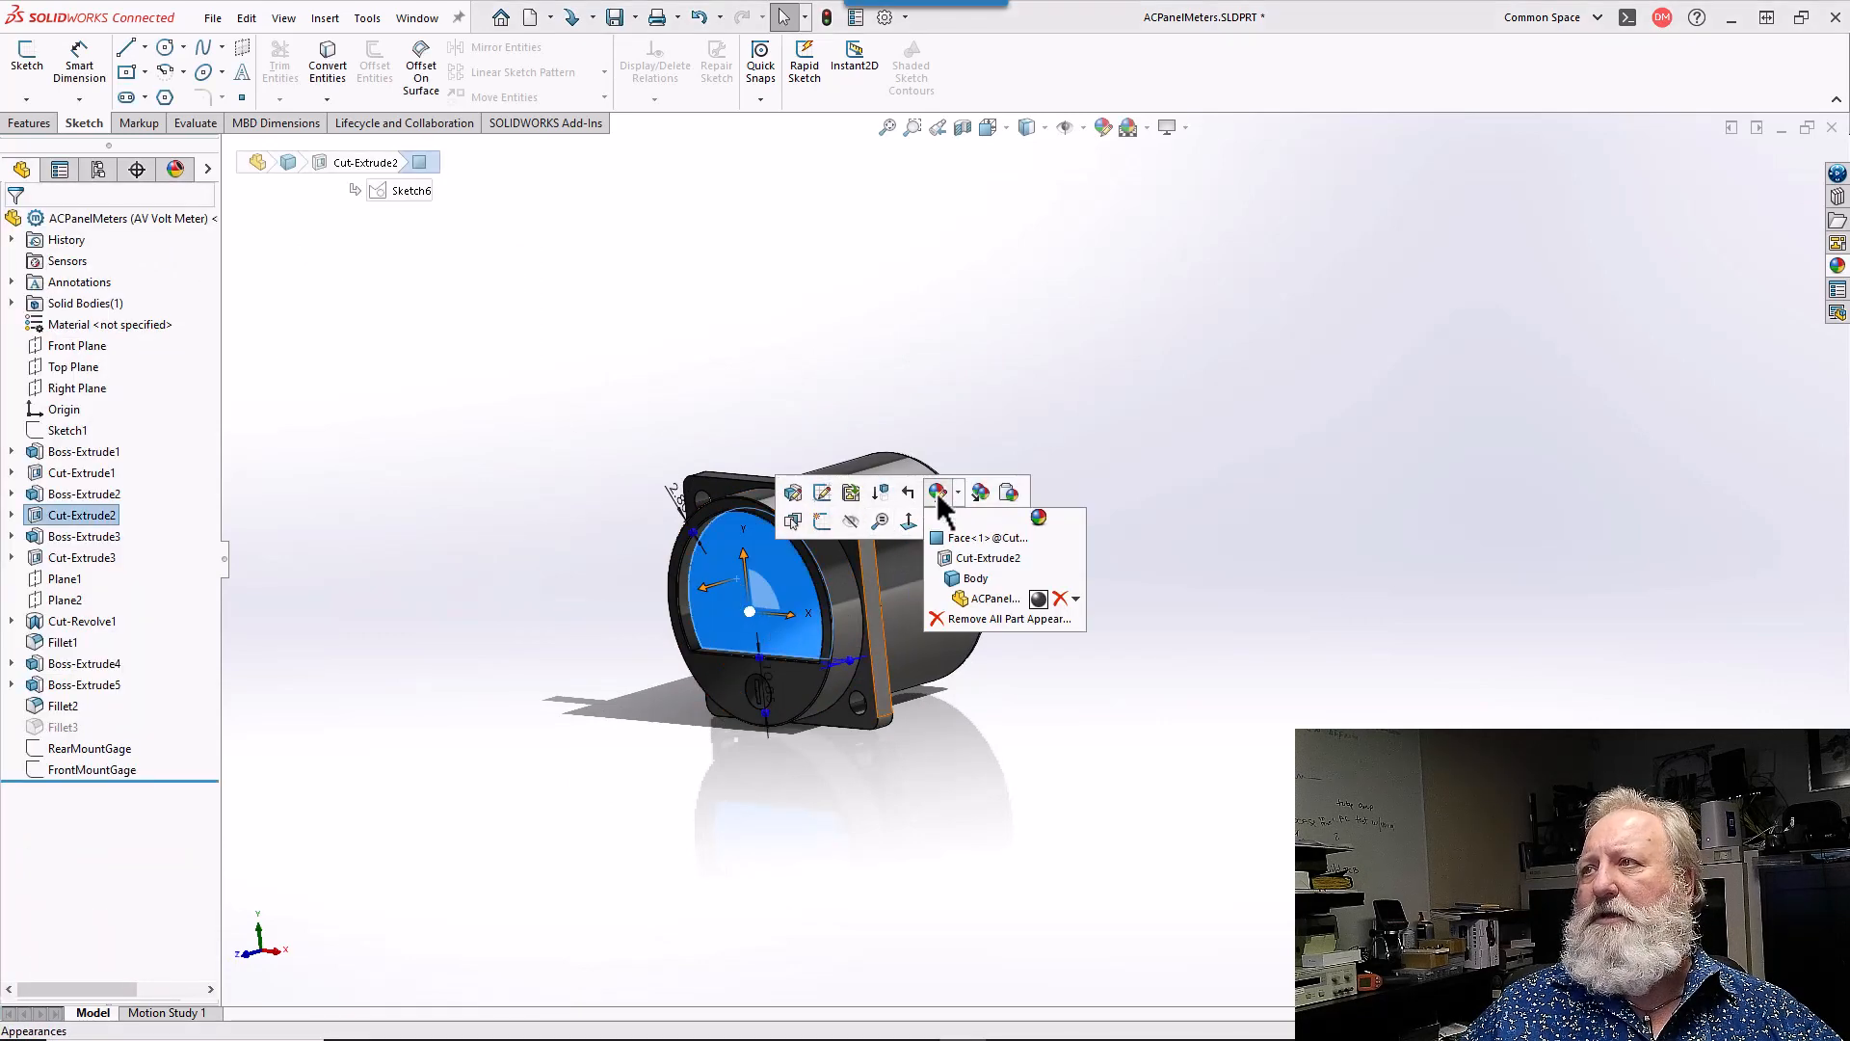
left_click(959, 538)
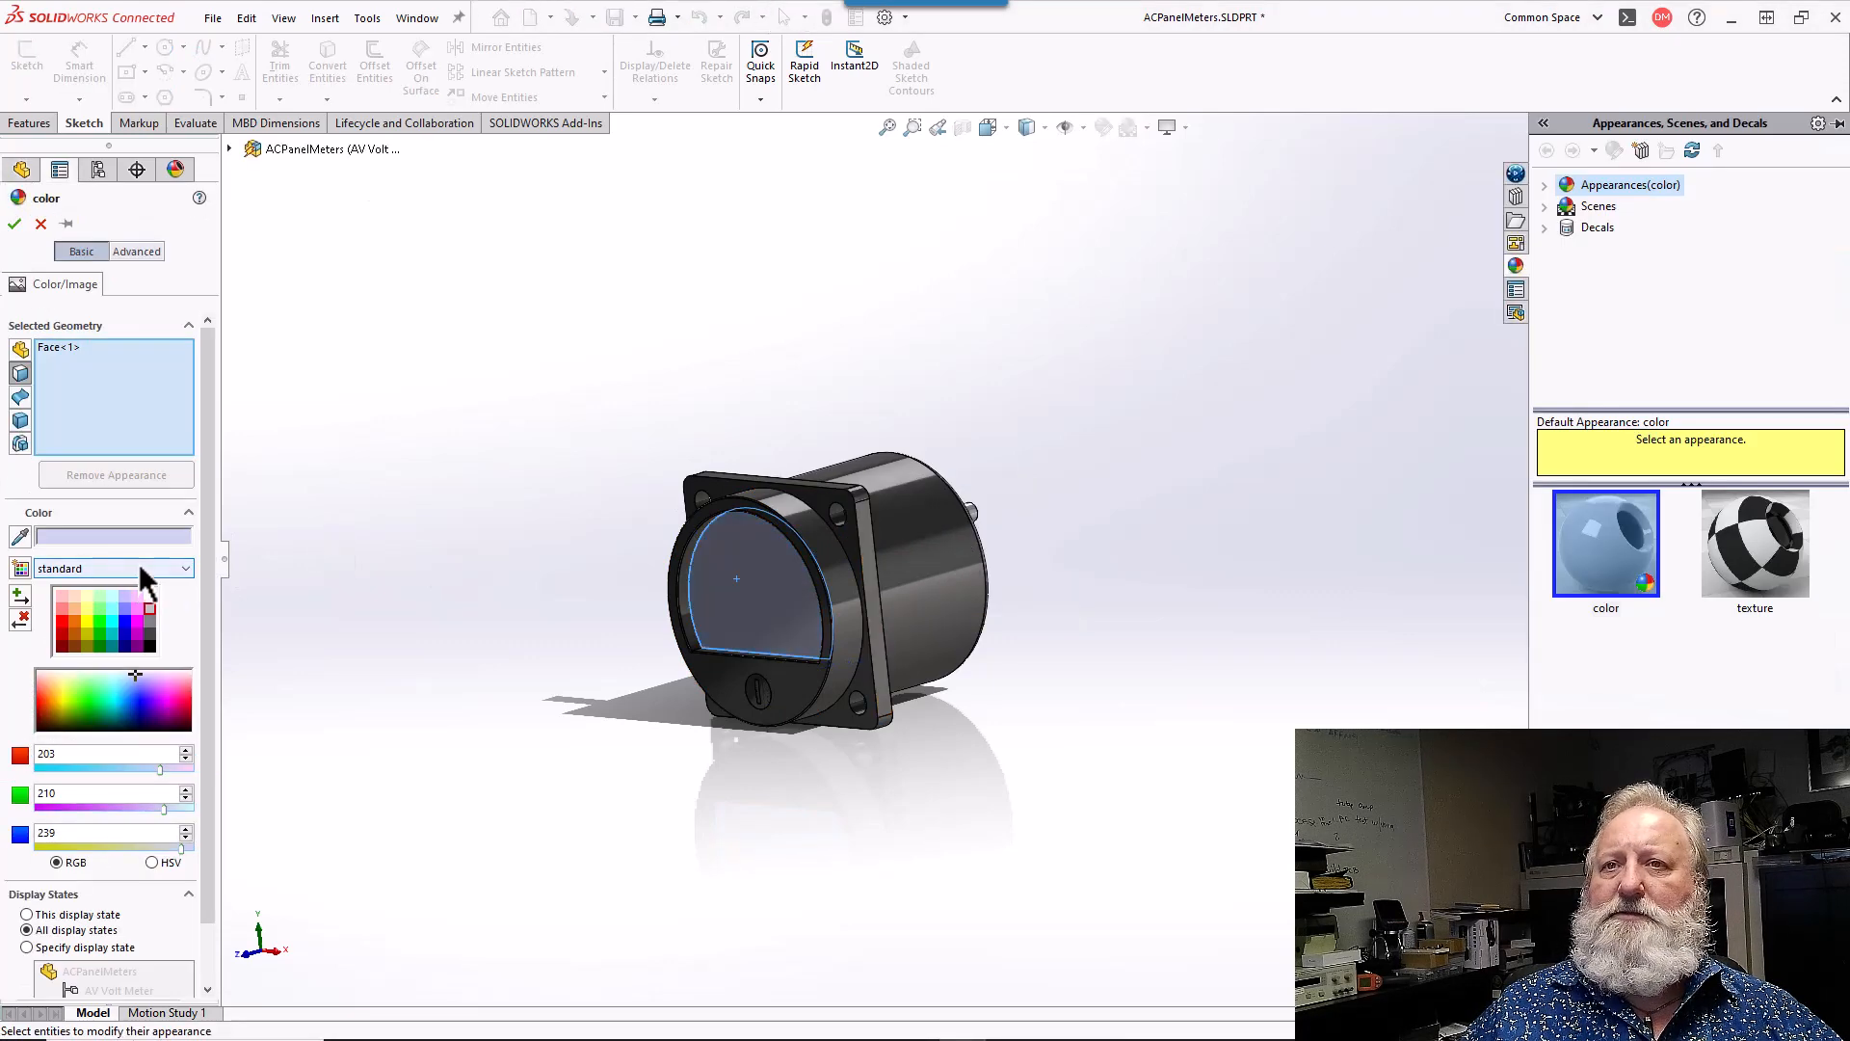
left_click(149, 596)
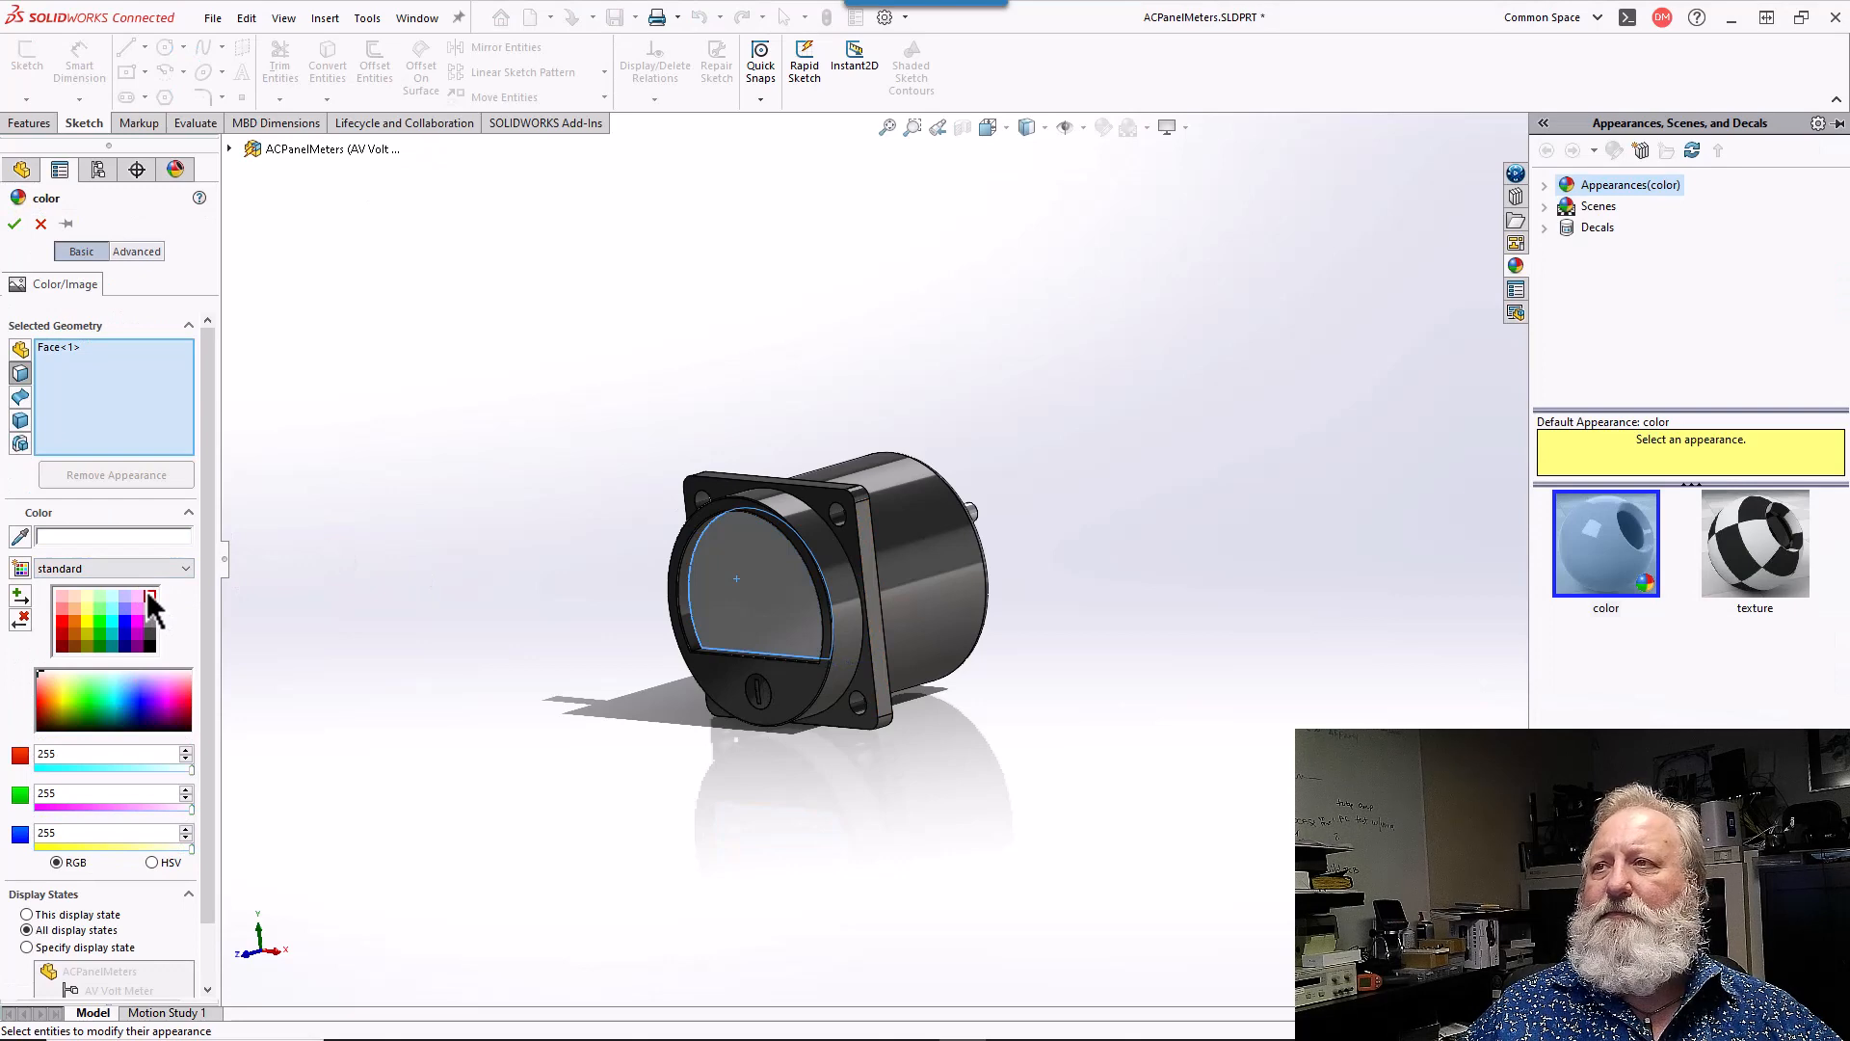
left_click(14, 224)
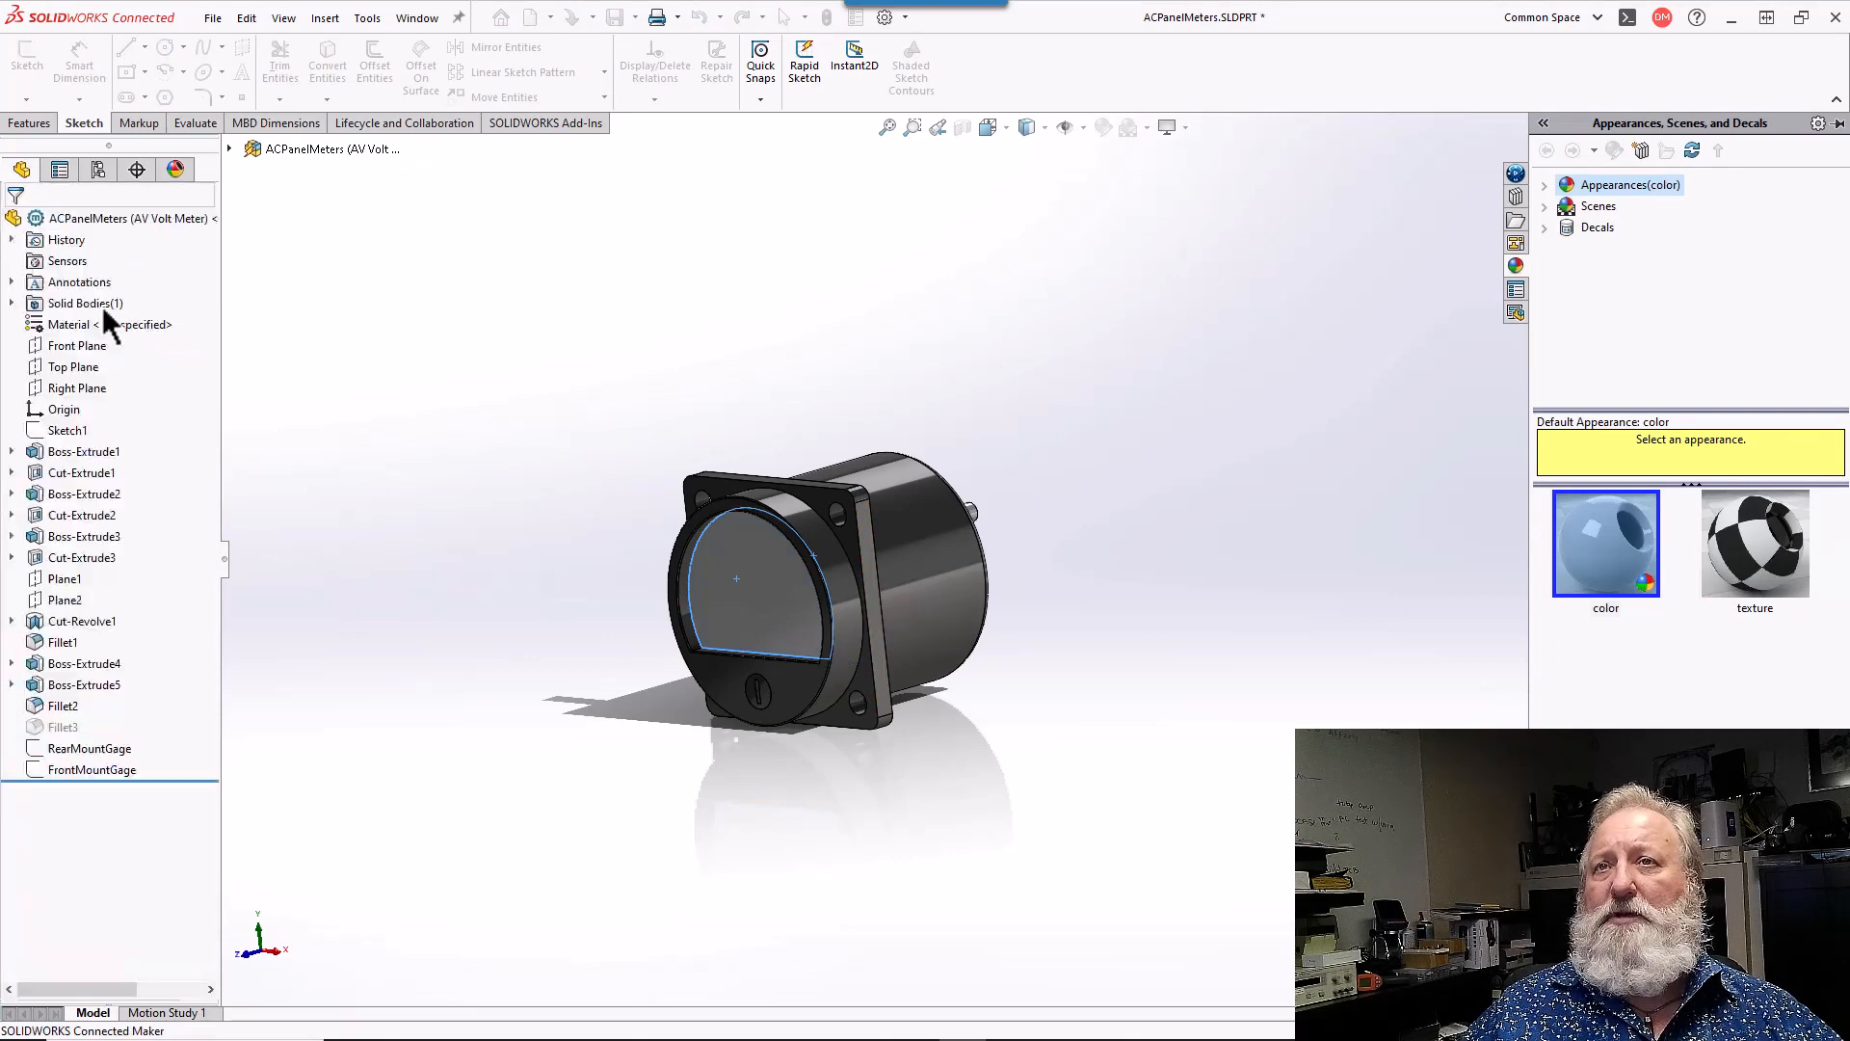
- Start a sketch on the recessed dial face and draw a horizontal centerline about 36.8 mm long through the origin
middle_click_drag(388, 466, 475, 396)
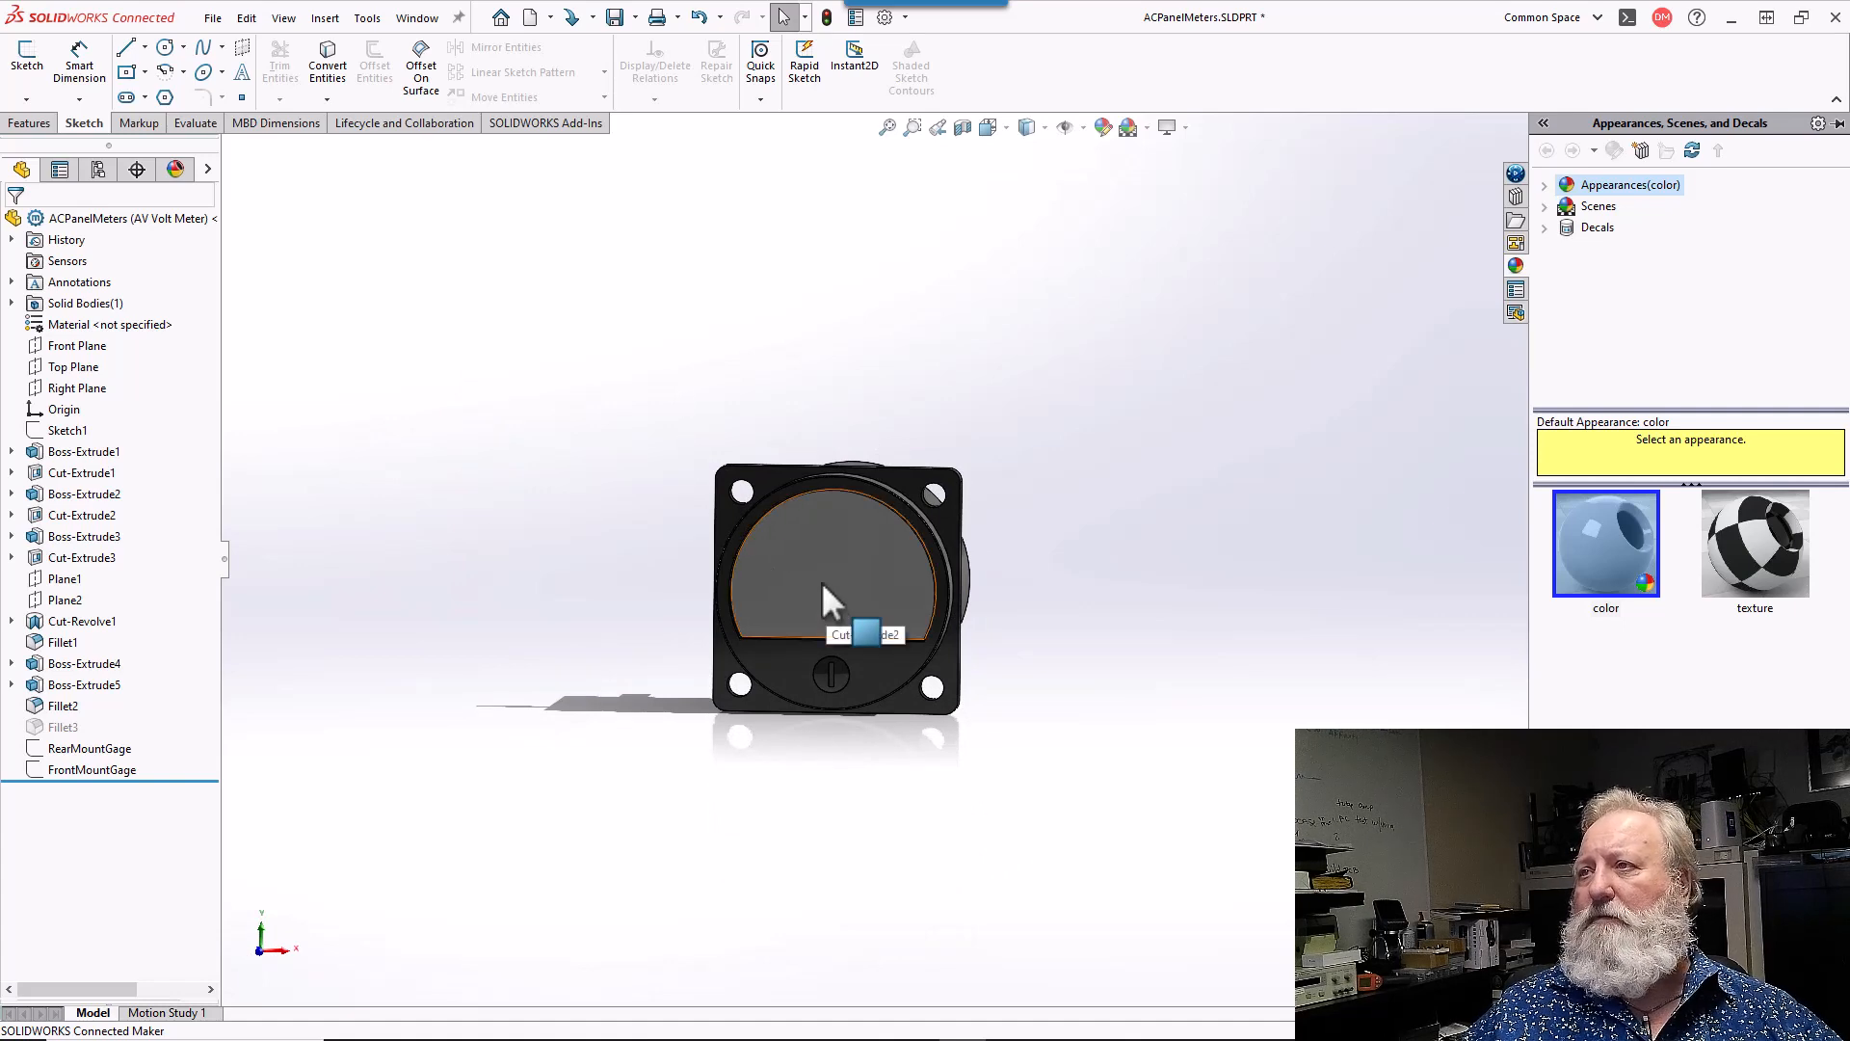
middle_click_drag(821, 583, 781, 588)
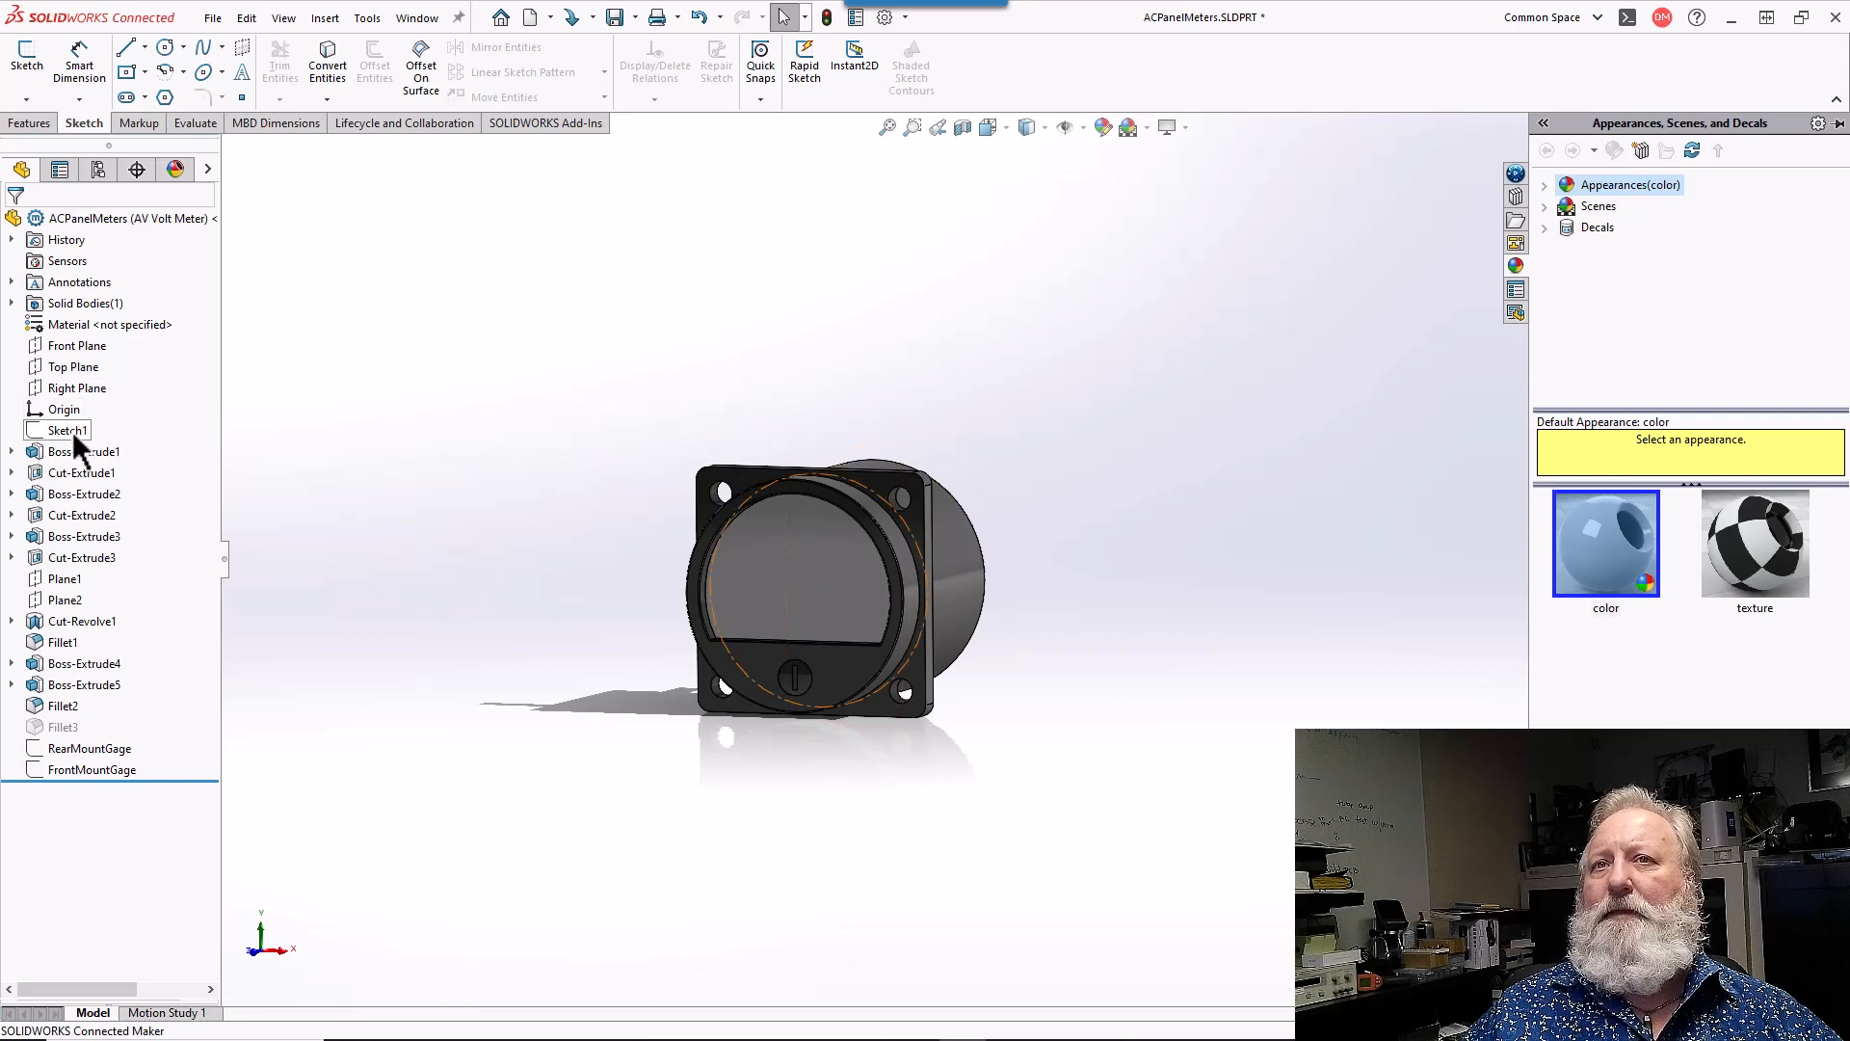
left_click(102, 166)
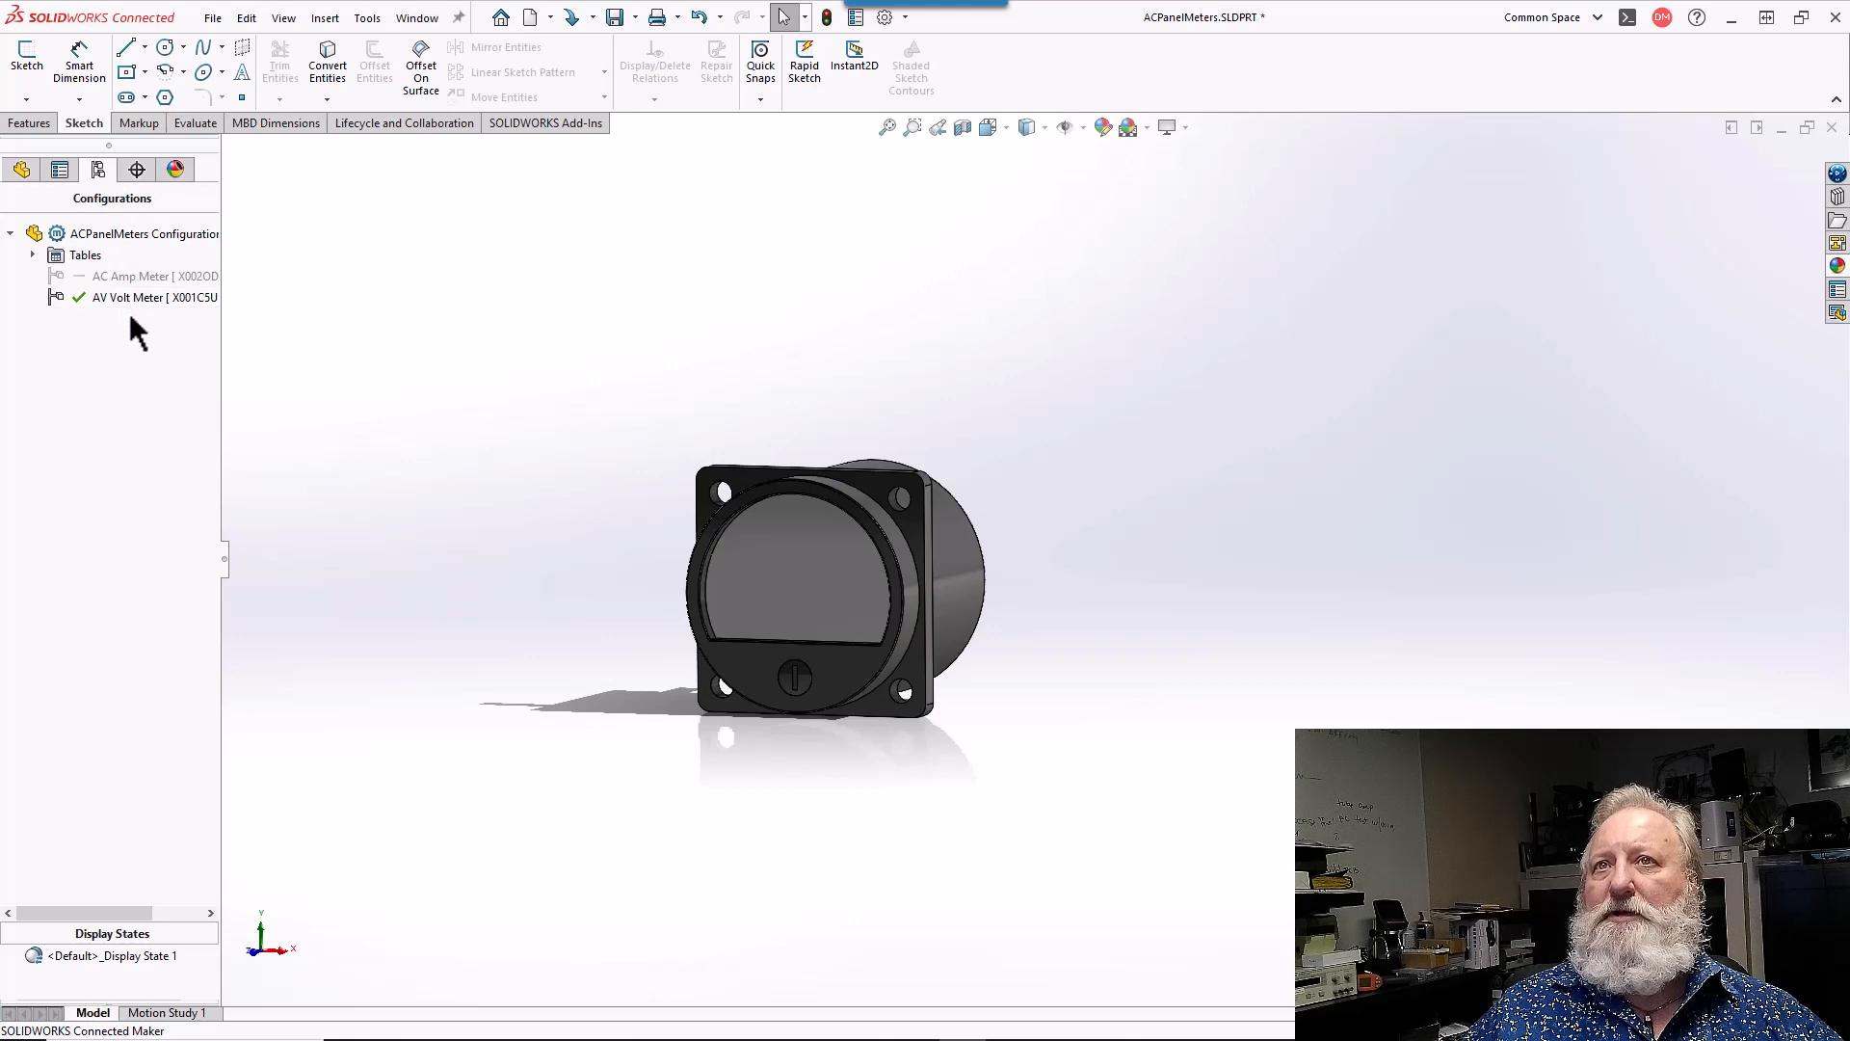
left_click(746, 587)
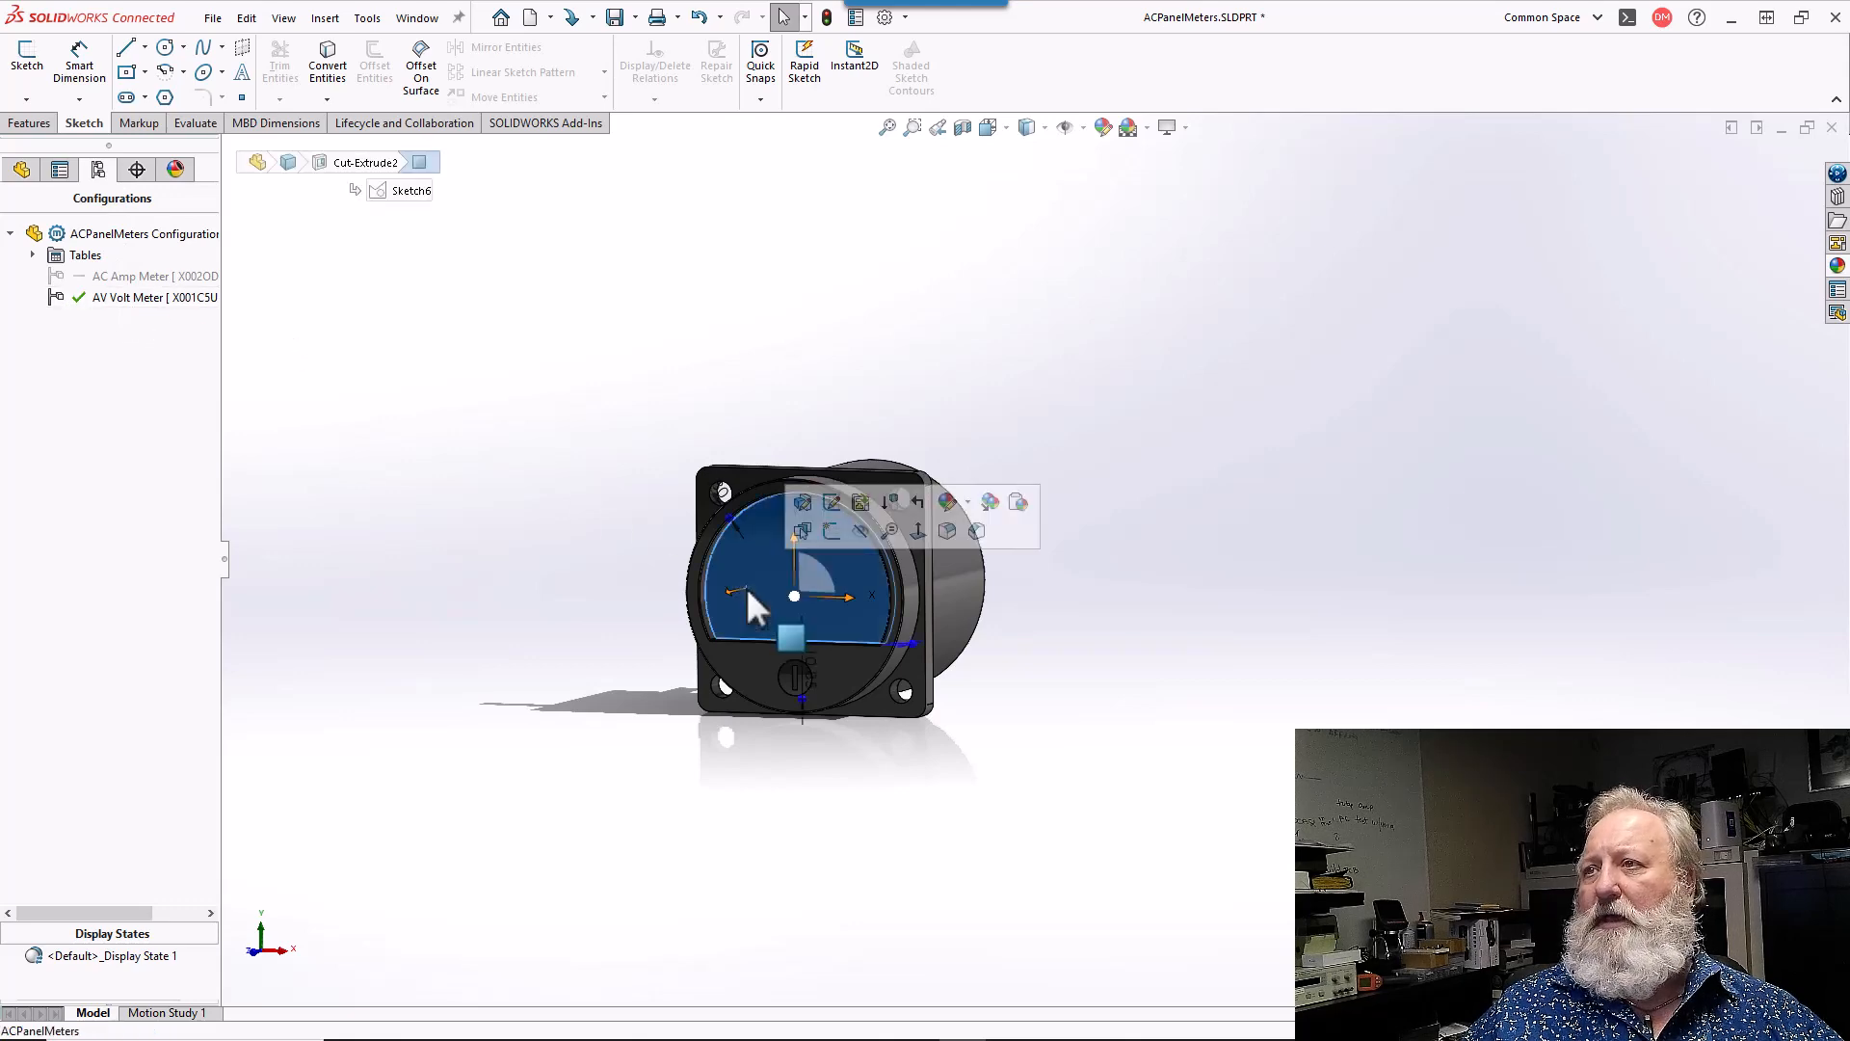
left_click(915, 531)
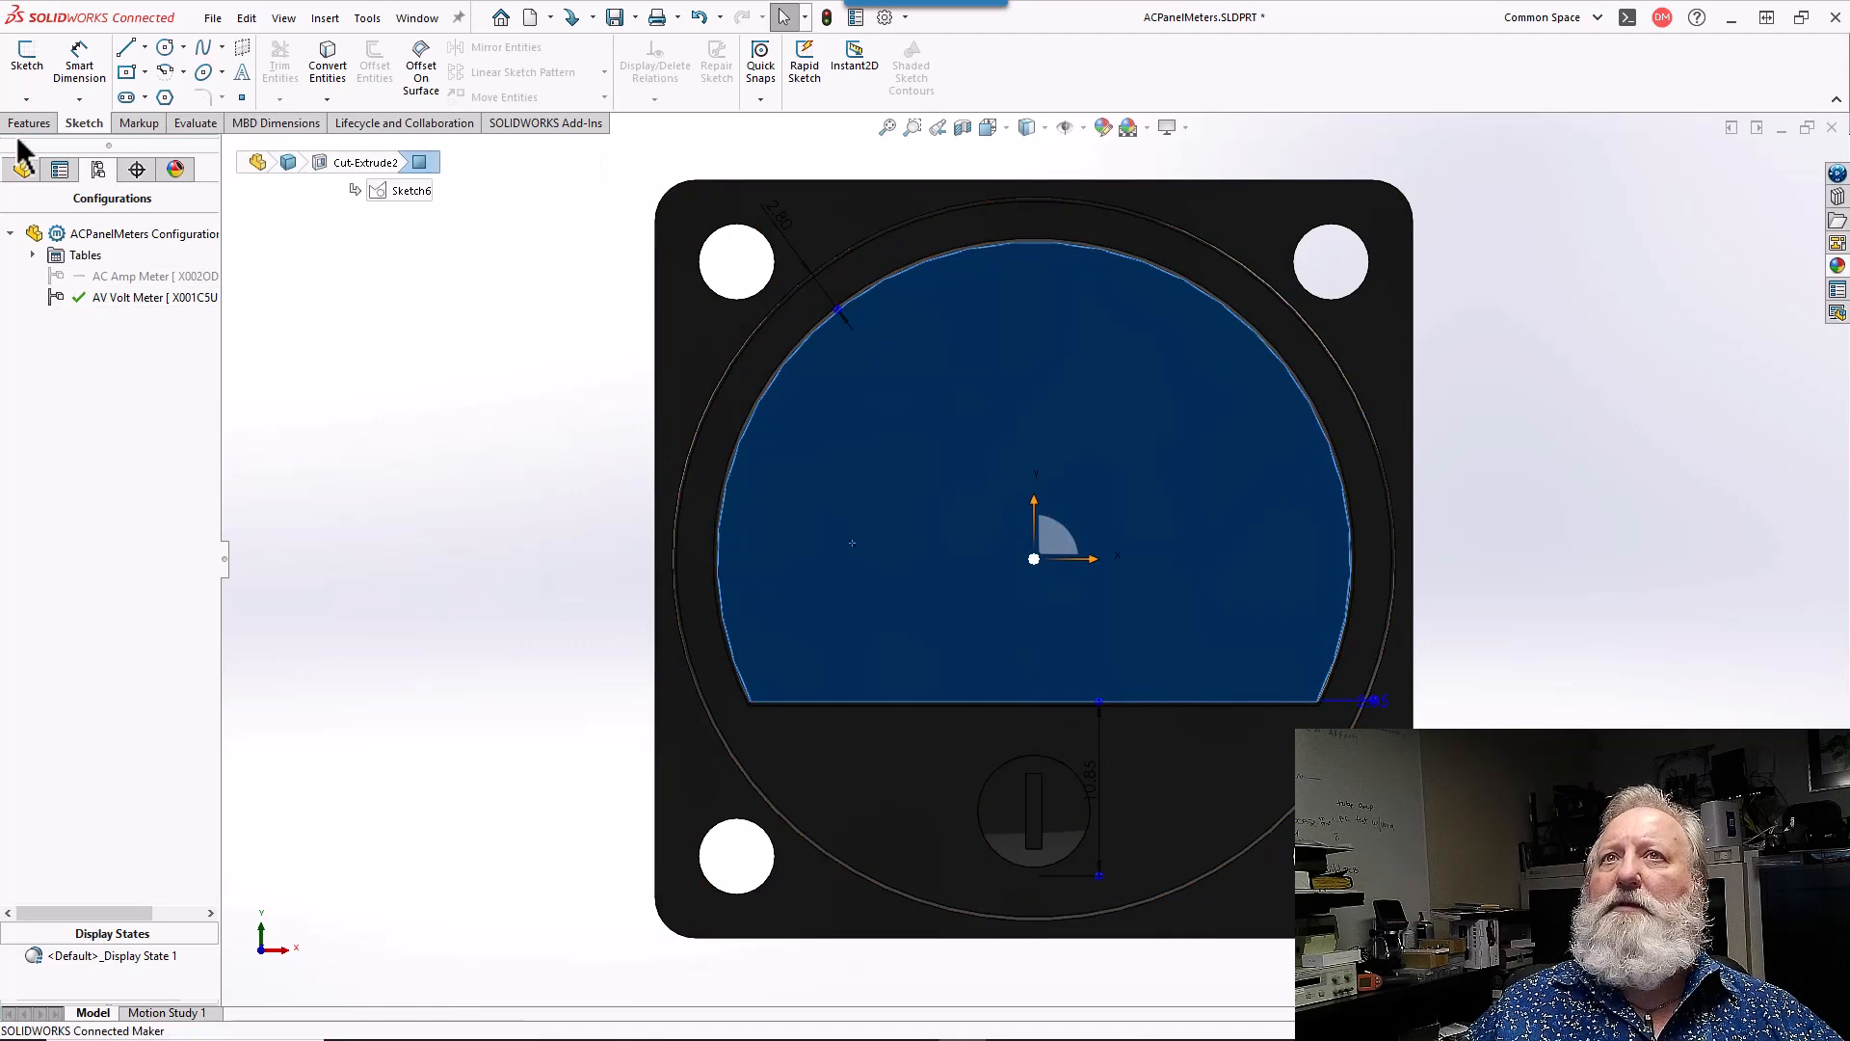
left_click(21, 172)
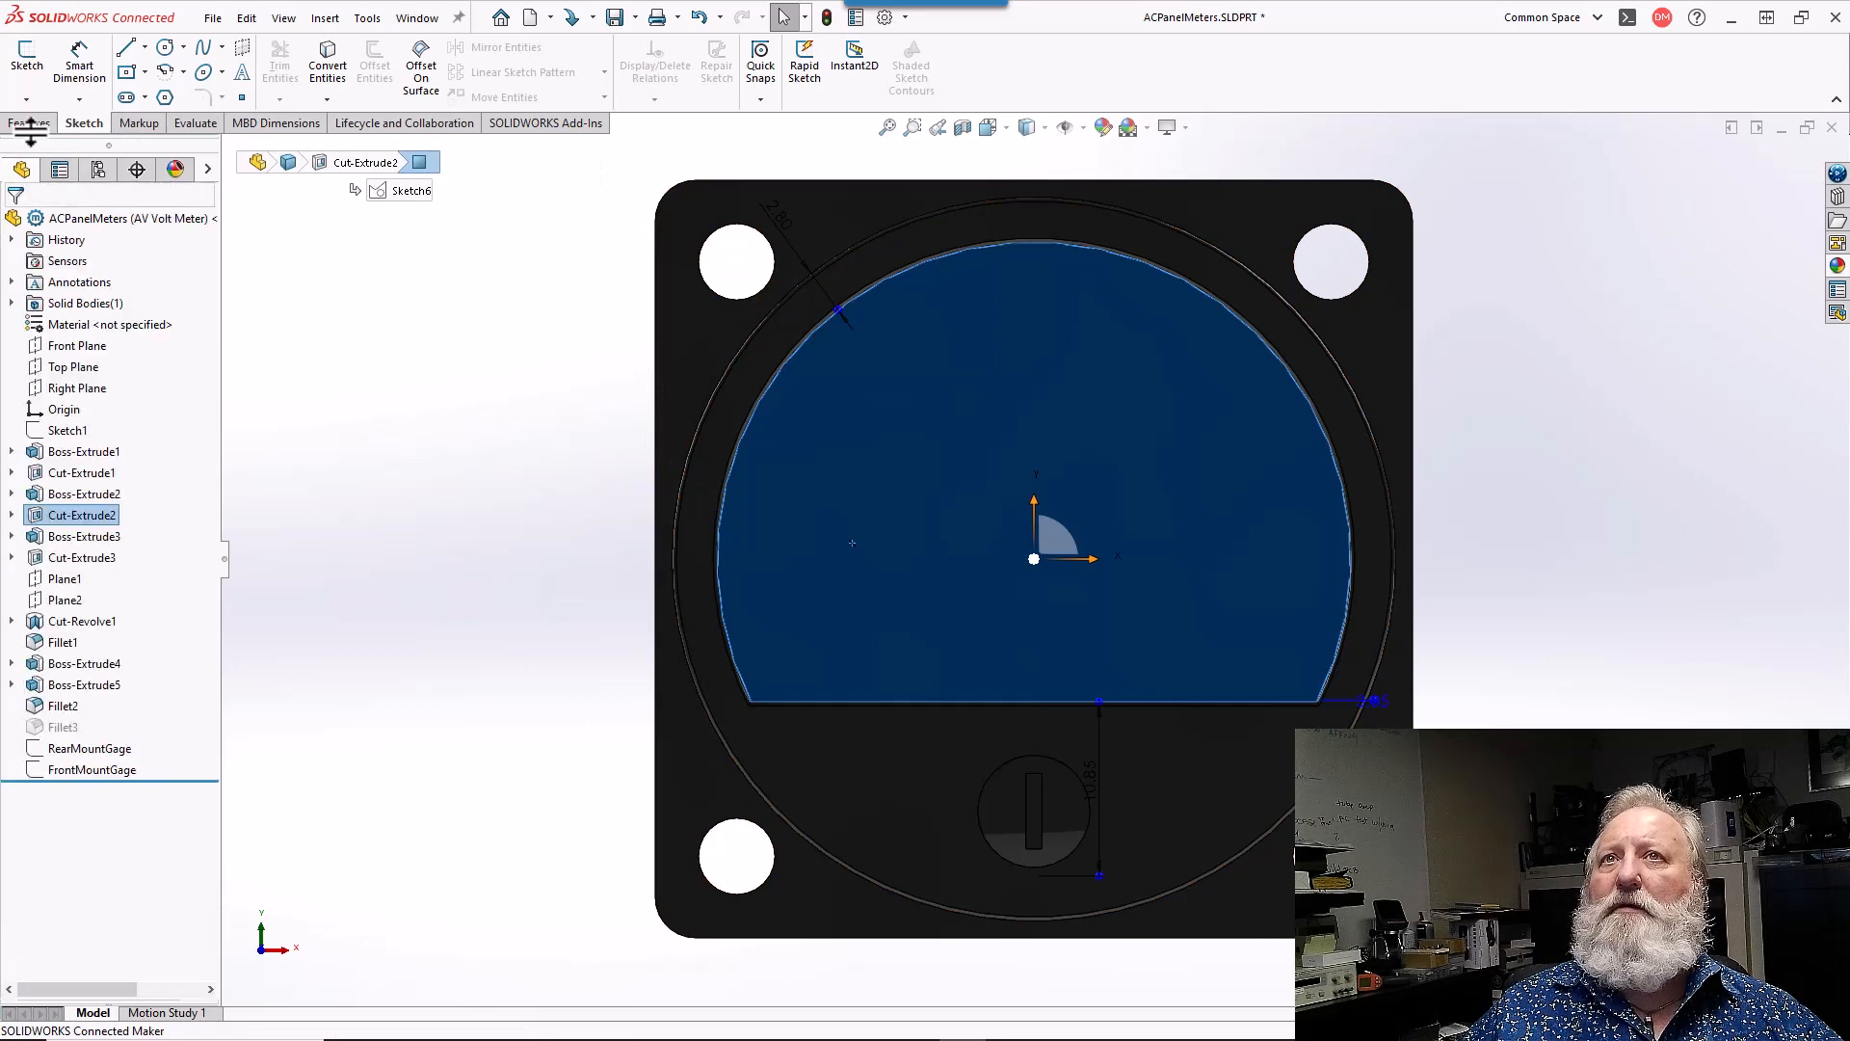
left_click(27, 57)
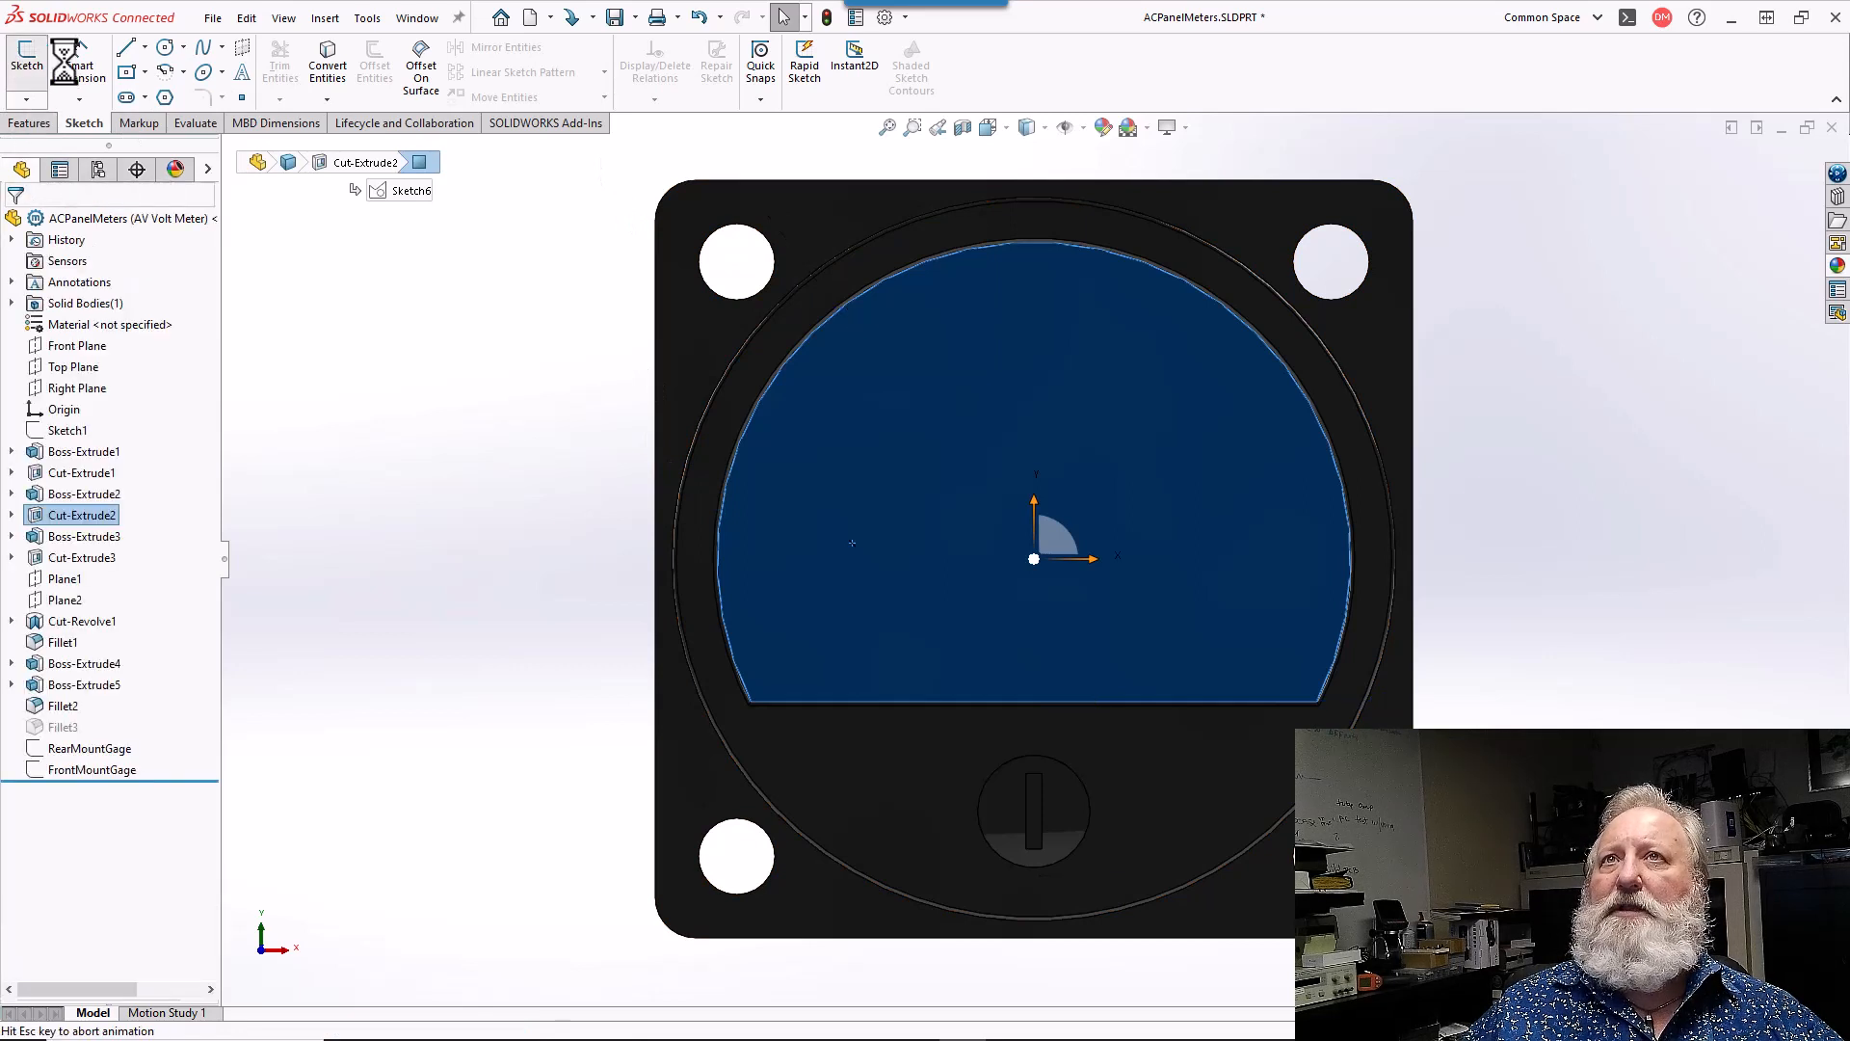
left_click(144, 48)
left_click(132, 95)
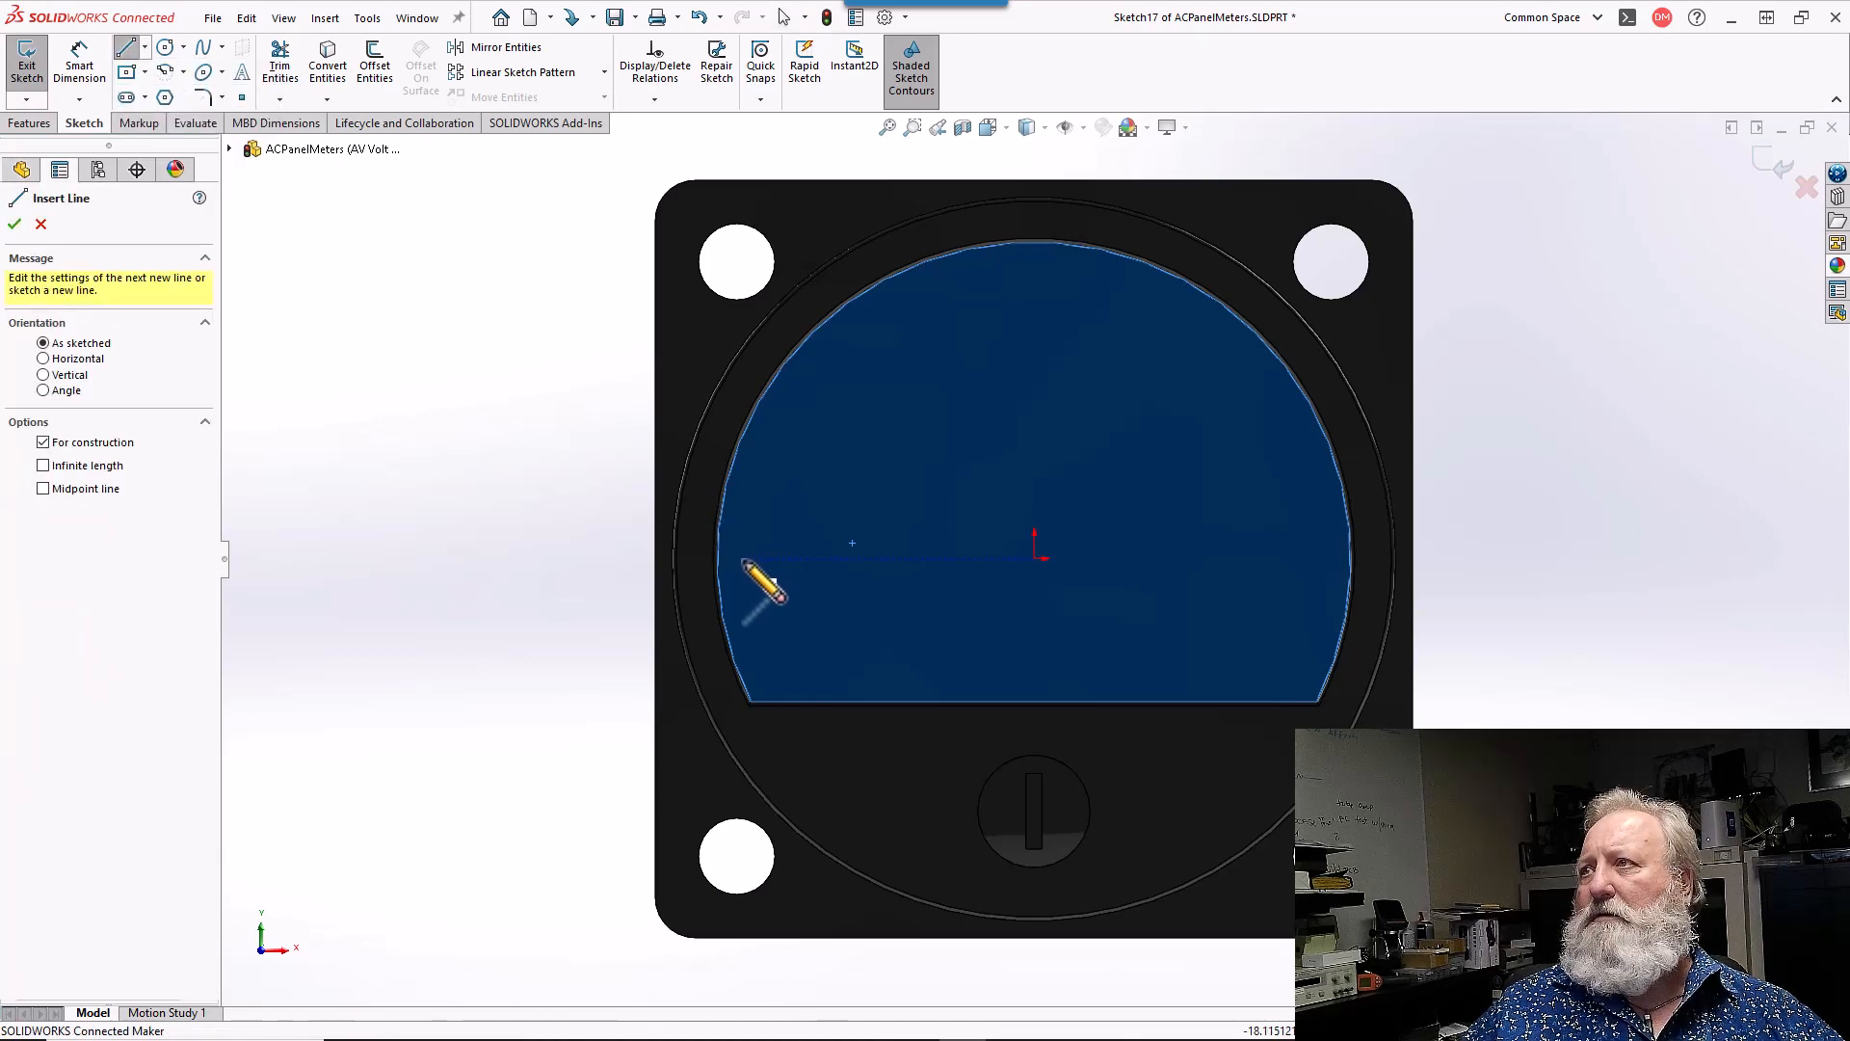
left_click(743, 559)
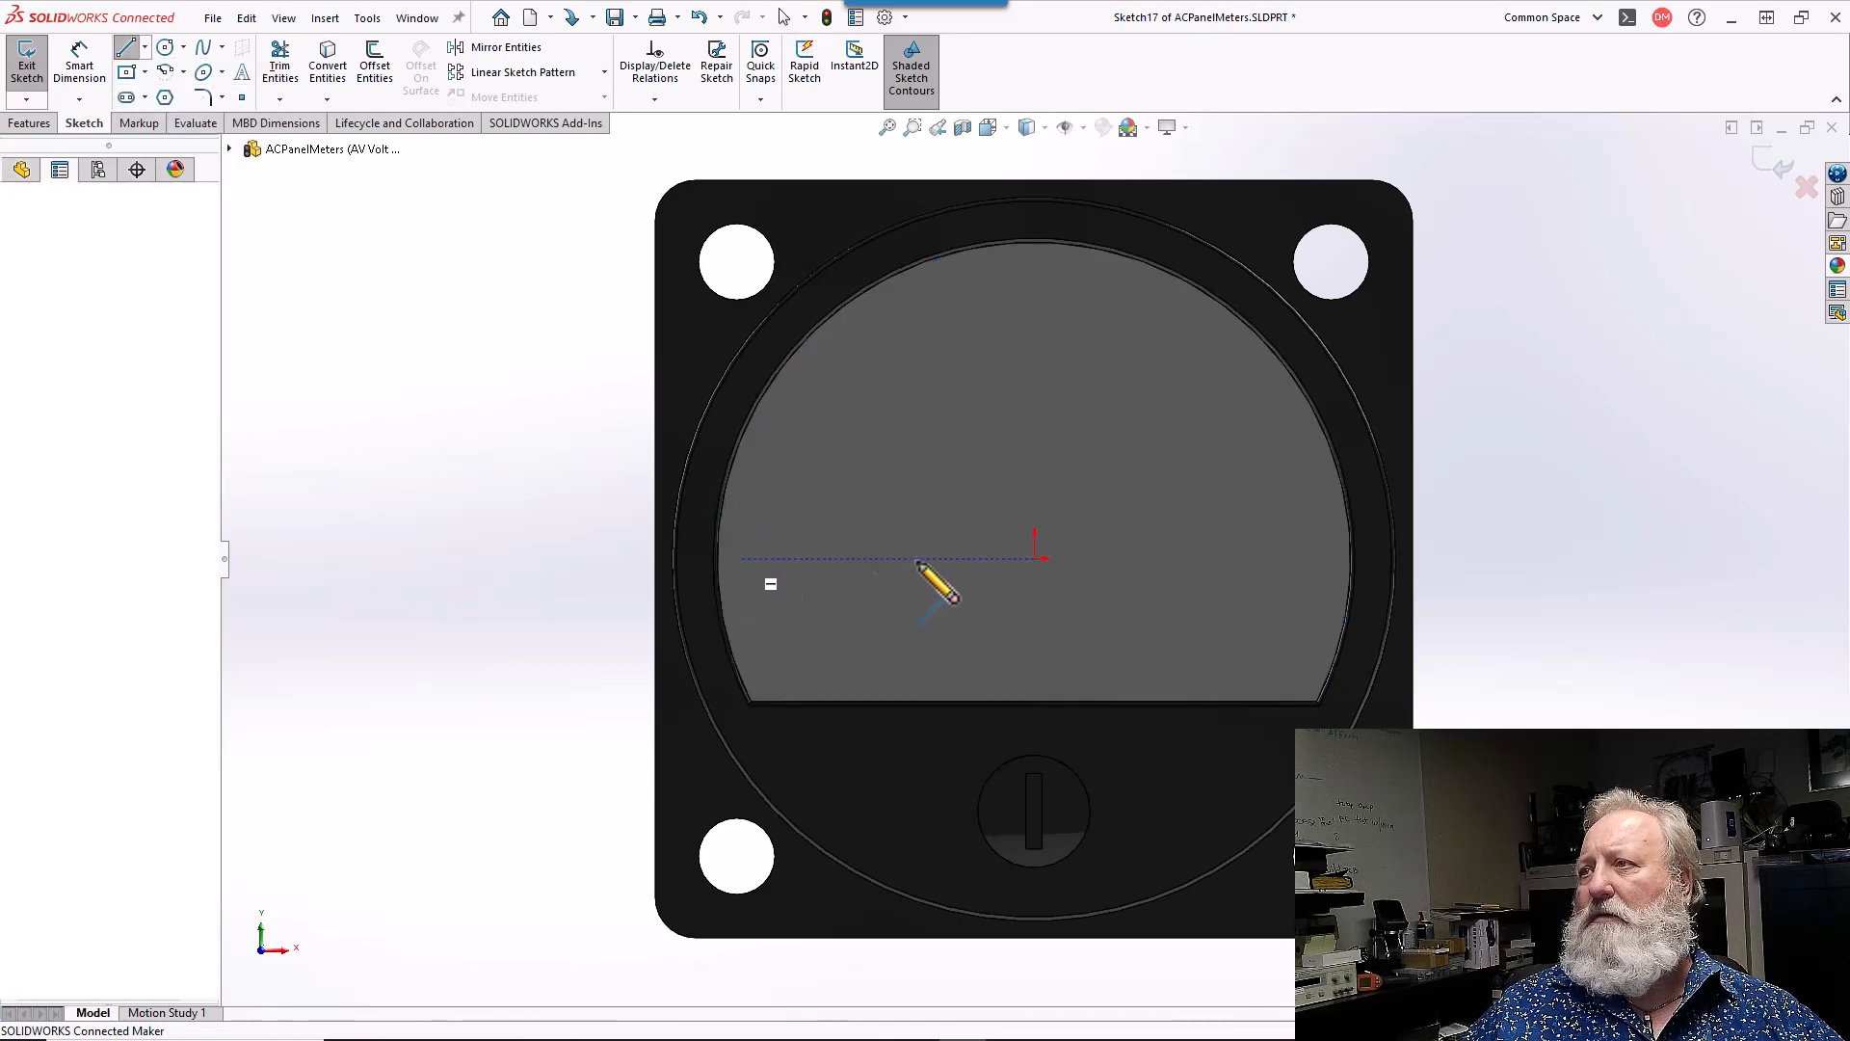
left_click(1333, 559)
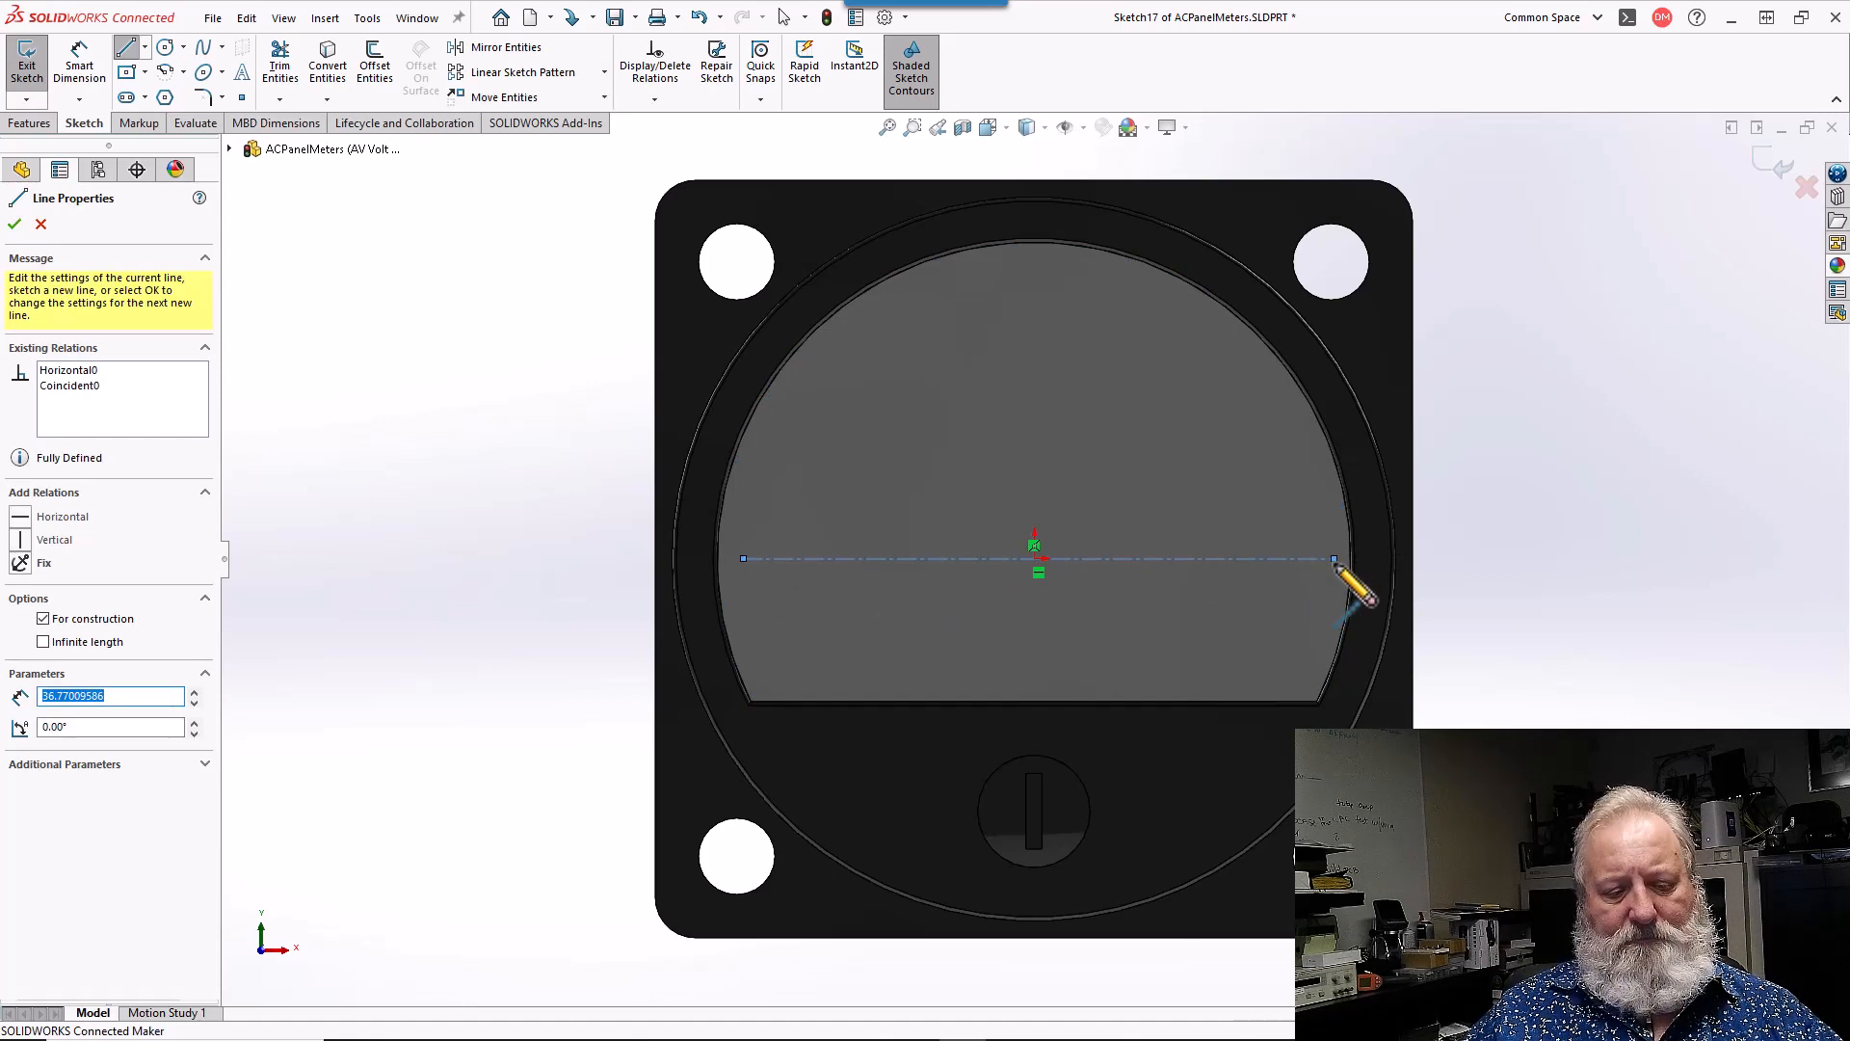
key("Escape")
- Add a midpoint relation between the dial face's horizontal centerline and the origin
left_click(1094, 559)
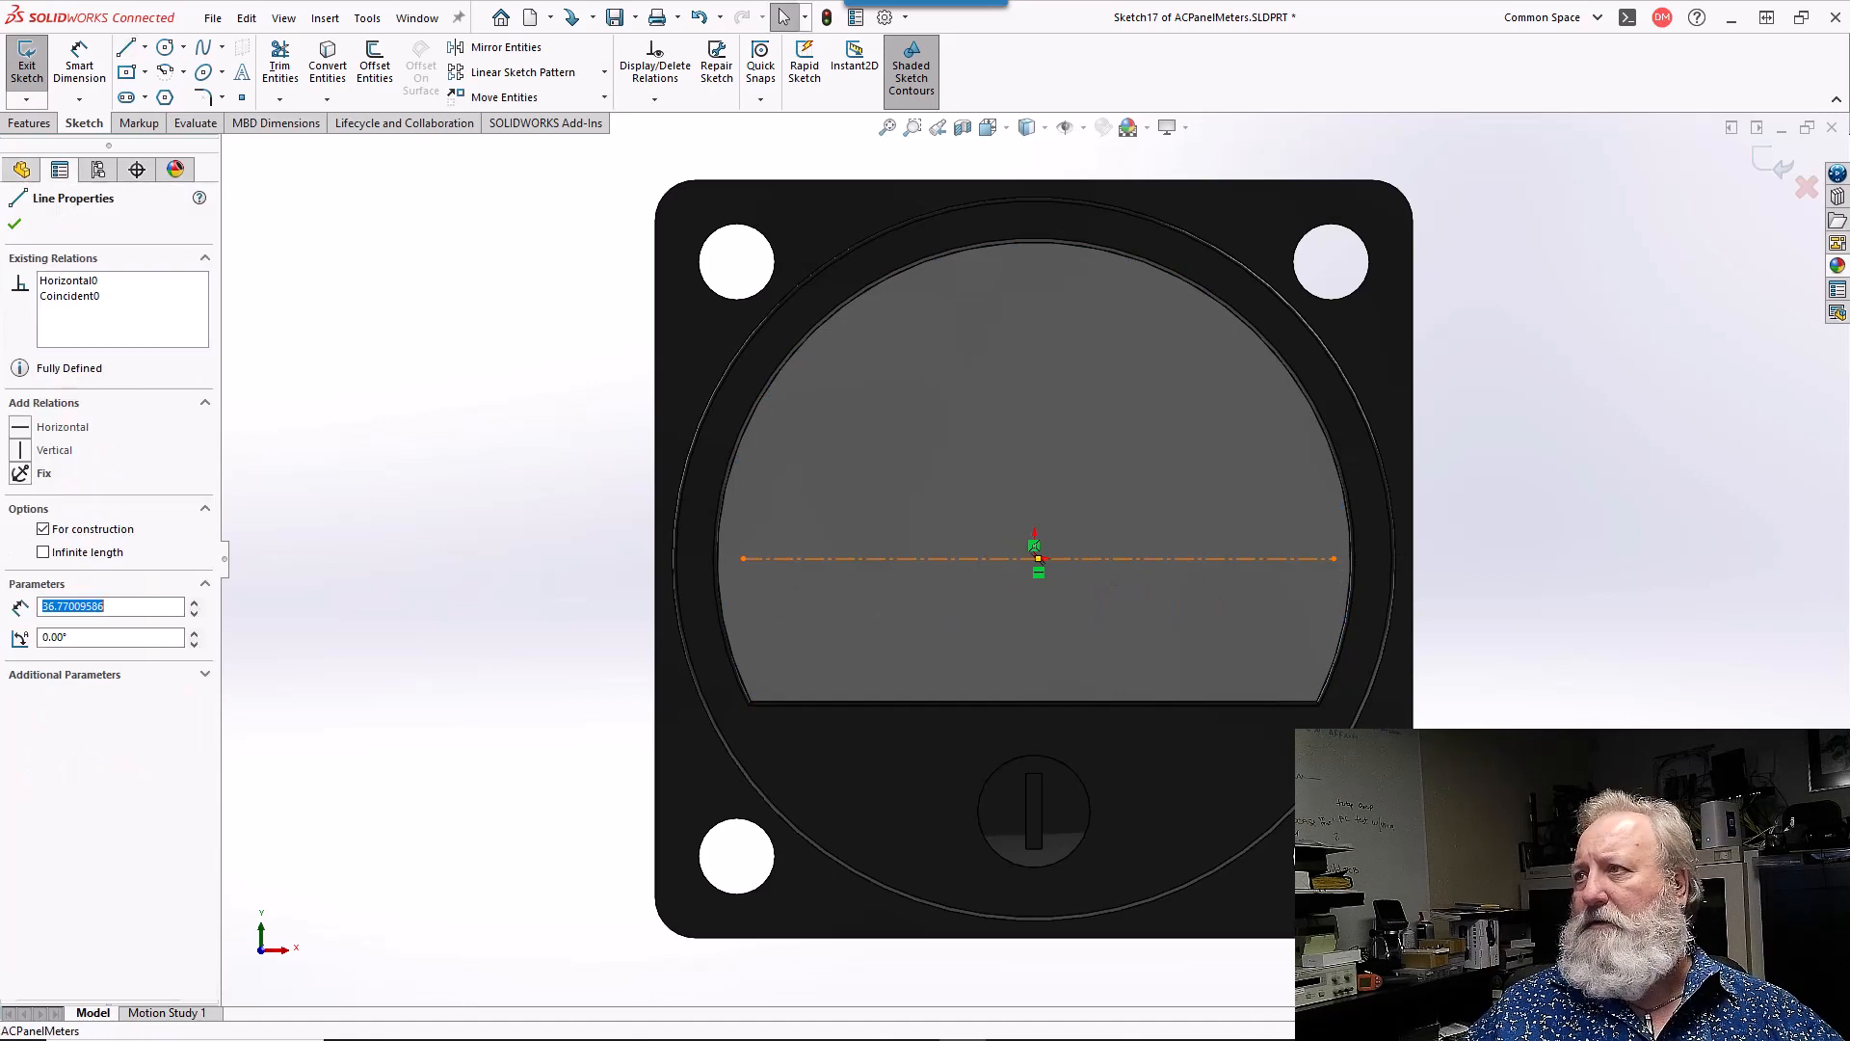
left_click(1035, 557, "ctrl")
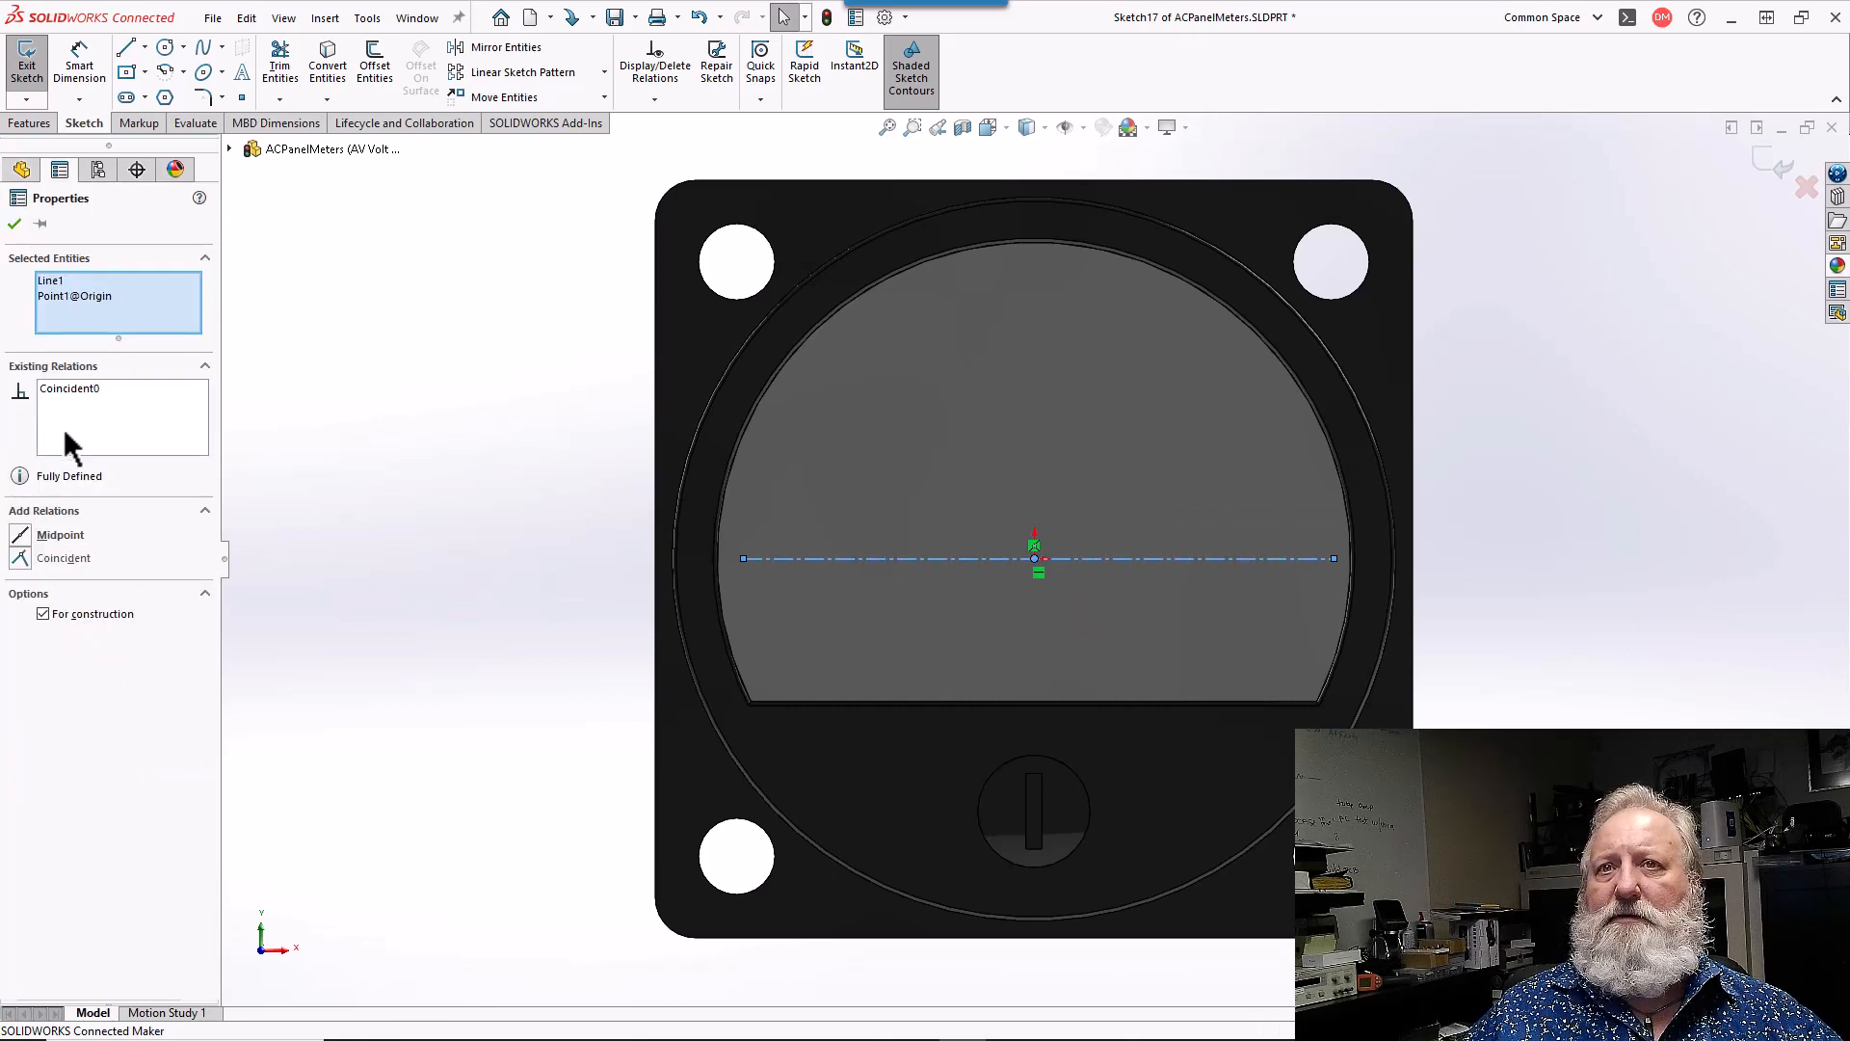
left_click(31, 533)
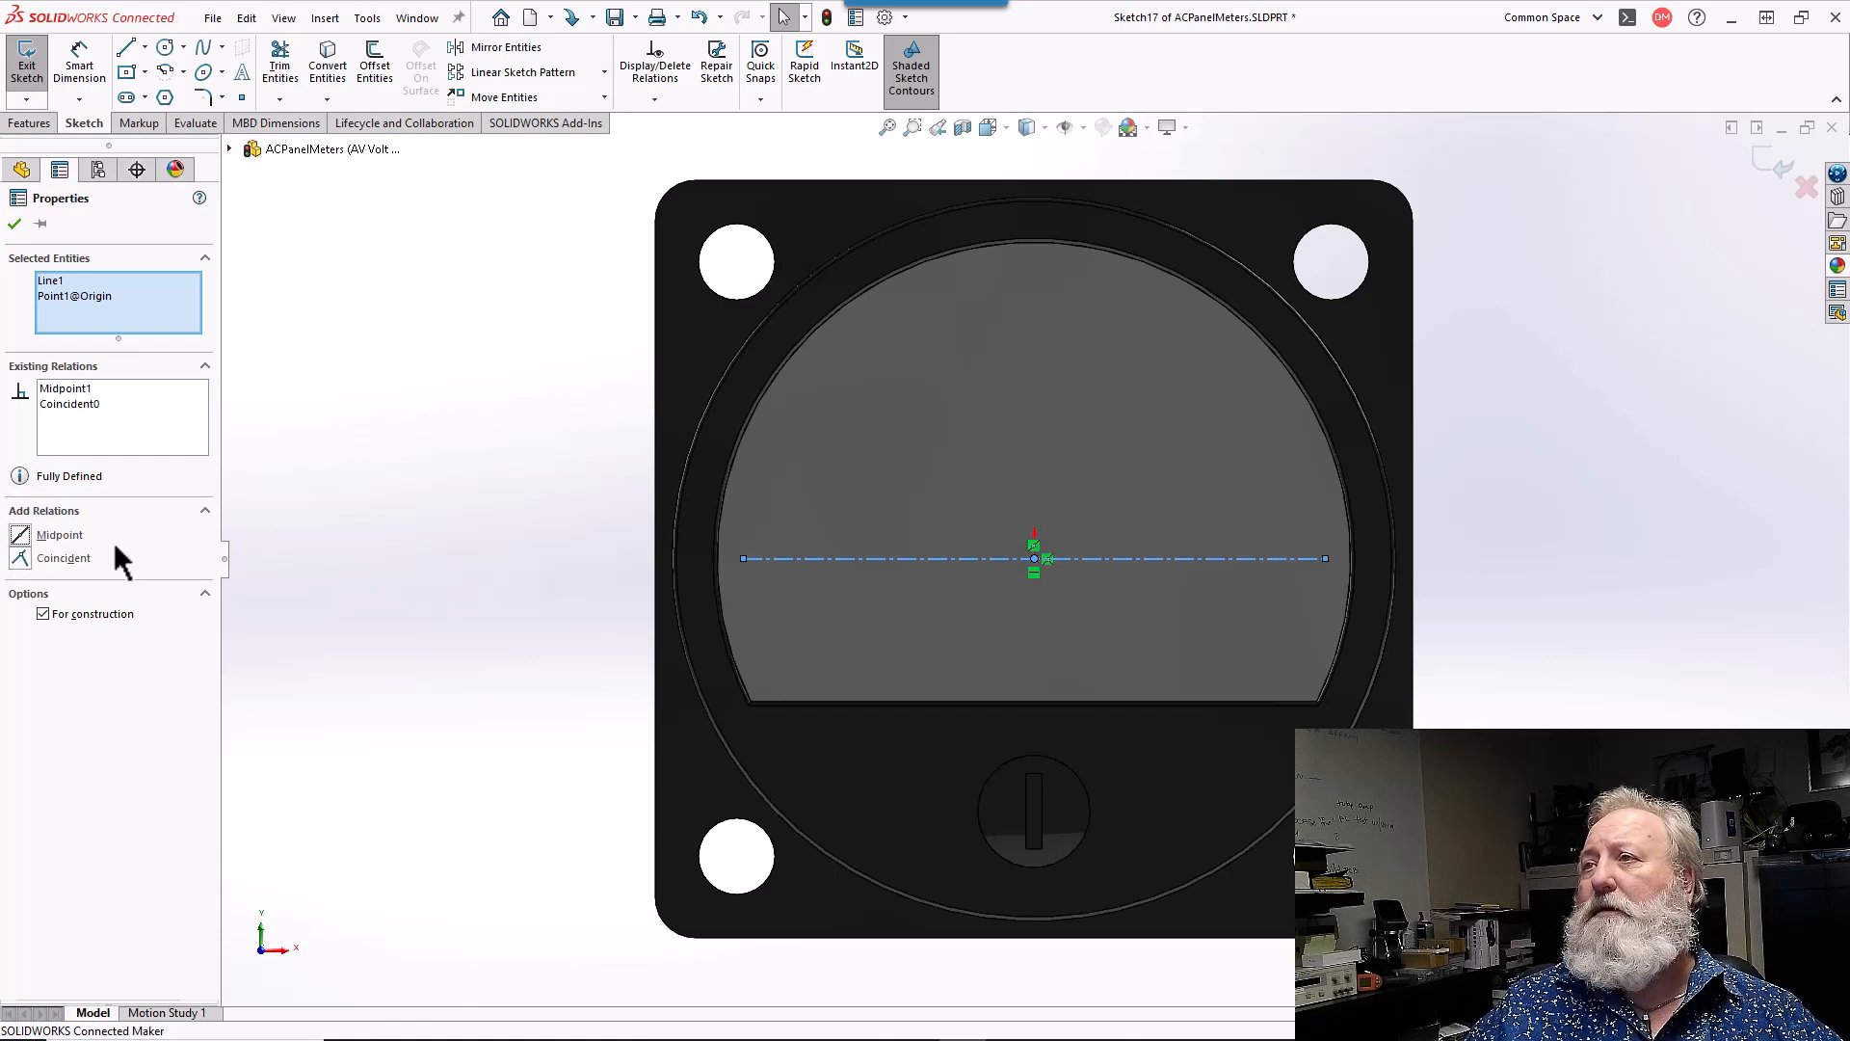
- Add the sketch text "0-300 VAC" along the dial face's horizontal centerline, centre-aligned, using the document font
left_click(242, 77)
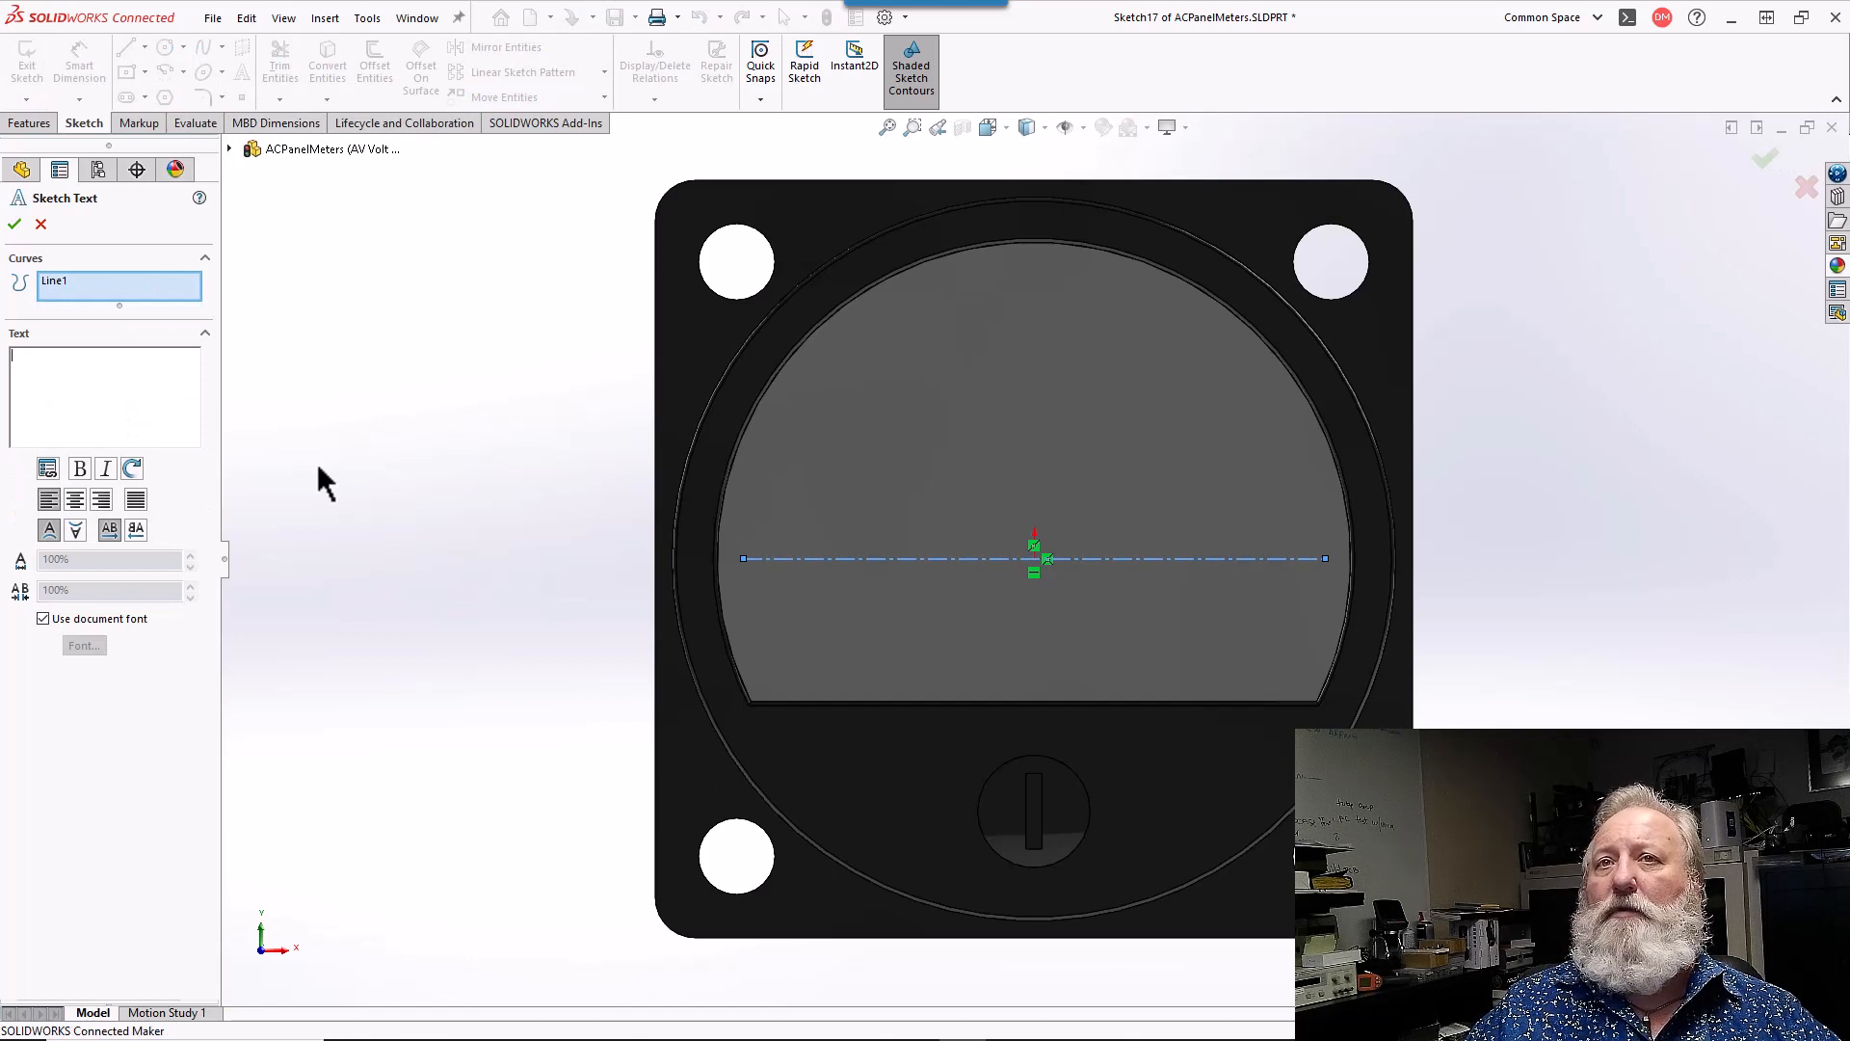
left_click(784, 558)
left_click(784, 559)
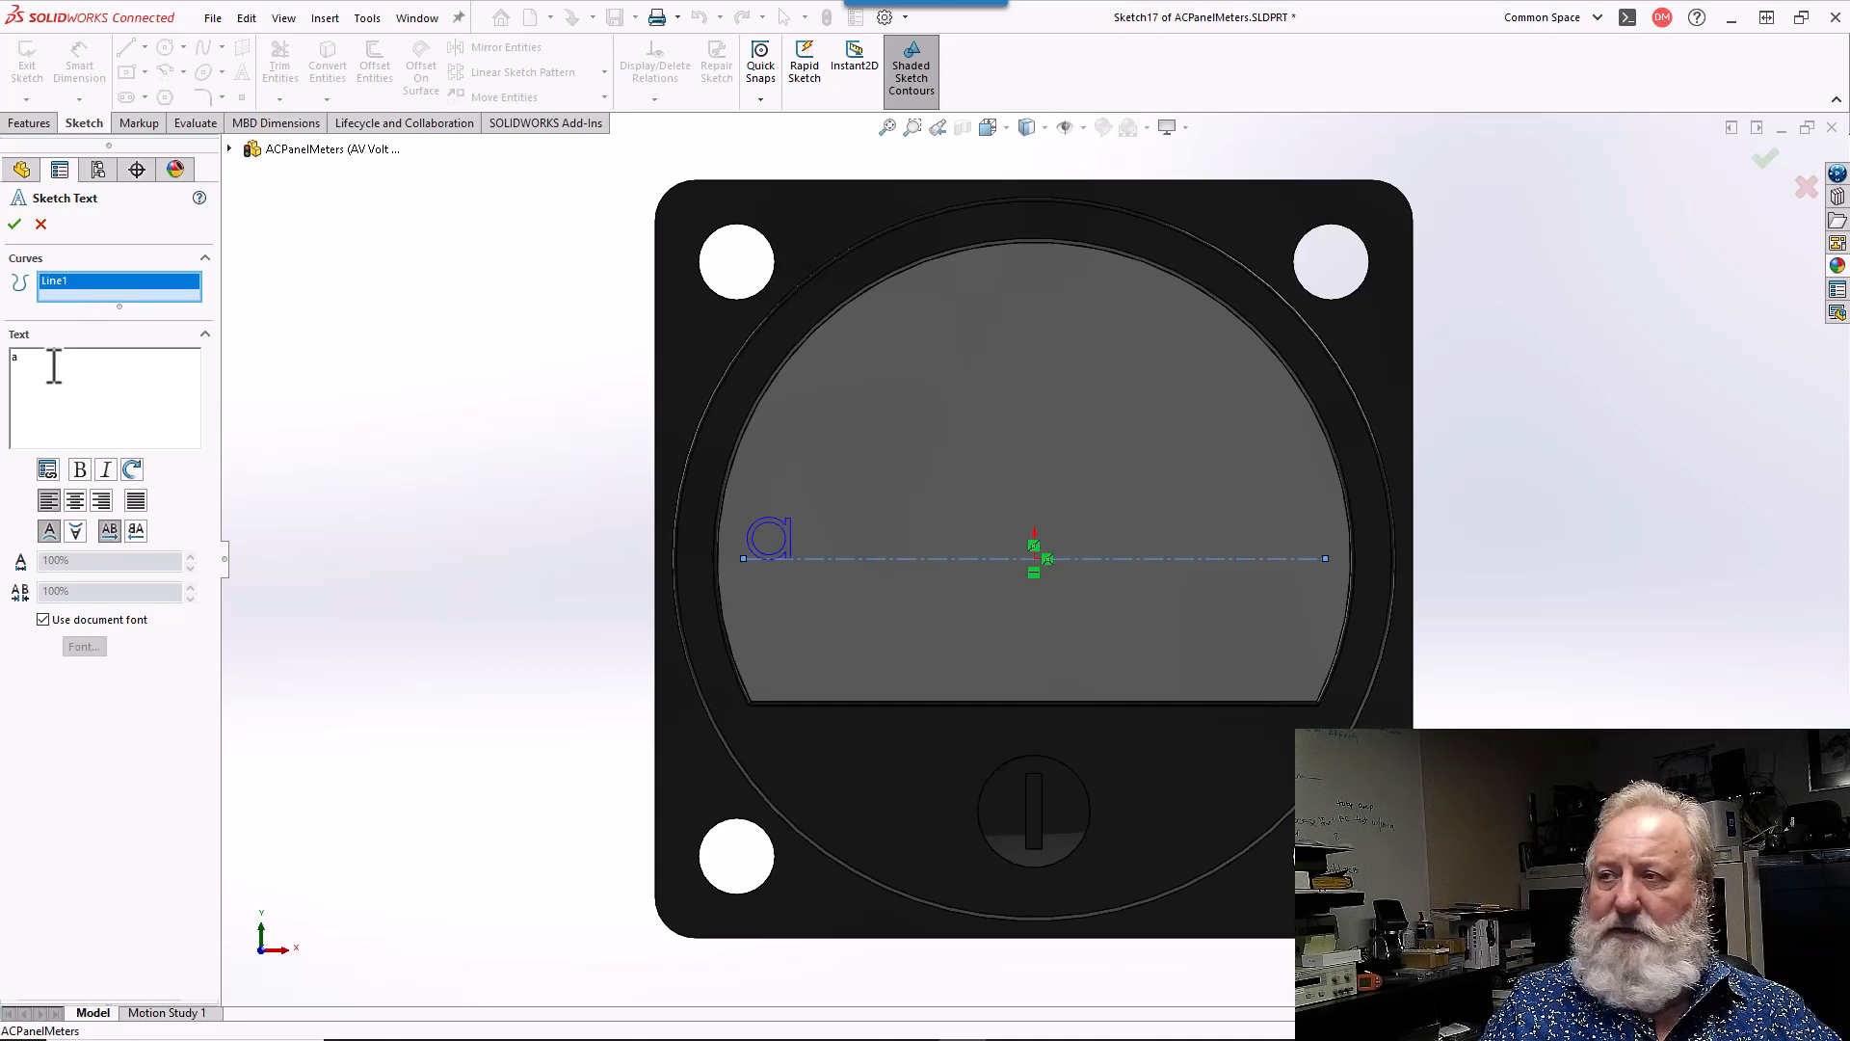
key("BackSpace")
key("Caps_Lock")
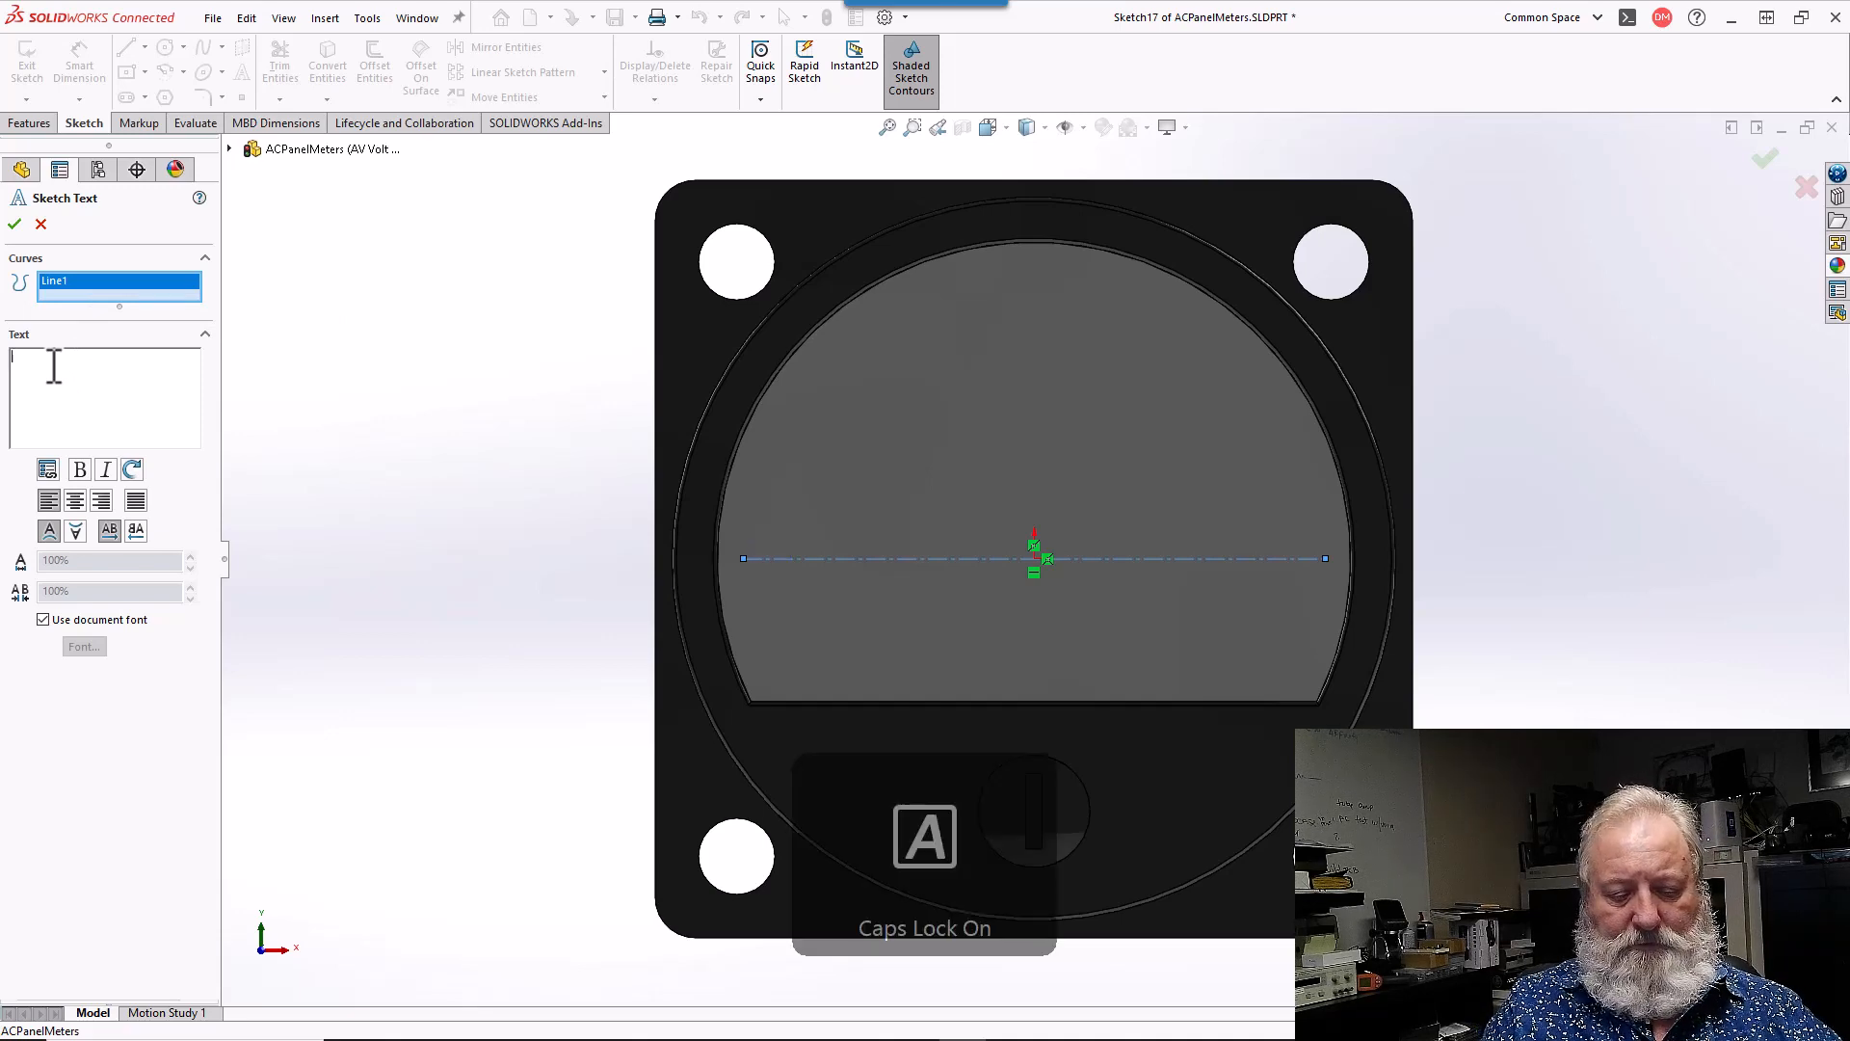
type("AV")
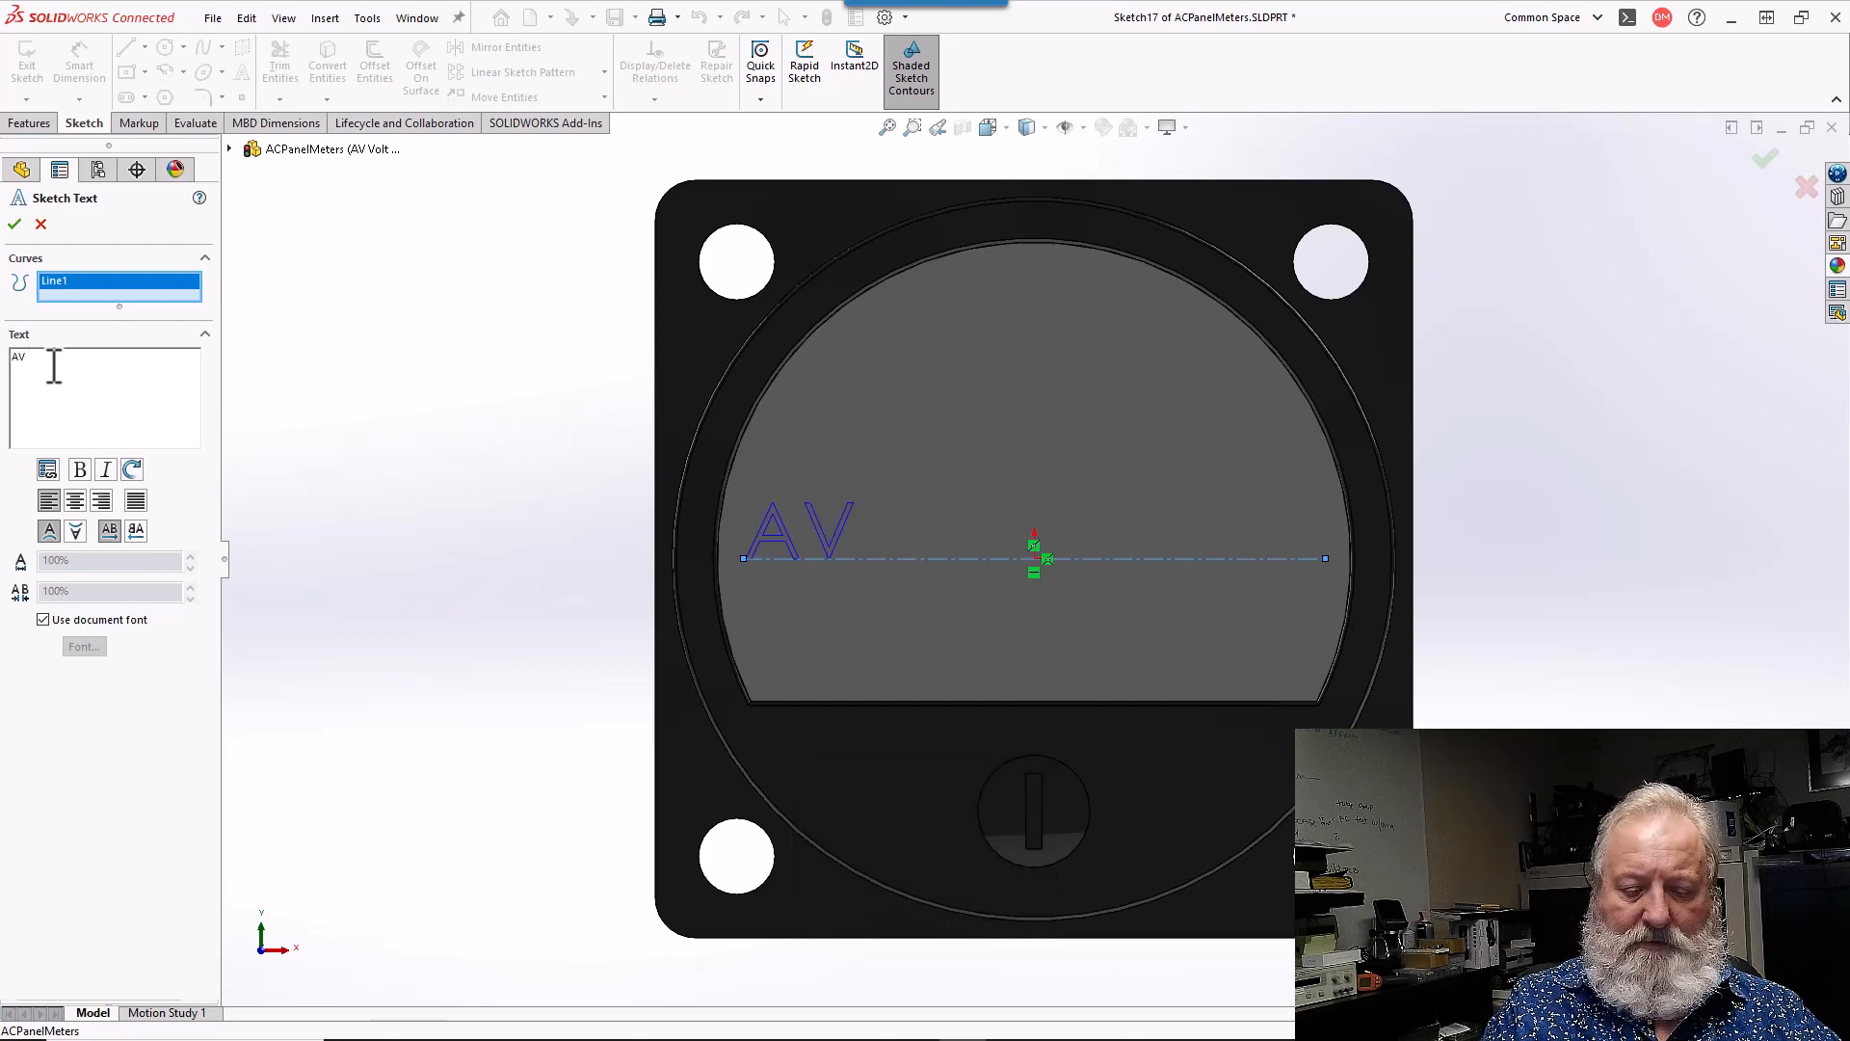
key("BackSpace")
key("BackSpace")
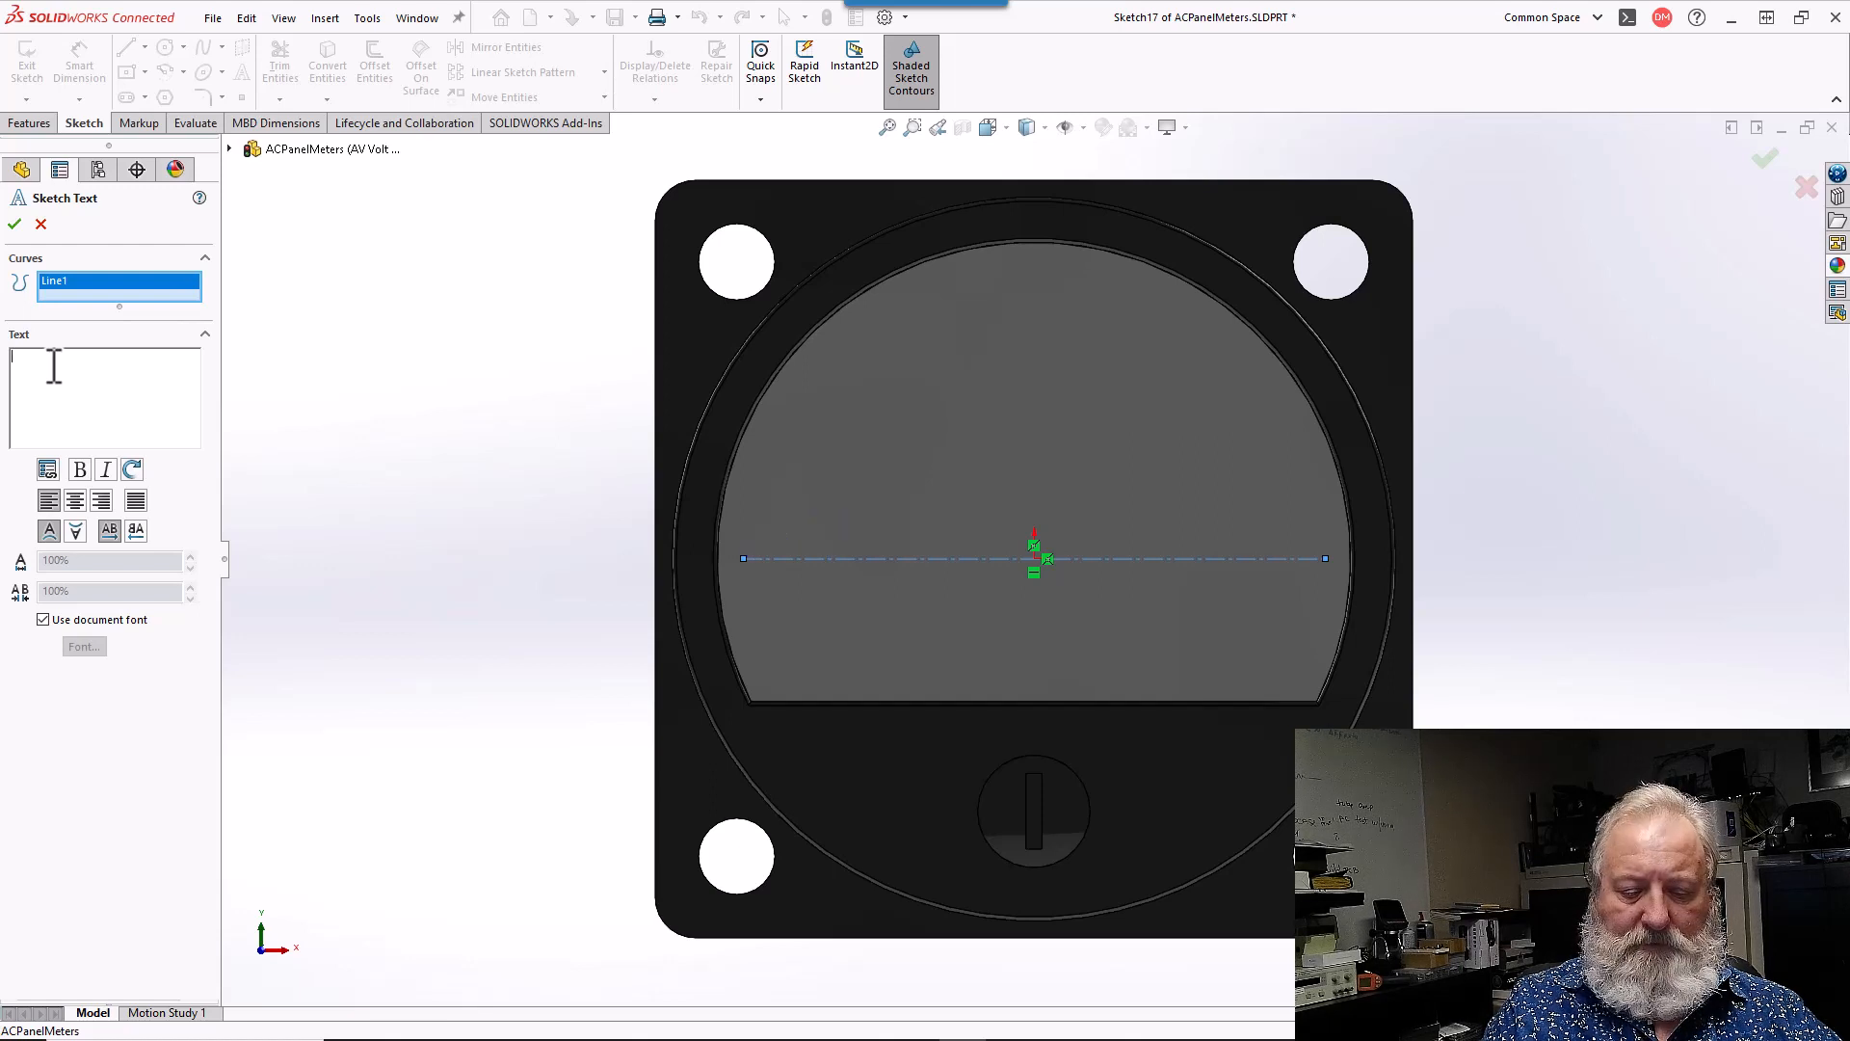
type("0-3")
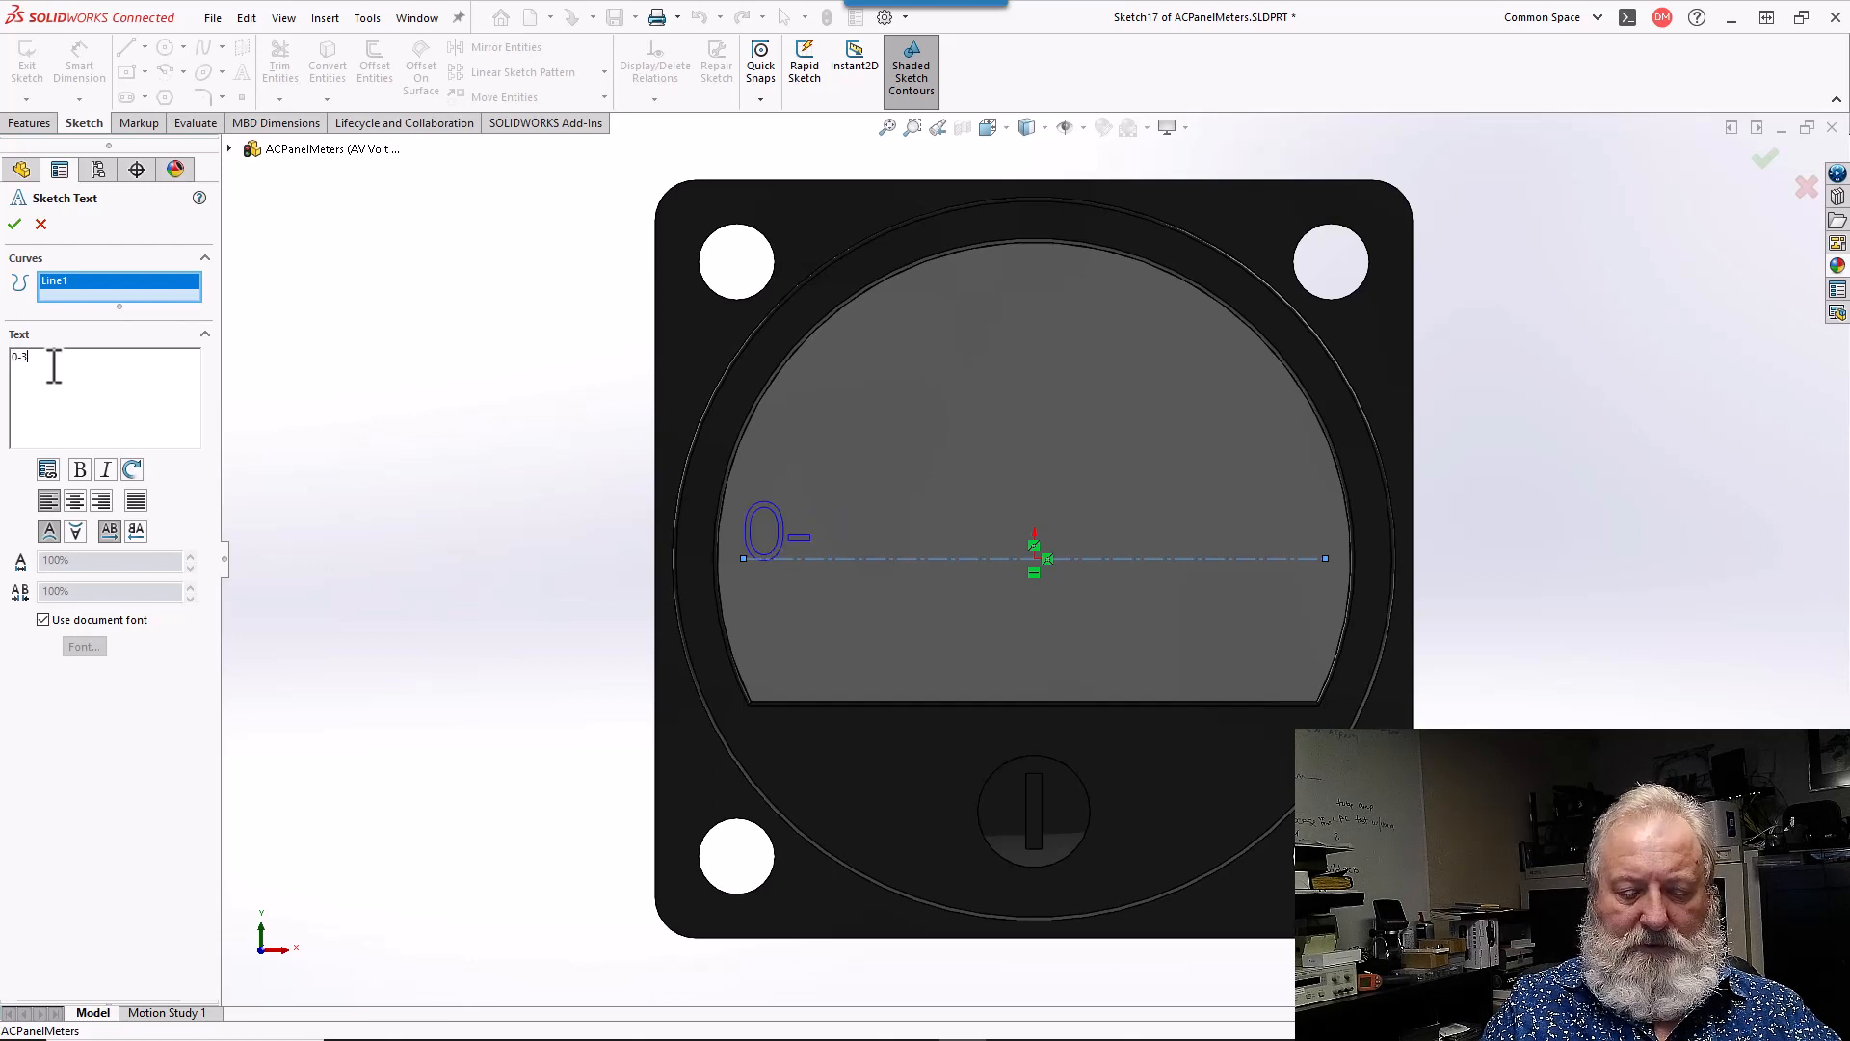
type("00 VAC")
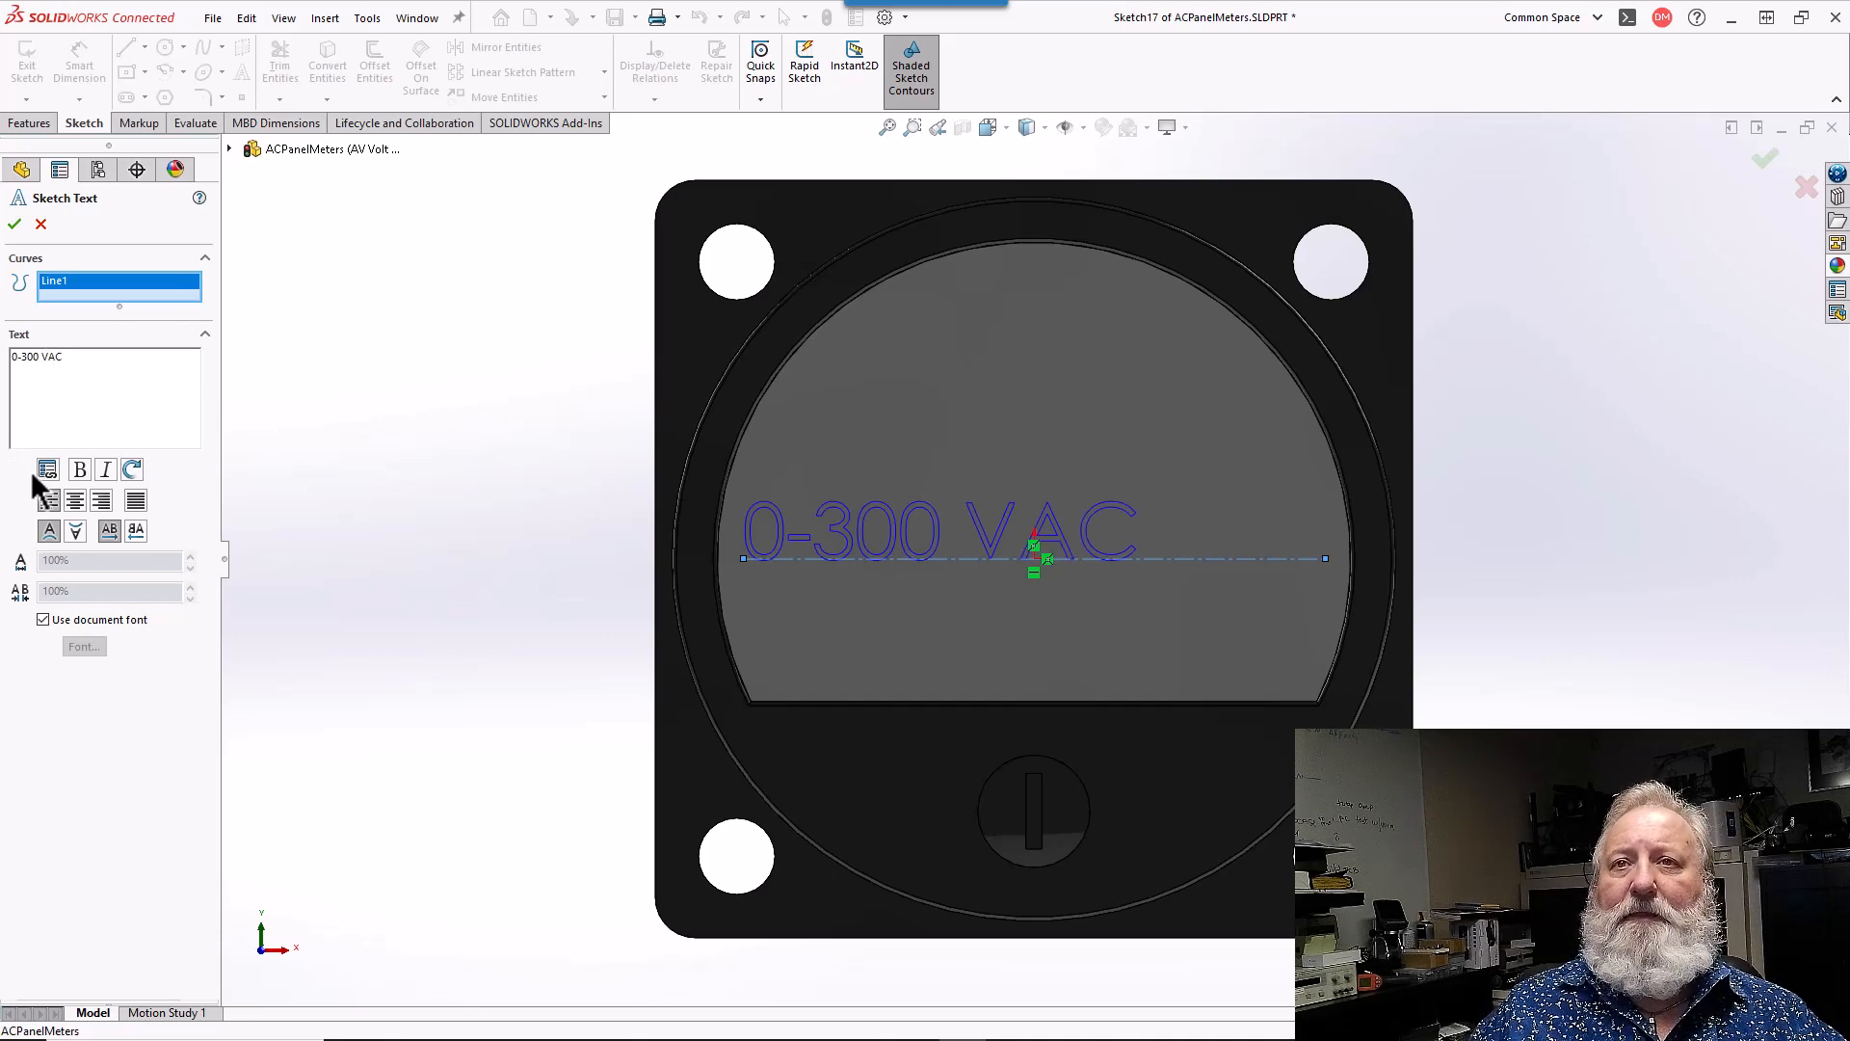
left_click(75, 506)
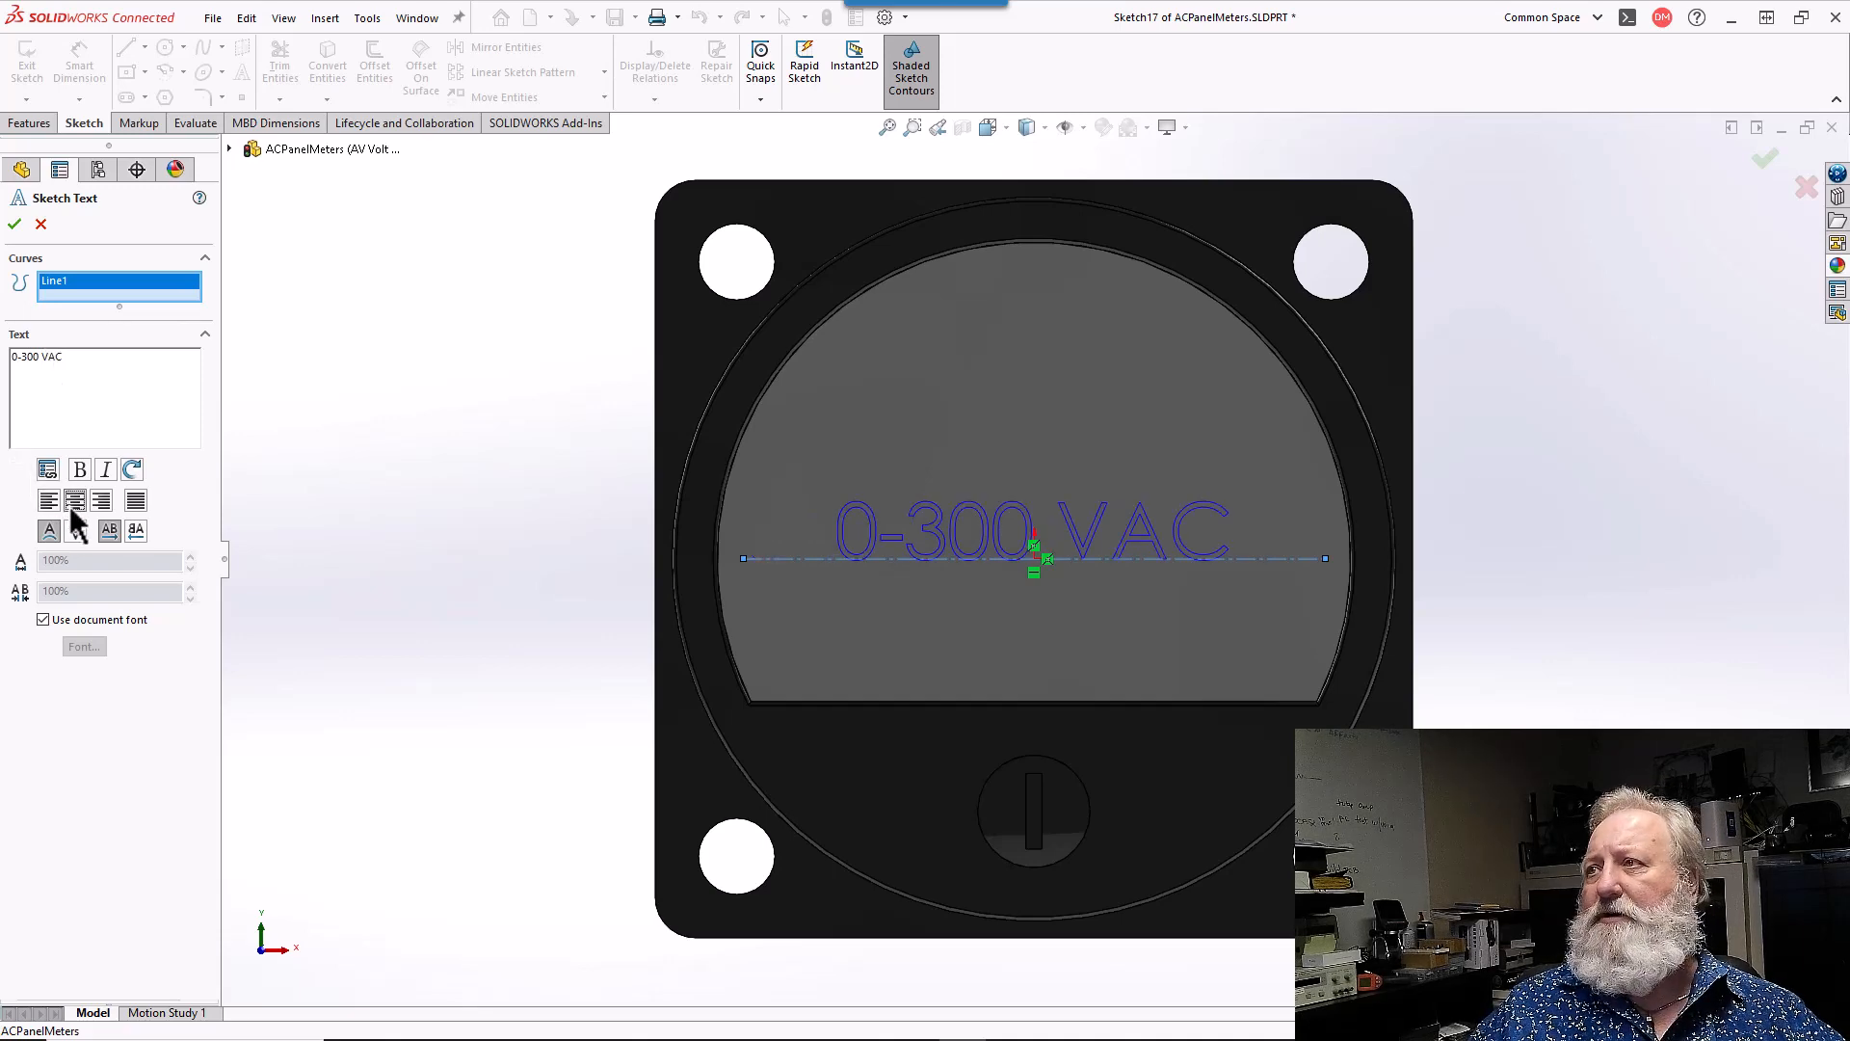
left_click(15, 225)
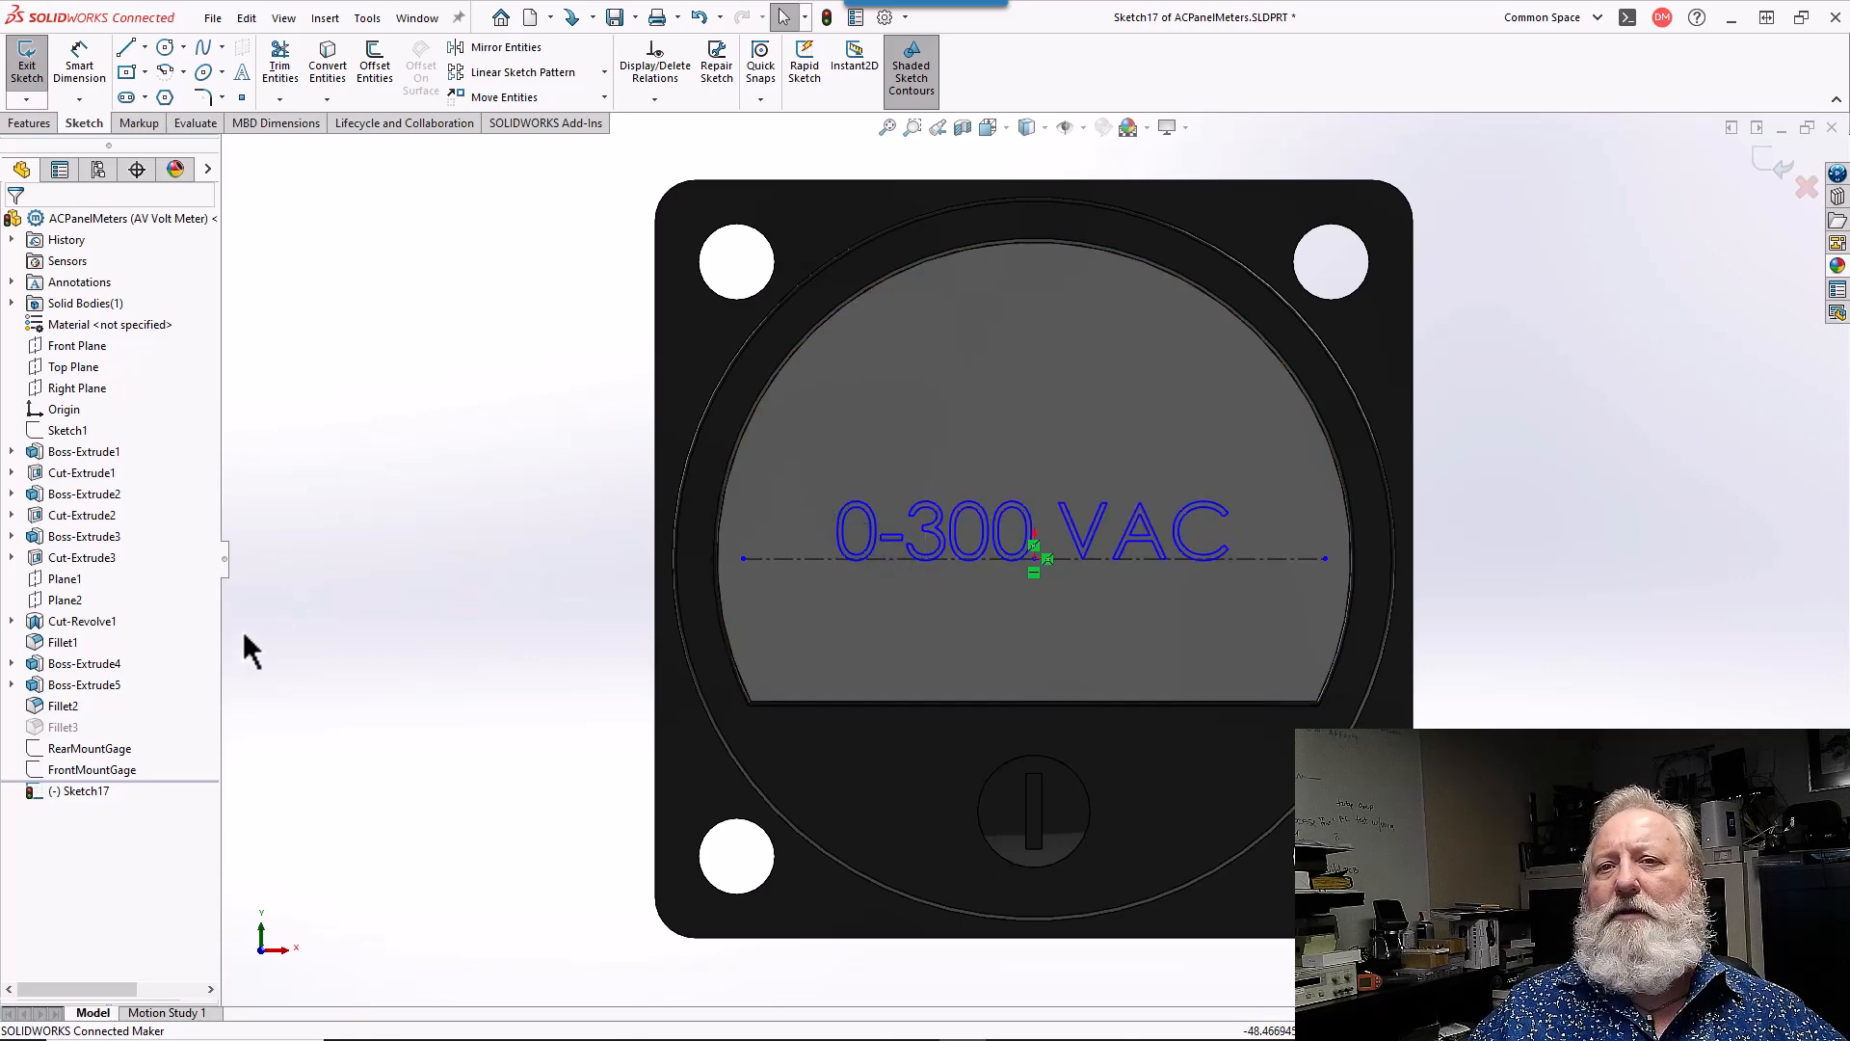
- Create a projection Split Line that projects the "0-300 VAC" text sketch onto the recessed dial face
left_click(964, 523)
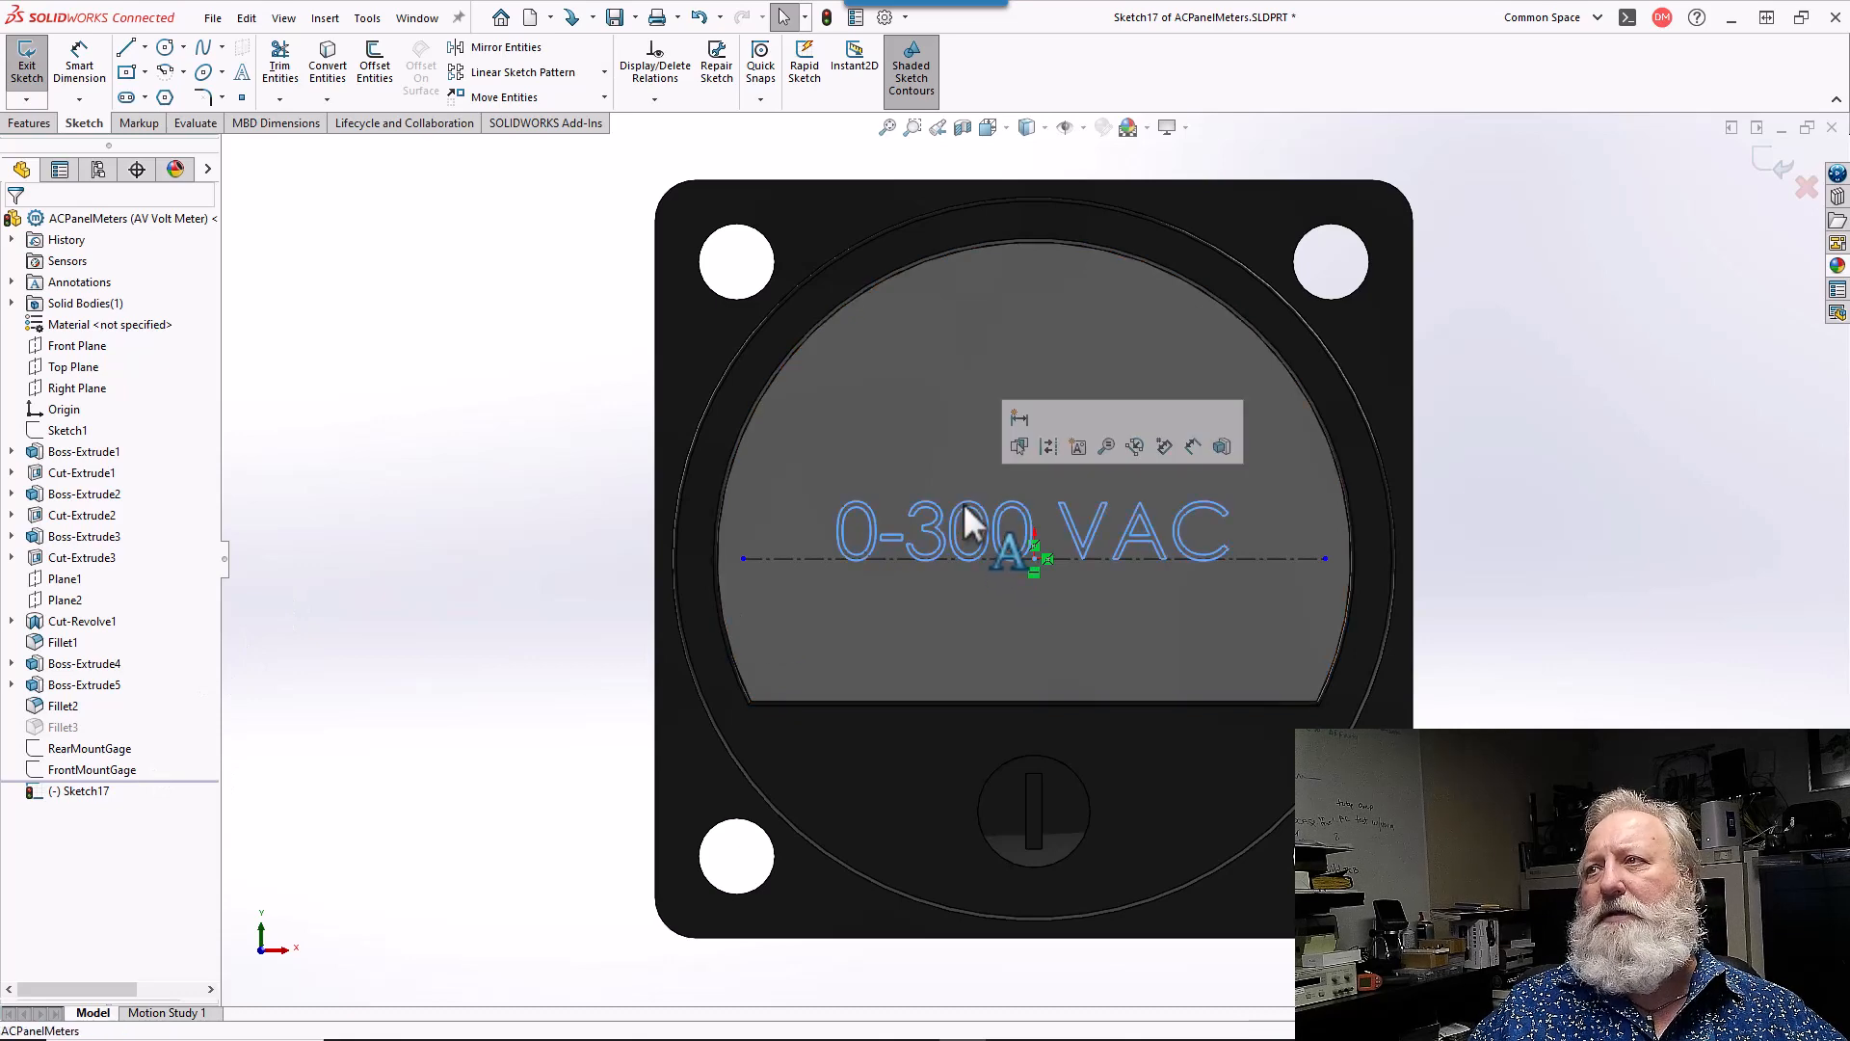
left_click(320, 18)
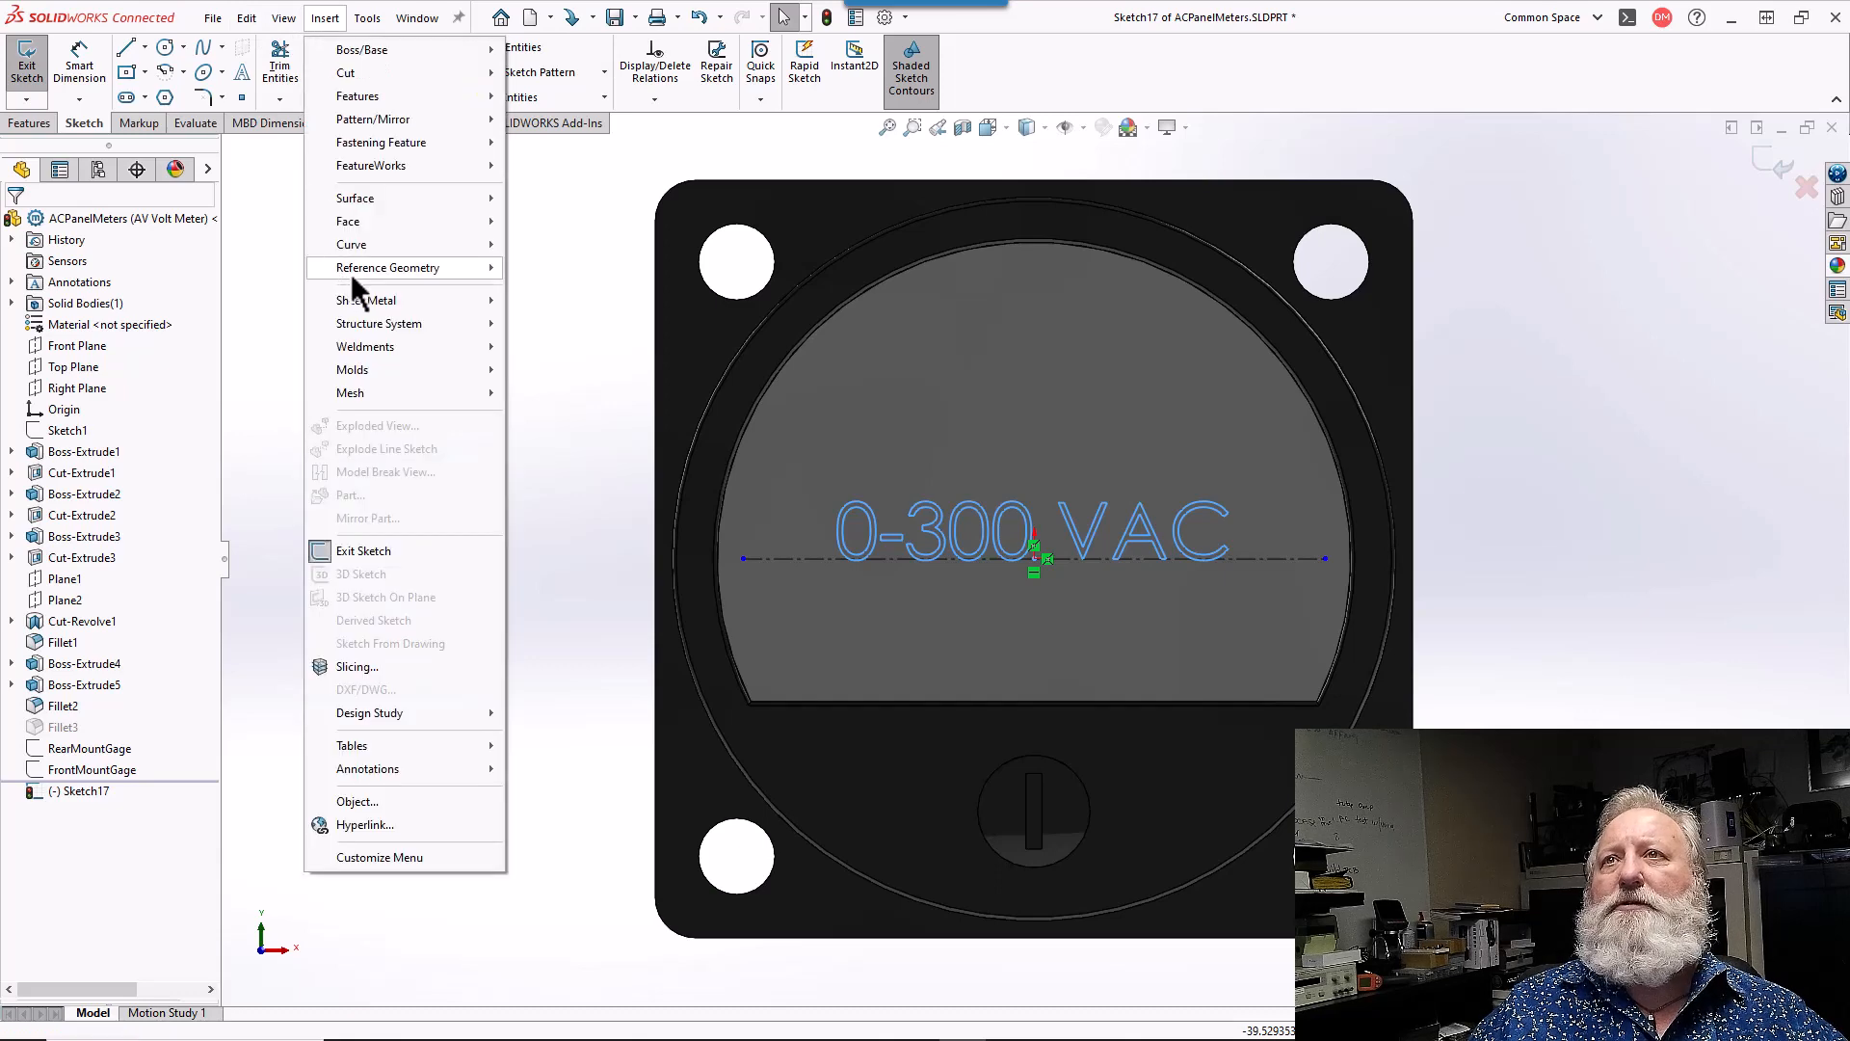
mouse_move(372, 245)
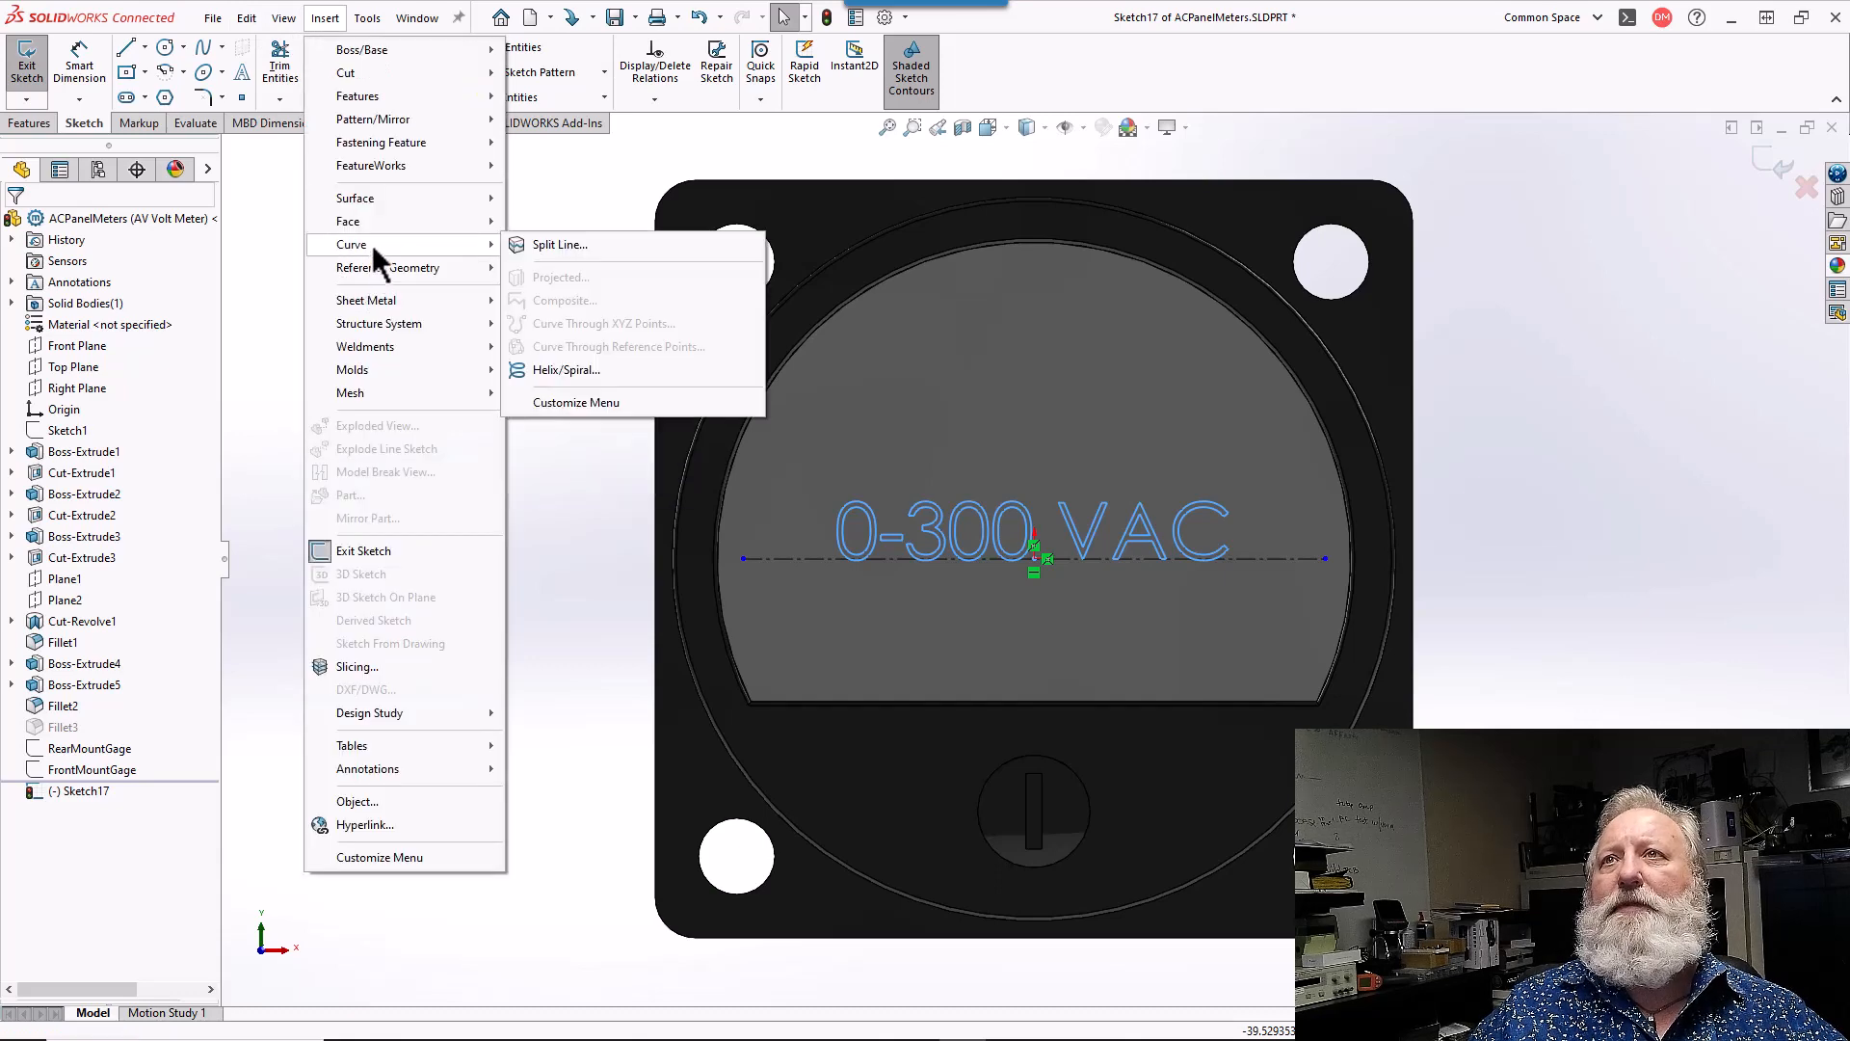
left_click(540, 245)
left_click(903, 384)
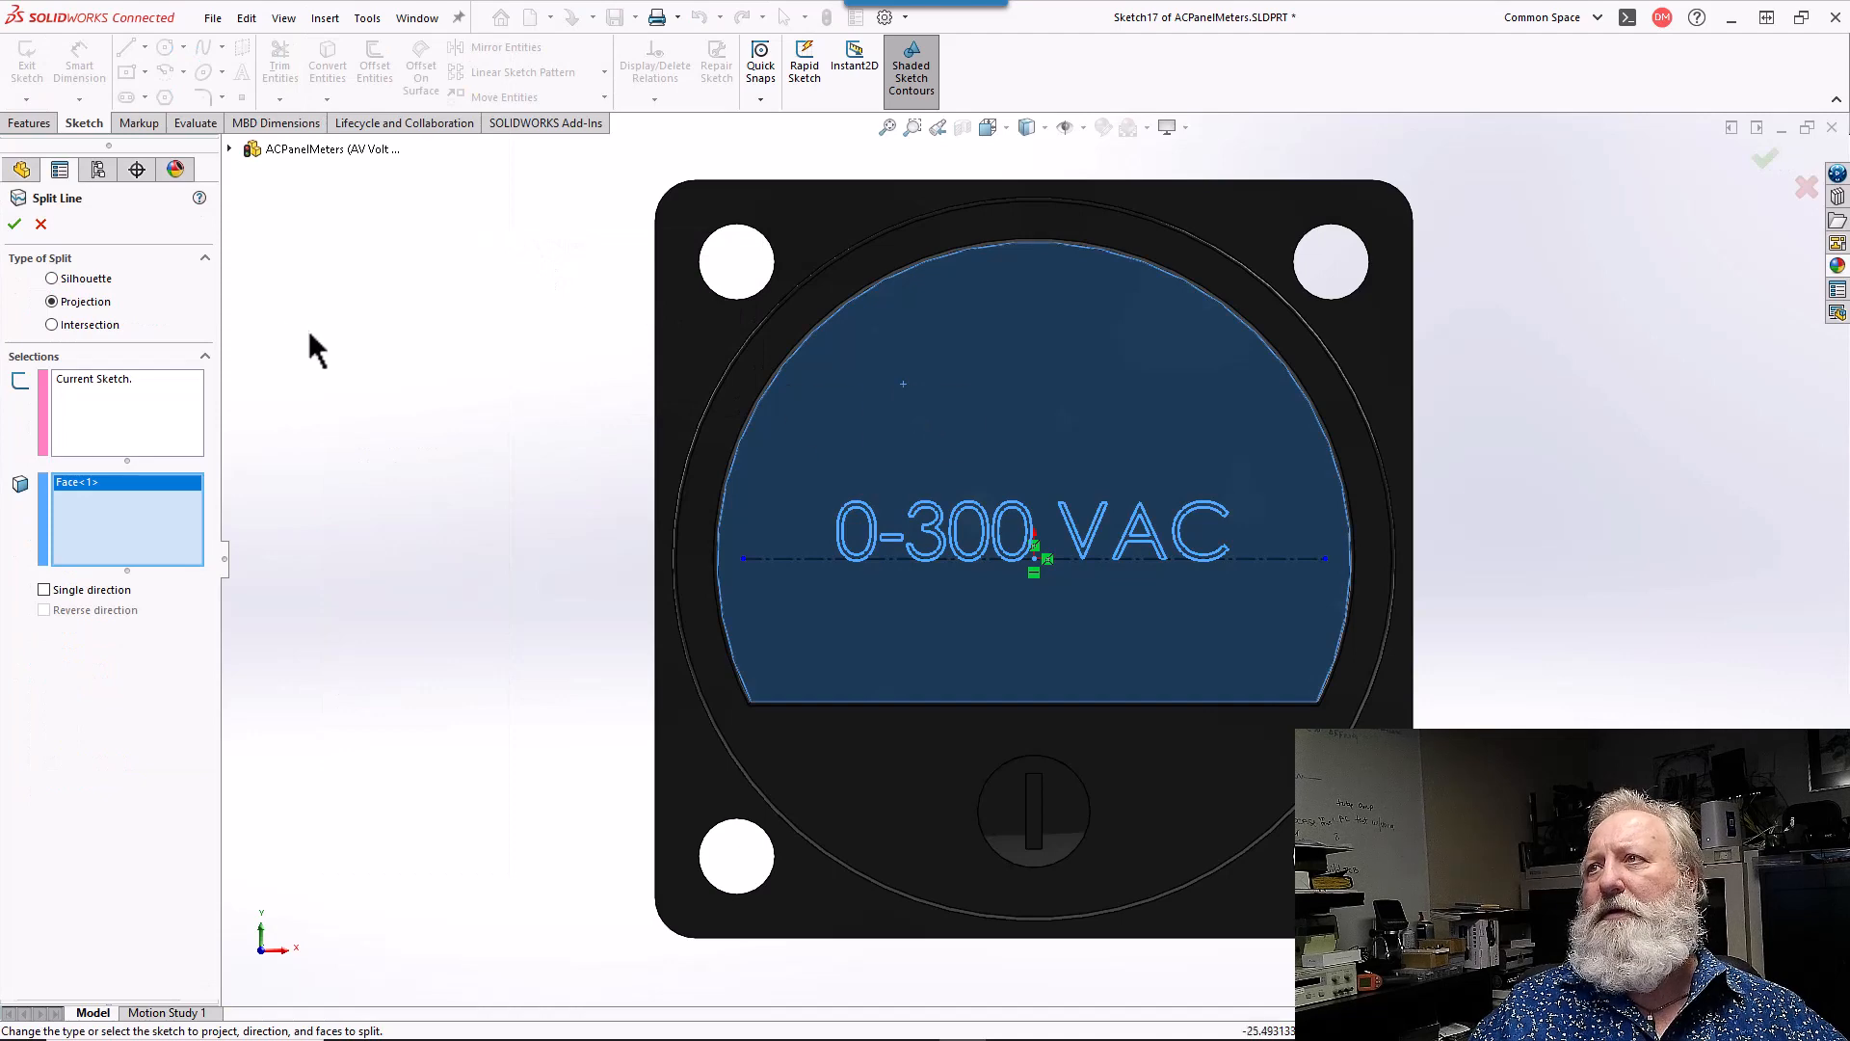
left_click(15, 225)
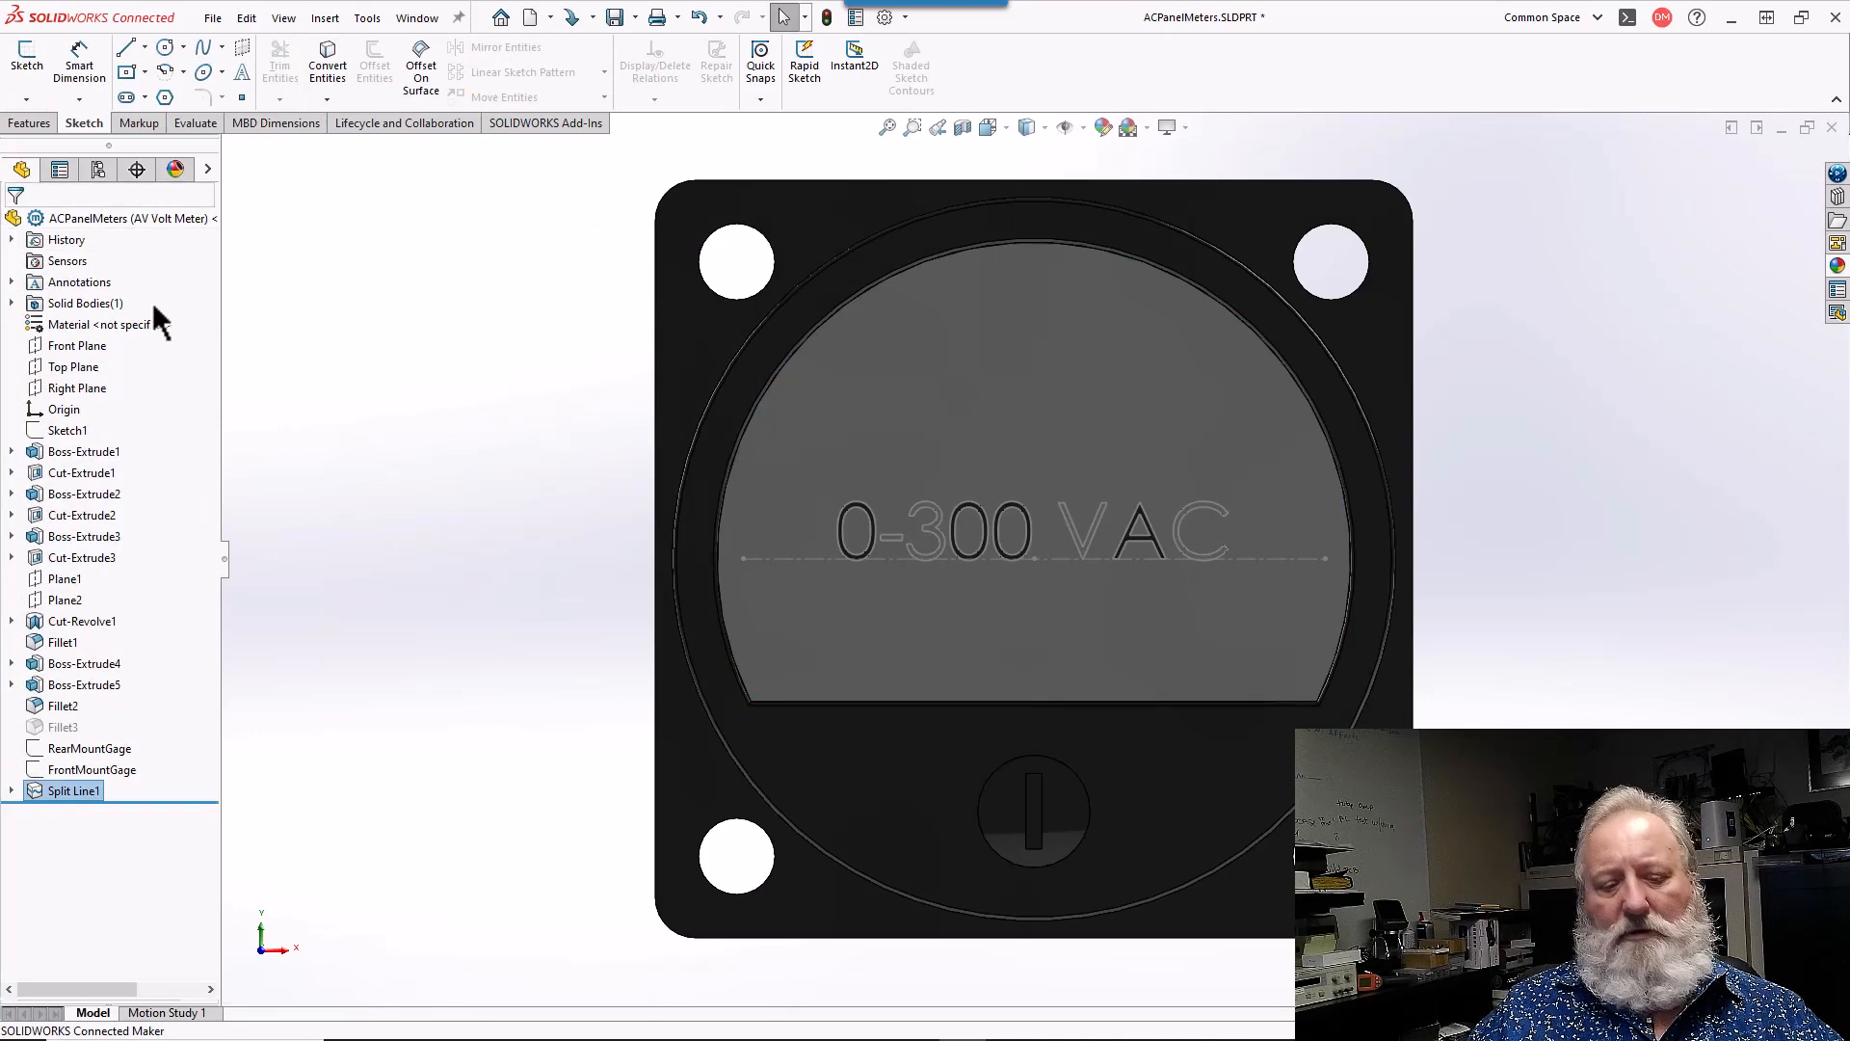
key("Escape")
- Apply a dark grey colour (RGB 64, 64, 64) to the 3, dash, V and C faces of the dial text in all display states
scroll(1106, 610, "down", 5)
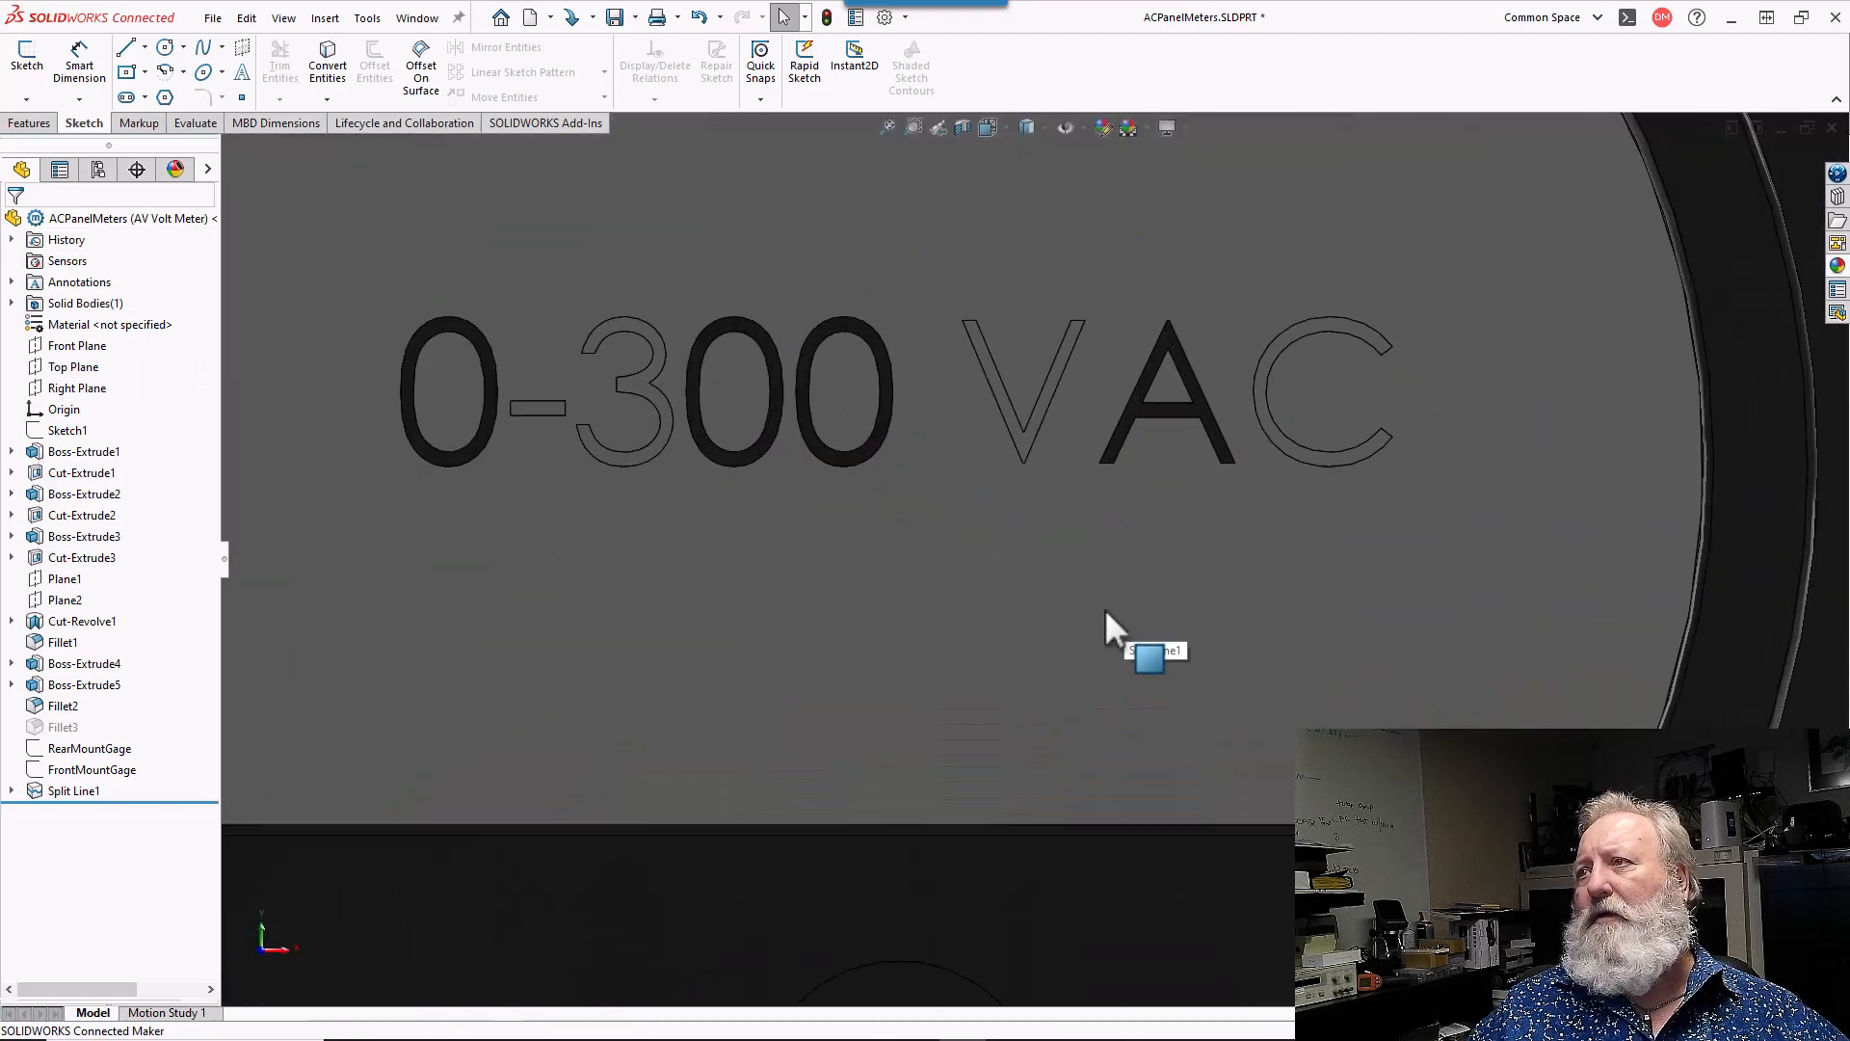
middle_click_drag(1010, 611, 979, 648)
scroll(710, 347, "down", 3)
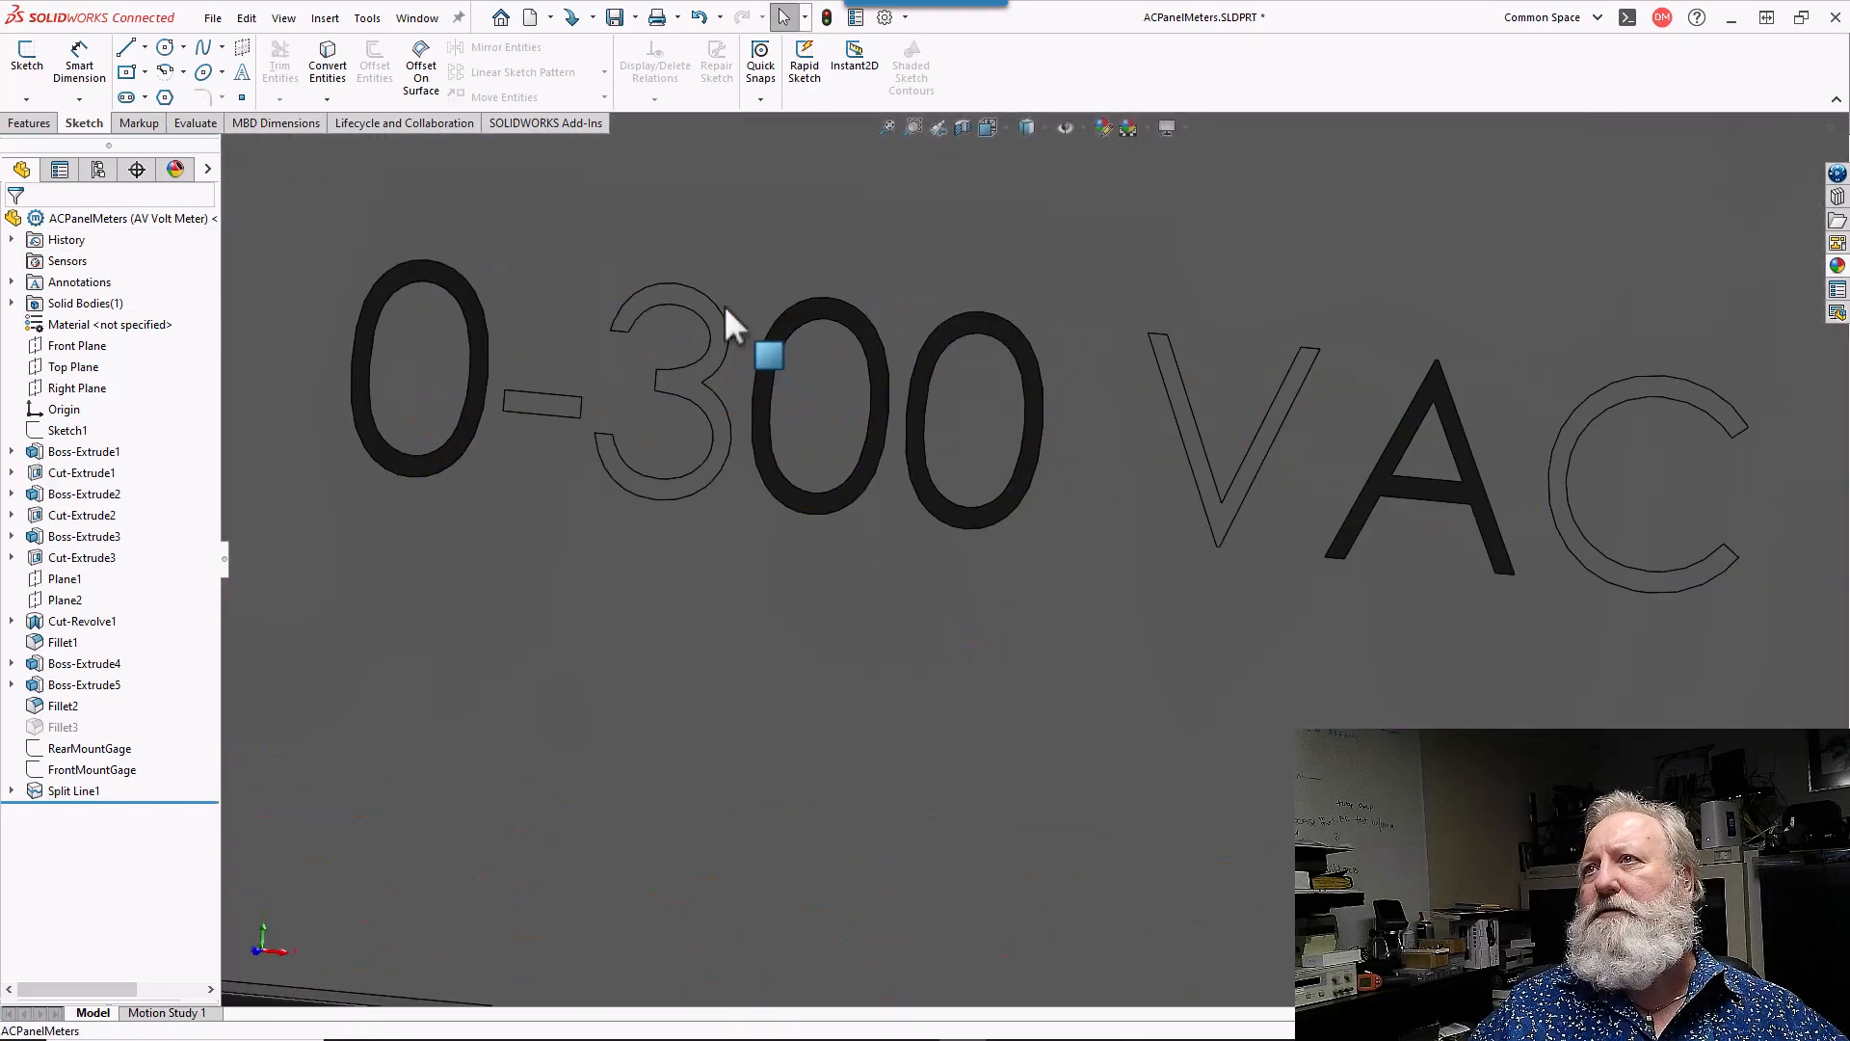
left_click(716, 311)
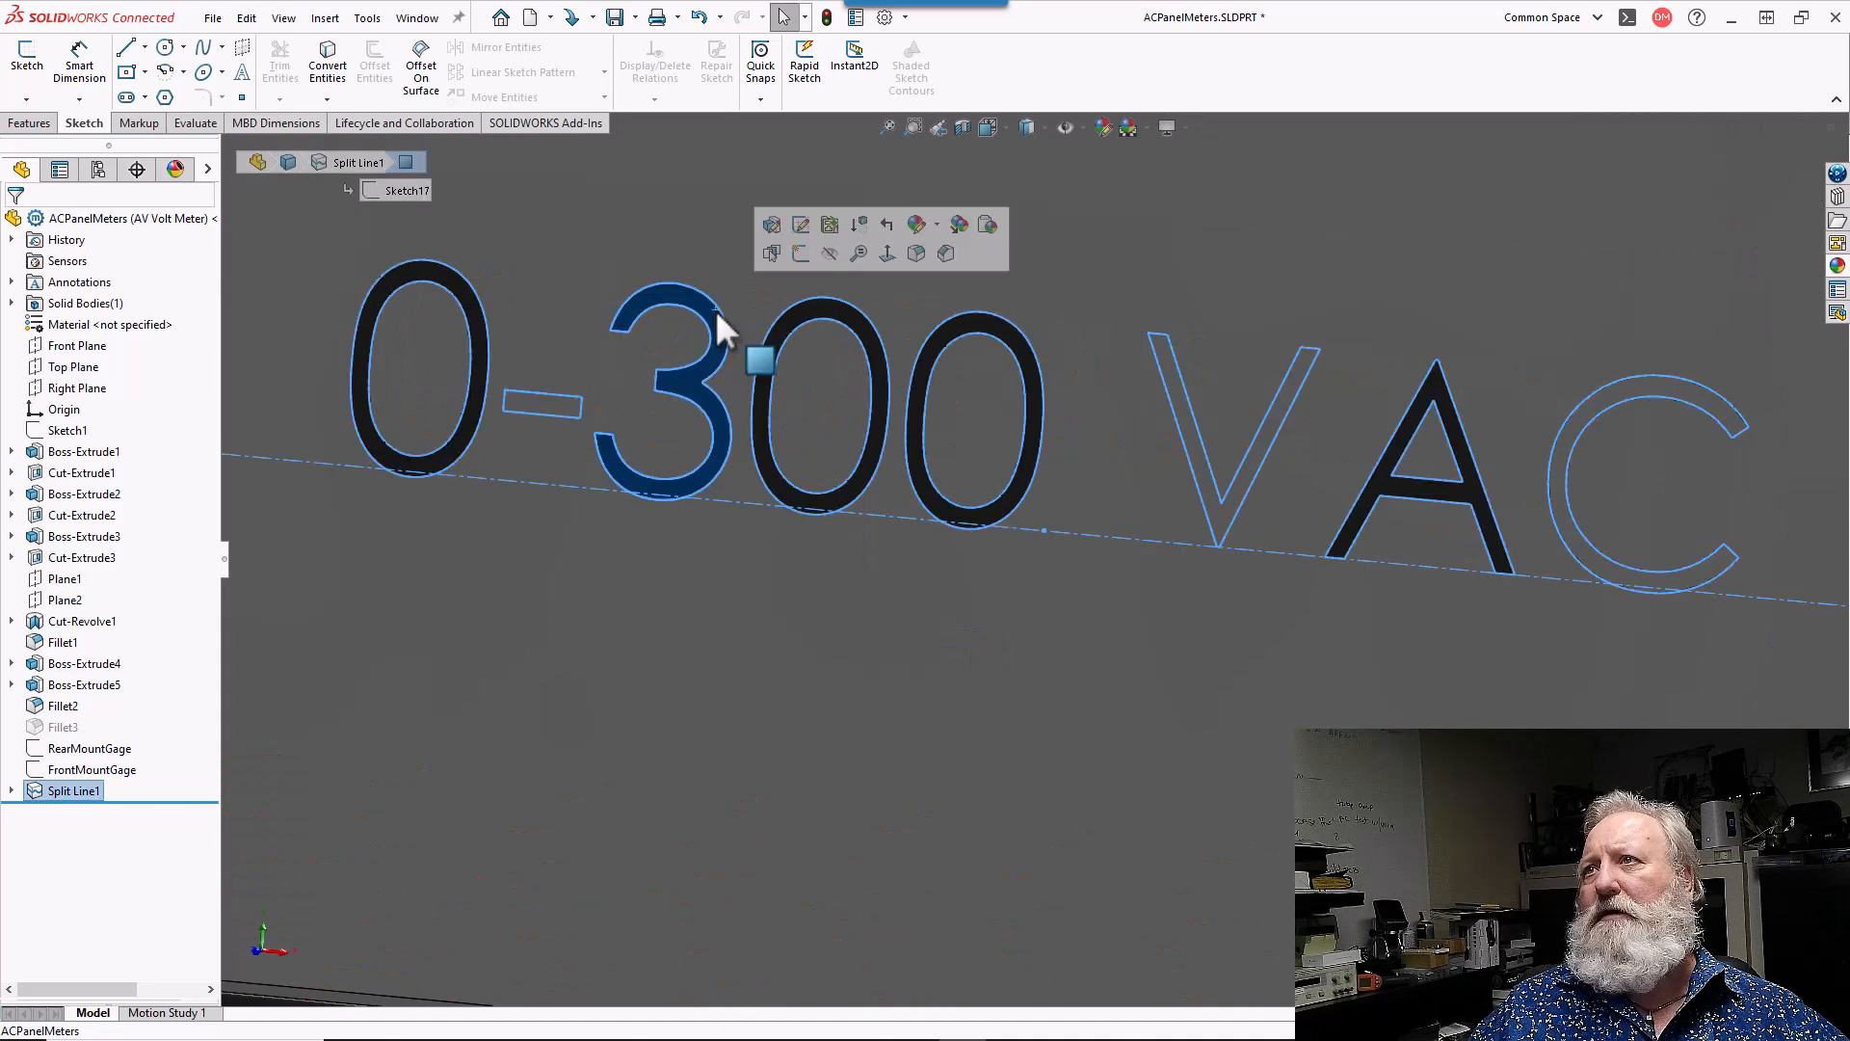
left_click(916, 227)
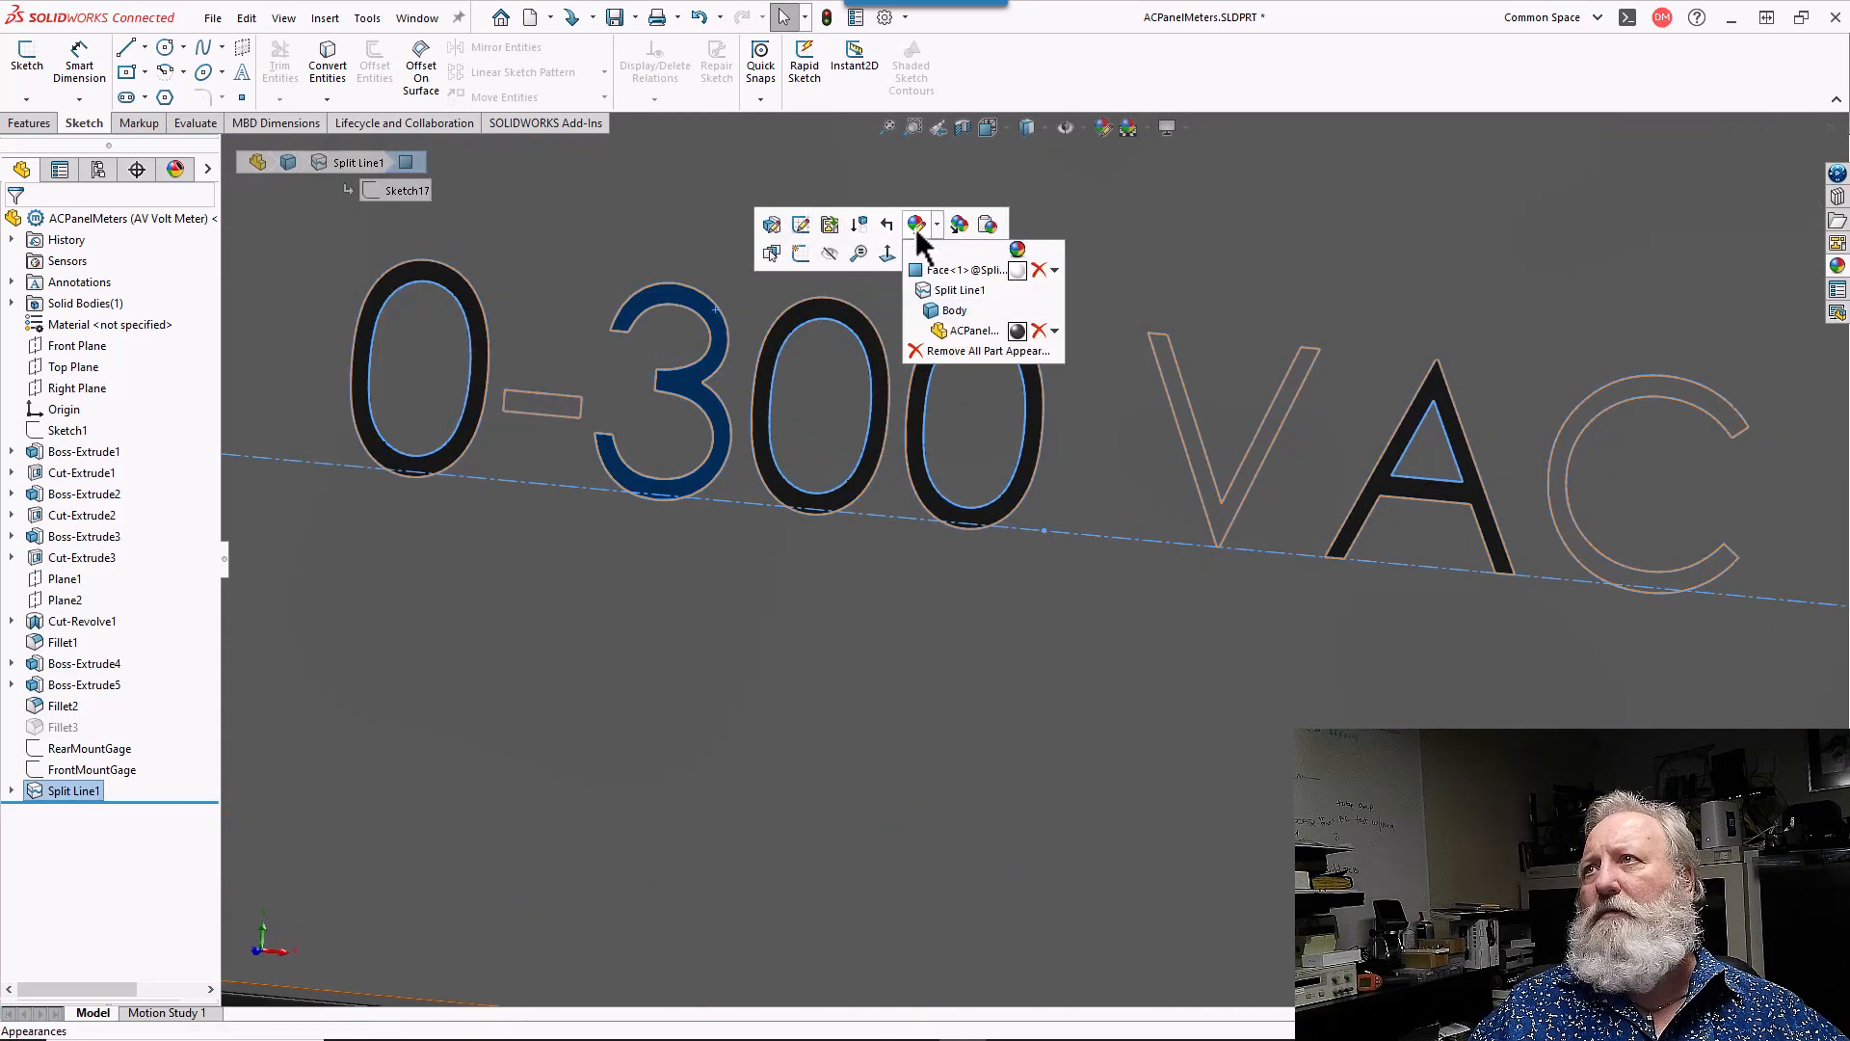
left_click(936, 270)
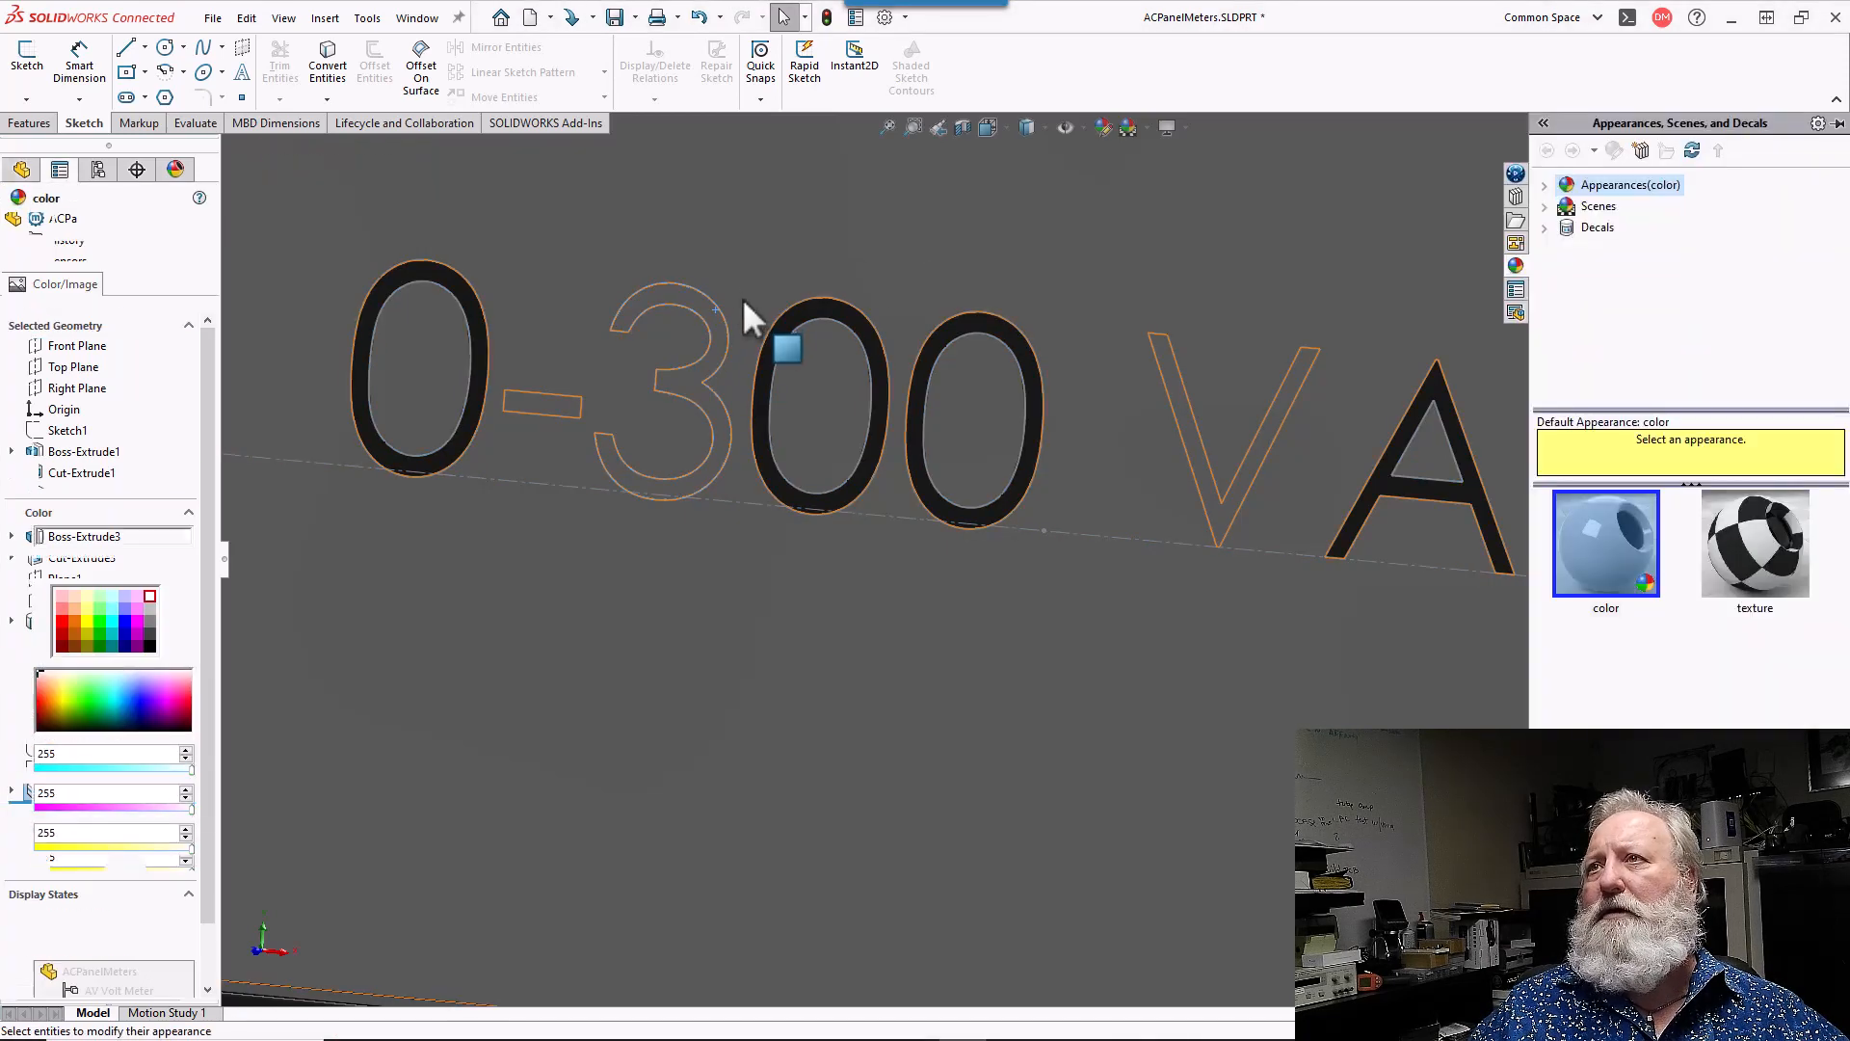
left_click(138, 633)
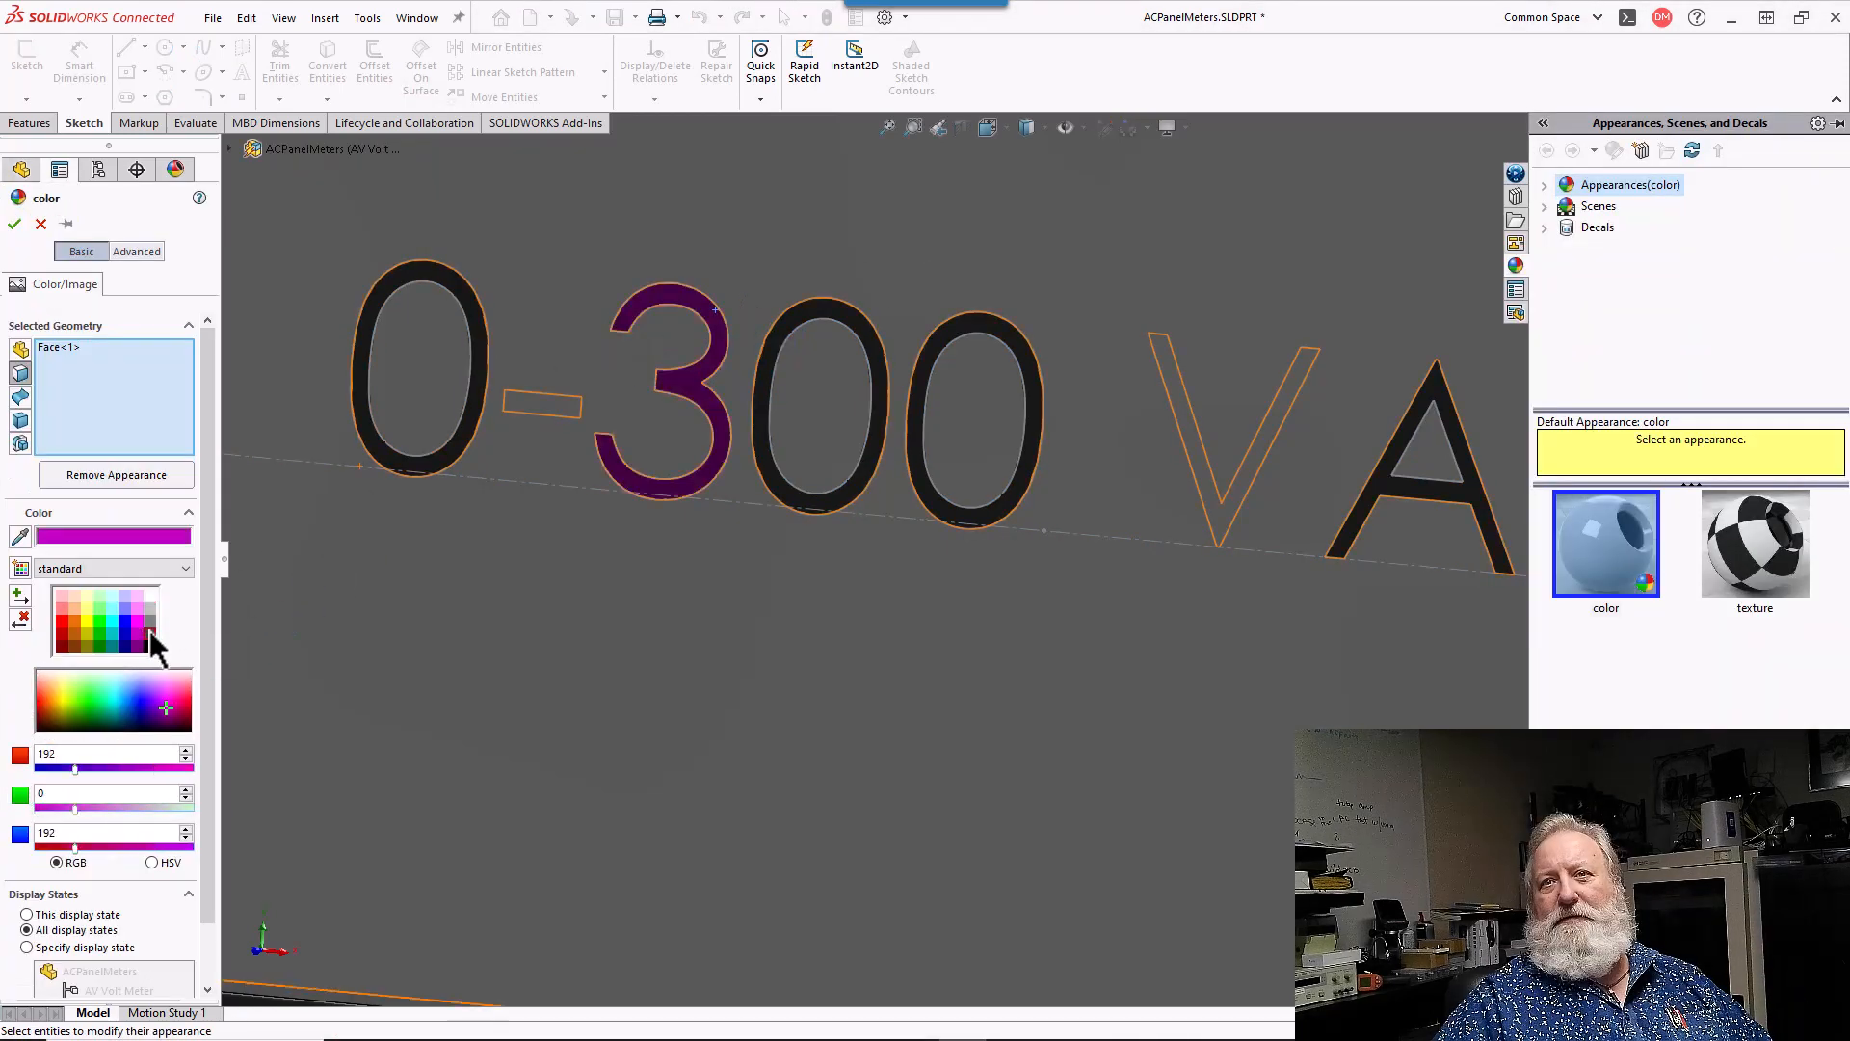
left_click(149, 631)
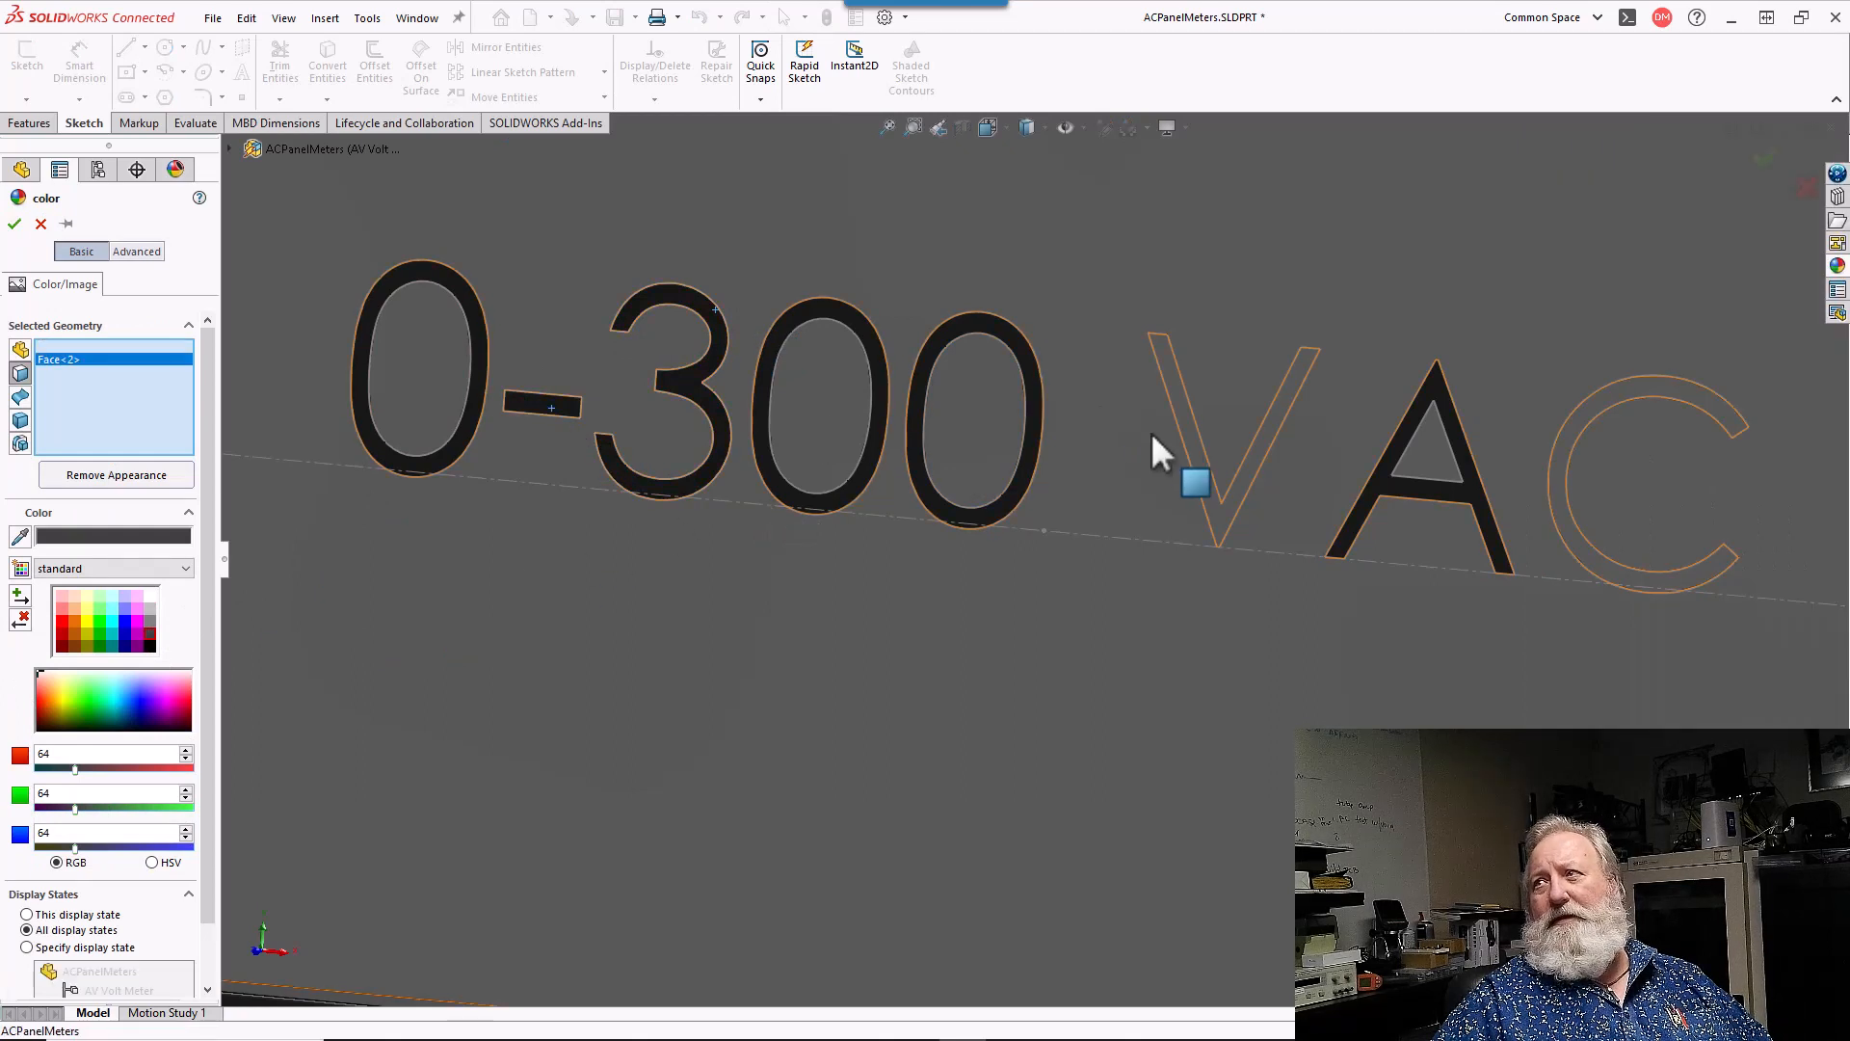
left_click(1189, 431)
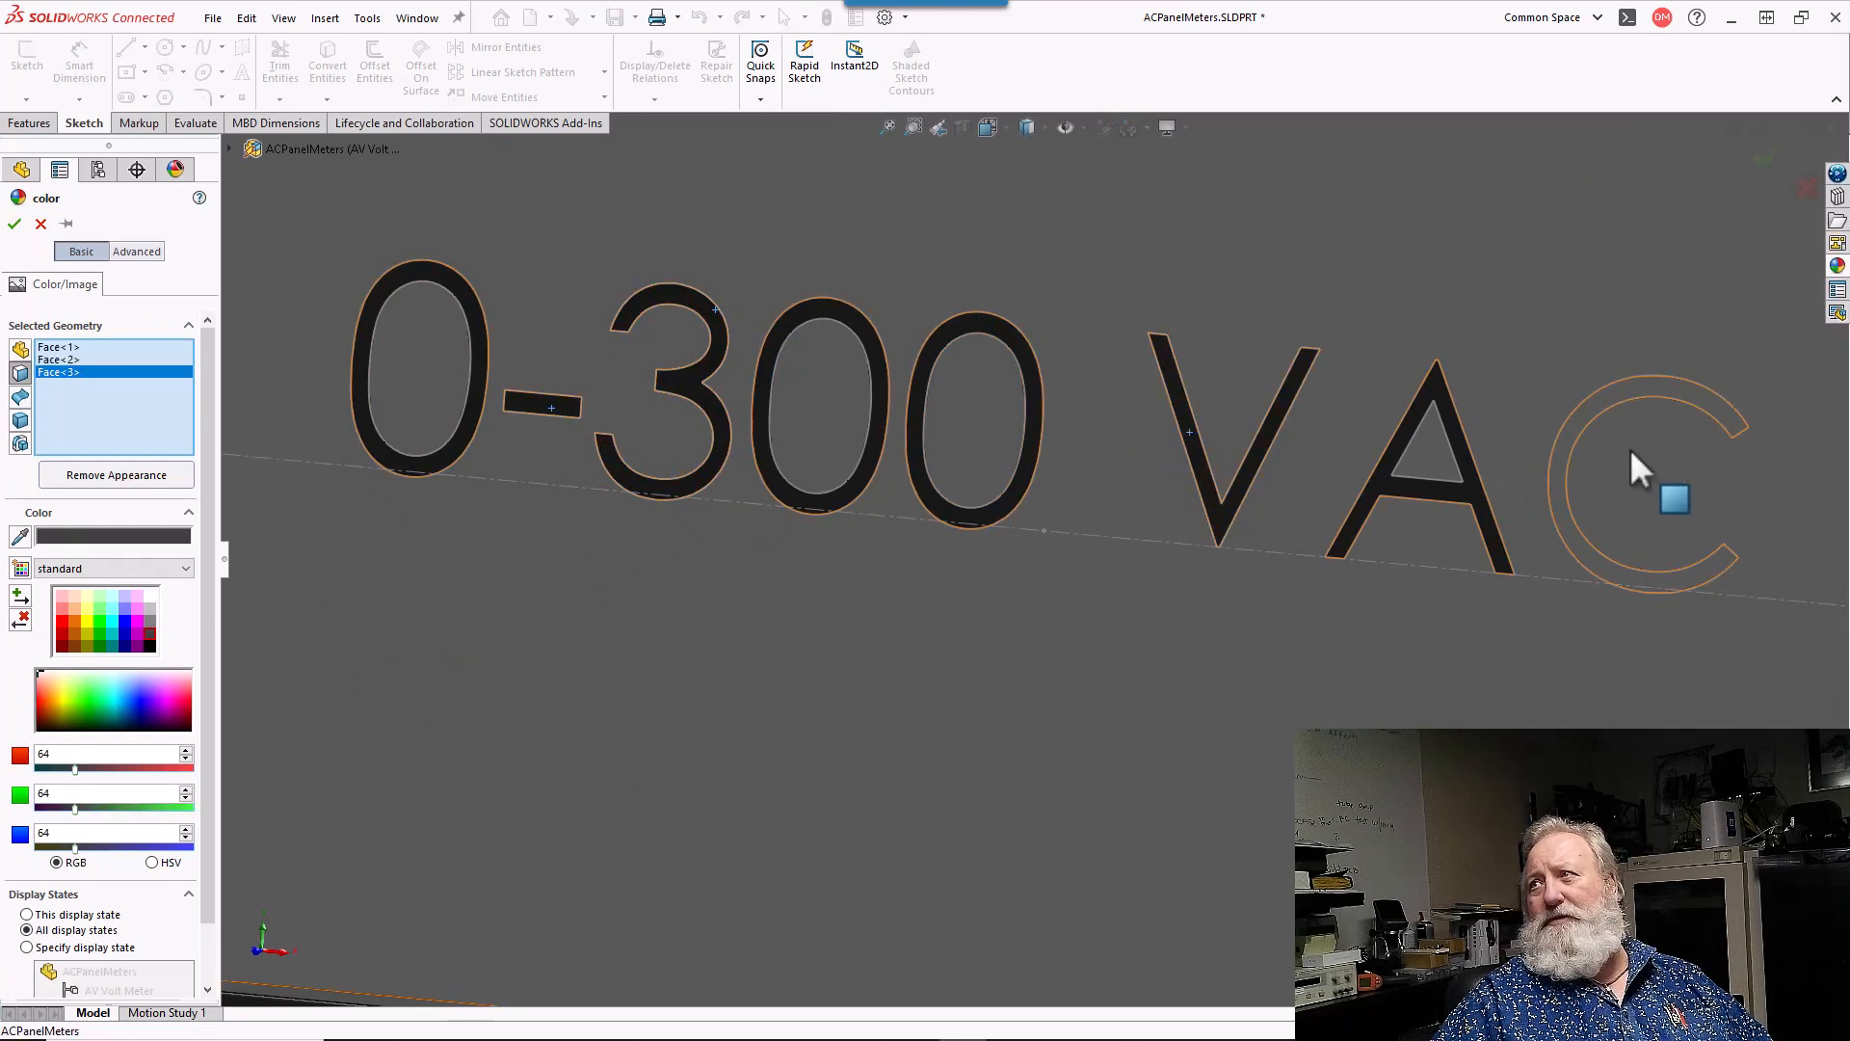
left_click(1580, 420)
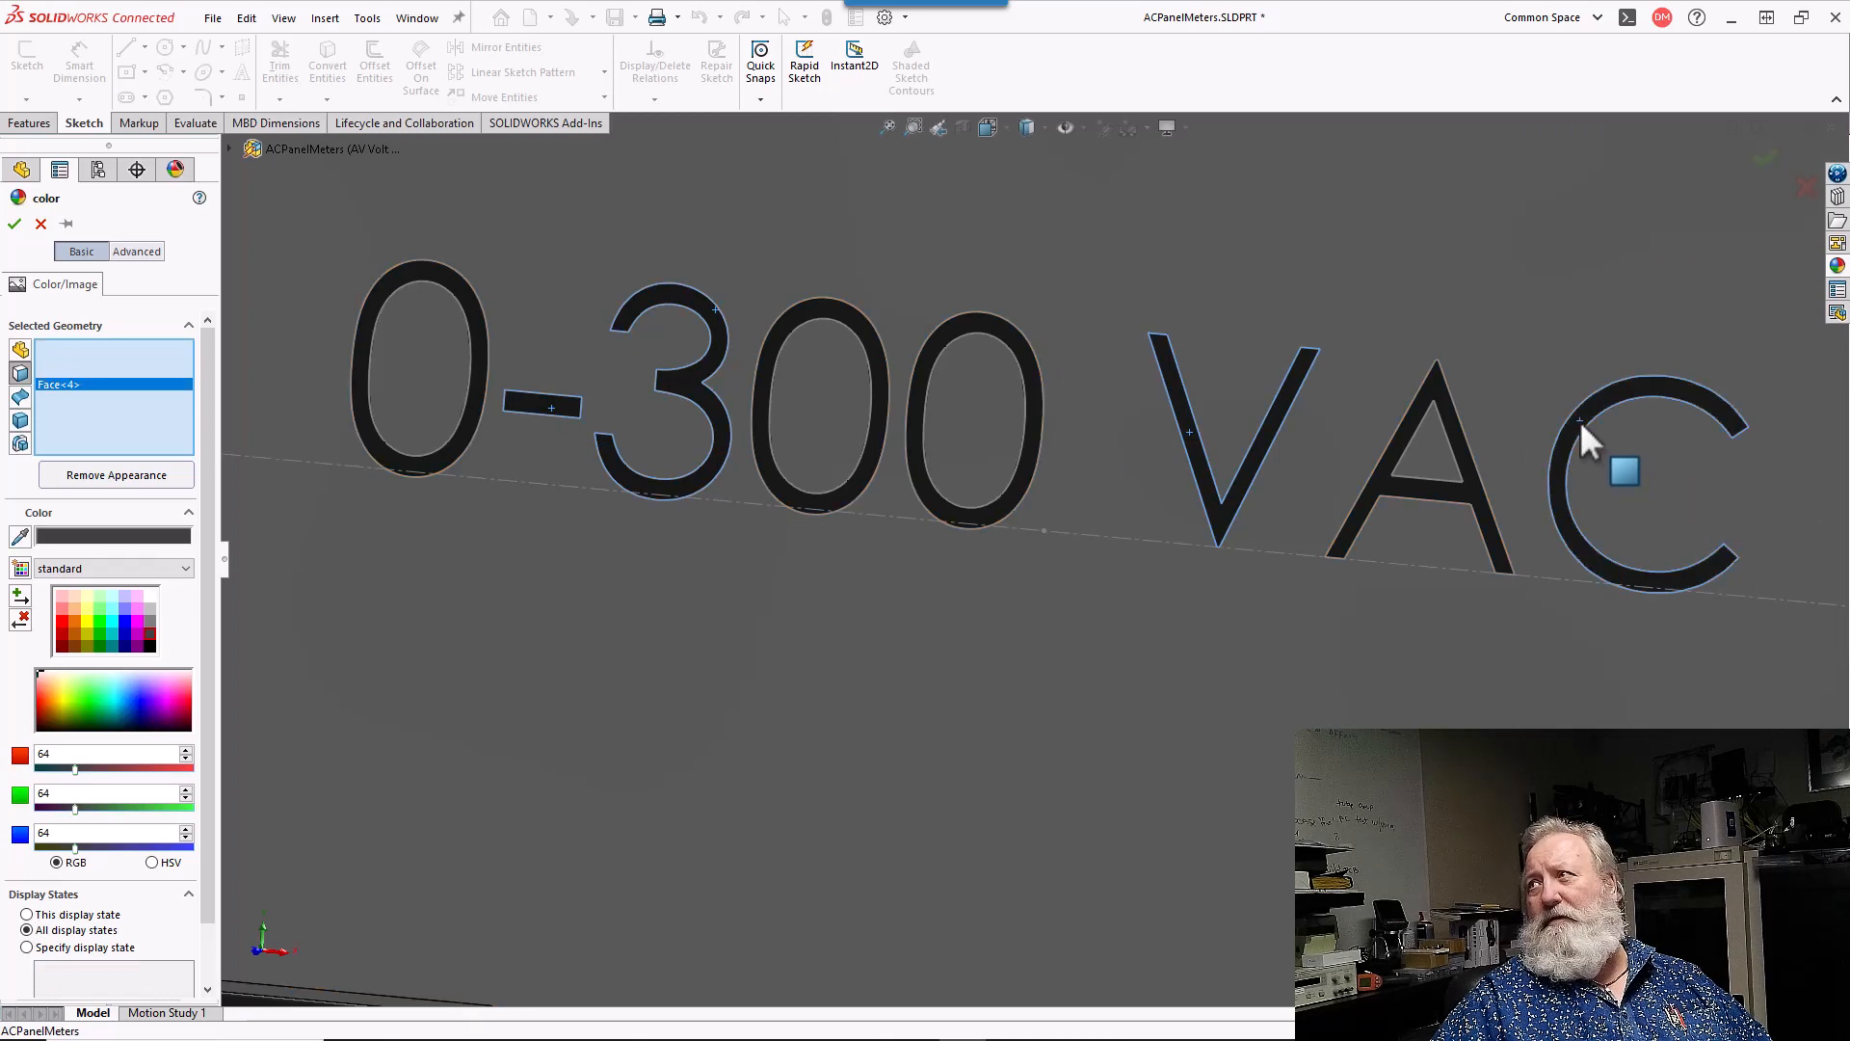
key("z")
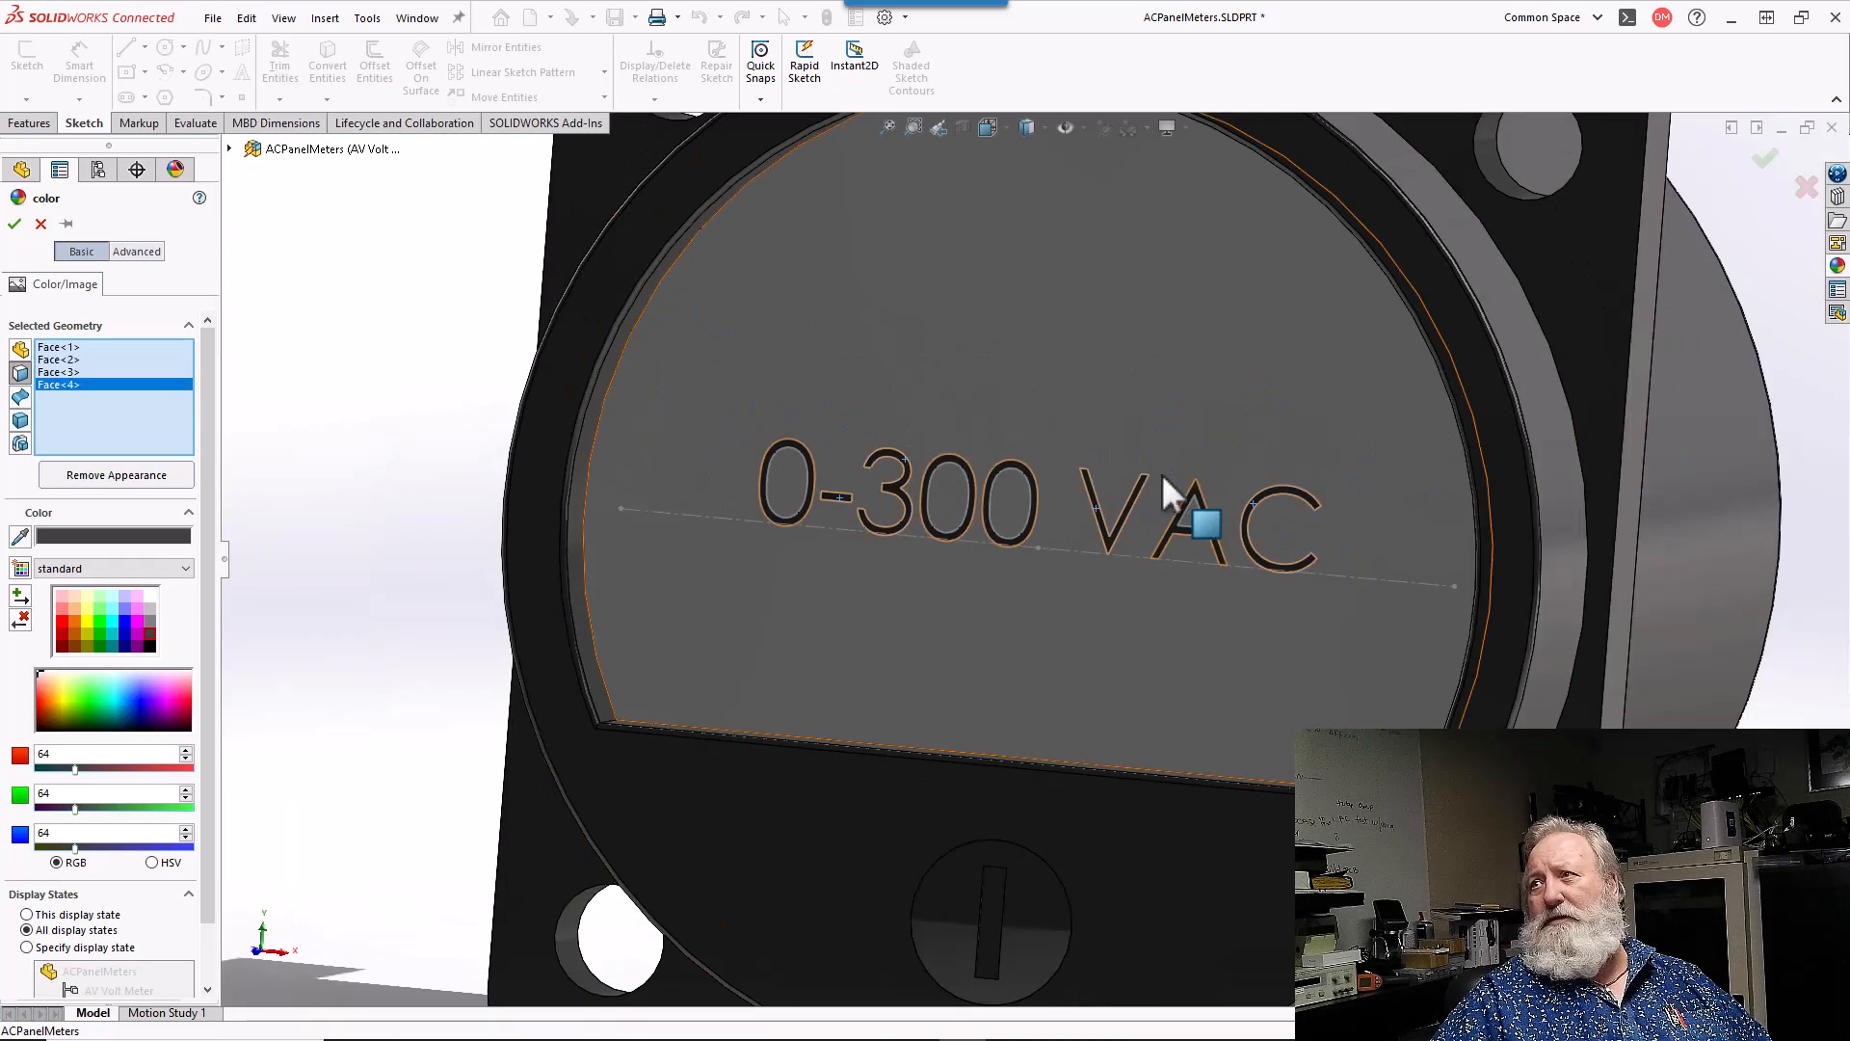
left_click(13, 223)
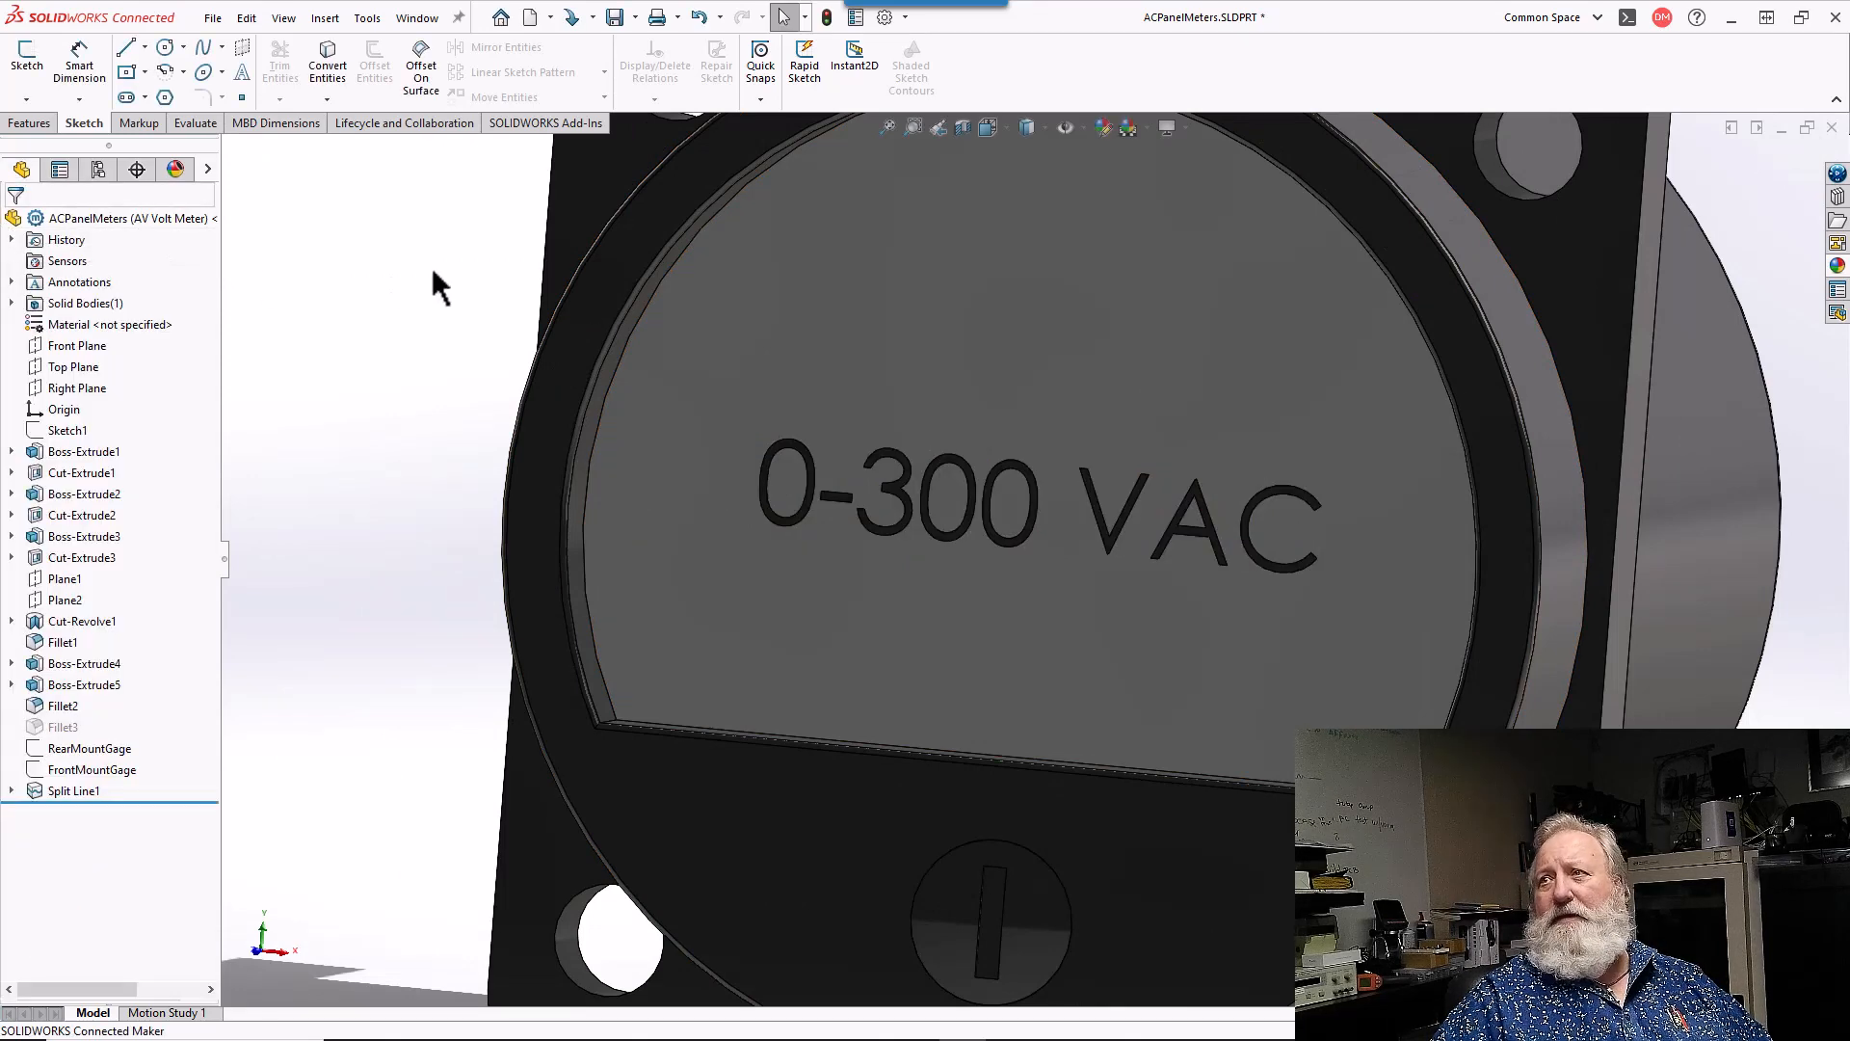
- Open the mass properties of the whole ACPanelMeters part in its AV Volt Meter configuration
key("f")
middle_click_drag(1008, 500, 1019, 586)
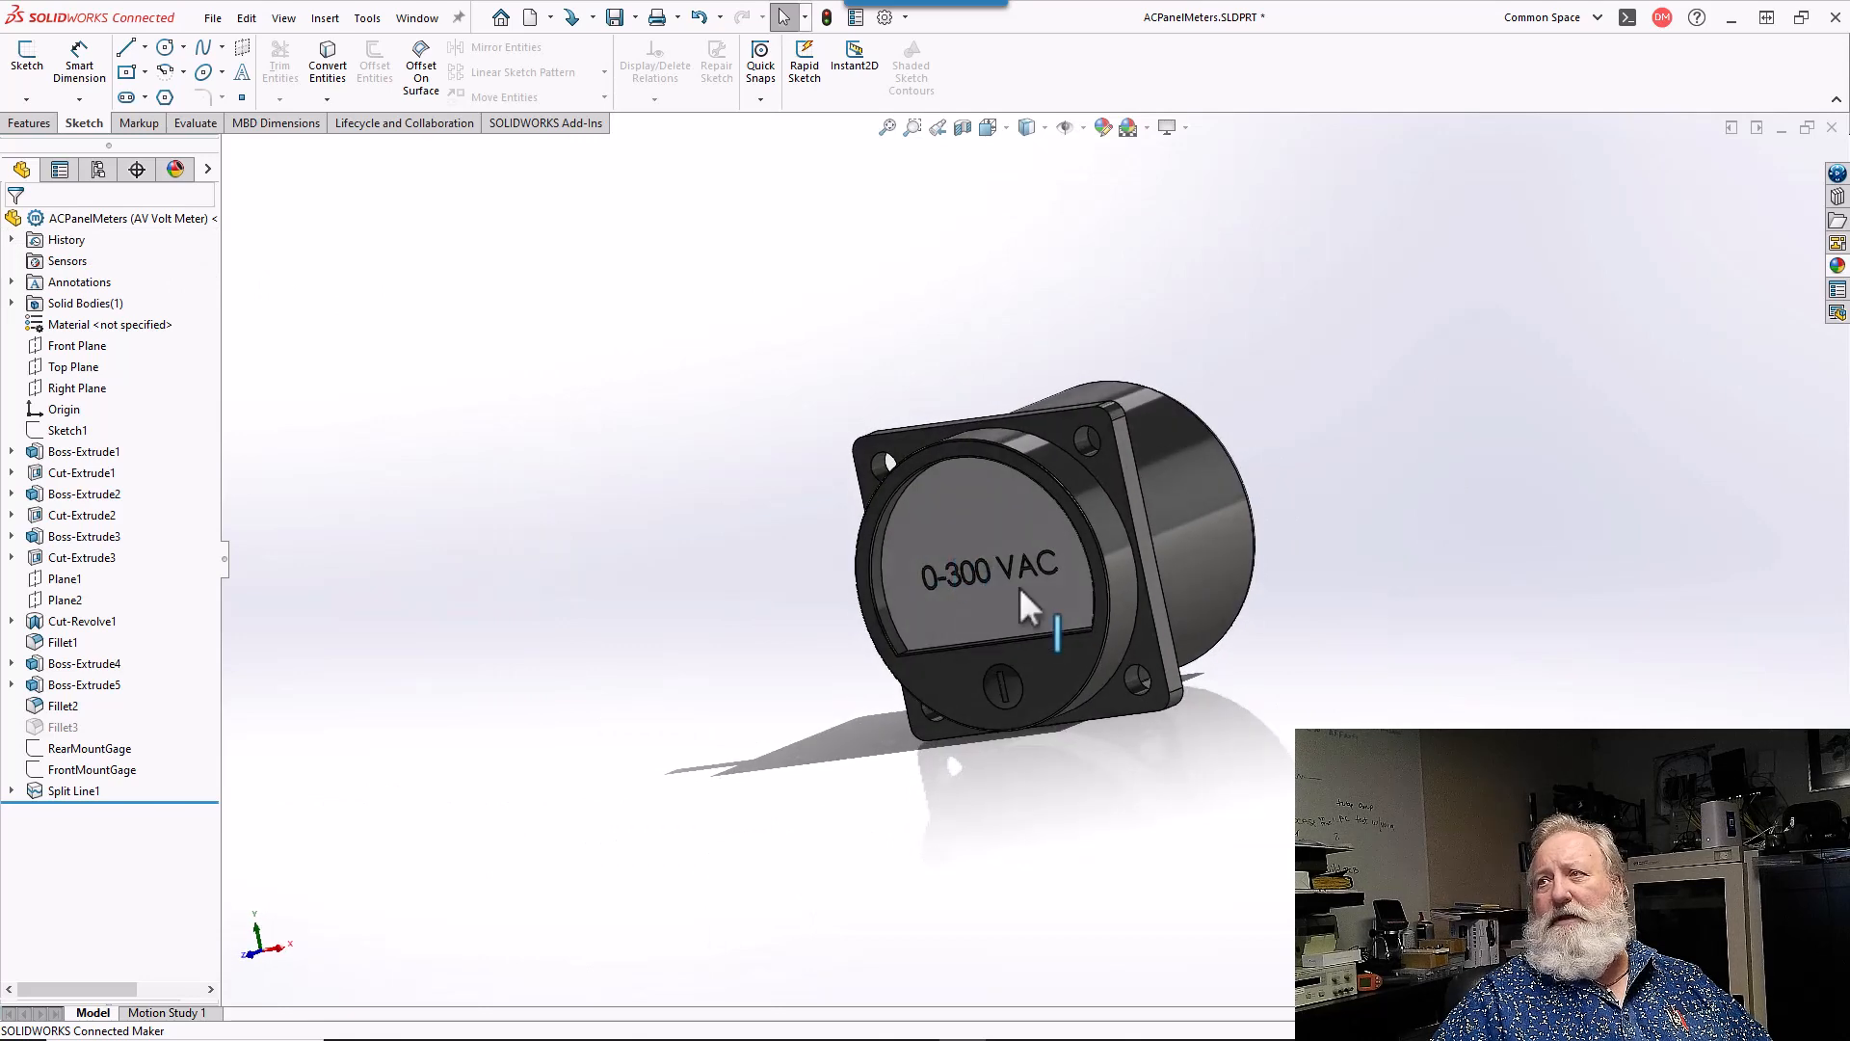
scroll(1020, 588, "down", 3)
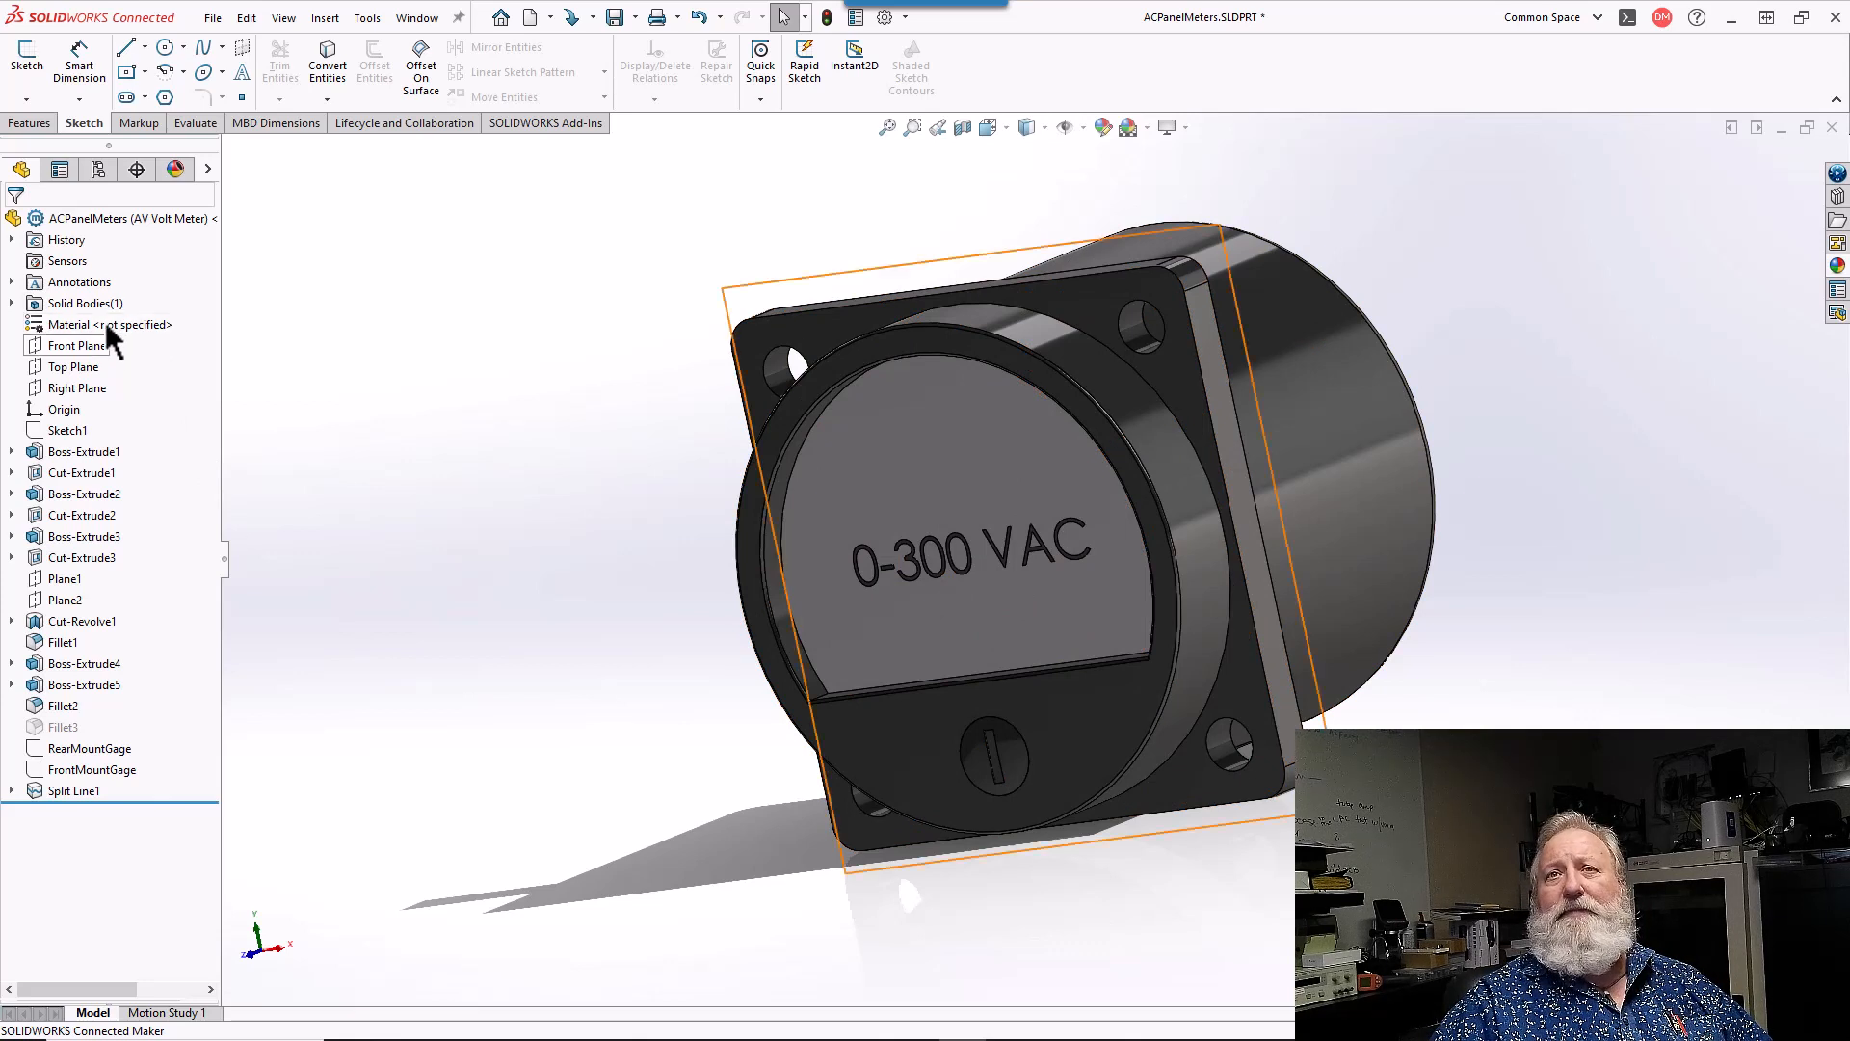
left_click(110, 214)
right_click(112, 220)
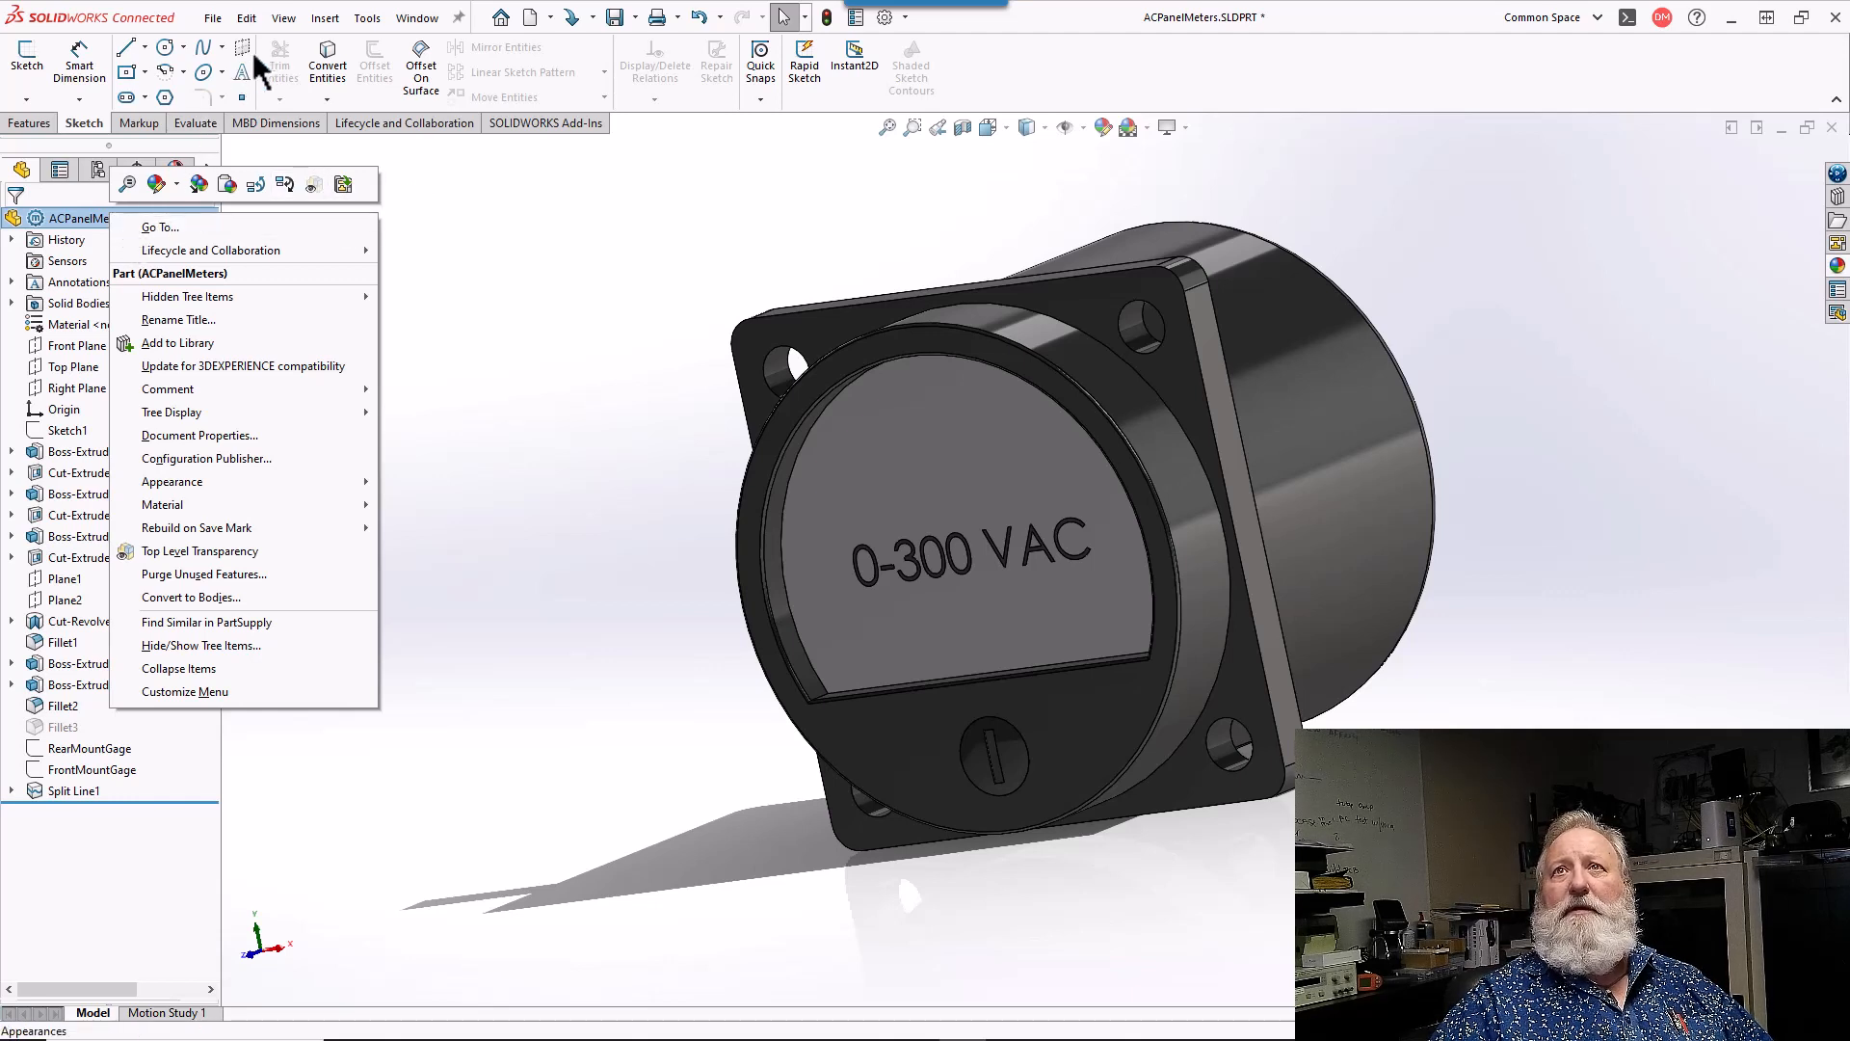
left_click(343, 15)
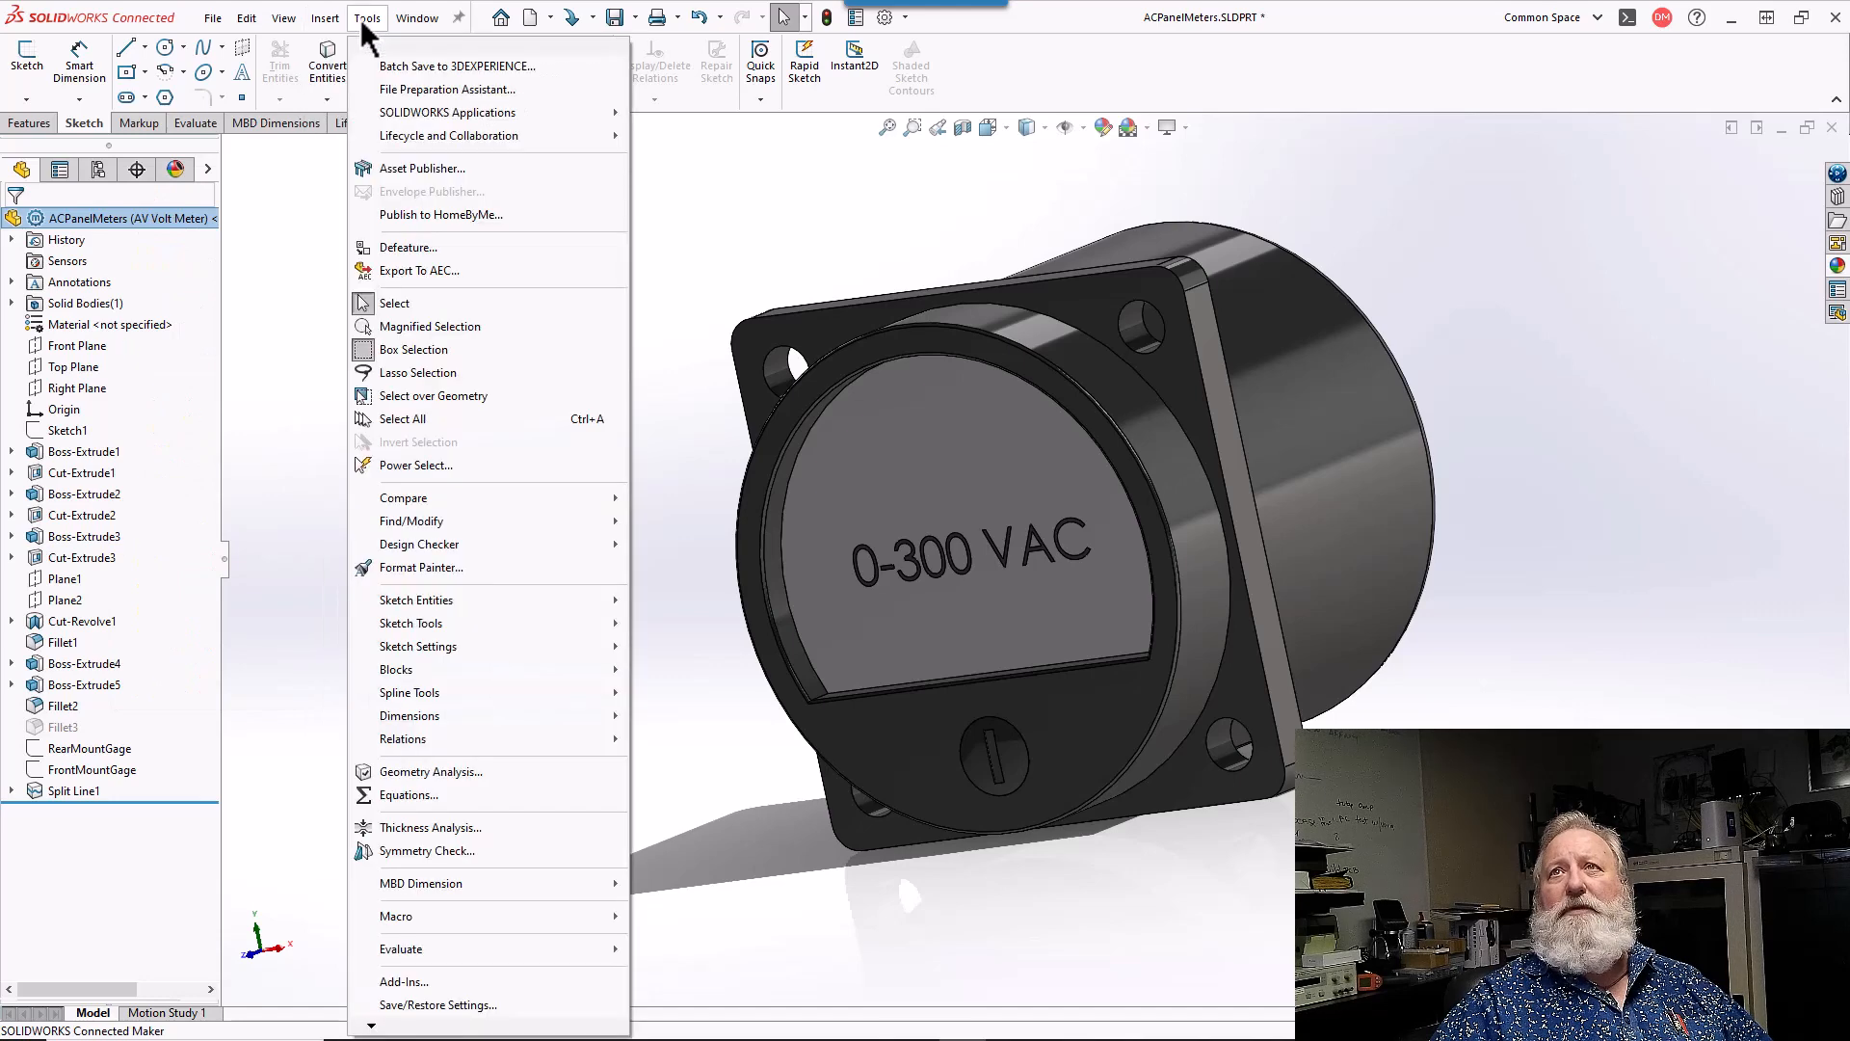
left_click(360, 19)
left_click(361, 19)
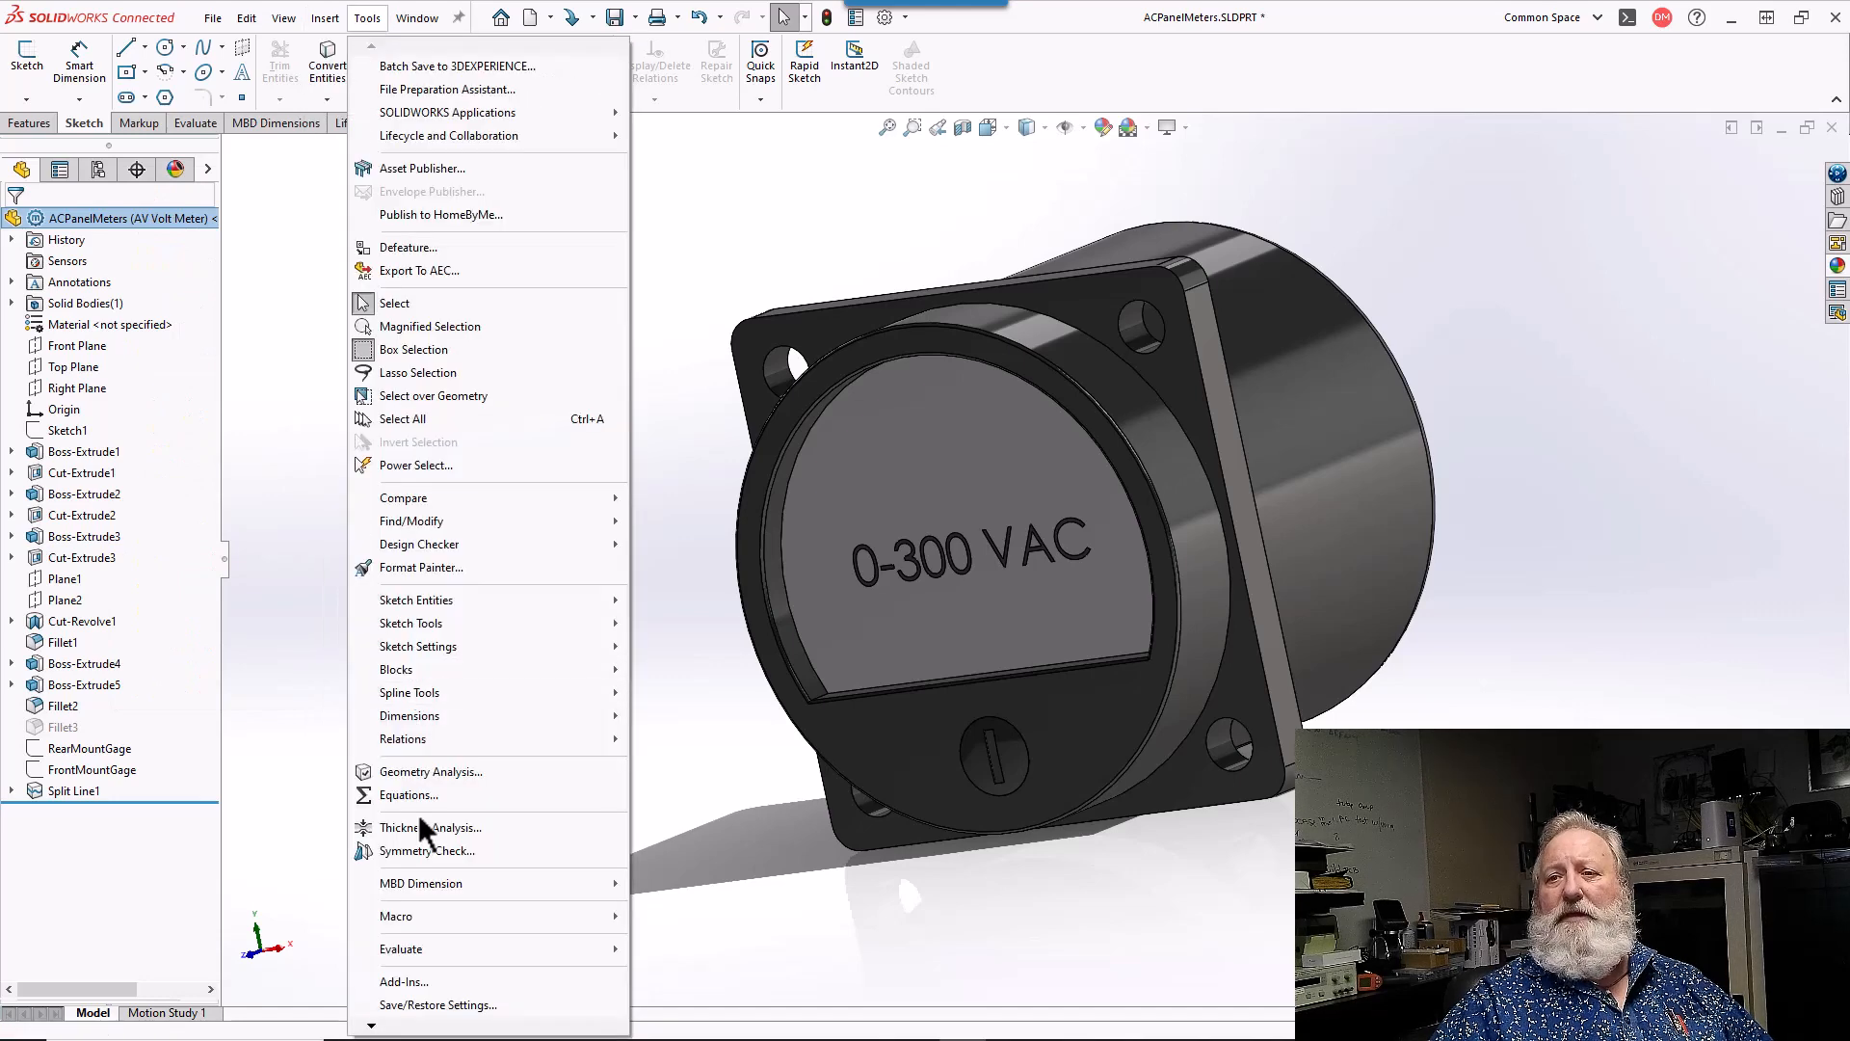
mouse_move(426, 952)
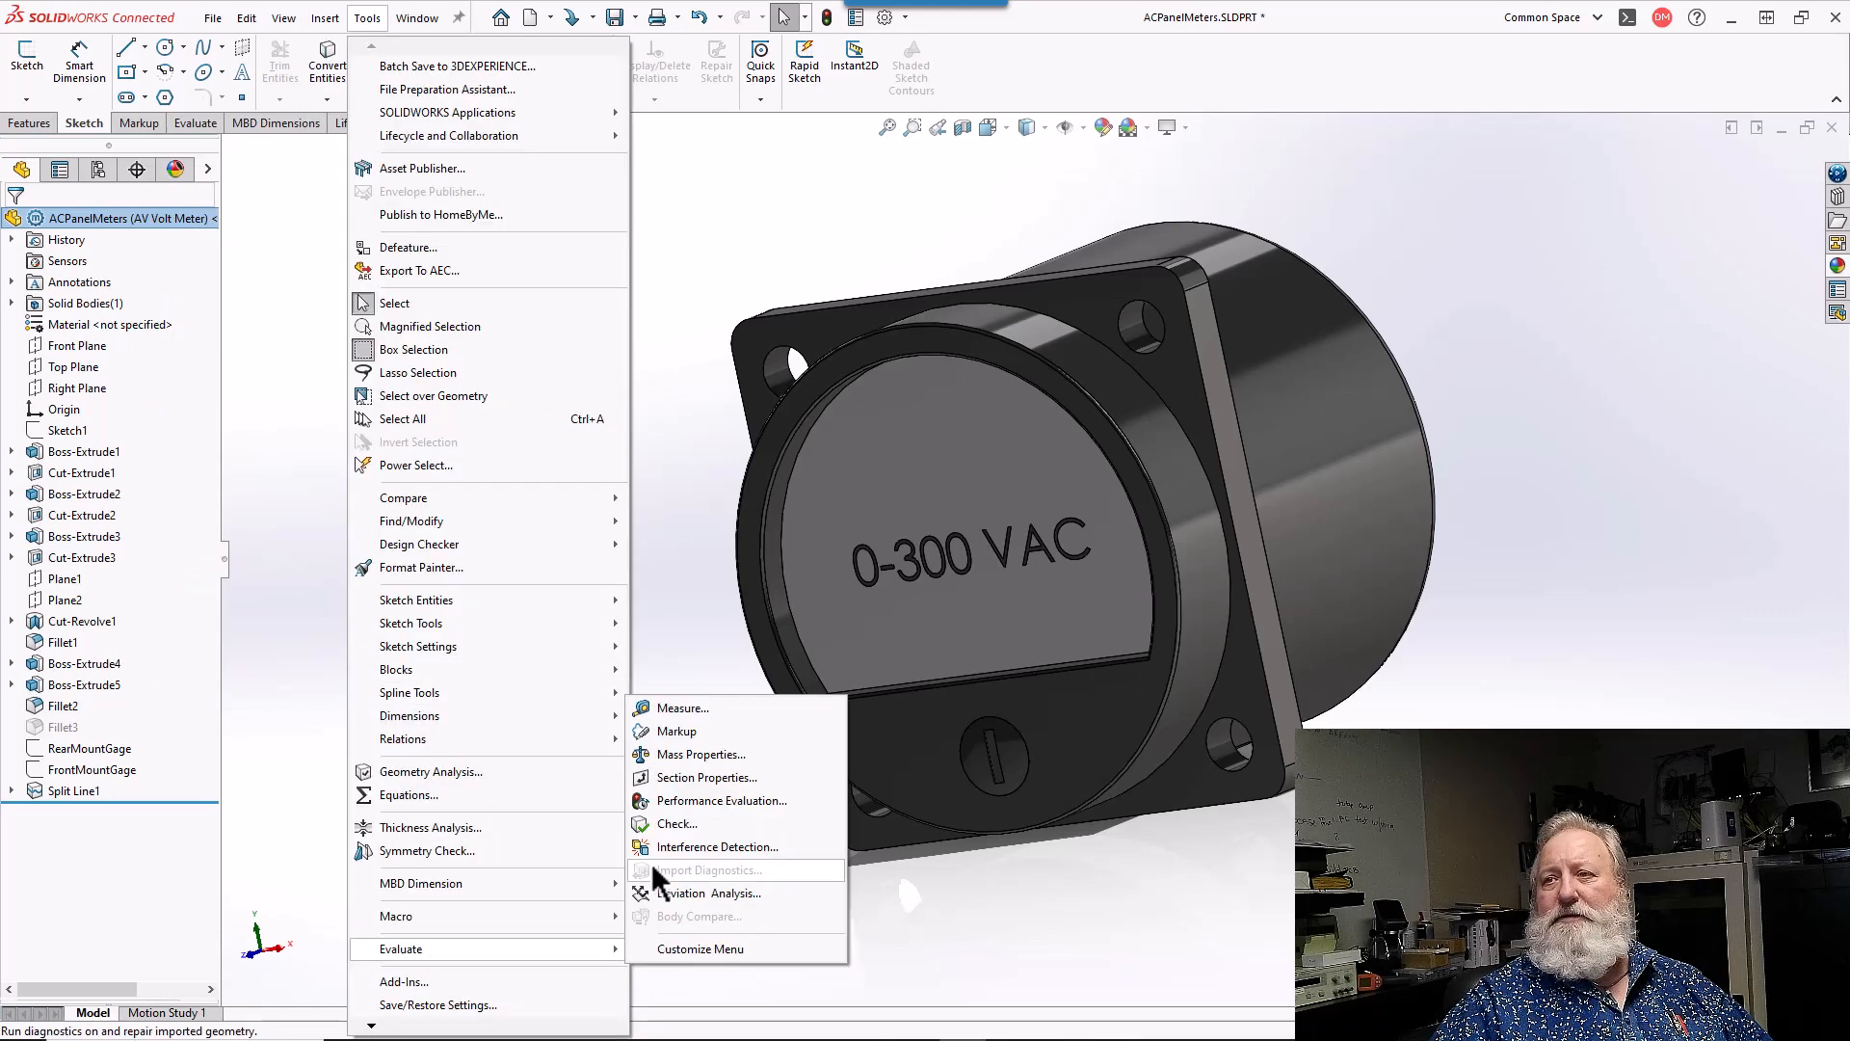
left_click(698, 754)
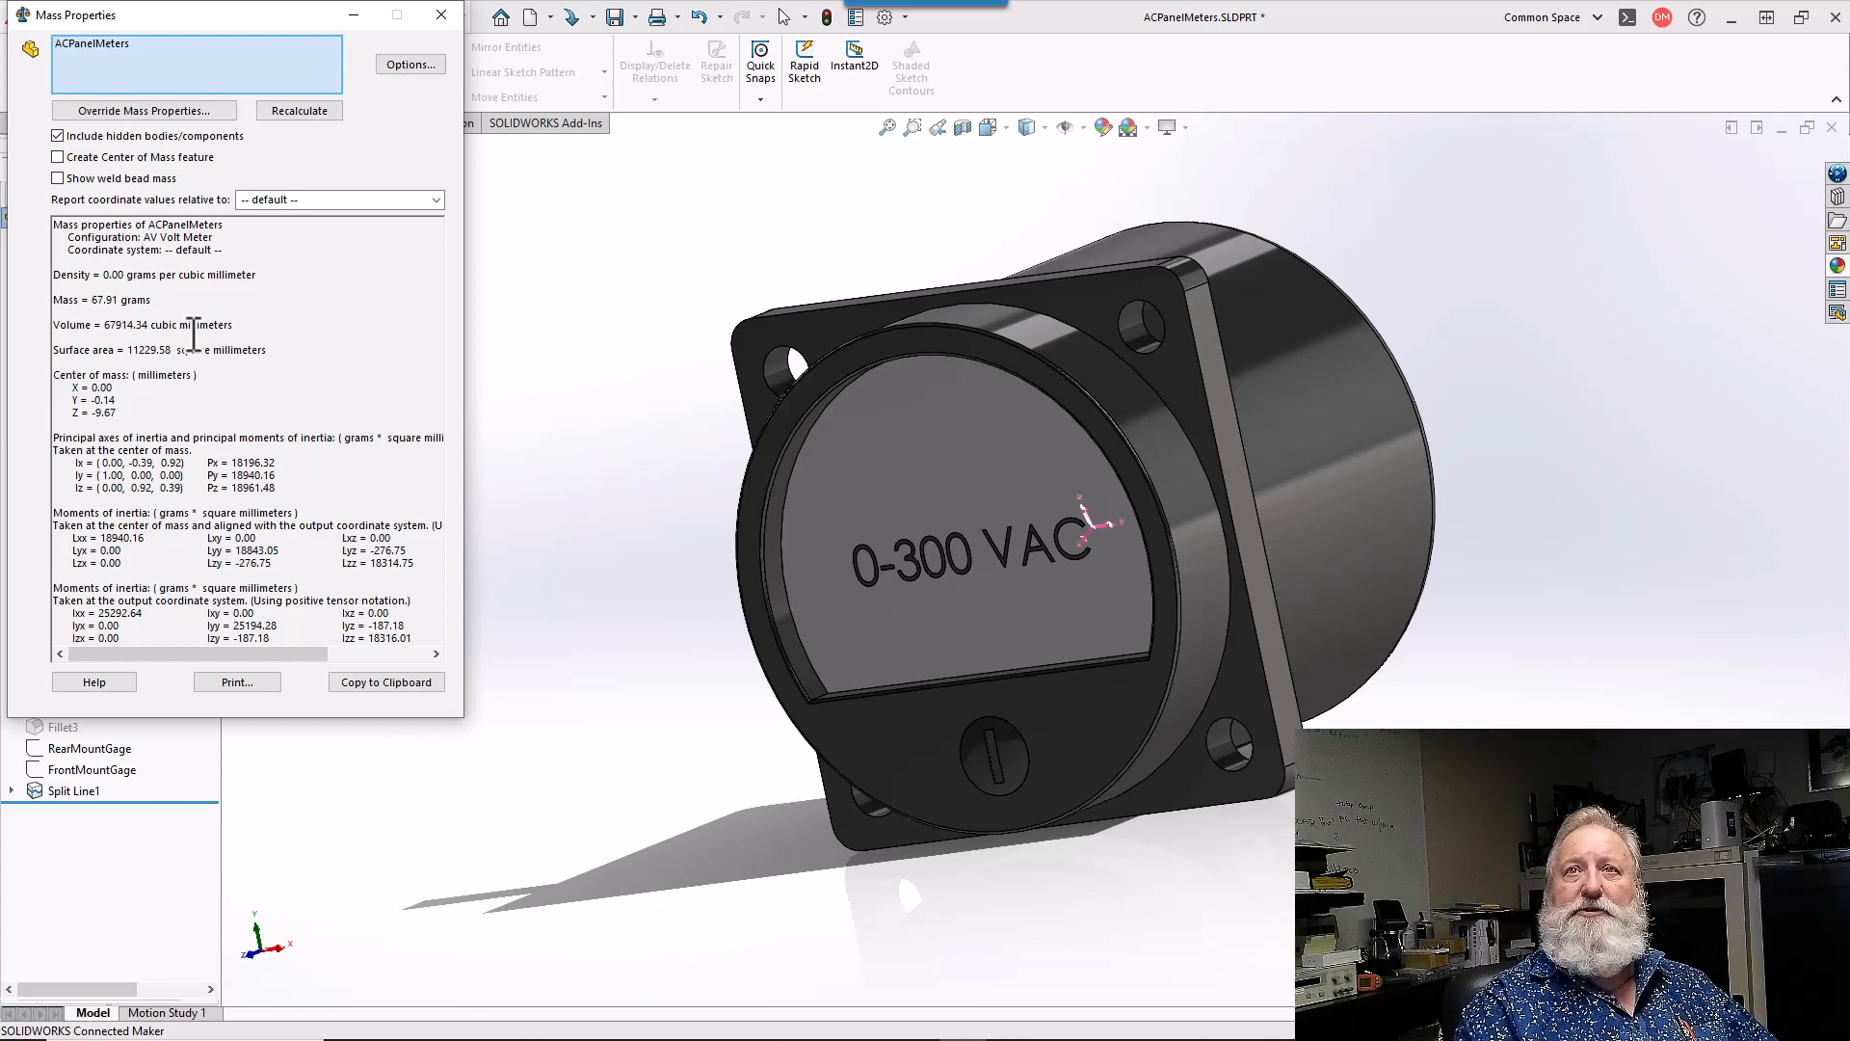
- Override the part's mass with 100 grams for this configuration only, and close the mass properties
left_click(154, 111)
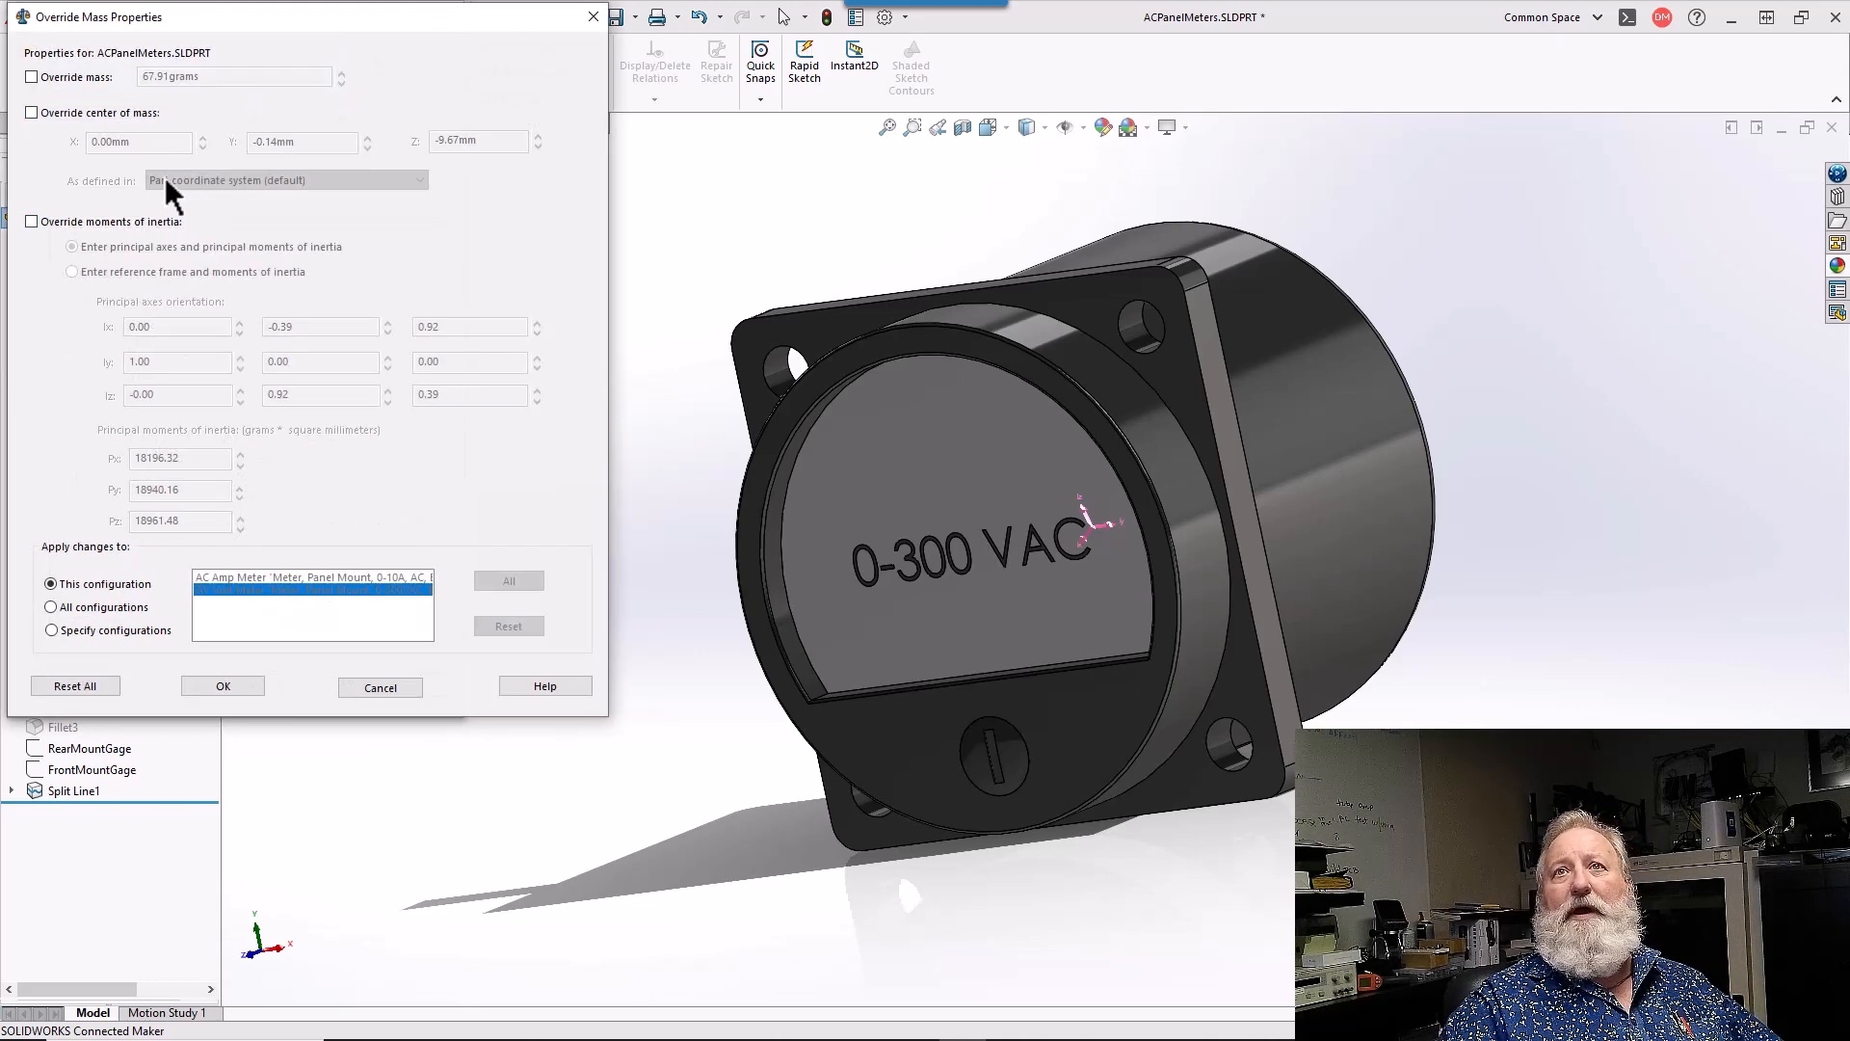
left_click(61, 75)
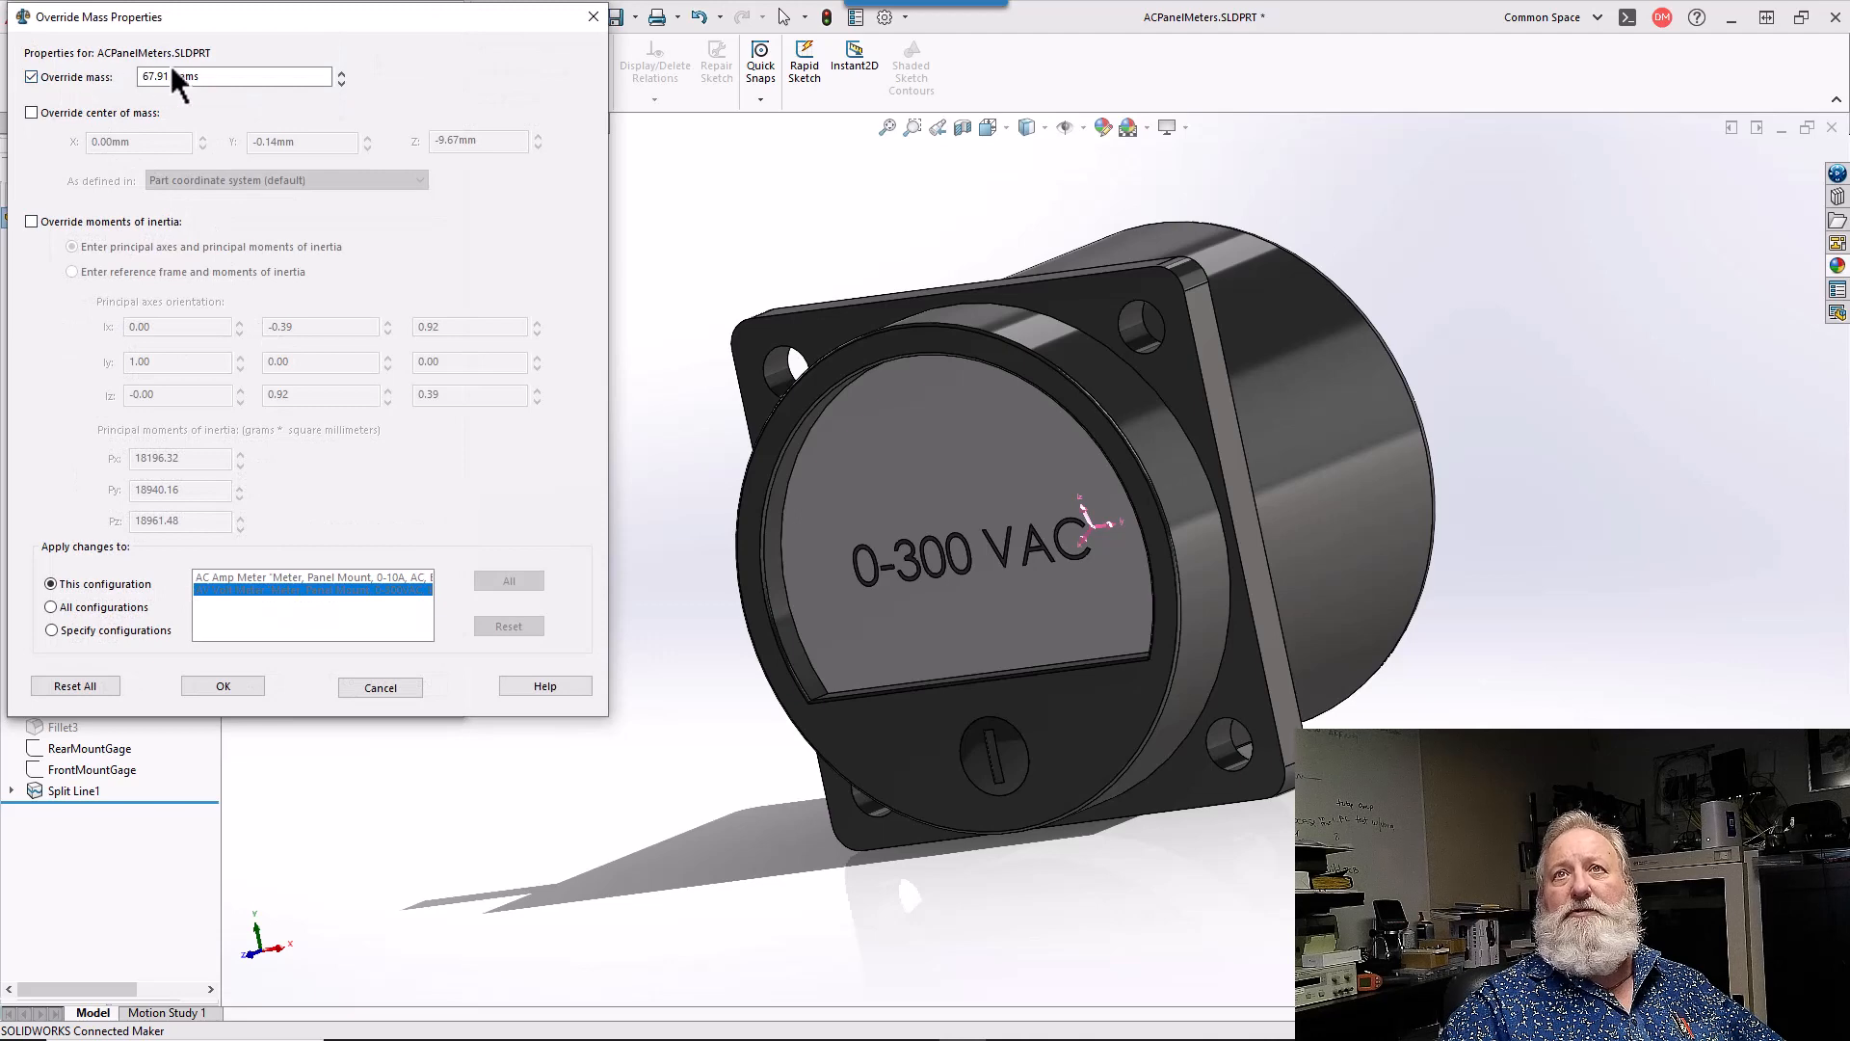
double_click(198, 76)
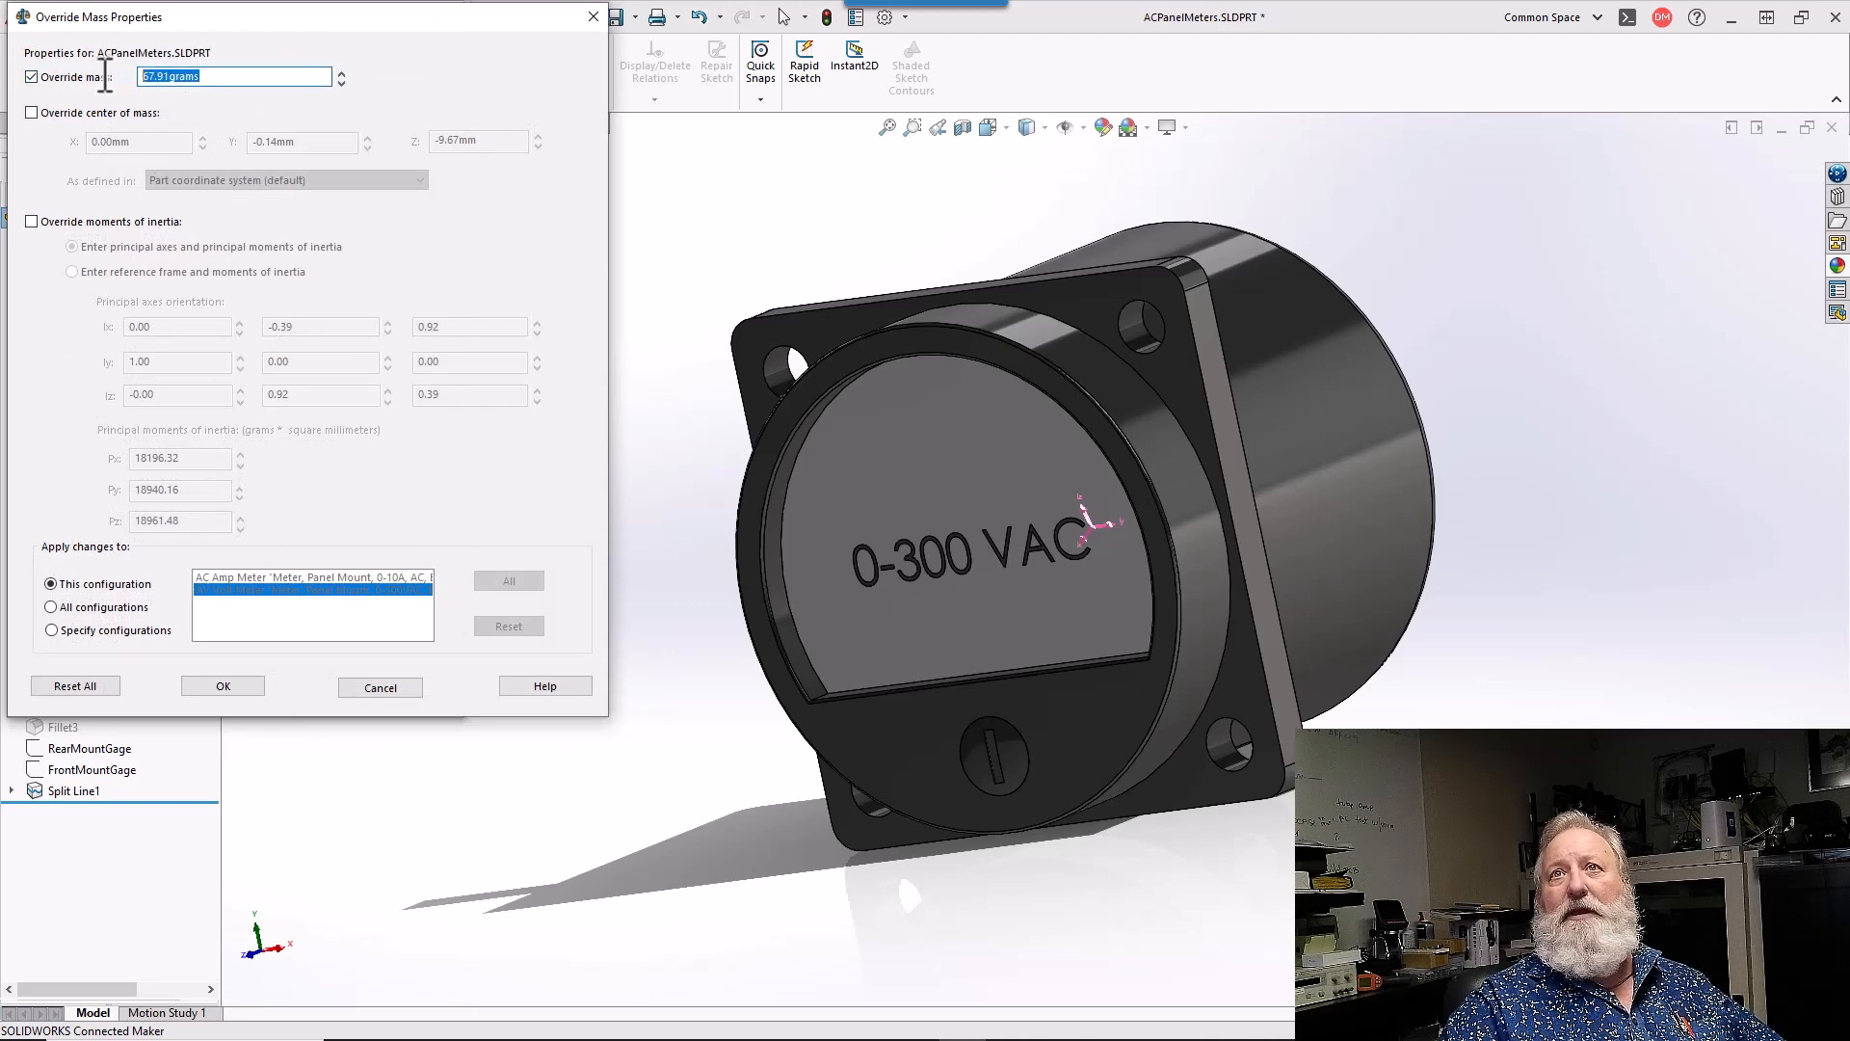
type("100")
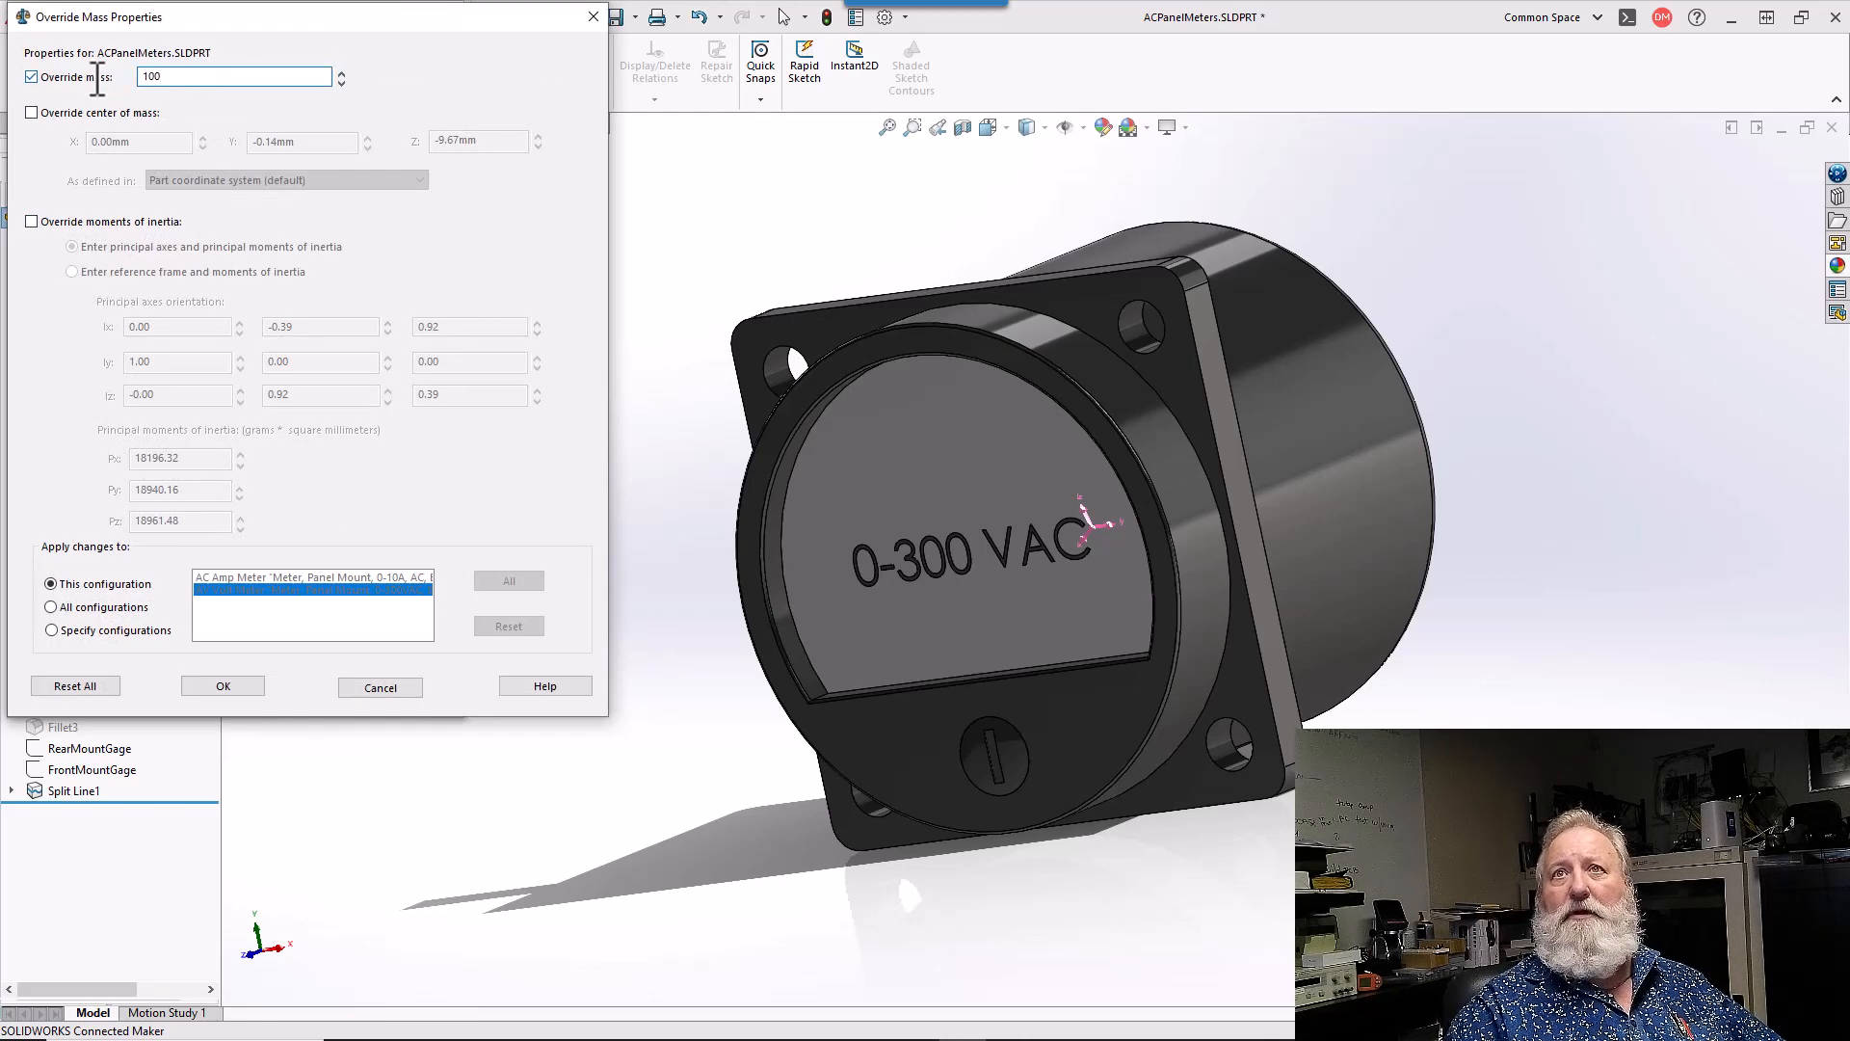
type("GR")
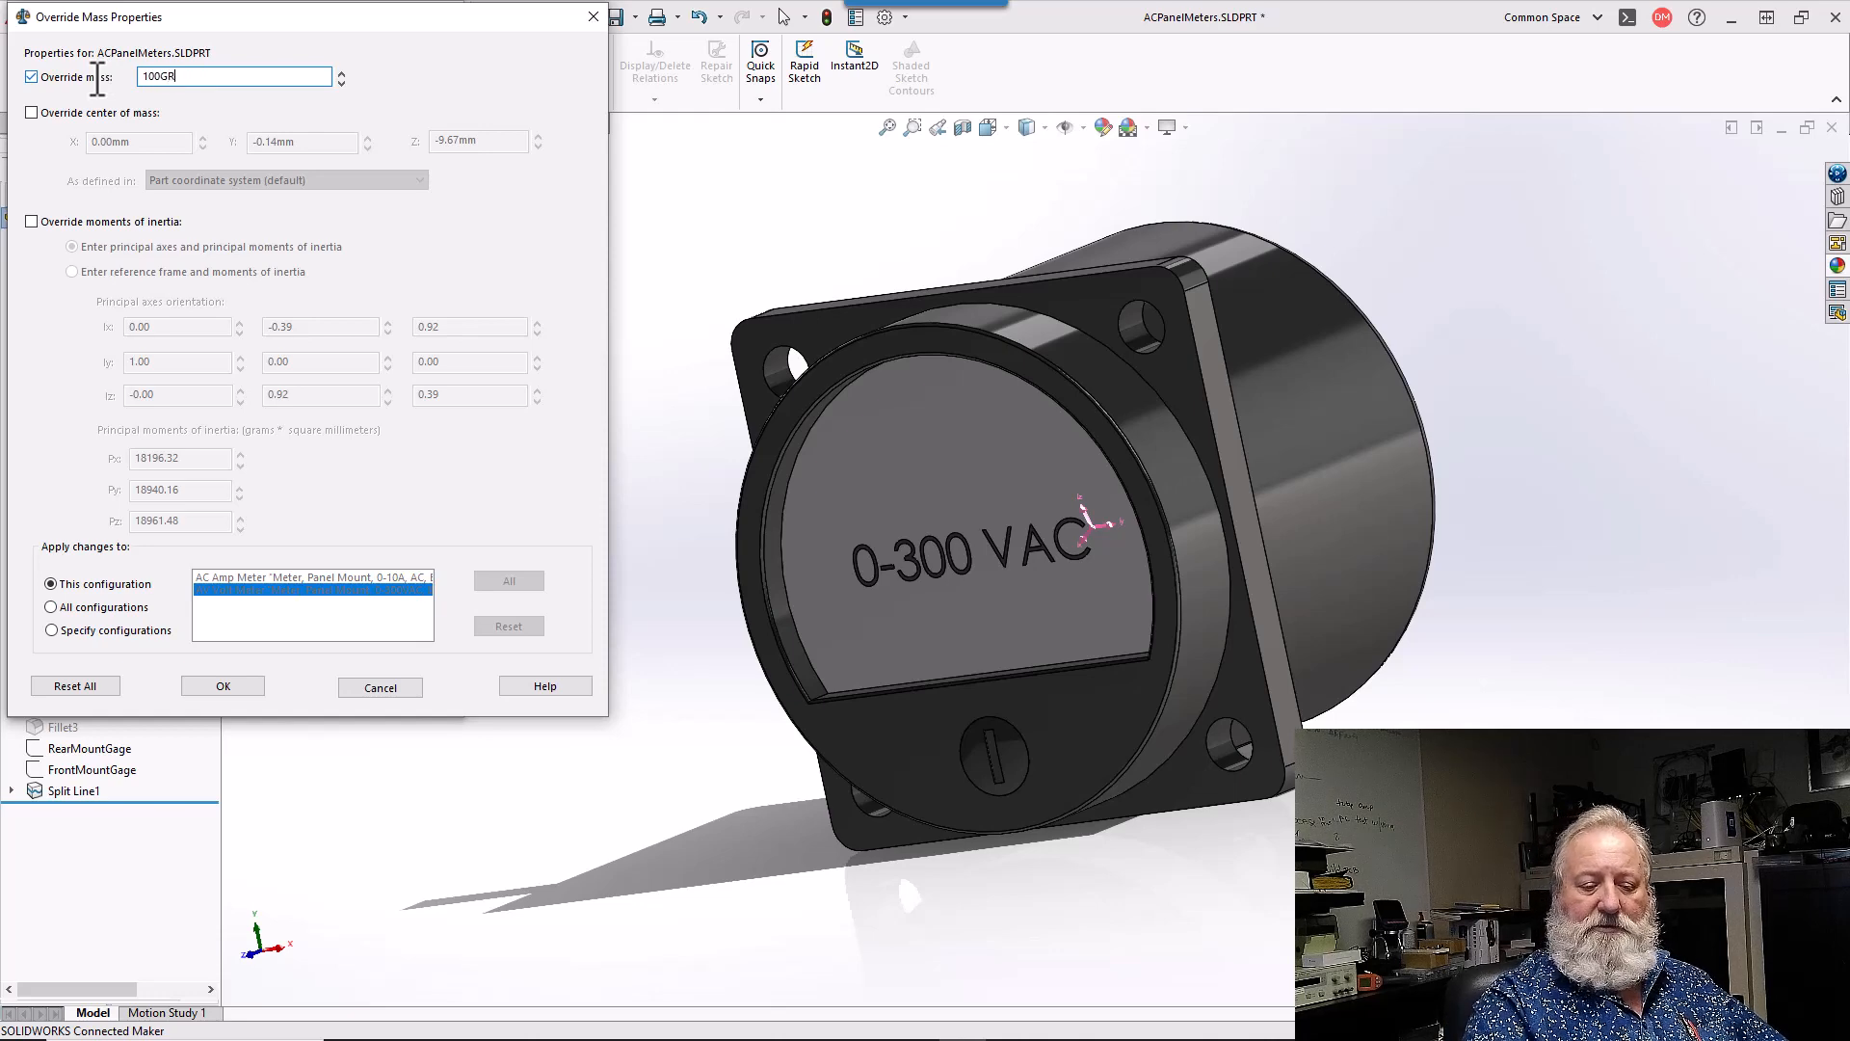
type("AM")
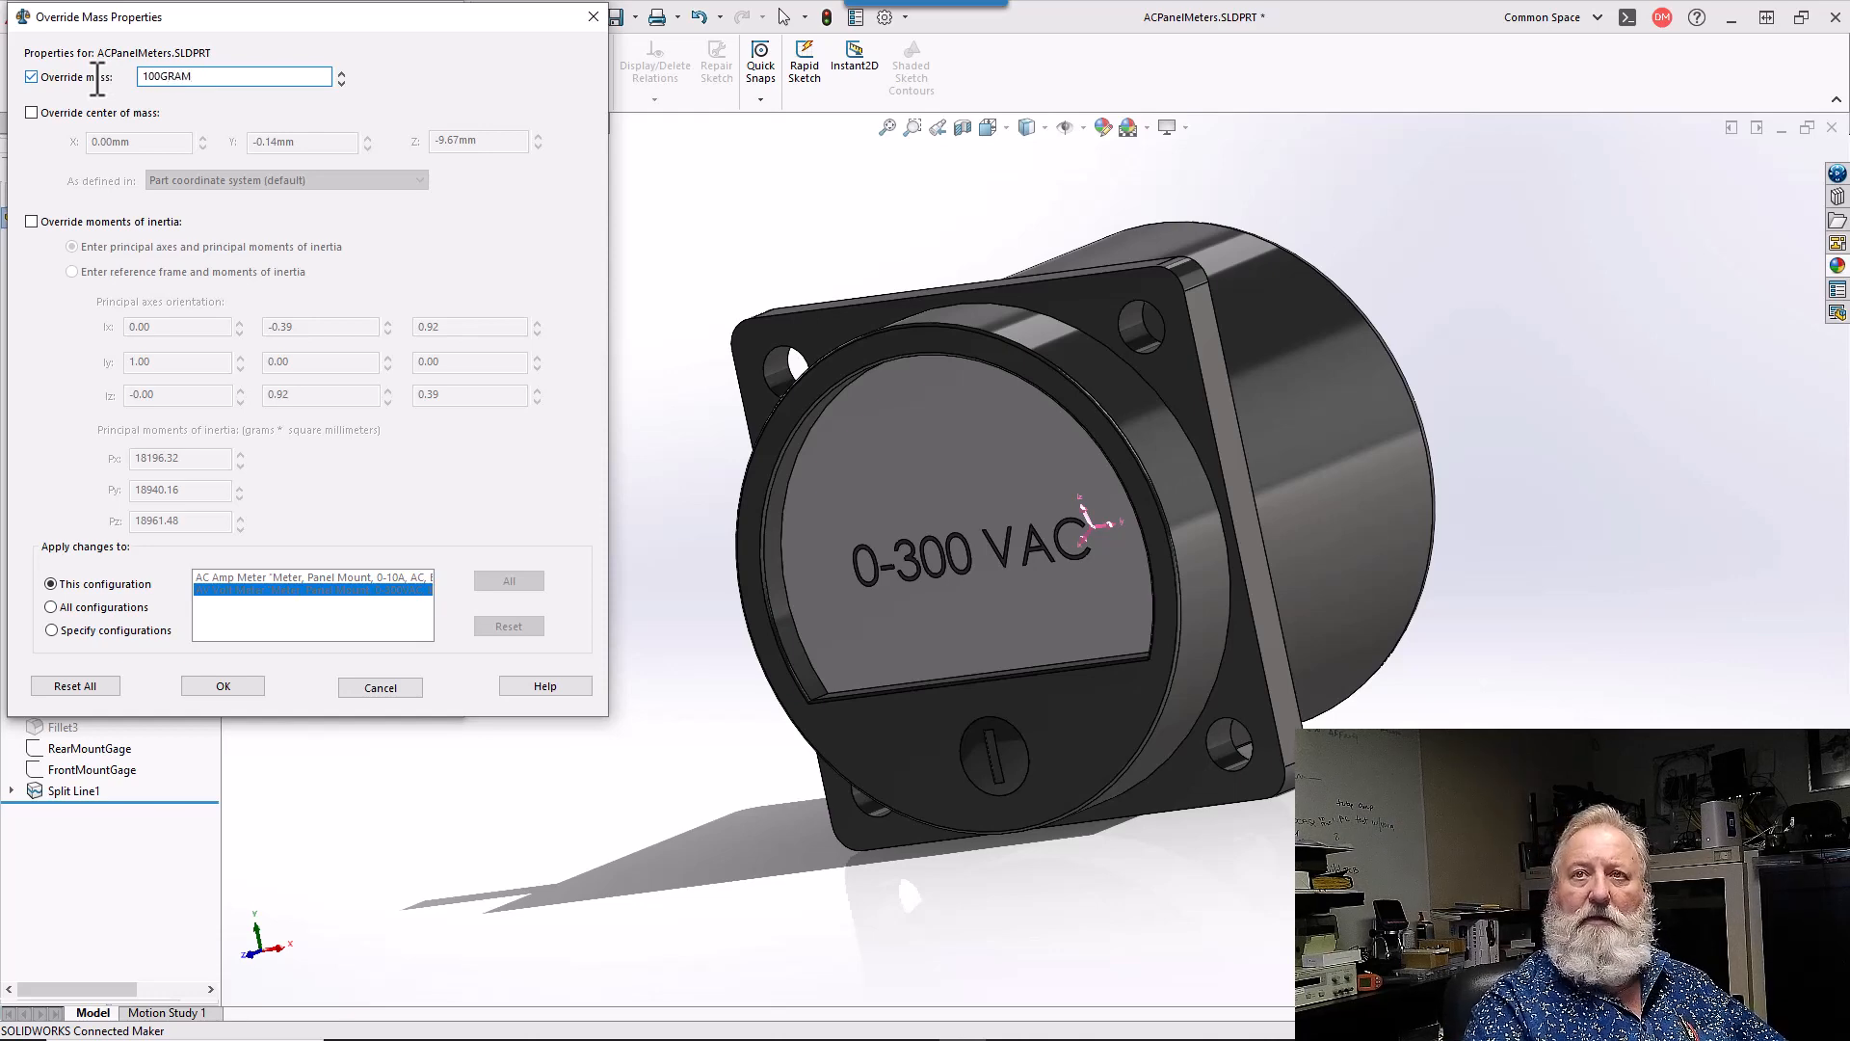
type("S")
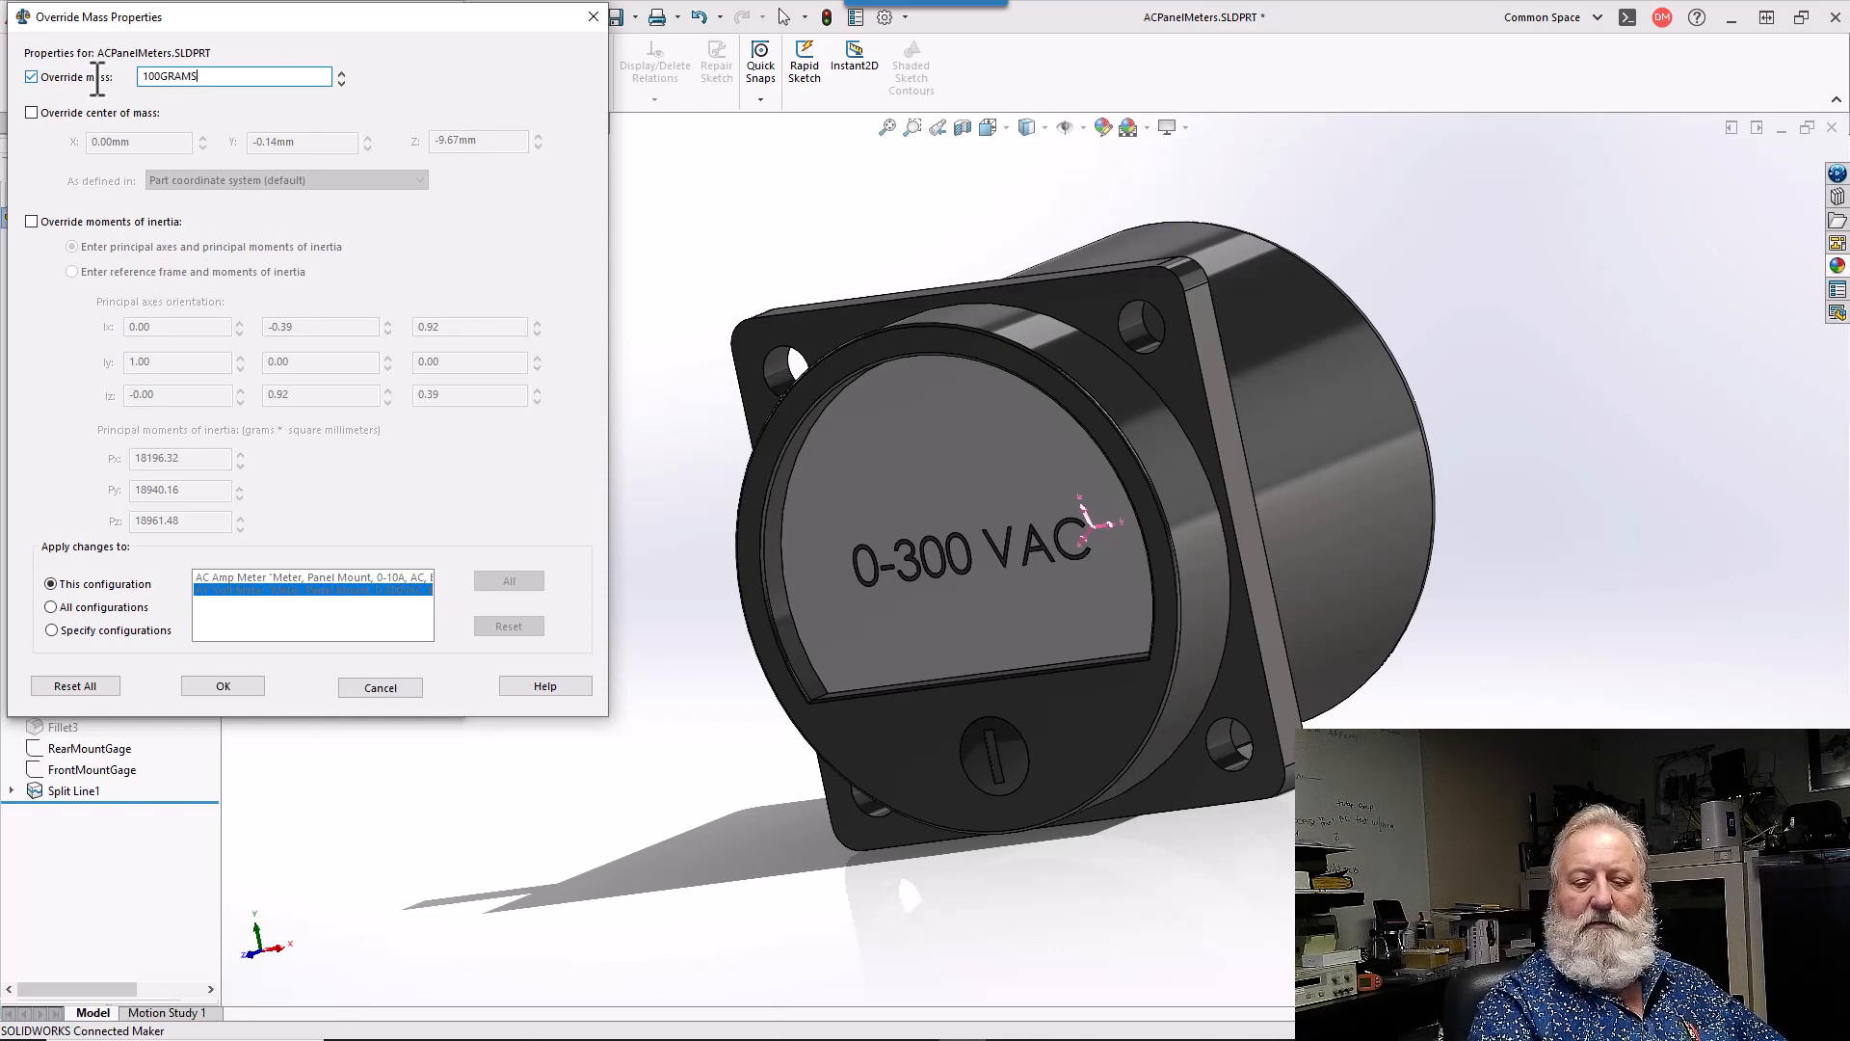
key("Return")
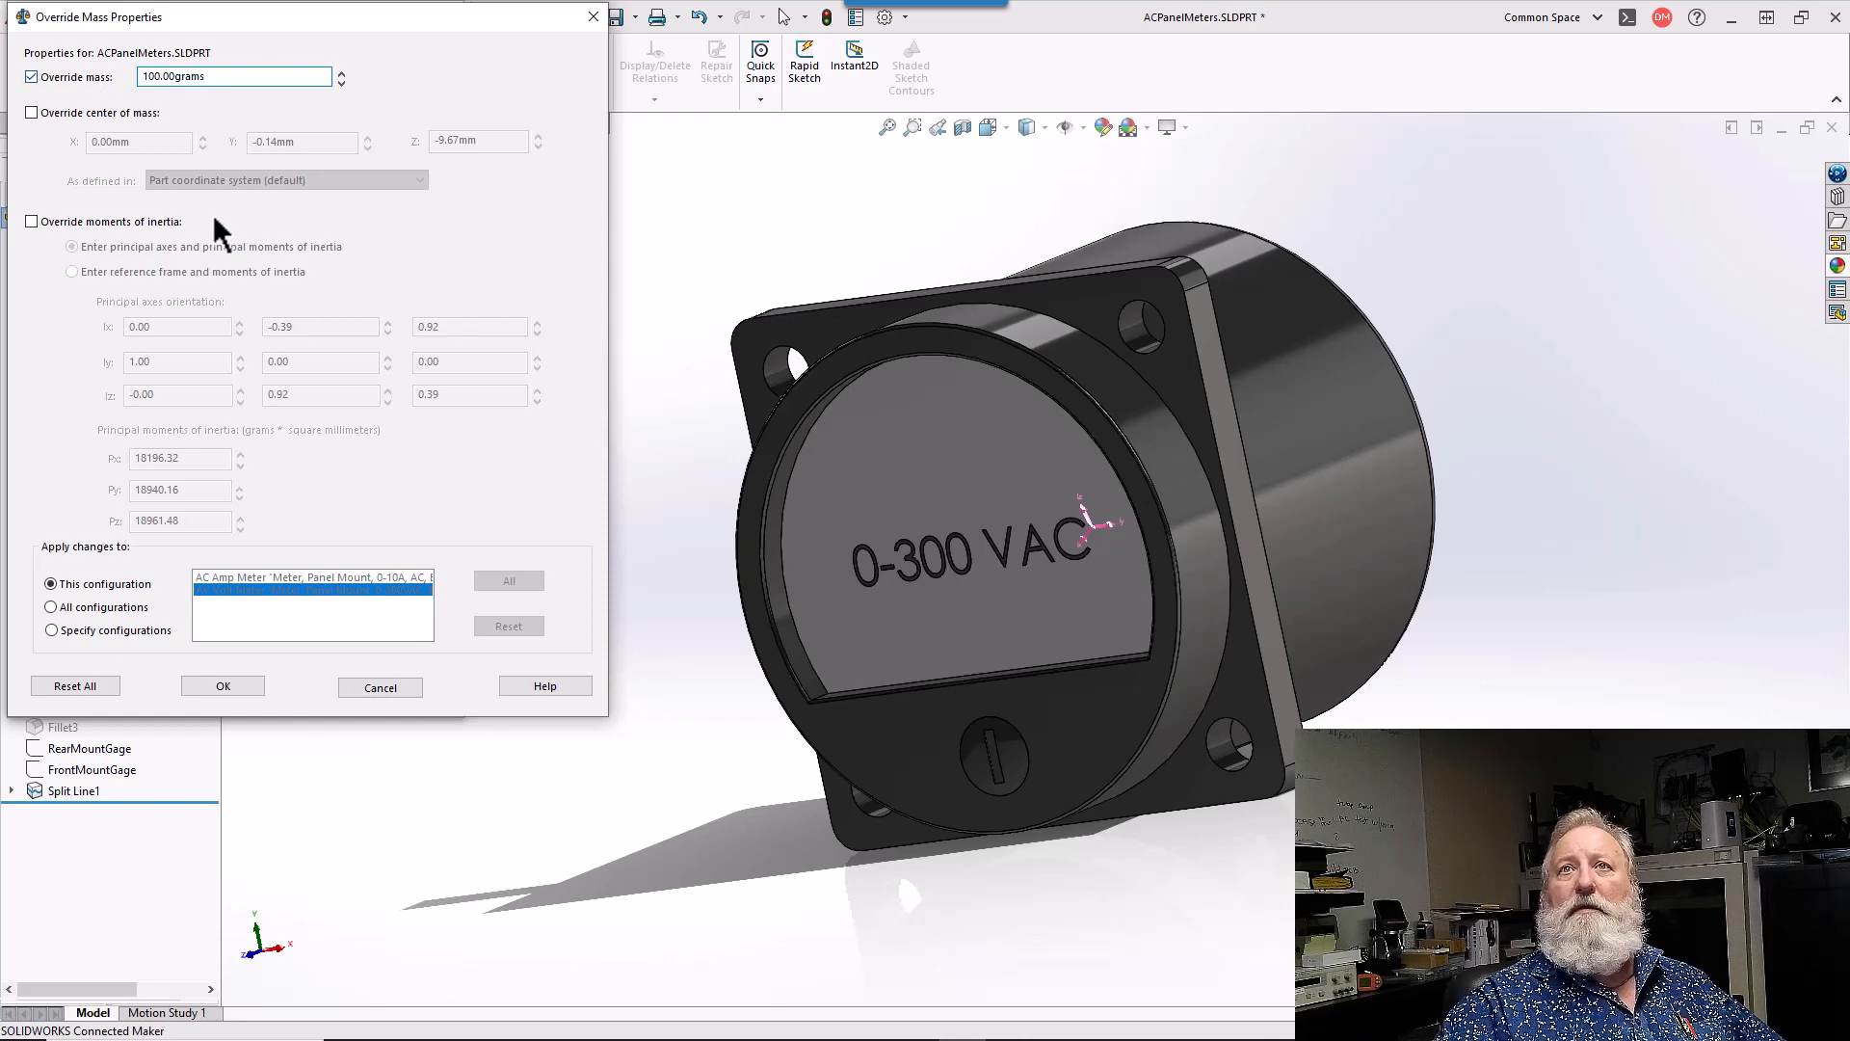
left_click(245, 690)
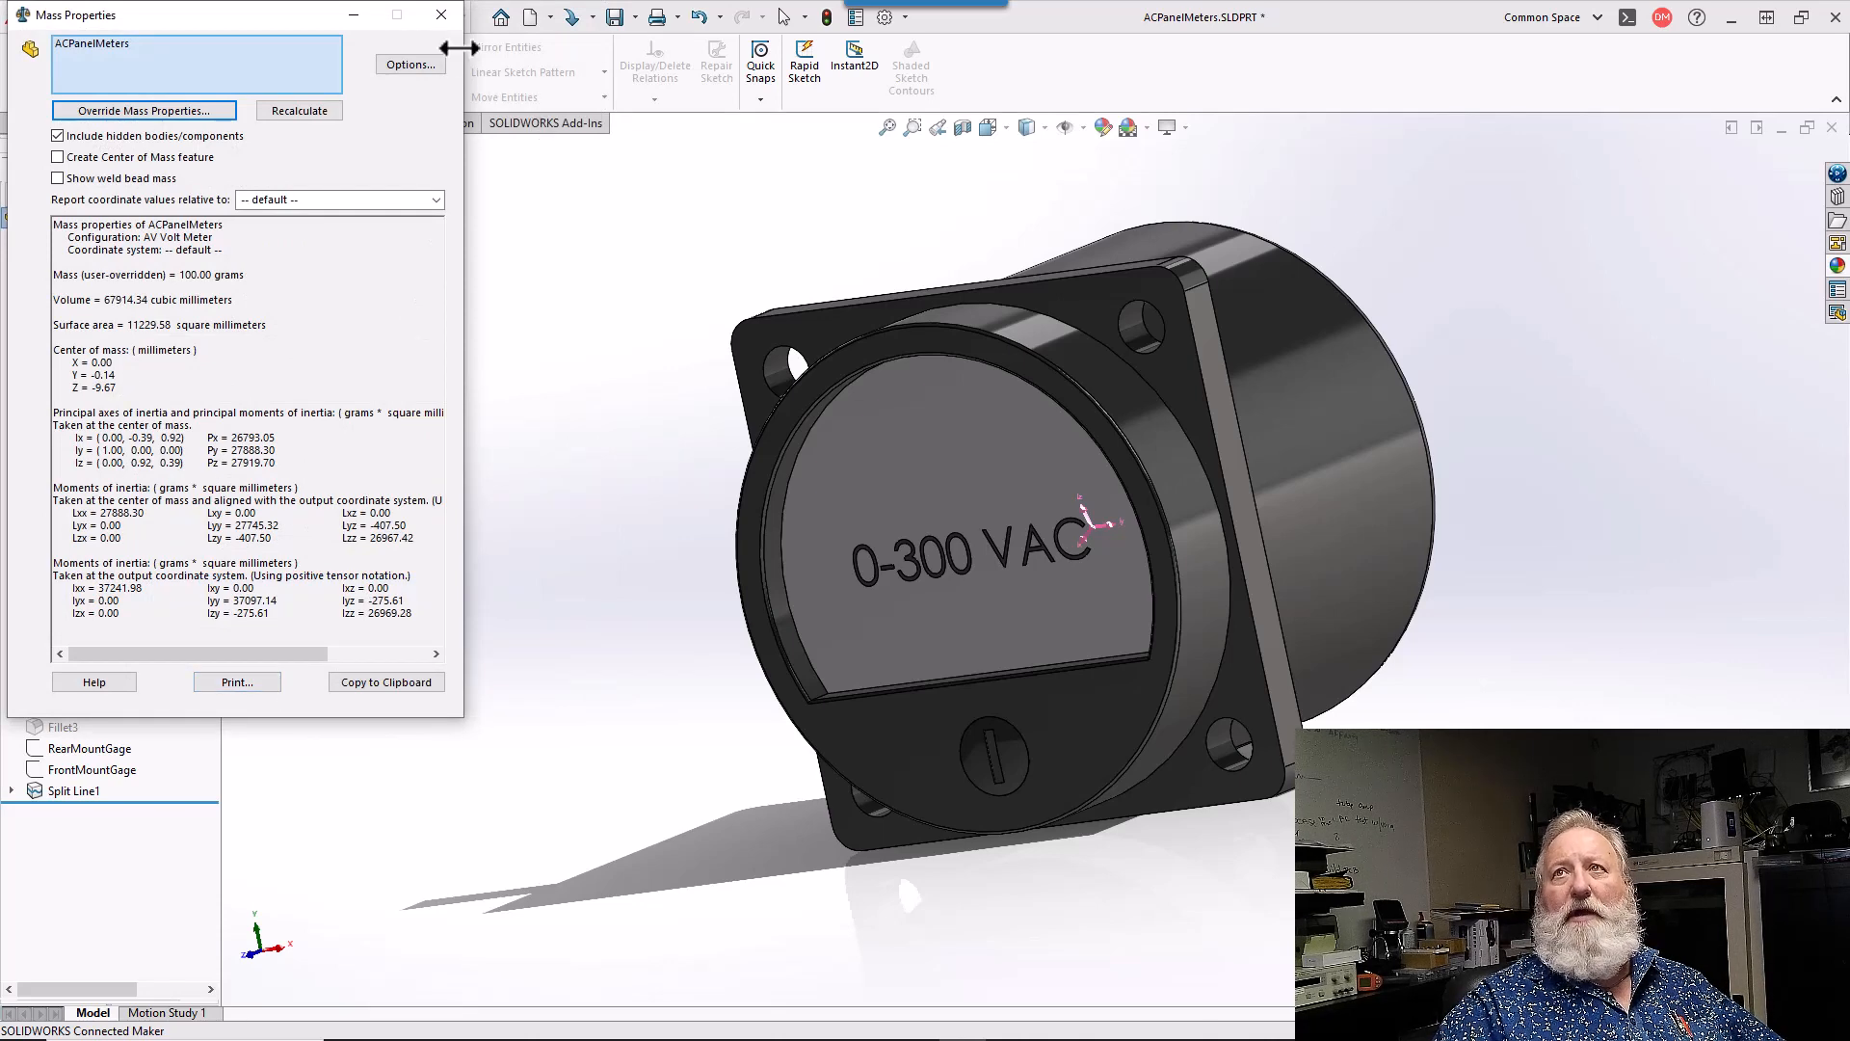
left_click(445, 13)
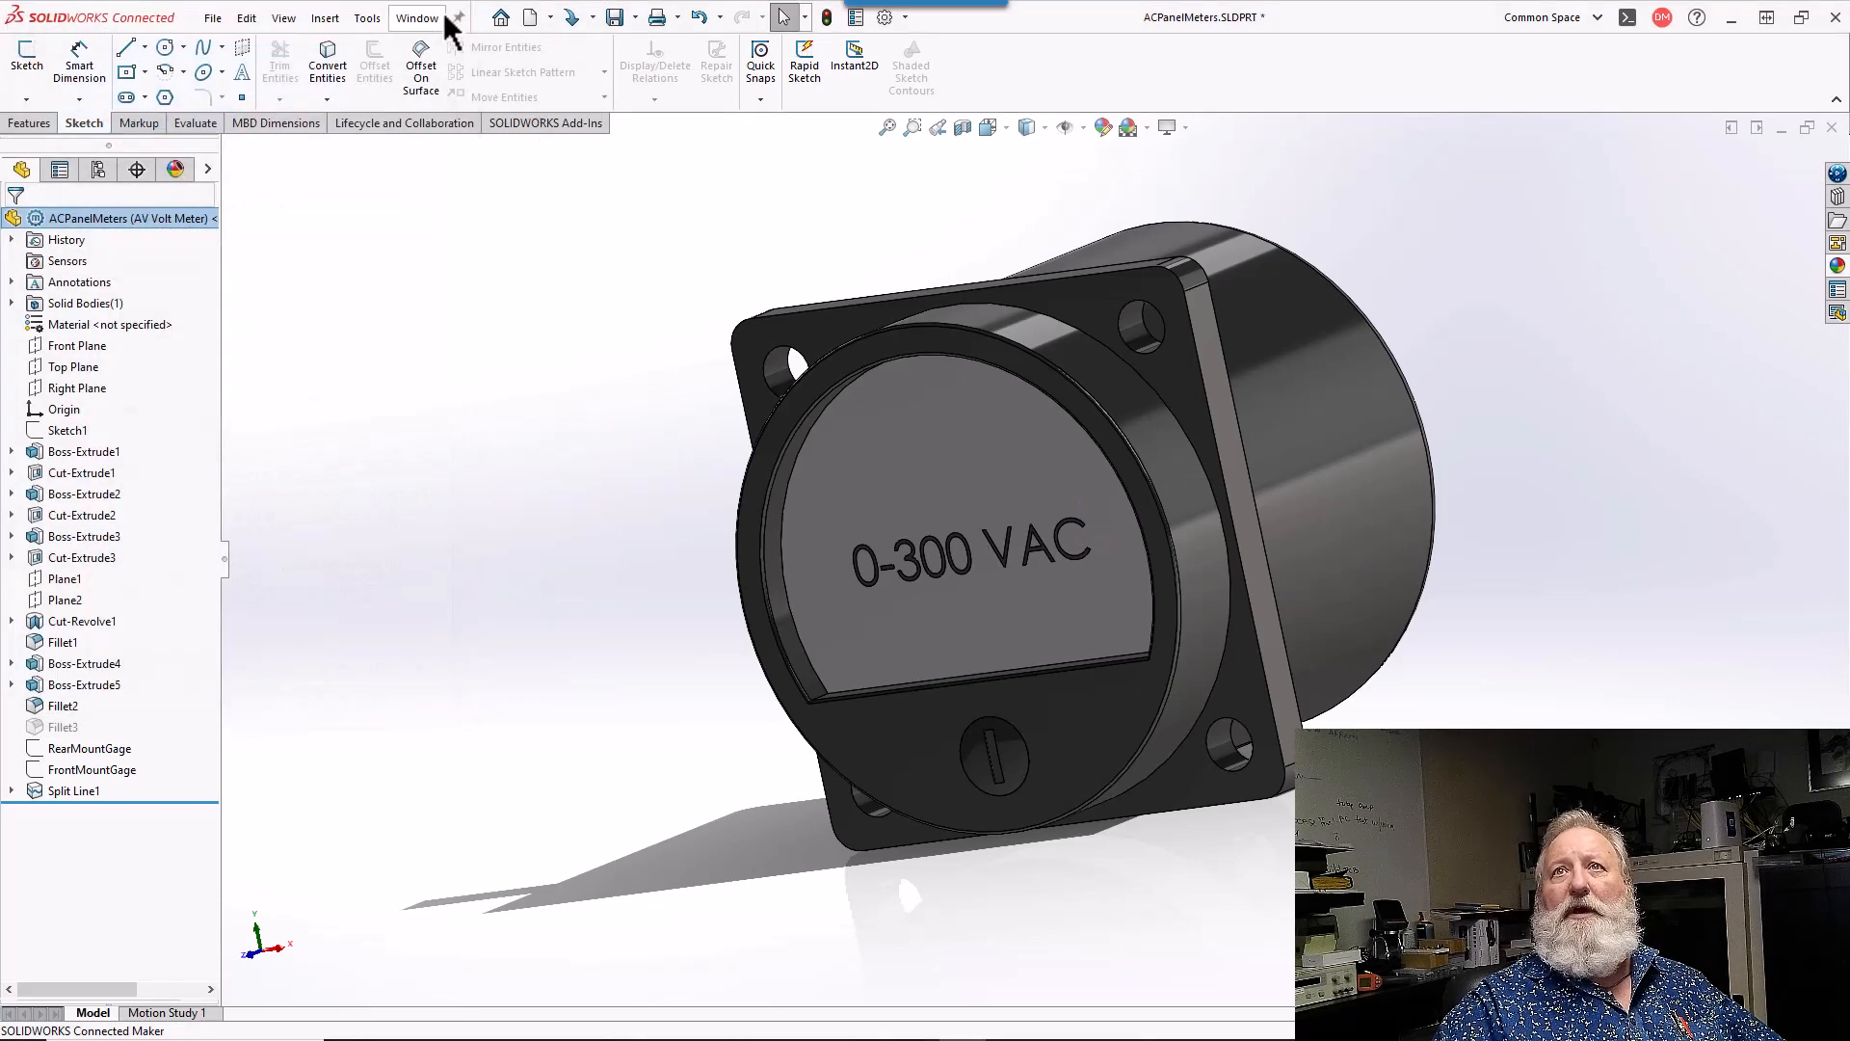